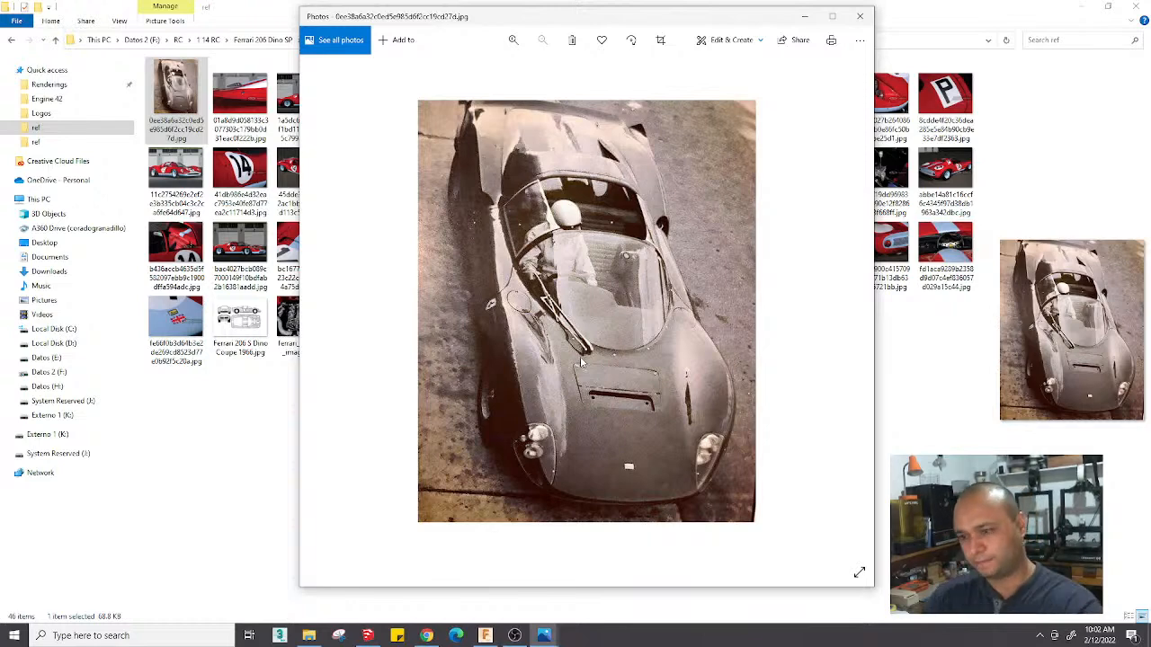
# Close the car photo, open the BAE Systems USMC ACV ref folder, and view descarga (1).jpg enlarged
pyautogui.click(860, 15)
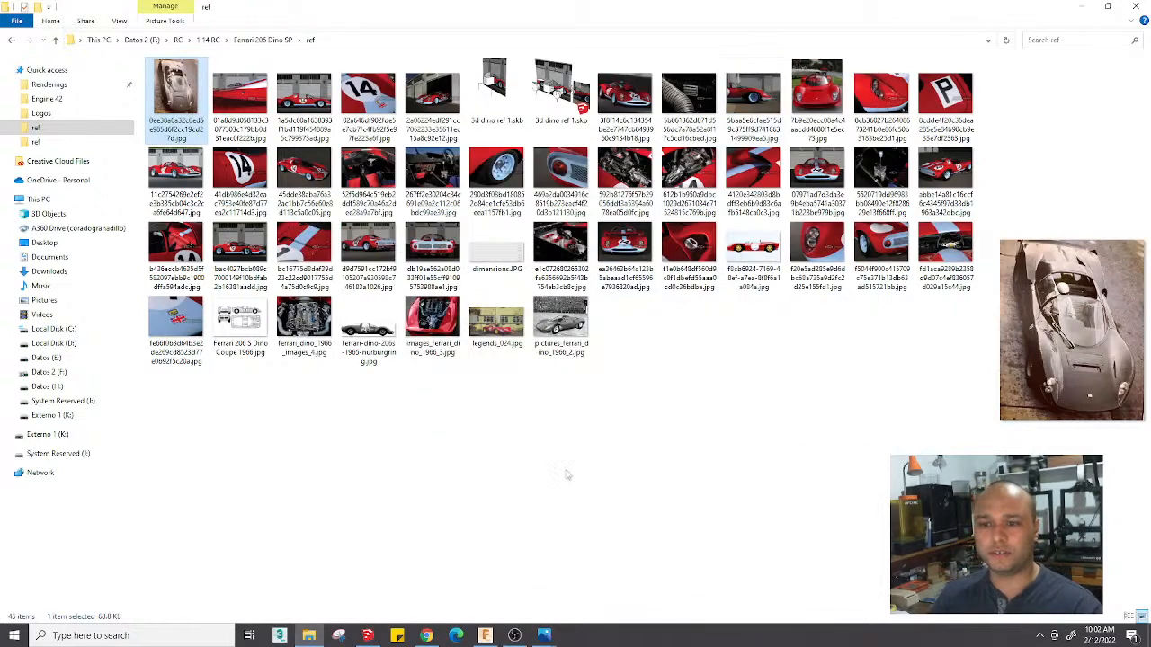
pyautogui.click(38, 142)
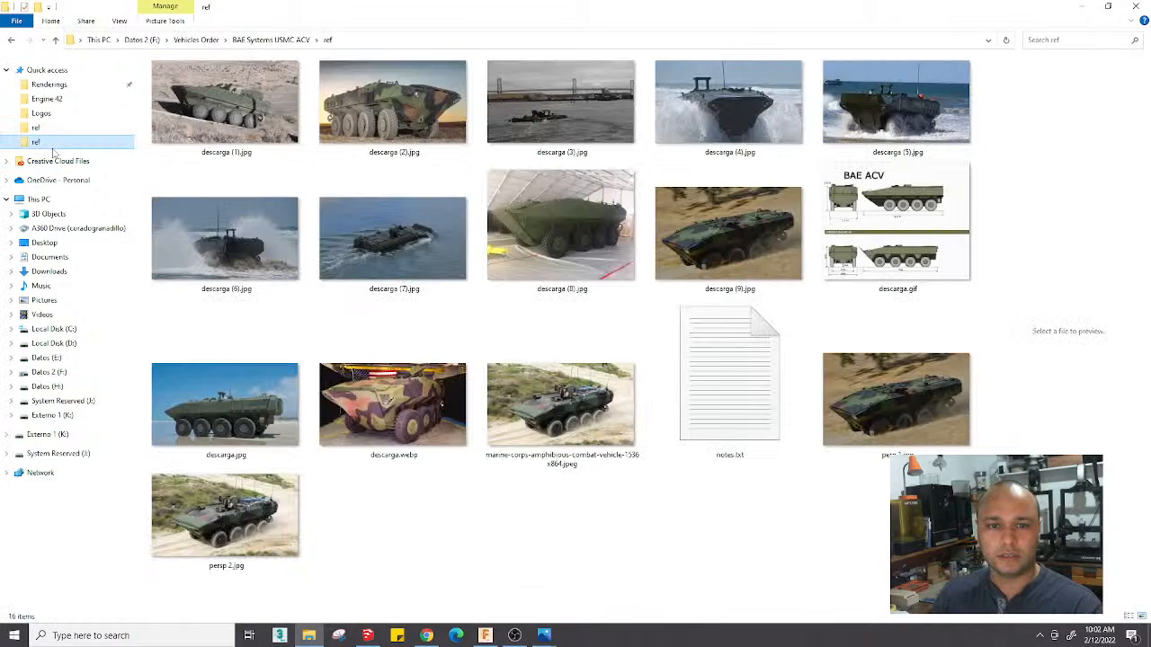
pyautogui.click(273, 128)
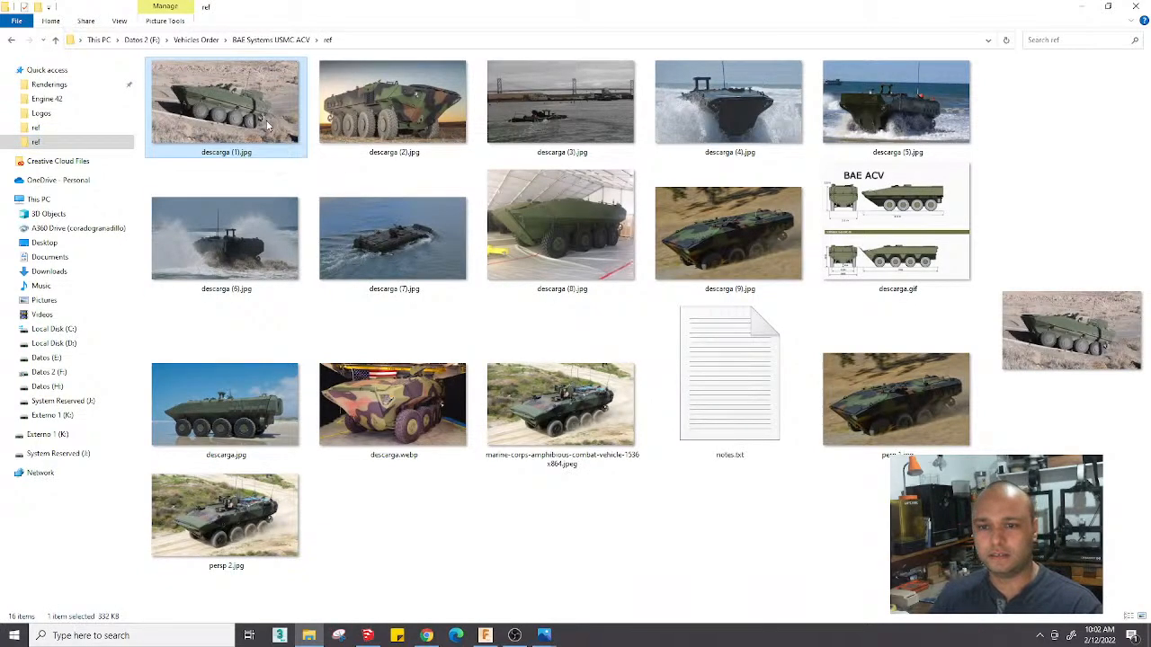
pyautogui.doubleClick(267, 126)
pyautogui.moveTo(864, 37); pyautogui.dragTo(587, 32)
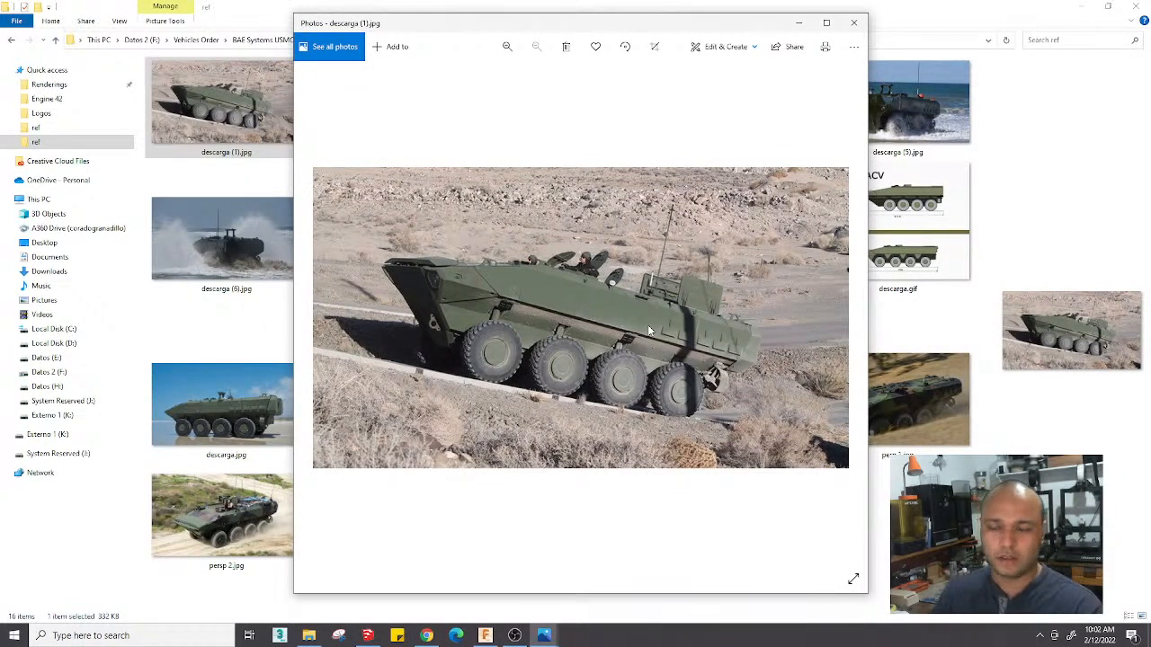
pyautogui.click(826, 22)
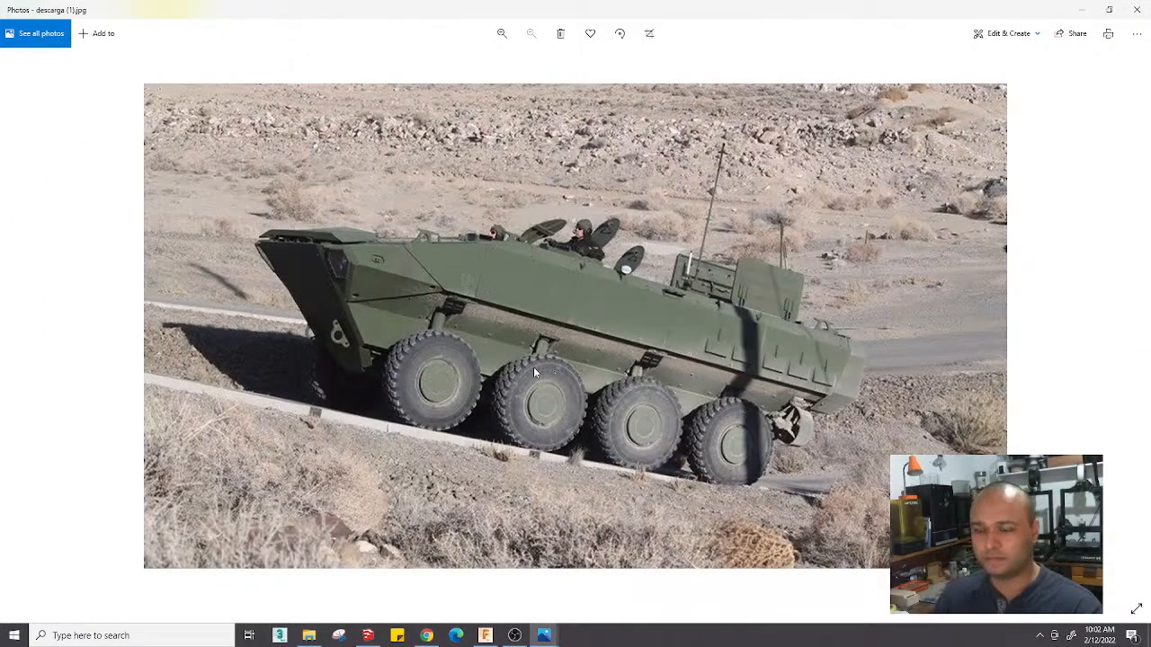
pyautogui.scroll(1, 534, 369)
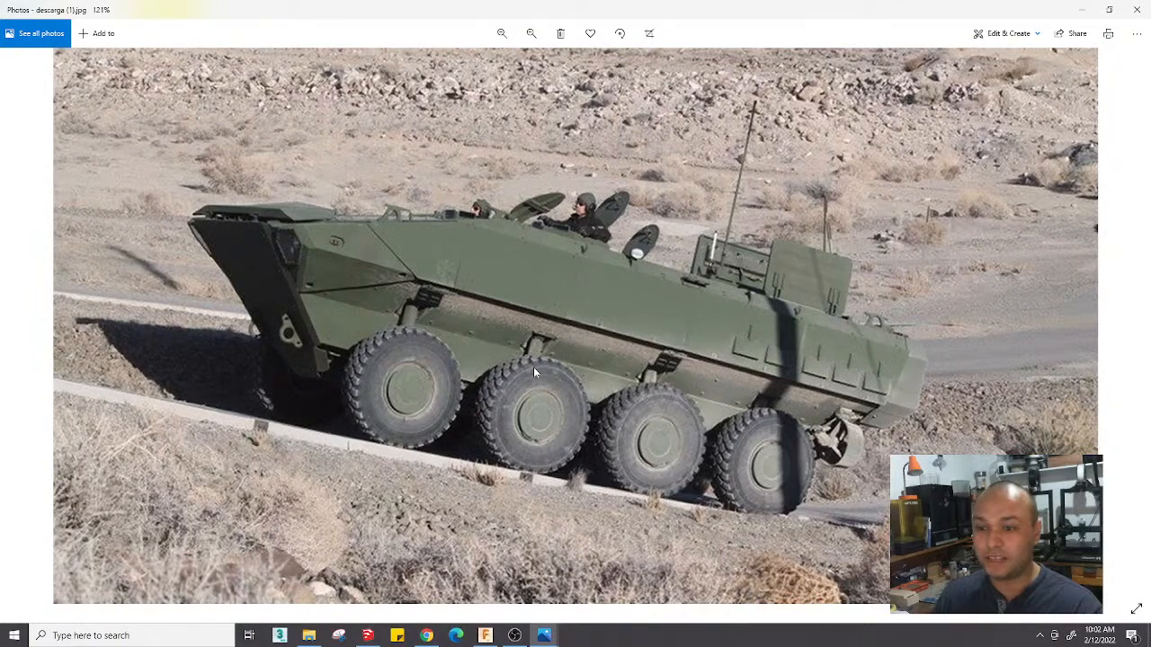
pyautogui.scroll(-1, 533, 367)
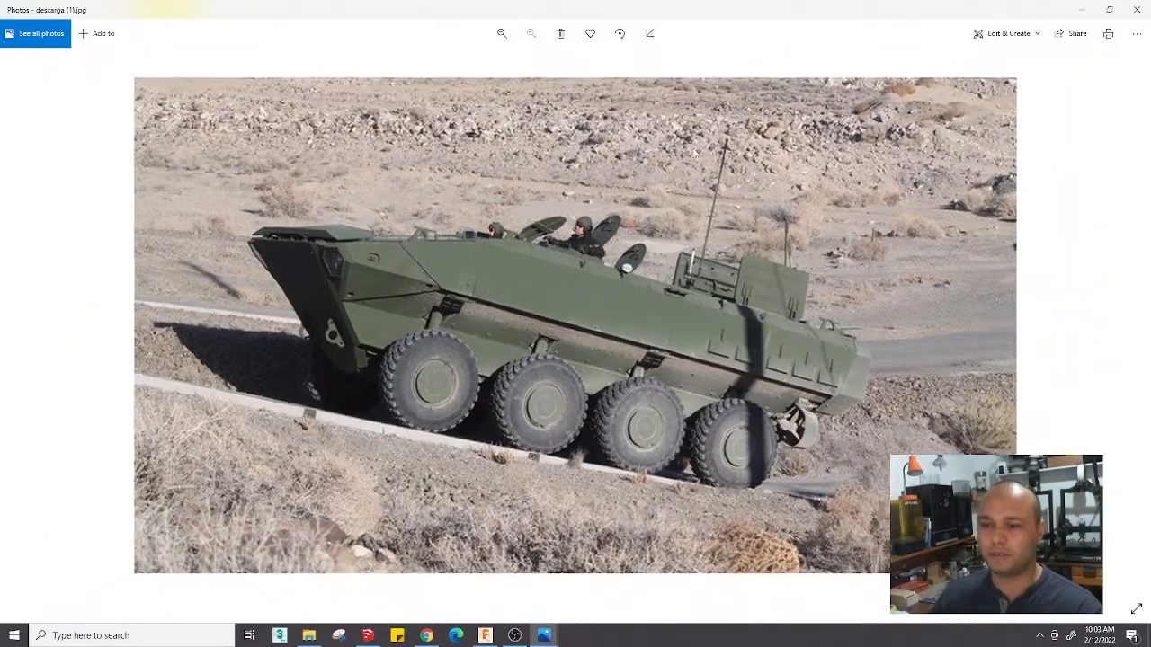
pyautogui.moveTo(644, 11); pyautogui.dragTo(665, 31)
pyautogui.click(883, 29)
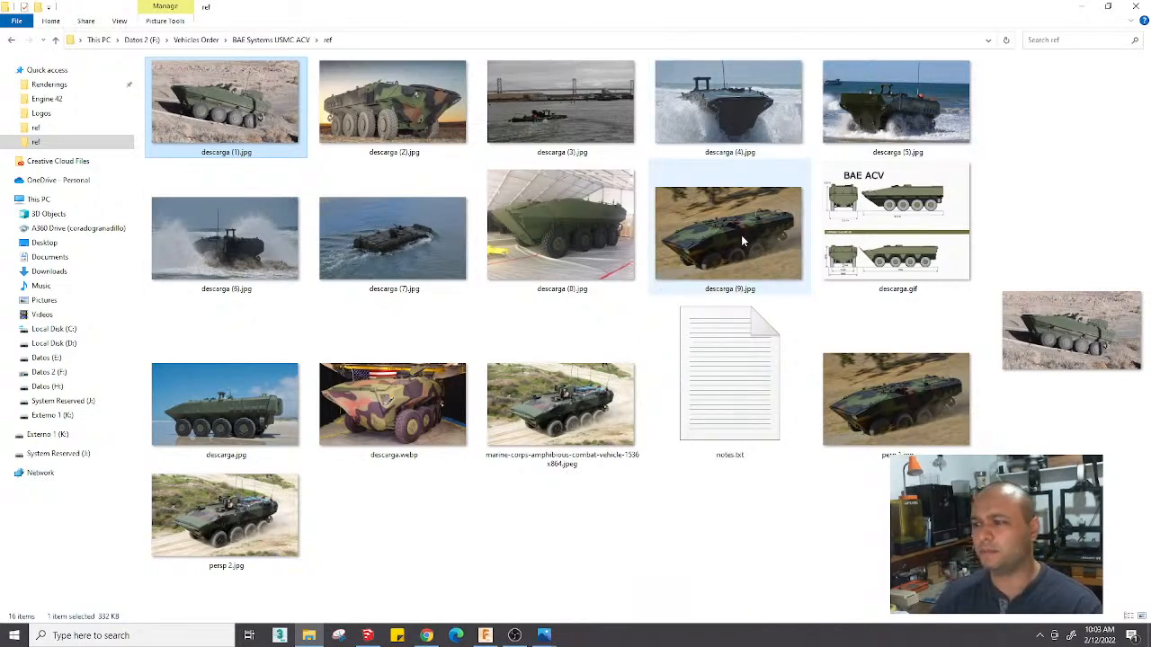
# View the vehicle reference photos from descarga (8).jpg back to descarga (5).jpg, closing the viewer when done
pyautogui.moveTo(741, 237)
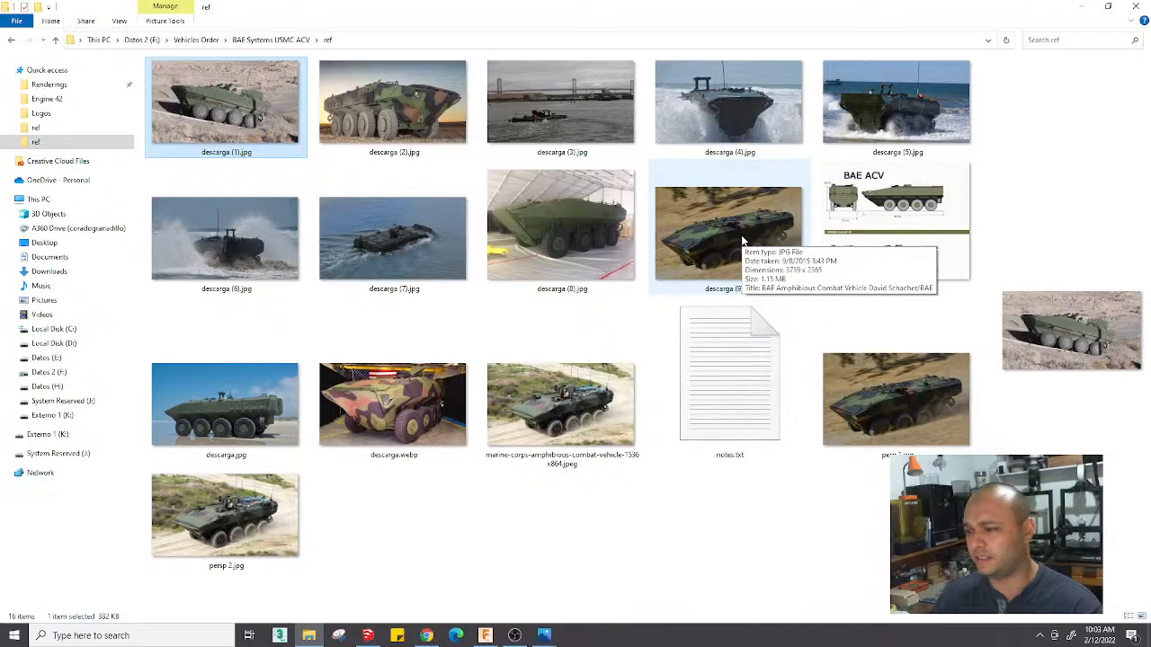
pyautogui.doubleClick(582, 230)
pyautogui.scroll(1, 813, 410)
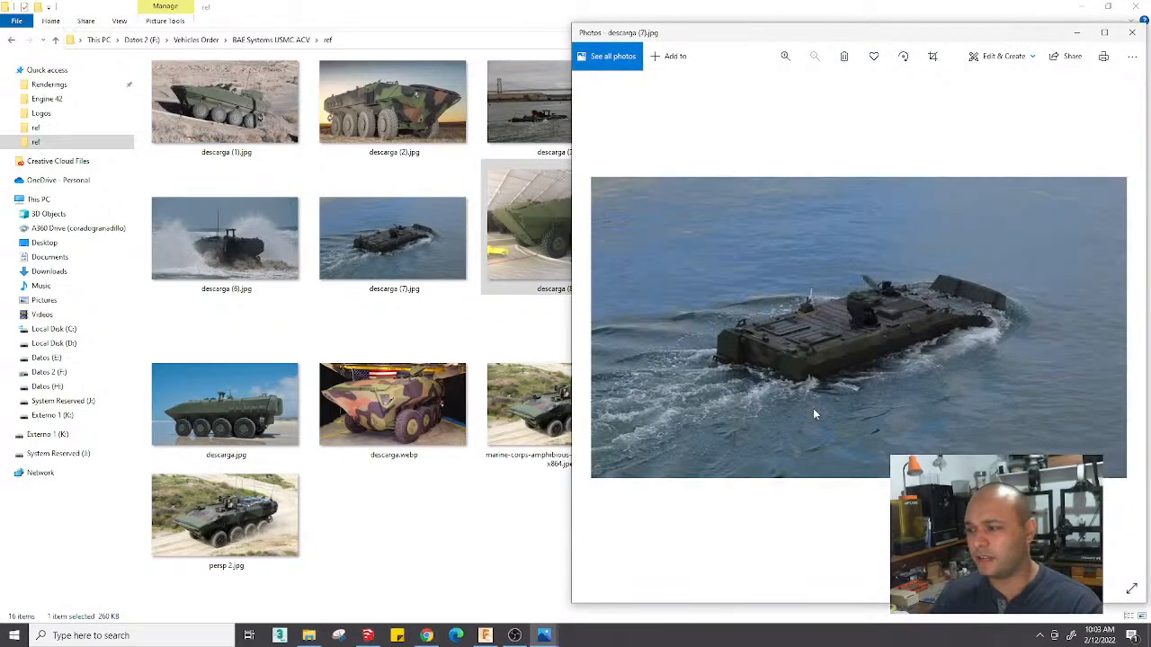
pyautogui.scroll(-1, 813, 410)
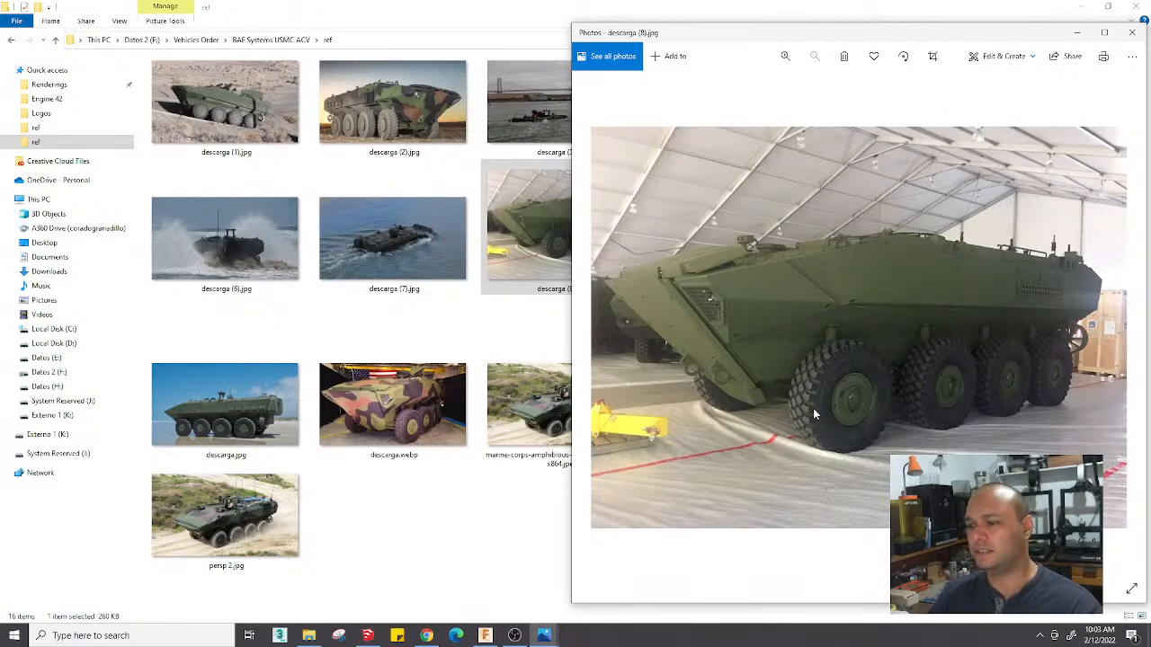
pyautogui.scroll(1, 813, 414)
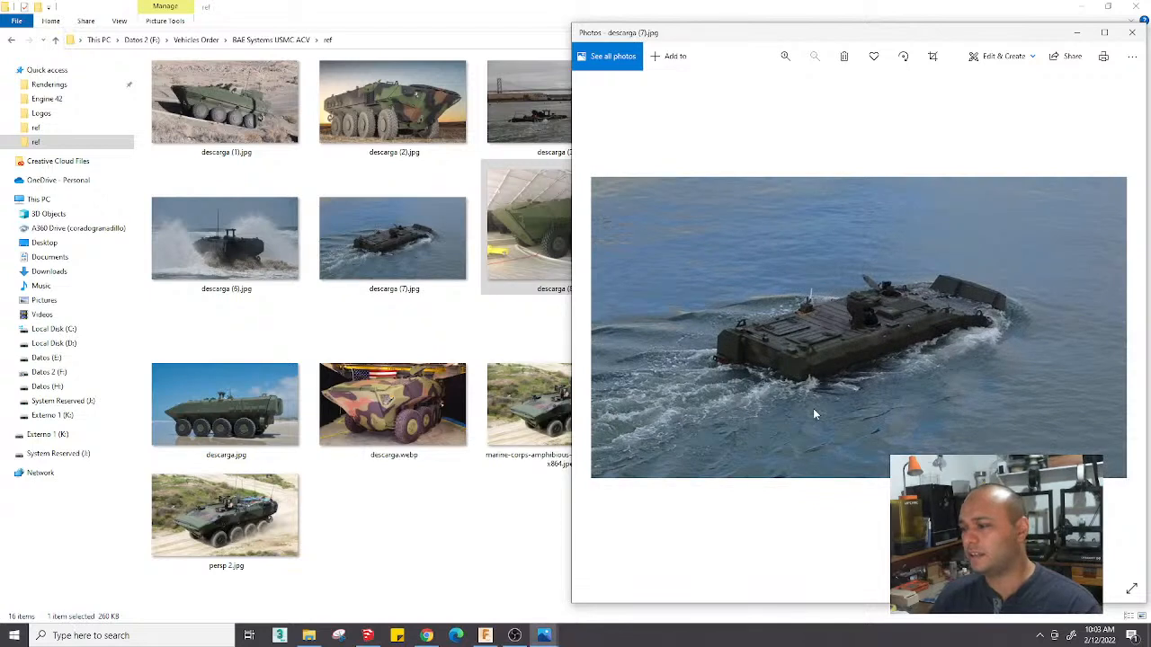
pyautogui.scroll(1, 813, 414)
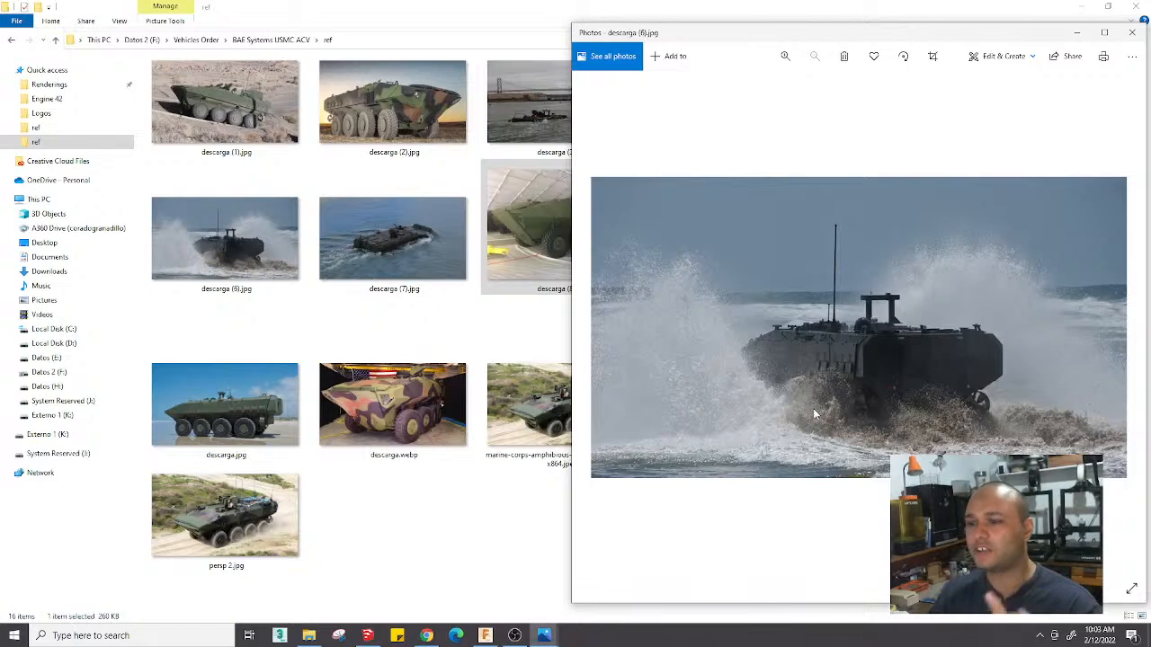
pyautogui.scroll(1, 814, 414)
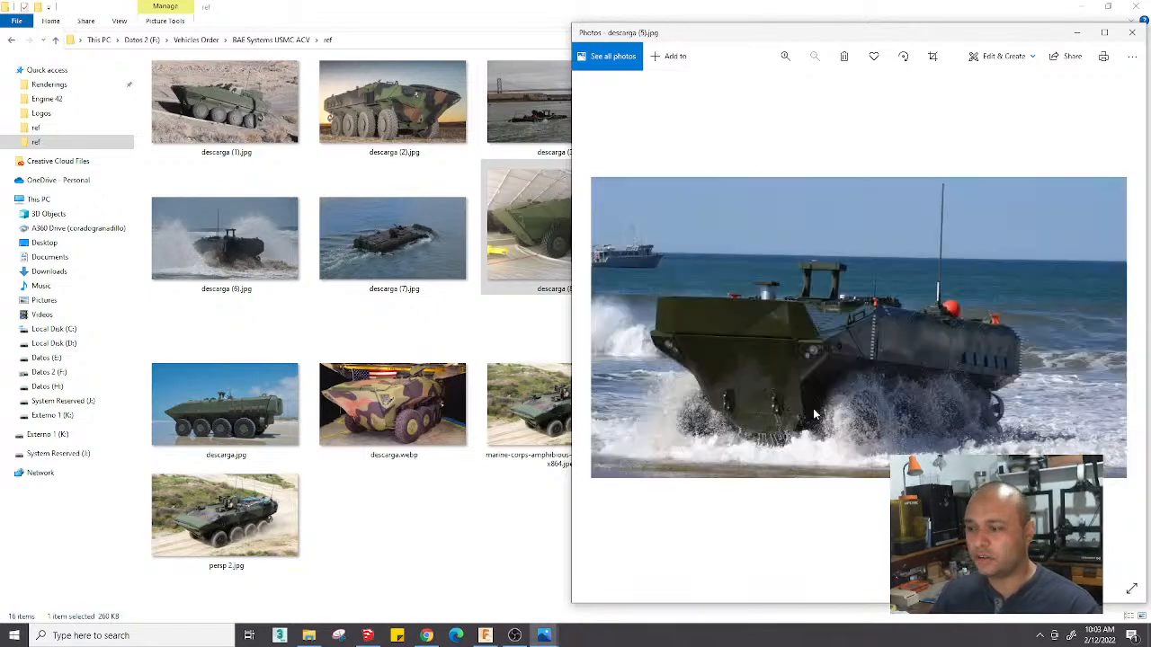
pyautogui.moveTo(1053, 37); pyautogui.dragTo(960, 25)
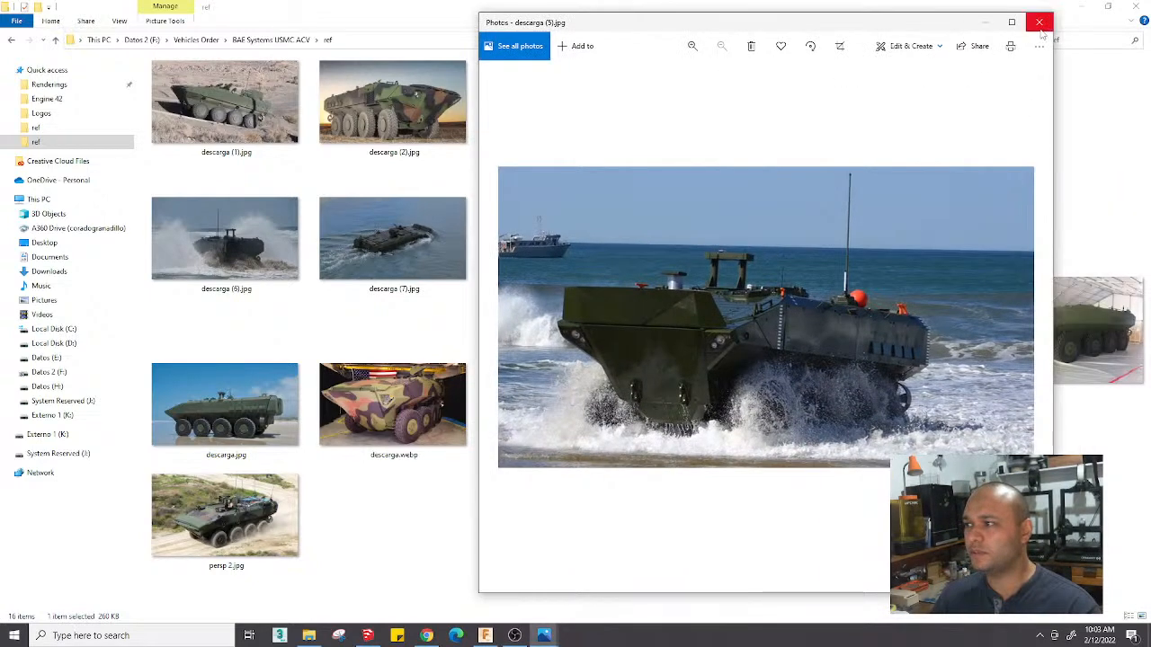
pyautogui.click(1040, 21)
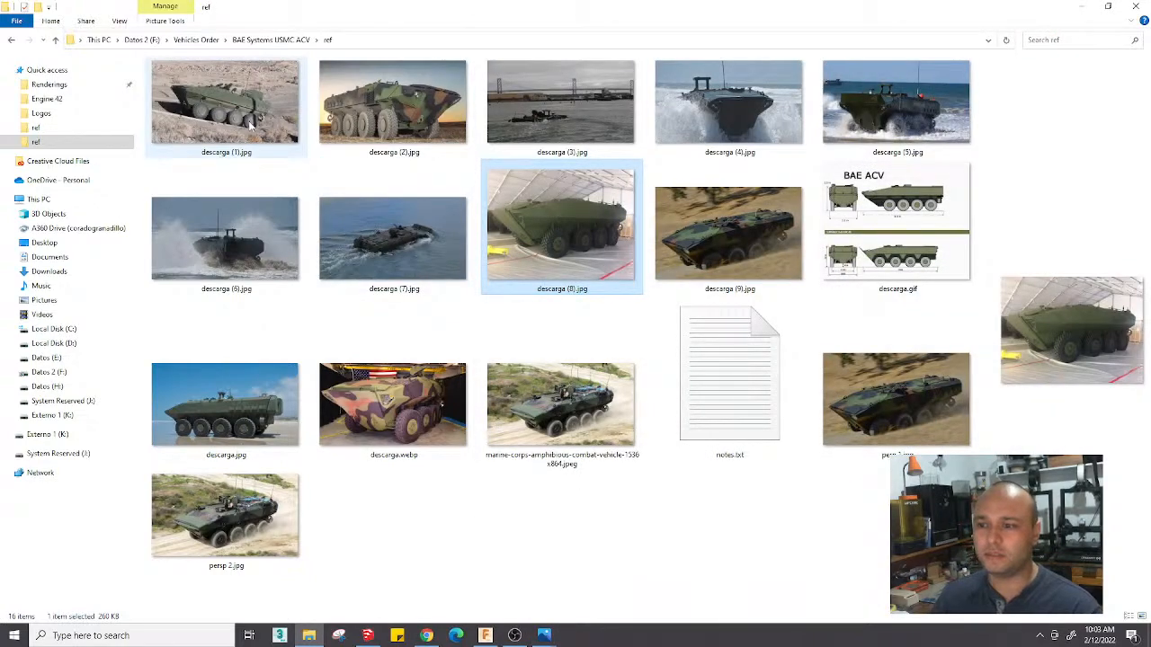
# View the perspective reference photos persp 2.jpg and perp 1.jpg, examining the armoured vehicle's hull and wheels
pyautogui.doubleClick(225, 520)
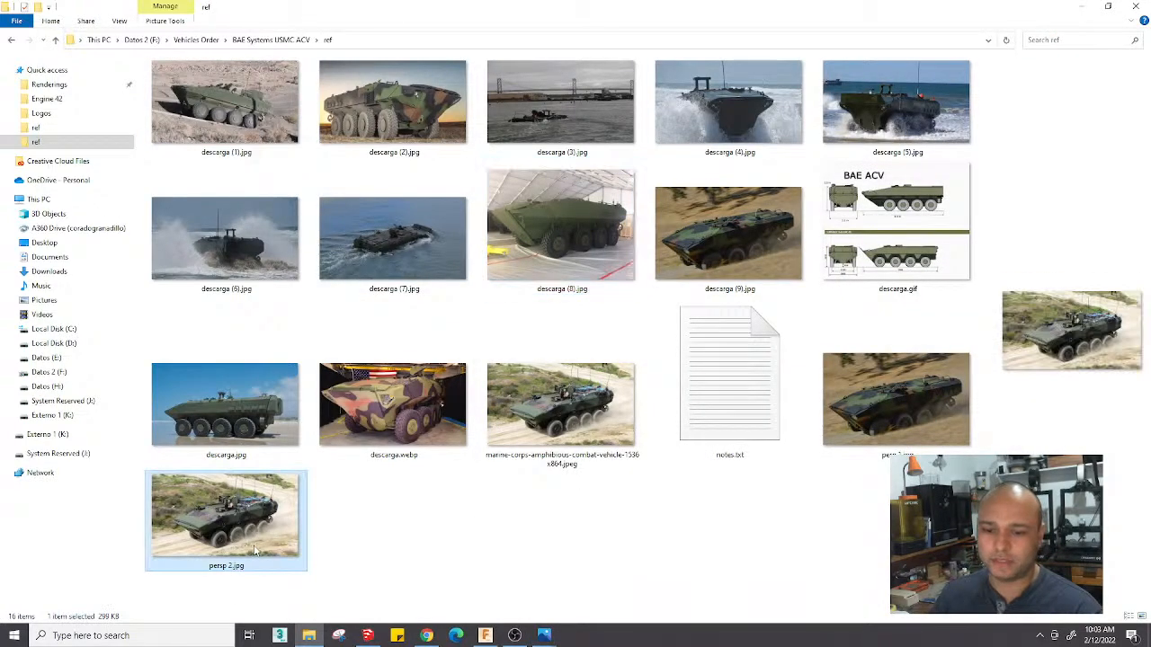
pyautogui.click(1039, 22)
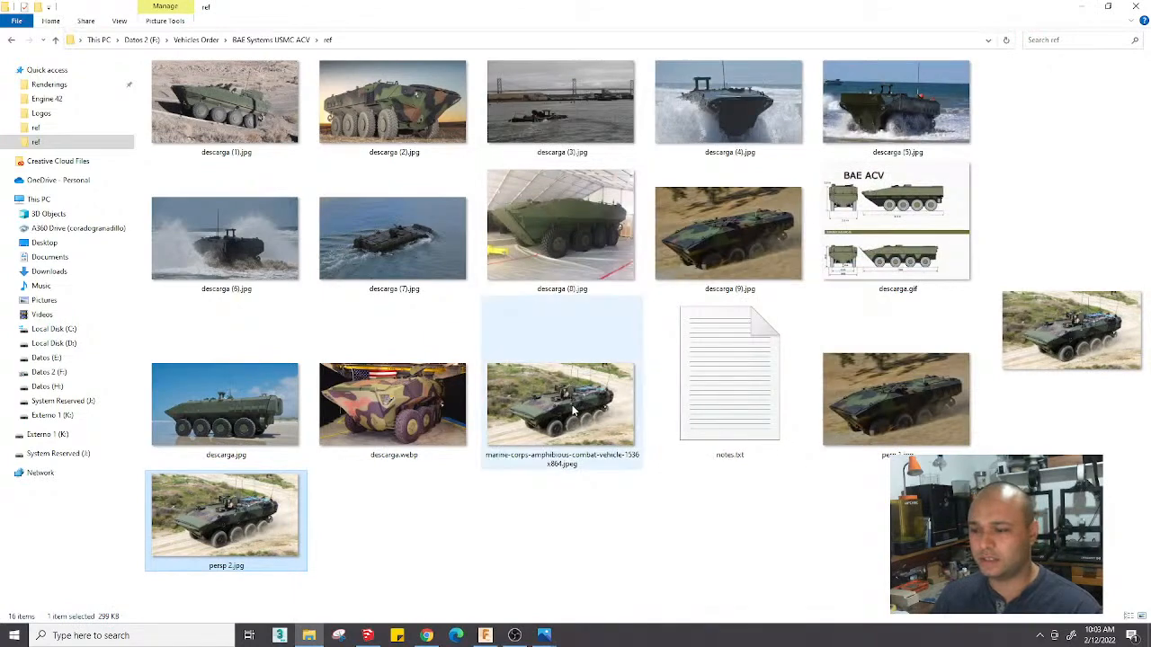
pyautogui.click(905, 416)
pyautogui.doubleClick(906, 415)
pyautogui.moveTo(829, 25); pyautogui.dragTo(678, 33)
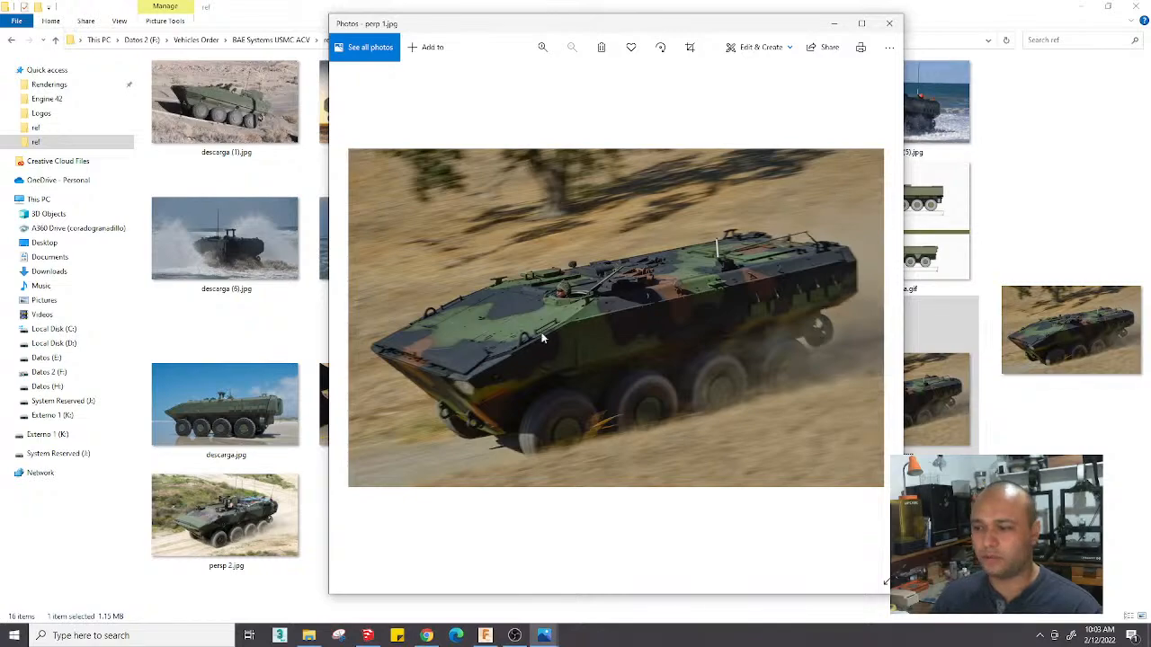
pyautogui.moveTo(699, 26)
pyautogui.mouseDown()
pyautogui.moveTo(662, 55)
pyautogui.moveTo(826, 105)
pyautogui.moveTo(508, 207)
pyautogui.moveTo(696, 63)
pyautogui.moveTo(692, 41)
pyautogui.mouseUp()
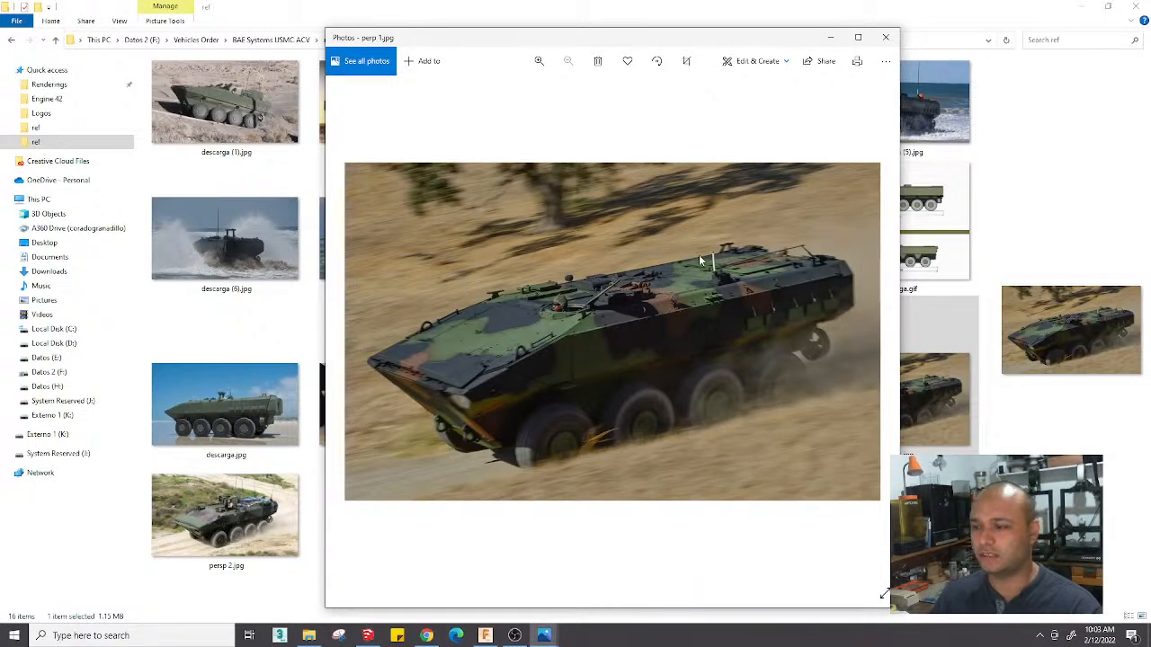
pyautogui.moveTo(669, 41); pyautogui.dragTo(642, 24)
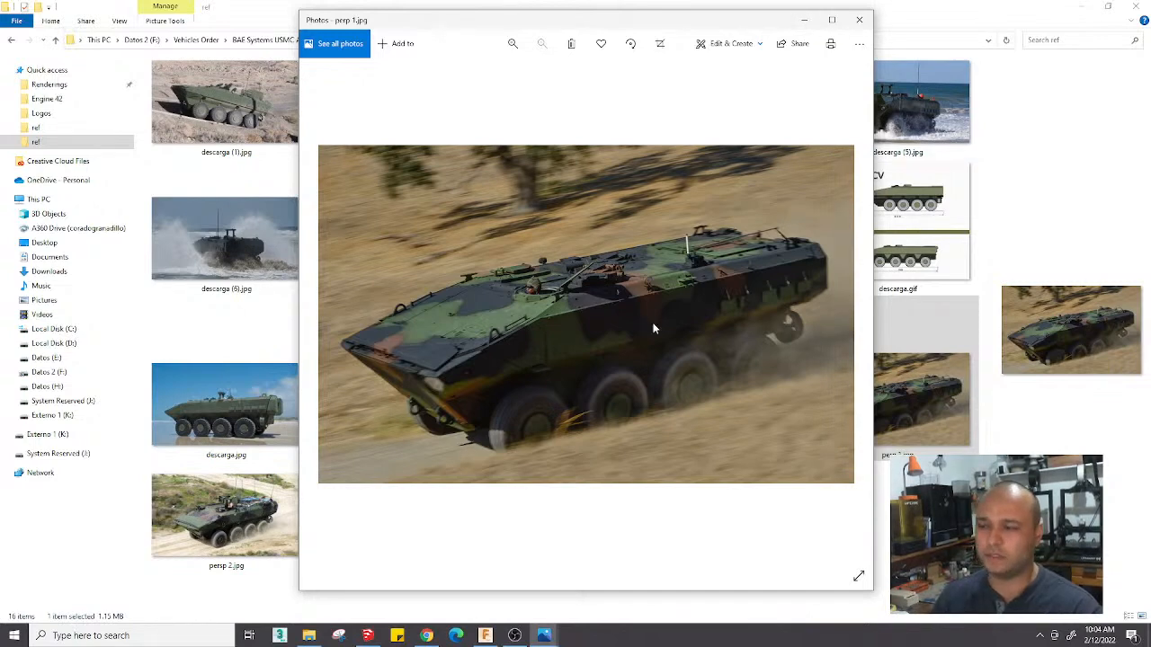
pyautogui.click(804, 20)
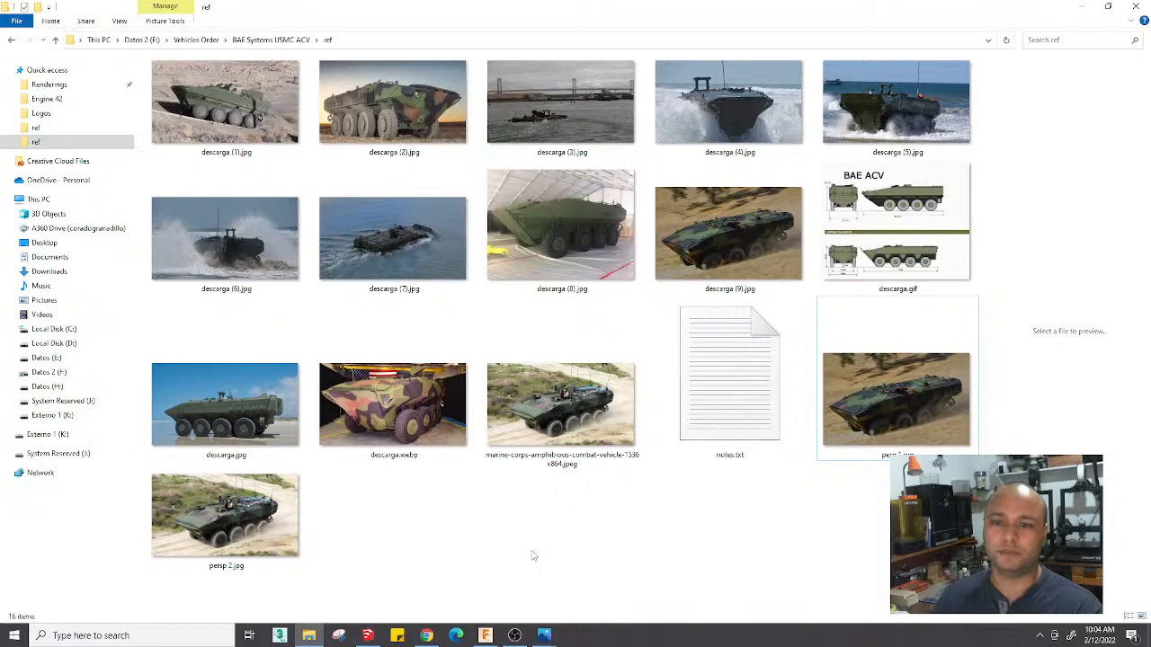
# Switch to Chrome and open the 3D Warehouse site at 3dwarehouse.sketchup.com
pyautogui.click(426, 636)
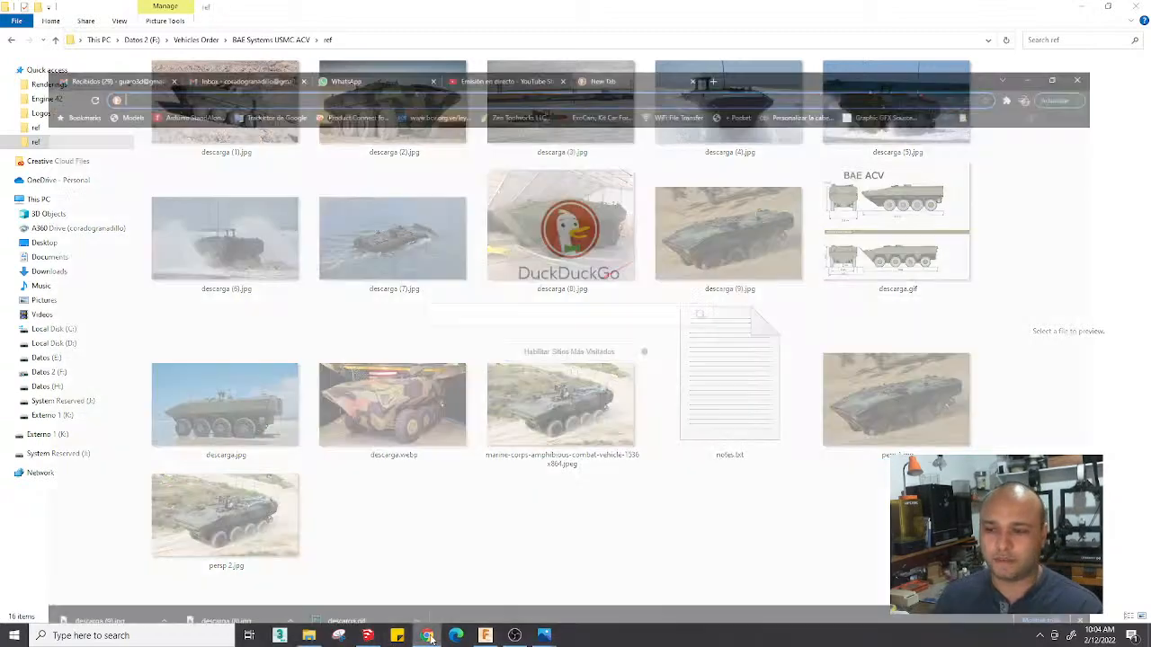
pyautogui.write('3dwarehouse.sketchup.com')
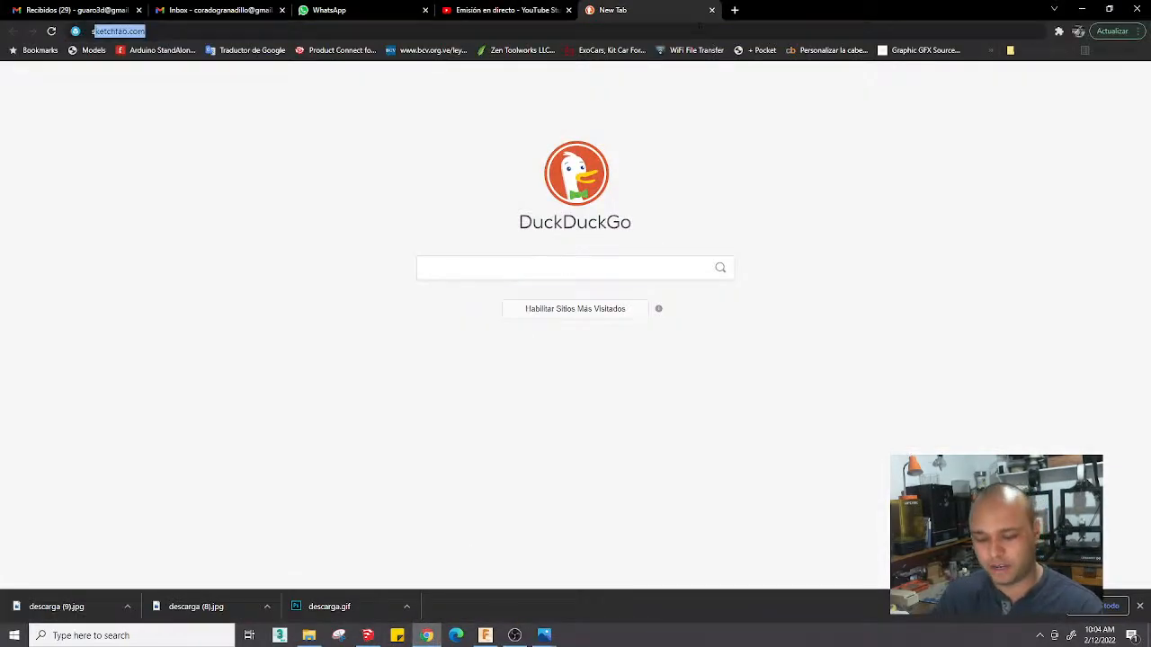
pyautogui.press('Return')
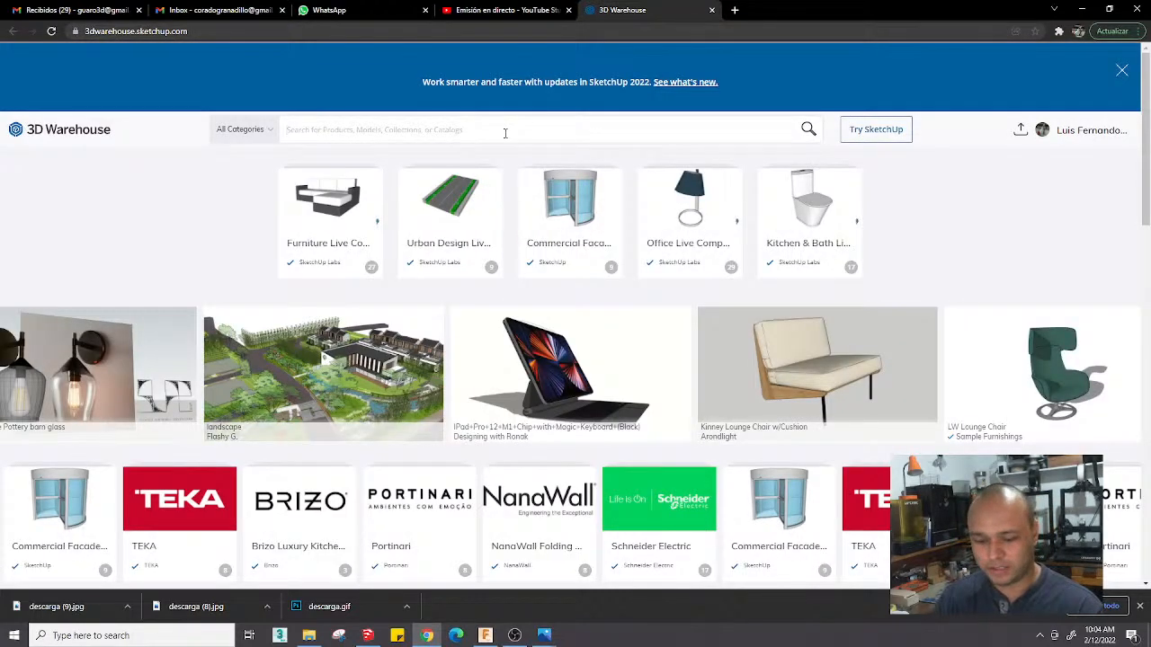
pyautogui.write('bal')
pyautogui.press('BackSpace')
pyautogui.press('BackSpace')
pyautogui.press('BackSpace')
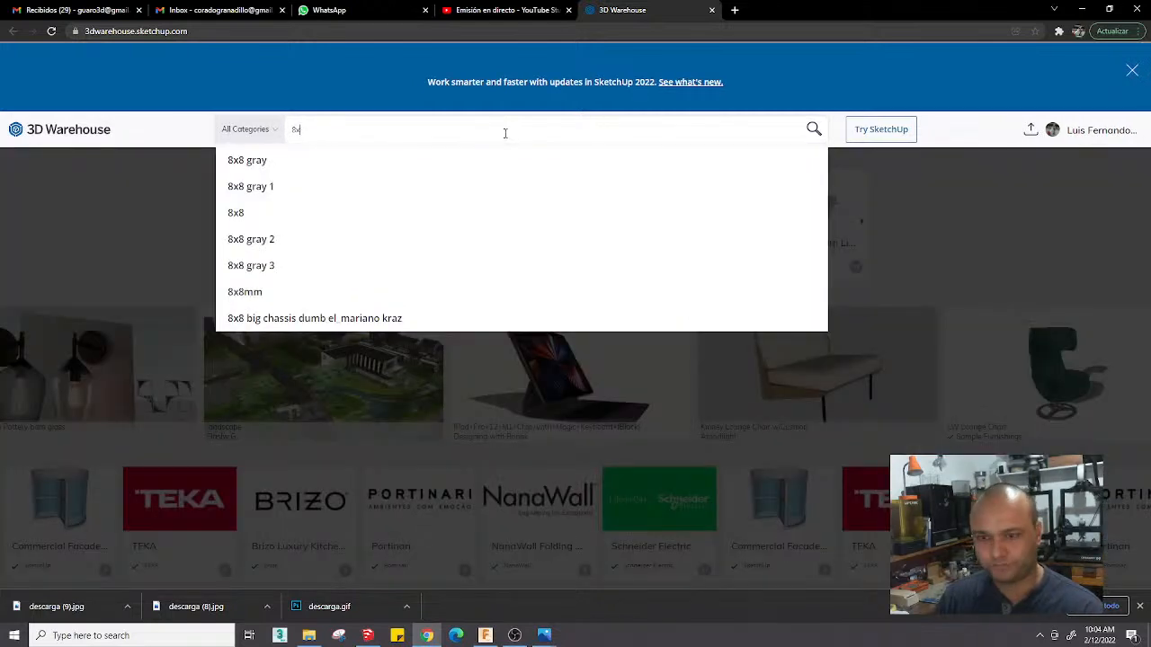
pyautogui.write('rom')
pyautogui.press('BackSpace')
pyautogui.press('BackSpace')
pyautogui.press('BackSpace')
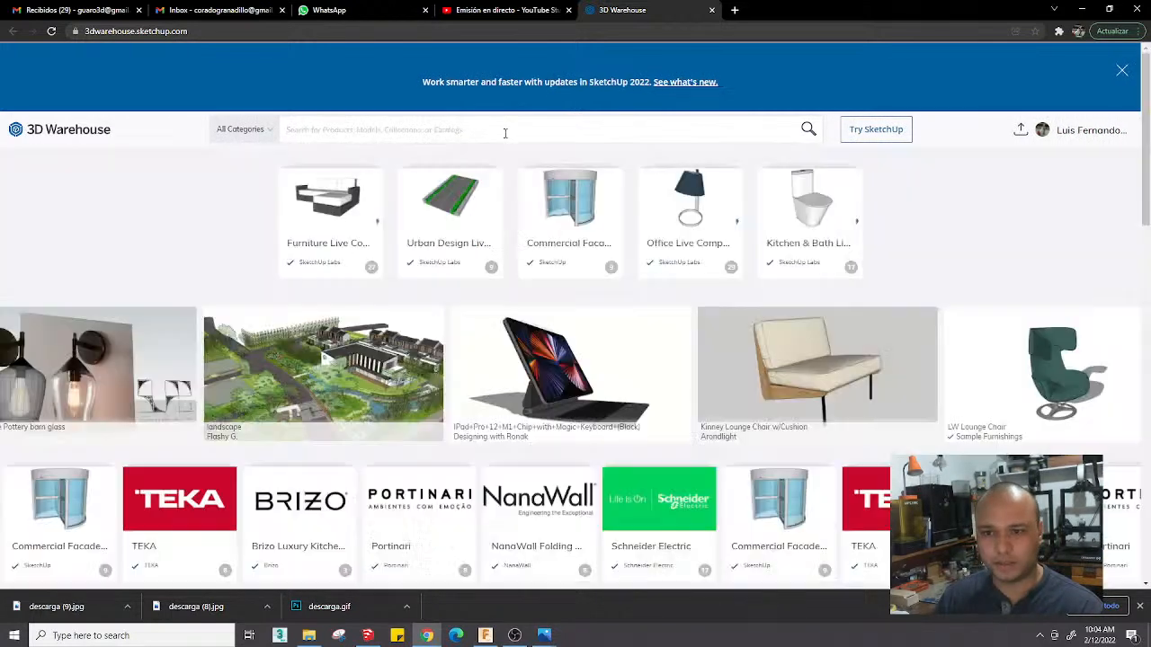
# Search 3D Warehouse for "mrap" and show only the models among the results
pyautogui.write('mrap')
pyautogui.press('Return')
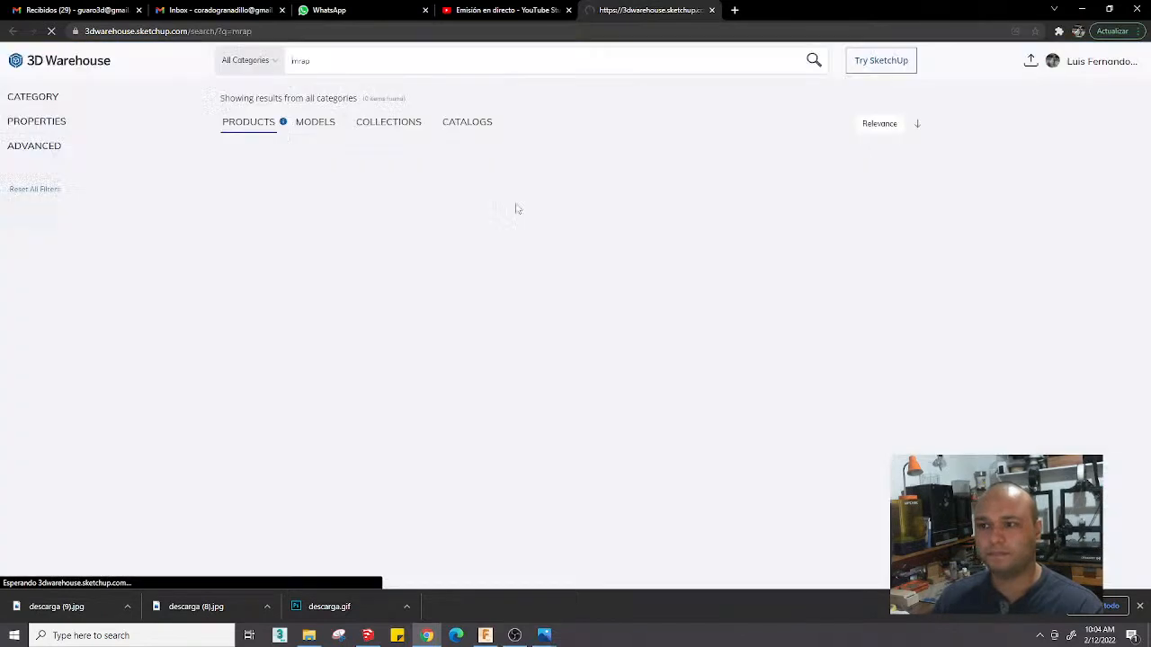
pyautogui.click(319, 198)
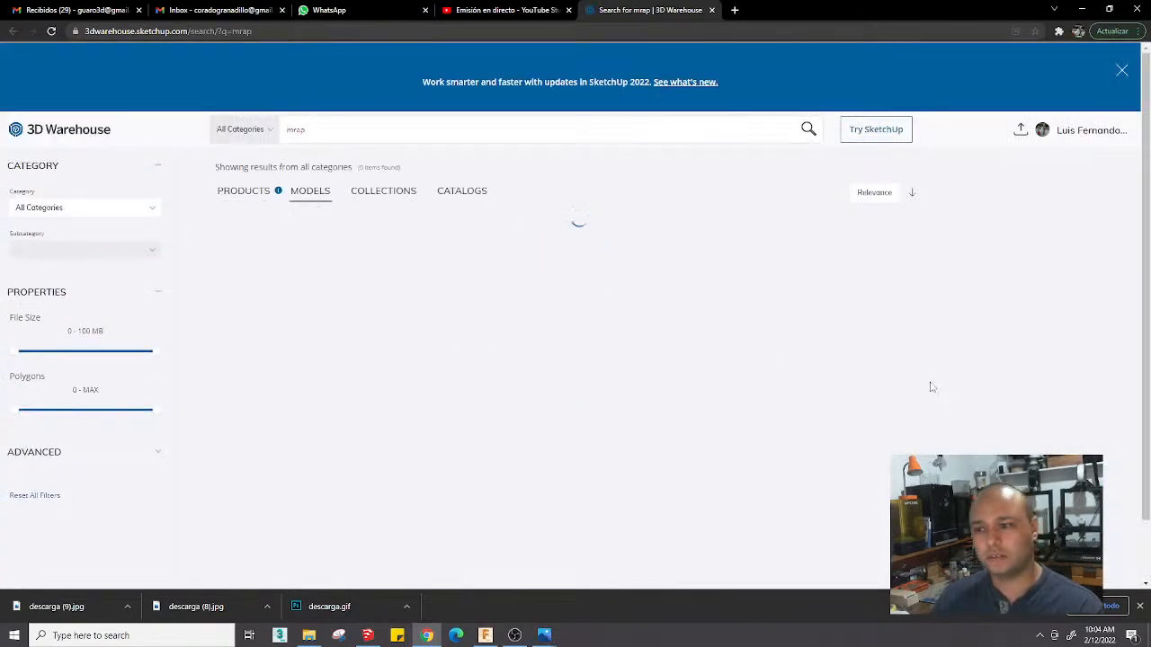
# Look through the MRAP model results for armoured vehicles resembling the eight-wheeled reference vehicle
pyautogui.scroll(-1, 544, 360)
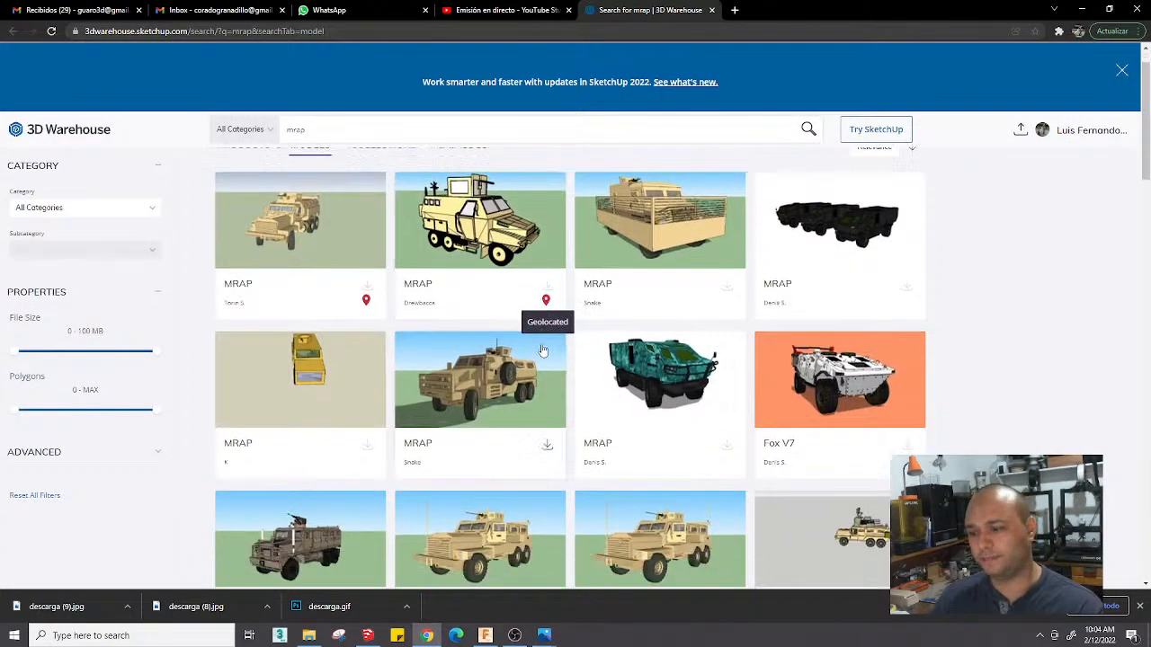
pyautogui.scroll(-3, 542, 351)
pyautogui.scroll(3, 558, 368)
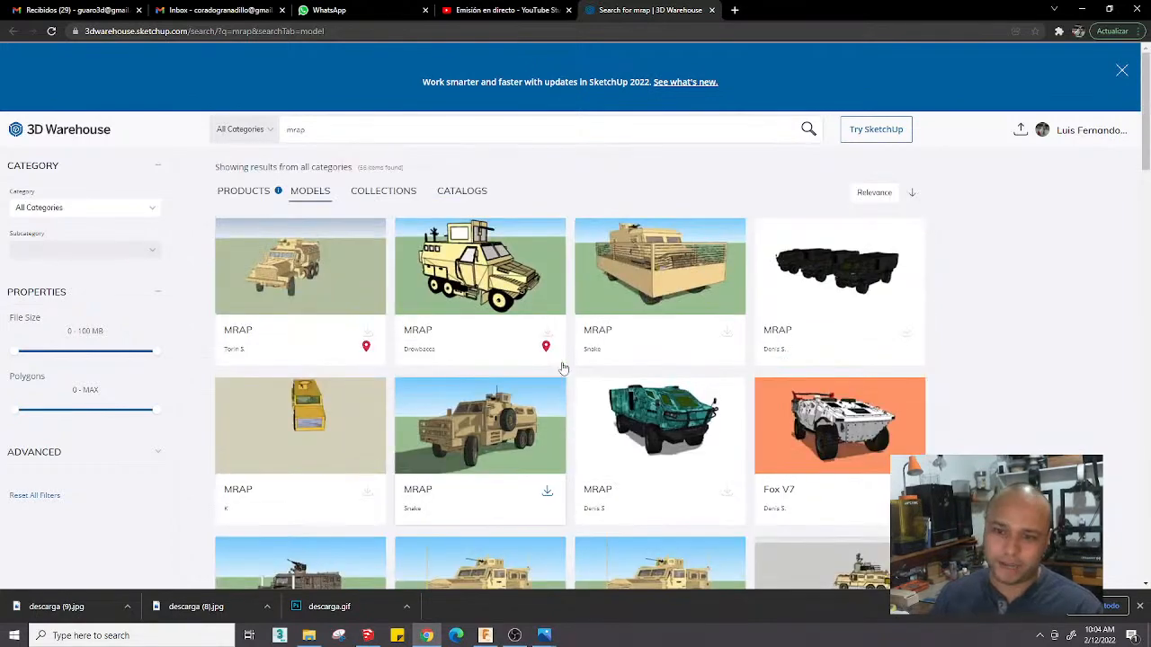
pyautogui.scroll(-4, 567, 386)
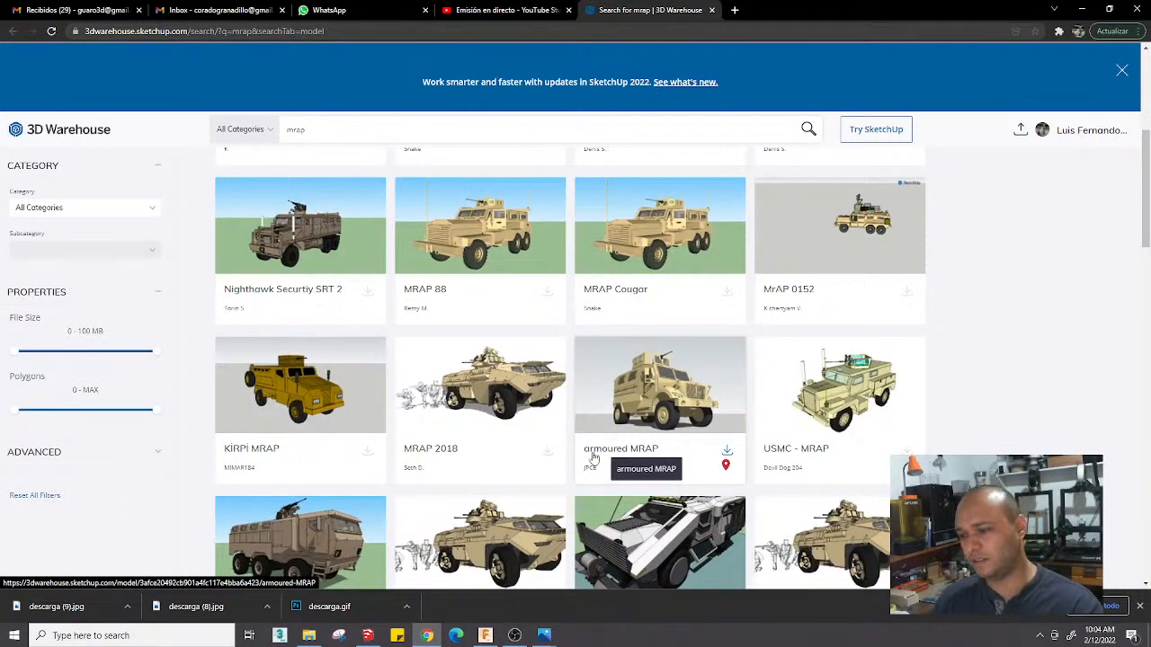
pyautogui.scroll(-3, 572, 458)
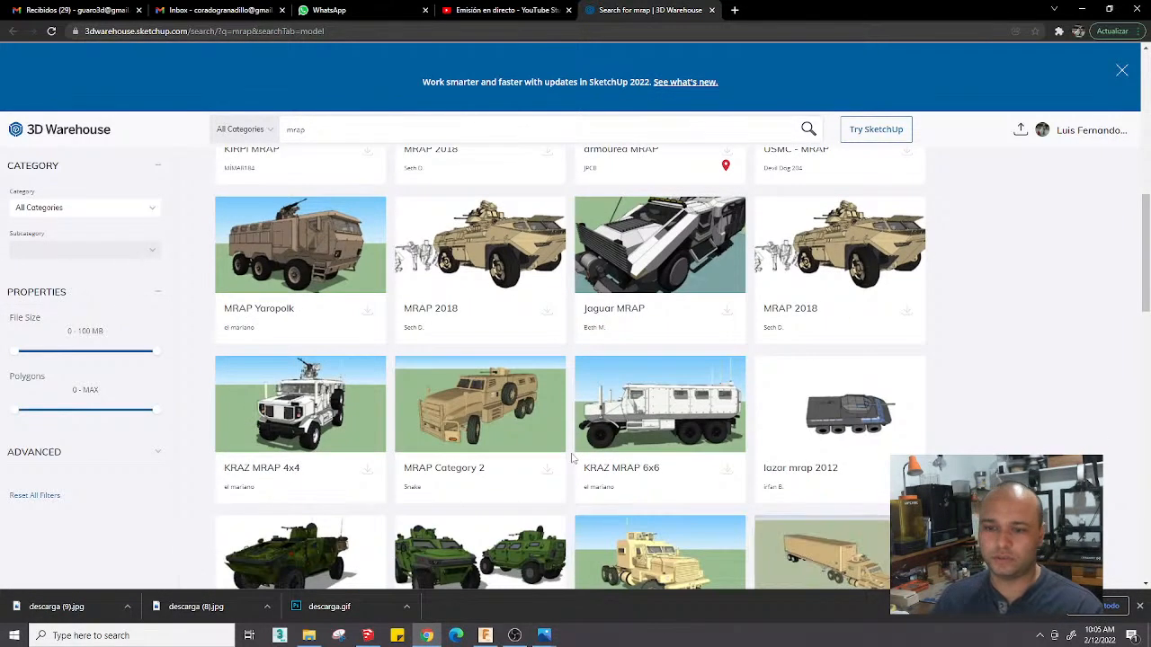
pyautogui.scroll(1, 549, 423)
pyautogui.scroll(-3, 550, 424)
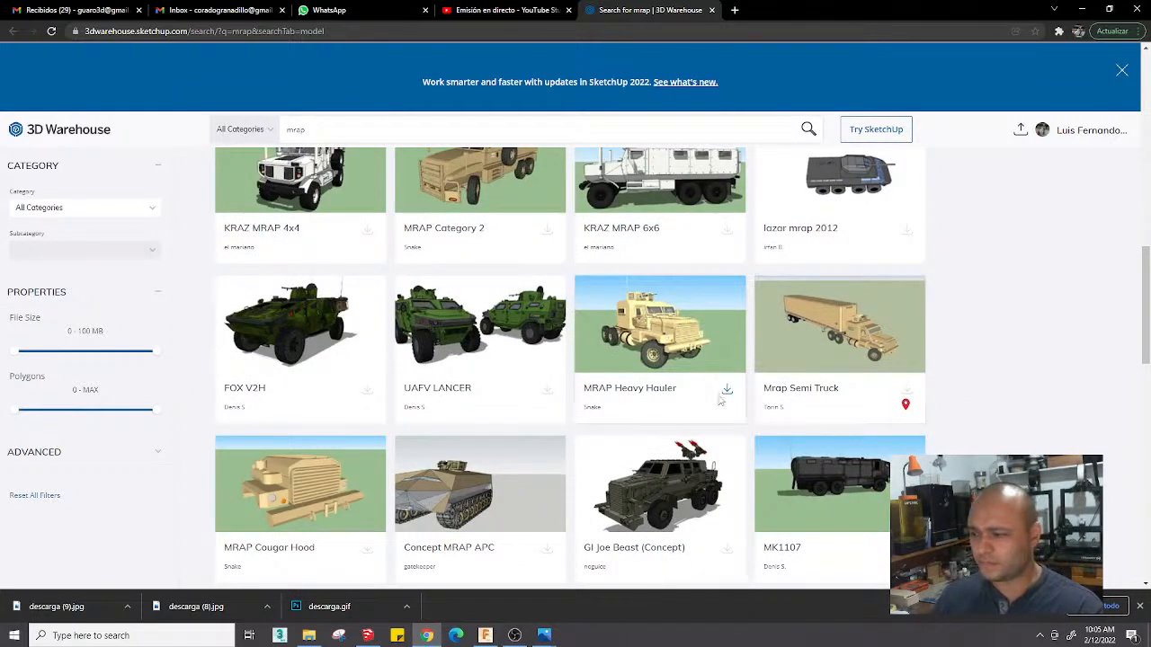
pyautogui.scroll(4, 744, 472)
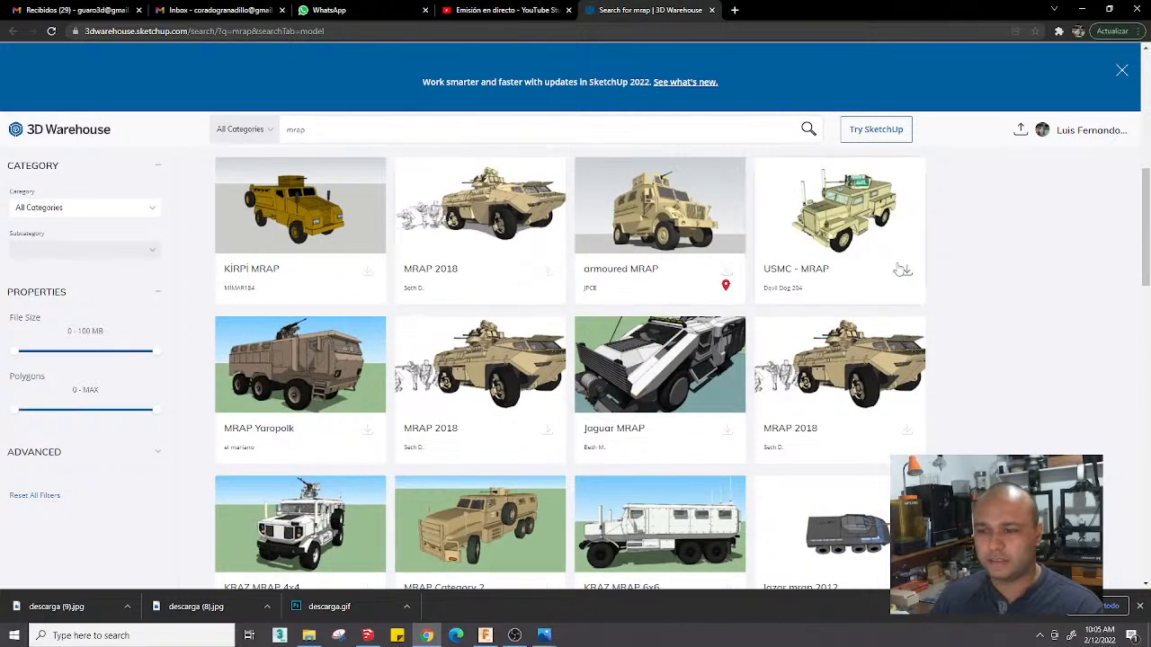
# Look through the remaining MRAP results and view the details of the MTVR truck model
pyautogui.scroll(-7, 800, 392)
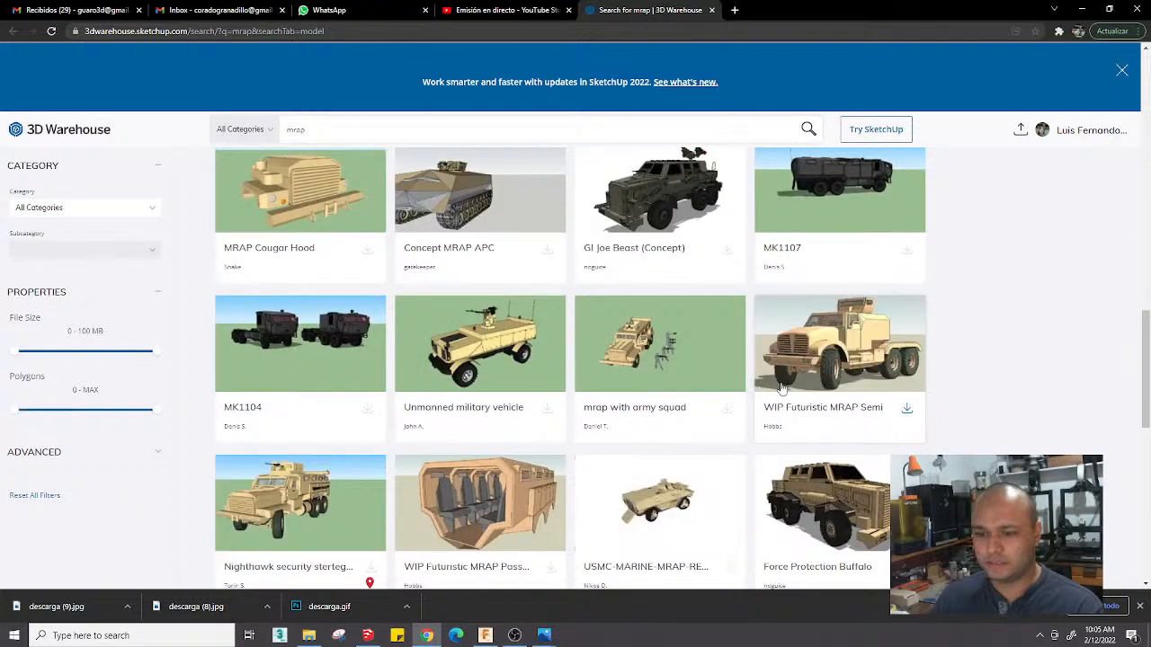
pyautogui.scroll(-2, 781, 388)
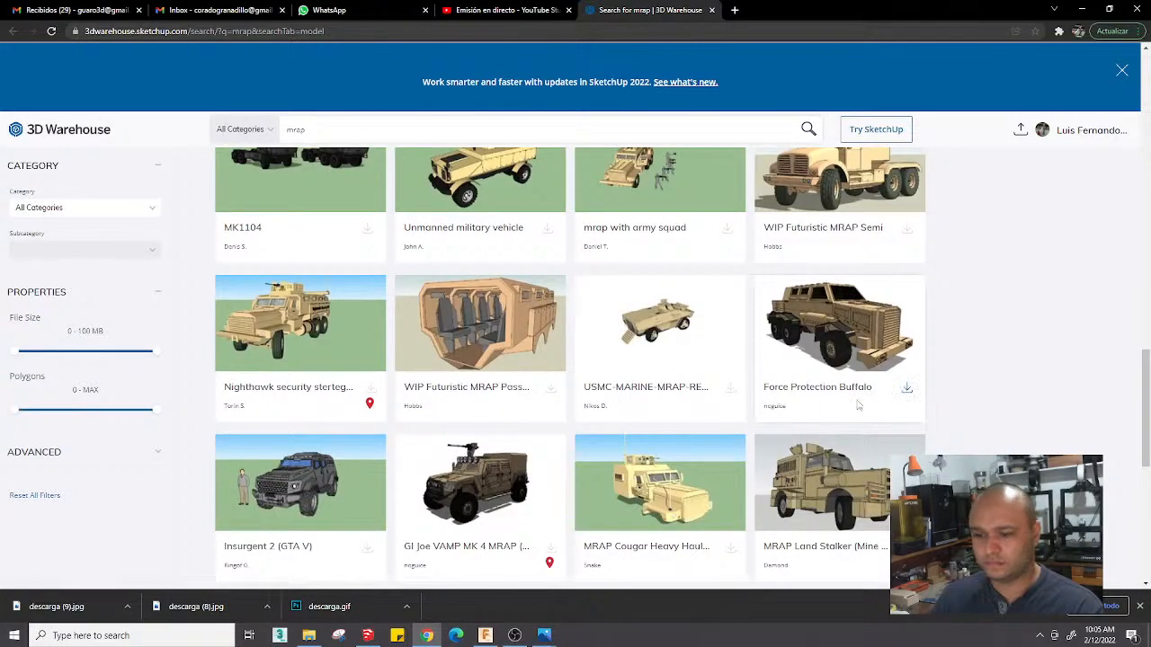
pyautogui.scroll(-4, 719, 404)
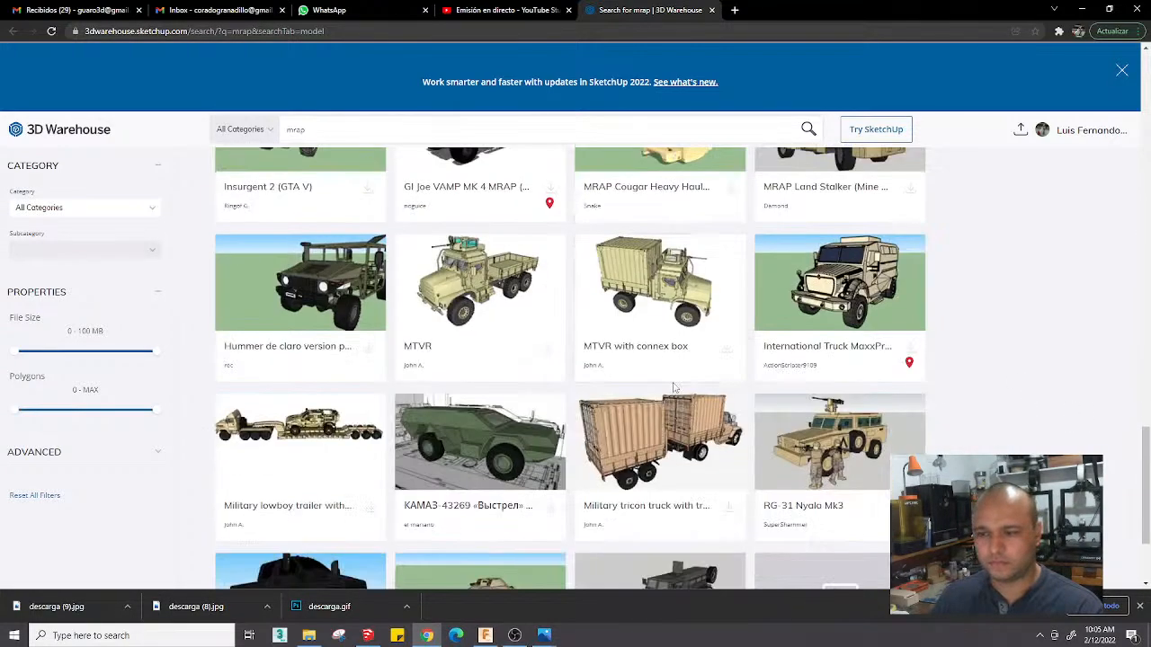
pyautogui.click(486, 293)
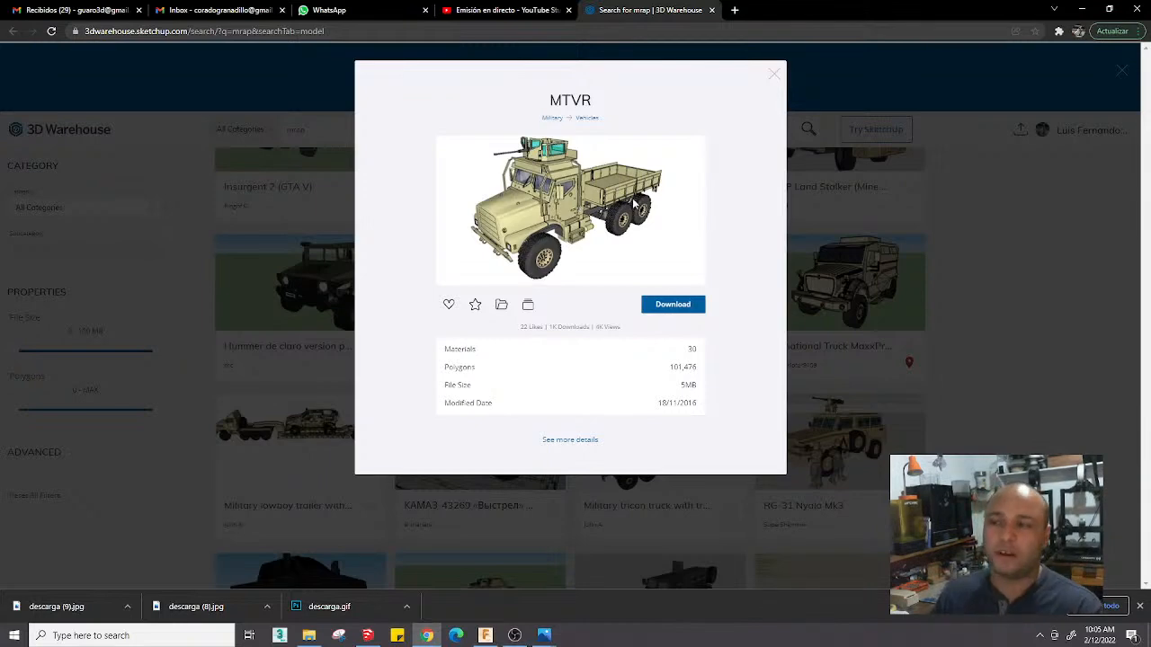
pyautogui.click(774, 74)
pyautogui.scroll(-2, 761, 386)
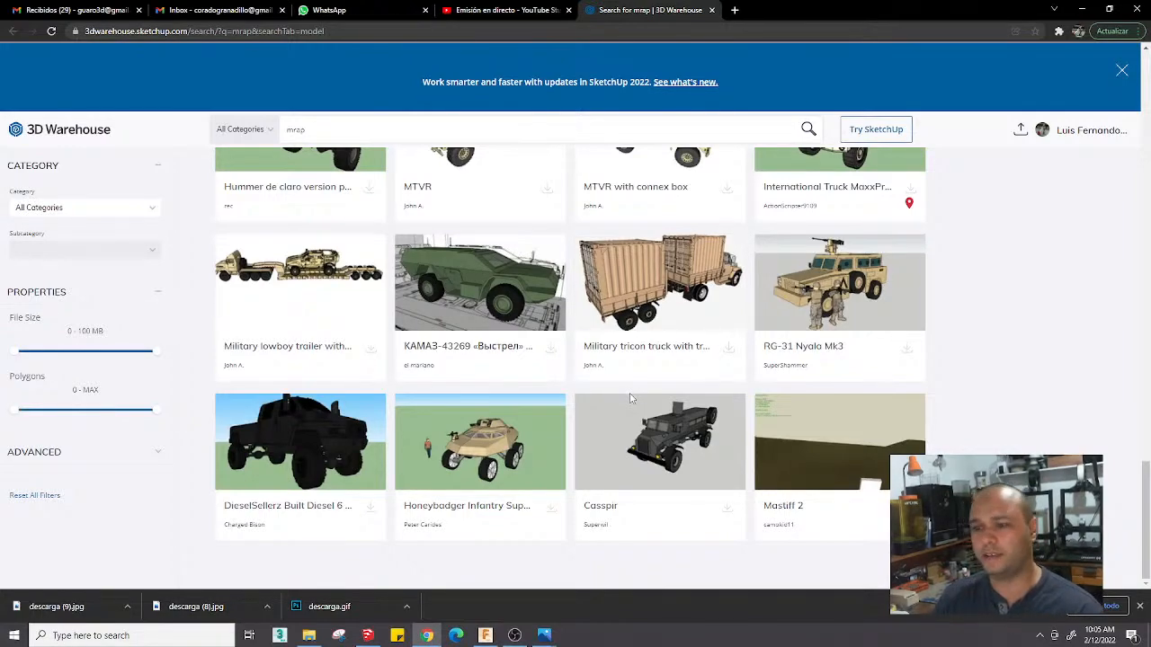
# Search the 3D Warehouse models for "f40" in place of the MRAP term
pyautogui.scroll(14, 630, 398)
pyautogui.moveTo(358, 135); pyautogui.dragTo(69, 120)
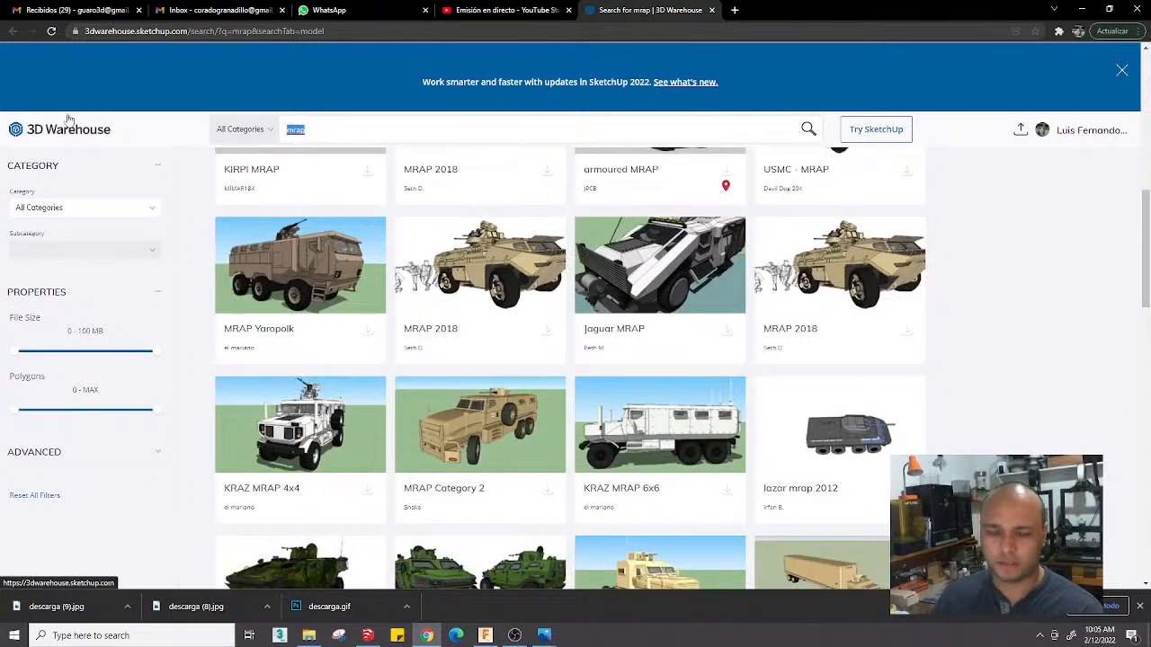
pyautogui.write('f40')
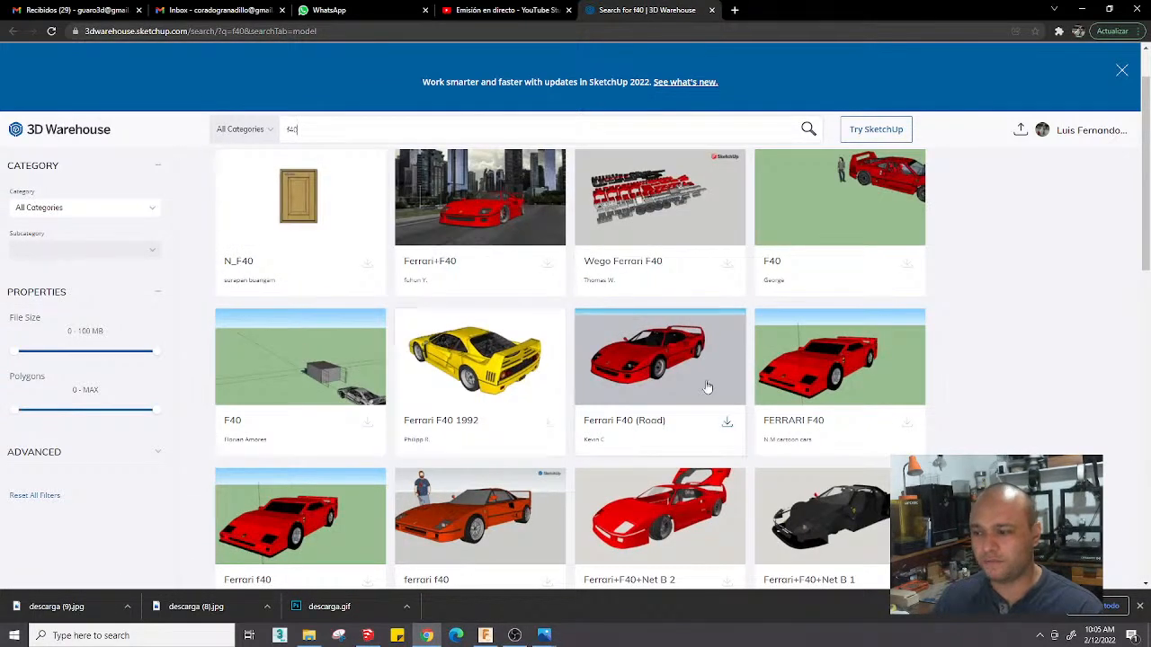
# View the details of the yellow Ferrari F40 1992 model and look over the other F40 results
pyautogui.click(530, 359)
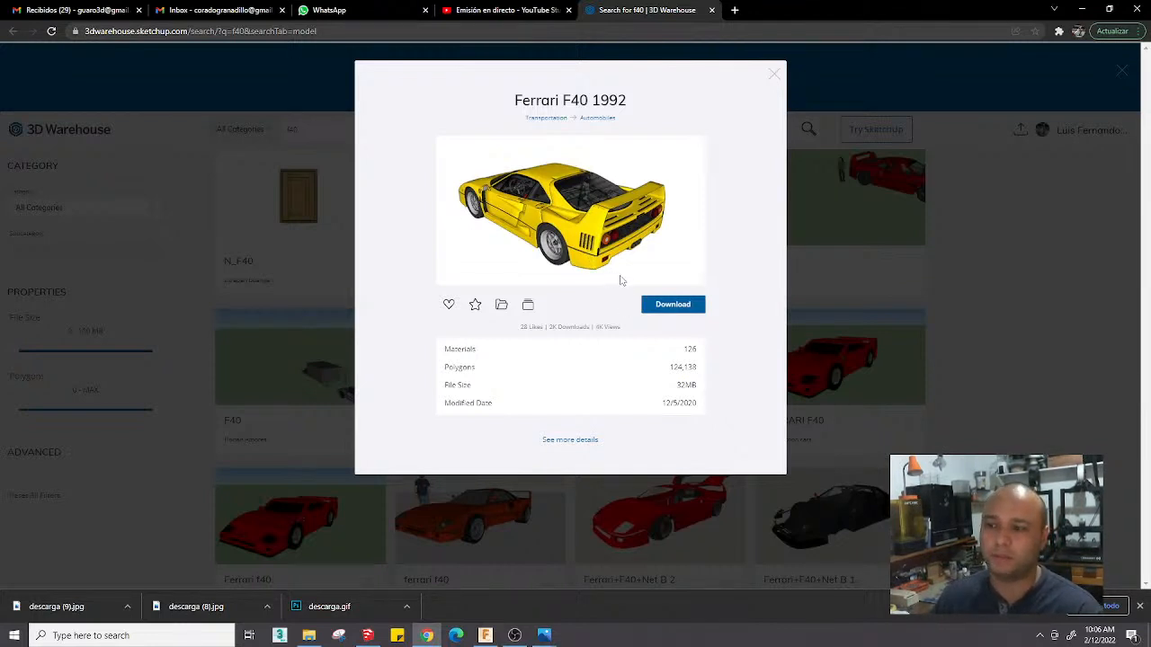
pyautogui.click(774, 74)
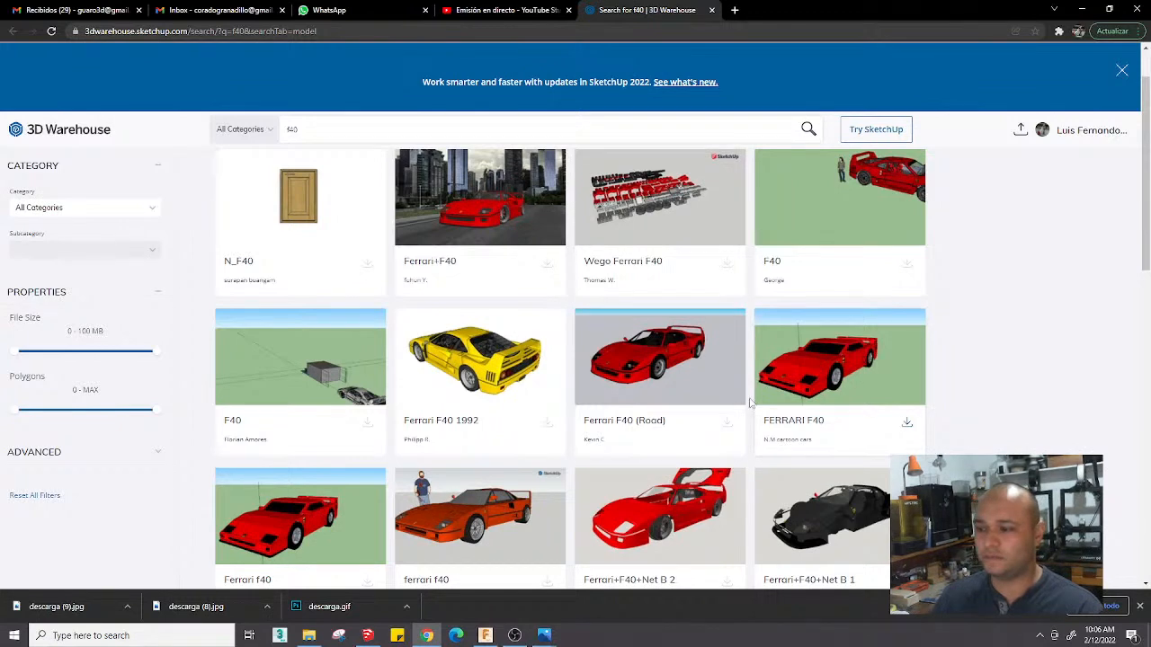
pyautogui.scroll(-3, 748, 387)
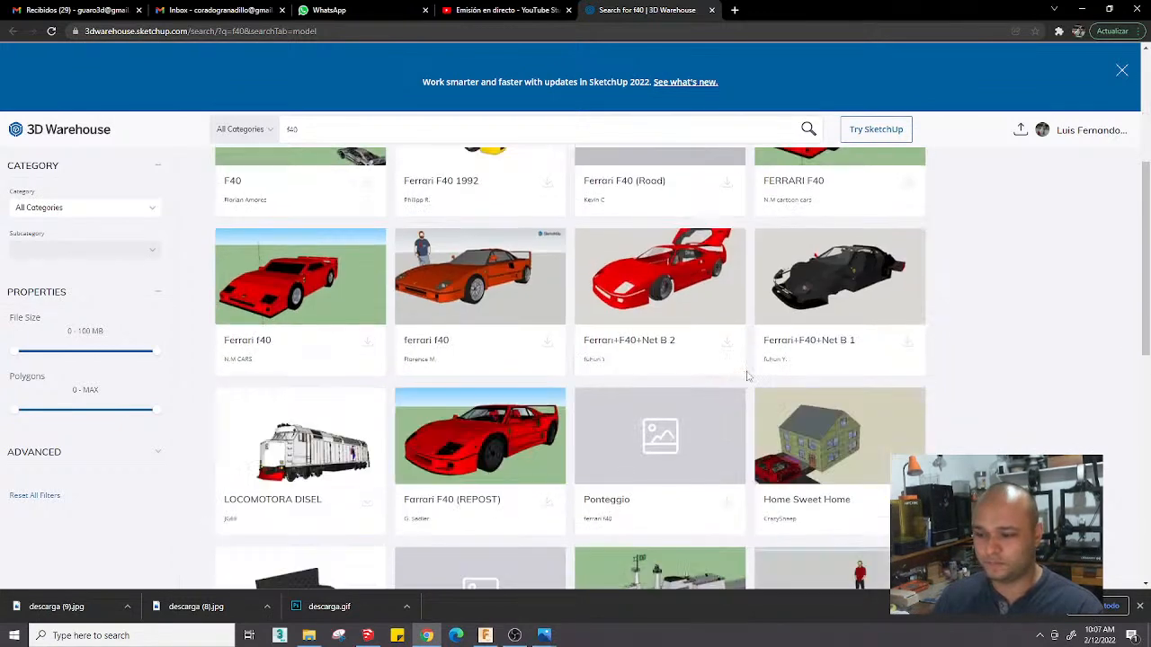
pyautogui.scroll(5, 746, 376)
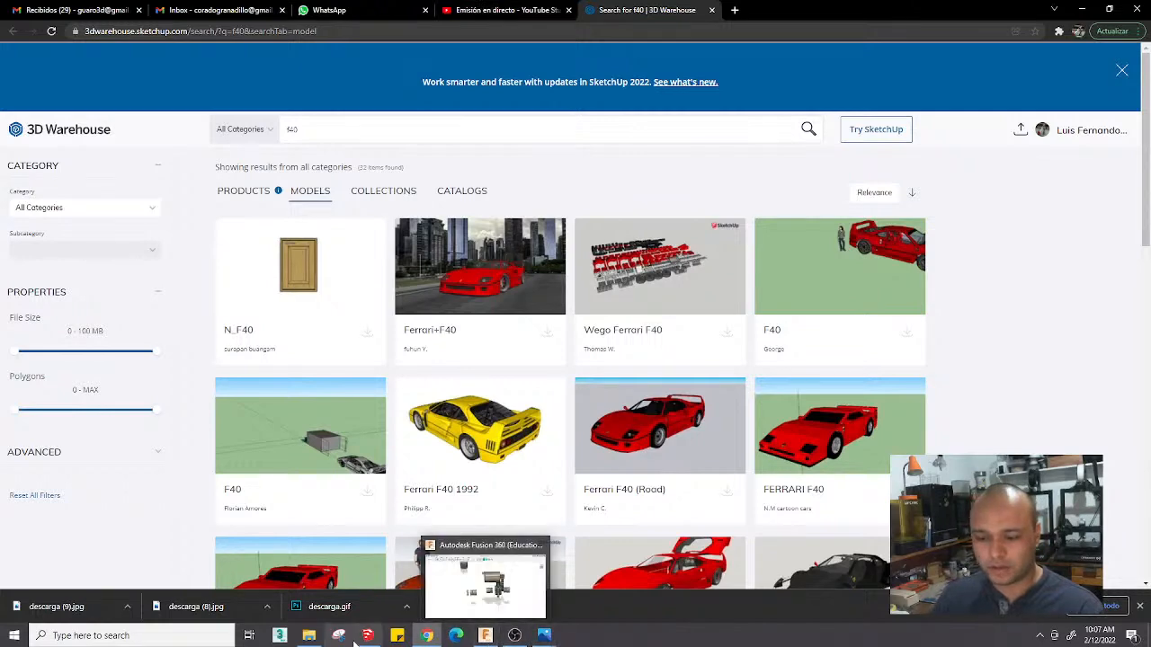
# Switch to SketchUp to view the template choices, and return to Chrome to look over the F40 results
pyautogui.moveTo(368, 635)
pyautogui.click(373, 606)
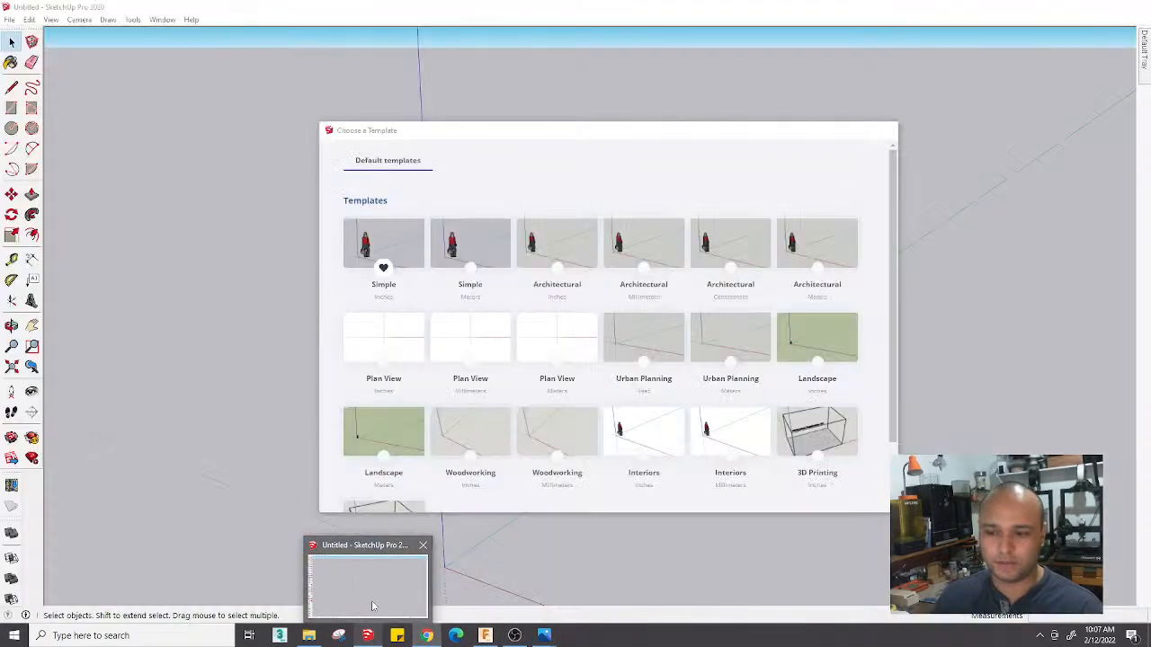
pyautogui.moveTo(655, 133); pyautogui.dragTo(652, 102)
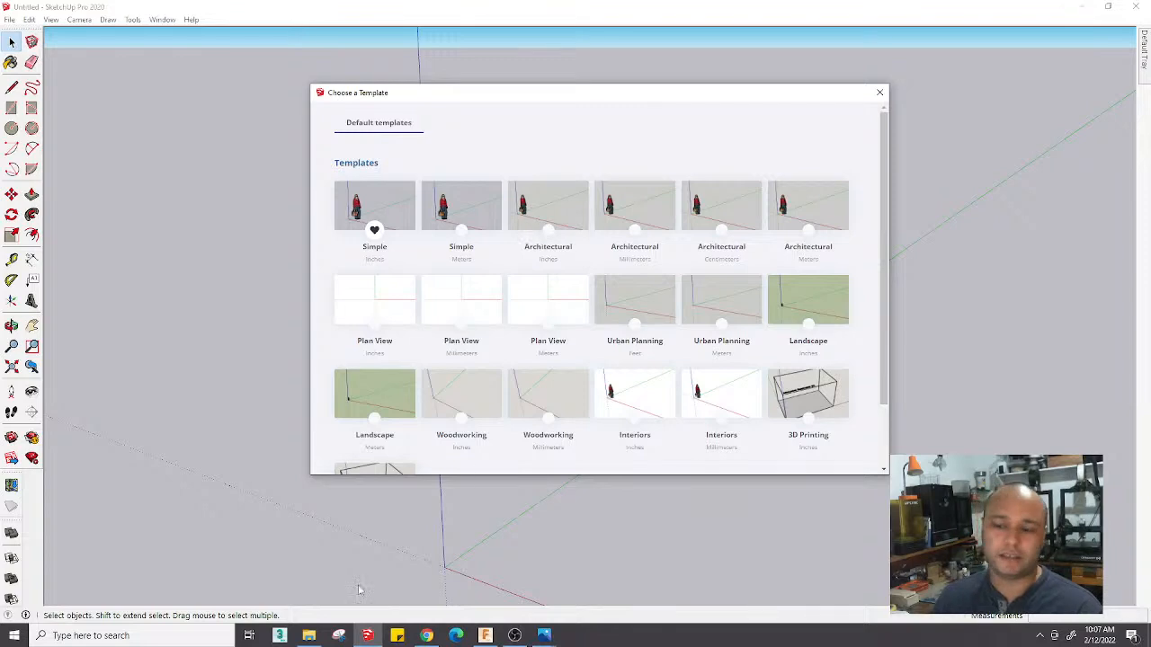
pyautogui.click(430, 634)
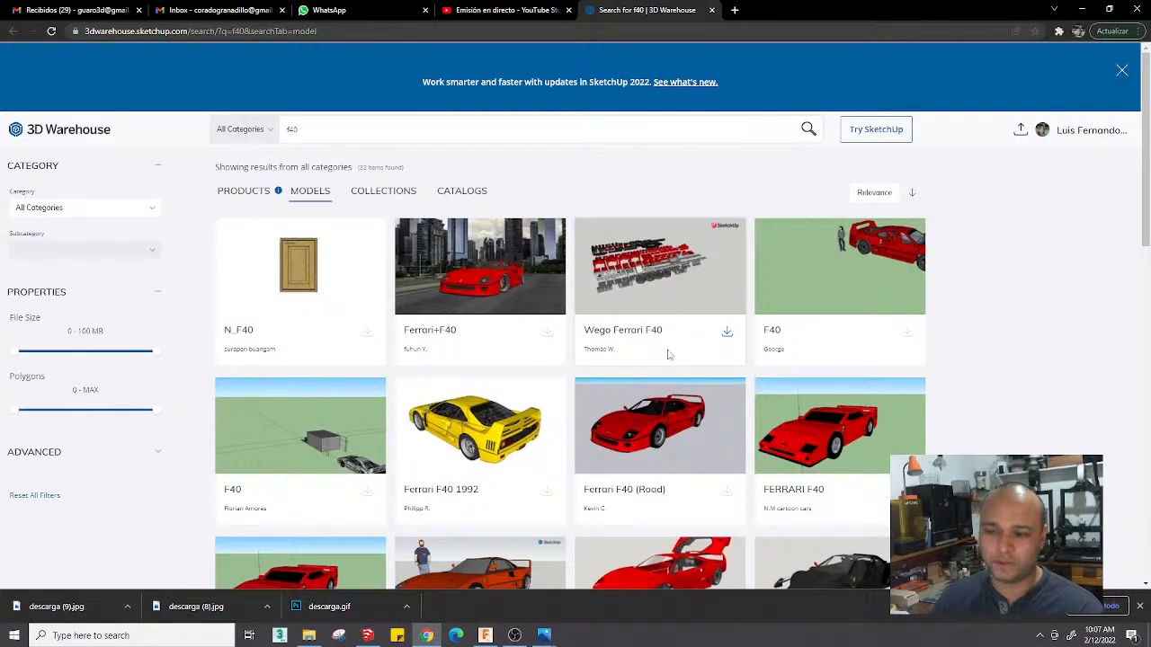
pyautogui.scroll(-3, 666, 356)
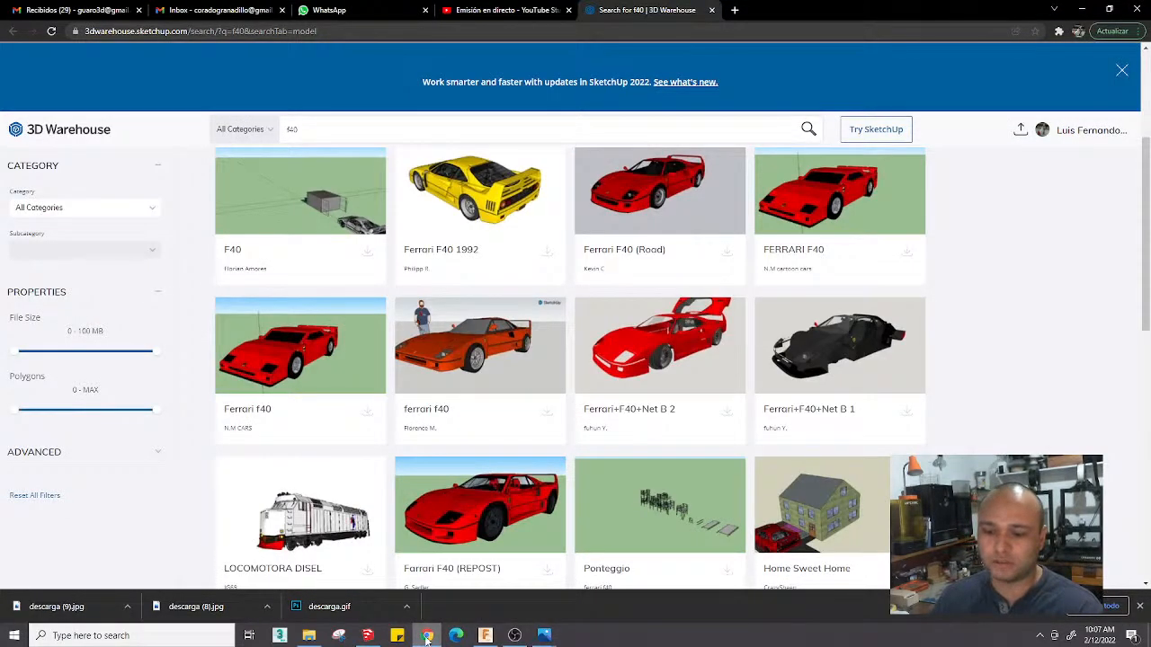
pyautogui.moveTo(427, 635)
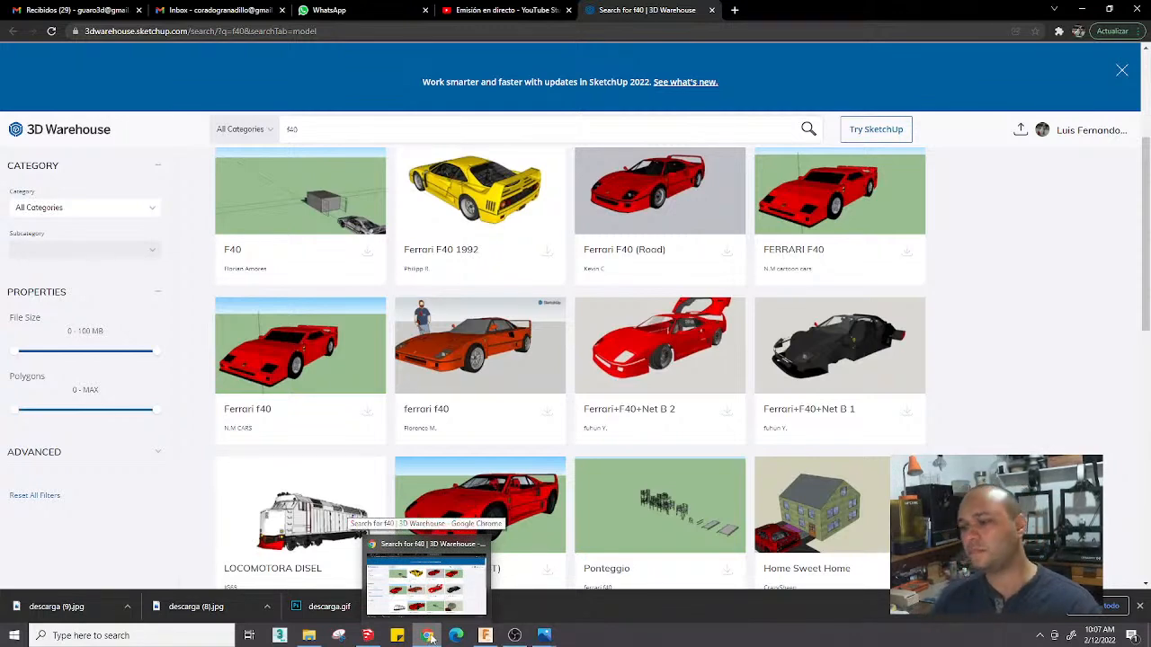
pyautogui.moveTo(367, 637)
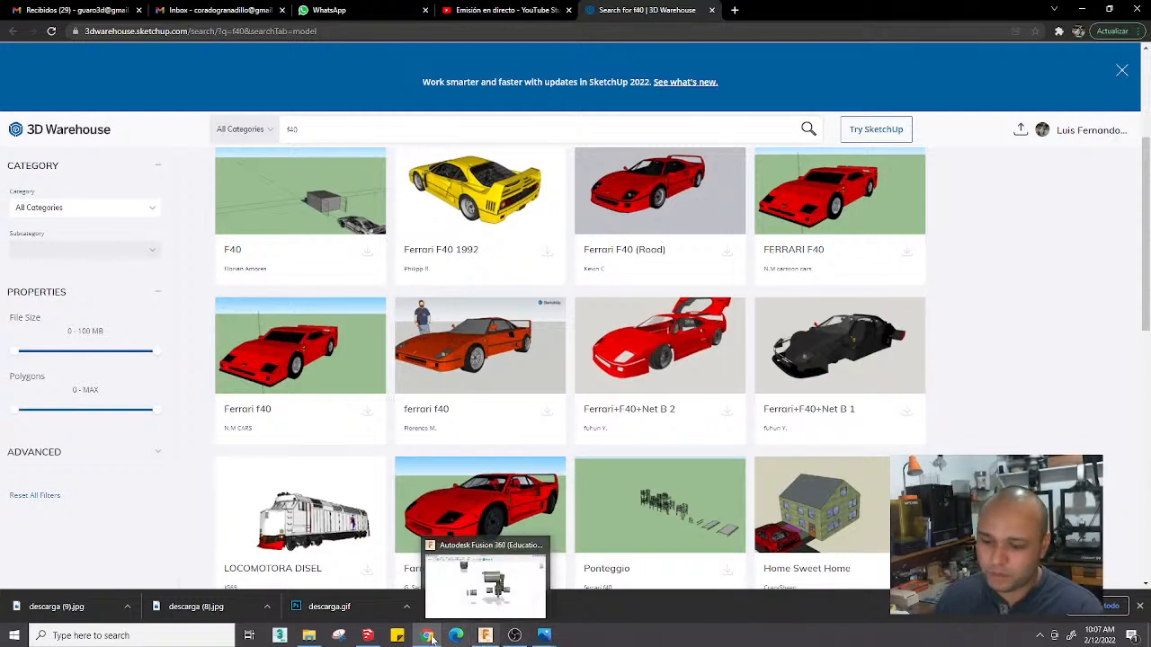
# Switch to SketchUp and try to start from the Architectural Millimeters template, cancelling at the save prompt
pyautogui.click(368, 637)
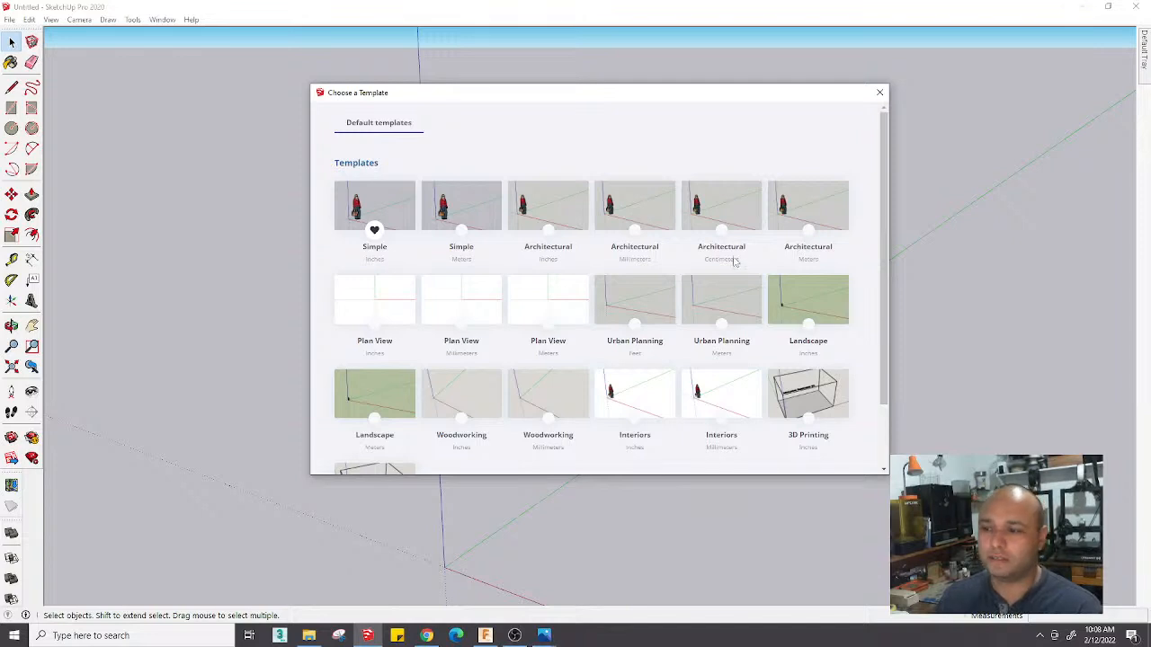
pyautogui.click(646, 214)
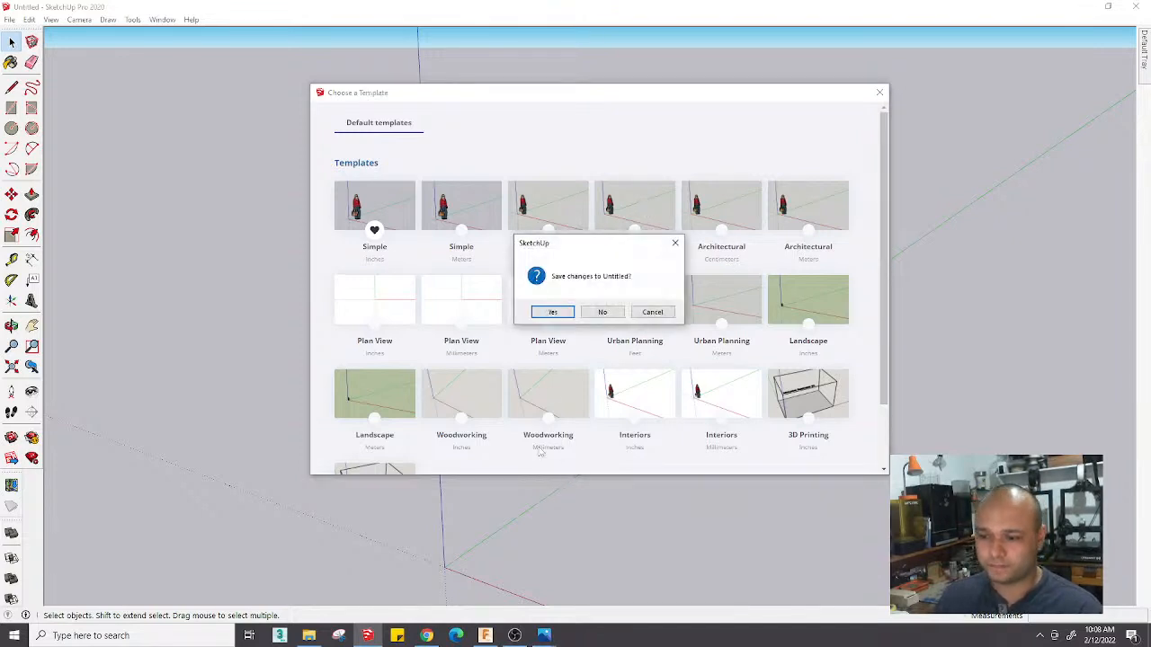
pyautogui.click(650, 314)
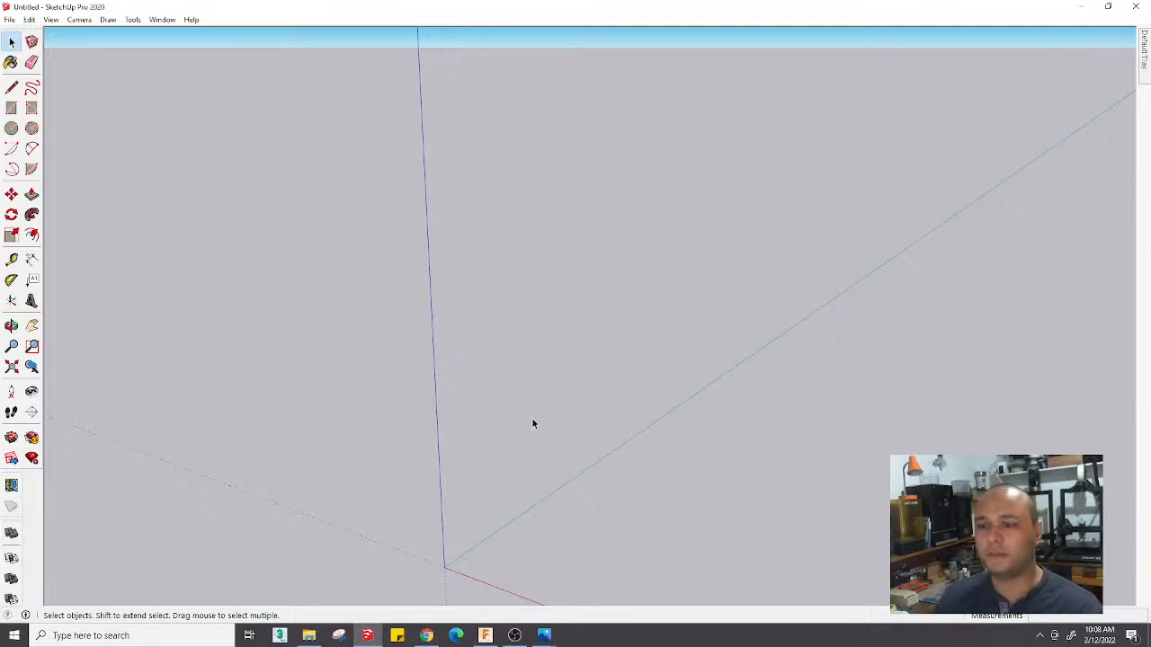
pyautogui.moveTo(533, 423); pyautogui.dragTo(536, 362, button='middle')
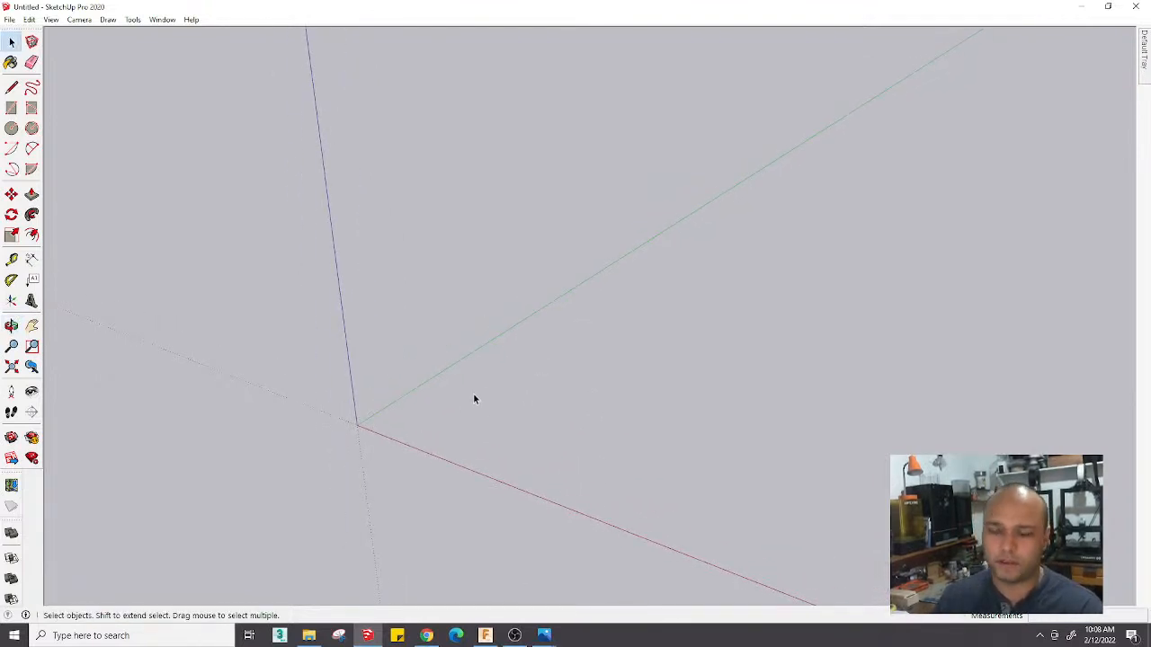
pyautogui.moveTo(473, 395)
pyautogui.mouseDown(button='middle')
pyautogui.moveTo(494, 404)
pyautogui.moveTo(416, 372)
pyautogui.moveTo(475, 393)
pyautogui.mouseUp(button='middle')
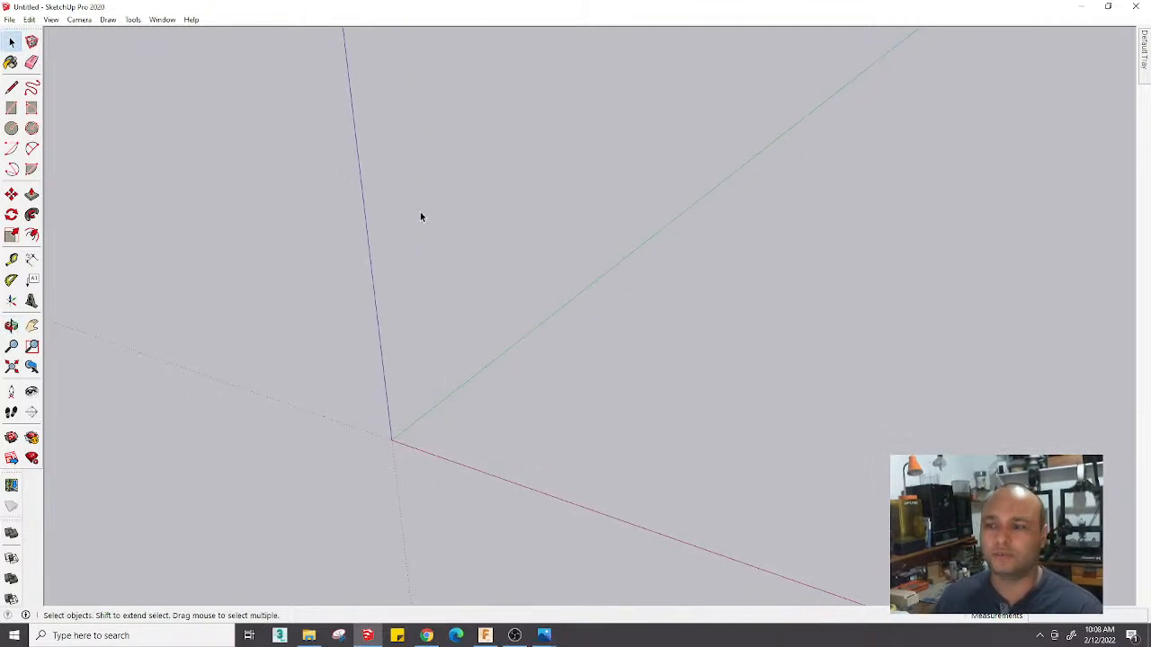
pyautogui.moveTo(463, 364); pyautogui.dragTo(486, 377, button='middle')
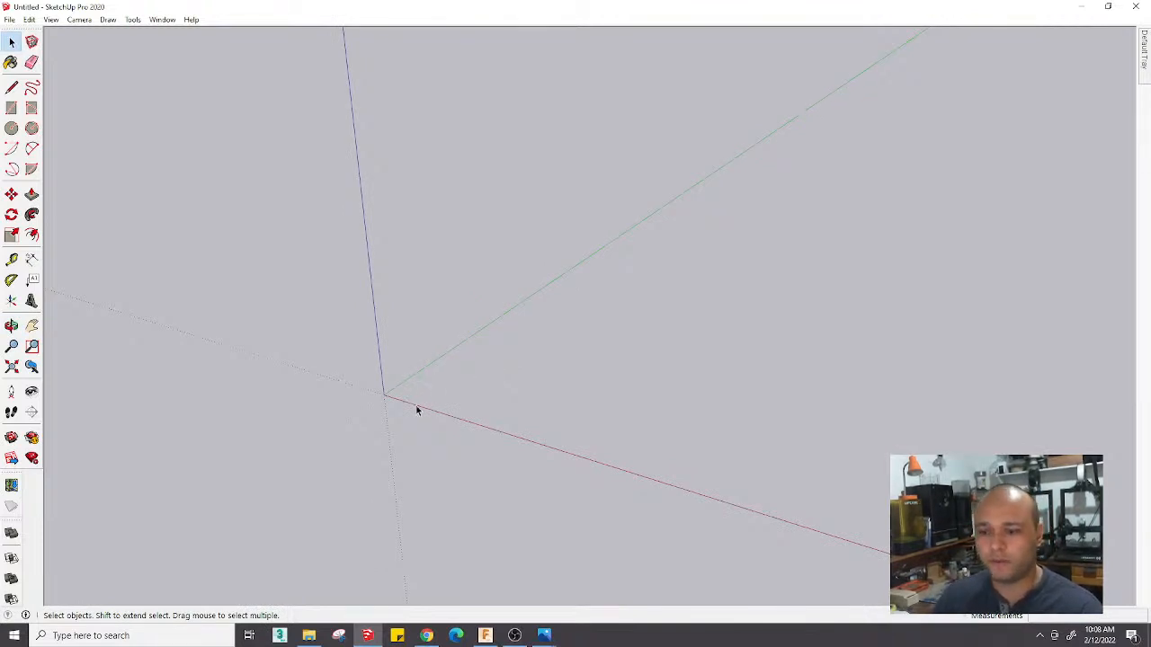
pyautogui.moveTo(416, 410); pyautogui.dragTo(550, 416, button='middle')
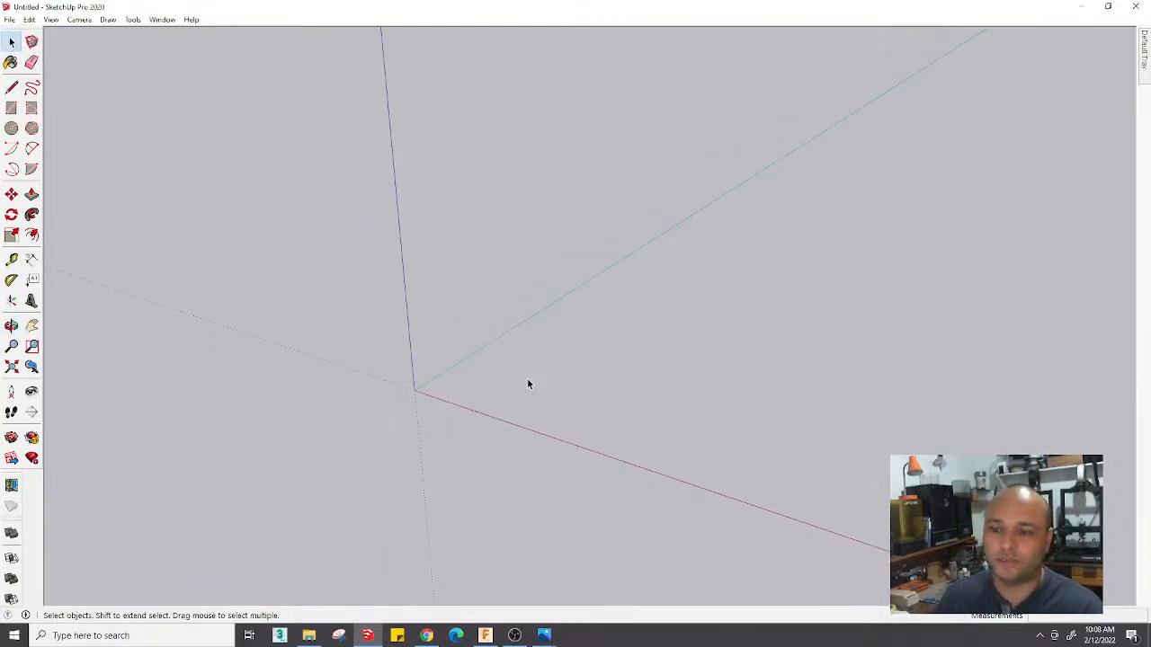
pyautogui.moveTo(537, 383)
pyautogui.mouseDown(button='middle')
pyautogui.moveTo(501, 385)
pyautogui.moveTo(524, 381)
pyautogui.mouseUp(button='middle')
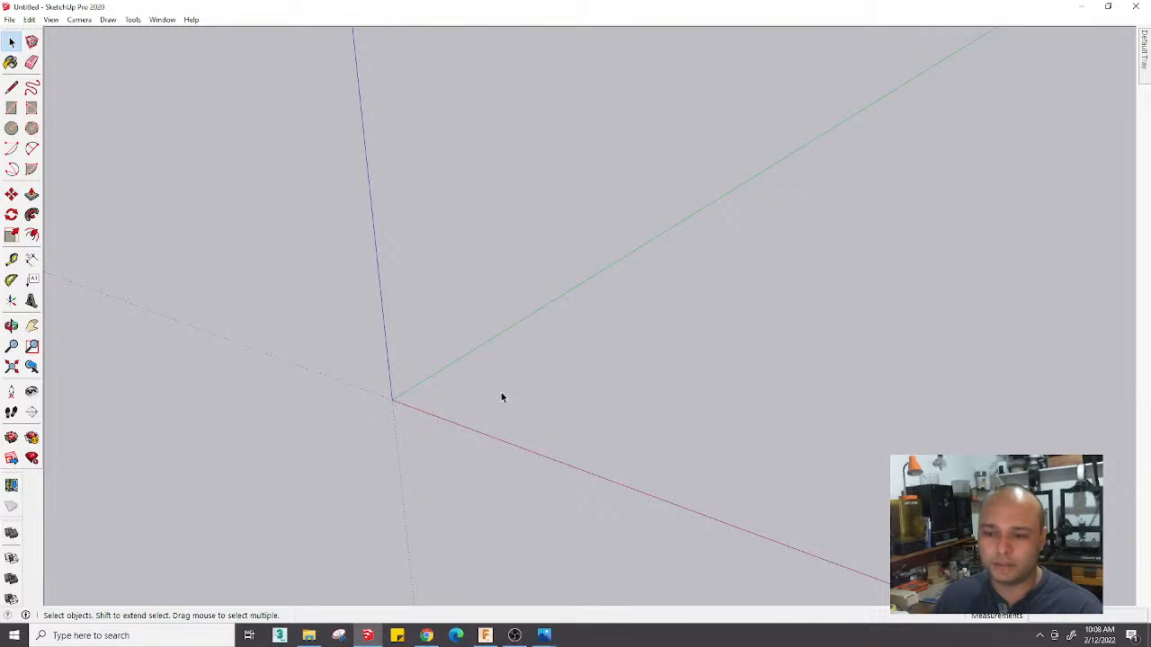
pyautogui.moveTo(519, 413); pyautogui.dragTo(453, 366, button='middle')
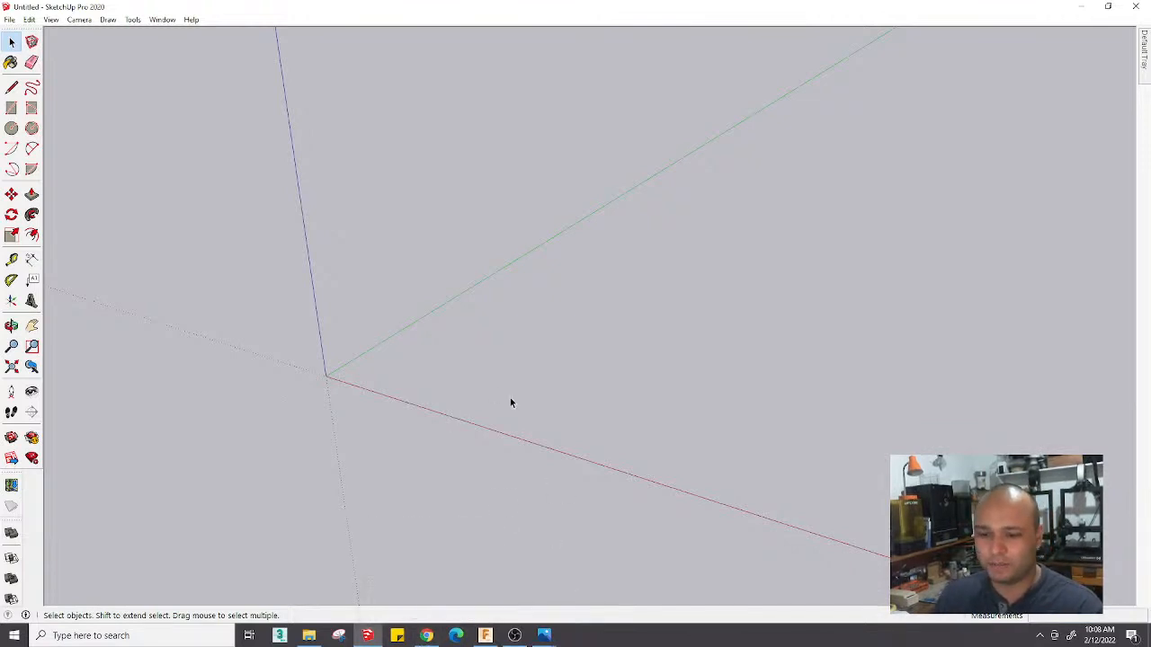
pyautogui.moveTo(478, 417); pyautogui.dragTo(349, 402, button='middle')
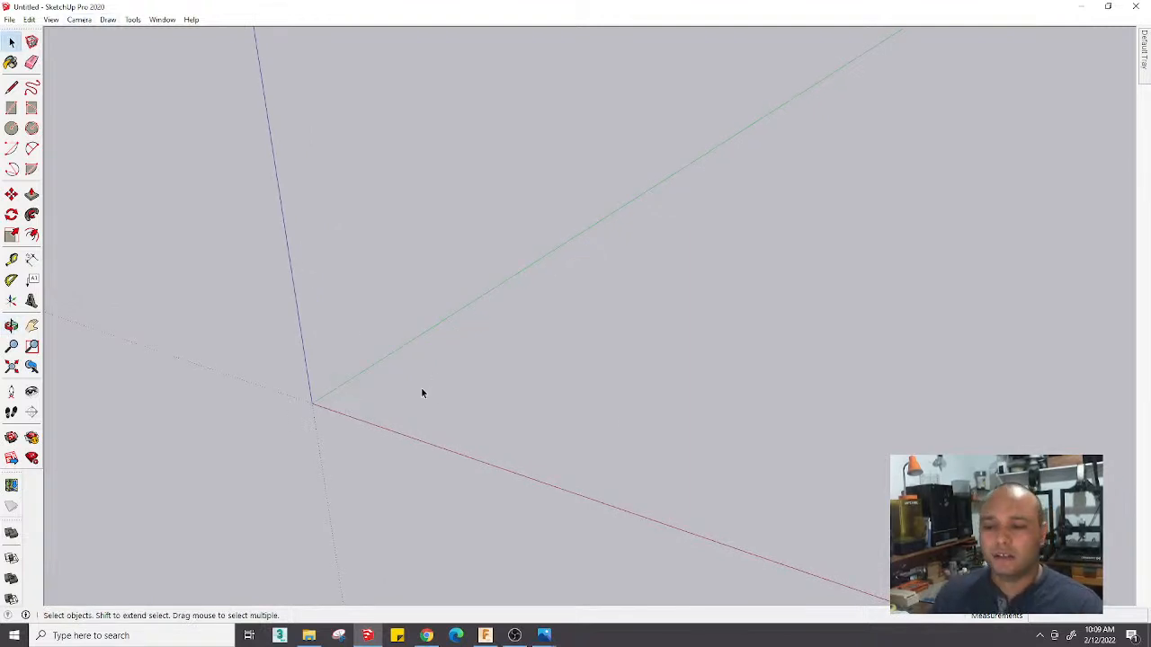
pyautogui.moveTo(421, 393); pyautogui.dragTo(440, 386, button='middle')
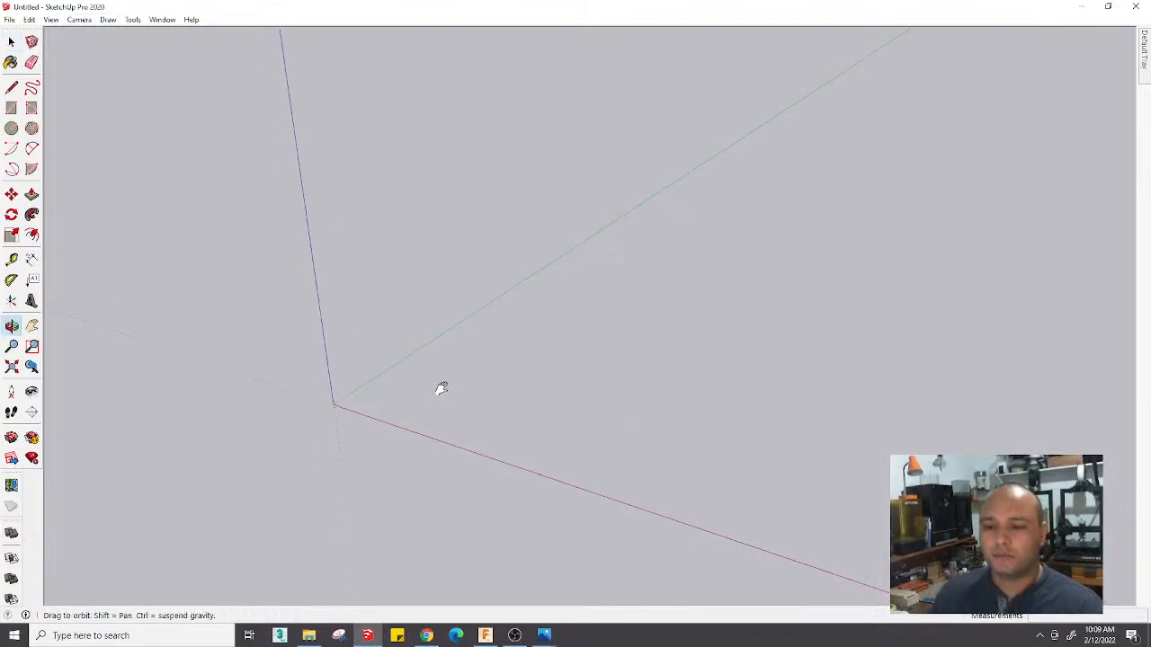
# Switch to File Explorer and view the reference photo descarga (1).jpg, examining the vehicle's side and wheels
pyautogui.click(310, 636)
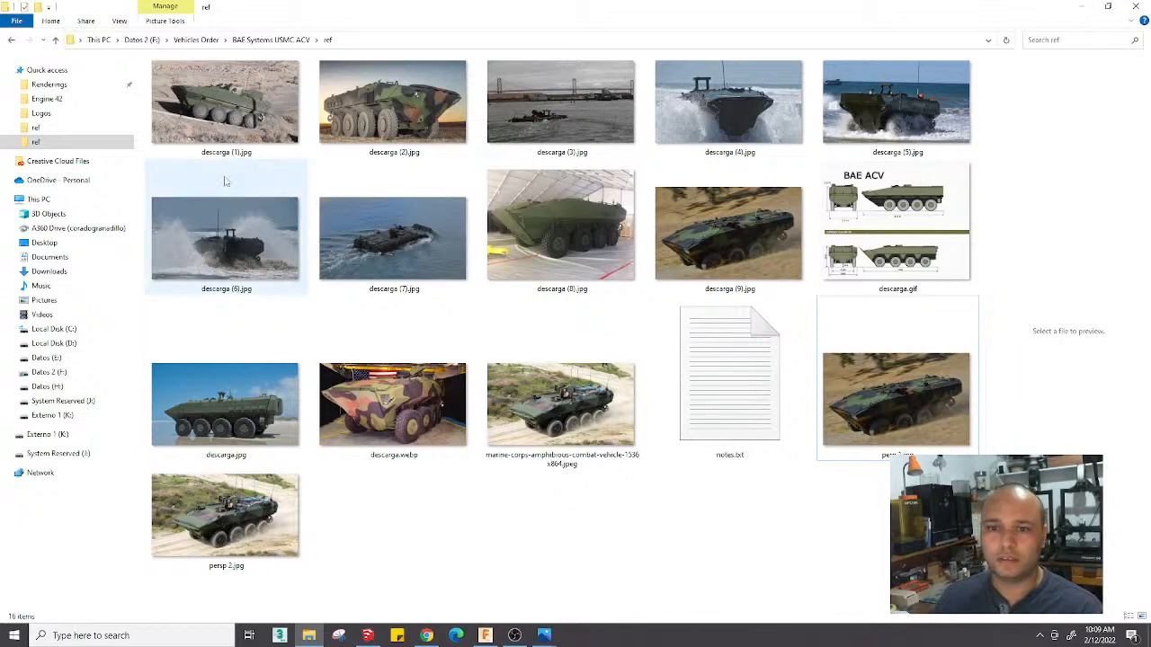
pyautogui.doubleClick(272, 117)
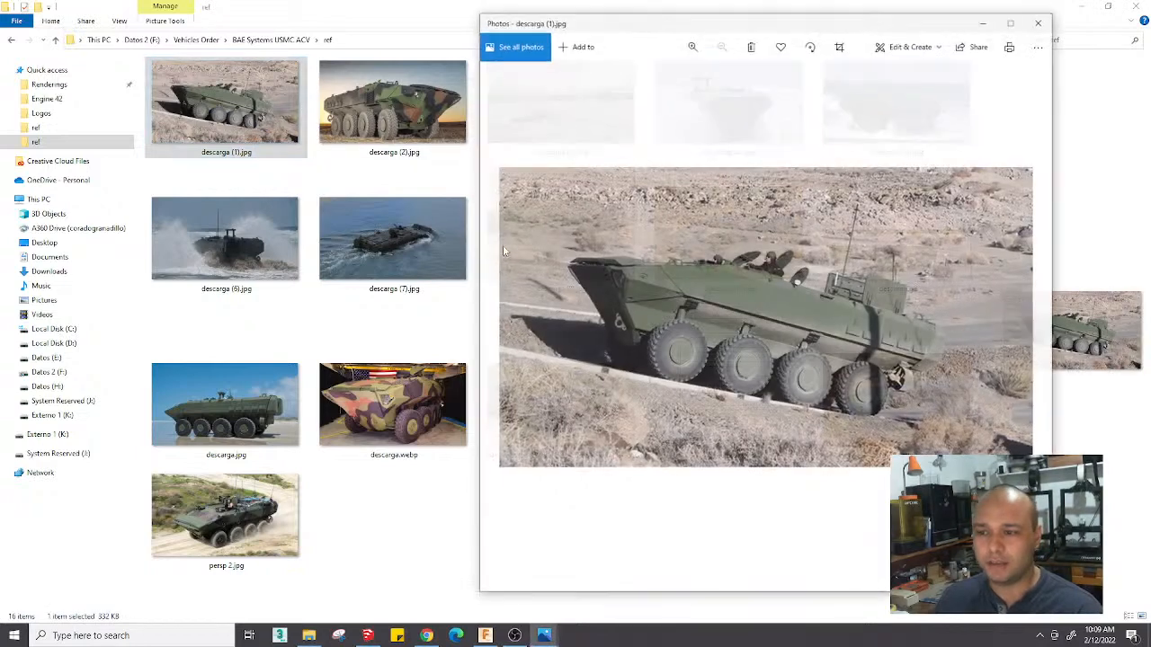
pyautogui.moveTo(752, 33); pyautogui.dragTo(572, 59)
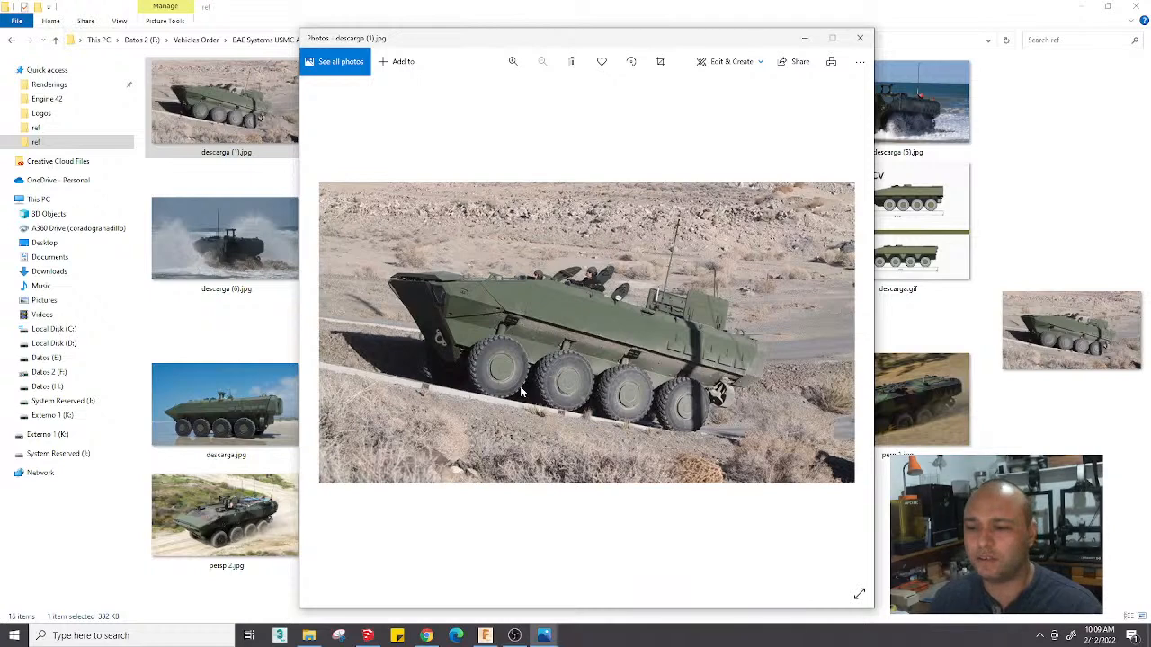
pyautogui.click(803, 38)
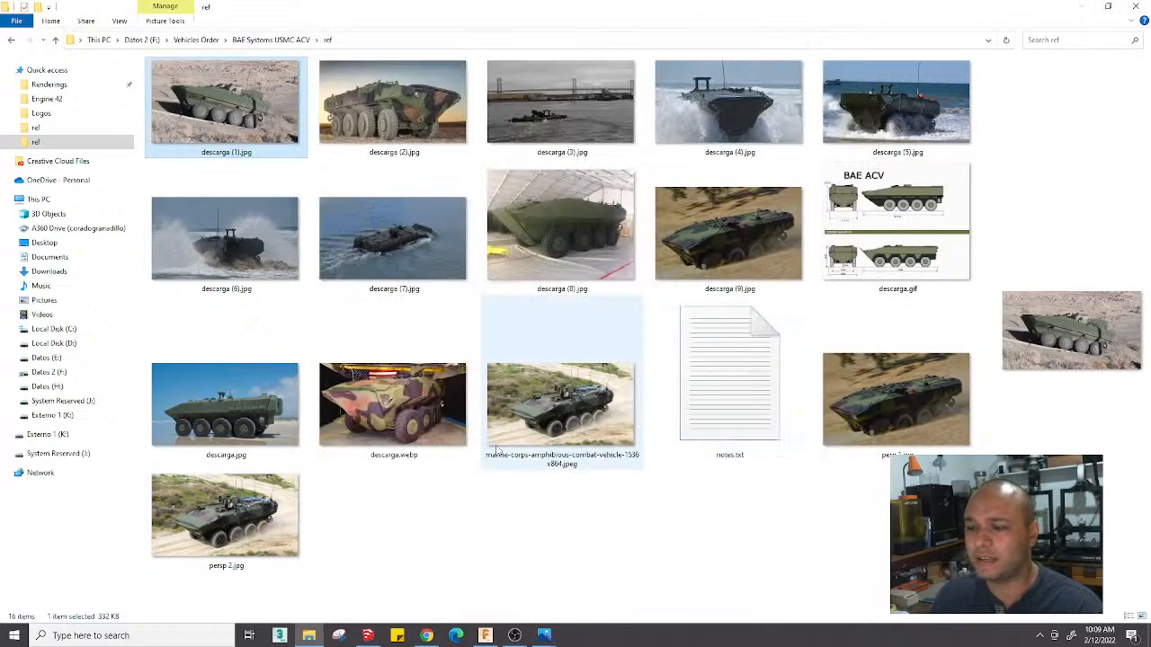
# View the reference photo perp 1.jpg enlarged in a maximized window, examining the vehicle's hull in perspective
pyautogui.doubleClick(870, 392)
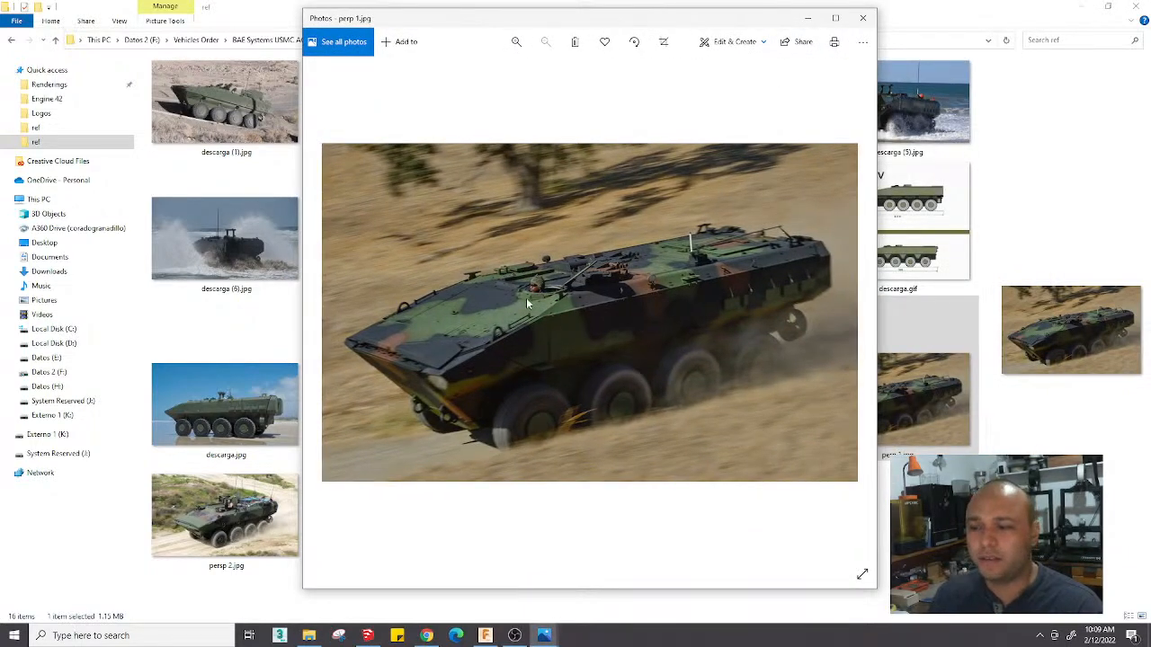
pyautogui.scroll(2, 552, 331)
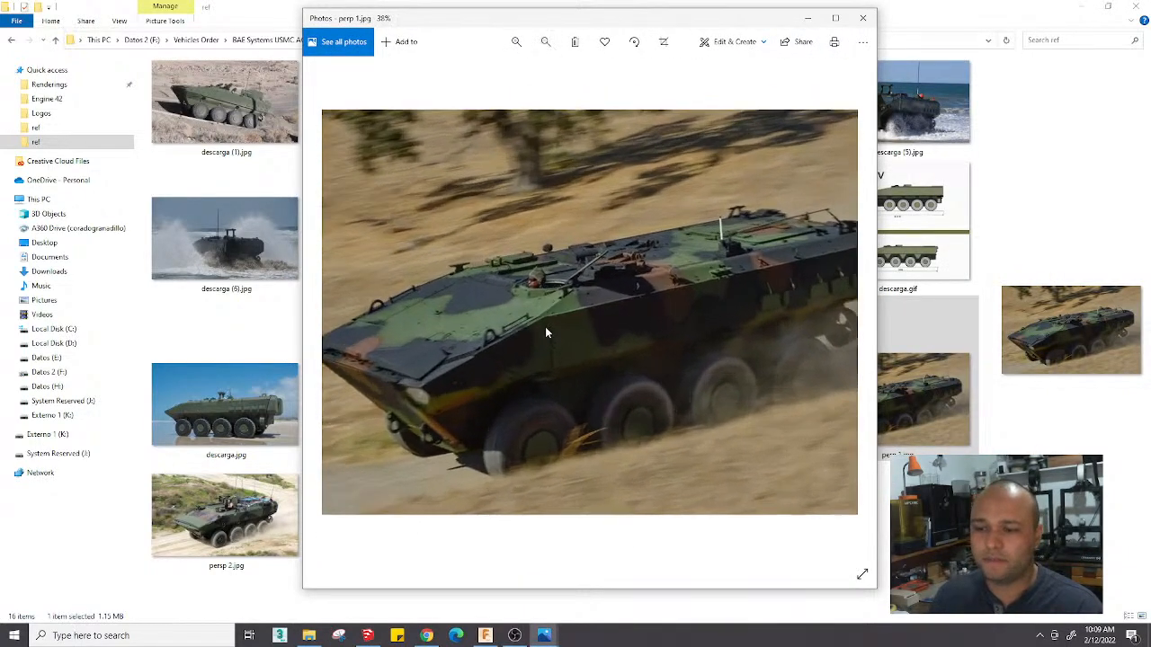
pyautogui.scroll(2, 546, 329)
pyautogui.click(836, 18)
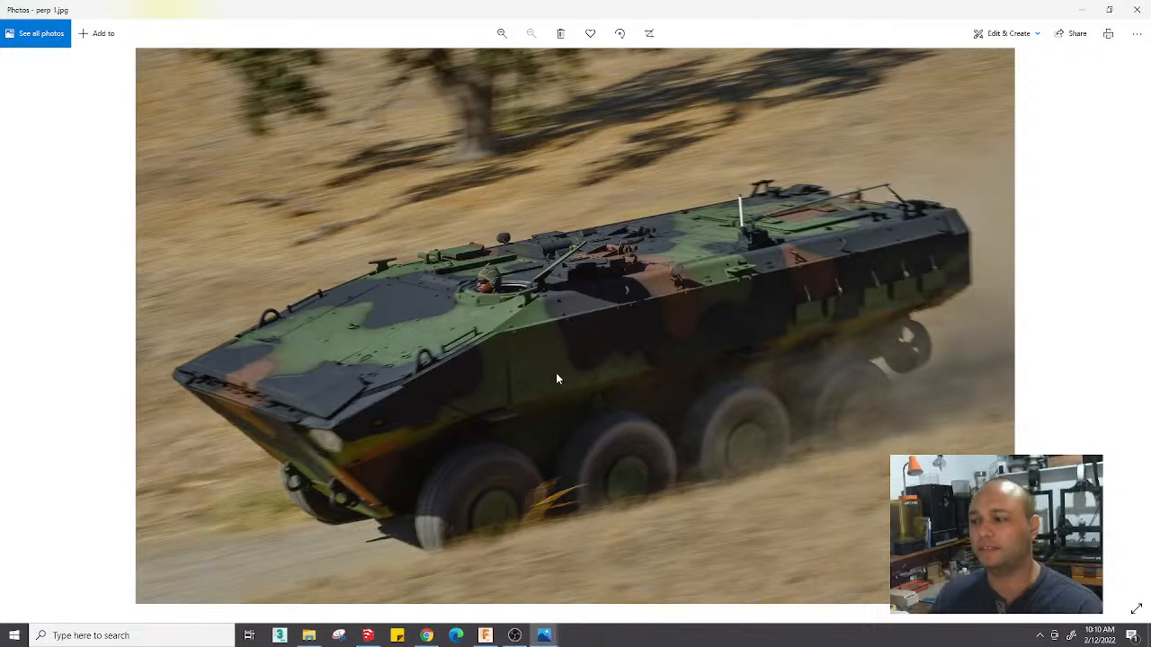
# Leave the perp 1.jpg photo view and switch to the empty SketchUp model
pyautogui.moveTo(812, 18); pyautogui.dragTo(638, 38)
pyautogui.click(858, 25)
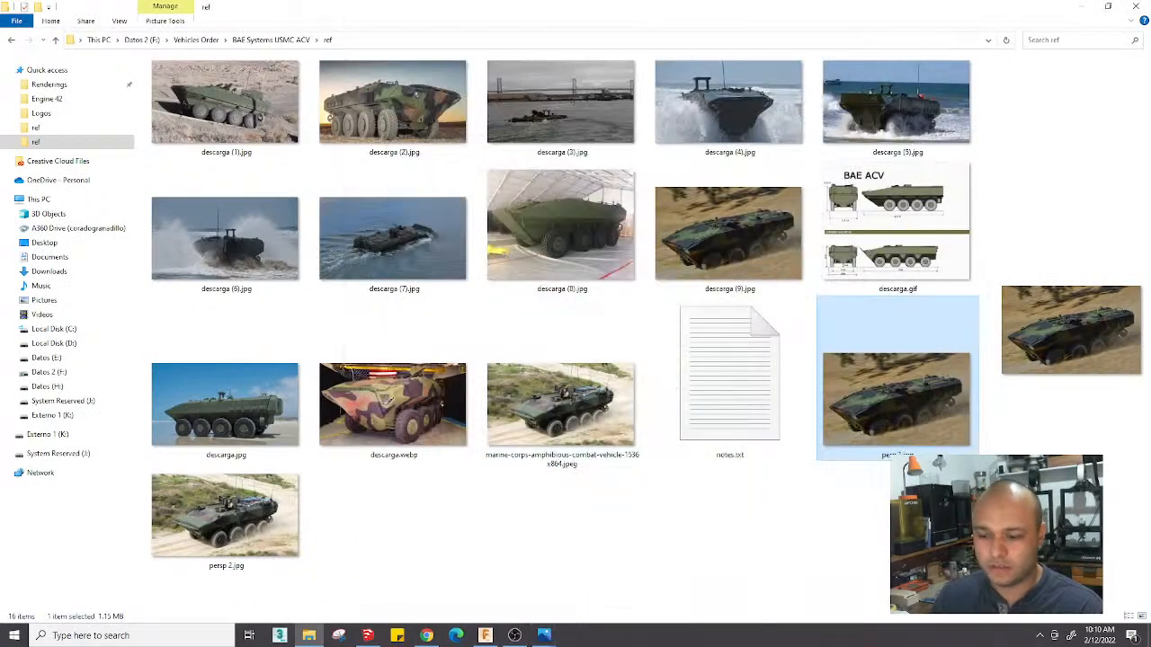
pyautogui.click(379, 638)
pyautogui.moveTo(344, 446)
pyautogui.mouseDown(button='middle')
pyautogui.moveTo(470, 372)
pyautogui.moveTo(623, 313)
pyautogui.moveTo(434, 459)
pyautogui.moveTo(422, 449)
pyautogui.mouseUp(button='middle')
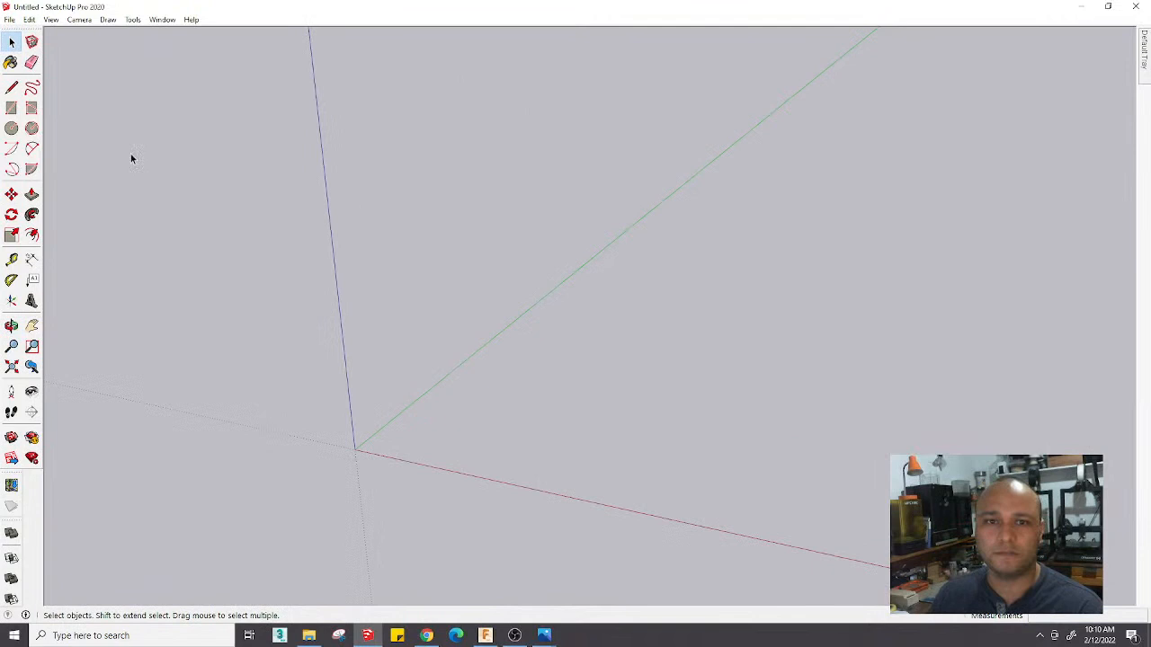
pyautogui.click(79, 19)
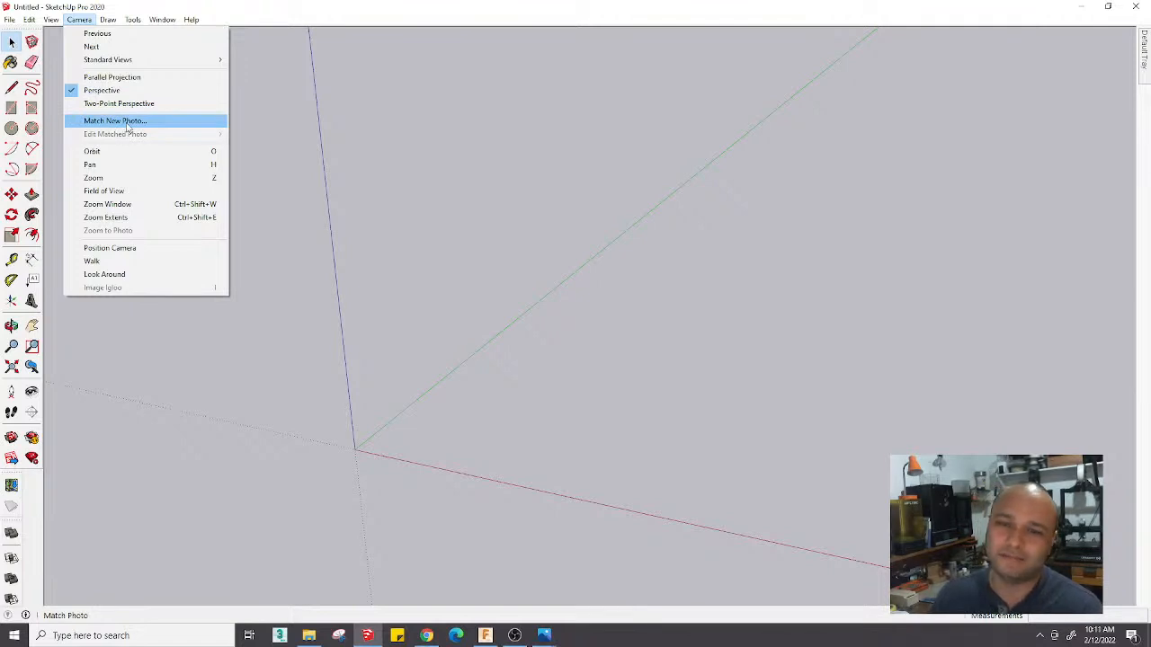
pyautogui.click(129, 125)
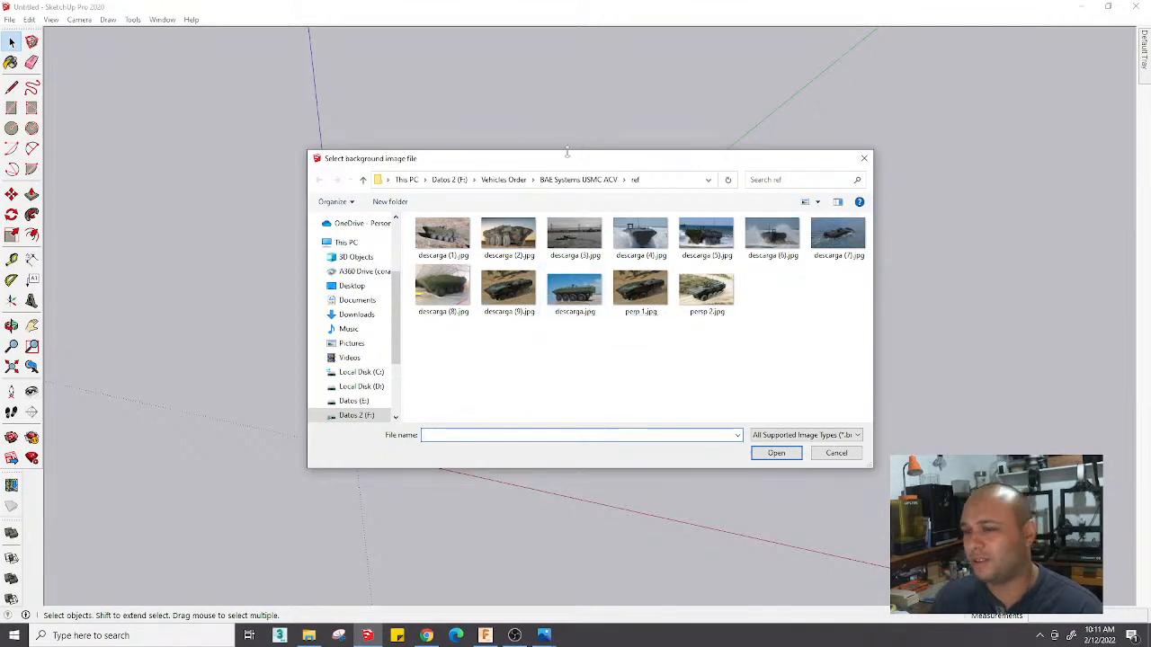
pyautogui.moveTo(568, 165); pyautogui.dragTo(674, 55)
pyautogui.click(614, 180)
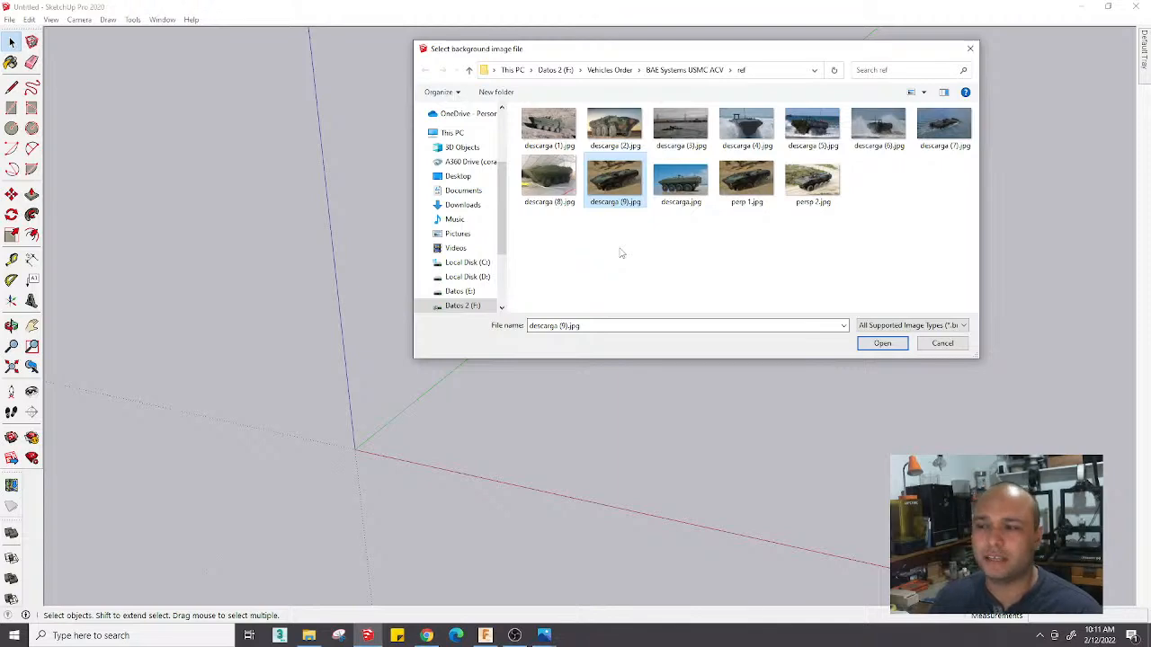
pyautogui.moveTo(590, 56); pyautogui.dragTo(459, 135)
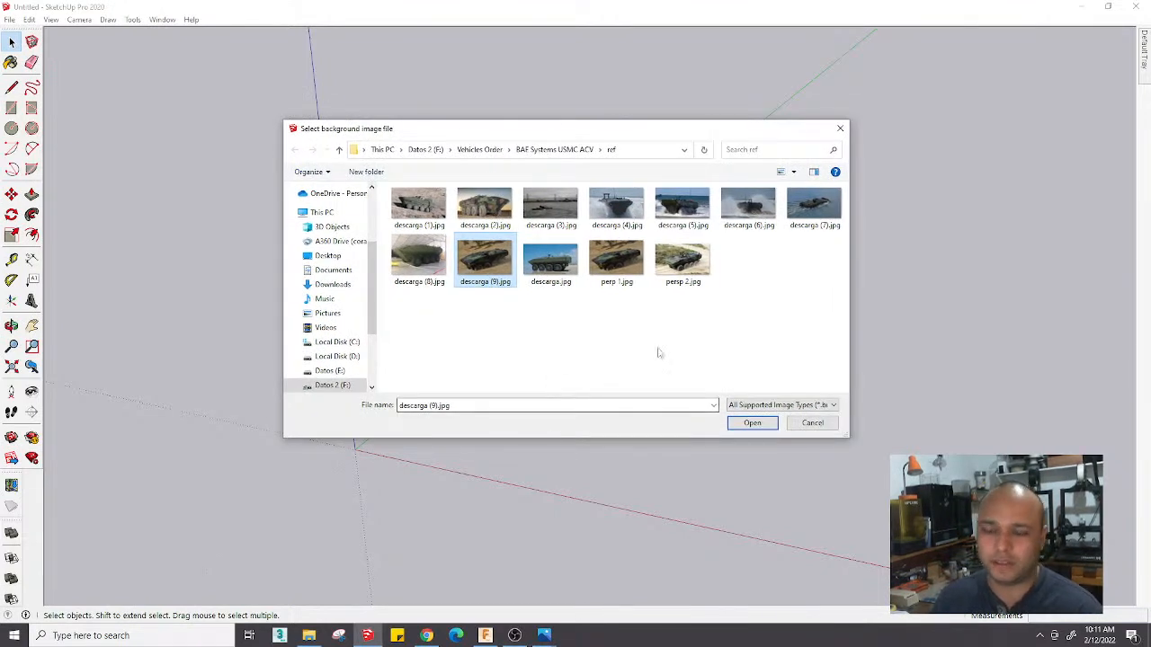
pyautogui.click(519, 361)
pyautogui.click(475, 259)
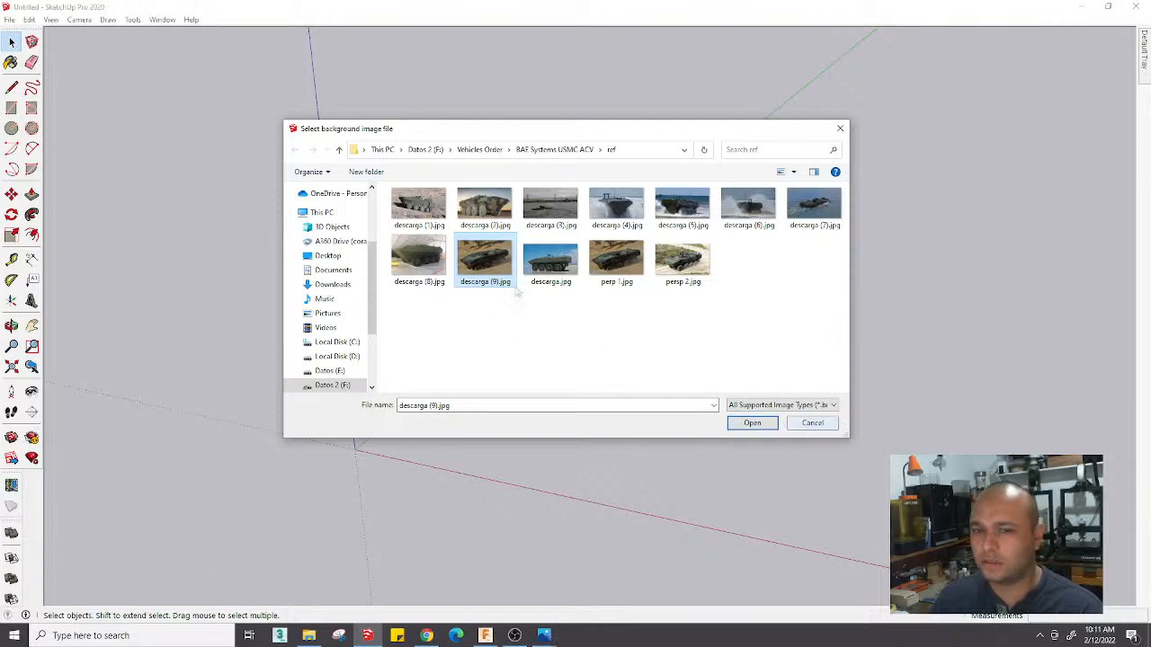
pyautogui.press('Escape')
# Start a new Match Photo with descarga (9).jpg from the ref folder as the background image
pyautogui.click(79, 19)
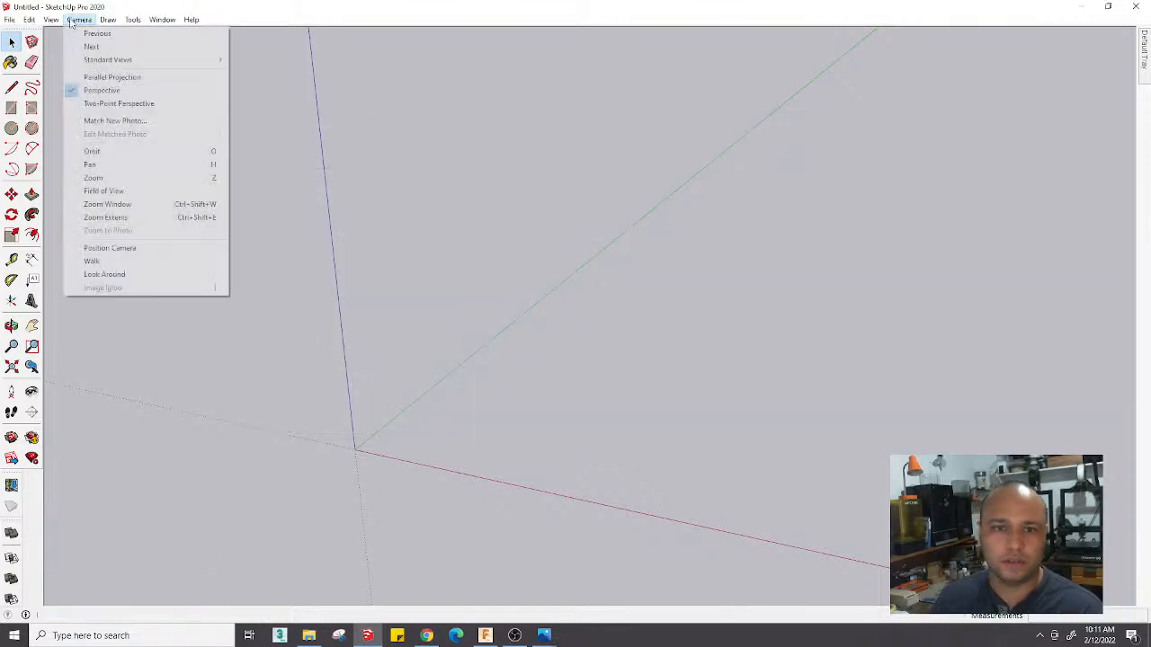
pyautogui.click(122, 120)
pyautogui.click(479, 267)
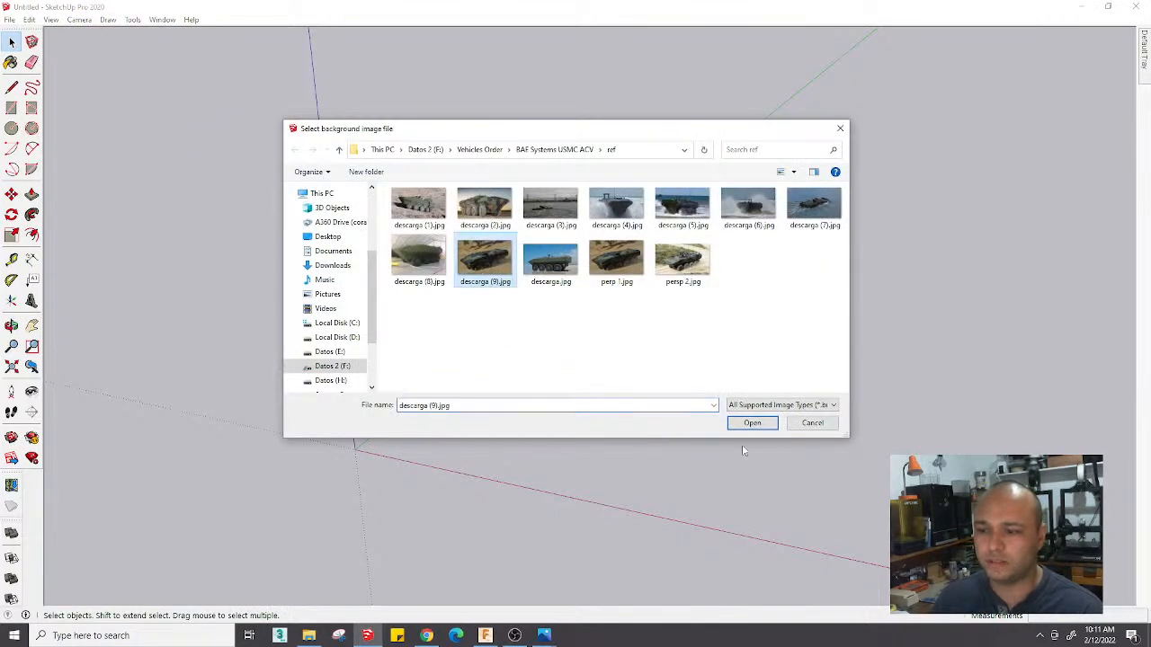
pyautogui.click(747, 426)
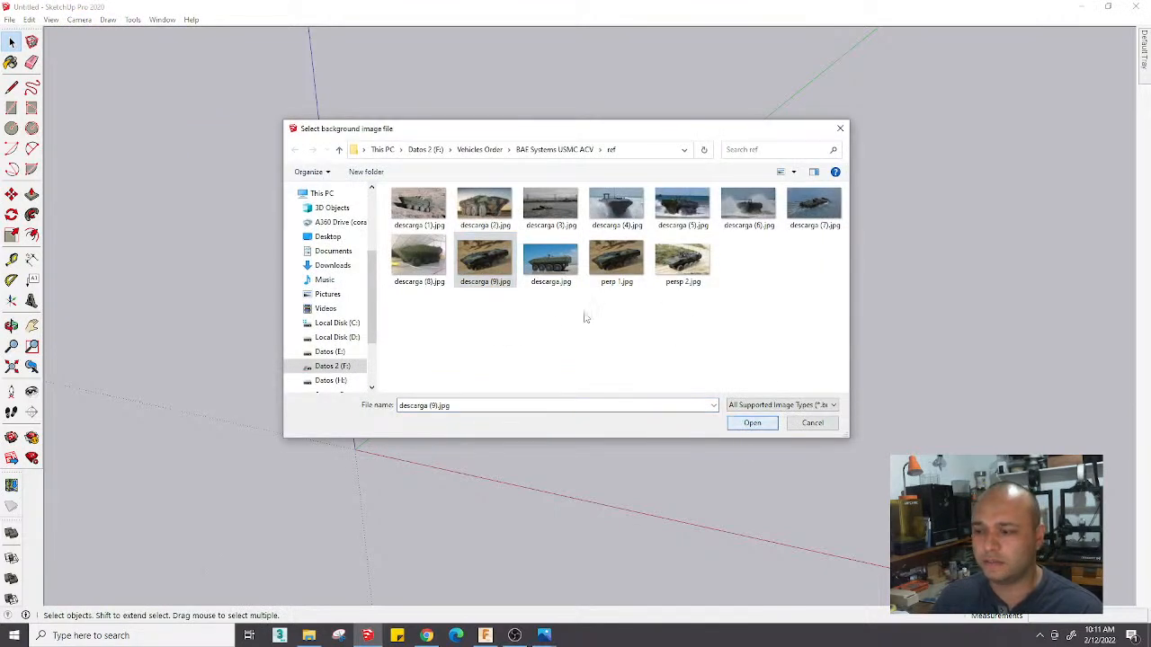
pyautogui.click(495, 255)
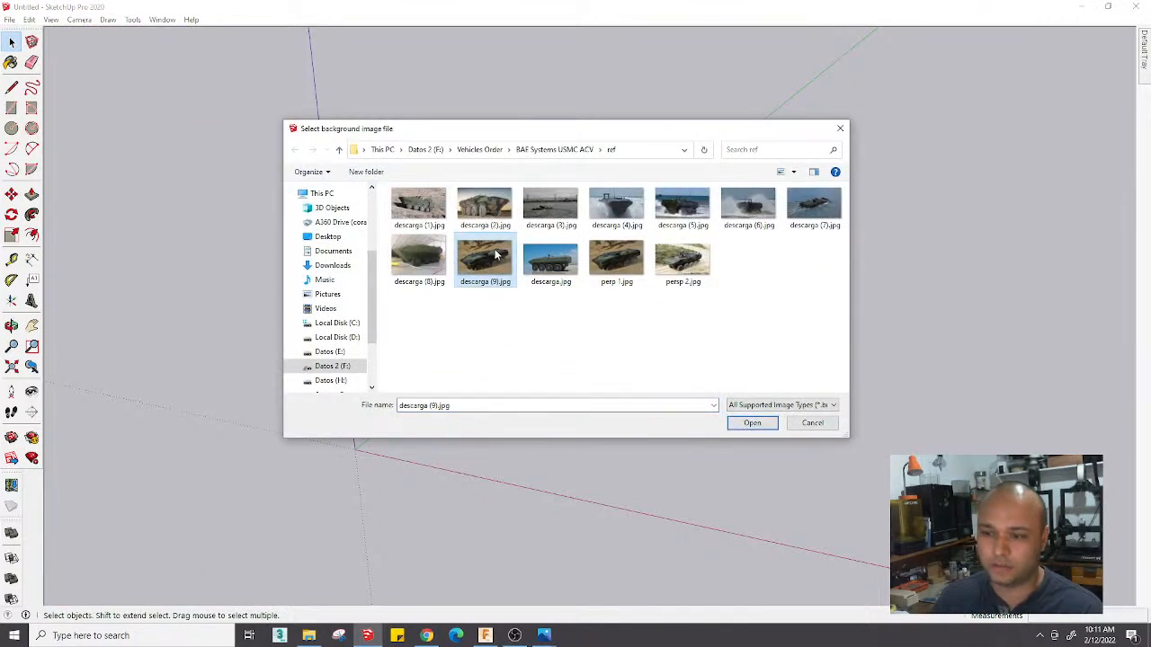
pyautogui.click(756, 427)
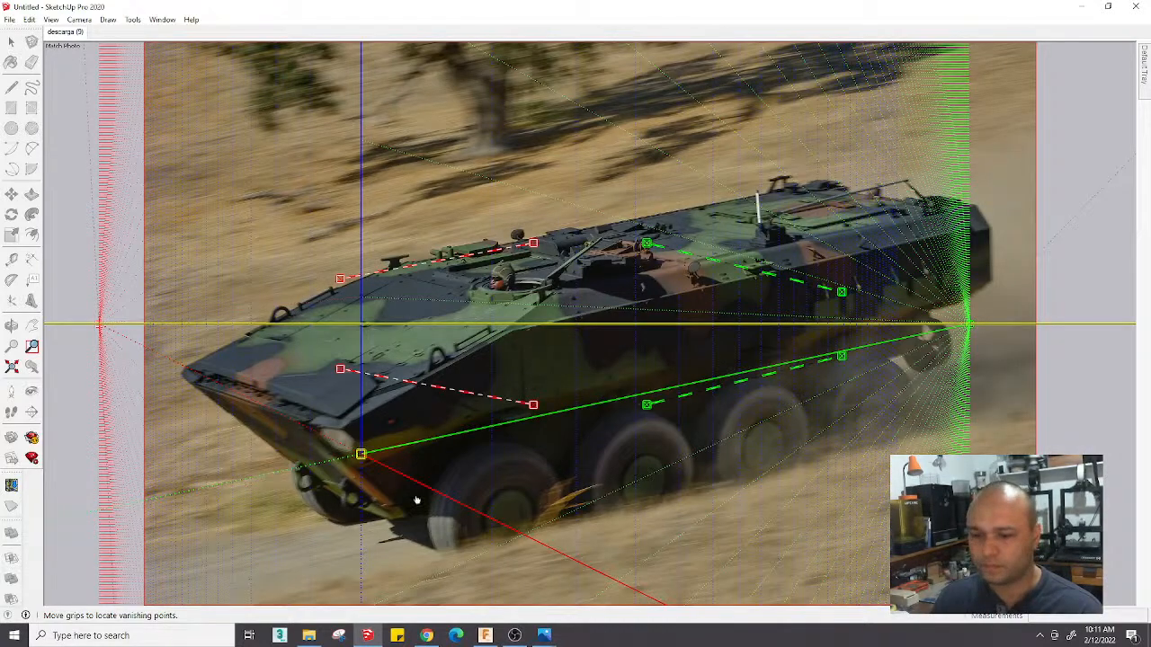
# Place the match origin at the hull's lower front corner and align one red axis bar along the roof's far edge
pyautogui.moveTo(363, 455)
pyautogui.mouseDown()
pyautogui.moveTo(379, 456)
pyautogui.moveTo(371, 445)
pyautogui.moveTo(391, 433)
pyautogui.moveTo(353, 430)
pyautogui.moveTo(344, 462)
pyautogui.mouseUp()
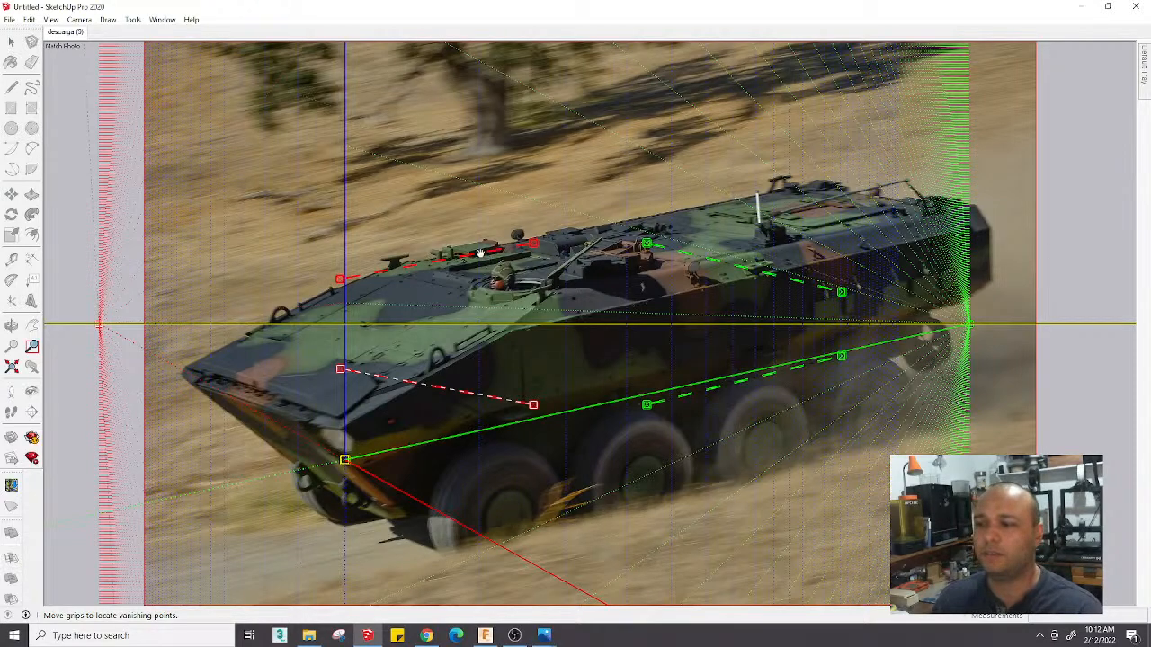
pyautogui.moveTo(481, 255); pyautogui.dragTo(636, 219)
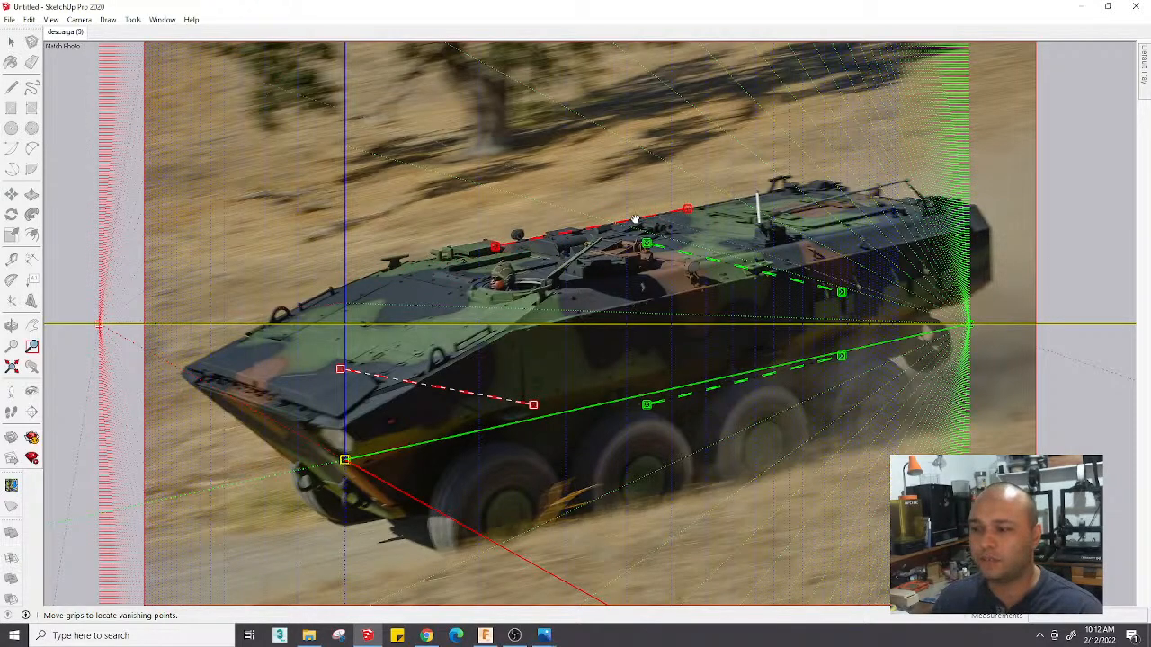
pyautogui.moveTo(486, 397); pyautogui.dragTo(474, 317)
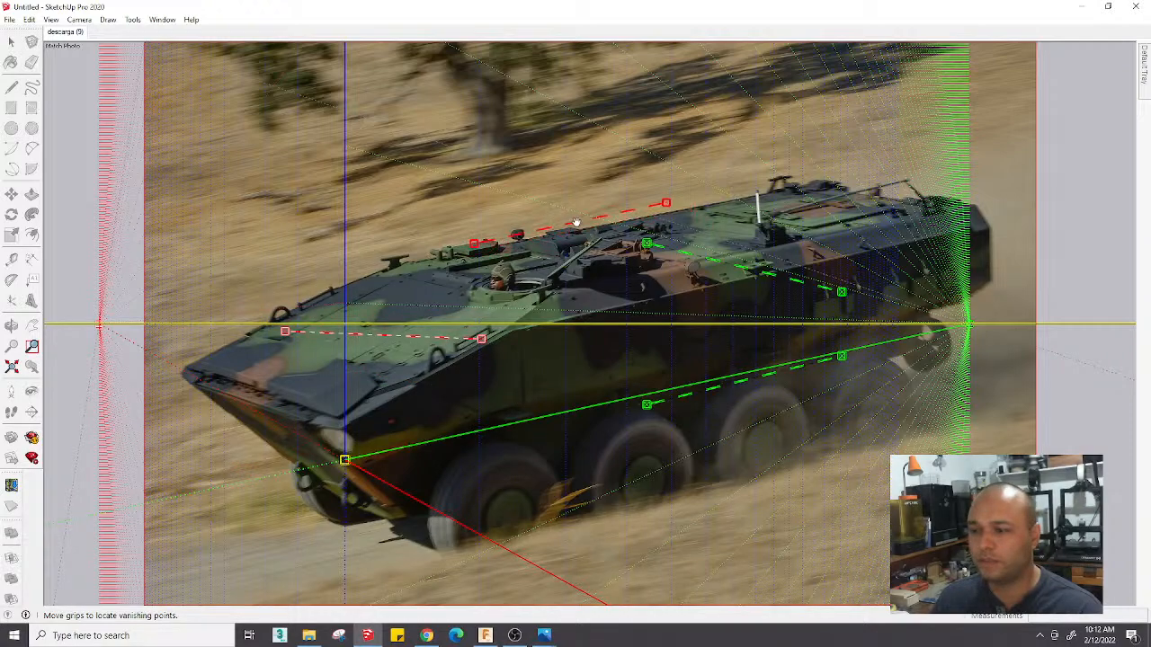
pyautogui.scroll(2, 600, 230)
pyautogui.scroll(2, 538, 237)
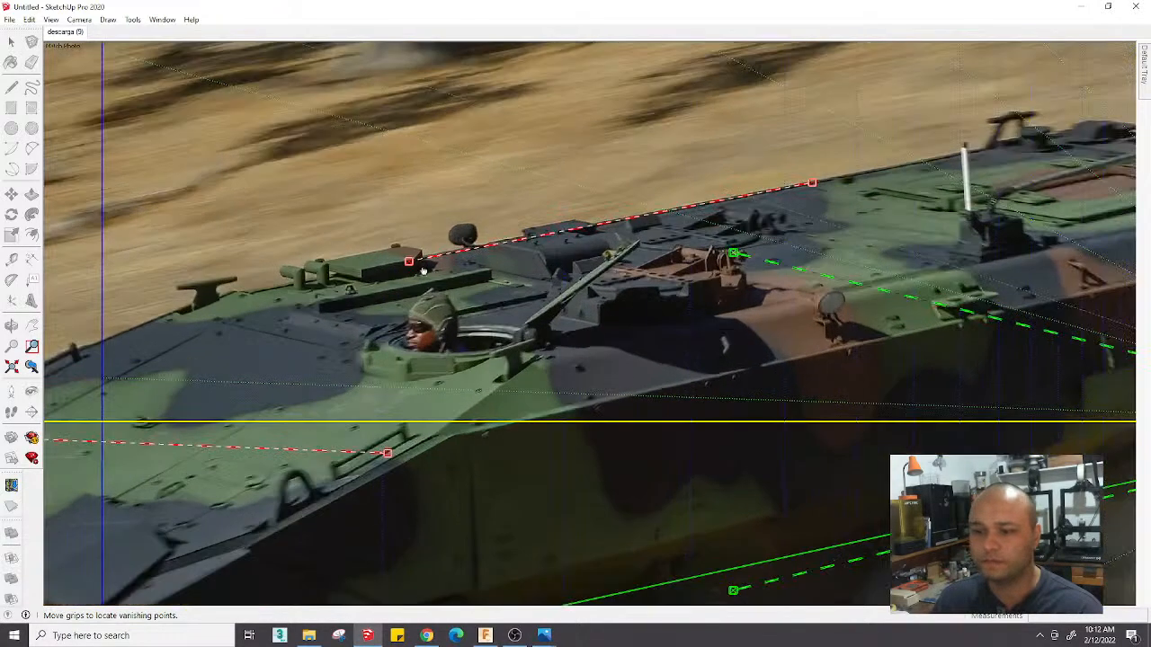
pyautogui.moveTo(403, 263); pyautogui.dragTo(259, 291)
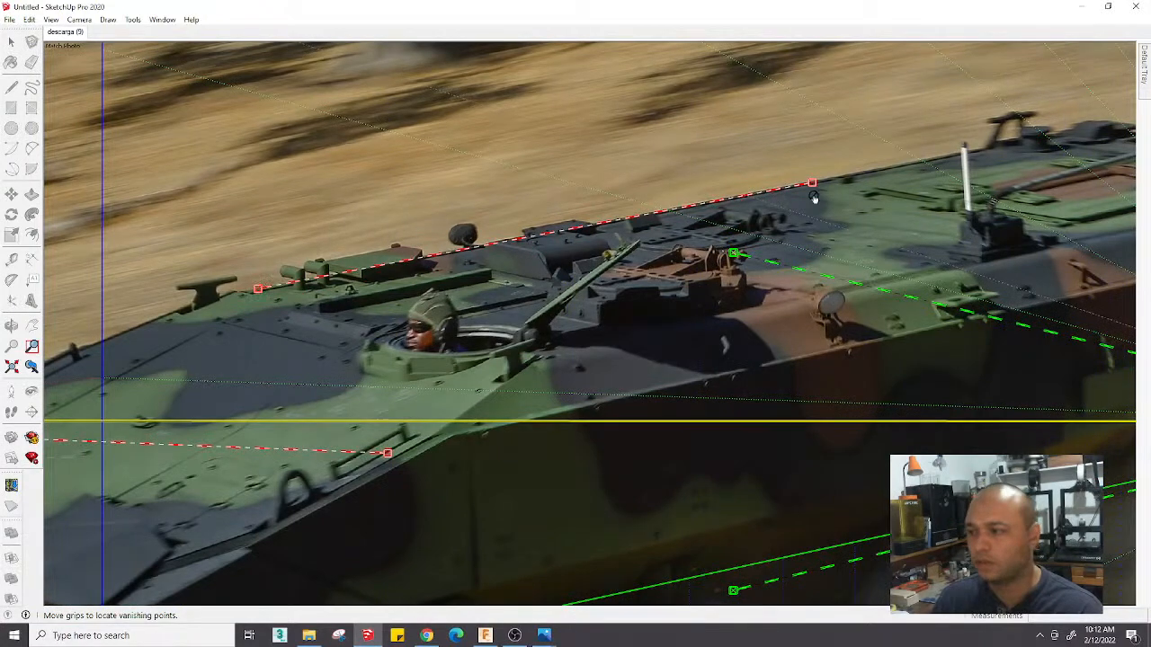
pyautogui.moveTo(813, 185); pyautogui.dragTo(916, 163)
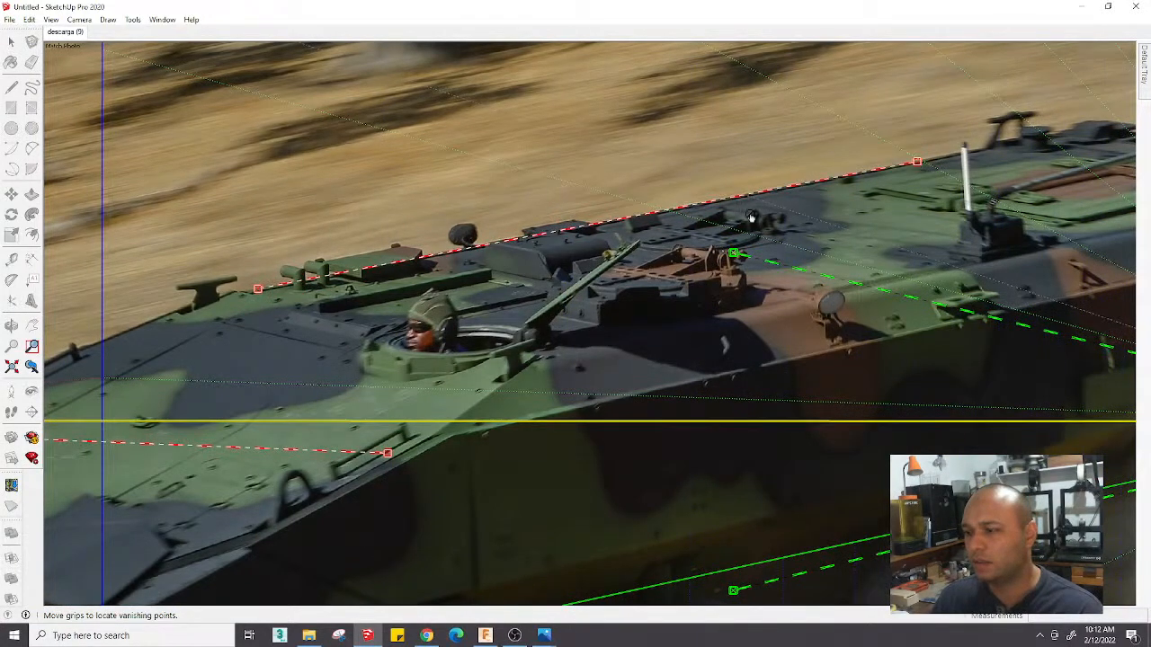
# Align the second red axis bar with the hull's near upper edge, above the side panel
pyautogui.scroll(-3, 752, 218)
pyautogui.scroll(1, 809, 279)
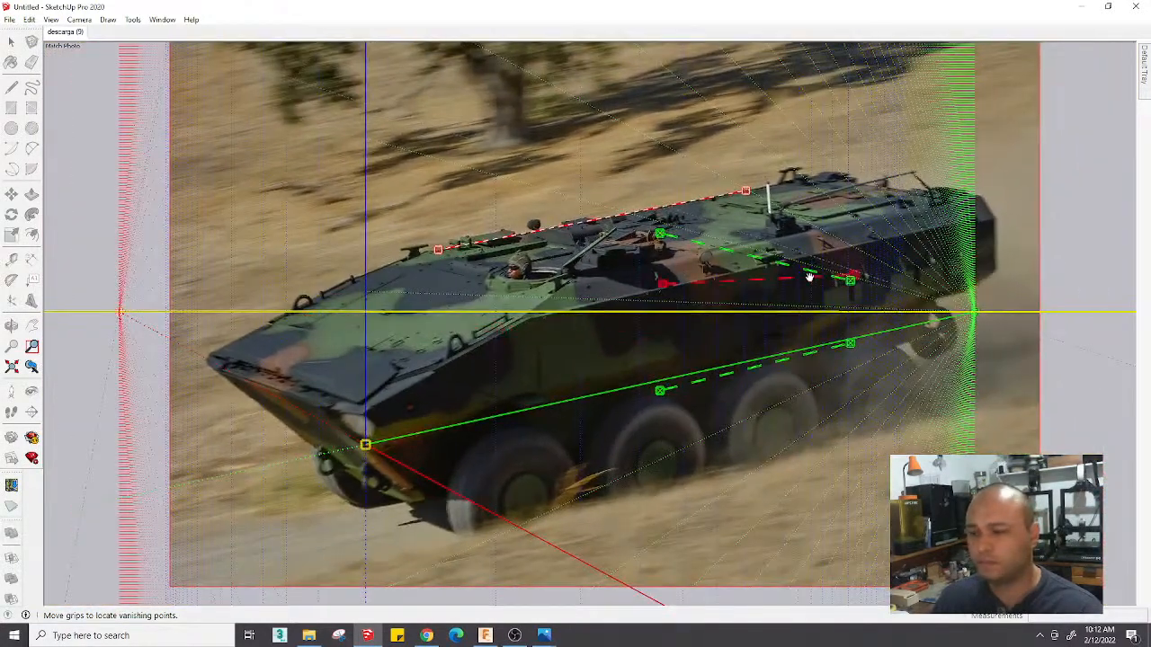
pyautogui.moveTo(809, 279); pyautogui.dragTo(925, 232)
pyautogui.scroll(-2, 891, 235)
pyautogui.scroll(5, 832, 249)
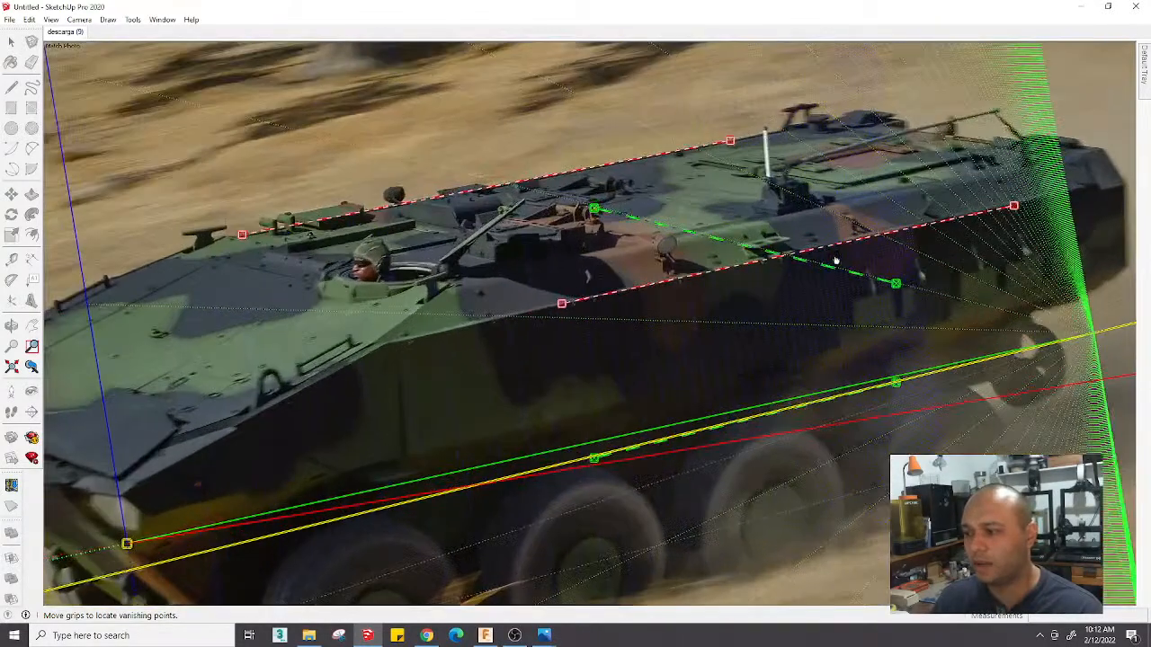
pyautogui.moveTo(827, 249); pyautogui.dragTo(799, 245)
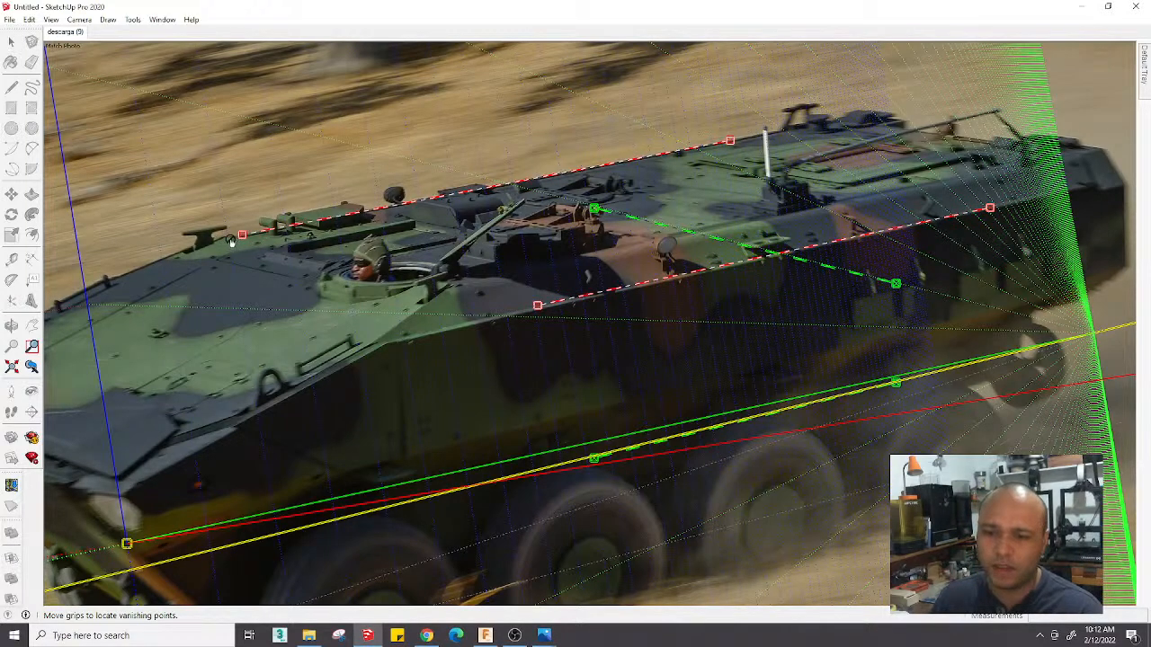
# Shift the roof's red axis bar rearward and fit the second red bar along the lower hull side above the wheels
pyautogui.moveTo(279, 235); pyautogui.dragTo(429, 200)
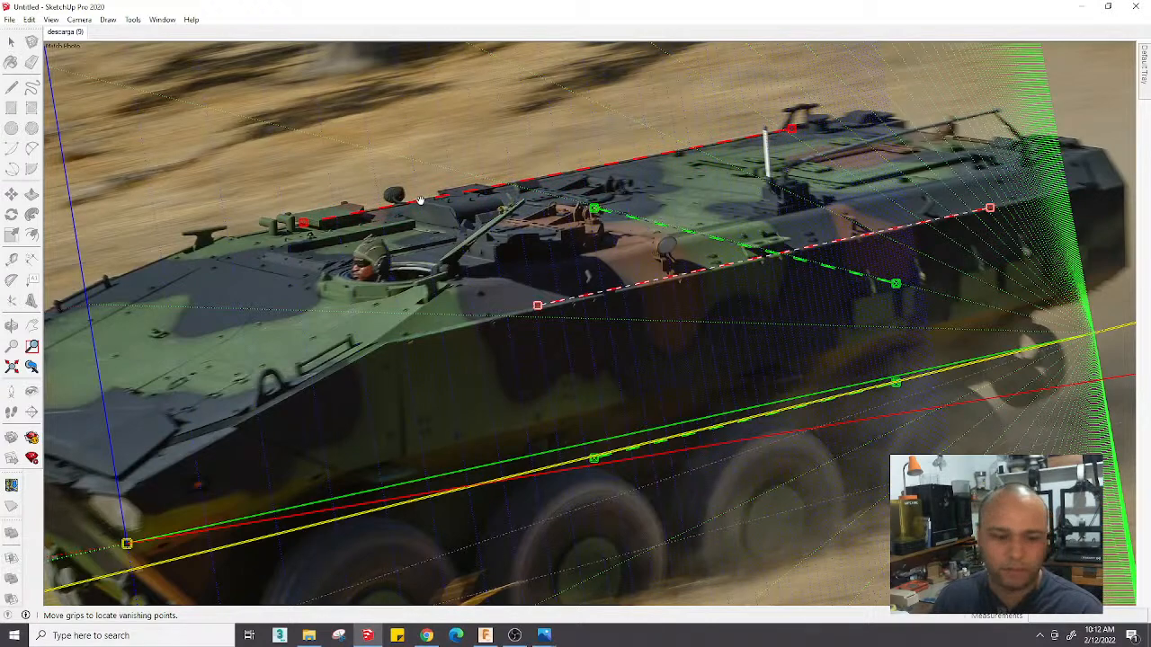
pyautogui.moveTo(420, 199); pyautogui.dragTo(420, 199)
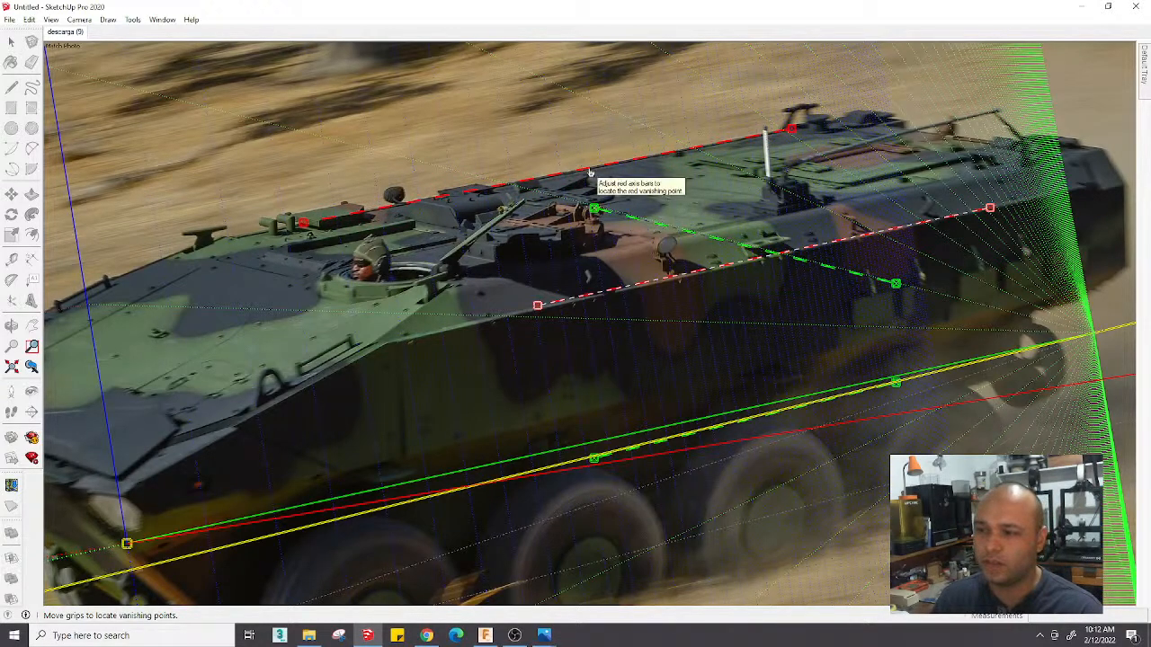
pyautogui.moveTo(703, 284); pyautogui.dragTo(547, 419)
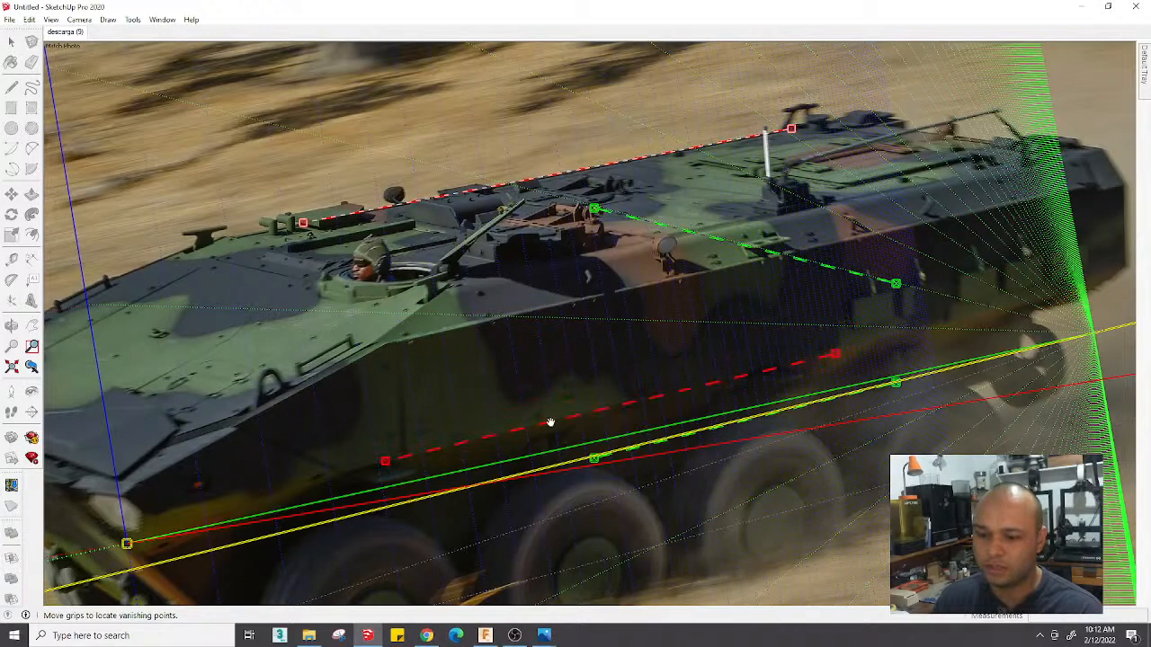
pyautogui.moveTo(836, 357); pyautogui.dragTo(927, 330)
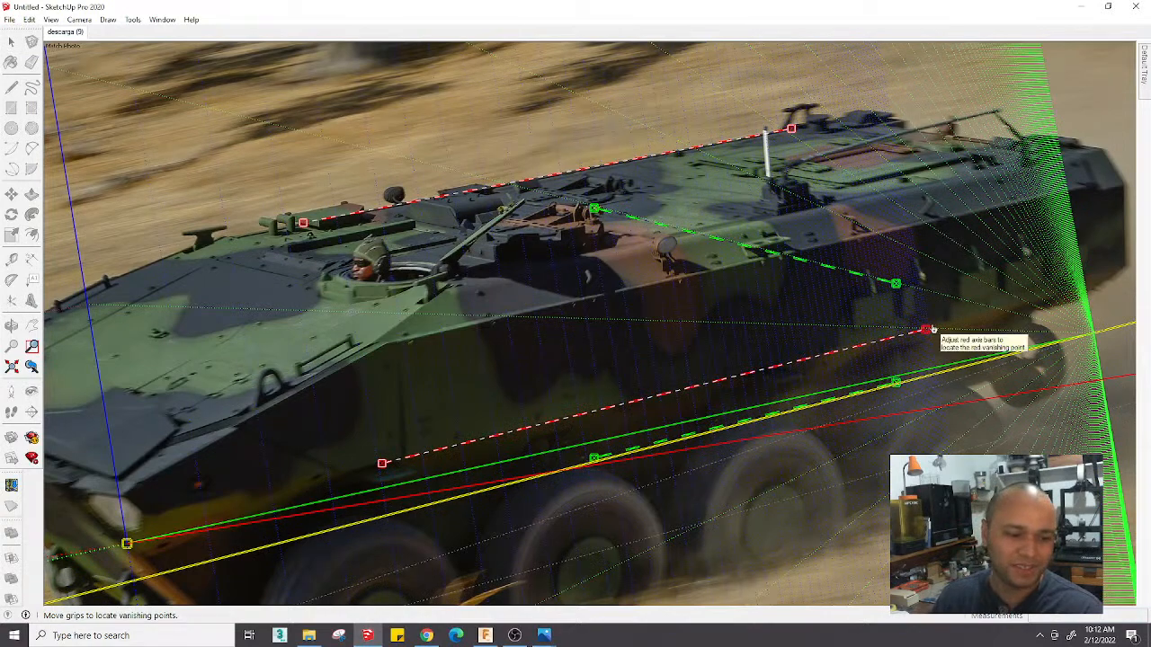
pyautogui.scroll(-3, 770, 322)
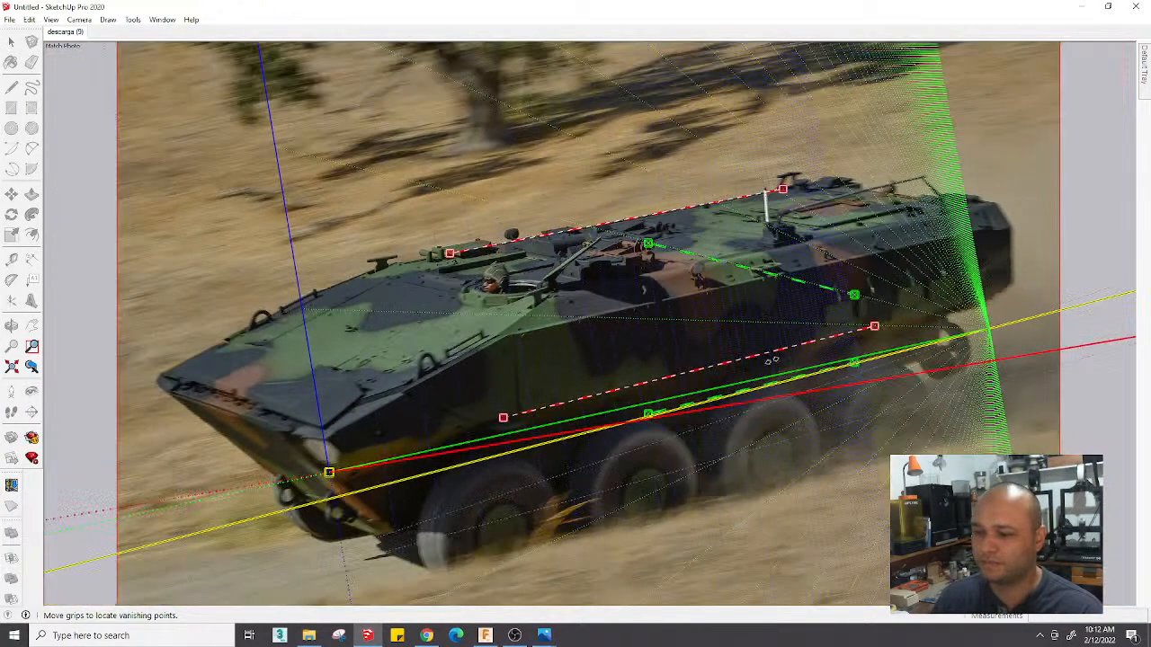
pyautogui.keyDown('shift'); pyautogui.moveTo(791, 315); pyautogui.dragTo(662, 324, button='middle'); pyautogui.keyUp('shift')
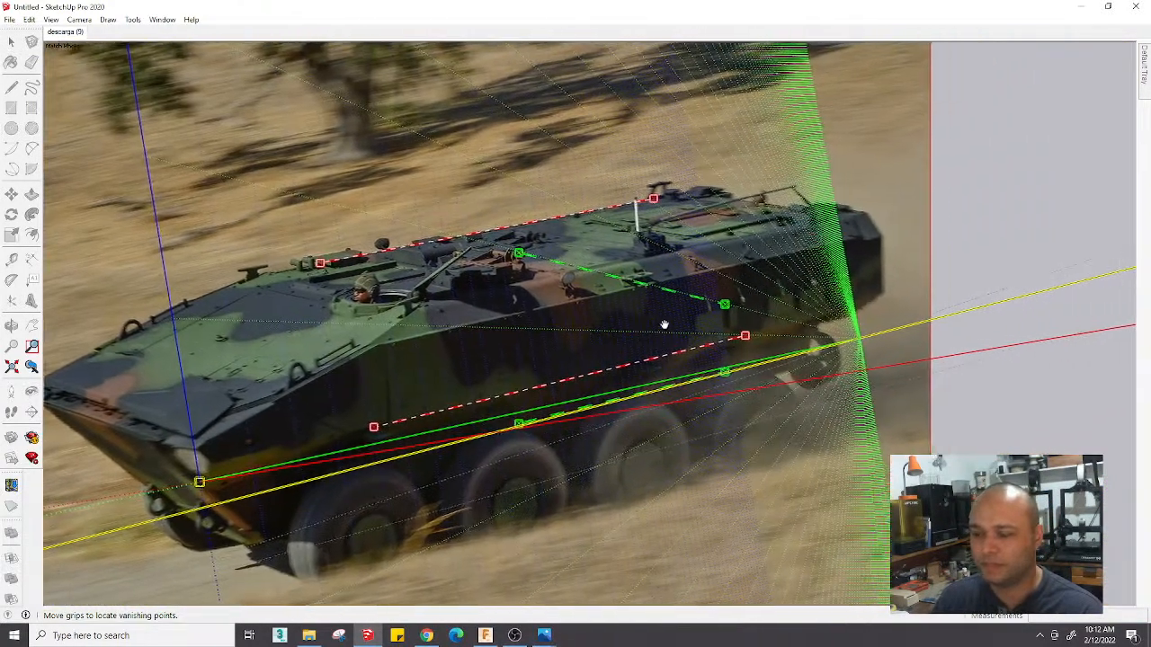
pyautogui.moveTo(745, 335); pyautogui.dragTo(795, 327)
pyautogui.moveTo(374, 429); pyautogui.dragTo(366, 431)
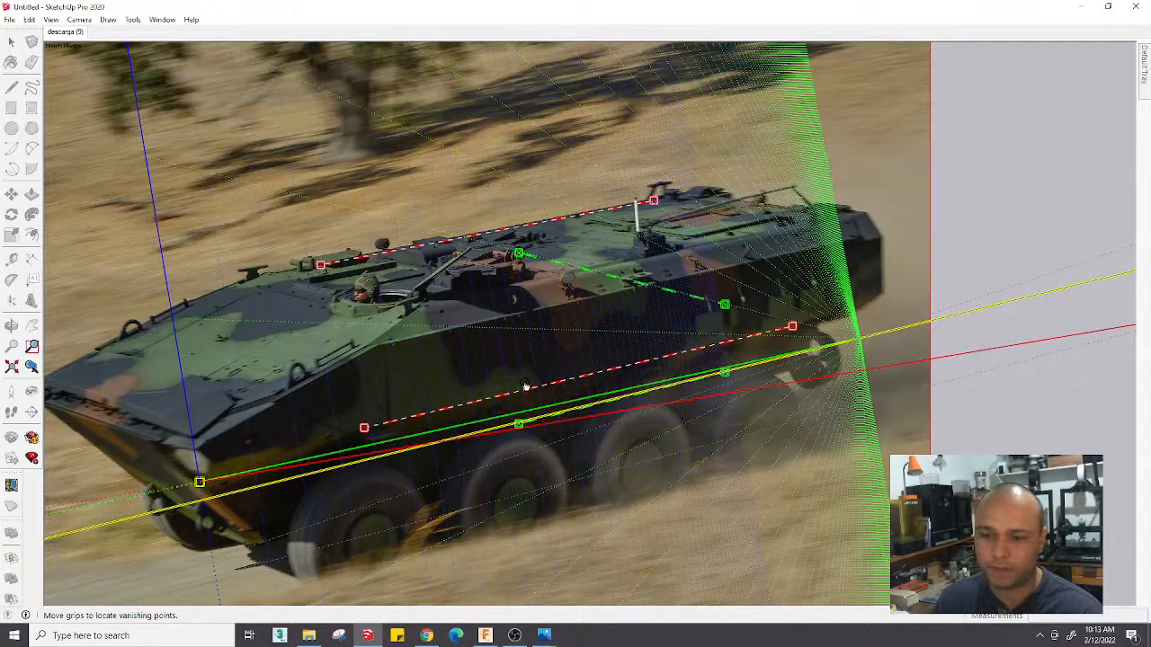
# Tilt the upper green axis bar upward on the hull side and refine the lower red bar along the hull's lower edge
pyautogui.moveTo(692, 307); pyautogui.dragTo(648, 284)
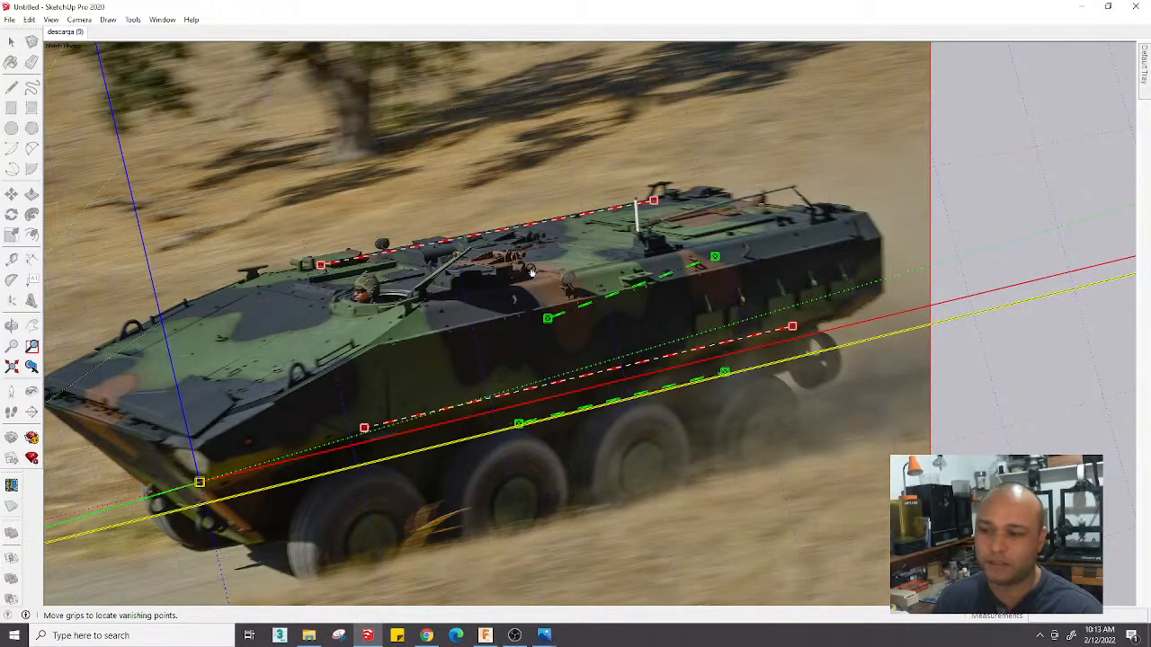
pyautogui.moveTo(604, 371)
pyautogui.mouseDown()
pyautogui.moveTo(512, 249)
pyautogui.moveTo(588, 383)
pyautogui.moveTo(542, 245)
pyautogui.moveTo(618, 368)
pyautogui.moveTo(607, 366)
pyautogui.moveTo(621, 365)
pyautogui.moveTo(598, 373)
pyautogui.mouseUp()
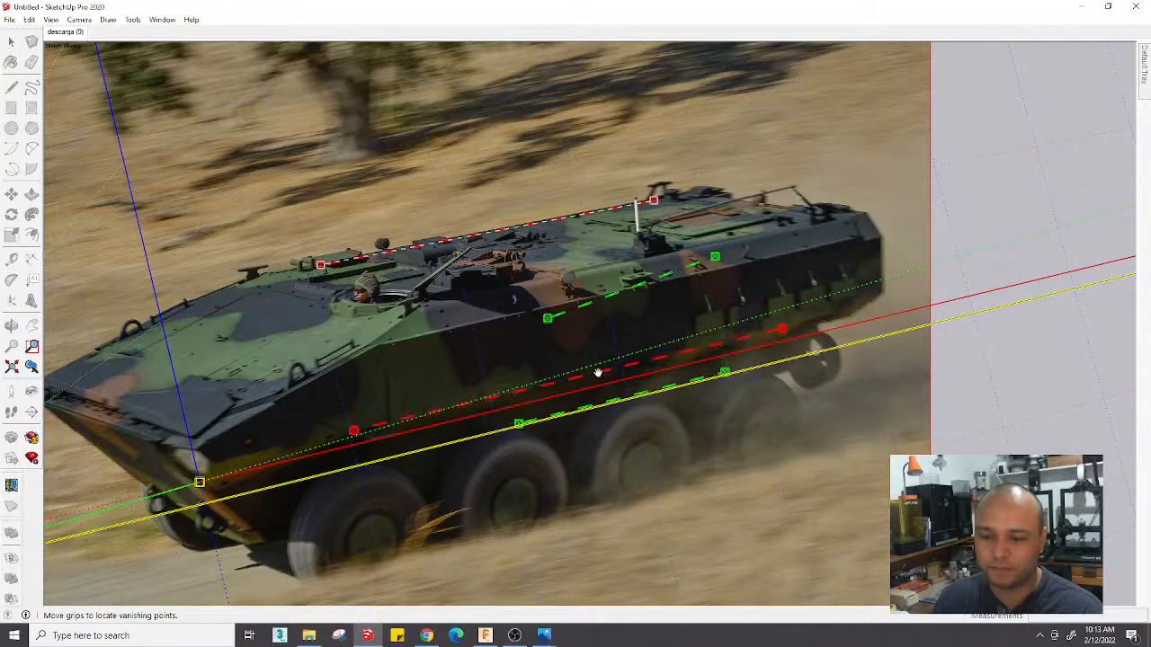
pyautogui.moveTo(782, 330); pyautogui.dragTo(818, 318)
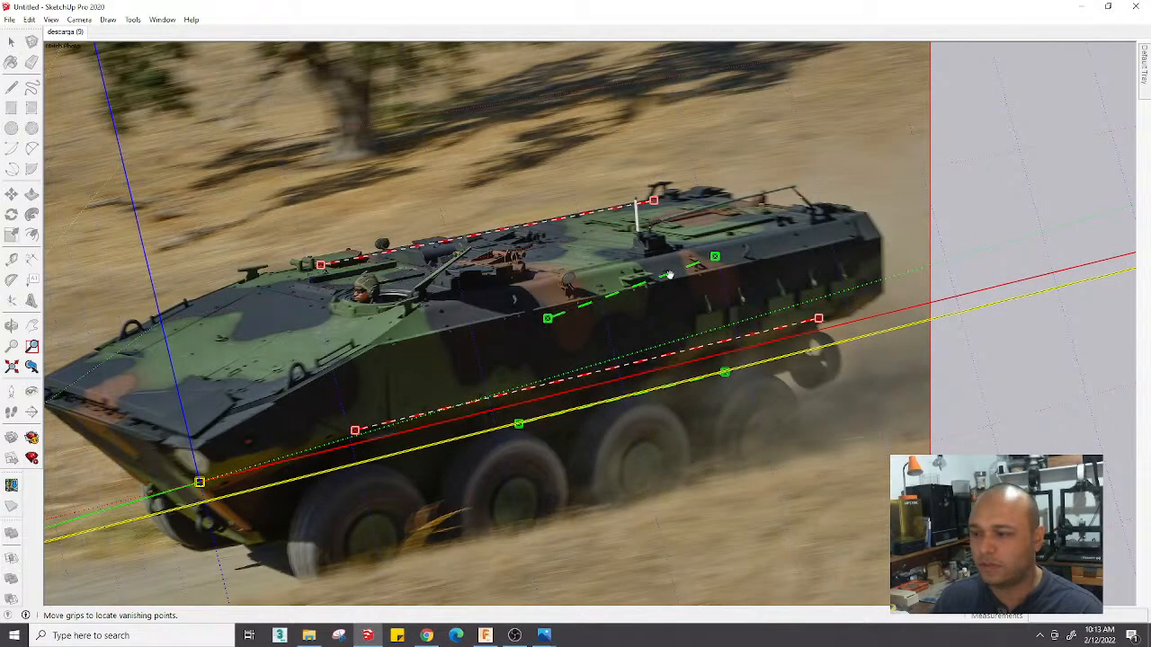
# Move the upper green axis bar from the hull side onto the rear of the roof and adjust its angle
pyautogui.moveTo(670, 275); pyautogui.dragTo(722, 269)
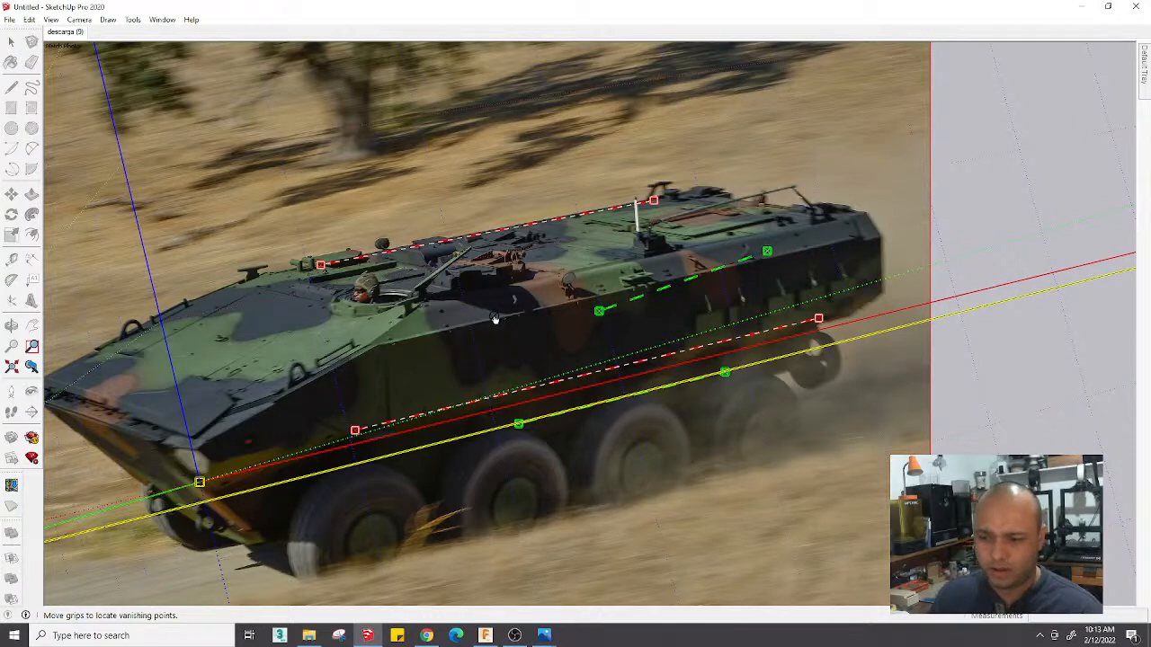
pyautogui.moveTo(494, 319); pyautogui.dragTo(557, 333)
pyautogui.moveTo(654, 321); pyautogui.dragTo(744, 216)
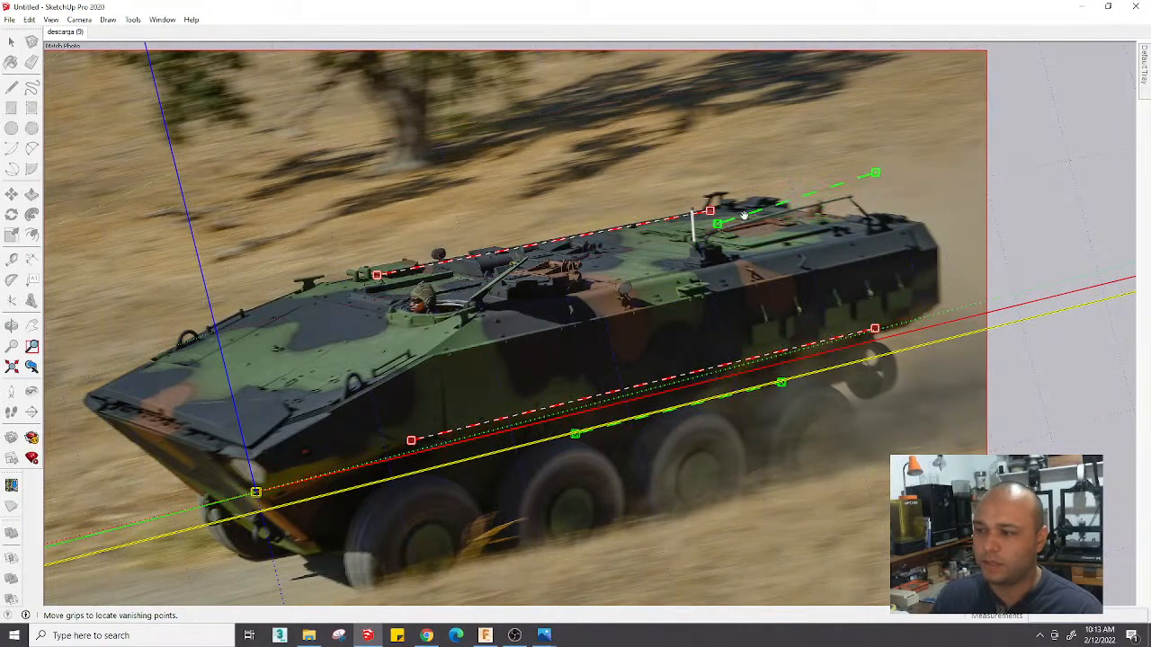
pyautogui.moveTo(882, 173); pyautogui.dragTo(918, 262)
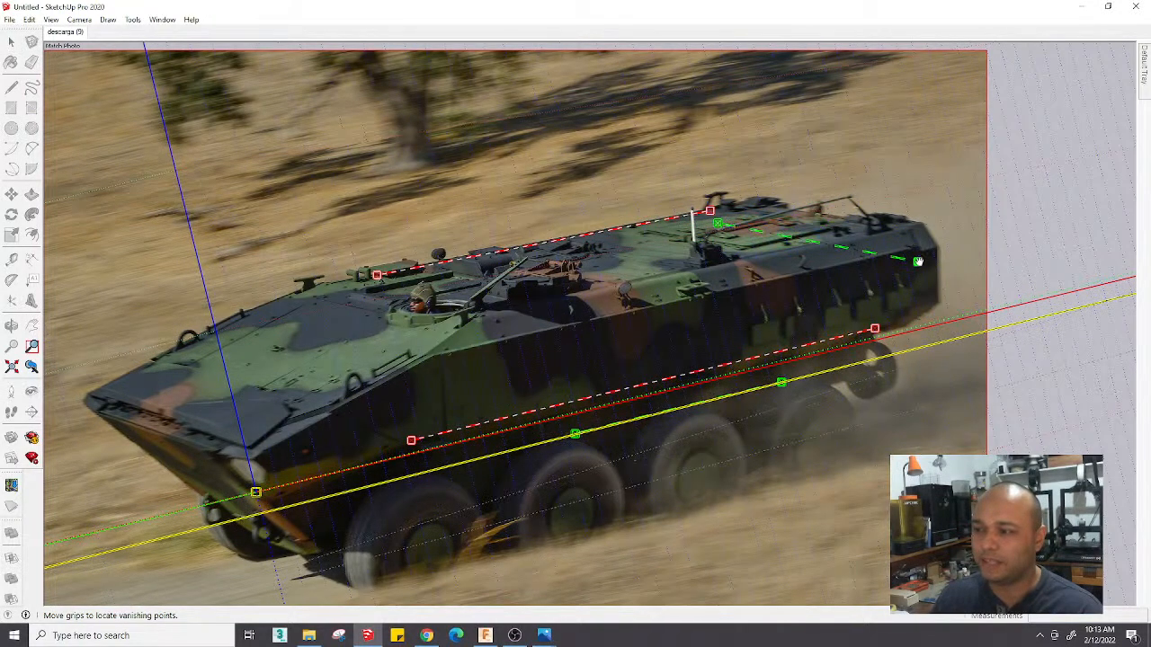
pyautogui.moveTo(796, 250); pyautogui.dragTo(782, 234)
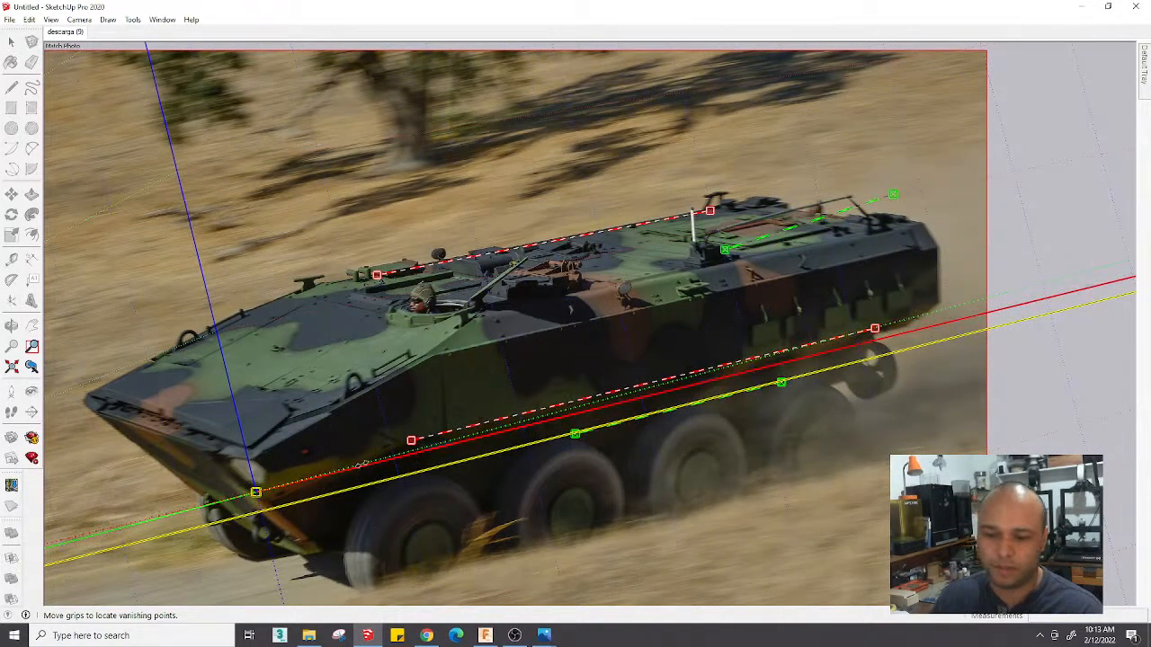
pyautogui.scroll(-3, 575, 410)
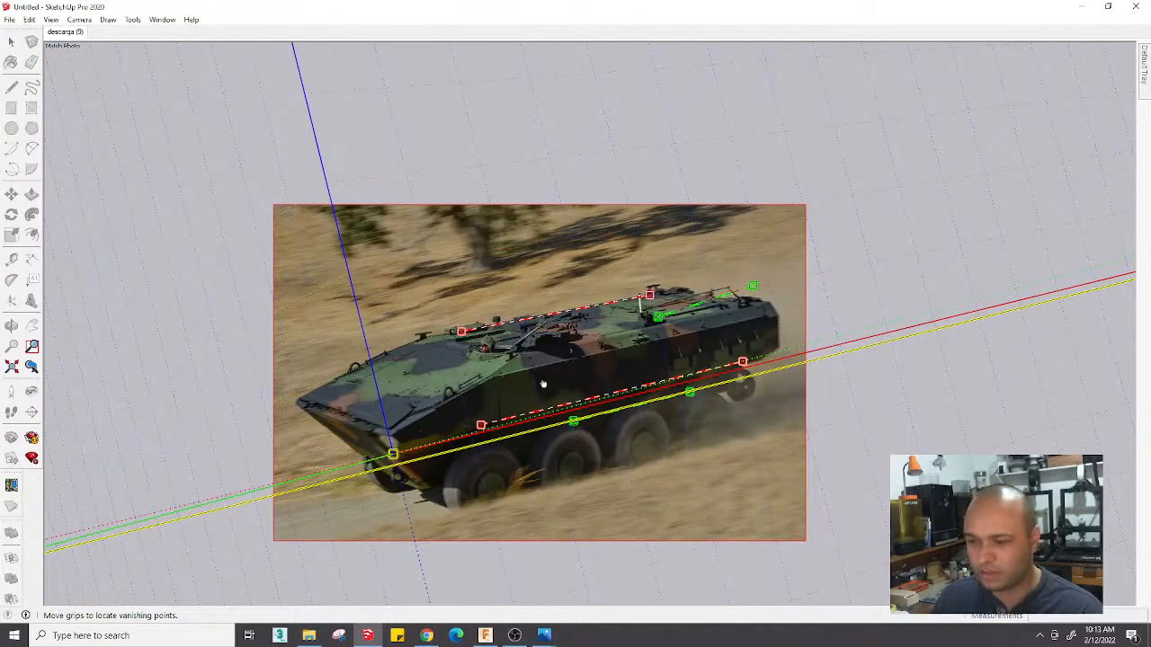
# Turn the green axis bars across the vehicle's width, with one over the rear roof and the other over the nose
pyautogui.moveTo(573, 421); pyautogui.dragTo(249, 385)
pyautogui.moveTo(753, 287); pyautogui.dragTo(702, 300)
pyautogui.moveTo(286, 445); pyautogui.dragTo(384, 414)
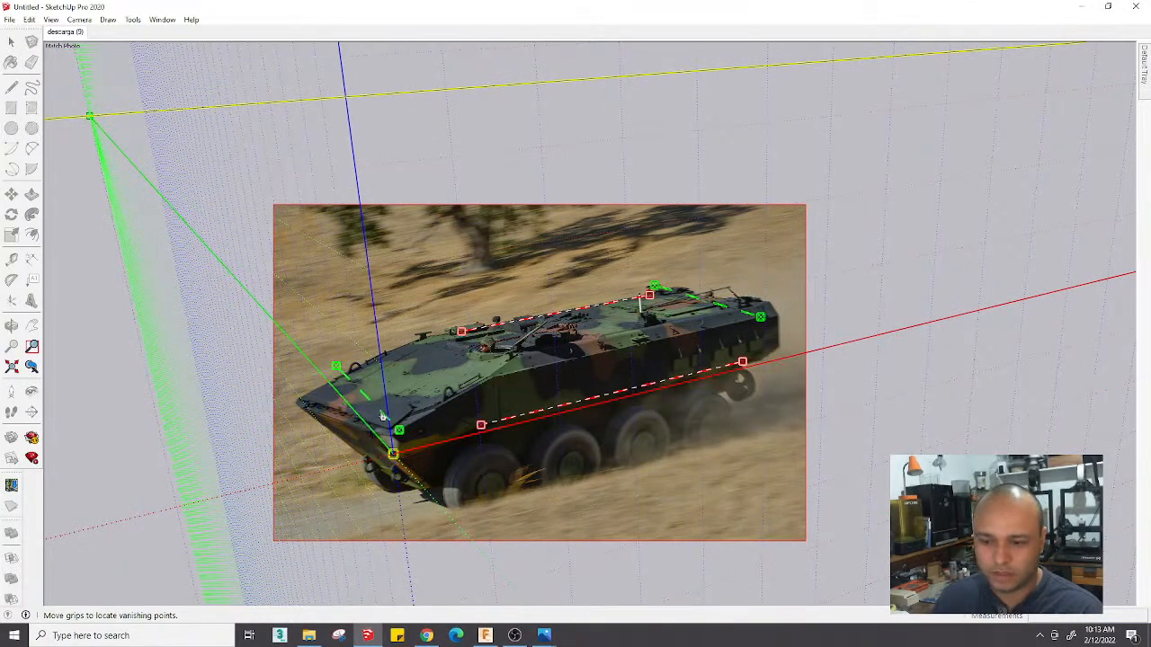
# Align the front green axis bar with the upper edge of the vehicle's nose, from corner to corner
pyautogui.scroll(-3, 366, 420)
pyautogui.scroll(5, 366, 424)
pyautogui.scroll(4, 372, 445)
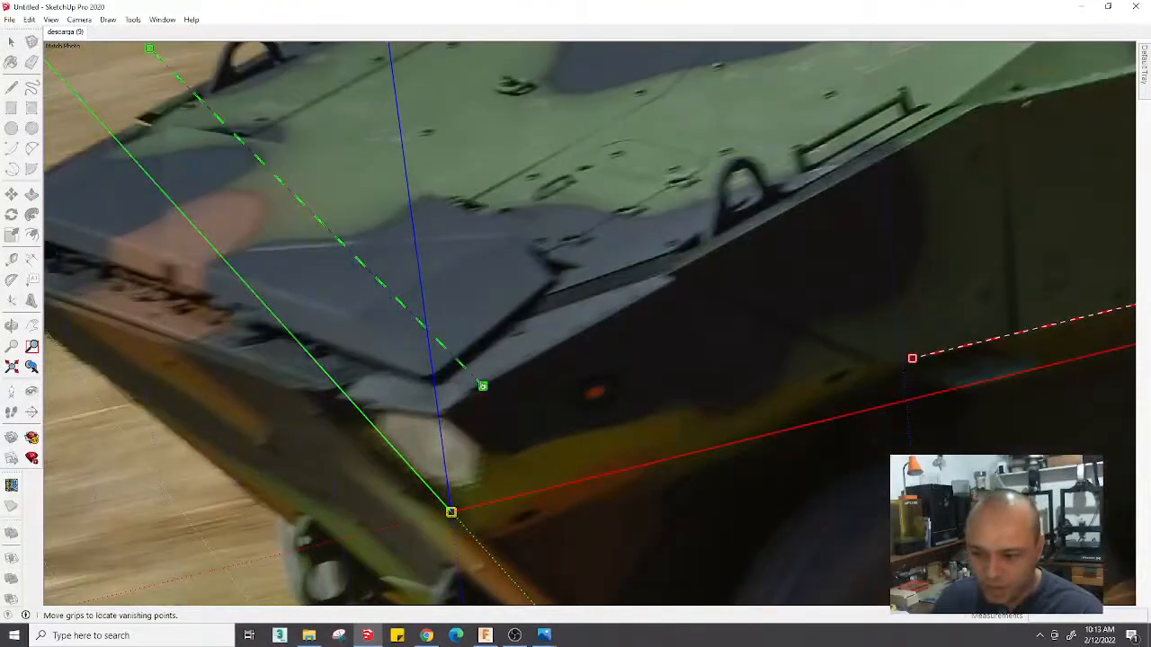
pyautogui.moveTo(480, 386); pyautogui.dragTo(468, 388)
pyautogui.scroll(-2, 466, 389)
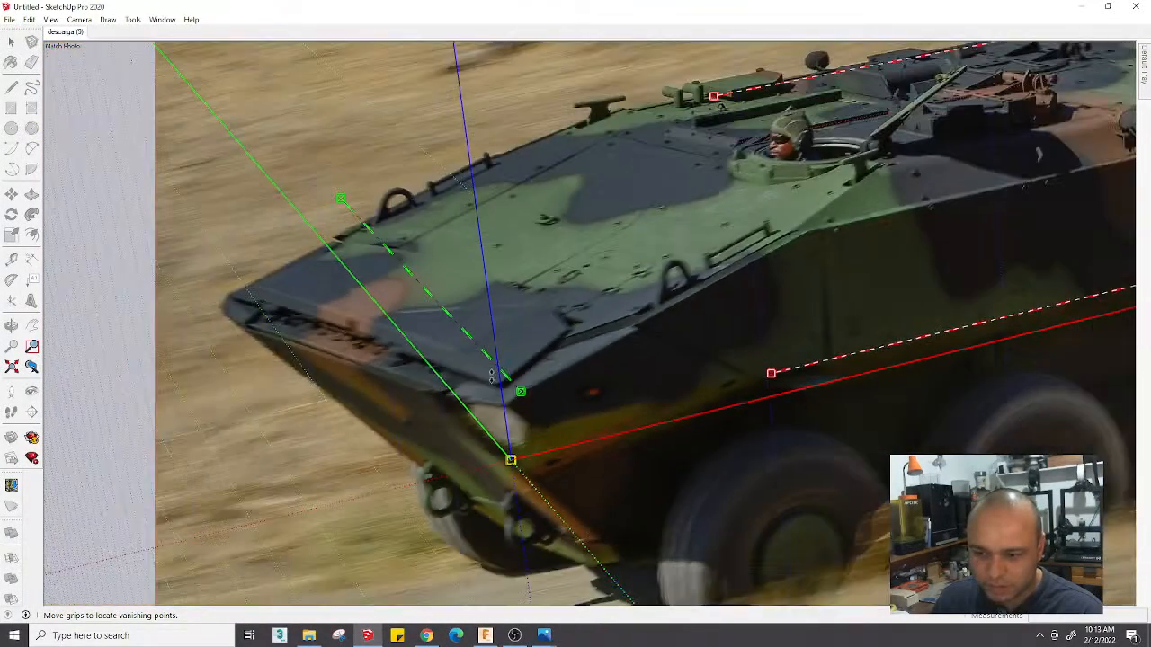
pyautogui.moveTo(335, 196); pyautogui.dragTo(231, 297)
pyautogui.scroll(4, 231, 297)
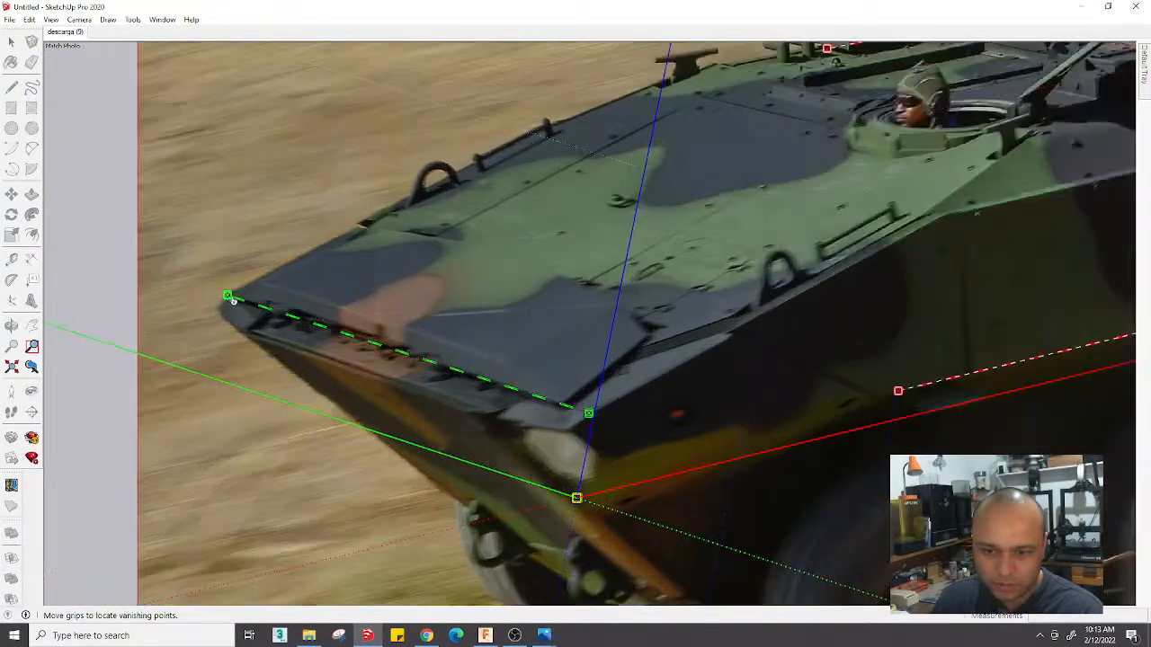
pyautogui.scroll(-2, 225, 292)
pyautogui.scroll(-3, 227, 294)
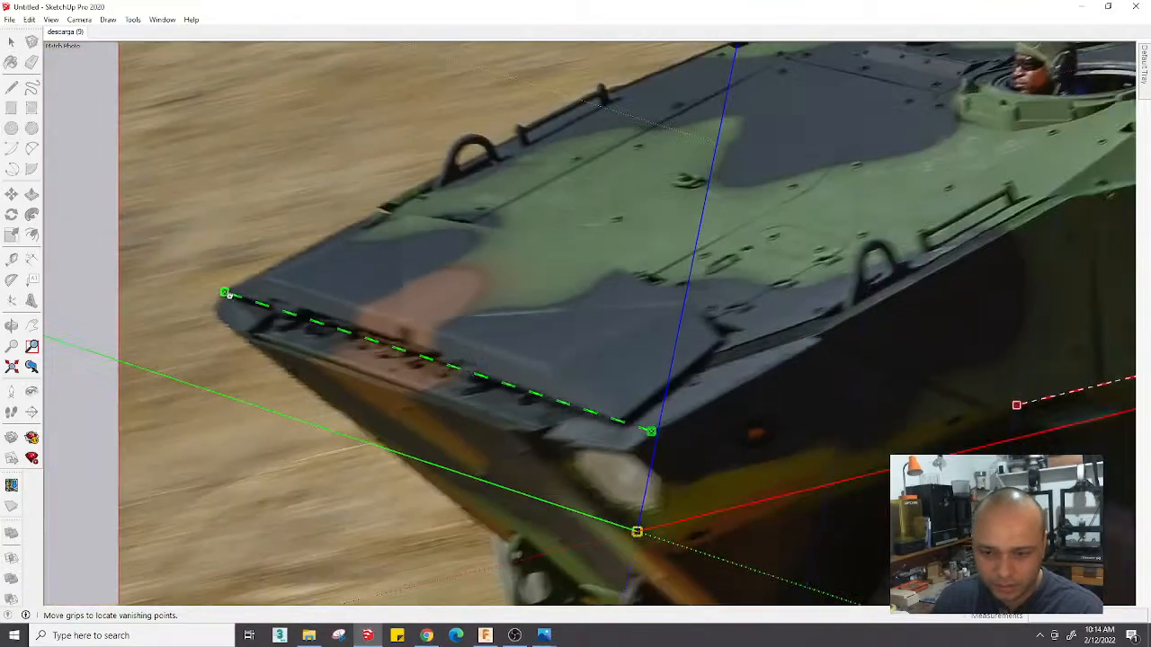
pyautogui.scroll(2, 231, 444)
pyautogui.scroll(-2, 231, 444)
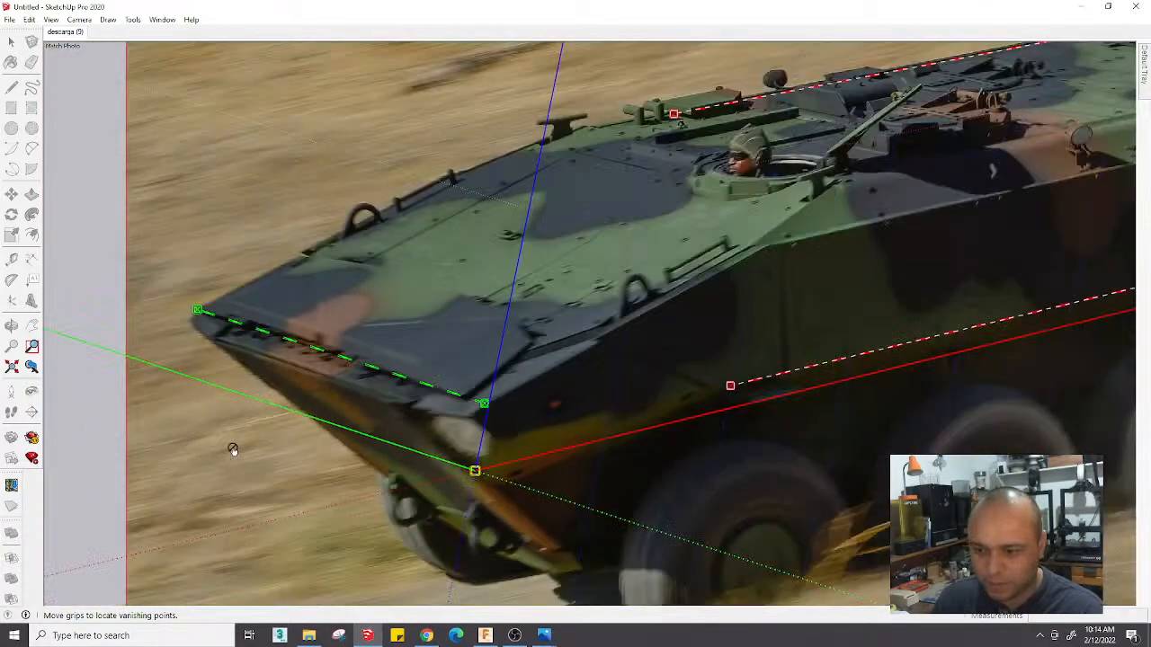
# Align the other green axis bar with the roof's rear edge, ending at the near rear corner
pyautogui.scroll(-4, 260, 443)
pyautogui.scroll(5, 635, 337)
pyautogui.moveTo(581, 332); pyautogui.dragTo(576, 273)
pyautogui.keyDown('shift'); pyautogui.moveTo(472, 276); pyautogui.dragTo(578, 312, button='middle'); pyautogui.keyUp('shift')
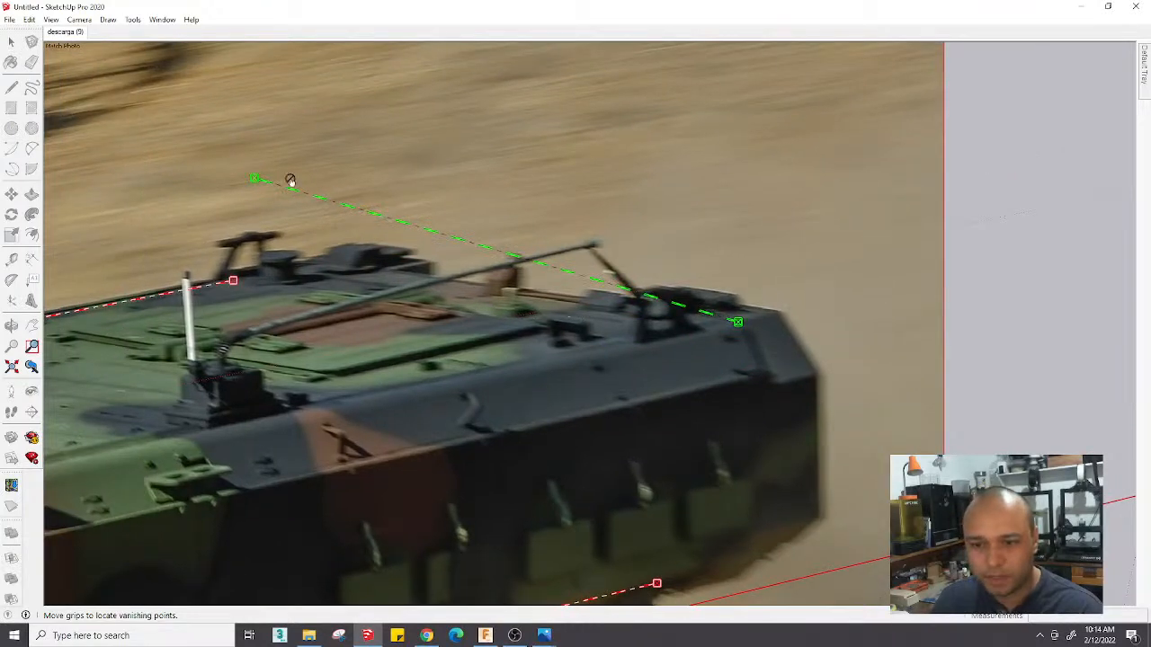
pyautogui.moveTo(254, 180); pyautogui.dragTo(264, 254)
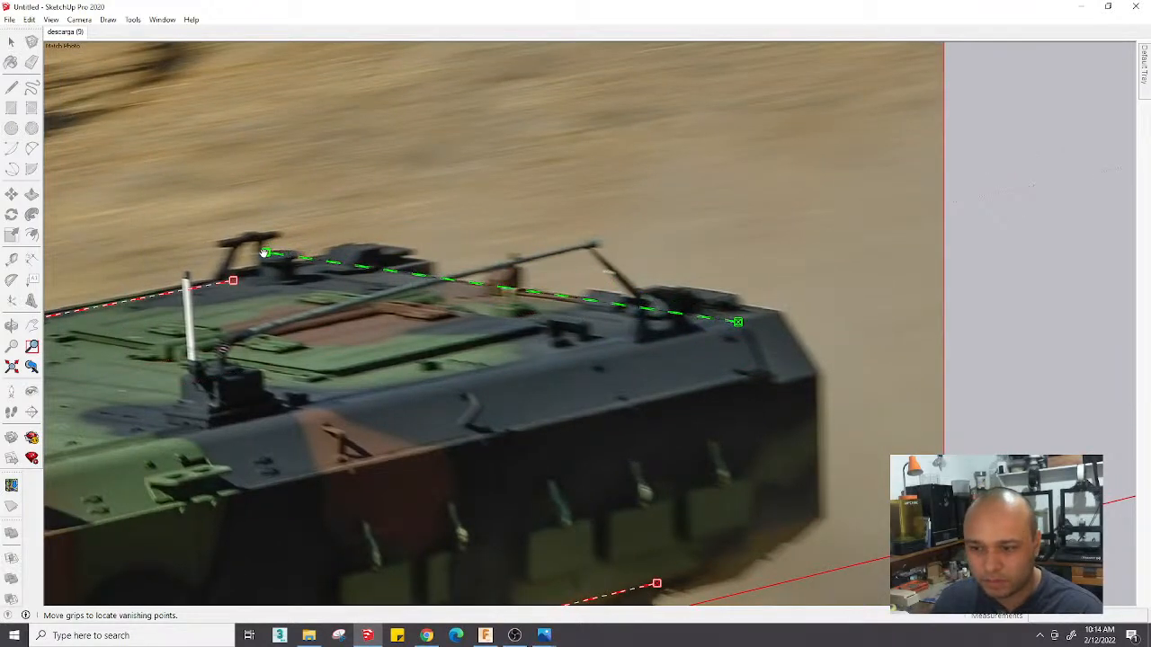
pyautogui.moveTo(742, 325); pyautogui.dragTo(745, 321)
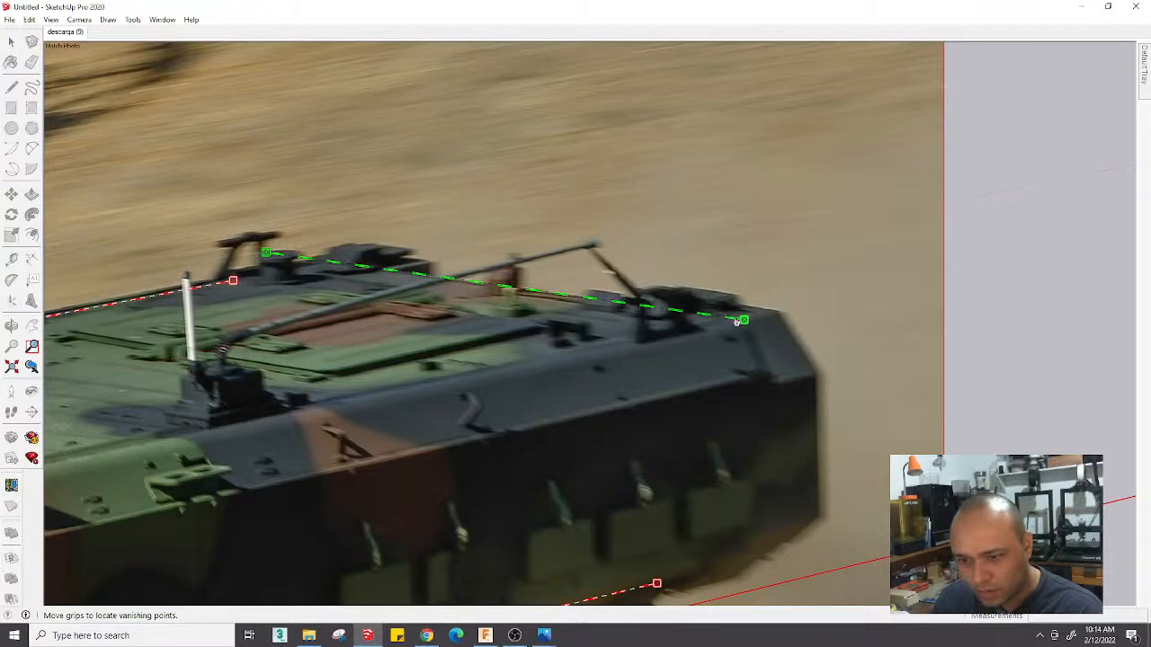
pyautogui.moveTo(266, 254); pyautogui.dragTo(267, 253)
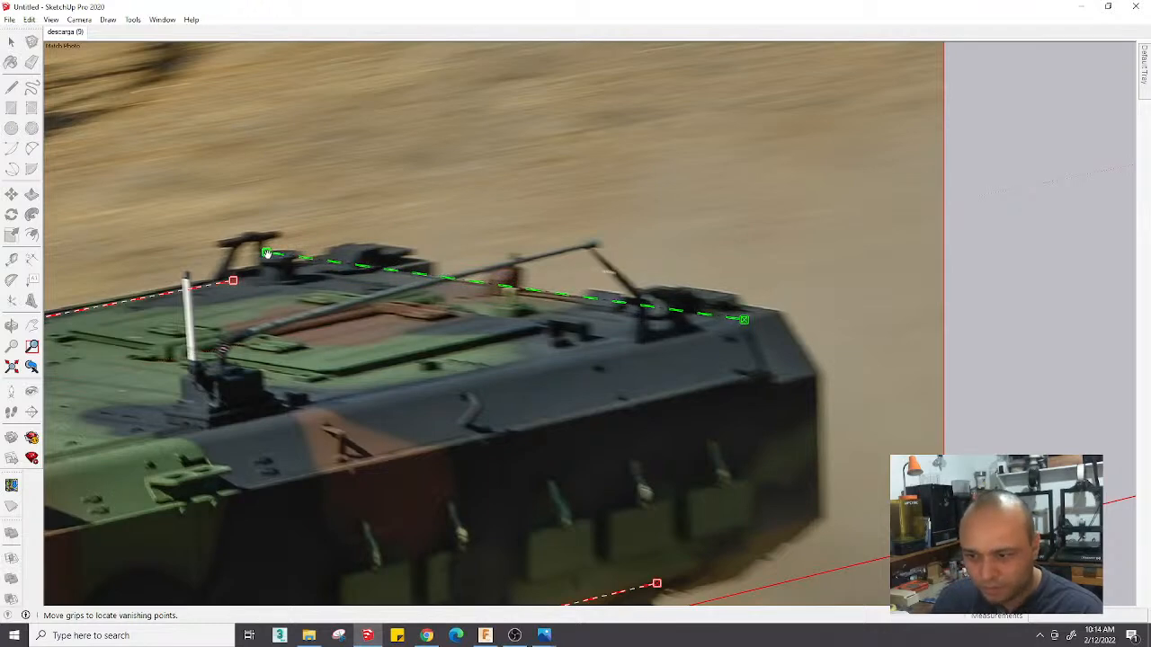
pyautogui.scroll(-3, 612, 308)
# Place the match origin on the lower hull behind the front wheel and compare the blue axis with the side panel's vertical seam
pyautogui.moveTo(424, 370); pyautogui.dragTo(778, 320, button='middle')
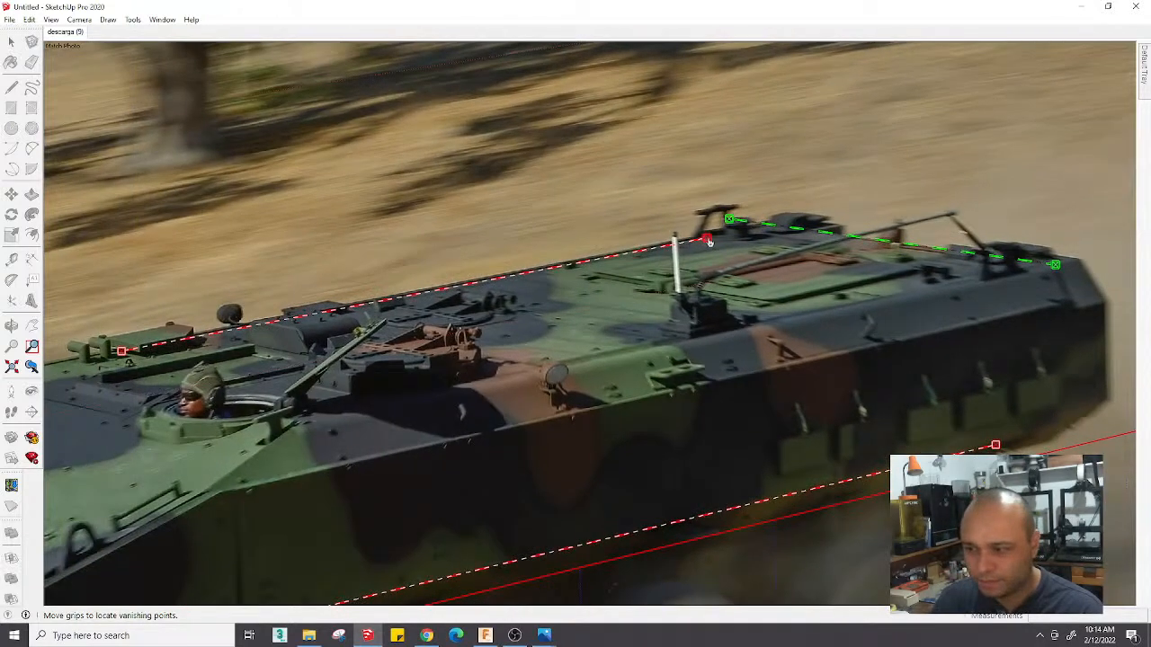
pyautogui.moveTo(106, 357); pyautogui.dragTo(297, 327, button='middle')
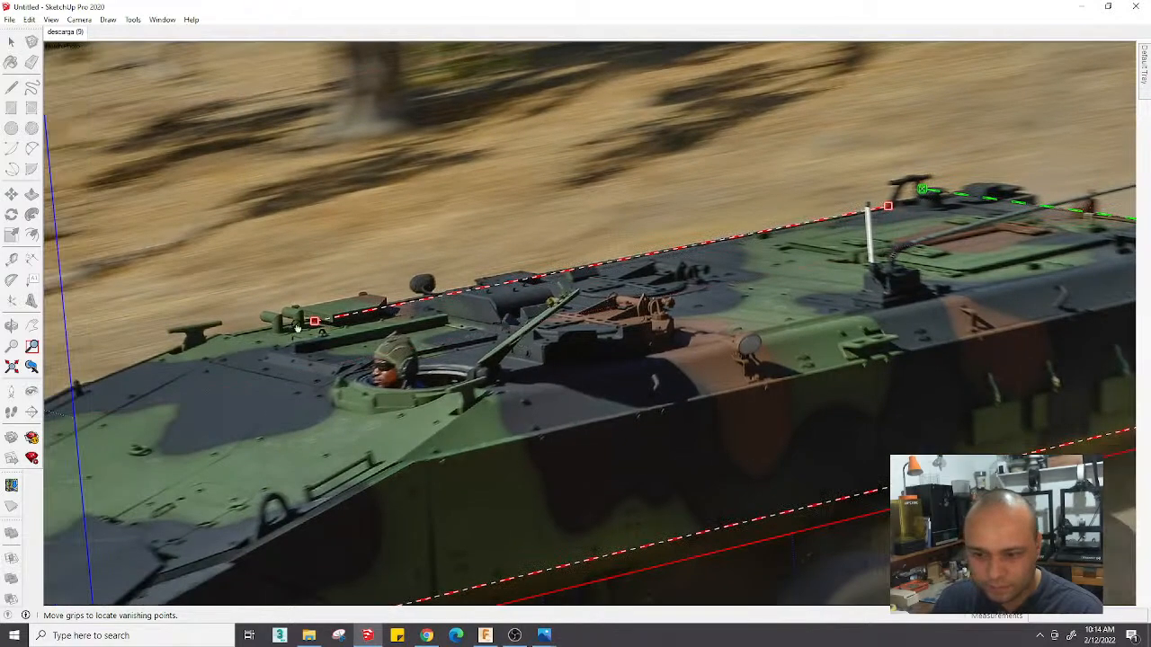
pyautogui.scroll(-3, 305, 322)
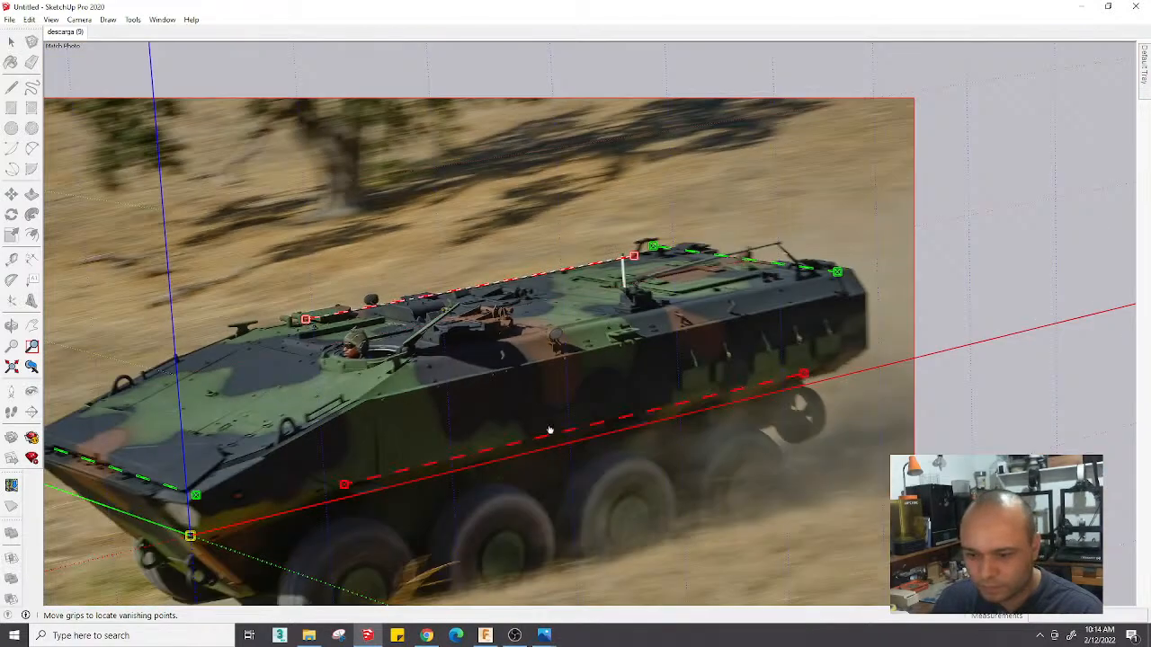
pyautogui.moveTo(547, 428); pyautogui.dragTo(577, 315, button='middle')
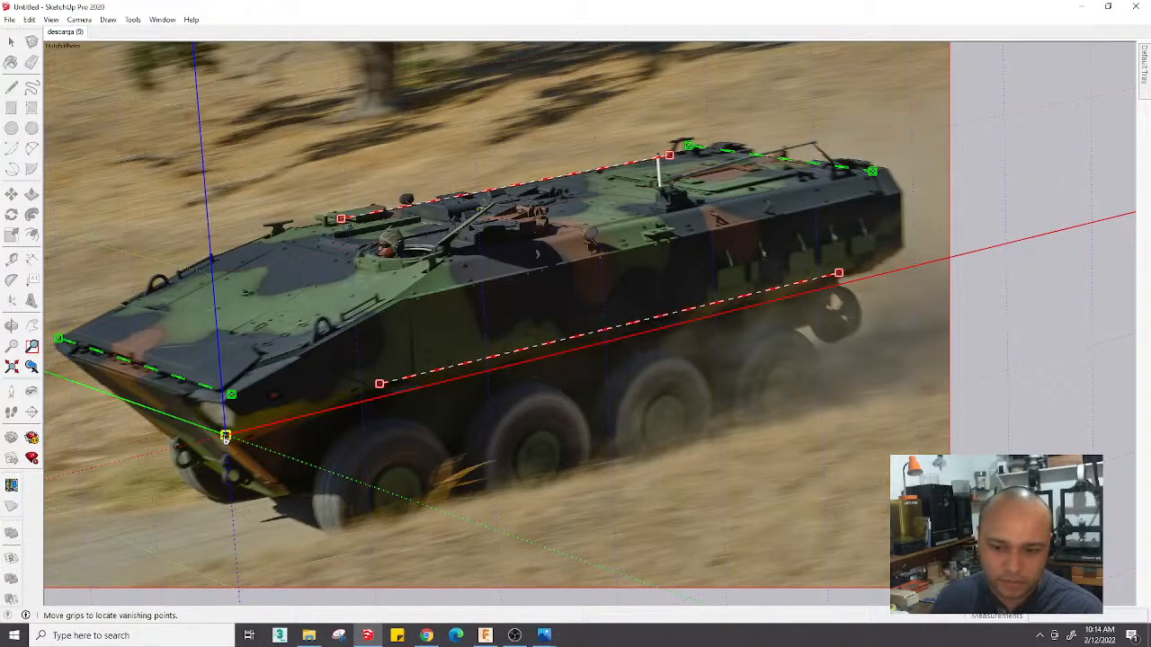
pyautogui.moveTo(226, 437); pyautogui.dragTo(414, 421)
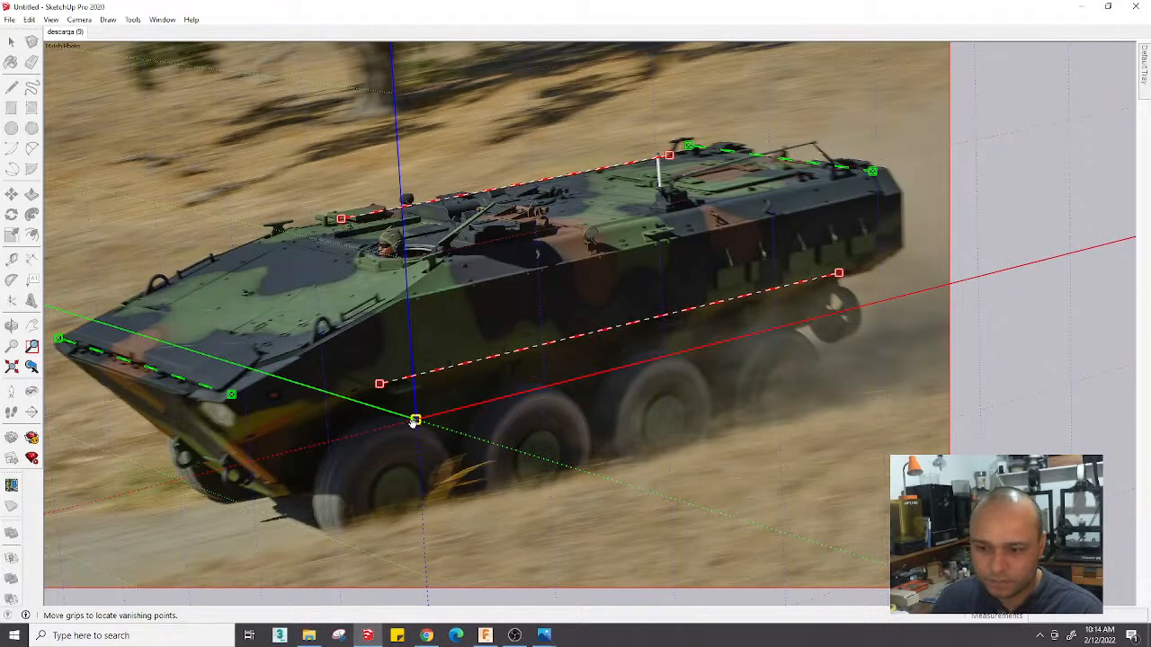
pyautogui.scroll(5, 414, 421)
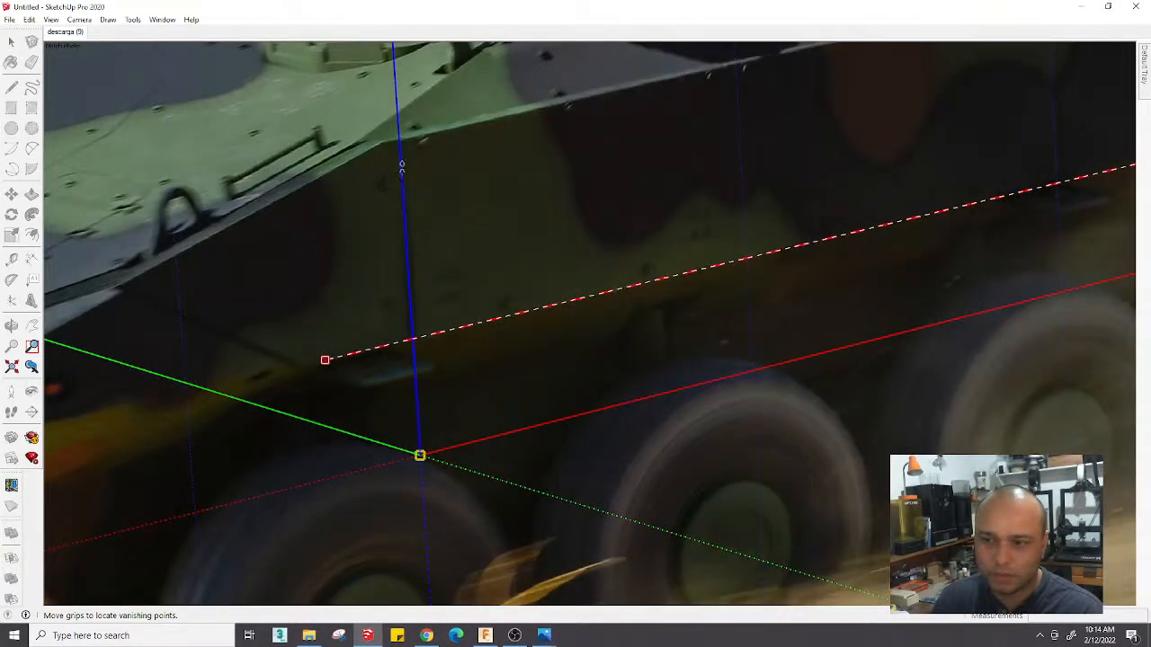
pyautogui.scroll(-5, 400, 244)
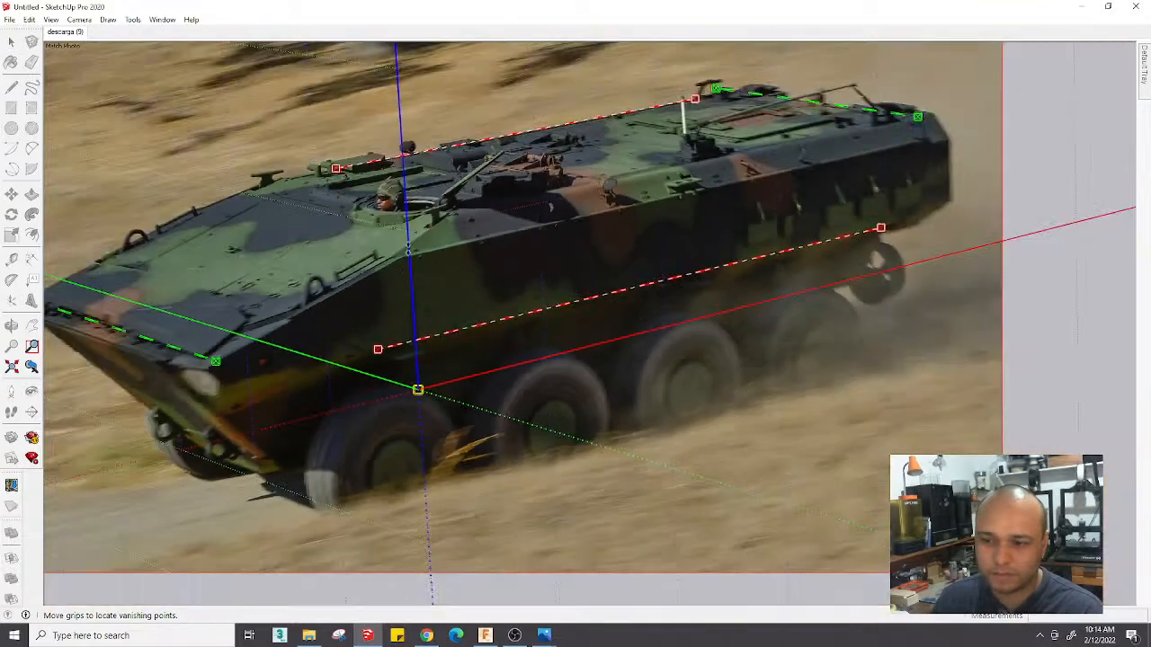
# Place the origin below the hull's rear edge to check the blue axis against it, and return it to the front wheel
pyautogui.moveTo(418, 390); pyautogui.dragTo(952, 290)
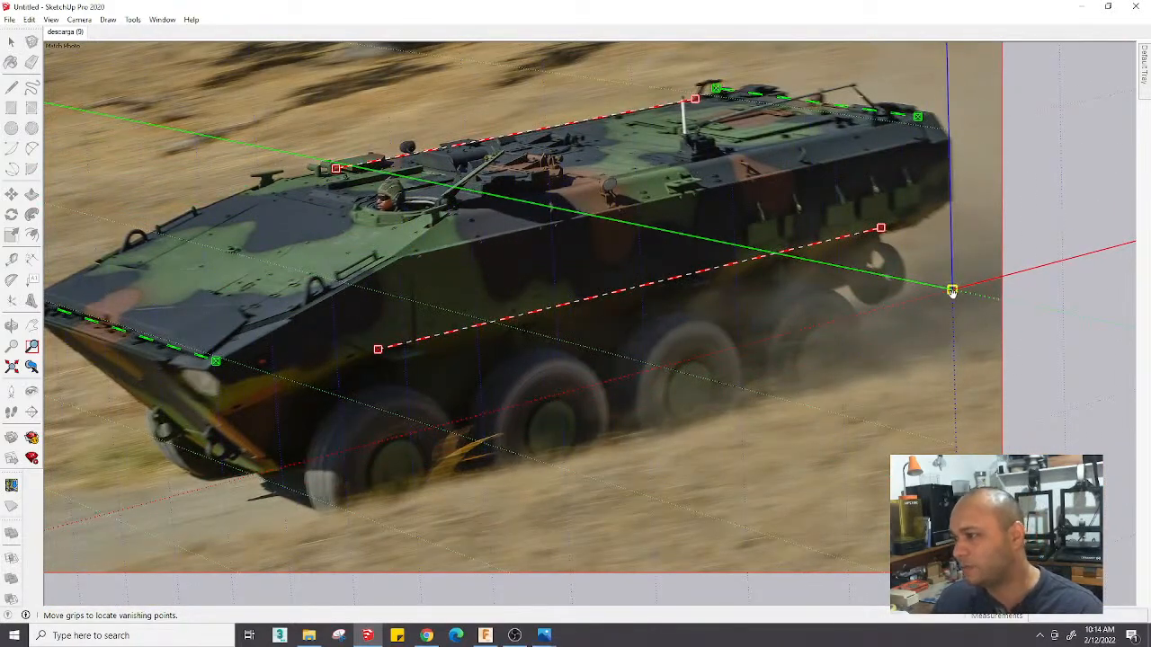
pyautogui.scroll(3, 945, 145)
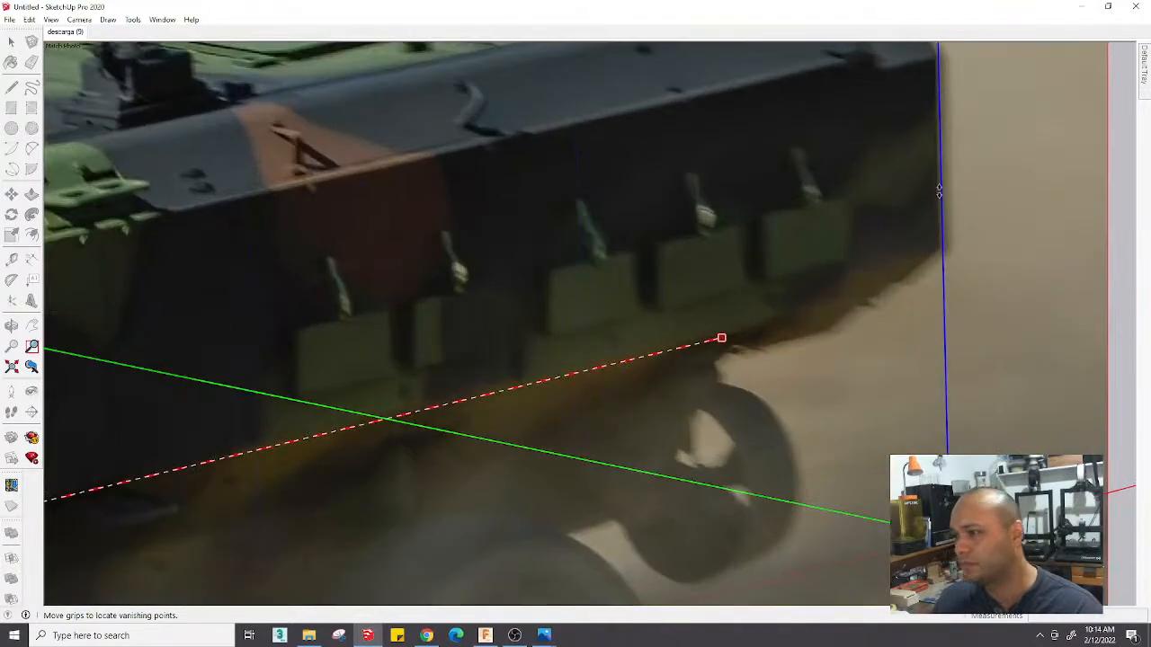
pyautogui.scroll(-5, 944, 252)
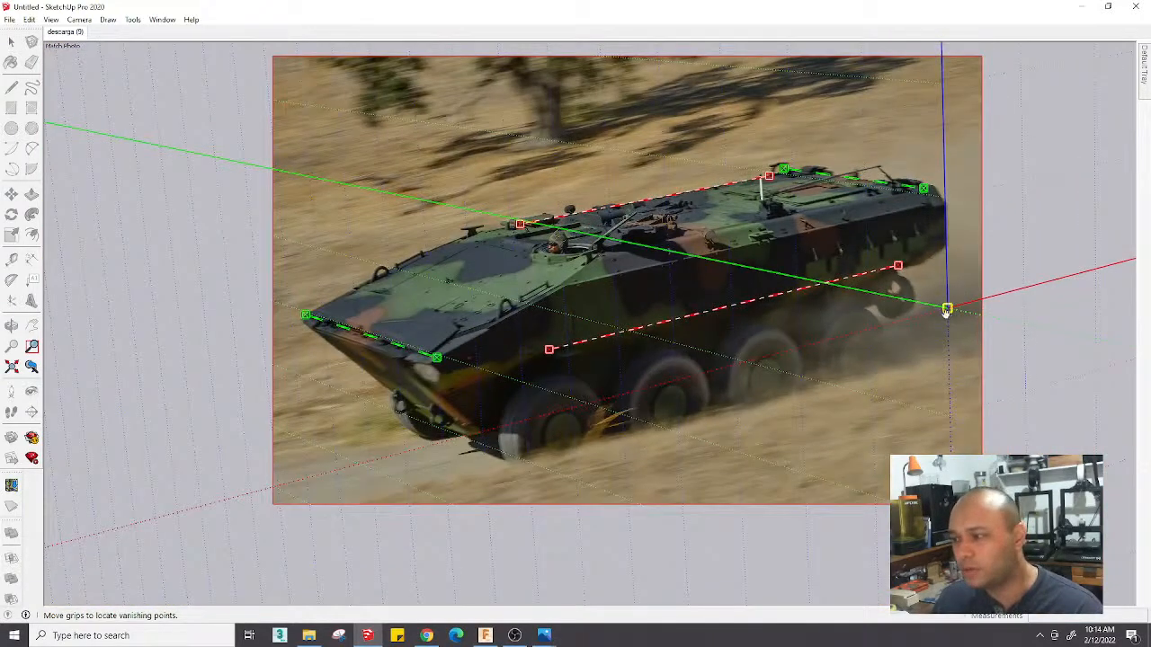
pyautogui.moveTo(947, 309); pyautogui.dragTo(577, 409)
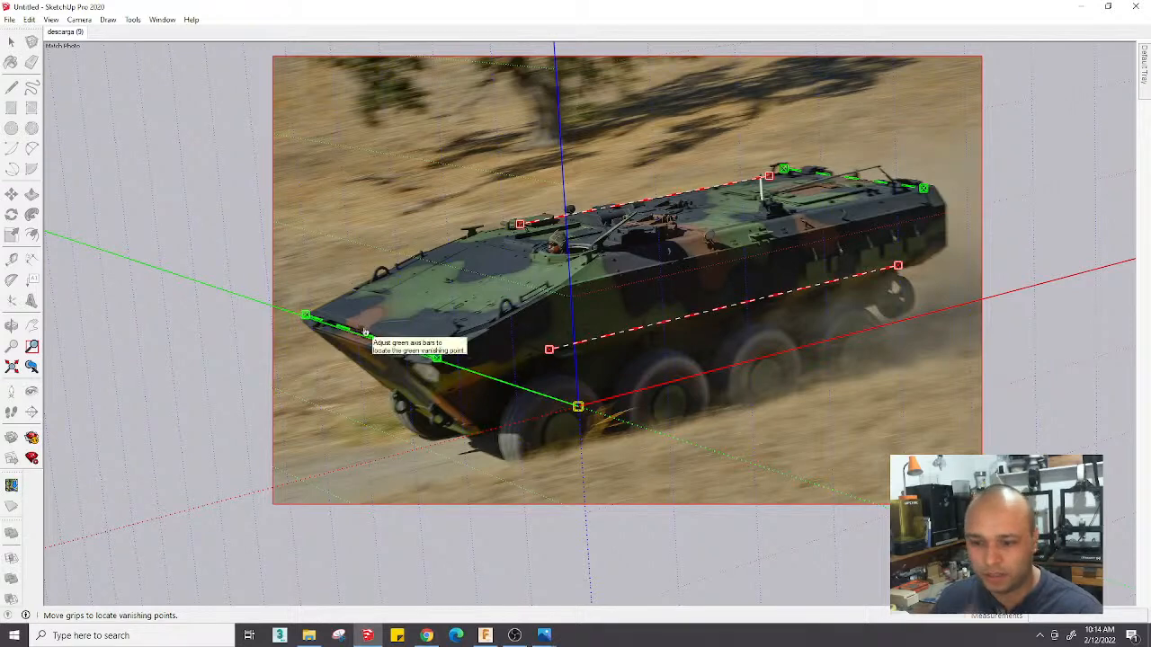
pyautogui.moveTo(577, 407); pyautogui.dragTo(529, 400)
# Raise the front end of the lower red axis bar slightly to follow the hull's lower side edge
pyautogui.scroll(6, 696, 345)
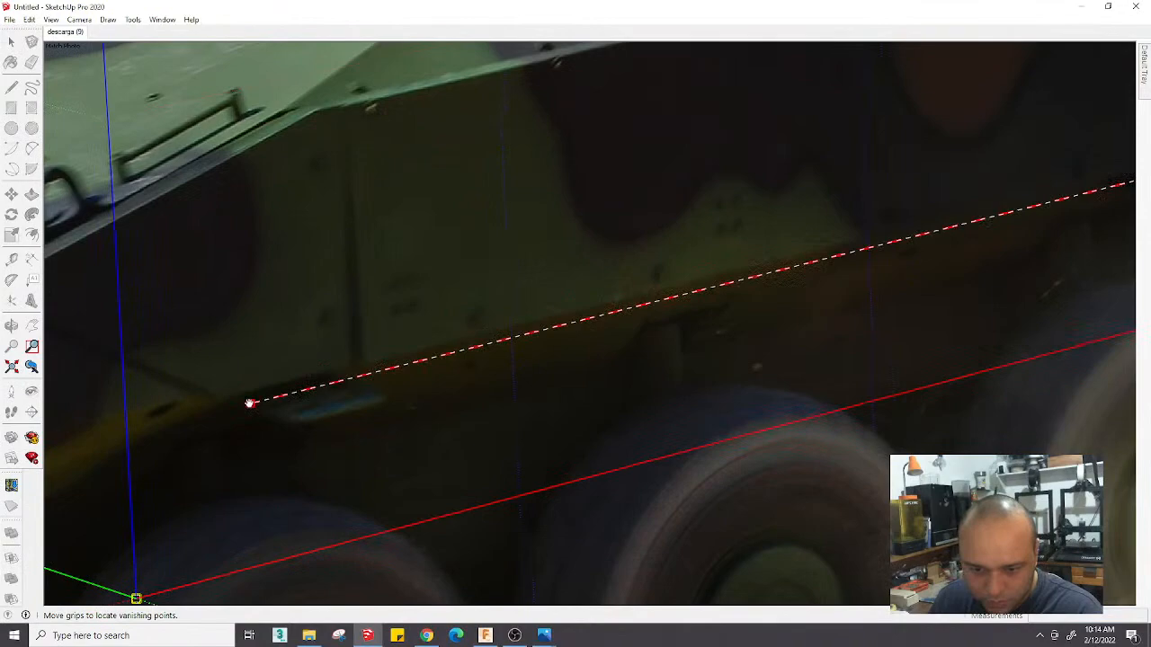
pyautogui.moveTo(250, 403); pyautogui.dragTo(246, 393)
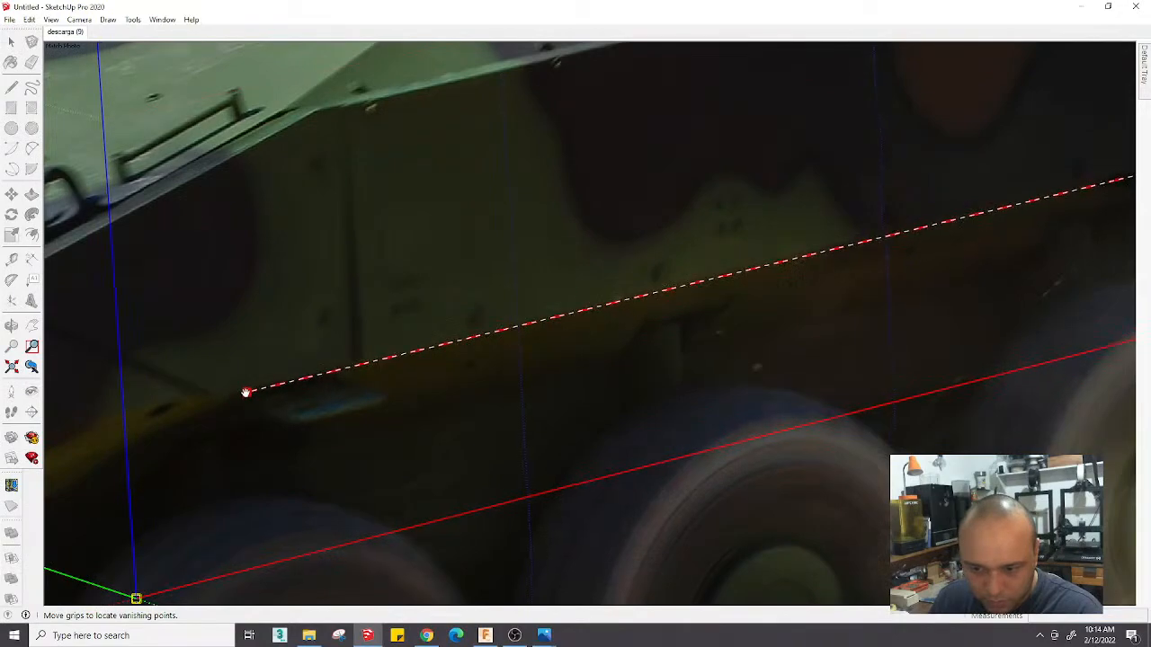
pyautogui.scroll(-6, 252, 396)
pyautogui.scroll(2, 576, 326)
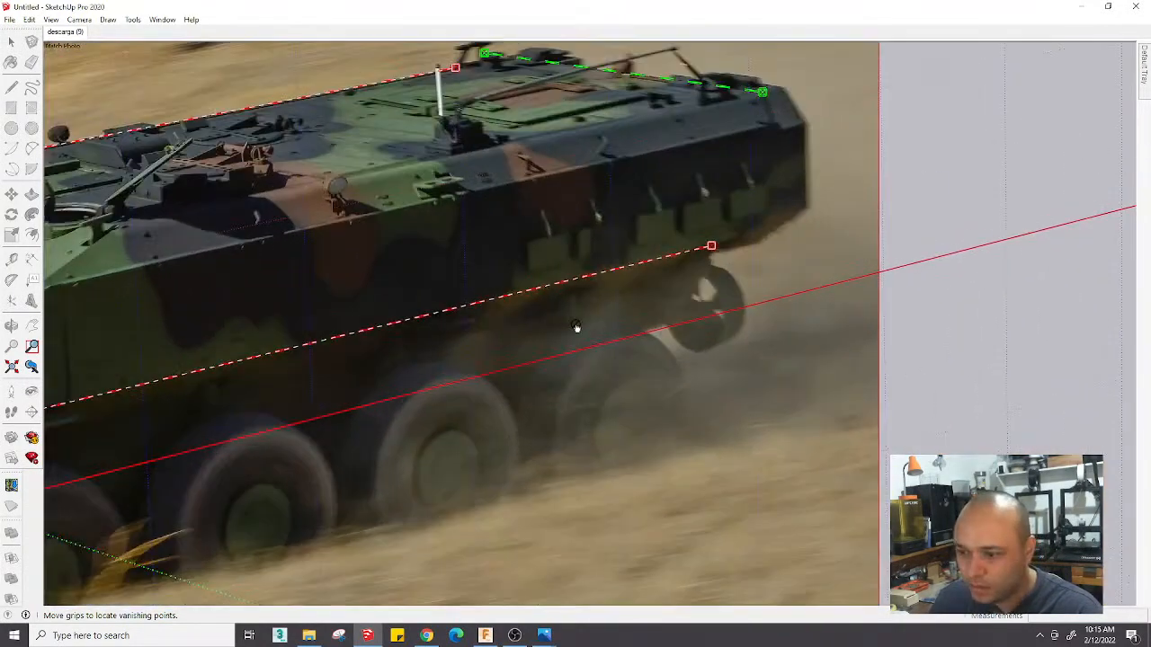
pyautogui.scroll(-1, 335, 406)
pyautogui.scroll(2, 446, 363)
# Move the match origin onto the hull's lower side edge, in line with the side panel's vertical seam
pyautogui.keyDown('shift'); pyautogui.moveTo(452, 359); pyautogui.dragTo(527, 386, button='middle'); pyautogui.keyUp('shift')
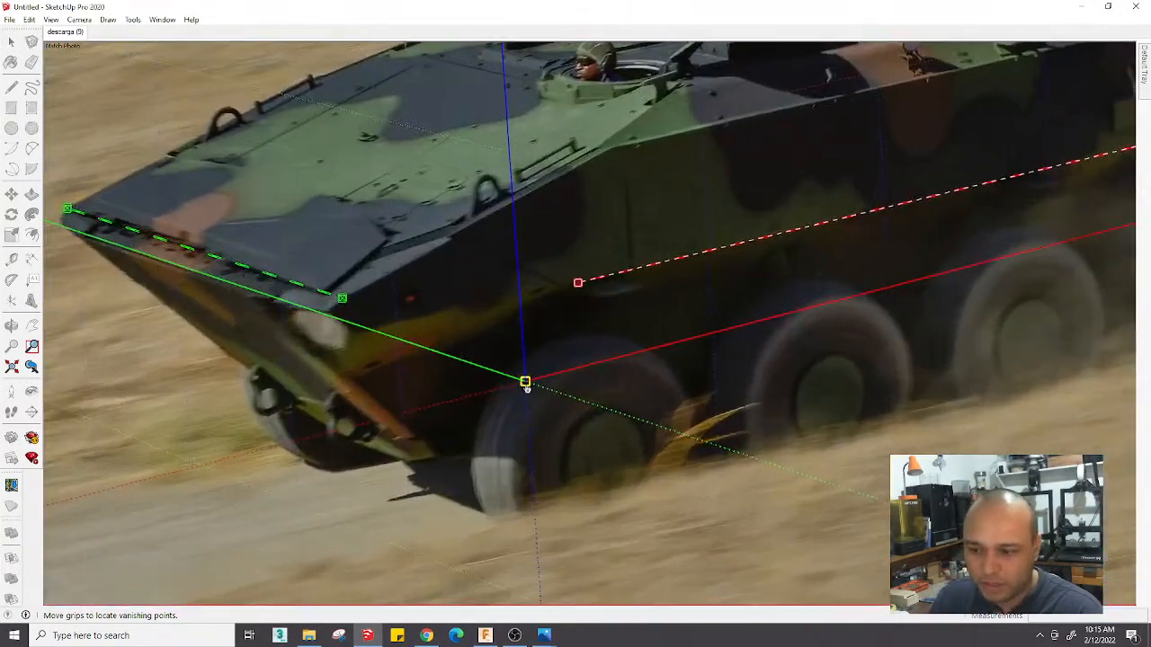
pyautogui.scroll(1, 527, 386)
pyautogui.scroll(-1, 528, 385)
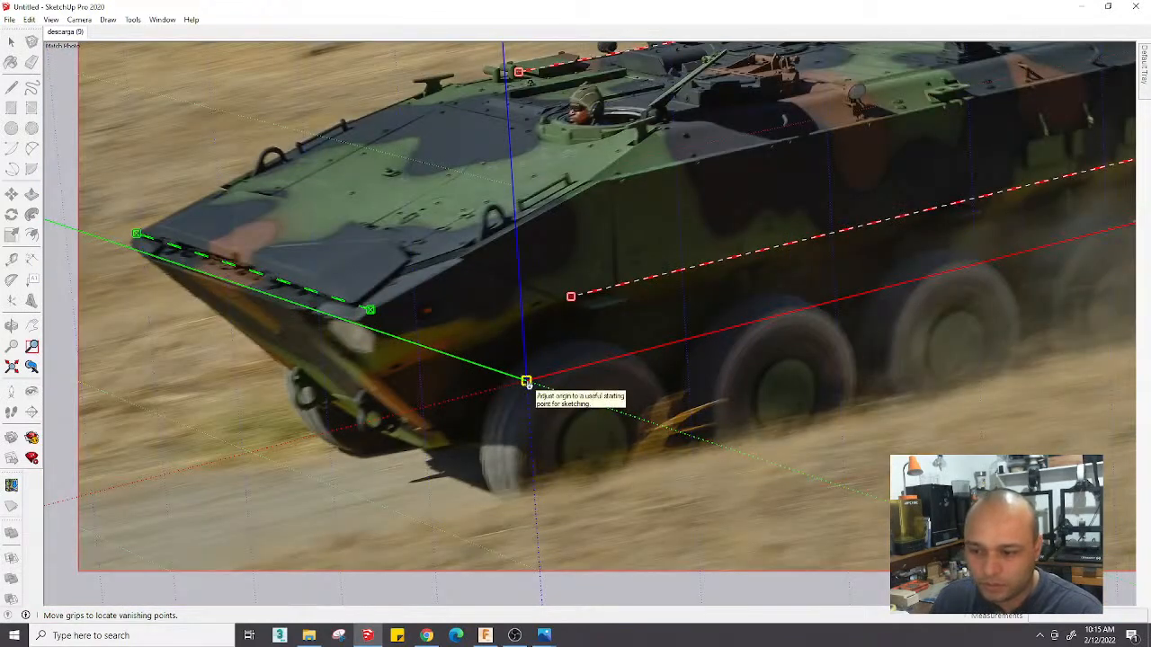
pyautogui.moveTo(527, 382); pyautogui.dragTo(614, 266)
pyautogui.scroll(3, 614, 300)
pyautogui.scroll(2, 614, 302)
pyautogui.scroll(-6, 613, 266)
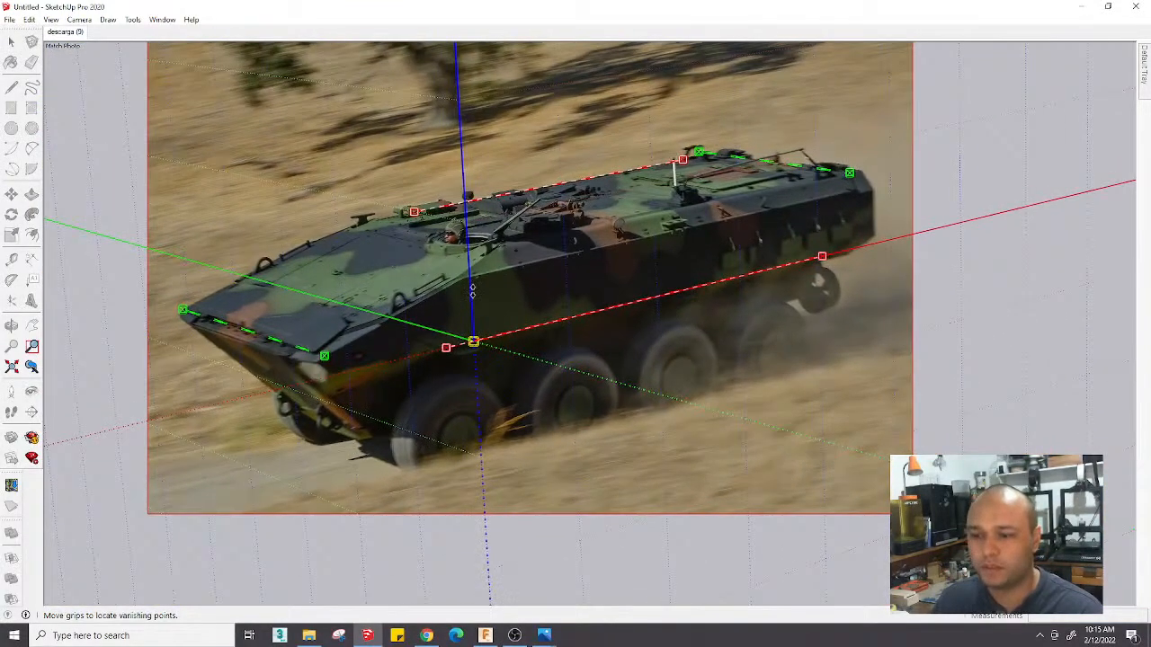
# Finish the photo match, orbit away from the photo, and restore the matched photo scene
pyautogui.rightClick(475, 296)
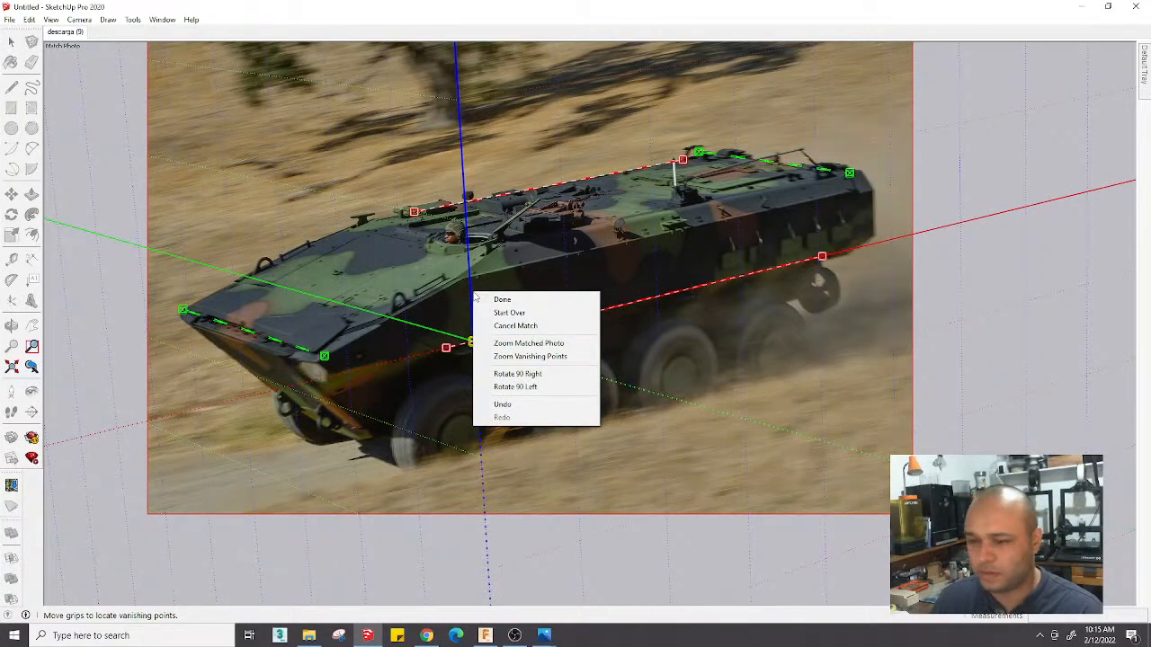
pyautogui.click(500, 299)
pyautogui.moveTo(499, 299); pyautogui.dragTo(620, 332, button='middle')
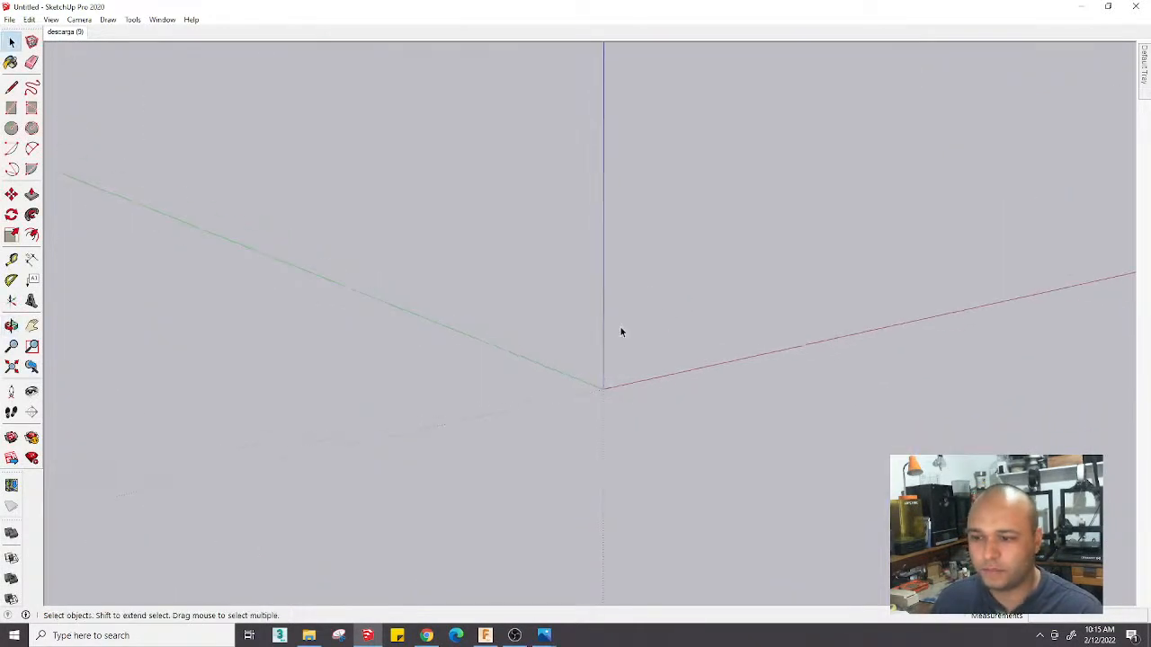
pyautogui.click(65, 32)
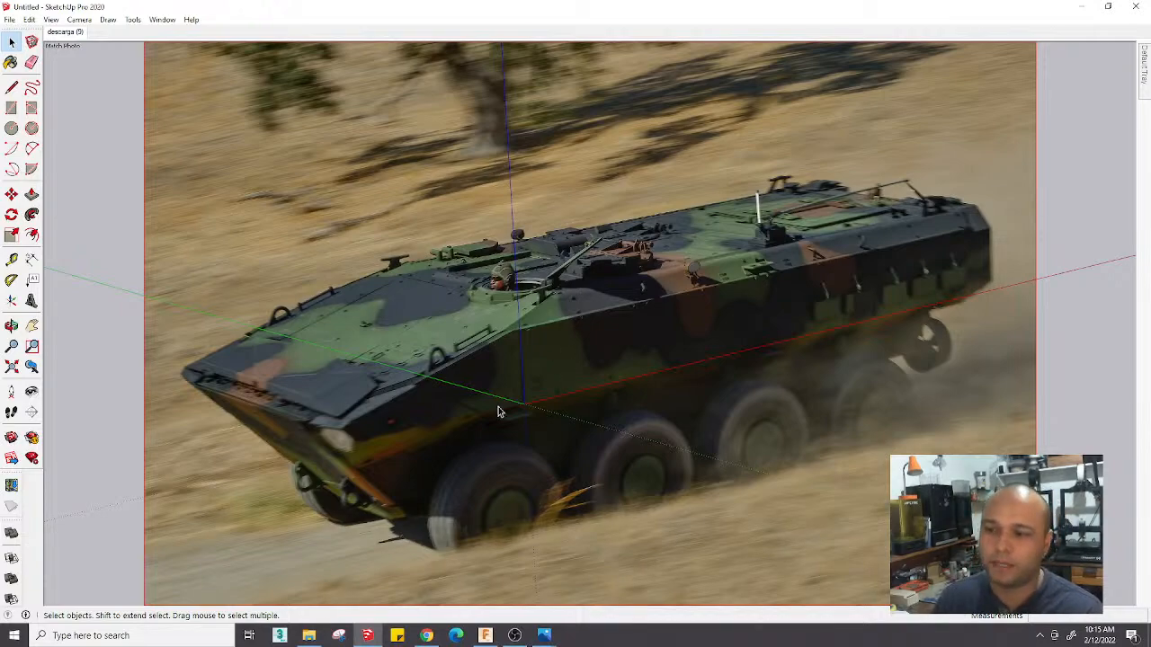
pyautogui.scroll(3, 499, 411)
pyautogui.scroll(-4, 581, 326)
pyautogui.scroll(4, 799, 357)
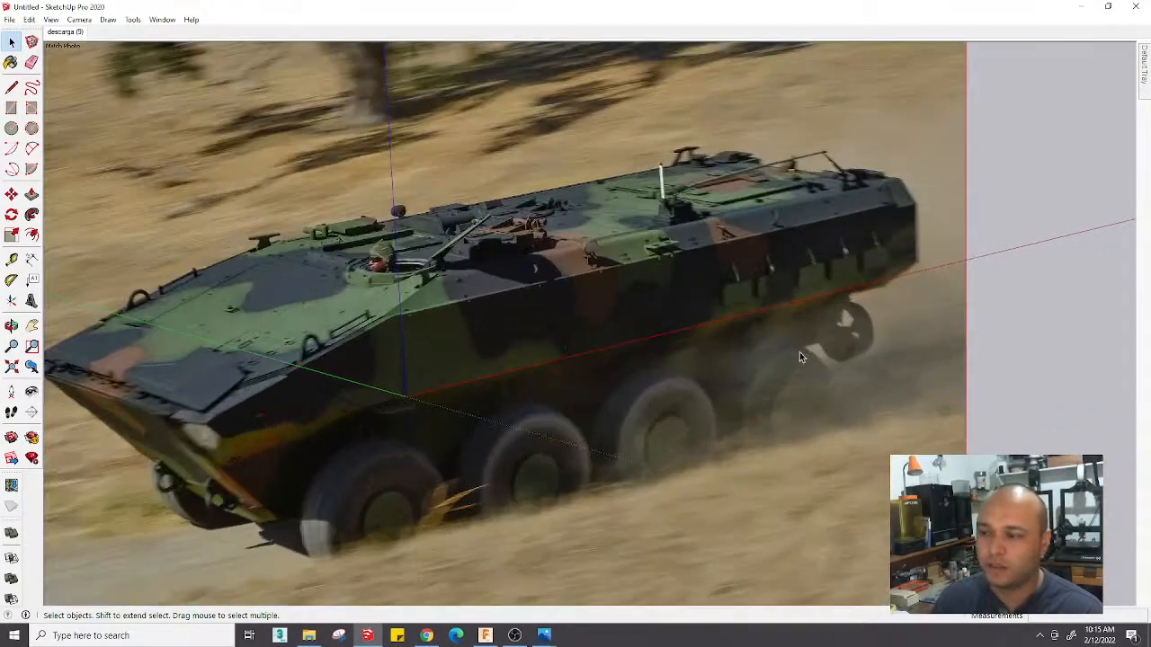
pyautogui.click(13, 88)
pyautogui.click(406, 396)
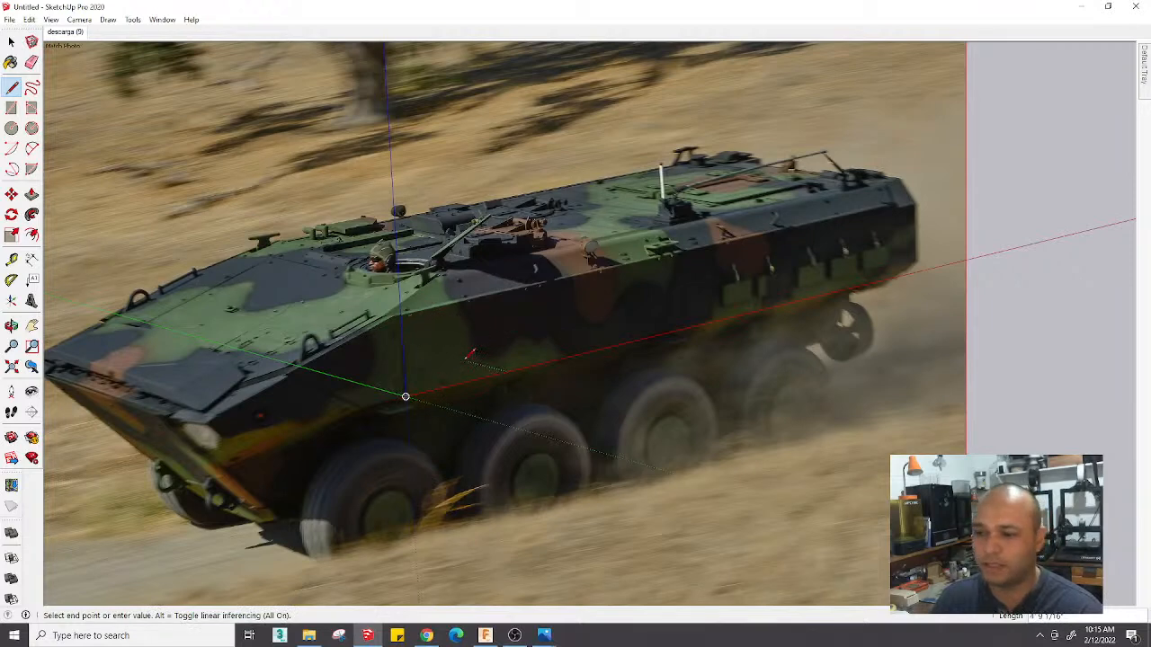
pyautogui.press('Escape')
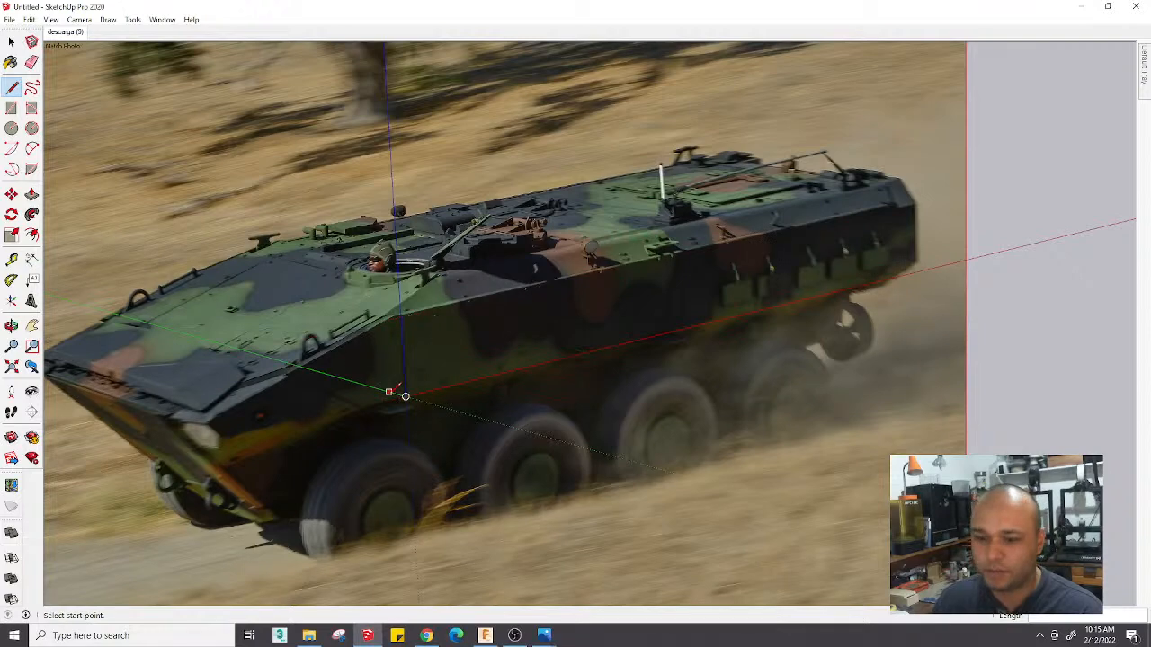
# Draw a line about 22' 4" long along the red axis, tracing the hull's upper side edge from the front seam to the rear
pyautogui.click(400, 315)
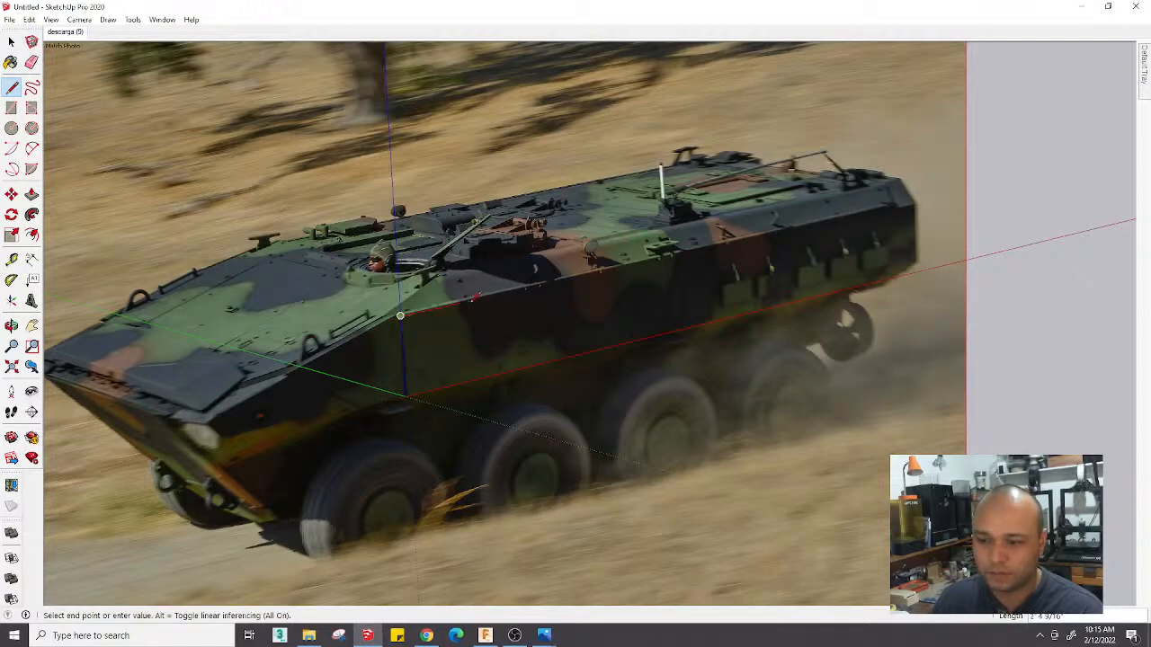
pyautogui.scroll(2, 834, 220)
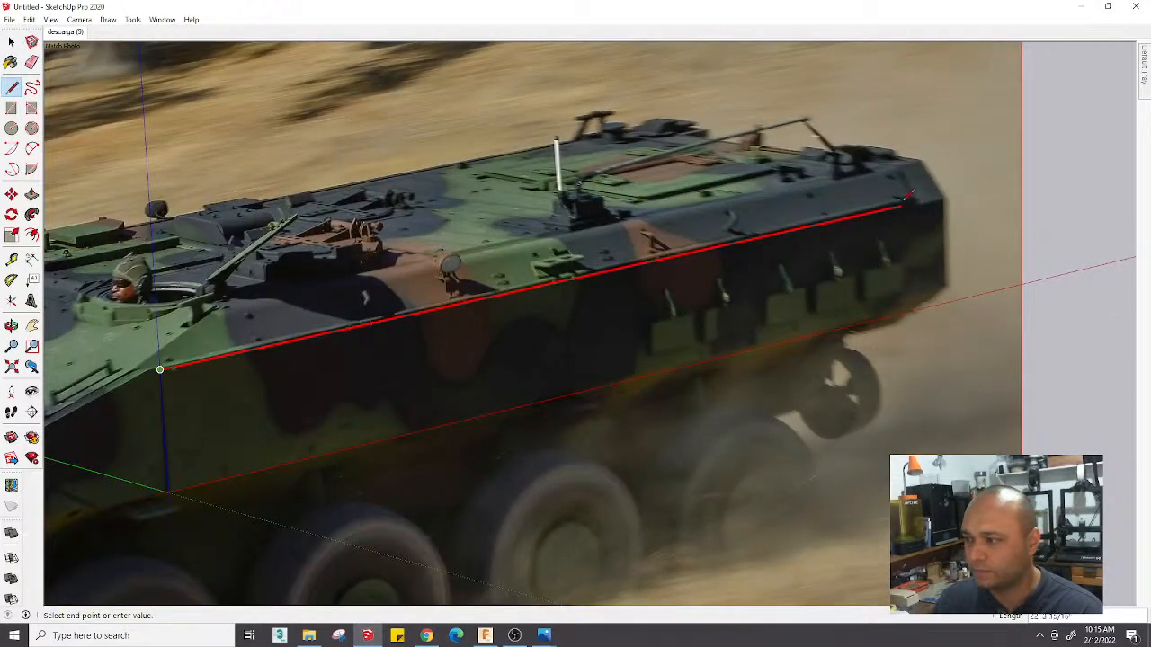
pyautogui.press('Escape')
pyautogui.scroll(-2, 876, 214)
pyautogui.press('space')
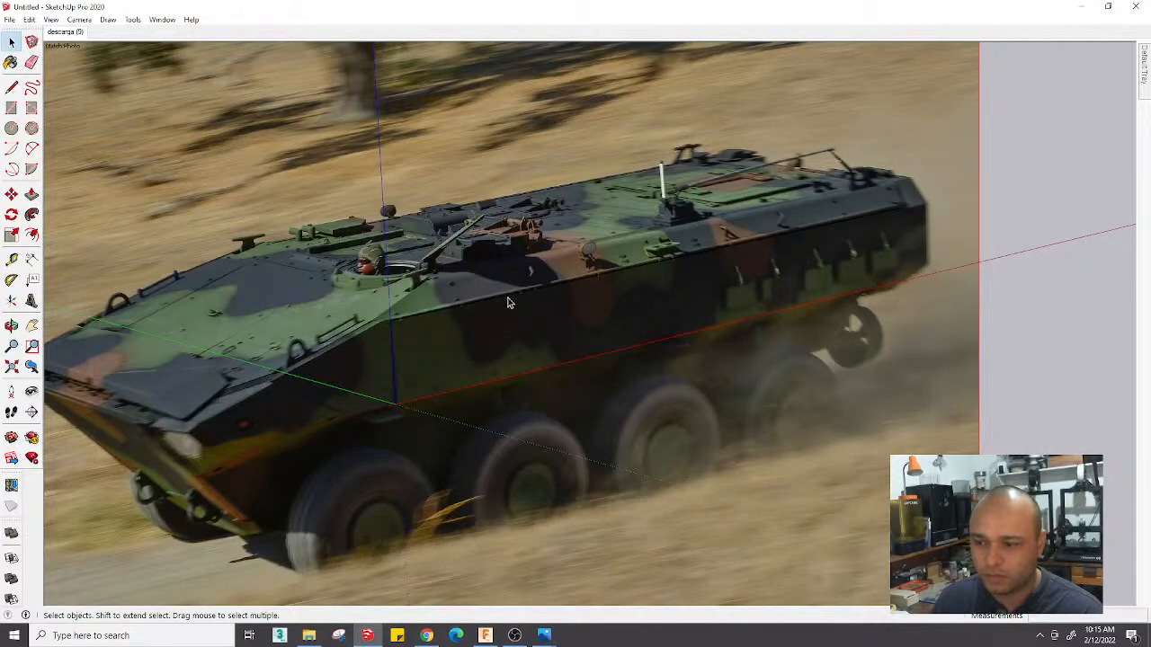
# Move the upper side edge line slightly so it follows the hull's upper edge in the photo and starts on the blue axis
pyautogui.scroll(4, 499, 296)
pyautogui.press('m')
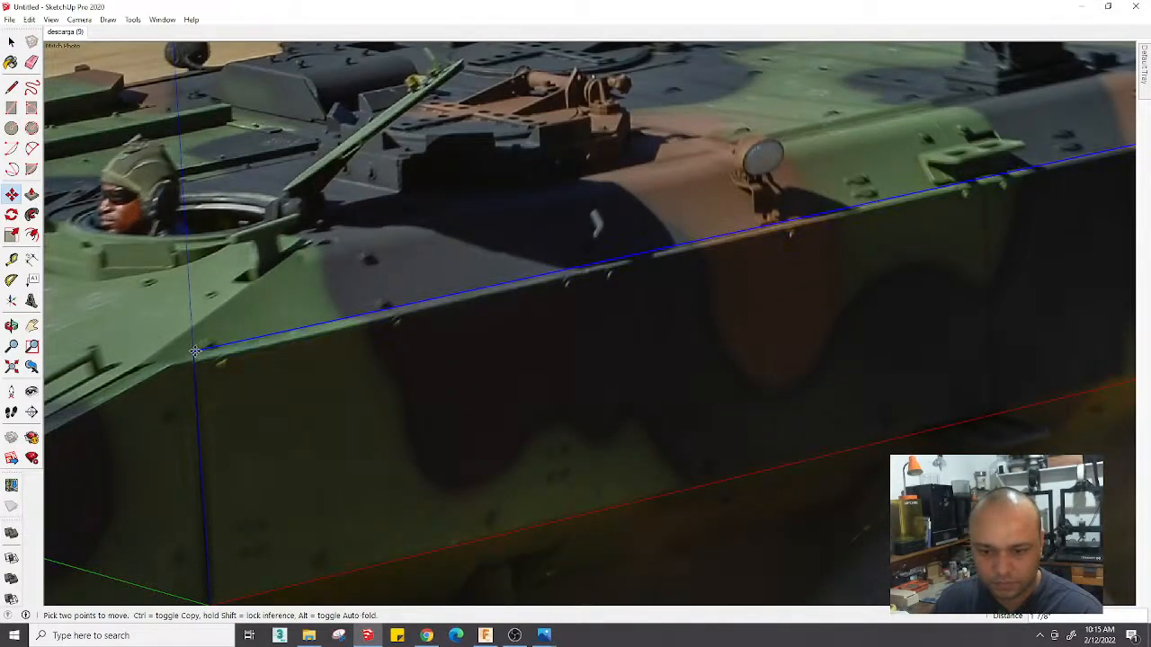
pyautogui.scroll(3, 196, 357)
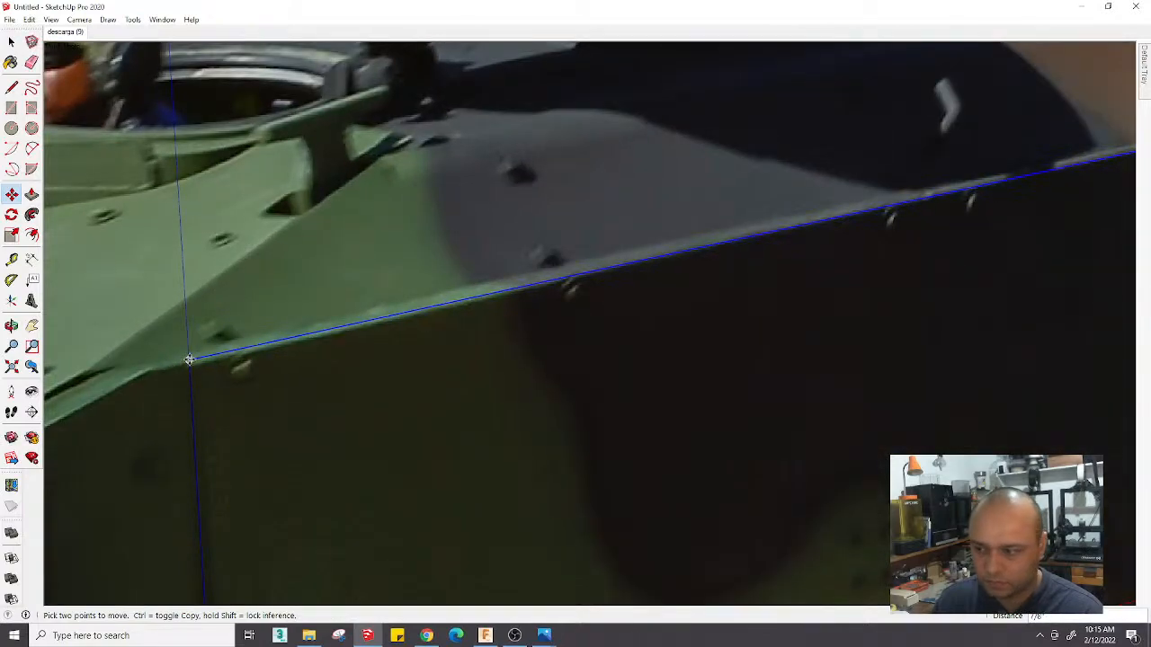
pyautogui.scroll(-5, 194, 360)
pyautogui.scroll(5, 633, 288)
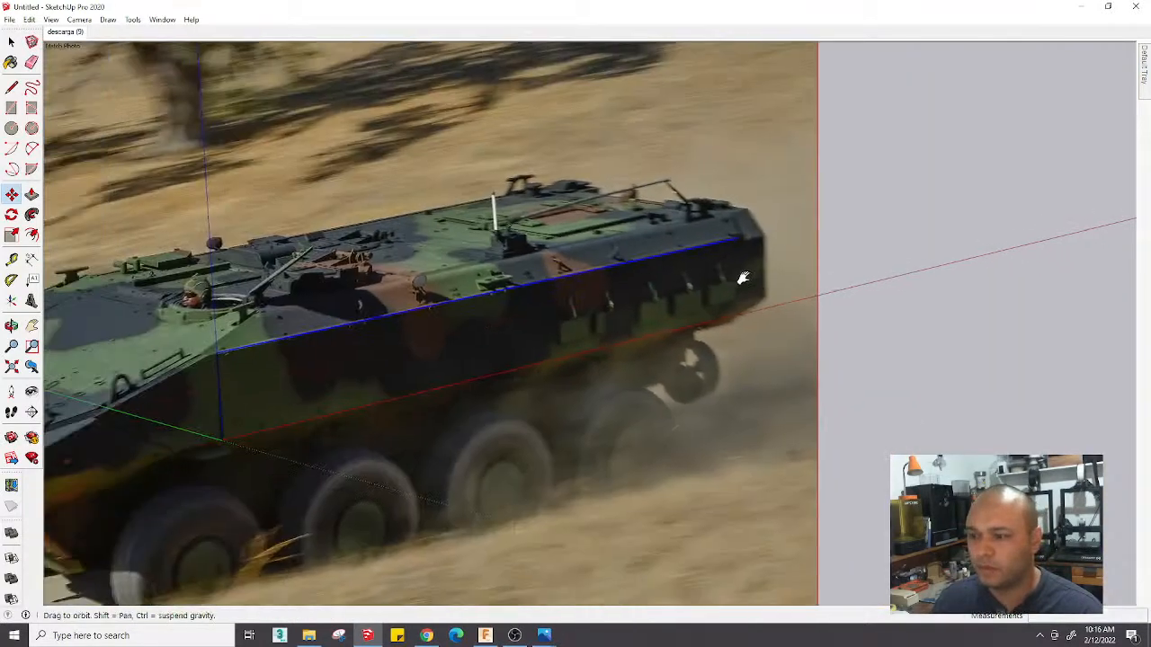
pyautogui.scroll(-5, 815, 267)
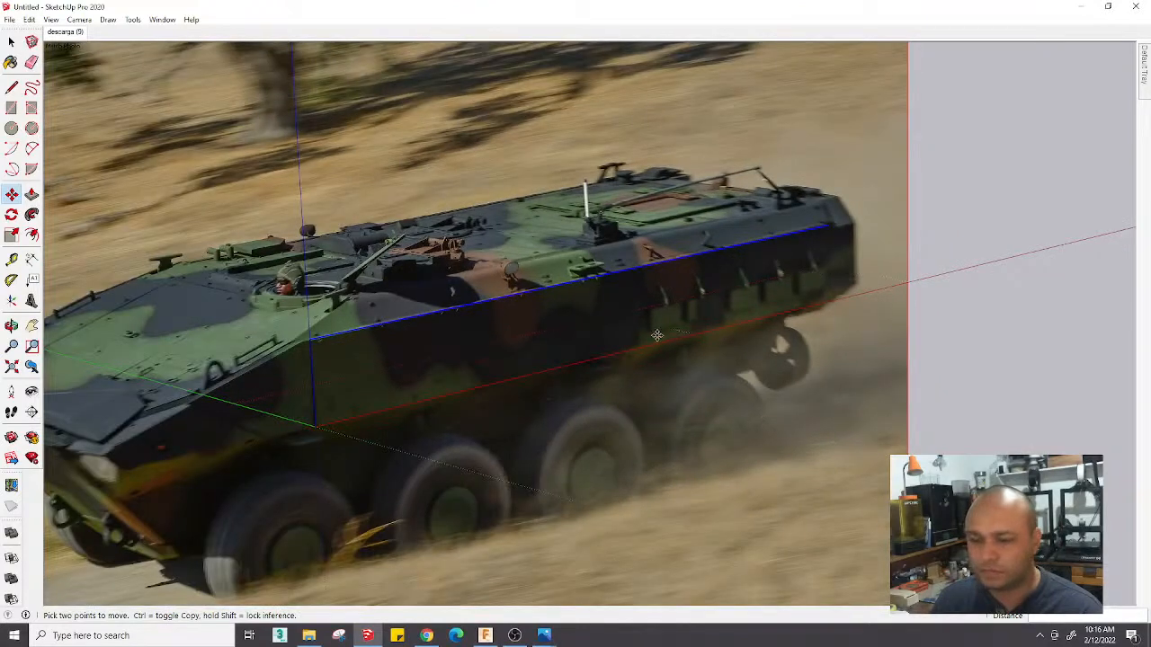
# Draw a line from the origin along the red axis, tracing the hull's lower side edge to the rear
pyautogui.press('l')
pyautogui.click(315, 426)
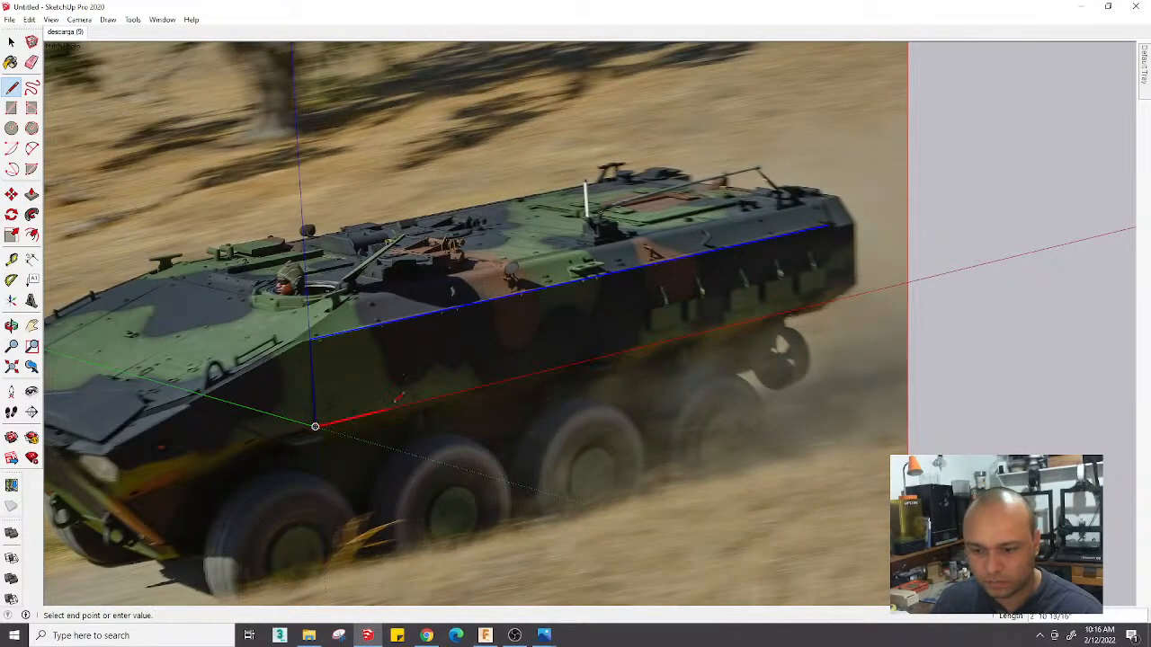
pyautogui.scroll(2, 938, 280)
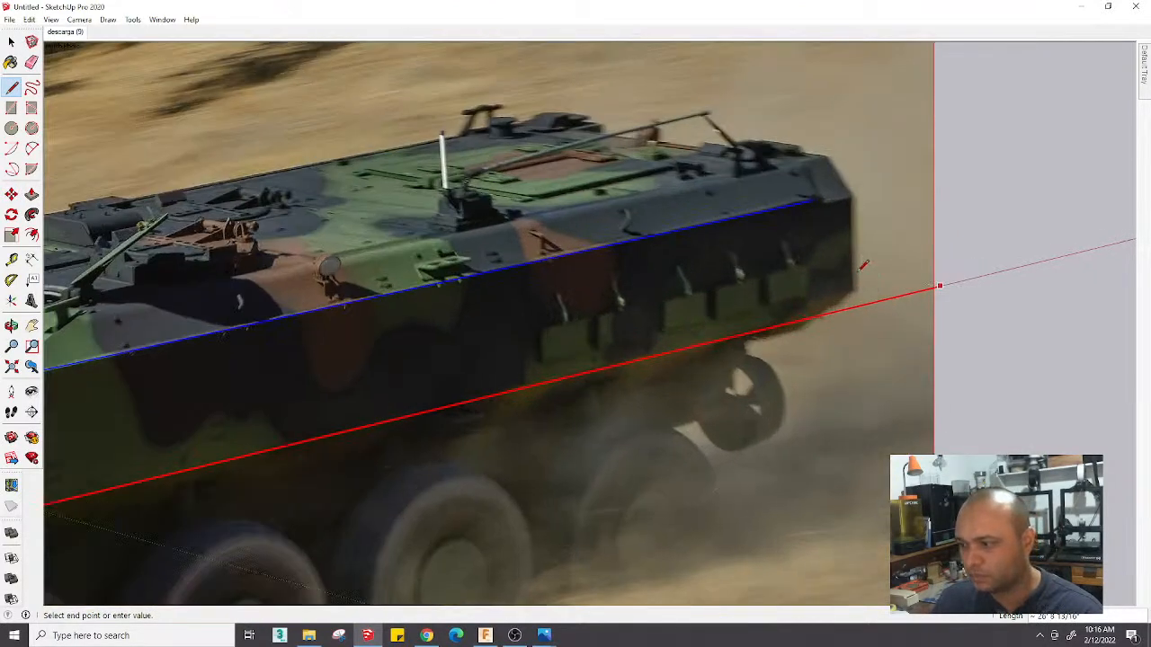
pyautogui.press('Escape')
pyautogui.scroll(-3, 844, 297)
pyautogui.scroll(3, 809, 215)
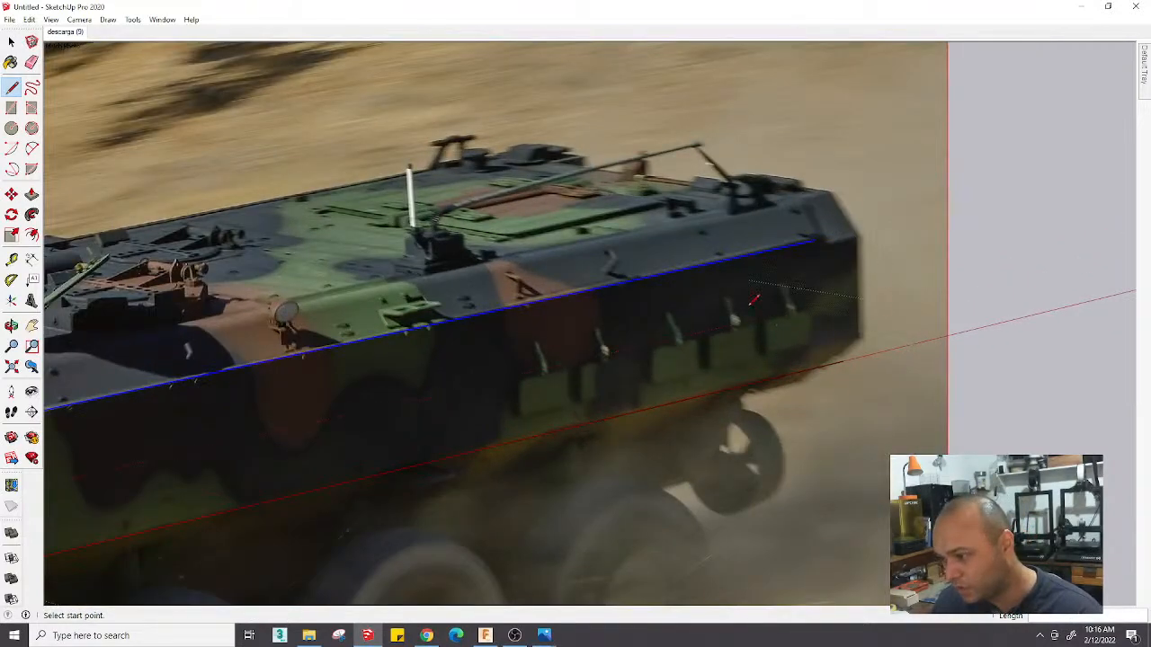
pyautogui.scroll(-4, 843, 355)
pyautogui.scroll(2, 694, 325)
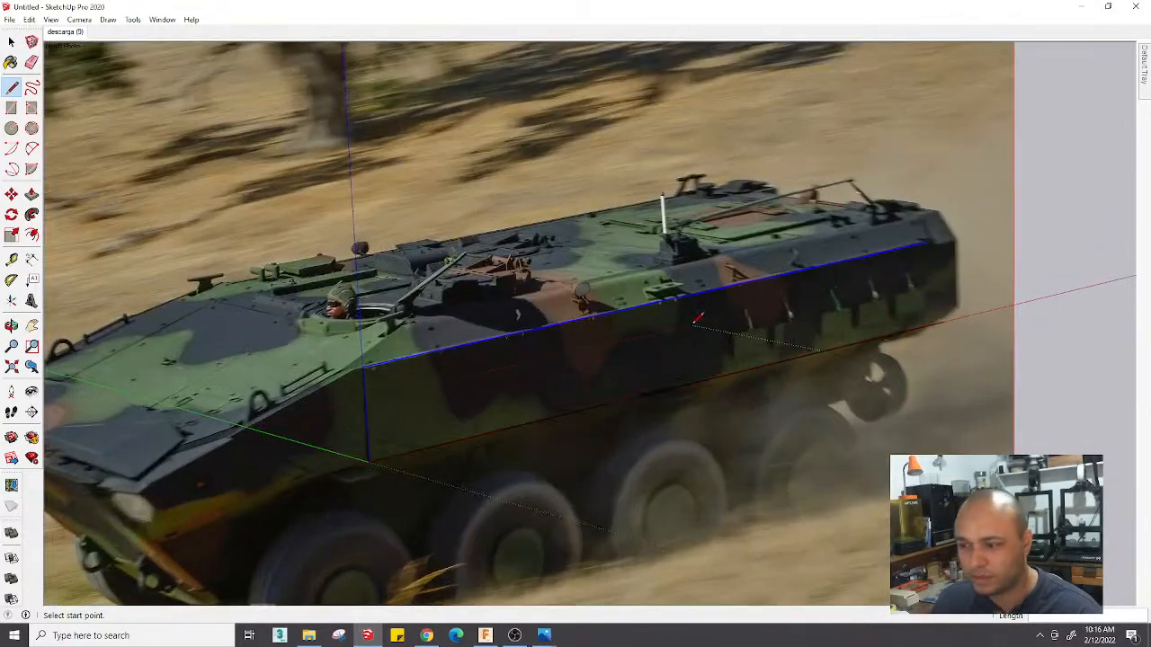
pyautogui.keyDown('shift'); pyautogui.moveTo(649, 354); pyautogui.dragTo(636, 292, button='middle'); pyautogui.keyUp('shift')
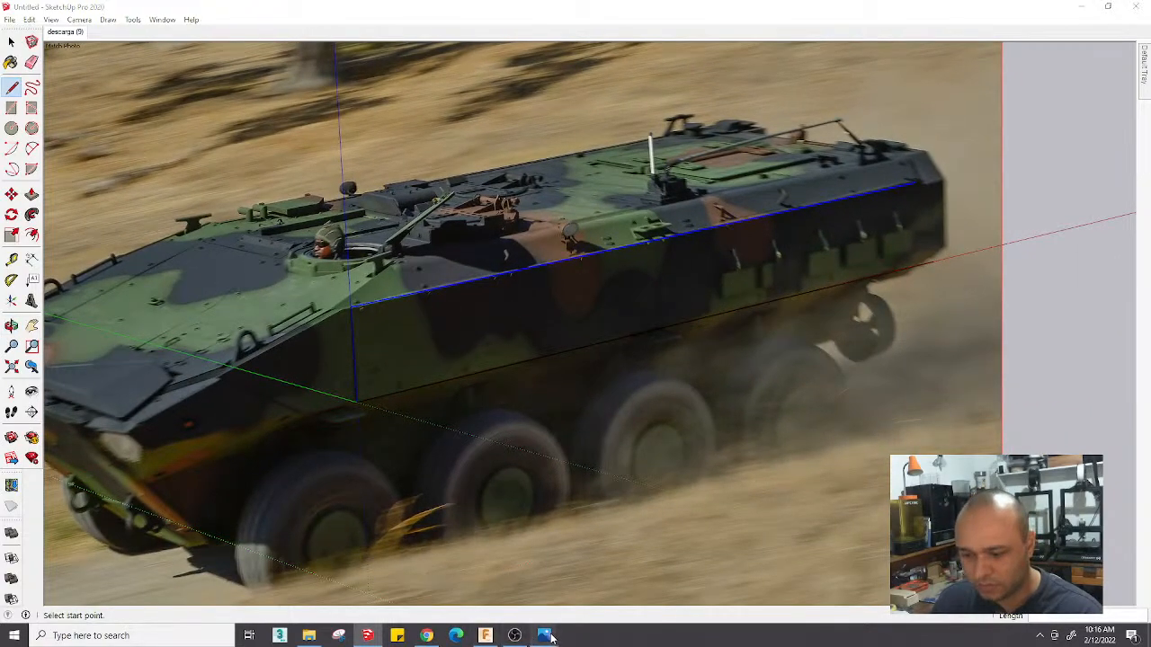
# Close the car photos and the duplicate descarga (1).jpg and perp 1.jpg reference photo windows
pyautogui.moveTo(543, 635)
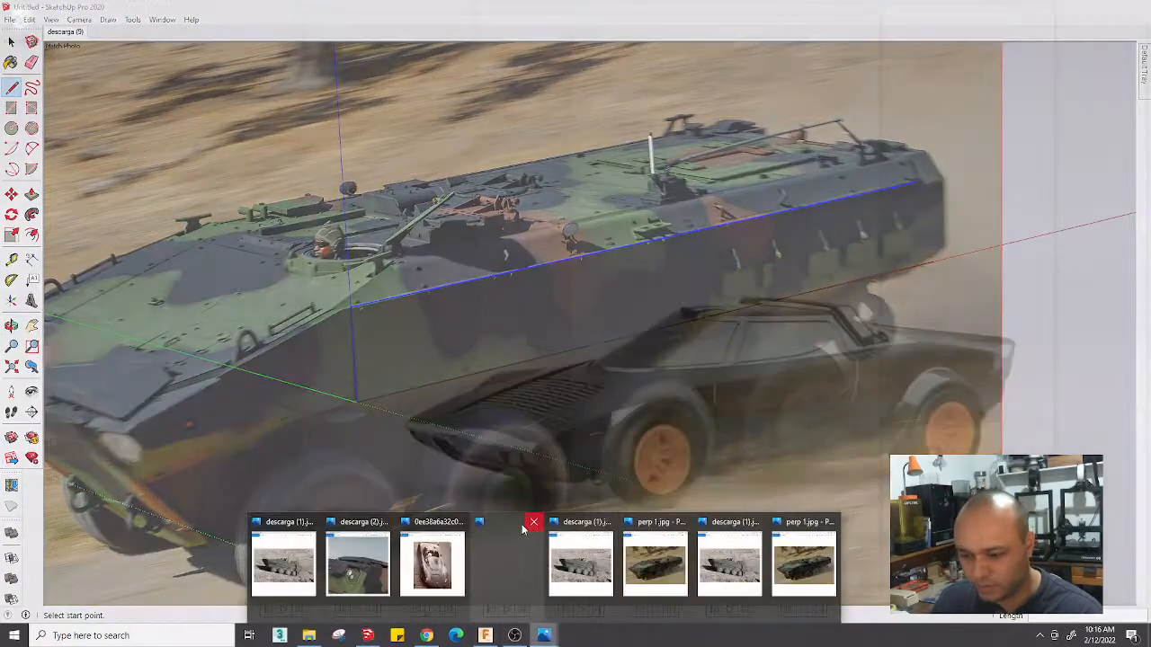
pyautogui.click(533, 521)
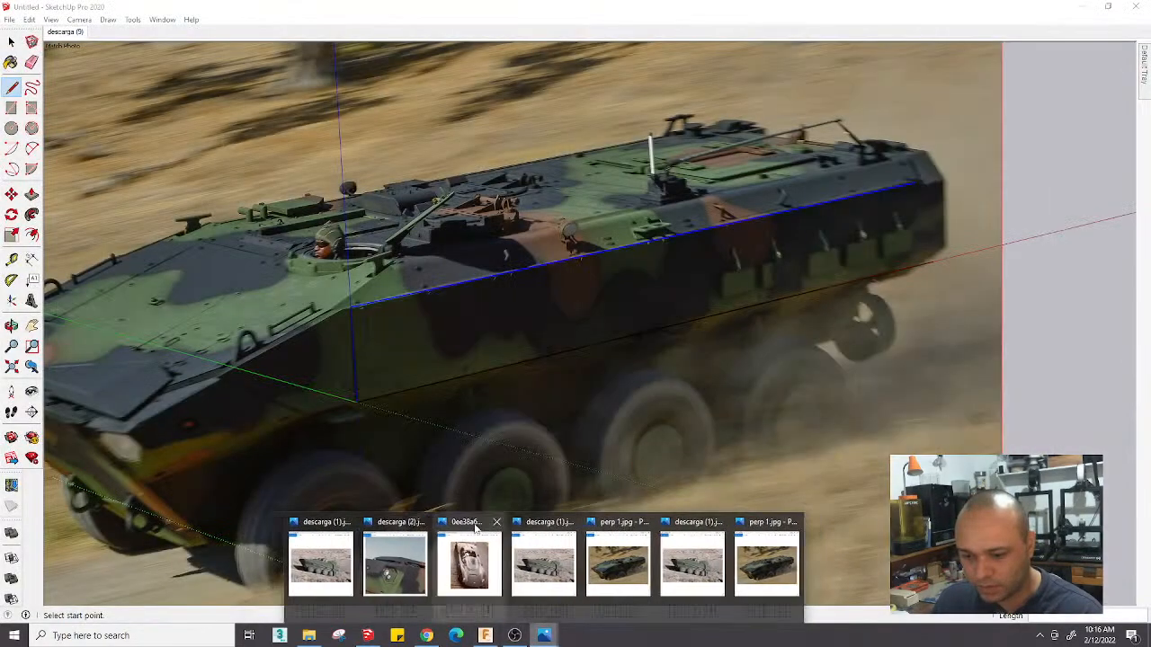
pyautogui.click(498, 522)
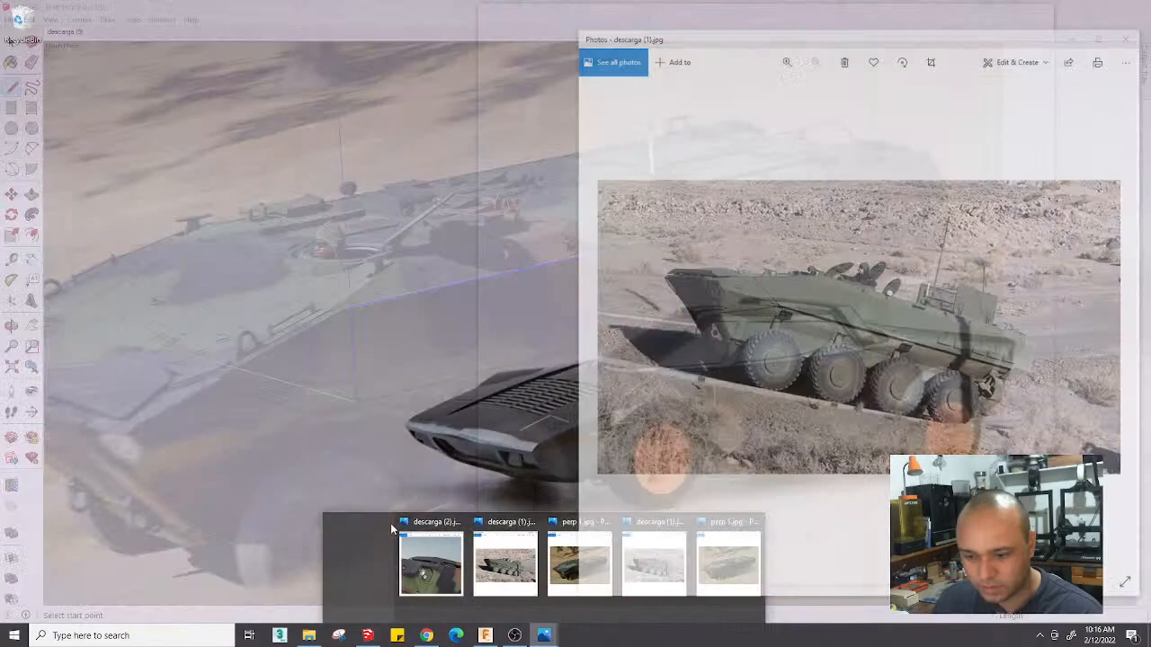
pyautogui.click(382, 522)
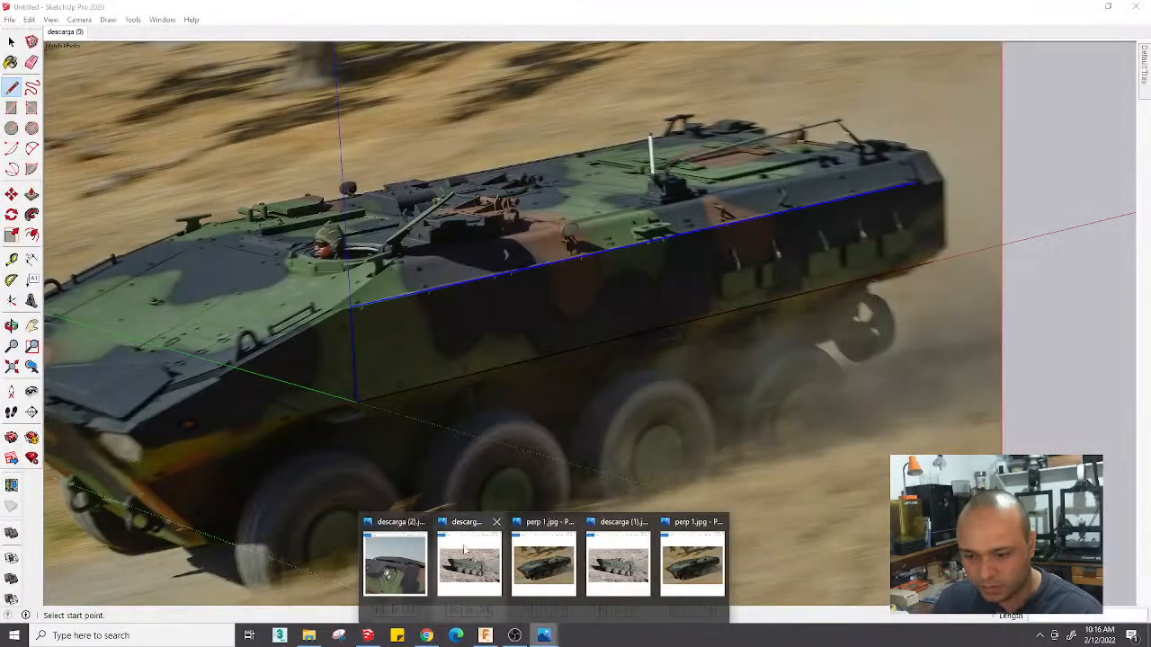
pyautogui.click(645, 522)
pyautogui.click(680, 521)
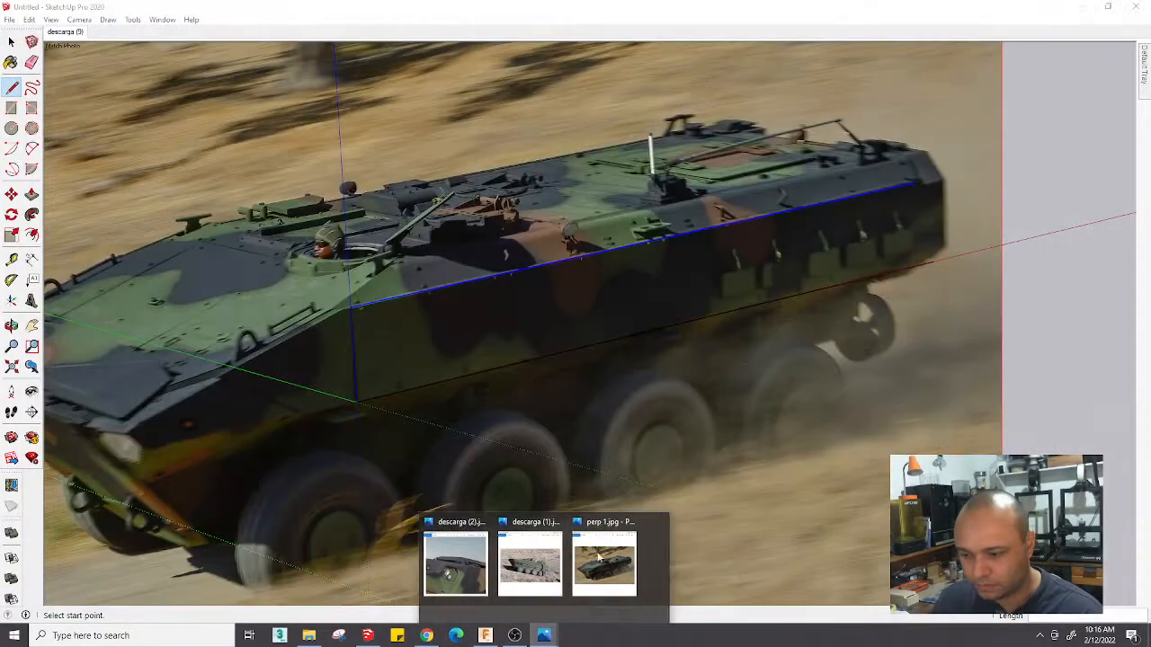
# Examine the shape of the hull's rear end up close in the descarga (1).jpg reference photo
pyautogui.click(572, 568)
pyautogui.scroll(5, 840, 360)
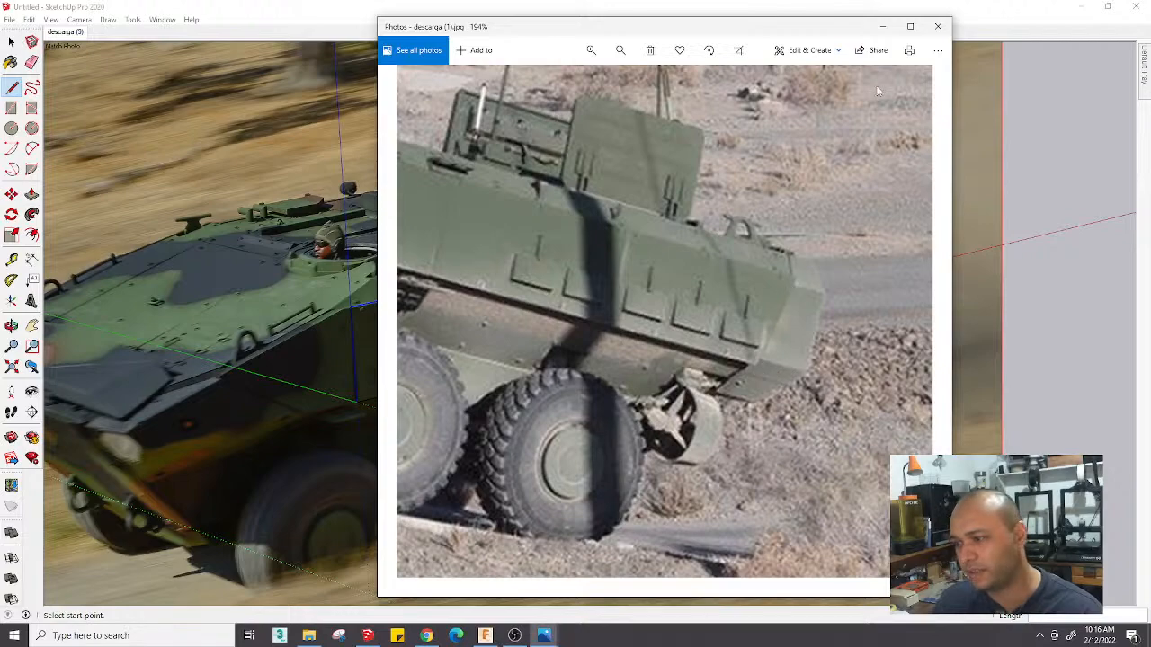
pyautogui.click(882, 26)
# Close the side panel face with a line from the upper edge's rear end down to the lower edge, and erase the excess edge
pyautogui.scroll(4, 970, 195)
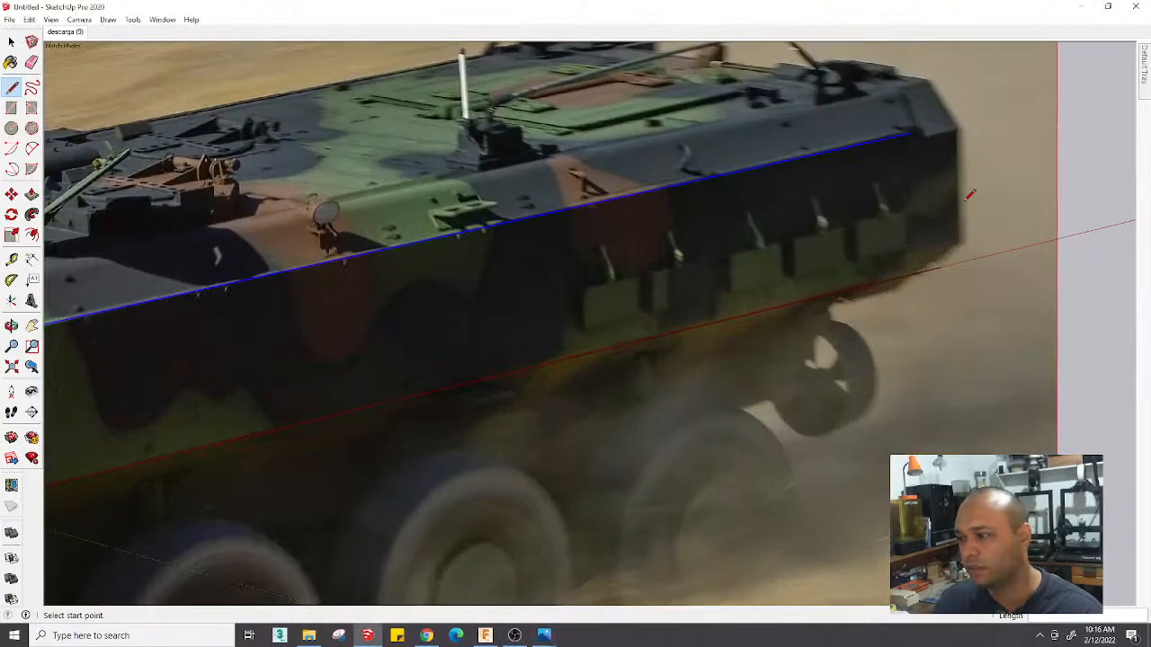
pyautogui.click(911, 134)
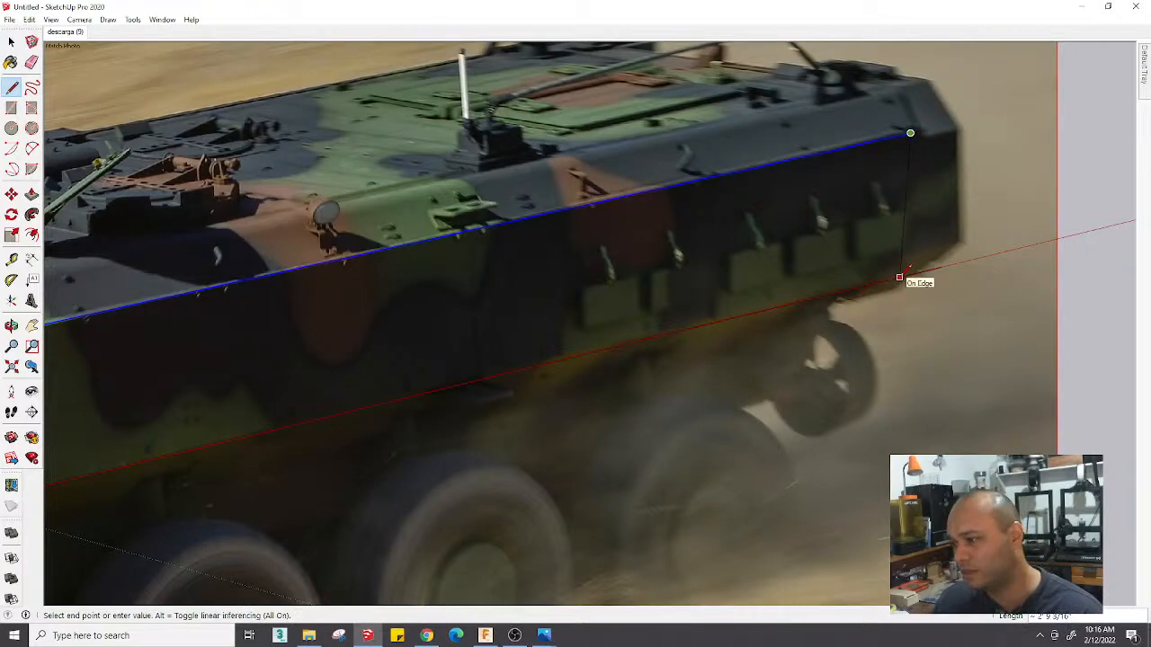
pyautogui.click(899, 277)
pyautogui.press('e')
pyautogui.scroll(-5, 917, 288)
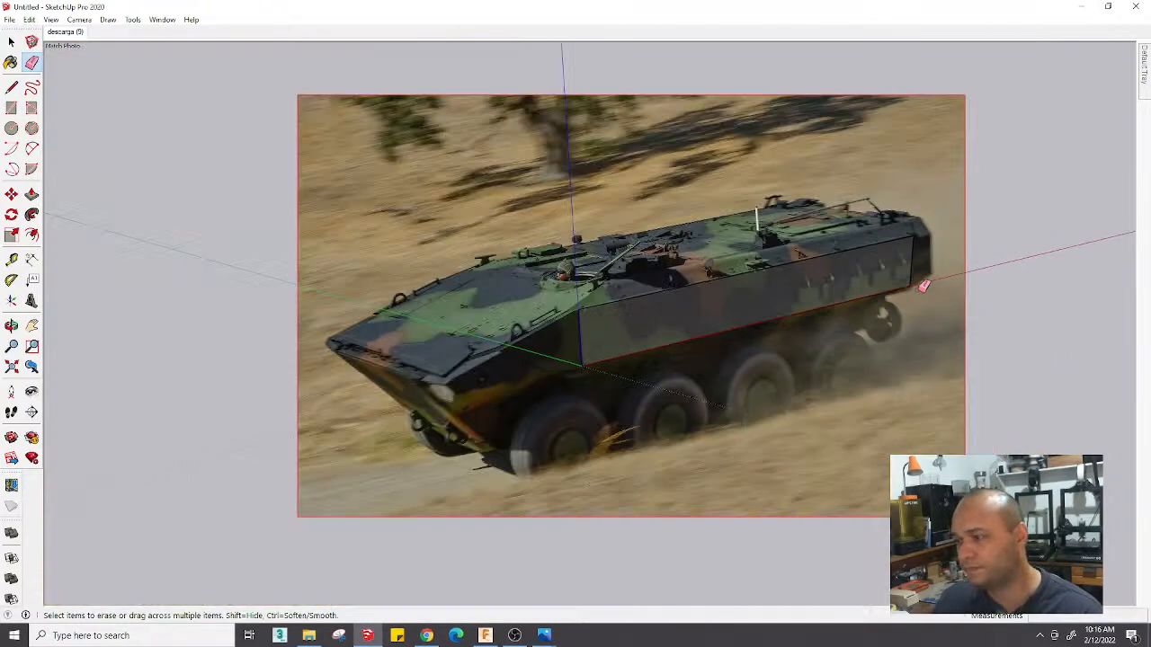
# Check the side panel face and its rear corner against the photo, and restore the matched photo scene
pyautogui.scroll(5, 921, 247)
pyautogui.scroll(-4, 920, 247)
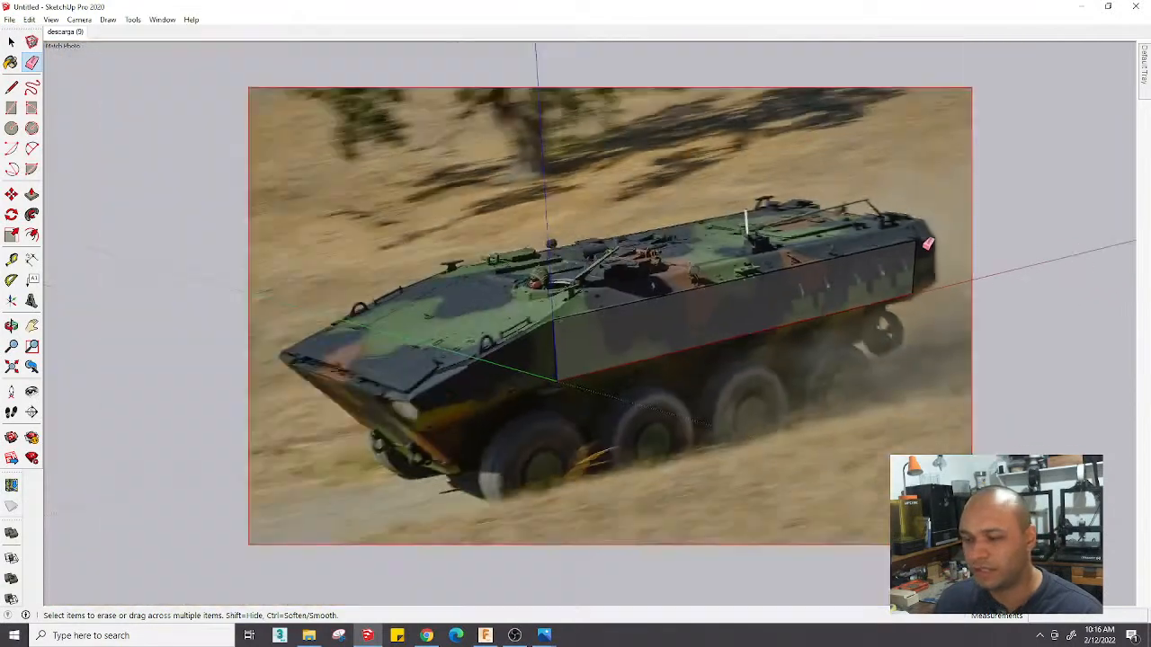
pyautogui.scroll(6, 665, 334)
pyautogui.scroll(-4, 654, 337)
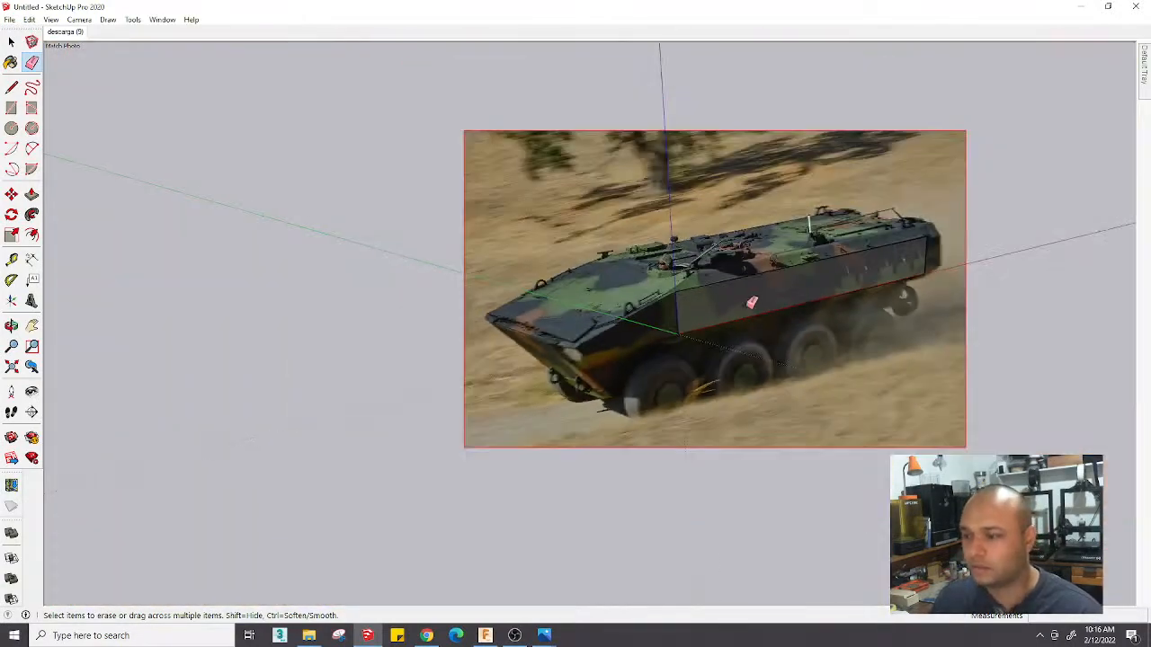
pyautogui.scroll(6, 630, 329)
pyautogui.scroll(-1, 621, 325)
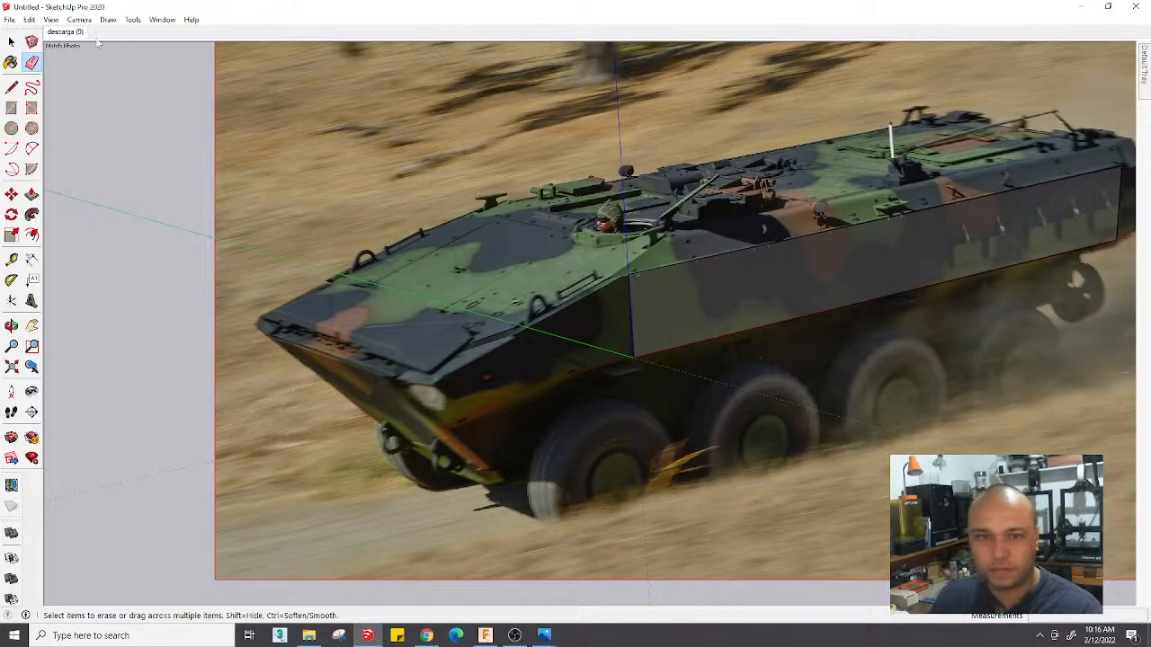
pyautogui.click(65, 32)
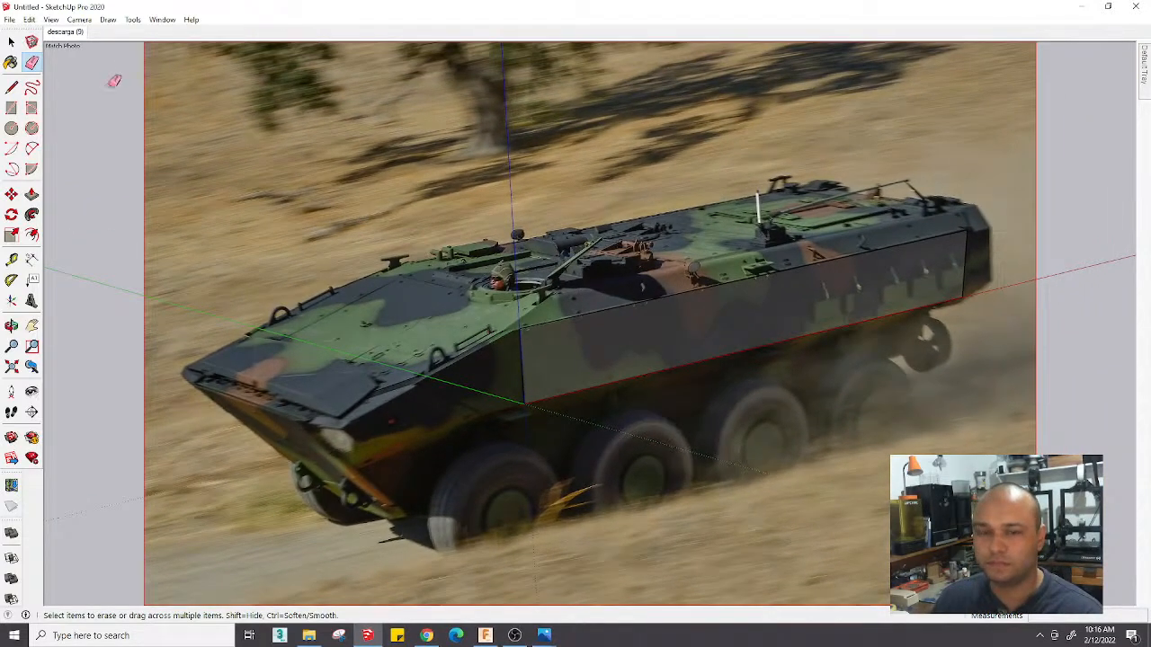
# Reopen the matched photo for editing, check its axes and vanishing-point bars against the side panel face, and finish the match
pyautogui.press('space')
pyautogui.rightClick(81, 36)
pyautogui.click(121, 165)
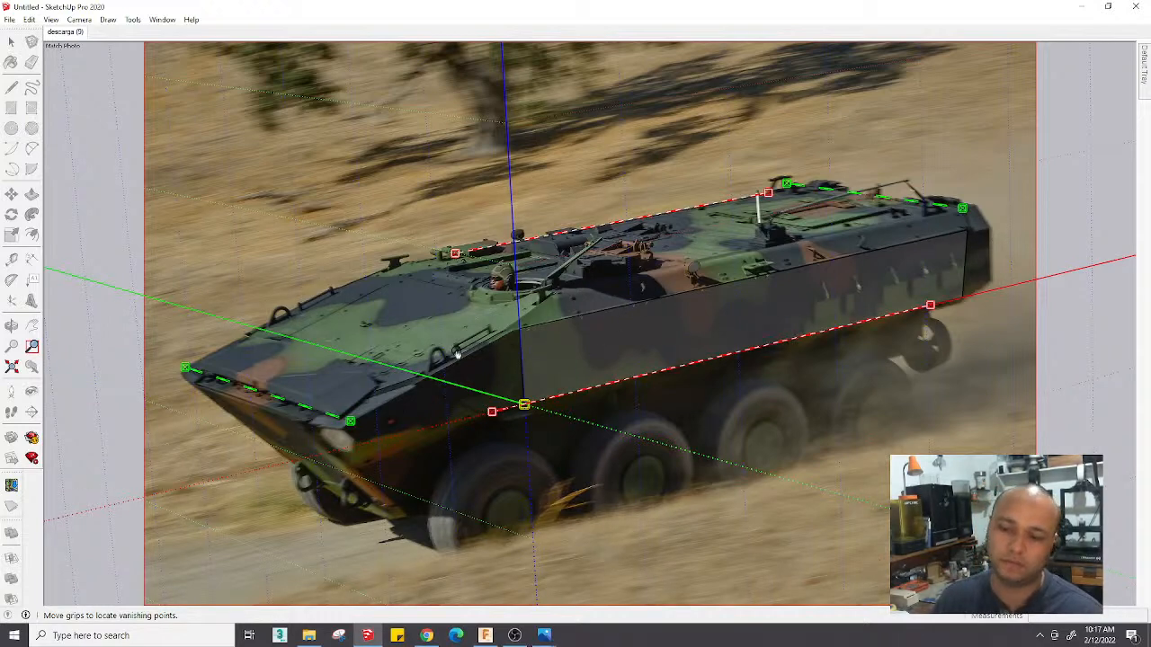
pyautogui.scroll(1, 439, 300)
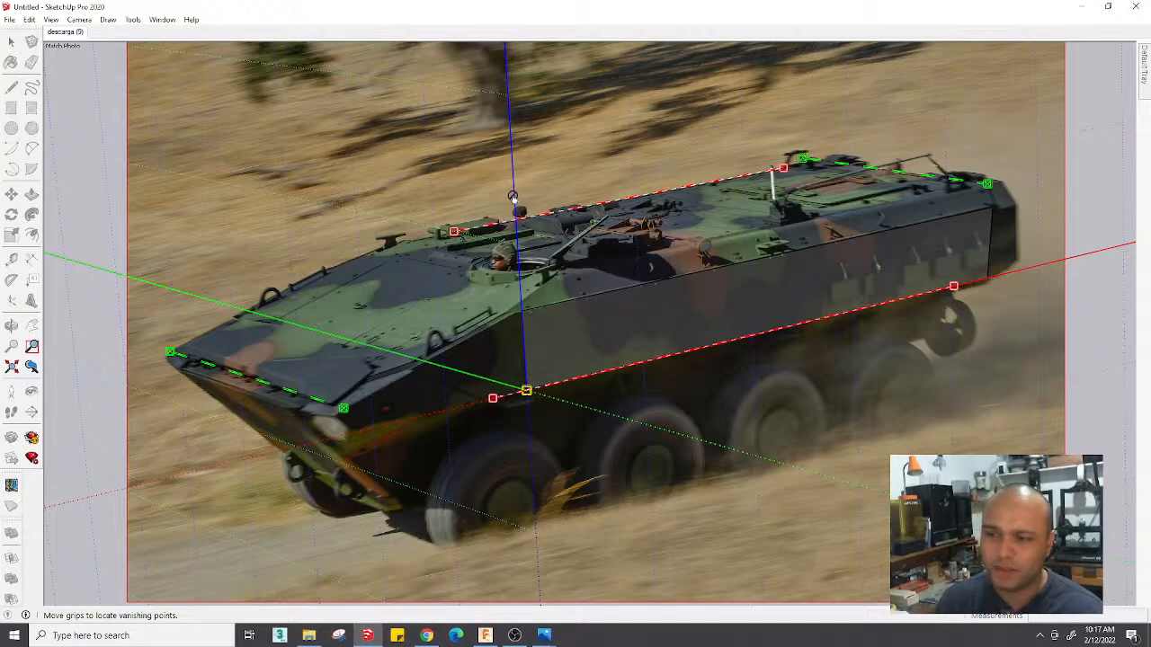
pyautogui.scroll(-3, 512, 196)
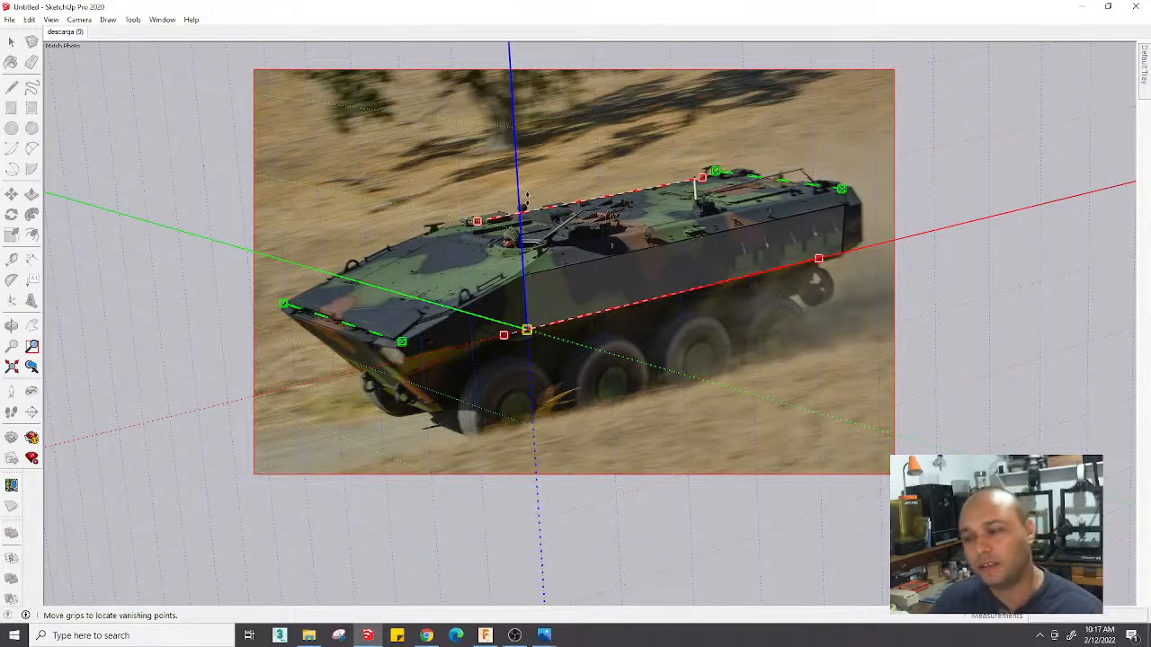
pyautogui.scroll(3, 527, 196)
pyautogui.rightClick(521, 187)
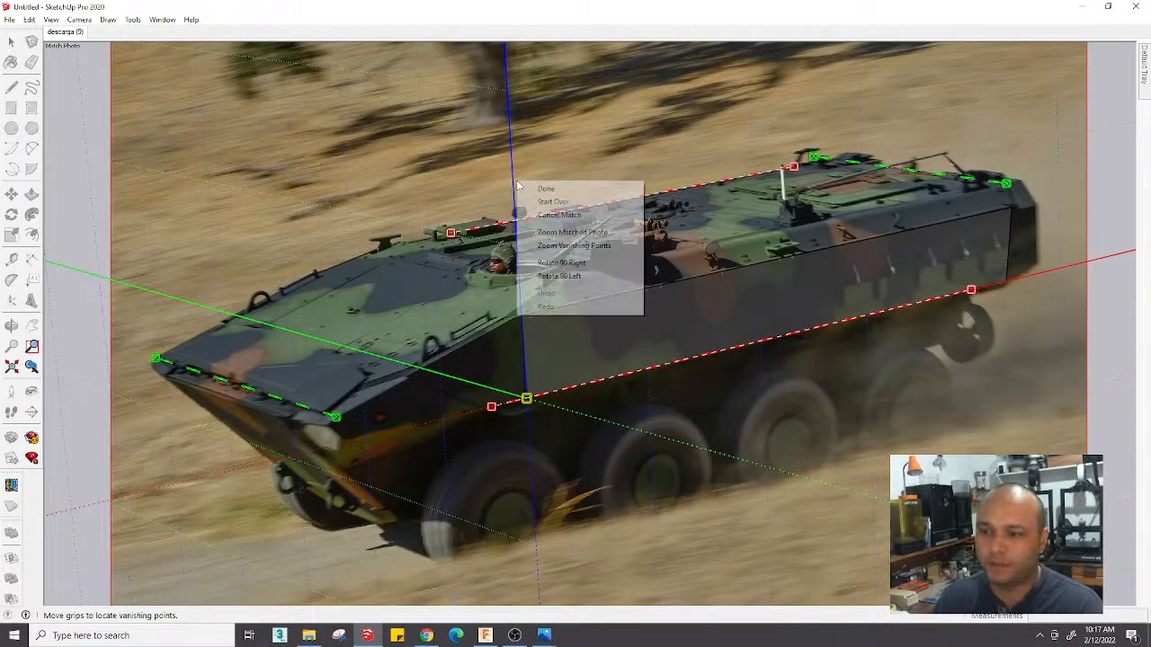
pyautogui.click(542, 192)
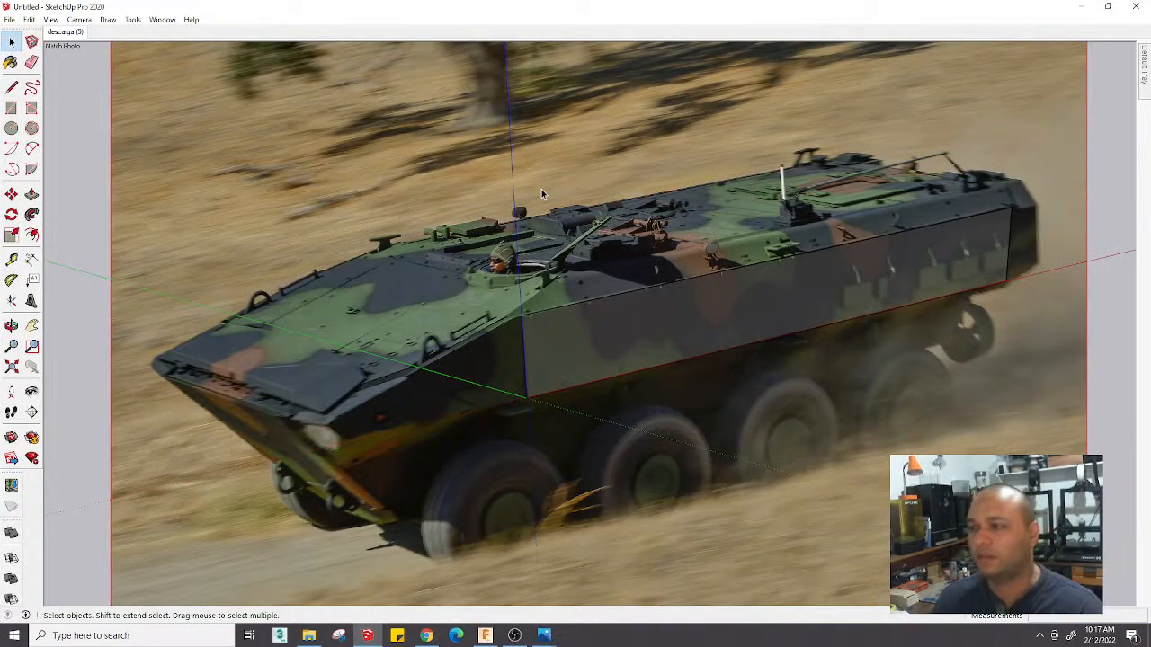
# Extend the side panel face past its front corner with lines along the upper edge, vertically down about 2' 9", and back to the lower corner
pyautogui.scroll(-2, 545, 241)
pyautogui.scroll(3, 529, 346)
pyautogui.scroll(6, 529, 346)
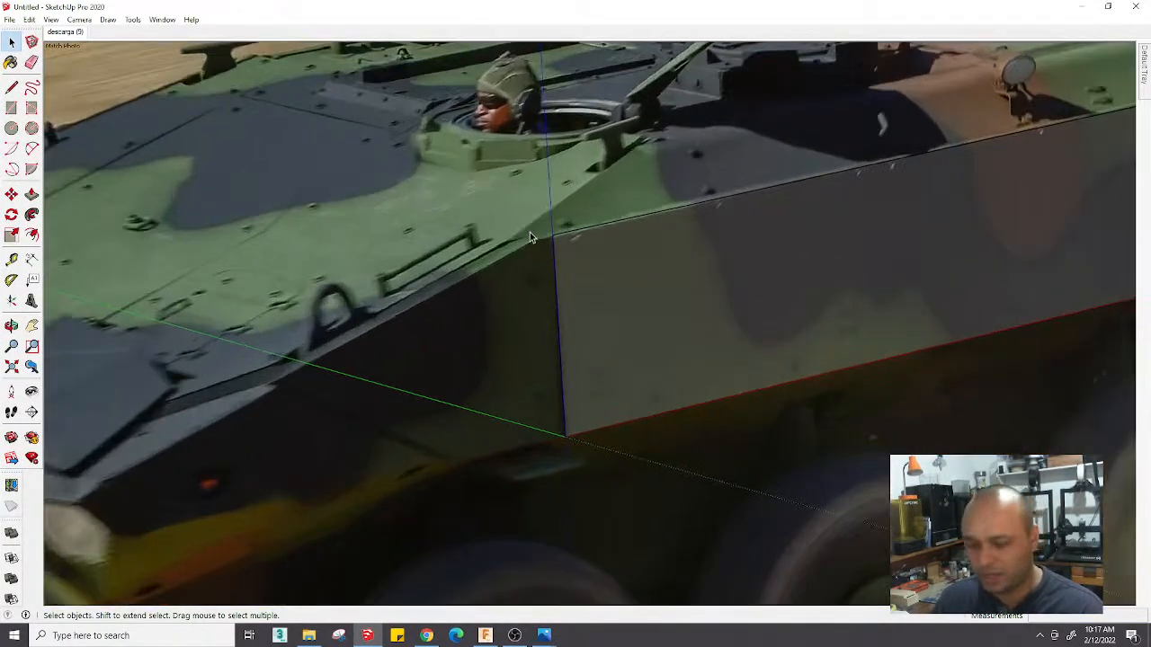
pyautogui.press('l')
pyautogui.click(559, 234)
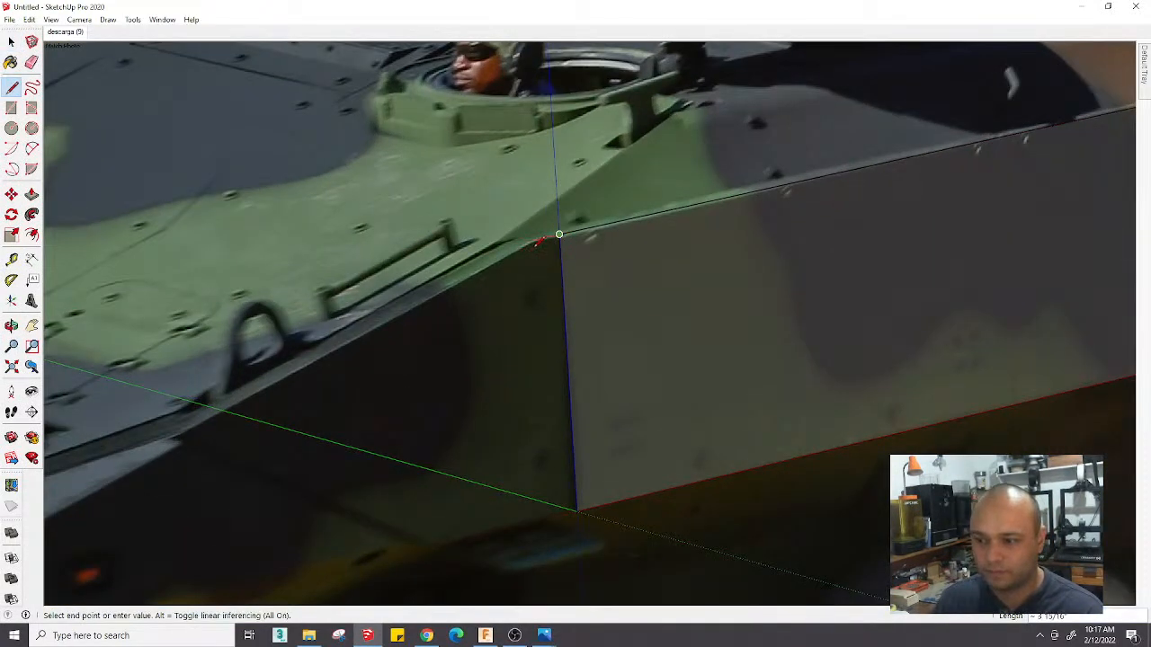
pyautogui.scroll(-5, 539, 240)
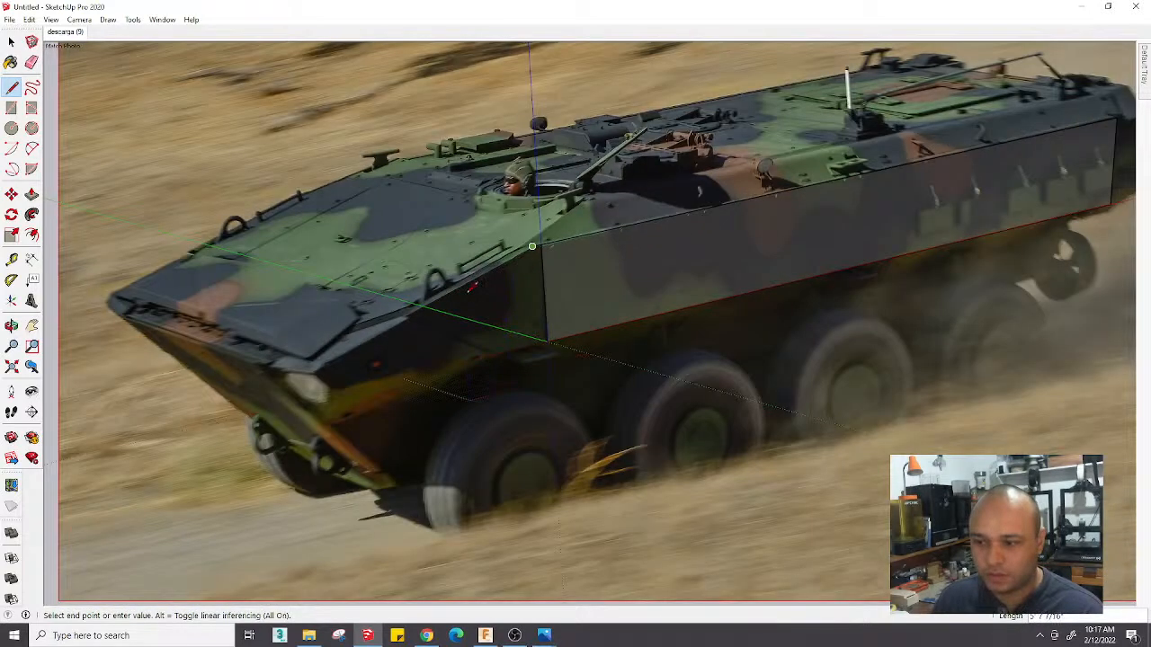
pyautogui.scroll(4, 481, 255)
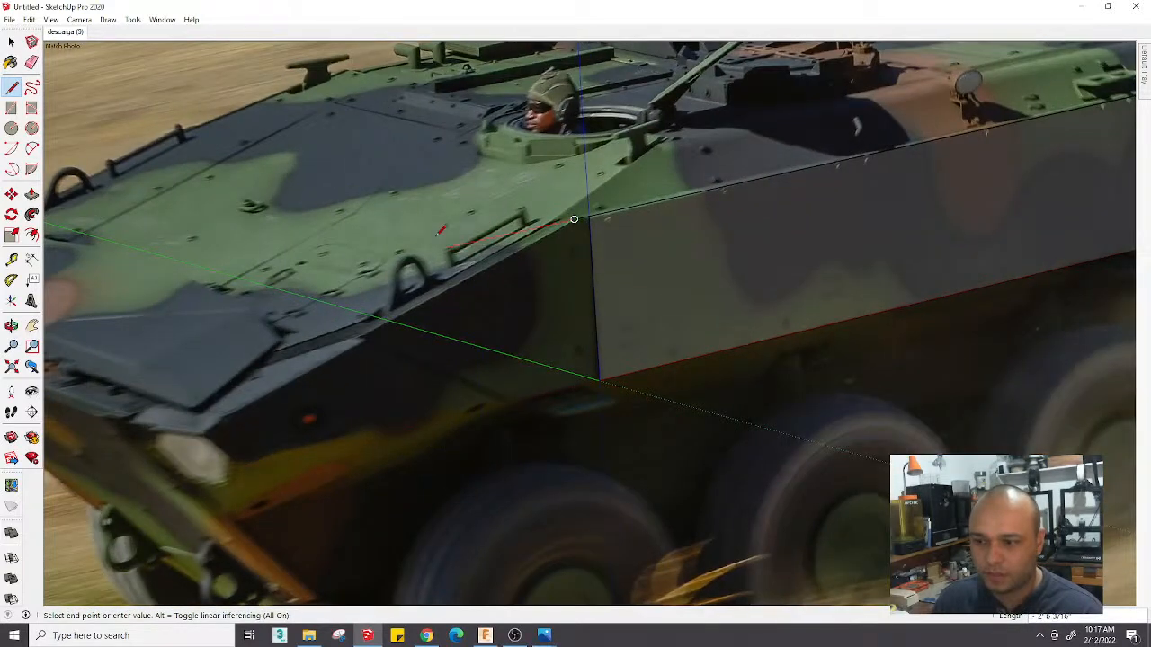
pyautogui.scroll(-4, 321, 255)
pyautogui.scroll(2, 306, 269)
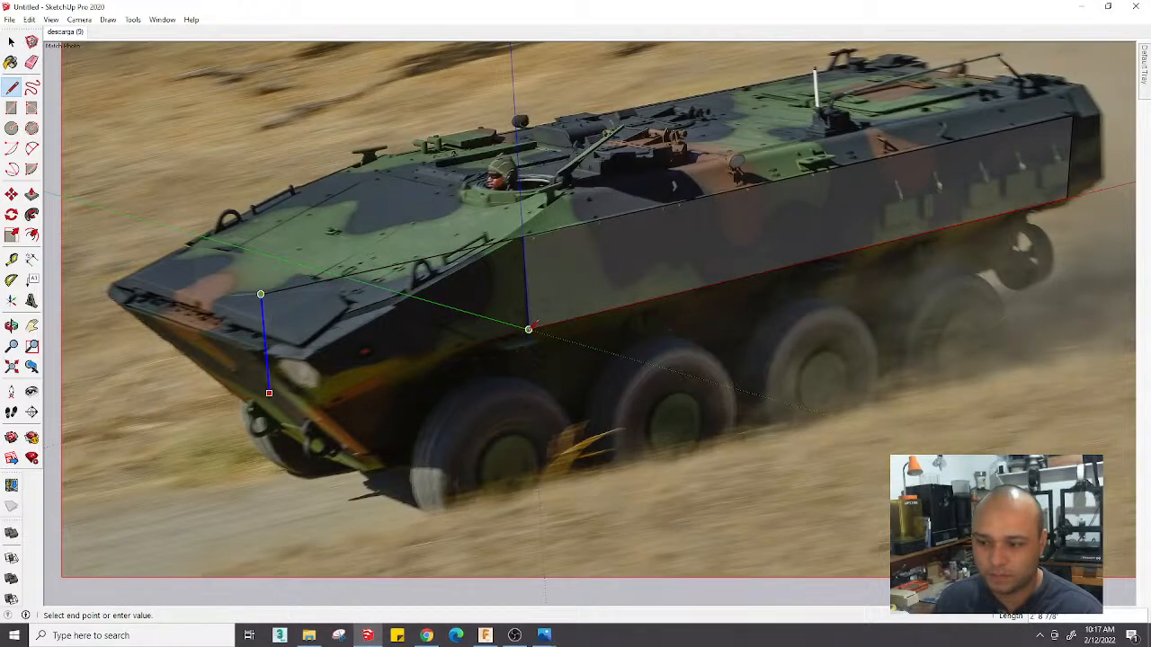
pyautogui.press('Escape')
pyautogui.press('space')
# Trace the sloping hull edge about 4' 4" along the hood side, then the diagonal panel seam about 3' 3" down to the lower edge
pyautogui.scroll(5, 507, 281)
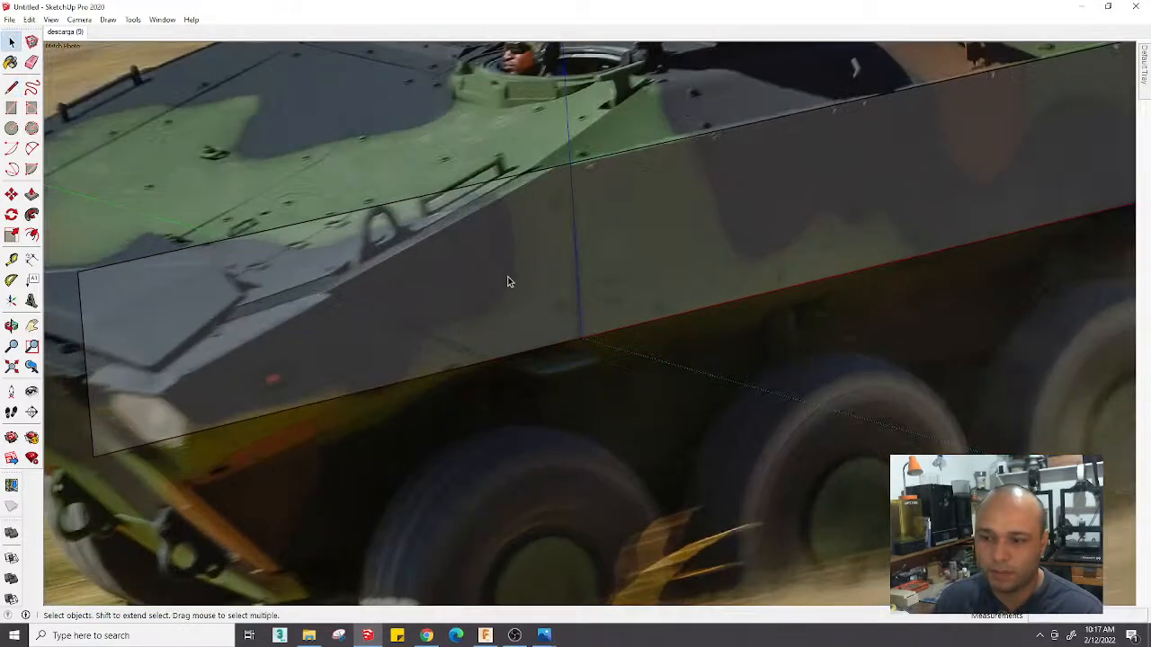
pyautogui.scroll(3, 576, 167)
pyautogui.press('l')
pyautogui.click(553, 167)
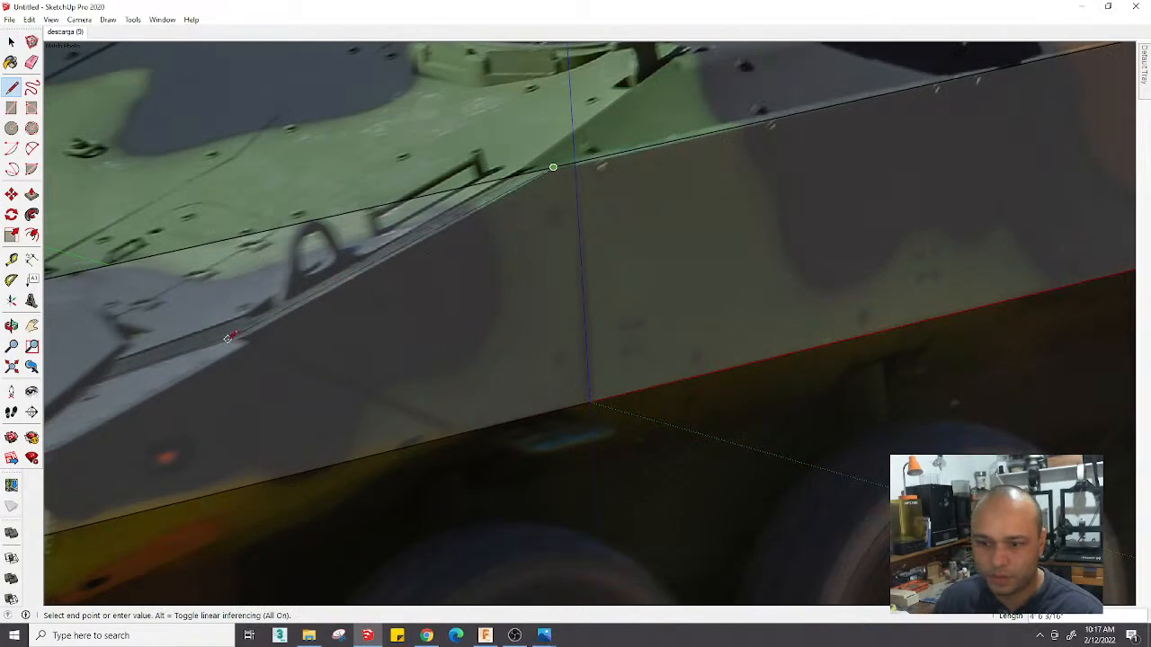
pyautogui.scroll(2, 228, 337)
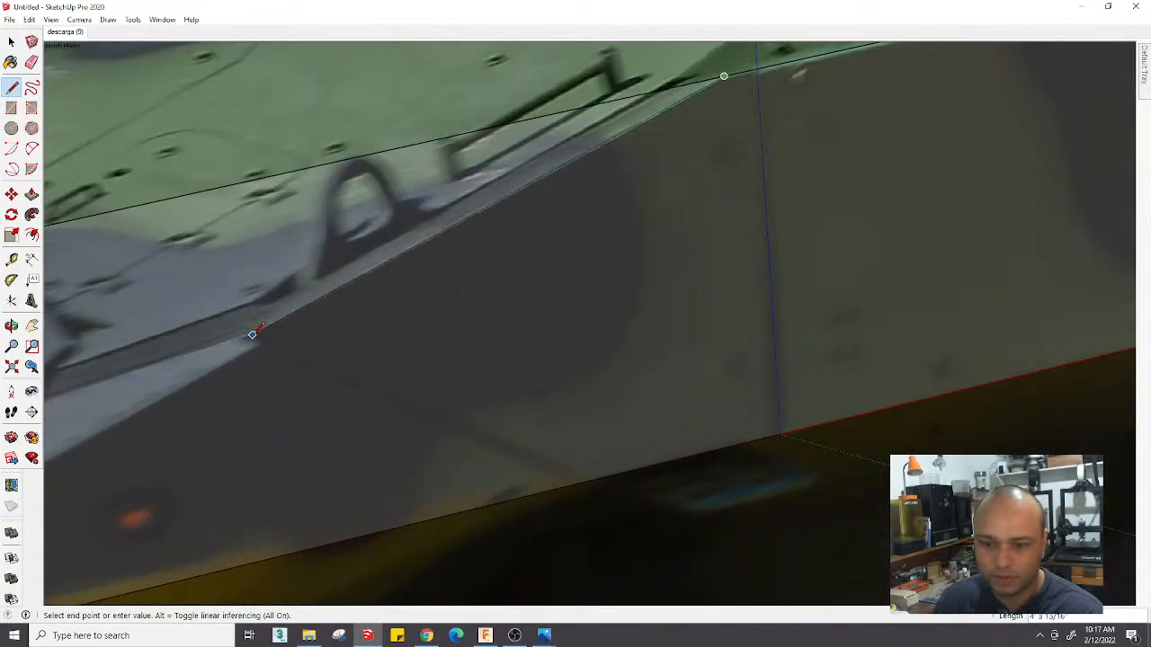
pyautogui.click(253, 335)
pyautogui.scroll(-2, 271, 342)
pyautogui.click(473, 425)
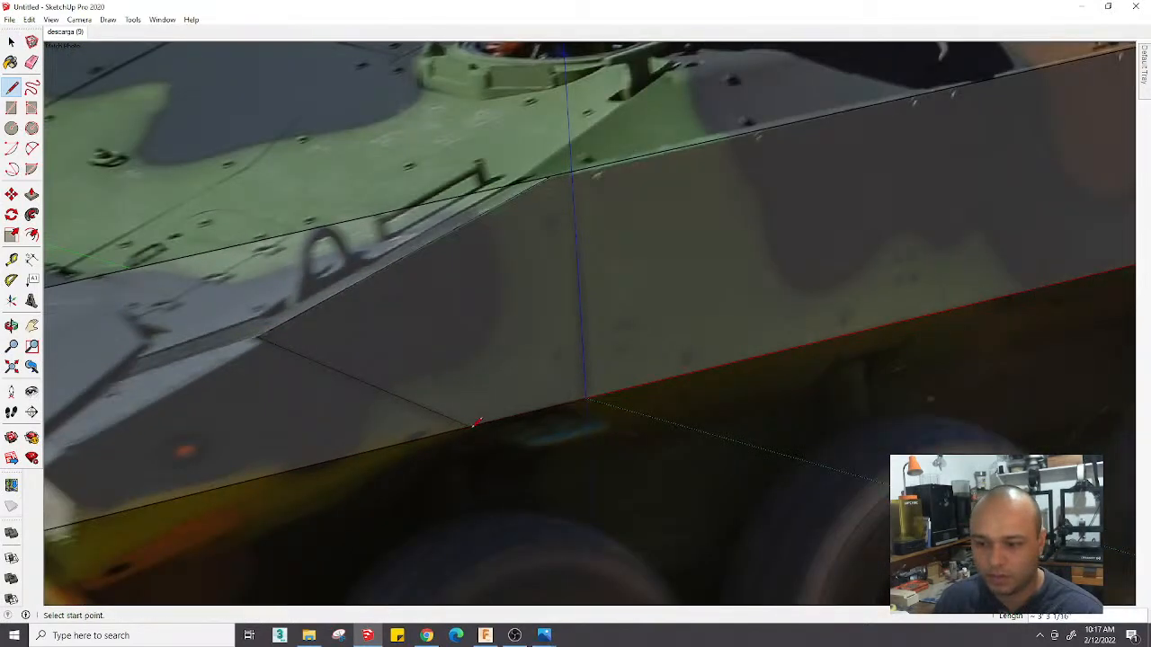
# Erase the excess front outline so the side panel face ends at the sloping edge and the diagonal seam
pyautogui.scroll(-6, 476, 423)
pyautogui.scroll(2, 363, 351)
pyautogui.press('e')
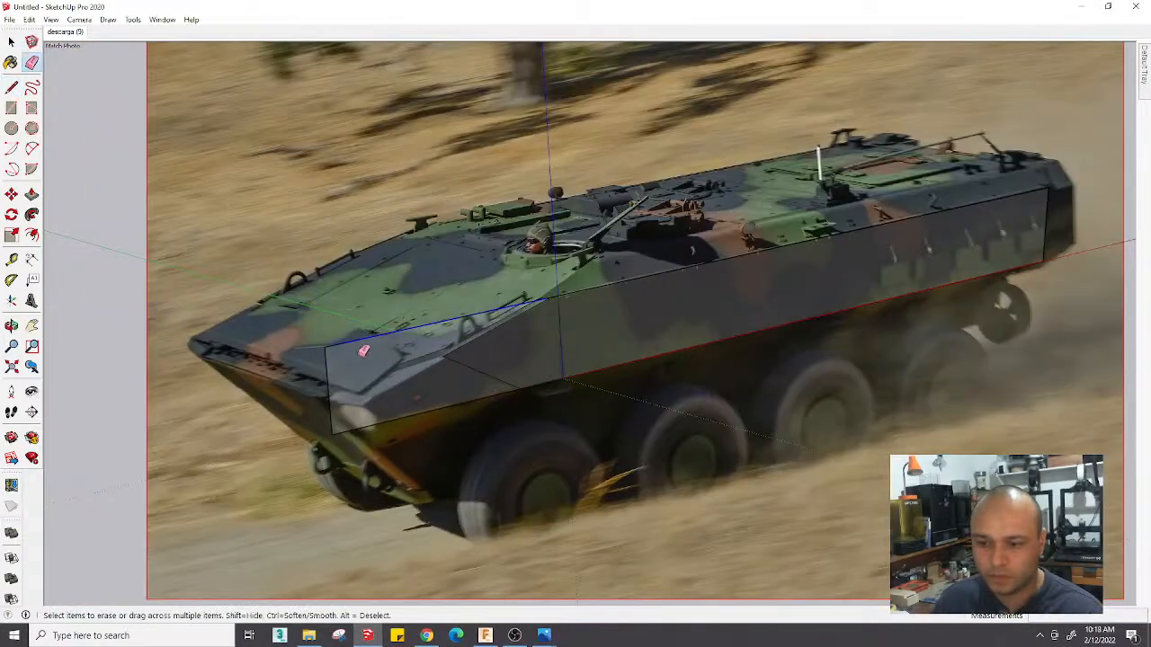
pyautogui.click(404, 423)
pyautogui.scroll(3, 482, 387)
pyautogui.press('space')
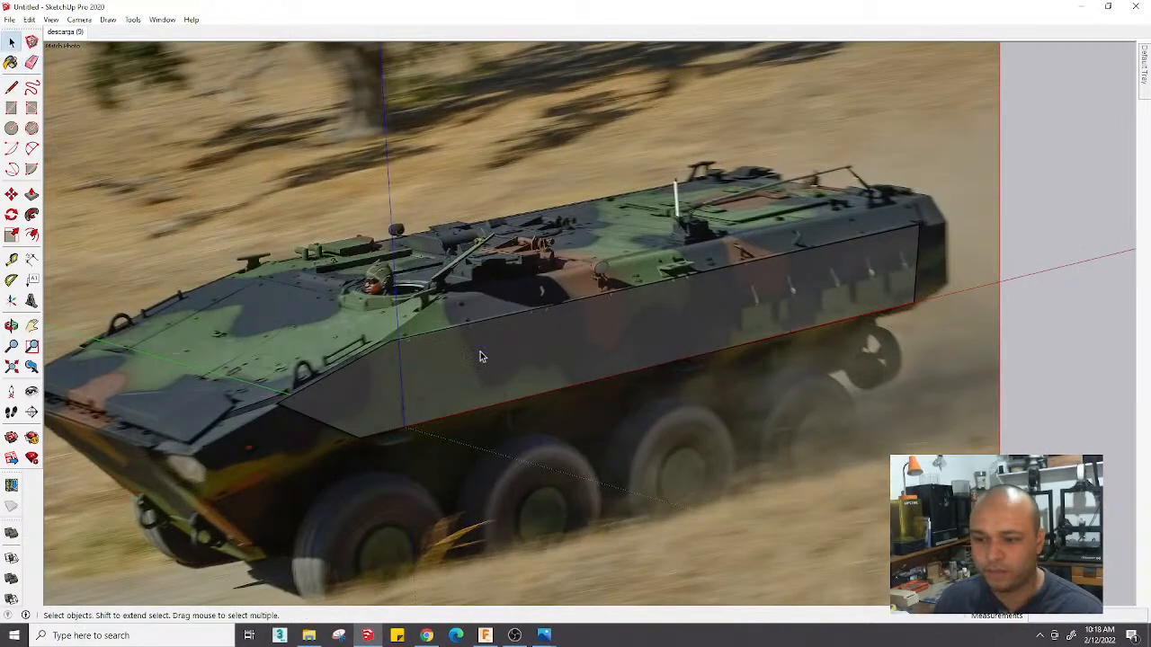
pyautogui.press('e')
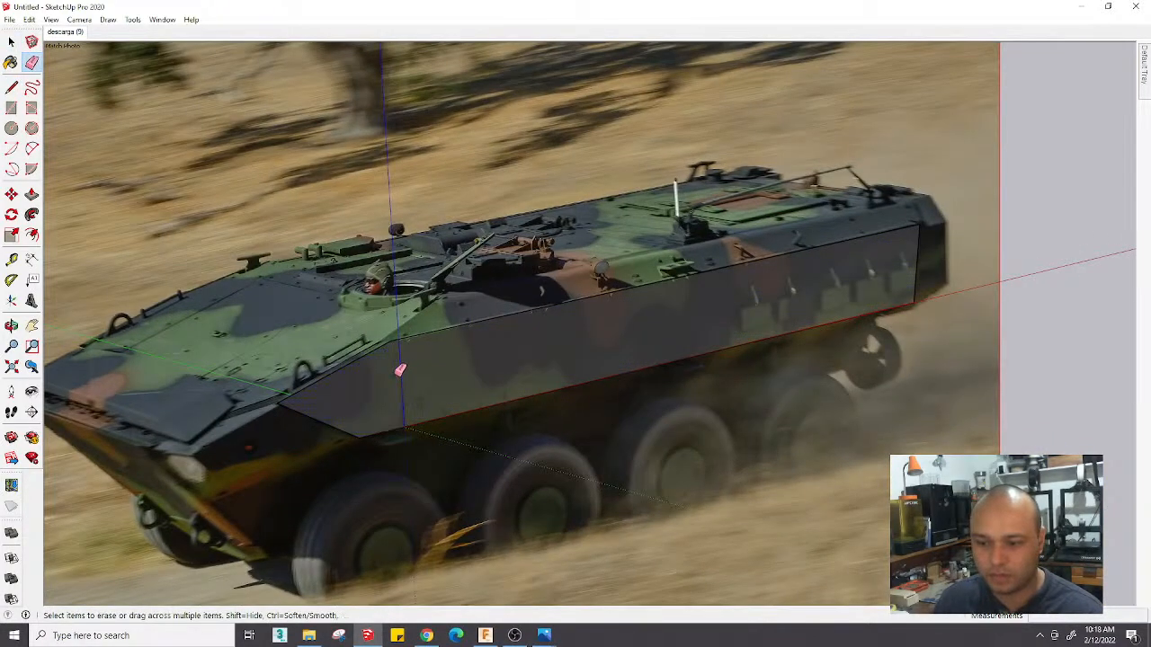
# Examine the front side panels and the diagonal seam above the first wheel in the descarga (1).jpg reference photo
pyautogui.scroll(-4, 572, 325)
pyautogui.scroll(5, 468, 379)
pyautogui.scroll(2, 342, 399)
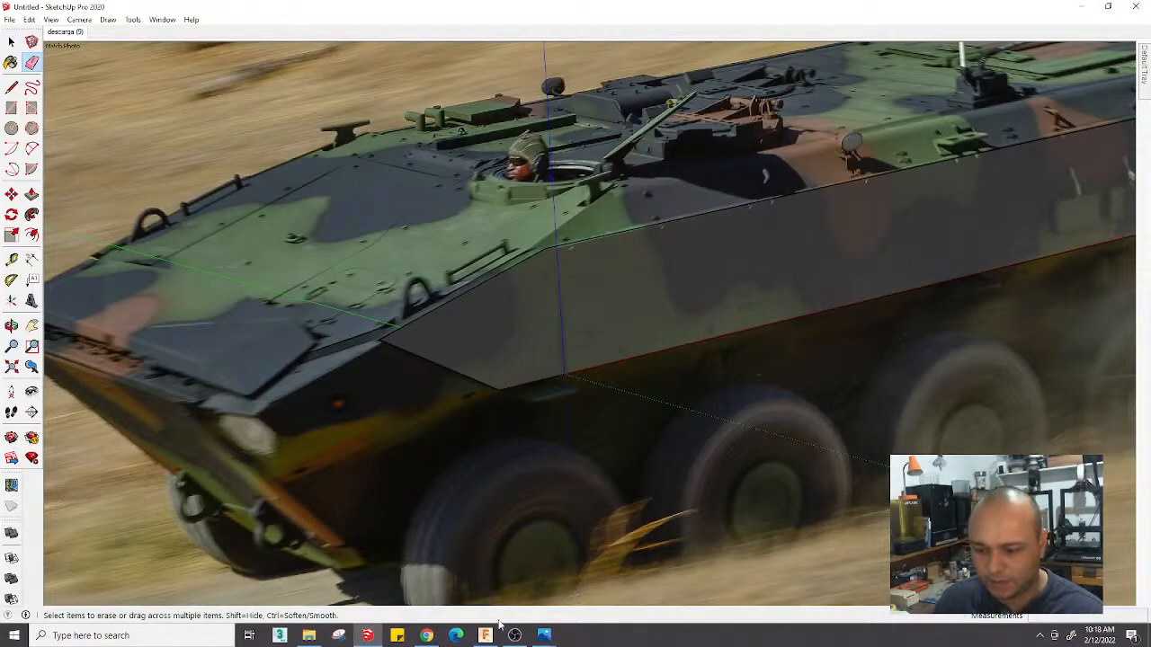
pyautogui.moveTo(544, 636)
pyautogui.click(564, 587)
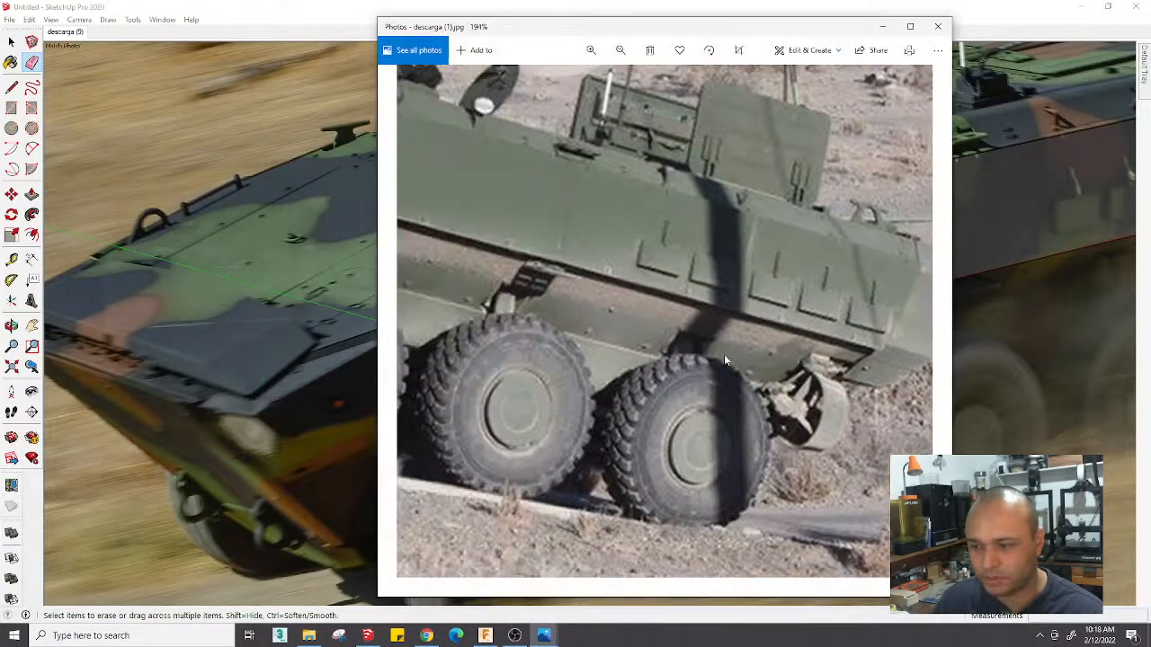
pyautogui.scroll(3, 694, 332)
pyautogui.moveTo(550, 301); pyautogui.dragTo(653, 331)
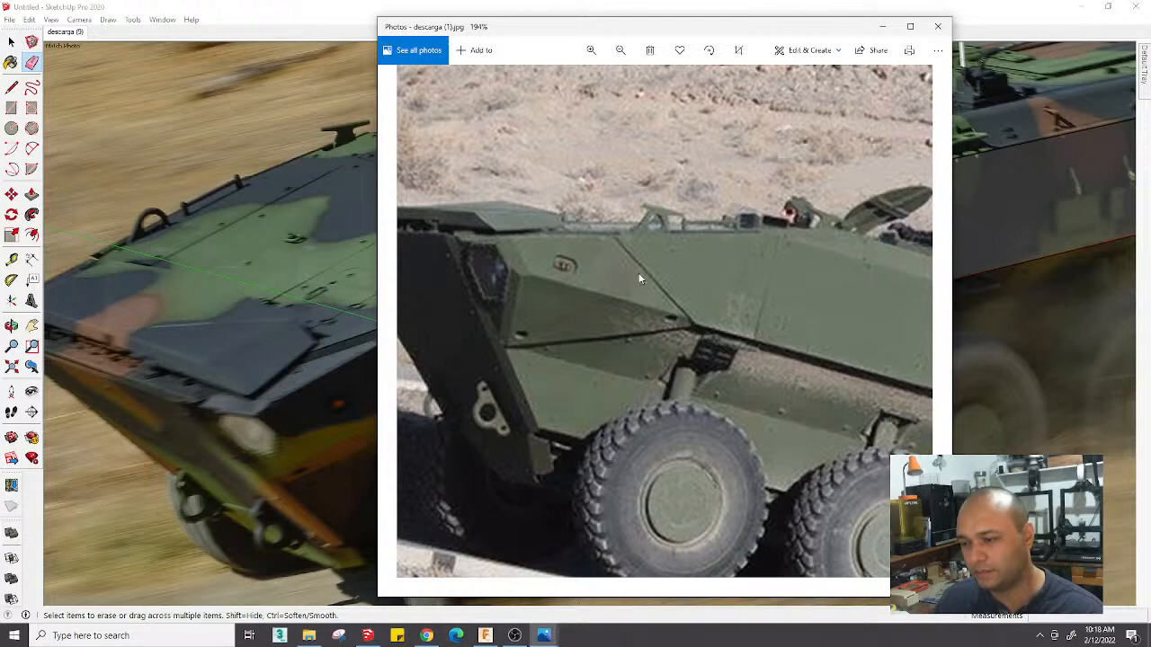
pyautogui.moveTo(661, 286); pyautogui.dragTo(623, 277)
pyautogui.scroll(-5, 702, 310)
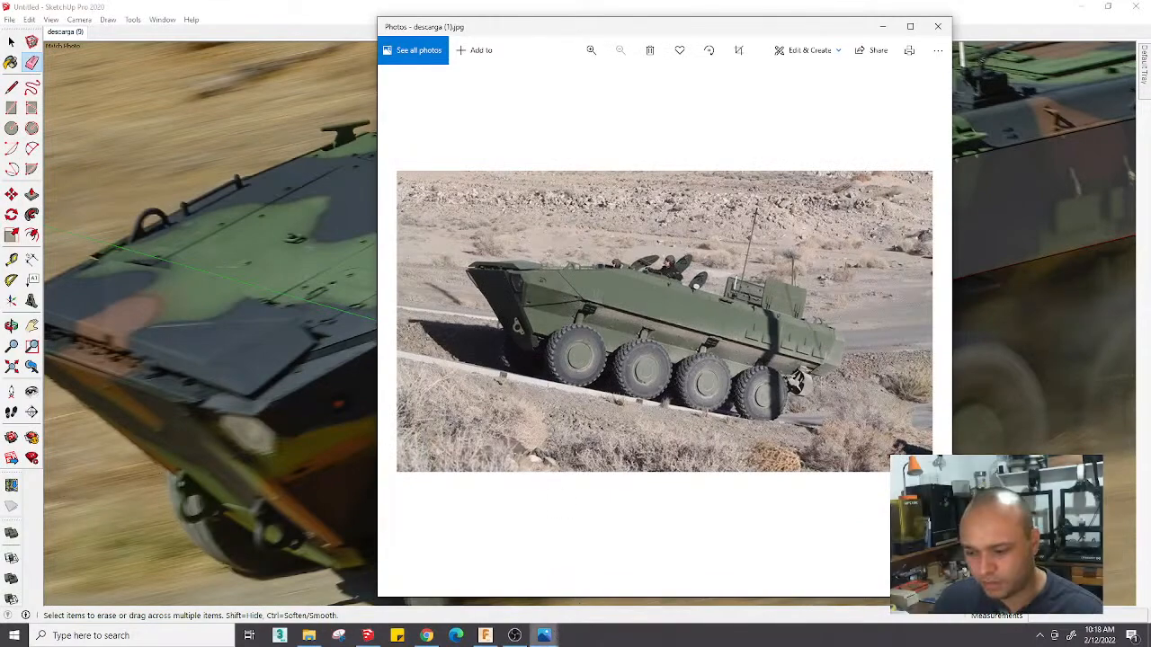
# Examine how the front side facets meet the seam, headlight recess and nose in the descarga (2).jpg reference photo
pyautogui.moveTo(544, 636)
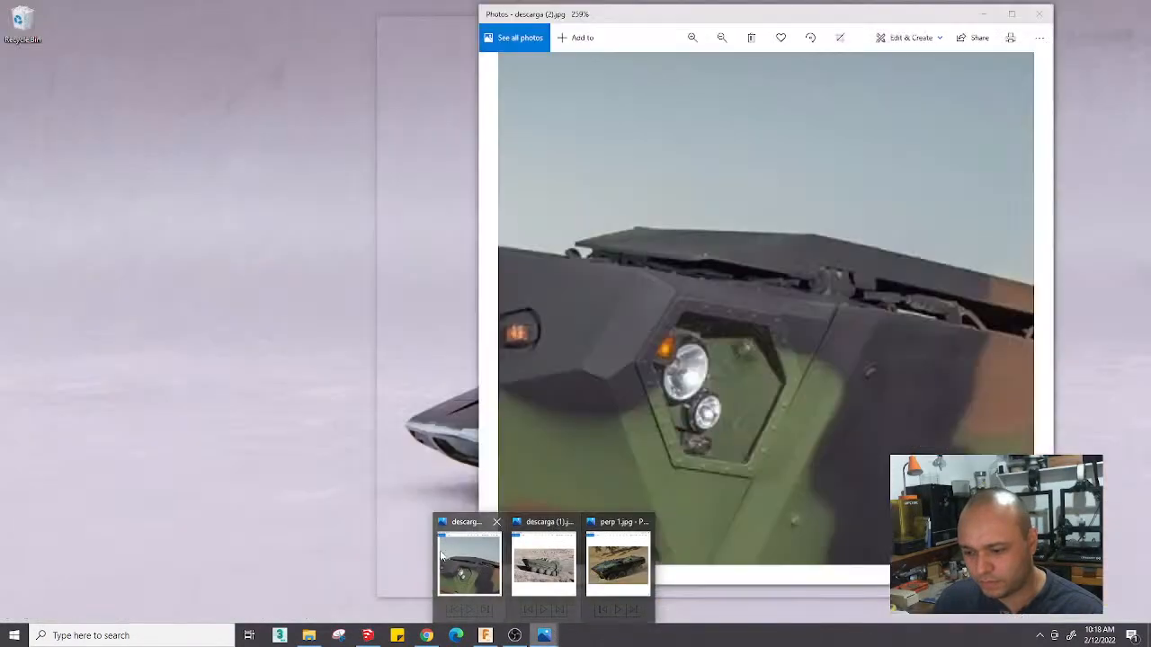
pyautogui.click(441, 556)
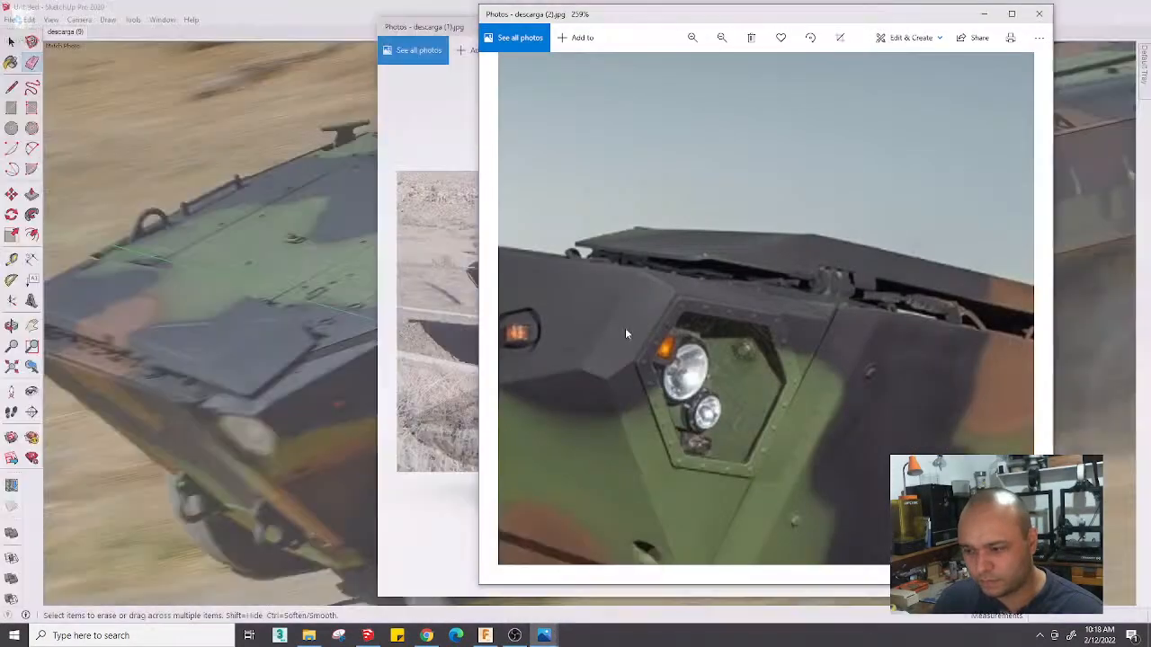
pyautogui.scroll(-5, 693, 239)
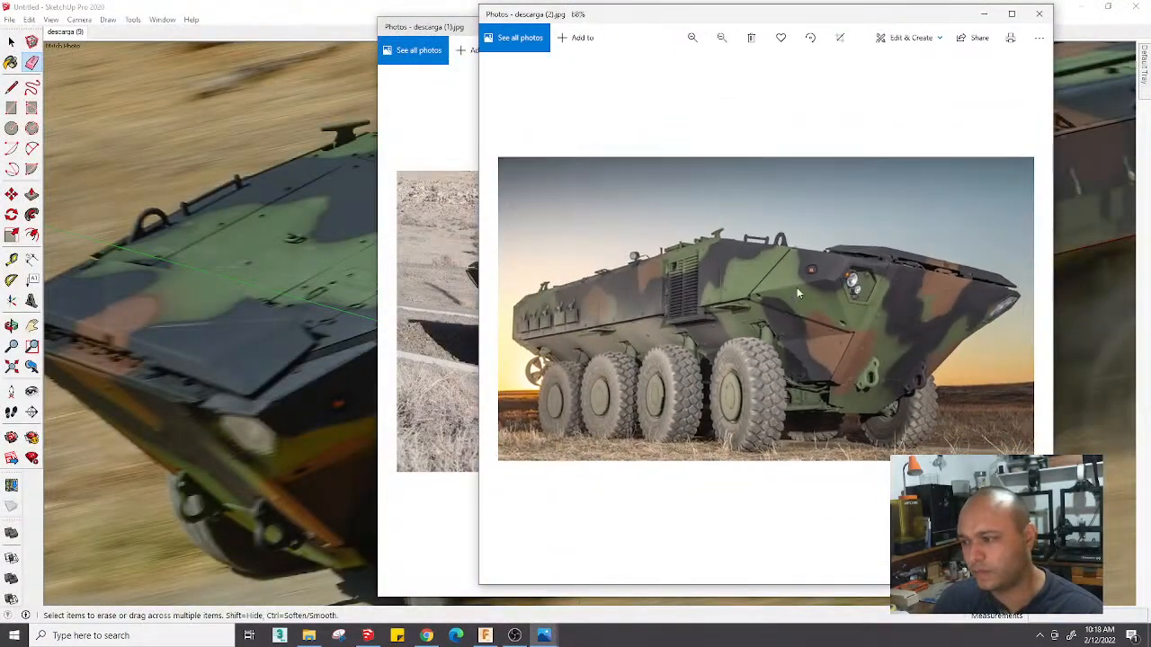
pyautogui.scroll(5, 797, 286)
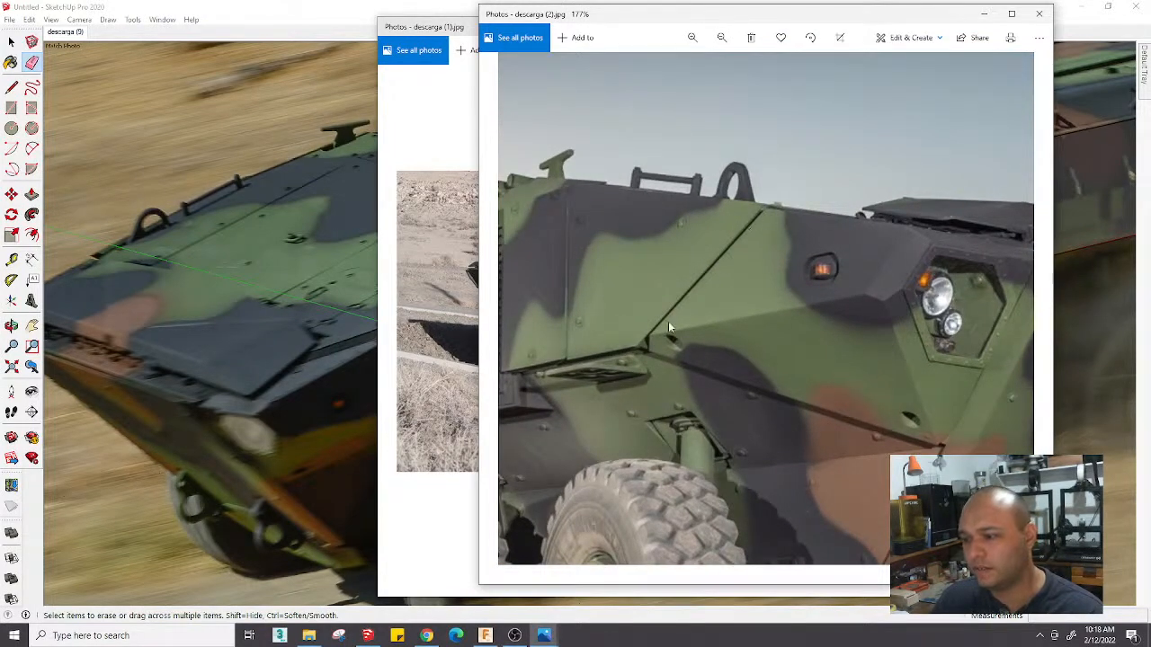
pyautogui.scroll(-3, 674, 310)
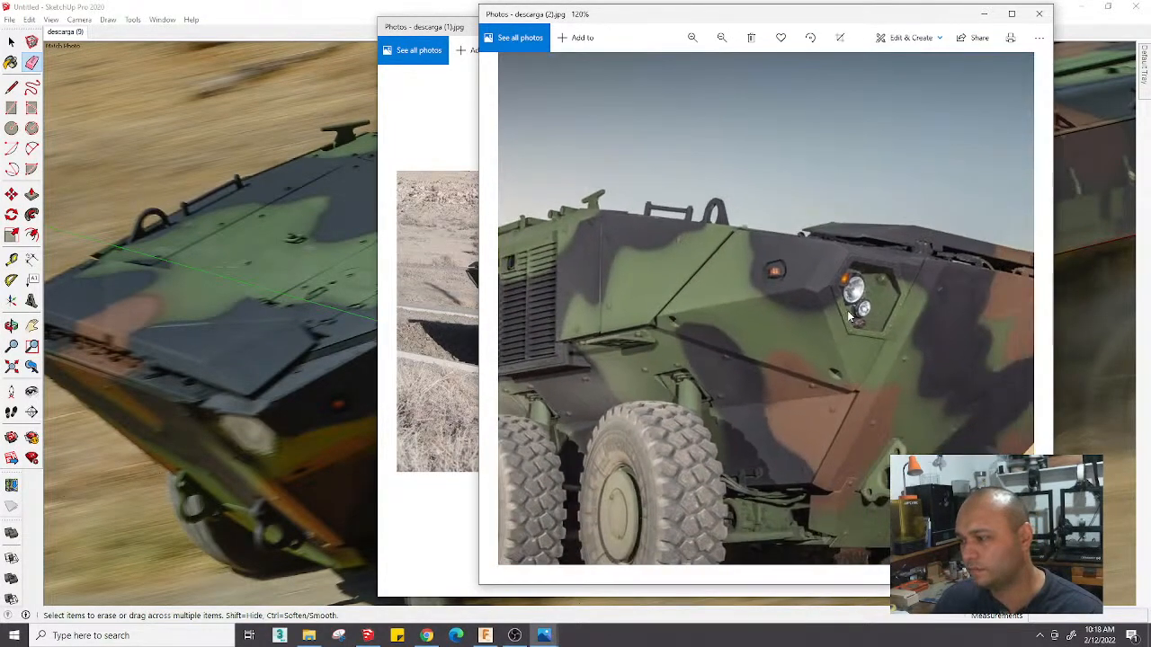
pyautogui.scroll(2, 848, 314)
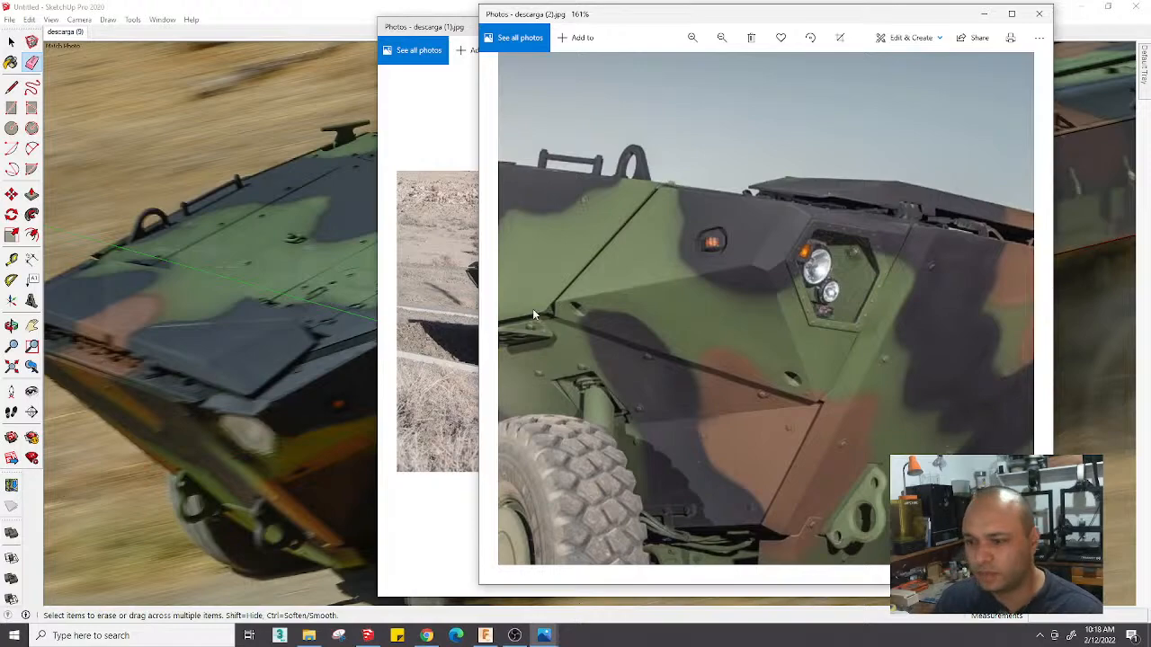
# Compare the traced panel's front end with the hood edge and seam in the perp 1.jpg photo, and return to SketchUp
pyautogui.click(255, 389)
pyautogui.scroll(4, 394, 354)
pyautogui.scroll(-5, 394, 353)
pyautogui.keyDown('shift'); pyautogui.moveTo(394, 354); pyautogui.dragTo(506, 322, button='middle'); pyautogui.keyUp('shift')
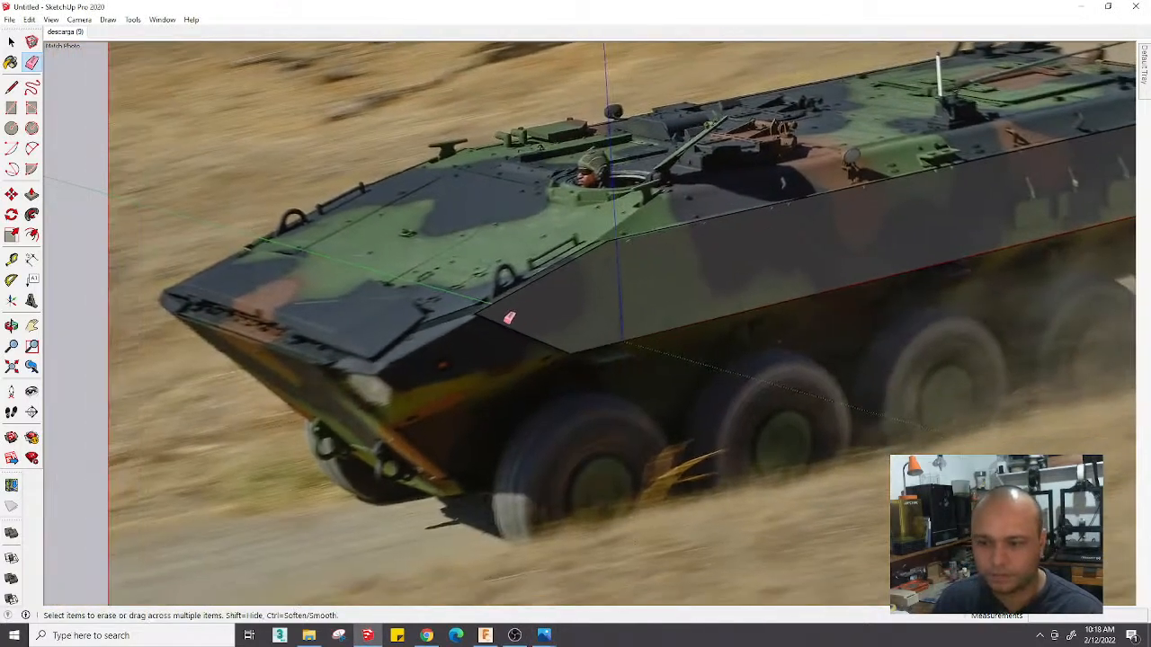
pyautogui.scroll(2, 506, 317)
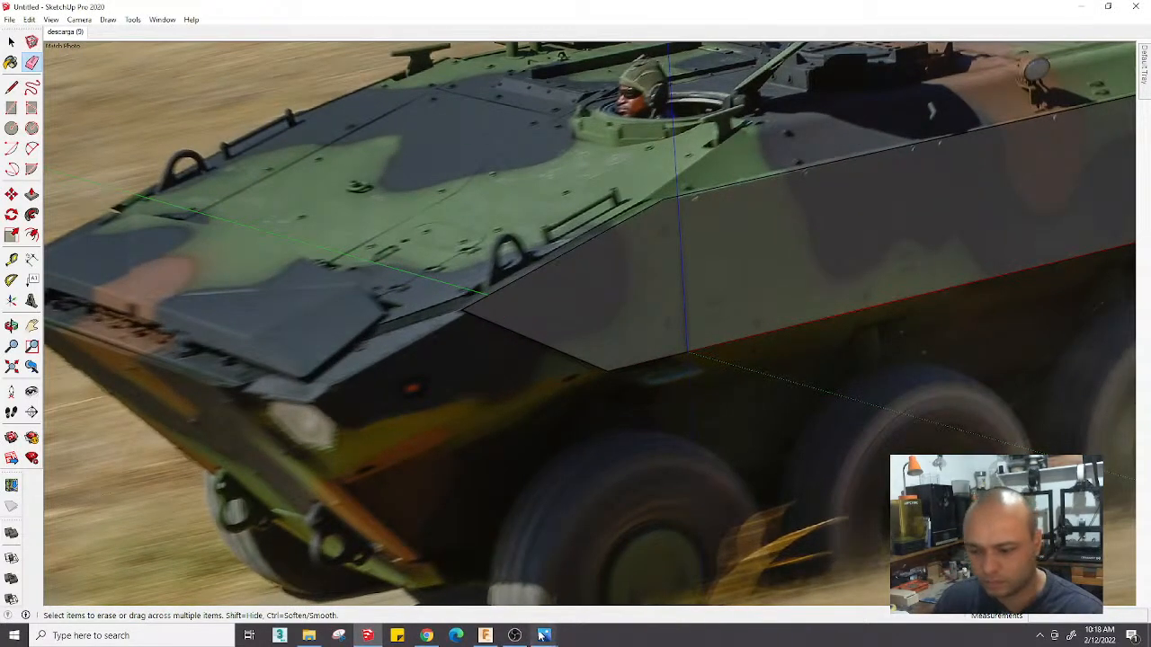
pyautogui.moveTo(540, 635)
pyautogui.click(618, 563)
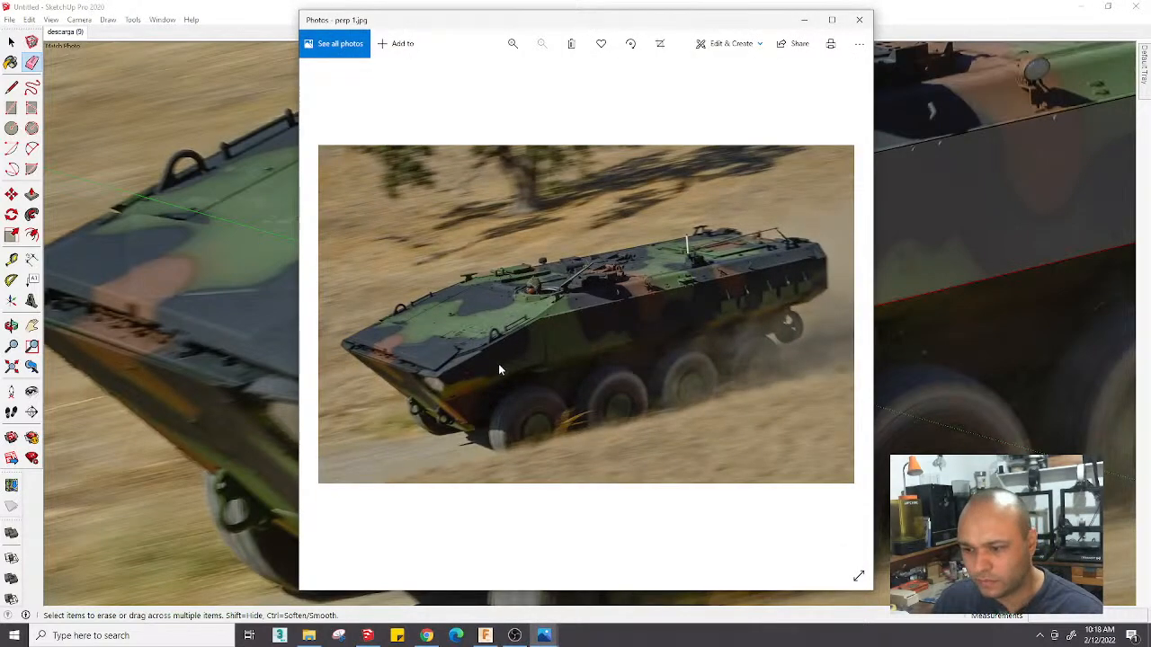
pyautogui.scroll(4, 500, 370)
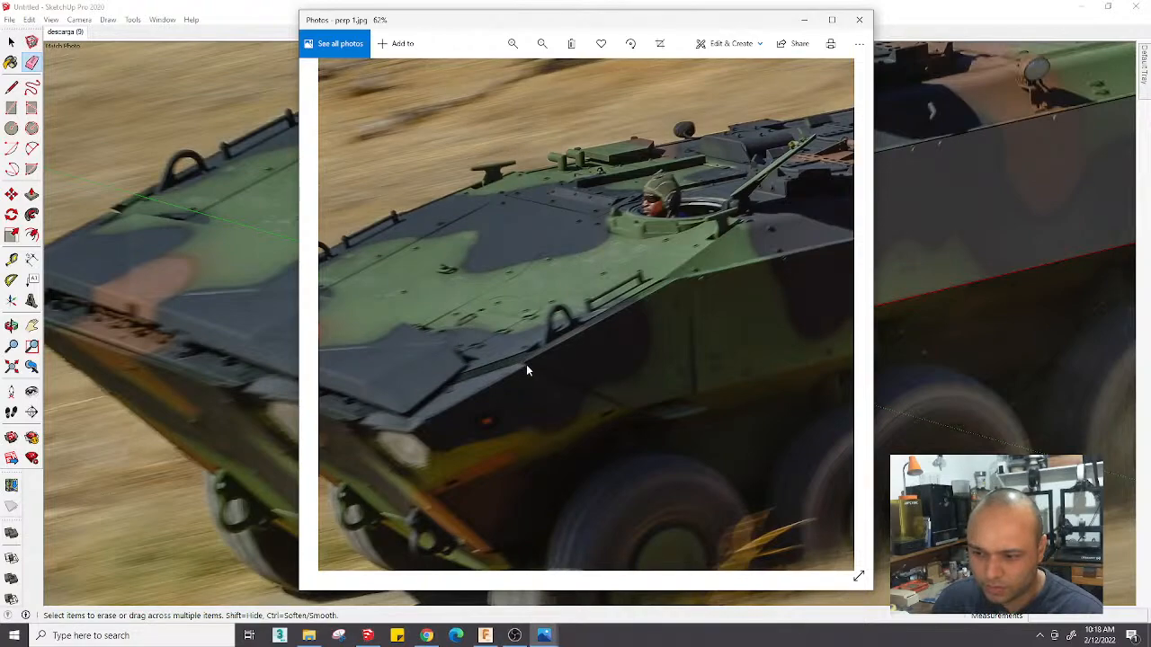
pyautogui.hotkey('alt', 'Tab')
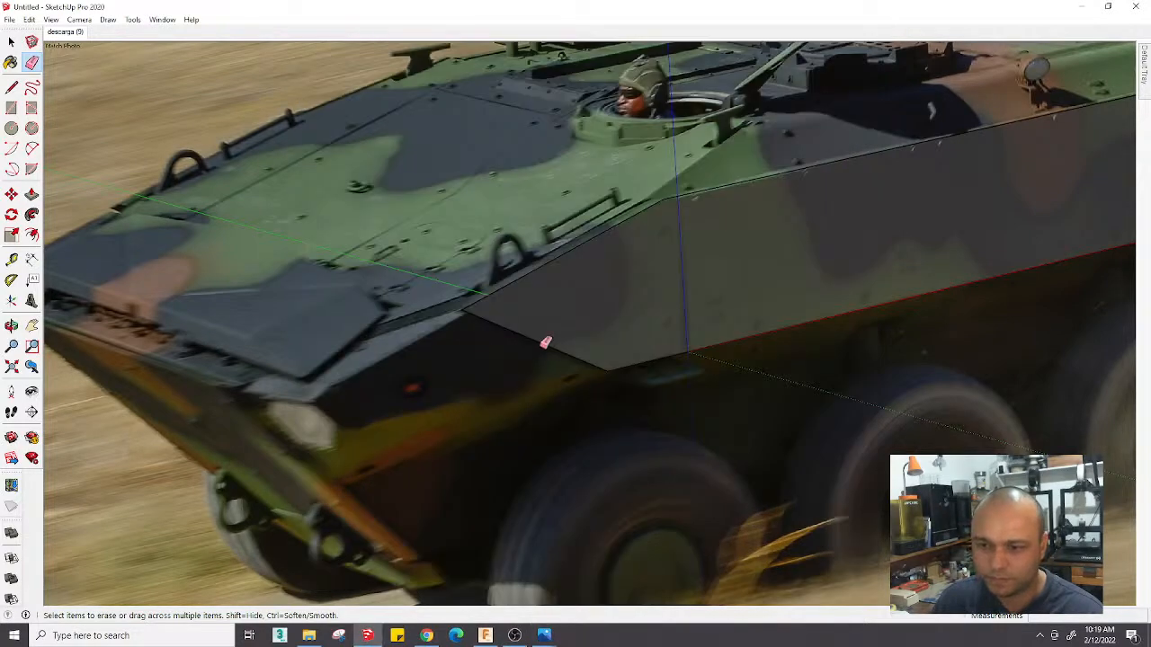
# Extend the sloping hull edge about 2' 10" forward to the headlight corner, and draw a vertical line of about 1' 1" down from there
pyautogui.scroll(3, 494, 314)
pyautogui.press('l')
pyautogui.click(479, 308)
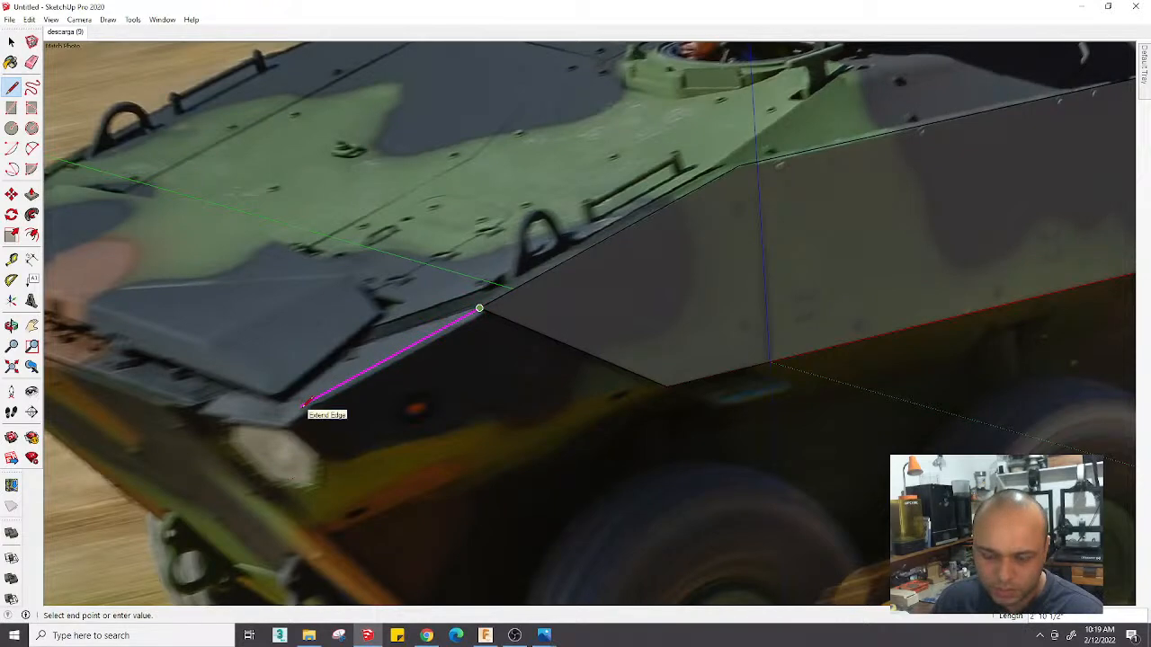
pyautogui.click(304, 405)
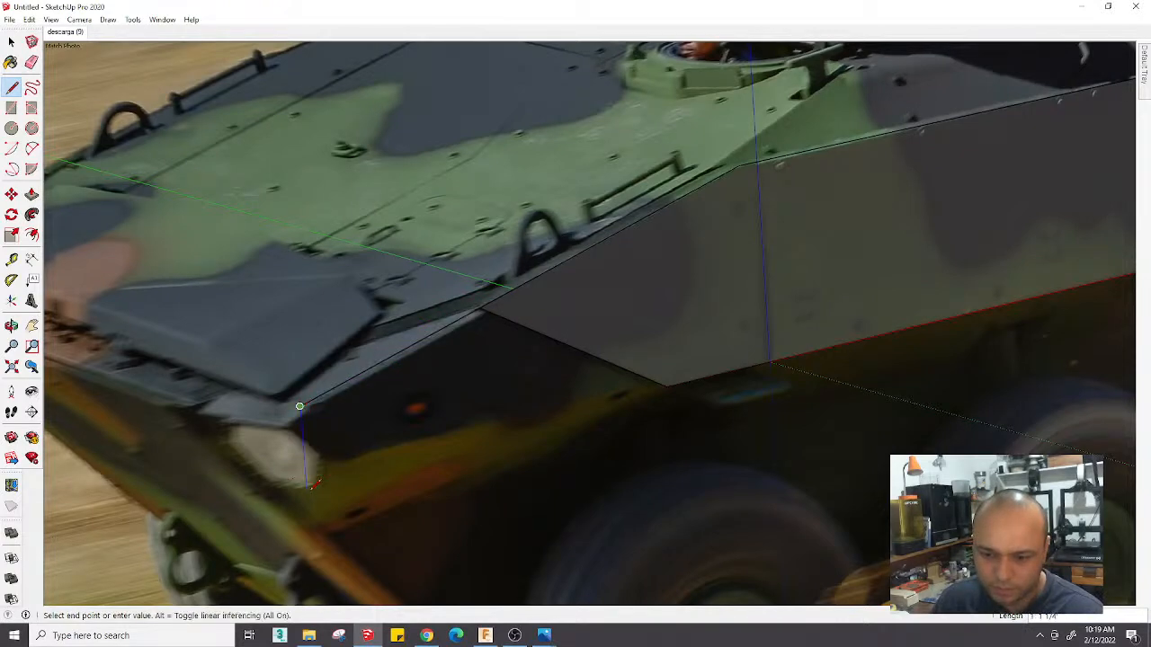
pyautogui.click(306, 494)
pyautogui.press('Escape')
pyautogui.click(667, 387)
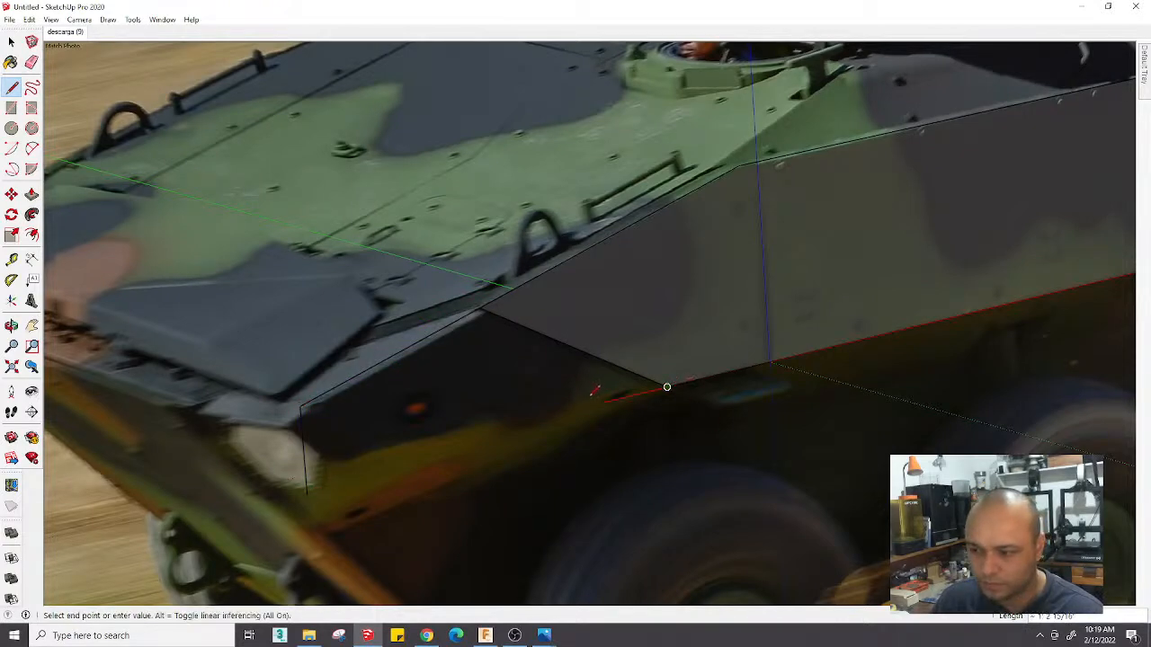
pyautogui.scroll(2, 644, 388)
pyautogui.press('Escape')
# Check the lower front corner of the side panel against the seam's lower end in the descarga (1).jpg reference photo
pyautogui.scroll(-5, 651, 354)
pyautogui.scroll(3, 683, 367)
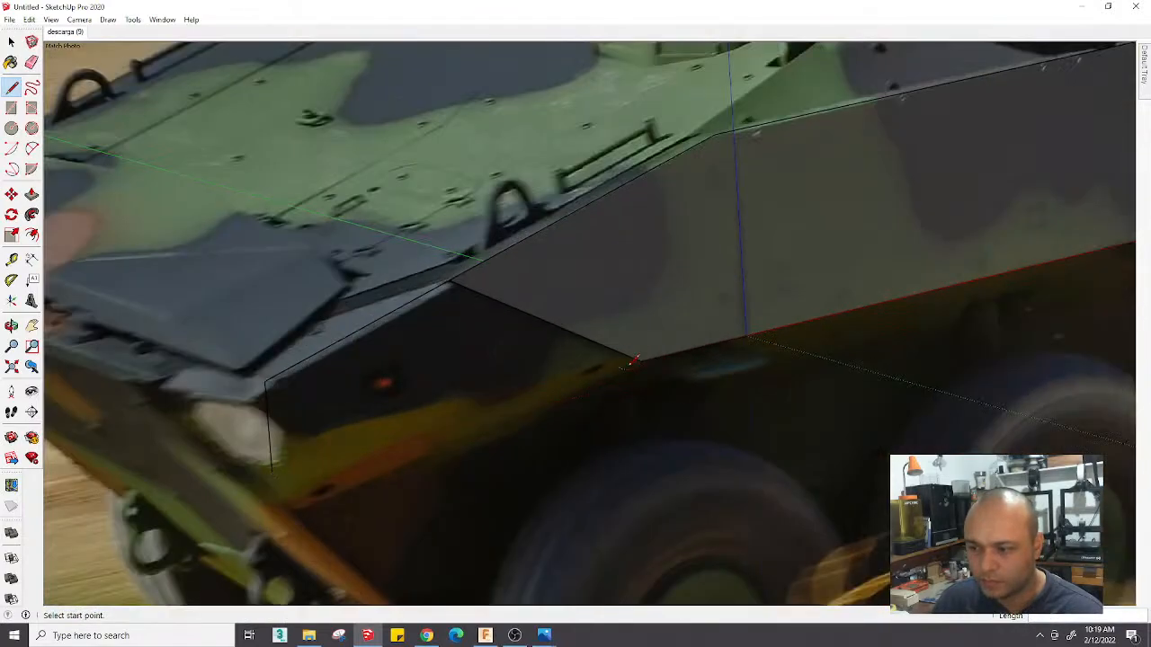
pyautogui.scroll(-5, 666, 324)
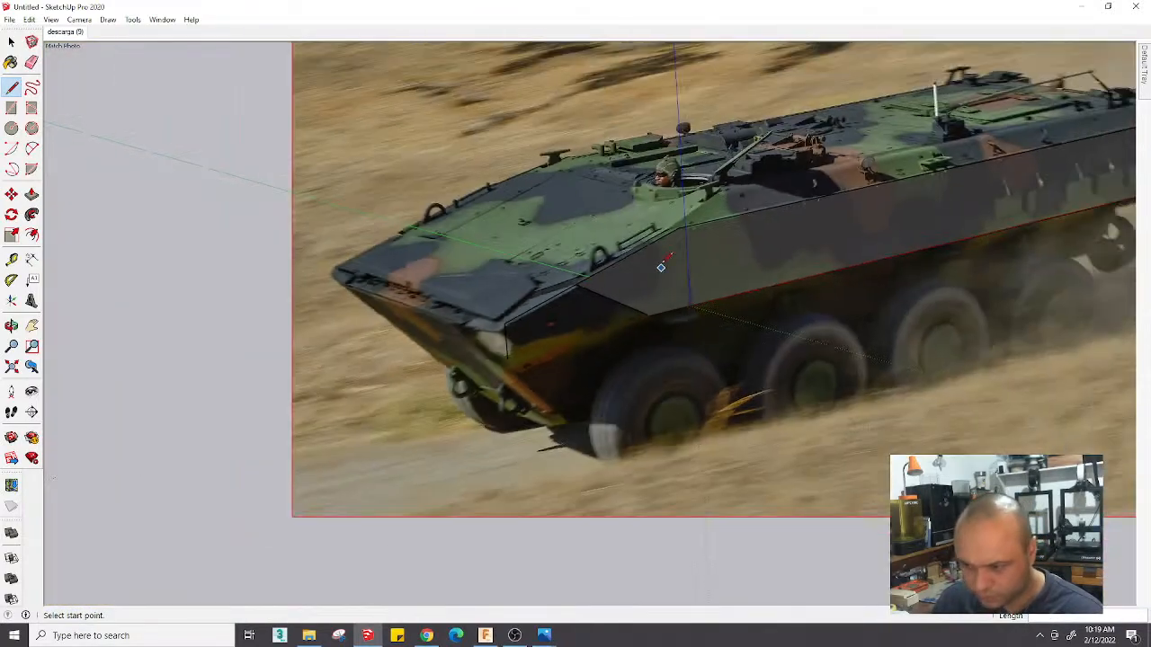
pyautogui.scroll(5, 686, 249)
pyautogui.moveTo(545, 635)
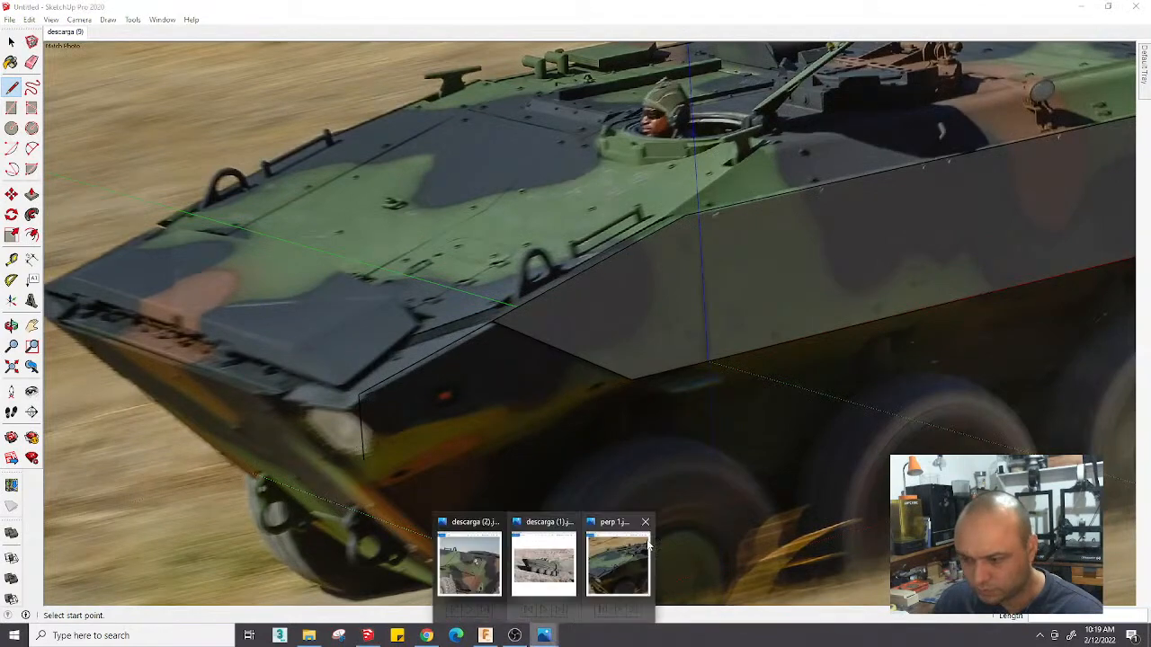
pyautogui.moveTo(567, 561)
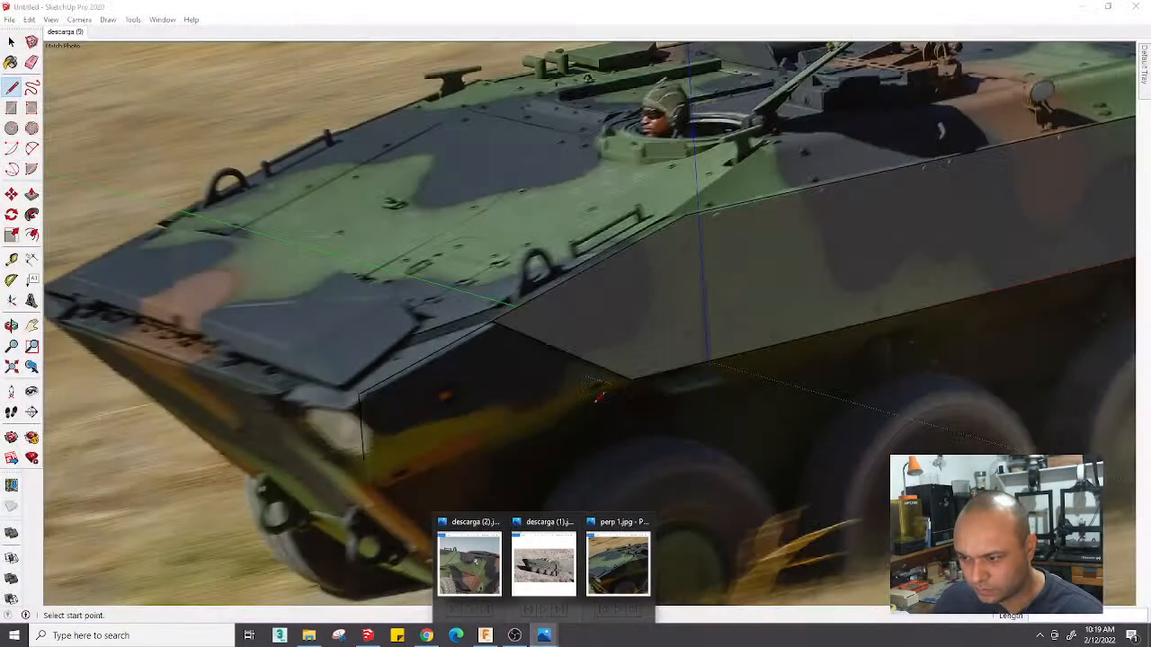
pyautogui.click(543, 562)
pyautogui.scroll(2, 589, 284)
pyautogui.scroll(6, 583, 303)
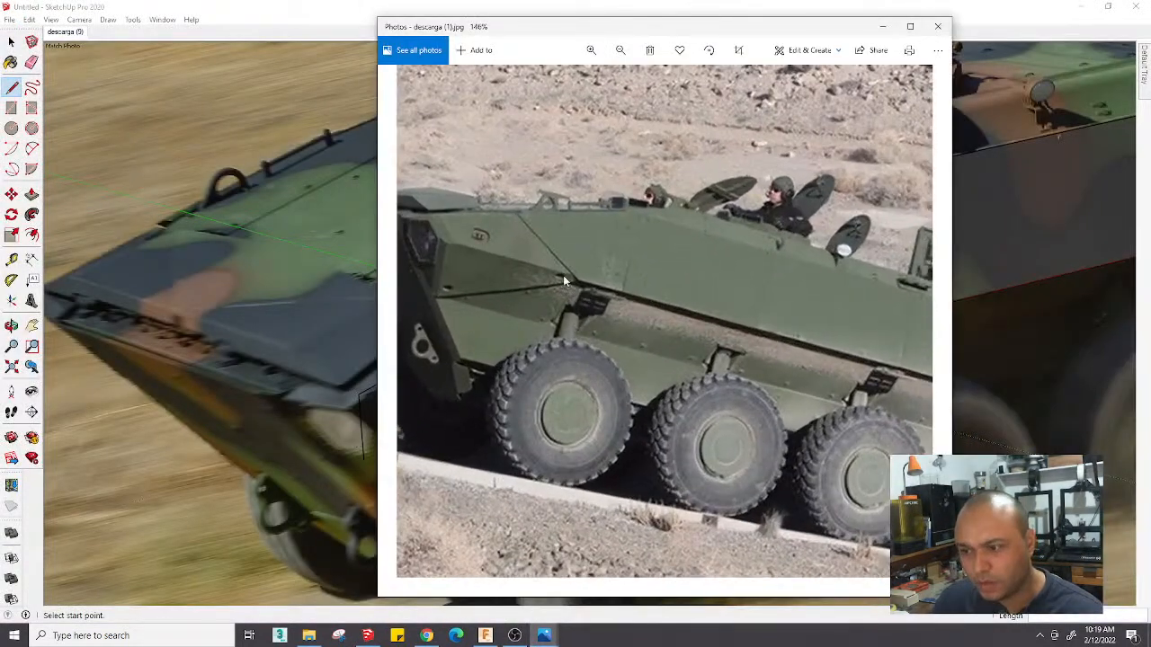
# Draw the front side panel's lower edge along the red axis from the seam's lower end to the vertical line at the headlight
pyautogui.scroll(1, 612, 306)
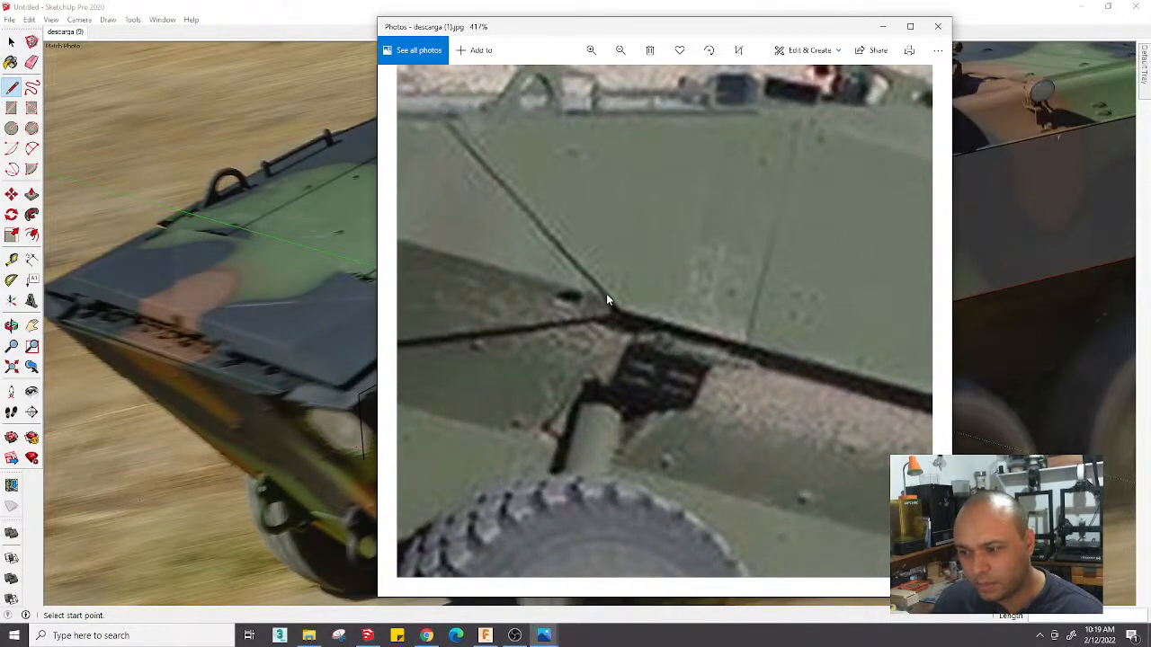
pyautogui.hotkey('alt', 'Tab')
pyautogui.scroll(5, 630, 373)
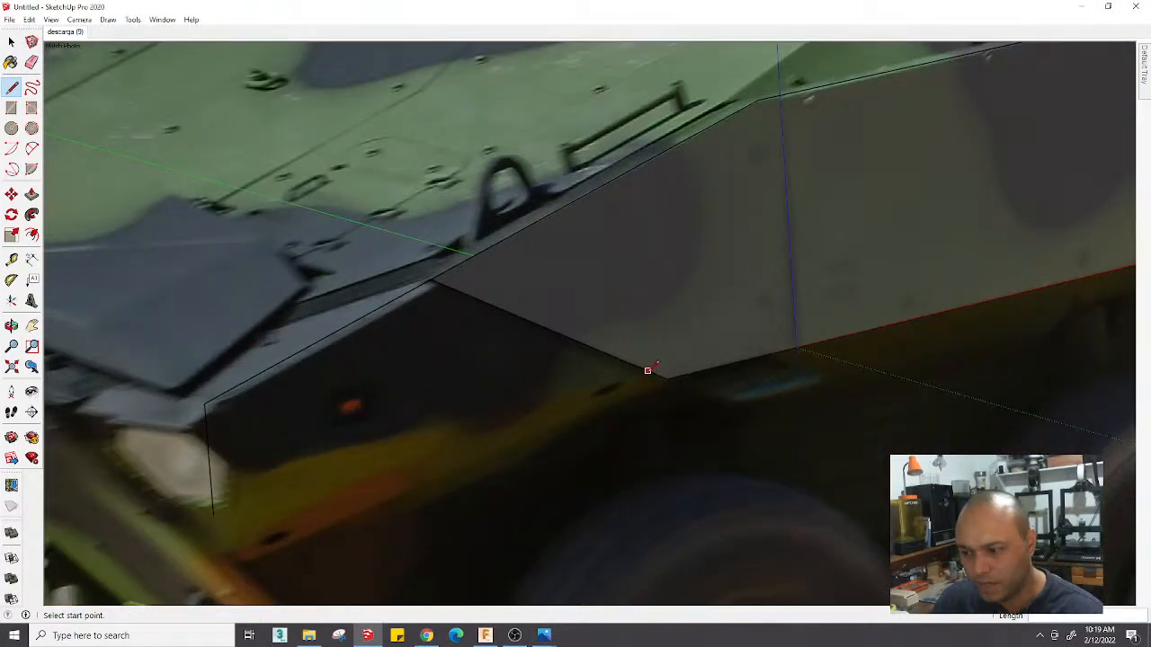
pyautogui.scroll(2, 647, 369)
pyautogui.scroll(2, 662, 360)
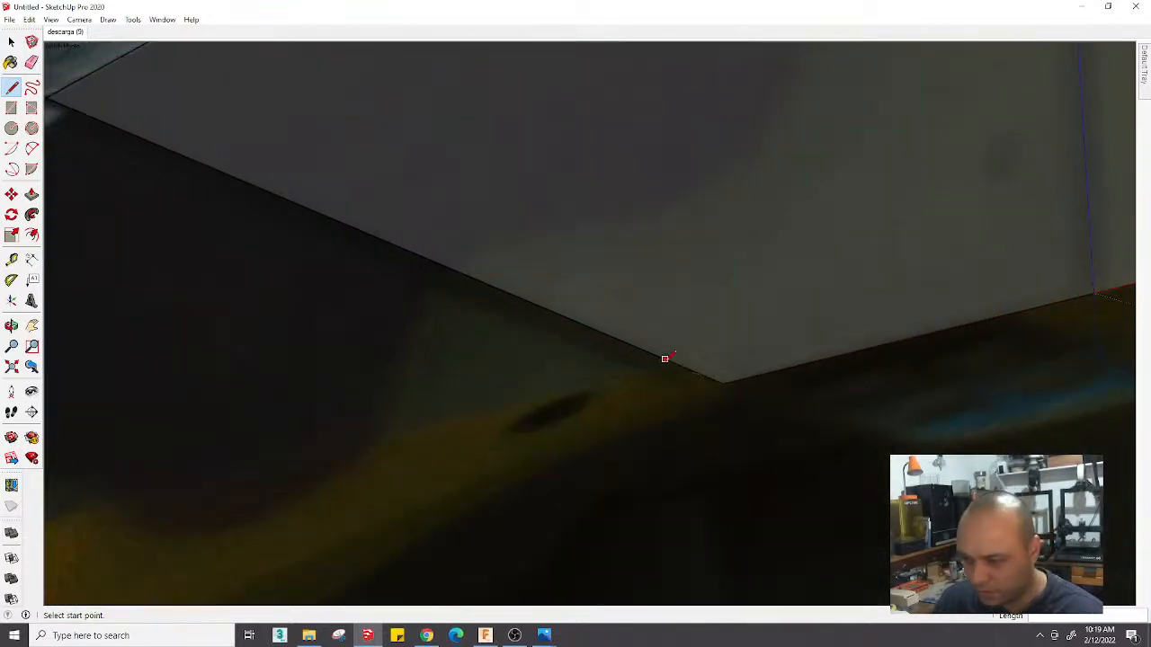
pyautogui.click(675, 363)
pyautogui.scroll(-4, 608, 385)
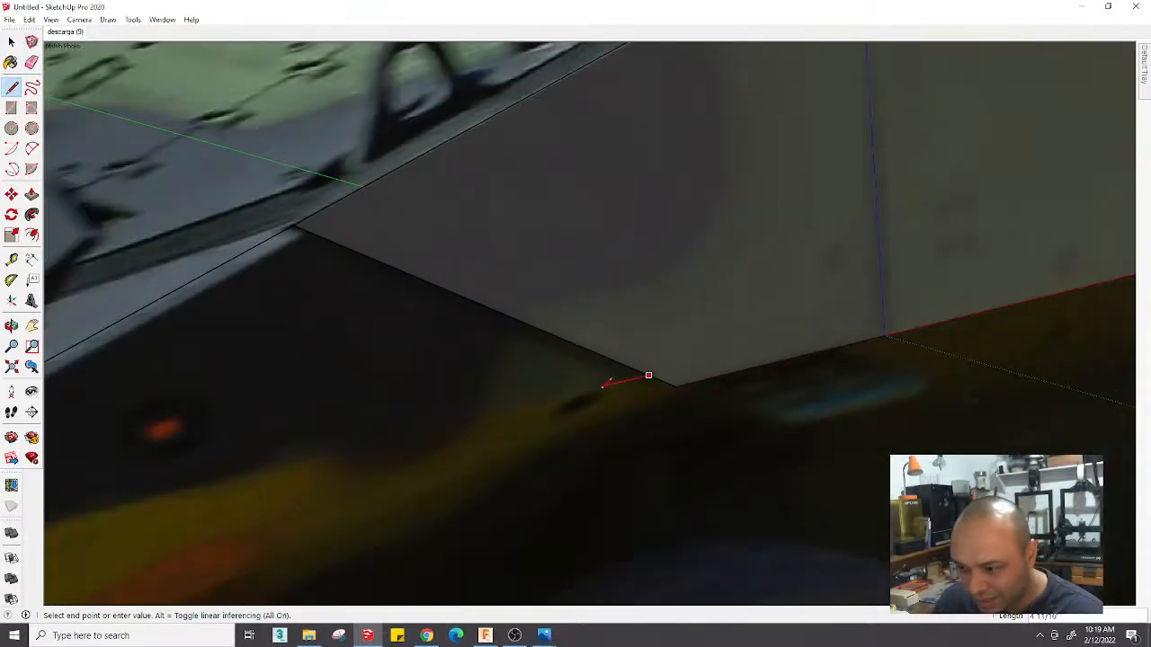
pyautogui.keyDown('shift'); pyautogui.moveTo(515, 404); pyautogui.dragTo(617, 311, button='middle'); pyautogui.keyUp('shift')
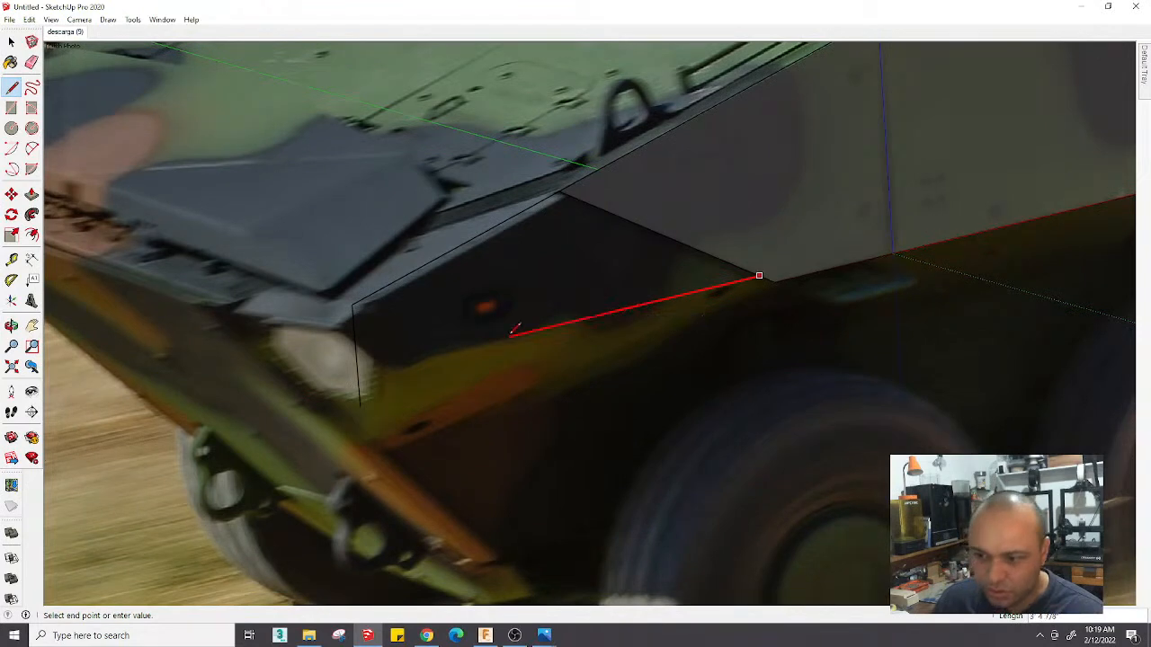
pyautogui.click(356, 372)
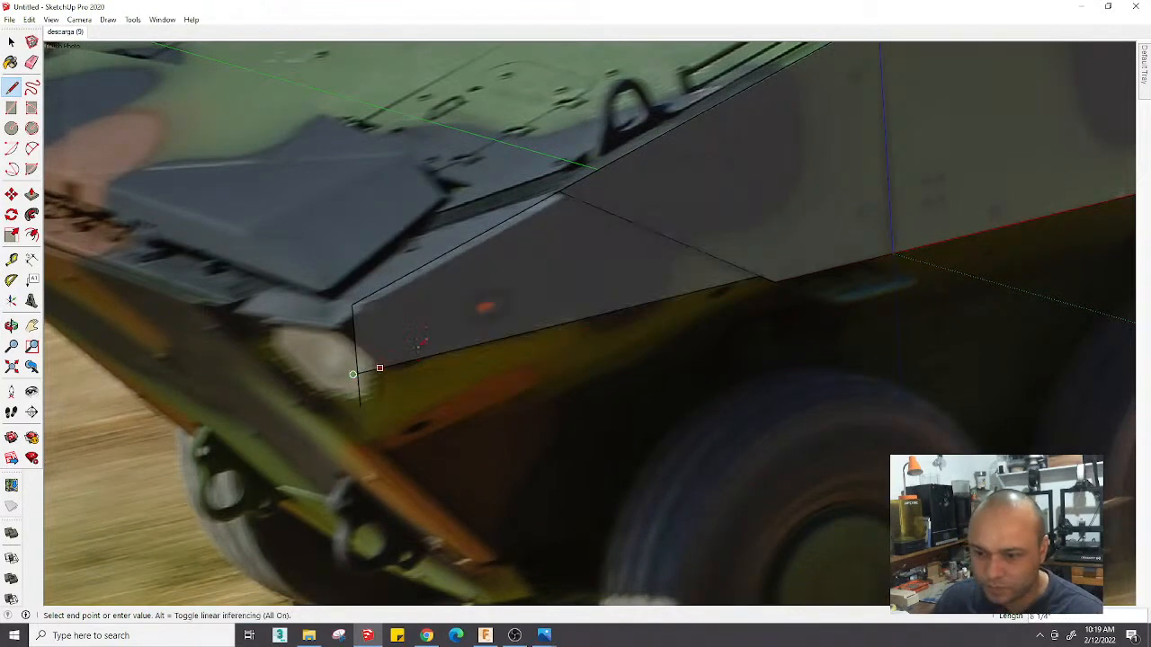
pyautogui.scroll(-3, 652, 298)
pyautogui.scroll(3, 652, 306)
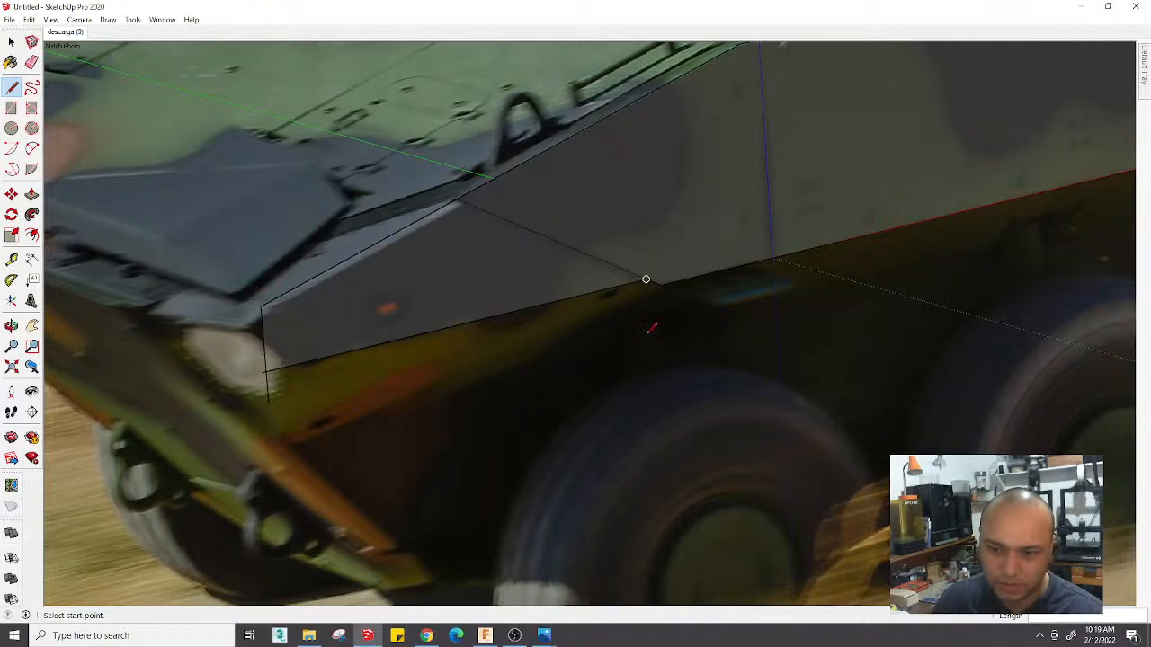
pyautogui.scroll(-3, 653, 305)
pyautogui.scroll(3, 501, 319)
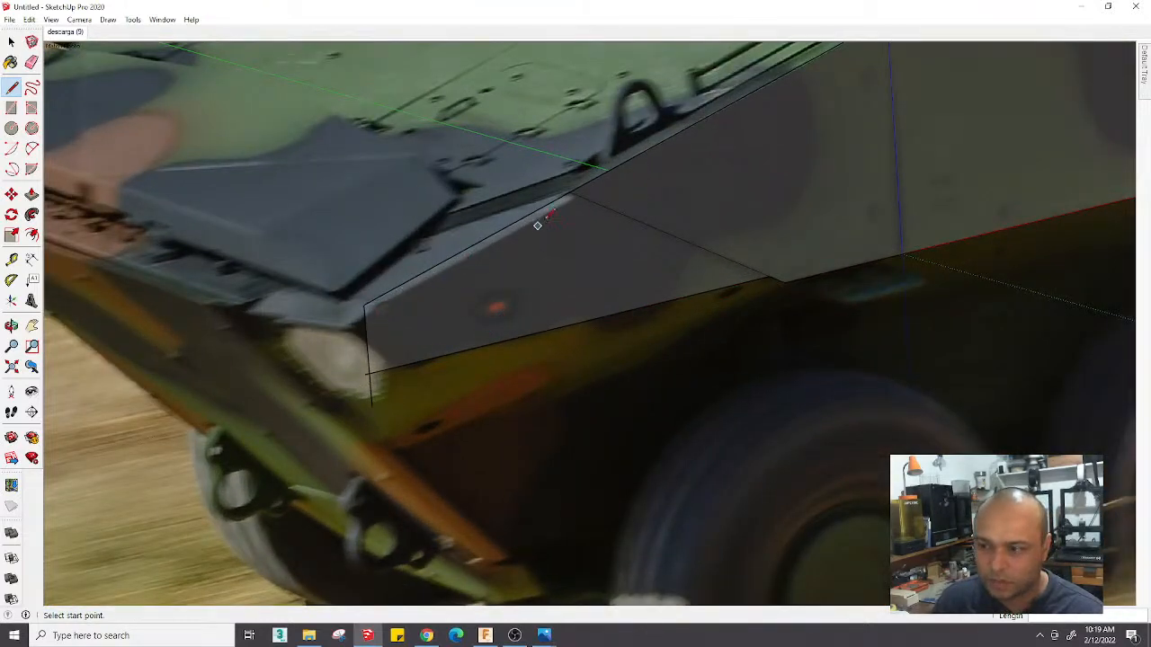
# Pull the front side panel face slightly outward from the hull side, and return to the matched photo view
pyautogui.press('p')
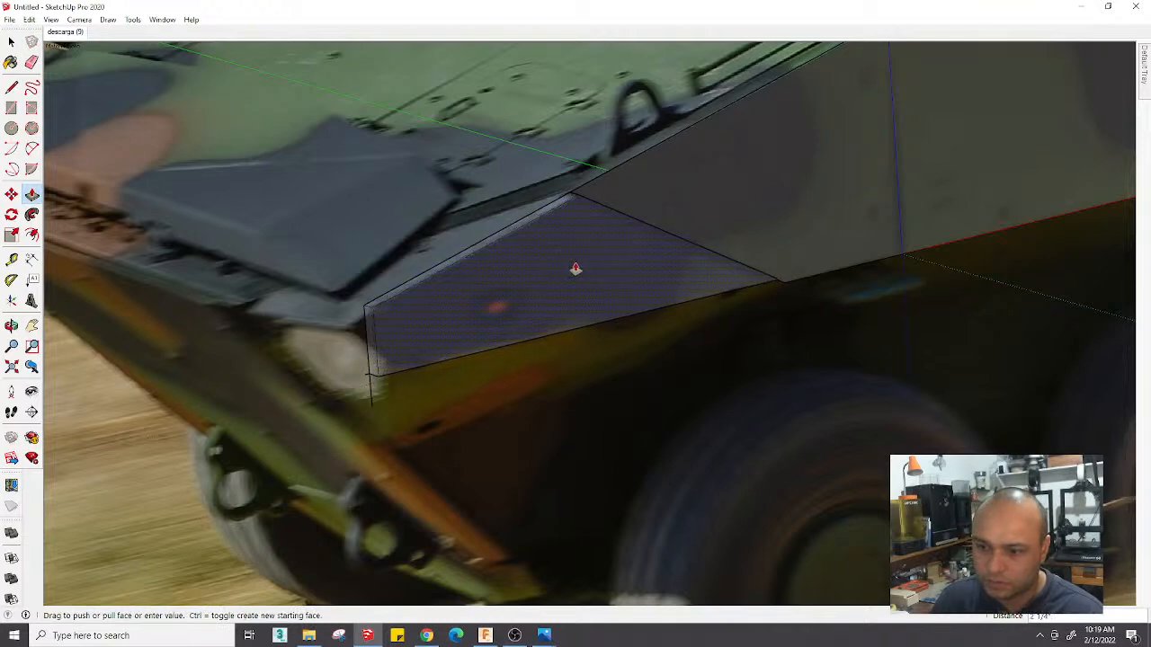
pyautogui.click(576, 270)
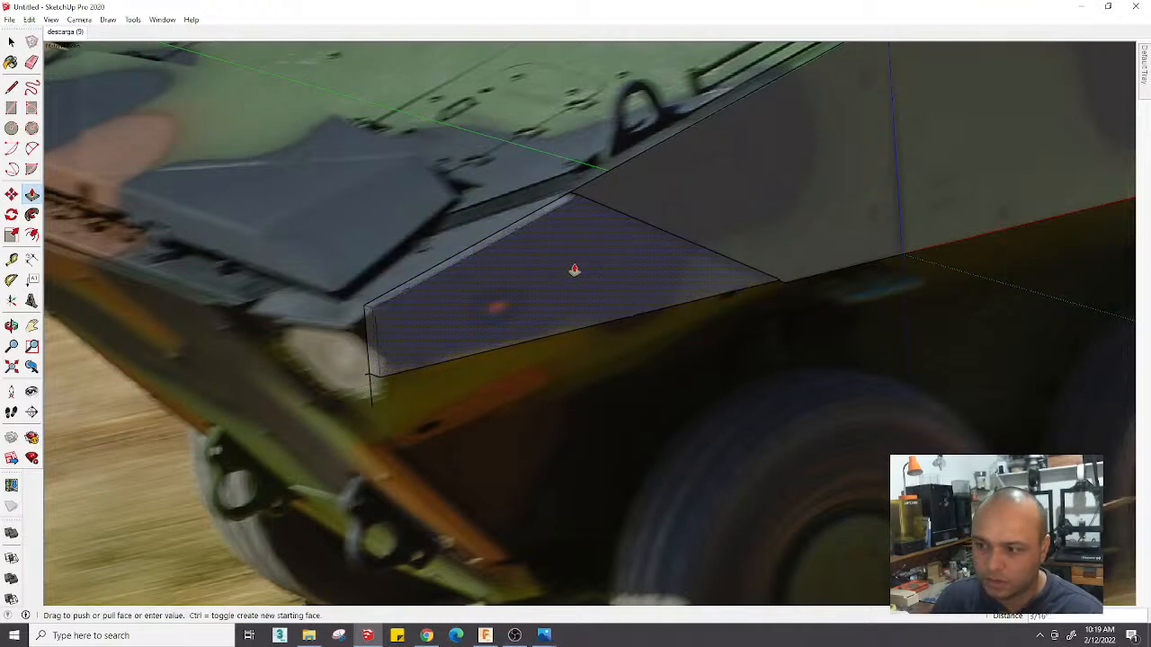
pyautogui.moveTo(577, 270); pyautogui.dragTo(300, 247, button='middle')
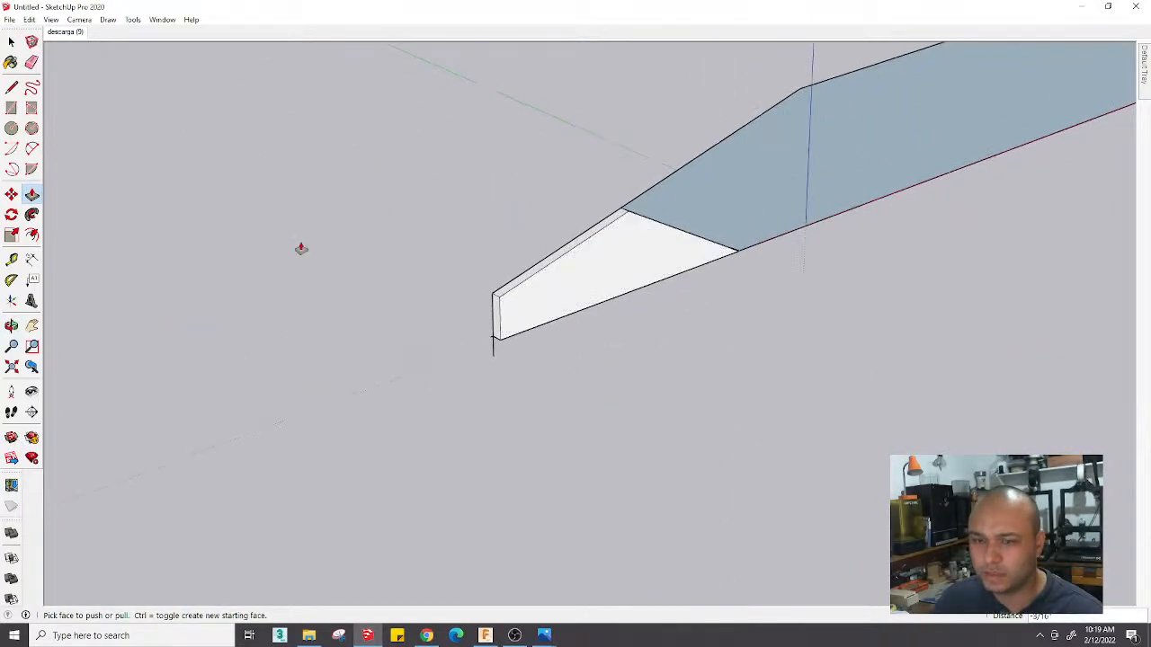
pyautogui.click(78, 34)
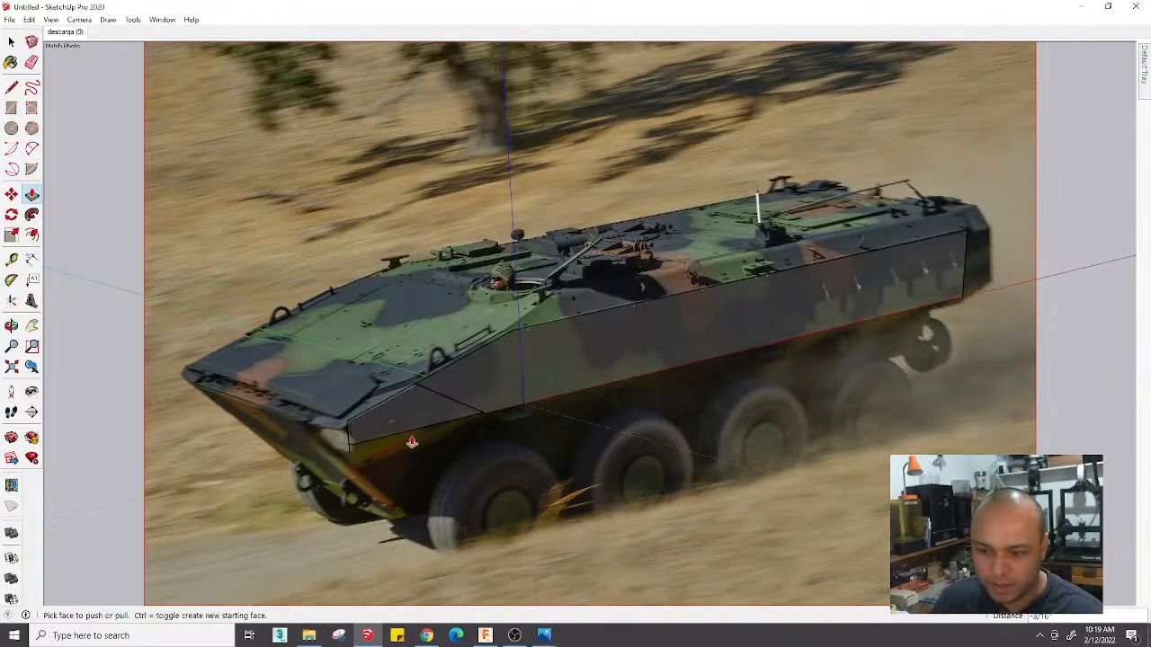
# Erase the leftover front edge of the panel's original outline and the vertical stub below its lower front corner
pyautogui.scroll(-3, 446, 439)
pyautogui.scroll(6, 267, 390)
pyautogui.press('e')
pyautogui.moveTo(286, 399); pyautogui.dragTo(294, 399)
pyautogui.moveTo(299, 463); pyautogui.dragTo(302, 475)
pyautogui.scroll(3, 745, 388)
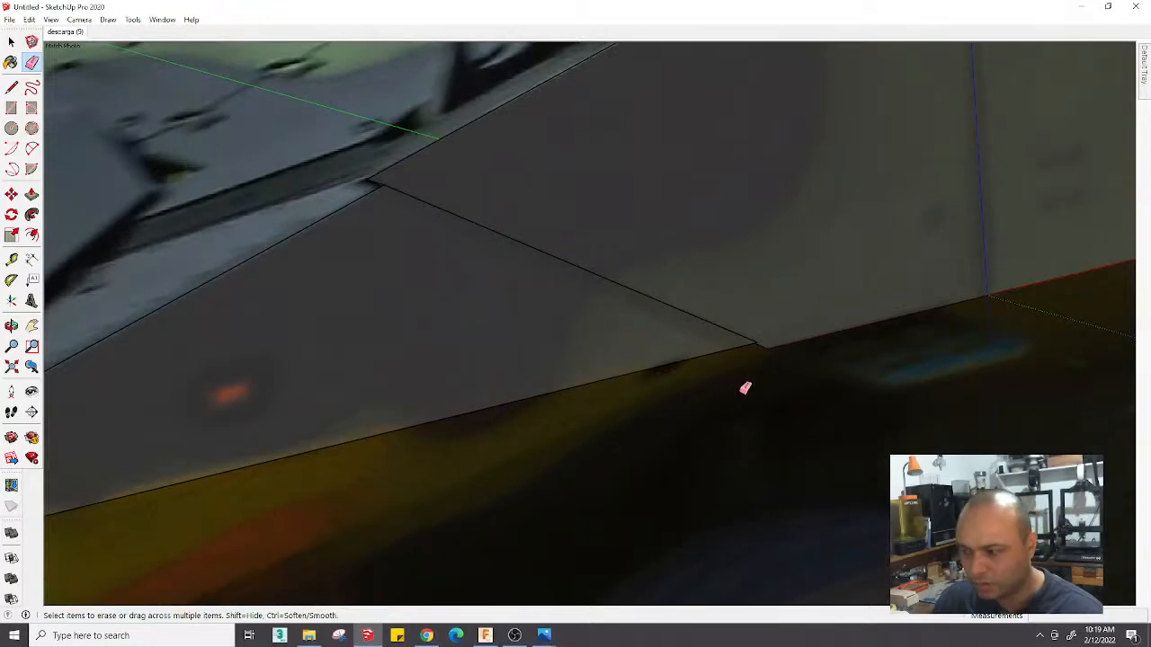
pyautogui.scroll(-4, 769, 352)
pyautogui.scroll(2, 772, 392)
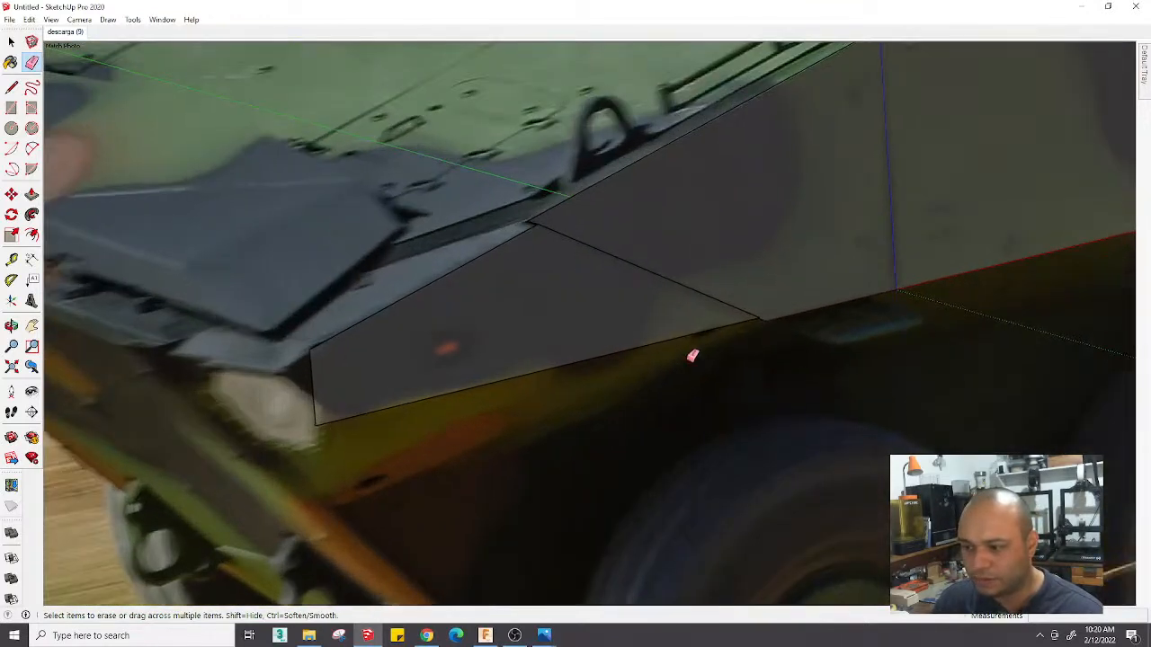
pyautogui.scroll(-1, 687, 354)
pyautogui.scroll(2, 441, 393)
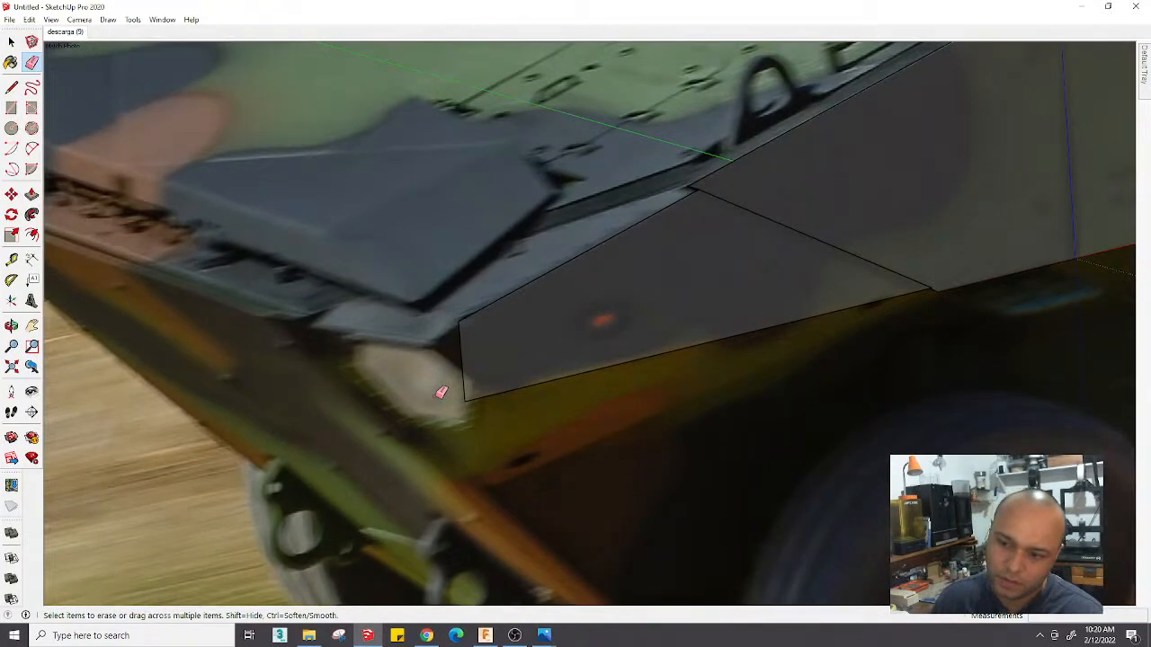
pyautogui.scroll(-2, 466, 346)
# Compare the panel's front edge beside the headlight in the perp 1.jpg and descarga (2).jpg photos, and return to SketchUp
pyautogui.moveTo(544, 635)
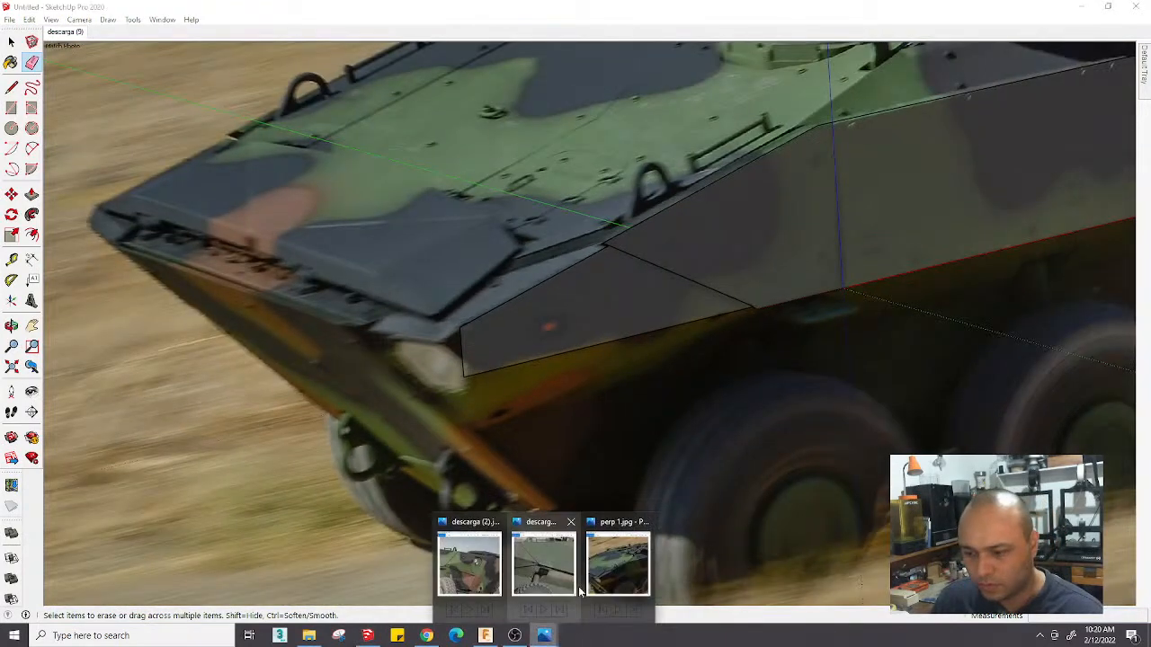
pyautogui.click(620, 560)
pyautogui.moveTo(498, 374); pyautogui.dragTo(537, 340)
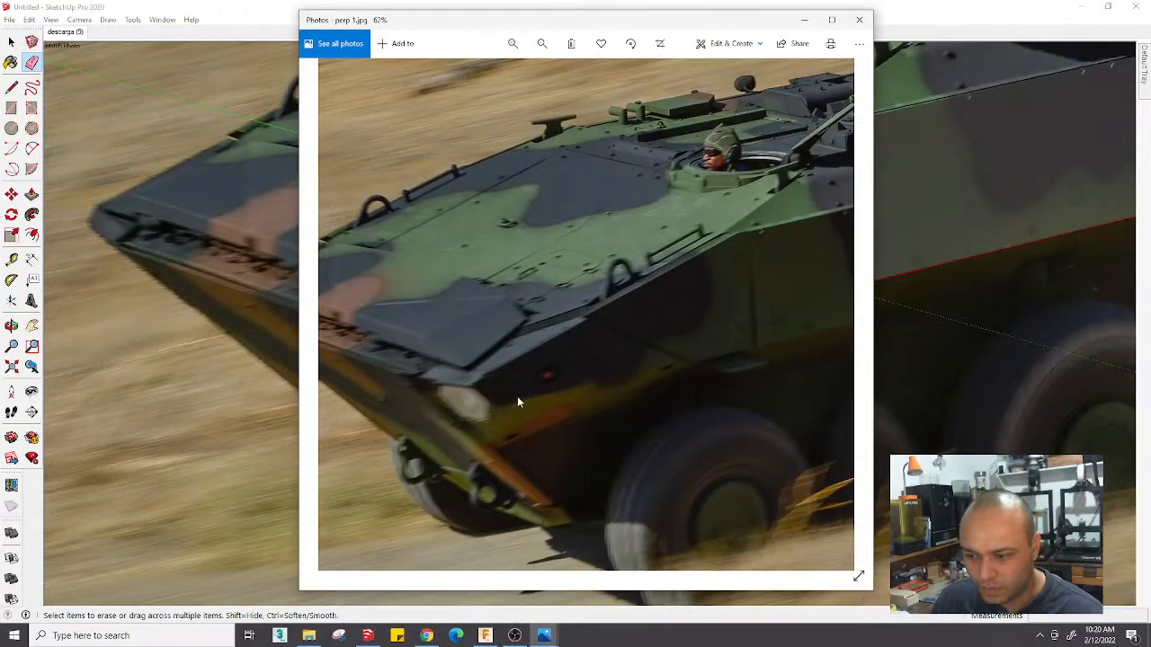
pyautogui.scroll(3, 500, 377)
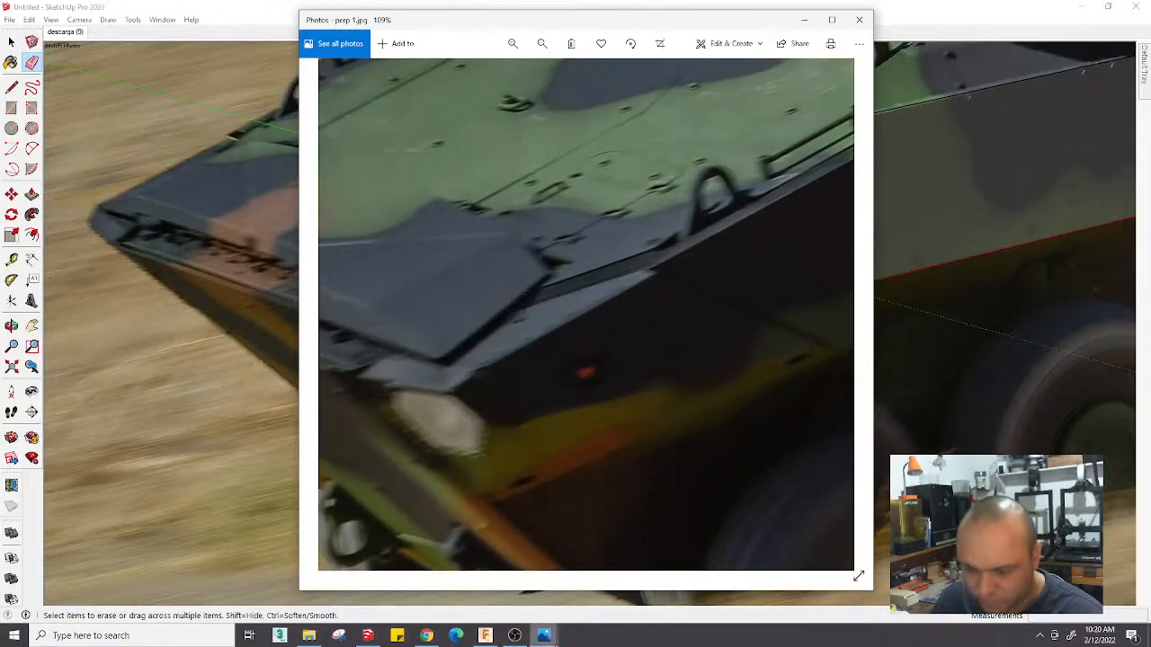
pyautogui.moveTo(544, 635)
pyautogui.click(486, 562)
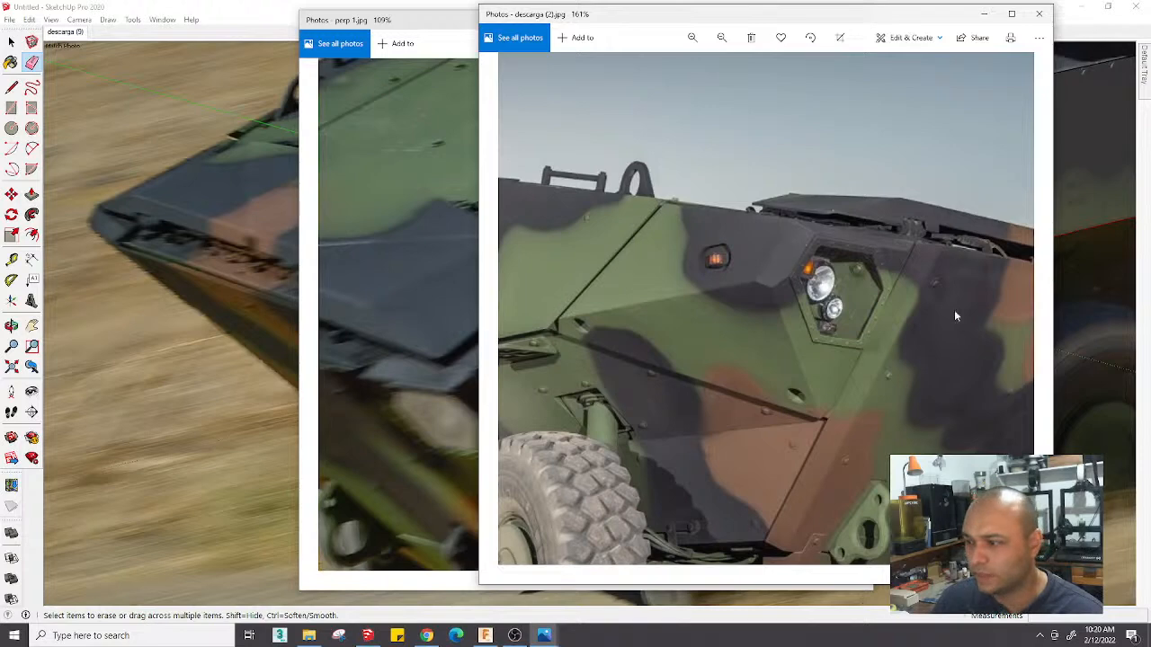
pyautogui.moveTo(937, 343); pyautogui.dragTo(923, 325)
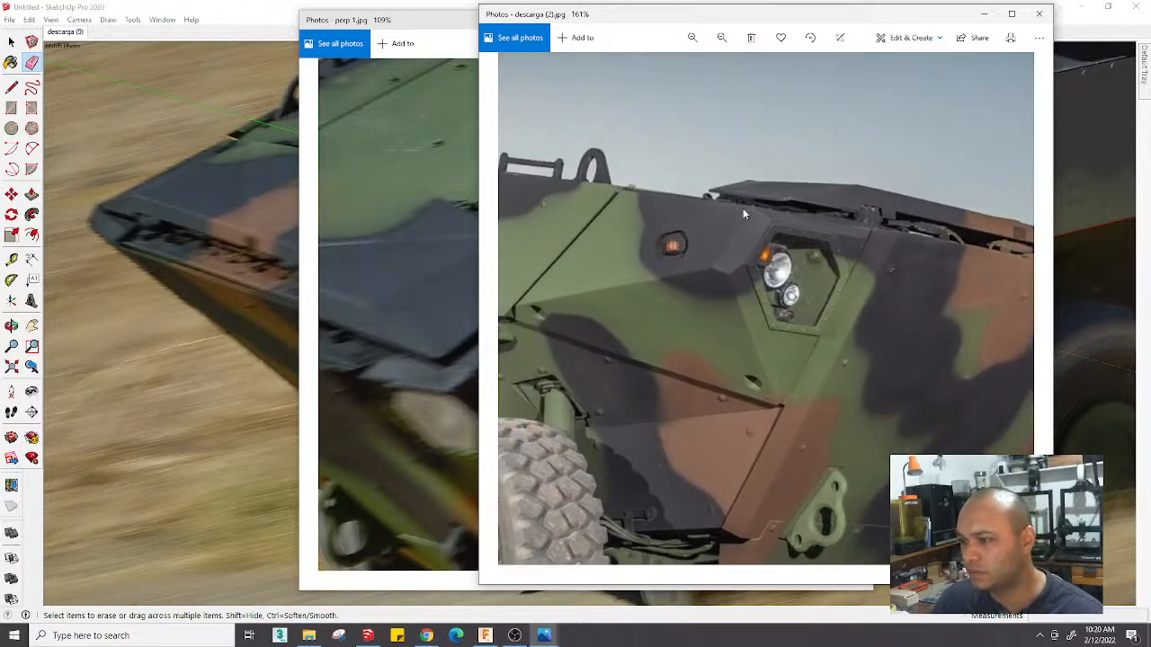
pyautogui.click(209, 316)
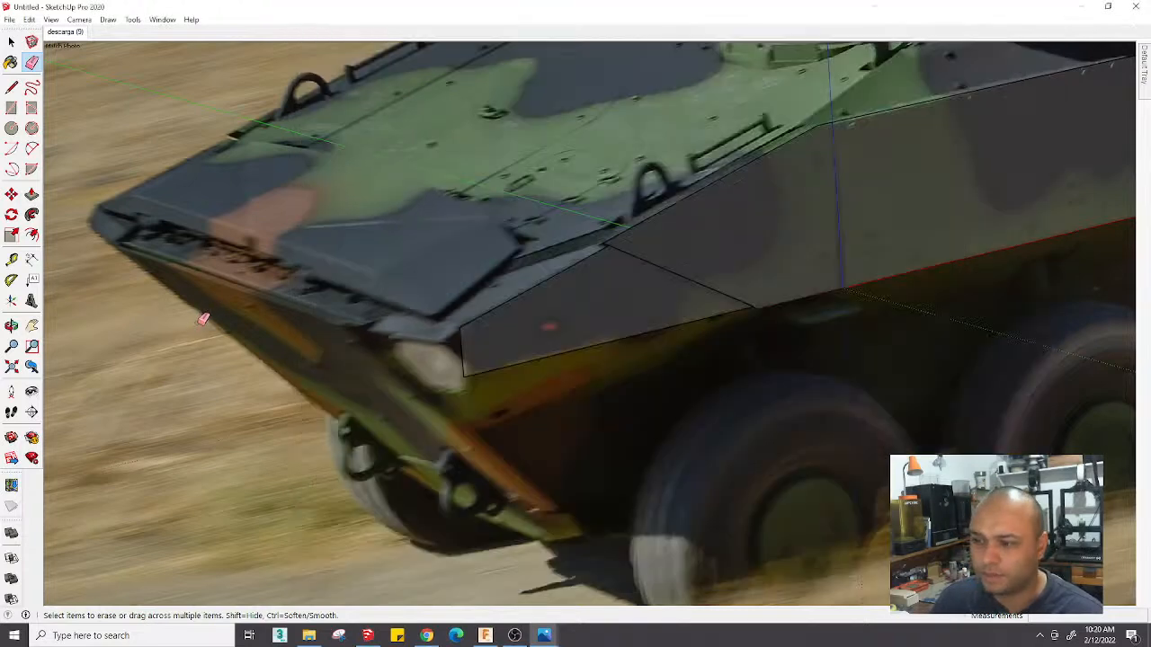
# Draw a slanted line about 1' 1" long from the panel's upper front corner to its lower edge, and erase the corner in front of it
pyautogui.scroll(4, 450, 333)
pyautogui.scroll(-2, 449, 333)
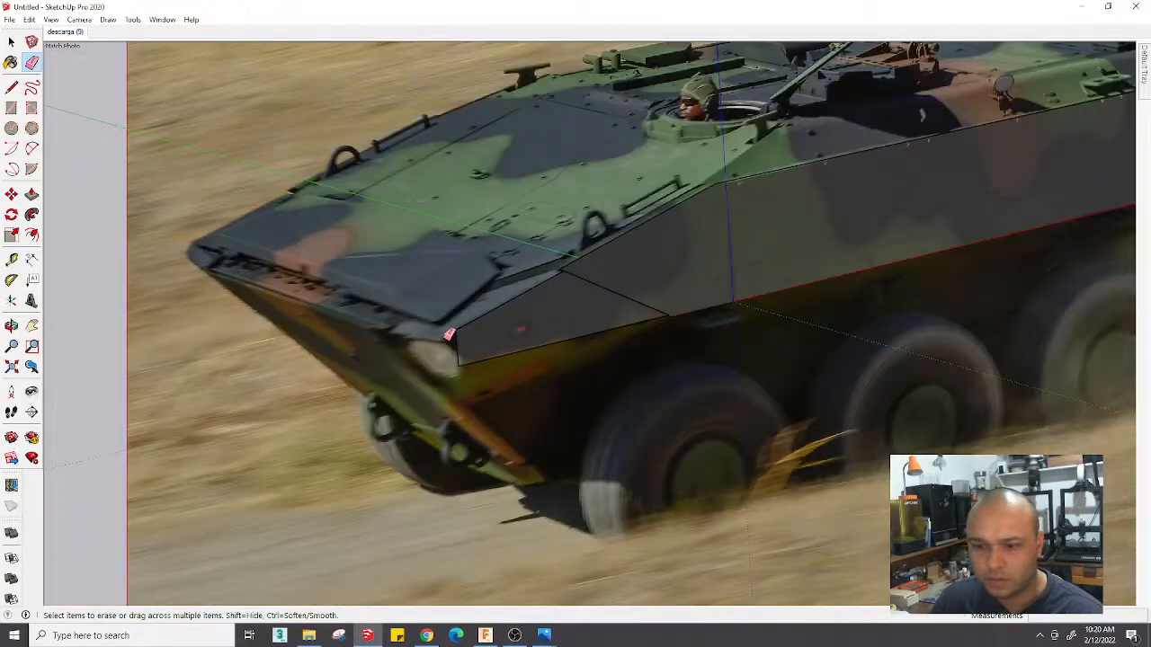
pyautogui.scroll(5, 454, 333)
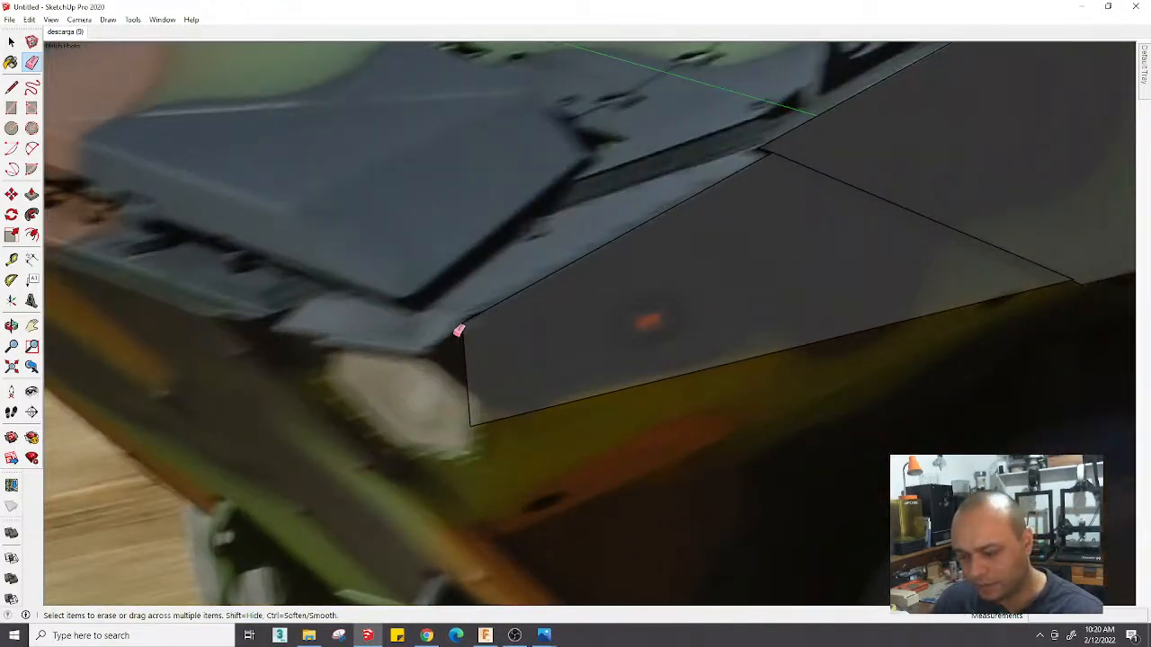
pyautogui.scroll(-2, 458, 331)
pyautogui.press('l')
pyautogui.click(460, 326)
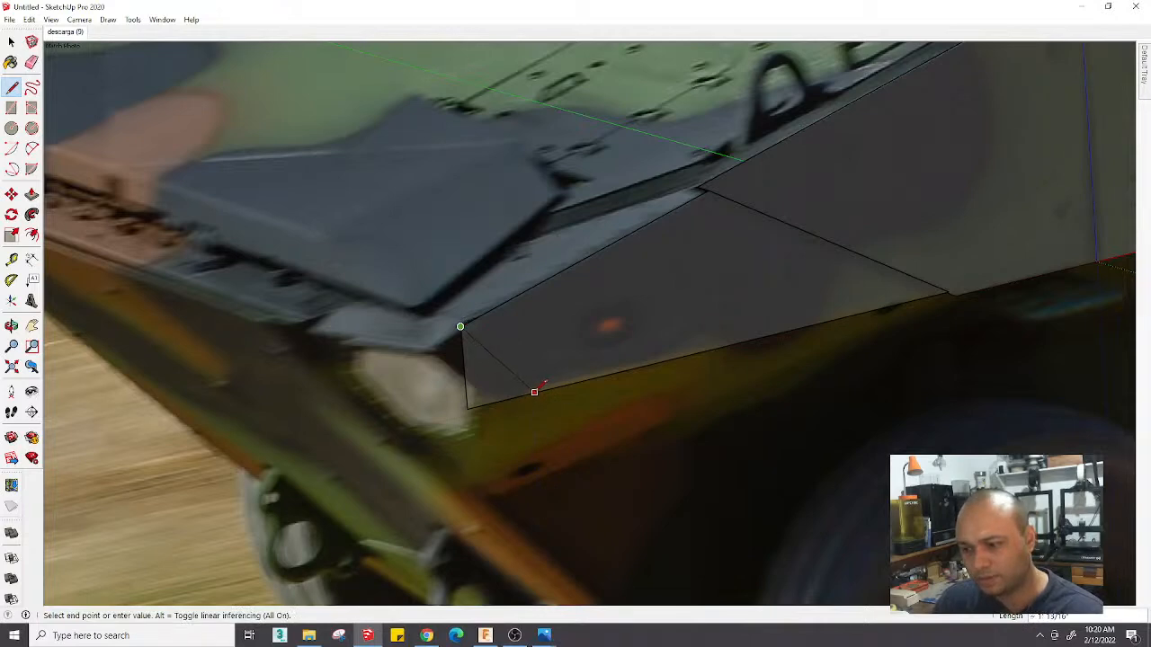
pyautogui.click(534, 392)
pyautogui.scroll(-2, 534, 392)
pyautogui.press('e')
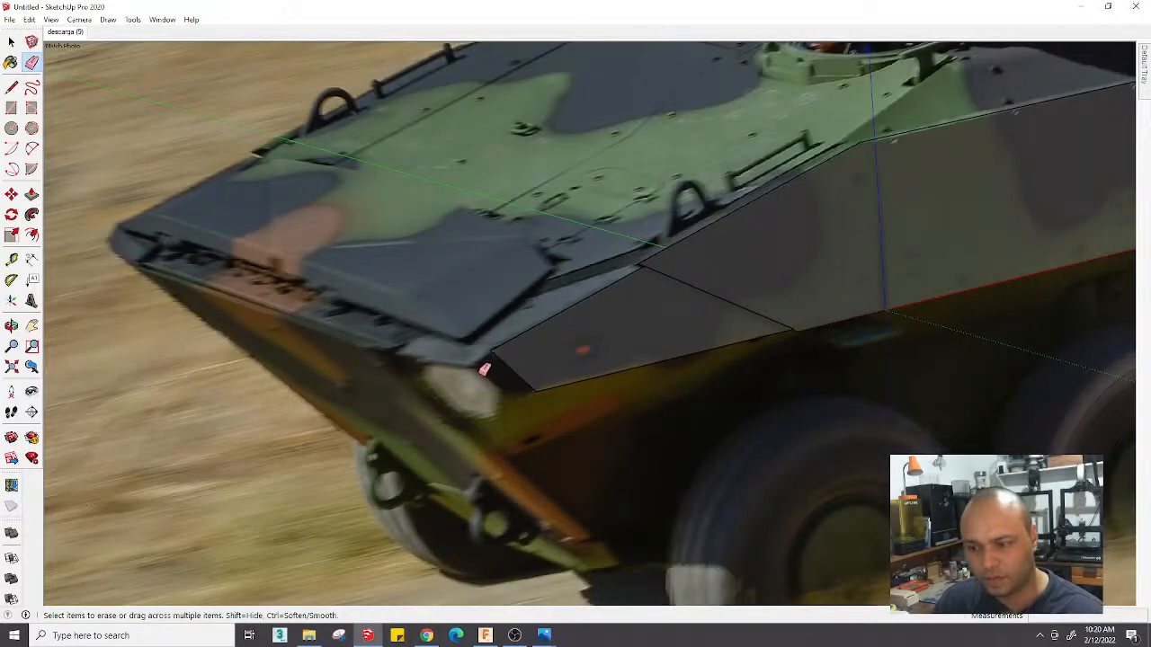
pyautogui.scroll(-5, 483, 370)
pyautogui.scroll(5, 501, 393)
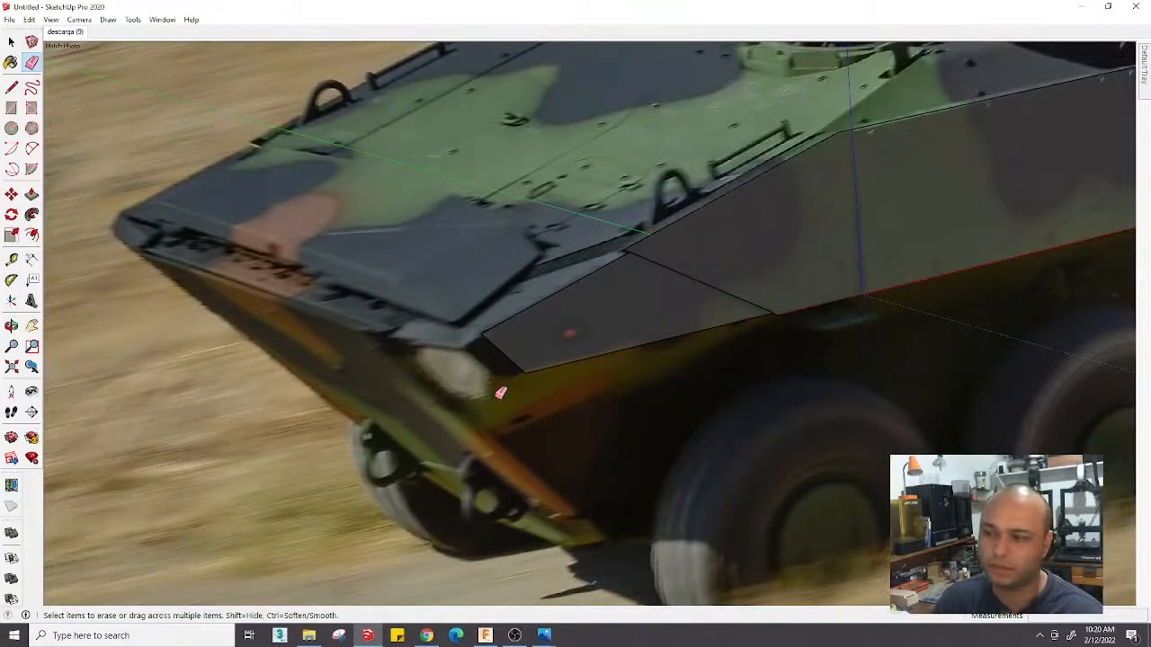
pyautogui.scroll(-5, 502, 392)
pyautogui.scroll(5, 539, 378)
pyautogui.scroll(-4, 593, 361)
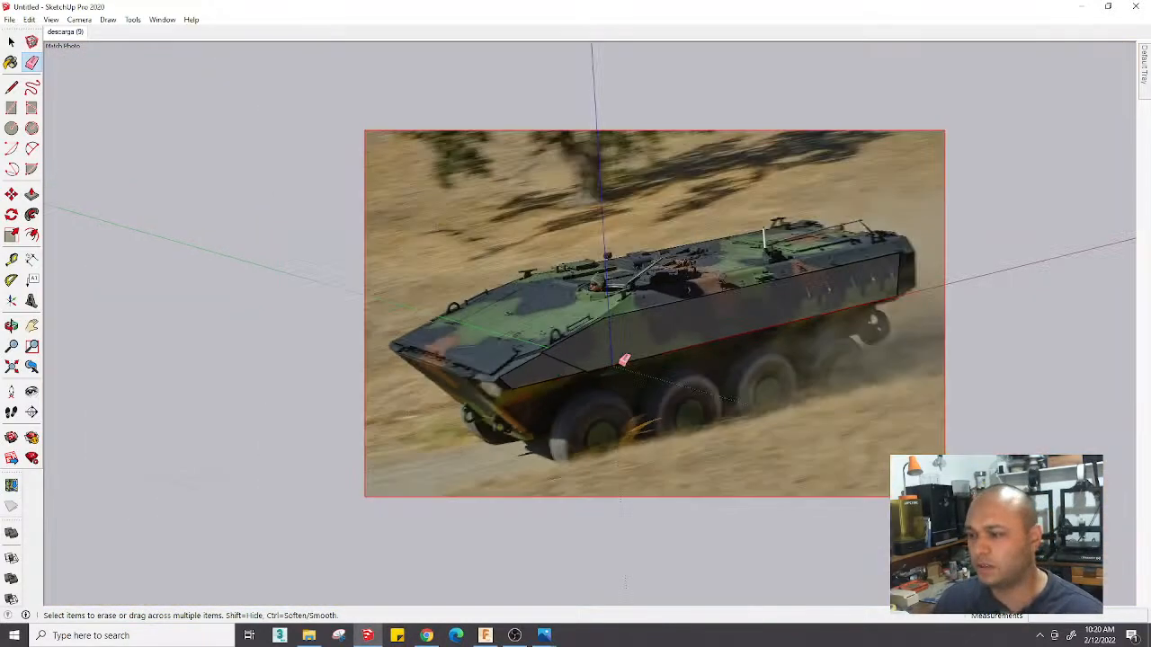
# Extrude the main hull side panel about 11' 1" across the vehicle to the far edge of the hull in the photo
pyautogui.press('space')
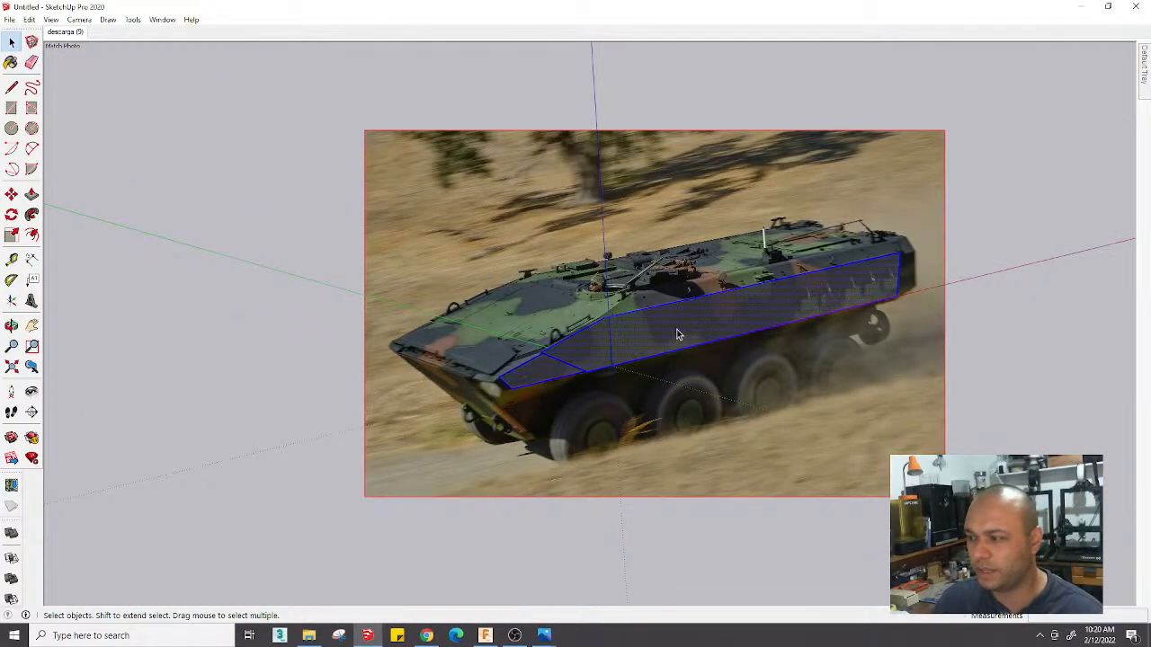
pyautogui.scroll(2, 637, 367)
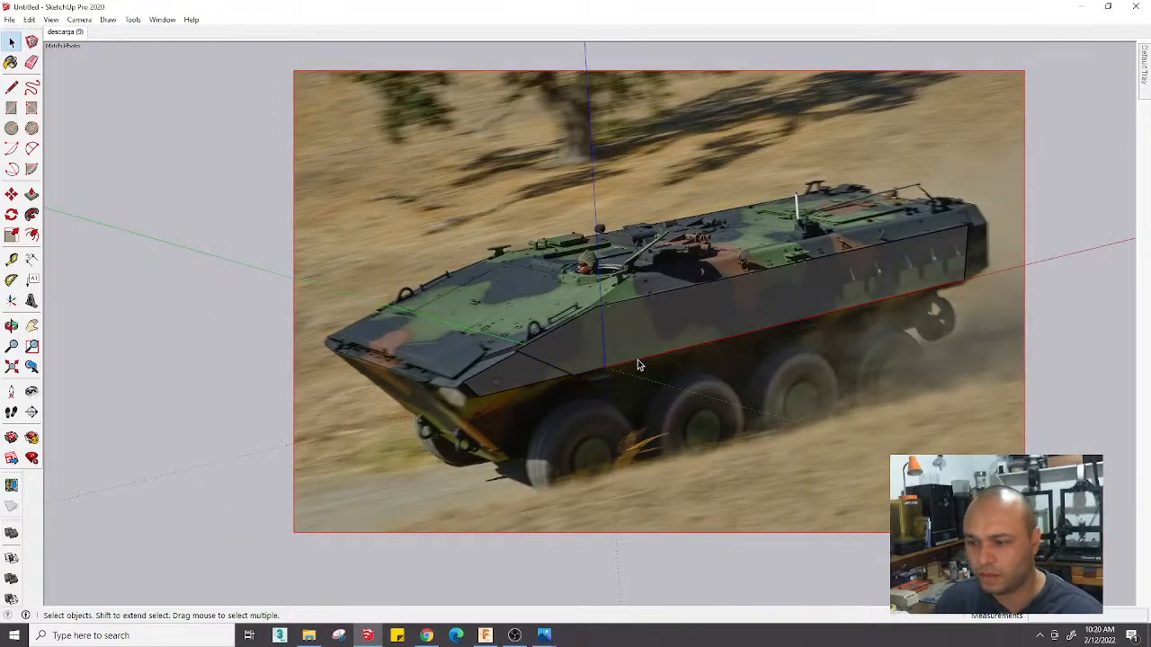
pyautogui.press('p')
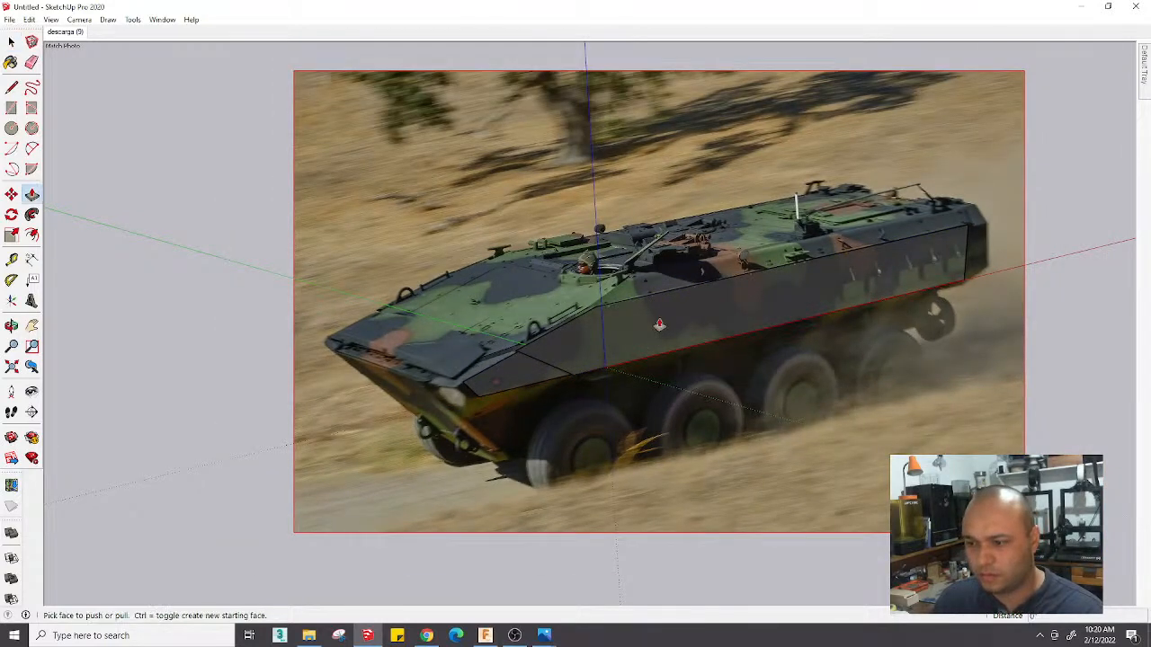
pyautogui.press('space')
pyautogui.press('p')
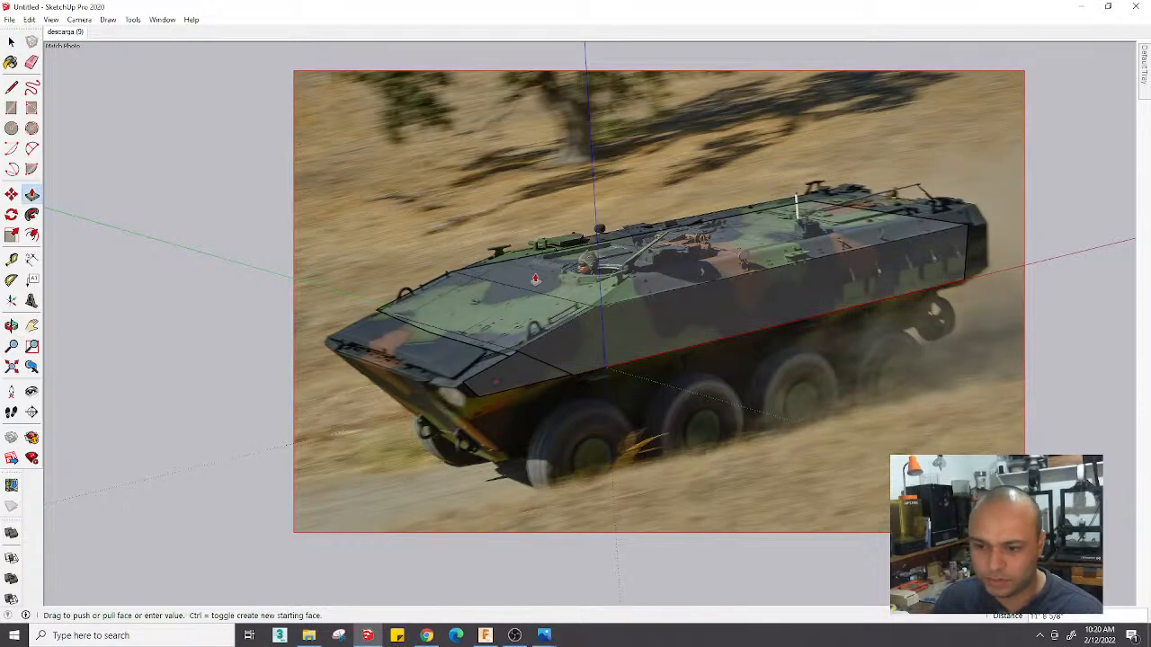
pyautogui.click(526, 283)
pyautogui.scroll(5, 524, 283)
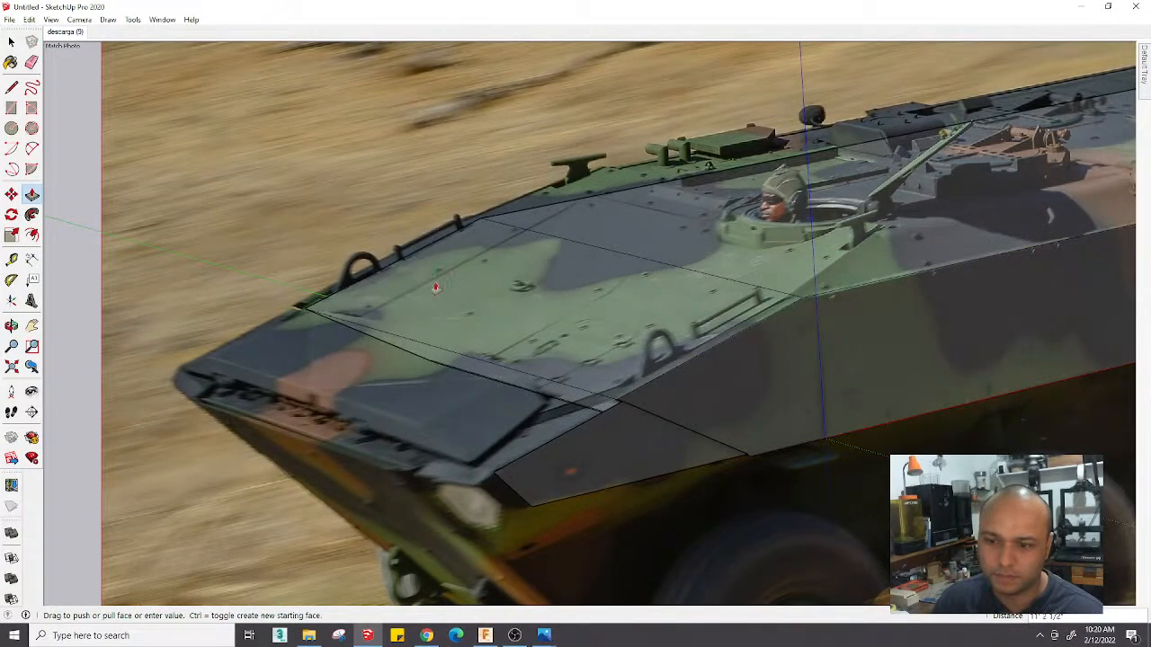
pyautogui.click(423, 286)
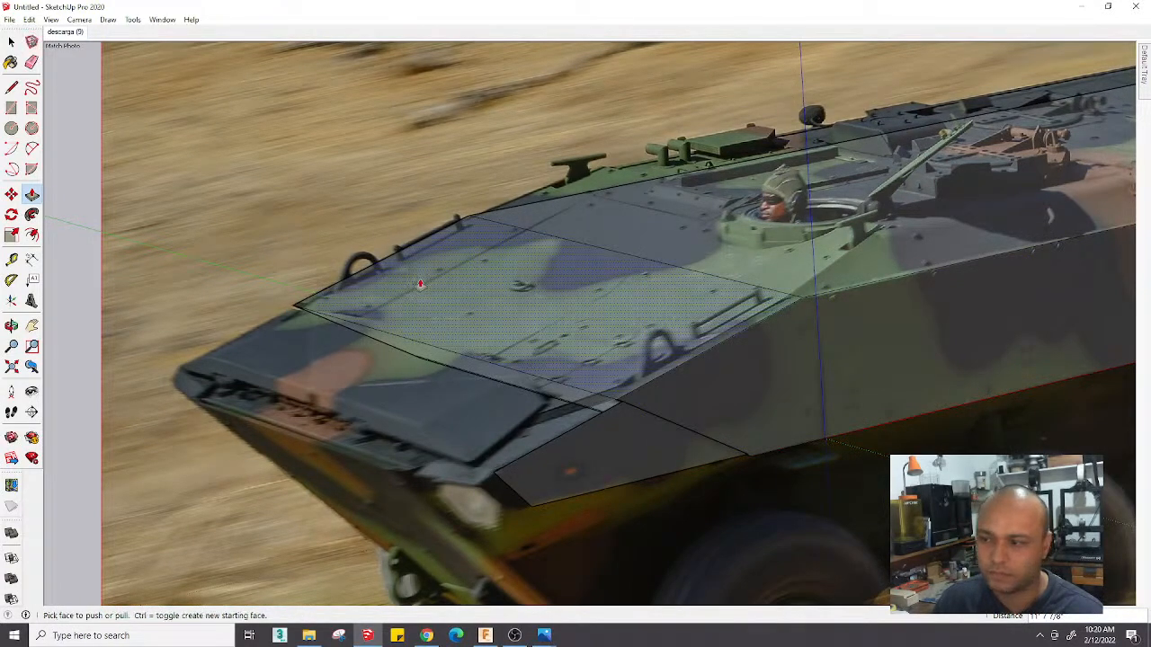
pyautogui.scroll(-5, 424, 286)
pyautogui.press('space')
# Draw a centre line across the hull's front faces and lengthwise along its top to the midpoint of the rear edge
pyautogui.moveTo(608, 350)
pyautogui.mouseDown(button='middle')
pyautogui.moveTo(490, 452)
pyautogui.moveTo(768, 372)
pyautogui.moveTo(785, 333)
pyautogui.moveTo(696, 419)
pyautogui.moveTo(634, 9)
pyautogui.moveTo(488, 275)
pyautogui.mouseUp(button='middle')
pyautogui.press('l')
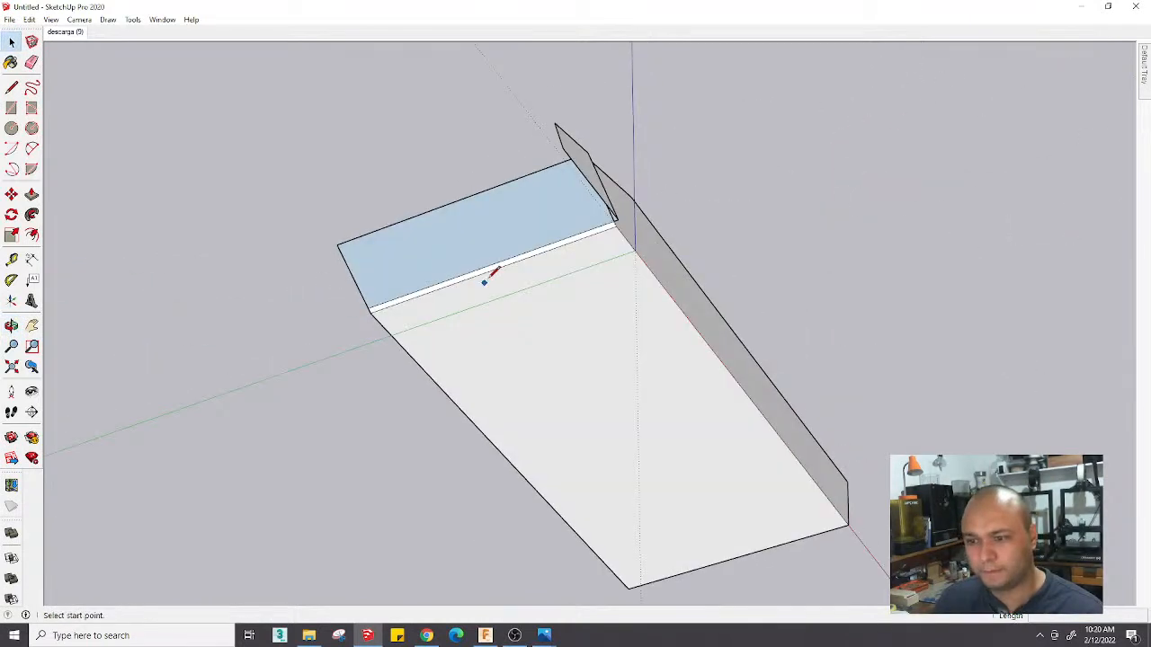
pyautogui.click(488, 268)
pyautogui.click(464, 196)
pyautogui.moveTo(464, 196); pyautogui.dragTo(486, 346, button='middle')
pyautogui.click(460, 351)
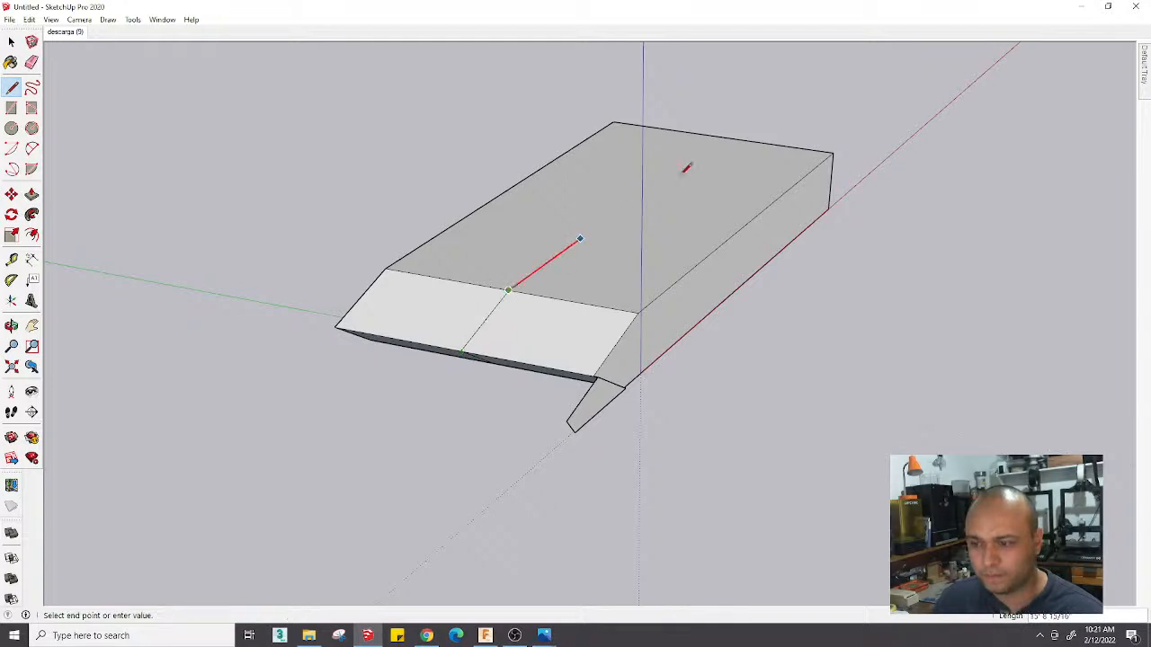
pyautogui.click(727, 126)
# Continue the centre line down the hull's rear face and along its underside to the front edge
pyautogui.moveTo(726, 126); pyautogui.dragTo(804, 359, button='middle')
pyautogui.click(718, 328)
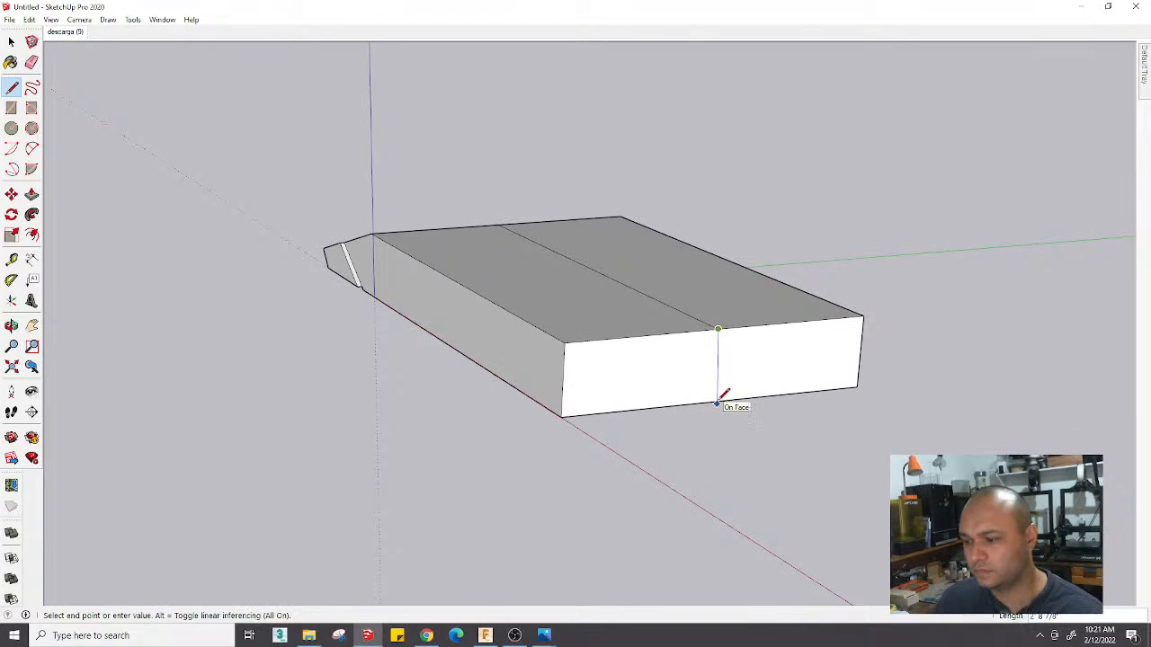
pyautogui.moveTo(729, 398); pyautogui.dragTo(788, 180, button='middle')
pyautogui.click(775, 185)
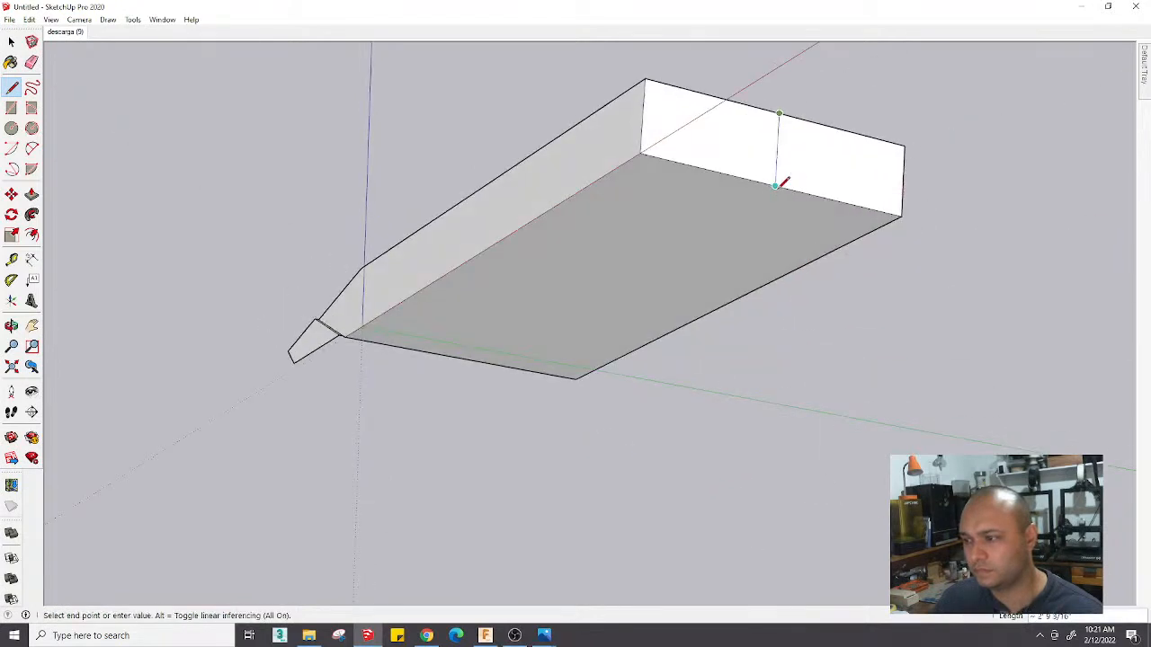
pyautogui.click(774, 187)
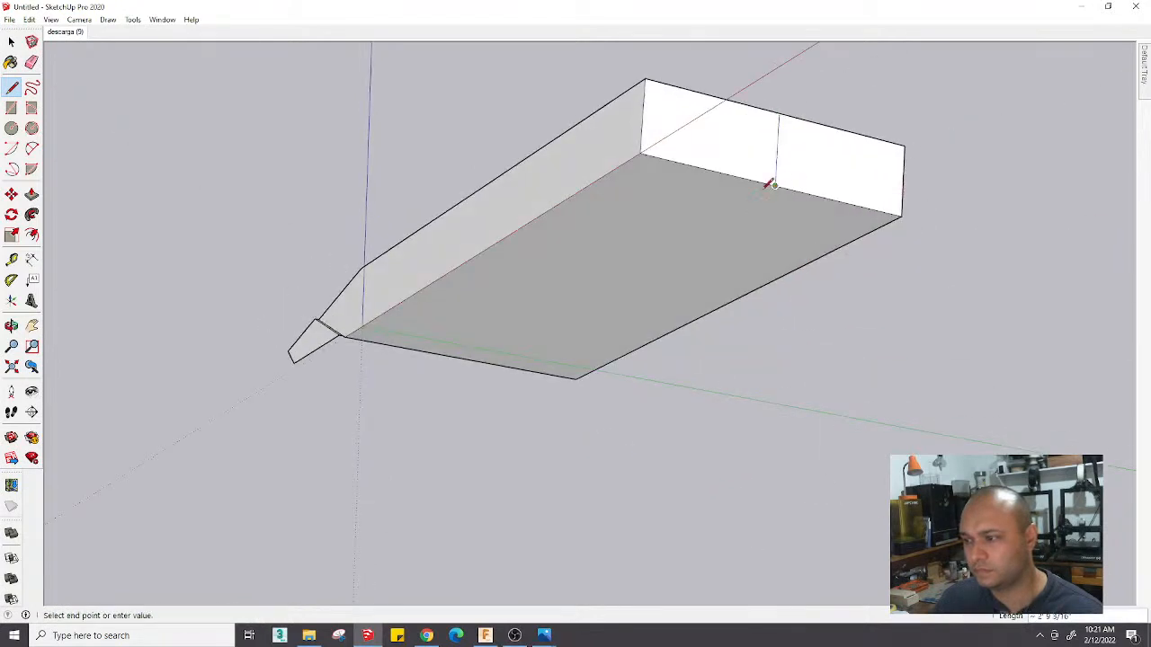
pyautogui.click(477, 351)
pyautogui.moveTo(478, 350); pyautogui.dragTo(711, 228, button='middle')
# Erase the far half of the hull beyond the centre line, including its leftover faces and edges
pyautogui.press('e')
pyautogui.moveTo(691, 251); pyautogui.dragTo(695, 210)
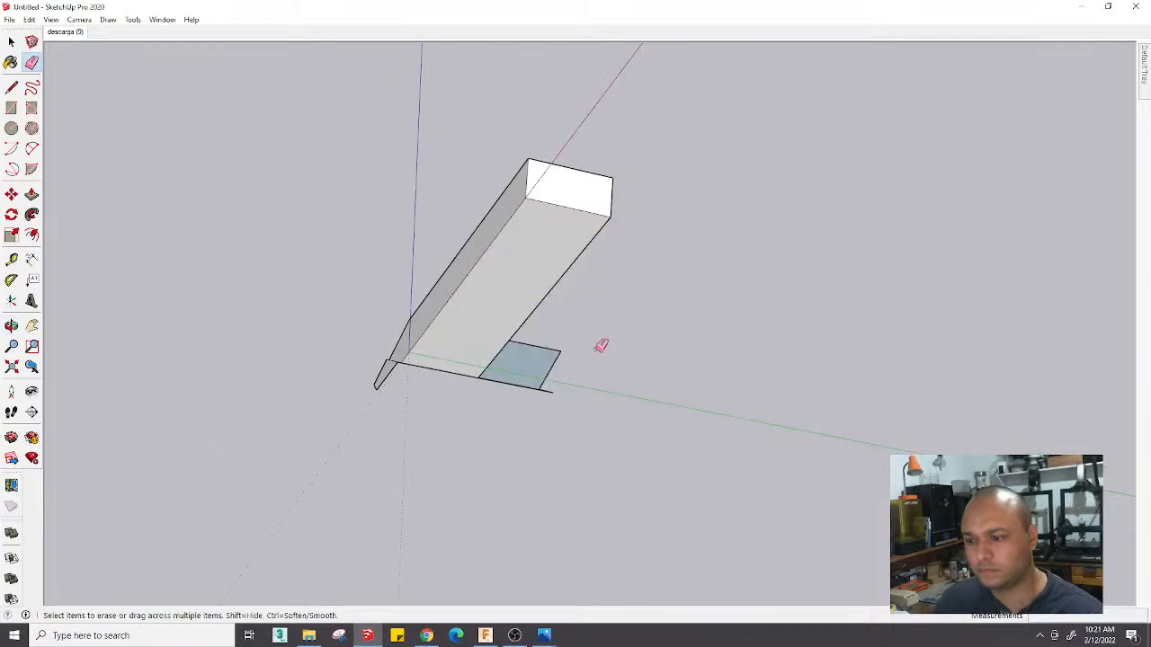
pyautogui.moveTo(572, 349); pyautogui.dragTo(537, 410)
pyautogui.moveTo(550, 397)
pyautogui.mouseDown(button='middle')
pyautogui.moveTo(553, 441)
pyautogui.moveTo(773, 495)
pyautogui.mouseUp(button='middle')
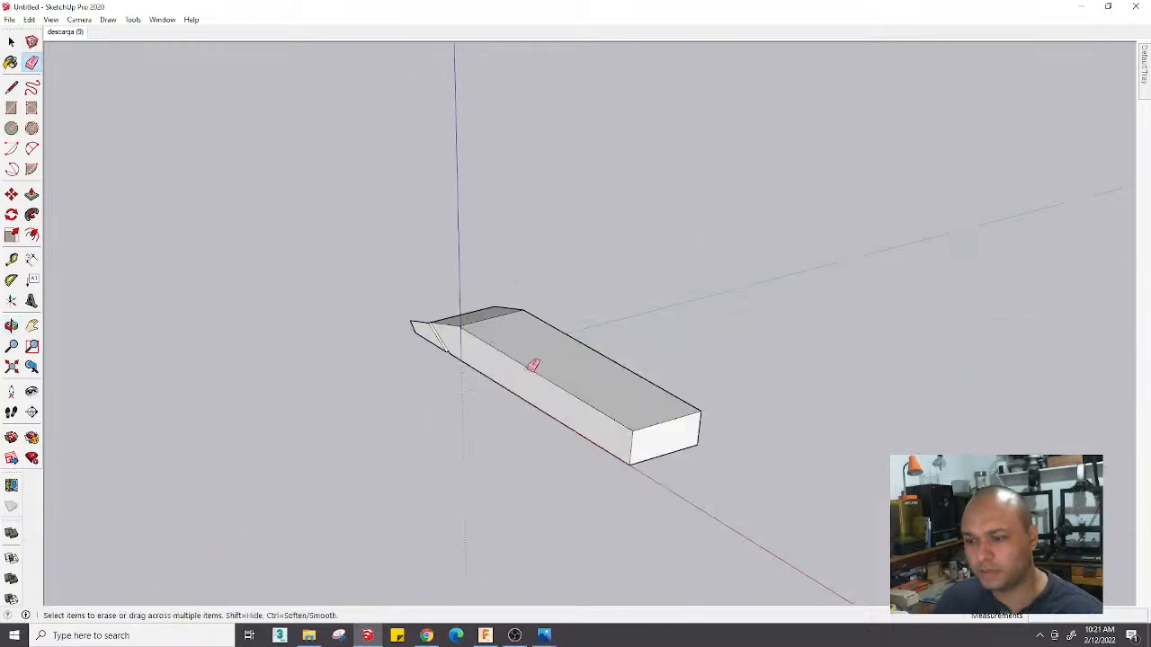
# Select all the connected geometry of the remaining half hull and make it a component
pyautogui.moveTo(531, 365); pyautogui.dragTo(994, 353, button='middle')
pyautogui.press('space')
pyautogui.tripleClick(642, 355)
pyautogui.rightClick(642, 355)
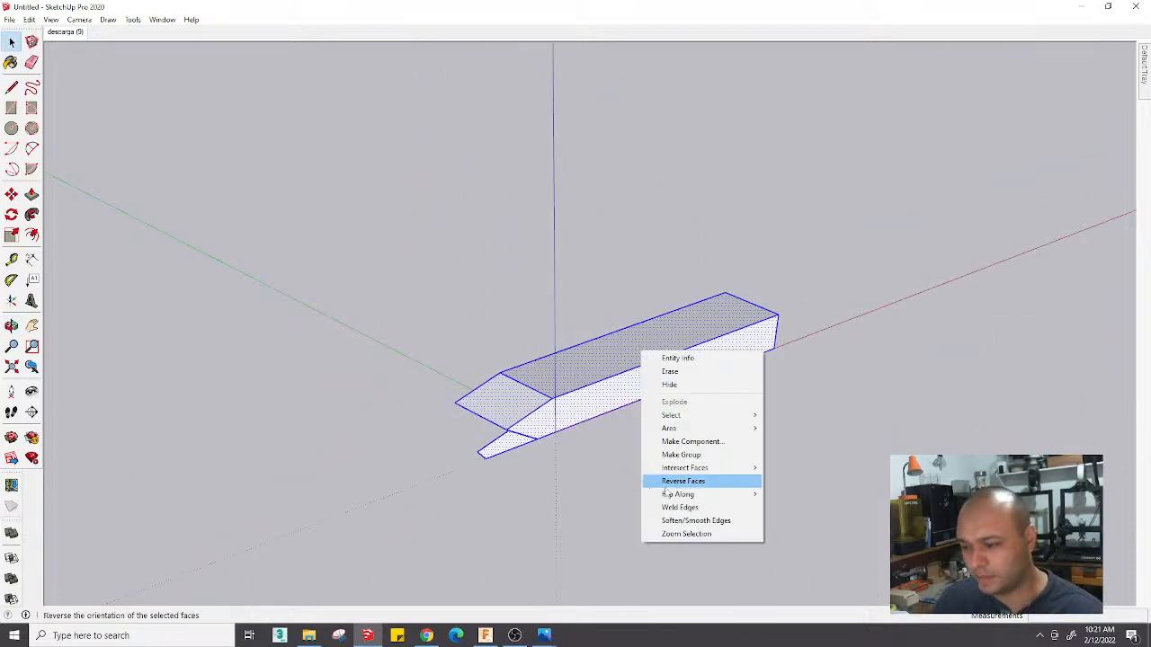
pyautogui.click(691, 441)
pyautogui.click(592, 441)
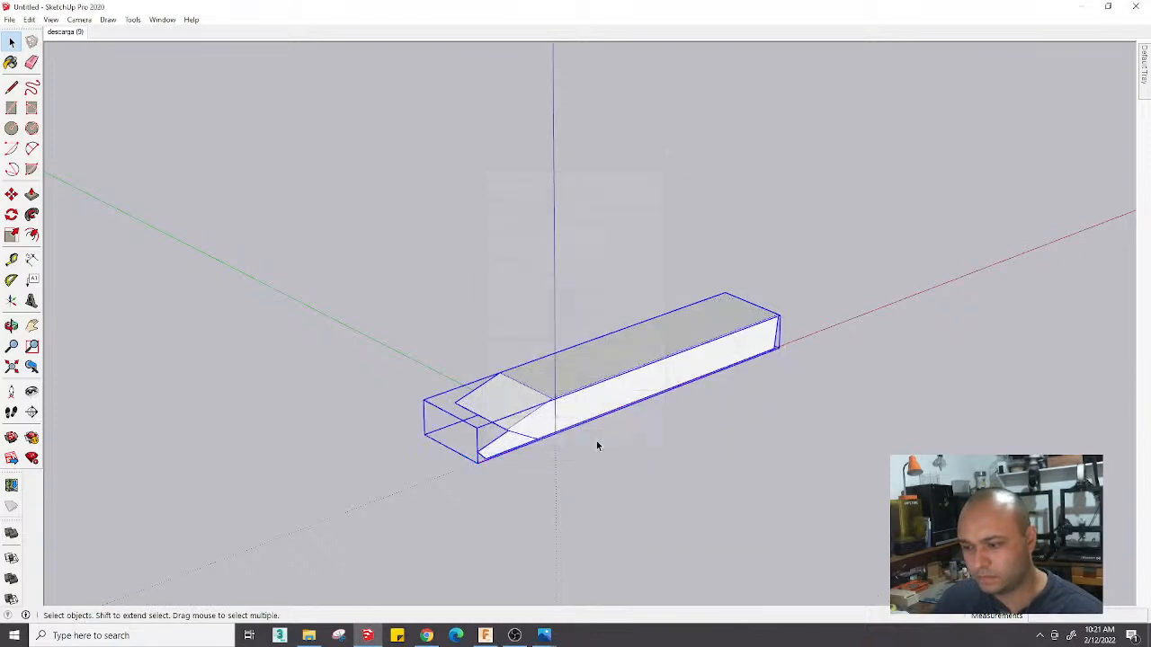
# Copy the half-hull component along the green axis to the far side of the original
pyautogui.moveTo(599, 445); pyautogui.dragTo(683, 412, button='middle')
pyautogui.scroll(3, 683, 411)
pyautogui.press('m')
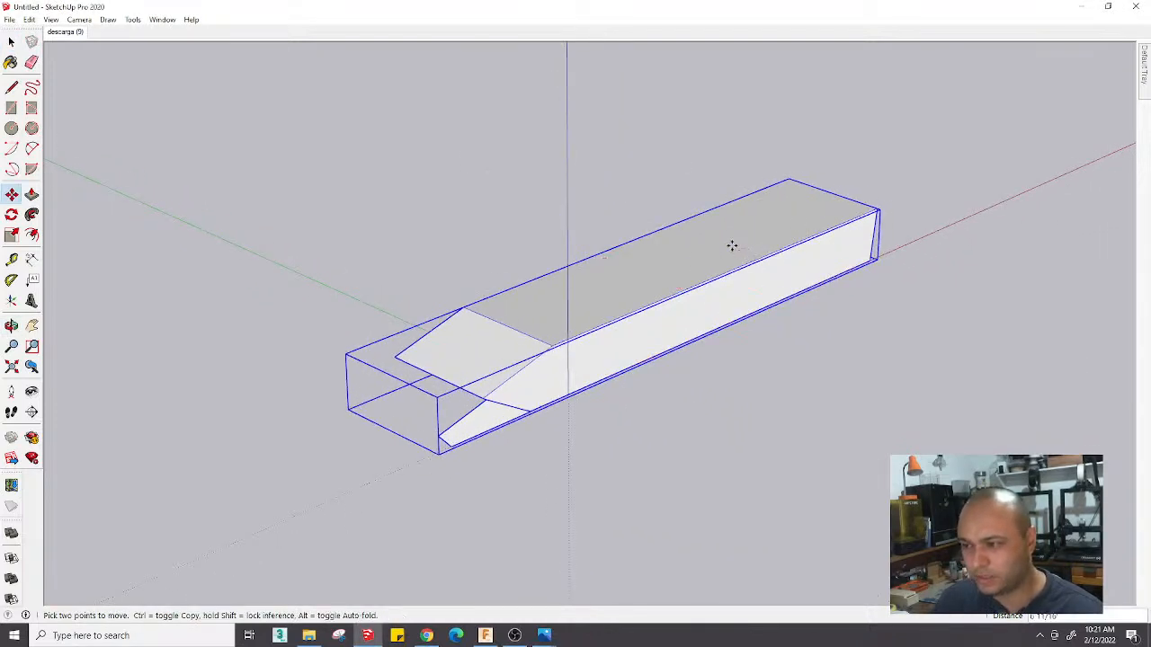
pyautogui.press('ctrl')
pyautogui.click(732, 246)
pyautogui.click(592, 185)
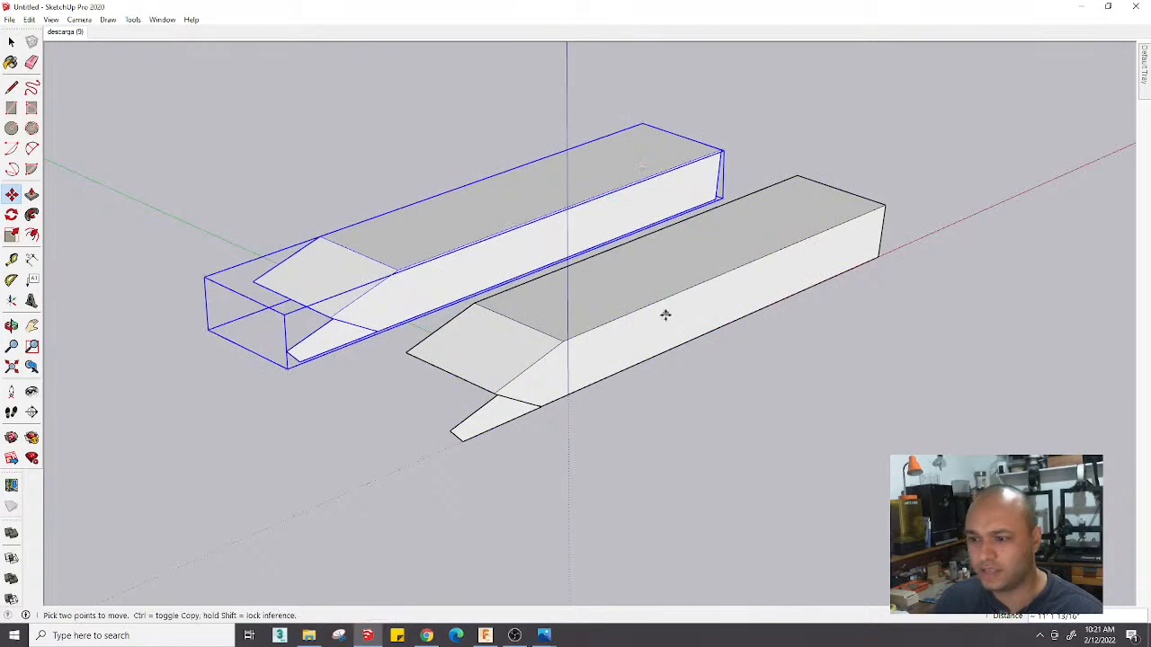
# Mirror the copied half with a green-axis scale of -1 and move it against the original at the centre line
pyautogui.press('s')
pyautogui.click(523, 253)
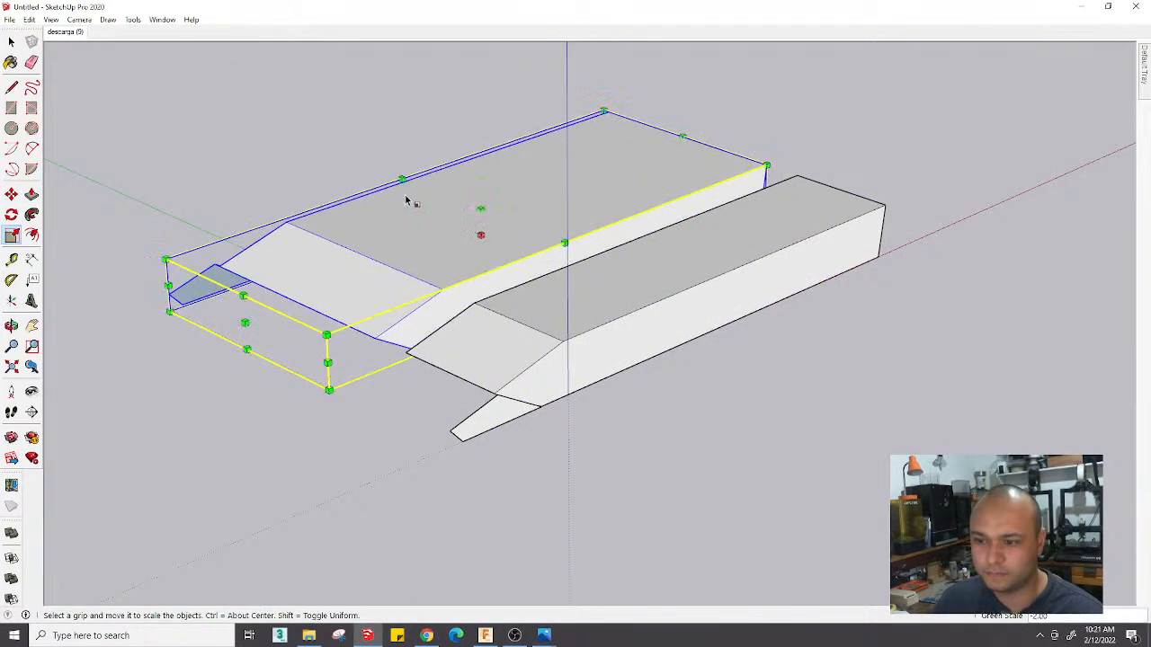
pyautogui.write('-1')
pyautogui.press('Return')
pyautogui.press('m')
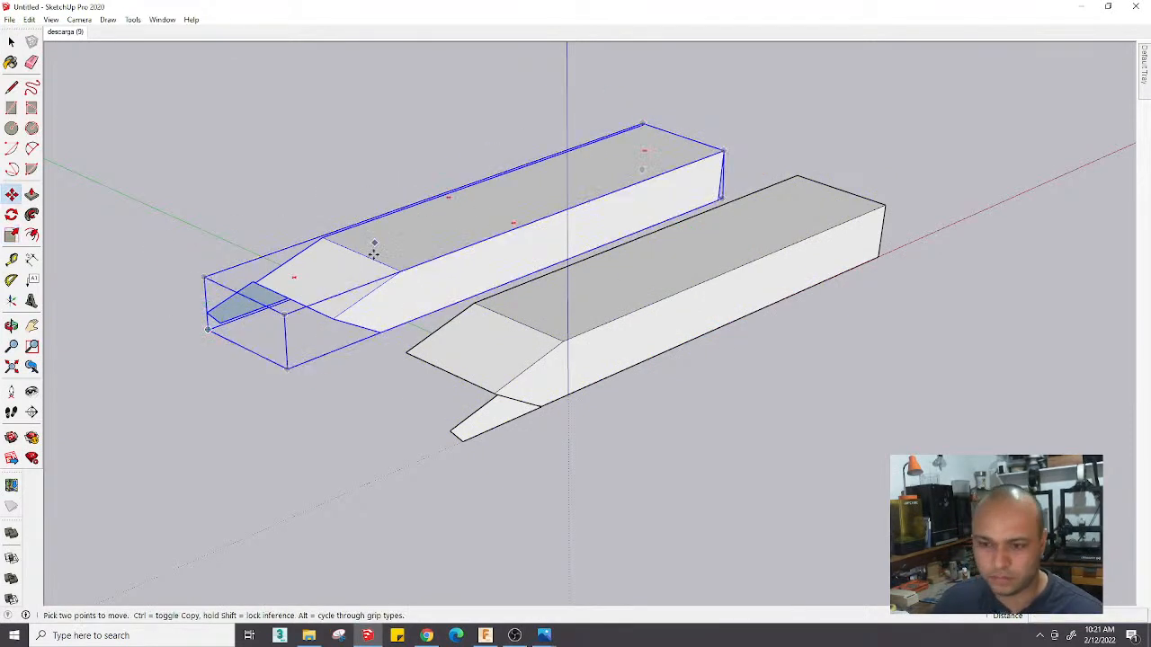
pyautogui.click(400, 272)
pyautogui.click(478, 303)
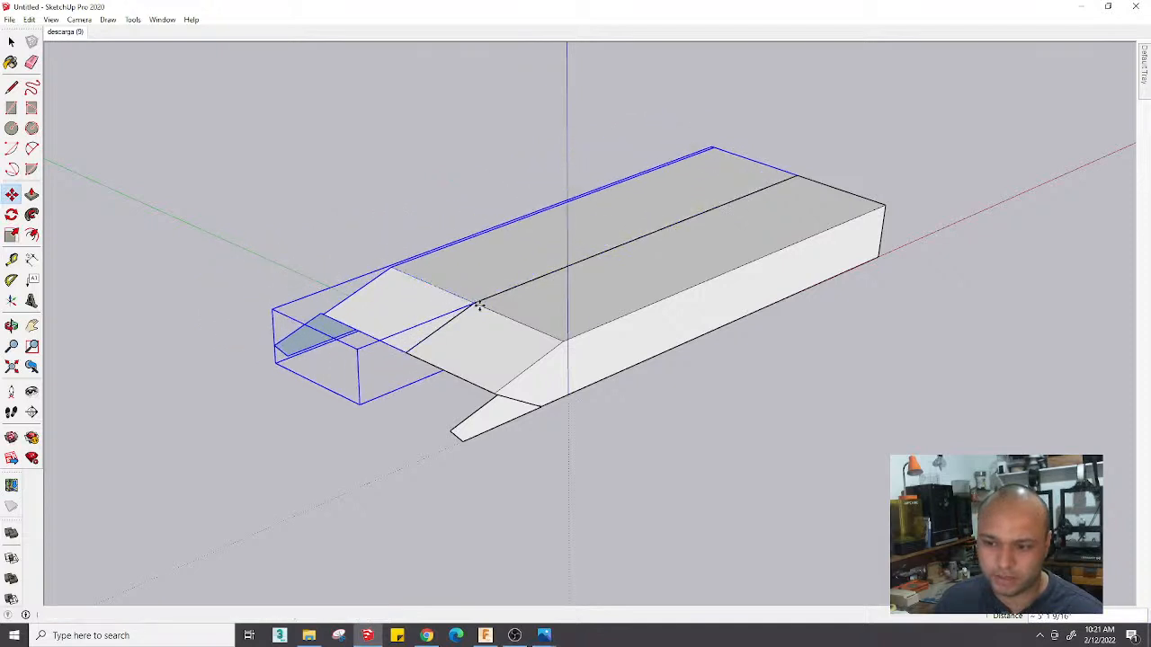
# Try a vertical line across the side panel inside the half-hull component, undo it and leave the component
pyautogui.press('space')
pyautogui.click(620, 404)
pyautogui.doubleClick(608, 339)
pyautogui.press('l')
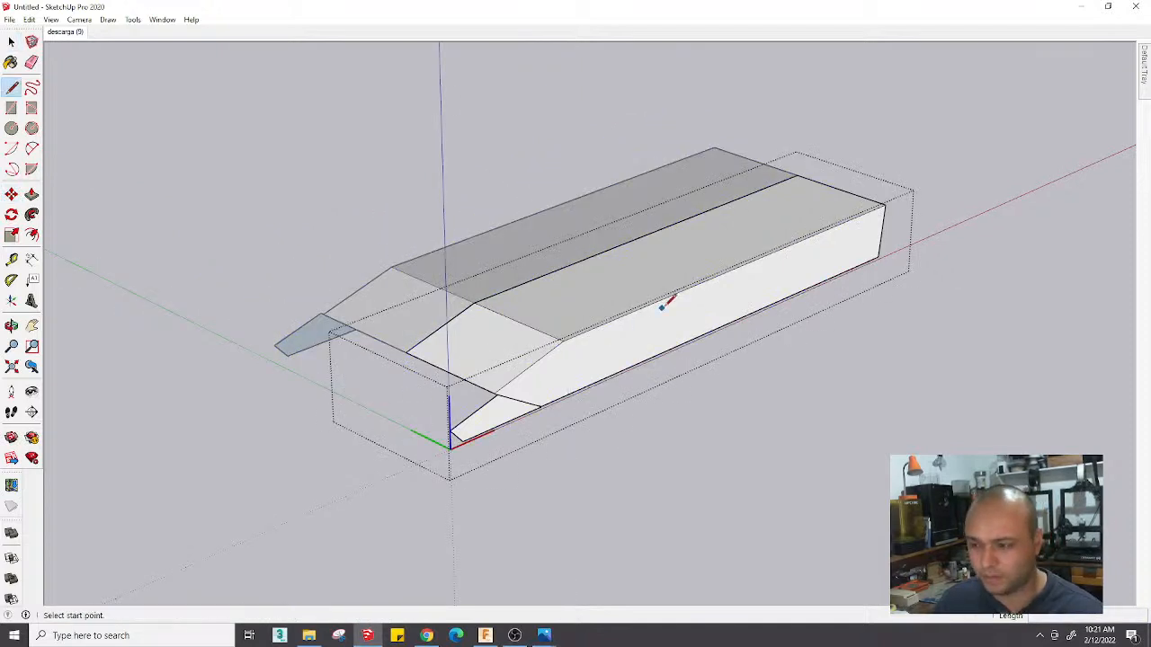
pyautogui.click(664, 297)
pyautogui.moveTo(672, 354); pyautogui.dragTo(275, 336, button='middle')
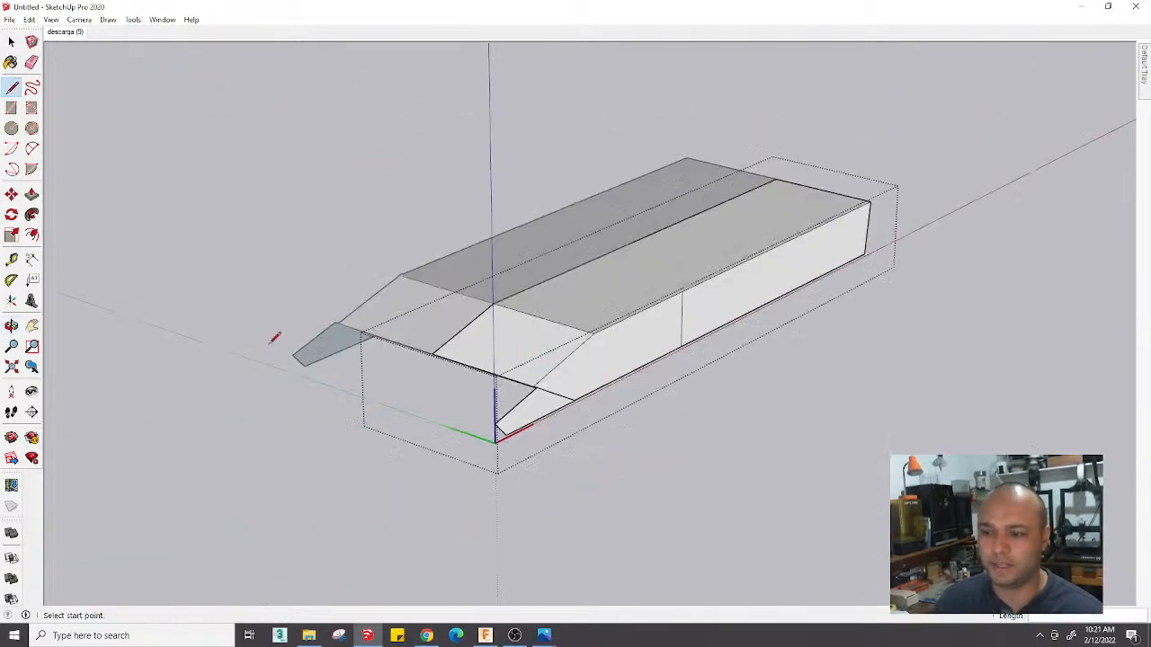
pyautogui.moveTo(533, 347); pyautogui.dragTo(473, 355, button='middle')
pyautogui.hotkey('ctrl', 'z')
pyautogui.scroll(-2, 476, 361)
pyautogui.press('space')
pyautogui.press('Escape')
pyautogui.scroll(3, 470, 367)
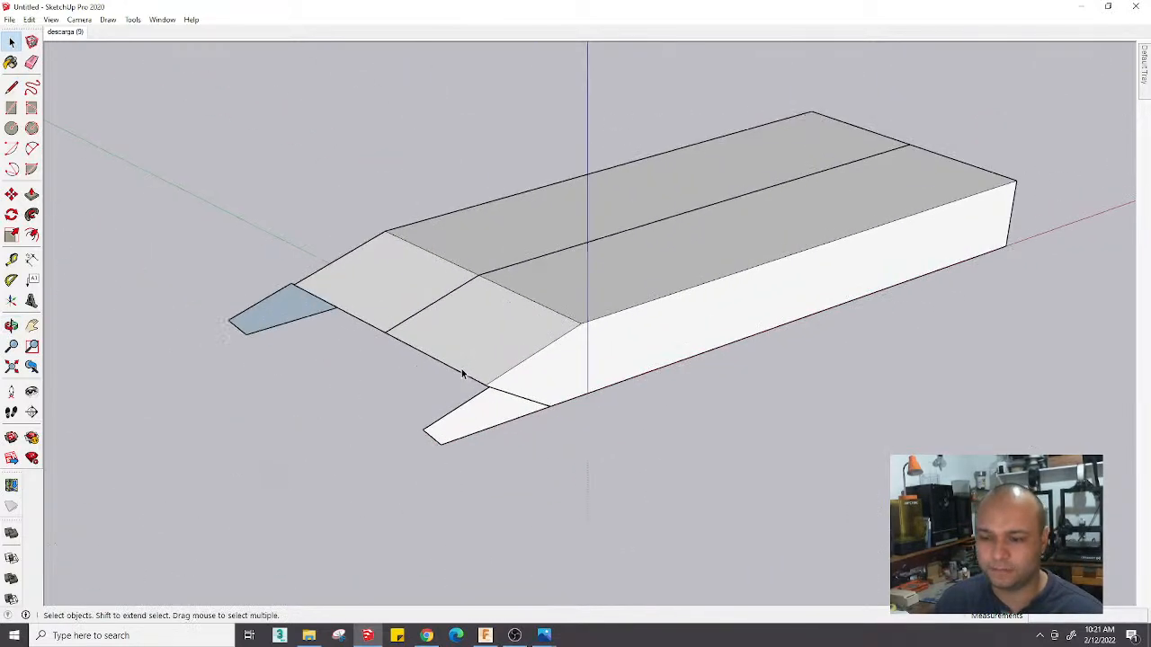
# In the matched photo view, extend the component's sloped front deck from the panel's front corner to the centre line, and erase the old front edge
pyautogui.click(70, 32)
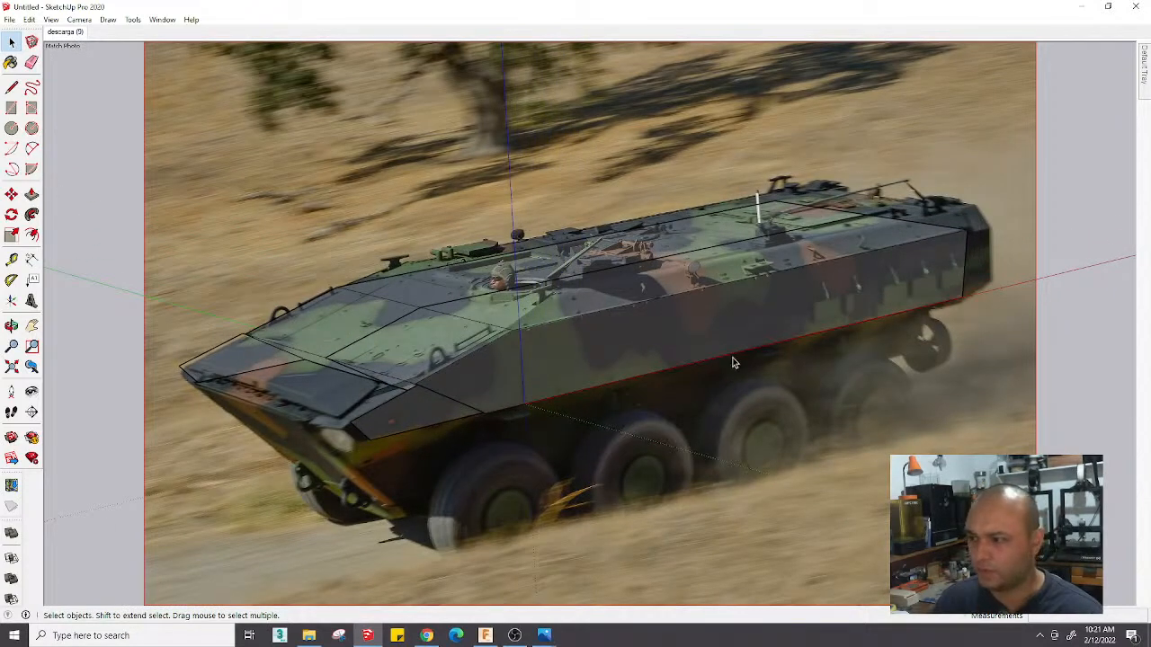
pyautogui.scroll(-1, 551, 353)
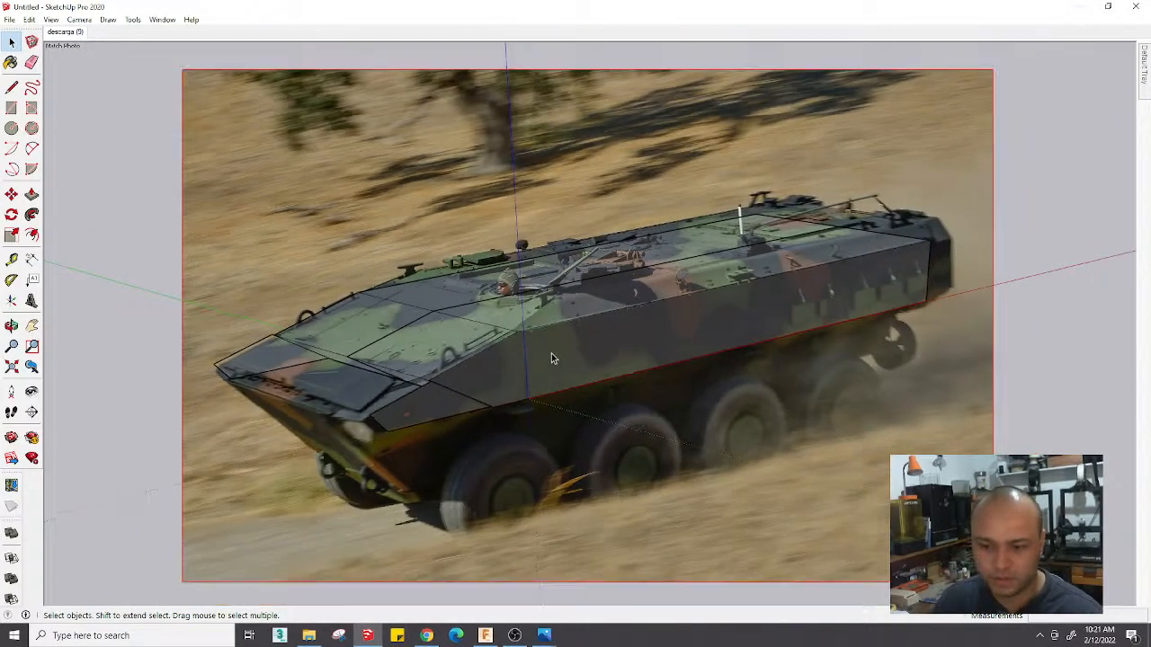
pyautogui.keyDown('shift'); pyautogui.moveTo(439, 389); pyautogui.dragTo(602, 383, button='middle'); pyautogui.keyUp('shift')
pyautogui.scroll(3, 602, 383)
pyautogui.press('space')
pyautogui.click(589, 400)
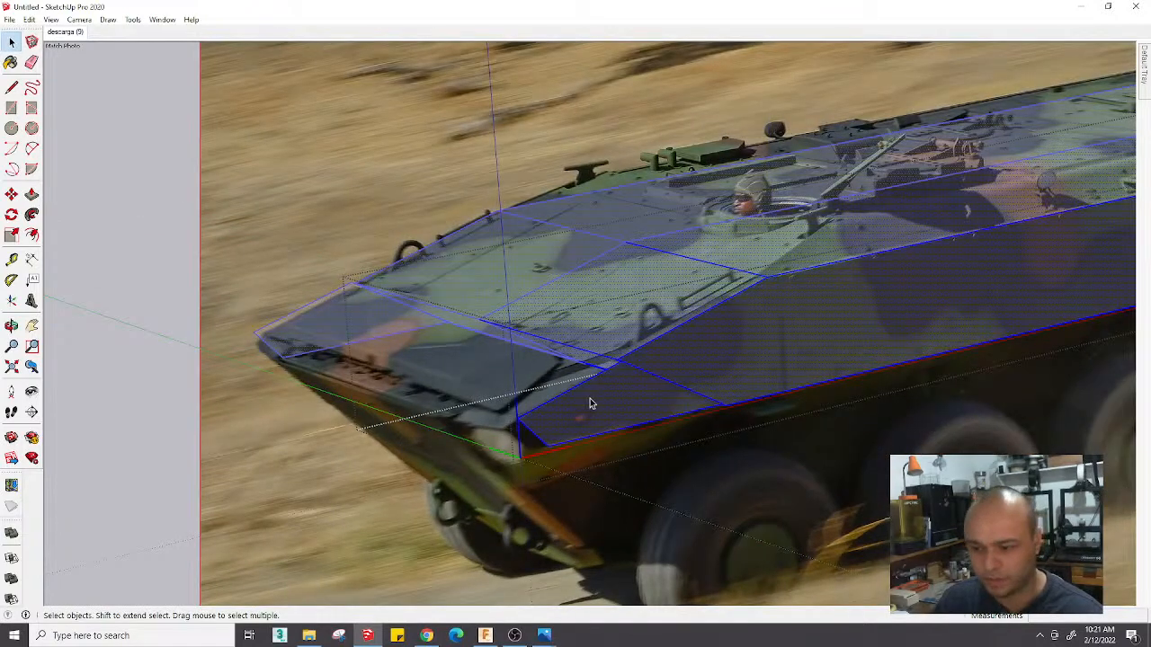
pyautogui.press('l')
pyautogui.click(518, 422)
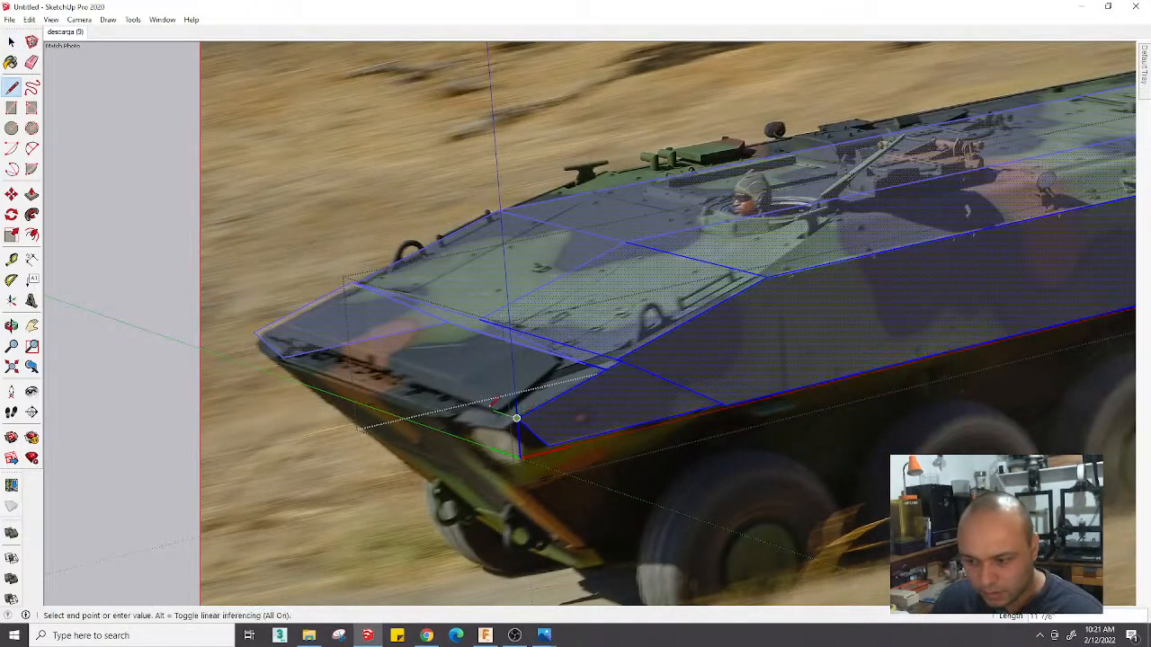
pyautogui.click(486, 322)
pyautogui.press('e')
pyautogui.click(496, 326)
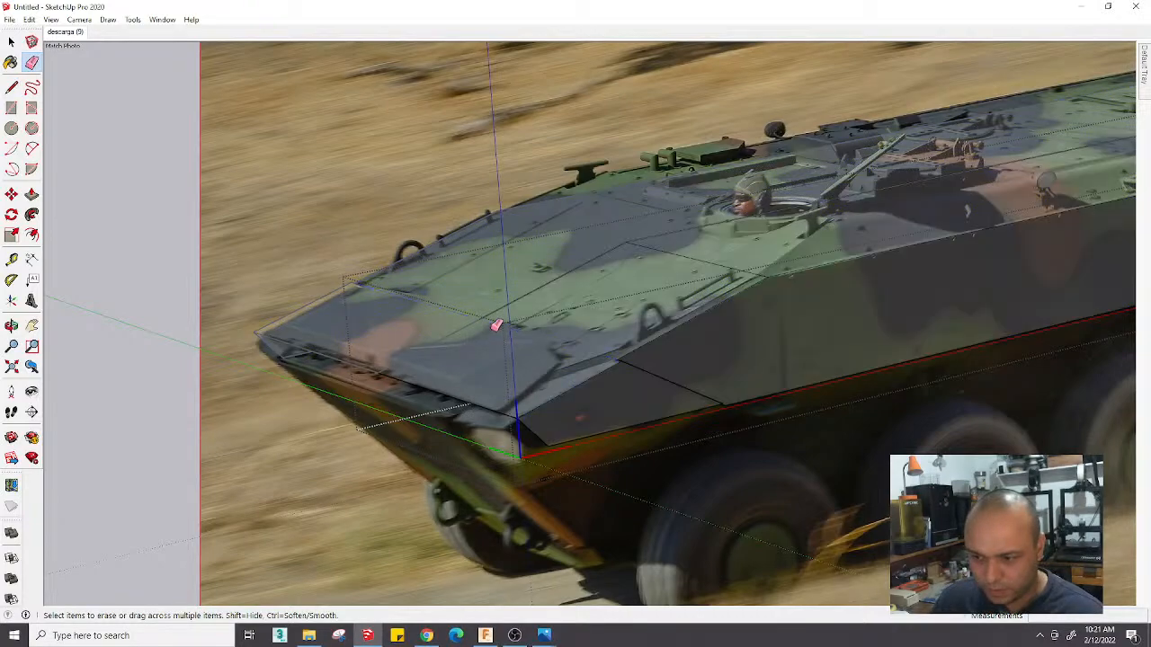
# Draw a line about 8" long from the deck's front midpoint down to the nose lip, and trace the lip's lower edge toward the headlight
pyautogui.scroll(-5, 612, 325)
pyautogui.scroll(8, 593, 360)
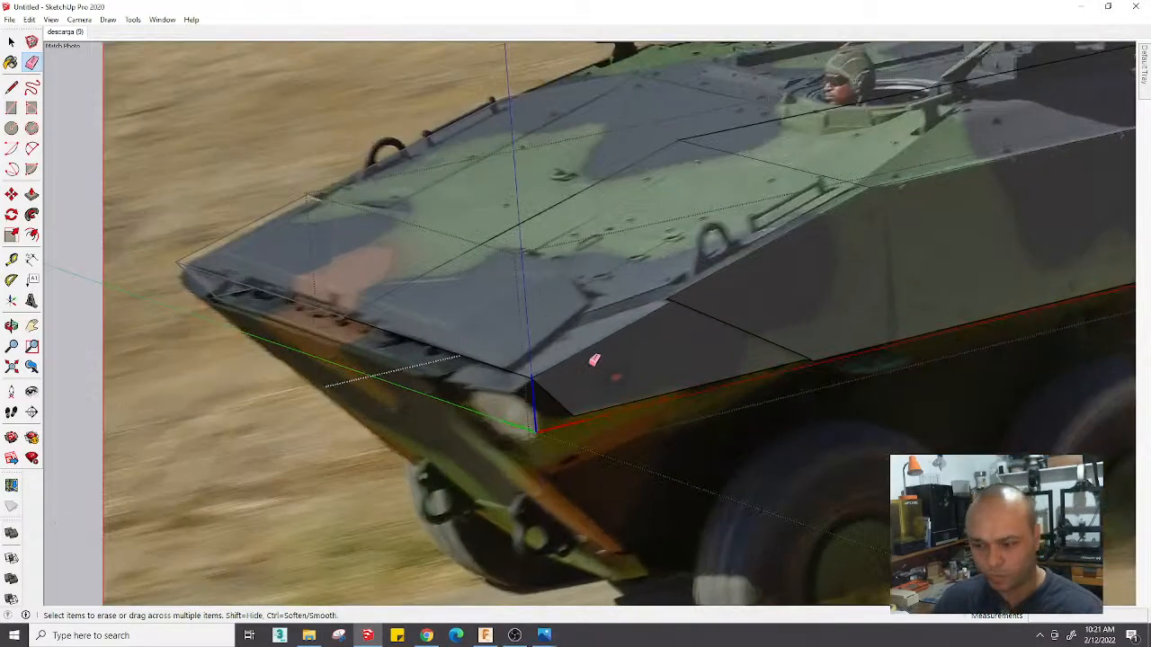
pyautogui.scroll(1, 398, 300)
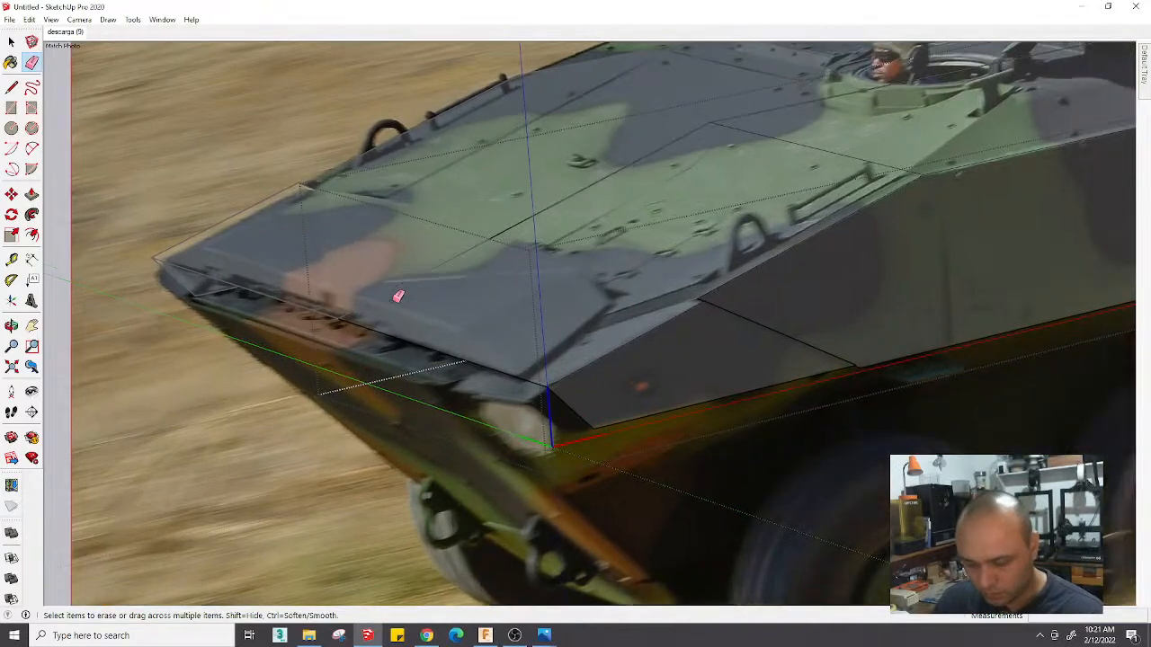
pyautogui.press('l')
pyautogui.click(337, 319)
pyautogui.scroll(2, 342, 314)
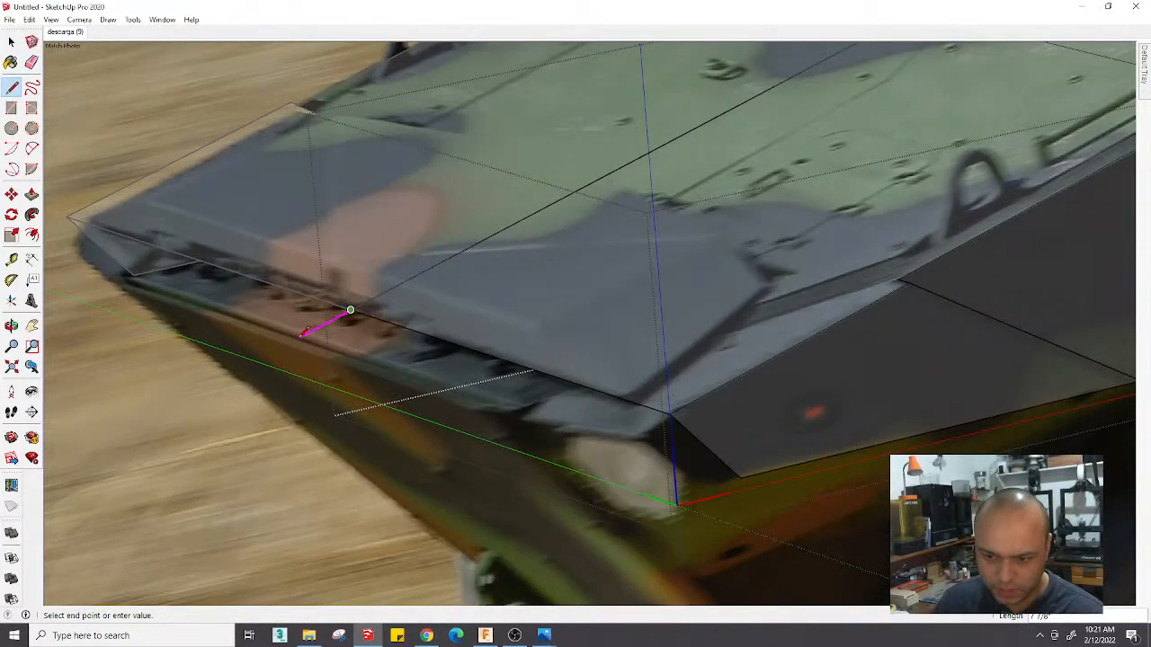
pyautogui.click(298, 337)
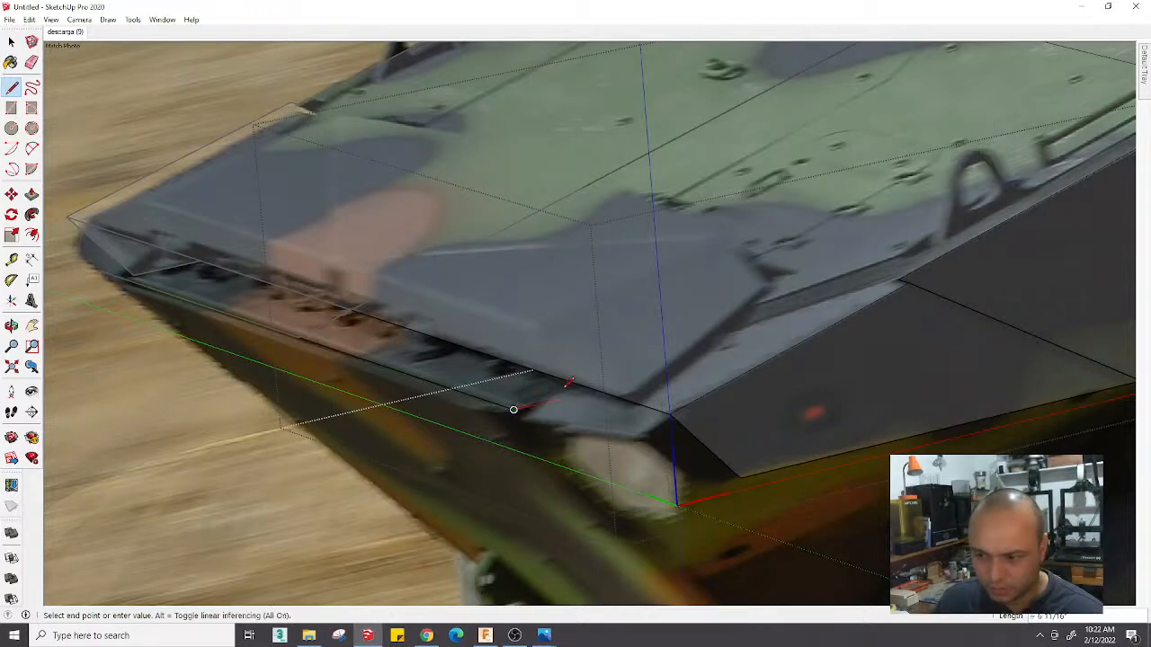
pyautogui.press('space')
# Copy the short slanted centre edge of the nose lip to the end of the lip's lower edge beside the headlight
pyautogui.press('m')
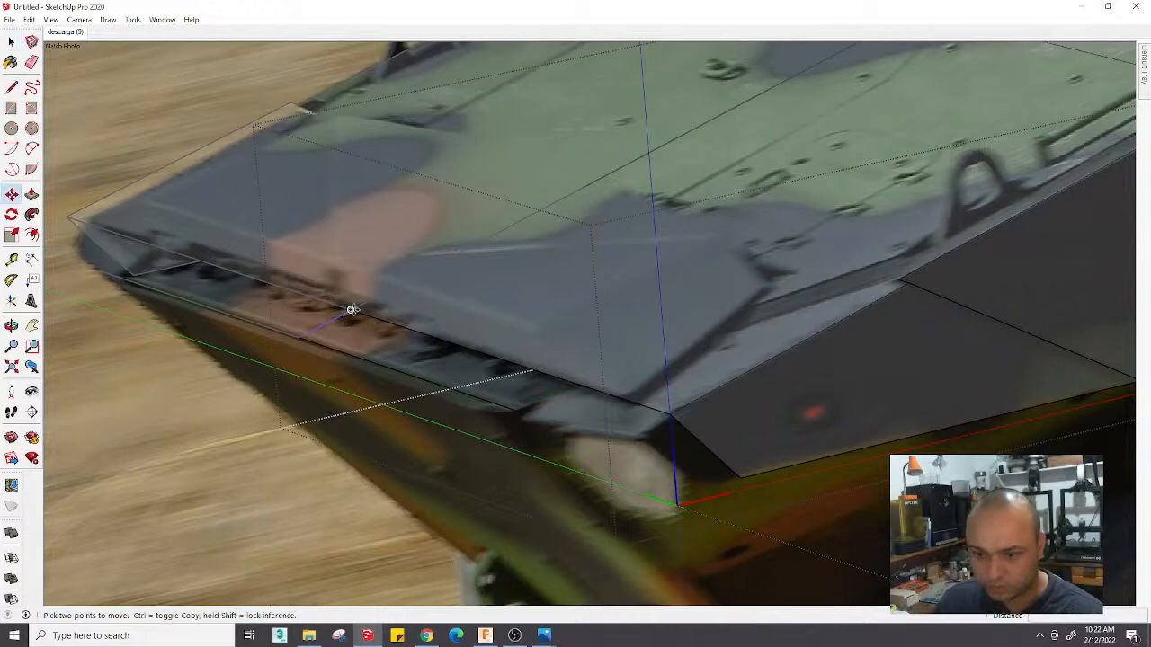
pyautogui.click(351, 311)
pyautogui.press('ctrl')
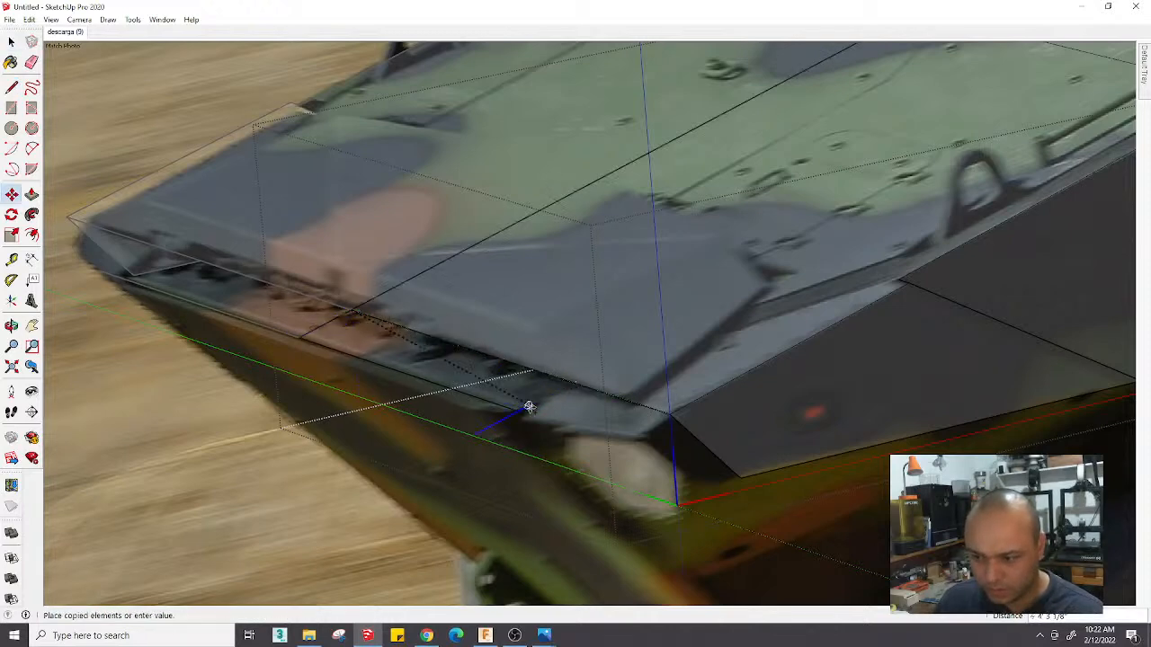
pyautogui.click(512, 409)
# Draw over the lip's upper edge for about 4' 2" from the copied edge to the centre line to close the lip face
pyautogui.scroll(-4, 512, 409)
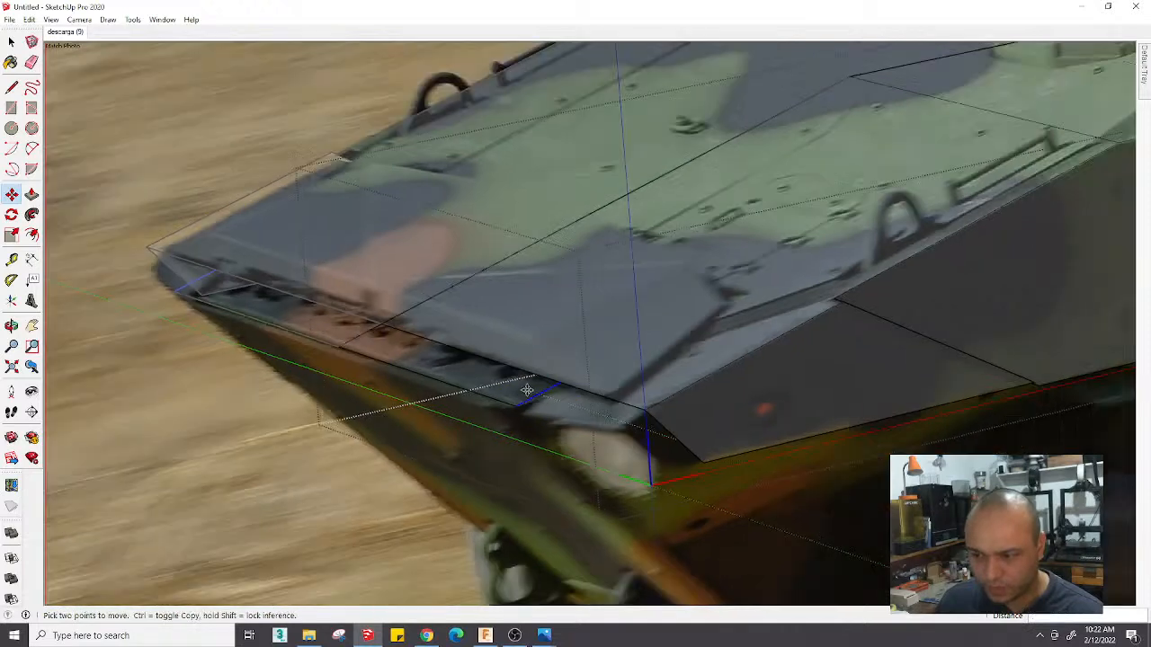
pyautogui.scroll(4, 510, 355)
pyautogui.press('space')
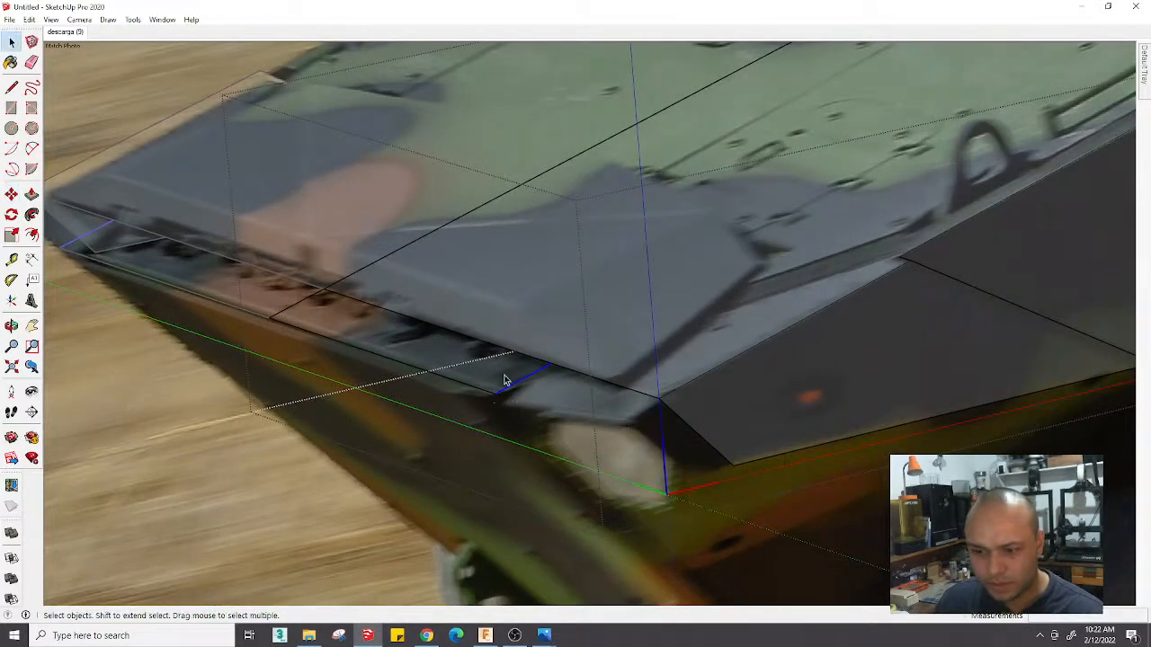
pyautogui.press('l')
pyautogui.click(550, 364)
pyautogui.press('Escape')
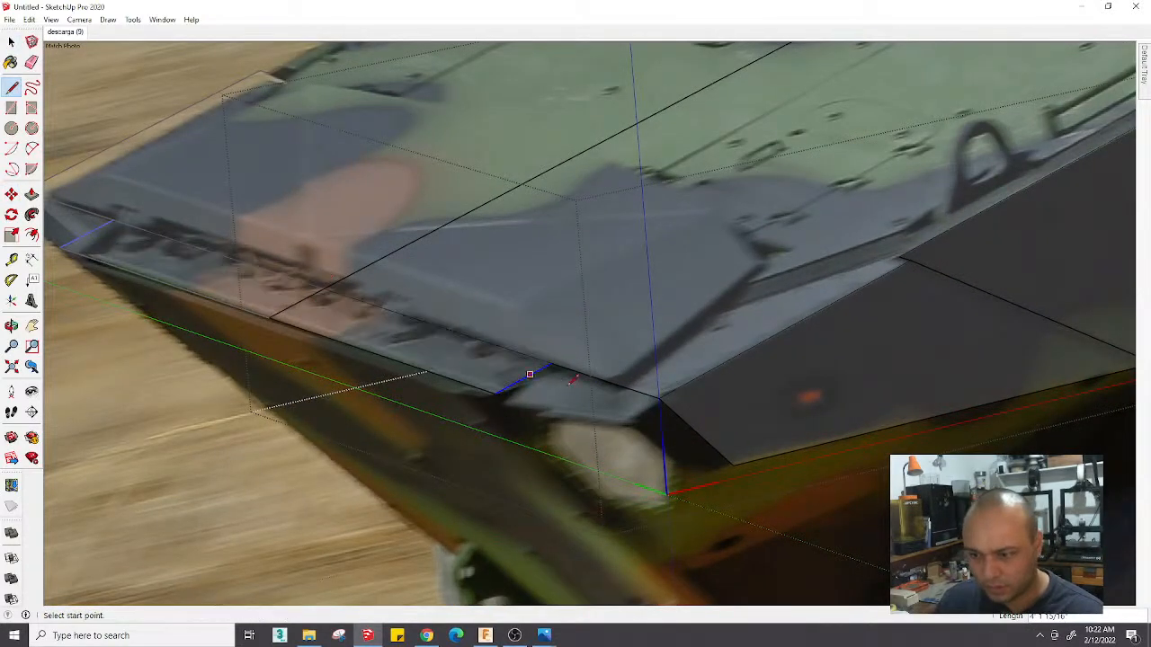
pyautogui.press('space')
# Switch to the descarga (2).jpg photo and examine the shape of the nose around the headlight
pyautogui.scroll(-4, 549, 373)
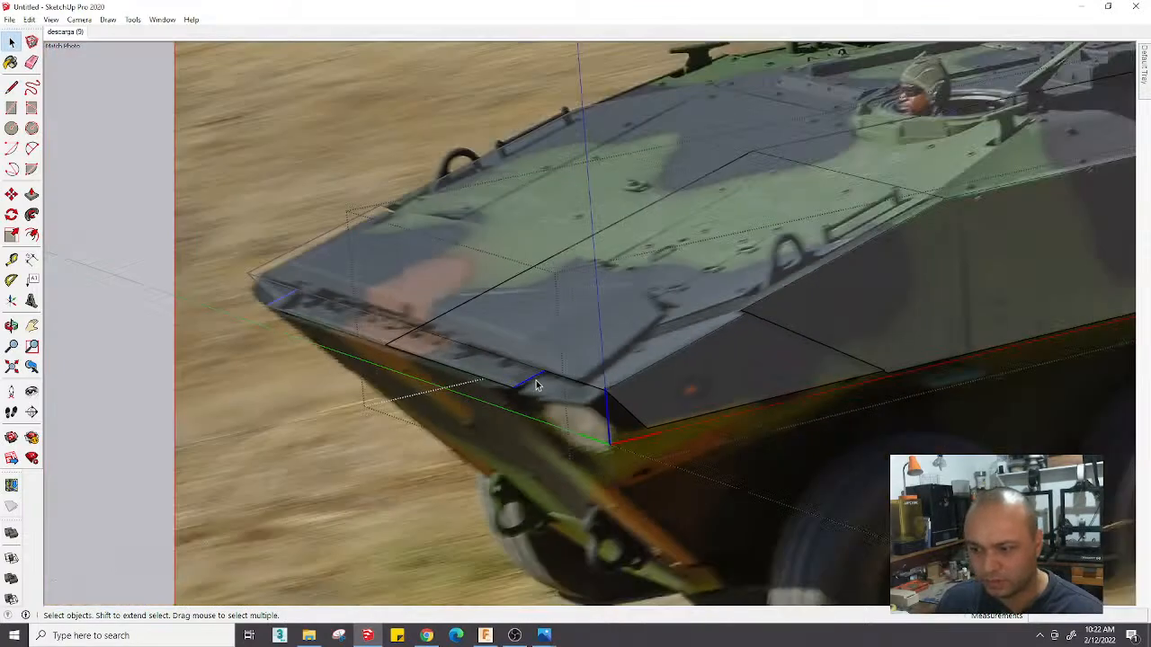
pyautogui.scroll(4, 534, 385)
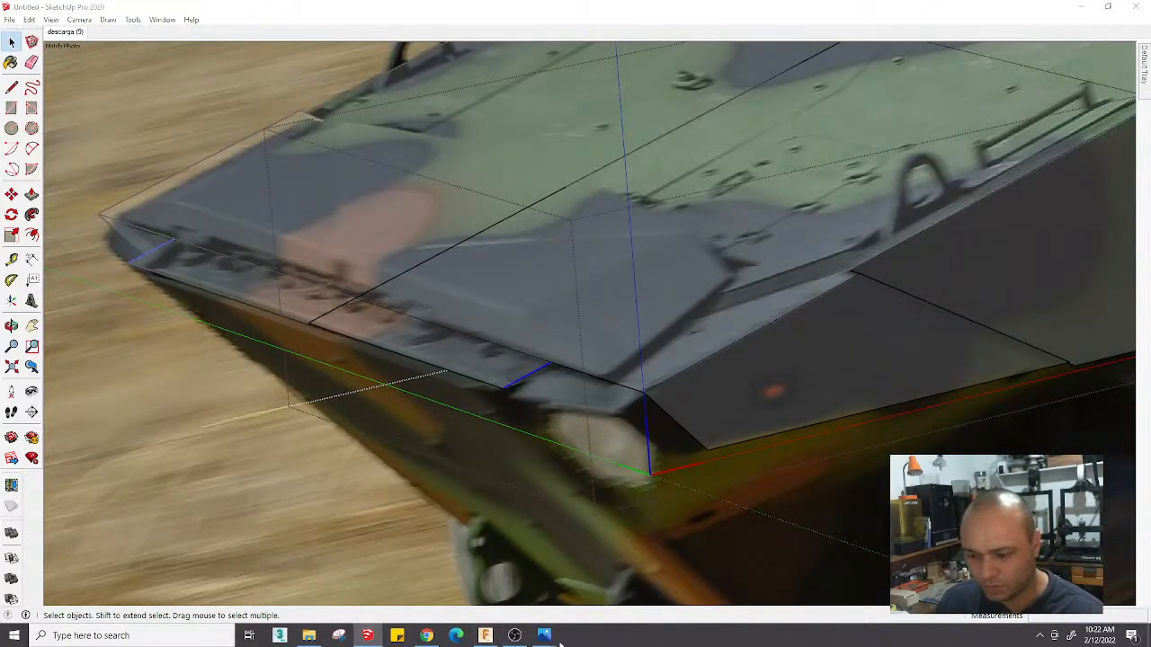
pyautogui.moveTo(544, 636)
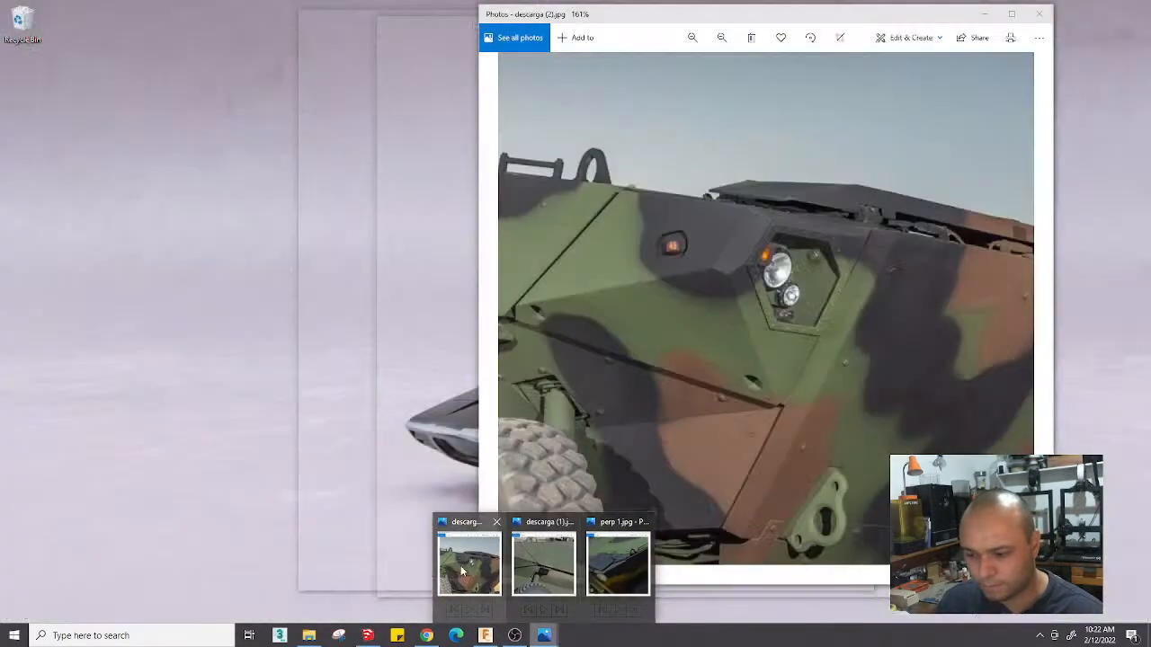
pyautogui.click(460, 566)
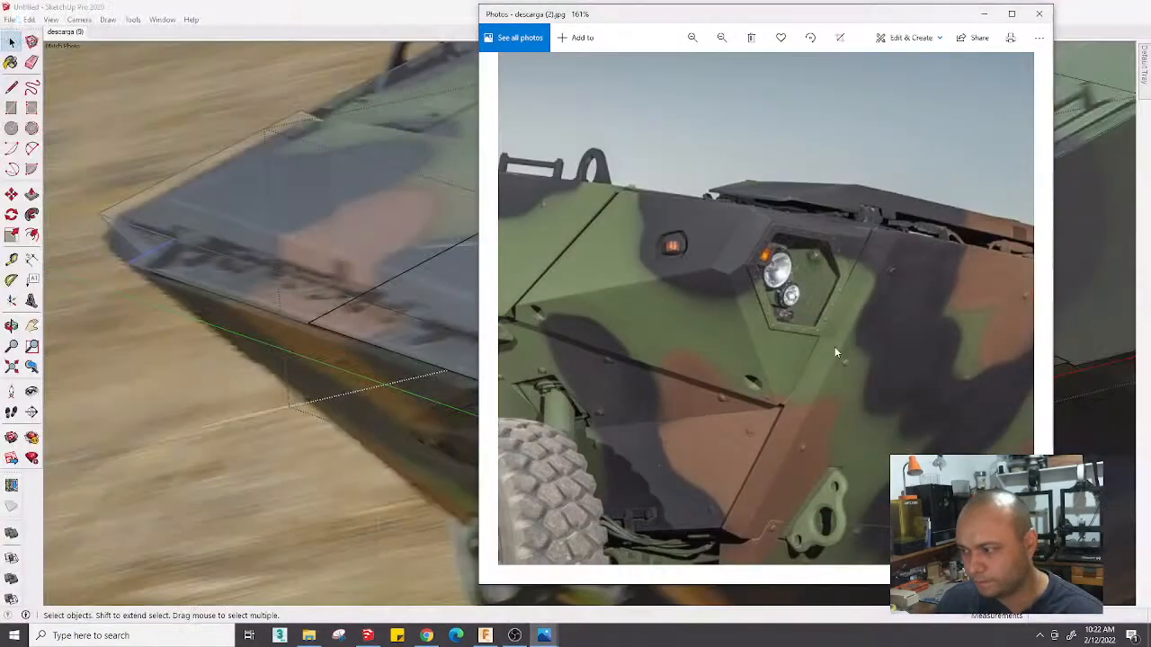
# Examine the headlight recess and the deck edge above it in descarga (2).jpg, then move the photo aside and compare it with the model
pyautogui.scroll(3, 832, 311)
pyautogui.scroll(4, 795, 292)
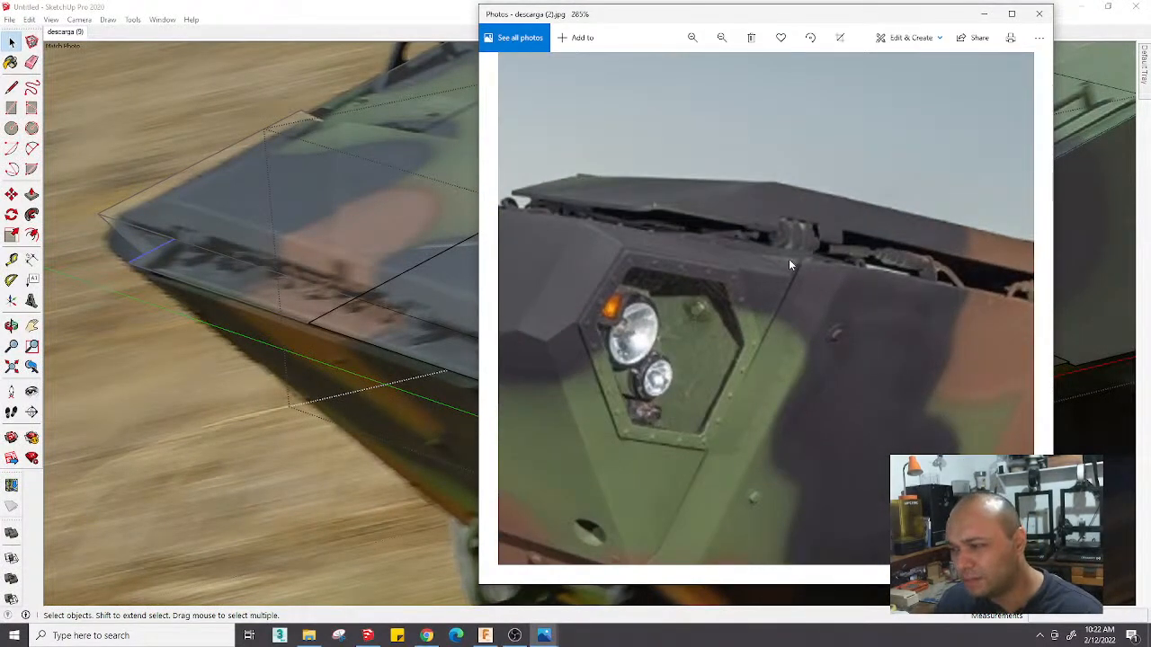
pyautogui.scroll(-6, 788, 262)
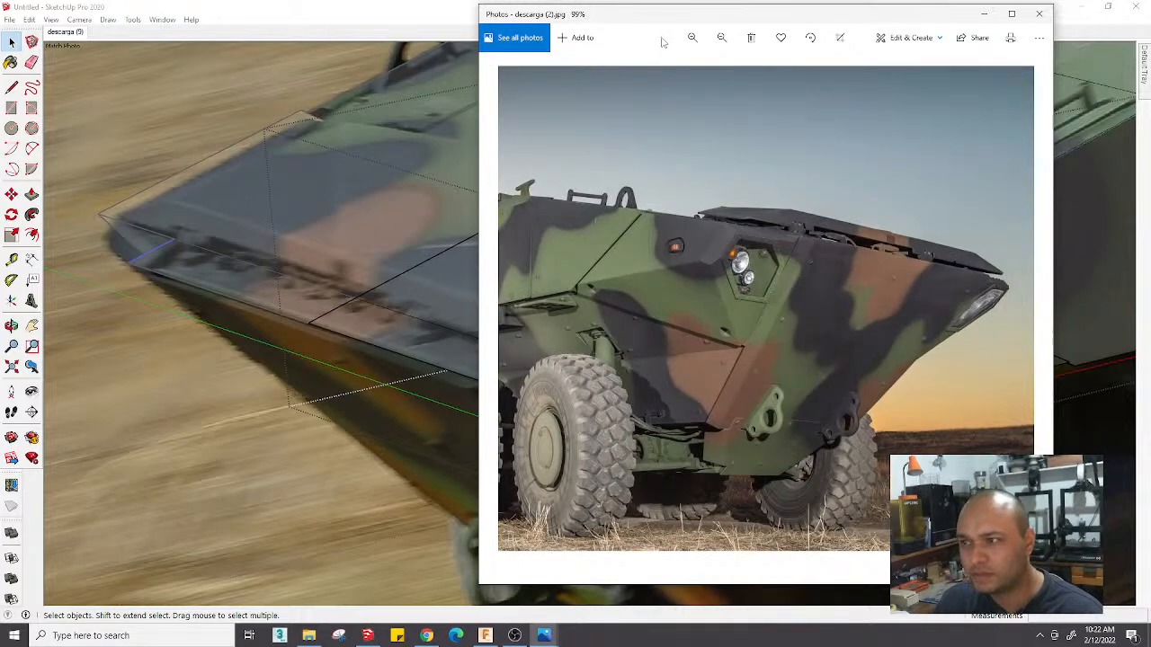
pyautogui.click(692, 38)
pyautogui.moveTo(768, 18); pyautogui.dragTo(1006, 52)
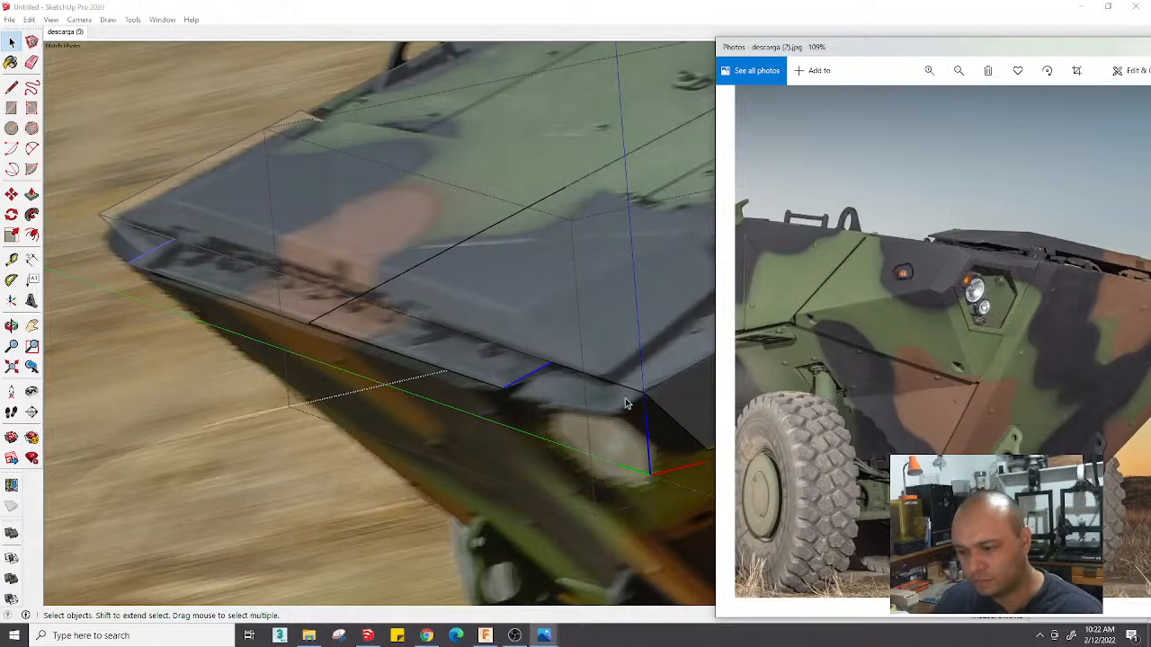
pyautogui.click(555, 402)
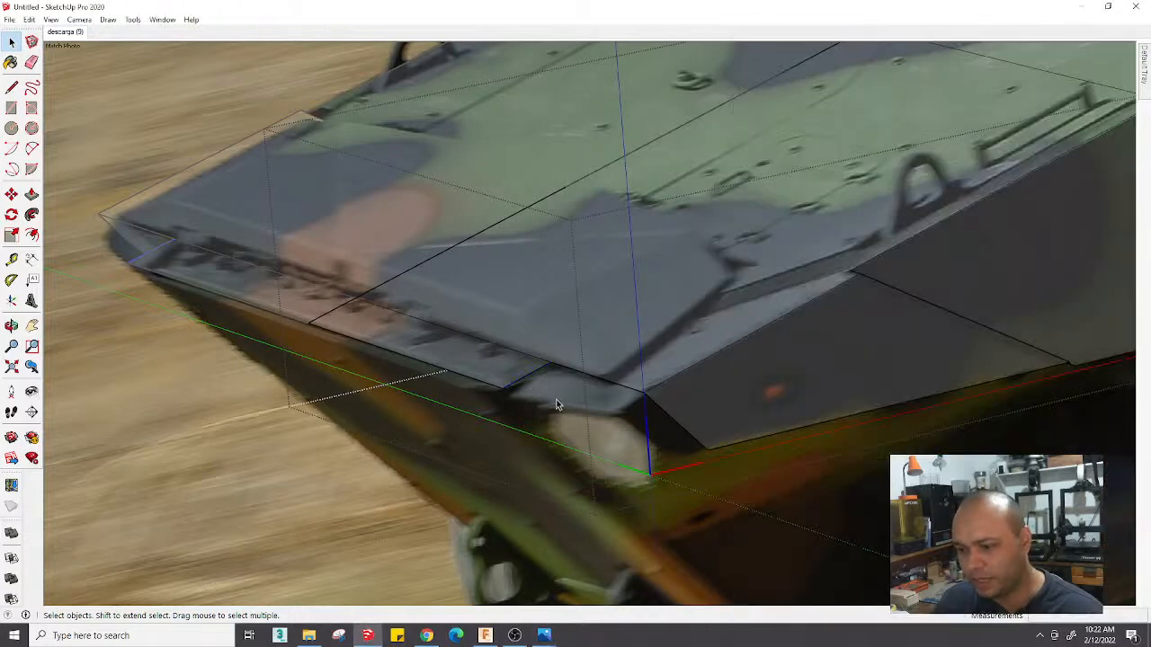
pyautogui.click(541, 393)
# Open the descarga (1).jpg photo and examine the side view of the nose, the headlight recess and the deck edge
pyautogui.click(545, 635)
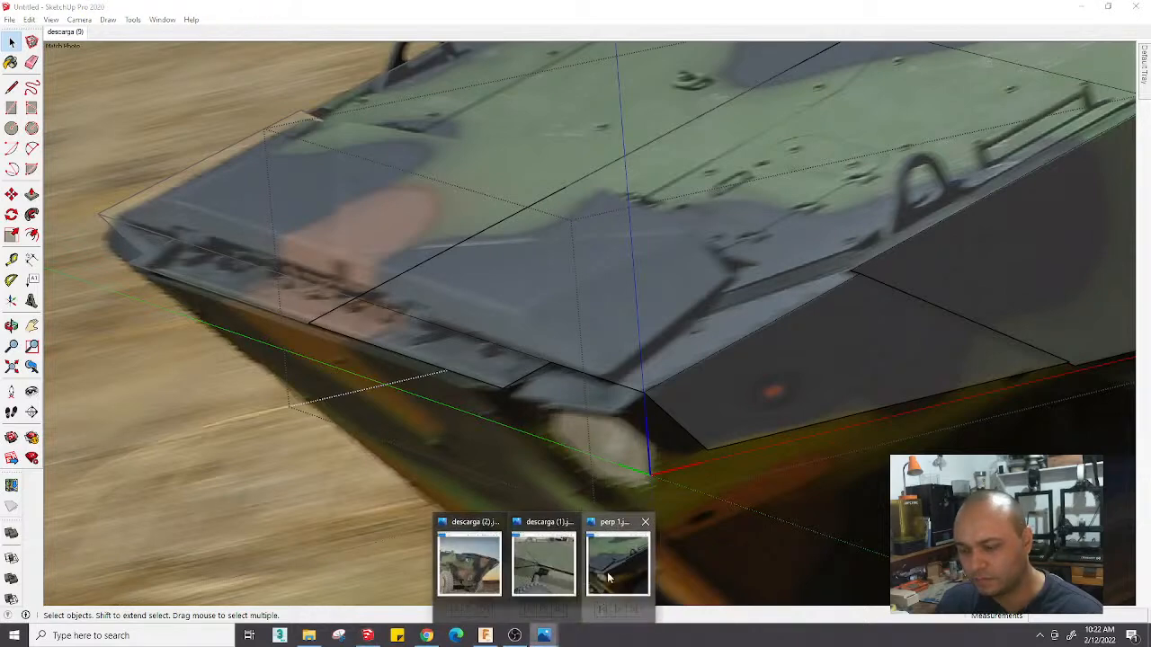
pyautogui.click(608, 576)
pyautogui.moveTo(545, 635)
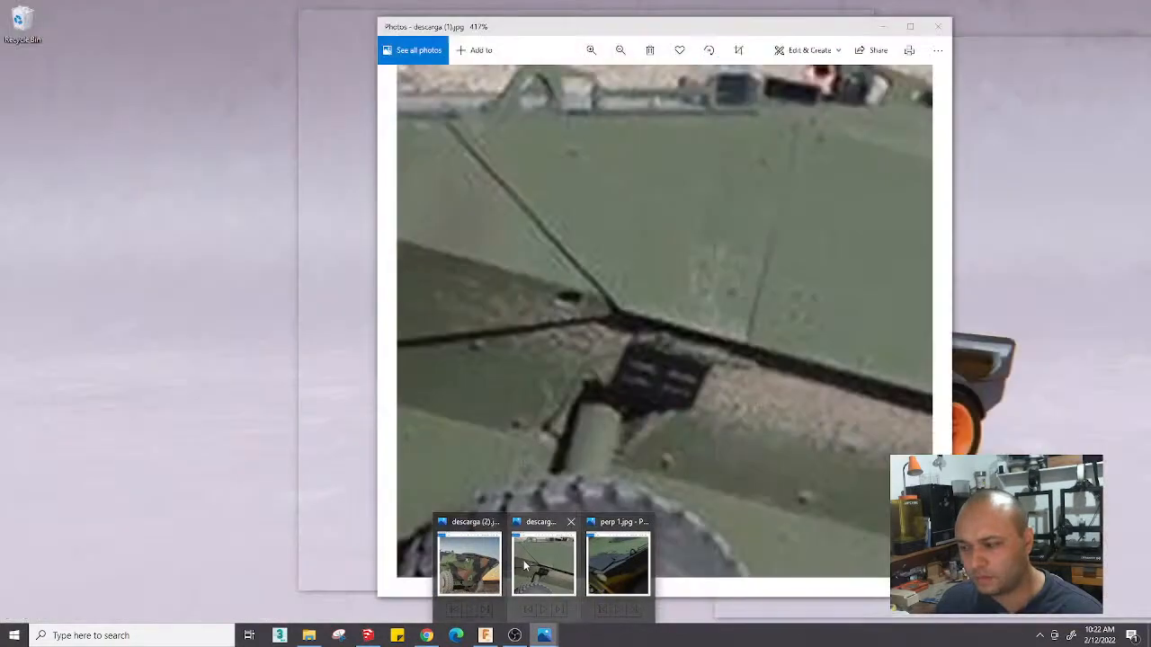
pyautogui.click(525, 563)
pyautogui.scroll(-5, 669, 366)
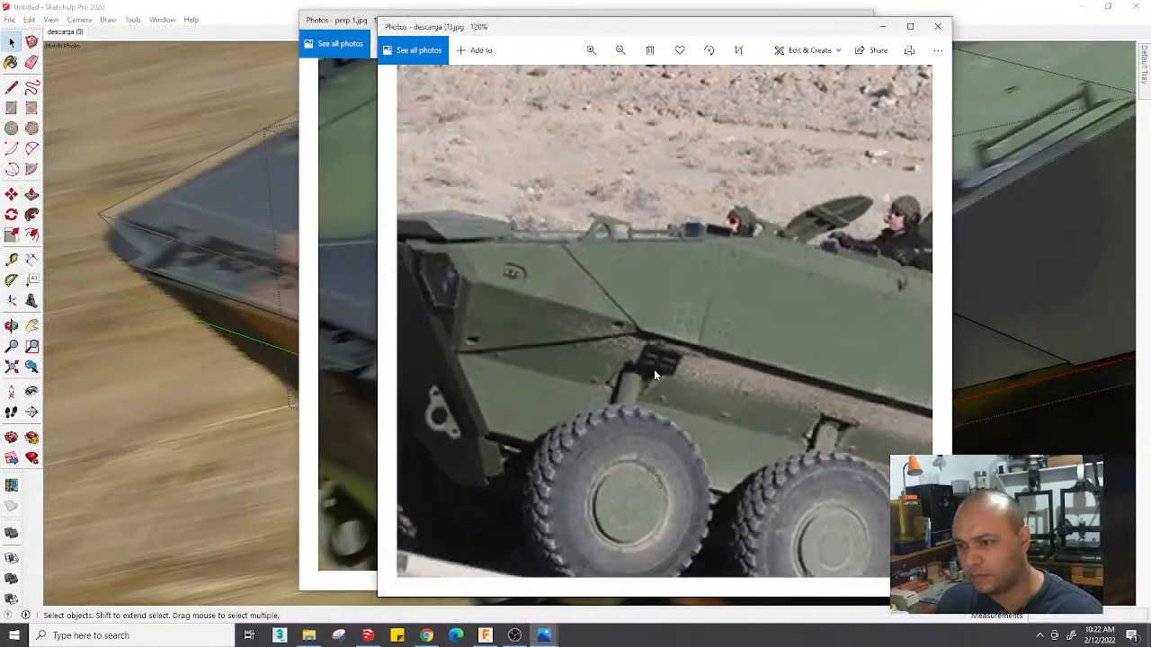
pyautogui.scroll(2, 613, 279)
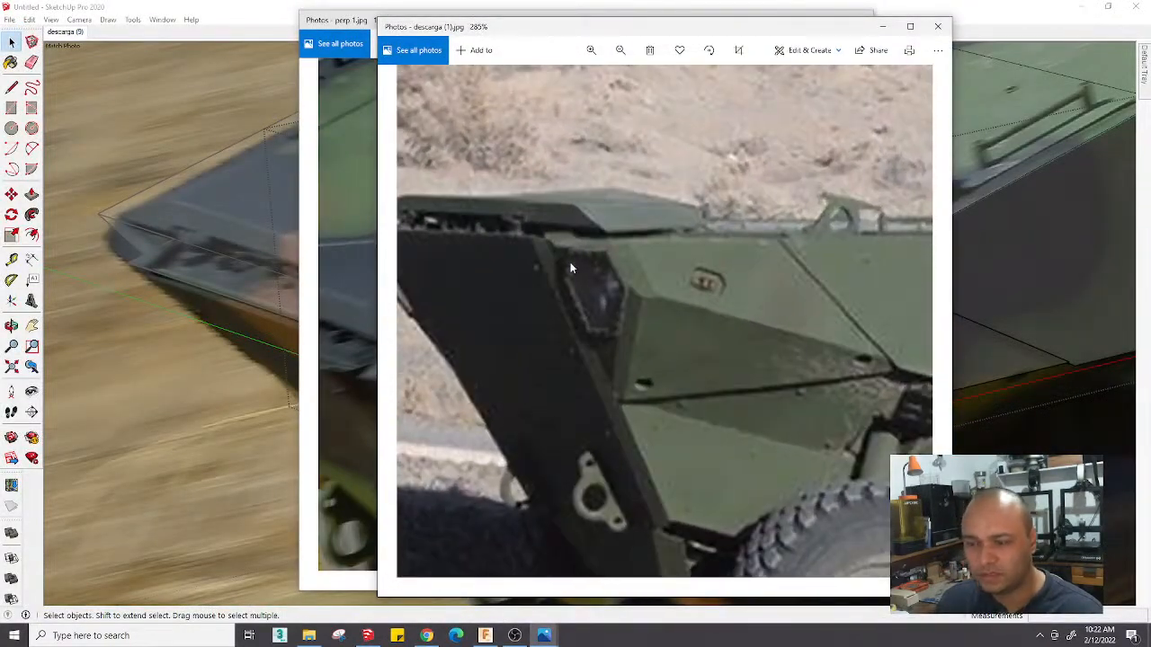
pyautogui.scroll(-4, 575, 261)
pyautogui.scroll(-3, 577, 260)
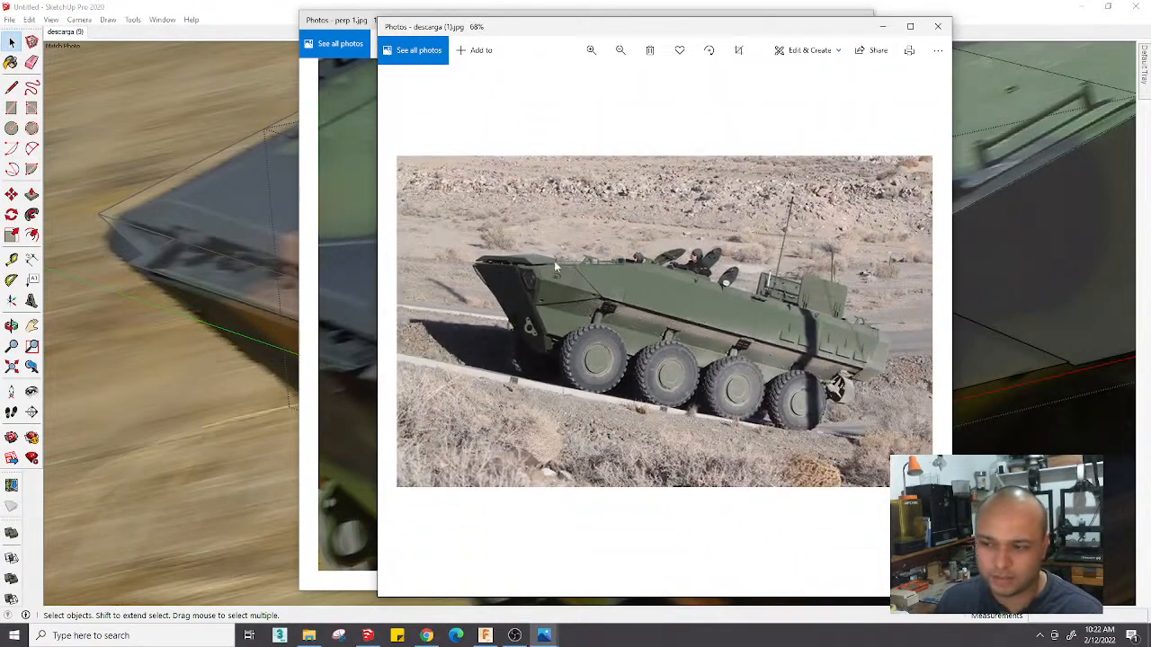
# Step forward to descarga (4).jpg and examine the front view of the headlight recess beside the nose lip
pyautogui.press('Right')
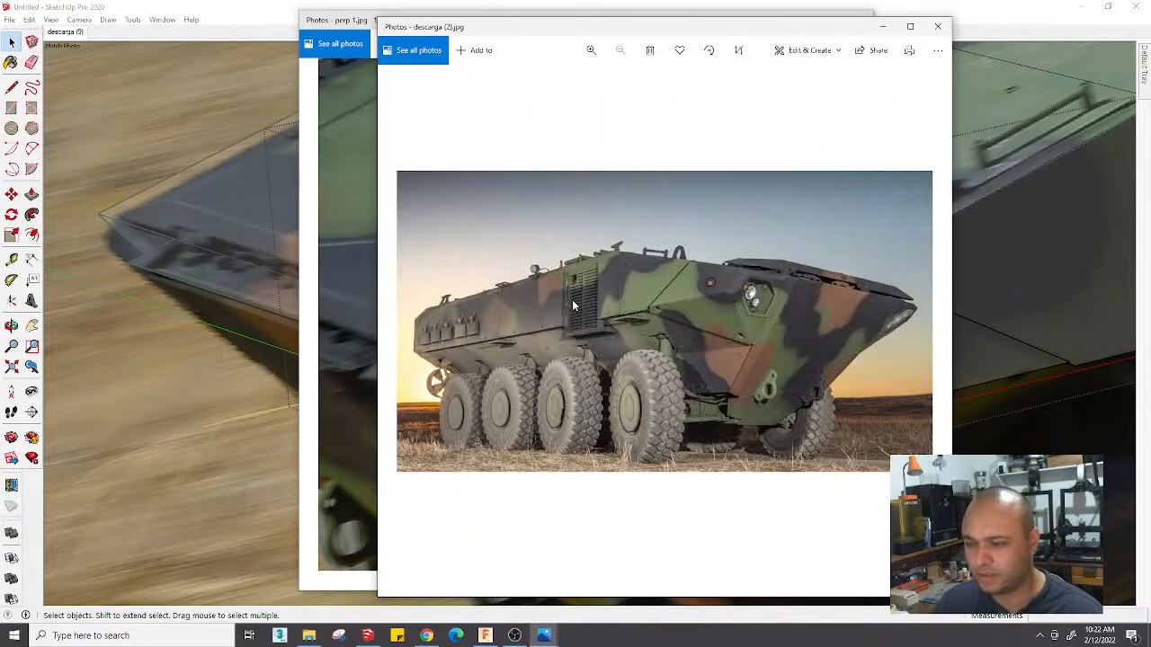
pyautogui.press('Right')
pyautogui.press('Right')
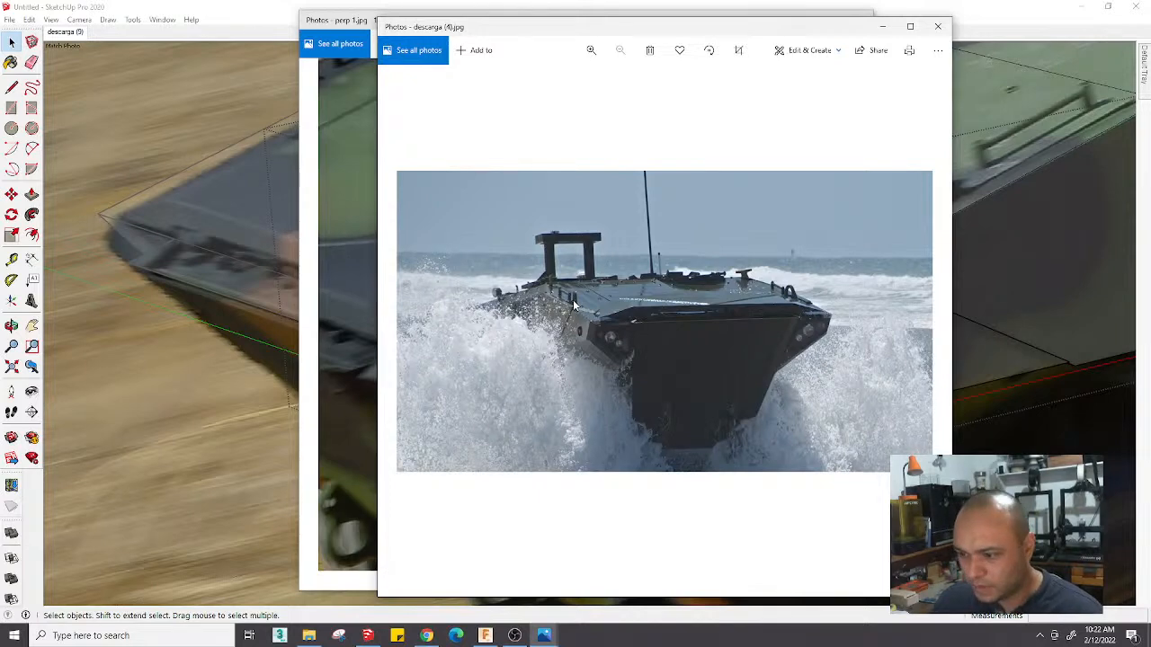
pyautogui.scroll(5, 572, 304)
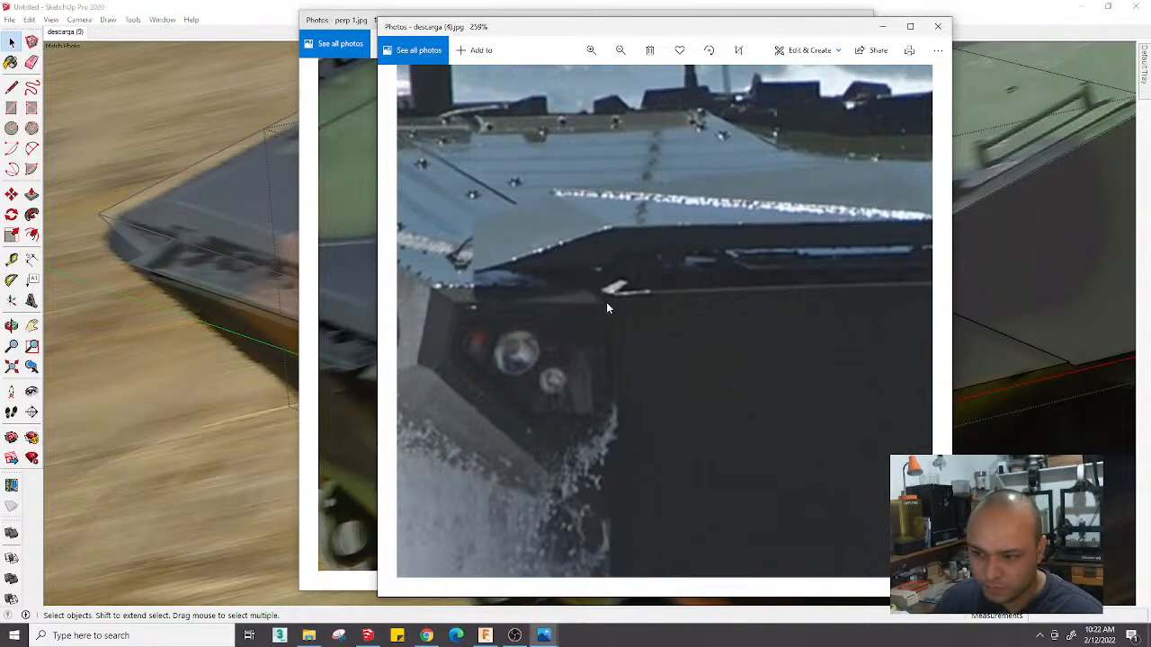
pyautogui.scroll(-5, 606, 302)
pyautogui.press('Right')
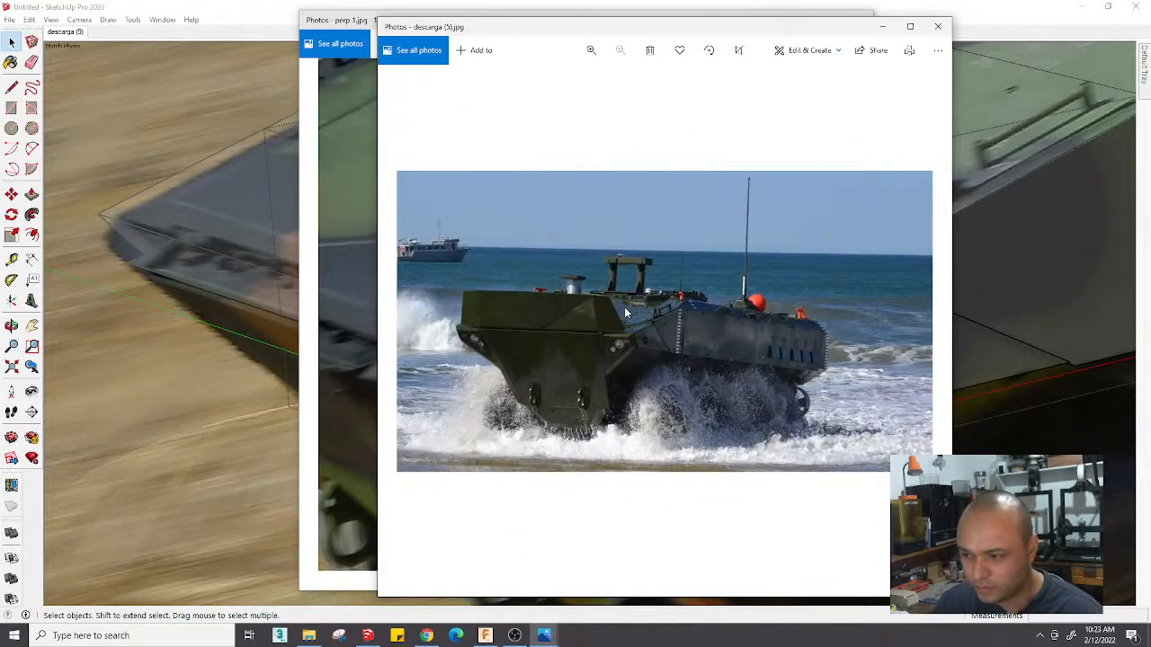
# Leaf through the remaining photos and return to descarga (2).jpg to examine where the headlight panel meets the deck
pyautogui.press('Right')
pyautogui.press('Right')
pyautogui.press('Right')
pyautogui.press('Right')
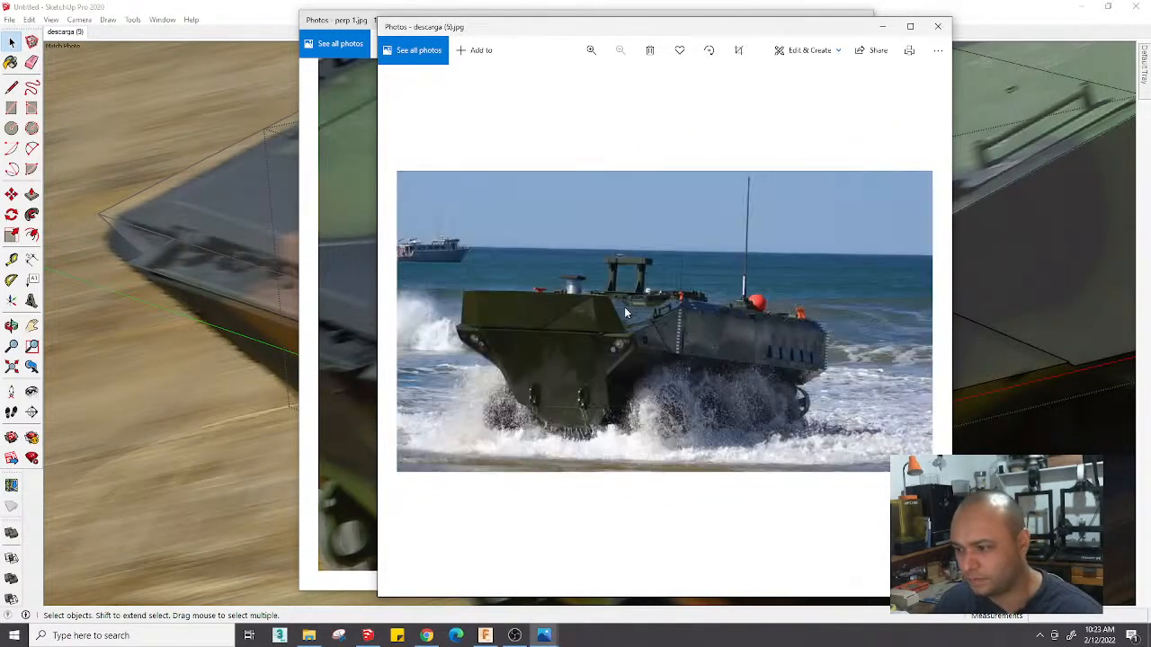
pyautogui.press('Left')
pyautogui.scroll(3, 786, 263)
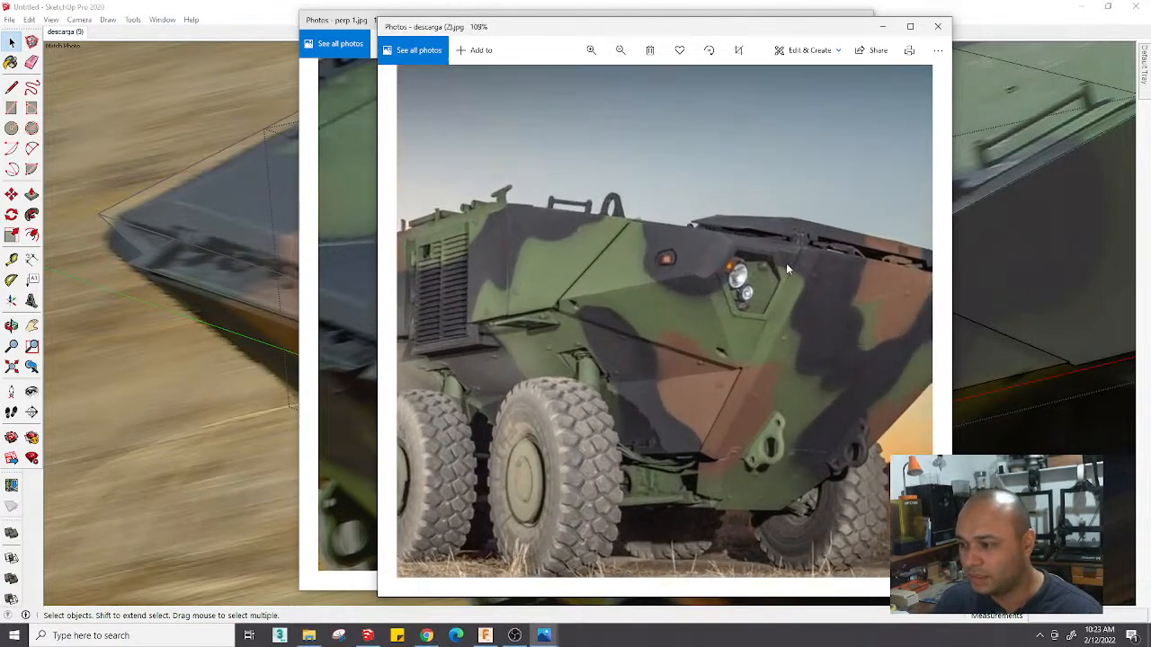
pyautogui.scroll(3, 802, 259)
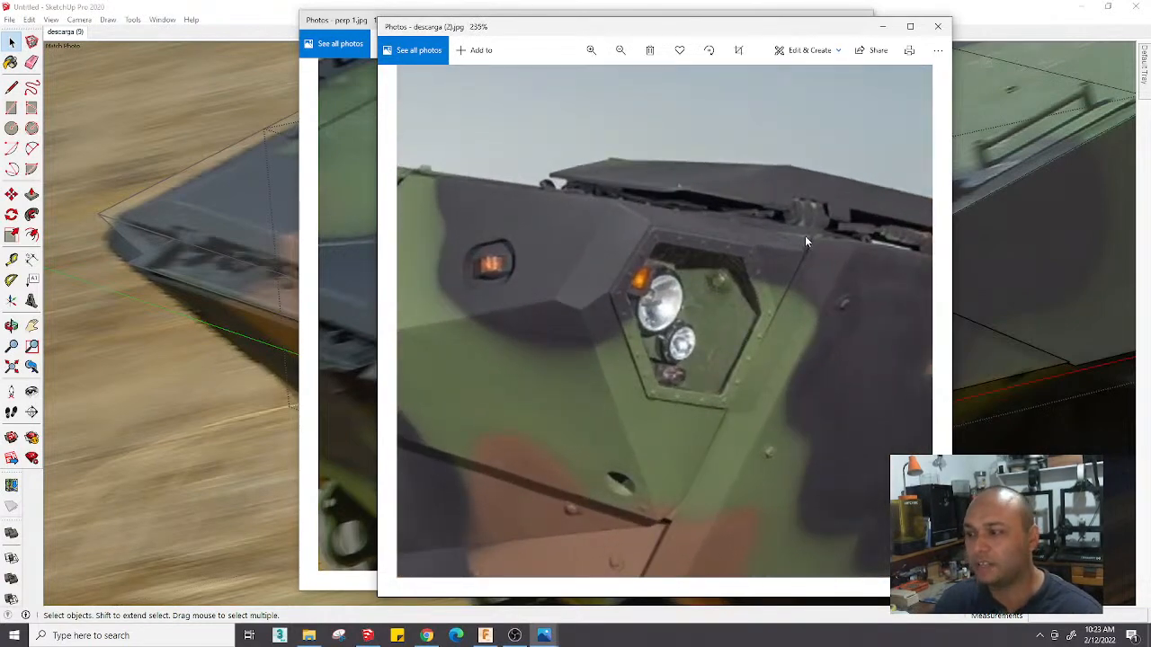
pyautogui.scroll(-5, 790, 238)
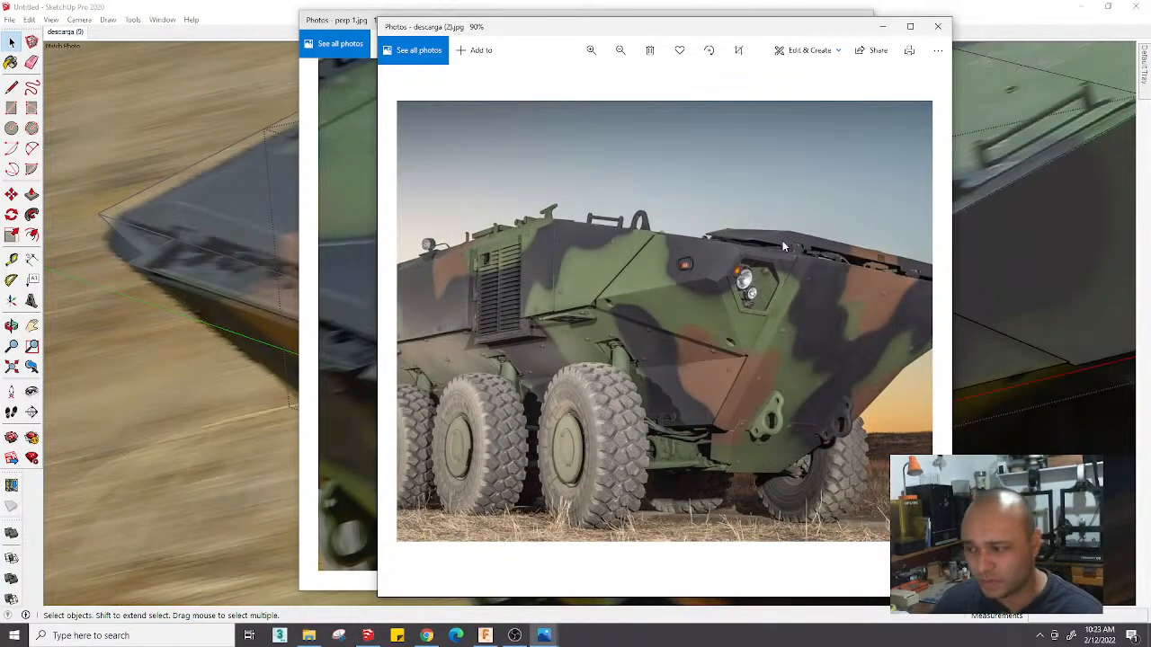
pyautogui.scroll(-2, 785, 279)
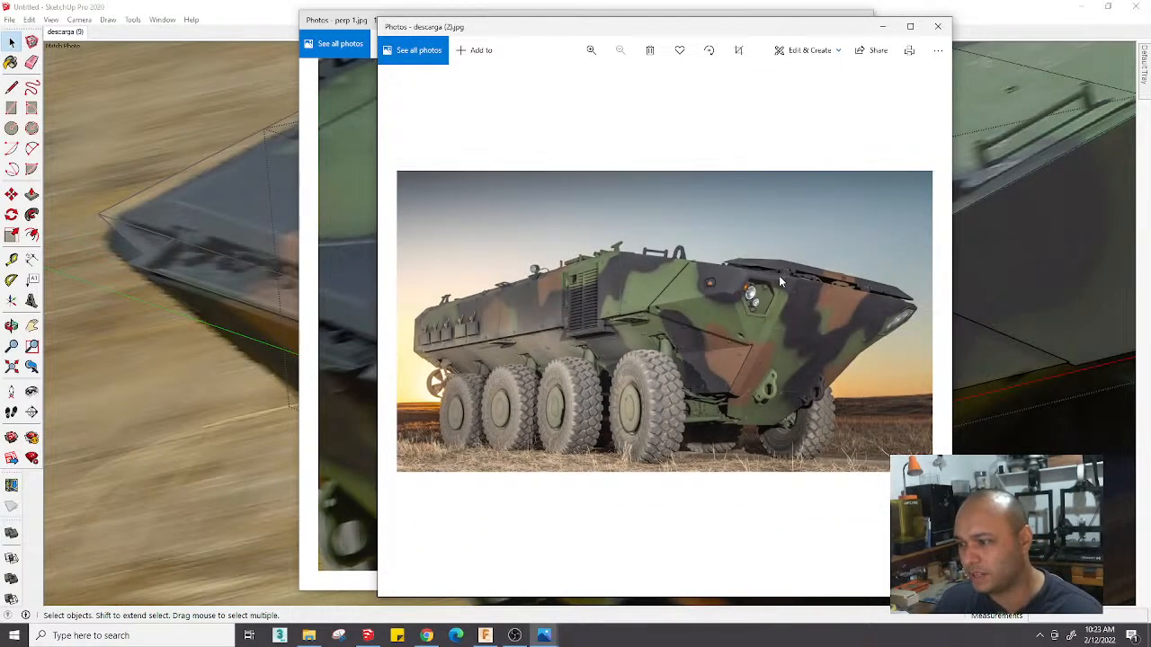
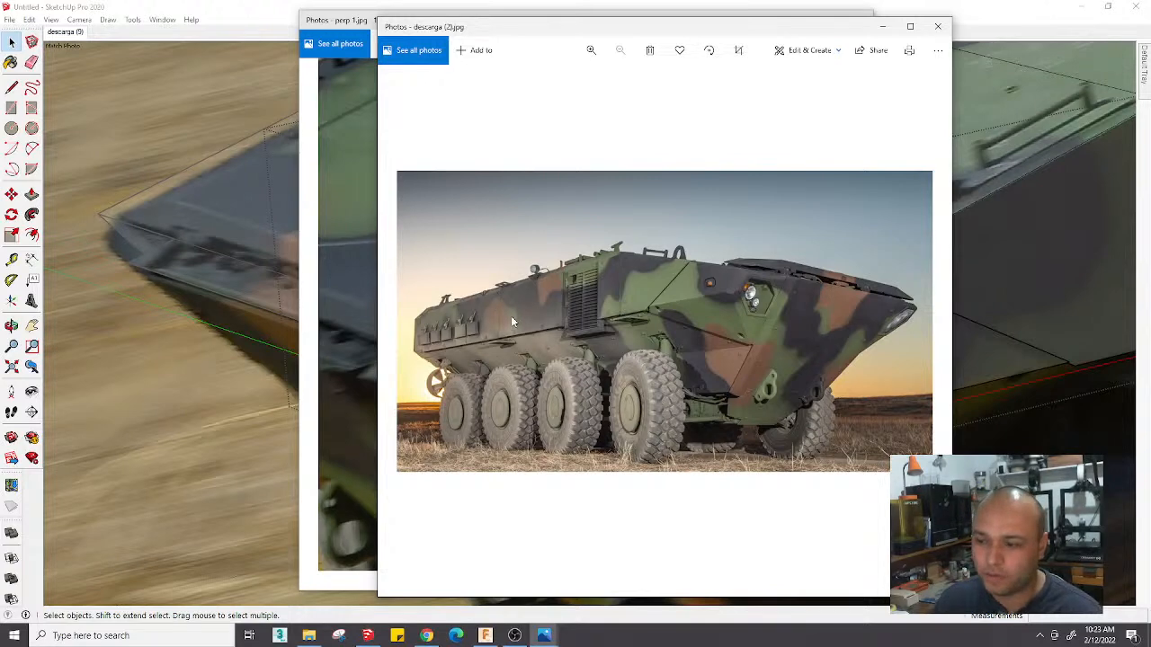
# In SketchUp, draw a line about 1' 10 3/4" long from the deck's outer front corner to the lip's slanted end edge above the headlight
pyautogui.click(214, 491)
pyautogui.scroll(5, 557, 404)
pyautogui.scroll(-1, 499, 377)
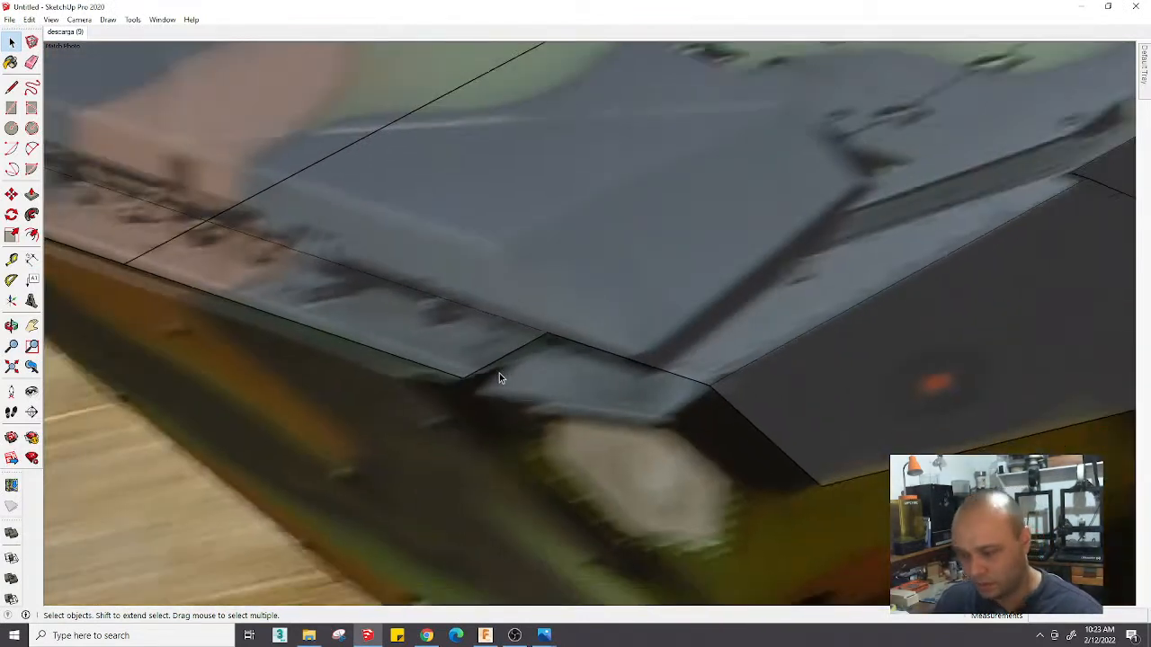
pyautogui.press('l')
pyautogui.click(709, 385)
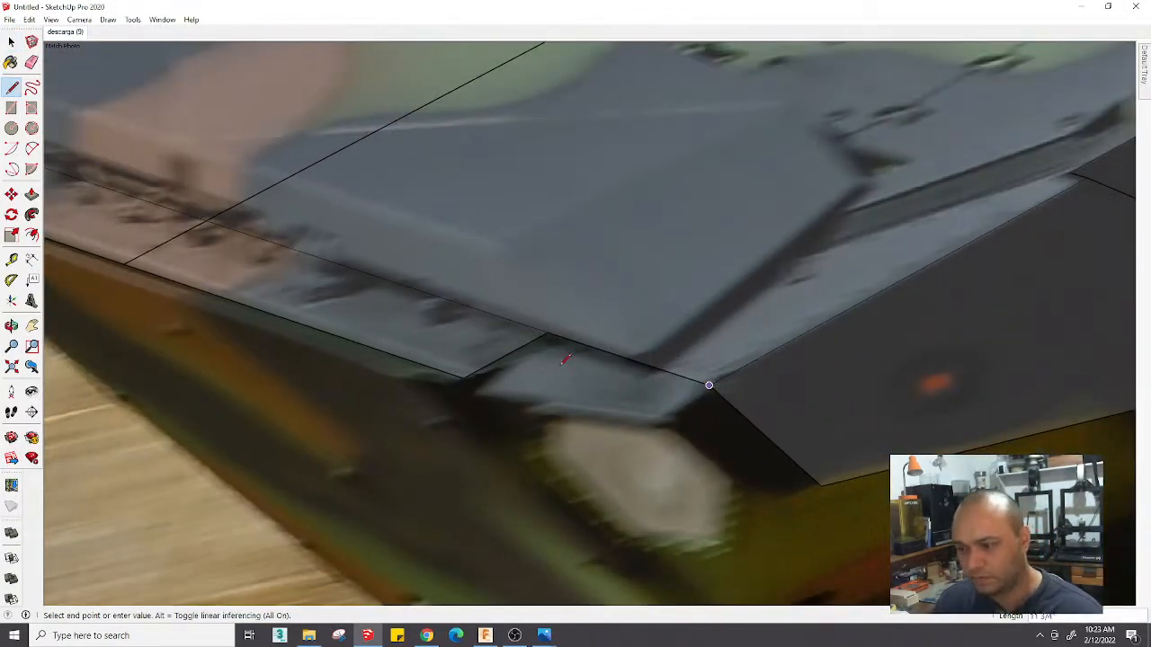
pyautogui.click(497, 359)
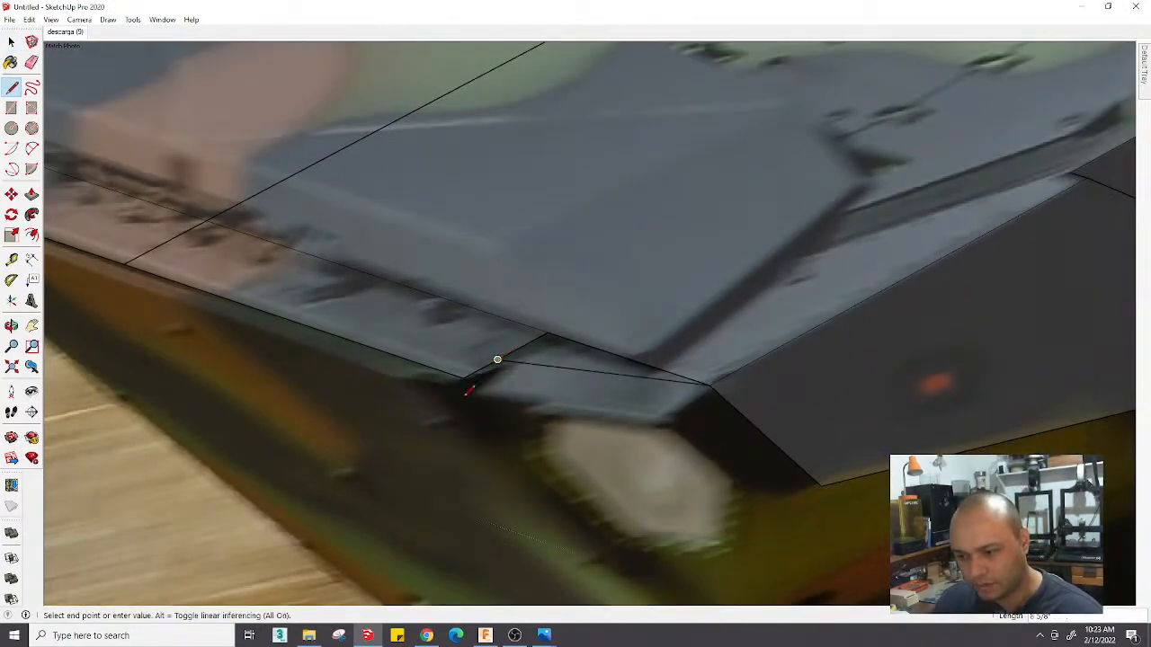
pyautogui.press('Escape')
# Draw a short vertical line down from the lip's lower corner and connect its end back up to the new line on the slanted edge
pyautogui.scroll(-2, 482, 368)
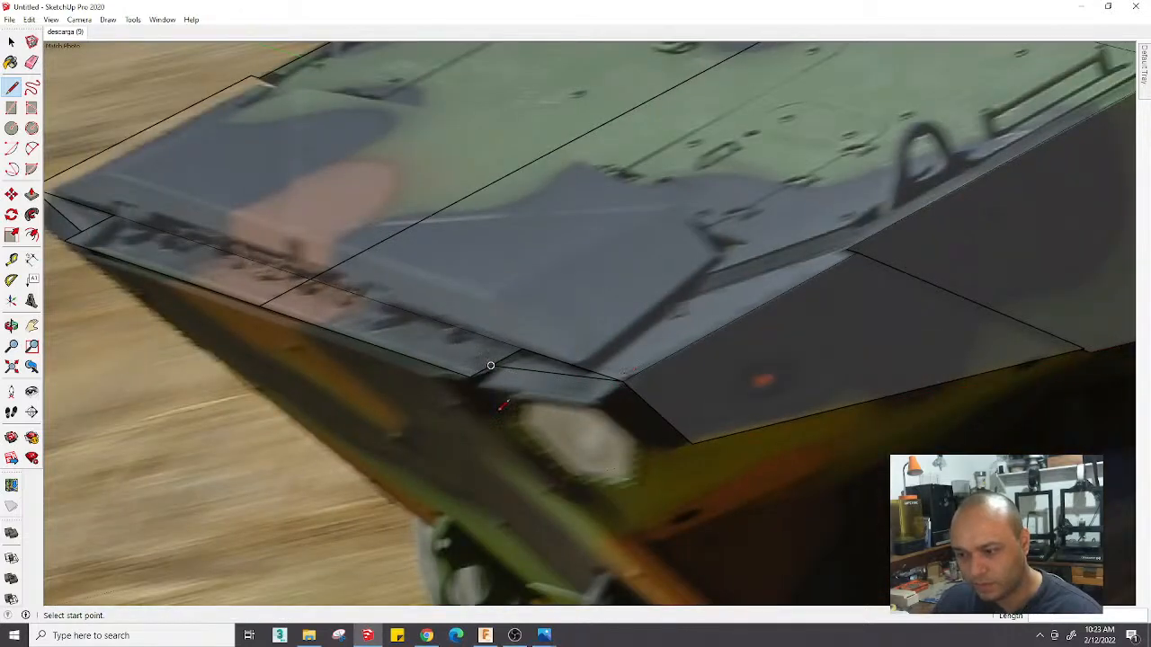
pyautogui.click(490, 366)
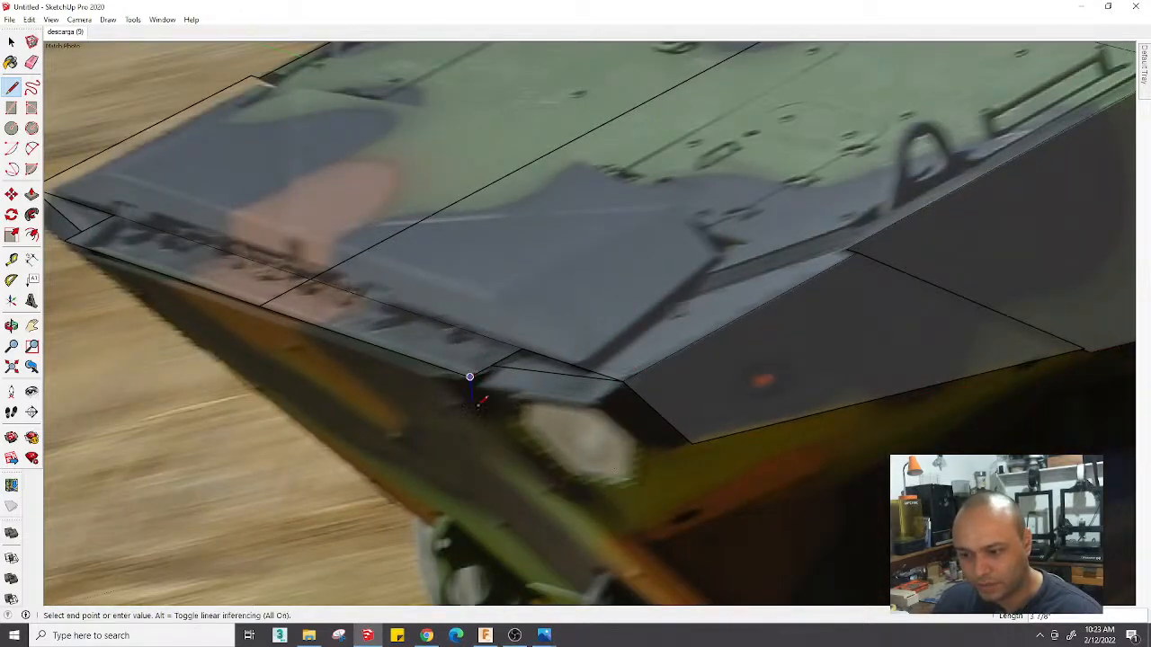
pyautogui.scroll(2, 470, 385)
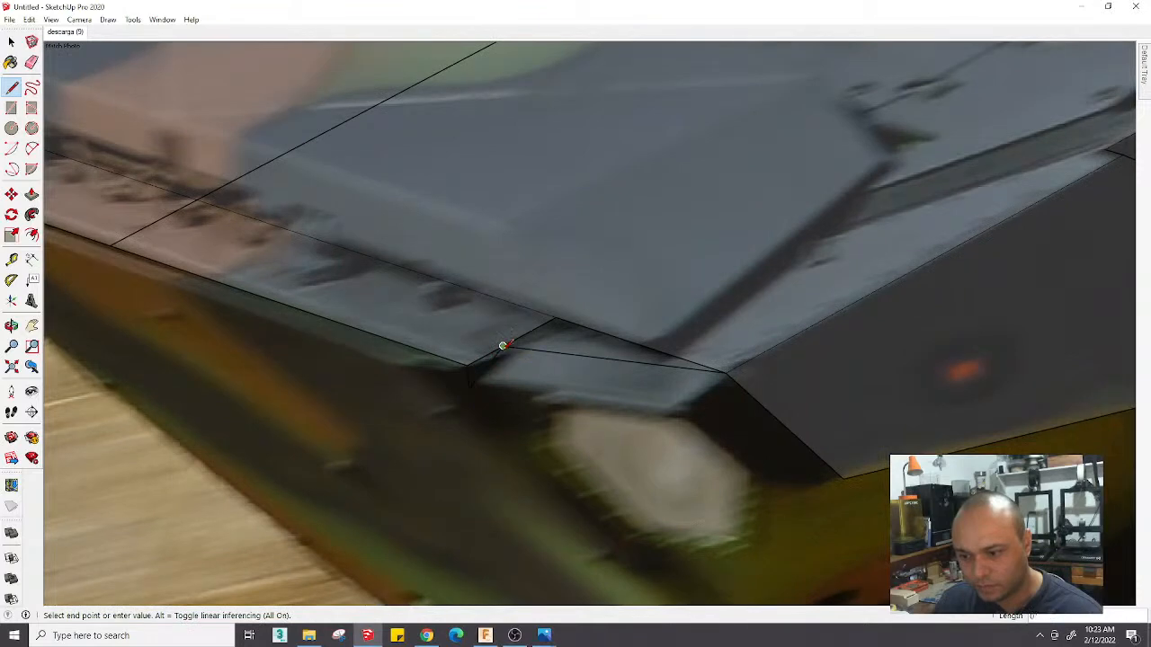
pyautogui.click(502, 345)
# Copy the short slanted edge beside the lip about 1' 10 3/4" across to the deck's outer front corner
pyautogui.press('space')
pyautogui.click(481, 377)
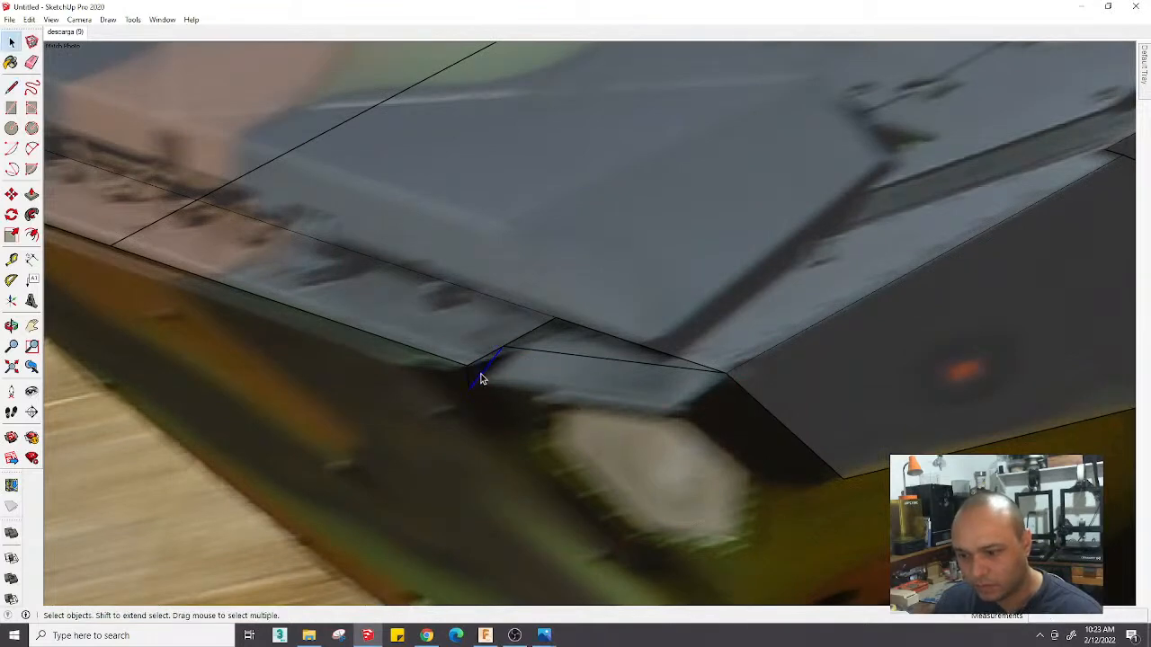
pyautogui.press('m')
pyautogui.click(500, 347)
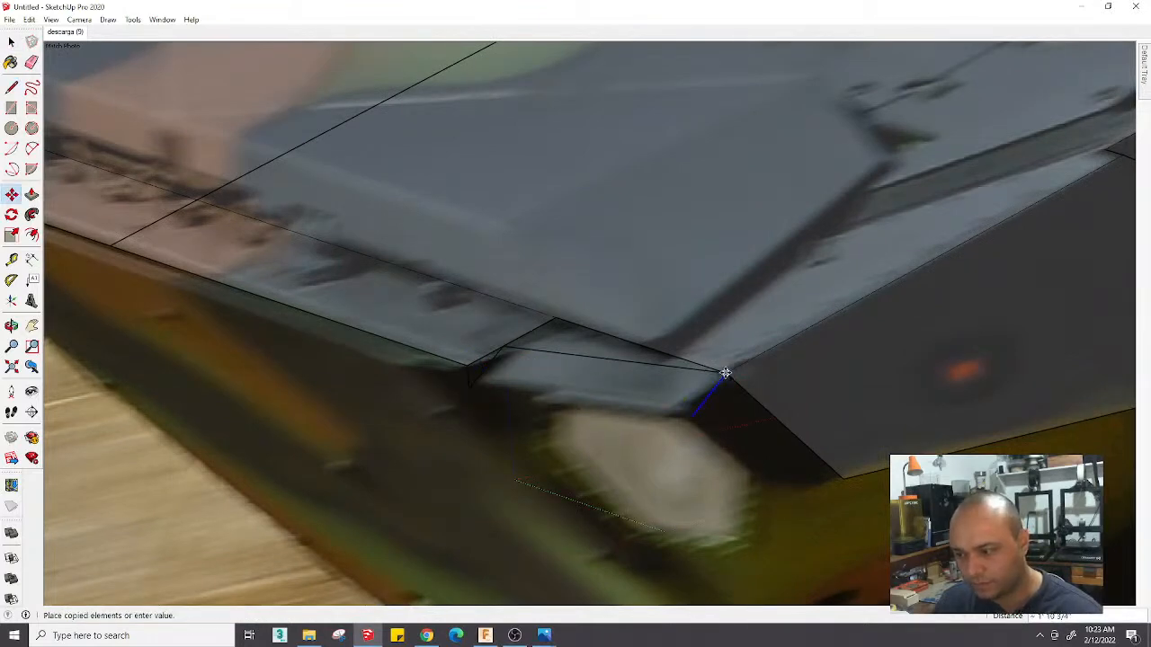
pyautogui.click(724, 374)
pyautogui.scroll(-3, 704, 385)
pyautogui.scroll(3, 703, 384)
# Join the lower ends of both slanted edges to close the face above the headlight, and draw a steeper line from its outer corner to the lower edge
pyautogui.press('l')
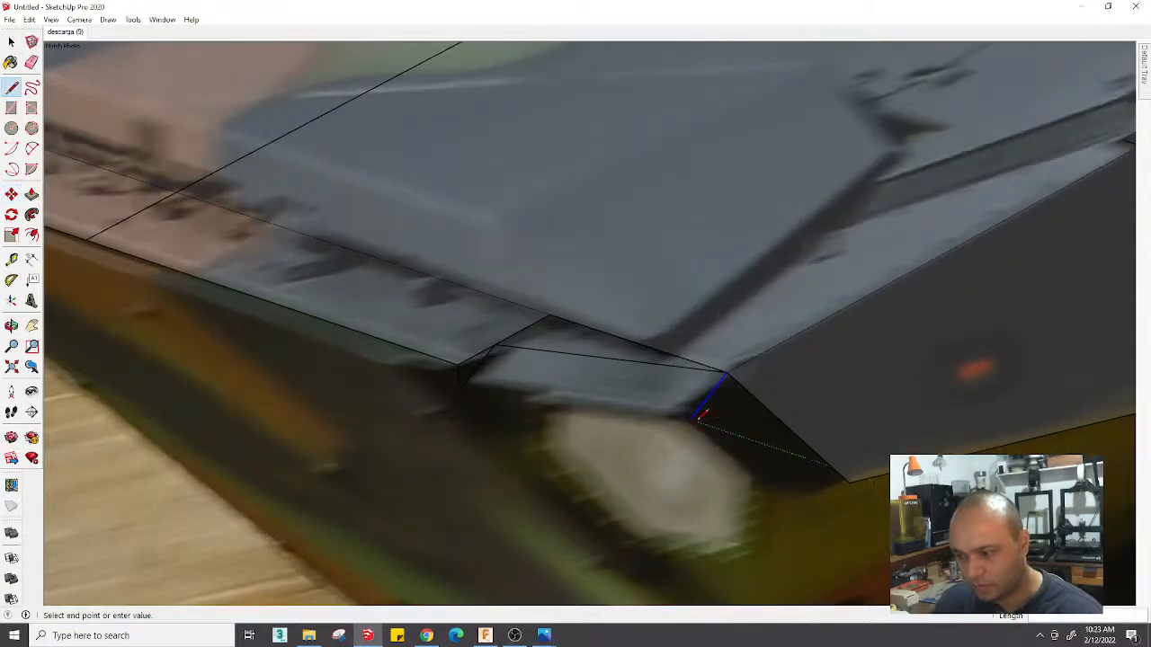
pyautogui.click(689, 411)
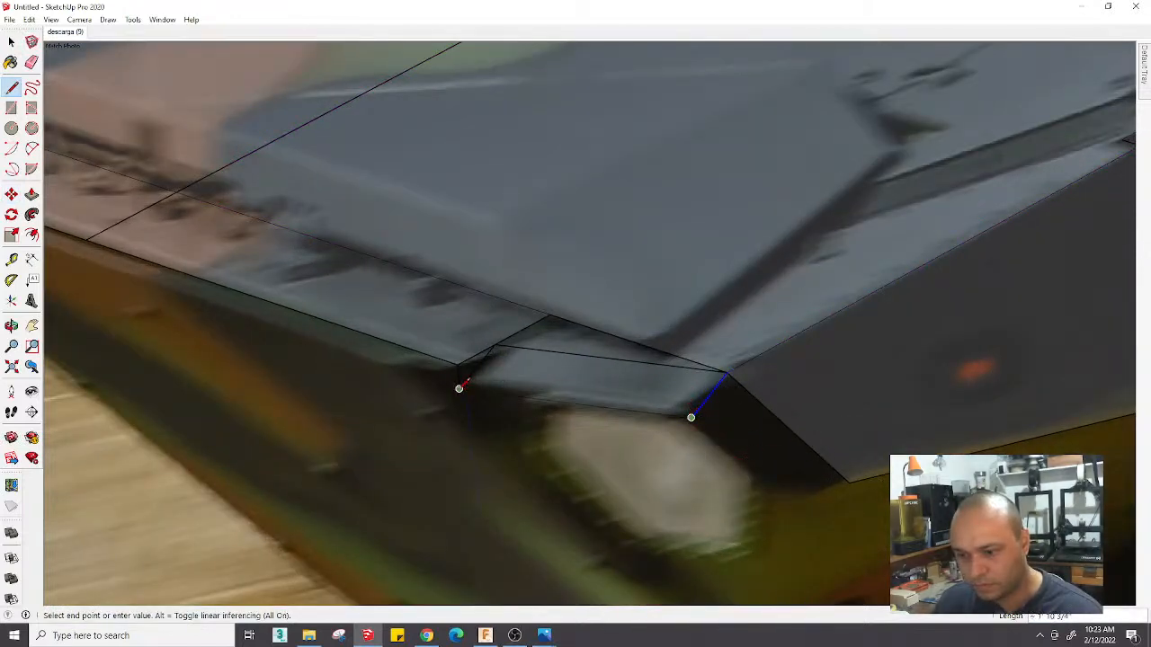
pyautogui.click(474, 392)
pyautogui.scroll(3, 686, 381)
pyautogui.click(752, 363)
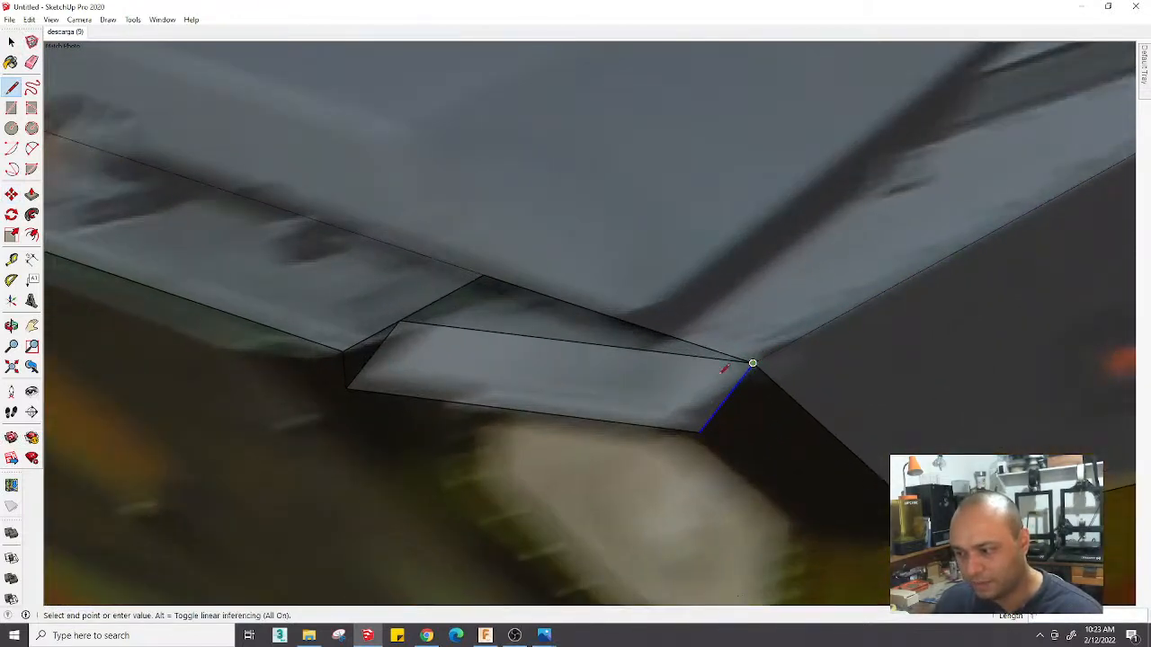
pyautogui.click(667, 427)
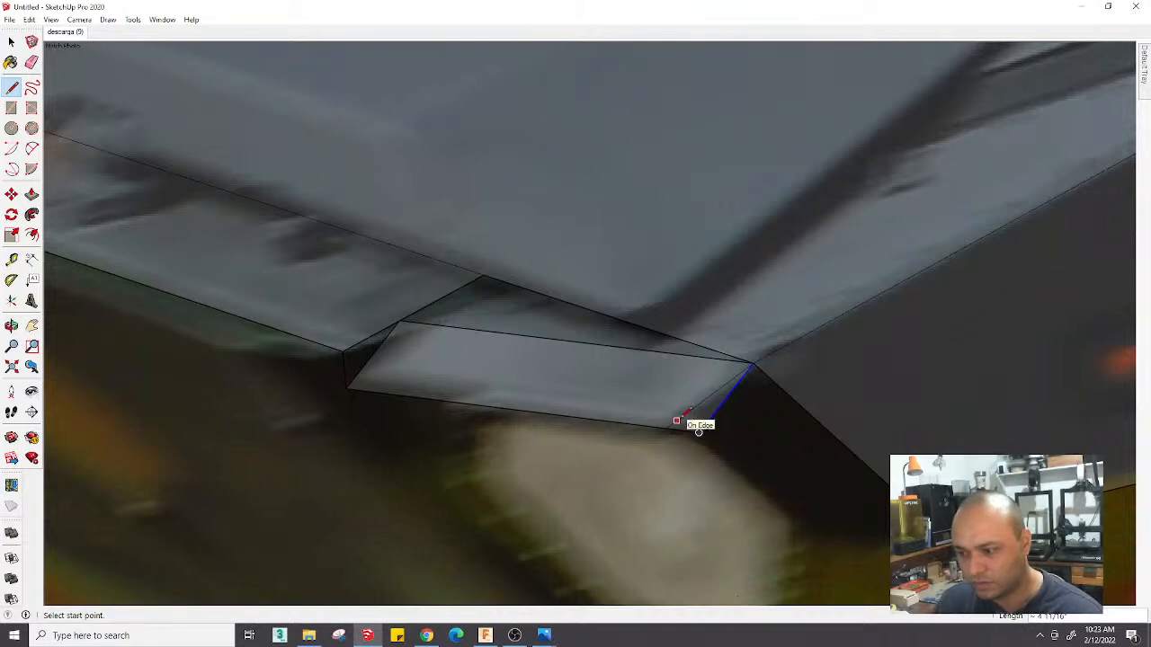
pyautogui.click(676, 420)
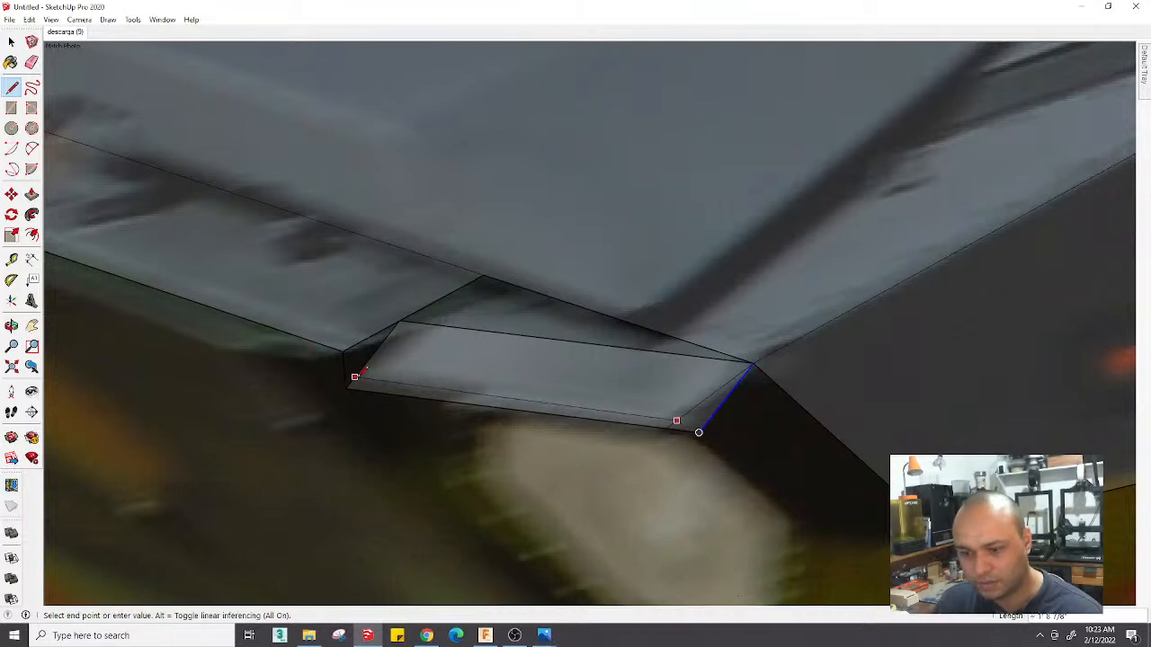
pyautogui.click(353, 379)
pyautogui.press('space')
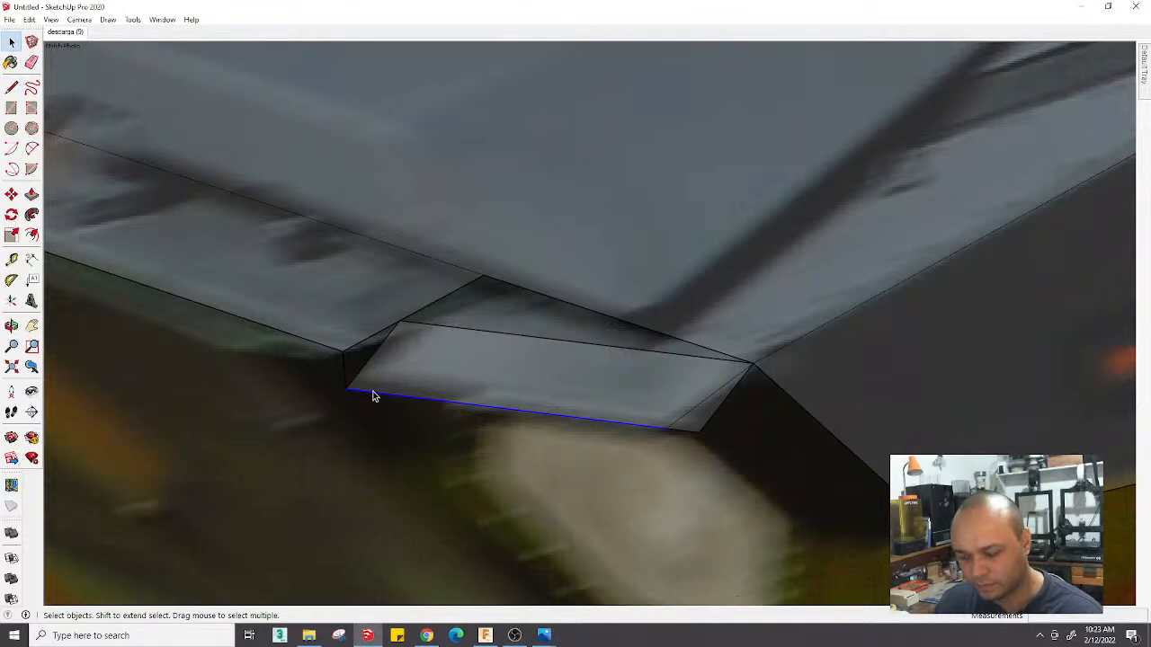
# Copy the lower edge of the face above the headlight about 7/8" up along the face
pyautogui.press('m')
pyautogui.click(667, 428)
pyautogui.press('ctrl')
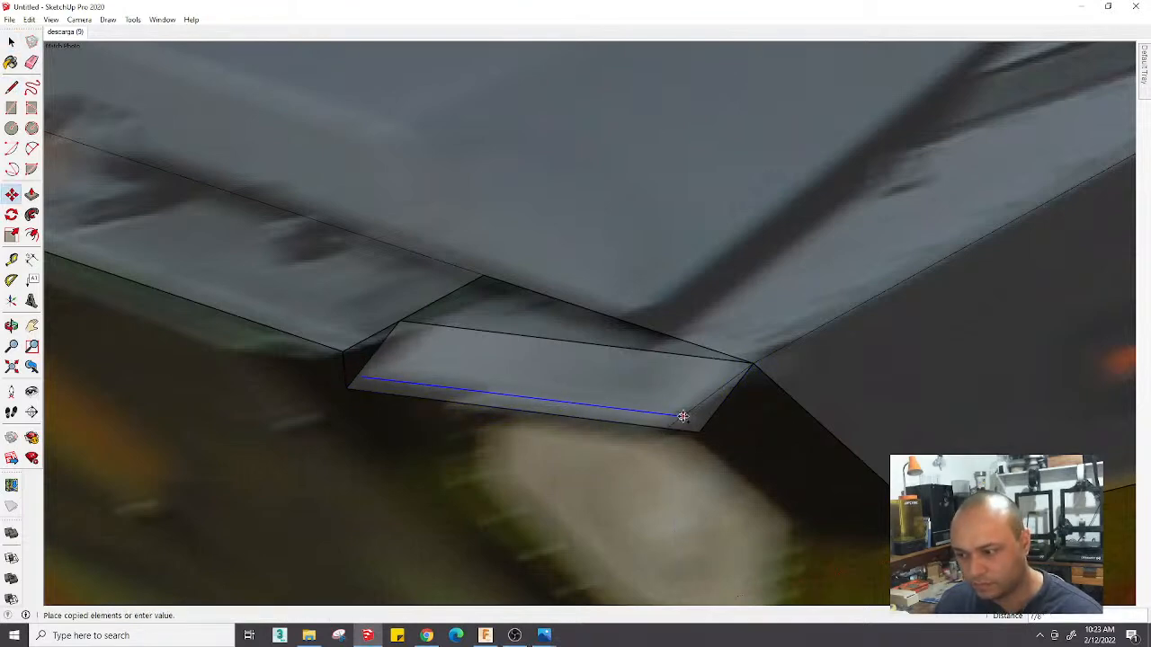
pyautogui.press('e')
# Extend the copied edge with a line so that it reaches the face's slanted end edge
pyautogui.press('l')
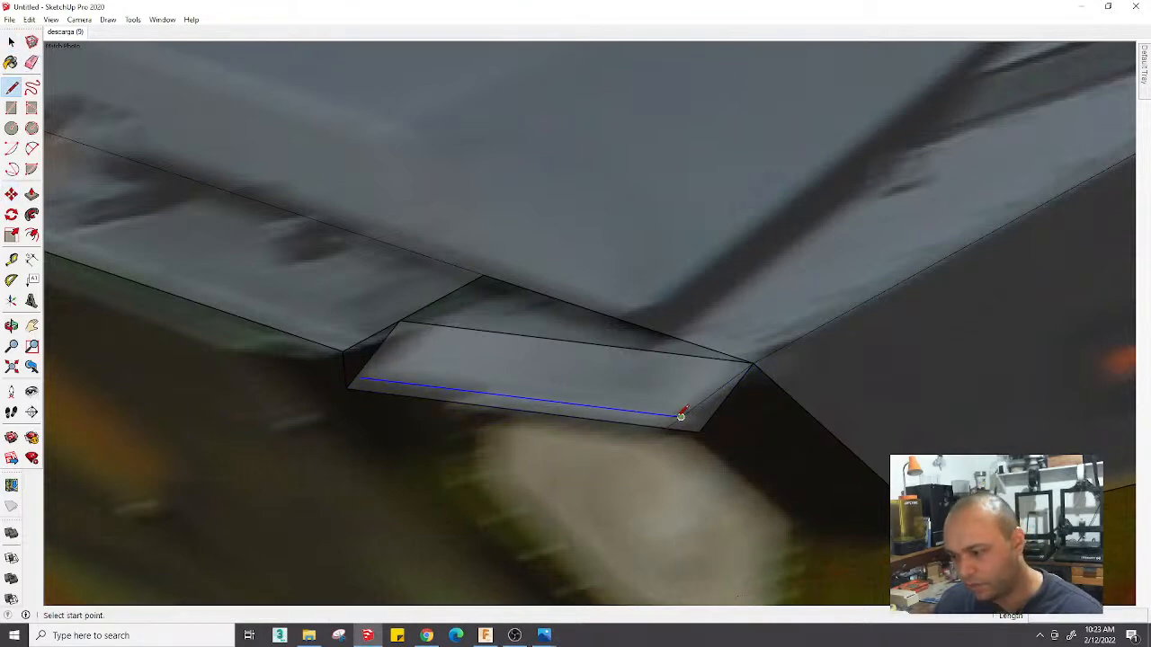
pyautogui.click(680, 417)
pyautogui.click(355, 377)
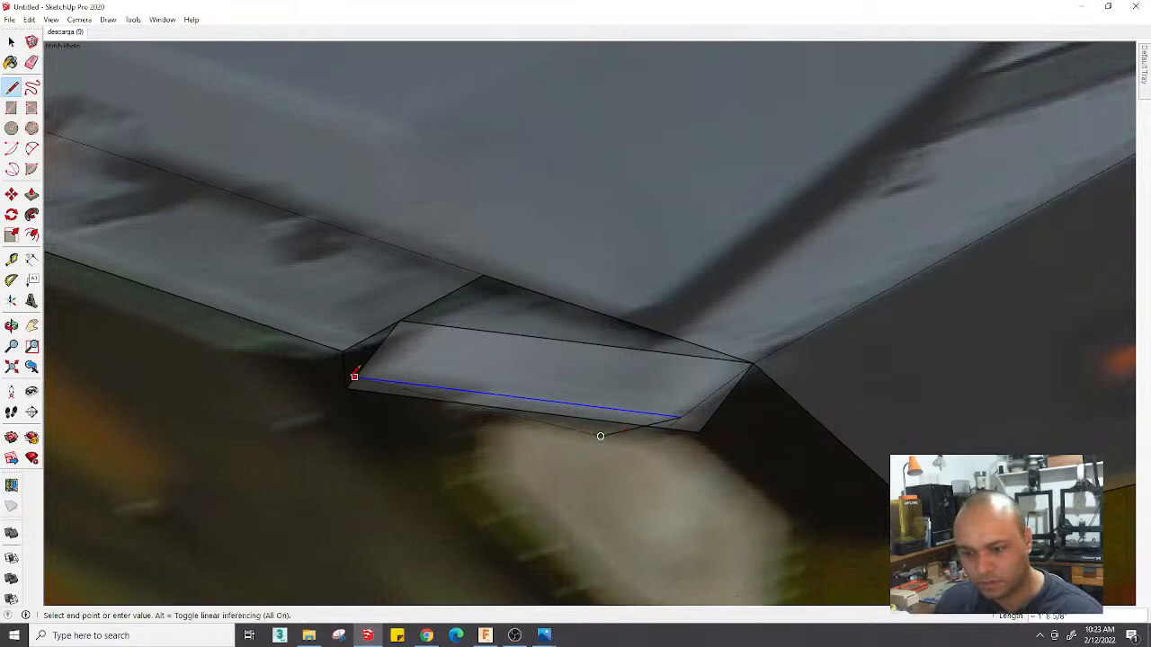
pyautogui.press('Escape')
pyautogui.hotkey('ctrl', 'z')
pyautogui.click(680, 417)
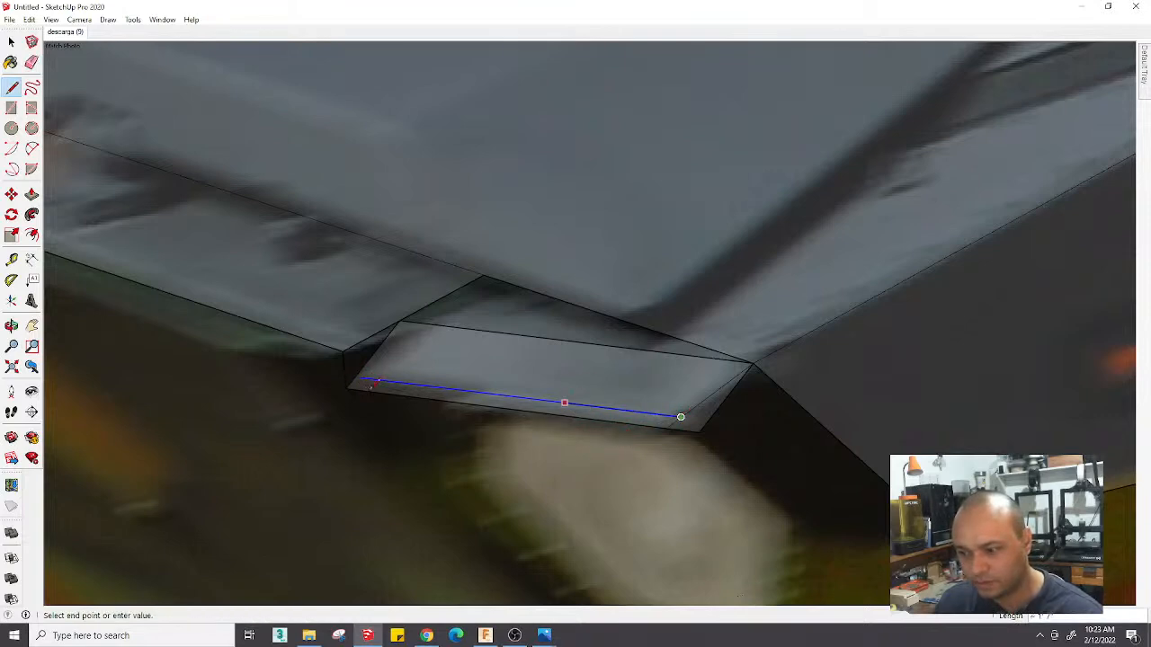
pyautogui.press('Escape')
# Erase the old lower edge, the short vertical edge beside the lip and the leftover edges below the headlight face's new lower edge
pyautogui.press('e')
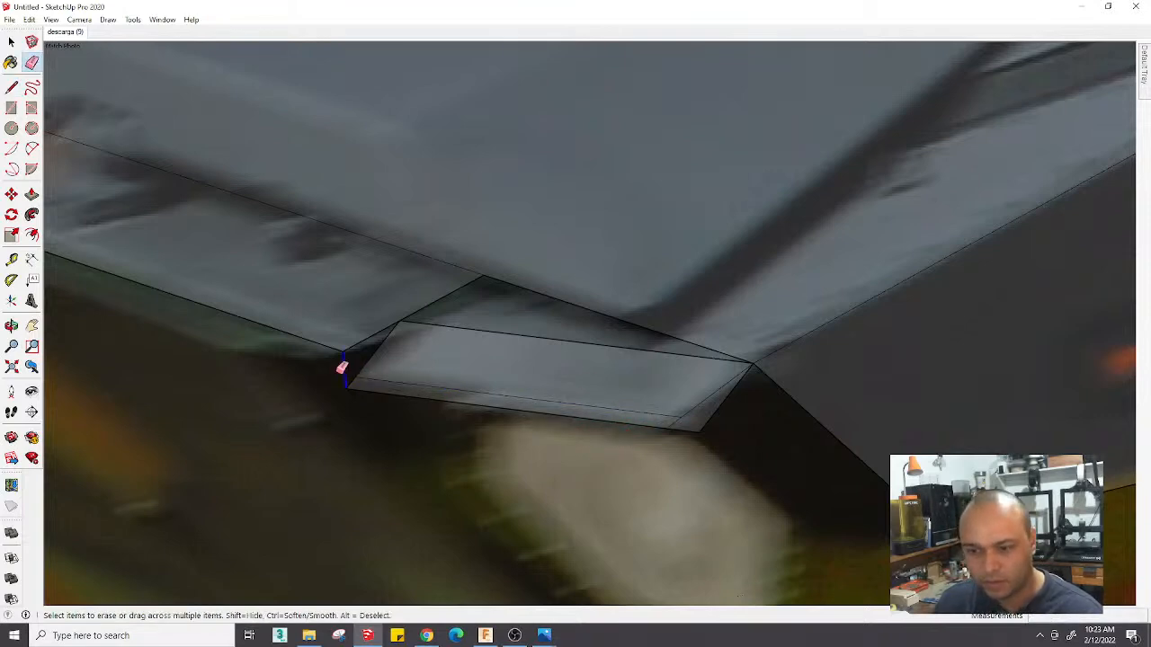
pyautogui.click(360, 385)
pyautogui.scroll(-4, 682, 434)
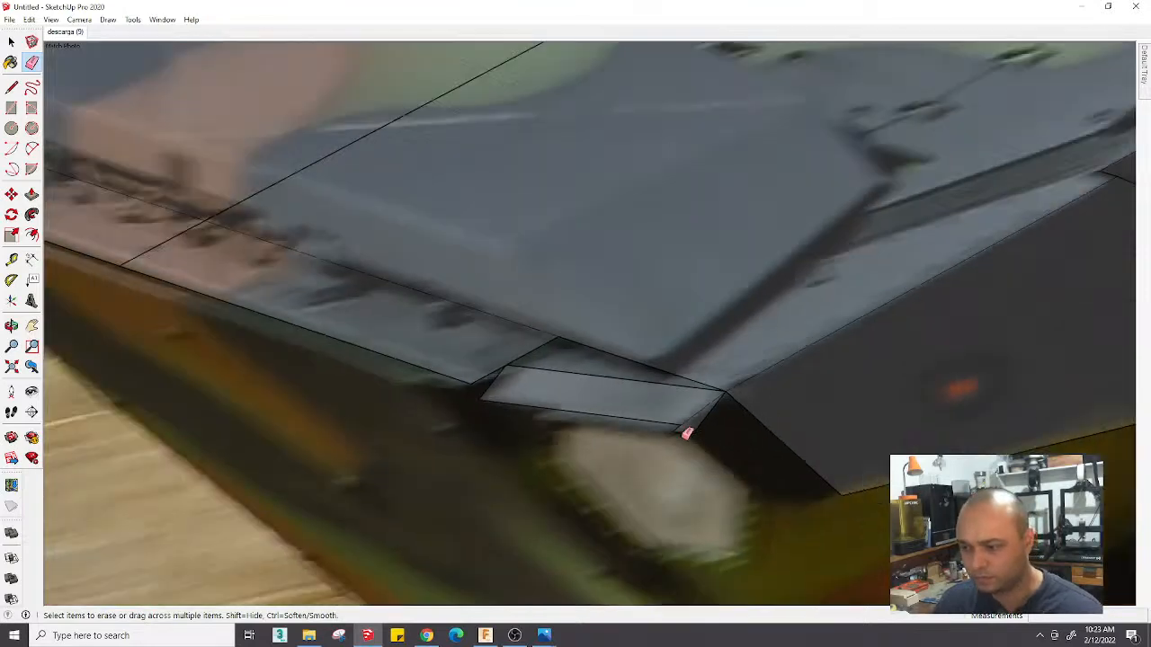
pyautogui.scroll(-3, 686, 432)
pyautogui.scroll(4, 732, 438)
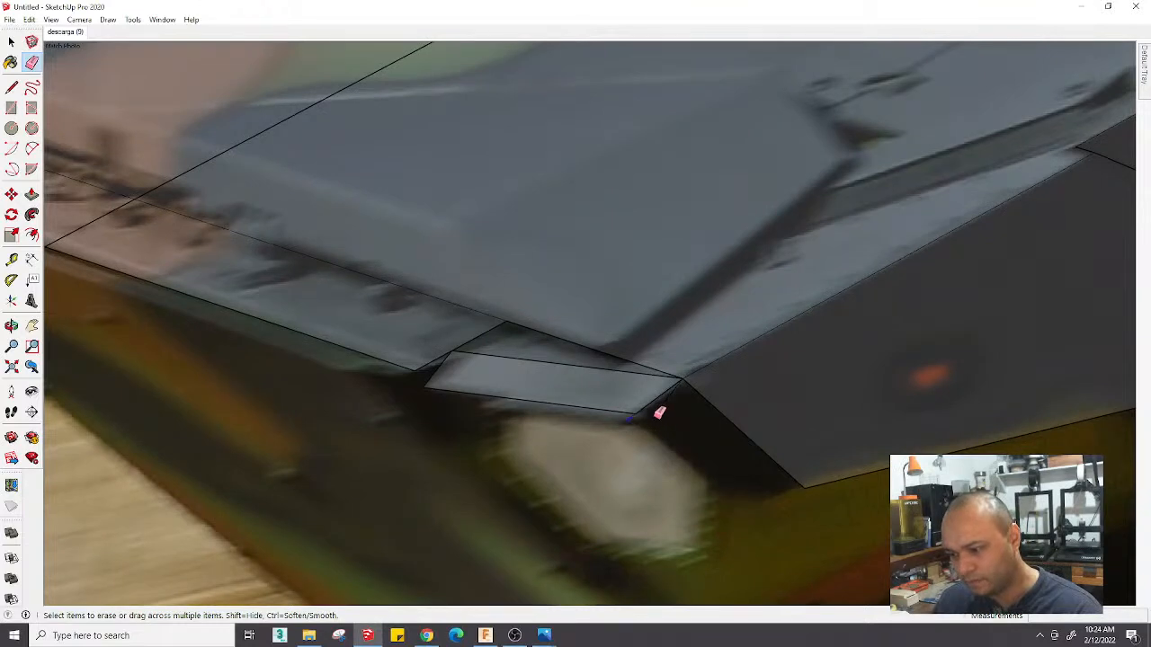
# Cut the face above the headlight with its edges and paste it in place inside the mirrored hull component
pyautogui.press('l')
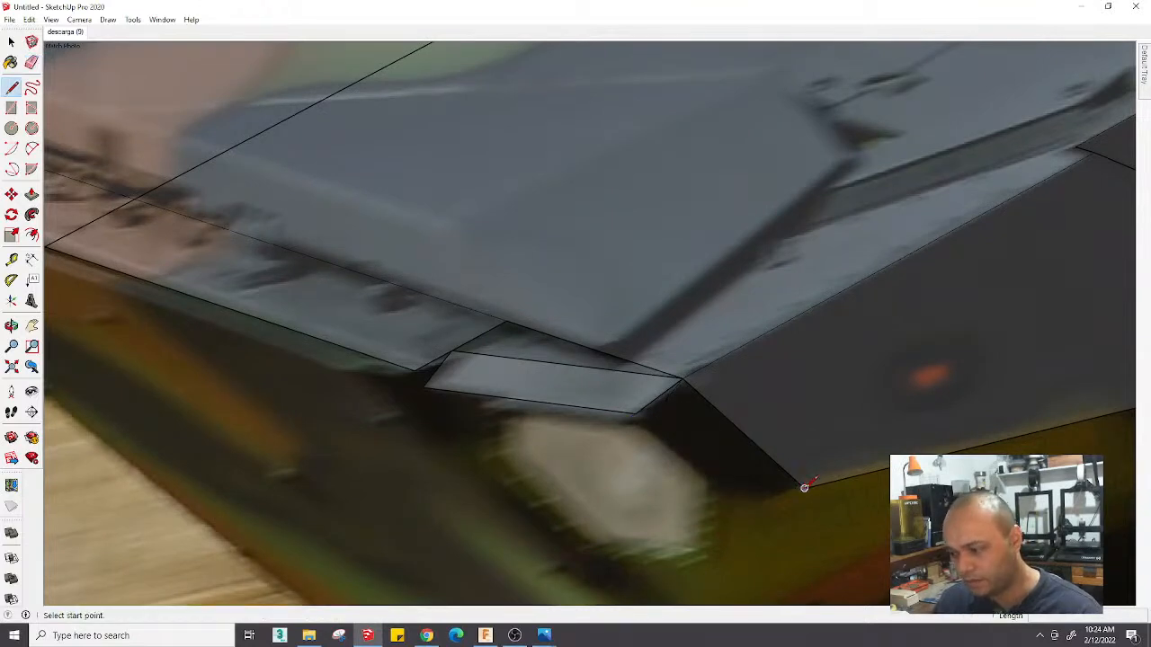
pyautogui.click(803, 487)
pyautogui.press('space')
pyautogui.click(698, 396)
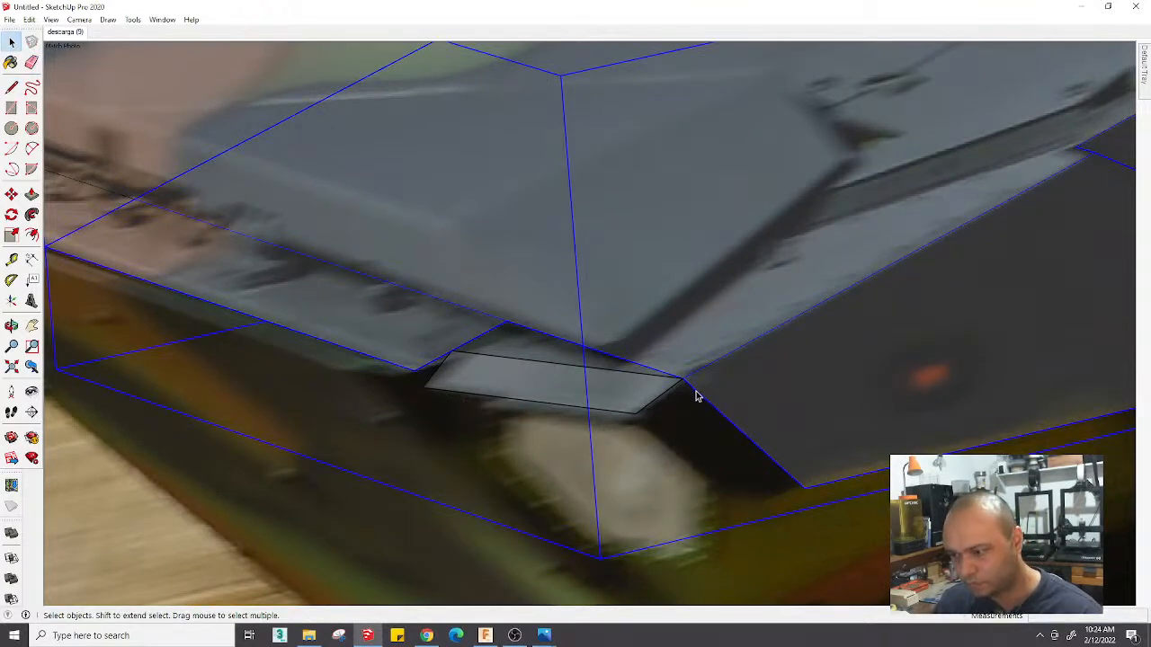
pyautogui.doubleClick(641, 386)
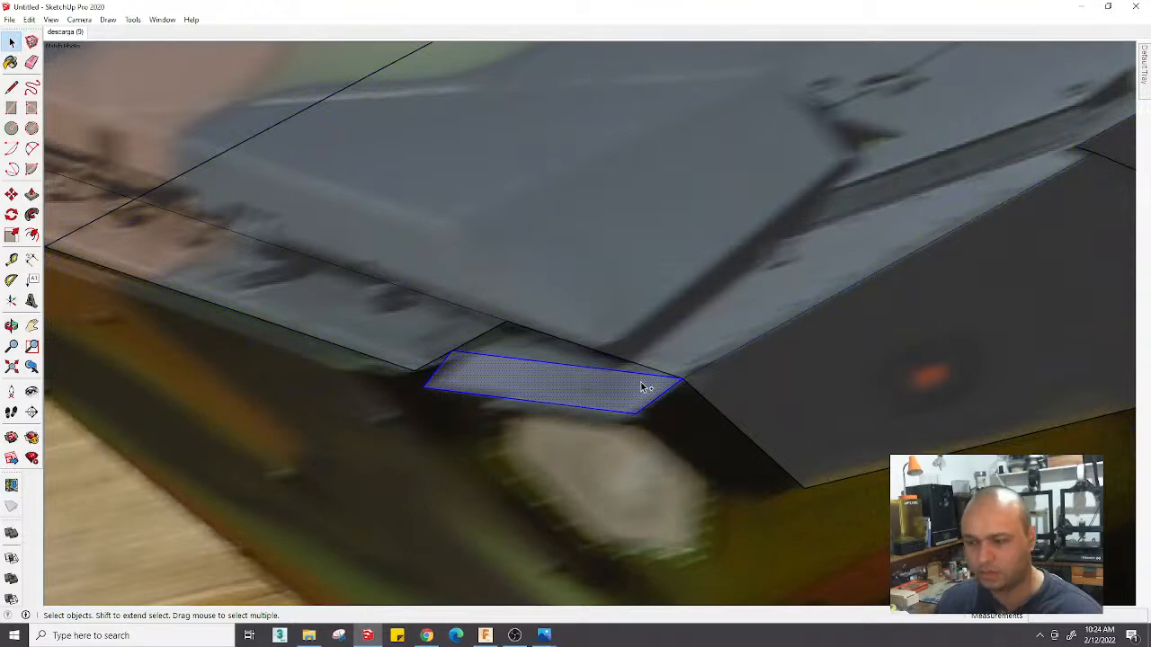
pyautogui.press('Delete')
pyautogui.doubleClick(657, 365)
pyautogui.scroll(-3, 659, 364)
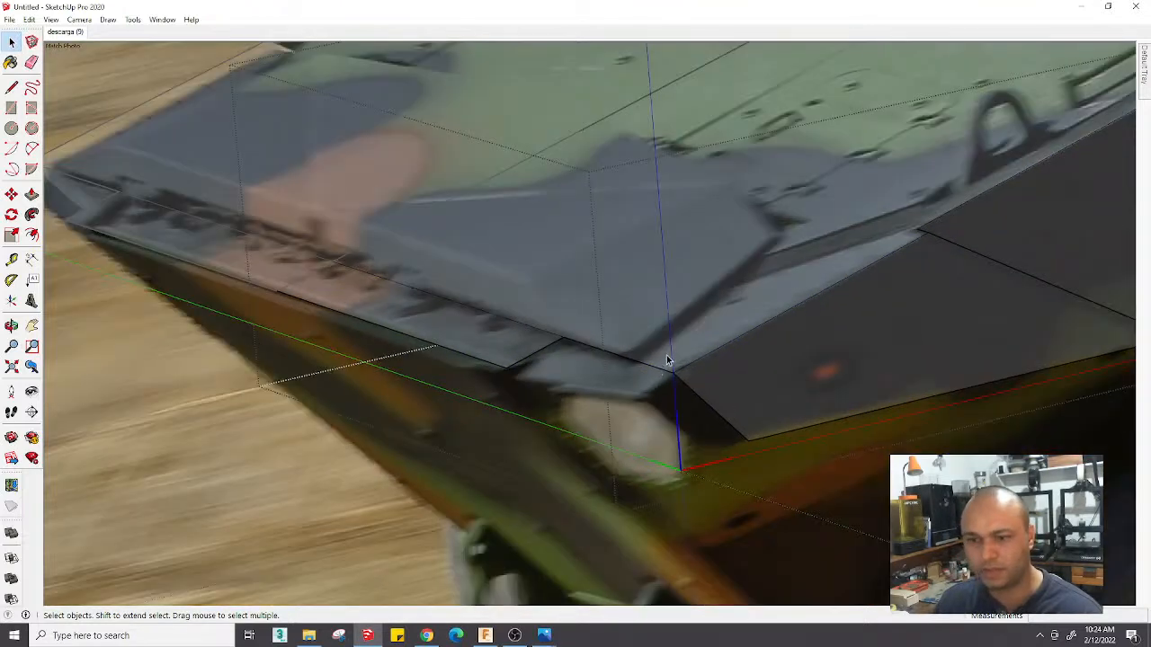
pyautogui.click(667, 360)
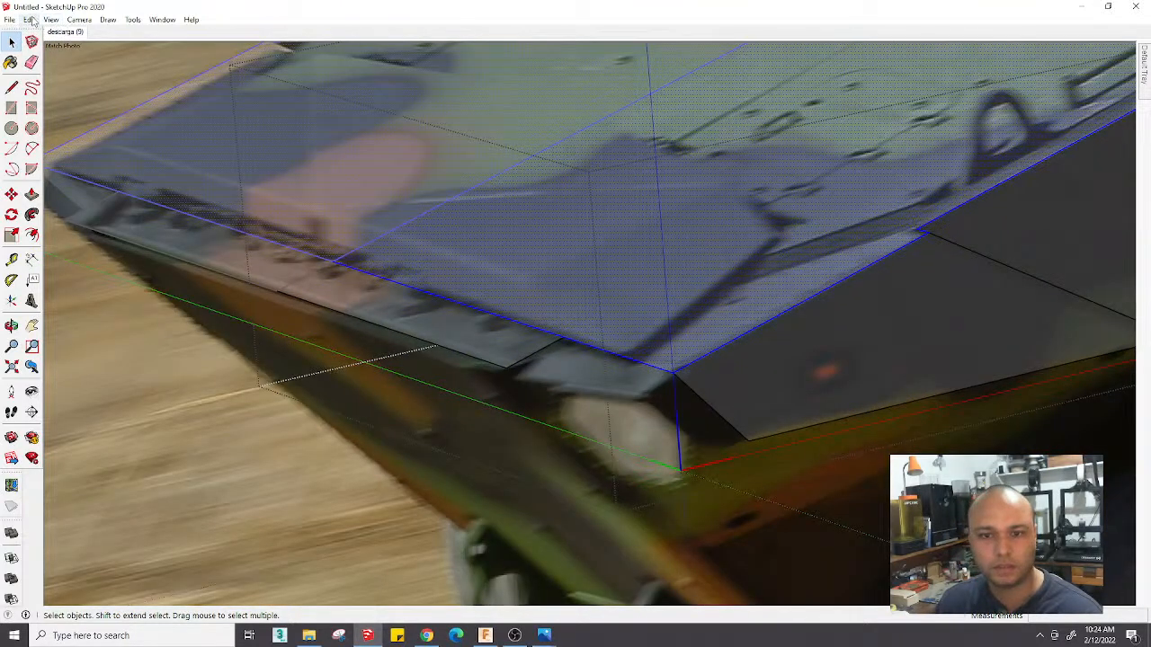
pyautogui.click(30, 20)
pyautogui.click(53, 113)
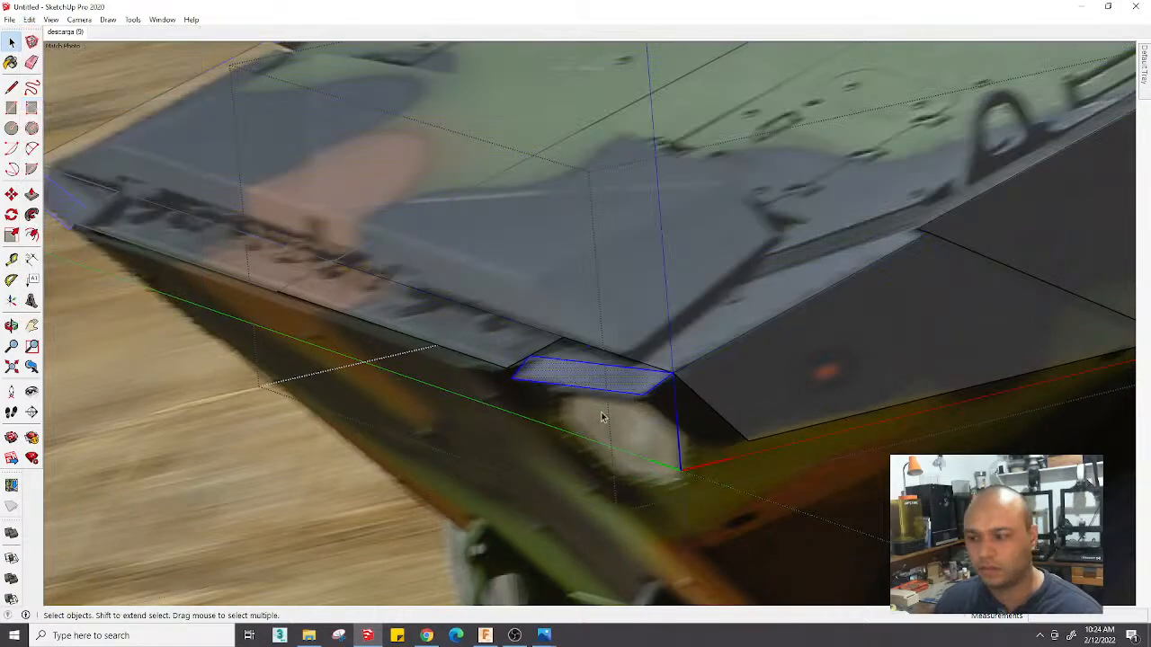
# Copy the headlight face's outer slanted edge to the hull side's lower front corner and join the outer ends to close a corner strip
pyautogui.scroll(2, 717, 422)
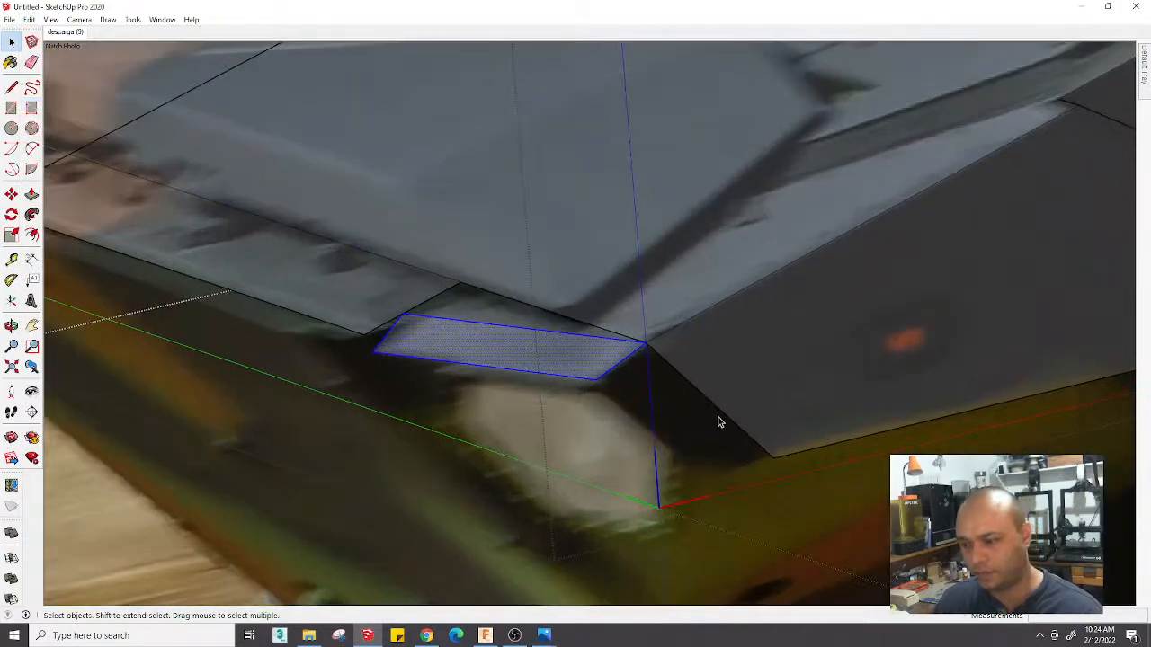
pyautogui.press('m')
pyautogui.click(638, 344)
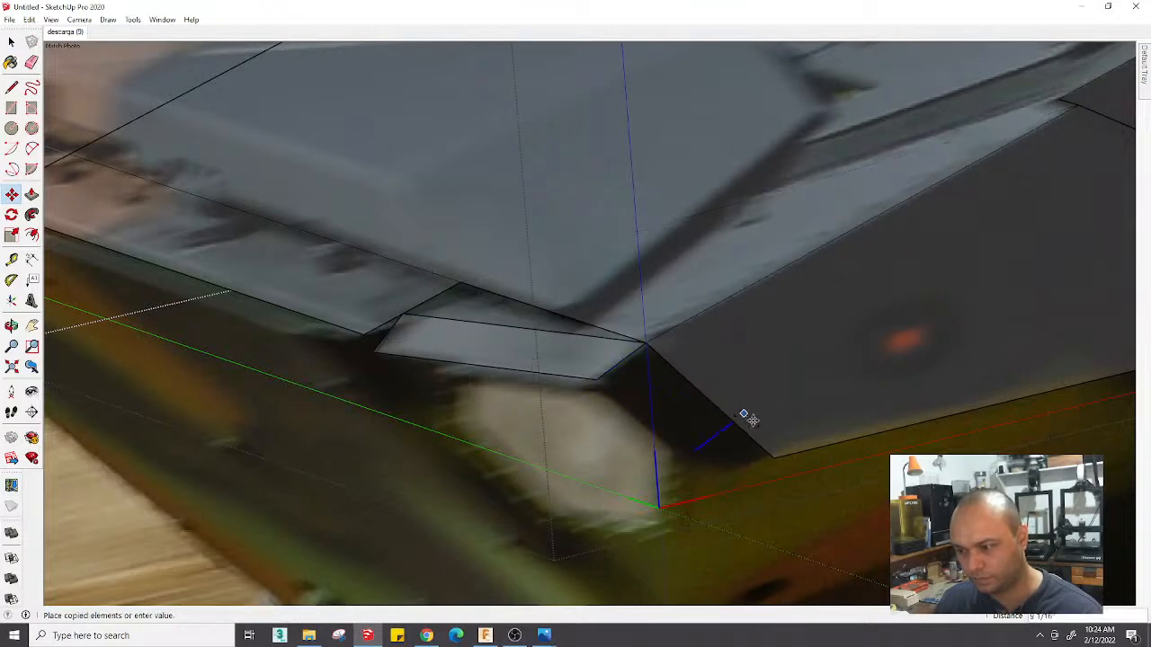
pyautogui.press('l')
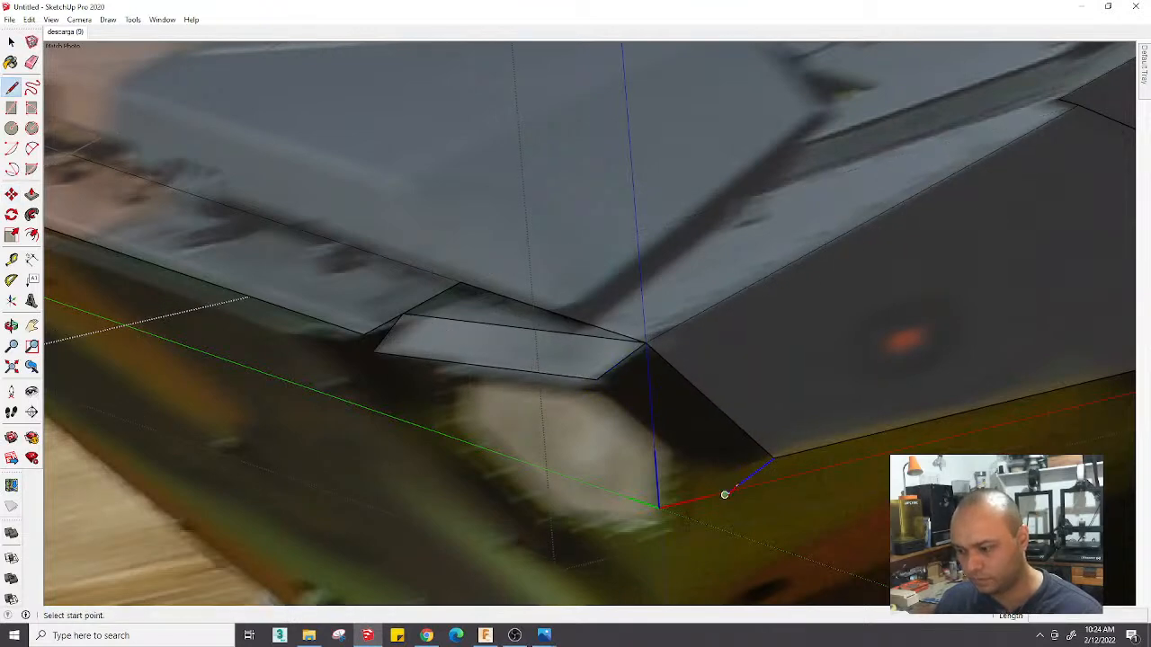
pyautogui.click(725, 494)
pyautogui.press('space')
pyautogui.scroll(-2, 754, 467)
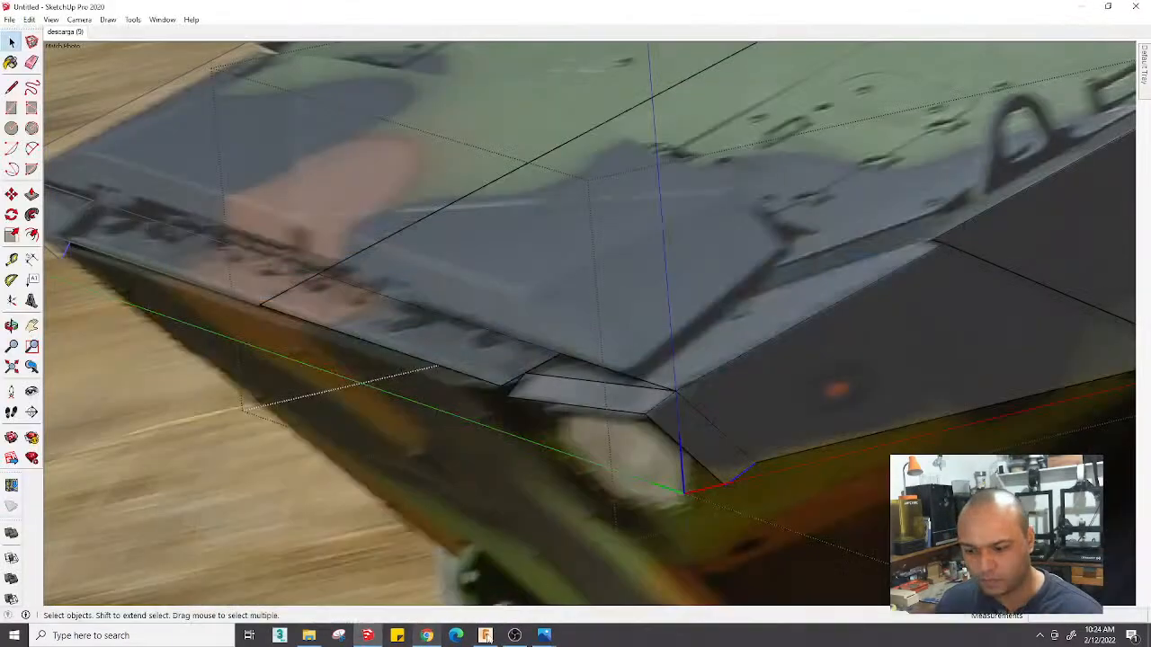
# Open the descarga (2).jpg reference photo and compare the hull corner beside the headlight with the modelled corner strip
pyautogui.moveTo(544, 636)
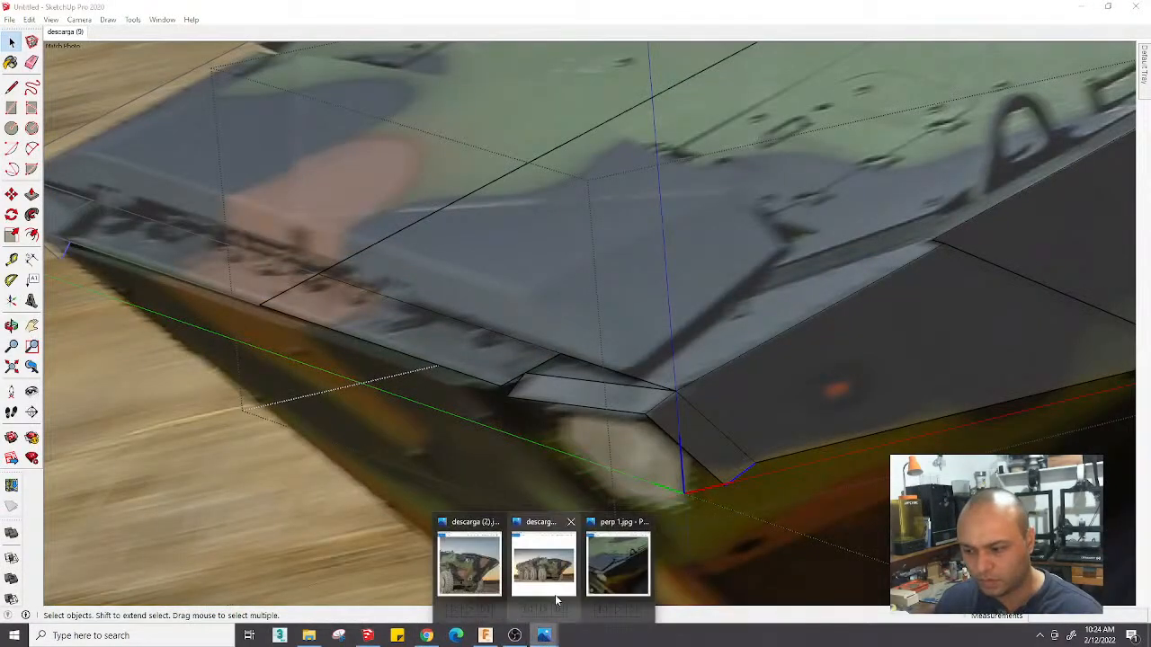
pyautogui.click(544, 562)
pyautogui.scroll(3, 717, 319)
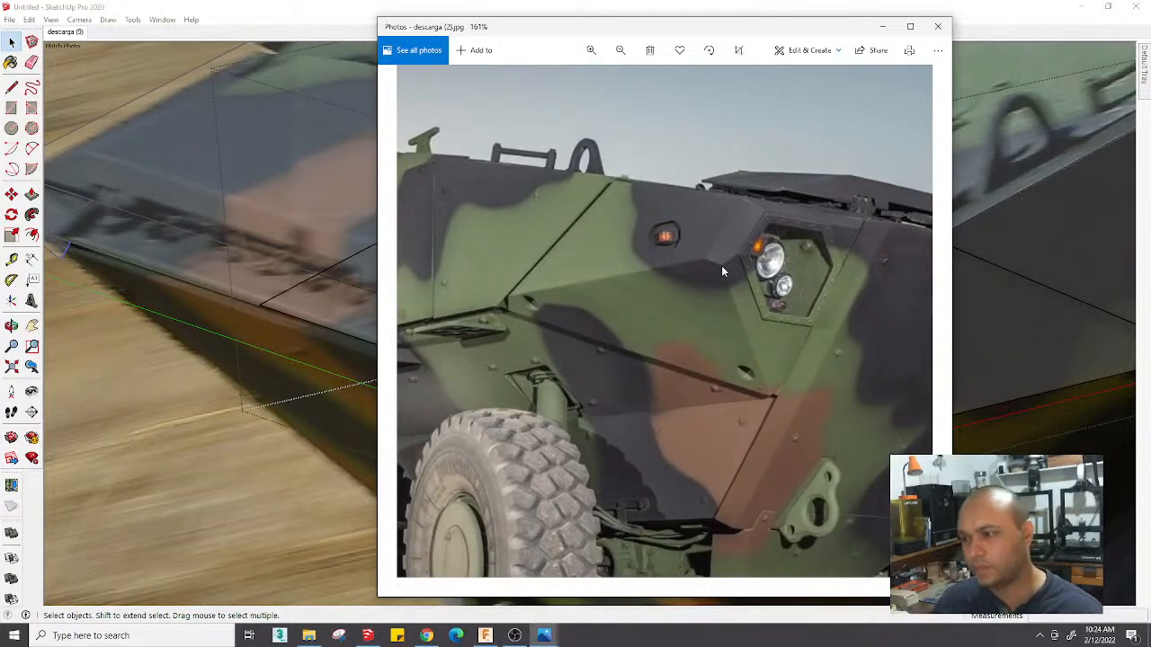
pyautogui.scroll(3, 721, 266)
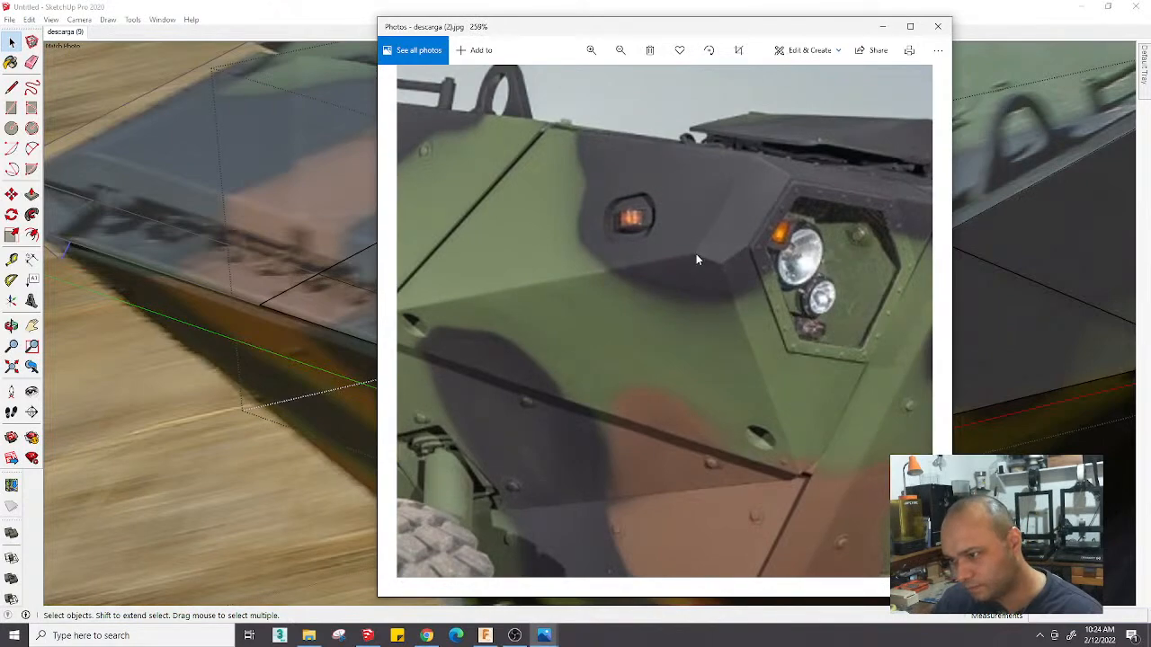
pyautogui.click(311, 396)
pyautogui.scroll(-1, 714, 448)
pyautogui.scroll(3, 791, 503)
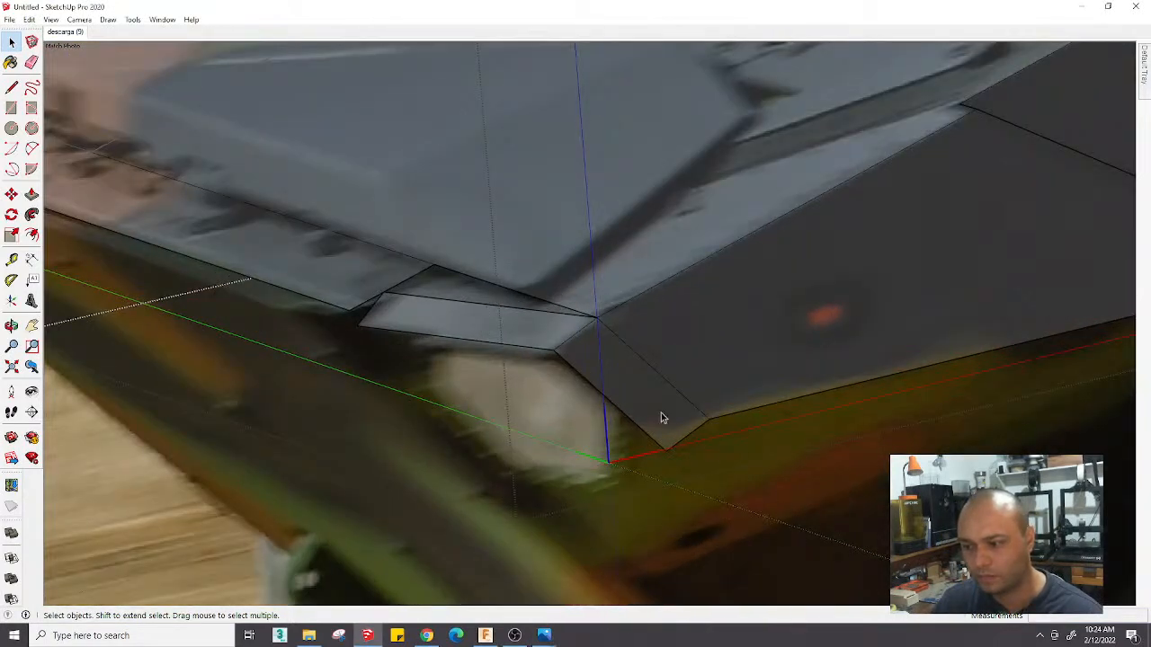
pyautogui.scroll(-1, 684, 424)
pyautogui.scroll(2, 701, 416)
pyautogui.scroll(-3, 705, 415)
# Draw a horizontal helper rectangle about 1' 5 5/16" by 6 7/8" from the hull side's lower front corner through the corner strip
pyautogui.moveTo(706, 413); pyautogui.dragTo(610, 257, button='middle')
pyautogui.scroll(4, 594, 298)
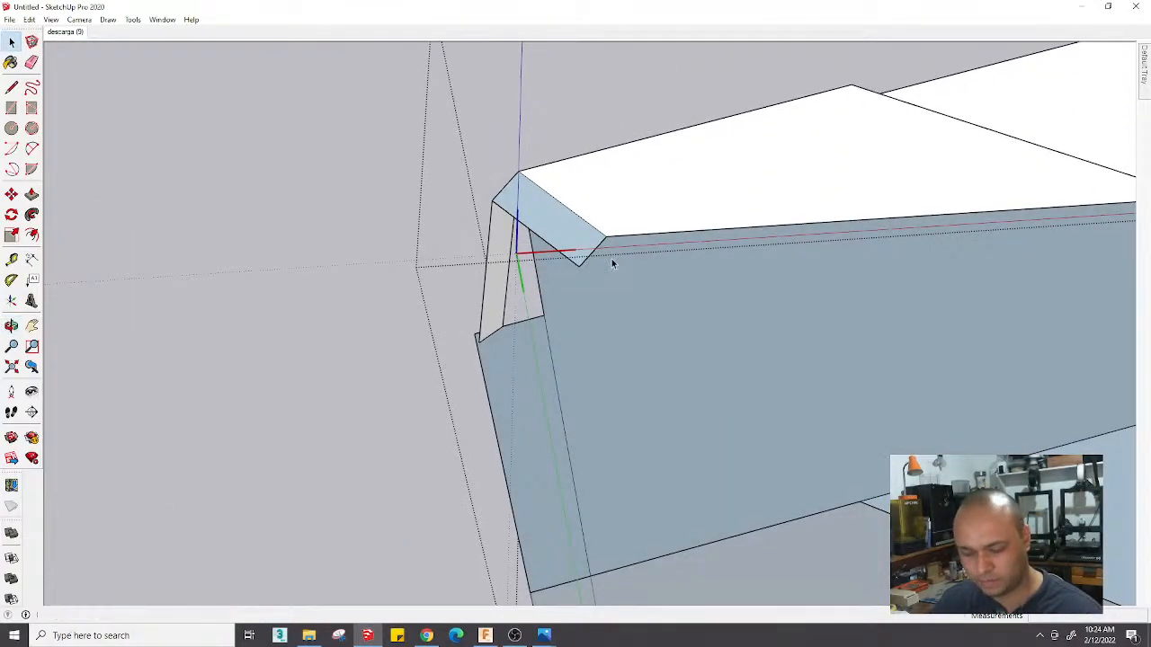
pyautogui.press('r')
pyautogui.click(607, 238)
pyautogui.click(437, 293)
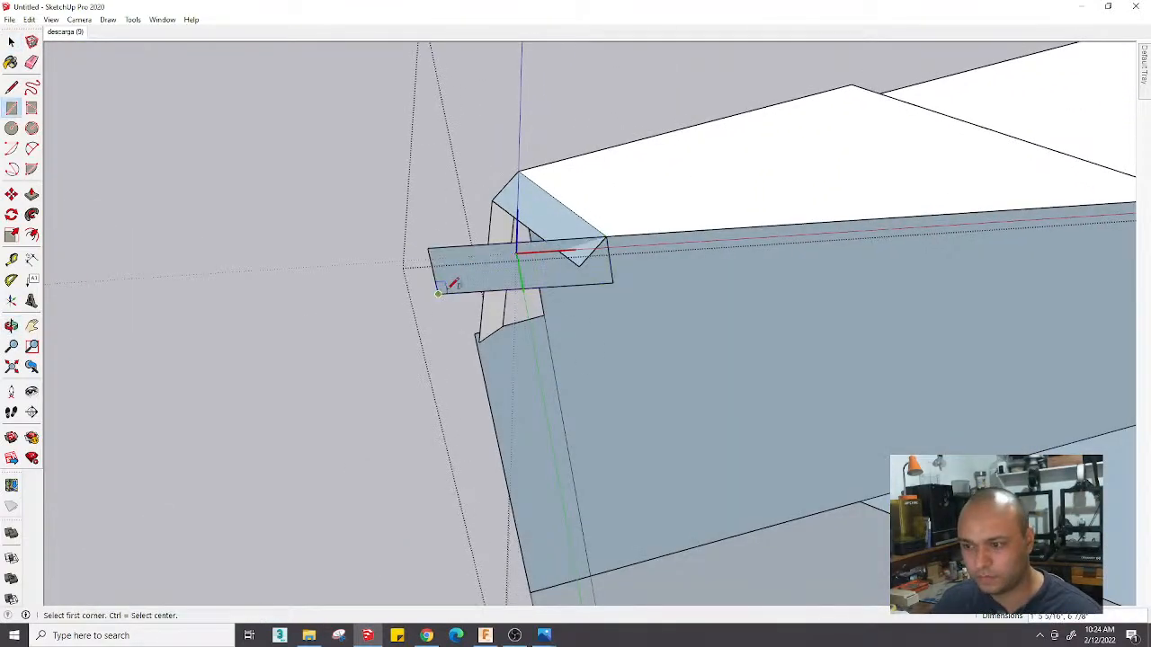
# Draw a line across the corner strip where the rectangle crosses it, and erase the rectangle and the strip's tip below the line
pyautogui.scroll(4, 612, 247)
pyautogui.press('l')
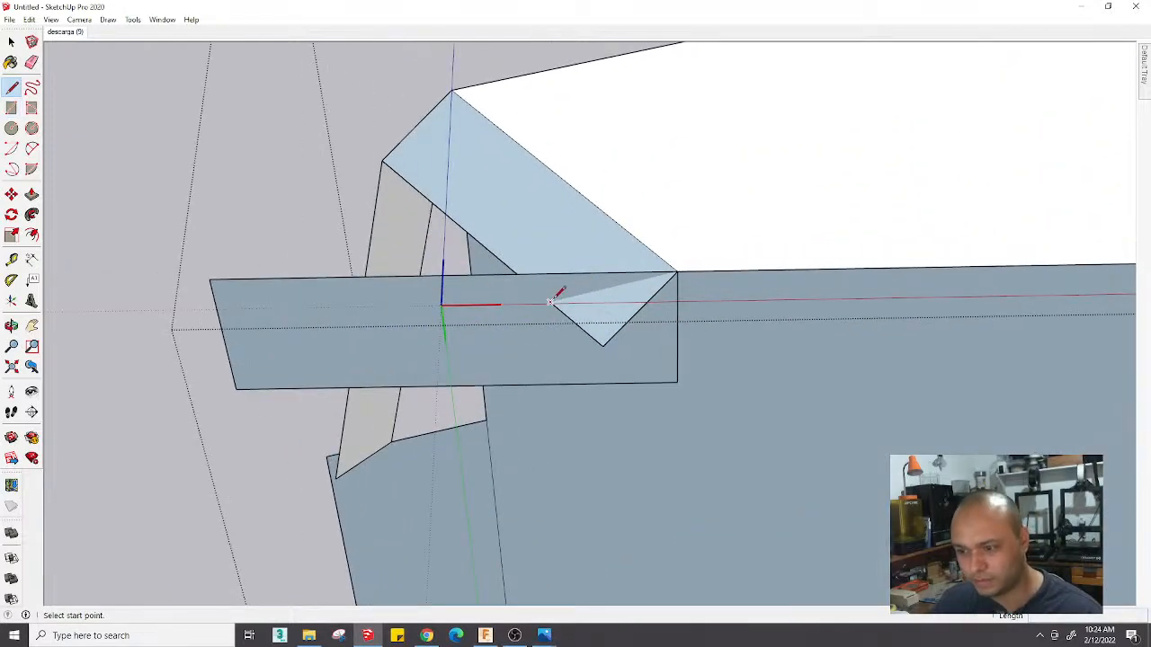
pyautogui.click(551, 302)
pyautogui.click(677, 271)
pyautogui.press('e')
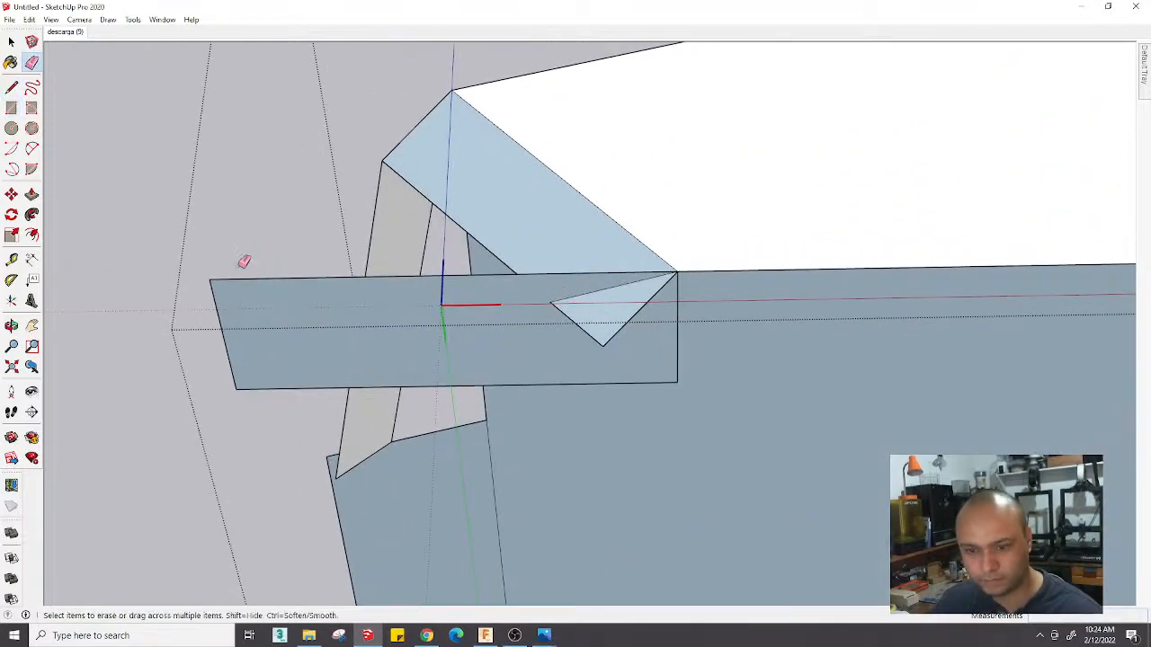
pyautogui.moveTo(239, 267); pyautogui.dragTo(206, 316)
pyautogui.moveTo(686, 371); pyautogui.dragTo(661, 393)
pyautogui.moveTo(612, 352); pyautogui.dragTo(593, 351)
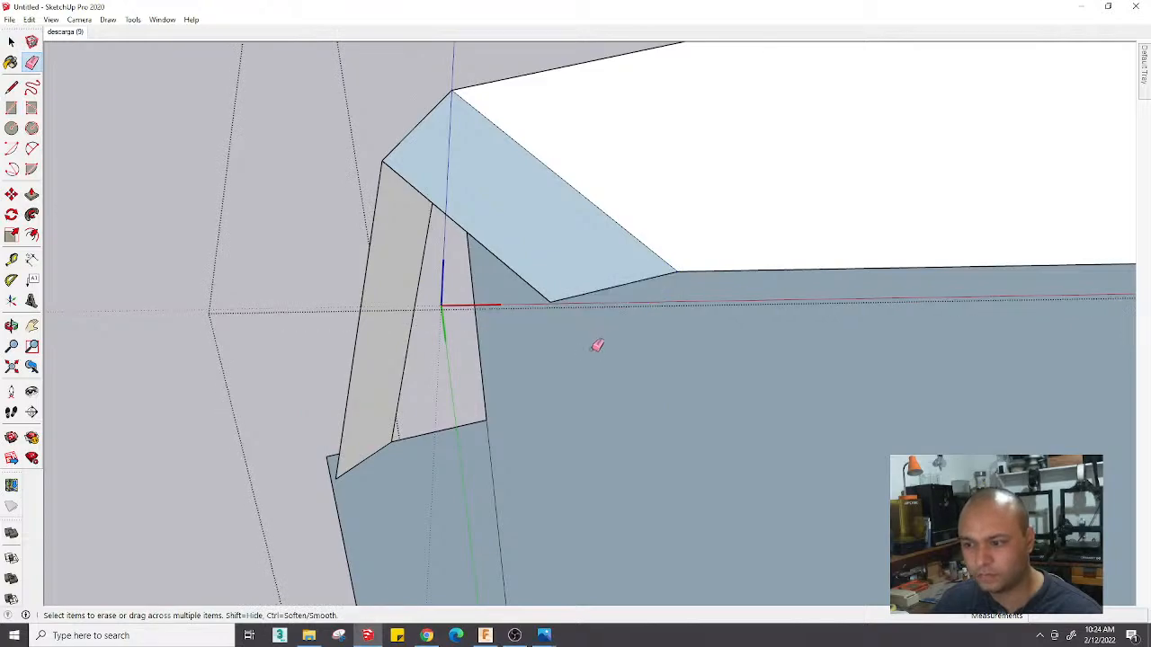
# Close the triangular gap between the deck and the headlight face with a line, and erase the fold edge between deck and lip
pyautogui.moveTo(597, 345); pyautogui.dragTo(334, 296, button='middle')
pyautogui.scroll(6, 588, 368)
pyautogui.press('l')
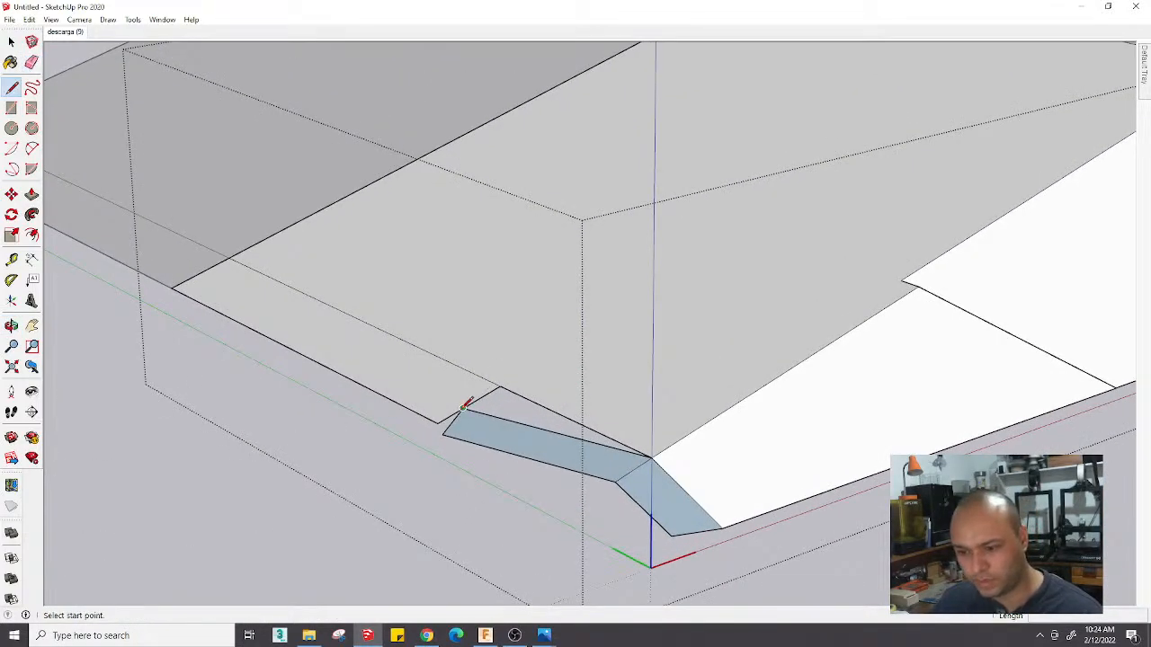
pyautogui.click(464, 405)
pyautogui.press('e')
pyautogui.scroll(-3, 508, 390)
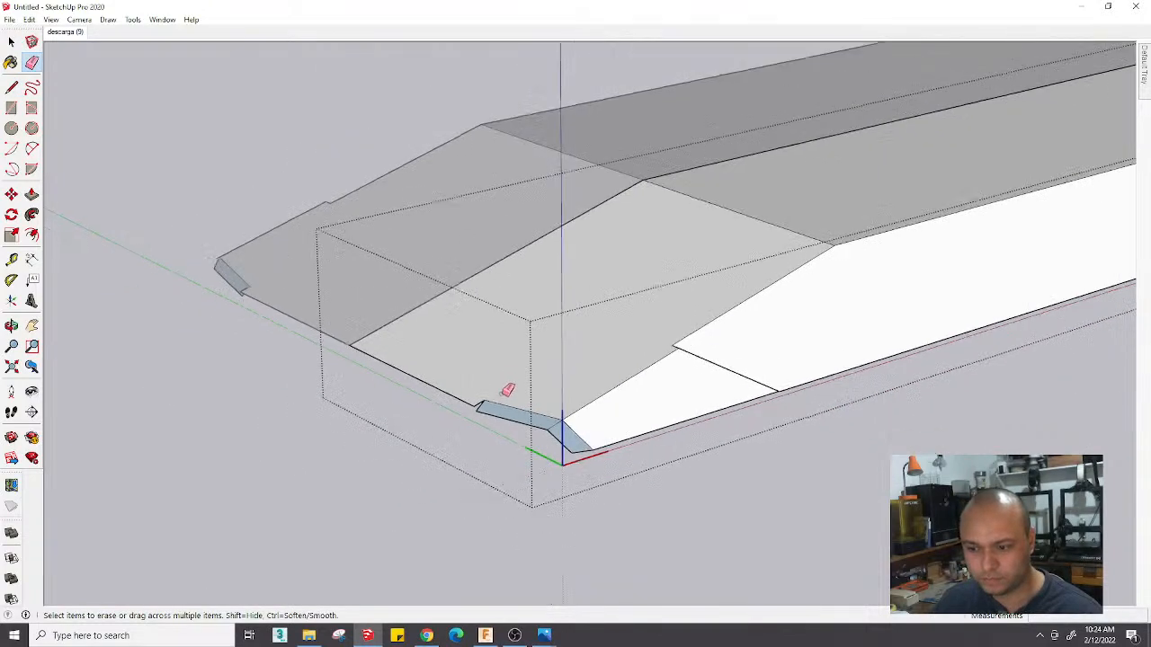
# Check the whole hull, return to the matched photo view and close the hull component
pyautogui.scroll(-3, 508, 390)
pyautogui.moveTo(508, 389); pyautogui.dragTo(444, 311, button='middle')
pyautogui.moveTo(562, 392)
pyautogui.mouseDown(button='middle')
pyautogui.moveTo(662, 234)
pyautogui.moveTo(580, 416)
pyautogui.moveTo(621, 416)
pyautogui.moveTo(591, 408)
pyautogui.moveTo(540, 334)
pyautogui.moveTo(570, 354)
pyautogui.moveTo(530, 351)
pyautogui.mouseUp(button='middle')
pyautogui.press('e')
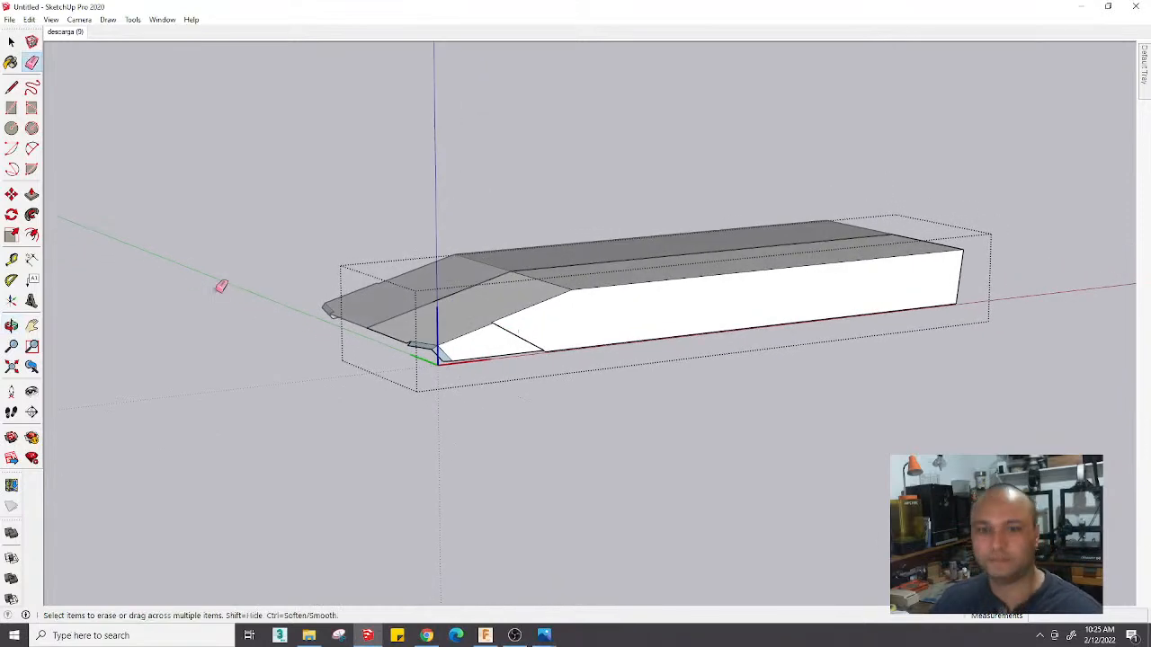
pyautogui.click(57, 31)
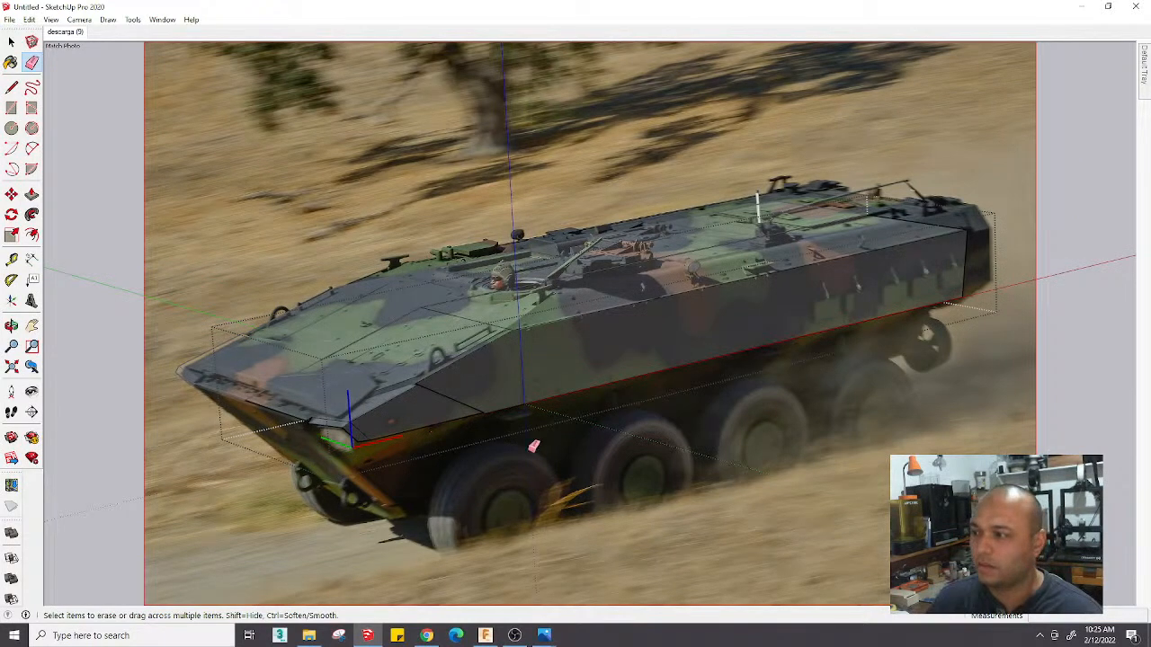
pyautogui.rightClick(509, 158)
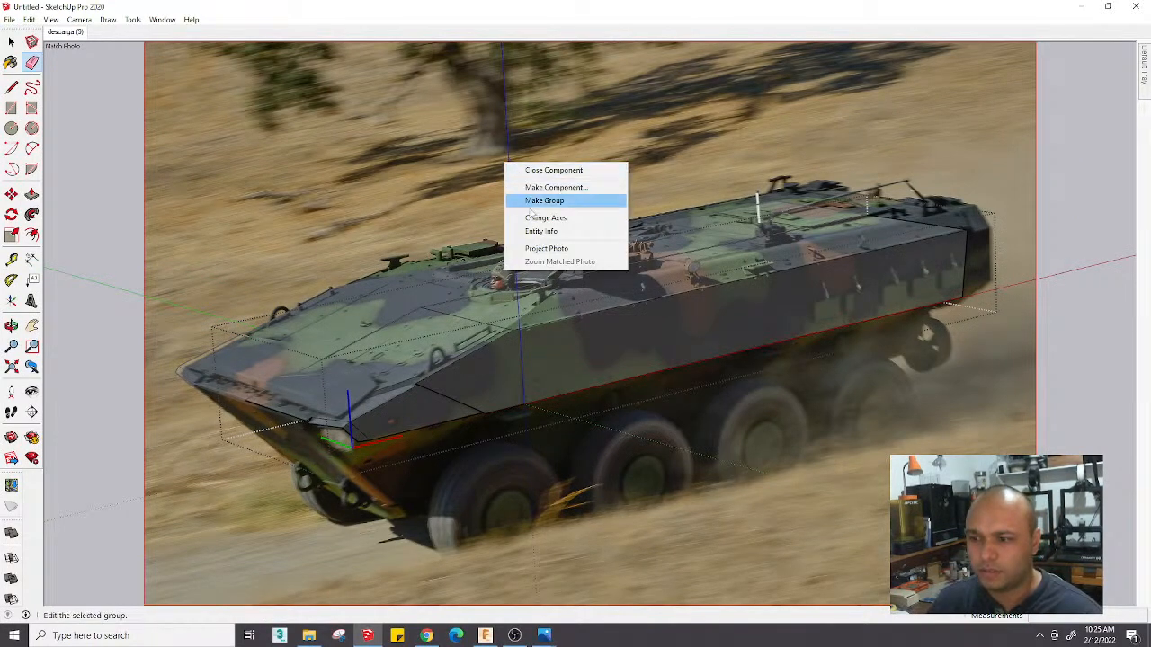
pyautogui.click(545, 169)
pyautogui.press('space')
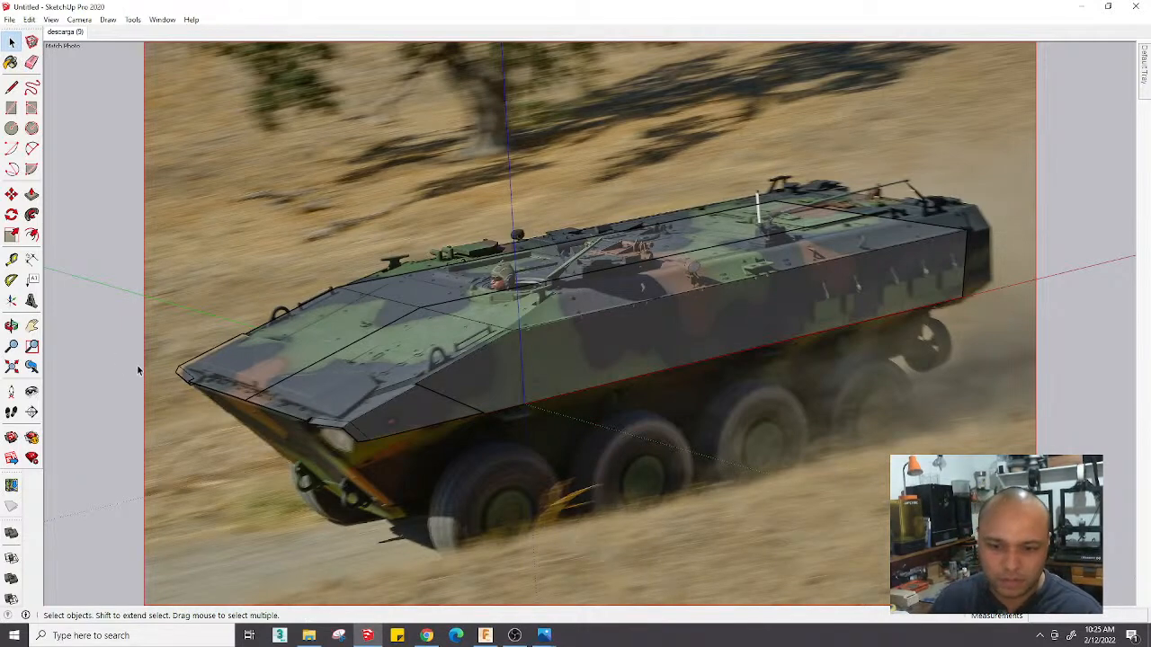
pyautogui.scroll(5, 180, 359)
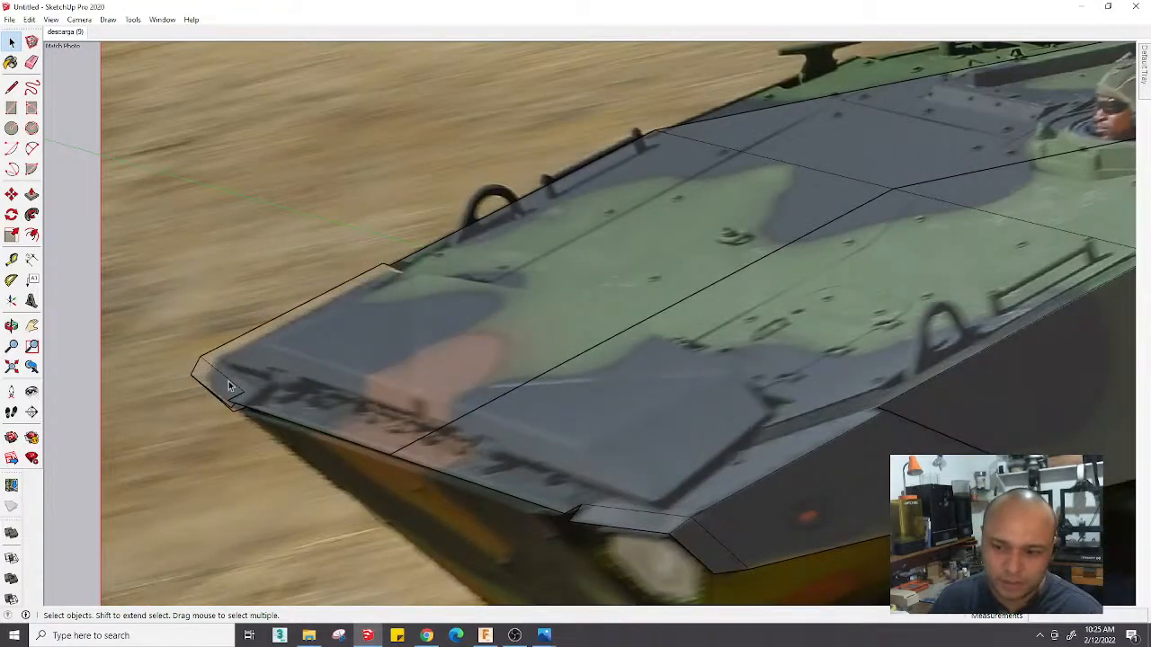
# Scale the hull half's geometry slightly along the green axis to fit the vehicle's width in the matched photo
pyautogui.scroll(-2, 228, 382)
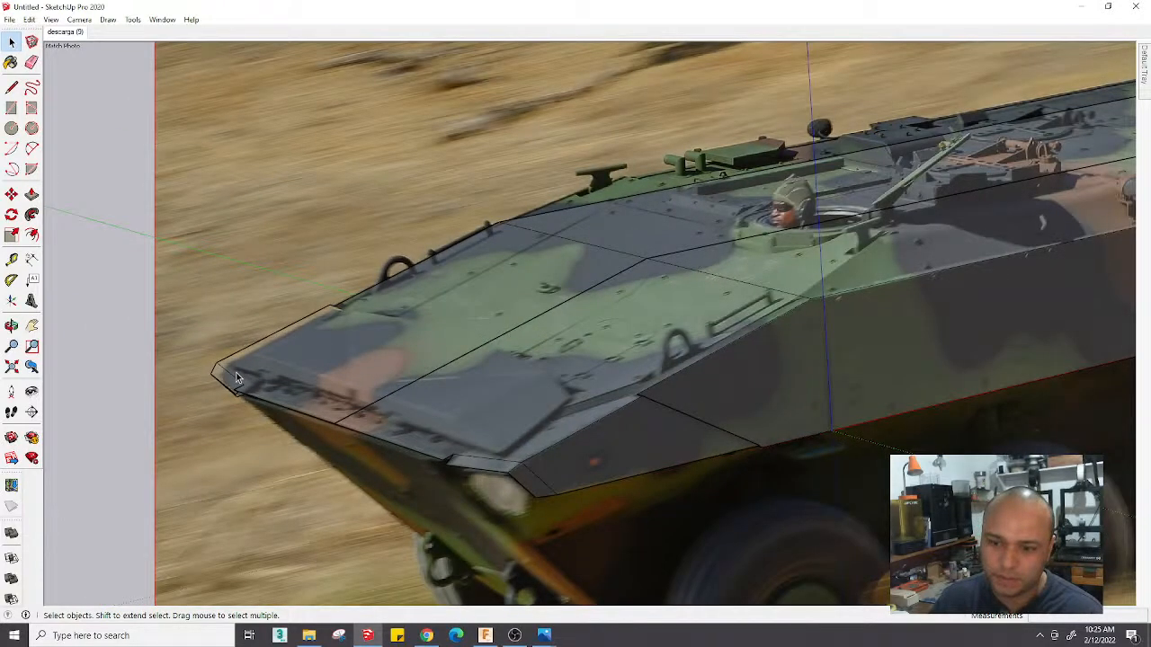
pyautogui.scroll(3, 236, 376)
pyautogui.scroll(-3, 236, 376)
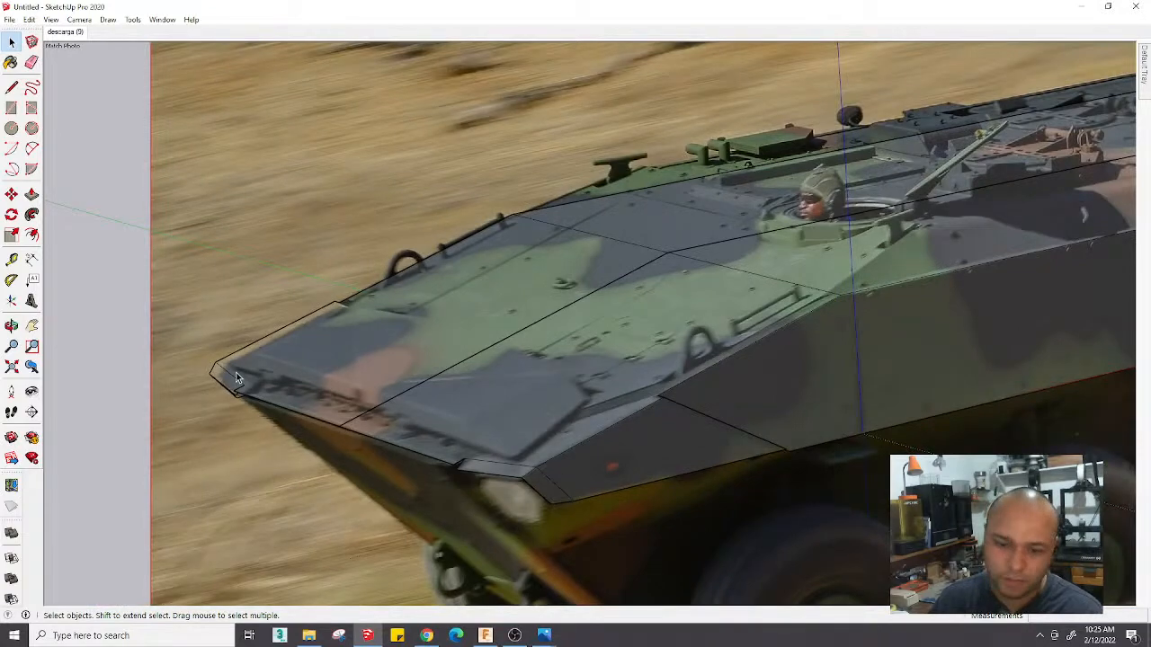
pyautogui.scroll(-5, 236, 376)
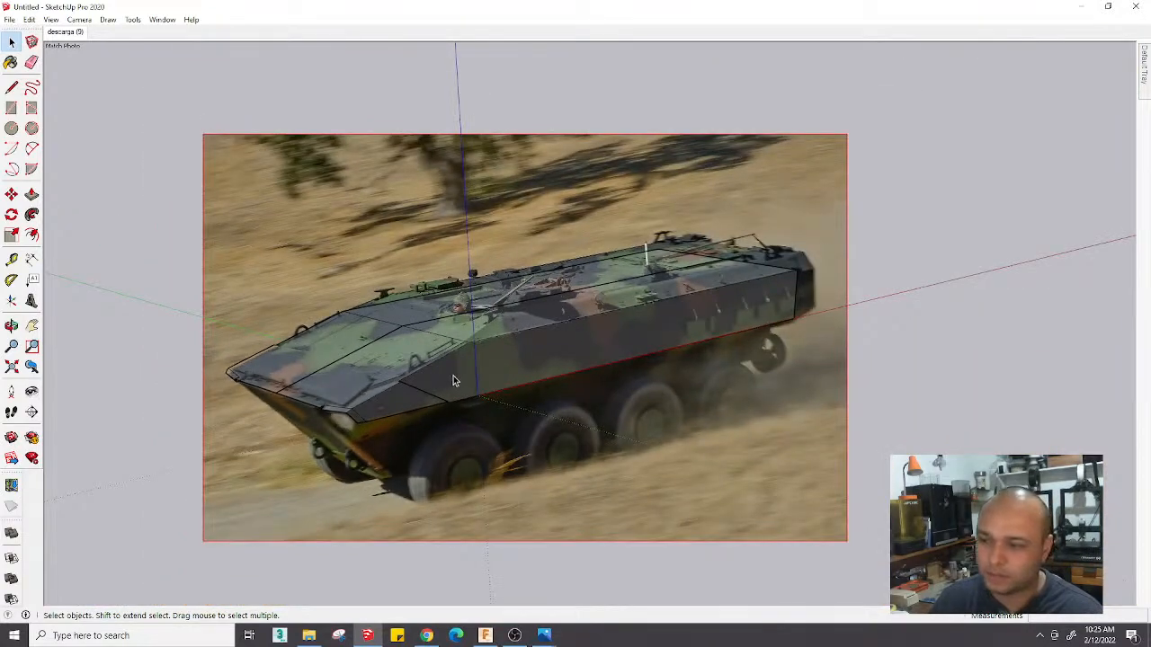
pyautogui.click(453, 381)
pyautogui.scroll(4, 428, 385)
pyautogui.press('s')
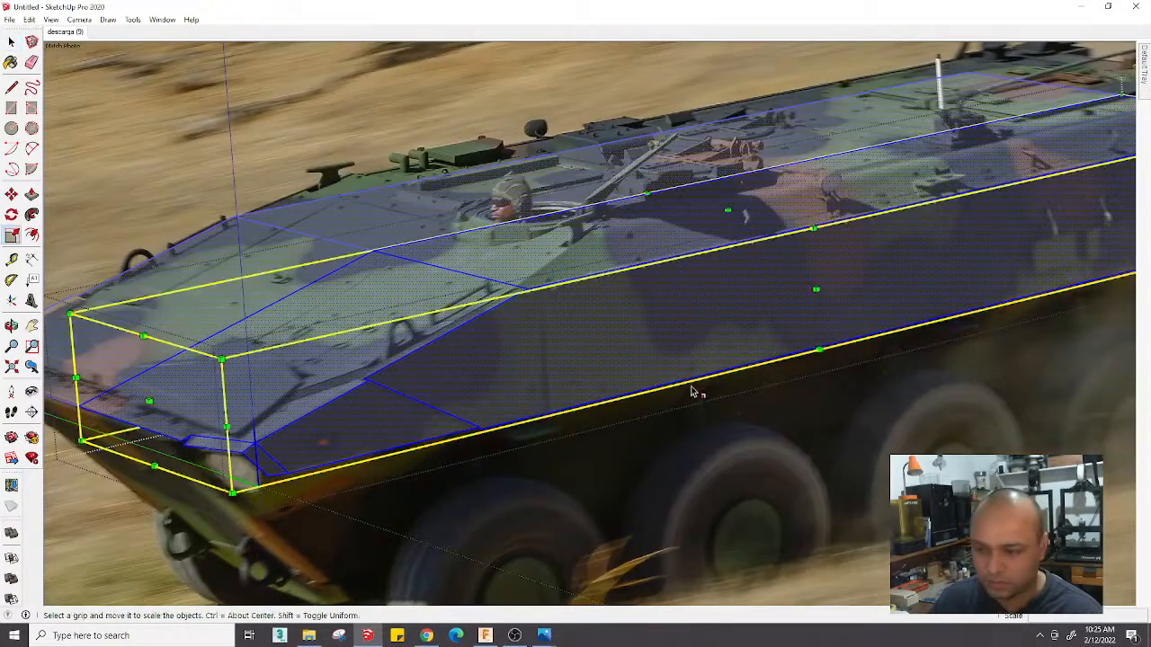
pyautogui.scroll(-2, 814, 290)
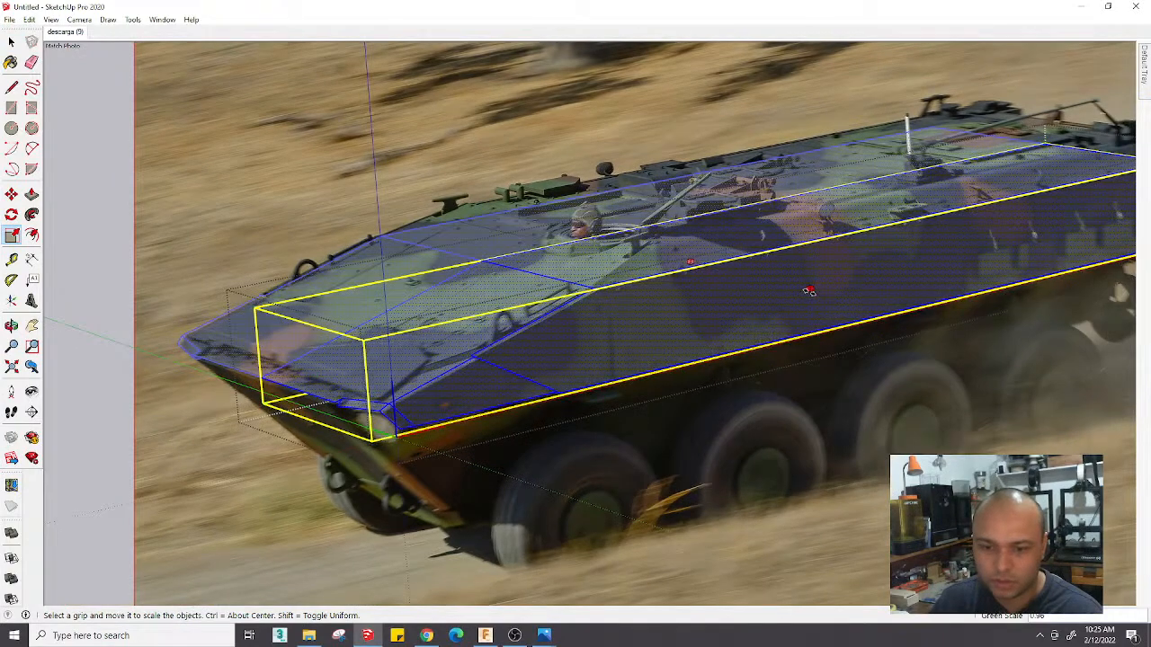
pyautogui.moveTo(811, 291); pyautogui.dragTo(812, 293)
pyautogui.press('space')
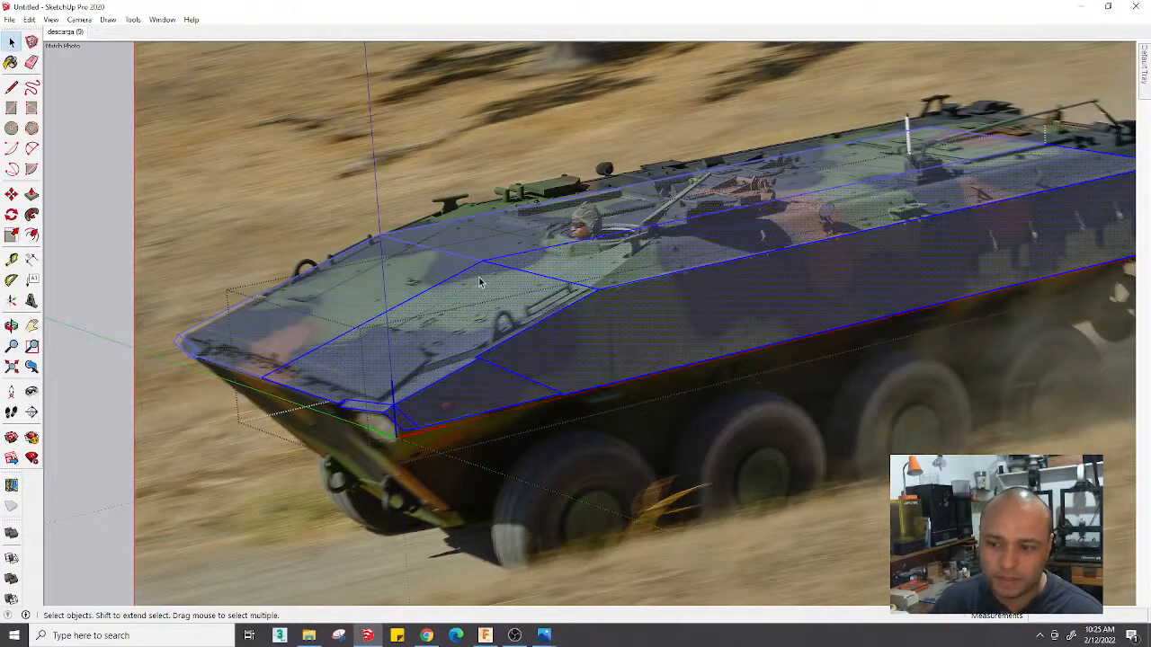
pyautogui.click(351, 289)
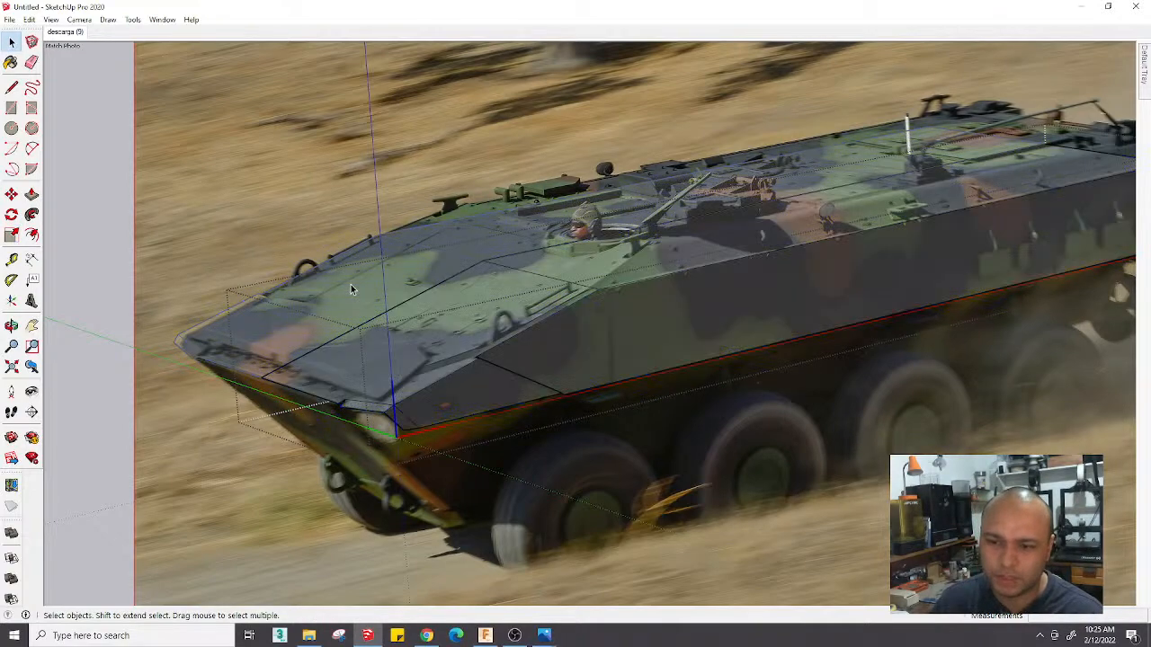
# Move the mirrored hull half about 3" along the green axis to line up with the deck's far edge in the photo
pyautogui.click(304, 288)
pyautogui.scroll(5, 305, 287)
pyautogui.press('m')
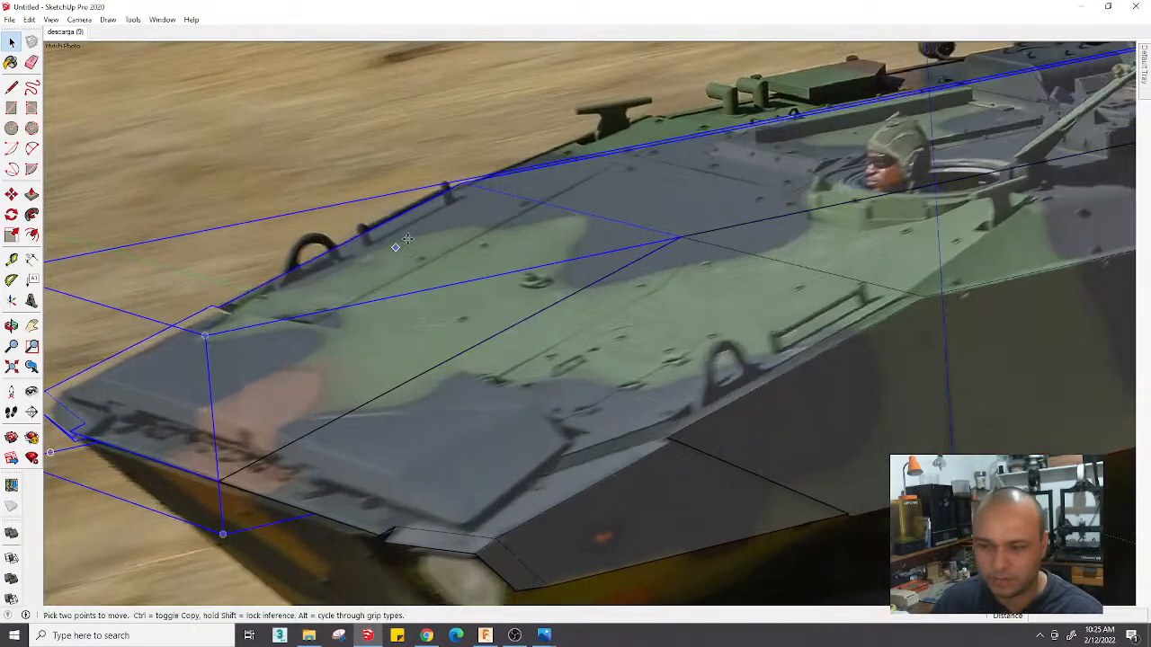
pyautogui.click(456, 191)
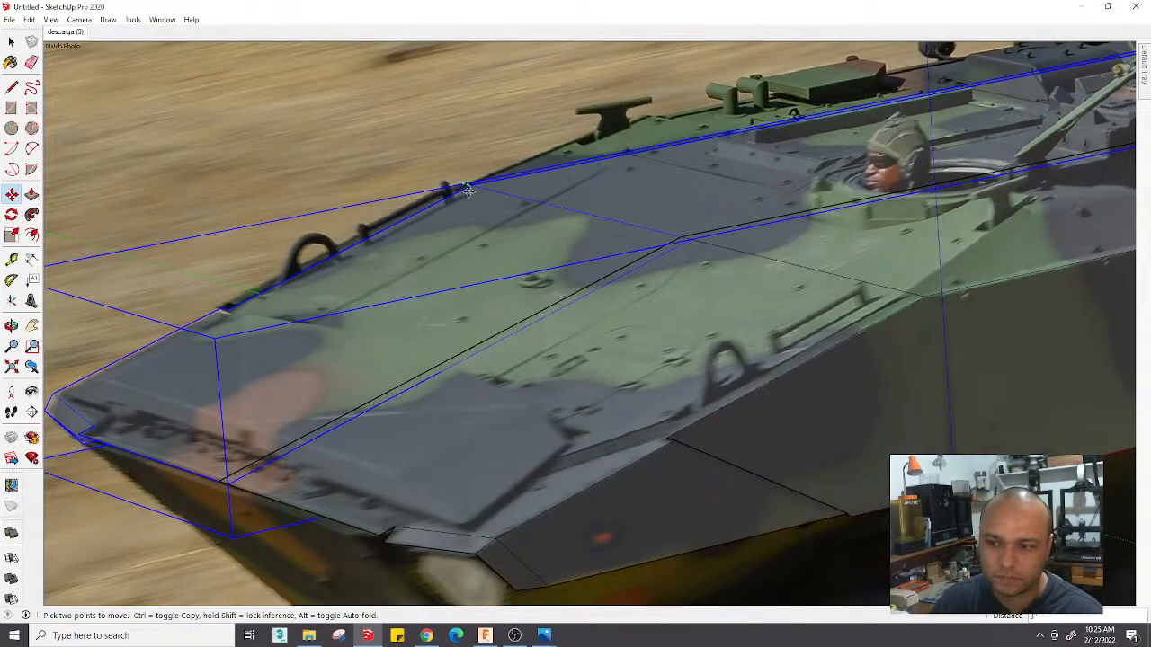
pyautogui.click(466, 190)
pyautogui.scroll(-4, 467, 198)
pyautogui.press('space')
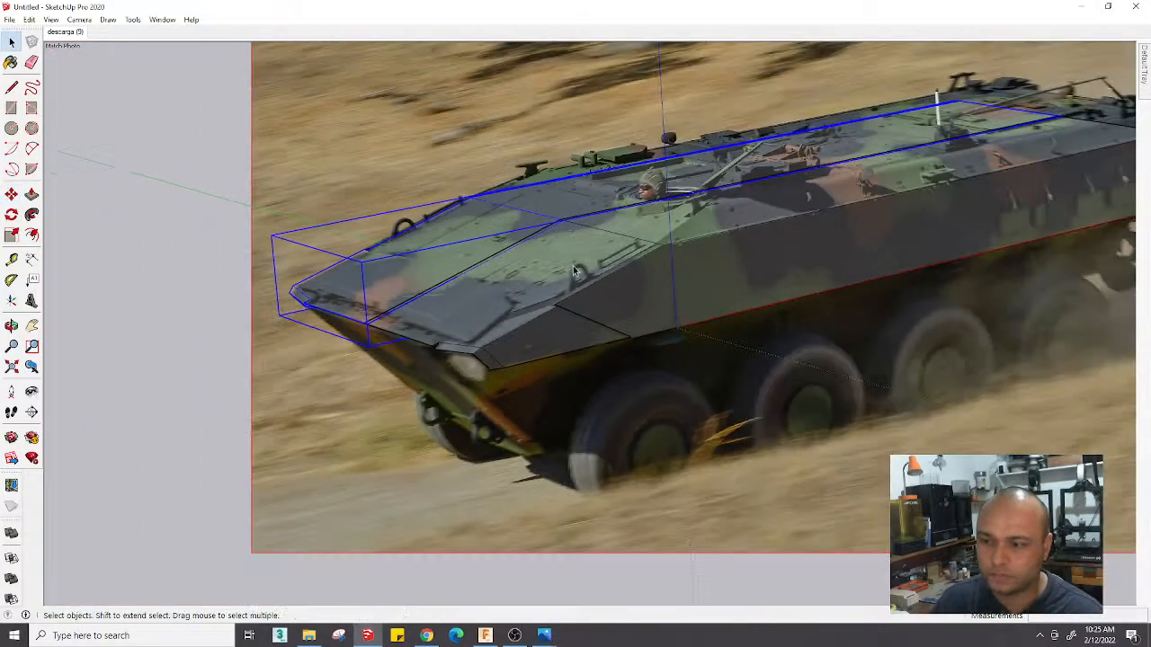
# Open the hull component and move all its geometry away from the centreline to widen the gap between the halves
pyautogui.doubleClick(588, 265)
pyautogui.tripleClick(587, 264)
pyautogui.moveTo(588, 265); pyautogui.dragTo(899, 251, button='middle')
pyautogui.moveTo(578, 150); pyautogui.dragTo(677, 367)
pyautogui.moveTo(675, 364); pyautogui.dragTo(610, 419, button='middle')
pyautogui.scroll(3, 582, 341)
pyautogui.press('m')
pyautogui.click(557, 371)
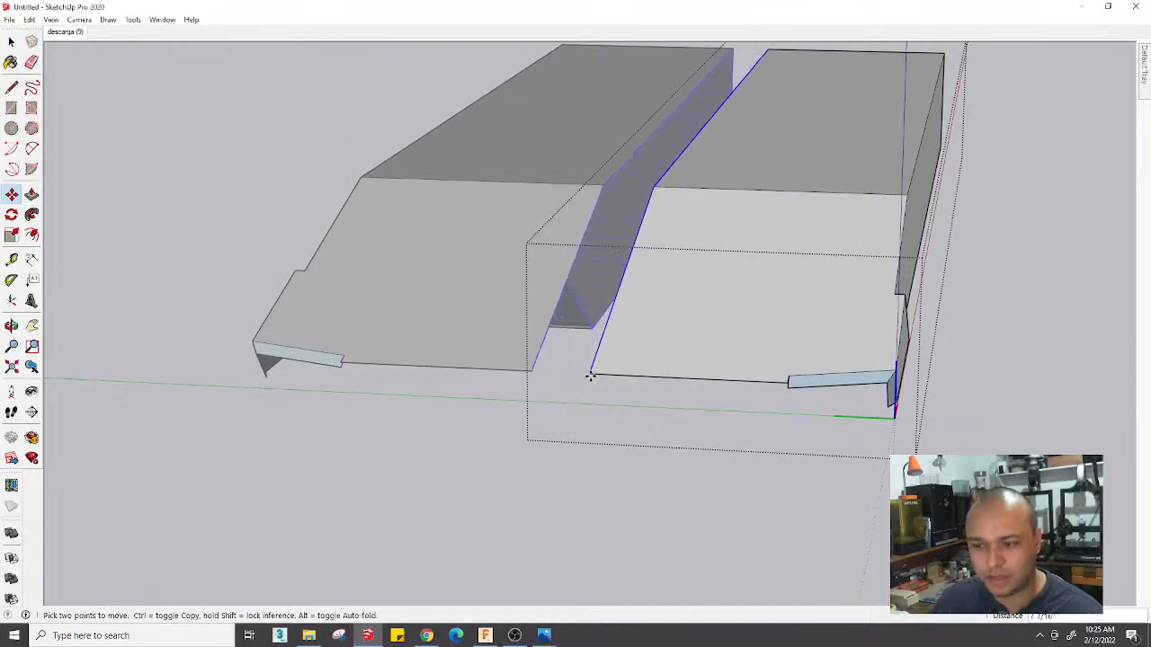
pyautogui.click(592, 376)
# Draw a line across the gap between the front inner corners, mark its midpoint with a short line, and erase the crossing line
pyautogui.press('l')
pyautogui.click(593, 373)
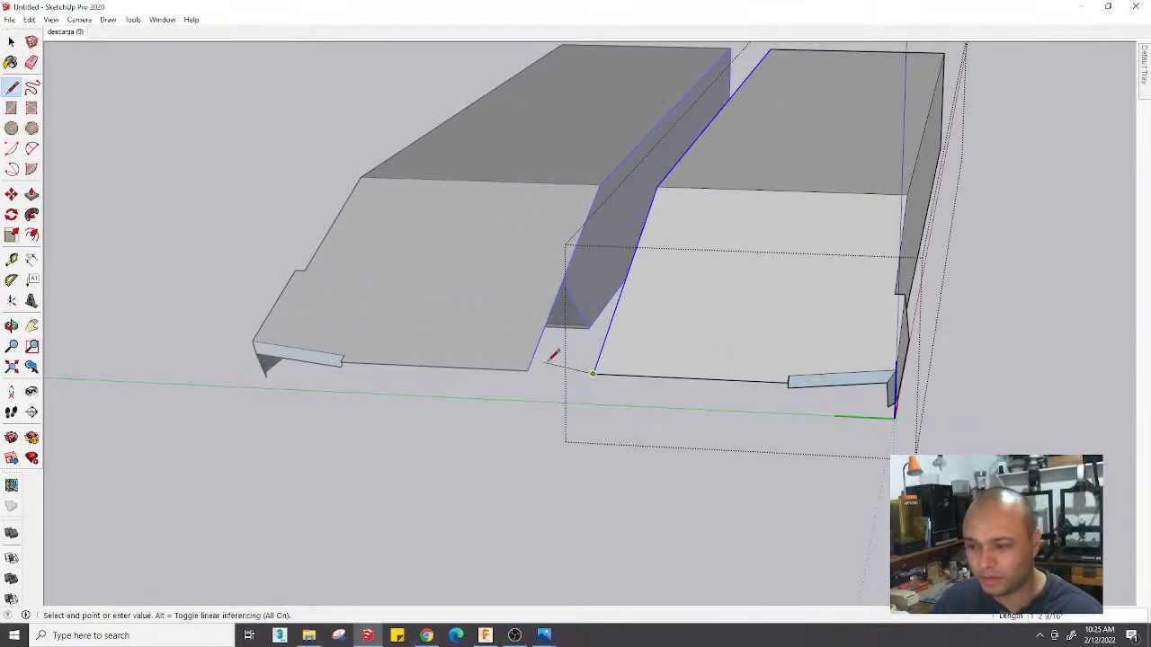
pyautogui.click(528, 371)
pyautogui.click(559, 373)
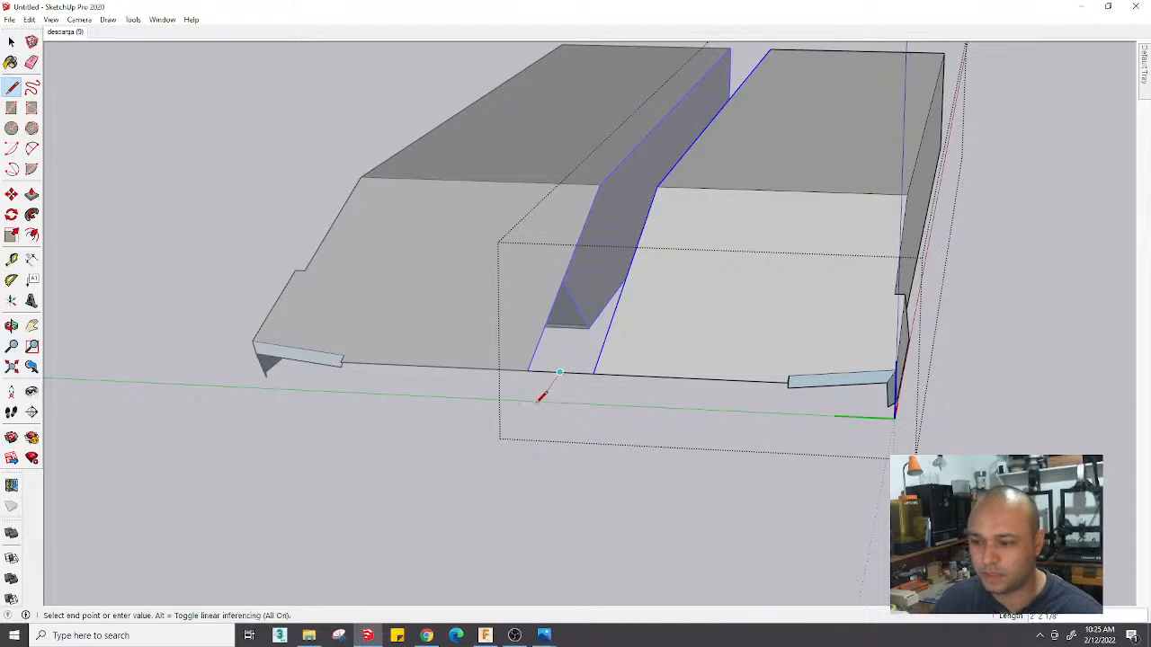
pyautogui.click(537, 404)
pyautogui.press('e')
pyautogui.click(546, 371)
# Move the hull geometry by its front inner corner onto the midpoint marker so both halves meet, and erase the marker
pyautogui.moveTo(578, 383)
pyautogui.mouseDown(button='middle')
pyautogui.moveTo(650, 311)
pyautogui.moveTo(703, 299)
pyautogui.mouseUp(button='middle')
pyautogui.press('space')
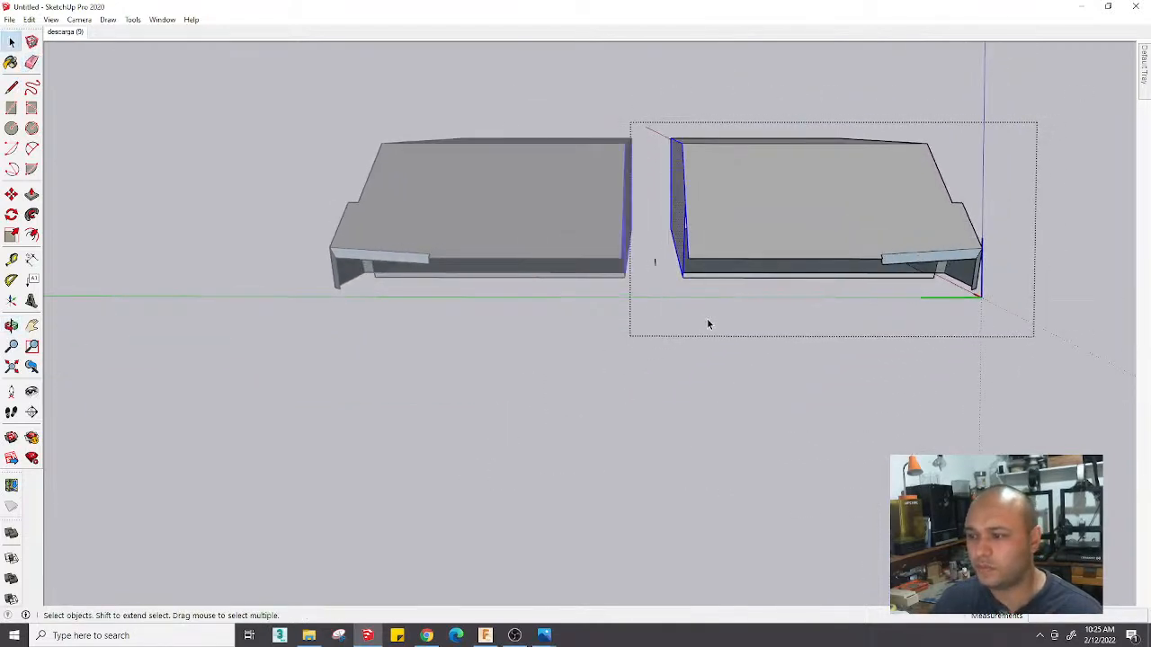
pyautogui.scroll(5, 706, 318)
pyautogui.press('m')
pyautogui.click(559, 454)
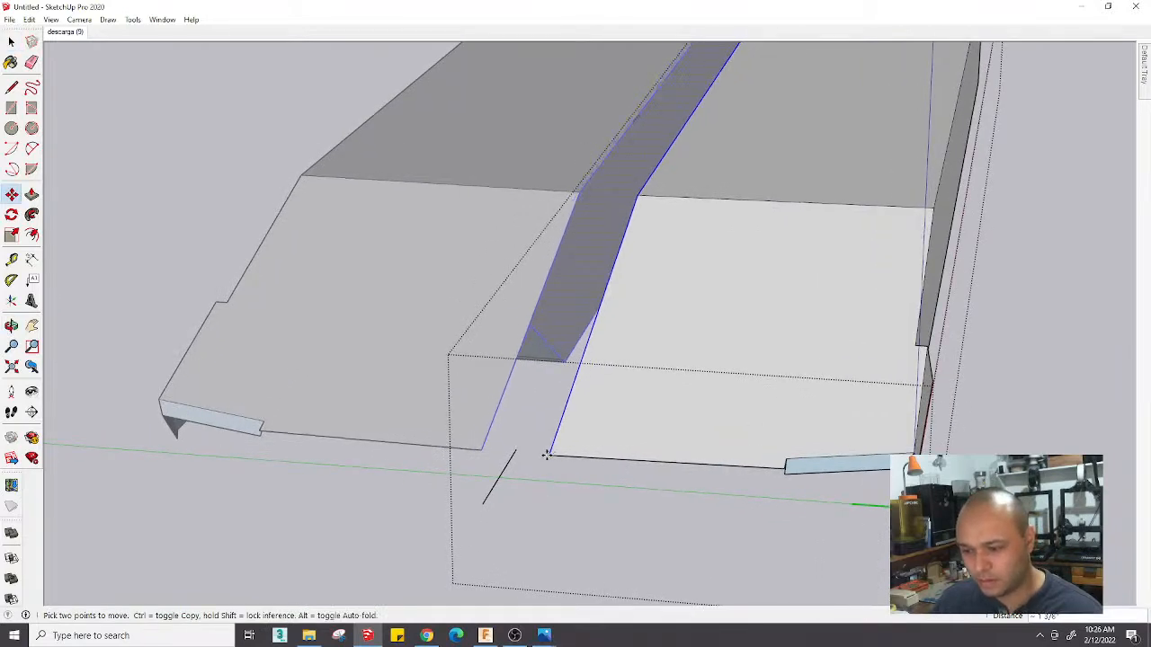
pyautogui.click(517, 450)
pyautogui.press('e')
pyautogui.scroll(-5, 500, 457)
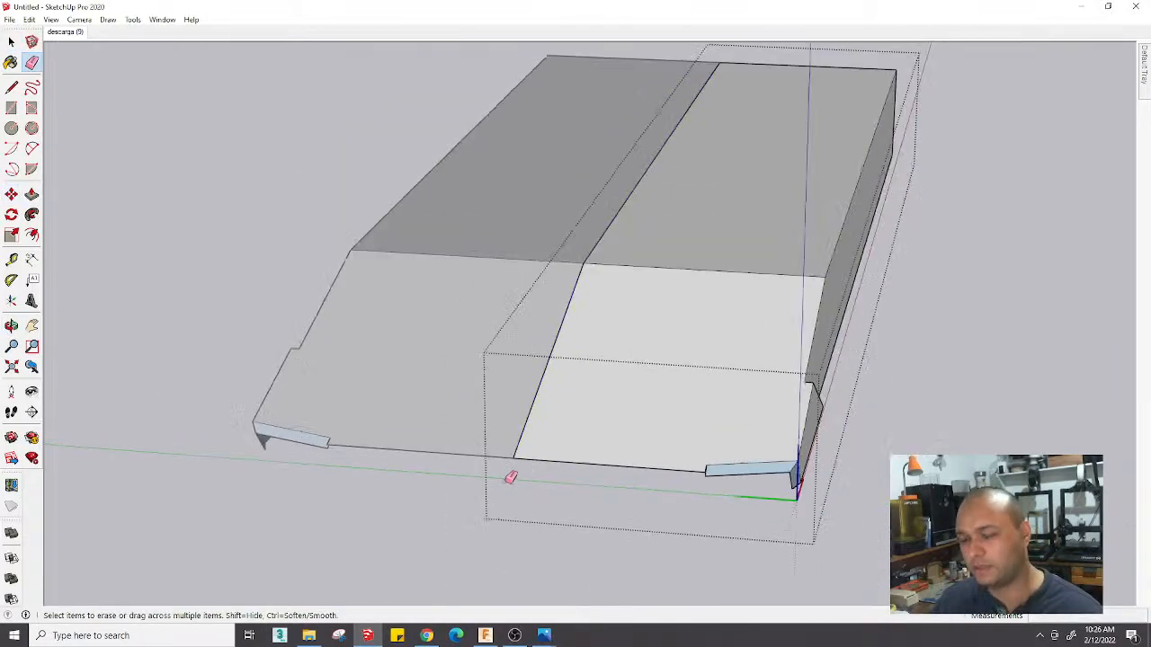
# Return to the matched photo view, compare the joined hull with the photo from nose to rear, and close the hull component
pyautogui.moveTo(509, 475); pyautogui.dragTo(411, 398, button='middle')
pyautogui.scroll(-2, 570, 375)
pyautogui.scroll(1, 511, 447)
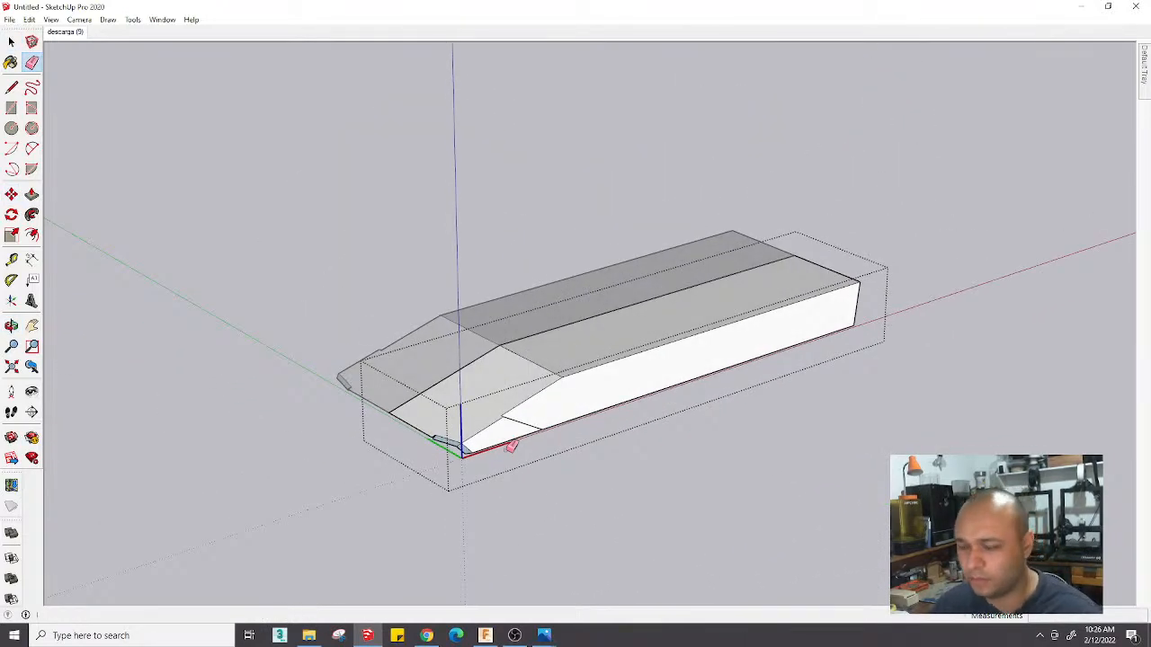
pyautogui.scroll(1, 511, 446)
pyautogui.click(70, 32)
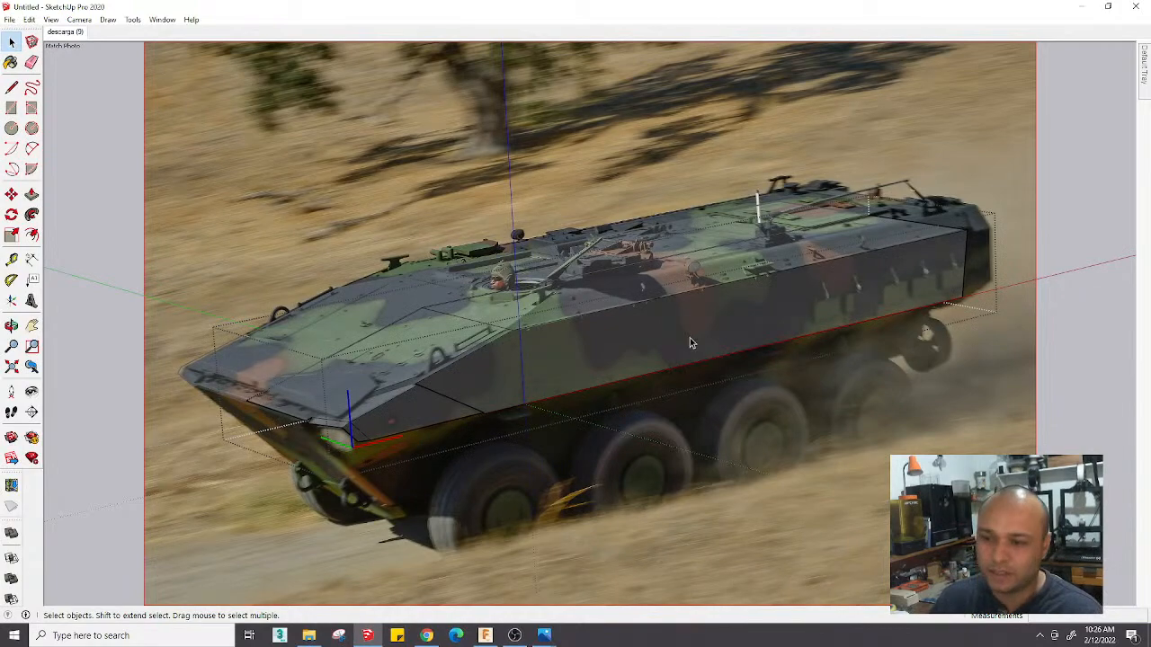
pyautogui.scroll(-1, 690, 342)
pyautogui.scroll(3, 560, 331)
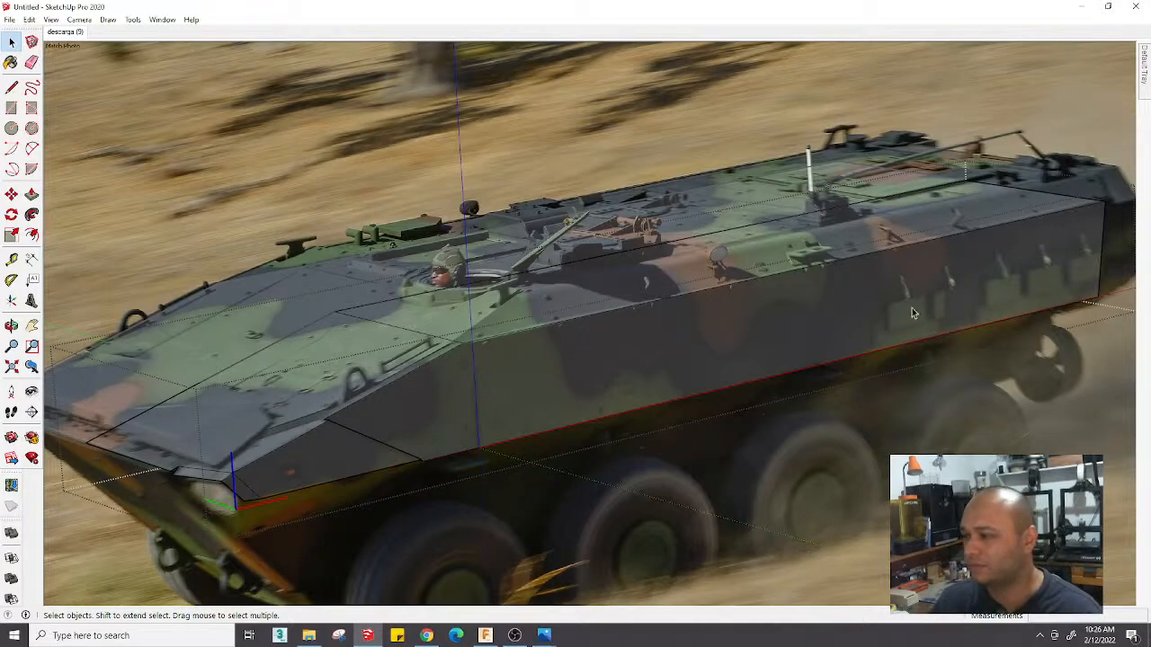
pyautogui.scroll(-4, 913, 312)
pyautogui.scroll(3, 745, 316)
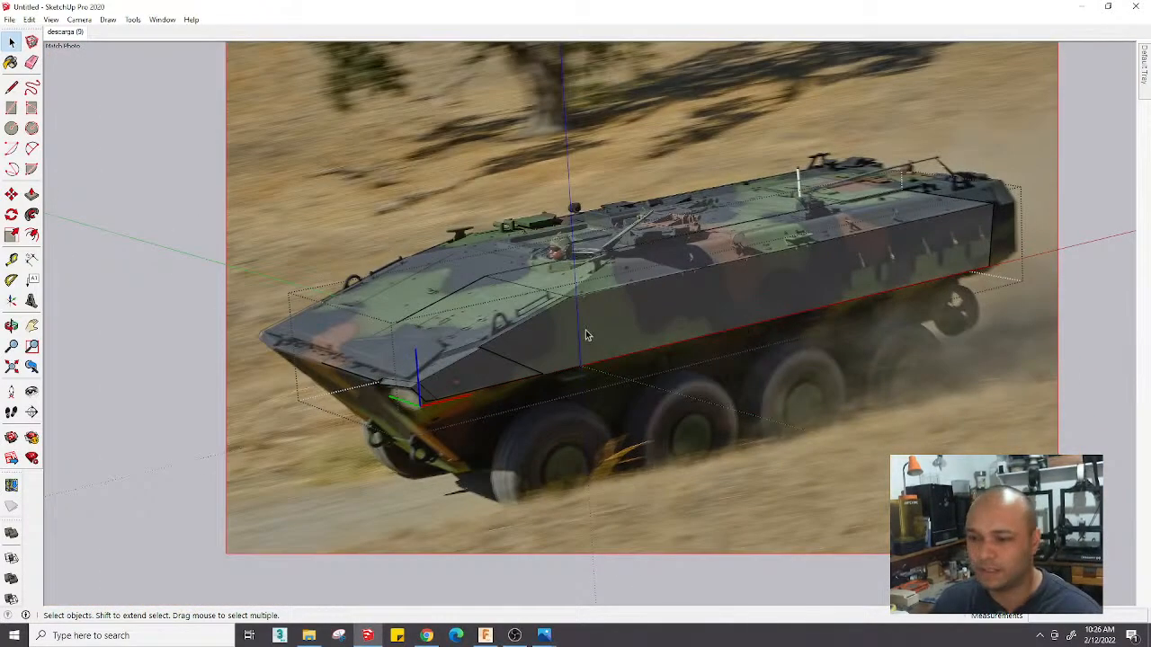
pyautogui.moveTo(612, 208)
pyautogui.mouseDown(button='middle')
pyautogui.moveTo(558, 185)
pyautogui.moveTo(613, 206)
pyautogui.mouseUp(button='middle')
pyautogui.click(64, 32)
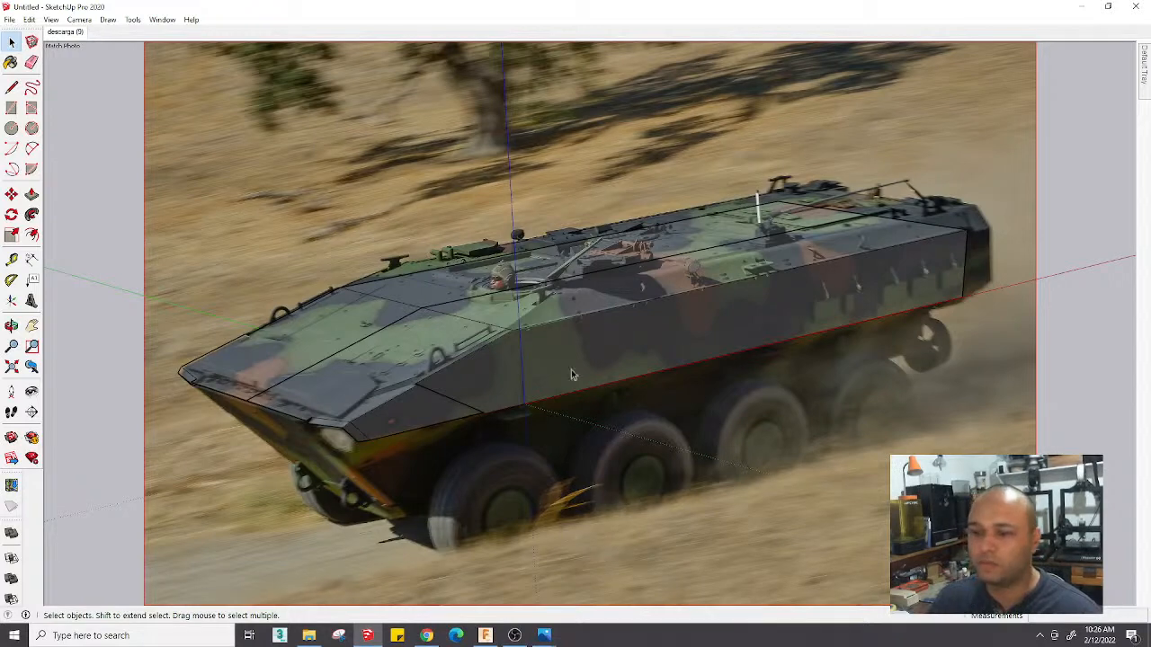
# Add descarga.jpg, the side view on the beach, as a new matched photo
pyautogui.moveTo(571, 369); pyautogui.dragTo(476, 374, button='middle')
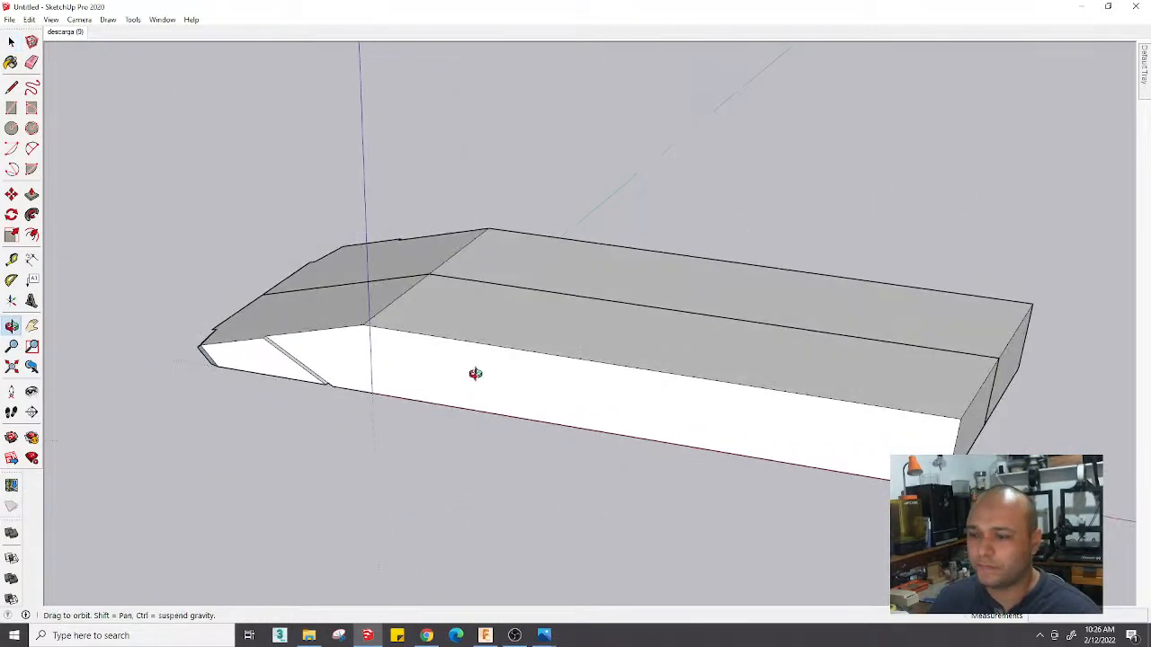
pyautogui.click(80, 34)
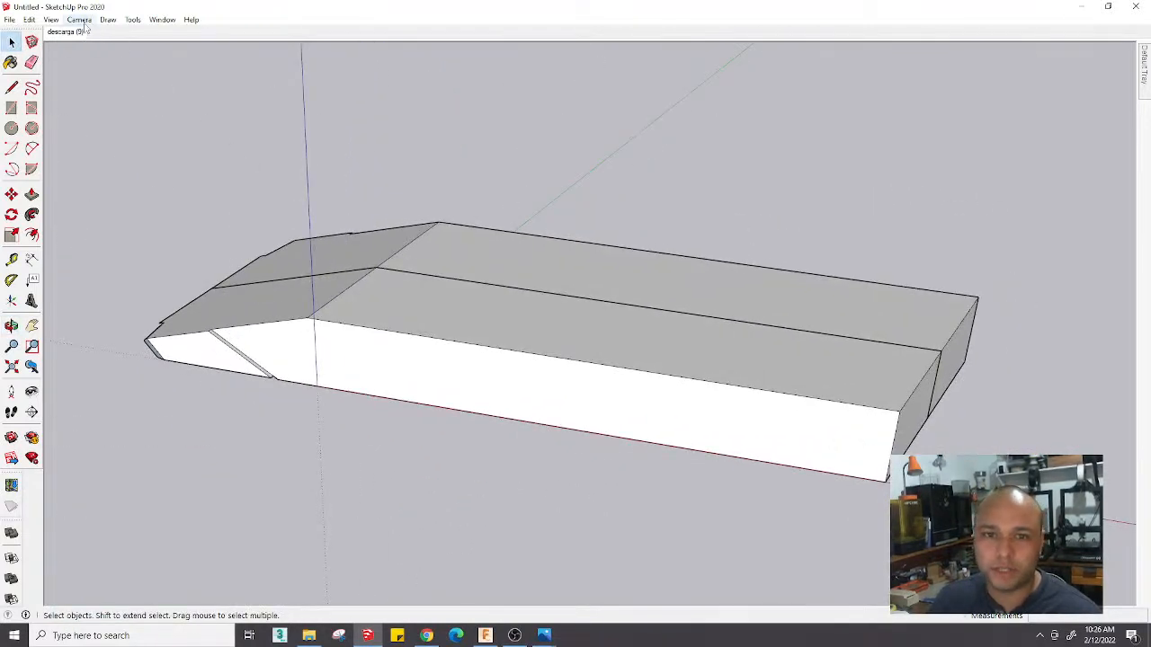
pyautogui.click(84, 22)
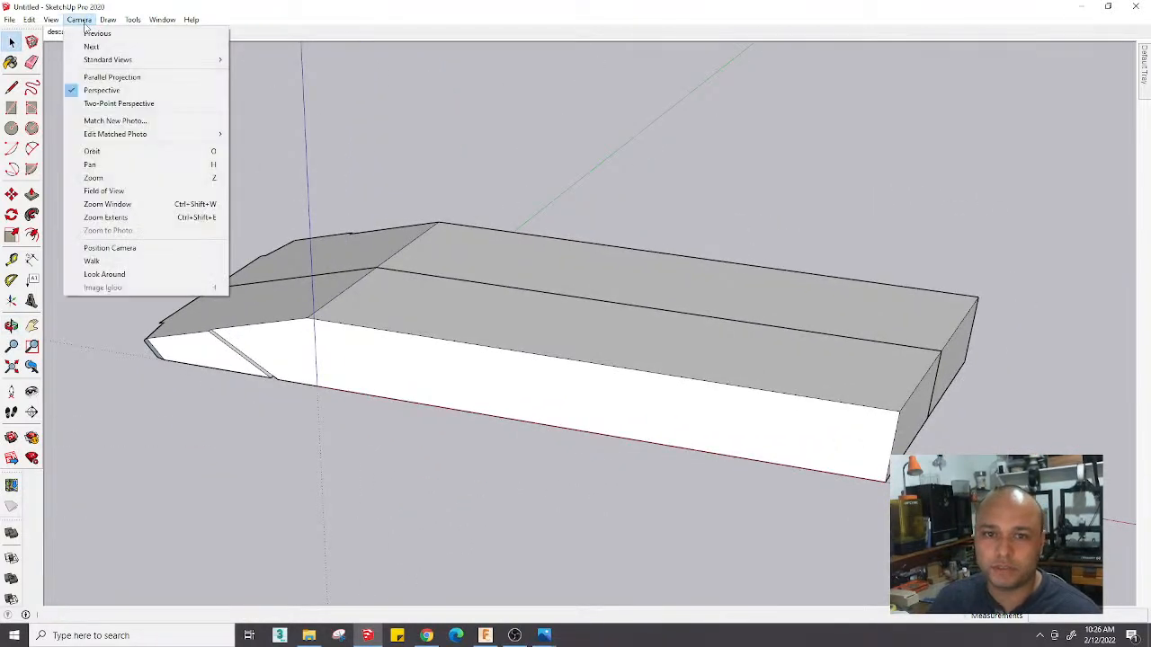
pyautogui.click(116, 123)
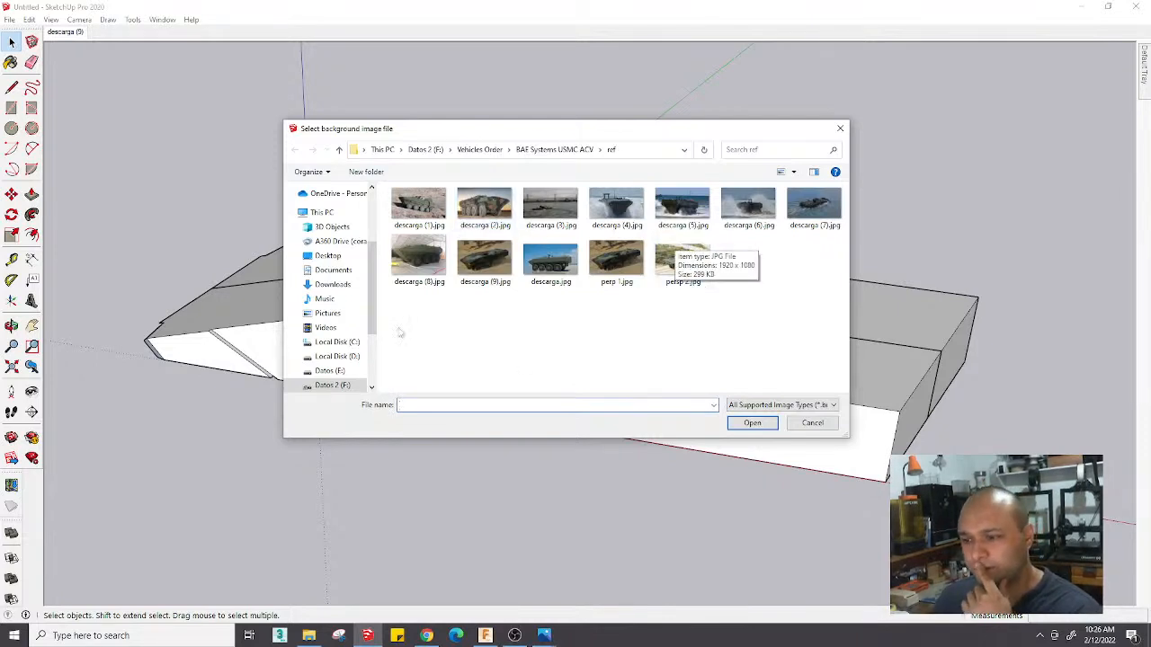
pyautogui.click(554, 268)
pyautogui.click(752, 423)
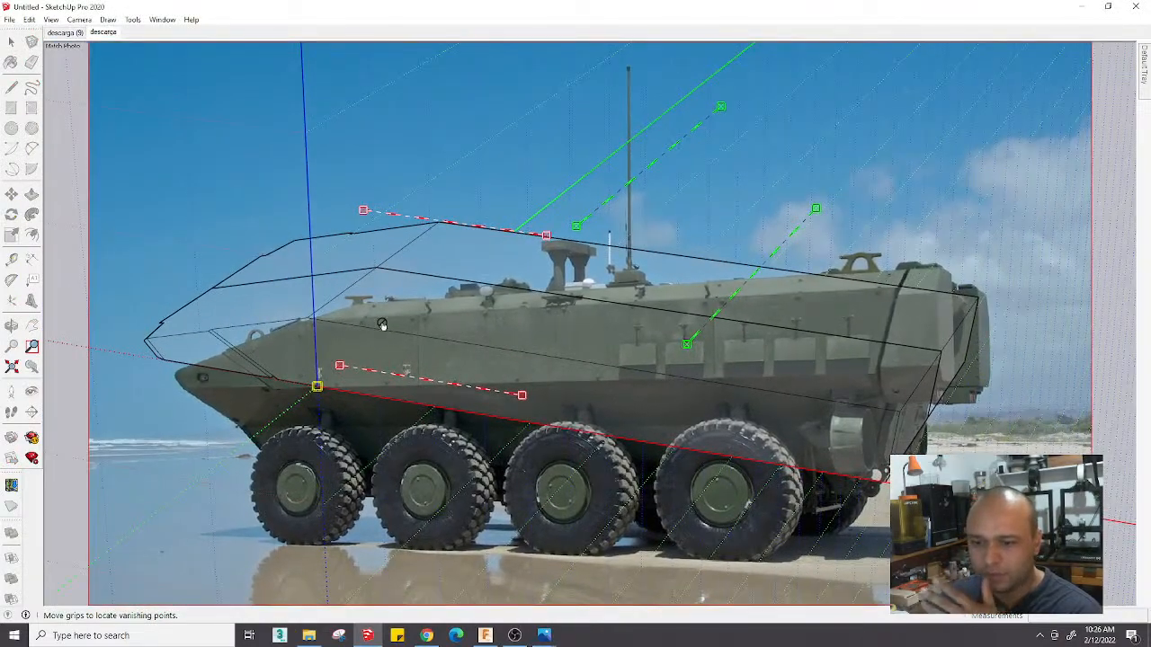
# Place the photo match origin on the hull side's lower edge, below the bend where the sloping front begins
pyautogui.moveTo(316, 387)
pyautogui.mouseDown()
pyautogui.moveTo(297, 366)
pyautogui.moveTo(323, 359)
pyautogui.moveTo(316, 285)
pyautogui.moveTo(329, 331)
pyautogui.moveTo(297, 367)
pyautogui.moveTo(307, 387)
pyautogui.mouseUp()
pyautogui.scroll(-1, 307, 387)
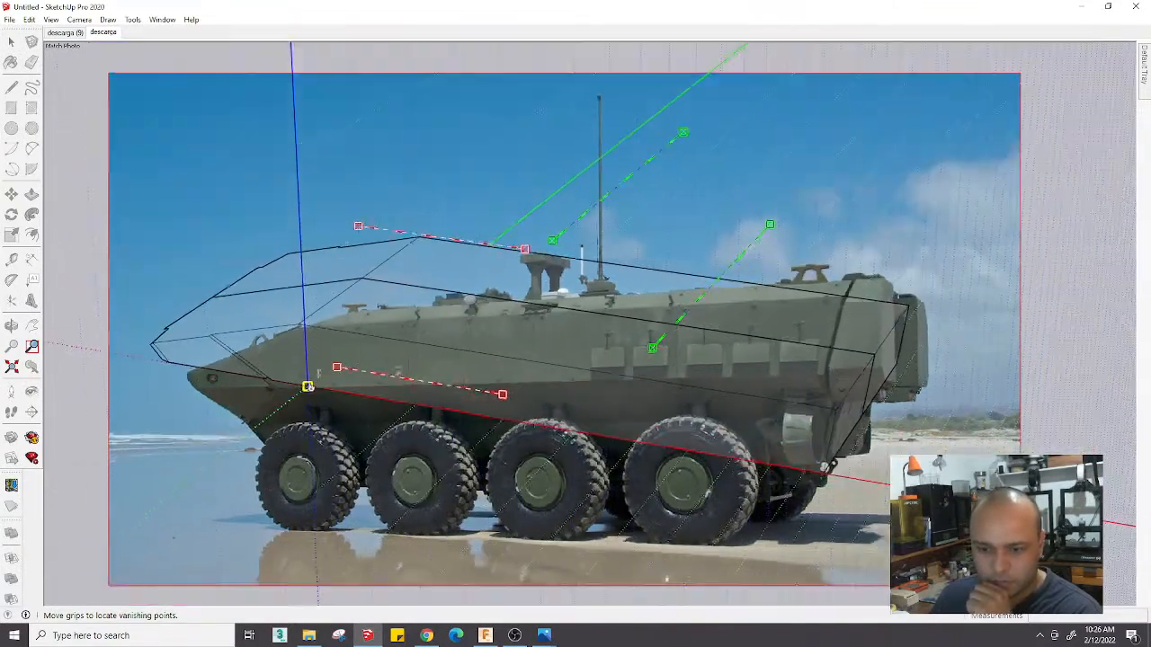
pyautogui.scroll(-2, 307, 386)
pyautogui.scroll(6, 310, 377)
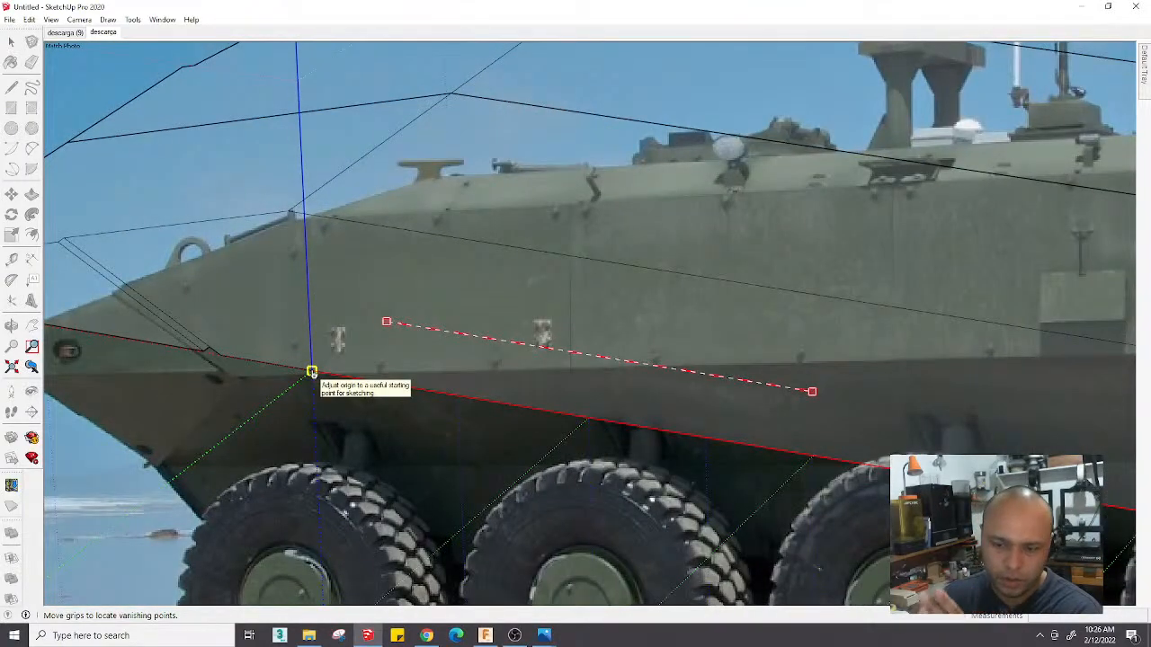
pyautogui.moveTo(311, 372); pyautogui.dragTo(316, 375)
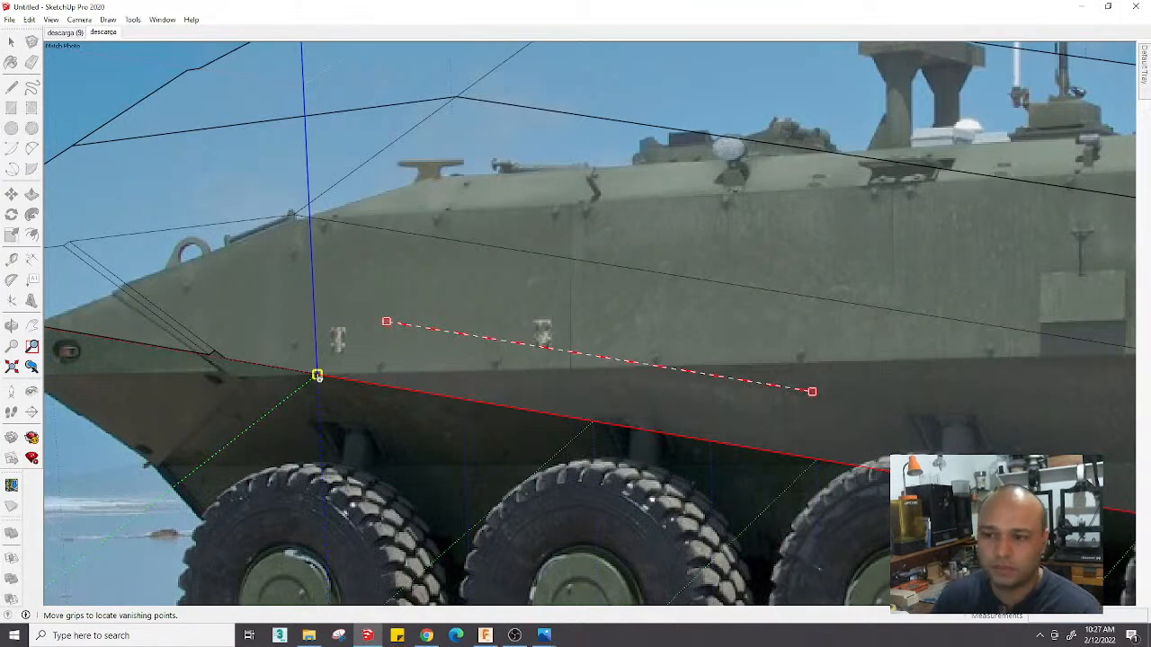
# Align the two red vanishing bars with the hull side's lower edge and the long roof edge in the photo
pyautogui.scroll(-5, 317, 376)
pyautogui.scroll(3, 543, 347)
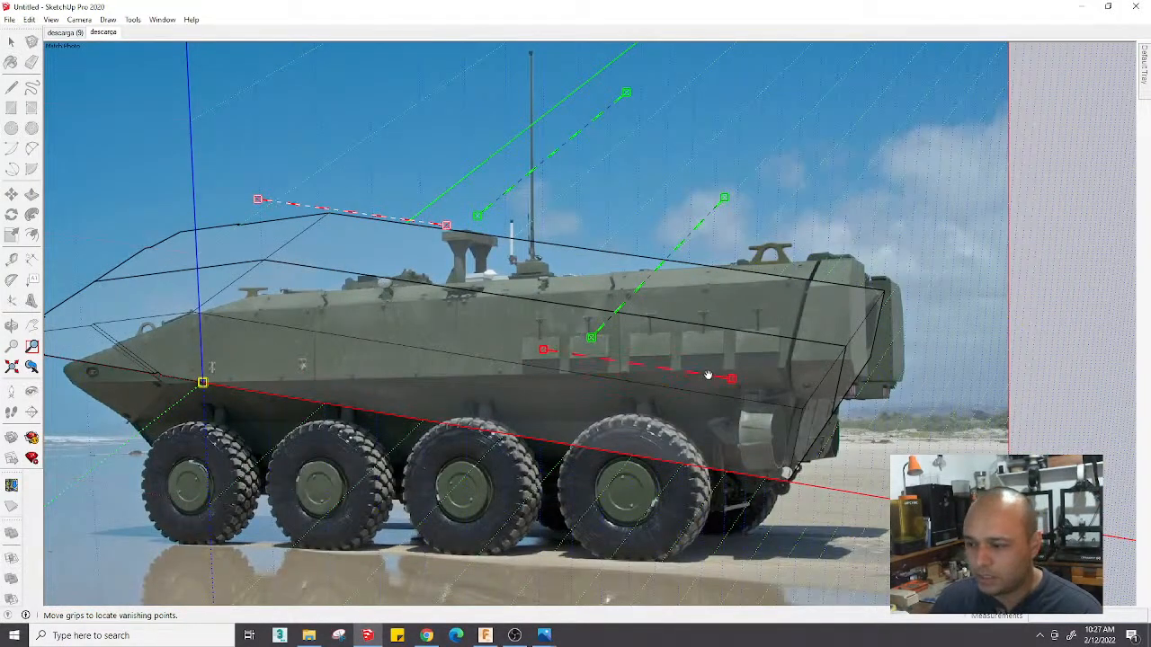
pyautogui.scroll(-3, 631, 365)
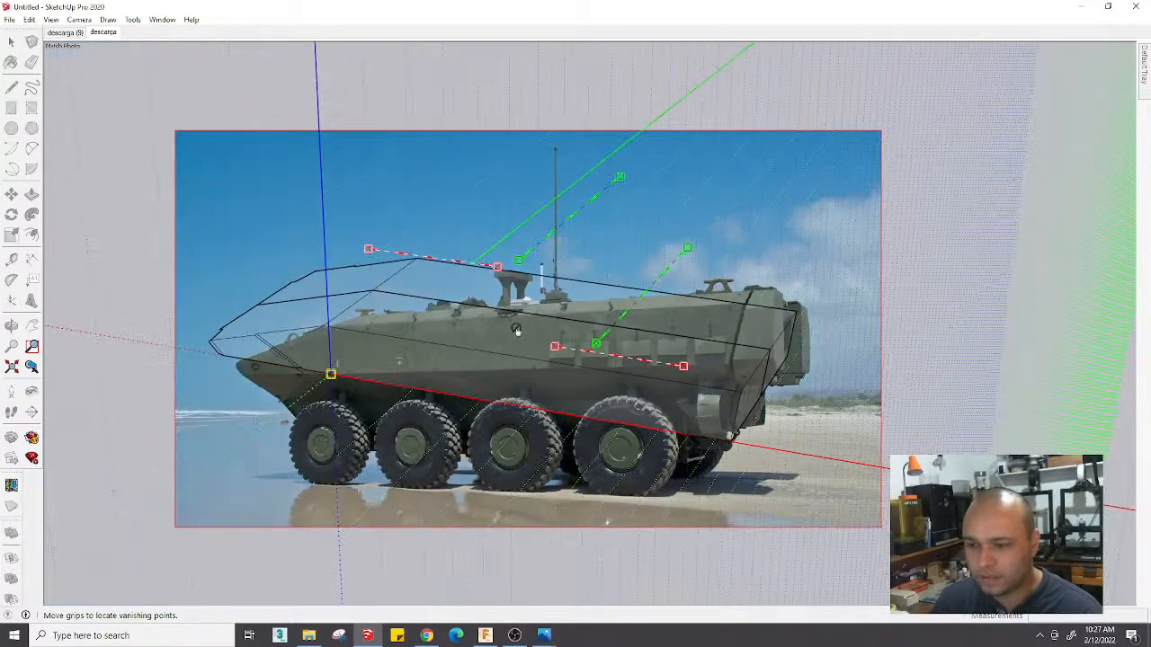
pyautogui.scroll(5, 558, 355)
pyautogui.moveTo(552, 352); pyautogui.dragTo(438, 400)
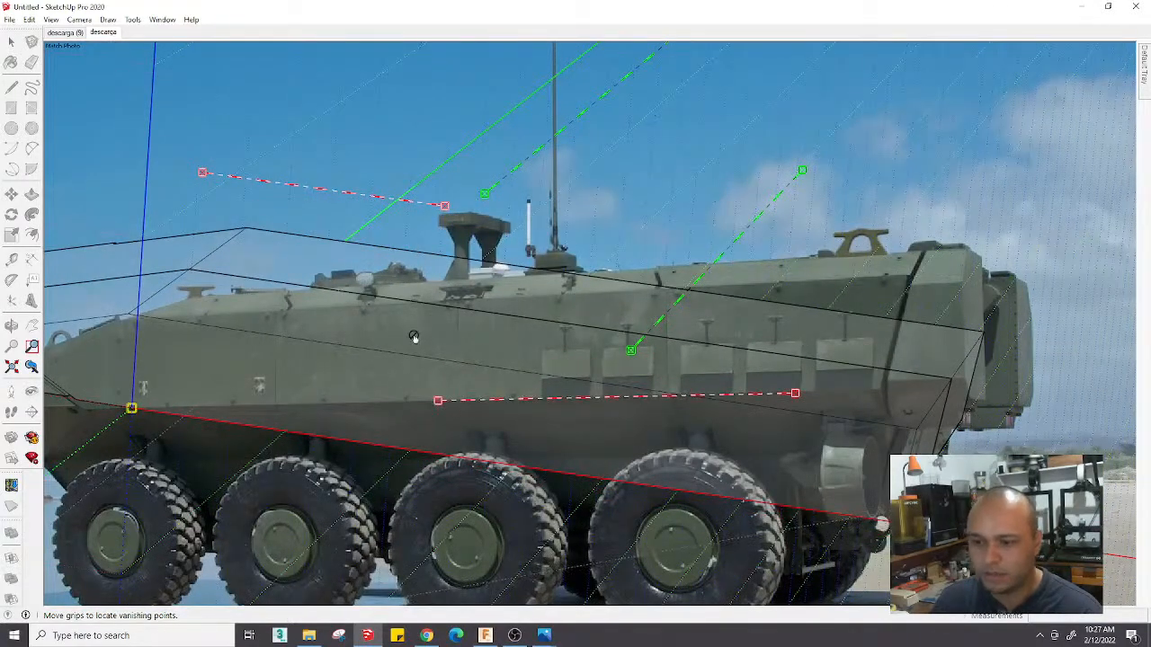
pyautogui.moveTo(352, 197); pyautogui.dragTo(714, 267)
pyautogui.moveTo(573, 279); pyautogui.dragTo(266, 292)
# Move the lower red vanishing bar down to the wheel tops and stretch it forward to the front wheel
pyautogui.scroll(-3, 559, 350)
pyautogui.scroll(3, 606, 386)
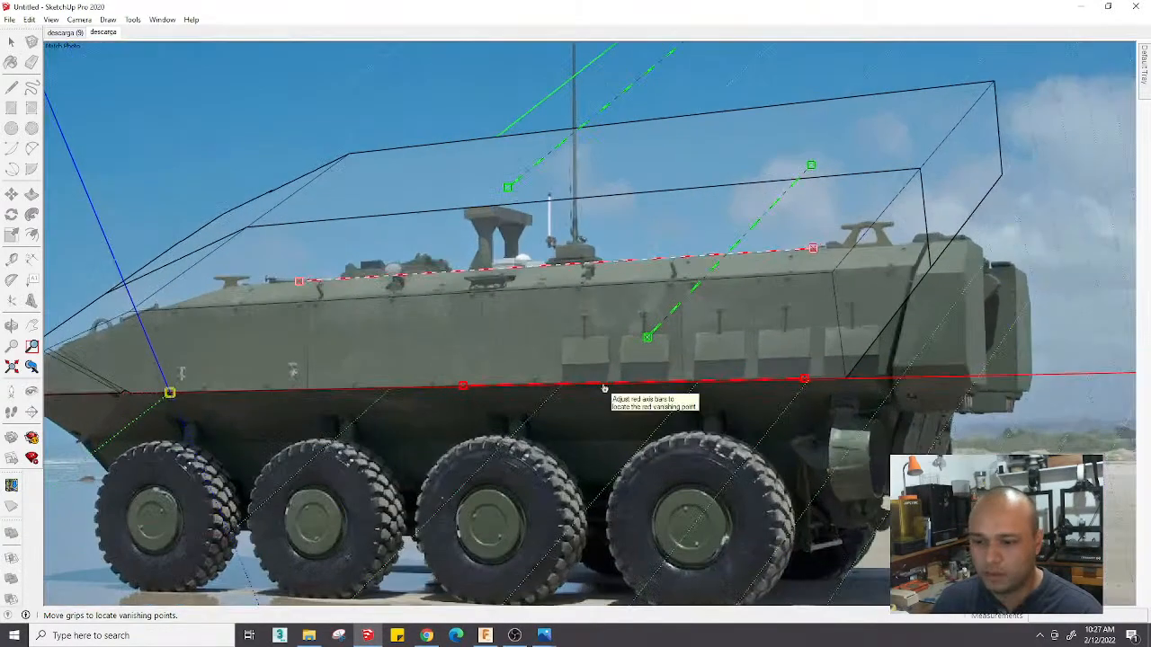
pyautogui.moveTo(502, 457); pyautogui.dragTo(586, 439)
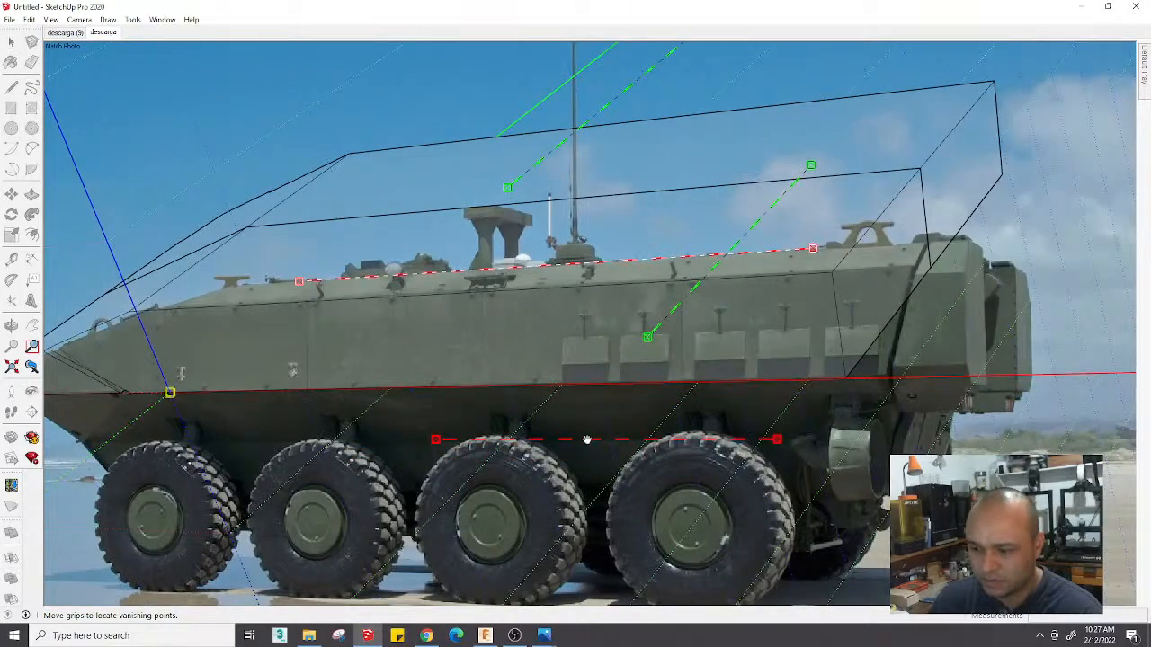
pyautogui.moveTo(435, 440); pyautogui.dragTo(225, 444)
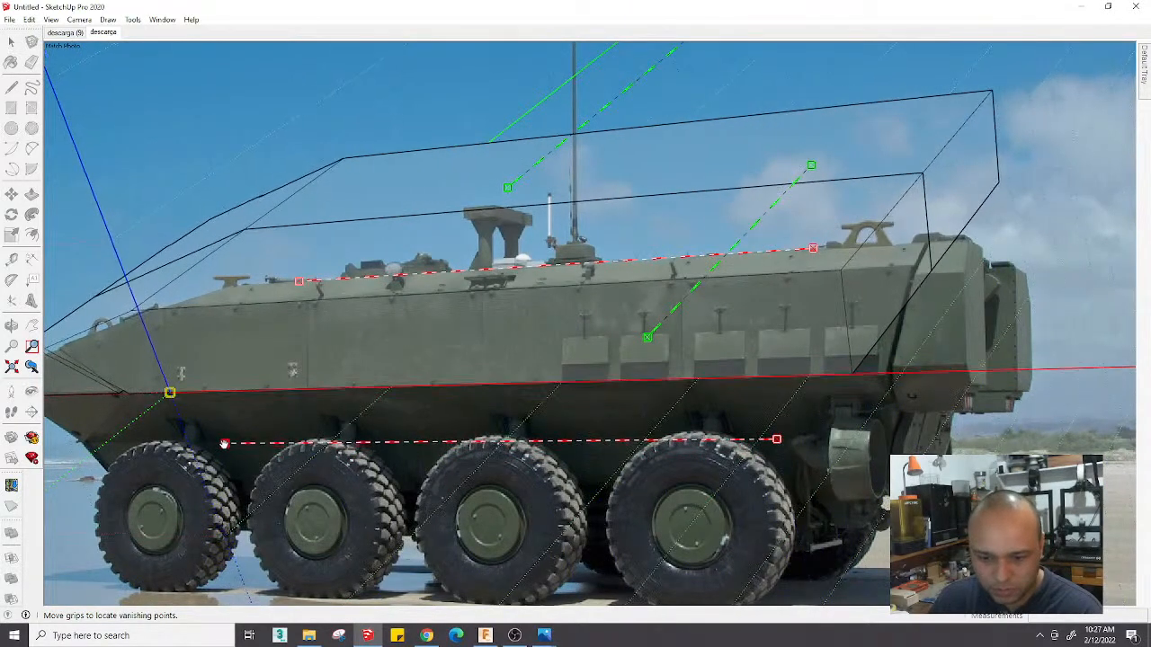
# Raise the lower red vanishing bar slightly to line it up with the lower hull crease behind the wheels
pyautogui.scroll(-2, 581, 452)
pyautogui.scroll(4, 630, 459)
pyautogui.scroll(-2, 657, 458)
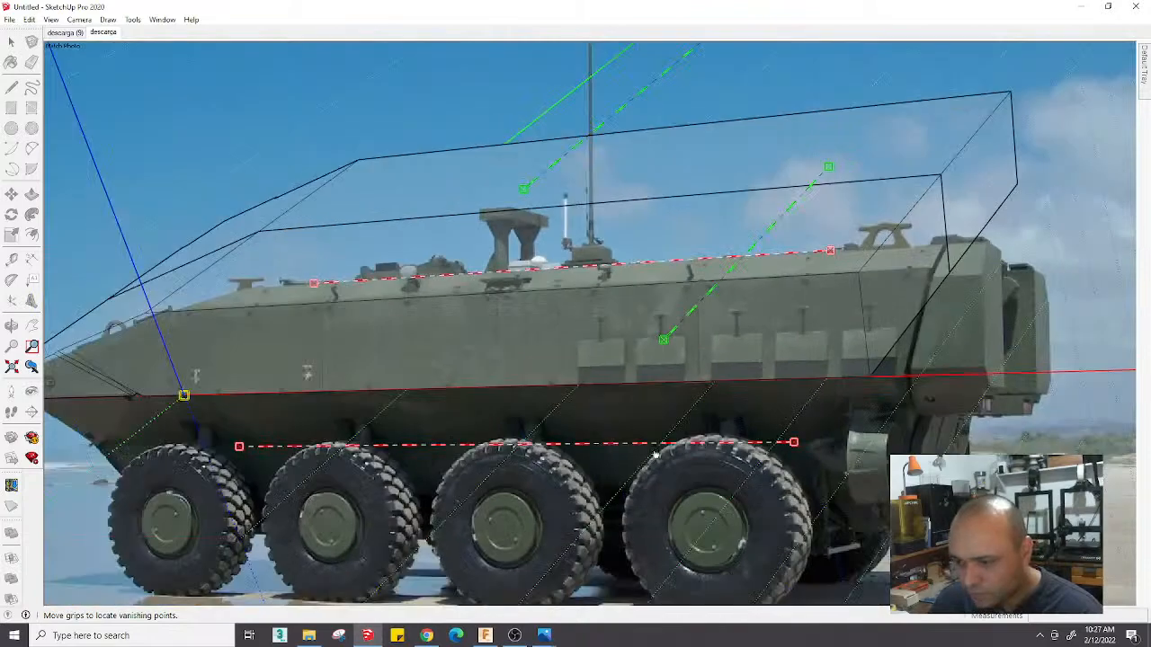
pyautogui.scroll(3, 656, 456)
pyautogui.scroll(2, 636, 429)
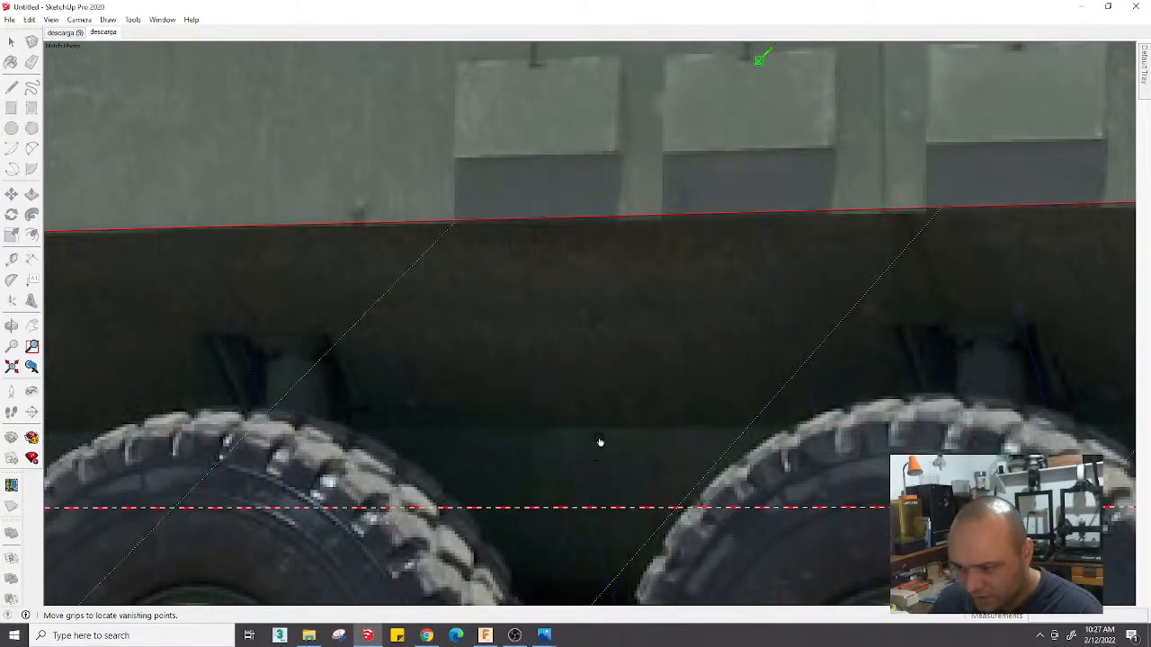
pyautogui.scroll(2, 600, 441)
pyautogui.scroll(-5, 601, 423)
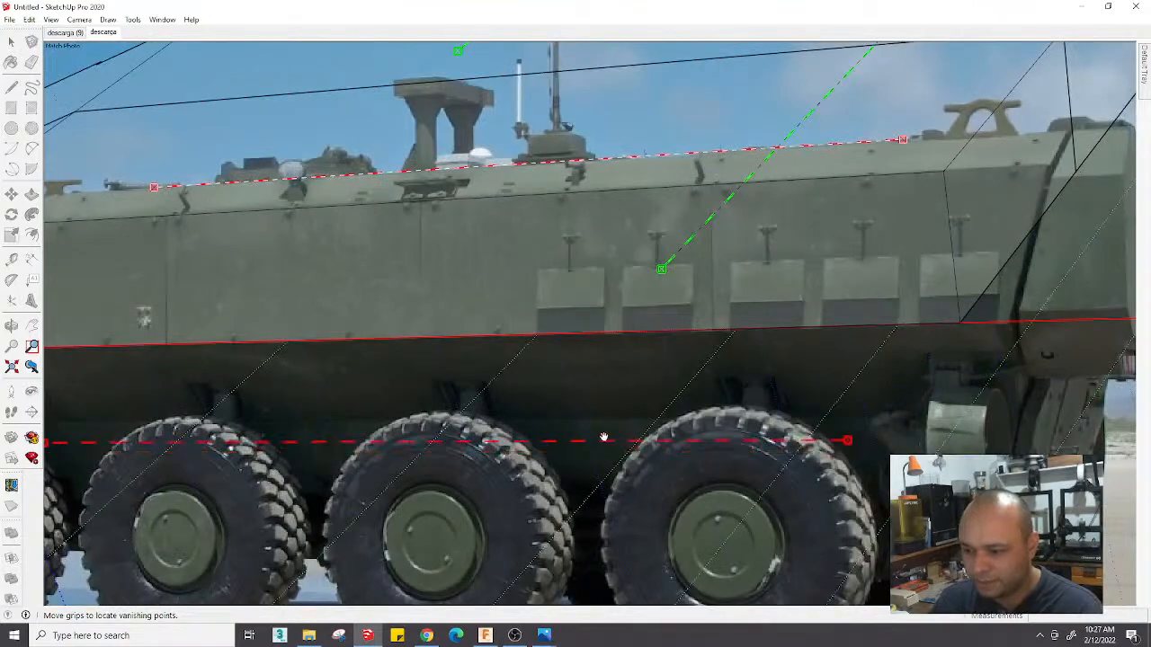
pyautogui.moveTo(603, 437); pyautogui.dragTo(605, 422)
pyautogui.scroll(-2, 603, 420)
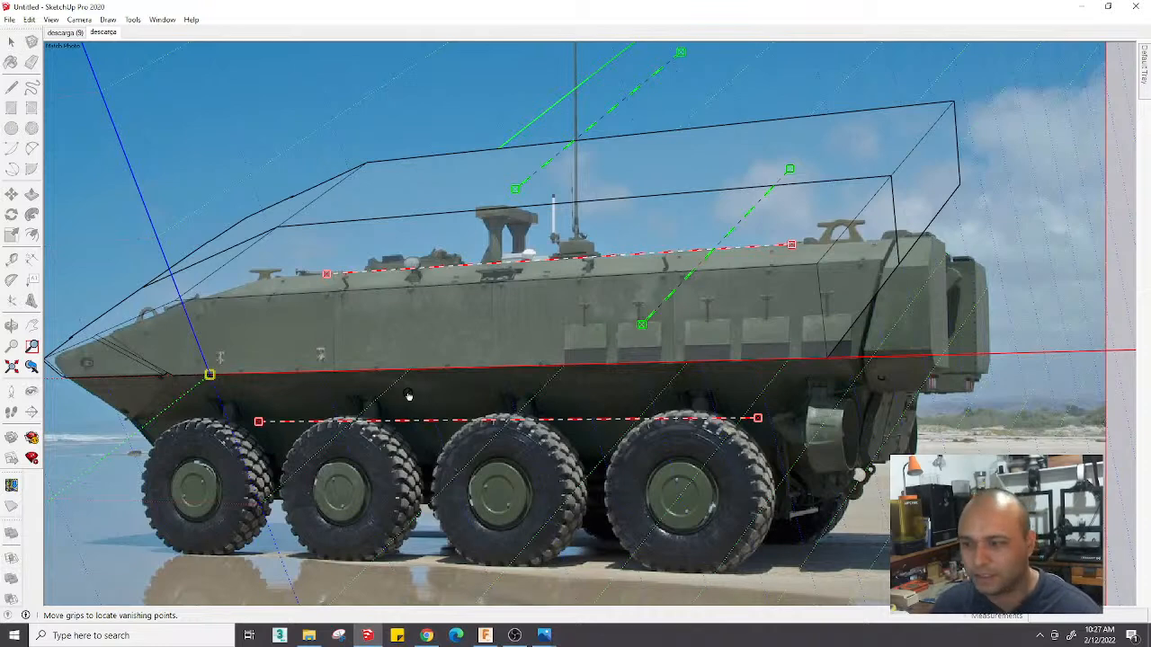
# Move the lower green vanishing bar to the vehicle's rear and bring its far end to the rear overhang's lower corner
pyautogui.moveTo(758, 211); pyautogui.dragTo(835, 341)
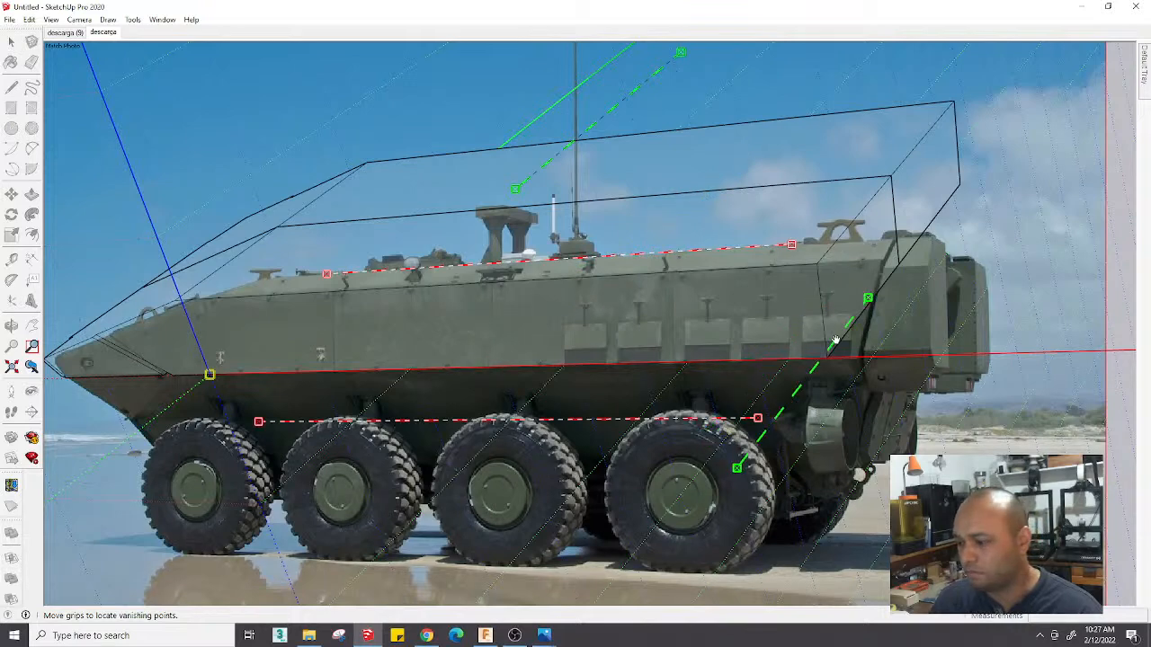
pyautogui.moveTo(892, 373); pyautogui.dragTo(710, 272, button='middle')
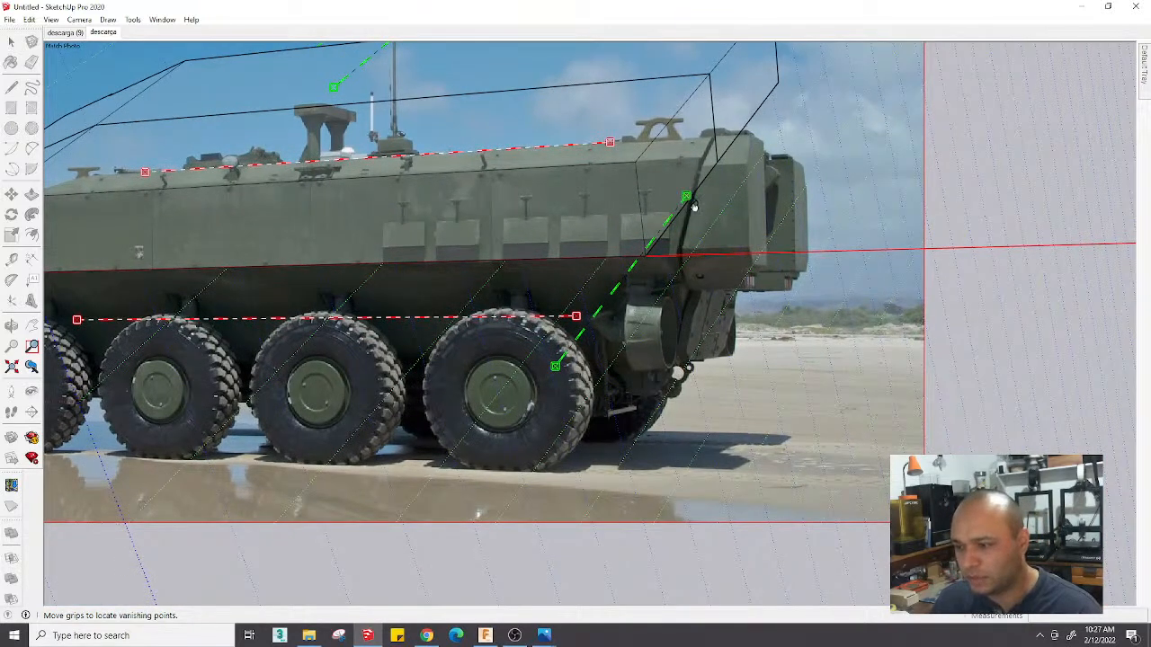
pyautogui.moveTo(689, 200); pyautogui.dragTo(769, 355)
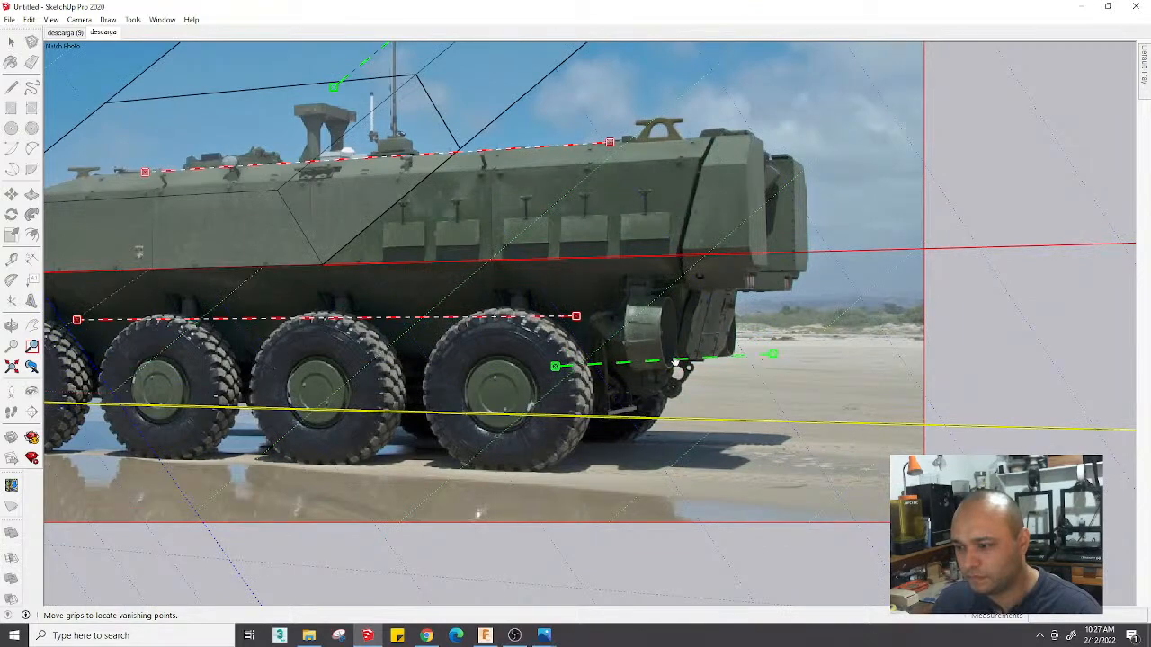
pyautogui.moveTo(674, 362); pyautogui.dragTo(739, 317)
pyautogui.scroll(-1, 752, 315)
pyautogui.scroll(2, 805, 286)
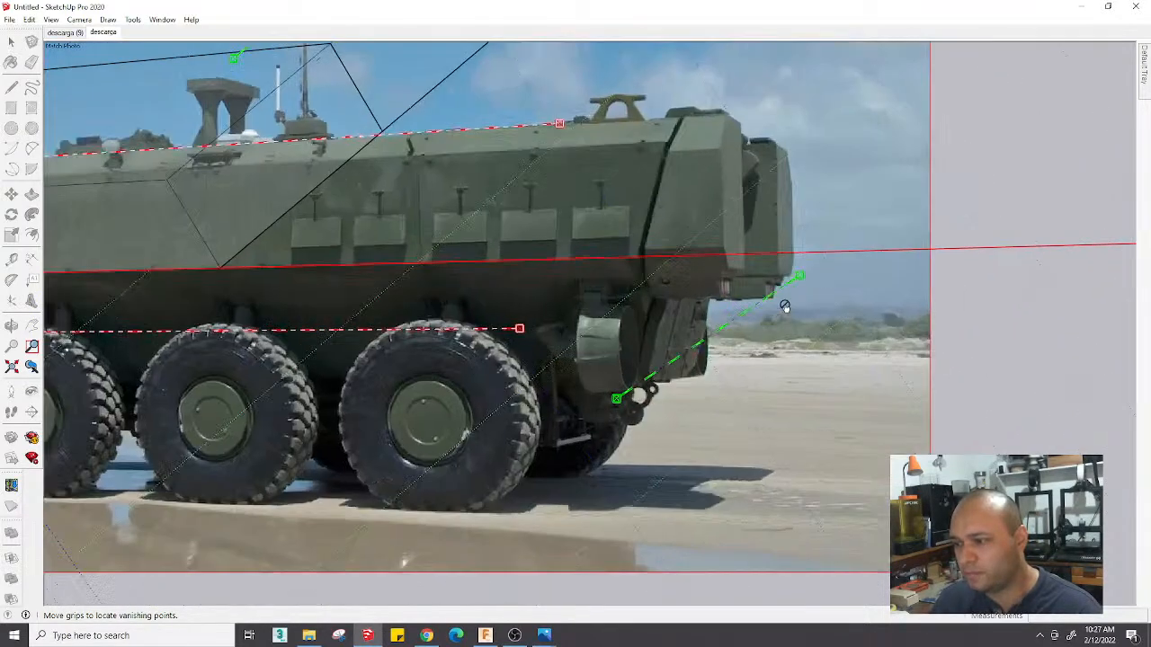
# Place the rear green bar's near end on the hull's lower edge so the bar follows the underside of the rear overhang
pyautogui.scroll(3, 784, 307)
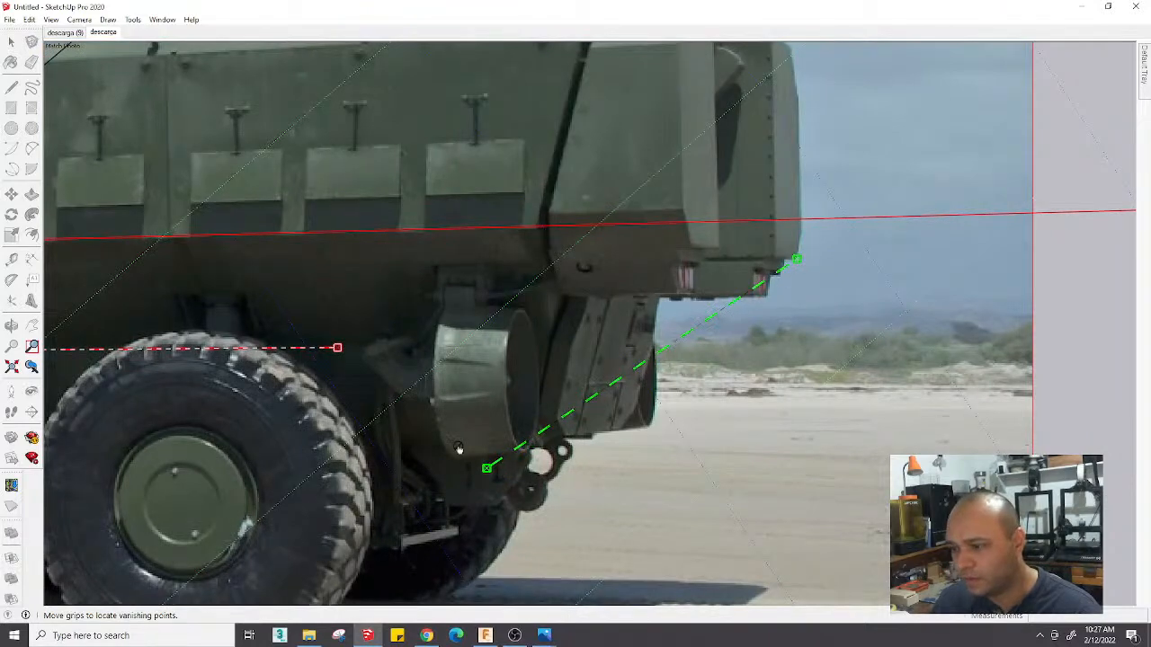
pyautogui.moveTo(486, 467); pyautogui.dragTo(612, 233)
pyautogui.scroll(-5, 659, 308)
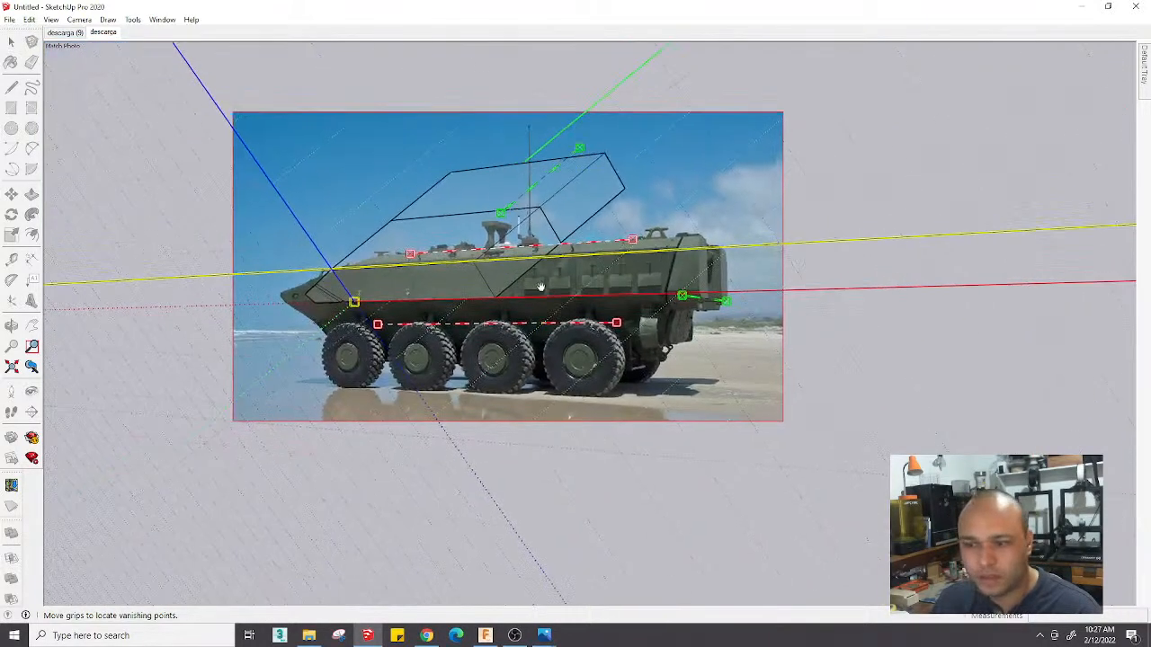
pyautogui.scroll(4, 666, 115)
pyautogui.scroll(-2, 649, 152)
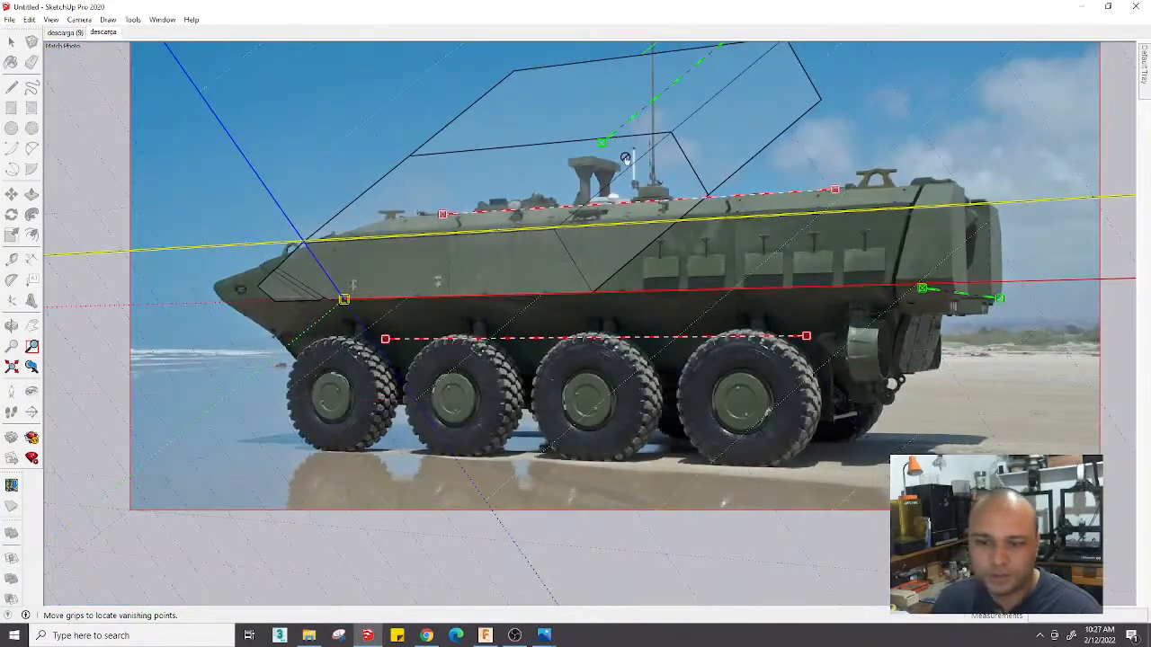
# Move the upper green vanishing bar forward from the antenna, above the front part of the roof
pyautogui.moveTo(641, 103); pyautogui.dragTo(525, 113)
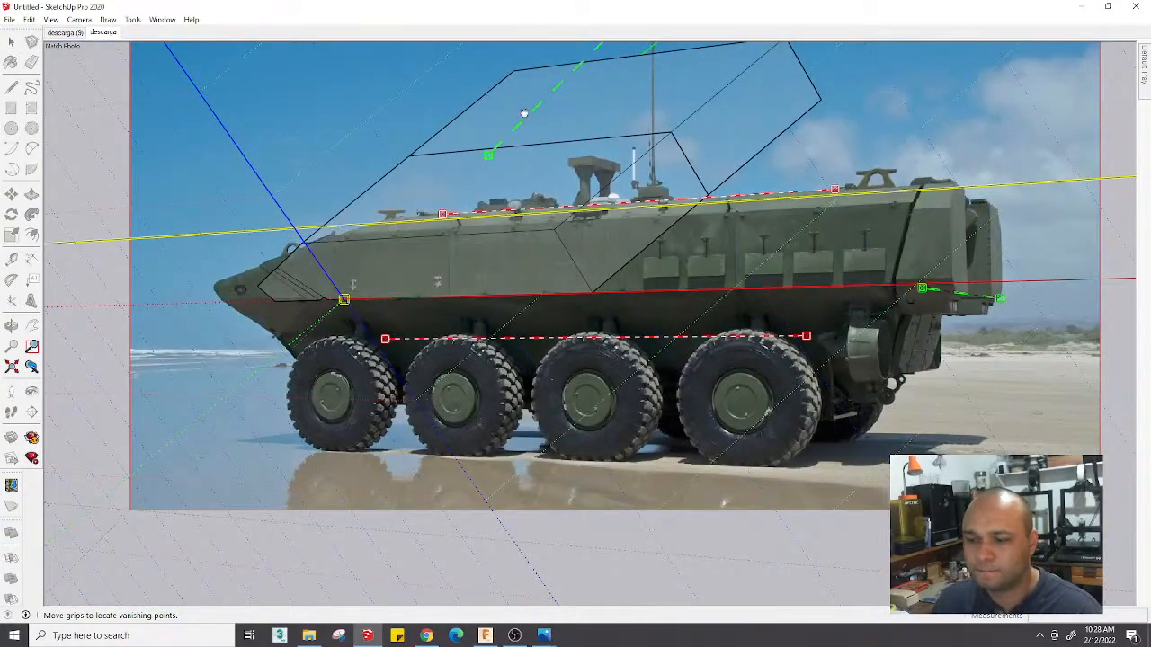
pyautogui.keyDown('shift'); pyautogui.moveTo(525, 113); pyautogui.dragTo(509, 199, button='middle'); pyautogui.keyUp('shift')
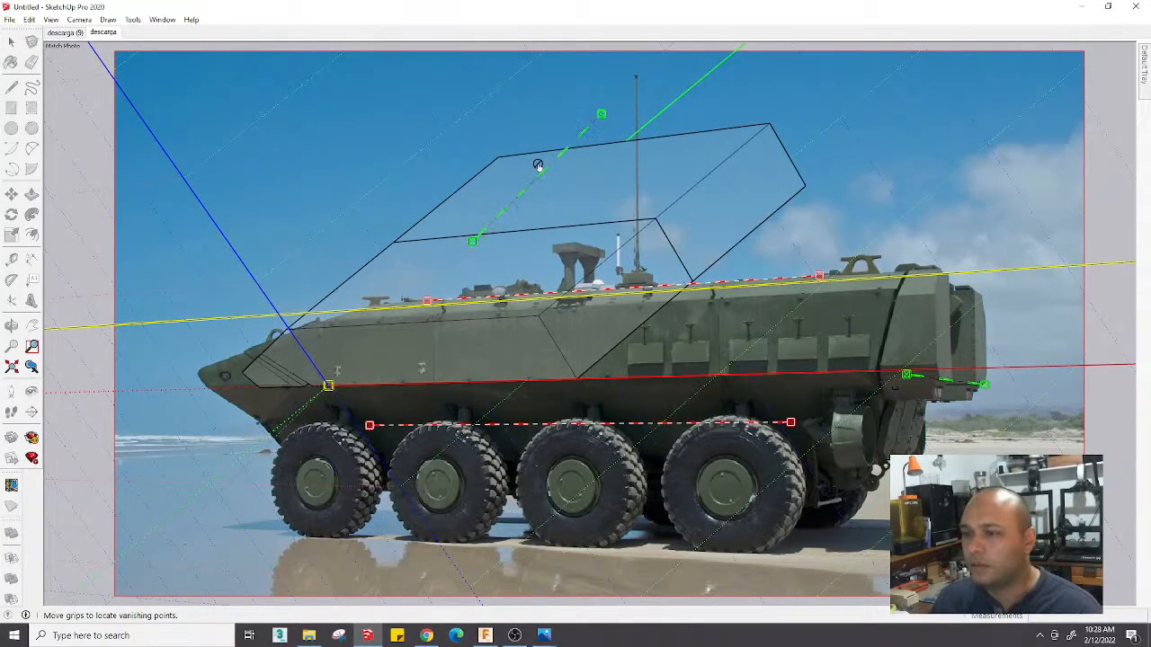
# Reposition the upper green vanishing-point bar above the vehicle's roof, sloping down toward the rear to follow the hull's width perspective
pyautogui.moveTo(540, 174); pyautogui.dragTo(1021, 314)
pyautogui.moveTo(890, 242); pyautogui.dragTo(892, 246)
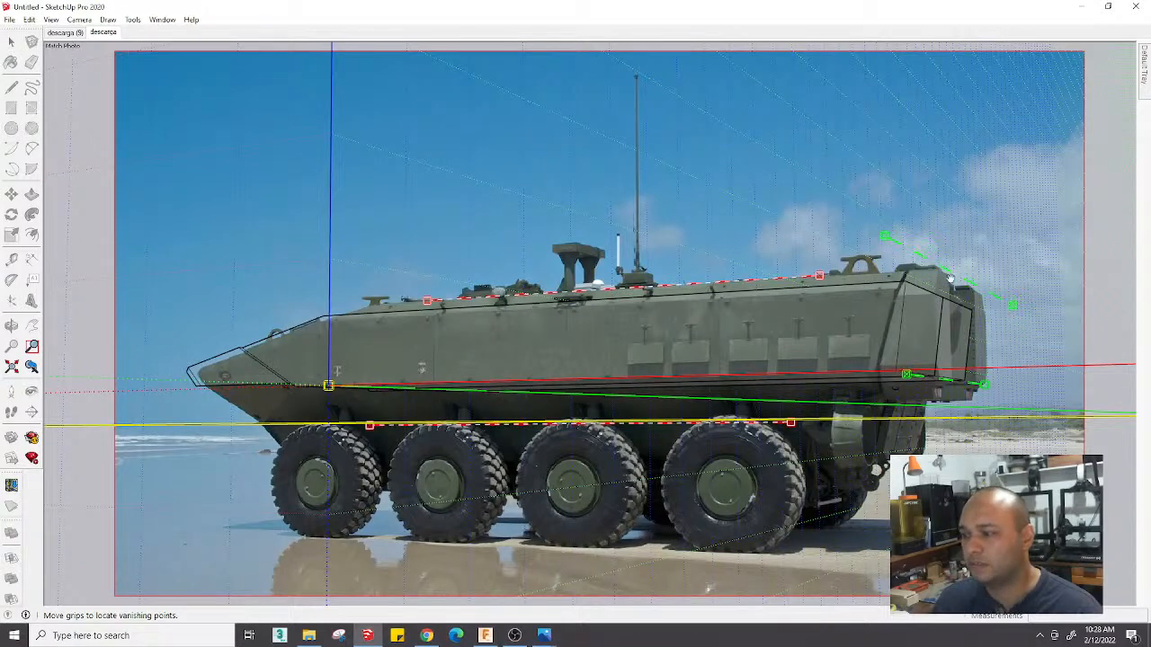
pyautogui.moveTo(955, 284); pyautogui.dragTo(334, 342)
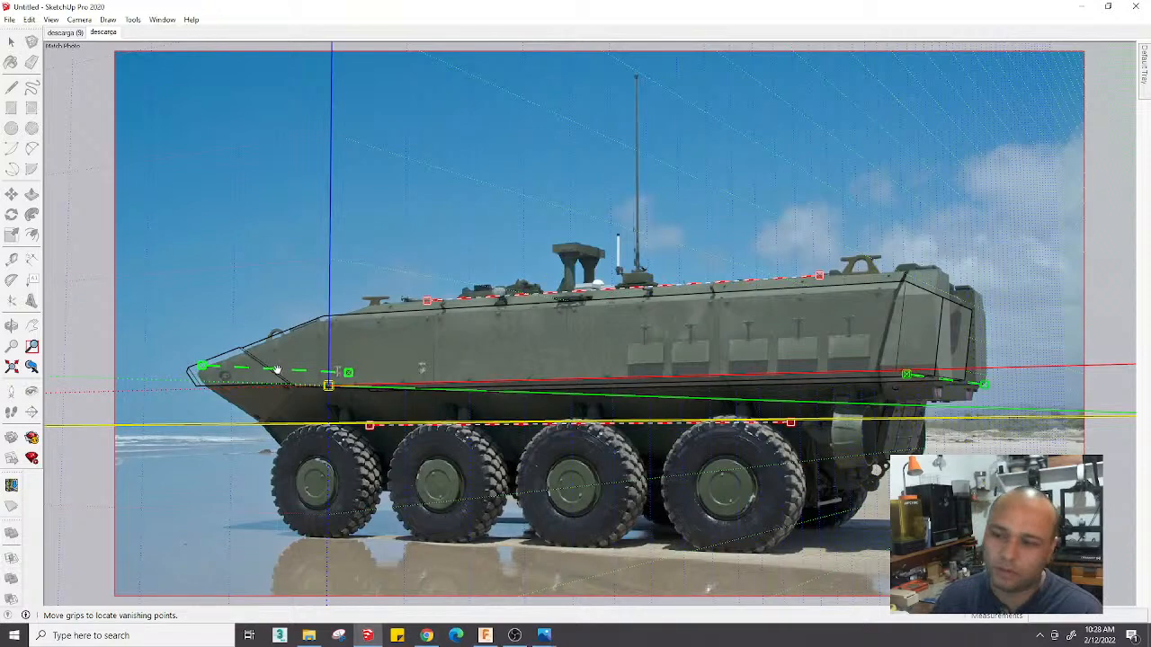
pyautogui.moveTo(277, 369); pyautogui.dragTo(440, 218)
pyautogui.scroll(-3, 663, 263)
pyautogui.scroll(5, 663, 263)
pyautogui.scroll(-4, 445, 219)
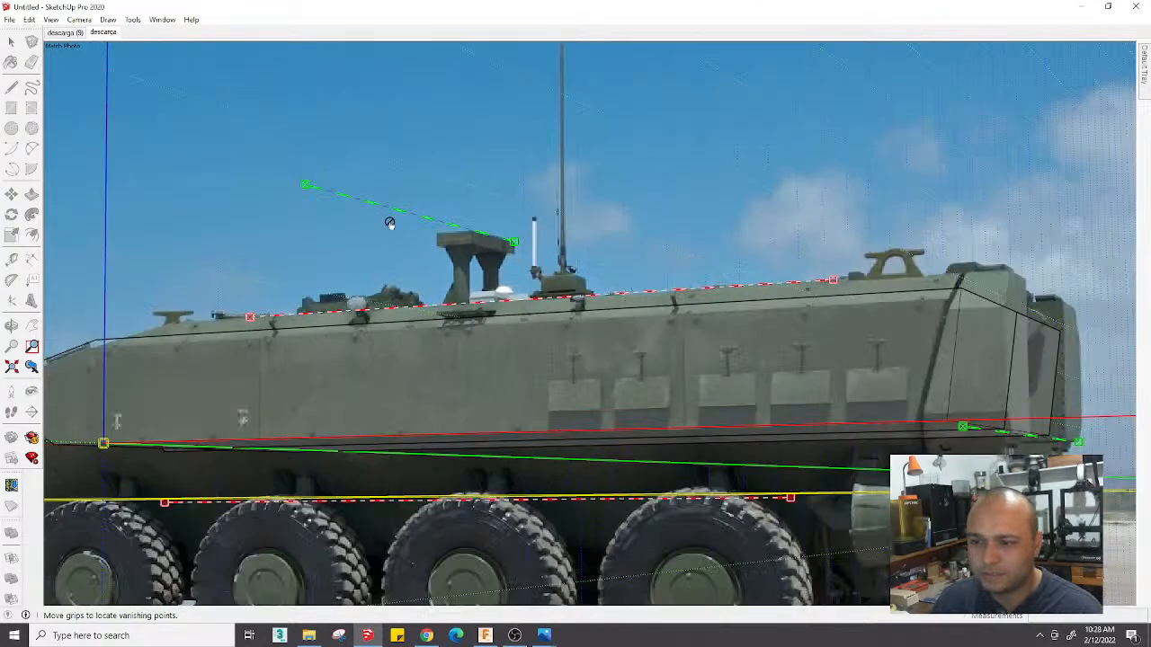
pyautogui.scroll(1, 390, 221)
pyautogui.moveTo(295, 186); pyautogui.dragTo(304, 184)
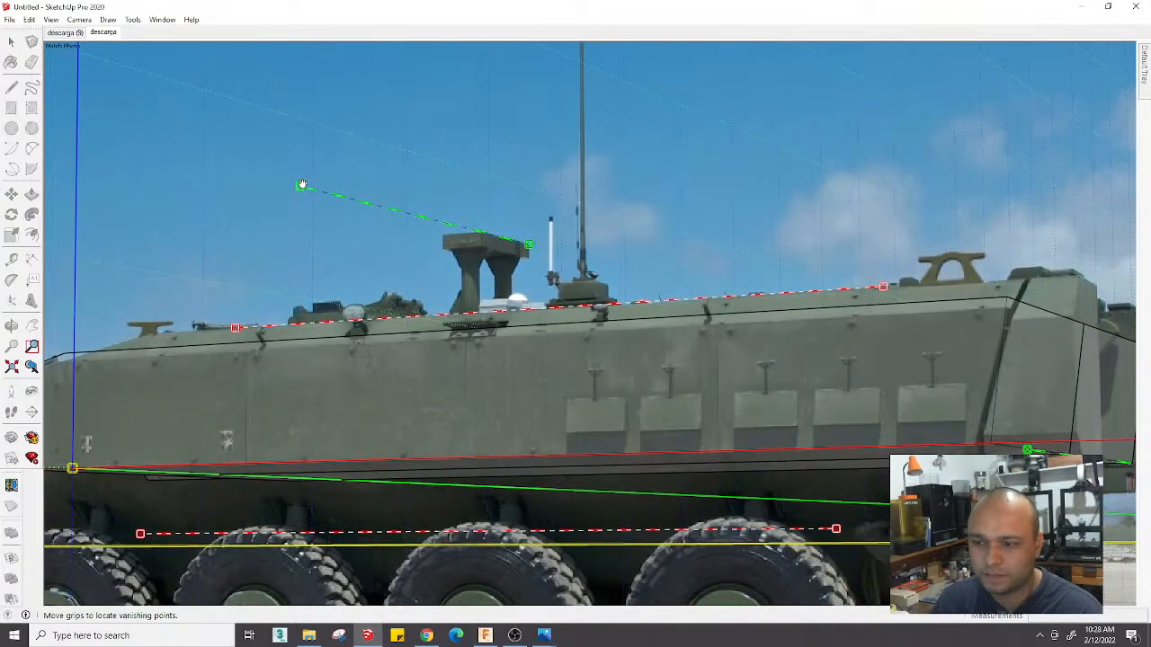
pyautogui.scroll(-5, 565, 302)
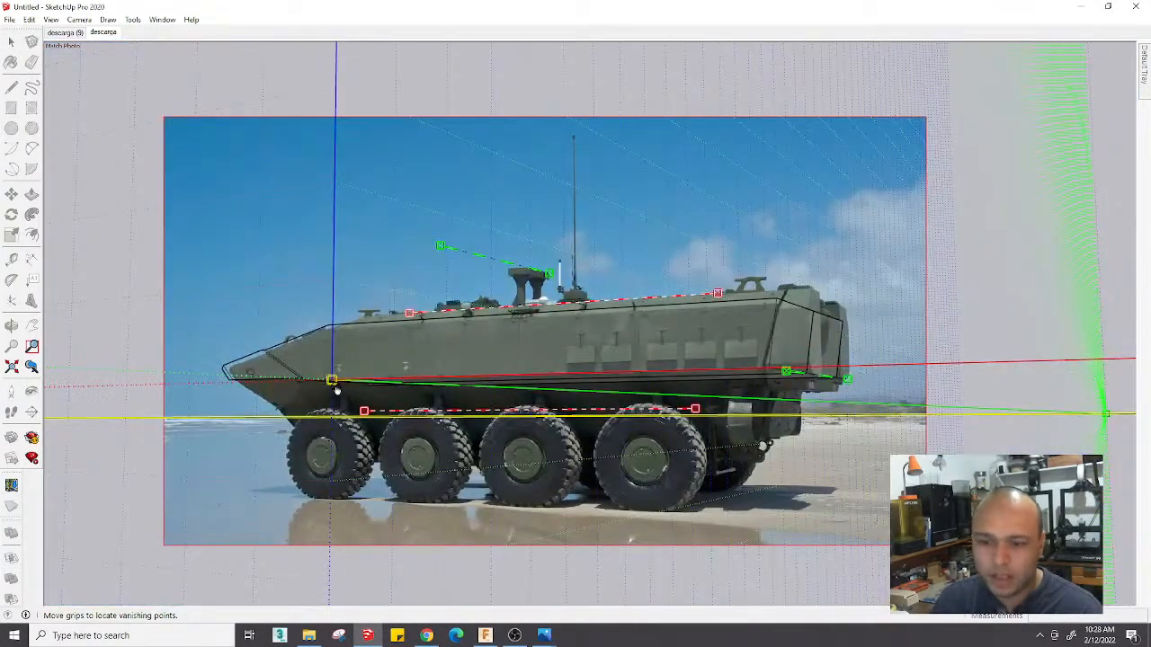
# Relocate the photo match origin to the hull's lower edge just above the front wheel, fitting the model outline to the nose
pyautogui.moveTo(332, 382); pyautogui.dragTo(576, 389)
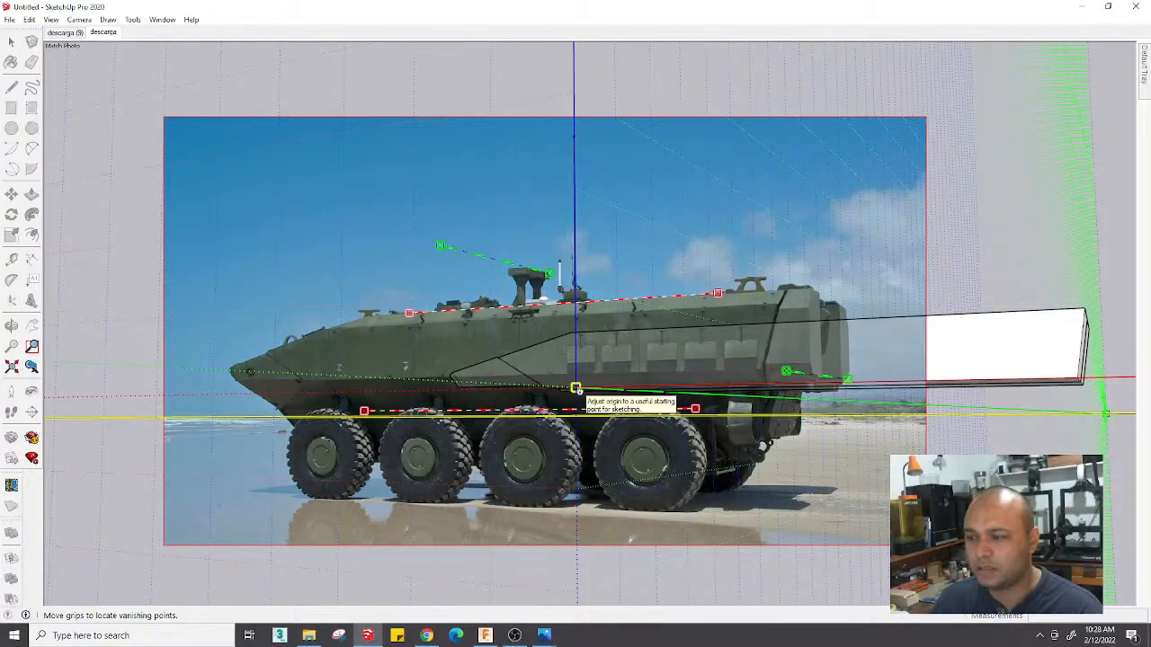
pyautogui.moveTo(575, 388); pyautogui.dragTo(346, 379)
pyautogui.scroll(-1, 347, 379)
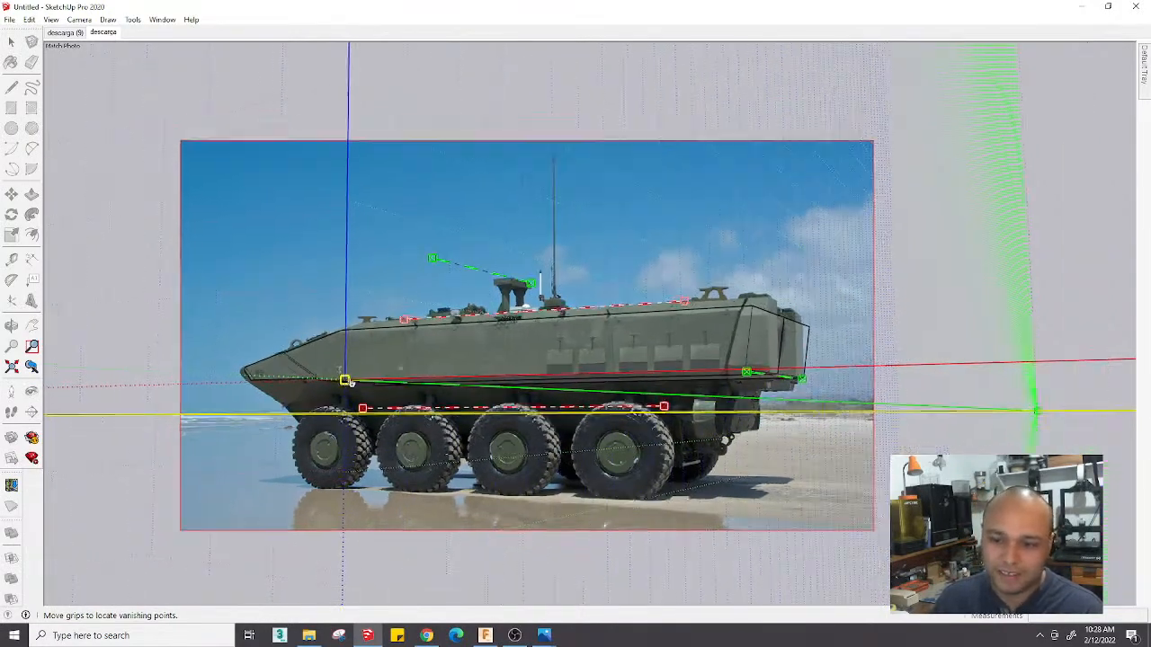
pyautogui.scroll(3, 347, 379)
pyautogui.scroll(2, 350, 381)
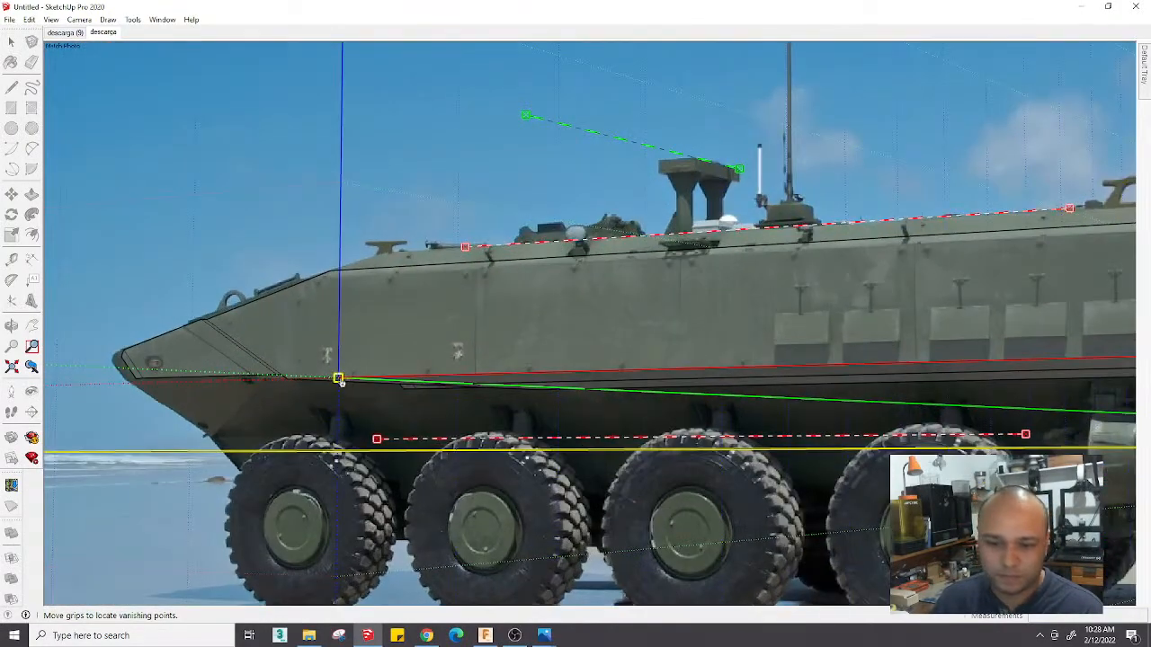
pyautogui.moveTo(340, 381); pyautogui.dragTo(332, 407)
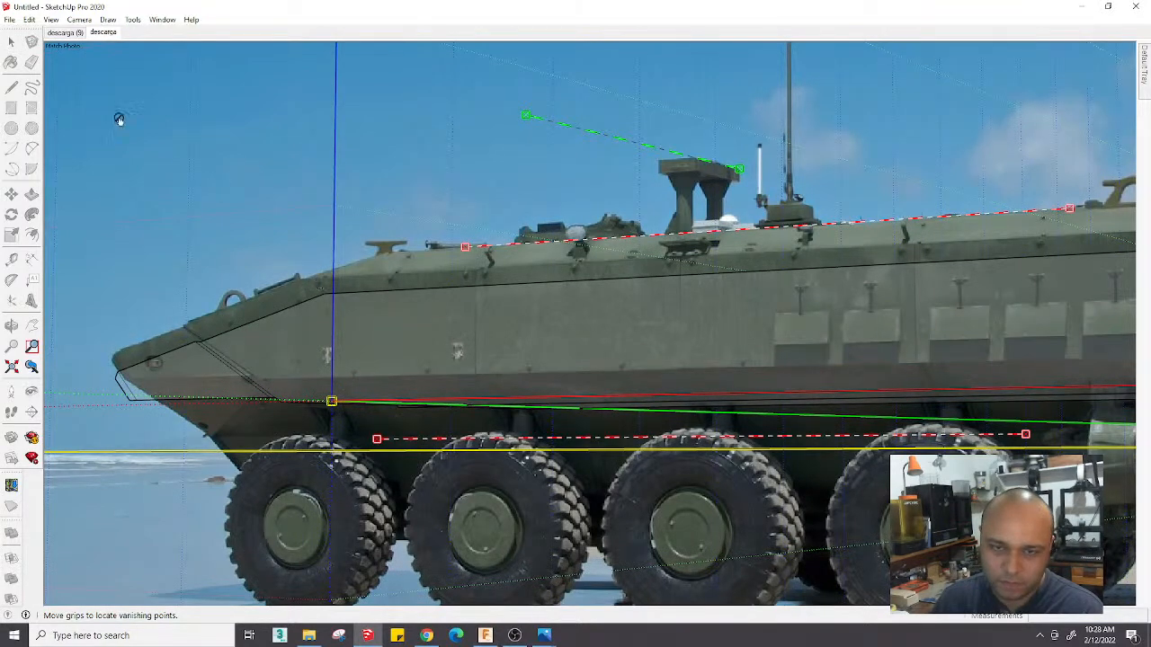
pyautogui.moveTo(332, 403); pyautogui.dragTo(311, 381)
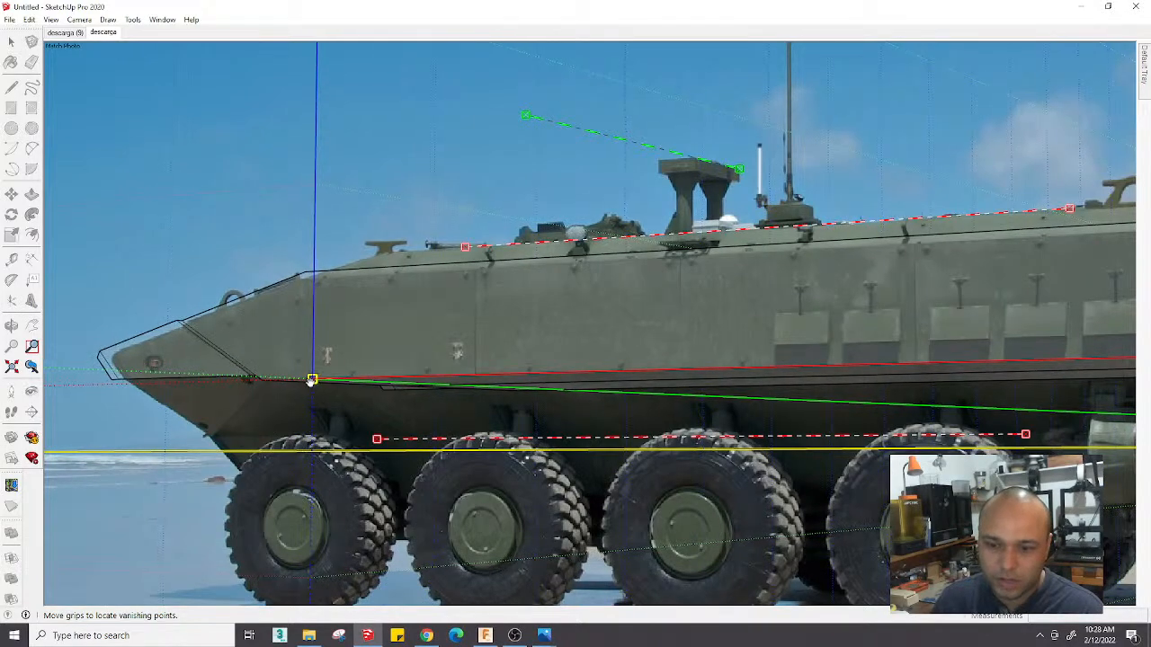
# Reduce the model scale slightly along the blue axis, fine-tune the origin at the lower hull edge, and finish the photo match
pyautogui.scroll(-3, 313, 380)
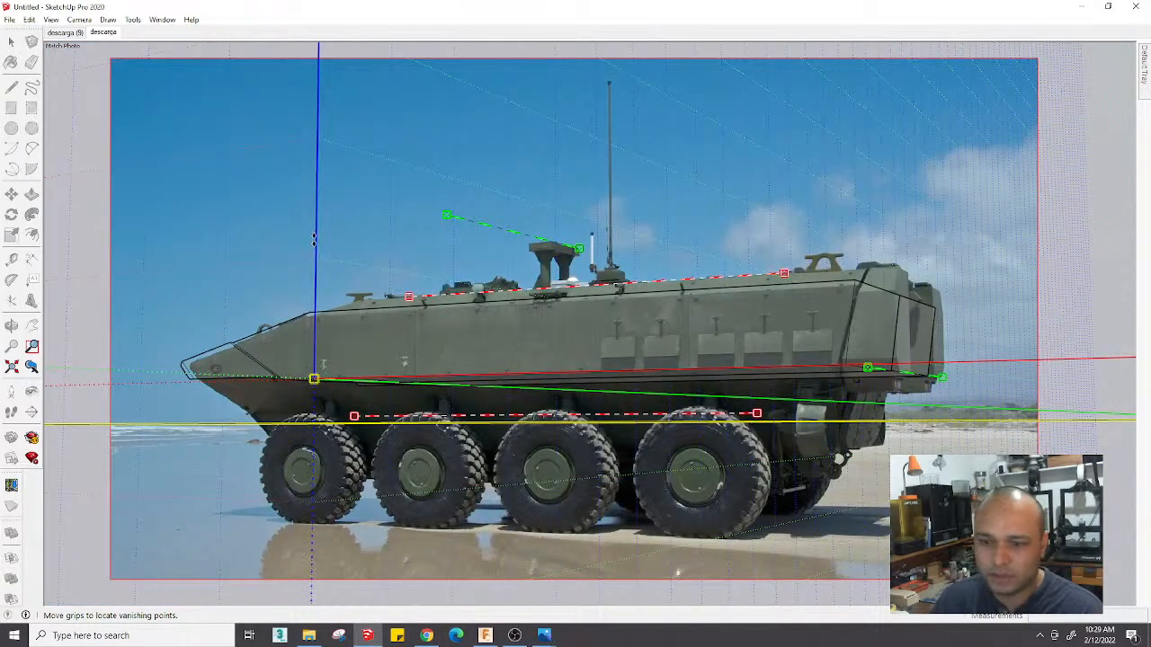
pyautogui.moveTo(313, 248); pyautogui.dragTo(316, 251)
pyautogui.scroll(3, 312, 359)
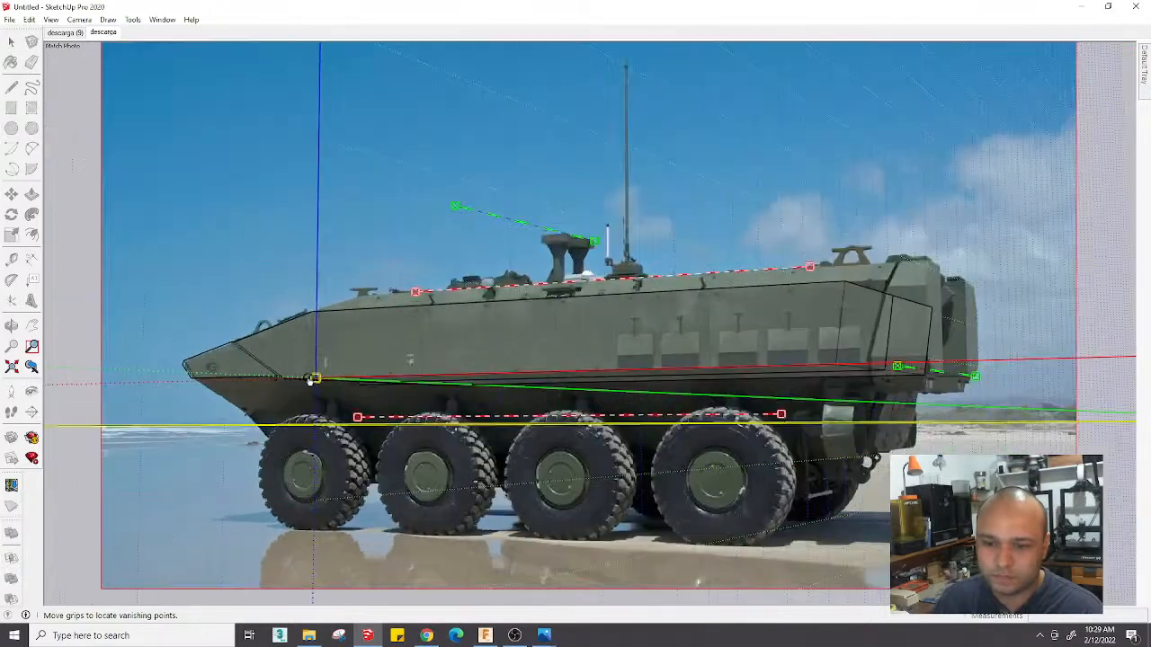
pyautogui.moveTo(323, 376); pyautogui.dragTo(325, 375)
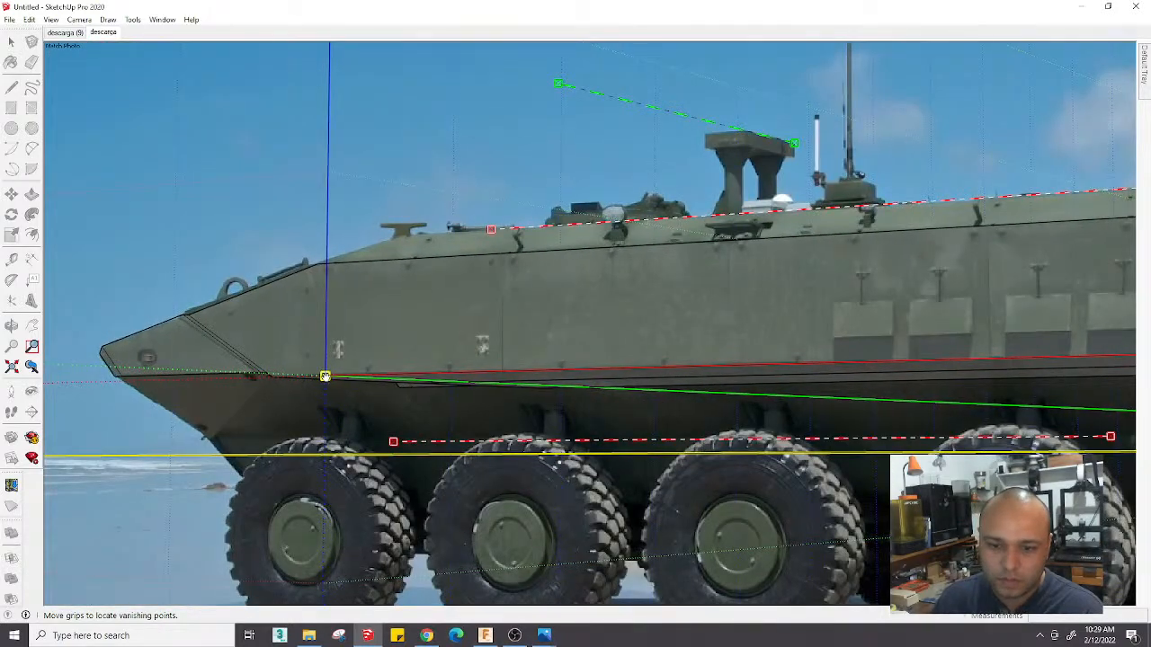
pyautogui.scroll(-3, 326, 377)
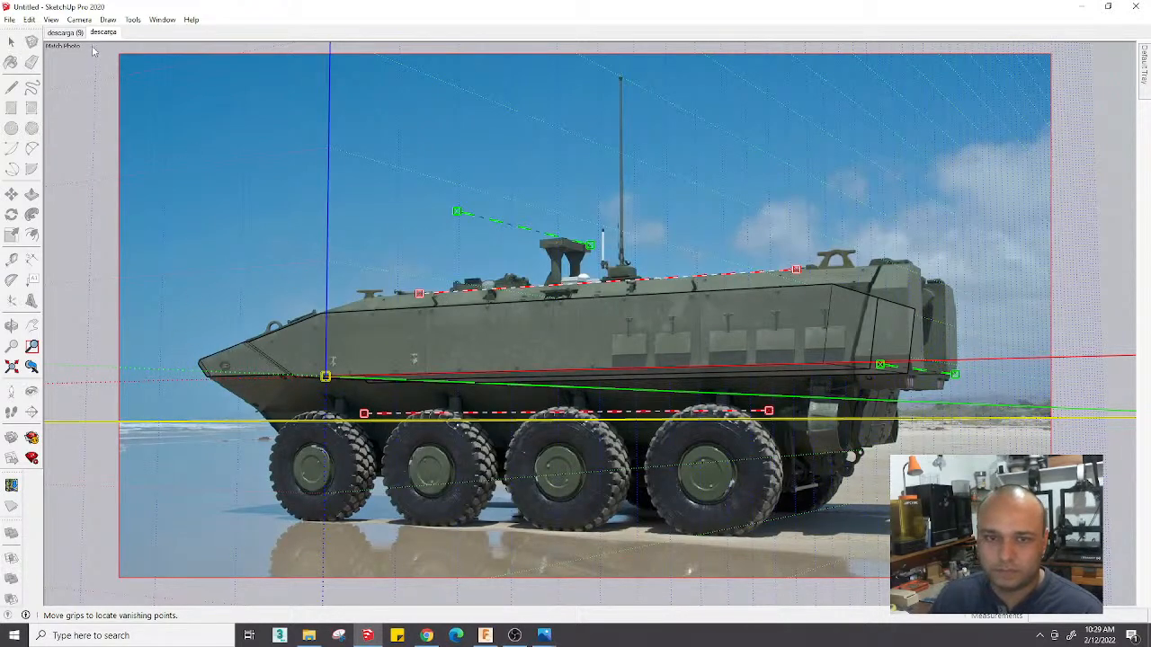
pyautogui.rightClick(352, 195)
pyautogui.click(370, 204)
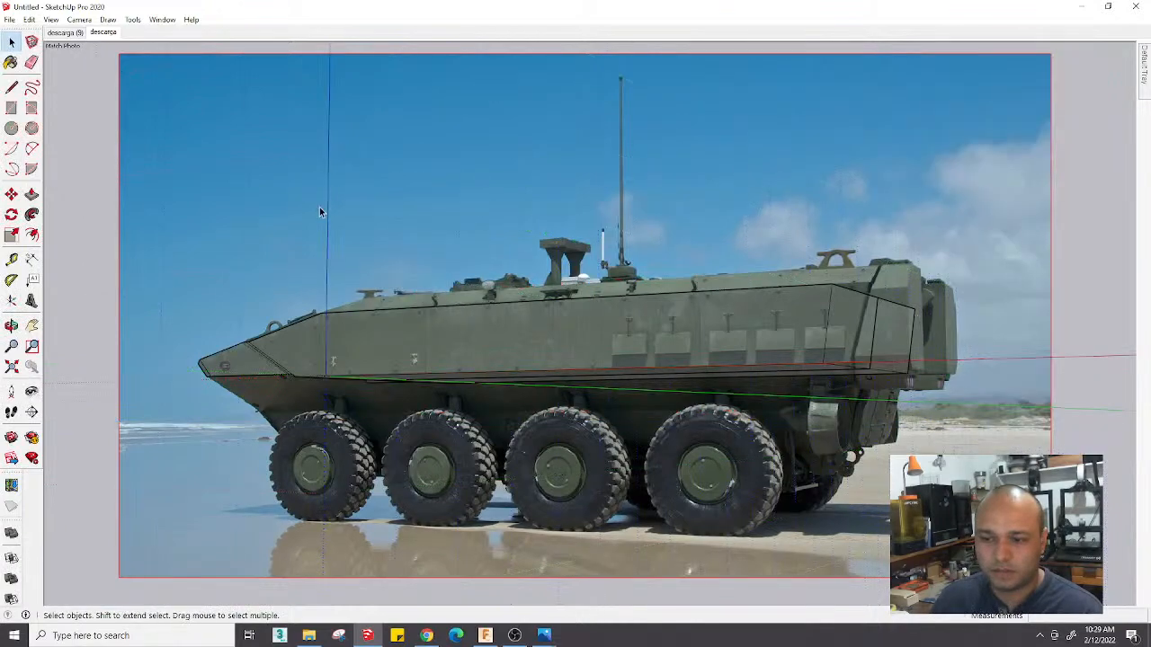
# Compare both photo scenes, then in the descarga scene move the hull group's rear face back about 1' 3 5/8" to the dark seam
pyautogui.click(56, 33)
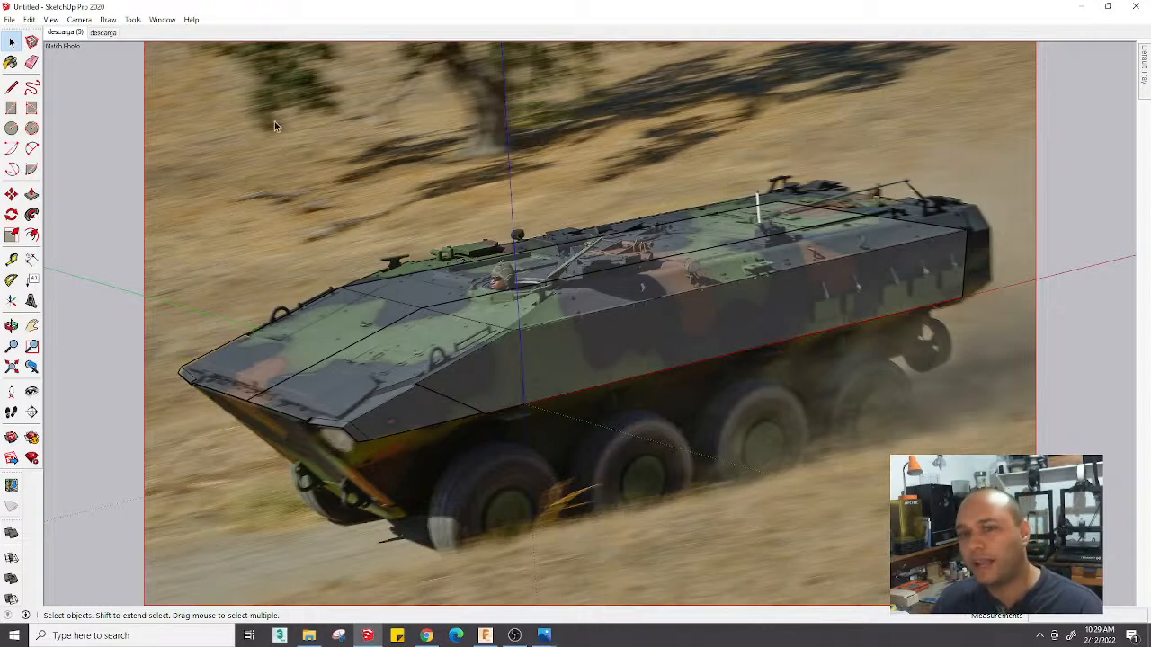
pyautogui.click(103, 32)
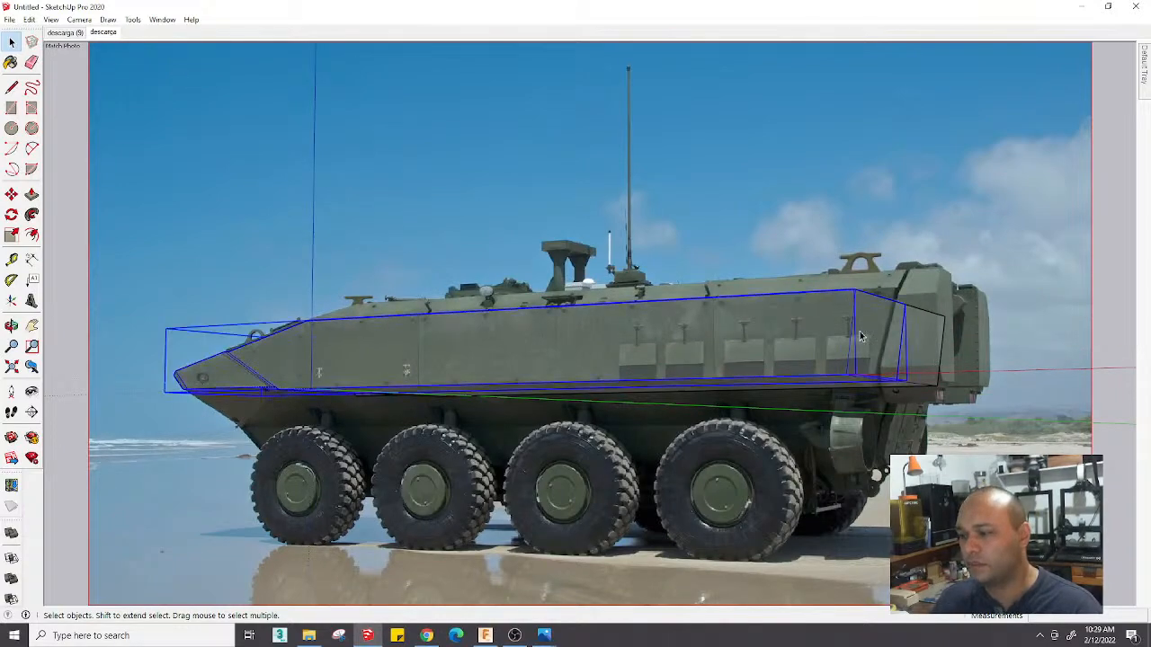
pyautogui.click(860, 331)
pyautogui.scroll(-3, 860, 331)
pyautogui.scroll(6, 869, 335)
pyautogui.doubleClick(870, 332)
pyautogui.press('p')
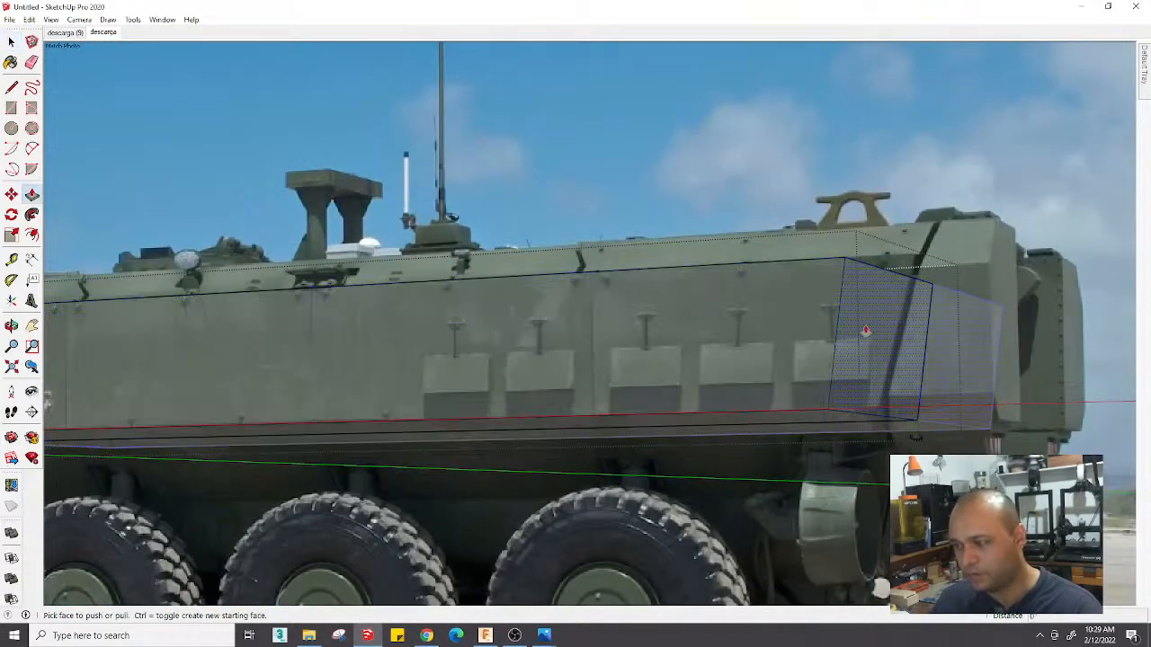
pyautogui.press('space')
pyautogui.press('m')
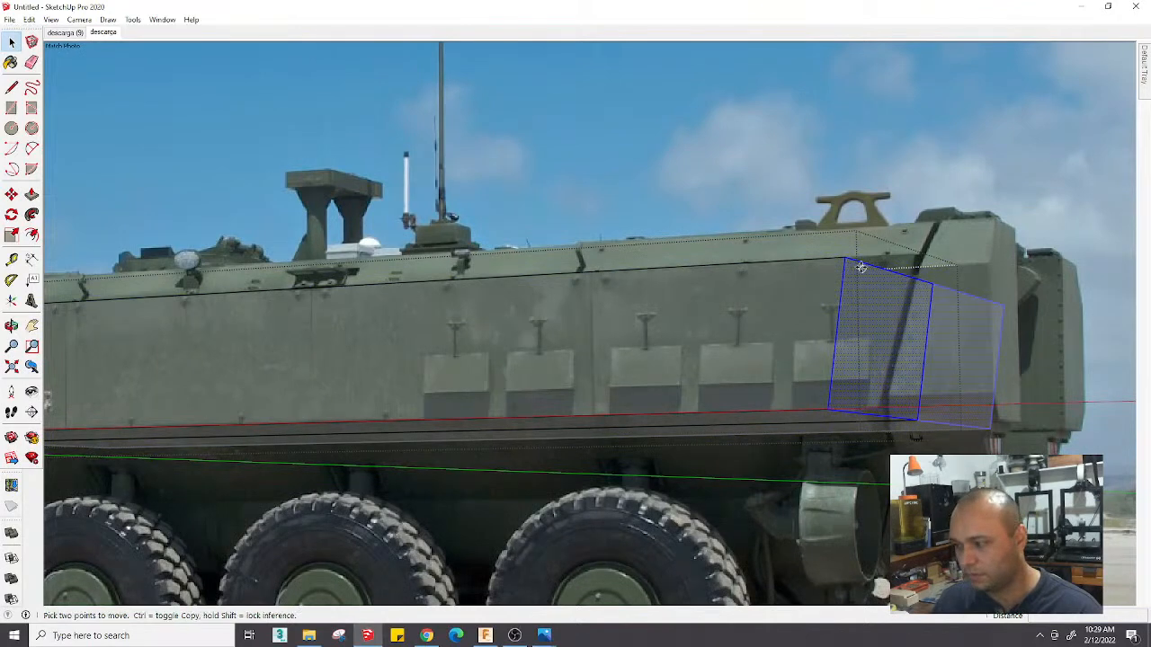
pyautogui.click(846, 259)
pyautogui.click(913, 252)
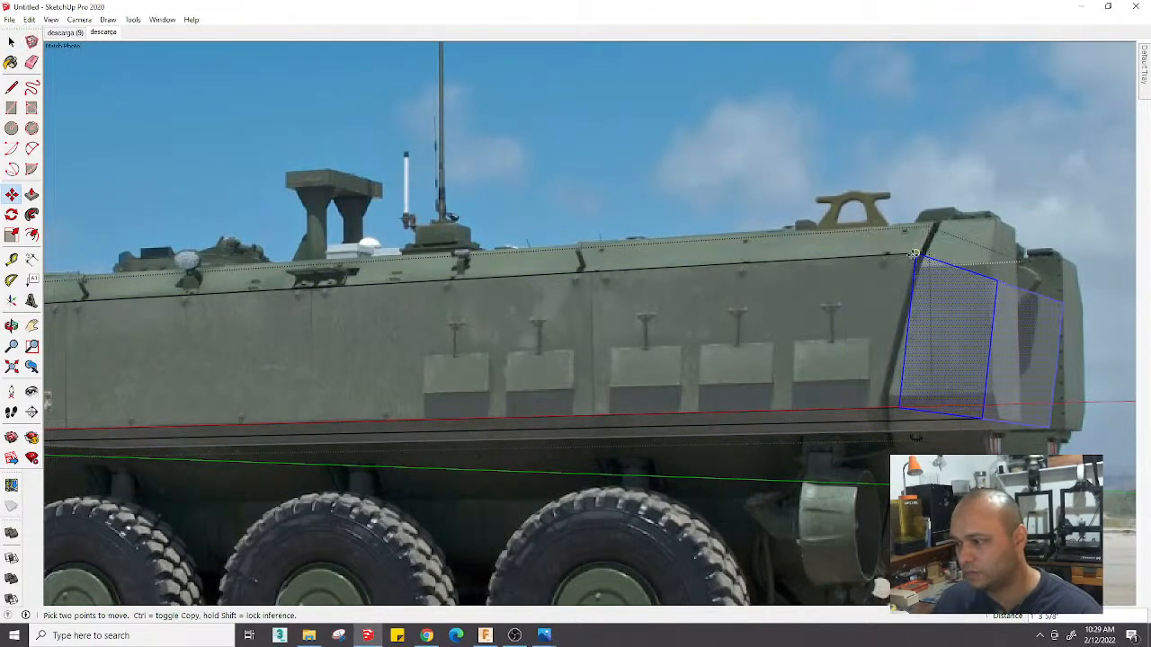
# Draw a slanted line on the hull's side from the rear upper corner down to the lower edge, along the dark seam
pyautogui.scroll(-1, 915, 255)
pyautogui.press('l')
pyautogui.click(916, 254)
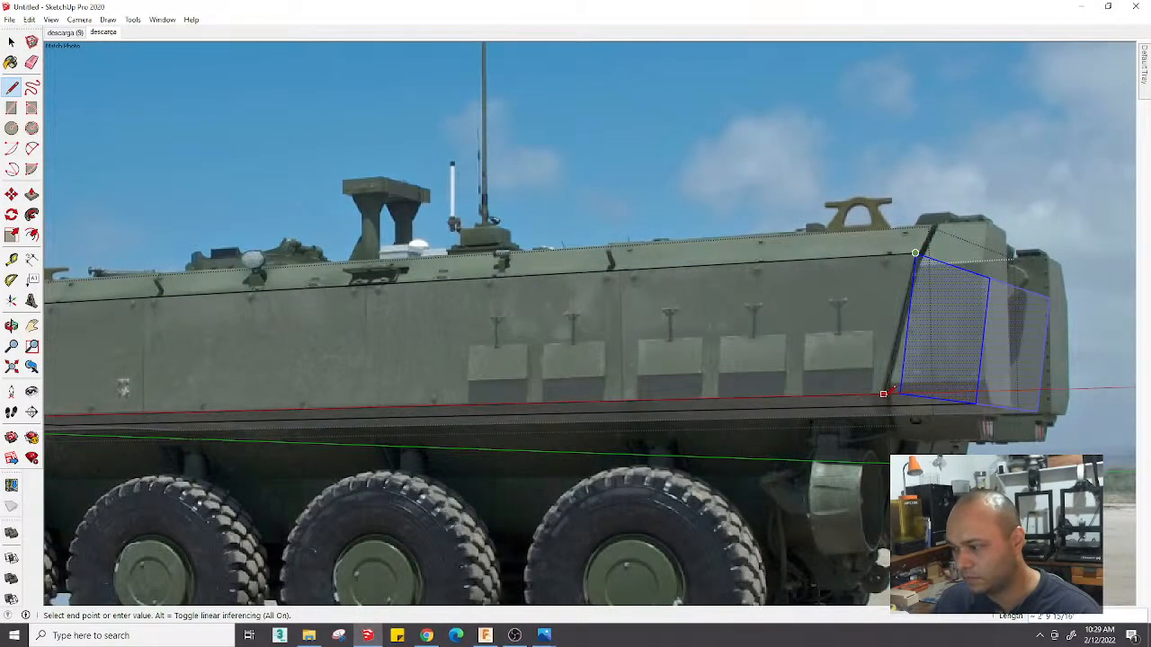
pyautogui.click(885, 392)
pyautogui.scroll(-2, 891, 388)
pyautogui.press('p')
pyautogui.press('space')
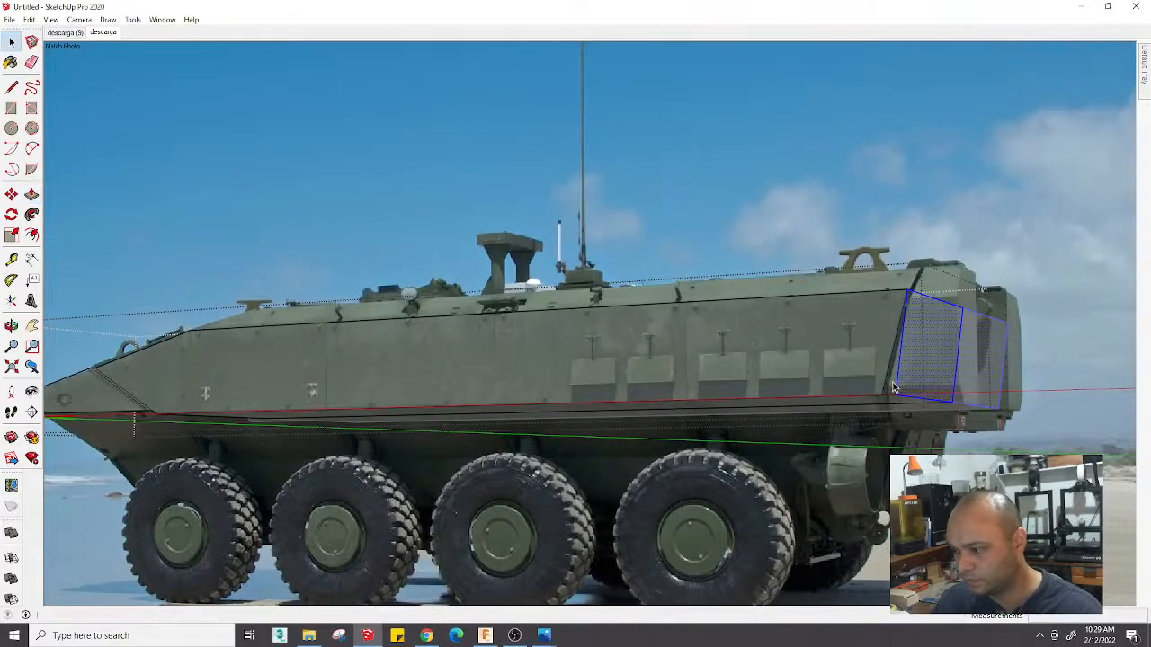
# Push the thin wedge behind the slanted line through the hull by 5' 8 13/16" to slope the rear end
pyautogui.scroll(2, 955, 392)
pyautogui.press('p')
pyautogui.click(955, 390)
pyautogui.click(958, 392)
pyautogui.scroll(-3, 959, 392)
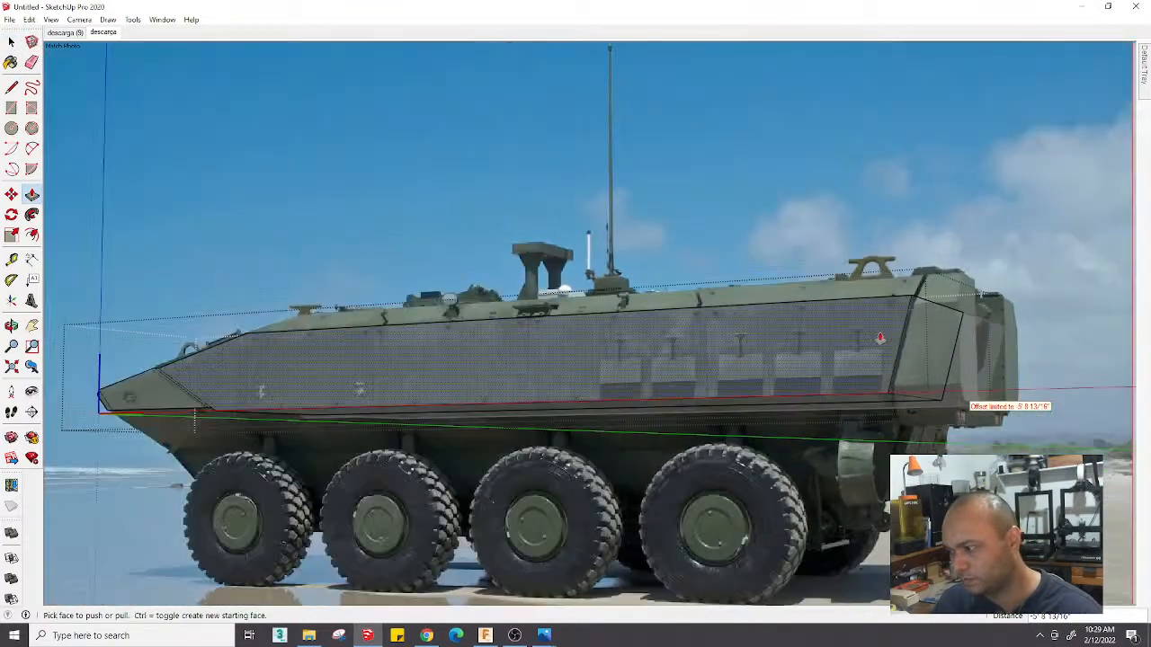
pyautogui.scroll(-3, 877, 332)
pyautogui.scroll(2, 836, 306)
pyautogui.press('space')
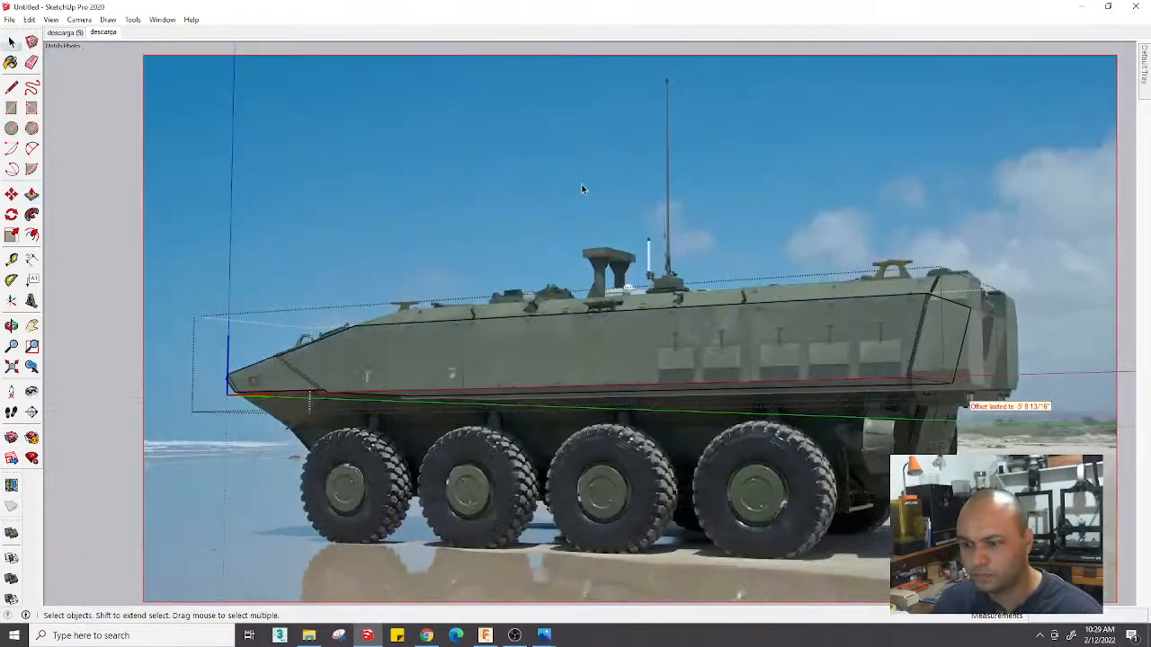
# Open the matched photo of the descarga (9) scene for editing, inspect how the hull model aligns, and close the match
pyautogui.click(65, 34)
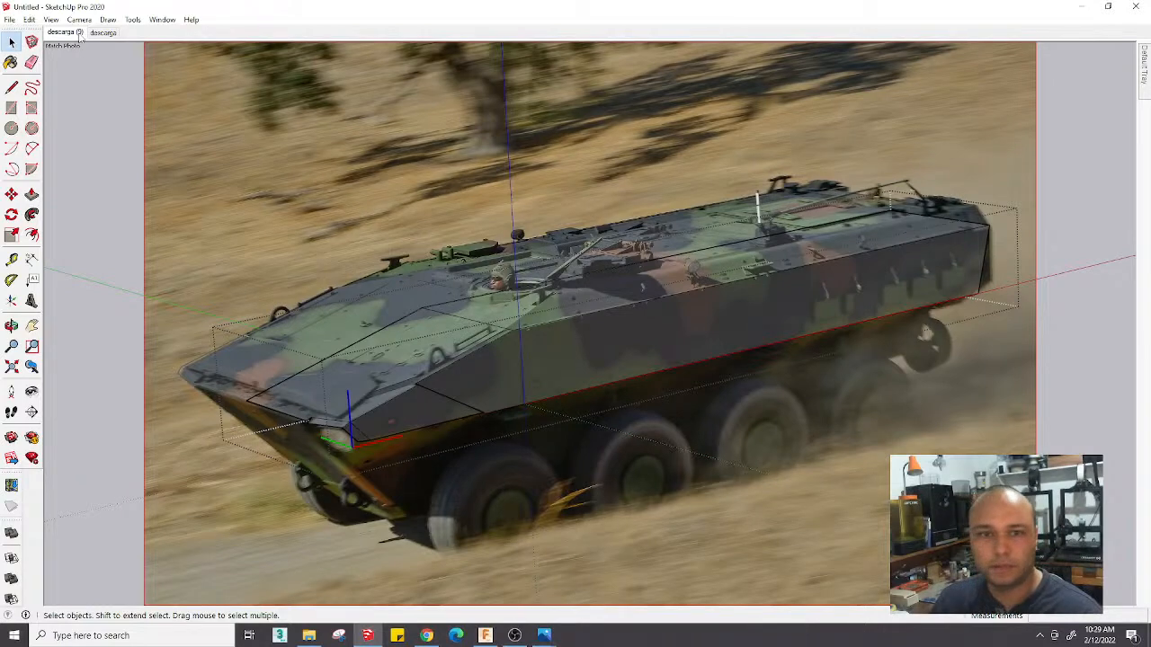
pyautogui.rightClick(79, 35)
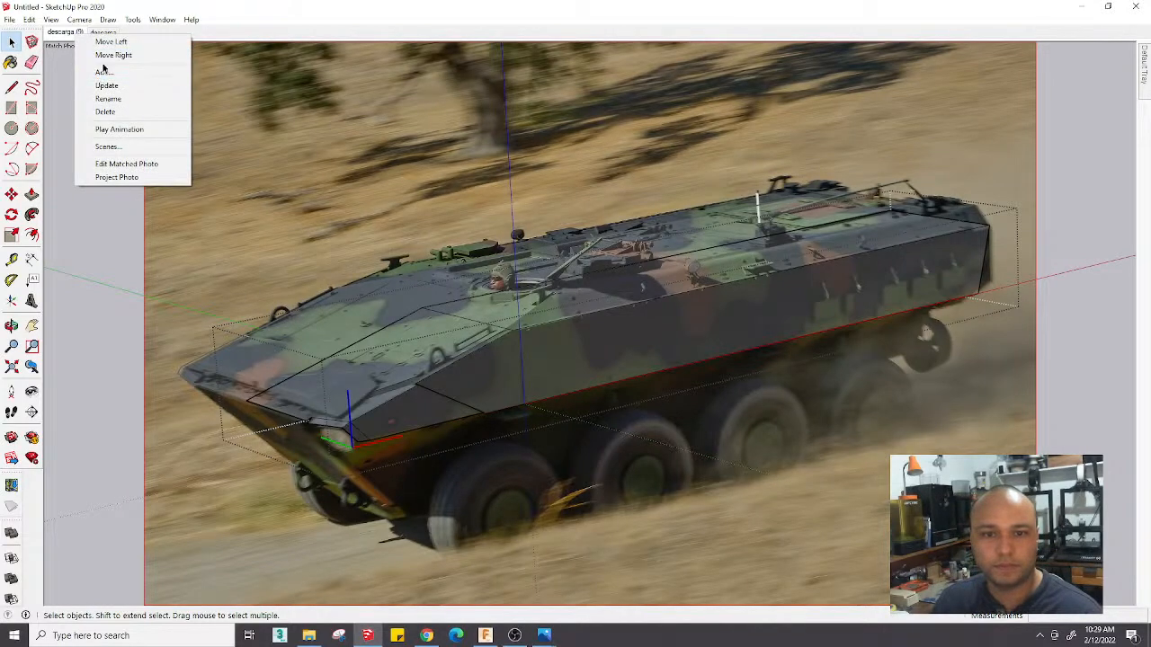
pyautogui.click(126, 164)
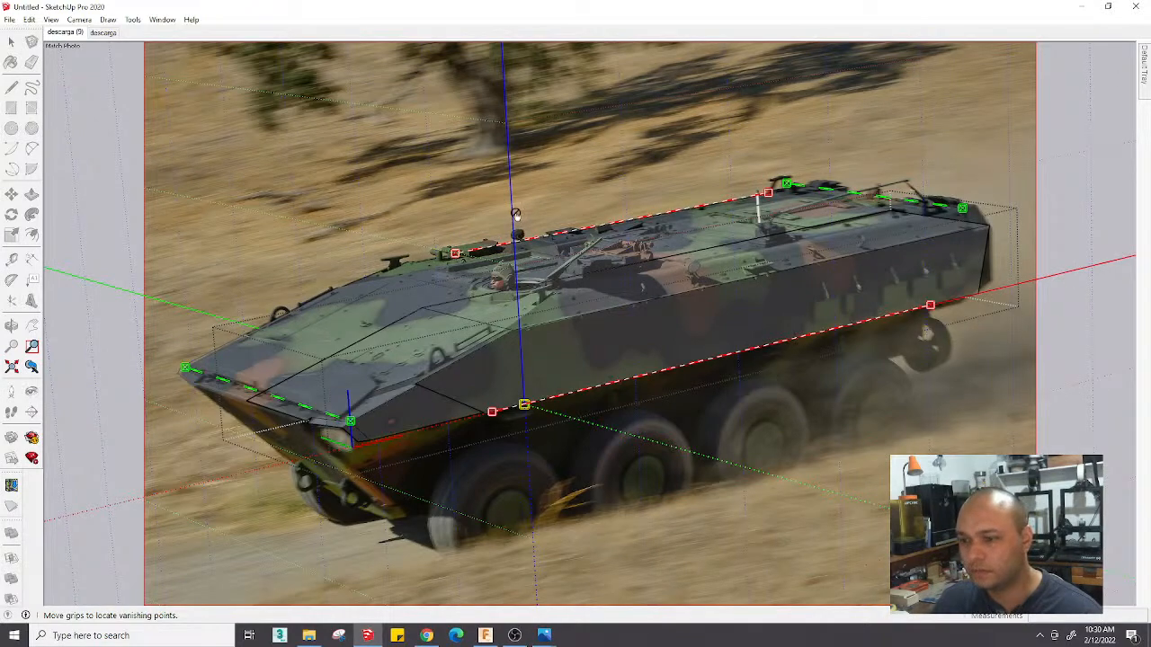
pyautogui.scroll(3, 514, 213)
pyautogui.scroll(-4, 511, 225)
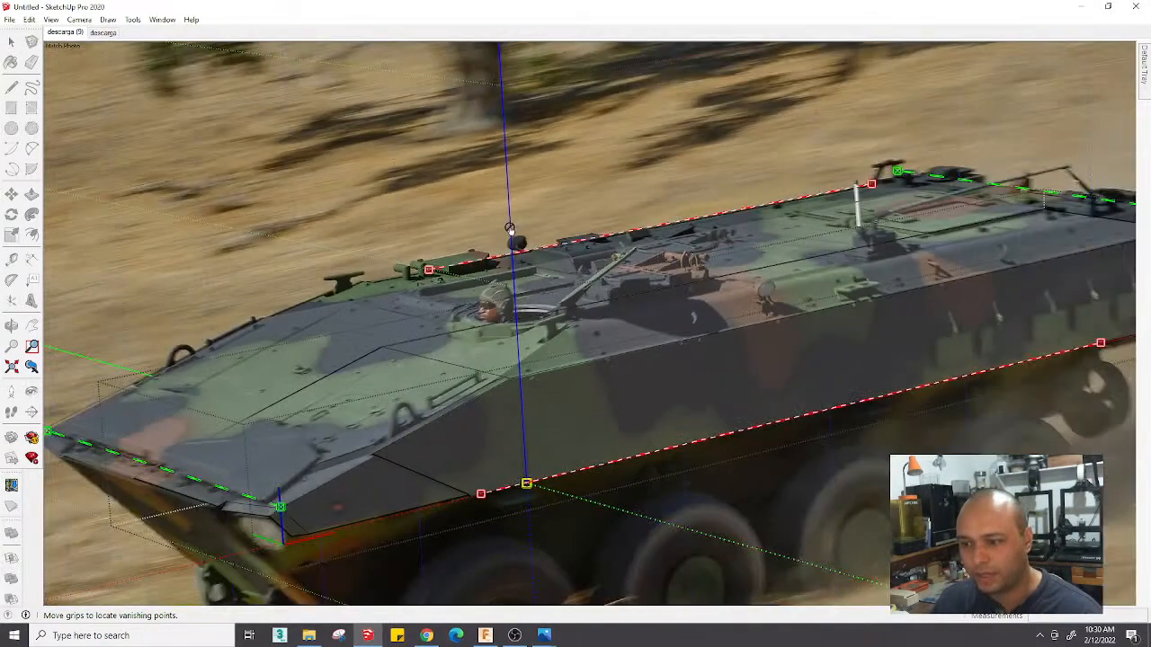
pyautogui.rightClick(507, 217)
pyautogui.click(529, 224)
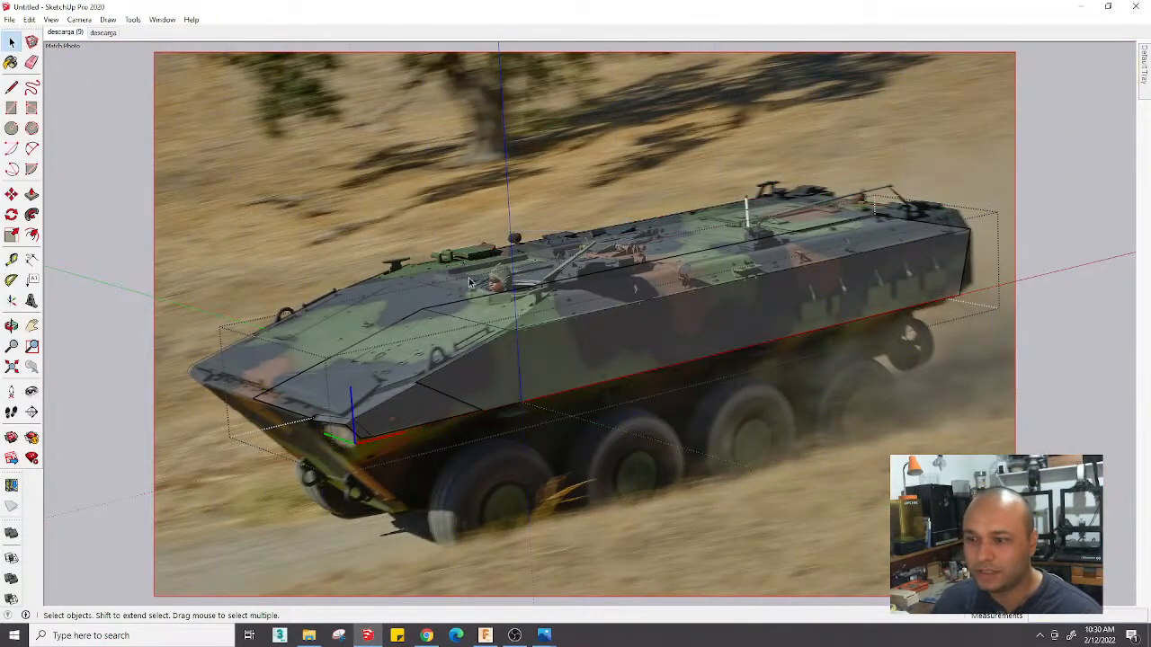
# Re-edit the descarga (9) matched photo to reduce the model scale slightly along the blue axis, finish the match and close the hull group
pyautogui.rightClick(88, 34)
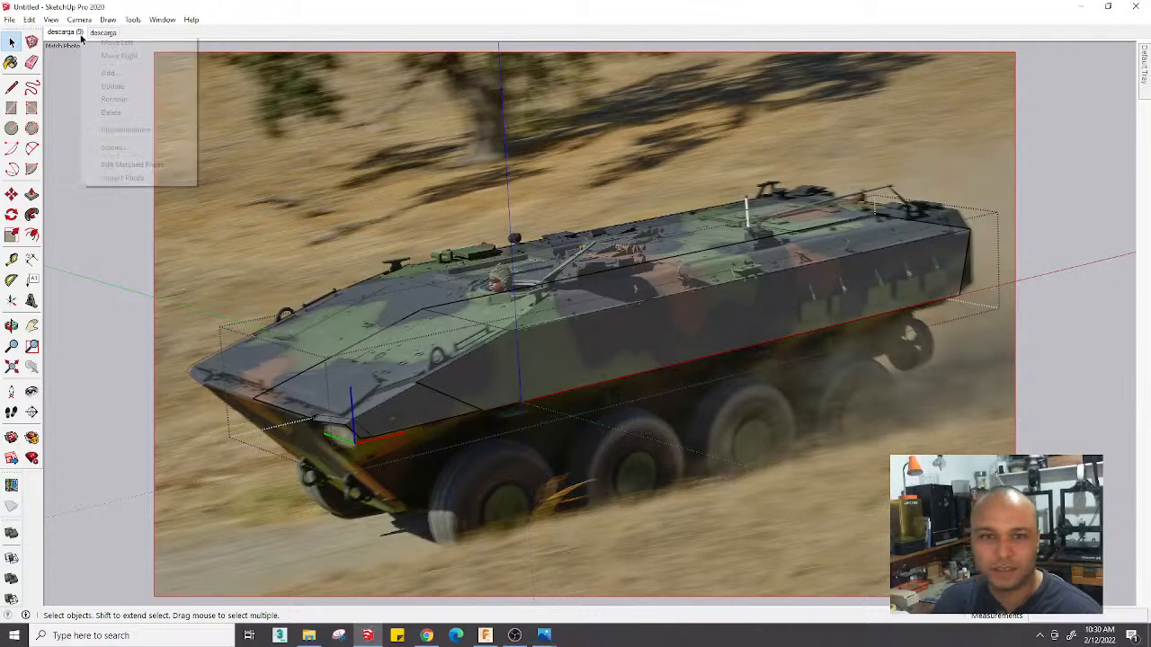
pyautogui.click(148, 164)
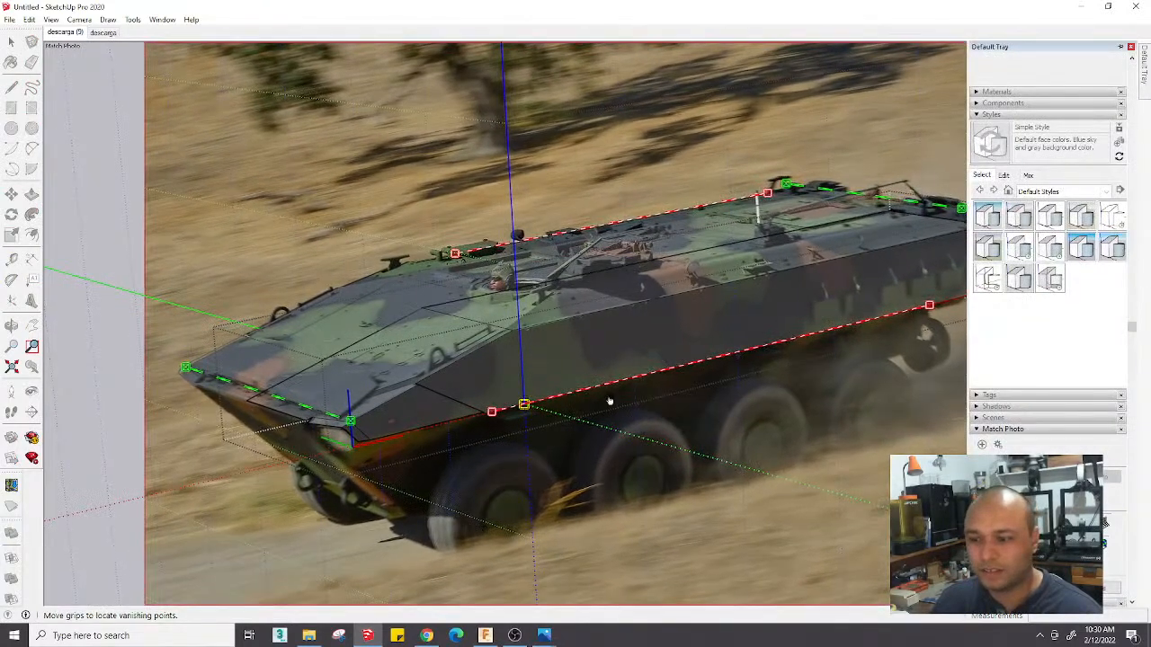
pyautogui.moveTo(524, 364); pyautogui.dragTo(527, 363)
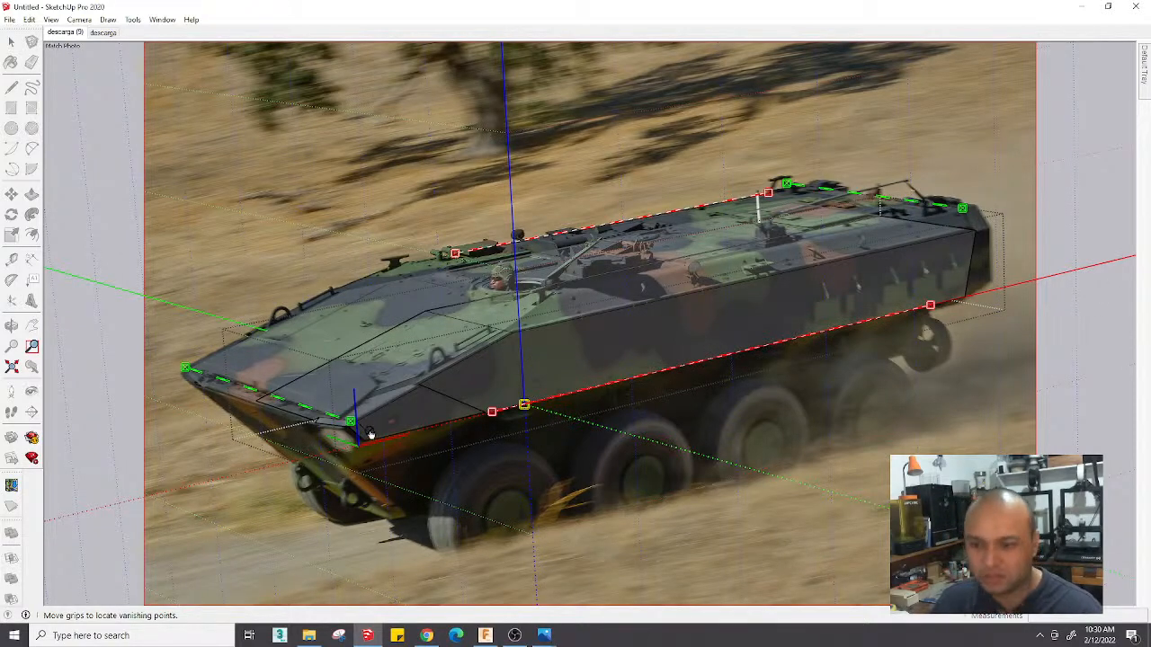
pyautogui.rightClick(514, 214)
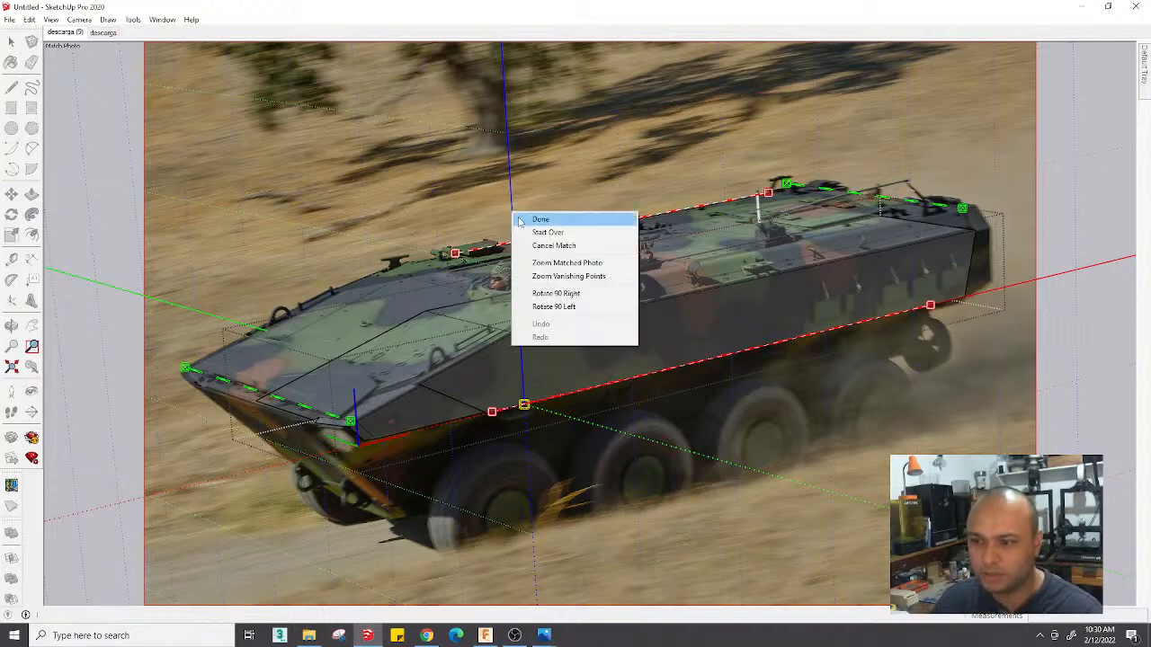
pyautogui.click(540, 220)
pyautogui.scroll(3, 279, 358)
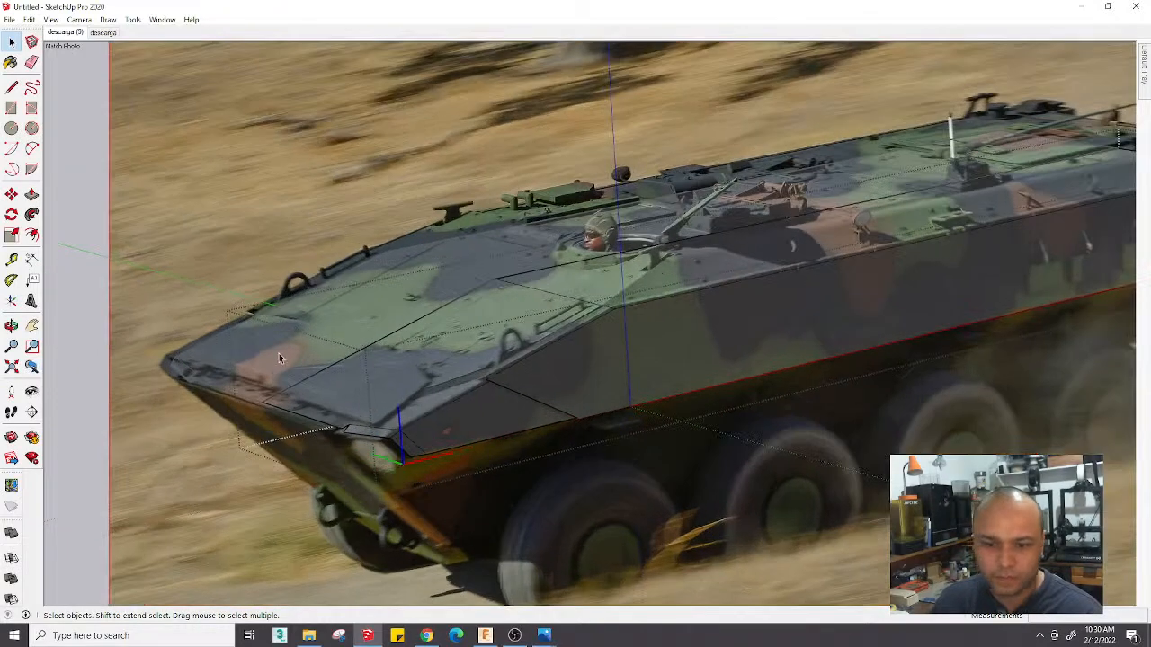
pyautogui.press('Escape')
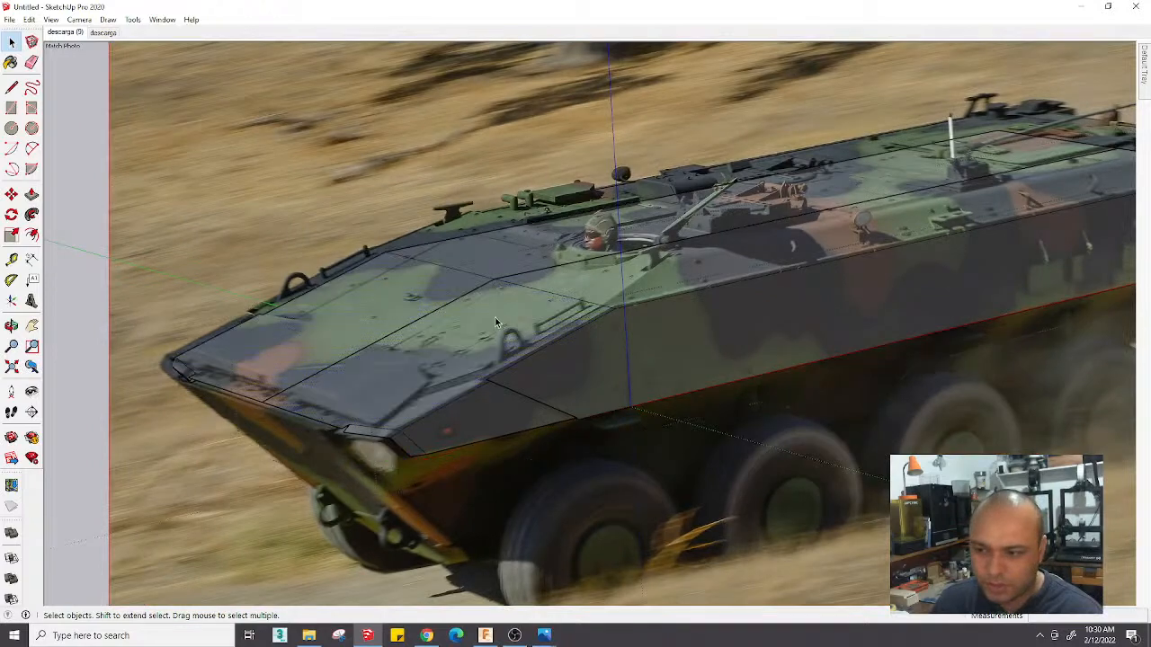
# Move the hull's far half outward about 5 5/16" along the green axis to line it up with the descarga (9) photo
pyautogui.click(432, 267)
pyautogui.scroll(2, 432, 267)
pyautogui.press('m')
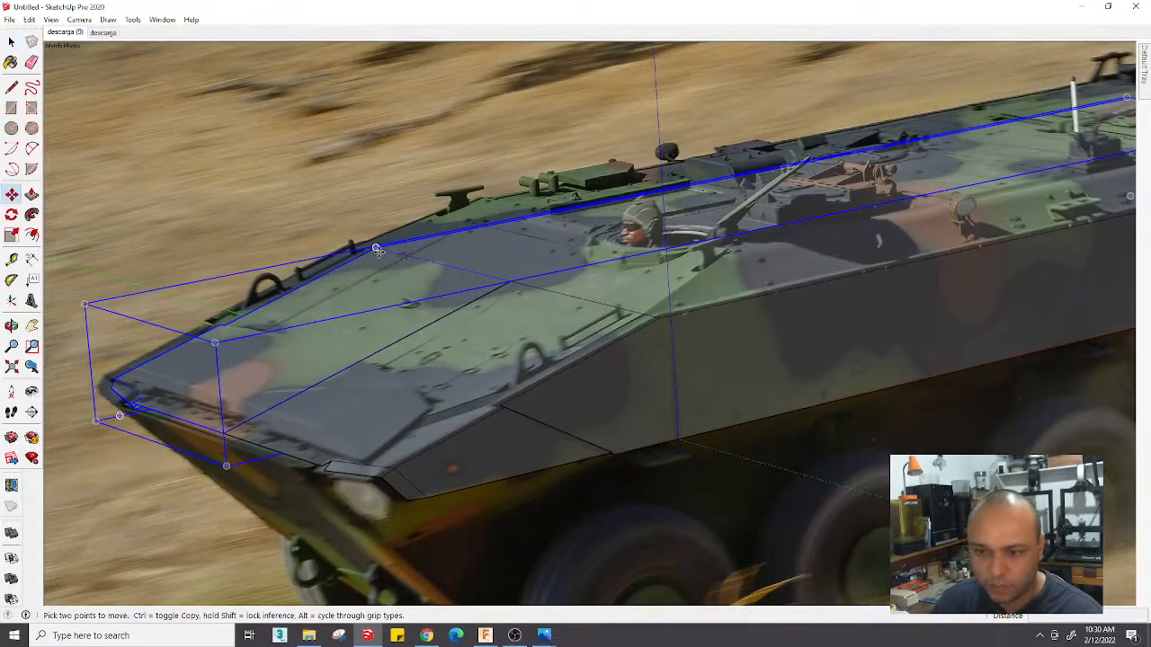
pyautogui.click(369, 247)
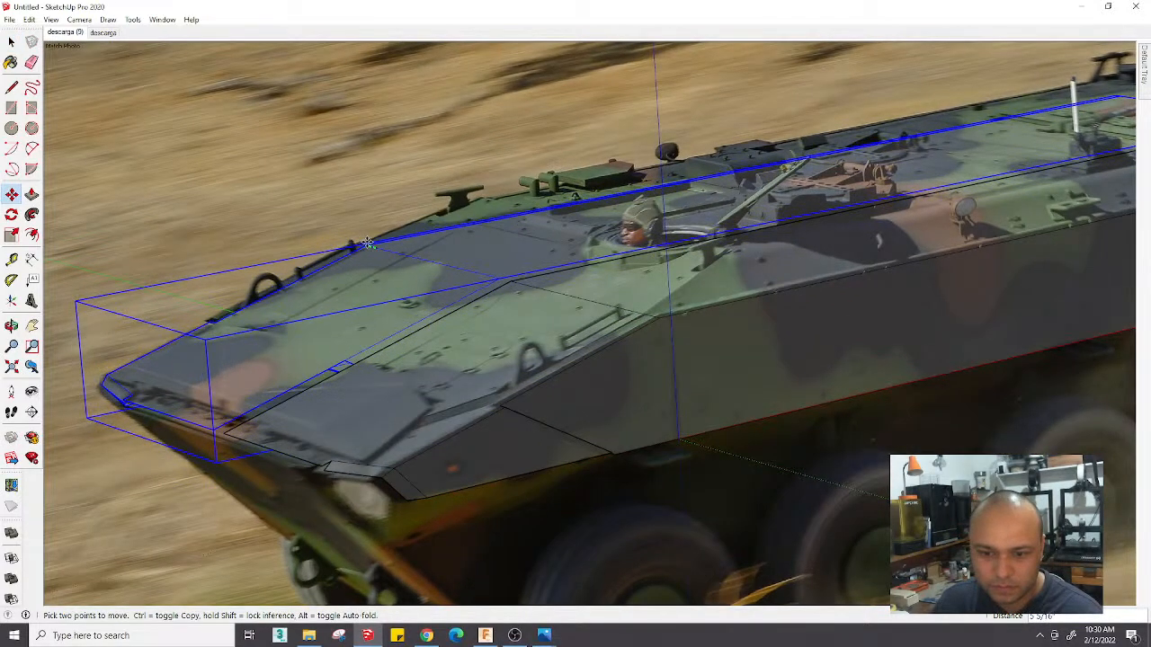
pyautogui.click(366, 243)
pyautogui.scroll(-2, 366, 243)
pyautogui.press('space')
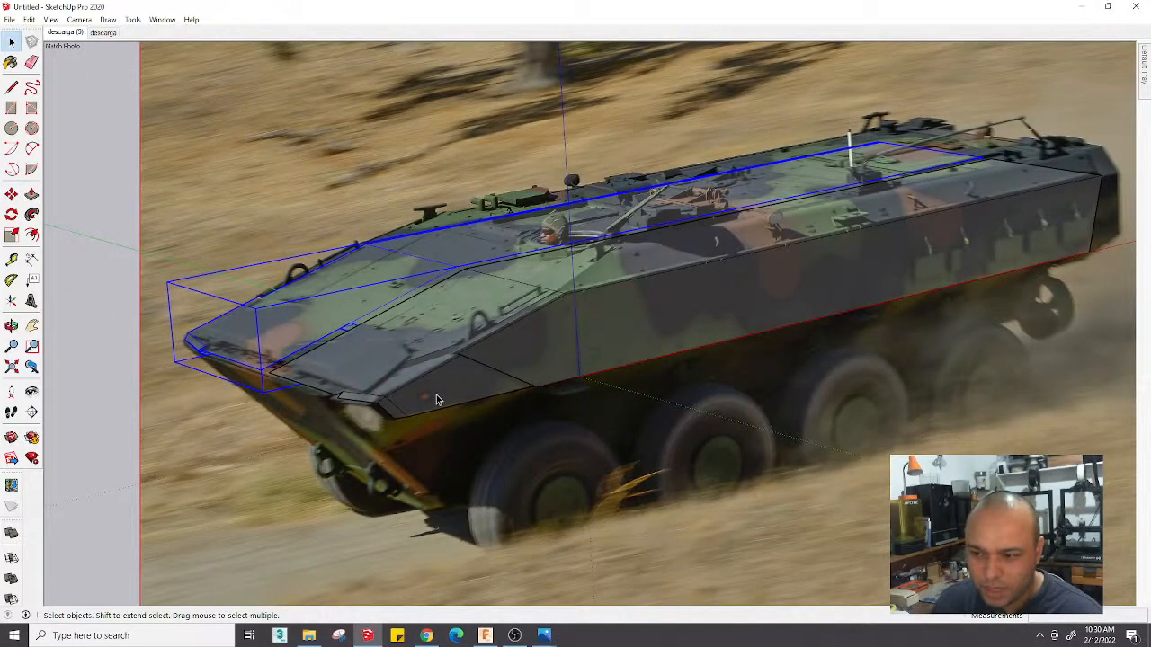
# Undo the last change and move the hull's far half about 5 1/4" farther outward along the green axis
pyautogui.hotkey('ctrl', 'z')
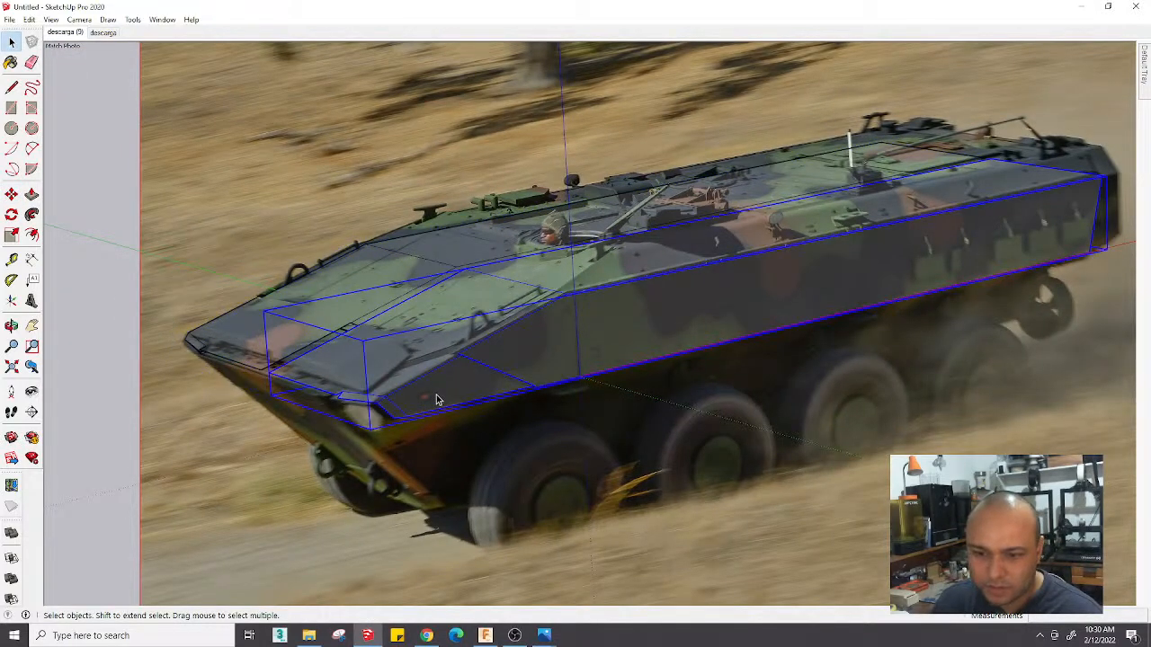
pyautogui.scroll(6, 342, 277)
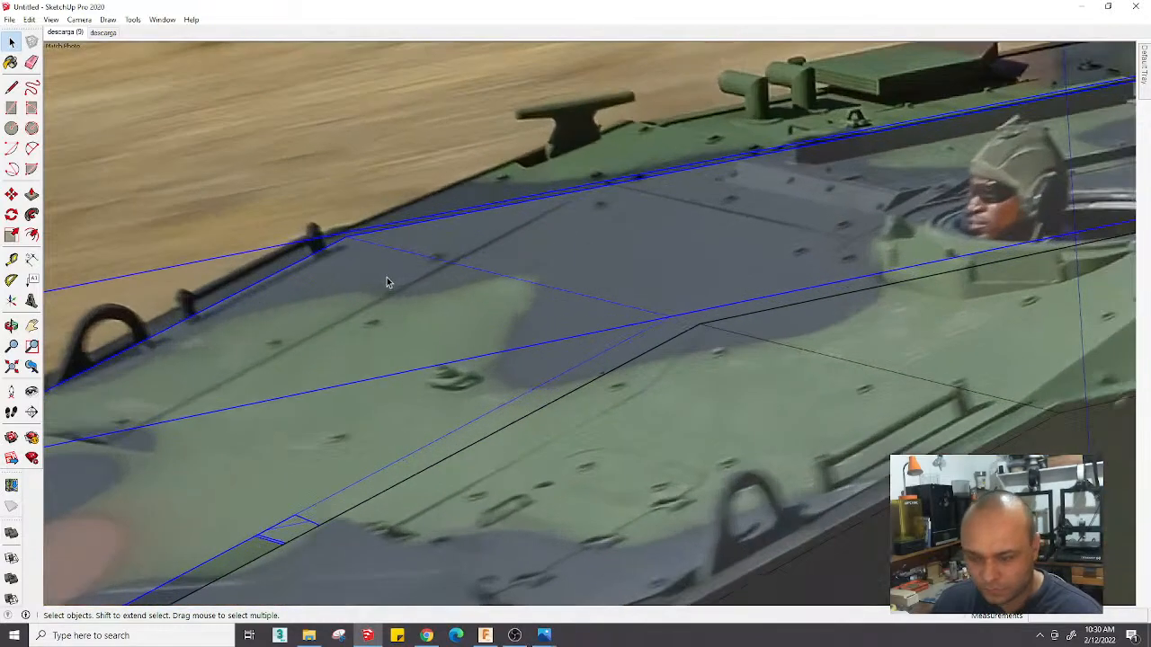
pyautogui.press('m')
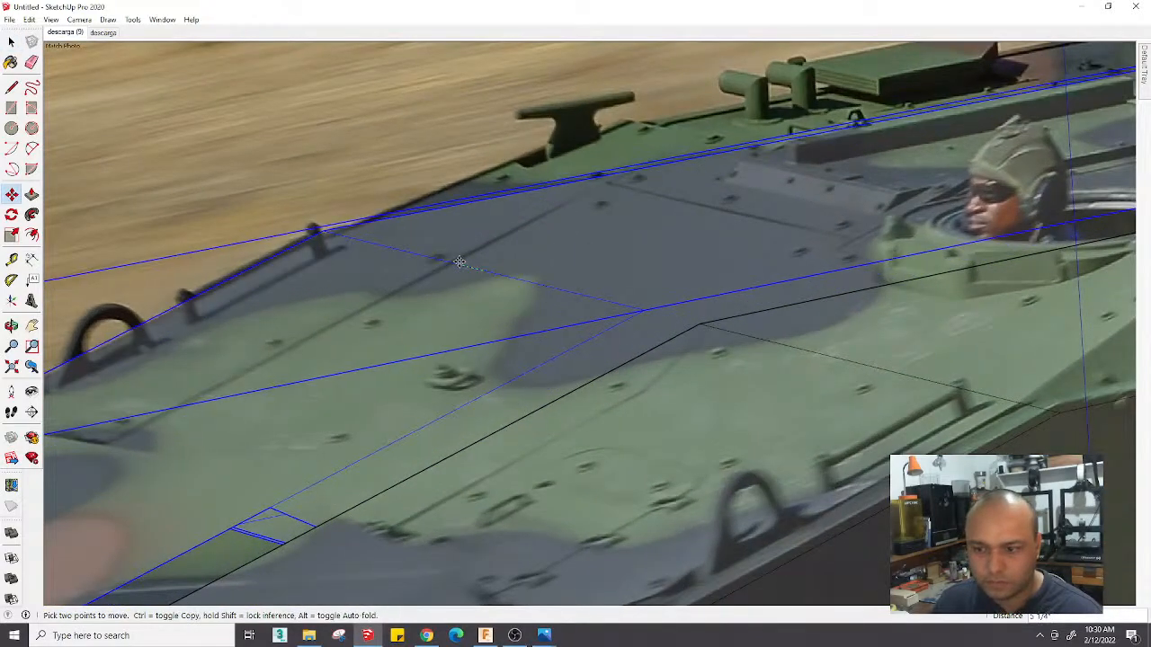
pyautogui.scroll(-6, 482, 279)
pyautogui.scroll(-1, 483, 296)
pyautogui.press('space')
# Open the hull's near half for editing and try to move all its geometry from the upper side crease corner
pyautogui.doubleClick(633, 339)
pyautogui.tripleClick(633, 339)
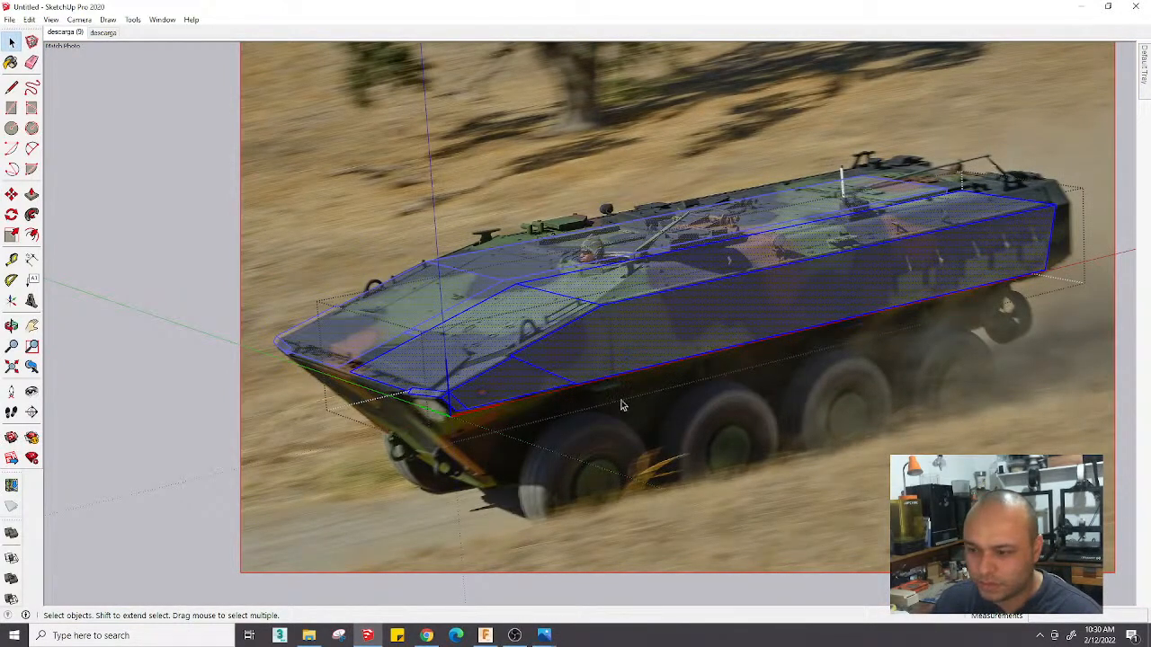
pyautogui.moveTo(642, 396); pyautogui.dragTo(576, 373, button='middle')
pyautogui.click(109, 36)
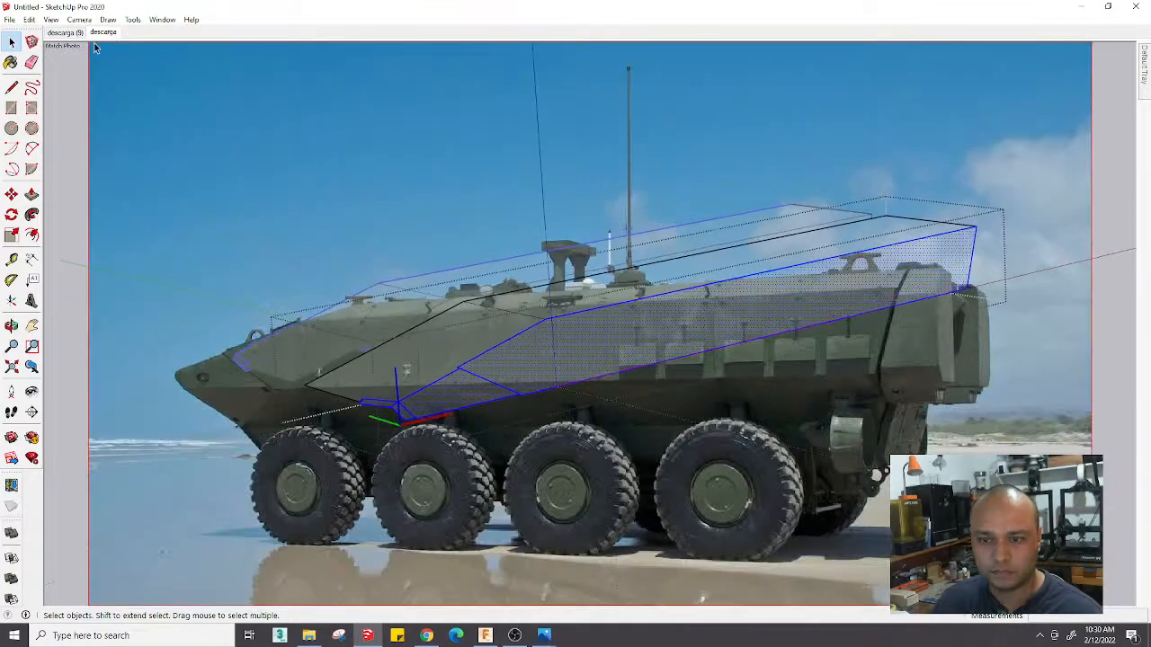
pyautogui.click(74, 33)
pyautogui.scroll(8, 466, 421)
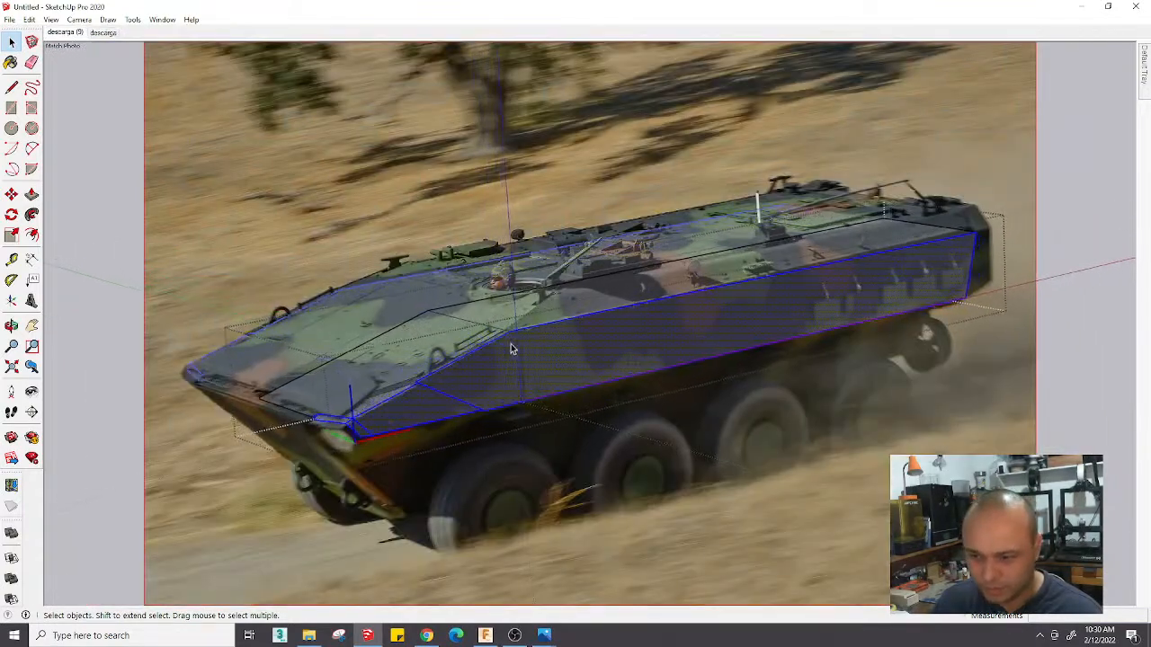
pyautogui.press('m')
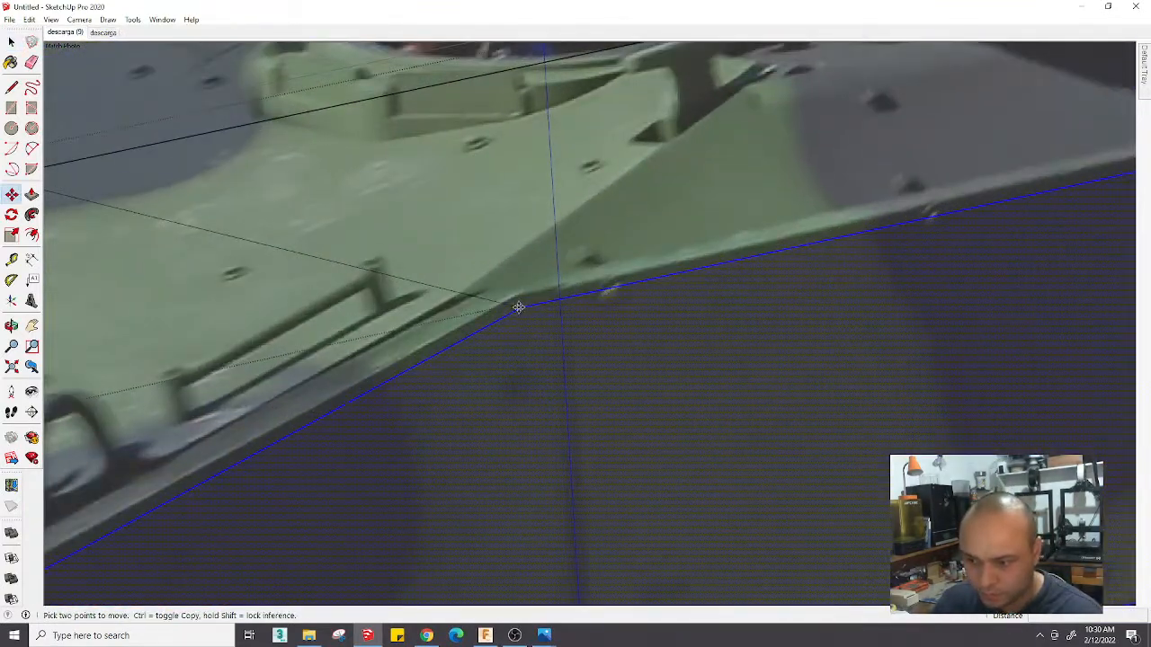
pyautogui.click(521, 311)
pyautogui.scroll(-8, 506, 303)
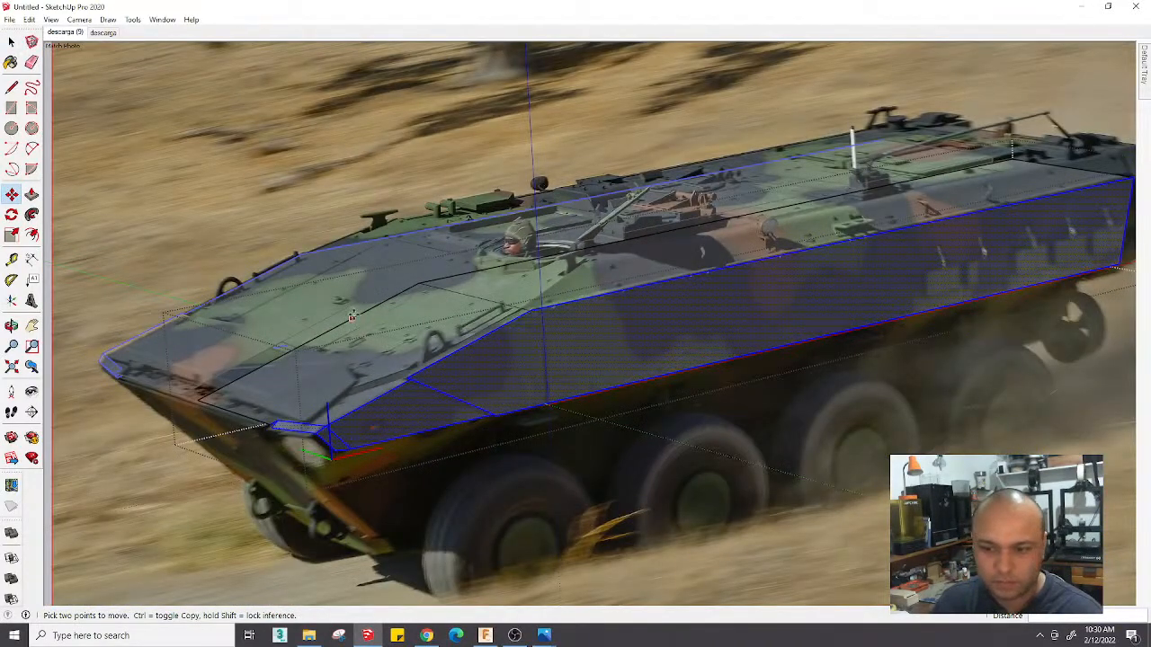
# Fine-tune the far half's position along the green axis so its outer front edge follows the photo, and deselect it
pyautogui.press('space')
pyautogui.scroll(5, 203, 312)
pyautogui.press('m')
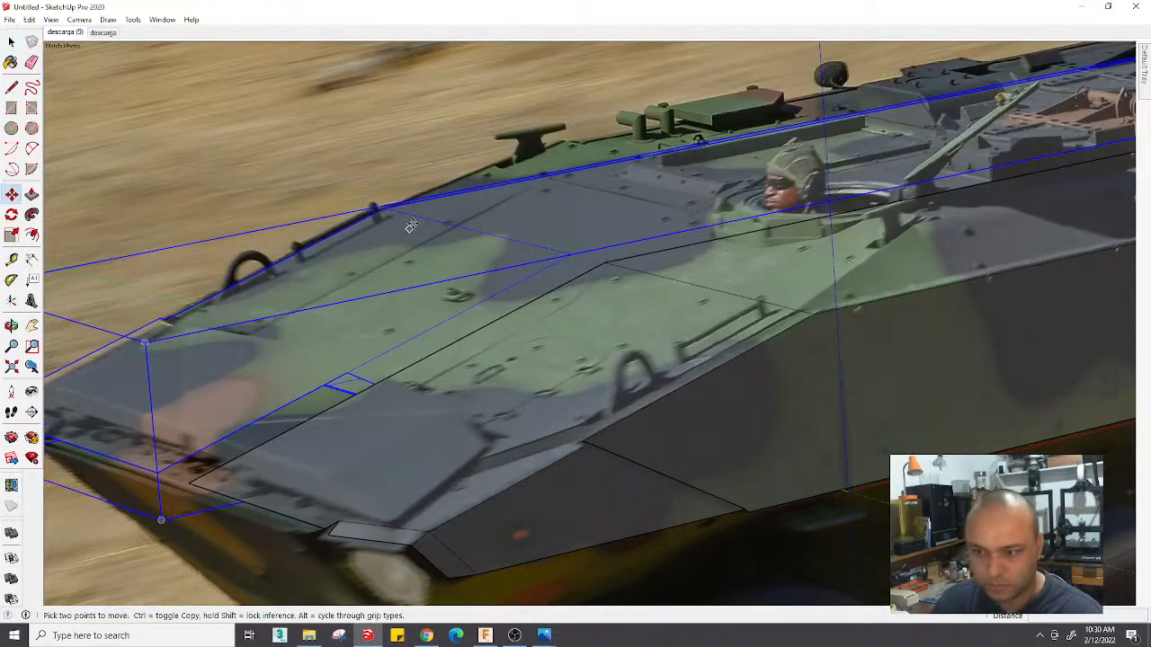
pyautogui.scroll(2, 421, 220)
pyautogui.click(422, 218)
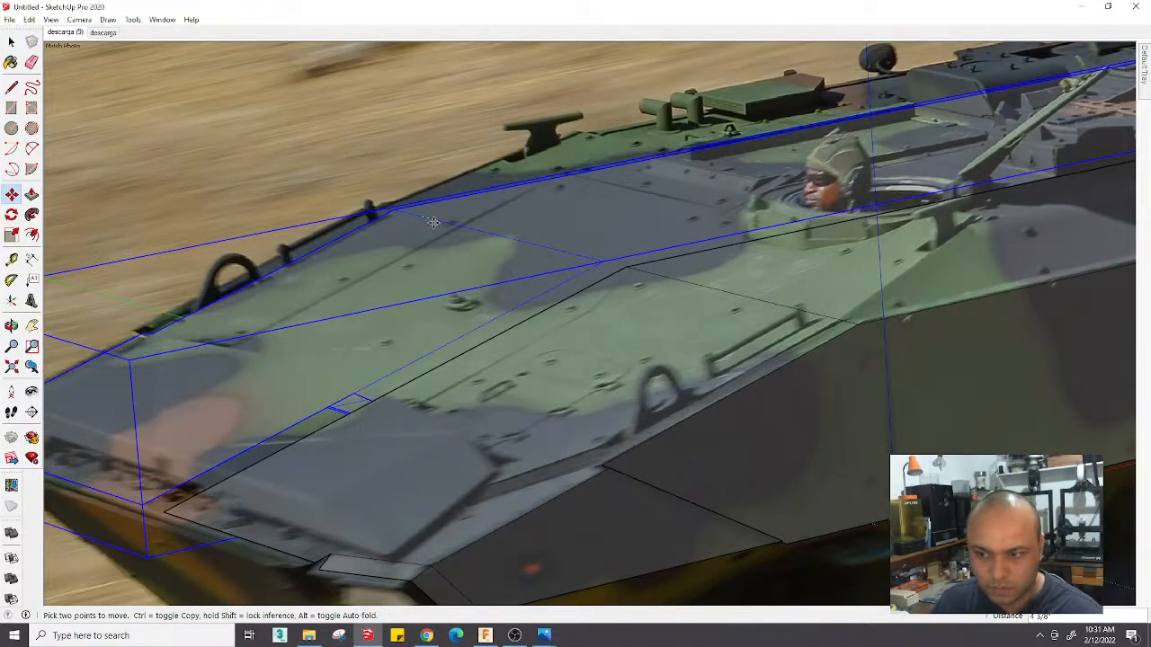
pyautogui.scroll(4, 431, 223)
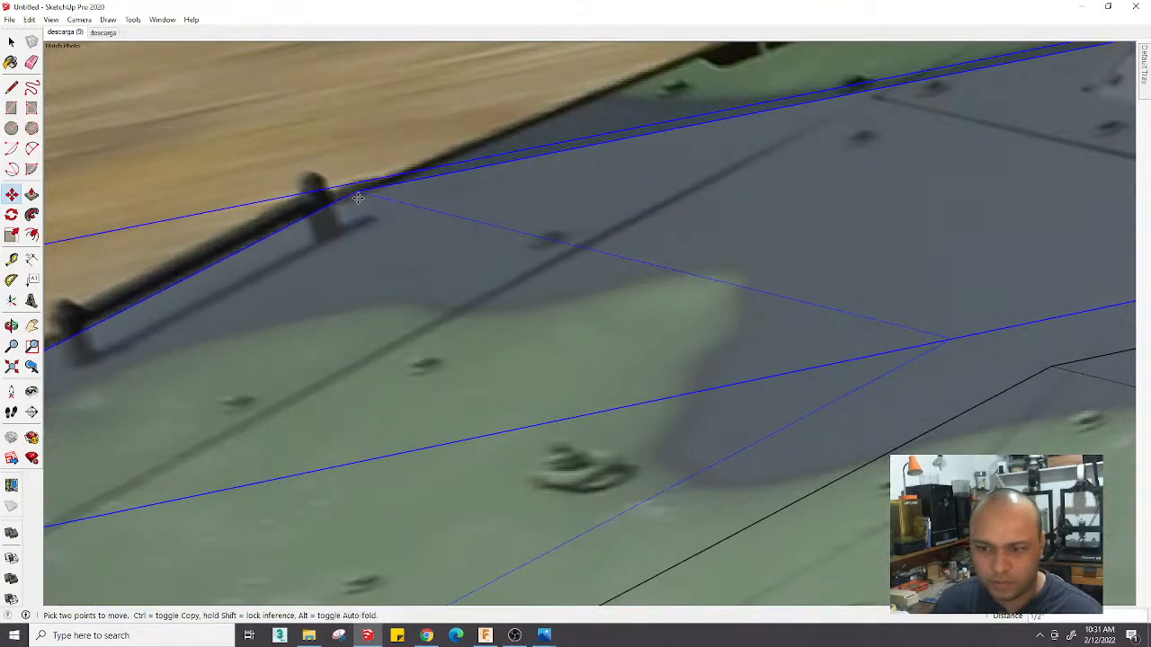
pyautogui.scroll(-5, 396, 224)
pyautogui.scroll(-3, 411, 238)
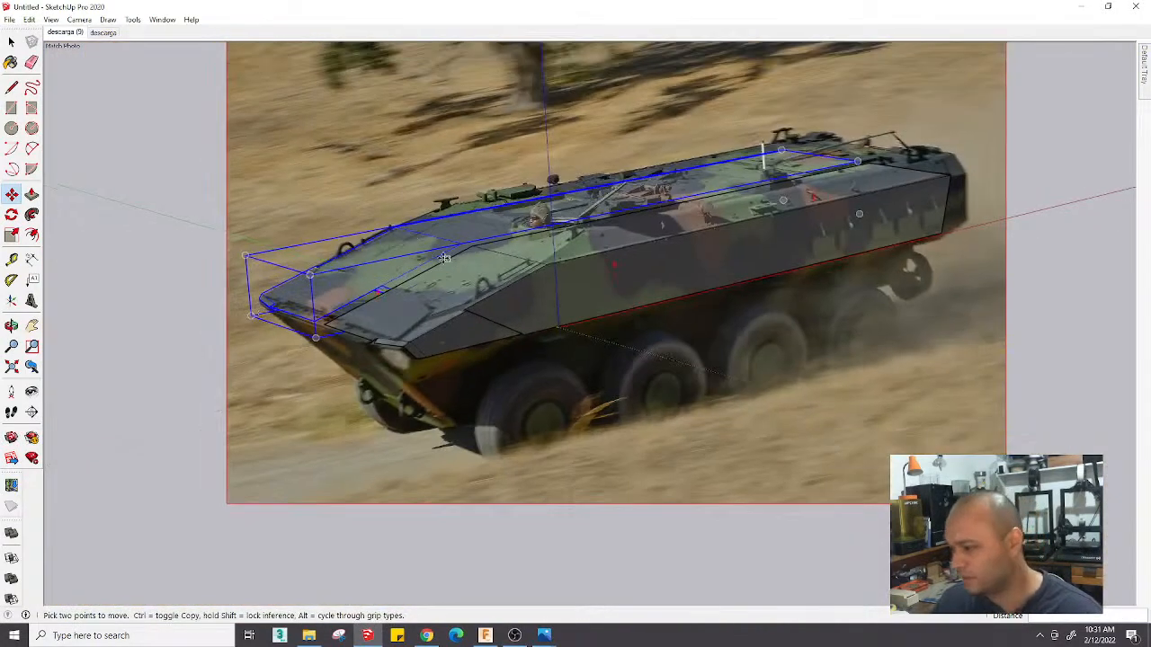
pyautogui.scroll(3, 411, 237)
pyautogui.press('space')
pyautogui.click(314, 139)
# Open the model's unit settings and set the measurement format to Decimal
pyautogui.click(162, 19)
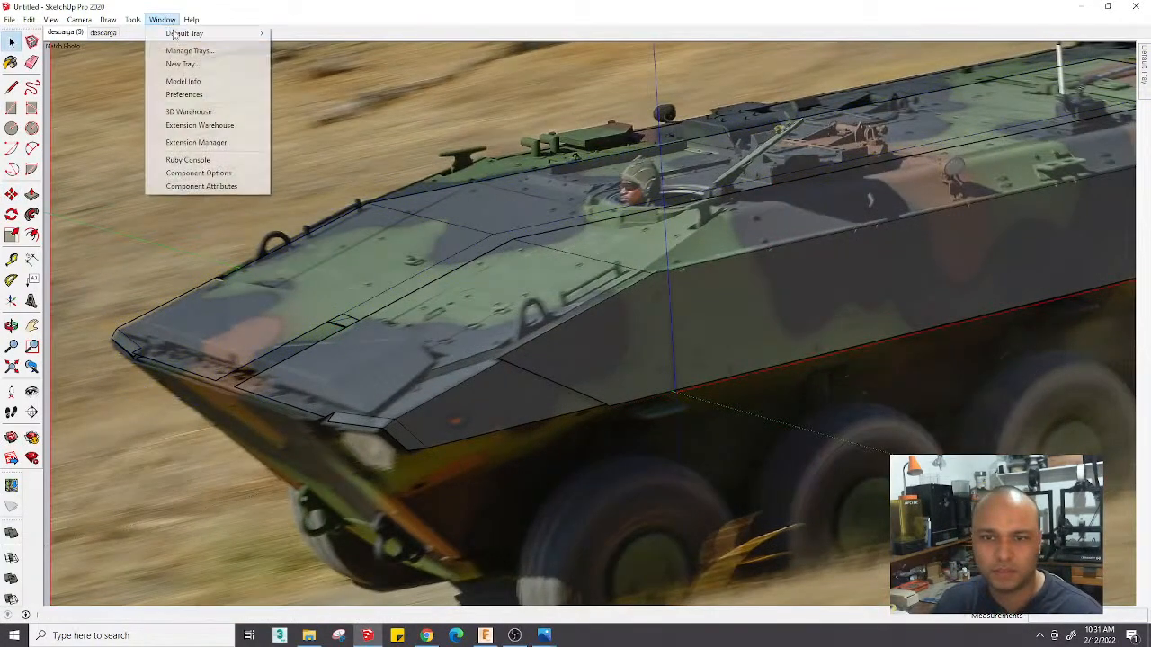
pyautogui.click(208, 83)
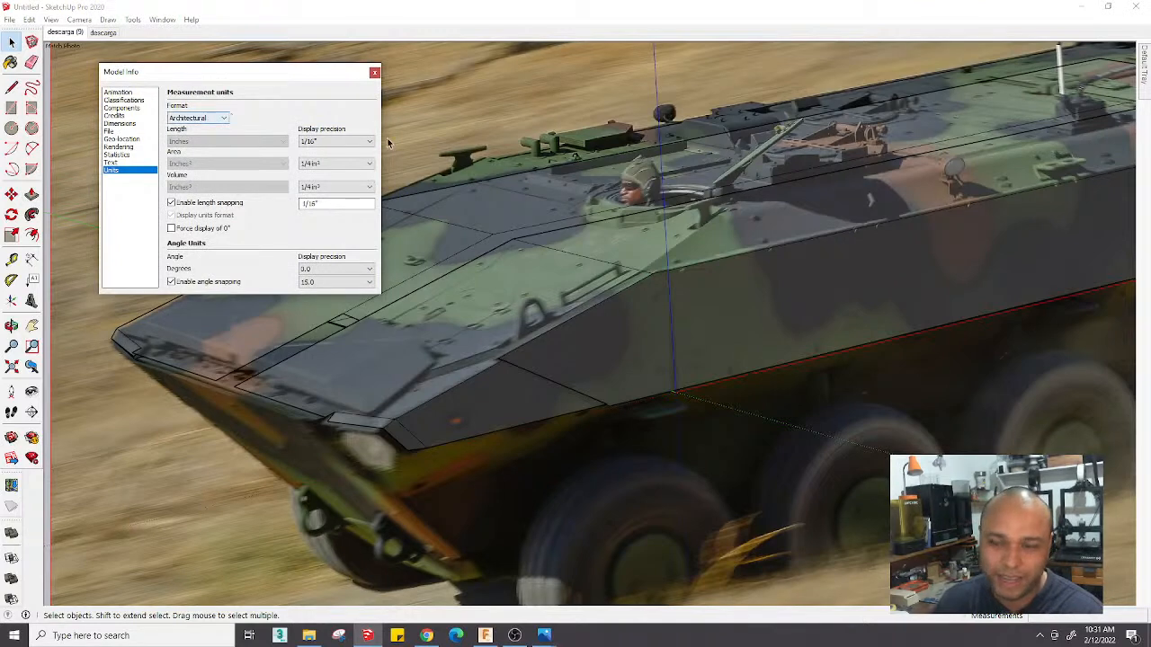
pyautogui.click(351, 142)
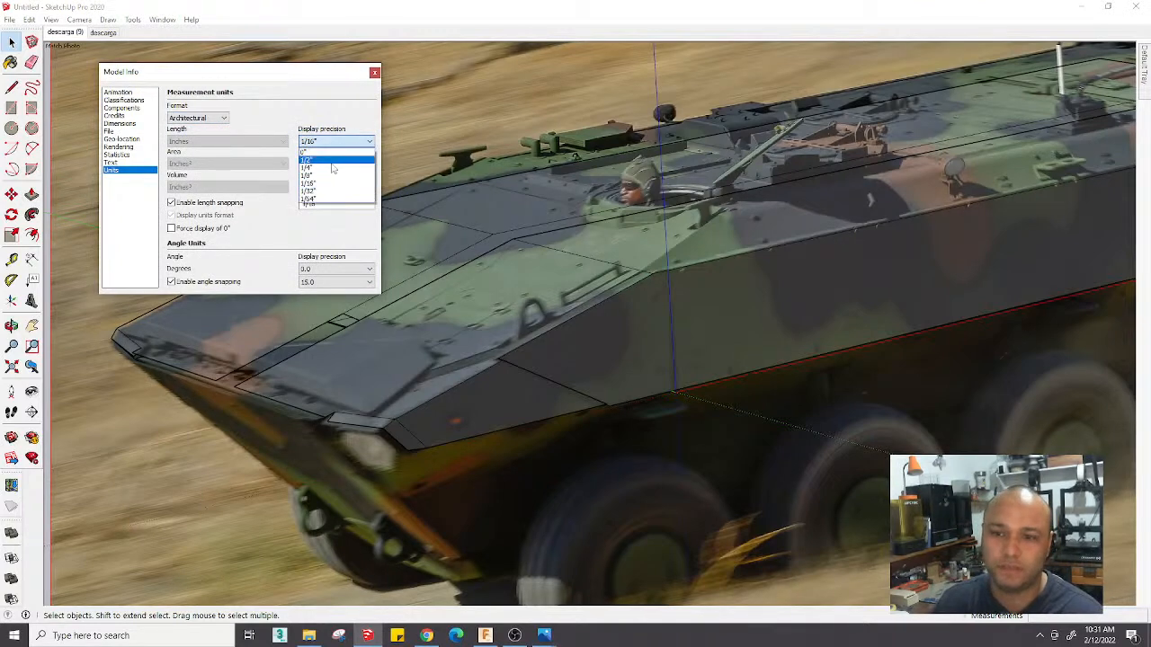
pyautogui.click(209, 118)
pyautogui.click(207, 118)
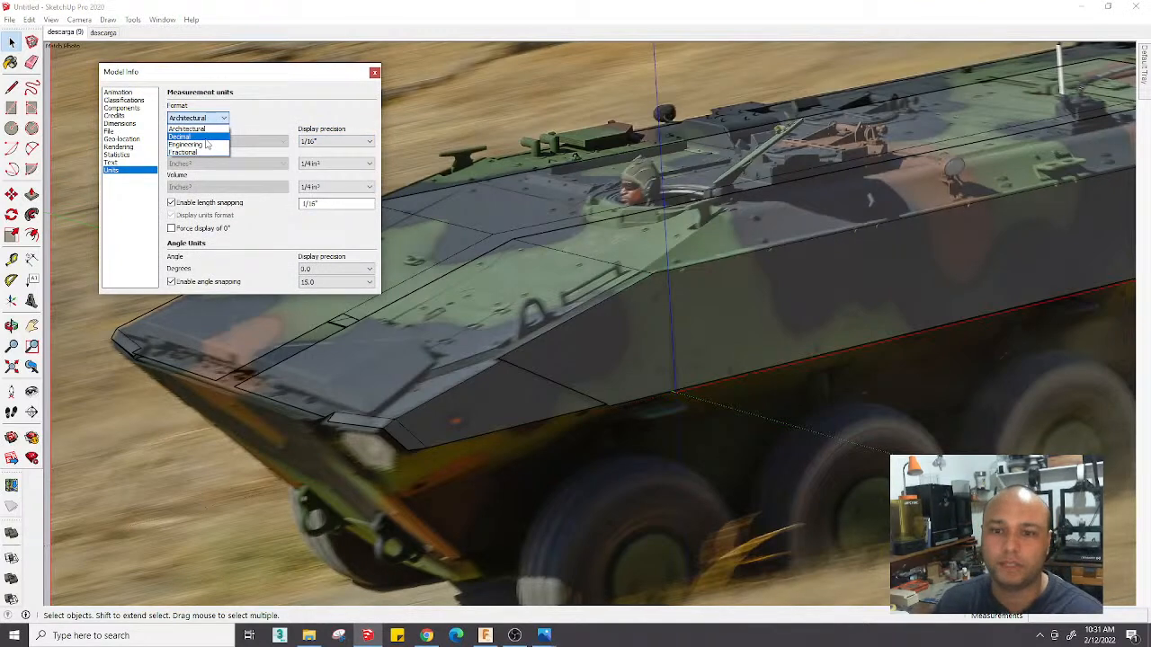
pyautogui.click(203, 137)
pyautogui.click(200, 117)
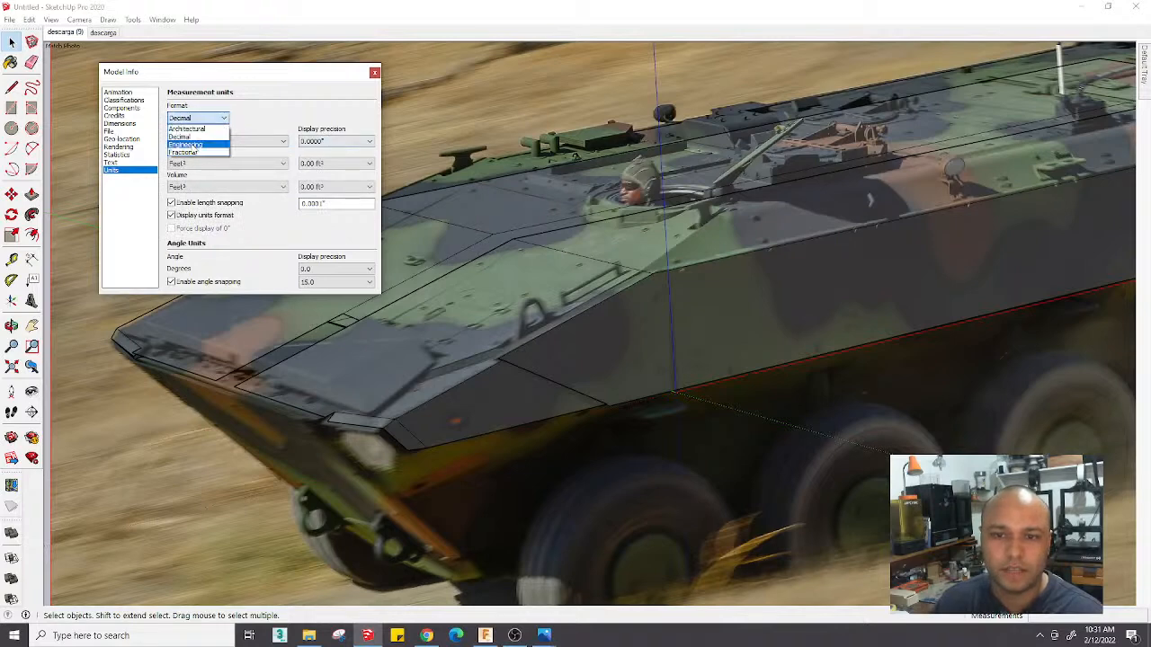
pyautogui.click(187, 128)
pyautogui.click(198, 118)
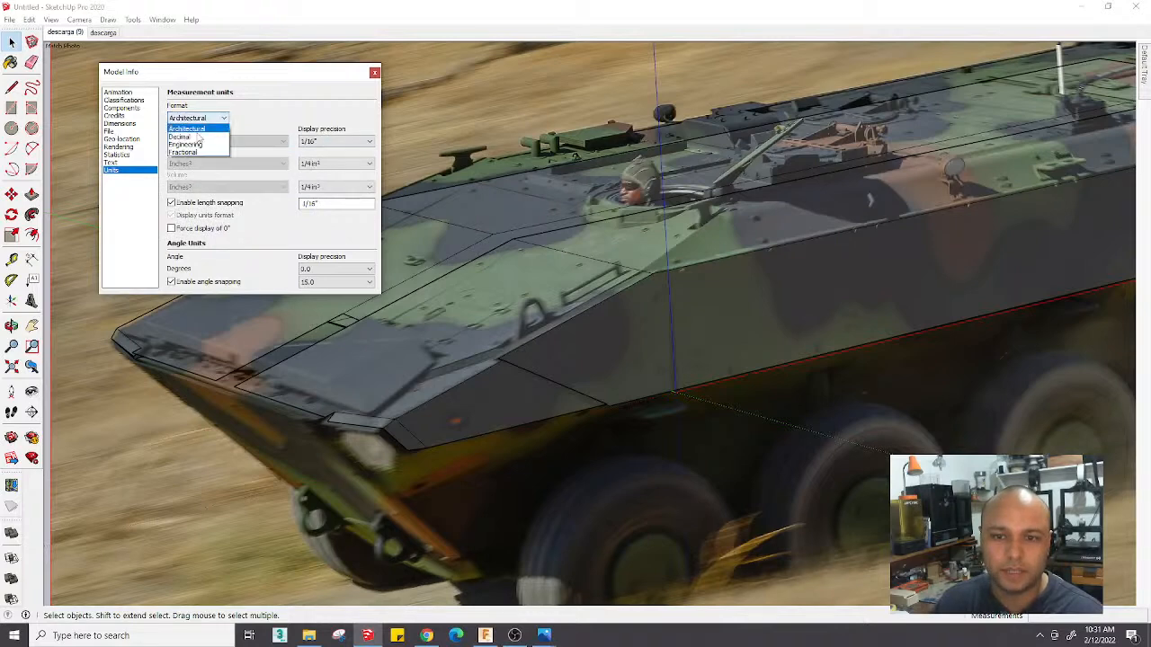
pyautogui.click(197, 145)
pyautogui.click(198, 118)
pyautogui.click(184, 137)
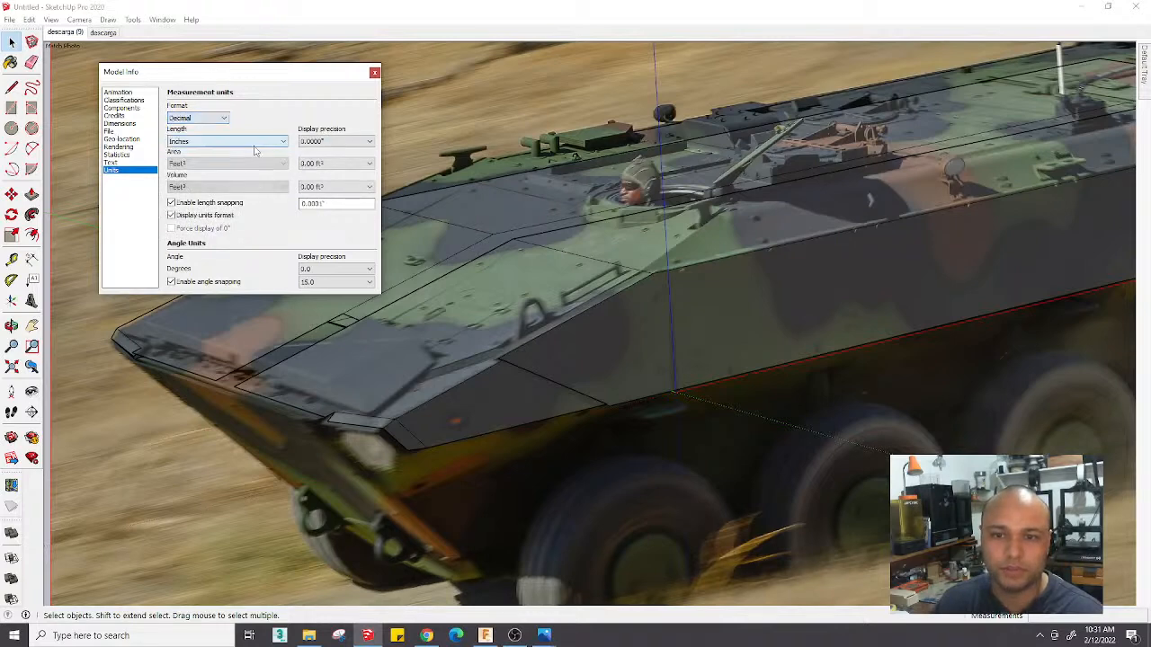
# Set the length unit to millimeters with two-decimal display precision and close the model settings
pyautogui.click(234, 141)
pyautogui.click(184, 176)
pyautogui.click(335, 141)
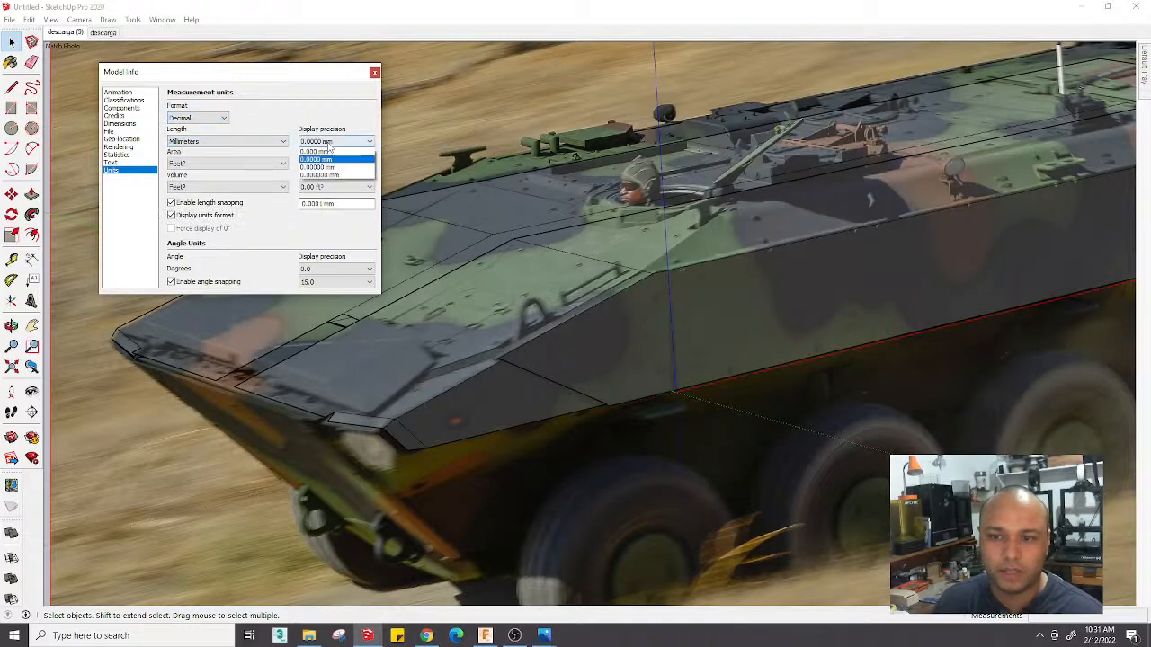
pyautogui.click(319, 168)
pyautogui.click(375, 72)
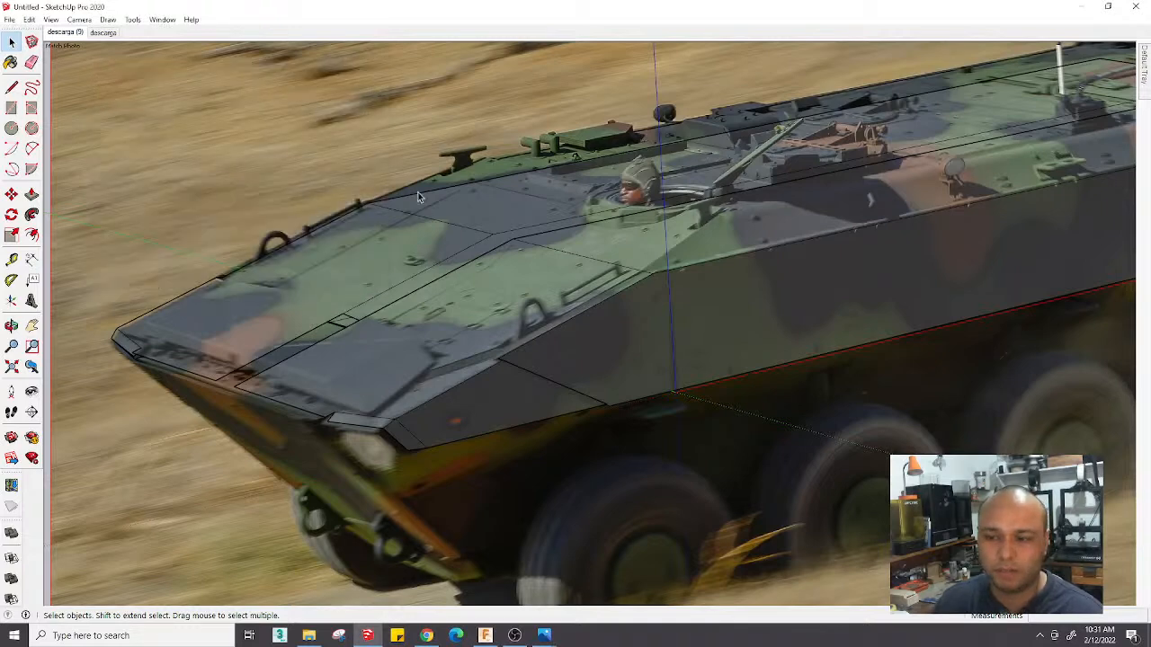
# Draw a line about 249 mm long across the gap between the two hull halves' front inner corners
pyautogui.scroll(-3, 417, 191)
pyautogui.moveTo(480, 288); pyautogui.dragTo(796, 211, button='middle')
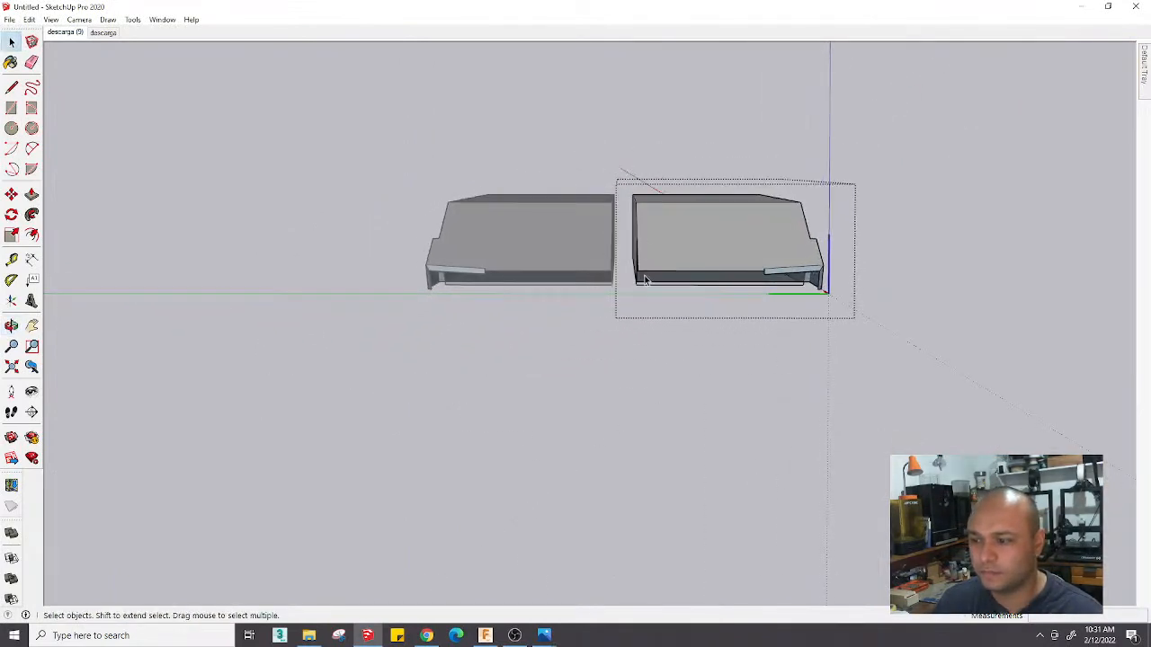
pyautogui.moveTo(644, 280); pyautogui.dragTo(581, 362, button='middle')
pyautogui.scroll(3, 567, 378)
pyautogui.press('l')
pyautogui.click(527, 381)
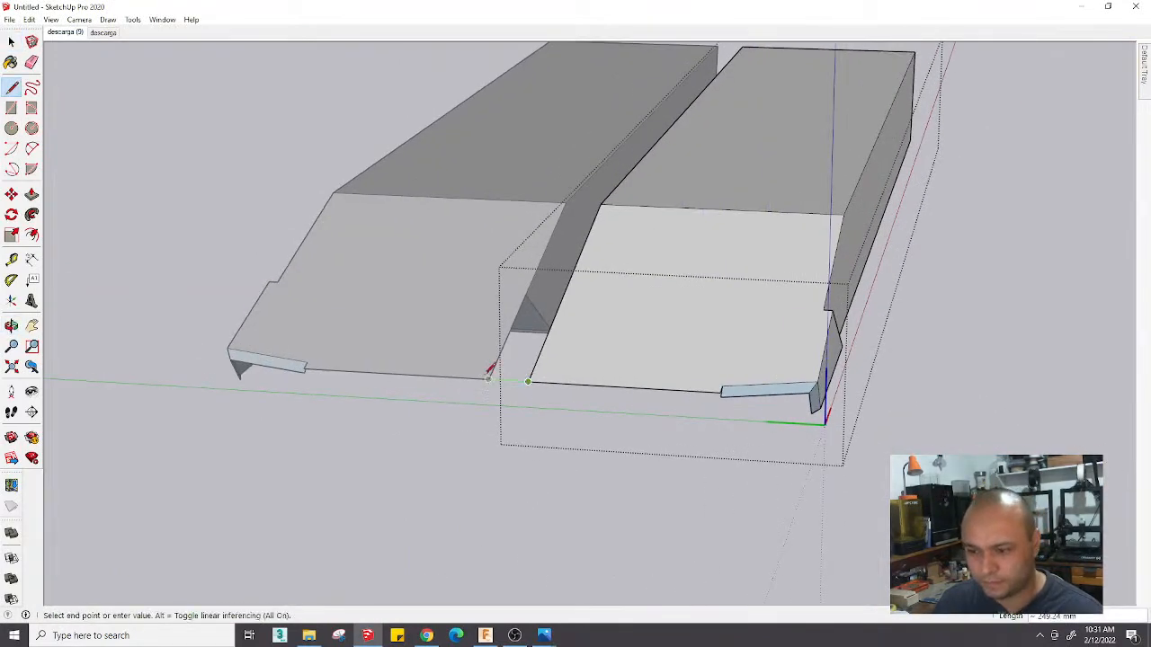
pyautogui.click(489, 379)
# Mark the midpoint of the bridging line with a short line and erase the bridging line
pyautogui.click(509, 380)
pyautogui.click(494, 400)
pyautogui.press('e')
# Select the near half's inner edges and move them to the midpoint marker so the mirrored halves meet
pyautogui.moveTo(518, 375); pyautogui.dragTo(619, 264, button='middle')
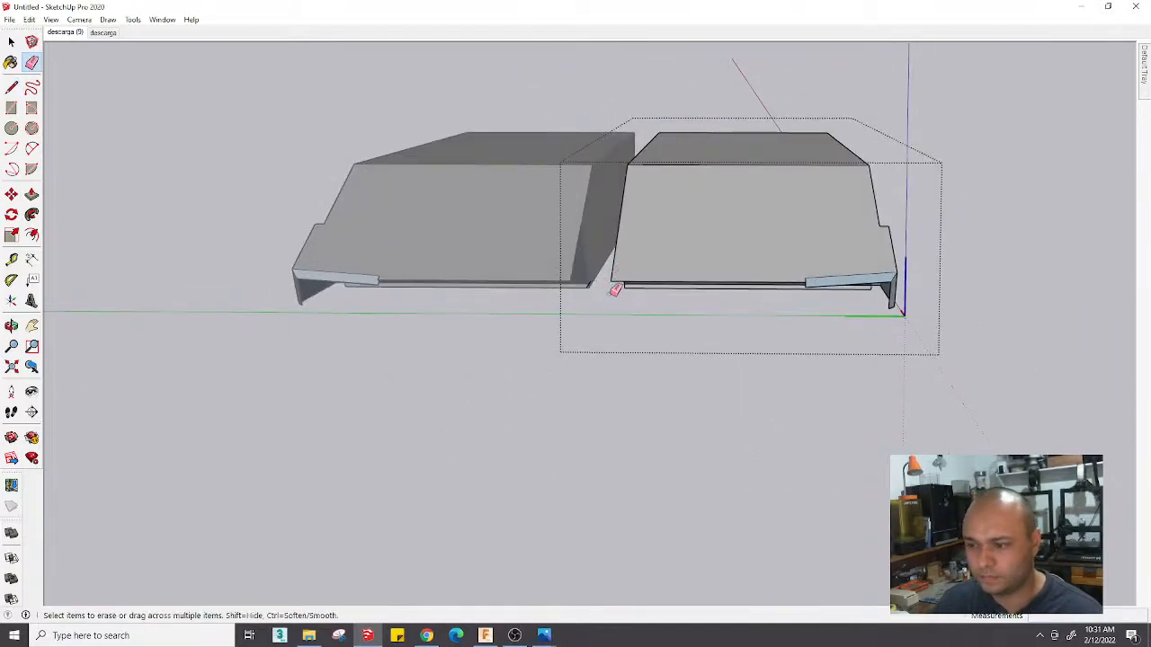
pyautogui.moveTo(614, 287); pyautogui.dragTo(630, 157, button='middle')
pyautogui.press('space')
pyautogui.moveTo(685, 327); pyautogui.dragTo(565, 419, button='middle')
pyautogui.scroll(5, 564, 419)
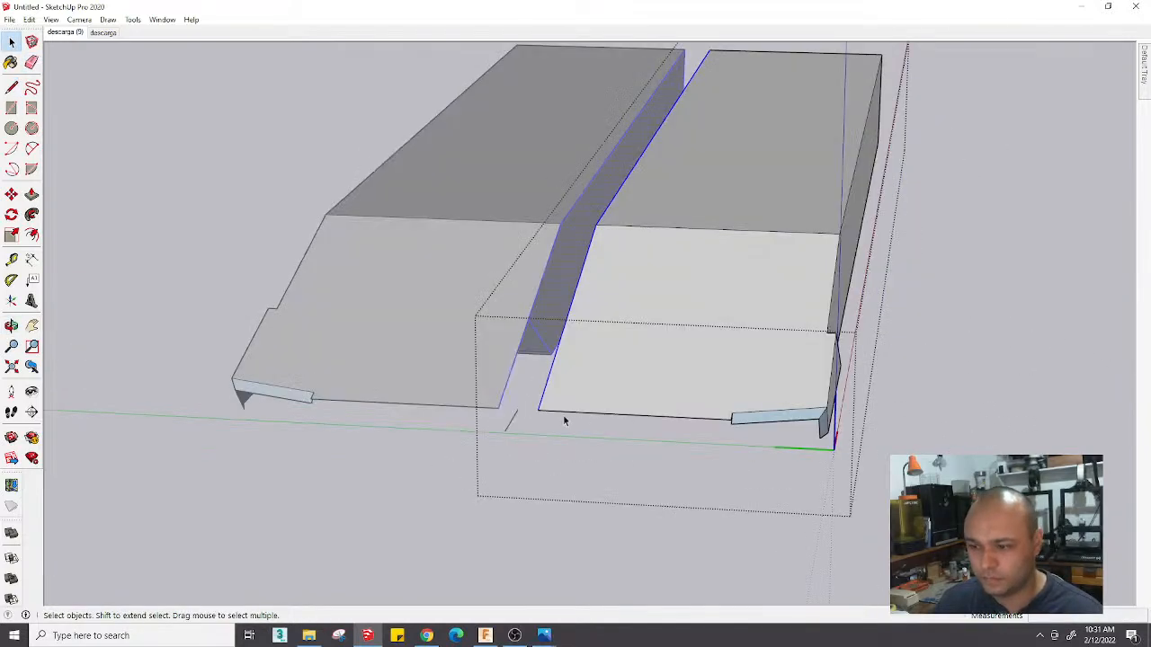
pyautogui.press('m')
pyautogui.click(532, 411)
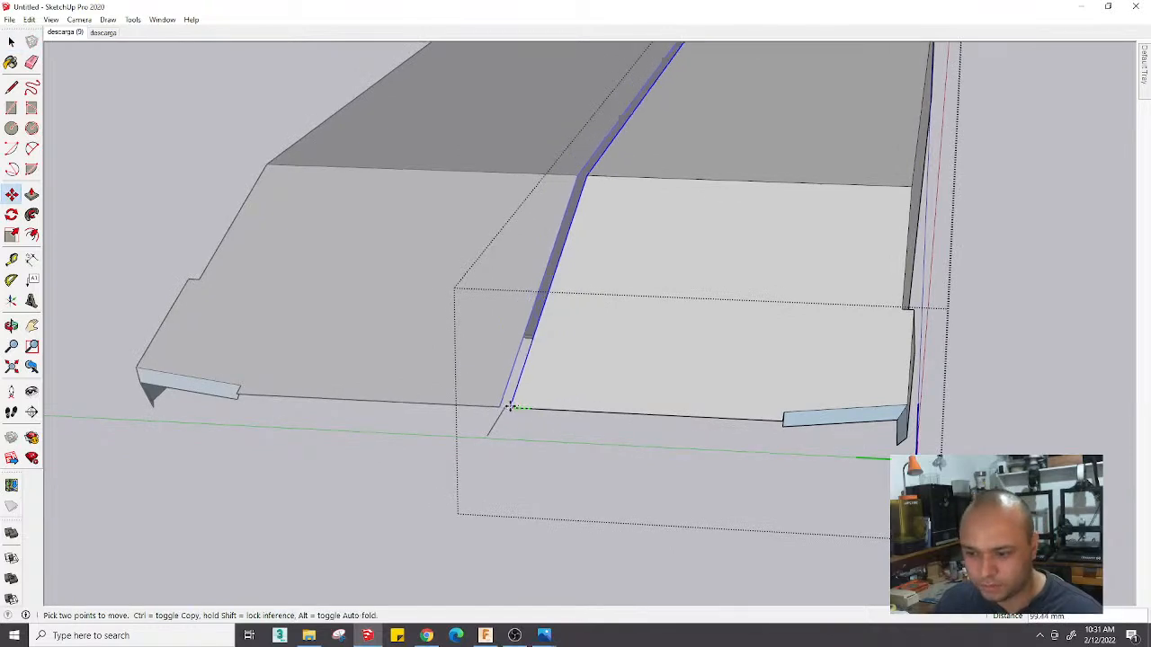
pyautogui.click(505, 408)
# Erase the short midpoint marker line at the front of the hull
pyautogui.press('e')
pyautogui.click(494, 425)
pyautogui.scroll(-3, 503, 429)
pyautogui.scroll(-3, 514, 426)
pyautogui.moveTo(515, 425); pyautogui.dragTo(424, 329, button='middle')
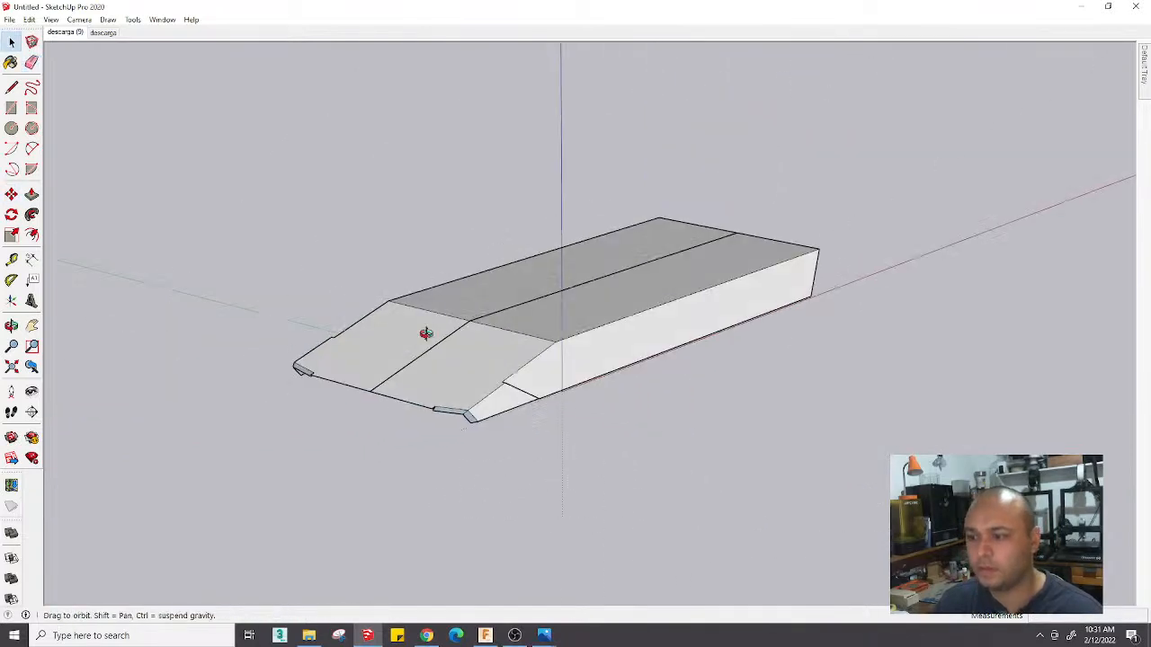
pyautogui.press('space')
# Compare the joined hull against both matched photos and open the side-view "descarga" scene's matched photo for editing
pyautogui.click(65, 34)
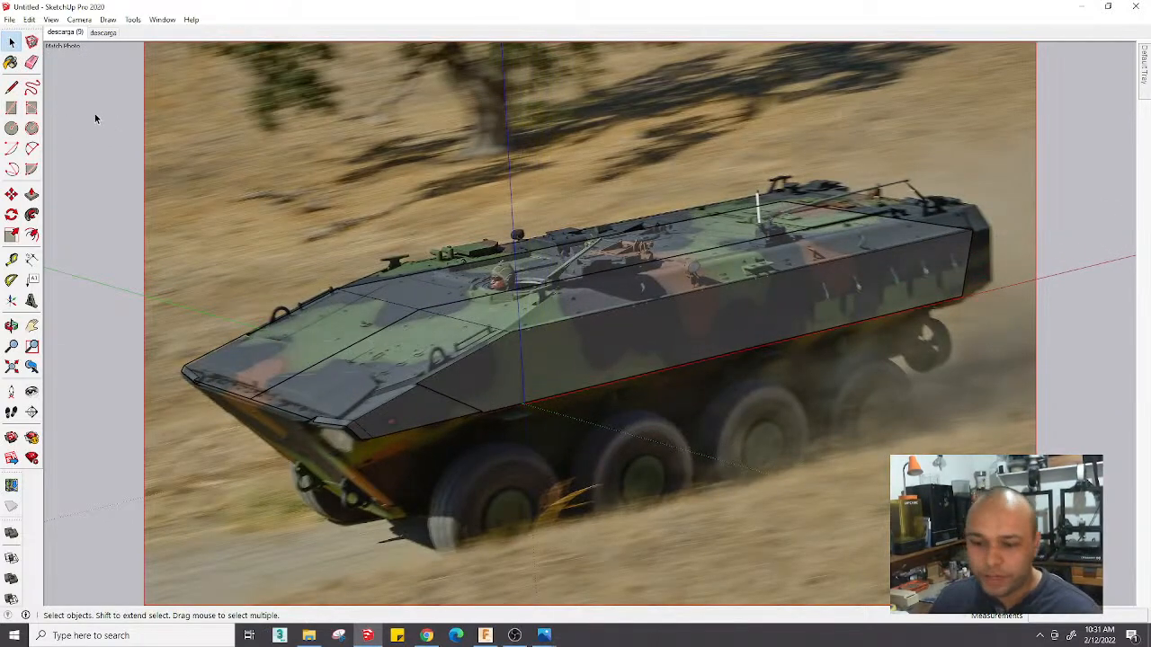
pyautogui.click(104, 33)
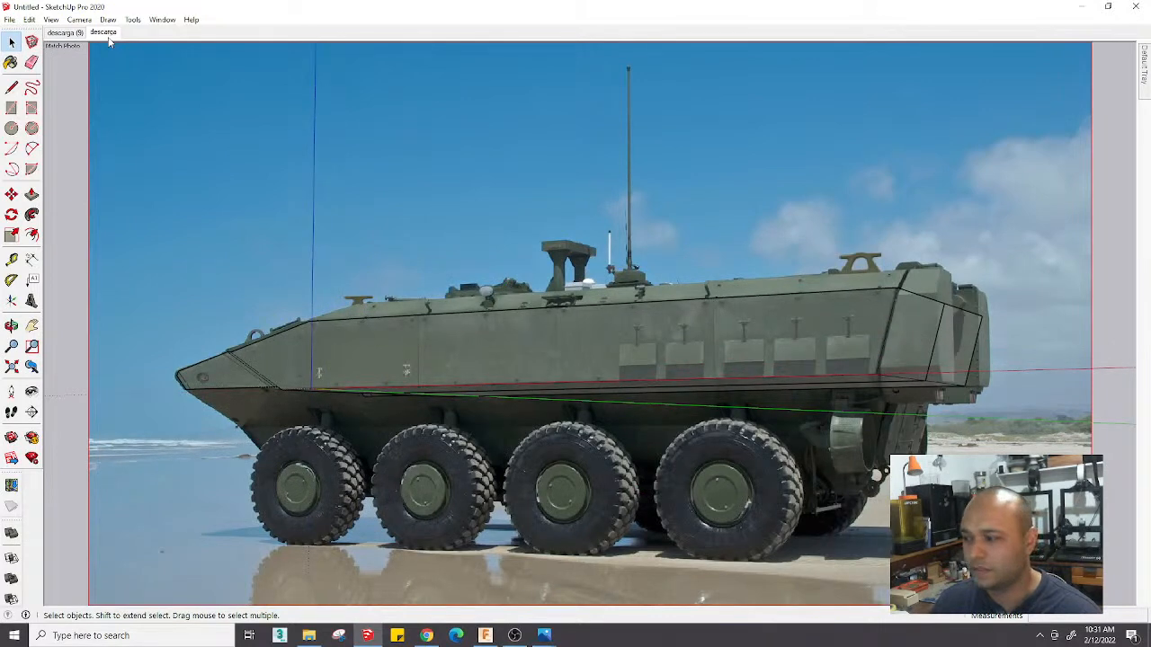
pyautogui.rightClick(319, 66)
pyautogui.rightClick(110, 34)
pyautogui.rightClick(111, 34)
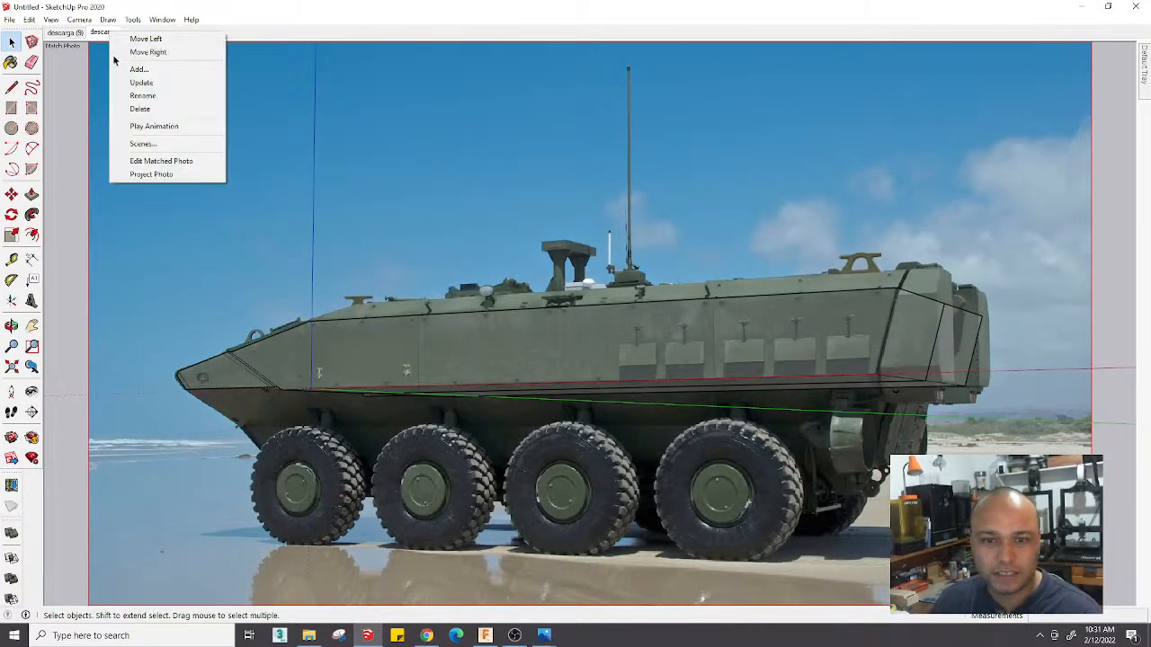
pyautogui.click(166, 161)
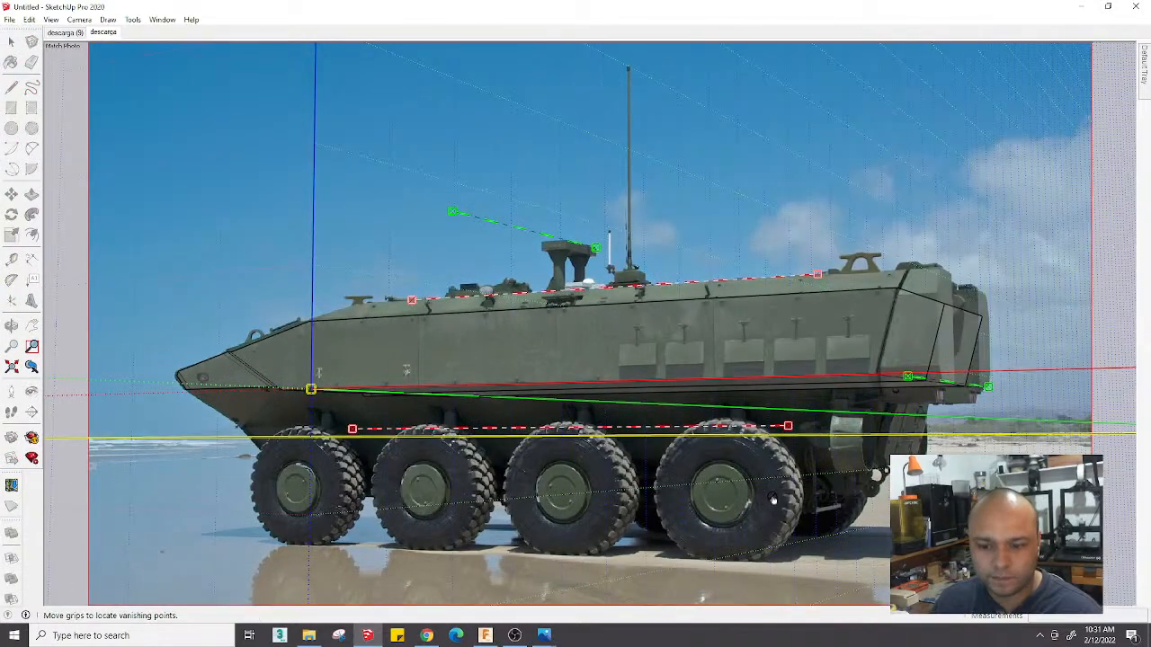
# Shift the matched photo's axis origin slightly toward the nose along the hull's lower edge
pyautogui.scroll(3, 329, 402)
pyautogui.scroll(2, 310, 394)
pyautogui.scroll(-4, 305, 388)
pyautogui.scroll(5, 305, 392)
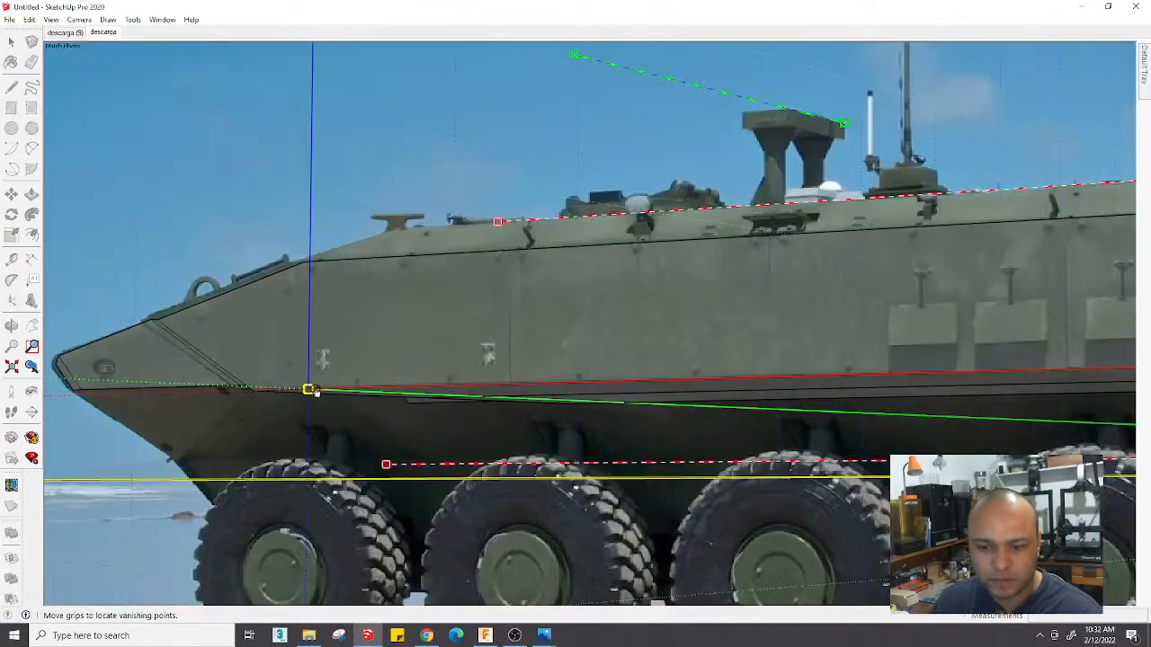
pyautogui.moveTo(305, 392); pyautogui.dragTo(295, 390)
pyautogui.scroll(-4, 296, 390)
pyautogui.scroll(4, 296, 390)
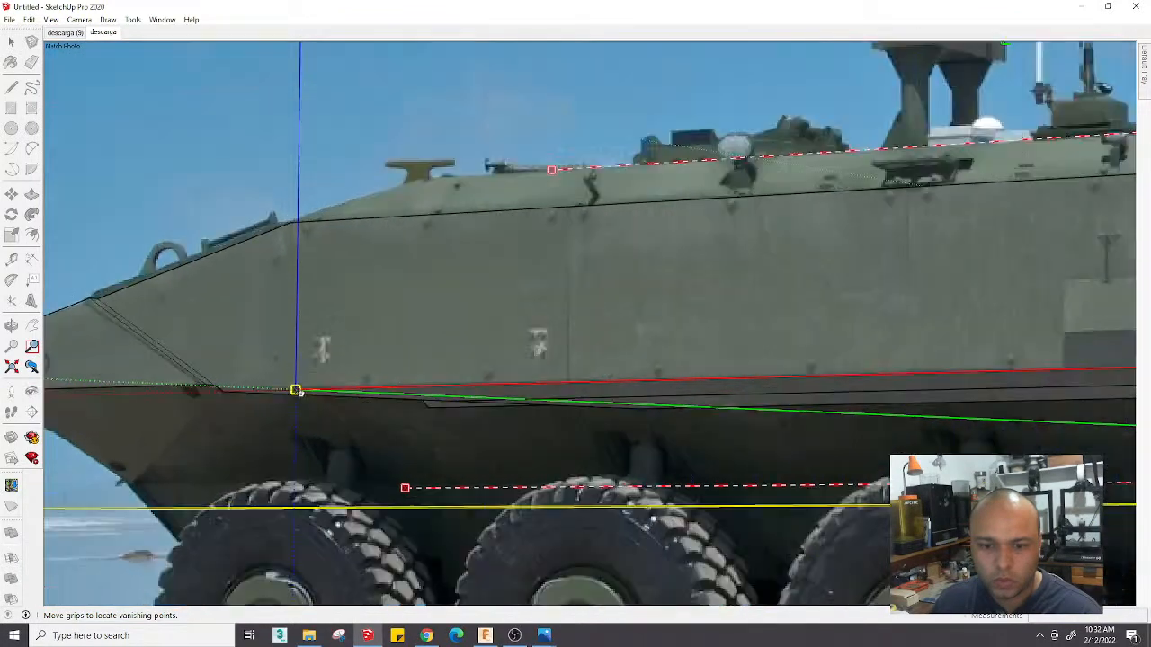
pyautogui.moveTo(300, 392); pyautogui.dragTo(297, 390)
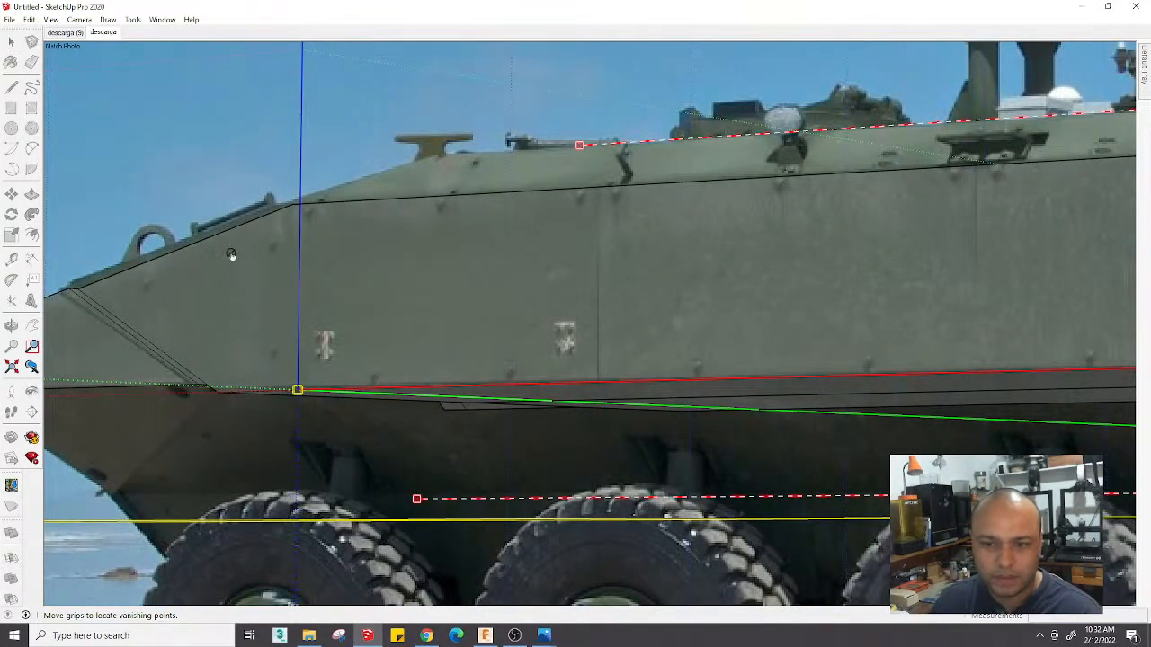
# Fine-tune the axis origin so the model outline follows the hull in the side photo, and finish the photo match
pyautogui.scroll(-4, 393, 360)
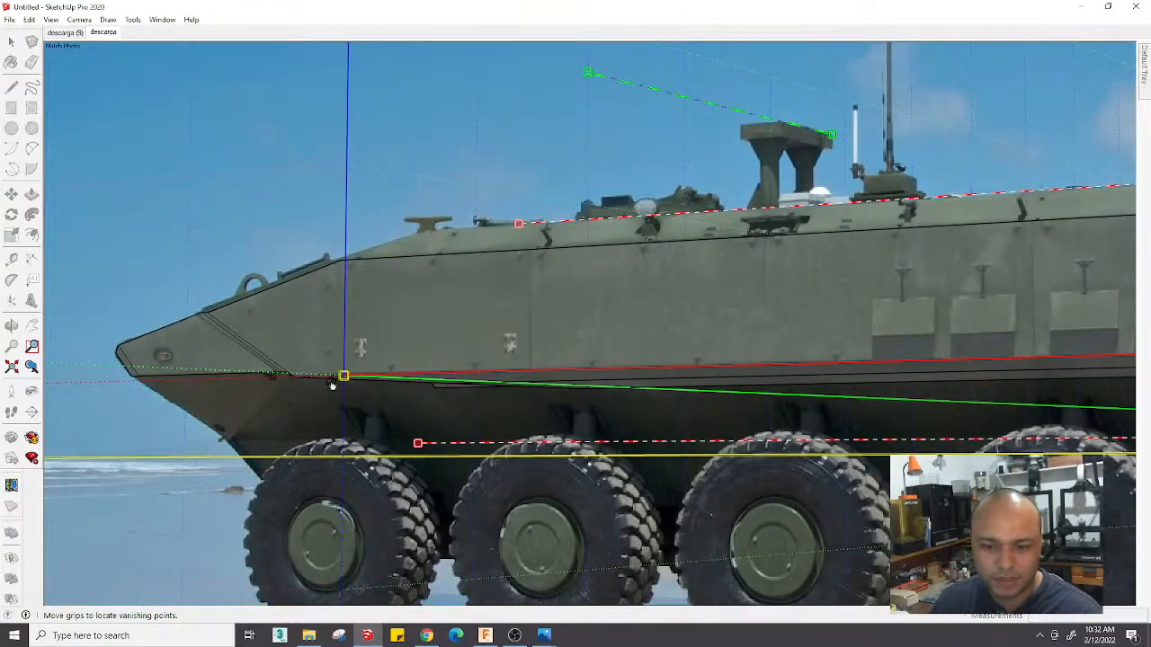
pyautogui.scroll(4, 351, 372)
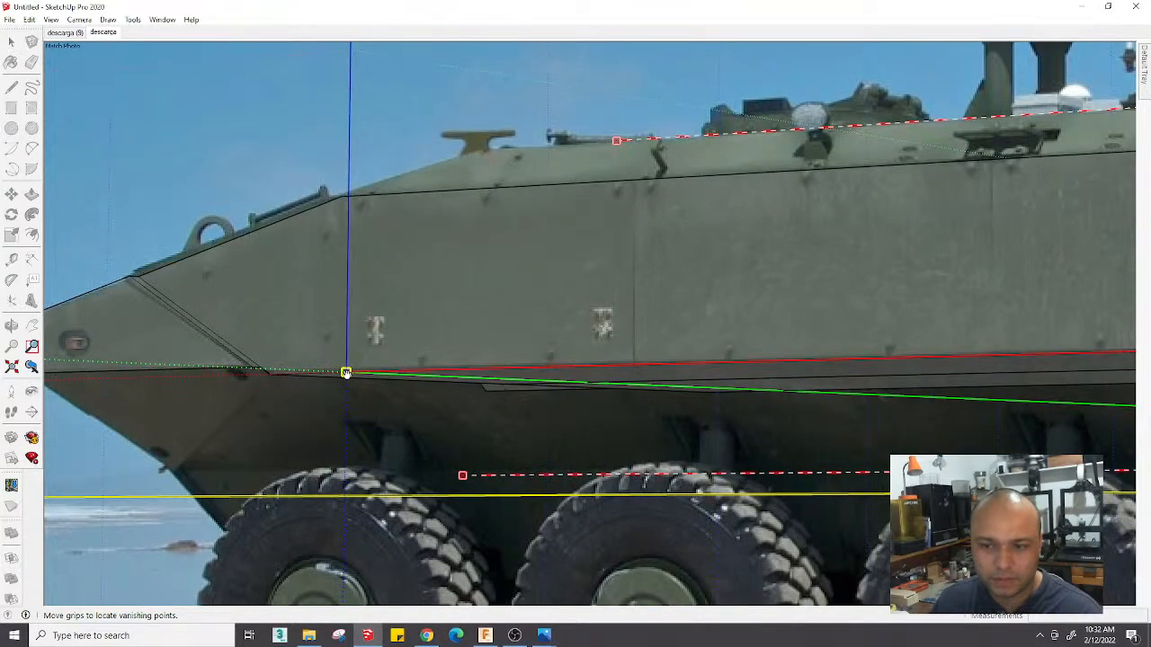
pyautogui.scroll(-2, 350, 372)
pyautogui.scroll(-2, 350, 372)
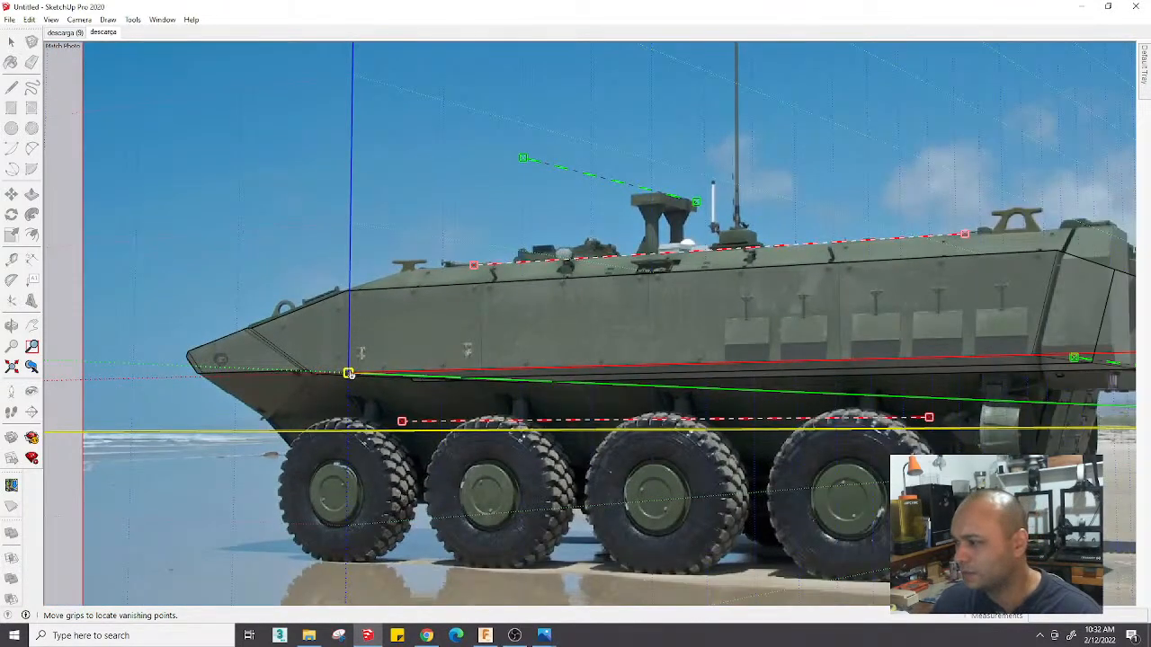
pyautogui.scroll(-2, 349, 373)
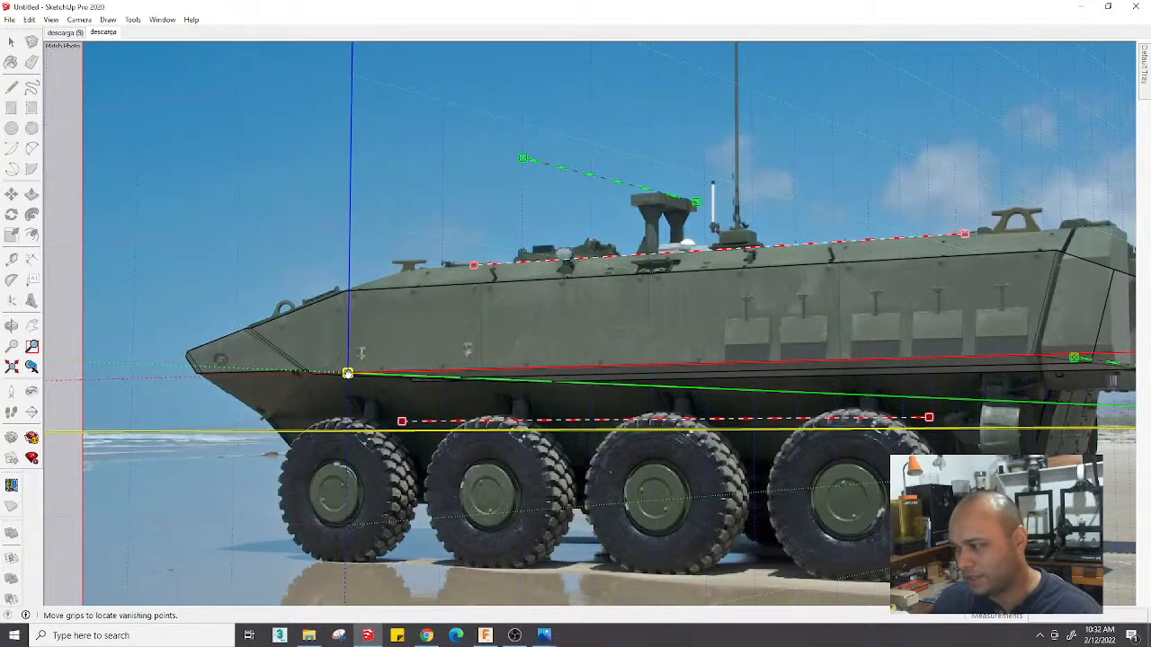
pyautogui.scroll(2, 350, 373)
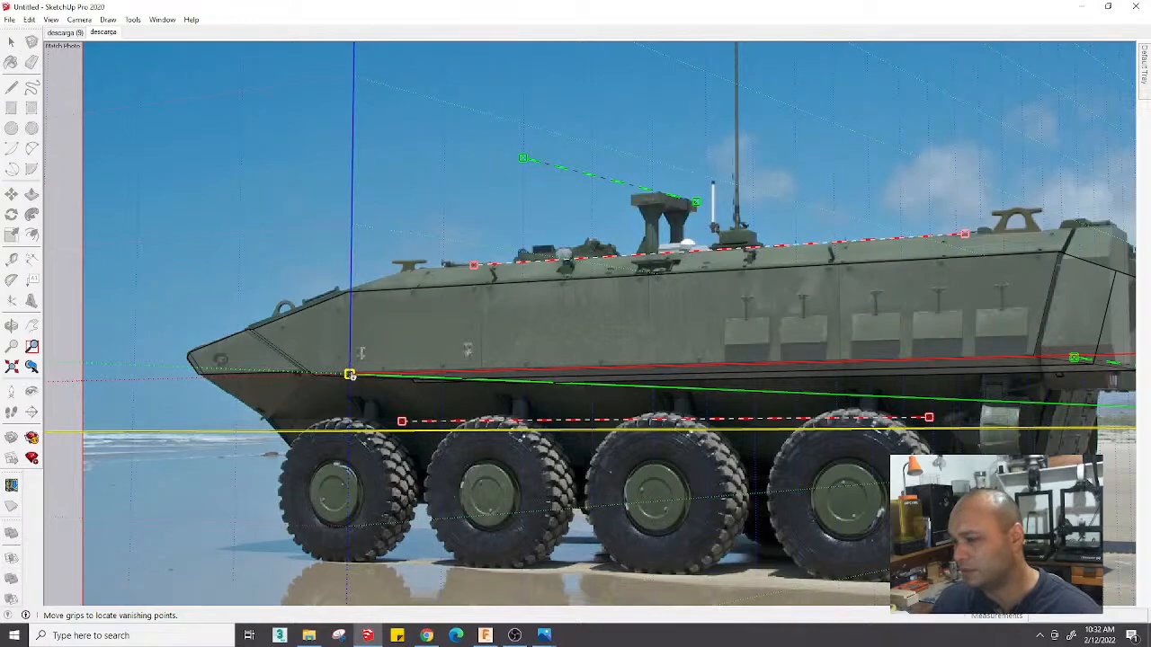
pyautogui.scroll(2, 350, 374)
pyautogui.scroll(-2, 349, 373)
pyautogui.rightClick(358, 249)
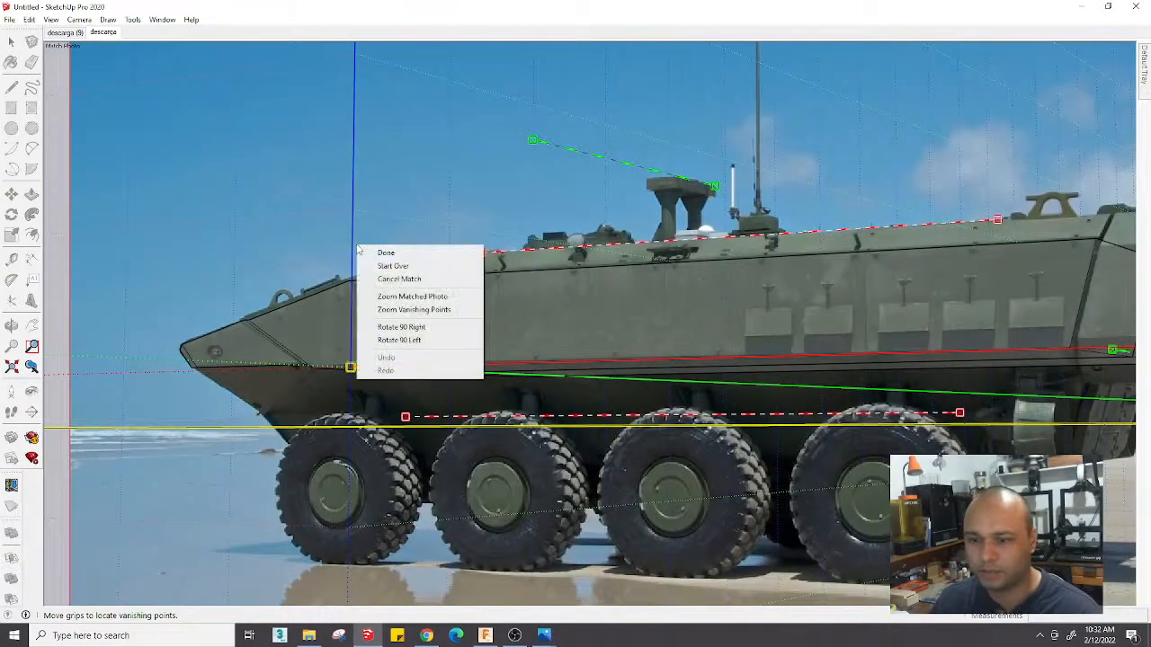
pyautogui.click(373, 254)
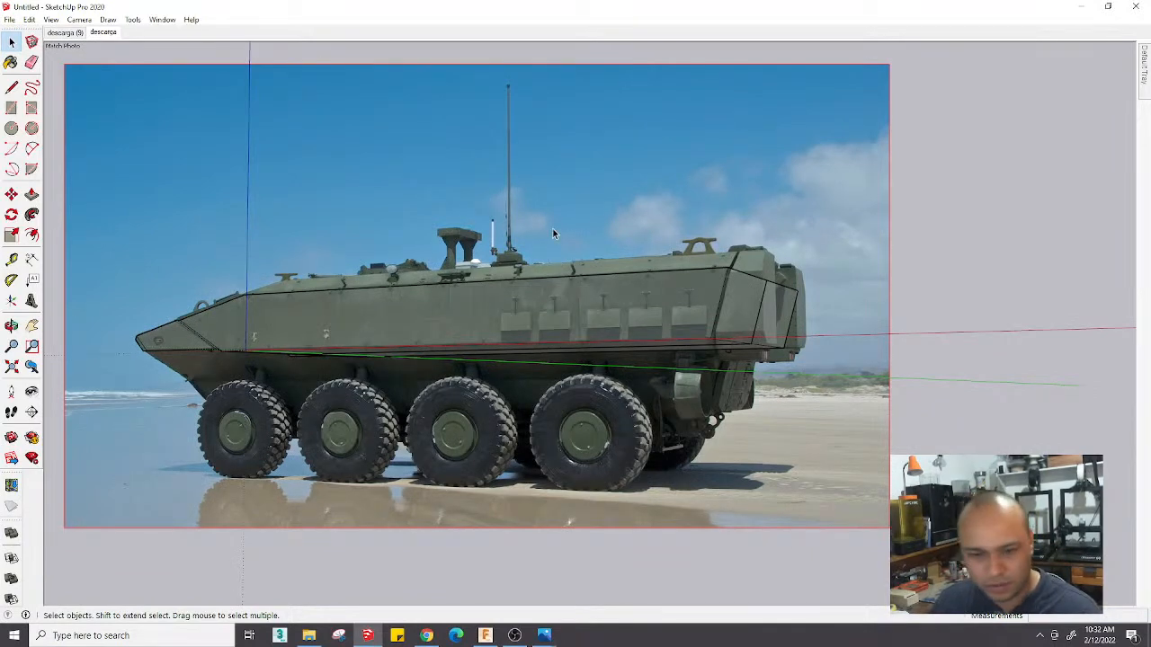
# Check the hull outline against the "descarga (9)" perspective photo and inspect the joined halves without the photo
pyautogui.click(100, 33)
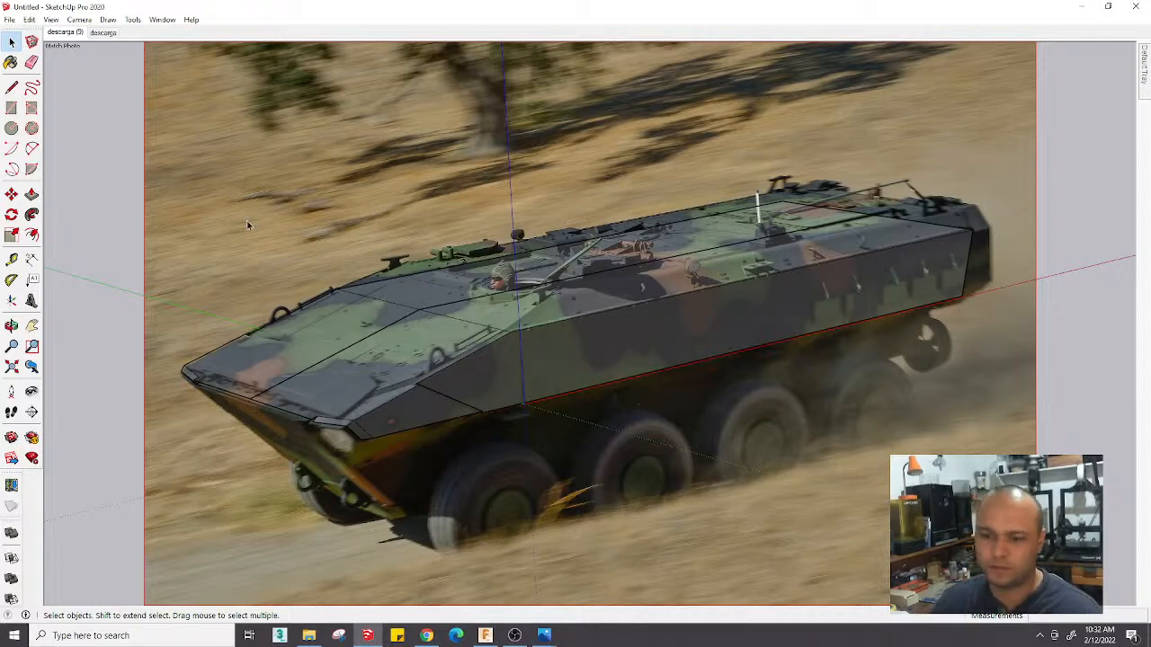
pyautogui.scroll(-2, 257, 221)
pyautogui.scroll(3, 562, 245)
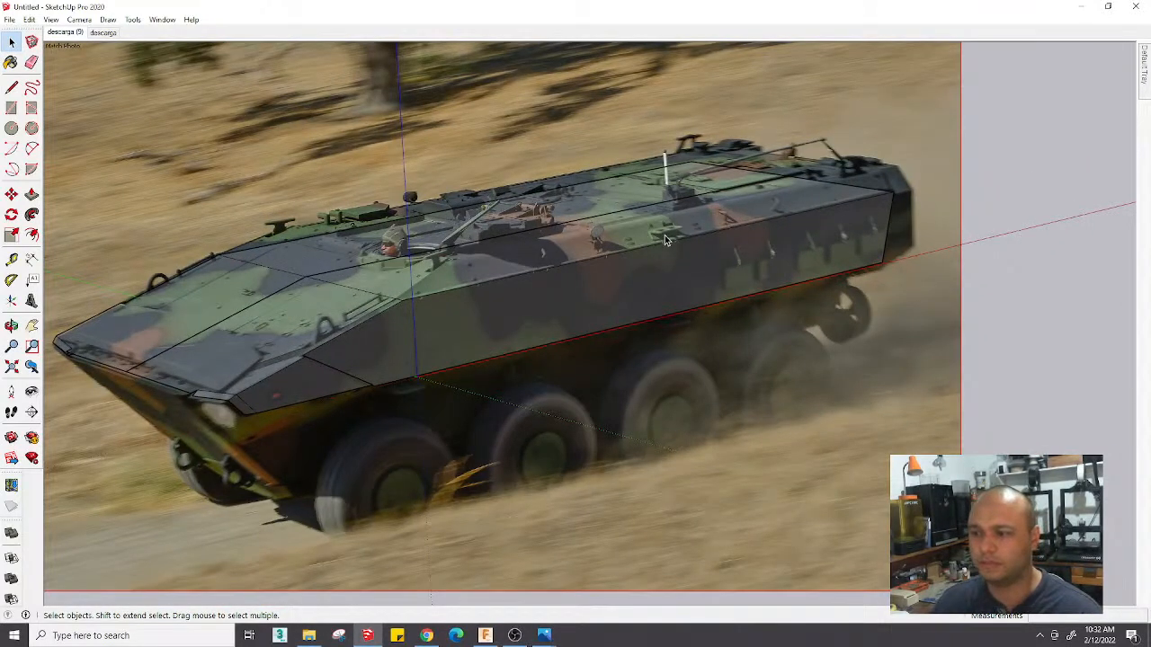
pyautogui.scroll(-3, 566, 238)
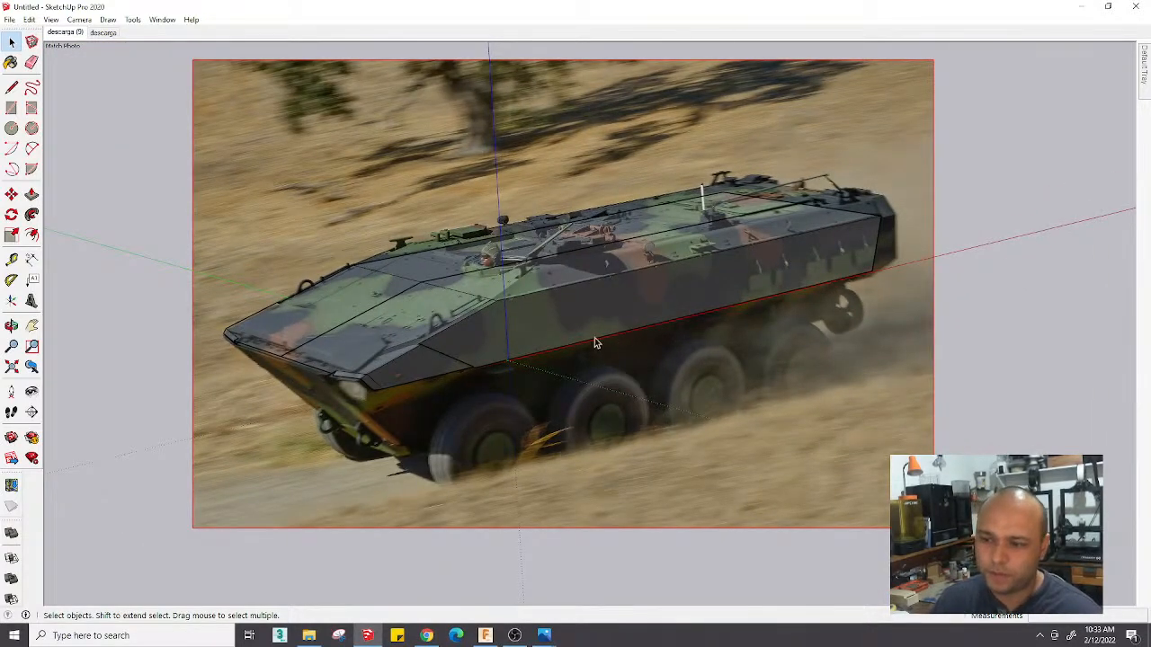
pyautogui.moveTo(594, 342); pyautogui.dragTo(442, 617, button='middle')
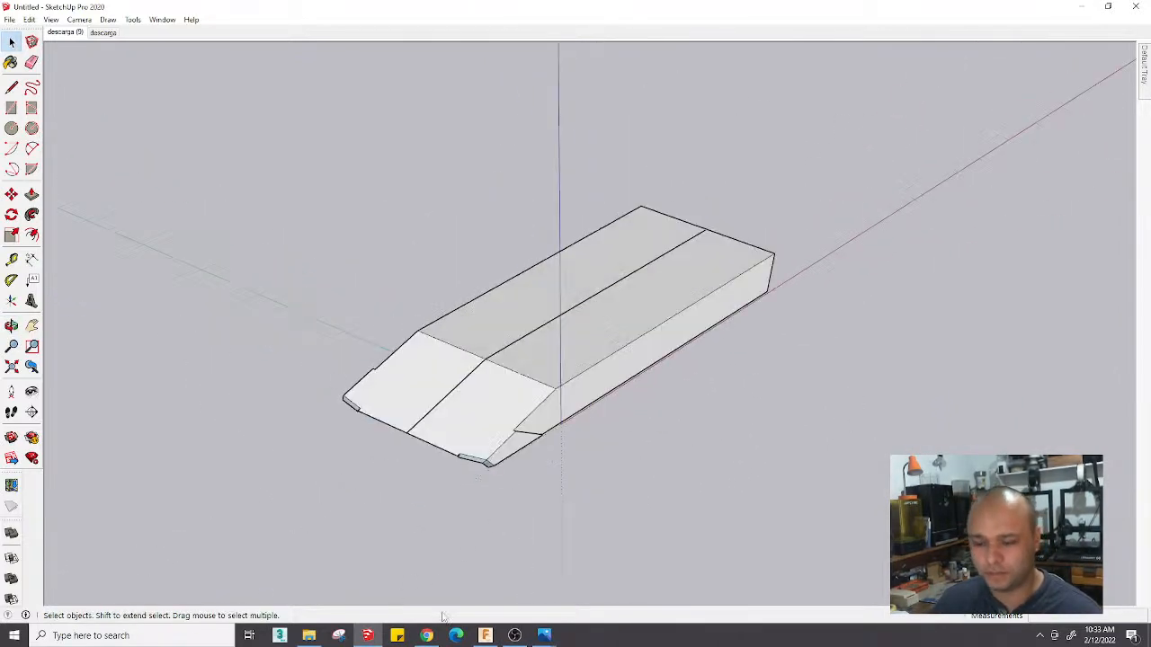
# Switch to File Explorer, open notes.txt in the ref folder, and read the vehicle's overall dimensions
pyautogui.click(308, 635)
pyautogui.click(754, 332)
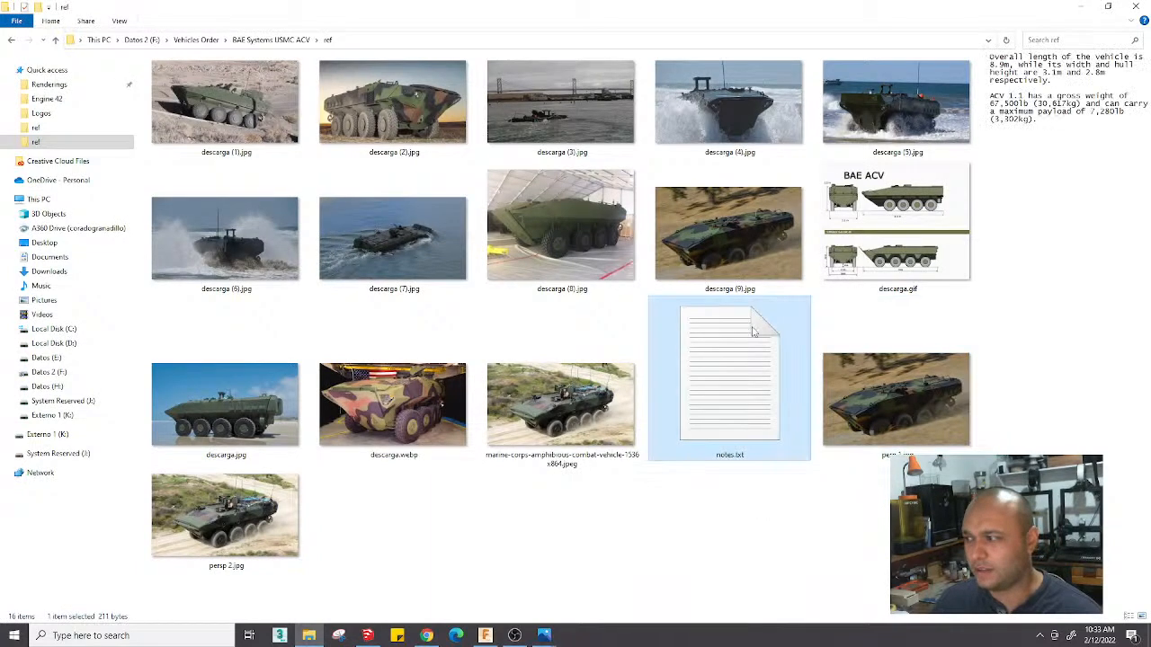
pyautogui.doubleClick(755, 369)
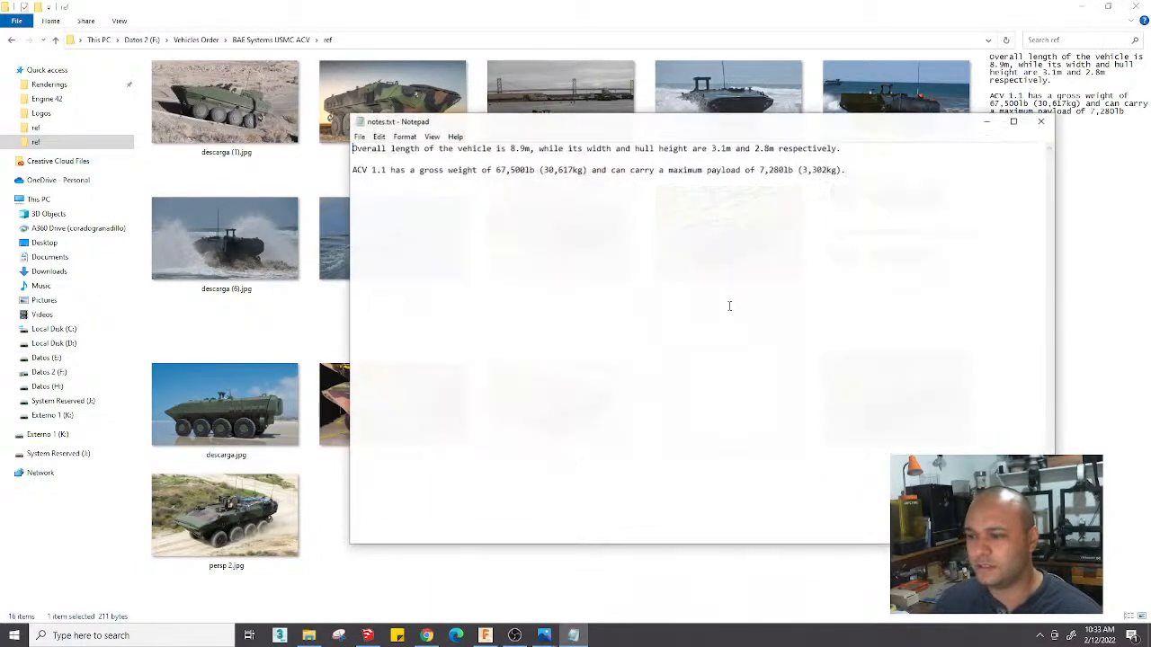
pyautogui.moveTo(715, 126); pyautogui.dragTo(617, 114)
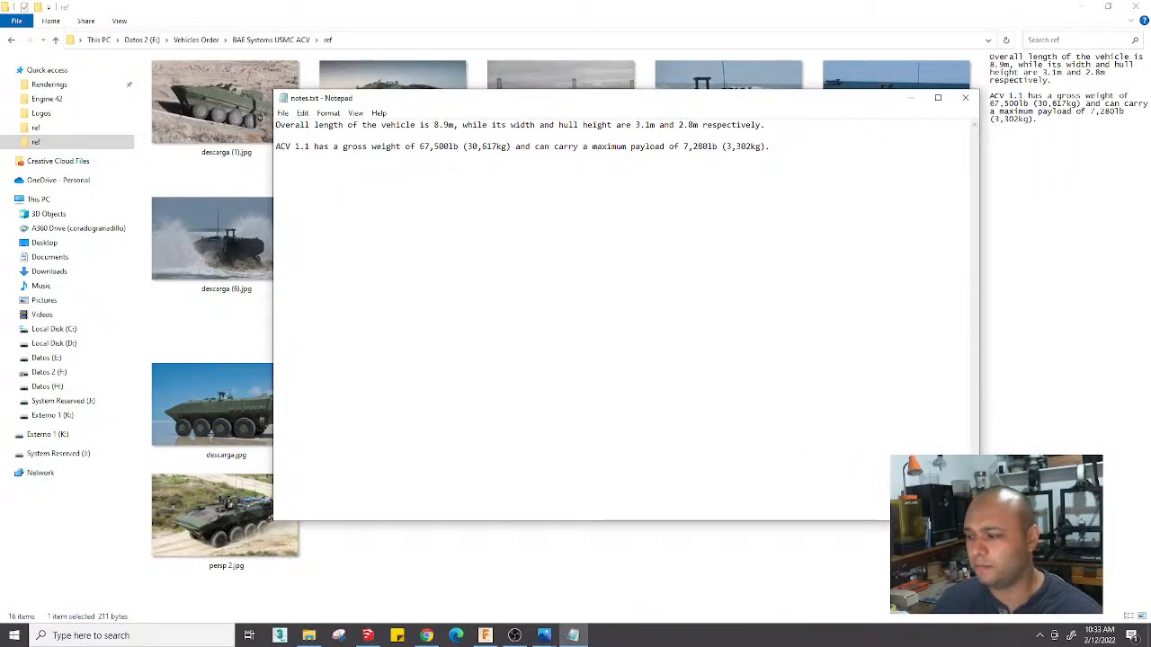
pyautogui.moveTo(978, 520); pyautogui.dragTo(850, 620)
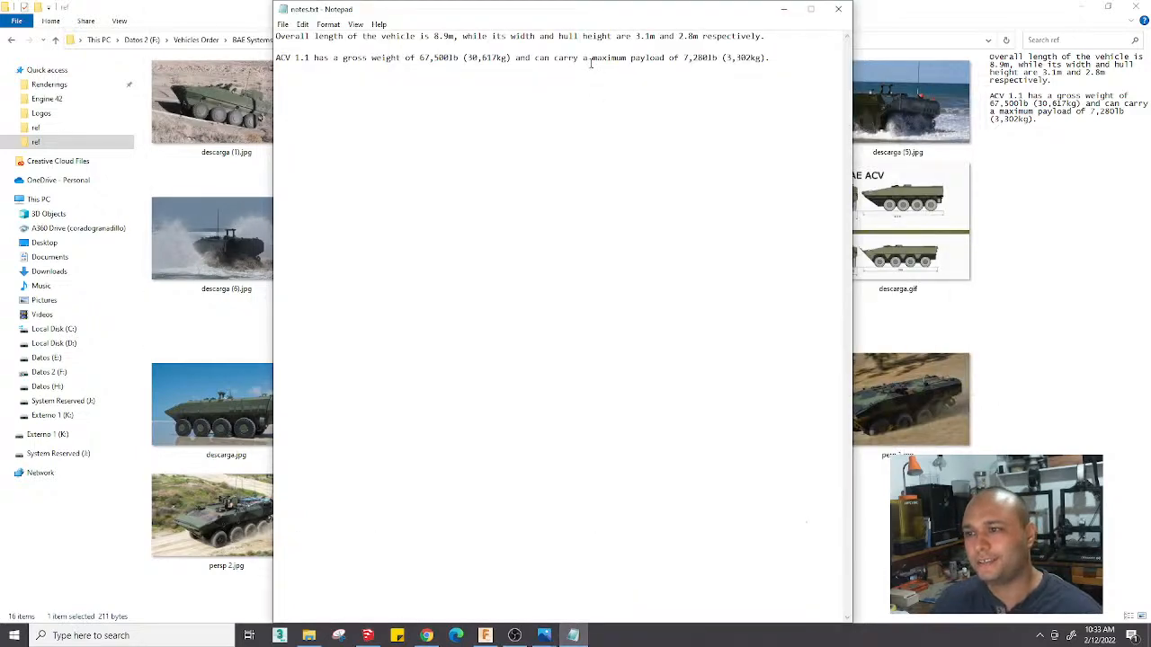
pyautogui.moveTo(609, 18); pyautogui.dragTo(553, 104)
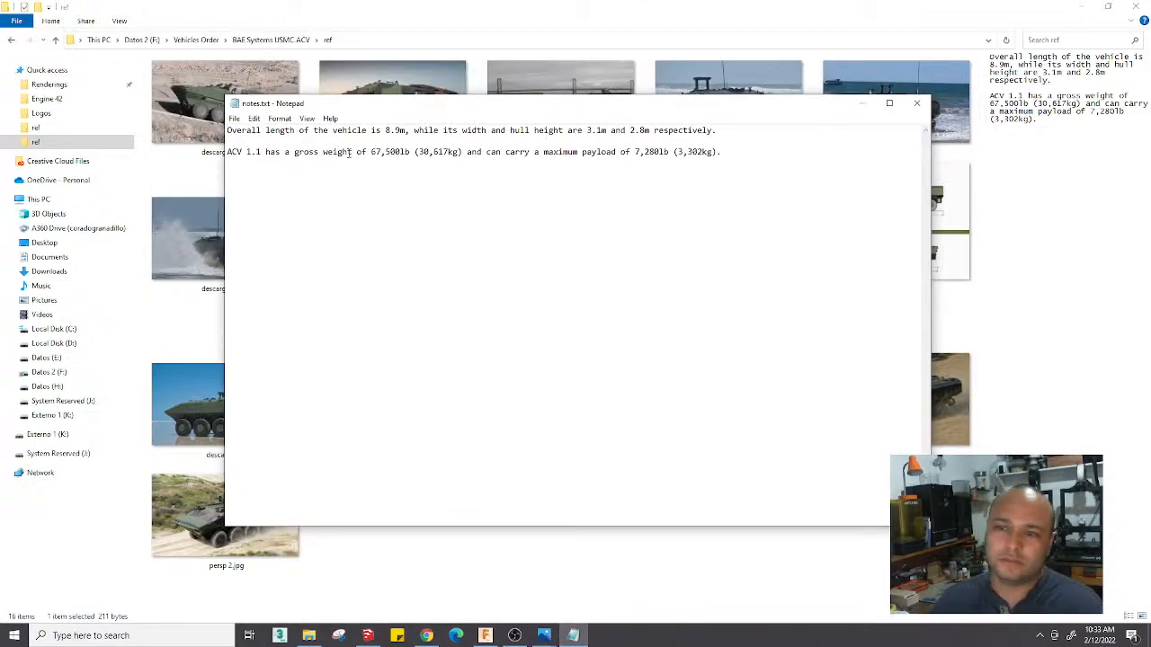
pyautogui.moveTo(383, 108); pyautogui.dragTo(503, 105)
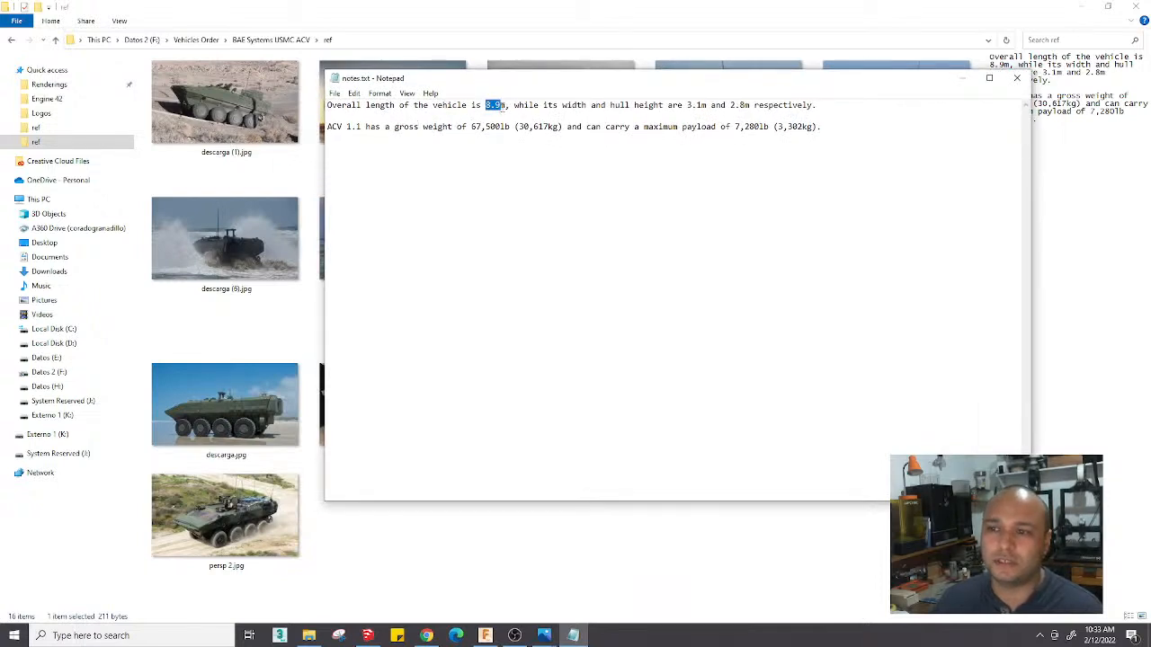
# View the reference photo descarga (9).jpg to examine the vehicle's overall extents, and put it away
pyautogui.click(261, 117)
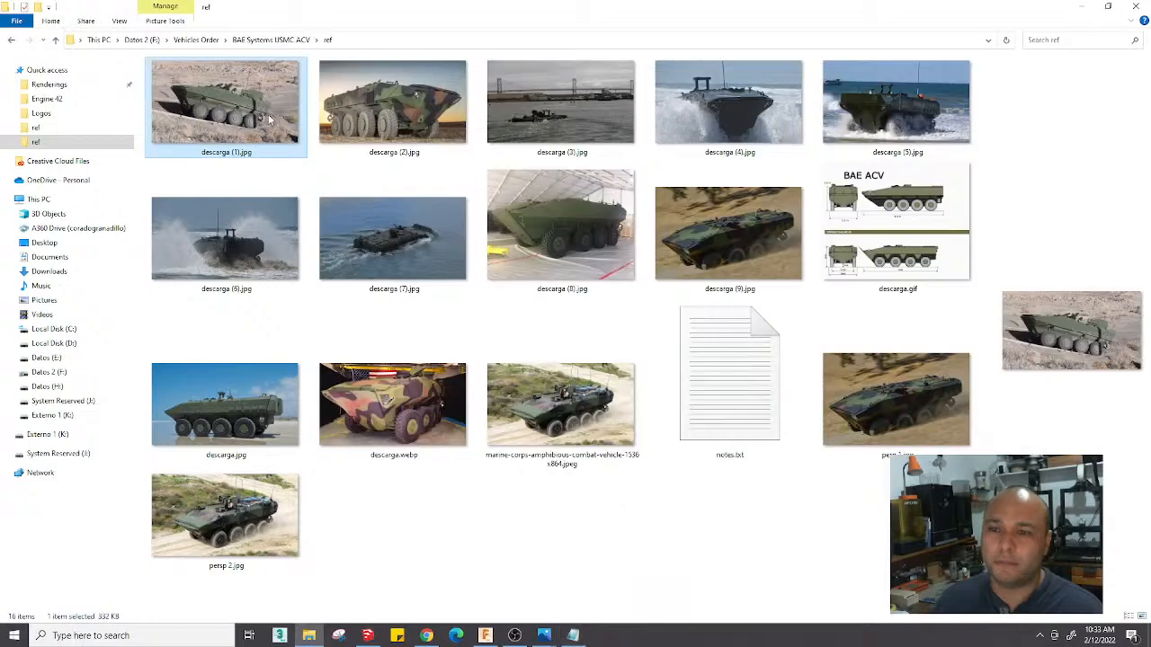
pyautogui.doubleClick(704, 246)
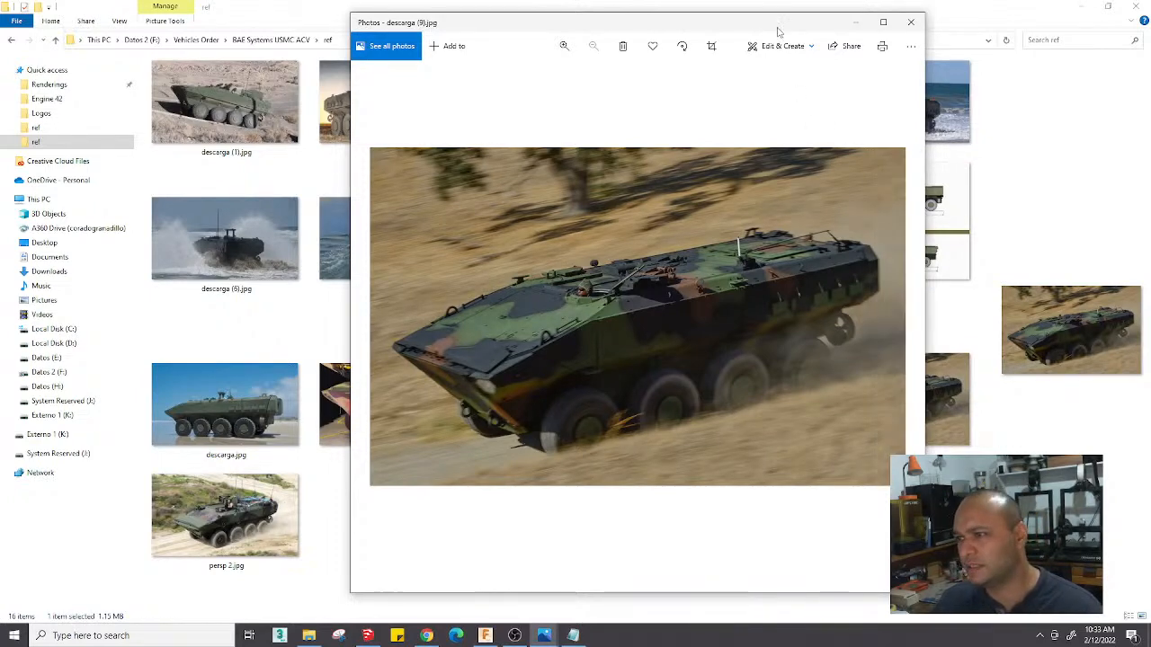
pyautogui.moveTo(779, 27); pyautogui.dragTo(667, 27)
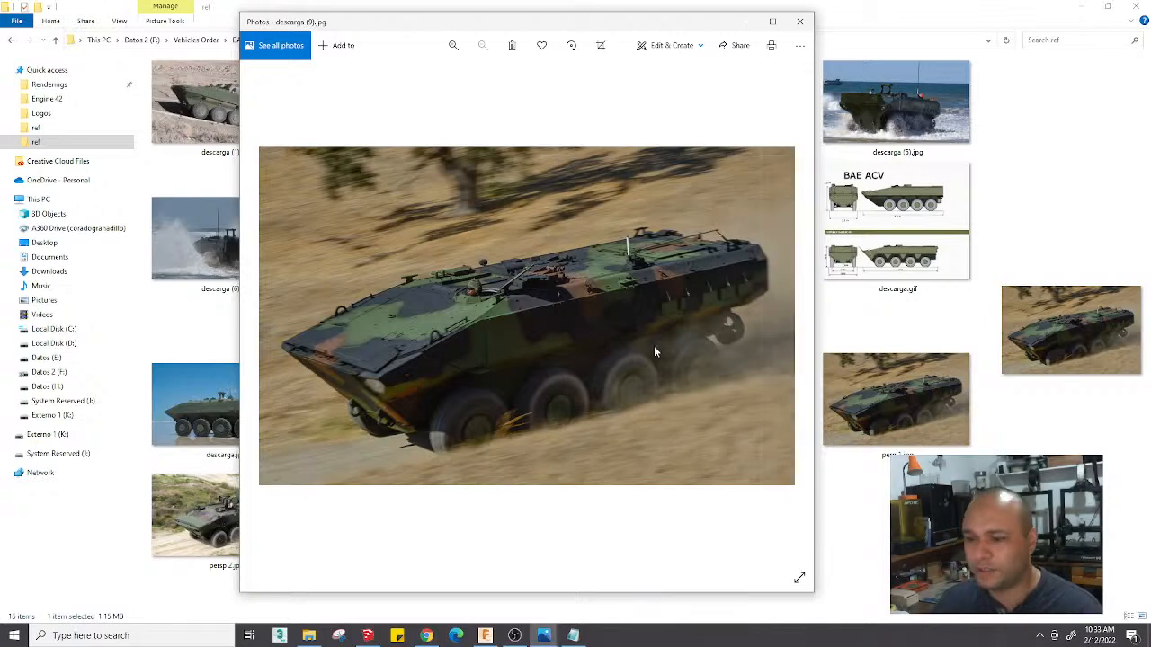
pyautogui.click(744, 22)
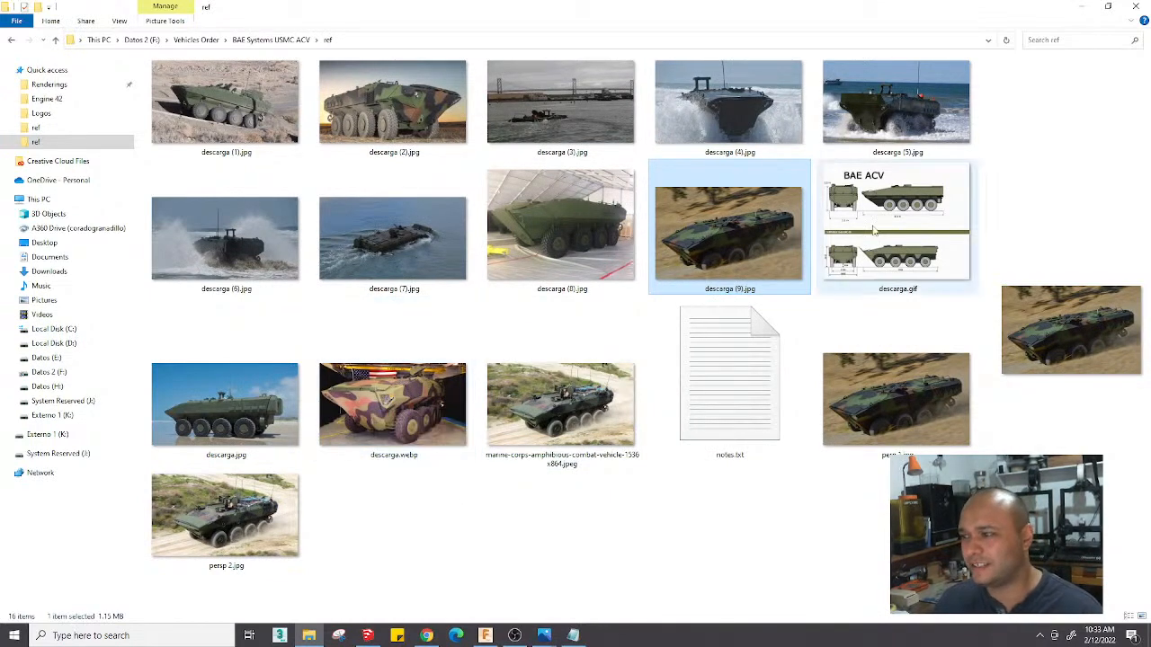
# Examine the dimensioned drawing descarga.gif in an enlarged preview and in Photoshop, and close Photoshop
pyautogui.click(884, 232)
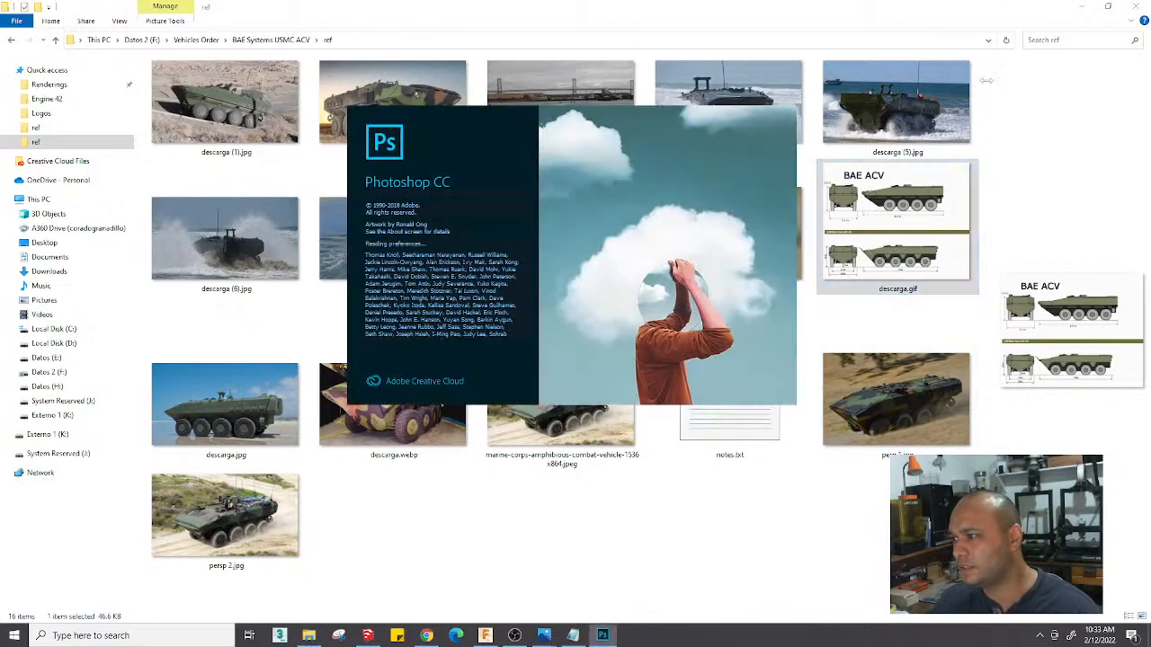
pyautogui.moveTo(996, 83); pyautogui.dragTo(683, 174)
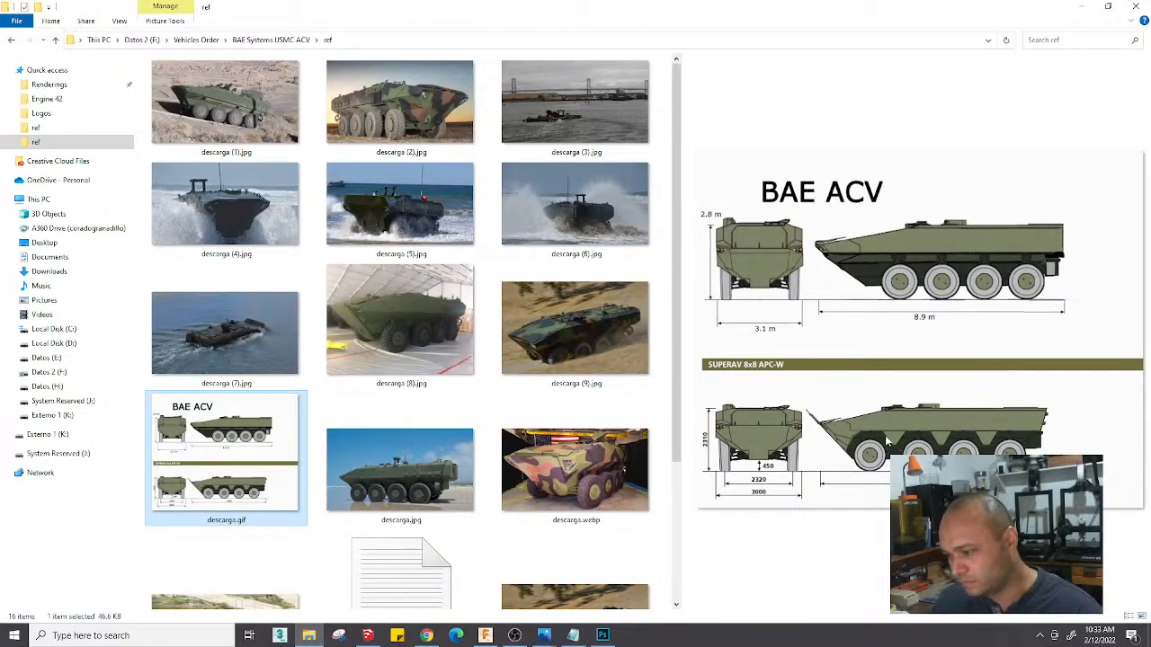
pyautogui.click(602, 636)
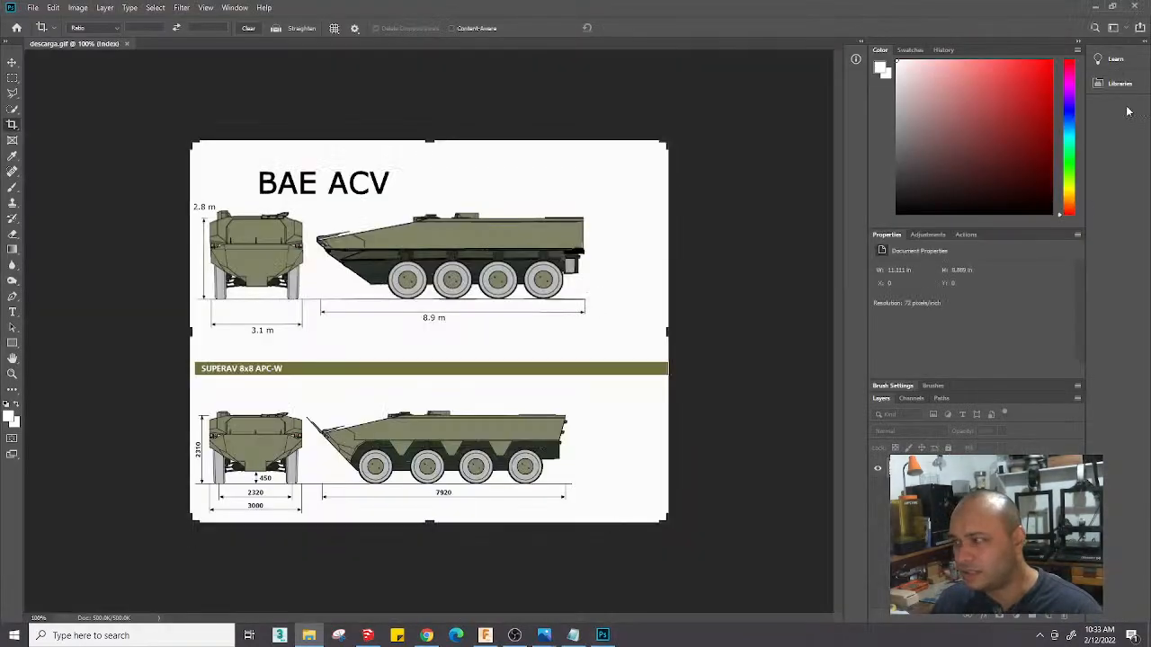
pyautogui.click(1135, 7)
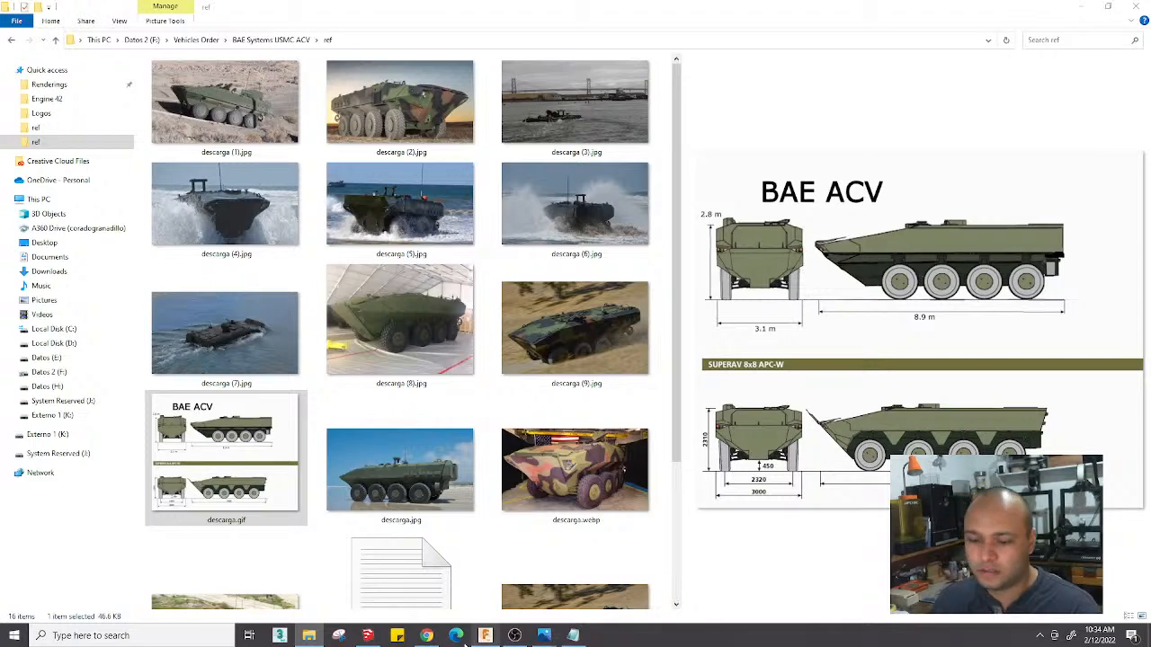
# Return to SketchUp and resize the whole model so the measured width across the hull's front equals 3100 mm
pyautogui.click(367, 634)
pyautogui.moveTo(626, 434); pyautogui.dragTo(772, 376, button='middle')
pyautogui.scroll(2, 587, 441)
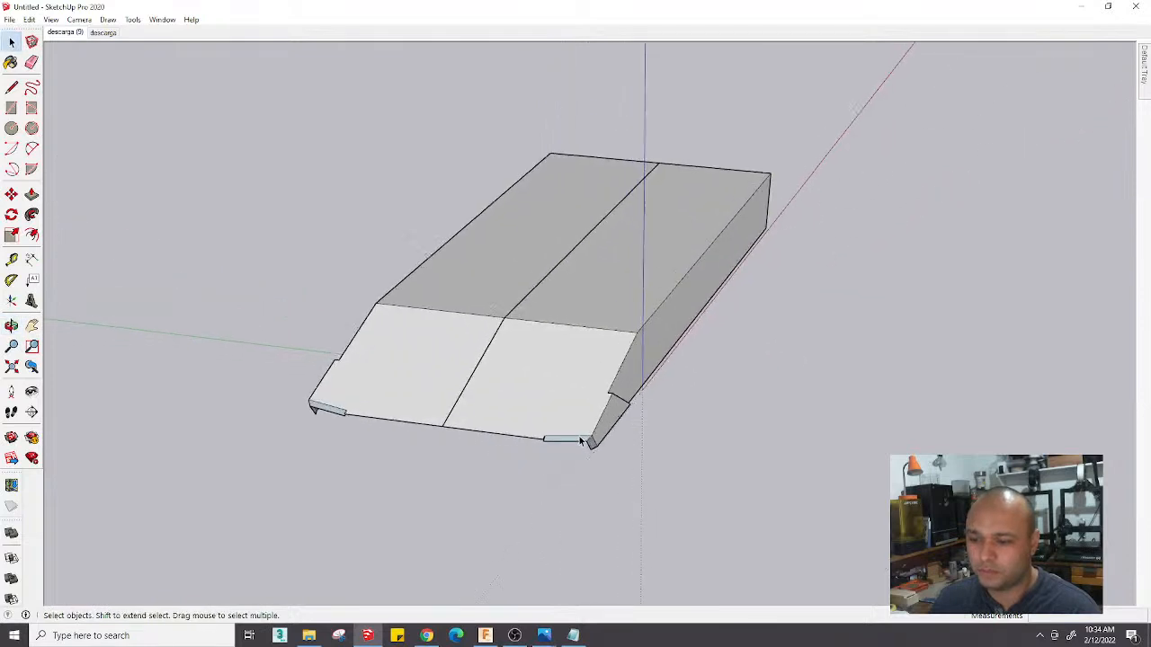
pyautogui.click(11, 259)
pyautogui.click(613, 391)
pyautogui.click(367, 303)
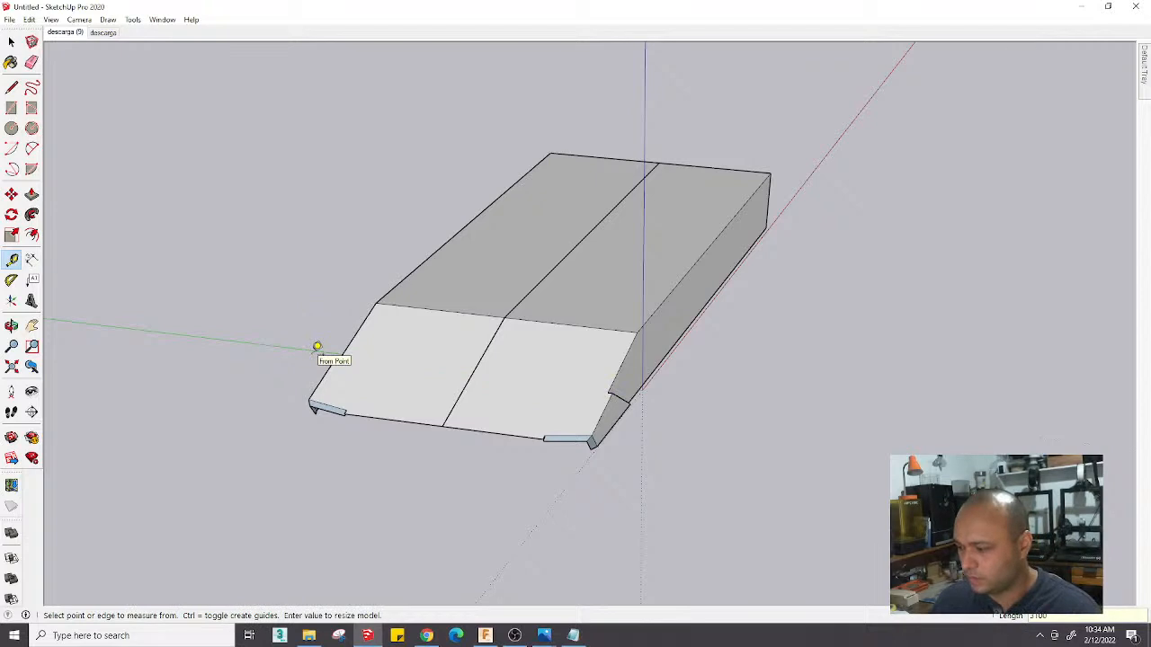
pyautogui.press('Return')
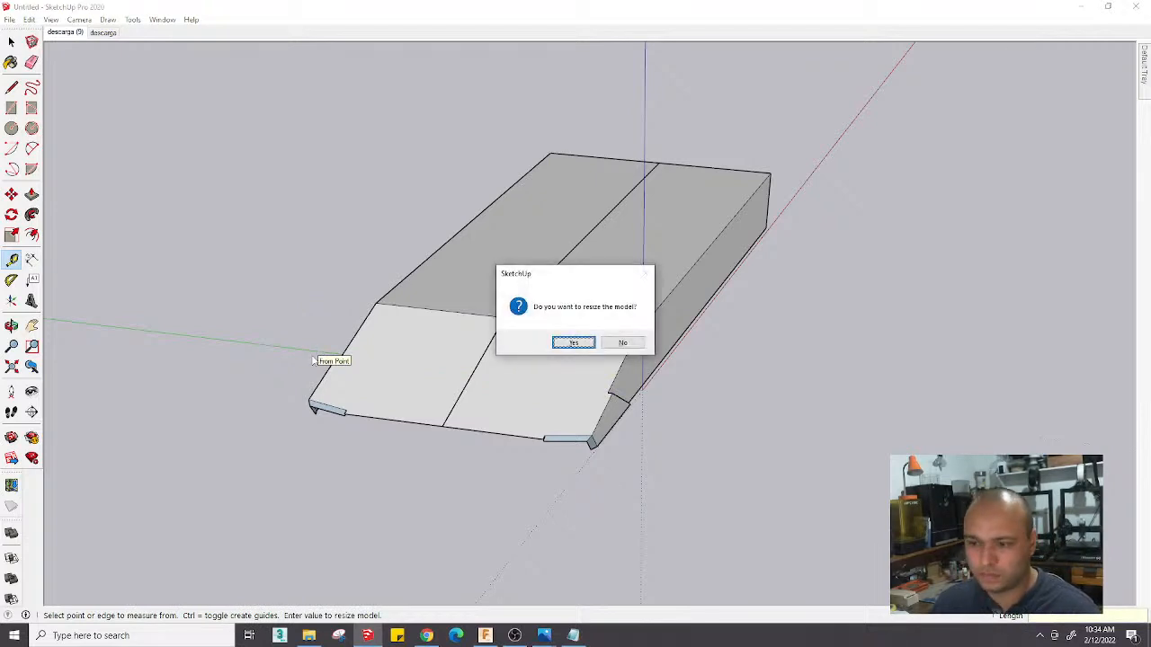
pyautogui.press('Return')
# Compare the resized hull with the descarga and descarga (9) matched photos
pyautogui.moveTo(481, 368); pyautogui.dragTo(675, 441, button='middle')
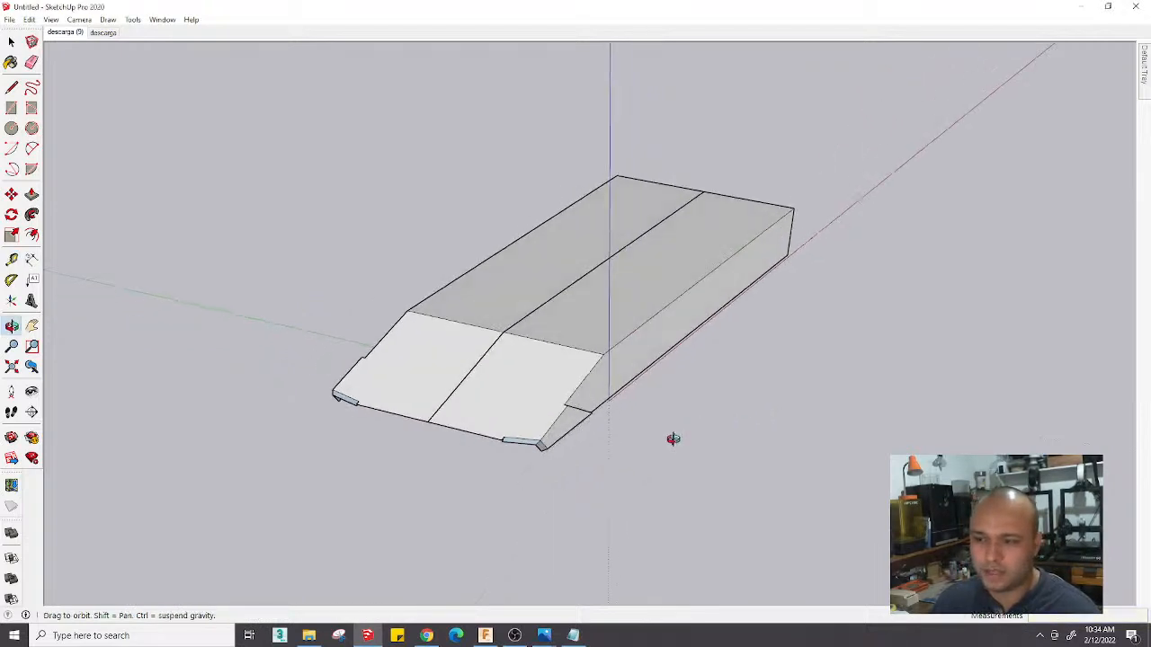
pyautogui.click(103, 33)
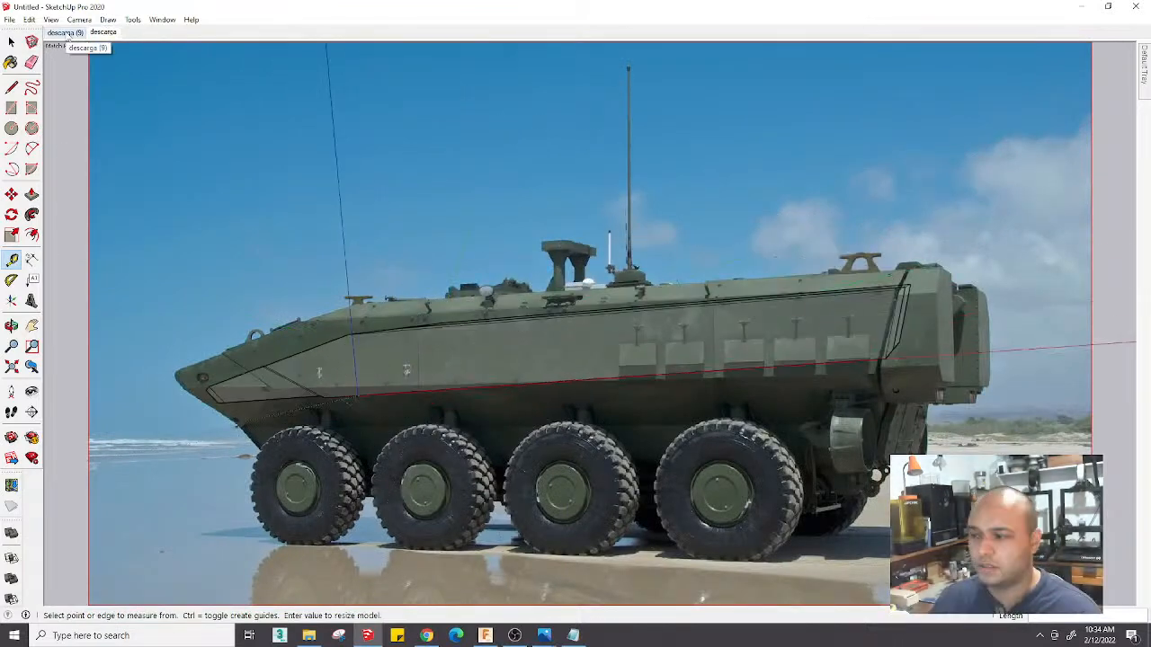
pyautogui.click(65, 33)
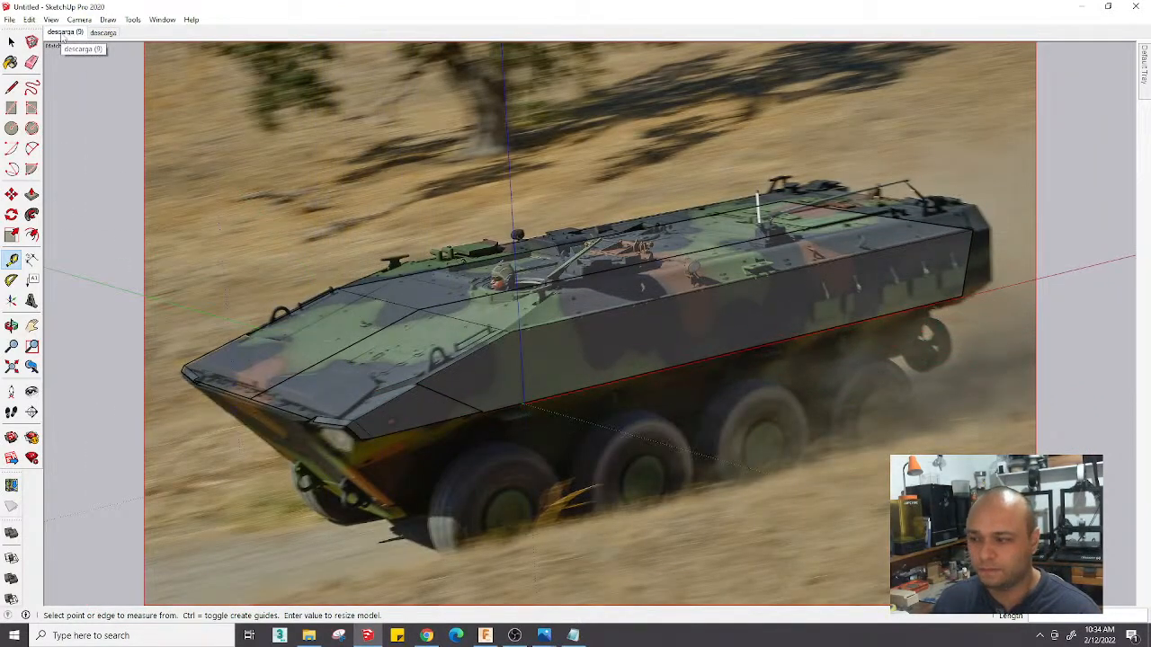
pyautogui.moveTo(470, 191); pyautogui.dragTo(393, 299, button='middle')
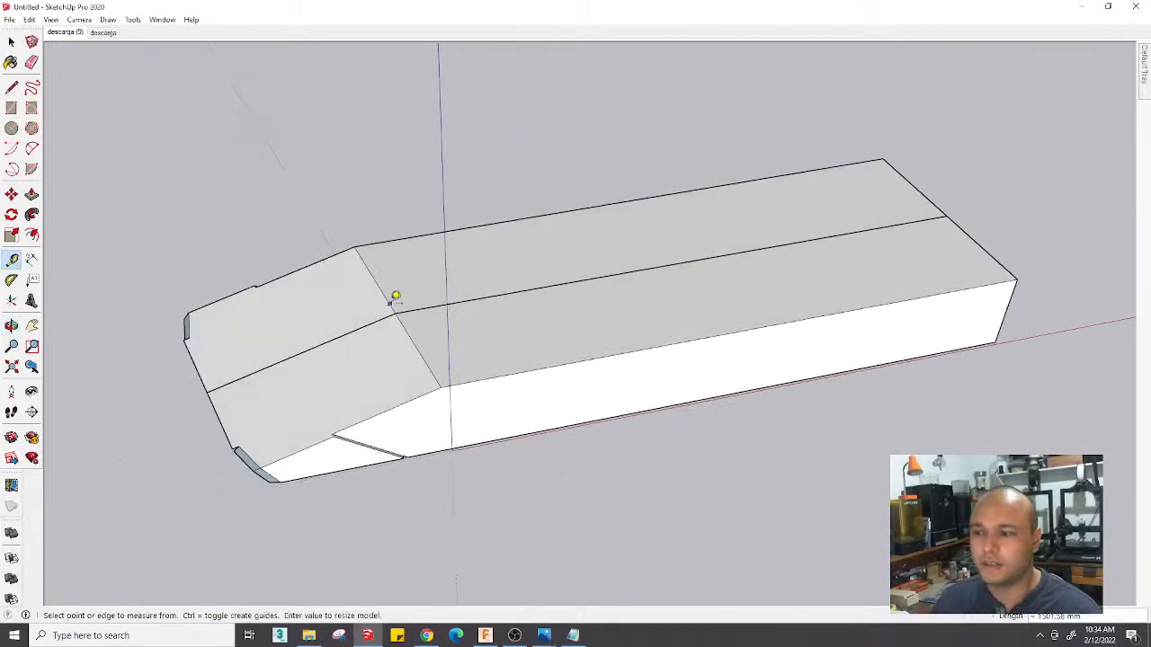
# Measure the hull's length from the nose to the rear edge and check the overall length in notes.txt
pyautogui.scroll(-3, 389, 304)
pyautogui.moveTo(733, 442); pyautogui.dragTo(816, 364, button='middle')
pyautogui.press('l')
pyautogui.click(289, 361)
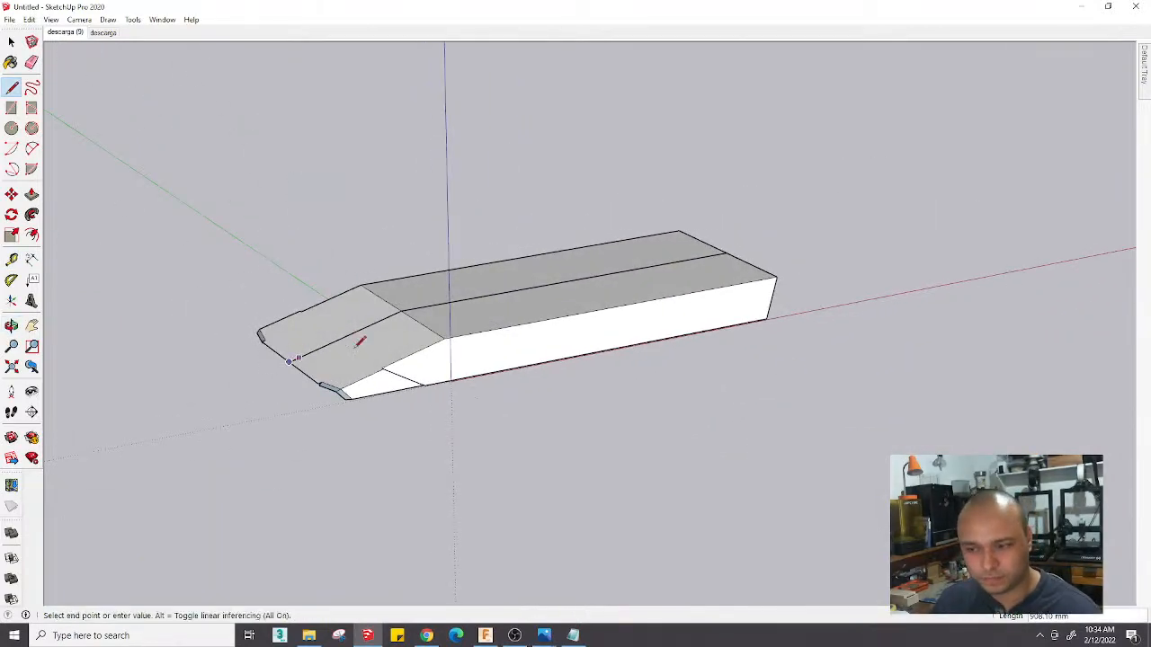
pyautogui.moveTo(359, 342); pyautogui.dragTo(842, 311, button='middle')
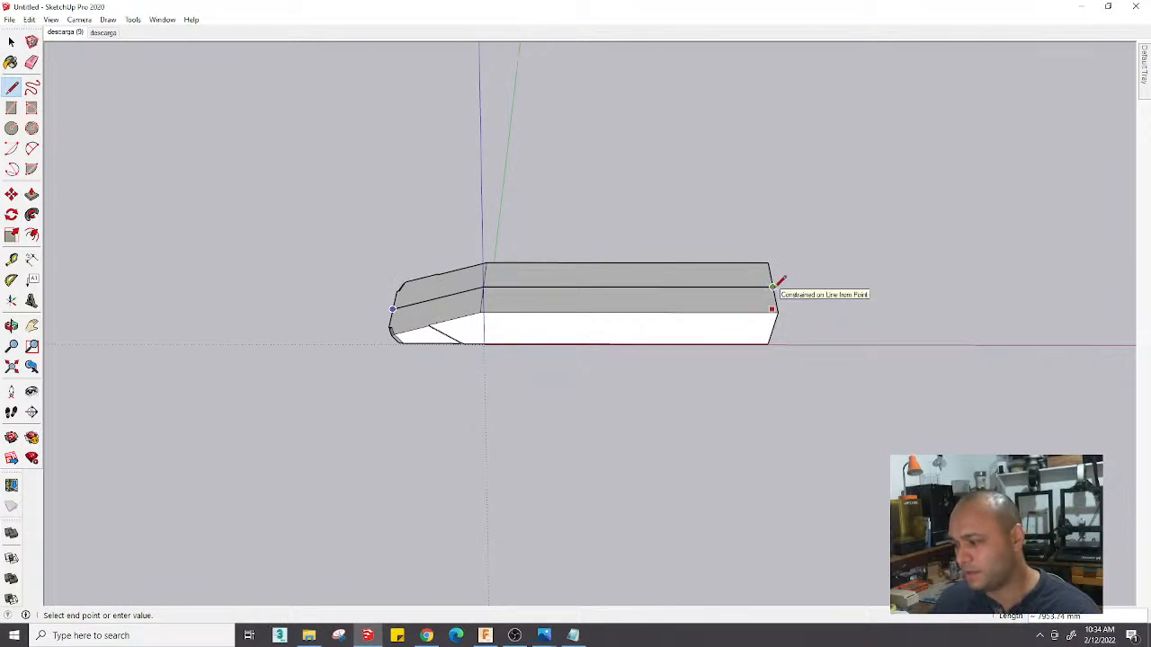
pyautogui.press('Escape')
pyautogui.click(572, 635)
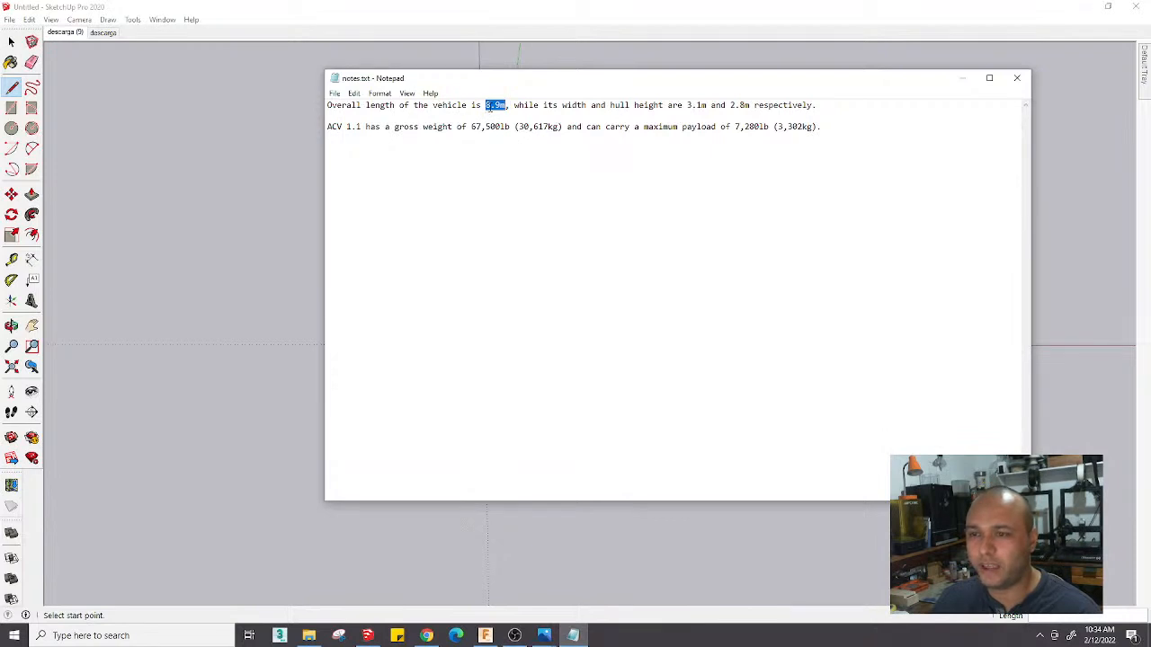
pyautogui.click(963, 78)
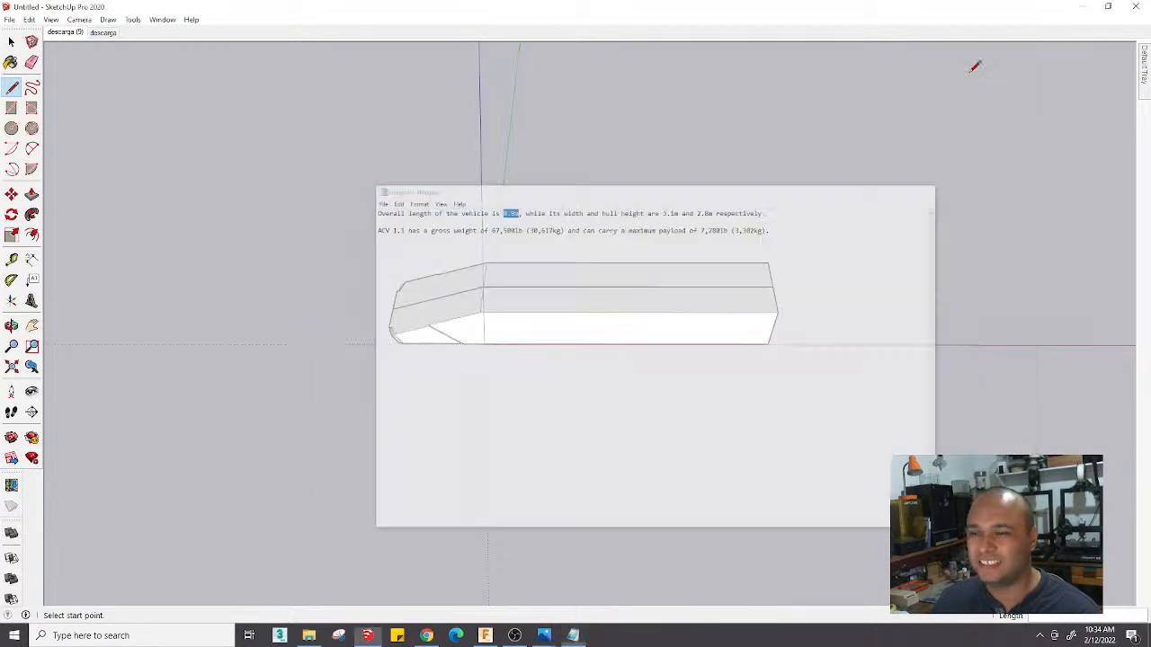
# Try to resize the model by setting the full width of the hull's rear upper edge to 3100 mm
pyautogui.moveTo(815, 226)
pyautogui.mouseDown(button='middle')
pyautogui.moveTo(606, 352)
pyautogui.moveTo(486, 388)
pyautogui.moveTo(496, 384)
pyautogui.mouseUp(button='middle')
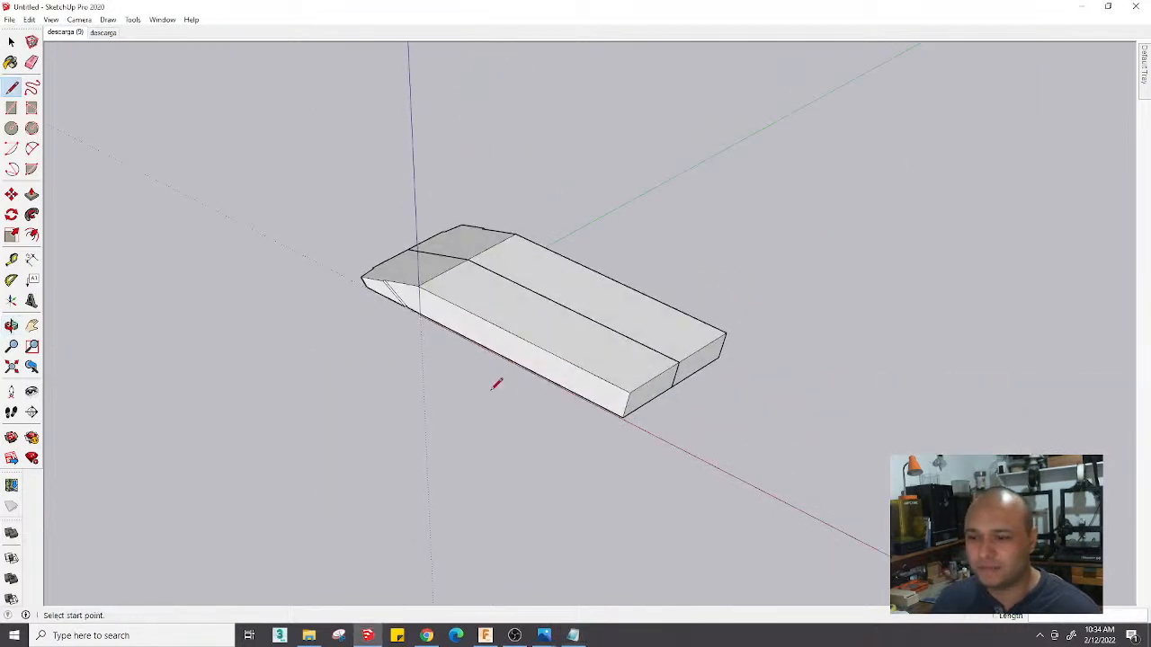
pyautogui.scroll(3, 809, 418)
pyautogui.moveTo(685, 381); pyautogui.dragTo(1143, 290, button='middle')
pyautogui.moveTo(745, 363); pyautogui.dragTo(477, 431, button='middle')
pyautogui.moveTo(500, 396); pyautogui.dragTo(668, 368, button='middle')
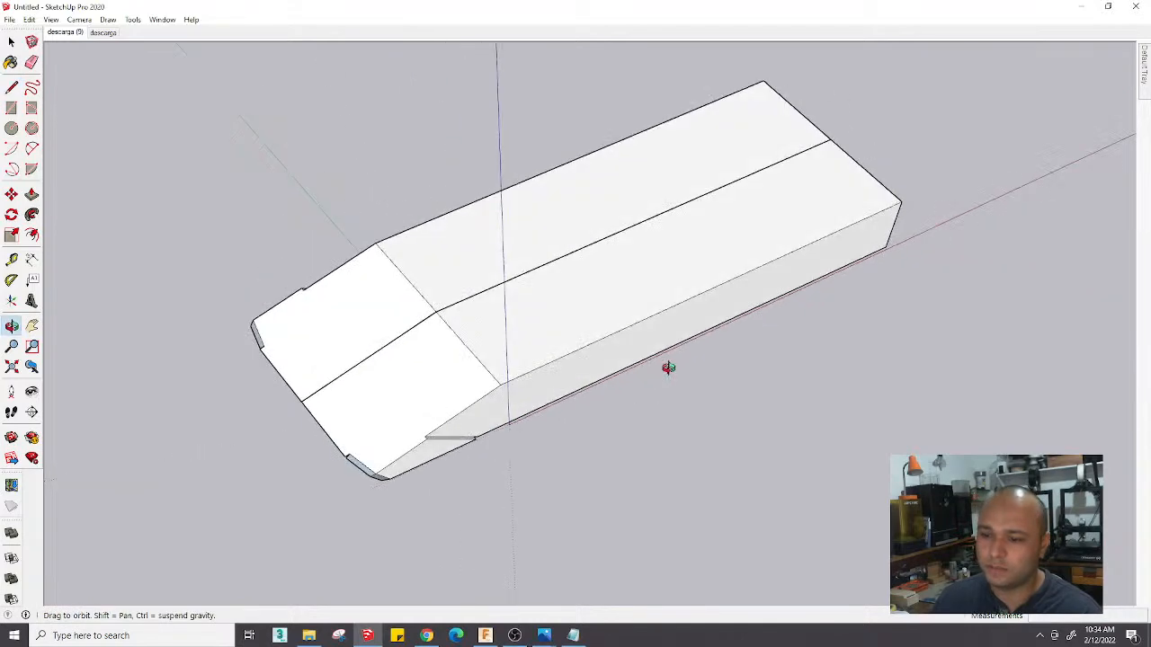
pyautogui.moveTo(783, 359); pyautogui.dragTo(529, 358, button='middle')
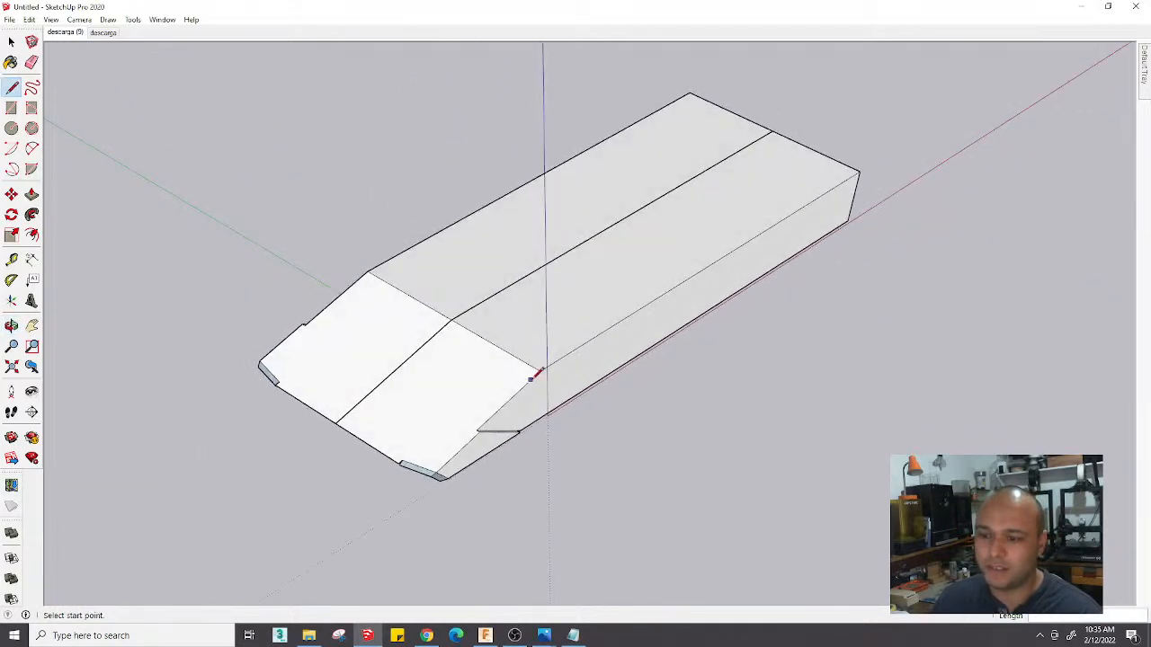
pyautogui.moveTo(771, 321)
pyautogui.mouseDown(button='middle')
pyautogui.moveTo(786, 311)
pyautogui.moveTo(837, 329)
pyautogui.moveTo(511, 385)
pyautogui.moveTo(619, 359)
pyautogui.moveTo(733, 422)
pyautogui.moveTo(672, 384)
pyautogui.mouseUp(button='middle')
pyautogui.click(11, 261)
pyautogui.scroll(4, 661, 397)
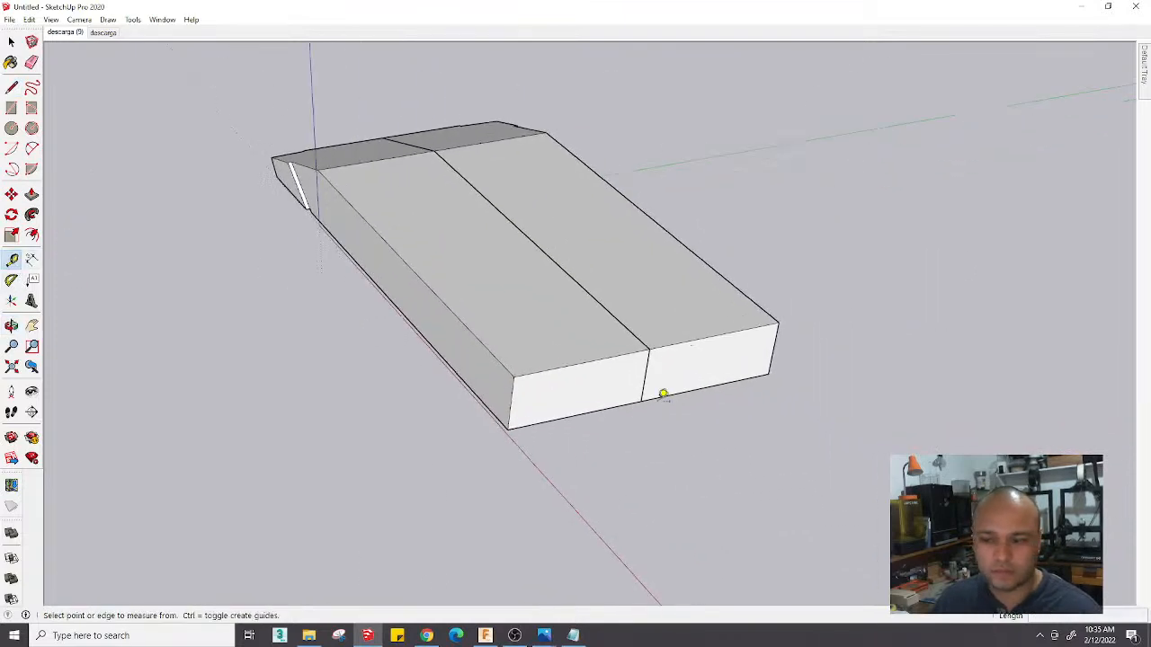
pyautogui.click(468, 368)
pyautogui.scroll(2, 764, 307)
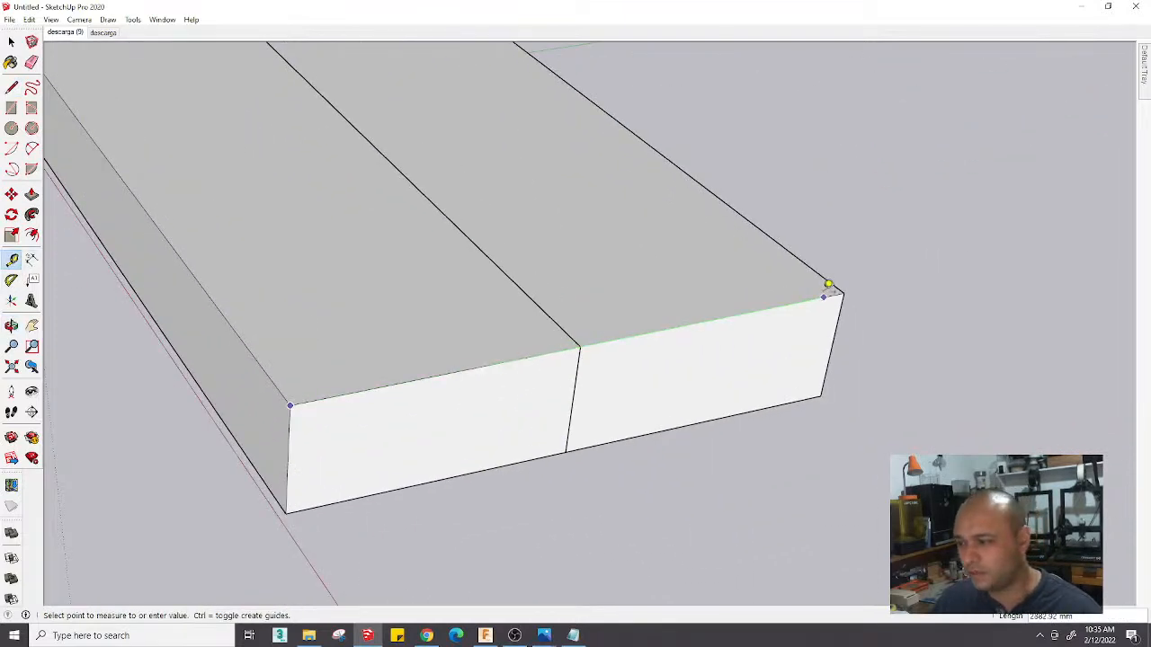
pyautogui.click(830, 286)
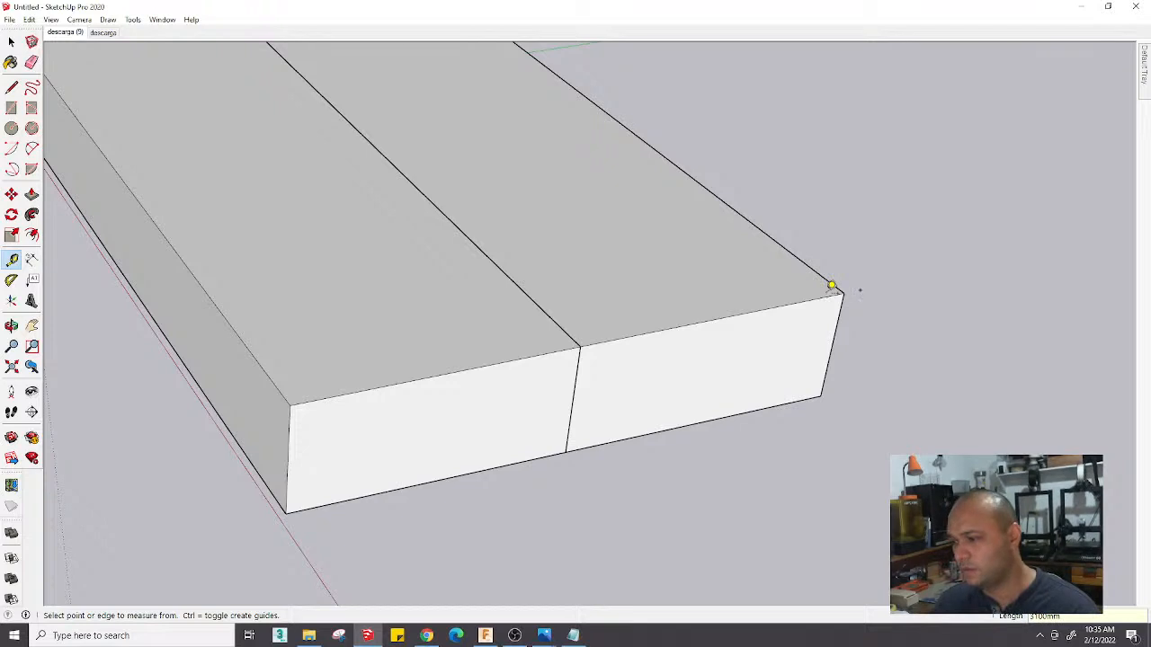
# Draw a reference line across the full width of the hull's top near its rear edge
pyautogui.scroll(-2, 632, 322)
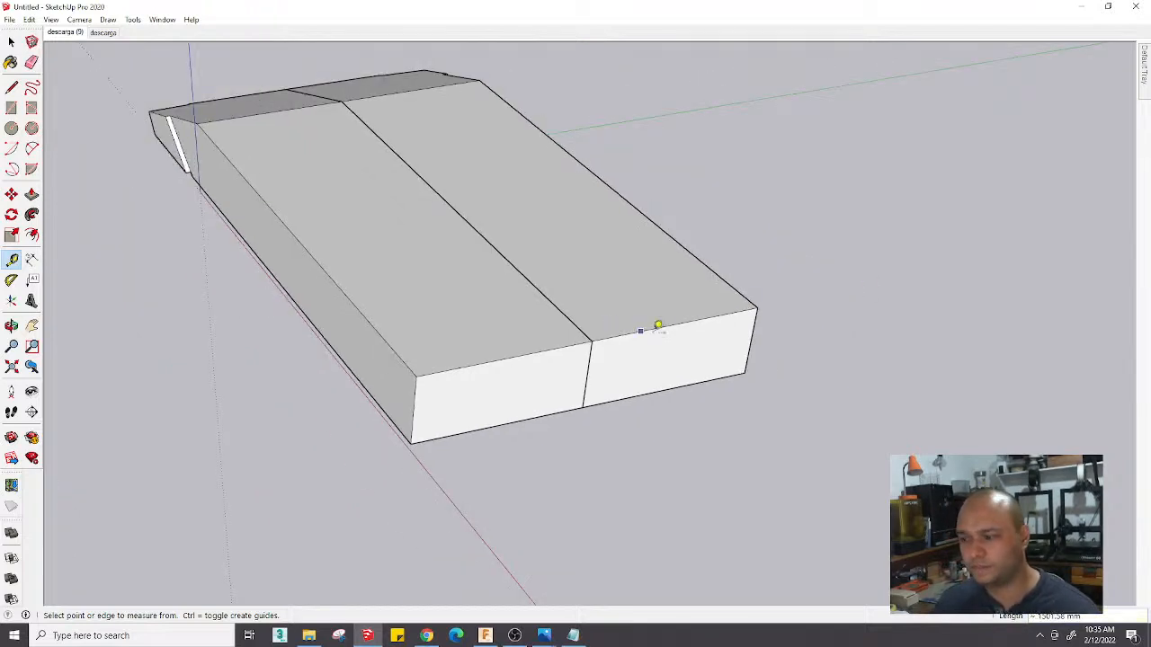
pyautogui.moveTo(429, 368)
pyautogui.mouseDown(button='middle')
pyautogui.moveTo(514, 362)
pyautogui.moveTo(416, 339)
pyautogui.mouseUp(button='middle')
pyautogui.press('l')
pyautogui.click(394, 352)
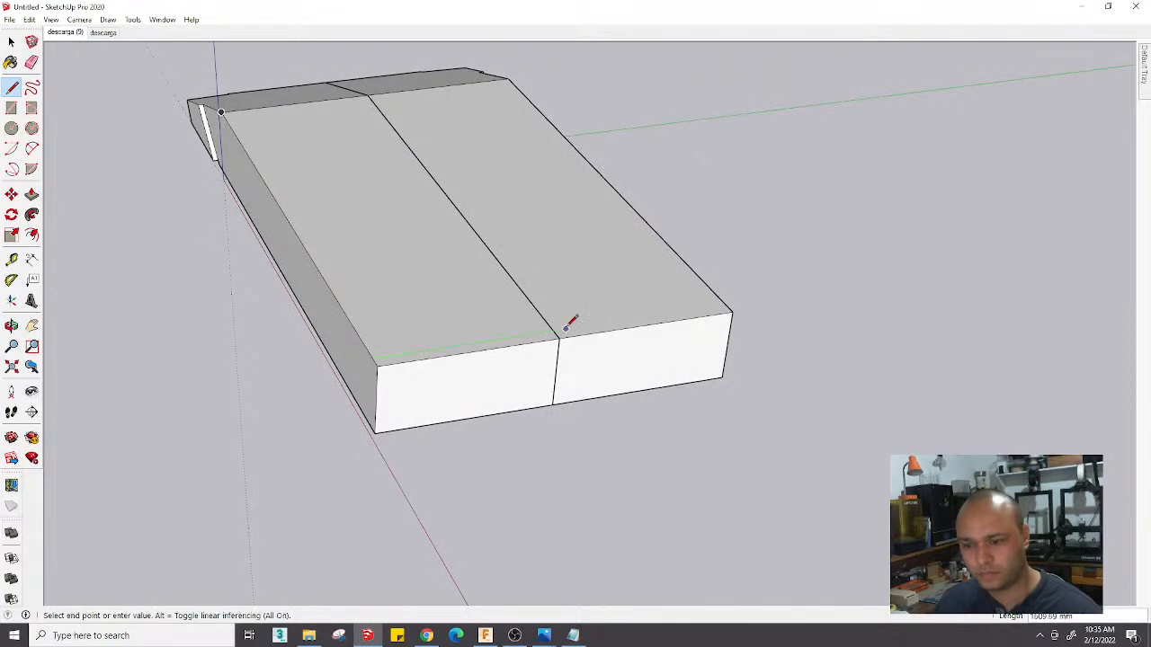
pyautogui.click(707, 307)
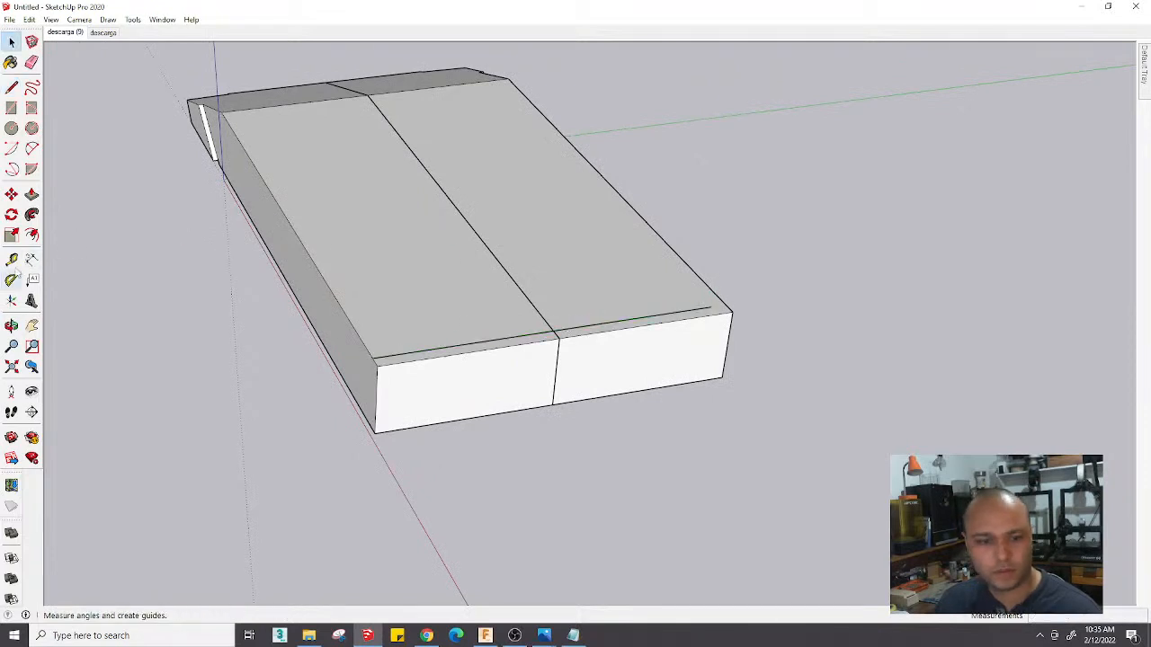
# Resize the model so the reference line across the hull's top measures 3100 mm, and erase that line
pyautogui.click(10, 259)
pyautogui.click(373, 357)
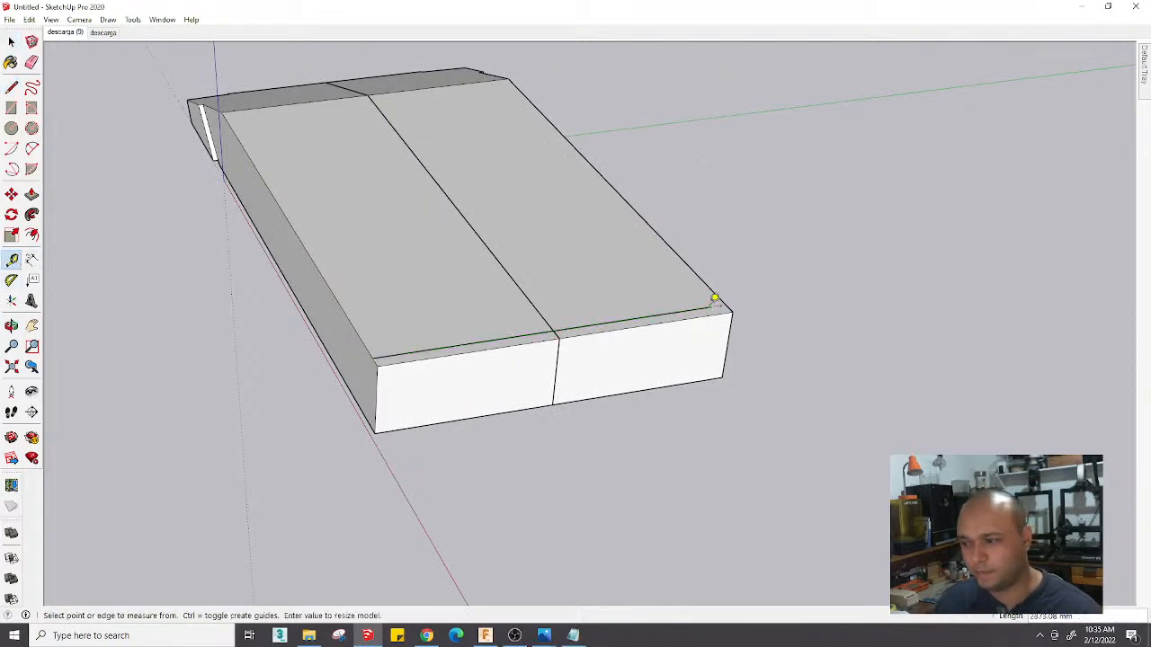
pyautogui.press('Return')
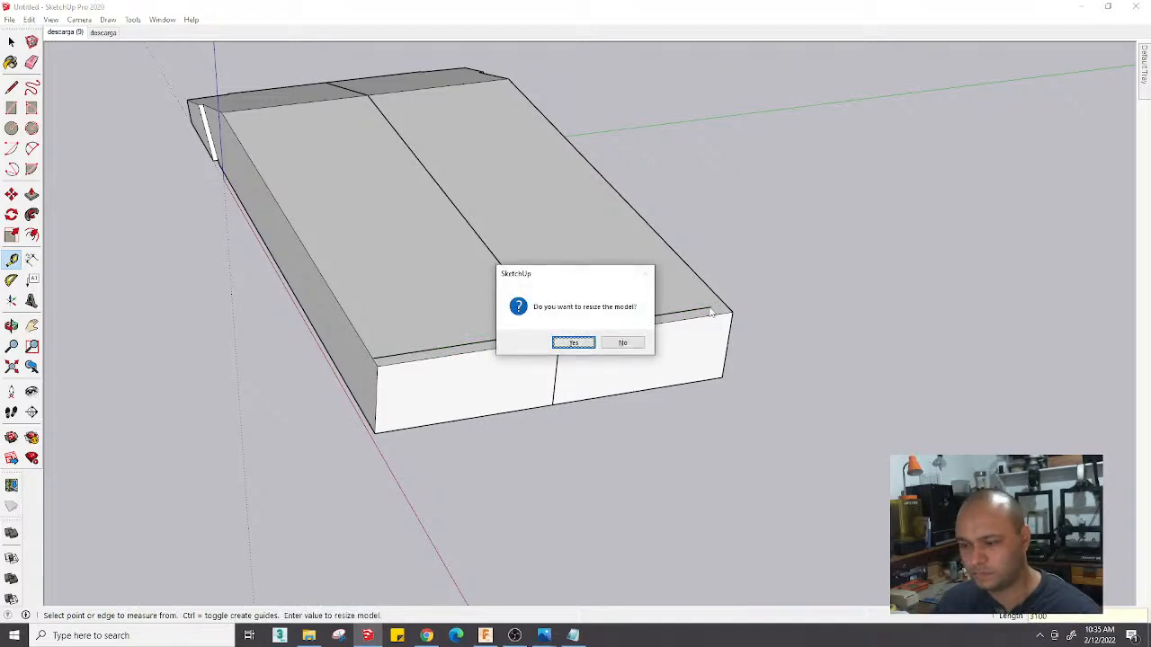
pyautogui.press('Return')
pyautogui.press('e')
pyautogui.click(710, 326)
pyautogui.moveTo(693, 329)
pyautogui.mouseDown(button='middle')
pyautogui.moveTo(992, 375)
pyautogui.moveTo(822, 323)
pyautogui.mouseUp(button='middle')
# Trace the rear side extension behind the hull's slanted edge as a closed four-sided face in the descarga photo
pyautogui.click(99, 33)
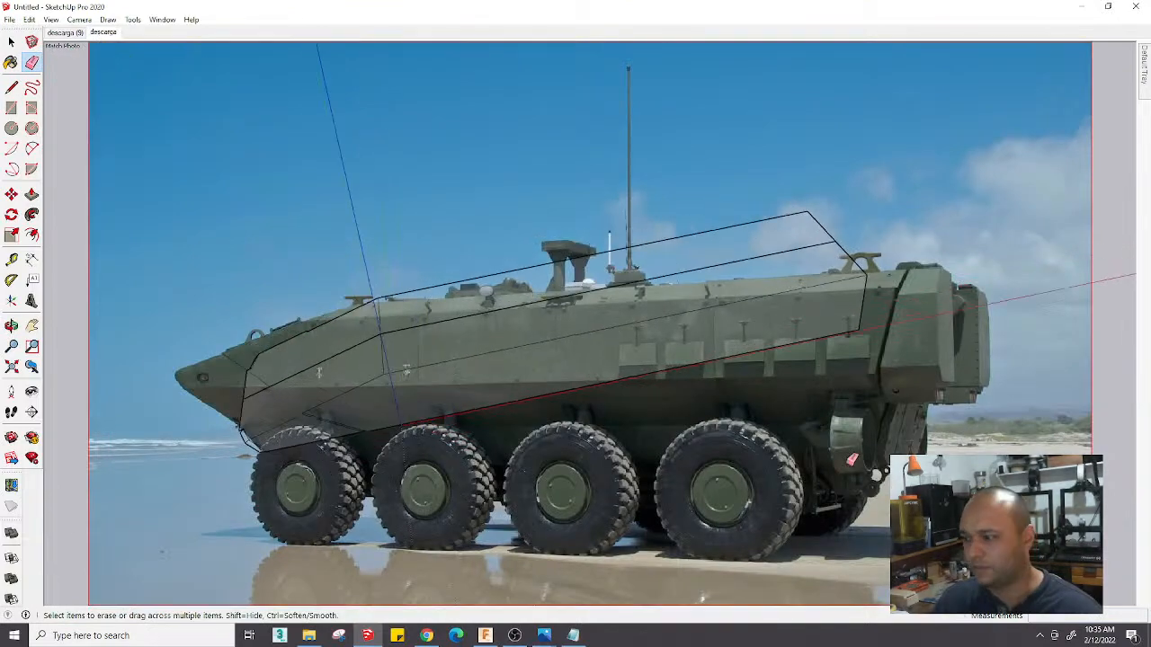
pyautogui.scroll(-3, 886, 410)
pyautogui.scroll(6, 869, 372)
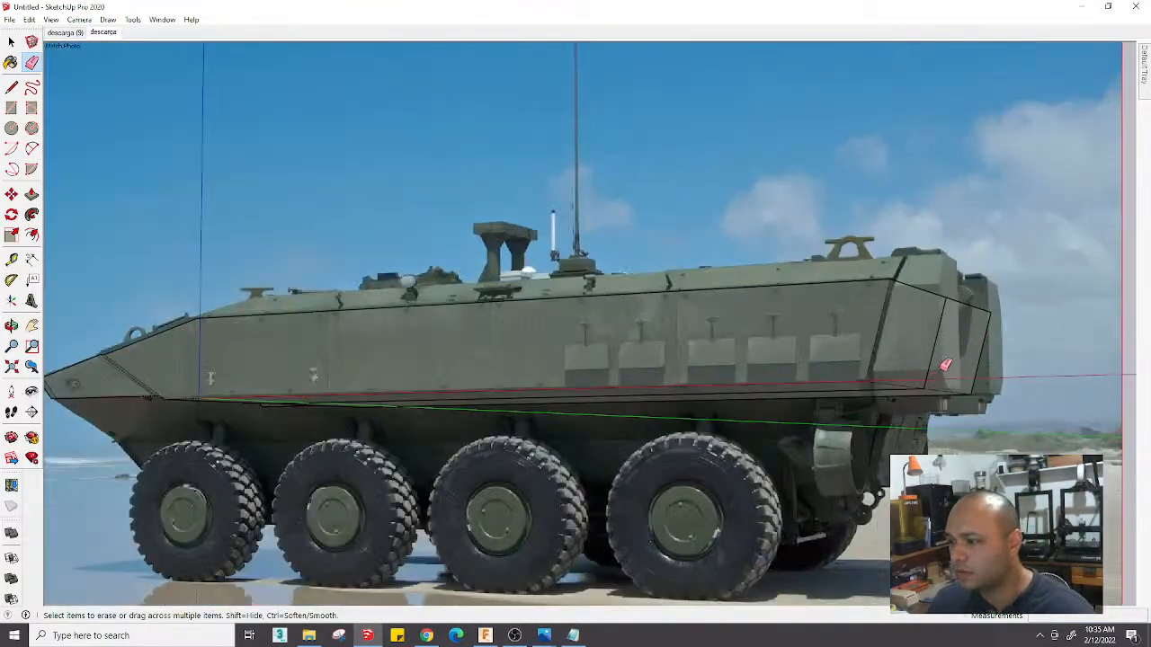
pyautogui.press('l')
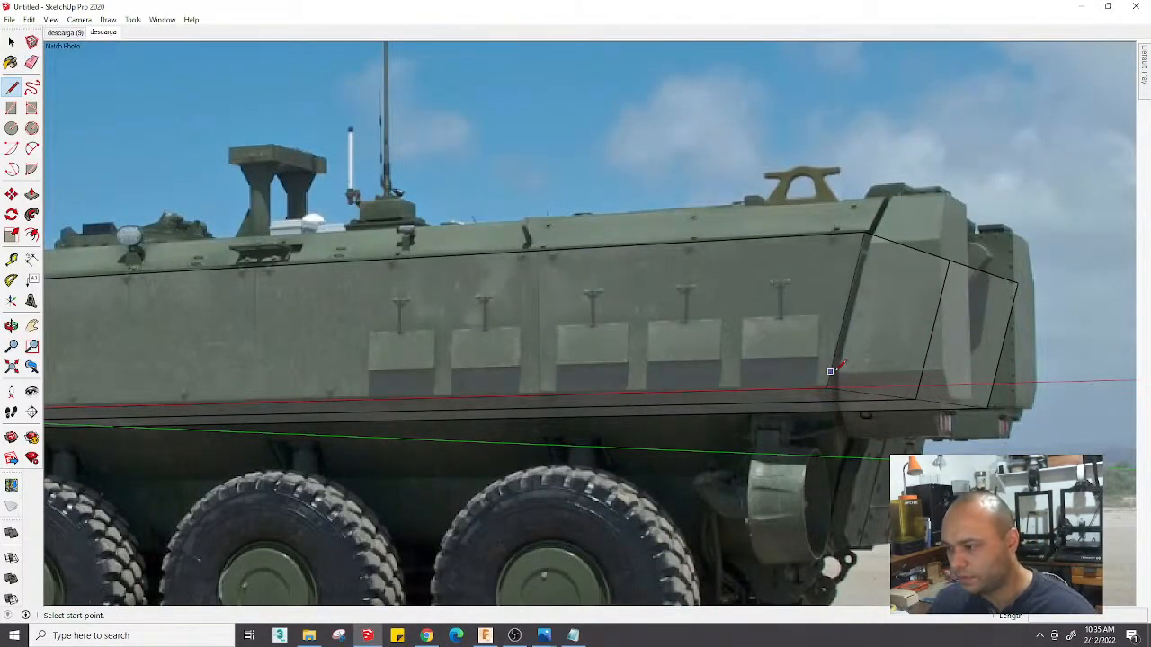
pyautogui.click(830, 371)
pyautogui.click(944, 370)
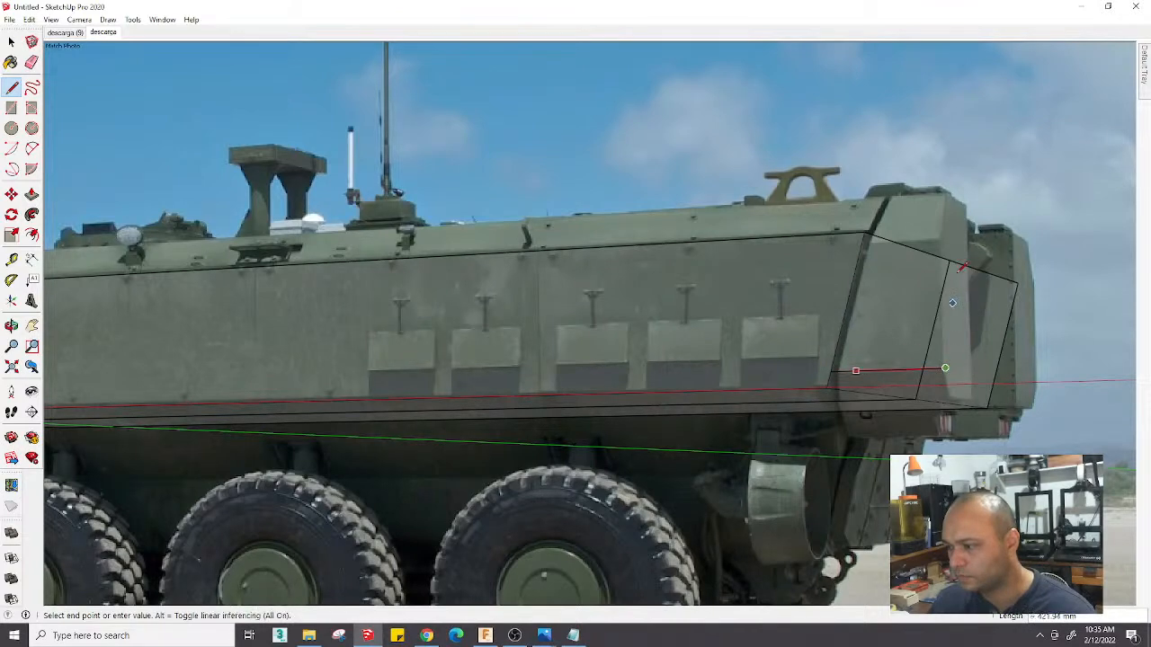
pyautogui.click(941, 240)
pyautogui.click(863, 245)
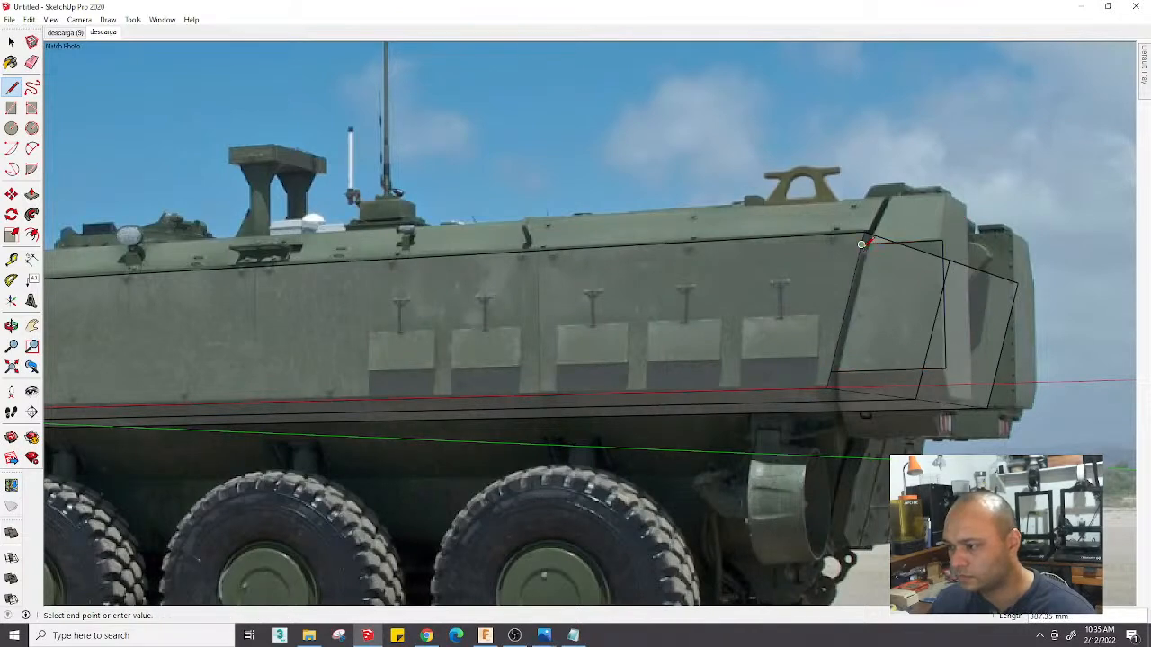
pyautogui.click(830, 371)
# Measure the vehicle's overall length from the rear extension's lower corner to the nose
pyautogui.moveTo(890, 333)
pyautogui.mouseDown(button='middle')
pyautogui.moveTo(756, 563)
pyautogui.moveTo(743, 464)
pyautogui.moveTo(956, 368)
pyautogui.moveTo(834, 337)
pyautogui.moveTo(788, 351)
pyautogui.moveTo(845, 322)
pyautogui.mouseUp(button='middle')
pyautogui.click(887, 249)
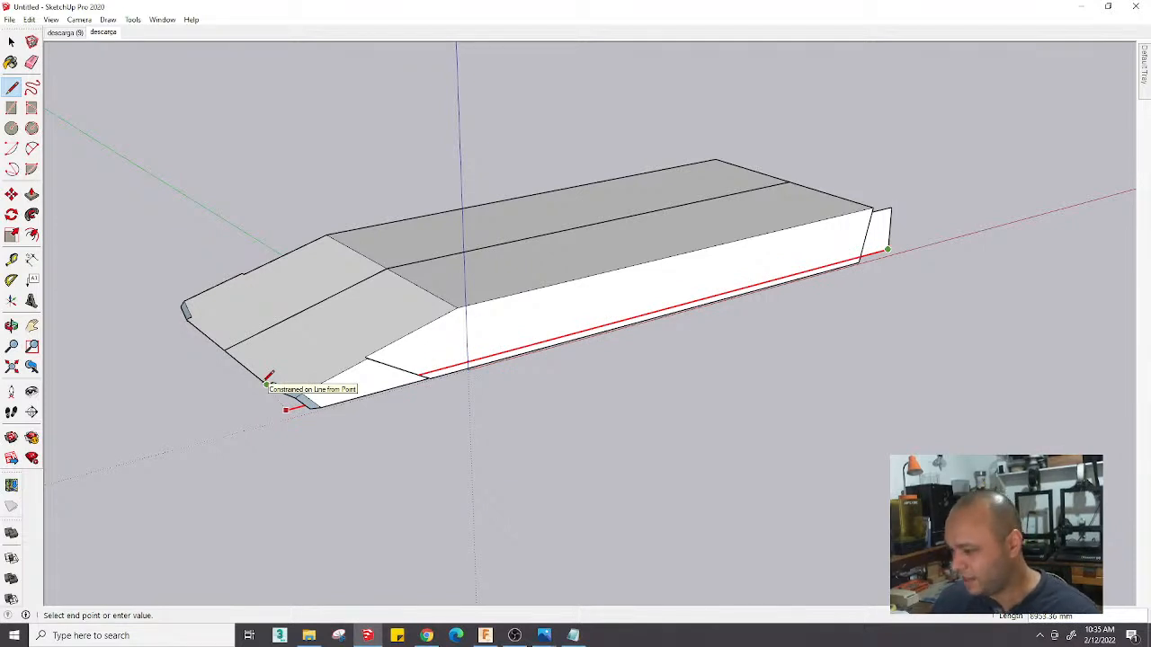
pyautogui.click(268, 376)
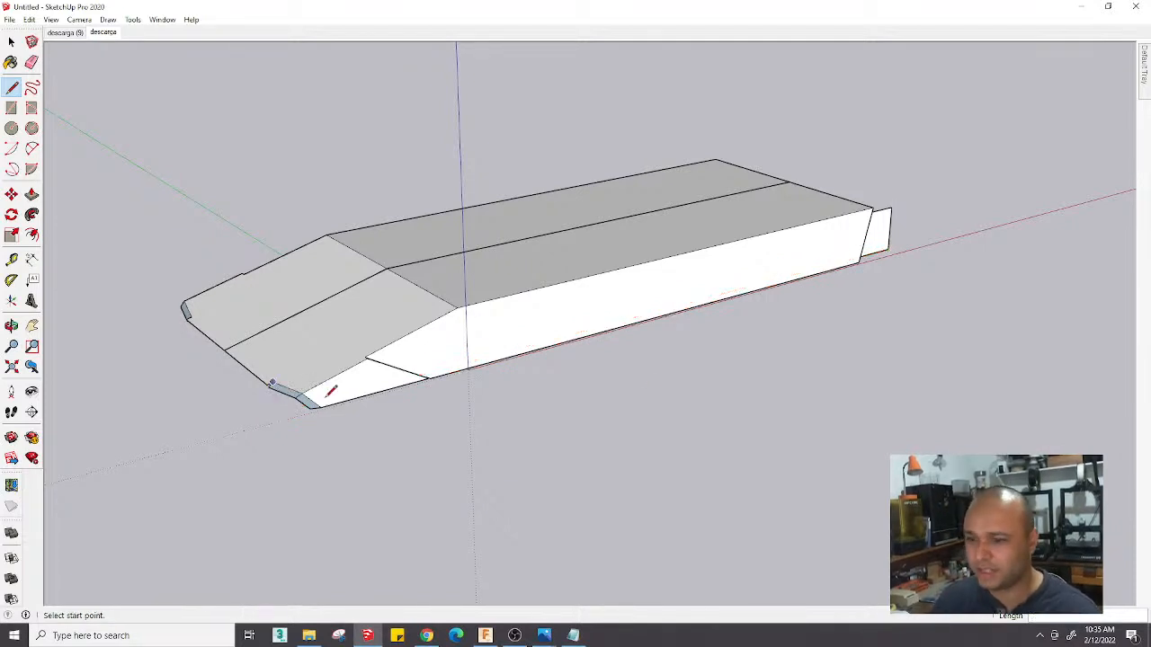
pyautogui.moveTo(327, 395); pyautogui.dragTo(863, 297, button='middle')
pyautogui.press('t')
pyautogui.click(830, 283)
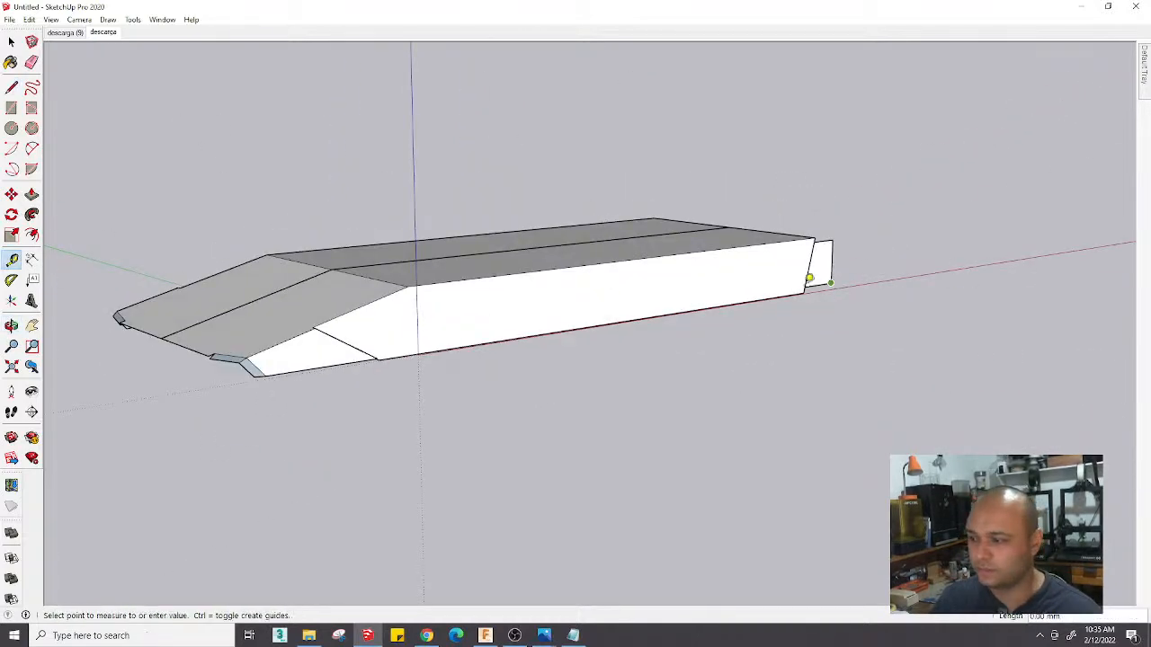
pyautogui.click(166, 335)
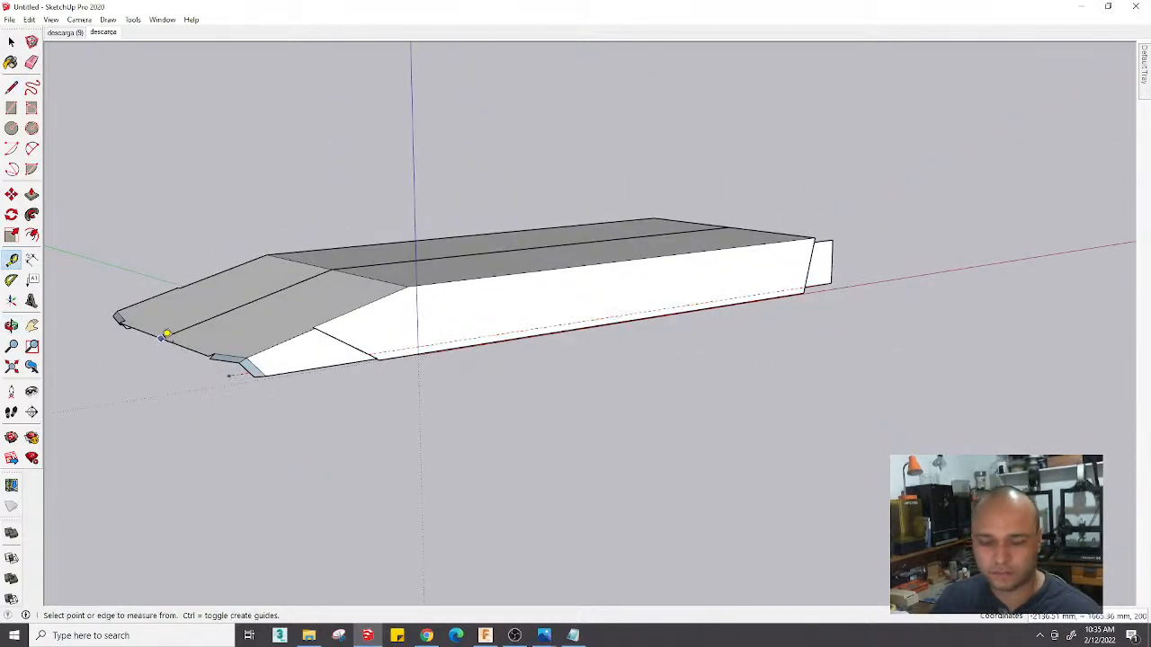
# Draw a reference line along the vehicle's full length from the rear extension's lower corner to the nose
pyautogui.press('l')
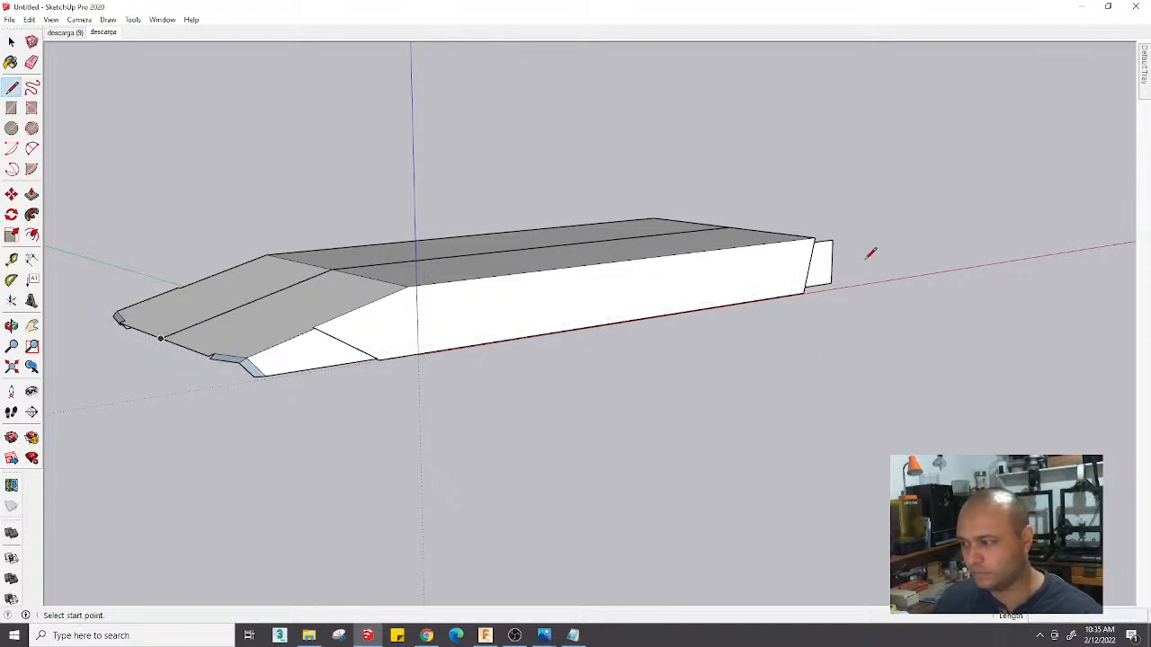
pyautogui.click(830, 283)
pyautogui.click(198, 341)
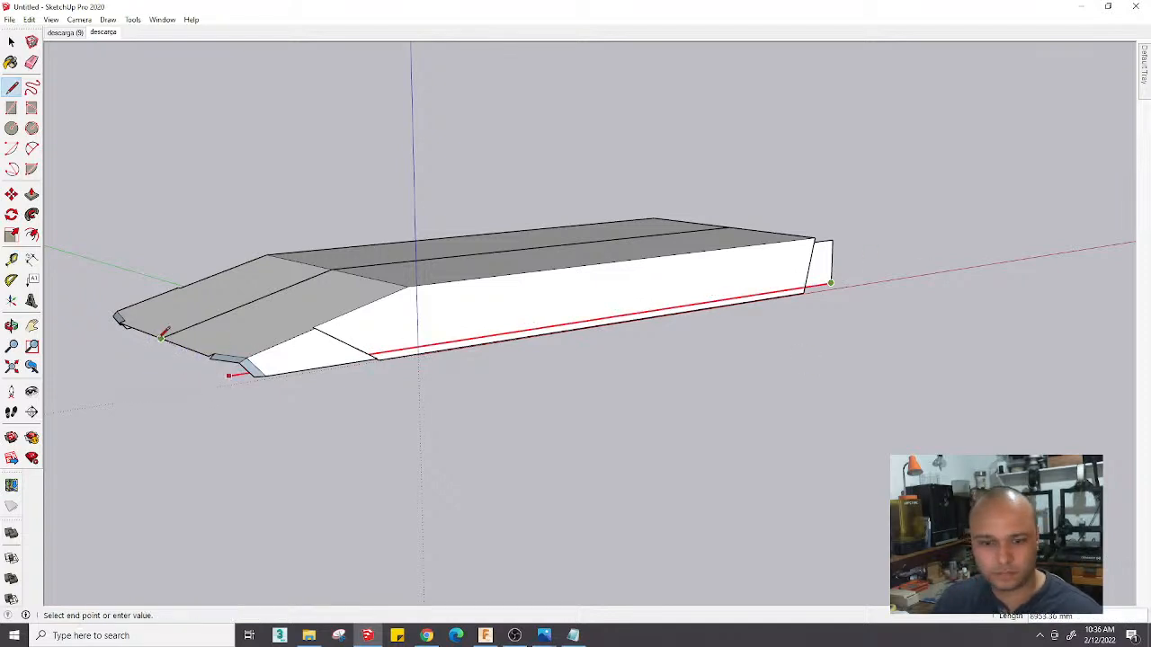
# Resize the model so the reference line along the vehicle's length measures 8100 mm, and erase that line
pyautogui.press('t')
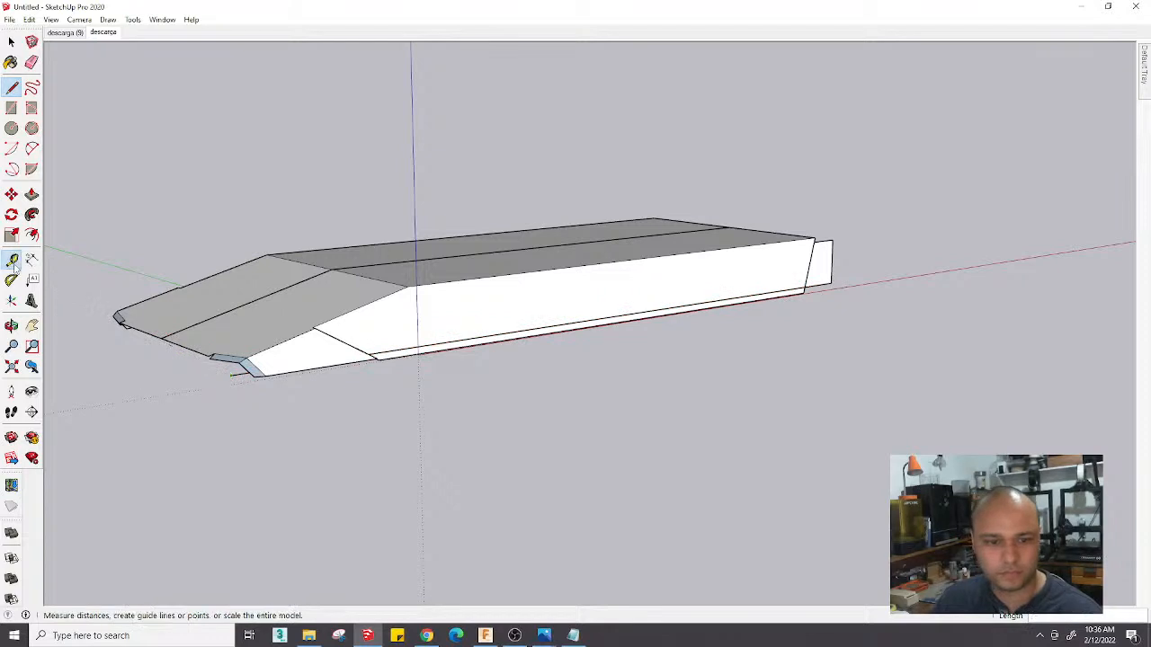
pyautogui.click(235, 367)
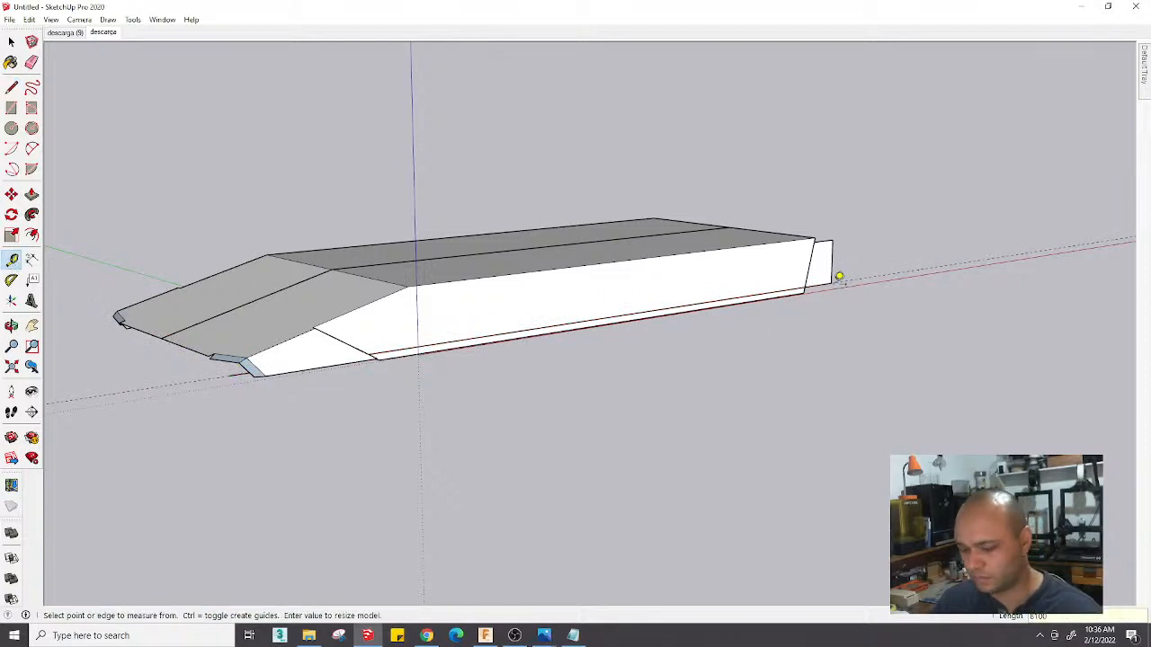
pyautogui.press('Return')
pyautogui.press('Return')
pyautogui.press('e')
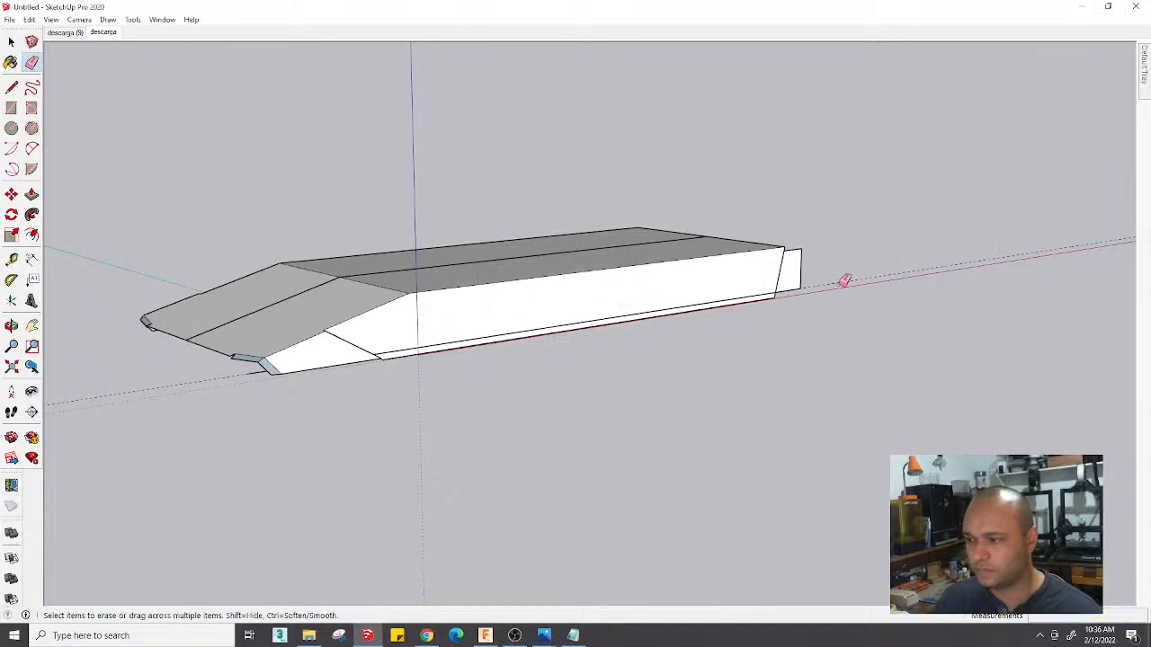
# Inspect the resized hull from the front and compare it with both the descarga (9) and descarga photos
pyautogui.moveTo(812, 300); pyautogui.dragTo(825, 348, button='middle')
pyautogui.moveTo(275, 452)
pyautogui.mouseDown(button='middle')
pyautogui.moveTo(495, 480)
pyautogui.moveTo(817, 411)
pyautogui.moveTo(763, 432)
pyautogui.moveTo(765, 396)
pyautogui.moveTo(662, 462)
pyautogui.moveTo(676, 406)
pyautogui.moveTo(979, 341)
pyautogui.moveTo(722, 437)
pyautogui.moveTo(709, 270)
pyautogui.mouseUp(button='middle')
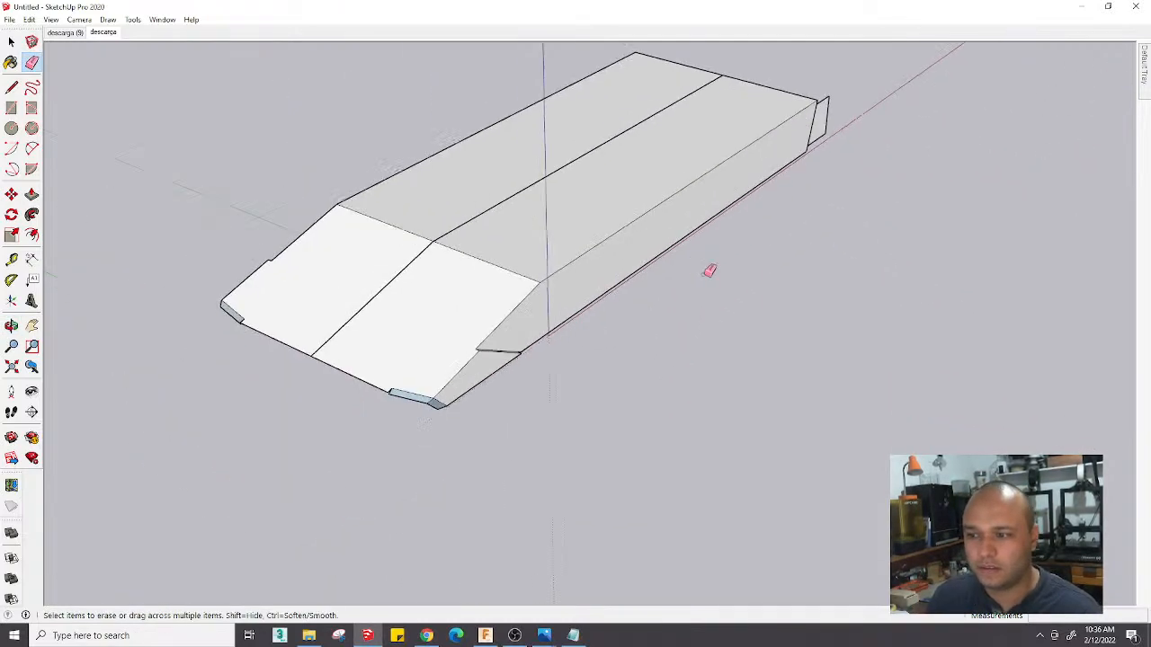
pyautogui.click(53, 33)
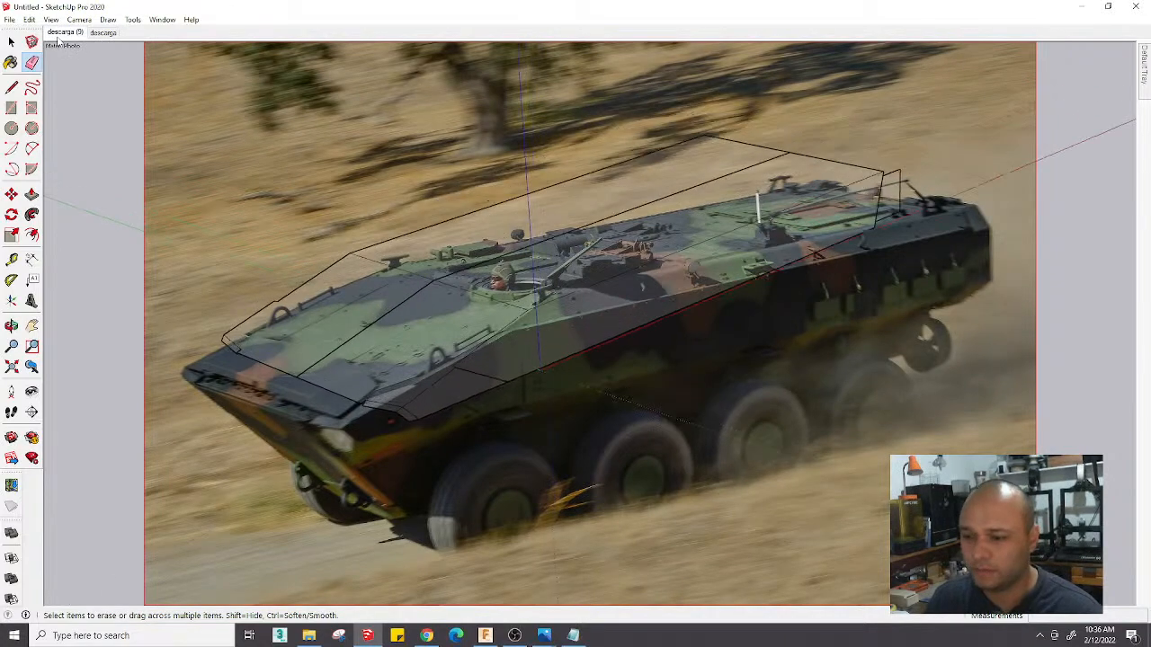
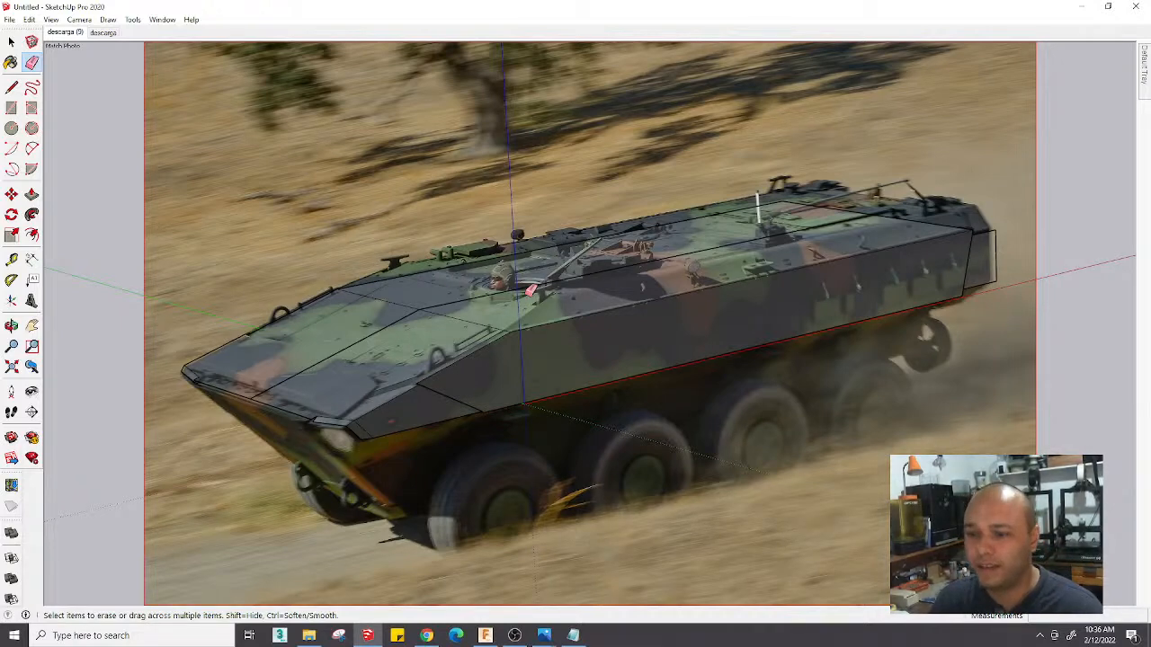
pyautogui.click(104, 32)
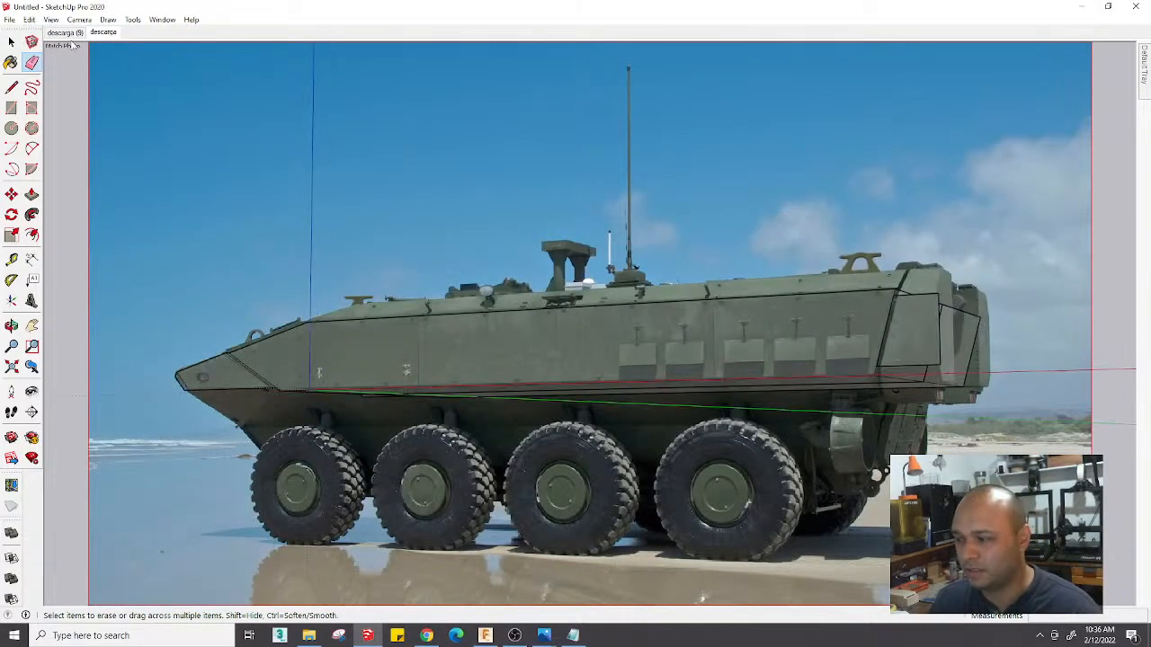
# Extrude the rear side extension's face inward into a block behind the hull in the descarga photo
pyautogui.scroll(-3, 935, 299)
pyautogui.scroll(6, 983, 343)
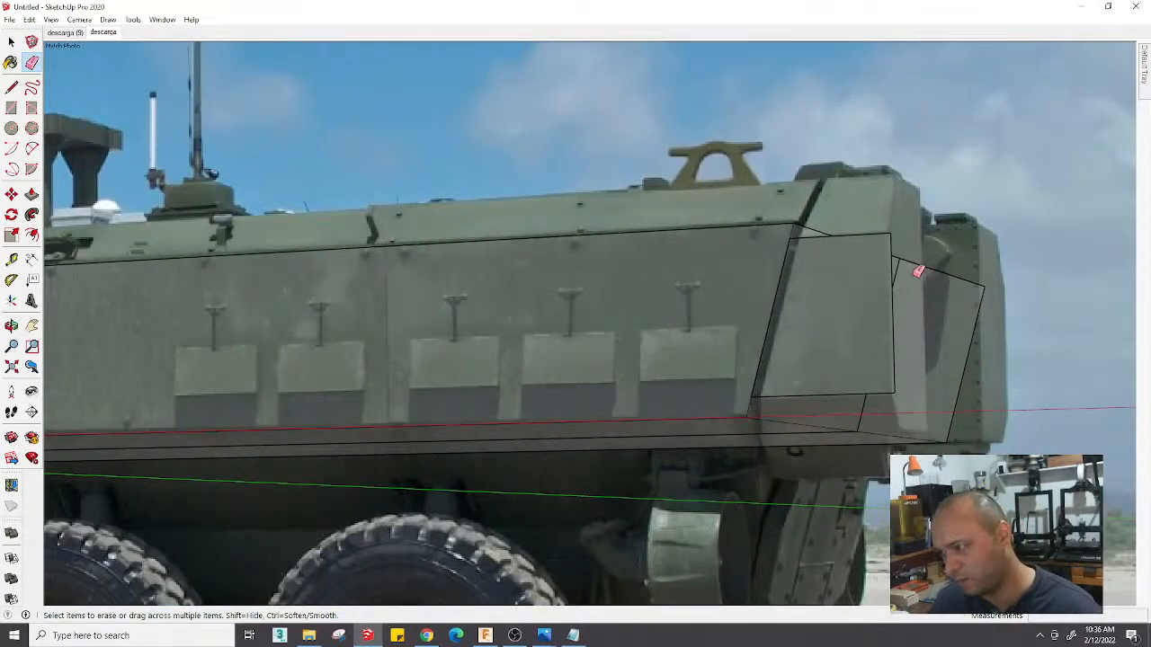
pyautogui.press('p')
pyautogui.moveTo(850, 290); pyautogui.dragTo(878, 320)
# Transfer the rear extension block into the hull half's component, pasting it in place so it mirrors to the other half
pyautogui.press('space')
pyautogui.click(865, 284)
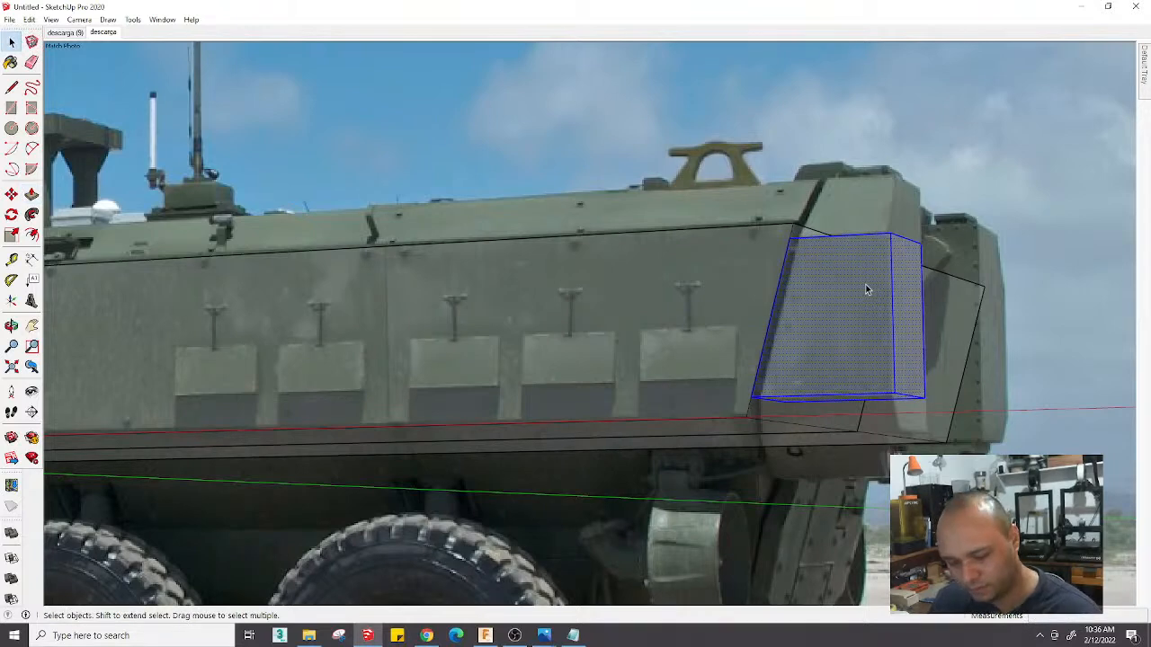
pyautogui.press('Delete')
pyautogui.doubleClick(777, 289)
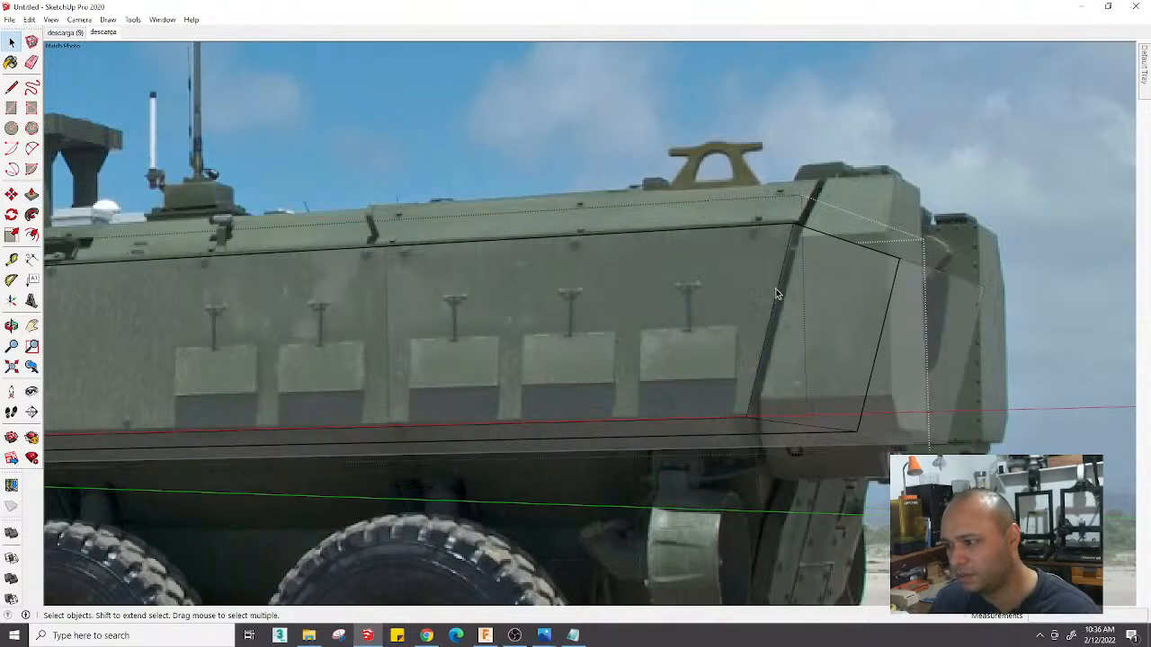
pyautogui.click(29, 19)
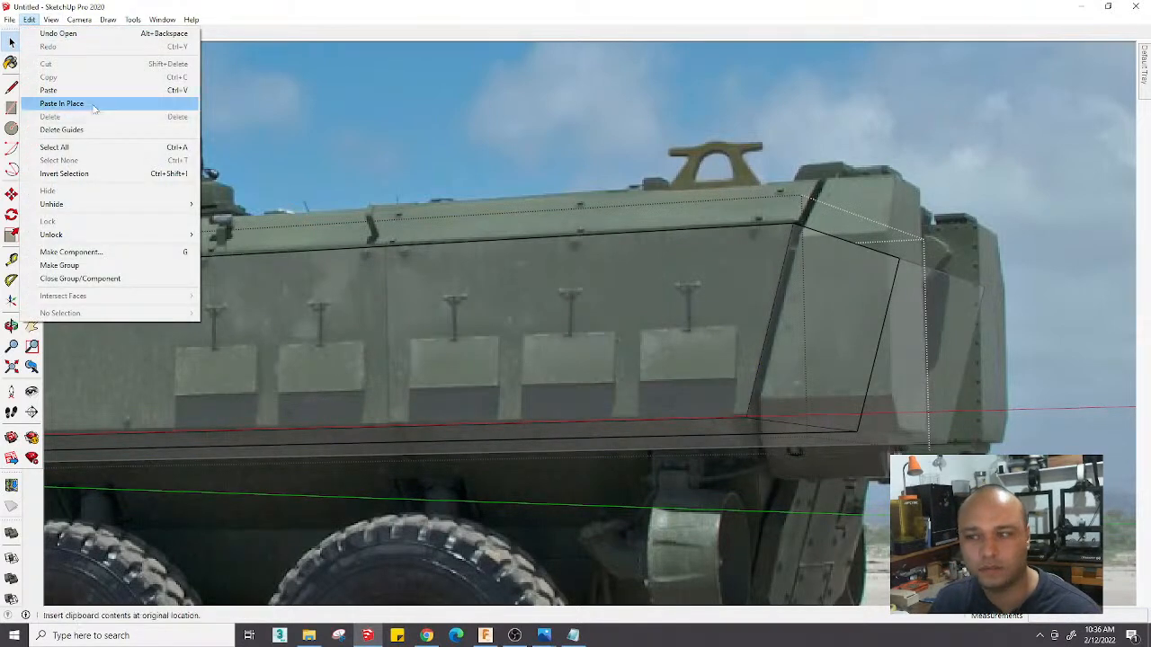
pyautogui.click(86, 103)
# Save the model as "3d 1 ACV Reference original scale" in the BAE Systems USMC ACV ref folder
pyautogui.click(9, 19)
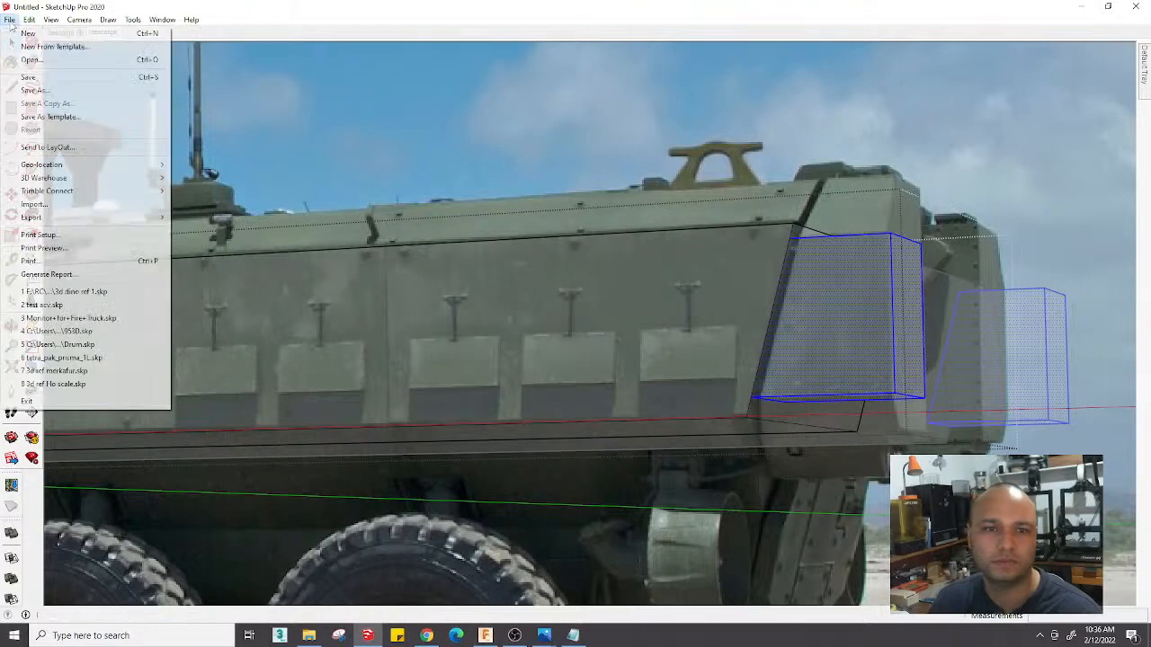
pyautogui.click(56, 90)
pyautogui.click(340, 248)
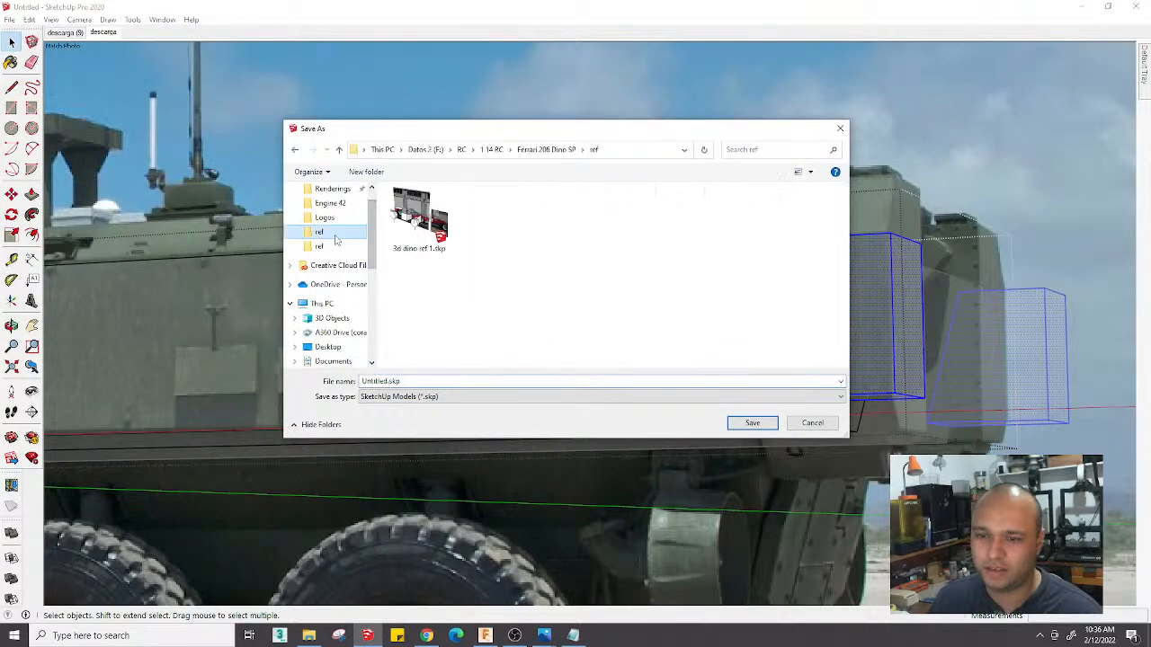
pyautogui.click(453, 378)
pyautogui.write('3')
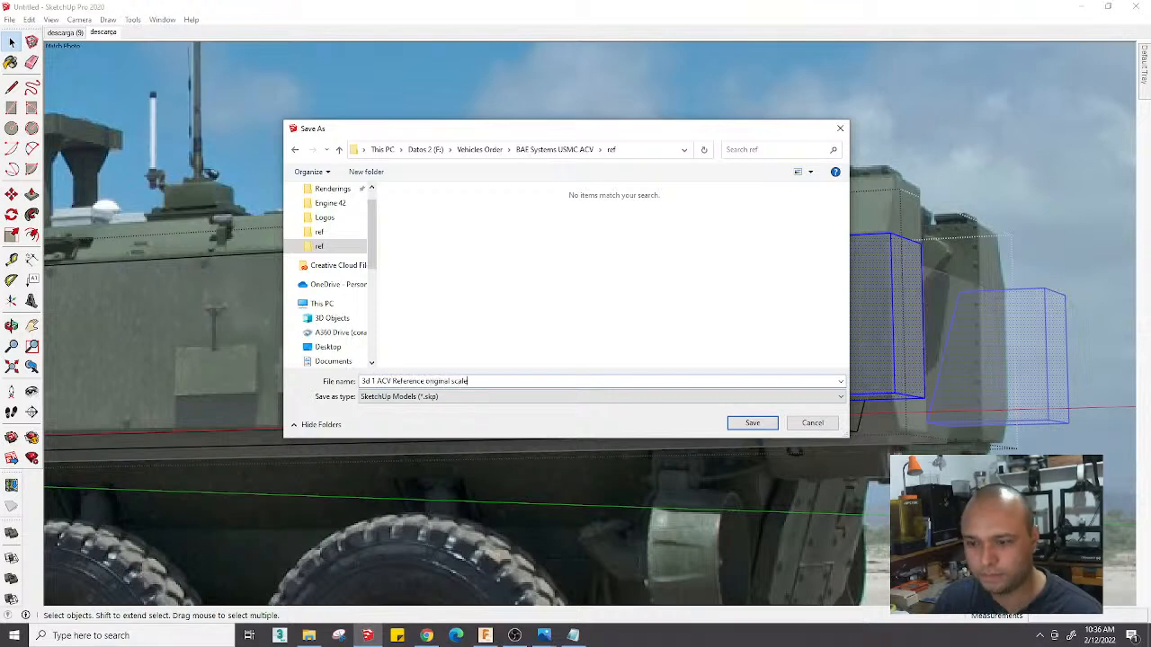
pyautogui.press('Return')
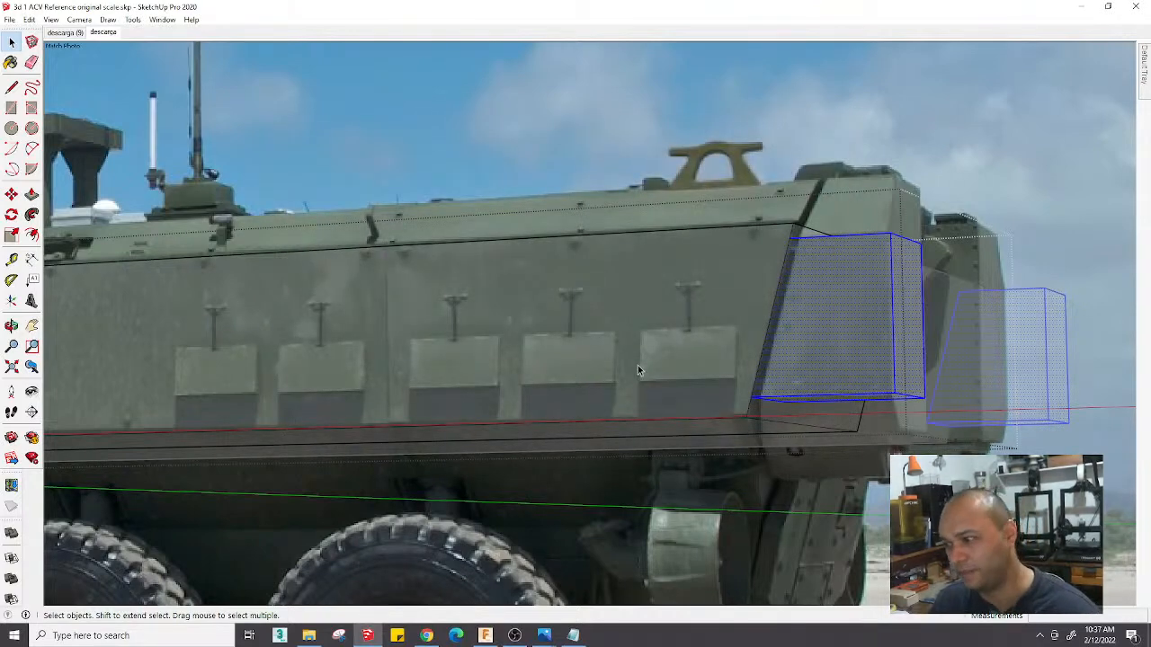
# Draw an upright edge above the rear block's inner rear corner and a top edge running outward, following the photo
pyautogui.scroll(3, 885, 236)
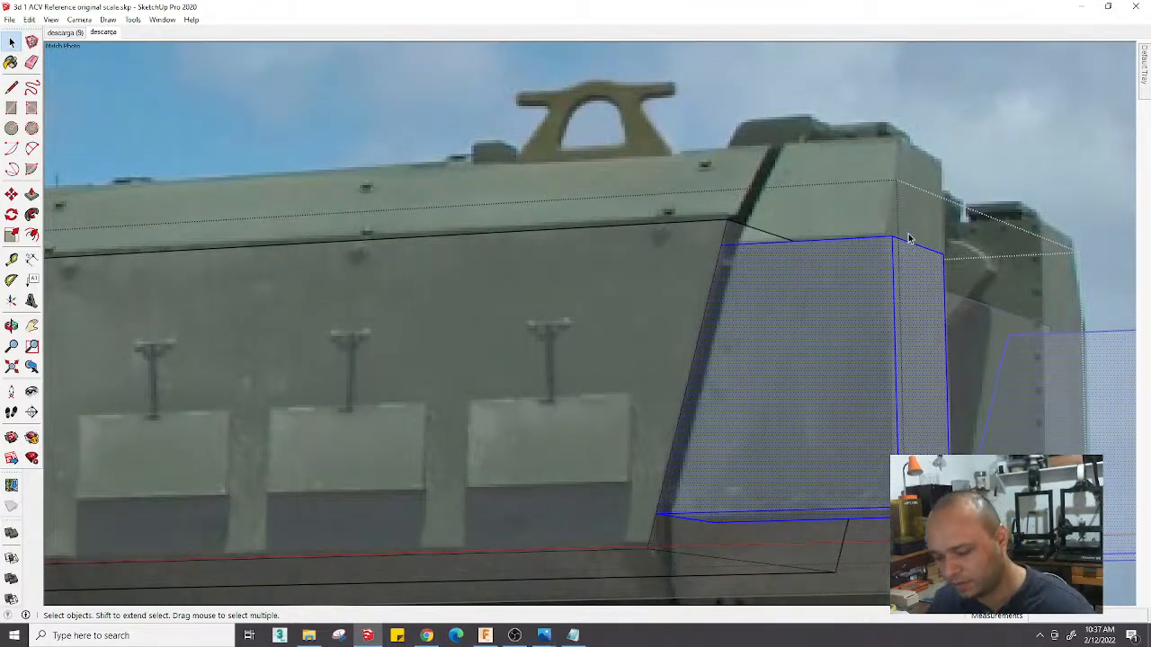
pyautogui.press('l')
pyautogui.click(943, 254)
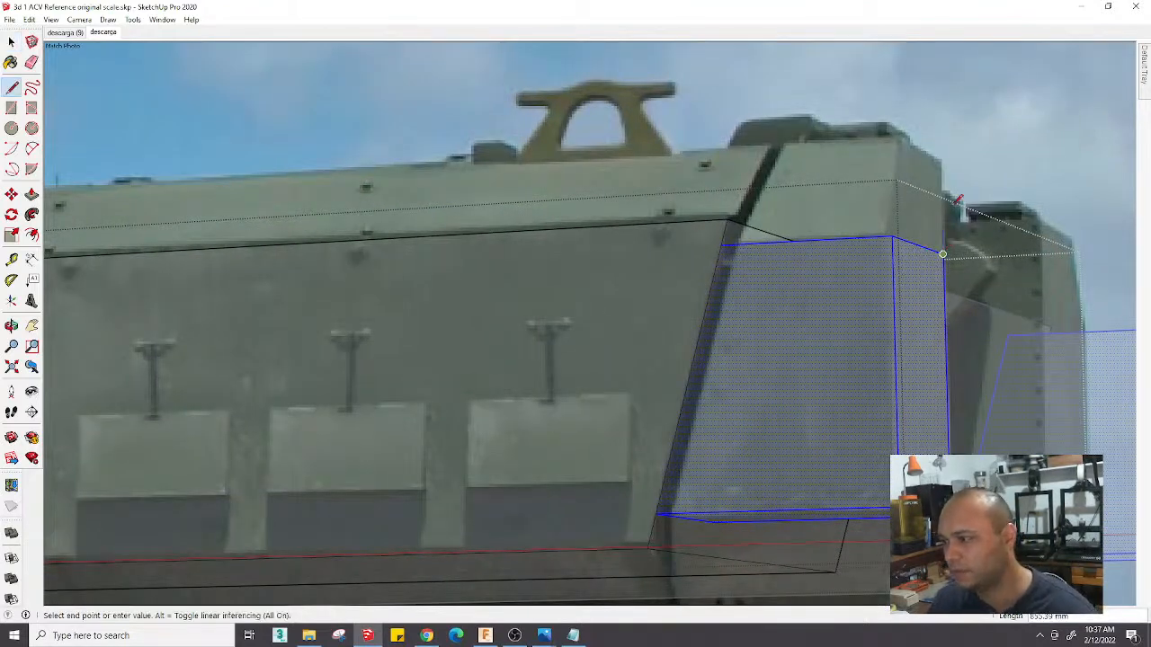
pyautogui.click(901, 134)
pyautogui.click(939, 159)
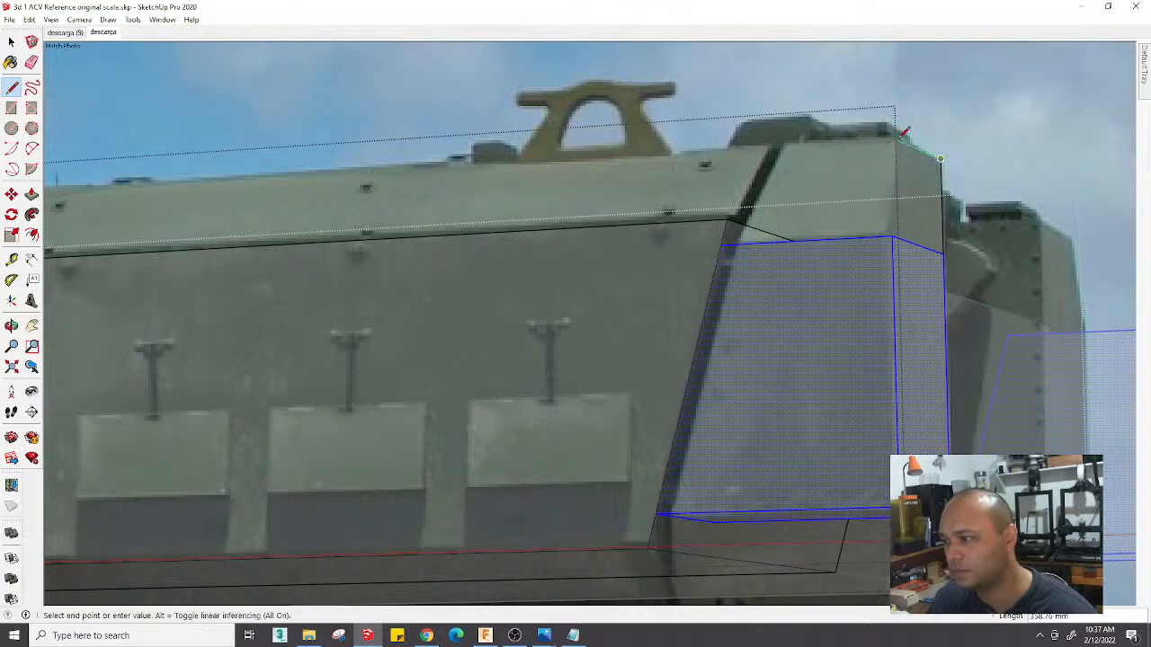
pyautogui.click(901, 142)
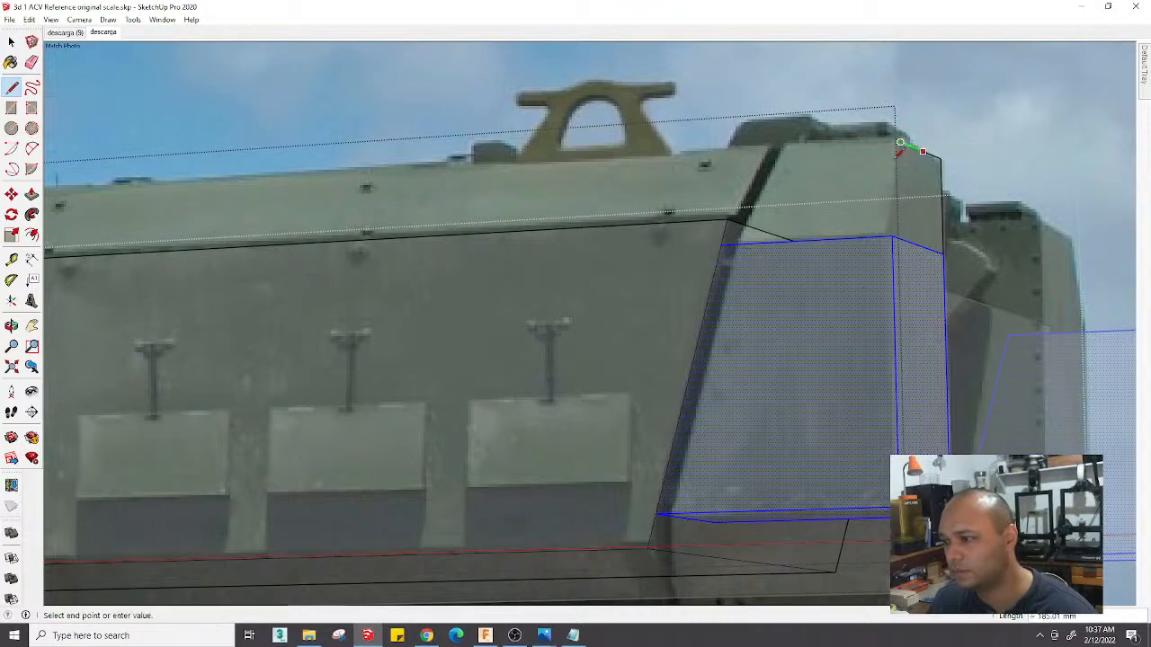
# Try to outline the upper section with an edge at the block's outer rear corner and a forward-running top edge
pyautogui.click(892, 236)
pyautogui.click(900, 142)
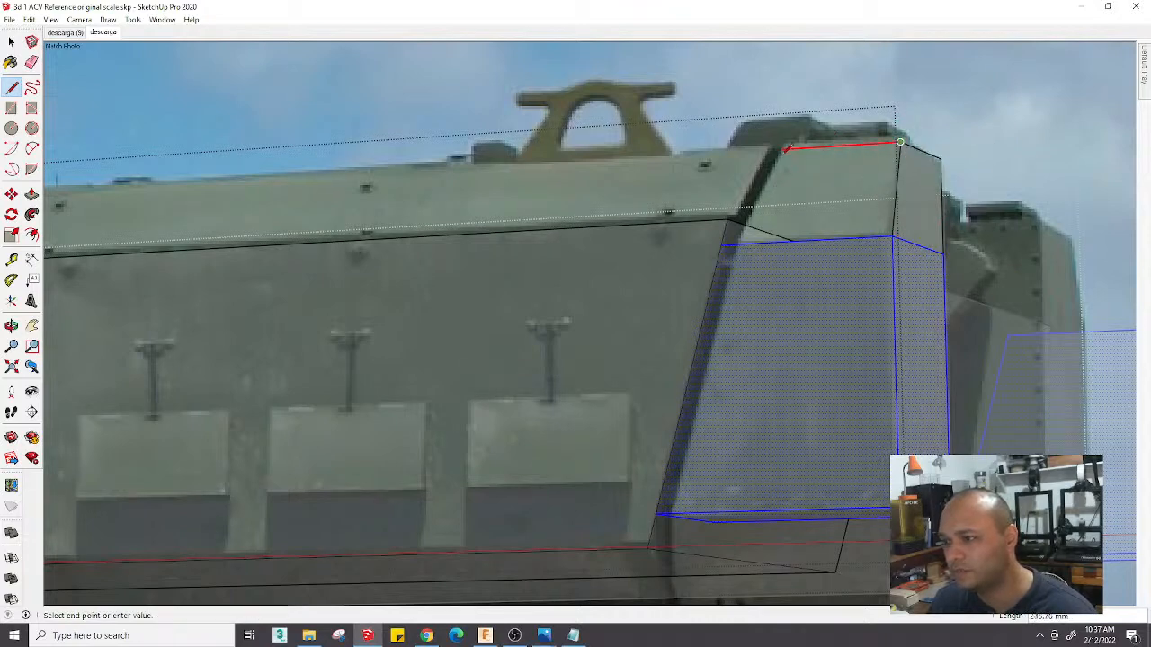
pyautogui.press('Escape')
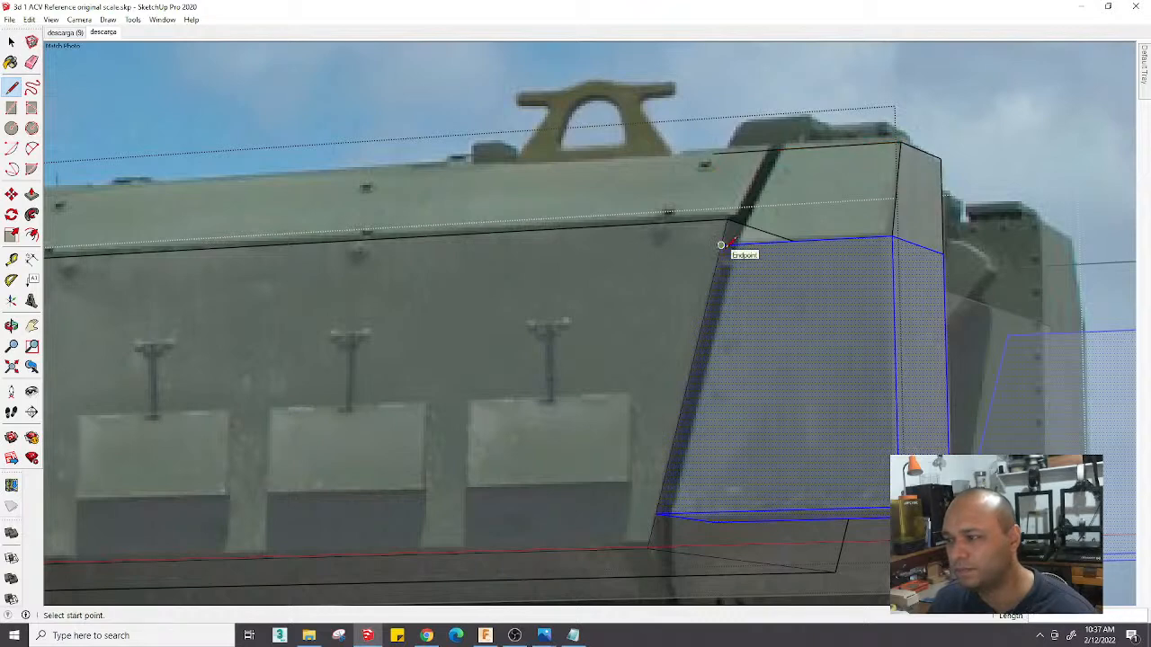
# Draw a four-sided face above the rear block's outer side and split it with a lengthwise line at the photo's top edge
pyautogui.click(892, 236)
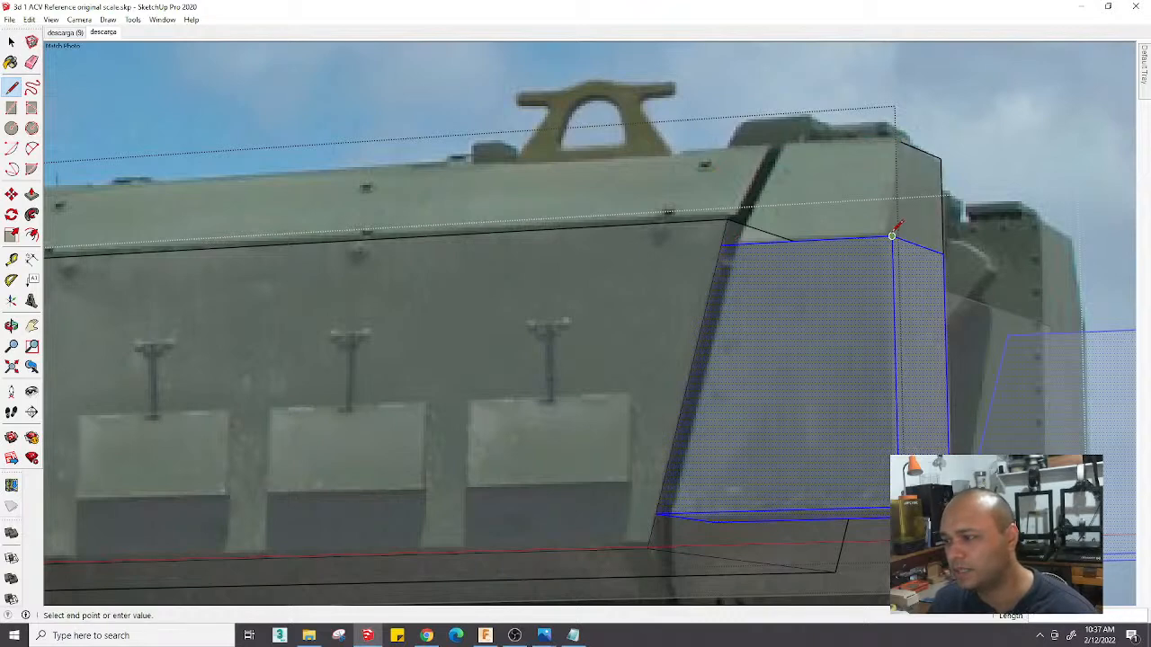
pyautogui.click(889, 109)
pyautogui.press('Escape')
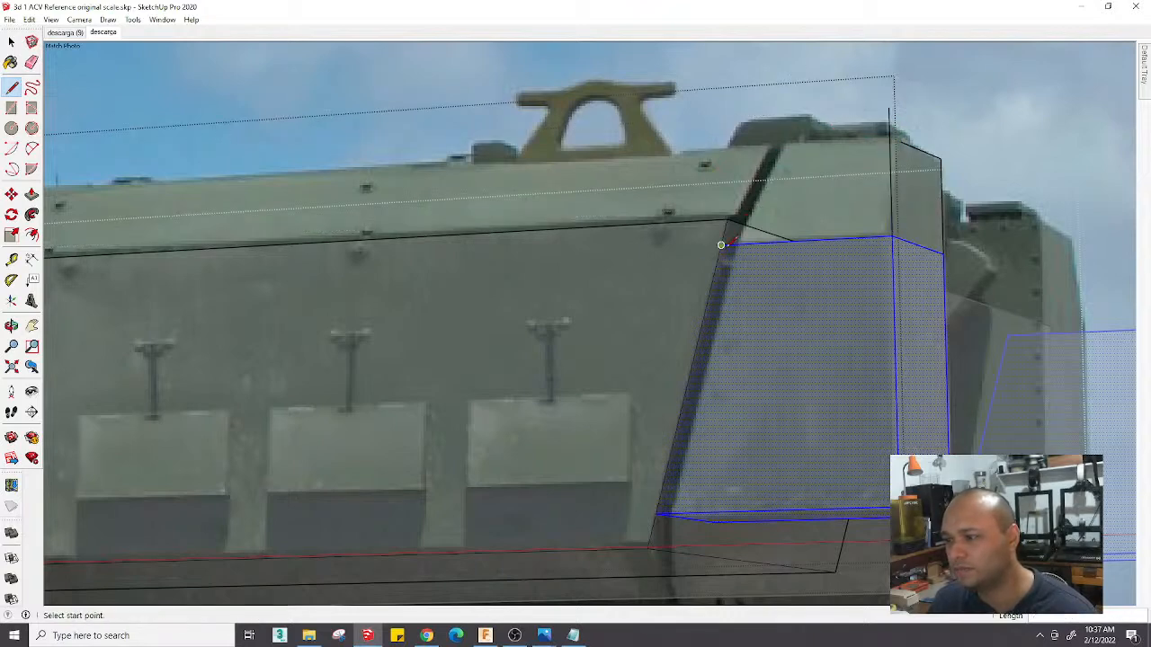
pyautogui.click(721, 246)
pyautogui.click(760, 82)
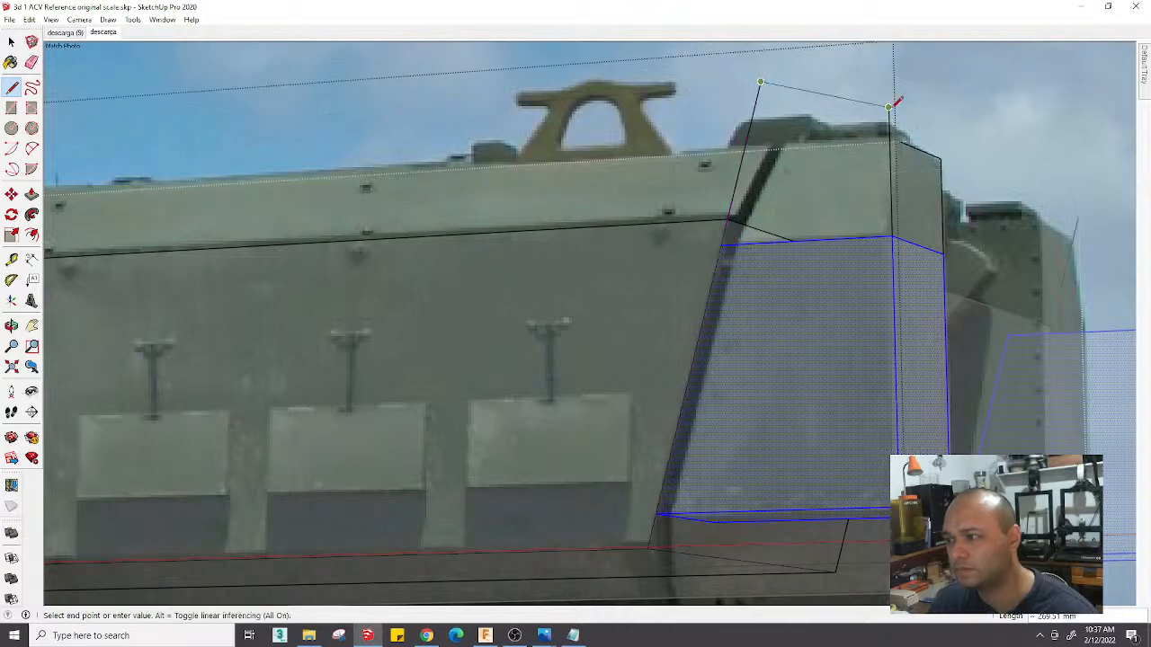
pyautogui.click(890, 108)
pyautogui.click(889, 137)
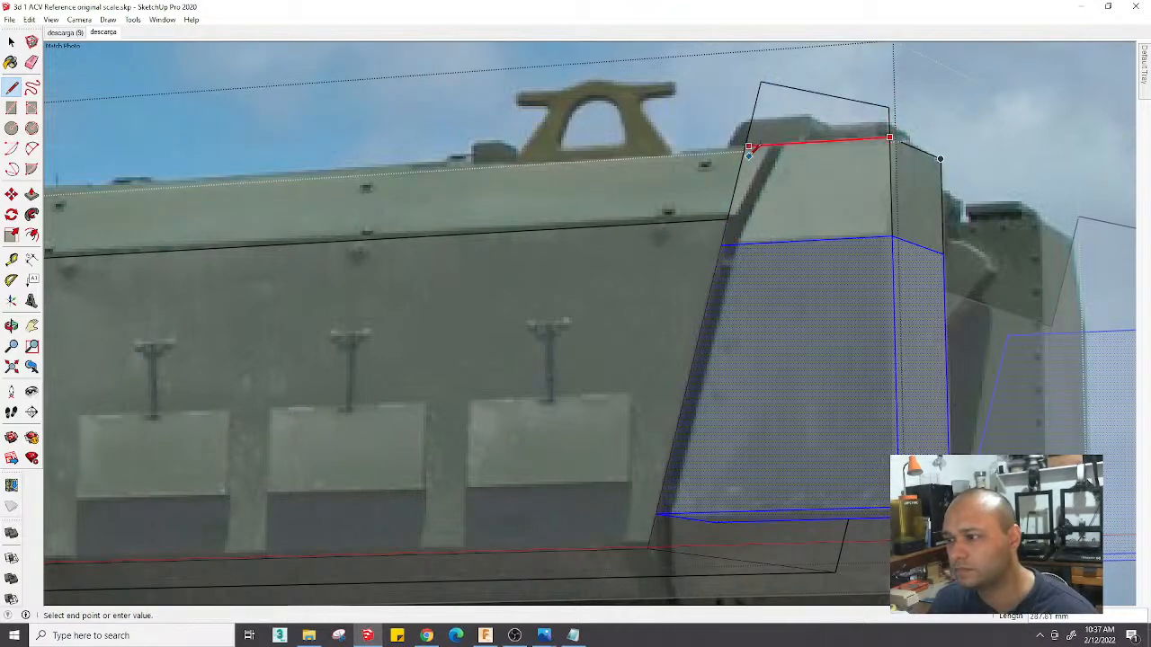
pyautogui.click(745, 148)
# Close the rear face above the block along its top and draw a slanted edge up from the outer rear corner
pyautogui.click(939, 158)
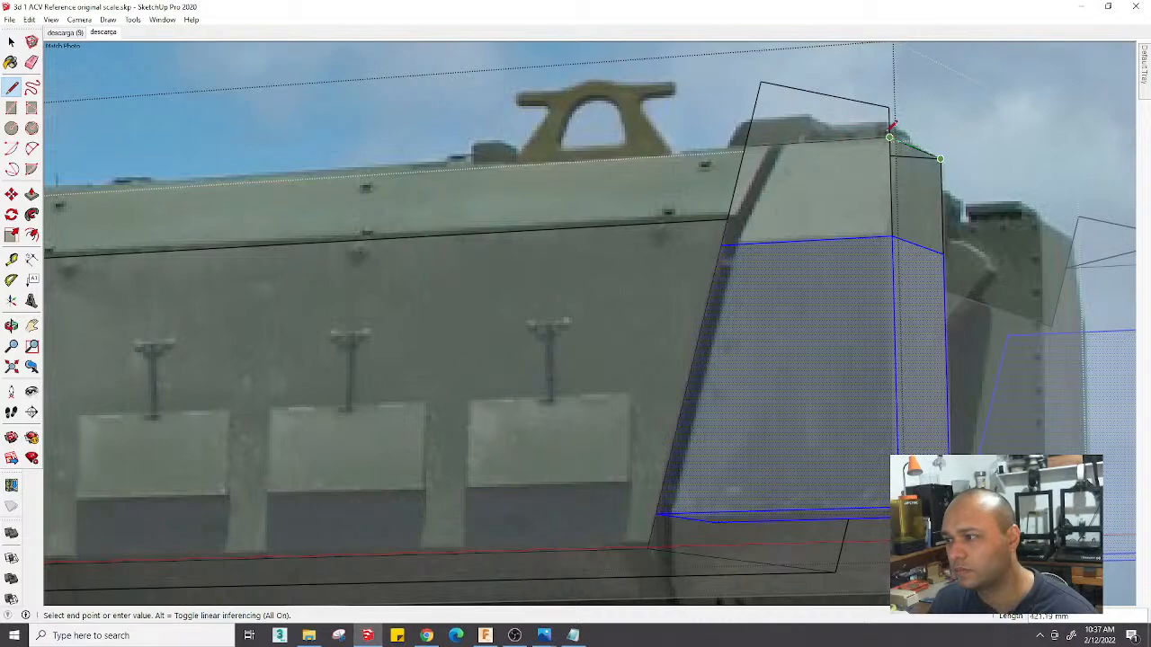
pyautogui.click(890, 137)
pyautogui.scroll(3, 886, 137)
pyautogui.click(887, 308)
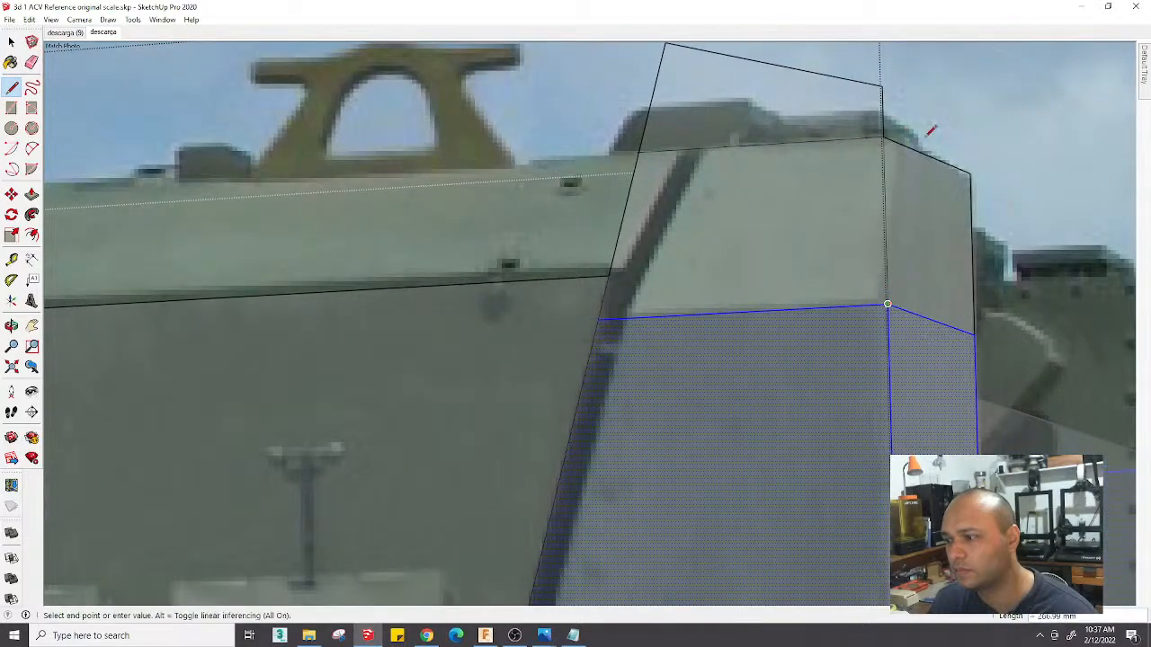
pyautogui.click(902, 145)
# Draw the sloped outer side face of the upper section, from the slanted edge's top to the block's front corner
pyautogui.scroll(-3, 901, 147)
pyautogui.moveTo(899, 150)
pyautogui.mouseDown(button='middle')
pyautogui.moveTo(611, 321)
pyautogui.moveTo(607, 338)
pyautogui.moveTo(689, 406)
pyautogui.moveTo(980, 477)
pyautogui.mouseUp(button='middle')
pyautogui.moveTo(524, 342)
pyautogui.mouseDown(button='middle')
pyautogui.moveTo(857, 273)
pyautogui.moveTo(312, 264)
pyautogui.moveTo(643, 334)
pyautogui.moveTo(426, 198)
pyautogui.moveTo(544, 280)
pyautogui.mouseUp(button='middle')
pyautogui.press('e')
pyautogui.scroll(2, 516, 267)
pyautogui.press('l')
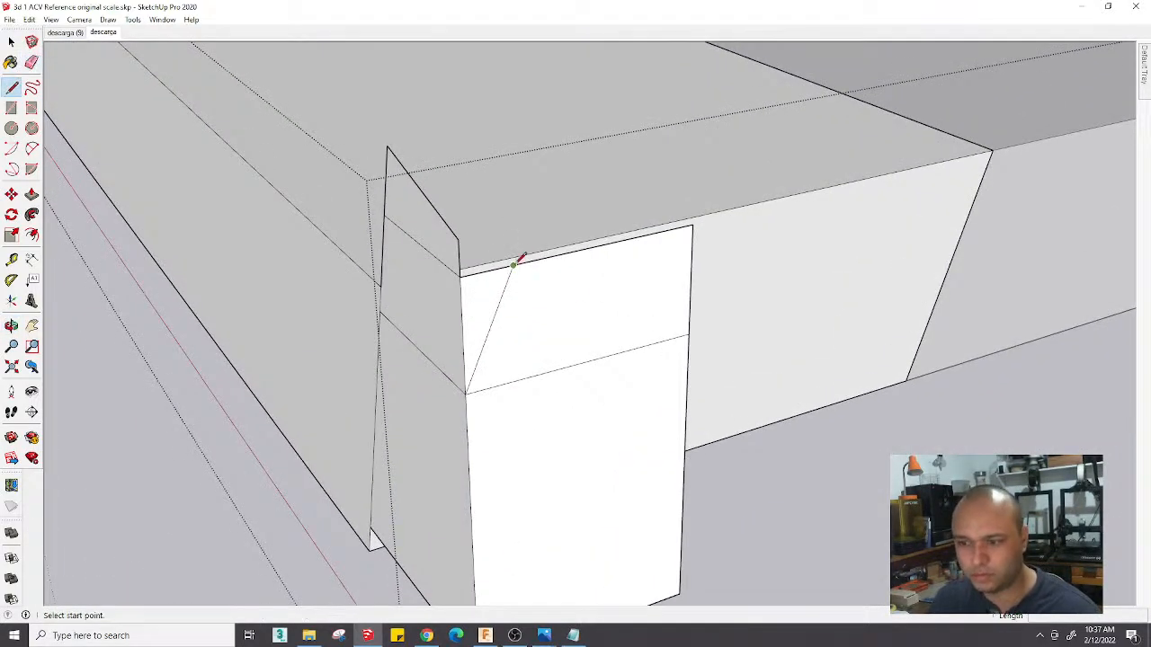
pyautogui.click(514, 265)
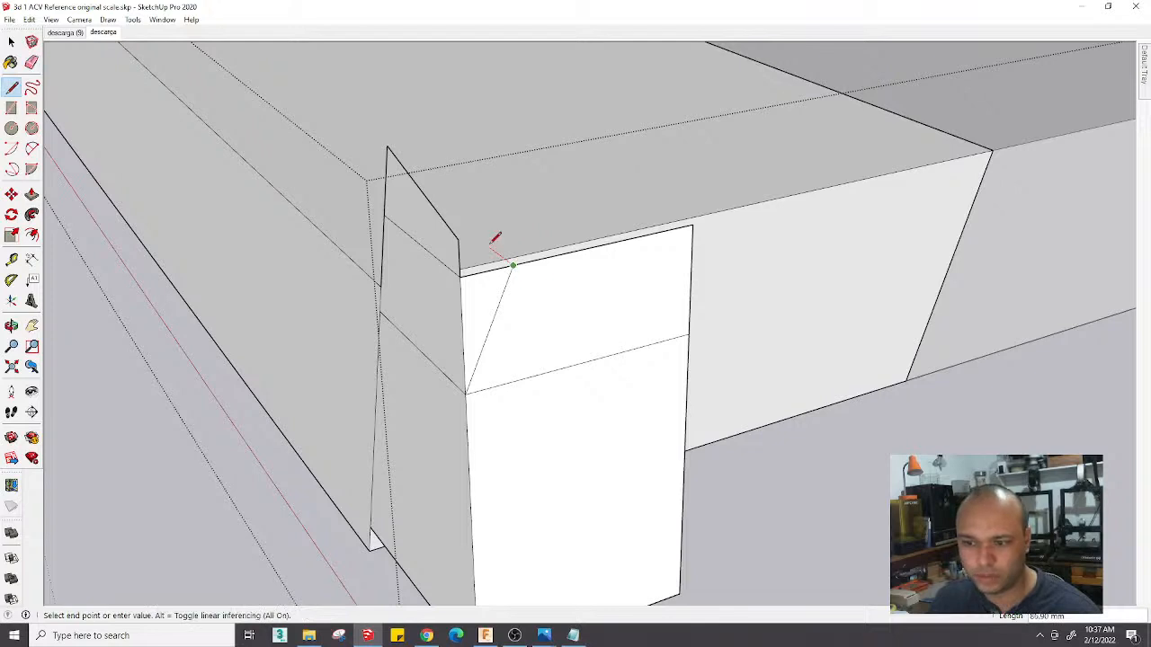
pyautogui.click(380, 313)
# Erase the leftover vertical side face and surplus edges outside the upper section's sloped side
pyautogui.press('e')
pyautogui.moveTo(393, 153); pyautogui.dragTo(375, 224)
pyautogui.click(458, 264)
pyautogui.moveTo(469, 277); pyautogui.dragTo(459, 284)
pyautogui.scroll(-3, 459, 284)
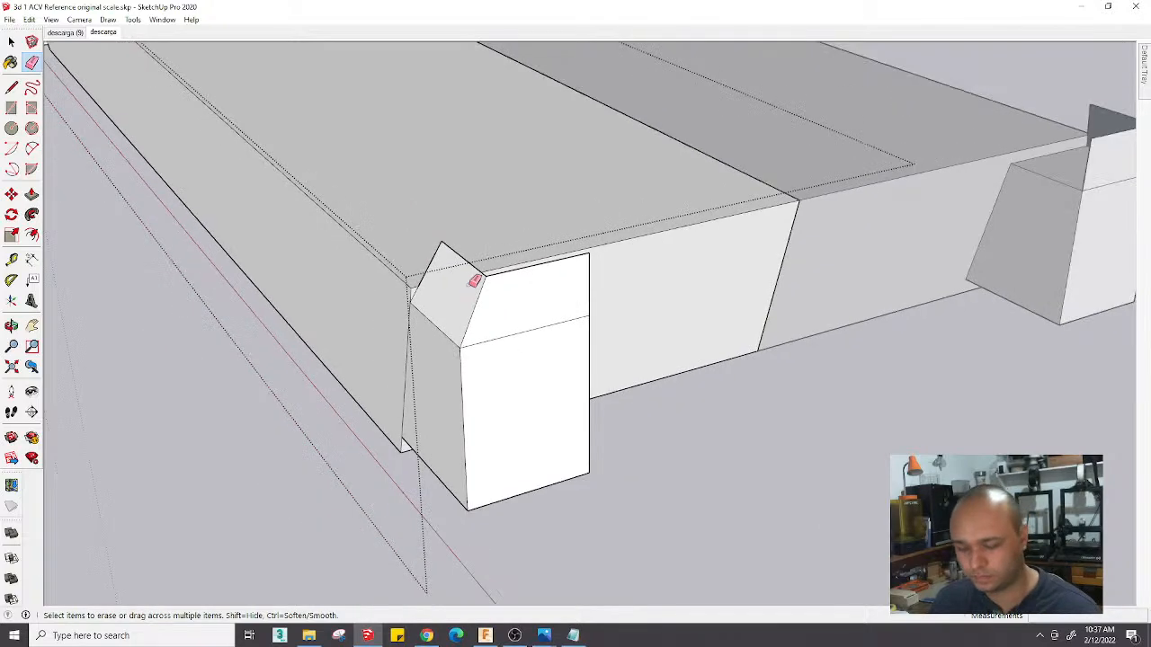
# Draw the remaining inner and front edges of the upper section to close its flat top and front faces
pyautogui.press('l')
pyautogui.click(441, 241)
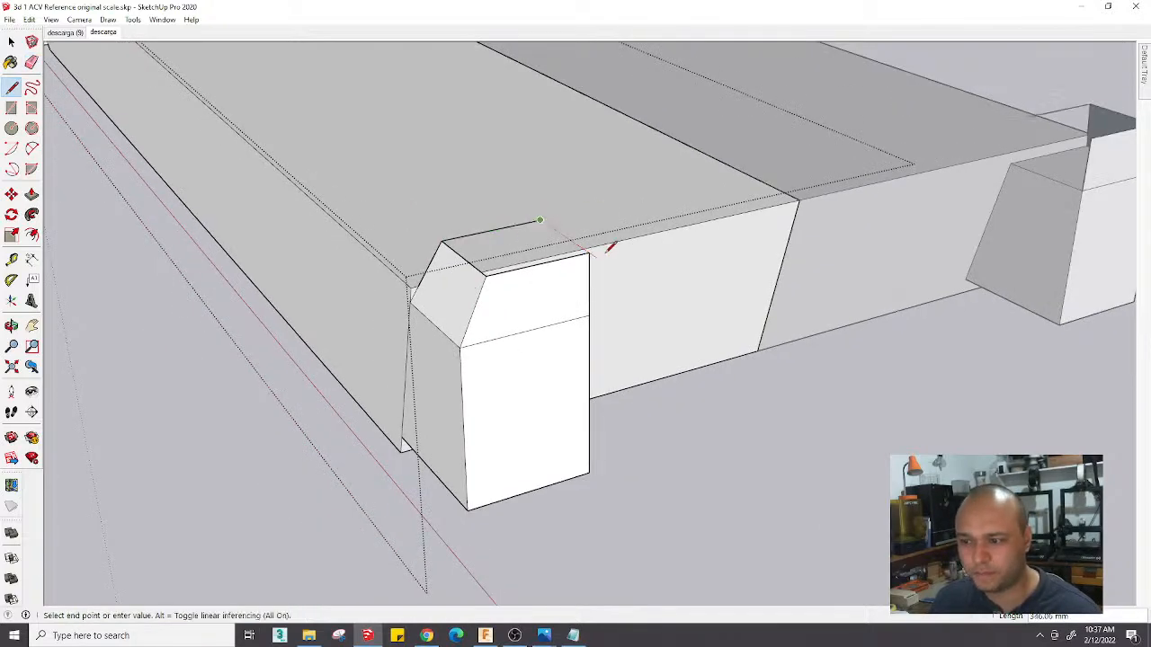
pyautogui.moveTo(608, 249); pyautogui.dragTo(180, 245, button='middle')
pyautogui.click(527, 222)
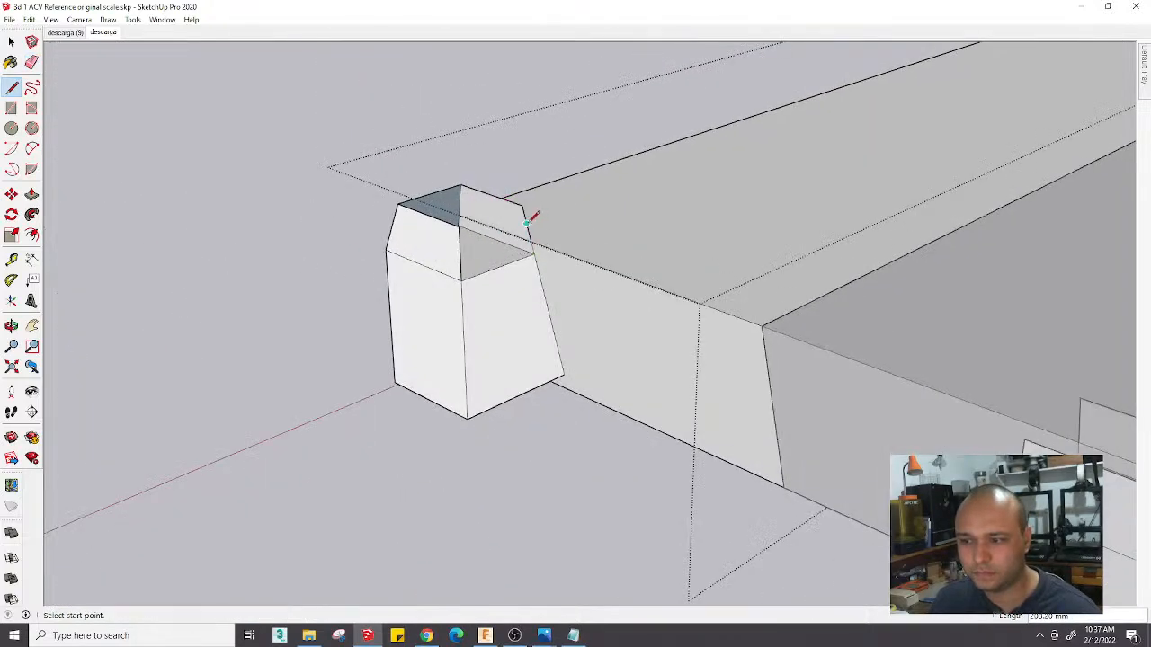
pyautogui.click(459, 226)
pyautogui.click(522, 206)
pyautogui.moveTo(524, 204); pyautogui.dragTo(941, 293, button='middle')
pyautogui.moveTo(288, 302); pyautogui.dragTo(563, 318, button='middle')
pyautogui.press('space')
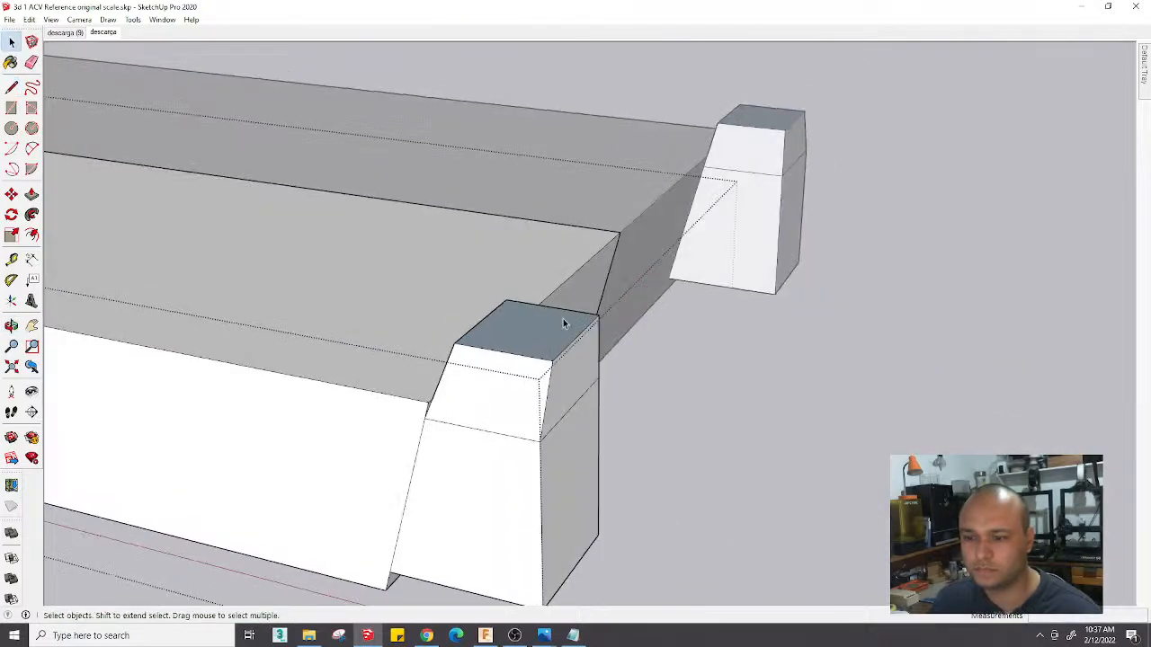
# Reverse the top face and the front face of the rear side extension's upper section so their front sides point outward
pyautogui.rightClick(542, 327)
pyautogui.click(591, 444)
pyautogui.moveTo(591, 444)
pyautogui.mouseDown(button='middle')
pyautogui.moveTo(692, 373)
pyautogui.moveTo(851, 342)
pyautogui.mouseUp(button='middle')
pyautogui.press('e')
pyautogui.moveTo(780, 336); pyautogui.dragTo(529, 274, button='middle')
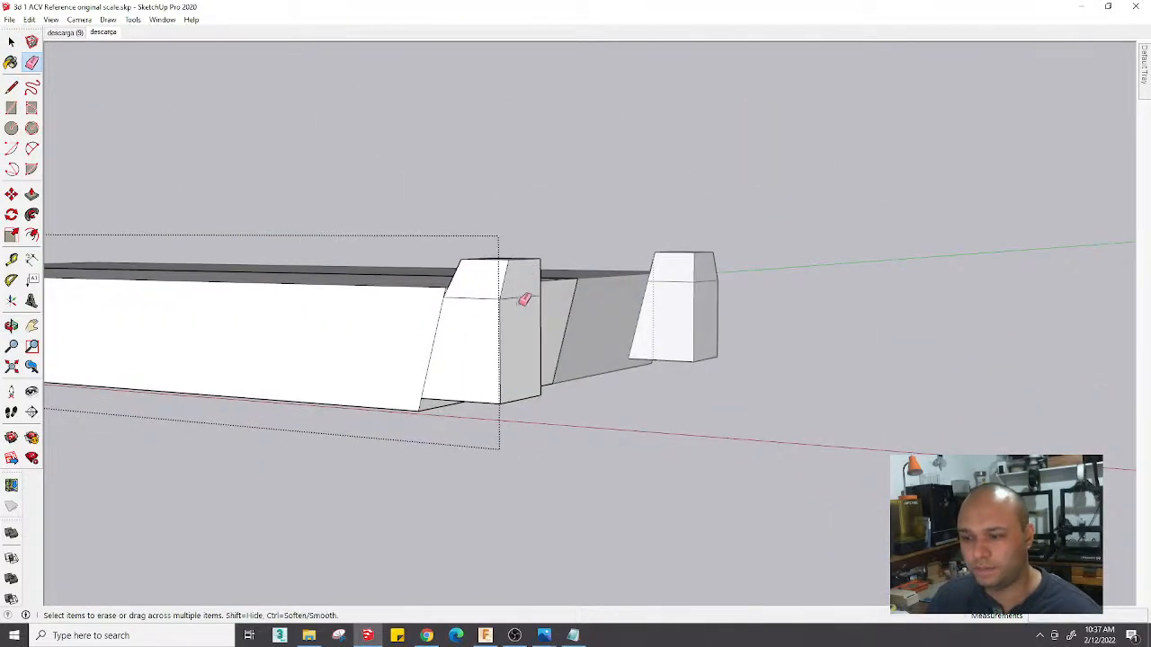
pyautogui.moveTo(539, 333)
pyautogui.mouseDown(button='middle')
pyautogui.moveTo(840, 396)
pyautogui.moveTo(768, 405)
pyautogui.moveTo(827, 180)
pyautogui.mouseUp(button='middle')
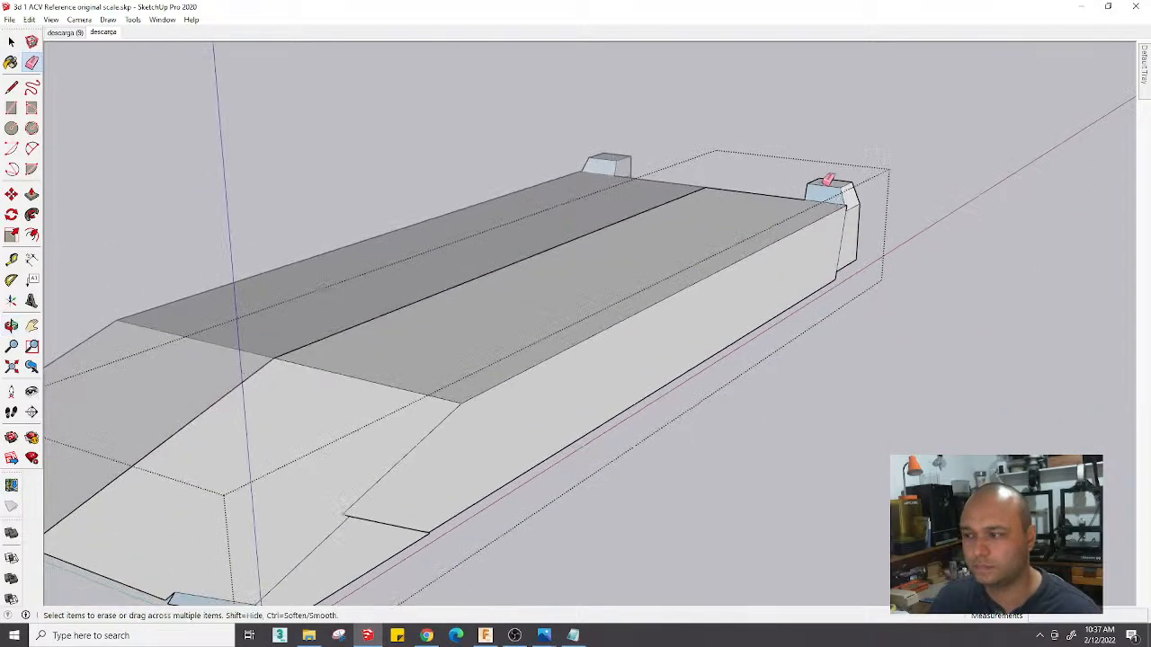
pyautogui.press('space')
pyautogui.rightClick(823, 191)
pyautogui.click(845, 311)
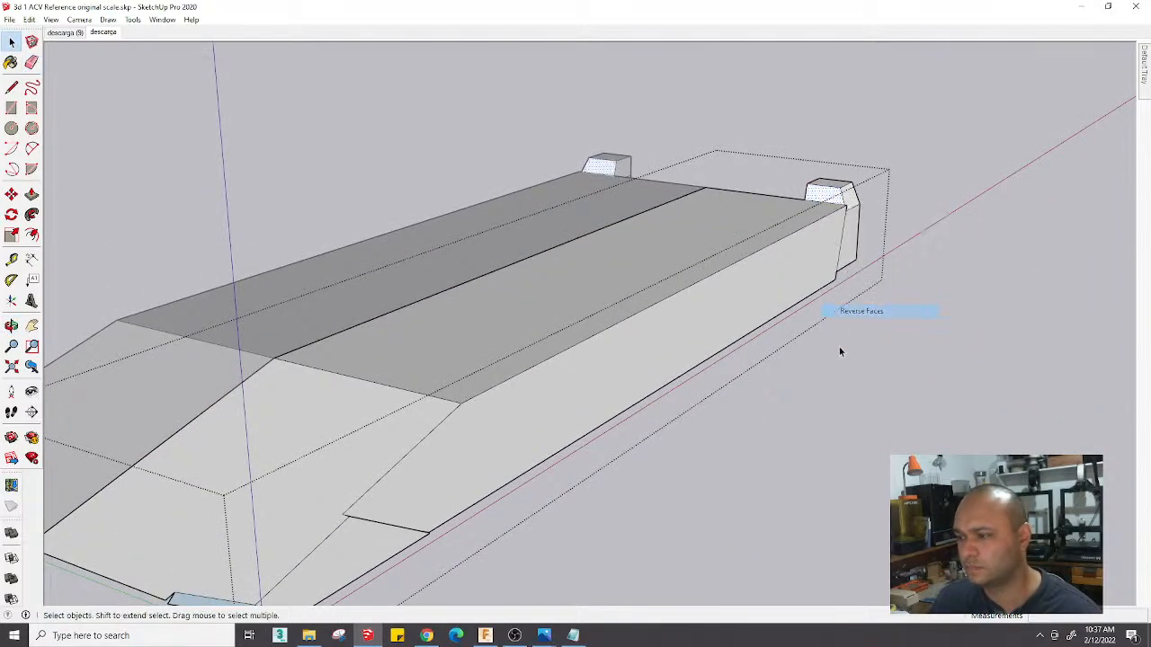
# Compare the hull with both matched photos, examining the rear extension and the outer corner of the roof's front edge
pyautogui.scroll(-3, 839, 351)
pyautogui.moveTo(839, 351); pyautogui.dragTo(707, 344, button='middle')
pyautogui.click(103, 32)
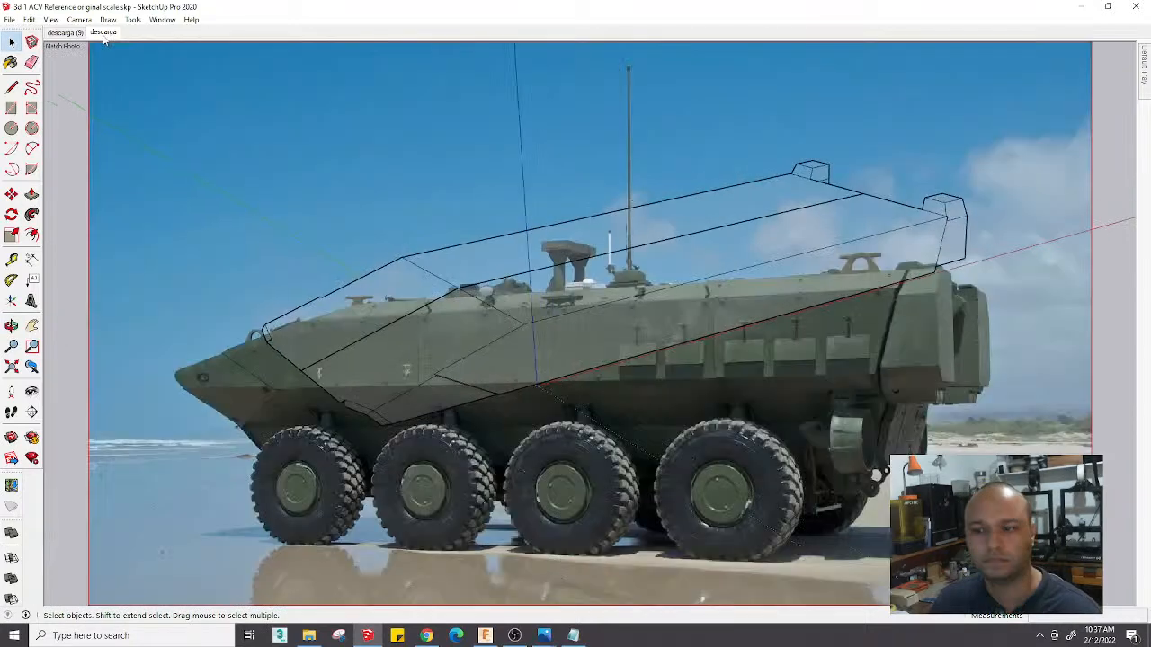
pyautogui.click(65, 33)
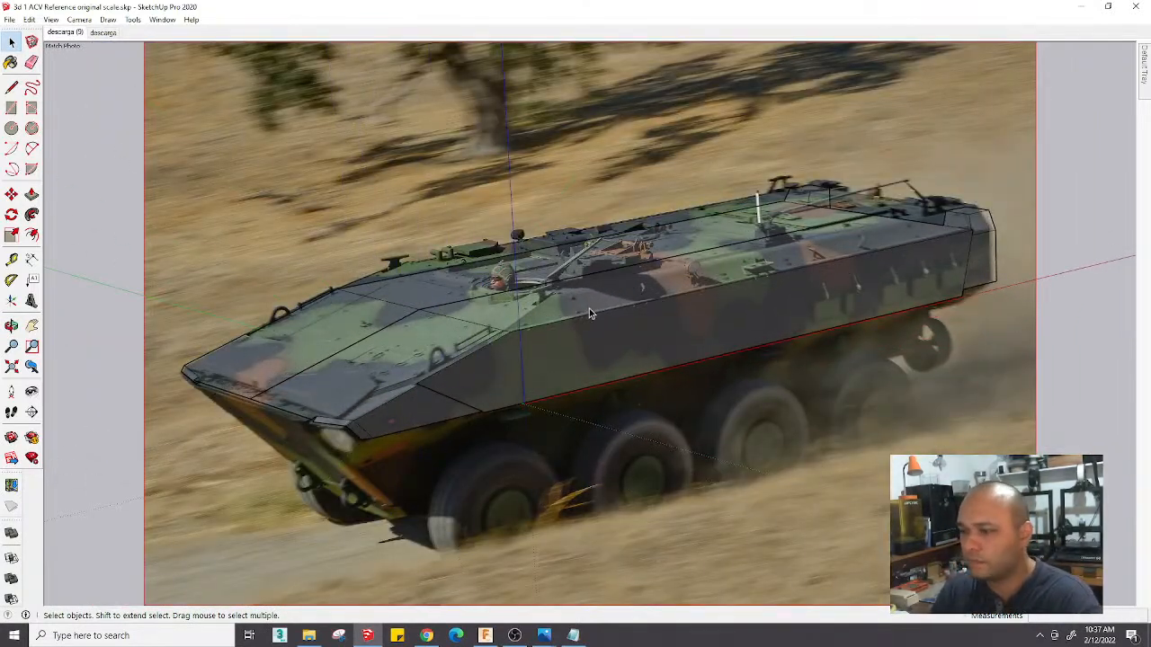
pyautogui.scroll(5, 1007, 220)
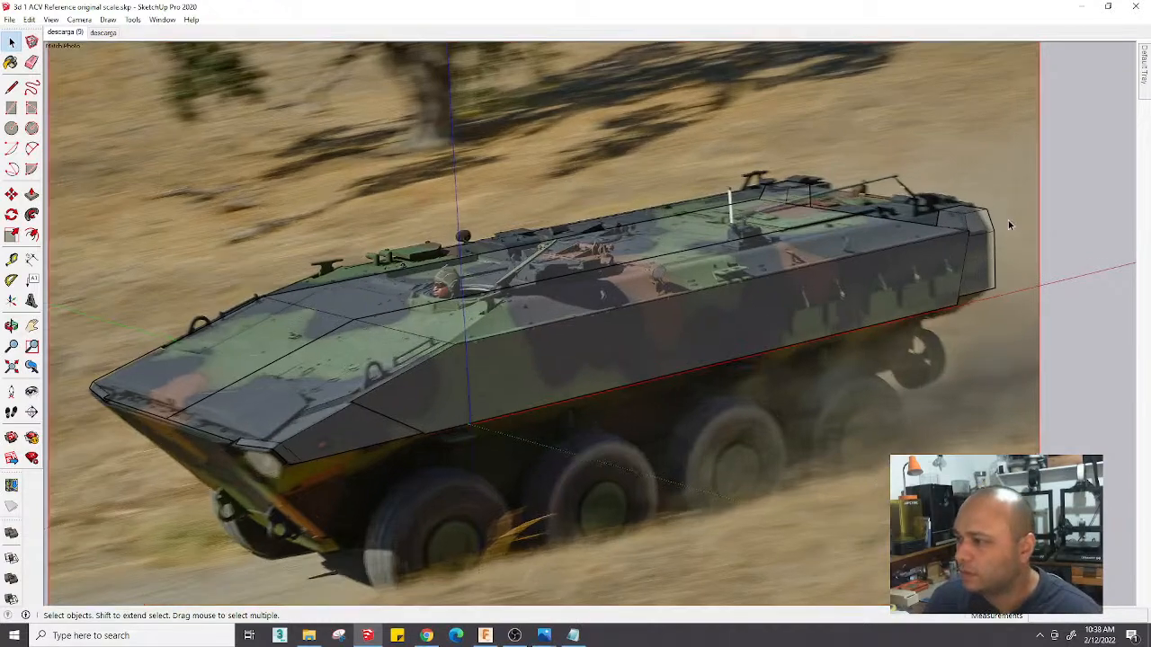
pyautogui.scroll(-6, 913, 251)
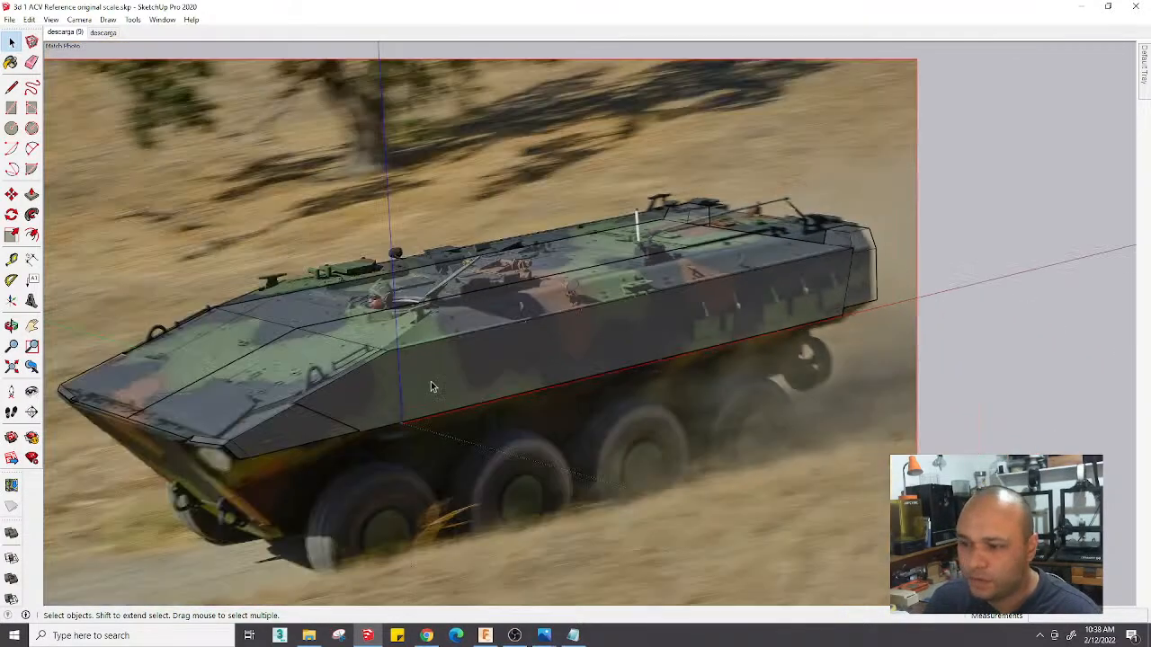
pyautogui.scroll(8, 431, 301)
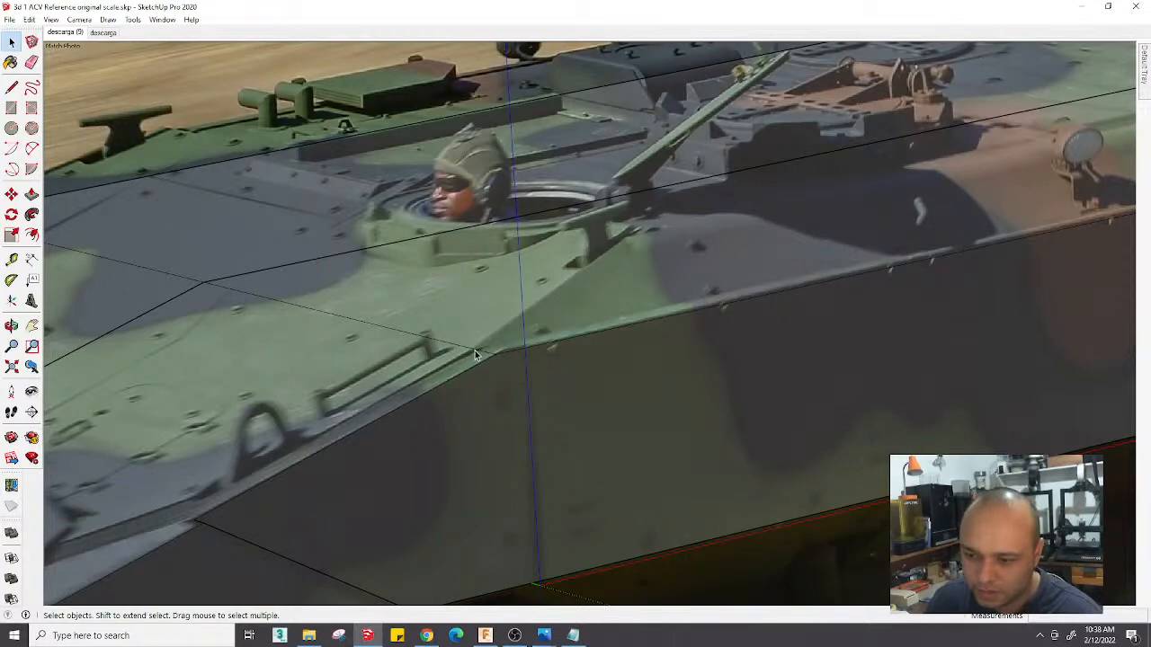
# Inside the hull half, draw a short vertical edge up from the roof's front outer corner and a long line rearward along the red axis
pyautogui.click(477, 355)
pyautogui.press('l')
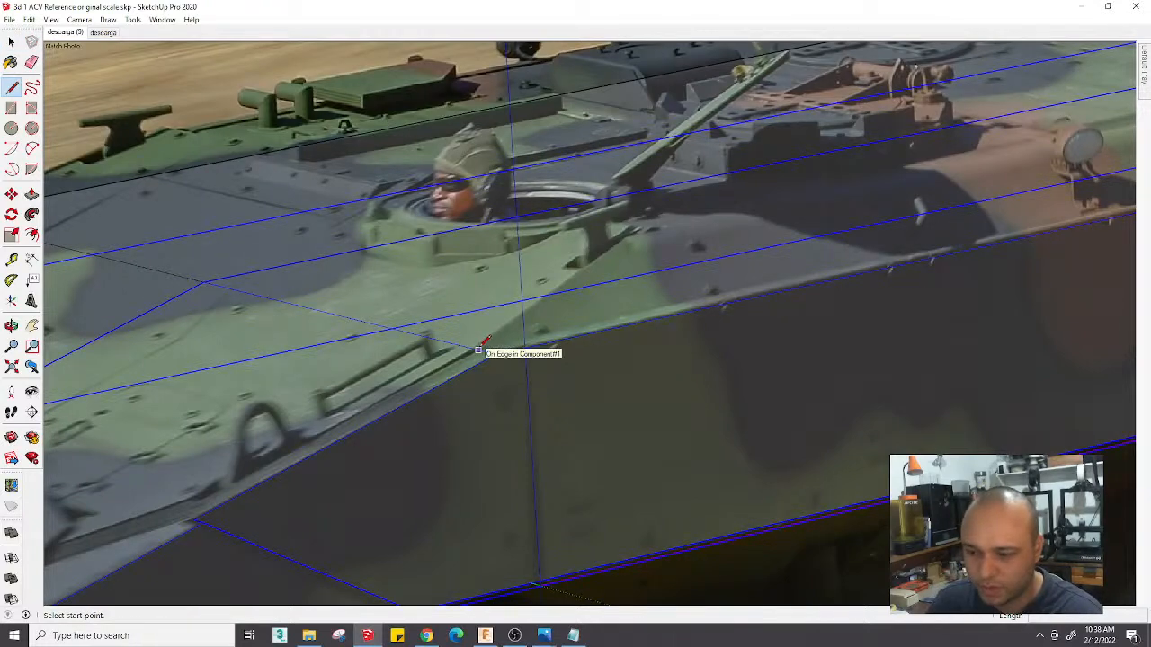
pyautogui.press('space')
pyautogui.tripleClick(480, 351)
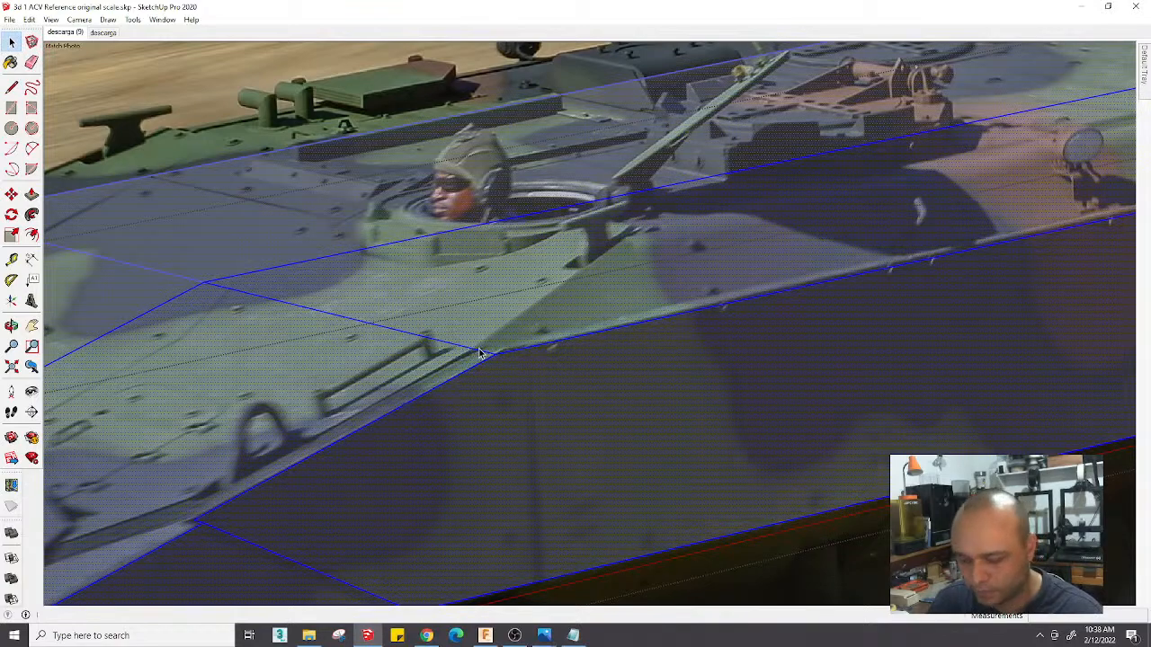
pyautogui.press('l')
pyautogui.click(479, 350)
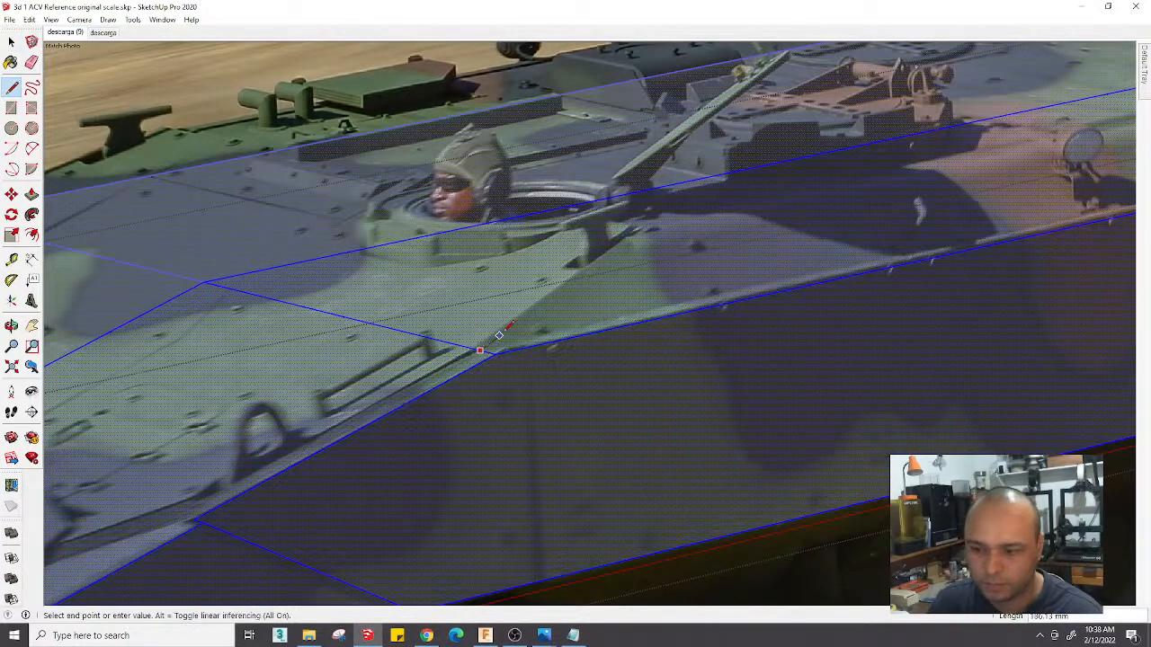
pyautogui.scroll(-2, 445, 326)
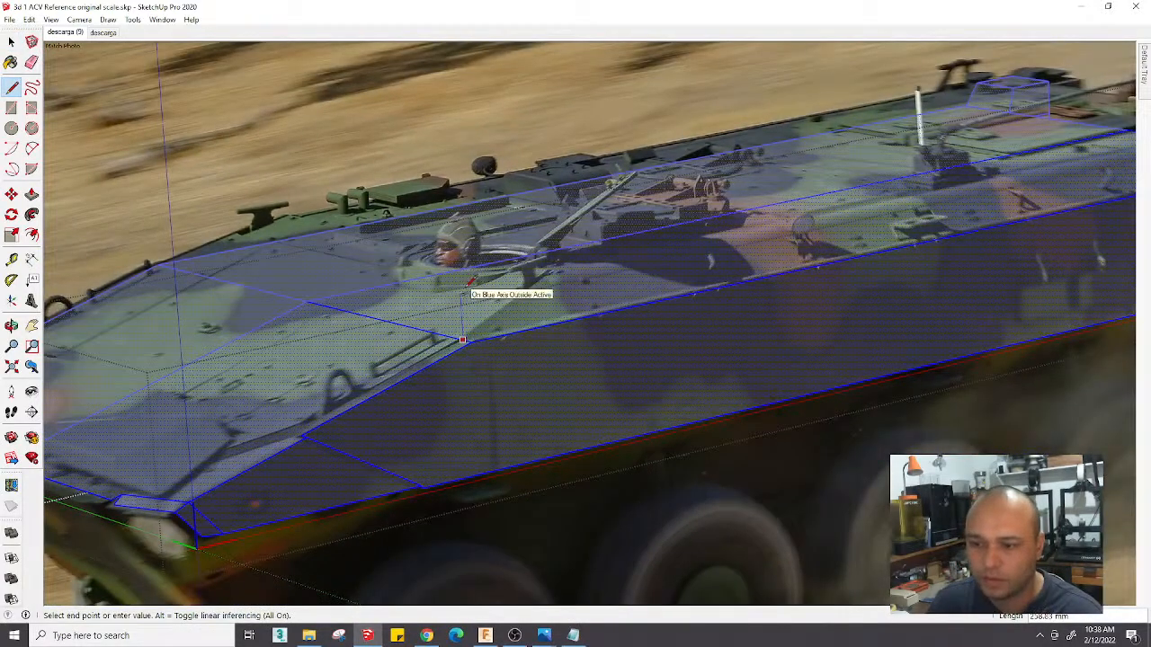
pyautogui.scroll(-3, 464, 306)
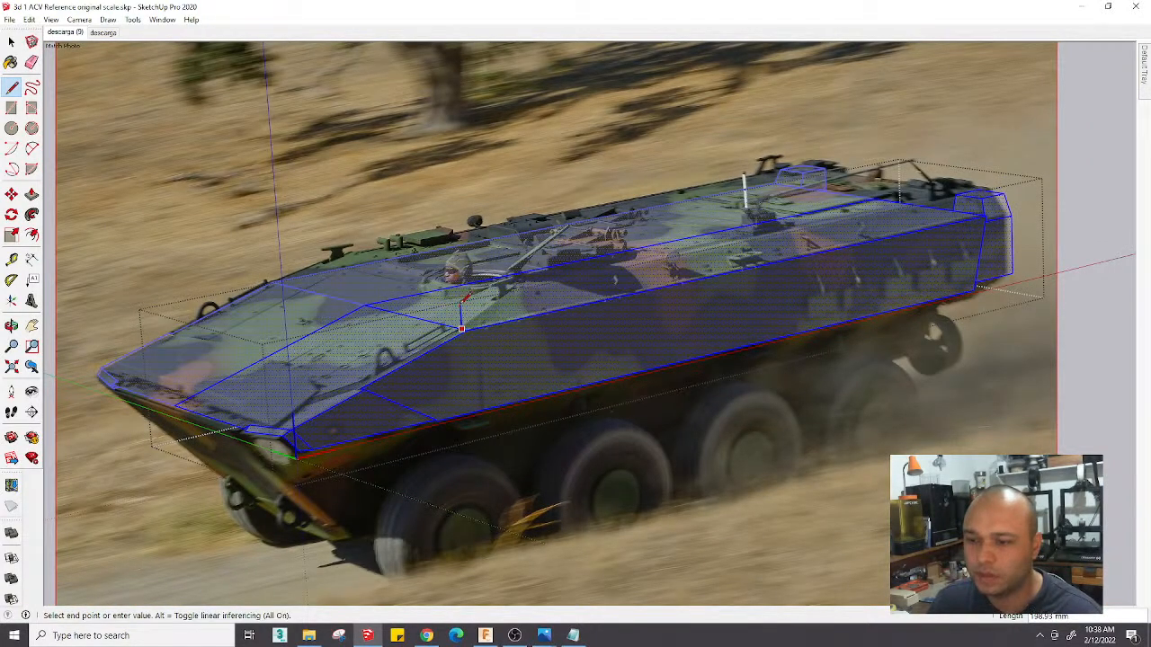
pyautogui.press('shift')
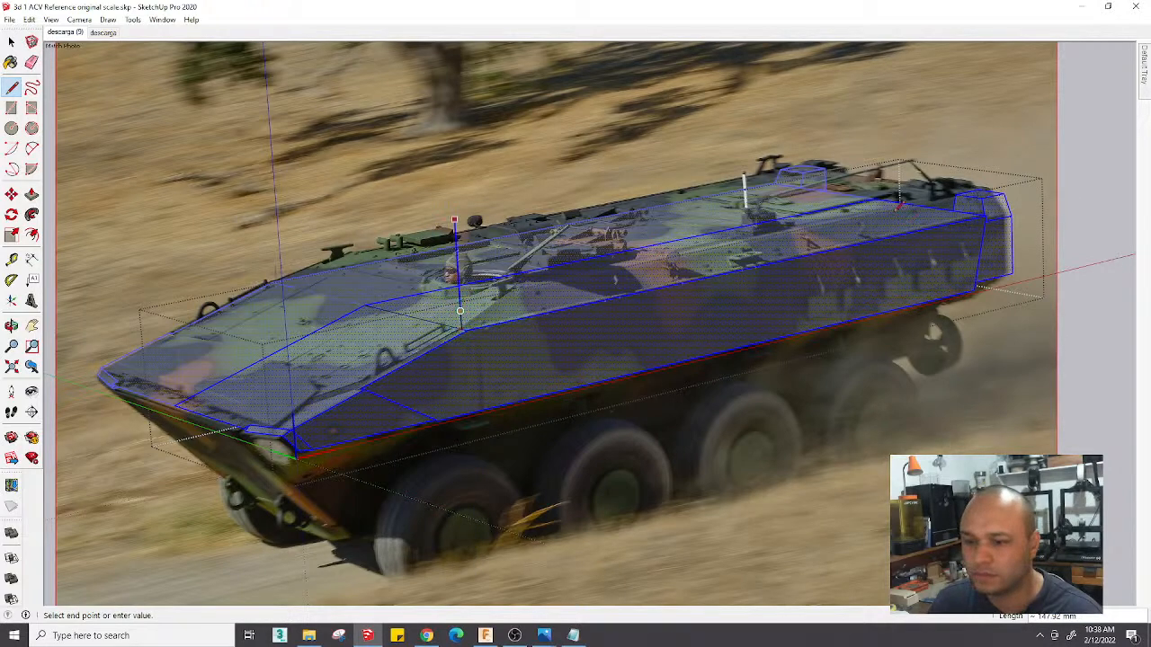
pyautogui.click(973, 202)
pyautogui.click(840, 225)
pyautogui.press('space')
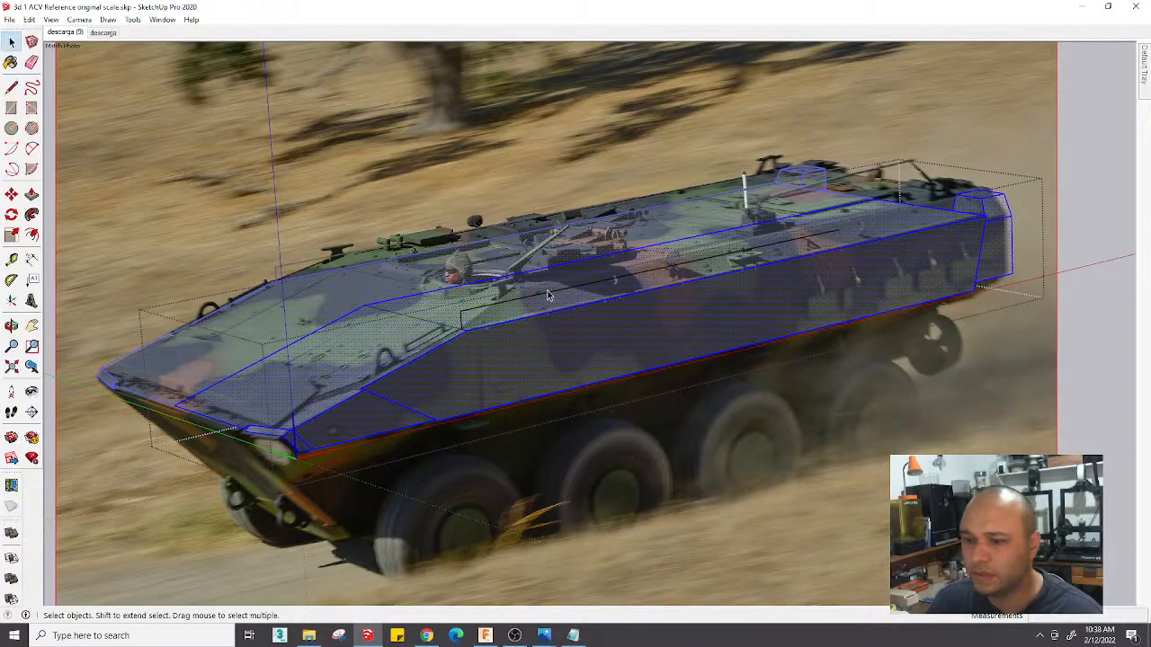
# Move the long line inward by about 263 mm to follow the raised roof edge in the photo
pyautogui.scroll(5, 836, 229)
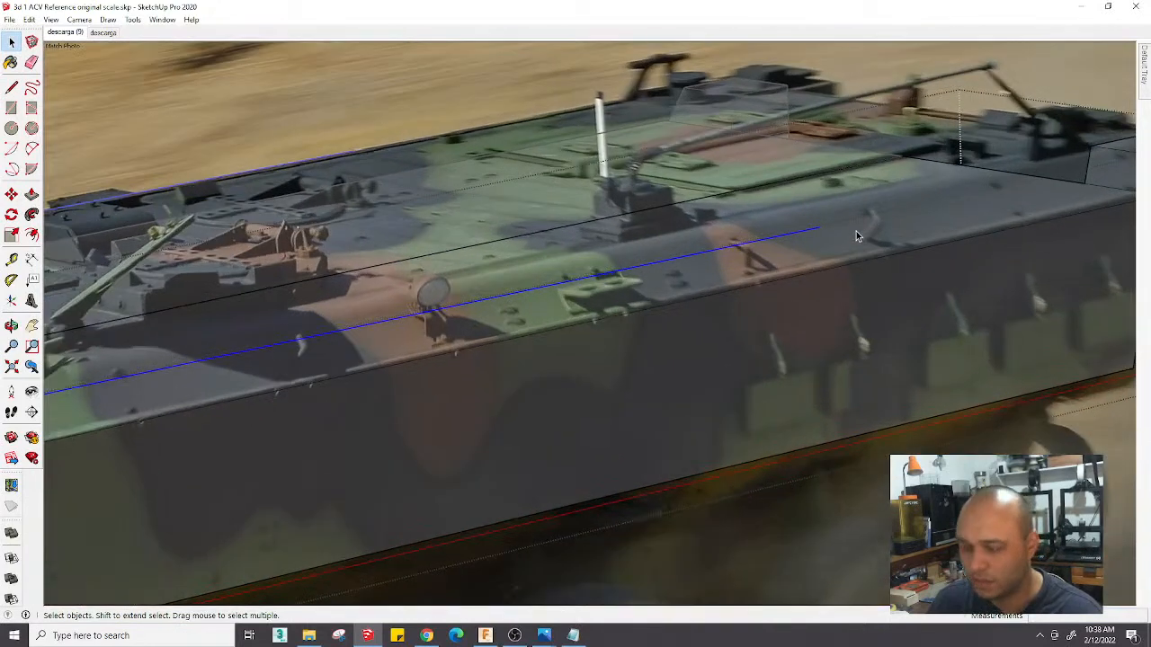
pyautogui.press('m')
pyautogui.click(817, 228)
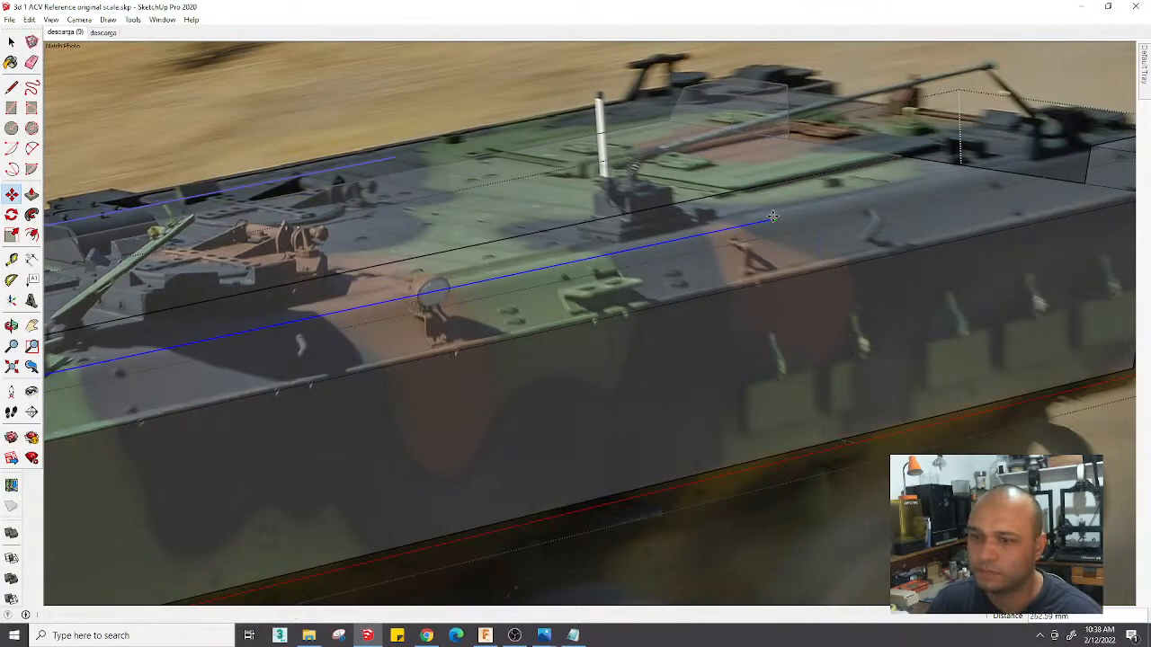
pyautogui.click(772, 216)
# Draw a slanted edge from the front outer corner to the long line and a cross edge inward to the hull's centre line
pyautogui.scroll(-5, 772, 217)
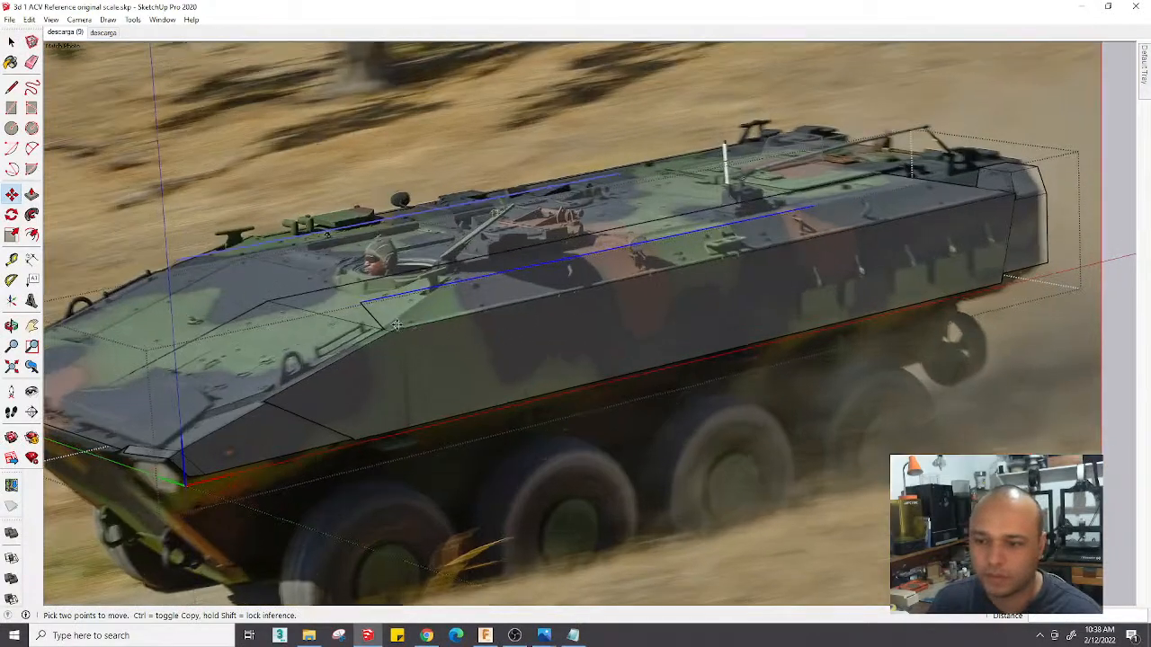
pyautogui.scroll(2, 396, 325)
pyautogui.press('l')
pyautogui.click(379, 333)
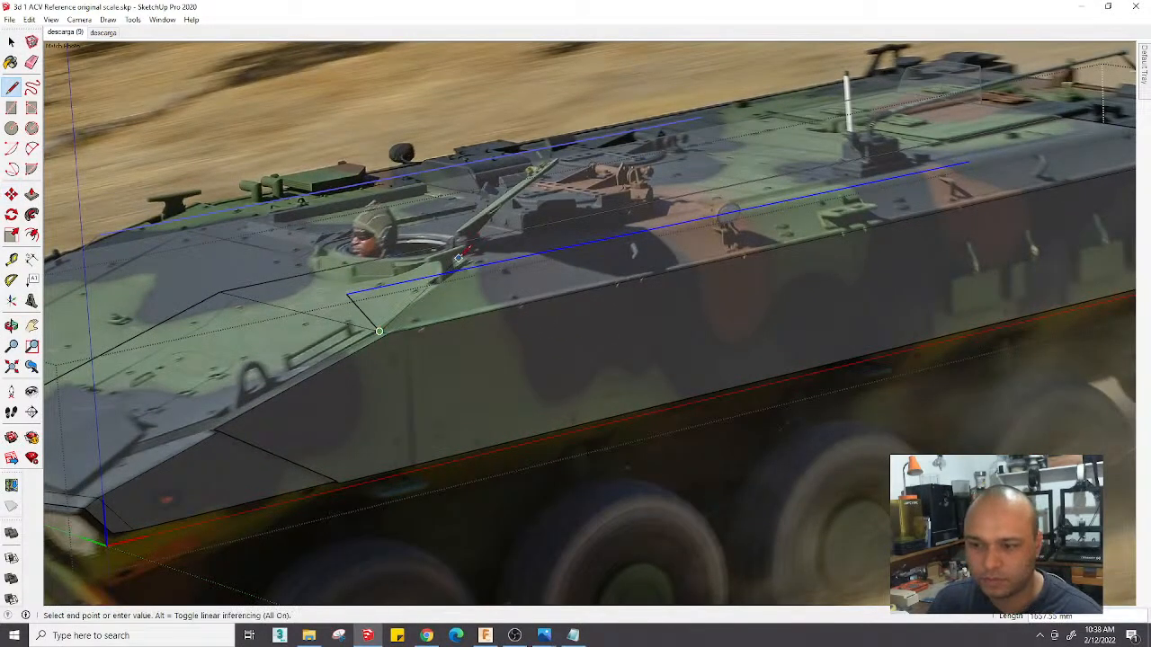
pyautogui.click(456, 269)
pyautogui.click(457, 269)
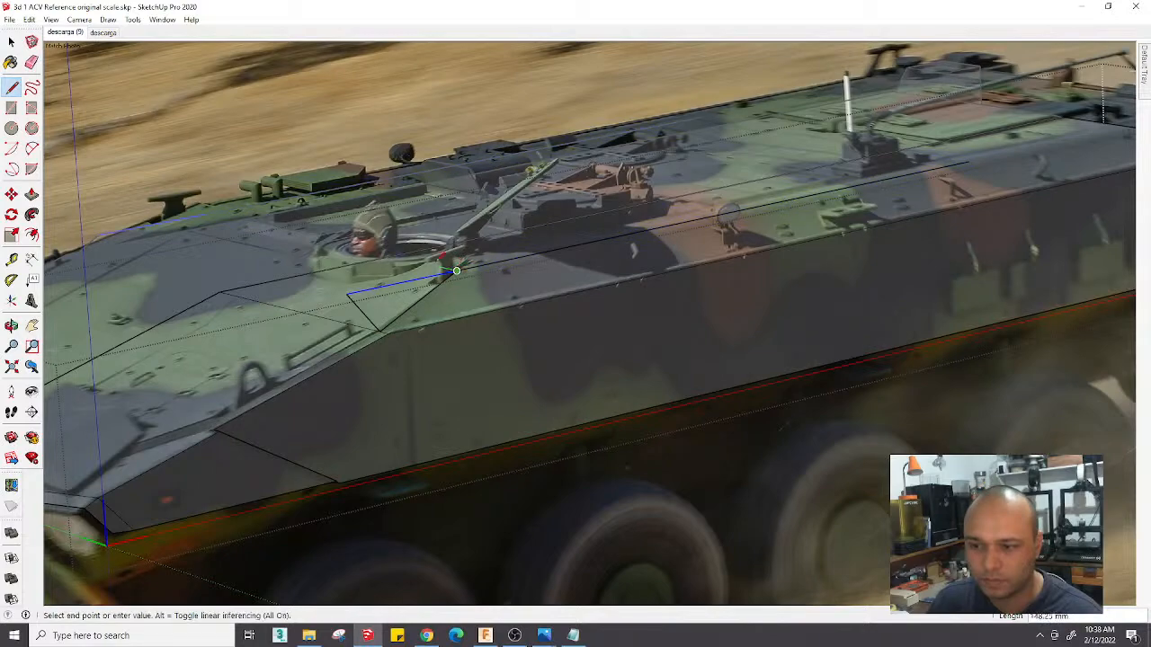
pyautogui.click(219, 291)
# Extend the front slope's centre edge rearward and redraw the raised face's rear and slanted side edges in the plane of the slope
pyautogui.moveTo(443, 316)
pyautogui.mouseDown(button='middle')
pyautogui.moveTo(252, 240)
pyautogui.moveTo(275, 267)
pyautogui.moveTo(350, 280)
pyautogui.moveTo(501, 401)
pyautogui.moveTo(618, 453)
pyautogui.mouseUp(button='middle')
pyautogui.scroll(3, 274, 285)
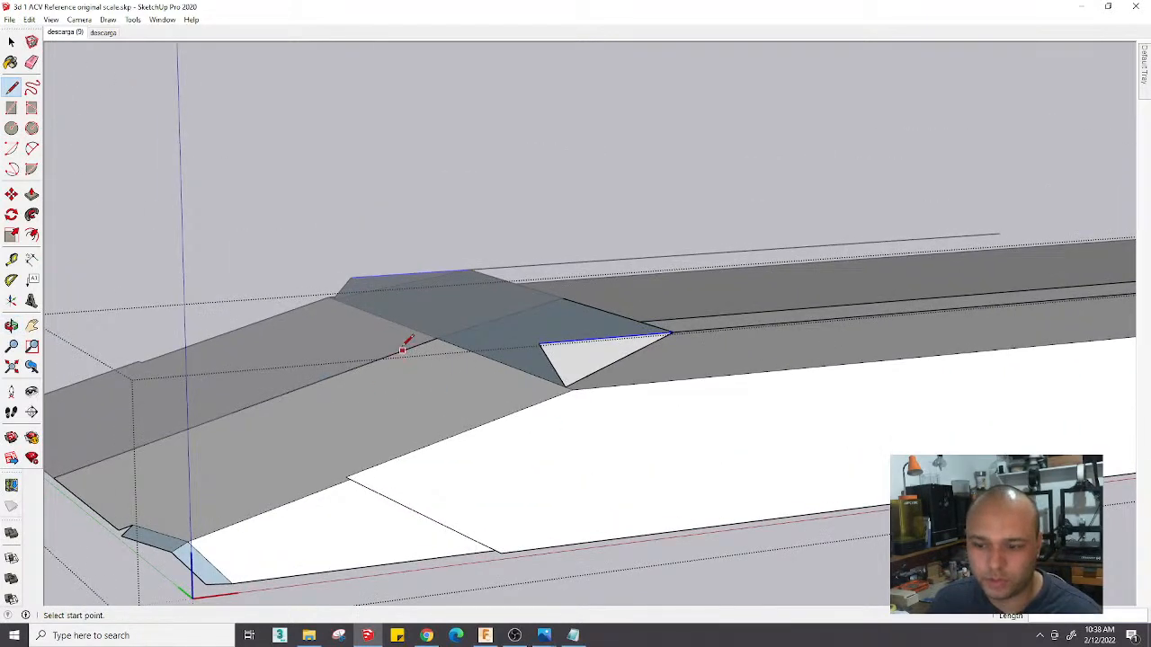
pyautogui.click(437, 334)
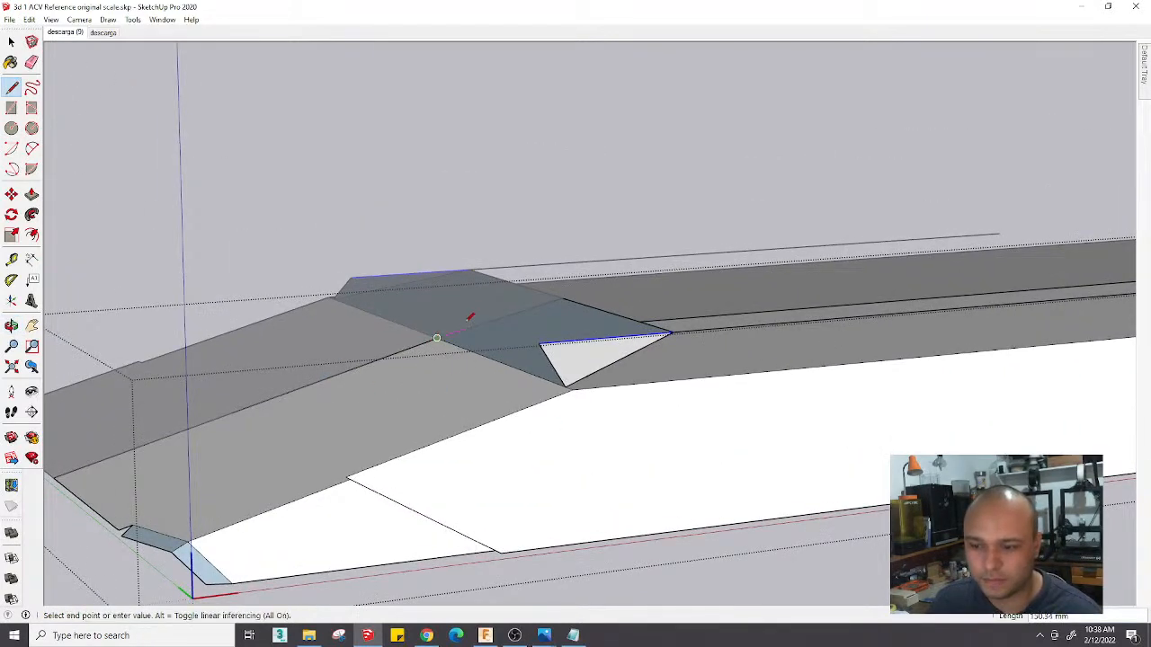
pyautogui.scroll(3, 612, 269)
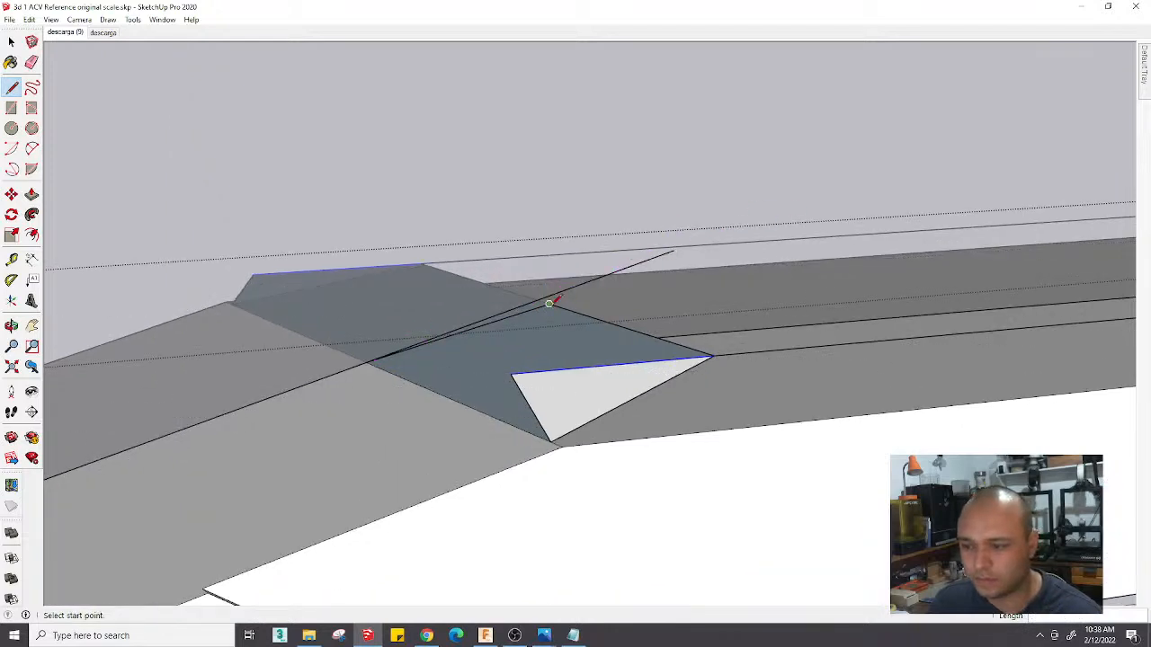
pyautogui.click(547, 305)
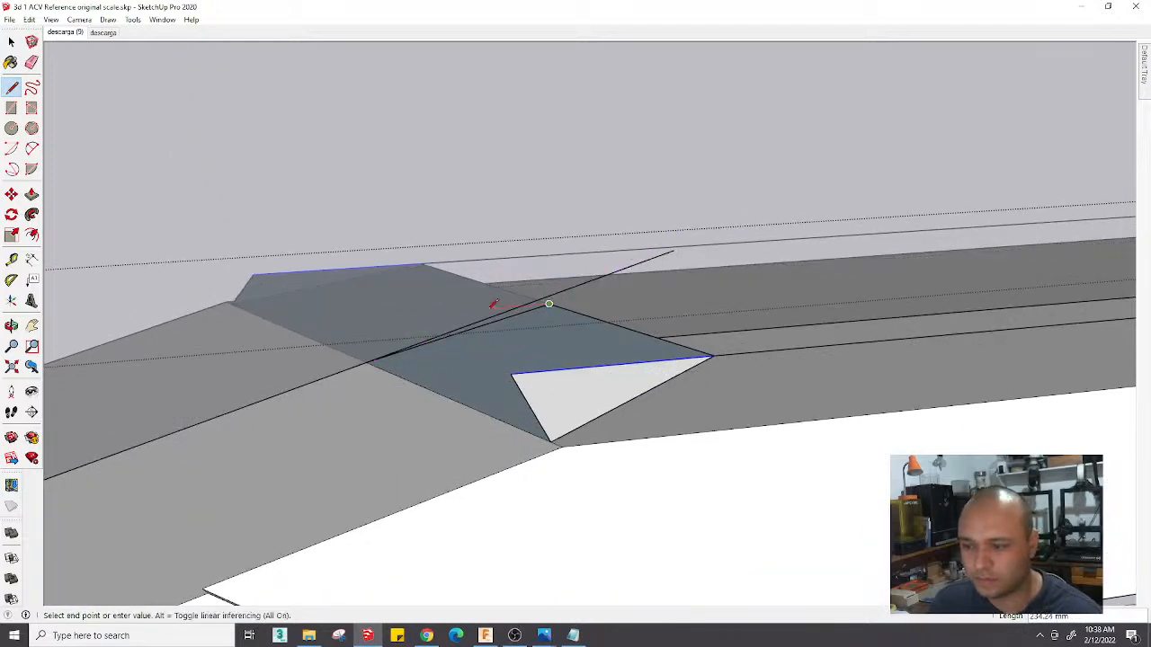
pyautogui.click(667, 358)
pyautogui.click(550, 441)
pyautogui.click(681, 360)
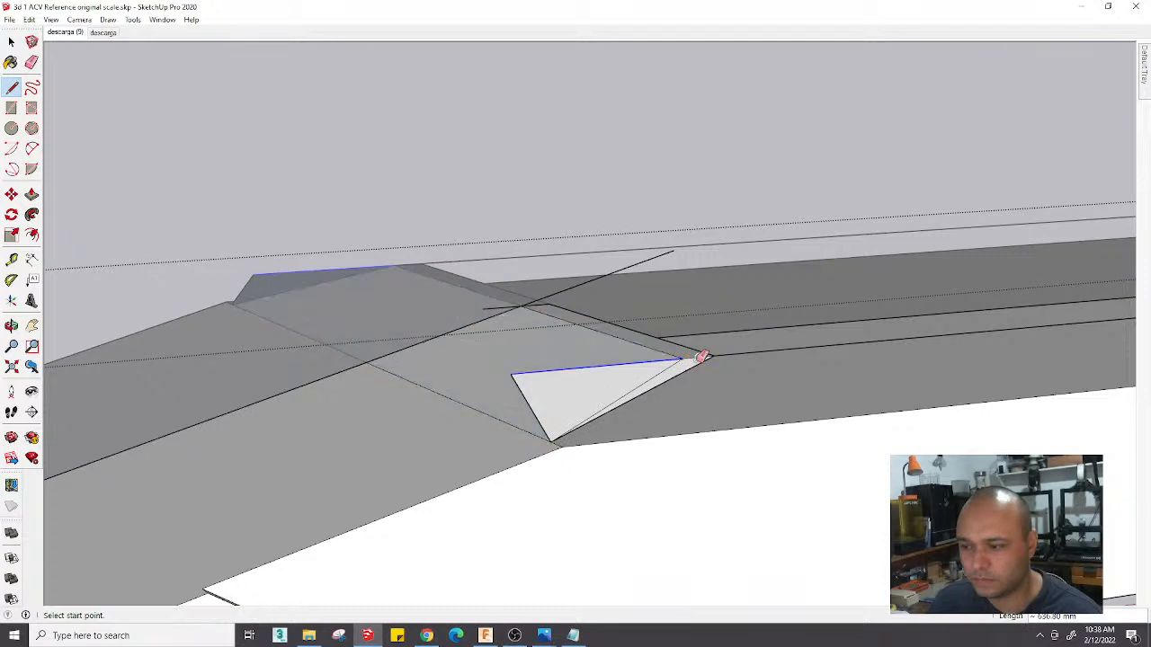
# Erase the long line, the old raised face's edges and the surplus centre edges around the extended front slope
pyautogui.press('e')
pyautogui.click(723, 351)
pyautogui.click(520, 377)
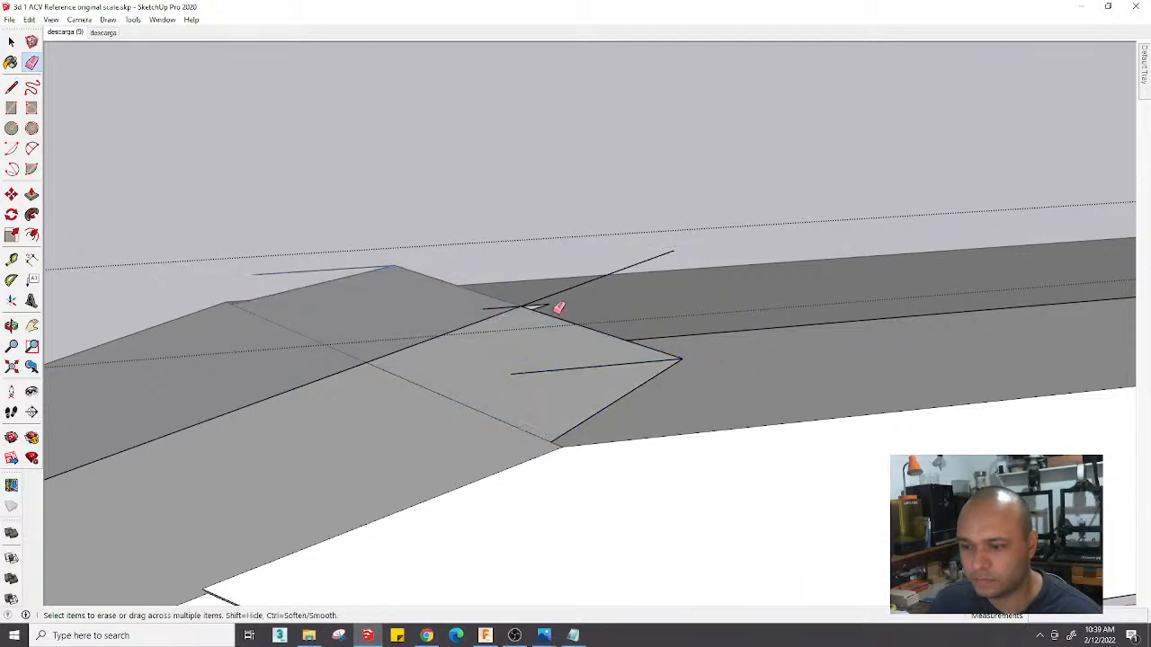
pyautogui.click(537, 303)
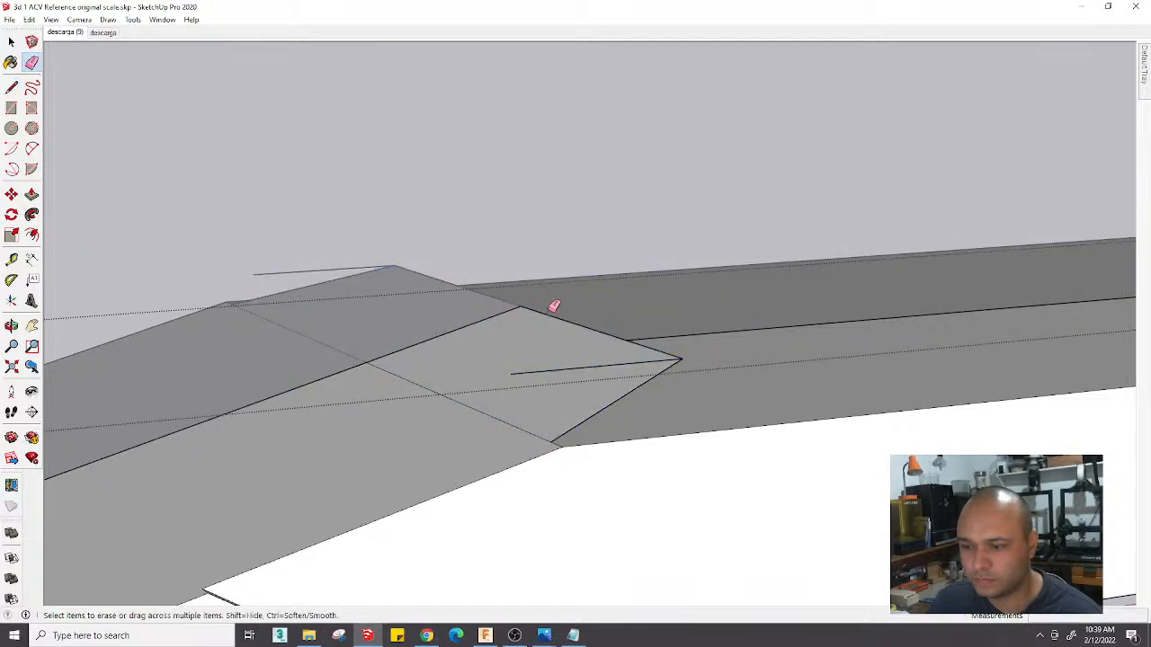
pyautogui.moveTo(547, 378)
pyautogui.mouseDown(button='middle')
pyautogui.moveTo(588, 378)
pyautogui.moveTo(634, 423)
pyautogui.mouseUp(button='middle')
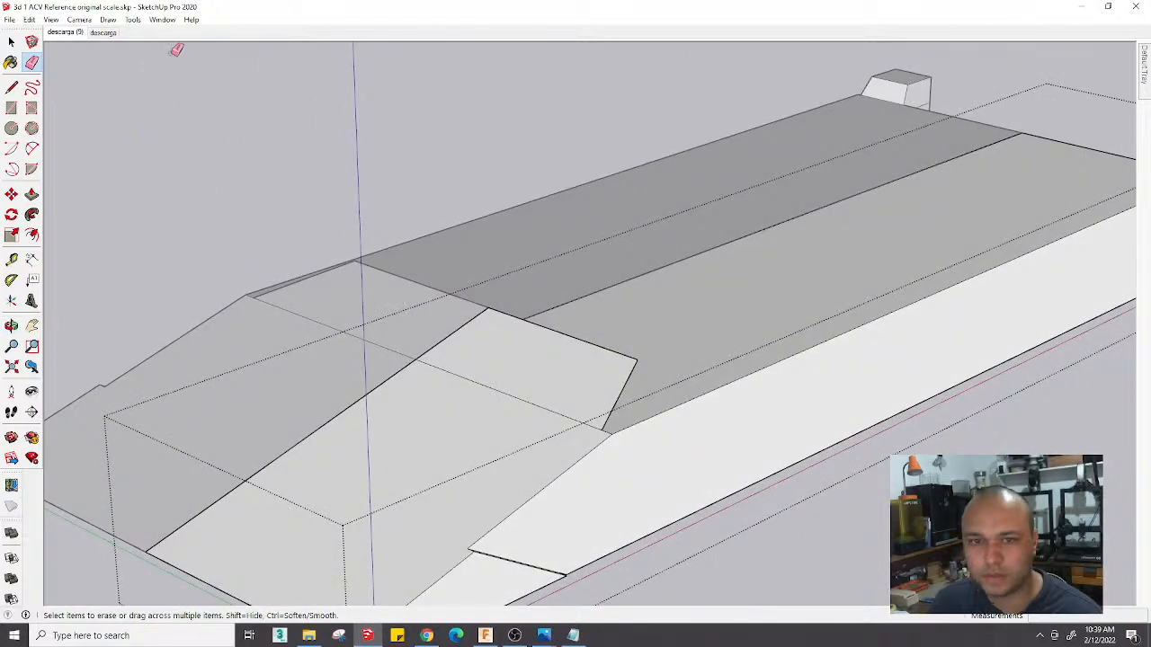
# In the matched photo scene descarga (9), lengthen the sloped face's rear edge outward and redraw its slanted side edge to the front outer corner
pyautogui.click(103, 33)
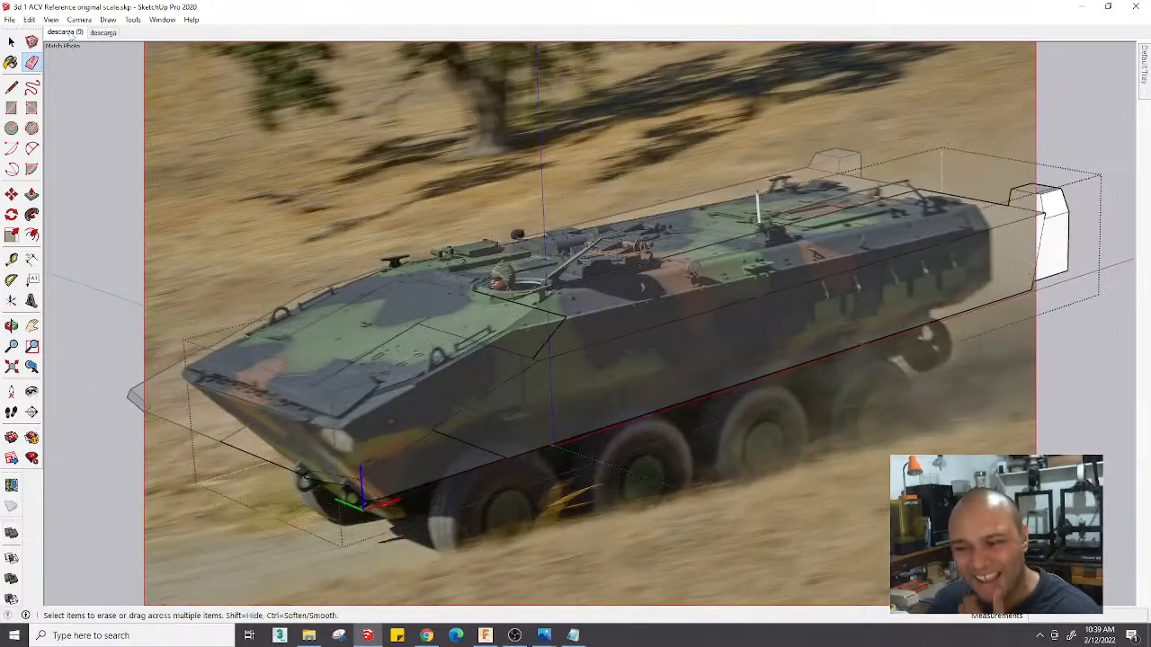
pyautogui.scroll(6, 474, 278)
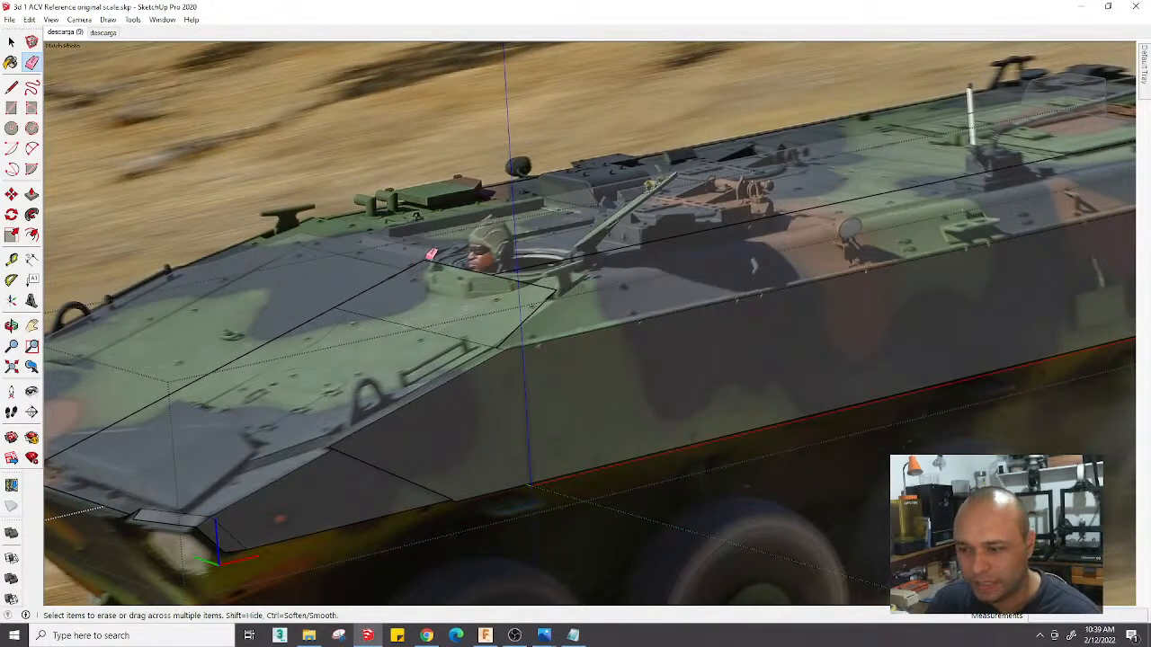
pyautogui.scroll(2, 461, 266)
pyautogui.press('l')
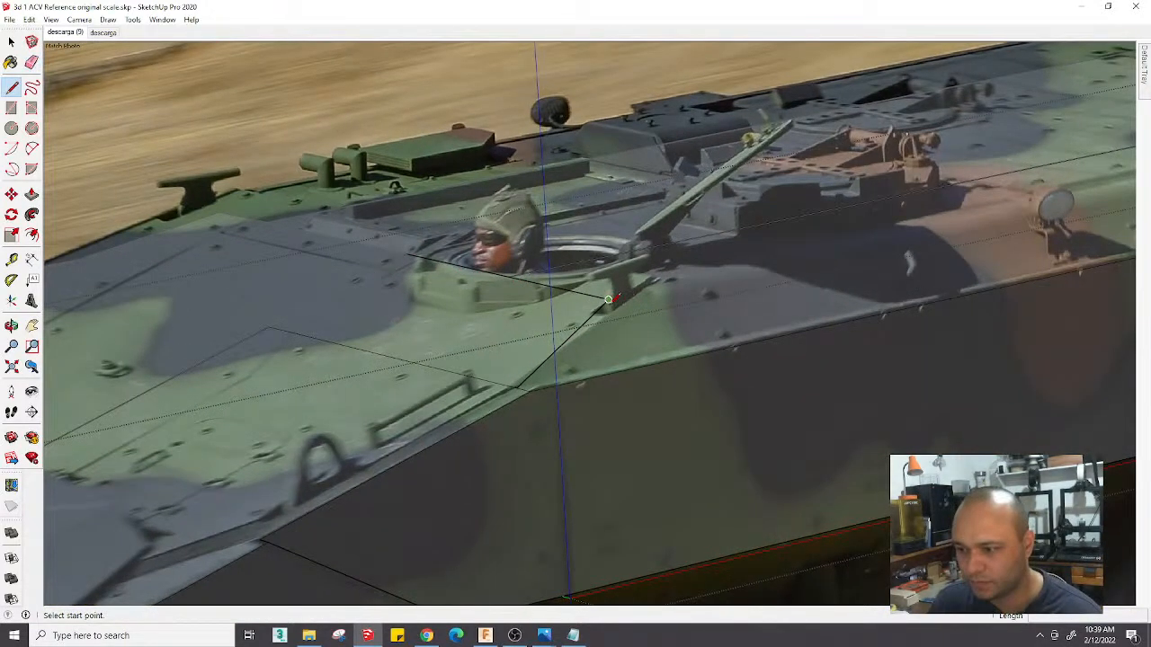
pyautogui.click(608, 300)
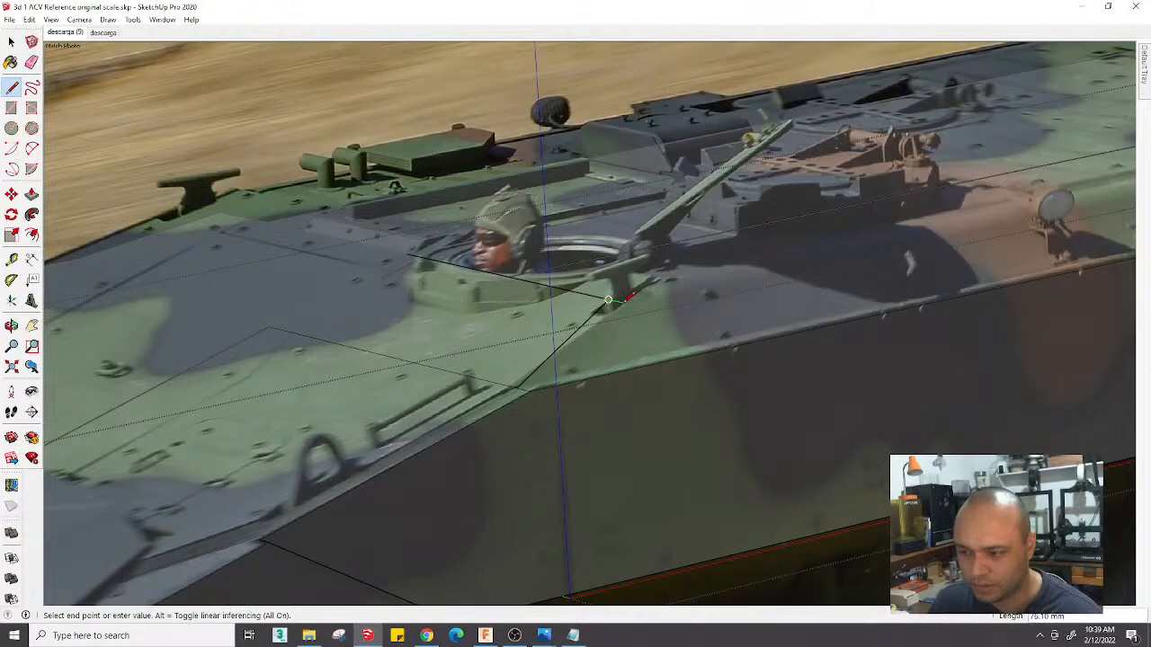
pyautogui.click(623, 303)
pyautogui.click(516, 388)
pyautogui.press('e')
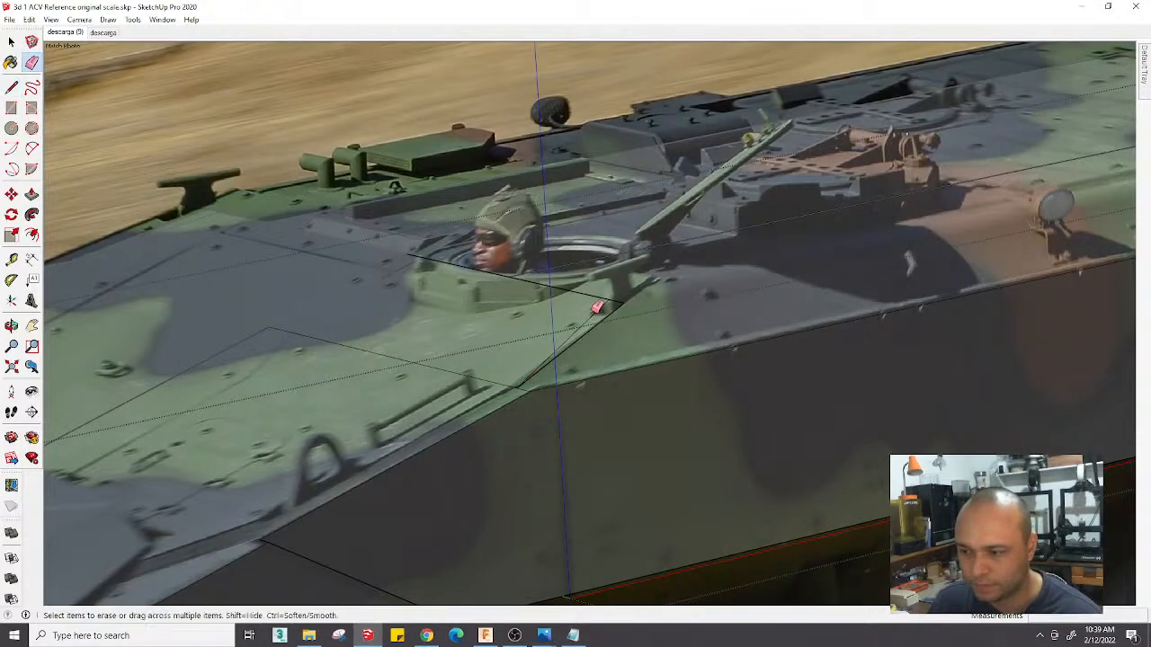
# Draw a straight line about 6323 mm long from the raised face's rear outer corner rearward, running past the rear side extension
pyautogui.scroll(-3, 584, 342)
pyautogui.scroll(3, 630, 300)
pyautogui.press('l')
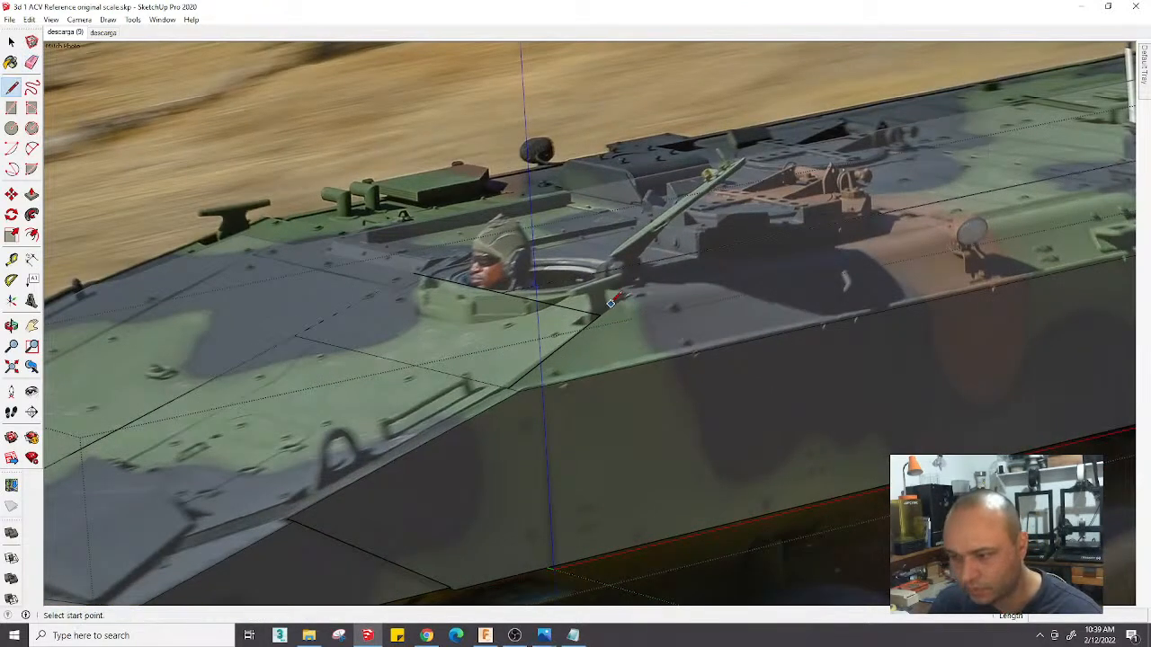
pyautogui.click(600, 313)
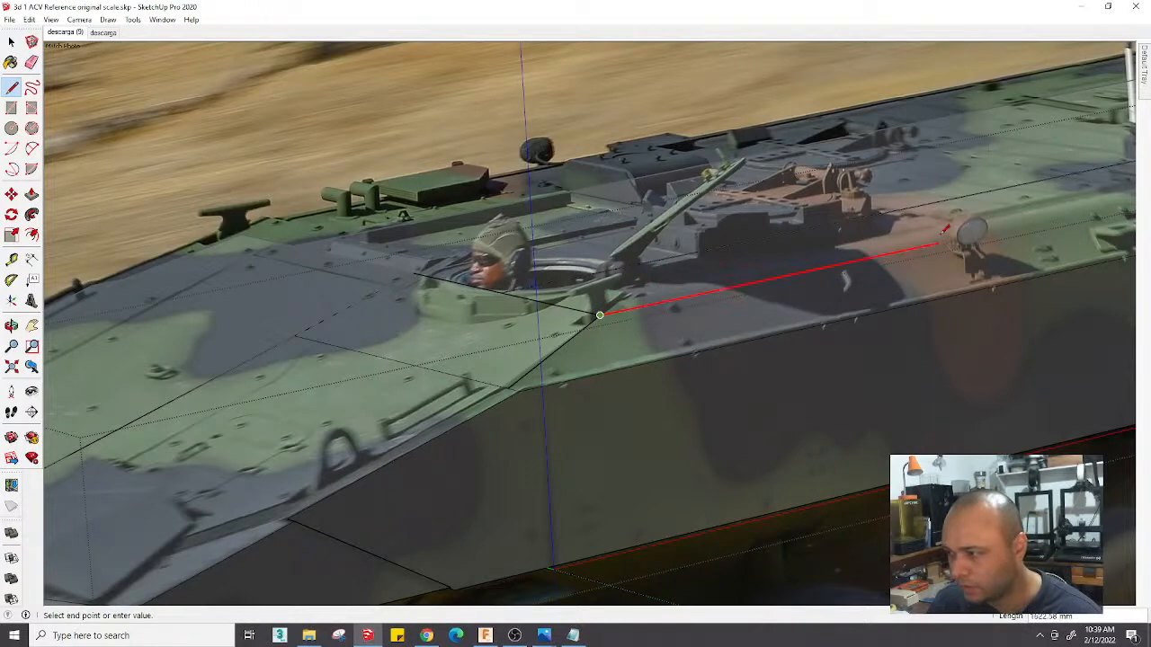
pyautogui.moveTo(683, 285); pyautogui.dragTo(894, 218, button='middle')
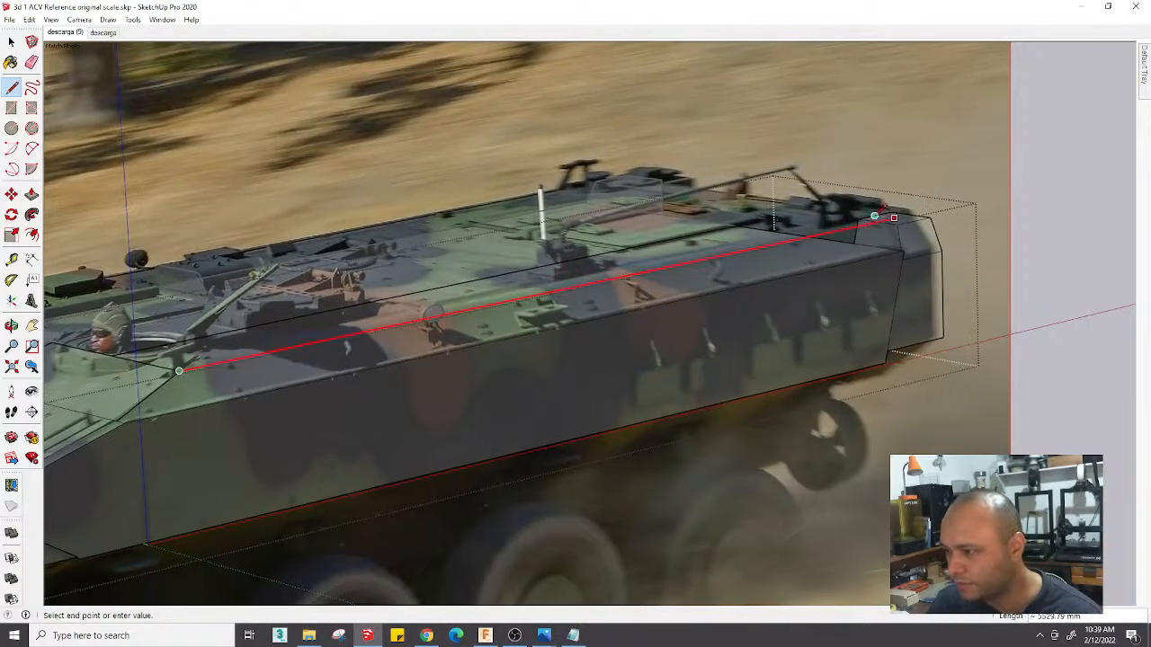
pyautogui.click(918, 189)
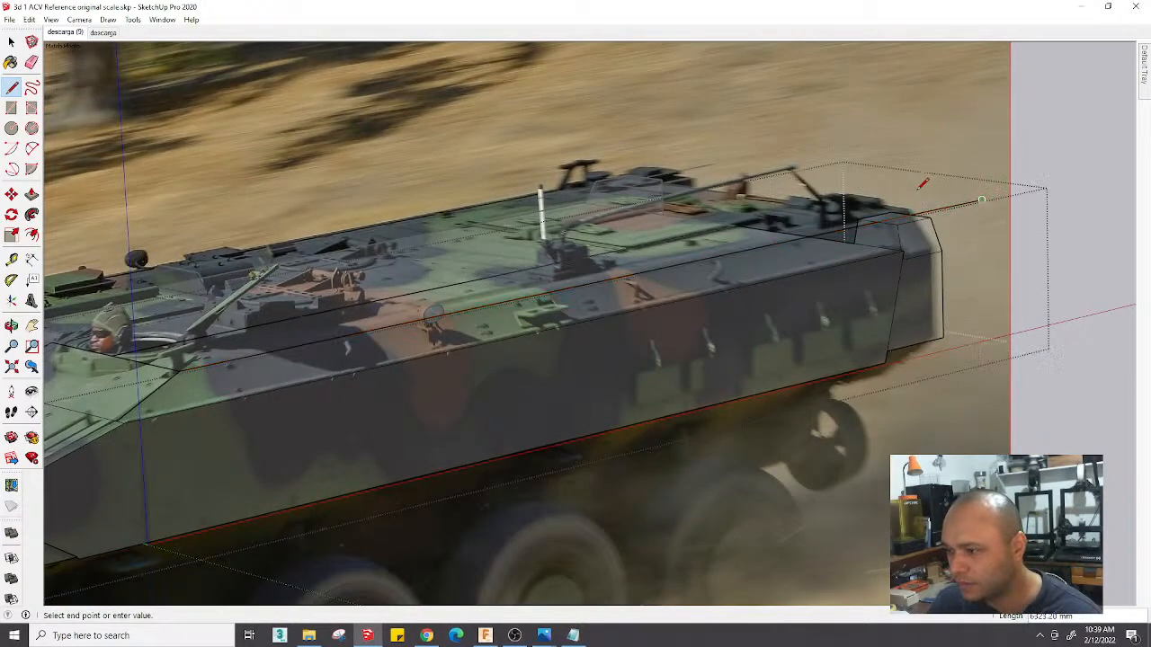
pyautogui.press('Escape')
# Draw a line along the hull's upper surface from the raised section's lower front outer corner back to the rear edge
pyautogui.scroll(2, 661, 330)
pyautogui.scroll(-2, 542, 305)
pyautogui.keyDown('shift'); pyautogui.moveTo(542, 306); pyautogui.dragTo(813, 249, button='middle'); pyautogui.keyUp('shift')
pyautogui.scroll(1, 404, 287)
pyautogui.scroll(2, 405, 287)
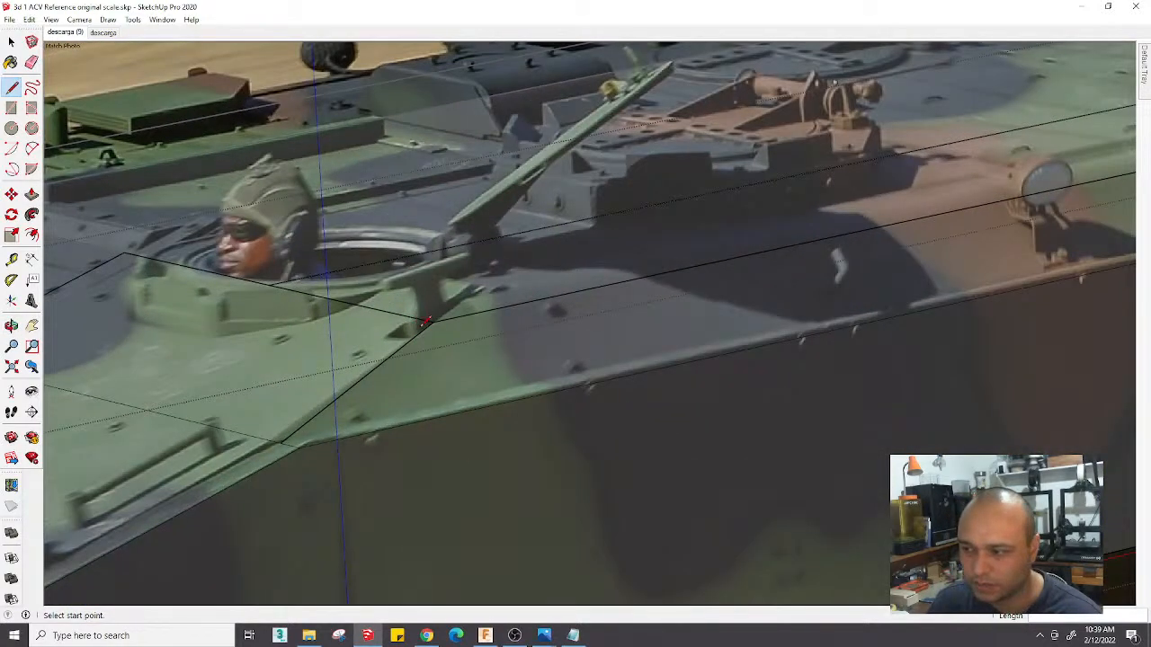
pyautogui.scroll(-2, 428, 308)
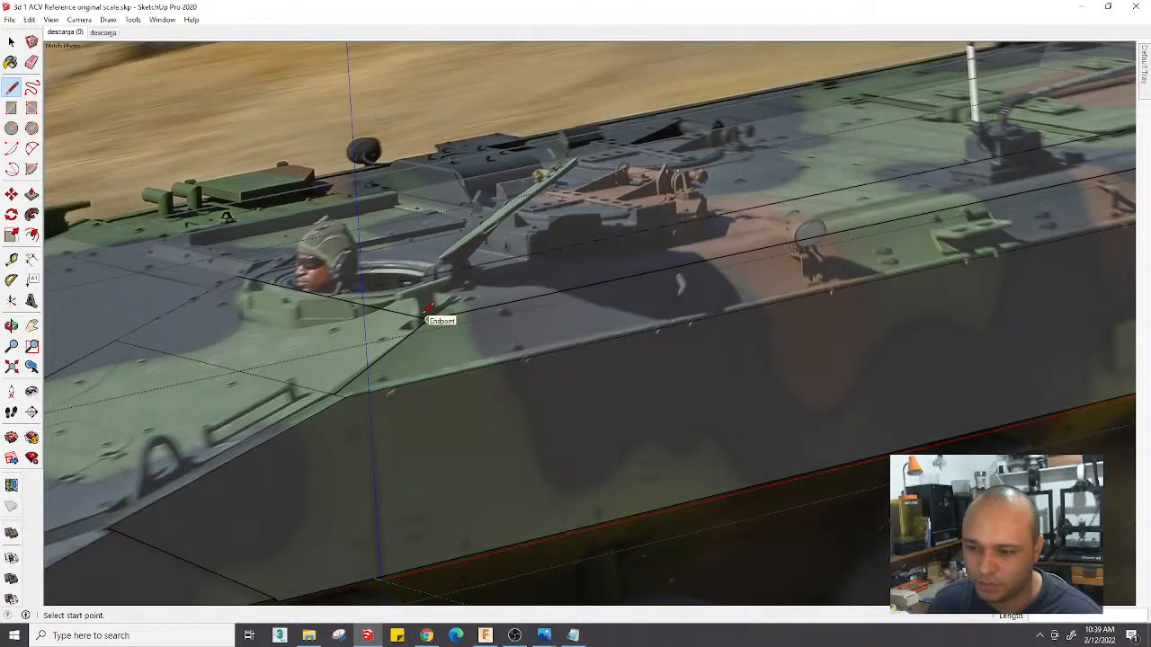
pyautogui.scroll(-3, 428, 308)
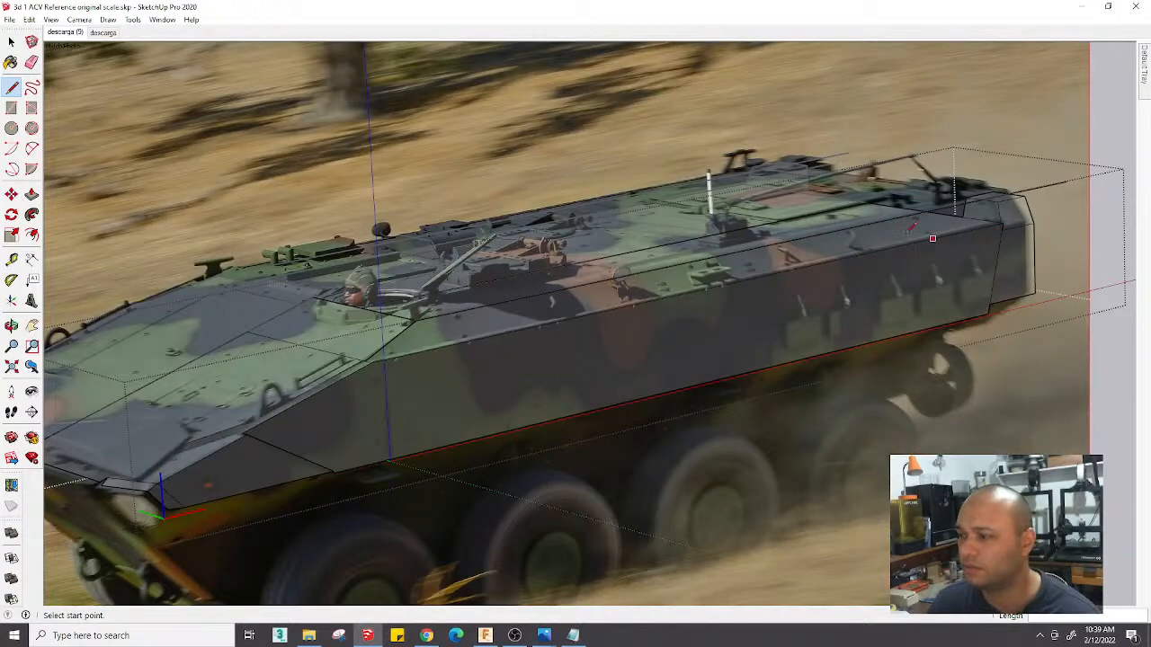
pyautogui.scroll(6, 759, 268)
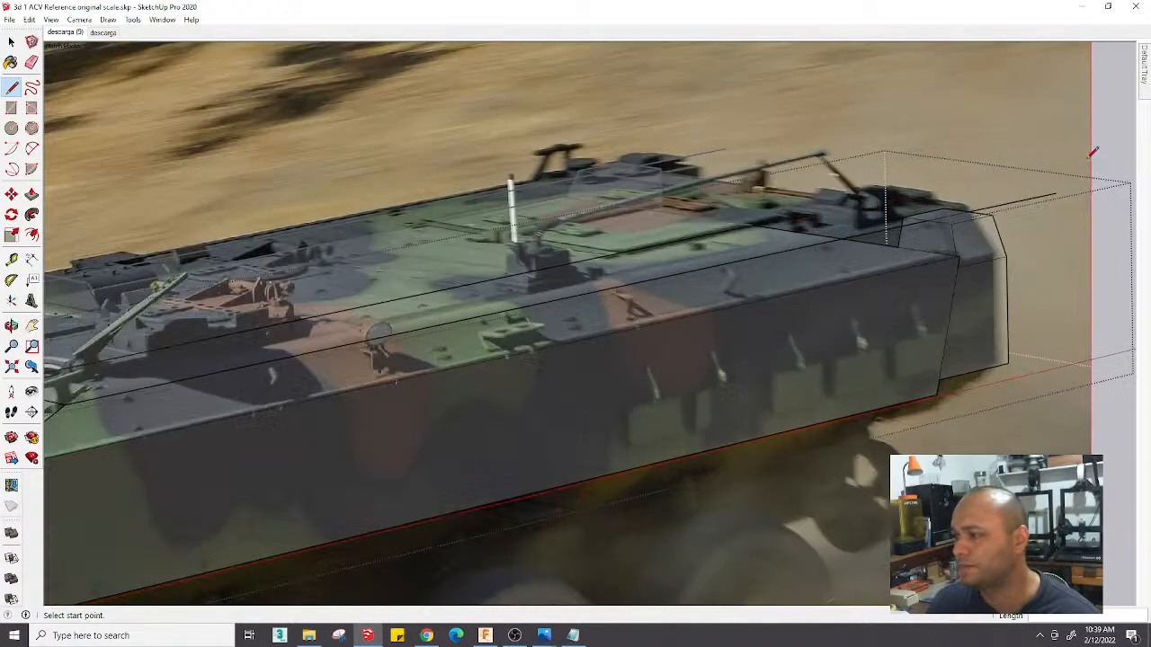
pyautogui.scroll(-3, 786, 211)
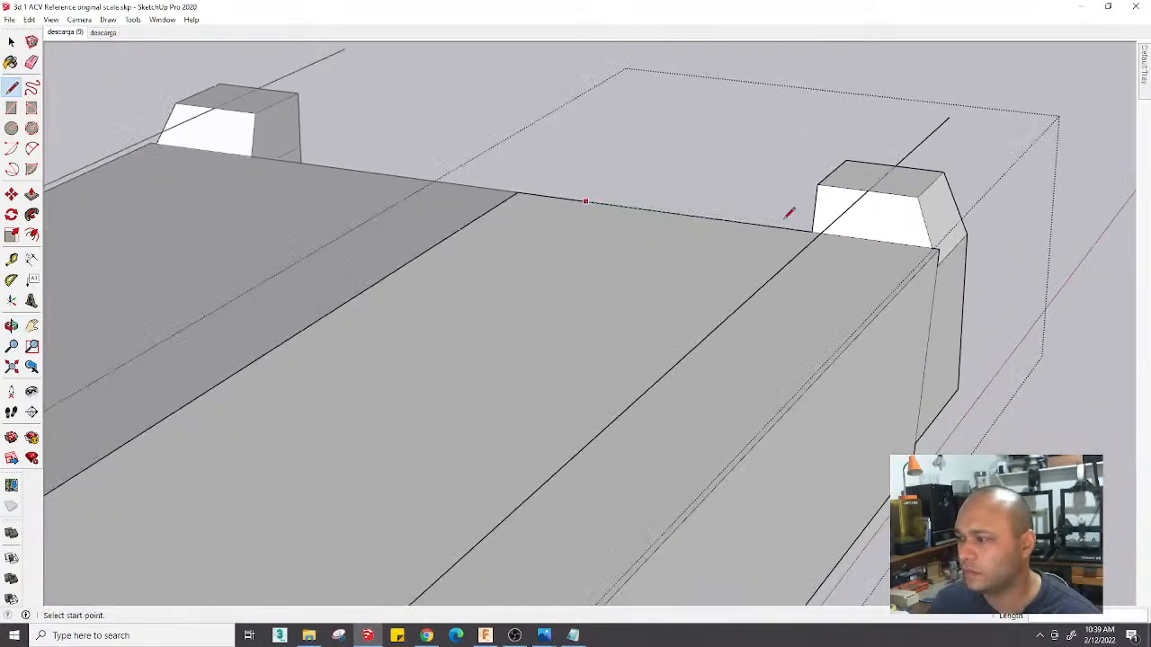
pyautogui.moveTo(785, 210); pyautogui.dragTo(983, 182, button='middle')
pyautogui.click(665, 393)
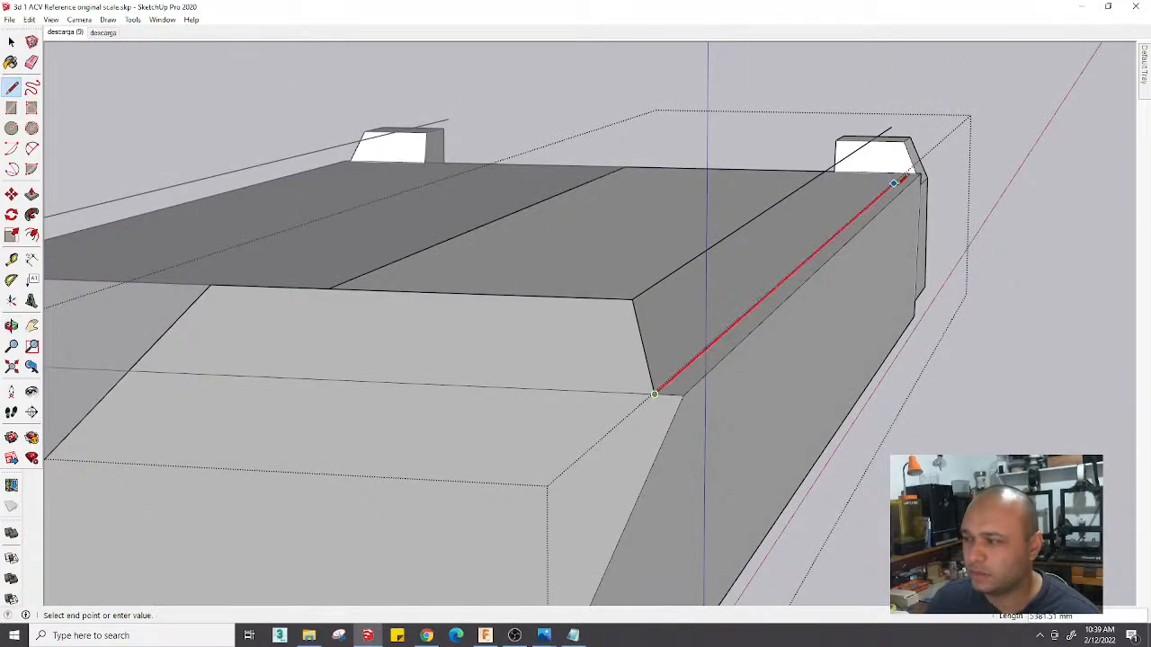
pyautogui.moveTo(938, 179); pyautogui.dragTo(762, 201, button='middle')
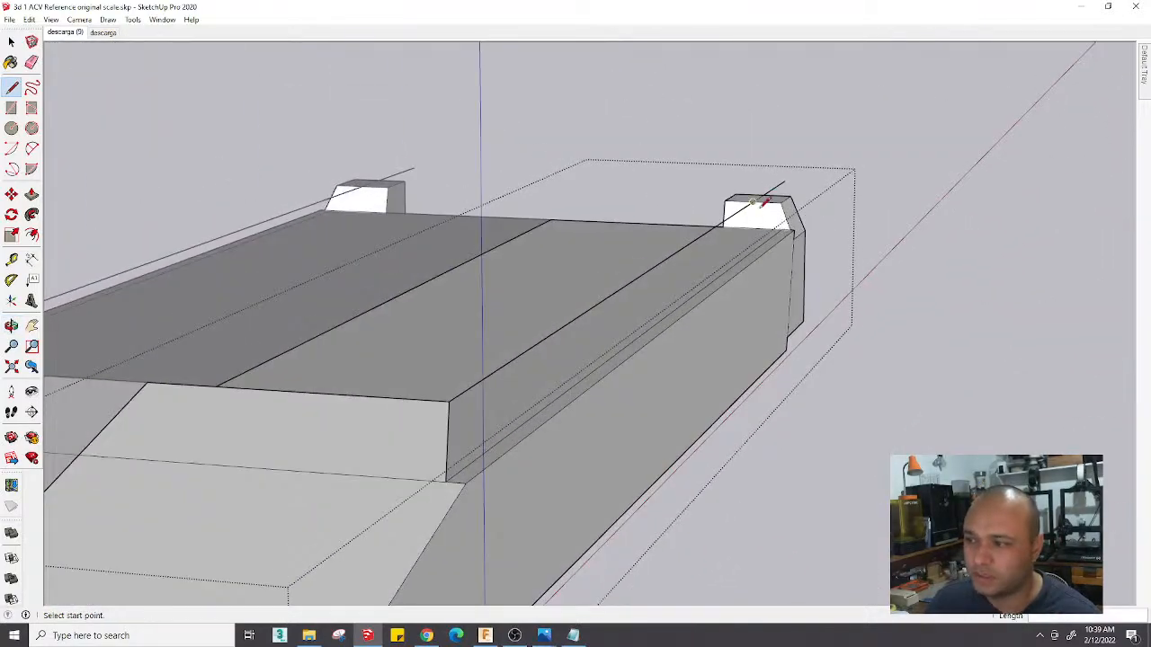
# Draw a slanted edge joining the long upper line at the rear extension to the lower line's rear end, closing the raised section's slanted side face
pyautogui.scroll(-3, 763, 198)
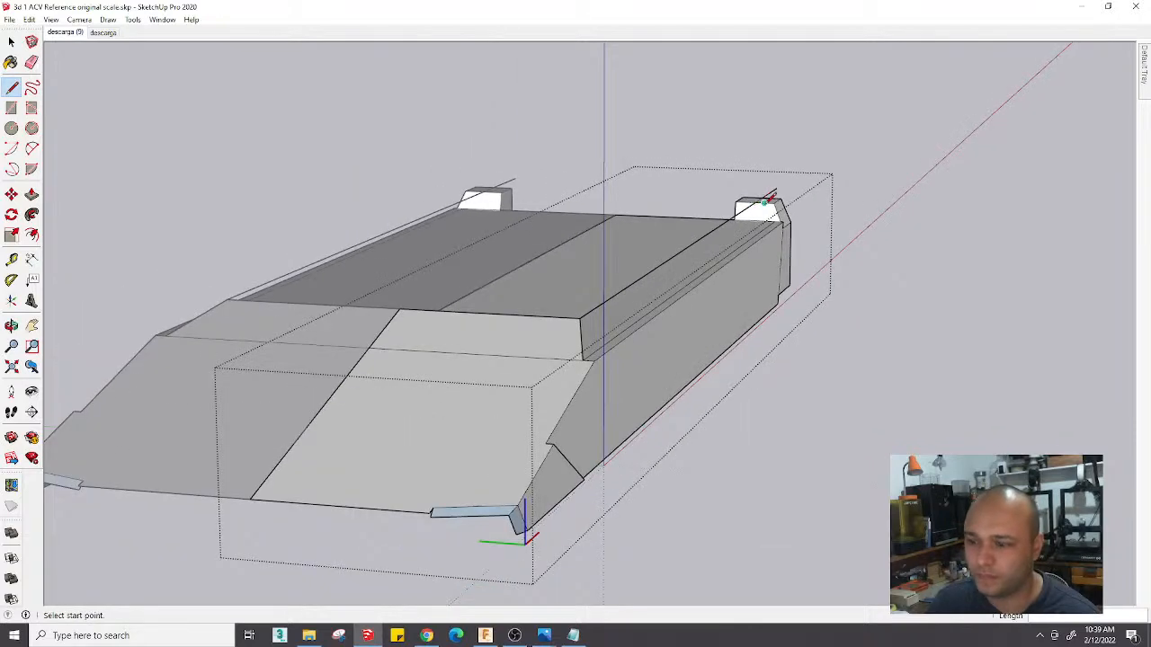
pyautogui.scroll(3, 769, 198)
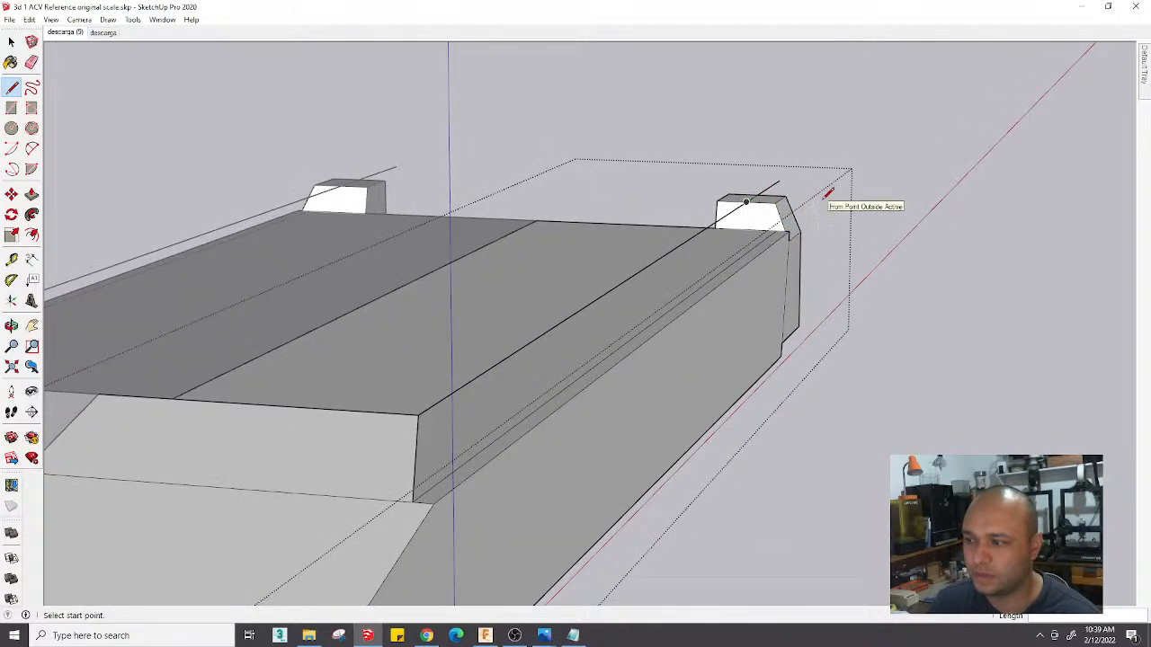
pyautogui.scroll(2, 782, 223)
pyautogui.click(742, 183)
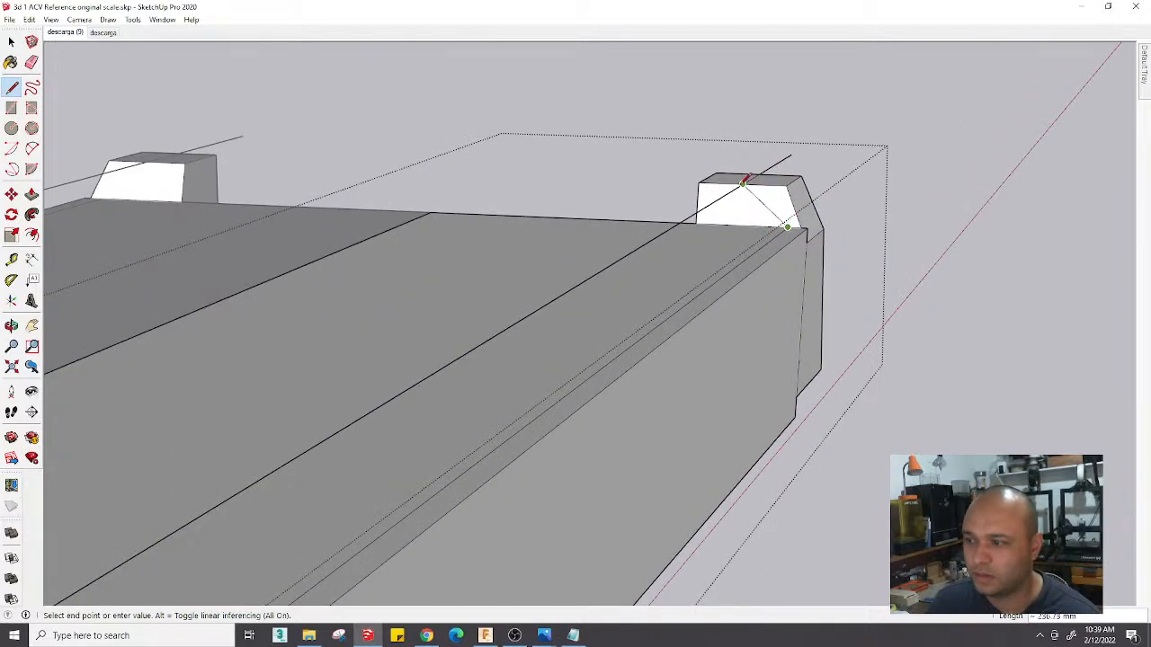
pyautogui.click(787, 227)
pyautogui.scroll(-3, 784, 225)
pyautogui.scroll(4, 764, 214)
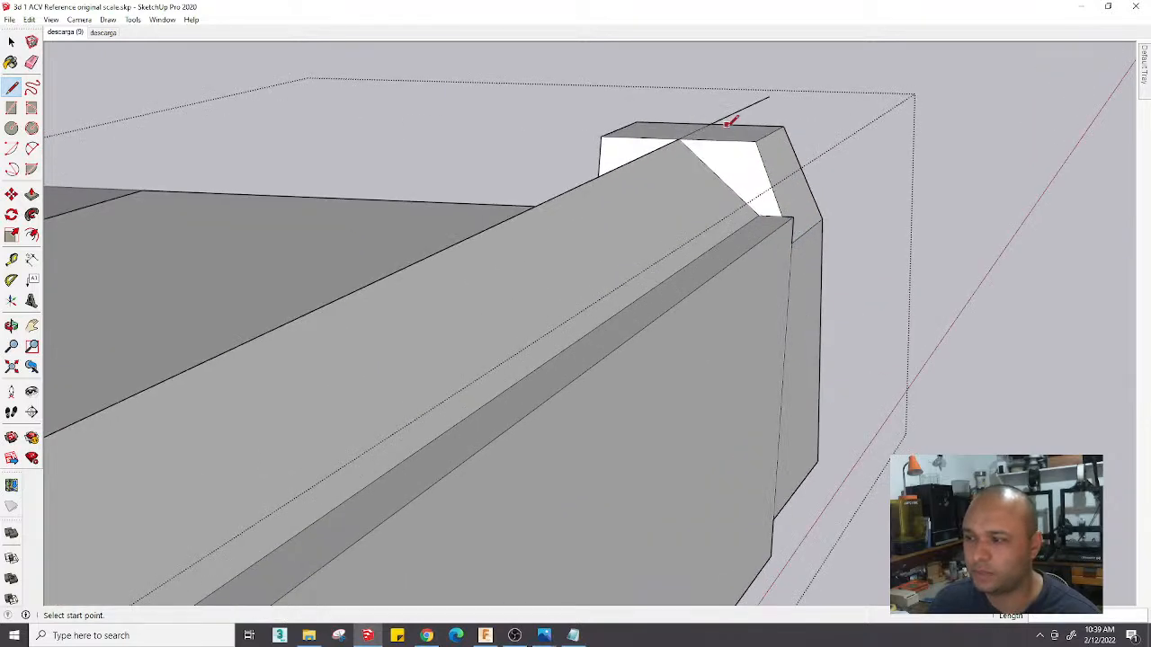
pyautogui.scroll(2, 759, 170)
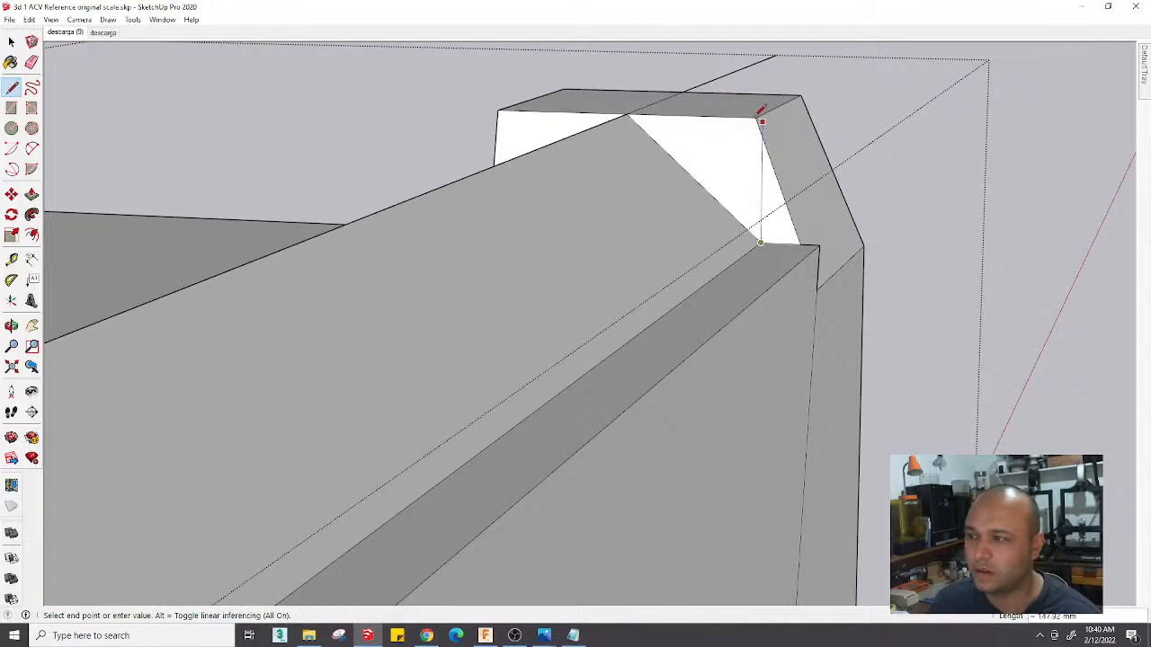
pyautogui.scroll(-10, 795, 178)
pyautogui.moveTo(738, 216); pyautogui.dragTo(675, 347, button='middle')
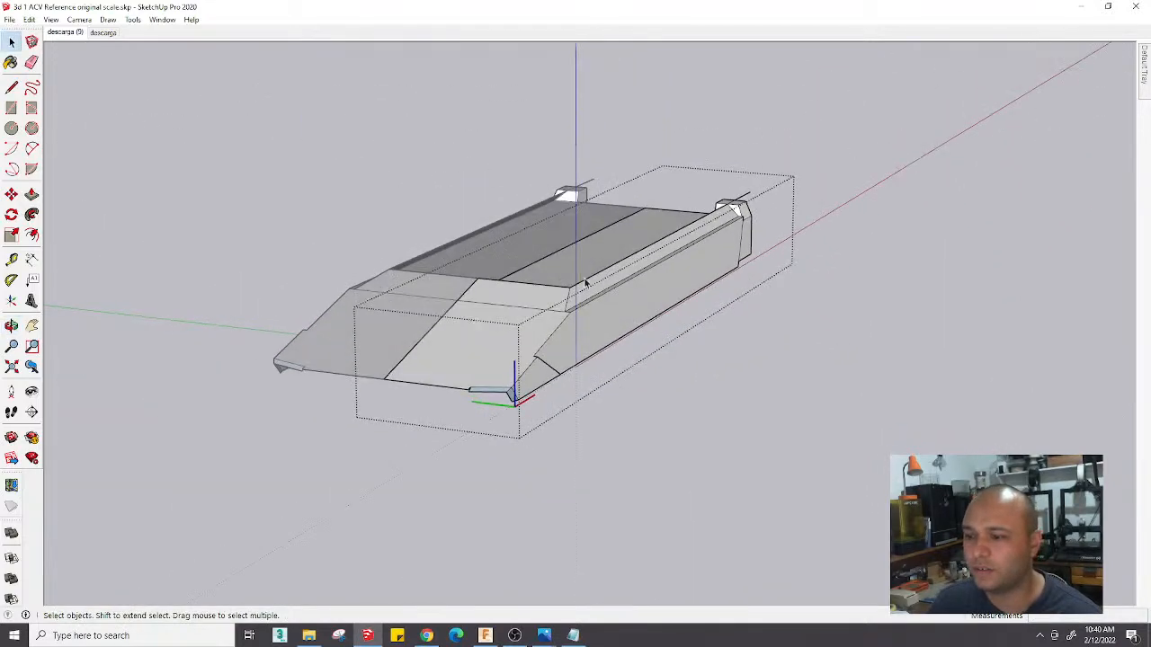
# Return to the matched scene descarga (9), switch to Photos, close perp 1.jpg and bring up another reference photo
pyautogui.scroll(3, 764, 298)
pyautogui.click(65, 33)
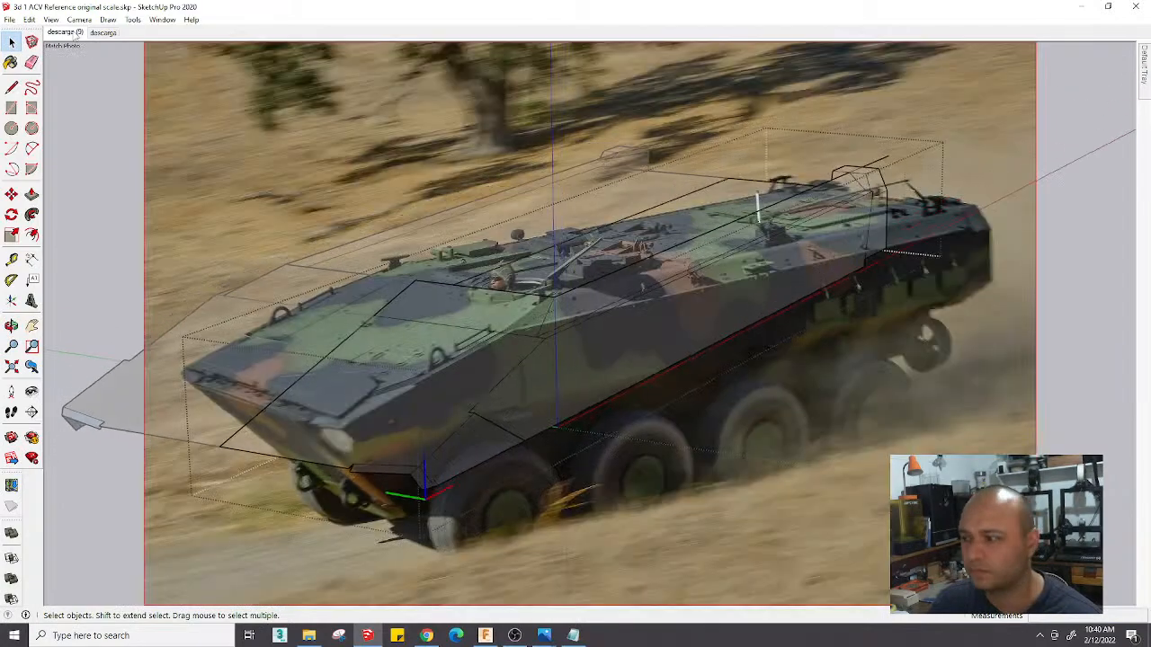
pyautogui.moveTo(545, 636)
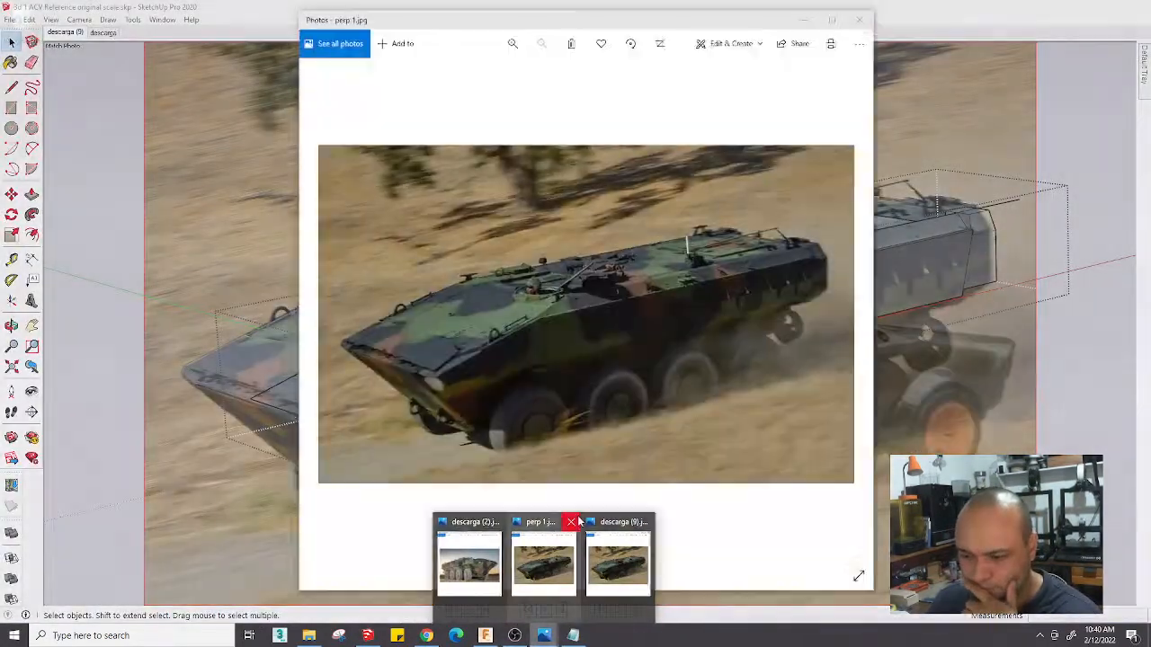
pyautogui.click(573, 521)
pyautogui.click(511, 562)
# Browse the vehicle's reference photos as far as the rear view in descarga (6).jpg
pyautogui.scroll(1, 866, 299)
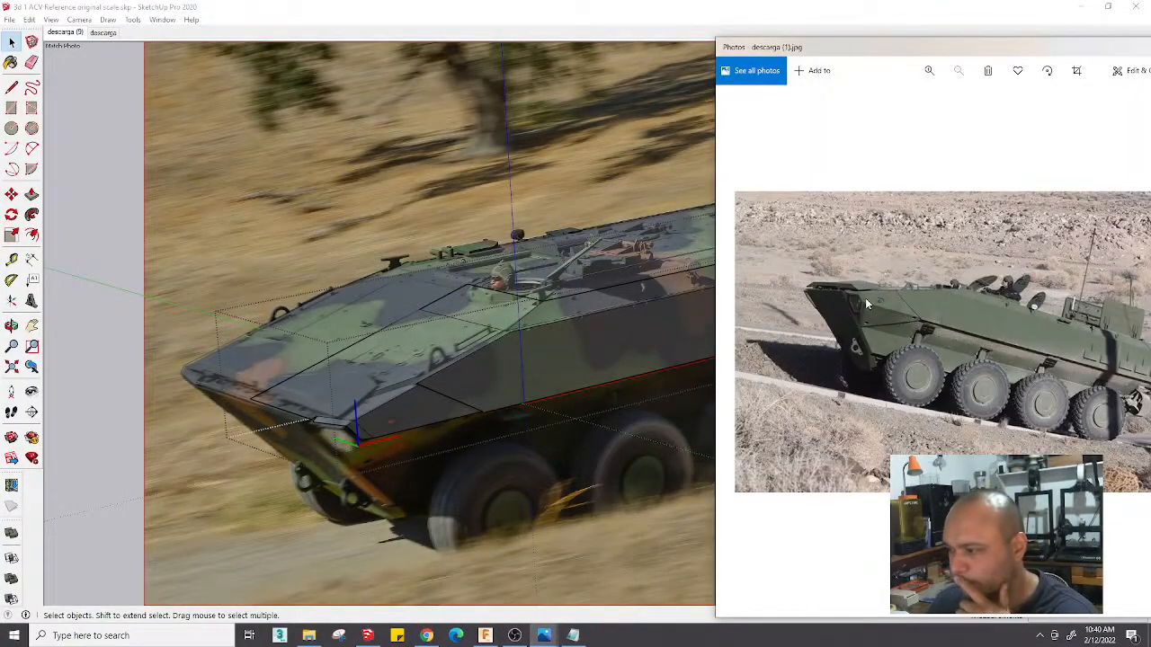
pyautogui.scroll(-1, 865, 297)
pyautogui.moveTo(887, 52); pyautogui.dragTo(485, 28)
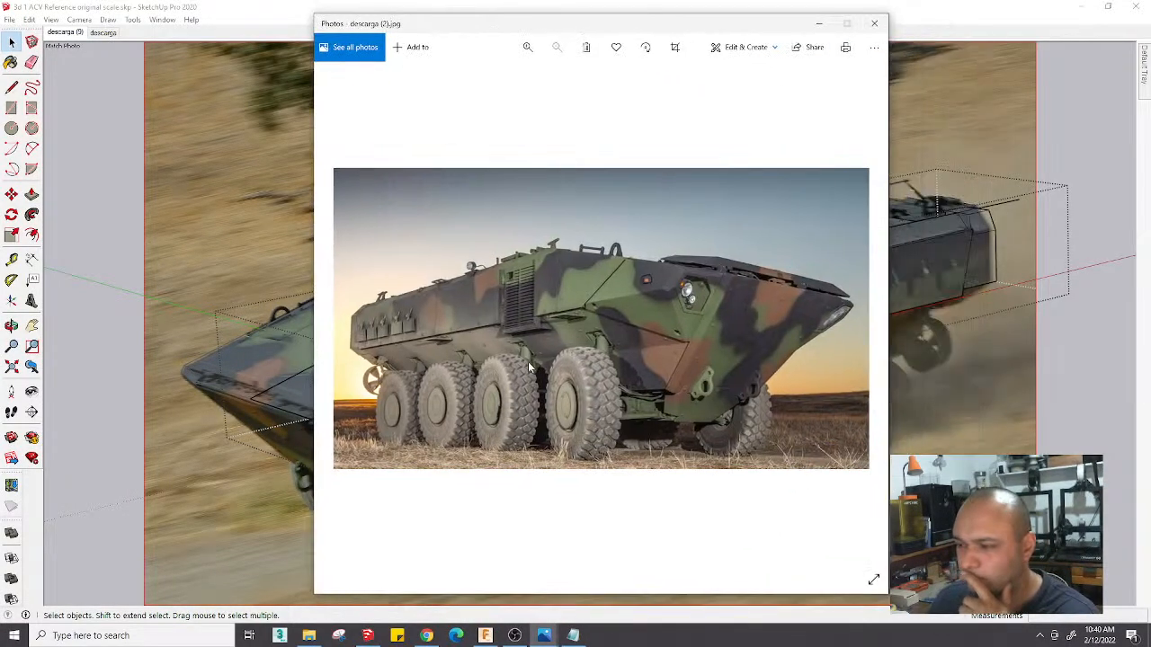
pyautogui.scroll(1, 528, 362)
pyautogui.scroll(-5, 530, 367)
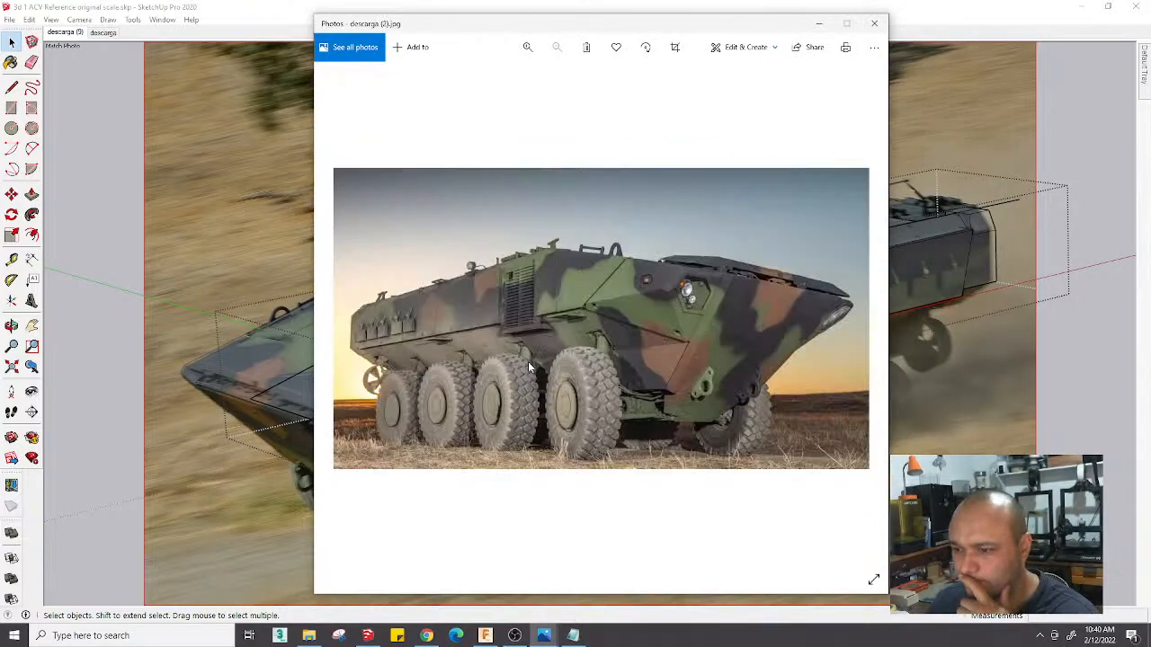
pyautogui.scroll(-1, 529, 362)
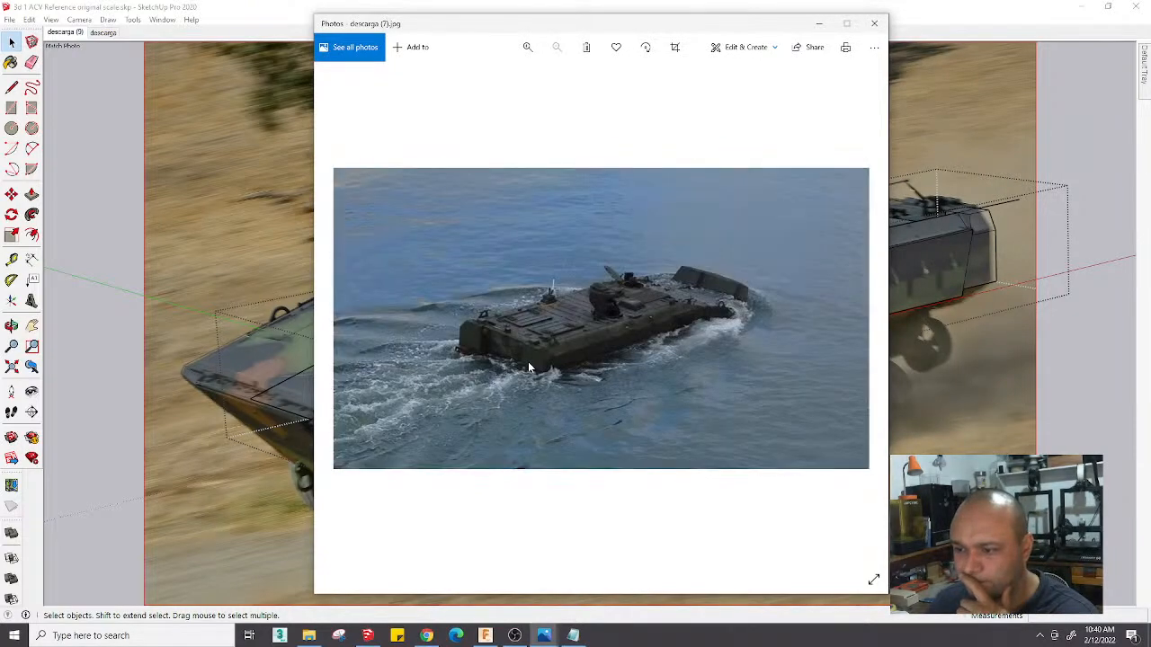
pyautogui.scroll(1, 531, 362)
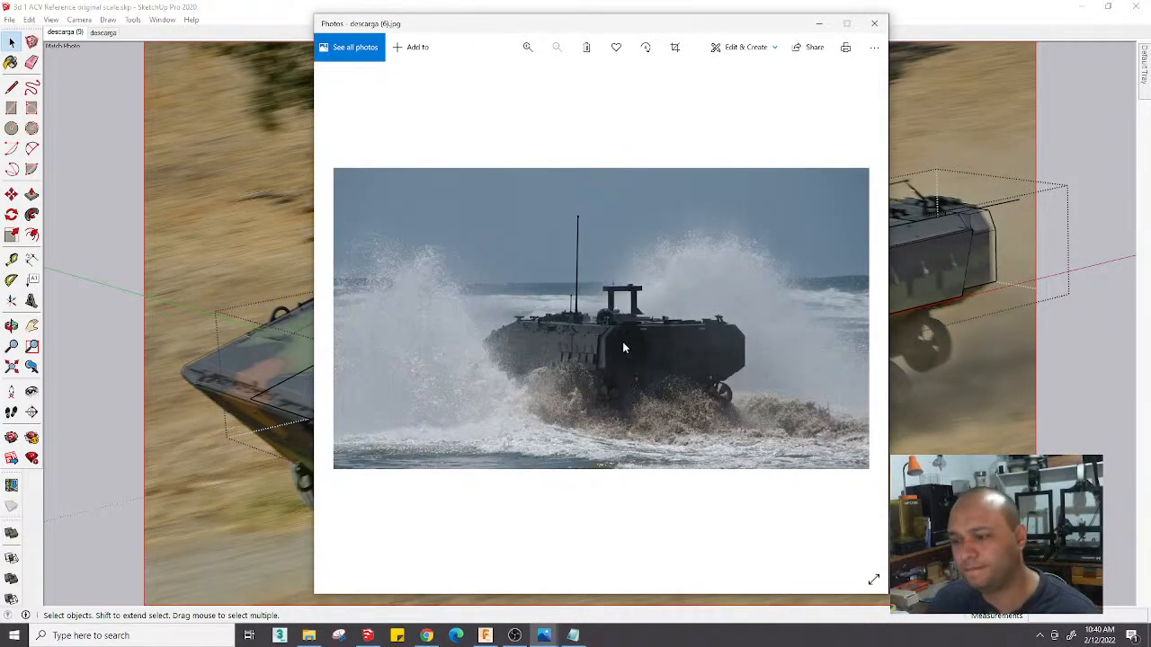
# Examine the rear side extension and its slanted upper corner closely in descarga (6).jpg
pyautogui.keyDown('ctrl'); pyautogui.scroll(5, 610, 340); pyautogui.keyUp('ctrl')
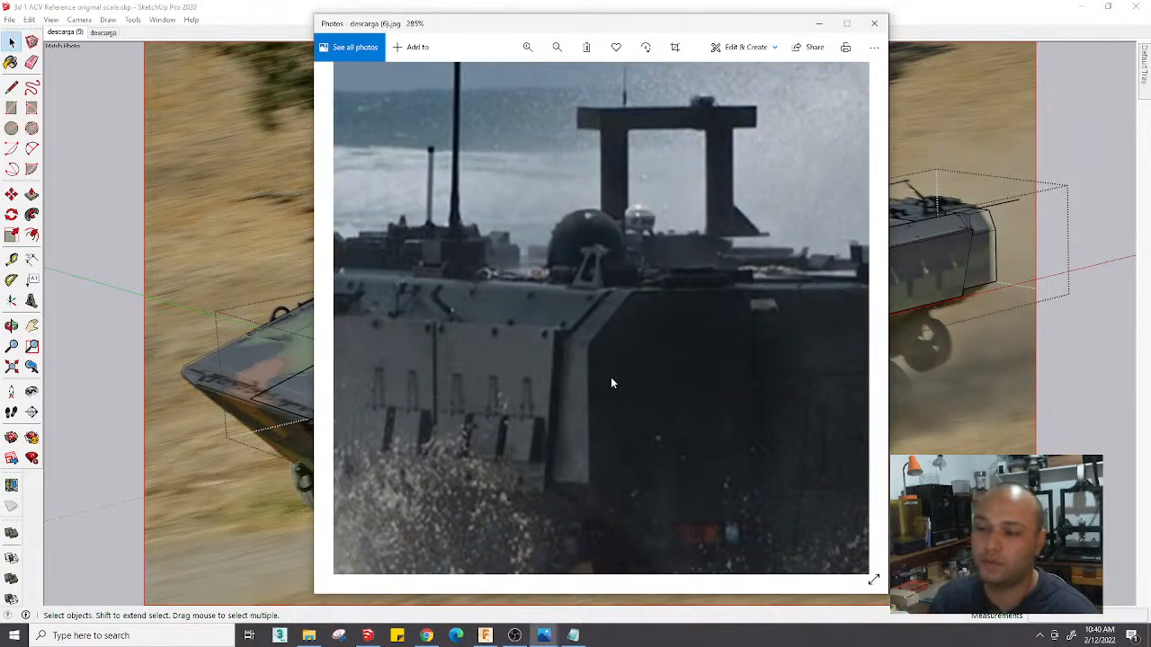
pyautogui.keyDown('ctrl'); pyautogui.scroll(-2, 721, 349); pyautogui.keyUp('ctrl')
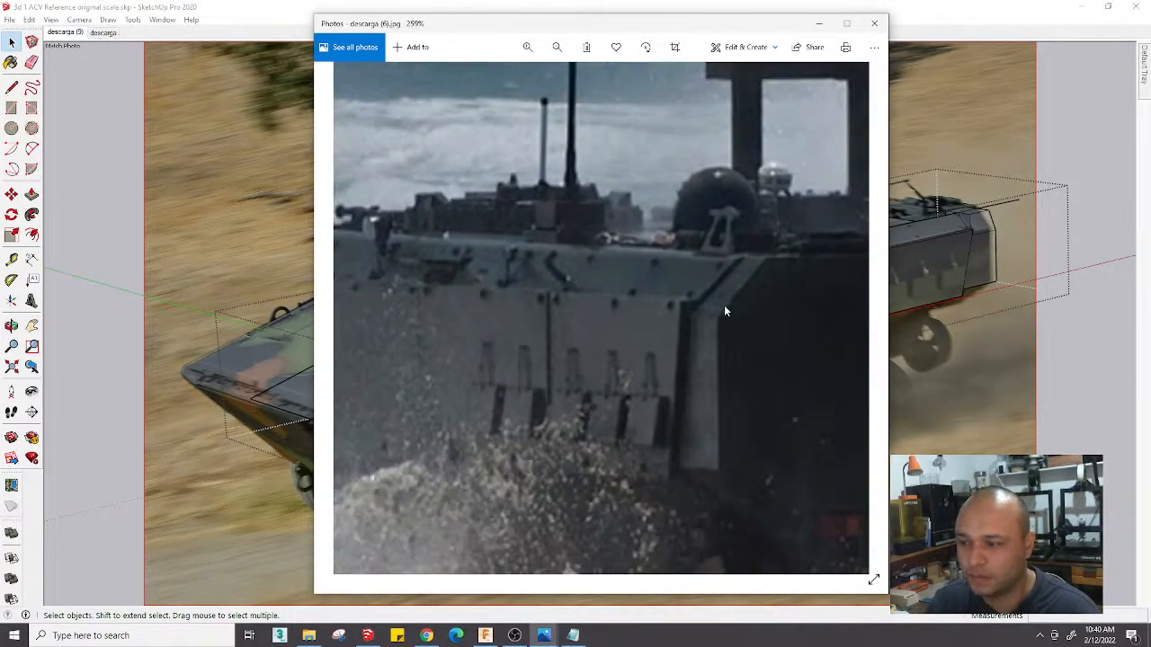
pyautogui.moveTo(726, 317); pyautogui.dragTo(652, 306)
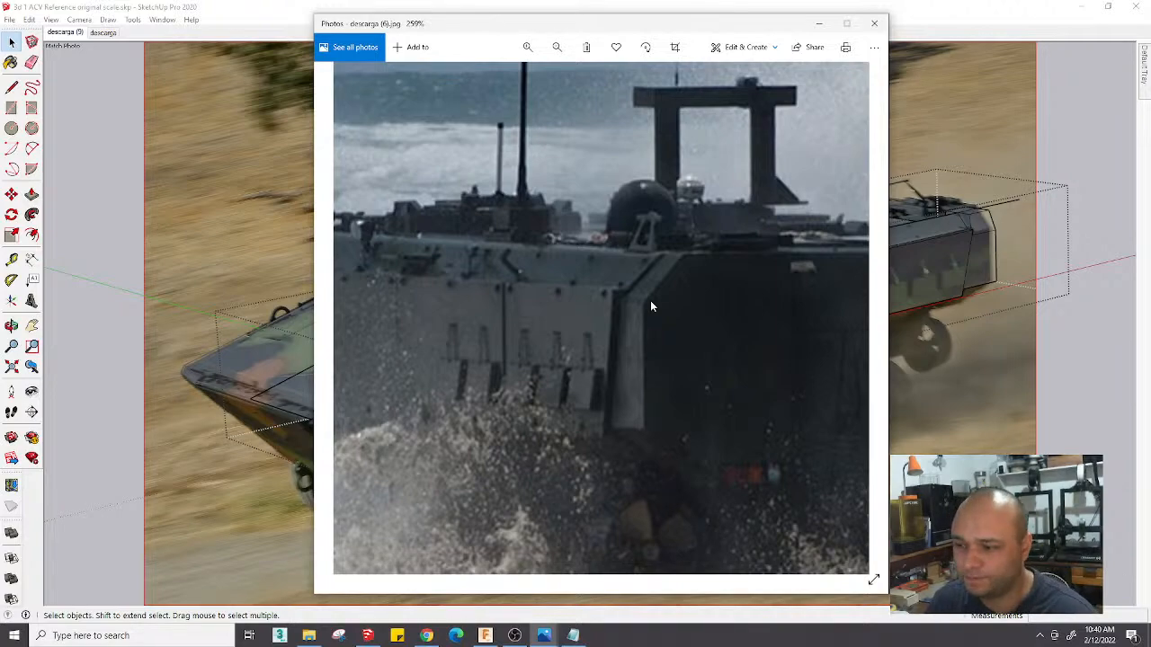
pyautogui.keyDown('ctrl'); pyautogui.scroll(3, 670, 306); pyautogui.keyUp('ctrl')
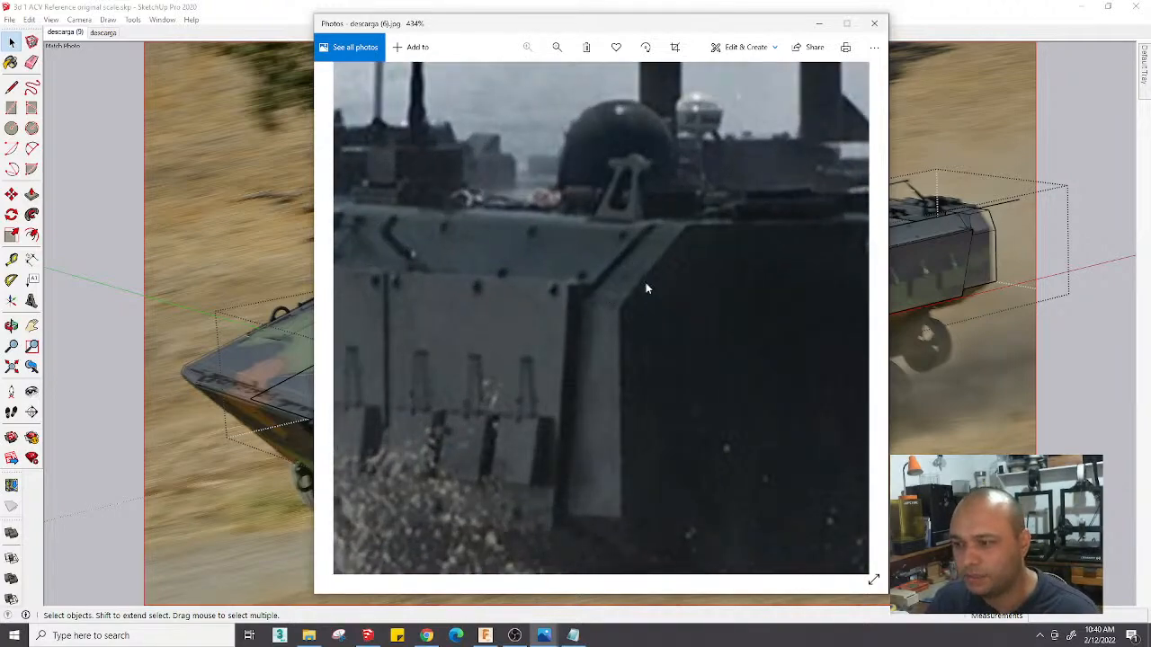
pyautogui.keyDown('ctrl'); pyautogui.scroll(-5, 685, 317); pyautogui.keyUp('ctrl')
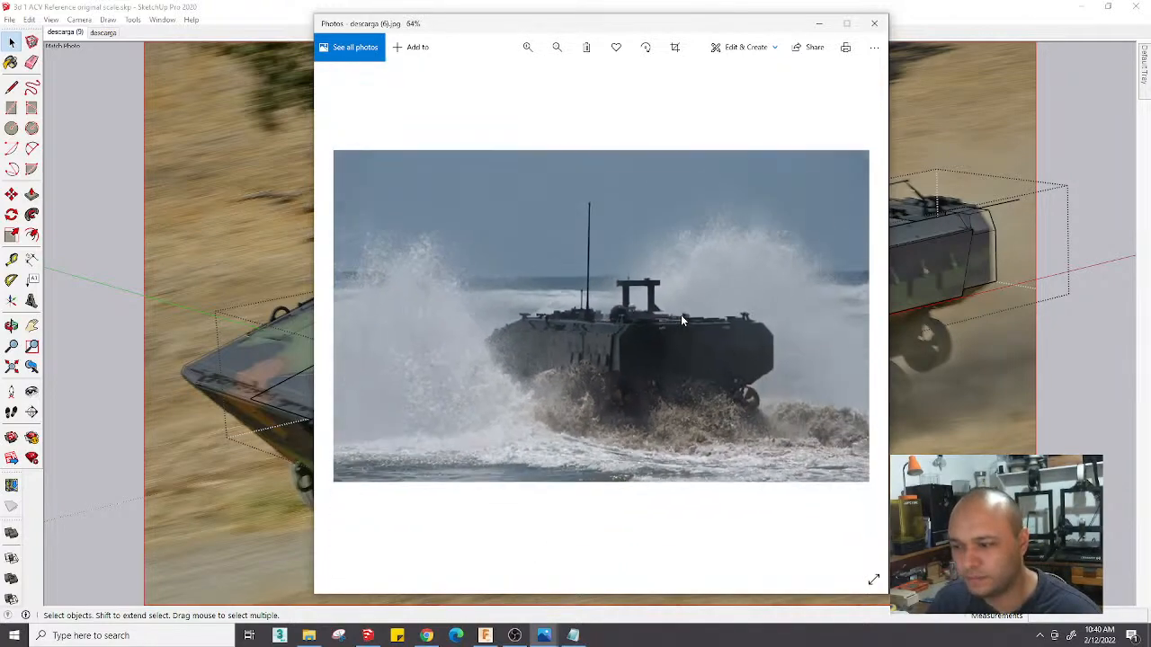
# Compare the model's rear side extension and slanted side face with the vehicle's rear in descarga (6).jpg
pyautogui.click(1122, 196)
pyautogui.moveTo(1122, 196)
pyautogui.mouseDown(button='middle')
pyautogui.moveTo(941, 260)
pyautogui.moveTo(929, 234)
pyautogui.moveTo(871, 303)
pyautogui.mouseUp(button='middle')
pyautogui.scroll(6, 841, 180)
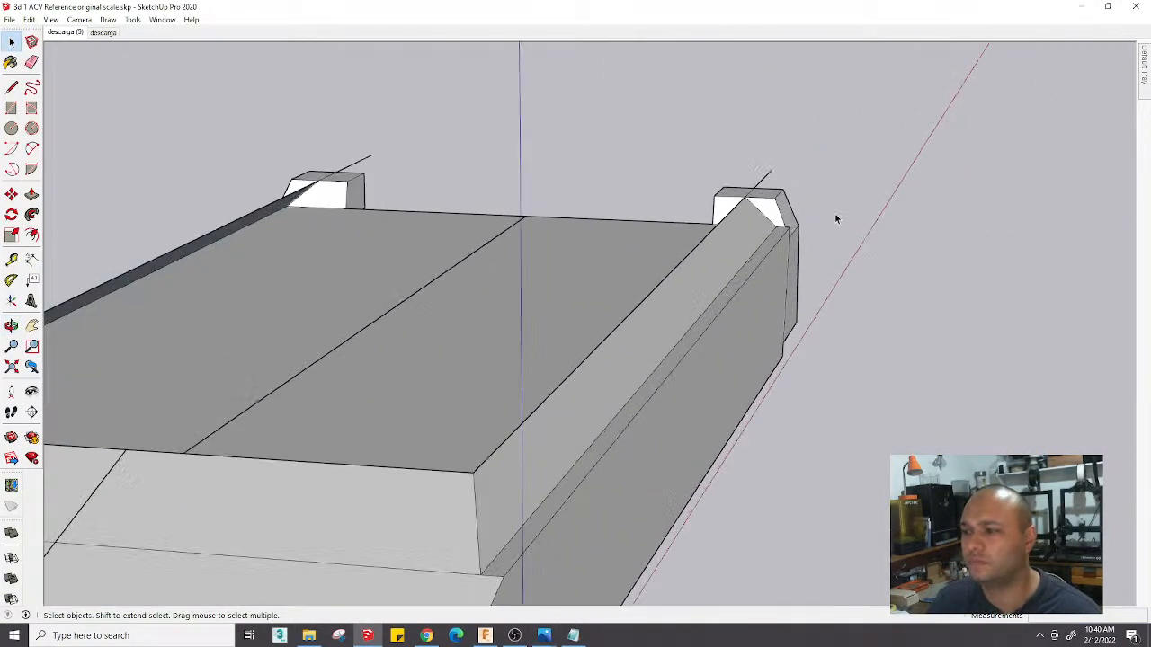
pyautogui.moveTo(543, 636)
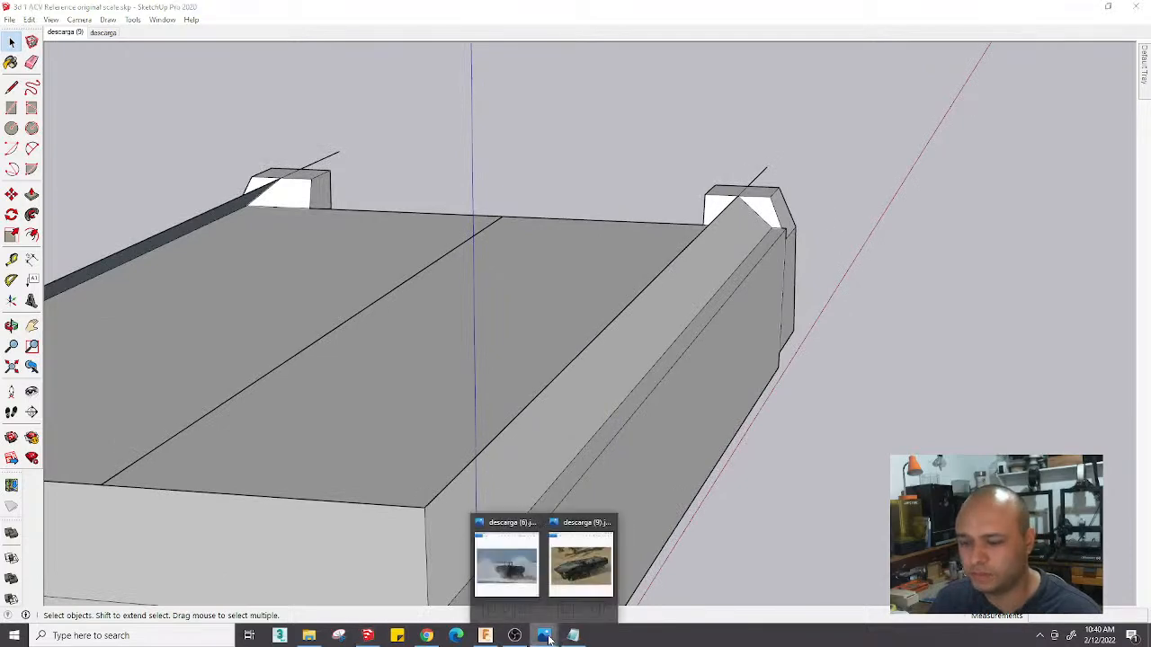
pyautogui.click(527, 569)
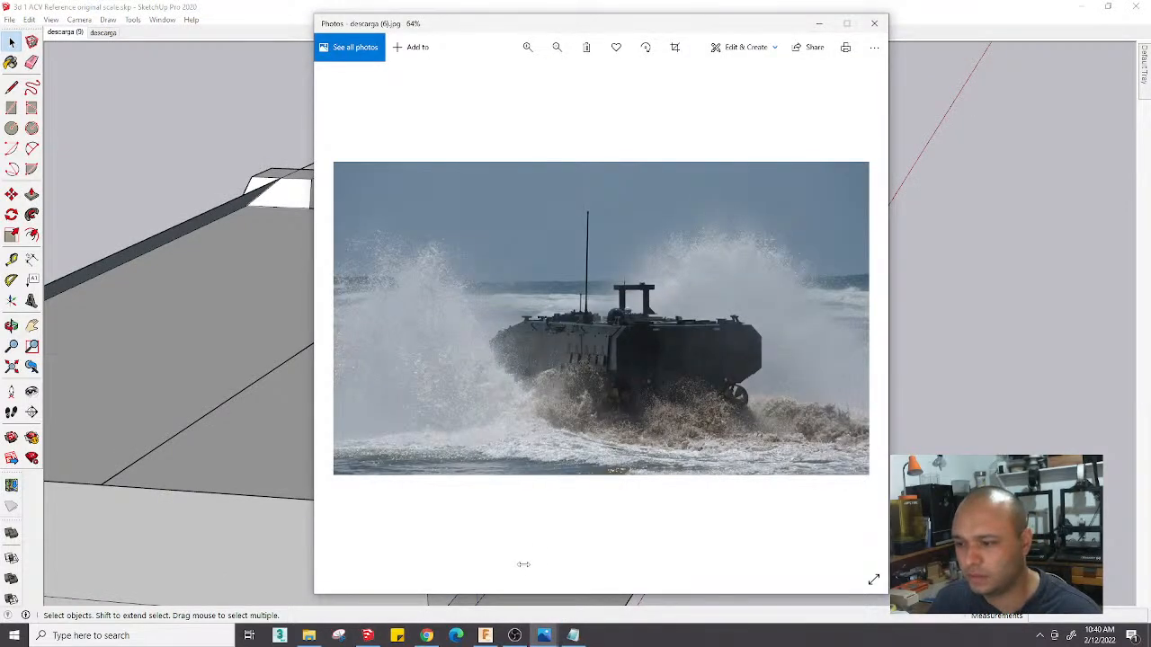
pyautogui.scroll(3, 644, 354)
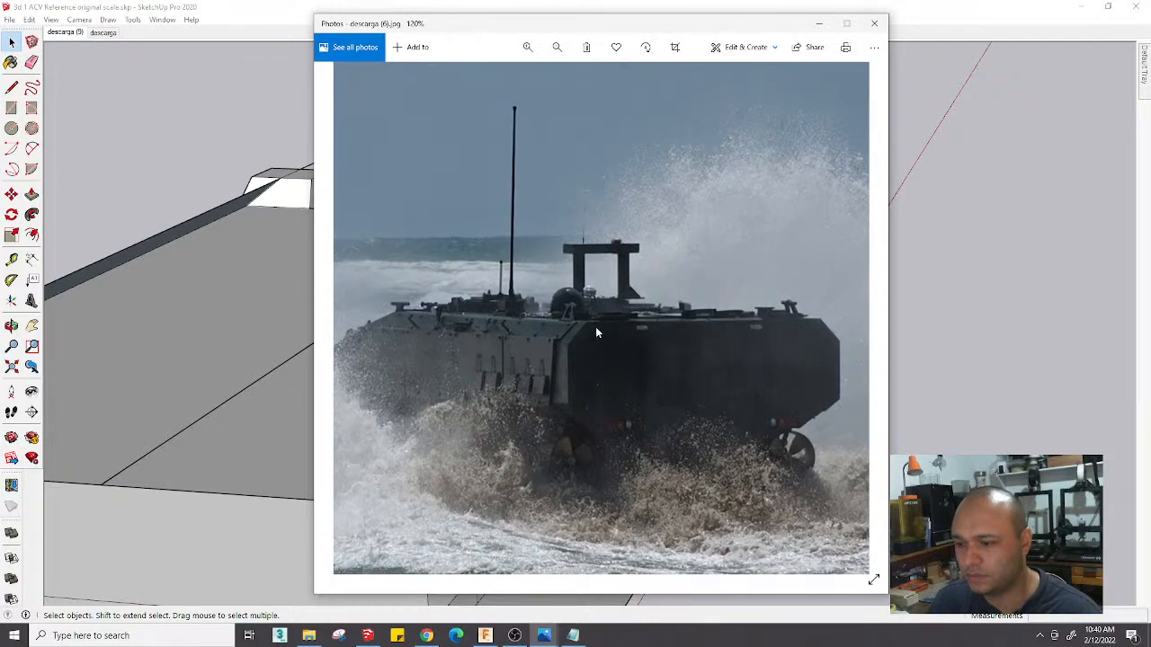
# Put the reference photo away and measure the slanted end edge of the roof's side face with the Protractor
pyautogui.click(817, 25)
pyautogui.moveTo(783, 245)
pyautogui.mouseDown(button='middle')
pyautogui.moveTo(719, 318)
pyautogui.moveTo(763, 311)
pyautogui.mouseUp(button='middle')
pyautogui.scroll(5, 737, 301)
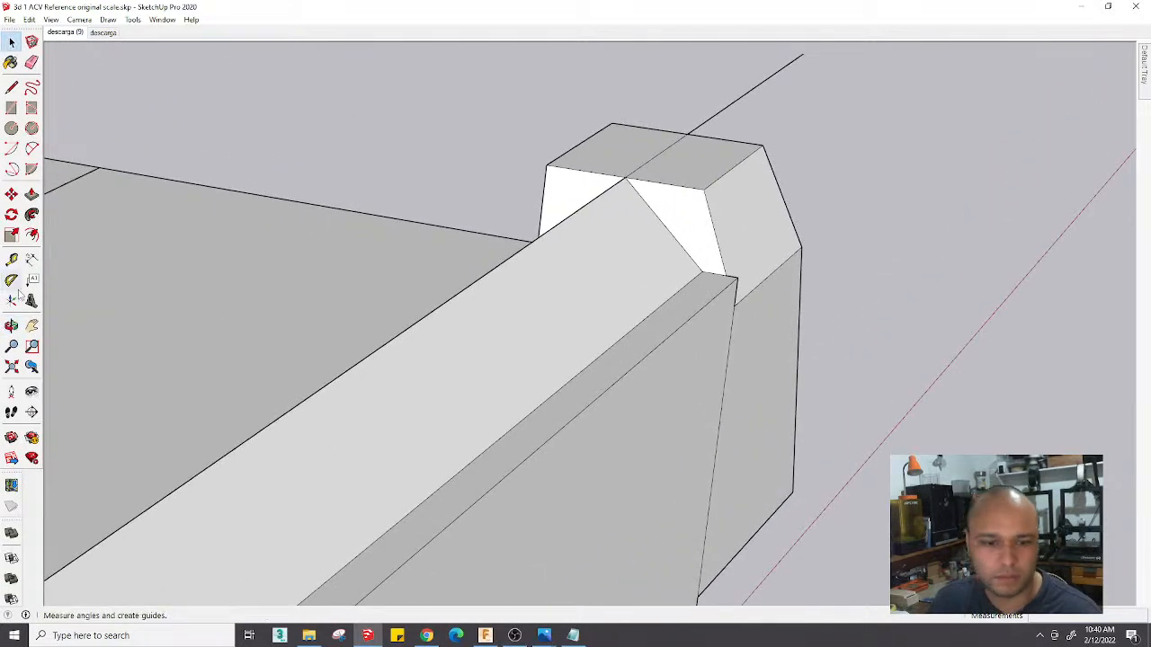
pyautogui.click(11, 280)
pyautogui.moveTo(713, 345); pyautogui.dragTo(816, 146, button='middle')
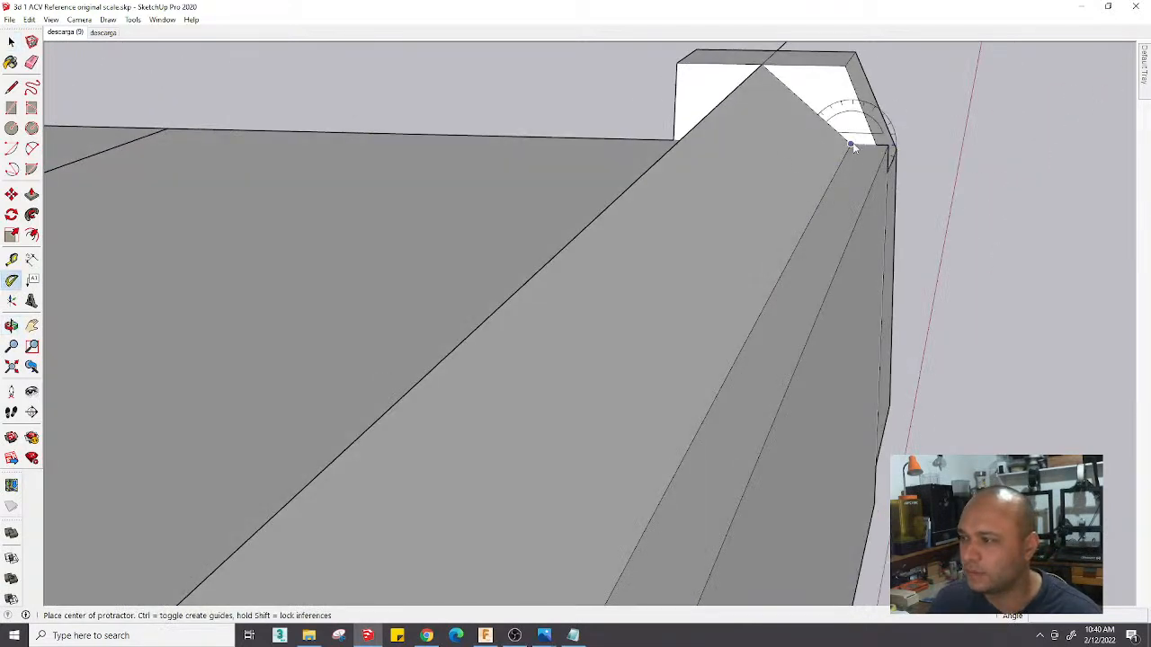
pyautogui.click(851, 144)
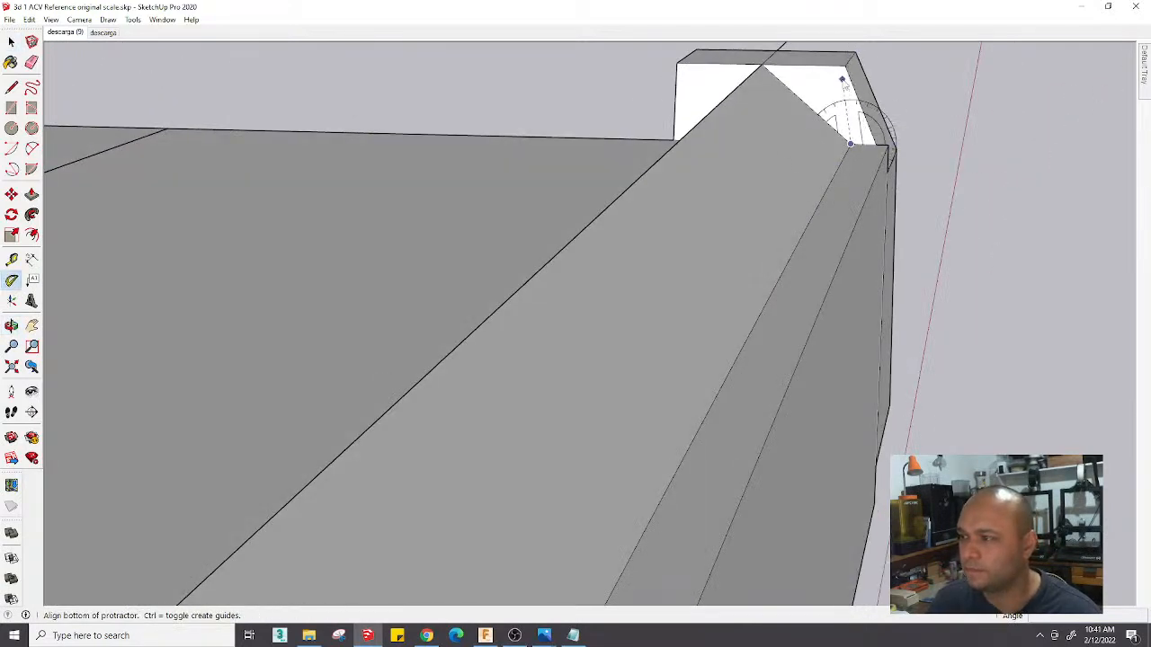
pyautogui.moveTo(842, 81); pyautogui.dragTo(831, 157, button='middle')
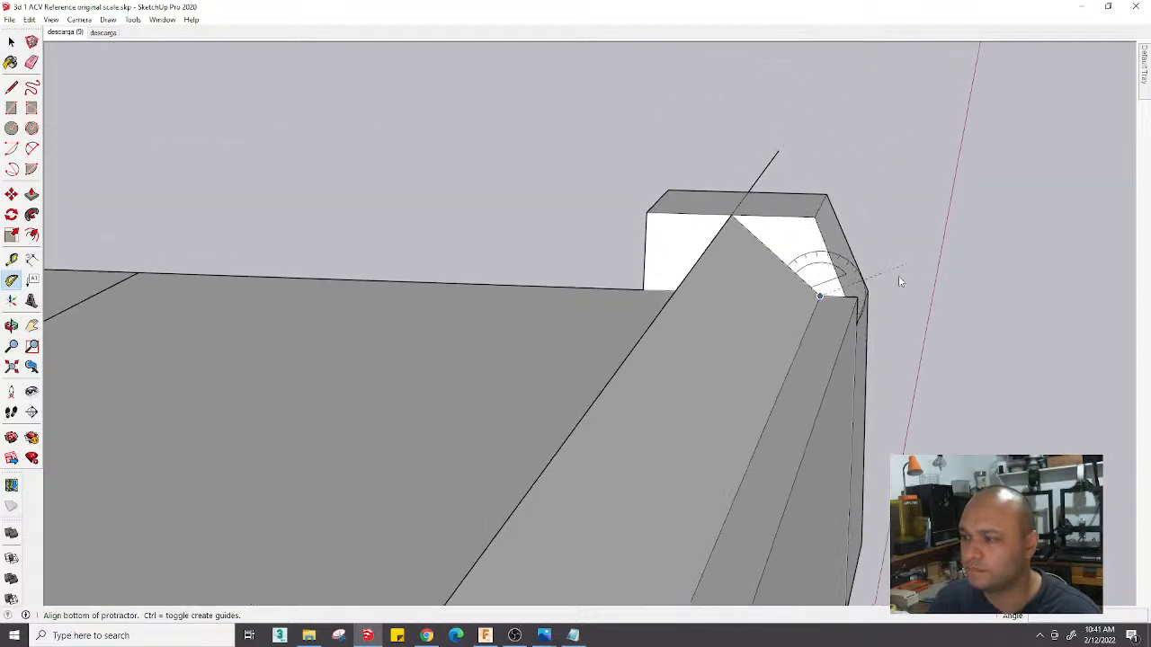
pyautogui.click(775, 256)
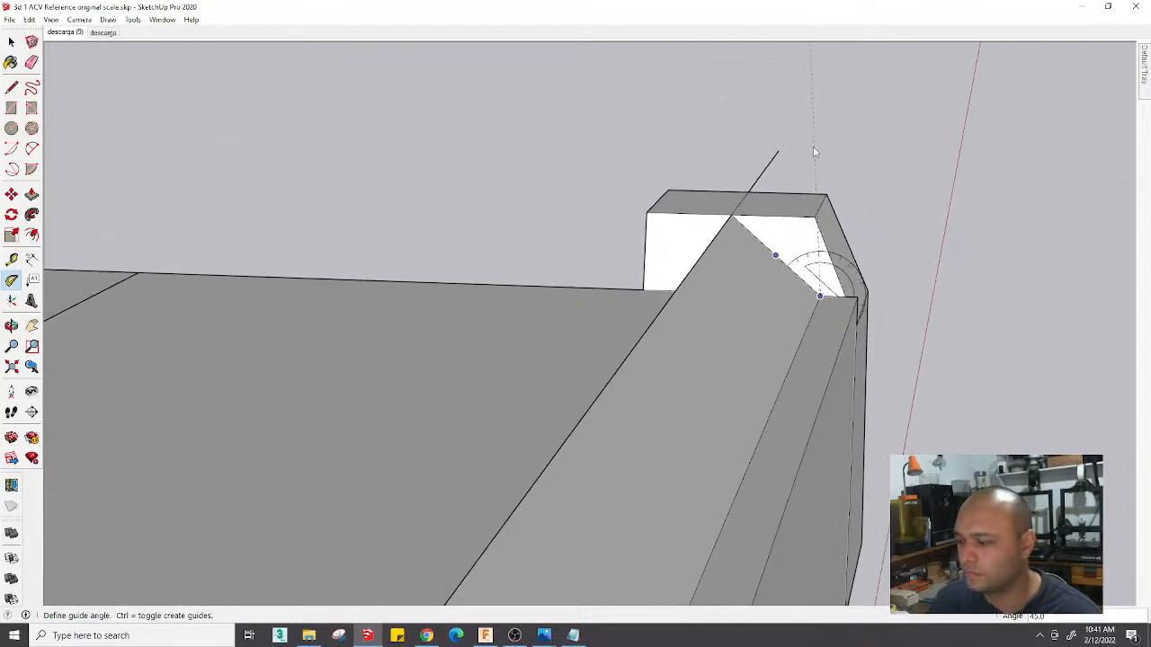
pyautogui.press('Escape')
# Open the hull half with the near rear side extension for editing
pyautogui.scroll(-5, 813, 151)
pyautogui.moveTo(803, 207); pyautogui.dragTo(627, 249, button='middle')
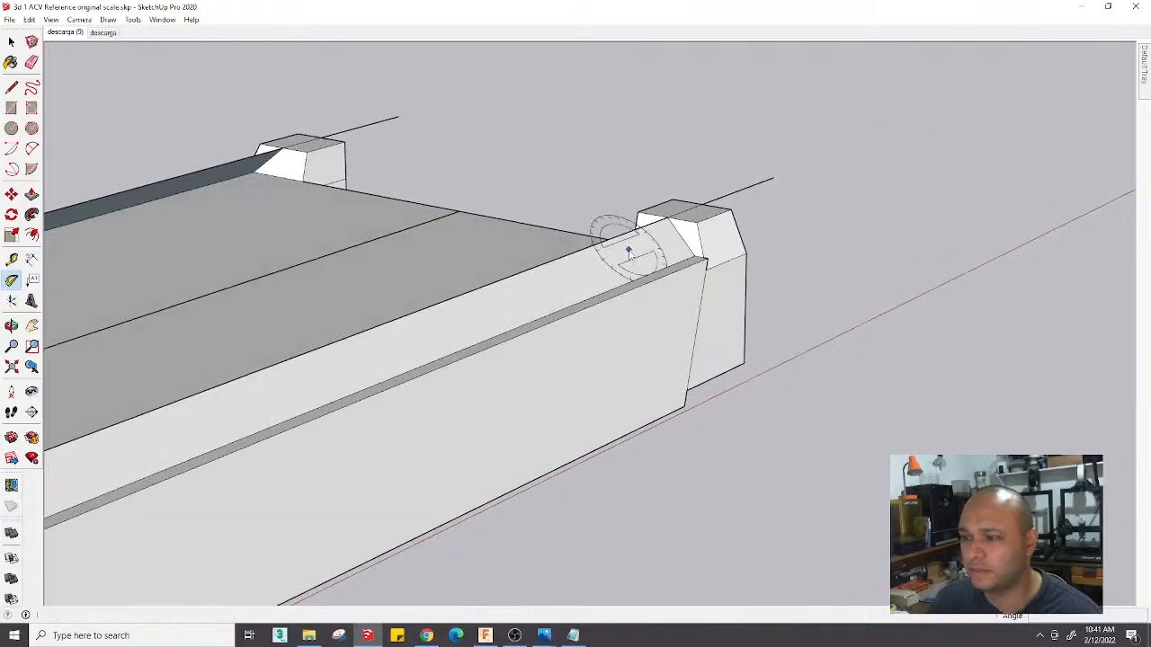
pyautogui.scroll(-3, 626, 249)
pyautogui.press('e')
pyautogui.scroll(5, 706, 216)
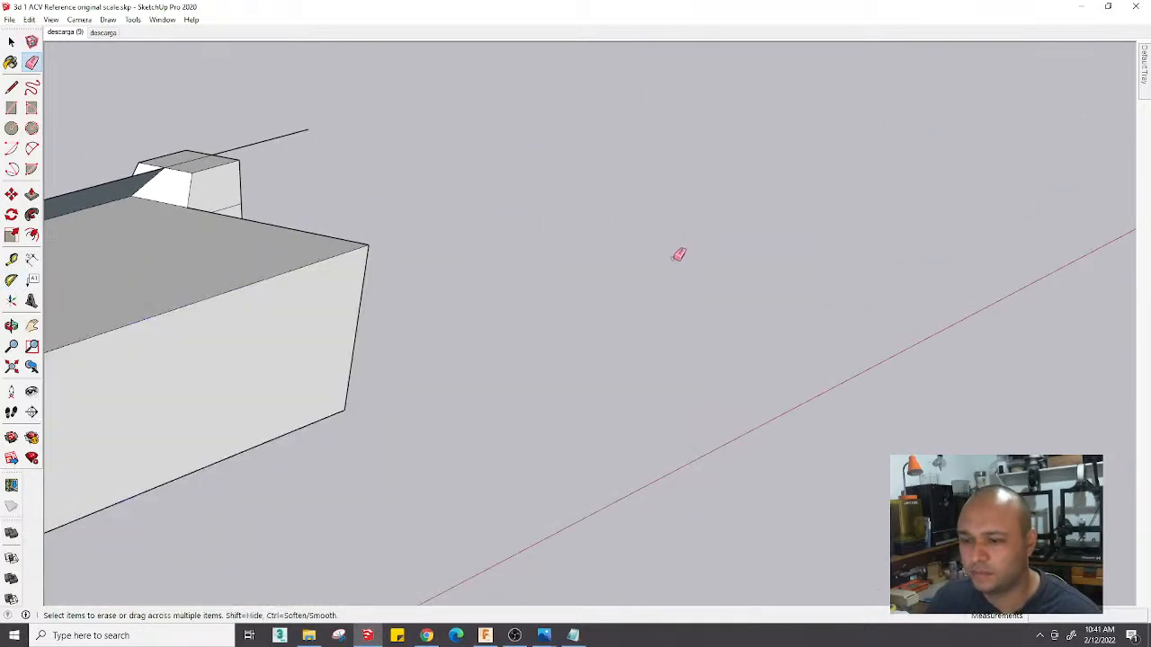
pyautogui.scroll(3, 674, 261)
pyautogui.press('space')
pyautogui.hotkey('ctrl', 'a')
pyautogui.scroll(3, 647, 278)
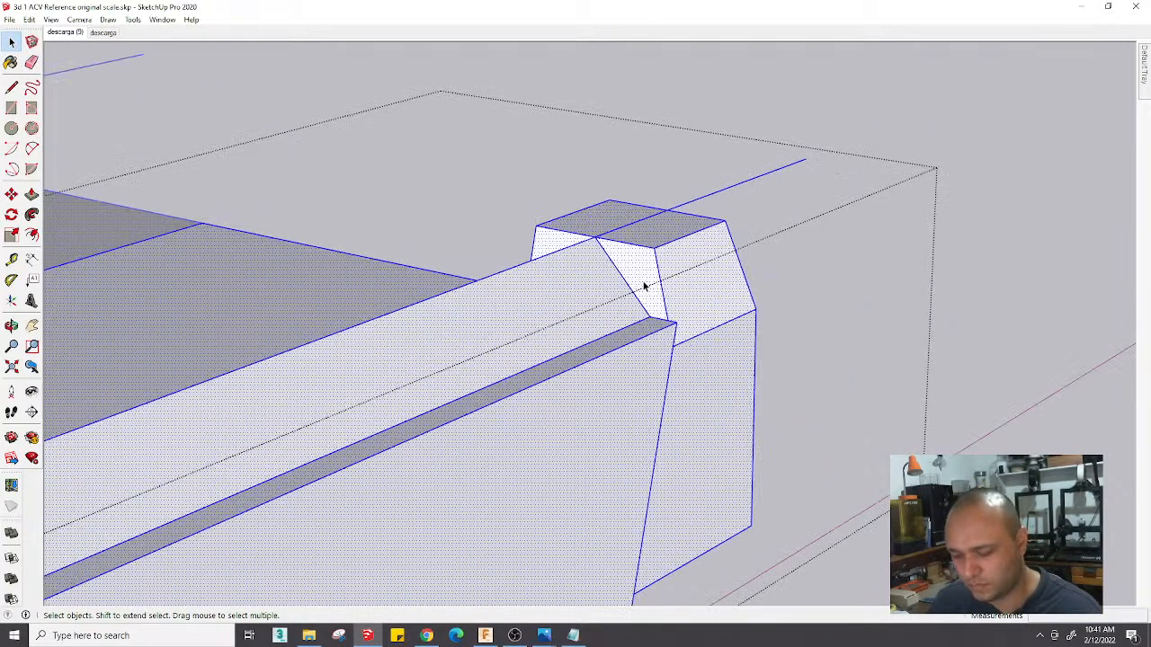
pyautogui.press('p')
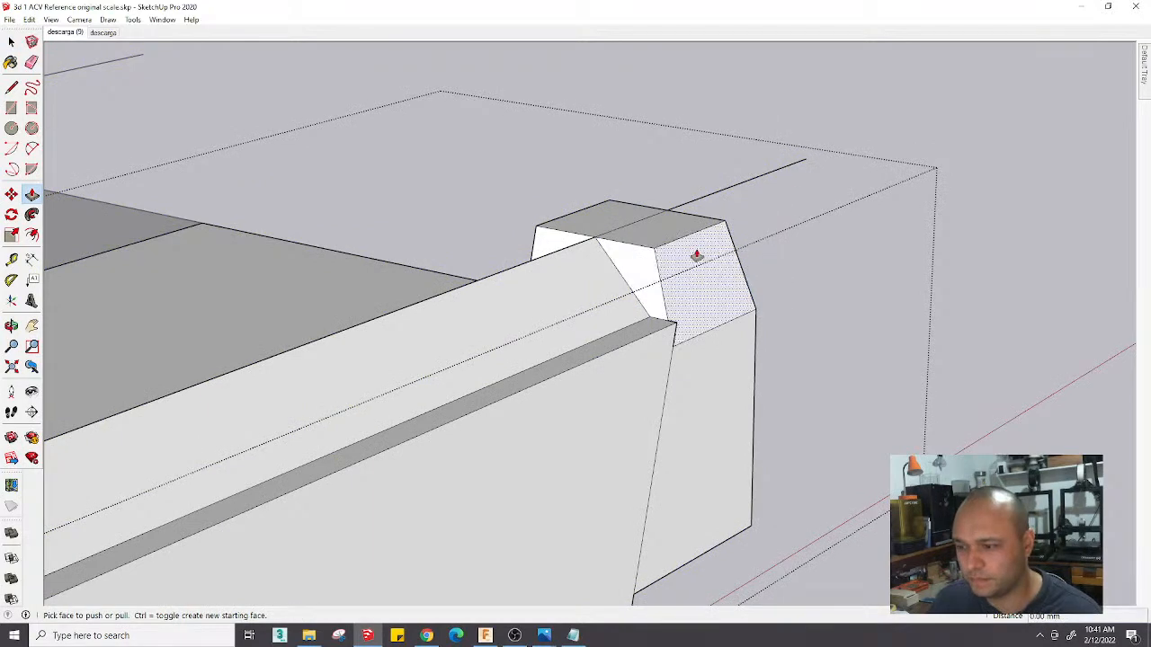
# Draw a lengthwise line across the rear side extension at its slanted corner and erase the slanted face's upper edge
pyautogui.press('l')
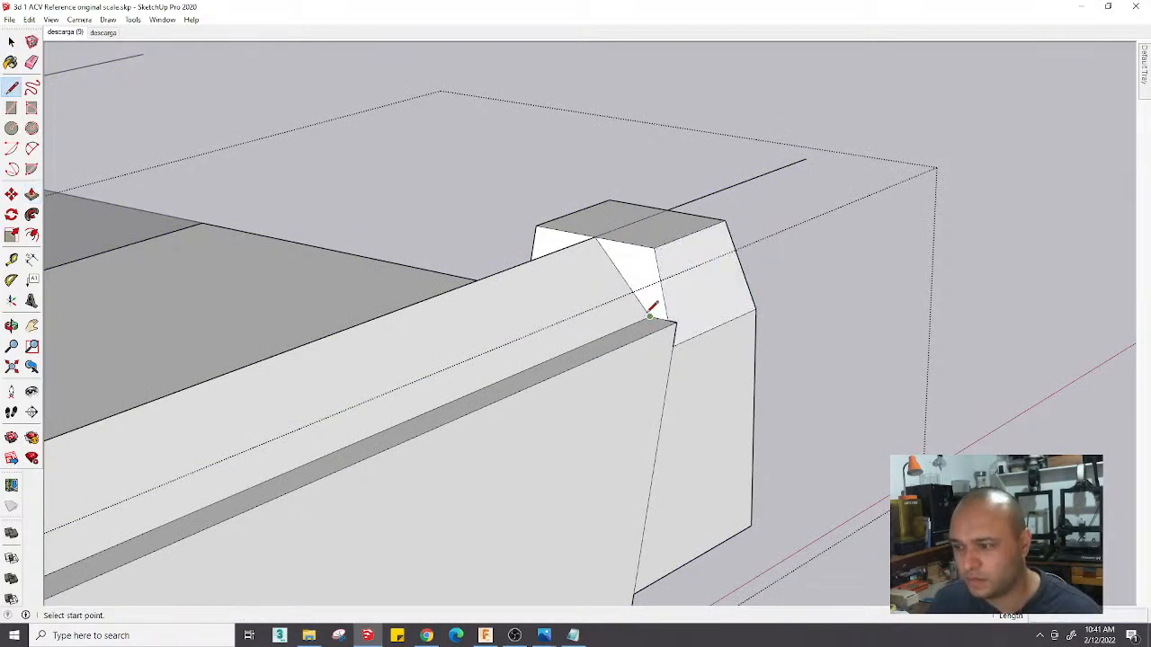
pyautogui.moveTo(726, 301)
pyautogui.mouseDown(button='middle')
pyautogui.moveTo(559, 355)
pyautogui.moveTo(296, 365)
pyautogui.moveTo(641, 419)
pyautogui.moveTo(494, 291)
pyautogui.moveTo(809, 277)
pyautogui.moveTo(676, 284)
pyautogui.moveTo(739, 269)
pyautogui.mouseUp(button='middle')
pyautogui.click(369, 419)
pyautogui.press('e')
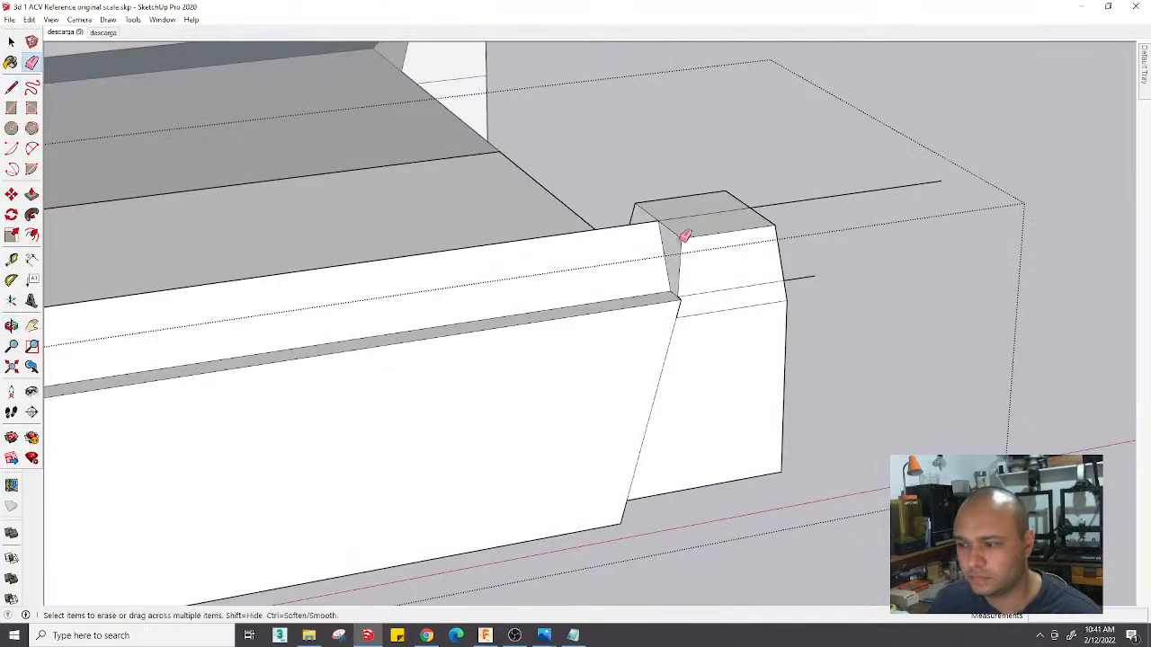
pyautogui.moveTo(683, 238); pyautogui.dragTo(693, 239)
# Try to rebuild the extension's slanted corner with diagonal lines from the roof edge to the lower side edge at both ends
pyautogui.moveTo(696, 235)
pyautogui.mouseDown(button='middle')
pyautogui.moveTo(689, 282)
pyautogui.moveTo(297, 251)
pyautogui.moveTo(554, 311)
pyautogui.moveTo(348, 262)
pyautogui.moveTo(423, 251)
pyautogui.moveTo(621, 279)
pyautogui.moveTo(533, 322)
pyautogui.mouseUp(button='middle')
pyautogui.press('l')
pyautogui.click(480, 312)
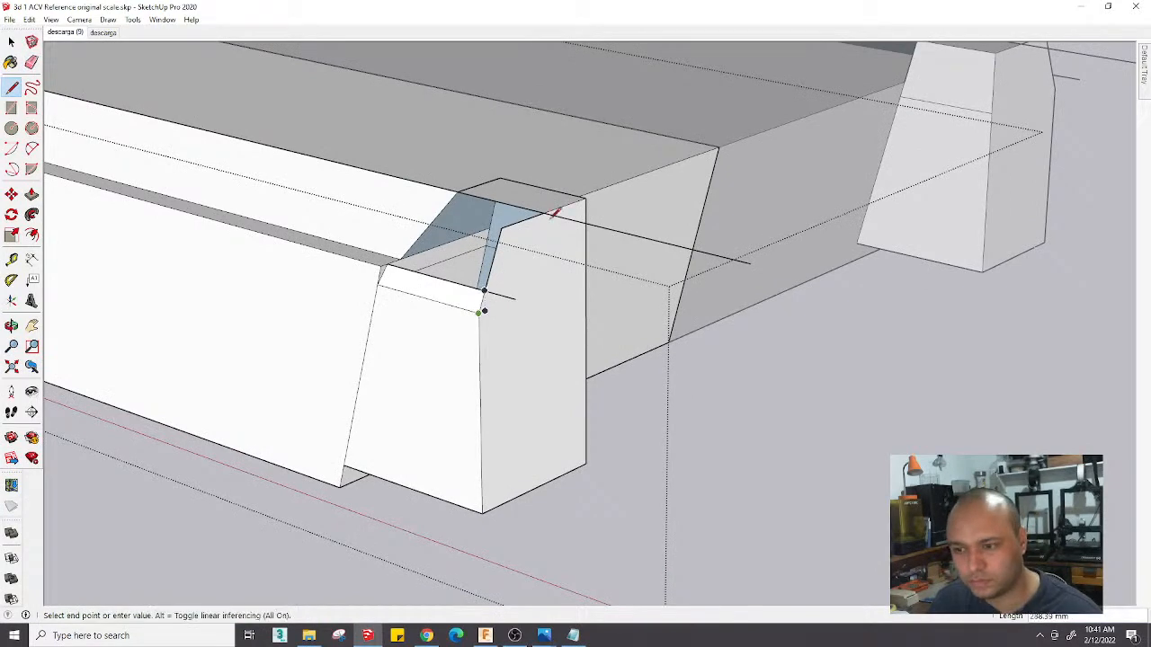
pyautogui.click(544, 213)
pyautogui.click(378, 284)
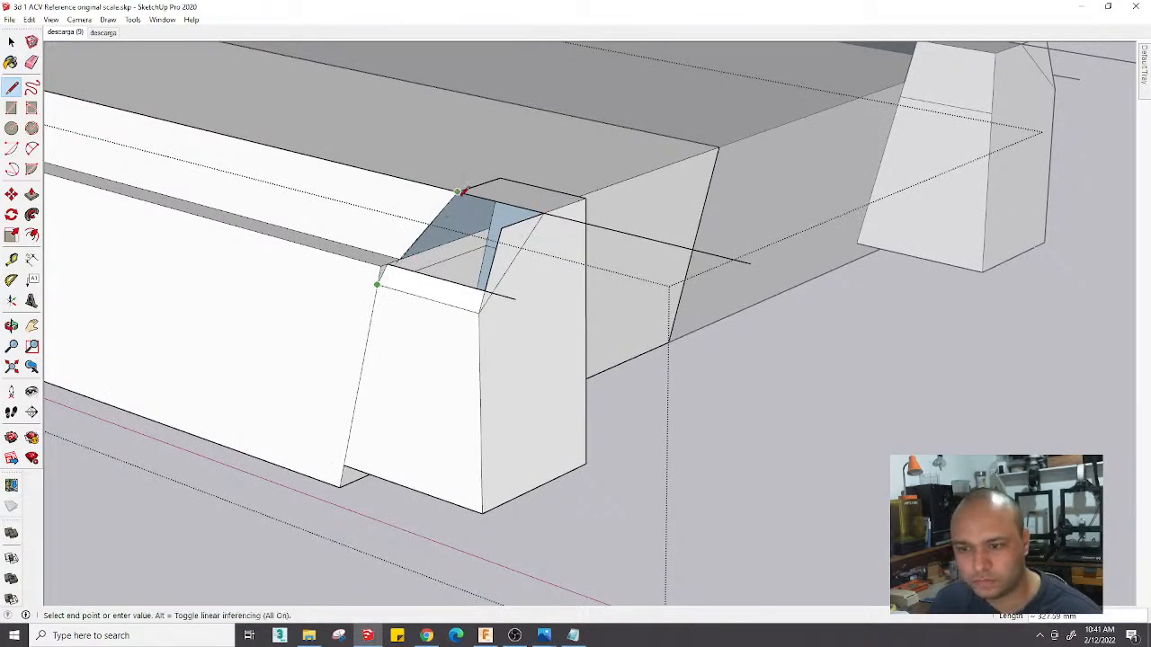
pyautogui.click(458, 190)
pyautogui.scroll(3, 466, 187)
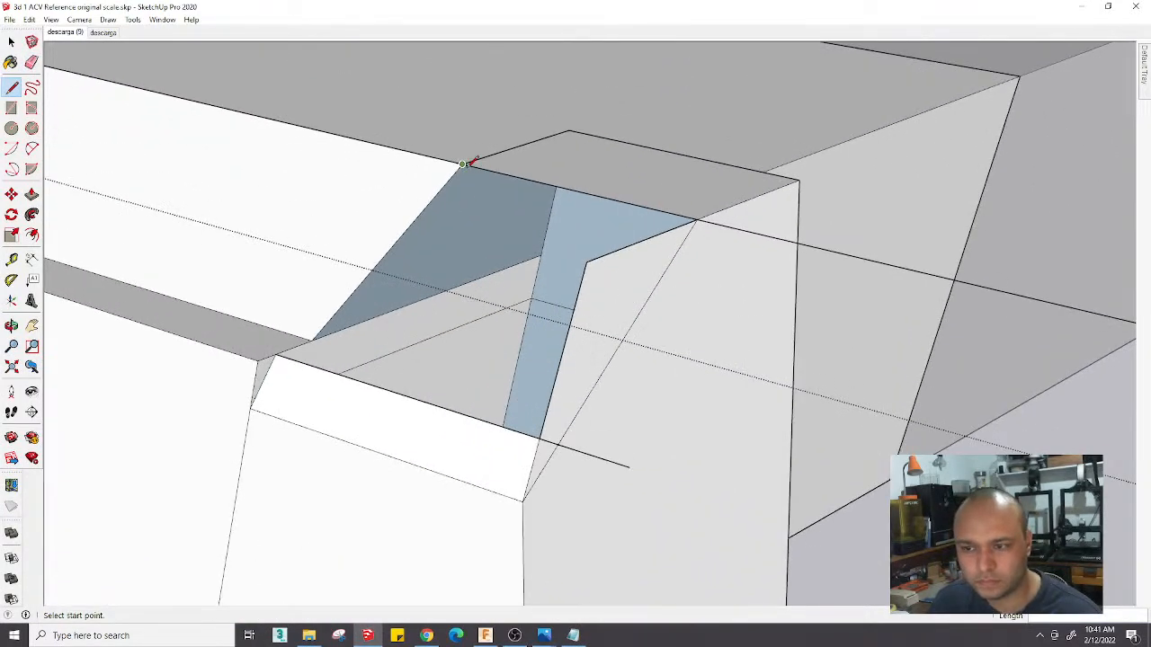
pyautogui.click(461, 165)
pyautogui.click(251, 410)
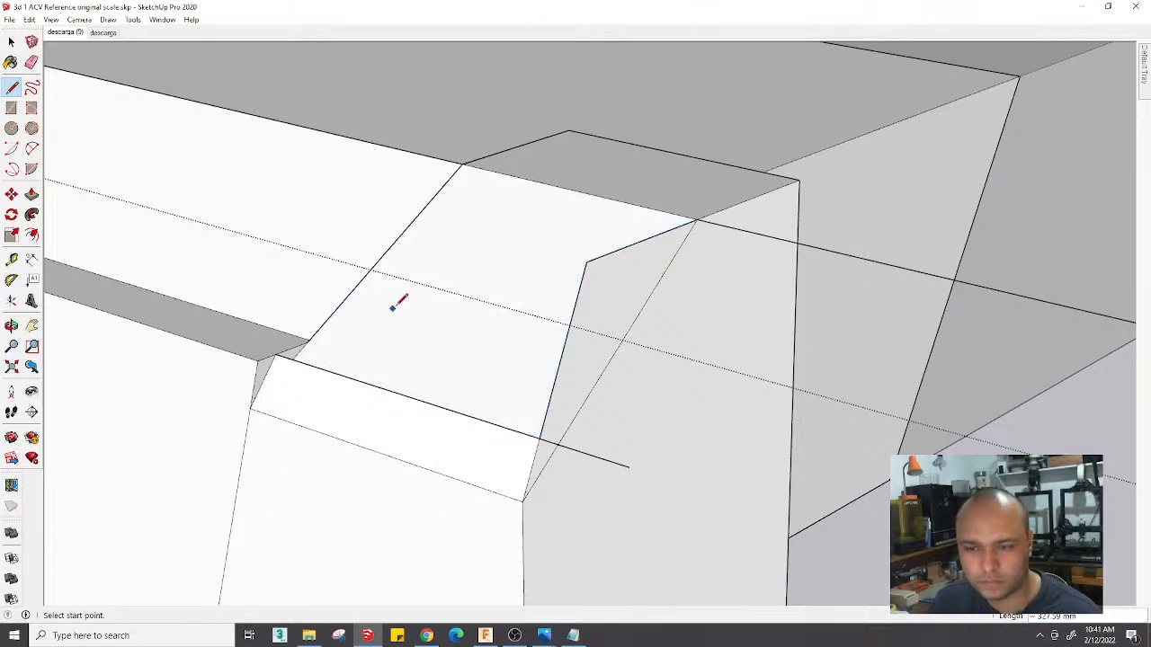
# Erase the leftover strip and stray lines above the rear side extension's outer face
pyautogui.moveTo(393, 307)
pyautogui.mouseDown(button='middle')
pyautogui.moveTo(746, 291)
pyautogui.moveTo(503, 356)
pyautogui.moveTo(591, 357)
pyautogui.moveTo(561, 367)
pyautogui.mouseUp(button='middle')
pyautogui.press('e')
pyautogui.moveTo(594, 370)
pyautogui.mouseDown(button='middle')
pyautogui.moveTo(650, 398)
pyautogui.moveTo(552, 290)
pyautogui.moveTo(602, 306)
pyautogui.moveTo(503, 296)
pyautogui.moveTo(290, 337)
pyautogui.moveTo(656, 404)
pyautogui.moveTo(506, 318)
pyautogui.moveTo(603, 360)
pyautogui.moveTo(257, 298)
pyautogui.moveTo(318, 249)
pyautogui.moveTo(324, 172)
pyautogui.moveTo(416, 342)
pyautogui.mouseUp(button='middle')
pyautogui.press('e')
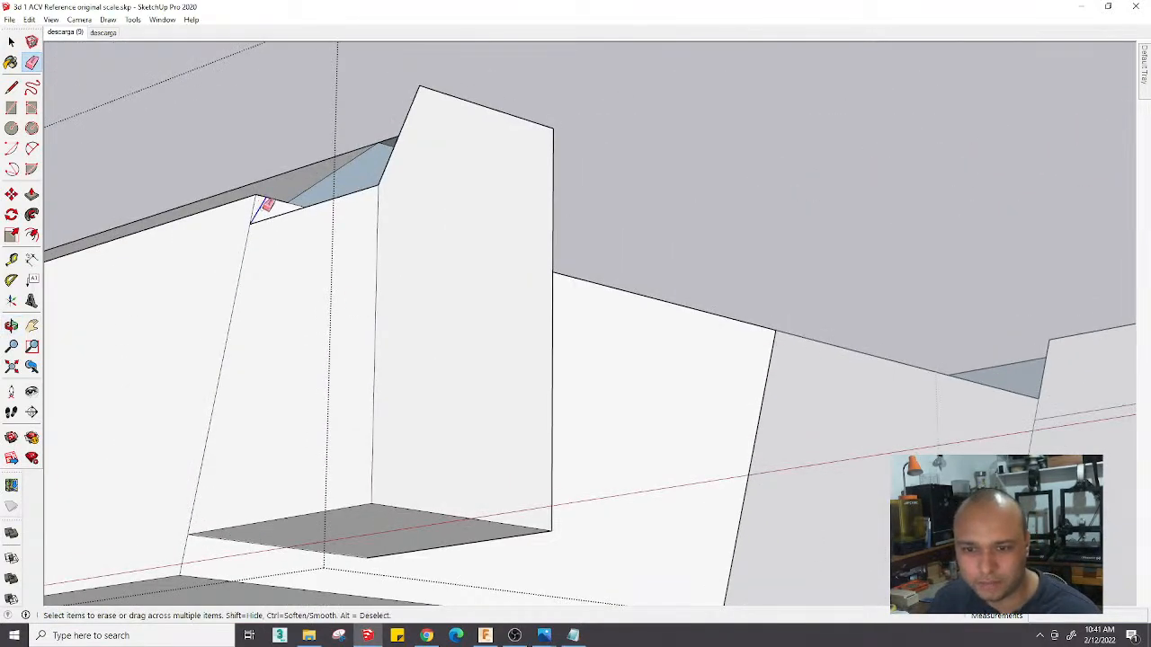
pyautogui.moveTo(260, 221)
pyautogui.mouseDown(button='middle')
pyautogui.moveTo(318, 506)
pyautogui.moveTo(379, 428)
pyautogui.mouseUp(button='middle')
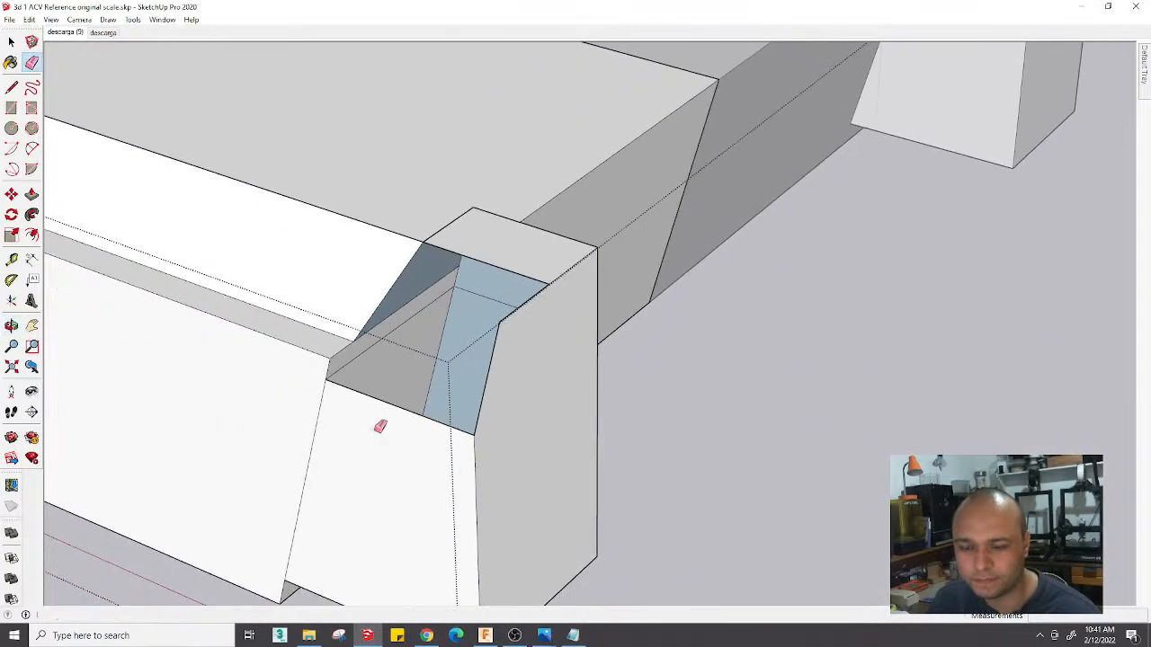
# Draw the corner's front diagonal from the roof edge to the extension's outer face and trace that face's upper edge
pyautogui.moveTo(509, 314)
pyautogui.mouseDown(button='middle')
pyautogui.moveTo(467, 344)
pyautogui.moveTo(471, 326)
pyautogui.mouseUp(button='middle')
pyautogui.press('l')
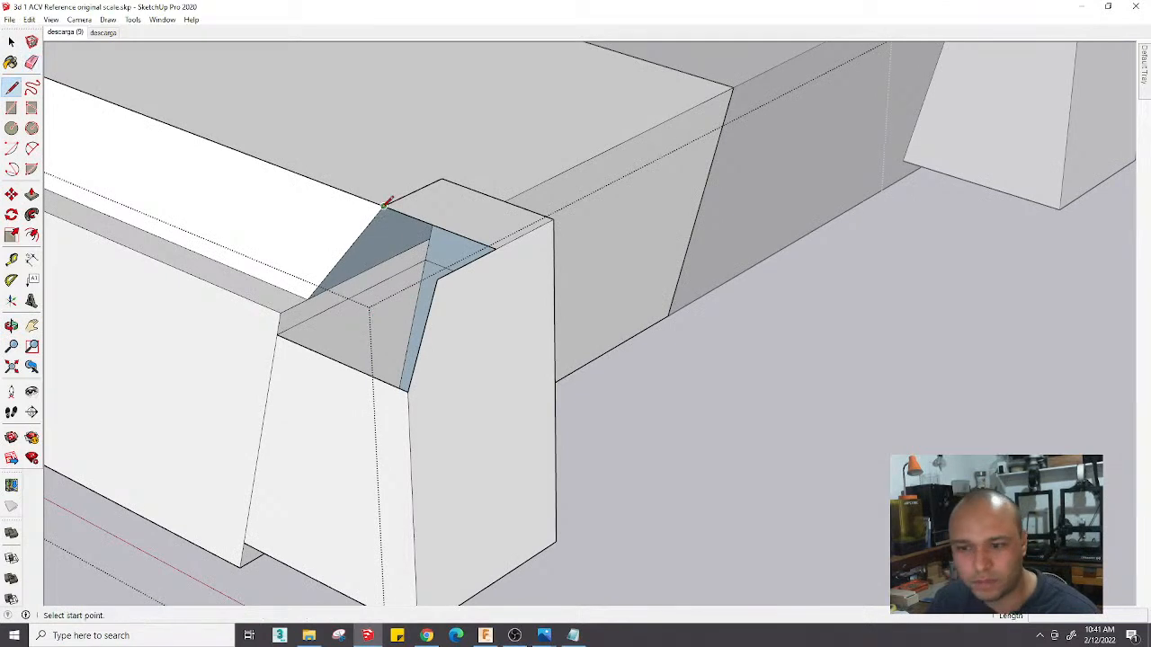
pyautogui.click(384, 207)
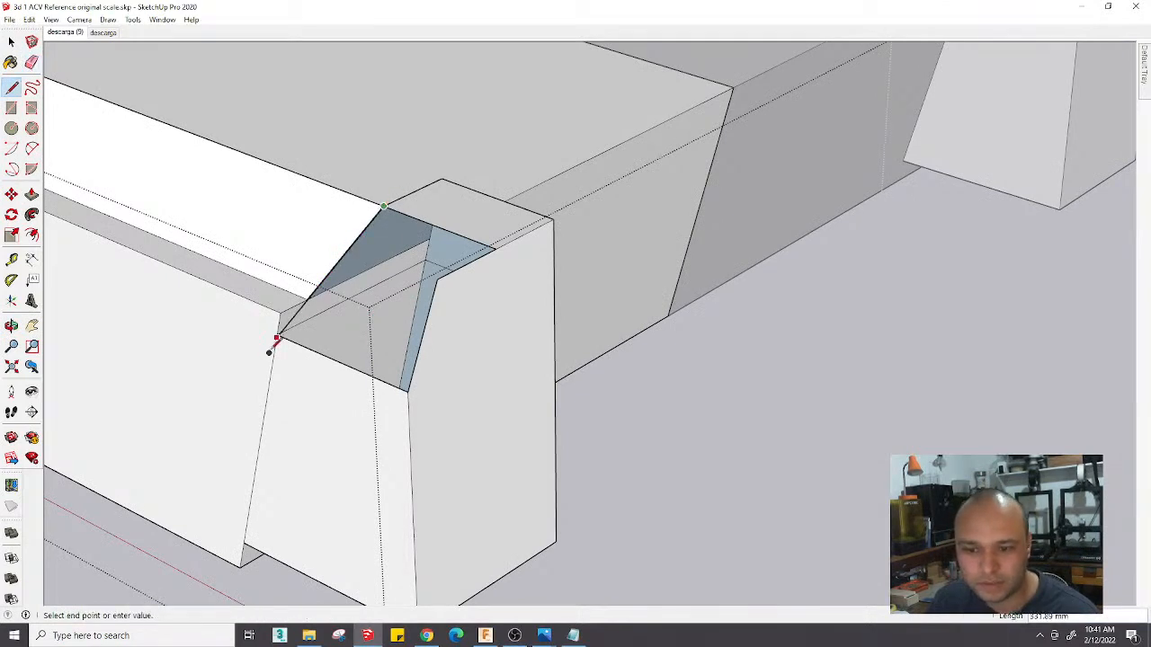
pyautogui.scroll(3, 276, 339)
pyautogui.click(316, 306)
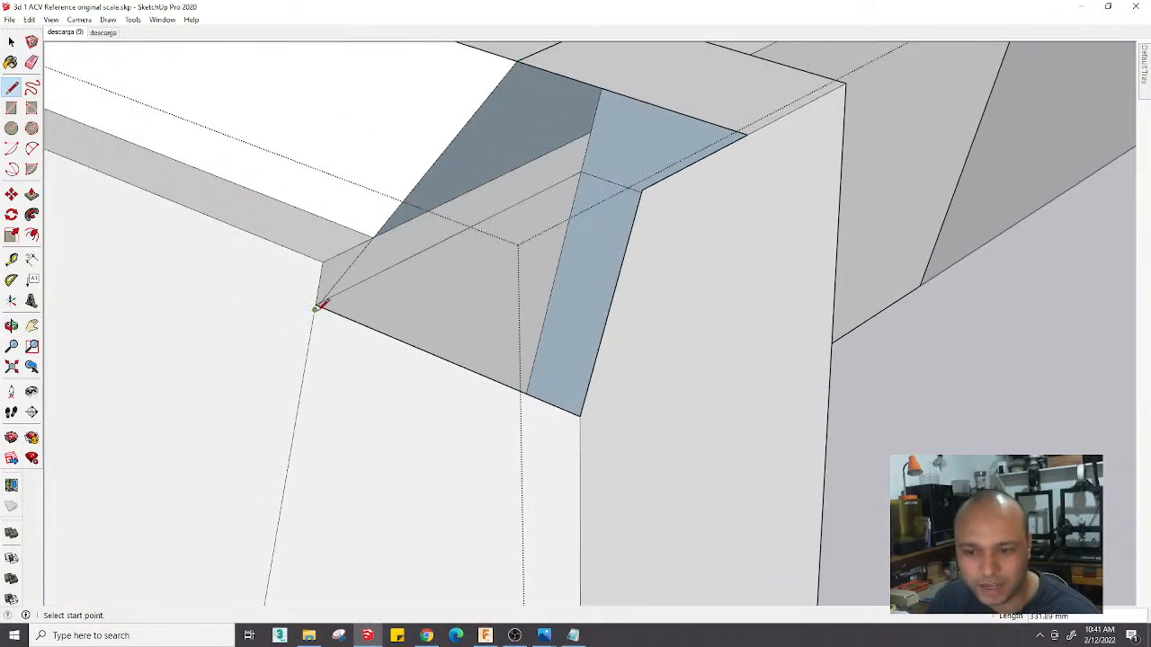
pyautogui.click(316, 308)
pyautogui.click(580, 416)
# Erase the old notched edge of the extension's rear face beside the open corner
pyautogui.press('e')
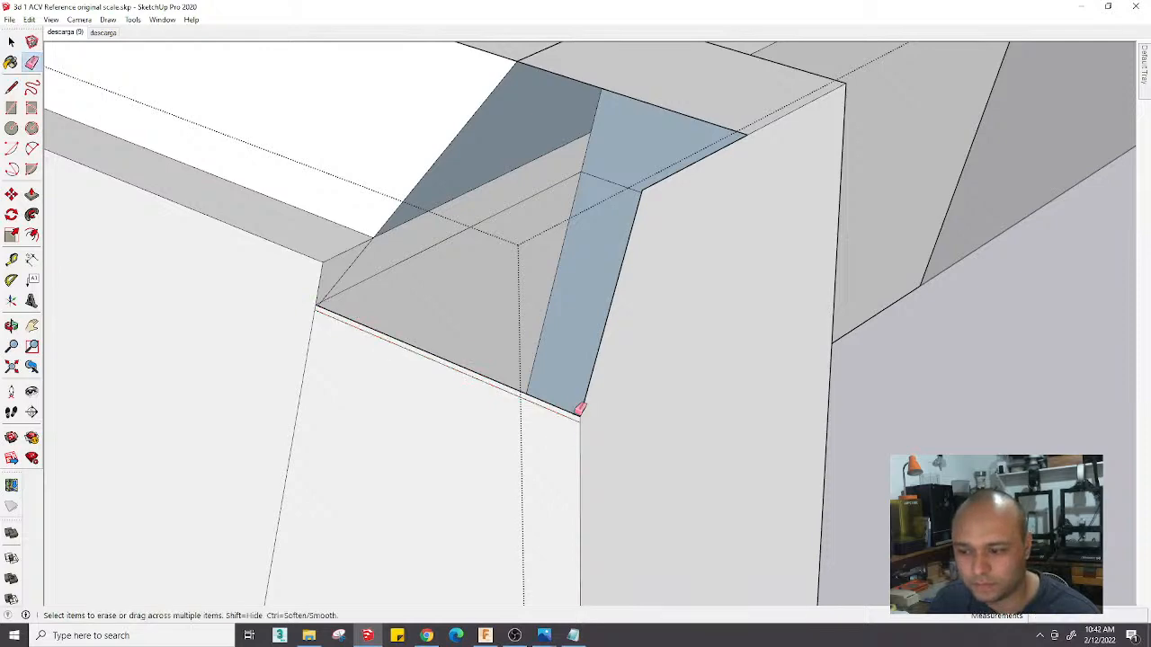
pyautogui.scroll(3, 324, 294)
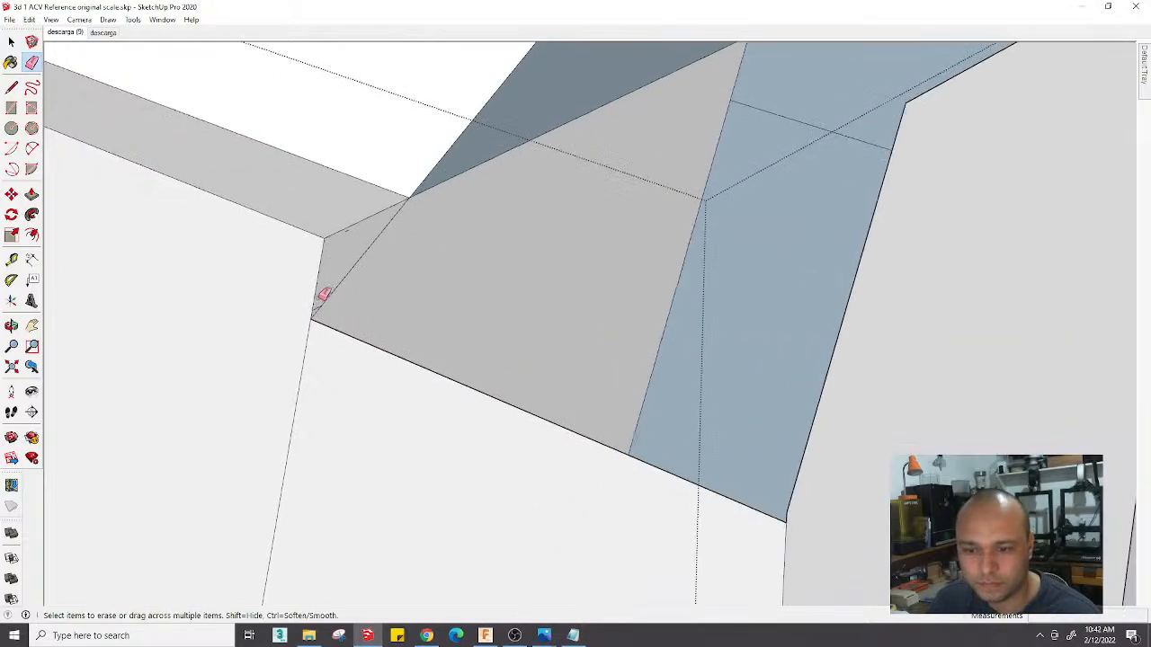
pyautogui.scroll(2, 322, 301)
pyautogui.scroll(-5, 322, 306)
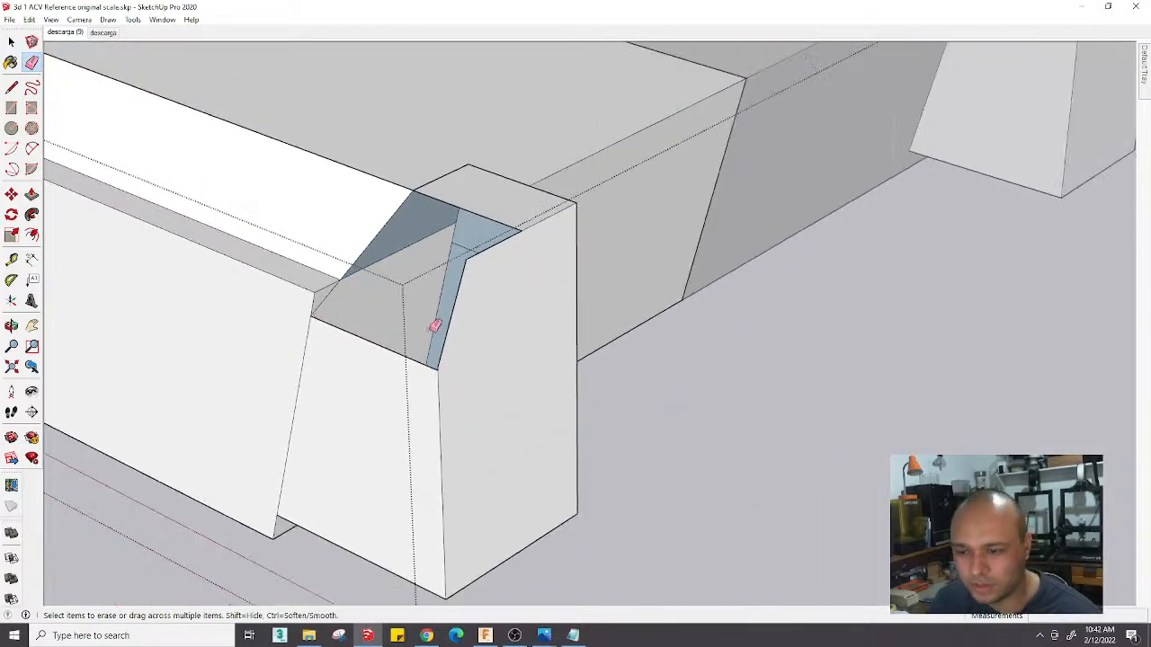
pyautogui.scroll(4, 441, 342)
pyautogui.scroll(2, 439, 369)
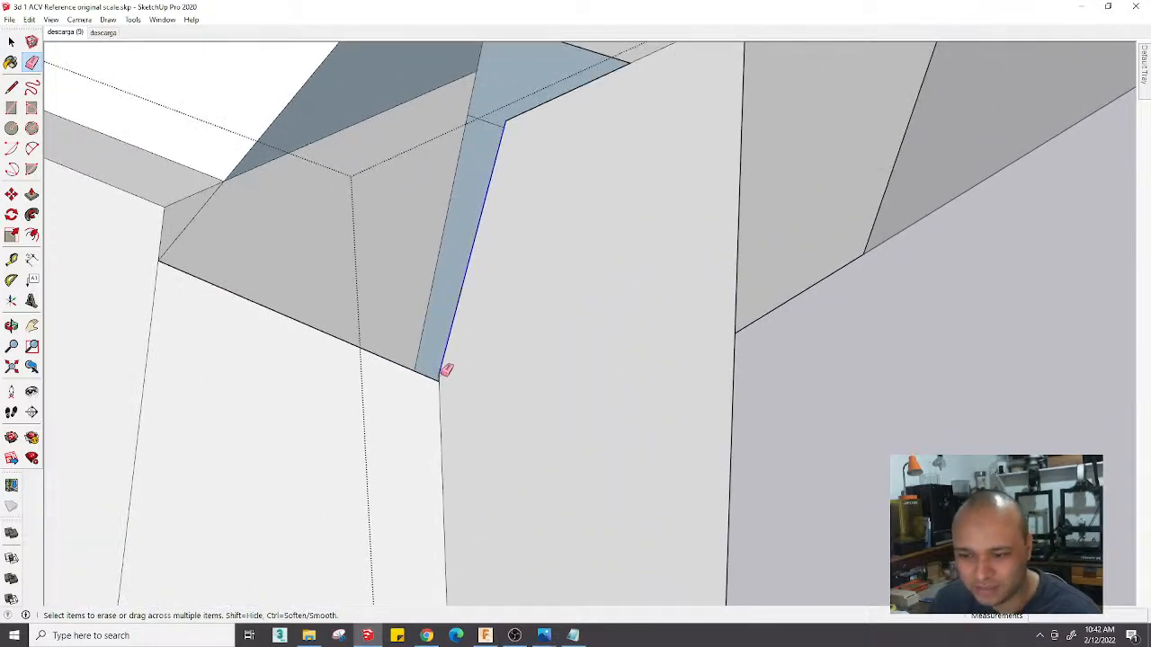
pyautogui.click(443, 372)
pyautogui.scroll(-2, 443, 372)
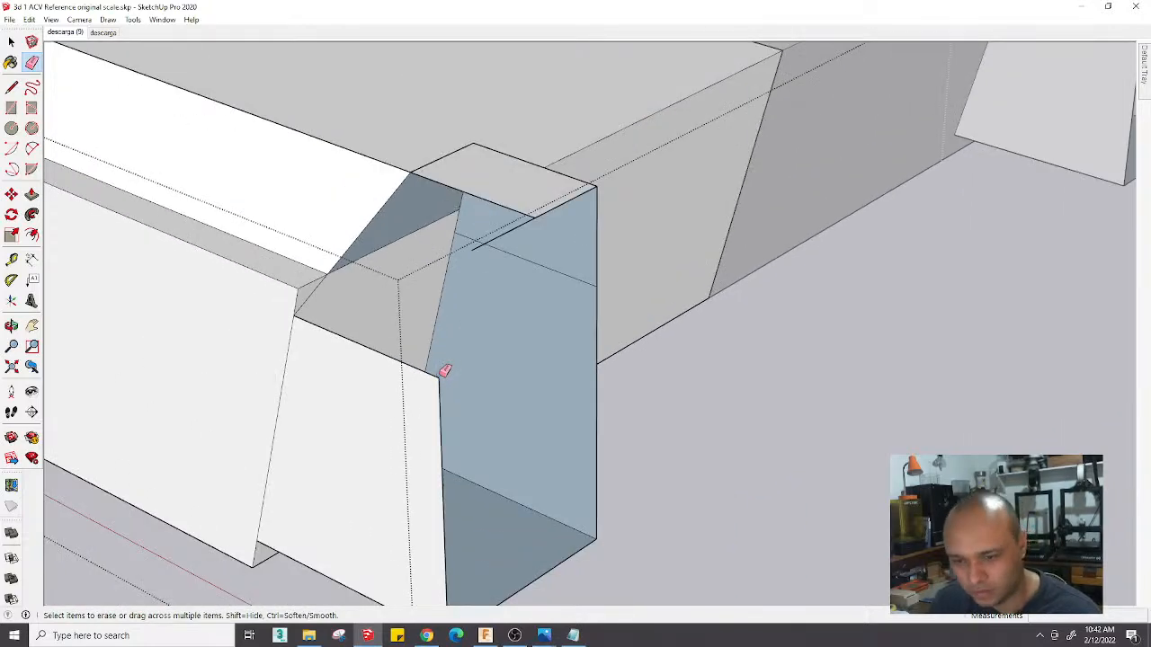
# Close the extension's rear and slanted faces with a diagonal line up to the roof edge, and erase the leftover edge
pyautogui.press('l')
pyautogui.click(440, 377)
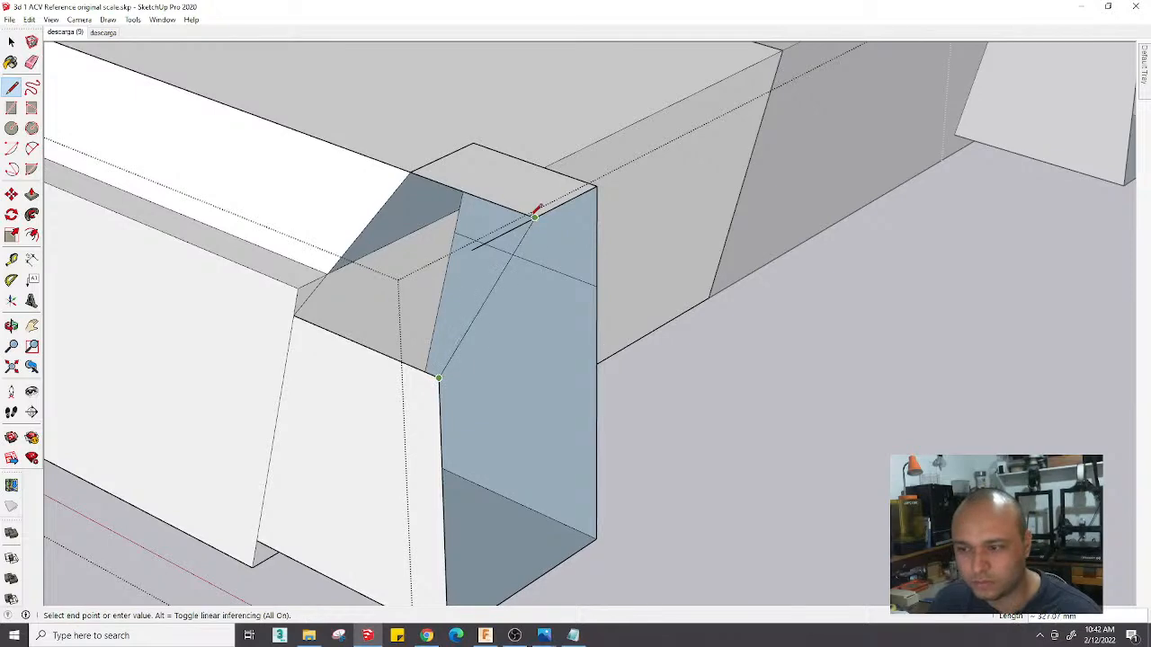
pyautogui.click(532, 217)
pyautogui.press('e')
pyautogui.scroll(-6, 510, 231)
pyautogui.moveTo(534, 393)
pyautogui.mouseDown(button='middle')
pyautogui.moveTo(210, 172)
pyautogui.moveTo(335, 284)
pyautogui.moveTo(296, 264)
pyautogui.mouseUp(button='middle')
pyautogui.scroll(5, 427, 282)
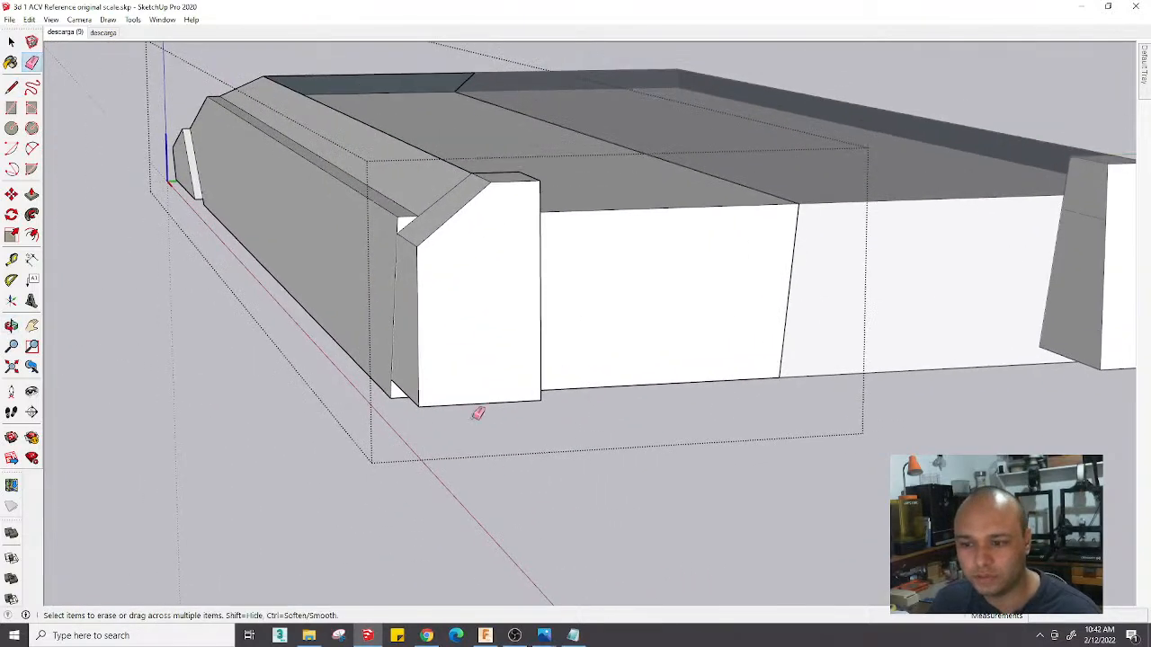
# Bring up descarga (6).jpg beside the model and compare the rebuilt rear corners with the vehicle's rear
pyautogui.moveTo(576, 638)
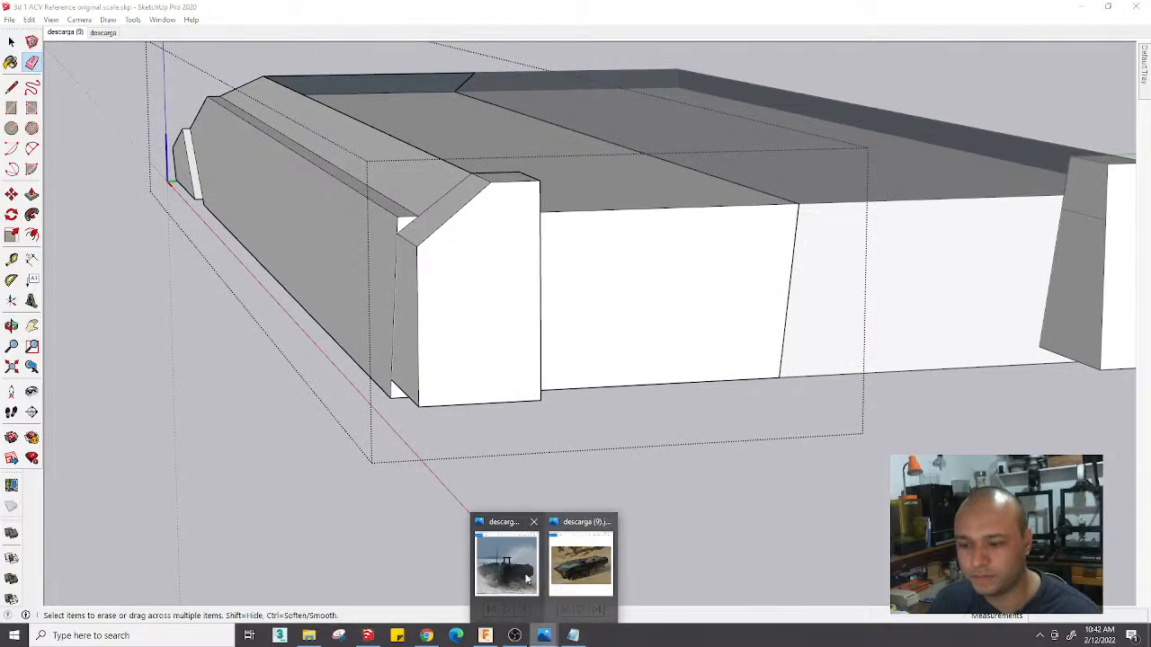
pyautogui.click(525, 571)
pyautogui.moveTo(653, 33); pyautogui.dragTo(870, 20)
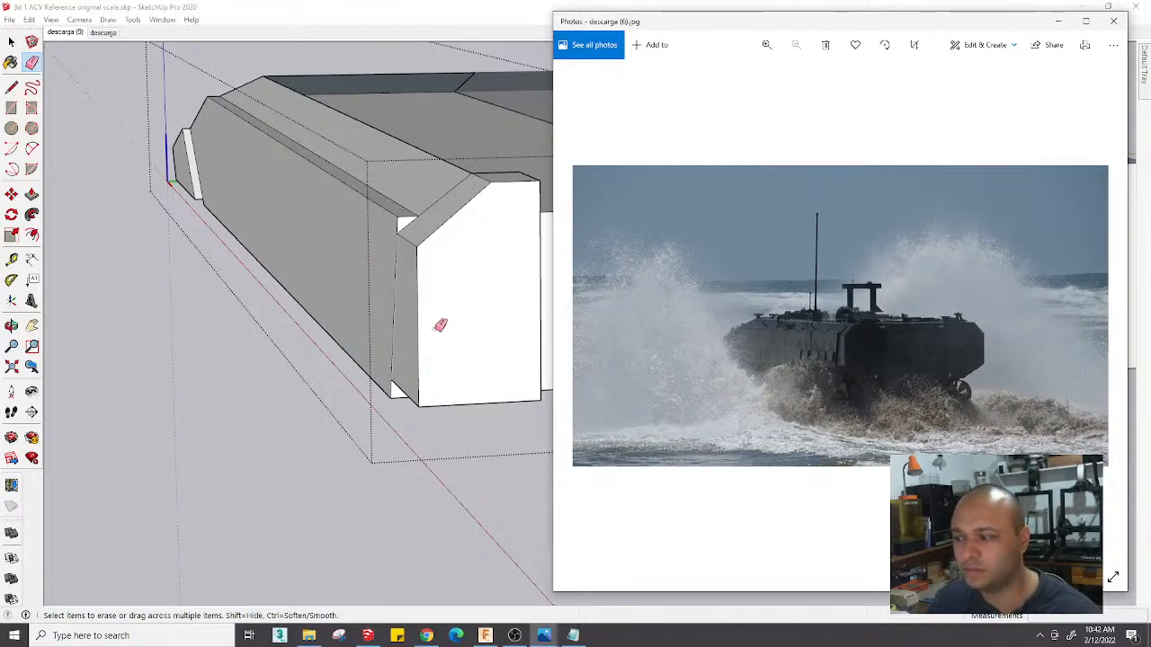
pyautogui.moveTo(432, 338)
pyautogui.mouseDown(button='middle')
pyautogui.moveTo(347, 373)
pyautogui.moveTo(432, 419)
pyautogui.moveTo(343, 423)
pyautogui.mouseUp(button='middle')
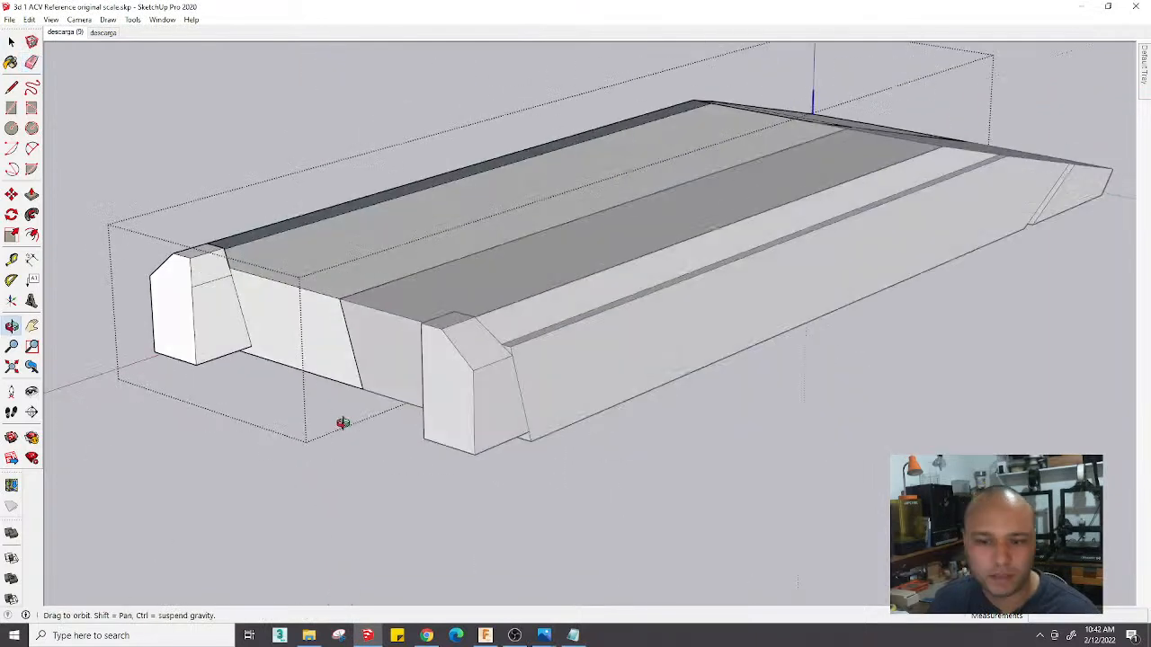
pyautogui.scroll(4, 188, 290)
# Pull the inner face of the rear side extension toward the hull's centre by about 98 mm
pyautogui.press('p')
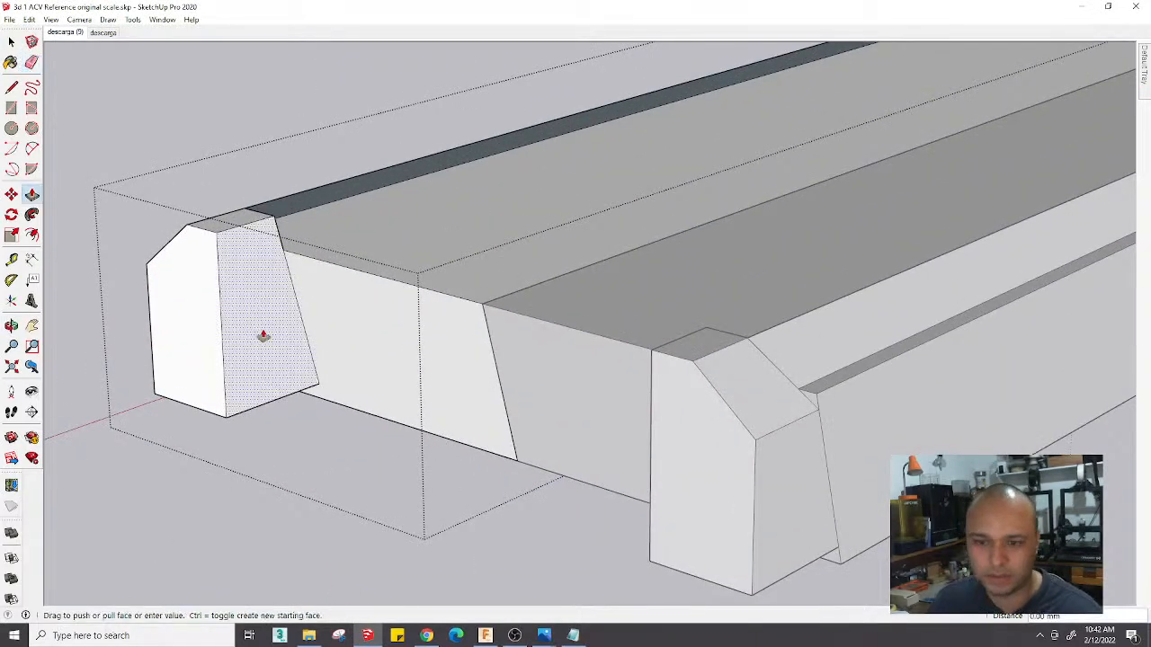
pyautogui.scroll(-6, 303, 372)
pyautogui.moveTo(404, 393); pyautogui.dragTo(894, 333, button='middle')
pyautogui.click(559, 404)
pyautogui.click(577, 409)
pyautogui.scroll(4, 619, 306)
pyautogui.scroll(2, 884, 174)
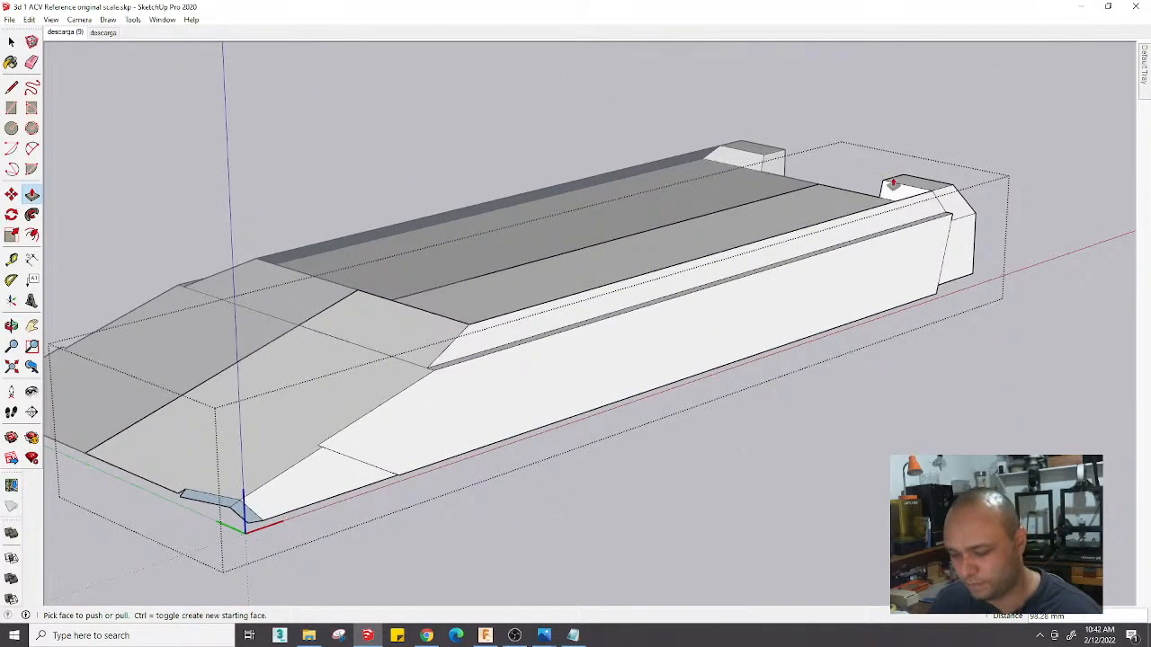
# Draw the rear roof edge from the side extension's upper inner corner to the centre plane, and join it down to the old roof's centreline
pyautogui.press('l')
pyautogui.click(932, 191)
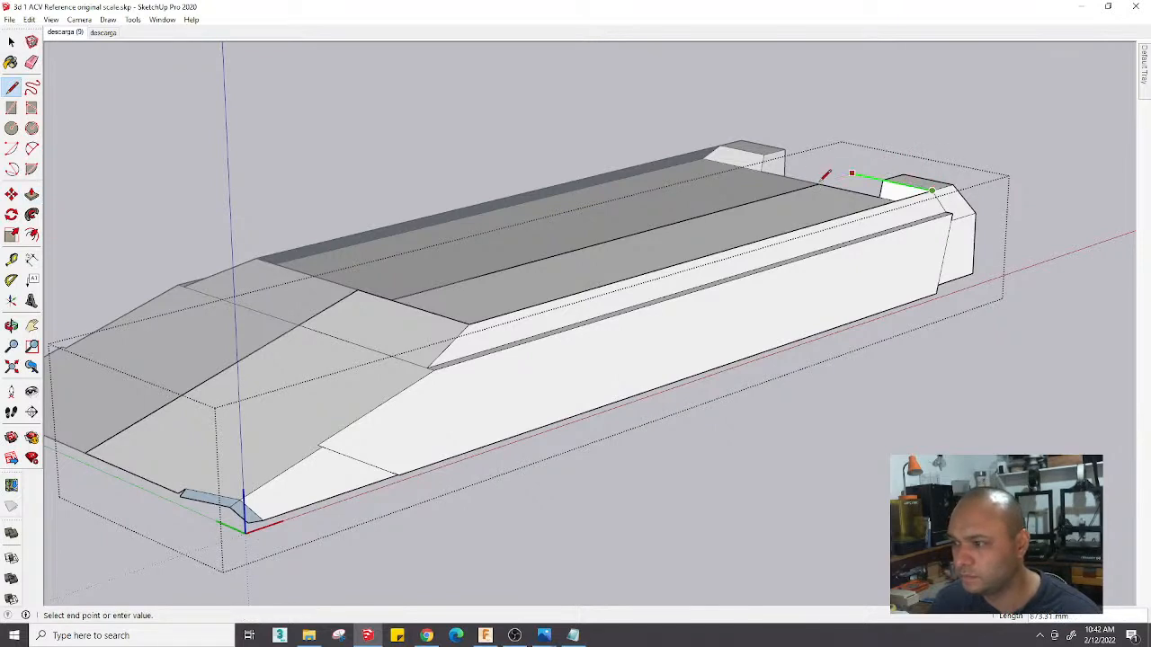
pyautogui.press('Escape')
pyautogui.click(932, 190)
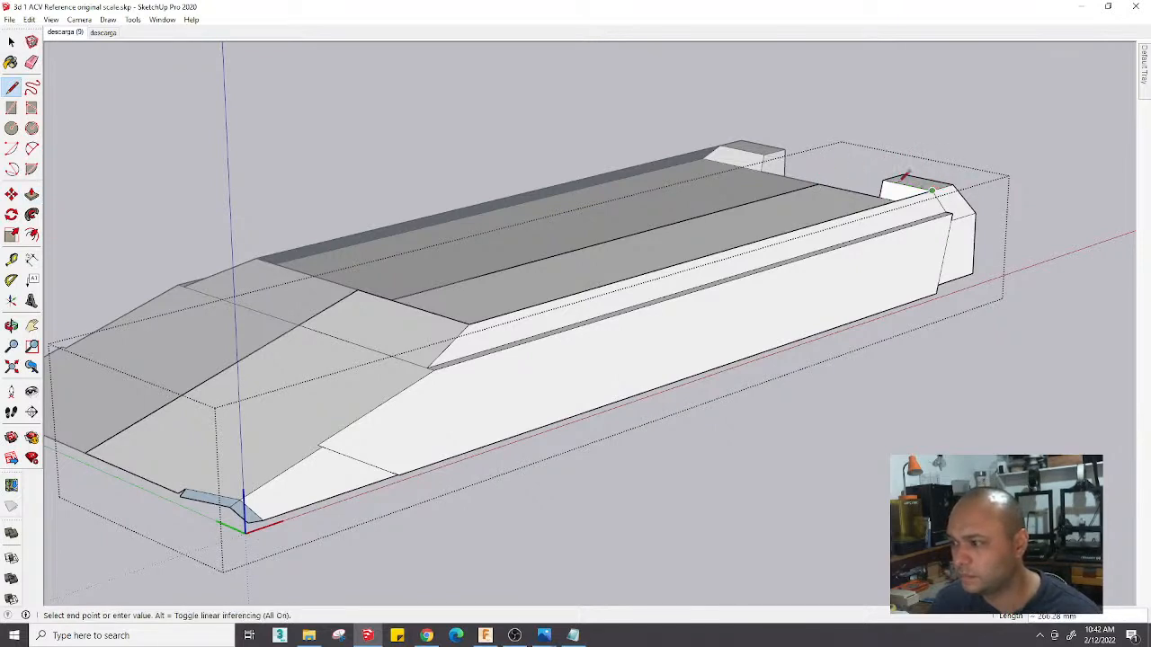
pyautogui.click(820, 184)
pyautogui.scroll(5, 821, 178)
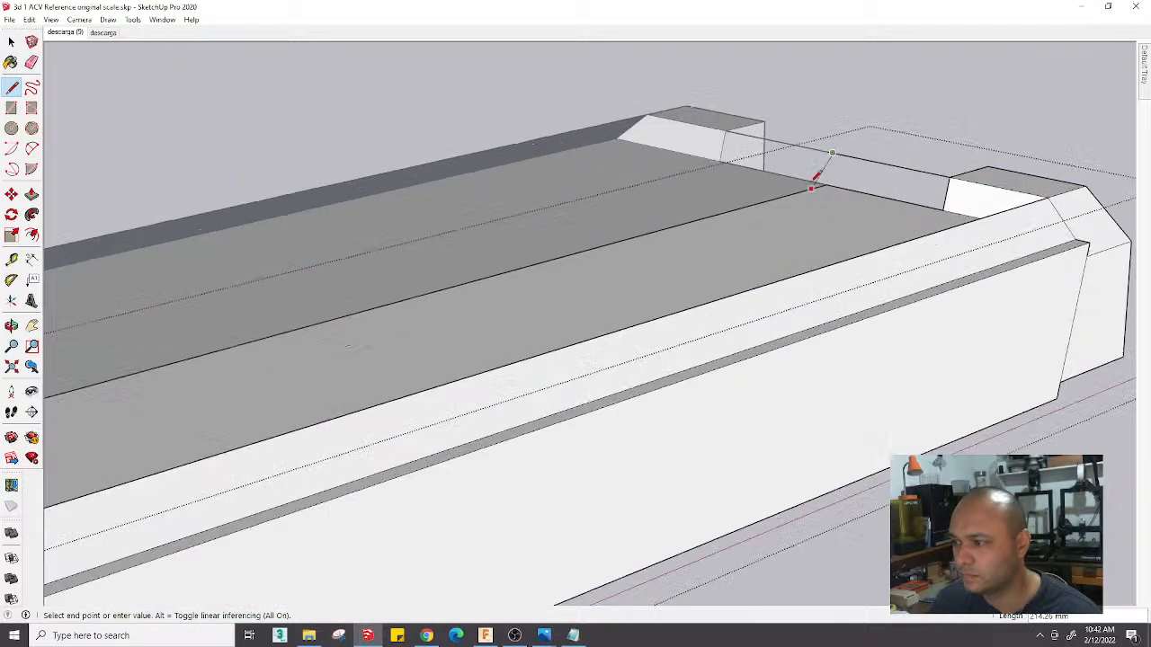
pyautogui.click(826, 179)
# Draw the raised roof's centreline from the new rear wall forward to the front roof corner to close the roof surface
pyautogui.scroll(-4, 835, 178)
pyautogui.click(836, 167)
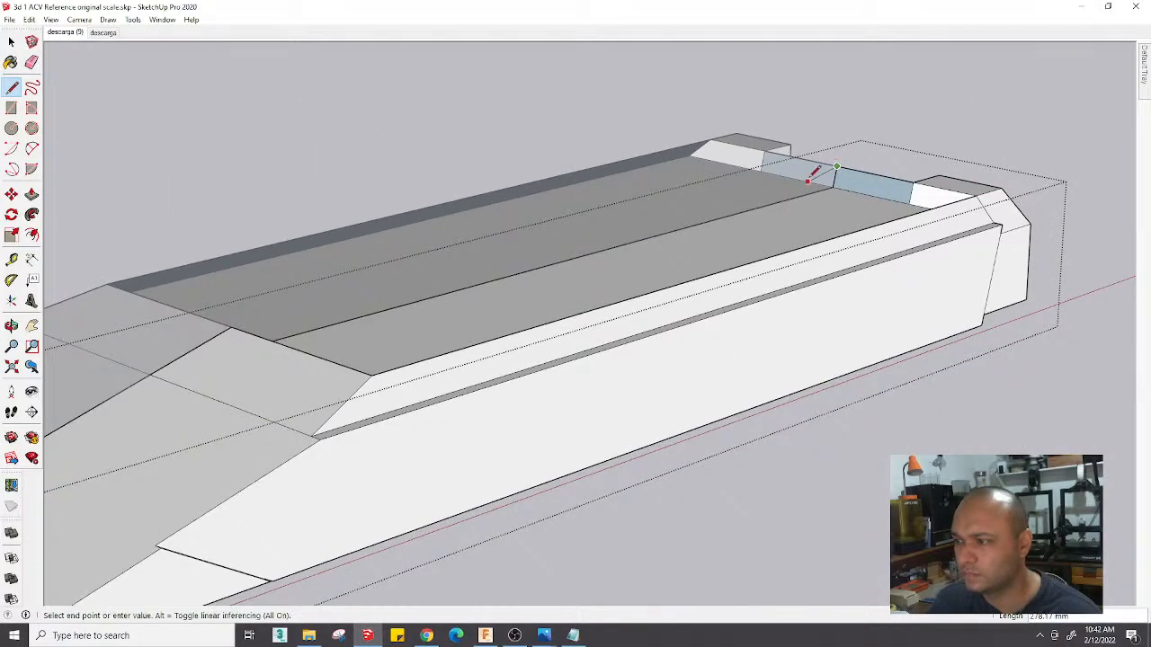
pyautogui.click(231, 328)
pyautogui.scroll(-5, 494, 308)
pyautogui.moveTo(737, 324); pyautogui.dragTo(792, 359, button='middle')
pyautogui.press('space')
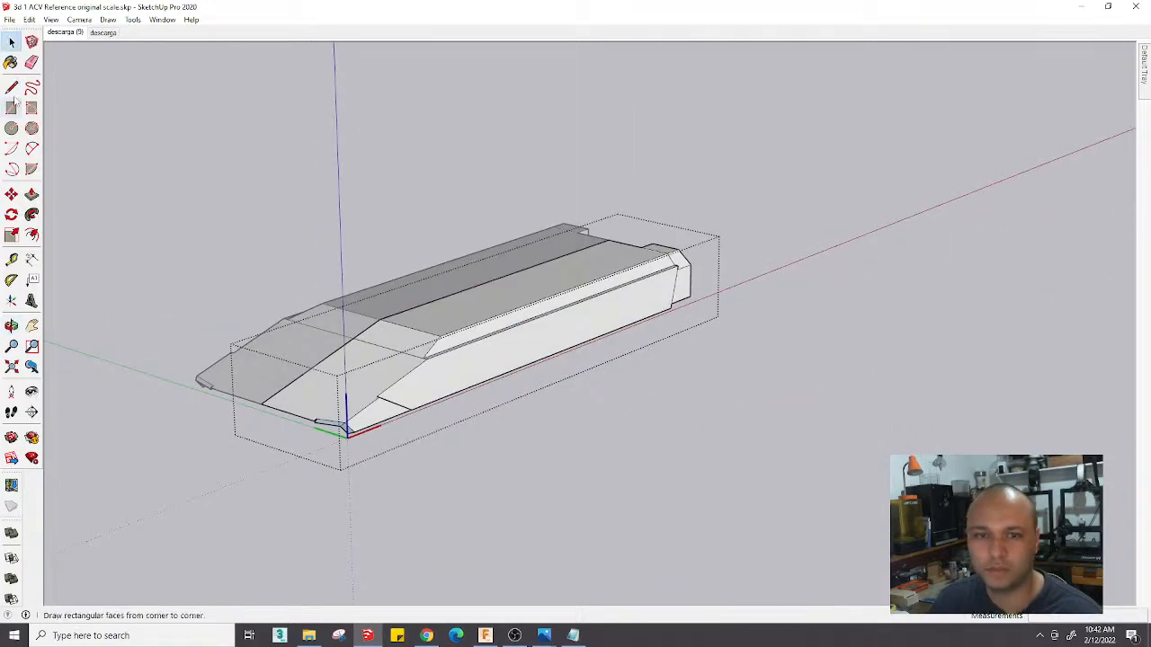
# Compare the hull with the raised roof against the matched photo of the vehicle on the dirt slope, and inspect the model from above
pyautogui.click(75, 33)
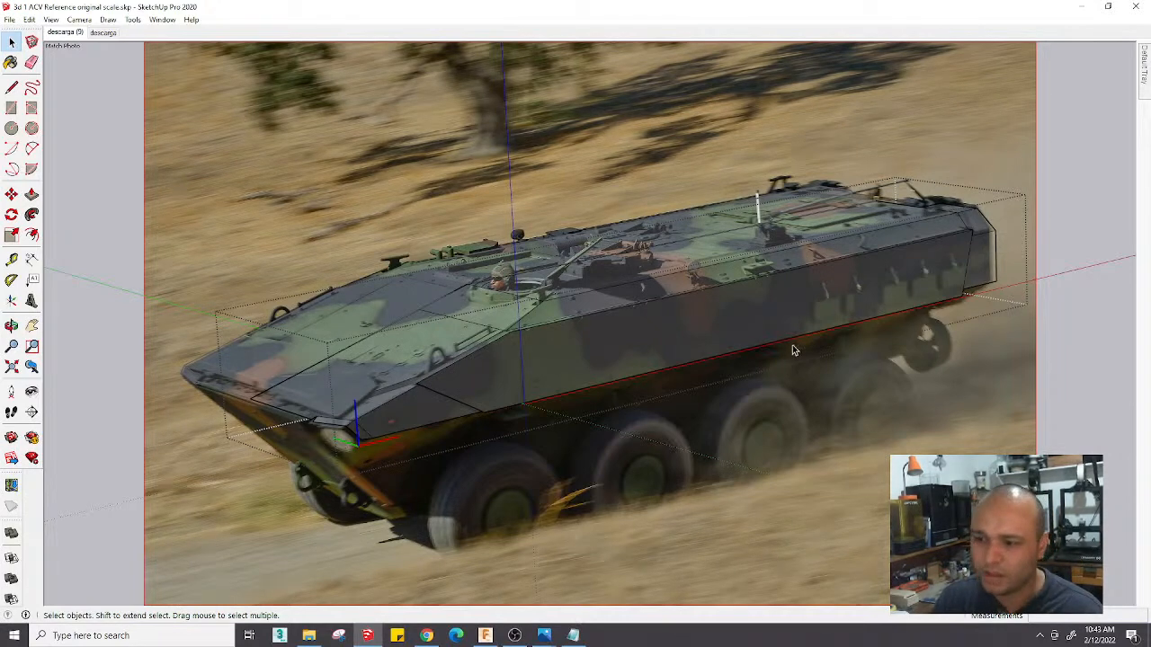
pyautogui.click(79, 18)
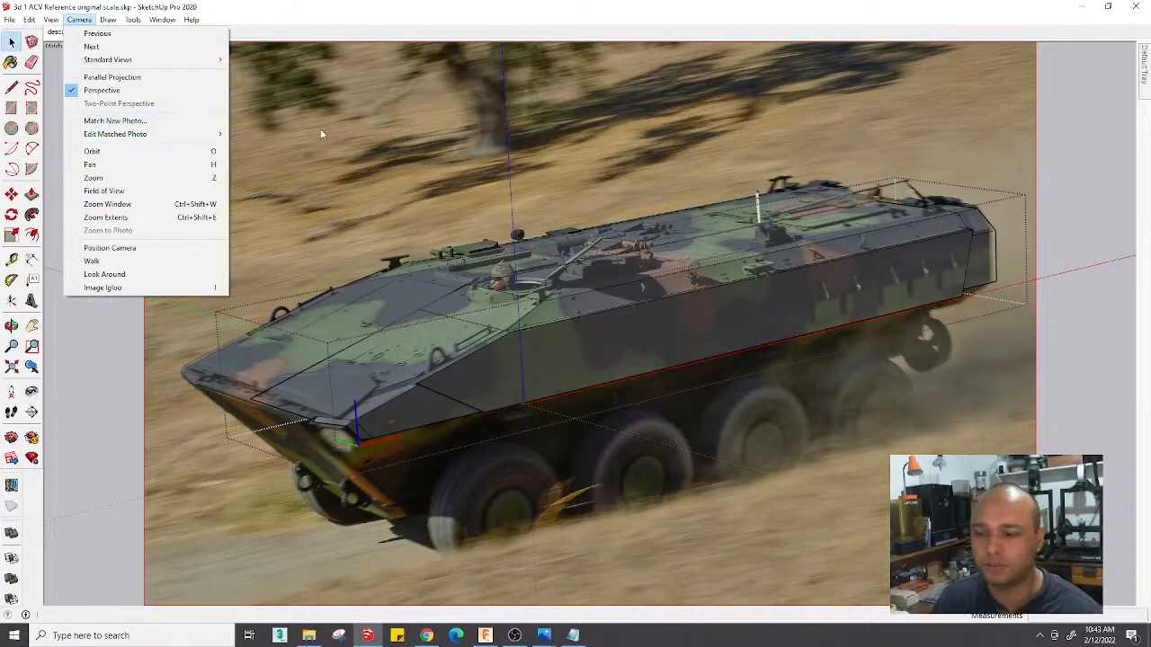
pyautogui.click(560, 150)
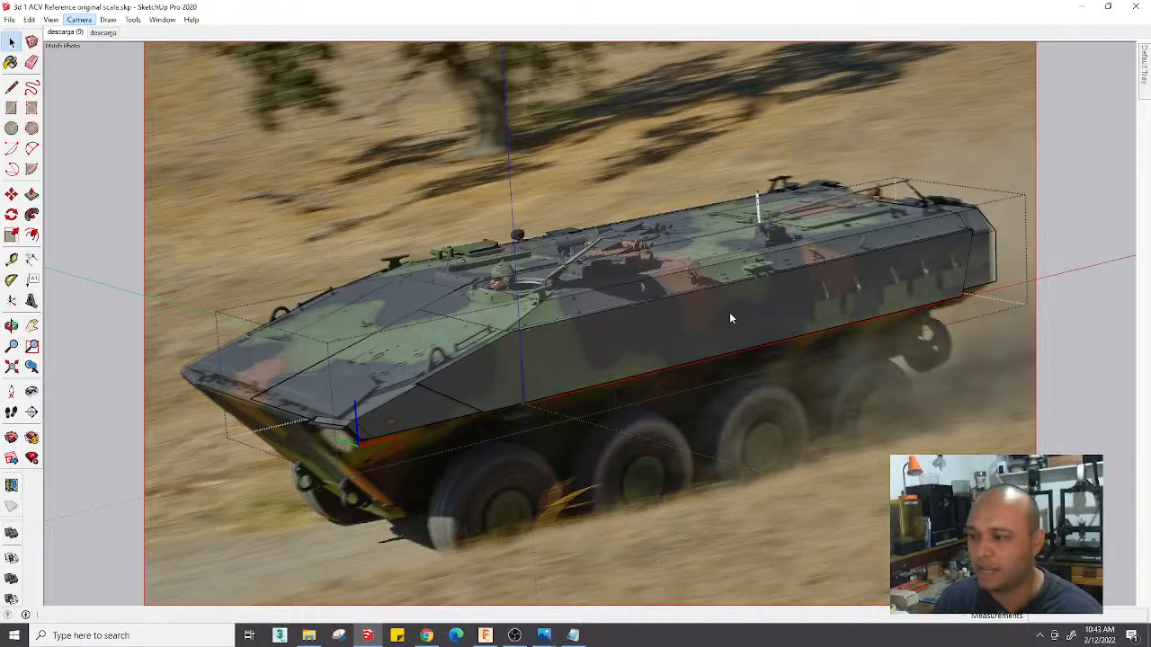
pyautogui.click(857, 130)
pyautogui.scroll(2, 745, 206)
pyautogui.scroll(-1, 745, 206)
pyautogui.keyDown('shift'); pyautogui.moveTo(746, 206); pyautogui.dragTo(570, 368, button='middle'); pyautogui.keyUp('shift')
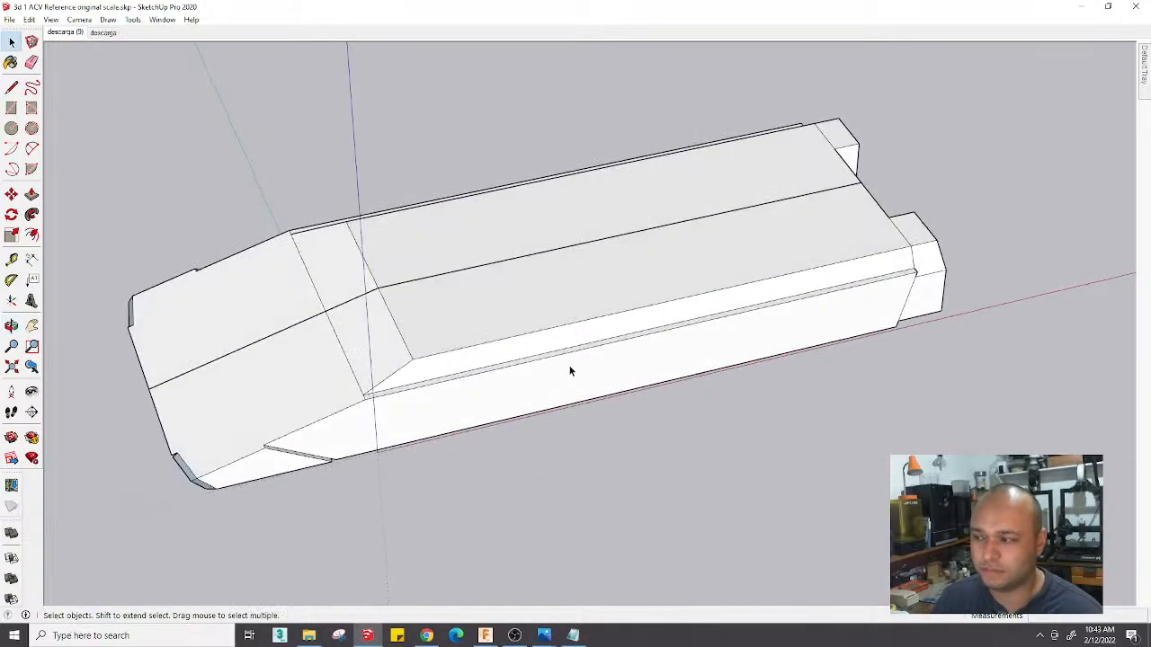
# Open the hull half for editing from the rear and erase the leftover old roof edge across the wall between the extensions
pyautogui.scroll(2, 438, 296)
pyautogui.moveTo(438, 296); pyautogui.dragTo(580, 197, button='middle')
pyautogui.scroll(4, 588, 197)
pyautogui.click(591, 197)
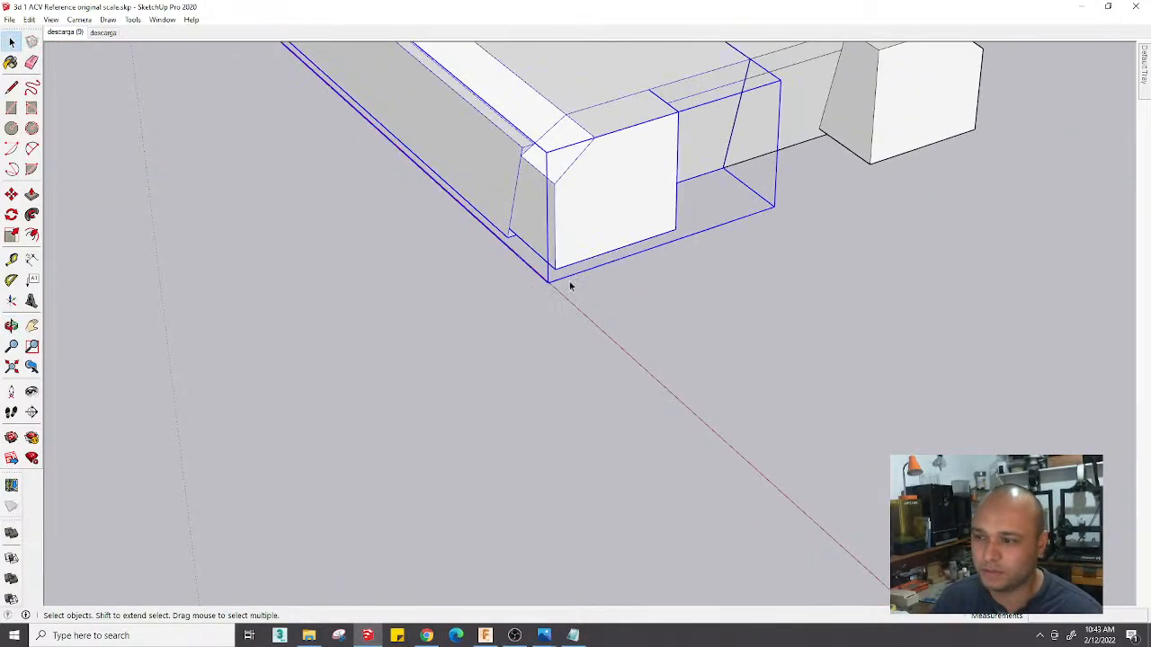
pyautogui.keyDown('shift'); pyautogui.moveTo(570, 286); pyautogui.dragTo(624, 471, button='middle'); pyautogui.keyUp('shift')
pyautogui.scroll(-3, 656, 416)
pyautogui.doubleClick(664, 419)
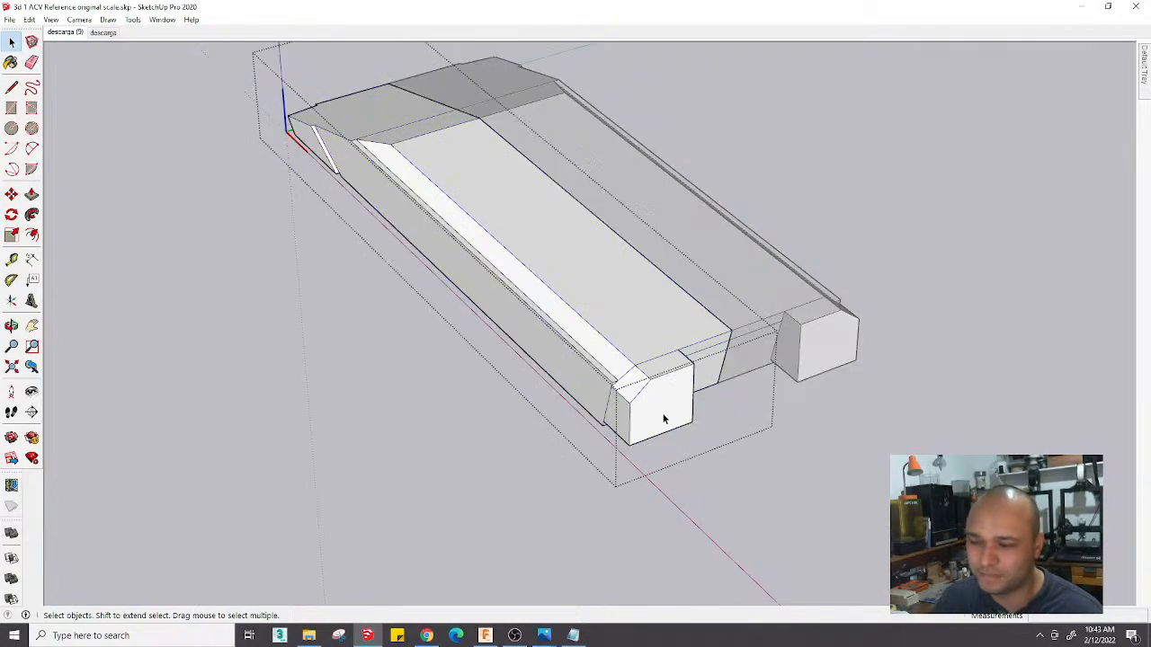
pyautogui.tripleClick(664, 419)
pyautogui.moveTo(664, 419); pyautogui.dragTo(206, 434, button='middle')
pyautogui.scroll(2, 206, 432)
pyautogui.scroll(2, 655, 357)
pyautogui.scroll(2, 479, 300)
pyautogui.press('e')
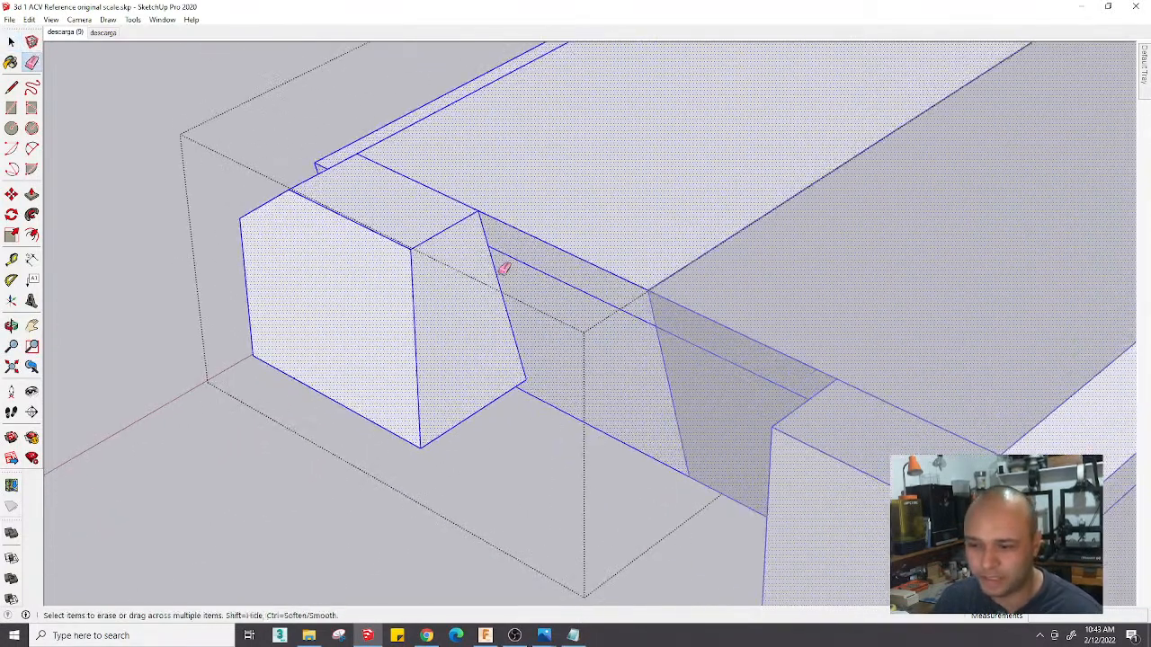
pyautogui.click(519, 264)
# Push the inner face of the rear side extension back outward by about 38 mm and fine-tune the extension's width
pyautogui.press('p')
pyautogui.click(466, 313)
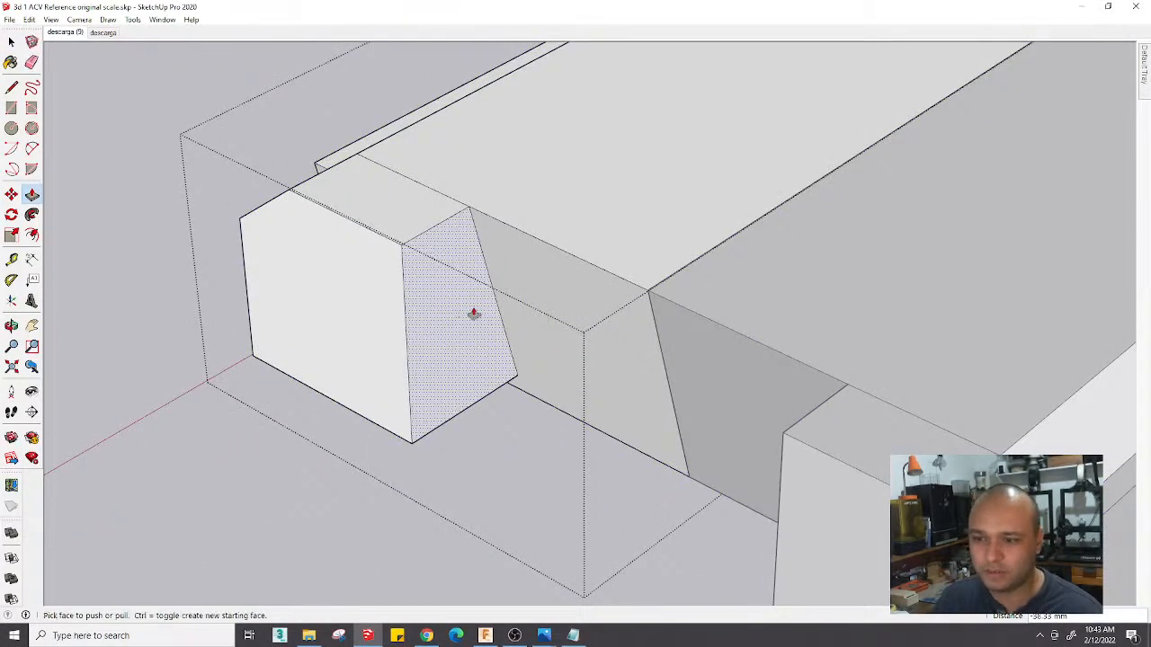
pyautogui.scroll(-5, 485, 360)
pyautogui.moveTo(501, 391); pyautogui.dragTo(459, 341, button='middle')
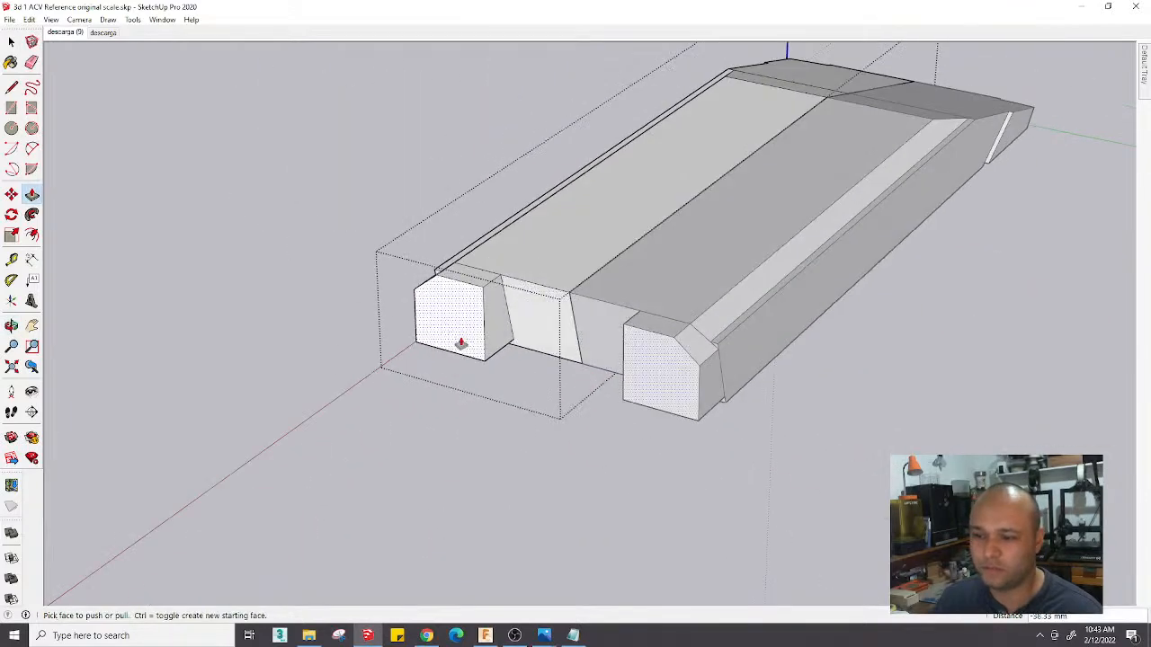
pyautogui.scroll(3, 459, 342)
pyautogui.click(509, 324)
pyautogui.click(523, 325)
pyautogui.scroll(-6, 522, 325)
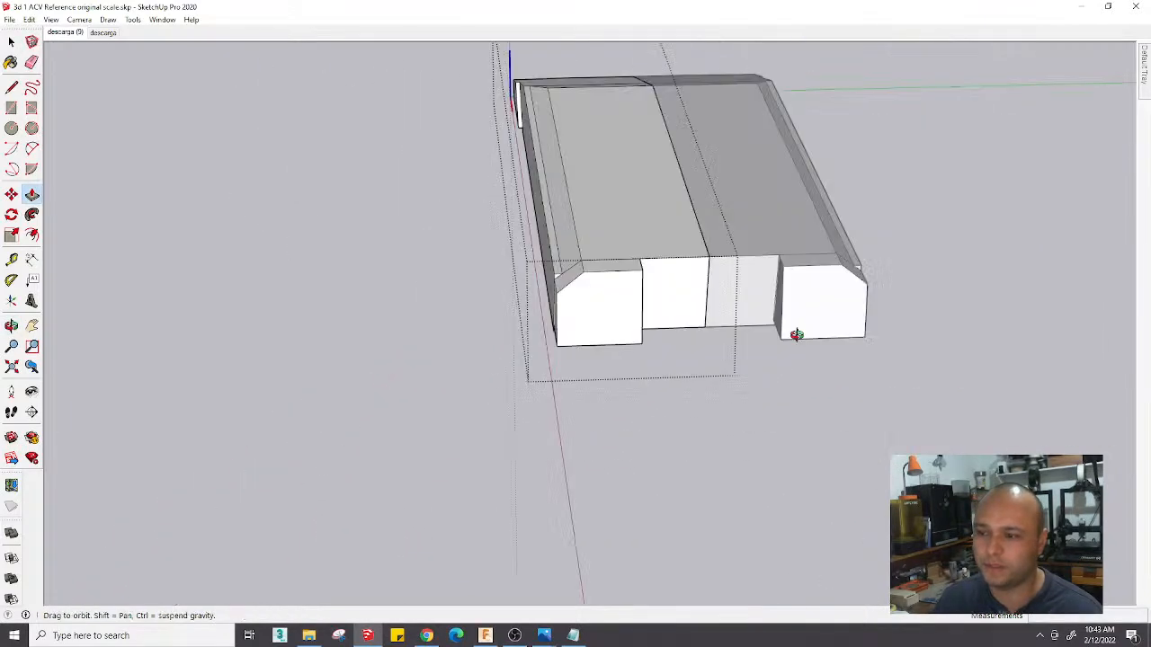
pyautogui.moveTo(797, 334); pyautogui.dragTo(618, 343, button='middle')
# Show the descarga side-view scene and examine how the hull's rear end and extensions line up with the beach photo
pyautogui.click(67, 32)
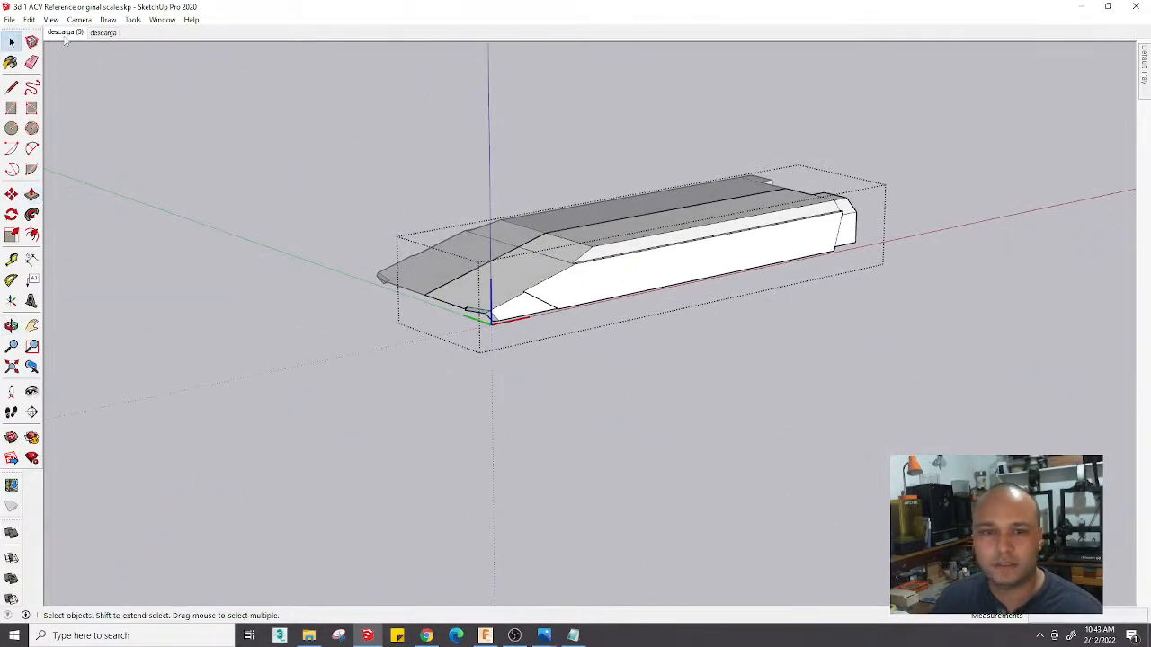
pyautogui.click(103, 32)
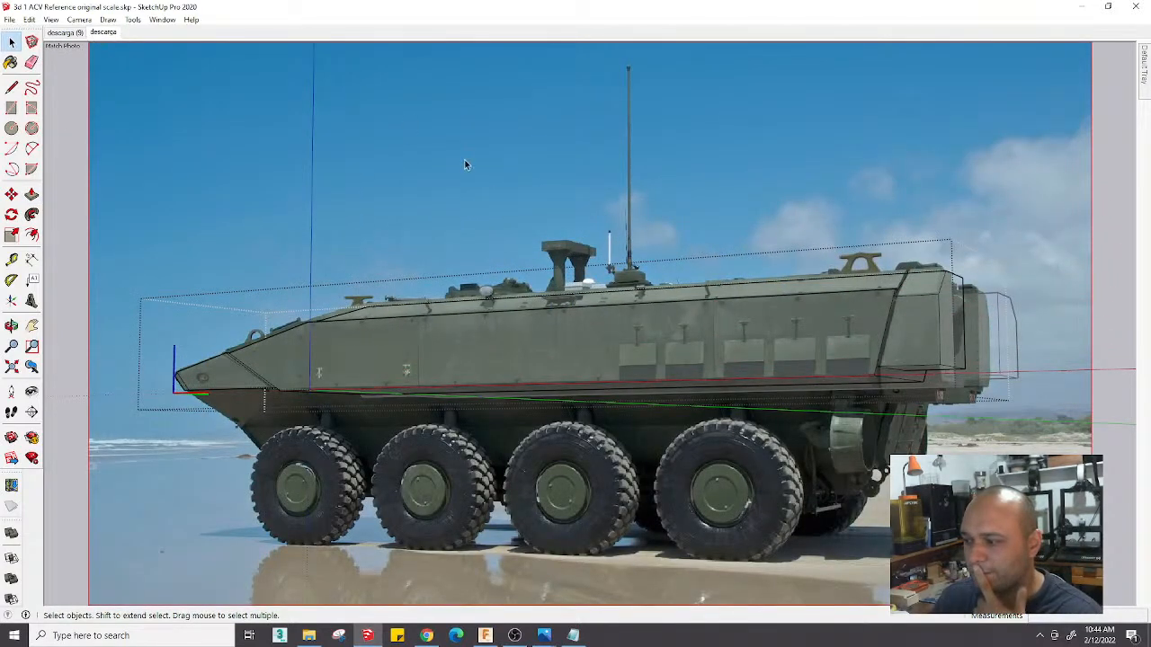
pyautogui.scroll(3, 940, 396)
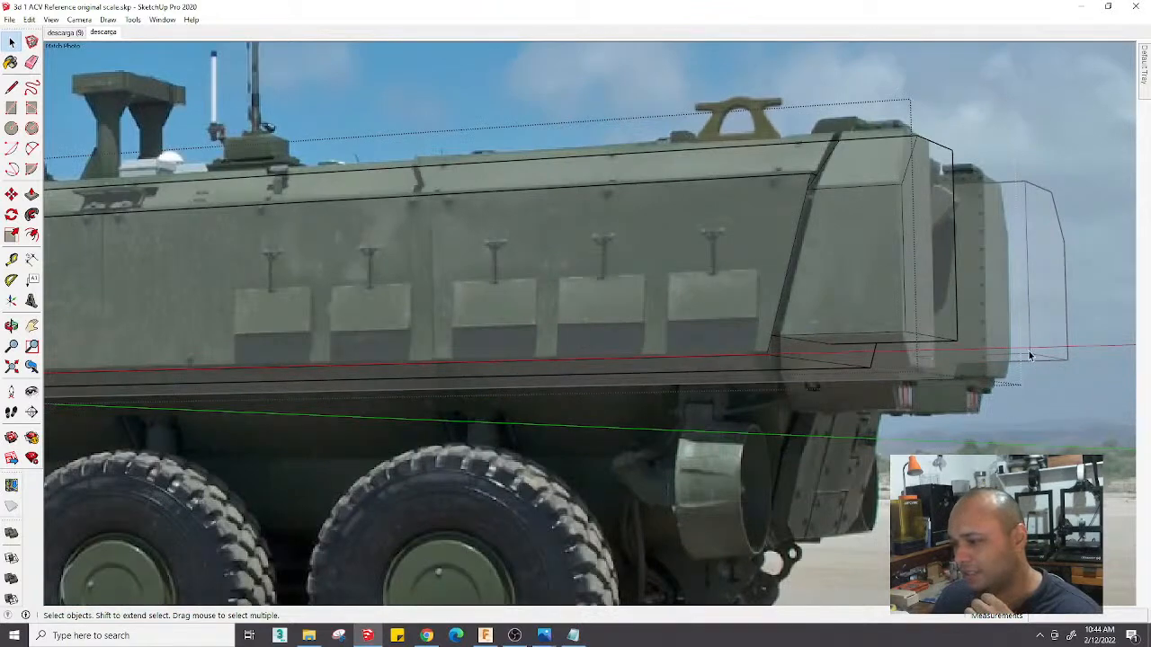
pyautogui.scroll(-6, 977, 359)
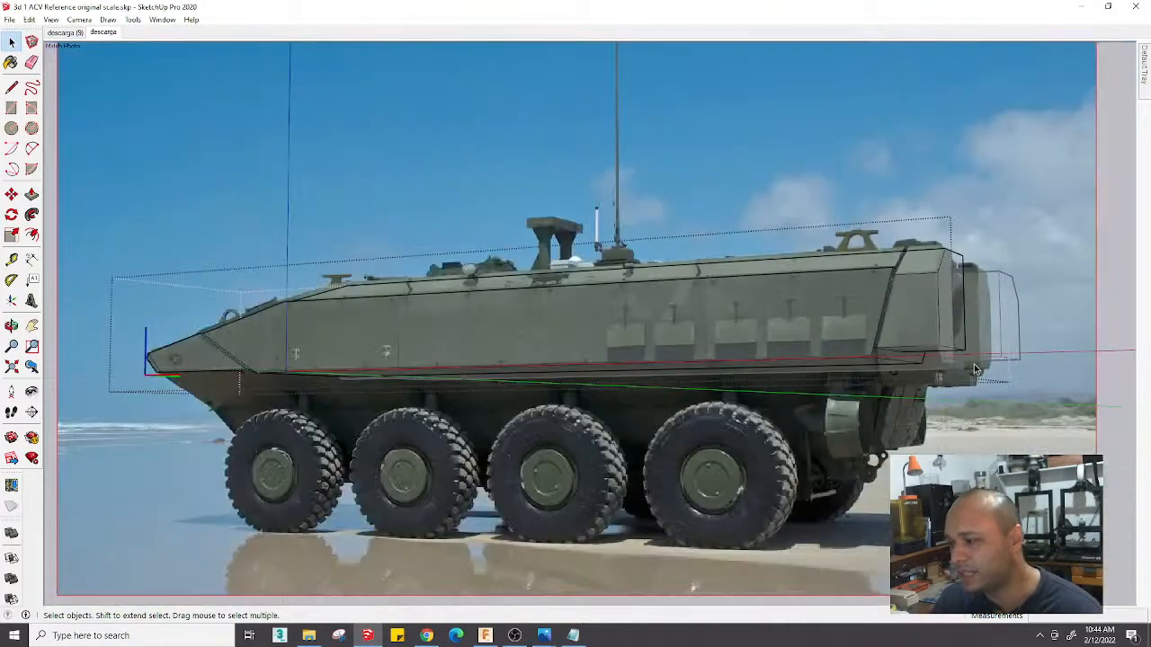
pyautogui.scroll(2, 1012, 326)
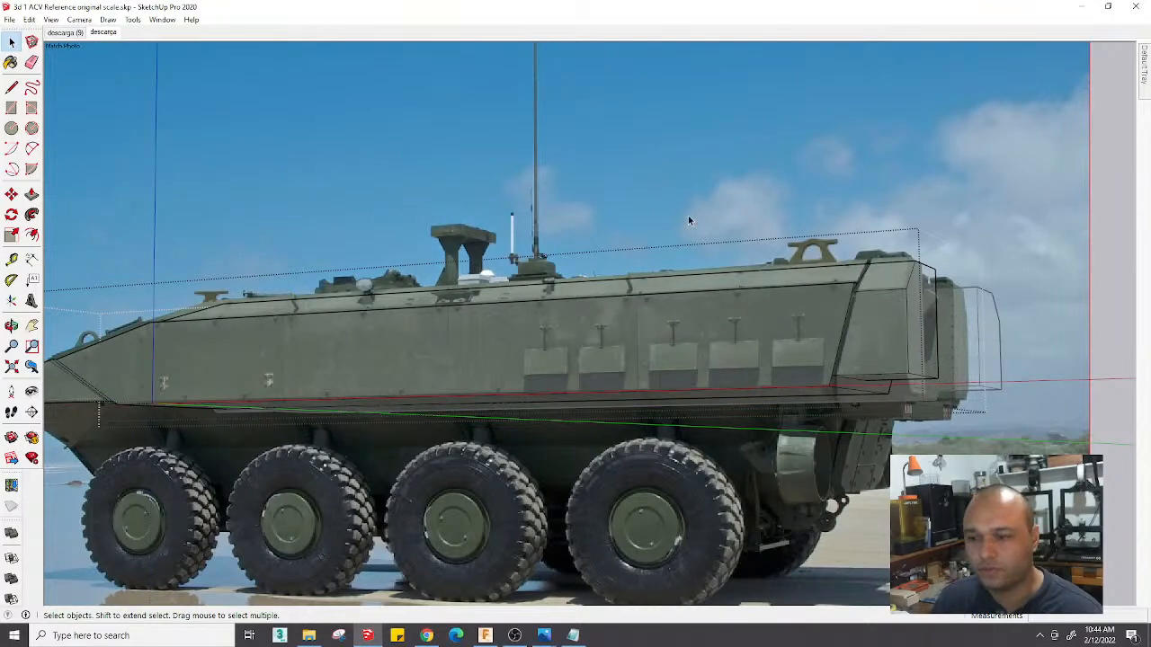
pyautogui.scroll(-1, 689, 220)
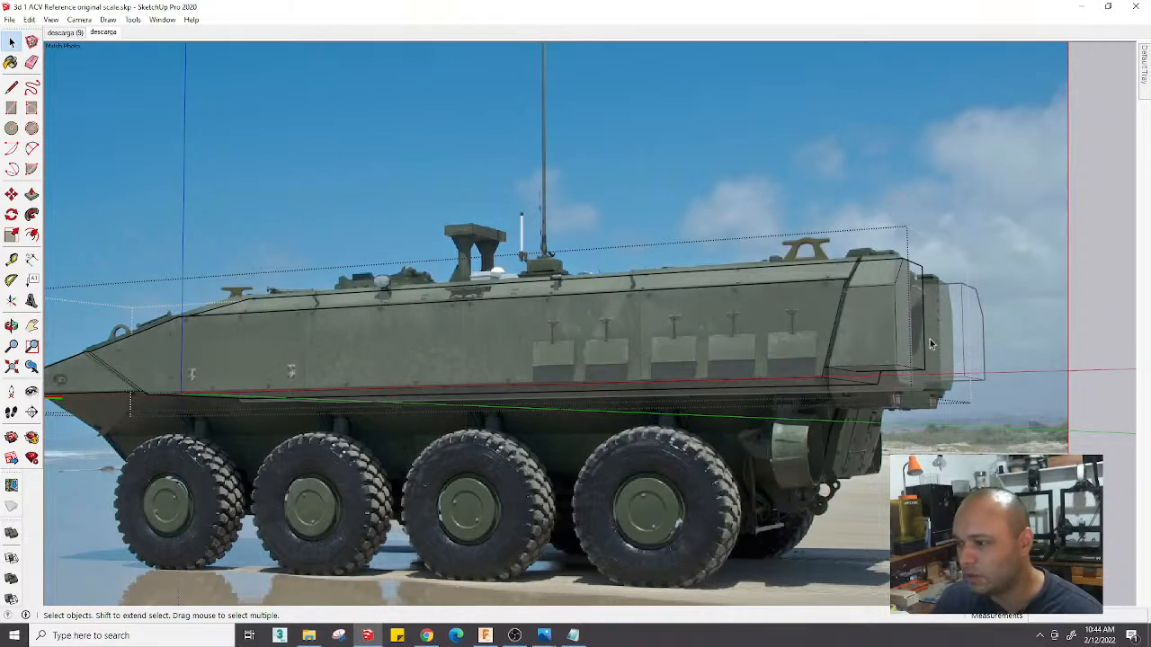
pyautogui.scroll(-4, 929, 332)
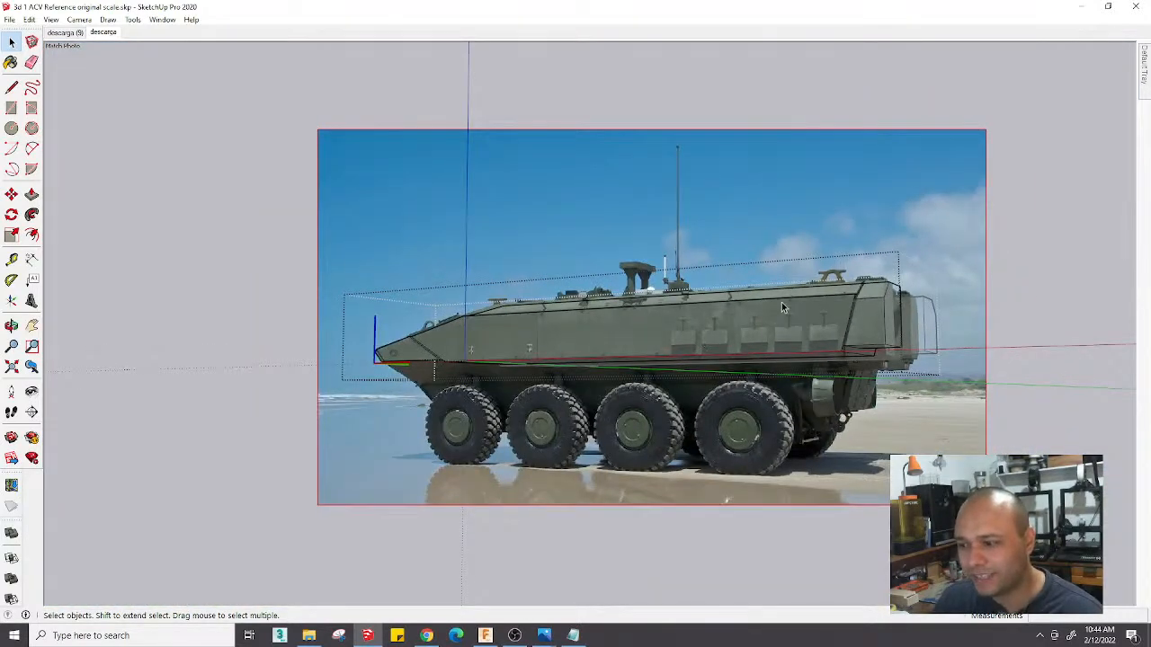
# Open the descarga matched photo for editing, check the axis alignment in both photo scenes, and finish the photo matching
pyautogui.rightClick(119, 33)
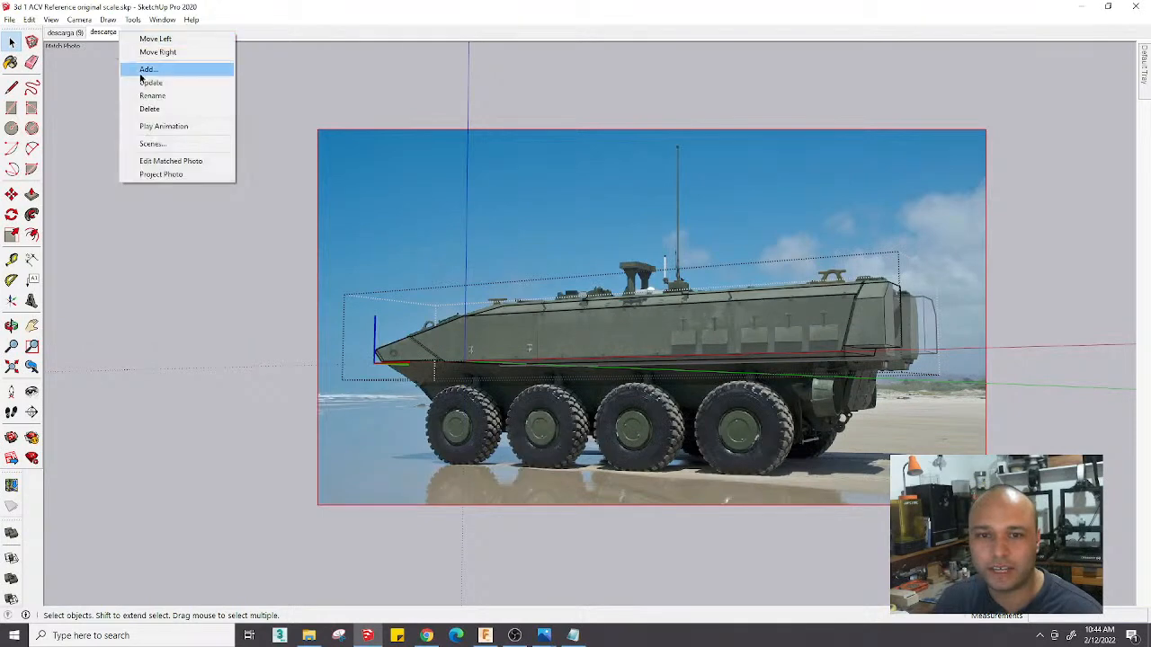
pyautogui.click(182, 159)
pyautogui.scroll(3, 914, 330)
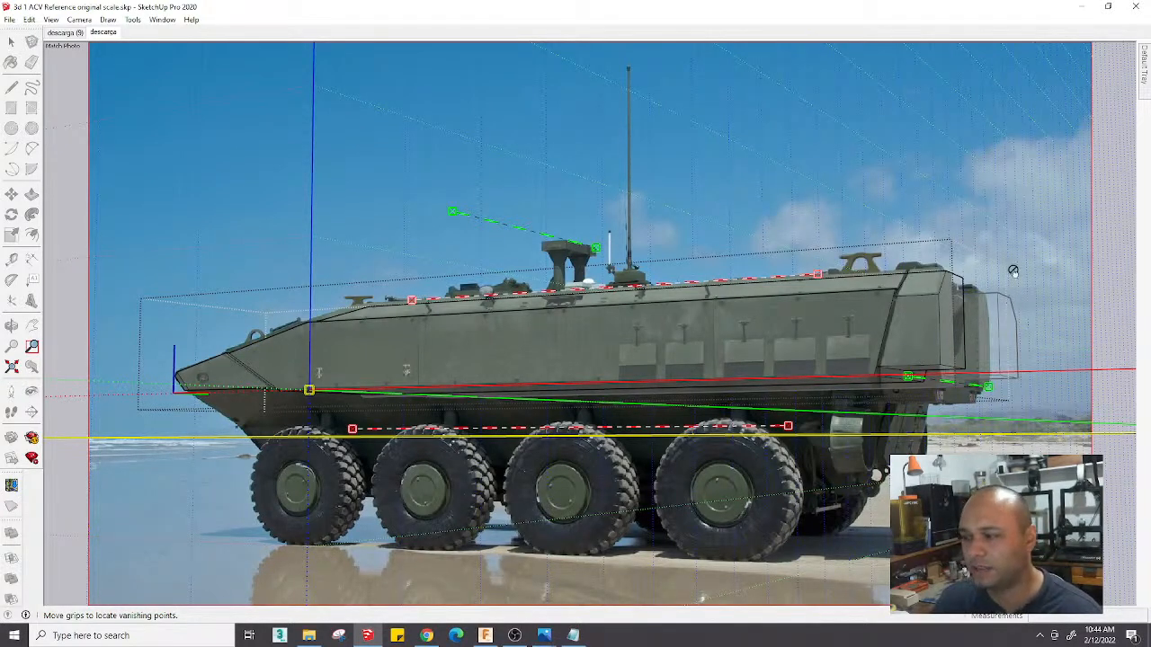
pyautogui.click(70, 33)
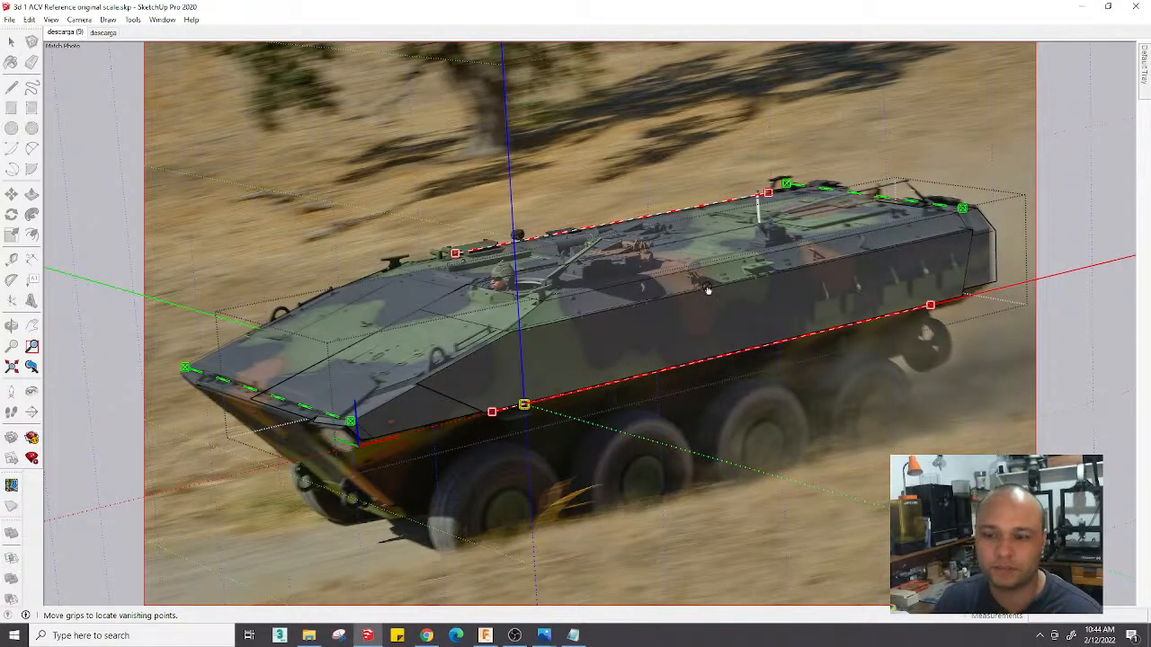
pyautogui.keyDown('shift'); pyautogui.moveTo(635, 295); pyautogui.dragTo(563, 253, button='middle'); pyautogui.keyUp('shift')
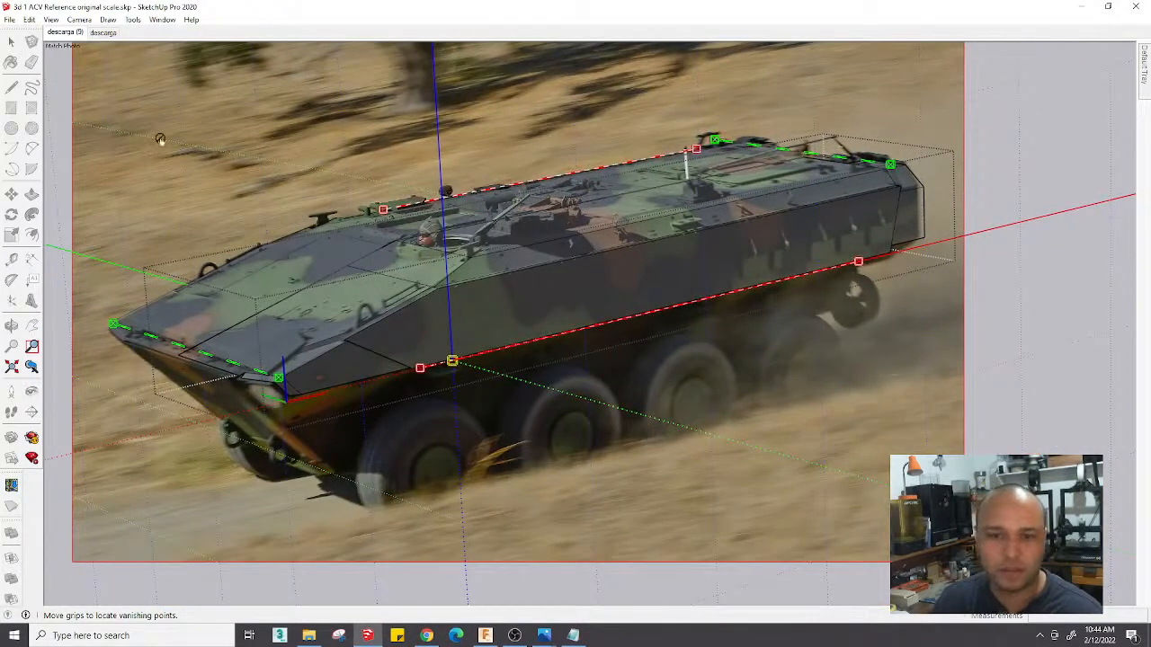
pyautogui.rightClick(199, 134)
pyautogui.click(225, 142)
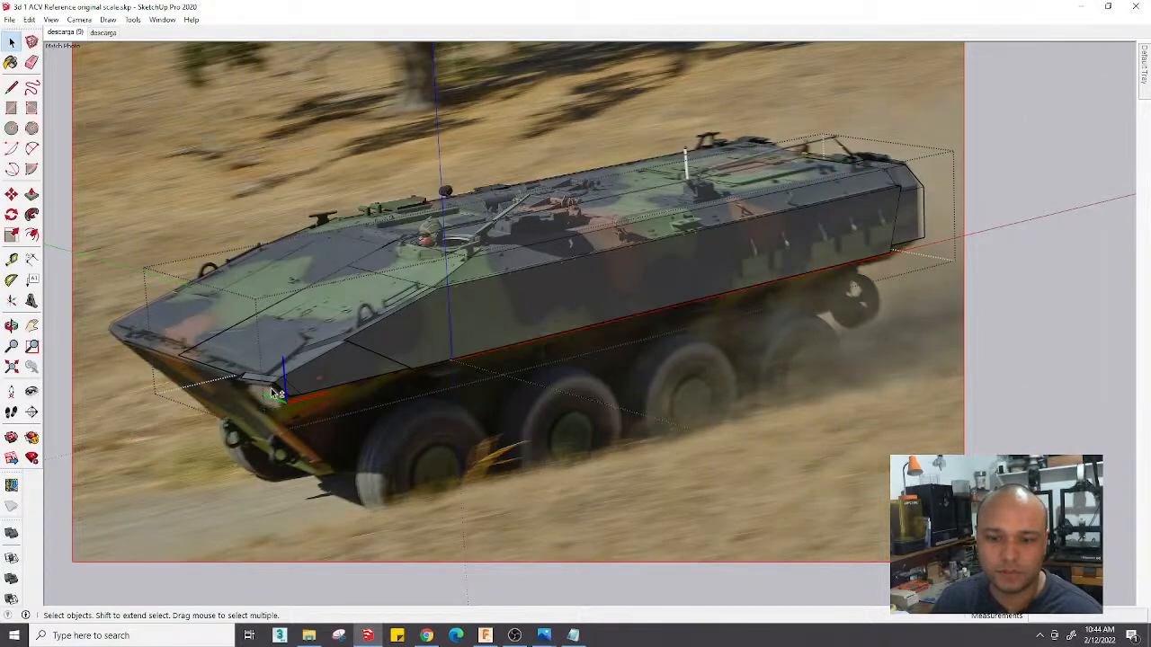
# Select the hull geometry in the dirt-slope photo scene and start a line at the centre point of the nose's front edge
pyautogui.keyDown('shift'); pyautogui.moveTo(273, 389); pyautogui.dragTo(460, 311, button='middle'); pyautogui.keyUp('shift')
pyautogui.scroll(-2, 310, 266)
pyautogui.scroll(4, 410, 297)
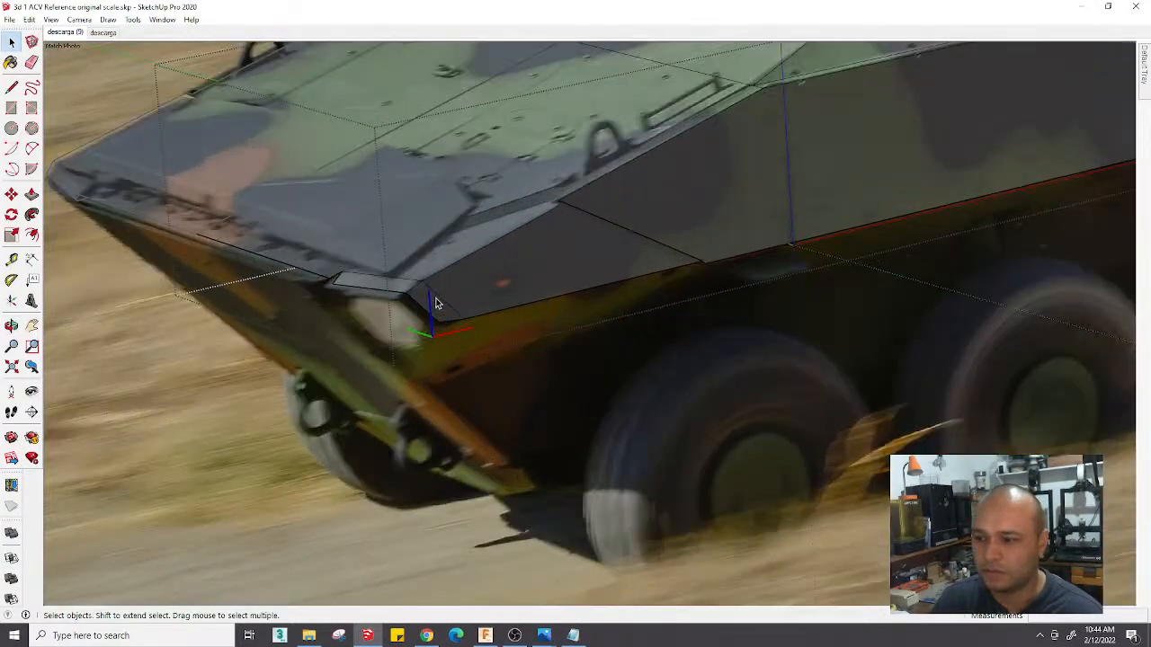
pyautogui.scroll(-4, 437, 303)
pyautogui.scroll(6, 365, 279)
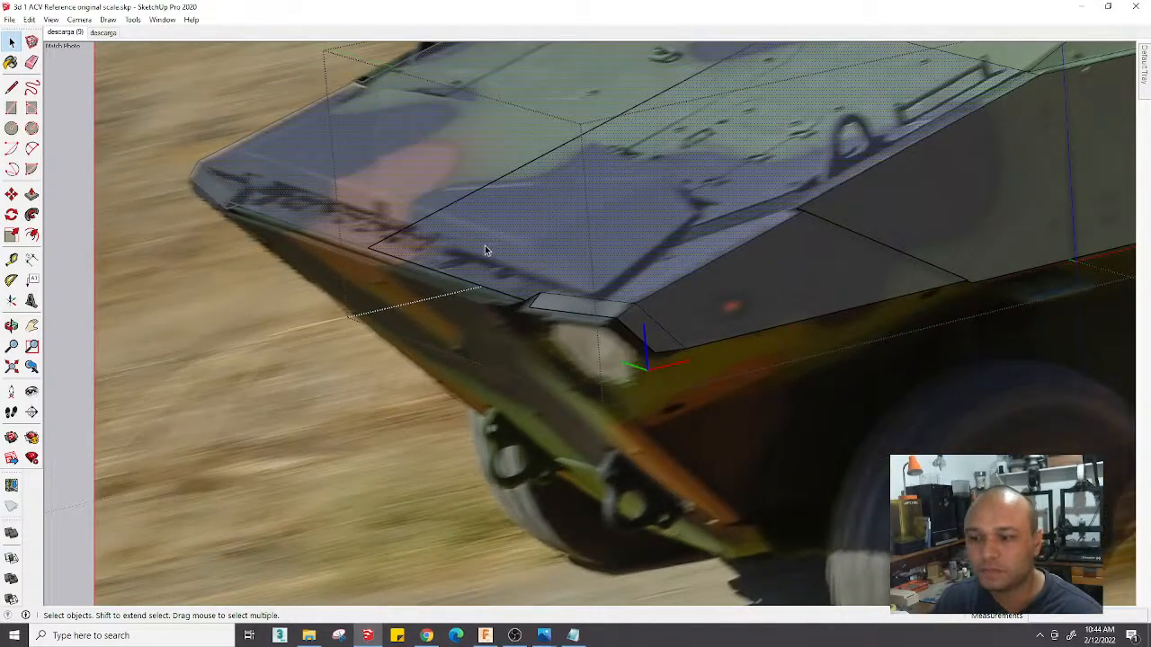
pyautogui.doubleClick(484, 250)
pyautogui.scroll(3, 404, 267)
pyautogui.press('l')
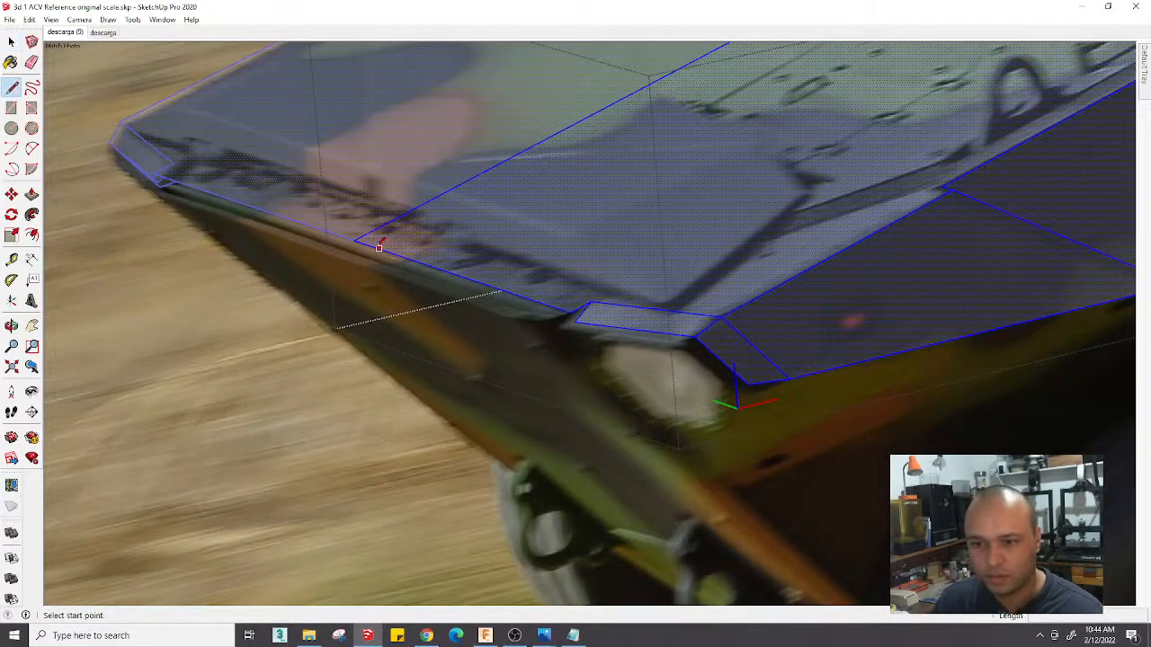
pyautogui.click(353, 240)
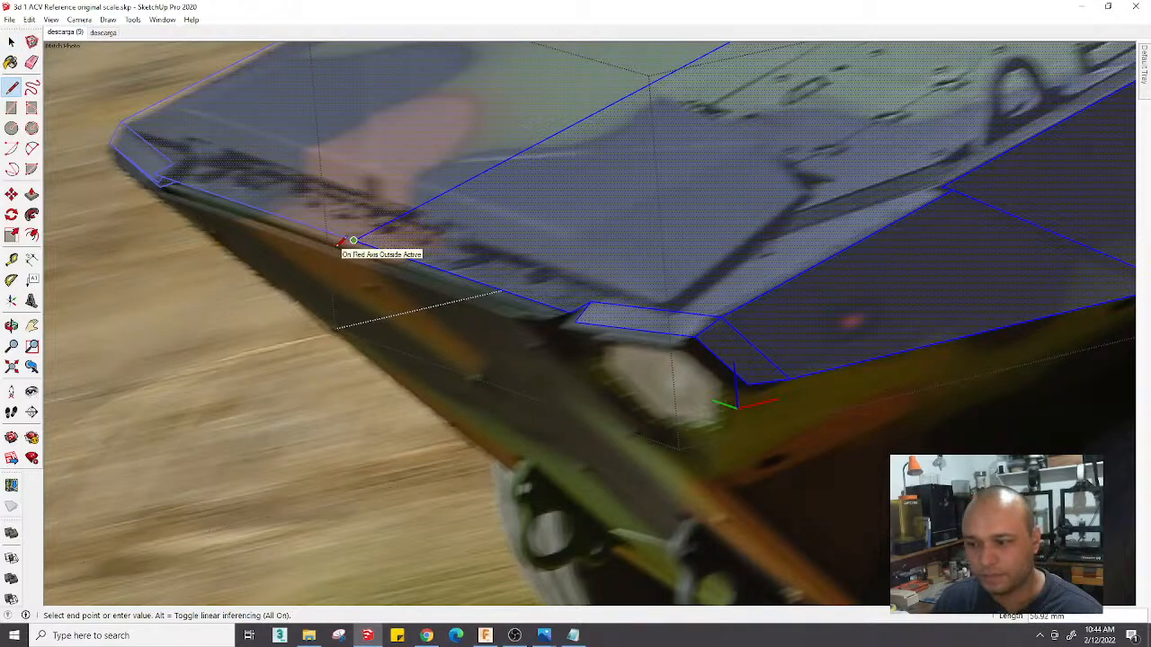
# Switch to the Photos app and browse the reference pictures to descarga (5).jpg to study the shape below the vehicle's nose
pyautogui.moveTo(543, 636)
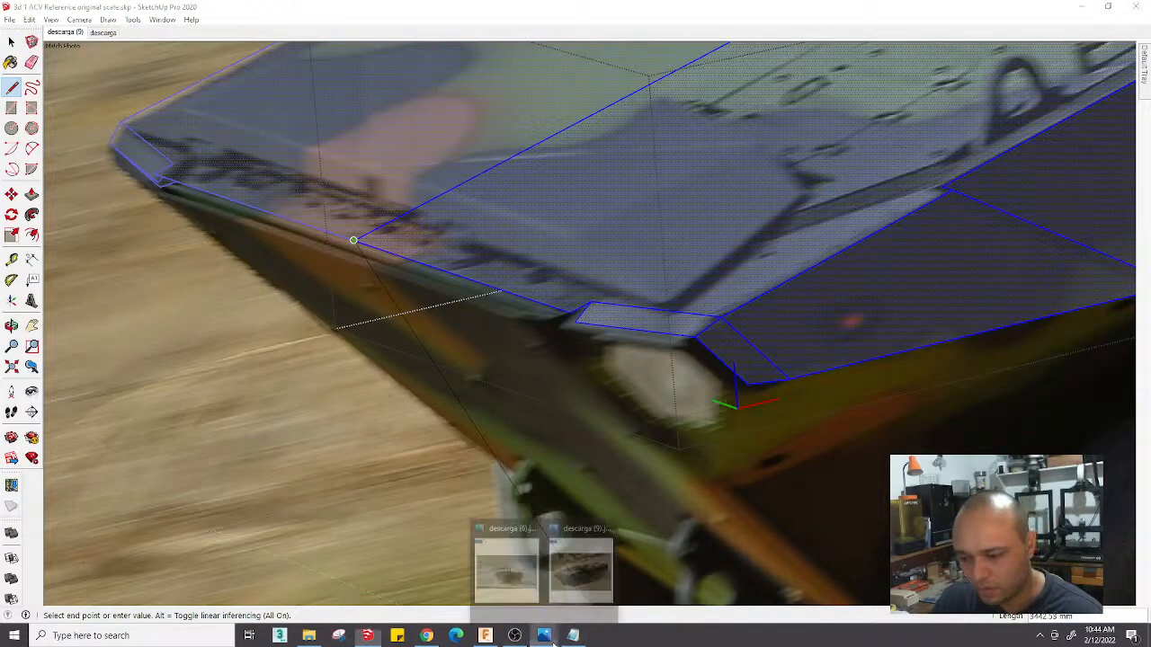
pyautogui.click(531, 569)
pyautogui.press('Left')
pyautogui.press('Left')
pyautogui.press('Left')
pyautogui.press('Left')
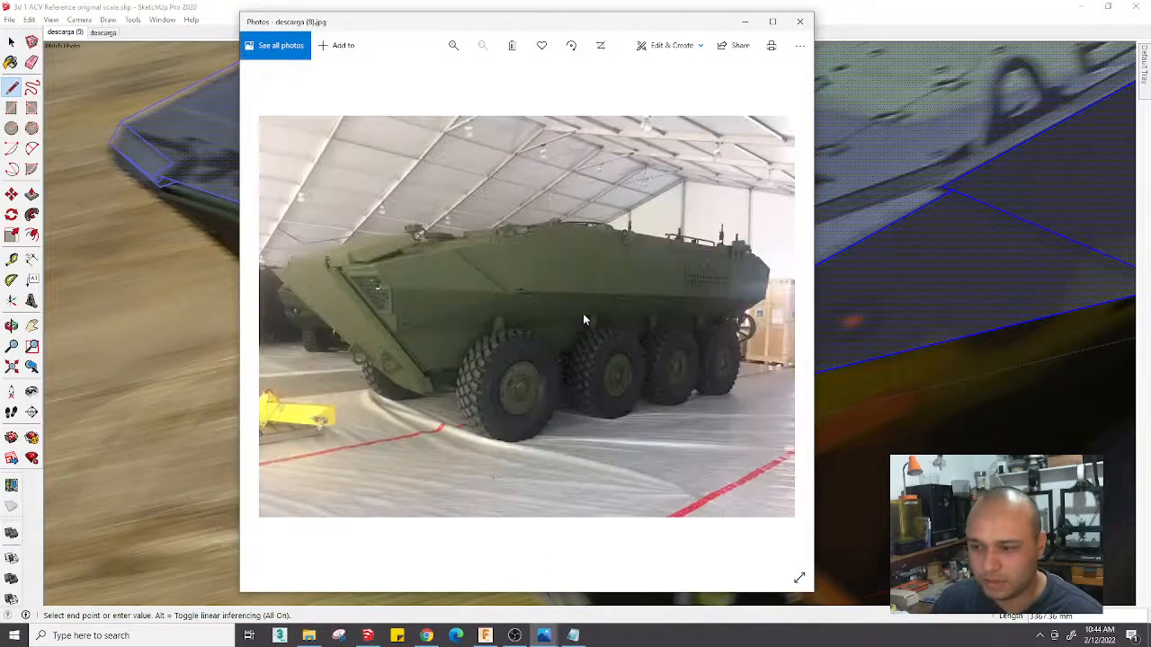
pyautogui.press('Left')
pyautogui.press('Left')
pyautogui.press('Left')
pyautogui.press('Left')
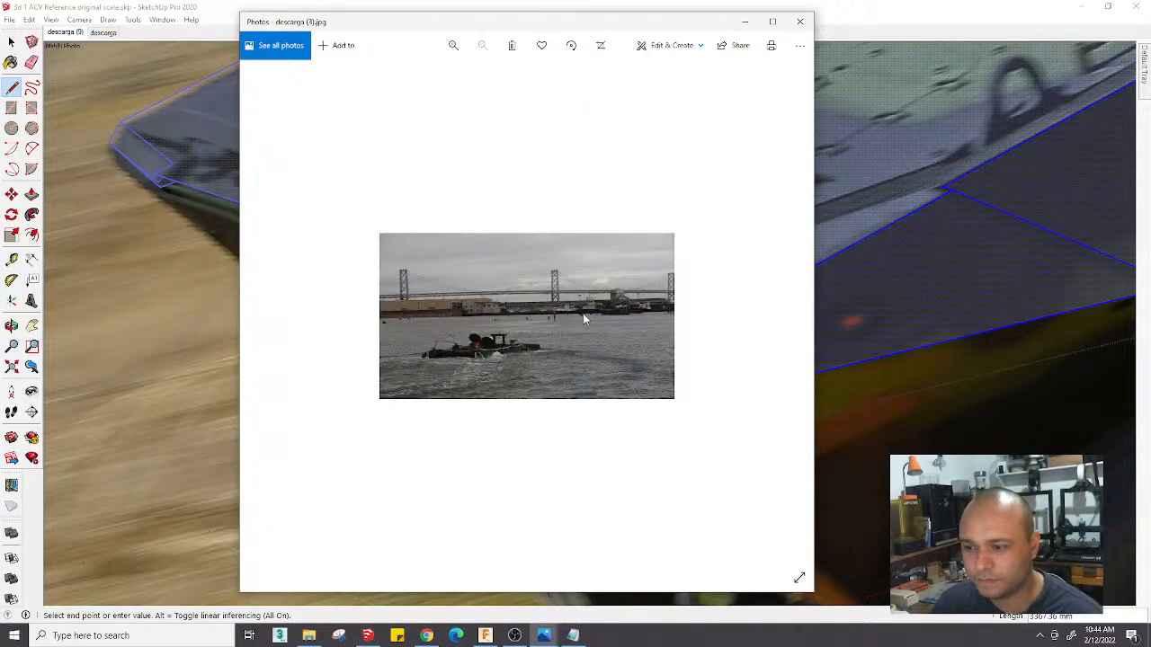
pyautogui.scroll(4, 584, 319)
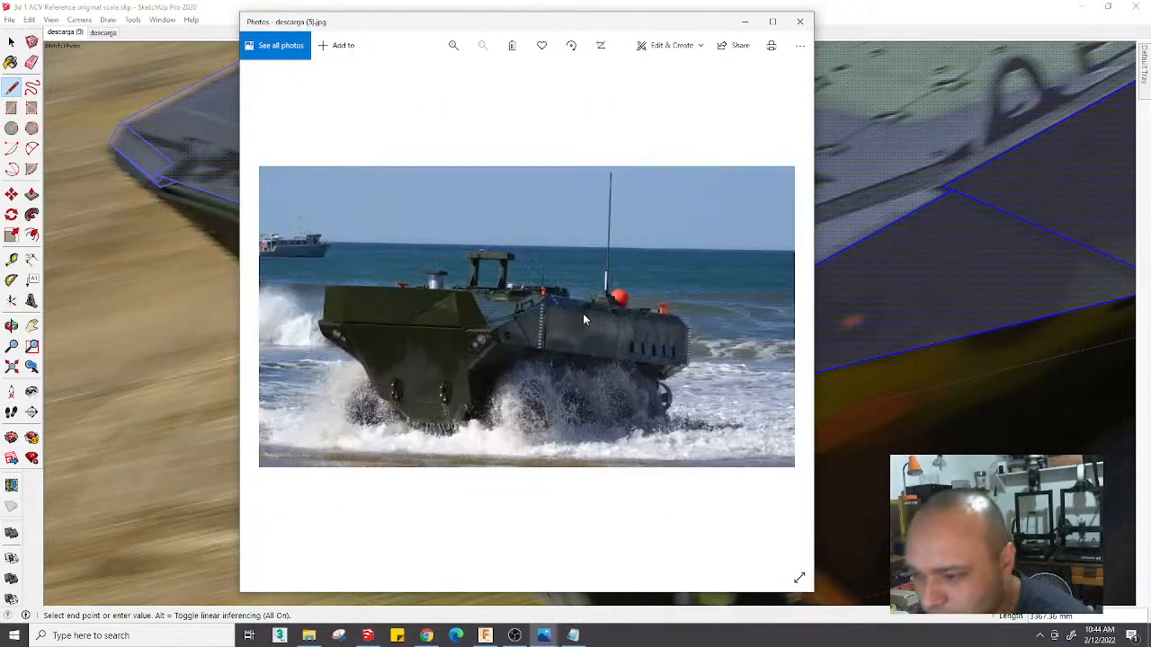
# Browse the reference pictures to marine-corps-amphibious-combat-vehicle-1536x864.jpeg and examine the vehicle's nose and the surfaces beneath it up close
pyautogui.scroll(2, 584, 319)
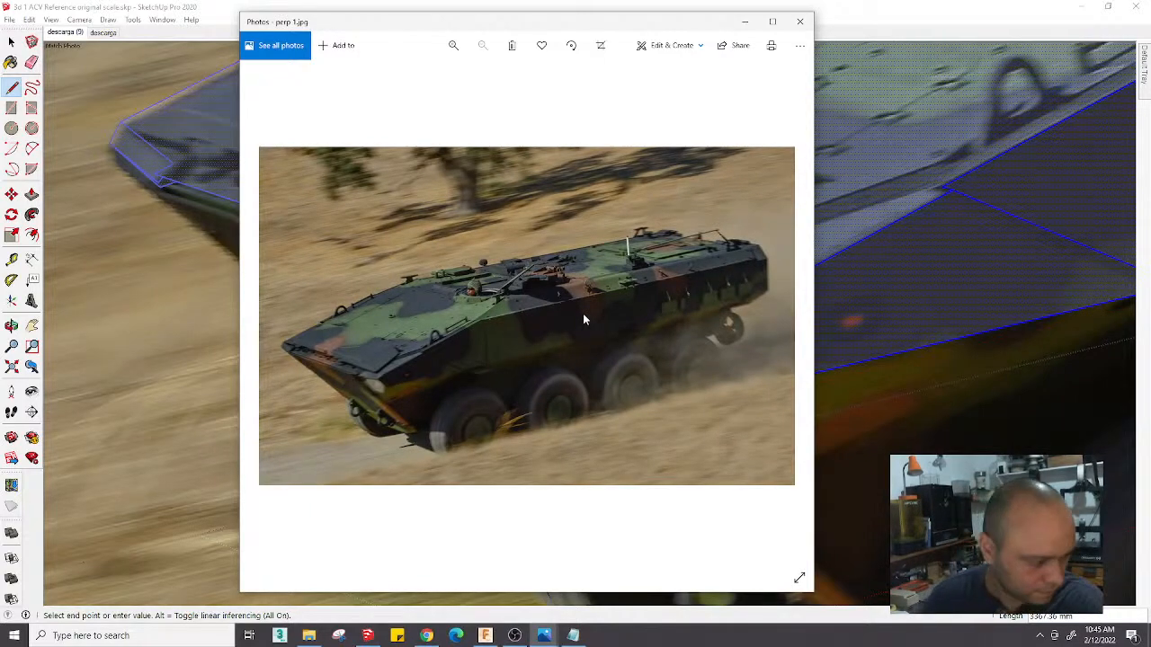
pyautogui.scroll(1, 582, 319)
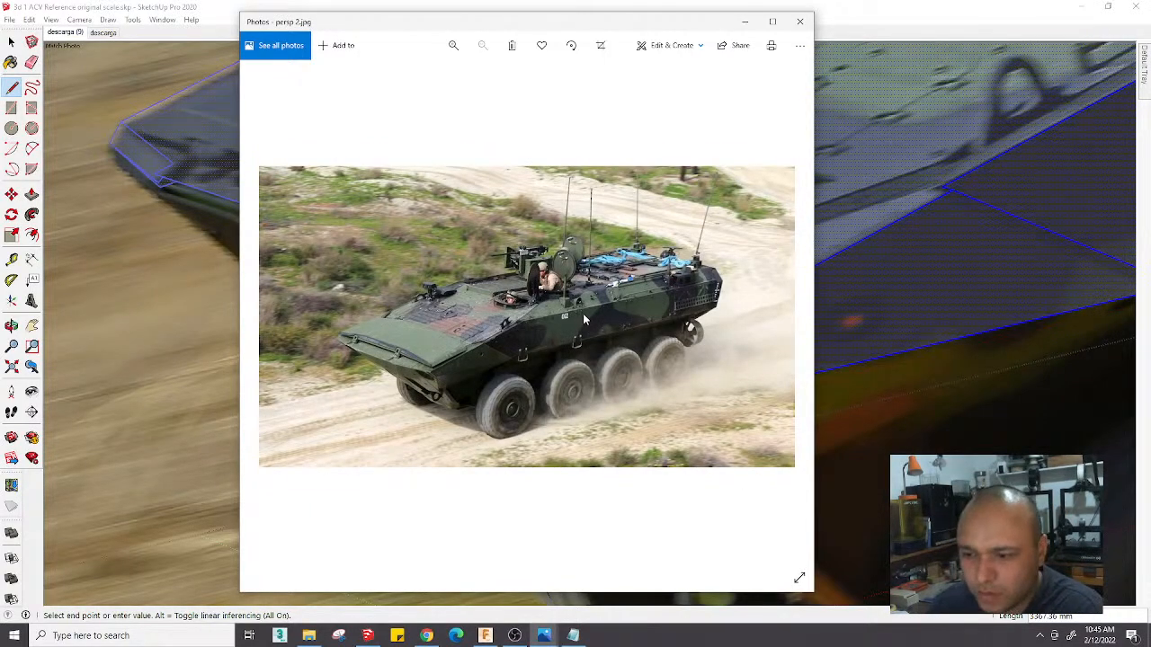
pyautogui.scroll(1, 583, 319)
pyautogui.scroll(-1, 582, 319)
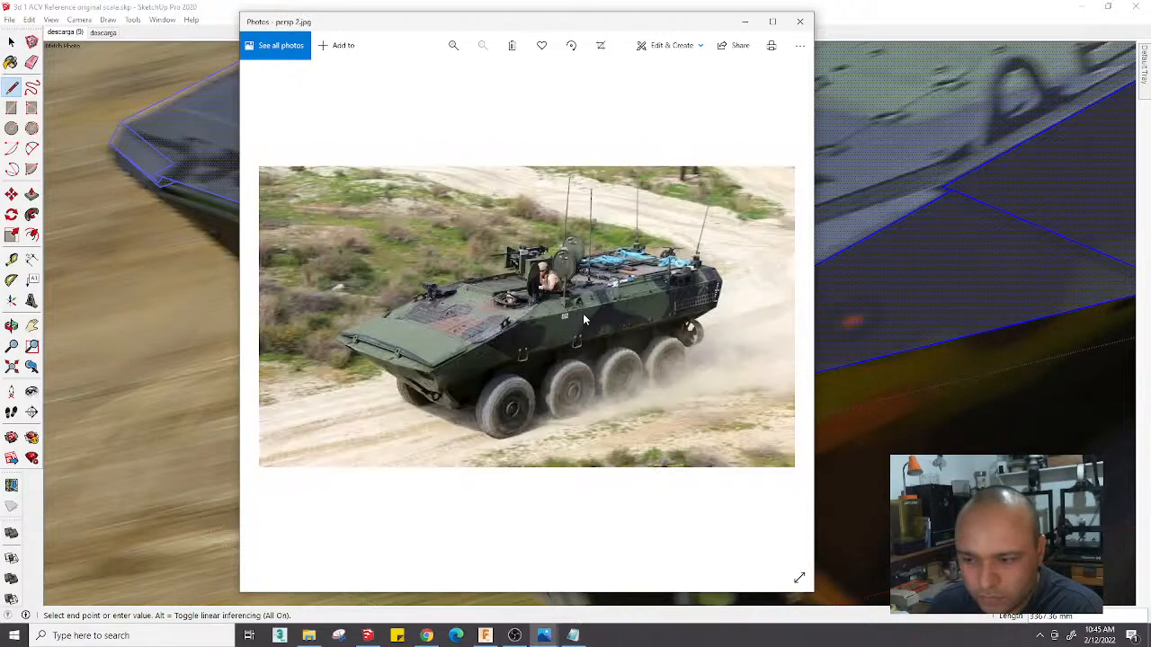
pyautogui.scroll(2, 583, 319)
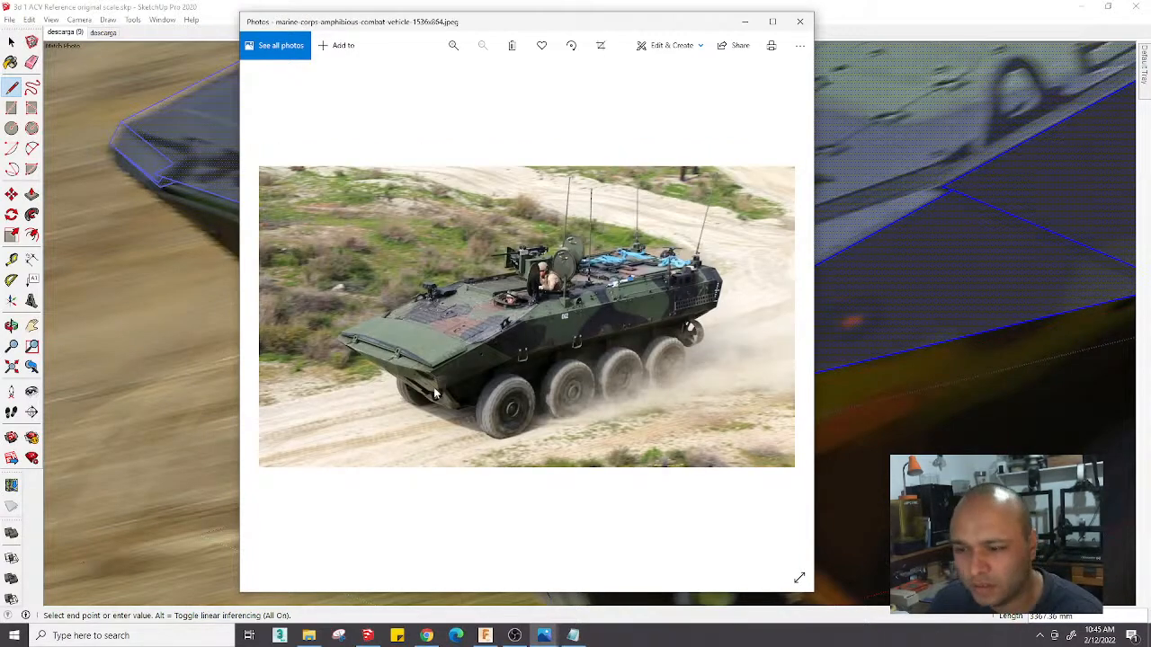
pyautogui.keyDown('ctrl'); pyautogui.scroll(1, 433, 365); pyautogui.keyUp('ctrl')
pyautogui.moveTo(432, 363); pyautogui.dragTo(502, 362)
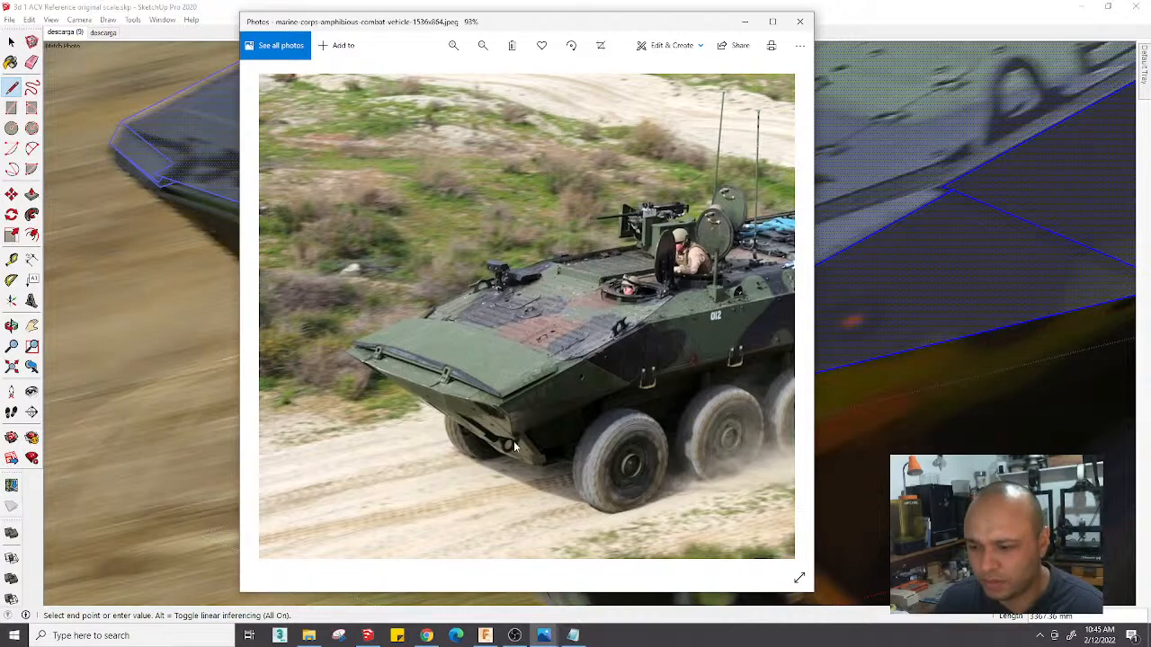
pyautogui.keyDown('ctrl'); pyautogui.scroll(2, 508, 444); pyautogui.keyUp('ctrl')
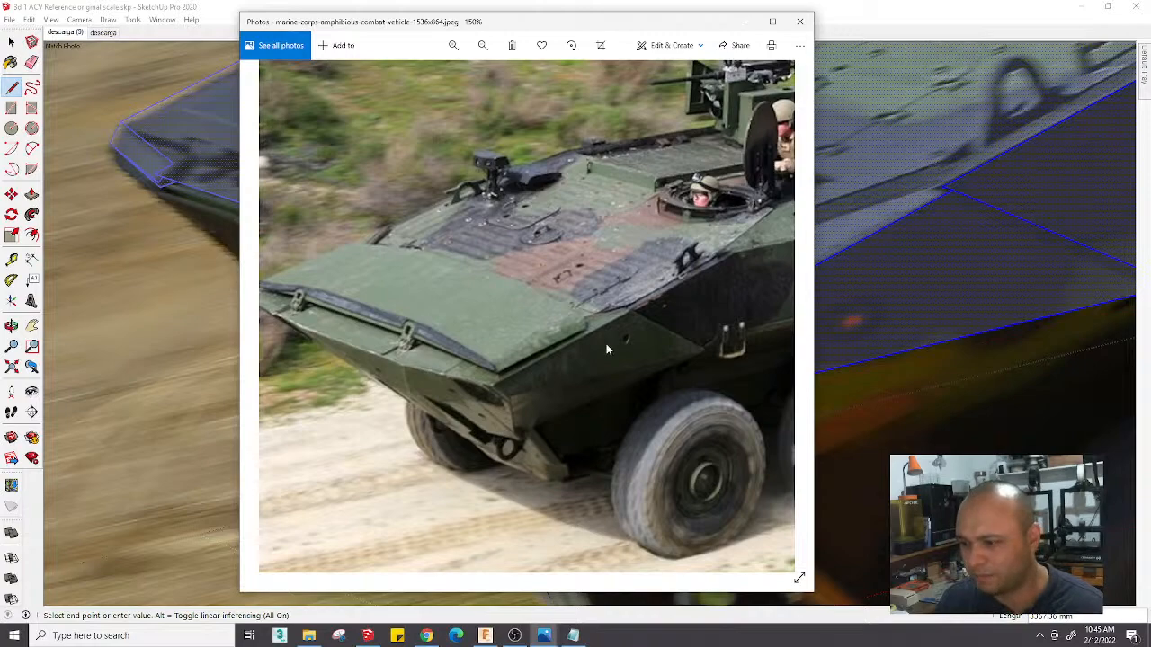
pyautogui.scroll(-4, 486, 328)
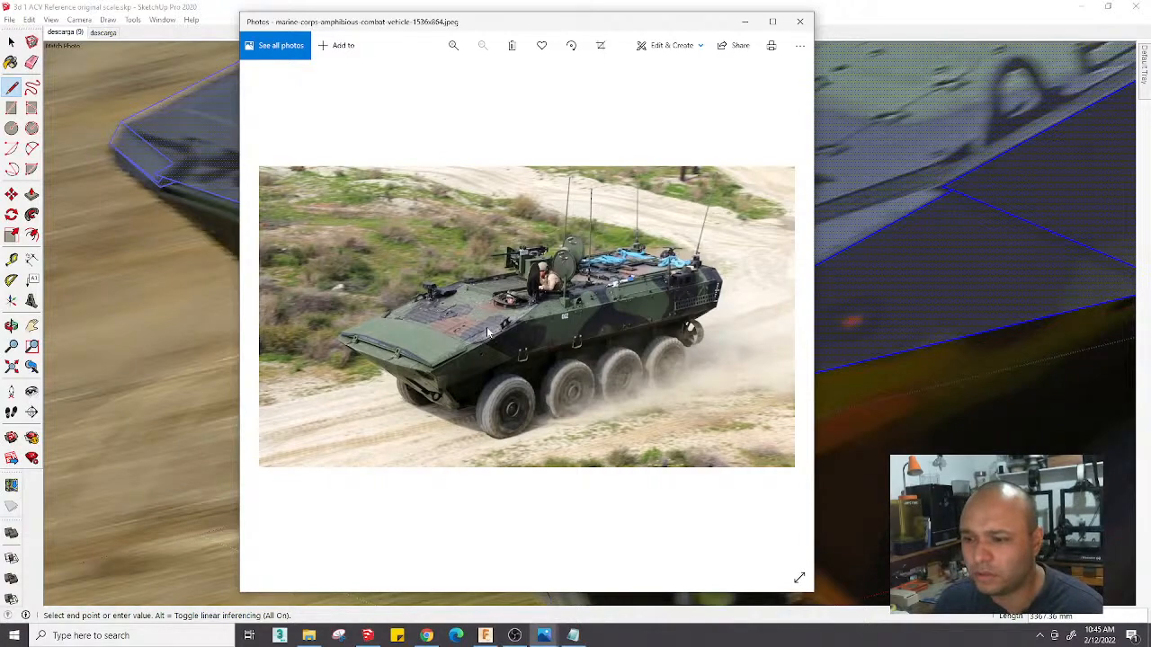
# Return to the dirt-slope picture descarga (9).jpg and examine the nose's front edge and the area around the headlight
pyautogui.press('Left')
pyautogui.press('Left')
pyautogui.press('Left')
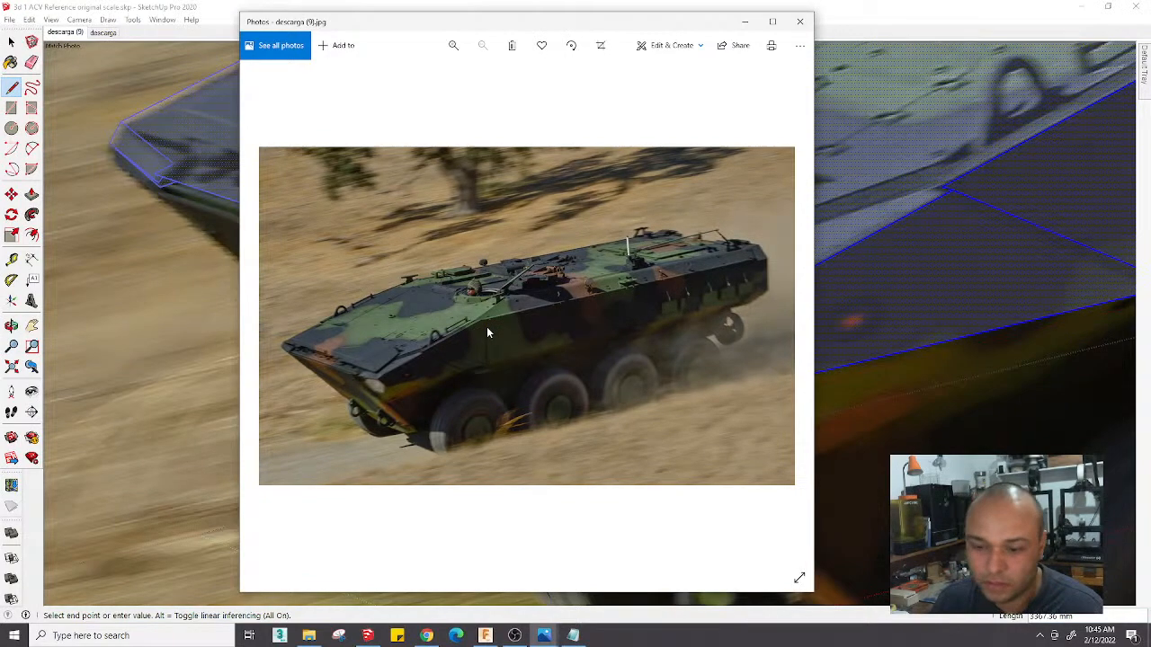
pyautogui.scroll(3, 359, 368)
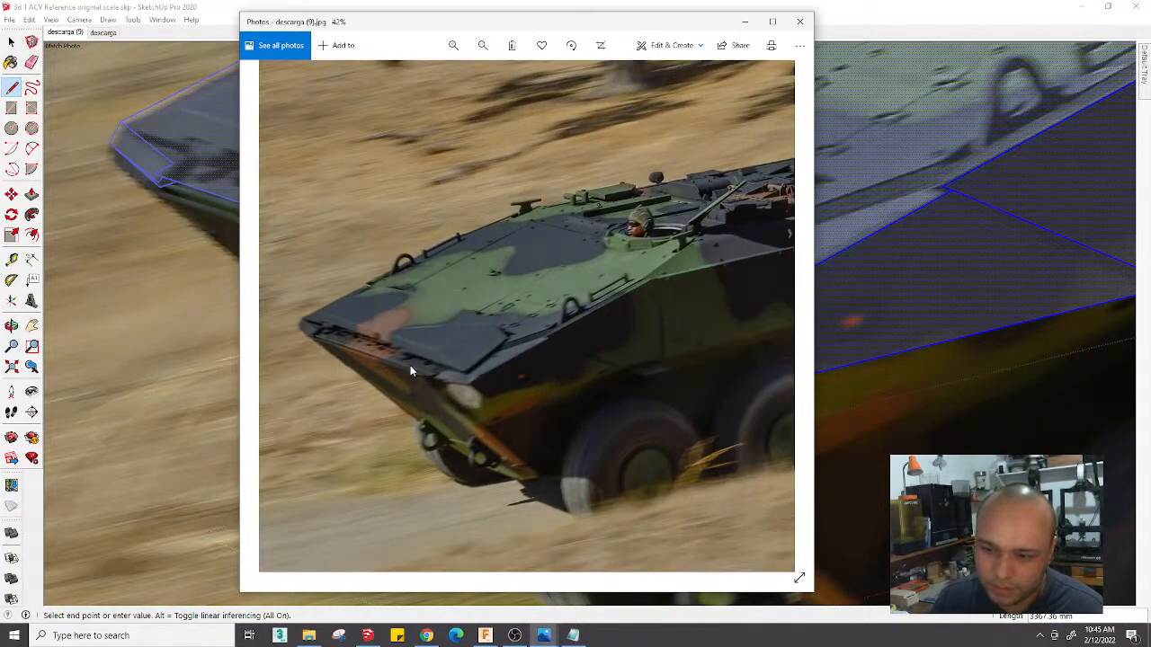
pyautogui.scroll(3, 410, 369)
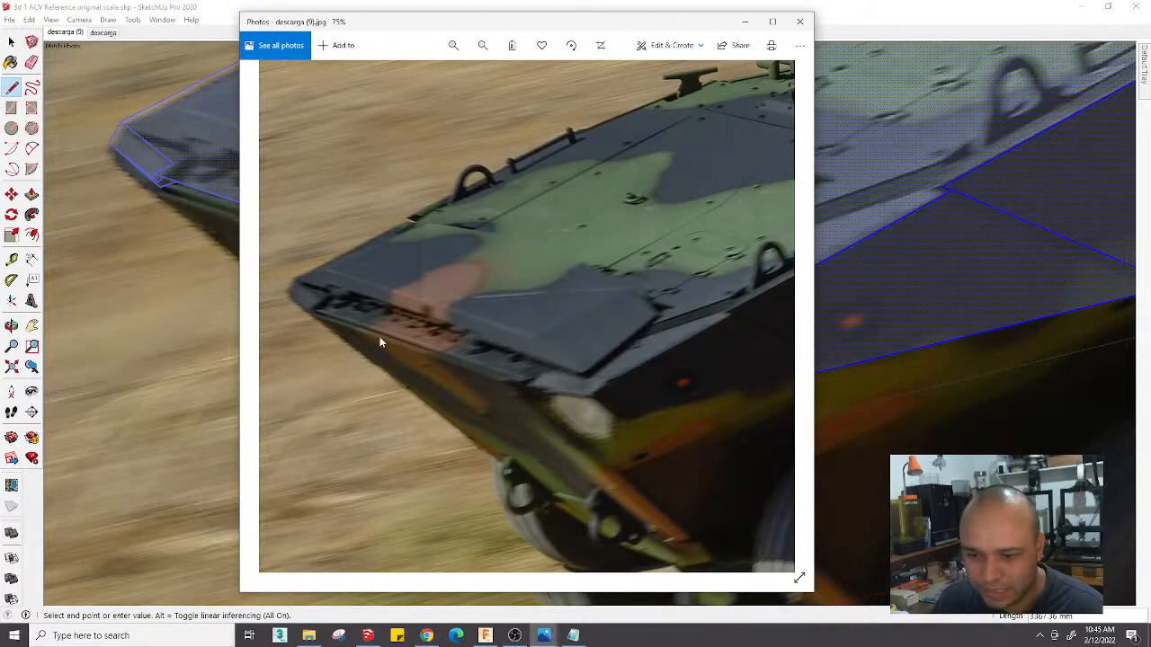
pyautogui.scroll(2, 378, 338)
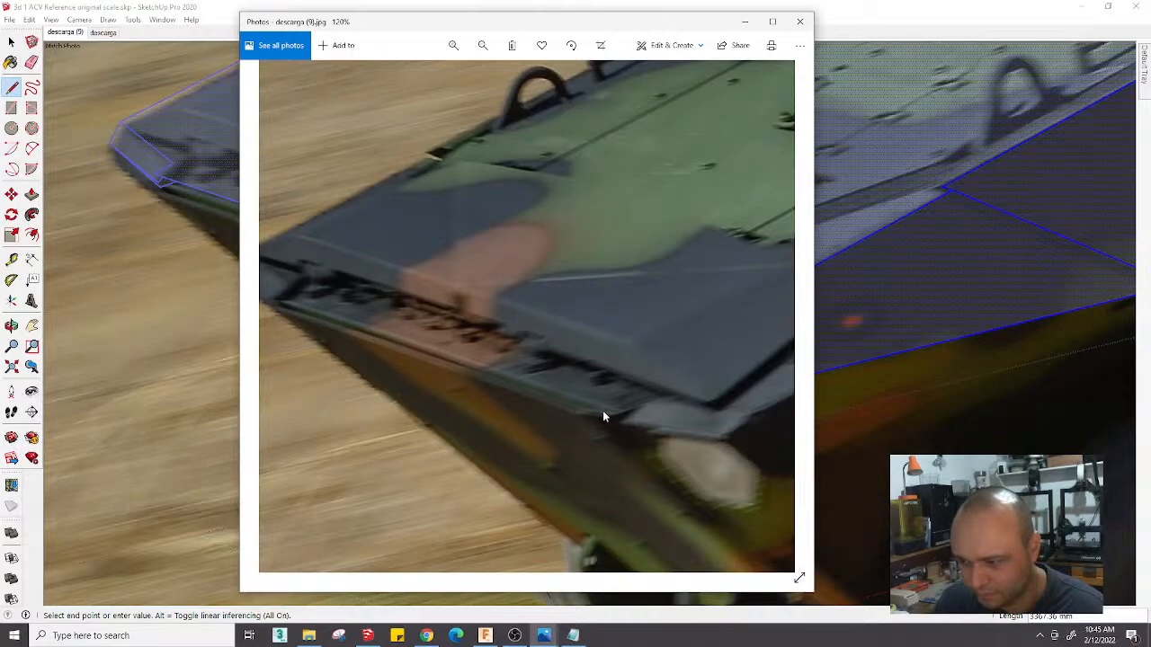
pyautogui.scroll(-4, 603, 416)
# Browse the earlier reference pictures and examine the sloping lower nose plate and headlight recess in descarga (8).jpg
pyautogui.press('Left')
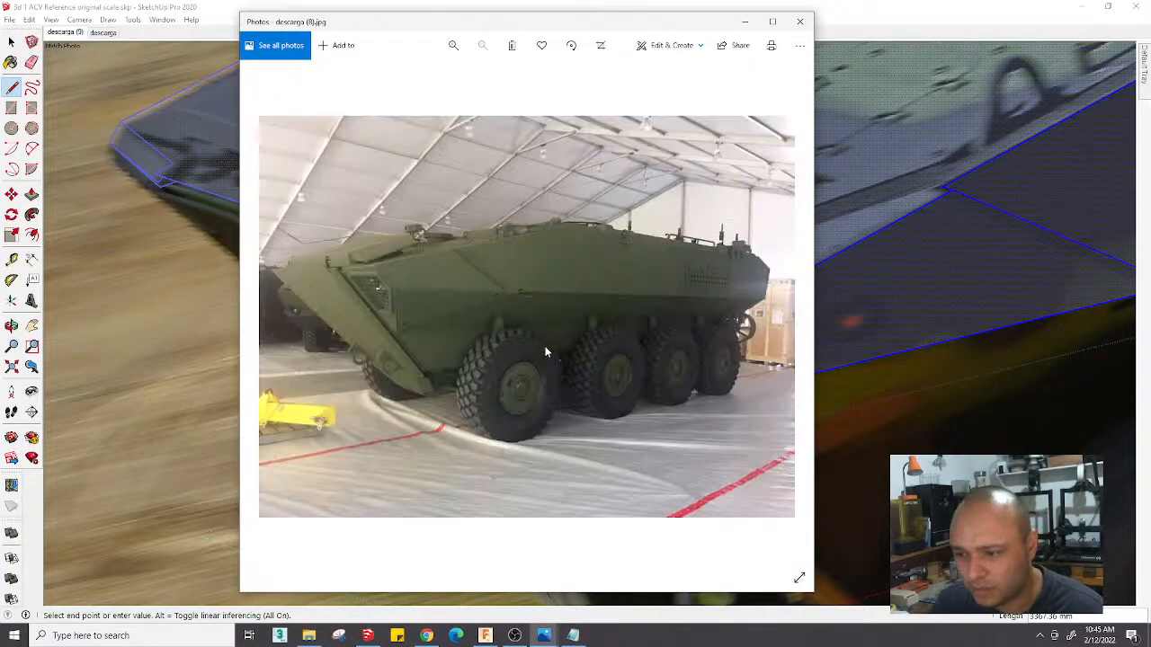
pyautogui.press('Left')
pyautogui.press('Left')
pyautogui.press('Right')
pyautogui.press('Right')
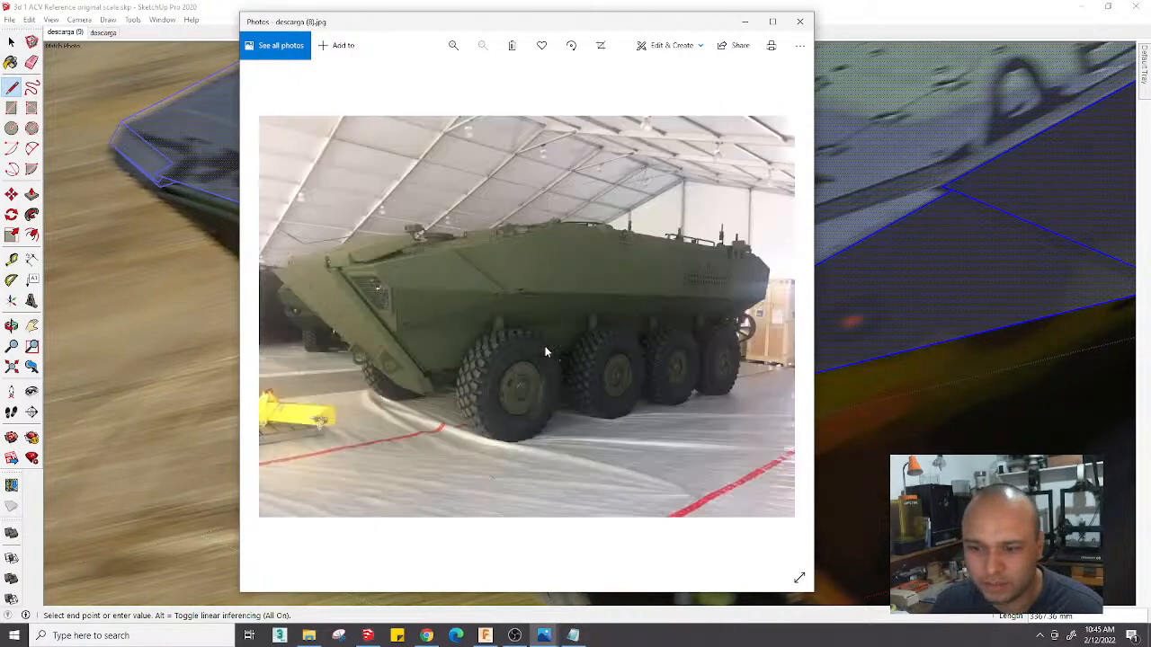
pyautogui.scroll(3, 334, 284)
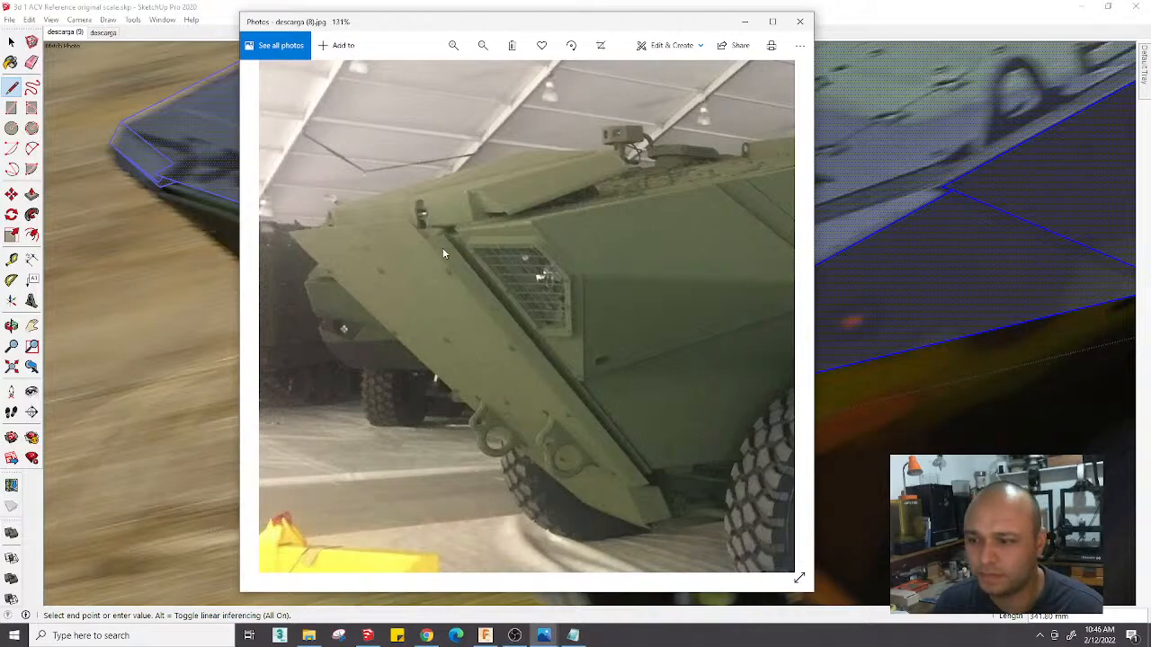
pyautogui.scroll(-3, 462, 267)
pyautogui.press('Left')
pyautogui.press('Left')
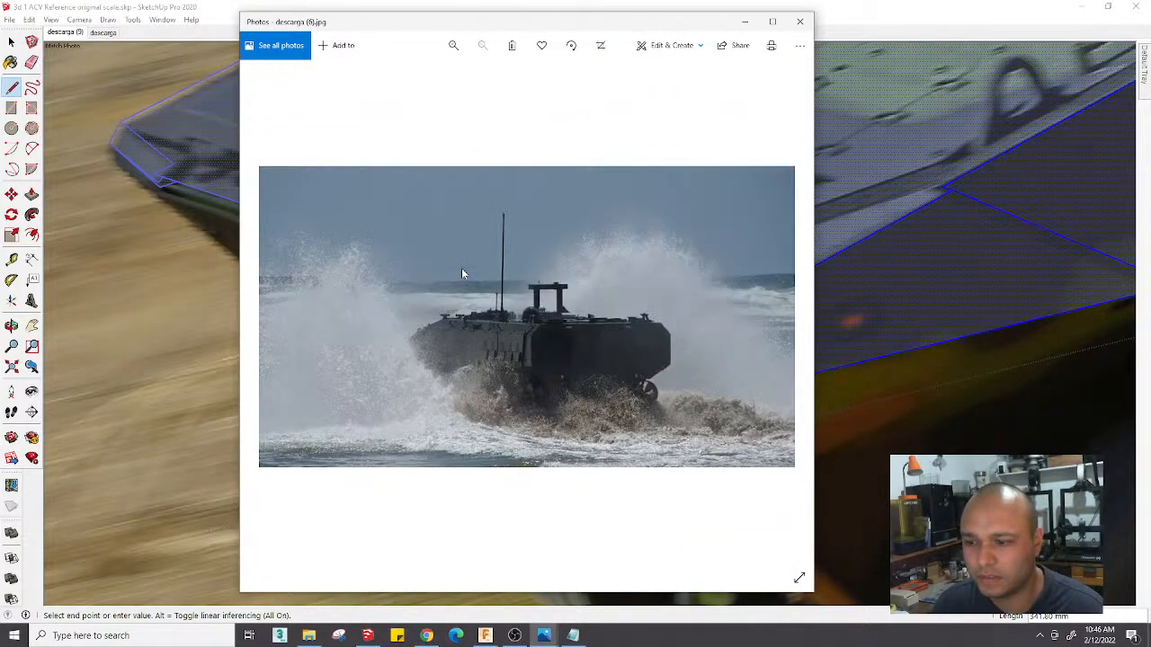
# Show descarga (2).jpg and examine where the headlight panel meets the upper edge of the front nose plate
pyautogui.press('Right')
pyautogui.press('Right')
pyautogui.press('Right')
pyautogui.press('Right')
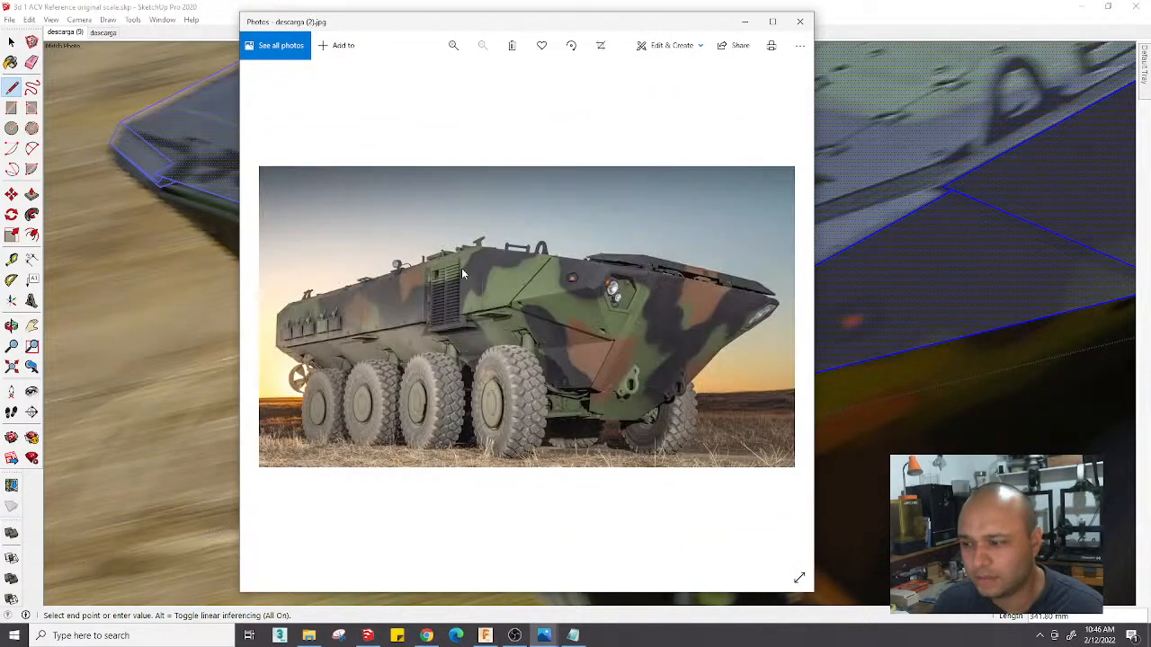
pyautogui.scroll(2, 673, 274)
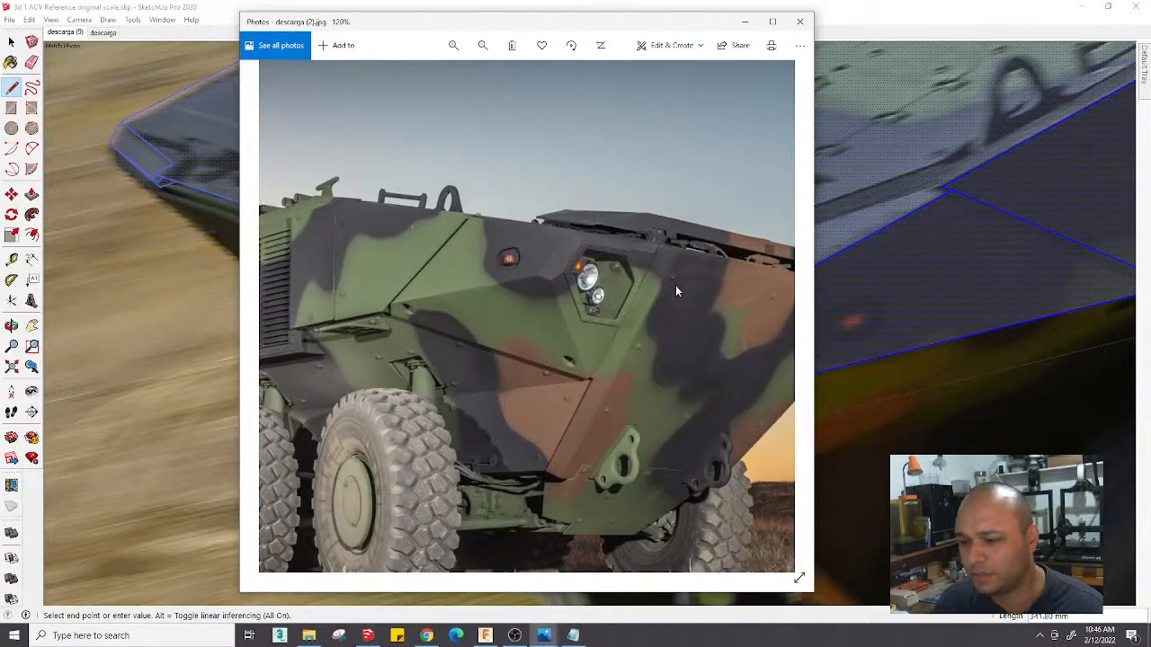
pyautogui.moveTo(676, 285); pyautogui.dragTo(563, 294)
pyautogui.scroll(2, 614, 298)
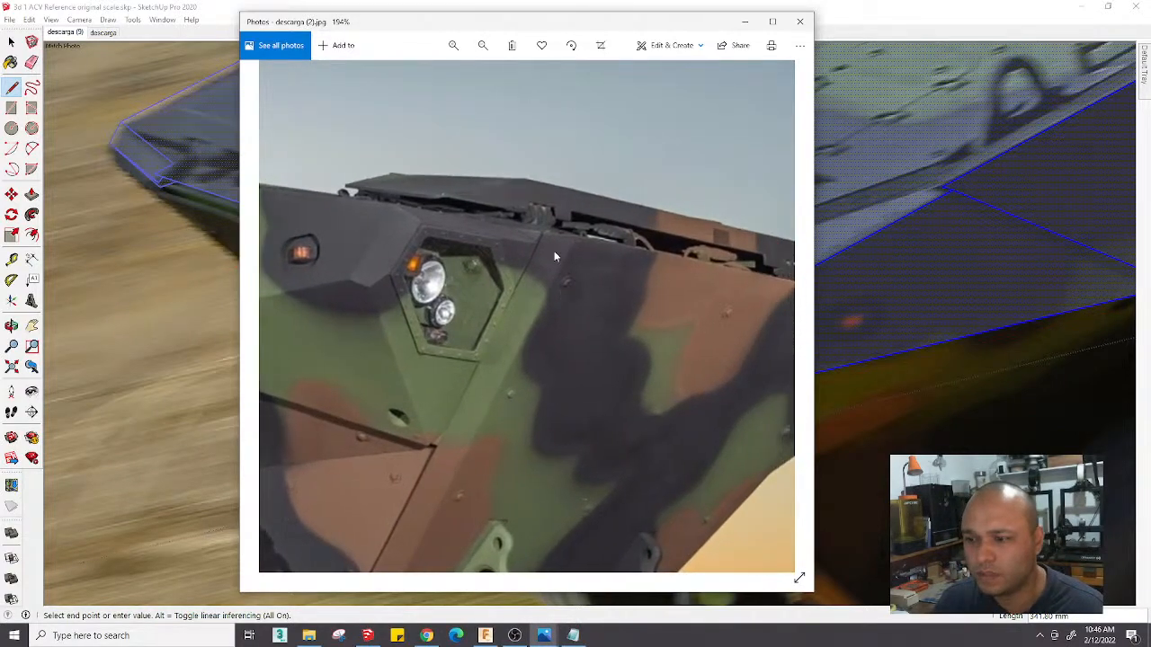
pyautogui.scroll(2, 536, 237)
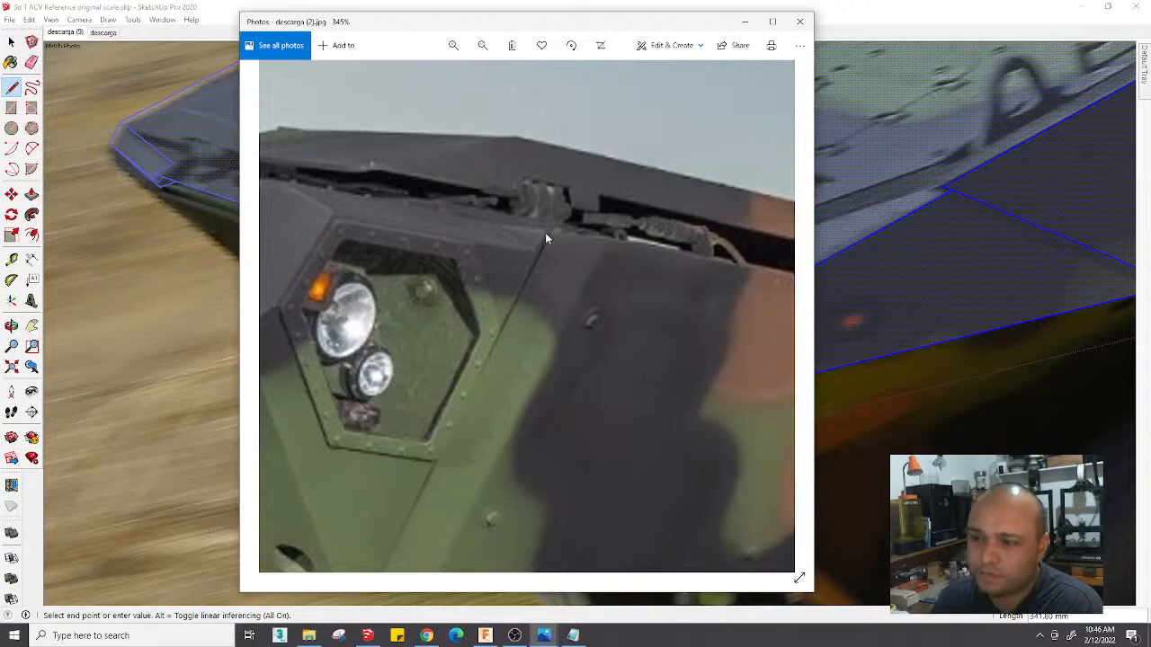
pyautogui.scroll(-1, 554, 235)
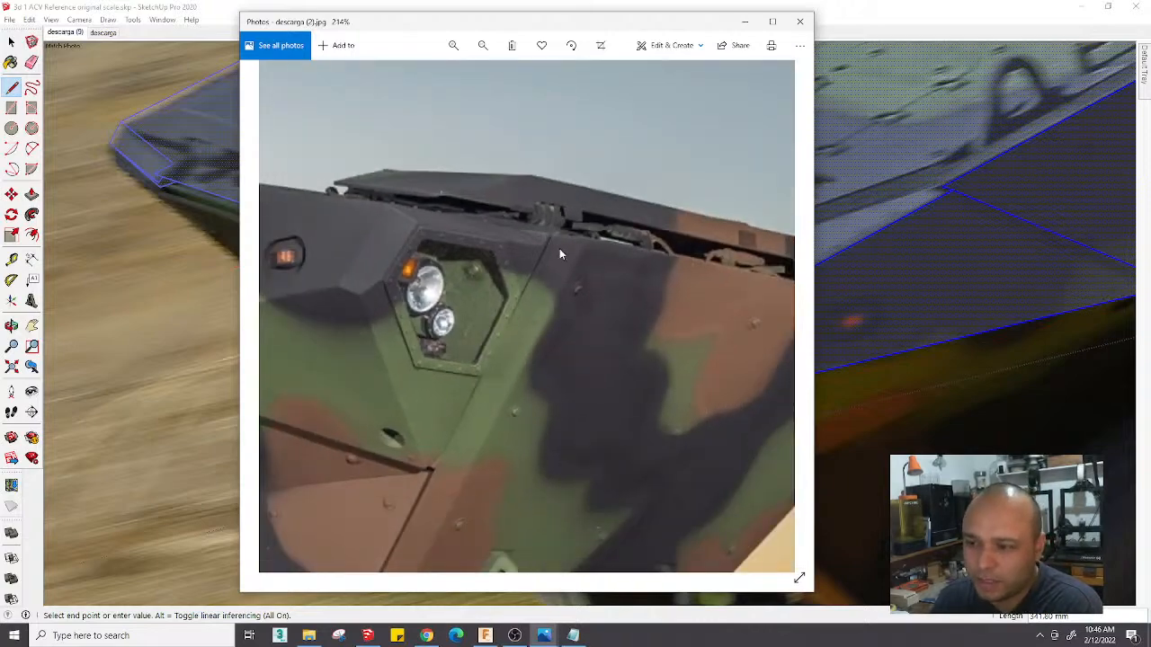
# Switch back to SketchUp and join the nose's front edge to the adjacent headlight-side corner with a line about 28 mm long
pyautogui.middleClick(126, 286)
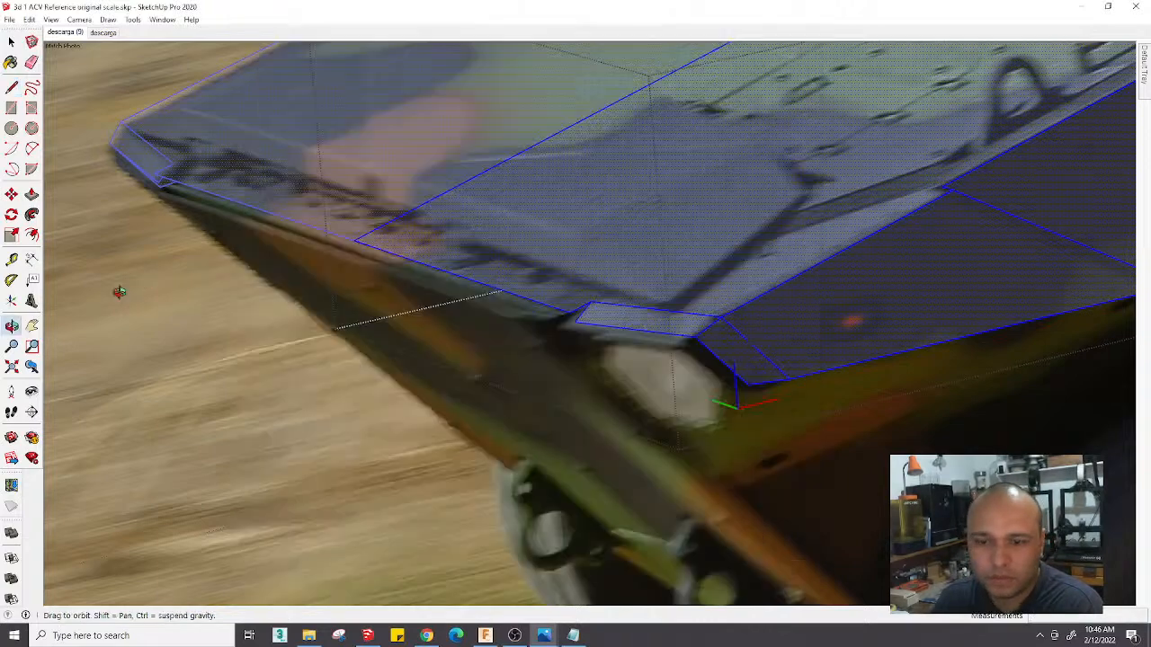
pyautogui.scroll(2, 559, 325)
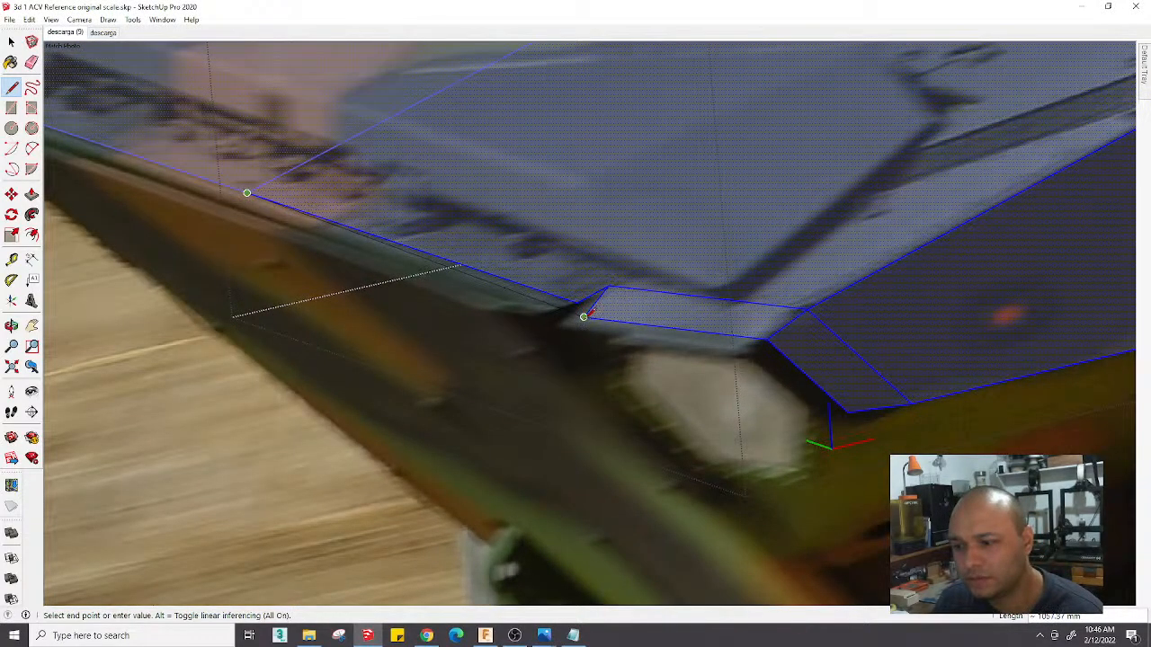
pyautogui.click(576, 302)
pyautogui.click(584, 316)
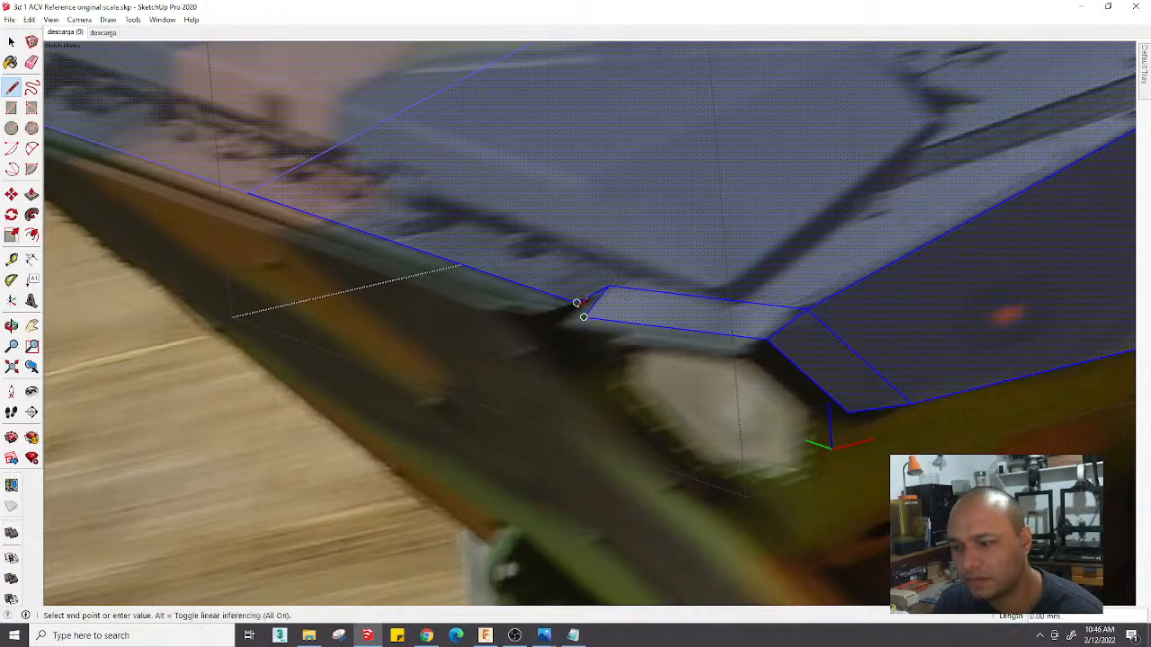
pyautogui.click(576, 303)
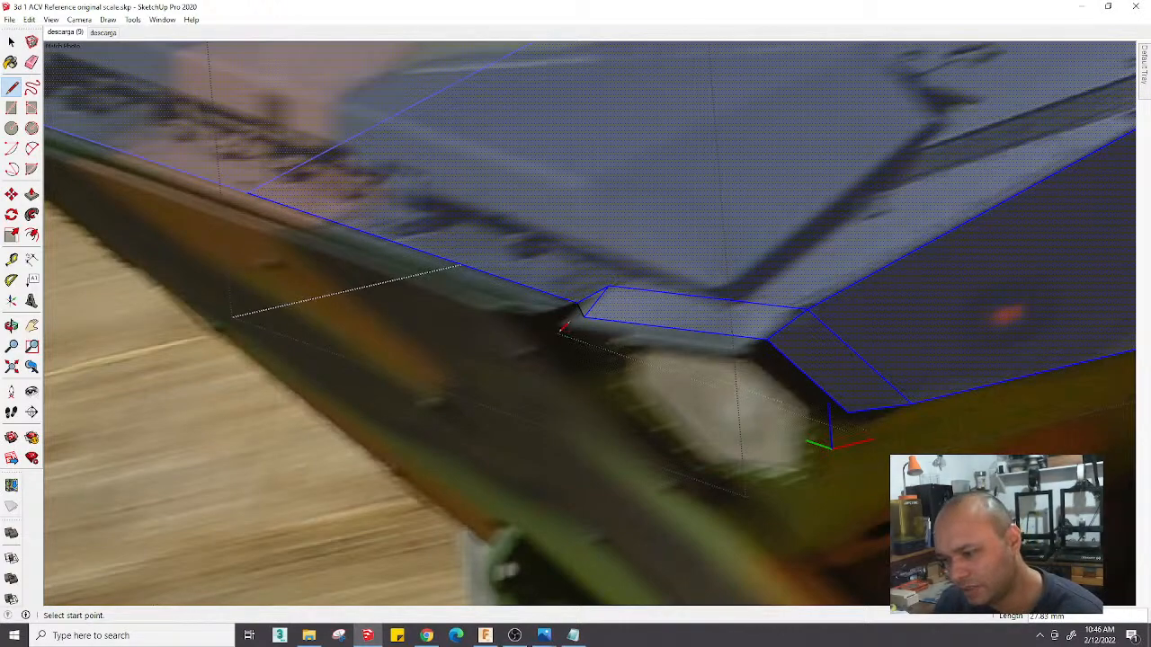
pyautogui.scroll(-3, 557, 315)
pyautogui.scroll(-3, 555, 316)
pyautogui.press('space')
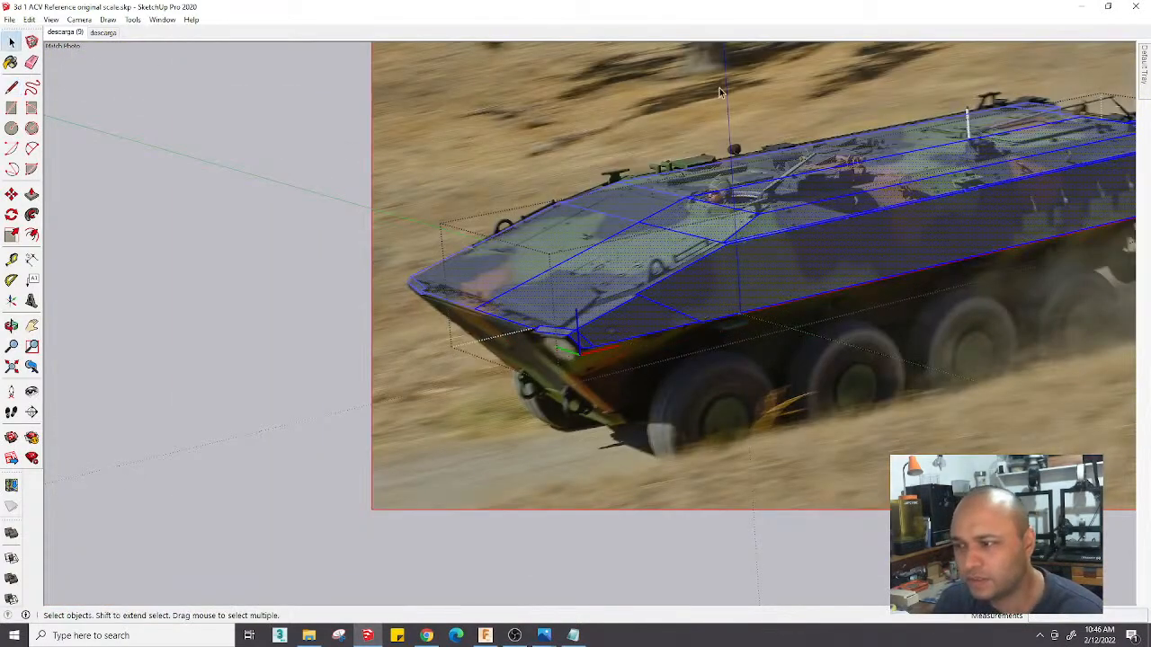
# Edit the dirt-slope scene's matched photo, move the axis origin to the hull's lower front corner beside the headlight, and finish the matching
pyautogui.rightClick(68, 33)
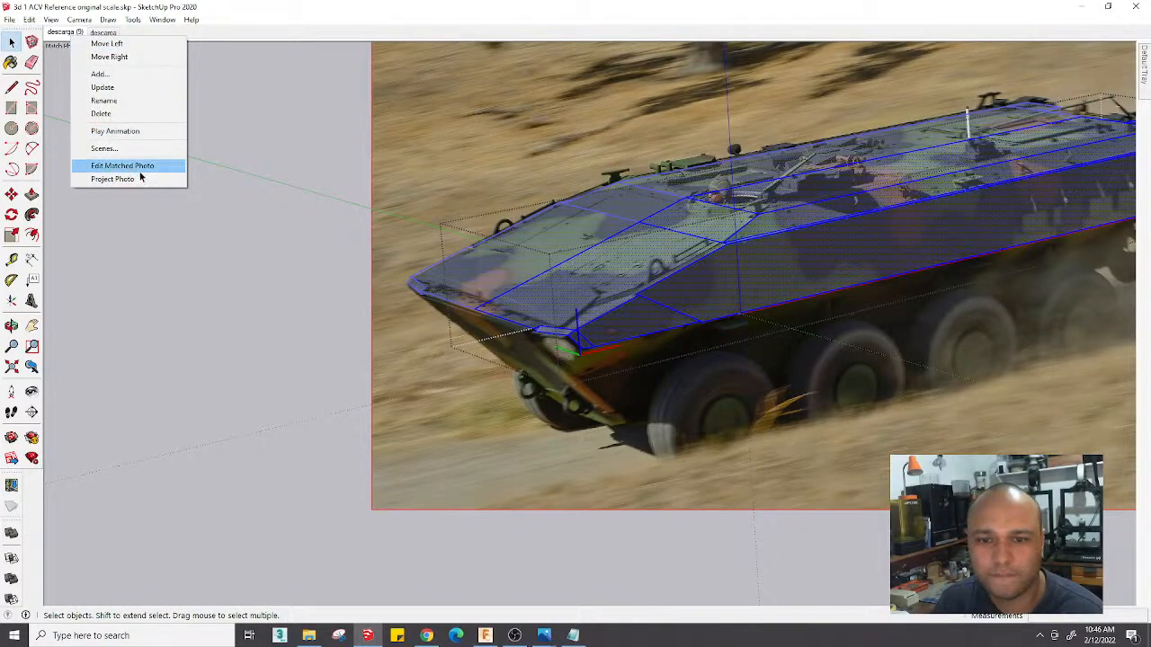
pyautogui.click(137, 163)
pyautogui.scroll(5, 535, 479)
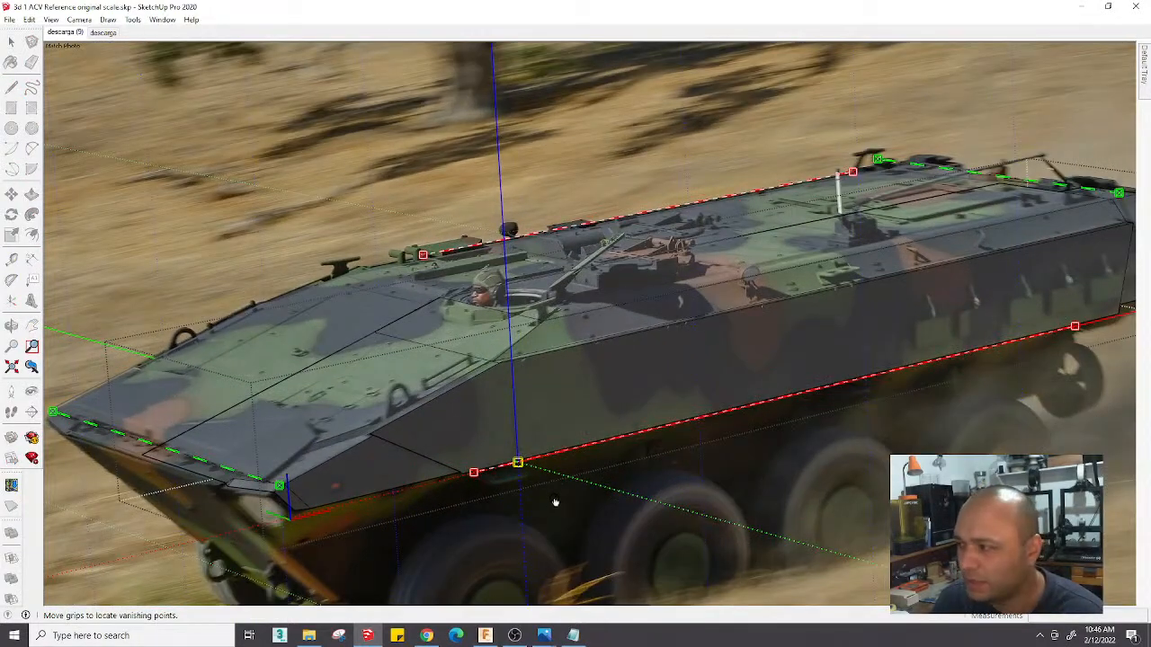
pyautogui.scroll(-3, 713, 449)
pyautogui.scroll(3, 522, 535)
pyautogui.scroll(2, 575, 454)
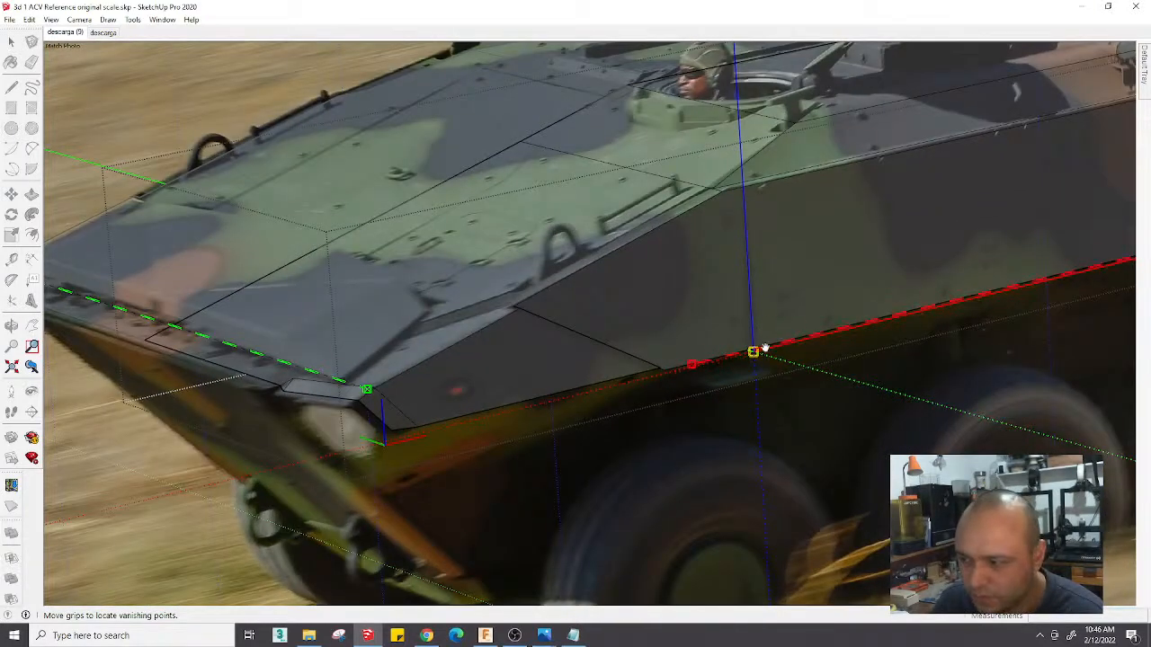
pyautogui.moveTo(752, 354); pyautogui.dragTo(385, 445)
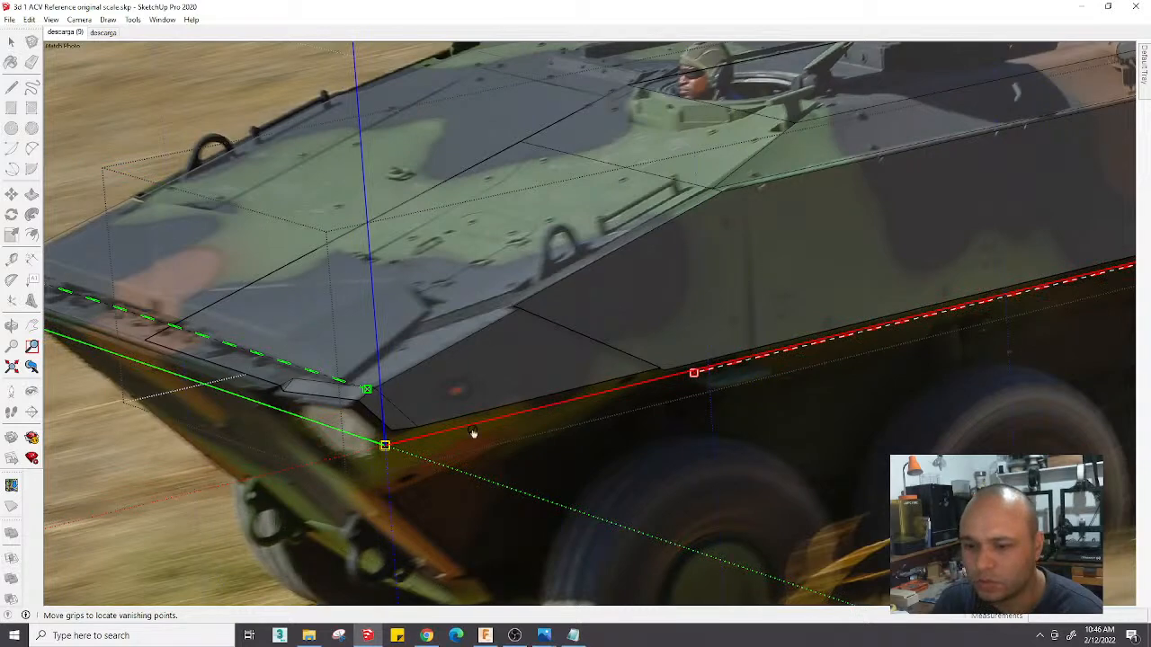
pyautogui.moveTo(385, 445); pyautogui.dragTo(374, 447)
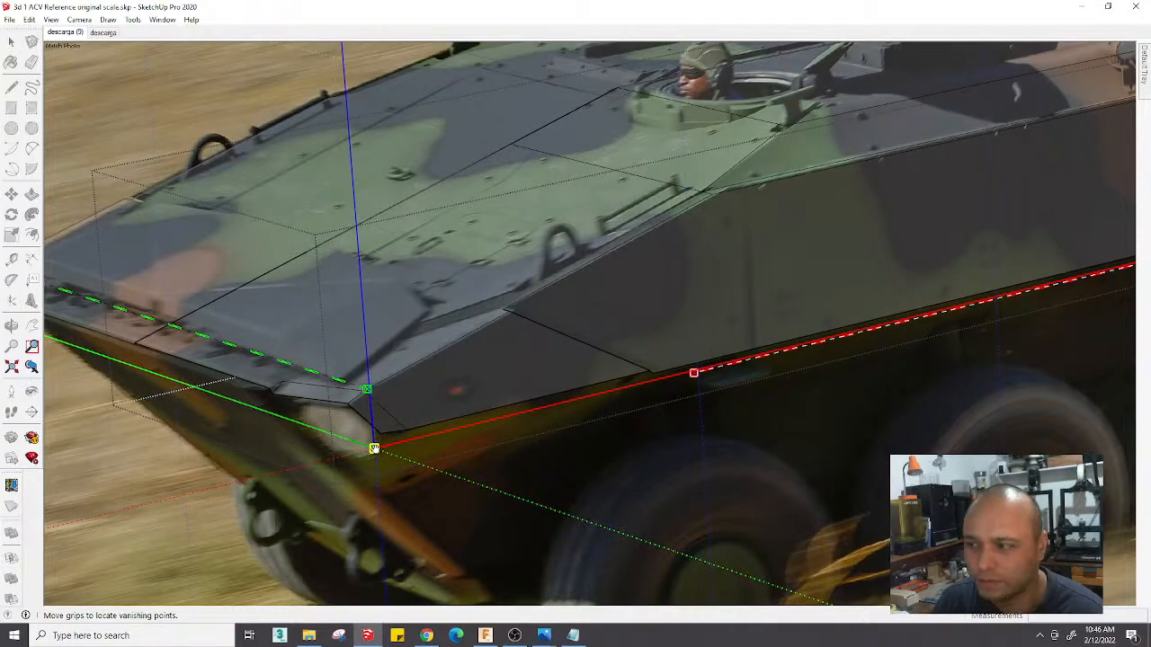
pyautogui.scroll(-5, 374, 448)
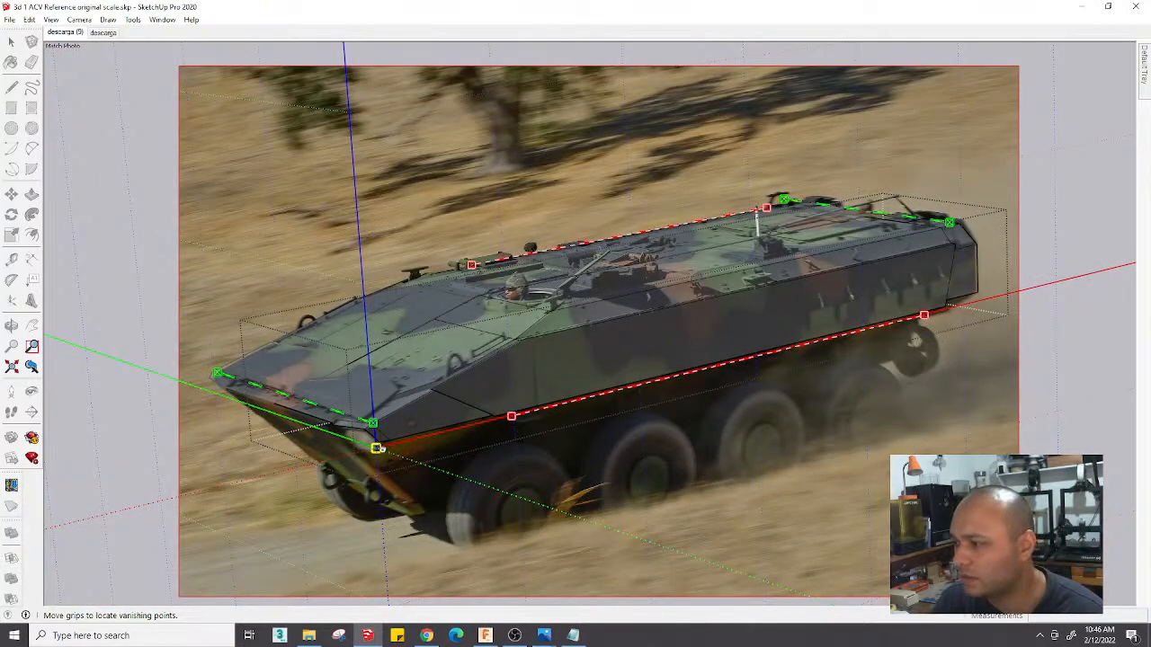
pyautogui.rightClick(379, 383)
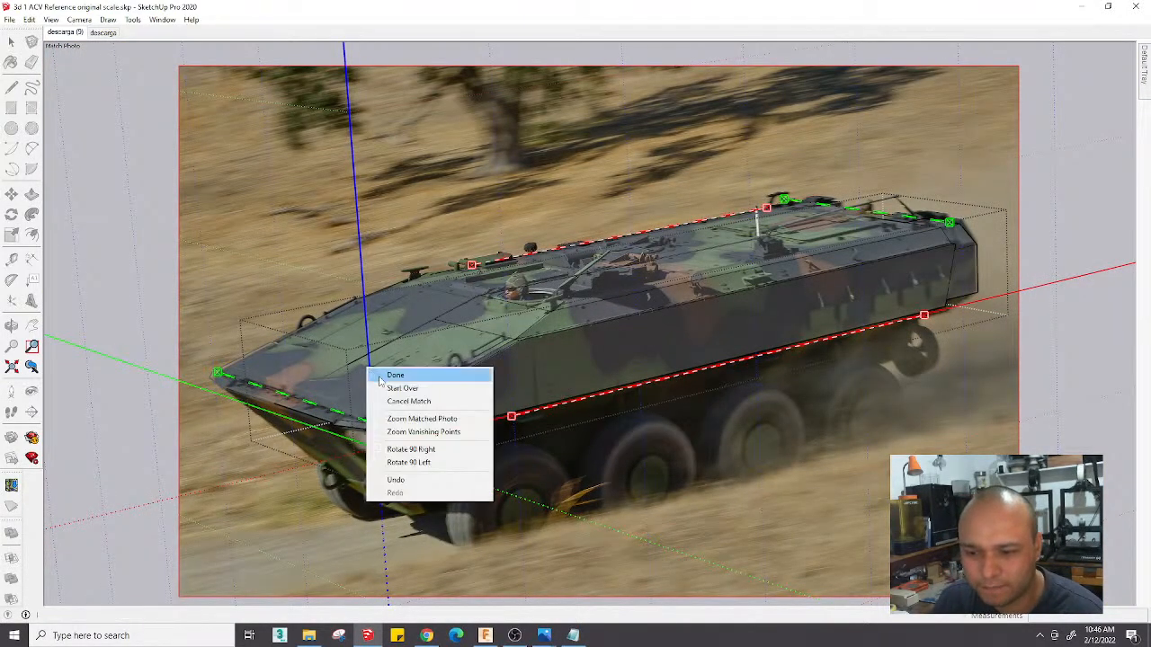
pyautogui.click(385, 376)
# Check the nose edges against the dirt-slope photo, and switch to the Photos app to compare with the headlight area in descarga (2).jpg
pyautogui.scroll(8, 283, 437)
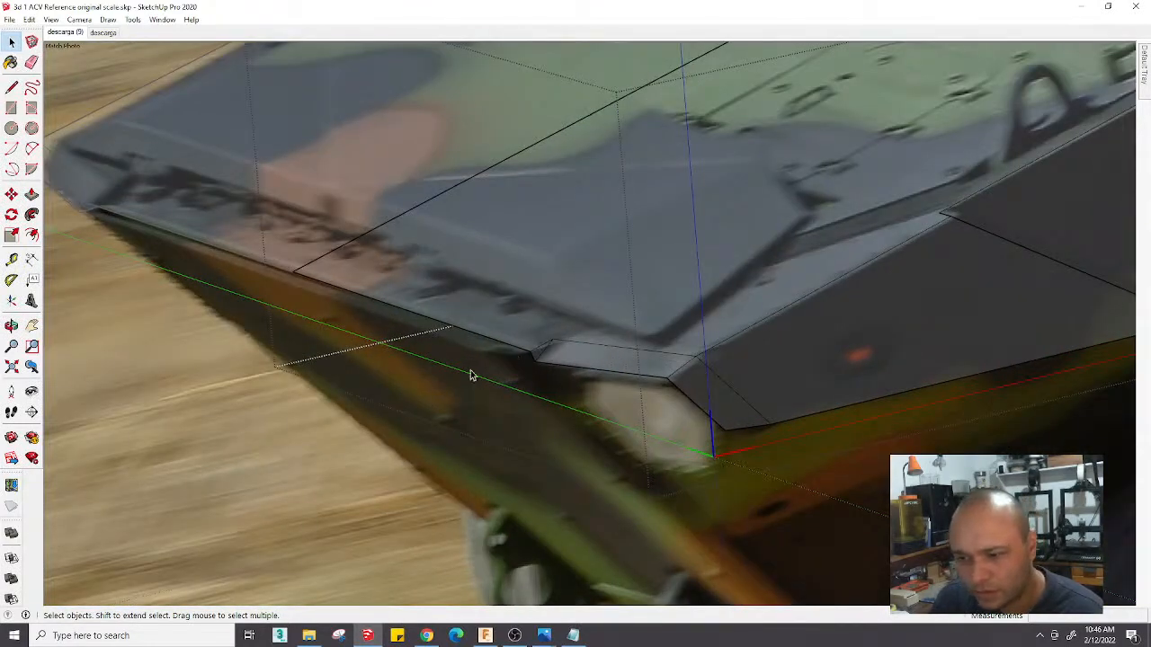
pyautogui.scroll(-2, 497, 362)
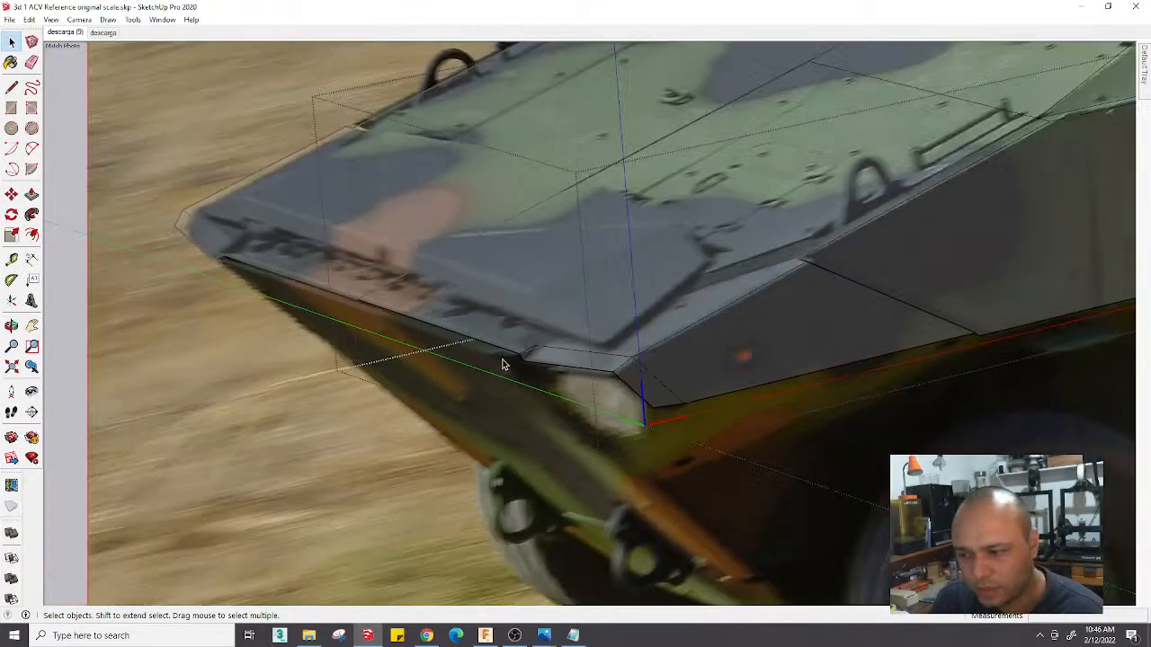
pyautogui.click(549, 636)
pyautogui.click(585, 567)
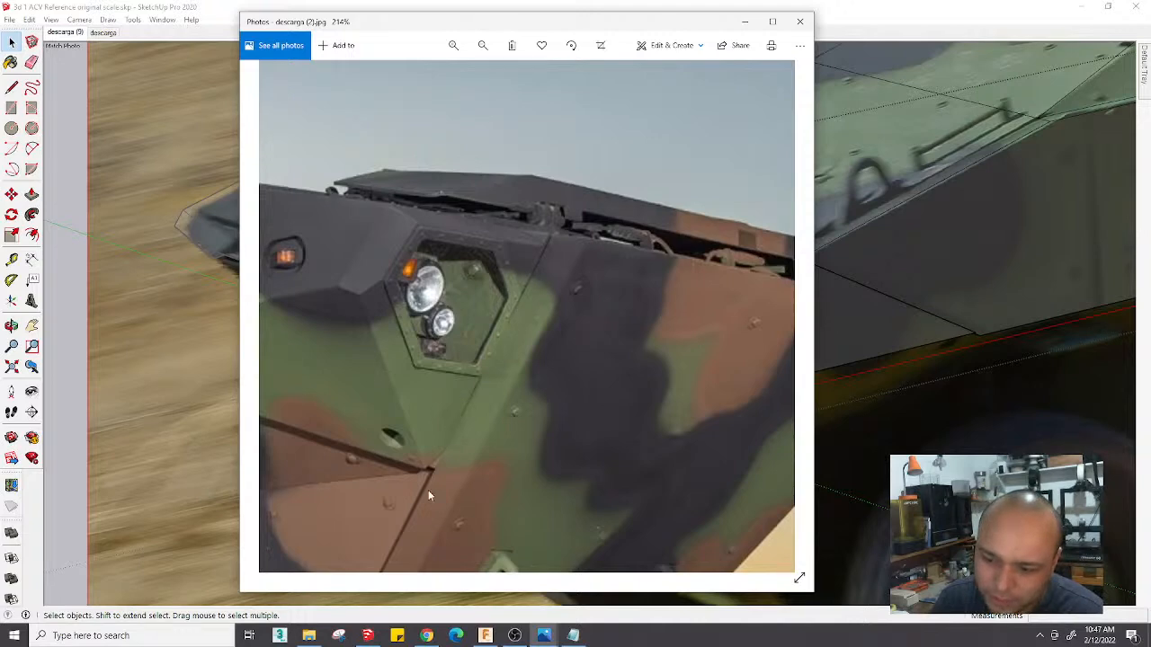
# Examine the front nose in descarga (2).jpg, switch back to SketchUp, inspect the modelled nose in 3D, and return to the dirt-slope scene
pyautogui.scroll(-3, 552, 296)
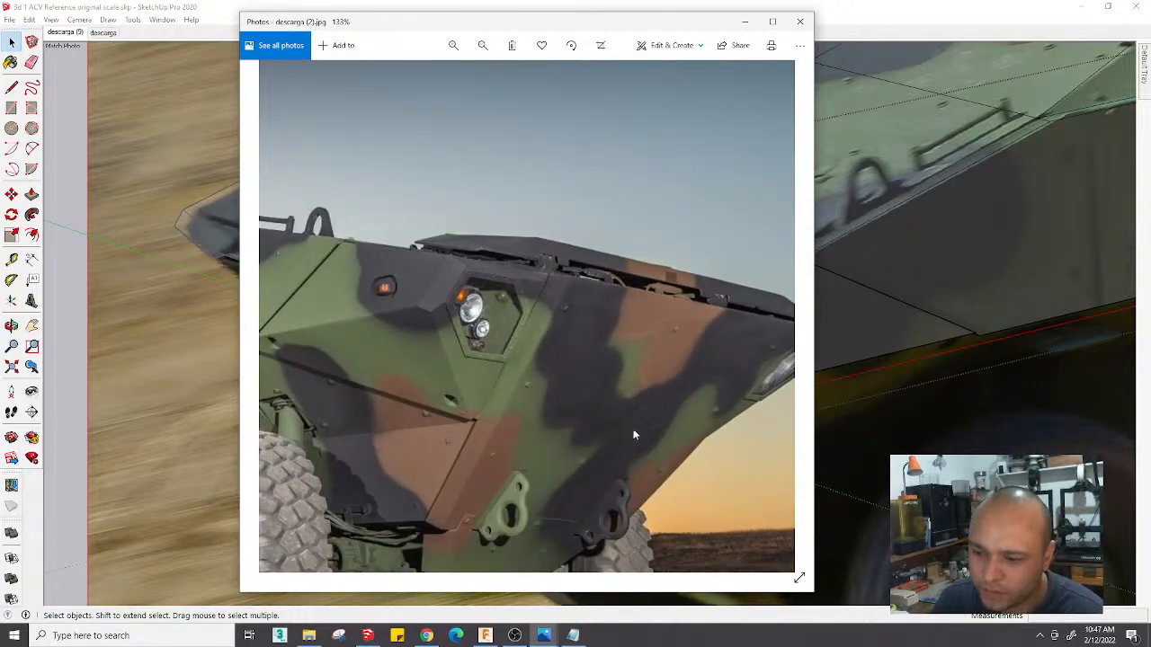
pyautogui.click(214, 440)
pyautogui.scroll(6, 480, 428)
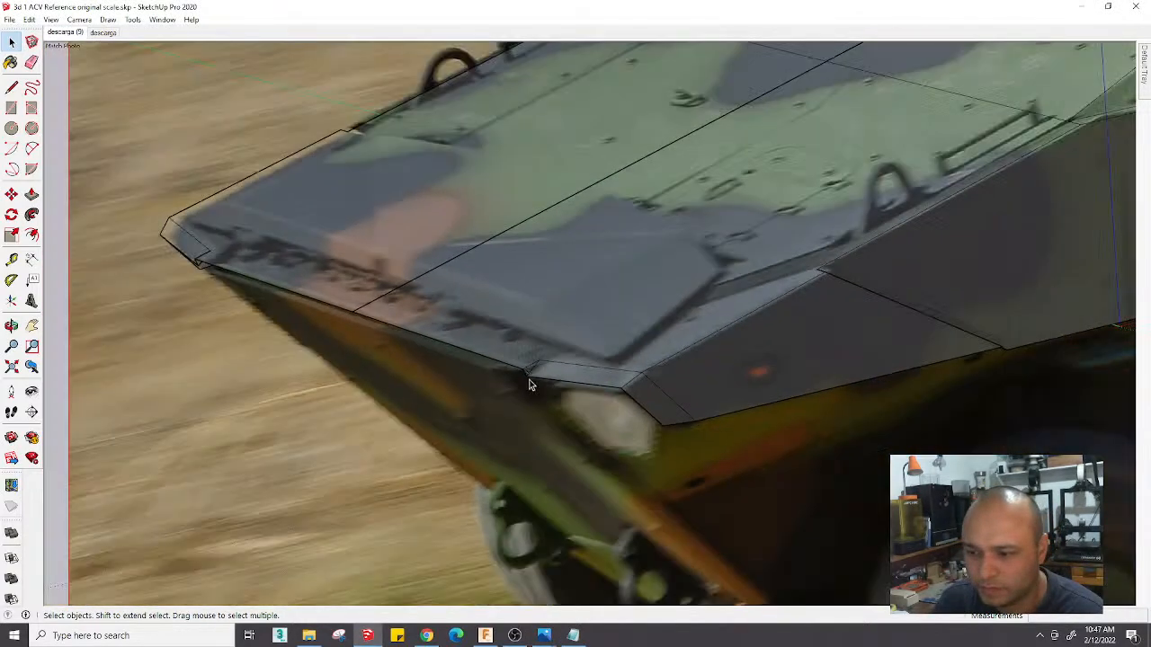
pyautogui.moveTo(529, 385)
pyautogui.mouseDown(button='middle')
pyautogui.moveTo(526, 419)
pyautogui.moveTo(398, 362)
pyautogui.moveTo(359, 332)
pyautogui.moveTo(507, 382)
pyautogui.mouseUp(button='middle')
pyautogui.scroll(4, 509, 379)
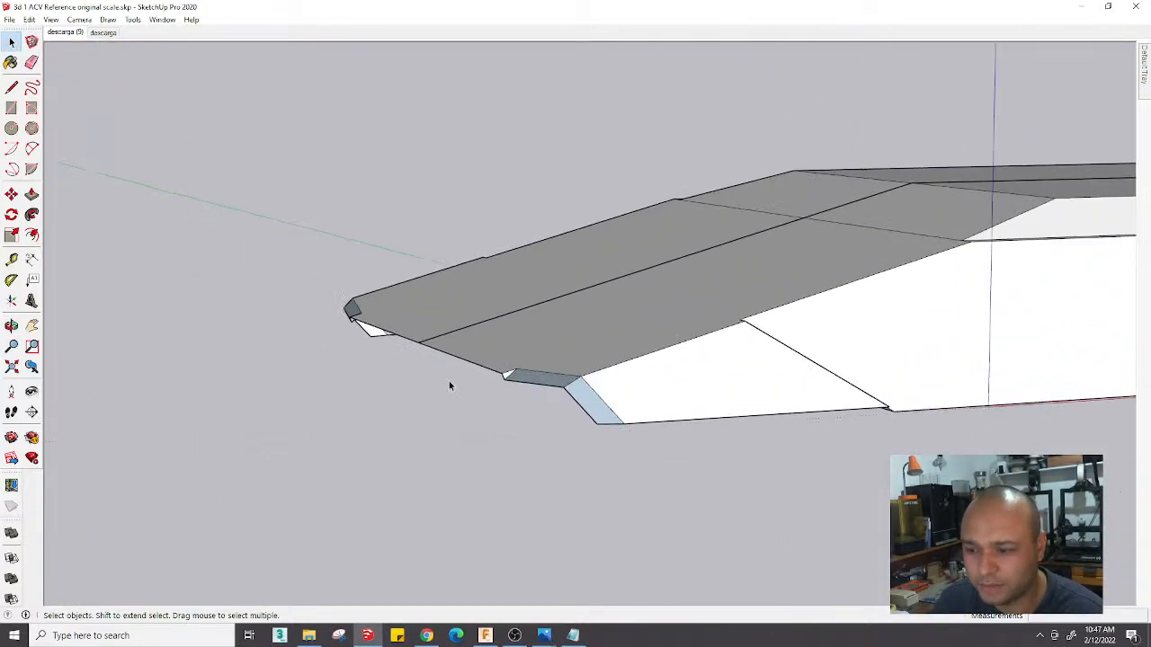
pyautogui.scroll(2, 450, 384)
pyautogui.click(65, 32)
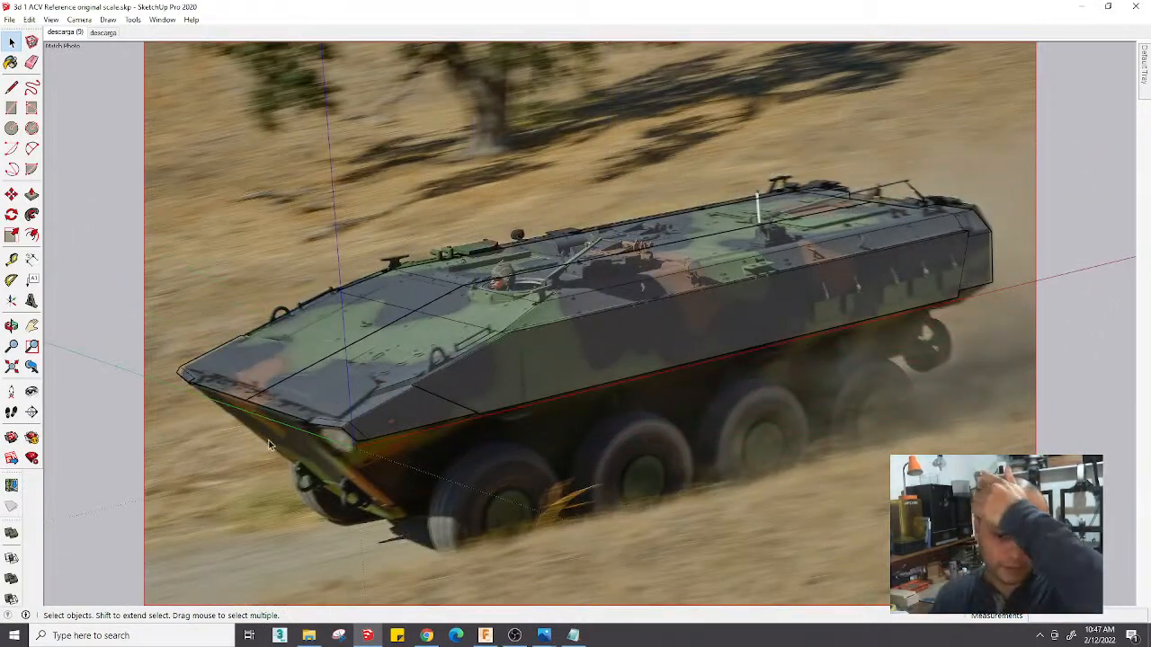
pyautogui.scroll(-2, 260, 440)
pyautogui.scroll(4, 264, 443)
pyautogui.scroll(-2, 265, 443)
pyautogui.scroll(3, 427, 303)
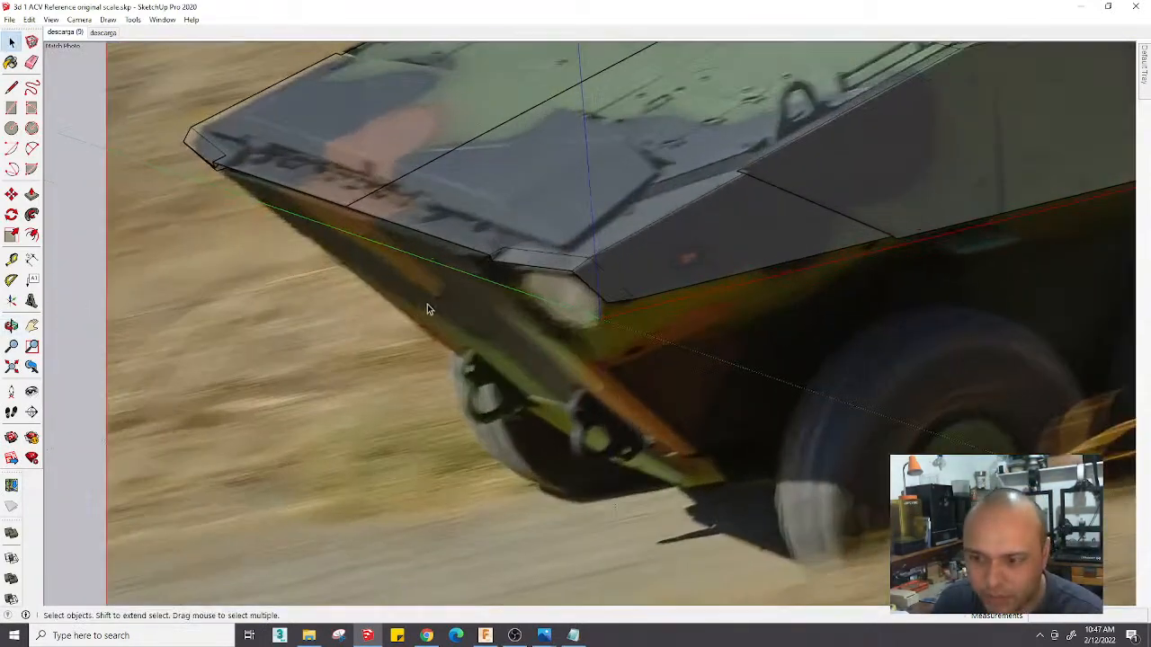
pyautogui.press('l')
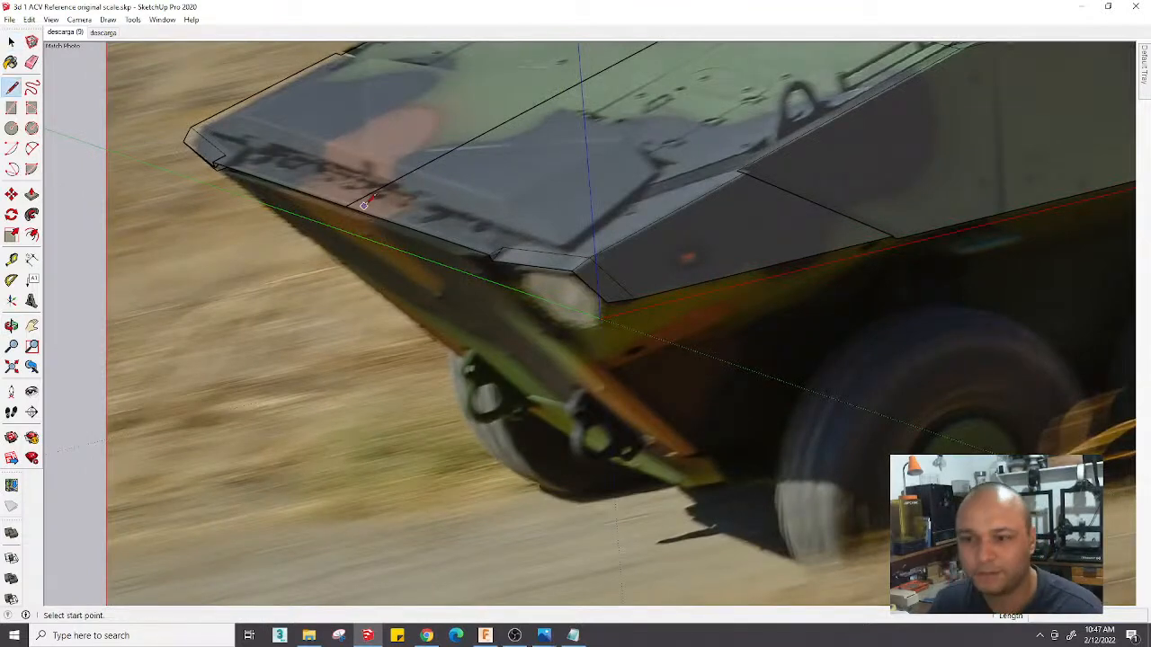
pyautogui.click(344, 207)
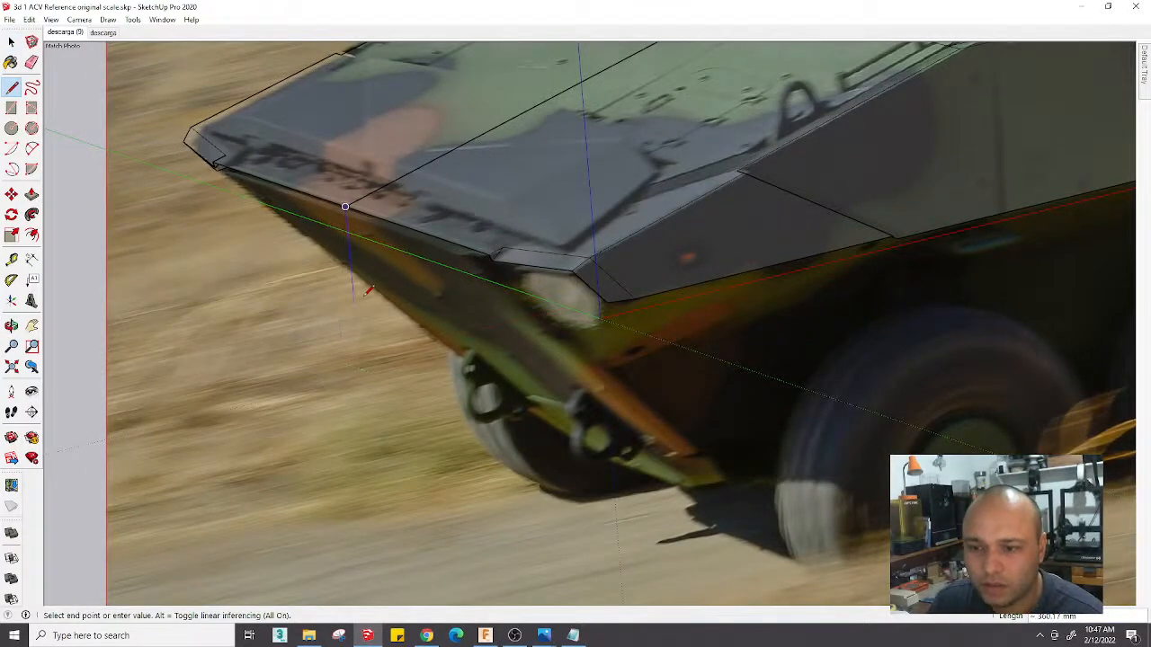
pyautogui.press('Escape')
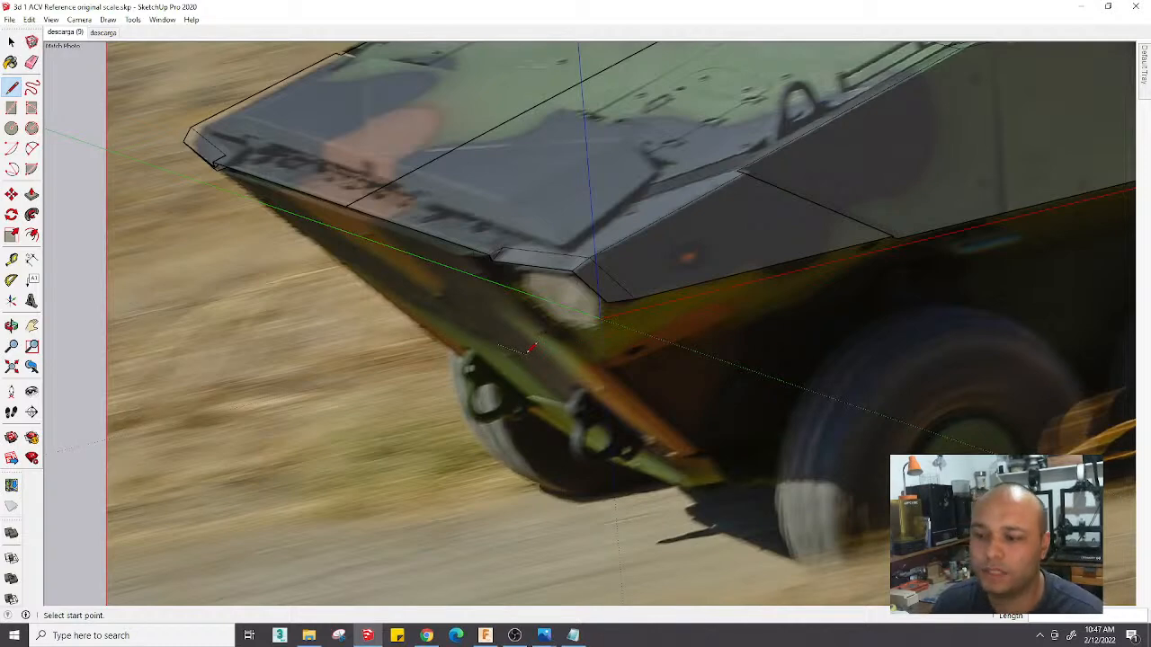
# Draw a vertical line about 992 mm down from the nose's front centre point, then a horizontal line rearward beneath the hull along the red axis
pyautogui.scroll(-1, 544, 338)
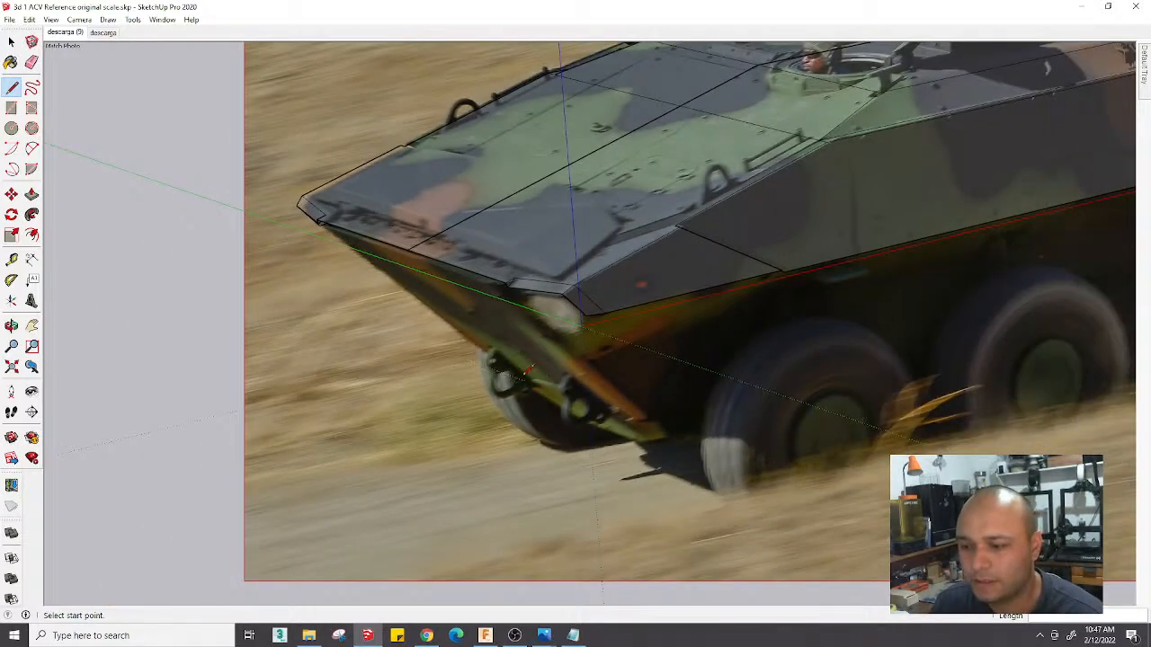
pyautogui.scroll(-1, 528, 368)
pyautogui.click(450, 296)
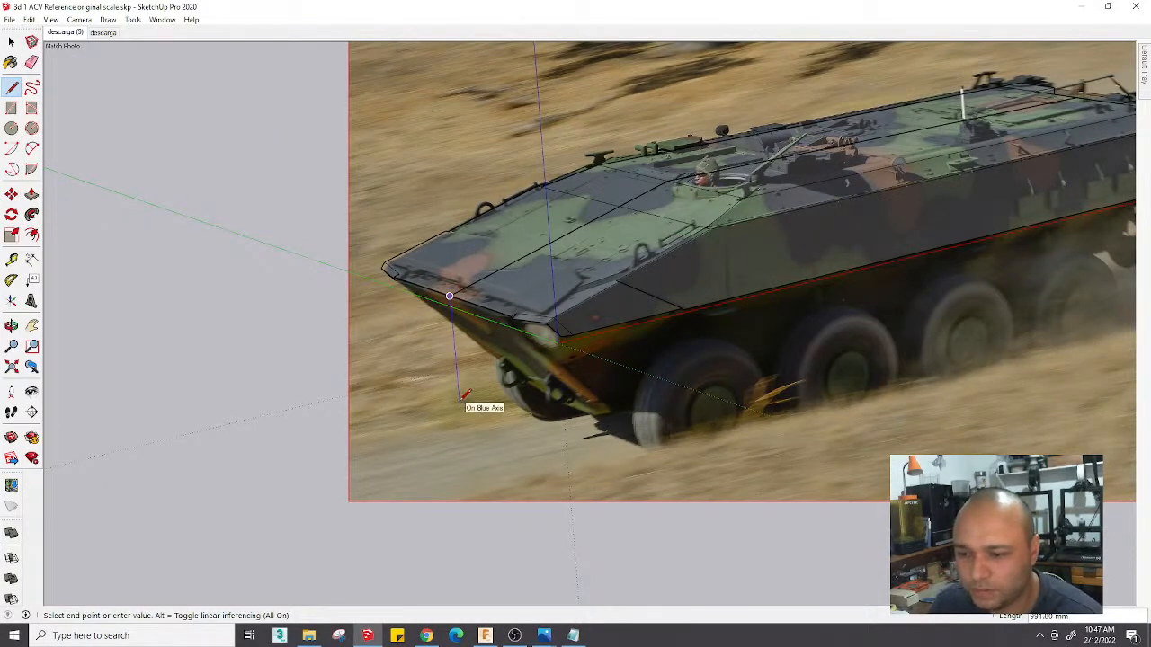
pyautogui.click(459, 401)
pyautogui.click(618, 361)
pyautogui.press('Escape')
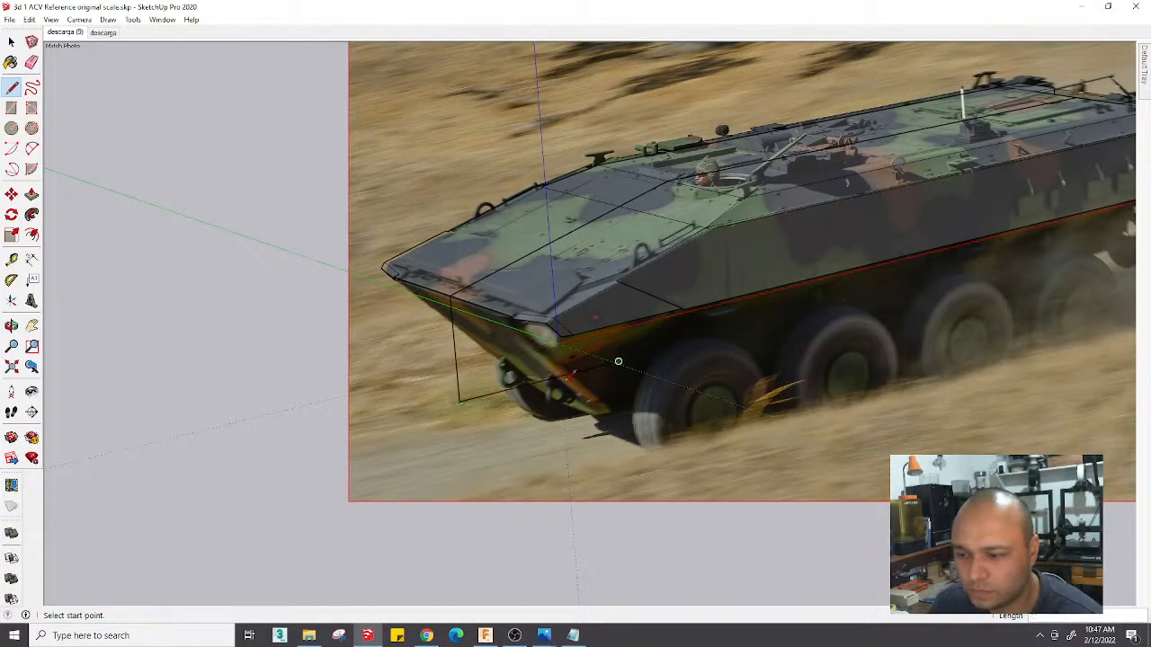
# Draw a helper rectangle about 181 mm high standing on the horizontal construction line, above the tow hooks in the photo
pyautogui.scroll(5, 543, 392)
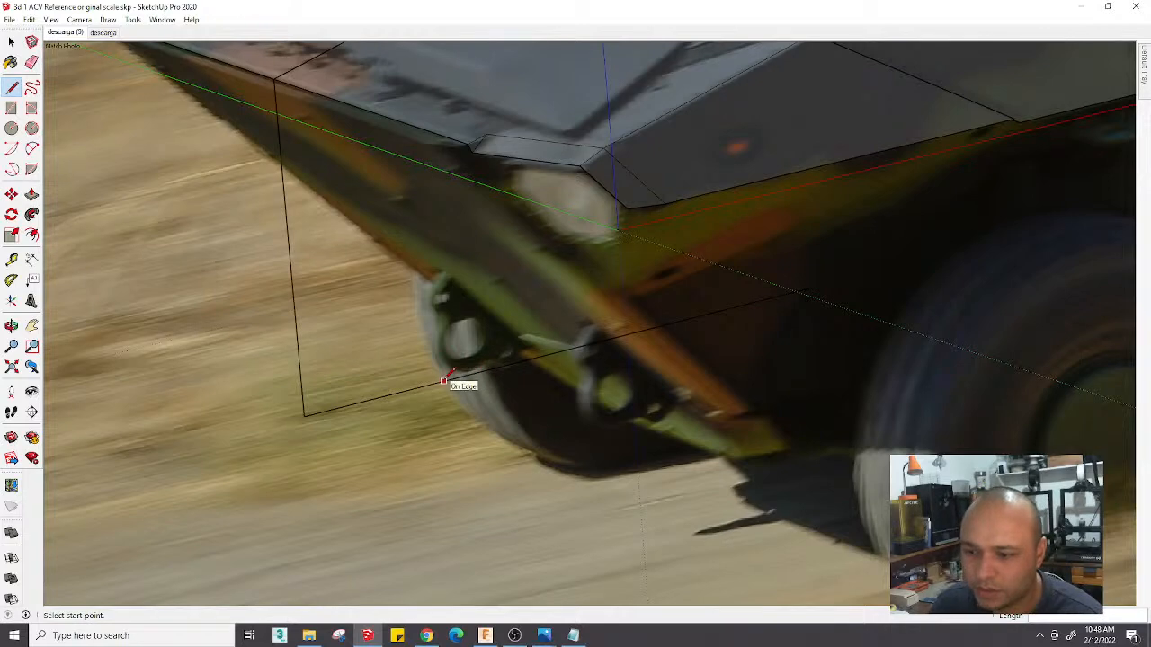
pyautogui.click(444, 382)
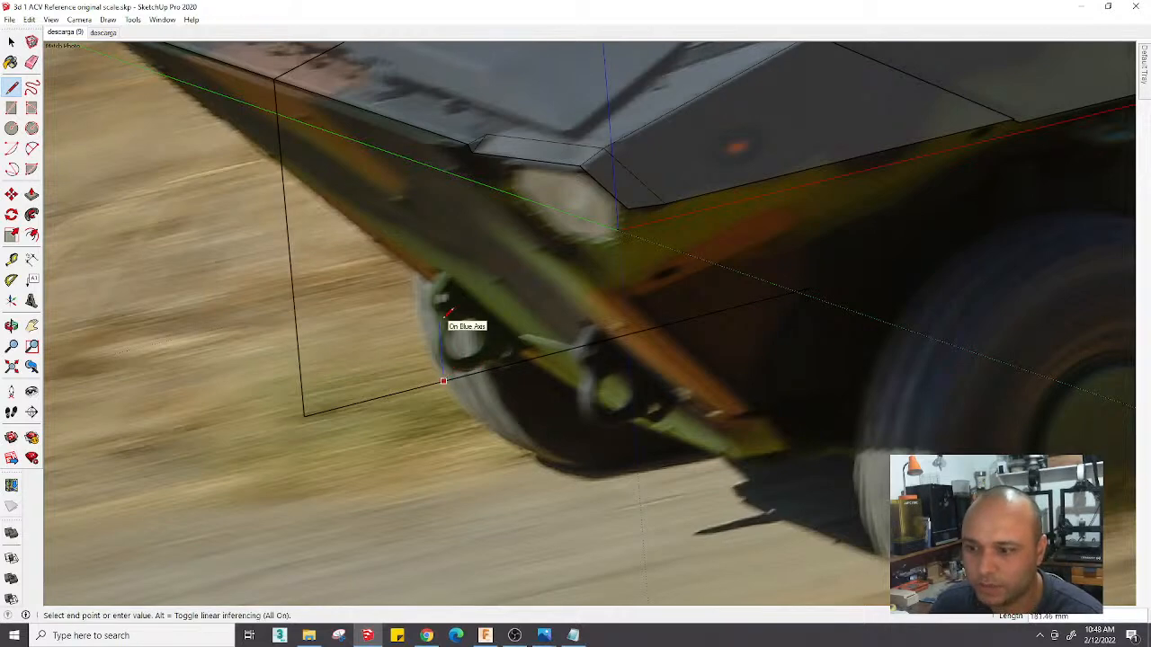
pyautogui.click(439, 320)
pyautogui.click(592, 285)
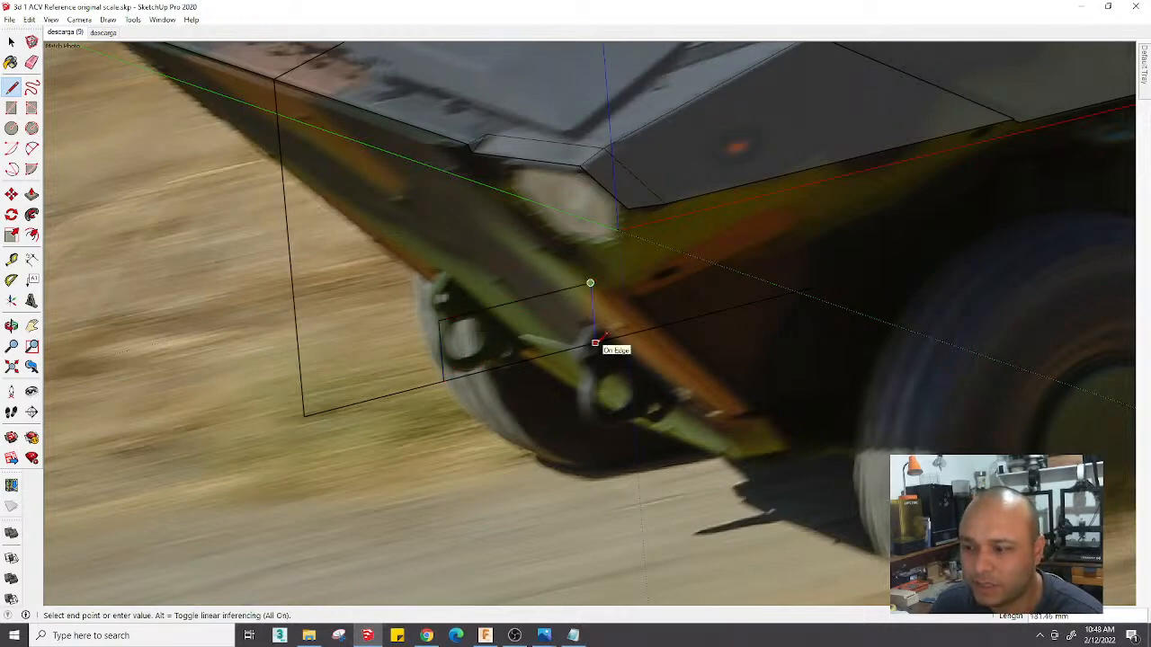
pyautogui.click(595, 340)
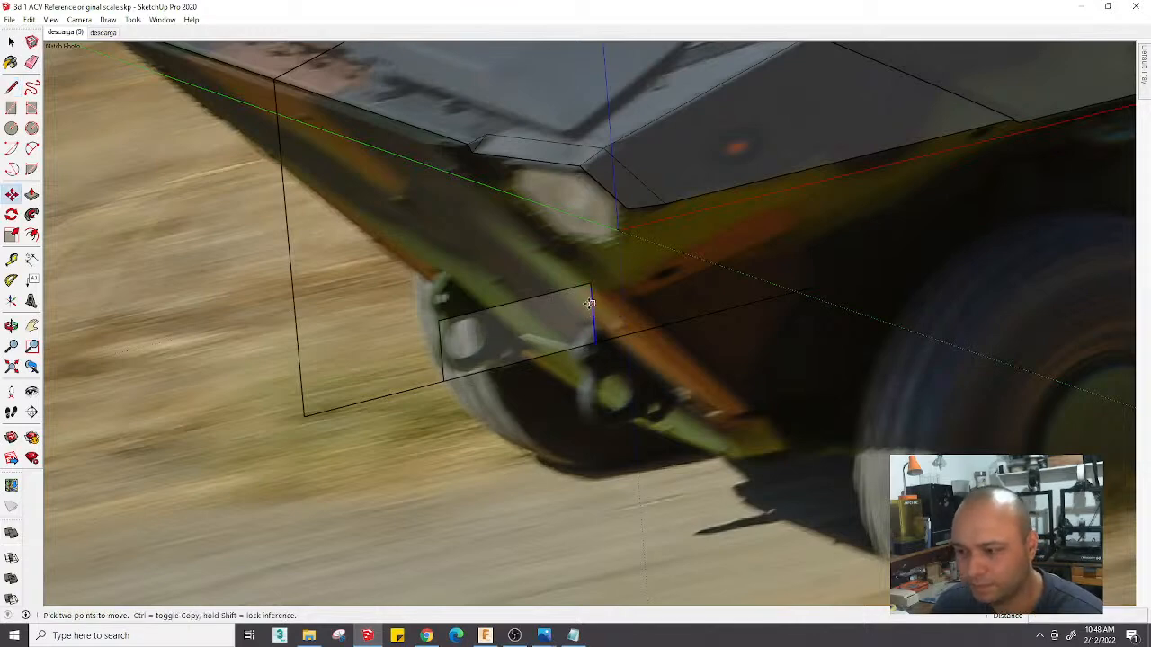
# Move the helper rectangle's rear vertical edge about 148 mm rearward along the horizontal construction line
pyautogui.press('space')
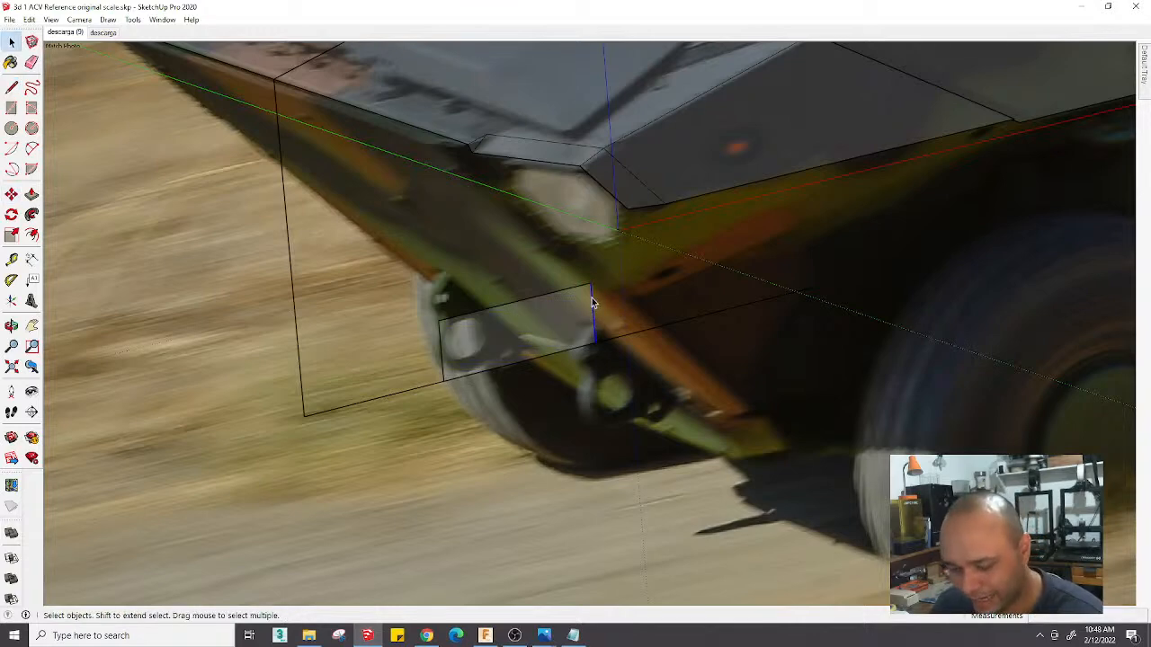
pyautogui.press('m')
pyautogui.click(592, 286)
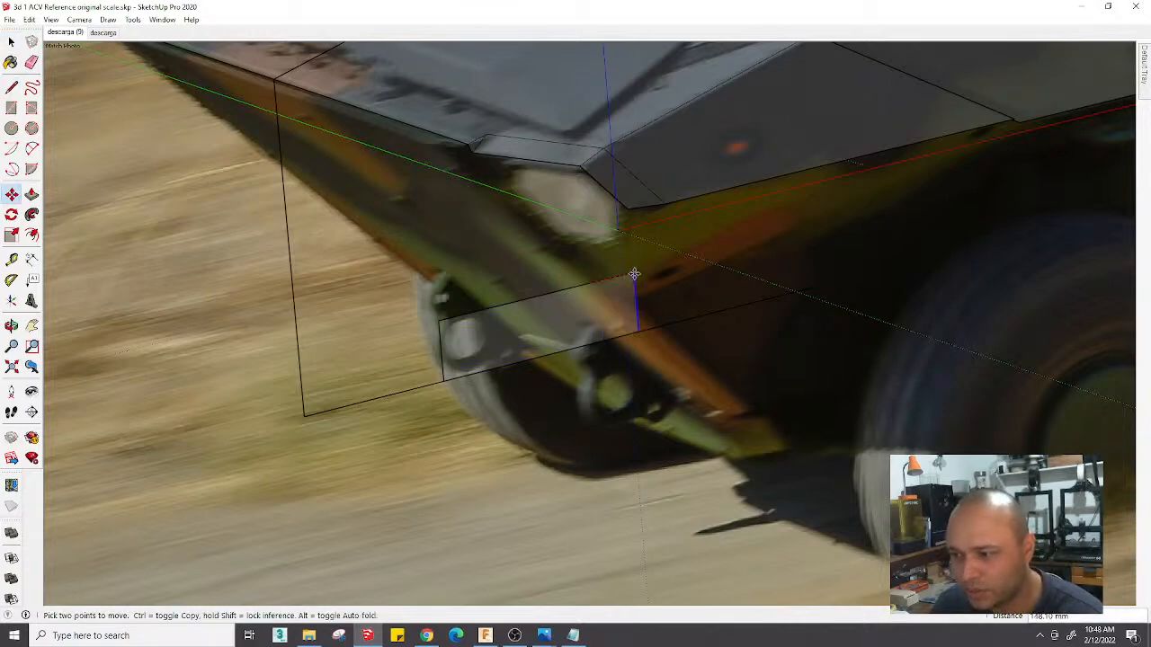
pyautogui.click(634, 273)
pyautogui.press('space')
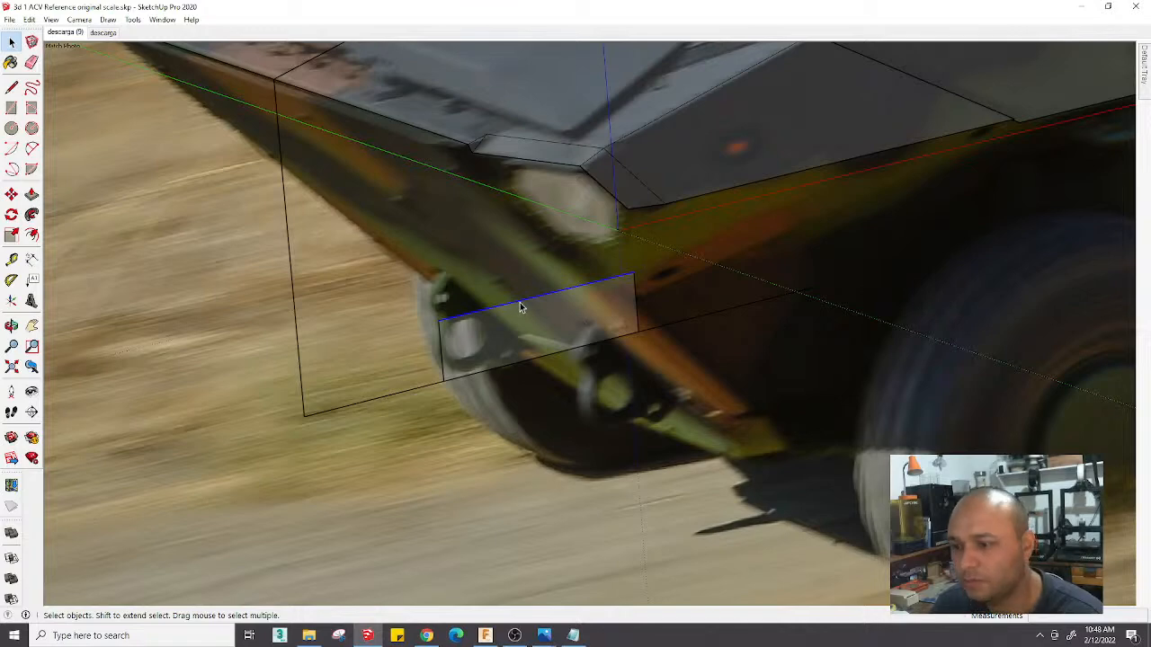
pyautogui.press('l')
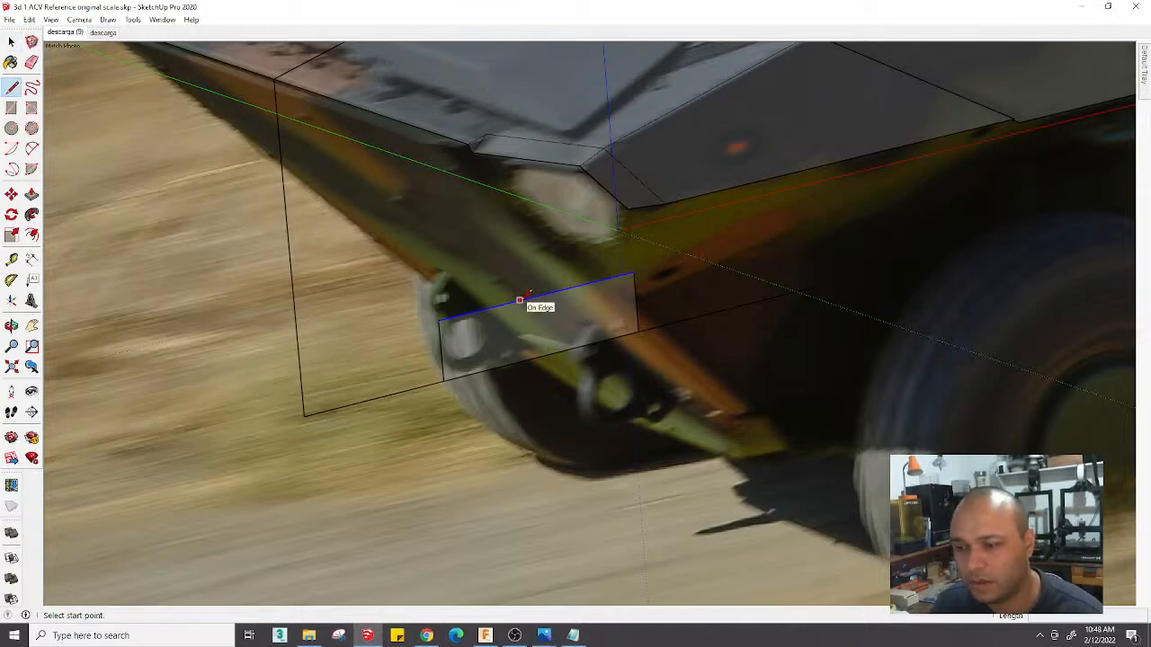
pyautogui.click(516, 300)
pyautogui.scroll(2, 493, 288)
pyautogui.scroll(-4, 470, 282)
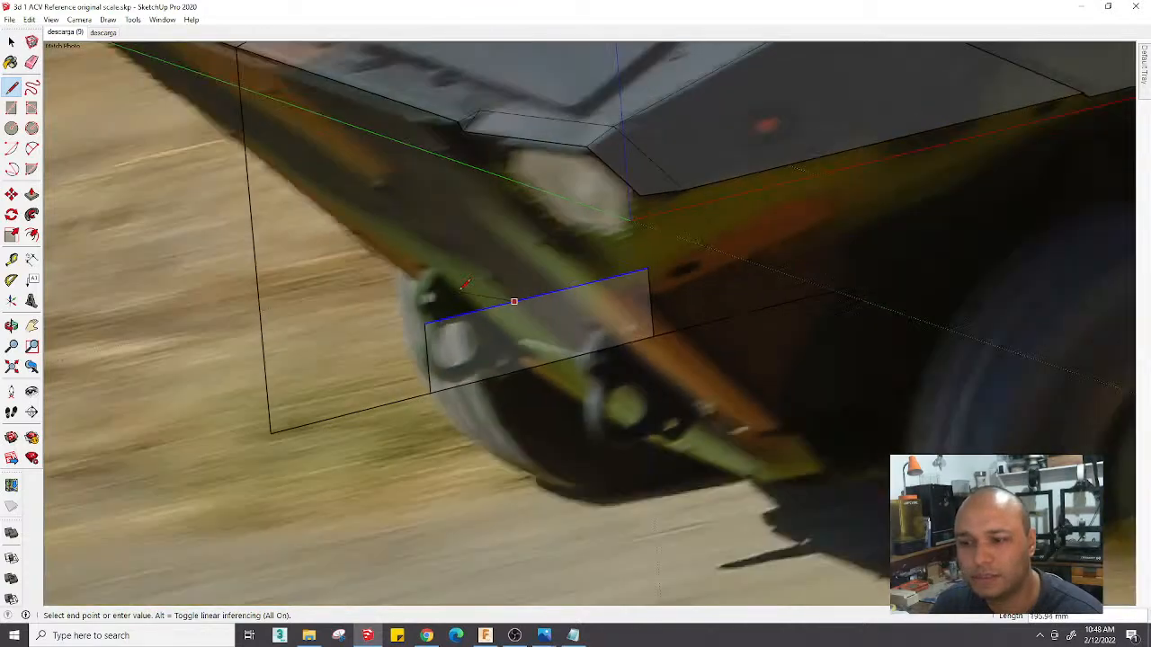
pyautogui.scroll(4, 450, 269)
pyautogui.press('Escape')
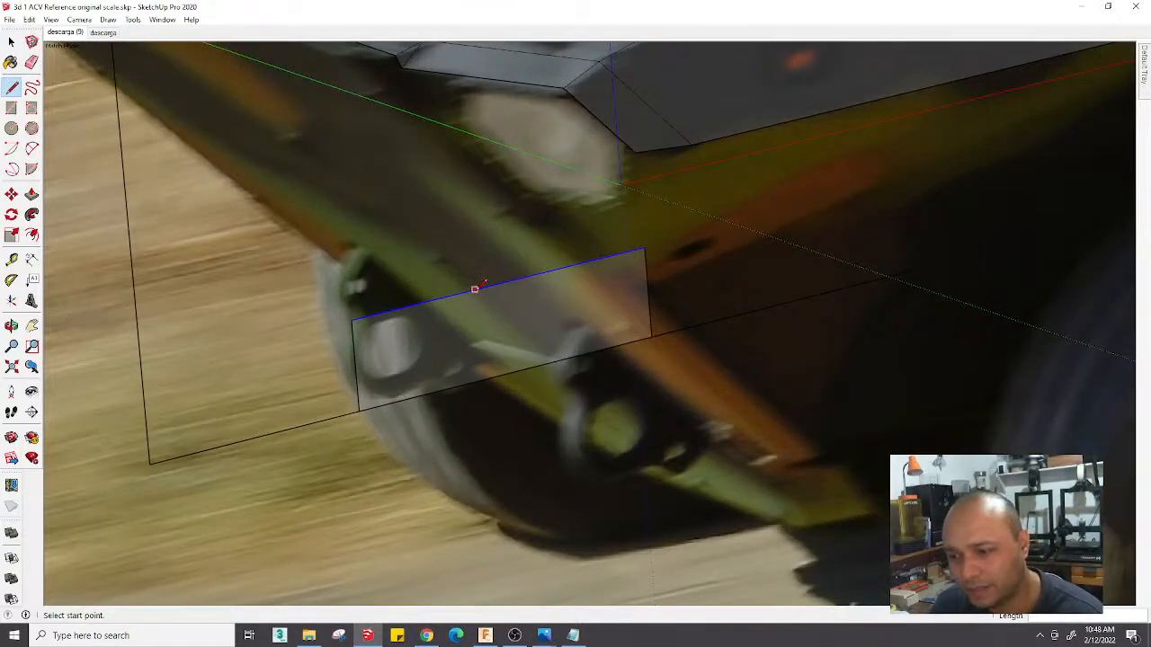
# Draw a slanted centre line about 1109 mm long from the helper rectangle's upper edge to the nose's front centre point
pyautogui.click(485, 286)
pyautogui.scroll(-5, 485, 287)
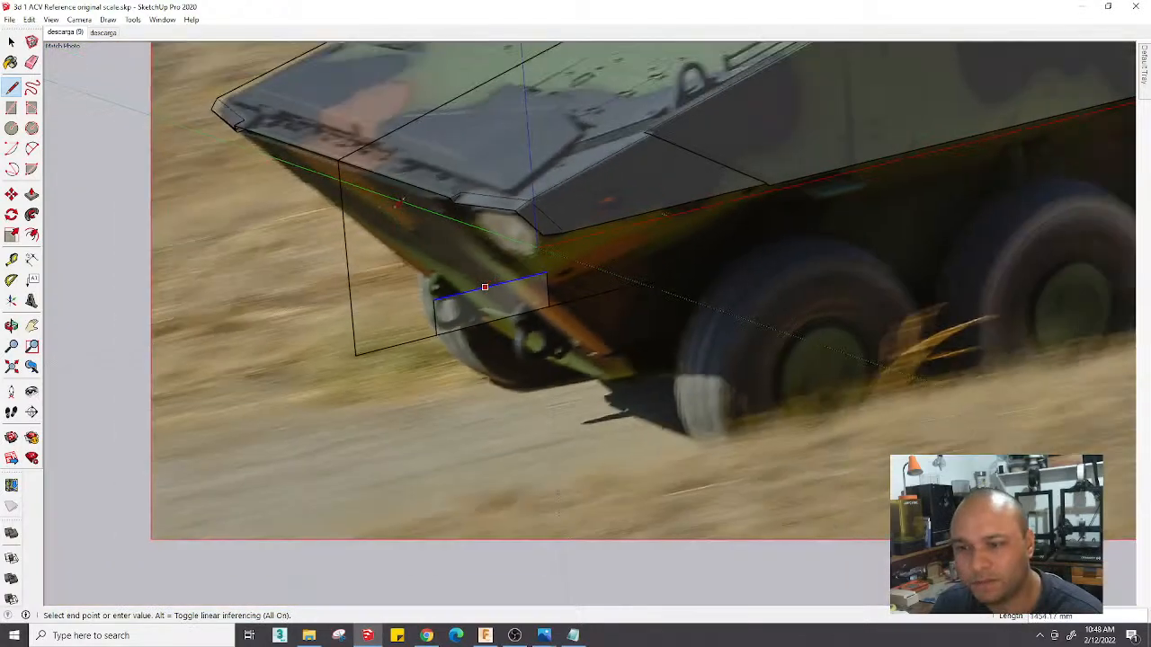
pyautogui.click(342, 162)
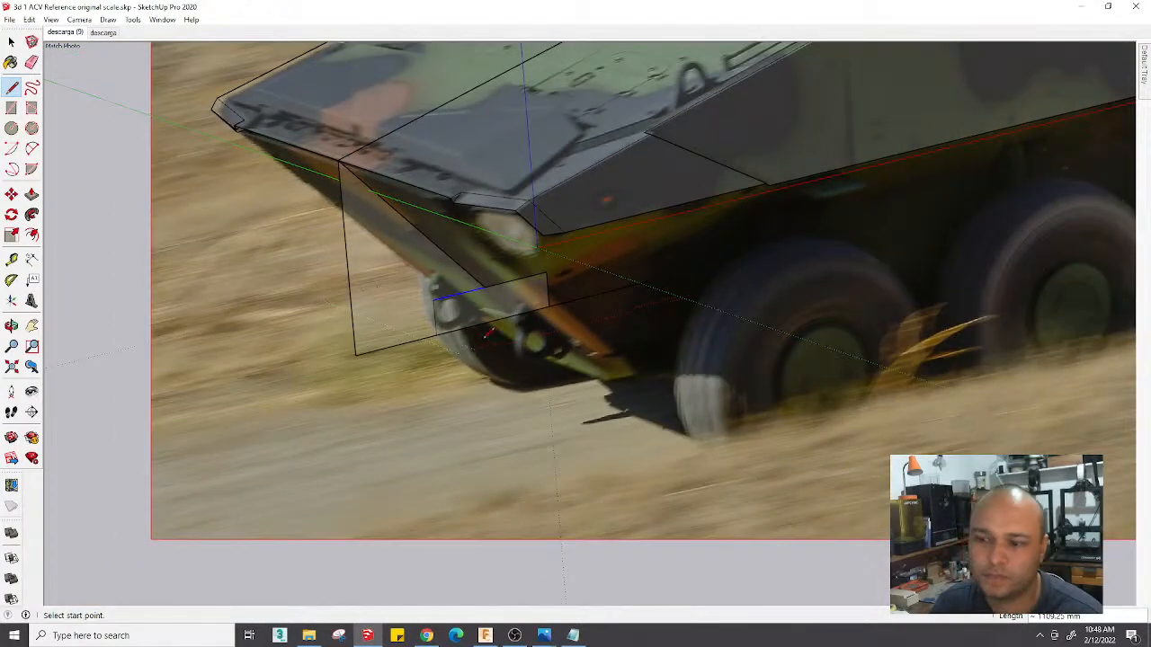
# Erase the helper rectangle and the vertical and horizontal construction lines under the nose, keeping only the slanted centre line
pyautogui.scroll(-3, 488, 333)
pyautogui.press('e')
pyautogui.scroll(3, 449, 328)
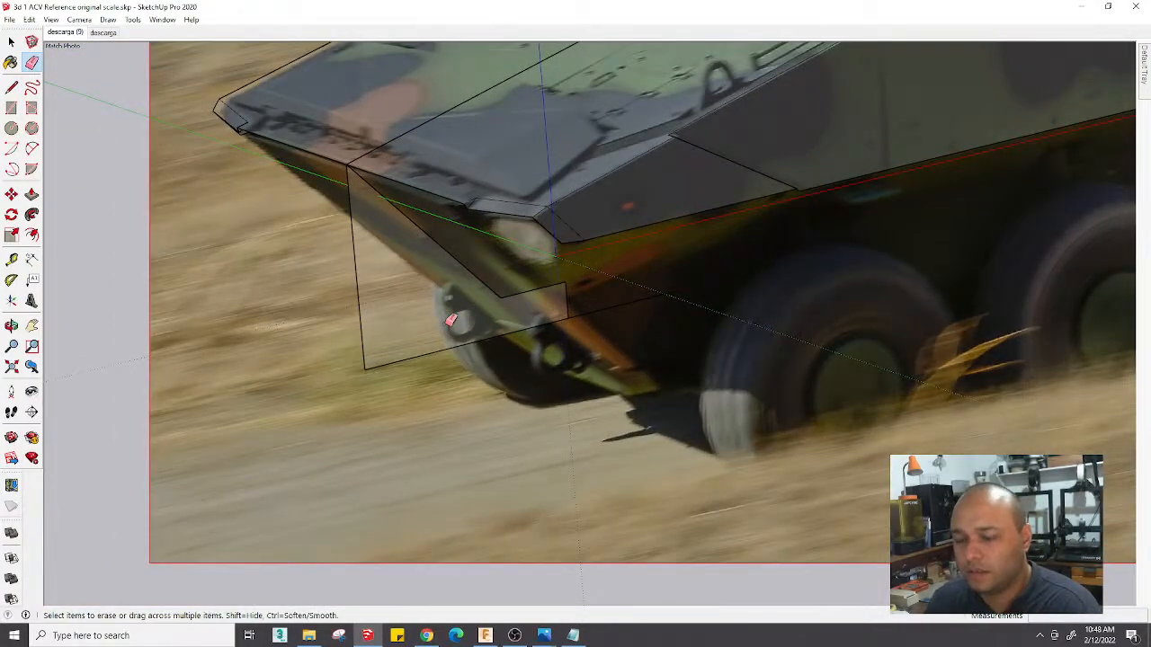
pyautogui.click(530, 287)
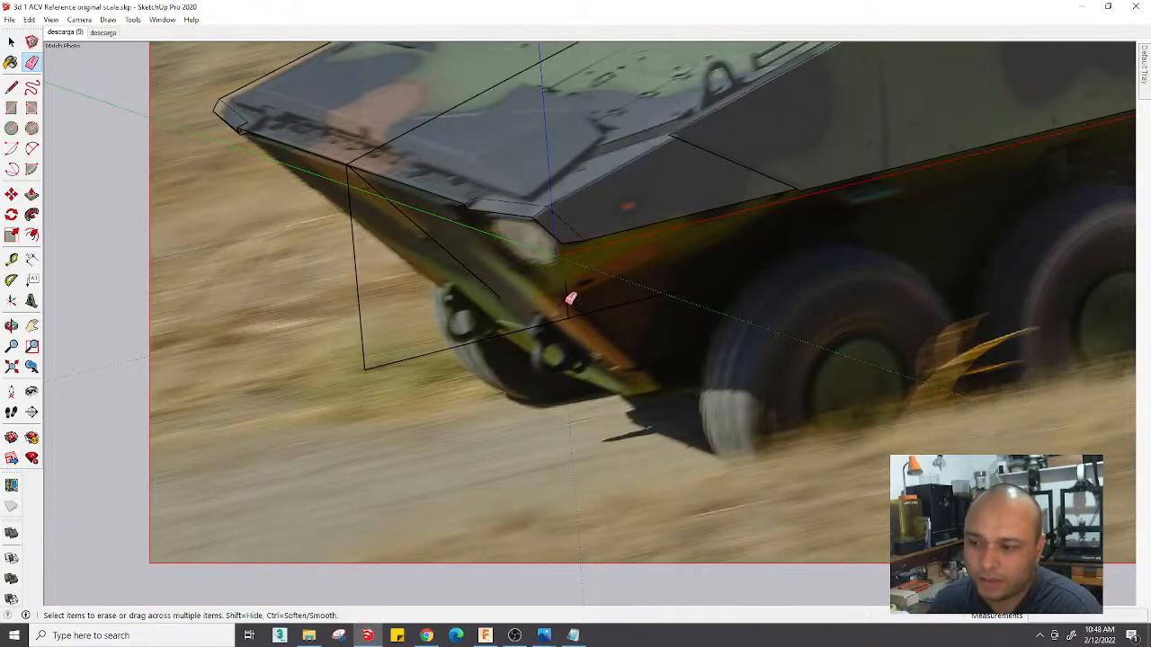
pyautogui.moveTo(570, 296); pyautogui.dragTo(570, 321)
pyautogui.click(368, 340)
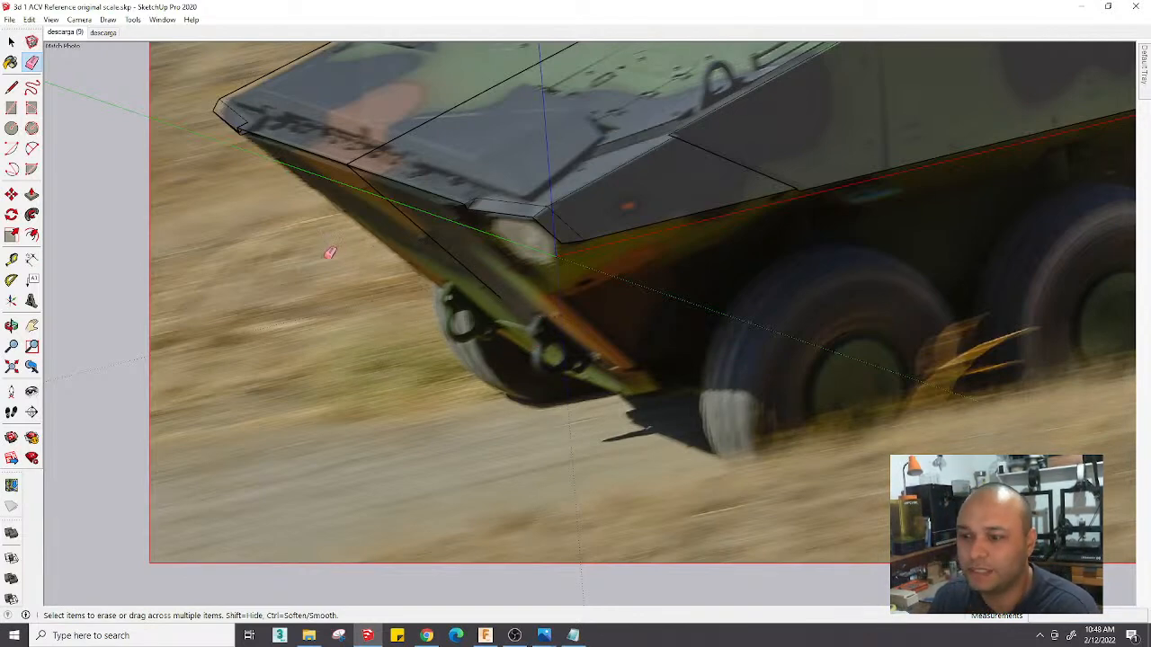
# Check the slanted centre line's lower end against the nose plate in the dirt-slope photo, and select that line
pyautogui.scroll(-3, 454, 385)
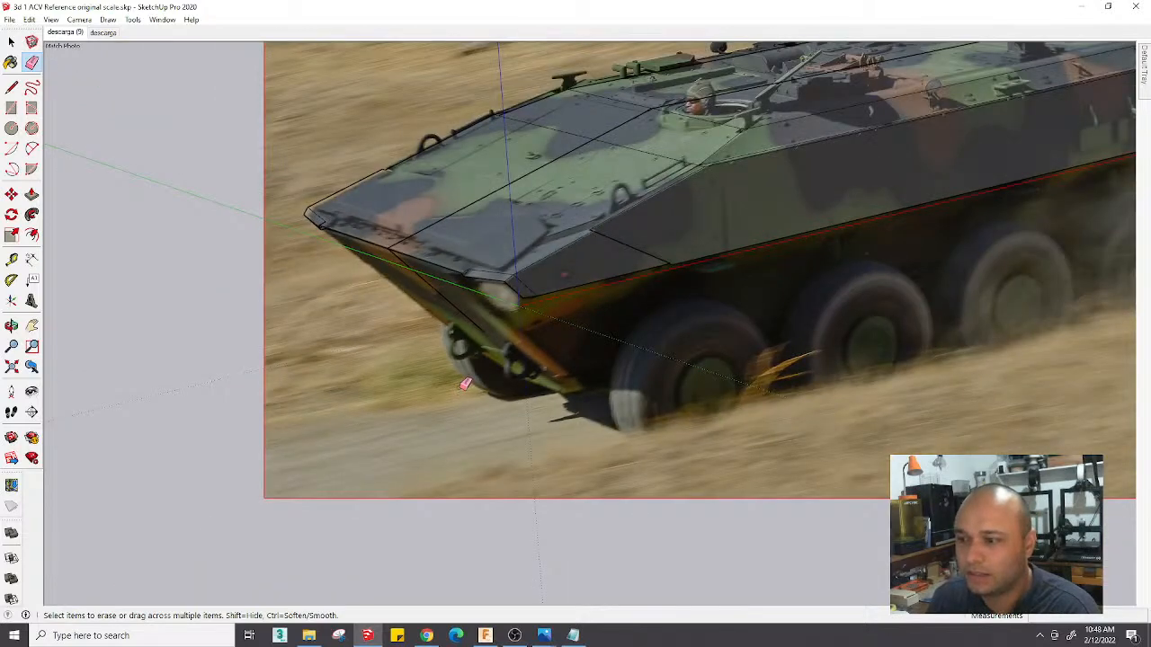
pyautogui.scroll(4, 481, 320)
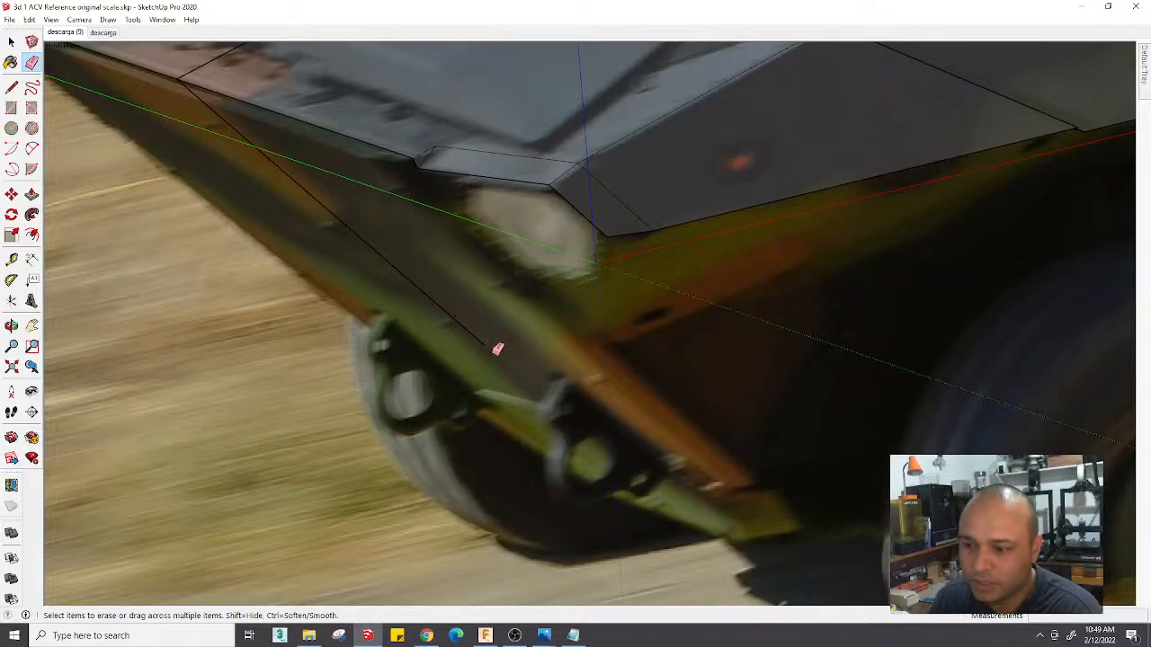
pyautogui.scroll(-2, 500, 339)
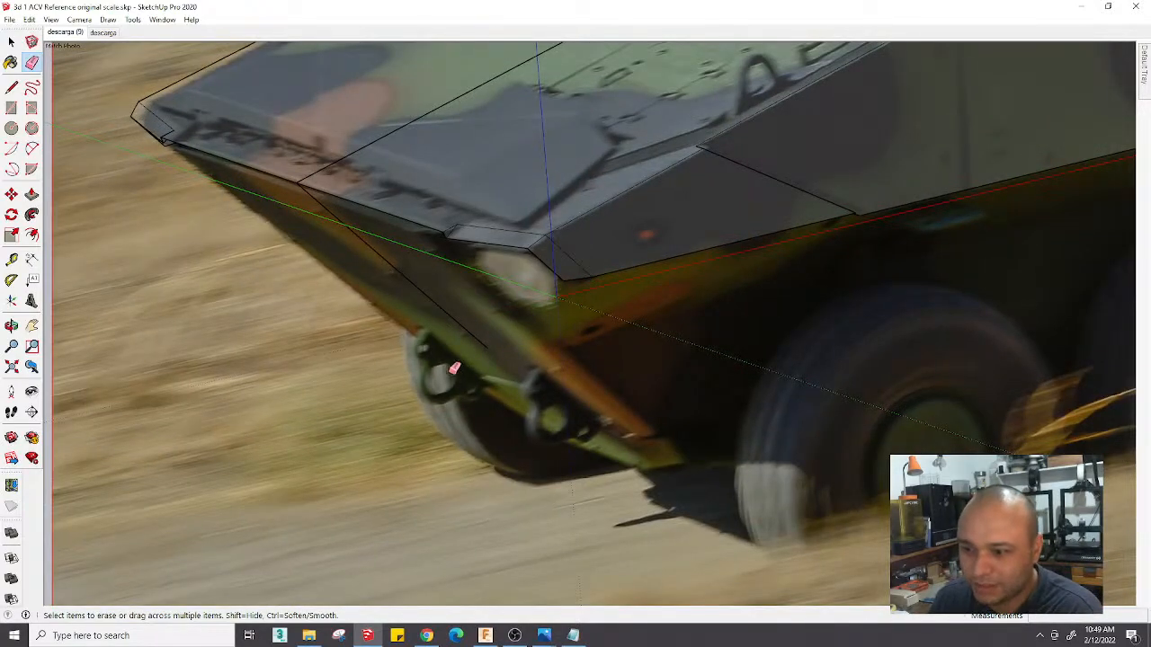
pyautogui.scroll(-3, 531, 443)
pyautogui.scroll(2, 544, 441)
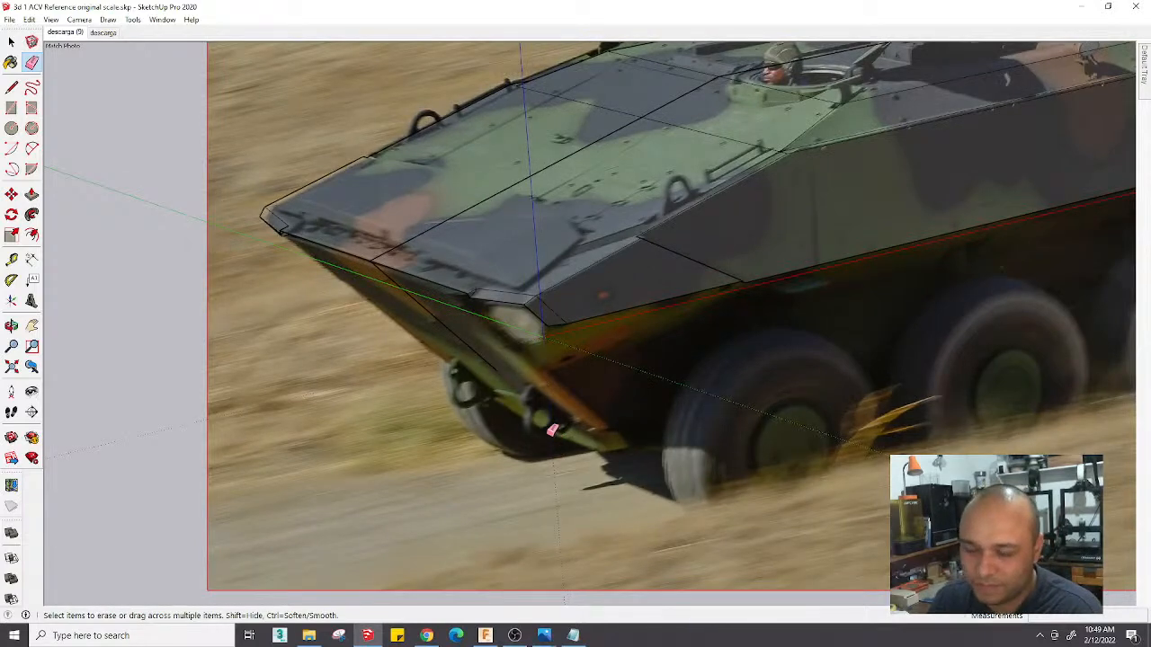
pyautogui.scroll(2, 540, 423)
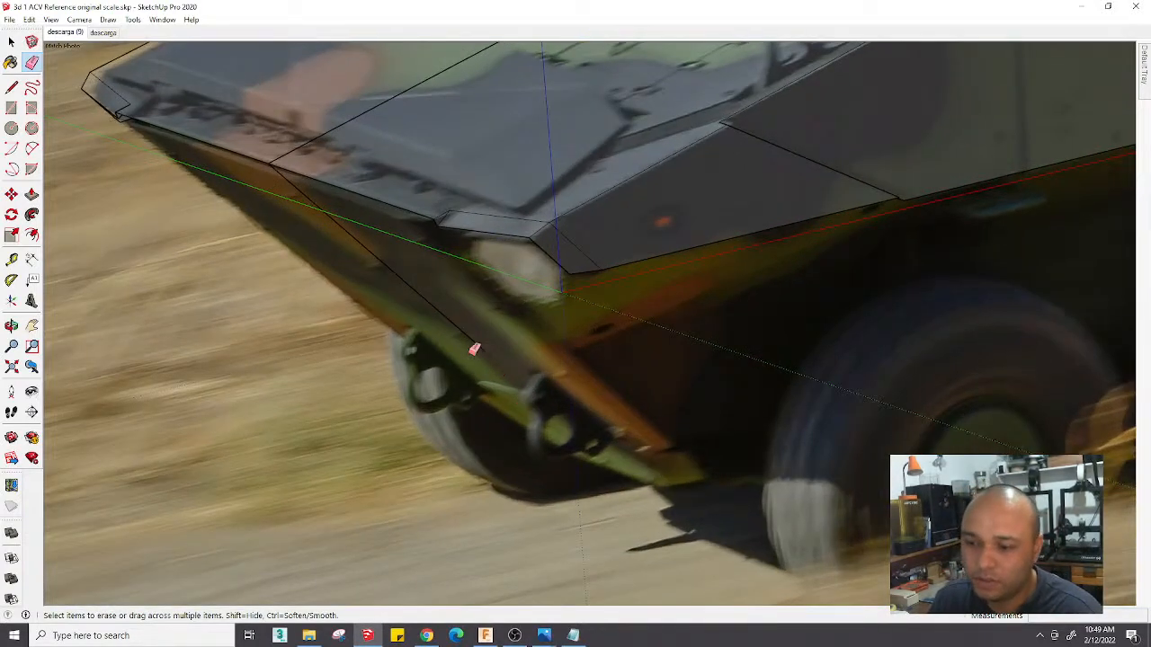
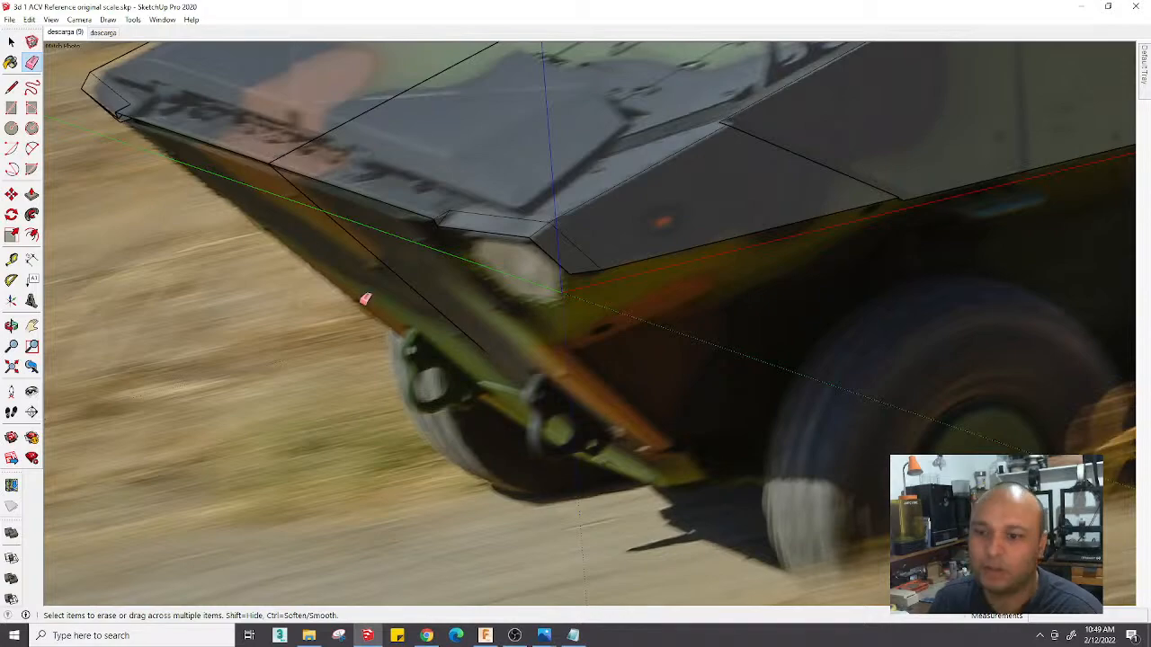
pyautogui.press('space')
pyautogui.click(479, 348)
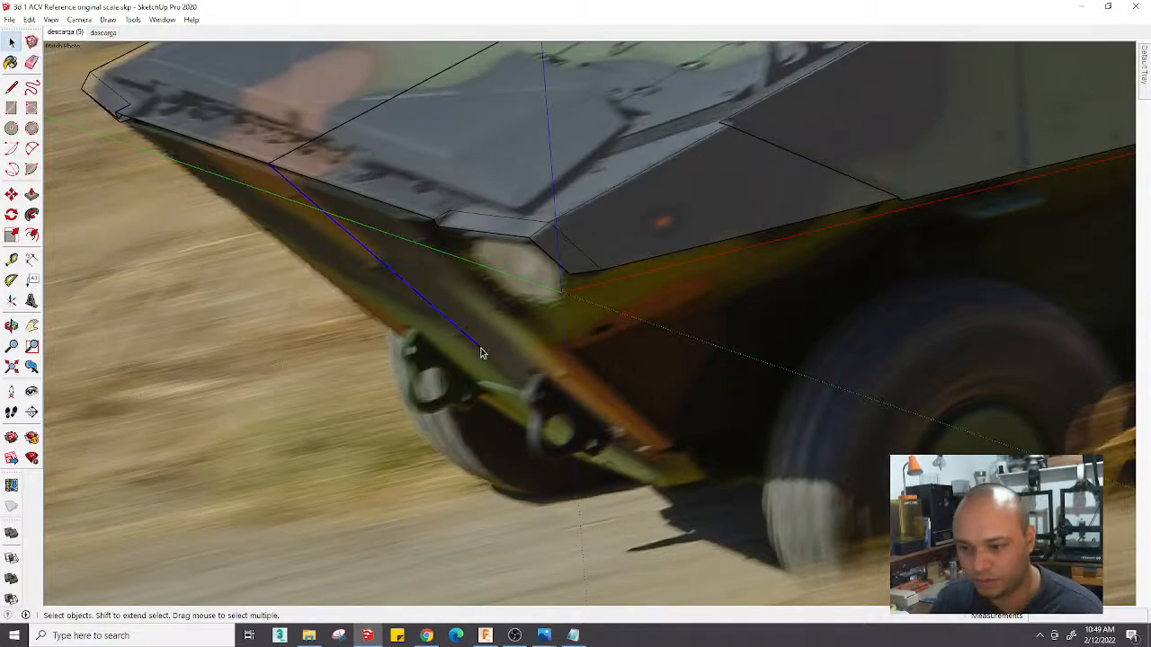
pyautogui.scroll(-3, 479, 348)
# Show the beach side-view scene and examine how the selected slanted line sits relative to the lower nose and front wheel
pyautogui.click(96, 33)
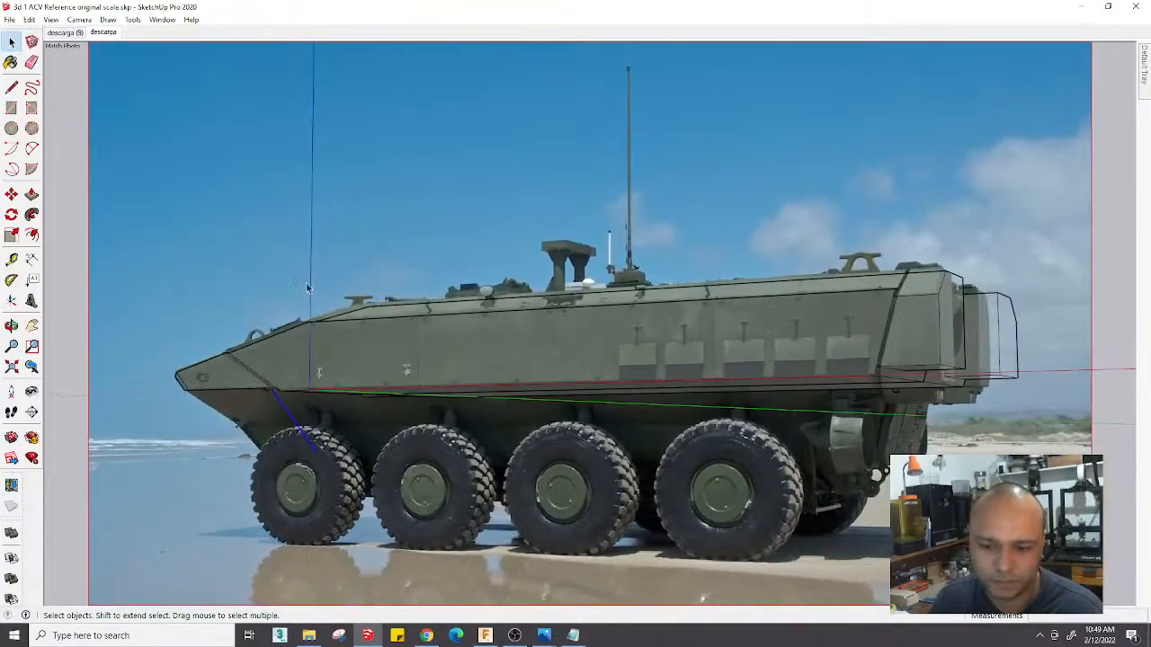
pyautogui.scroll(3, 540, 452)
pyautogui.scroll(-4, 404, 477)
pyautogui.scroll(2, 290, 492)
pyautogui.scroll(2, 346, 475)
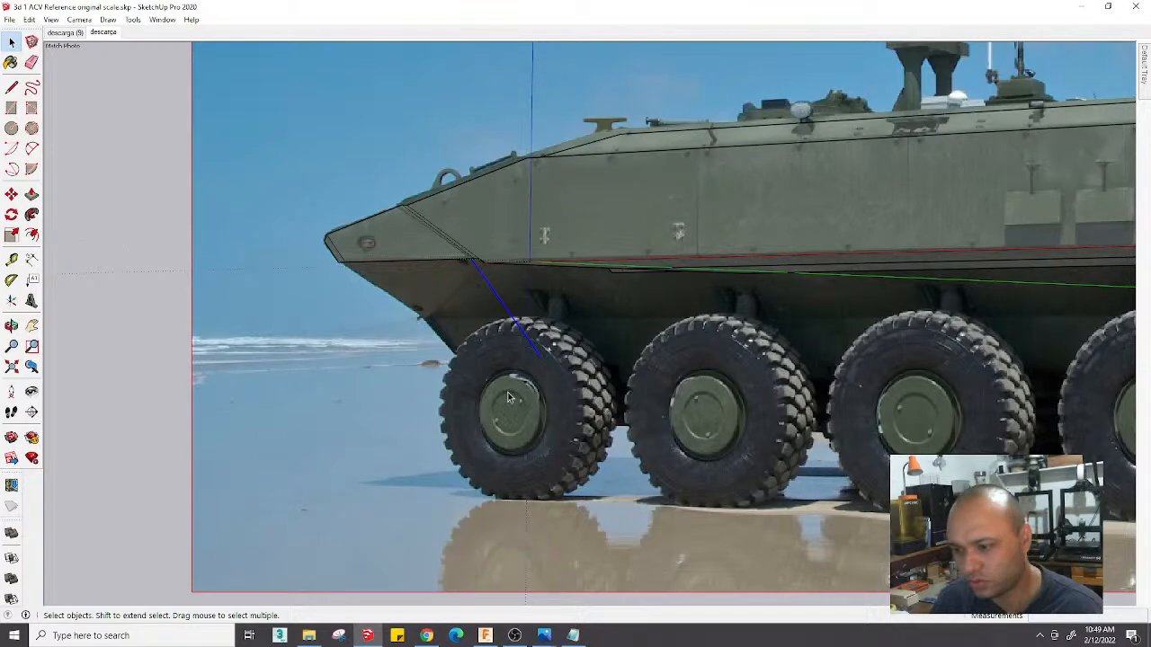
# Examine the slanted centre line against the front wheel in the beach photo and against the nose geometry in 3D
pyautogui.scroll(1, 503, 396)
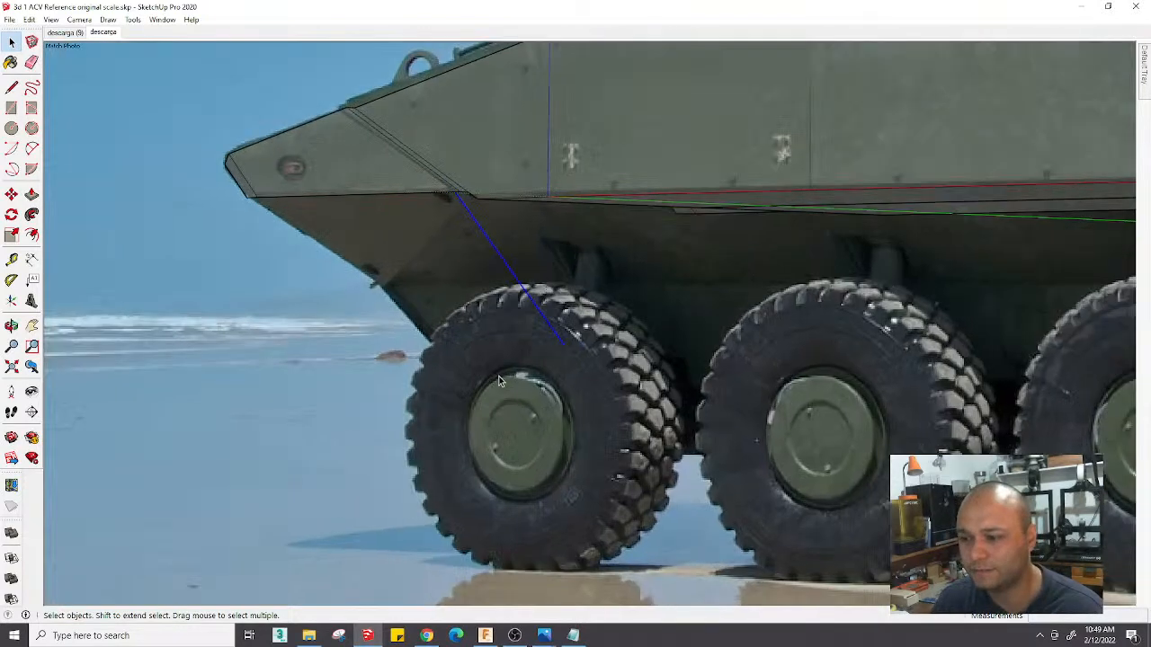
pyautogui.scroll(-4, 508, 395)
pyautogui.moveTo(508, 396); pyautogui.dragTo(631, 406, button='middle')
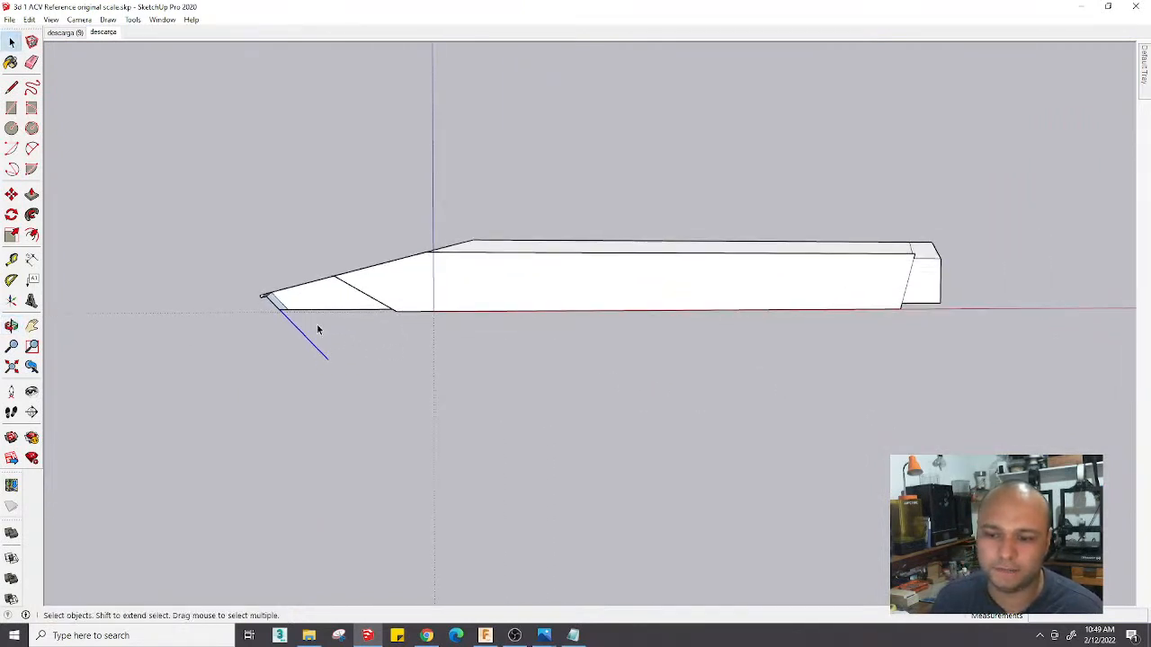
pyautogui.moveTo(387, 356); pyautogui.dragTo(425, 362, button='middle')
pyautogui.scroll(4, 245, 305)
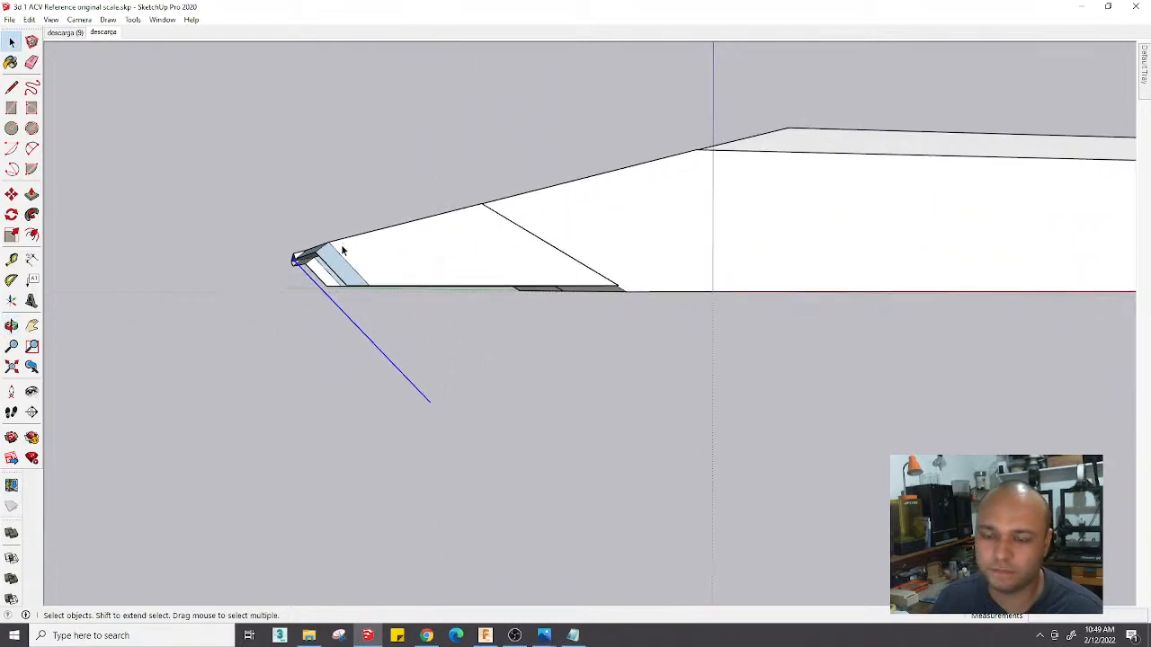
pyautogui.moveTo(340, 243); pyautogui.dragTo(416, 329, button='middle')
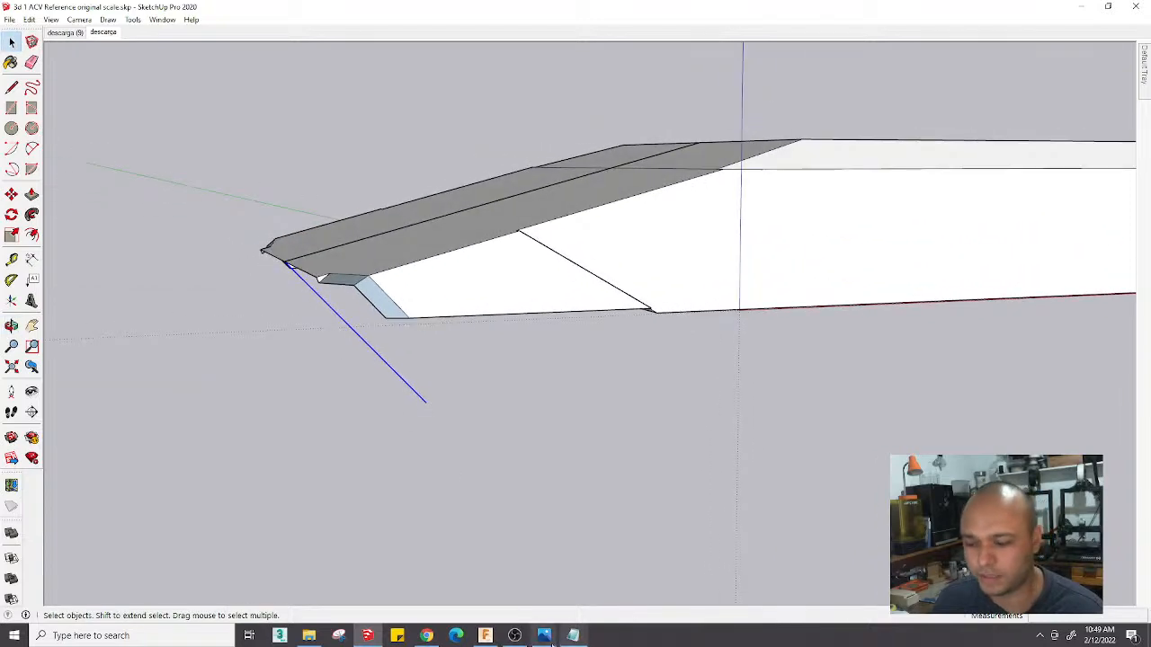
# Compare the model's nose and slanted centre line with the three-quarter front view in the reference photo descarga (2).jpg
pyautogui.moveTo(544, 635)
pyautogui.click(581, 559)
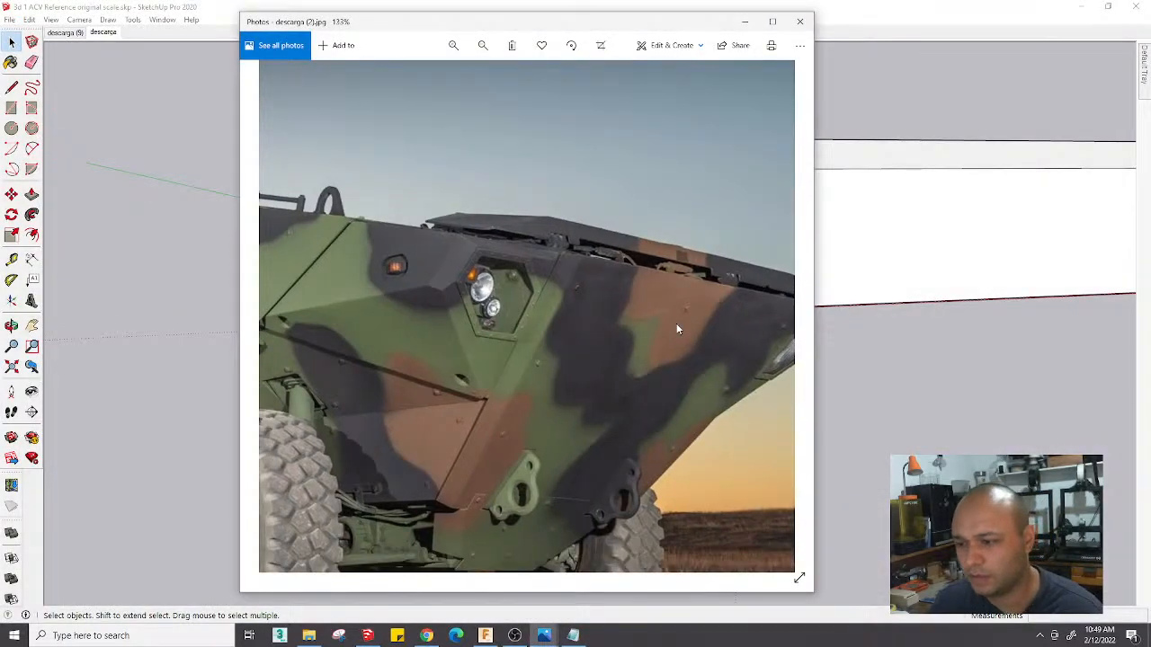
pyautogui.scroll(-3, 679, 330)
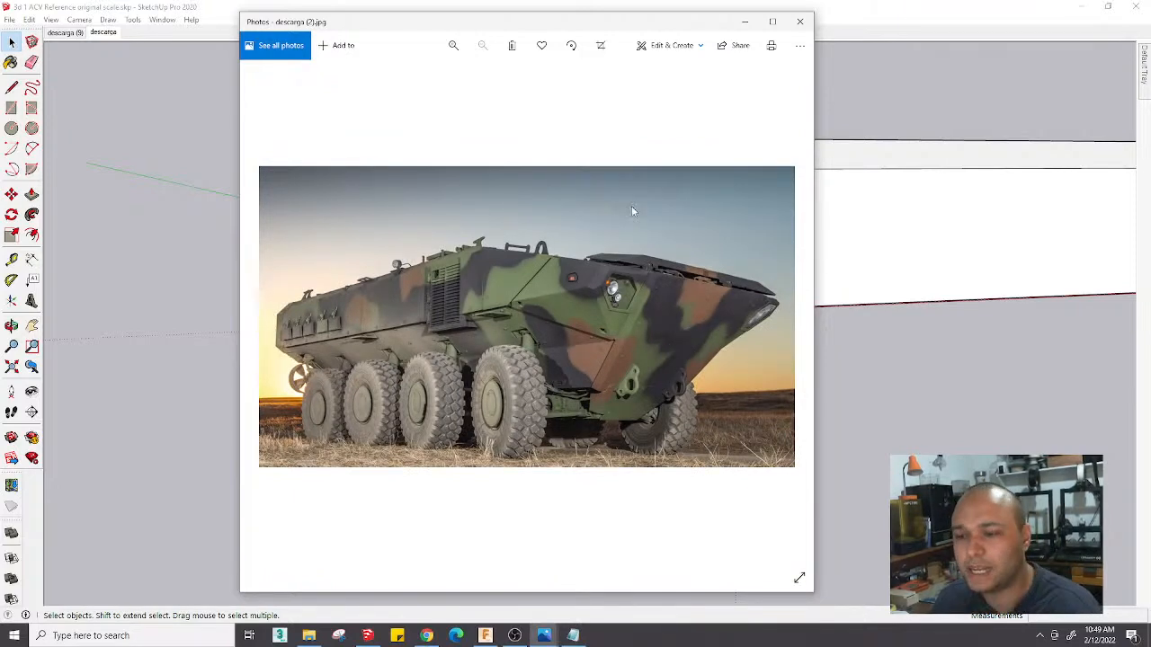
pyautogui.click(219, 274)
pyautogui.moveTo(542, 380); pyautogui.dragTo(830, 434, button='middle')
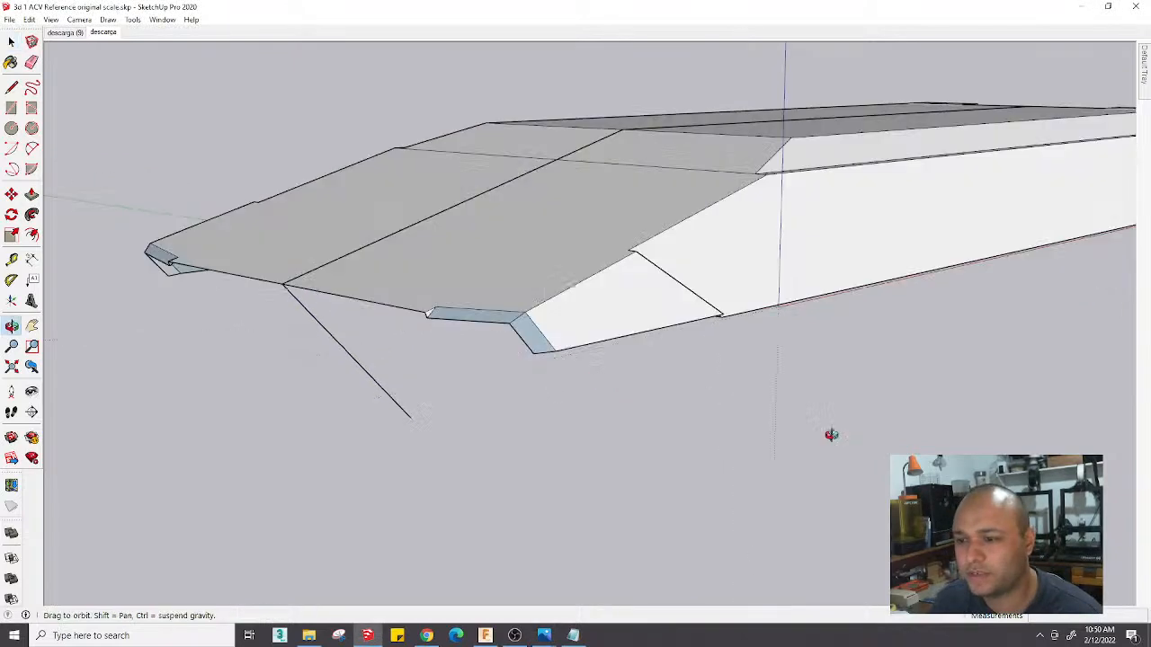
pyautogui.scroll(5, 745, 354)
pyautogui.scroll(-5, 745, 354)
pyautogui.moveTo(693, 367)
pyautogui.mouseDown(button='middle')
pyautogui.moveTo(753, 415)
pyautogui.moveTo(730, 440)
pyautogui.mouseUp(button='middle')
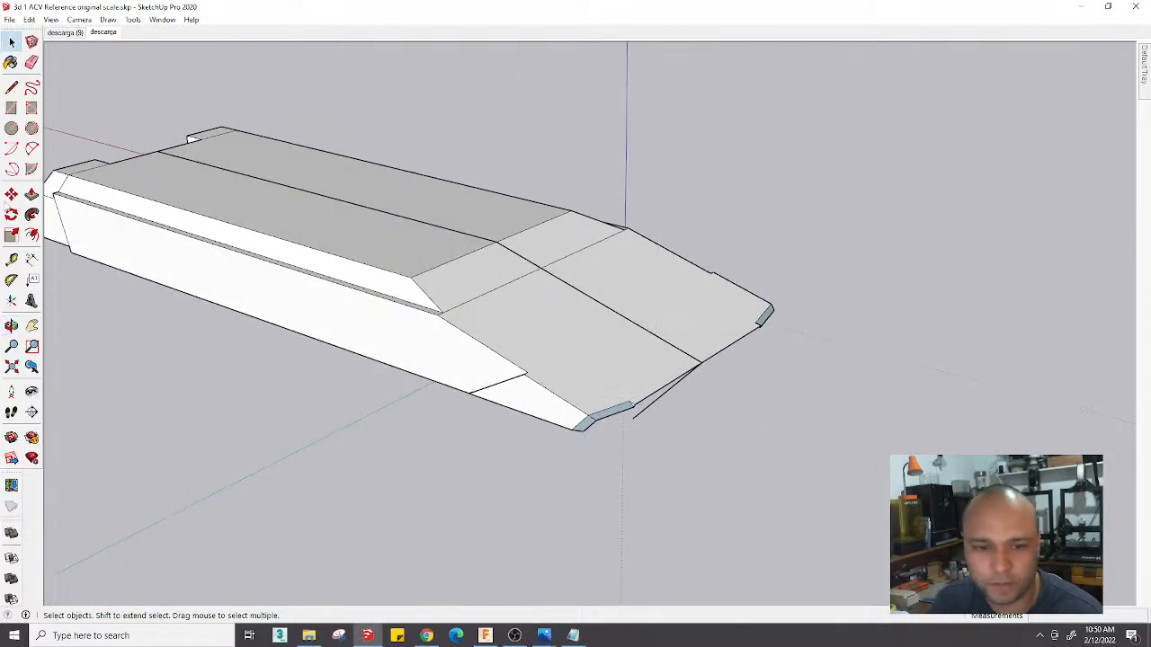
# Relocate the axes origin to the lower front corner of the hull side's nose, with the red axis along the hull's lower edge
pyautogui.click(11, 302)
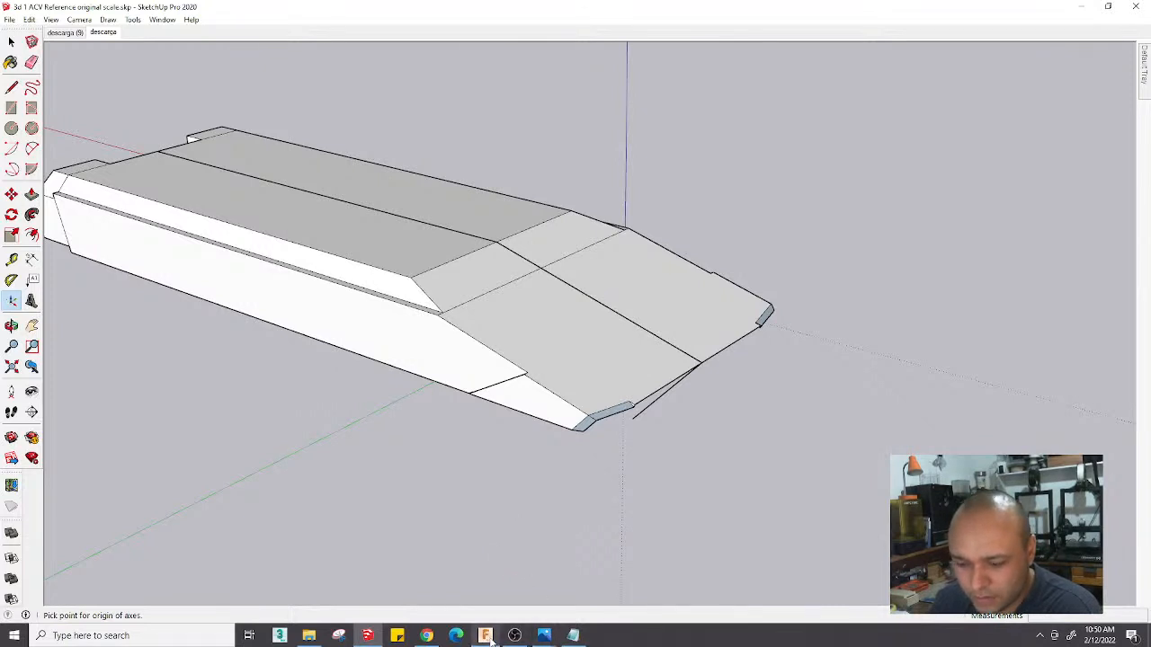
pyautogui.moveTo(543, 635)
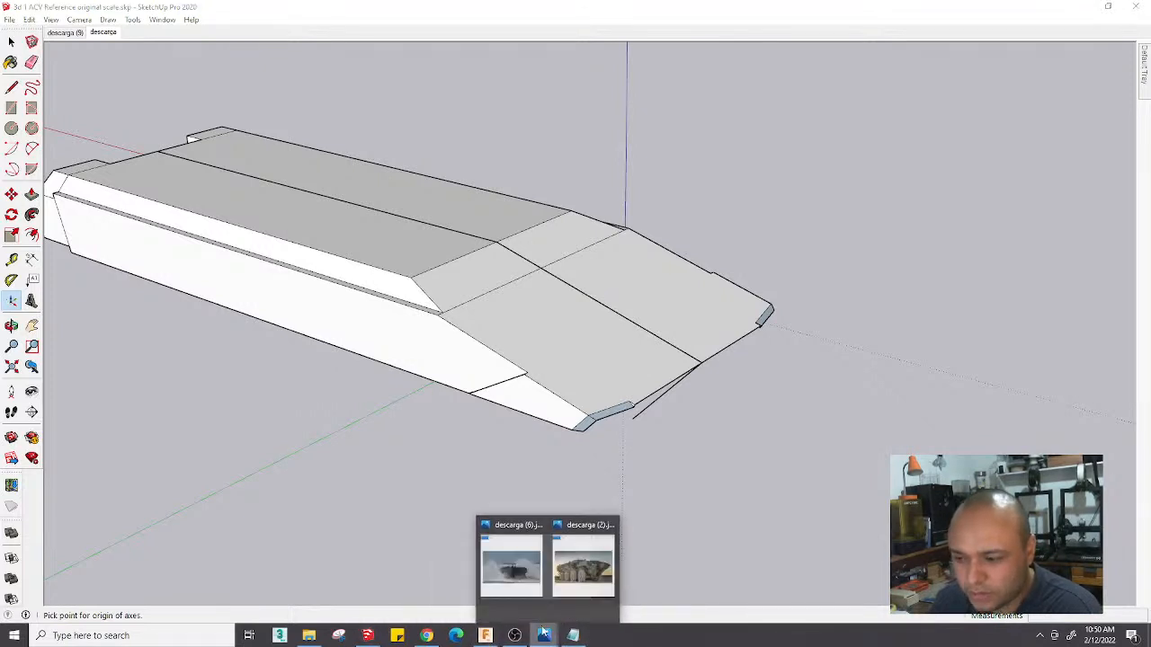
pyautogui.click(576, 558)
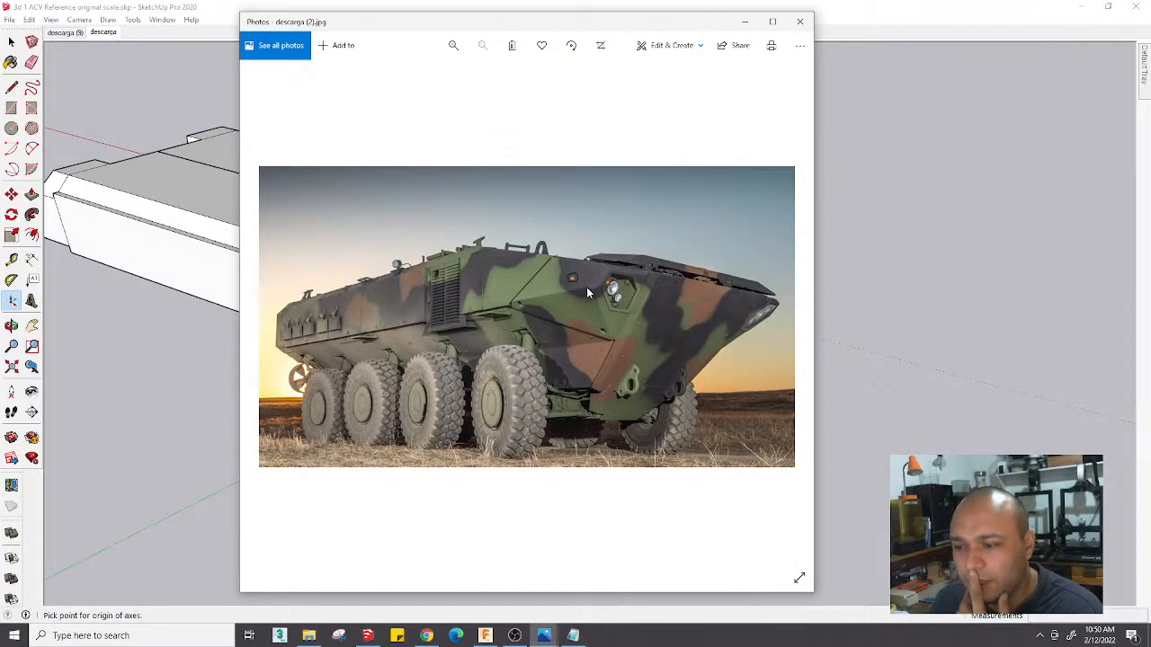
pyautogui.moveTo(77, 400); pyautogui.dragTo(147, 379, button='middle')
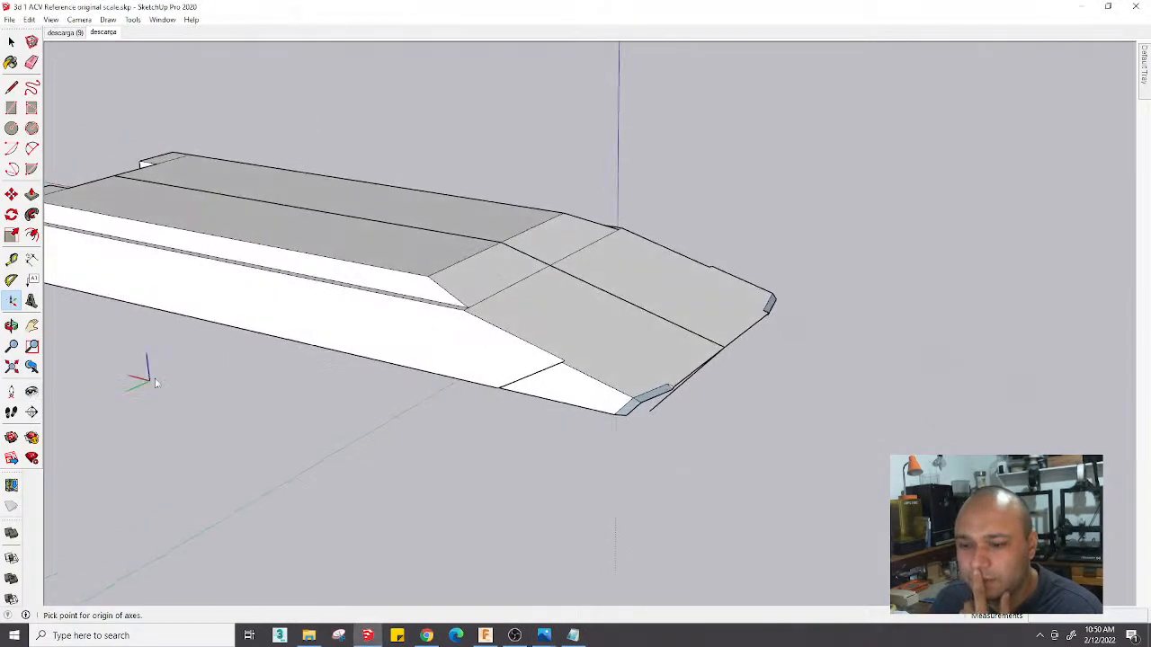
pyautogui.click(614, 415)
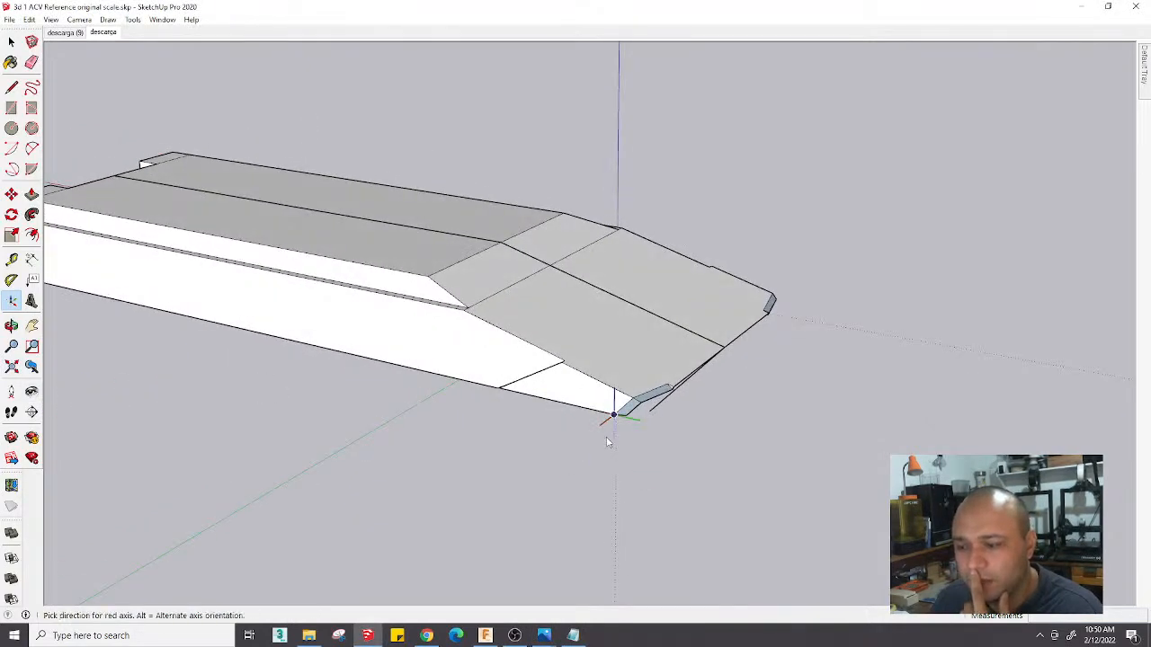
pyautogui.click(556, 404)
pyautogui.click(557, 406)
pyautogui.scroll(-2, 537, 413)
# Start a new photo match using descarga (2).jpg from the ref folder as the background image
pyautogui.moveTo(536, 414); pyautogui.dragTo(504, 248, button='middle')
pyautogui.scroll(-2, 506, 270)
pyautogui.scroll(4, 504, 269)
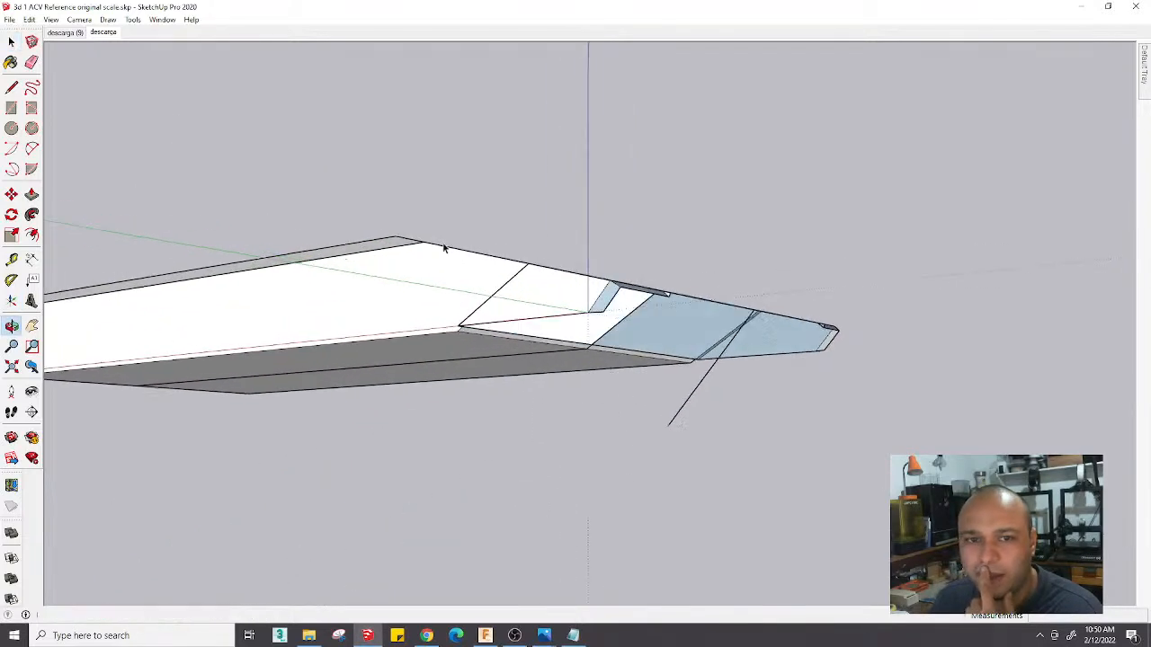
pyautogui.click(51, 19)
pyautogui.moveTo(79, 19)
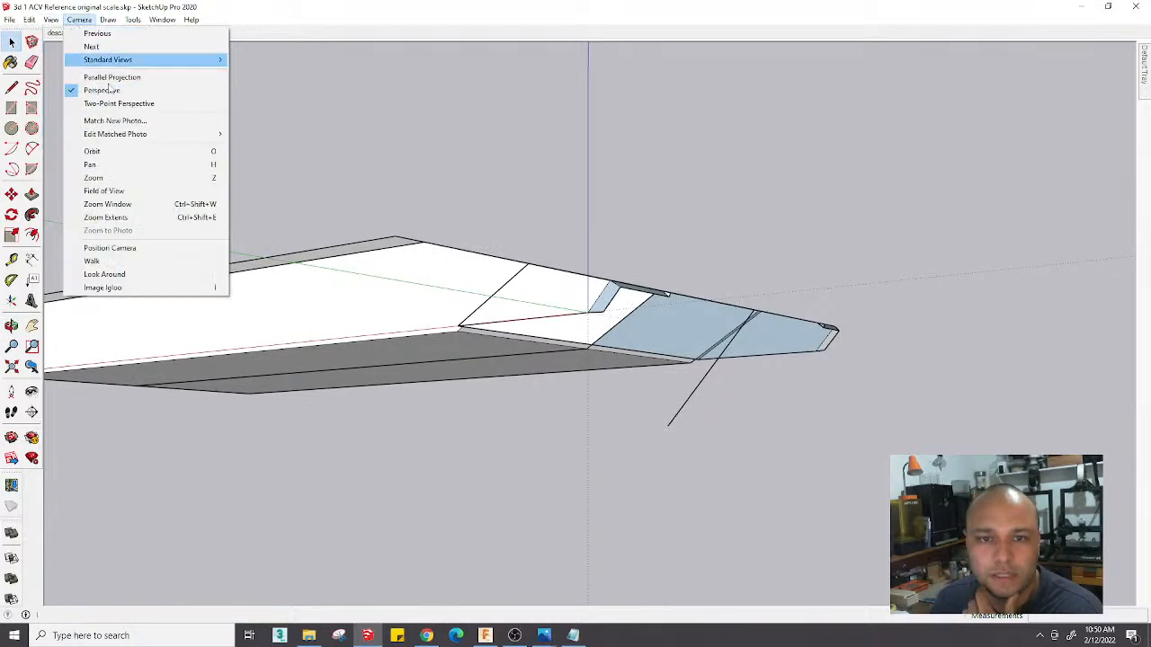
pyautogui.click(115, 121)
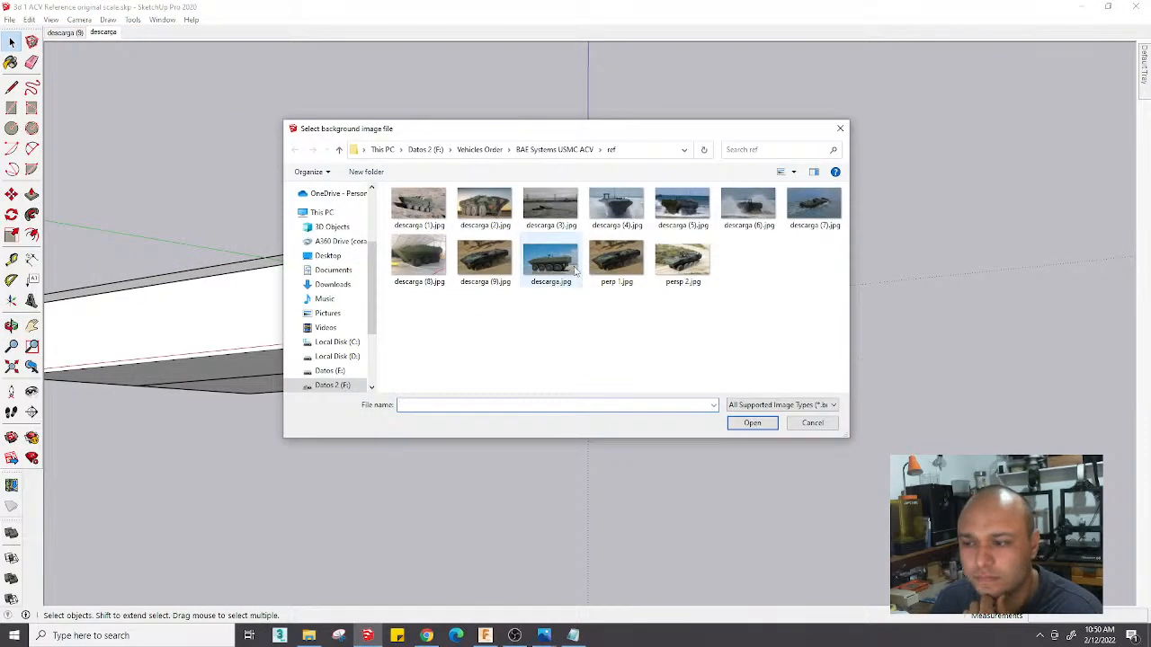
pyautogui.click(483, 207)
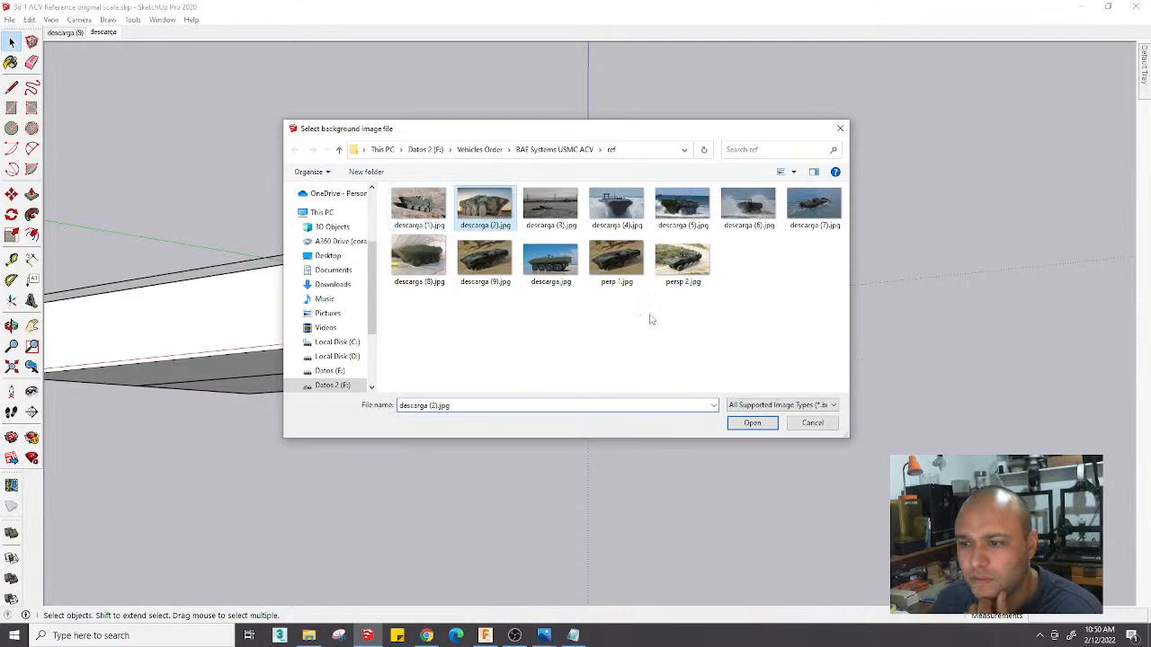
pyautogui.click(754, 426)
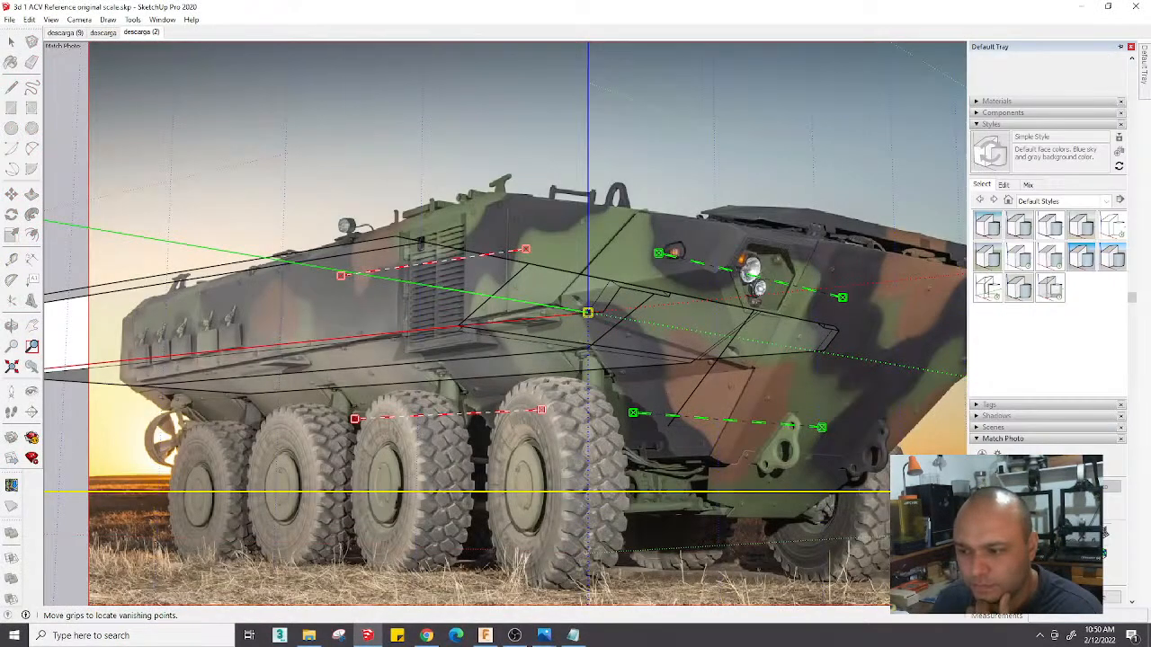
# Move the match origin to the upper corner beside the headlight recess, and shift the upper green vanishing bar toward the bow's top front edge
pyautogui.moveTo(588, 312); pyautogui.dragTo(701, 270)
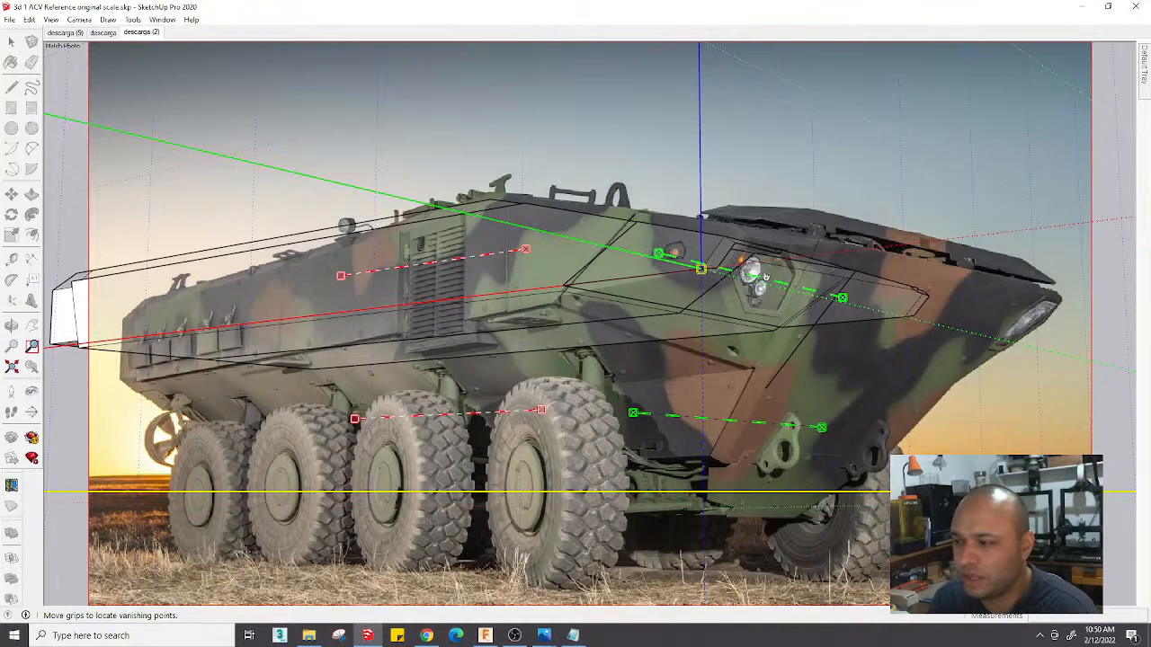
pyautogui.moveTo(760, 277); pyautogui.dragTo(836, 252)
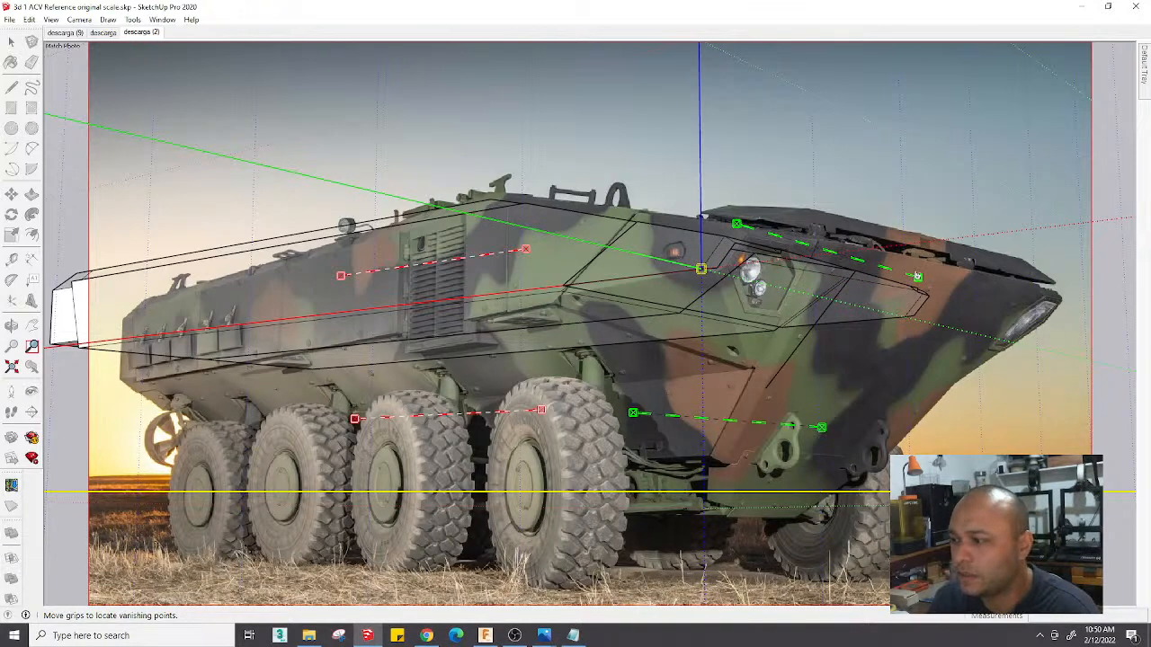
# Align the upper green vanishing-point bar with the top front edge of the hull in the photo
pyautogui.moveTo(917, 277); pyautogui.dragTo(1052, 288)
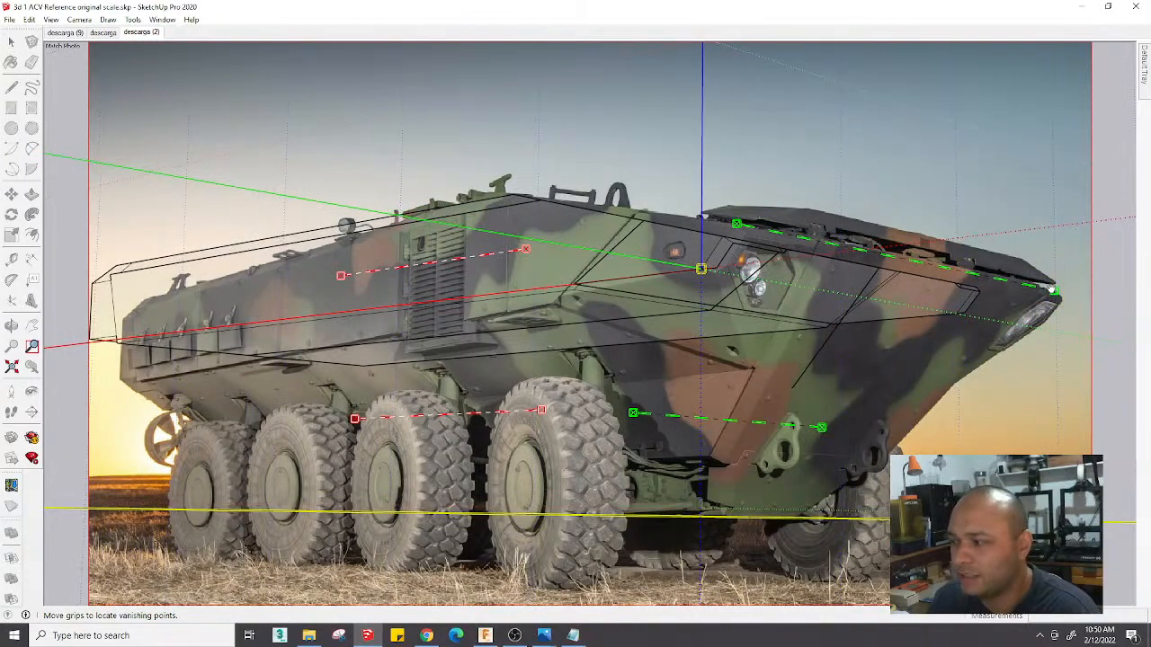
pyautogui.moveTo(736, 223); pyautogui.dragTo(728, 225)
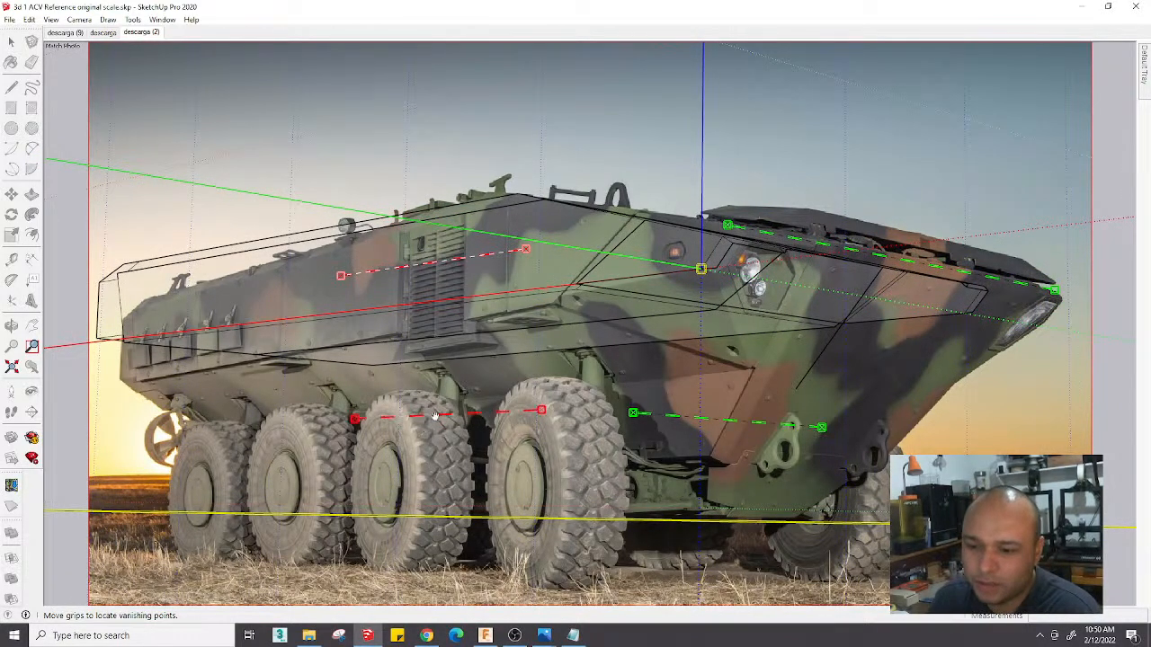
# Align the two red vanishing-point bars with the lower crease and the roof edge of the hull's side
pyautogui.moveTo(431, 416); pyautogui.dragTo(288, 345)
pyautogui.keyDown('shift'); pyautogui.moveTo(298, 403); pyautogui.dragTo(414, 396, button='middle'); pyautogui.keyUp('shift')
pyautogui.moveTo(328, 348); pyautogui.dragTo(306, 366)
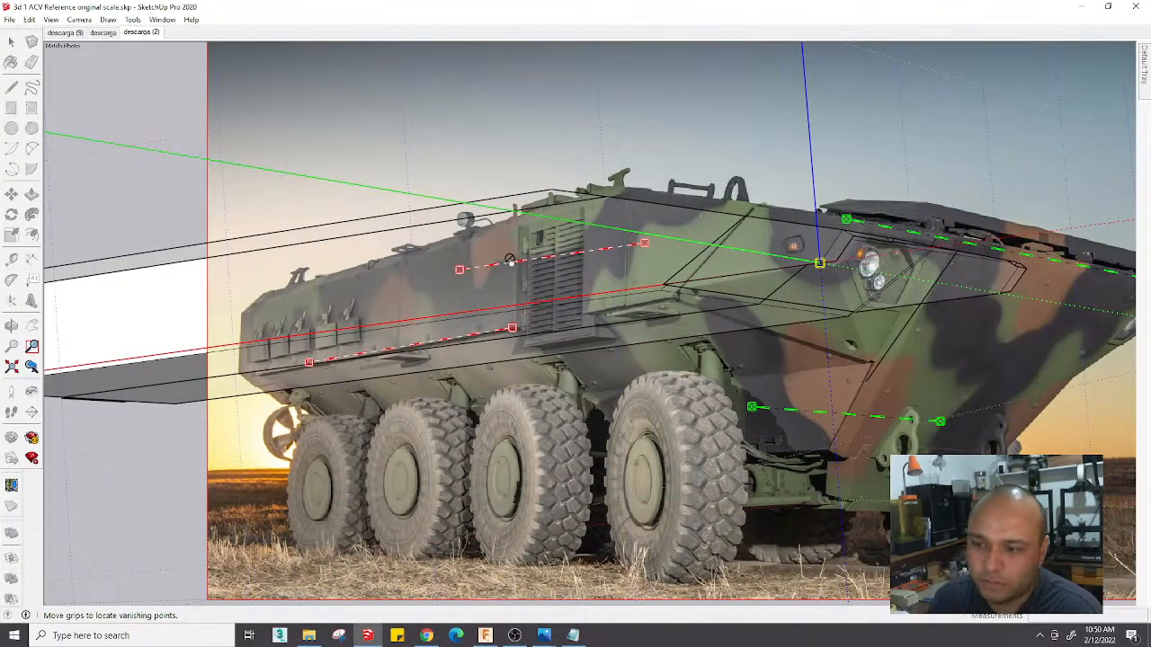
pyautogui.moveTo(510, 260); pyautogui.dragTo(378, 276)
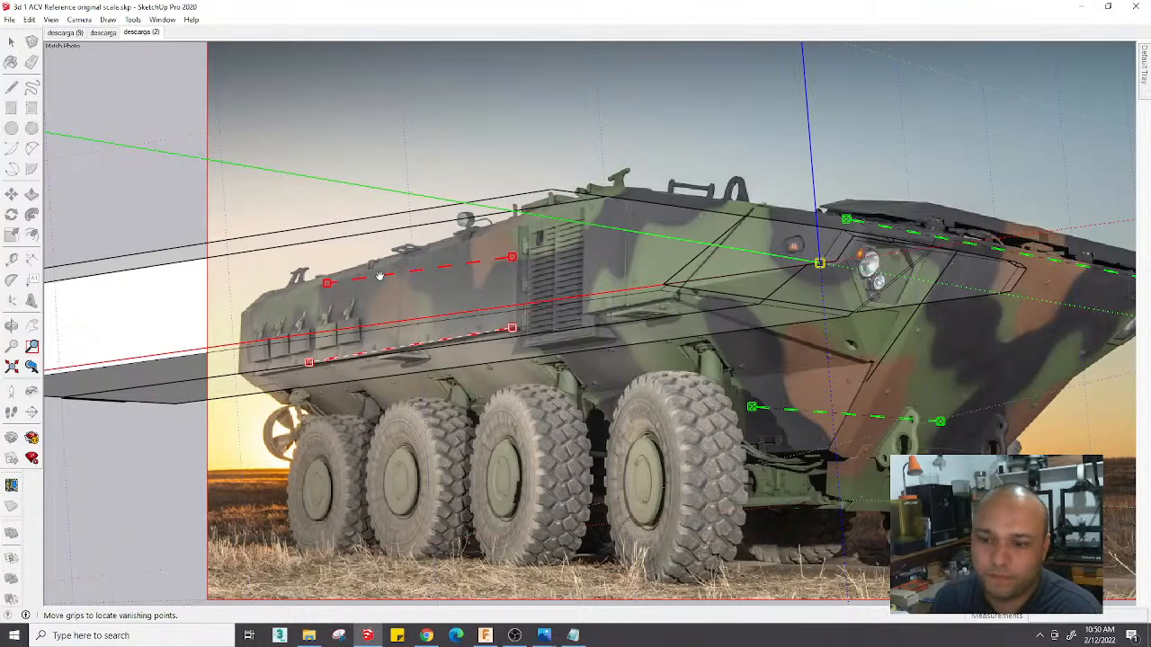
pyautogui.moveTo(511, 258); pyautogui.dragTo(541, 222)
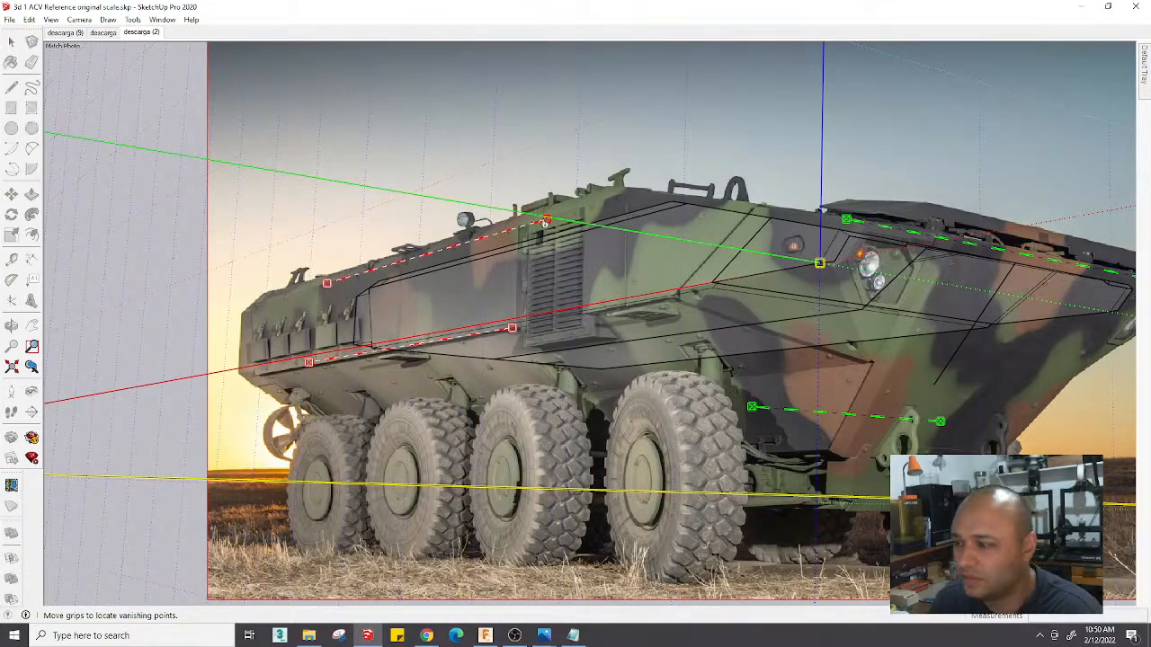
pyautogui.scroll(2, 565, 236)
pyautogui.scroll(-5, 674, 297)
pyautogui.scroll(3, 764, 364)
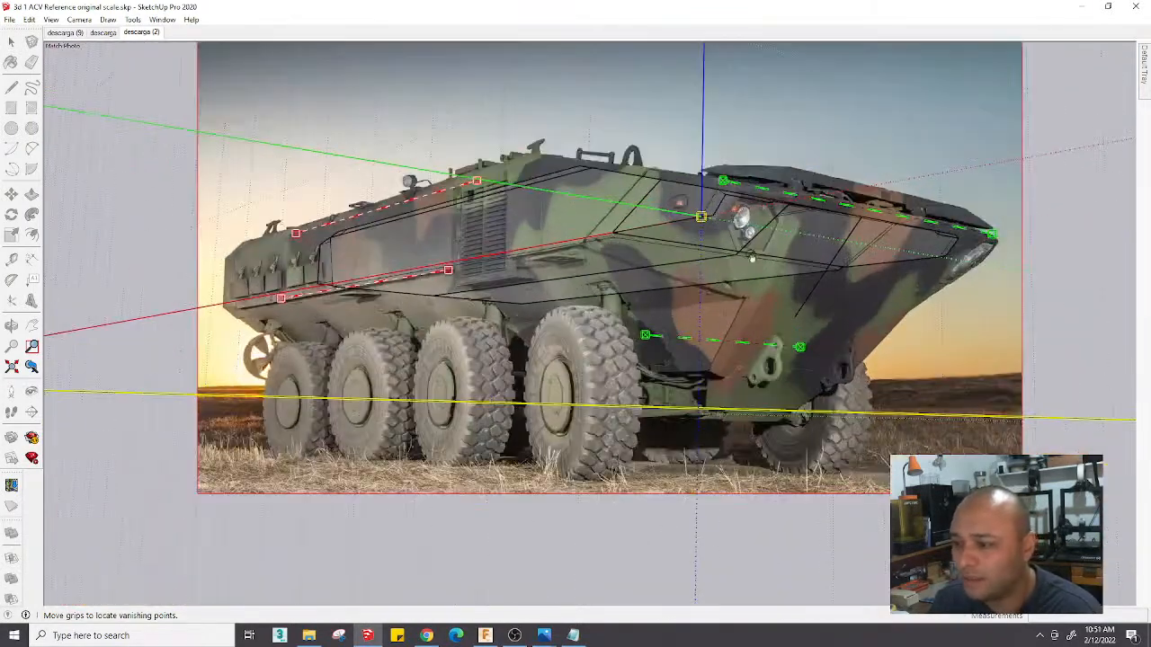
# Move the lower green vanishing-point bar onto the bottom edge of the hull's nose and level its right end
pyautogui.moveTo(751, 343); pyautogui.dragTo(838, 369)
pyautogui.scroll(3, 865, 398)
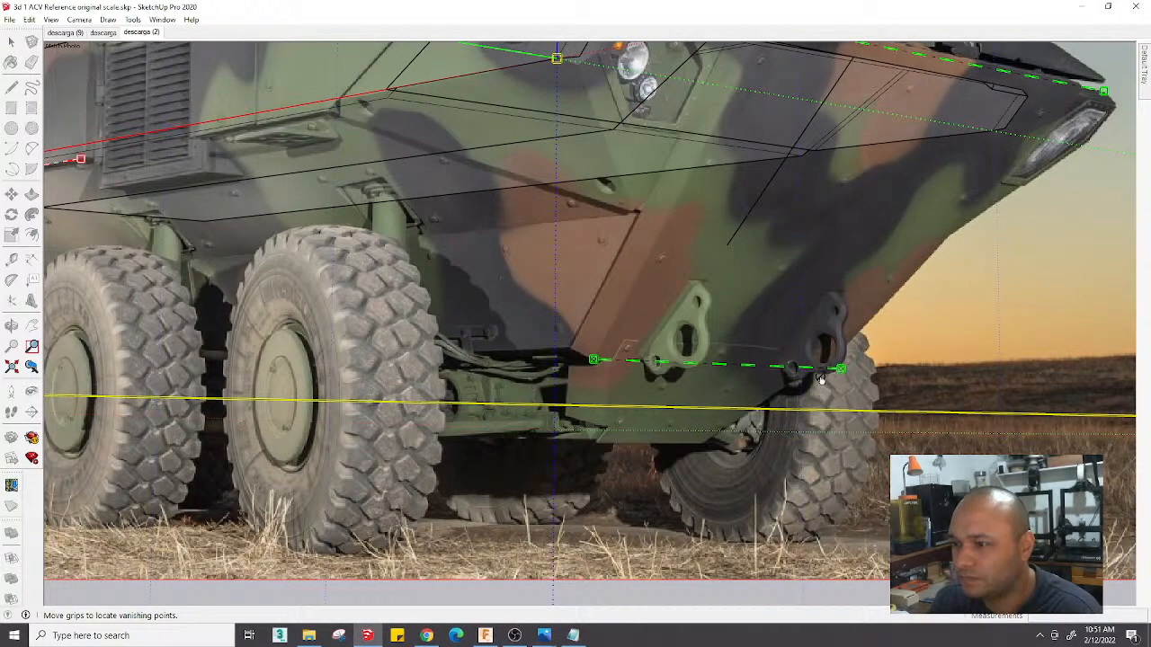
pyautogui.moveTo(698, 364); pyautogui.dragTo(699, 443)
pyautogui.moveTo(842, 443); pyautogui.dragTo(842, 444)
pyautogui.scroll(-3, 844, 446)
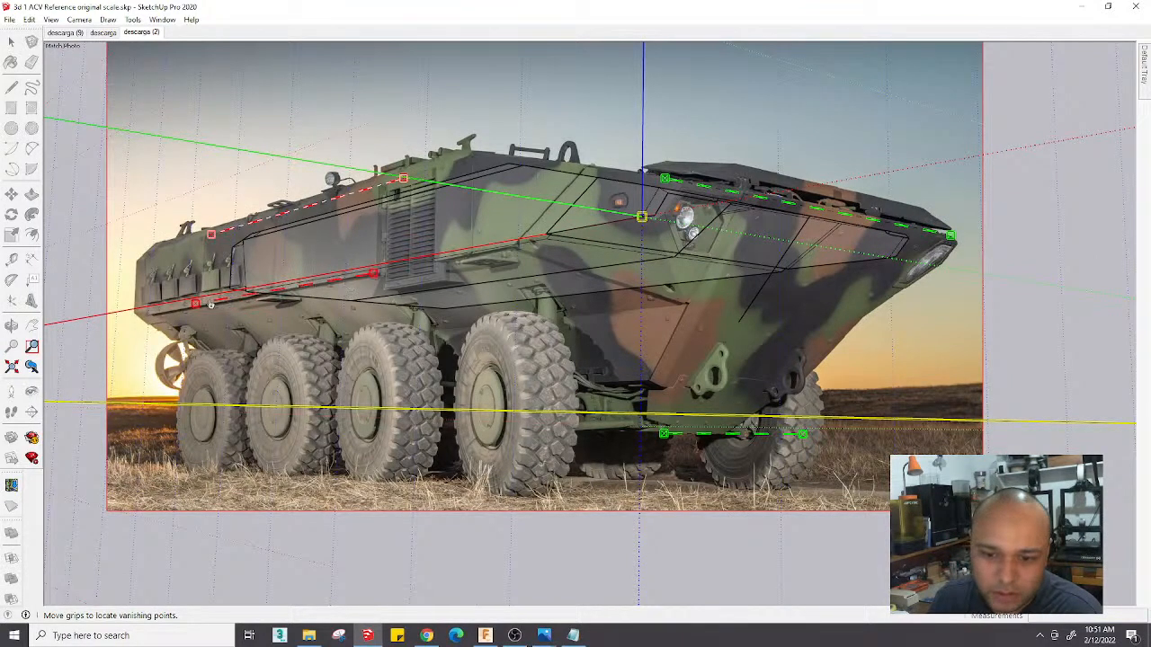
# Fine-tune the rear end of the lower red bar to follow the crease on the hull's side
pyautogui.scroll(3, 199, 310)
pyautogui.moveTo(194, 296); pyautogui.dragTo(196, 303)
pyautogui.scroll(-3, 196, 303)
# Scale the model up to match the photographed hull and fine-tune the right end of the lower green bar
pyautogui.scroll(-2, 712, 185)
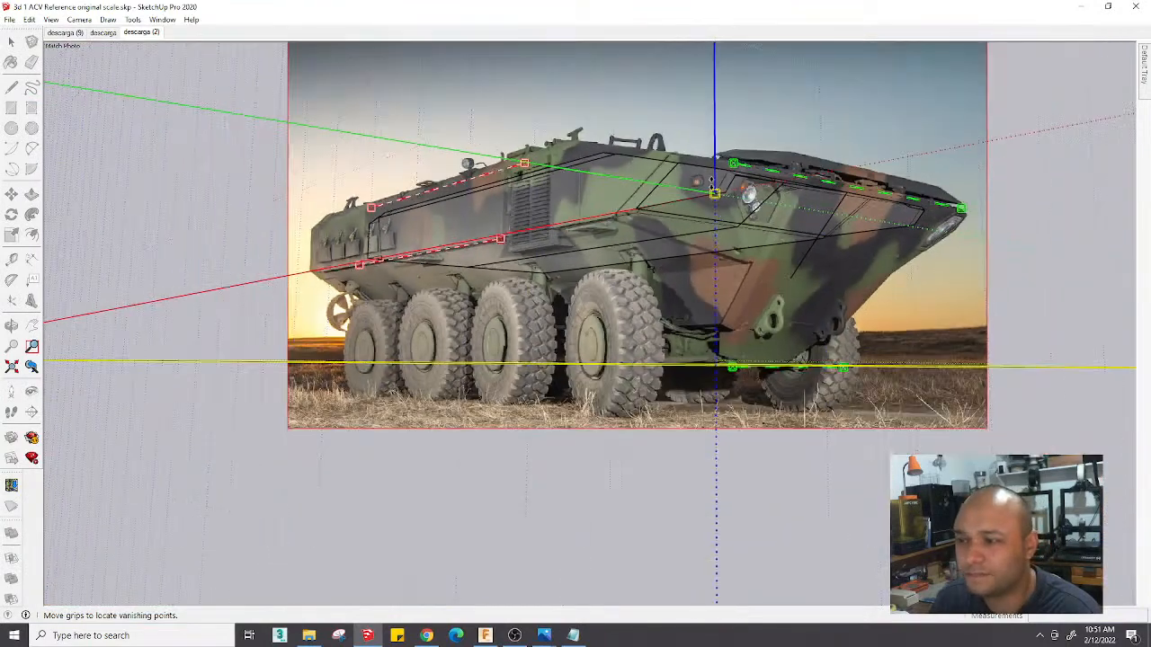
pyautogui.moveTo(710, 170); pyautogui.dragTo(699, 161)
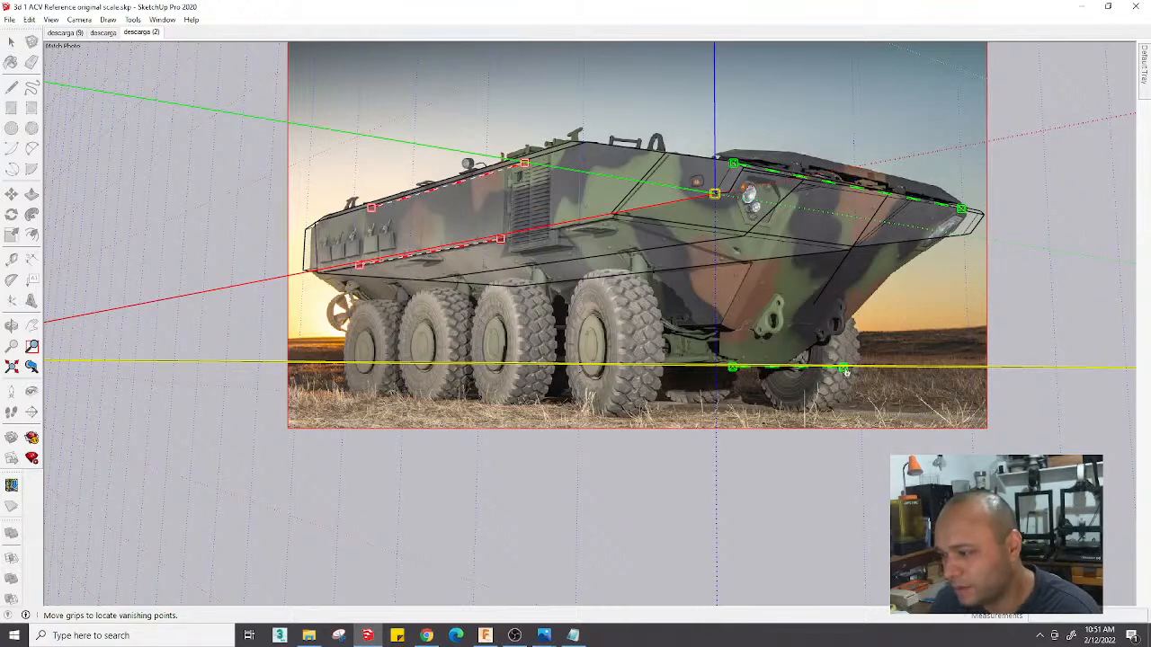
pyautogui.moveTo(846, 372); pyautogui.dragTo(843, 366)
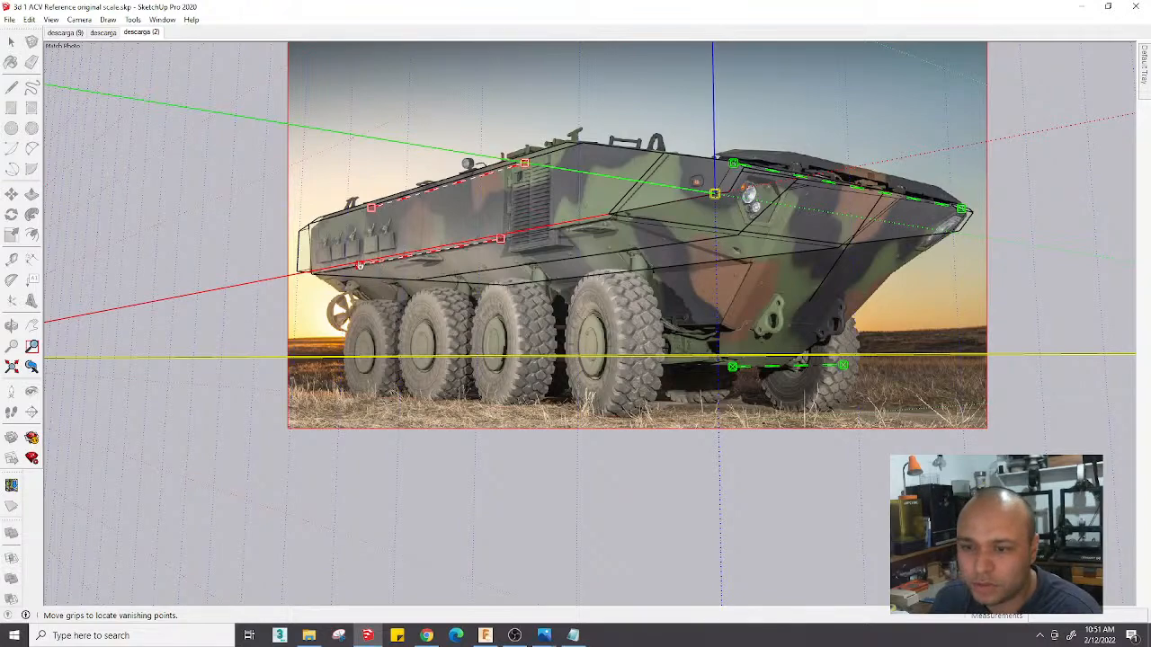
# Fine-tune the rear end of the upper red bar so the model's rear edge fits the photographed hull
pyautogui.scroll(4, 368, 211)
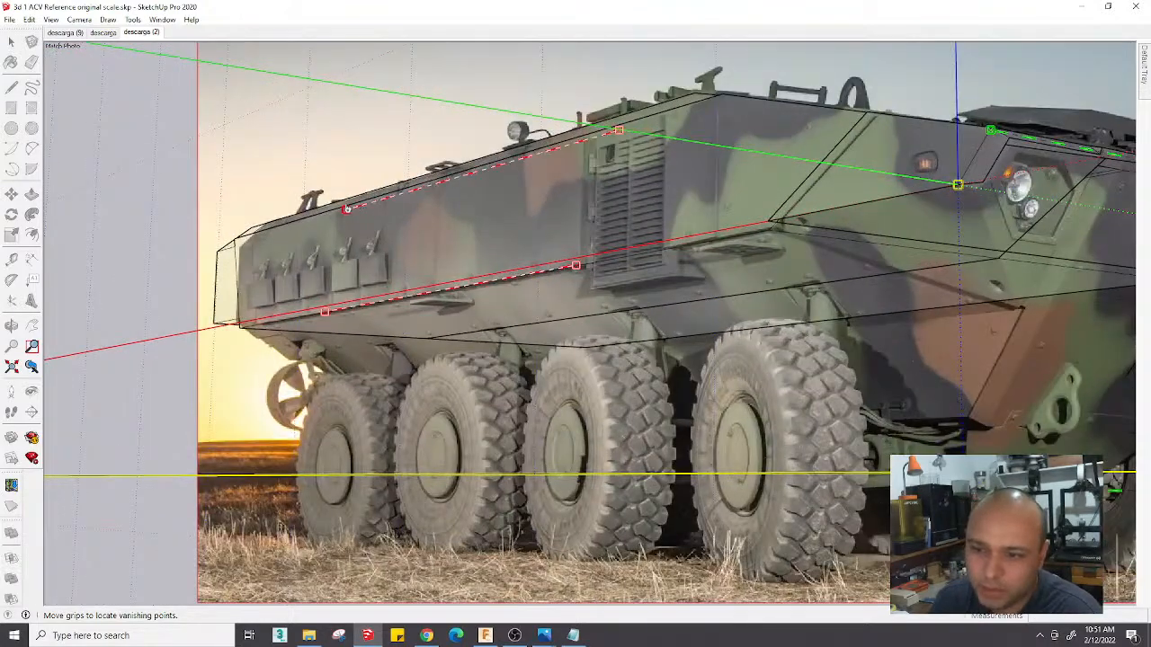
pyautogui.moveTo(346, 209); pyautogui.dragTo(342, 210)
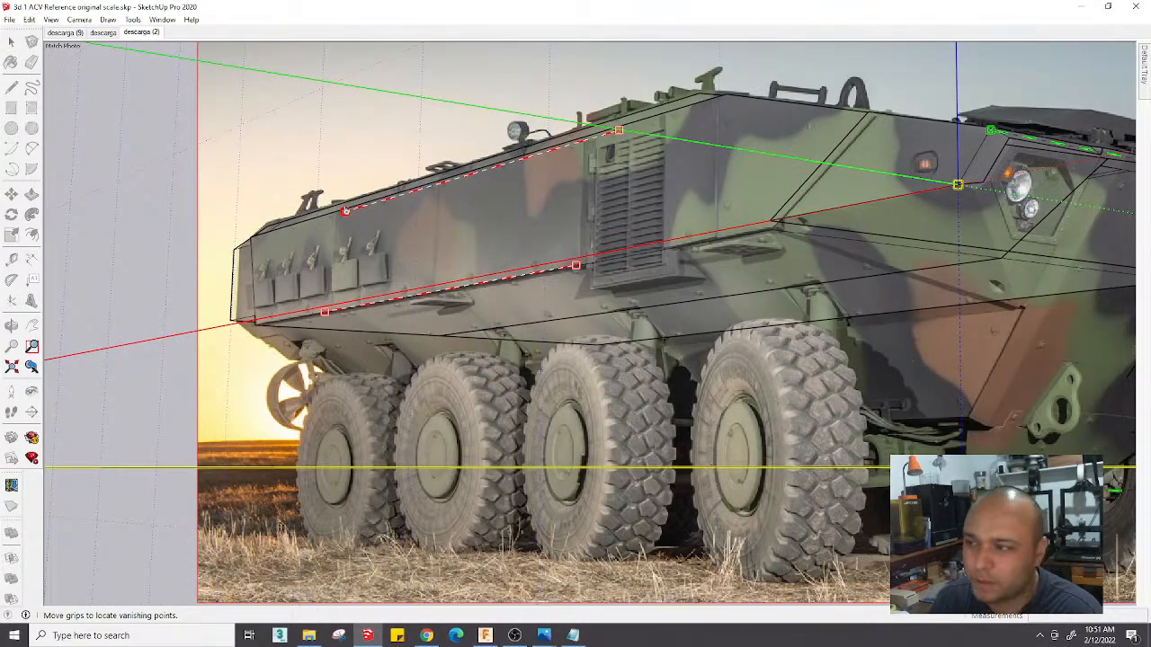
pyautogui.scroll(-6, 345, 209)
pyautogui.scroll(6, 831, 246)
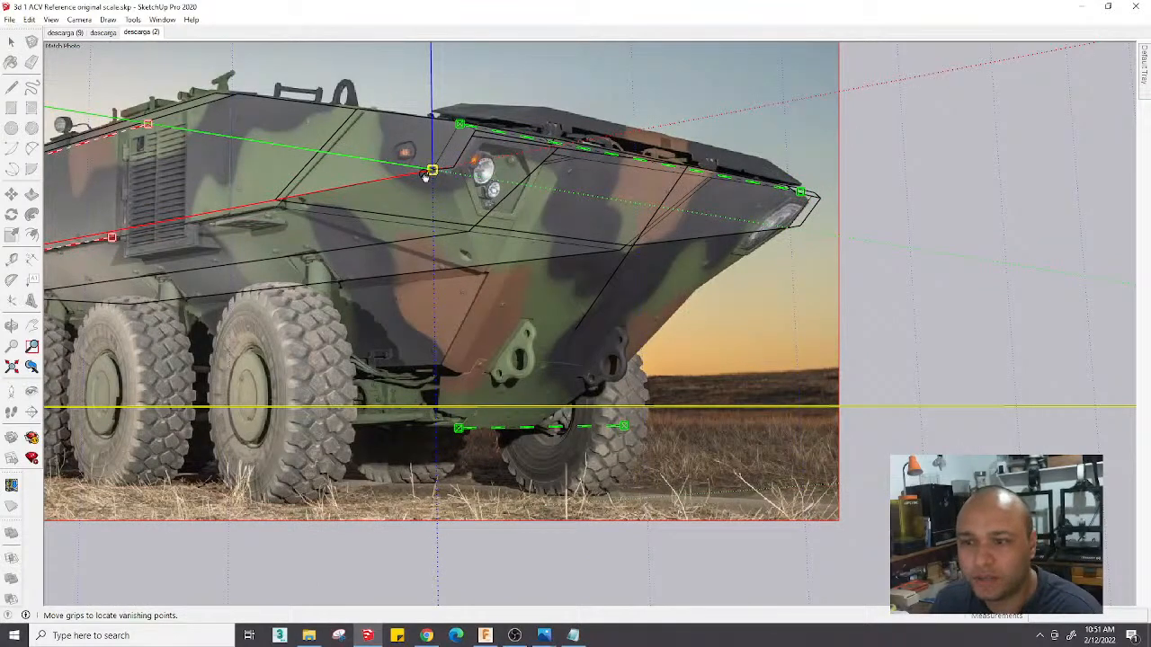
# Nudge the axes origin to line the model up with the hull's front corner, and finish the photo match
pyautogui.moveTo(432, 172); pyautogui.dragTo(436, 174)
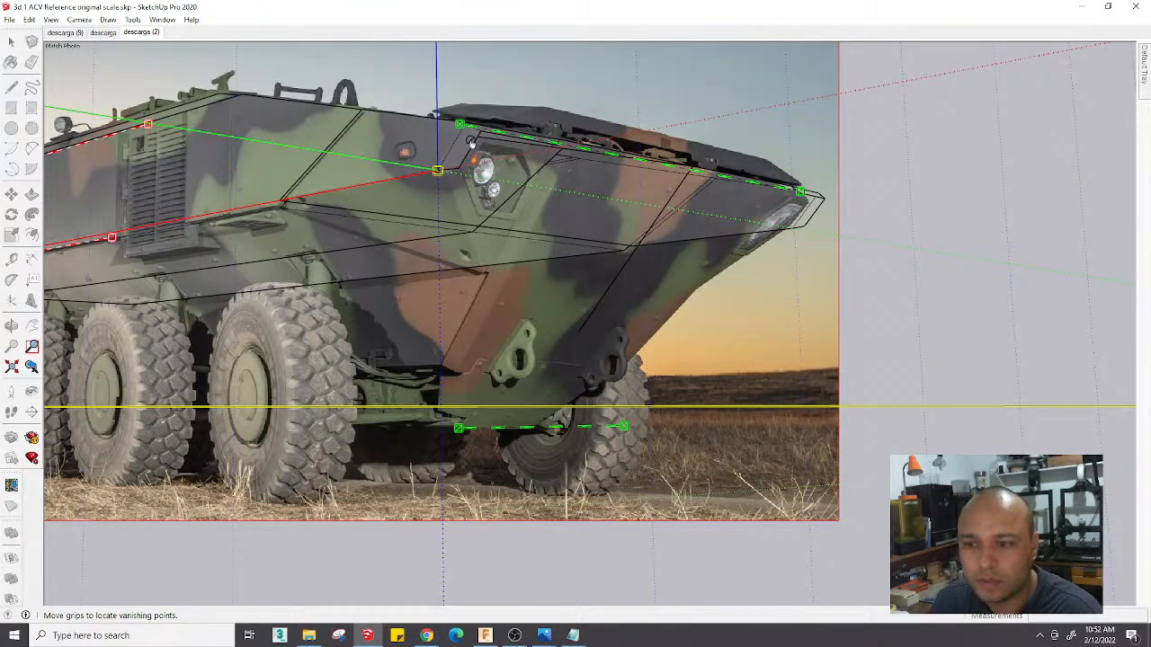
pyautogui.moveTo(438, 134); pyautogui.dragTo(436, 170)
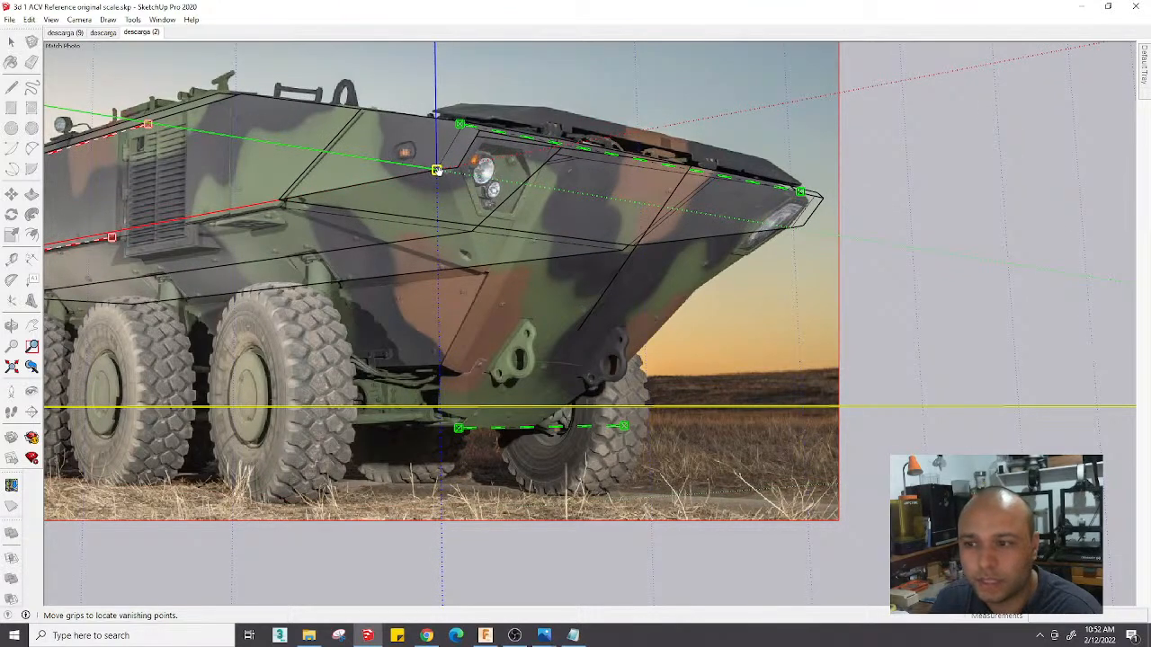
pyautogui.scroll(-2, 436, 170)
pyautogui.rightClick(527, 125)
pyautogui.click(561, 130)
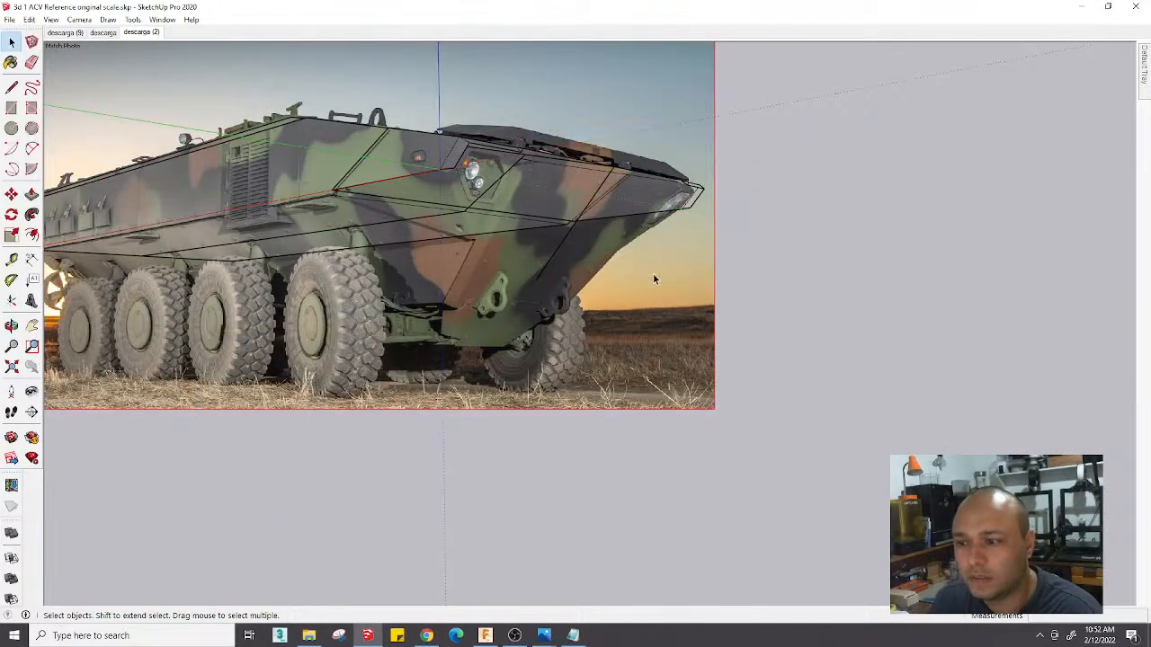
# Extend the nose's center line with a segment about 740 mm long down to the hull's bottom edge
pyautogui.scroll(-2, 591, 238)
pyautogui.scroll(4, 553, 265)
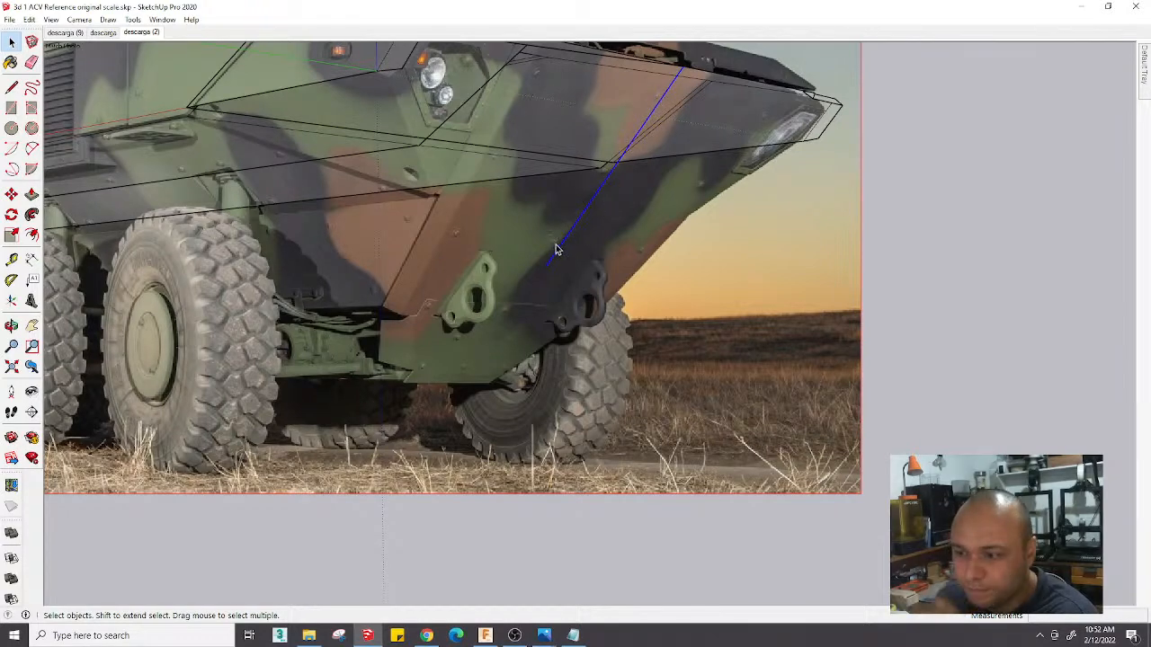
pyautogui.press('l')
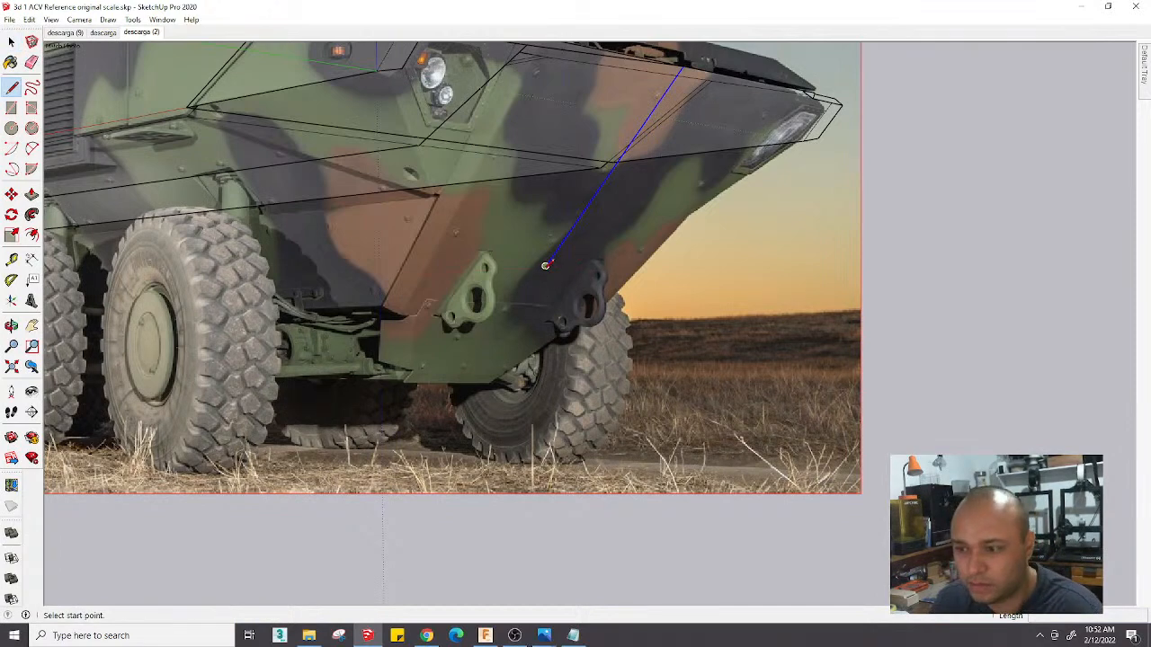
pyautogui.click(545, 266)
pyautogui.click(469, 383)
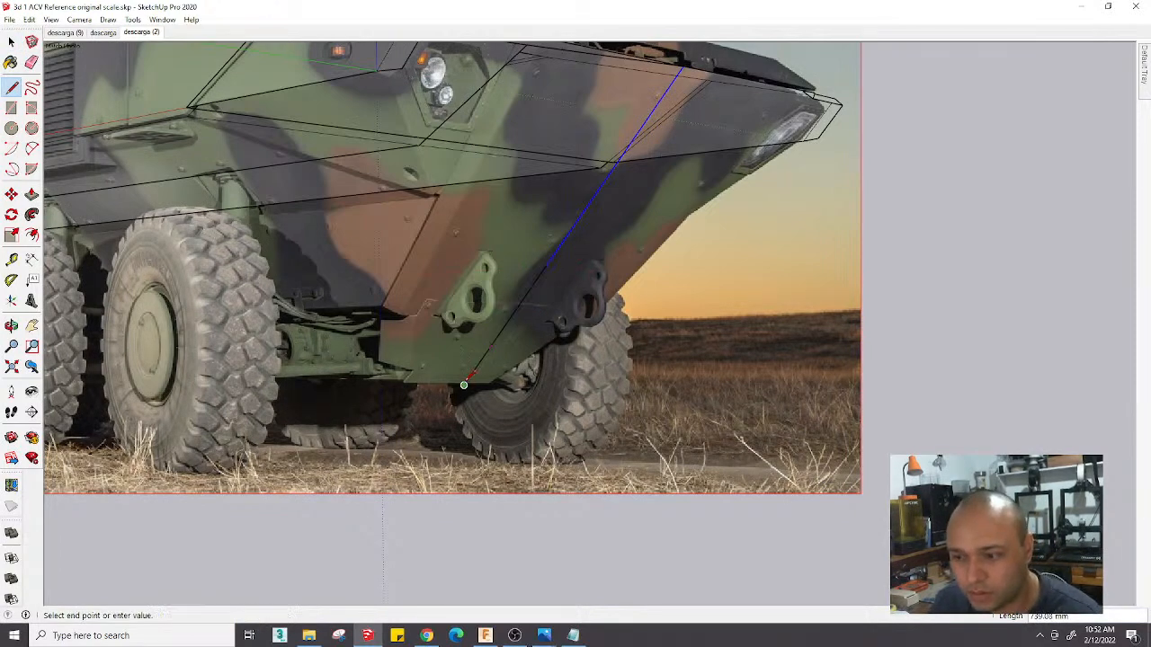
pyautogui.press('space')
pyautogui.press('m')
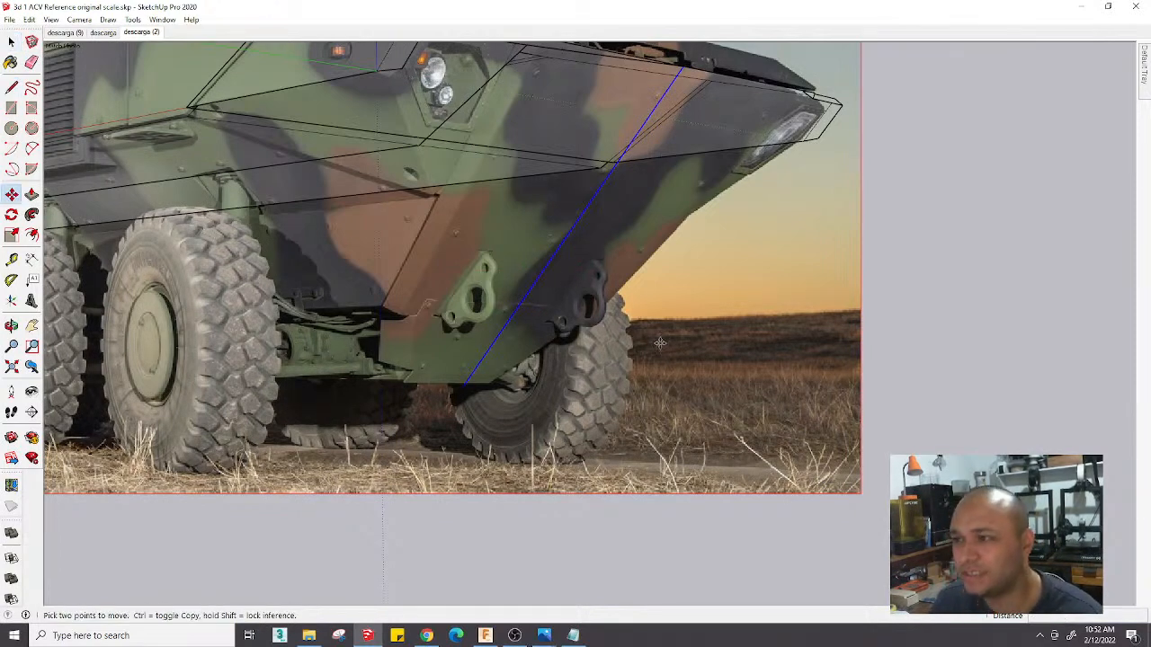
pyautogui.scroll(-2, 692, 326)
pyautogui.press('q')
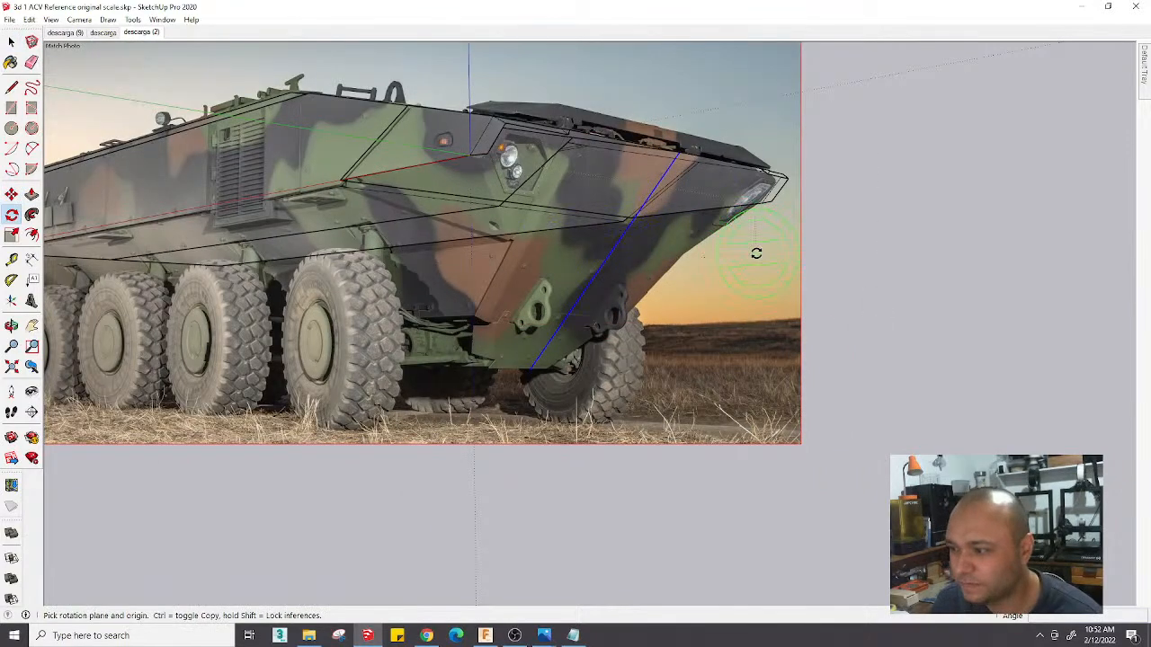
pyautogui.click(679, 153)
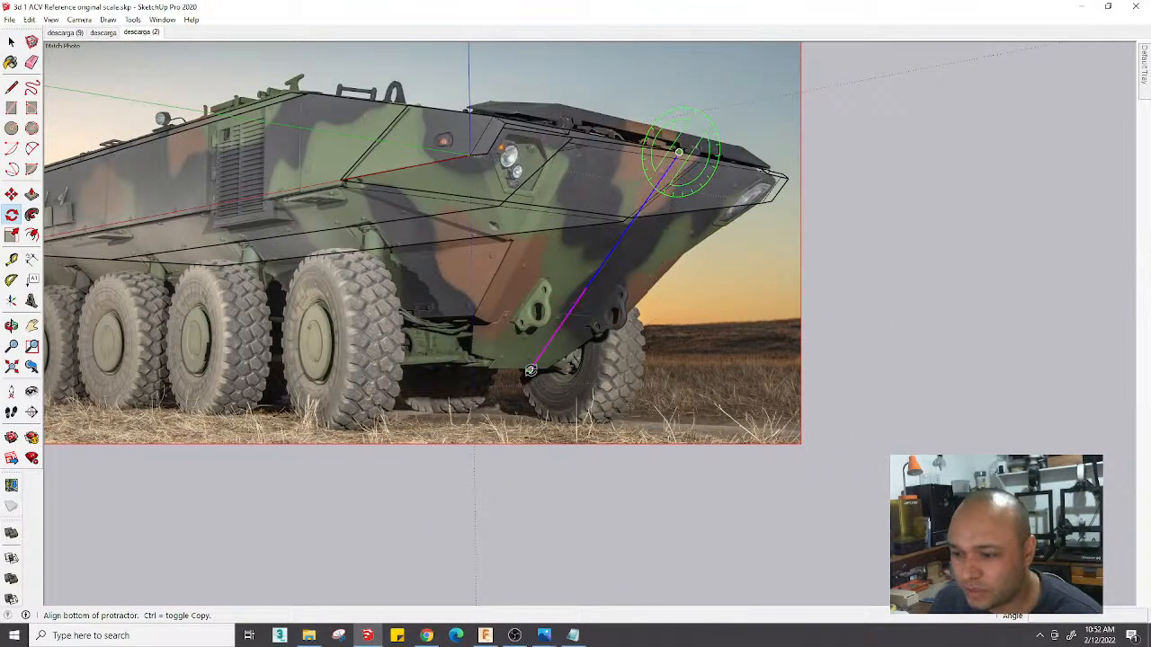
pyautogui.click(529, 370)
pyautogui.scroll(2, 468, 446)
pyautogui.scroll(-2, 450, 445)
pyautogui.scroll(4, 454, 459)
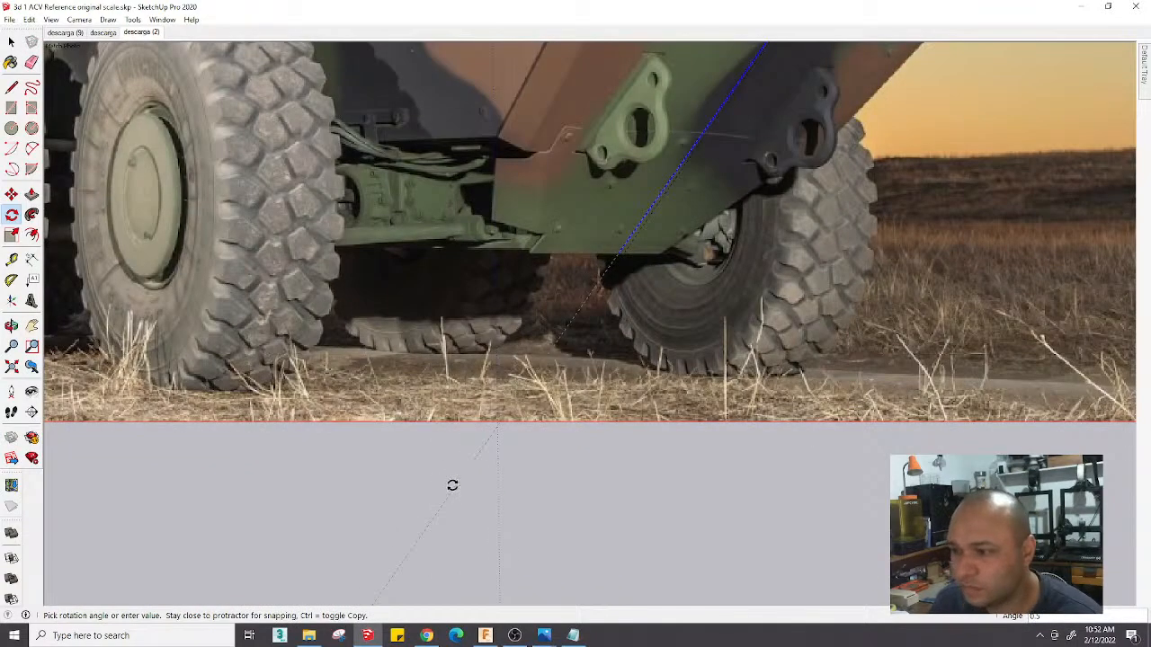
pyautogui.press('Escape')
# Rotate the selected nose line about 1.6 degrees around its upper end to follow the slope of the photographed hull
pyautogui.scroll(-2, 447, 488)
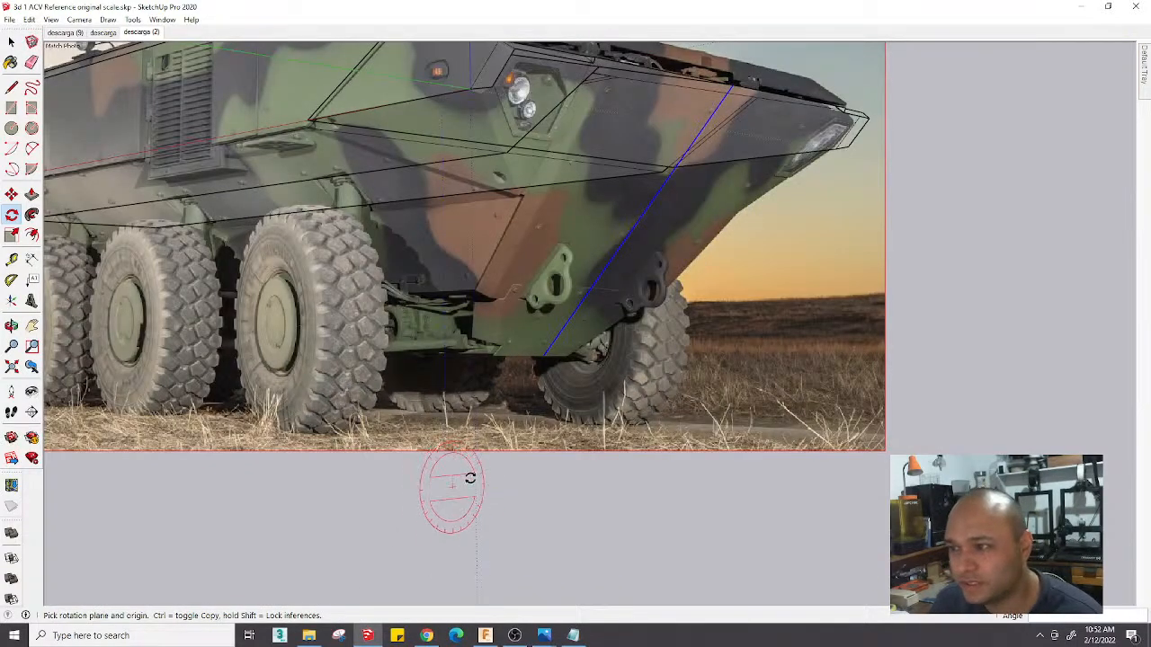
pyautogui.scroll(-3, 675, 231)
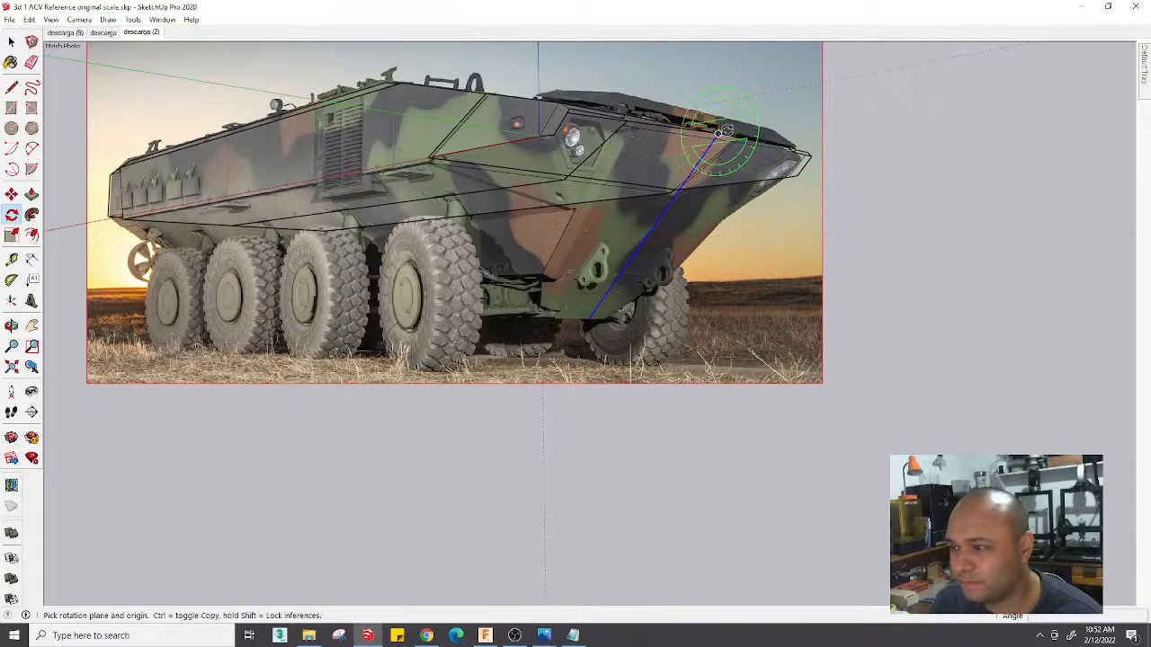
pyautogui.click(717, 133)
pyautogui.click(588, 318)
pyautogui.scroll(2, 571, 361)
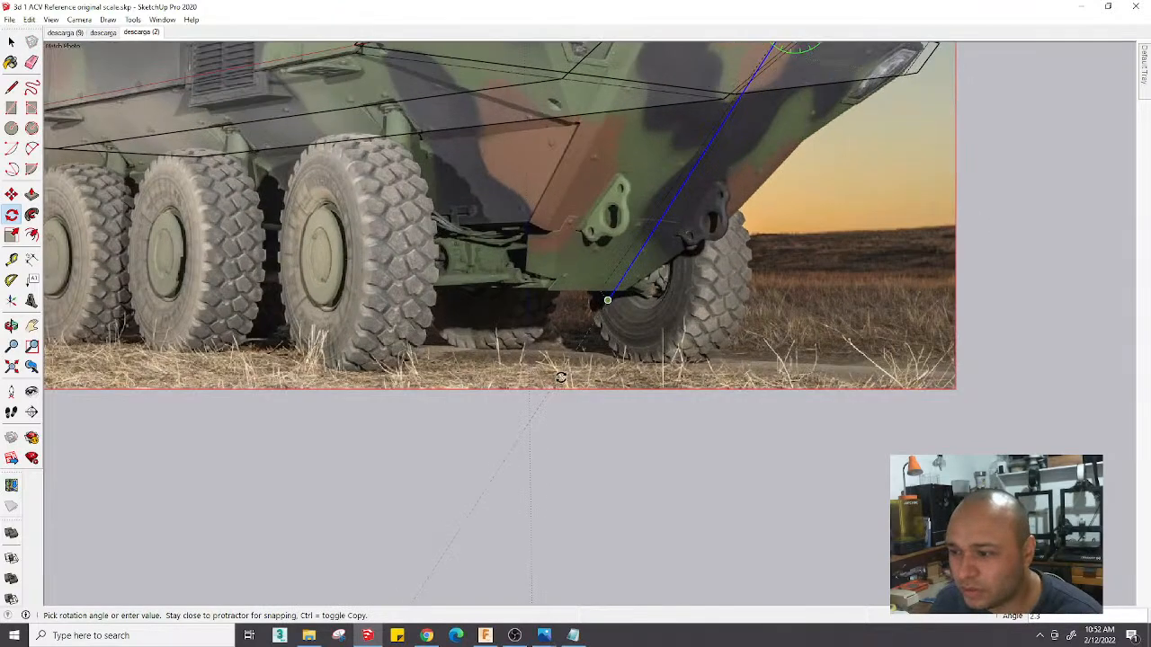
pyautogui.scroll(-5, 557, 373)
pyautogui.scroll(1, 539, 376)
pyautogui.scroll(5, 540, 376)
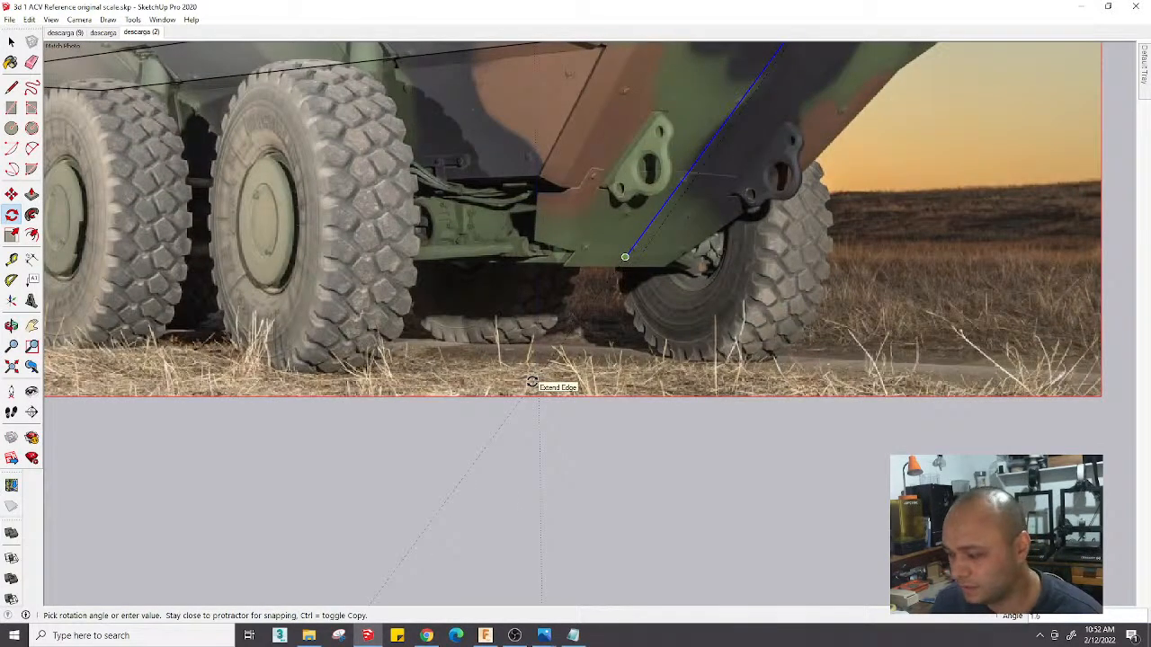
pyautogui.click(531, 382)
pyautogui.scroll(-5, 531, 382)
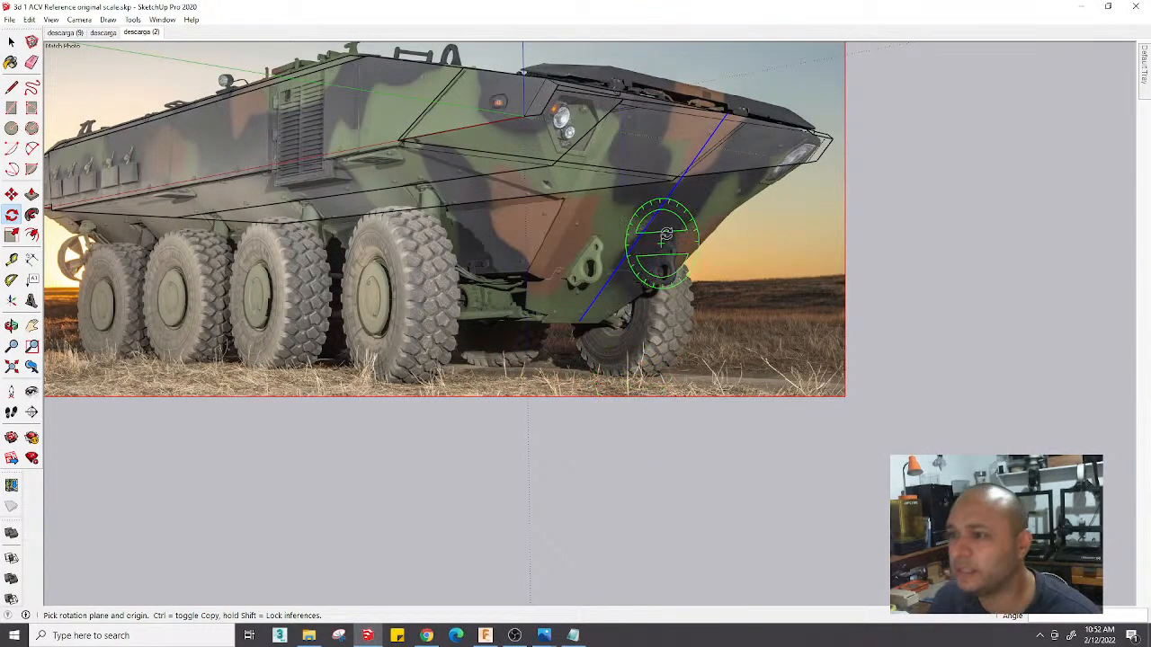
# Copy the sloped nose line from the center of the front edge to the inner corner of the headlight recess
pyautogui.moveTo(662, 234); pyautogui.dragTo(393, 329, button='middle')
pyautogui.scroll(3, 386, 192)
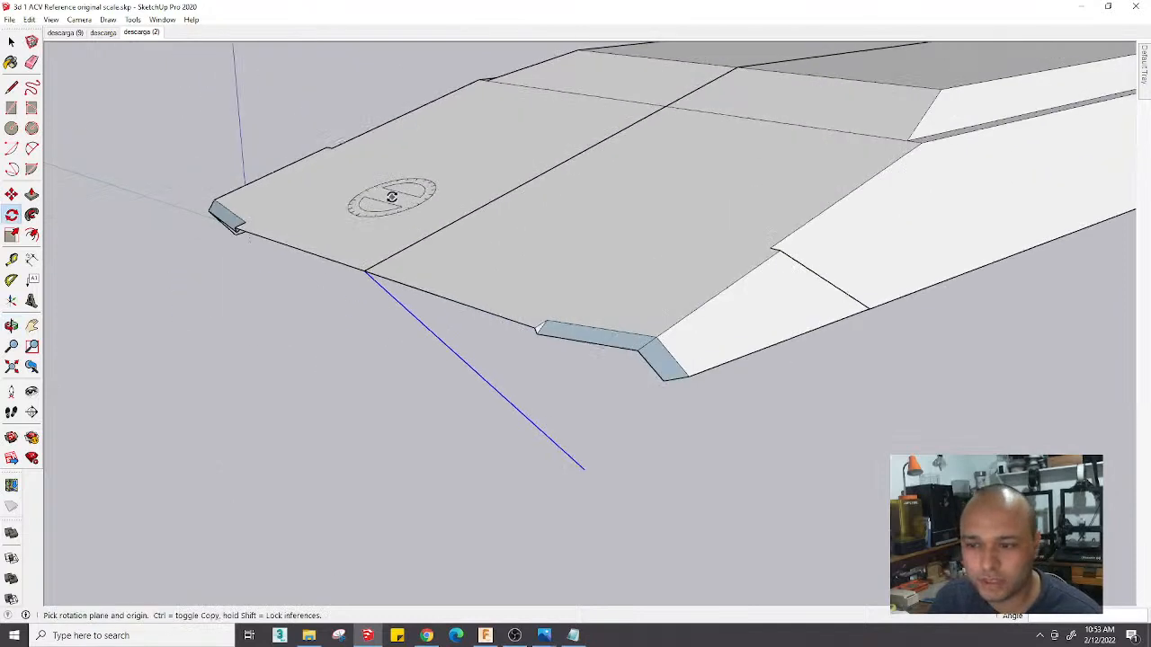
pyautogui.press('m')
pyautogui.click(366, 270)
pyautogui.click(537, 328)
# Copy the sloped line to the upper outer corner of the headlight recess, where it meets the side face
pyautogui.scroll(3, 537, 328)
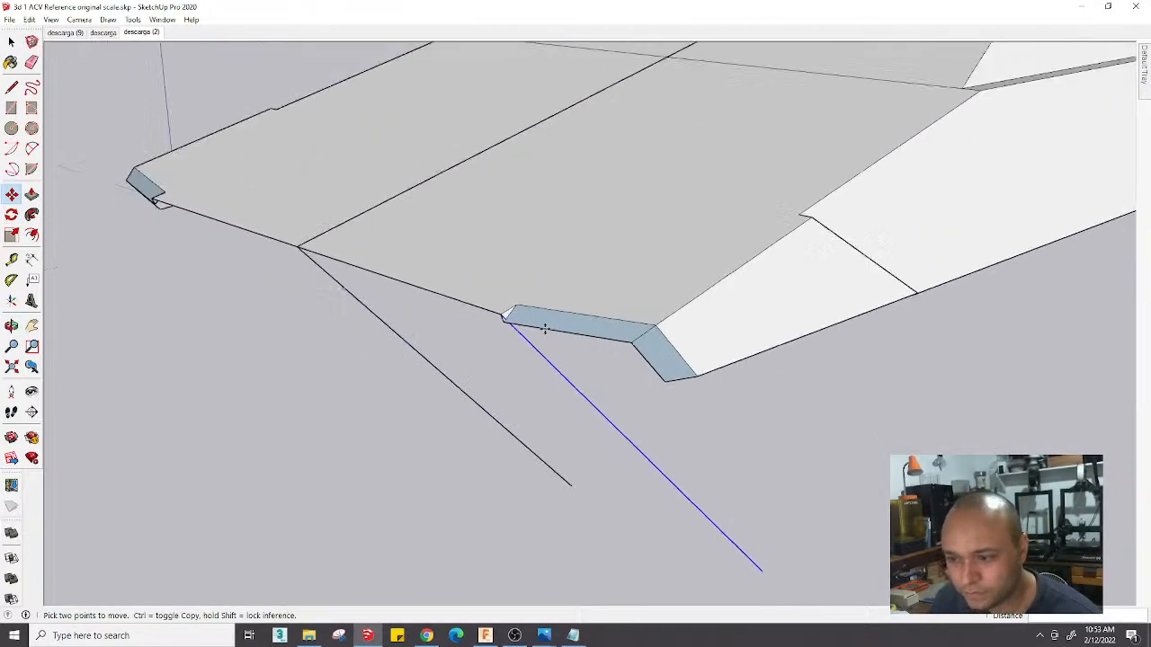
pyautogui.click(515, 332)
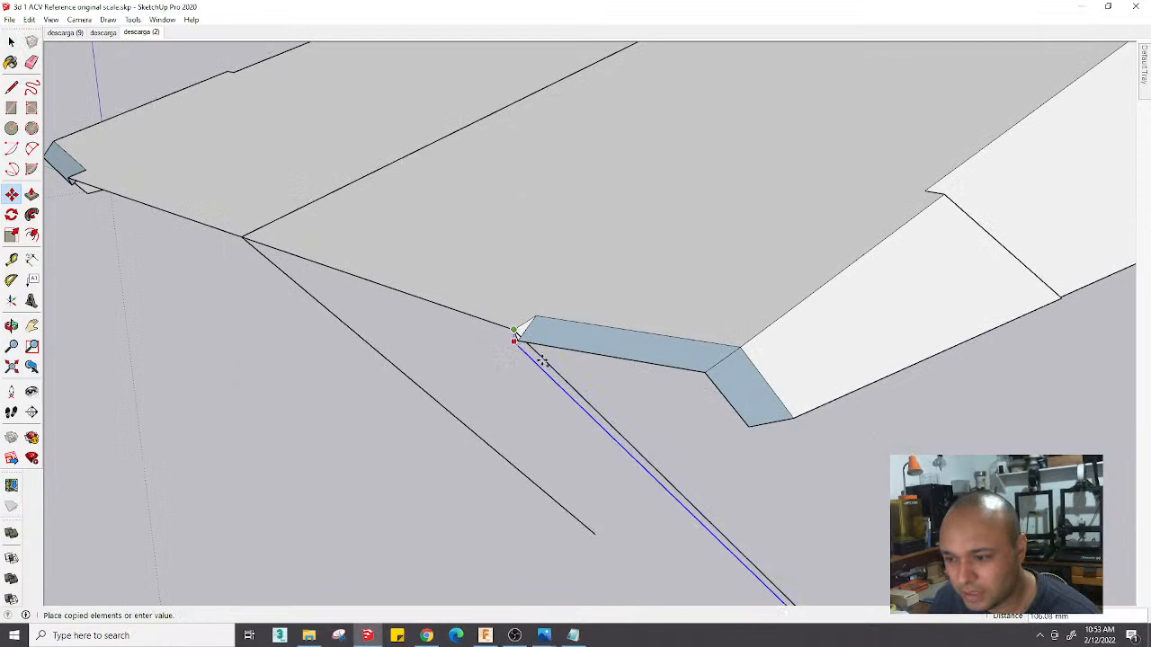
pyautogui.click(742, 348)
# Copy the sloped line from the recess's upper corner to the lowest corner of the headlight recess
pyautogui.moveTo(796, 448); pyautogui.dragTo(665, 328, button='middle')
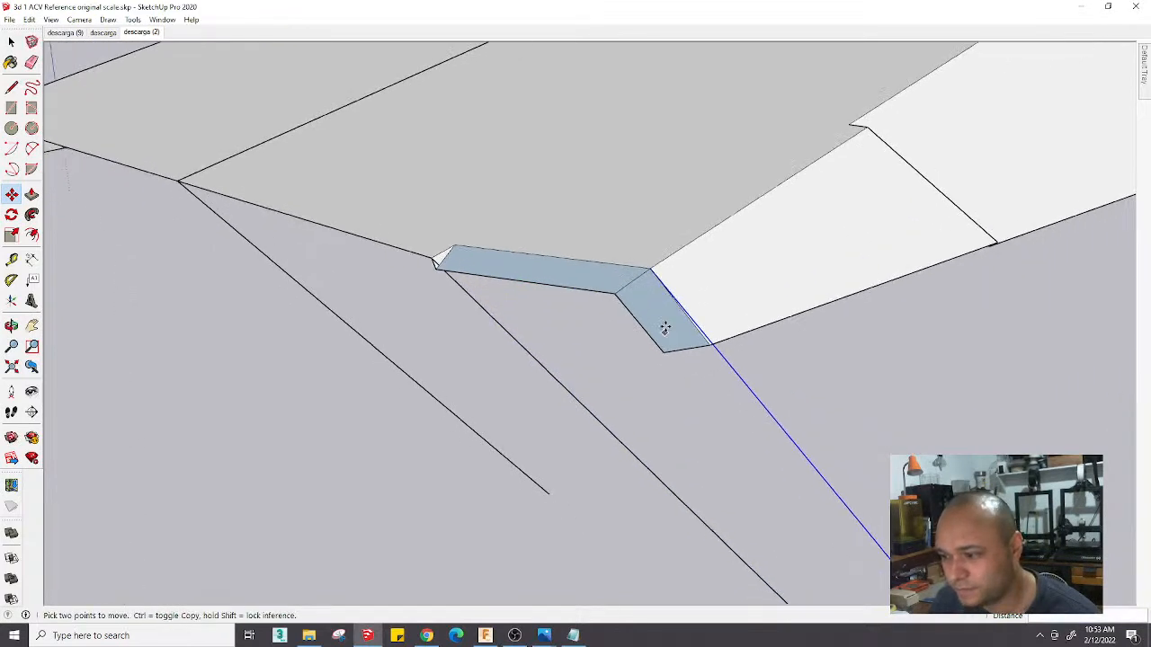
pyautogui.click(647, 270)
pyautogui.click(666, 352)
# Open the hull for editing and draw an edge from the headlight recess's outer corner on the hull's lower side edge to its upper outer corner
pyautogui.press('e')
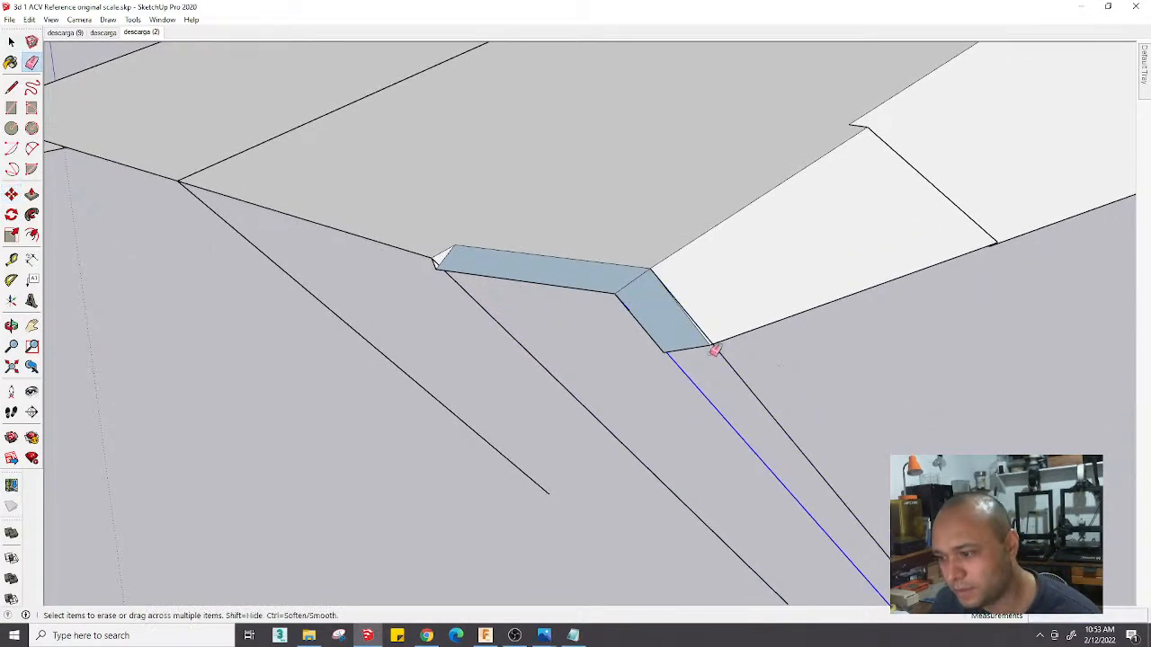
pyautogui.scroll(3, 715, 351)
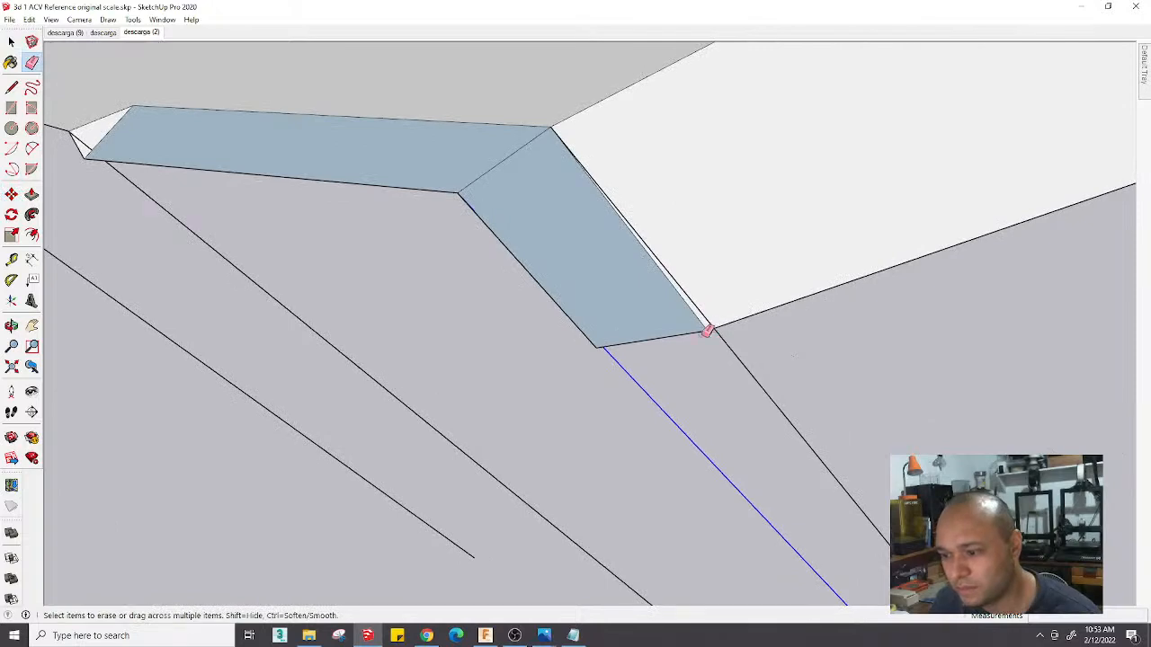
pyautogui.moveTo(700, 363)
pyautogui.mouseDown(button='middle')
pyautogui.moveTo(602, 195)
pyautogui.moveTo(585, 86)
pyautogui.mouseUp(button='middle')
pyautogui.moveTo(747, 498); pyautogui.dragTo(692, 257, button='middle')
pyautogui.press('l')
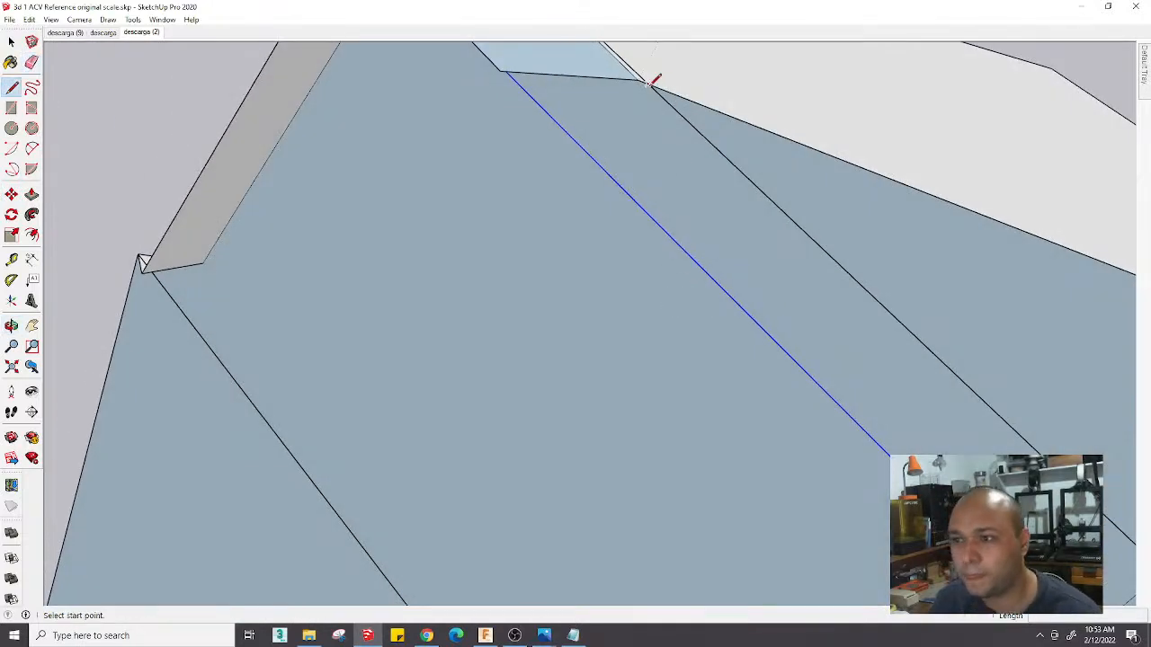
pyautogui.press('space')
pyautogui.doubleClick(643, 87)
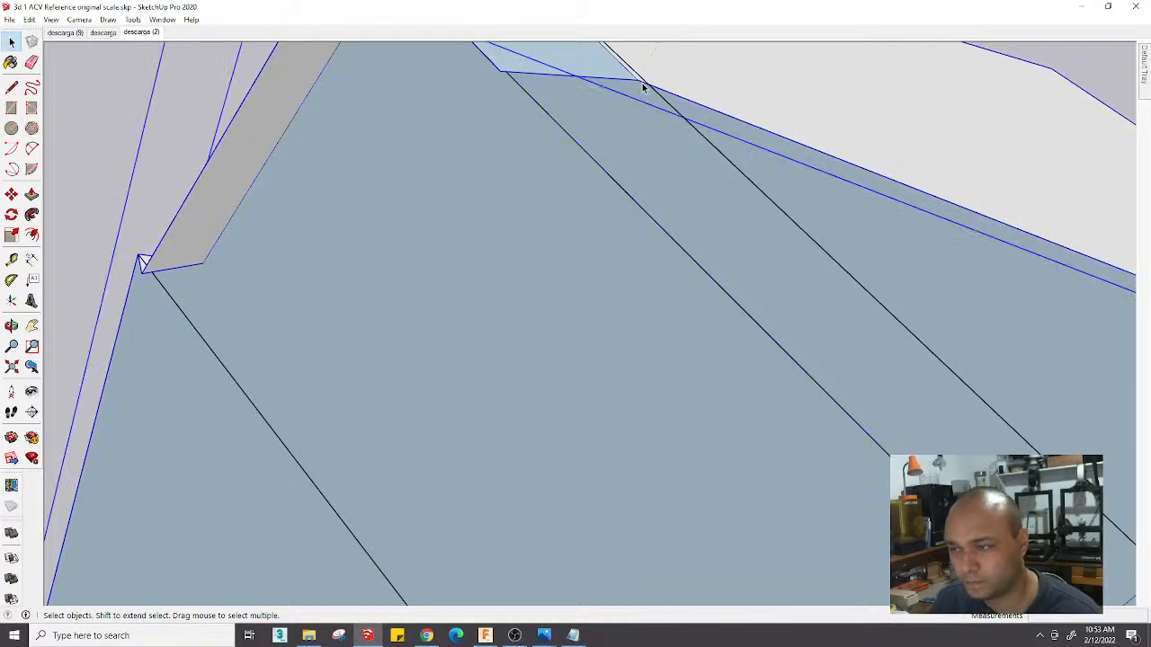
pyautogui.click(644, 88)
pyautogui.keyDown('shift'); pyautogui.moveTo(644, 87); pyautogui.dragTo(651, 226, button='middle'); pyautogui.keyUp('shift')
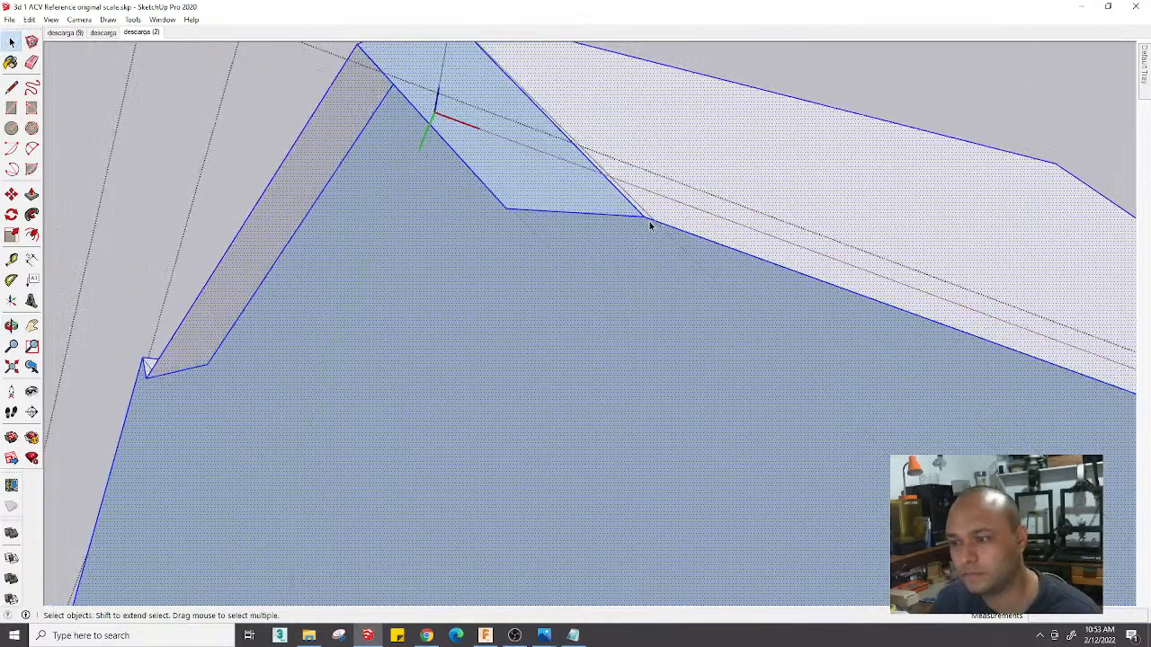
pyautogui.press('l')
pyautogui.click(654, 220)
pyautogui.scroll(-3, 655, 293)
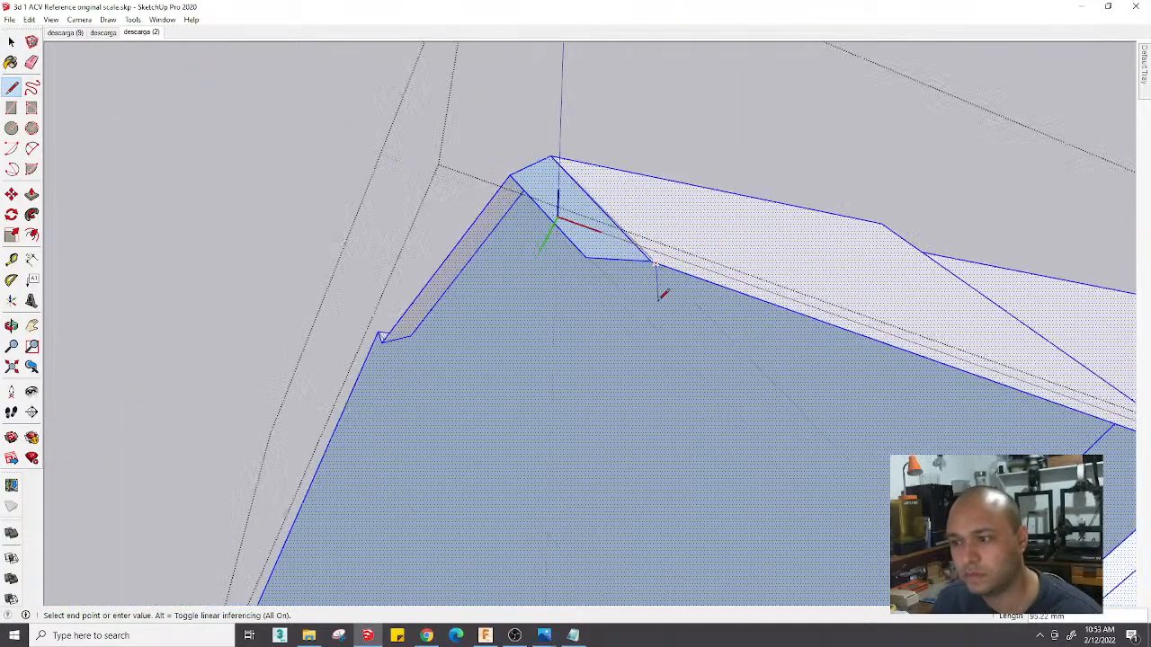
pyautogui.click(553, 158)
pyautogui.scroll(2, 604, 214)
# Copy the sloped edge on the side of the headlight recess from its upper outer corner to the recess's adjacent front corner
pyautogui.press('space')
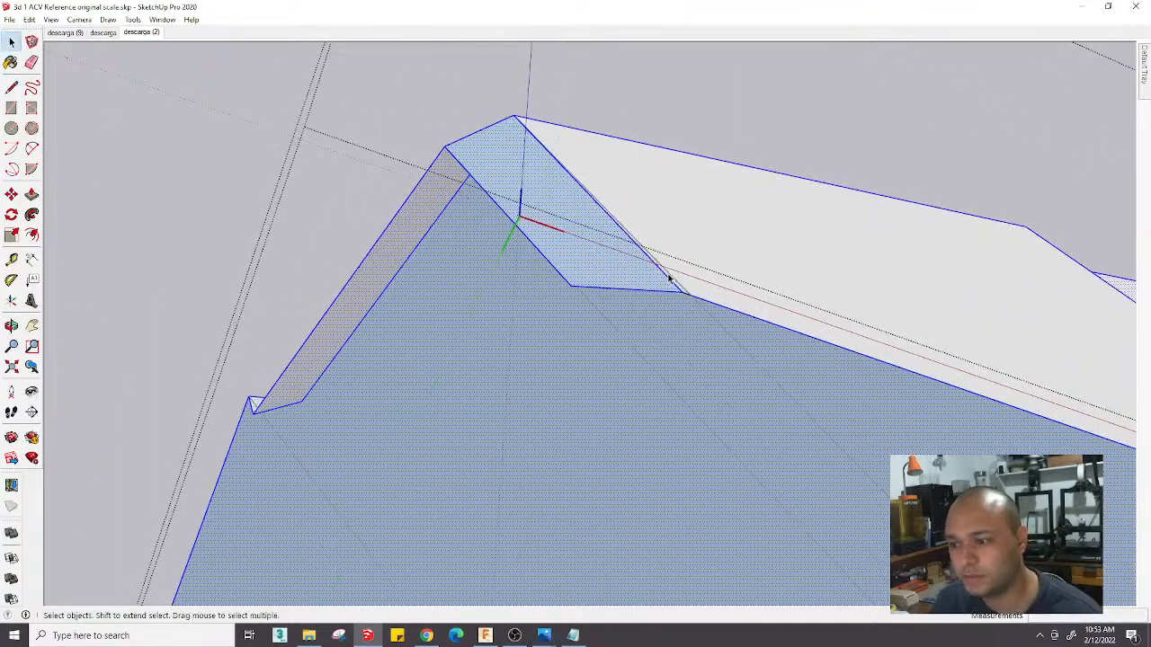
pyautogui.click(669, 274)
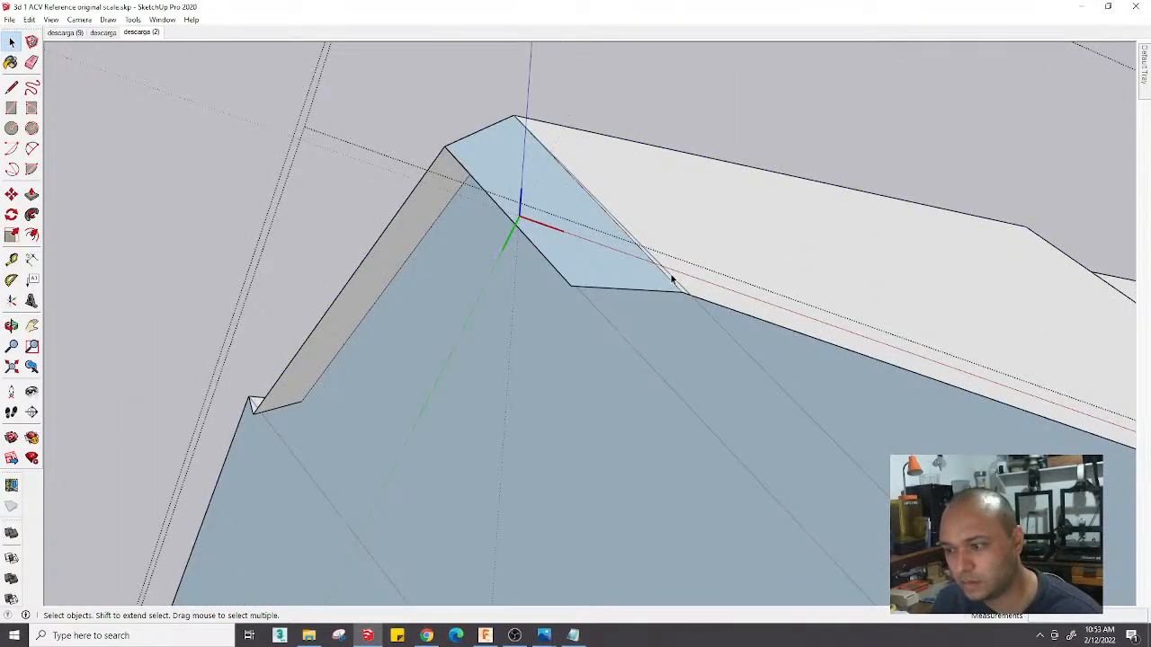
pyautogui.press('m')
pyautogui.press('ctrl')
pyautogui.click(516, 117)
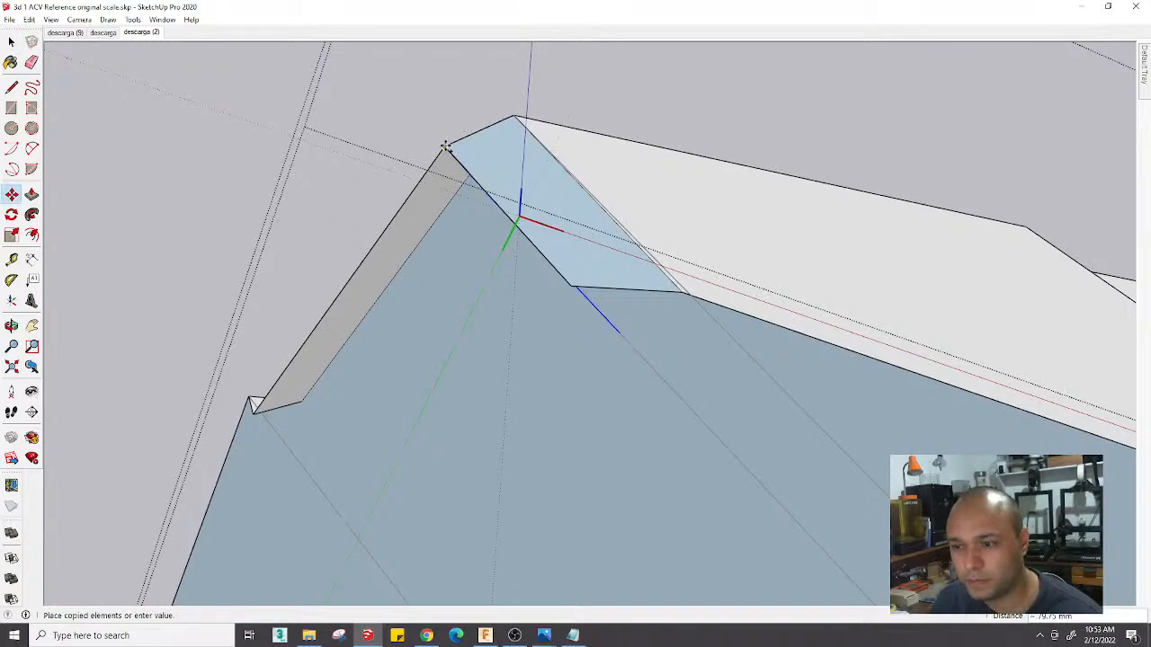
pyautogui.click(445, 145)
# Close the side face of the headlight recess with a line from the copied edge's lower end to the outer corner on the lower side edge
pyautogui.press('l')
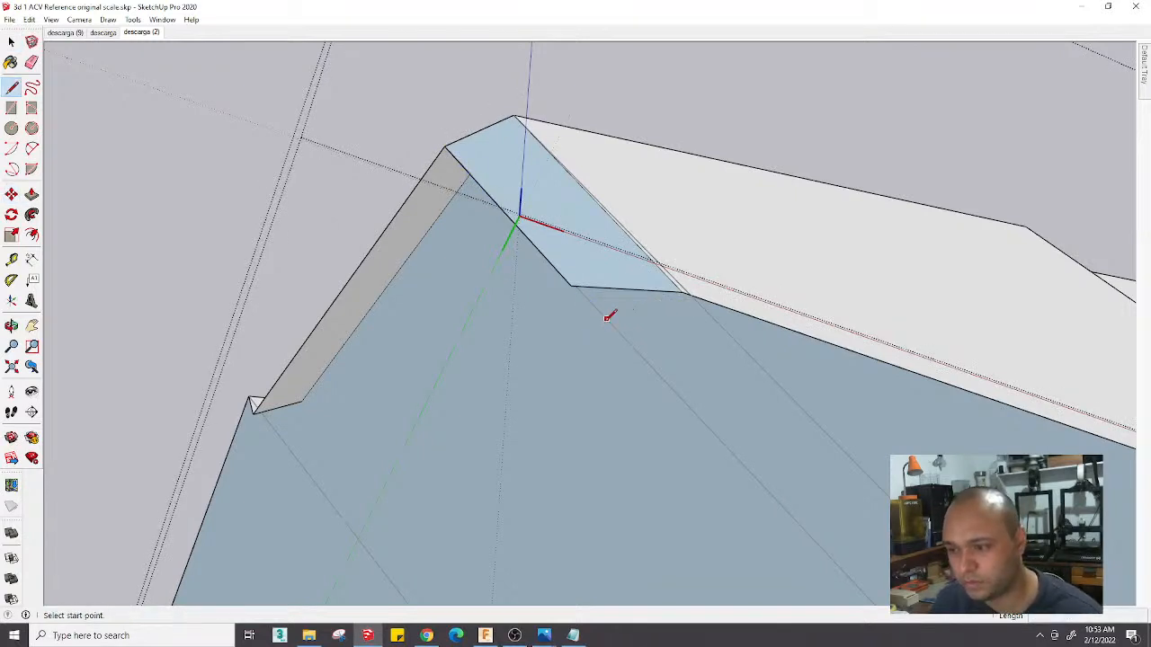
pyautogui.click(620, 333)
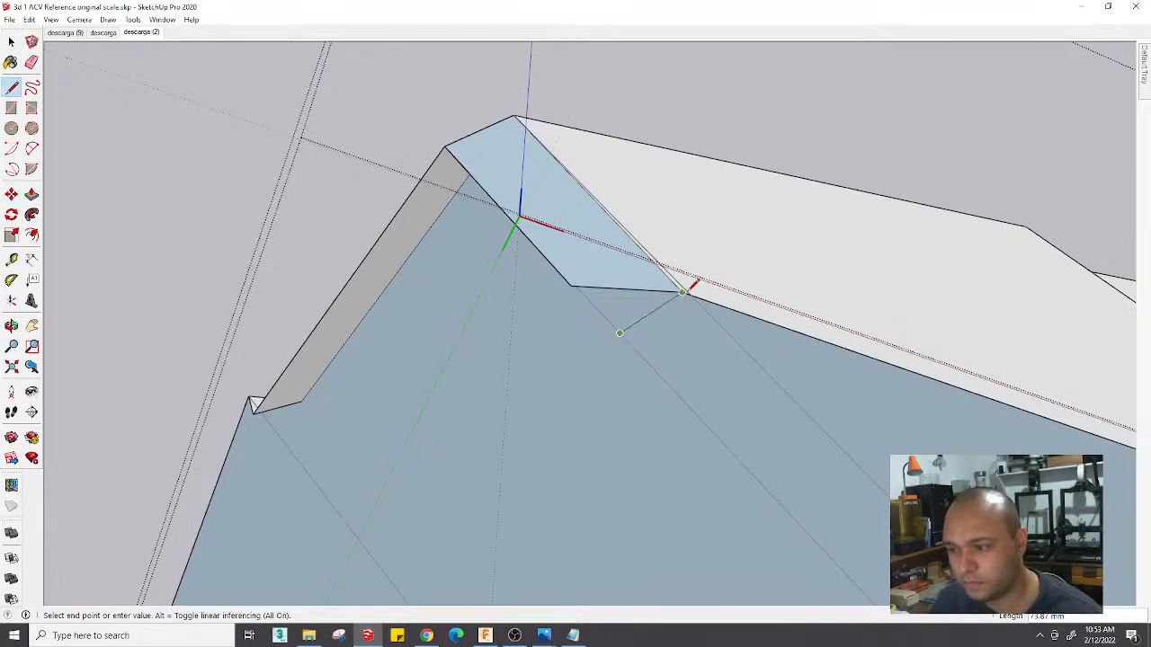
pyautogui.press('Escape')
pyautogui.click(619, 332)
pyautogui.click(688, 294)
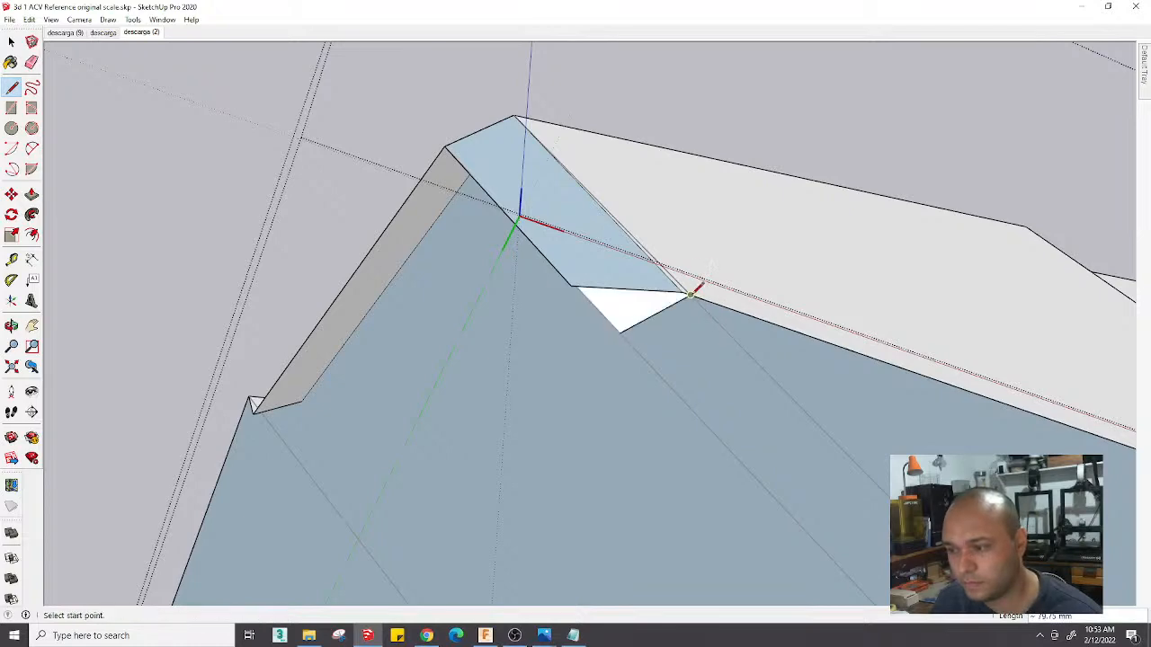
# Draw a horizontal helper rectangle, about 398 by 142 mm, from the recess's lower outer corner and trace its crossing with the recess side face
pyautogui.moveTo(688, 293)
pyautogui.mouseDown(button='middle')
pyautogui.moveTo(569, 348)
pyautogui.moveTo(546, 447)
pyautogui.moveTo(600, 251)
pyautogui.moveTo(630, 383)
pyautogui.moveTo(611, 341)
pyautogui.moveTo(613, 199)
pyautogui.moveTo(563, 259)
pyautogui.mouseUp(button='middle')
pyautogui.press('e')
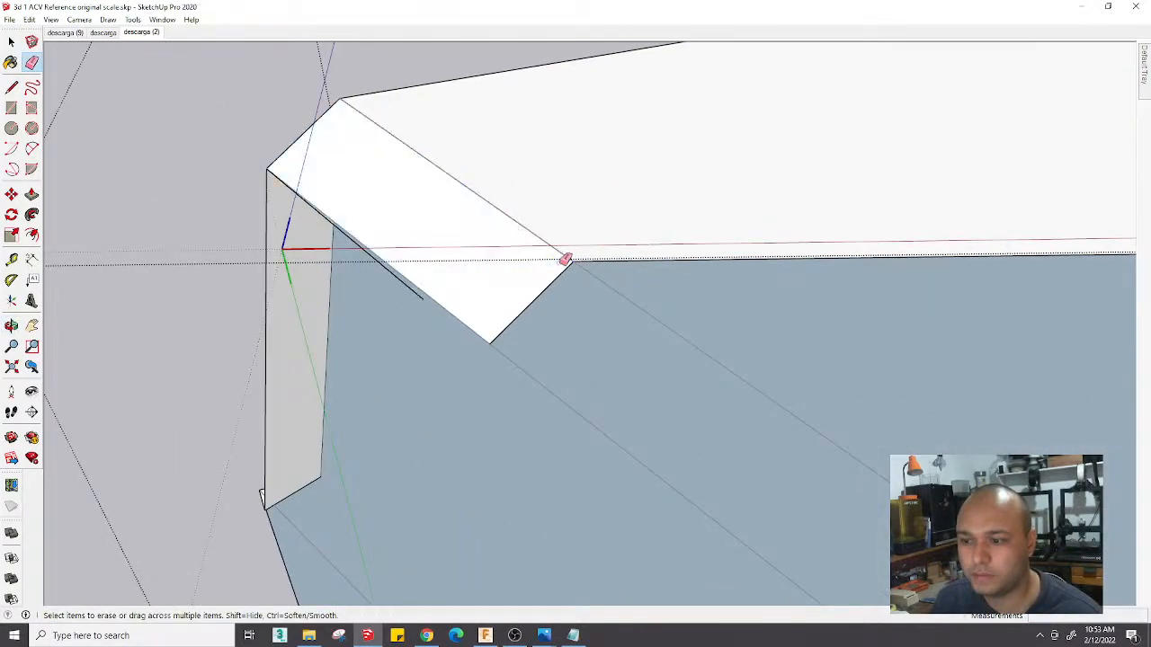
pyautogui.moveTo(595, 350)
pyautogui.mouseDown(button='middle')
pyautogui.moveTo(565, 283)
pyautogui.moveTo(583, 198)
pyautogui.mouseUp(button='middle')
pyautogui.press('r')
pyautogui.click(558, 158)
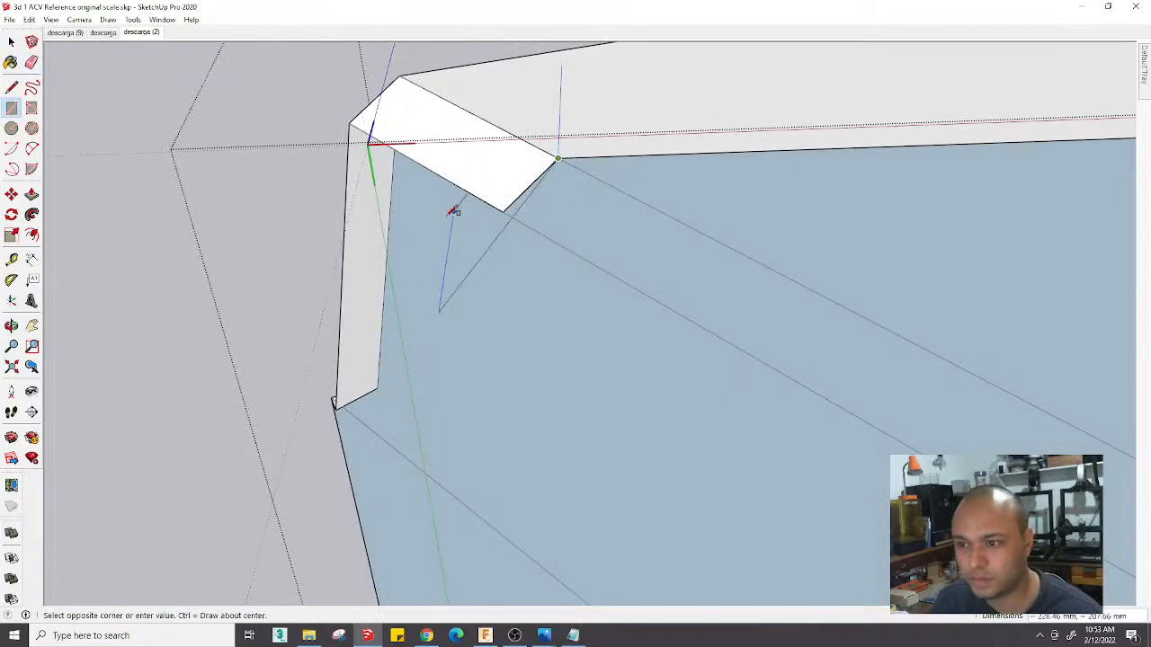
pyautogui.click(209, 281)
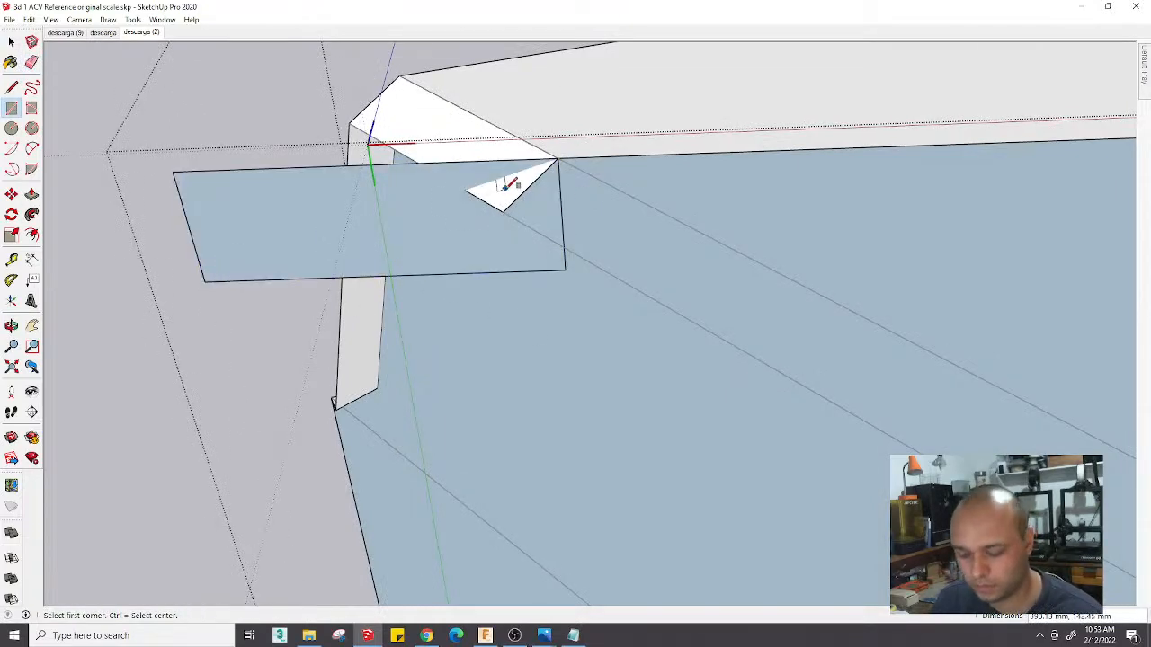
pyautogui.press('l')
pyautogui.click(557, 158)
pyautogui.click(466, 187)
# Erase the helper rectangle and the pointed corner of the recess side face below the traced level line
pyautogui.press('e')
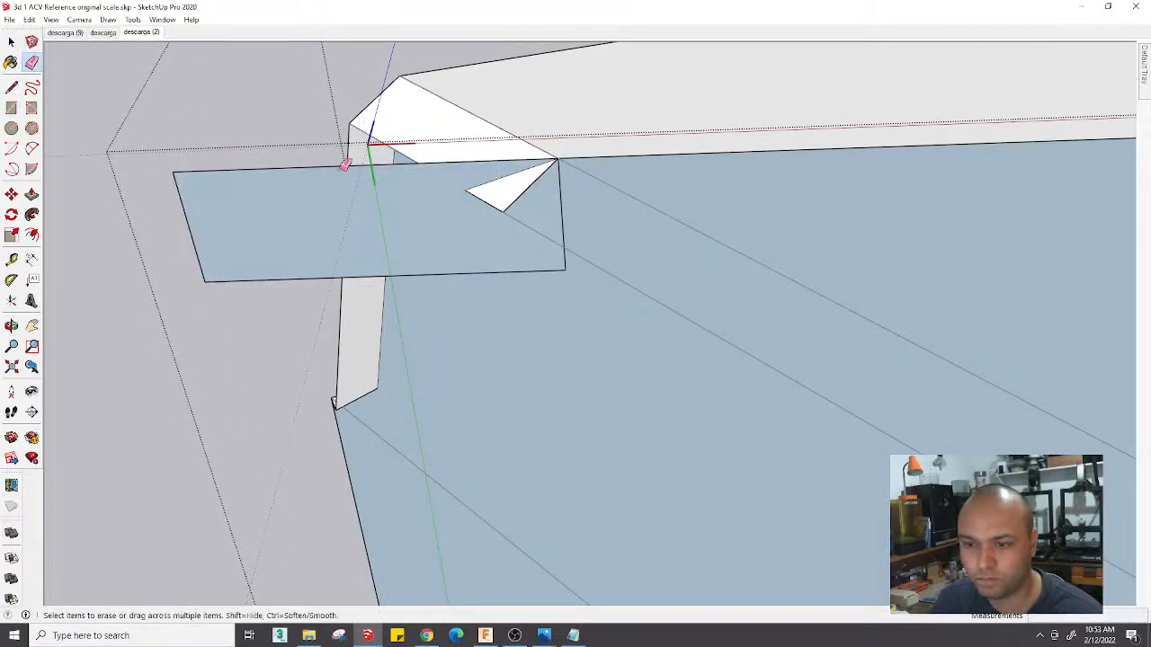
pyautogui.moveTo(347, 159); pyautogui.dragTo(139, 237)
pyautogui.click(546, 273)
pyautogui.moveTo(570, 232); pyautogui.dragTo(548, 249)
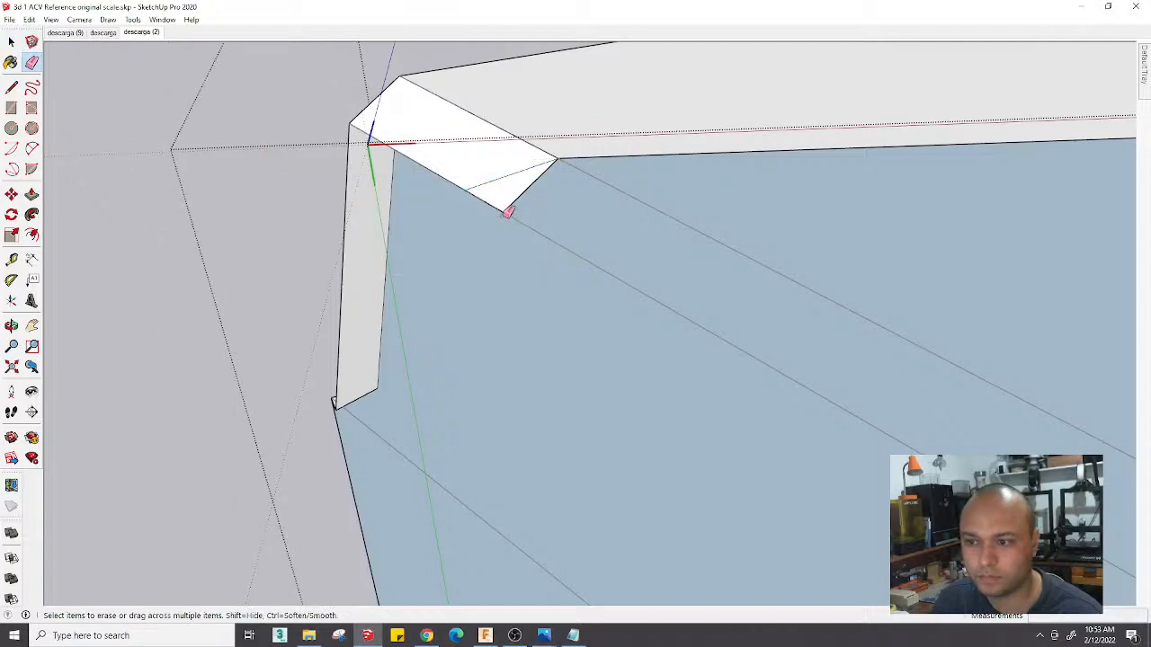
pyautogui.click(505, 213)
pyautogui.scroll(-4, 502, 214)
pyautogui.moveTo(503, 256)
pyautogui.mouseDown(button='middle')
pyautogui.moveTo(594, 491)
pyautogui.moveTo(513, 303)
pyautogui.moveTo(540, 378)
pyautogui.moveTo(653, 437)
pyautogui.mouseUp(button='middle')
pyautogui.scroll(2, 501, 341)
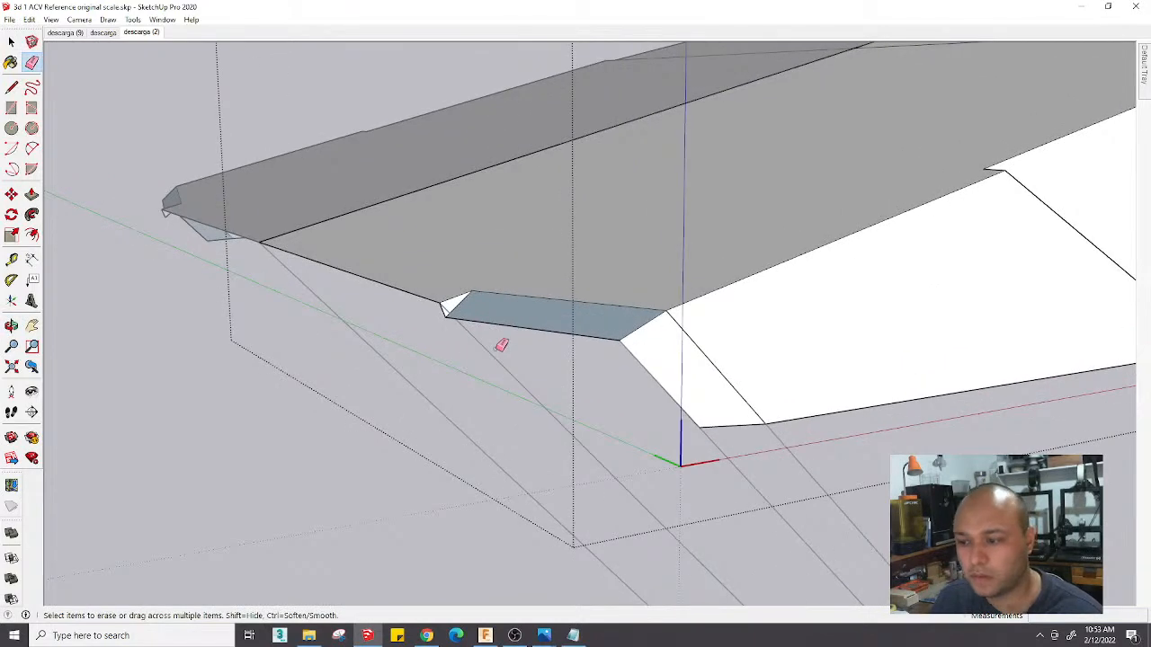
# Draw a short line about 27 mm long down the slope from the inner end of the headlight recess to the recess face
pyautogui.scroll(2, 500, 344)
pyautogui.press('l')
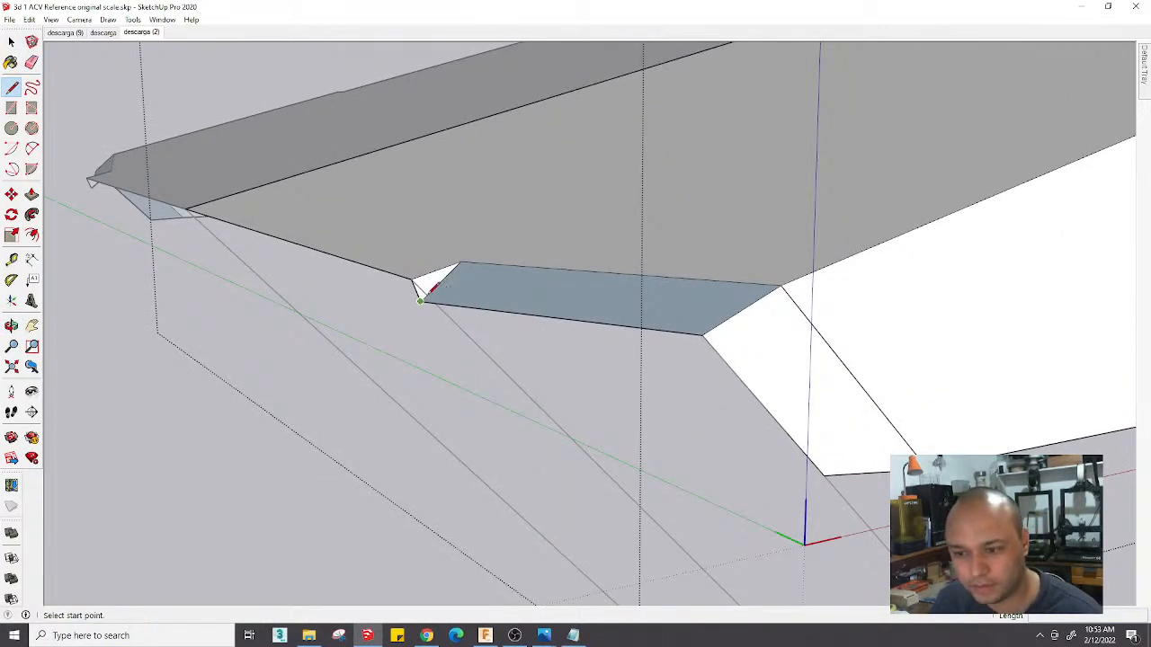
pyautogui.click(419, 299)
pyautogui.click(413, 281)
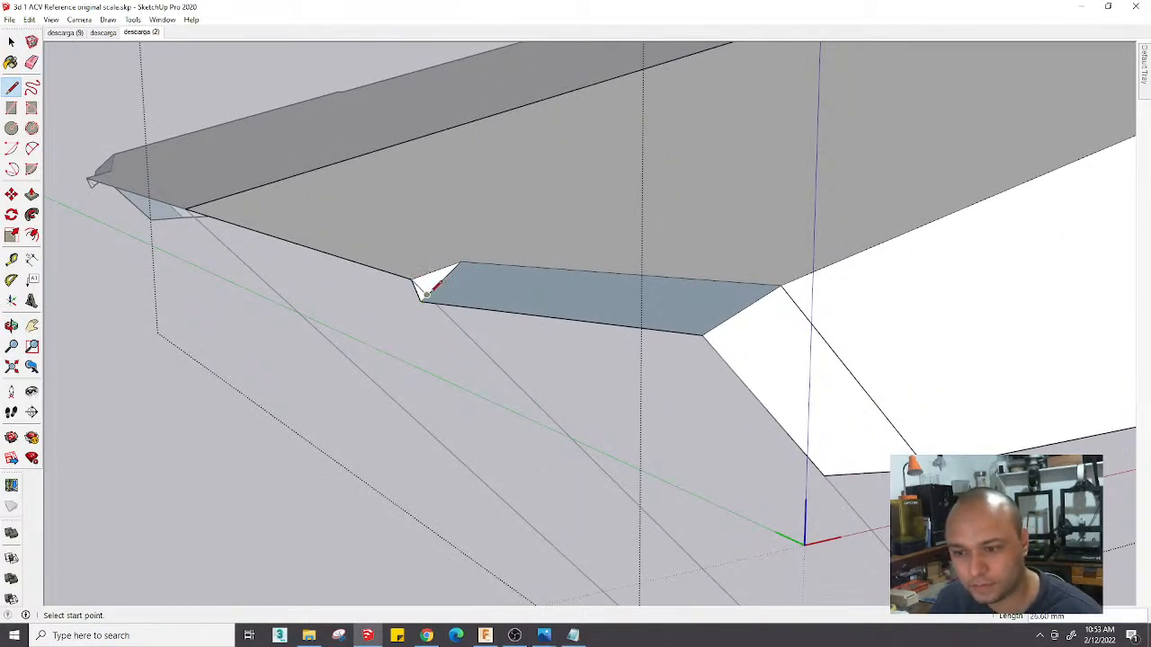
pyautogui.click(426, 294)
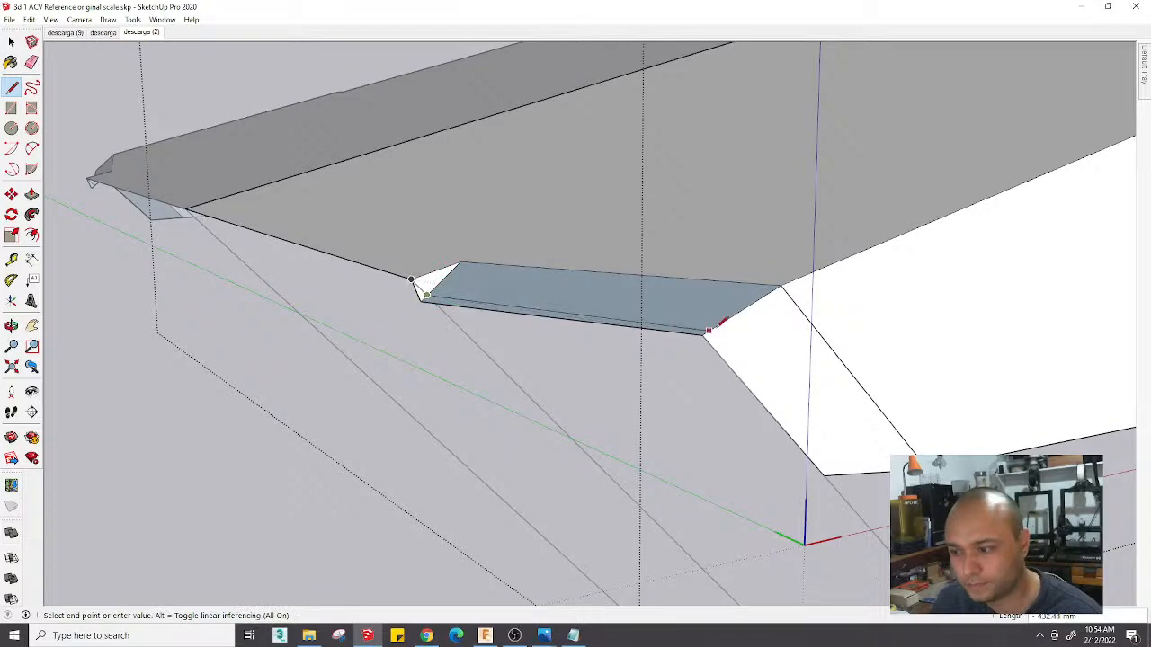
# Copy the lower front edge of the headlight recess up to the lower end of the short slope line
pyautogui.press('space')
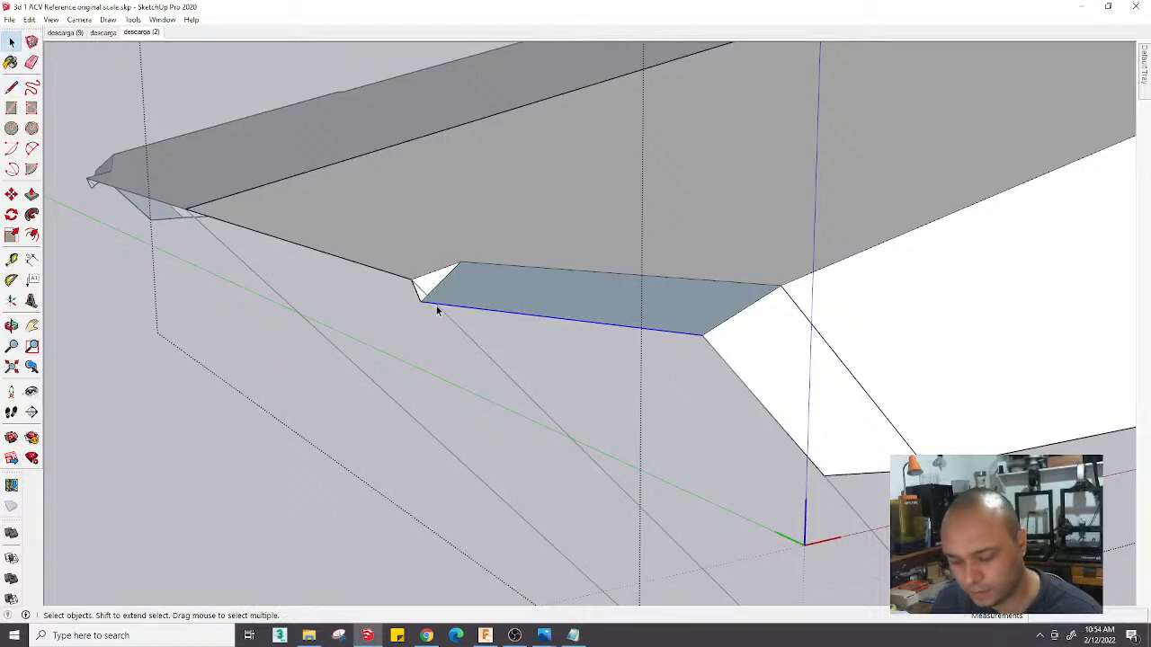
pyautogui.press('m')
pyautogui.scroll(4, 431, 304)
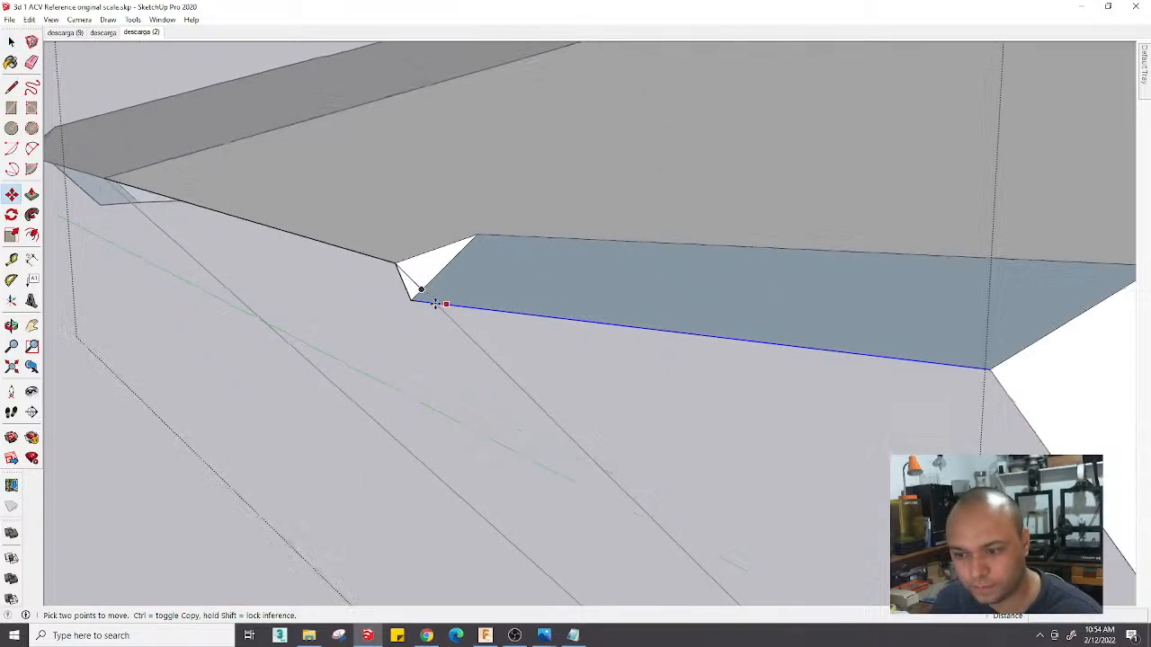
pyautogui.press('ctrl')
pyautogui.click(410, 301)
pyautogui.click(424, 286)
pyautogui.scroll(-3, 502, 259)
pyautogui.scroll(-3, 501, 259)
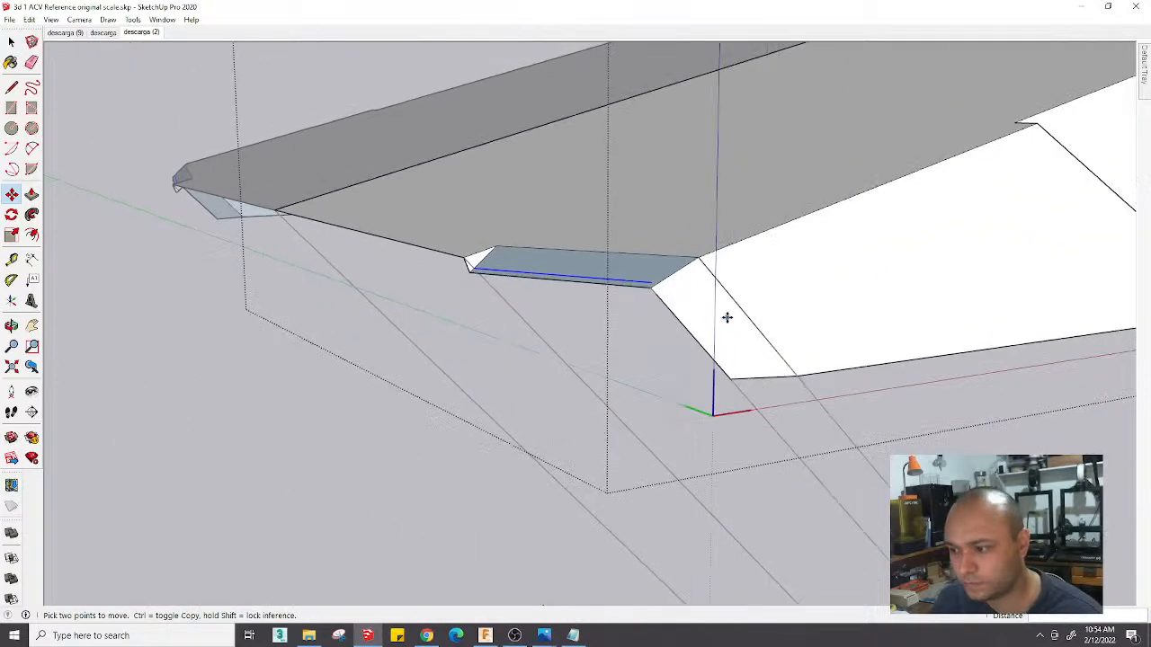
pyautogui.scroll(2, 837, 340)
# Extend the copied front edge with a straight line past the outer corner onto the recess side face
pyautogui.press('l')
pyautogui.click(530, 240)
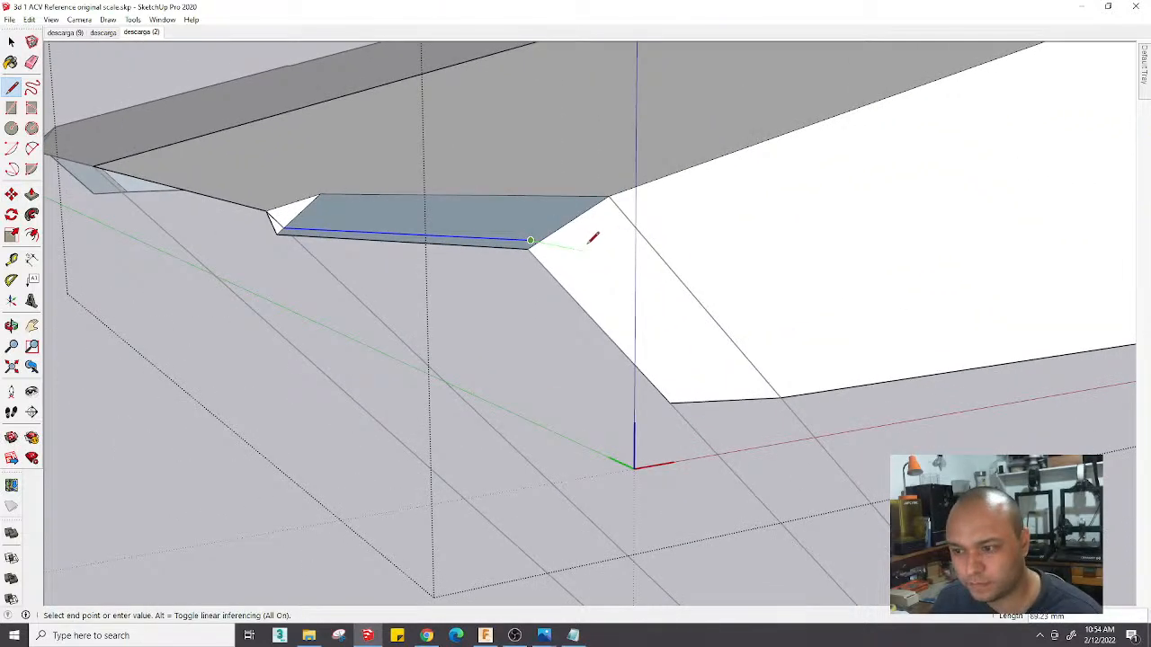
pyautogui.click(602, 241)
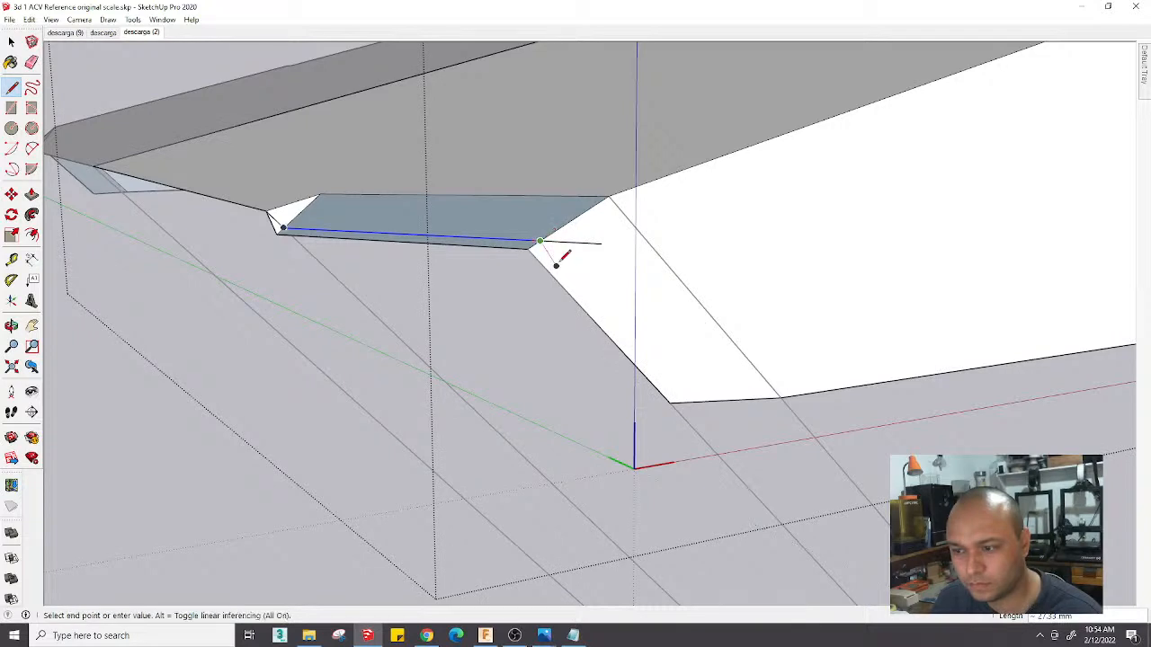
# Copy the side face's sloped front edge to the crossing with the extended line and lengthen it past the lower edge
pyautogui.press('space')
pyautogui.click(535, 256)
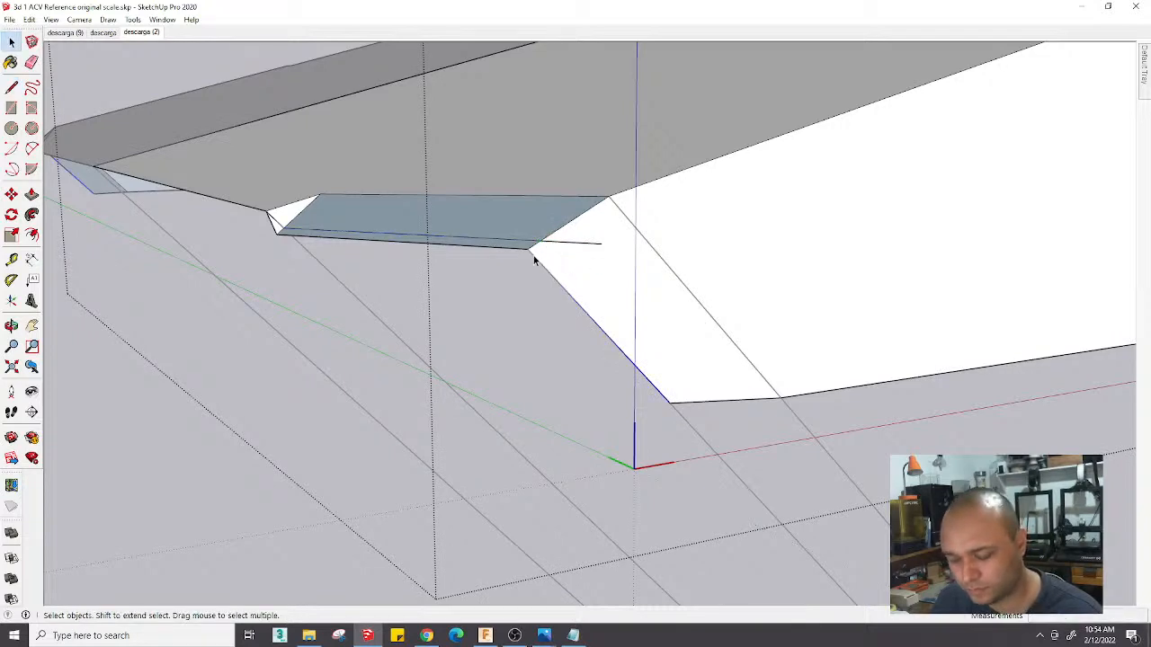
pyautogui.press('m')
pyautogui.scroll(-2, 530, 255)
pyautogui.scroll(3, 680, 380)
pyautogui.press('l')
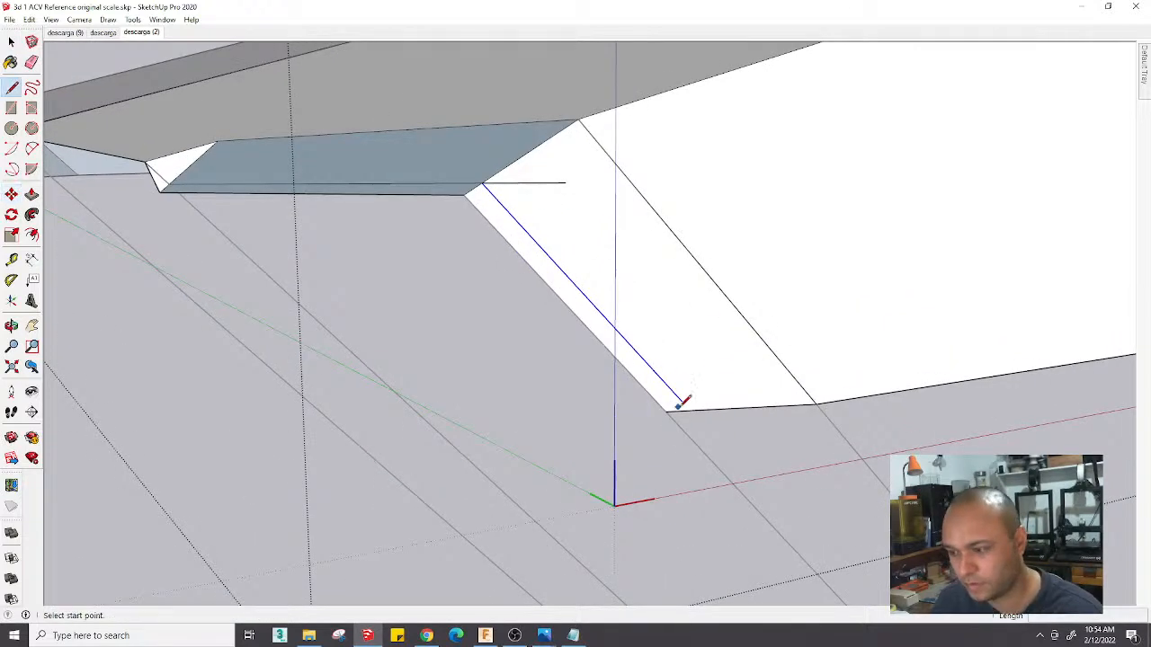
pyautogui.click(681, 401)
# Erase the overhanging line ends and the leftover strips outside the new edges of the headlight recess
pyautogui.press('e')
pyautogui.scroll(-2, 683, 406)
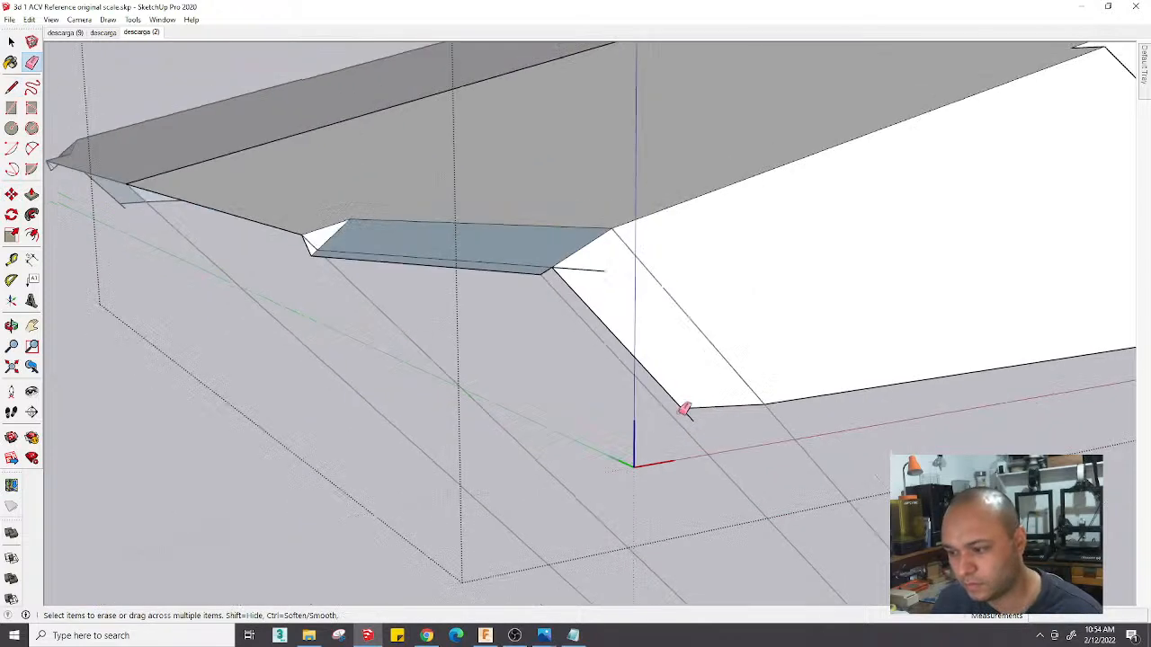
pyautogui.click(580, 268)
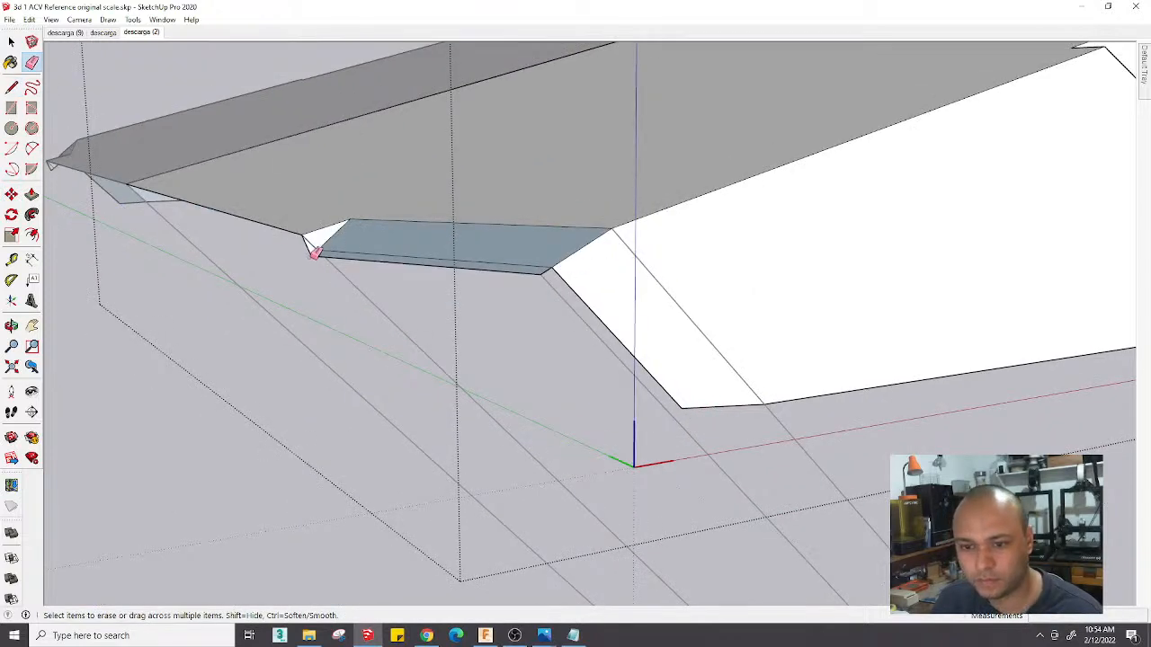
pyautogui.click(315, 252)
pyautogui.scroll(-3, 545, 275)
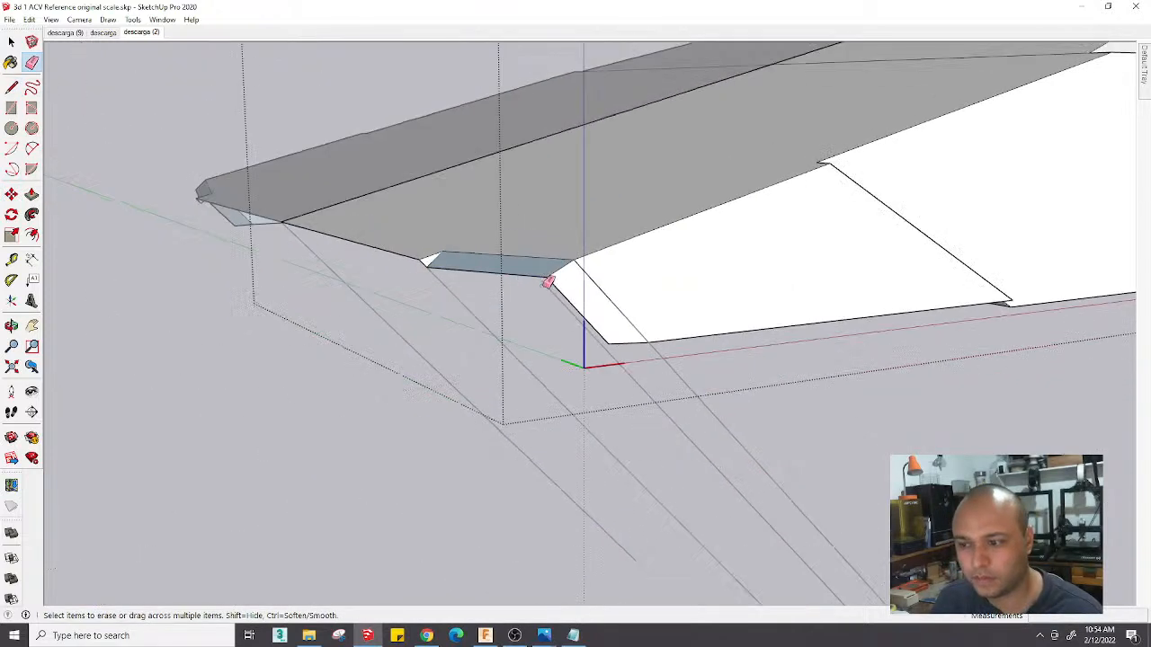
# Erase the three sloped guide lines around the headlight recess outside the hull, keeping the center nose line
pyautogui.moveTo(546, 275); pyautogui.dragTo(536, 389, button='middle')
pyautogui.press('space')
pyautogui.press('e')
pyautogui.moveTo(634, 380); pyautogui.dragTo(506, 390)
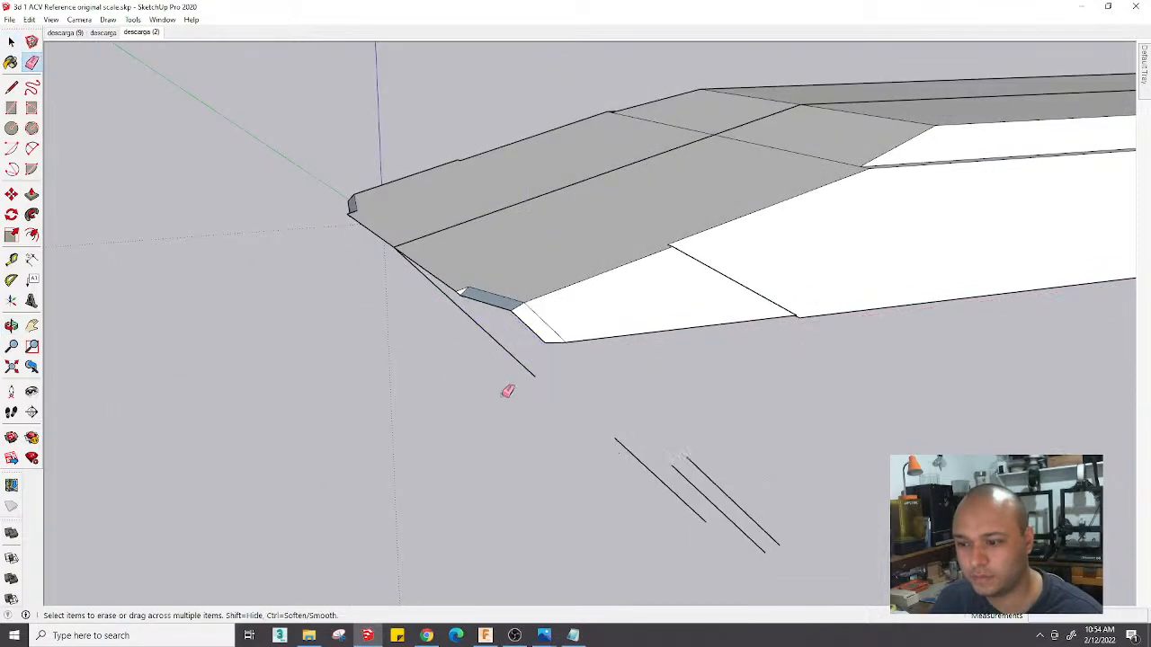
pyautogui.moveTo(506, 390)
pyautogui.mouseDown(button='middle')
pyautogui.moveTo(649, 403)
pyautogui.moveTo(673, 482)
pyautogui.mouseUp(button='middle')
pyautogui.moveTo(672, 483); pyautogui.dragTo(693, 463)
pyautogui.moveTo(771, 431)
pyautogui.mouseDown(button='middle')
pyautogui.moveTo(684, 394)
pyautogui.moveTo(706, 492)
pyautogui.moveTo(658, 532)
pyautogui.moveTo(958, 365)
pyautogui.moveTo(647, 423)
pyautogui.moveTo(526, 269)
pyautogui.moveTo(644, 406)
pyautogui.mouseUp(button='middle')
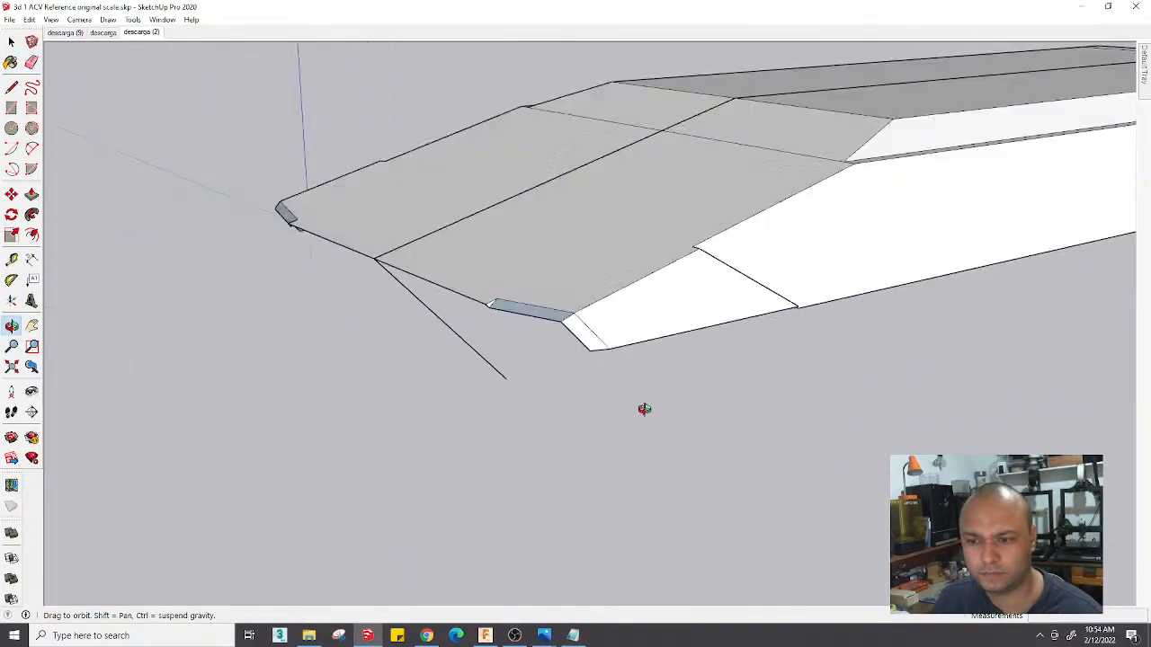
# Compare the trimmed nose with the reference photos in the descarga (9) and descarga scenes
pyautogui.press('e')
pyautogui.click(70, 33)
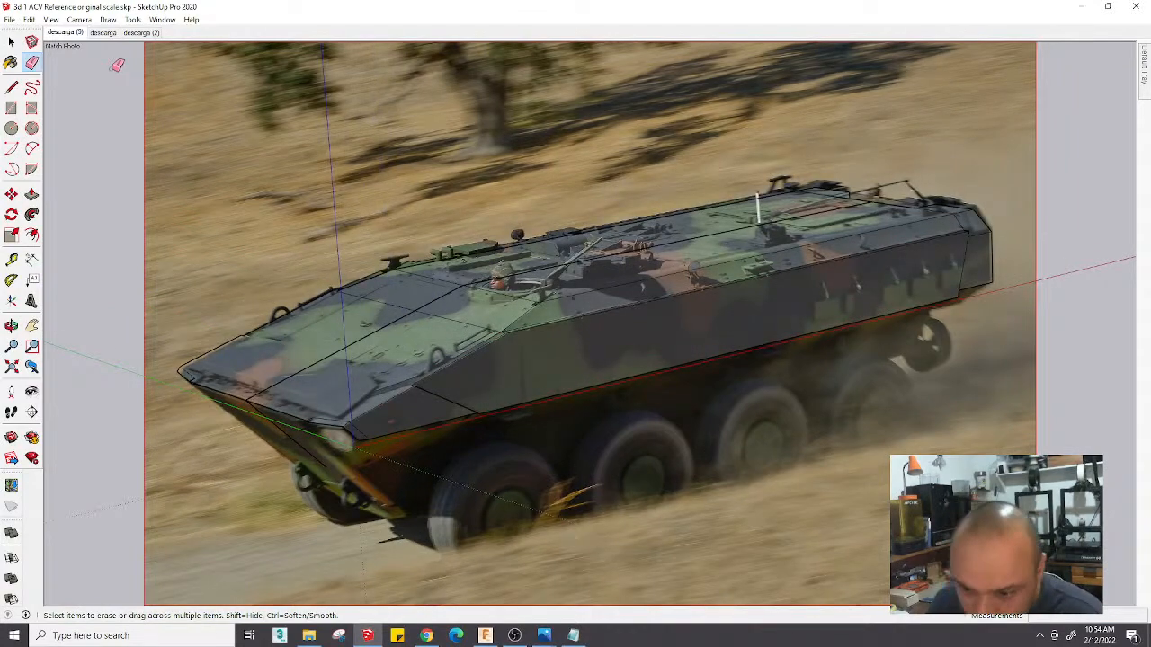
pyautogui.click(104, 33)
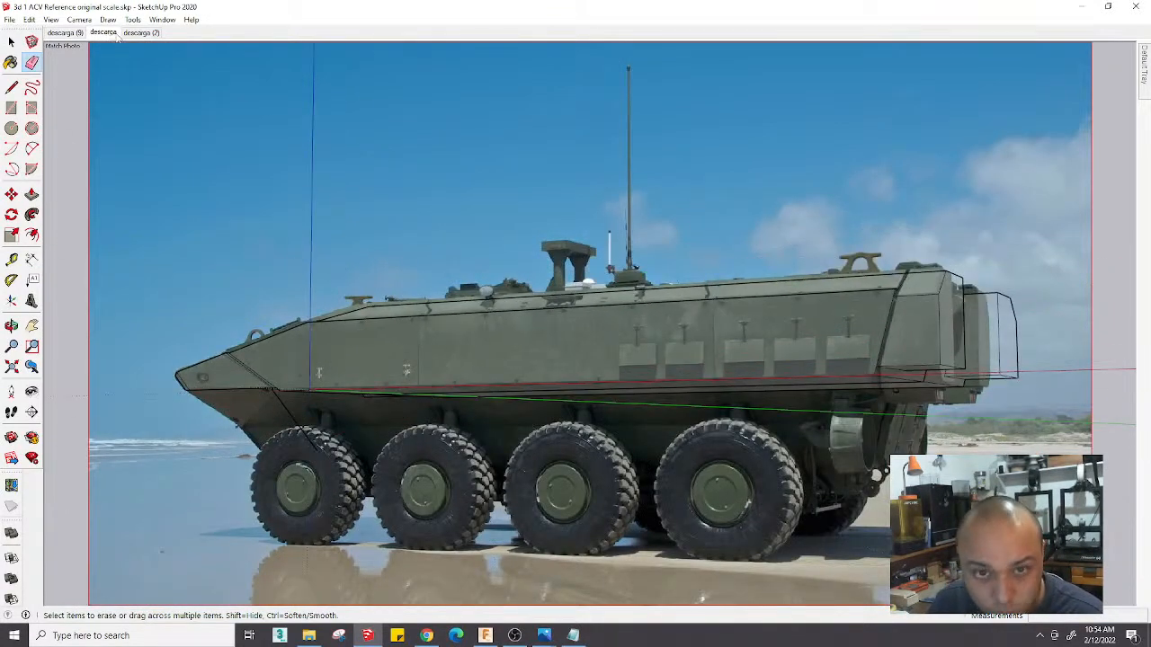
# Compare the headlight recess edges with the reference photo in the descarga (2) scene
pyautogui.click(141, 32)
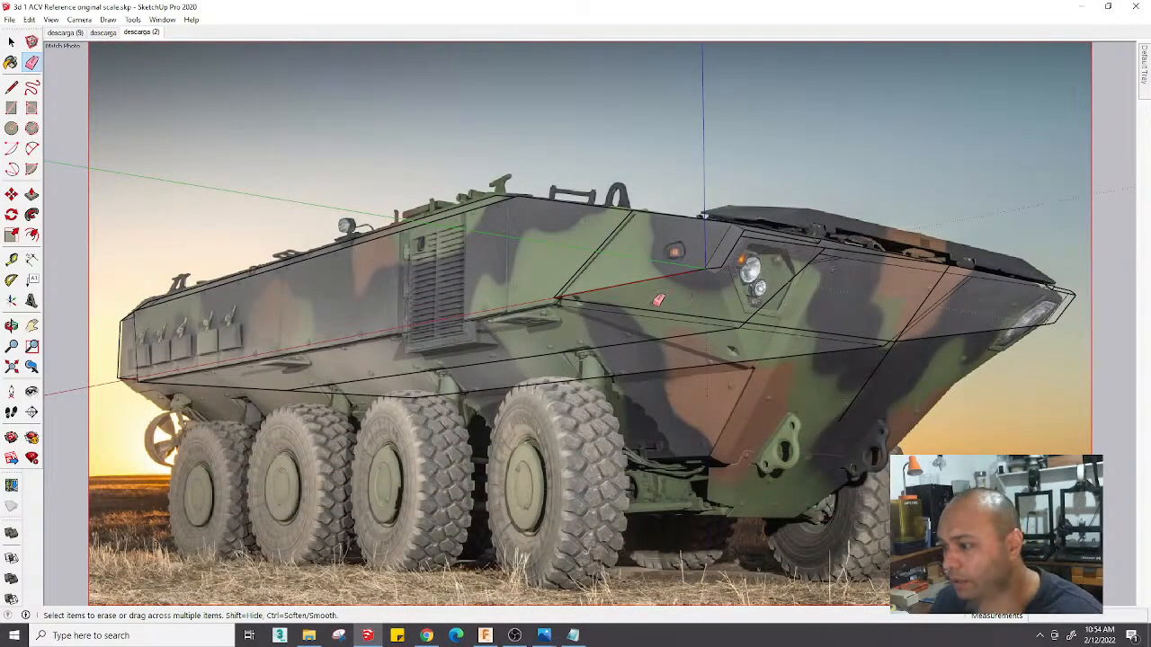
pyautogui.scroll(-3, 658, 301)
pyautogui.scroll(8, 836, 225)
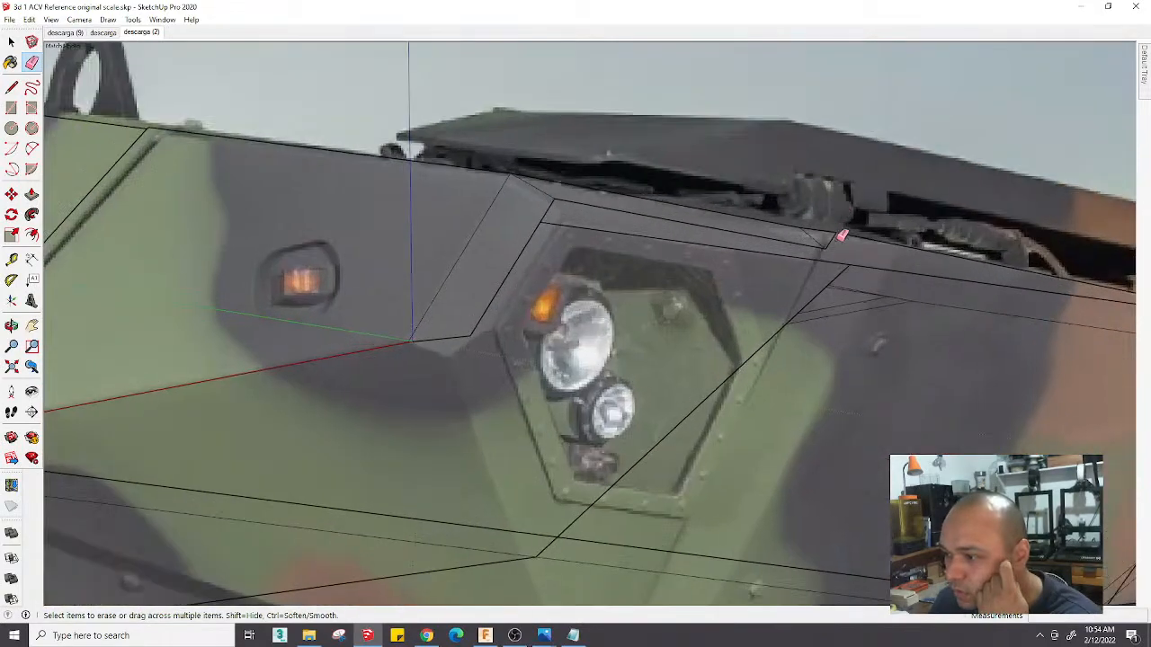
pyautogui.scroll(-4, 831, 221)
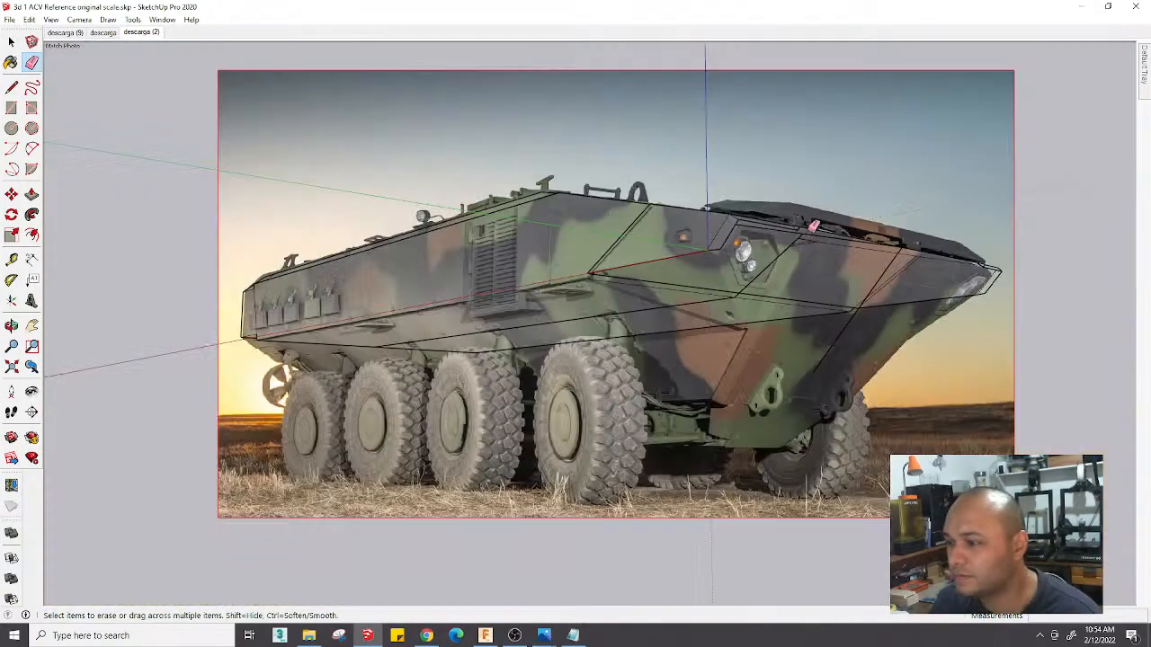
pyautogui.scroll(5, 702, 214)
pyautogui.scroll(2, 725, 201)
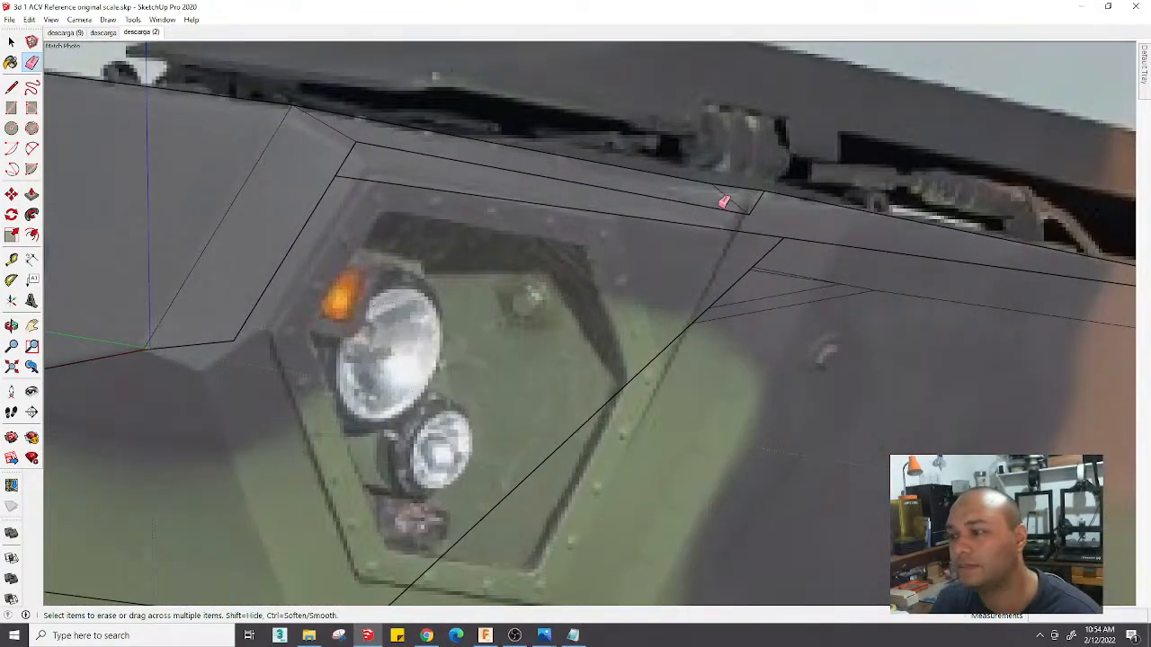
pyautogui.scroll(-3, 725, 202)
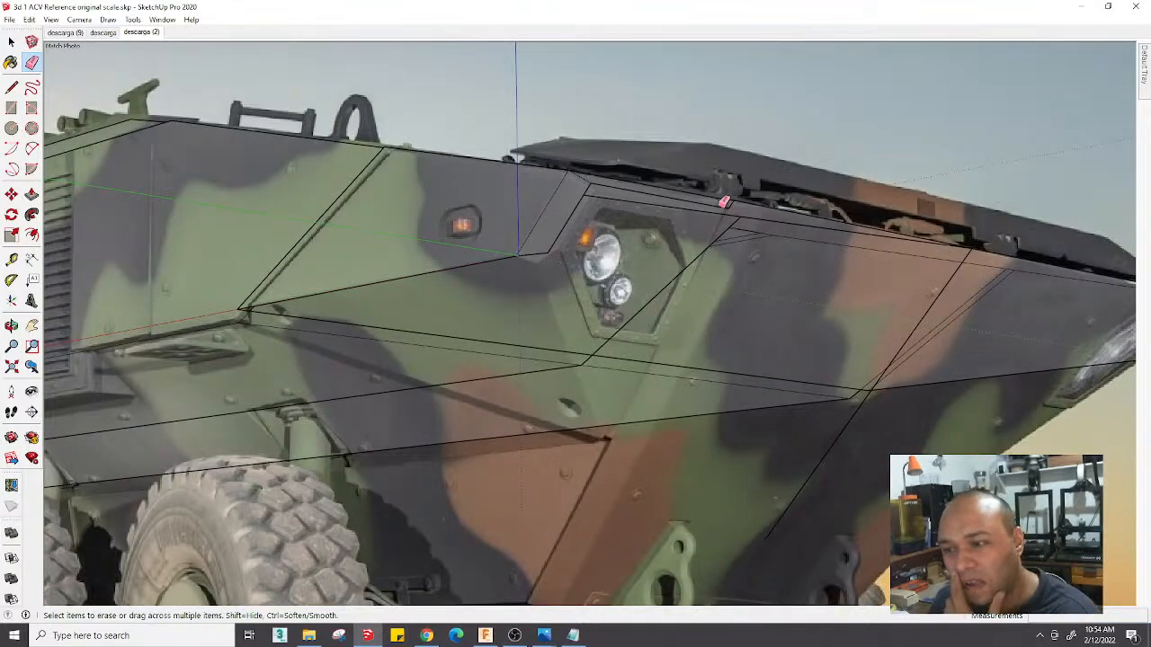
pyautogui.scroll(2, 724, 202)
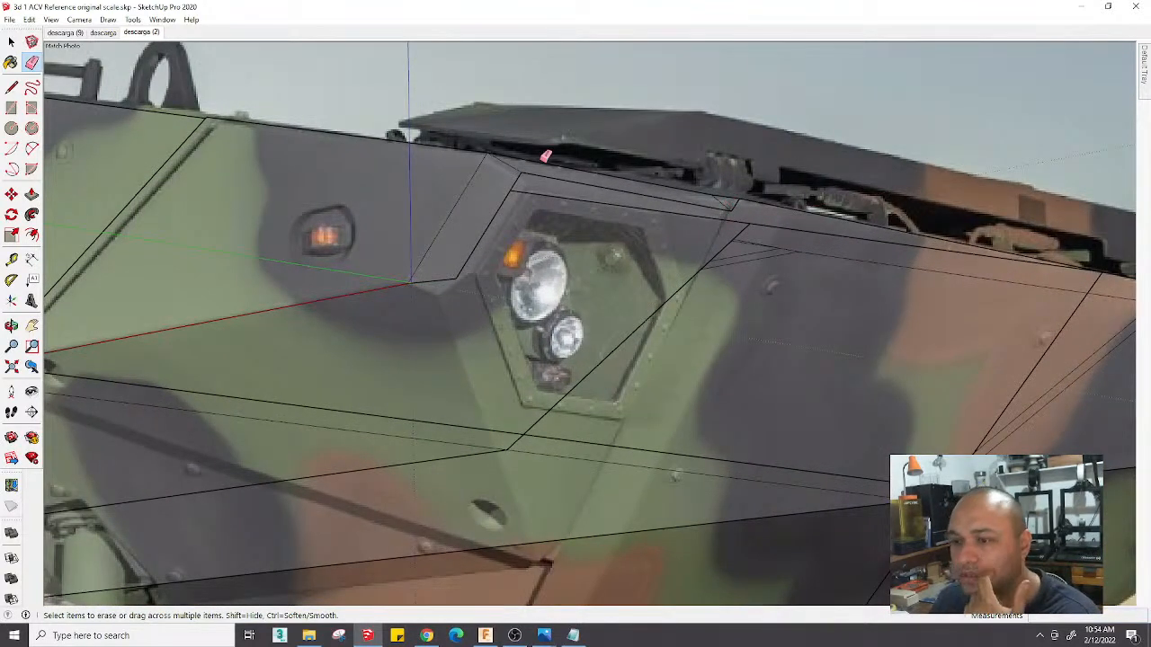
pyautogui.scroll(2, 519, 169)
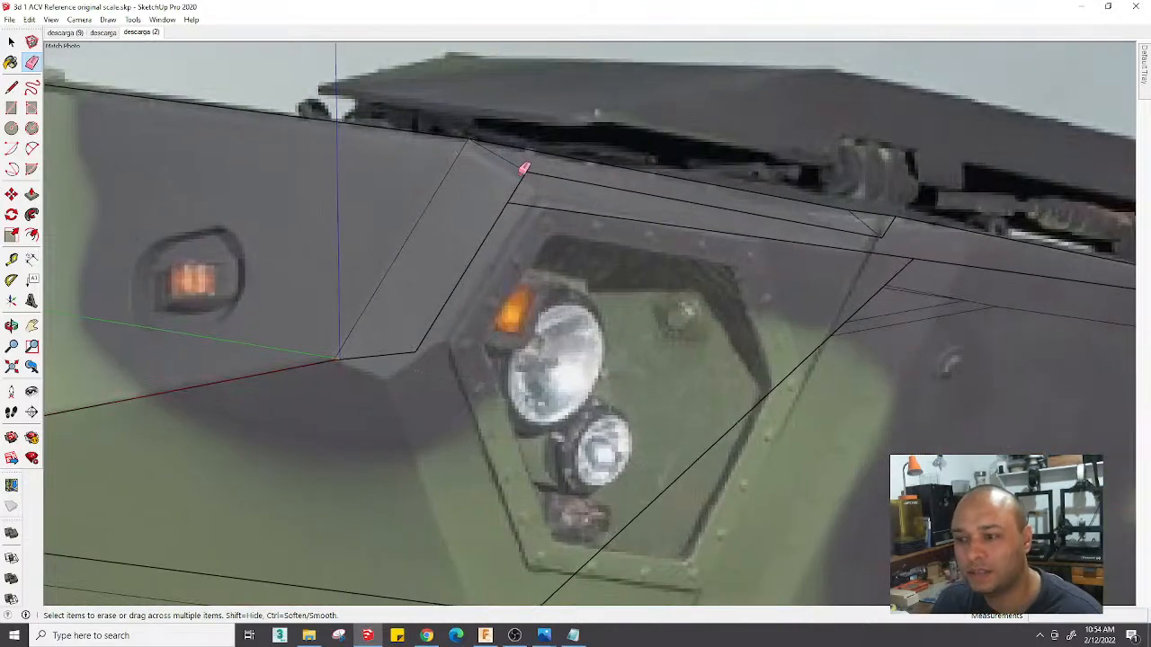
pyautogui.press('l')
pyautogui.click(519, 180)
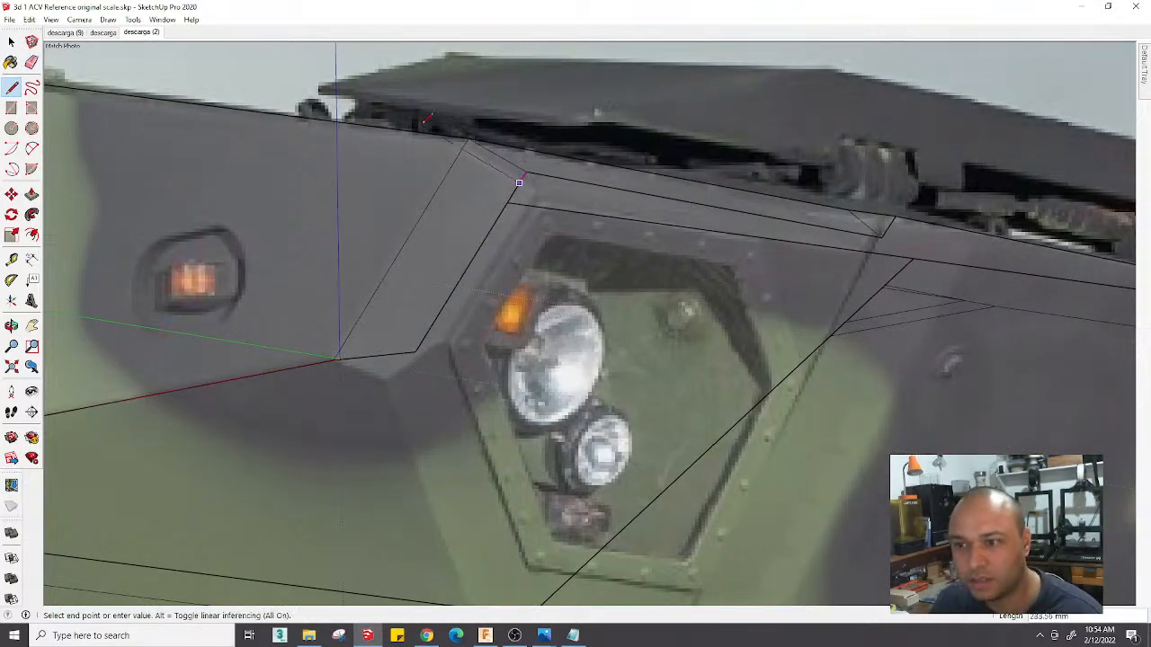
pyautogui.moveTo(520, 180); pyautogui.dragTo(493, 169, button='middle')
pyautogui.moveTo(549, 347); pyautogui.dragTo(670, 269, button='middle')
pyautogui.press('space')
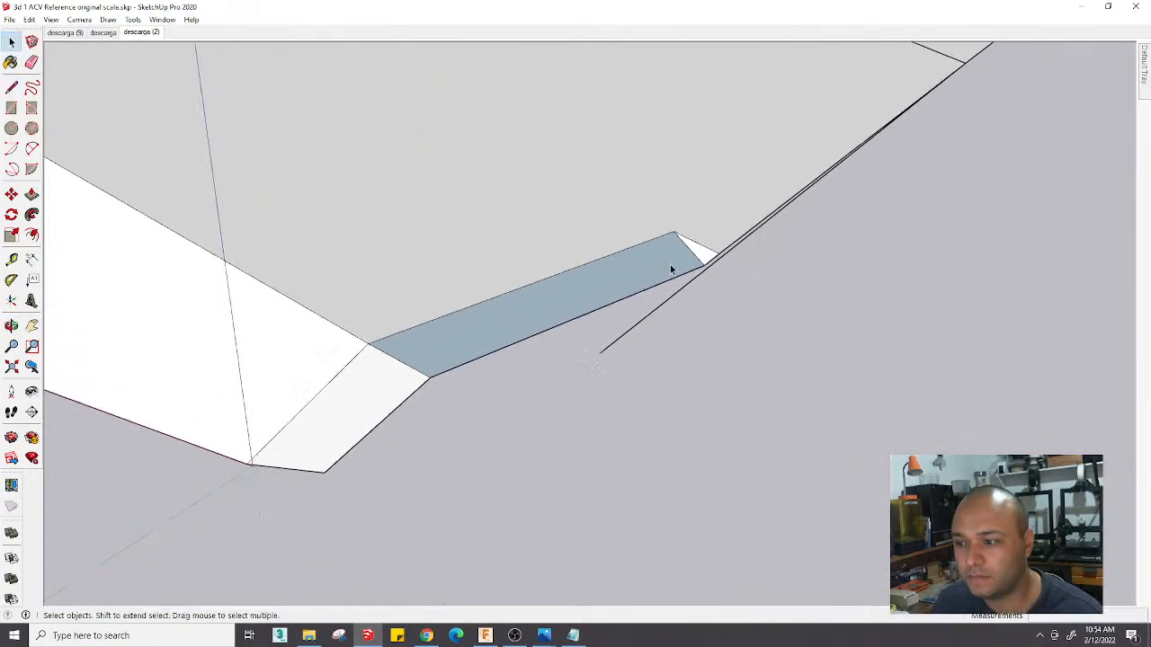
# Draw a guide line about 81 mm long from the small triangular face's front corner, running just past the recess's inner corner
pyautogui.press('l')
pyautogui.click(719, 253)
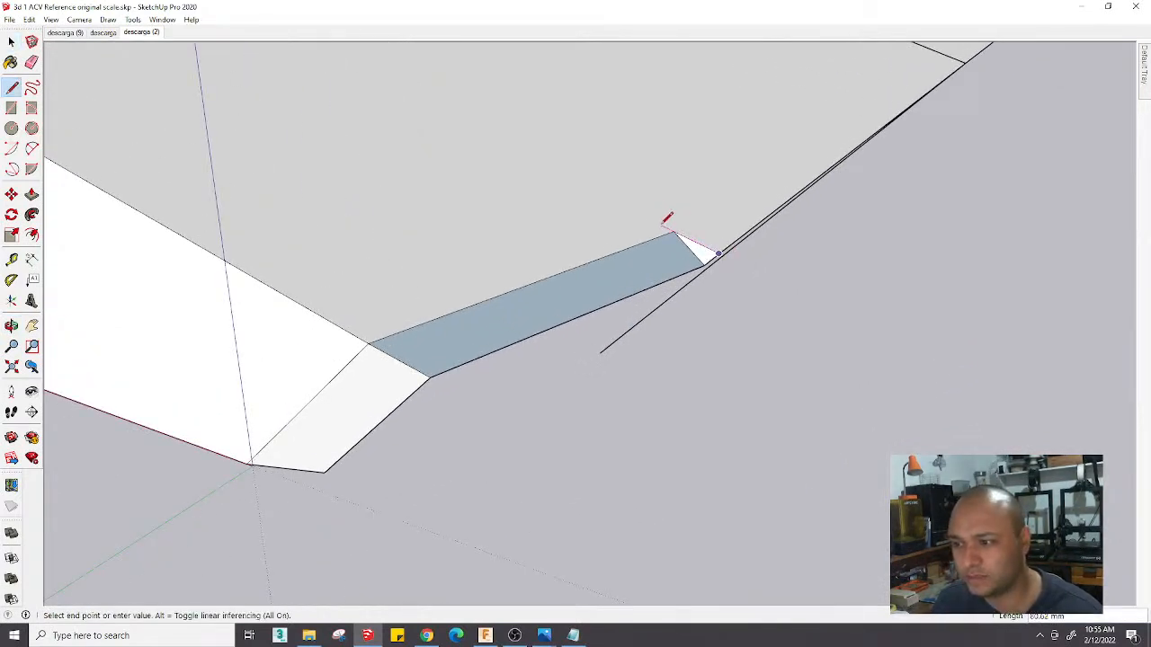
pyautogui.press('space')
# Inside the hull group, copy the headlight recess's long inner edge to the end of the guide line
pyautogui.click(614, 256)
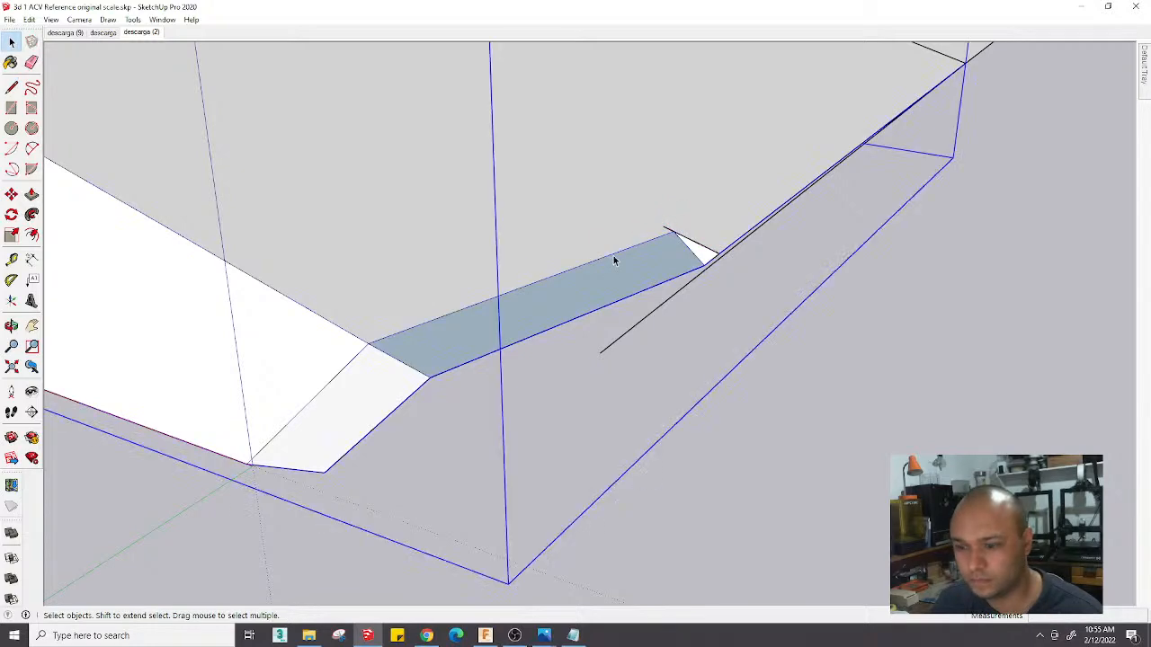
pyautogui.doubleClick(613, 257)
pyautogui.tripleClick(614, 260)
pyautogui.click(629, 249)
pyautogui.press('m')
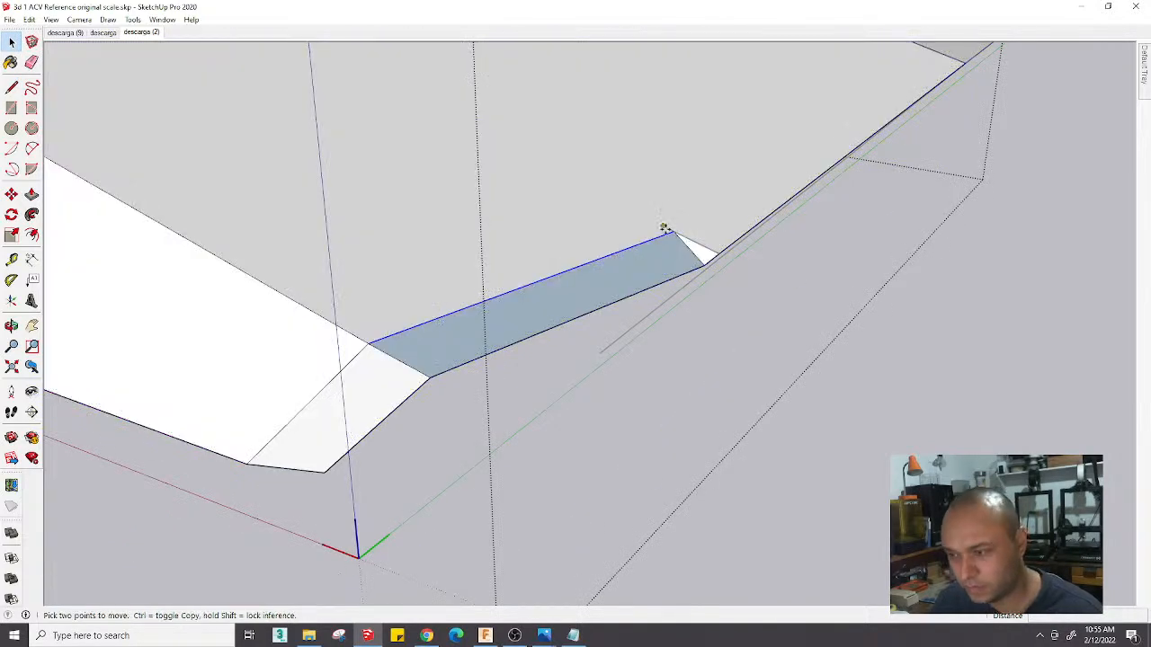
pyautogui.click(675, 232)
pyautogui.press('ctrl')
pyautogui.click(666, 227)
# Copy the recess's fold line on the side face about 15 mm back to the new inner edge and extend it past the lower edge
pyautogui.scroll(-4, 503, 265)
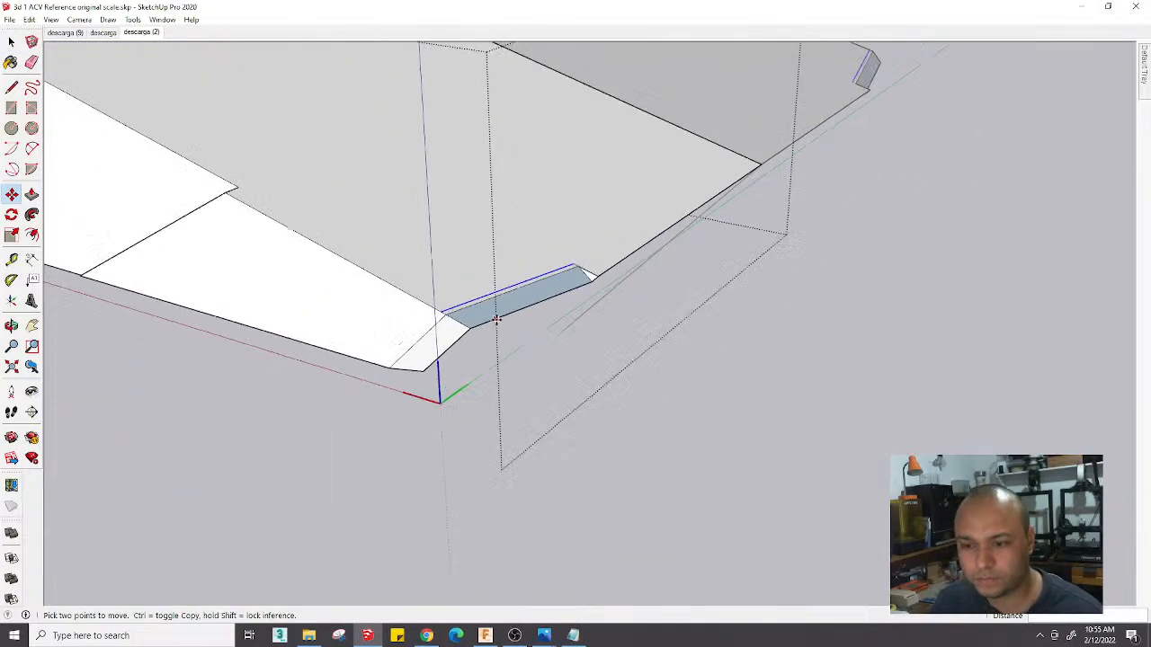
pyautogui.moveTo(439, 321); pyautogui.dragTo(455, 321, button='middle')
pyautogui.scroll(2, 457, 320)
pyautogui.press('space')
pyautogui.scroll(2, 456, 318)
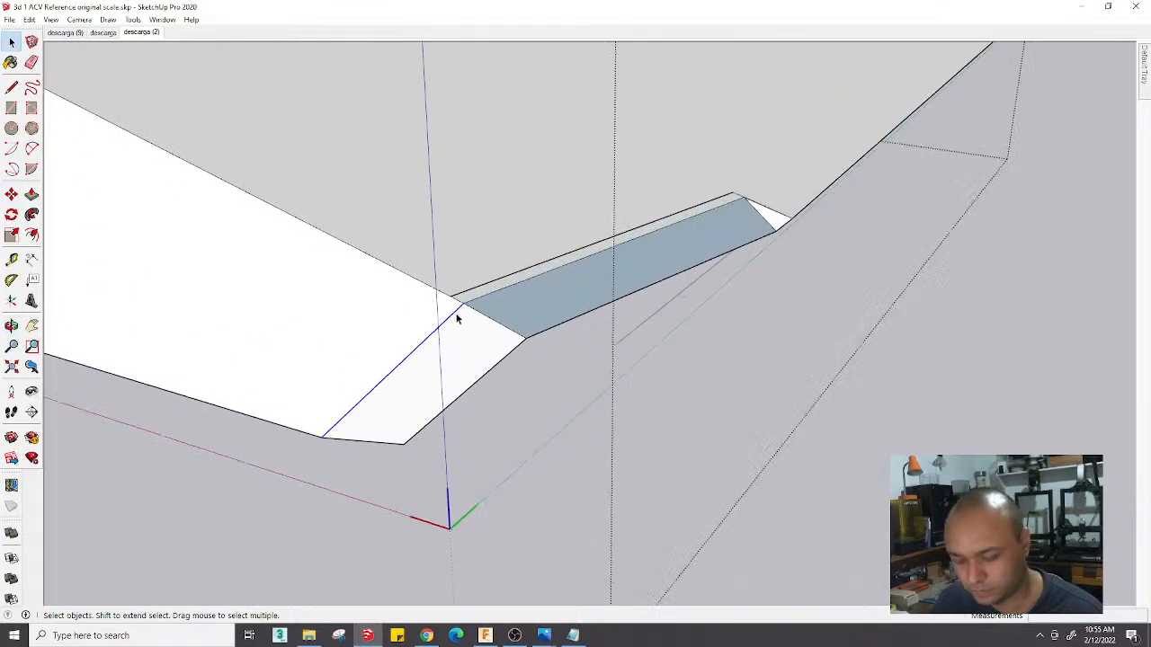
pyautogui.press('m')
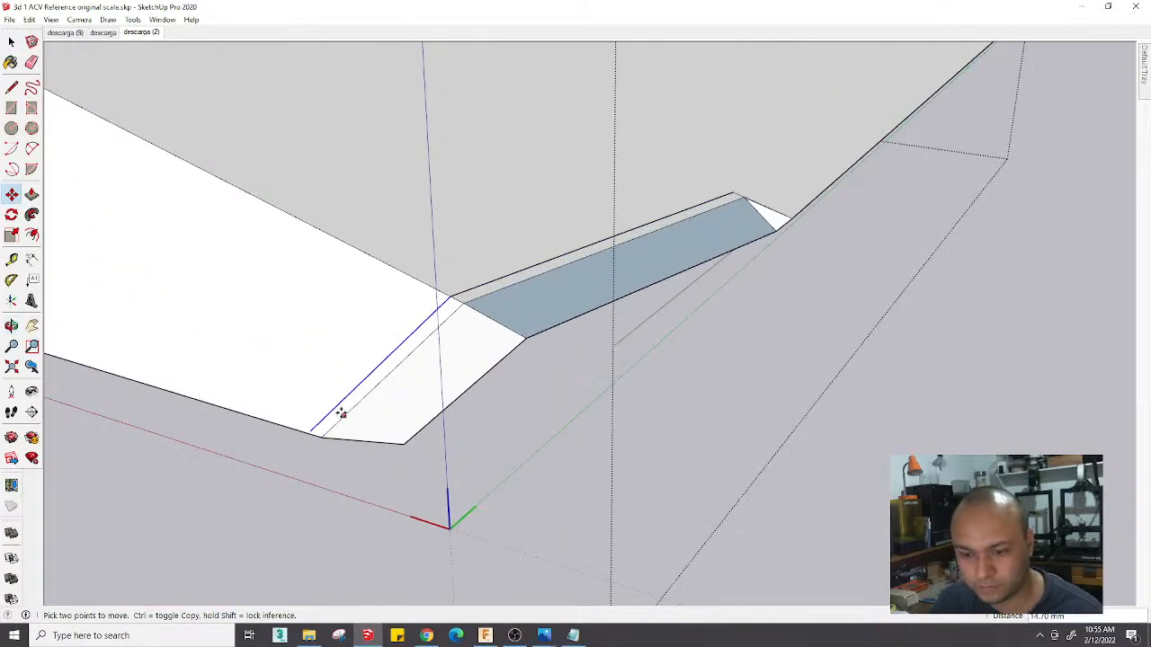
pyautogui.press('l')
pyautogui.click(450, 297)
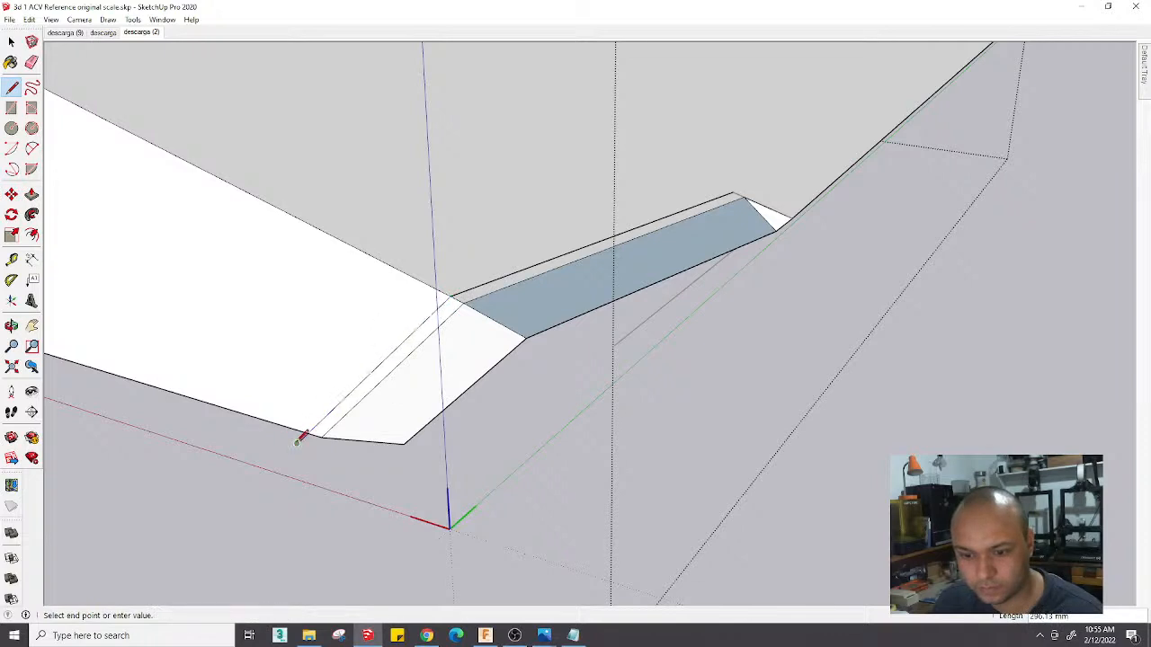
pyautogui.click(296, 442)
pyautogui.press('e')
pyautogui.scroll(2, 310, 434)
# Connect the new fold line's lower crossing to the recess's lower corner and its upper end to the recess's outer corner
pyautogui.press('l')
pyautogui.click(308, 434)
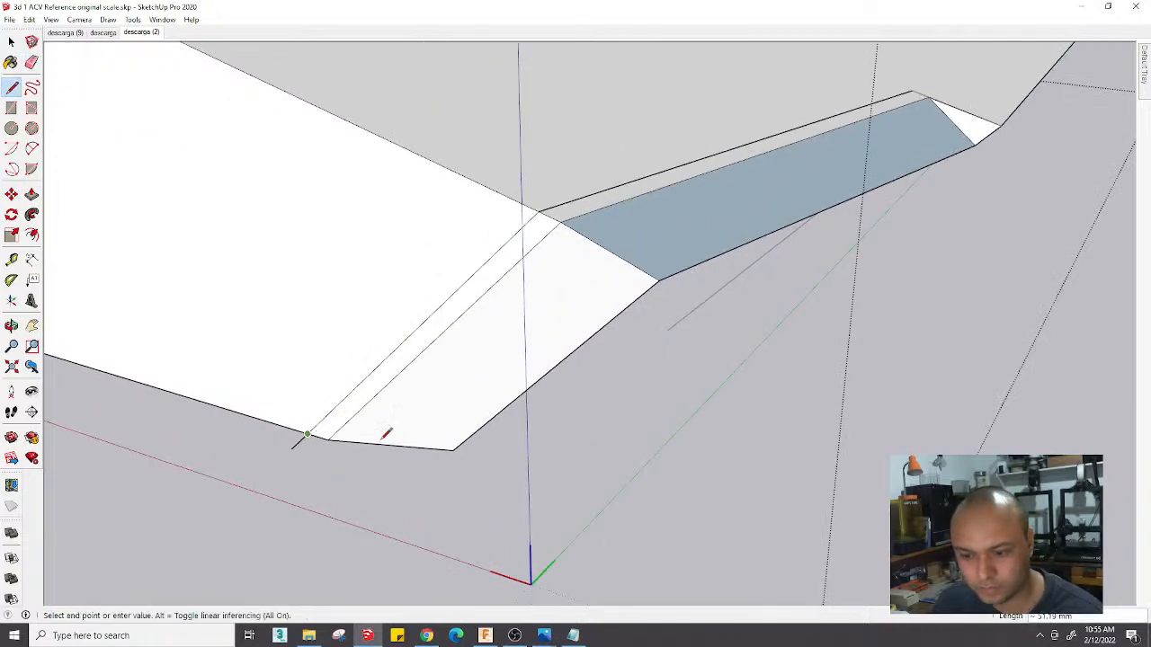
pyautogui.click(456, 444)
pyautogui.click(453, 449)
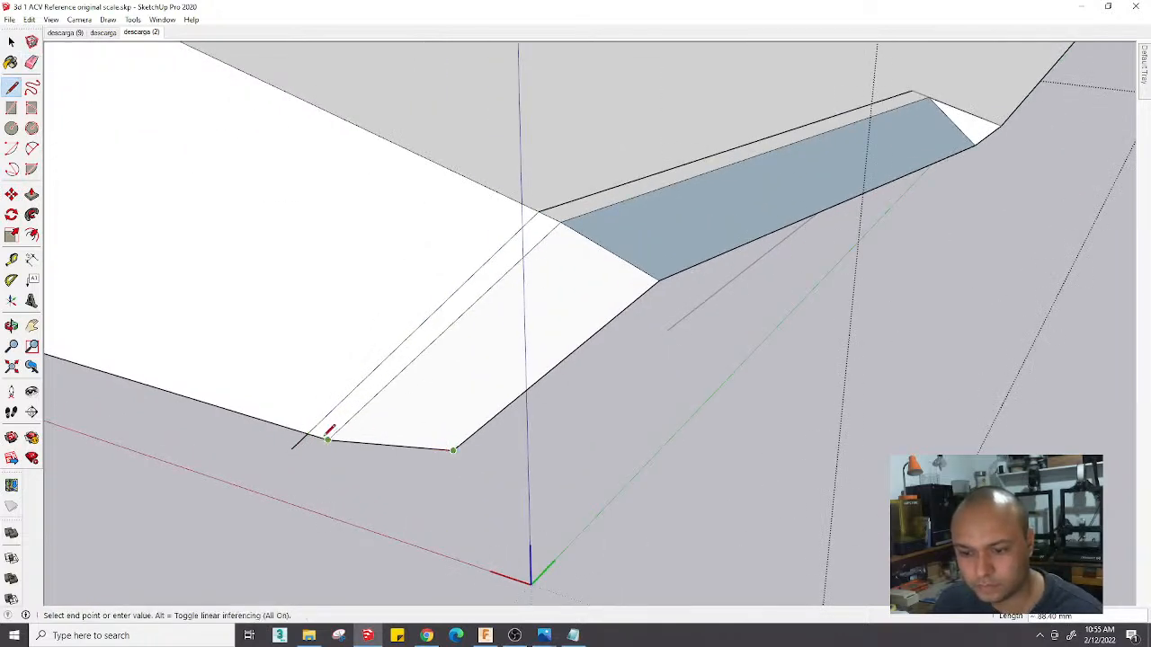
pyautogui.press('Escape')
pyautogui.click(545, 212)
pyautogui.click(658, 279)
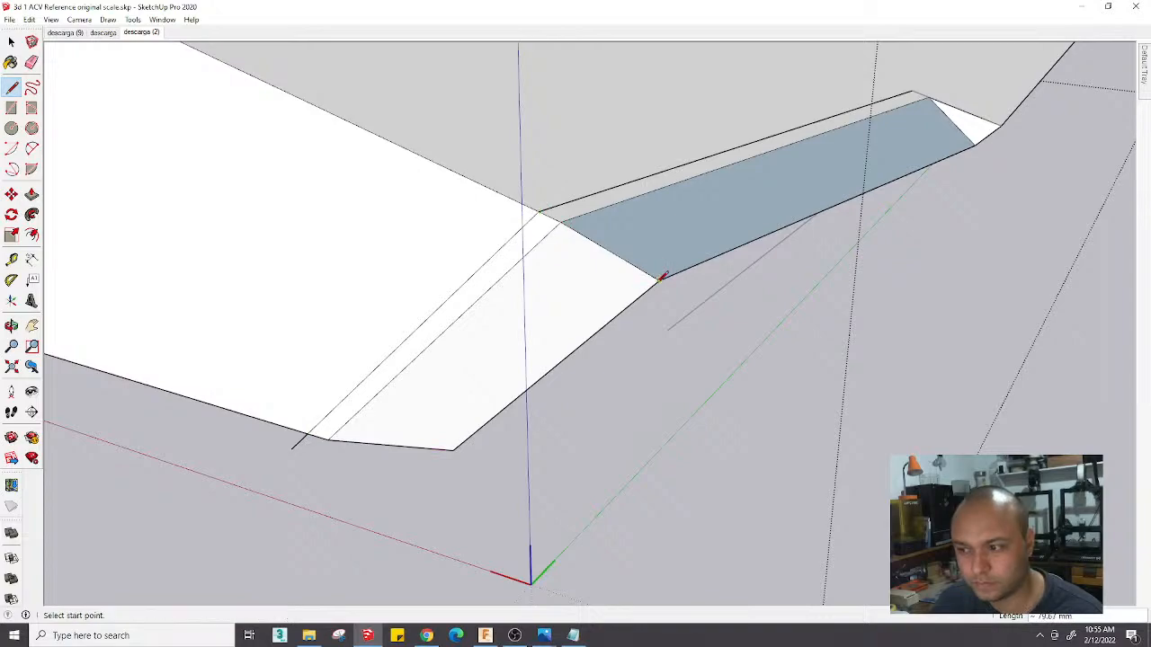
# Draw an edge about 69 mm long at the recess's inboard end, from its outer corner to the end of the copied inner edge
pyautogui.scroll(-2, 652, 440)
pyautogui.moveTo(653, 441); pyautogui.dragTo(671, 401, button='middle')
pyautogui.scroll(2, 671, 401)
pyautogui.scroll(-5, 654, 406)
pyautogui.scroll(3, 637, 491)
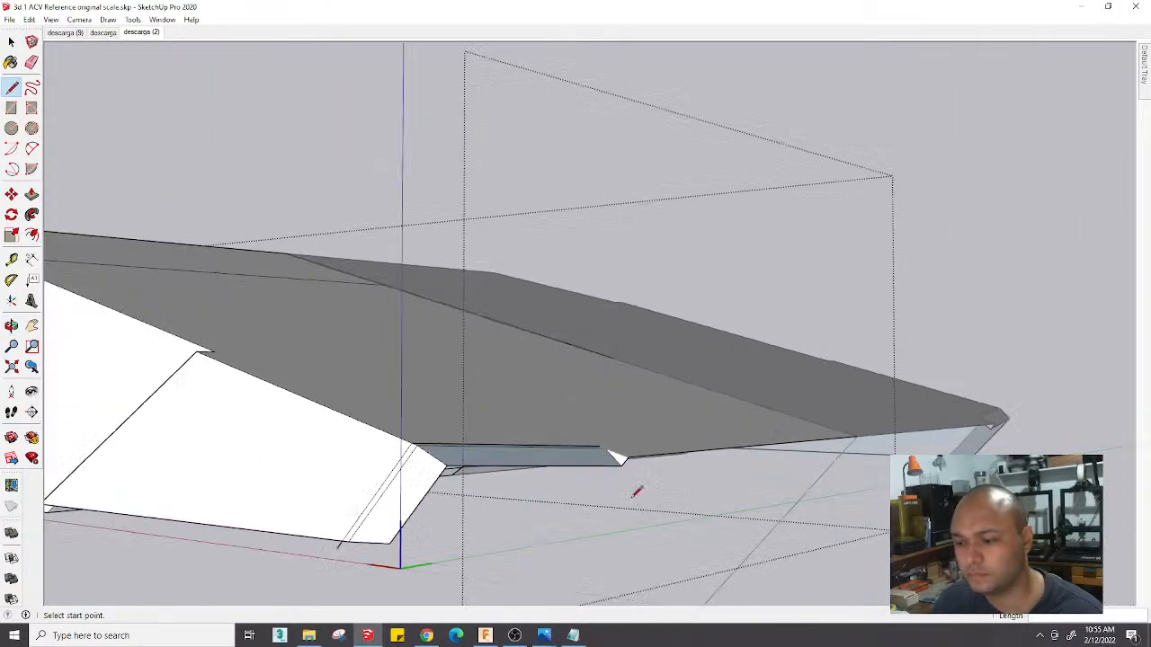
pyautogui.scroll(6, 584, 403)
pyautogui.scroll(-5, 707, 336)
pyautogui.click(811, 297)
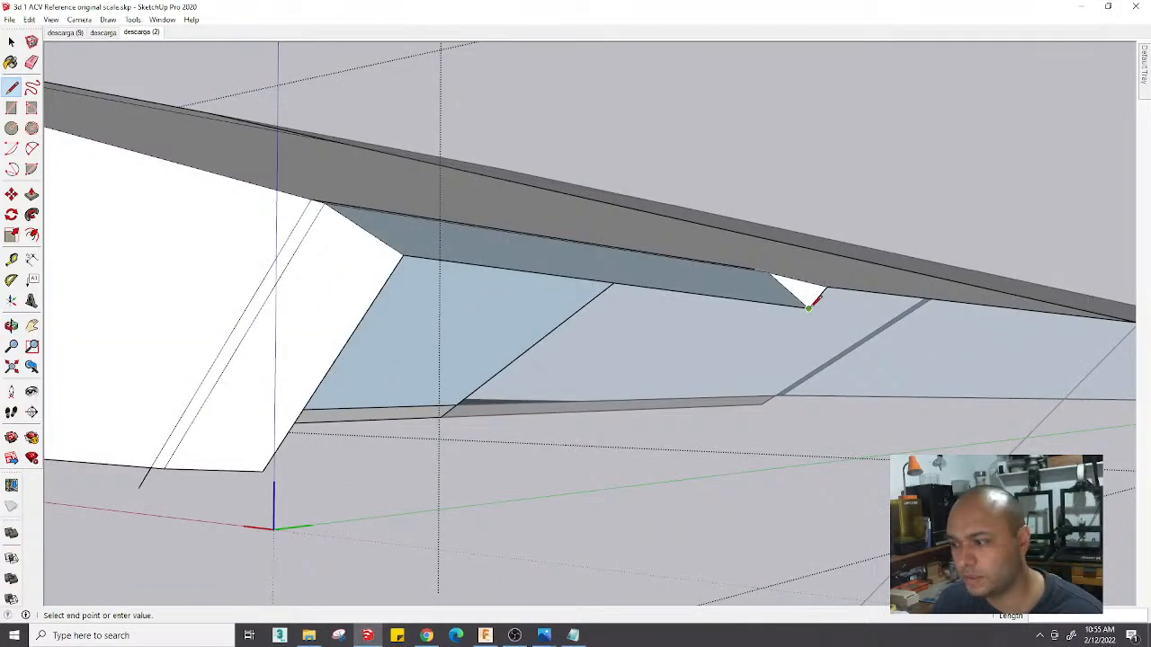
pyautogui.moveTo(763, 239)
pyautogui.mouseDown(button='middle')
pyautogui.moveTo(746, 280)
pyautogui.moveTo(764, 238)
pyautogui.mouseUp(button='middle')
pyautogui.click(759, 243)
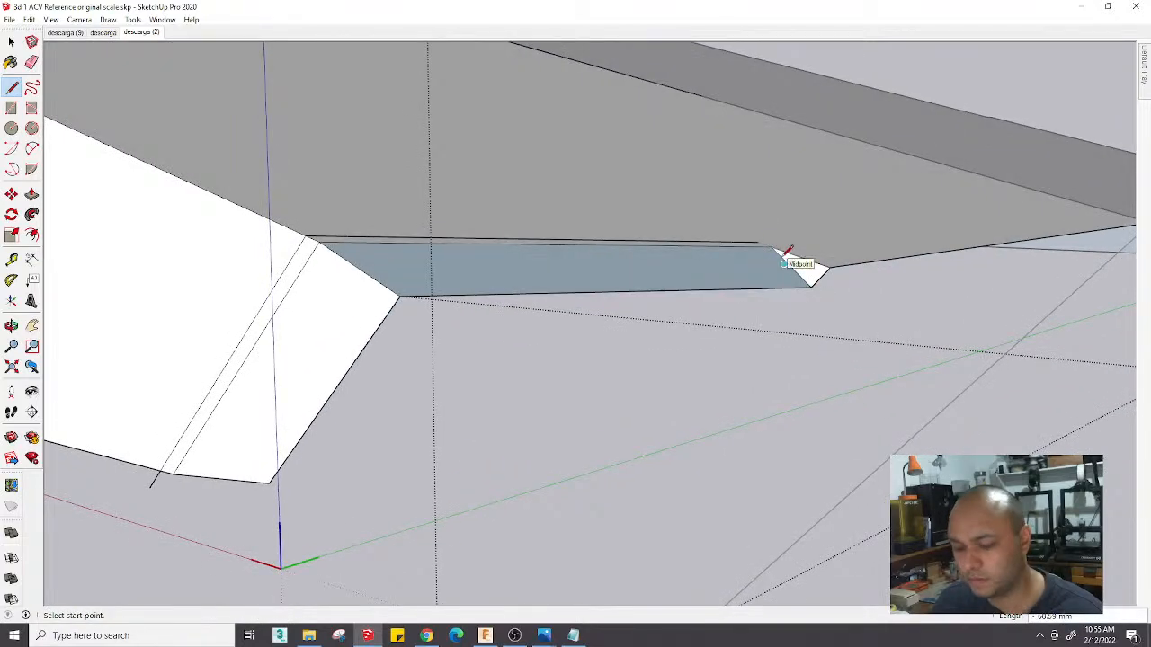
# Erase the old recess edges and the leftover slivers beside the new recess outline
pyautogui.press('e')
pyautogui.click(789, 259)
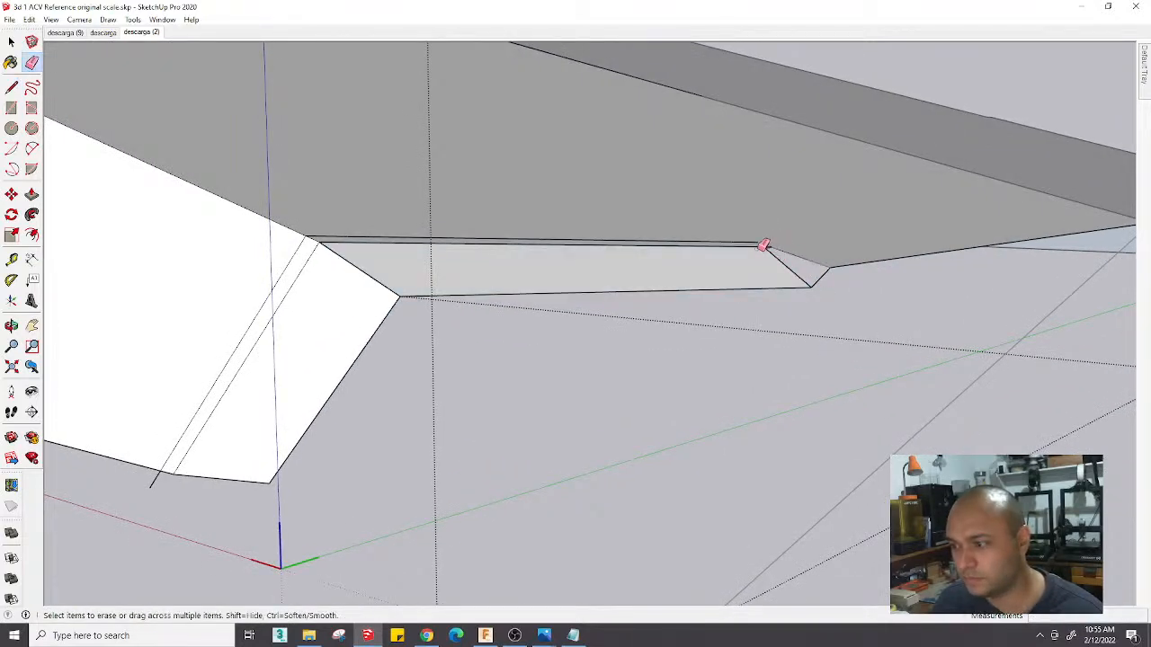
pyautogui.moveTo(761, 240); pyautogui.dragTo(735, 293, button='middle')
pyautogui.scroll(5, 494, 336)
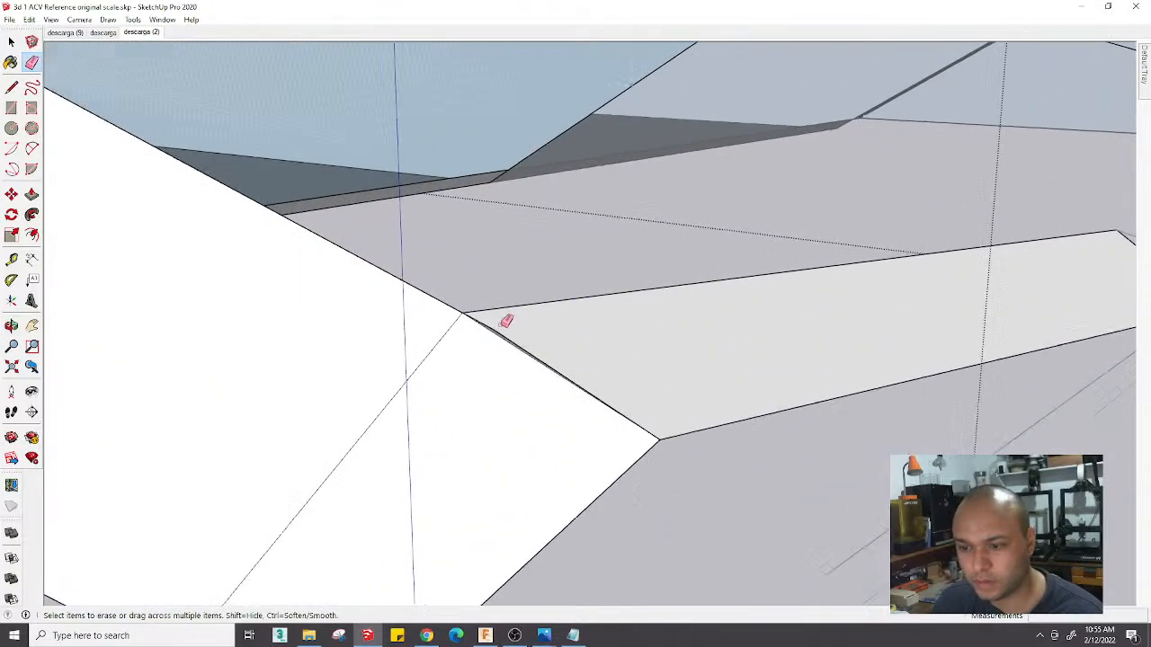
pyautogui.scroll(-5, 506, 330)
pyautogui.moveTo(519, 321)
pyautogui.mouseDown(button='middle')
pyautogui.moveTo(396, 454)
pyautogui.moveTo(571, 147)
pyautogui.moveTo(440, 426)
pyautogui.moveTo(426, 483)
pyautogui.mouseUp(button='middle')
pyautogui.scroll(3, 414, 458)
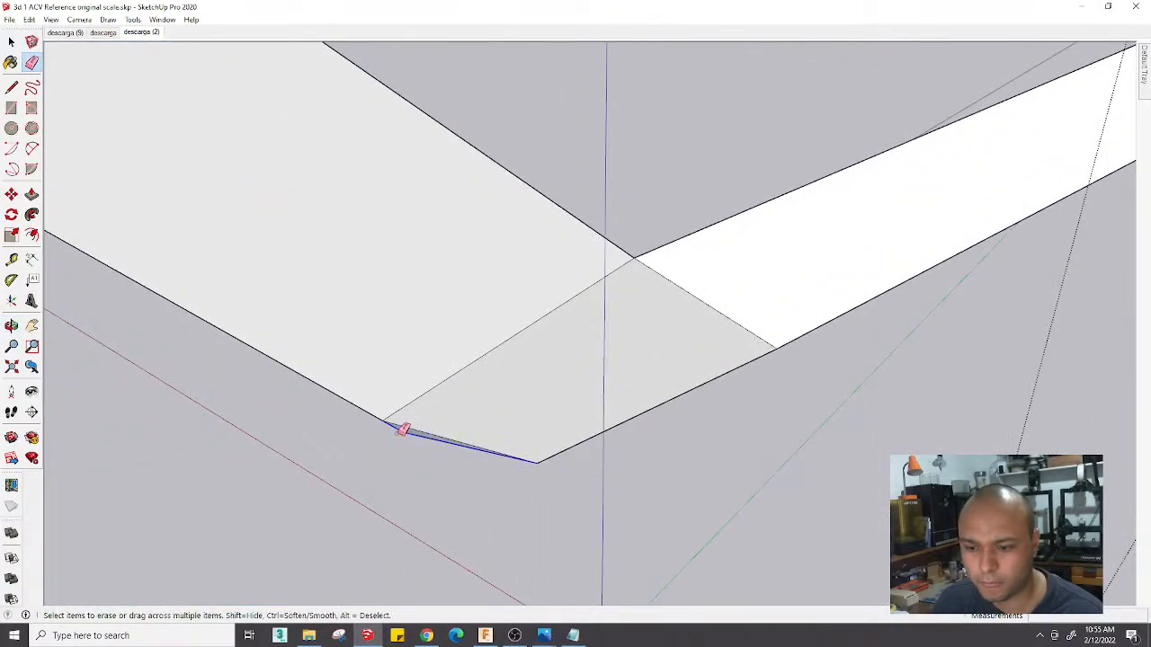
# Redraw the short edge at the inboard end of the headlight recess between its front and inner corners
pyautogui.scroll(-3, 398, 437)
pyautogui.moveTo(399, 437)
pyautogui.mouseDown(button='middle')
pyautogui.moveTo(637, 409)
pyautogui.moveTo(537, 318)
pyautogui.moveTo(601, 306)
pyautogui.mouseUp(button='middle')
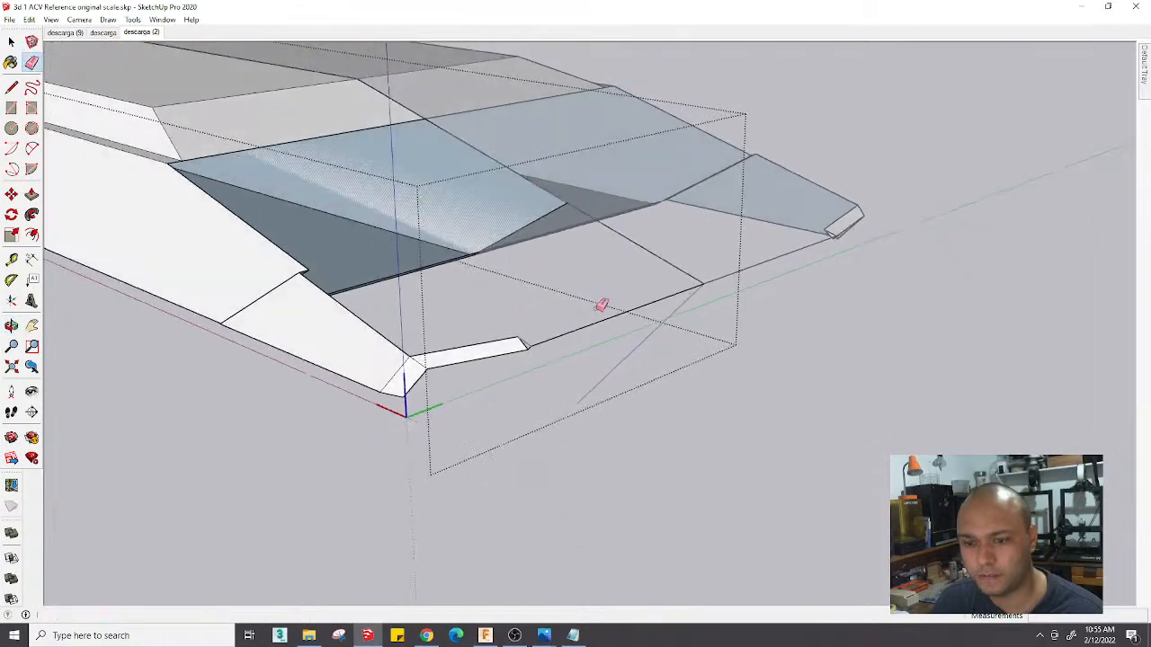
pyautogui.press('l')
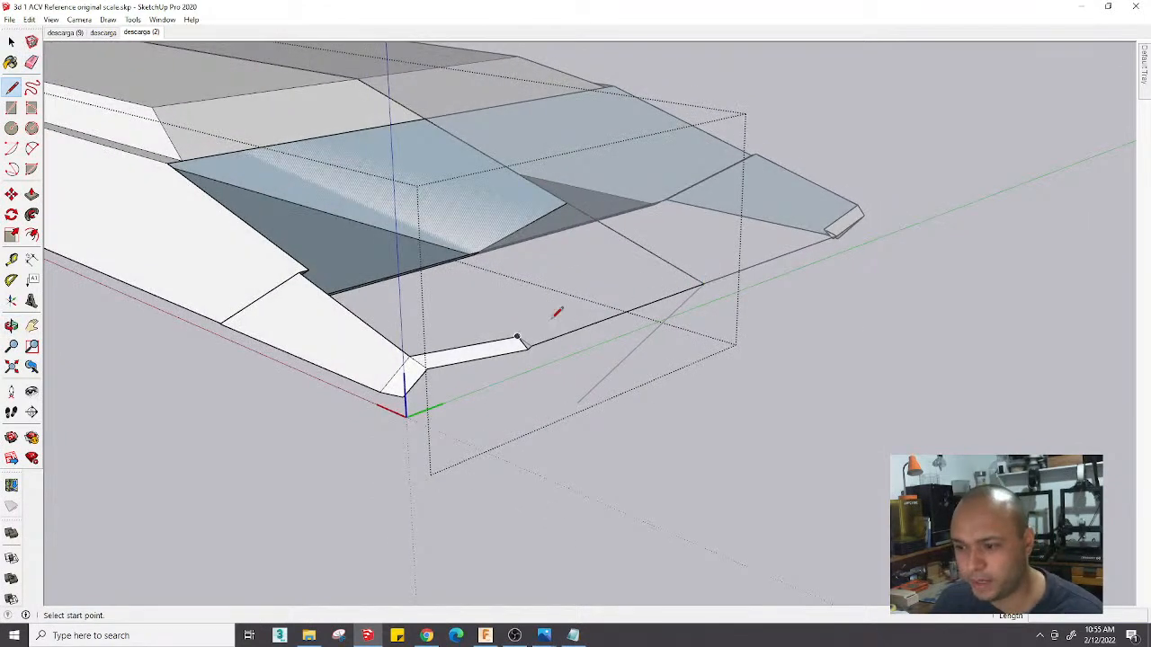
pyautogui.click(530, 345)
pyautogui.click(521, 339)
pyautogui.moveTo(506, 312)
pyautogui.mouseDown(button='middle')
pyautogui.moveTo(539, 301)
pyautogui.moveTo(532, 309)
pyautogui.moveTo(554, 237)
pyautogui.moveTo(580, 257)
pyautogui.mouseUp(button='middle')
pyautogui.press('space')
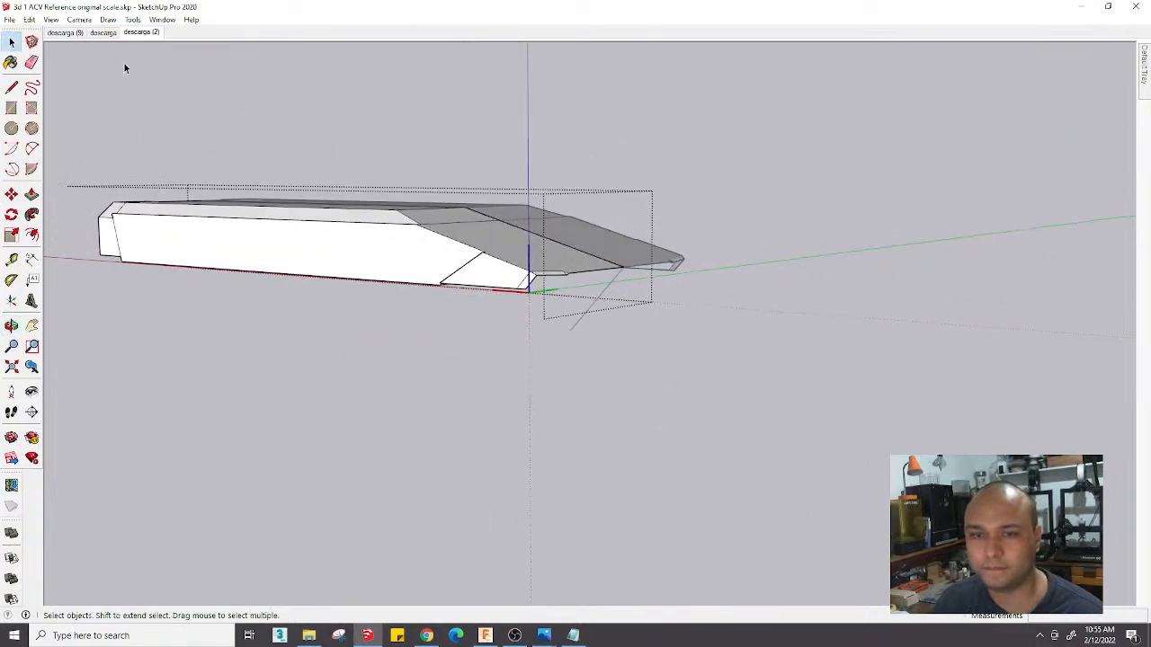
# On the descarga (2) photo, draw a horizontal line at the center nose line's lower end and an edge about 1095 mm long up to the recess
pyautogui.click(141, 32)
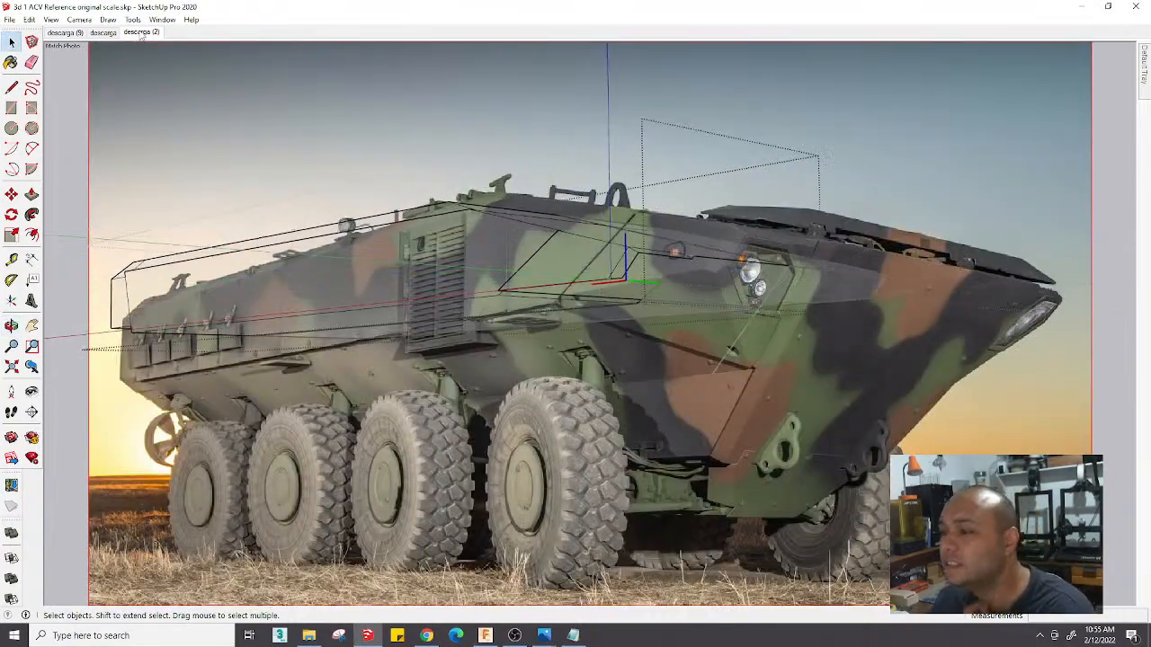
pyautogui.scroll(3, 825, 307)
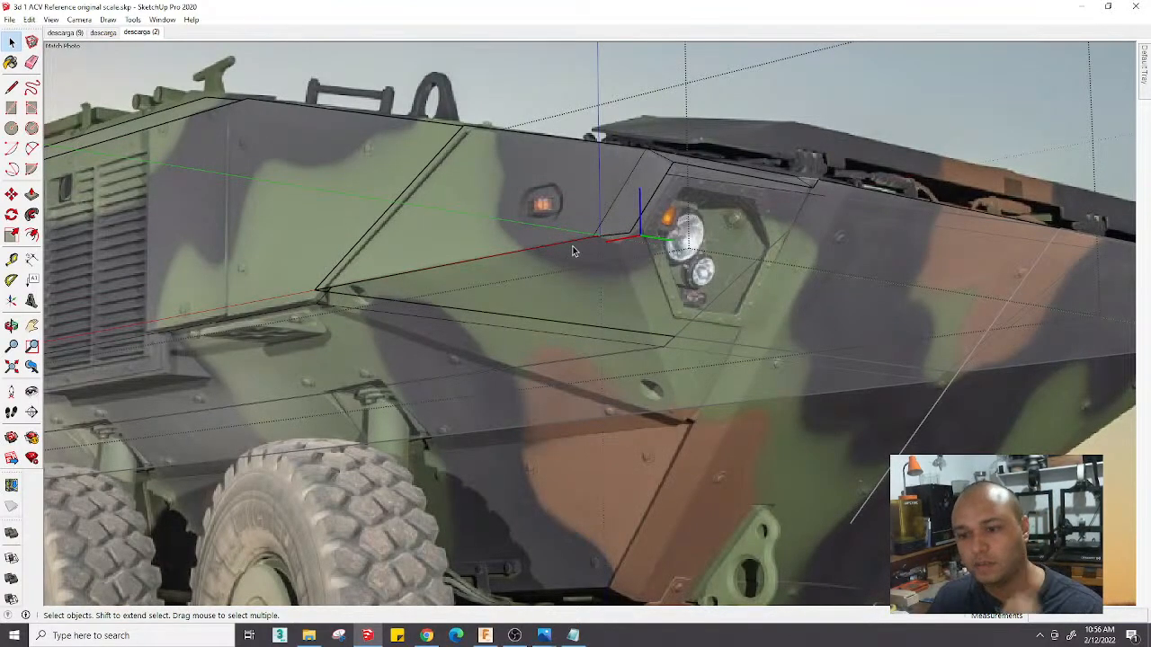
pyautogui.scroll(-6, 572, 251)
pyautogui.scroll(5, 646, 288)
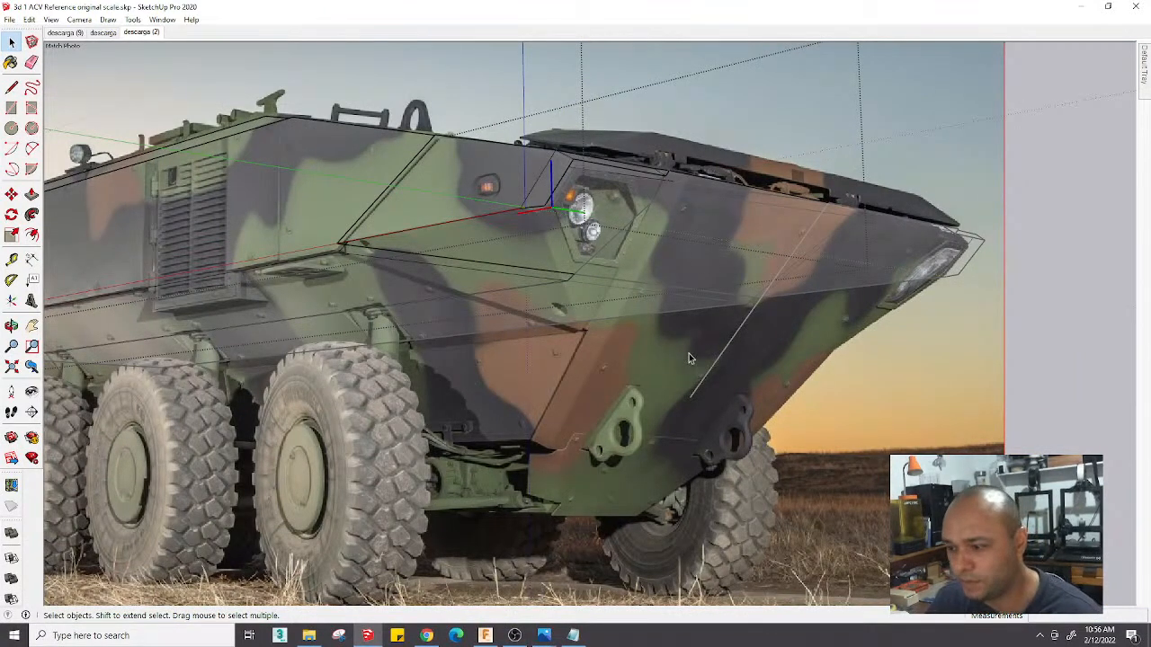
pyautogui.click(609, 171)
pyautogui.press('l')
pyautogui.click(826, 223)
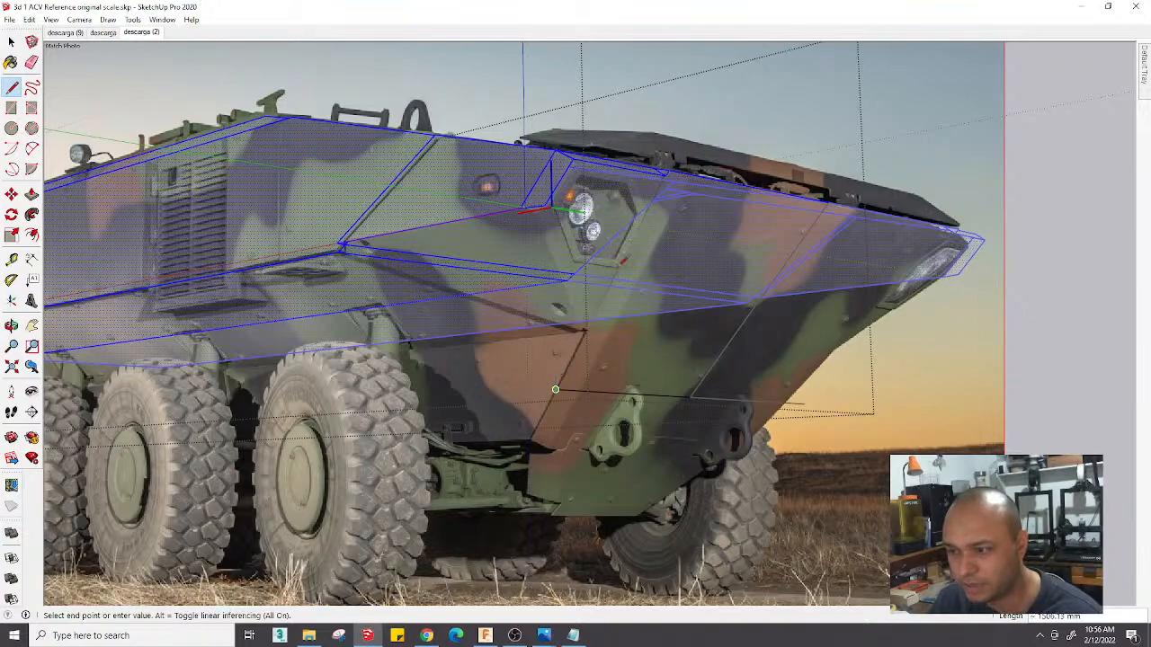
pyautogui.click(556, 390)
pyautogui.scroll(6, 664, 169)
pyautogui.click(663, 169)
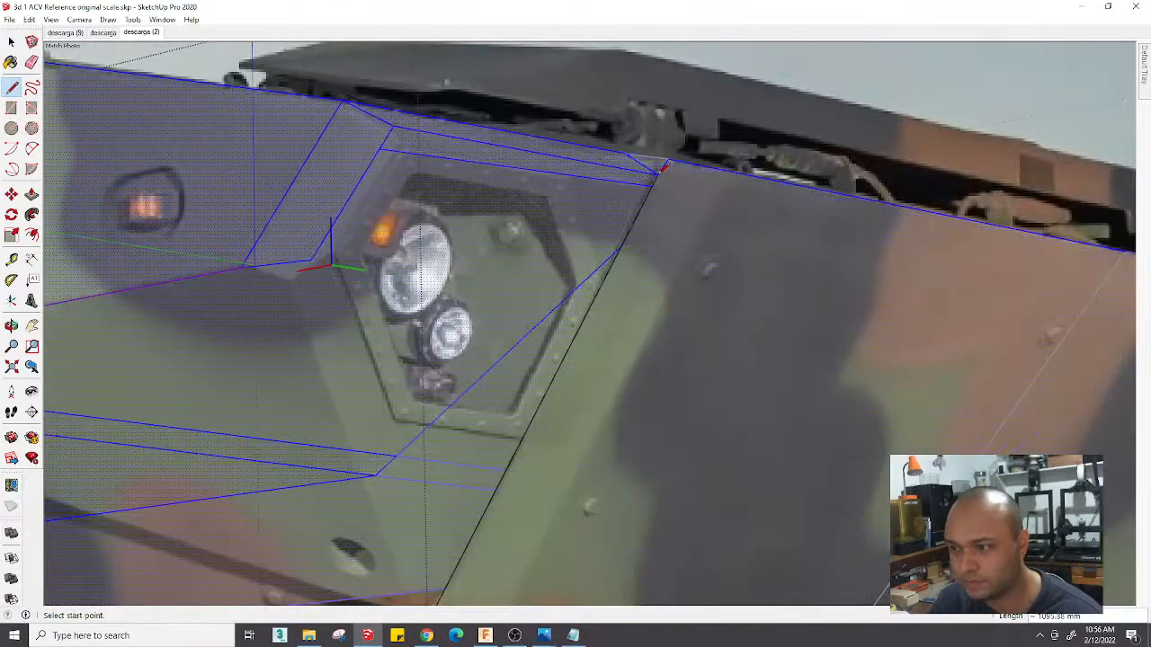
pyautogui.scroll(-8, 663, 168)
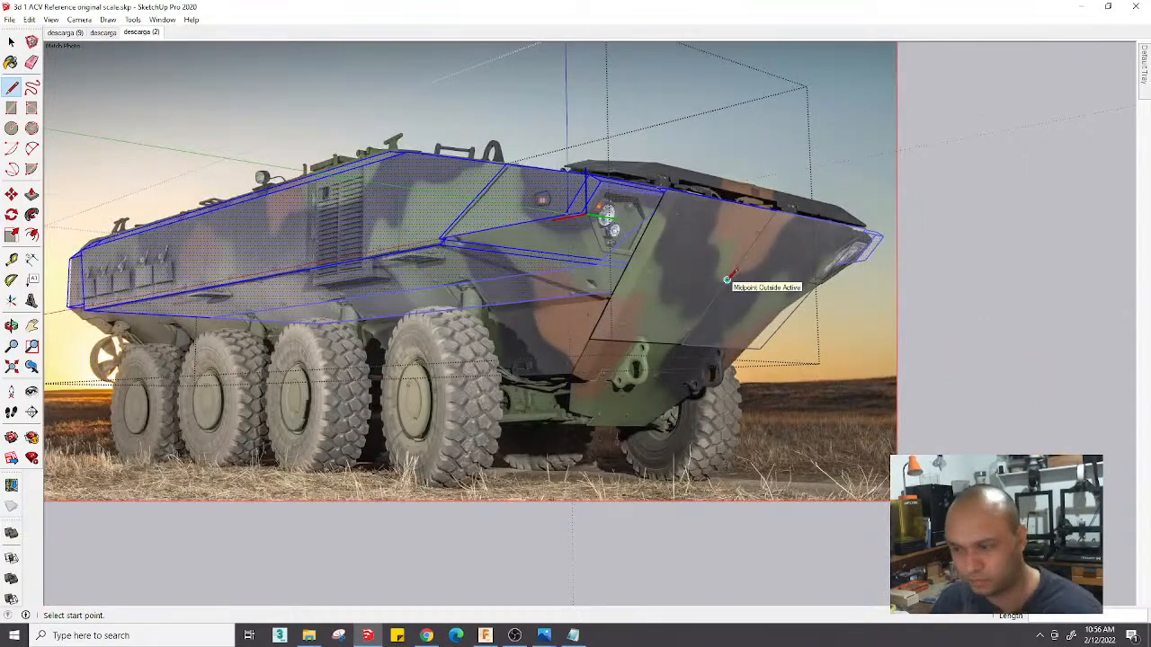
pyautogui.scroll(6, 593, 304)
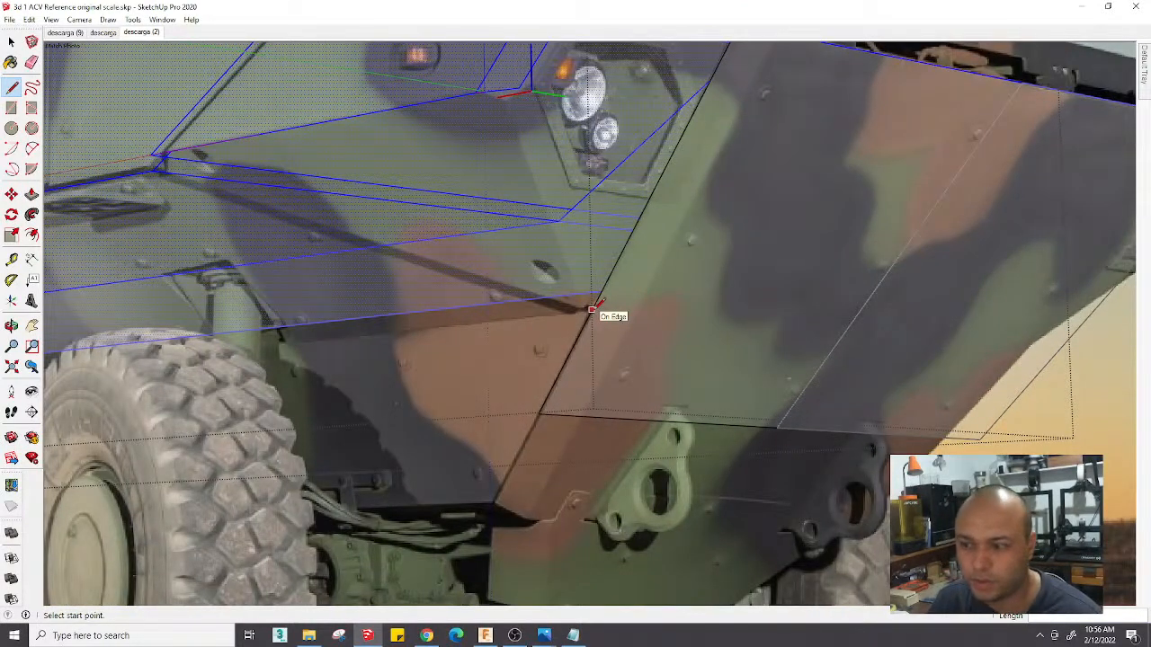
# Examine the bow side in the original descarga (2) photo around the headlight and the seam meeting the front plate
pyautogui.scroll(-2, 591, 310)
pyautogui.scroll(3, 592, 310)
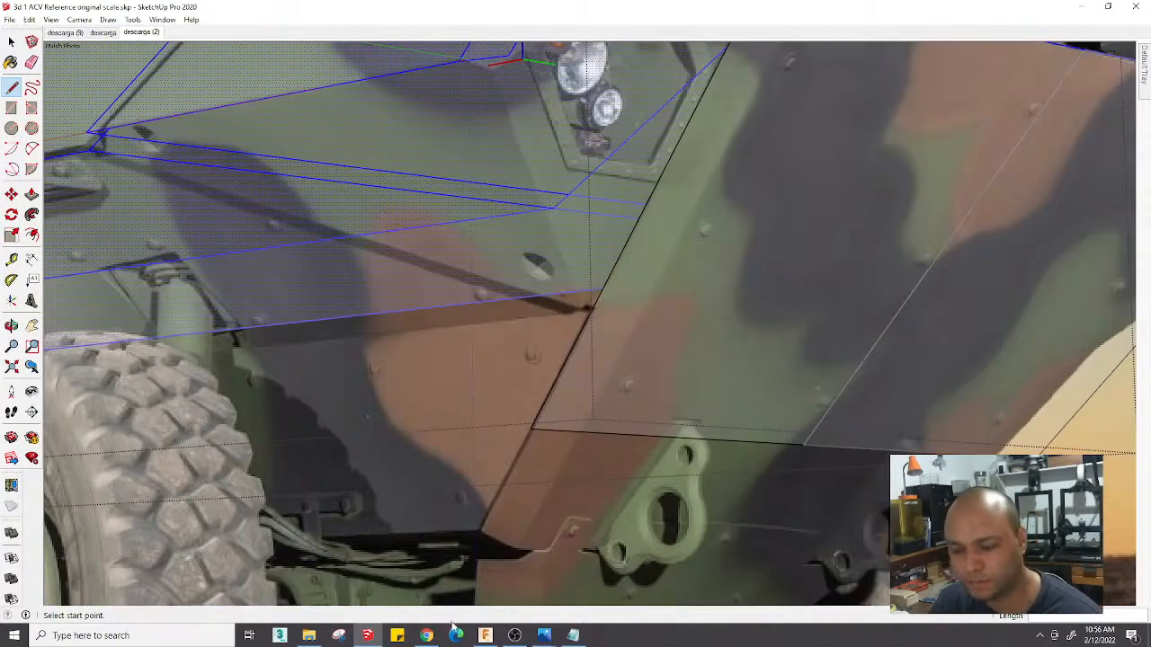
pyautogui.moveTo(544, 636)
pyautogui.click(586, 598)
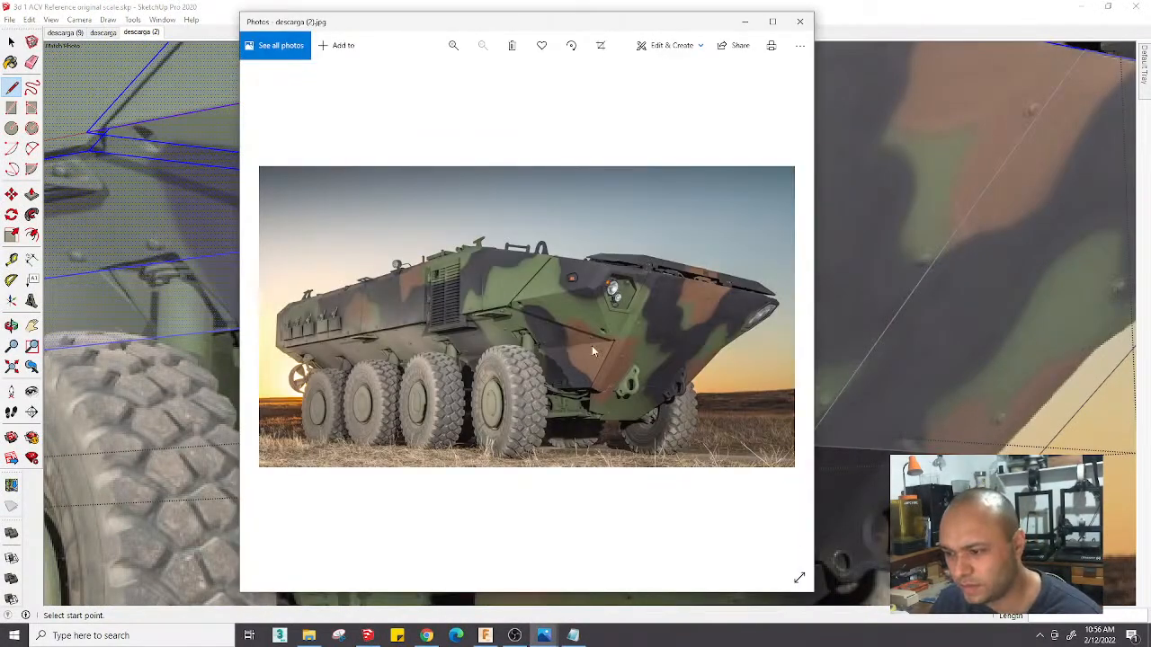
pyautogui.scroll(4, 594, 349)
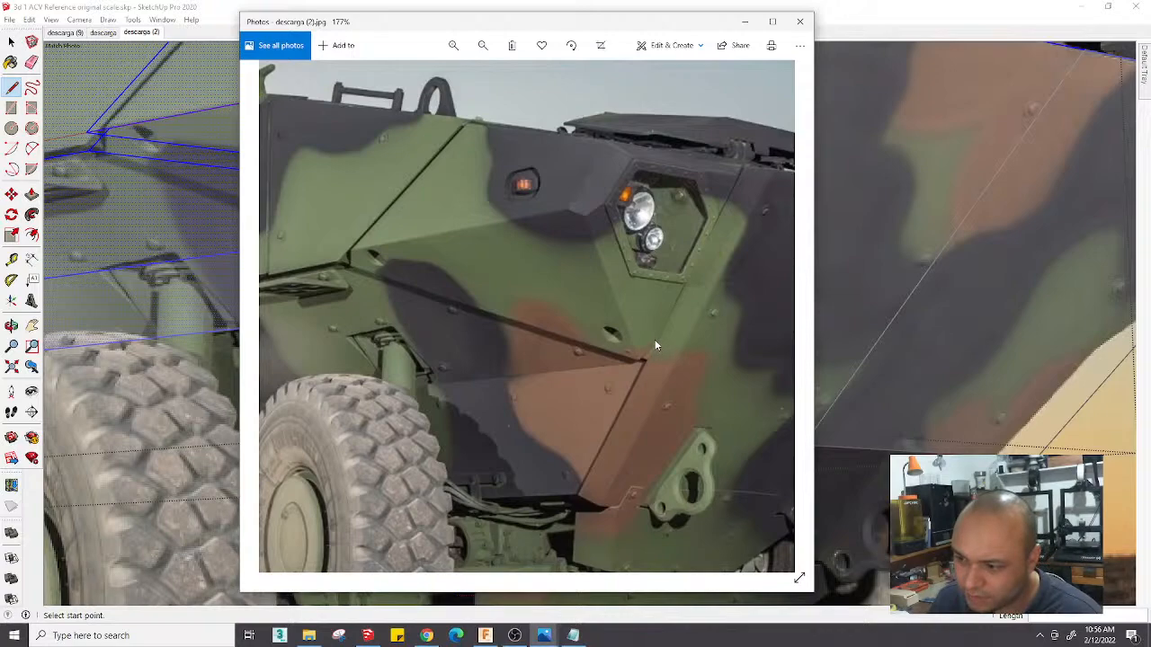
pyautogui.click(826, 306)
pyautogui.scroll(-3, 681, 311)
pyautogui.press('Escape')
pyautogui.scroll(3, 657, 279)
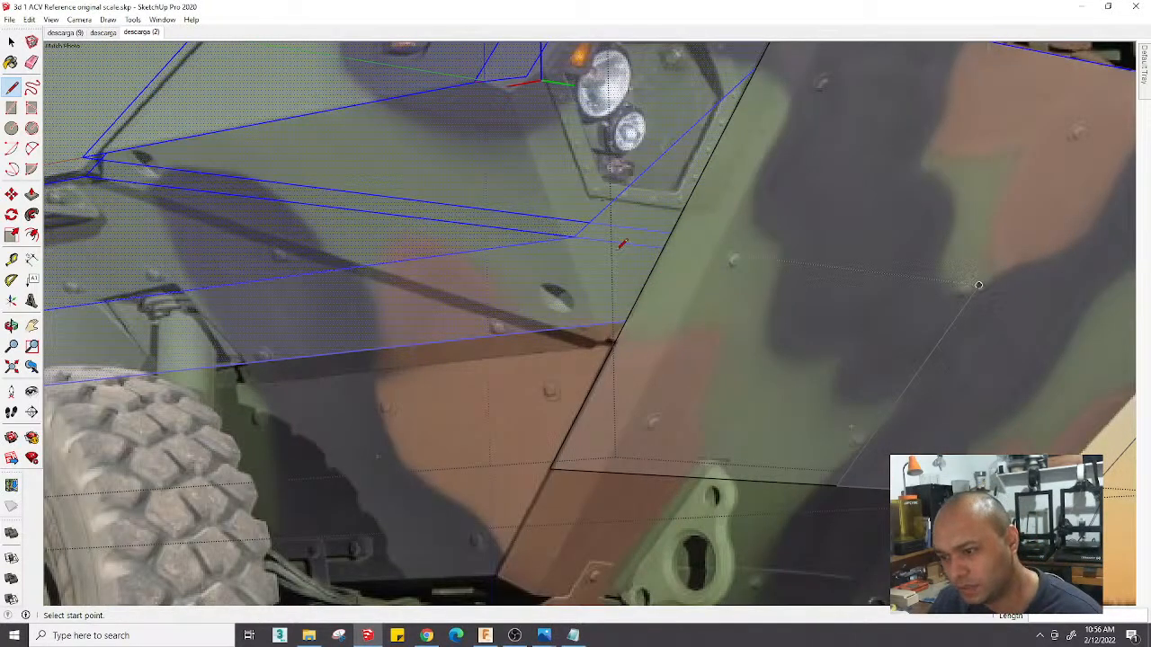
# Try to draw an edge about 708 mm long from the front plate's side edge up to the headlight recess's lower inboard corner
pyautogui.click(632, 312)
pyautogui.scroll(-2, 632, 312)
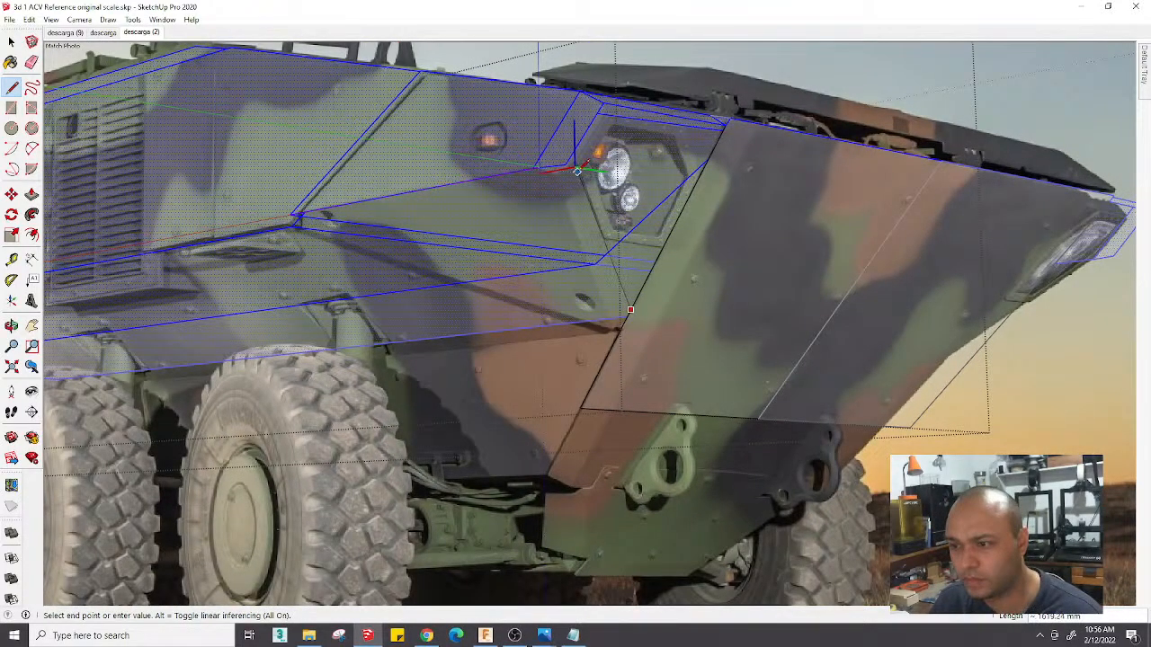
pyautogui.click(571, 156)
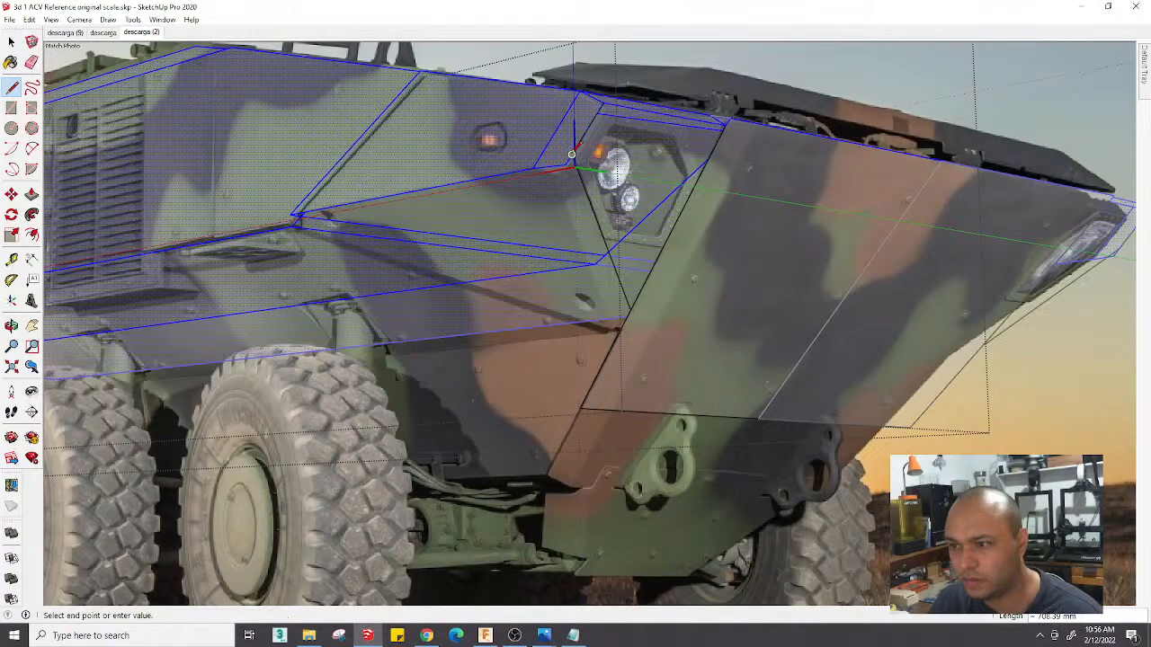
pyautogui.moveTo(571, 155); pyautogui.dragTo(664, 408, button='middle')
pyautogui.hotkey('ctrl', 'z')
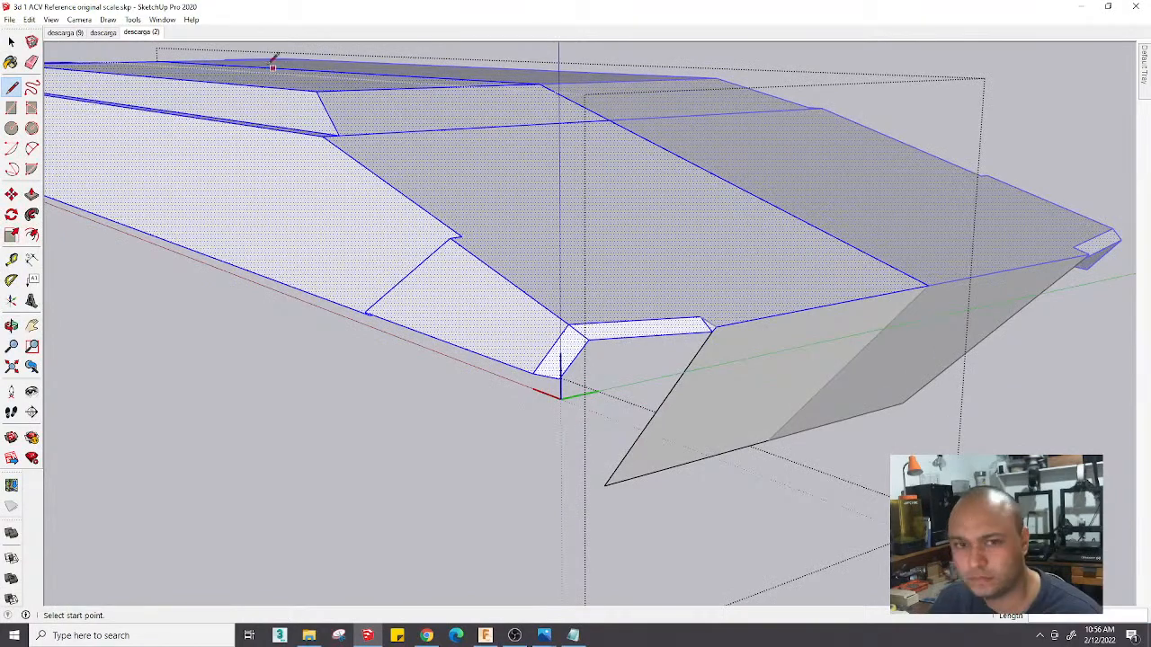
# On the descarga (2) photo, draw a short edge across the front plate from its side edge at the seam level, parallel to the green axis
pyautogui.click(132, 32)
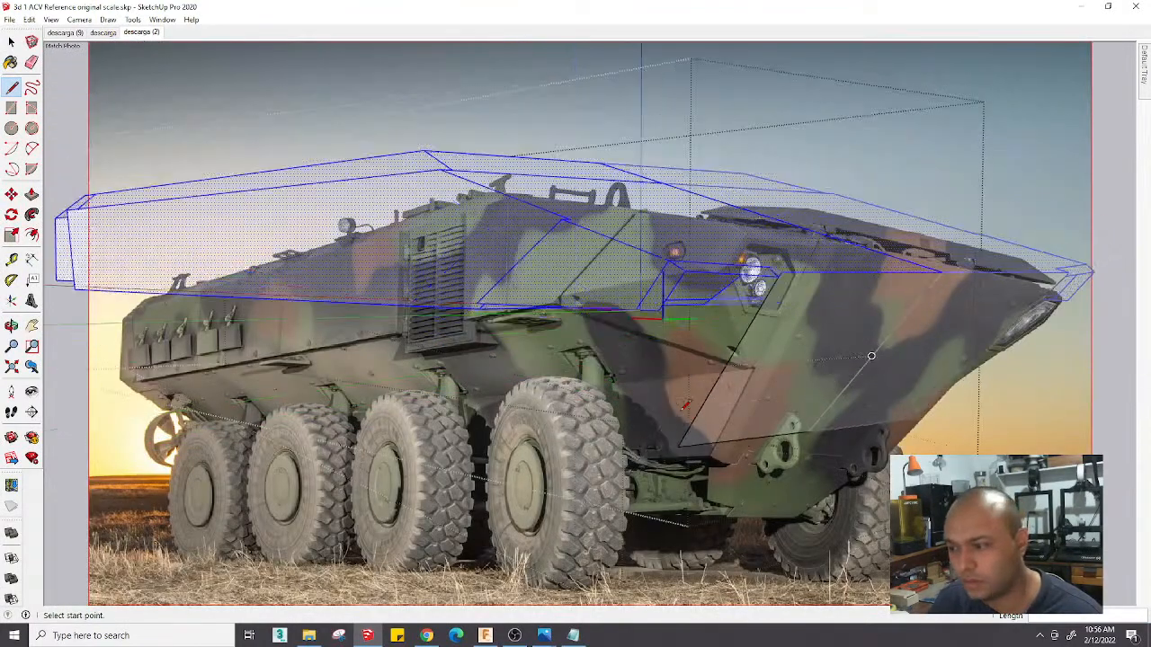
pyautogui.scroll(3, 747, 341)
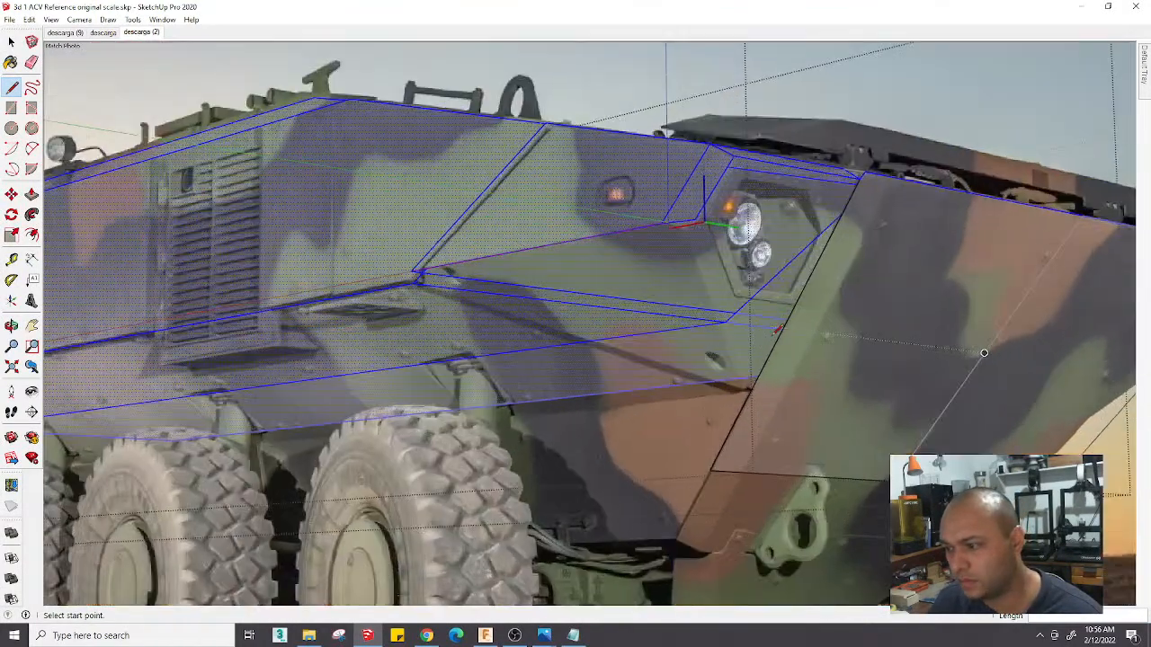
pyautogui.click(758, 374)
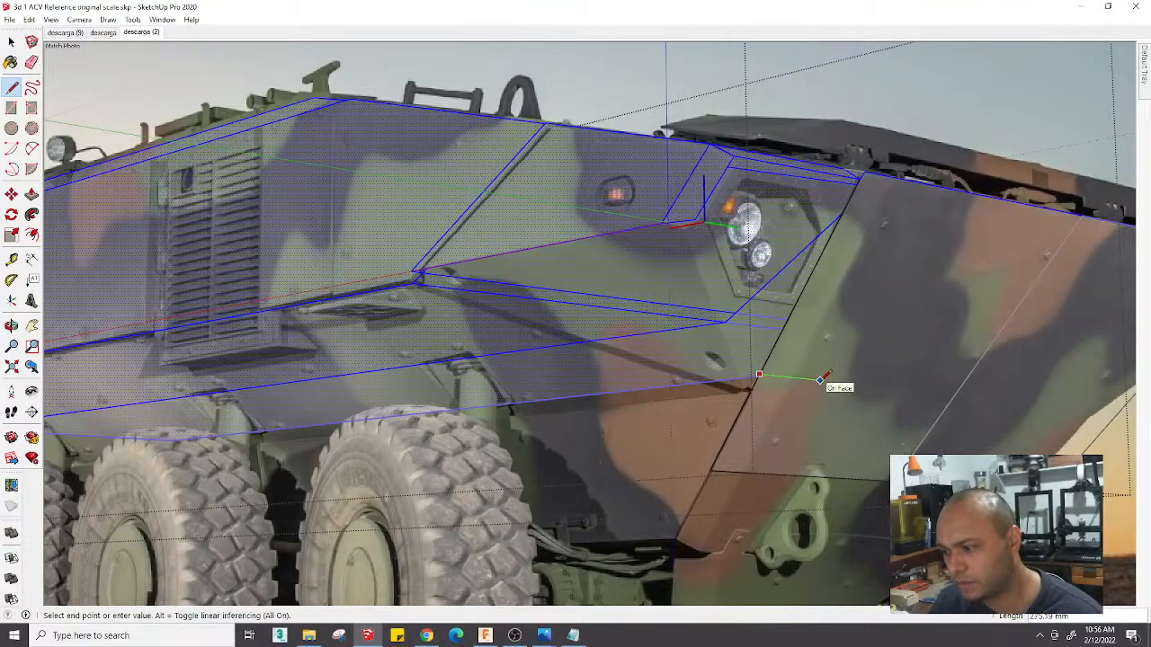
pyautogui.moveTo(840, 382); pyautogui.dragTo(762, 487, button='middle')
pyautogui.scroll(-2, 787, 352)
pyautogui.press('Escape')
# Copy the upper part of the front plate's side edge to the inboard corner of the headlight recess
pyautogui.press('space')
pyautogui.click(795, 349)
pyautogui.moveTo(799, 347); pyautogui.dragTo(789, 300, button='middle')
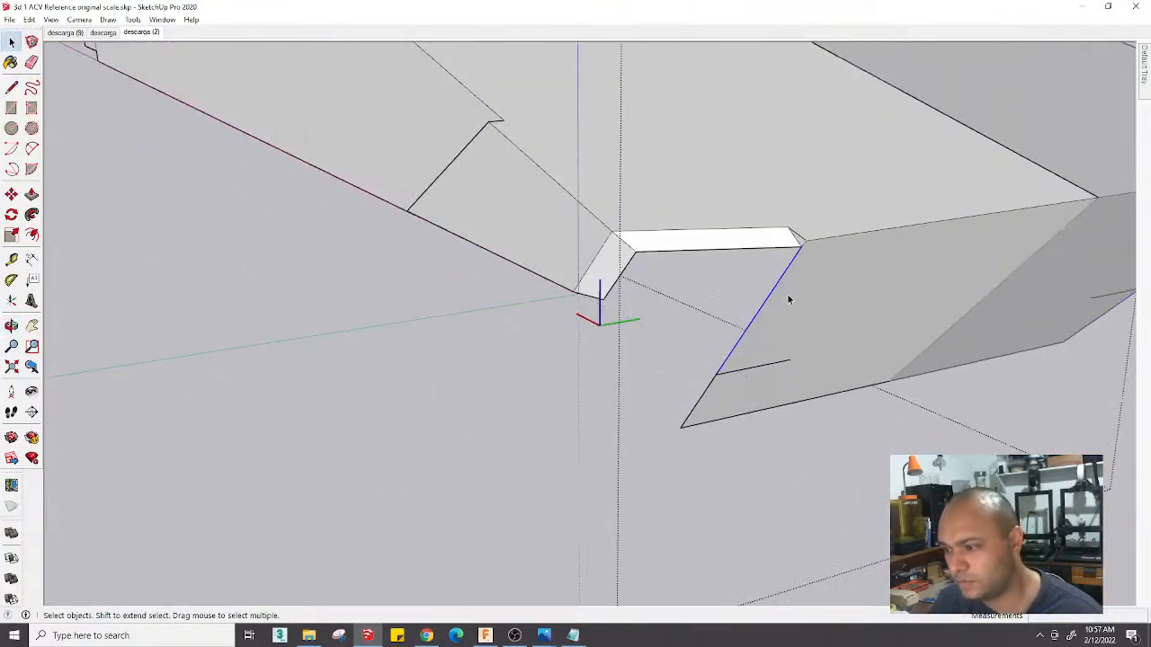
pyautogui.press('m')
pyautogui.click(799, 249)
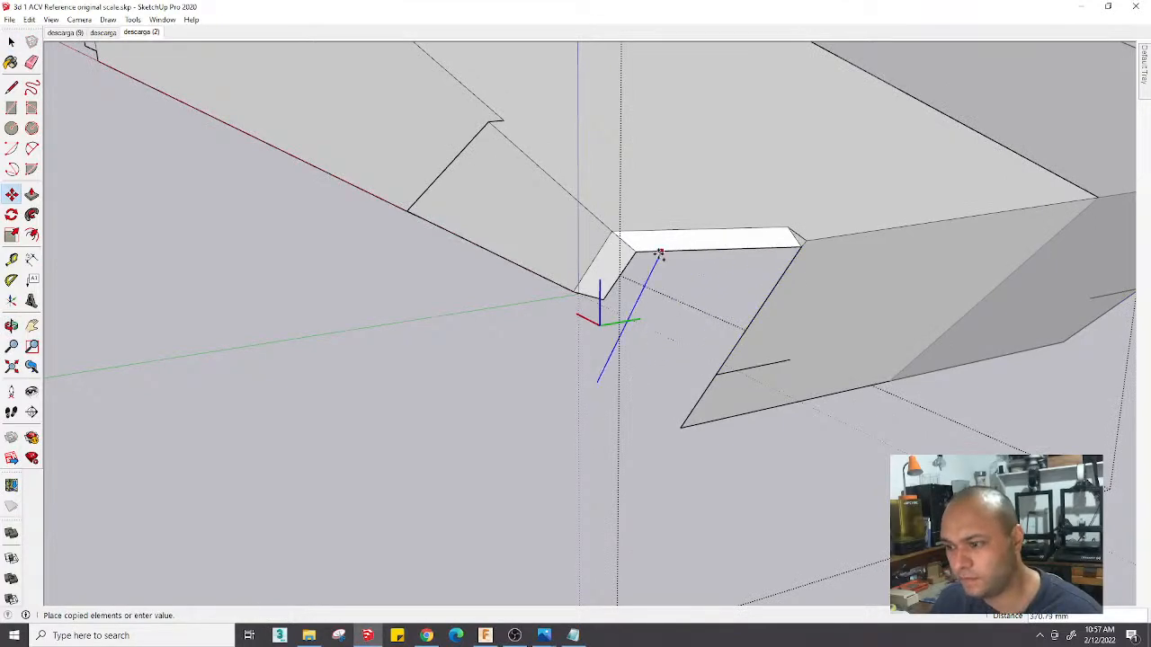
pyautogui.click(636, 253)
pyautogui.moveTo(675, 342)
pyautogui.mouseDown(button='middle')
pyautogui.moveTo(611, 310)
pyautogui.moveTo(524, 344)
pyautogui.moveTo(619, 380)
pyautogui.moveTo(592, 377)
pyautogui.moveTo(603, 345)
pyautogui.moveTo(642, 336)
pyautogui.moveTo(663, 352)
pyautogui.mouseUp(button='middle')
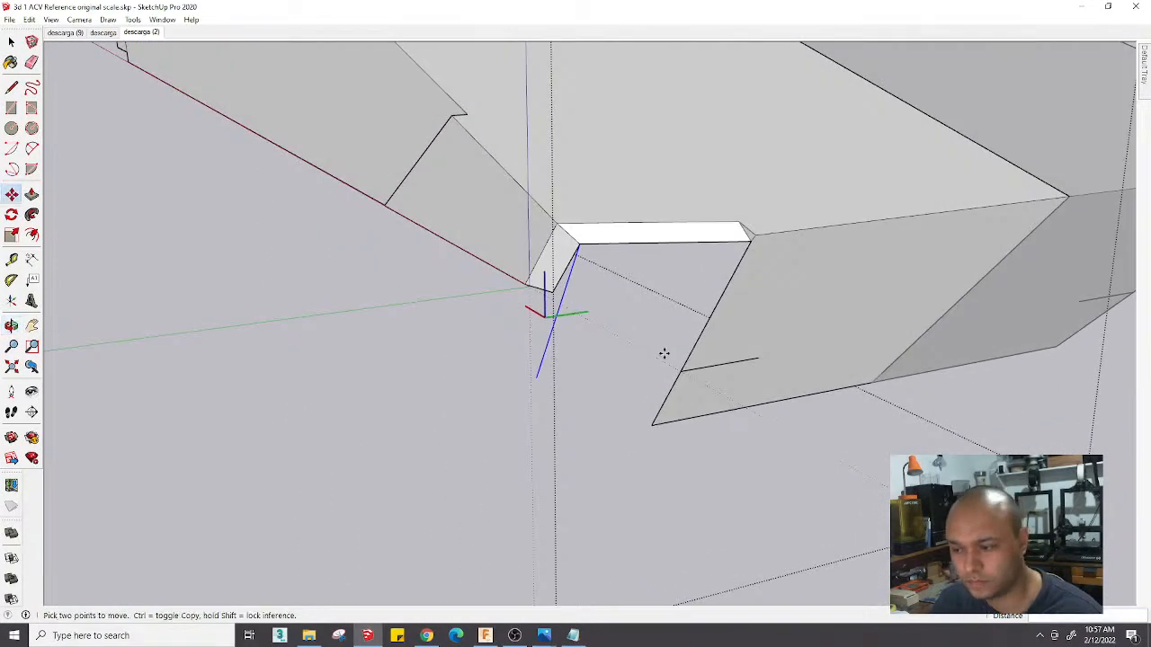
# Draw an edge about 617 mm long from the split point on the plate's side edge to the copied edge, closing the headlight face
pyautogui.press('l')
pyautogui.click(681, 370)
pyautogui.click(558, 311)
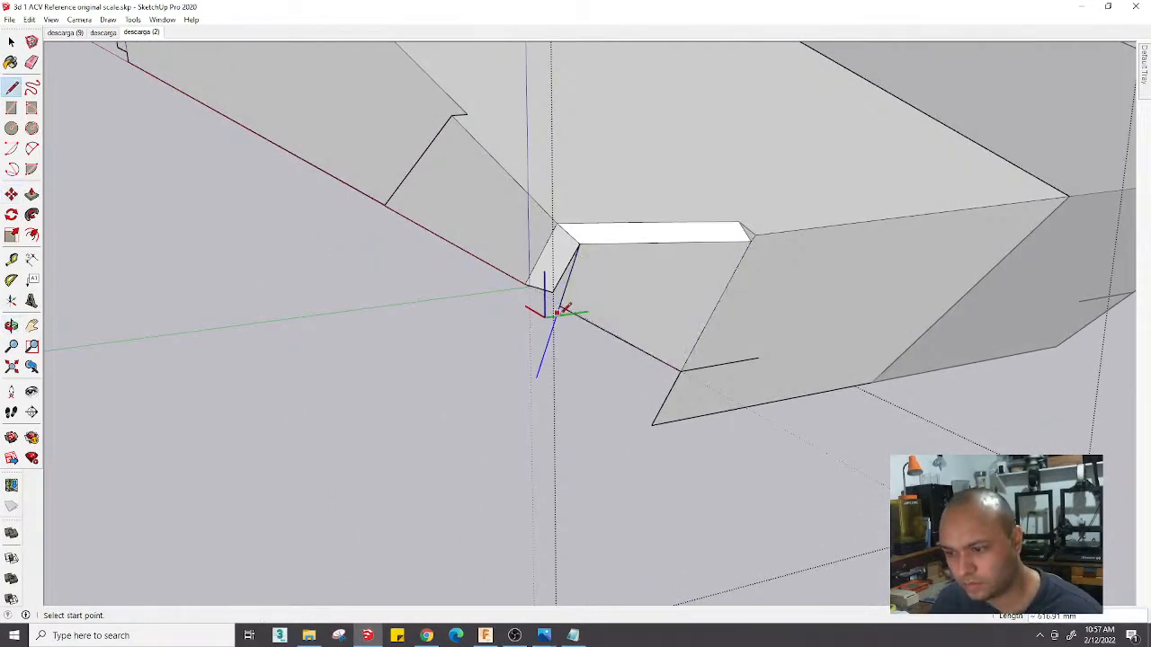
pyautogui.scroll(-2, 554, 374)
pyautogui.scroll(5, 556, 371)
# Copy the headlight face about 59 mm along its upper edge, past the recess's inboard corner
pyautogui.press('space')
pyautogui.click(607, 273)
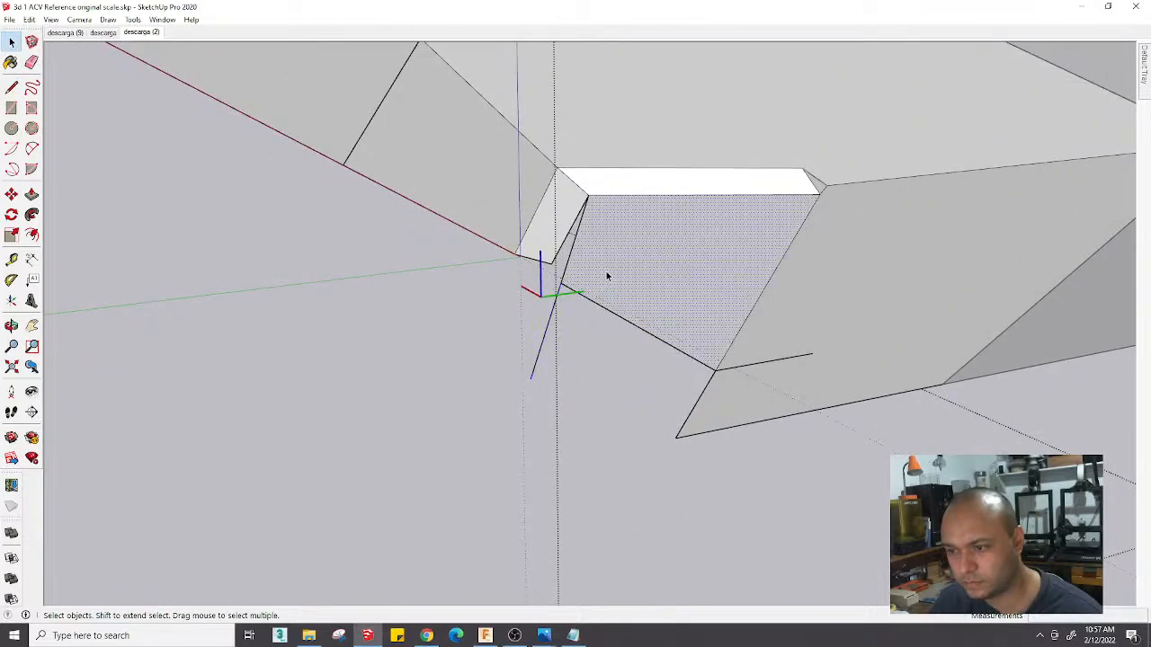
pyautogui.press('m')
pyautogui.press('ctrl')
pyautogui.click(608, 192)
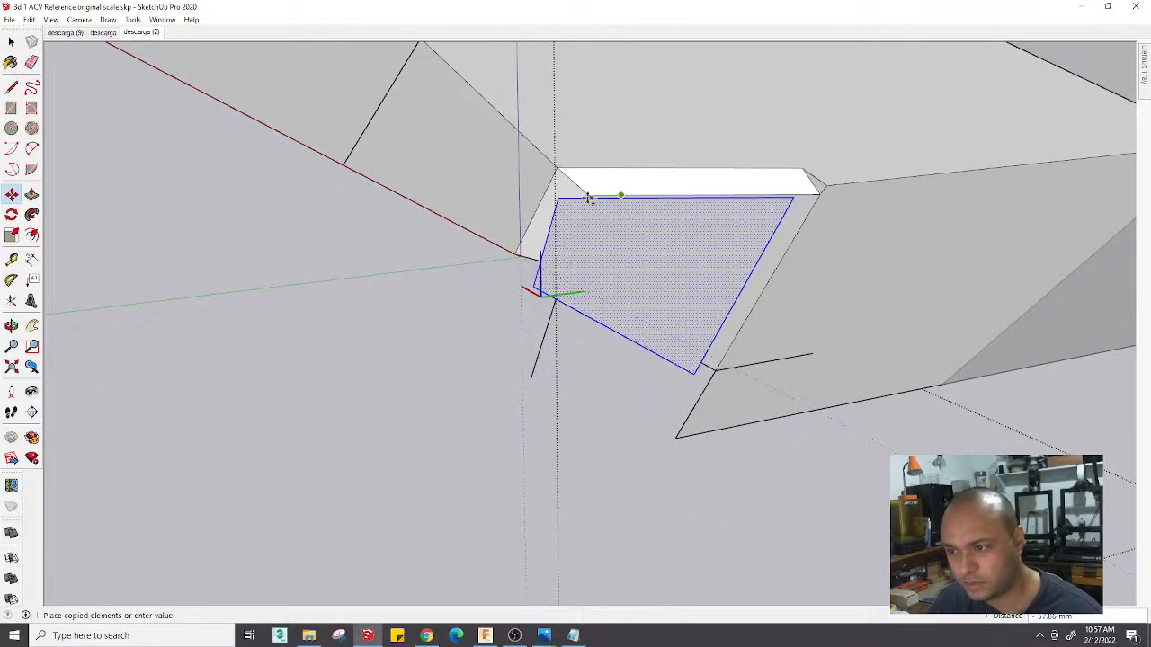
pyautogui.click(592, 194)
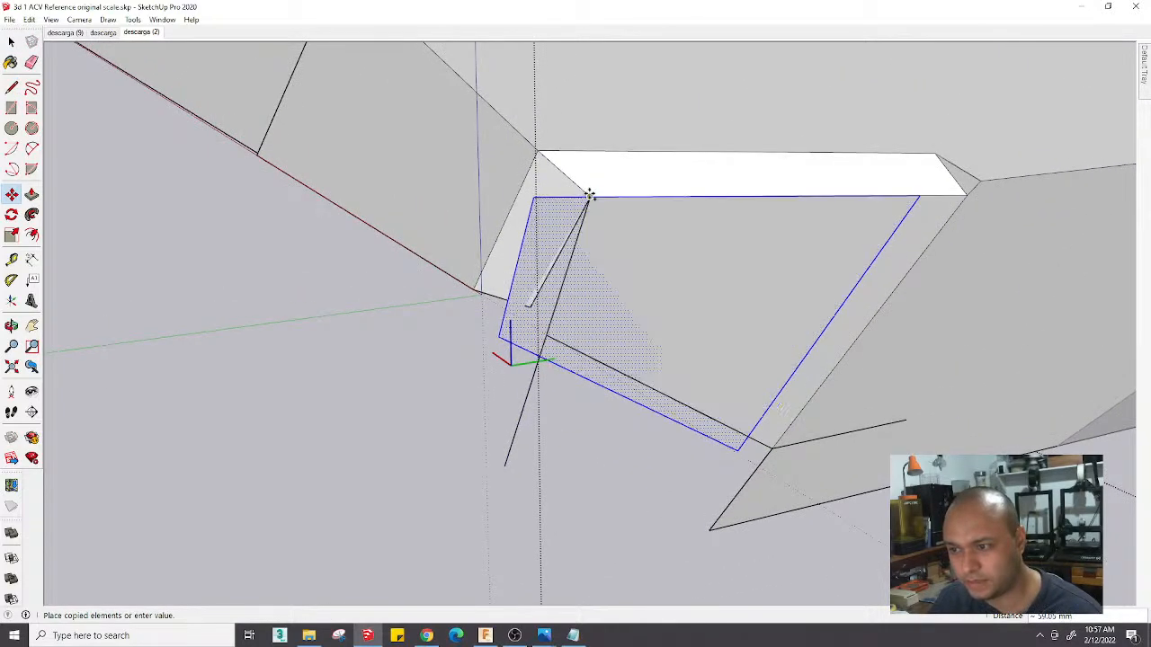
# Draw an edge about 222 mm long on the copied face, from the recess's lower inboard corner to its upper one
pyautogui.moveTo(591, 194); pyautogui.dragTo(596, 368, button='middle')
pyautogui.scroll(2, 621, 193)
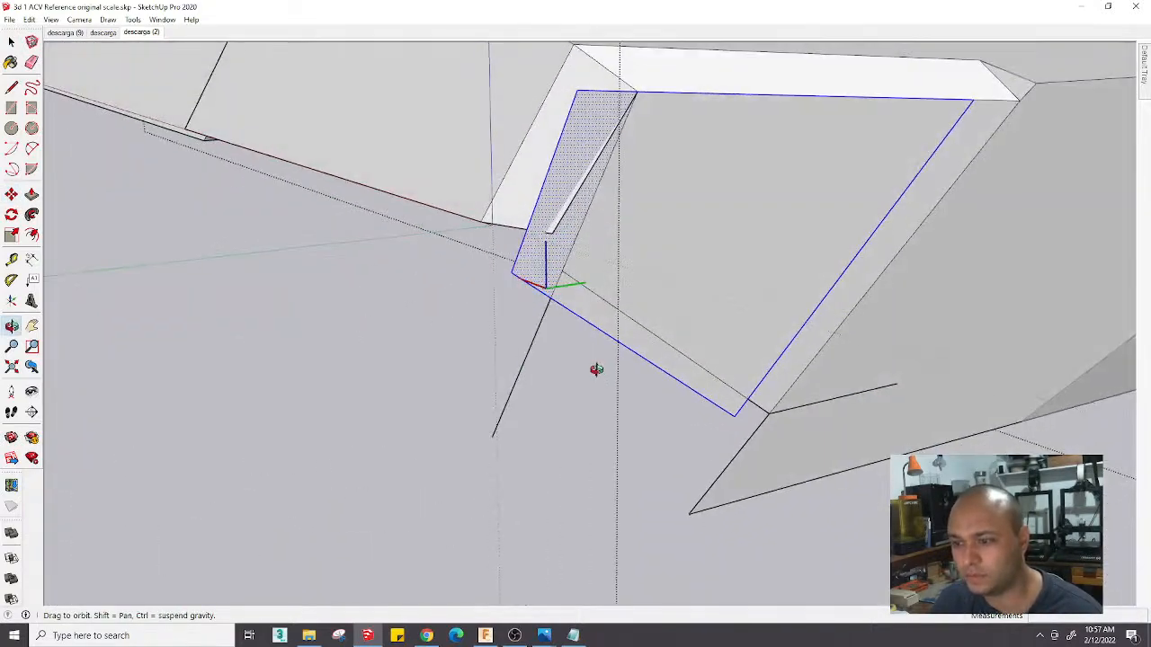
pyautogui.scroll(2, 550, 232)
pyautogui.press('l')
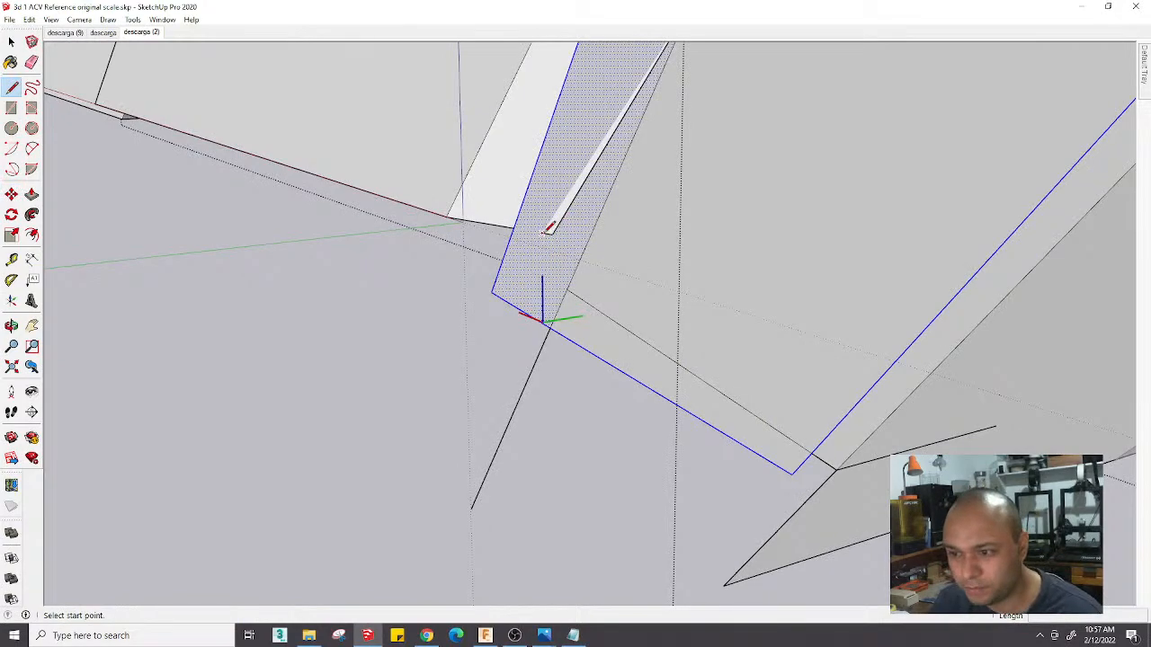
pyautogui.click(544, 230)
pyautogui.moveTo(542, 326); pyautogui.dragTo(622, 157, button='middle')
pyautogui.click(620, 155)
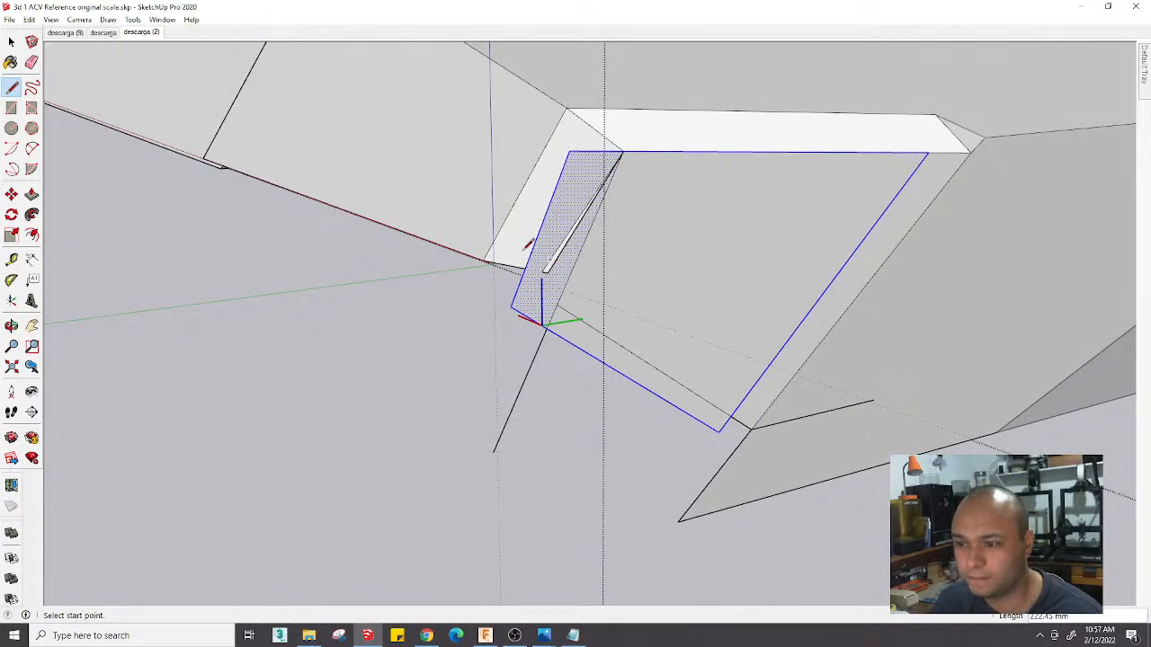
# On the descarga (2) photo, draw an edge about 698 mm long from the recess's lower inboard corner to the split point on the plate's side edge
pyautogui.click(79, 34)
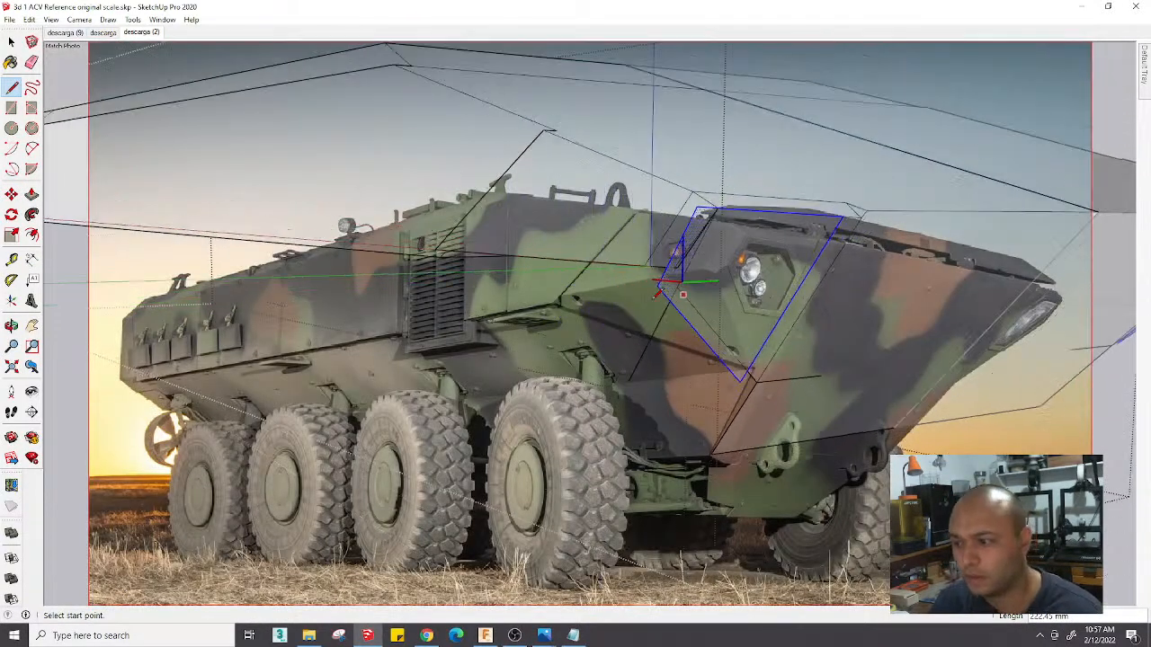
pyautogui.scroll(-3, 668, 272)
pyautogui.scroll(8, 710, 270)
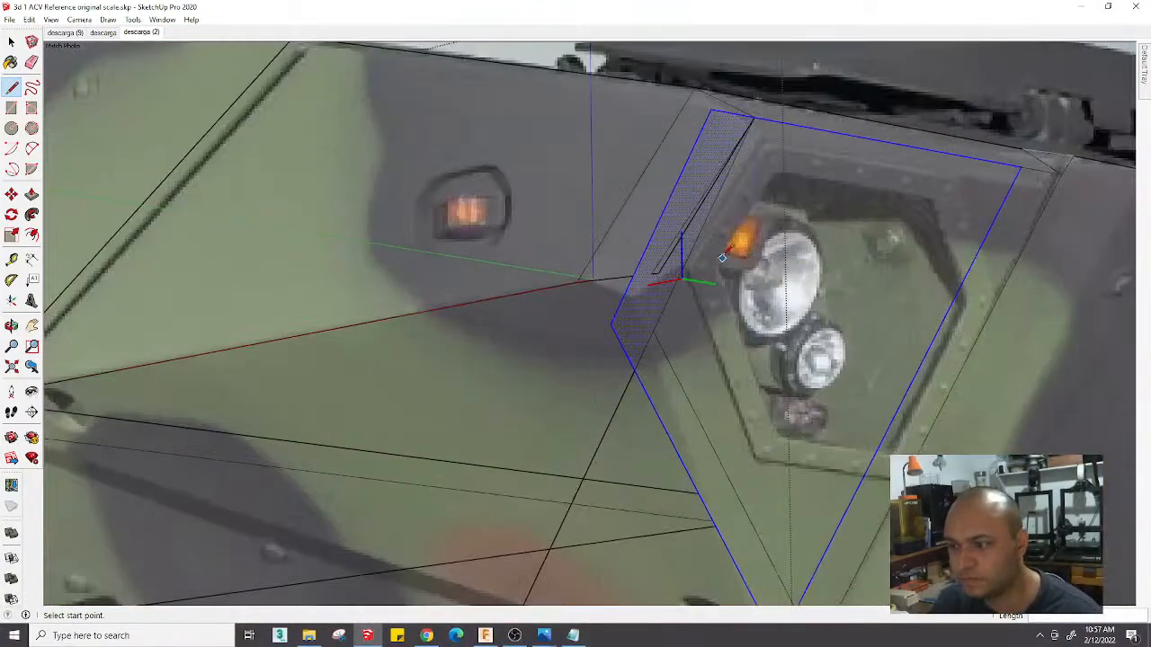
pyautogui.scroll(-2, 721, 258)
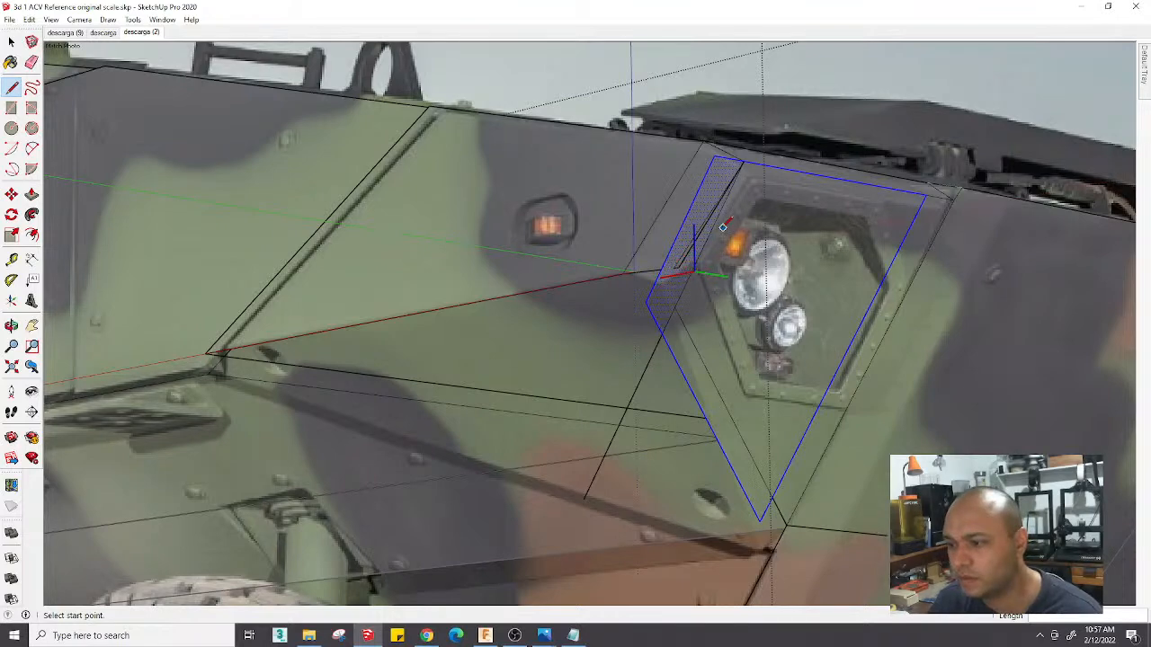
pyautogui.scroll(2, 695, 261)
pyautogui.click(671, 268)
pyautogui.scroll(-4, 680, 266)
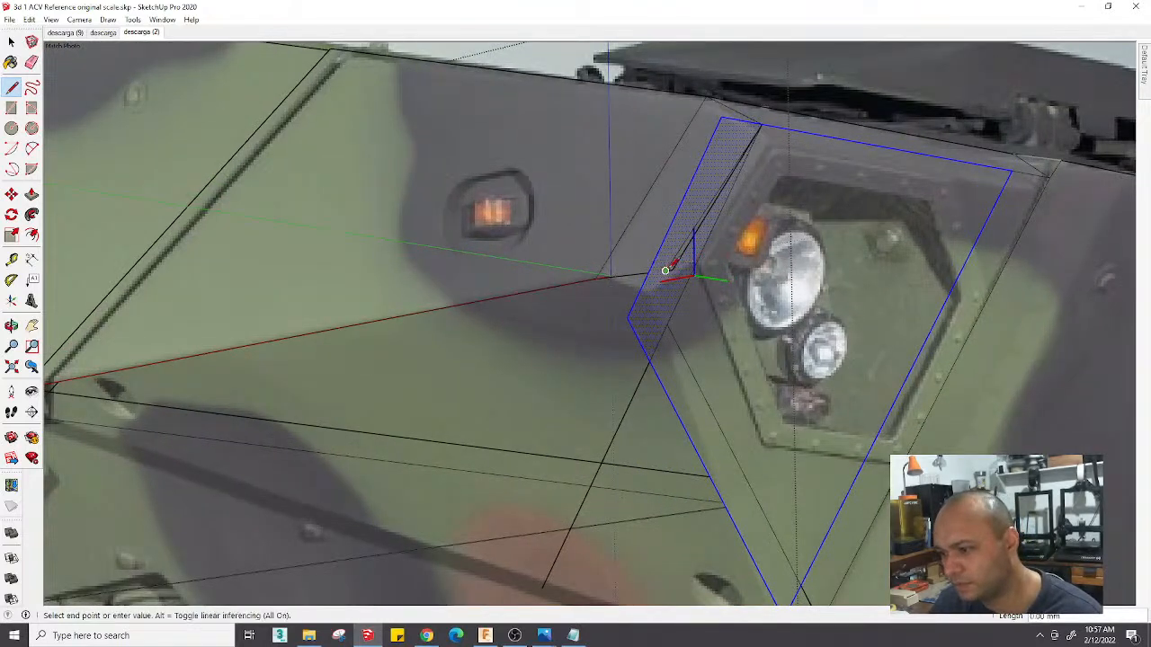
pyautogui.scroll(3, 729, 393)
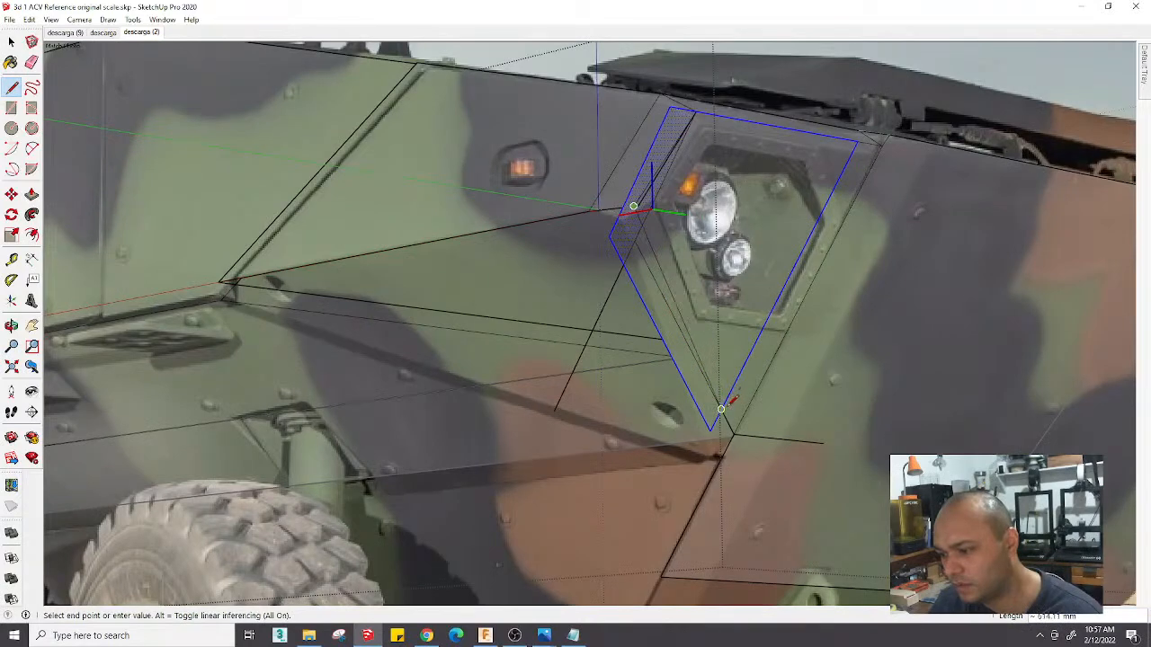
# Erase the copied face's outline, the construction edges and the leftover slivers around the new headlight face
pyautogui.press('e')
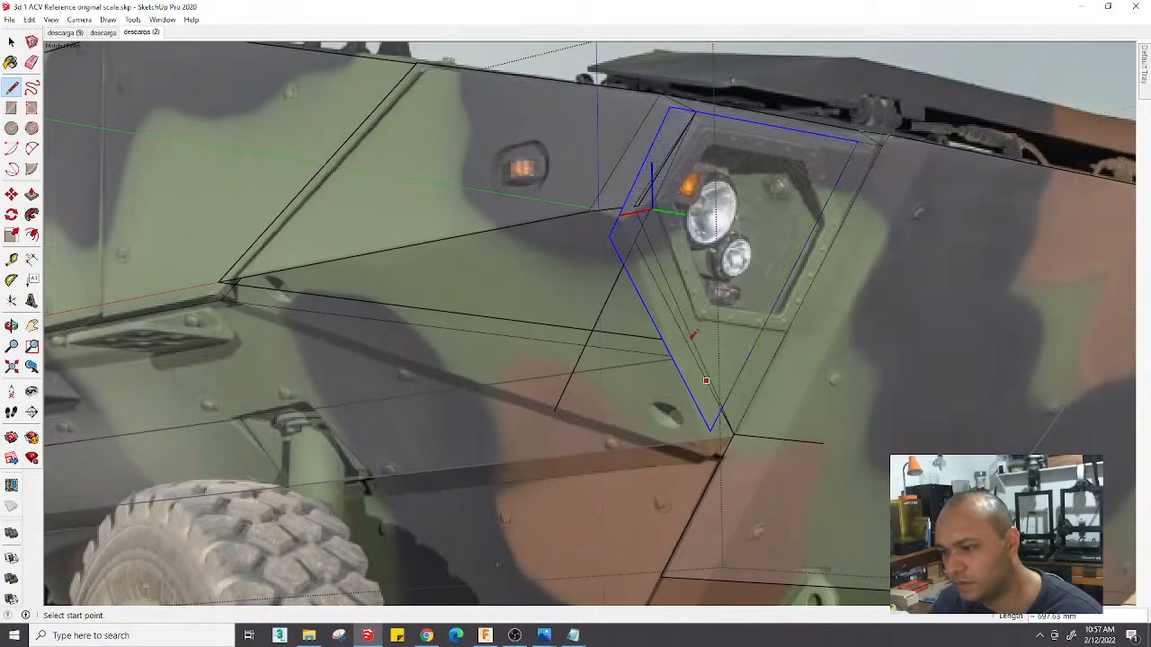
pyautogui.scroll(2, 636, 205)
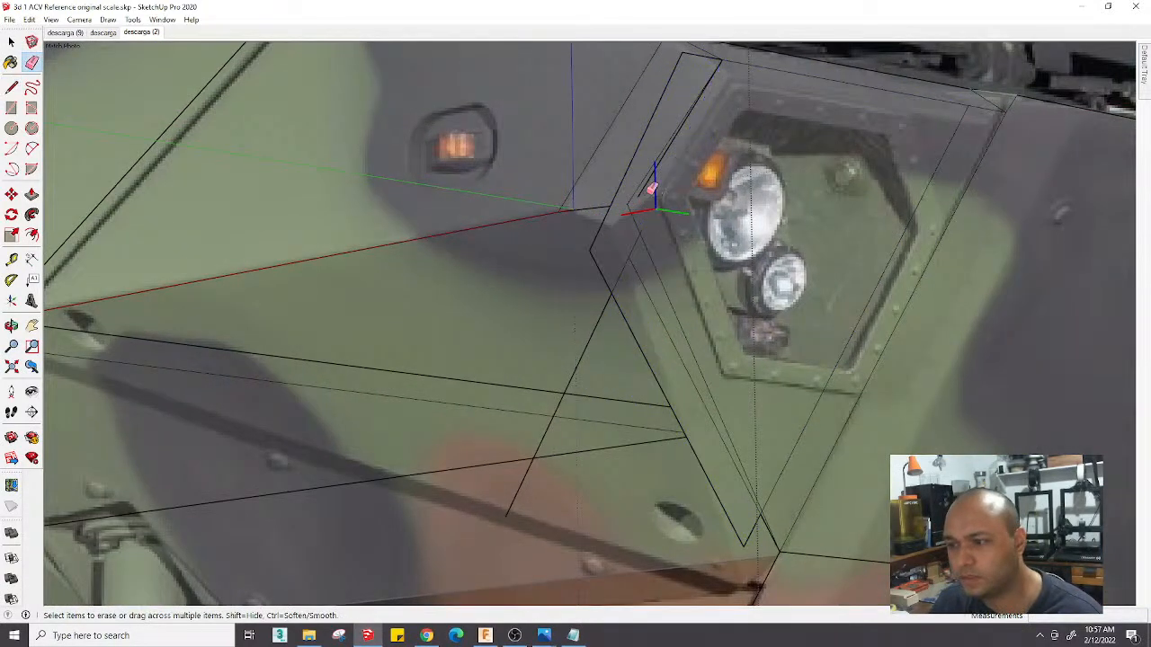
pyautogui.scroll(-2, 700, 158)
pyautogui.click(691, 91)
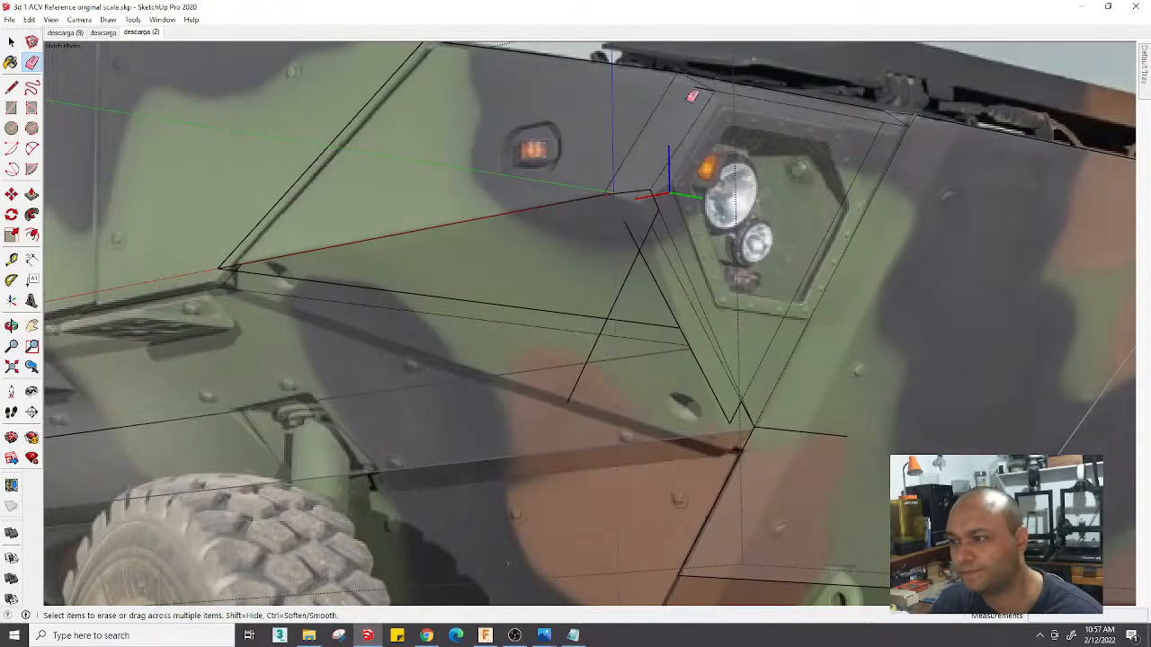
pyautogui.click(655, 219)
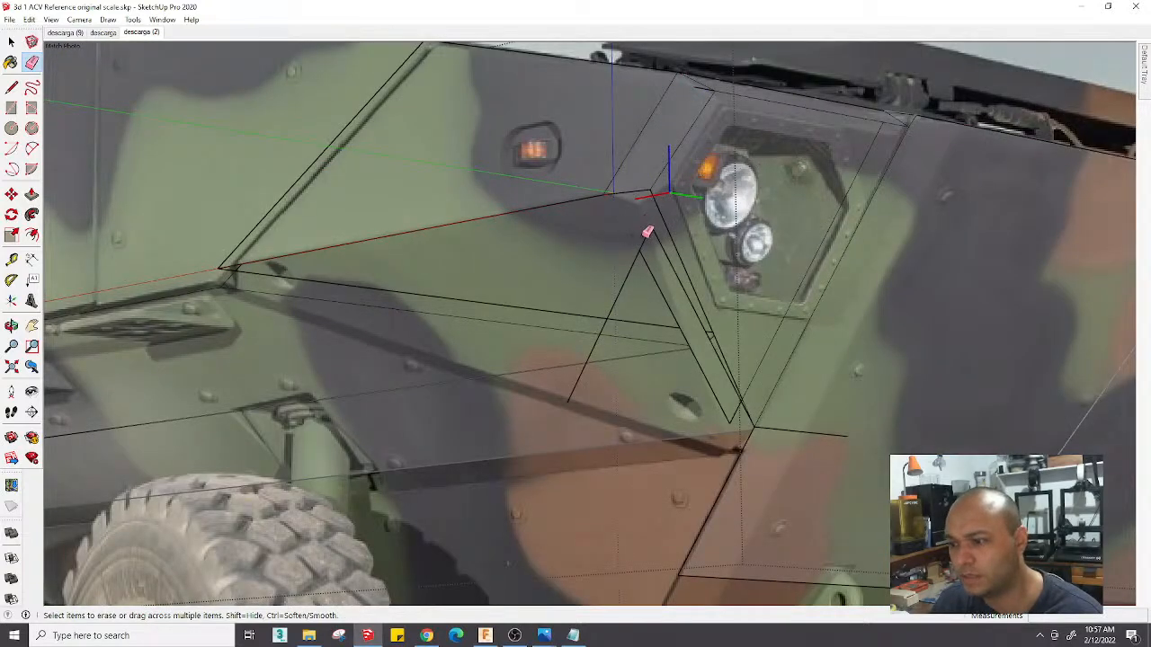
pyautogui.click(649, 229)
pyautogui.click(634, 244)
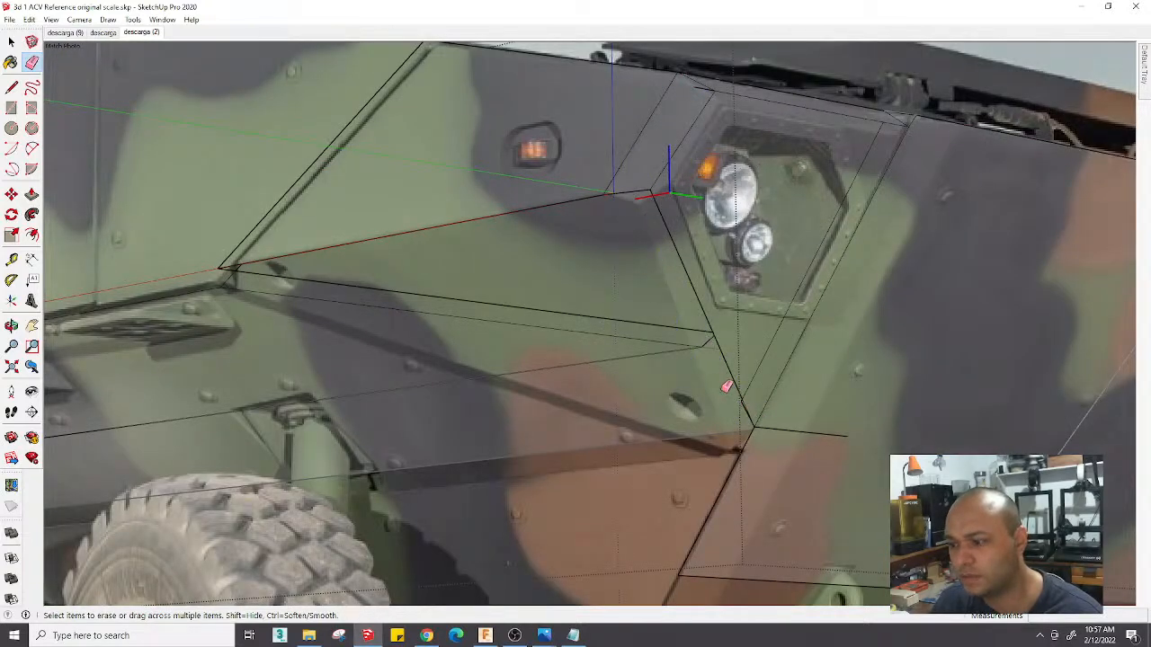
pyautogui.scroll(-3, 727, 387)
pyautogui.moveTo(762, 382)
pyautogui.mouseDown(button='middle')
pyautogui.moveTo(730, 459)
pyautogui.moveTo(725, 411)
pyautogui.moveTo(738, 446)
pyautogui.mouseUp(button='middle')
pyautogui.scroll(4, 739, 450)
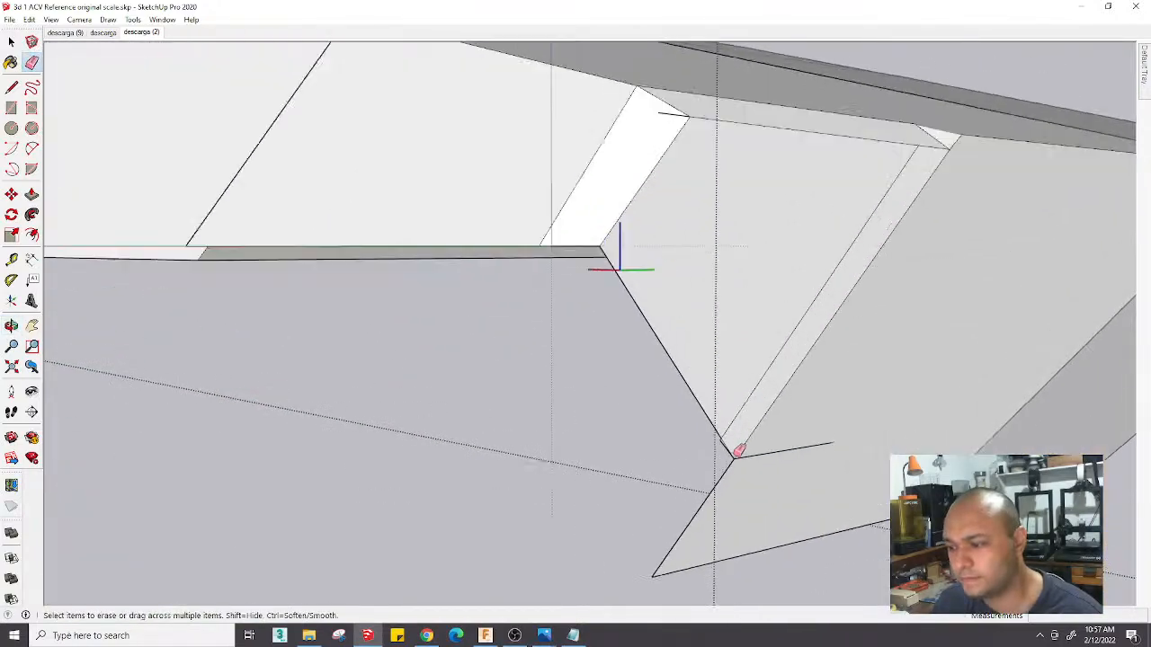
pyautogui.scroll(2, 719, 431)
pyautogui.scroll(-2, 730, 397)
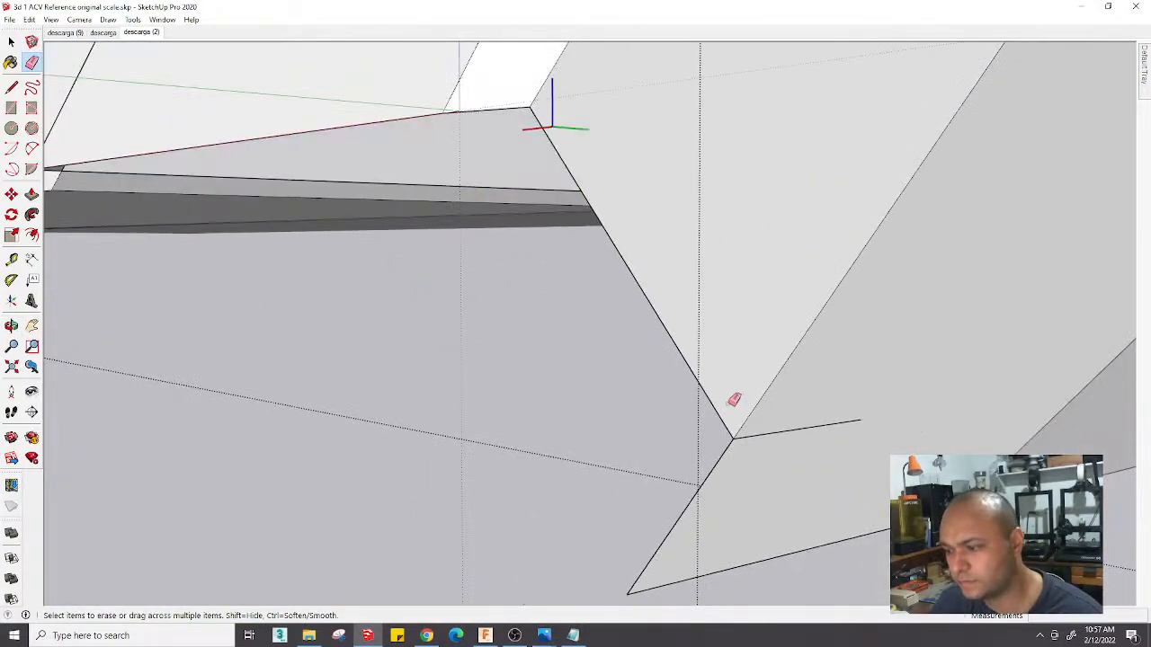
# Check the cleaned headlight face in 3D and compare its outline with the descarga (2) photo
pyautogui.scroll(-3, 746, 423)
pyautogui.moveTo(761, 444); pyautogui.dragTo(809, 305, button='middle')
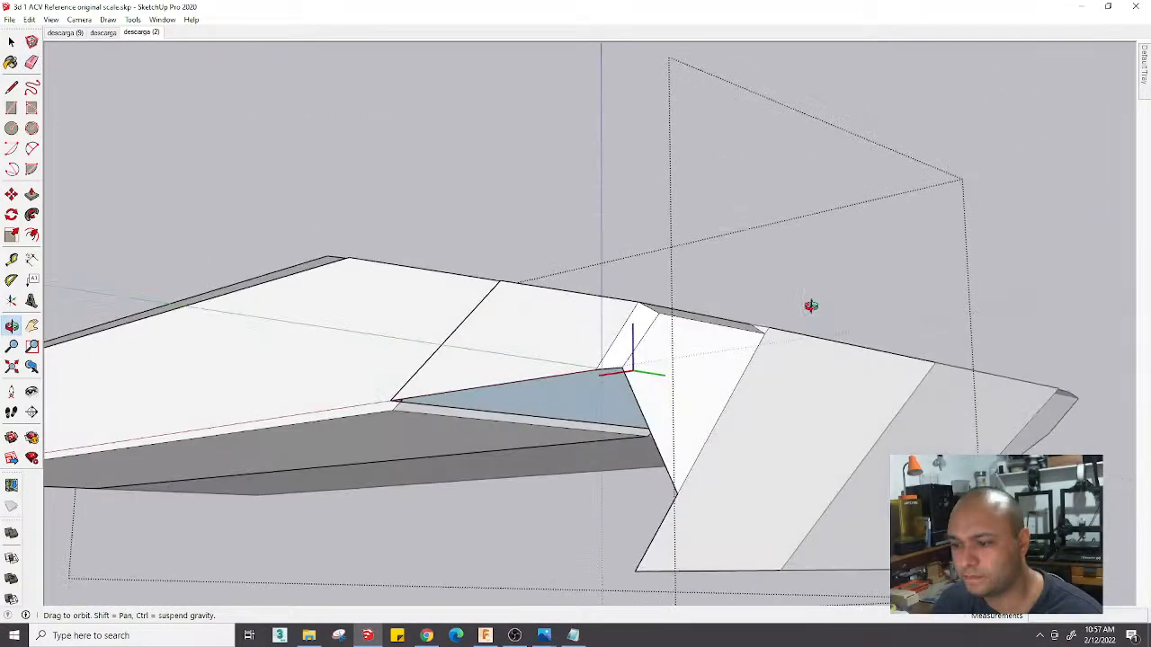
pyautogui.click(141, 32)
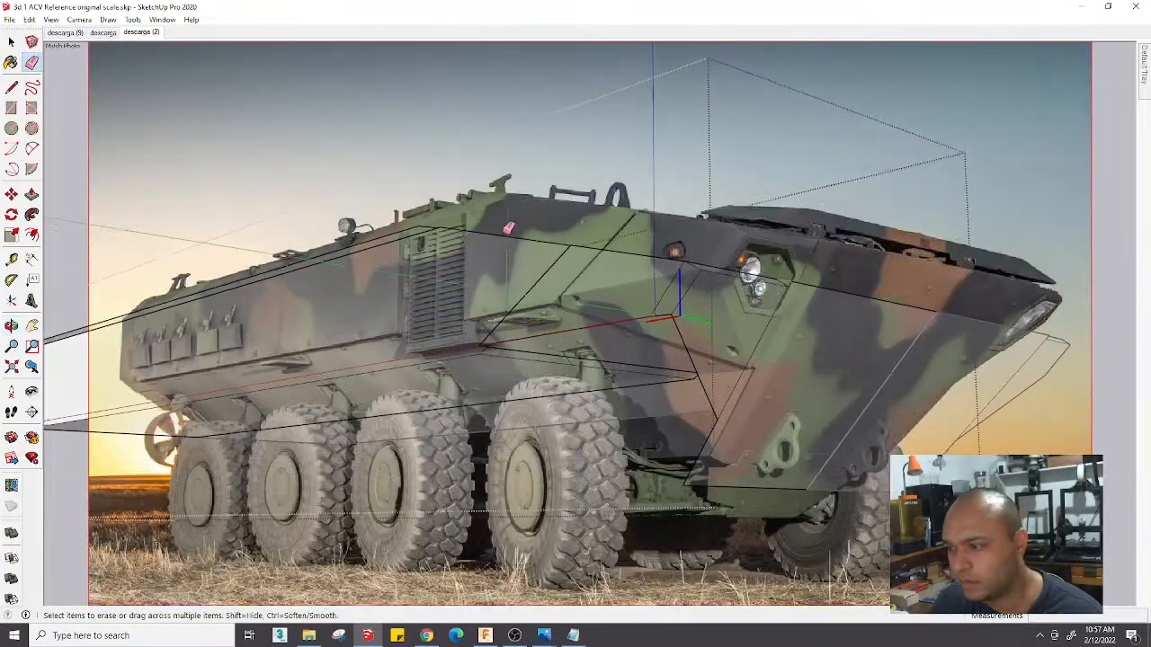
pyautogui.scroll(8, 740, 299)
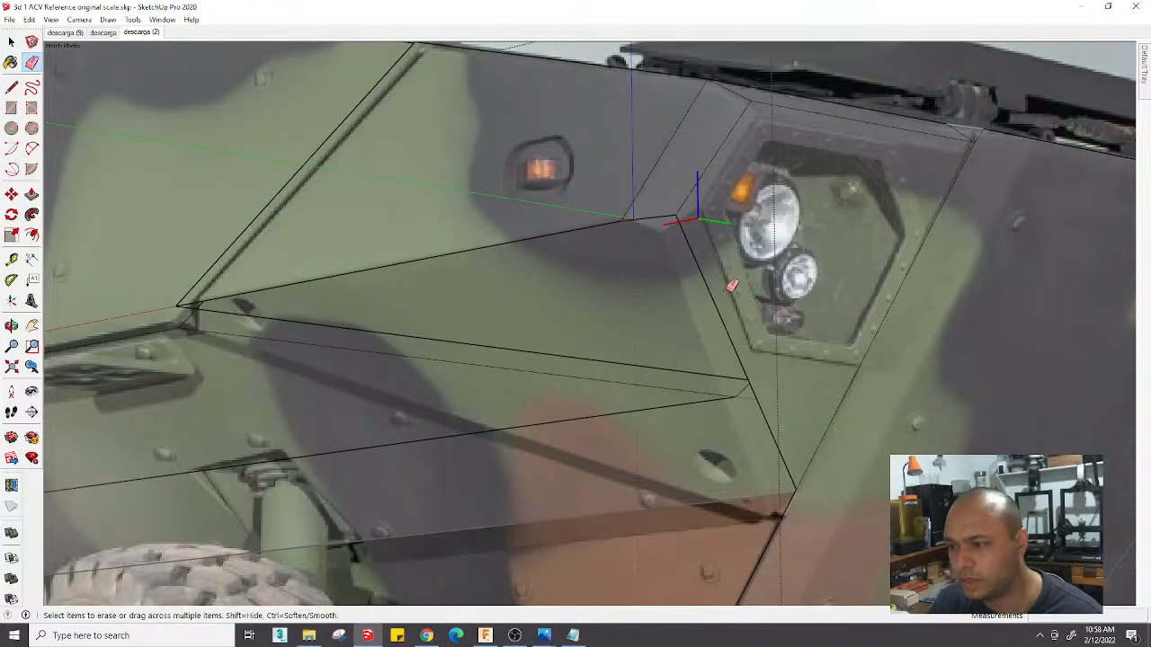
# On the descarga (2) photo, draw an edge about 807 mm long along the red axis, rearward from the lower plate's side edge
pyautogui.scroll(-3, 726, 272)
pyautogui.scroll(3, 695, 248)
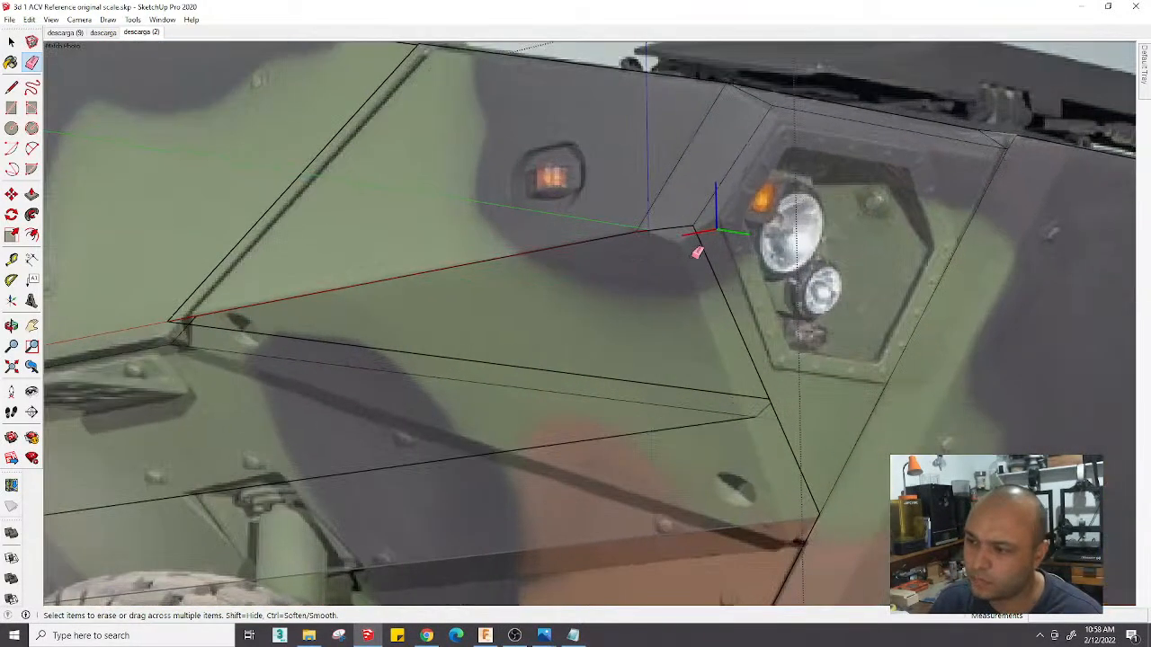
pyautogui.scroll(-5, 696, 252)
pyautogui.scroll(2, 756, 370)
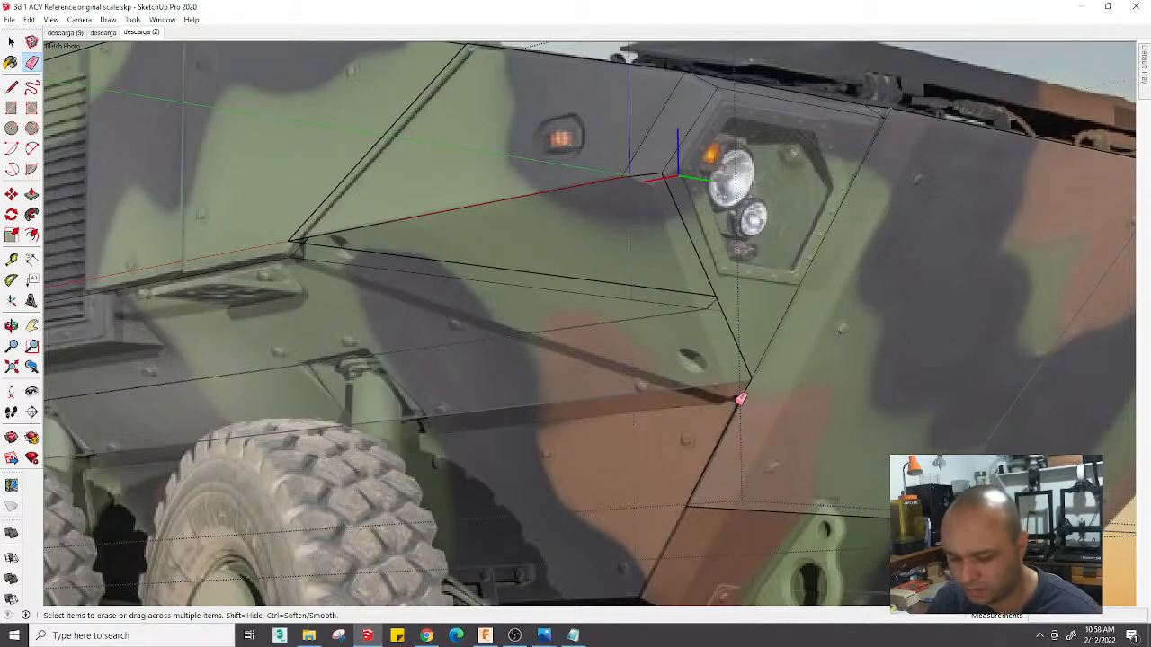
pyautogui.press('l')
pyautogui.click(738, 402)
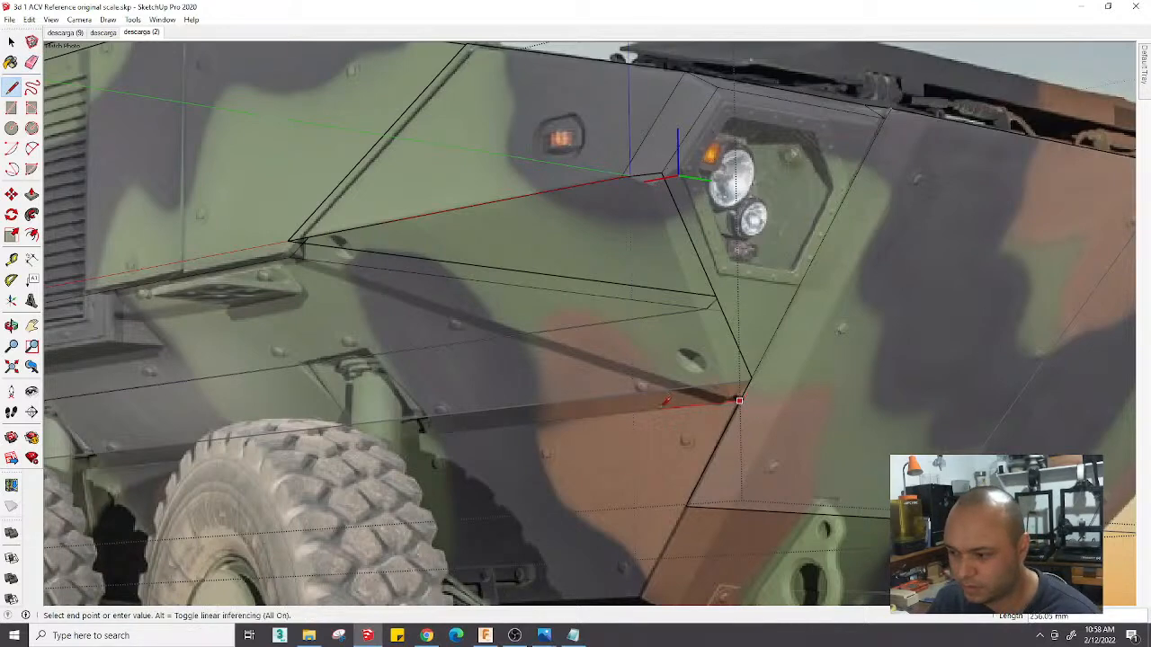
pyautogui.scroll(-1, 508, 426)
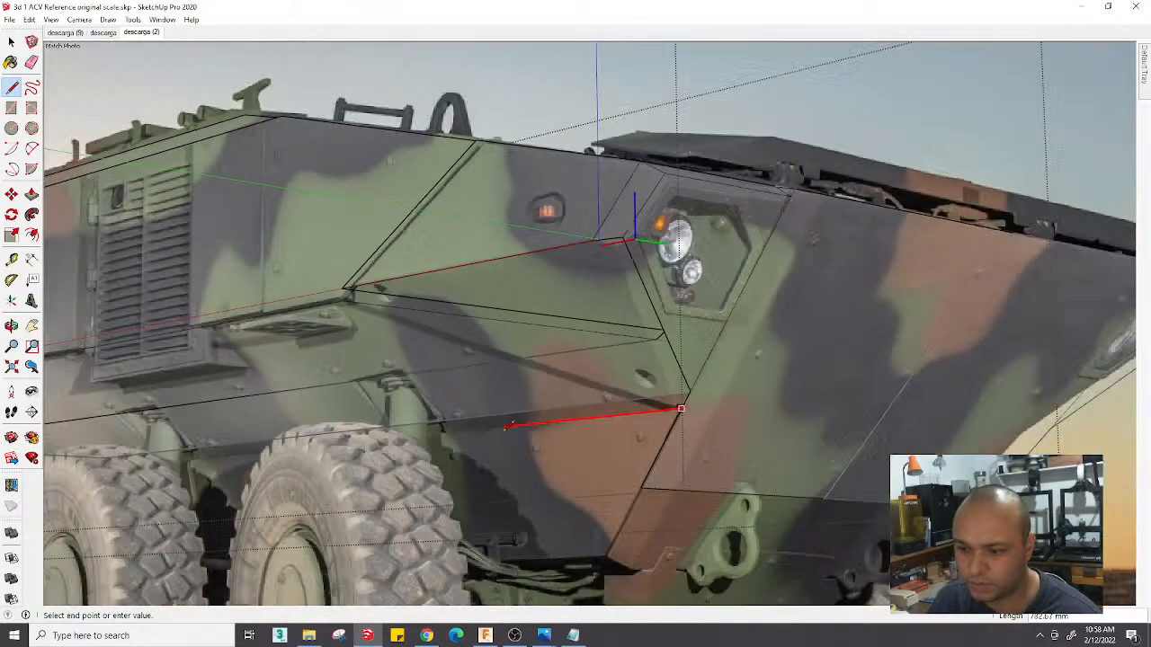
pyautogui.scroll(-1, 462, 430)
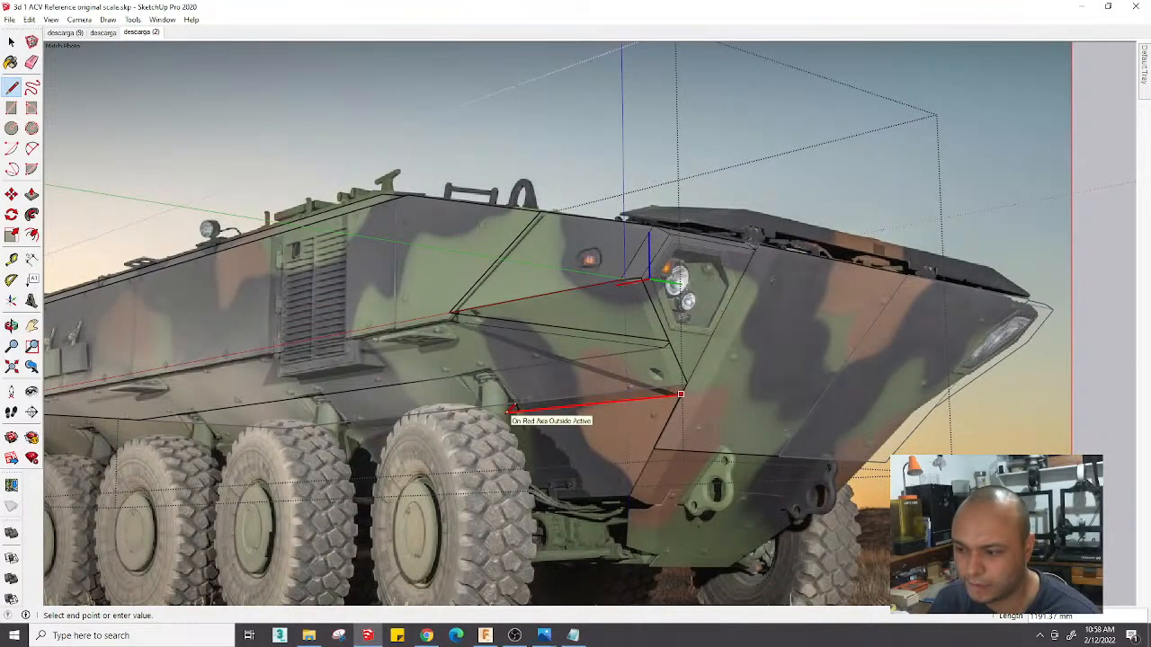
pyautogui.click(681, 394)
pyautogui.scroll(3, 646, 390)
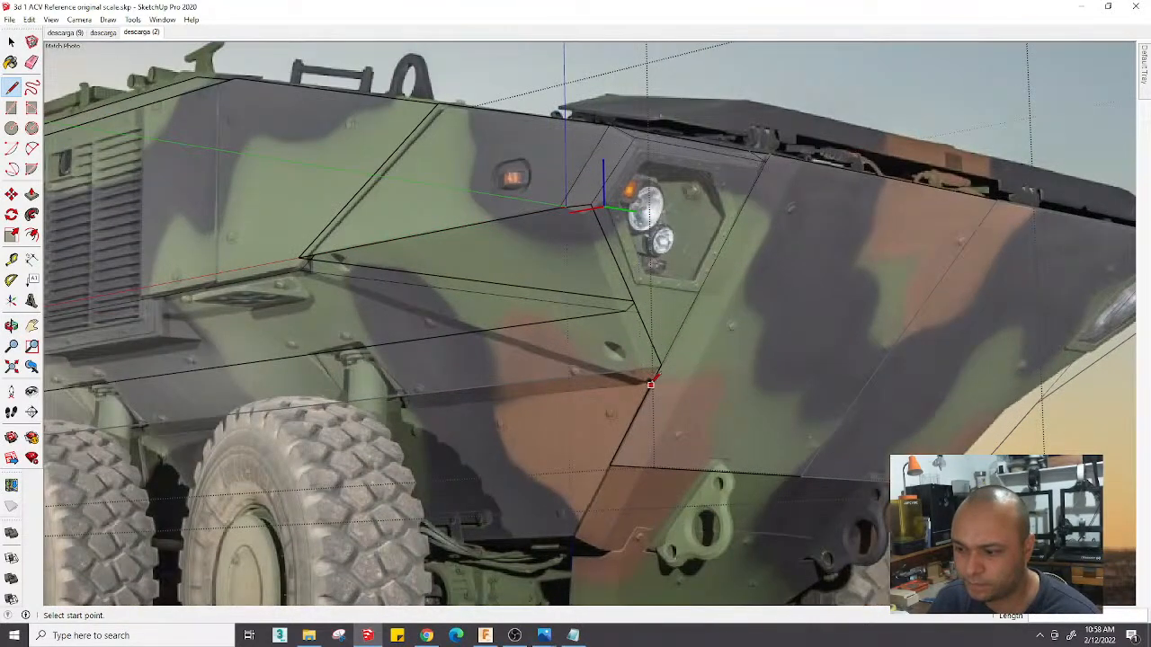
pyautogui.click(651, 385)
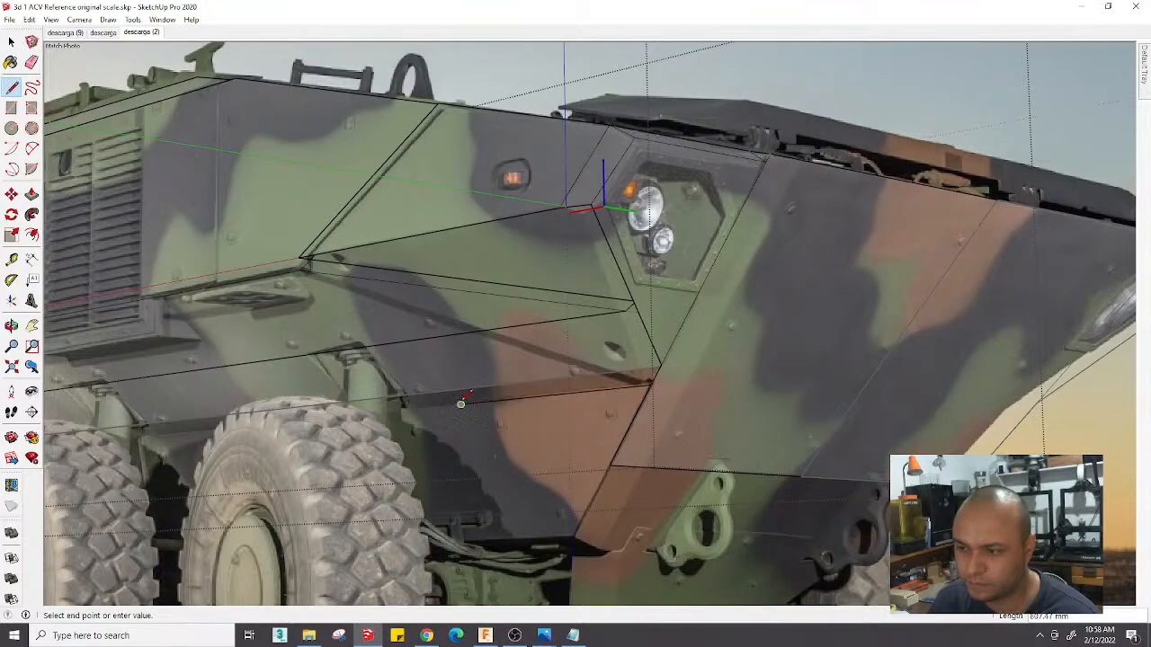
# Draw a short edge about 98 mm long from the headlight face's lower corner to the new red-axis edge
pyautogui.scroll(3, 623, 334)
pyautogui.click(678, 371)
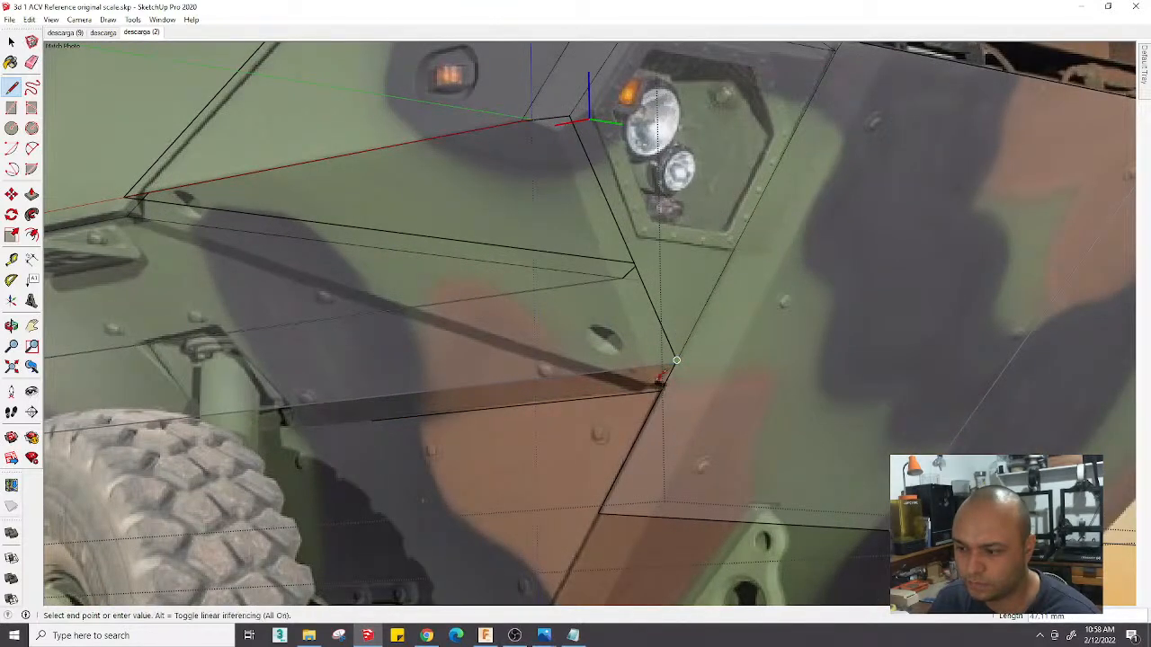
pyautogui.scroll(2, 651, 394)
pyautogui.scroll(2, 654, 389)
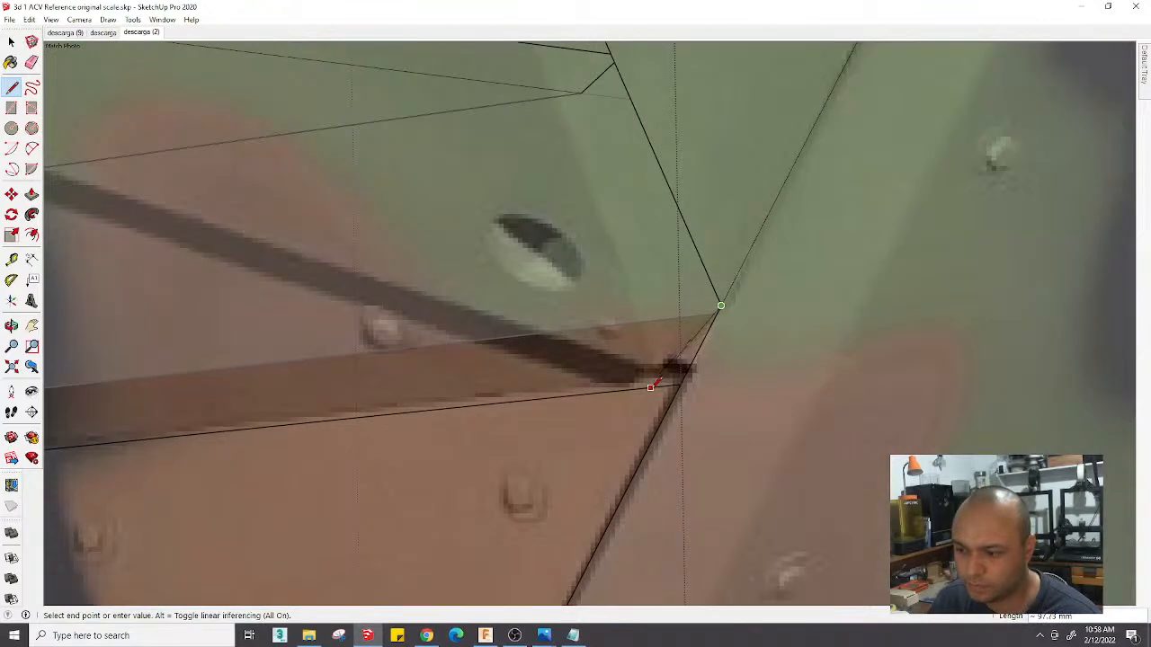
pyautogui.click(646, 386)
# Copy the short edge from the headlight face's lower corner up to the recess's lower inboard corner
pyautogui.press('space')
pyautogui.scroll(-3, 651, 387)
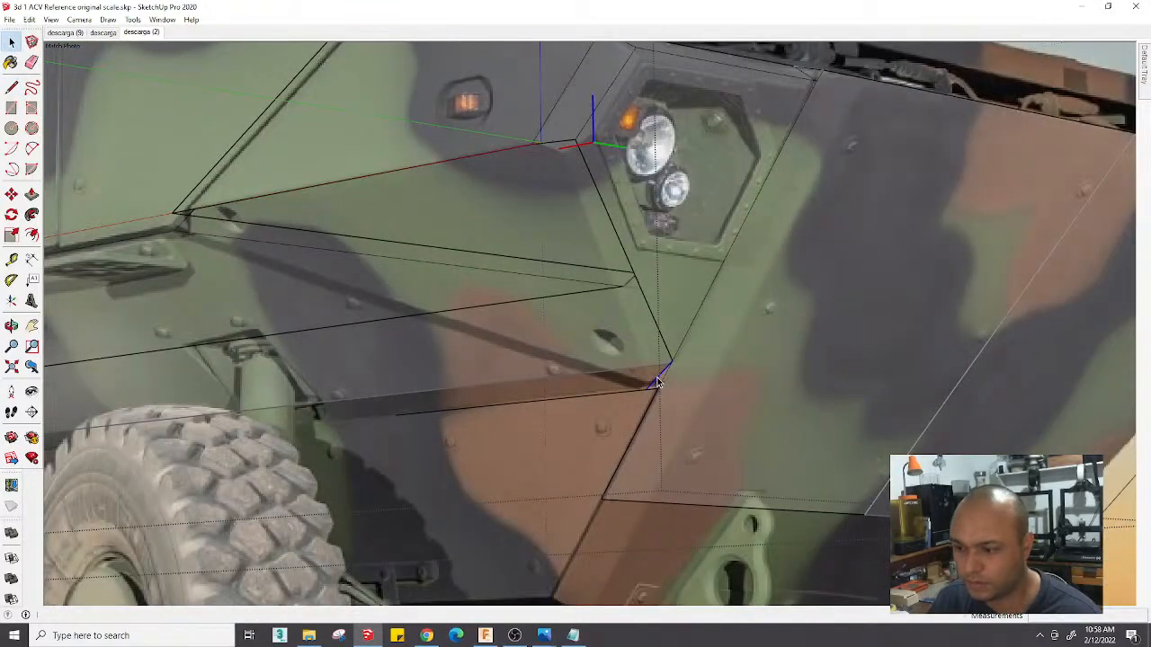
pyautogui.press('m')
pyautogui.press('ctrl')
pyautogui.click(660, 376)
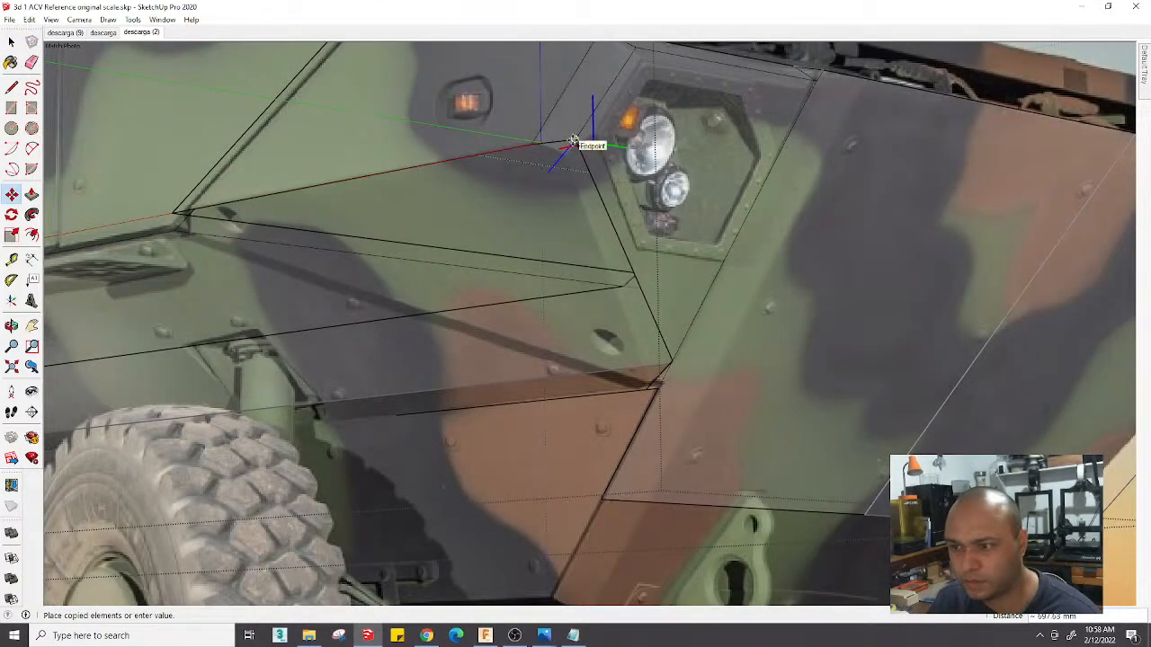
pyautogui.click(573, 141)
# Draw an edge about 732 mm long joining the copied short edge to the original one, parallel to the headlight face's inboard side
pyautogui.press('l')
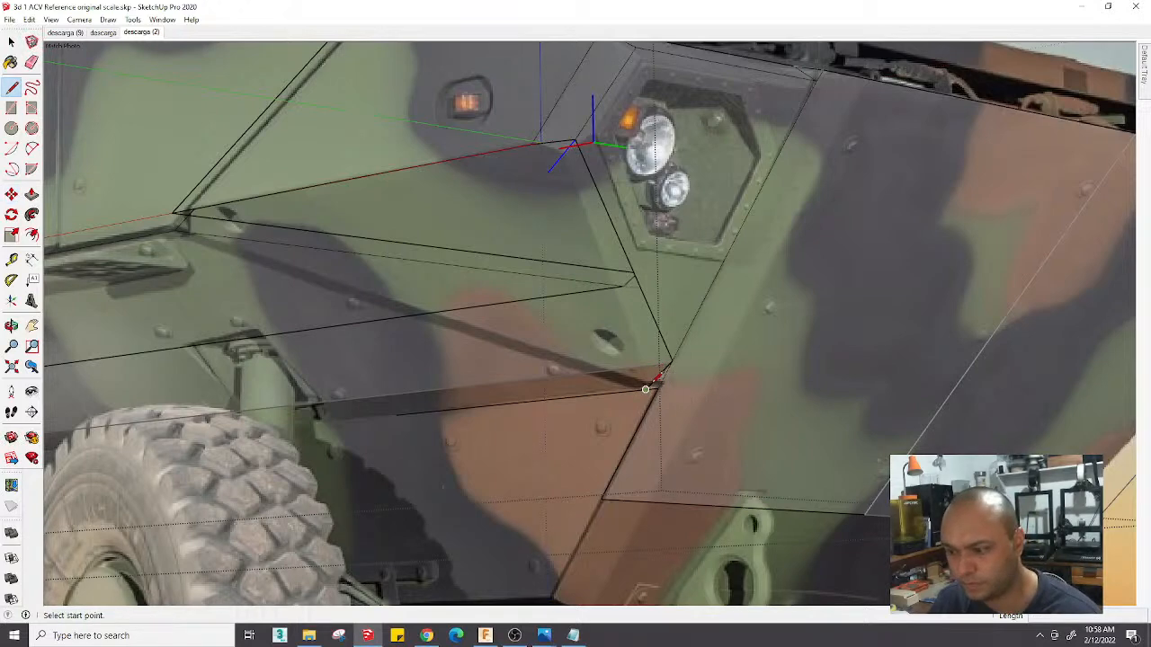
pyautogui.click(573, 144)
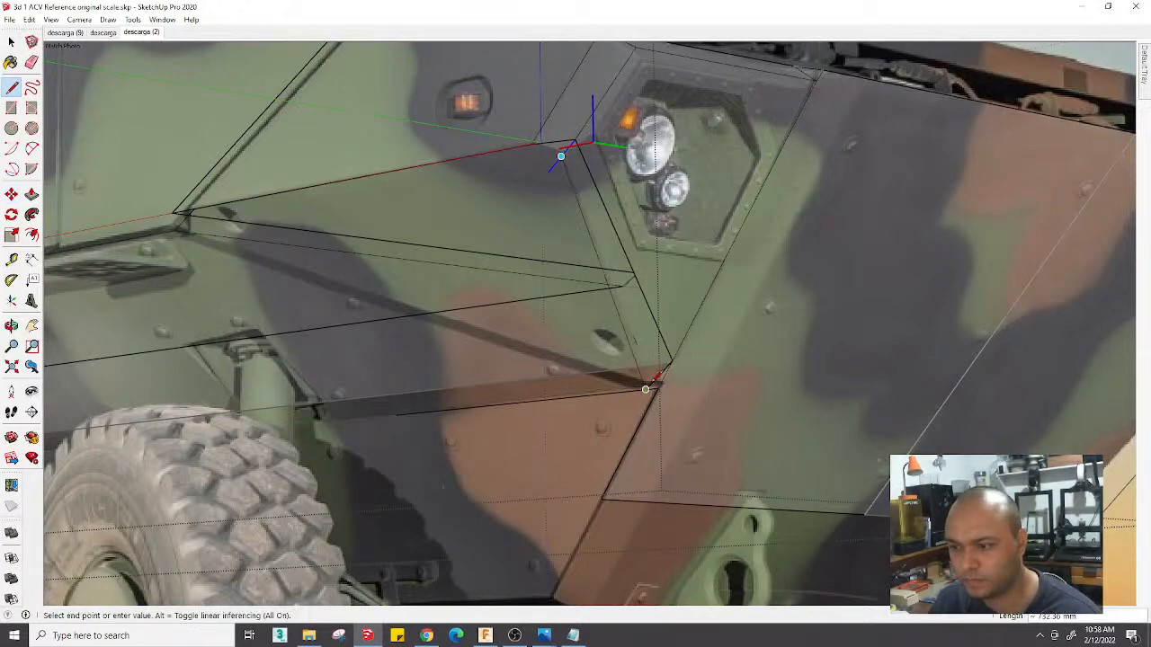
pyautogui.click(660, 374)
# Draw a short edge from the side panel's front lower corner to the upper end of the new strip beside the headlight face
pyautogui.scroll(-3, 584, 187)
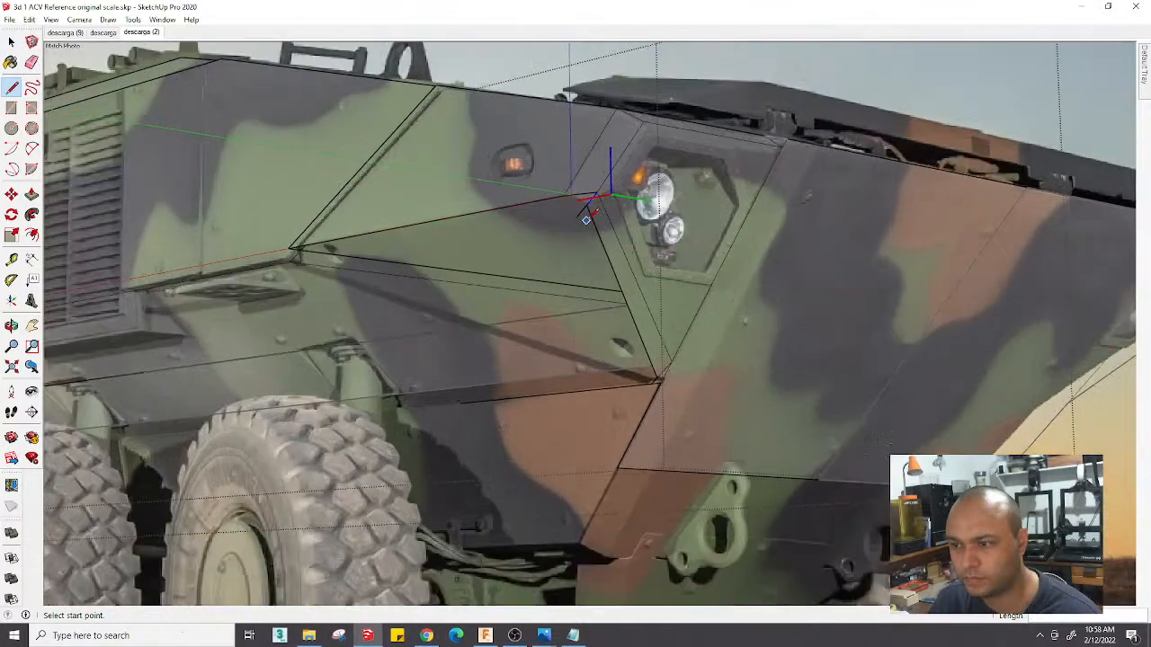
pyautogui.scroll(3, 585, 200)
pyautogui.scroll(3, 585, 201)
pyautogui.click(585, 201)
pyautogui.click(557, 180)
pyautogui.press('e')
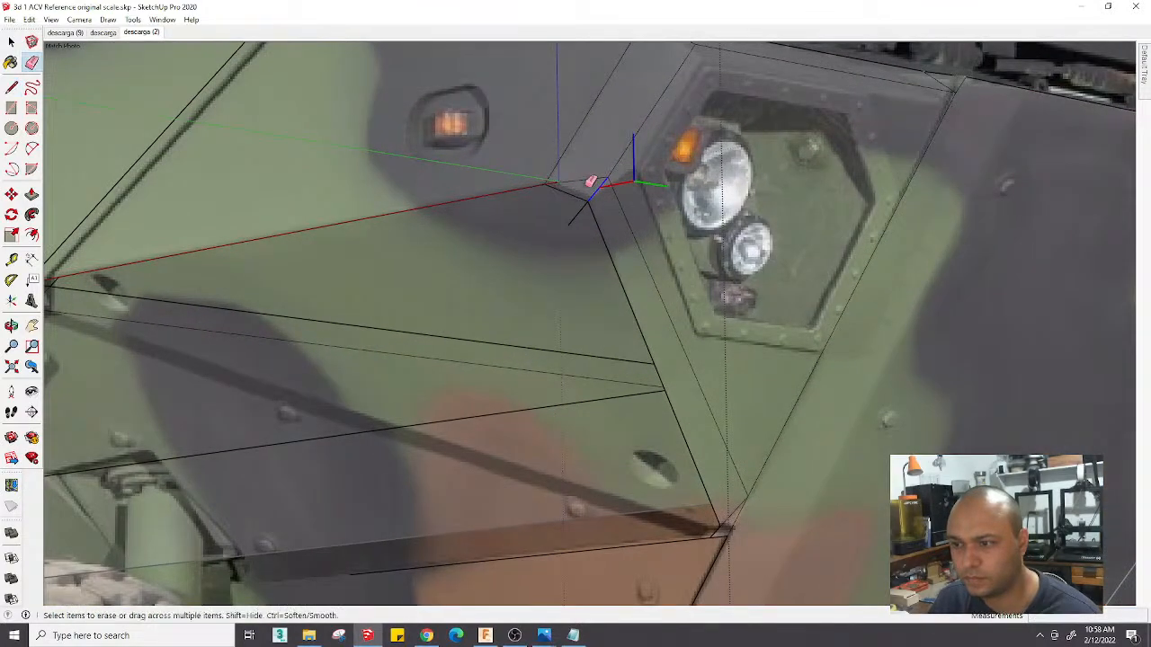
pyautogui.click(589, 182)
# Extend the narrow slanted face above the strip downward by drawing its two side edges and a closing bottom edge
pyautogui.scroll(-2, 581, 197)
pyautogui.scroll(-2, 585, 193)
pyautogui.scroll(3, 585, 192)
pyautogui.moveTo(585, 193)
pyautogui.mouseDown(button='middle')
pyautogui.moveTo(547, 237)
pyautogui.moveTo(398, 334)
pyautogui.moveTo(383, 289)
pyautogui.moveTo(396, 226)
pyautogui.moveTo(390, 254)
pyautogui.moveTo(429, 225)
pyautogui.mouseUp(button='middle')
pyautogui.press('space')
pyautogui.click(405, 169)
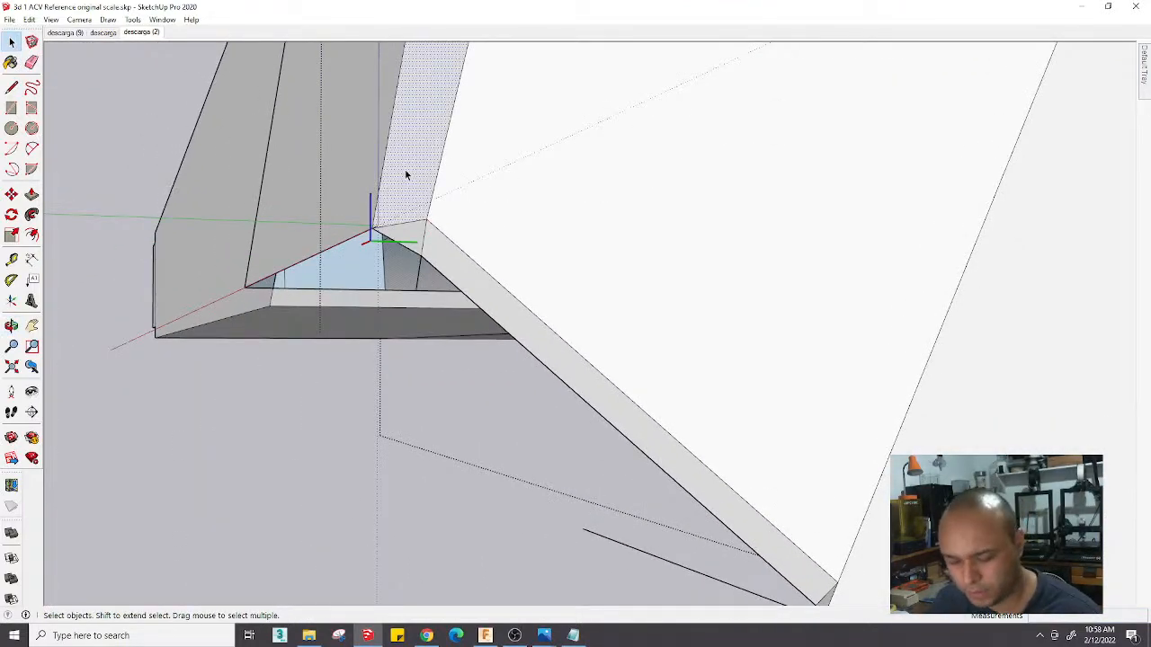
pyautogui.press('m')
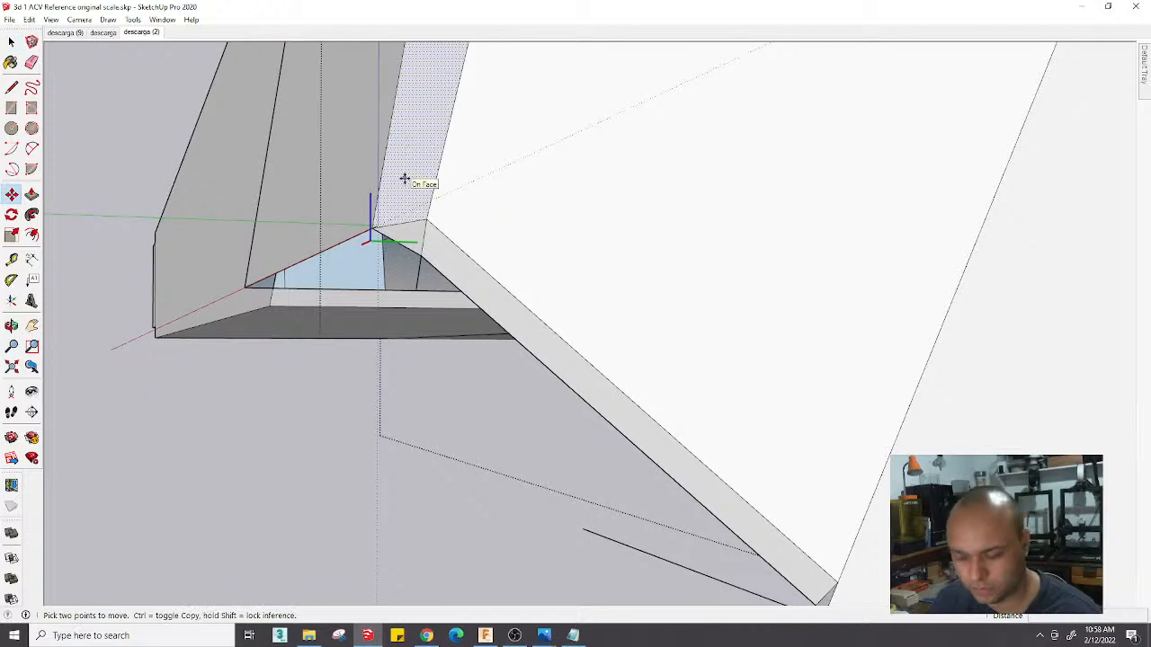
pyautogui.press('l')
pyautogui.click(428, 219)
pyautogui.click(392, 366)
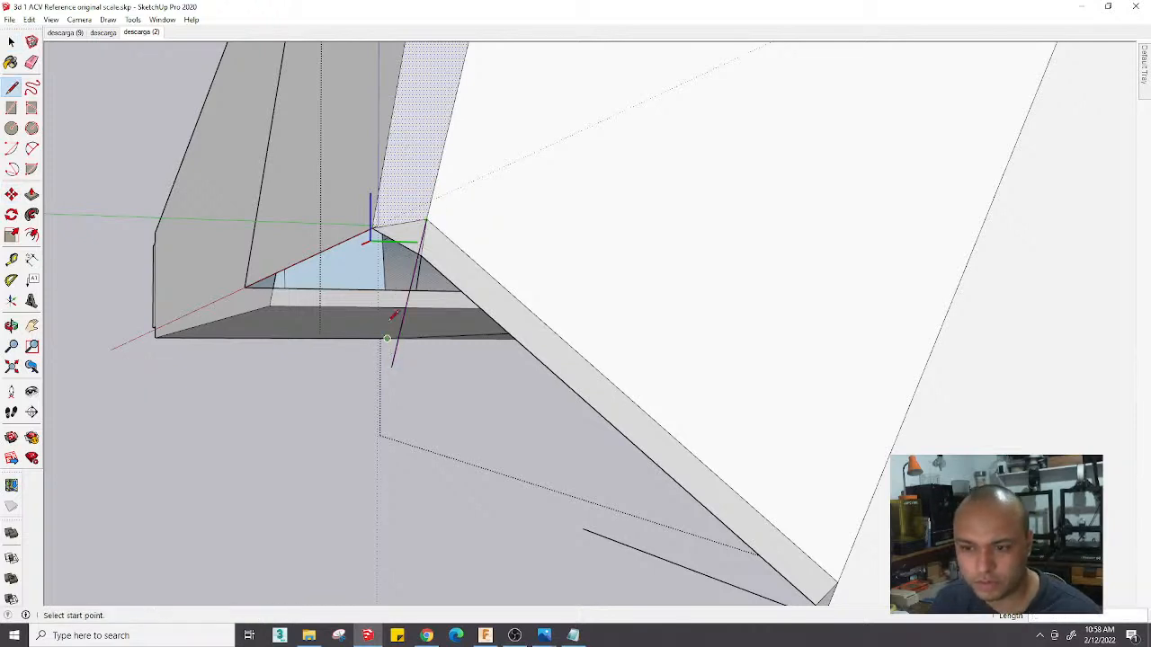
pyautogui.click(372, 229)
pyautogui.click(348, 369)
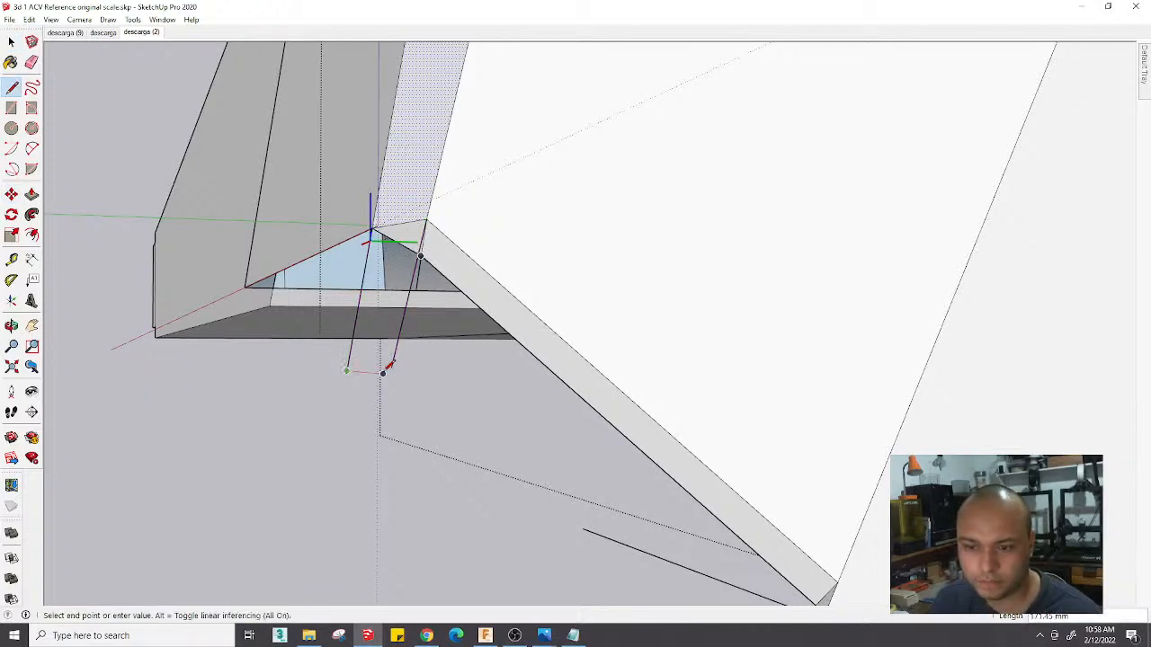
pyautogui.click(392, 366)
# Draw two trimming edges across the extended face, from its outer upper corner to a point on it and over to the side panel's corner
pyautogui.moveTo(446, 371); pyautogui.dragTo(431, 251, button='middle')
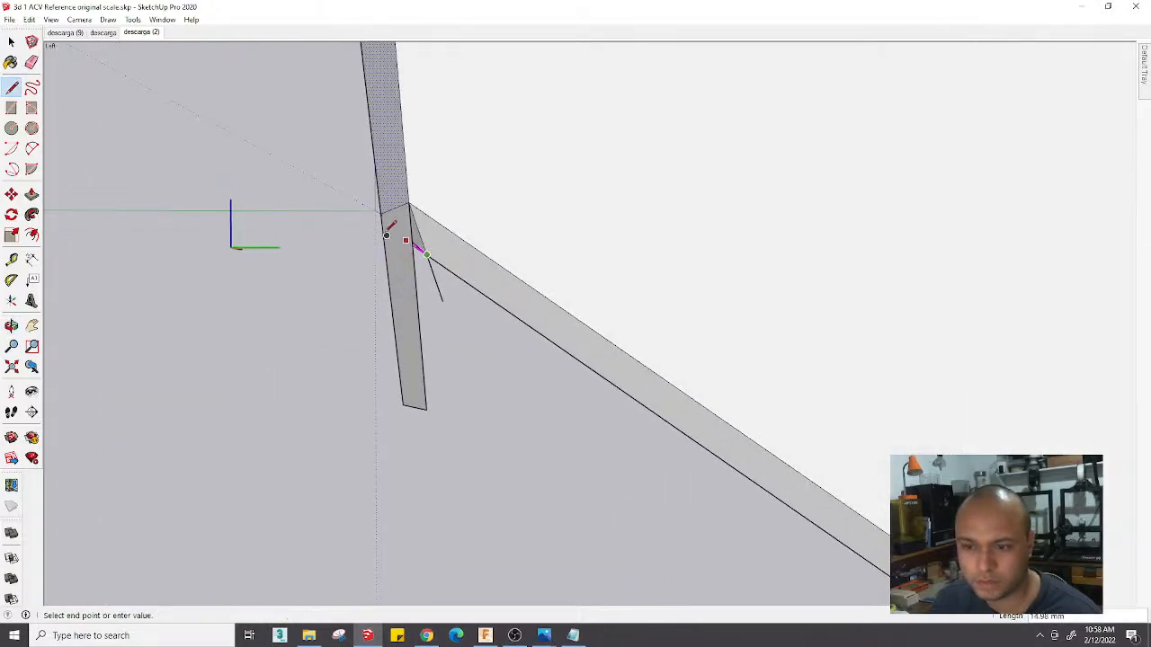
pyautogui.click(409, 204)
pyautogui.moveTo(385, 238); pyautogui.dragTo(489, 51, button='middle')
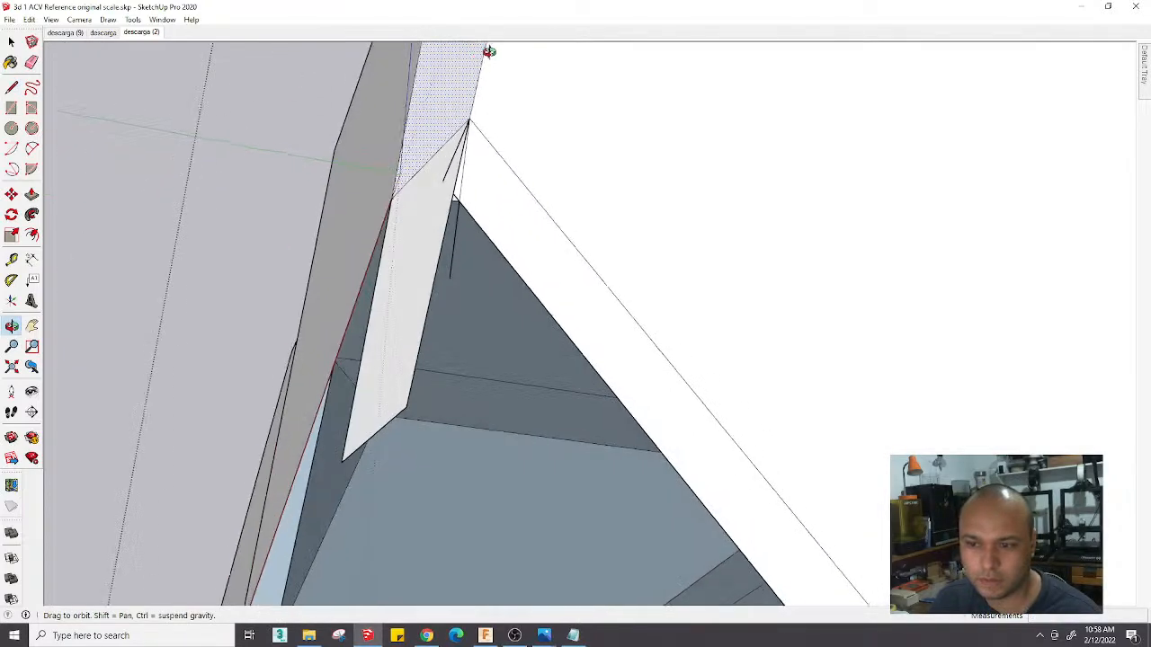
pyautogui.click(445, 181)
pyautogui.click(393, 197)
# Erase the surplus edges of the extended face beyond the trimmed corner
pyautogui.press('e')
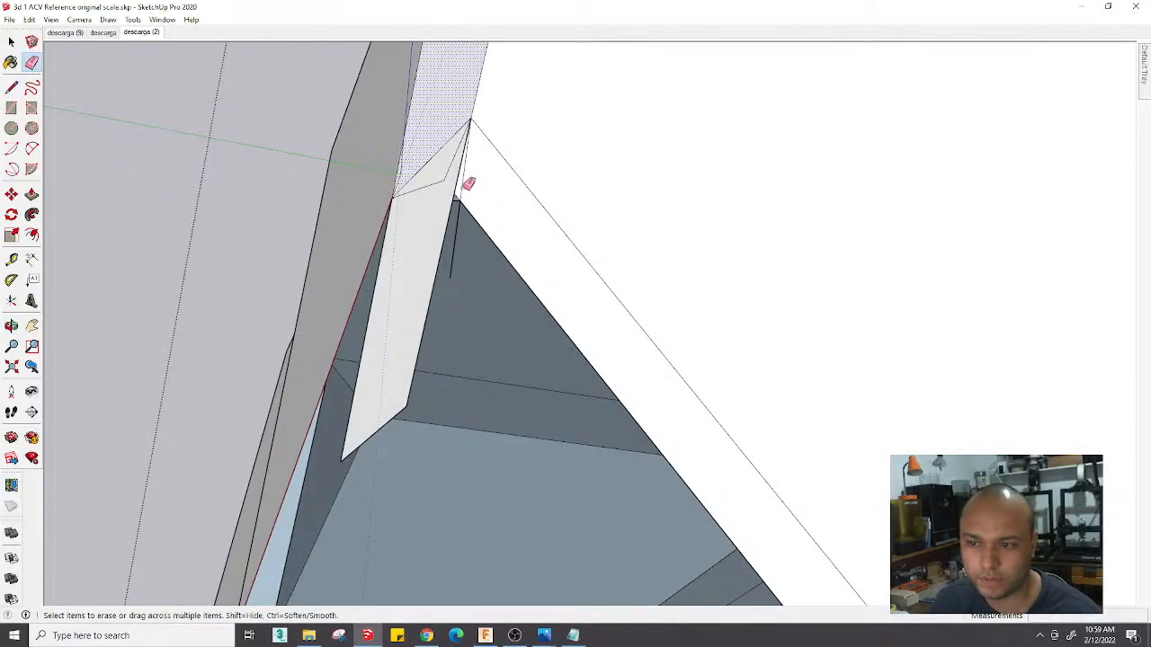
pyautogui.click(455, 214)
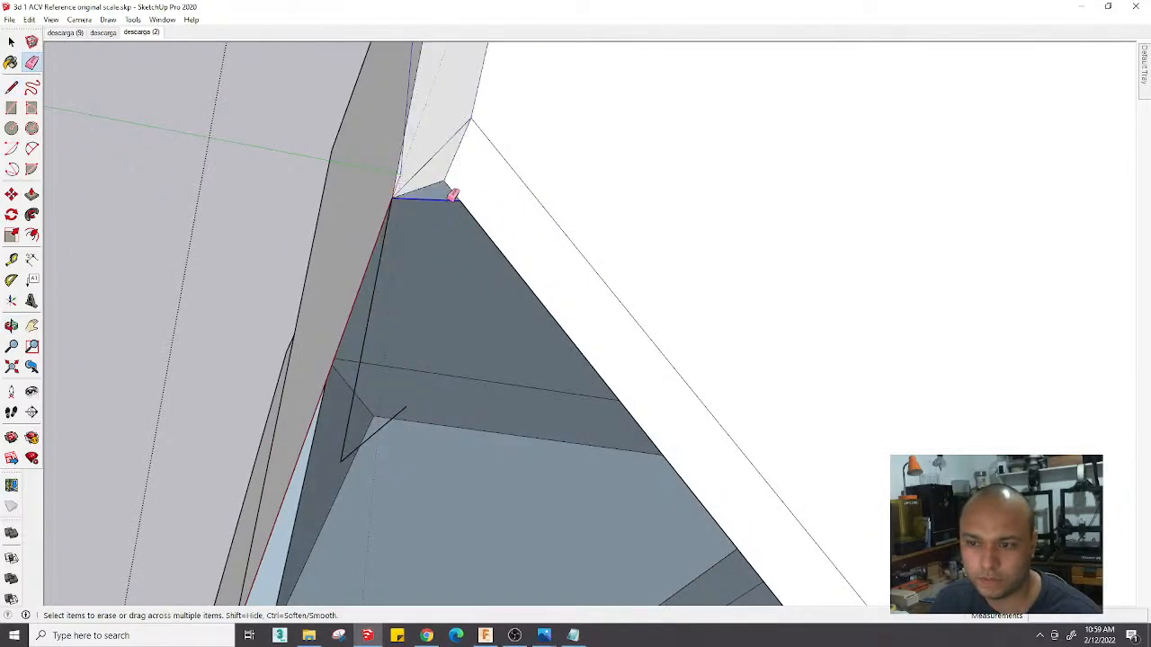
pyautogui.moveTo(430, 250)
pyautogui.mouseDown(button='middle')
pyautogui.moveTo(539, 390)
pyautogui.moveTo(410, 170)
pyautogui.mouseUp(button='middle')
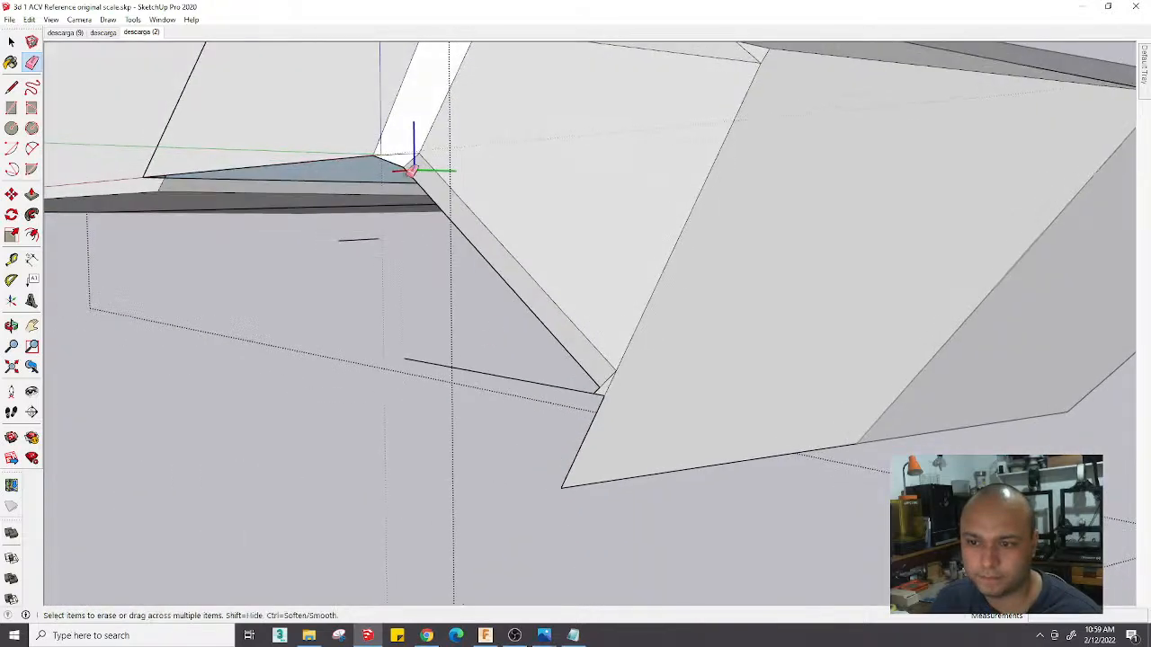
# Examine the reworked headlight strip and its corners in 3D and compare the hull outline with the matched photos
pyautogui.moveTo(368, 272)
pyautogui.mouseDown(button='middle')
pyautogui.moveTo(454, 340)
pyautogui.moveTo(652, 360)
pyautogui.moveTo(743, 396)
pyautogui.moveTo(494, 386)
pyautogui.moveTo(554, 405)
pyautogui.moveTo(458, 267)
pyautogui.moveTo(390, 282)
pyautogui.moveTo(701, 264)
pyautogui.moveTo(542, 378)
pyautogui.mouseUp(button='middle')
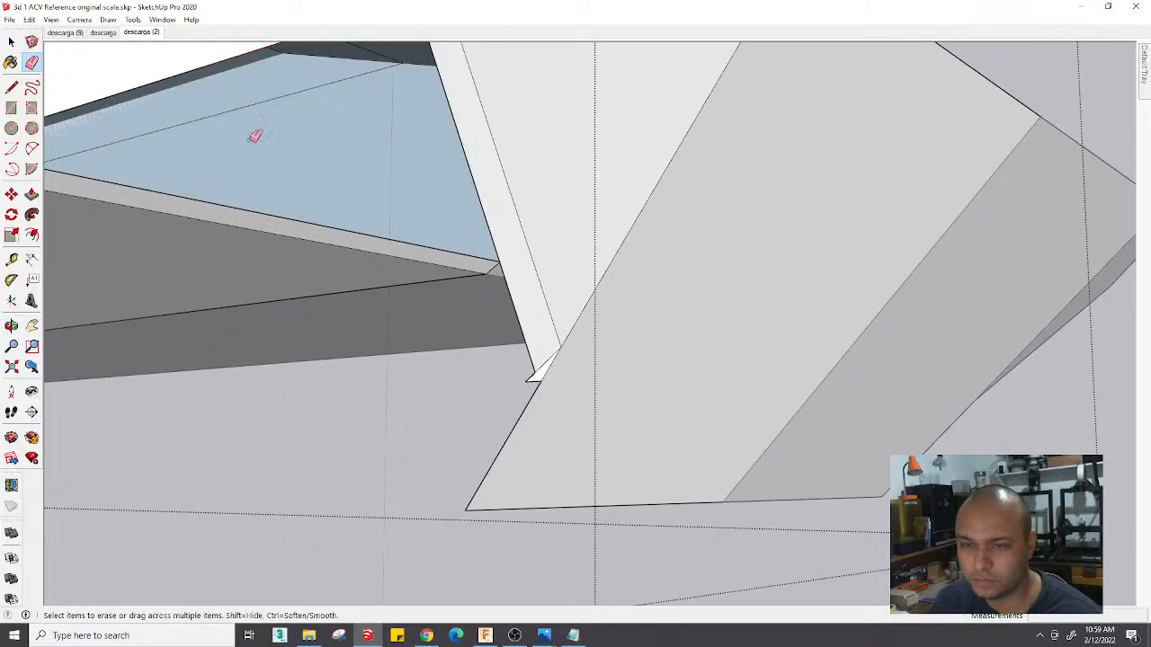
pyautogui.click(141, 32)
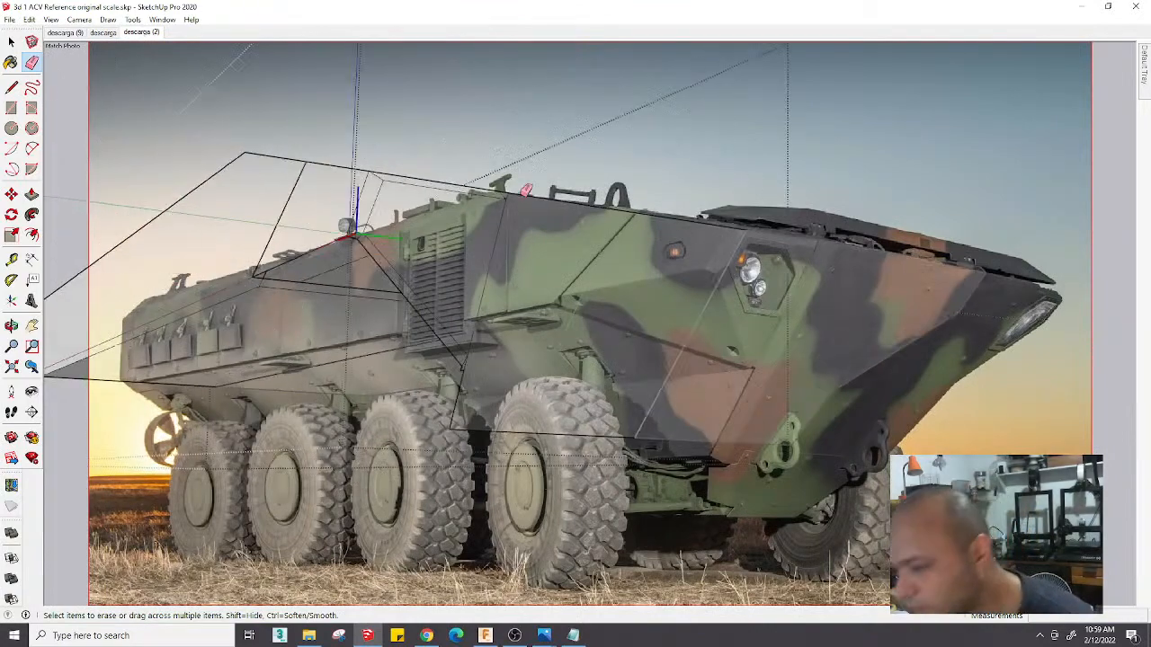
pyautogui.scroll(6, 763, 308)
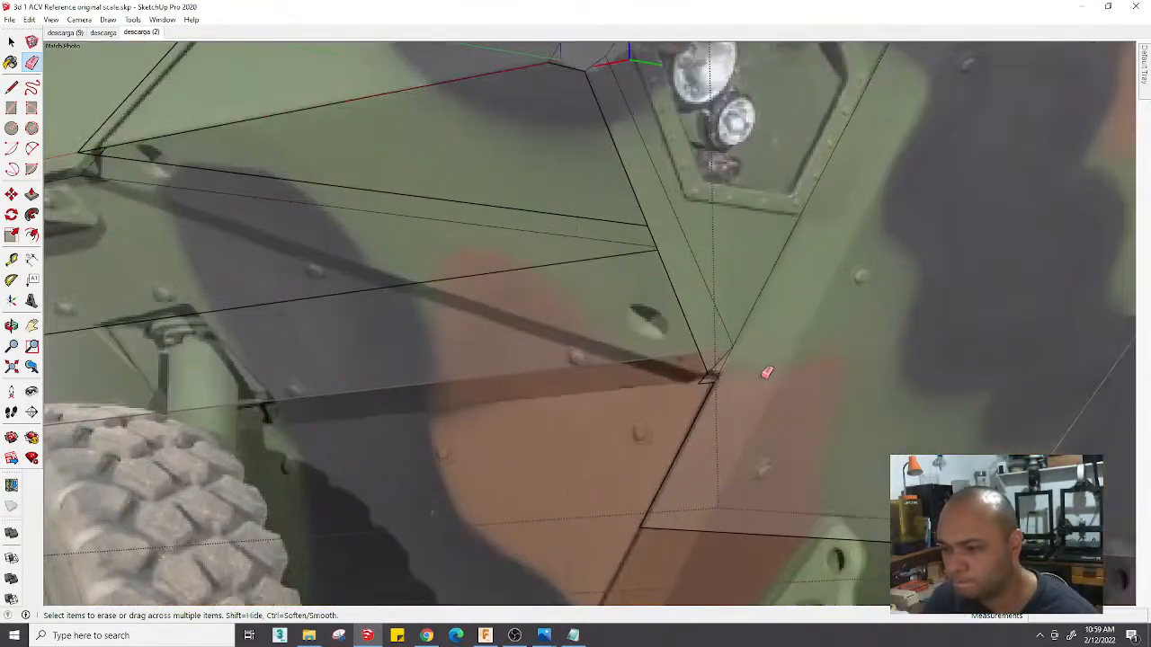
pyautogui.scroll(-5, 734, 388)
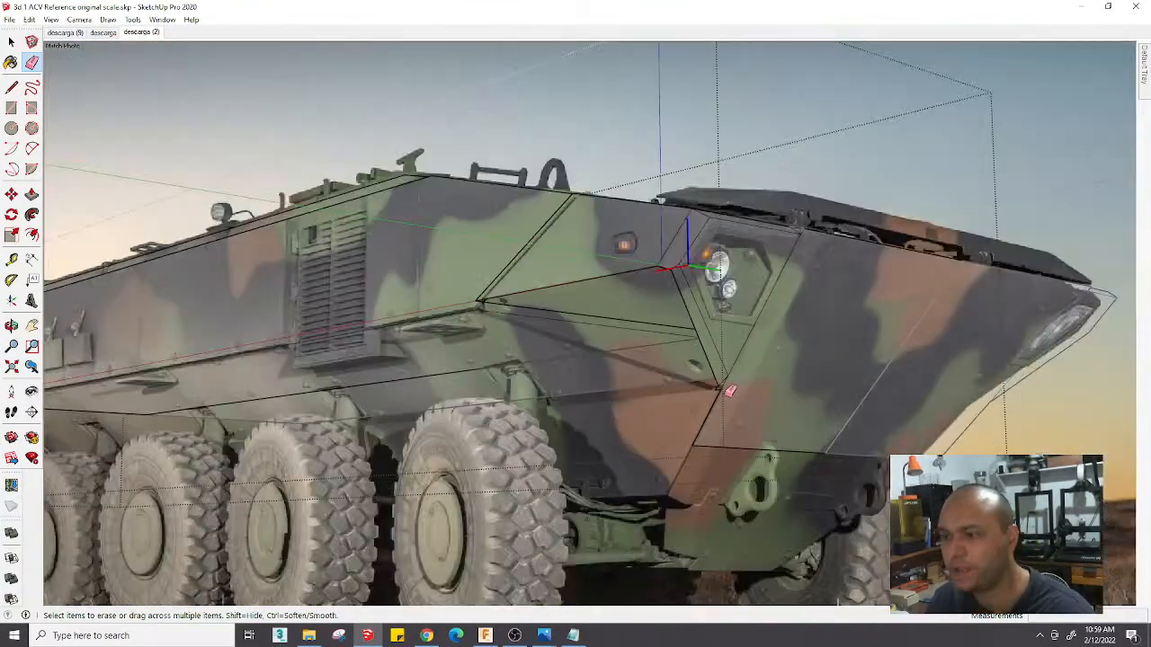
pyautogui.moveTo(734, 388)
pyautogui.mouseDown(button='middle')
pyautogui.moveTo(725, 259)
pyautogui.moveTo(786, 447)
pyautogui.moveTo(465, 357)
pyautogui.moveTo(521, 210)
pyautogui.moveTo(617, 264)
pyautogui.moveTo(773, 244)
pyautogui.moveTo(832, 206)
pyautogui.moveTo(699, 344)
pyautogui.moveTo(945, 314)
pyautogui.moveTo(1013, 270)
pyautogui.moveTo(920, 224)
pyautogui.moveTo(465, 357)
pyautogui.moveTo(210, 168)
pyautogui.mouseUp(button='middle')
pyautogui.press('e')
pyautogui.click(102, 33)
pyautogui.click(64, 32)
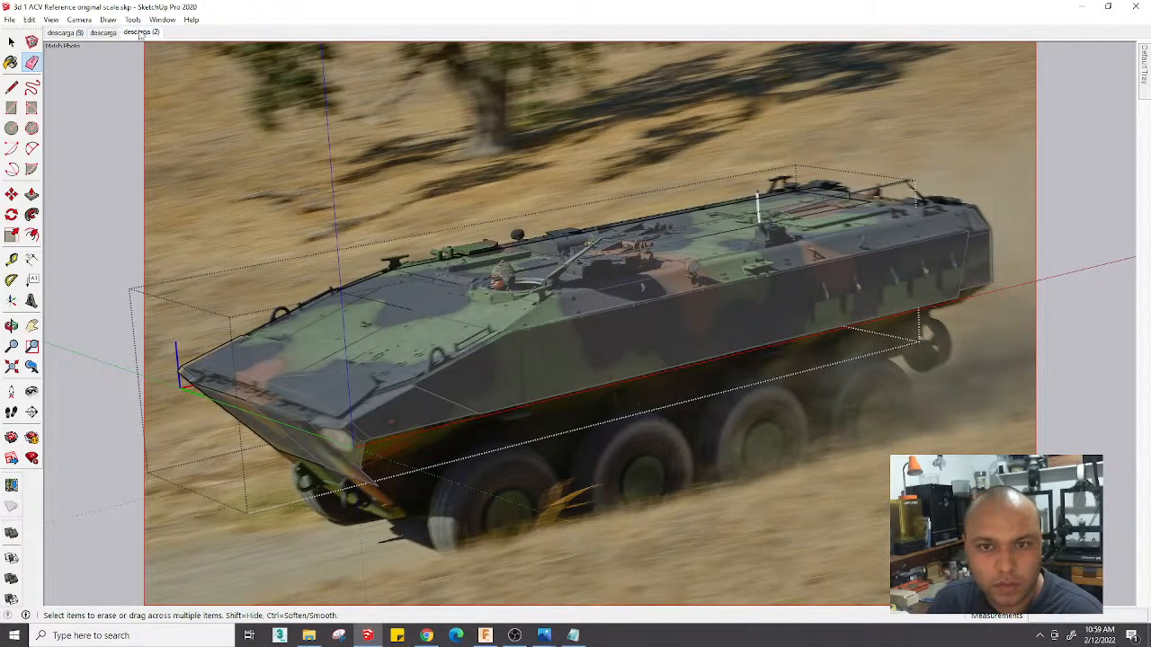
pyautogui.click(141, 32)
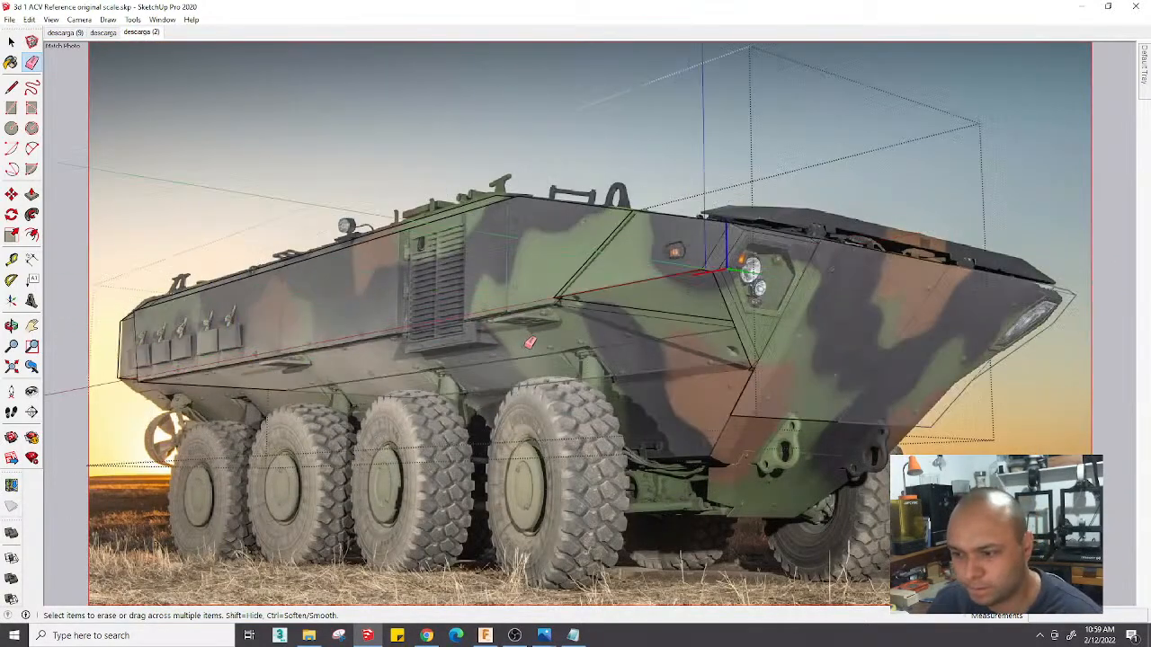
pyautogui.scroll(3, 530, 343)
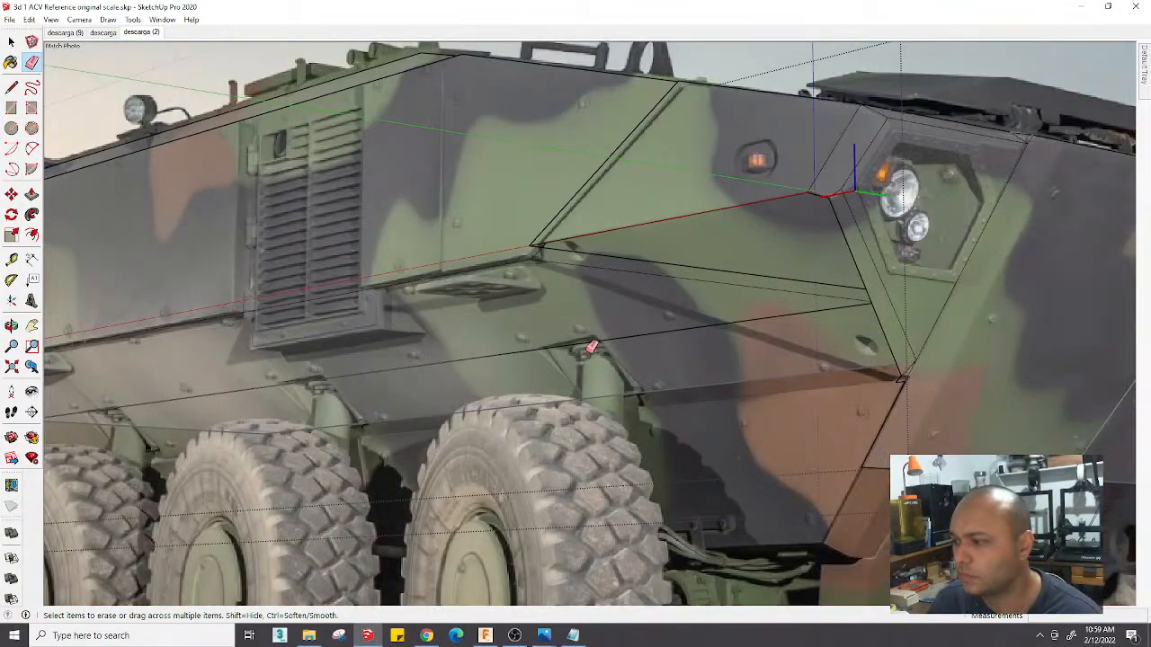
pyautogui.moveTo(592, 347); pyautogui.dragTo(768, 338, button='middle')
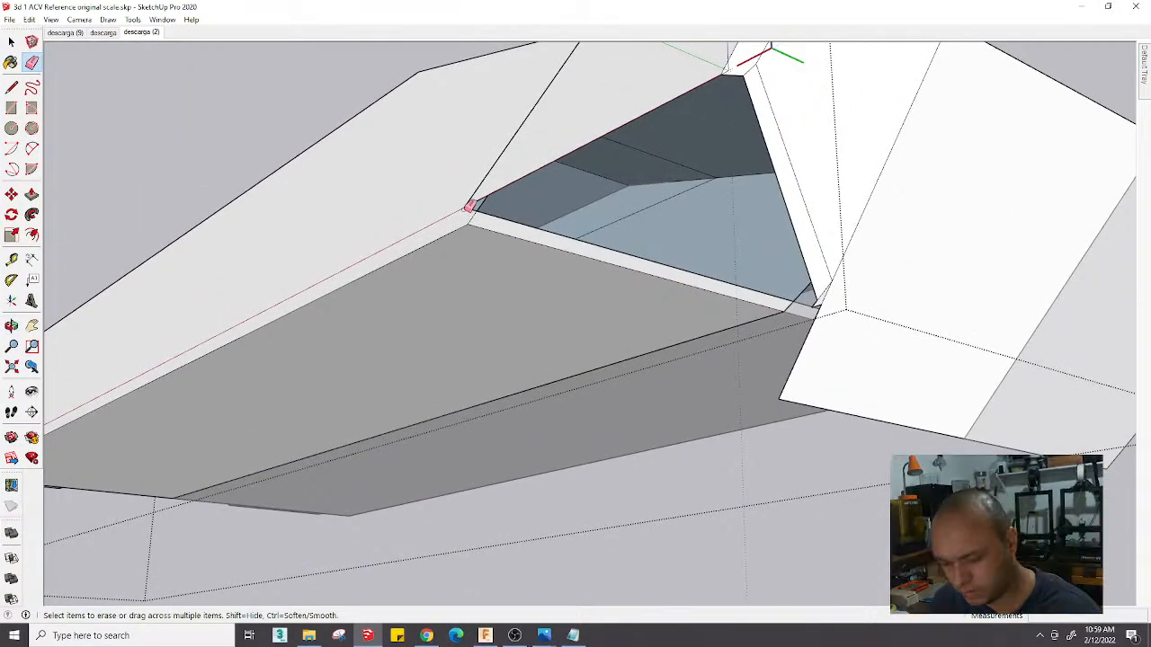
# Try to draw an edge across the open side from the headlight strip's lower tip to the opening's upper corner
pyautogui.press('l')
pyautogui.scroll(-5, 808, 304)
pyautogui.moveTo(808, 304)
pyautogui.mouseDown(button='middle')
pyautogui.moveTo(712, 339)
pyautogui.moveTo(655, 411)
pyautogui.moveTo(620, 383)
pyautogui.moveTo(622, 367)
pyautogui.moveTo(745, 314)
pyautogui.moveTo(832, 302)
pyautogui.mouseUp(button='middle')
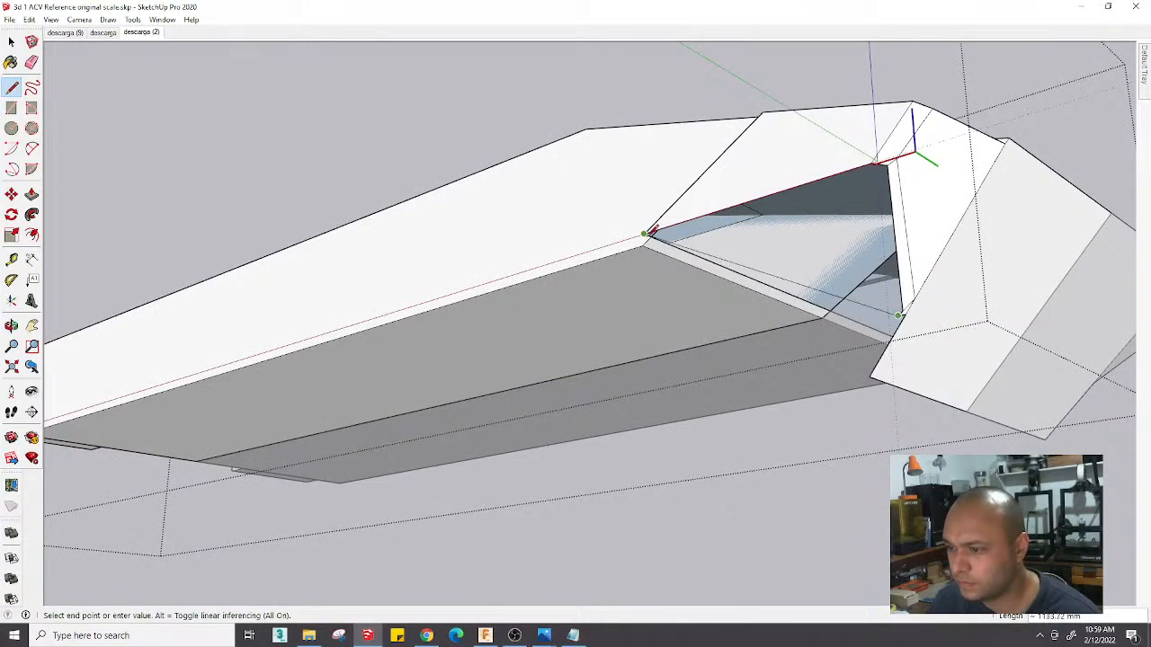
pyautogui.scroll(-2, 760, 258)
pyautogui.moveTo(763, 261); pyautogui.dragTo(1019, 249, button='middle')
pyautogui.moveTo(971, 288); pyautogui.dragTo(578, 314, button='middle')
pyautogui.scroll(3, 548, 306)
pyautogui.scroll(2, 579, 314)
pyautogui.scroll(-4, 576, 316)
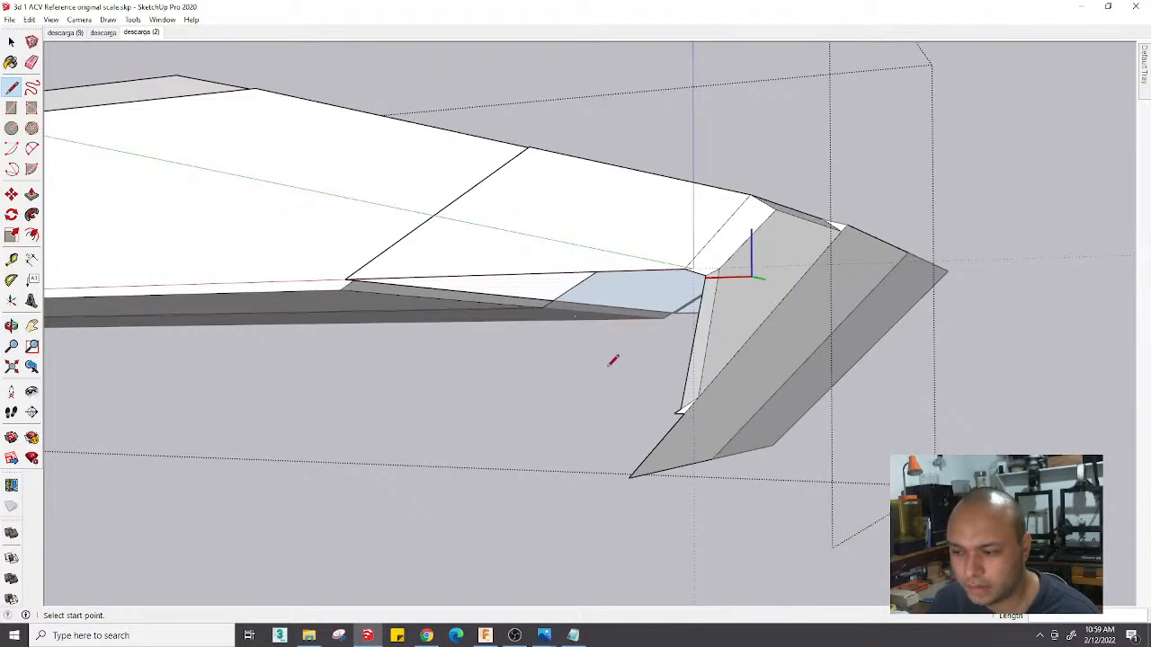
pyautogui.click(680, 409)
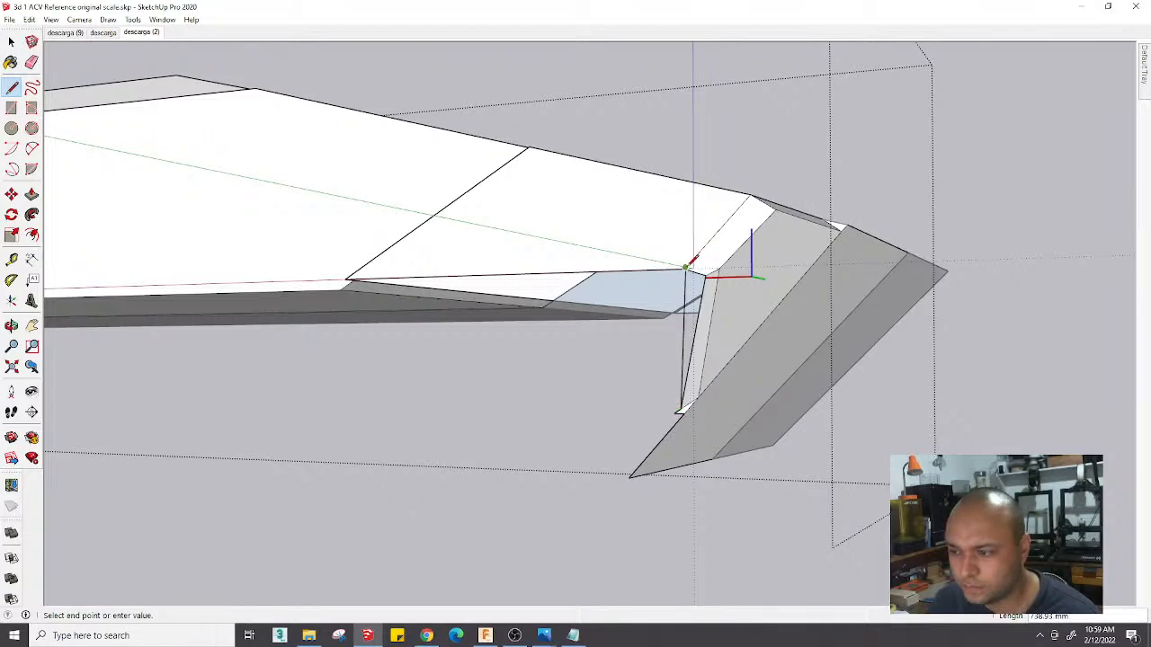
pyautogui.click(686, 266)
pyautogui.scroll(2, 682, 279)
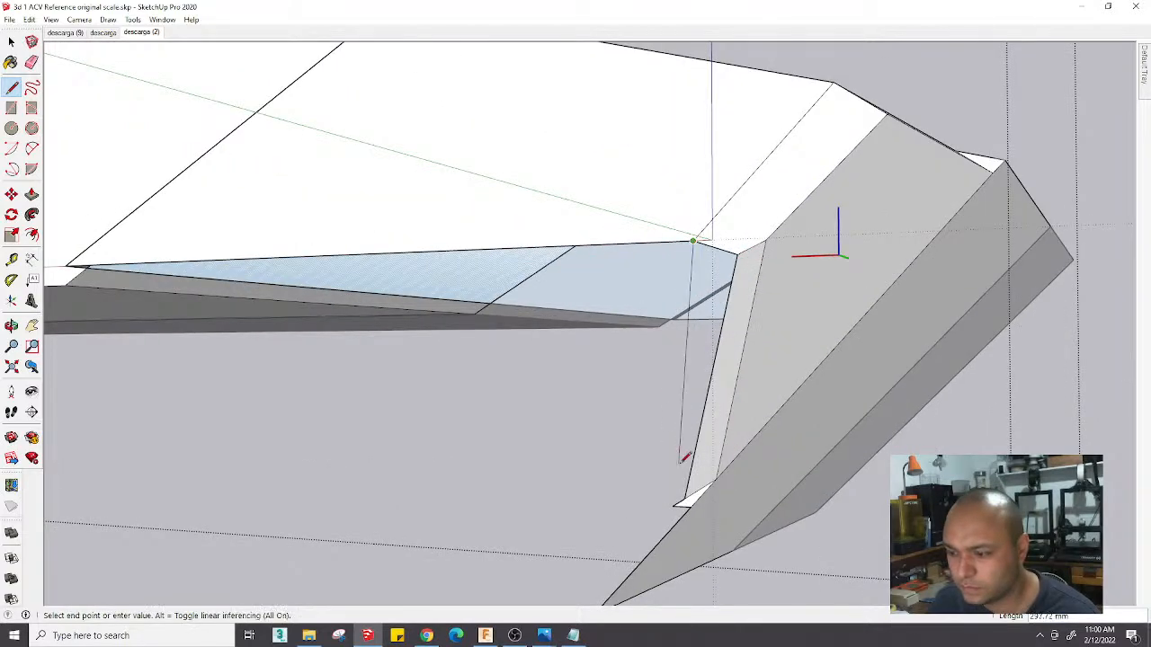
pyautogui.scroll(-3, 686, 493)
# In the descarga (2) photo, extend the nose's slanted side edge about 295 mm down to the hull's lower corner
pyautogui.moveTo(689, 494); pyautogui.dragTo(508, 295, button='middle')
pyautogui.scroll(-3, 508, 294)
pyautogui.click(147, 34)
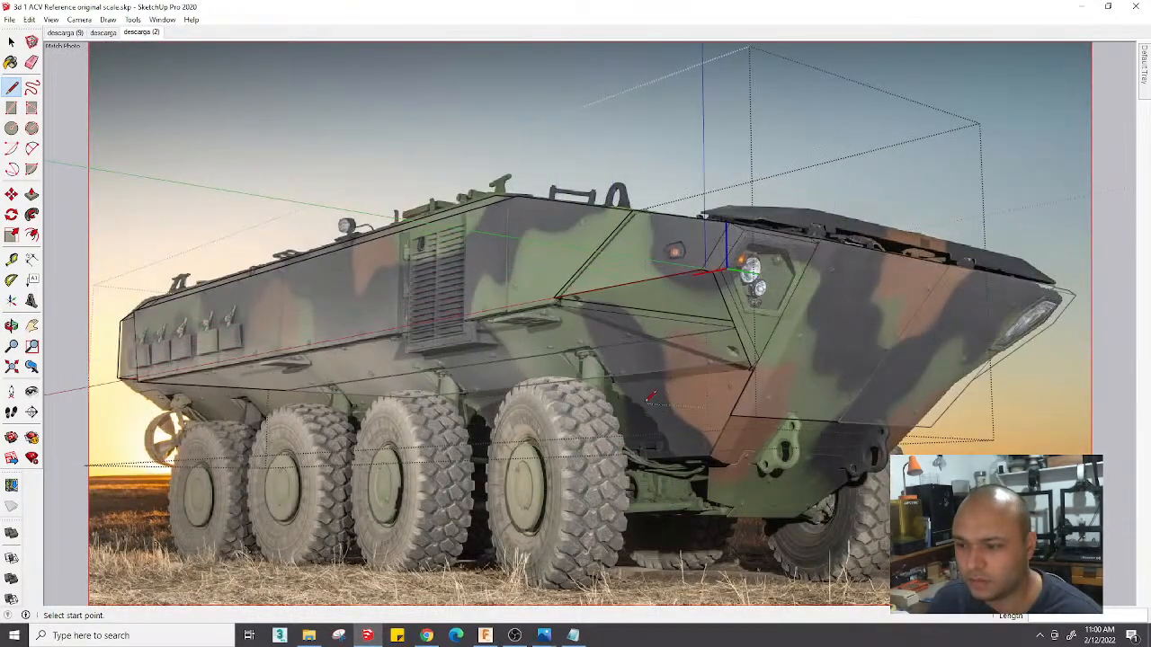
pyautogui.scroll(2, 739, 371)
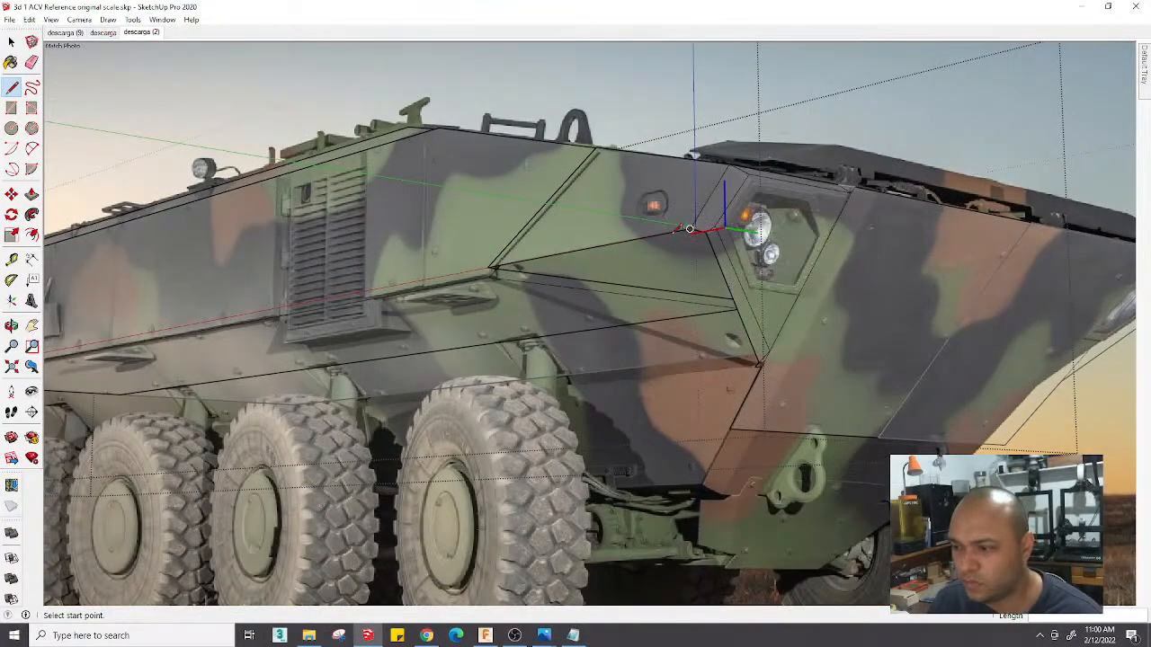
pyautogui.scroll(-2, 563, 343)
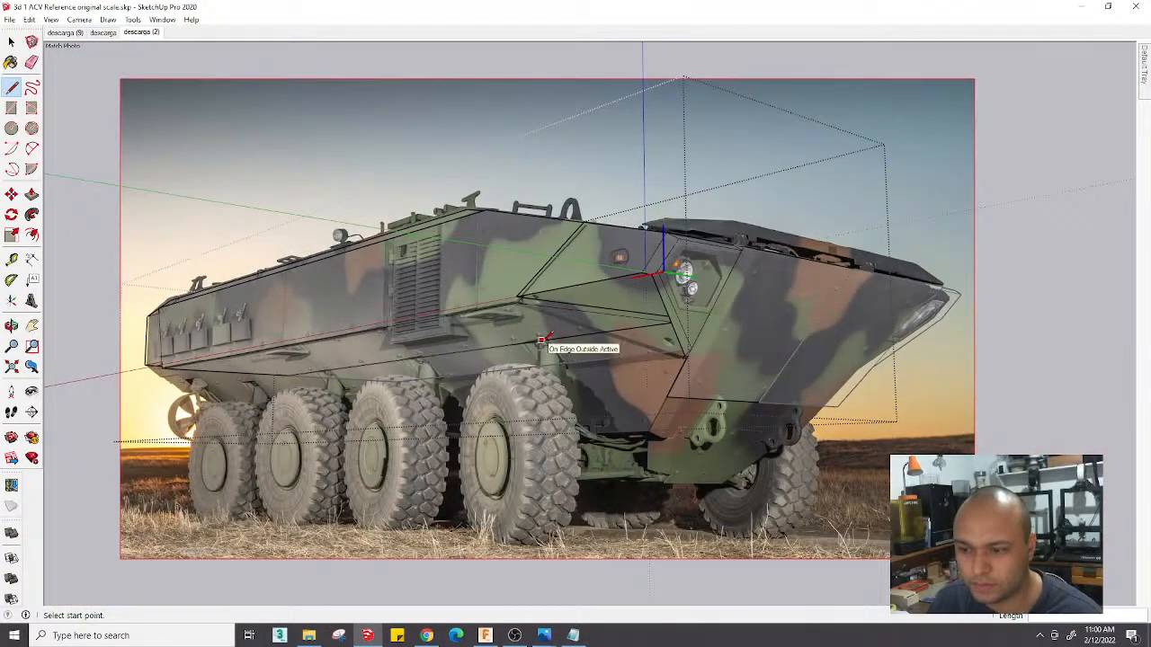
pyautogui.scroll(2, 541, 339)
pyautogui.scroll(-2, 531, 333)
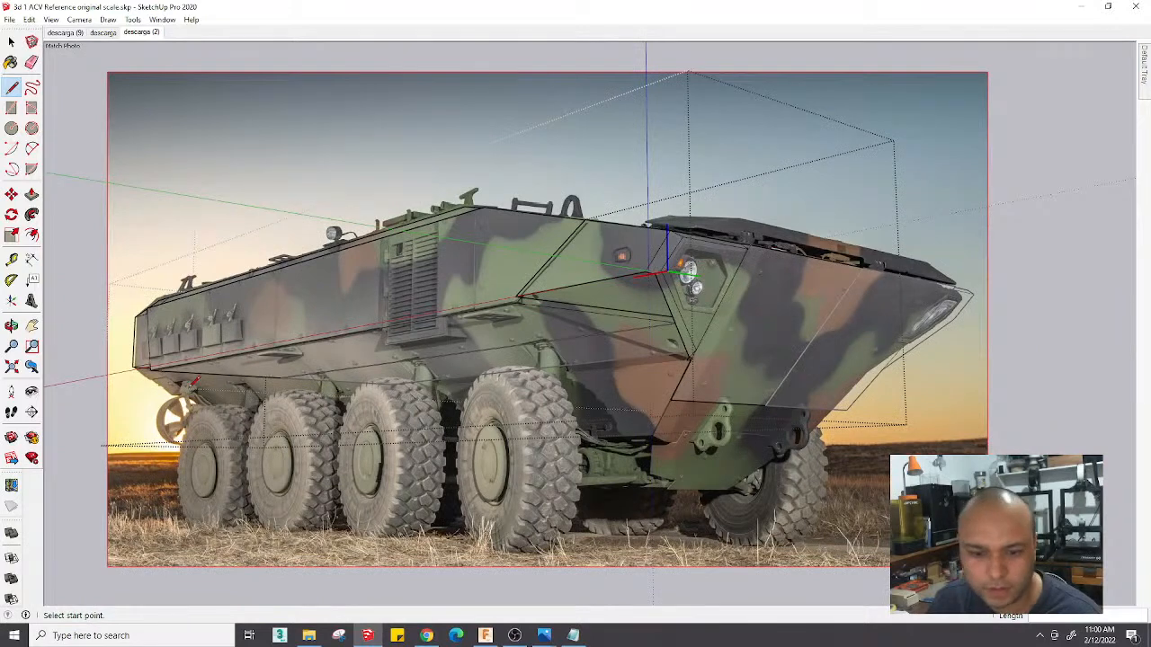
pyautogui.scroll(1, 192, 382)
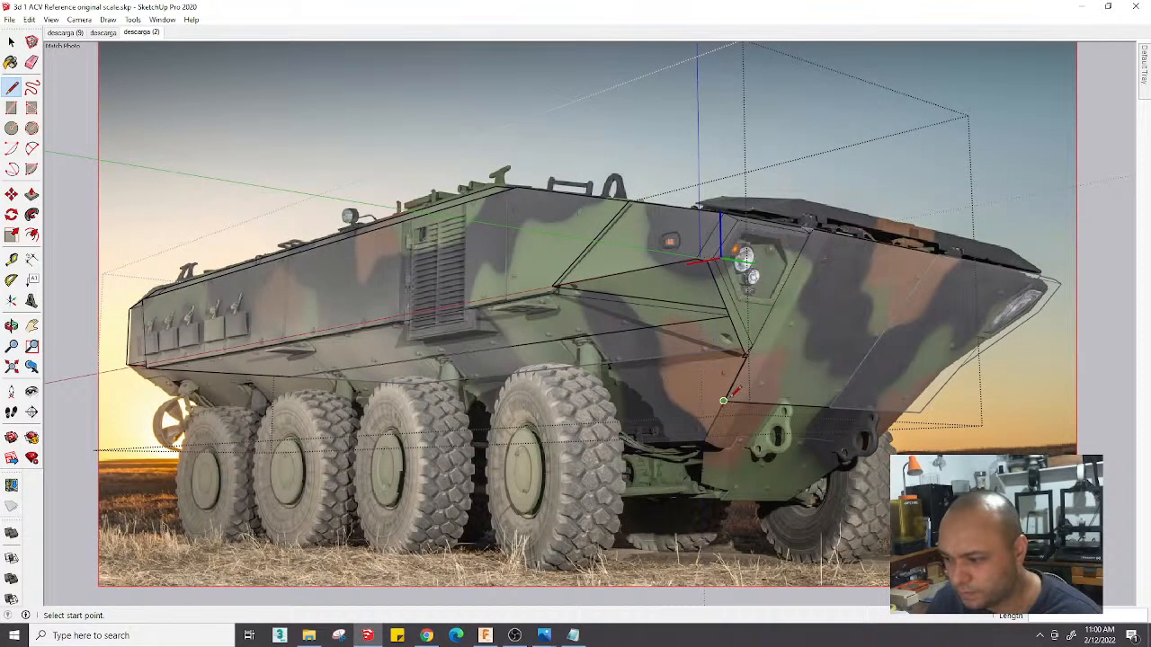
pyautogui.click(723, 400)
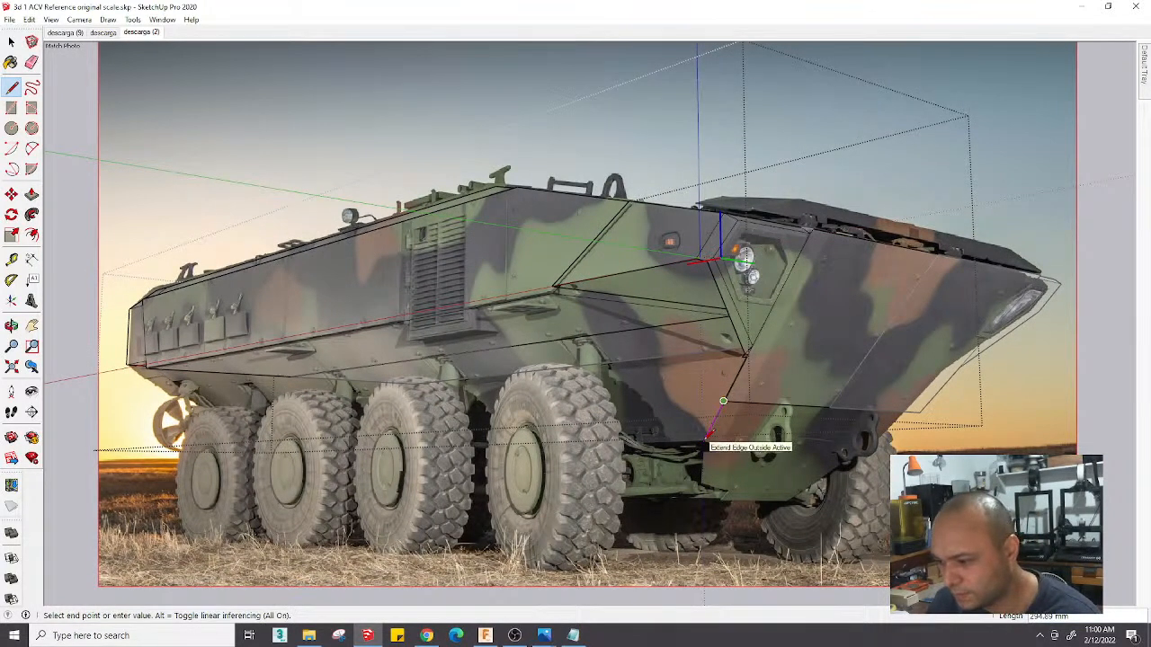
pyautogui.click(703, 441)
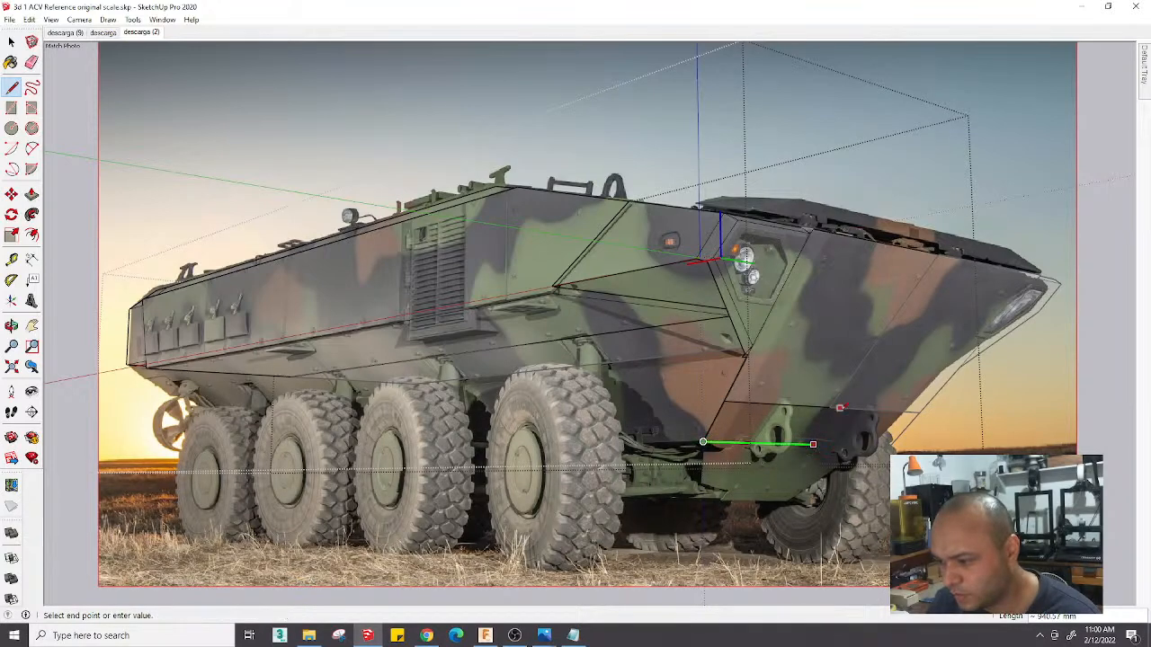
# Extend the nose's middle edge downward by the same amount and join both lower corners with a bottom edge
pyautogui.click(829, 407)
pyautogui.click(829, 407)
pyautogui.hotkey('ctrl', 'z')
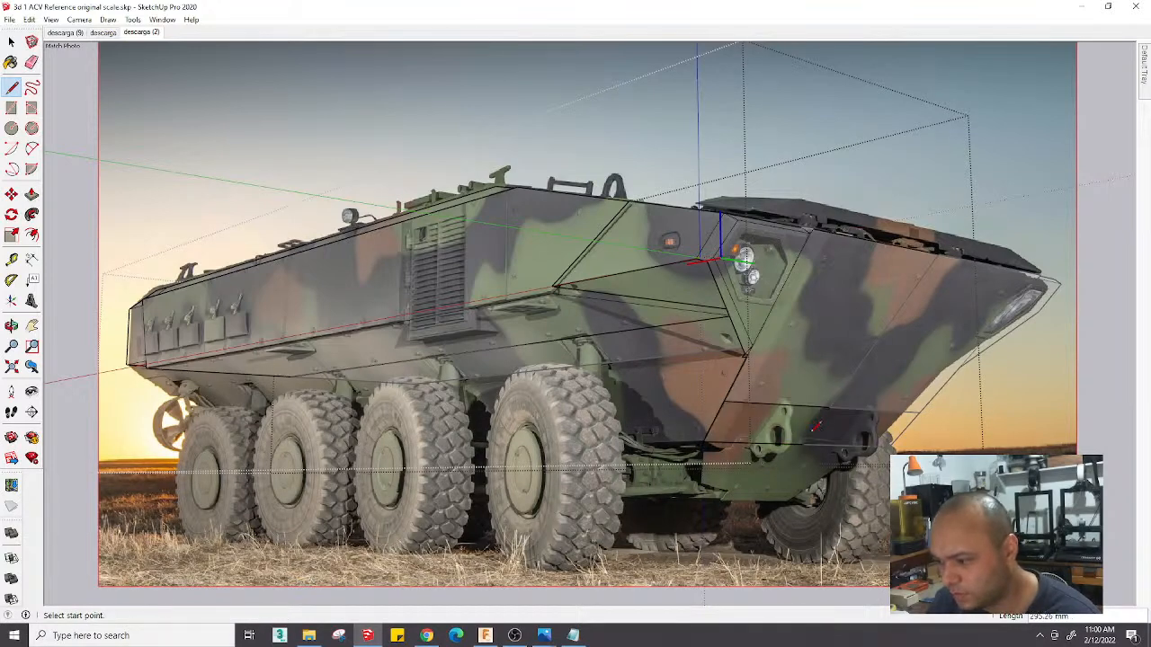
pyautogui.click(803, 445)
pyautogui.hotkey('ctrl', 'z')
pyautogui.click(703, 442)
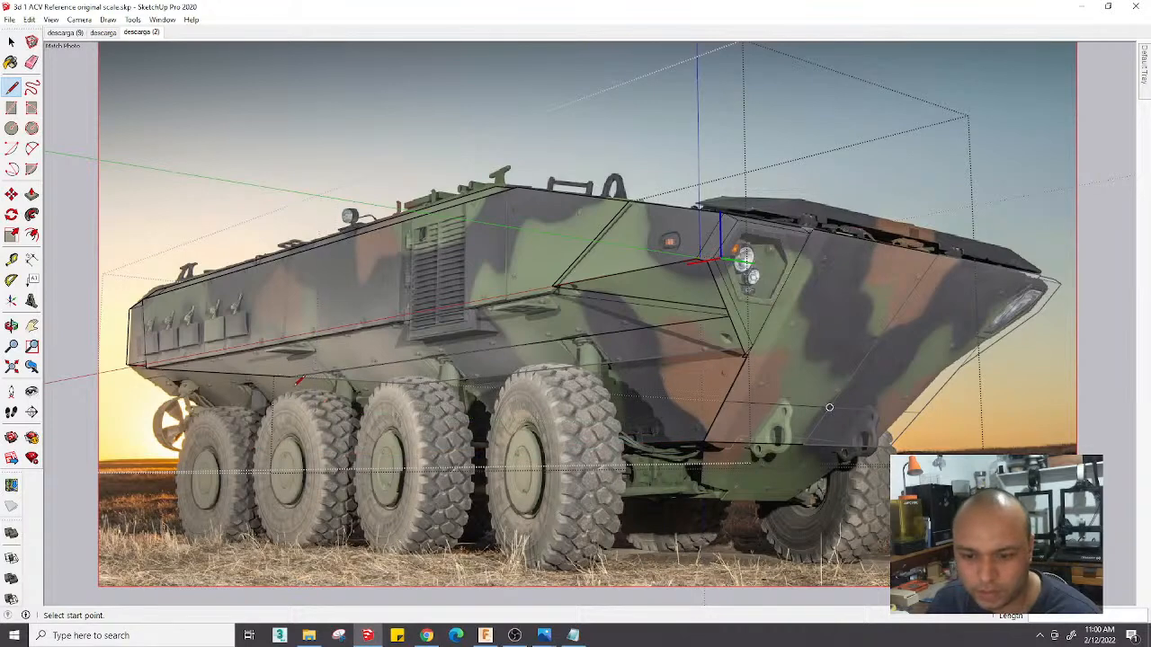
# Draw a bottom centre edge about 6606 mm rearward from the lower nose corner and add a cross edge at its rear end
pyautogui.click(803, 444)
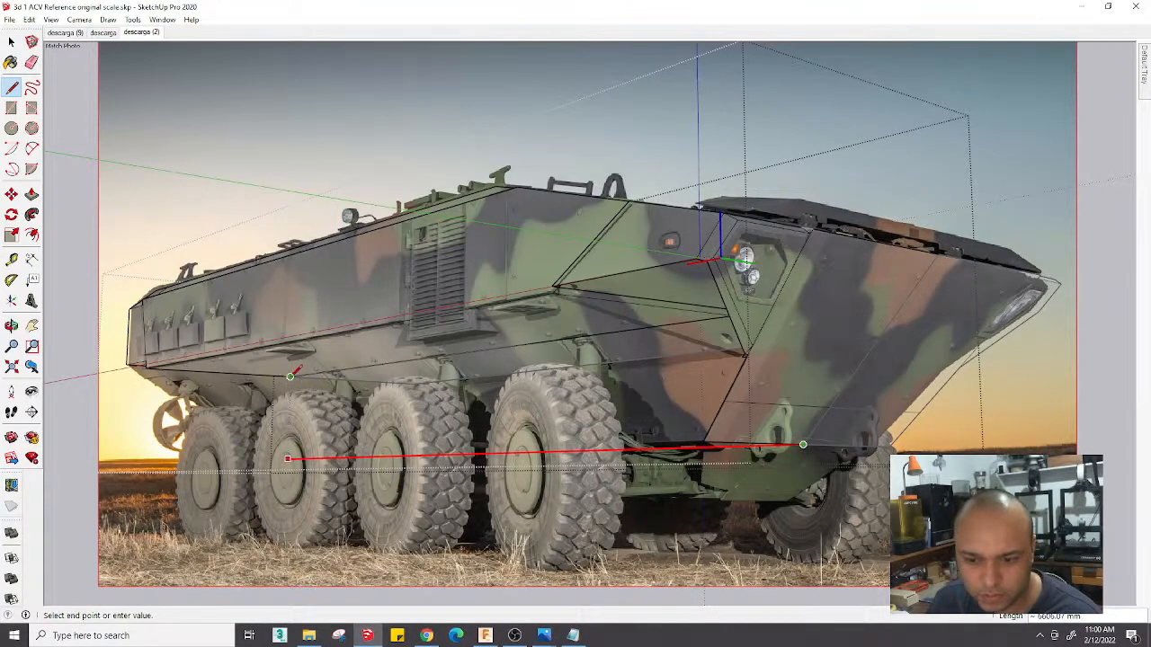
pyautogui.click(290, 375)
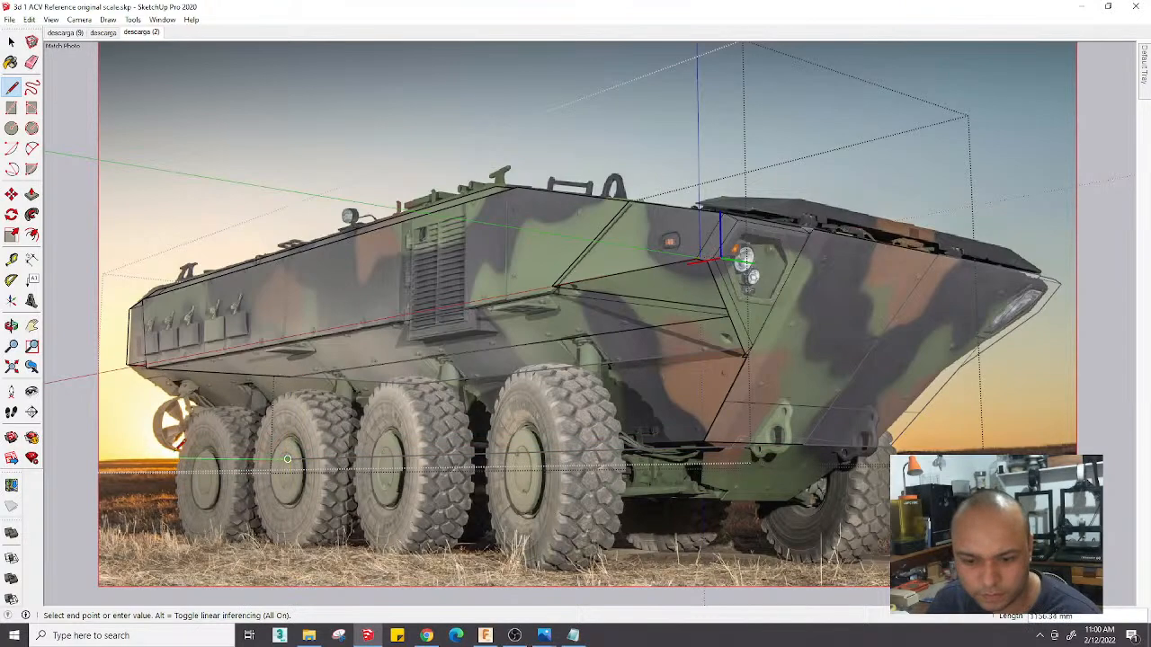
pyautogui.press('e')
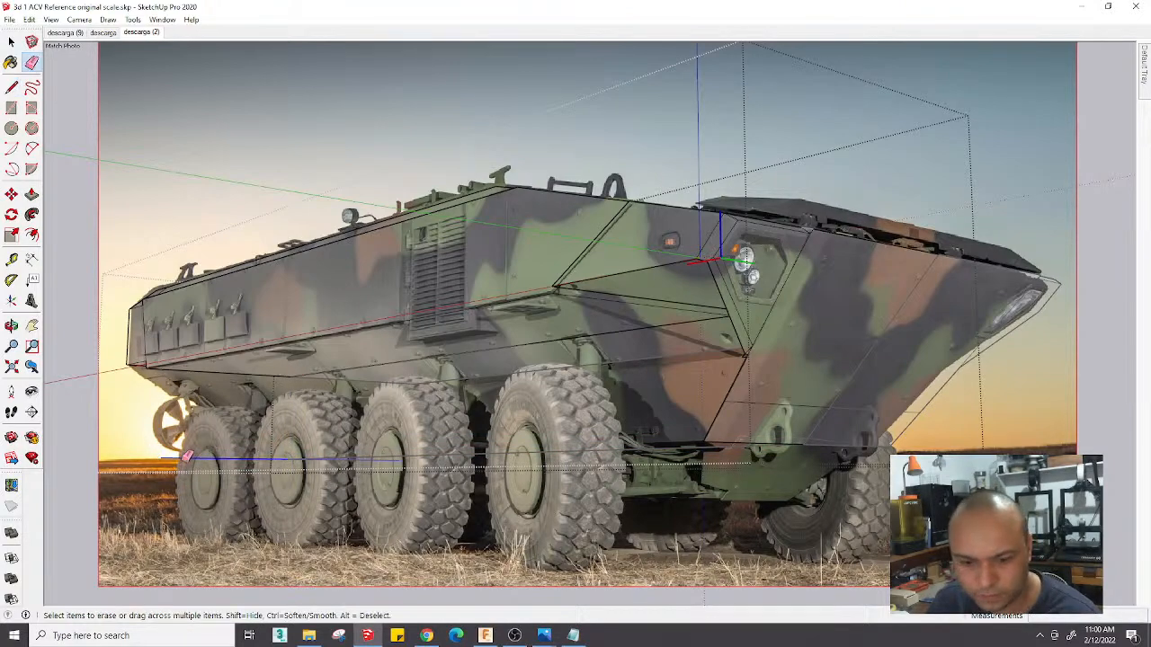
pyautogui.moveTo(170, 451)
pyautogui.mouseDown(button='middle')
pyautogui.moveTo(174, 290)
pyautogui.moveTo(424, 455)
pyautogui.moveTo(501, 342)
pyautogui.moveTo(471, 301)
pyautogui.moveTo(489, 303)
pyautogui.mouseUp(button='middle')
# Draw the hull bottom's outer edge from the nose's lower side corner to the rear cross edge and erase the overshooting ends
pyautogui.press('l')
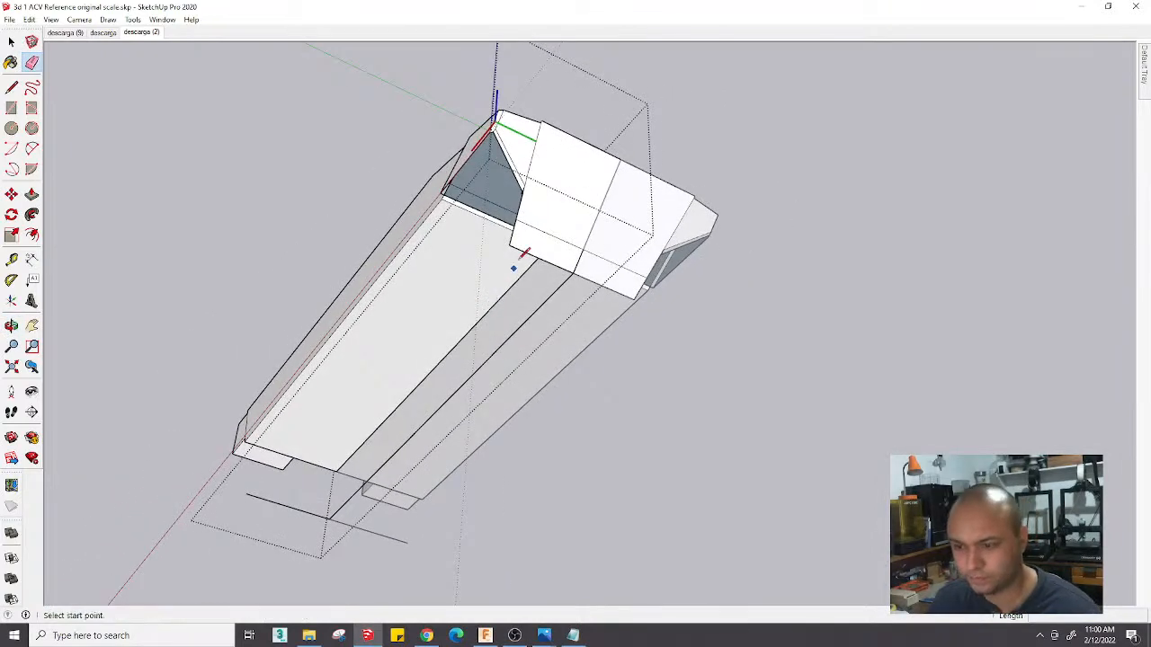
pyautogui.click(509, 244)
pyautogui.click(276, 500)
pyautogui.press('e')
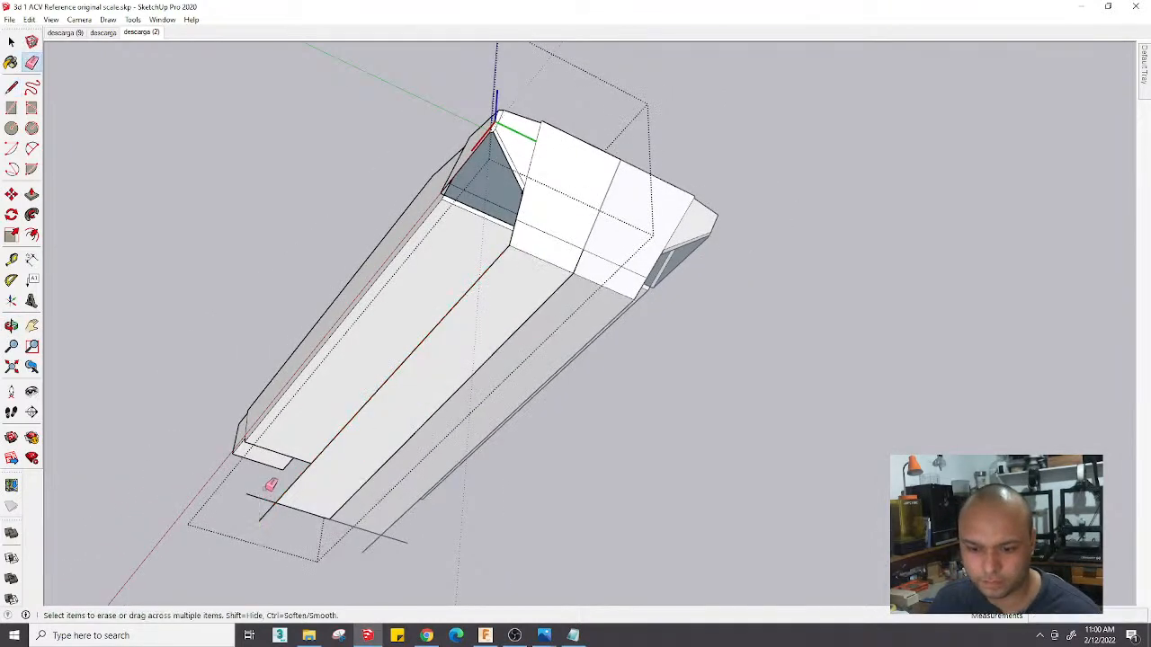
pyautogui.moveTo(279, 523)
pyautogui.mouseDown(button='middle')
pyautogui.moveTo(390, 483)
pyautogui.moveTo(395, 432)
pyautogui.moveTo(267, 405)
pyautogui.moveTo(510, 411)
pyautogui.moveTo(590, 384)
pyautogui.moveTo(544, 270)
pyautogui.mouseUp(button='middle')
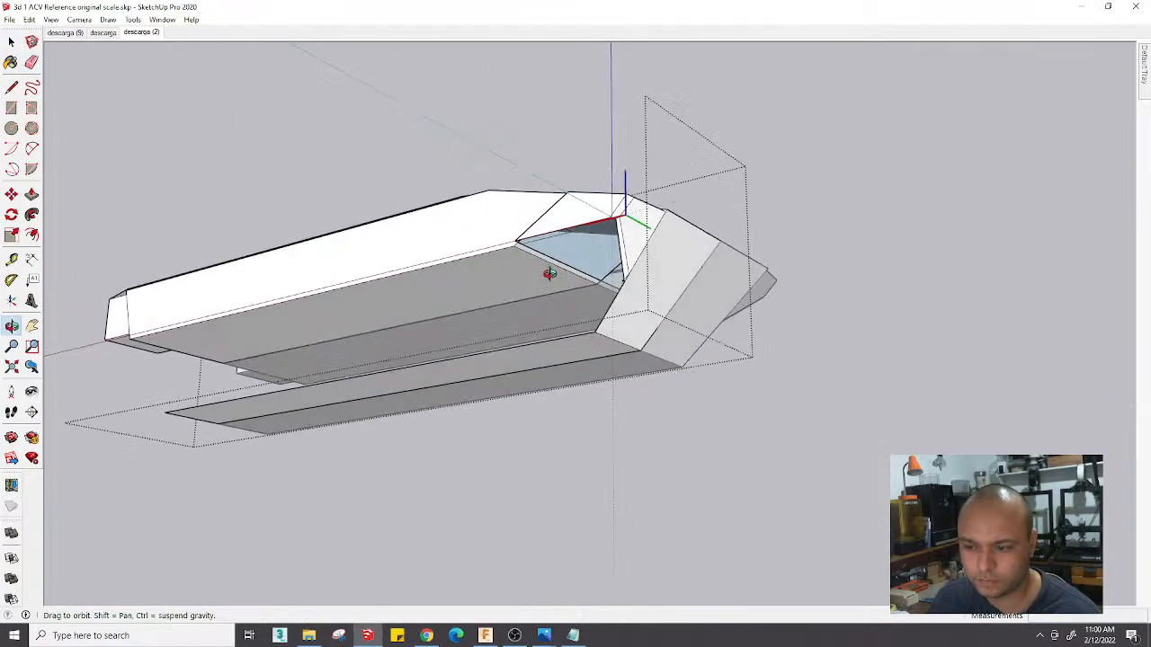
# Erase the surplus edges at the headlight strip's lower tip and join the tip to the nose panel with an edge about 25 mm long
pyautogui.click(105, 33)
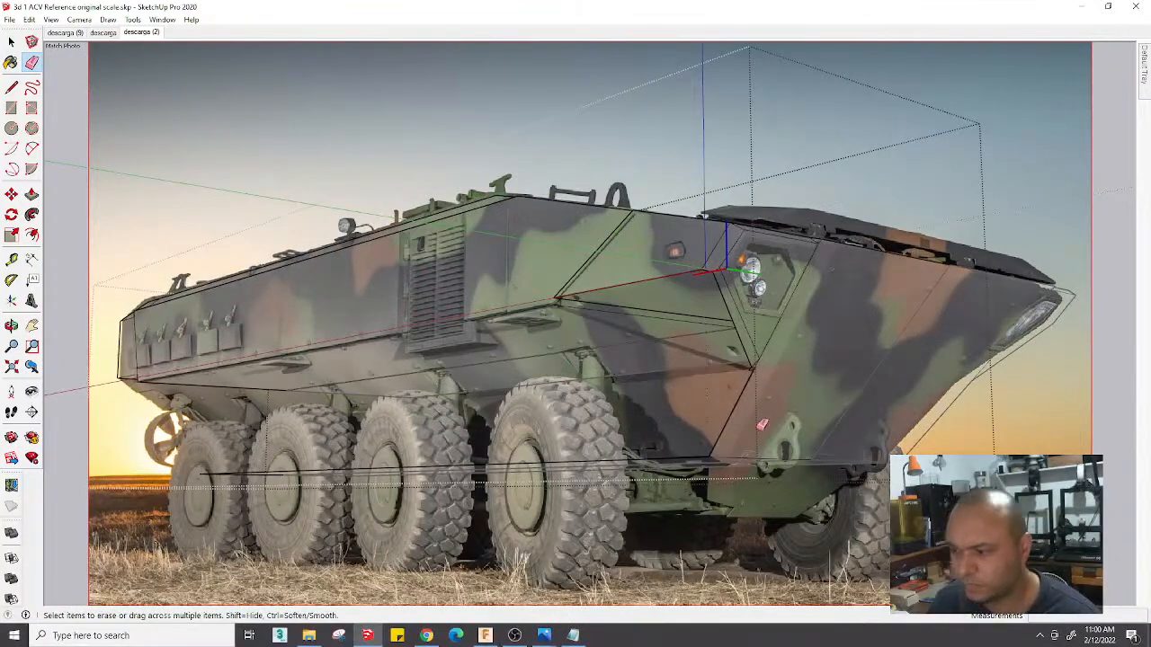
pyautogui.scroll(5, 764, 386)
pyautogui.moveTo(765, 377)
pyautogui.mouseDown(button='middle')
pyautogui.moveTo(503, 424)
pyautogui.moveTo(563, 440)
pyautogui.moveTo(763, 389)
pyautogui.mouseUp(button='middle')
pyautogui.press('e')
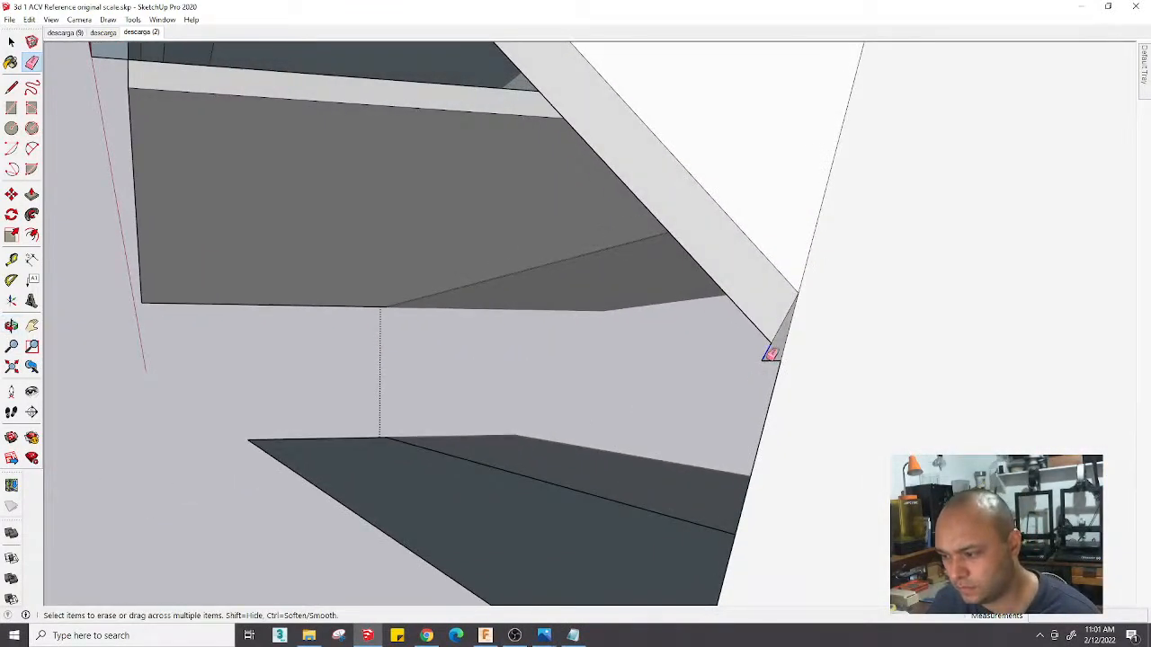
pyautogui.press('l')
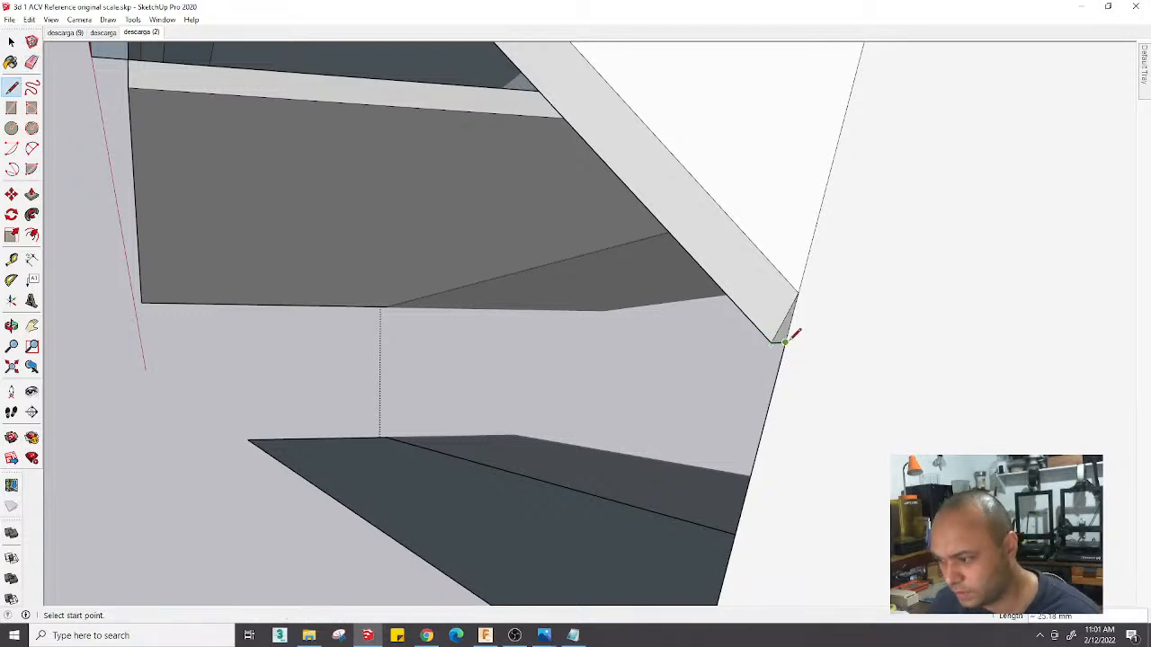
pyautogui.click(786, 342)
# Try to outline the lower side face with a long edge from the strip's tip and a closing edge to the bottom's rear corner
pyautogui.moveTo(738, 339); pyautogui.dragTo(657, 356, button='middle')
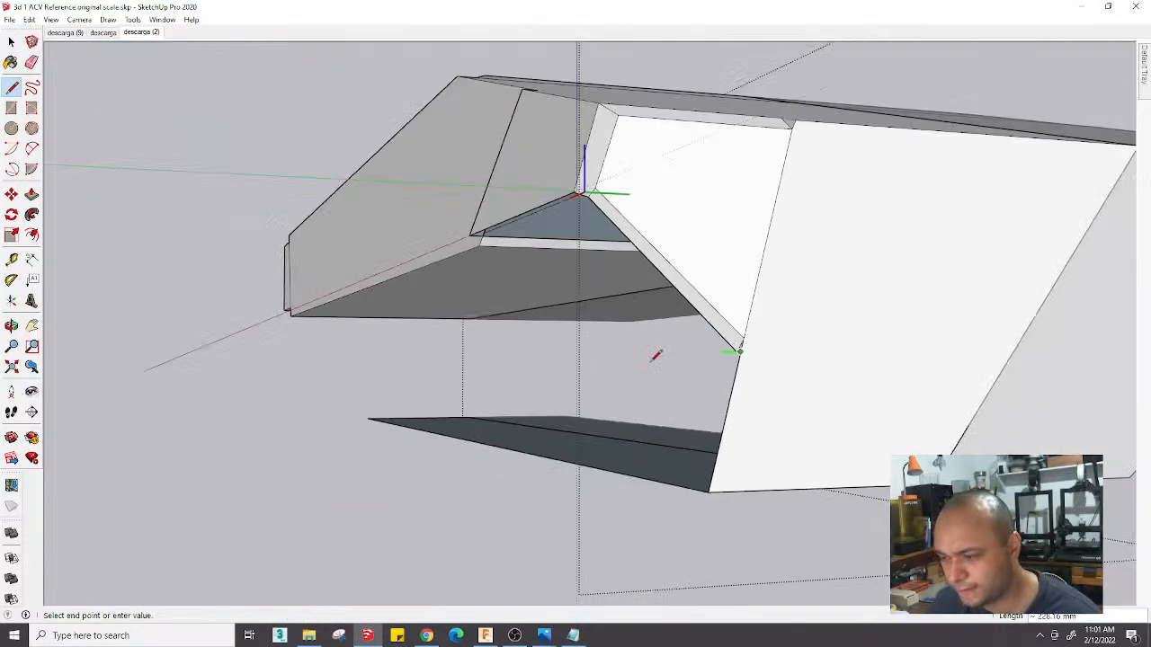
pyautogui.click(338, 375)
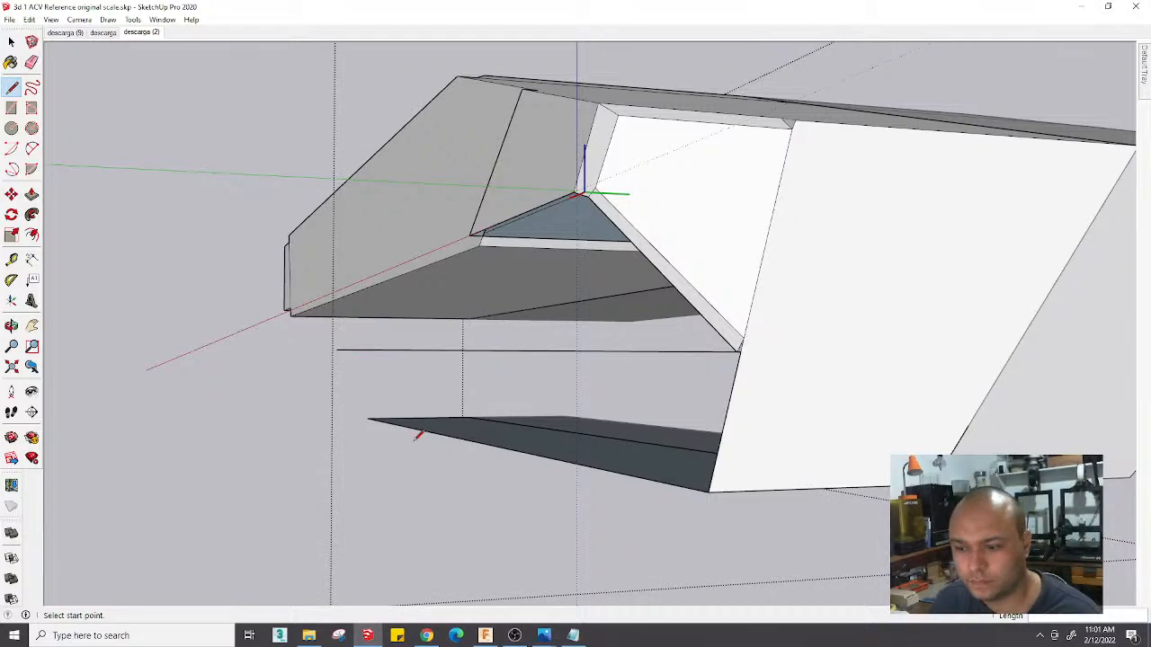
pyautogui.click(367, 418)
pyautogui.click(336, 350)
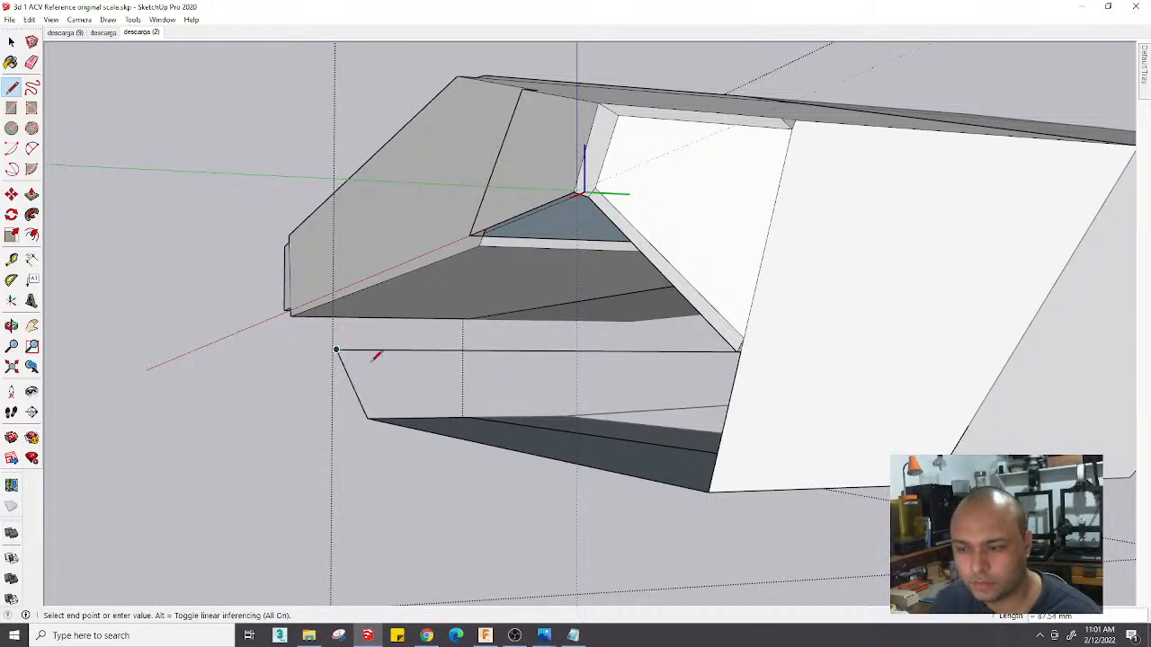
pyautogui.moveTo(497, 396); pyautogui.dragTo(530, 385, button='middle')
pyautogui.scroll(-5, 564, 412)
pyautogui.scroll(5, 670, 322)
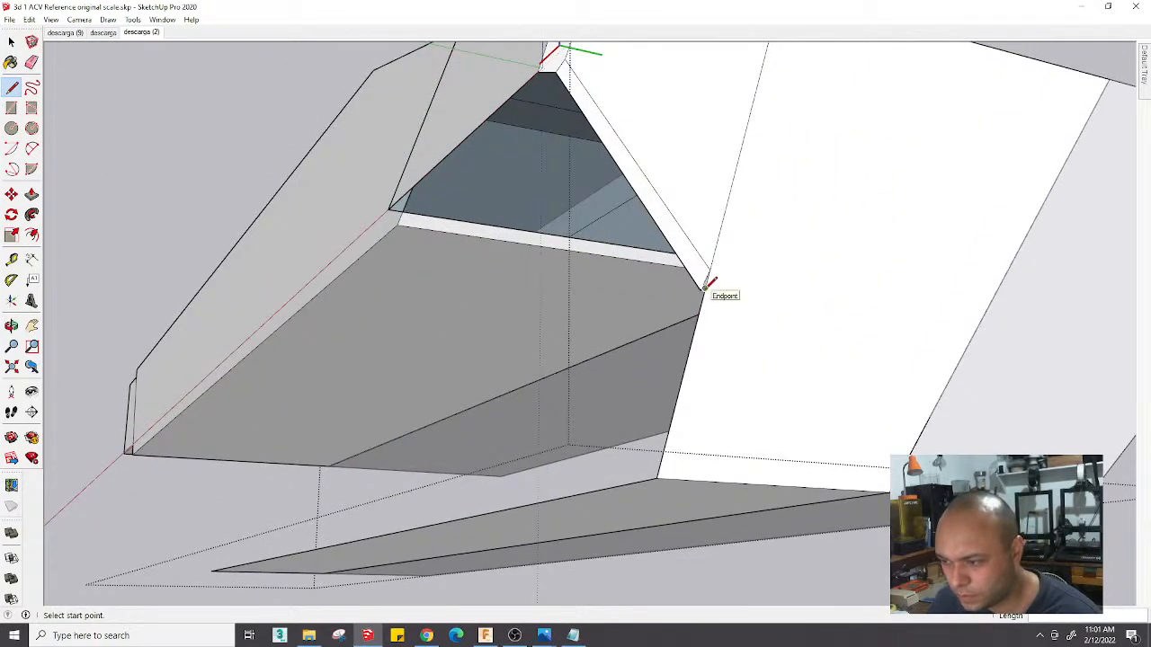
# Draw a long rearward edge from the strip's lower tip to form the lower side face, and add a slanted rear trimming edge
pyautogui.click(707, 282)
pyautogui.scroll(-5, 659, 309)
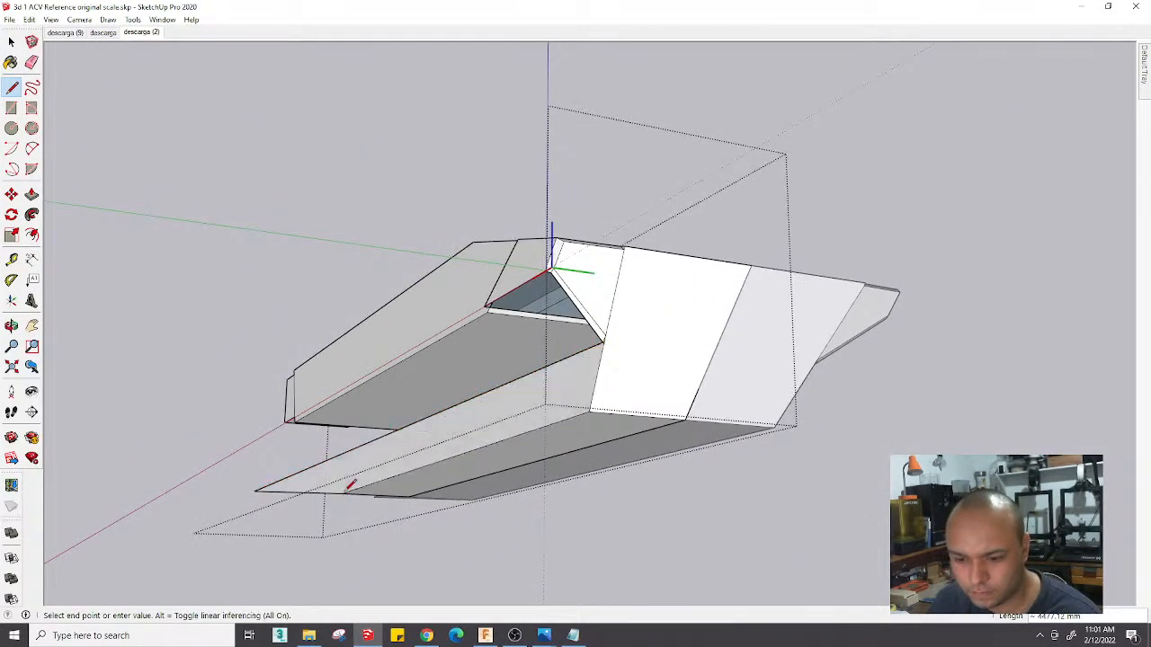
pyautogui.moveTo(349, 477); pyautogui.dragTo(743, 243, button='middle')
pyautogui.moveTo(334, 396); pyautogui.dragTo(349, 302, button='middle')
pyautogui.scroll(3, 348, 304)
pyautogui.click(349, 319)
pyautogui.click(320, 265)
# Erase the part of the lower side face beyond the slanted rear edge and check the hull against the descarga (2) photo
pyautogui.press('e')
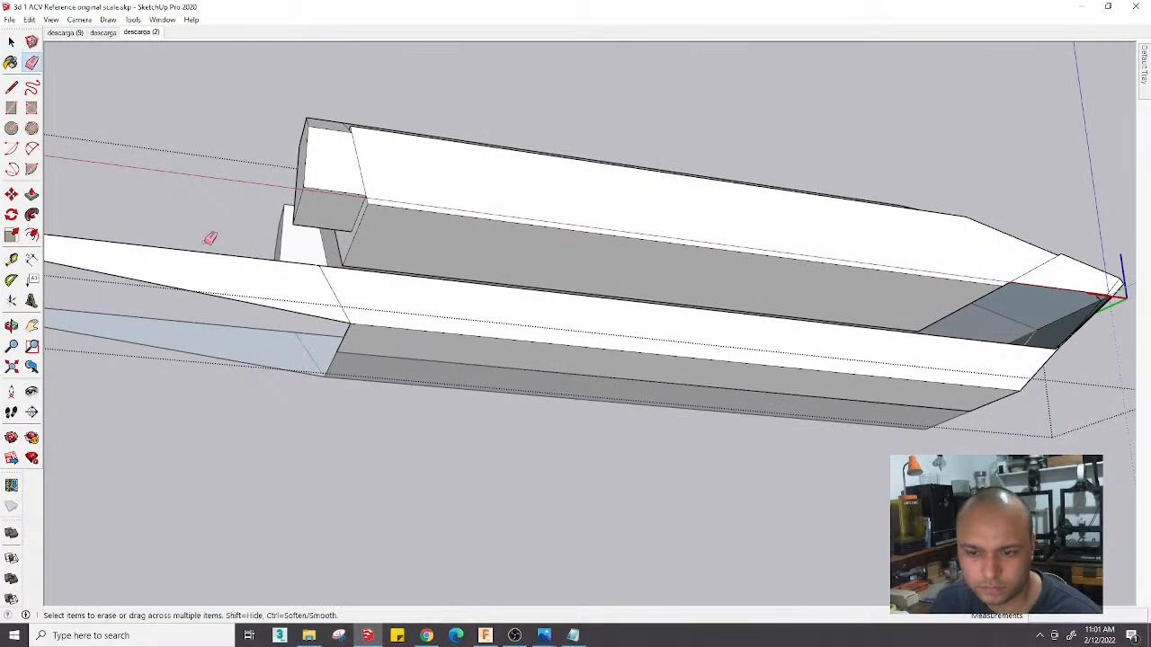
pyautogui.moveTo(206, 243); pyautogui.dragTo(177, 299)
pyautogui.scroll(-1, 178, 299)
pyautogui.click(153, 23)
pyautogui.click(144, 32)
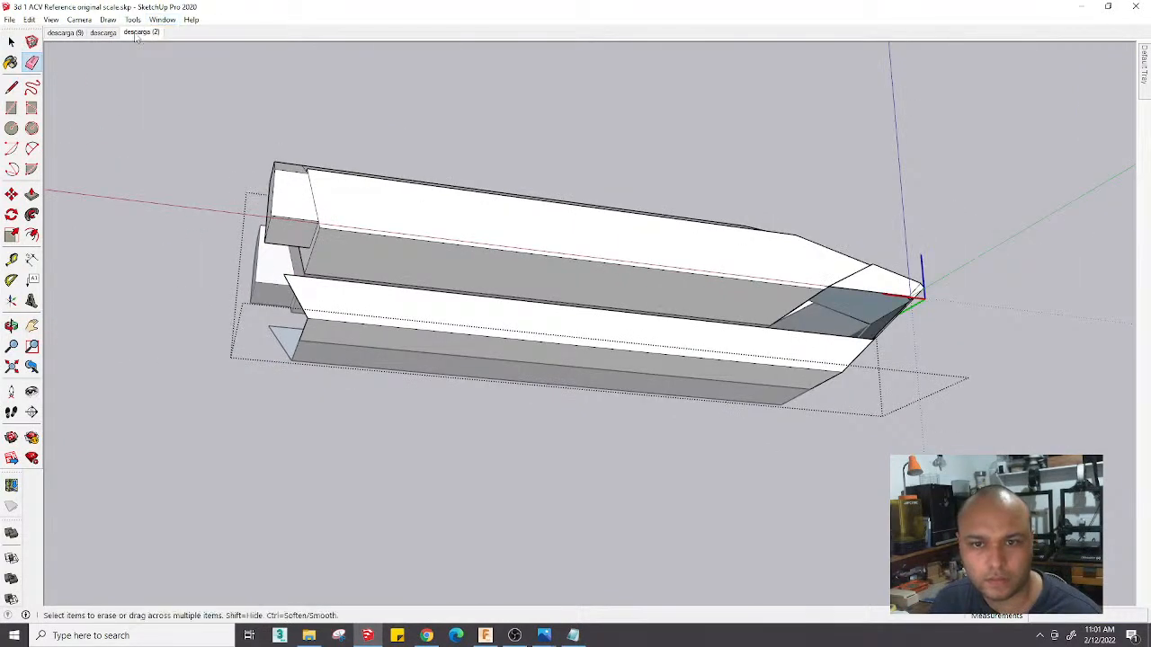
pyautogui.click(144, 33)
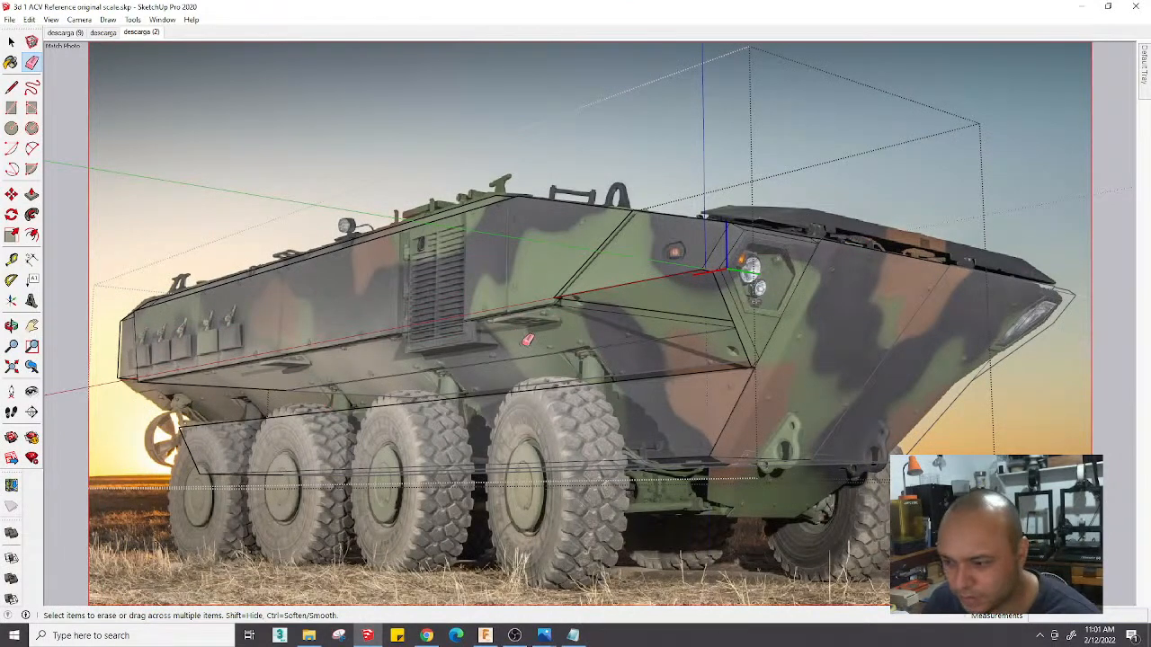
# Close the side between the upper panel and the lower side face with slanted connecting edges behind the front opening and at the rear
pyautogui.moveTo(625, 392)
pyautogui.mouseDown(button='middle')
pyautogui.moveTo(532, 380)
pyautogui.moveTo(416, 388)
pyautogui.moveTo(398, 411)
pyautogui.moveTo(439, 423)
pyautogui.moveTo(568, 375)
pyautogui.moveTo(562, 357)
pyautogui.moveTo(623, 352)
pyautogui.moveTo(581, 339)
pyautogui.mouseUp(button='middle')
pyautogui.press('e')
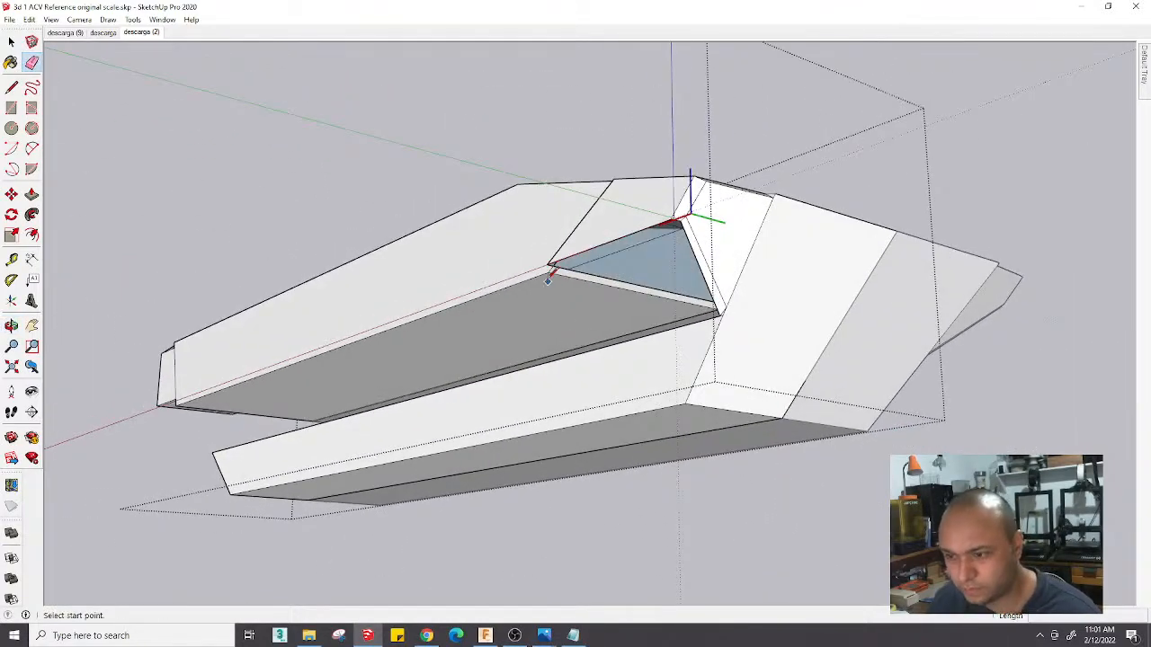
pyautogui.press('Escape')
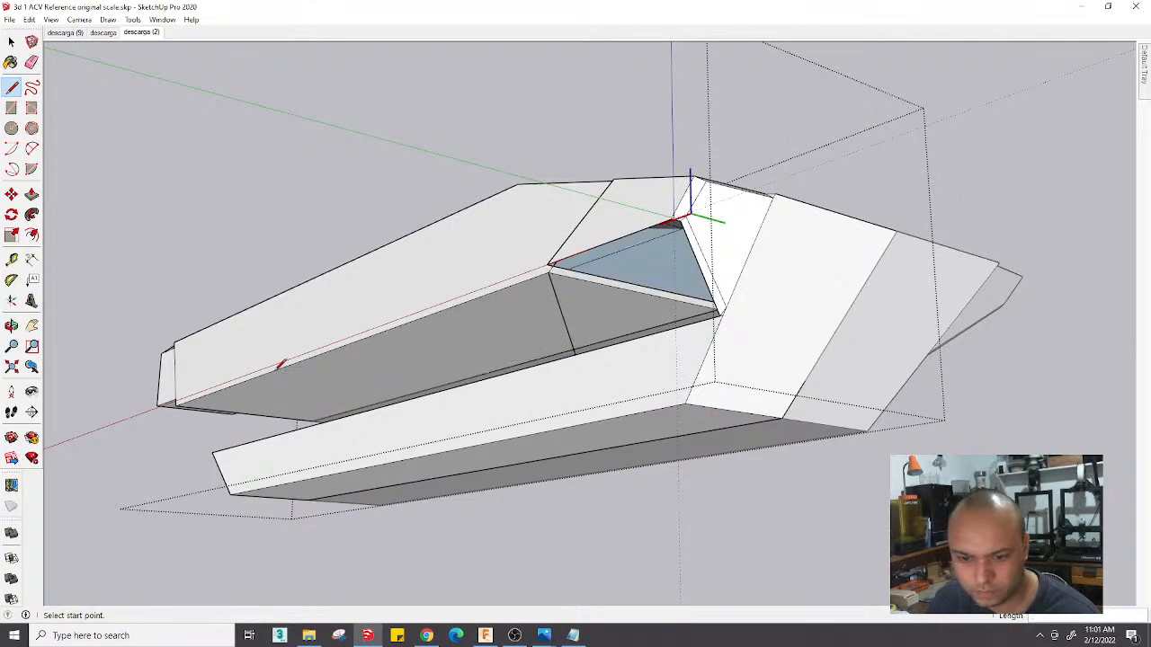
pyautogui.click(269, 373)
pyautogui.moveTo(313, 421)
pyautogui.mouseDown(button='middle')
pyautogui.moveTo(385, 455)
pyautogui.moveTo(558, 494)
pyautogui.moveTo(784, 476)
pyautogui.moveTo(848, 419)
pyautogui.moveTo(548, 378)
pyautogui.mouseUp(button='middle')
# Try a diagonal edge across the front side opening from its rear upper corner to the headlight strip's lower tip
pyautogui.moveTo(610, 361)
pyautogui.mouseDown(button='middle')
pyautogui.moveTo(432, 383)
pyautogui.moveTo(411, 428)
pyautogui.moveTo(465, 417)
pyautogui.moveTo(563, 467)
pyautogui.moveTo(729, 416)
pyautogui.moveTo(623, 408)
pyautogui.moveTo(720, 405)
pyautogui.mouseUp(button='middle')
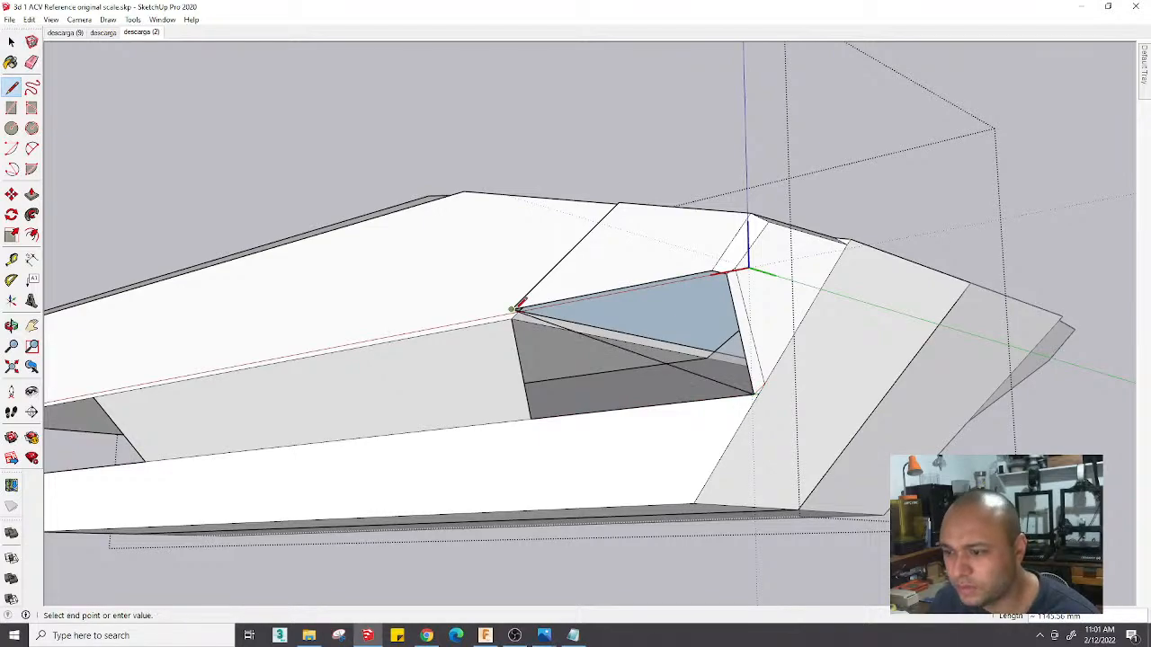
pyautogui.moveTo(519, 306)
pyautogui.mouseDown(button='middle')
pyautogui.moveTo(650, 360)
pyautogui.moveTo(468, 404)
pyautogui.moveTo(498, 420)
pyautogui.moveTo(673, 444)
pyautogui.moveTo(673, 386)
pyautogui.moveTo(501, 348)
pyautogui.moveTo(599, 405)
pyautogui.moveTo(552, 321)
pyautogui.moveTo(565, 352)
pyautogui.moveTo(535, 320)
pyautogui.moveTo(701, 368)
pyautogui.moveTo(683, 380)
pyautogui.moveTo(748, 359)
pyautogui.moveTo(653, 309)
pyautogui.mouseUp(button='middle')
pyautogui.click(500, 349)
# Erase the old underside strip and leftover inner edges inside the front side opening
pyautogui.press('e')
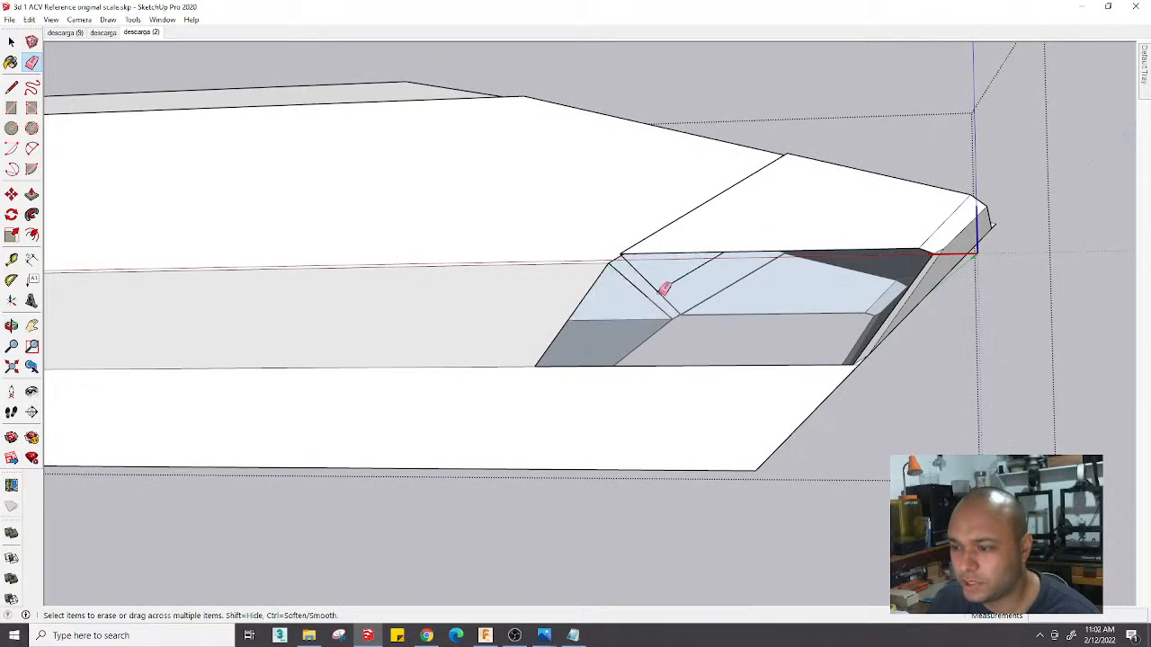
pyautogui.moveTo(648, 301)
pyautogui.mouseDown(button='middle')
pyautogui.moveTo(603, 372)
pyautogui.moveTo(526, 419)
pyautogui.moveTo(438, 364)
pyautogui.mouseUp(button='middle')
pyautogui.scroll(2, 600, 360)
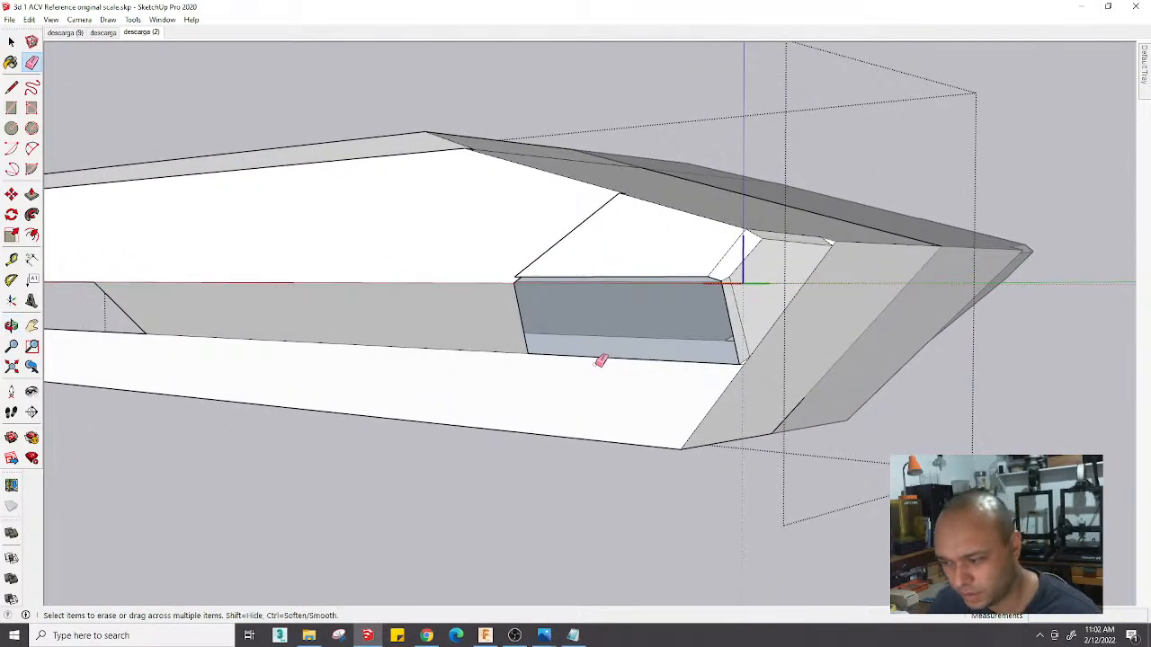
# Close the front side opening with edges from its two rear upper corners and the headlight strip's inner corner to the lower tip
pyautogui.press('l')
pyautogui.click(737, 363)
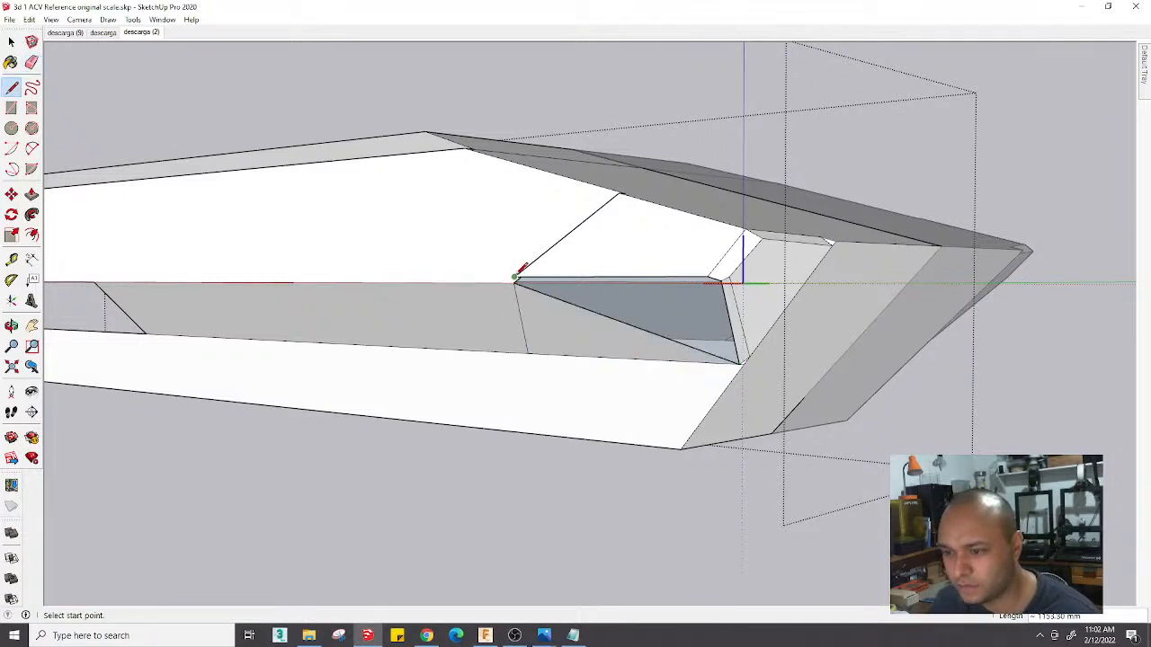
pyautogui.click(516, 278)
pyautogui.click(738, 362)
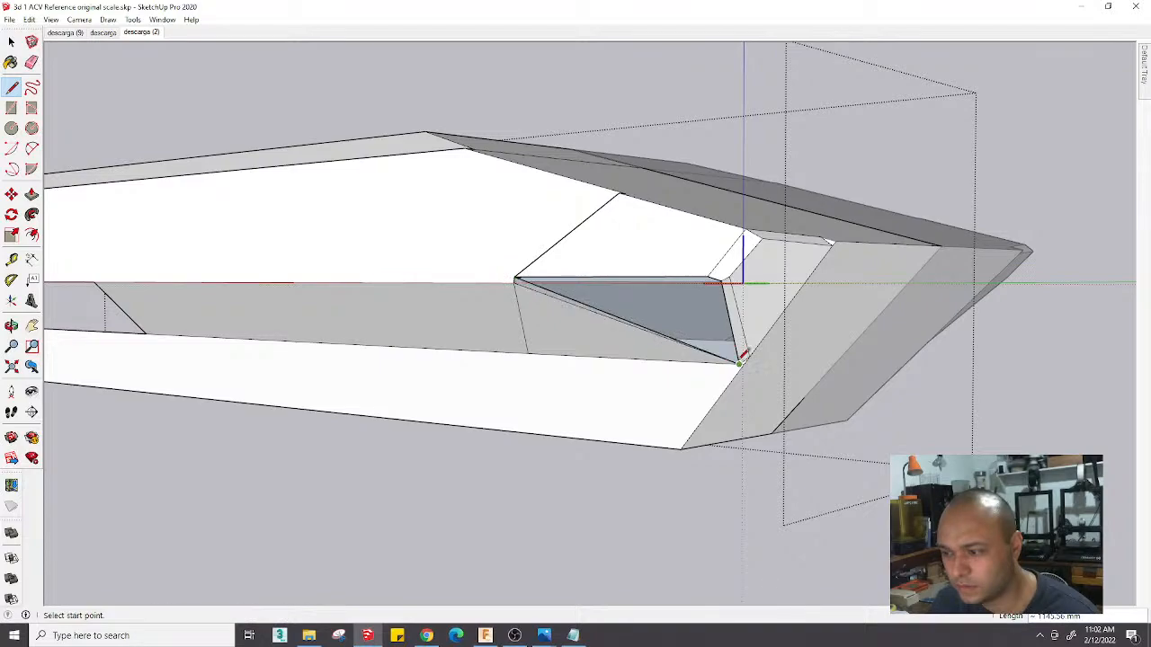
pyautogui.click(707, 279)
pyautogui.click(738, 362)
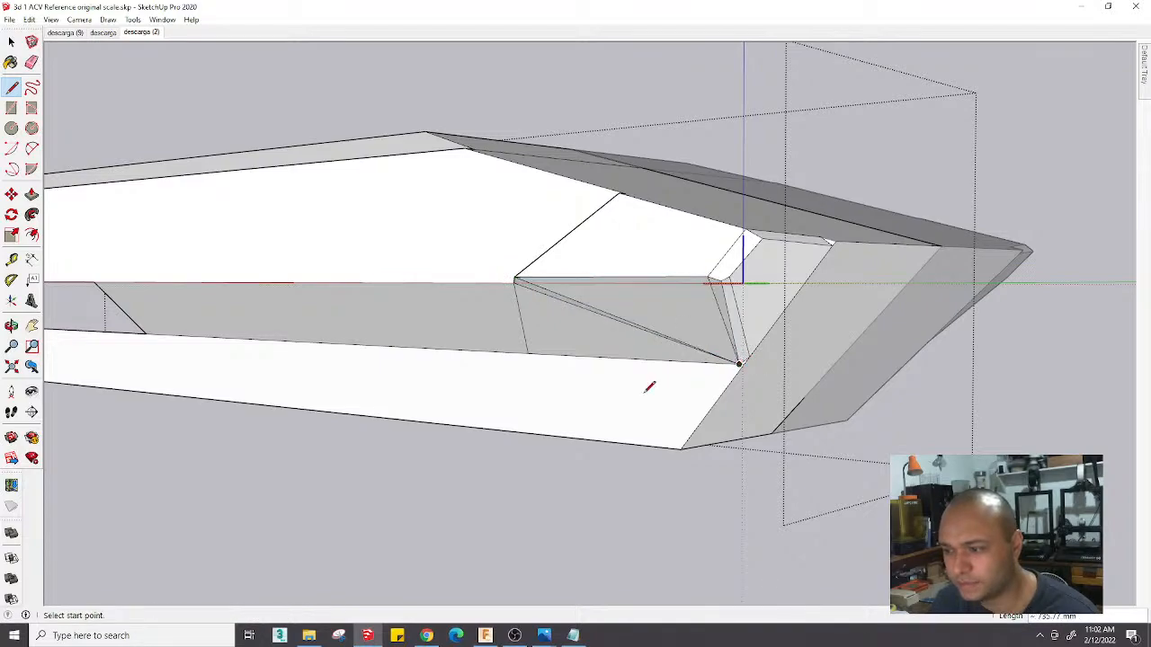
# Draw a slanted centre edge at the open rear, continuing the upper rear panel's centre line down to the hull bottom
pyautogui.moveTo(648, 385); pyautogui.dragTo(429, 260, button='middle')
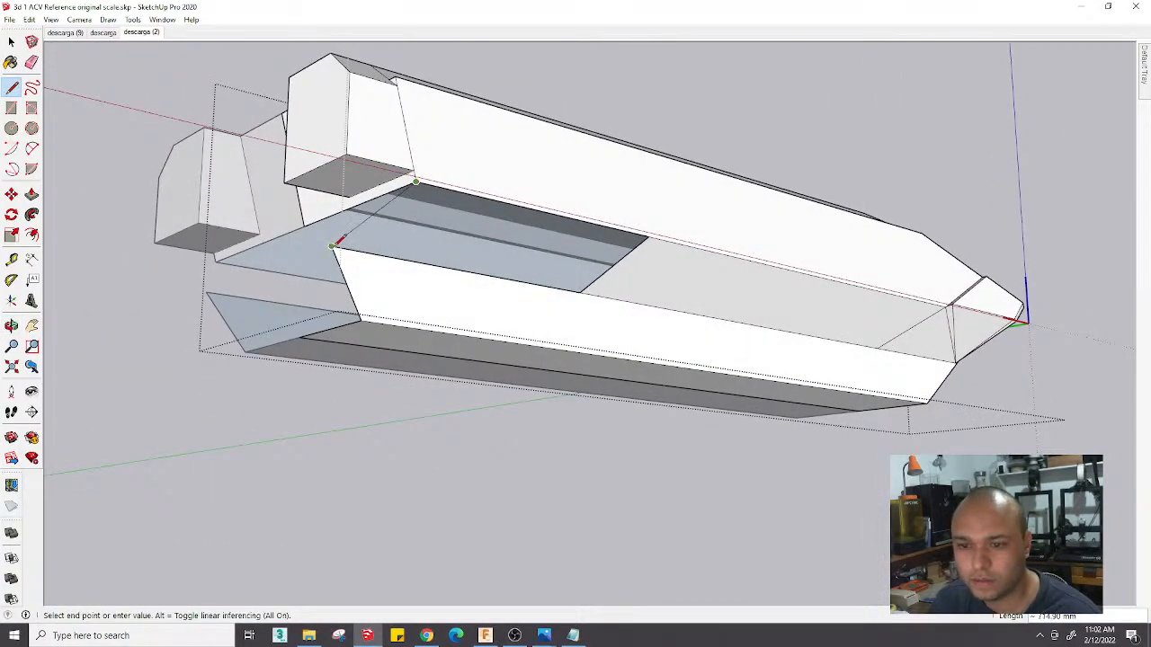
pyautogui.moveTo(334, 243); pyautogui.dragTo(691, 333, button='middle')
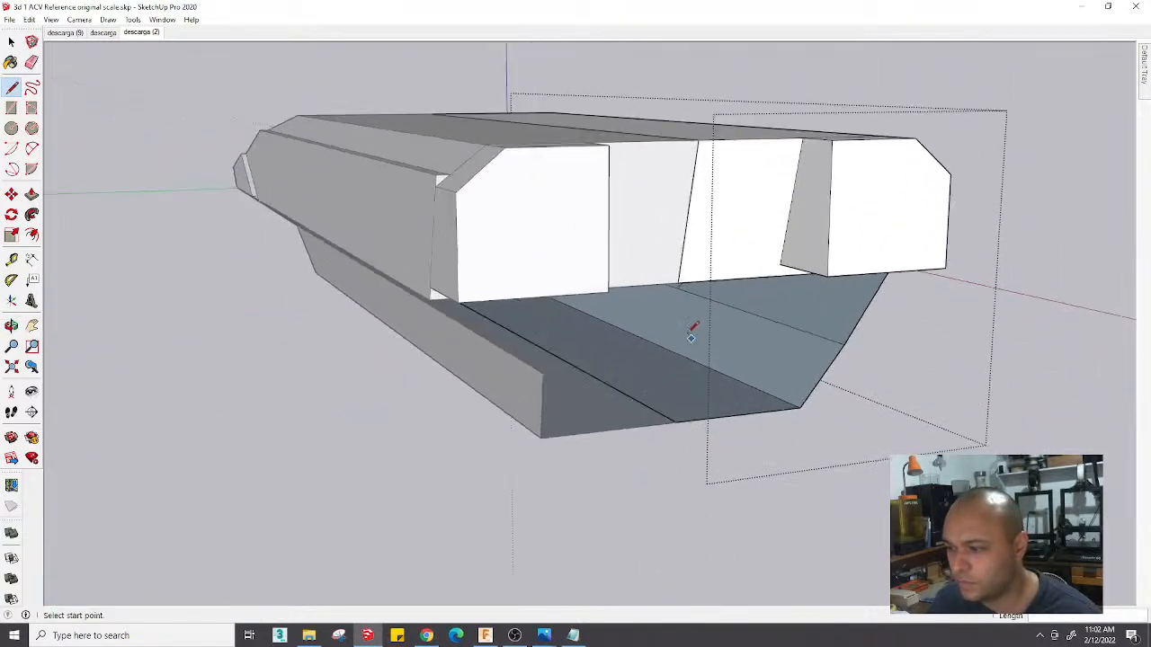
pyautogui.click(679, 283)
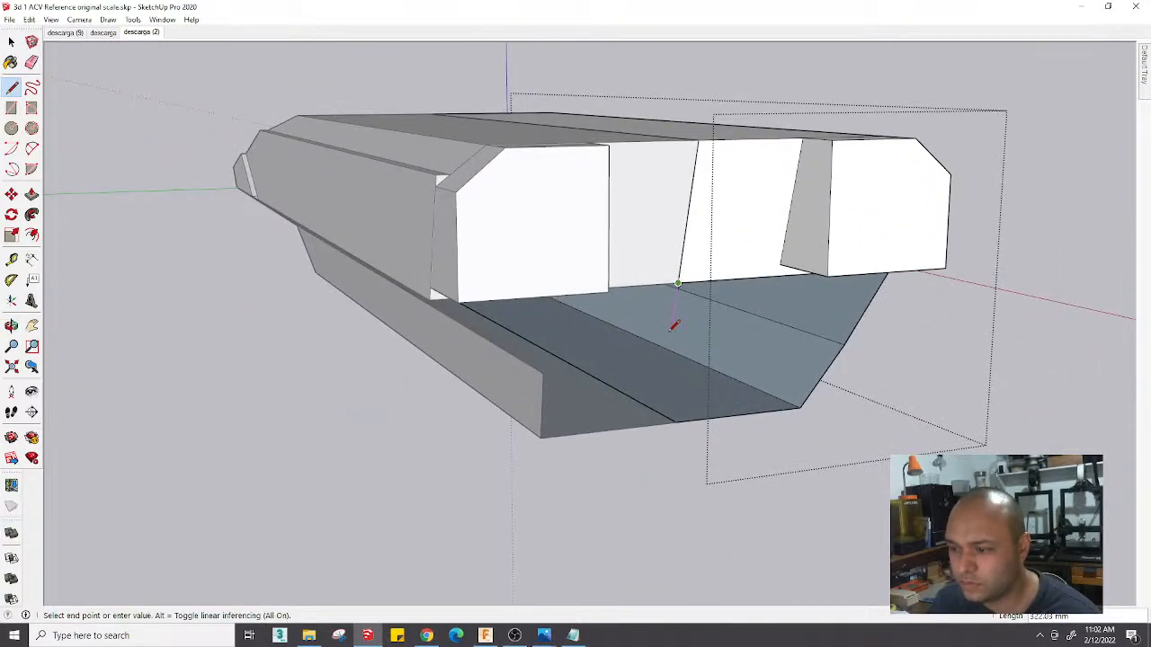
pyautogui.click(659, 413)
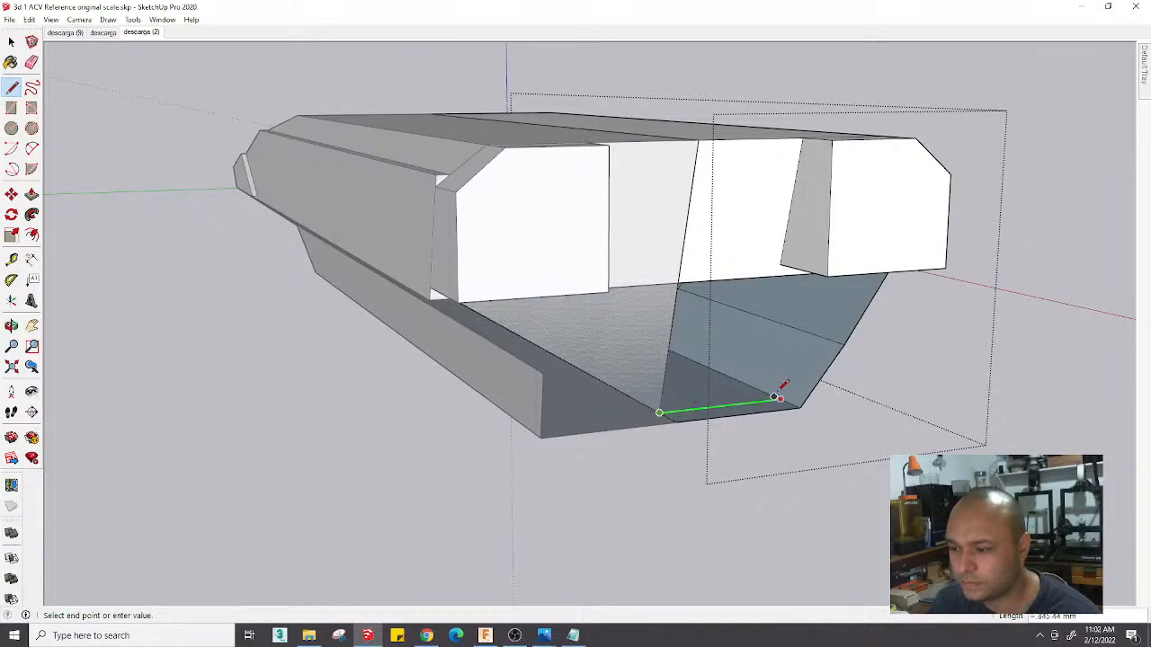
pyautogui.moveTo(824, 408); pyautogui.dragTo(717, 350, button='middle')
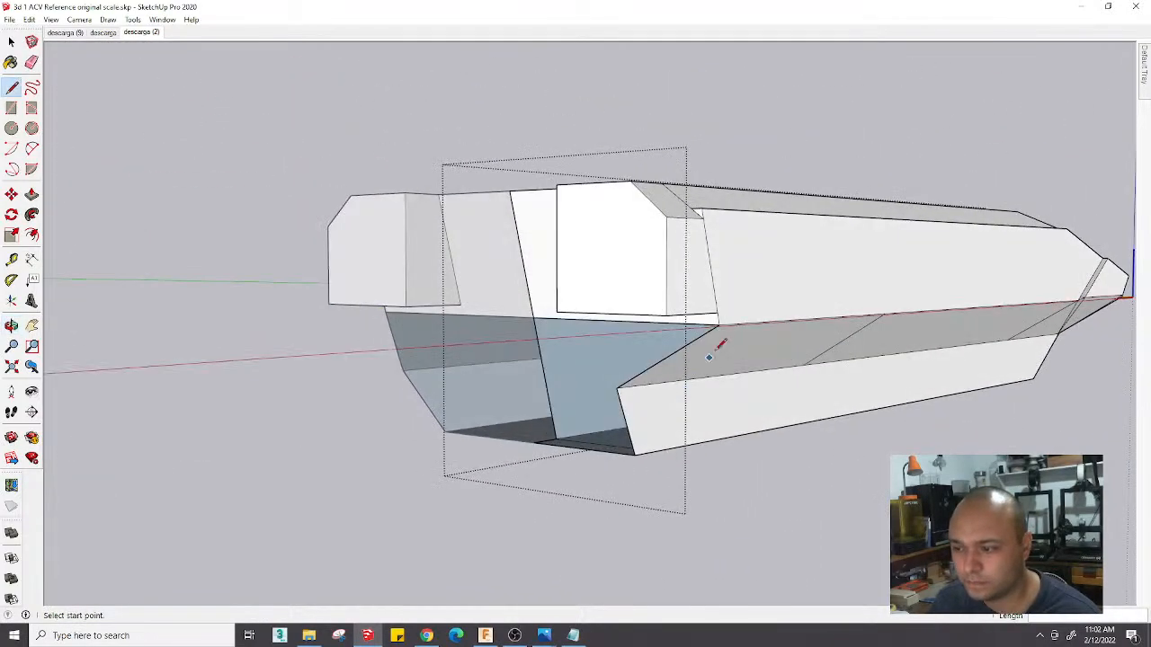
# Copy the rear centre edge about 1466 mm outward to the upper hull's lower corner and connect the lower ends to form the rear plate
pyautogui.press('space')
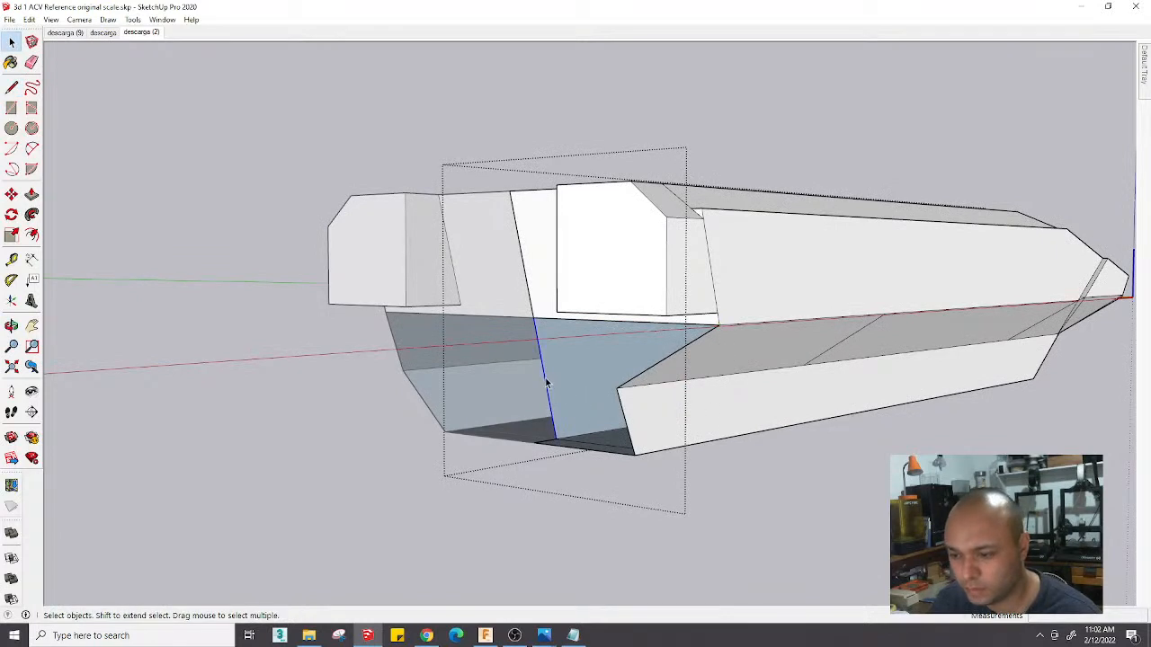
pyautogui.press('m')
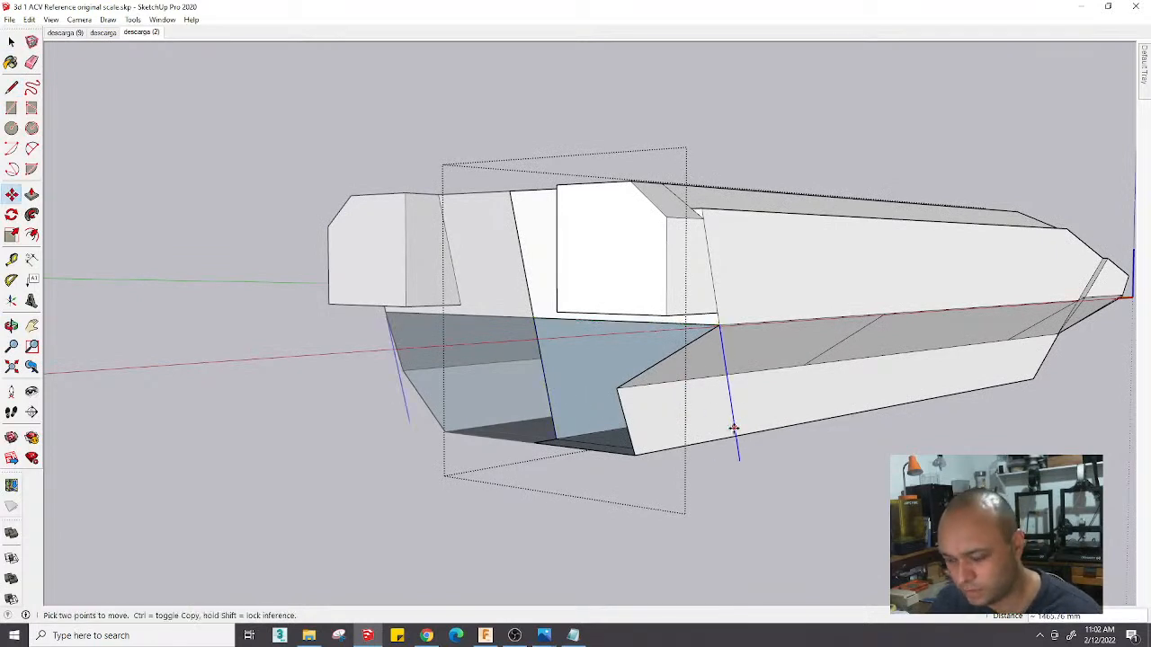
pyautogui.press('l')
pyautogui.click(739, 458)
pyautogui.click(557, 440)
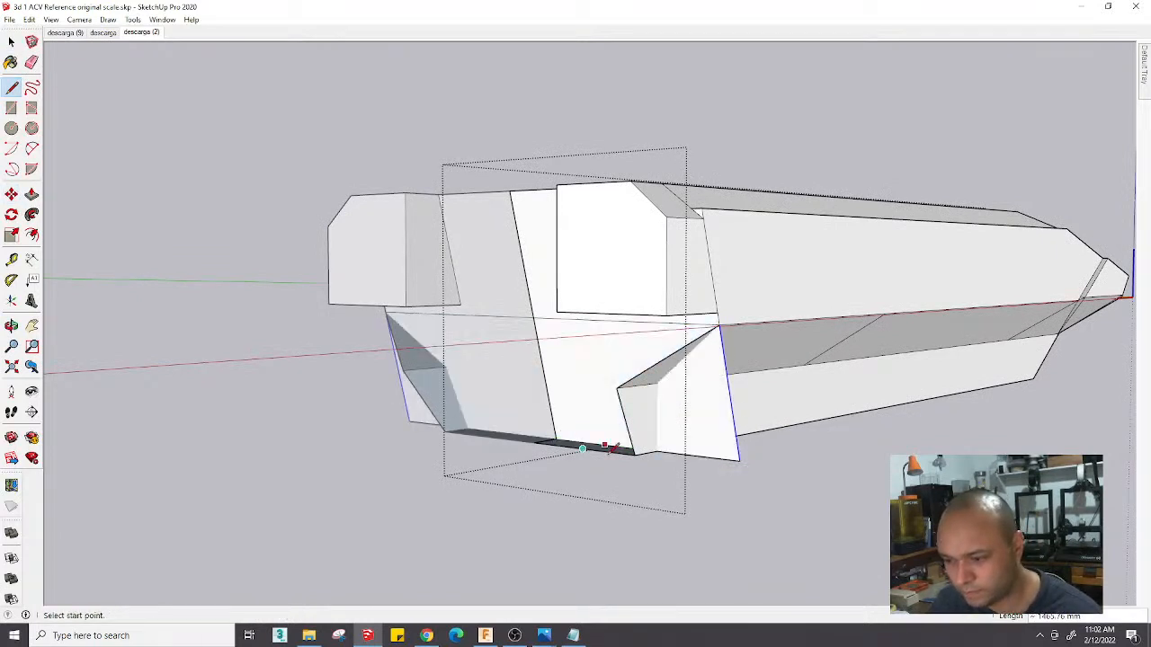
# Trace where the rear plate meets the lower side faces, then erase the hull parts behind it and the plate's overhanging outer corner
pyautogui.moveTo(597, 450); pyautogui.dragTo(552, 276, button='middle')
pyautogui.click(528, 277)
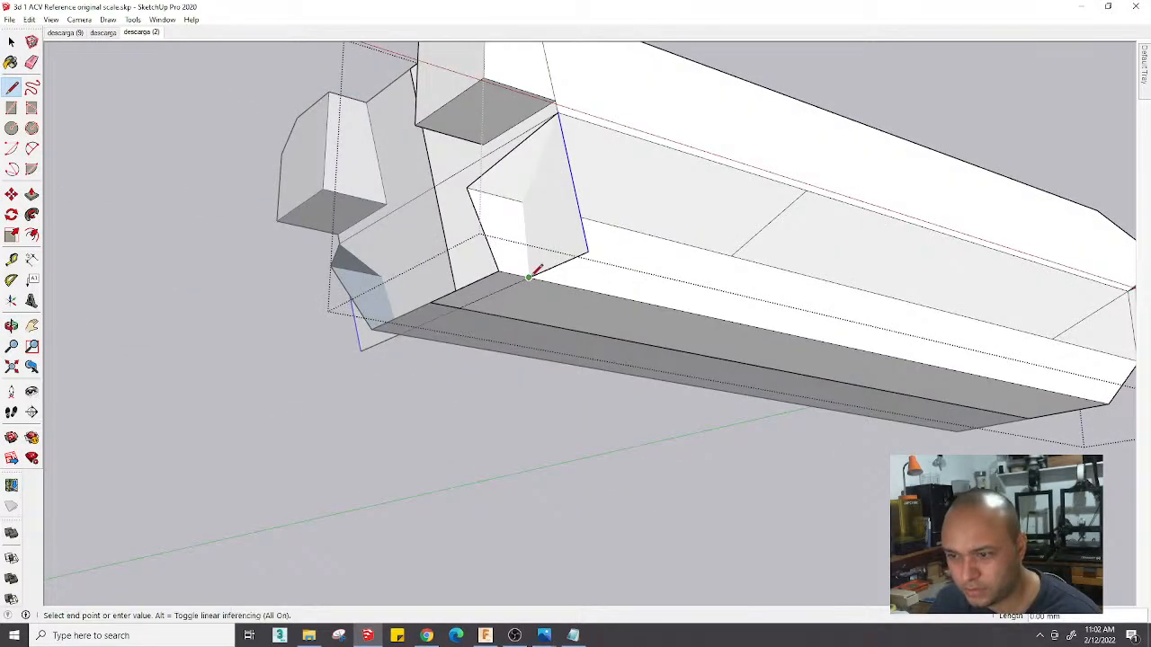
pyautogui.click(522, 202)
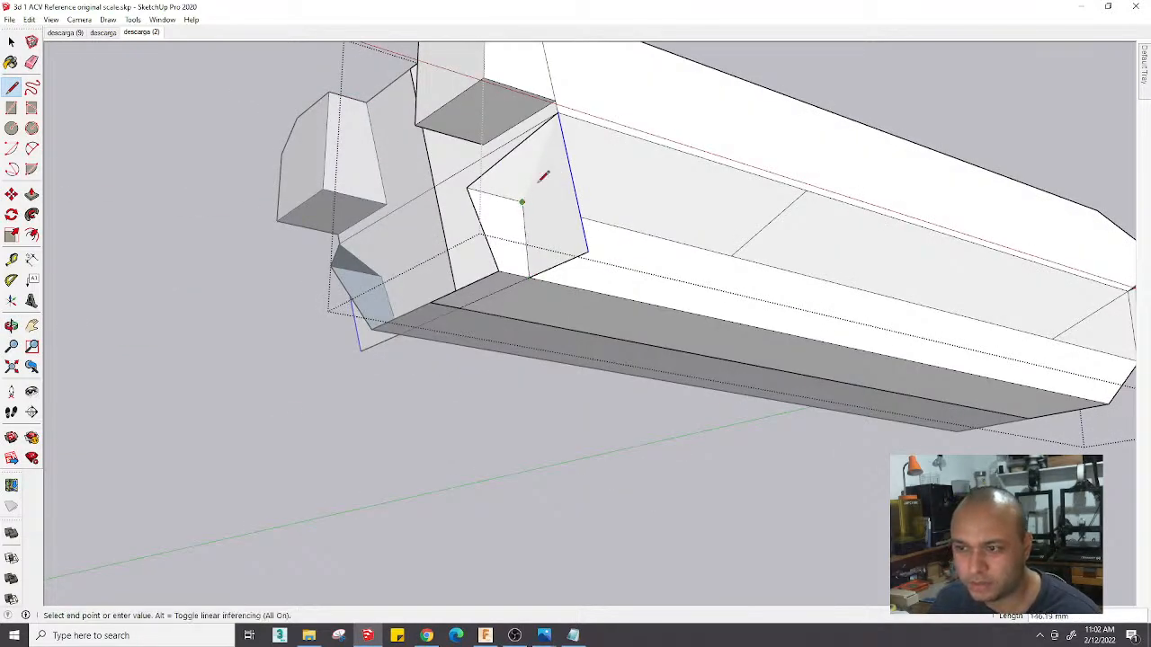
pyautogui.click(559, 116)
pyautogui.press('e')
pyautogui.moveTo(470, 185)
pyautogui.mouseDown()
pyautogui.moveTo(510, 272)
pyautogui.moveTo(496, 268)
pyautogui.mouseUp()
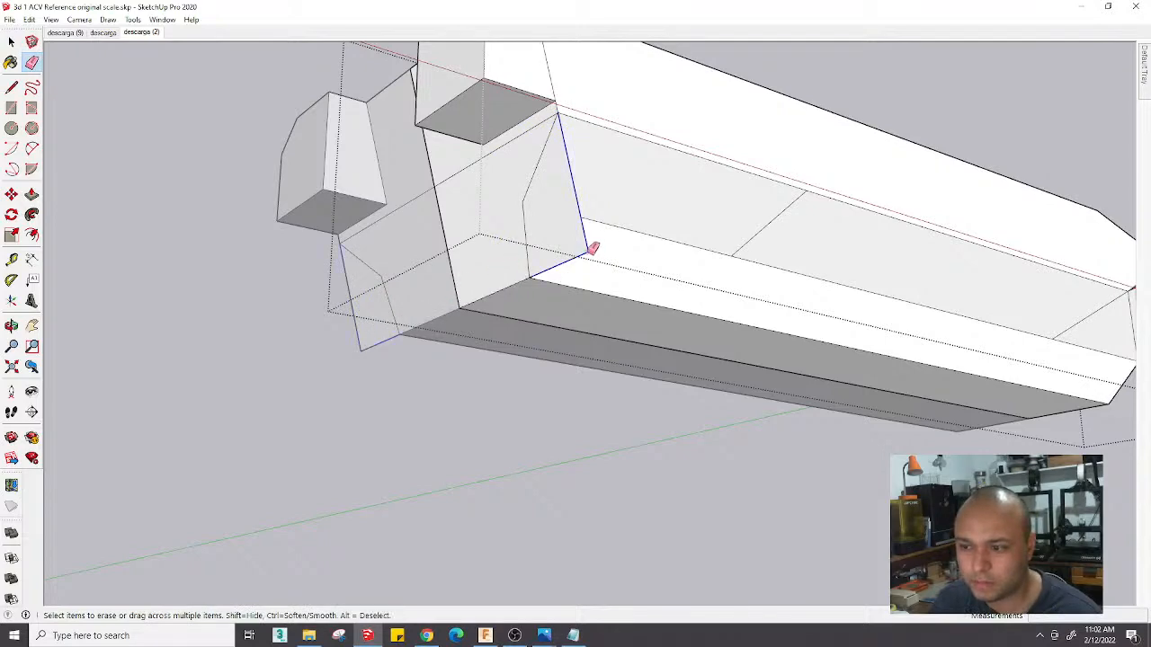
pyautogui.moveTo(593, 248); pyautogui.dragTo(596, 250)
pyautogui.moveTo(595, 250)
pyautogui.mouseDown(button='middle')
pyautogui.moveTo(621, 276)
pyautogui.moveTo(411, 354)
pyautogui.moveTo(565, 278)
pyautogui.mouseUp(button='middle')
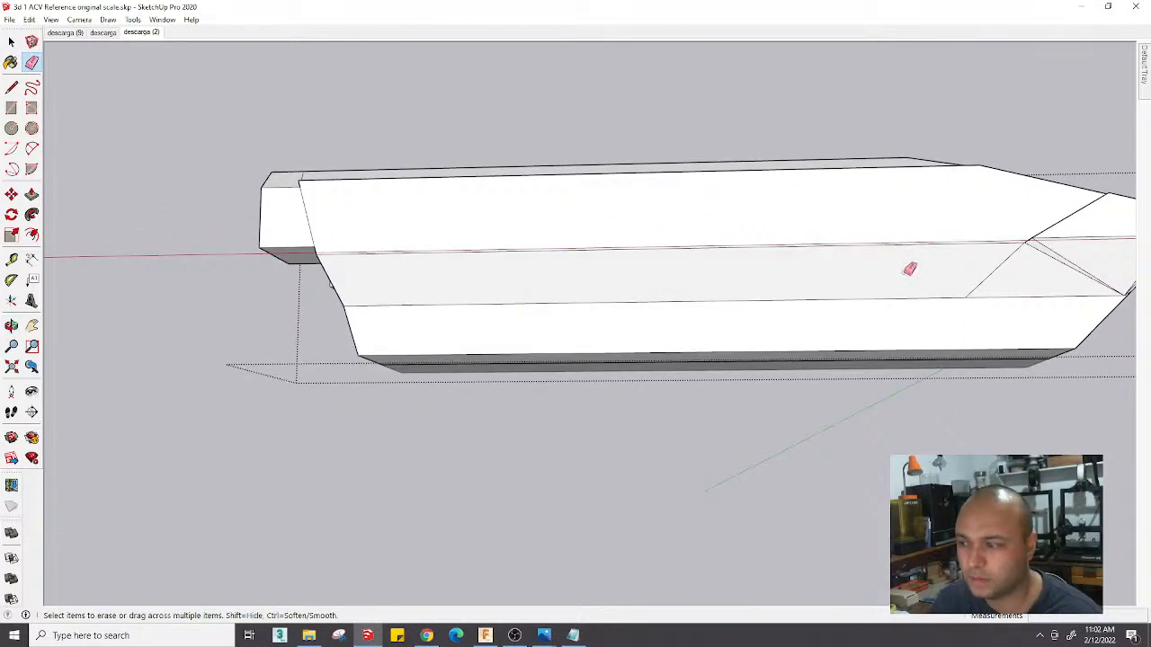
# Compare the closed hull with the descarga (2) photo, checking the side, front opening and lower nose outlines
pyautogui.moveTo(987, 257); pyautogui.dragTo(603, 396, button='middle')
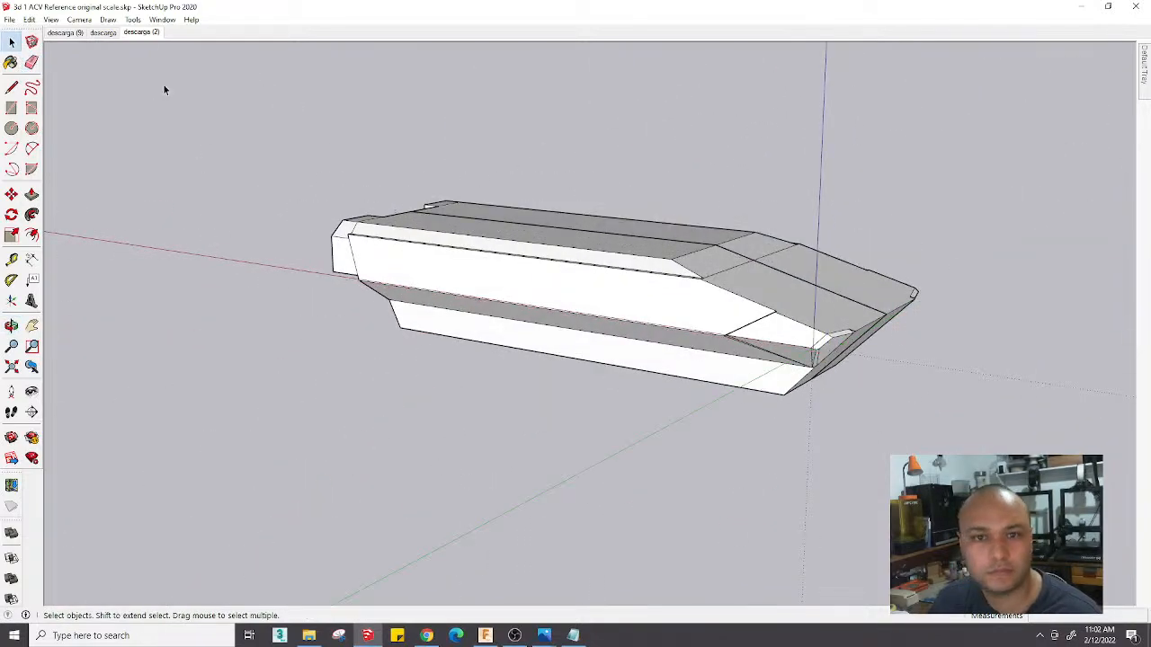
pyautogui.click(141, 32)
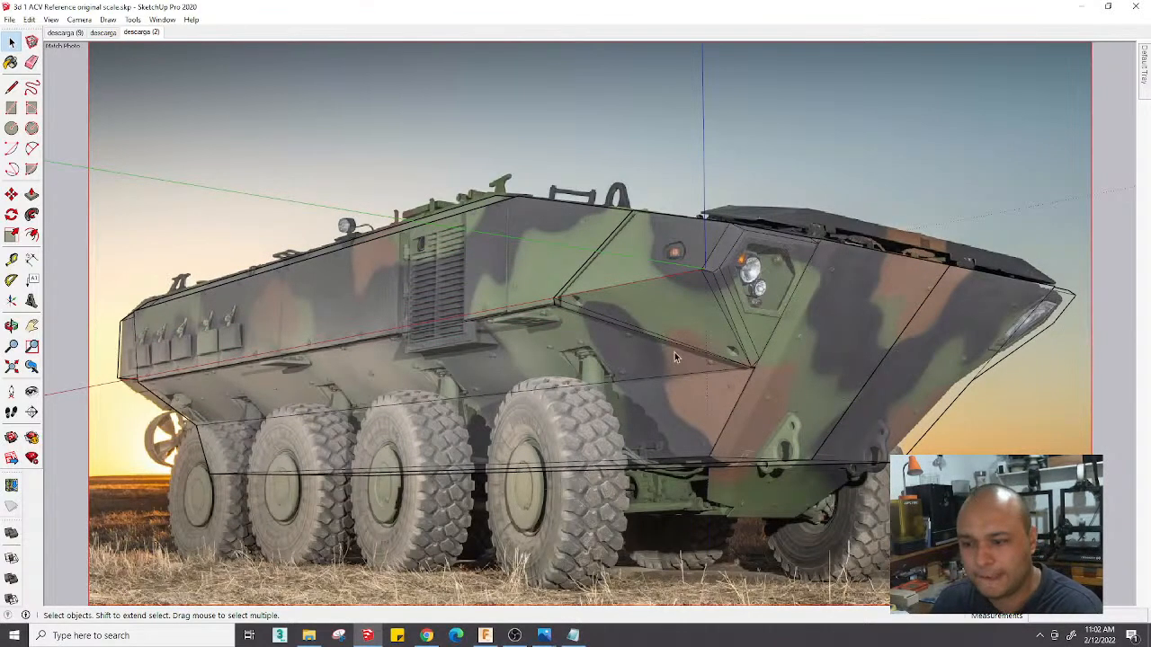
pyautogui.scroll(-3, 568, 310)
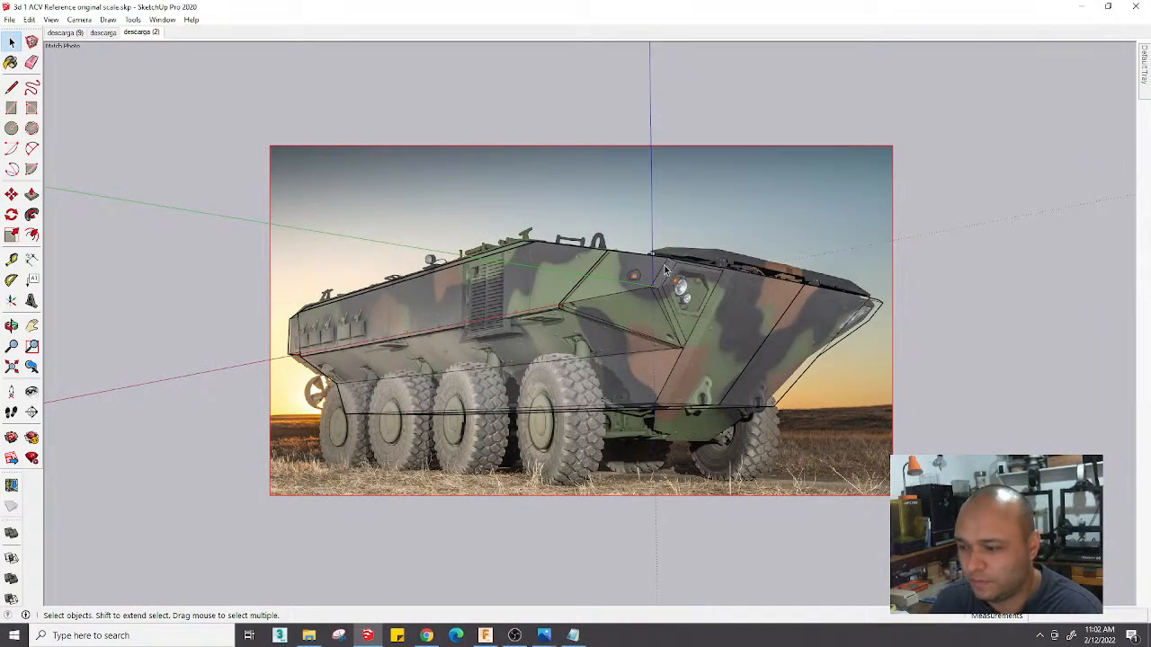
pyautogui.scroll(-1, 744, 440)
pyautogui.moveTo(745, 440); pyautogui.dragTo(628, 358, button='middle')
pyautogui.keyDown('shift'); pyautogui.moveTo(742, 276); pyautogui.dragTo(495, 337, button='middle'); pyautogui.keyUp('shift')
pyautogui.click(141, 32)
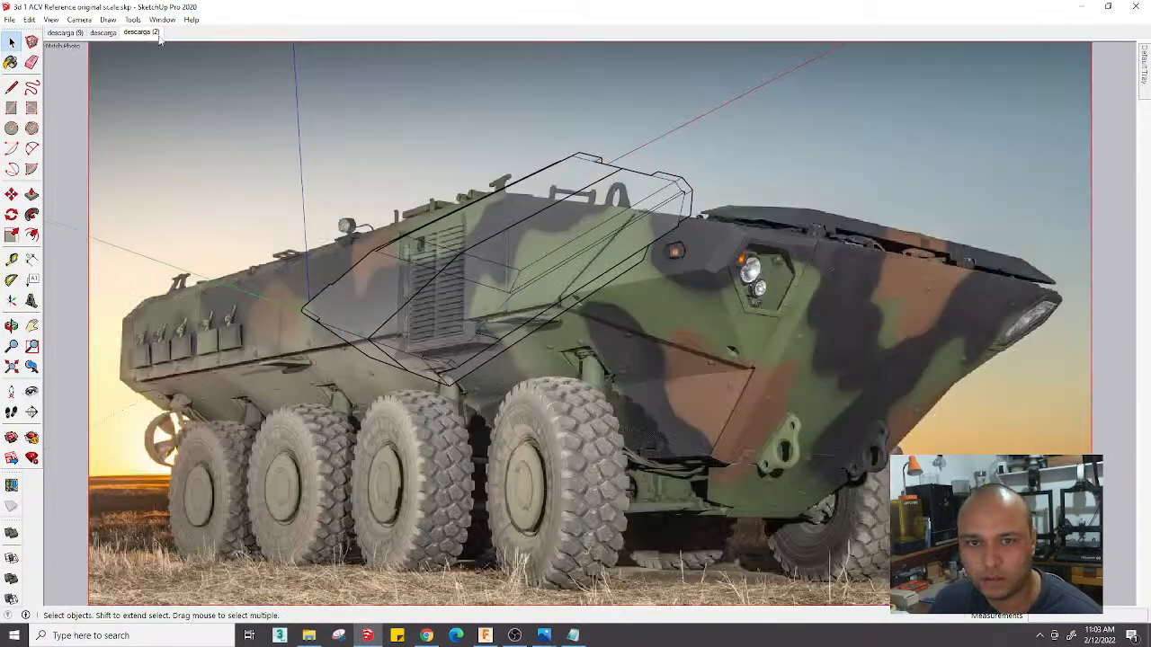
pyautogui.scroll(4, 807, 499)
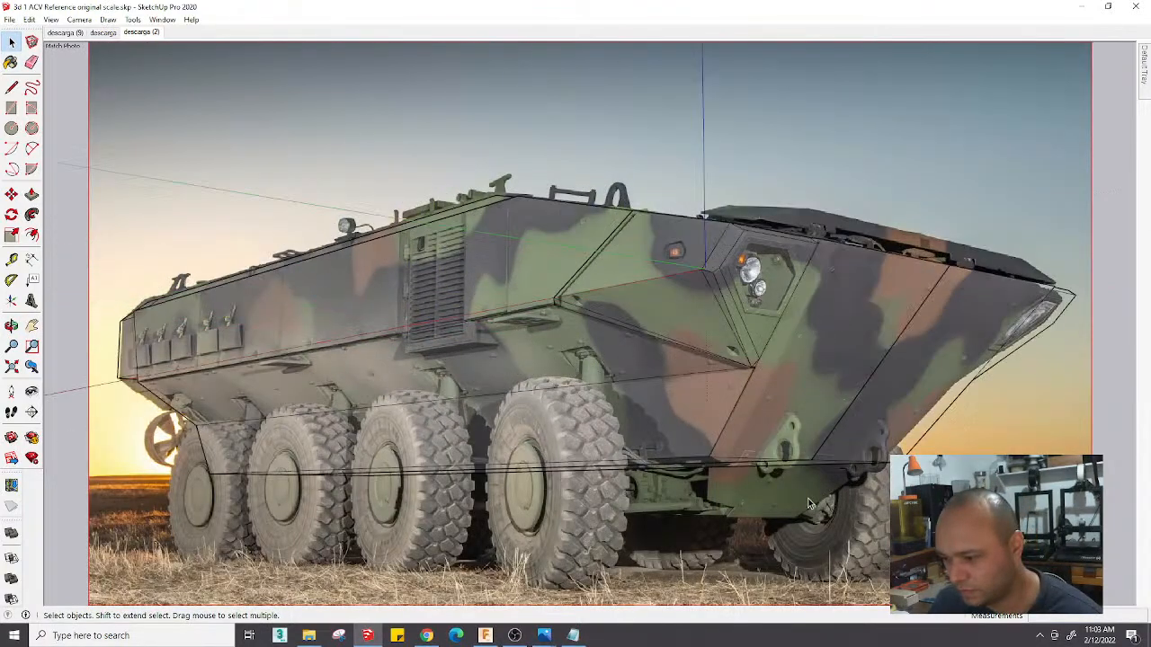
# Extend the nose's slanted side crease about 420 mm below the hull bottom to the lower tip of the front plate in the photo
pyautogui.click(757, 468)
pyautogui.keyDown('shift'); pyautogui.moveTo(757, 468); pyautogui.dragTo(784, 309, button='middle'); pyautogui.keyUp('shift')
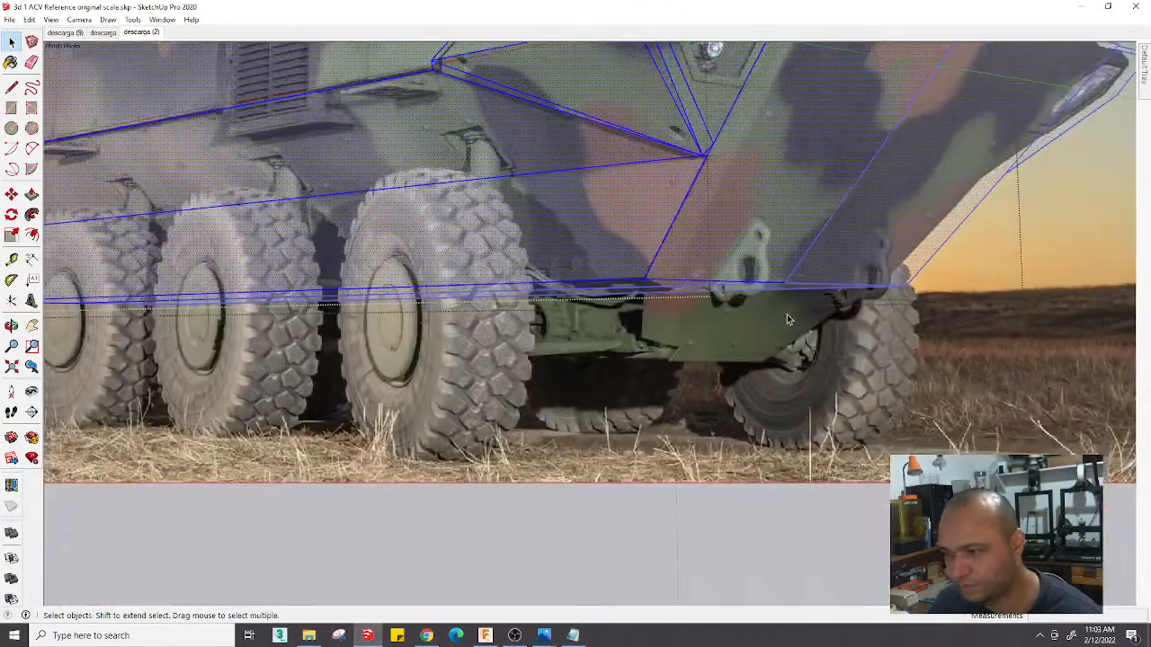
pyautogui.press('l')
pyautogui.click(784, 283)
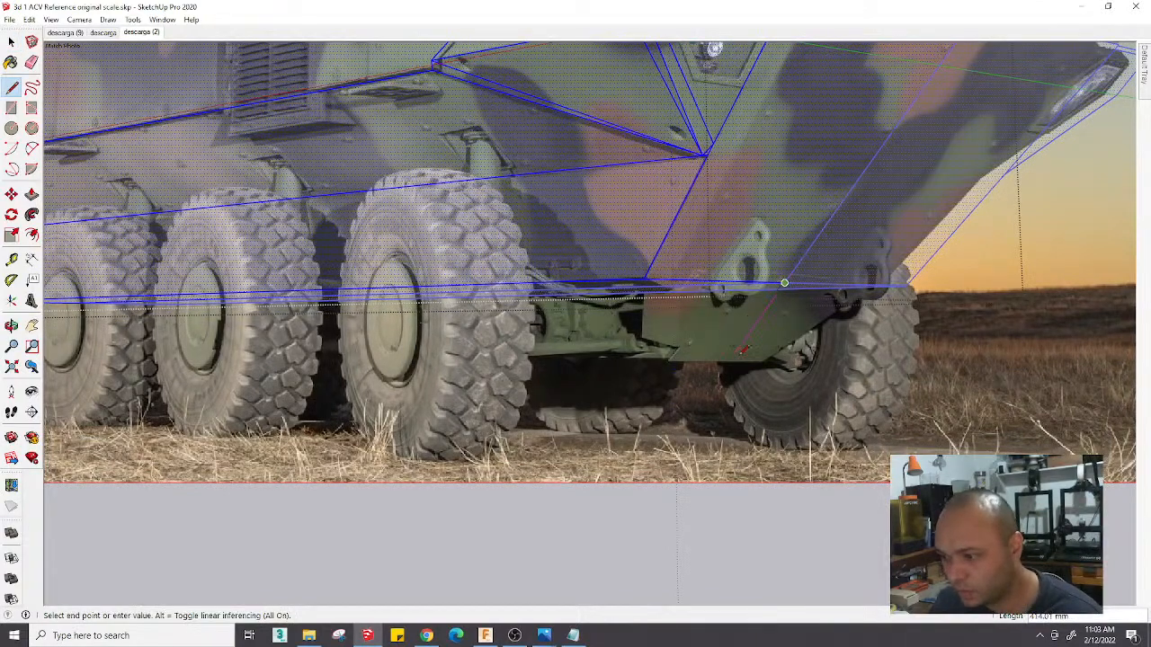
pyautogui.click(733, 354)
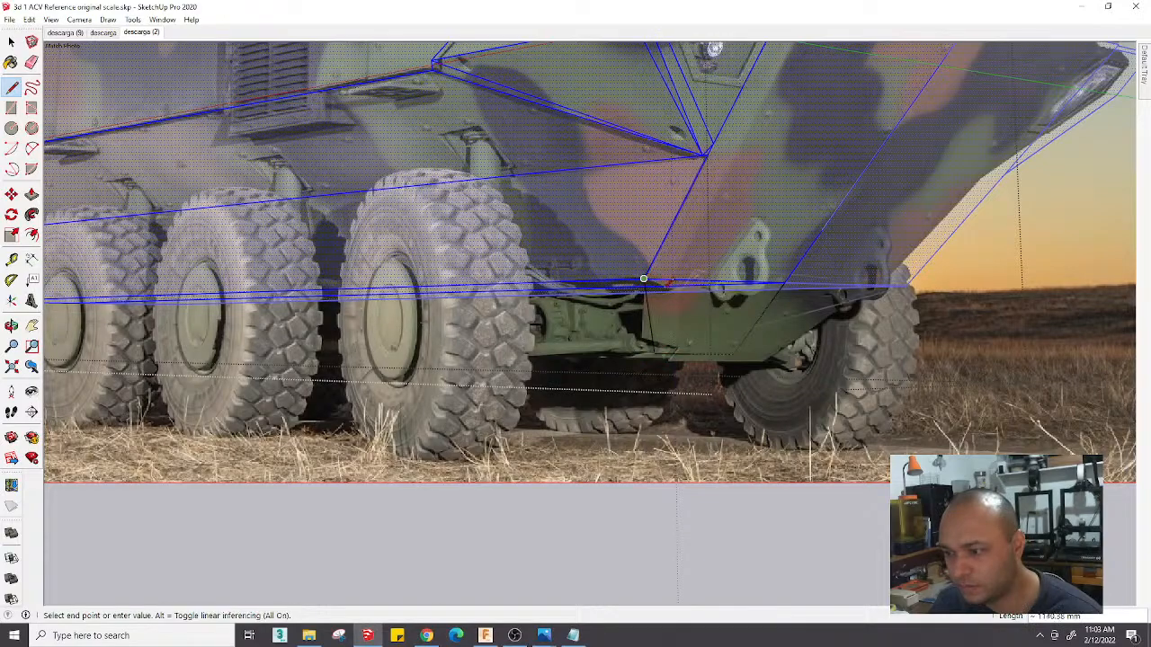
# Try to outline the lower and rear edges of the front plate below the hull, then undo and cancel them
pyautogui.click(644, 279)
pyautogui.moveTo(725, 319); pyautogui.dragTo(577, 250, button='middle')
pyautogui.hotkey('ctrl', 'z')
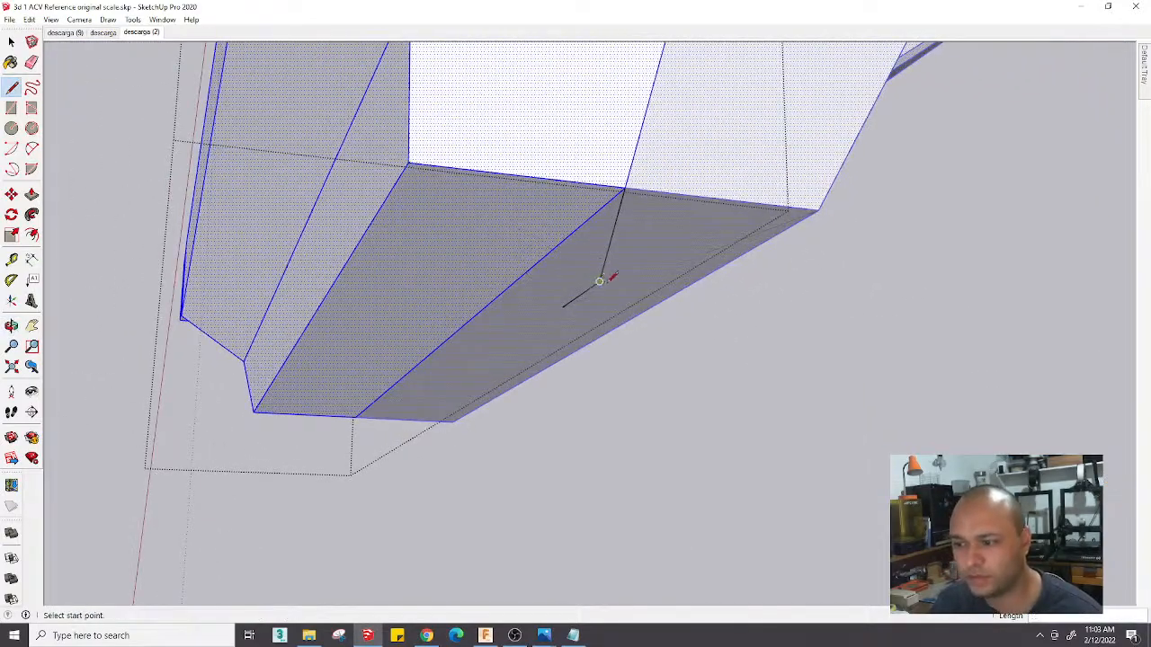
pyautogui.click(606, 281)
pyautogui.click(135, 34)
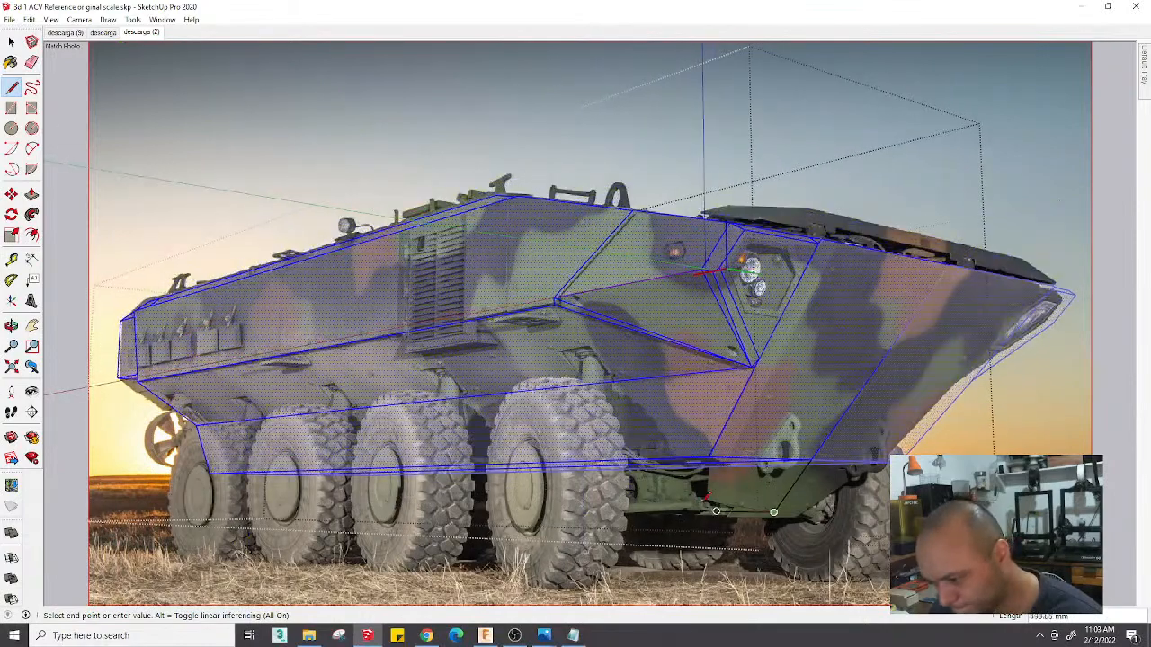
pyautogui.press('e')
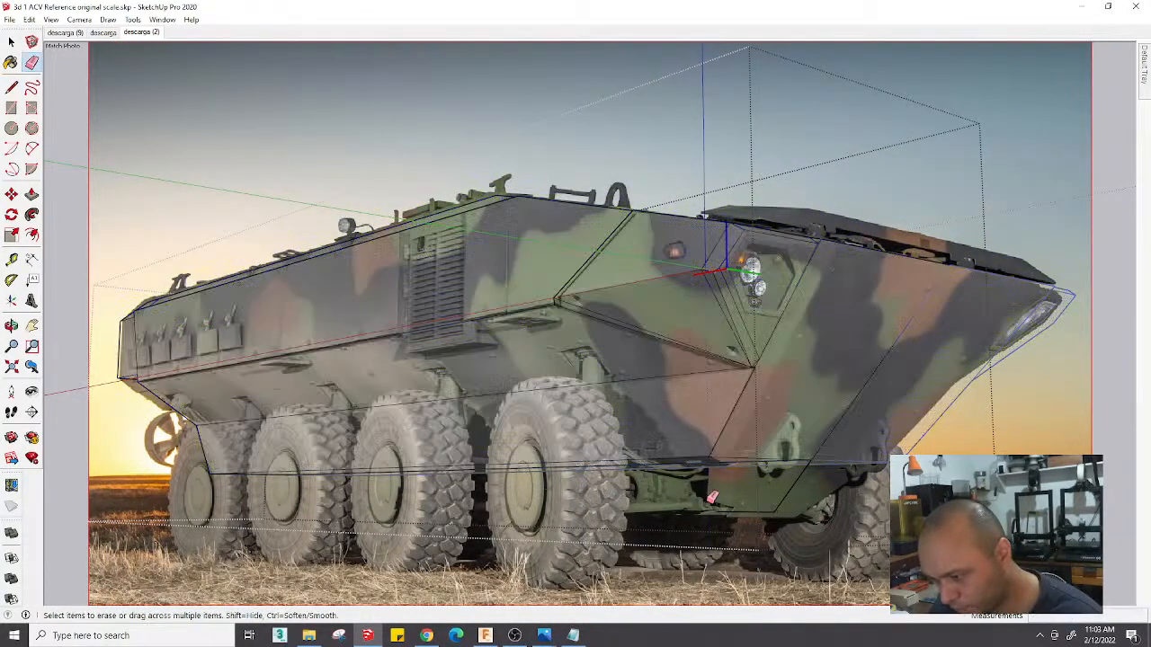
pyautogui.moveTo(759, 507); pyautogui.dragTo(800, 369, button='middle')
pyautogui.press('space')
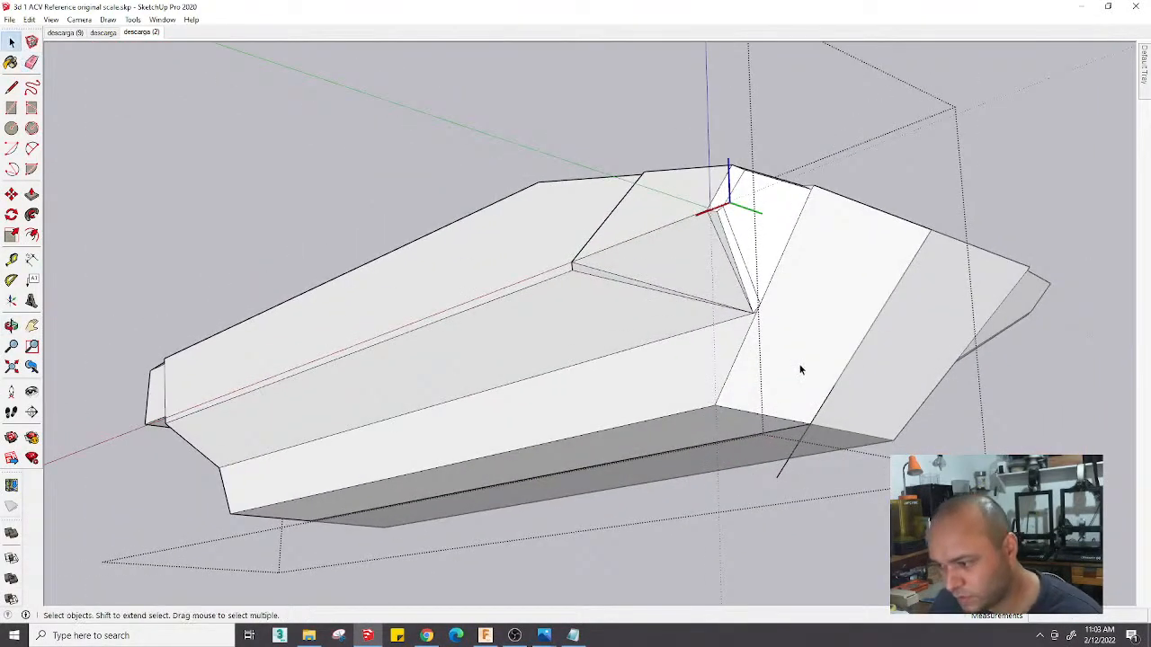
# Copy the nose's lower front edge about 420 mm down the extended crease to the bottom of the front plate in the descarga (2) photo
pyautogui.click(153, 33)
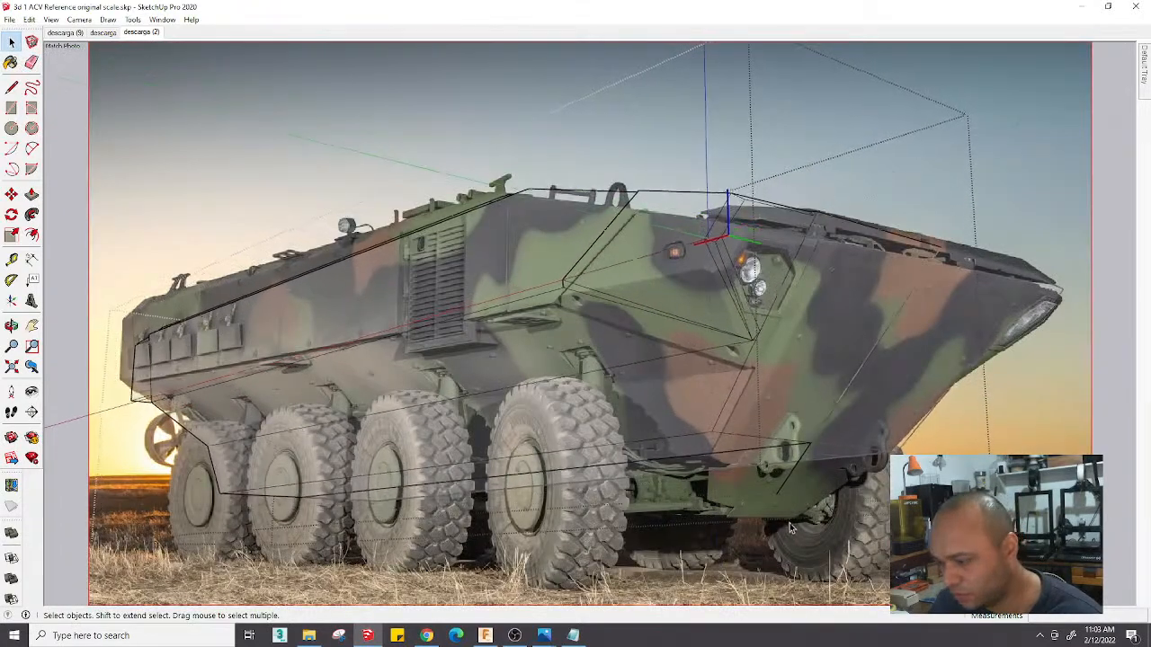
pyautogui.scroll(5, 758, 459)
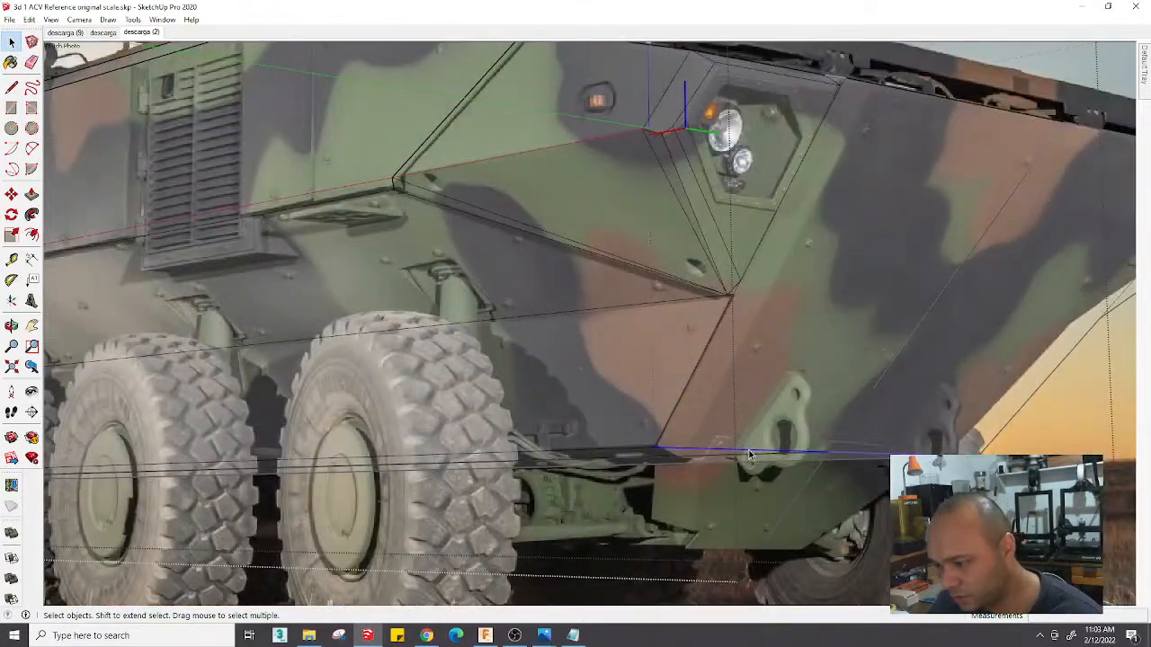
pyautogui.press('m')
pyautogui.click(831, 450)
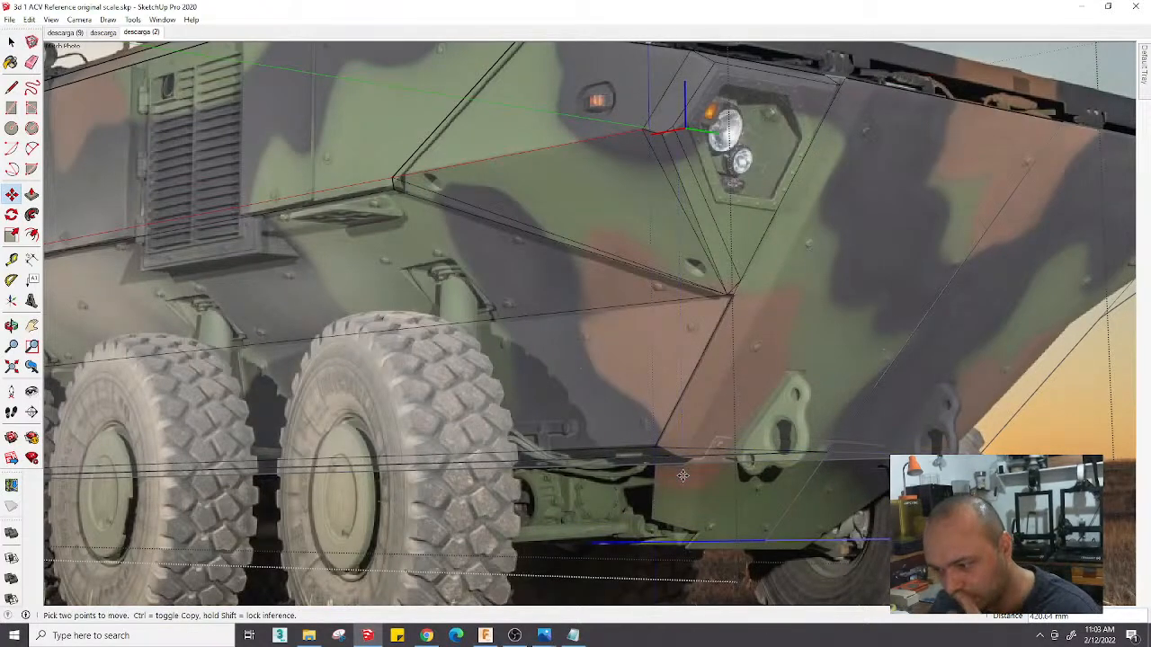
# Connect the hull's lower front corner to the copied bottom edge with a slanted rear edge and erase the excess beyond it
pyautogui.press('l')
pyautogui.click(654, 447)
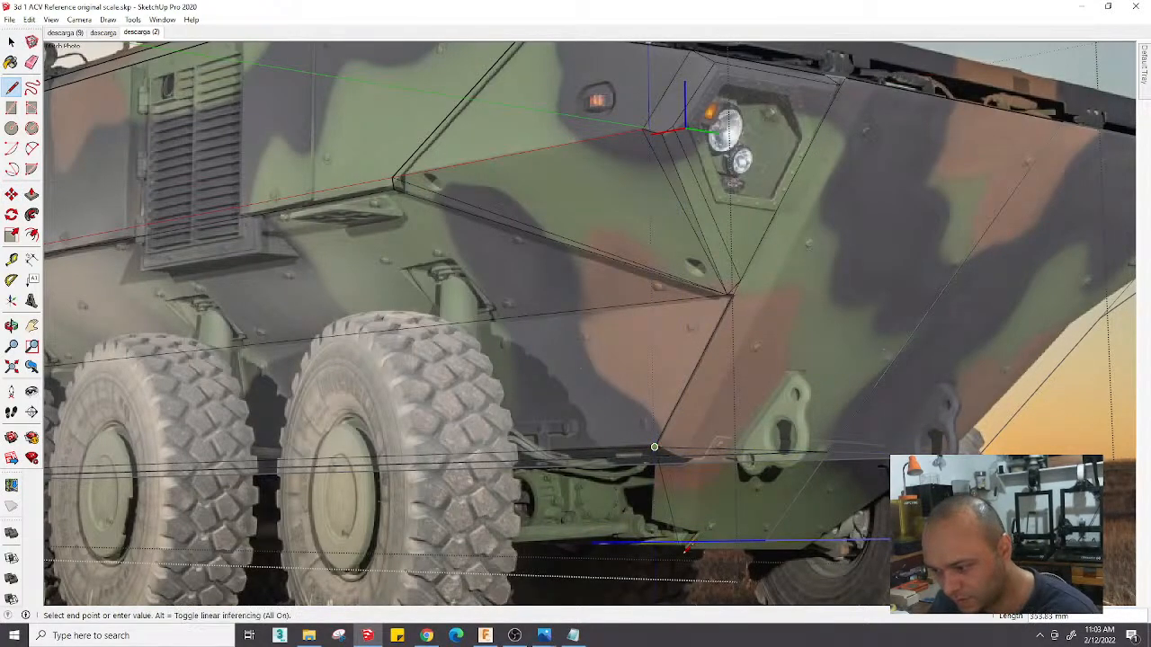
pyautogui.click(681, 542)
pyautogui.press('e')
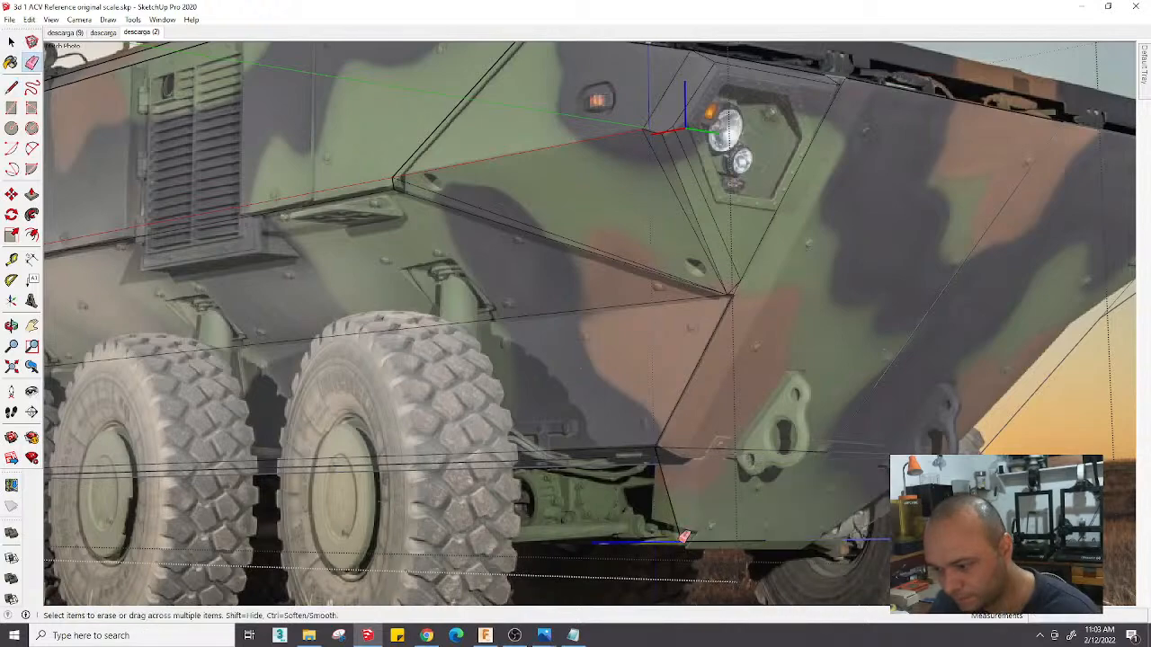
pyautogui.scroll(-6, 663, 548)
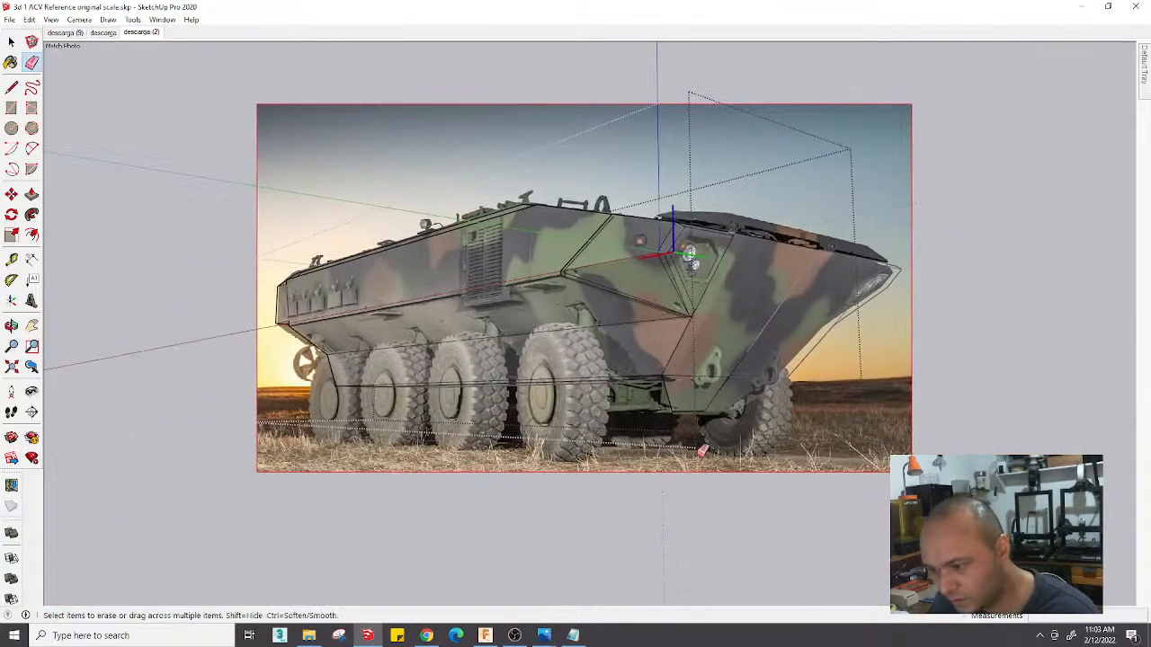
pyautogui.scroll(5, 663, 387)
pyautogui.scroll(1, 663, 386)
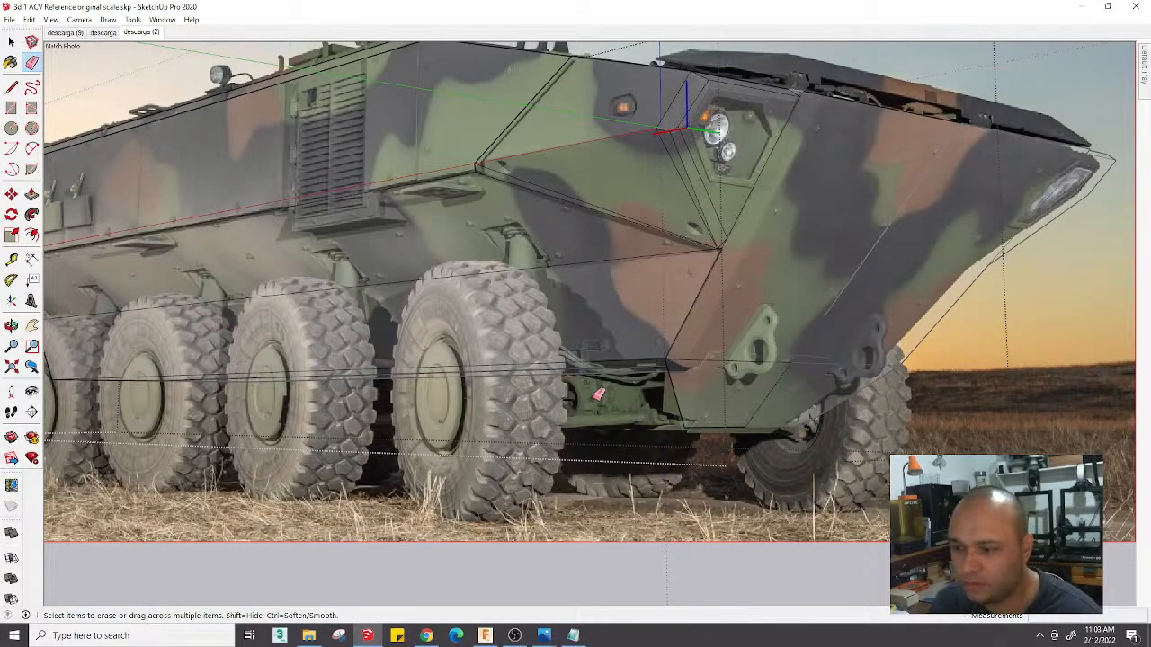
pyautogui.scroll(-3, 604, 375)
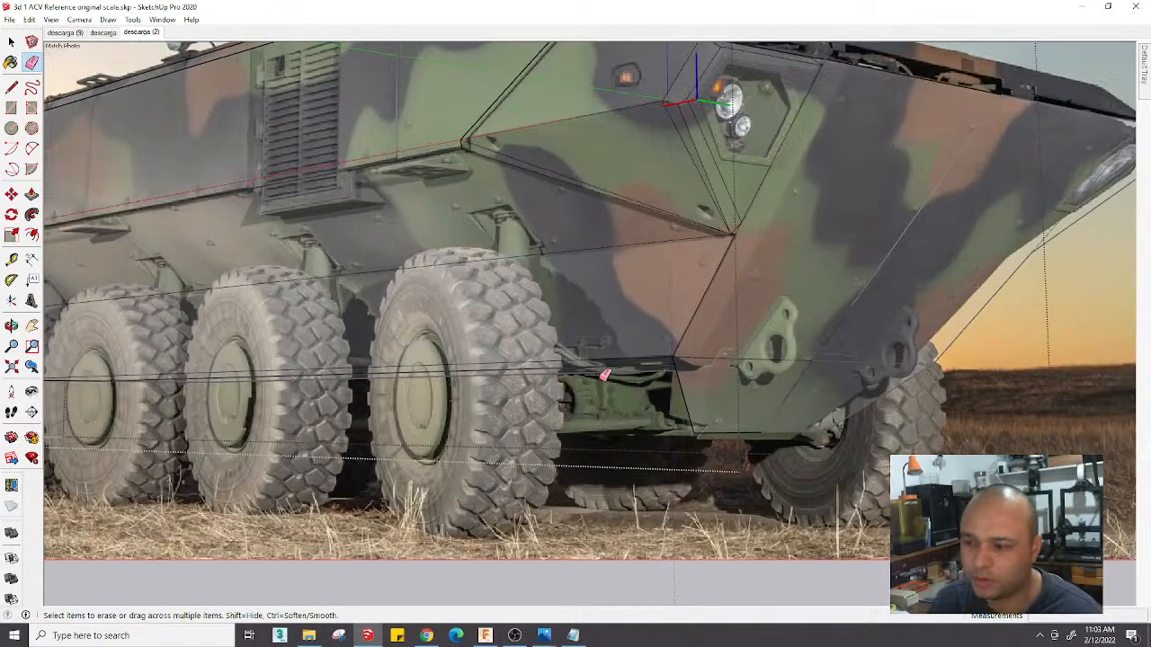
# Draw a line along the red axis from the front plate's lower rear corner to just past the hull's rear
pyautogui.press('l')
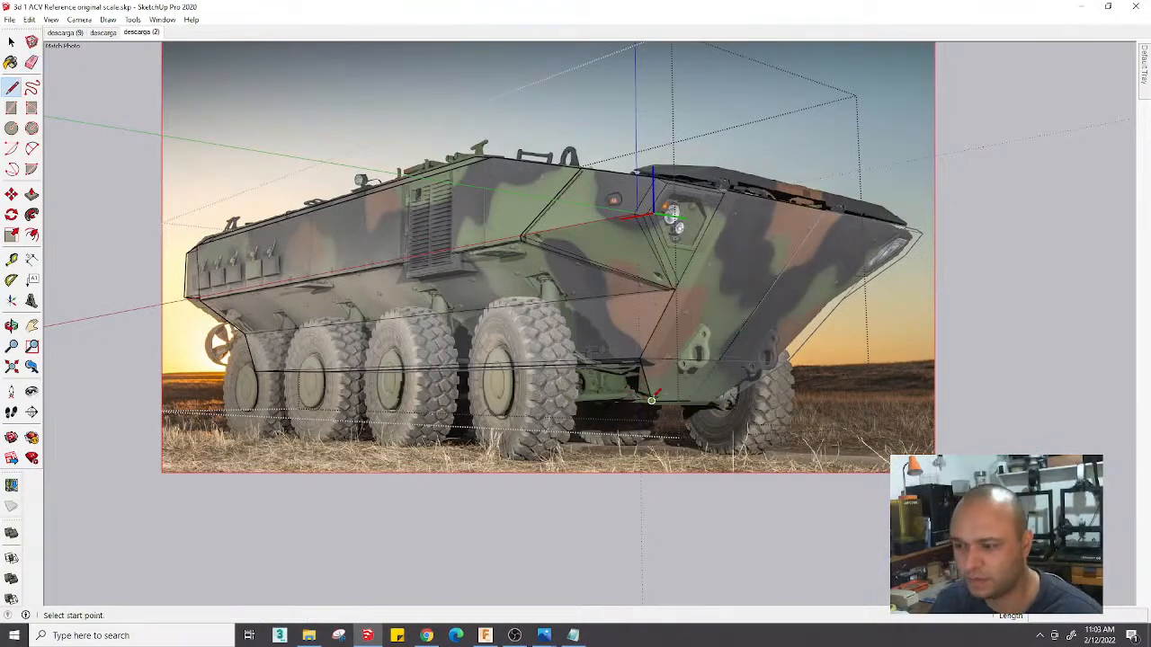
pyautogui.click(652, 401)
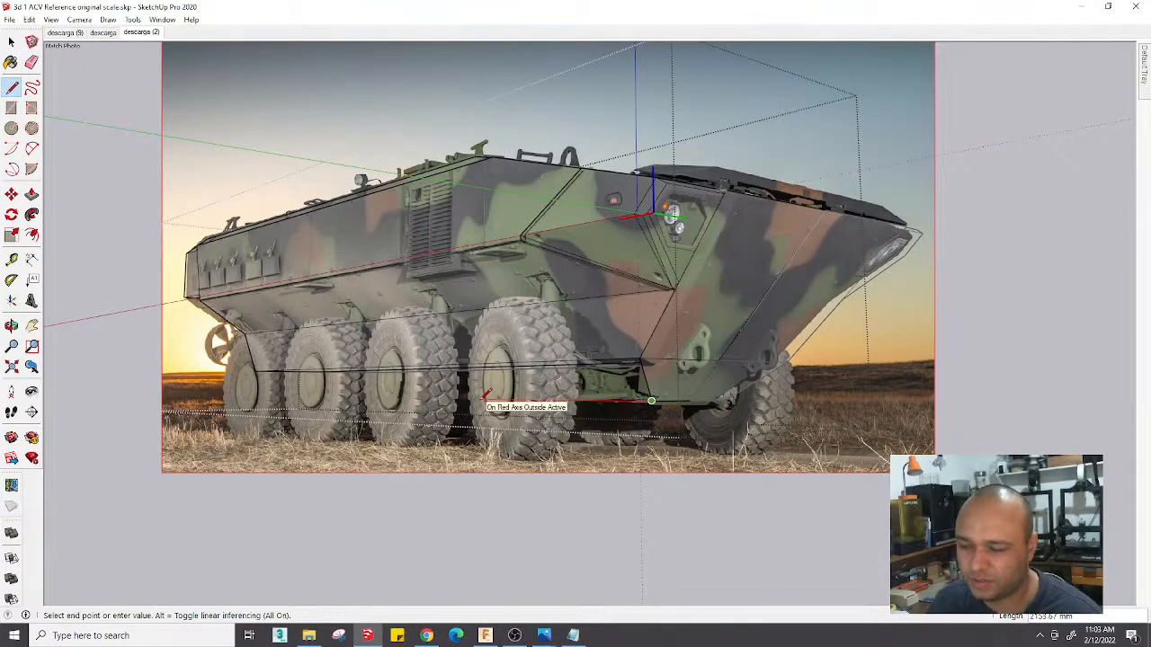
pyautogui.moveTo(484, 397); pyautogui.dragTo(589, 324, button='middle')
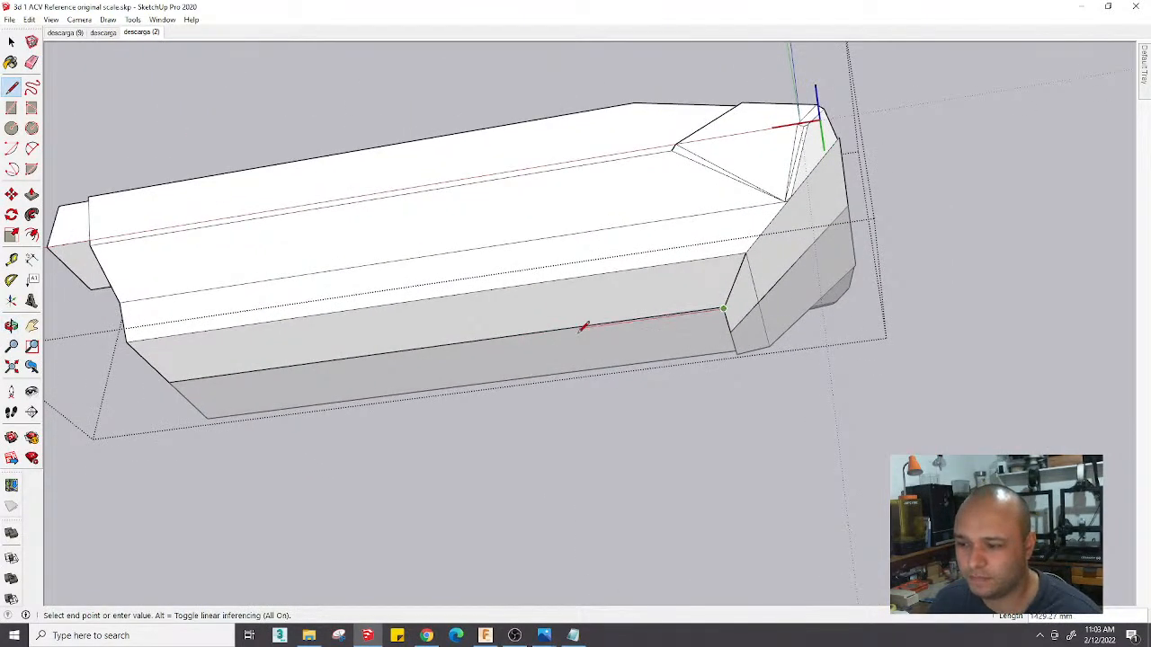
pyautogui.keyDown('shift'); pyautogui.moveTo(365, 368); pyautogui.dragTo(587, 309, button='middle'); pyautogui.keyUp('shift')
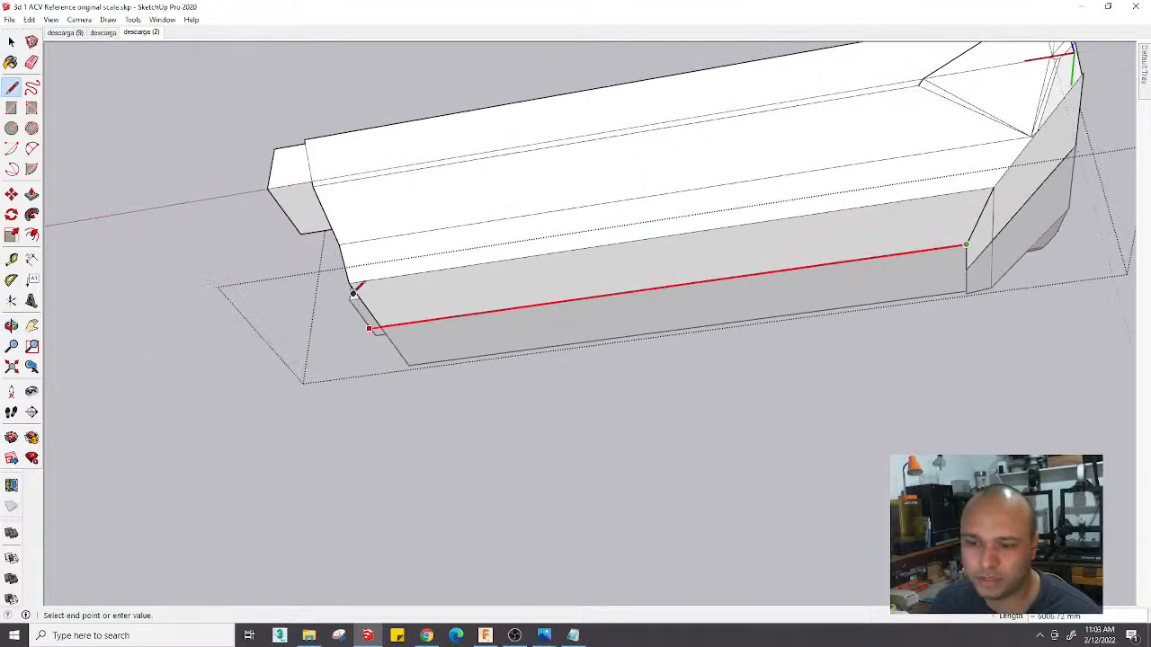
pyautogui.click(293, 290)
# Extend the centre edge of the hull's slanted rear face downward past the new bottom line
pyautogui.moveTo(319, 287); pyautogui.dragTo(465, 384, button='middle')
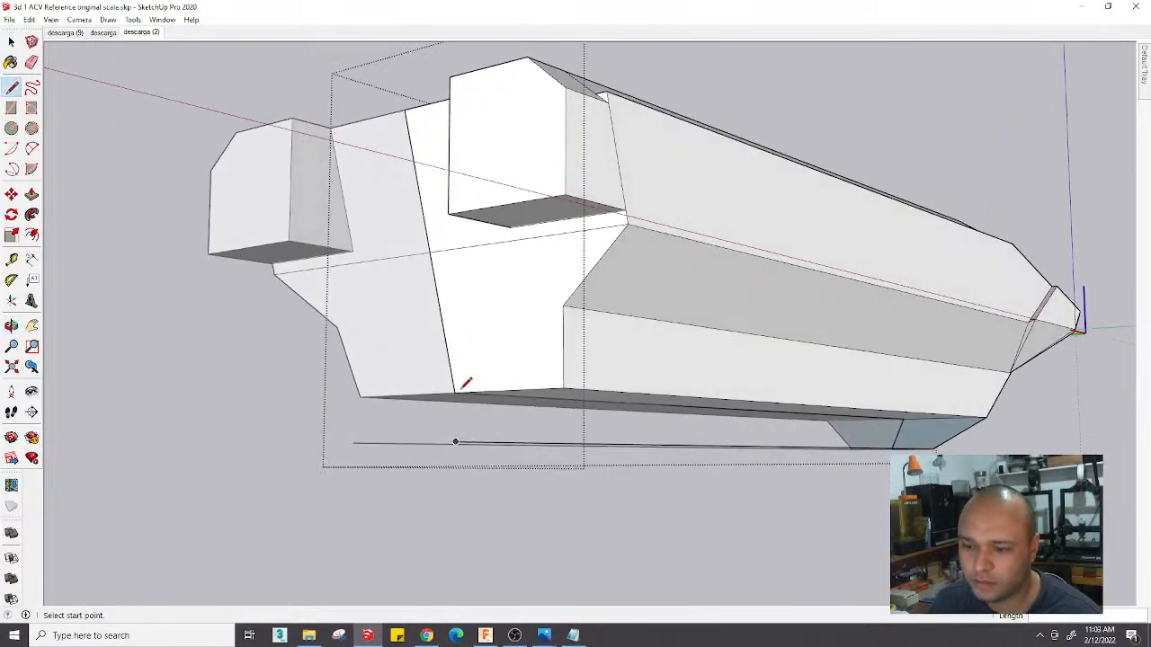
pyautogui.click(488, 514)
pyautogui.moveTo(488, 515); pyautogui.dragTo(523, 347, button='middle')
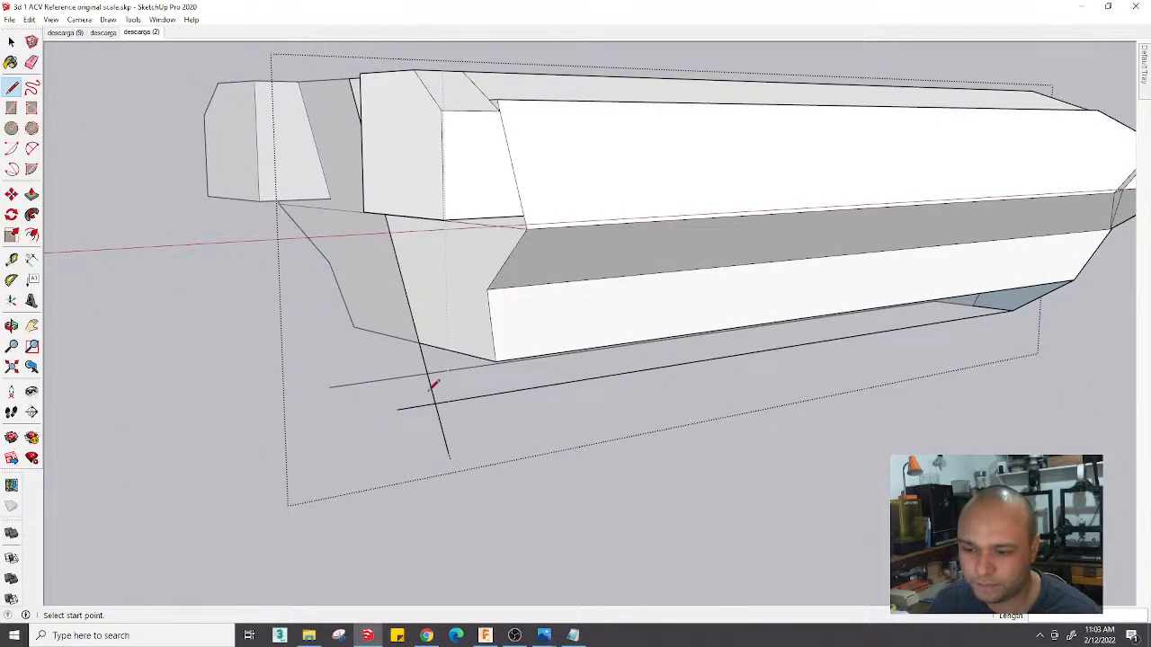
# Copy the extended centre line from the rear's bottom midpoint to the hull's lower rear corner
pyautogui.press('space')
pyautogui.click(426, 362)
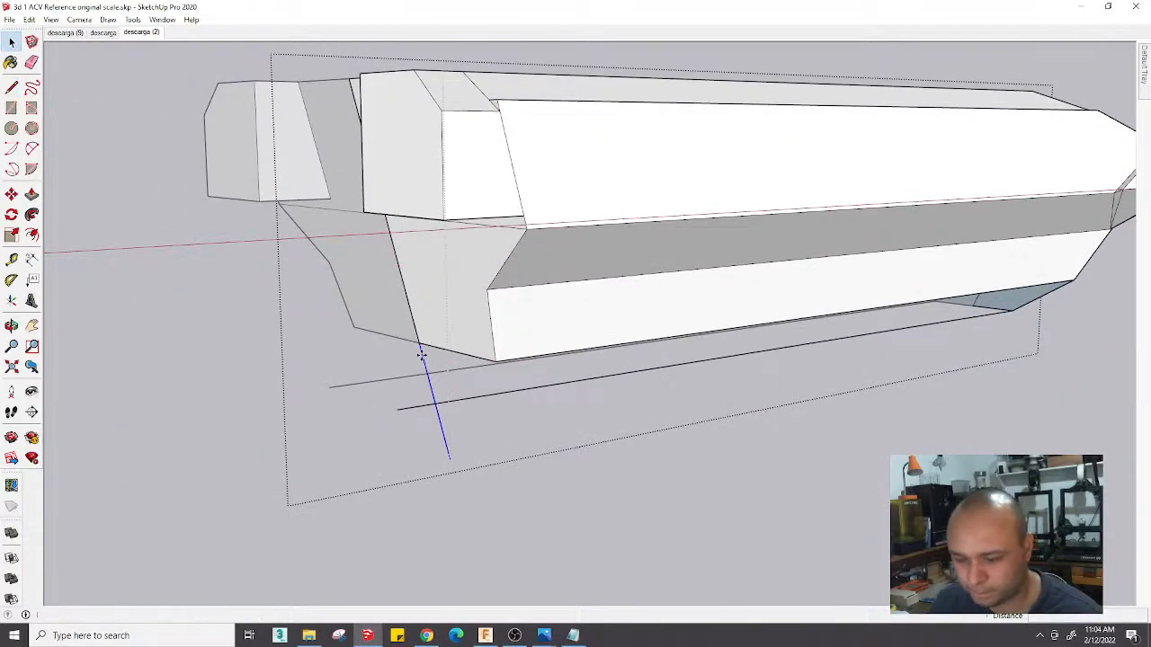
pyautogui.press('ctrl')
pyautogui.click(419, 343)
pyautogui.click(496, 362)
# Join the lower ends of the extension lines to close the lower rear face and erase the excess beyond the slanted edges
pyautogui.press('l')
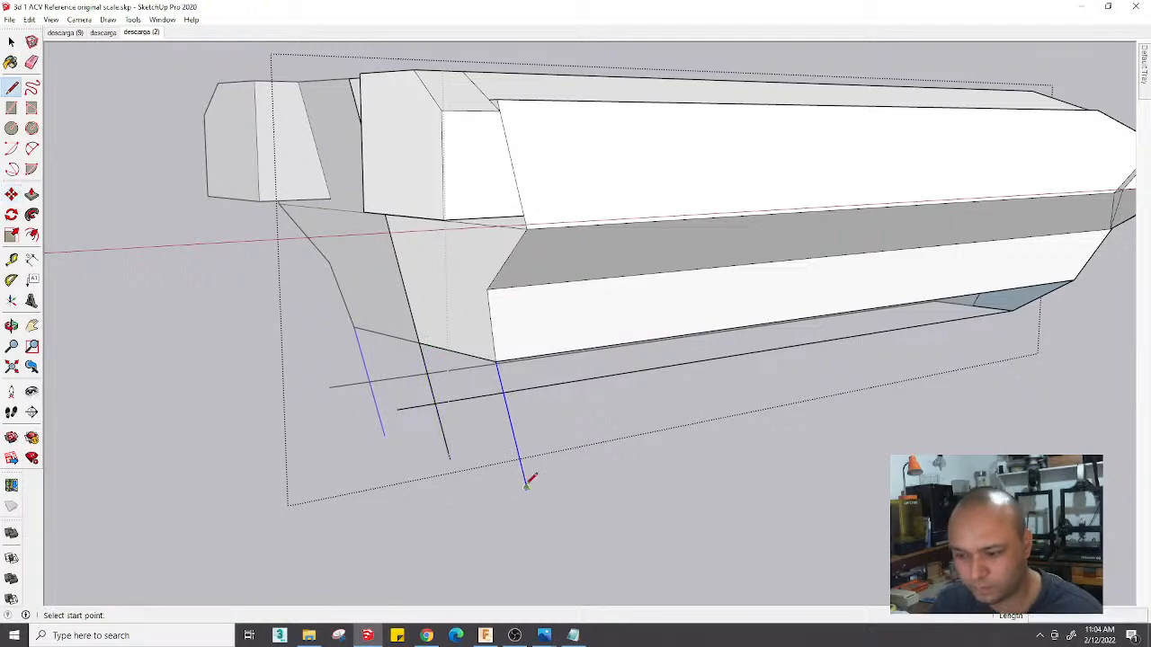
pyautogui.click(526, 485)
pyautogui.moveTo(457, 452)
pyautogui.mouseDown(button='middle')
pyautogui.moveTo(476, 337)
pyautogui.moveTo(527, 431)
pyautogui.mouseUp(button='middle')
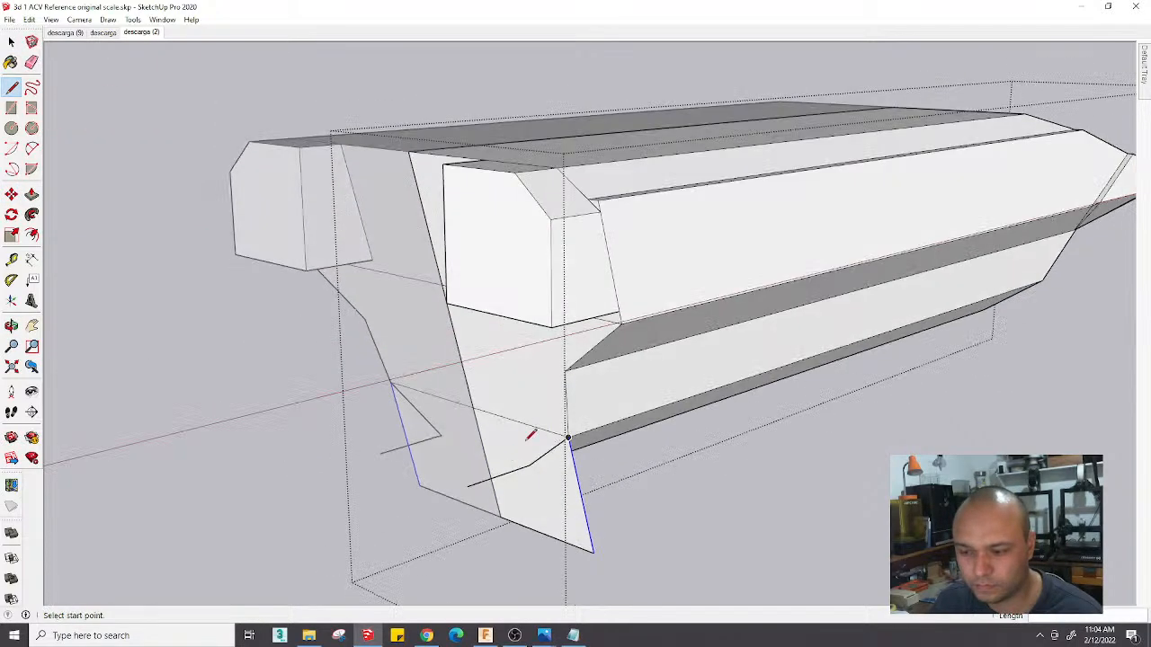
pyautogui.press('e')
pyautogui.moveTo(583, 539); pyautogui.dragTo(505, 492)
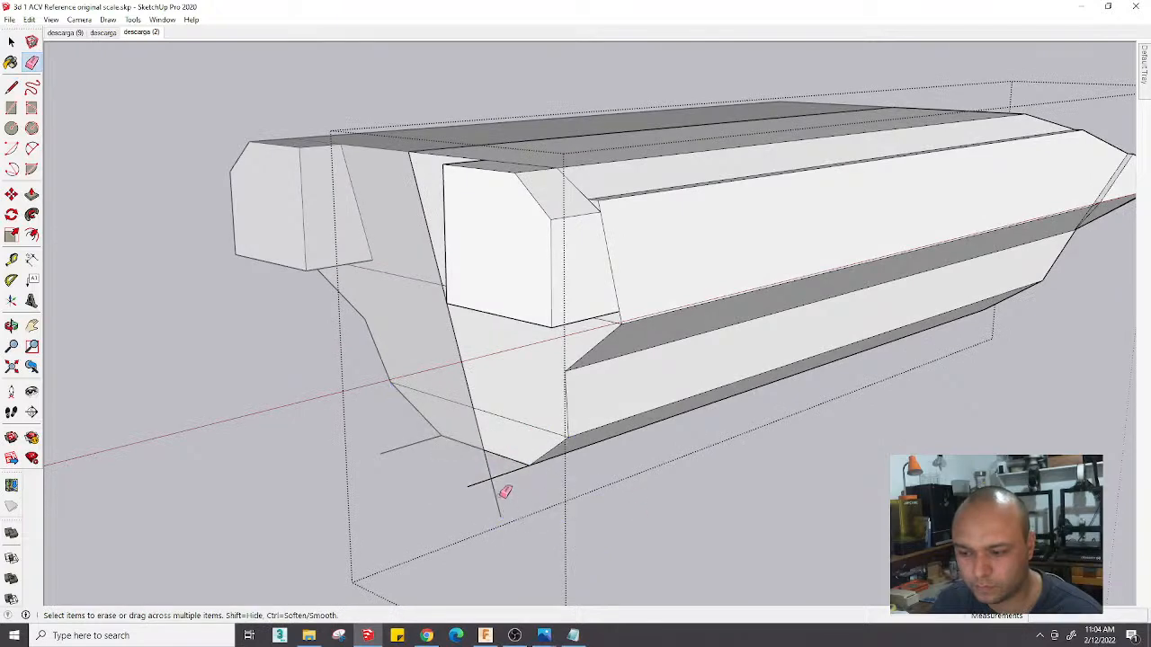
# Close the underside with a centreline from rear to front plate and draw a horizontal edge across the rear at the lower corners
pyautogui.moveTo(486, 467)
pyautogui.mouseDown(button='middle')
pyautogui.moveTo(655, 477)
pyautogui.moveTo(439, 347)
pyautogui.moveTo(321, 252)
pyautogui.mouseUp(button='middle')
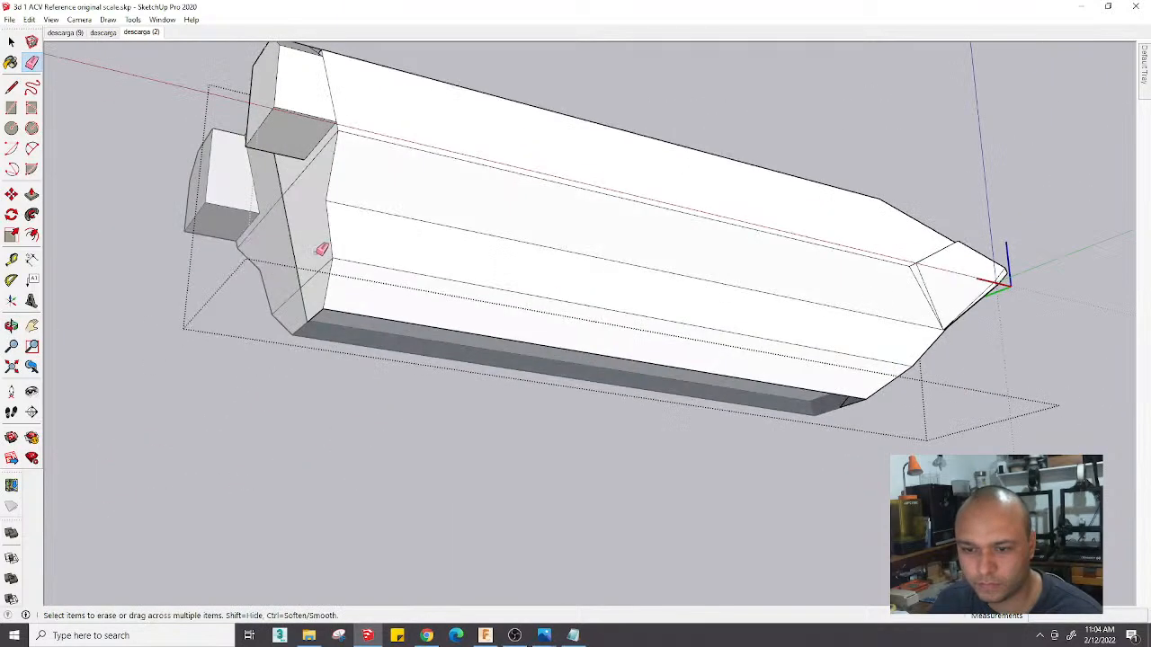
pyautogui.press('l')
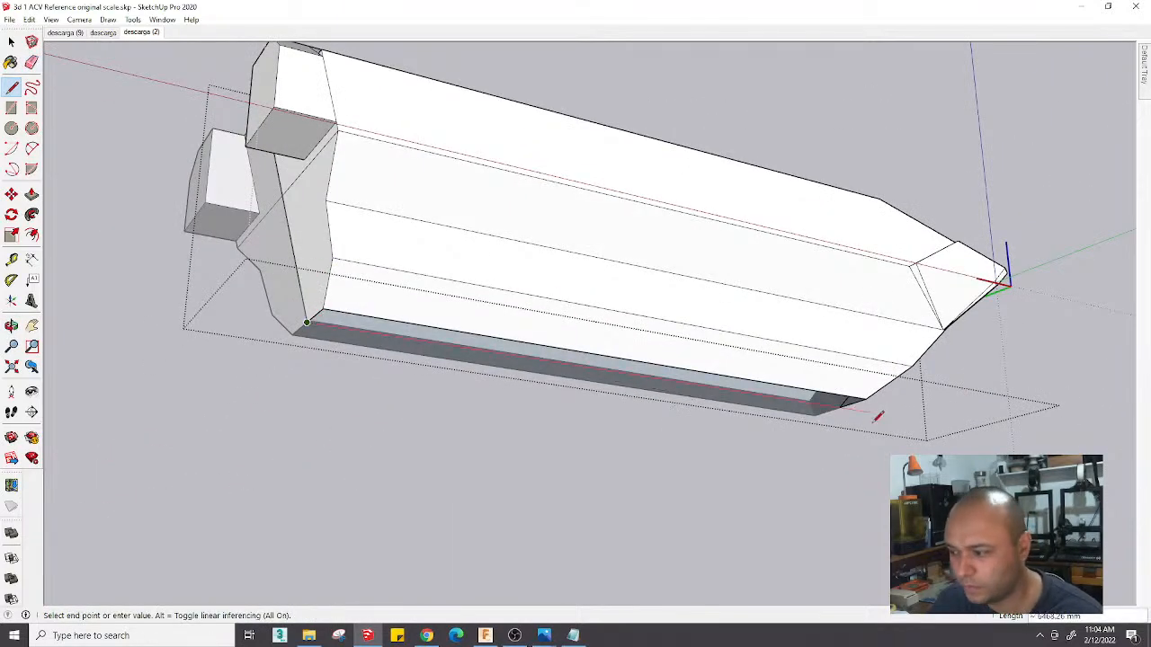
pyautogui.moveTo(850, 414)
pyautogui.mouseDown(button='middle')
pyautogui.moveTo(779, 408)
pyautogui.moveTo(553, 306)
pyautogui.mouseUp(button='middle')
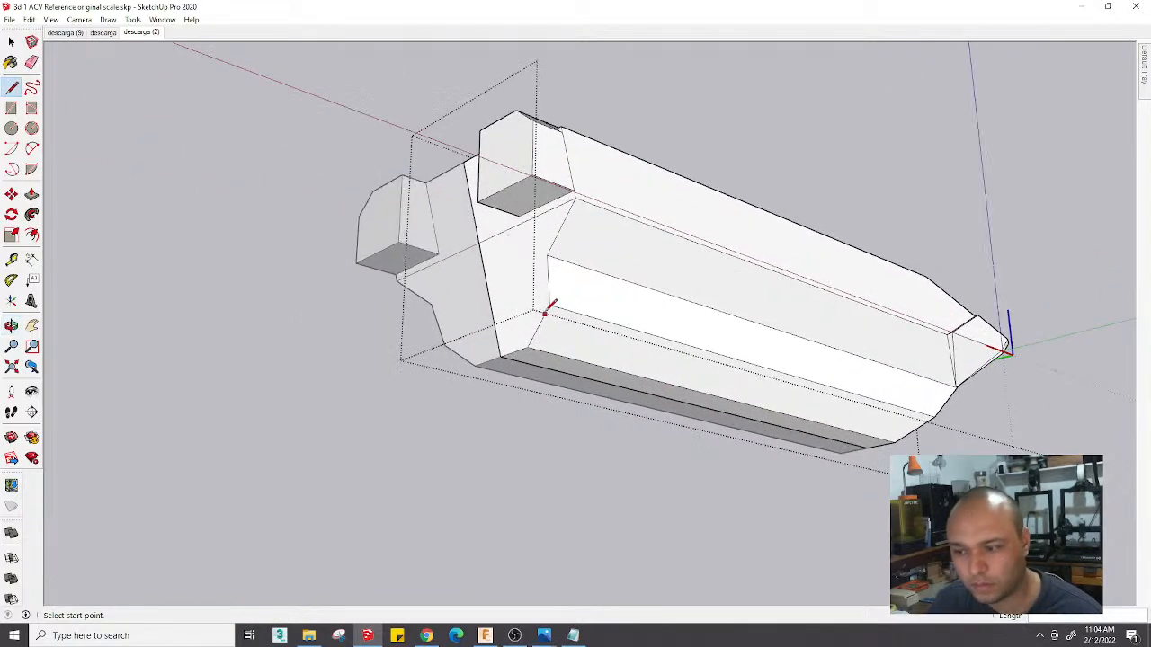
pyautogui.click(546, 309)
pyautogui.moveTo(449, 342)
pyautogui.mouseDown(button='middle')
pyautogui.moveTo(405, 380)
pyautogui.moveTo(417, 463)
pyautogui.moveTo(727, 257)
pyautogui.moveTo(527, 275)
pyautogui.mouseUp(button='middle')
pyautogui.press('Escape')
pyautogui.scroll(-2, 580, 333)
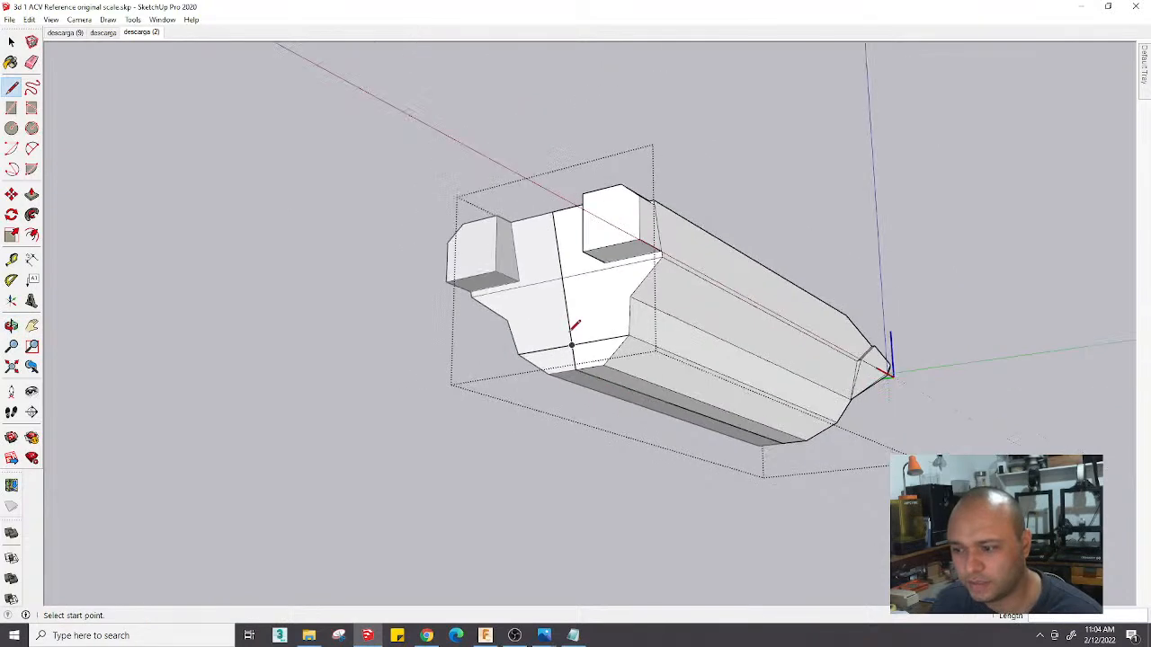
pyautogui.scroll(3, 608, 342)
pyautogui.press('e')
pyautogui.scroll(-3, 627, 360)
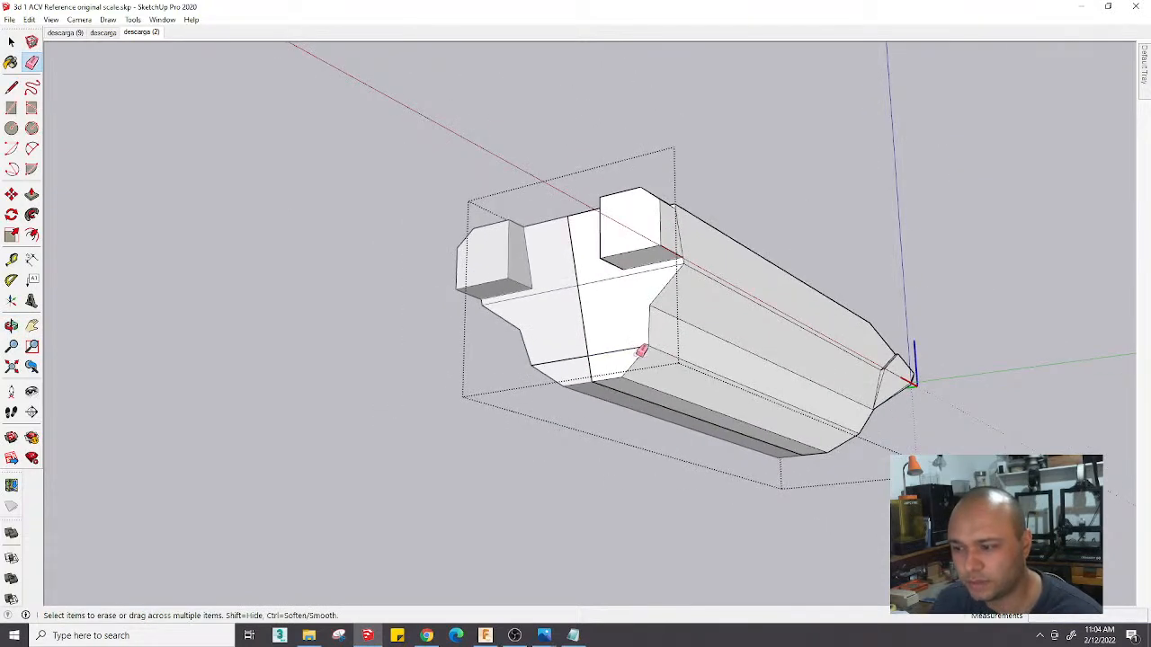
pyautogui.moveTo(640, 351); pyautogui.dragTo(580, 321, button='middle')
pyautogui.scroll(-2, 745, 363)
pyautogui.moveTo(746, 362)
pyautogui.mouseDown(button='middle')
pyautogui.moveTo(761, 329)
pyautogui.moveTo(419, 426)
pyautogui.moveTo(574, 291)
pyautogui.moveTo(774, 267)
pyautogui.mouseUp(button='middle')
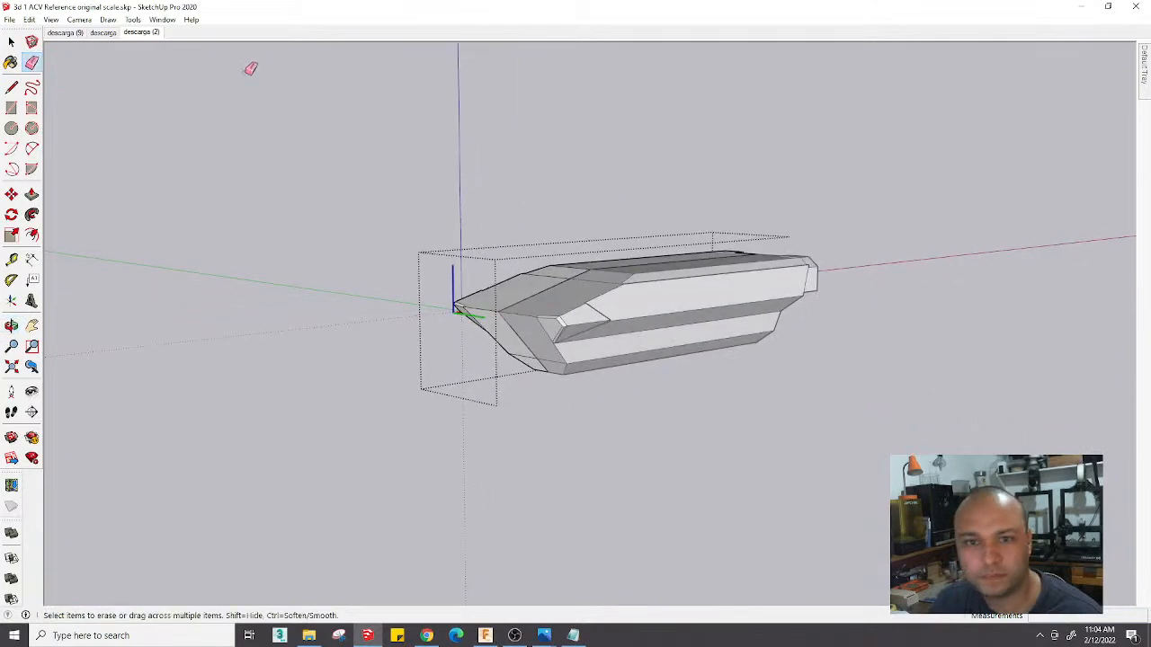
# Outline the louvred side grille in the descarga (2) photo with a rectangle about 725 by 602 mm on the hull side
pyautogui.click(105, 33)
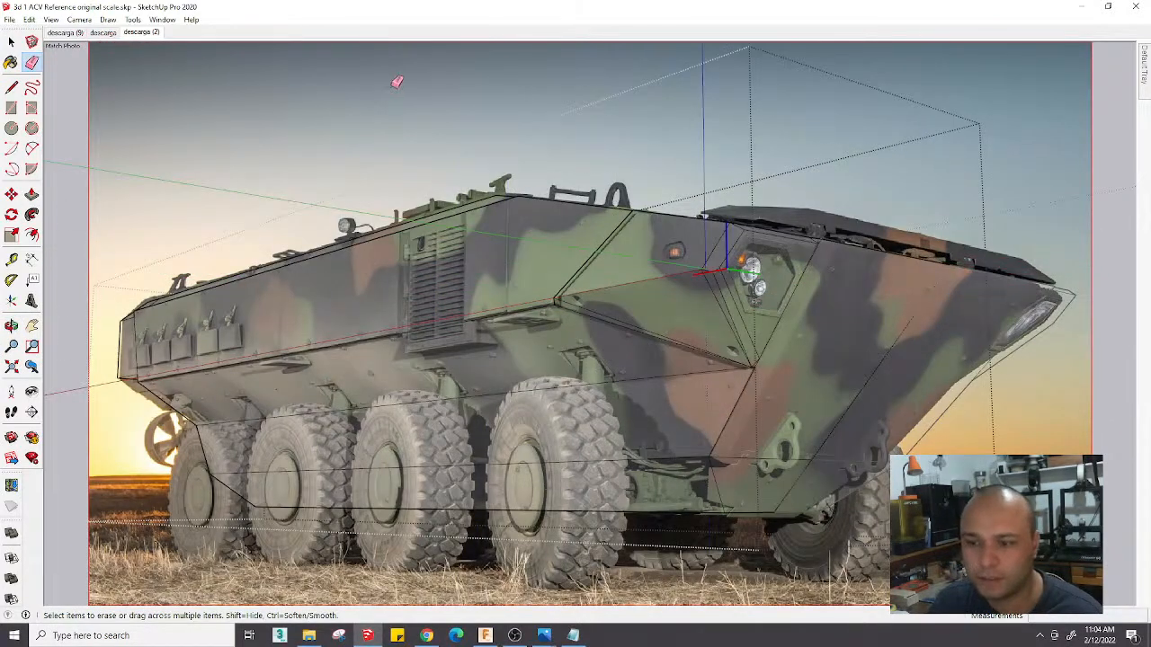
pyautogui.press('space')
pyautogui.scroll(3, 446, 237)
pyautogui.press('r')
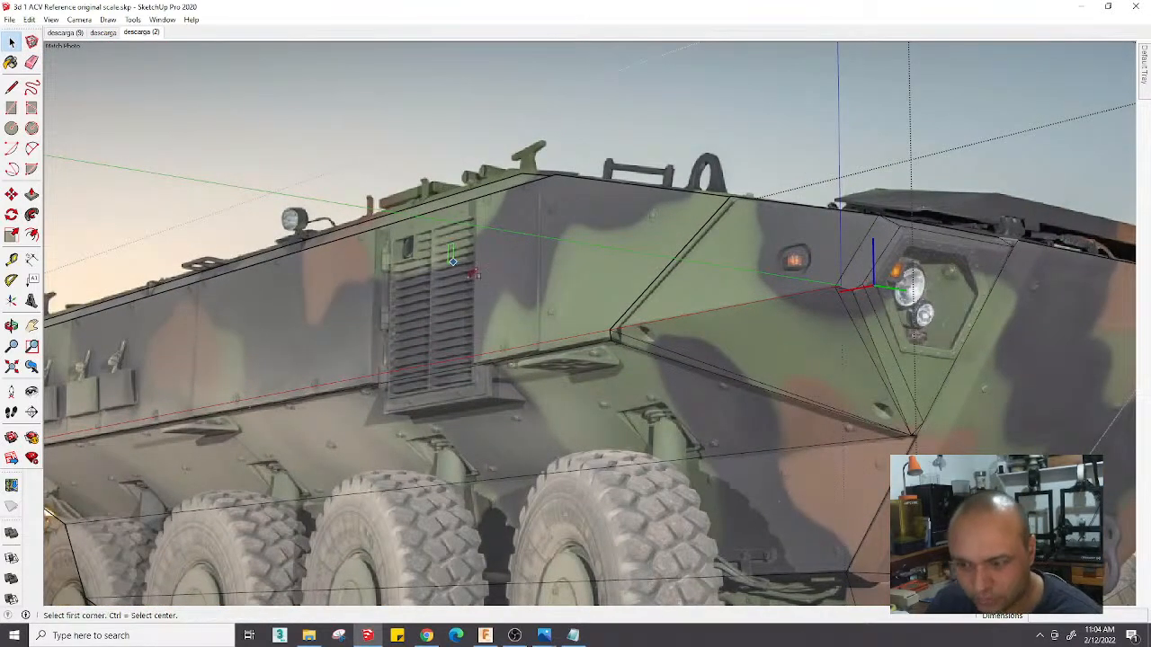
pyautogui.scroll(2, 493, 361)
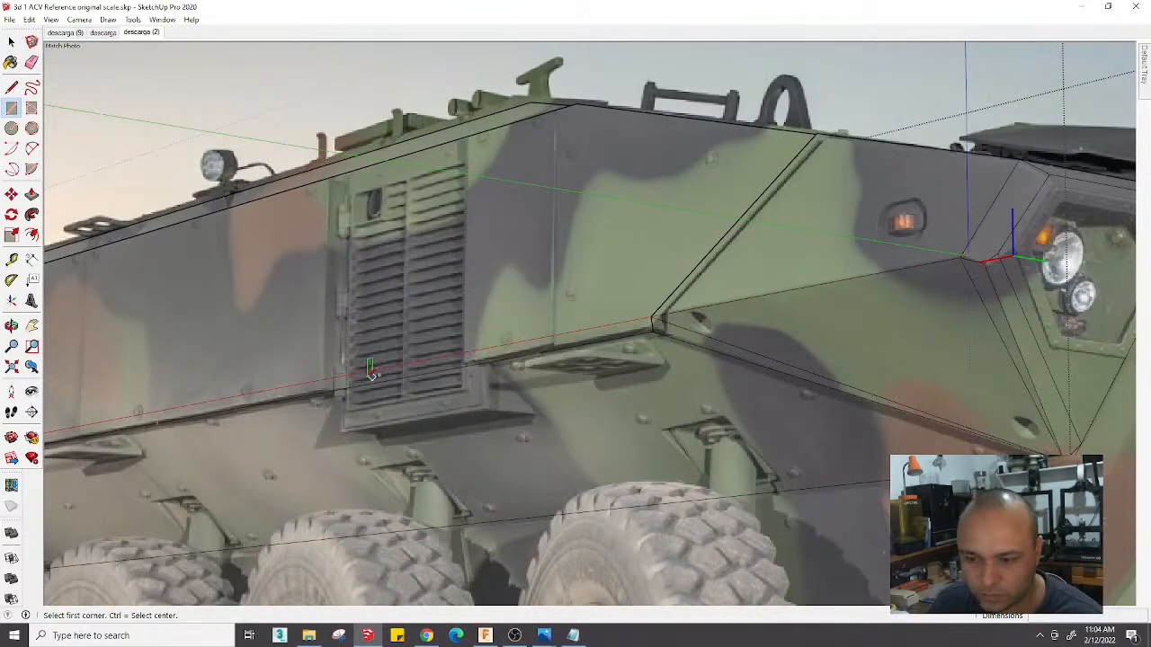
pyautogui.click(338, 388)
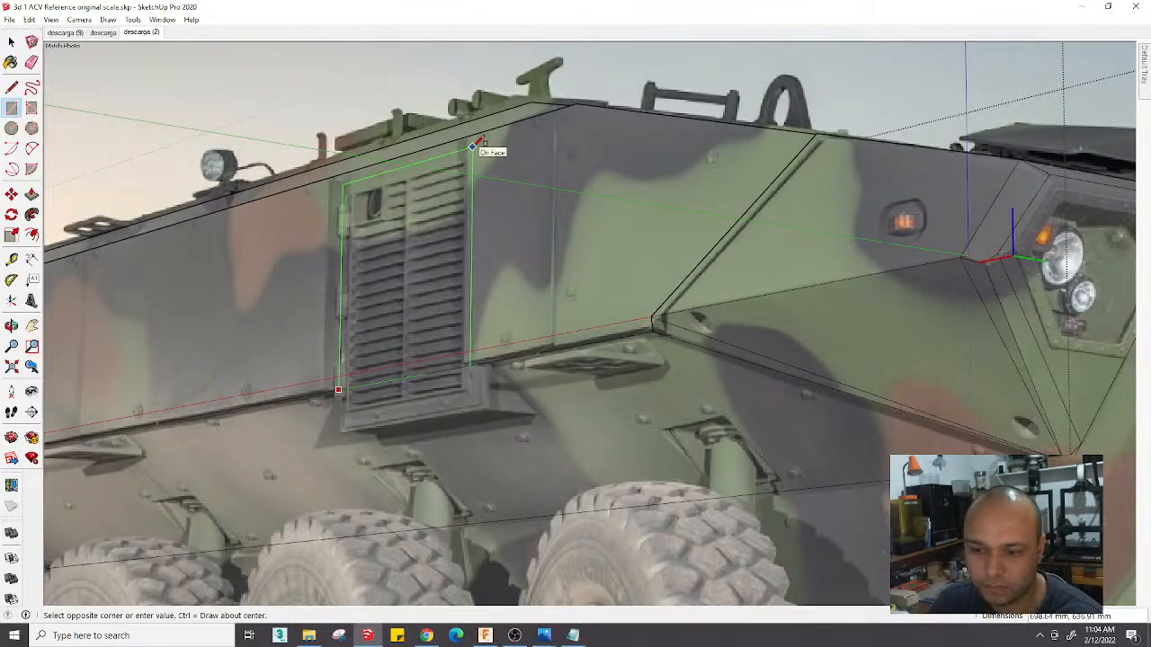
pyautogui.click(469, 144)
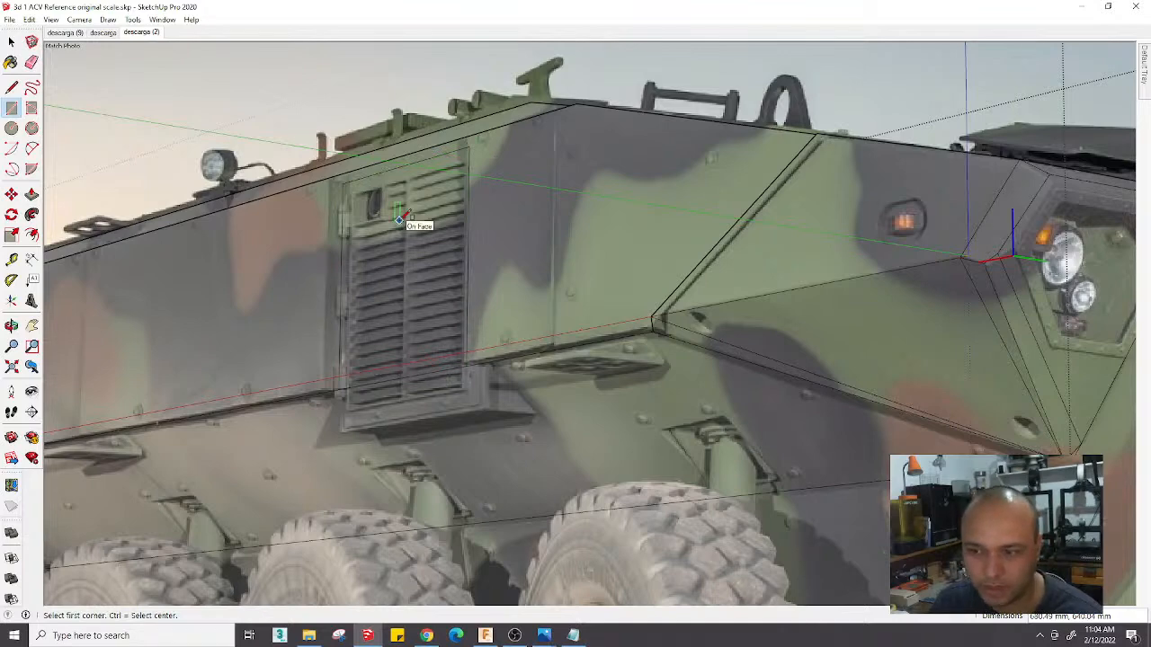
pyautogui.click(336, 389)
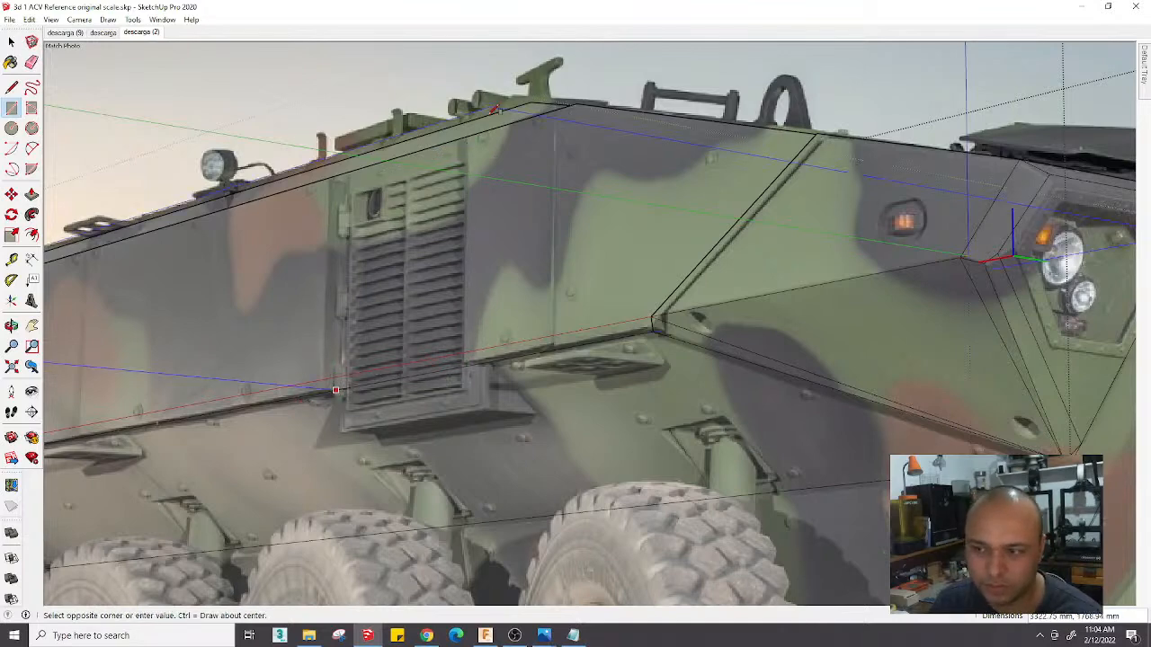
pyautogui.click(475, 157)
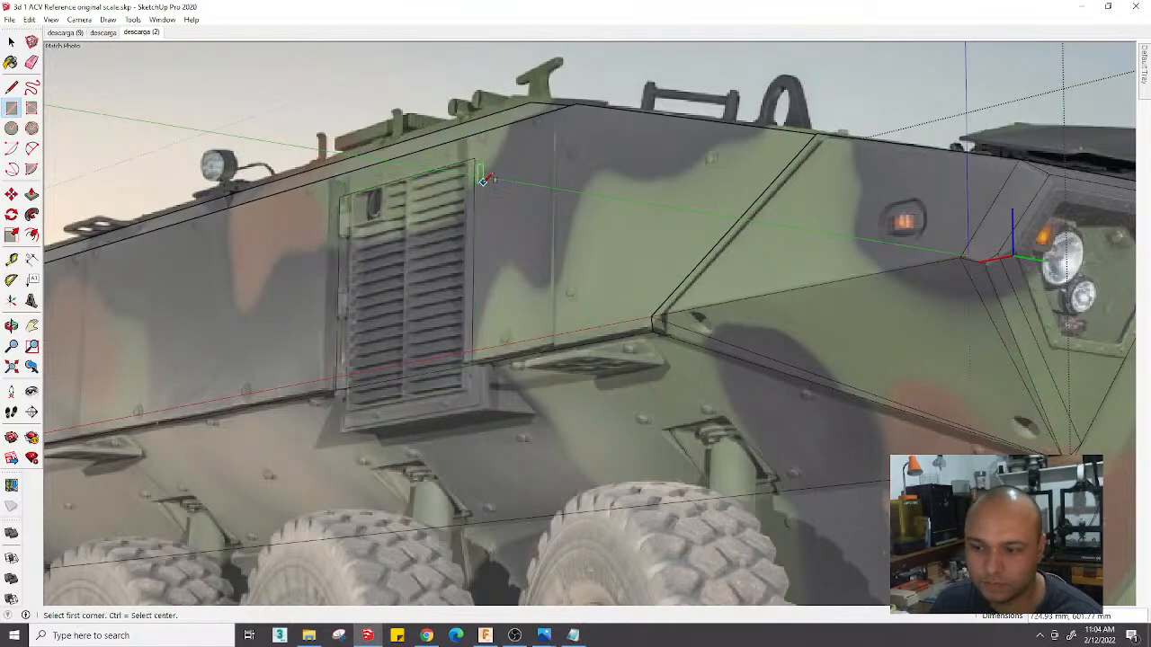
# Pull the grille rectangle about 34 mm out of the hull side and its bottom face about 128 mm down
pyautogui.scroll(-3, 474, 158)
pyautogui.press('p')
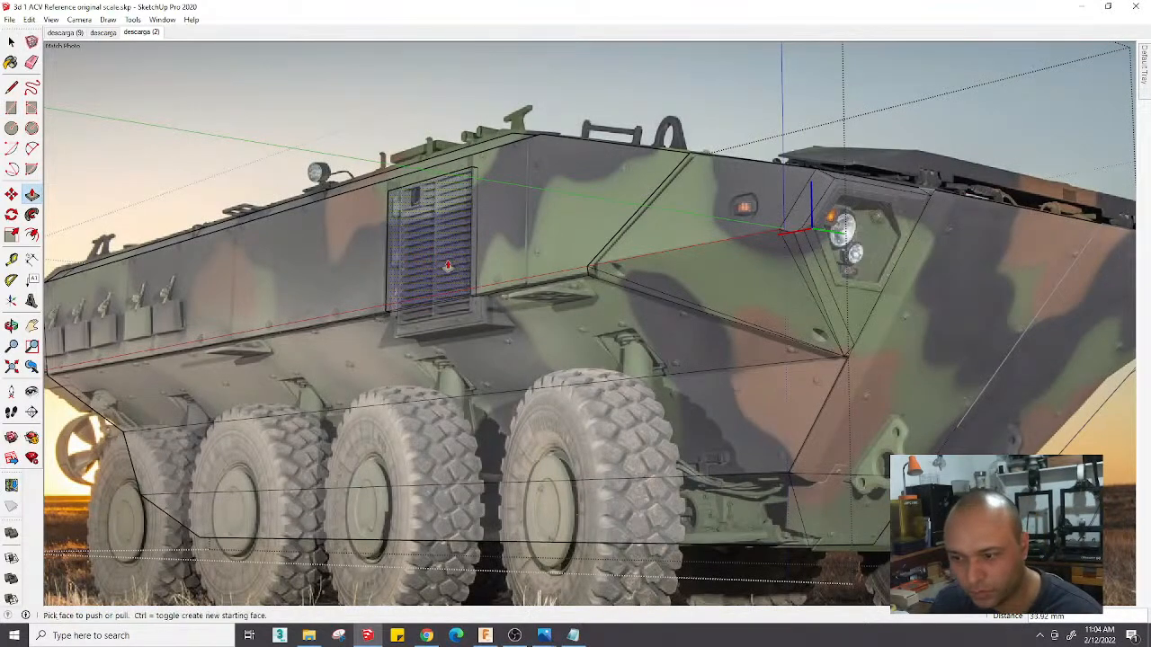
pyautogui.scroll(5, 448, 262)
pyautogui.scroll(-4, 472, 391)
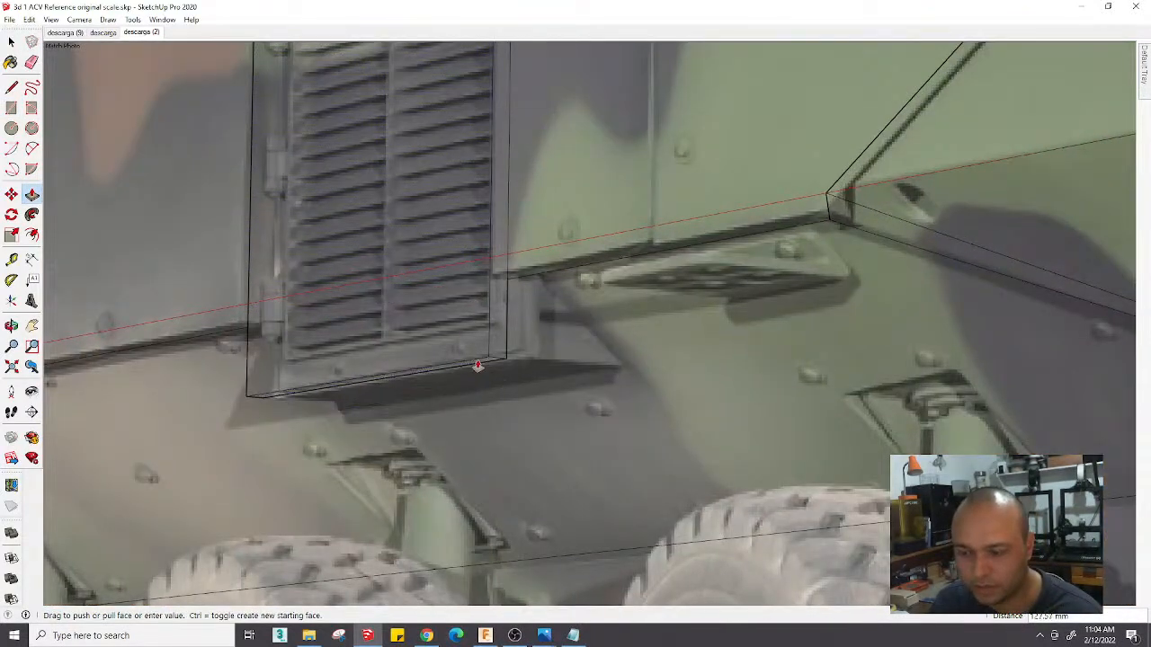
# Draw a triangular profile behind the grille box's lower front edge, filling the gap to the sloped lower hull
pyautogui.moveTo(476, 365); pyautogui.dragTo(505, 371, button='middle')
pyautogui.scroll(-3, 505, 371)
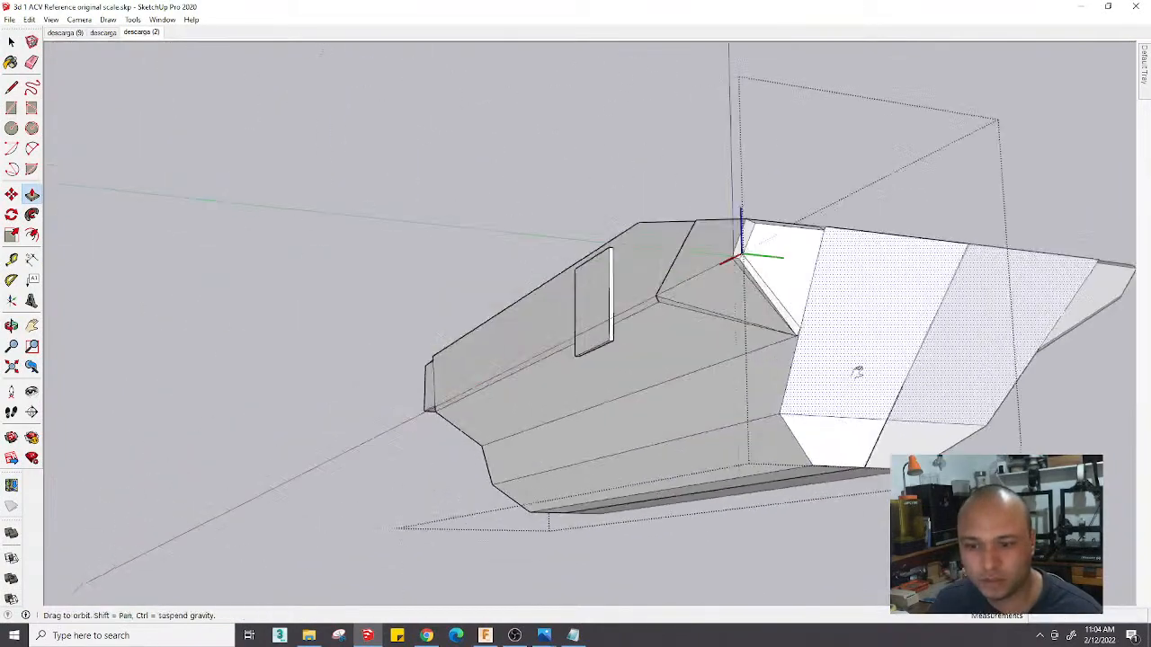
pyautogui.moveTo(858, 368); pyautogui.dragTo(689, 327, button='middle')
pyautogui.scroll(6, 596, 327)
pyautogui.press('l')
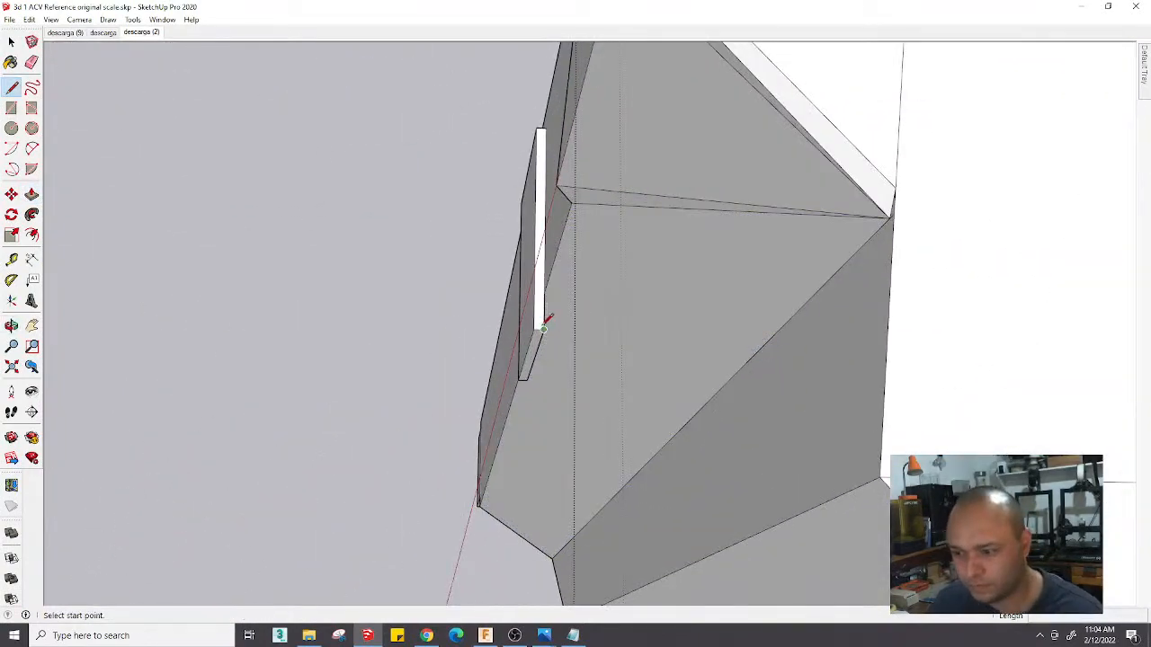
pyautogui.click(543, 330)
pyautogui.click(544, 294)
pyautogui.press('space')
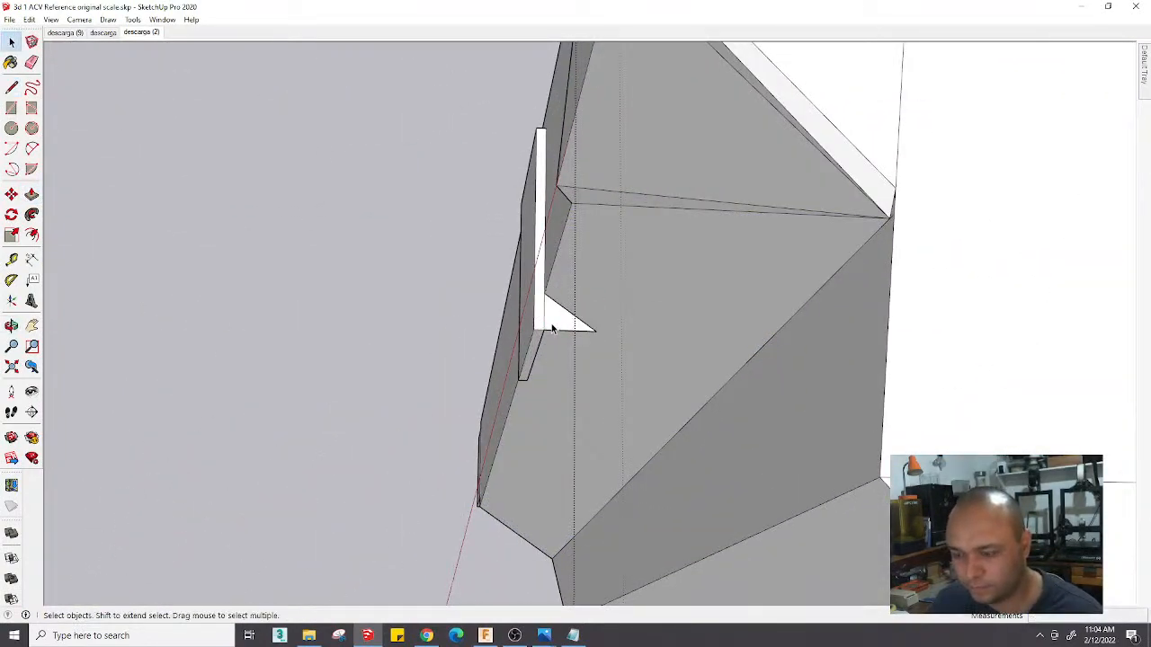
# Extrude the triangle about 725 mm across the full width of the grille box
pyautogui.moveTo(552, 326); pyautogui.dragTo(543, 292, button='middle')
pyautogui.press('p')
pyautogui.click(383, 369)
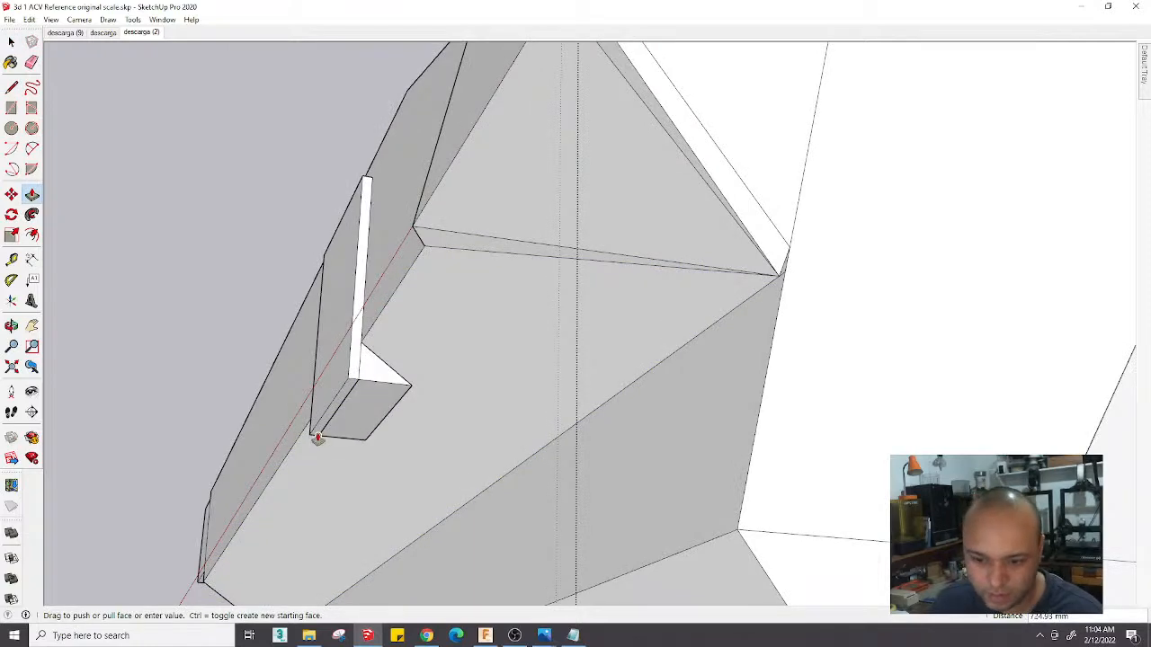
pyautogui.click(317, 438)
pyautogui.scroll(-5, 317, 438)
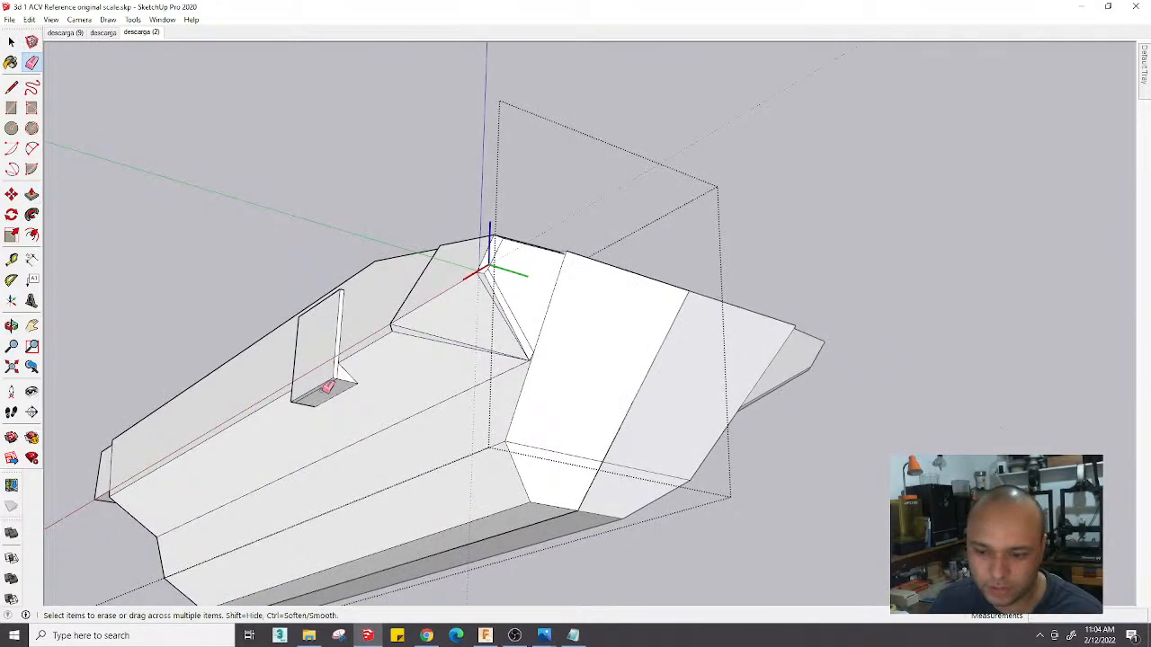
pyautogui.moveTo(330, 385)
pyautogui.mouseDown(button='middle')
pyautogui.moveTo(452, 544)
pyautogui.moveTo(752, 306)
pyautogui.moveTo(706, 282)
pyautogui.moveTo(518, 400)
pyautogui.mouseUp(button='middle')
# Draw a rectangle on the hull side over the foremost of the five small plates in the descarga photo
pyautogui.click(109, 33)
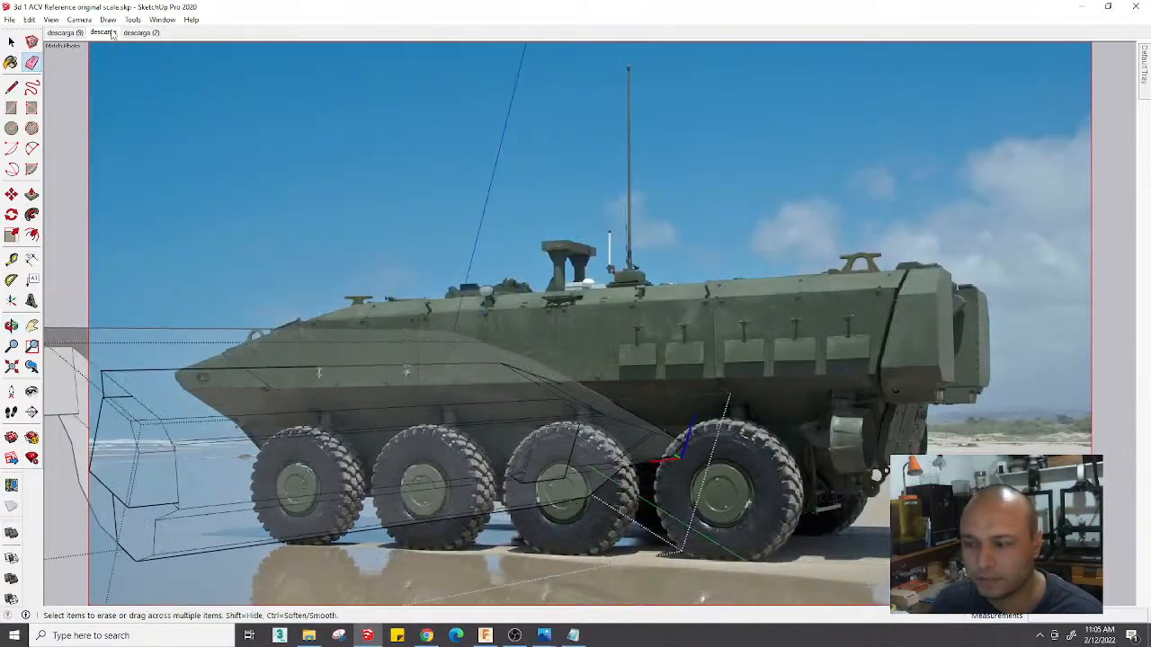
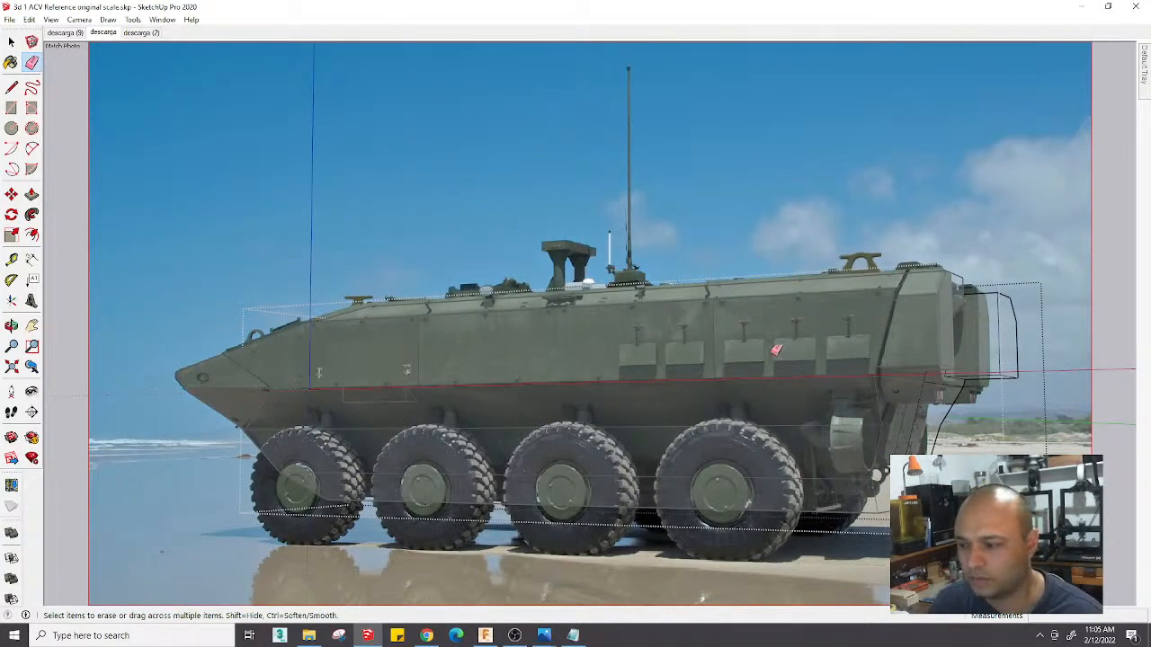
pyautogui.scroll(3, 776, 351)
pyautogui.scroll(2, 516, 340)
pyautogui.press('r')
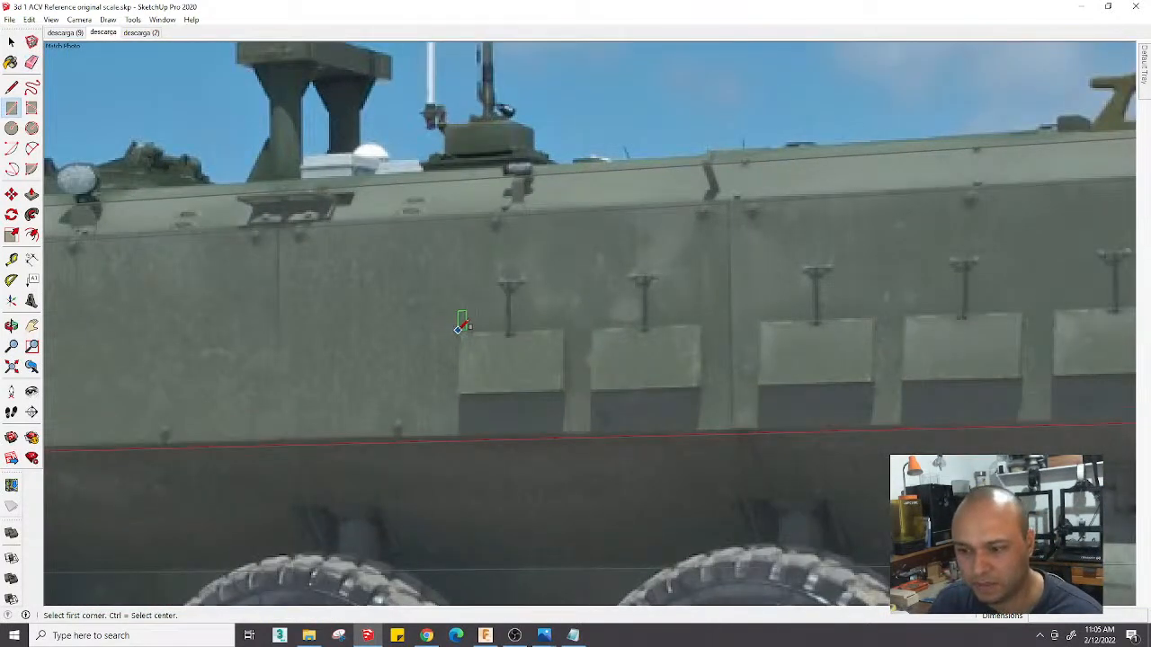
pyautogui.click(458, 329)
pyautogui.click(567, 390)
# Copy the foremost plate rectangle along the hull side onto the second plate in the photo
pyautogui.press('space')
pyautogui.click(532, 365)
pyautogui.scroll(-2, 532, 365)
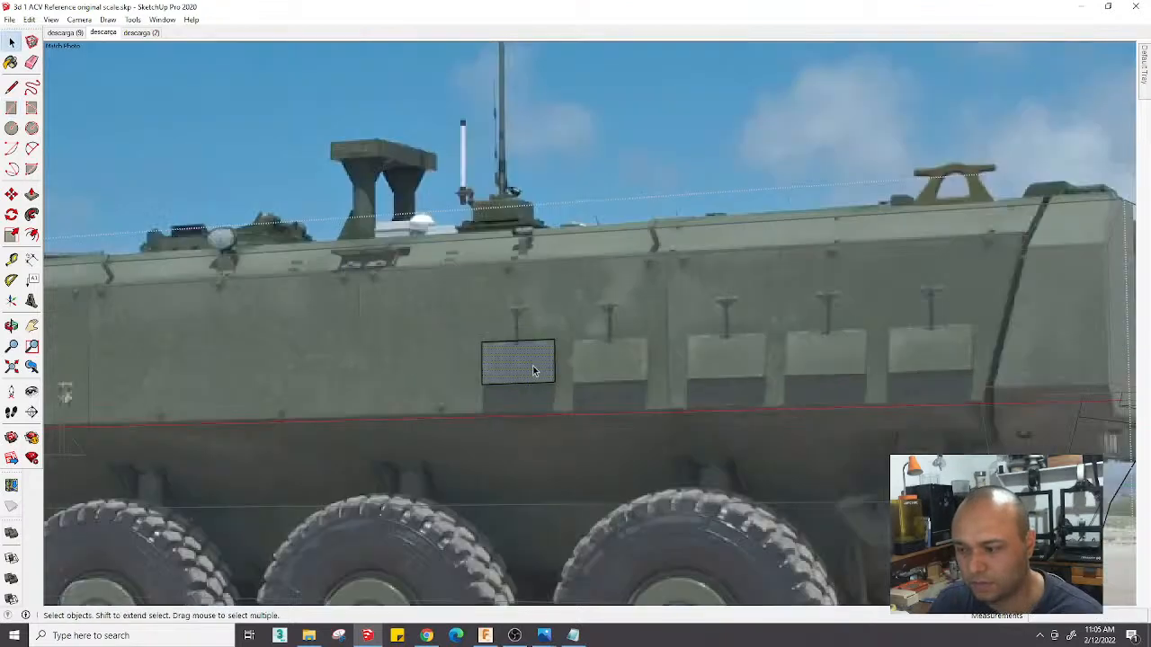
pyautogui.scroll(2, 533, 365)
pyautogui.press('m')
pyautogui.click(519, 351)
pyautogui.press('ctrl')
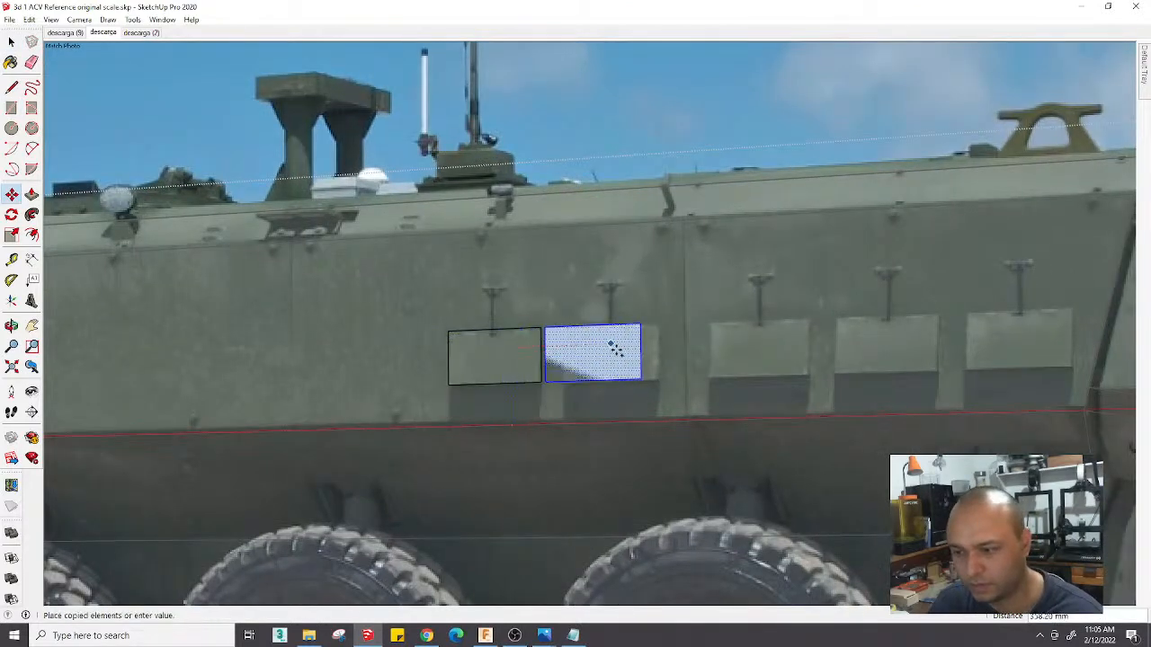
pyautogui.click(636, 347)
pyautogui.press('space')
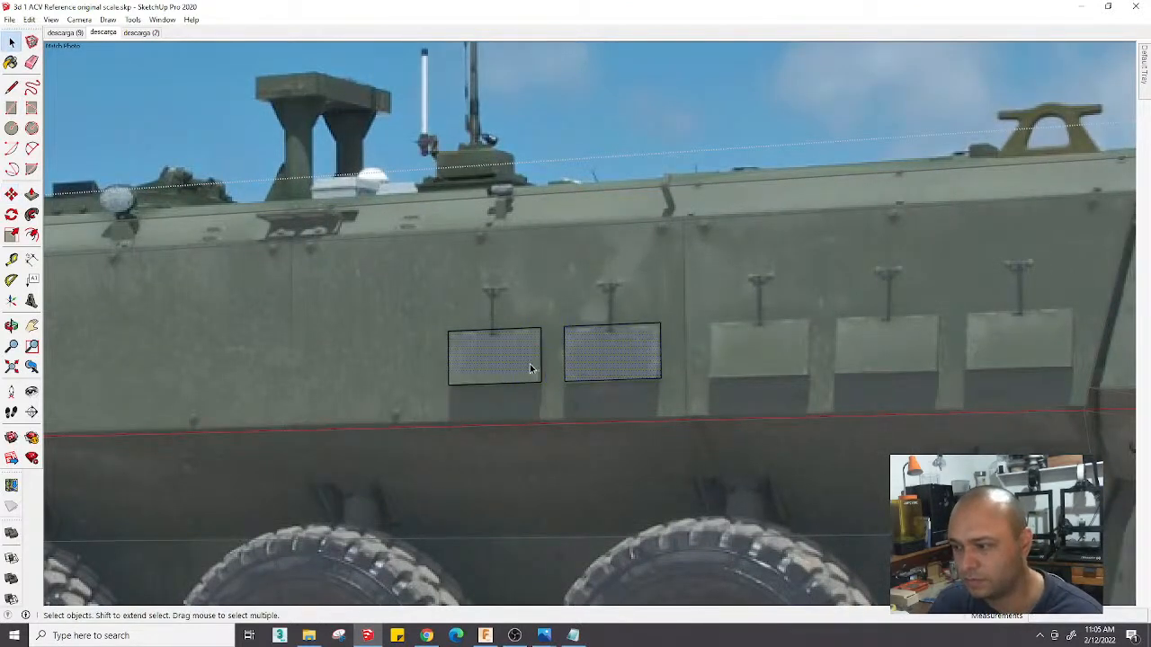
# Copy the pair of plate rectangles along the hull side onto the third and fourth plates
pyautogui.scroll(-2, 530, 364)
pyautogui.scroll(2, 488, 362)
pyautogui.press('m')
pyautogui.press('ctrl')
pyautogui.click(479, 356)
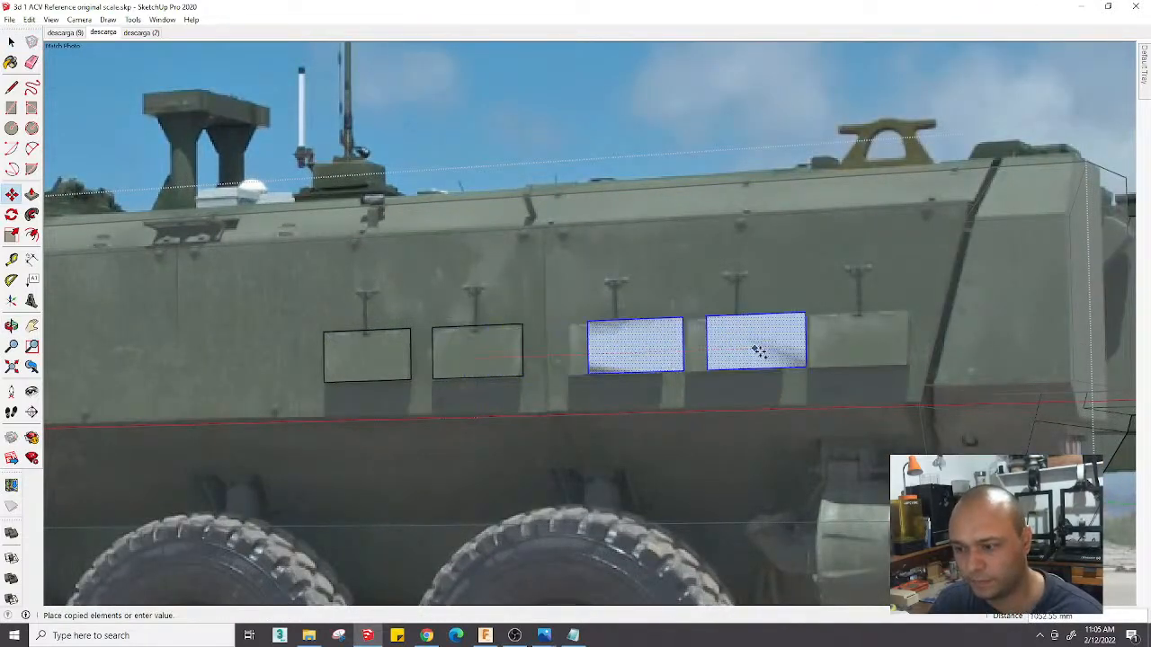
pyautogui.click(741, 350)
pyautogui.press('space')
# Copy the fourth plate rectangle onto the rearmost plate in the photo
pyautogui.click(749, 343)
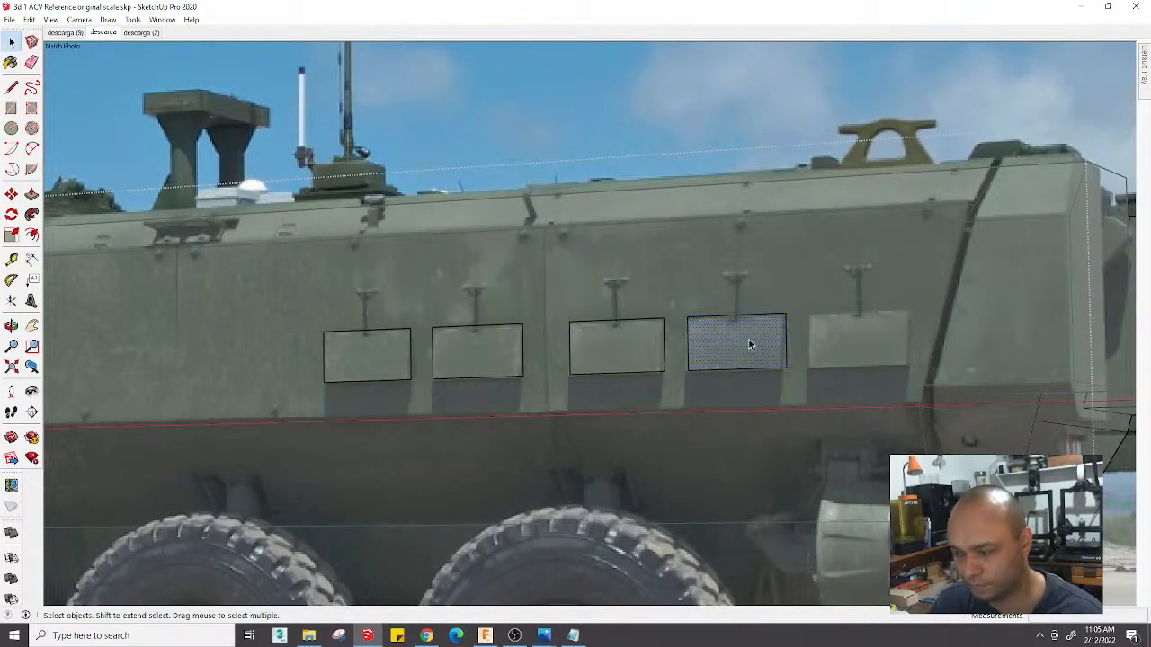
pyautogui.press('m')
pyautogui.press('ctrl')
pyautogui.click(748, 339)
pyautogui.click(829, 337)
pyautogui.press('space')
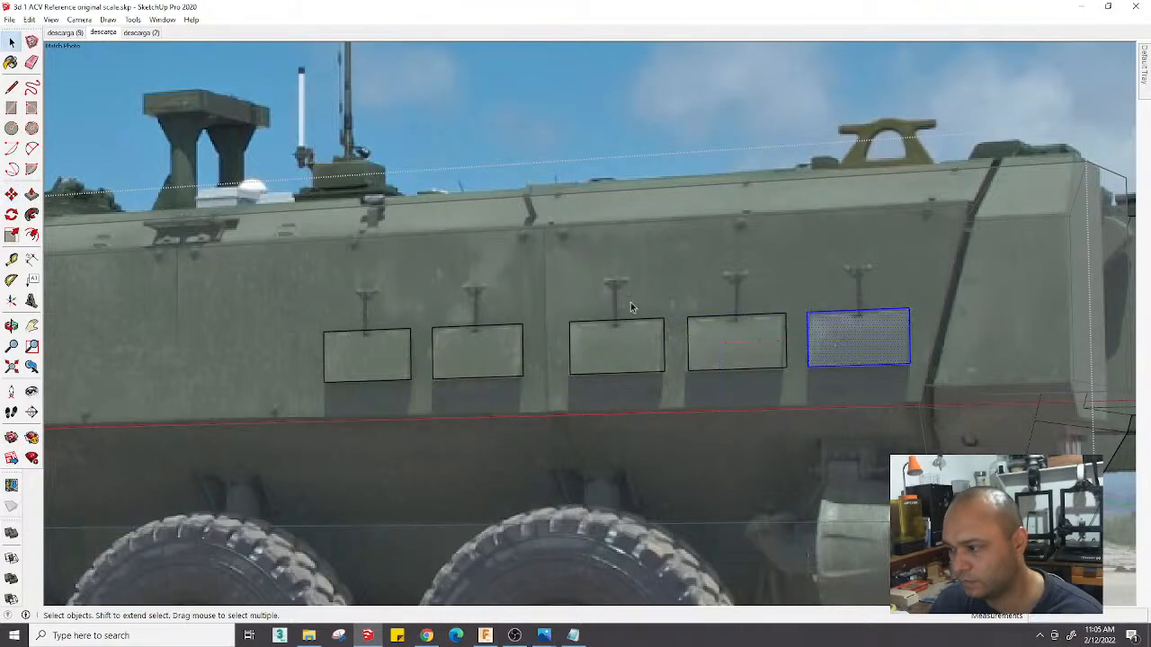
# Draw the vertical panel seam between the second and third plates, from the hull side's upper edge to its lower edge
pyautogui.scroll(-3, 631, 305)
pyautogui.scroll(2, 552, 237)
pyautogui.press('l')
pyautogui.click(543, 231)
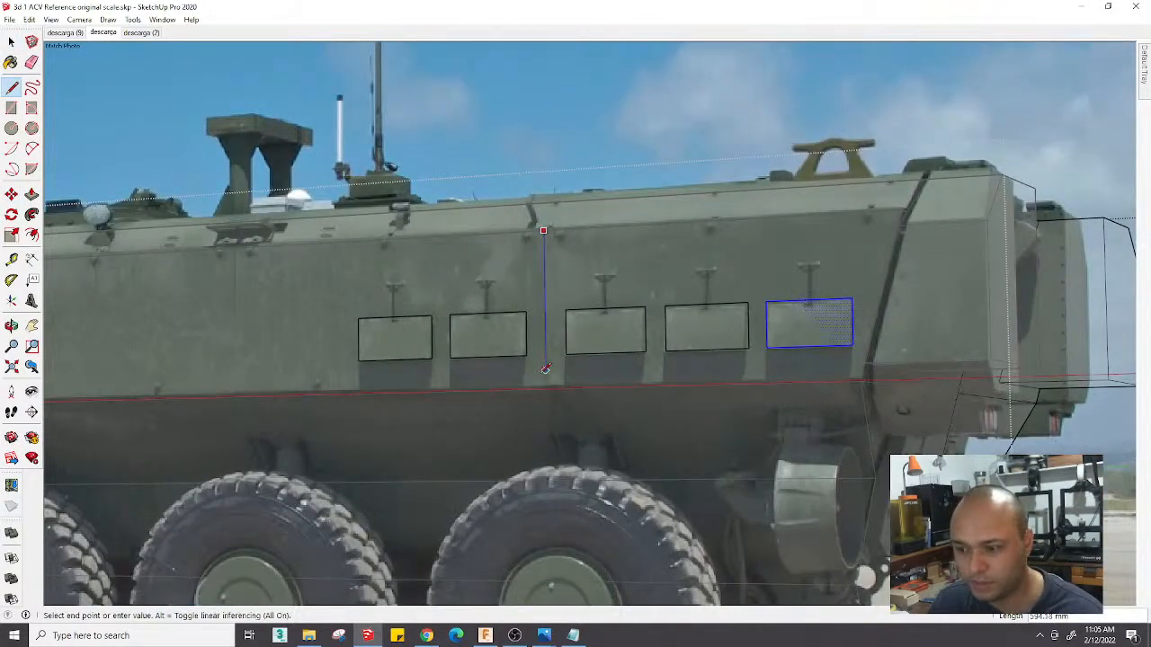
pyautogui.click(545, 389)
pyautogui.press('space')
# Draw a second vertical seam line ahead of the foremost plate, spanning the full height of the hull side
pyautogui.scroll(-3, 368, 316)
pyautogui.scroll(3, 358, 288)
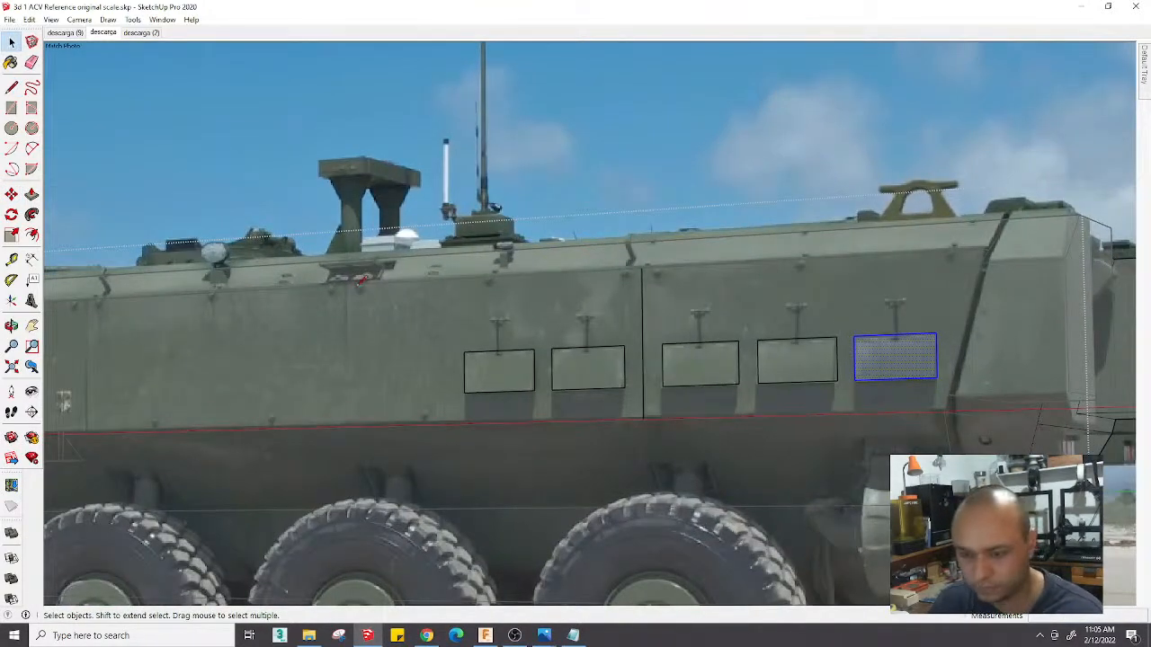
pyautogui.press('l')
pyautogui.click(345, 284)
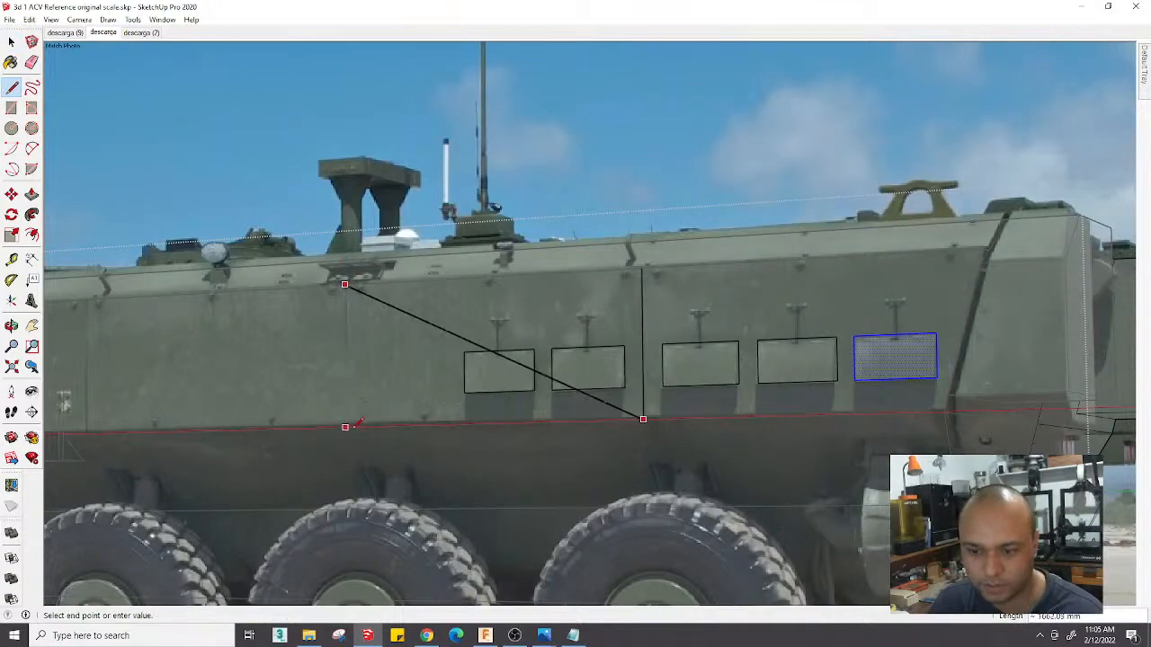
pyautogui.click(344, 423)
pyautogui.scroll(-1, 542, 360)
# Cut the five plate rectangles and two seam lines and paste them in place inside the hull half component
pyautogui.scroll(-3, 791, 404)
pyautogui.moveTo(791, 401); pyautogui.dragTo(600, 270, button='middle')
pyautogui.scroll(2, 453, 294)
pyautogui.moveTo(519, 286); pyautogui.dragTo(393, 501, button='middle')
pyautogui.press('space')
pyautogui.moveTo(510, 426); pyautogui.dragTo(730, 381)
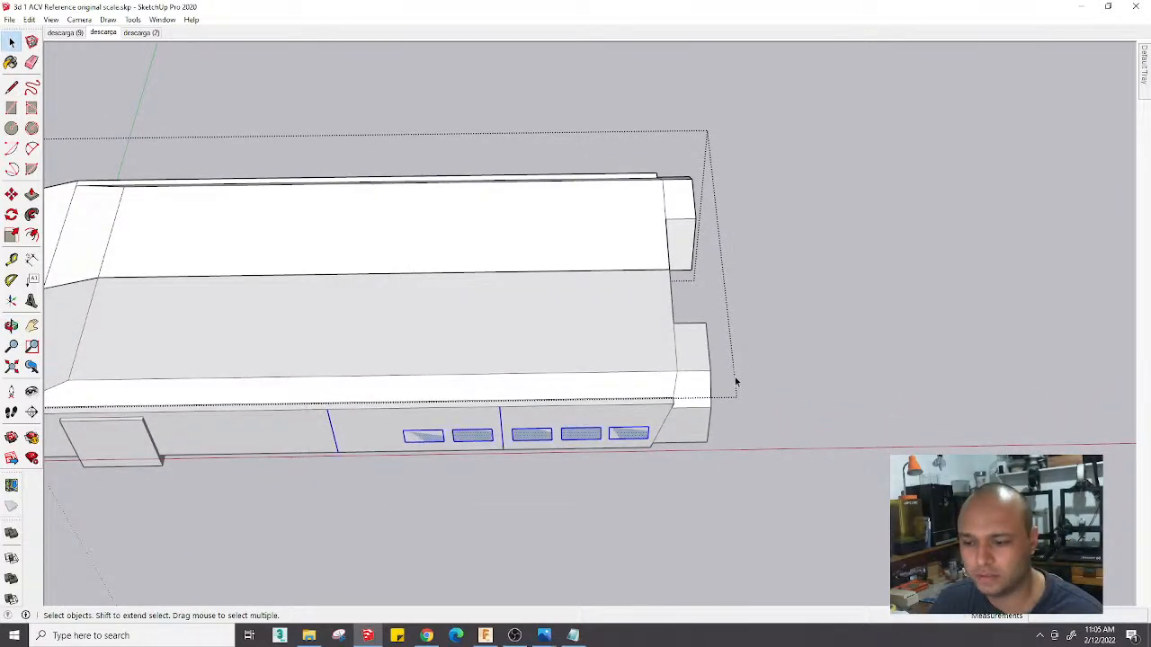
pyautogui.scroll(-2, 620, 401)
pyautogui.click(366, 457)
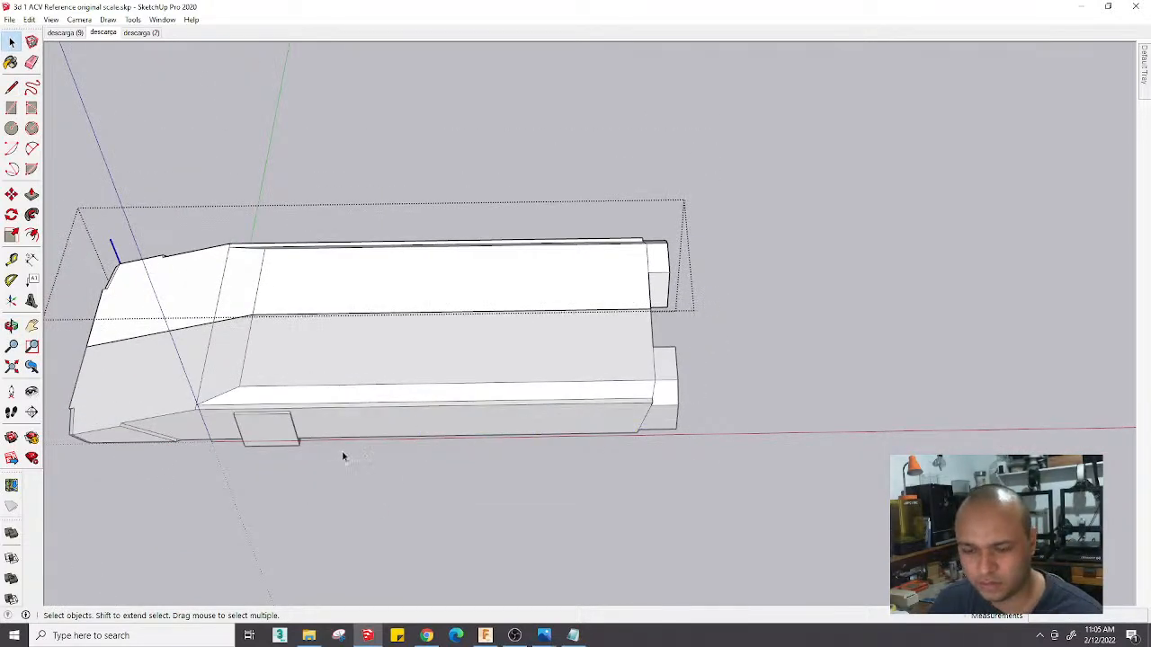
pyautogui.moveTo(260, 420); pyautogui.dragTo(545, 353, button='middle')
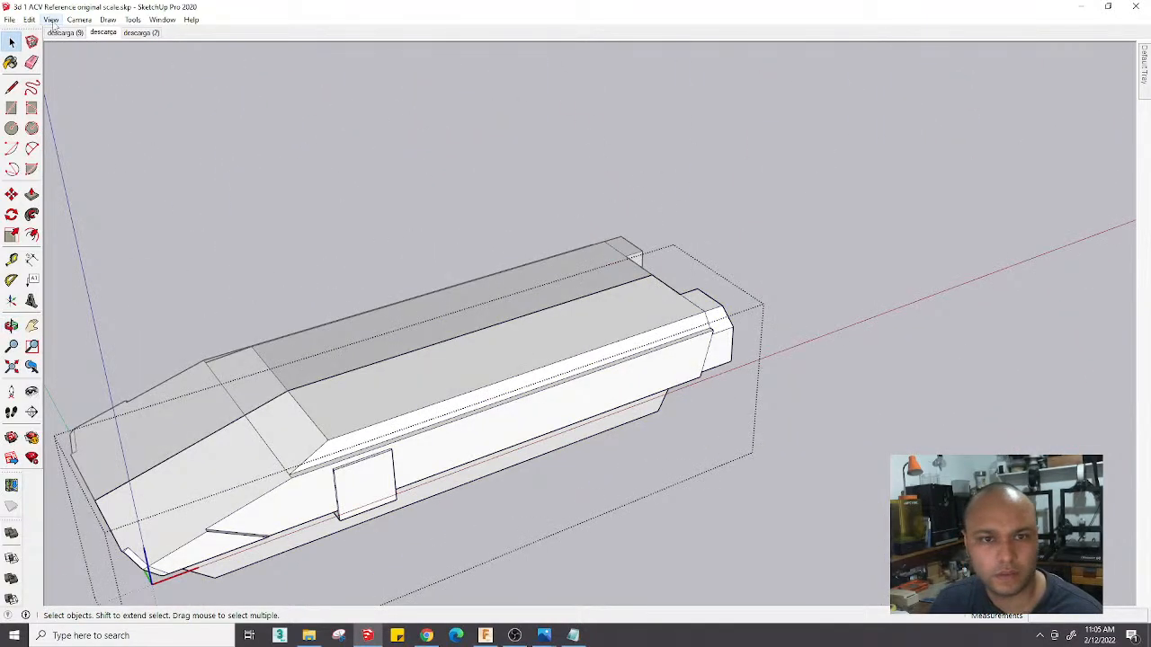
pyautogui.click(29, 19)
pyautogui.click(61, 103)
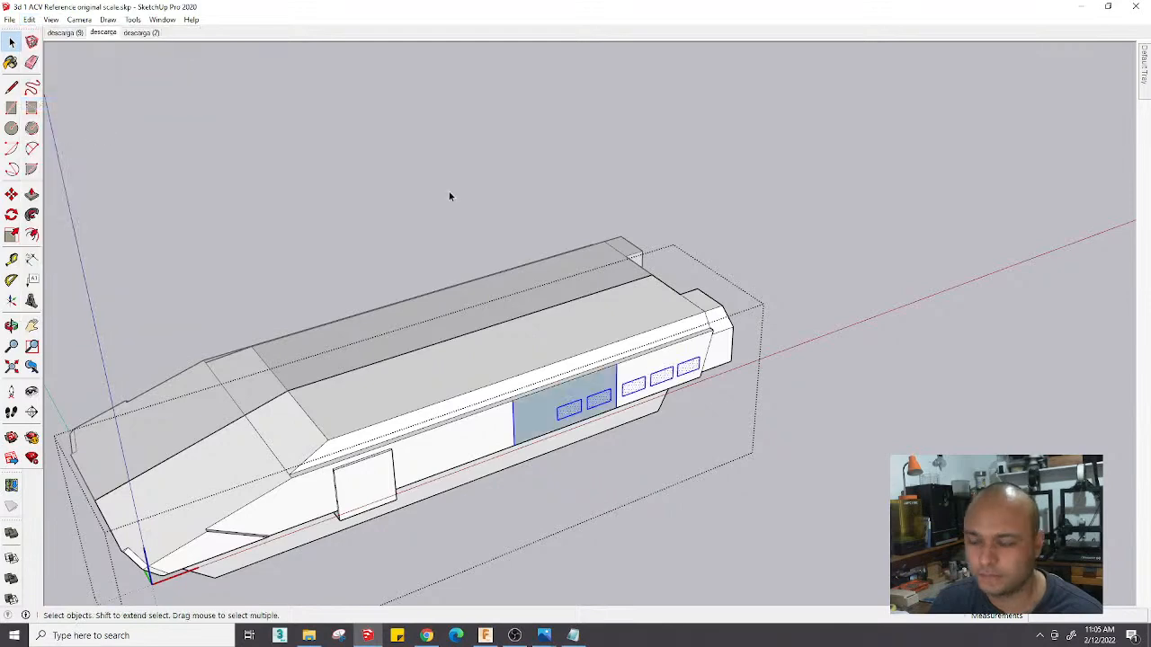
# Reverse the face of the hull side panel between the two seam lines
pyautogui.rightClick(603, 382)
pyautogui.click(586, 394)
pyautogui.doubleClick(584, 394)
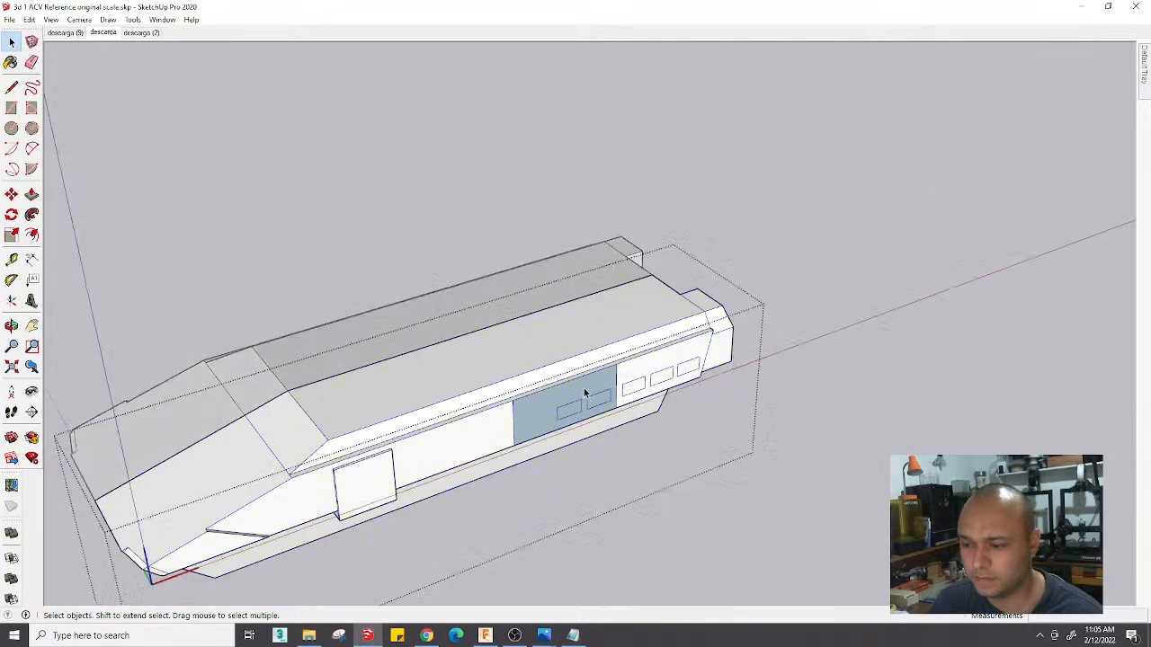
pyautogui.rightClick(582, 393)
pyautogui.click(605, 516)
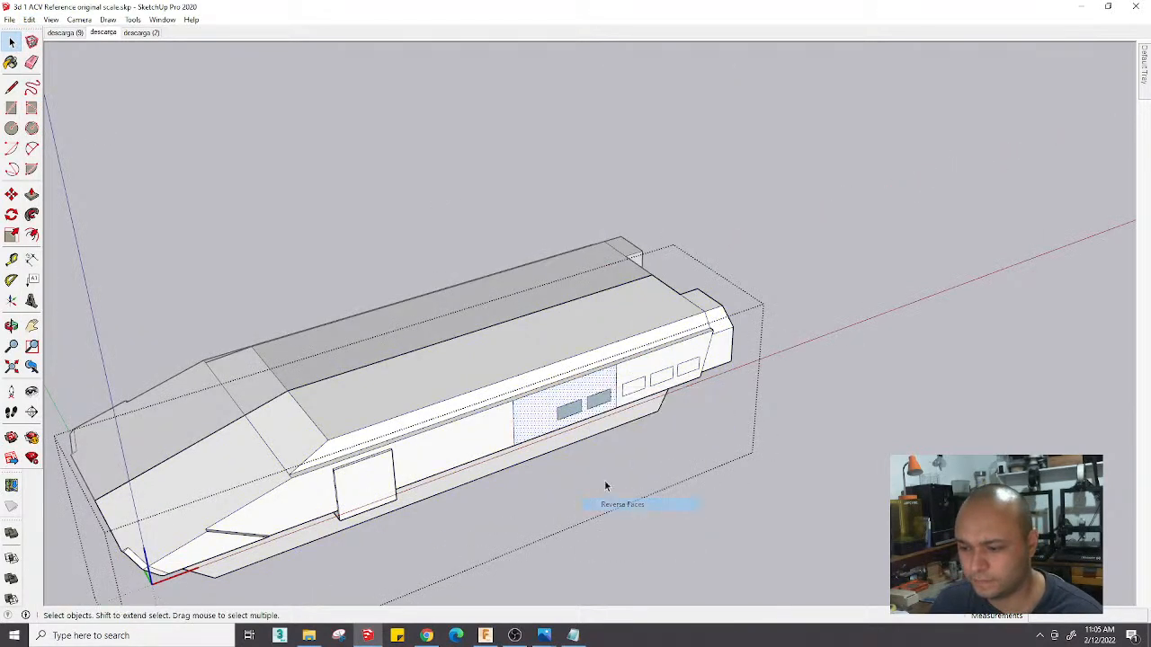
# Reverse the faces of the two foremost plate rectangles to match the surrounding hull side
pyautogui.scroll(3, 588, 385)
pyautogui.click(587, 385)
pyautogui.keyDown('shift'); pyautogui.click(625, 359); pyautogui.keyUp('shift')
pyautogui.rightClick(626, 363)
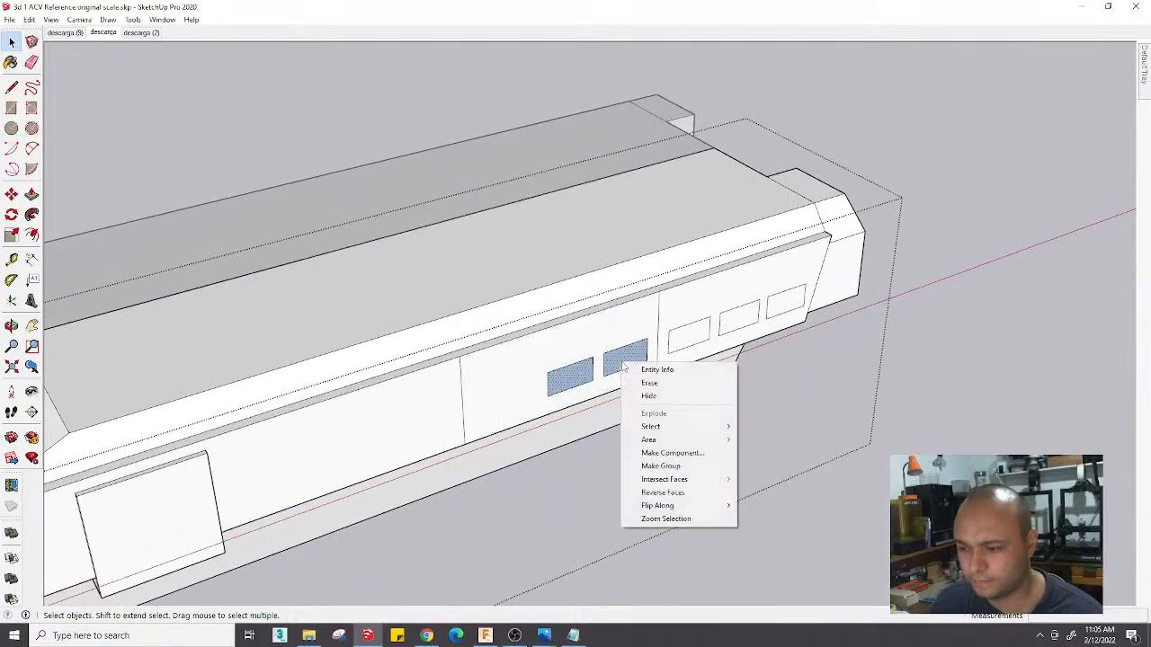
pyautogui.click(670, 495)
pyautogui.click(740, 453)
# Paste the grille box in place inside the hull half component
pyautogui.scroll(-3, 728, 413)
pyautogui.moveTo(566, 432); pyautogui.dragTo(400, 305, button='middle')
pyautogui.scroll(2, 593, 340)
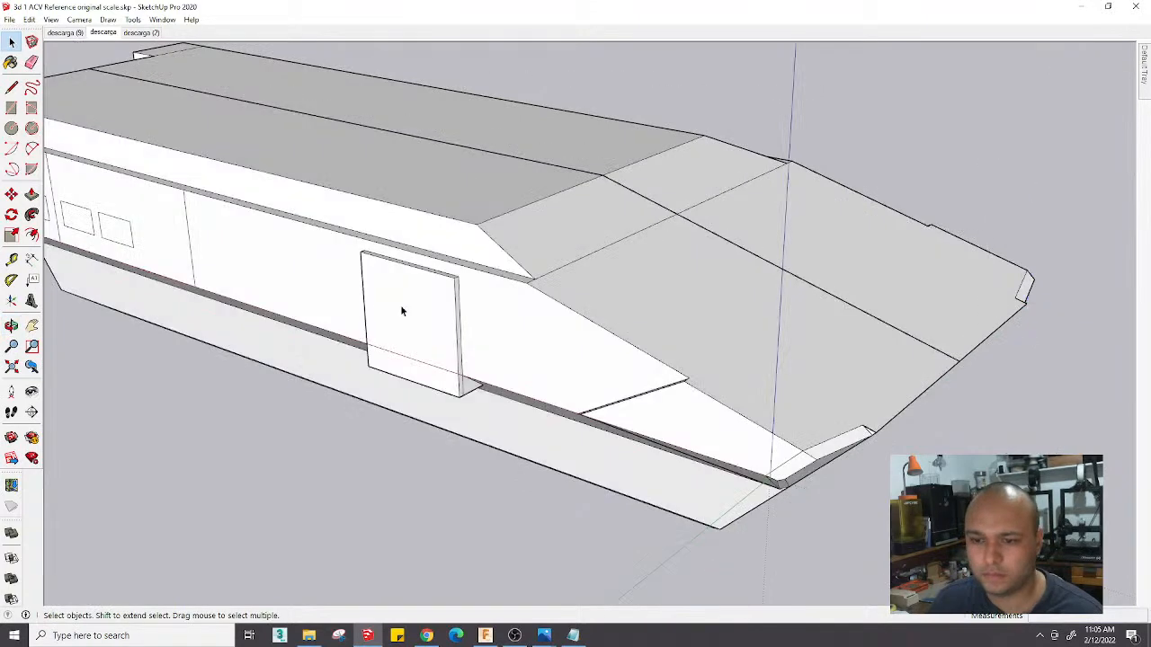
pyautogui.click(400, 305)
pyautogui.press('Escape')
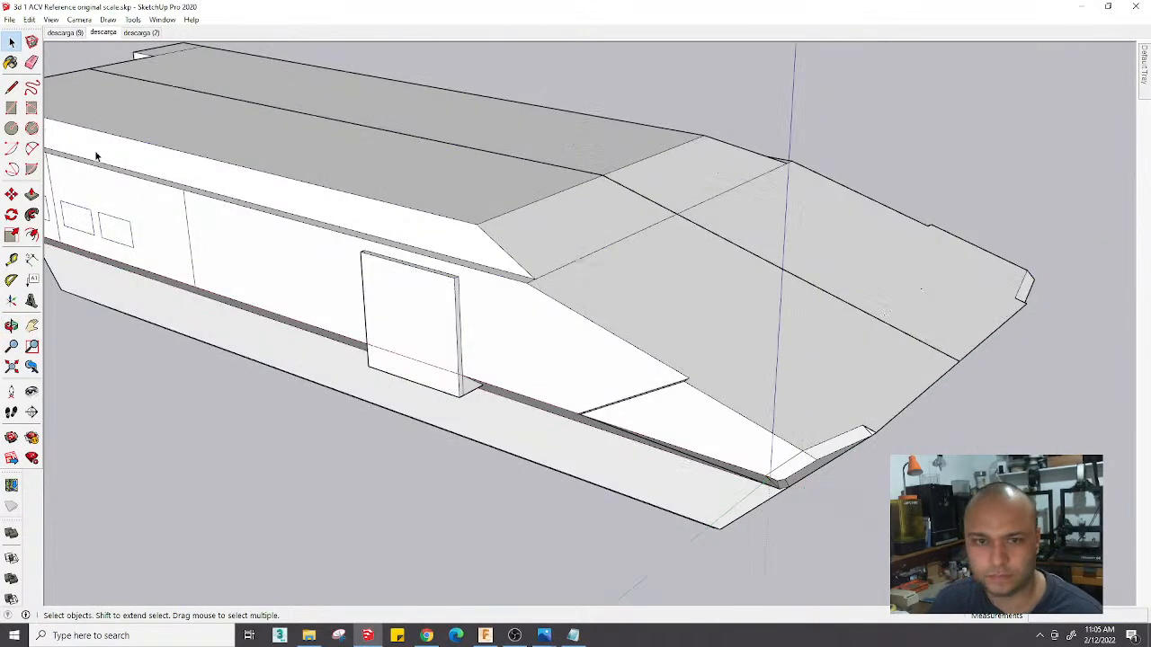
pyautogui.click(30, 18)
pyautogui.click(107, 104)
pyautogui.moveTo(539, 339); pyautogui.dragTo(465, 359, button='middle')
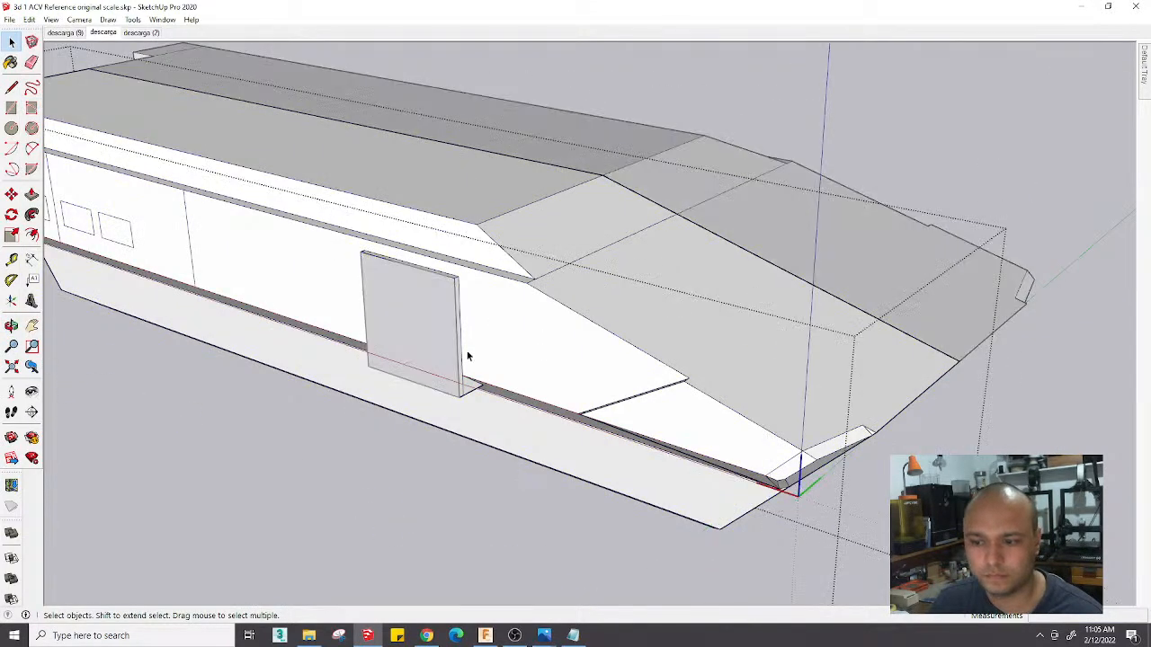
# Try to push the triangular block under the grille box back about 725 mm across its width
pyautogui.scroll(3, 463, 386)
pyautogui.press('e')
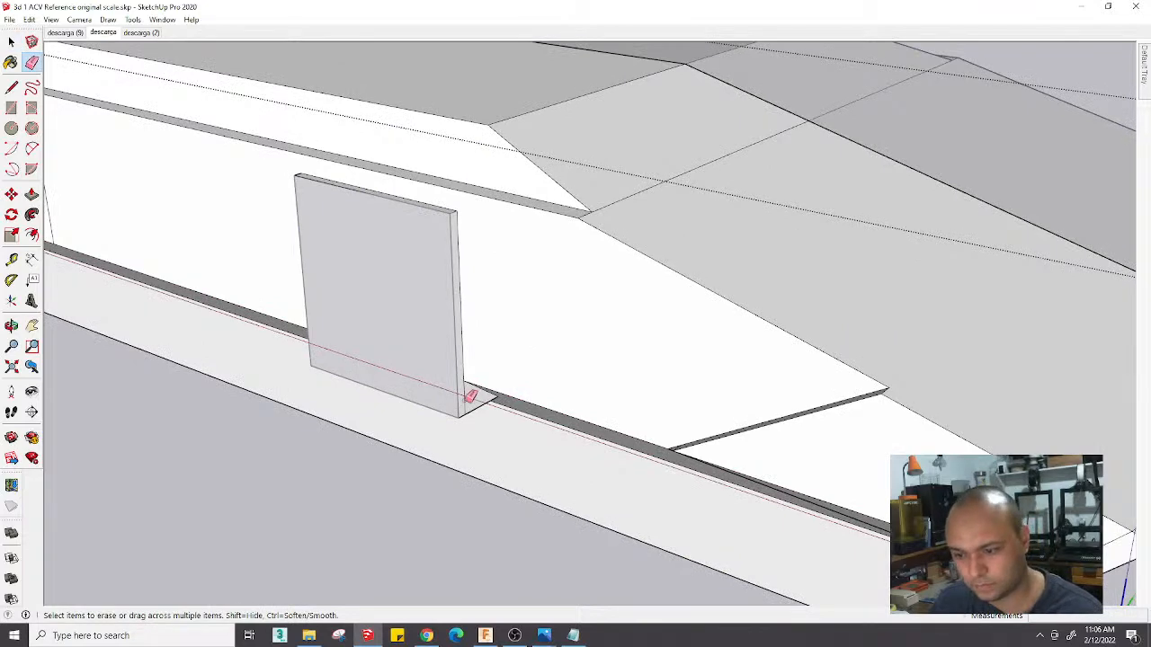
pyautogui.press('p')
pyautogui.click(473, 404)
pyautogui.click(306, 185)
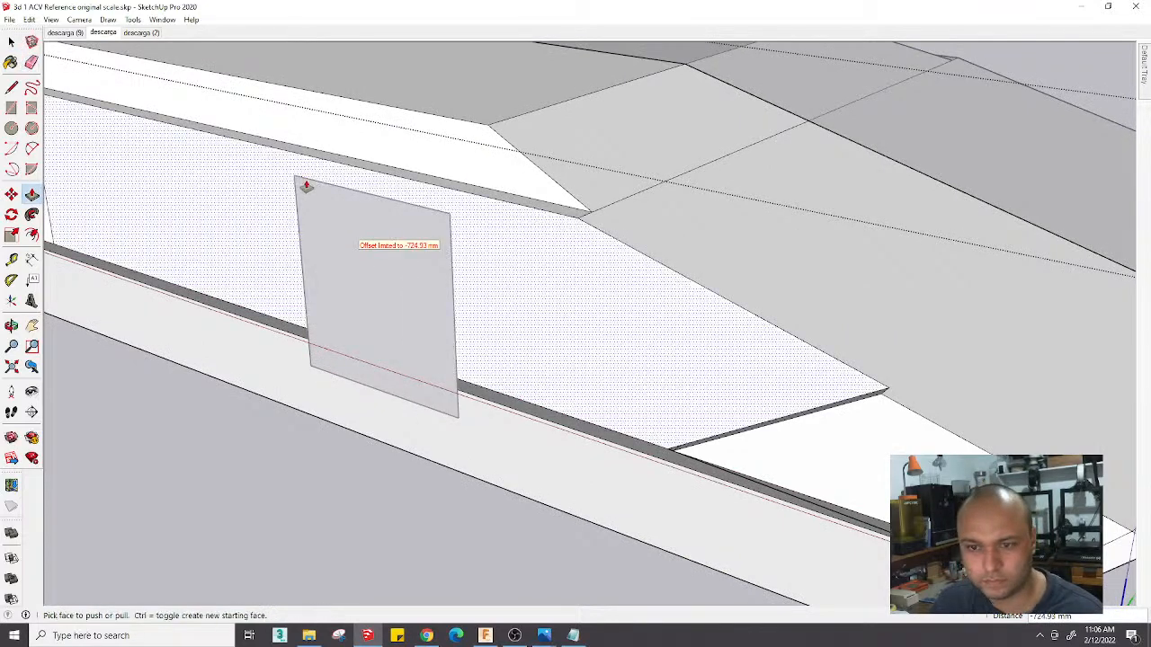
pyautogui.scroll(-3, 414, 334)
pyautogui.click(393, 329)
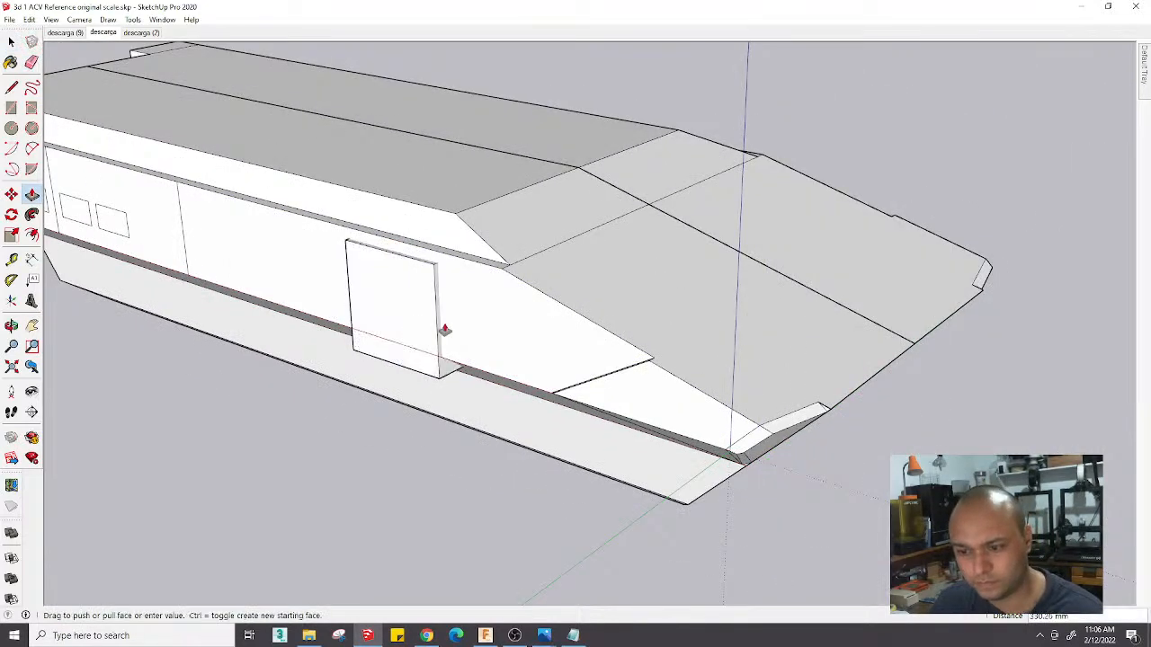
# Remove the grille box from the hull side and erase the small leftover triangle at the hull's lower edge
pyautogui.scroll(-3, 461, 316)
pyautogui.press('space')
pyautogui.moveTo(629, 364); pyautogui.dragTo(487, 355, button='middle')
pyautogui.scroll(5, 652, 306)
pyautogui.doubleClick(659, 311)
pyautogui.scroll(2, 657, 311)
pyautogui.press('e')
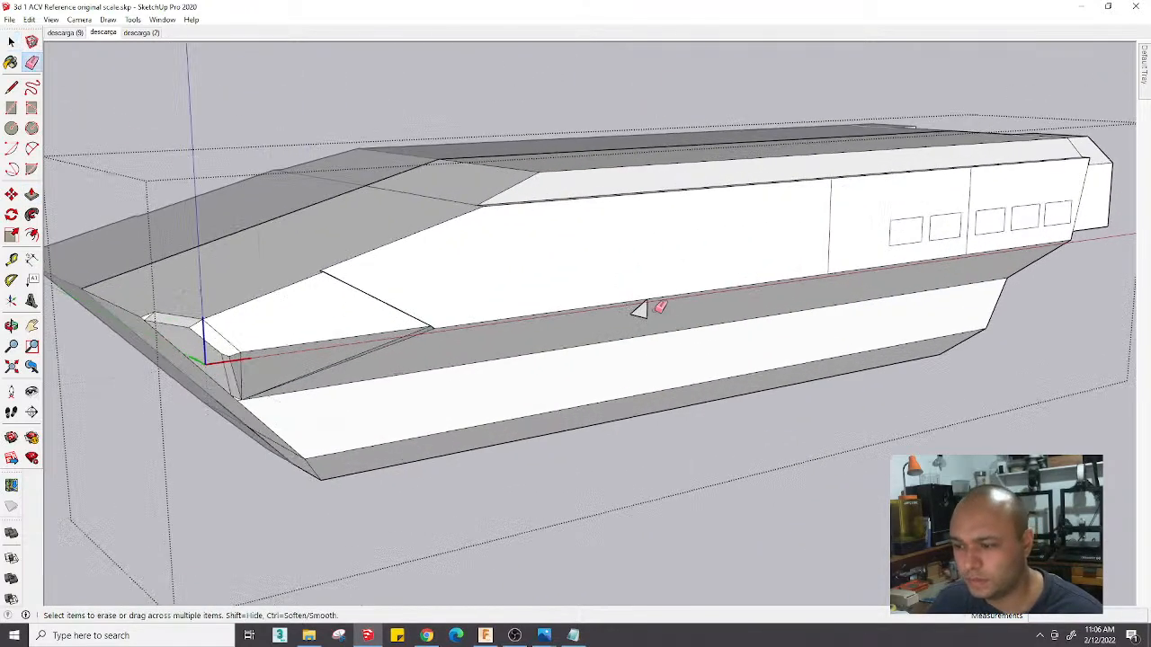
pyautogui.click(645, 313)
# In the camouflaged-vehicle photo scene, draw a vertical seam about 672 mm long down the hull side behind the sloped nose
pyautogui.scroll(-4, 647, 314)
pyautogui.moveTo(760, 357); pyautogui.dragTo(574, 344, button='middle')
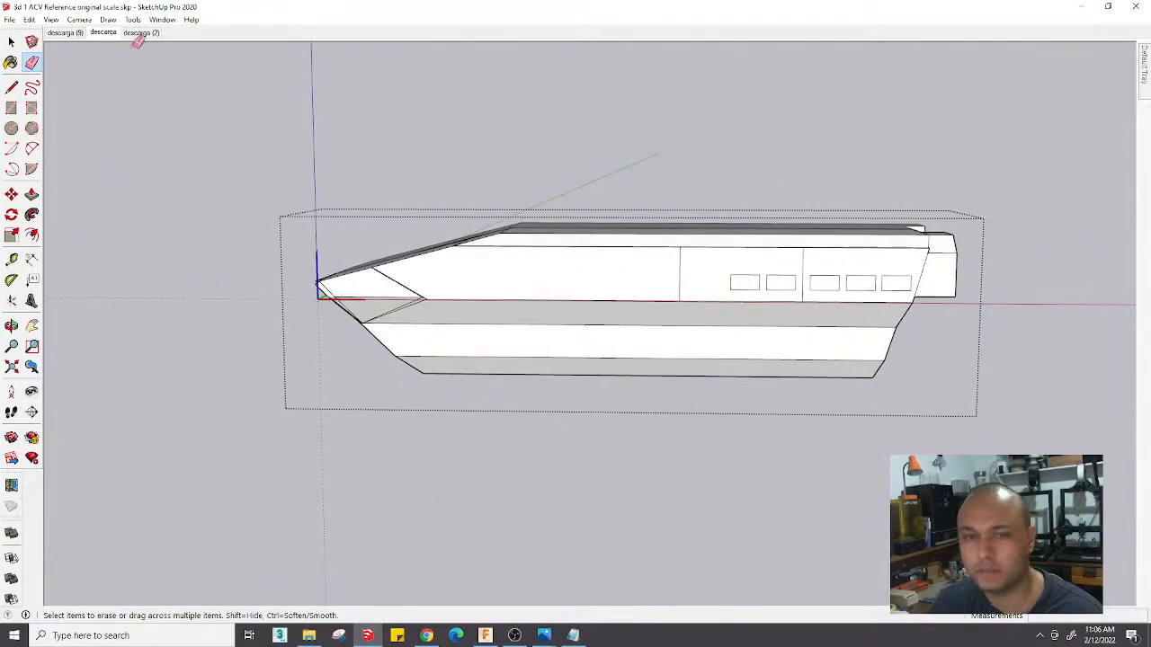
pyautogui.click(79, 33)
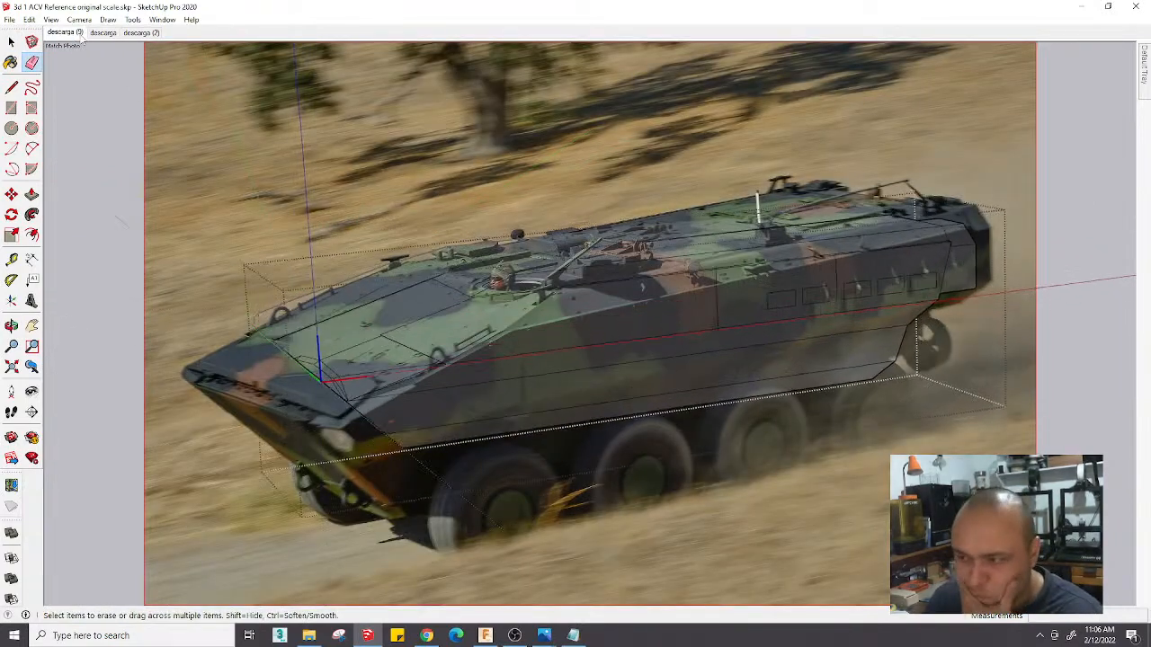
pyautogui.press('space')
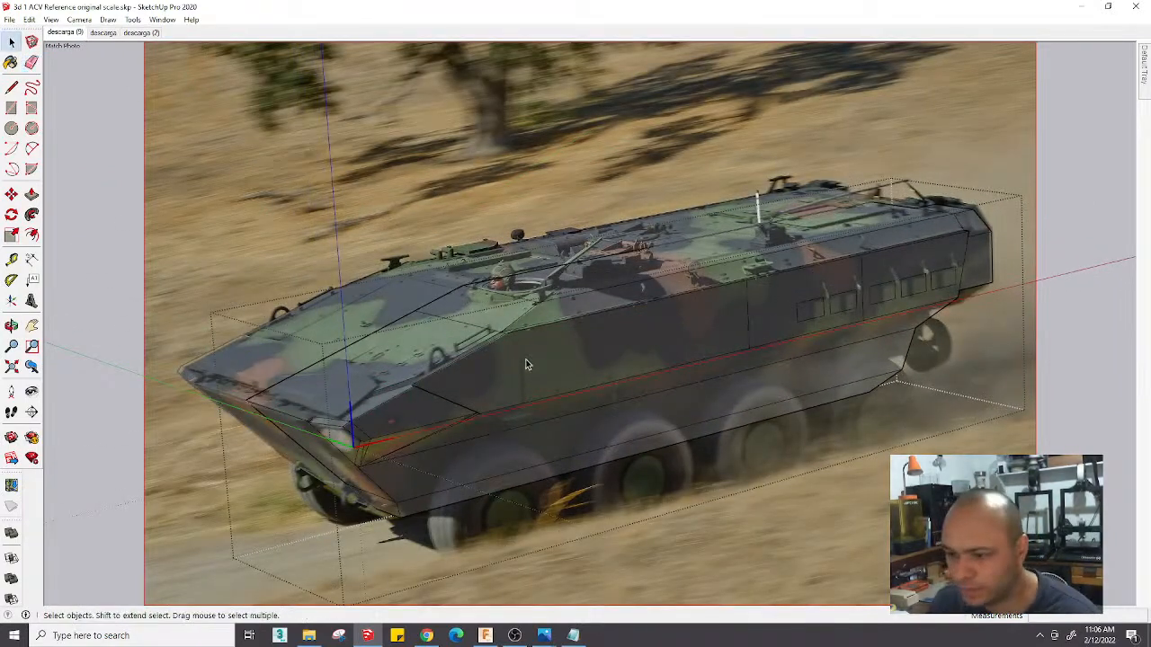
pyautogui.tripleClick(537, 355)
pyautogui.scroll(3, 521, 353)
pyautogui.press('l')
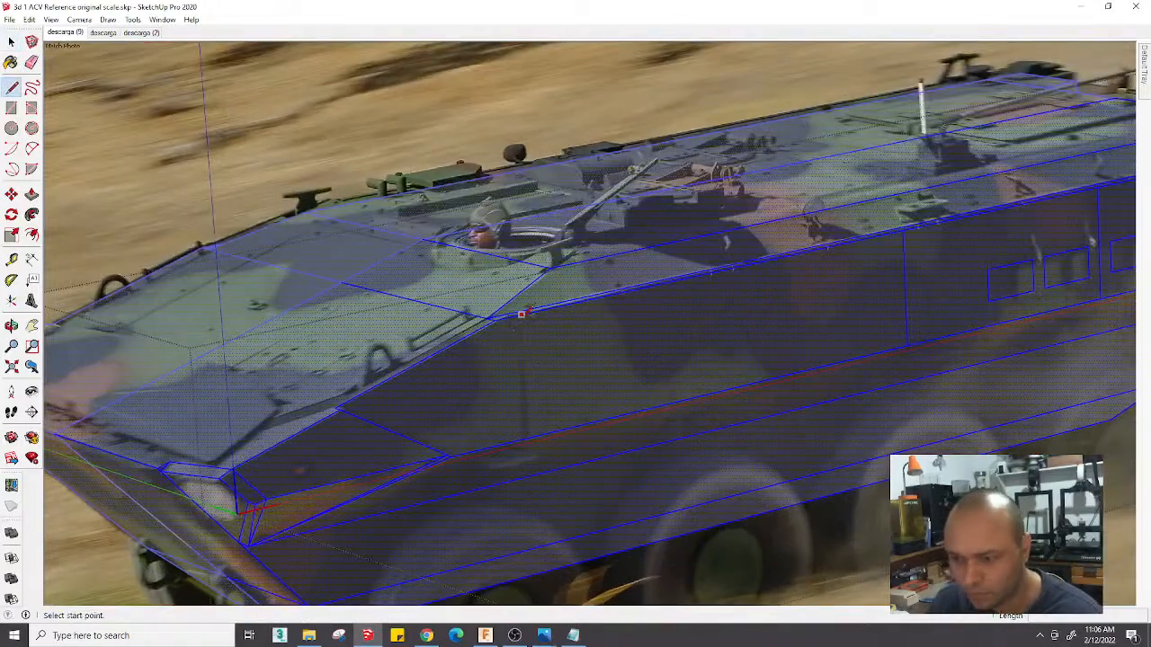
pyautogui.click(522, 315)
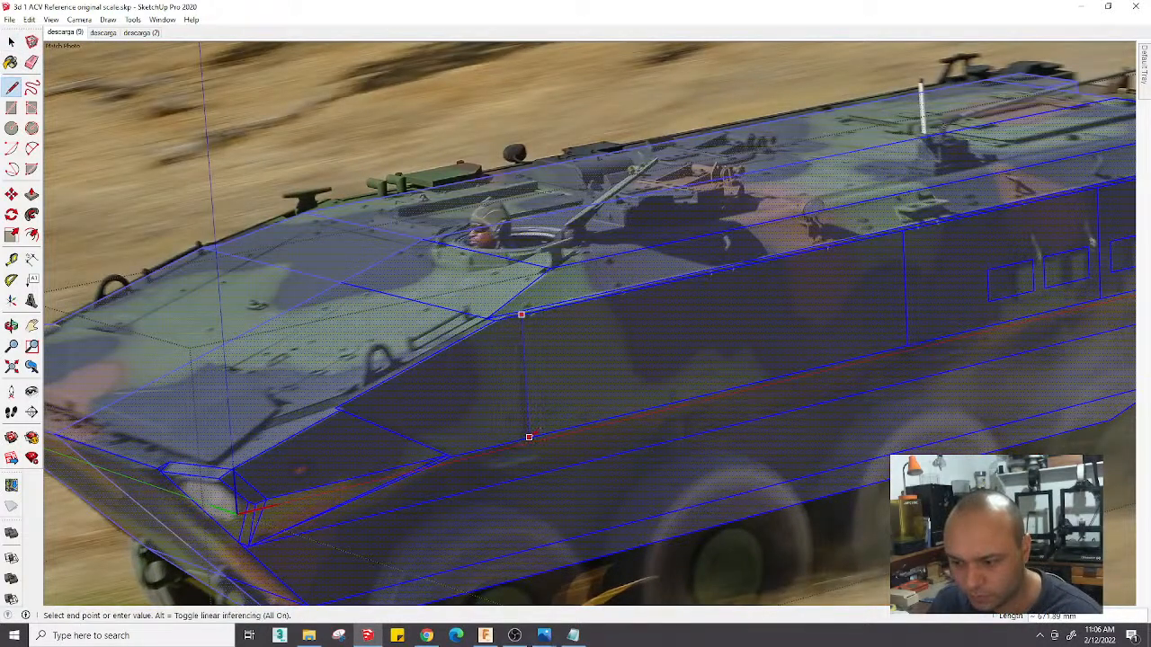
pyautogui.click(528, 439)
pyautogui.scroll(-5, 528, 433)
pyautogui.press('space')
# Switch to Photos and examine the hull's nose and side panels in reference images descarga (2) and descarga (1)
pyautogui.scroll(3, 789, 400)
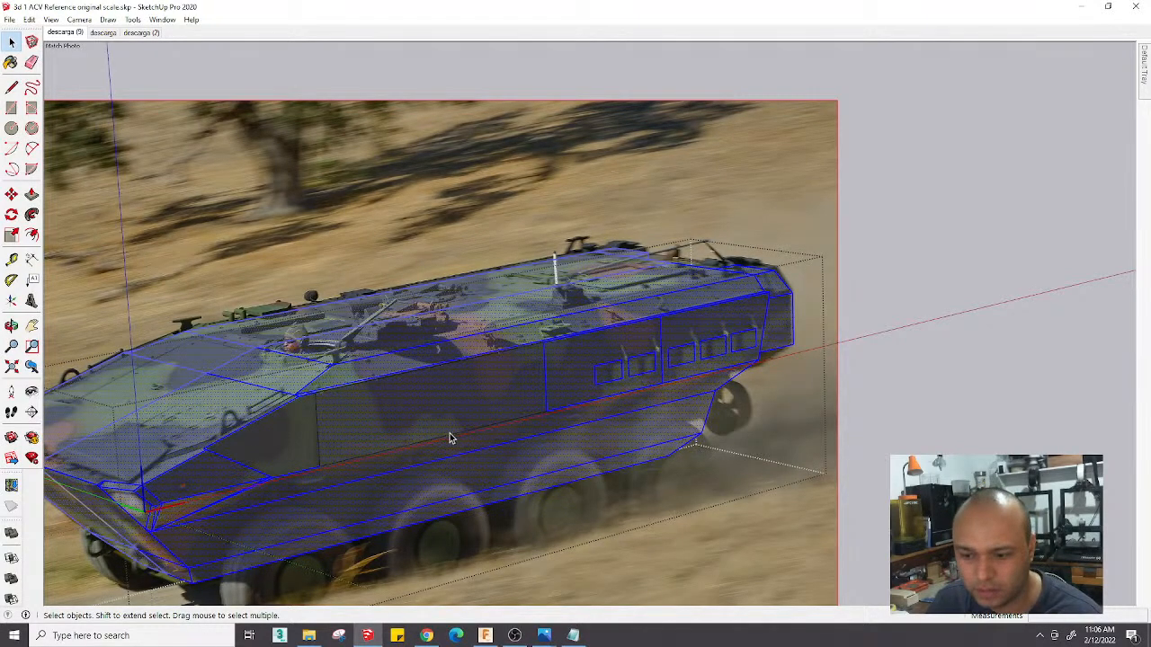
pyautogui.keyDown('shift'); pyautogui.moveTo(423, 580); pyautogui.dragTo(496, 521, button='middle'); pyautogui.keyUp('shift')
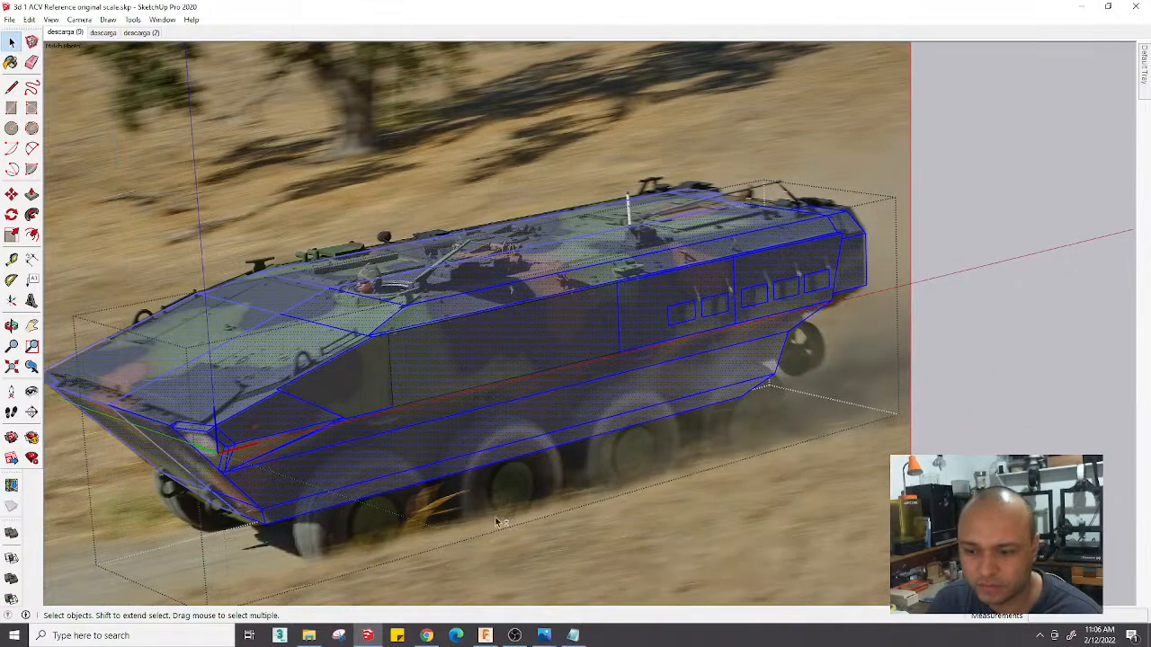
pyautogui.moveTo(546, 637)
pyautogui.click(584, 559)
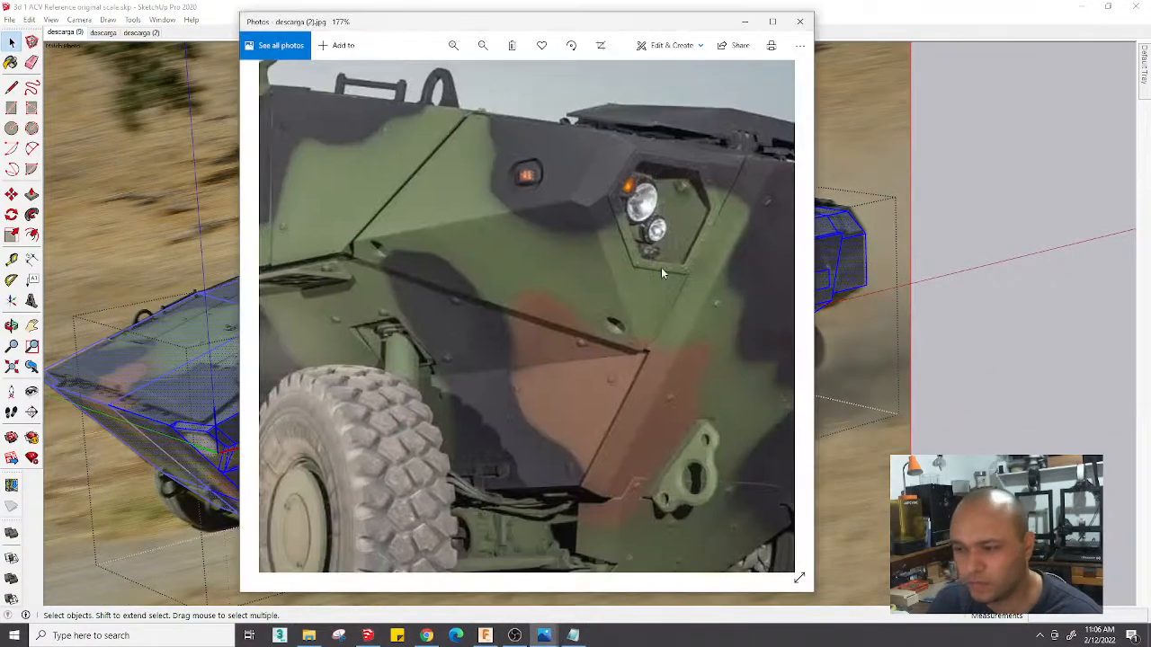
pyautogui.scroll(-3, 536, 278)
pyautogui.scroll(-2, 538, 282)
pyautogui.press('Left')
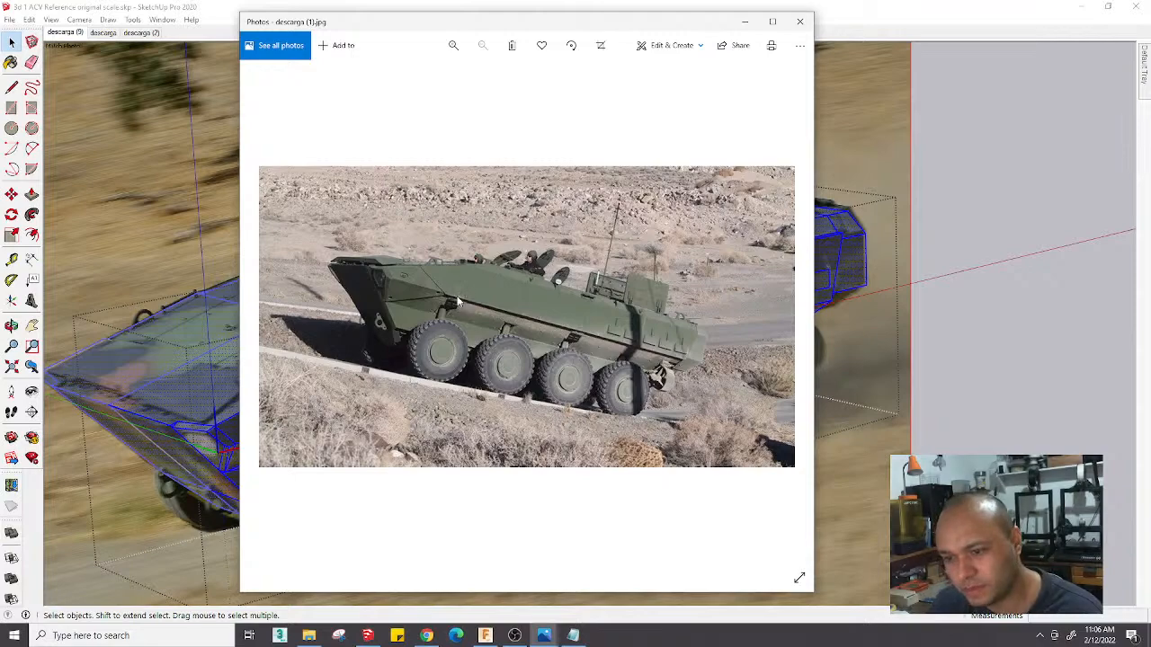
# Return to SketchUp and compare the hull model from the side and against the camouflaged-vehicle photo
pyautogui.click(191, 220)
pyautogui.moveTo(563, 397); pyautogui.dragTo(454, 332, button='middle')
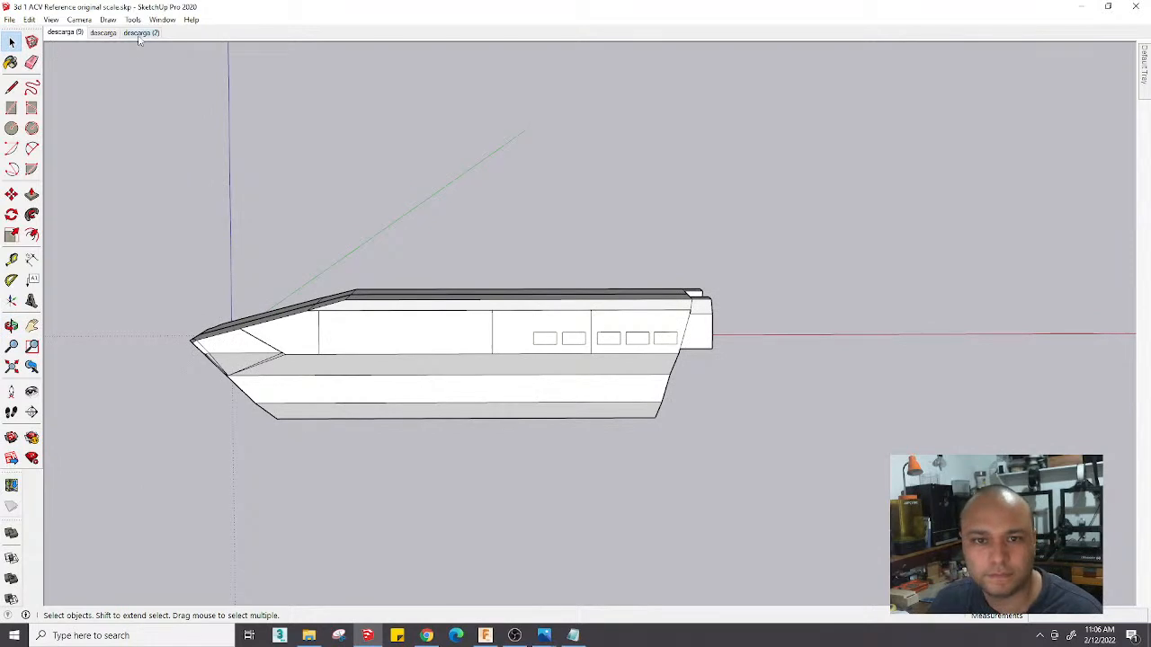
pyautogui.click(64, 33)
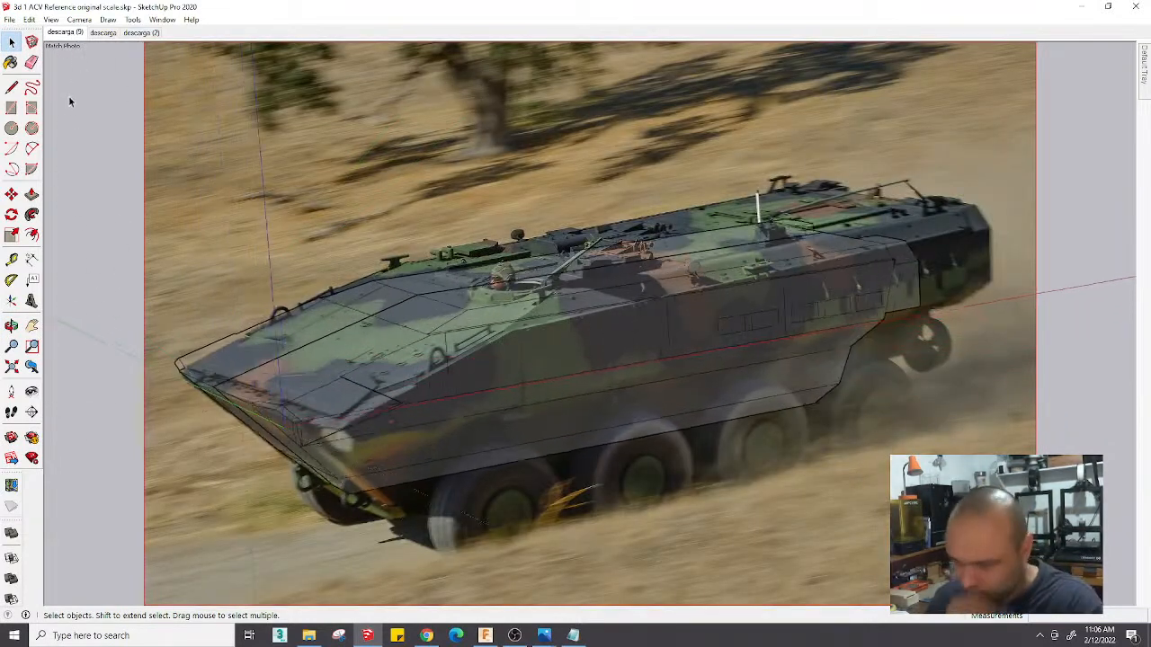
pyautogui.scroll(-3, 585, 485)
pyautogui.scroll(4, 544, 454)
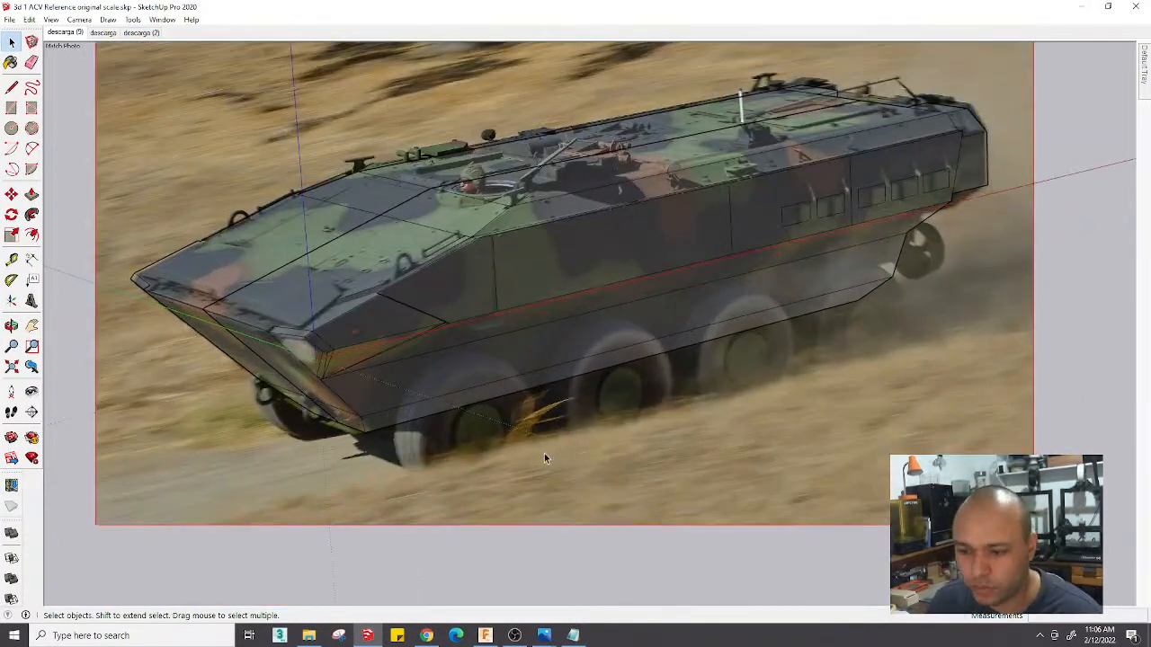
# In the beach side-view photo scene, draw a vertical guide line from the hull's lower side edge down through the rearmost wheel
pyautogui.click(141, 32)
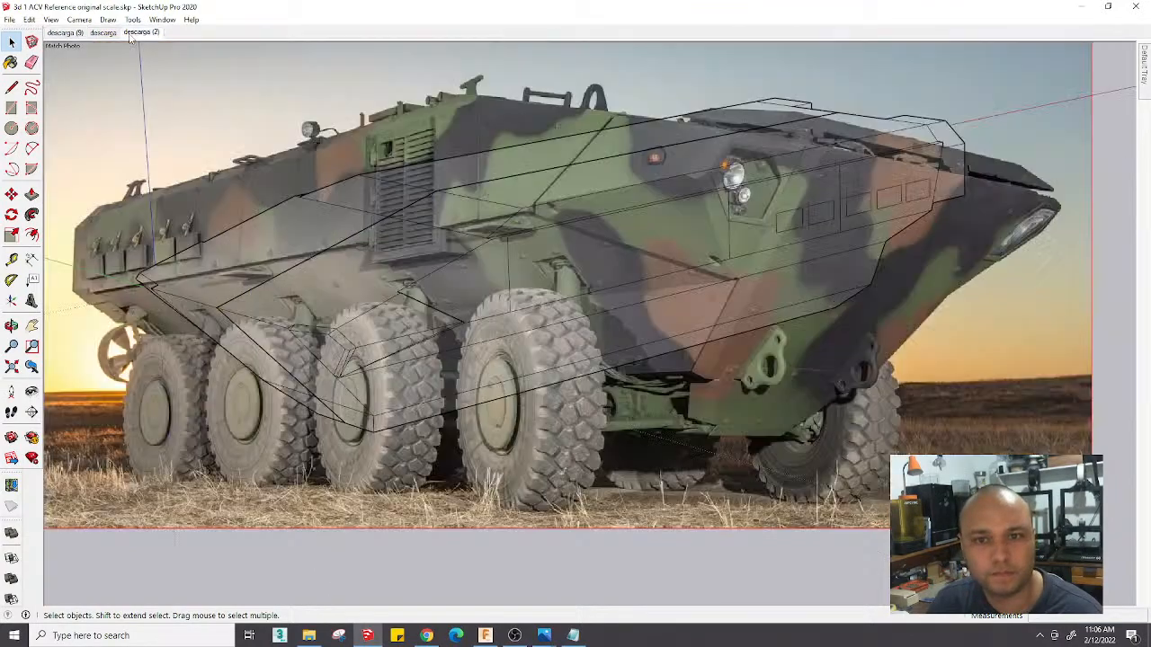
pyautogui.click(102, 33)
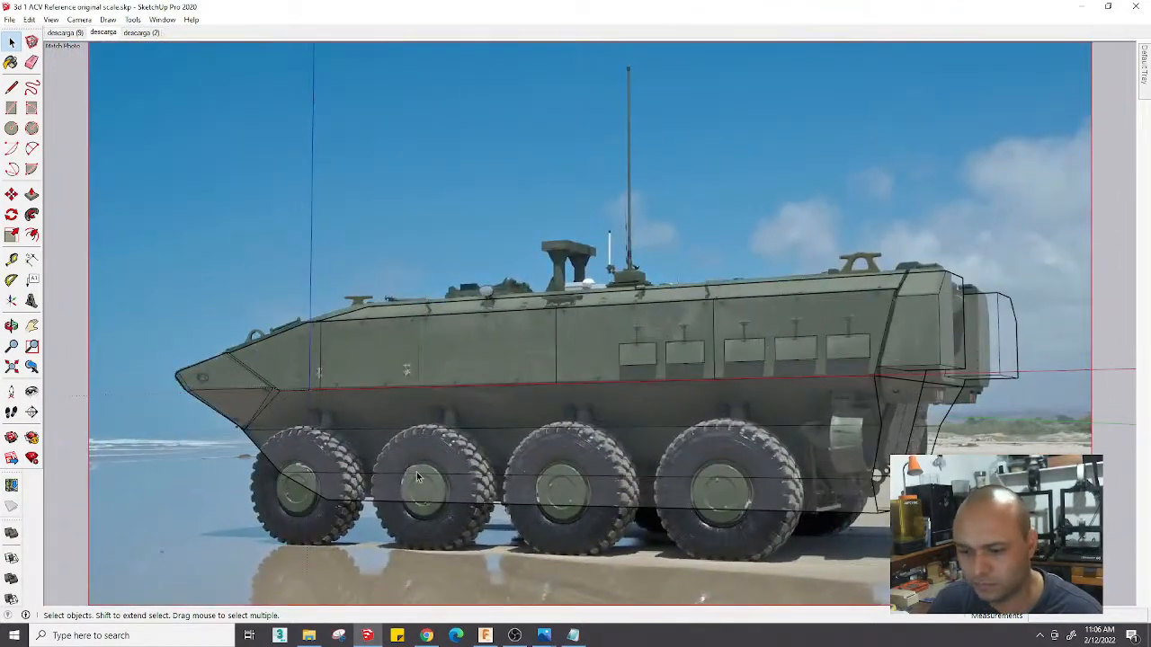
pyautogui.scroll(-2, 416, 476)
pyautogui.scroll(-2, 701, 500)
pyautogui.scroll(5, 689, 542)
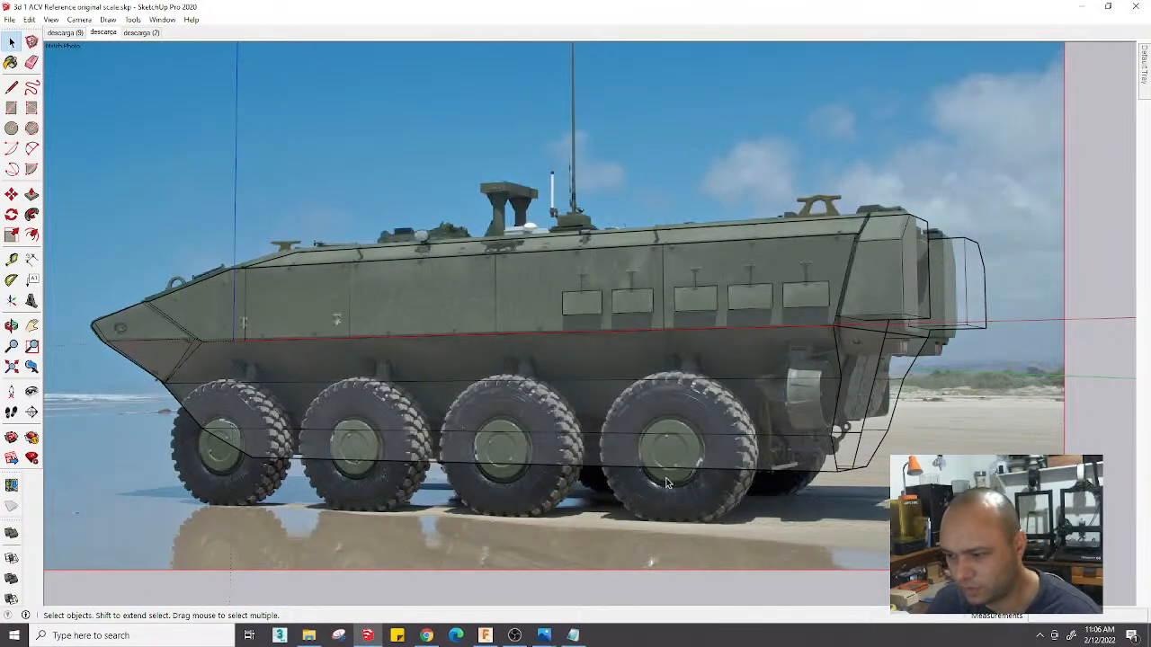
pyautogui.press('l')
pyautogui.click(663, 330)
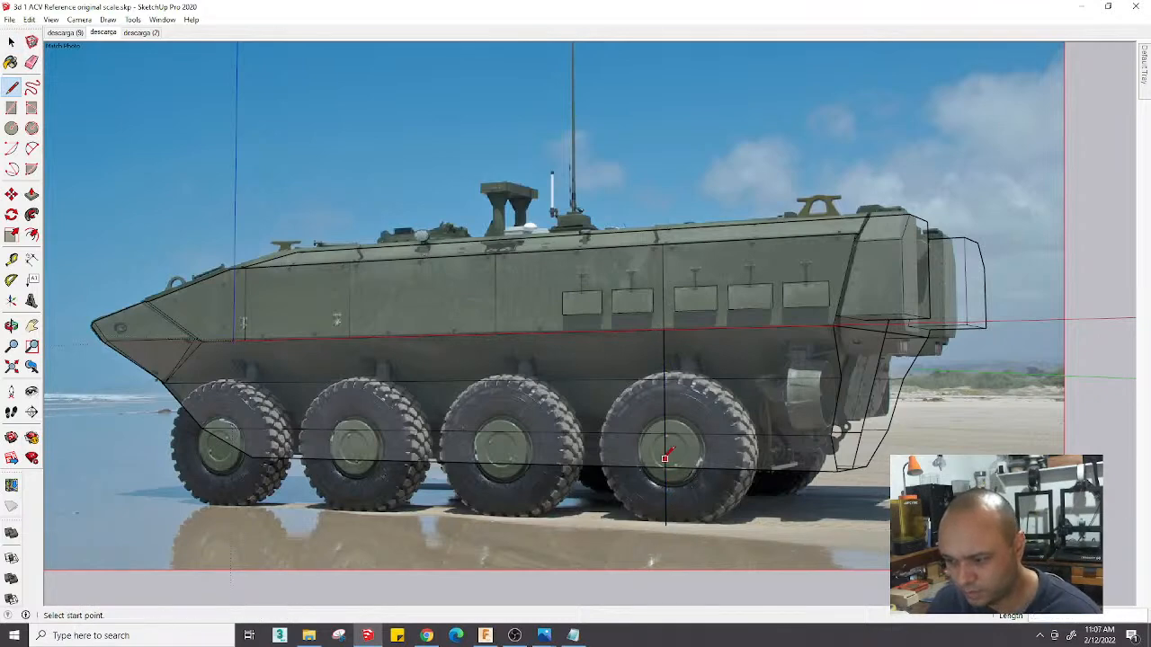
# Draw a tyre-sized circle centred on the guide line over the rearmost wheel and erase the guide line
pyautogui.press('c')
pyautogui.scroll(1, 668, 456)
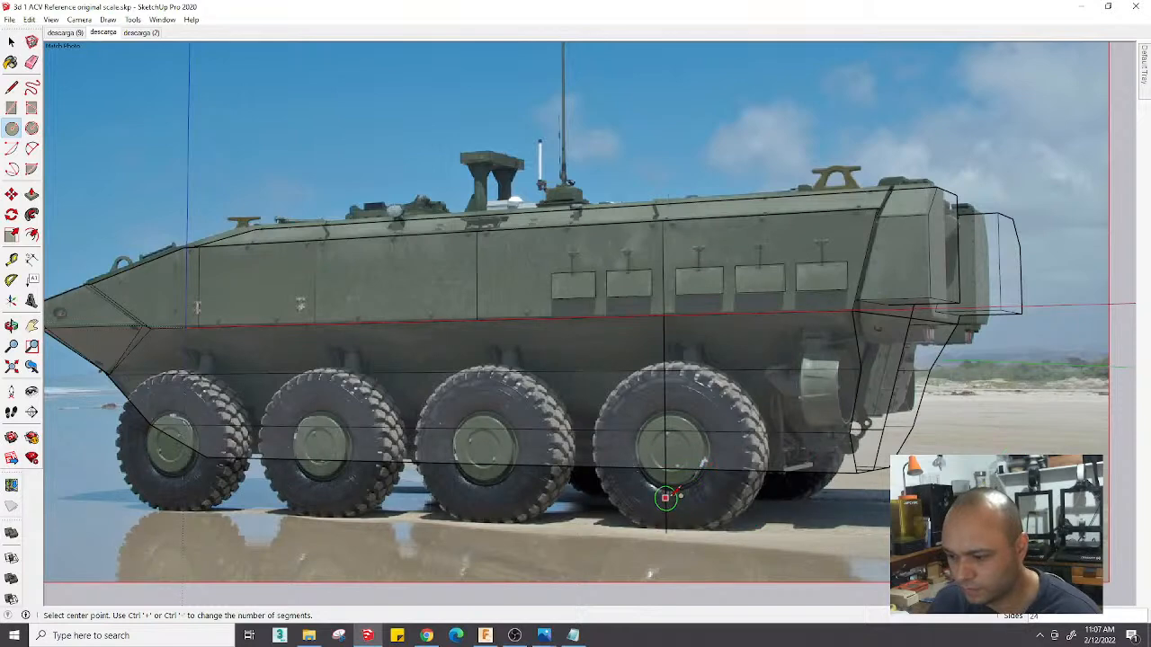
pyautogui.click(666, 448)
pyautogui.click(666, 495)
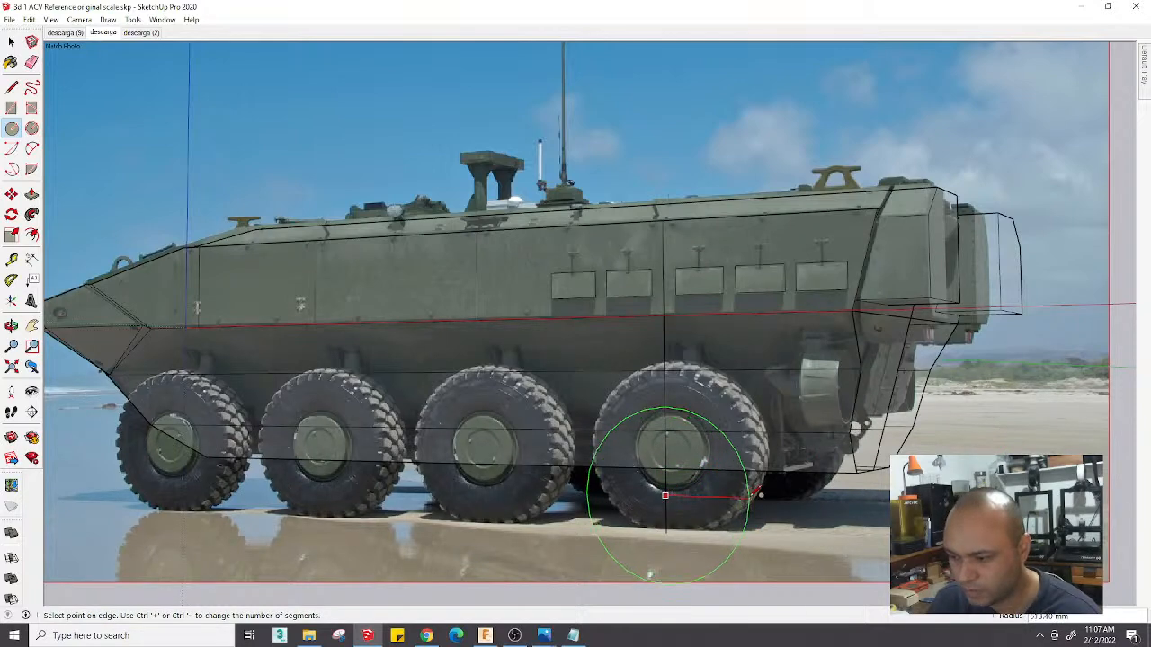
pyautogui.press('e')
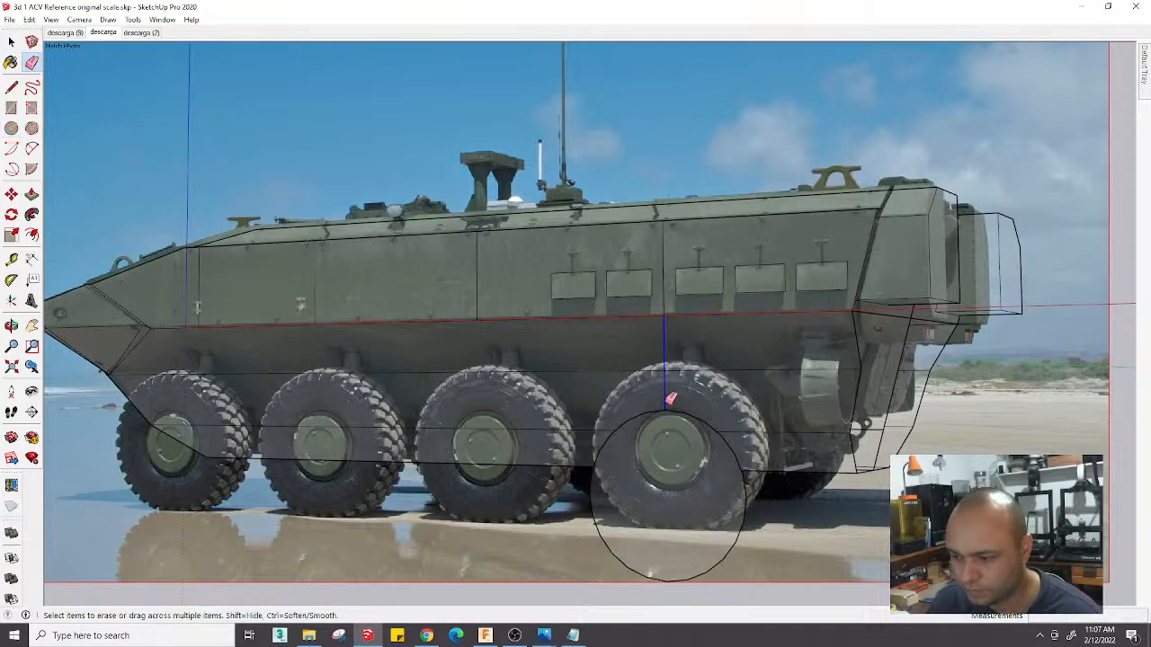
# Extrude the circle about 387 mm into a wheel cylinder and make the whole solid a component
pyautogui.press('space')
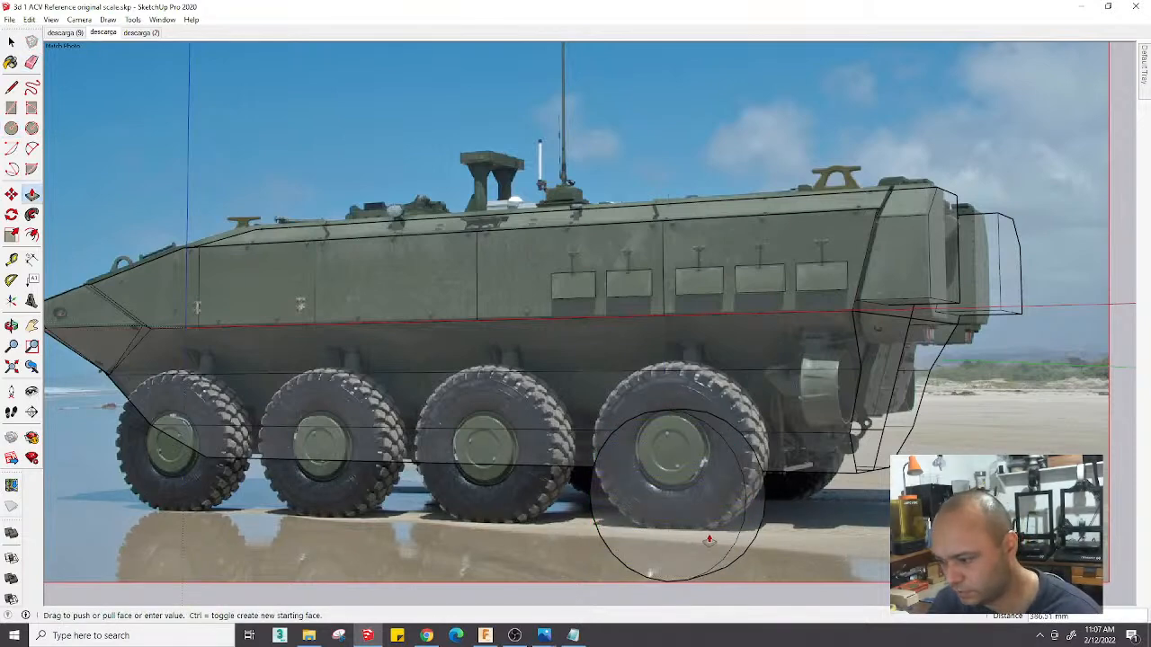
pyautogui.doubleClick(698, 514)
pyautogui.hotkey('ctrl', 'g')
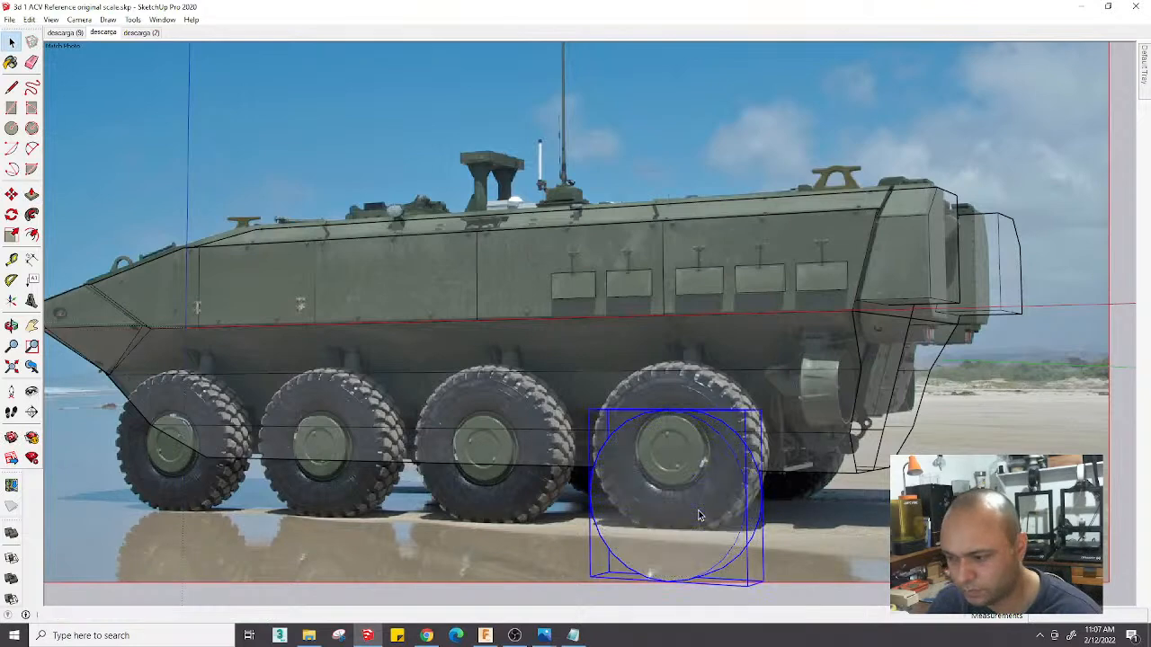
# Move the wheel component up about 339 mm and fine-tune it along the red axis to match the rearmost wheel in the photo
pyautogui.press('m')
pyautogui.click(685, 507)
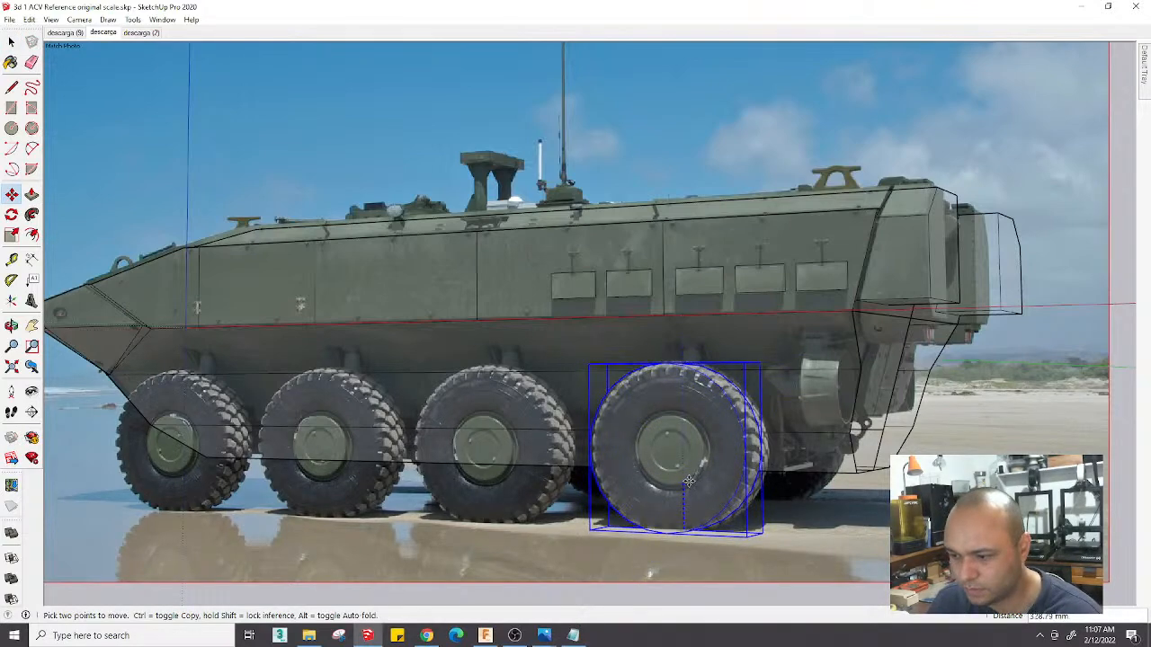
pyautogui.click(692, 485)
pyautogui.scroll(3, 688, 484)
pyautogui.click(675, 501)
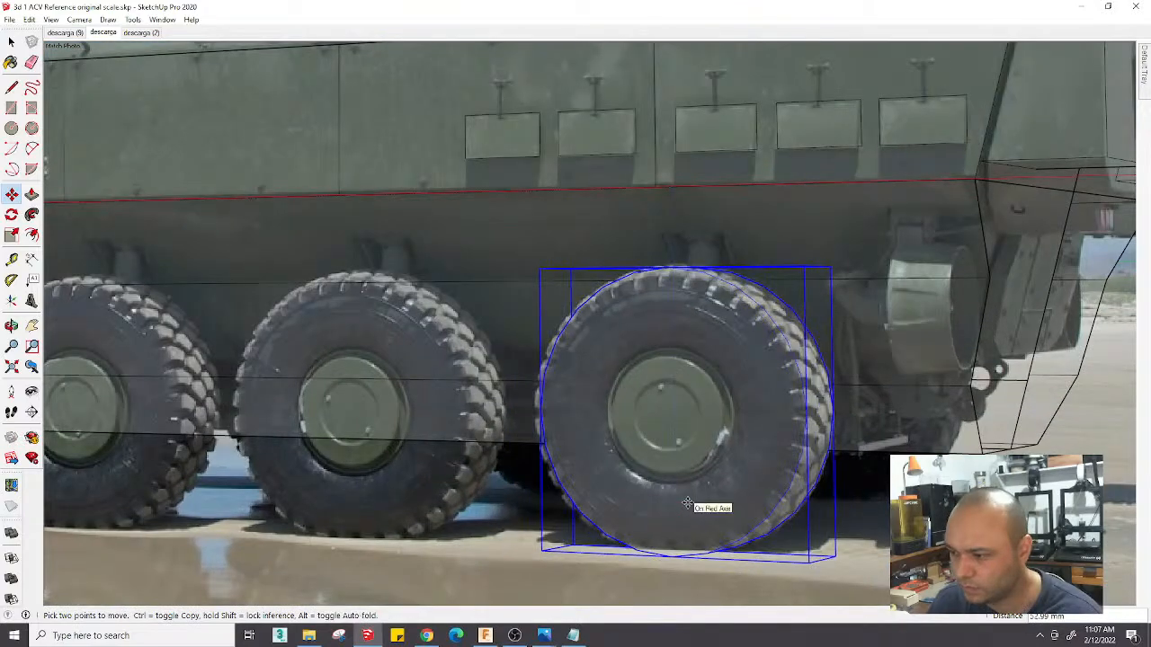
pyautogui.scroll(-4, 682, 502)
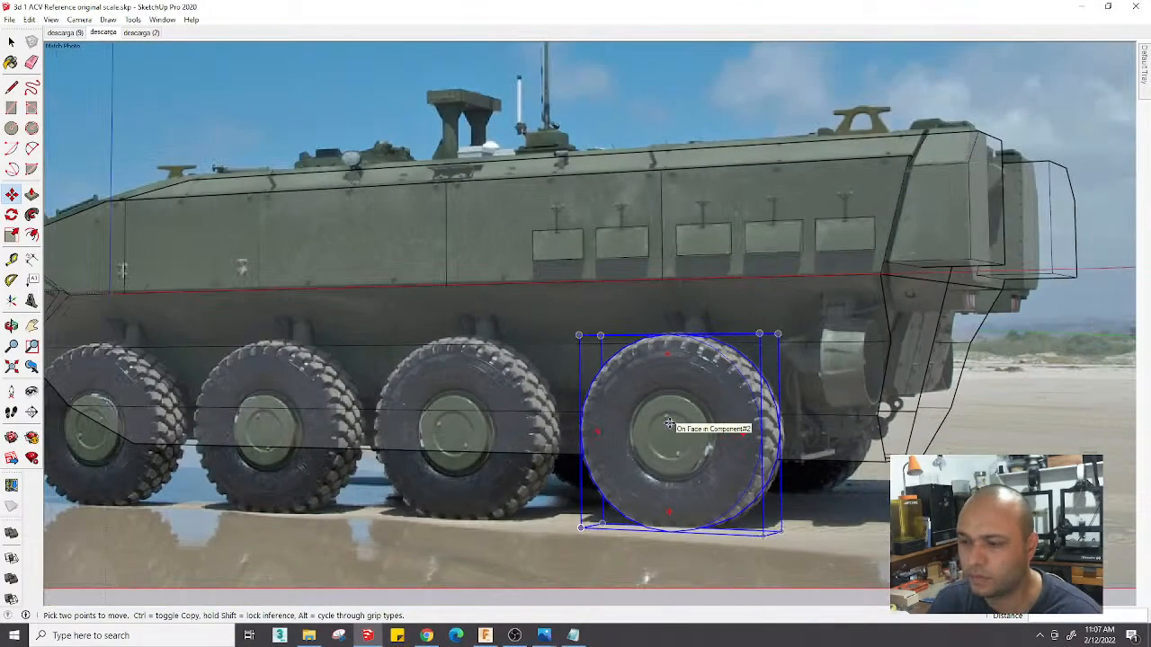
# Check the wheel's position beside the hull from behind and compare it against the photo scenes
pyautogui.moveTo(683, 427); pyautogui.dragTo(363, 535, button='middle')
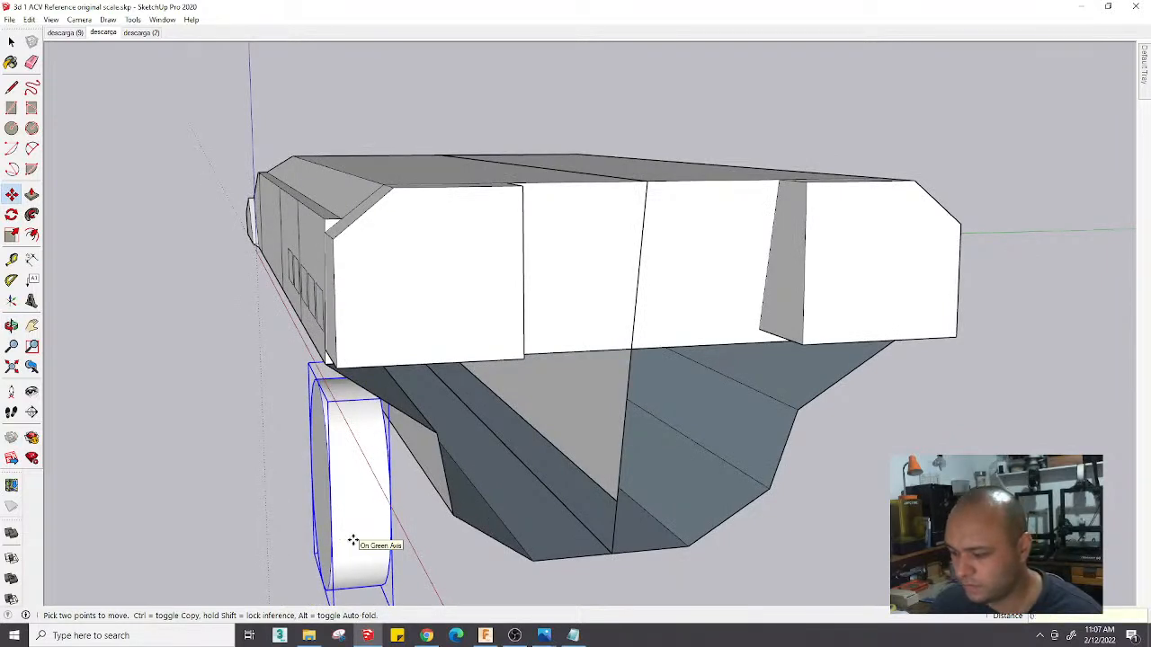
pyautogui.press('Return')
pyautogui.scroll(-2, 338, 420)
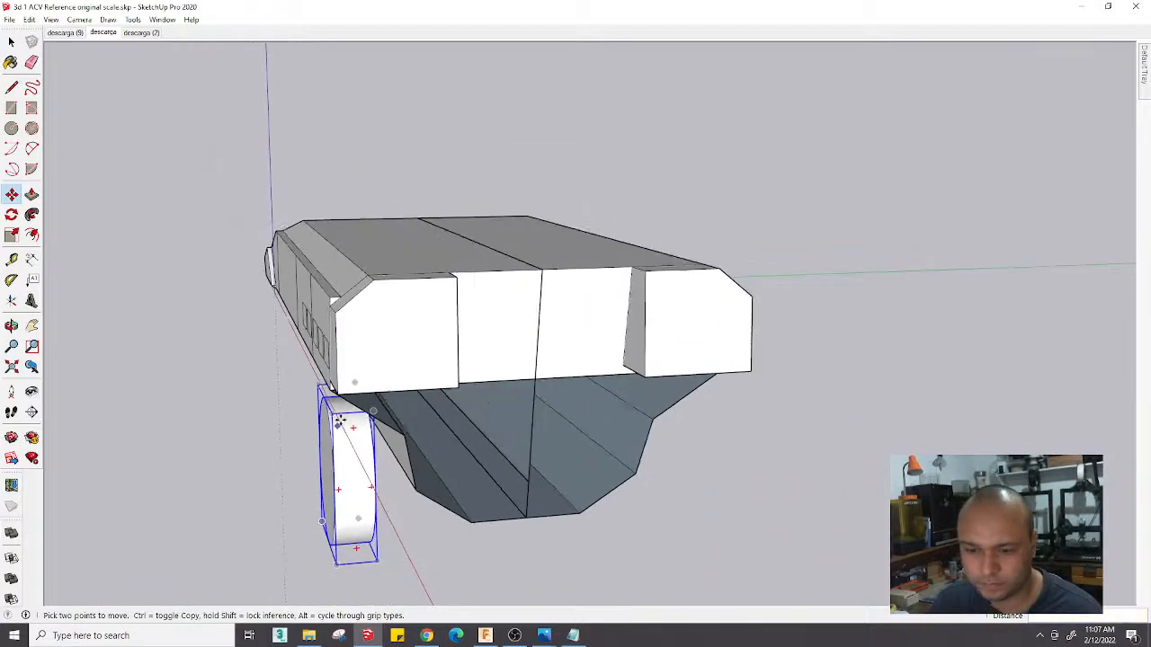
pyautogui.moveTo(337, 419); pyautogui.dragTo(575, 382, button='middle')
pyautogui.press('space')
pyautogui.click(137, 32)
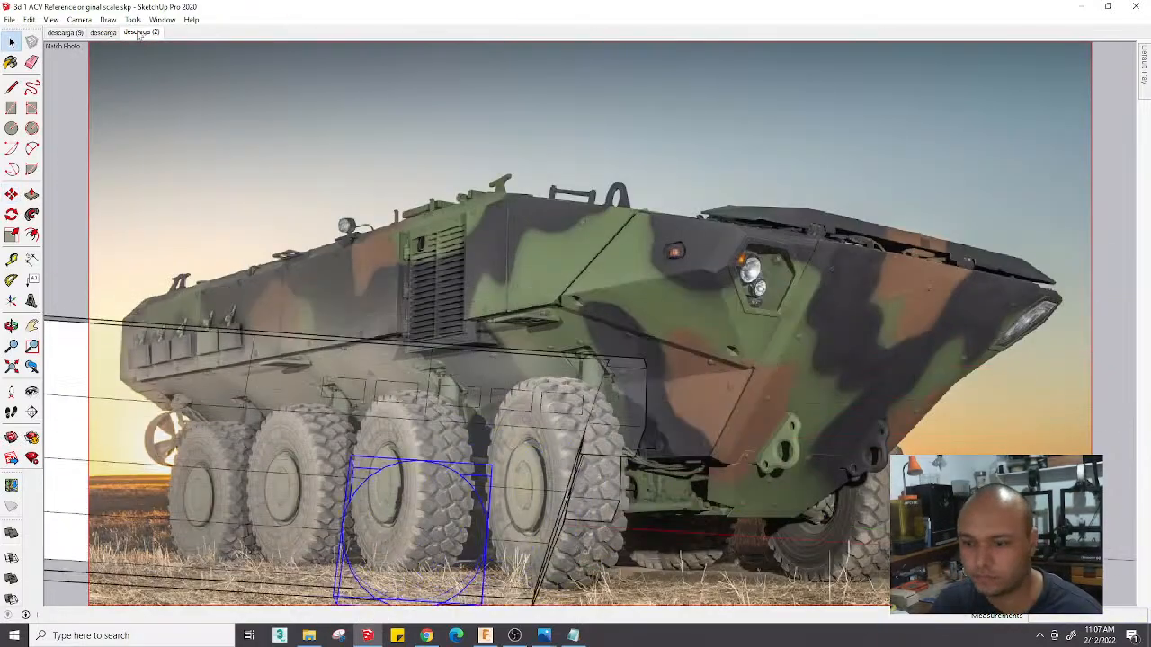
pyautogui.click(104, 33)
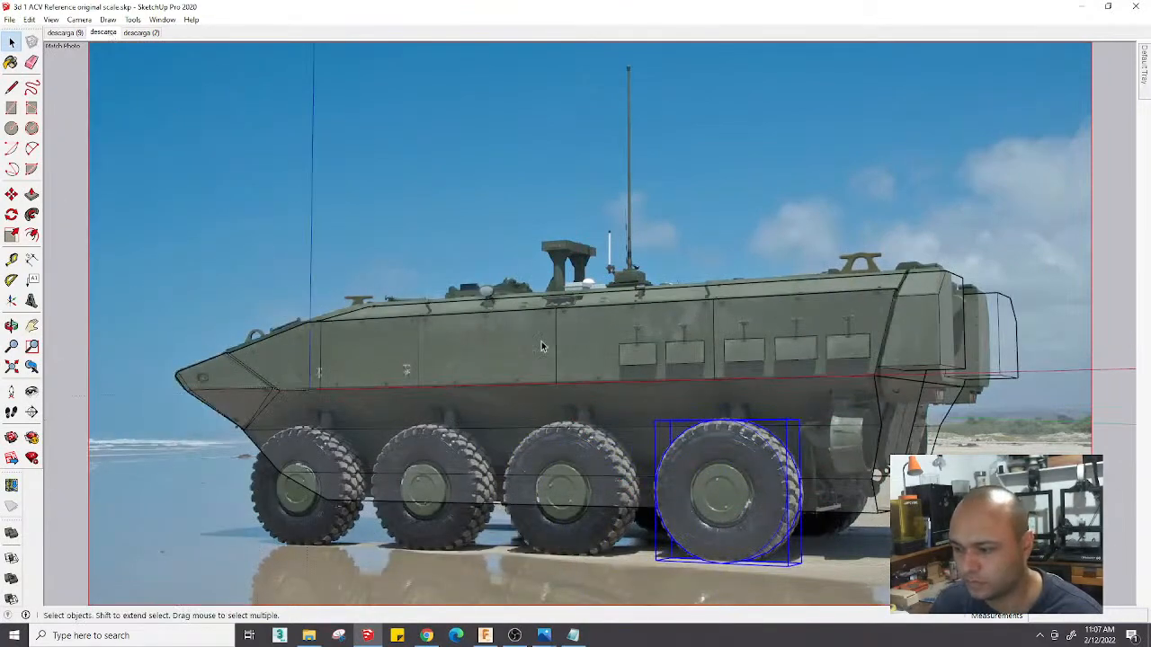
# Inside the wheel component, offset the outer face's rim inward about 306 mm to outline the hub
pyautogui.scroll(4, 707, 535)
pyautogui.scroll(-5, 735, 353)
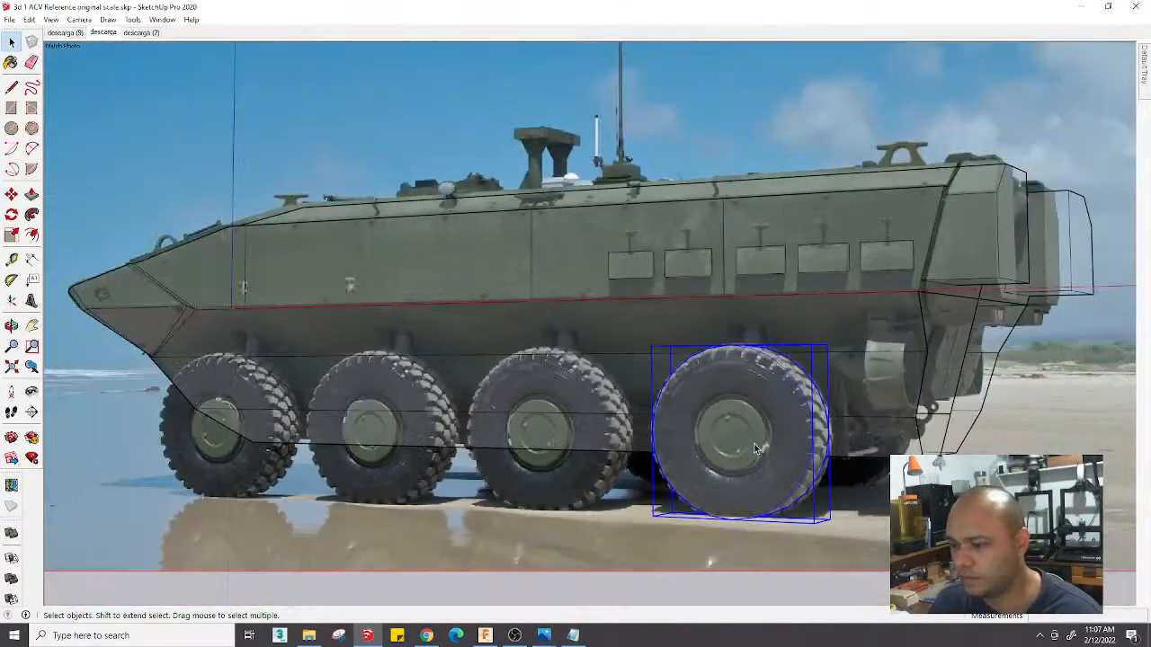
pyautogui.scroll(2, 756, 449)
pyautogui.scroll(1, 755, 450)
pyautogui.press('f')
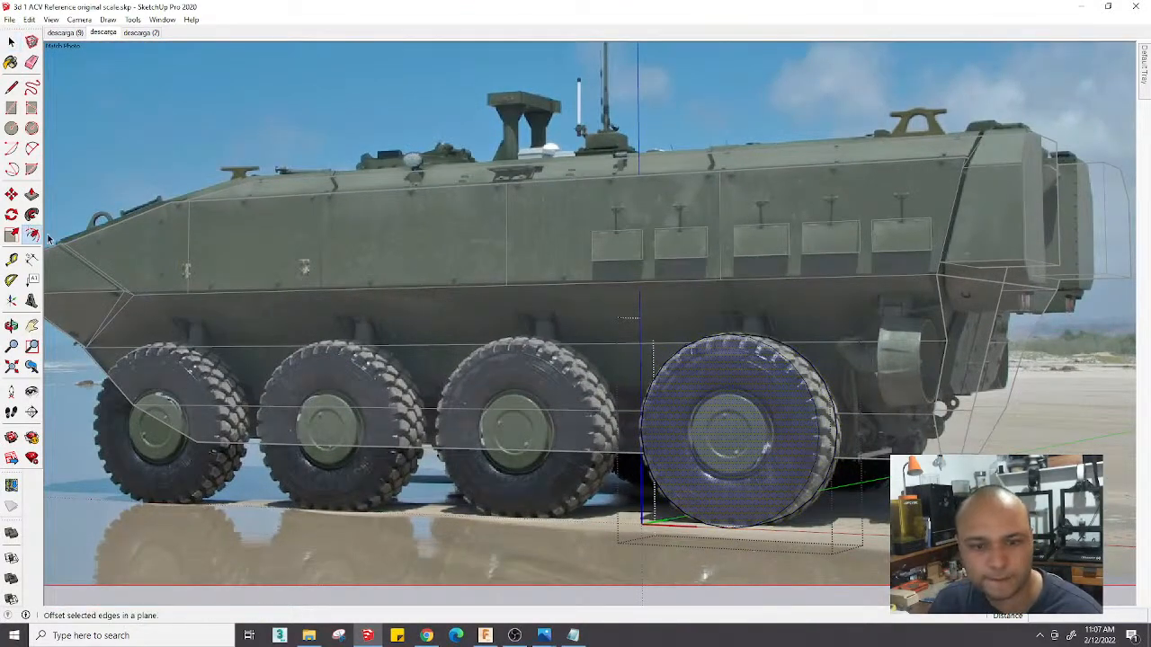
pyautogui.click(802, 378)
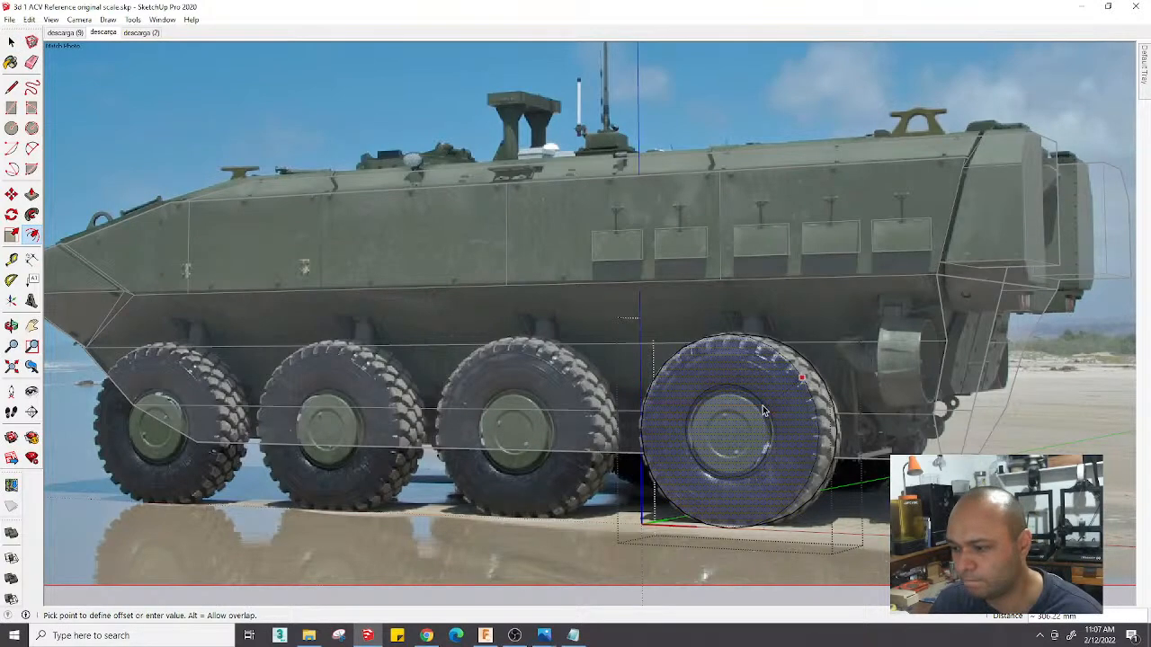
pyautogui.press('Escape')
pyautogui.scroll(-2, 759, 411)
pyautogui.press('space')
# Copy the rearmost wheel forward about 1520 mm along the red axis onto the third wheel in the photo
pyautogui.scroll(3, 756, 413)
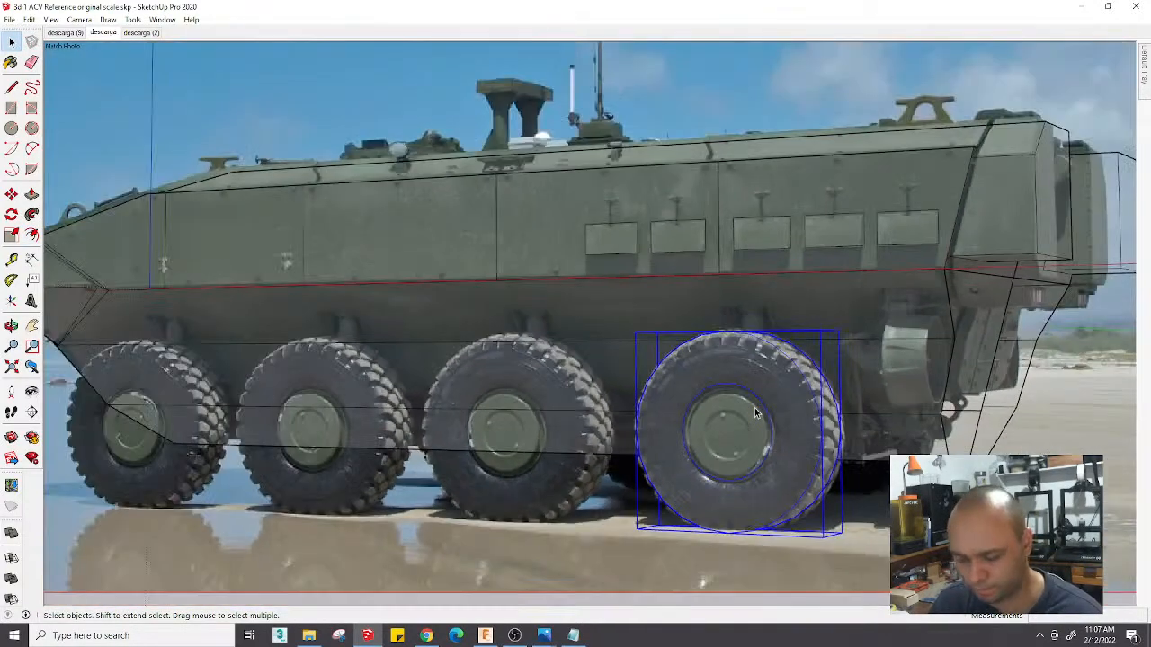
pyautogui.scroll(-1, 755, 412)
pyautogui.press('m')
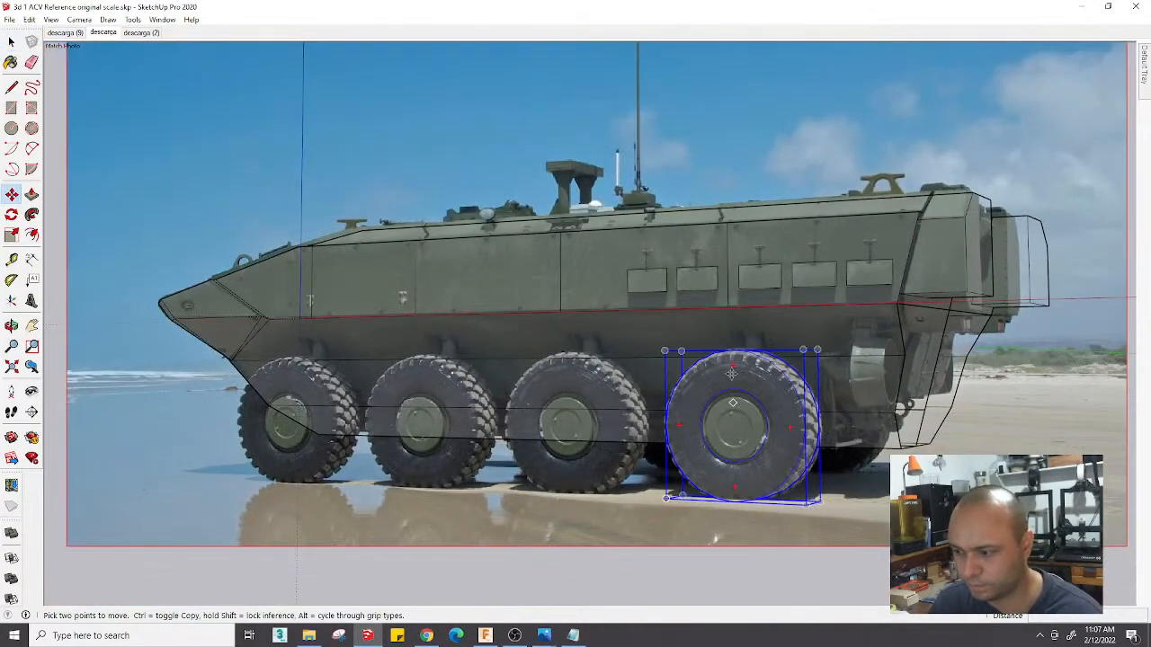
pyautogui.click(722, 312)
pyautogui.press('ctrl')
pyautogui.click(562, 312)
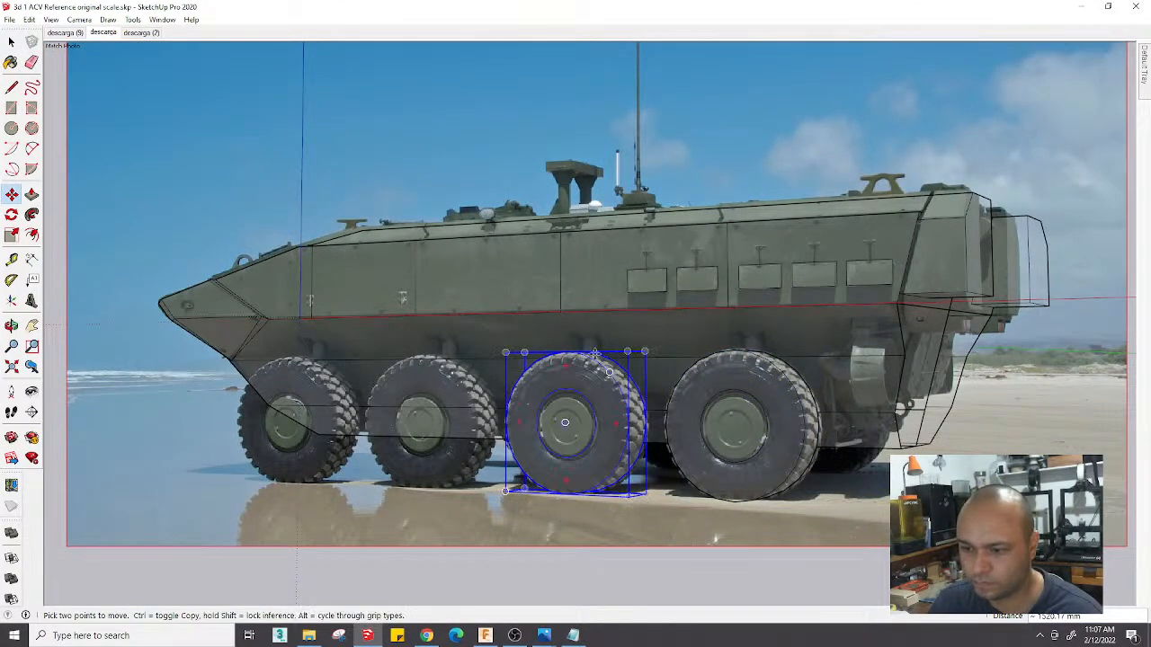
# Copy the wheel forward twice more at about 1520 mm spacing to the second and front wheel positions, and clear the selection
pyautogui.click(733, 390)
pyautogui.press('ctrl')
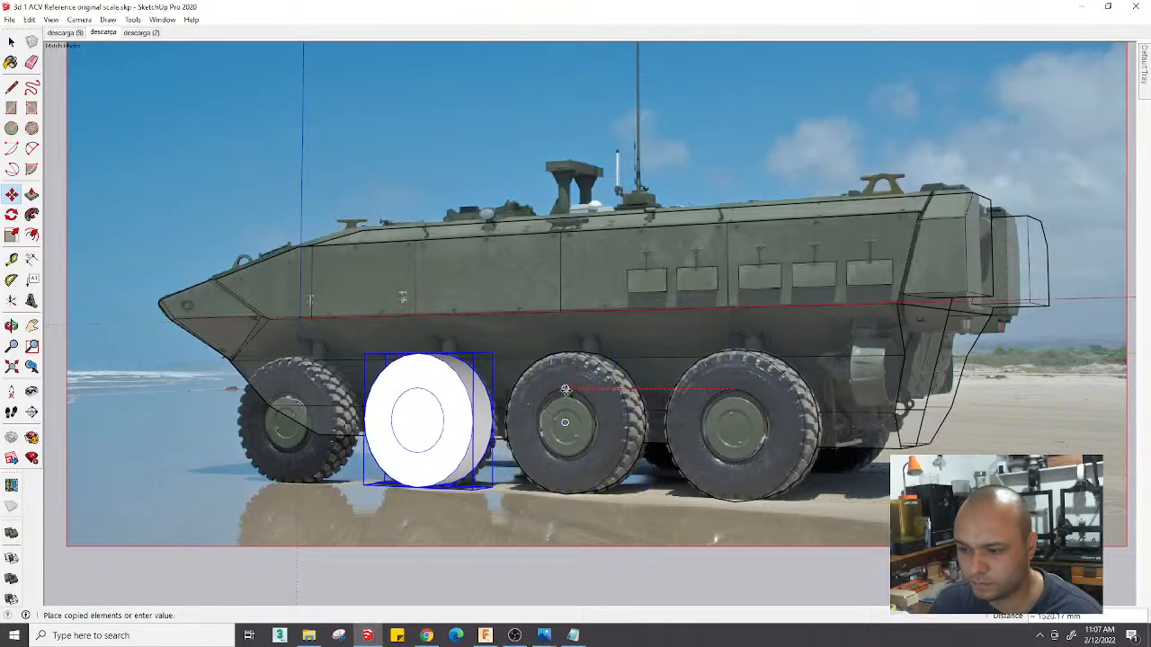
pyautogui.click(563, 392)
pyautogui.click(565, 386)
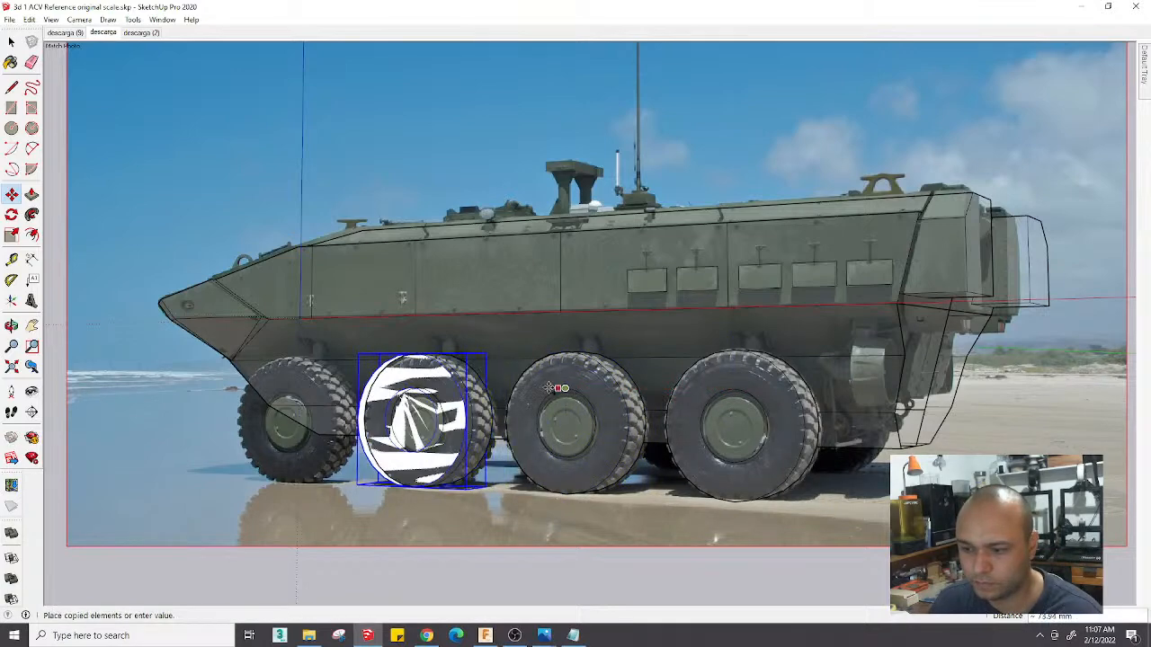
pyautogui.click(420, 392)
pyautogui.scroll(-2, 420, 392)
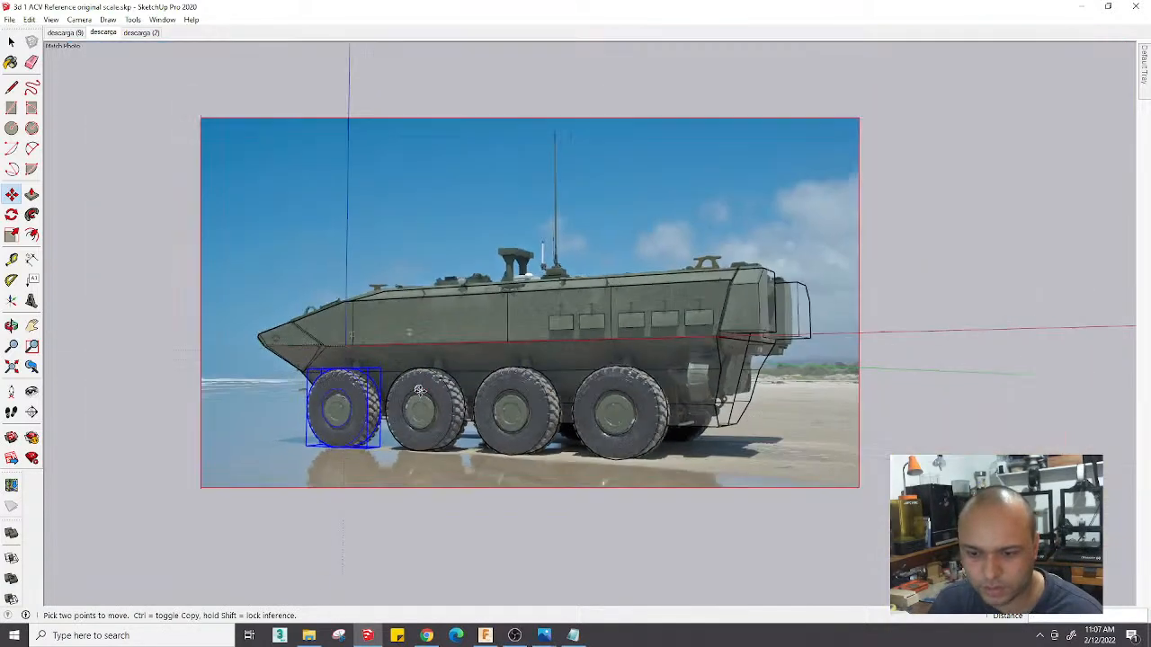
pyautogui.press('space')
pyautogui.scroll(2, 531, 503)
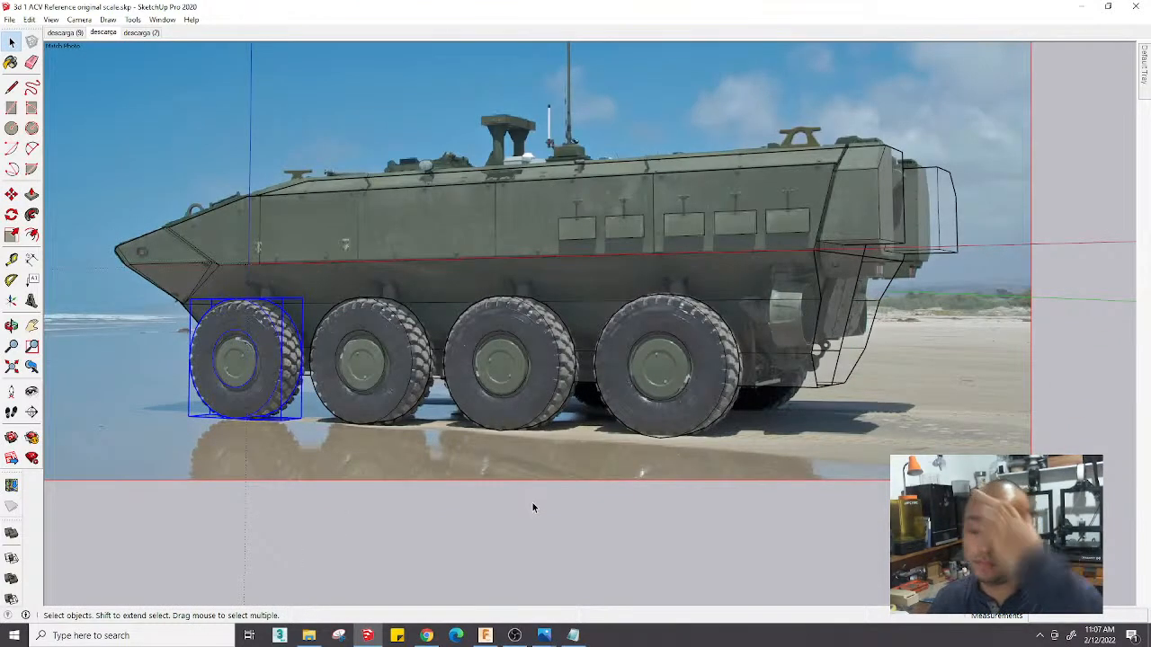
pyautogui.click(505, 548)
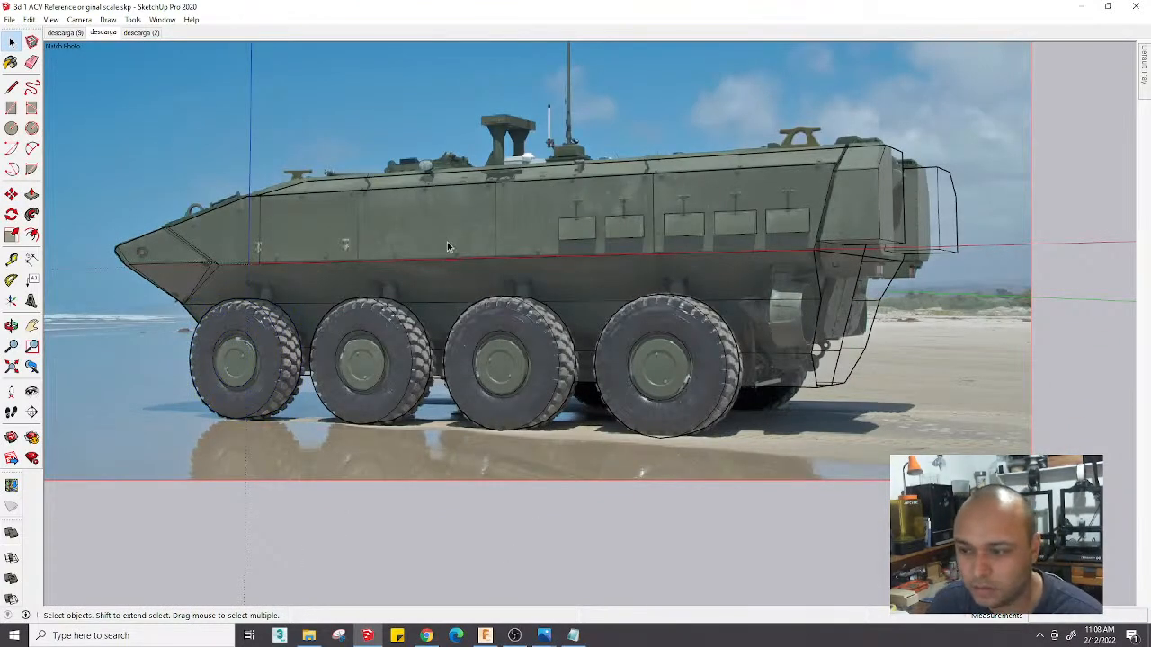
# Open the hull component and try to copy the side's middle vertical seam forward
pyautogui.click(501, 247)
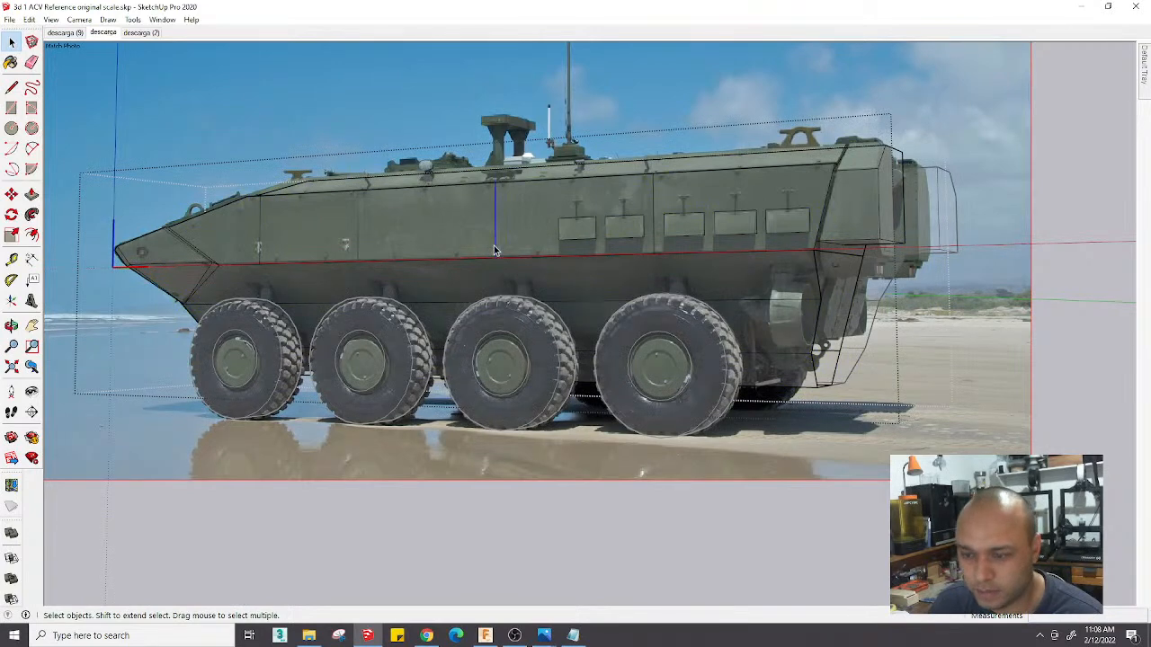
pyautogui.press('m')
pyautogui.press('ctrl')
pyautogui.click(500, 332)
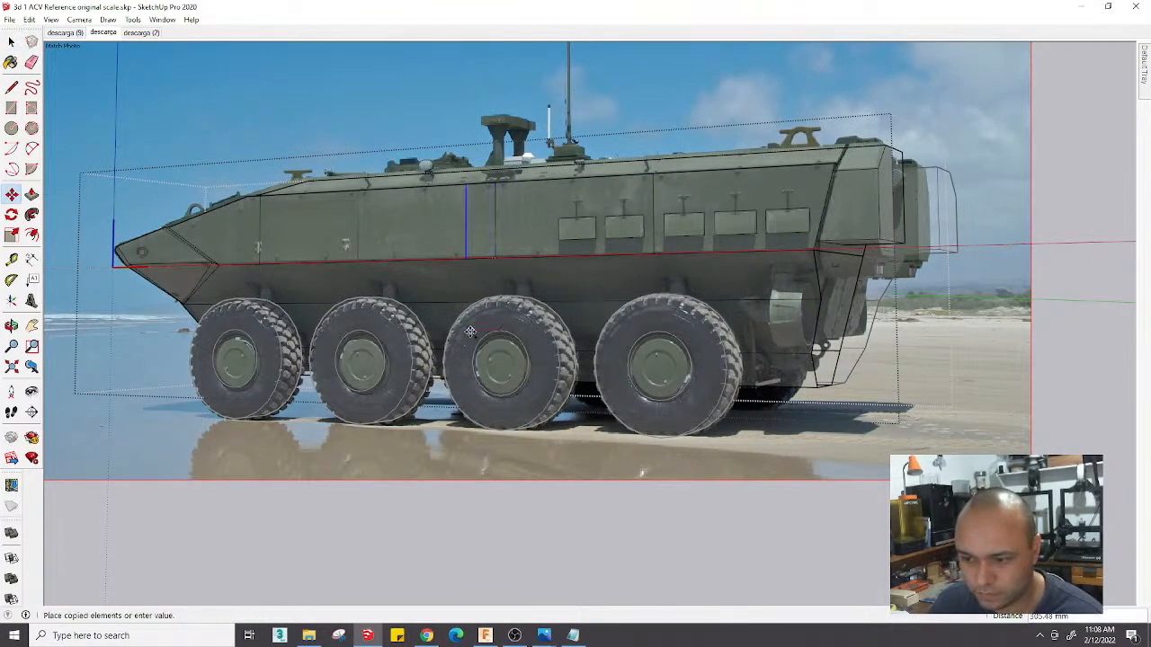
pyautogui.press('Escape')
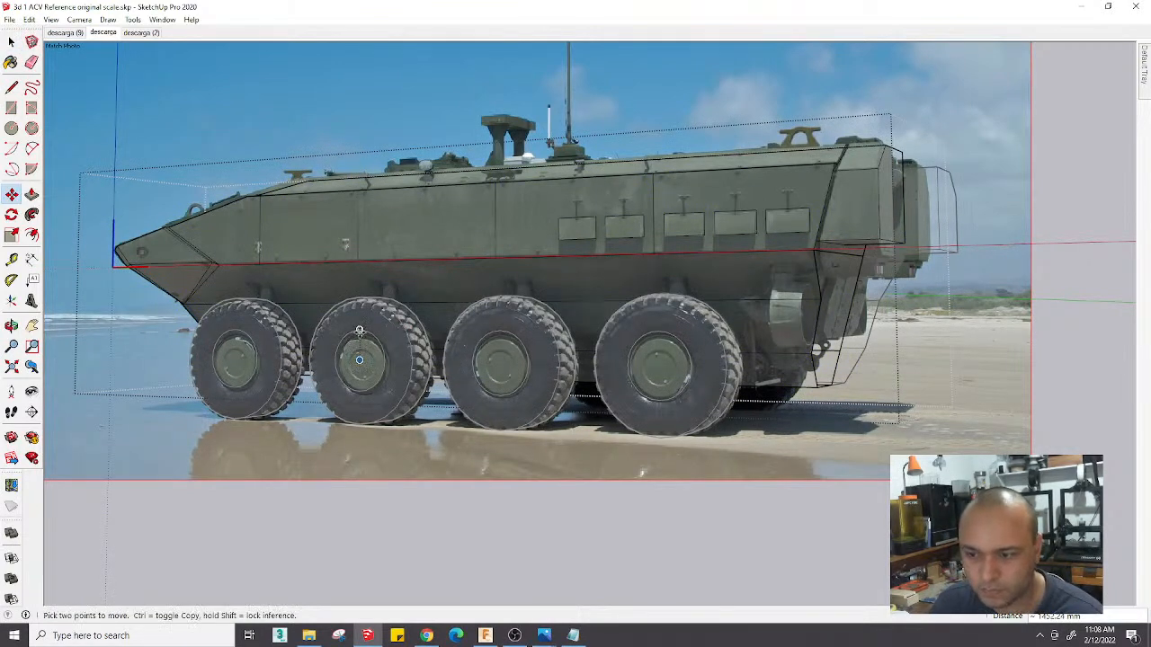
# Move the hull side's middle vertical seam forward about 1520 mm so it stands above the second wheel
pyautogui.press('space')
pyautogui.press('m')
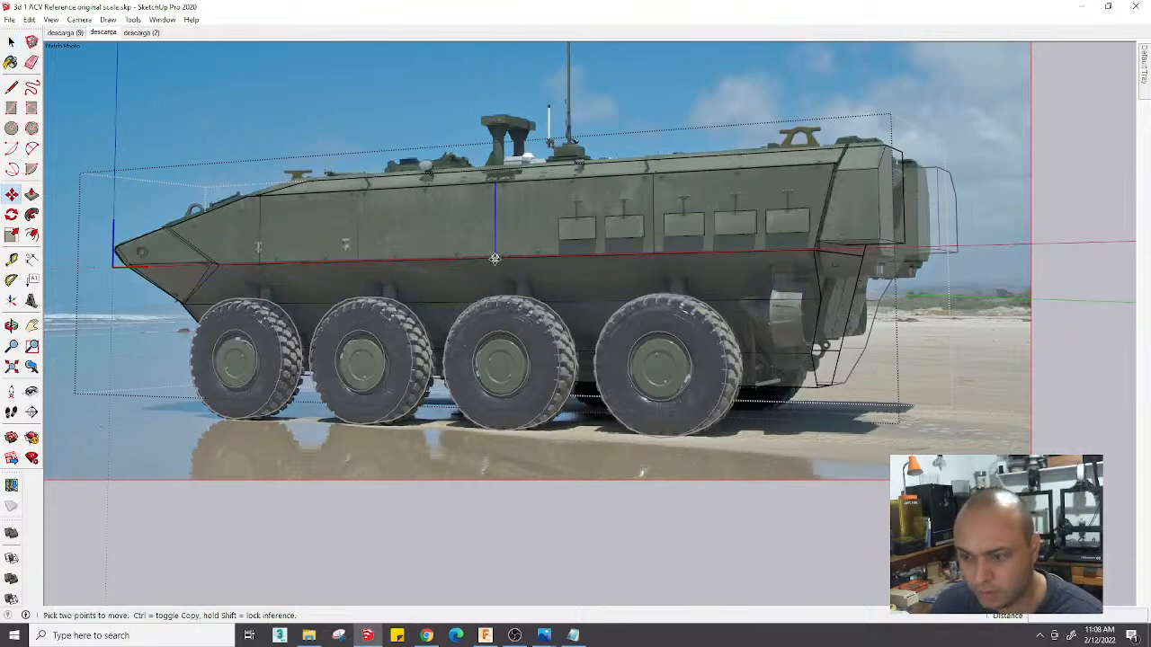
pyautogui.click(496, 257)
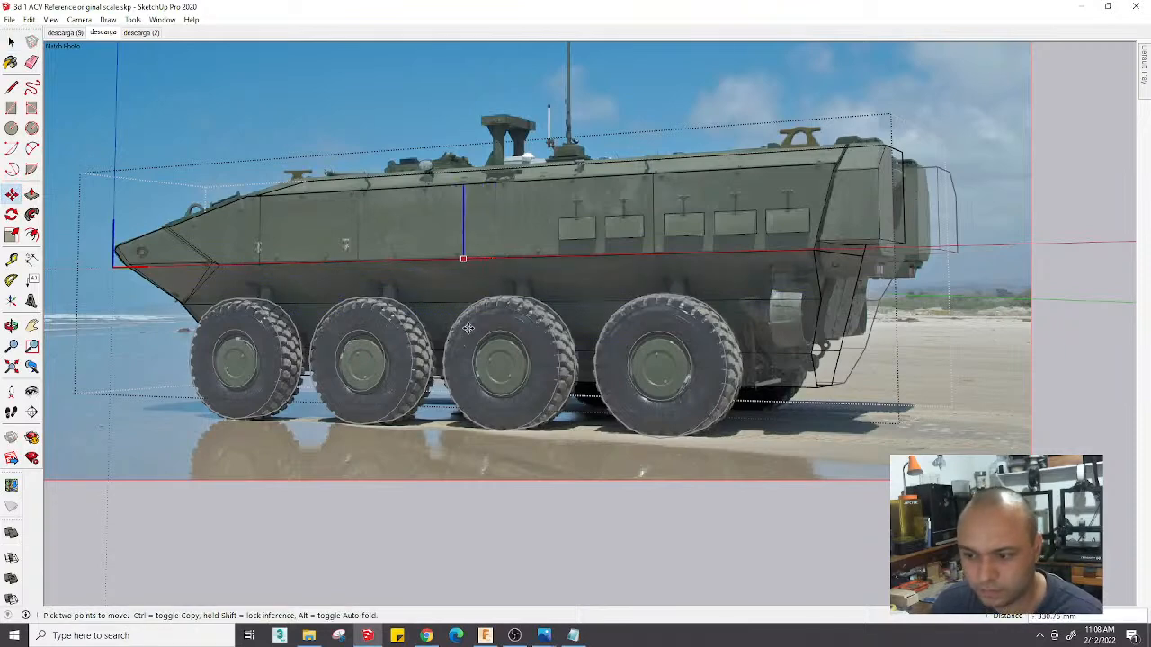
pyautogui.click(366, 331)
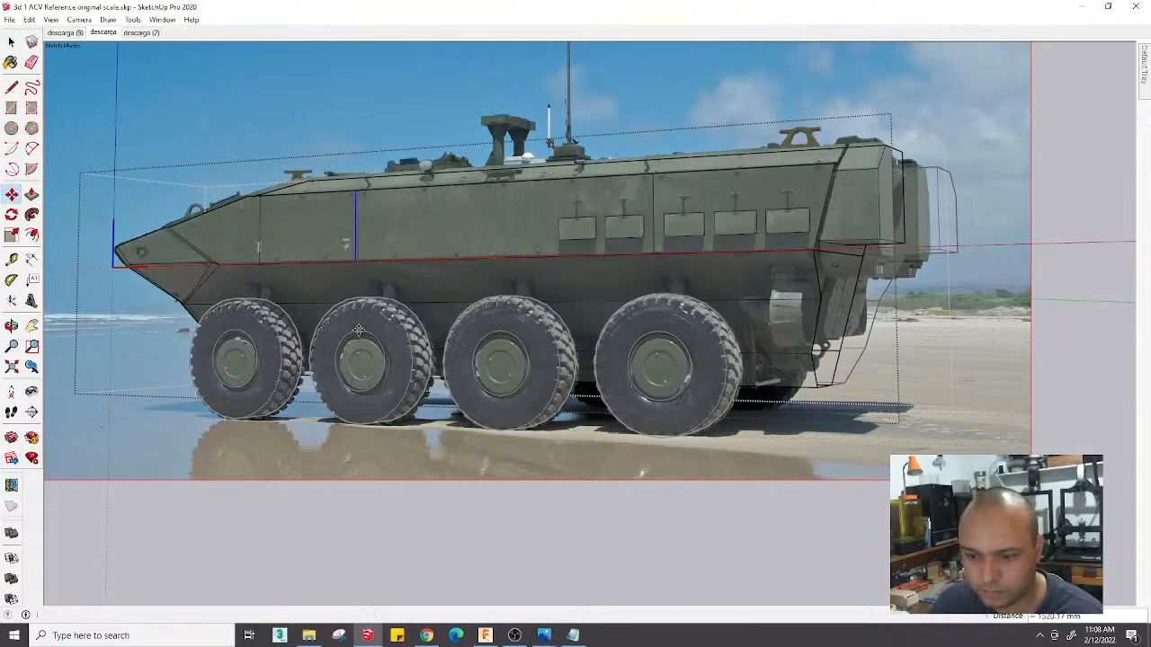
# Copy the hull side seam standing above the second wheel rearward along the red axis to above the third wheel
pyautogui.scroll(-3, 363, 311)
pyautogui.press('space')
pyautogui.scroll(4, 329, 264)
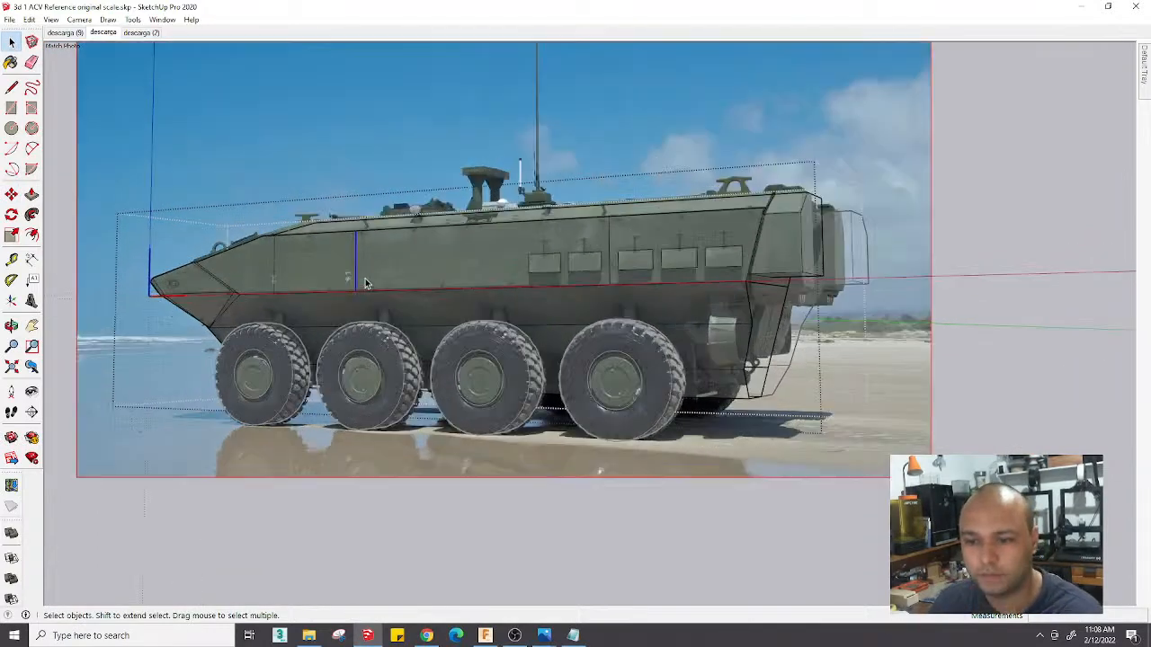
pyautogui.press('m')
pyautogui.click(355, 294)
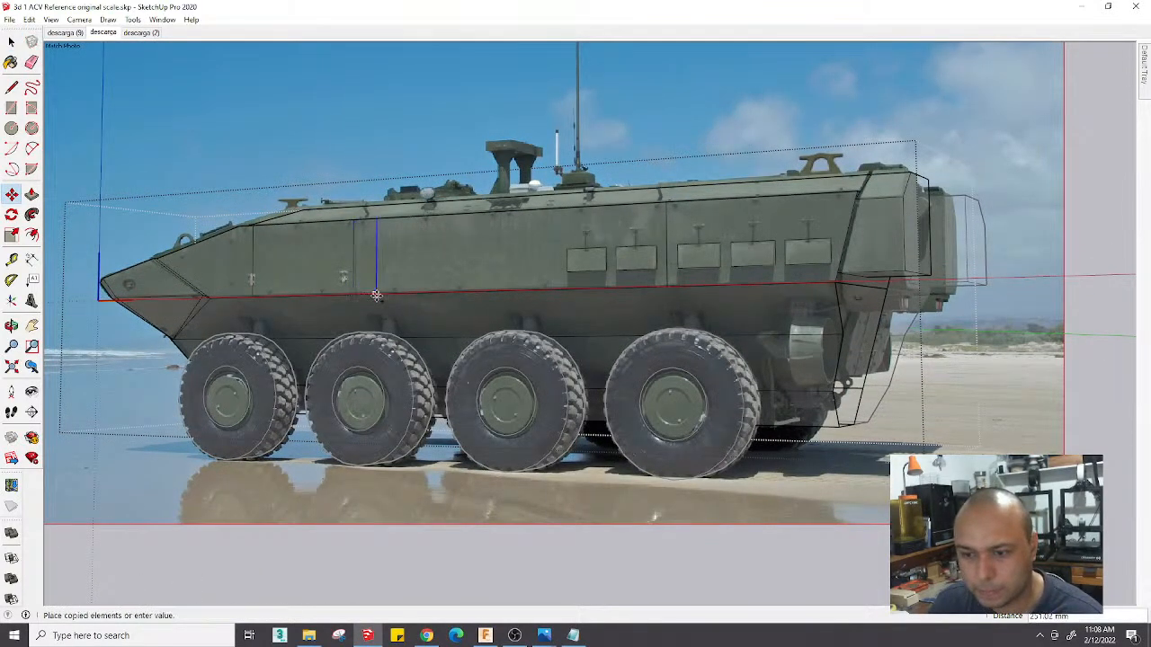
pyautogui.press('space')
pyautogui.scroll(-3, 504, 368)
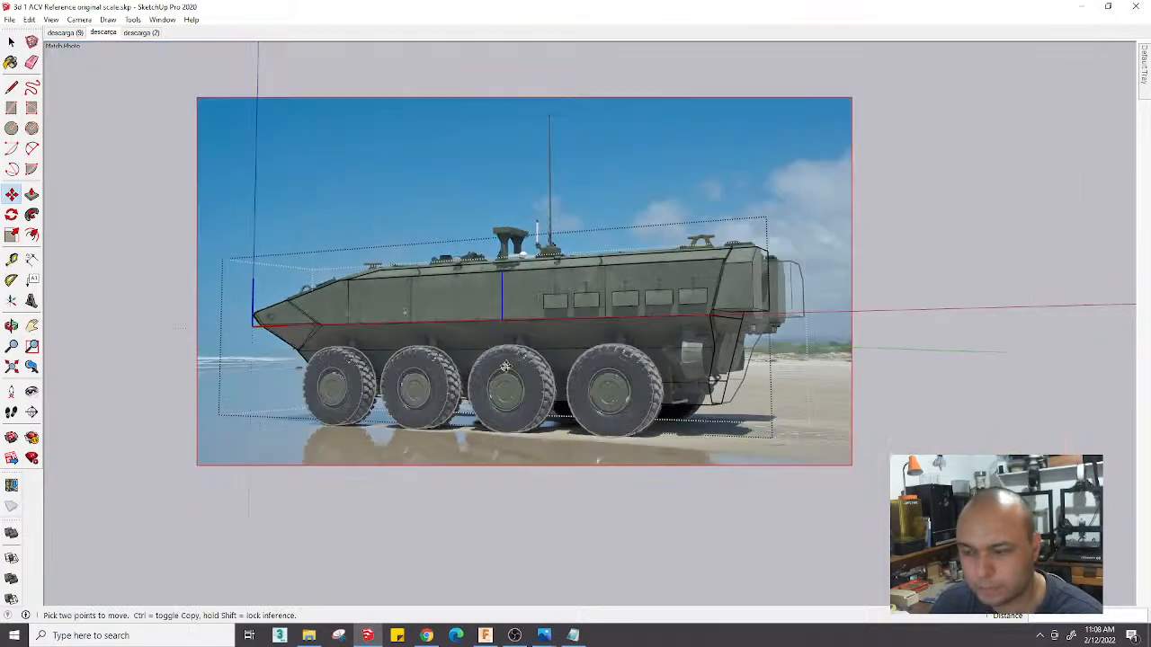
# Paste the four wheels in place inside the mirrored hull component, and select the original wheels outside it
pyautogui.moveTo(657, 200); pyautogui.dragTo(799, 275, button='middle')
pyautogui.click(667, 441)
pyautogui.moveTo(679, 438); pyautogui.dragTo(609, 416, button='middle')
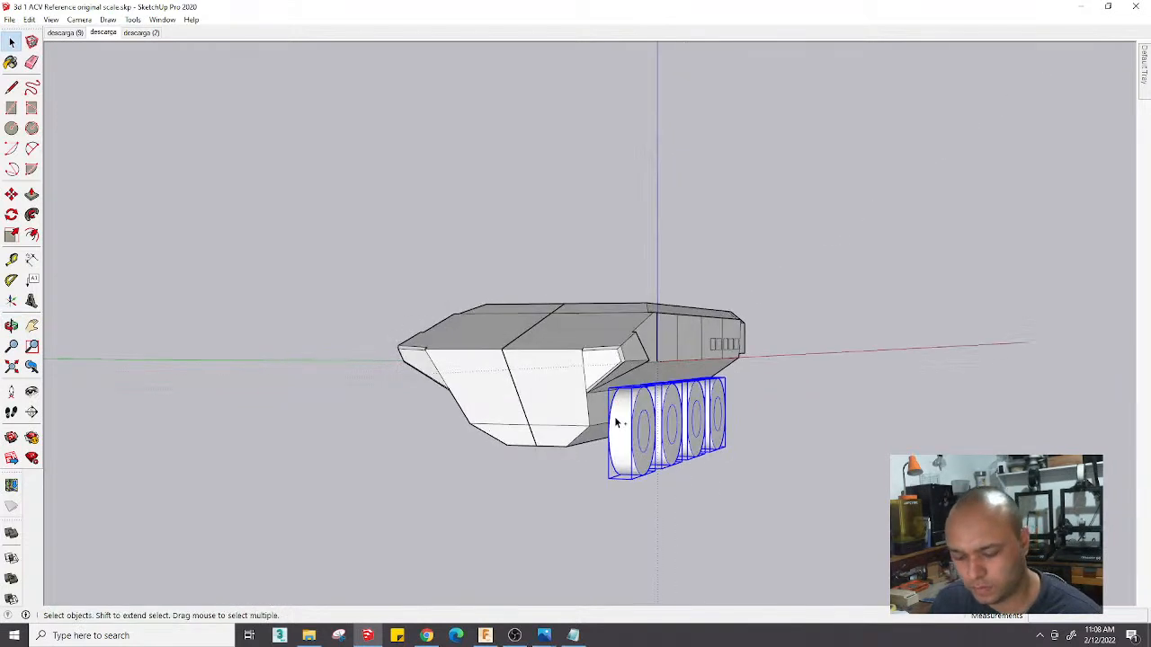
pyautogui.press('Escape')
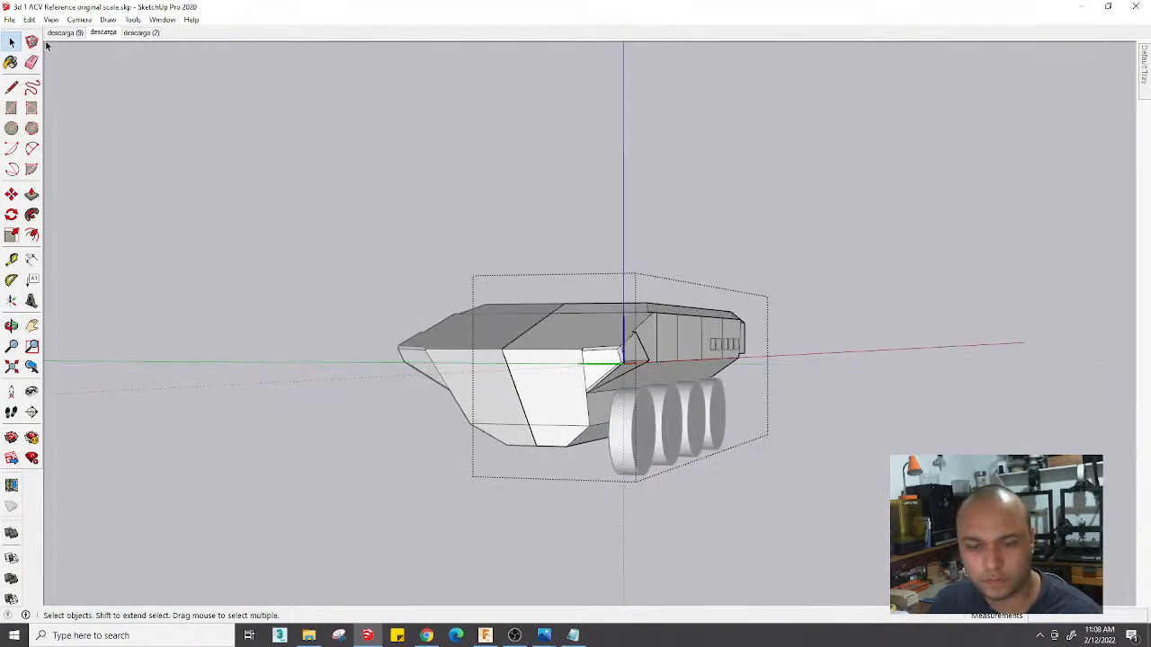
pyautogui.click(28, 19)
pyautogui.click(61, 103)
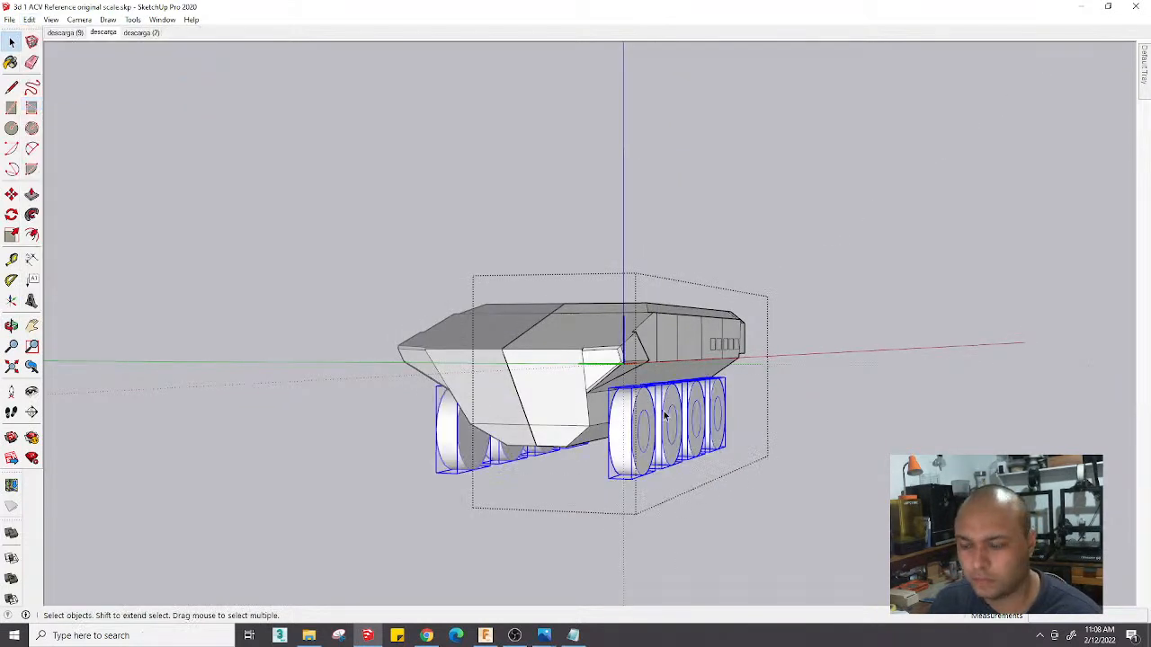
pyautogui.press('Escape')
pyautogui.moveTo(606, 508); pyautogui.dragTo(792, 371)
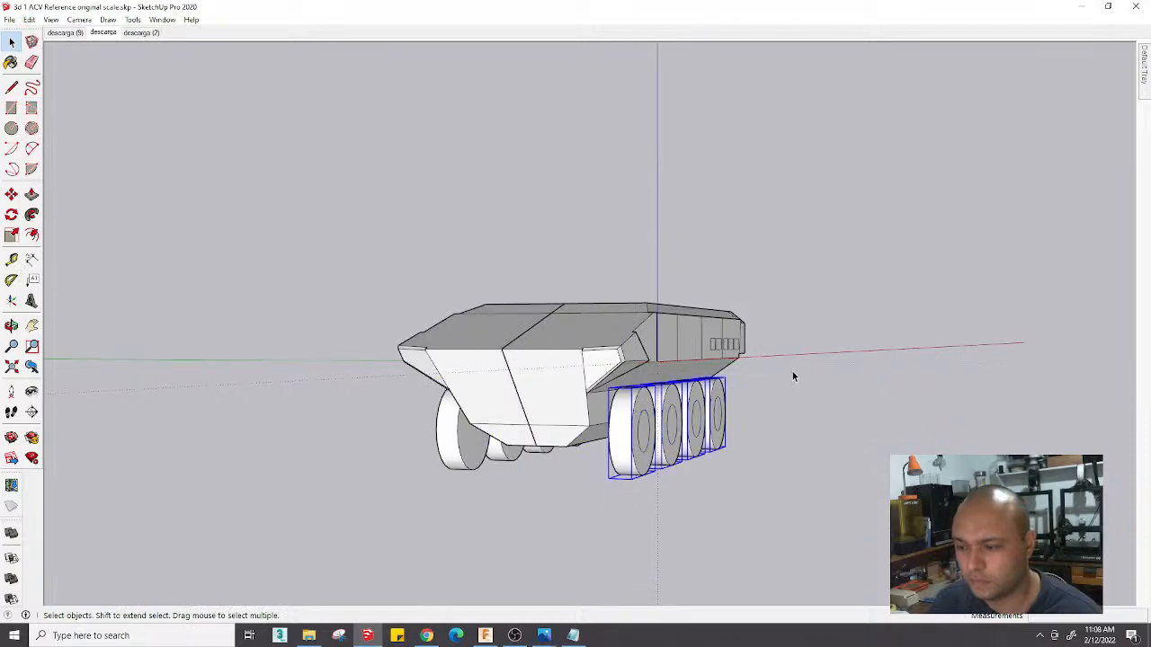
pyautogui.click(792, 371)
pyautogui.moveTo(792, 371); pyautogui.dragTo(697, 375, button='middle')
# Check the hull seams and wheels against the reference photos in the descarga, descarga (9) and descarga (2) scenes
pyautogui.click(106, 33)
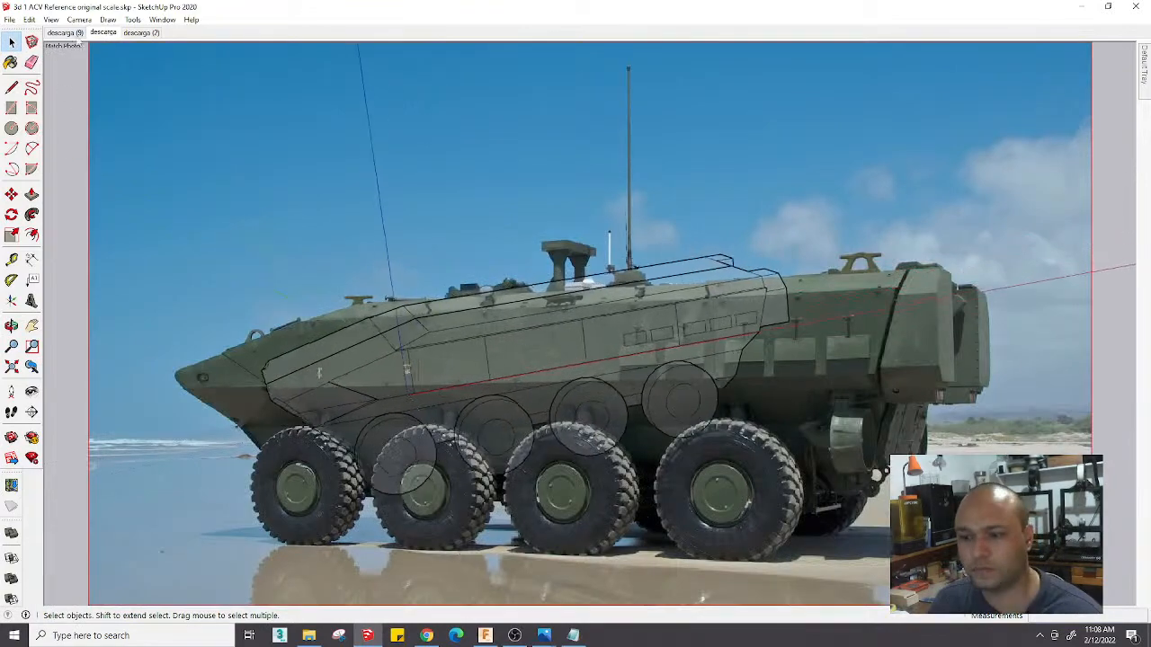
pyautogui.click(76, 34)
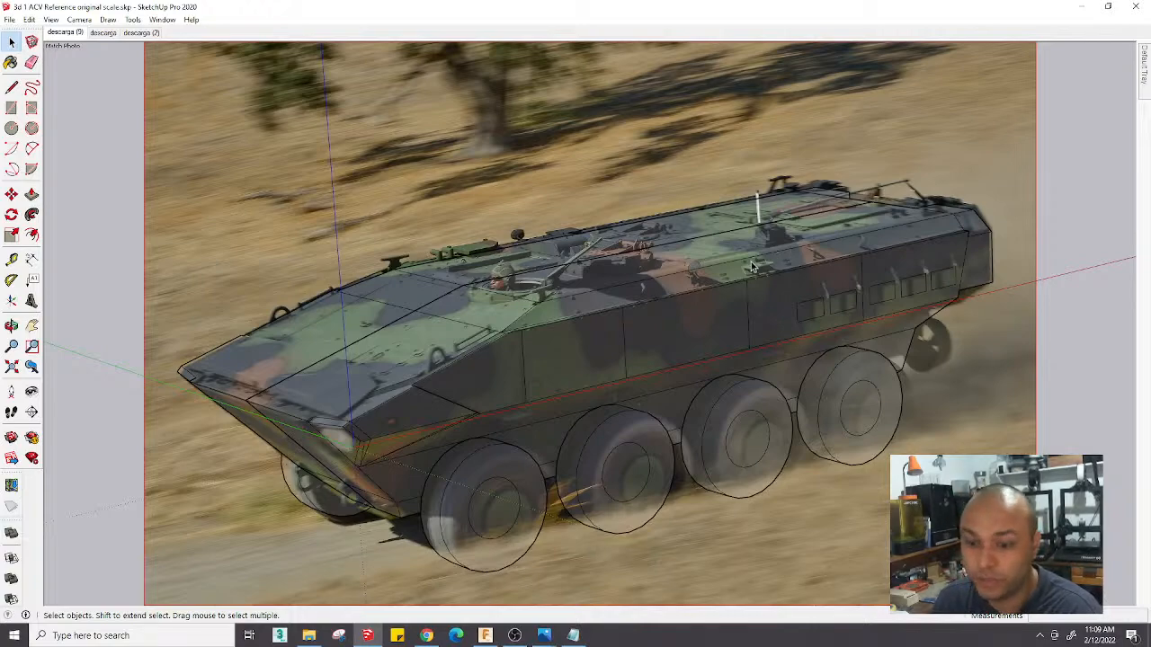
pyautogui.scroll(2, 670, 336)
pyautogui.scroll(-3, 670, 335)
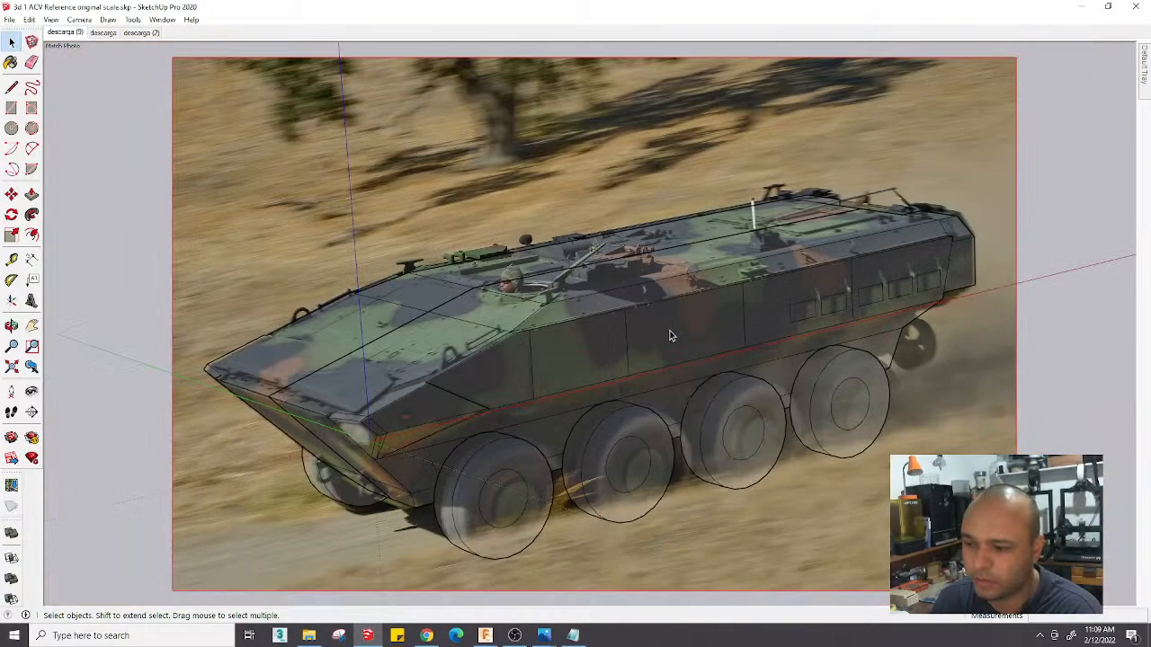
pyautogui.scroll(-3, 670, 335)
pyautogui.scroll(3, 705, 381)
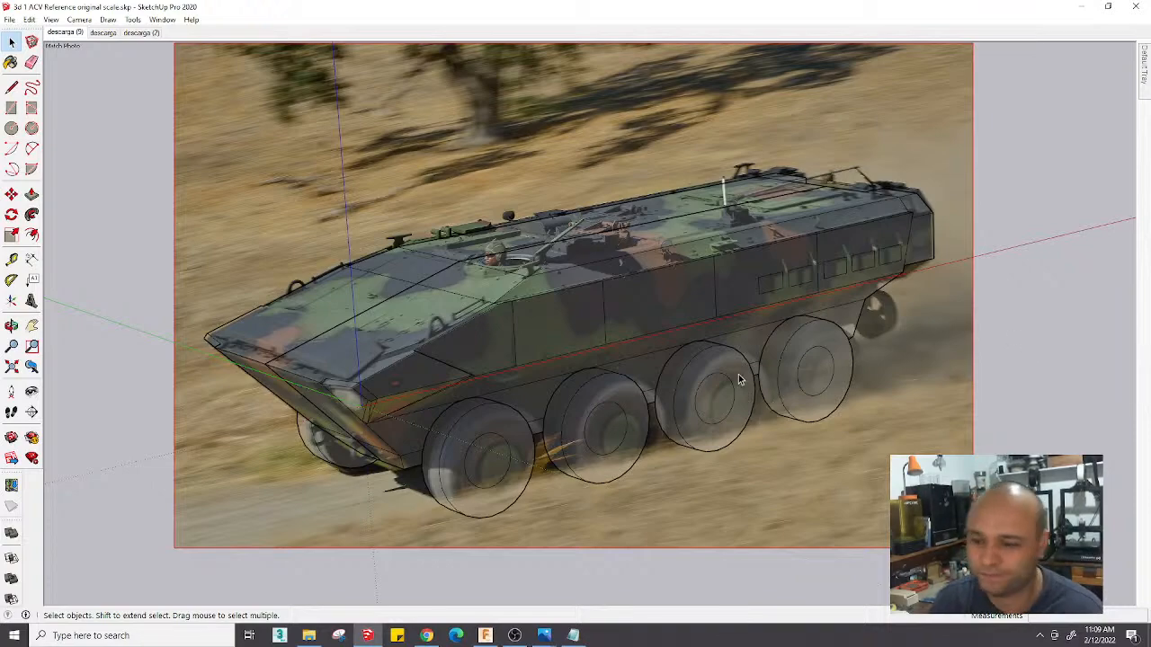
pyautogui.click(103, 32)
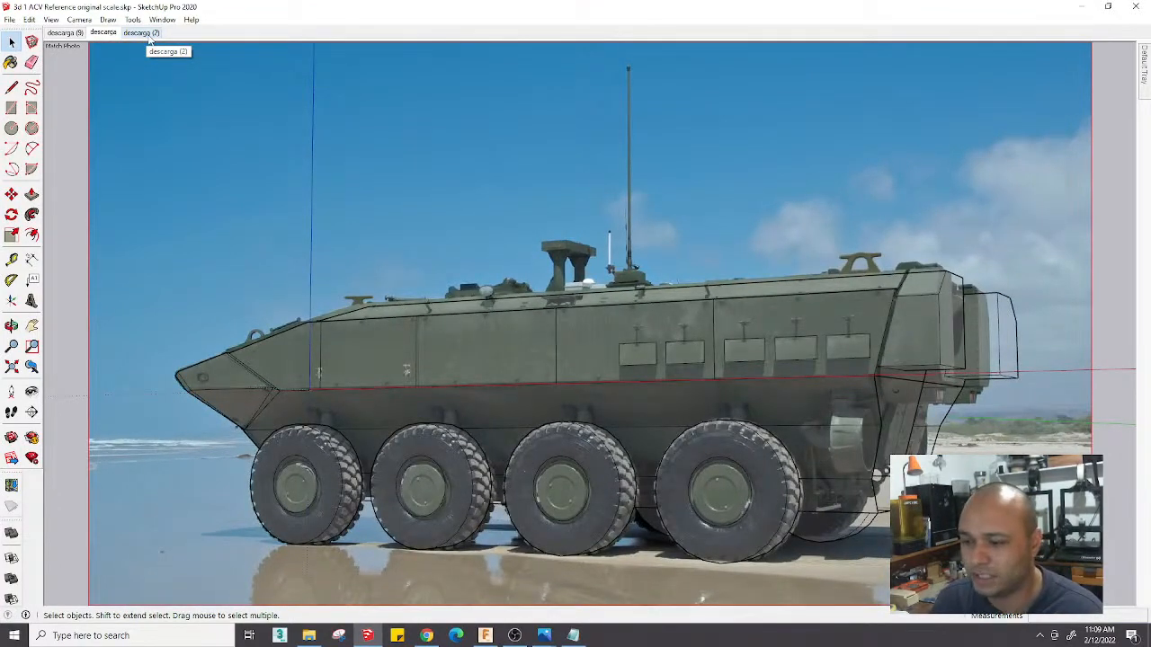
pyautogui.click(142, 34)
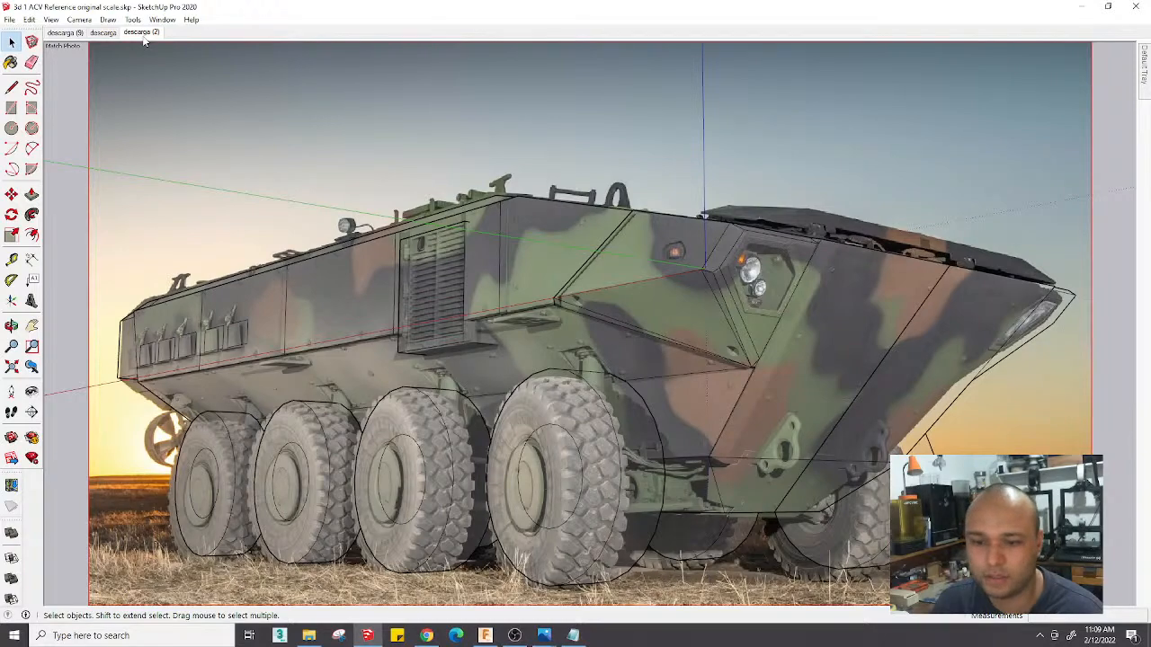
# Return to the descarga (9) scene and save the ACV reference model
pyautogui.click(66, 32)
pyautogui.click(11, 20)
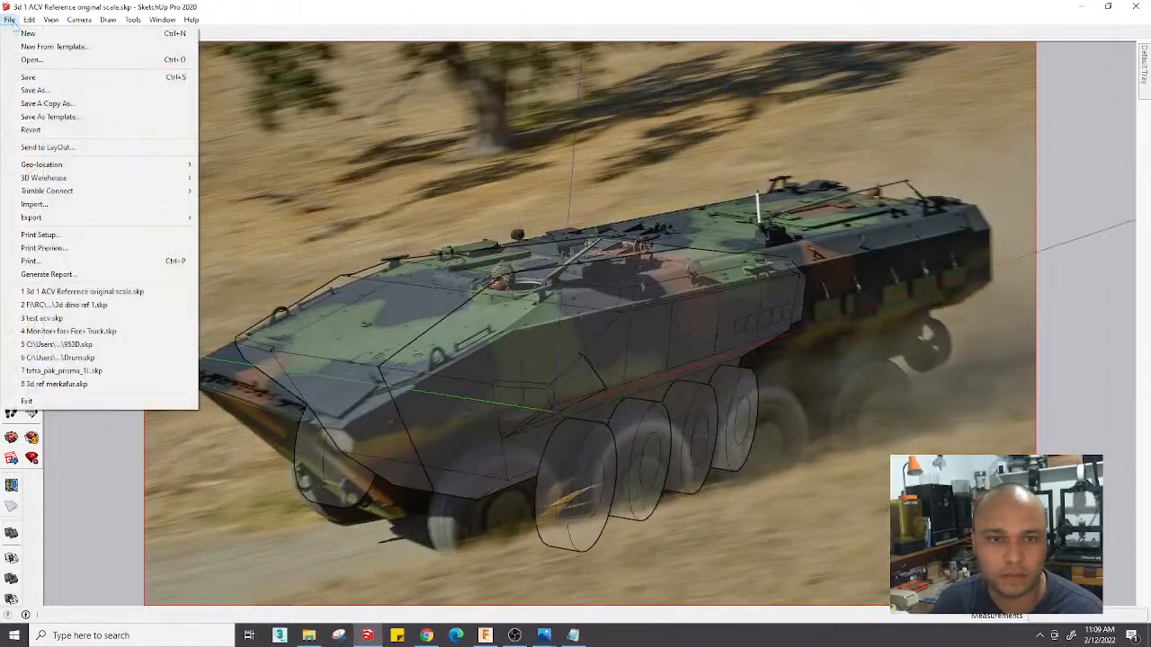
pyautogui.click(28, 77)
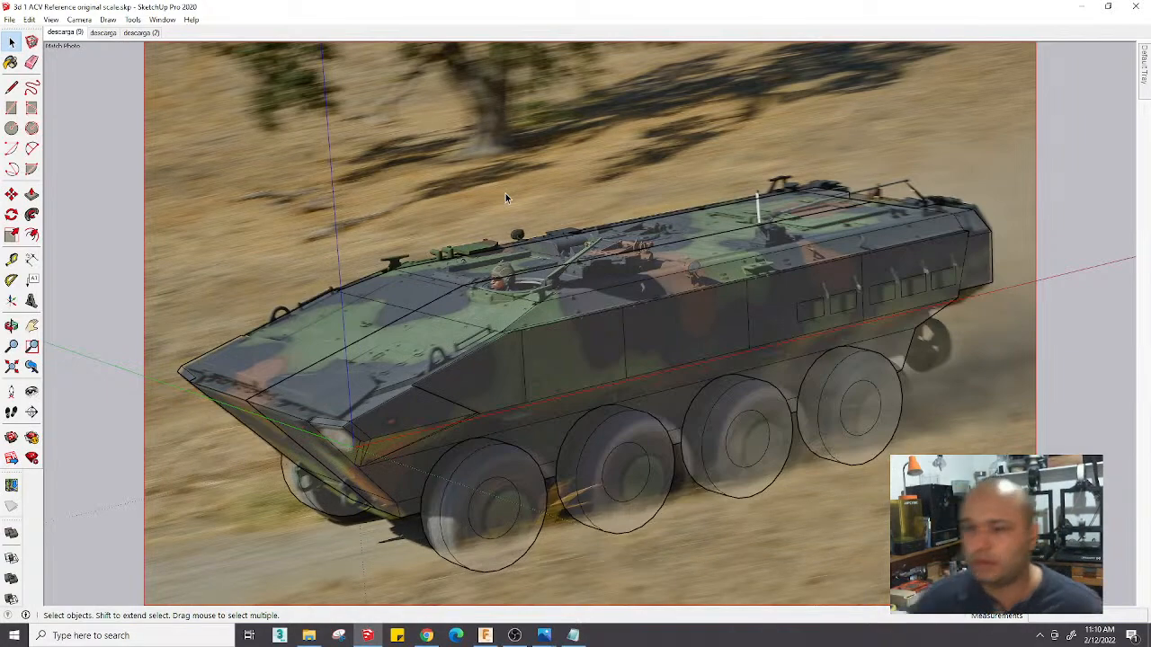
pyautogui.scroll(-2, 486, 199)
pyautogui.scroll(3, 485, 200)
pyautogui.scroll(-2, 486, 199)
pyautogui.keyDown('shift'); pyautogui.moveTo(528, 201); pyautogui.dragTo(553, 220, button='middle'); pyautogui.keyUp('shift')
pyautogui.click(9, 19)
pyautogui.click(29, 76)
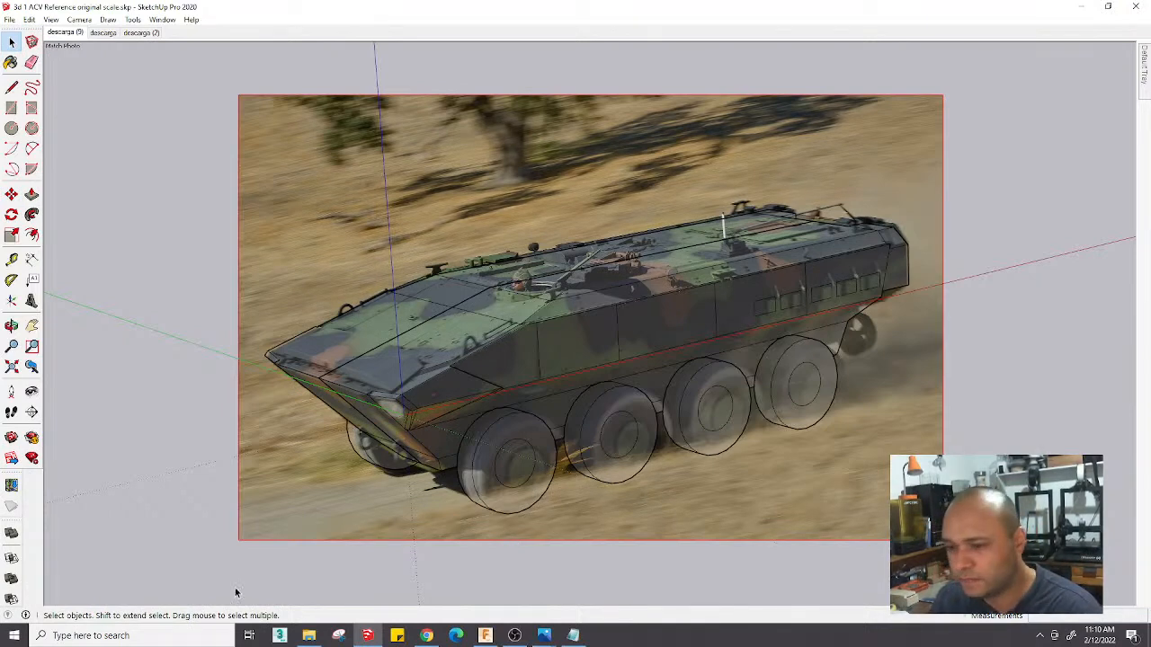
pyautogui.moveTo(583, 348); pyautogui.dragTo(689, 239, button='middle')
pyautogui.scroll(3, 680, 398)
pyautogui.scroll(-5, 681, 398)
pyautogui.click(745, 304)
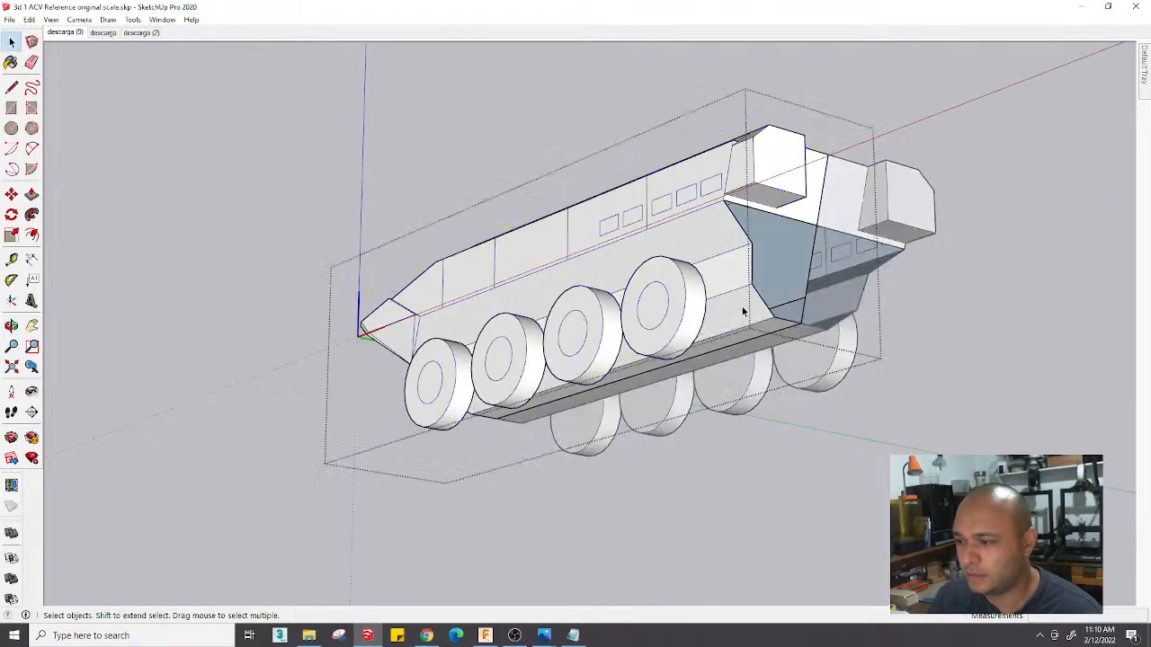
pyautogui.scroll(3, 747, 310)
pyautogui.press('l')
pyautogui.click(754, 273)
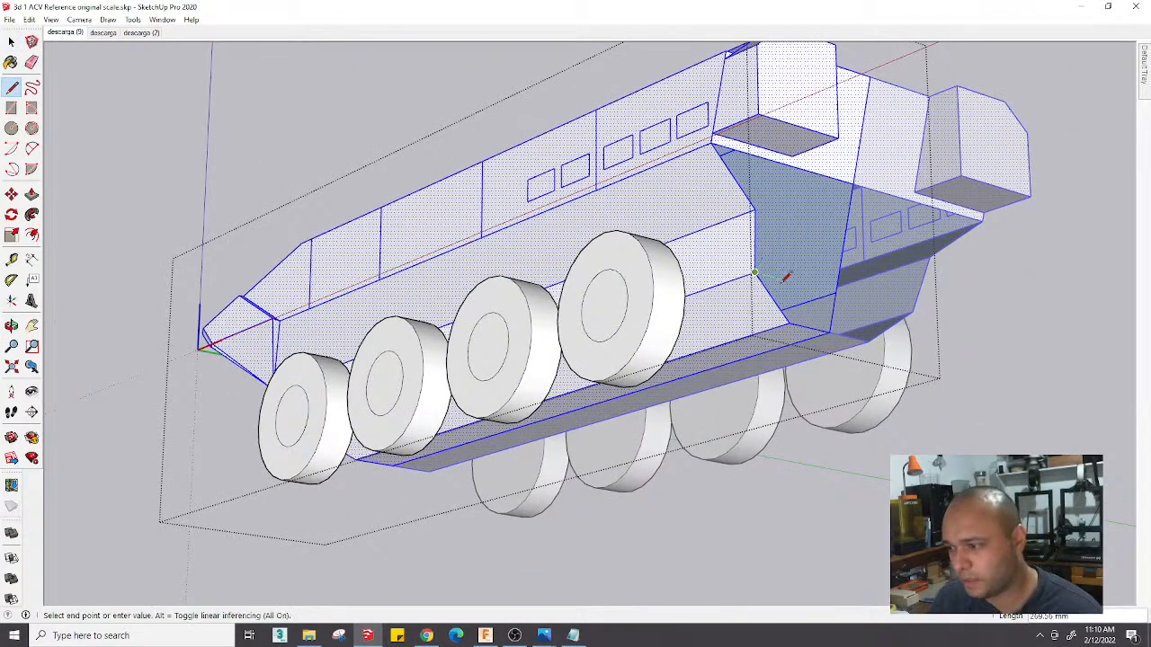
pyautogui.press('Escape')
# Examine the hull, side plates and wheels from the side and from above, and leave the hull component
pyautogui.scroll(-5, 836, 274)
pyautogui.press('e')
pyautogui.moveTo(822, 287)
pyautogui.mouseDown(button='middle')
pyautogui.moveTo(748, 331)
pyautogui.moveTo(817, 379)
pyautogui.moveTo(788, 311)
pyautogui.moveTo(692, 259)
pyautogui.moveTo(719, 387)
pyautogui.moveTo(750, 437)
pyautogui.moveTo(737, 444)
pyautogui.mouseUp(button='middle')
pyautogui.scroll(2, 791, 321)
pyautogui.scroll(-3, 692, 259)
pyautogui.moveTo(593, 371); pyautogui.dragTo(917, 432, button='middle')
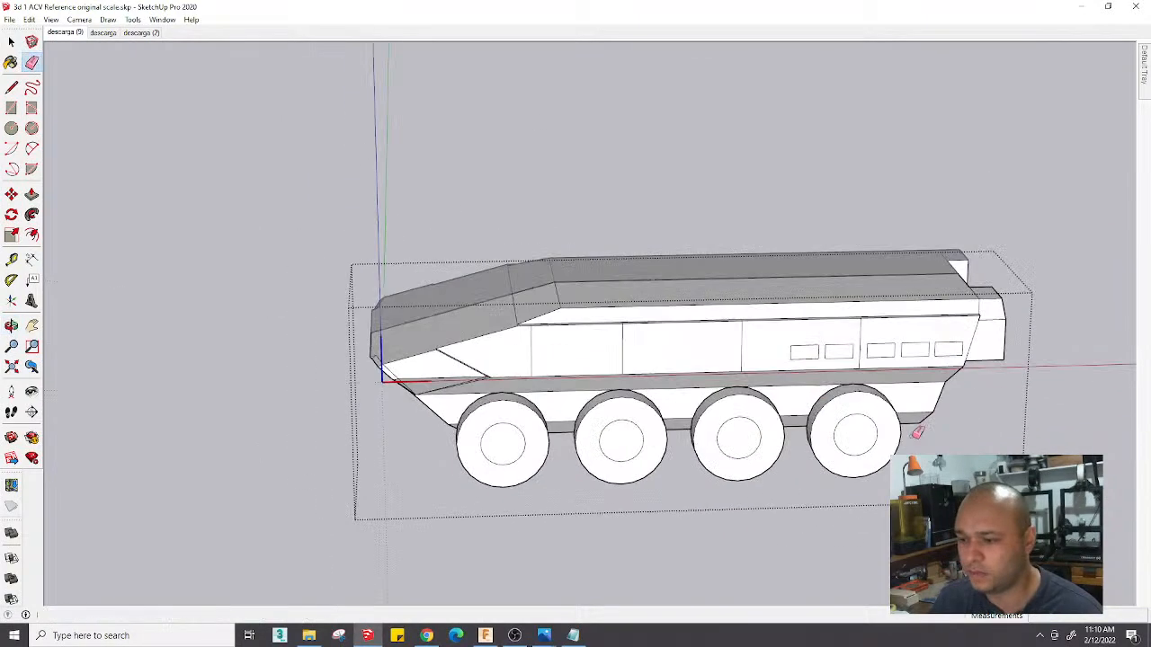
pyautogui.scroll(-2, 708, 356)
pyautogui.moveTo(707, 356)
pyautogui.mouseDown(button='middle')
pyautogui.moveTo(694, 321)
pyautogui.moveTo(619, 311)
pyautogui.moveTo(827, 278)
pyautogui.moveTo(673, 391)
pyautogui.mouseUp(button='middle')
pyautogui.scroll(2, 619, 311)
pyautogui.press('space')
pyautogui.press('Escape')
pyautogui.scroll(-2, 612, 312)
pyautogui.scroll(2, 663, 385)
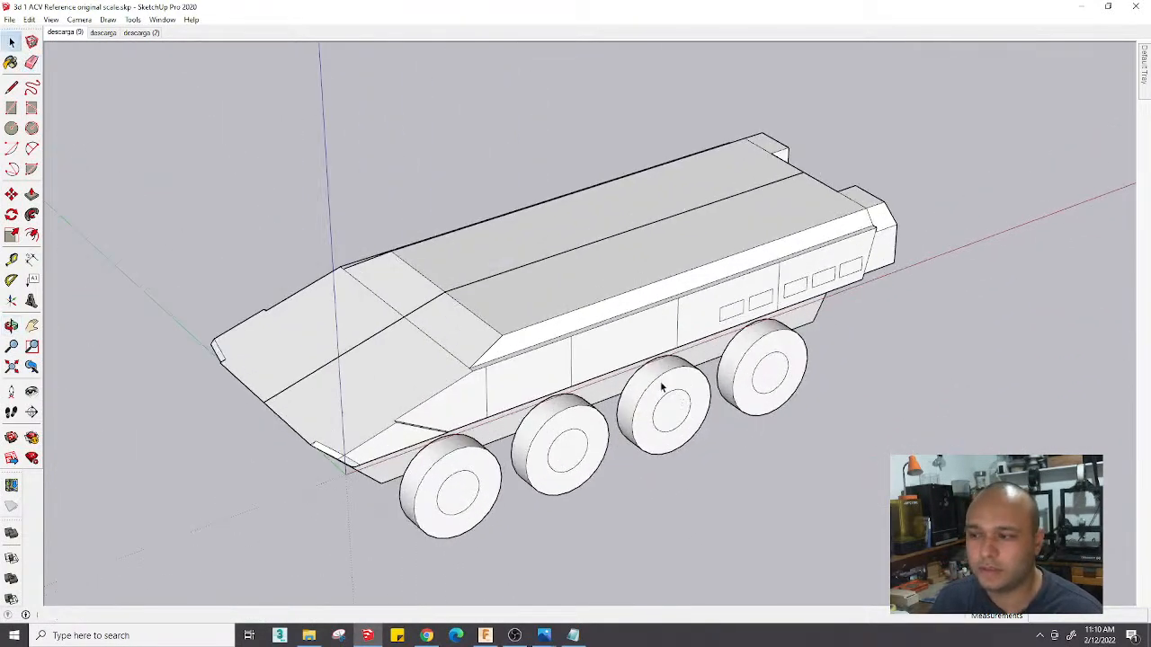
# Save the ACV model with the view set to show the vehicle's front, side and roof
pyautogui.click(10, 19)
pyautogui.click(54, 78)
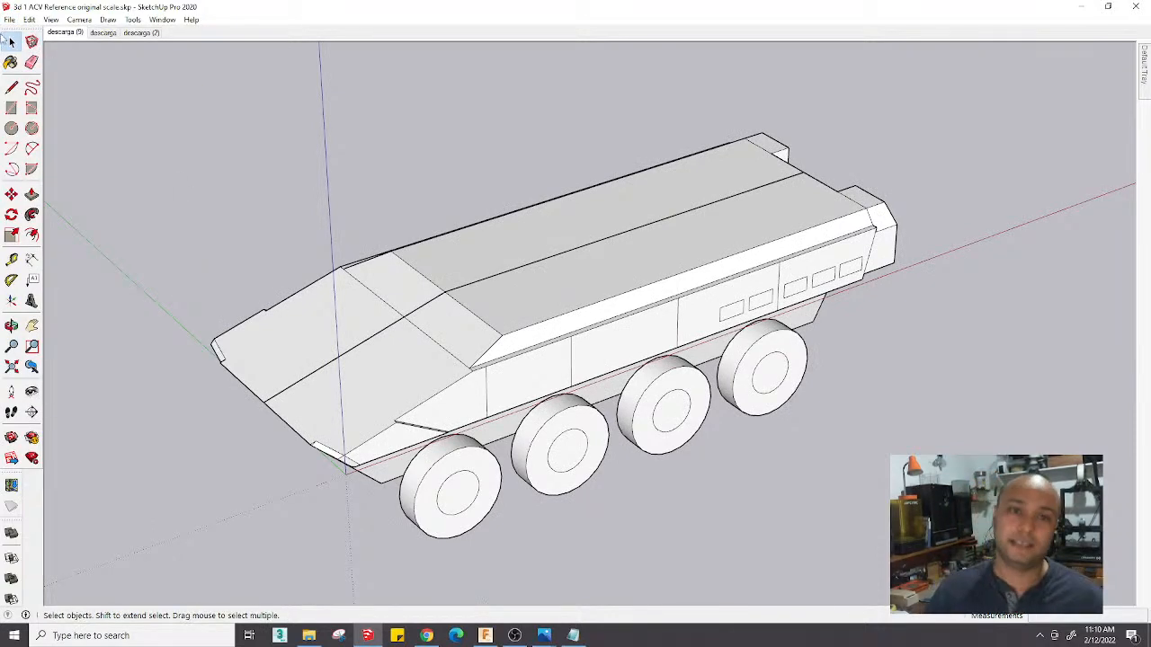
pyautogui.click(9, 20)
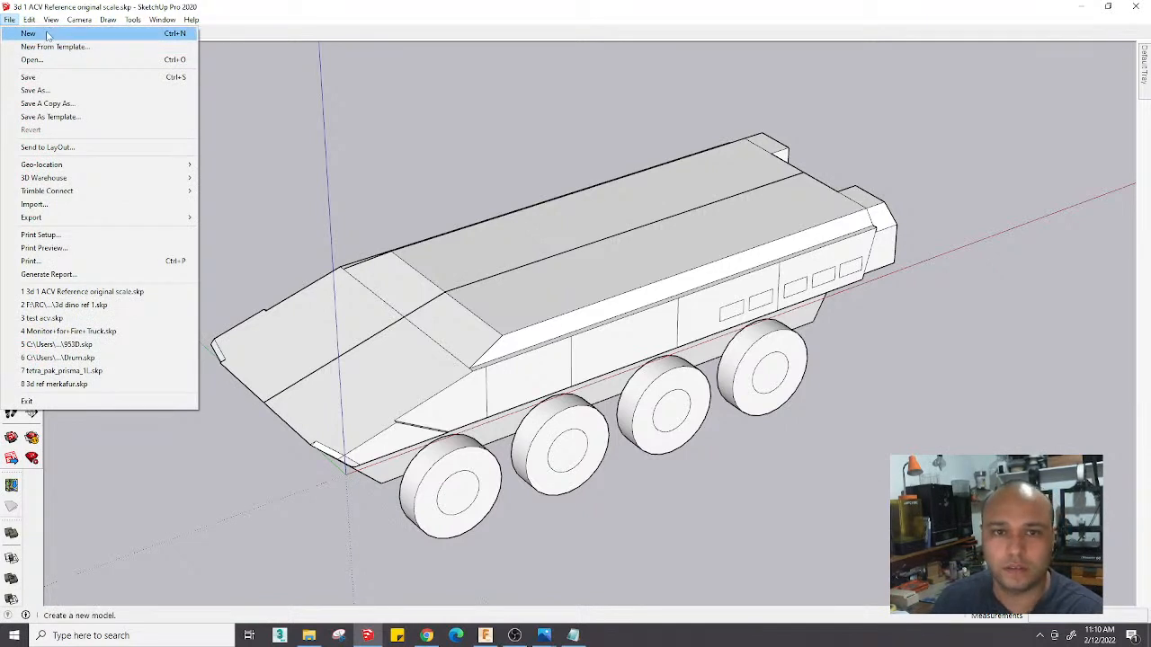
pyautogui.click(27, 77)
# Create a new model from the Architectural Millimeters template and delete the default scale figure
pyautogui.click(8, 20)
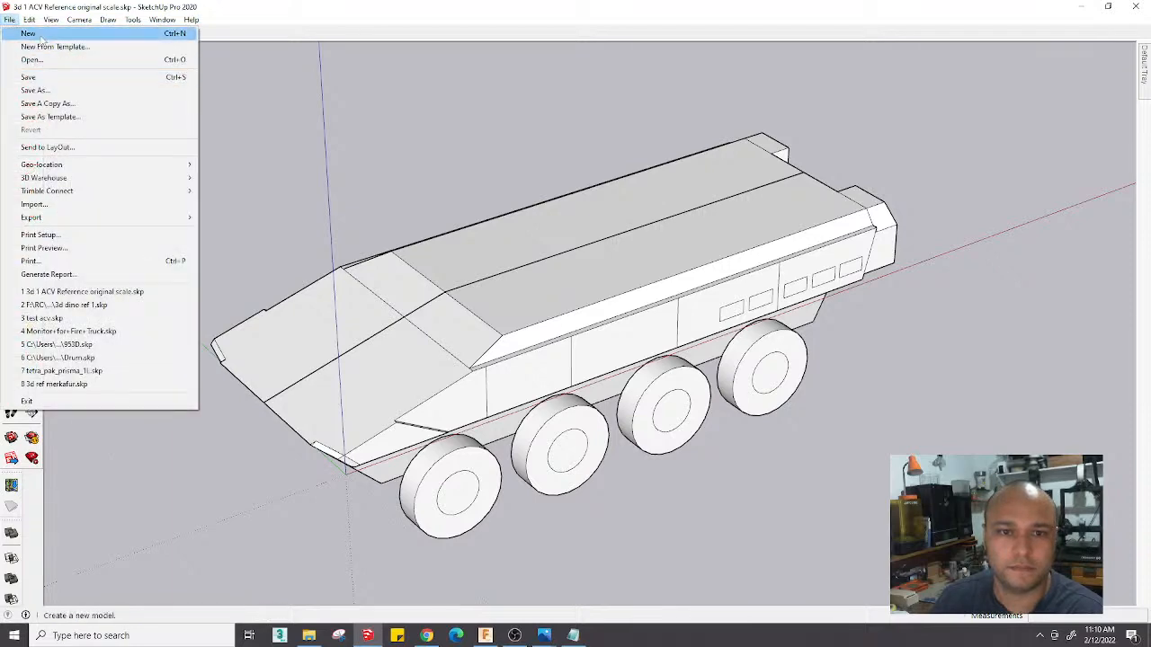
pyautogui.click(36, 34)
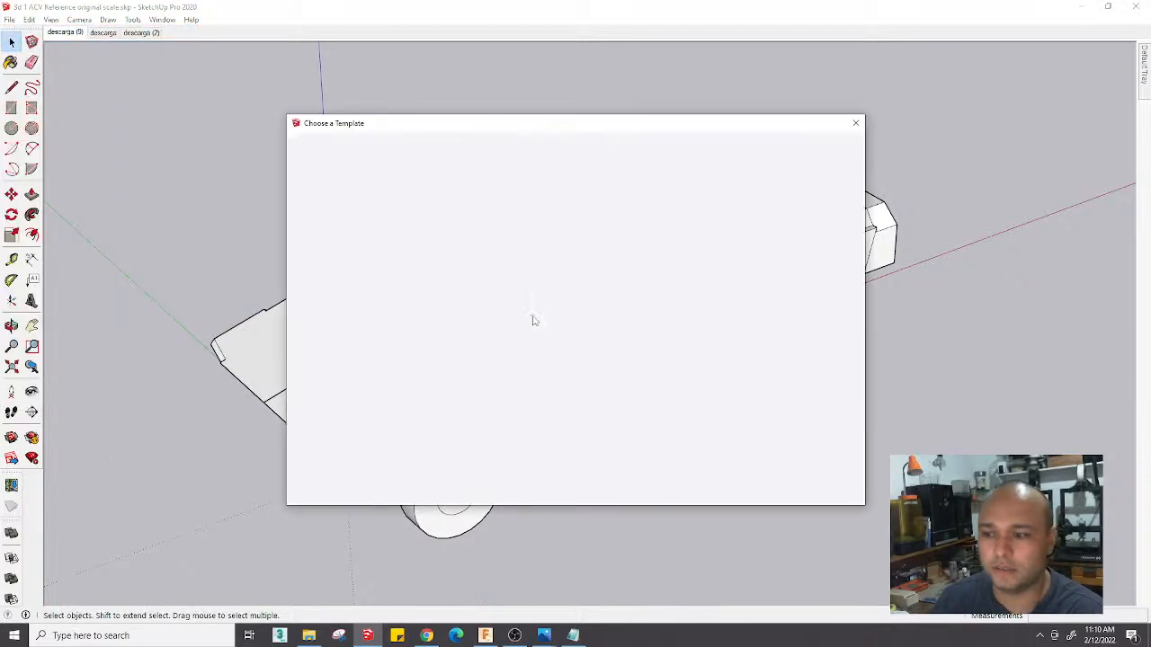
pyautogui.click(599, 251)
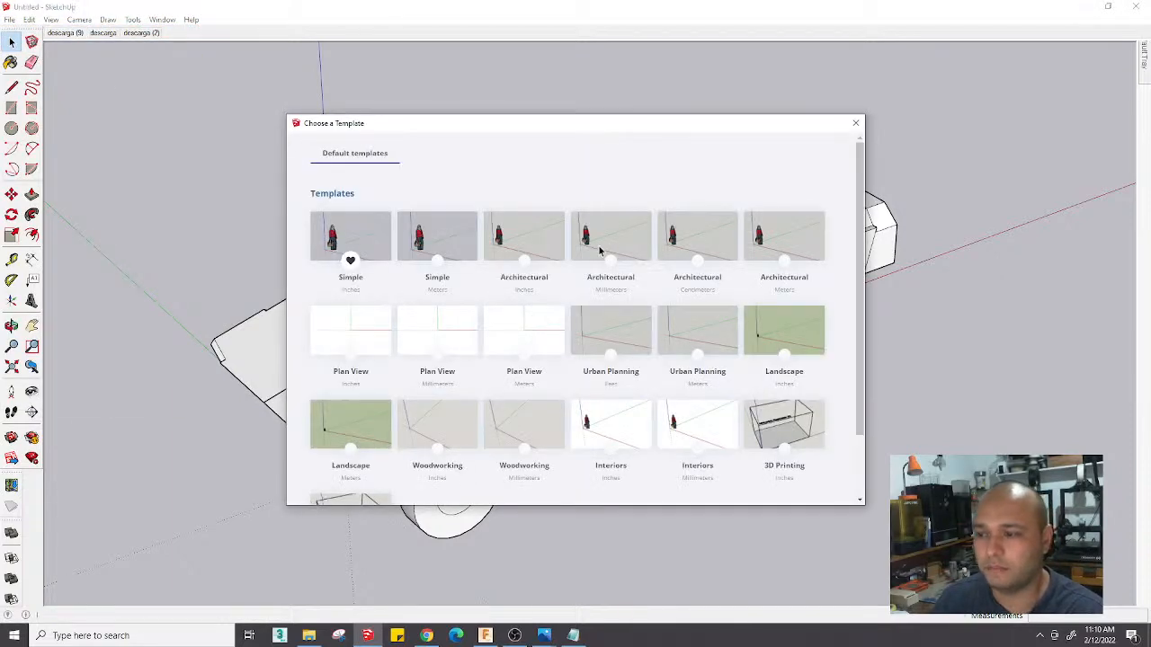
pyautogui.click(402, 299)
pyautogui.press('Delete')
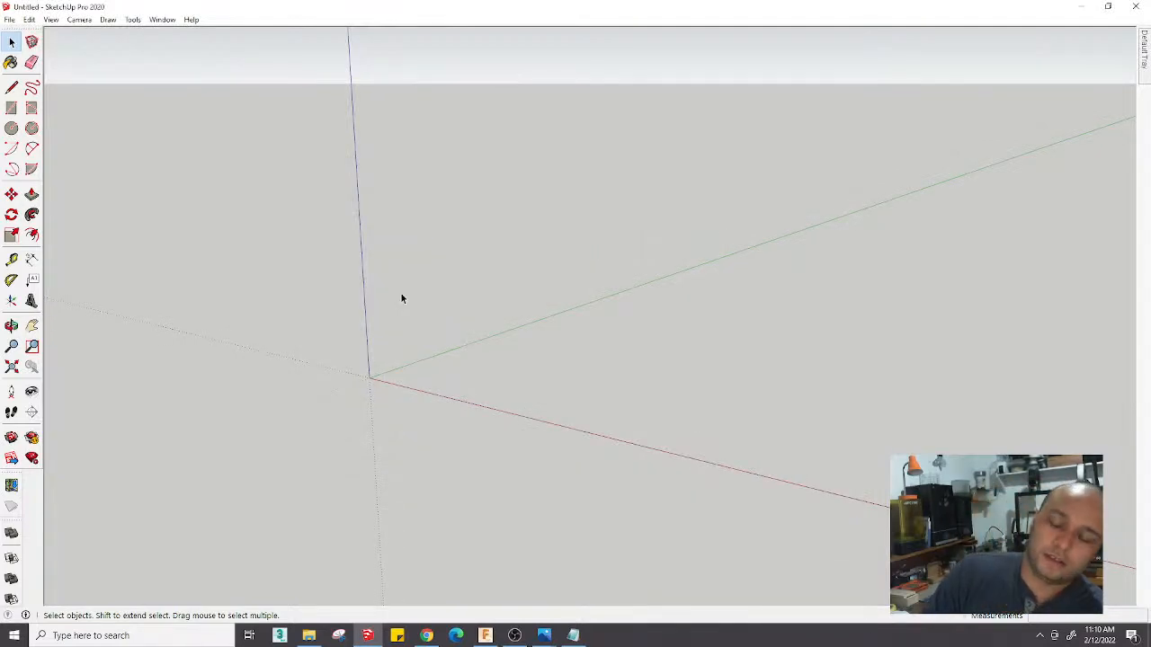
# Switch to File Explorer and open the side-view car photo from the Ferrari 206 Dino SP ref folder at full window size
pyautogui.click(308, 635)
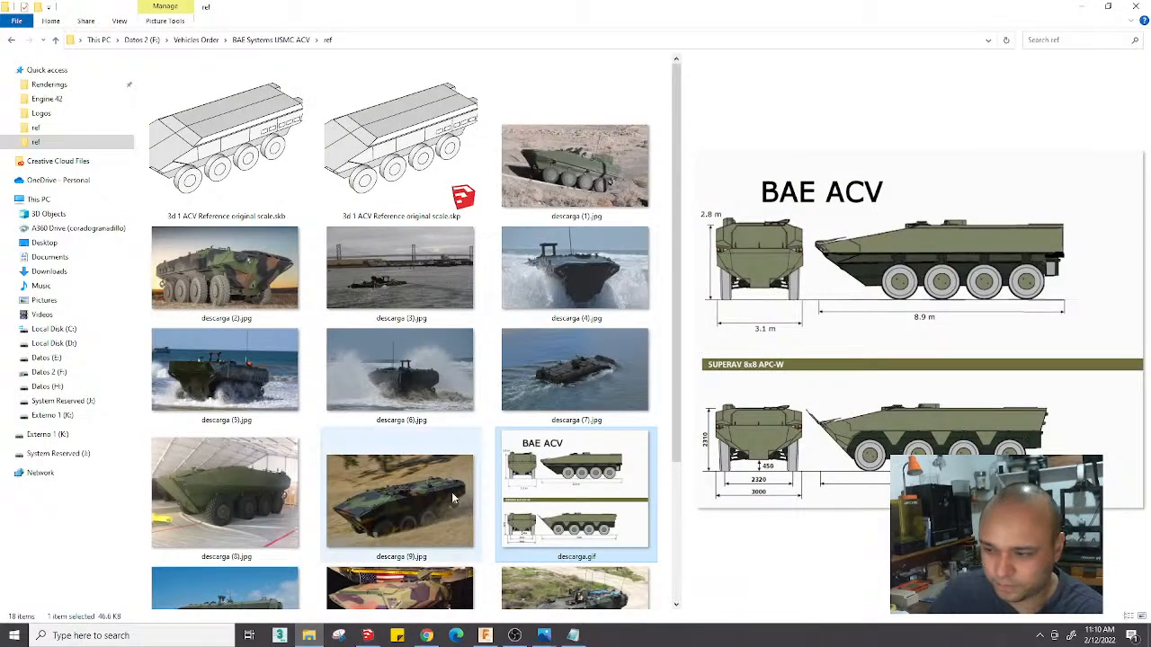
pyautogui.click(54, 127)
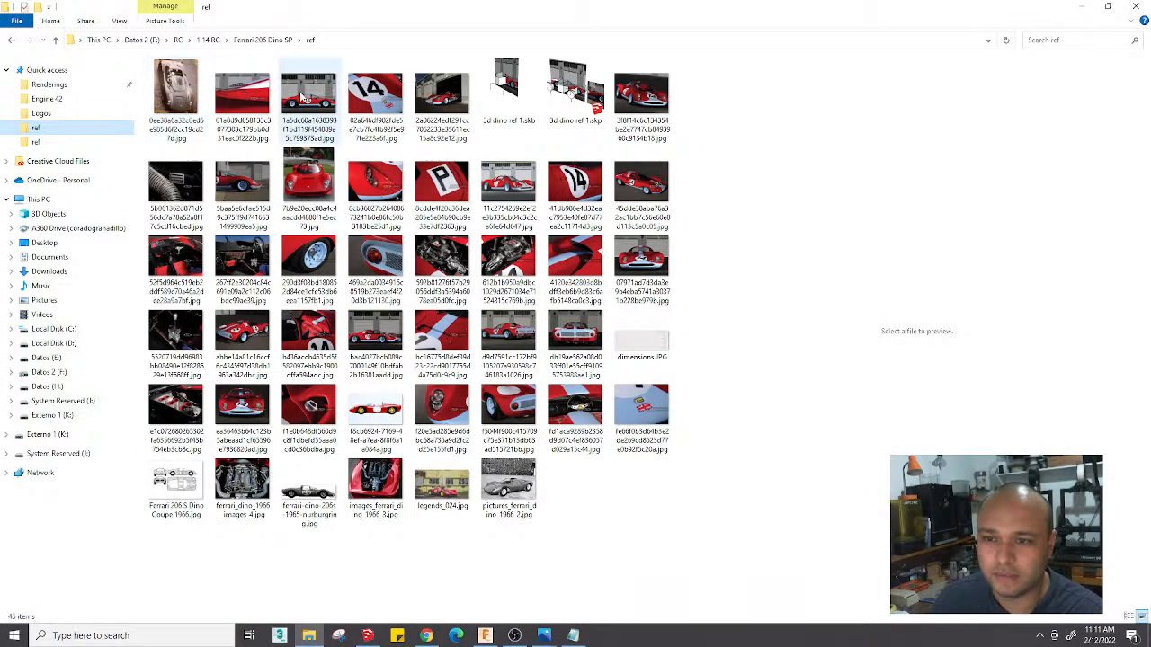
pyautogui.doubleClick(305, 99)
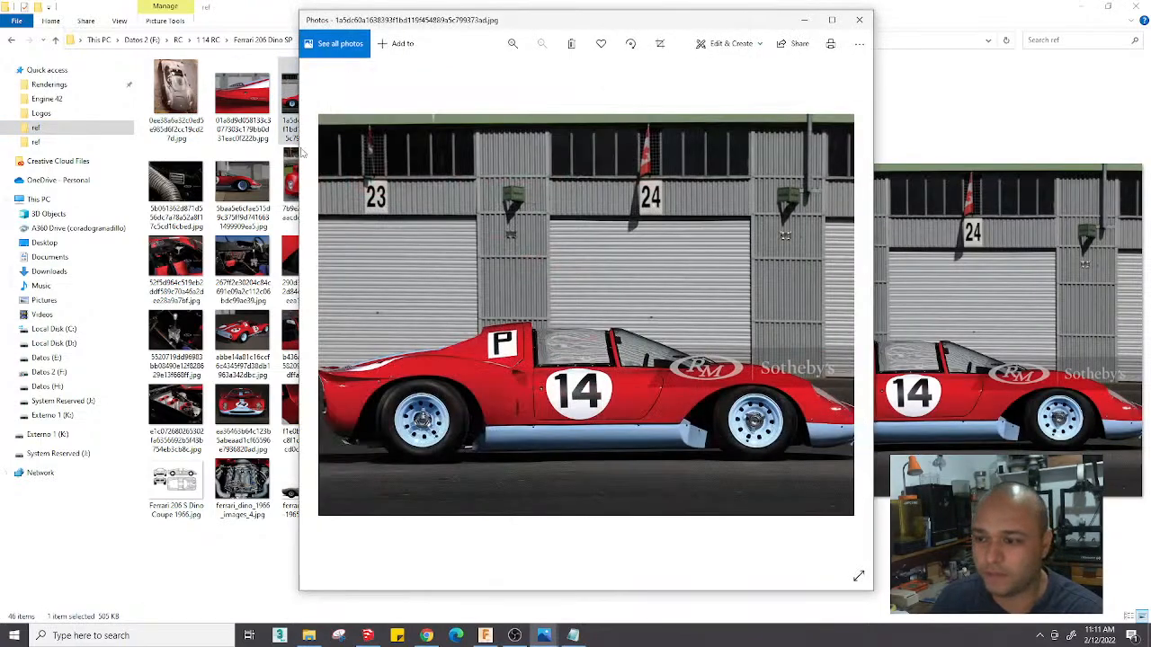
pyautogui.moveTo(527, 31); pyautogui.dragTo(635, 30)
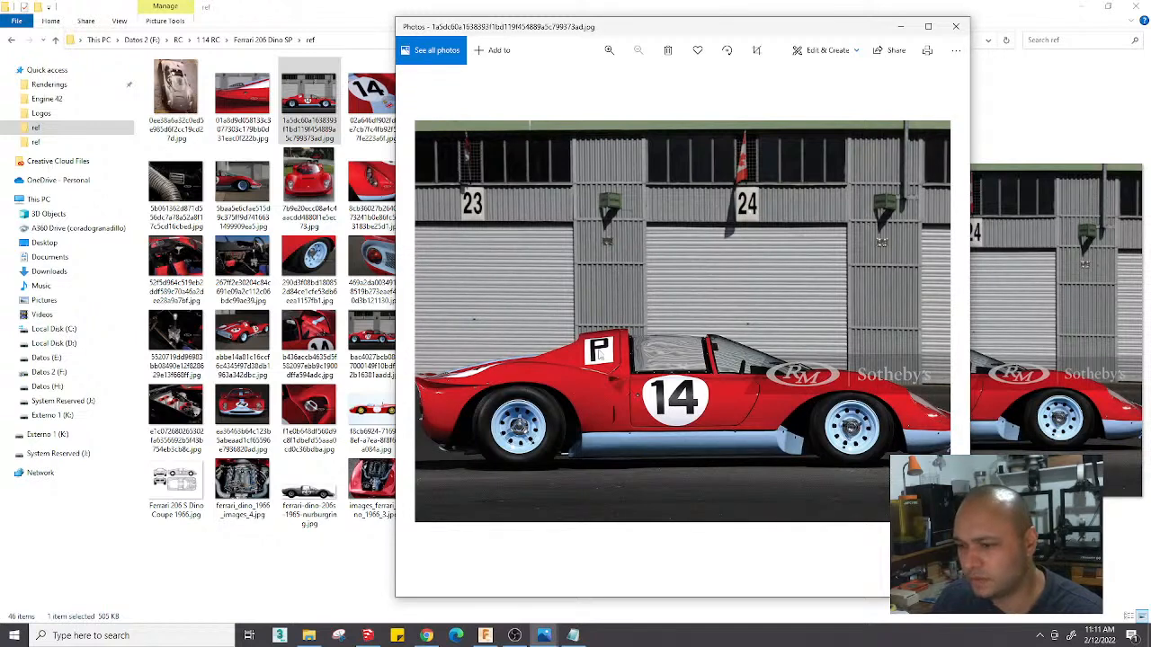
pyautogui.doubleClick(576, 29)
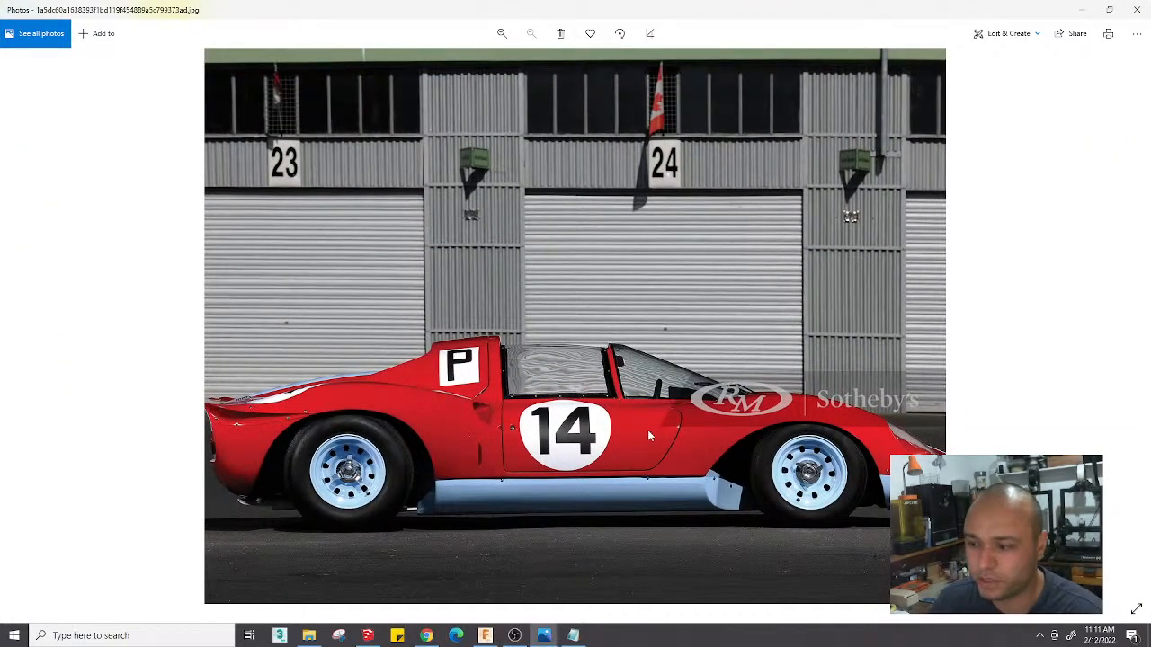
# Browse the following Ferrari Dino reference photos to compare their viewing angles
pyautogui.press('Right')
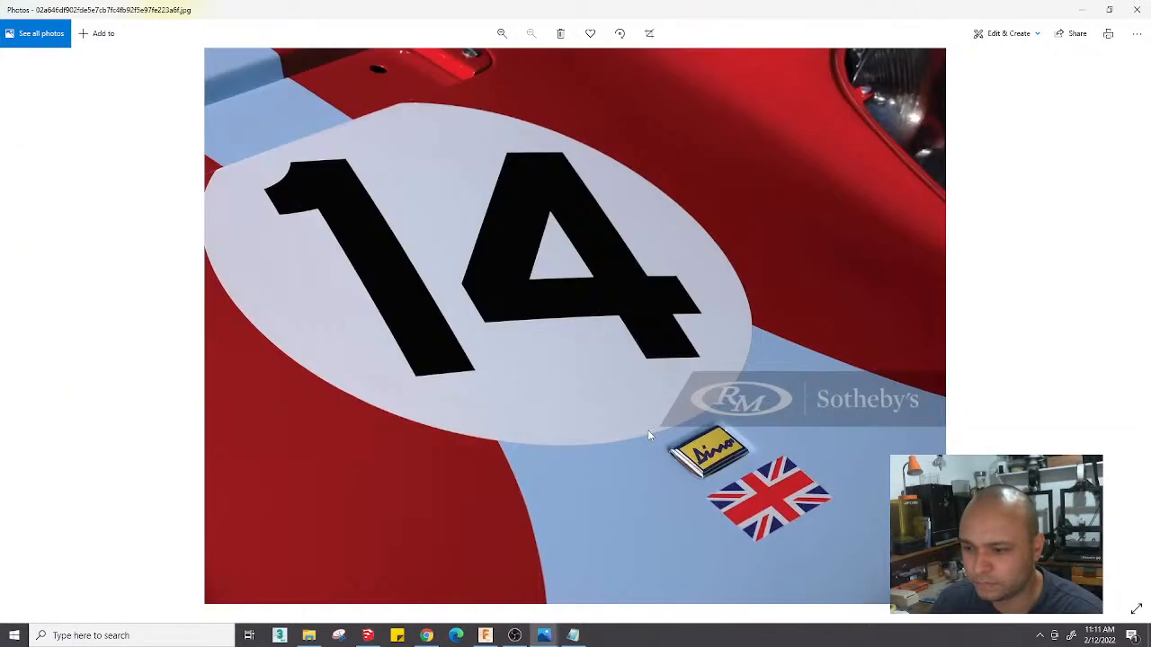
pyautogui.press('Left')
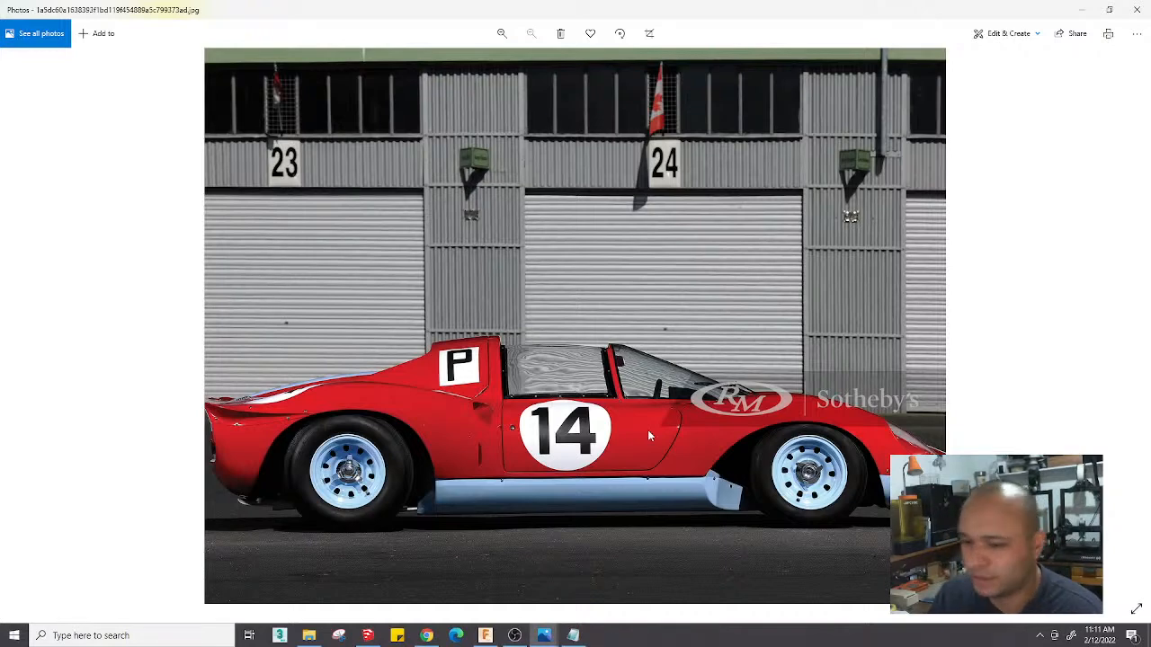
pyautogui.press('Right')
pyautogui.press('Right')
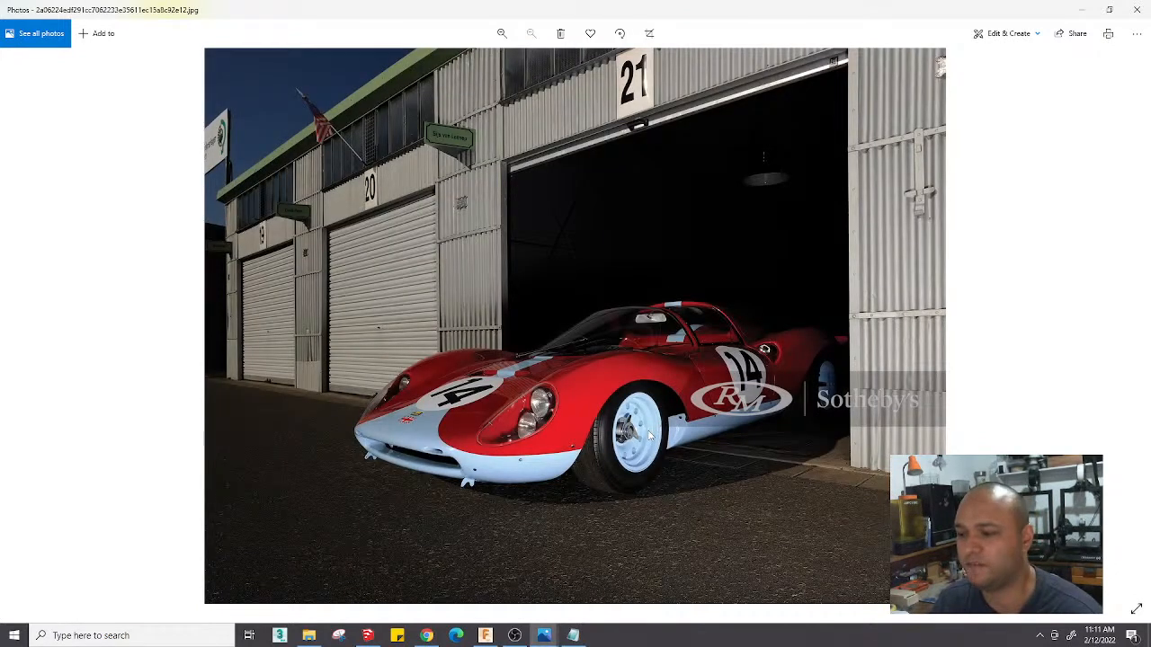
pyautogui.press('Right')
pyautogui.press('Right')
pyautogui.press('Right')
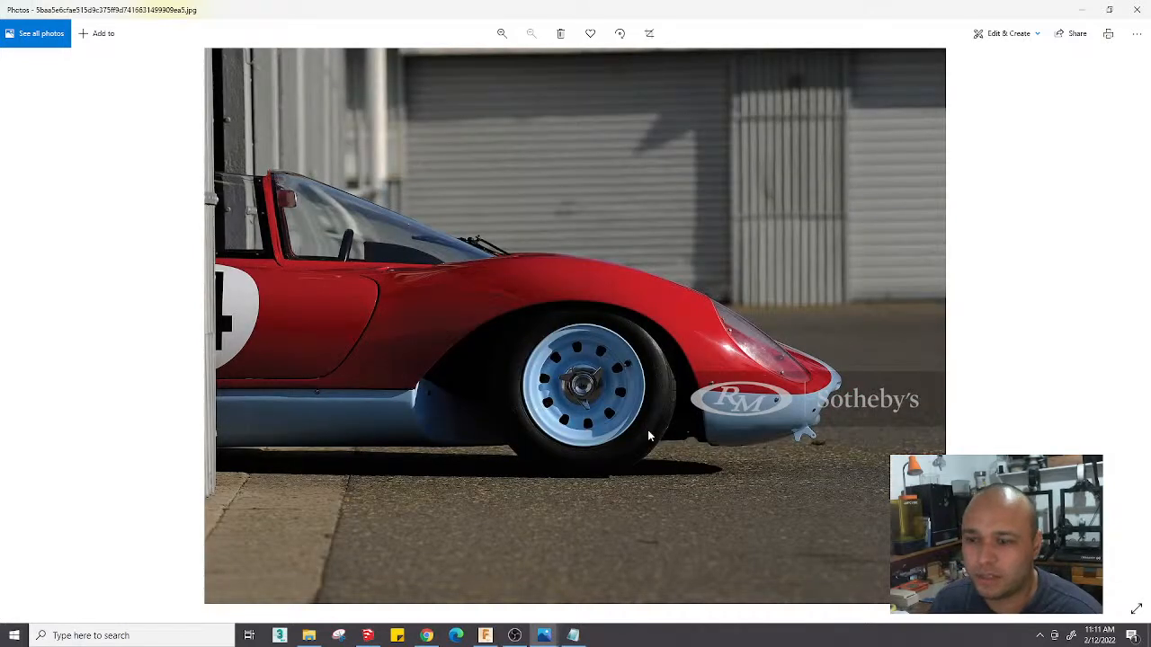
# Look through the further Ferrari Dino photos of the front, headlight, racing numbers, cockpit, tail light and gear shifter, and close the photo viewer
pyautogui.press('Right')
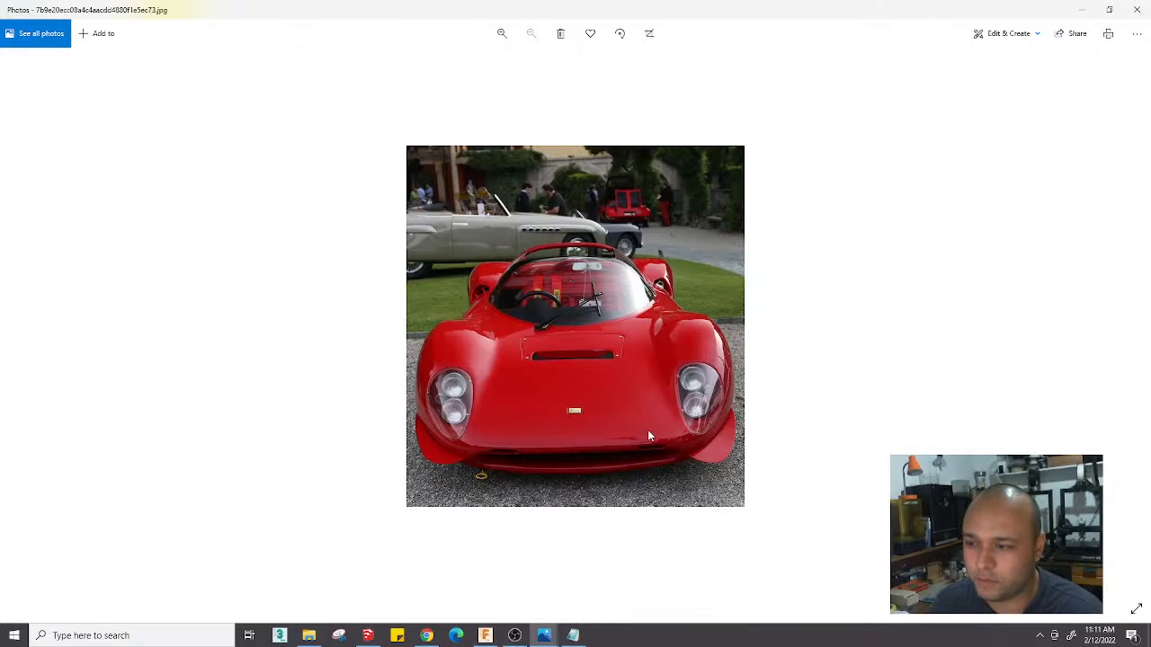
pyautogui.press('Right')
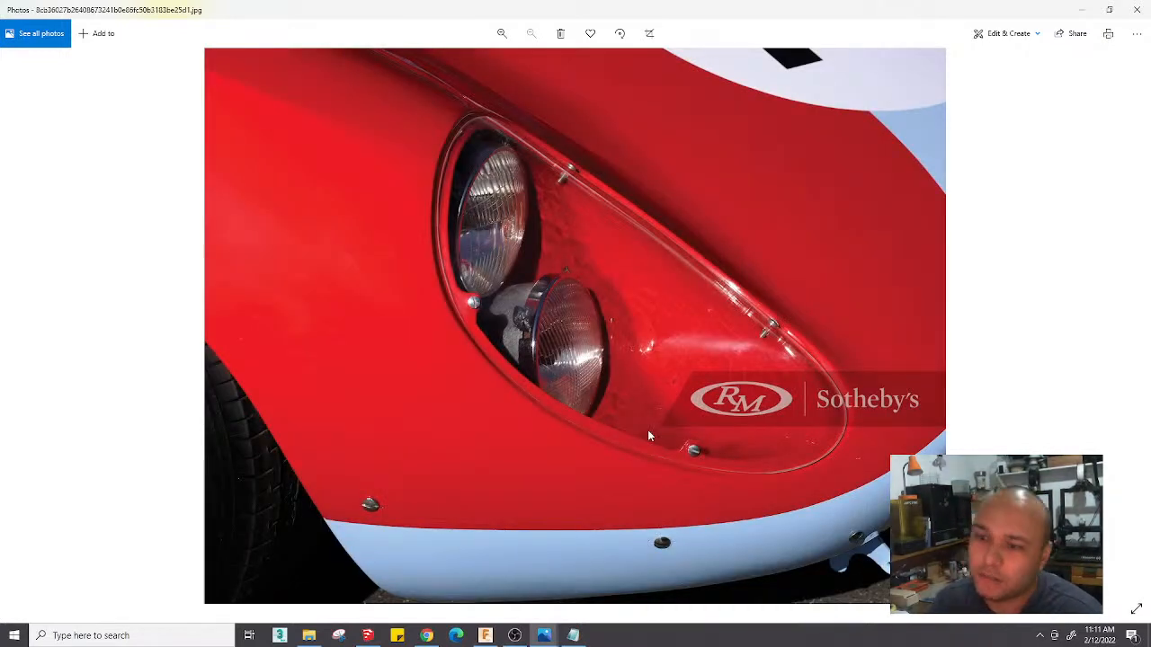
pyautogui.press('Right')
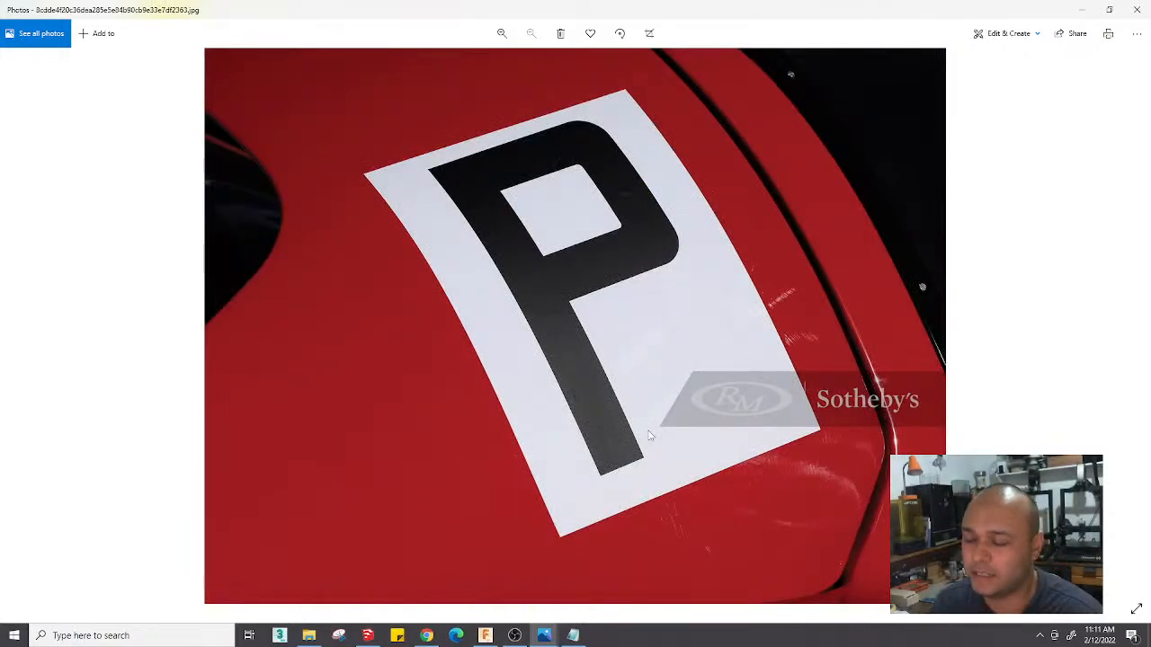
pyautogui.press('Right')
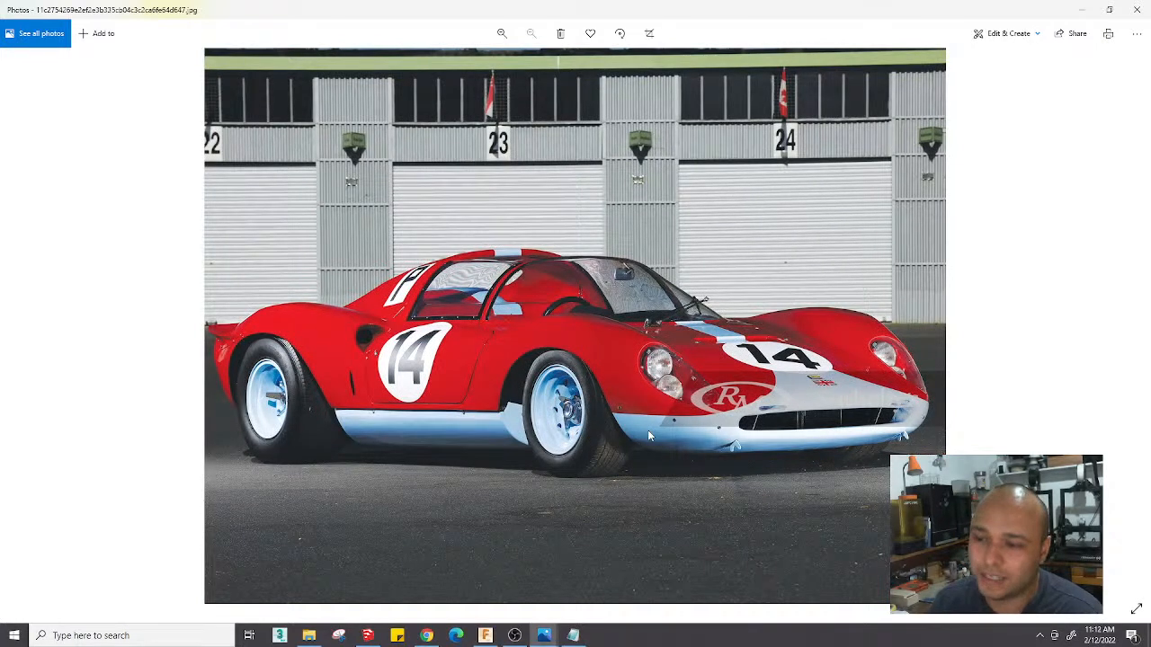
pyautogui.press('Right')
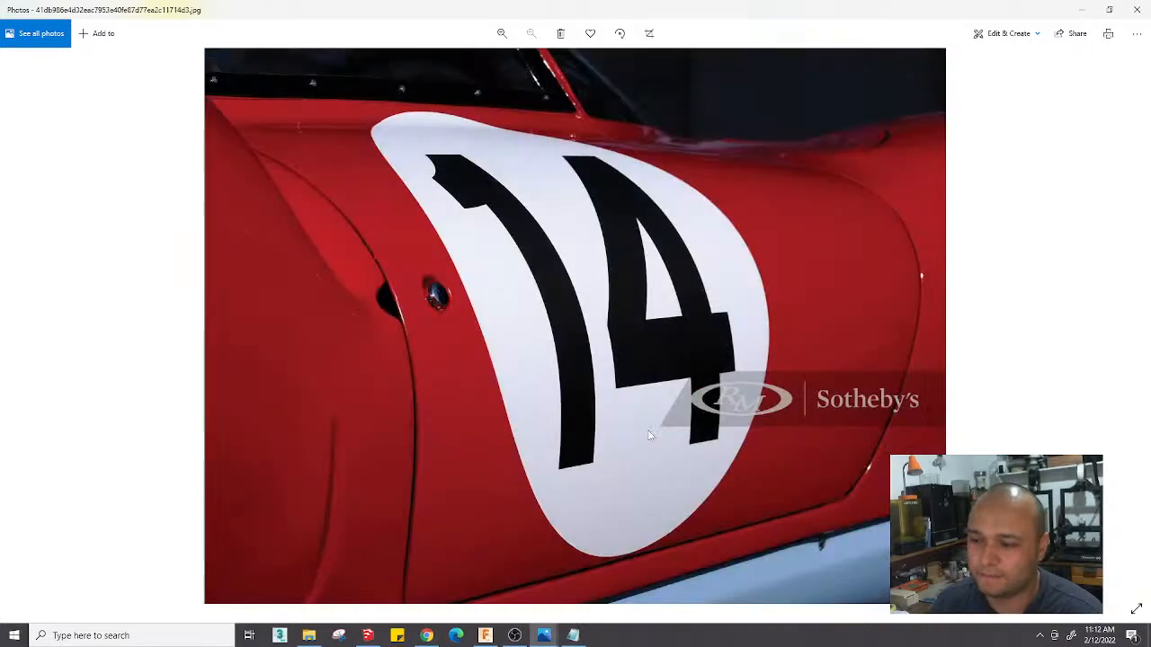
pyautogui.press('Right')
pyautogui.press('Right')
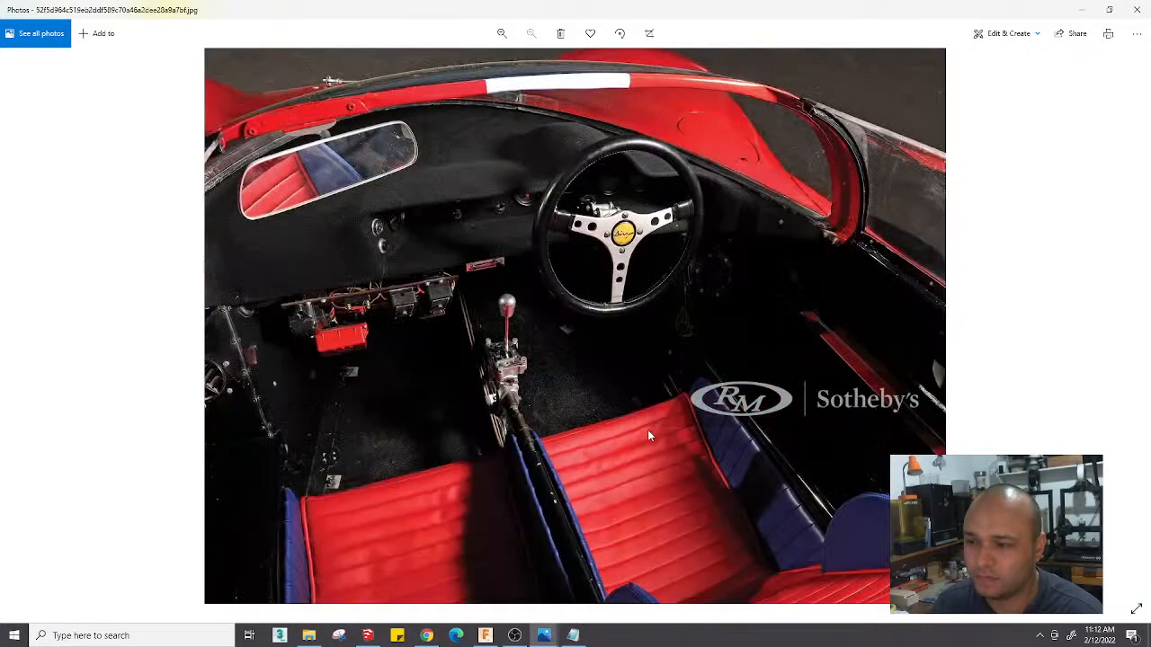
pyautogui.press('Right')
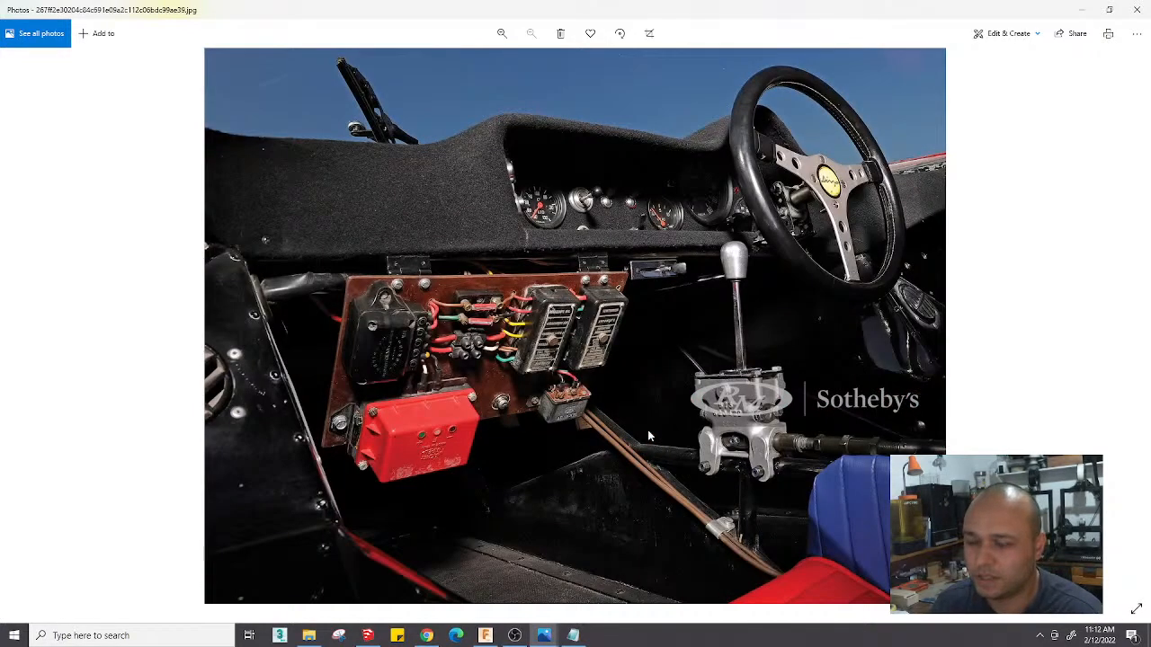
pyautogui.press('Right')
pyautogui.press('Right')
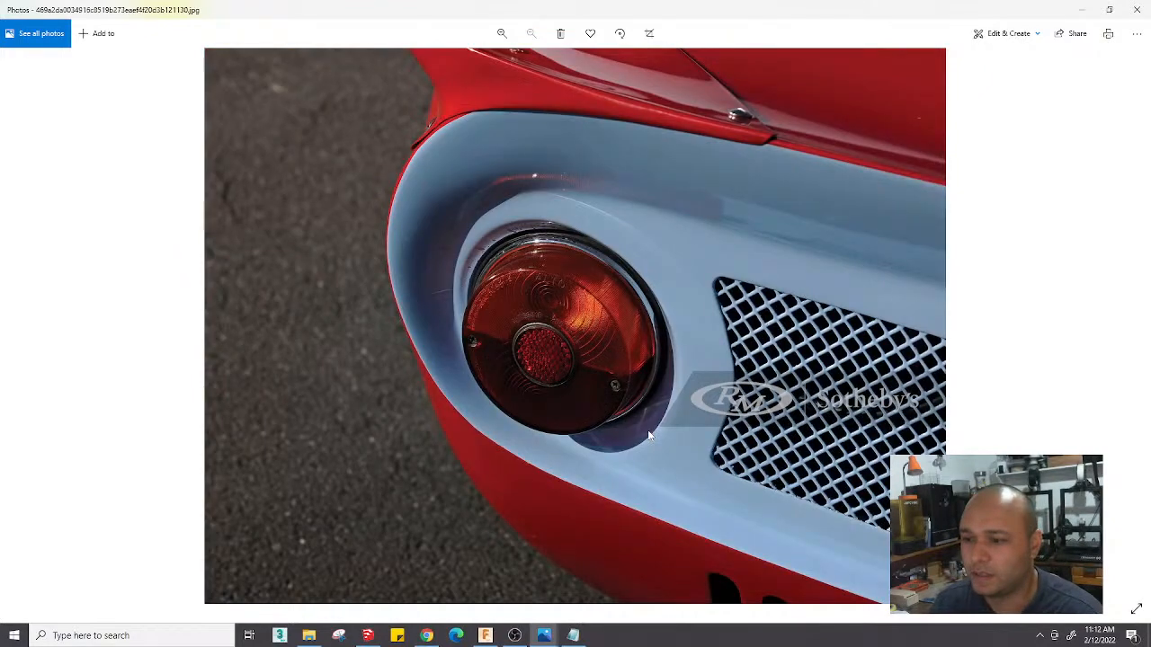
pyautogui.press('Right')
pyautogui.press('Right')
pyautogui.press('Right')
pyautogui.press('Right')
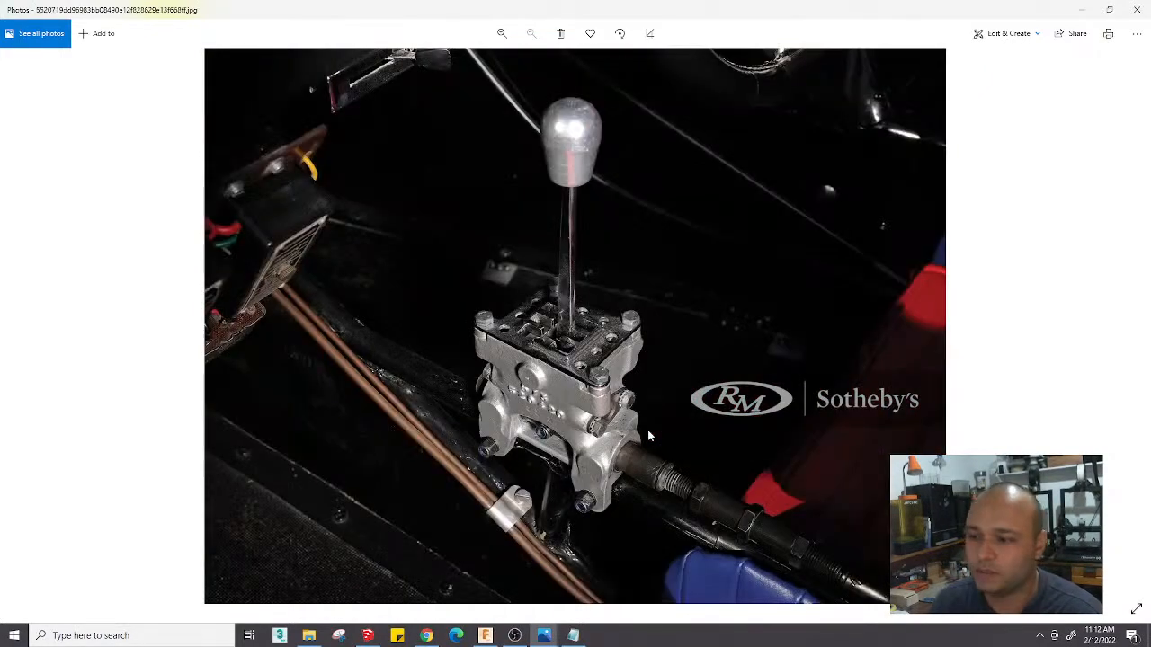
pyautogui.click(1137, 9)
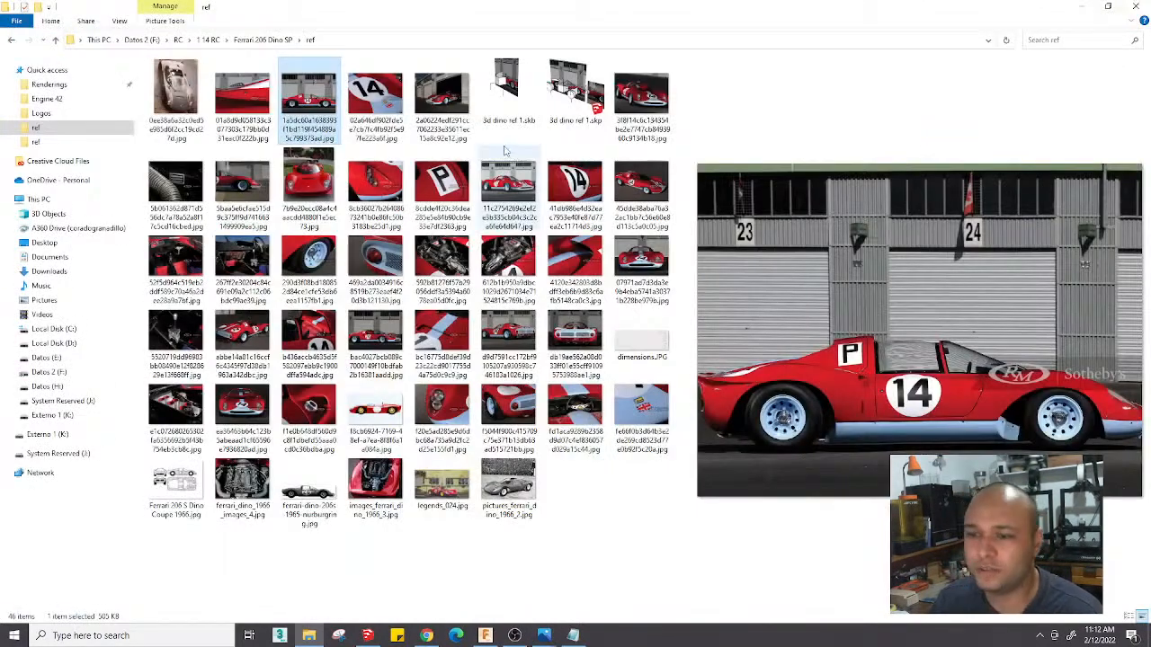
# Open the three-quarter view photo of the red number 14 car and browse the reference photos up to the straight side view
pyautogui.doubleClick(643, 194)
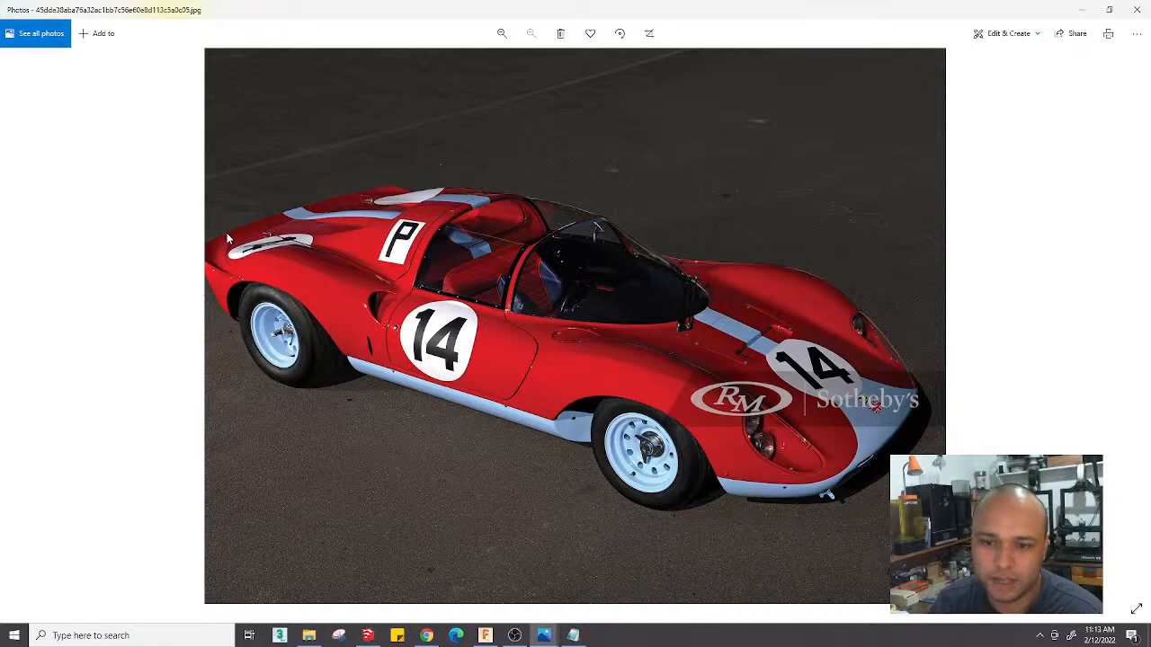
pyautogui.scroll(1, 226, 232)
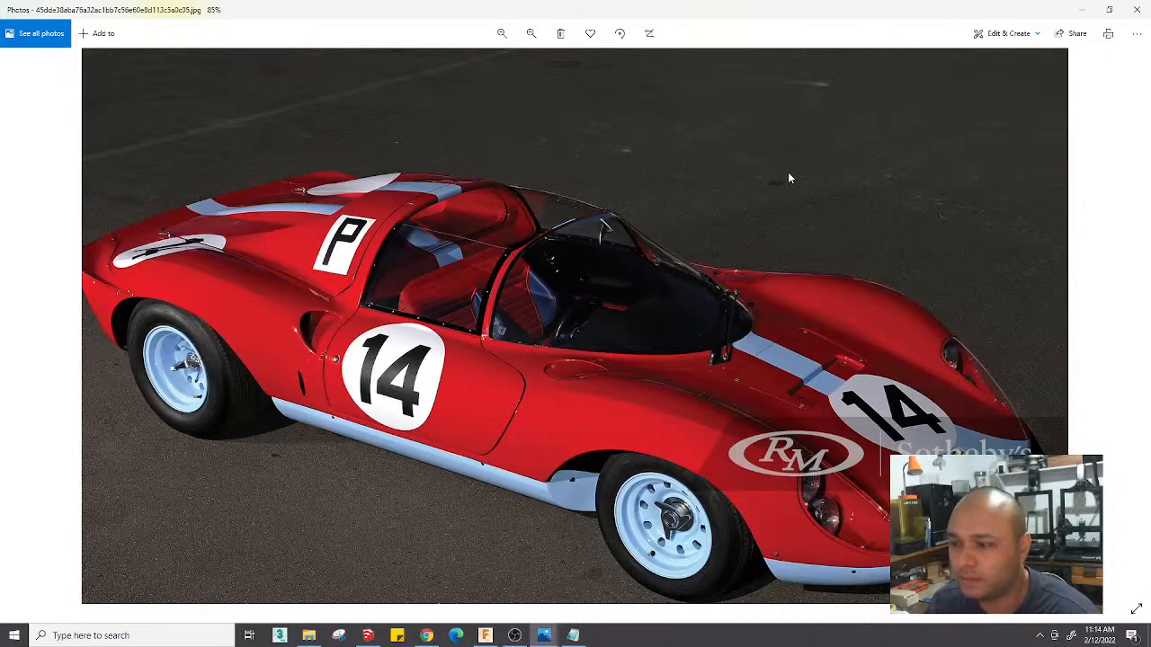
pyautogui.scroll(-3, 787, 178)
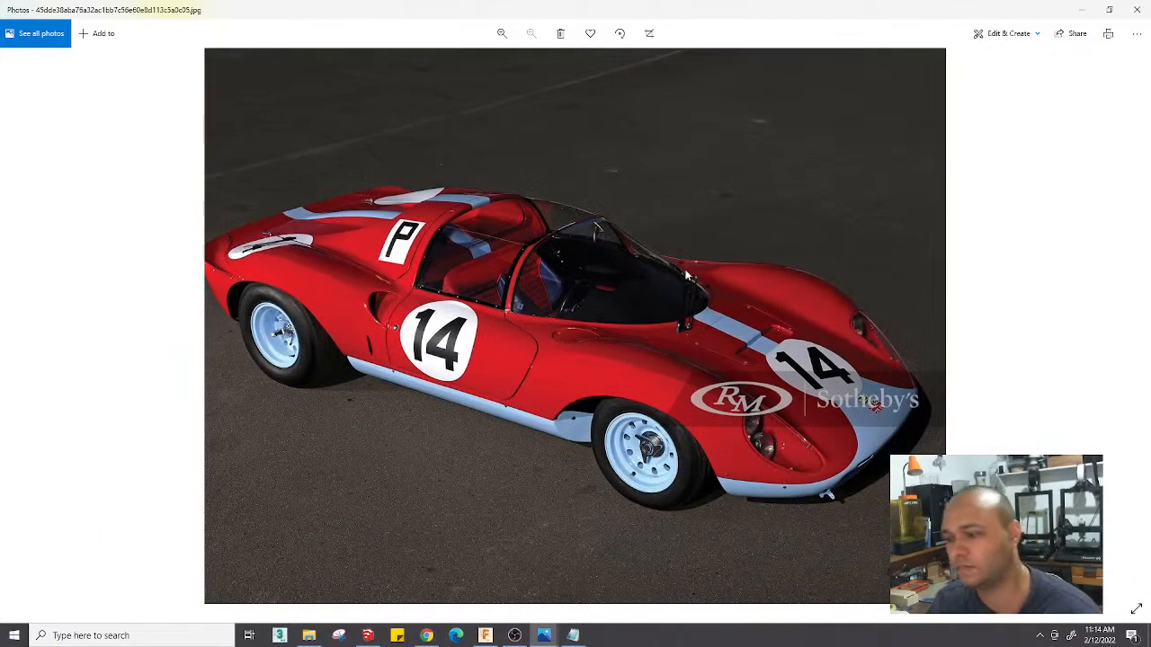
pyautogui.press('Right')
pyautogui.press('Right')
pyautogui.press('Right')
pyautogui.press('Right')
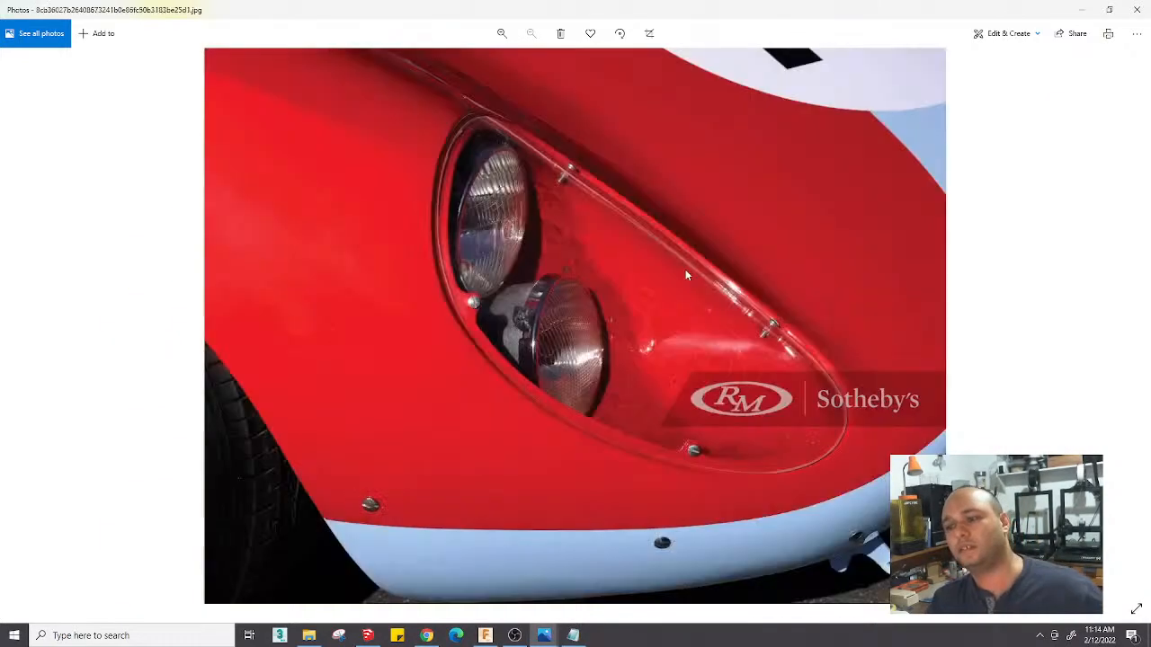
pyautogui.press('Right')
pyautogui.press('Right')
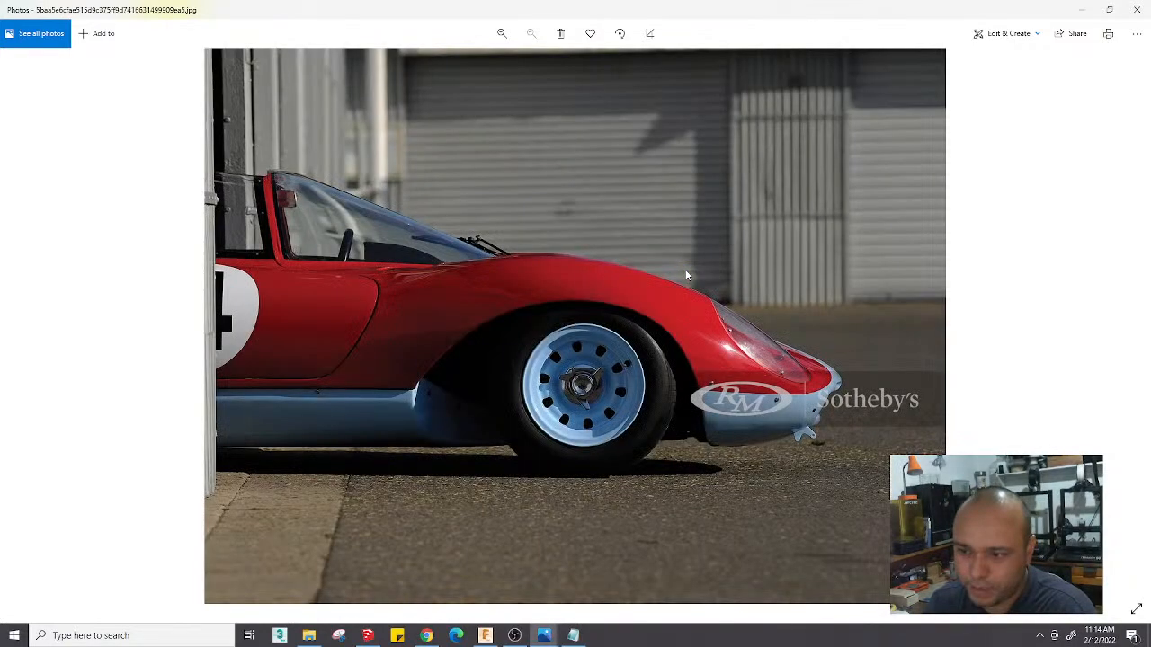
pyautogui.press('Right')
pyautogui.press('Right')
pyautogui.press('Right')
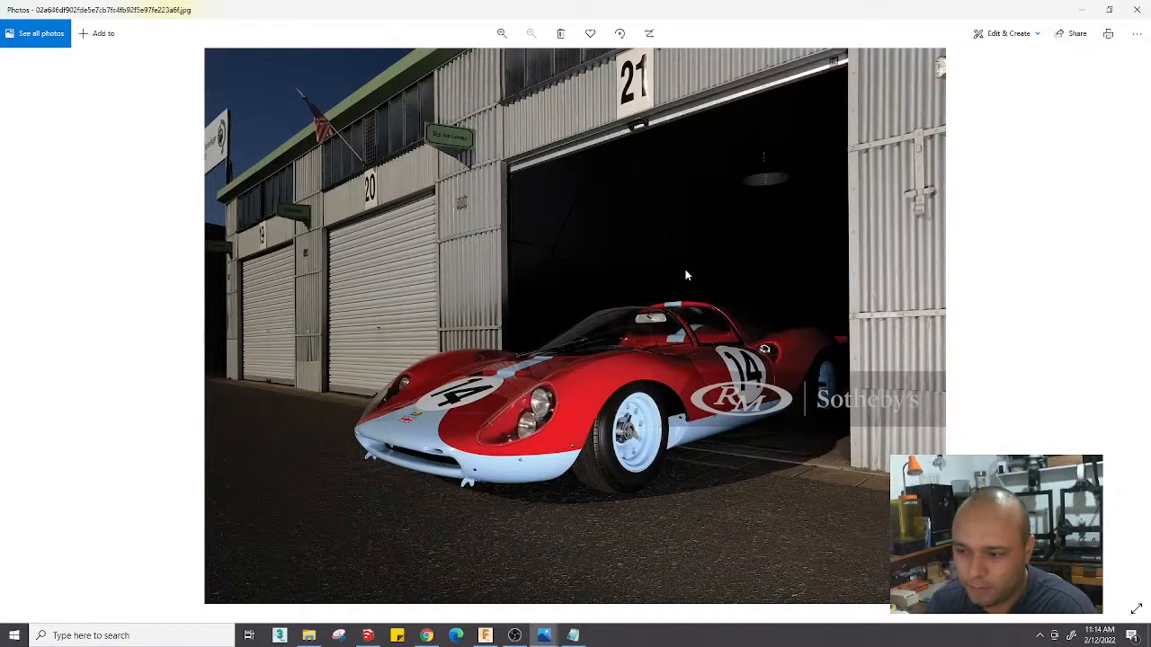
pyautogui.press('Right')
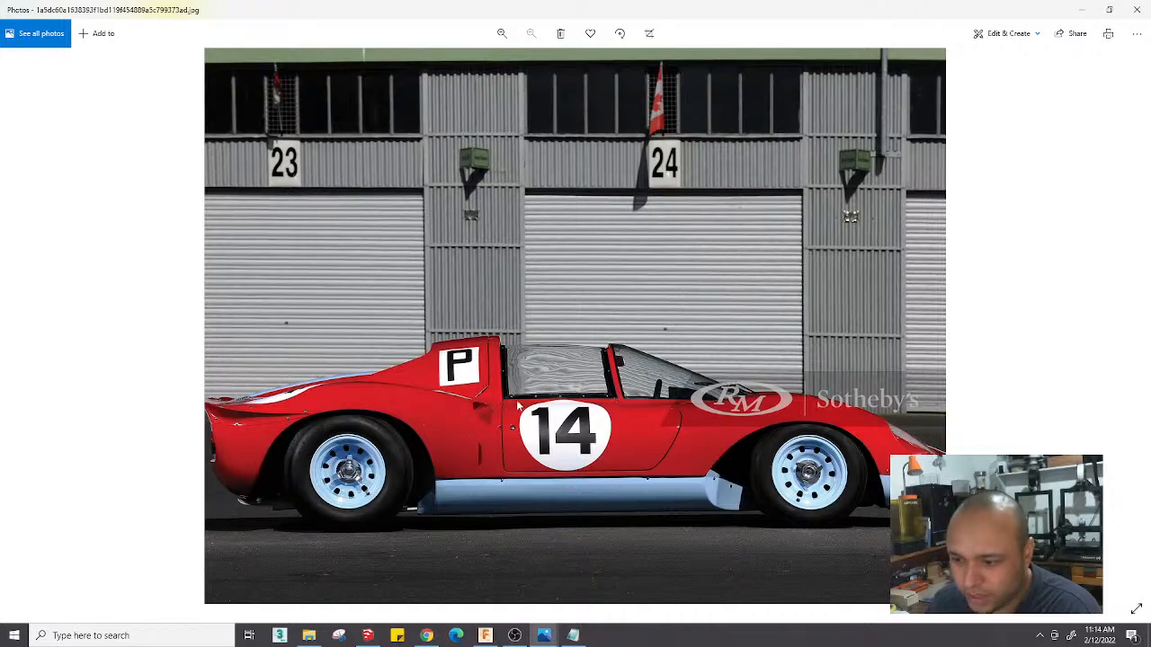
# Examine the side window and door area closely in the side-view photo, ending on the whole image
pyautogui.scroll(5, 534, 409)
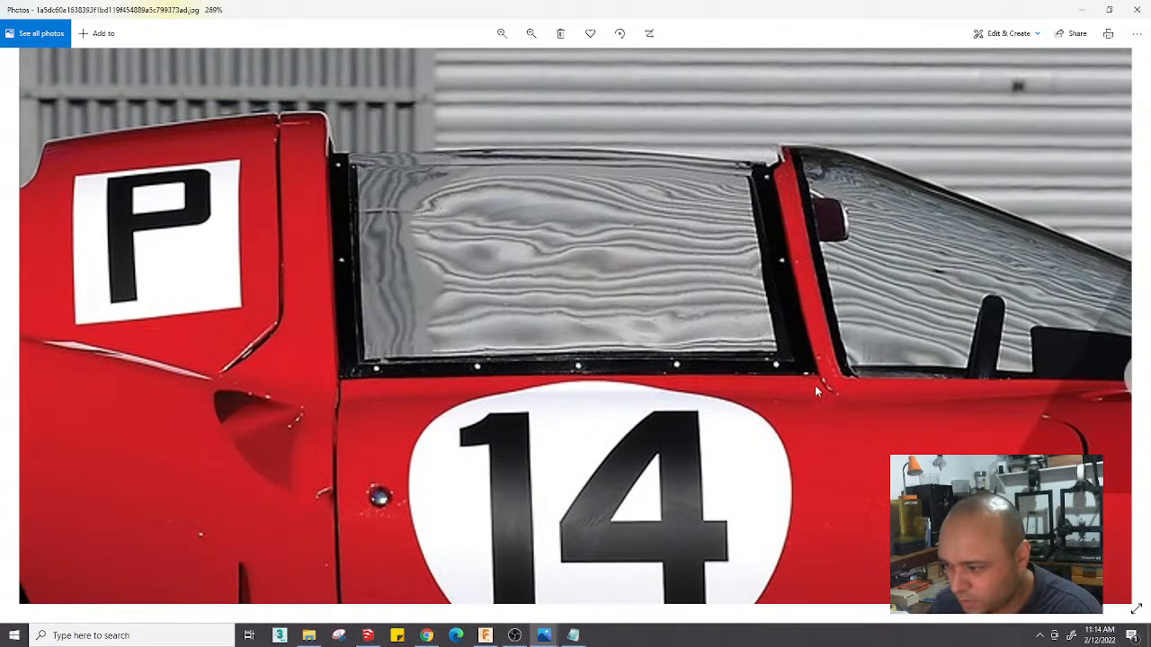
pyautogui.scroll(-5, 806, 380)
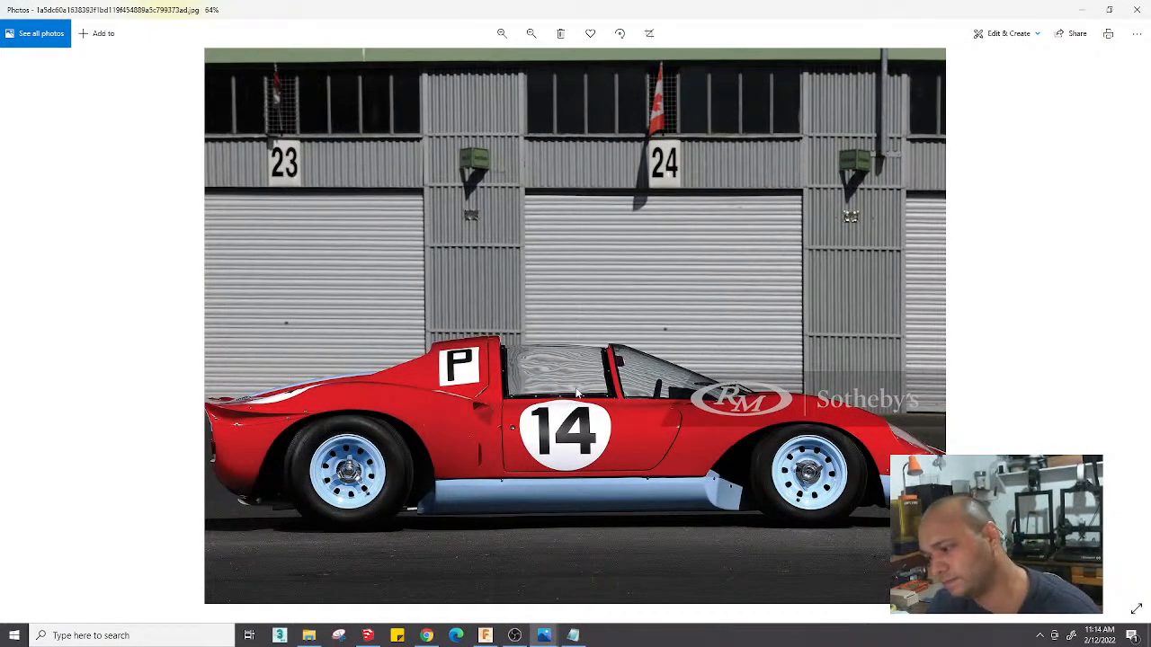
pyautogui.scroll(-1, 577, 393)
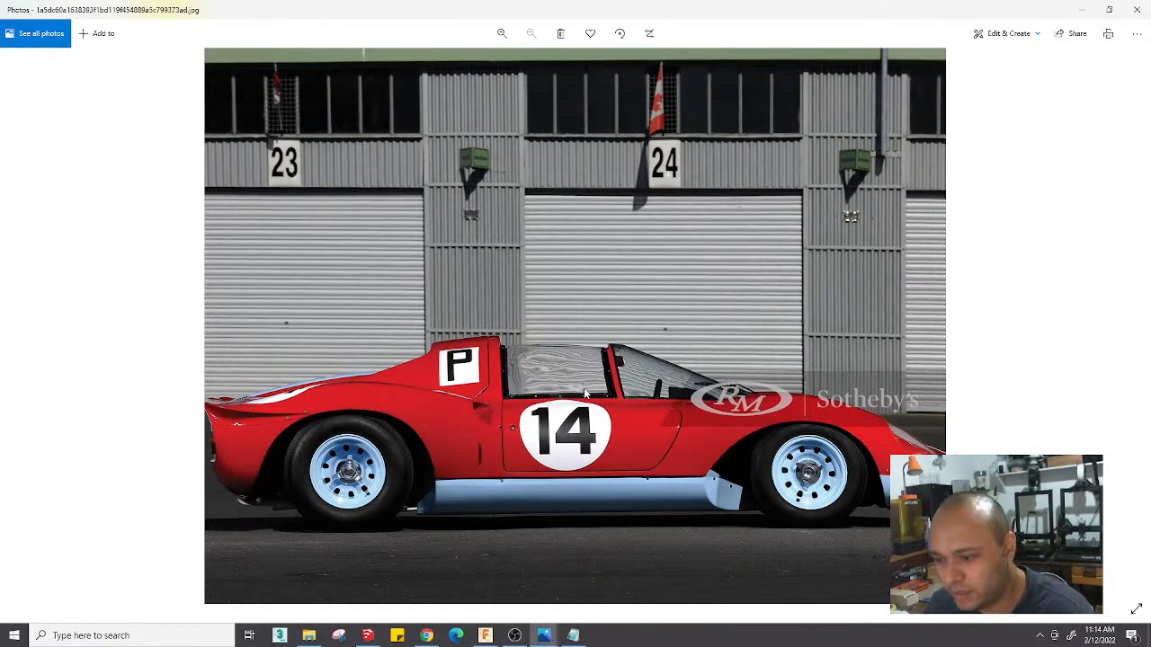
# Browse the front, interior and door photos, ending on the three-quarter view of the number 14 car
pyautogui.press('Right')
pyautogui.press('Right')
pyautogui.press('Right')
pyautogui.press('Right')
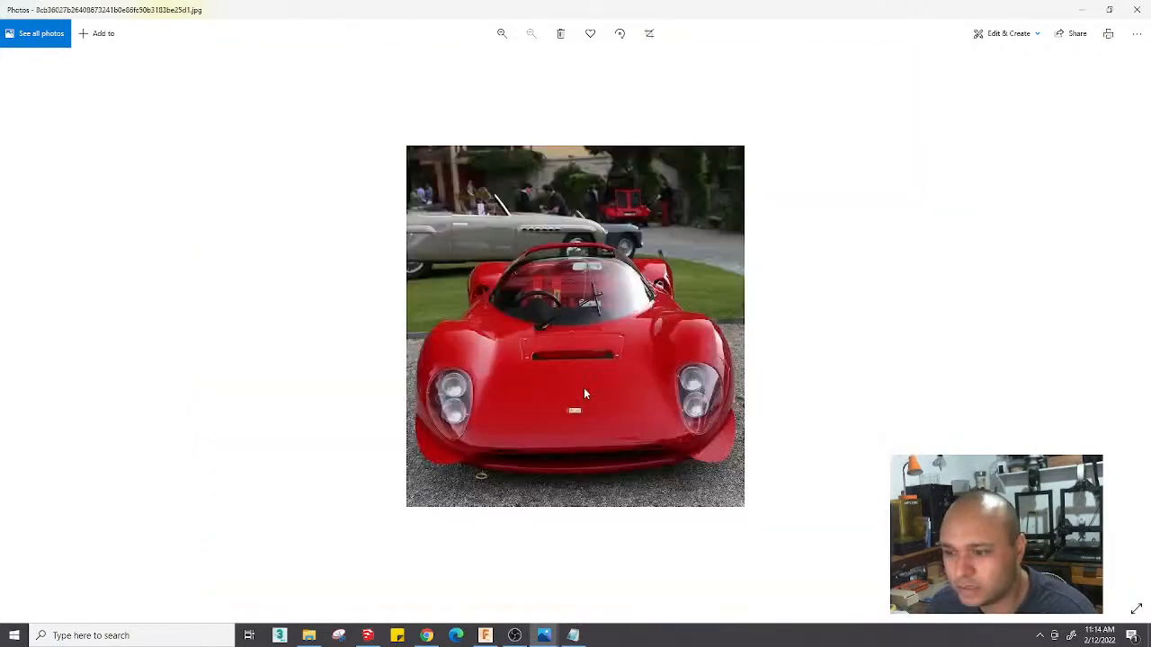
pyautogui.press('Right')
pyautogui.press('Right')
pyautogui.press('Right')
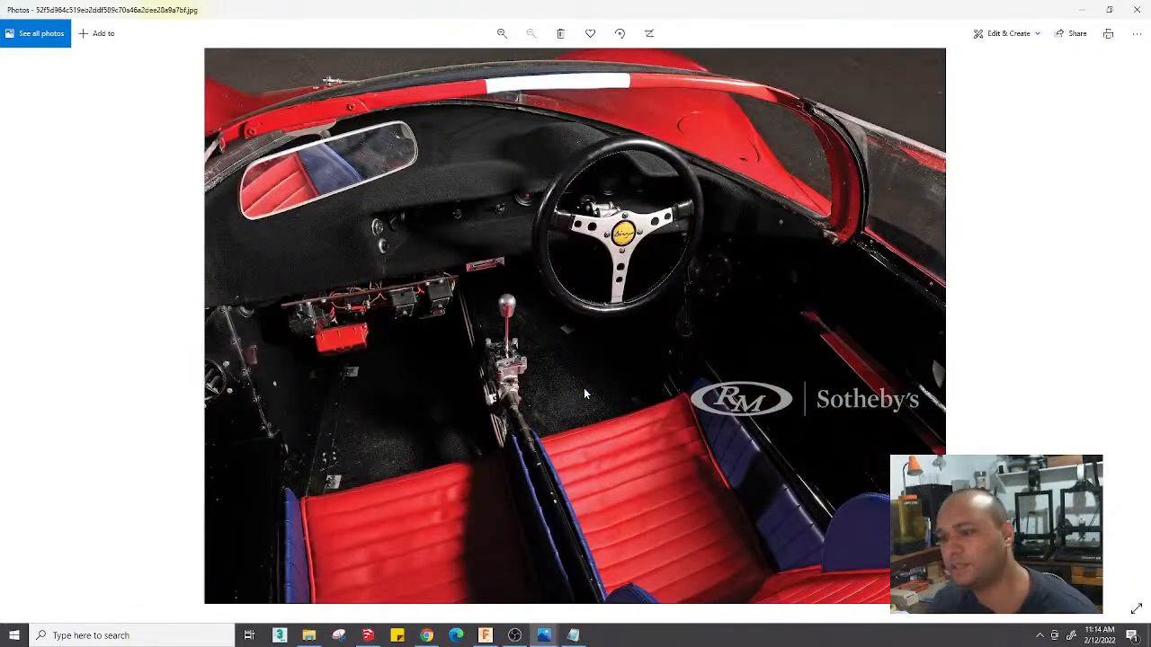
pyautogui.press('Left')
pyautogui.press('Left')
pyautogui.press('Right')
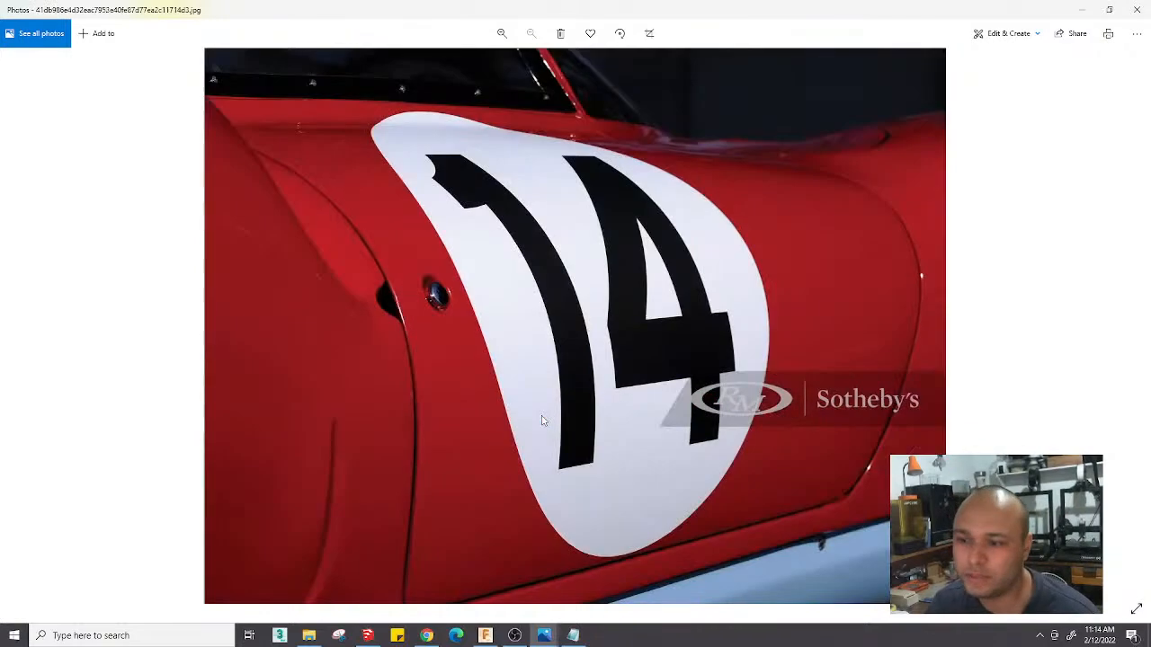
pyautogui.press('Left')
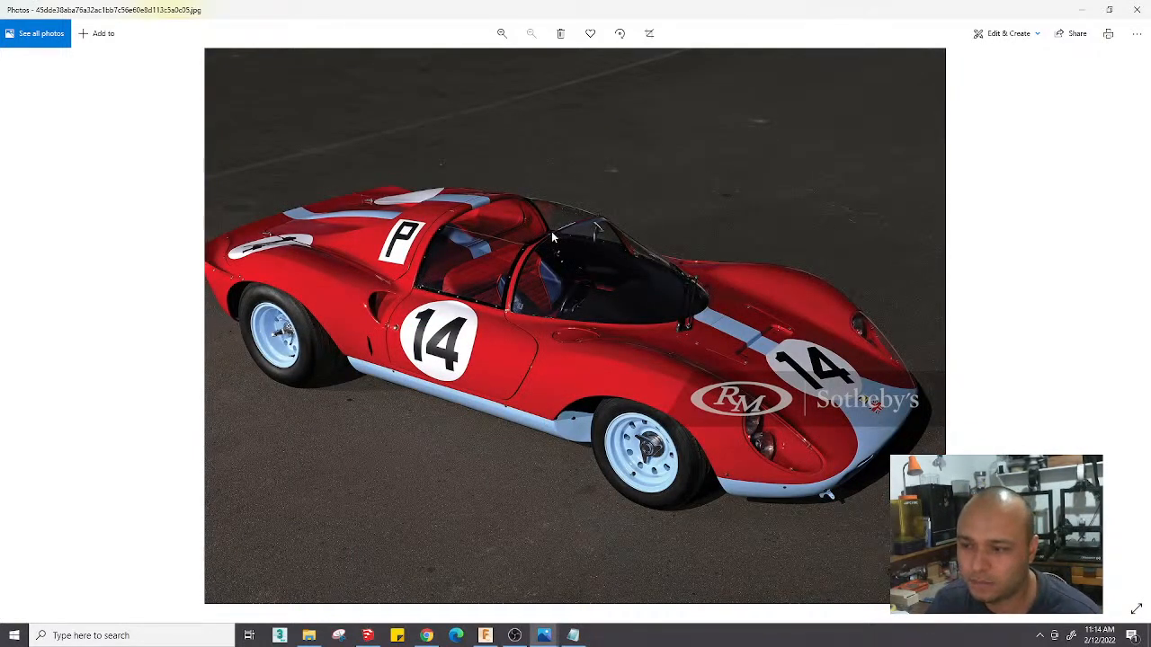
# Look through the remaining reference photos, from the cockpit and headlight details to the number 16 car
pyautogui.press('Right')
pyautogui.press('Right')
pyautogui.press('Right')
pyautogui.press('Right')
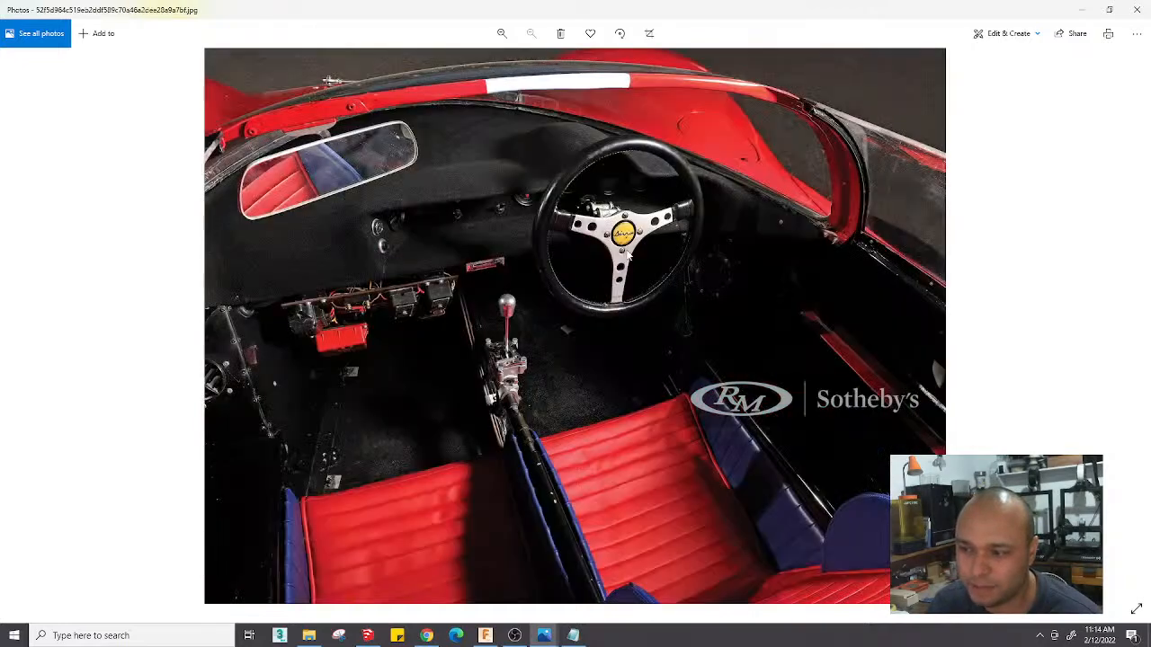
pyautogui.press('Right')
pyautogui.press('Right')
pyautogui.press('Right')
pyautogui.press('Right')
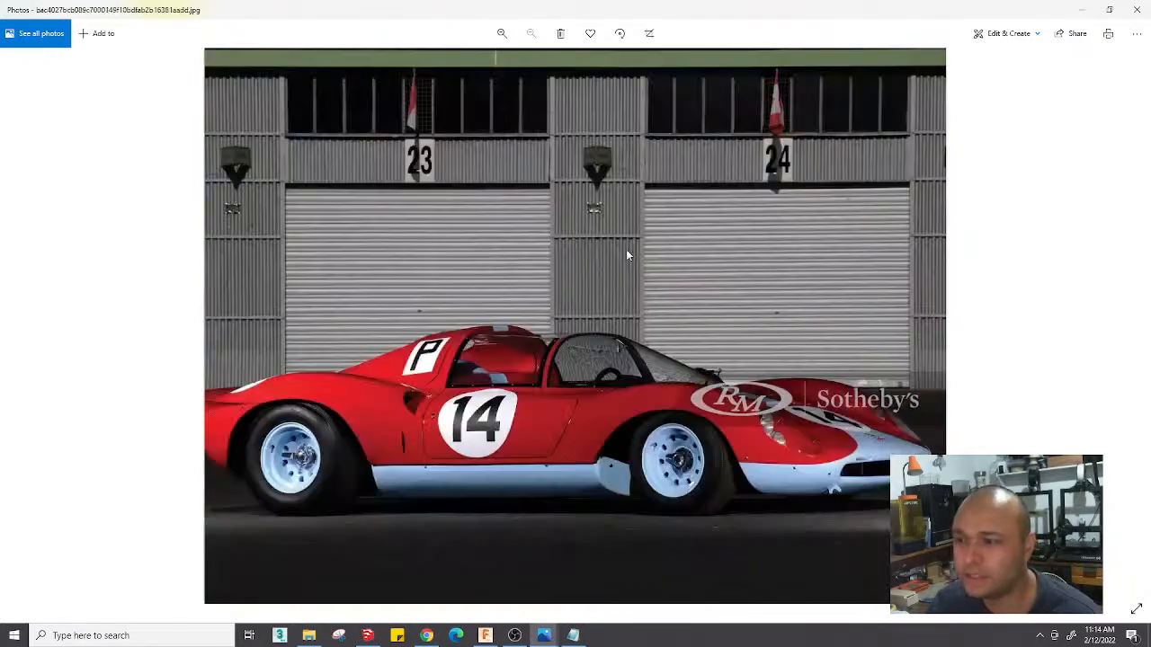
pyautogui.press('Right')
pyautogui.press('Right')
pyautogui.press('Right')
pyautogui.press('Right')
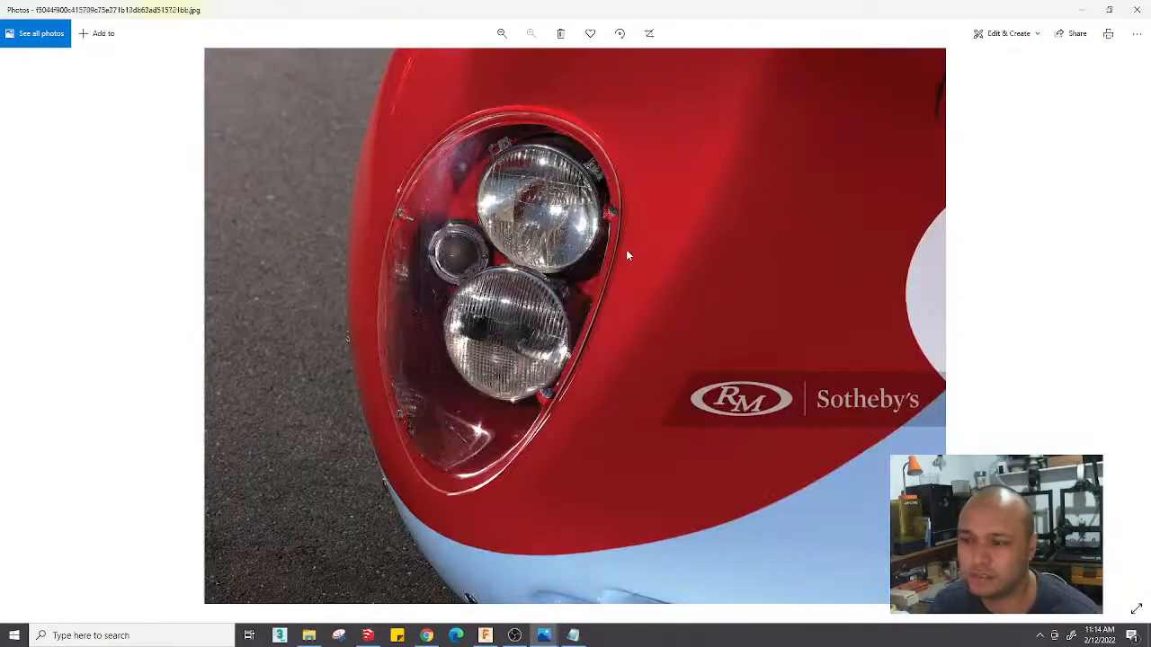
pyautogui.press('Right')
pyautogui.press('Right')
pyautogui.press('Right')
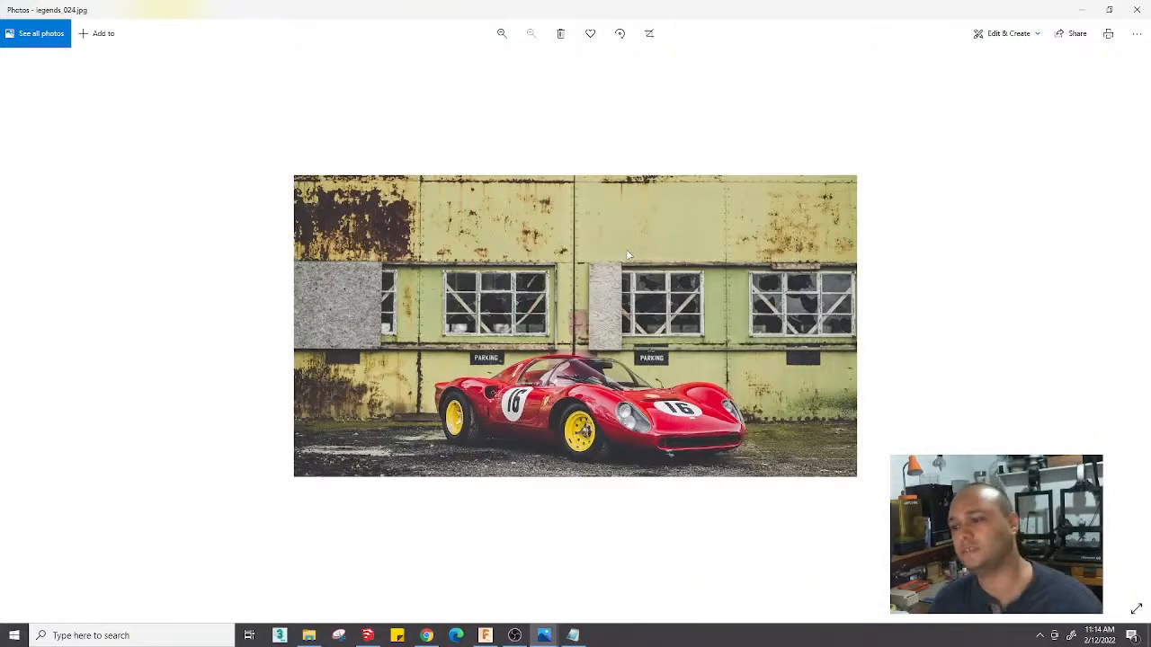
pyautogui.press('Left')
pyautogui.press('Right')
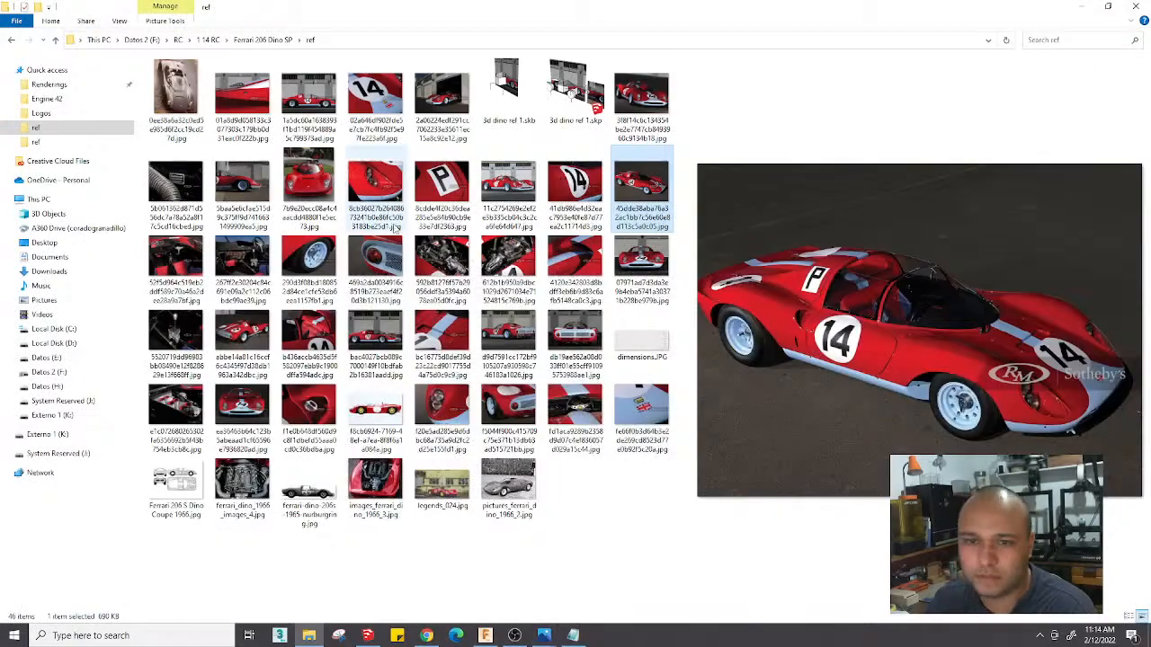
# Open the vintage photo of the car seen from above and examine its body and windshield shape
pyautogui.doubleClick(175, 94)
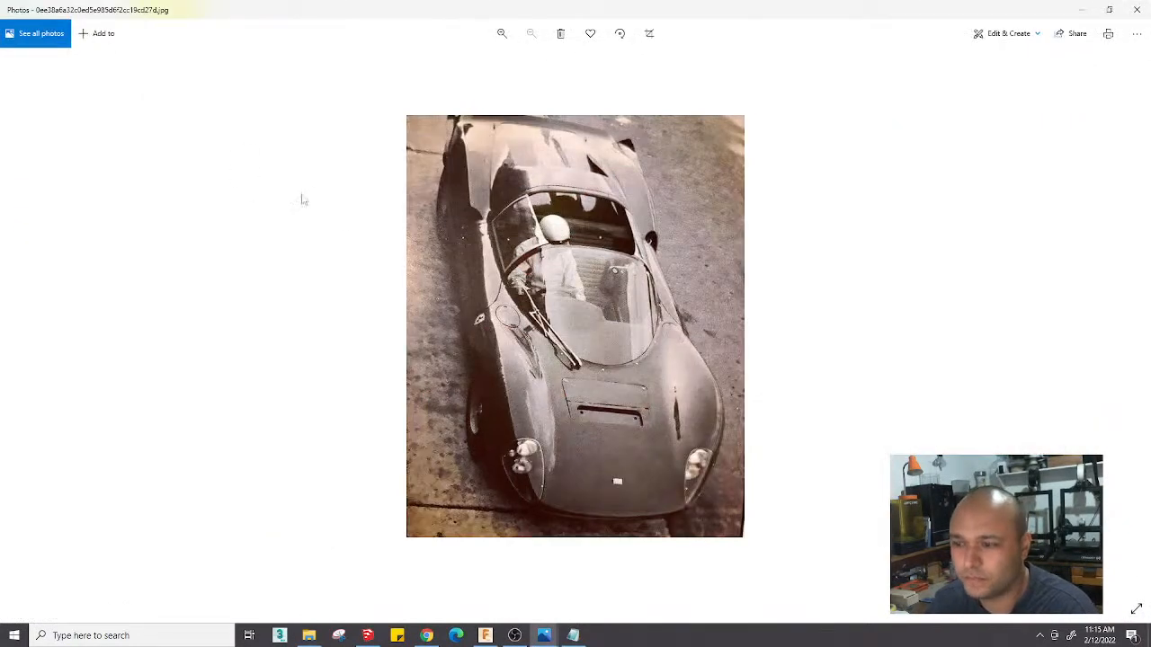
pyautogui.keyDown('ctrl'); pyautogui.scroll(1, 596, 319); pyautogui.keyUp('ctrl')
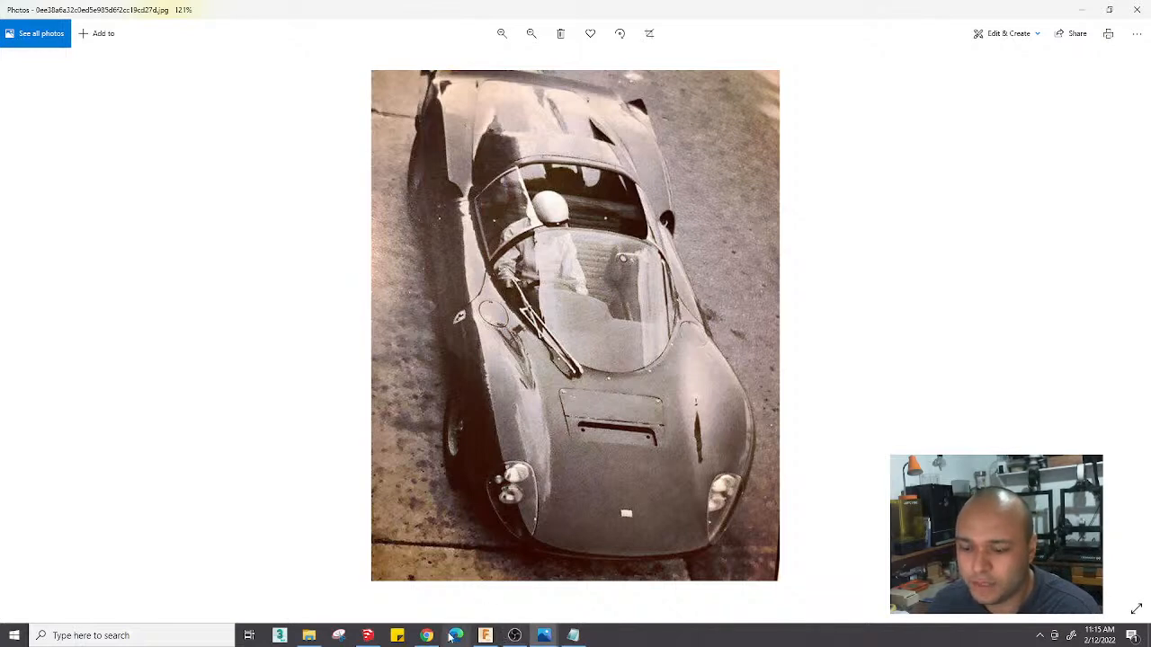
# Switch to SketchUp and look at the camera options in the empty model
pyautogui.click(367, 636)
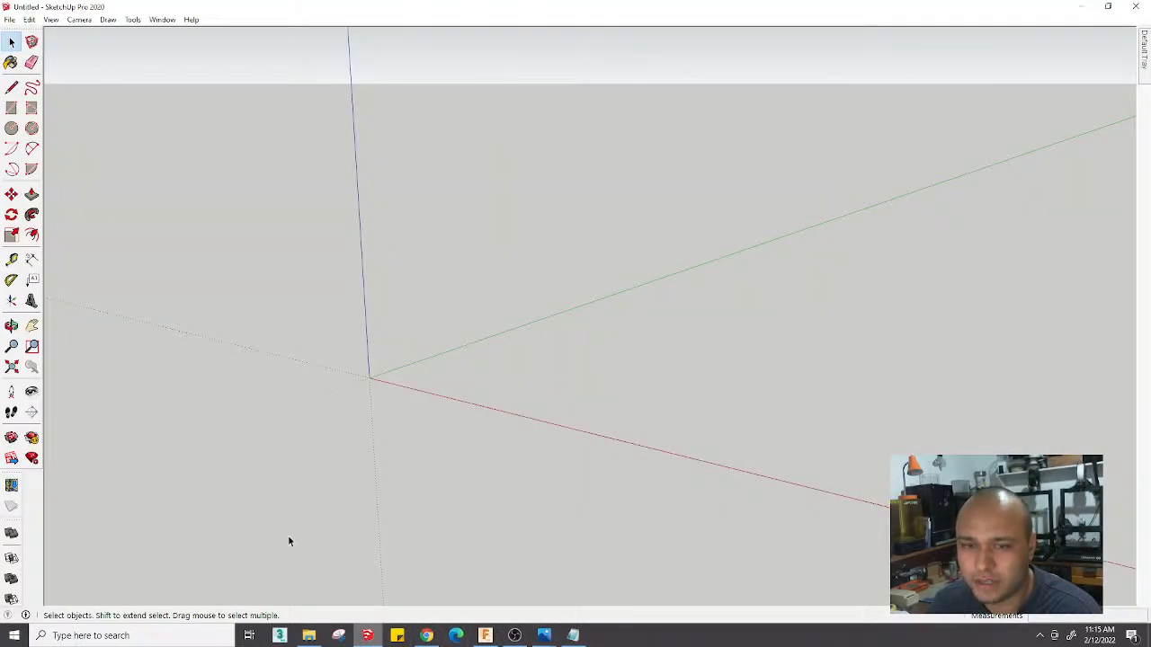
pyautogui.click(79, 19)
pyautogui.click(79, 19)
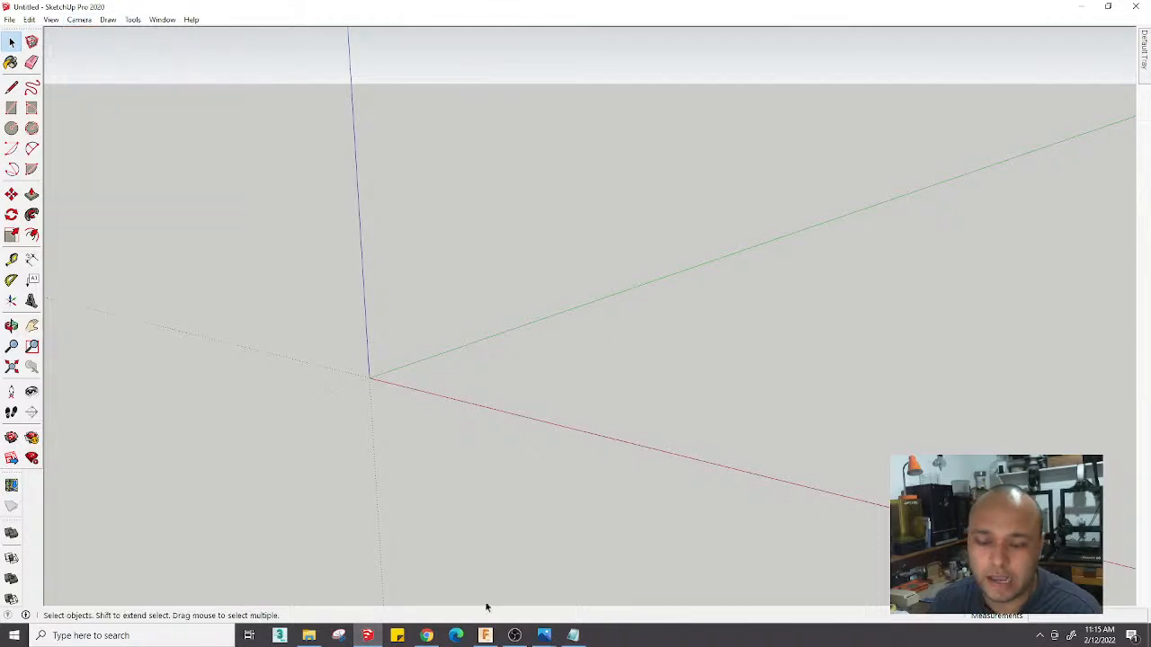
# Switch to the ref folder in File Explorer and open dimensions.JPG to read the car's length, width, height, wheelbase and track values
pyautogui.click(308, 636)
pyautogui.click(617, 555)
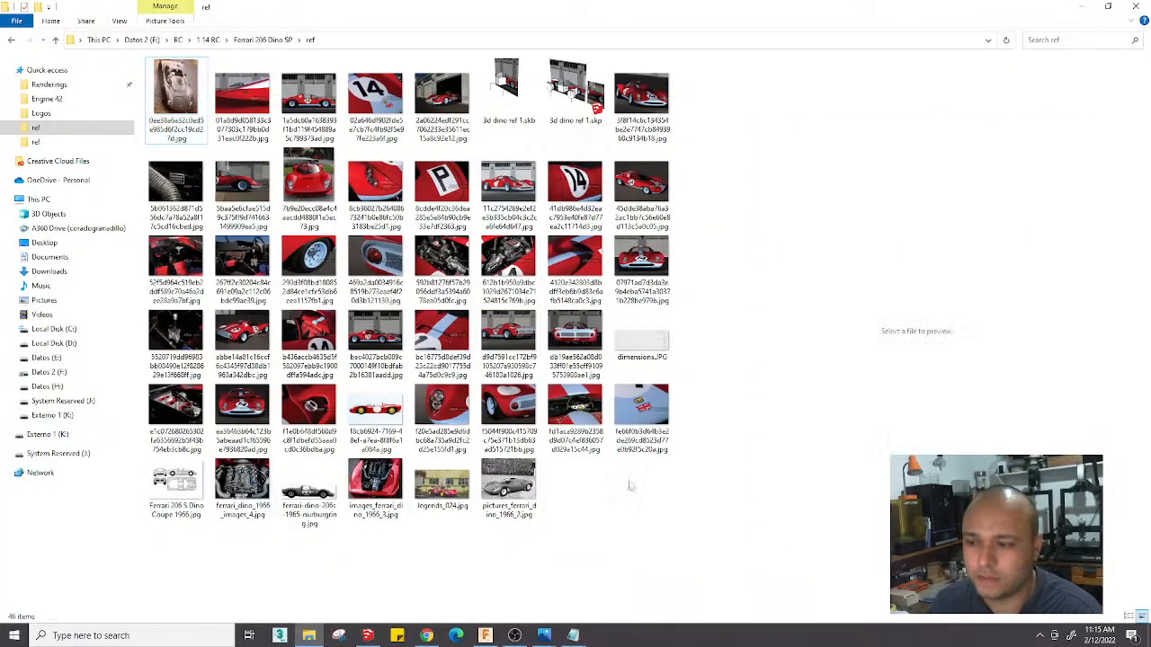
pyautogui.click(649, 350)
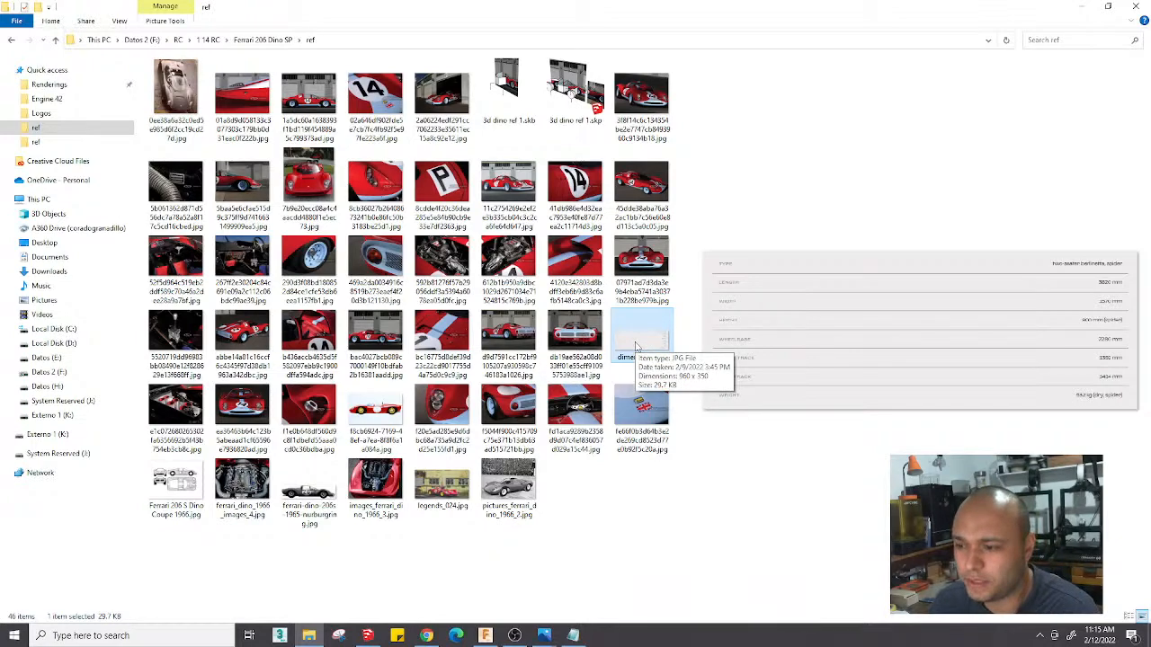
pyautogui.doubleClick(636, 346)
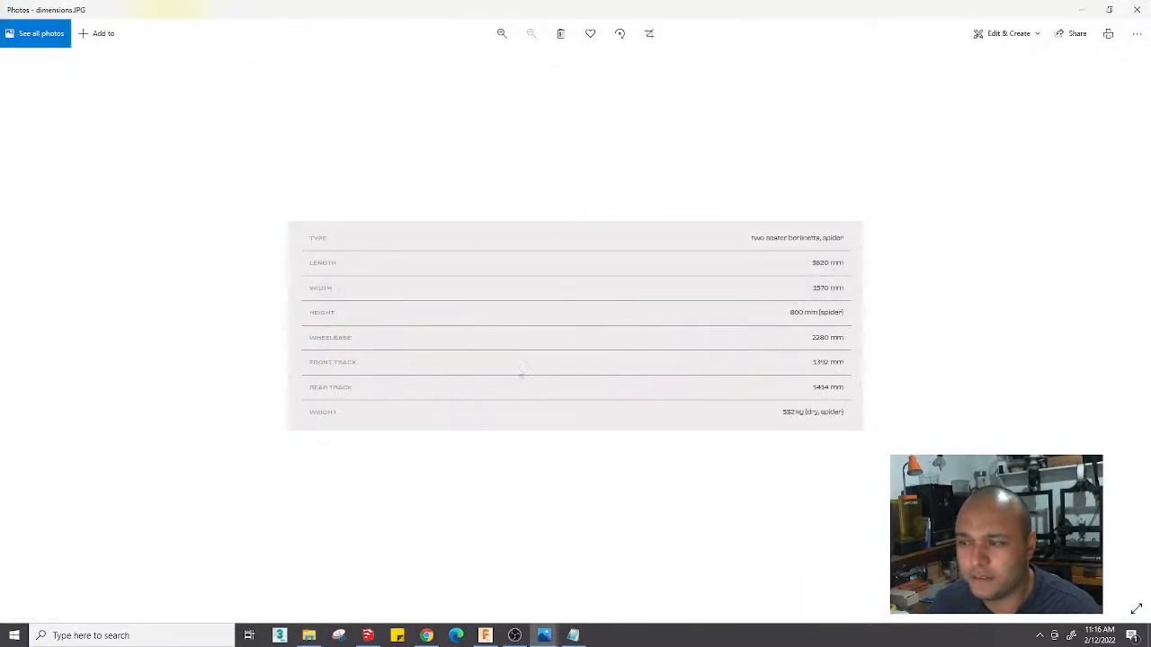
pyautogui.moveTo(666, 18); pyautogui.dragTo(578, 18)
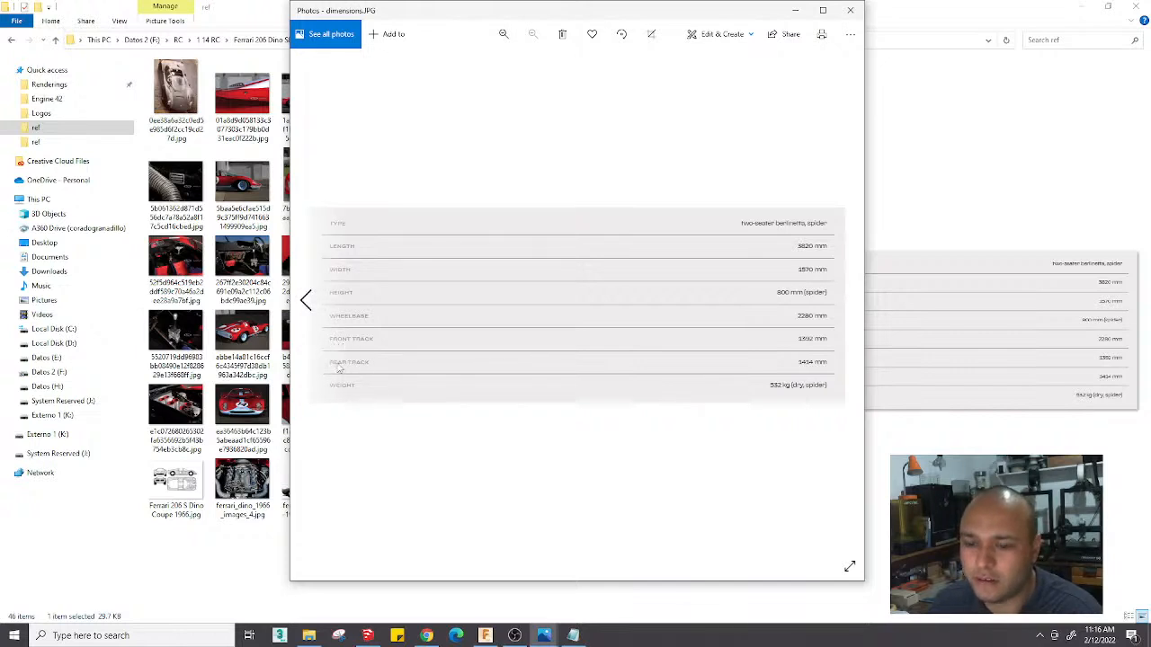
pyautogui.click(795, 10)
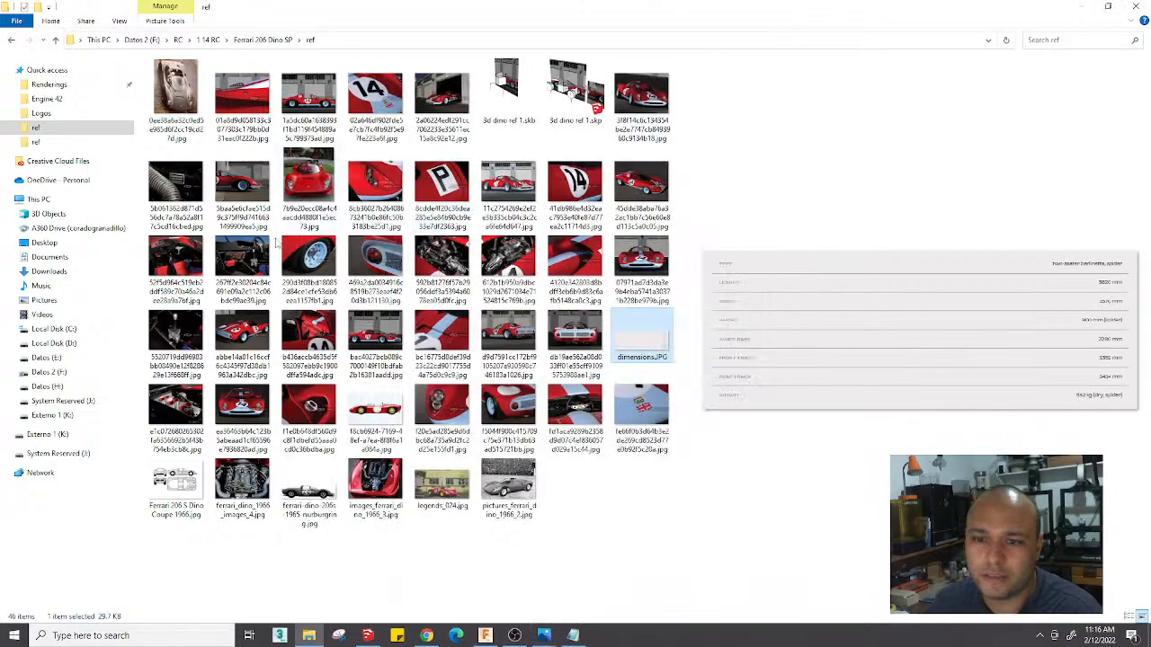
# Examine the straight side, rear and front view photos of the number 14 car as modelling references
pyautogui.doubleClick(316, 104)
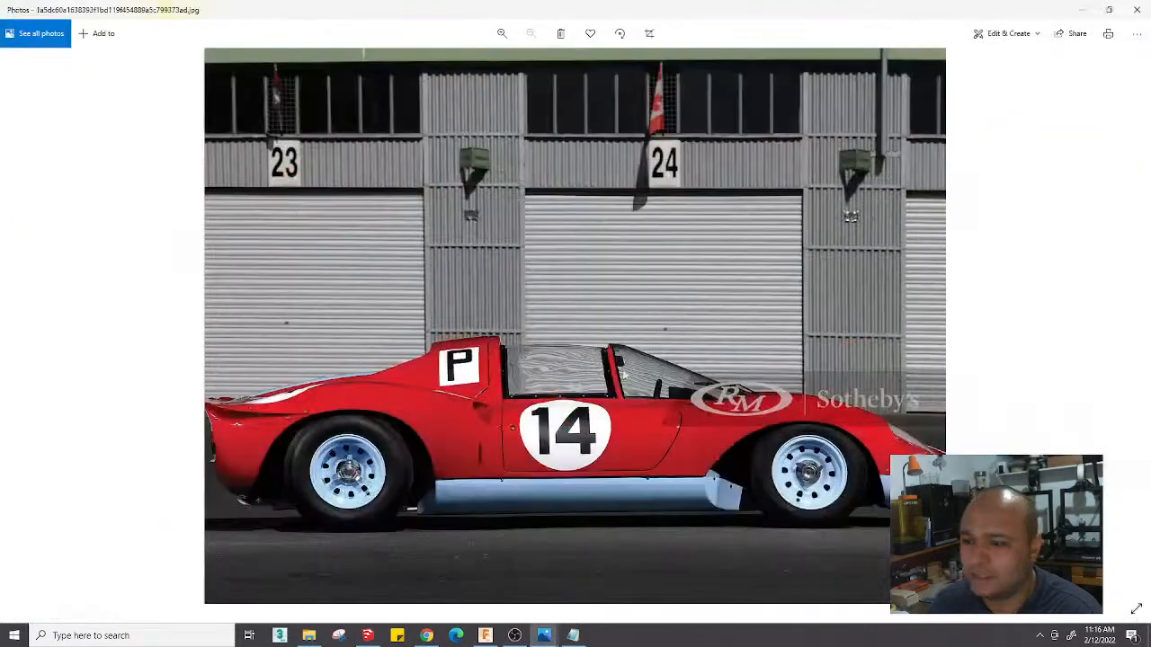
pyautogui.click(1133, 9)
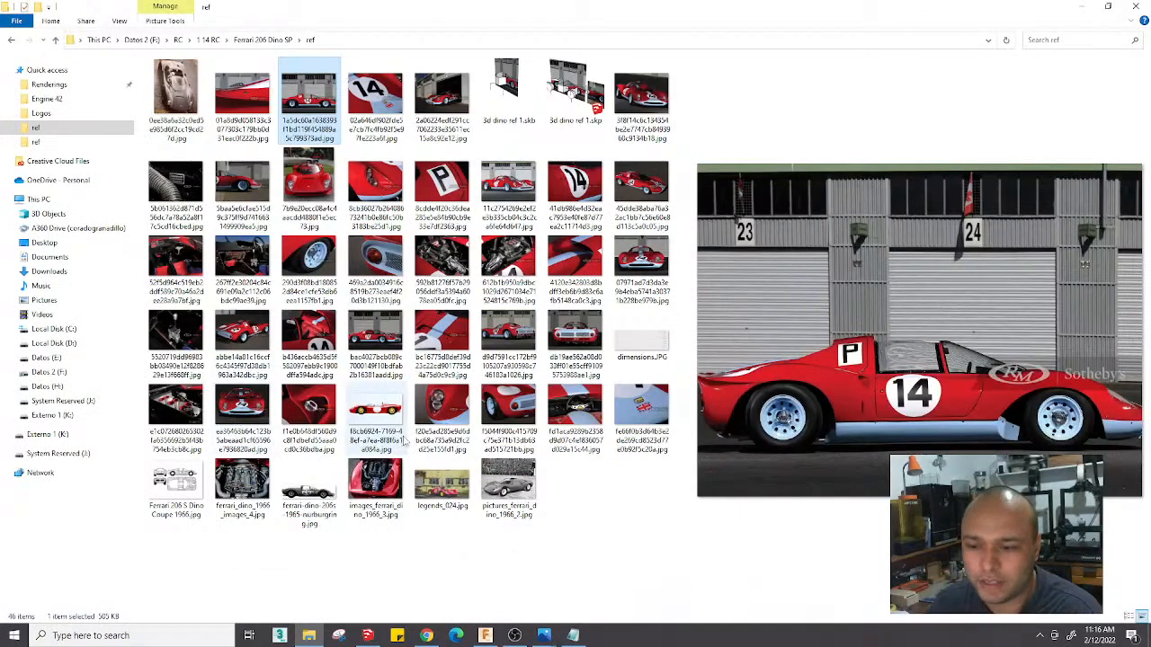
pyautogui.doubleClick(569, 333)
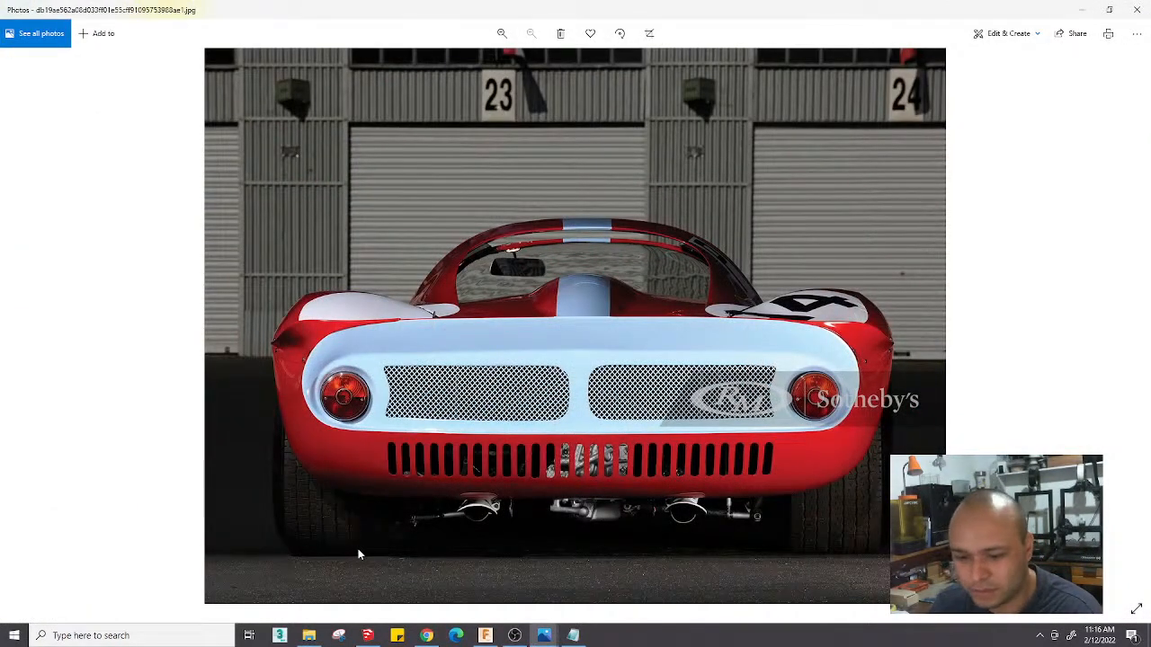
pyautogui.click(1084, 13)
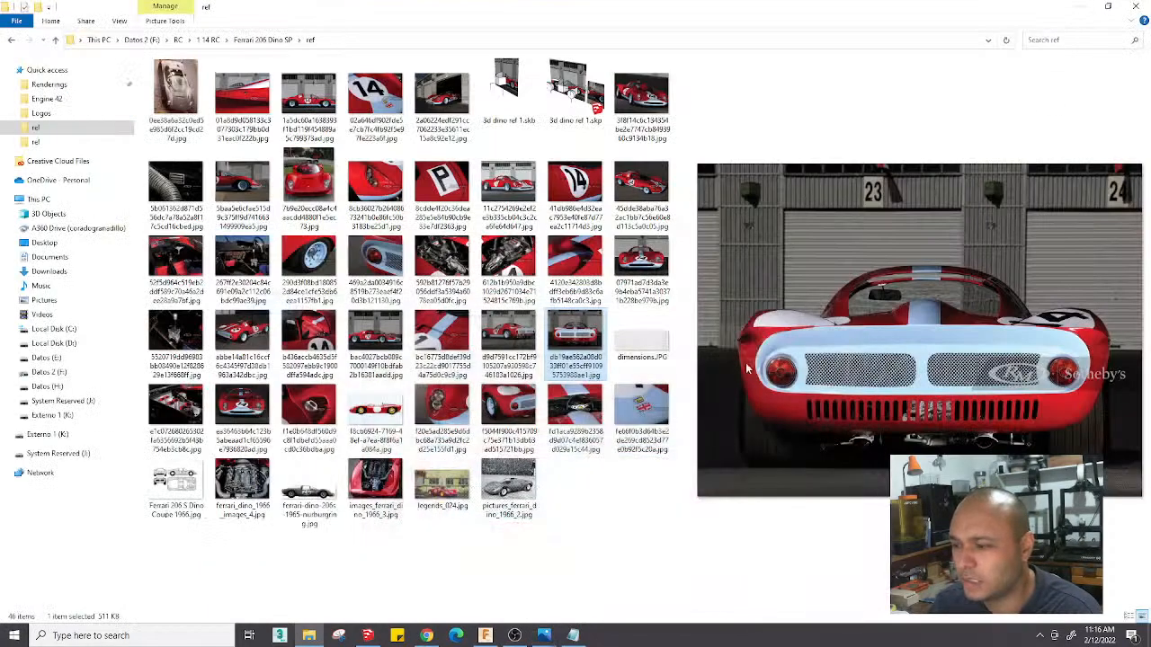
pyautogui.doubleClick(630, 263)
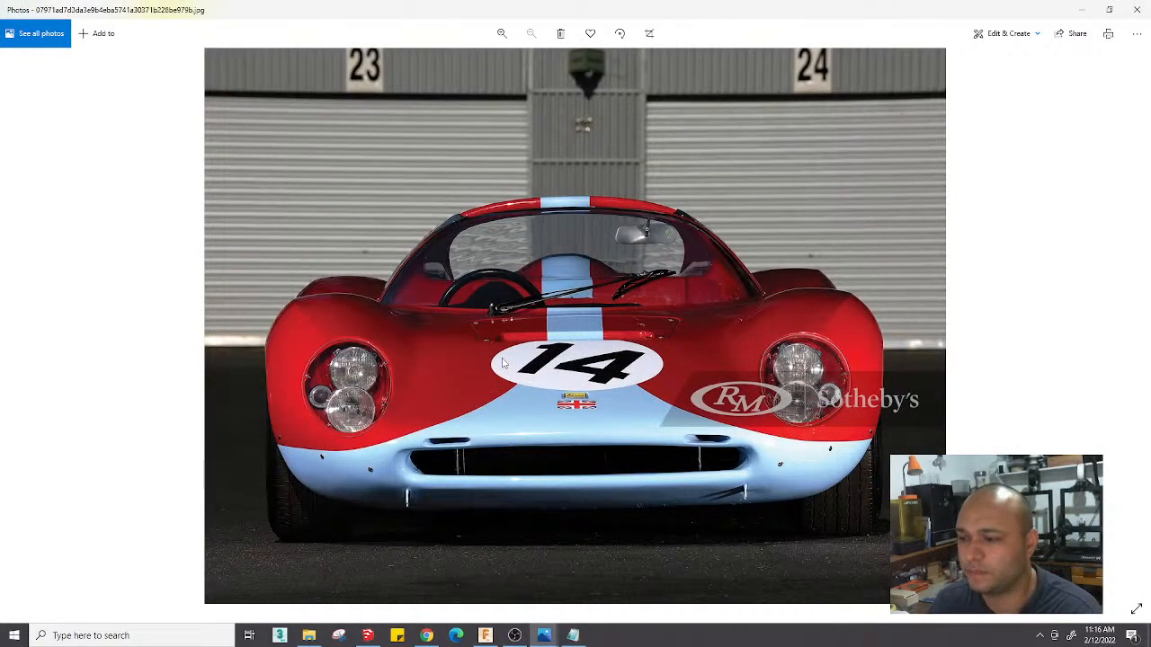
pyautogui.click(1140, 9)
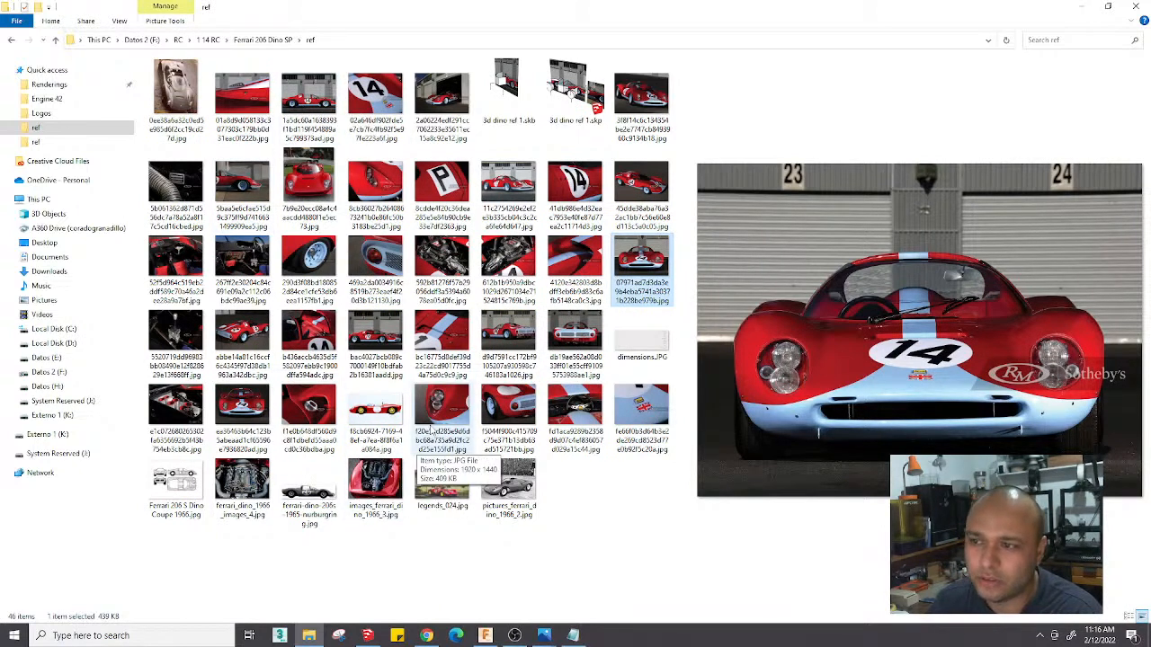
pyautogui.click(508, 414)
pyautogui.click(574, 341)
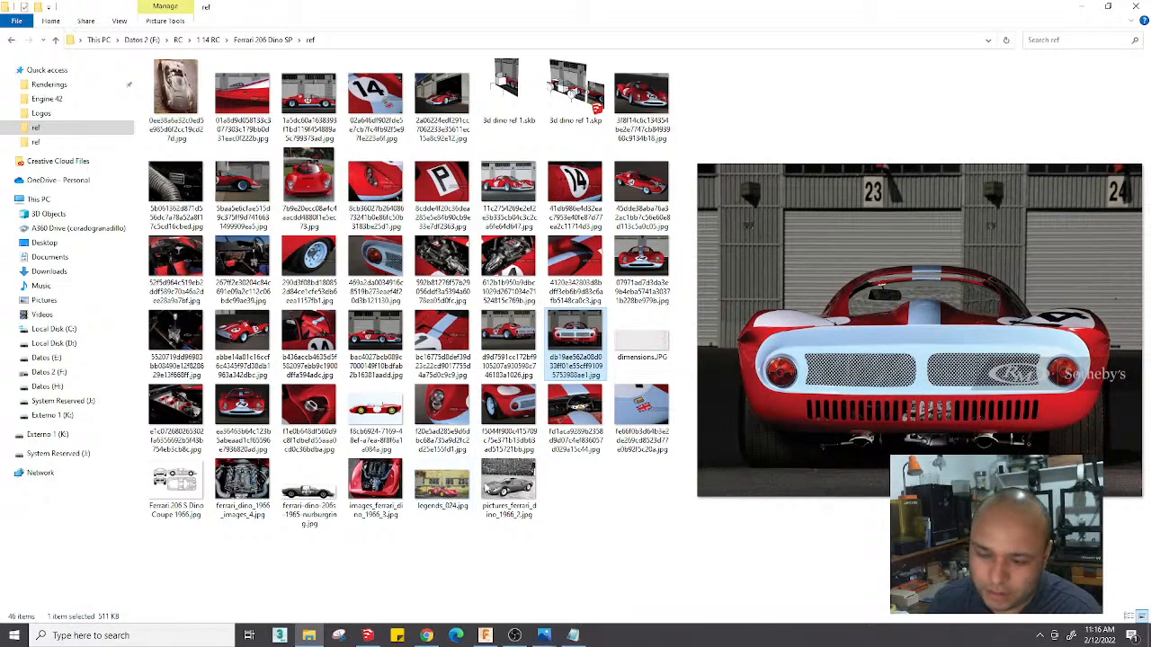
# Open pictures_ferrari_dino_1966_2.jpg and examine the body shape in the black-and-white three-quarter view
pyautogui.click(507, 486)
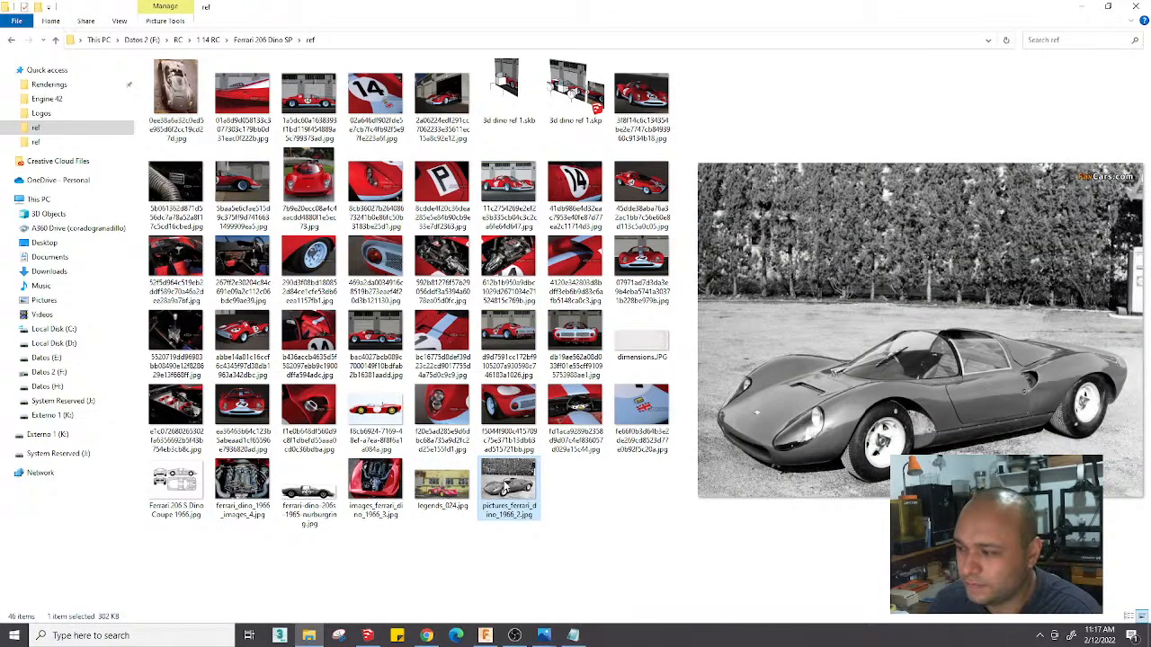
pyautogui.doubleClick(507, 486)
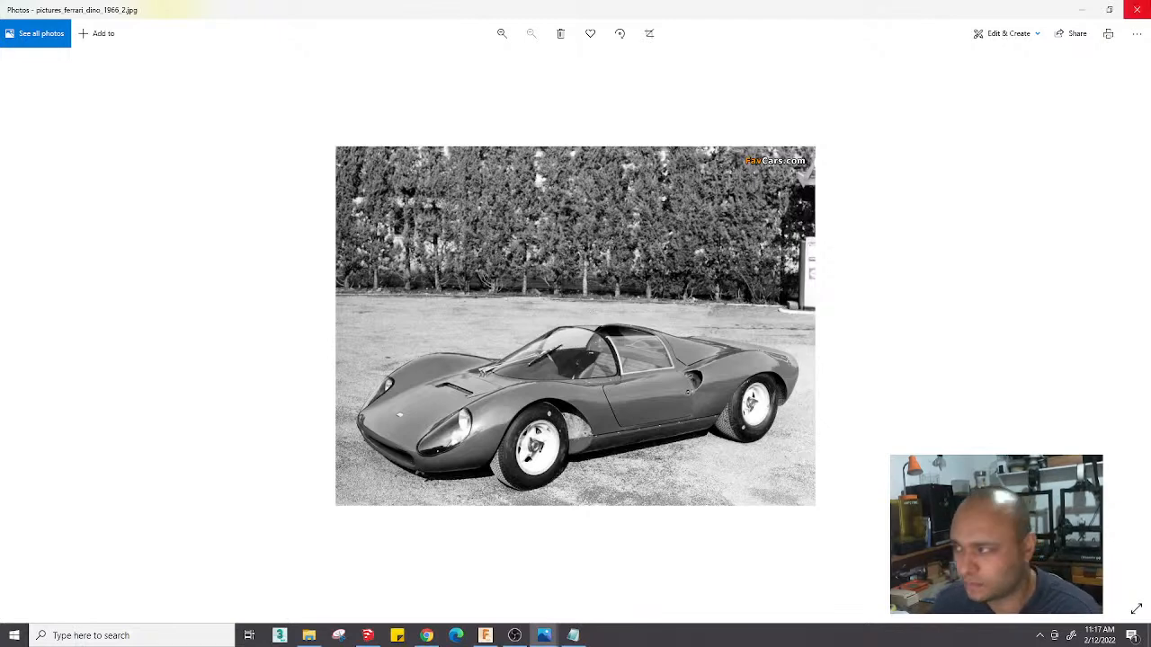
pyautogui.click(1137, 9)
# Examine the full side view photo of the number 14 car and the side close-up of its front end
pyautogui.doubleClick(309, 97)
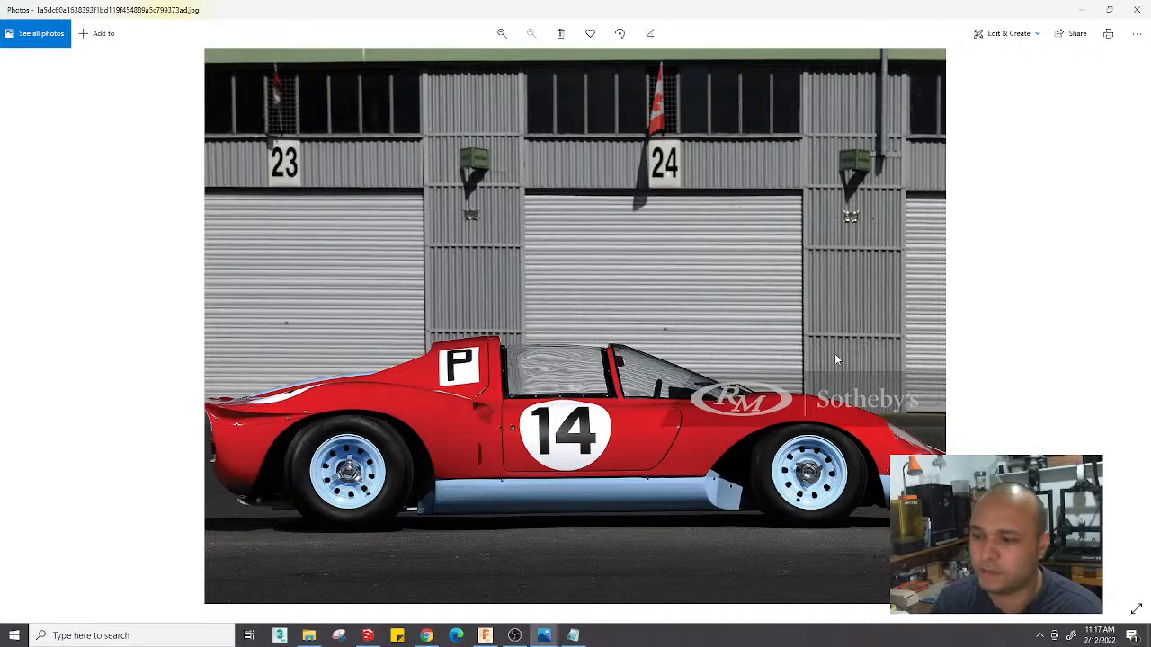
pyautogui.click(1136, 9)
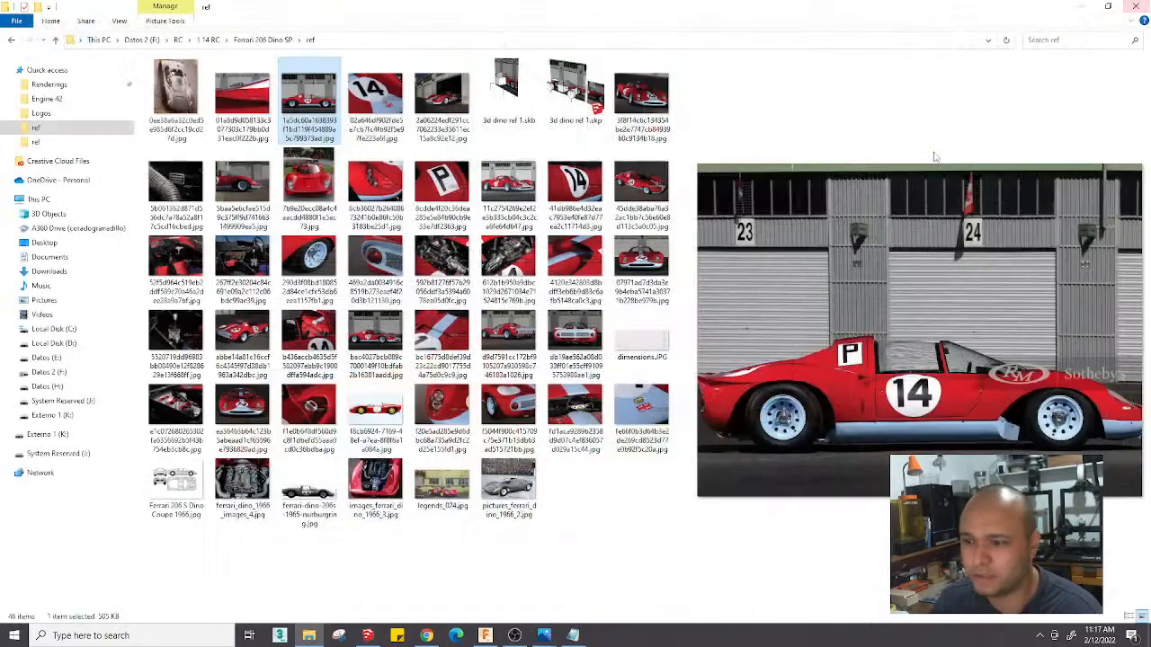
pyautogui.doubleClick(304, 82)
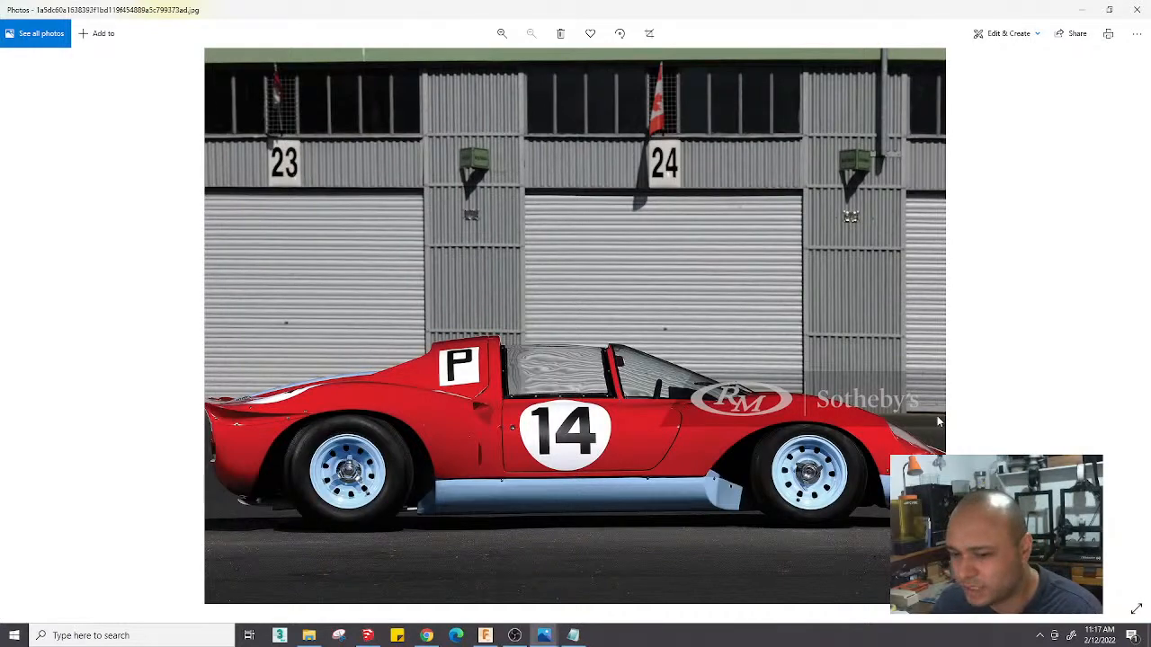
pyautogui.click(1136, 9)
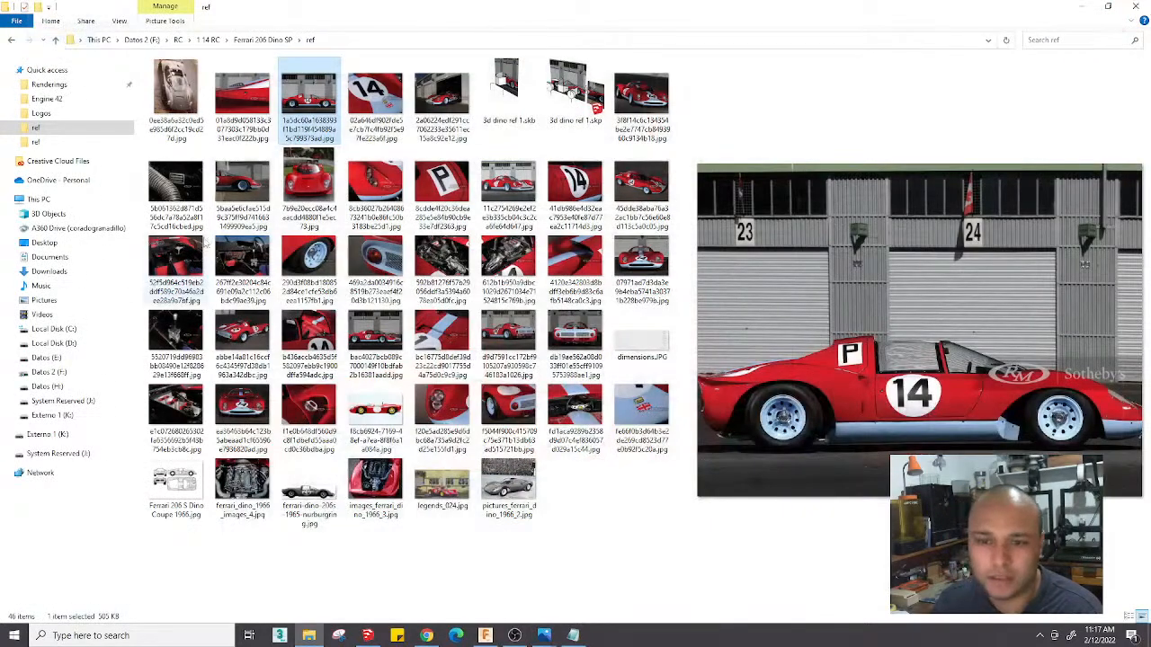
pyautogui.doubleClick(249, 190)
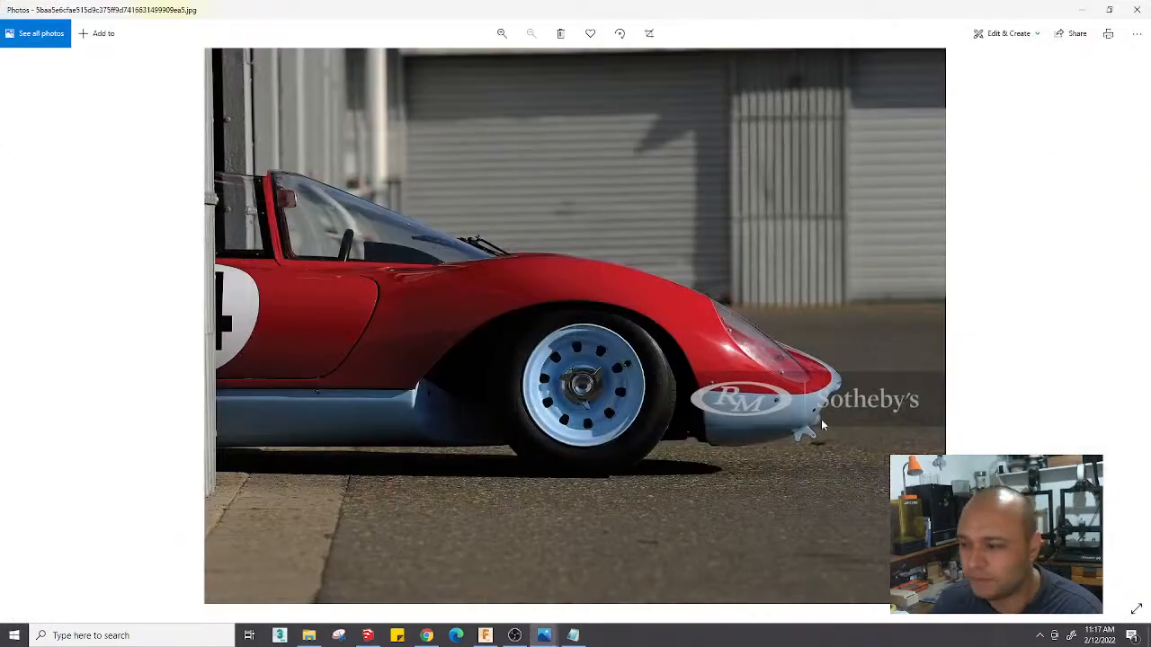
pyautogui.click(1136, 9)
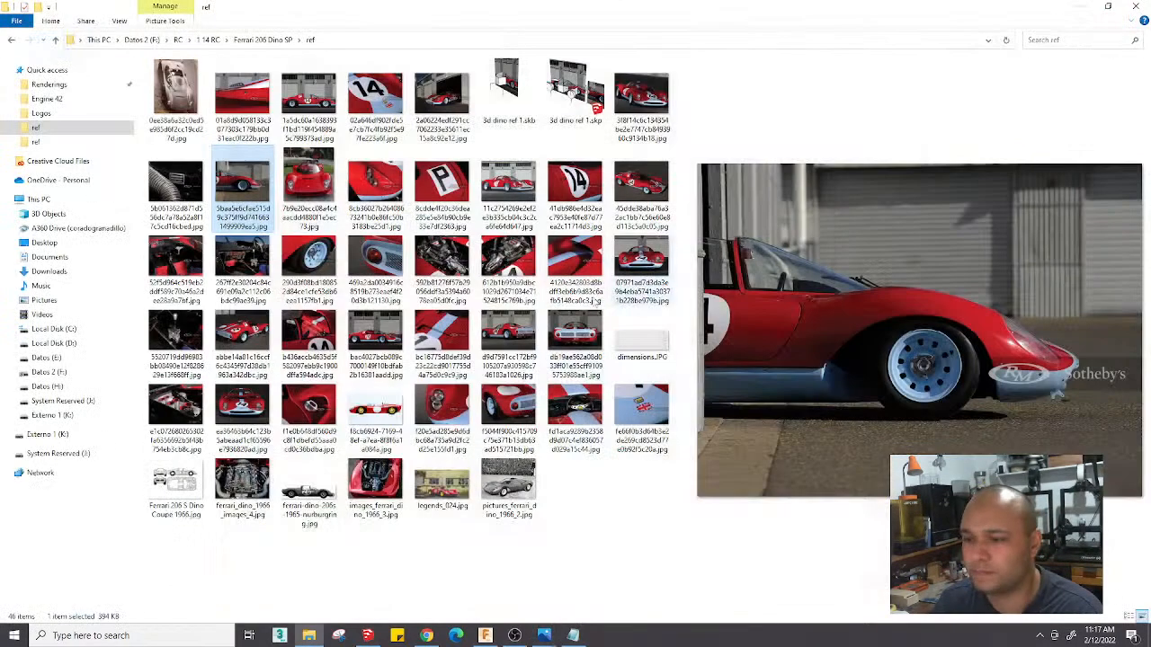
# Examine the straight rear, straight front and raised three-quarter photos of the number 14 car
pyautogui.click(508, 340)
pyautogui.doubleClick(567, 324)
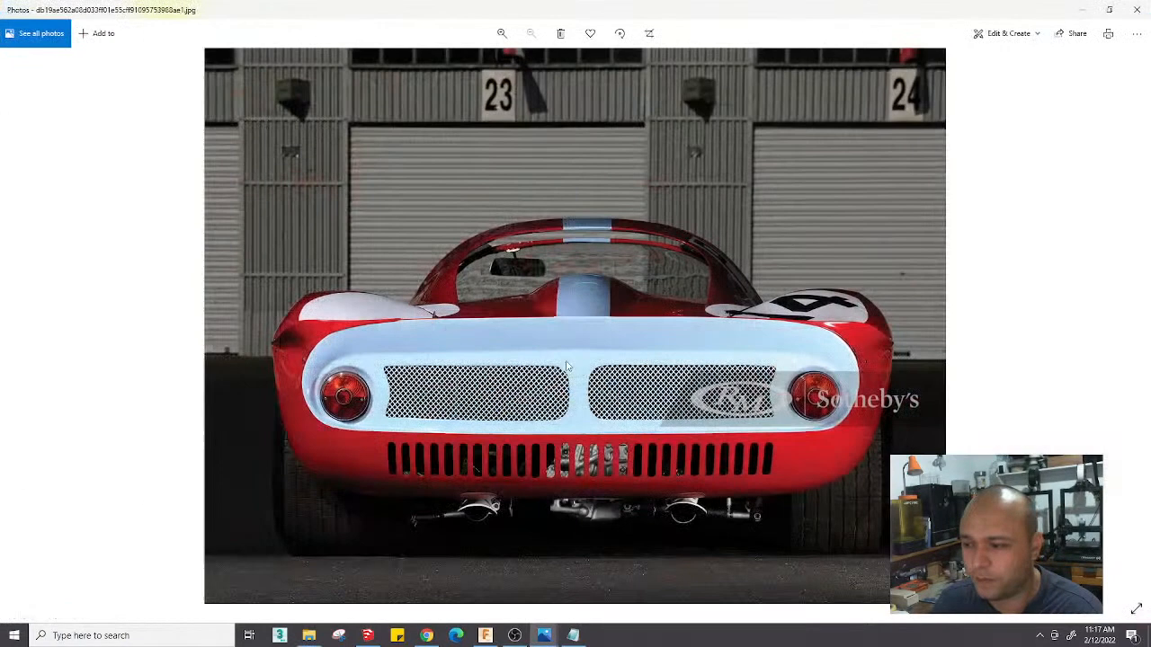
pyautogui.click(1137, 9)
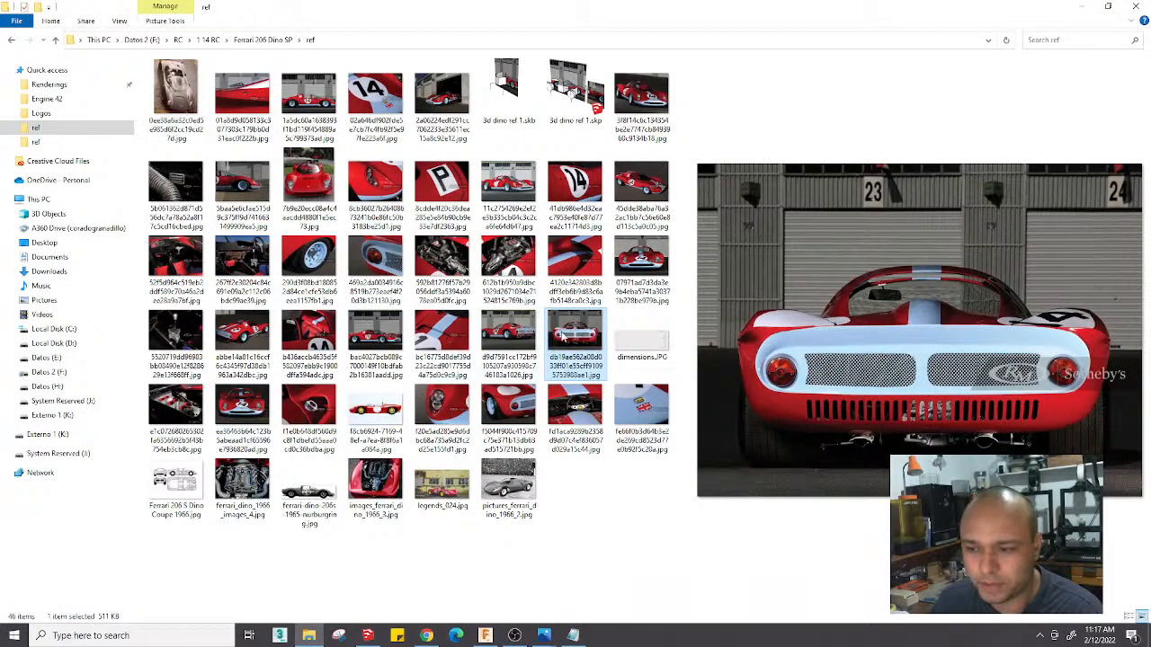
pyautogui.doubleClick(644, 261)
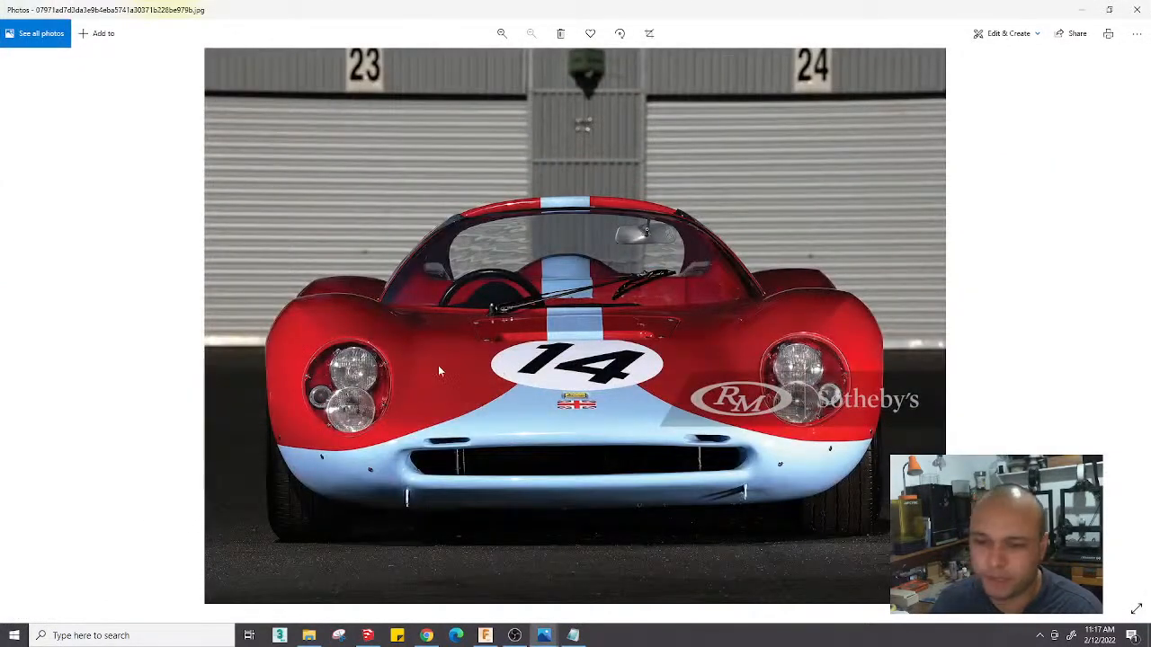
pyautogui.click(1136, 9)
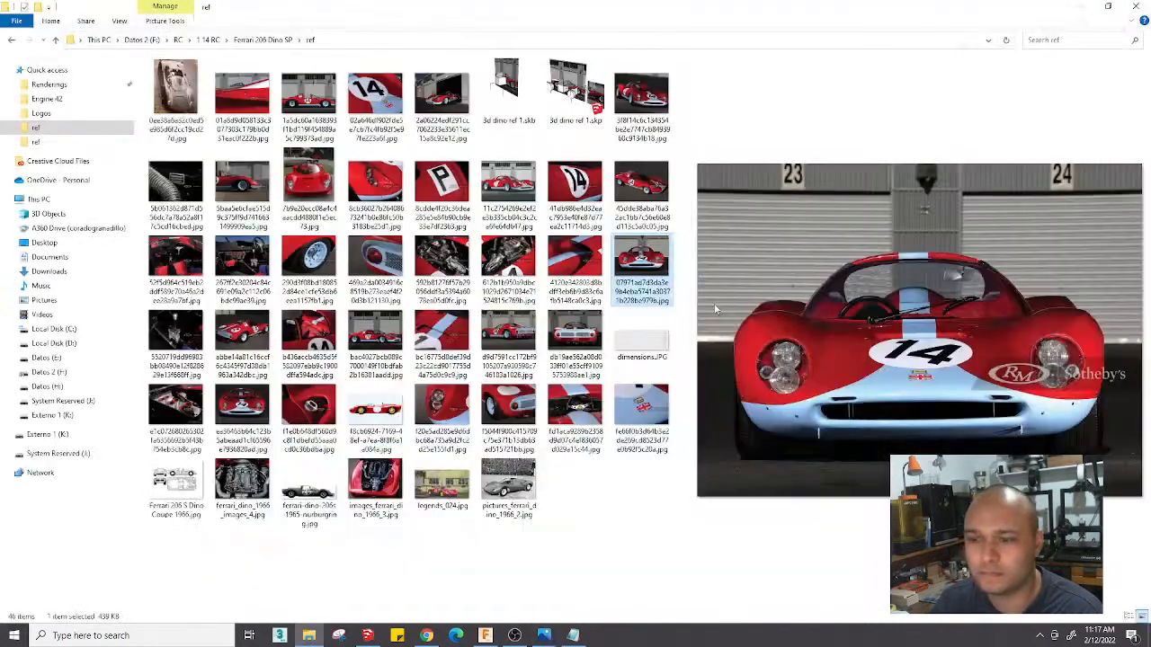
pyautogui.doubleClick(644, 189)
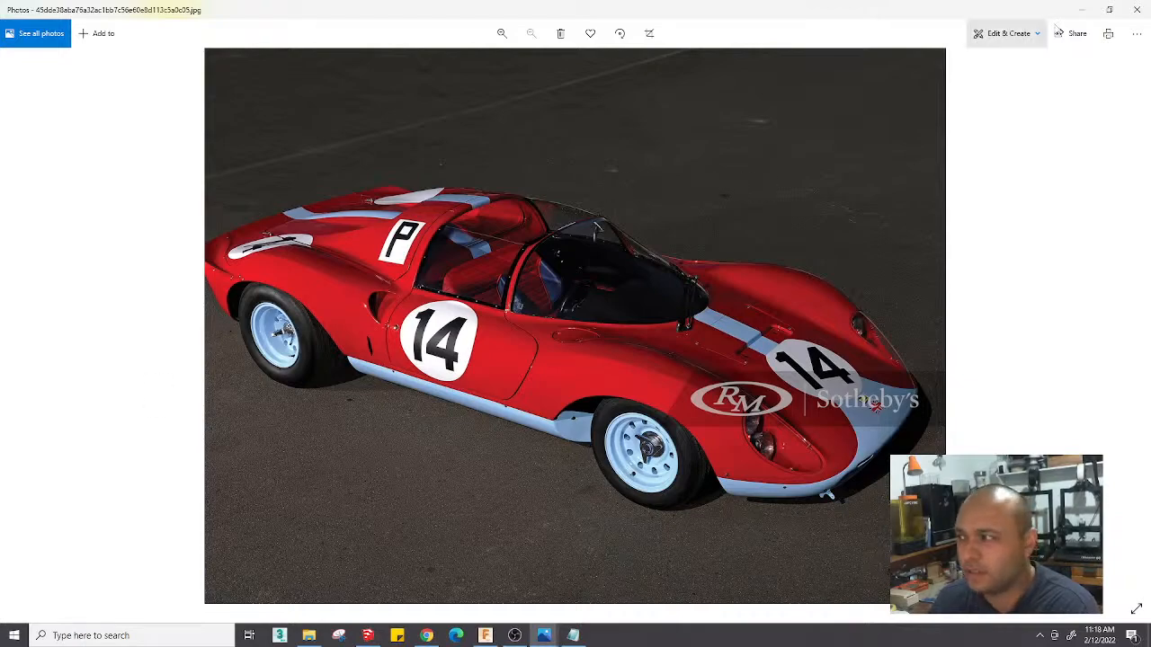
pyautogui.click(1136, 9)
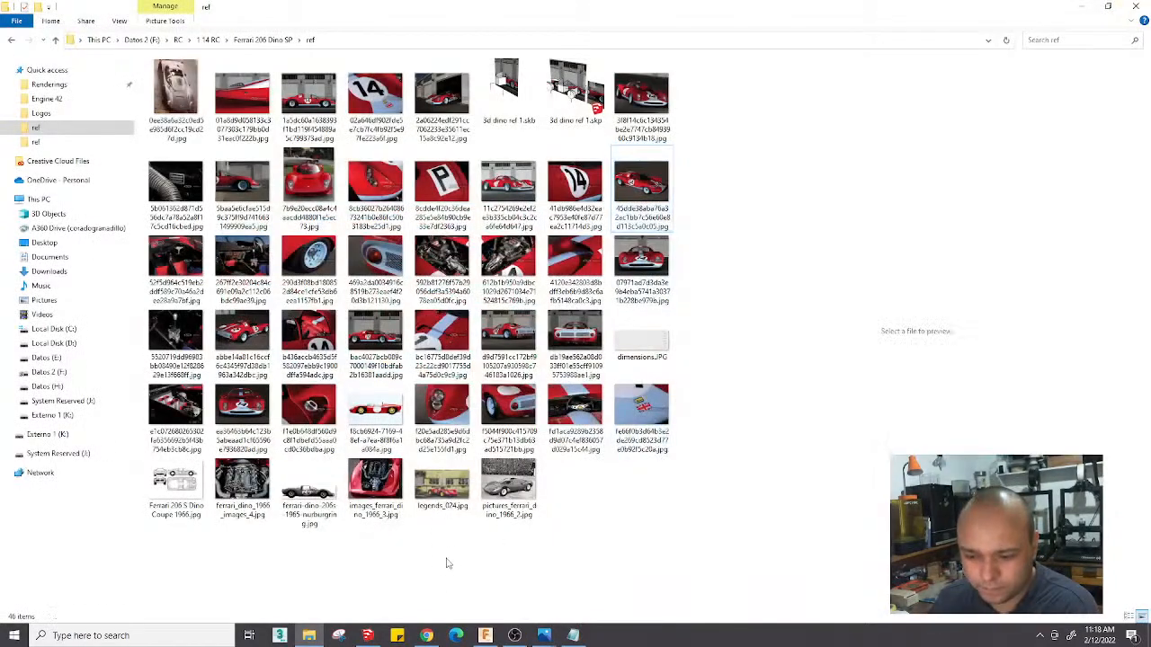
# Switch to SketchUp and float a File Explorer window with the ref folder's image thumbnails beside the empty model
pyautogui.click(367, 636)
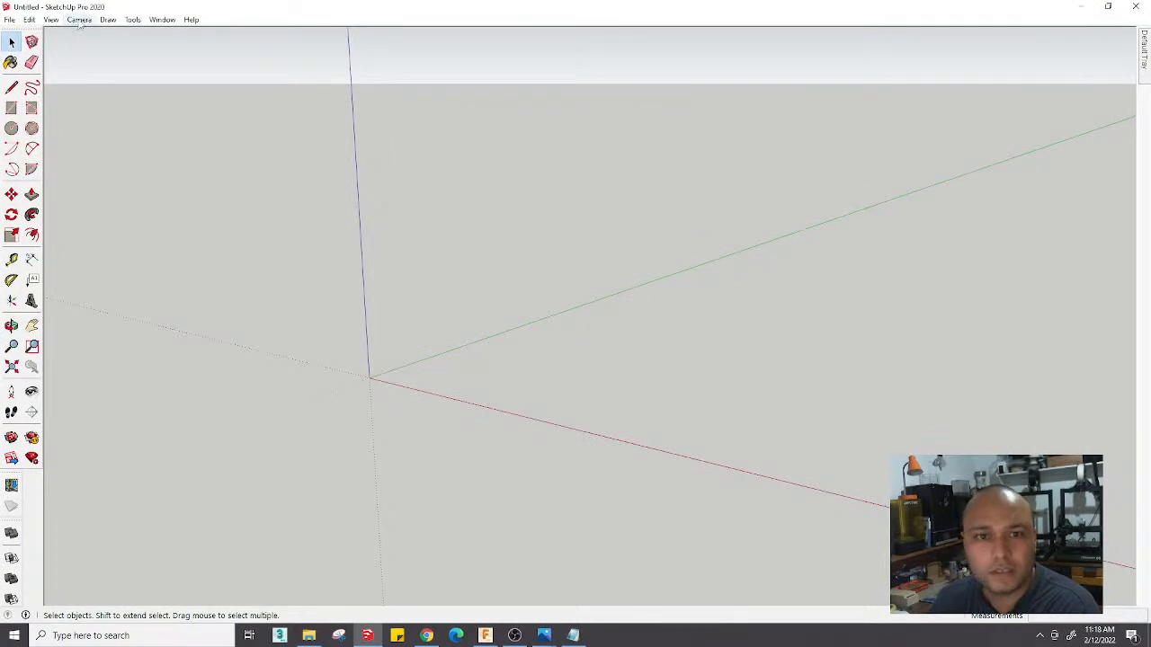
pyautogui.moveTo(316, 640)
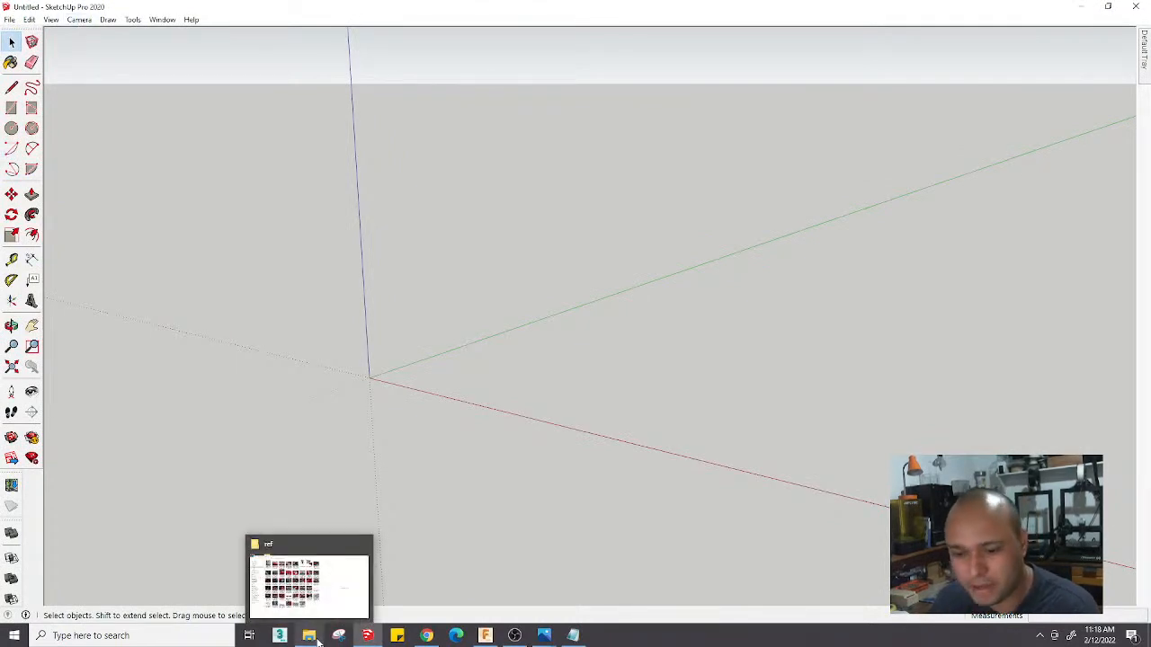
pyautogui.click(316, 640)
pyautogui.moveTo(509, 7); pyautogui.dragTo(964, 55)
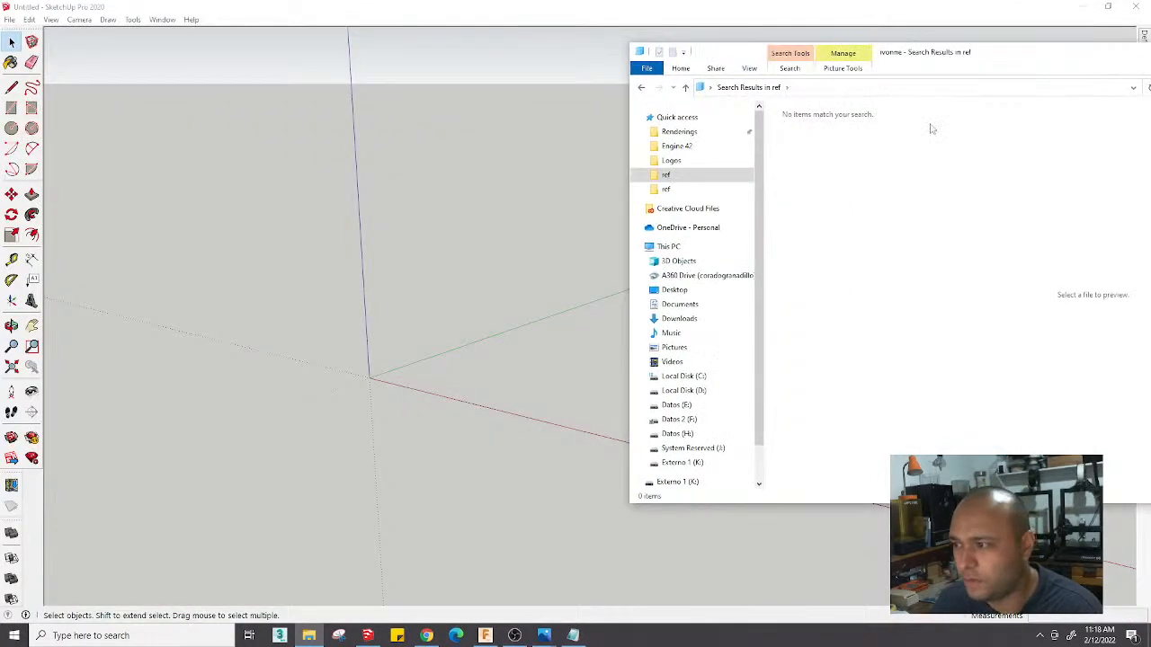
pyautogui.click(670, 175)
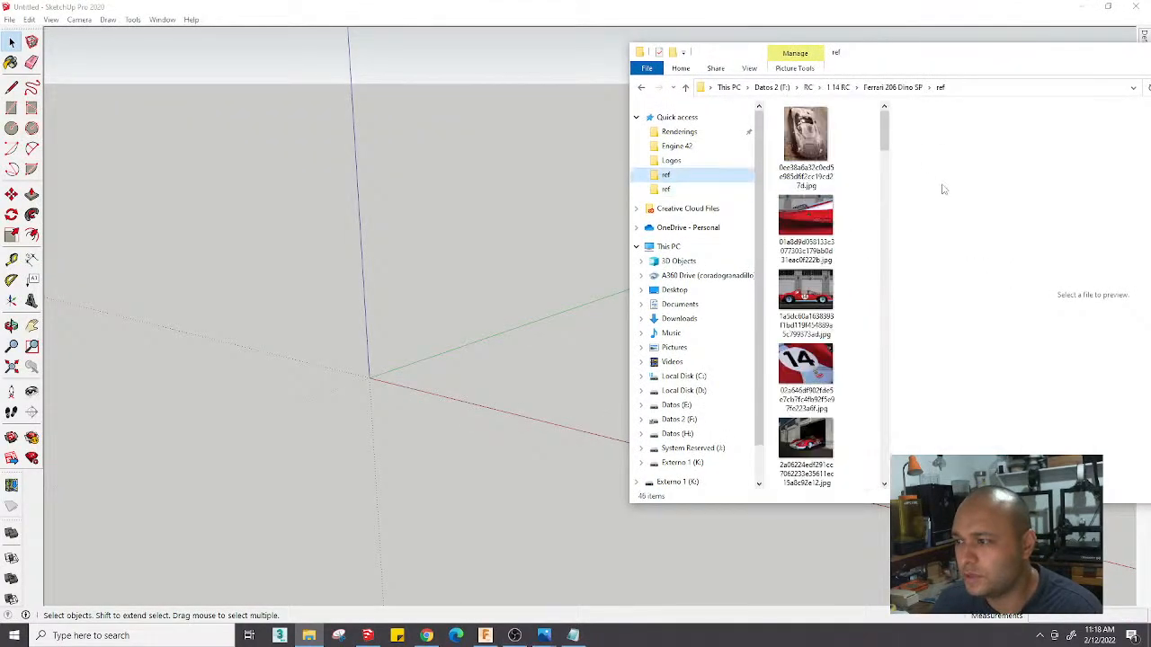
pyautogui.moveTo(890, 158); pyautogui.dragTo(1113, 158)
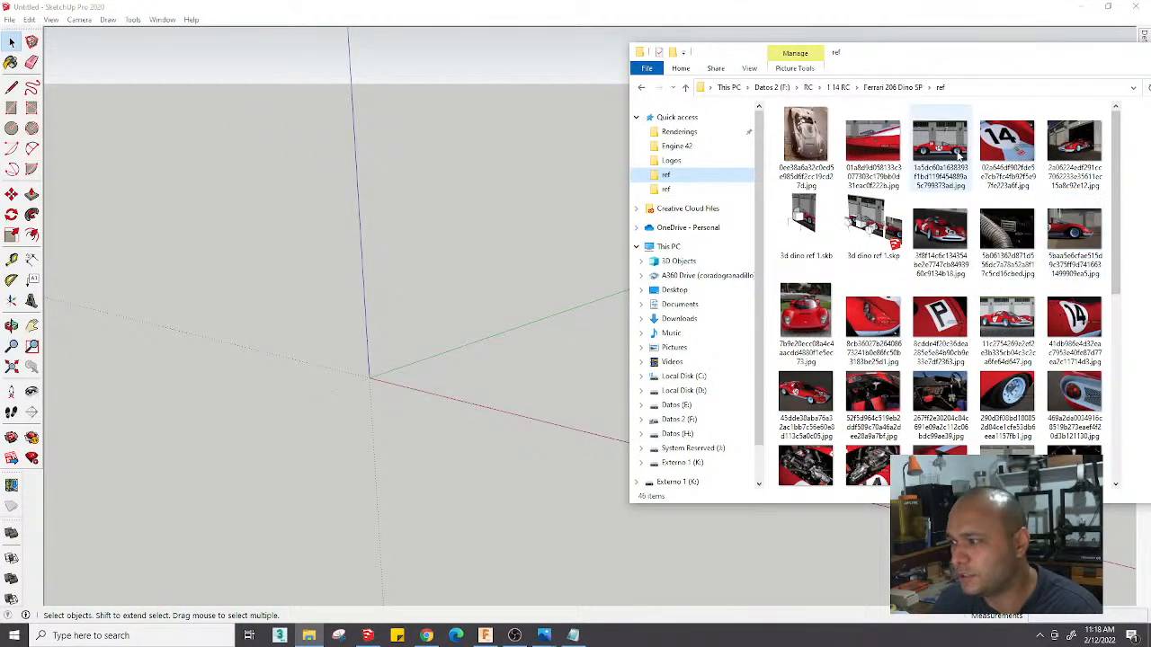
# Place the straight side view photo flat on the ground plane at the origin, about 10118 by 7589 mm, and put the folder window away
pyautogui.click(958, 154)
pyautogui.moveTo(957, 154); pyautogui.dragTo(370, 377)
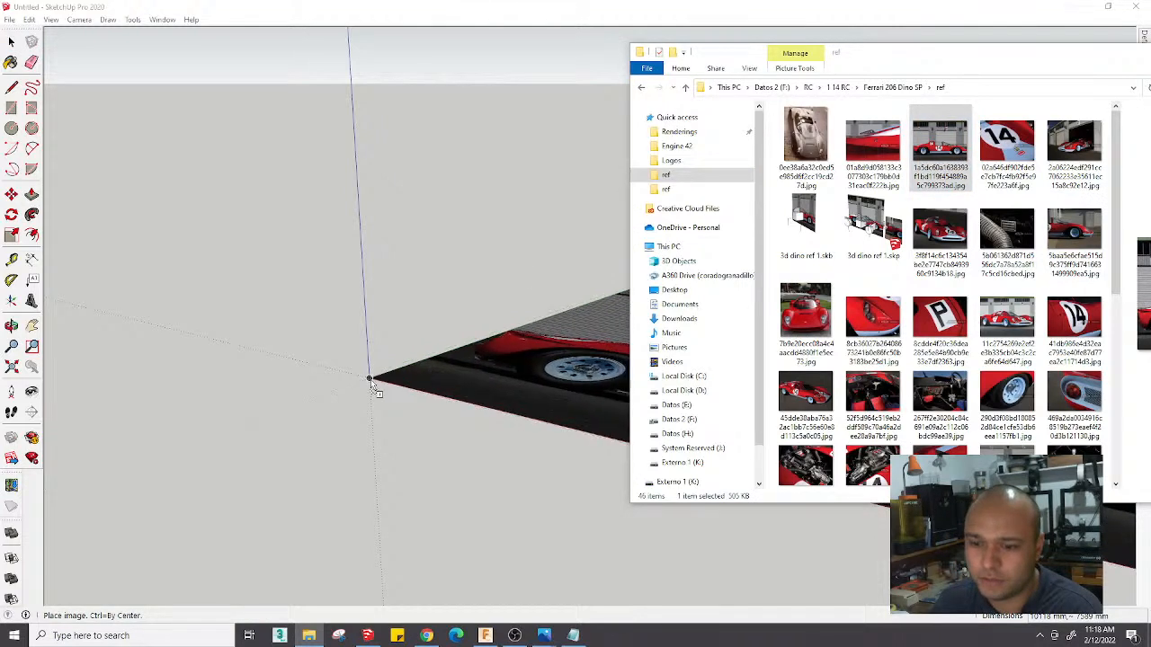
pyautogui.click(370, 379)
pyautogui.moveTo(410, 318); pyautogui.dragTo(458, 376, button='middle')
pyautogui.press('space')
pyautogui.click(411, 291)
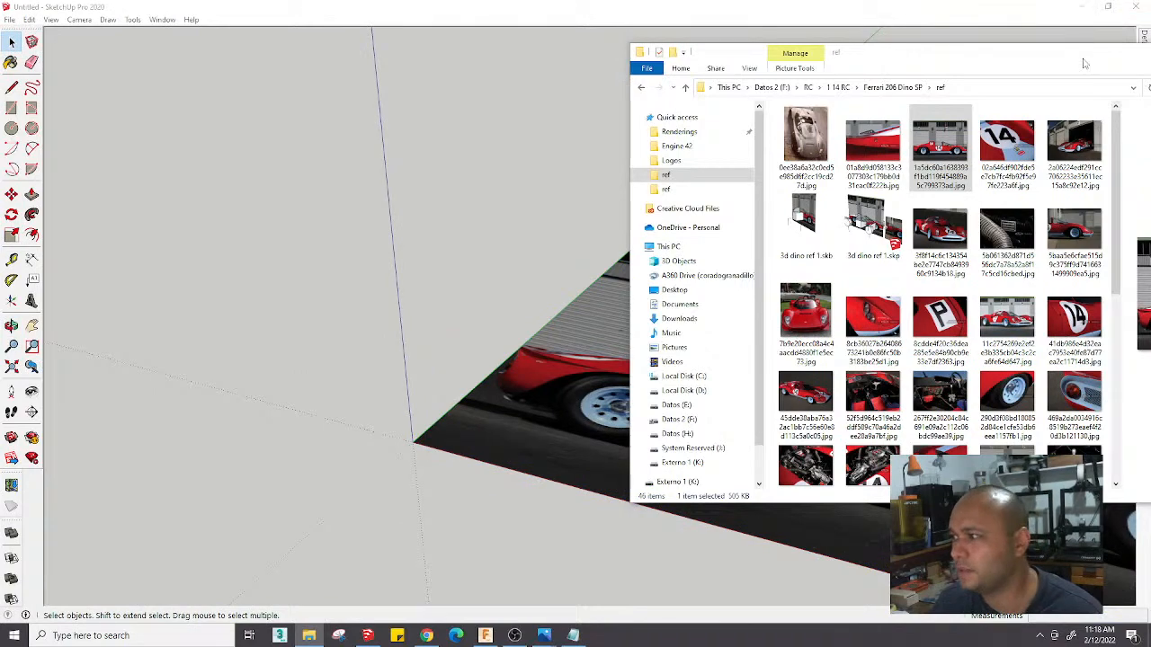
pyautogui.moveTo(1084, 58); pyautogui.dragTo(893, 46)
pyautogui.click(1037, 42)
# Draw a line about 6276 mm long from the front wheel's hub centre to the rear wheel's hub centre on the photo
pyautogui.moveTo(770, 306)
pyautogui.mouseDown(button='middle')
pyautogui.moveTo(648, 326)
pyautogui.moveTo(495, 419)
pyautogui.moveTo(634, 481)
pyautogui.mouseUp(button='middle')
pyautogui.press('space')
pyautogui.scroll(5, 638, 415)
pyautogui.press('l')
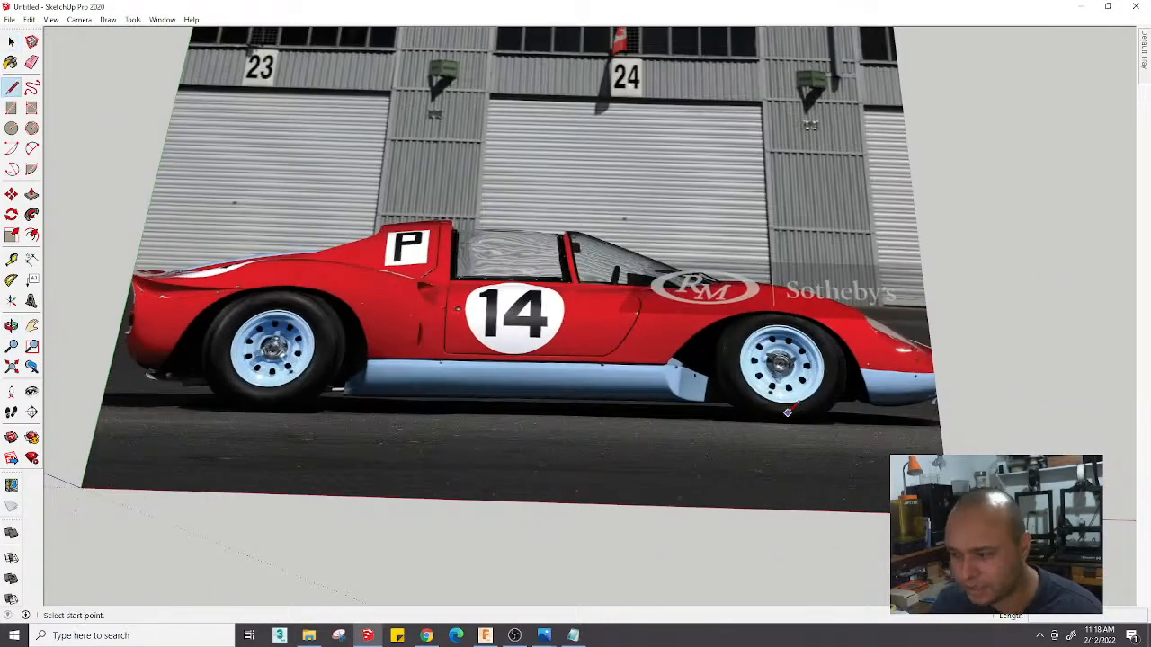
pyautogui.scroll(4, 788, 360)
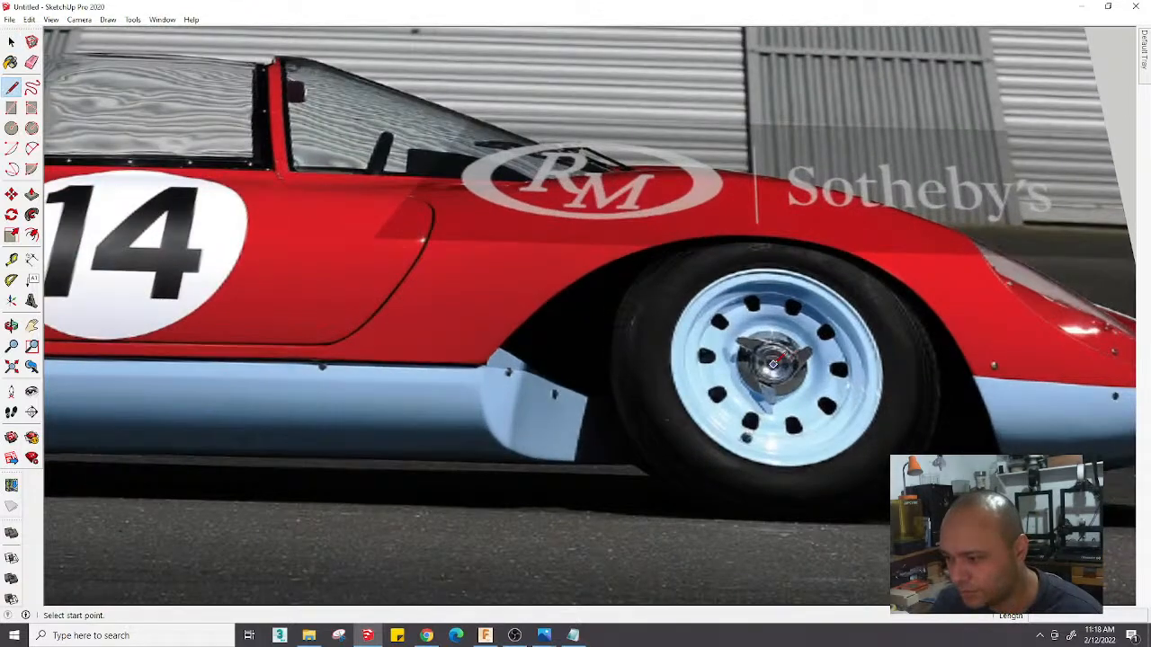
pyautogui.click(773, 363)
pyautogui.scroll(-5, 772, 364)
pyautogui.scroll(4, 251, 333)
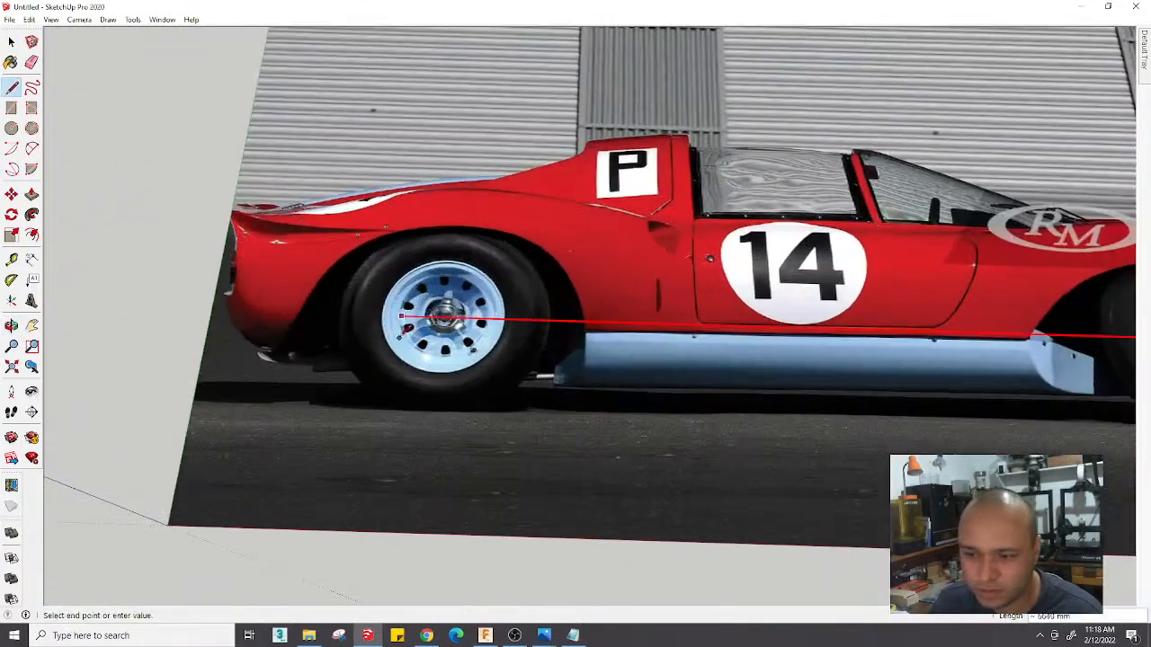
pyautogui.scroll(3, 404, 320)
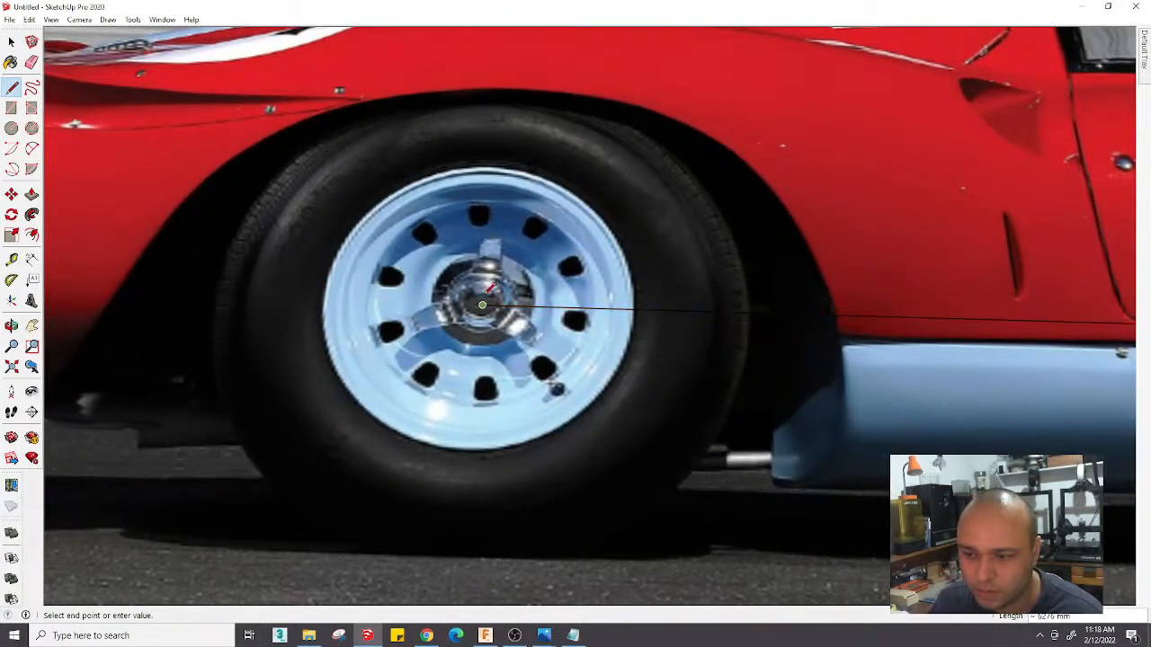
pyautogui.scroll(2, 482, 306)
pyautogui.click(482, 305)
pyautogui.scroll(-4, 483, 303)
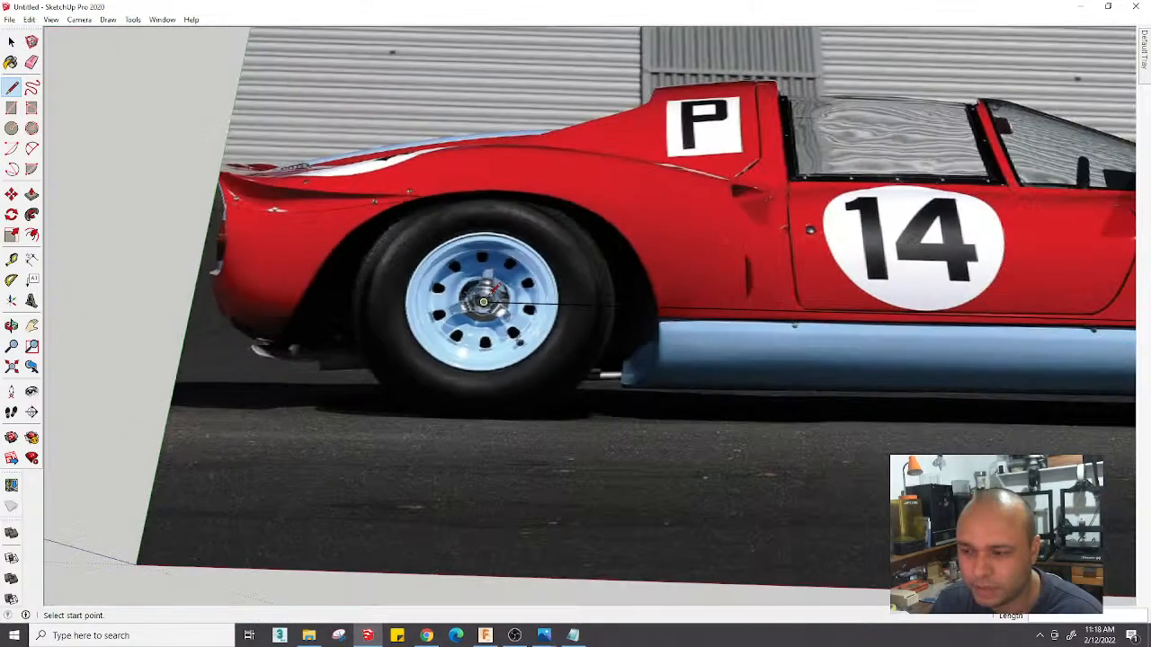
# Bring up dimensions.JPG to read the car's wheelbase value and return to the SketchUp model
pyautogui.scroll(-6, 483, 303)
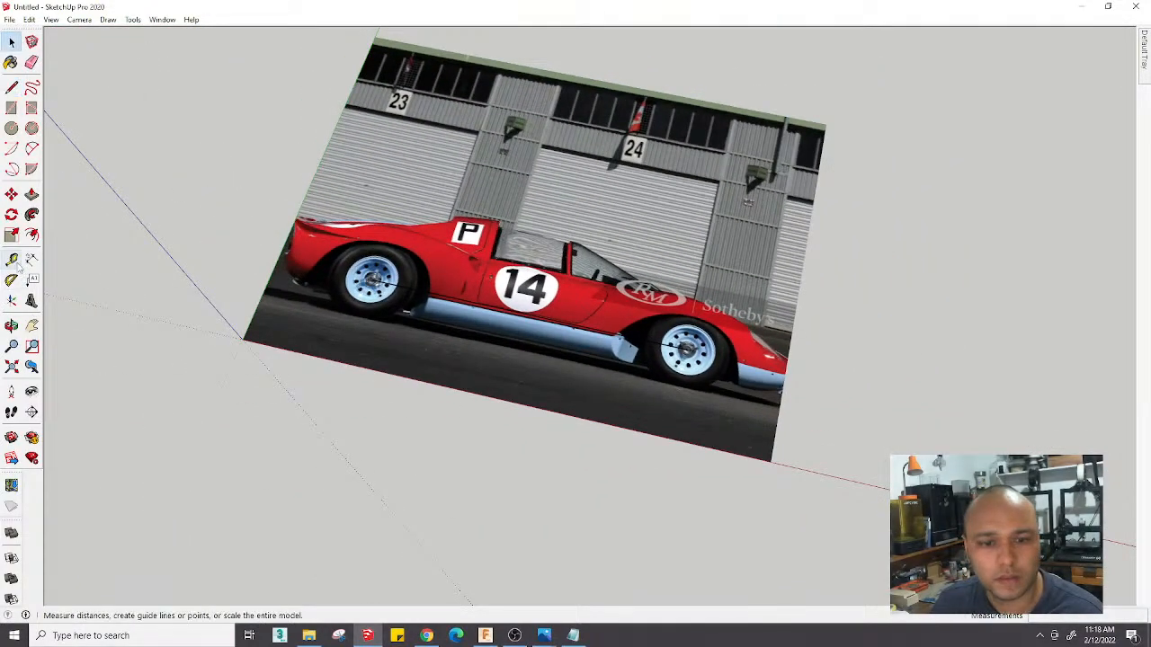
pyautogui.moveTo(557, 638)
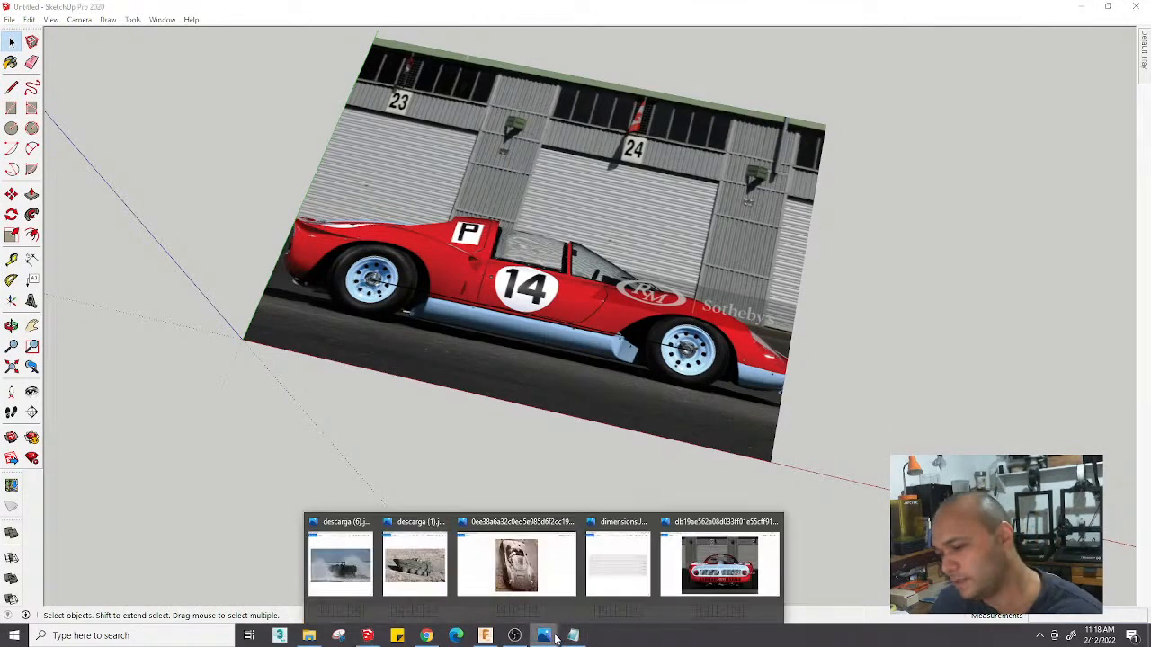
pyautogui.click(616, 569)
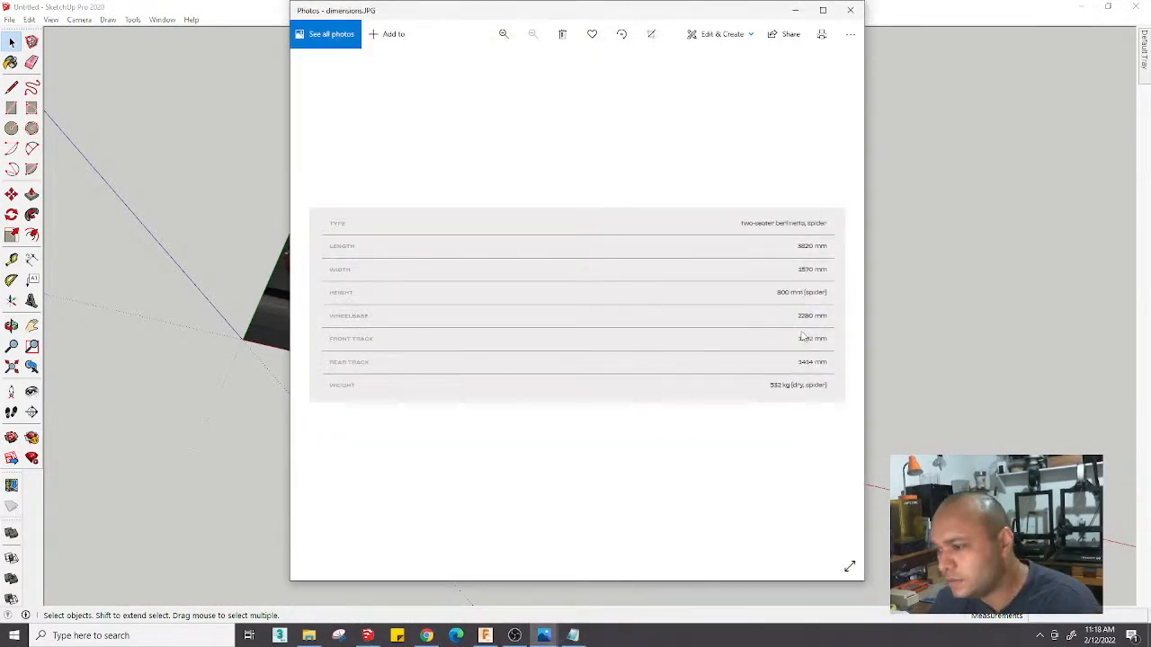
pyautogui.click(795, 10)
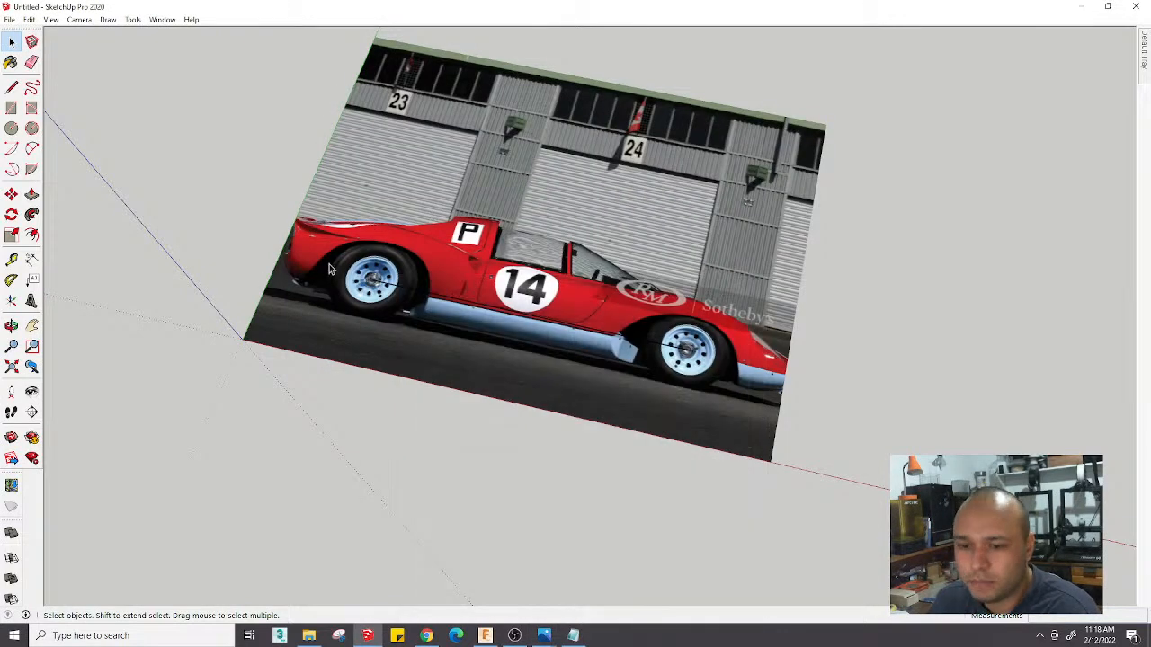
# Measure between the wheel centres with the Tape Measure and resize the whole model so that distance equals 2280 mm
pyautogui.click(10, 259)
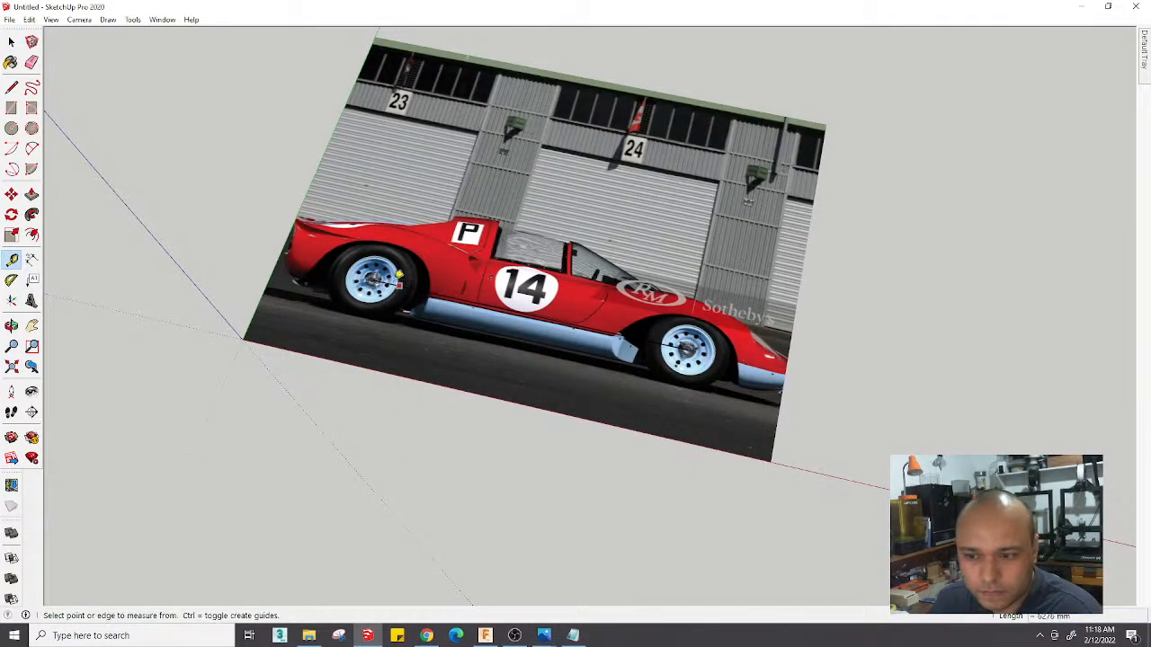
pyautogui.click(693, 343)
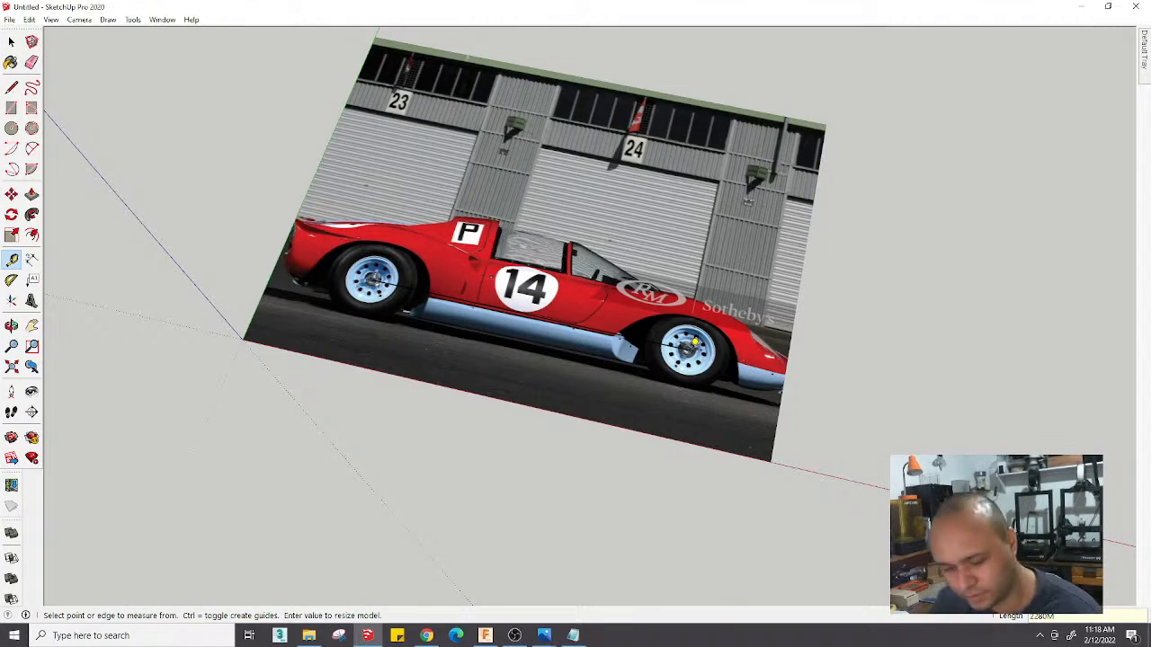
pyautogui.press('Return')
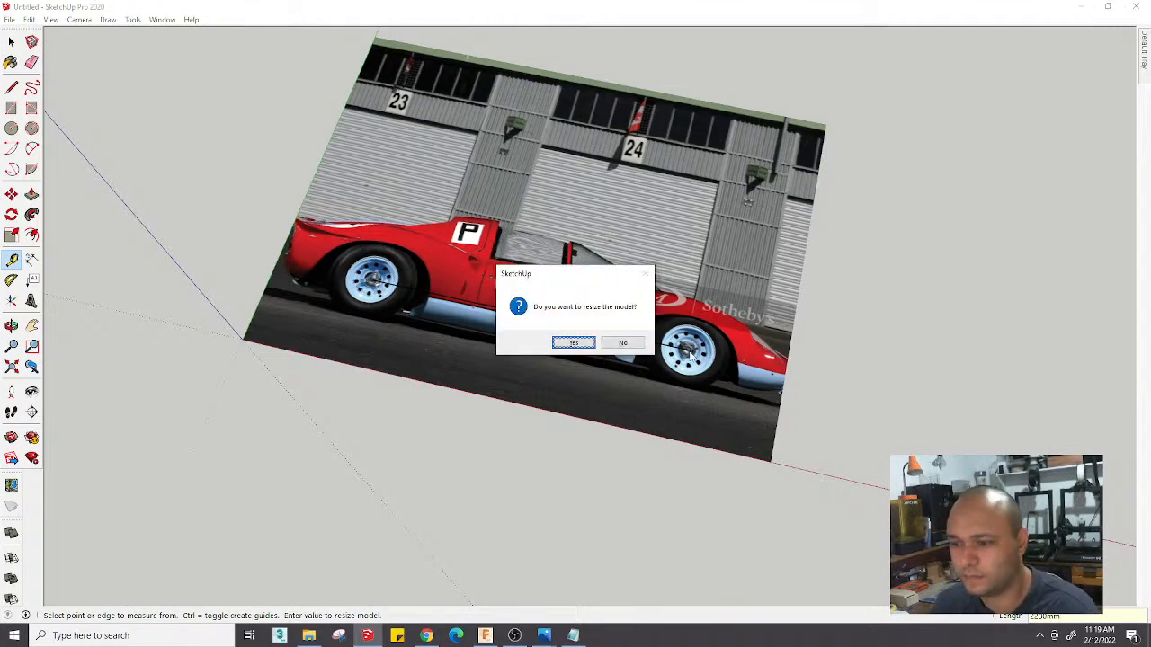
pyautogui.press('Return')
pyautogui.scroll(5, 283, 357)
# Confirm the model resize and rotate the photo with its wheel-centre line about the red axis so it stands upright
pyautogui.press('space')
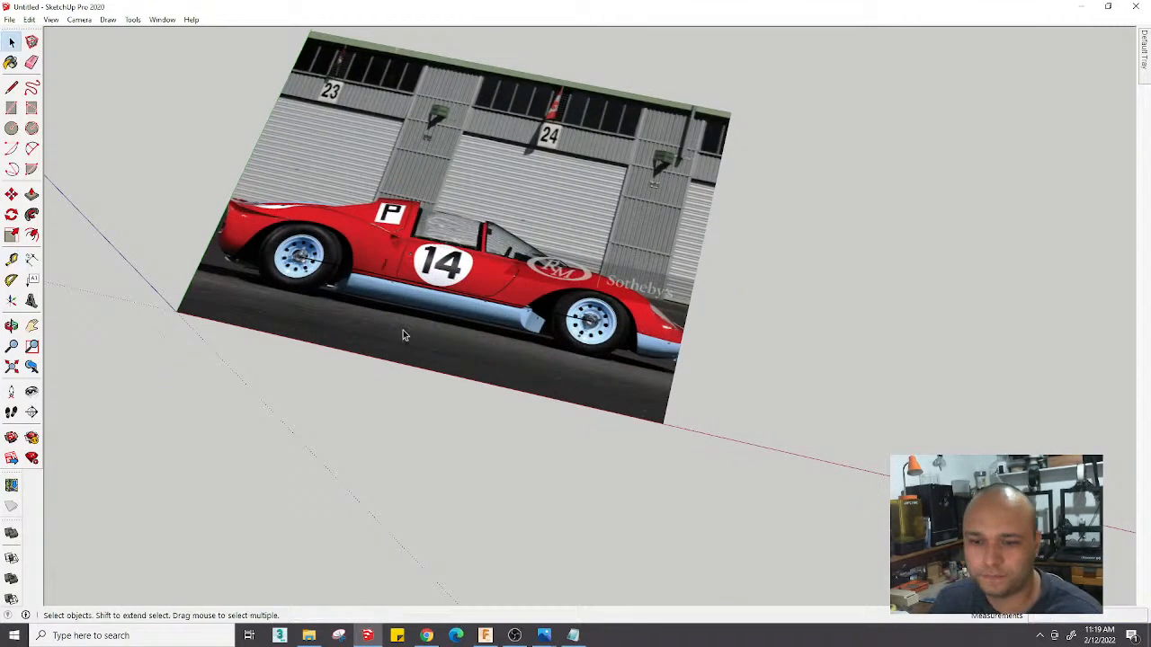
pyautogui.moveTo(403, 330); pyautogui.dragTo(416, 273, button='middle')
pyautogui.click(416, 273)
pyautogui.hotkey('shift', 'x')
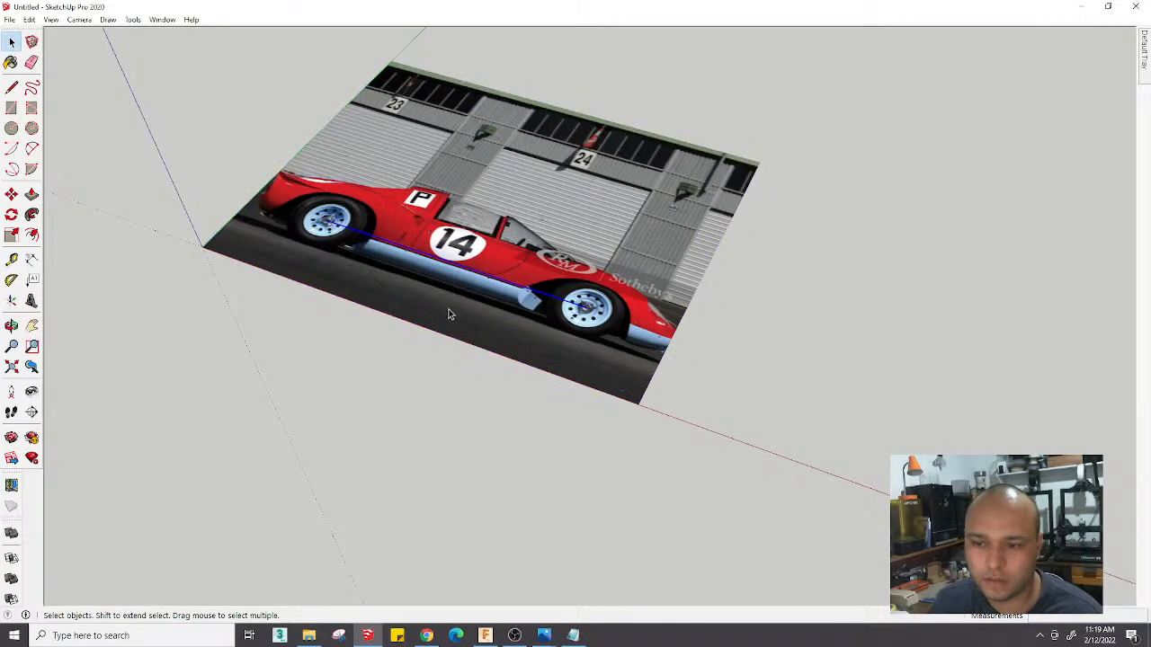
pyautogui.keyDown('shift'); pyautogui.click(433, 297); pyautogui.keyUp('shift')
pyautogui.moveTo(444, 392); pyautogui.dragTo(194, 187, button='middle')
pyautogui.moveTo(490, 224); pyautogui.dragTo(392, 174, button='middle')
pyautogui.press('q')
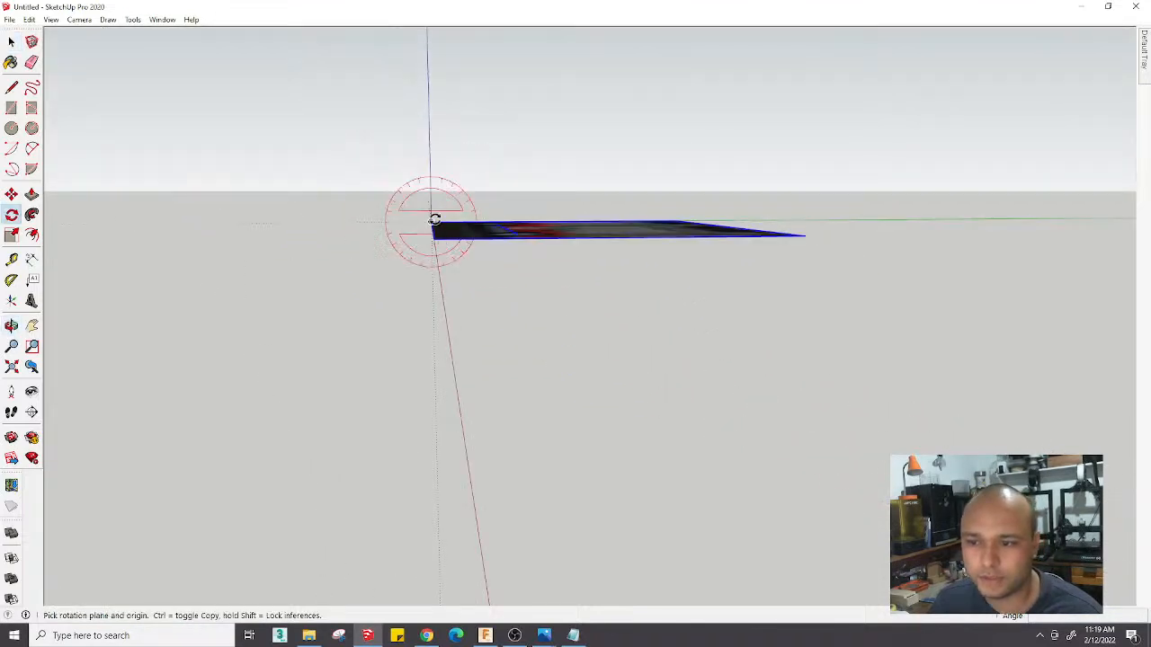
pyautogui.click(489, 222)
pyautogui.click(431, 223)
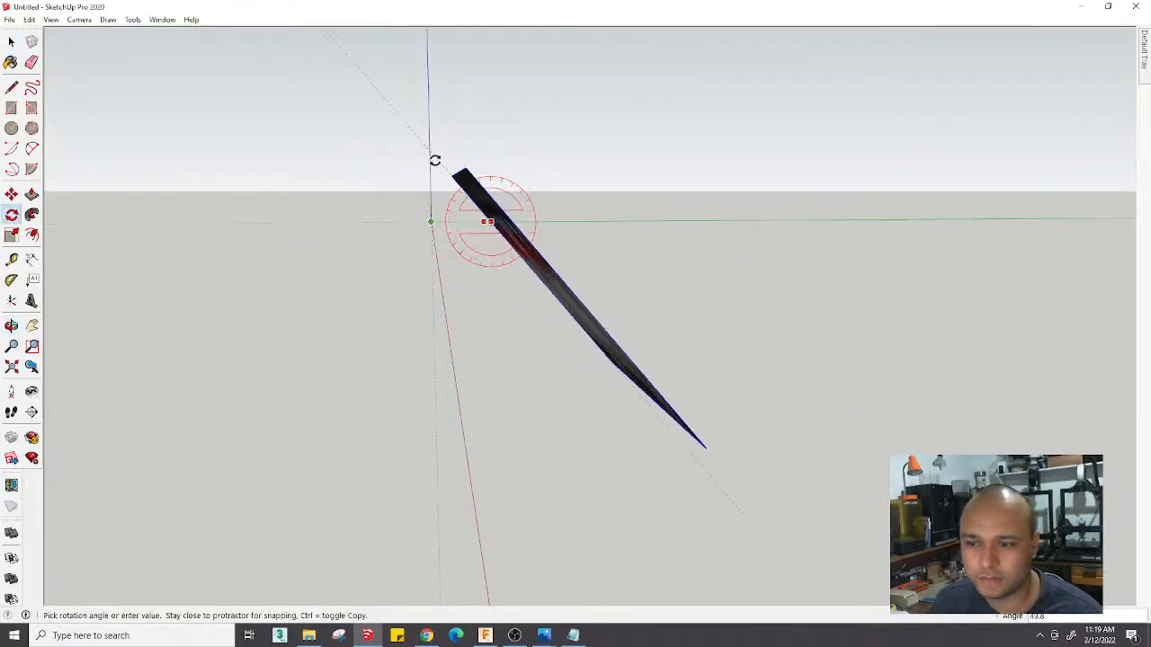
pyautogui.click(498, 306)
pyautogui.moveTo(483, 309); pyautogui.dragTo(800, 391, button='middle')
pyautogui.moveTo(614, 303); pyautogui.dragTo(559, 240, button='middle')
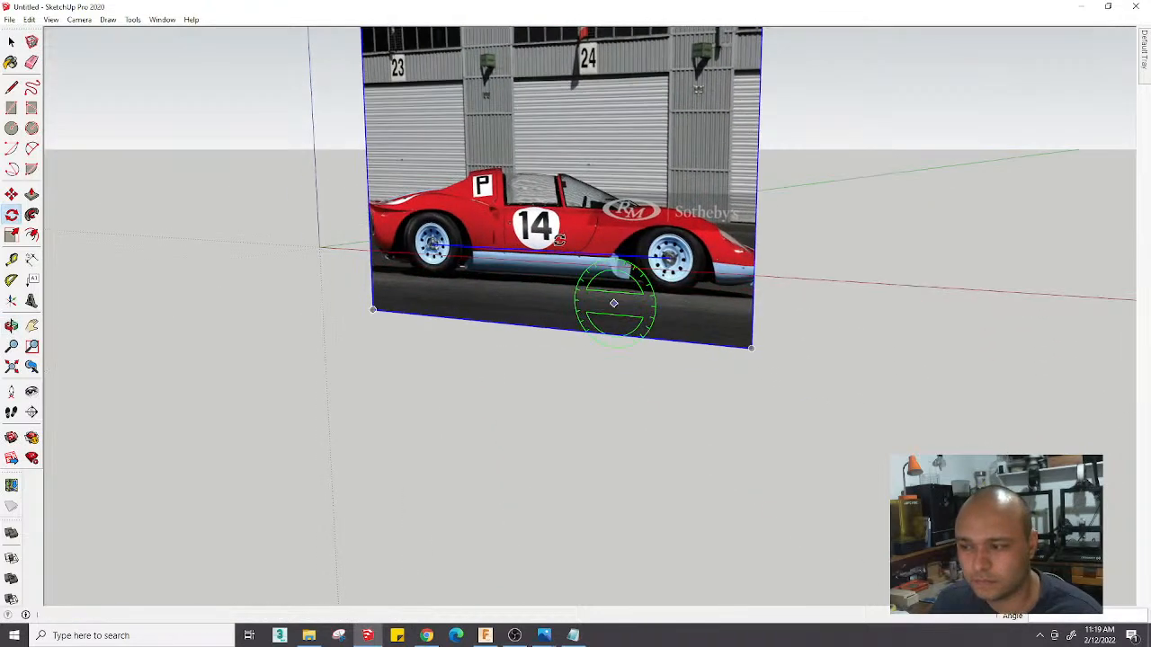
# Draw a vertical line about 267 mm long from the front wheel's hub centre down to the bottom of the tyre
pyautogui.scroll(3, 614, 303)
pyautogui.press('l')
pyautogui.click(749, 250)
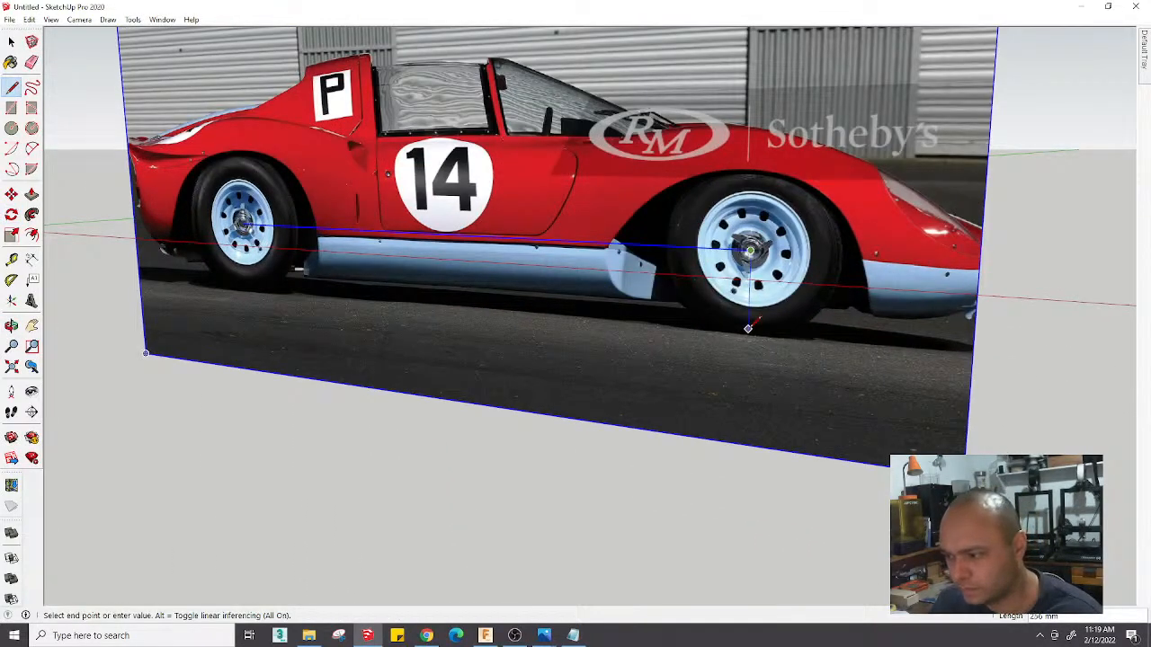
pyautogui.scroll(4, 748, 329)
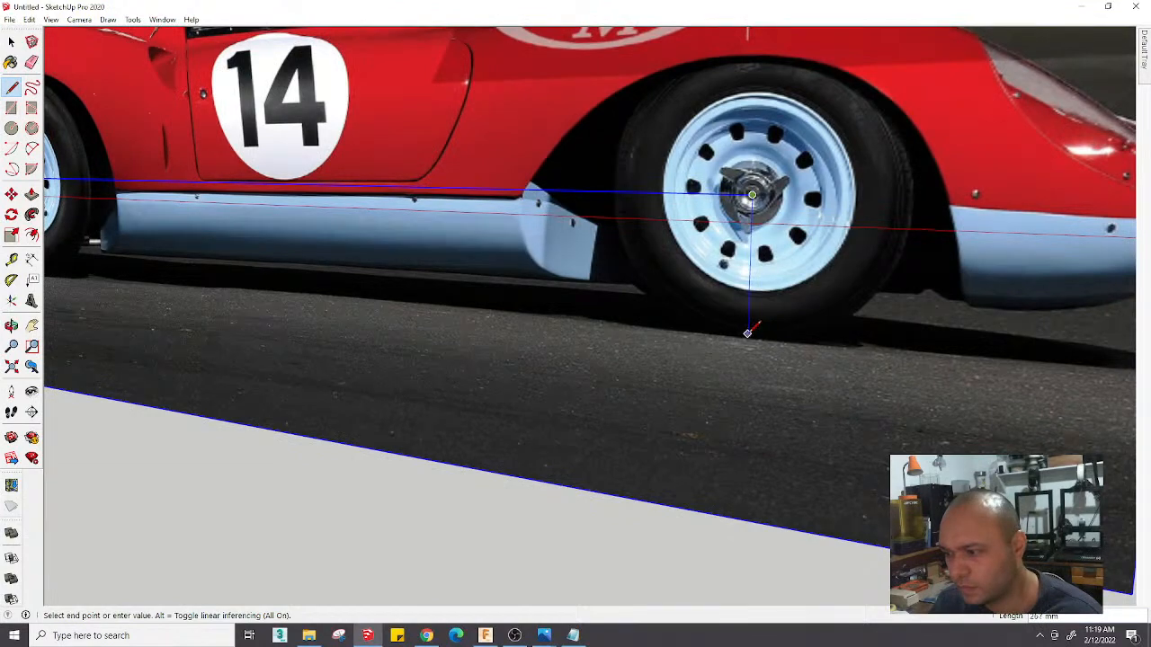
pyautogui.click(747, 333)
pyautogui.scroll(-5, 747, 330)
pyautogui.press('space')
pyautogui.scroll(-3, 743, 297)
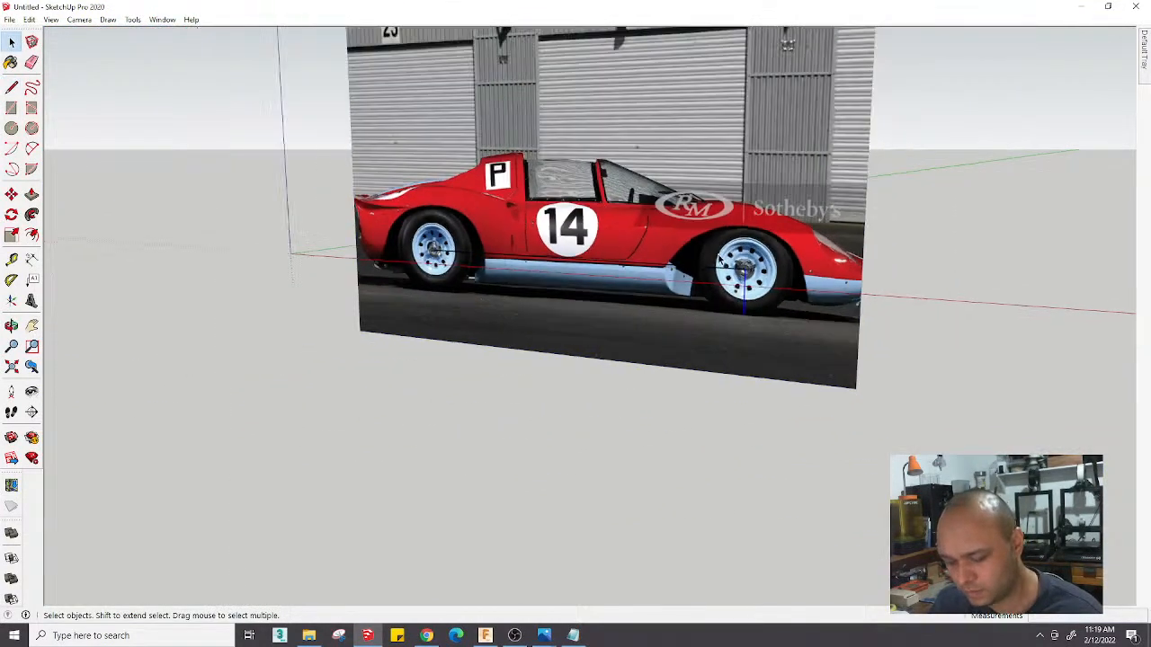
# Move the photo and all its lines so the lower end of the front wheel's vertical line sits on the origin
pyautogui.moveTo(439, 186); pyautogui.dragTo(441, 187)
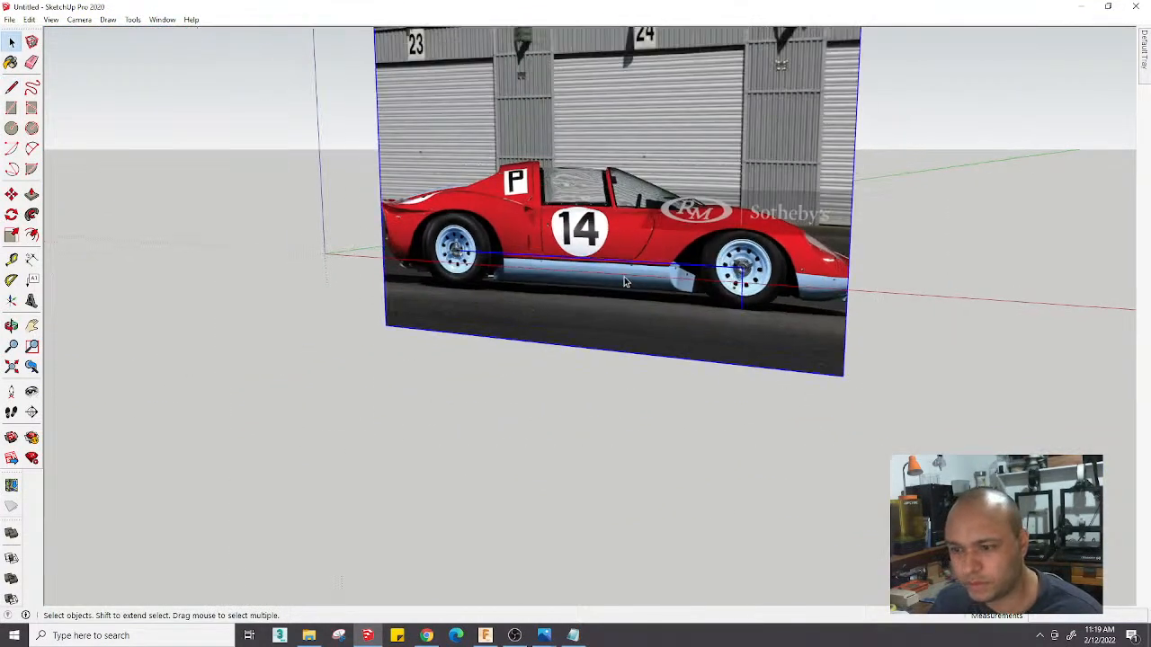
pyautogui.press('m')
pyautogui.click(748, 309)
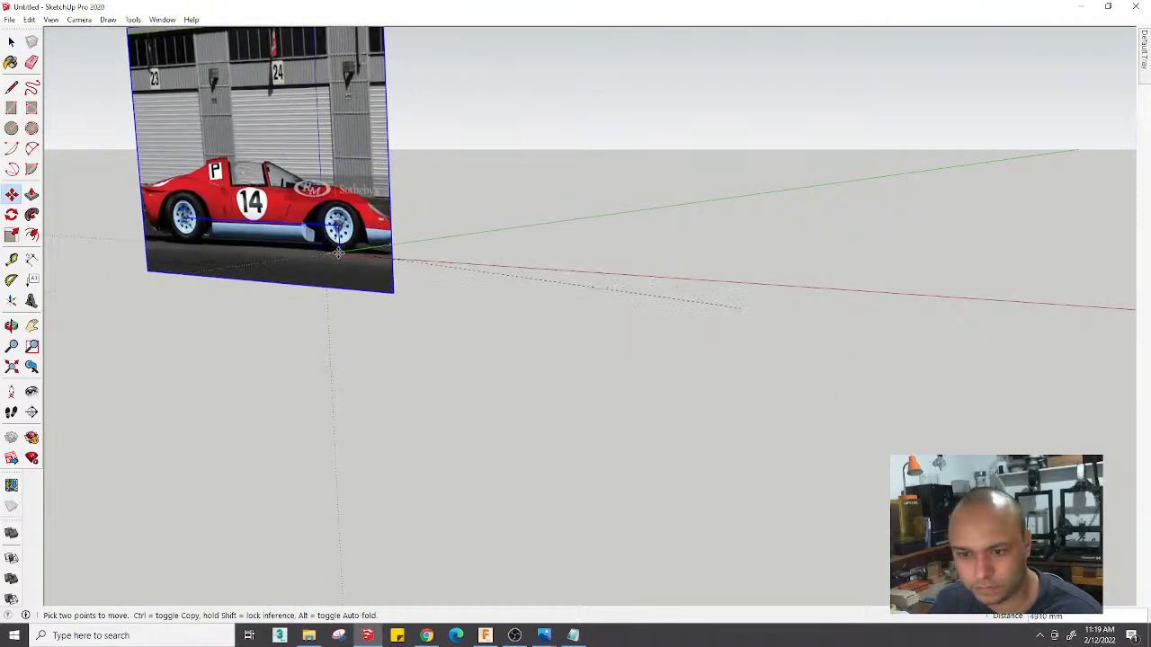
pyautogui.moveTo(332, 254); pyautogui.dragTo(532, 427, button='middle')
pyautogui.scroll(3, 528, 354)
pyautogui.press('space')
pyautogui.click(551, 461)
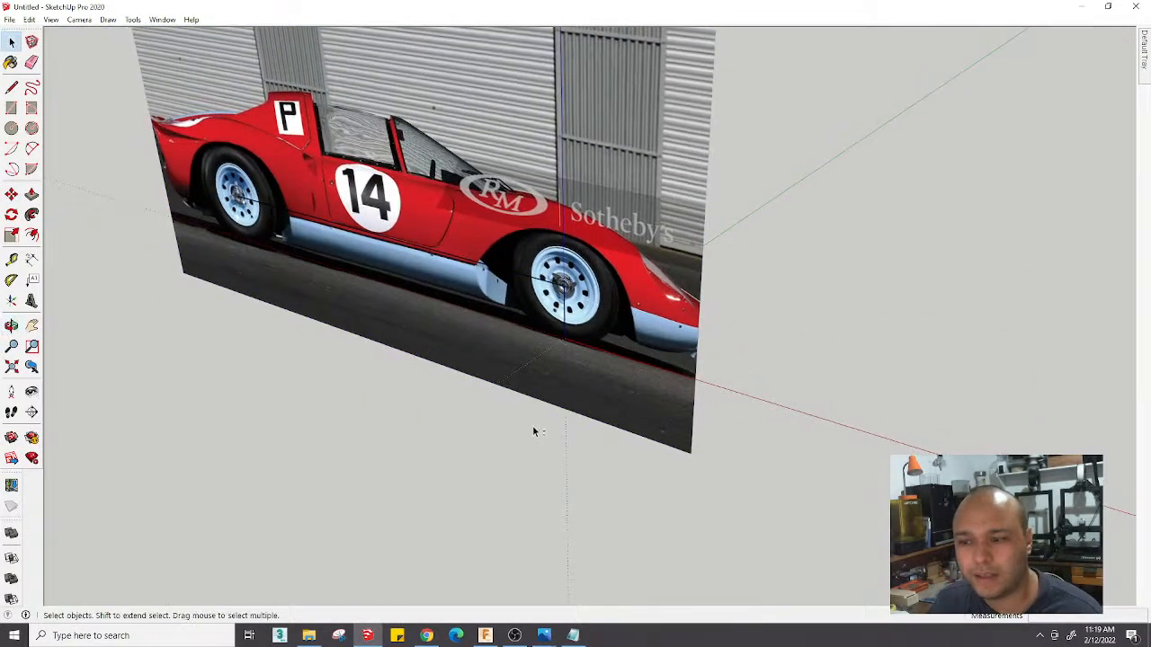
# Read the front track in dimensions.JPG and draw a 1392 mm line from the origin along the green axis, out in front of the photo
pyautogui.scroll(-1, 537, 409)
pyautogui.scroll(1, 553, 371)
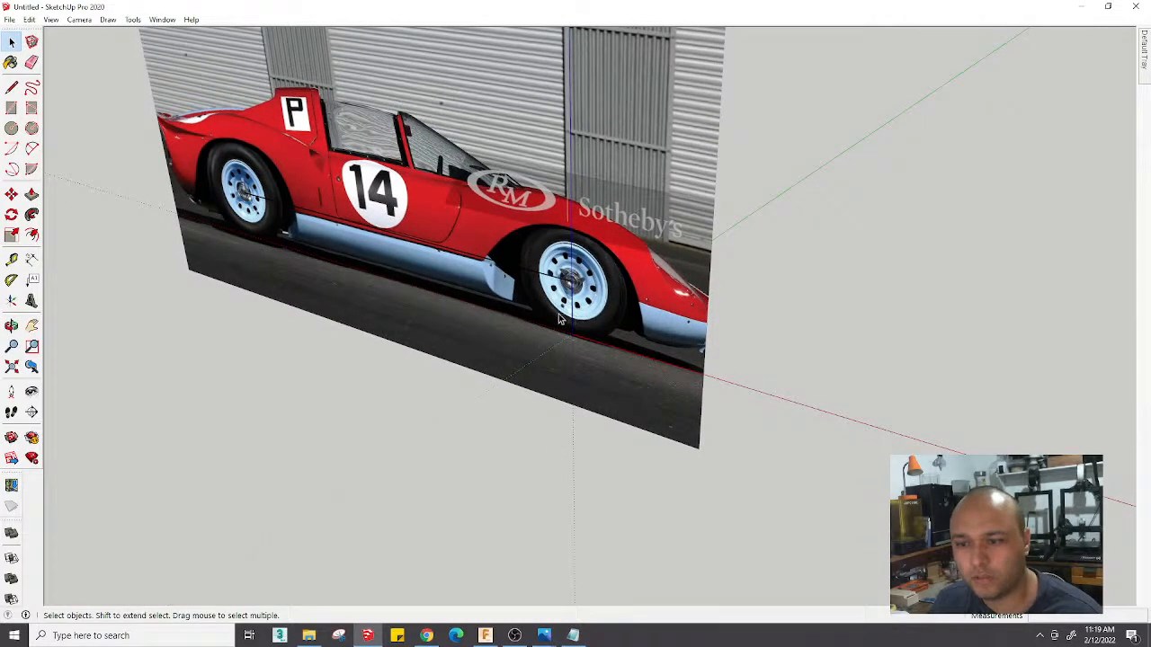
pyautogui.press('l')
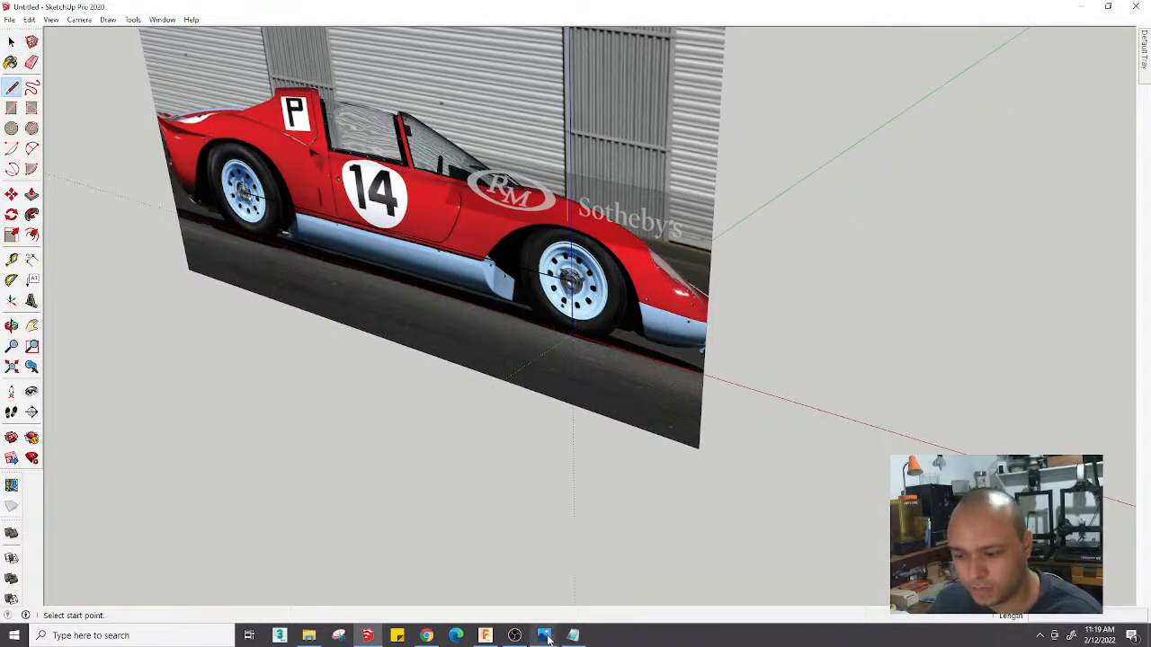
pyautogui.moveTo(544, 635)
pyautogui.click(651, 550)
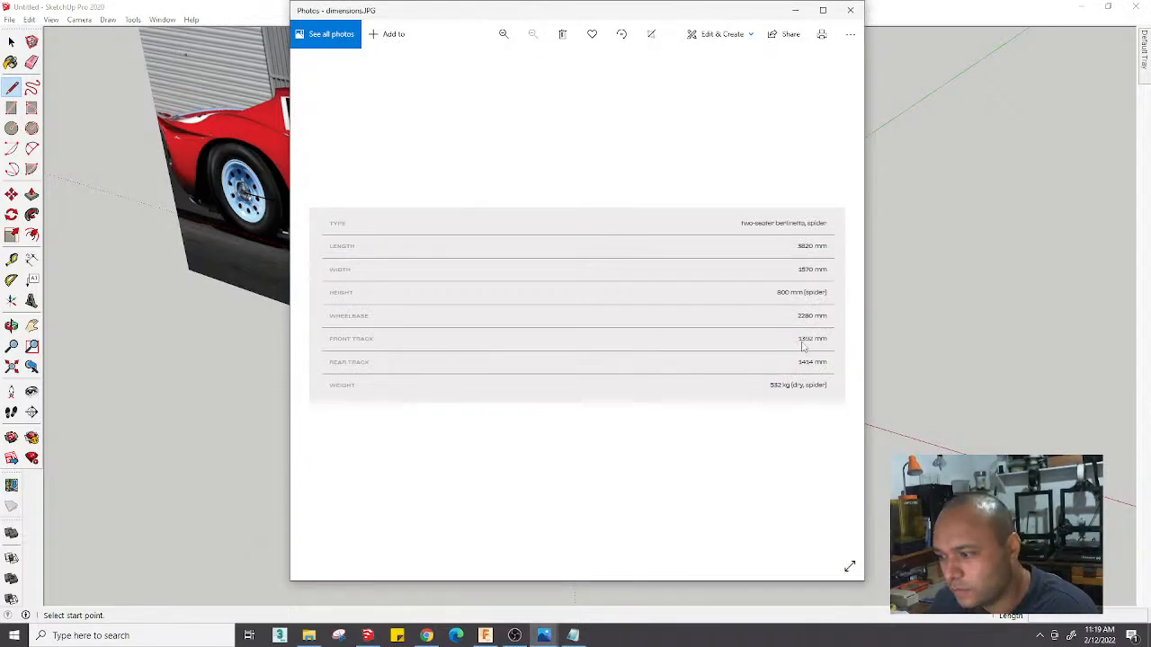
pyautogui.click(795, 10)
pyautogui.click(572, 334)
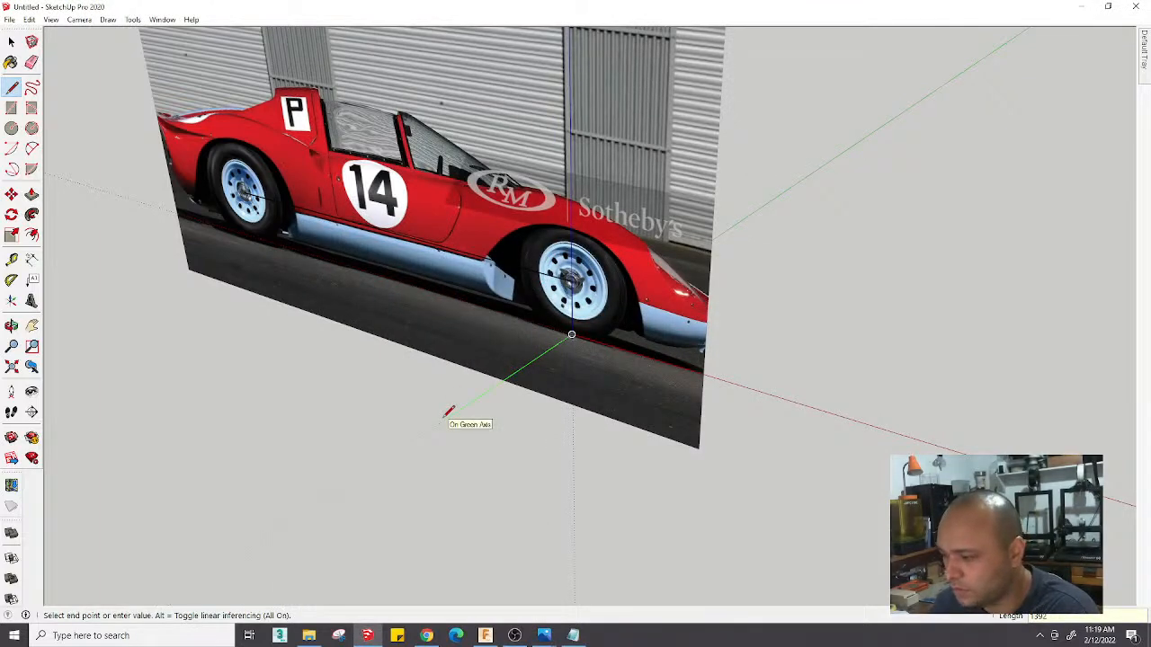
pyautogui.write('1392')
pyautogui.press('Return')
pyautogui.press('Escape')
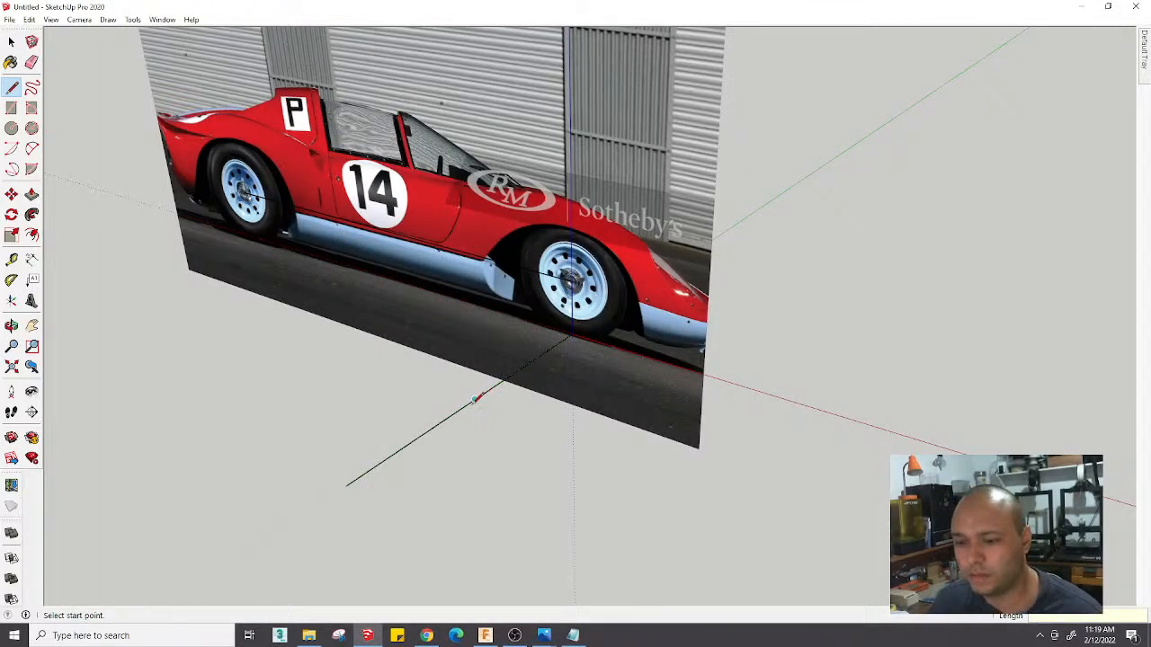
# Draw a short line along the red direction from the front track line's midpoint and erase the track line's outer half
pyautogui.click(475, 398)
pyautogui.press('e')
pyautogui.moveTo(470, 411)
pyautogui.mouseDown()
pyautogui.moveTo(453, 398)
pyautogui.moveTo(493, 402)
pyautogui.mouseUp()
pyautogui.hotkey('ctrl', 'z')
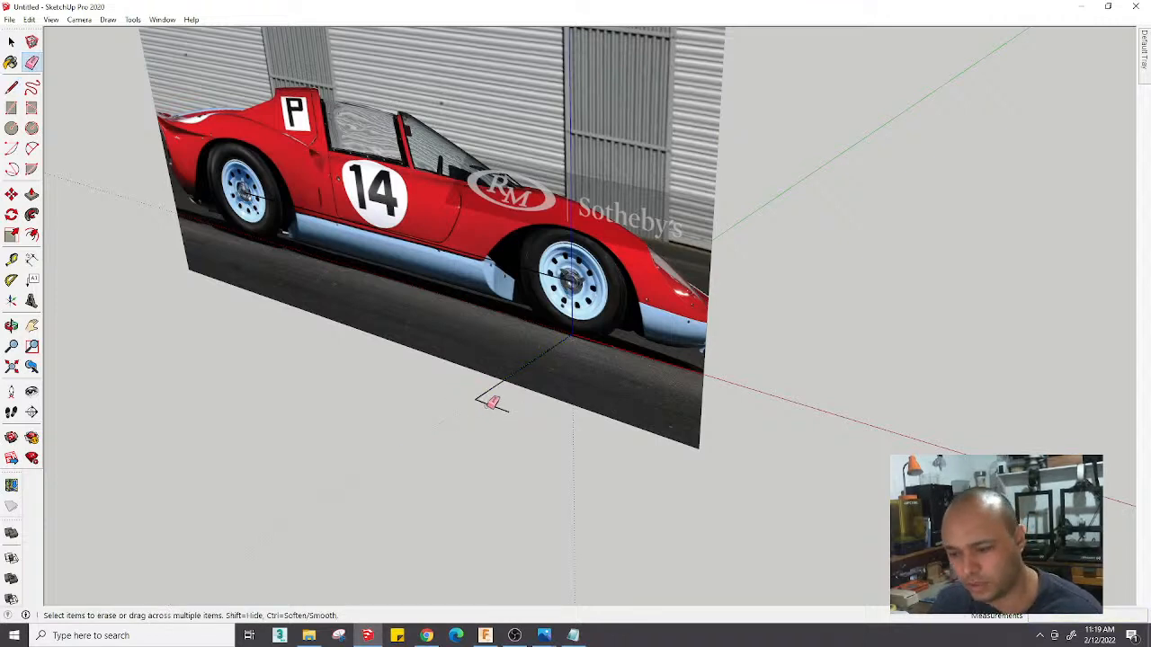
# Draw a short vertical line down from the front track midpoint and erase the short line running along the red direction
pyautogui.press('l')
pyautogui.click(474, 398)
pyautogui.click(479, 463)
pyautogui.press('e')
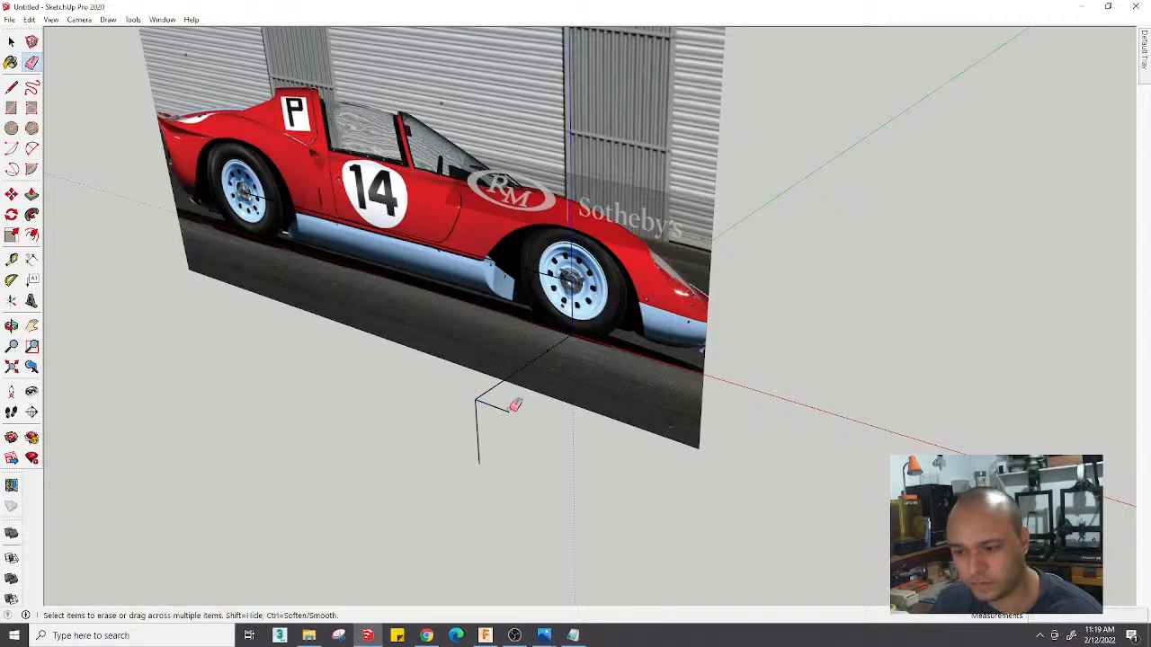
pyautogui.click(509, 411)
pyautogui.scroll(-3, 511, 443)
pyautogui.press('space')
pyautogui.moveTo(498, 455); pyautogui.dragTo(455, 357)
pyautogui.moveTo(512, 479); pyautogui.dragTo(491, 432, button='middle')
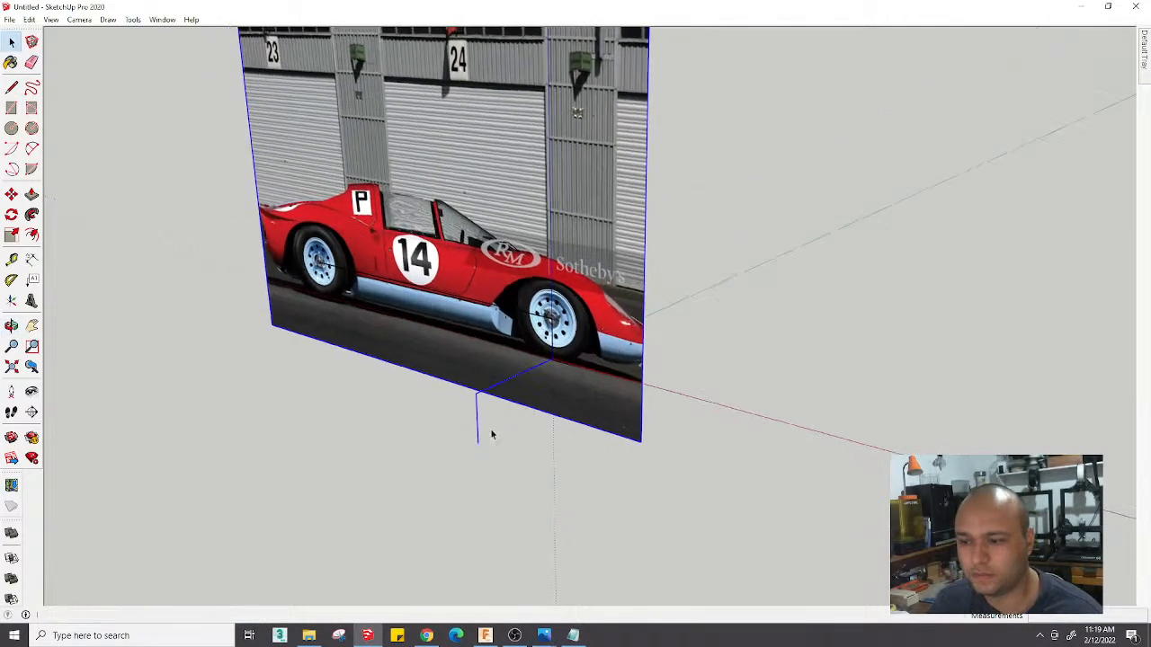
pyautogui.click(441, 463)
# Draw a vertical line about 267 mm long down from the rear wheel's hub centre, ending level with the front wheel's line
pyautogui.moveTo(504, 483); pyautogui.dragTo(512, 406, button='middle')
pyautogui.scroll(3, 490, 279)
pyautogui.press('l')
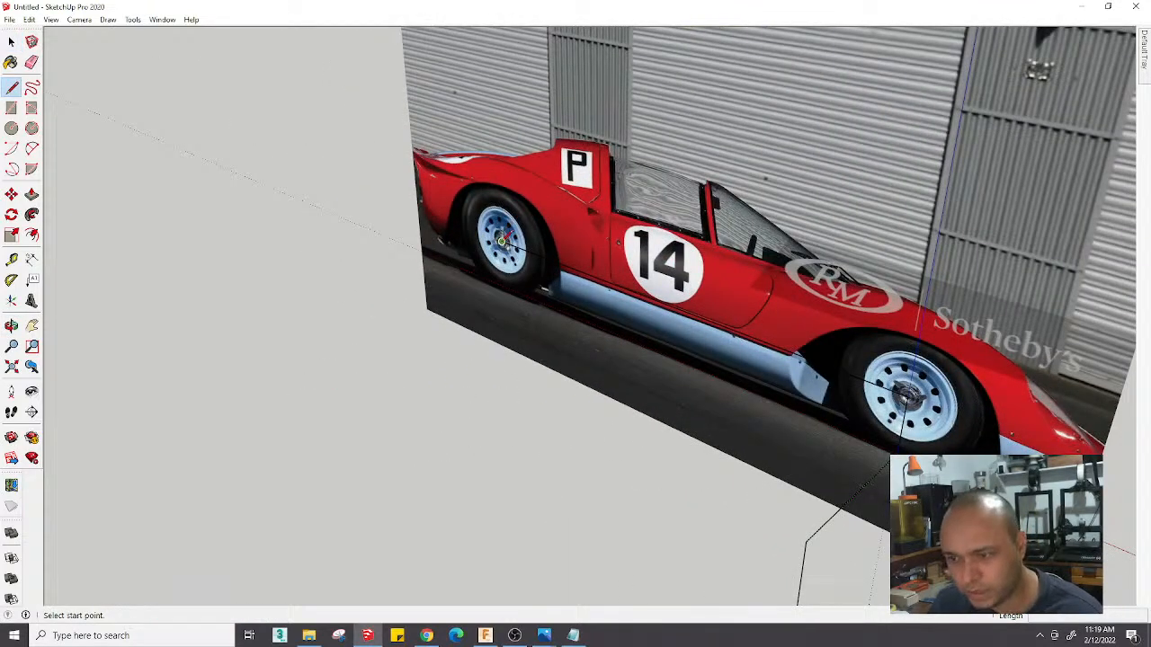
pyautogui.click(502, 241)
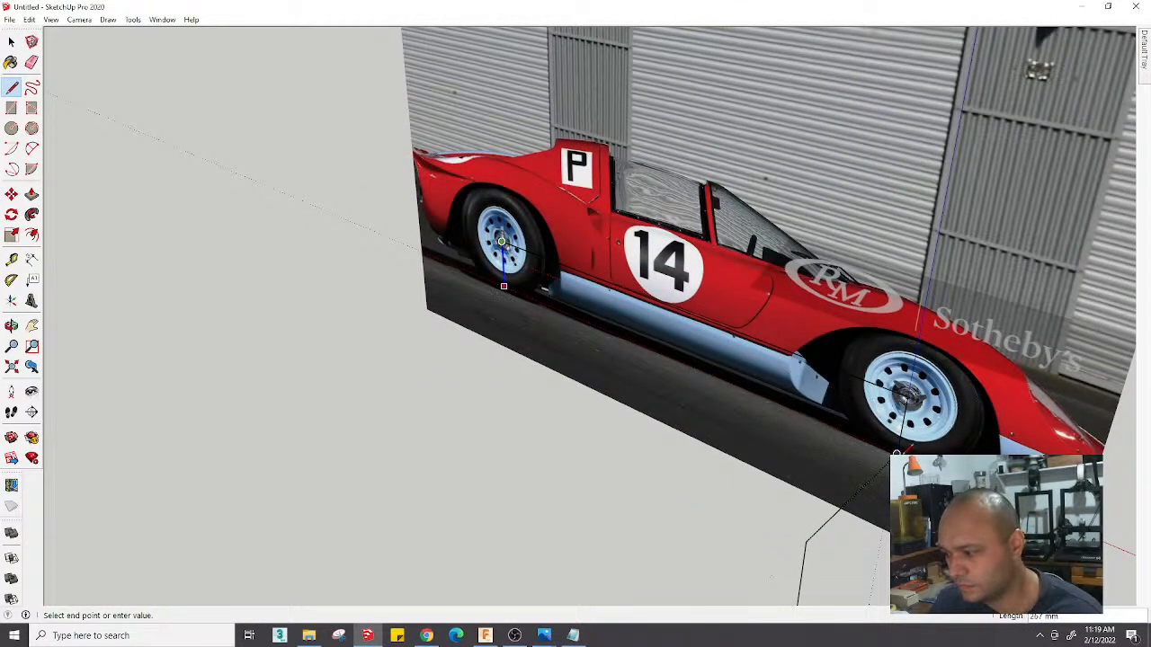
pyautogui.scroll(-3, 477, 334)
# Read the rear track in dimensions.JPG and draw a 1414 mm line along the green axis from the rear vertical line's lower end
pyautogui.moveTo(544, 635)
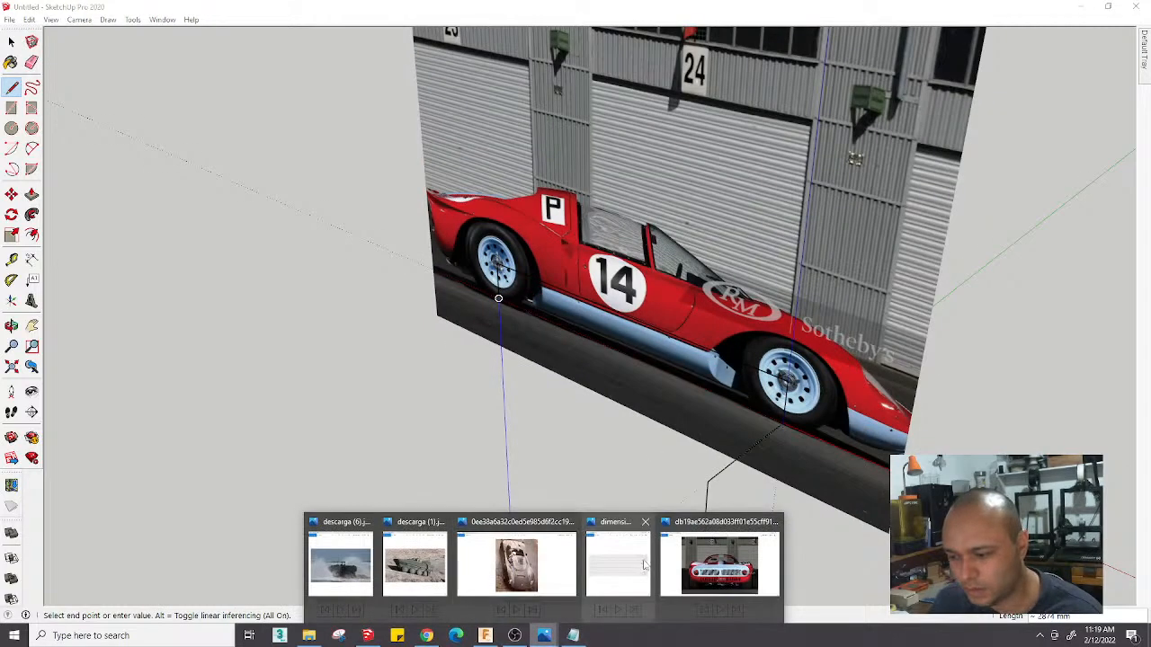
pyautogui.click(628, 567)
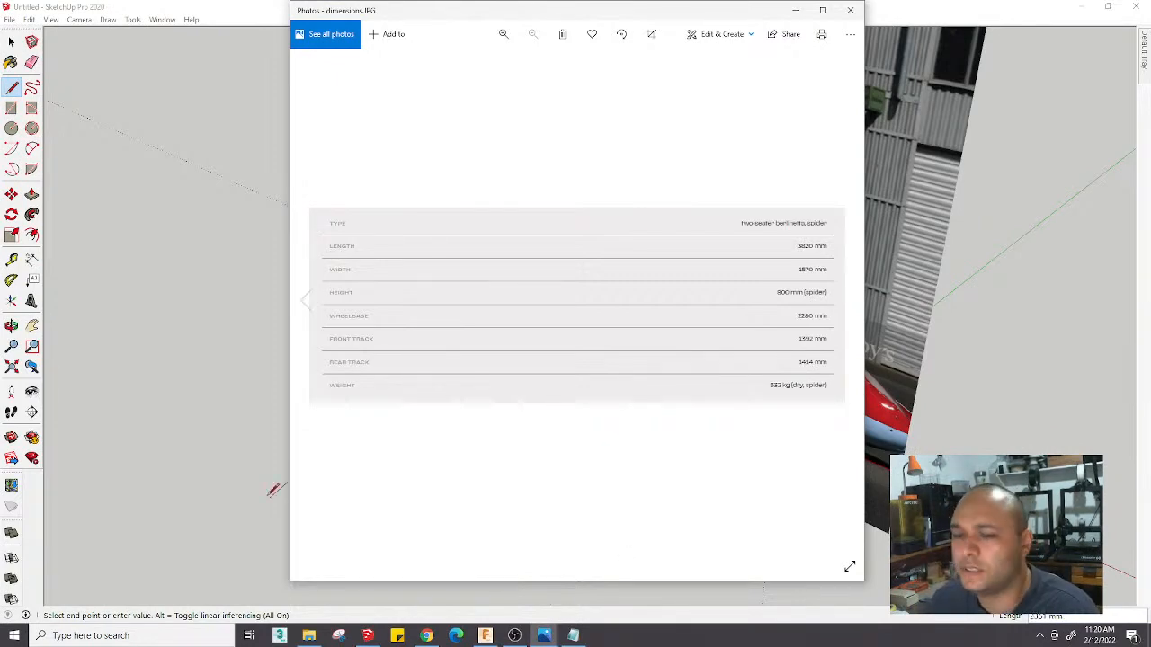
pyautogui.click(249, 431)
pyautogui.write('1414mm')
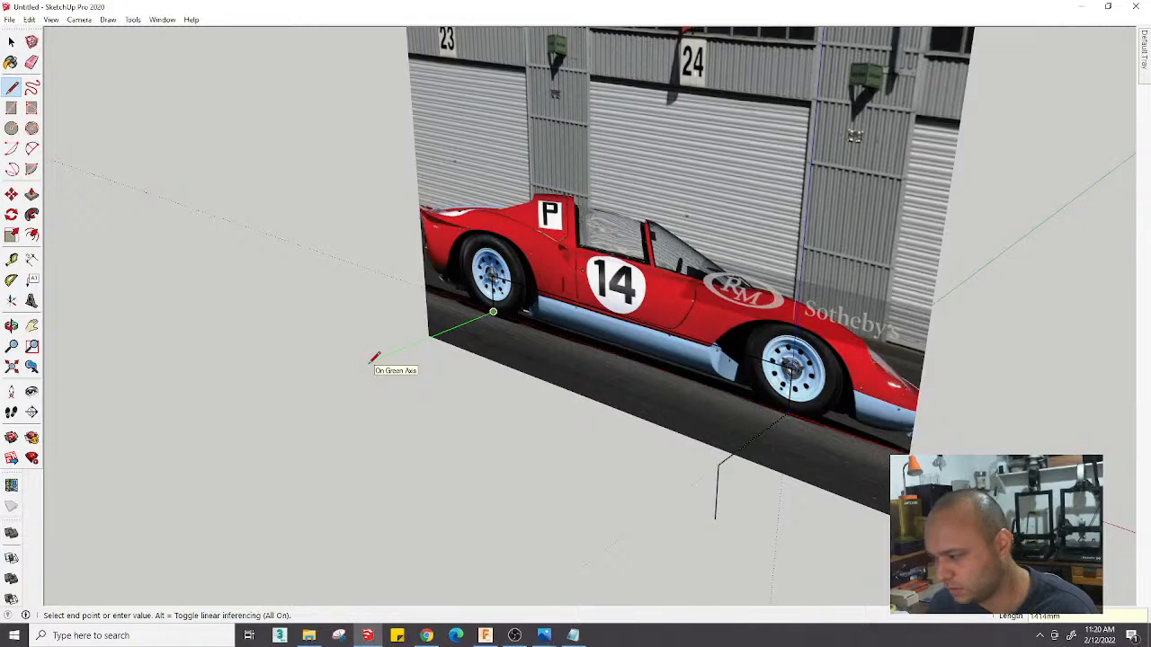
pyautogui.press('Return')
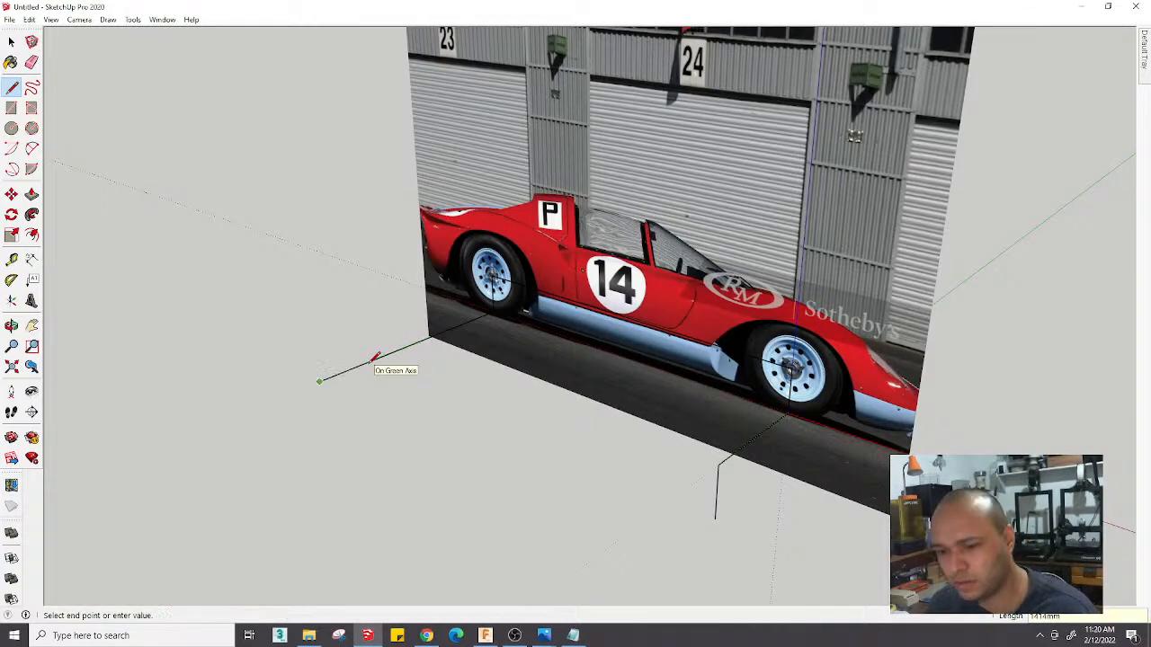
# Draw a vertical line about 251 mm down from the rear track line's midpoint and erase the track line's outer half
pyautogui.press('Escape')
pyautogui.click(415, 344)
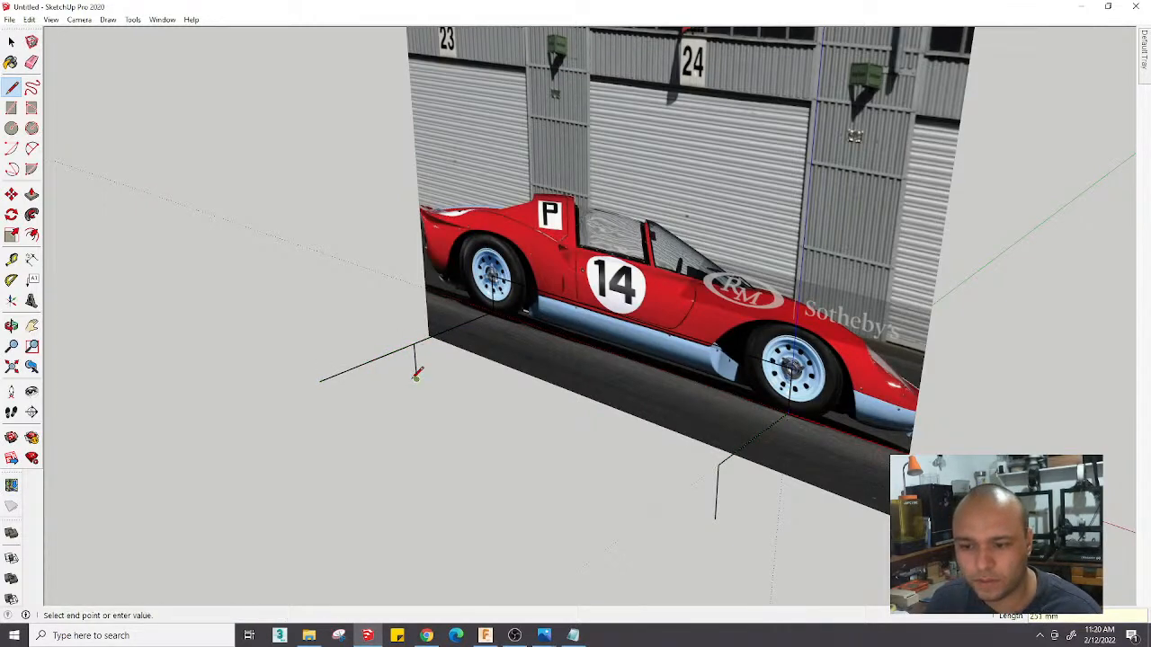
pyautogui.click(416, 378)
pyautogui.press('e')
pyautogui.moveTo(393, 351); pyautogui.dragTo(411, 354)
pyautogui.moveTo(411, 354)
pyautogui.mouseDown(button='middle')
pyautogui.moveTo(441, 375)
pyautogui.moveTo(426, 351)
pyautogui.mouseUp(button='middle')
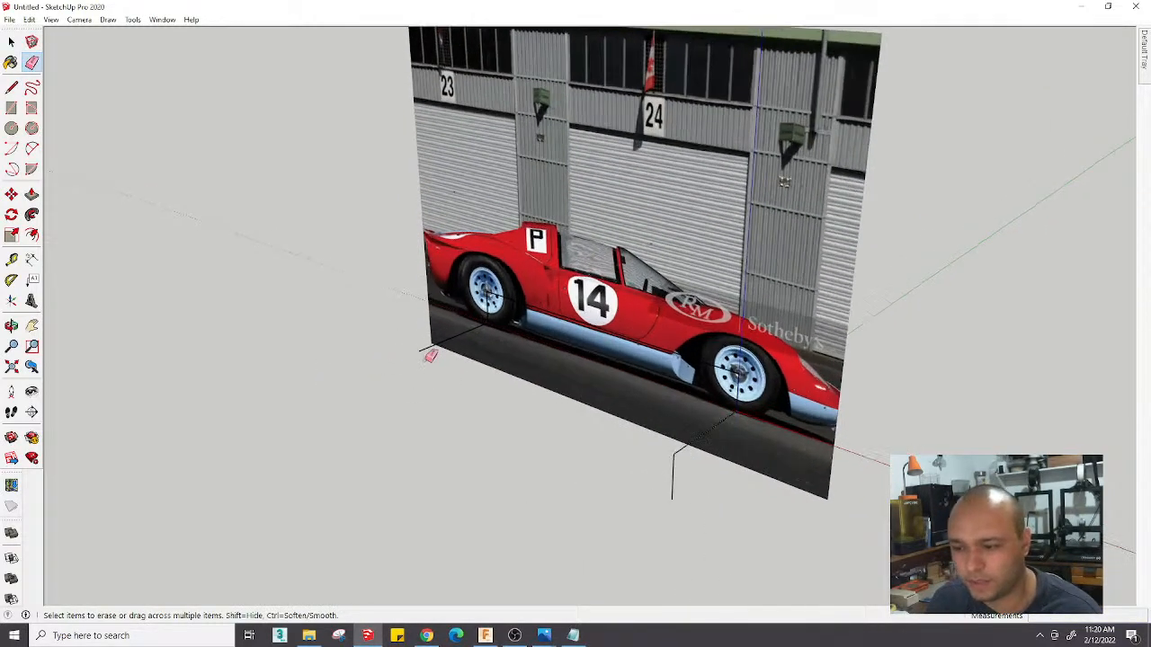
# Redraw the vertical midpoint marker about 317 mm down from the free end of the remaining rear half-track line
pyautogui.press('l')
pyautogui.click(420, 349)
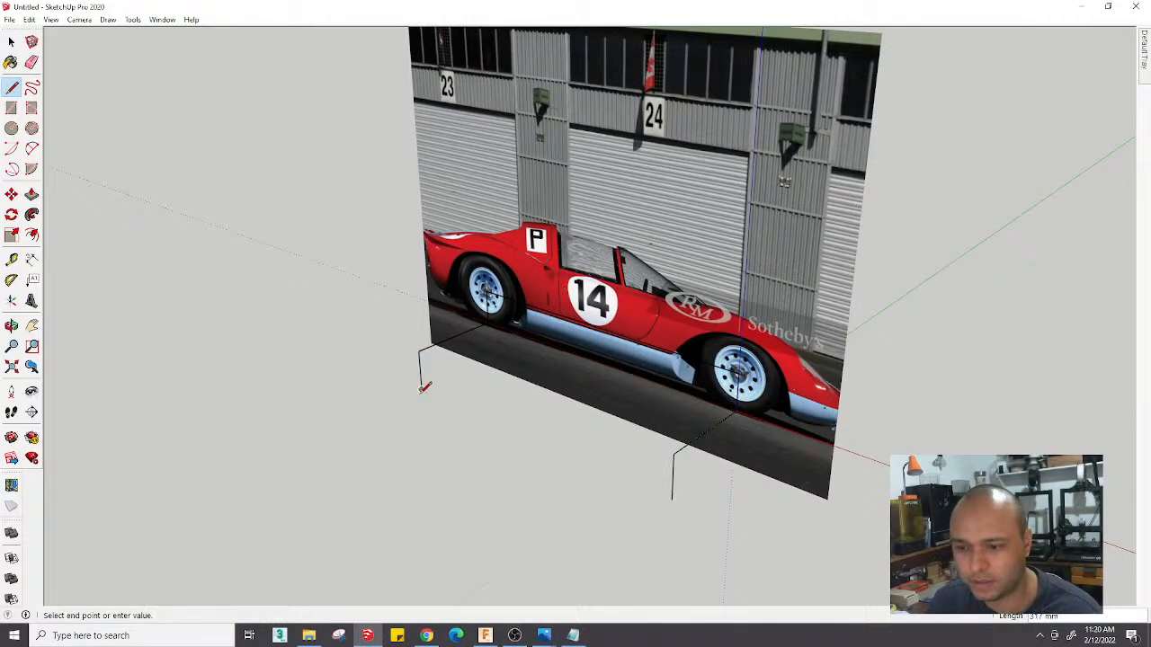
pyautogui.click(420, 388)
pyautogui.press('space')
pyautogui.moveTo(439, 457); pyautogui.dragTo(495, 421, button='middle')
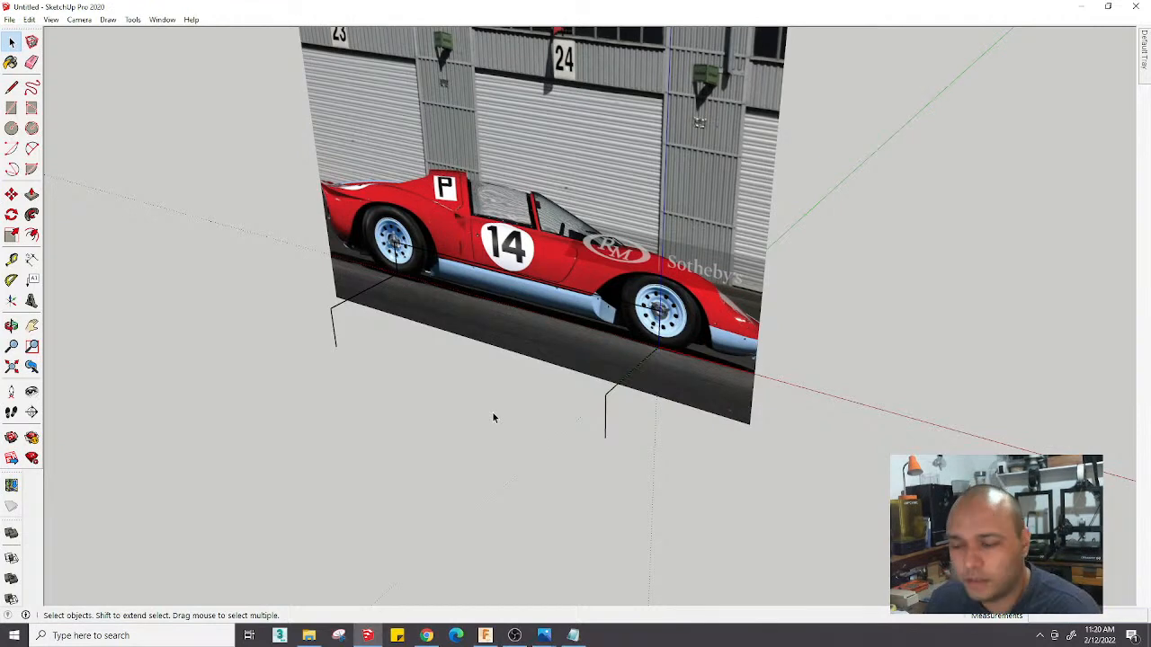
pyautogui.moveTo(493, 418); pyautogui.dragTo(442, 448, button='middle')
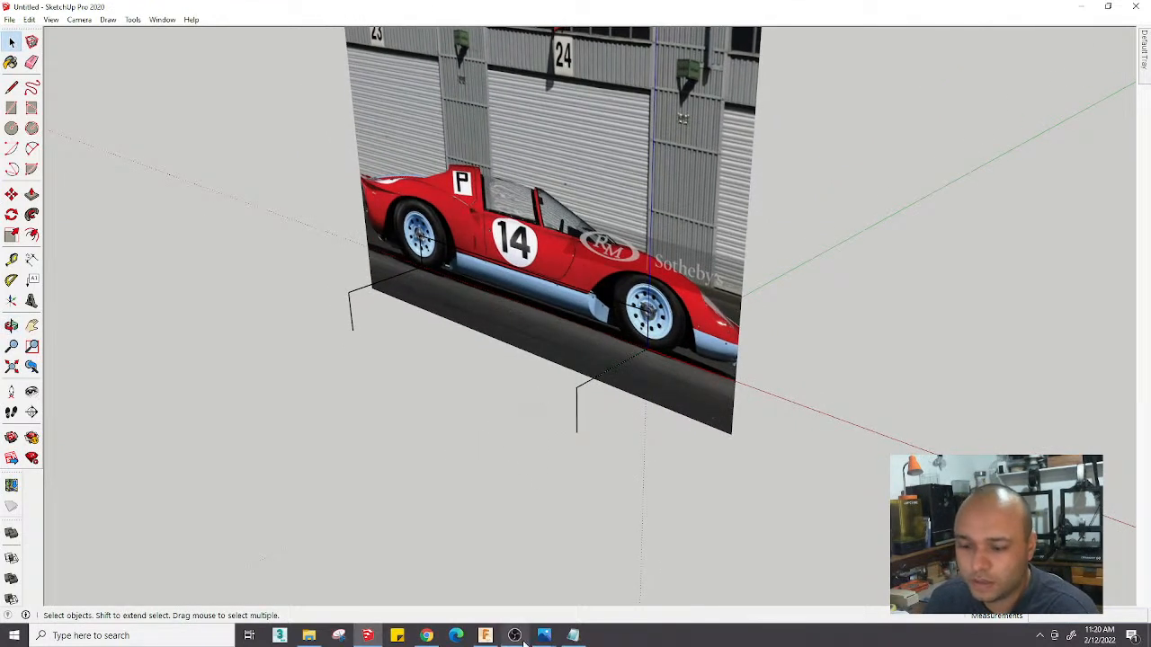
# Examine the rear view photo of the car in Photos and return to the SketchUp model
pyautogui.moveTo(543, 636)
pyautogui.click(720, 563)
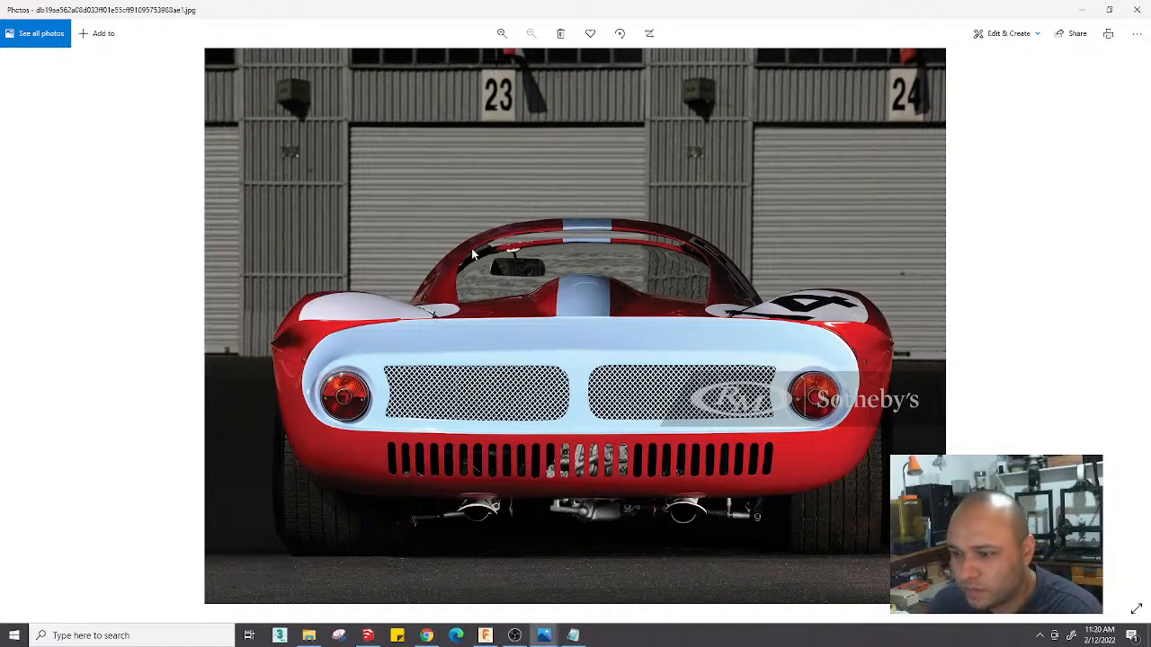
pyautogui.click(1082, 9)
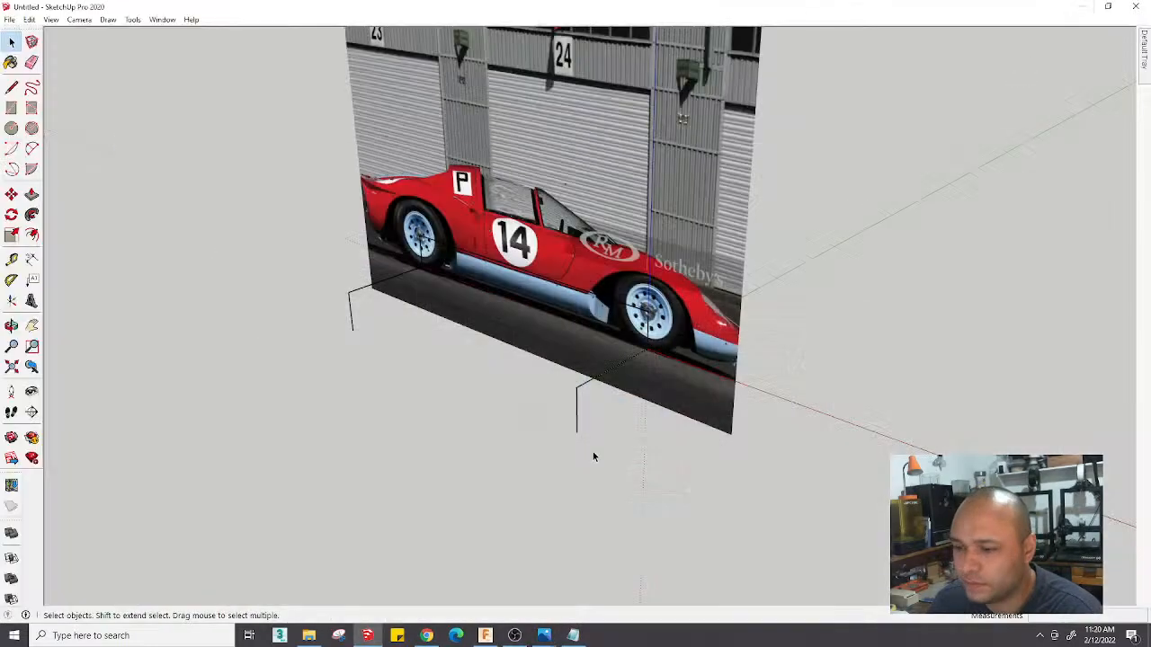
pyautogui.moveTo(594, 455)
pyautogui.mouseDown(button='middle')
pyautogui.moveTo(604, 396)
pyautogui.moveTo(576, 378)
pyautogui.mouseUp(button='middle')
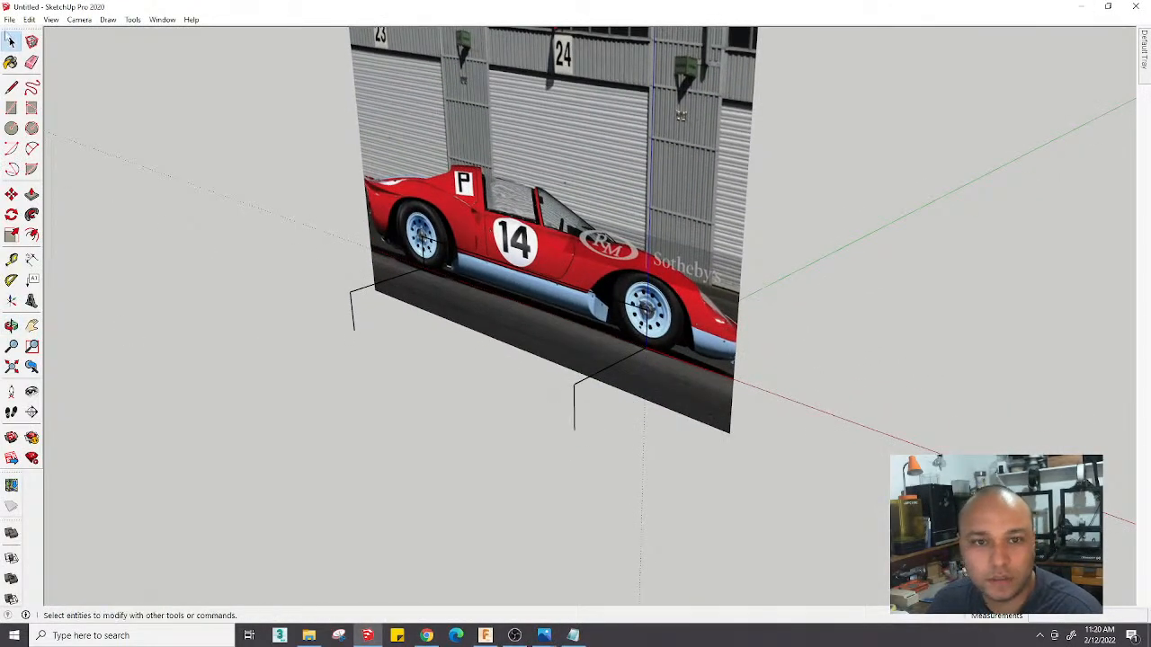
# Start saving the model and choose the Ferrari 206 Dino SP ref folder as the save location
pyautogui.click(9, 20)
pyautogui.click(41, 91)
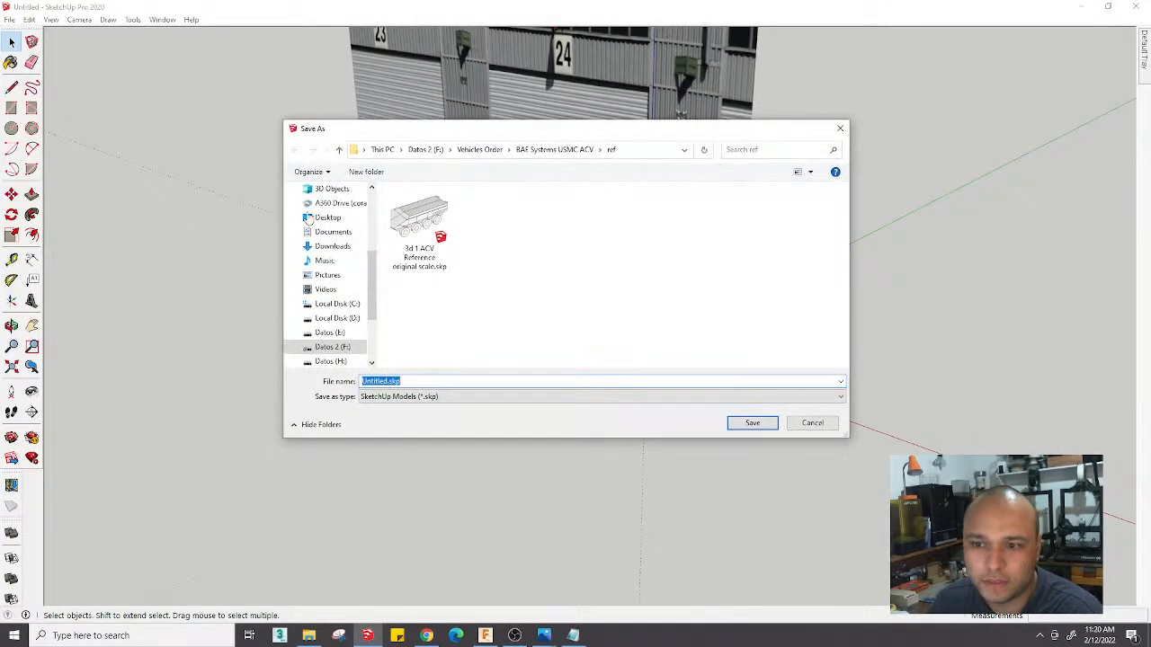
pyautogui.scroll(5, 364, 216)
pyautogui.scroll(2, 369, 207)
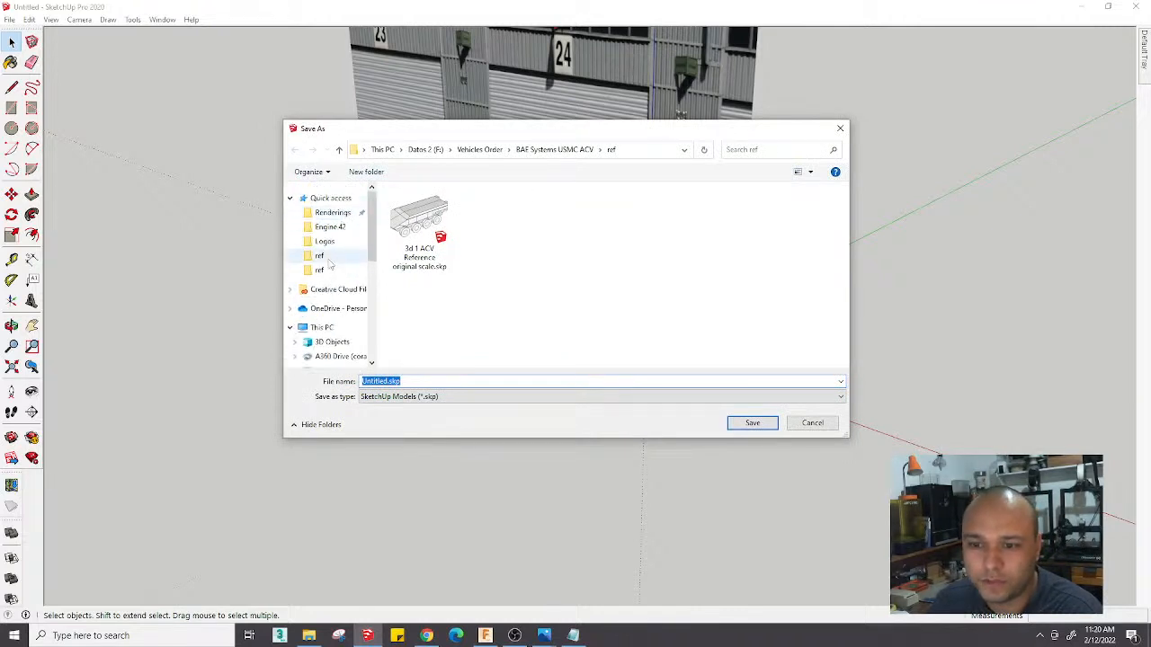
pyautogui.click(320, 256)
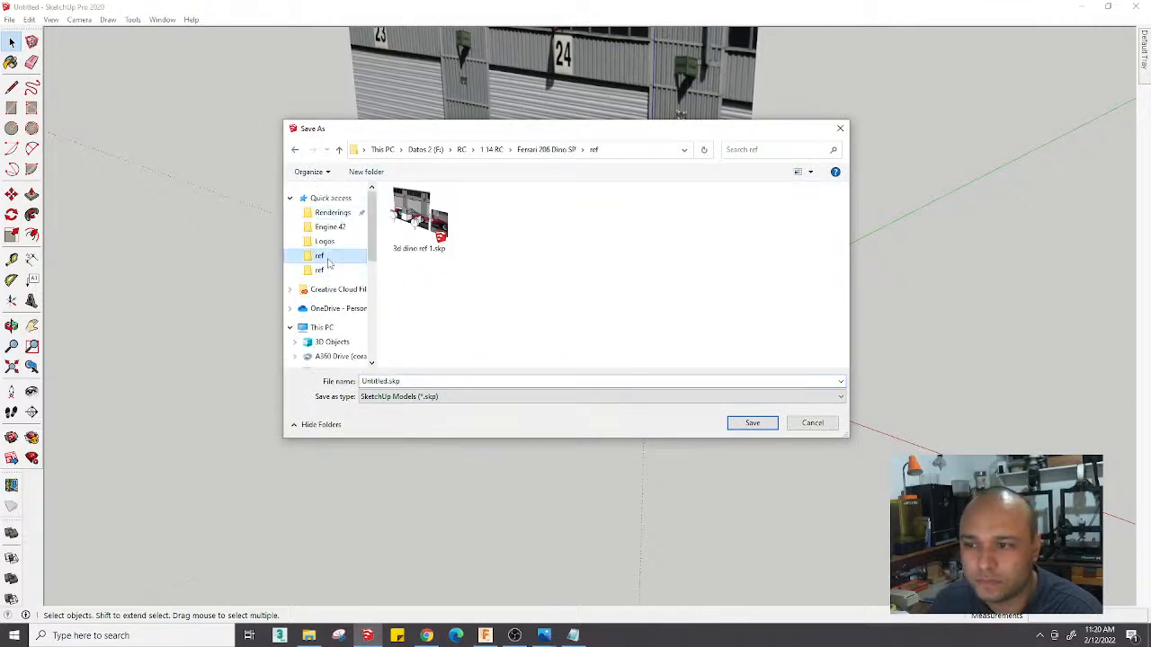
# Name the model file "3d dino Ref 2" and save it
pyautogui.doubleClick(438, 382)
pyautogui.write('3d dino Ref 1')
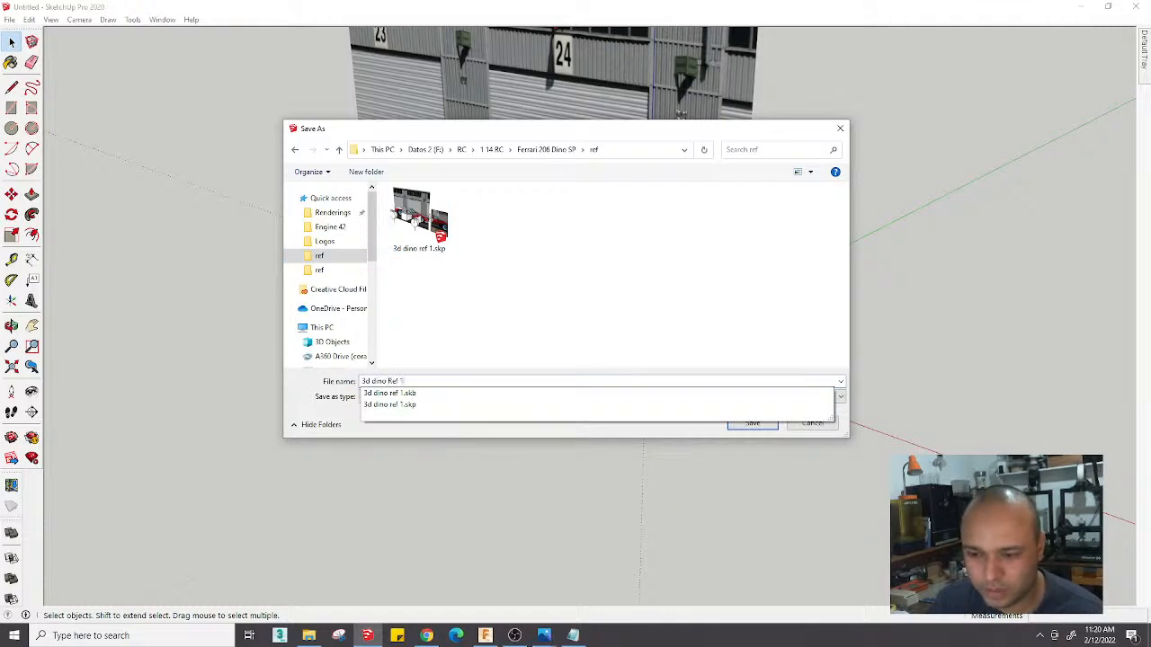
pyautogui.click(416, 387)
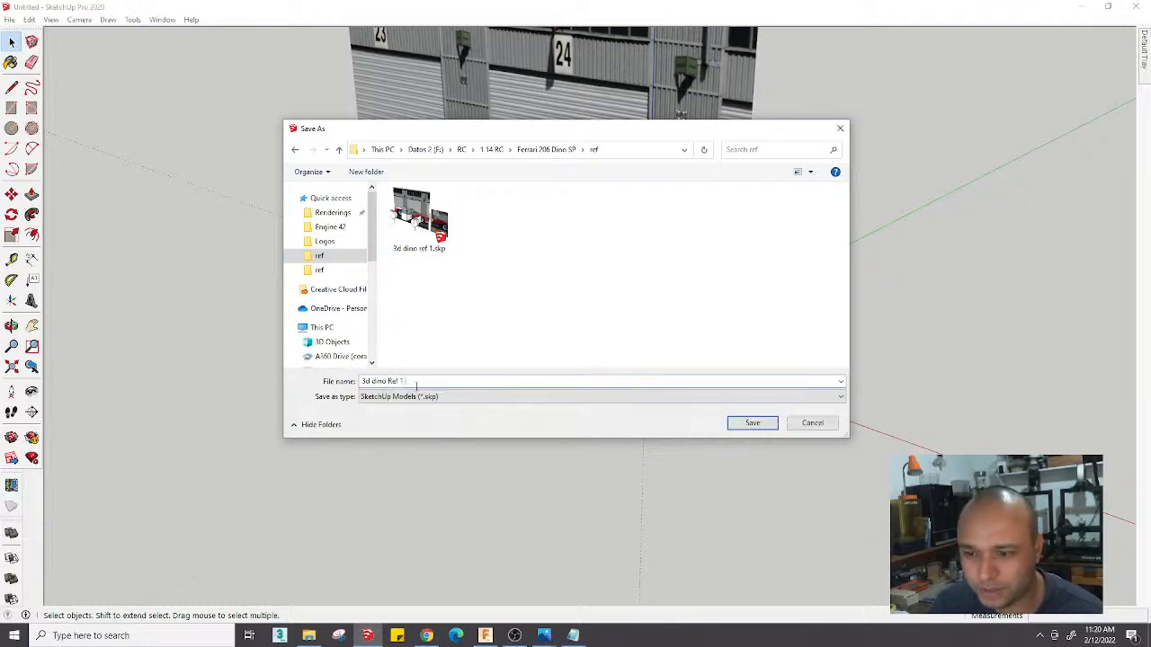
pyautogui.press('BackSpace')
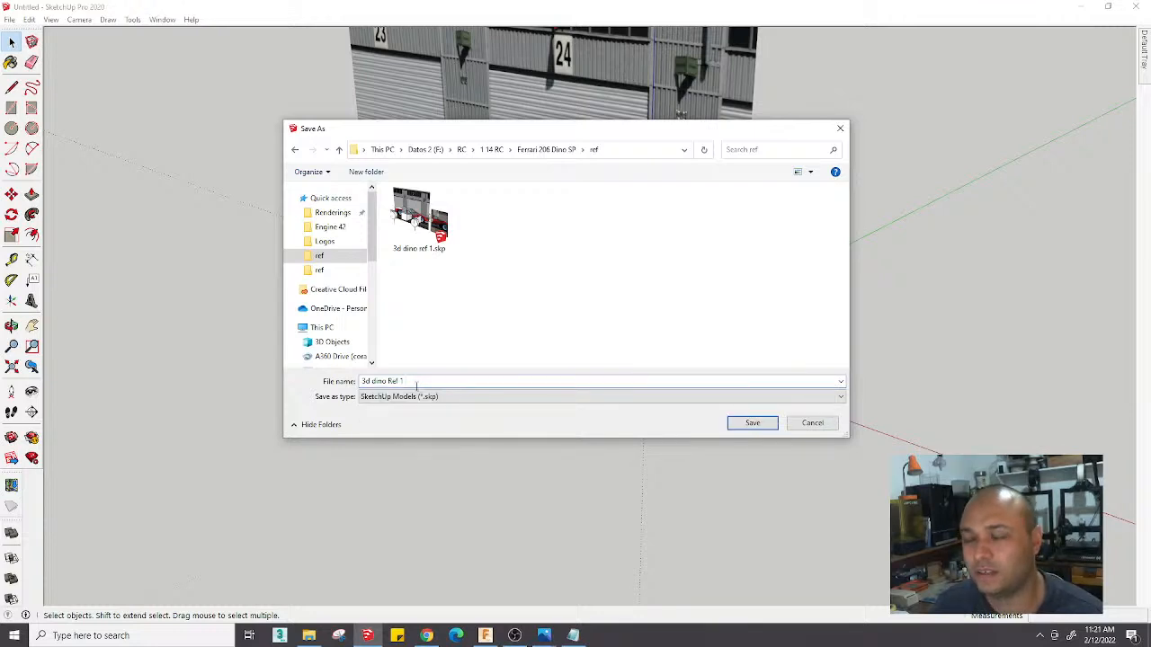
pyautogui.press('BackSpace')
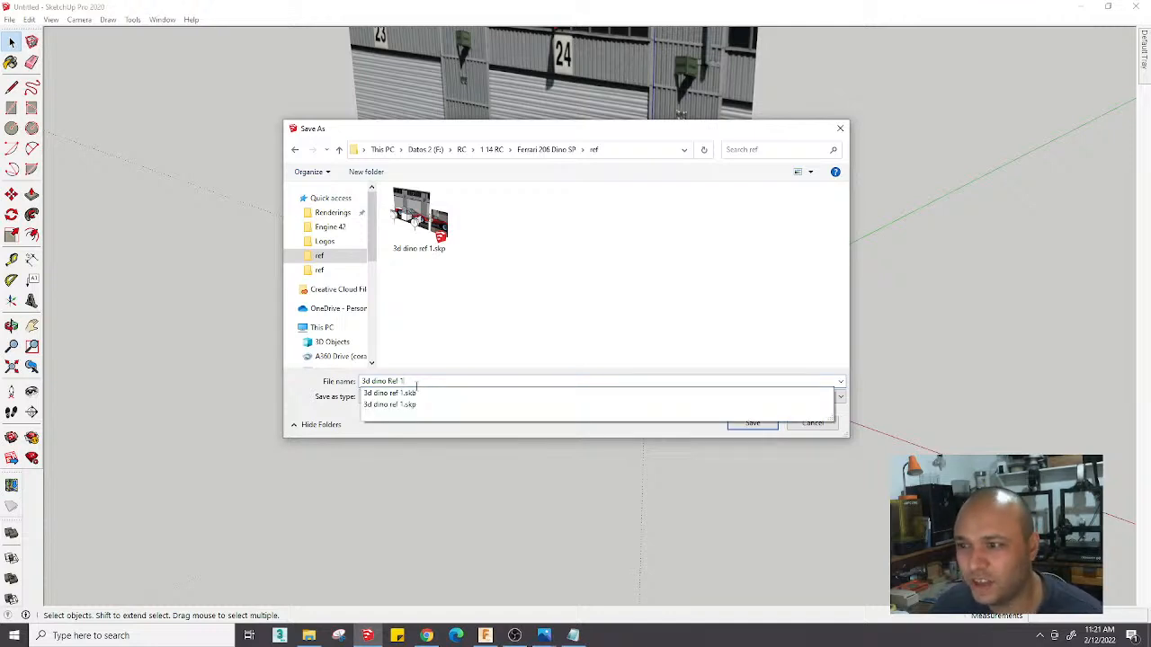
pyautogui.click(448, 351)
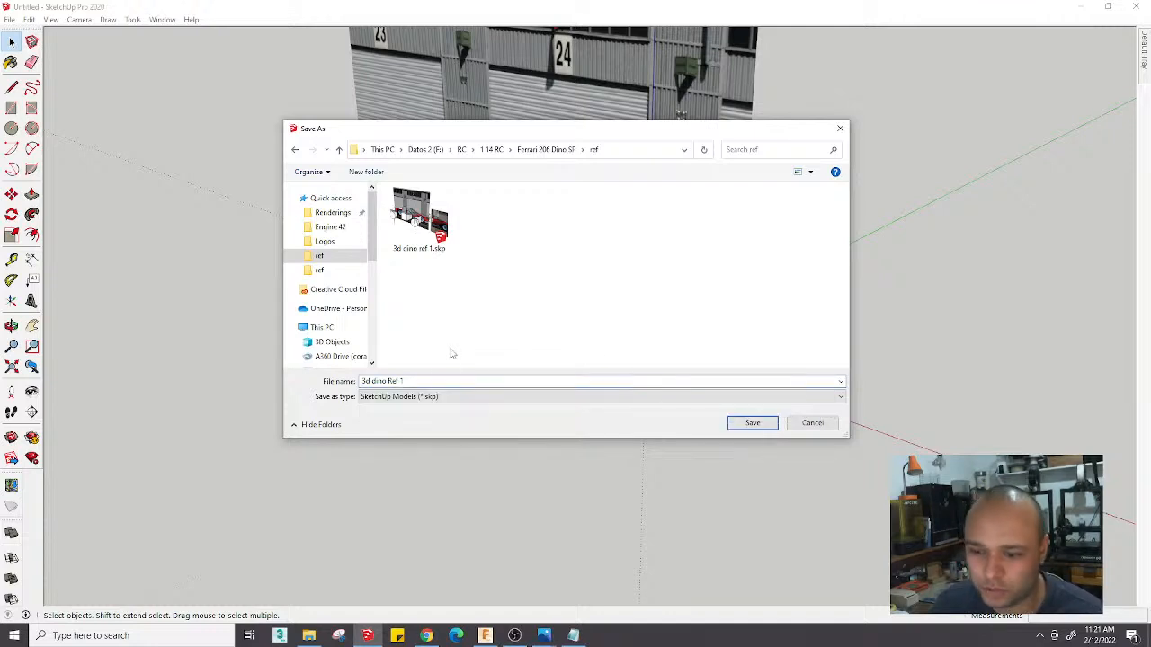
pyautogui.click(426, 383)
pyautogui.click(426, 383)
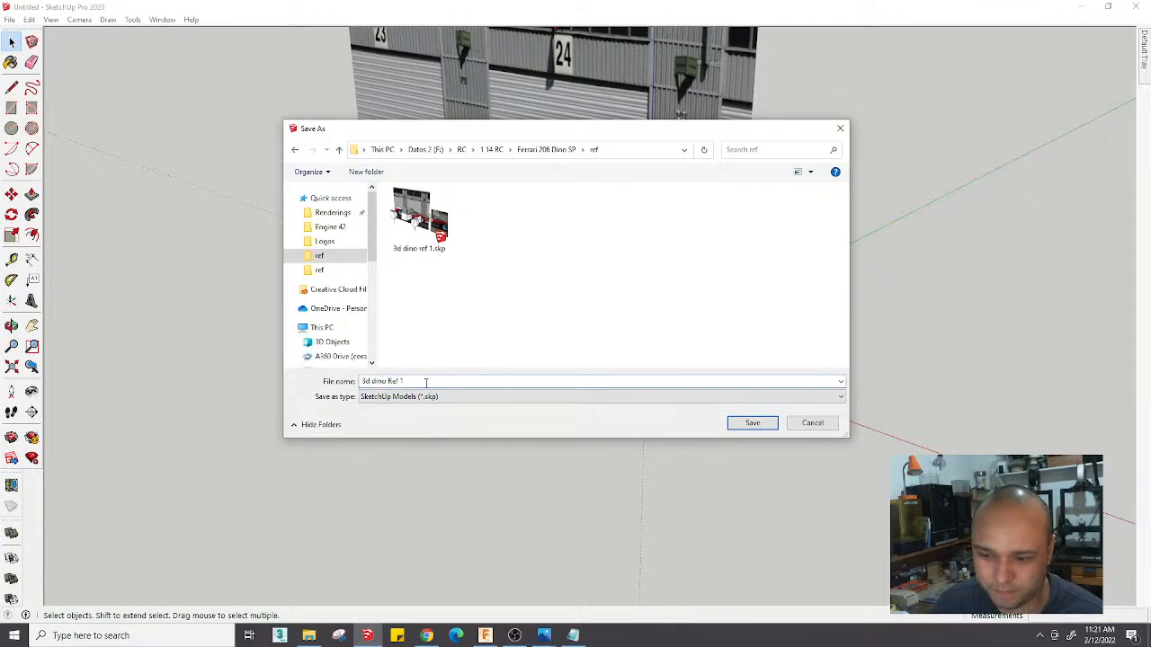
pyautogui.press('BackSpace')
pyautogui.write('2')
pyautogui.press('Return')
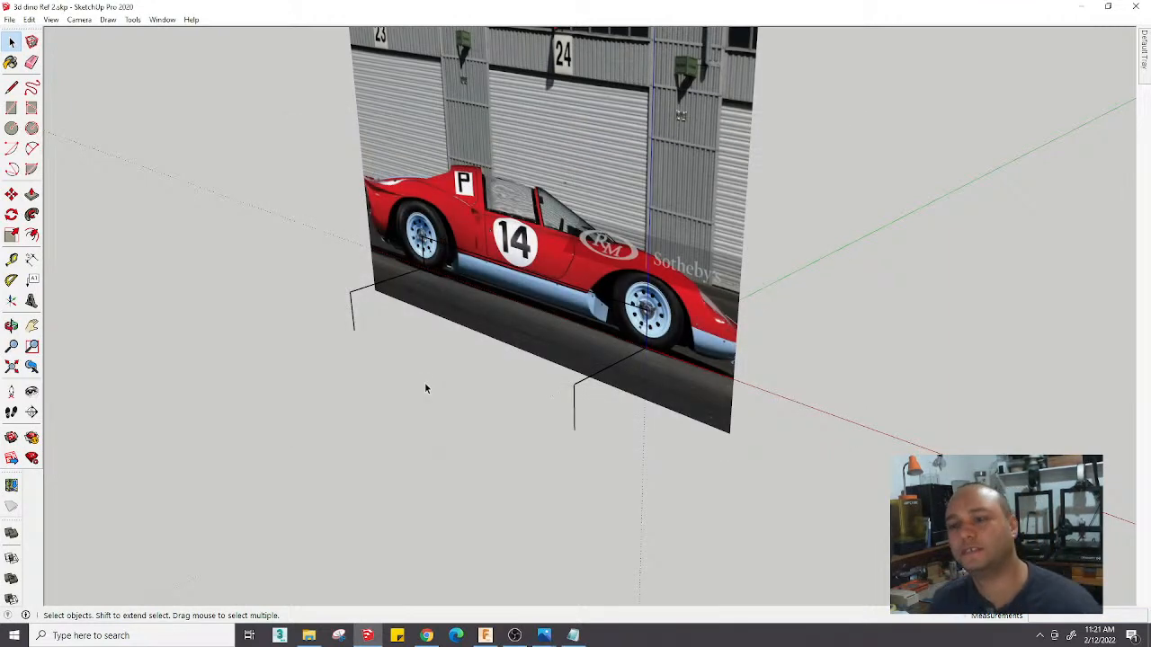
# Switch to File Explorer, open the Ferrari 206 Dino SP ref folder and browse its photos for a front view of the car
pyautogui.moveTo(426, 386); pyautogui.dragTo(426, 428, button='middle')
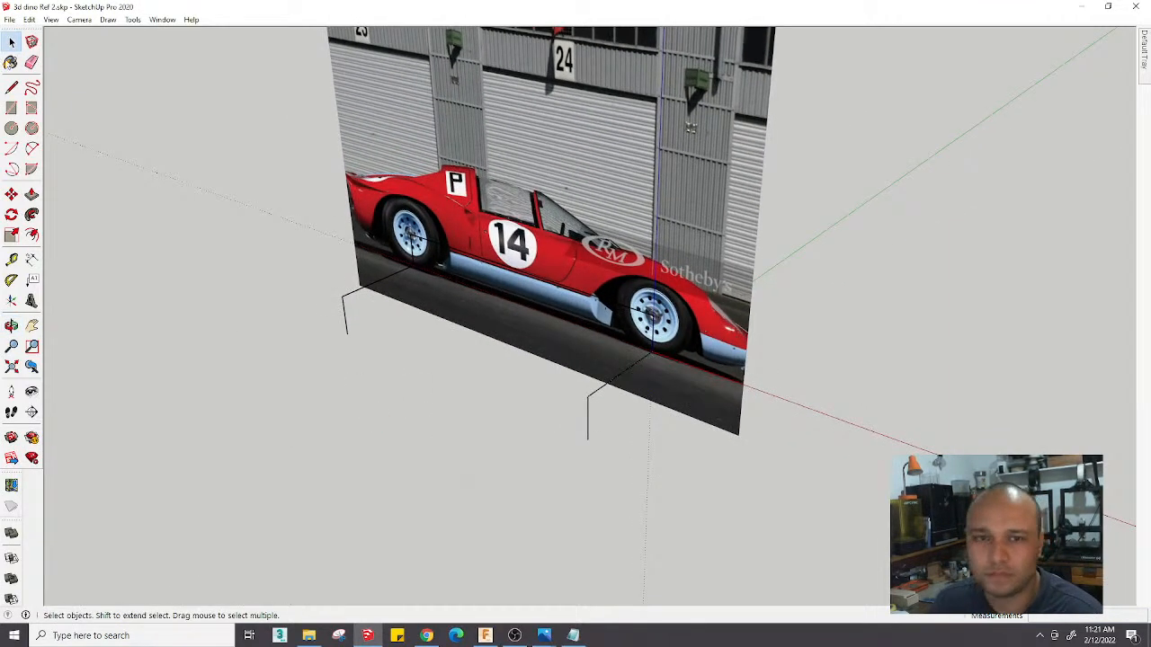
pyautogui.moveTo(440, 485); pyautogui.dragTo(451, 457, button='middle')
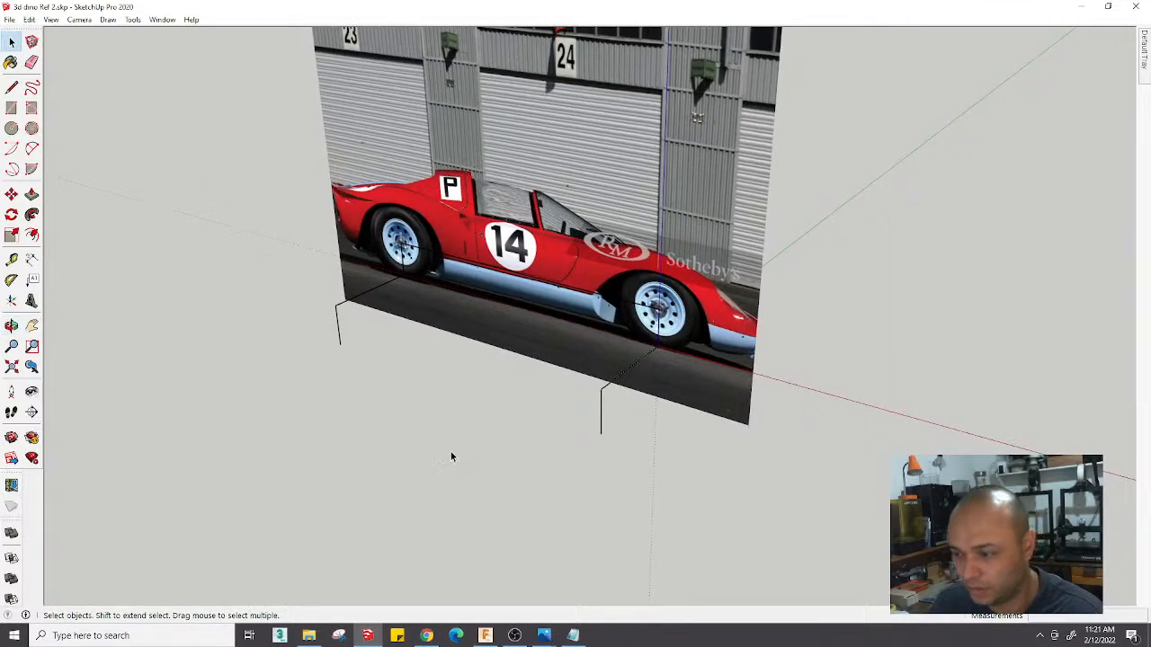
pyautogui.click(308, 635)
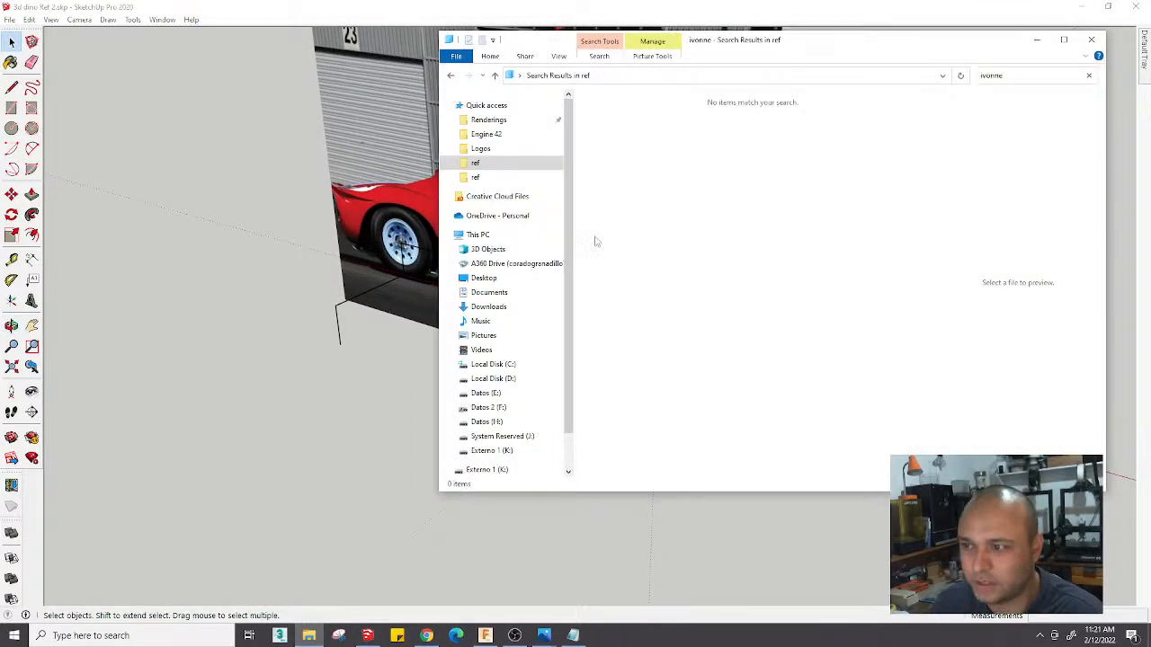
pyautogui.click(477, 177)
pyautogui.click(483, 164)
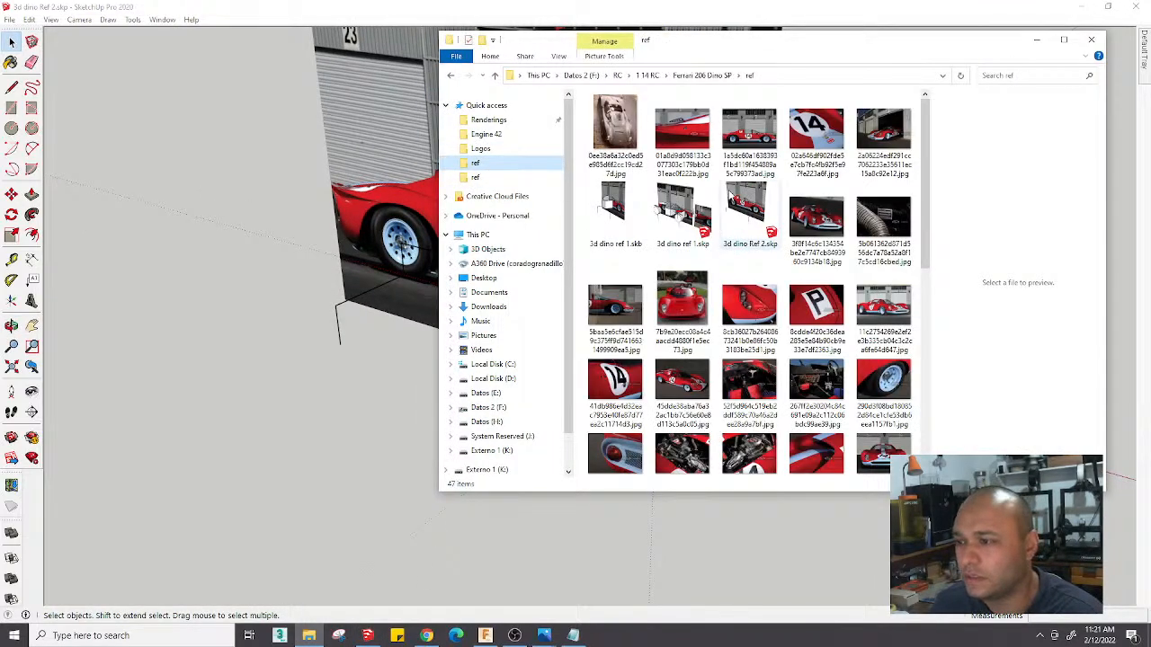
pyautogui.moveTo(795, 54)
pyautogui.mouseDown()
pyautogui.moveTo(1035, 92)
pyautogui.moveTo(791, 44)
pyautogui.moveTo(892, 44)
pyautogui.mouseUp()
pyautogui.scroll(-5, 998, 252)
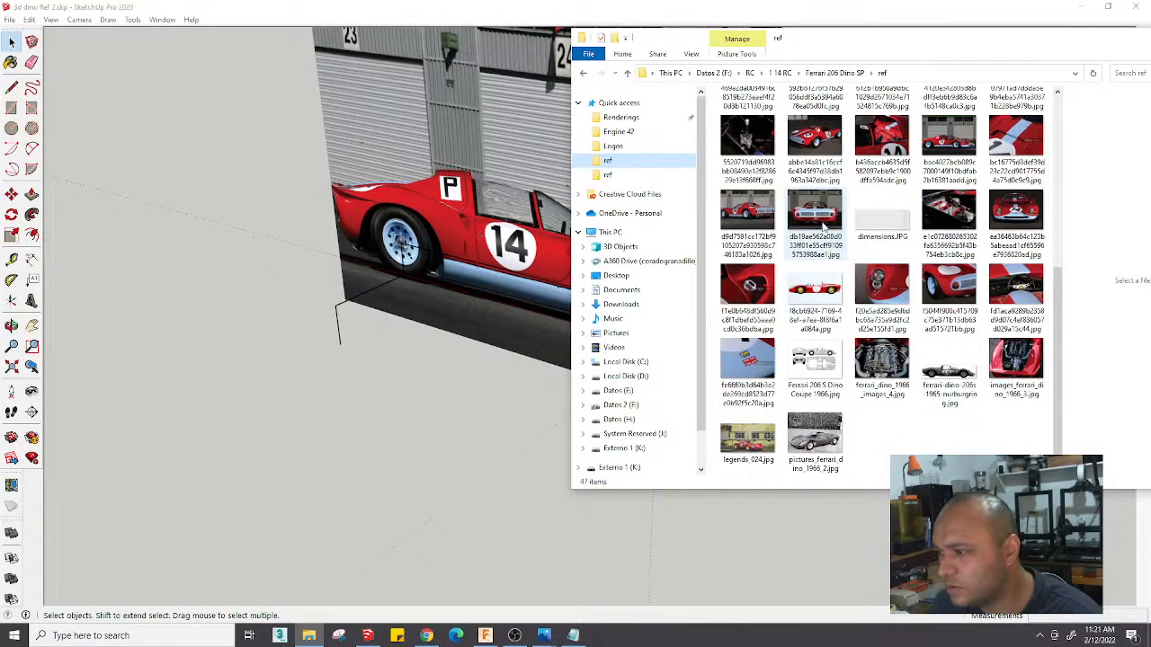
pyautogui.click(822, 227)
pyautogui.scroll(3, 826, 342)
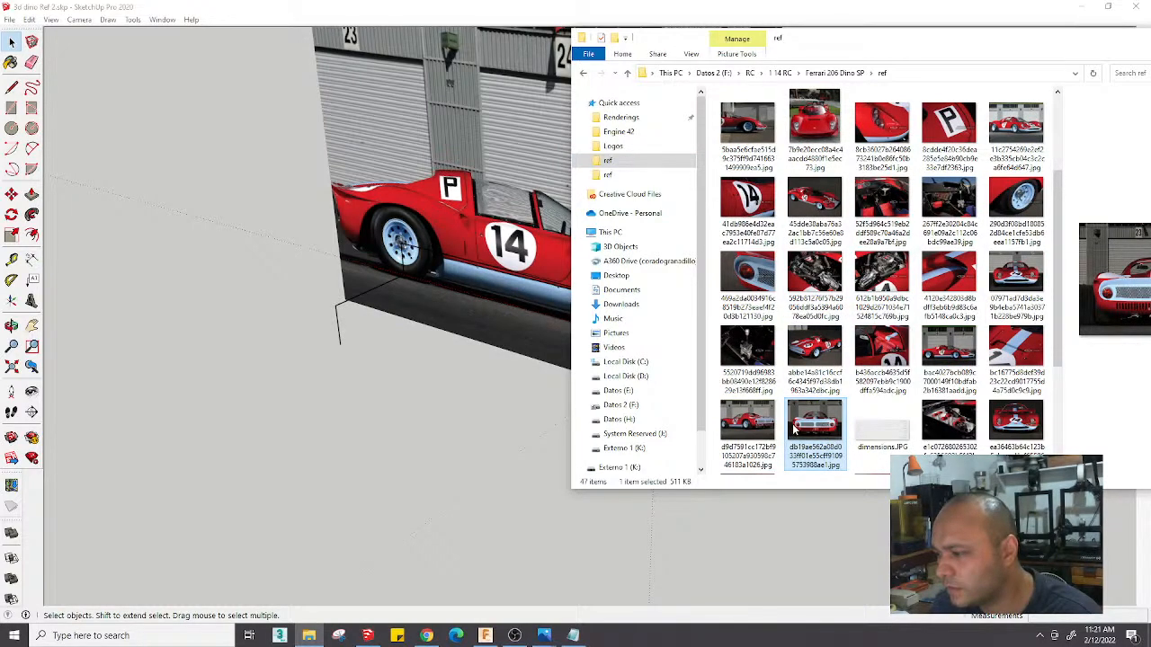
pyautogui.scroll(-1, 1059, 326)
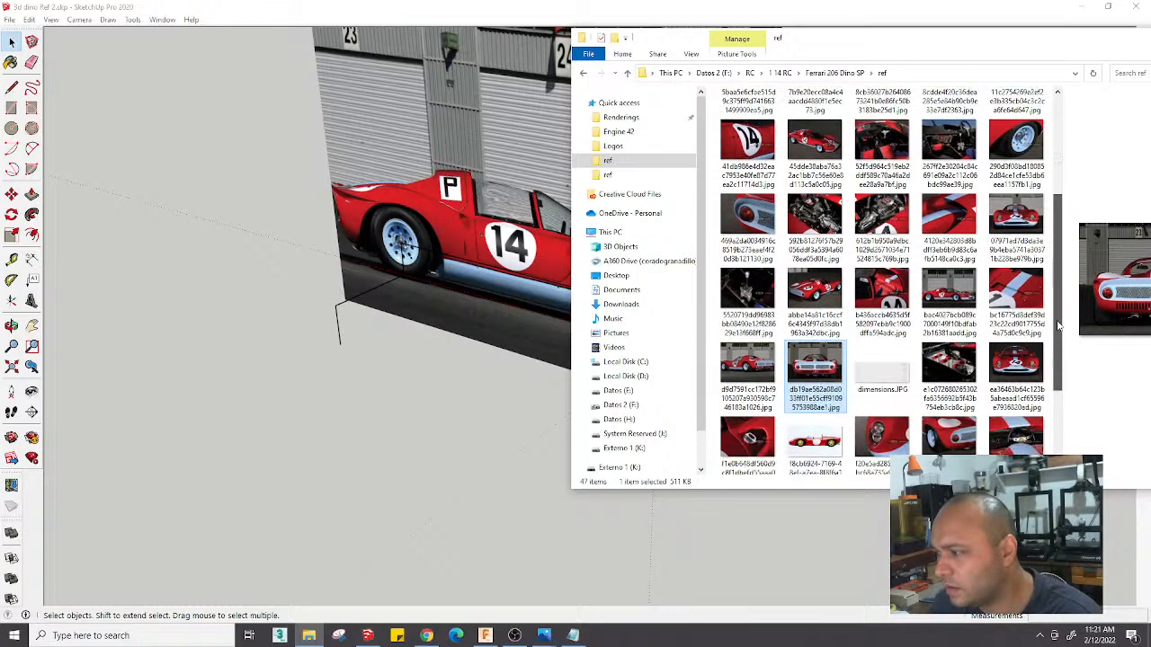
pyautogui.click(1033, 363)
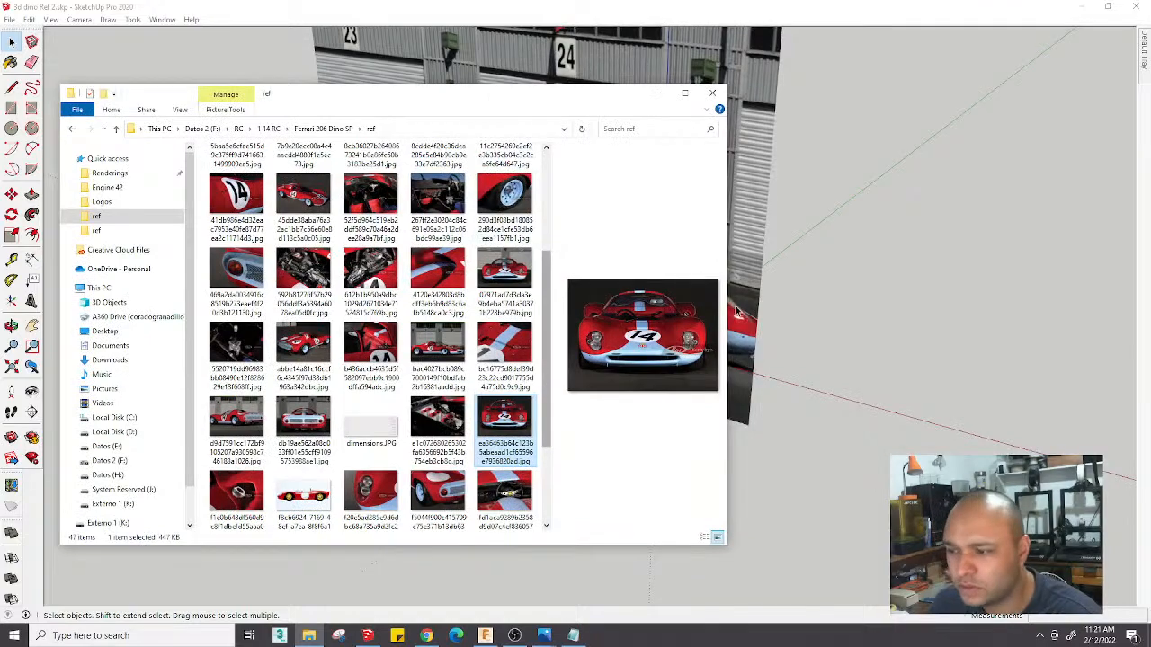
# Widen the File Explorer window and reopen the Ferrari 206 Dino SP ref folder at its front-view photos
pyautogui.moveTo(728, 315); pyautogui.dragTo(1017, 344)
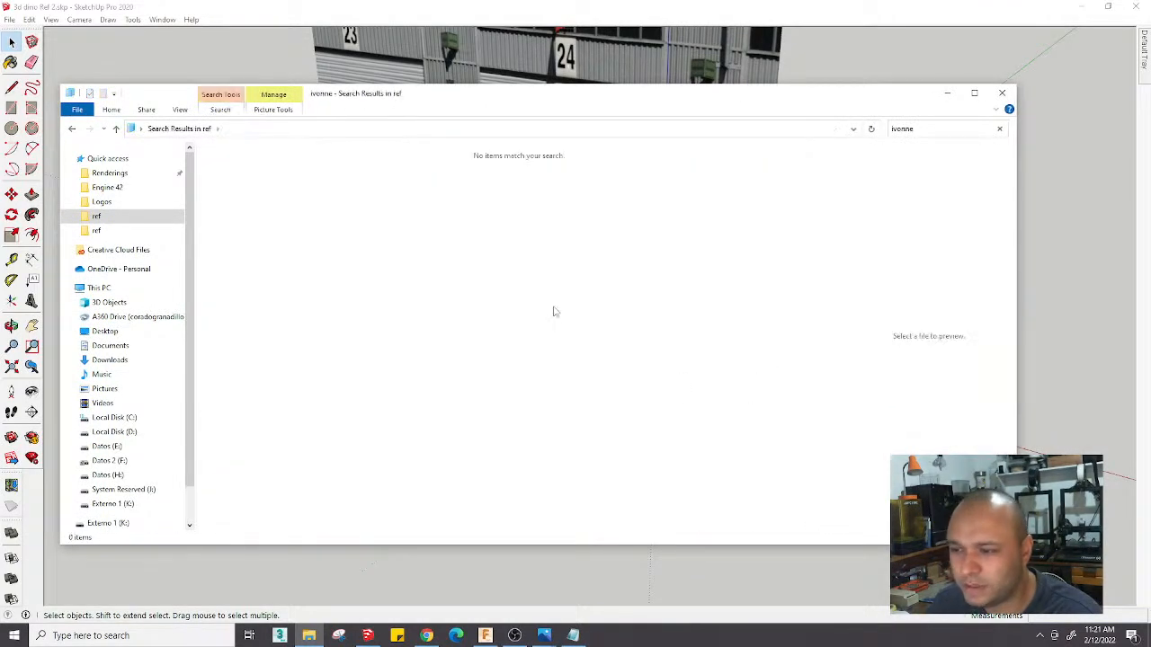
pyautogui.click(95, 218)
pyautogui.click(95, 217)
pyautogui.scroll(-2, 725, 496)
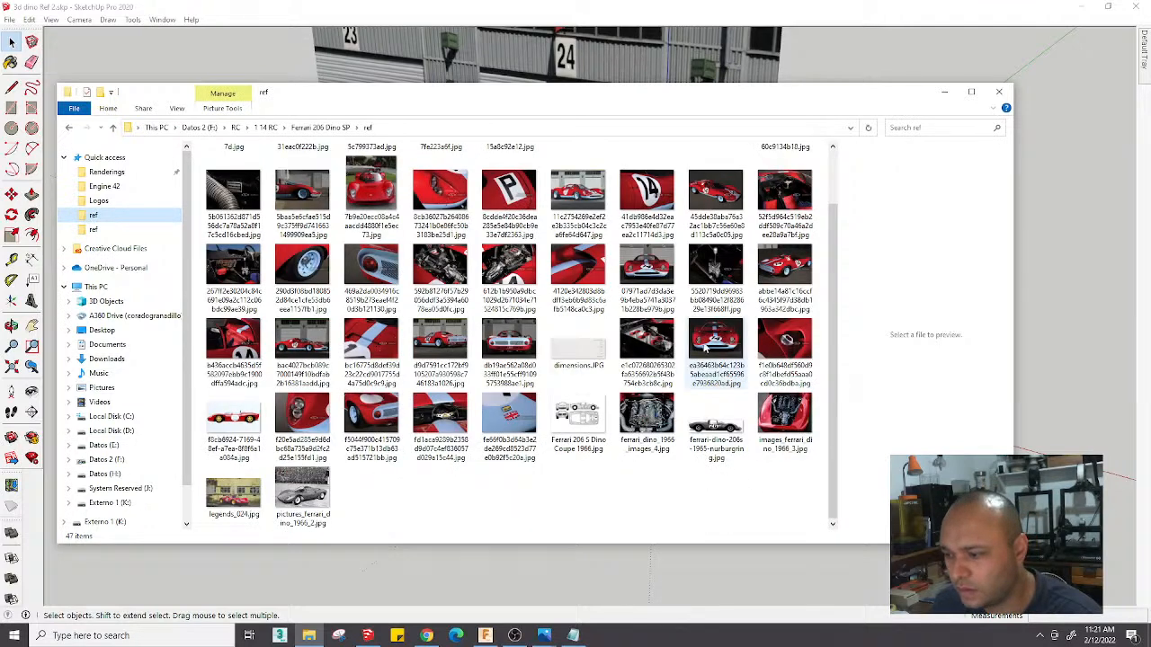
# Compare the two front-view photos and examine the one with the garage doors at full size in Photos
pyautogui.click(715, 344)
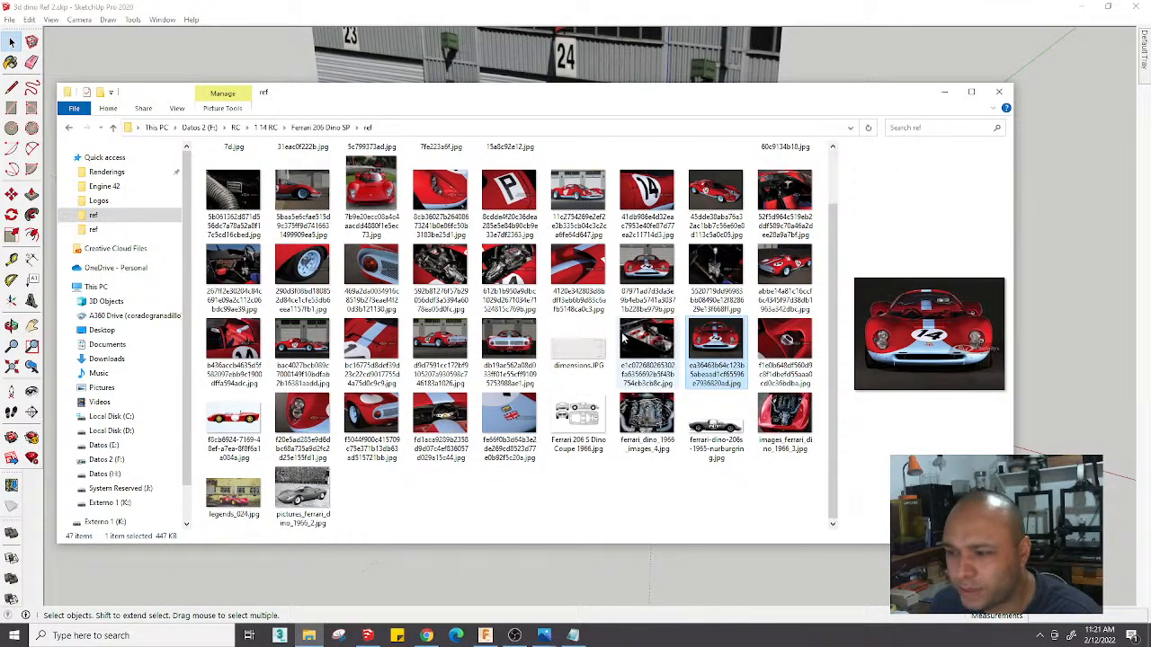
pyautogui.click(649, 277)
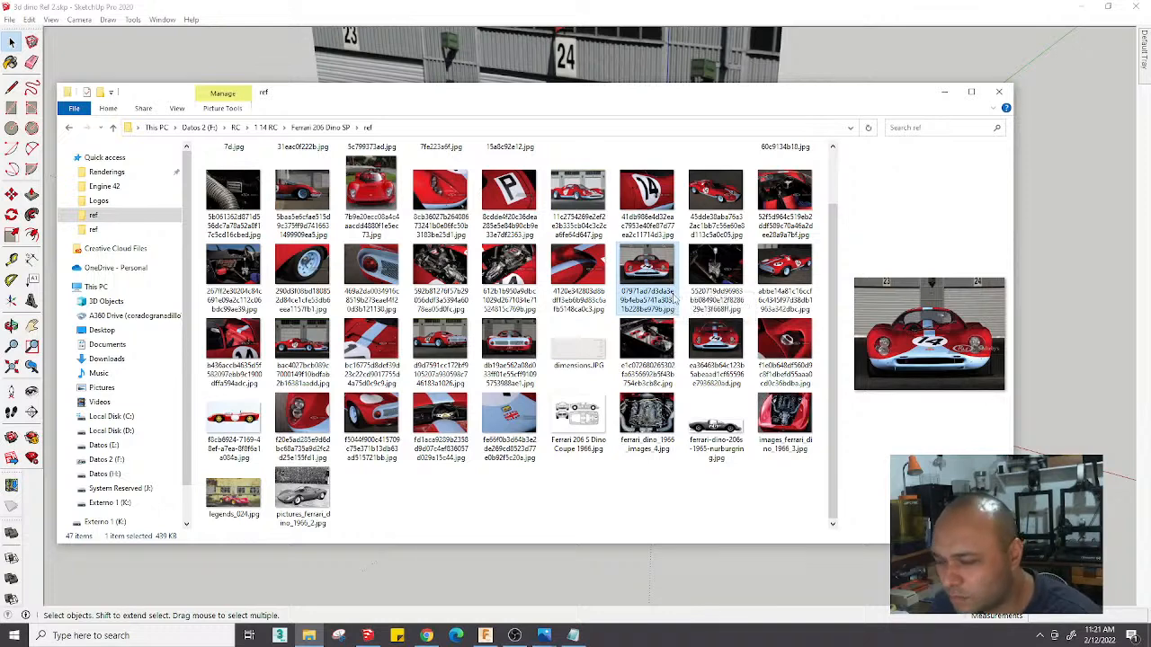
pyautogui.click(713, 351)
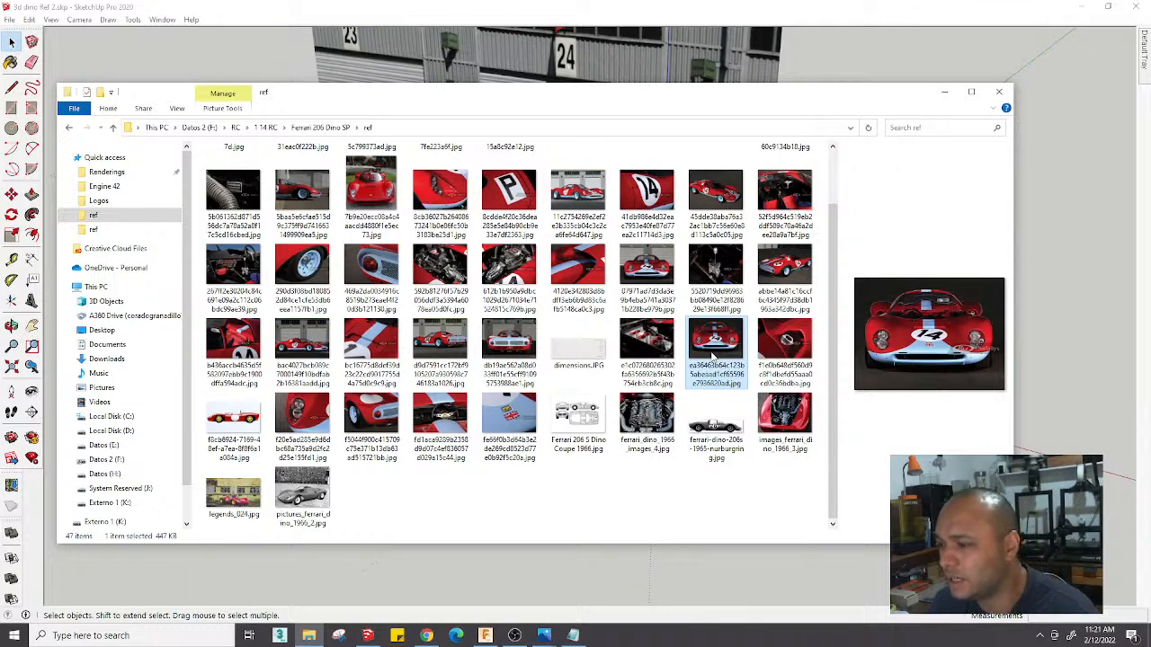
pyautogui.click(638, 262)
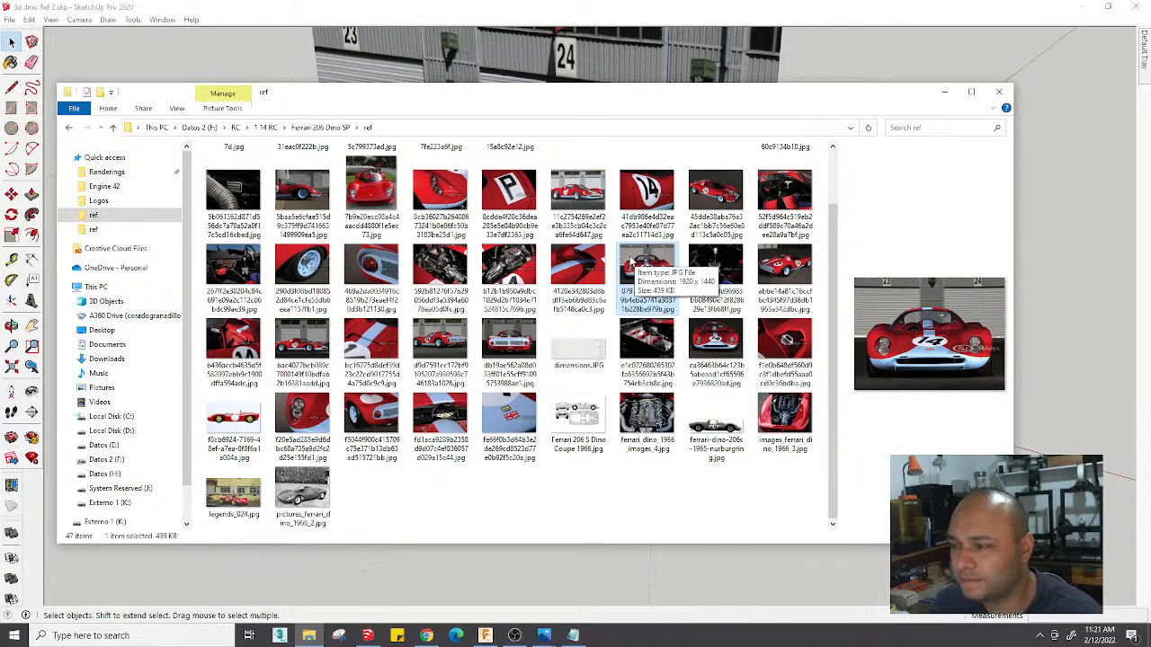
pyautogui.doubleClick(629, 262)
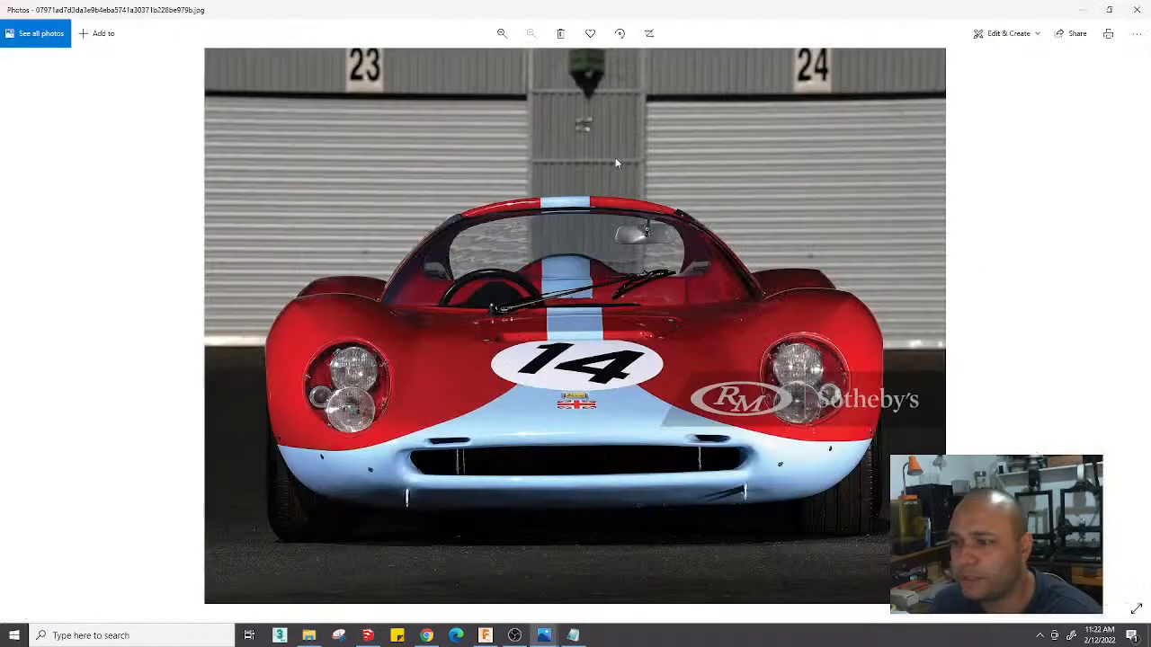
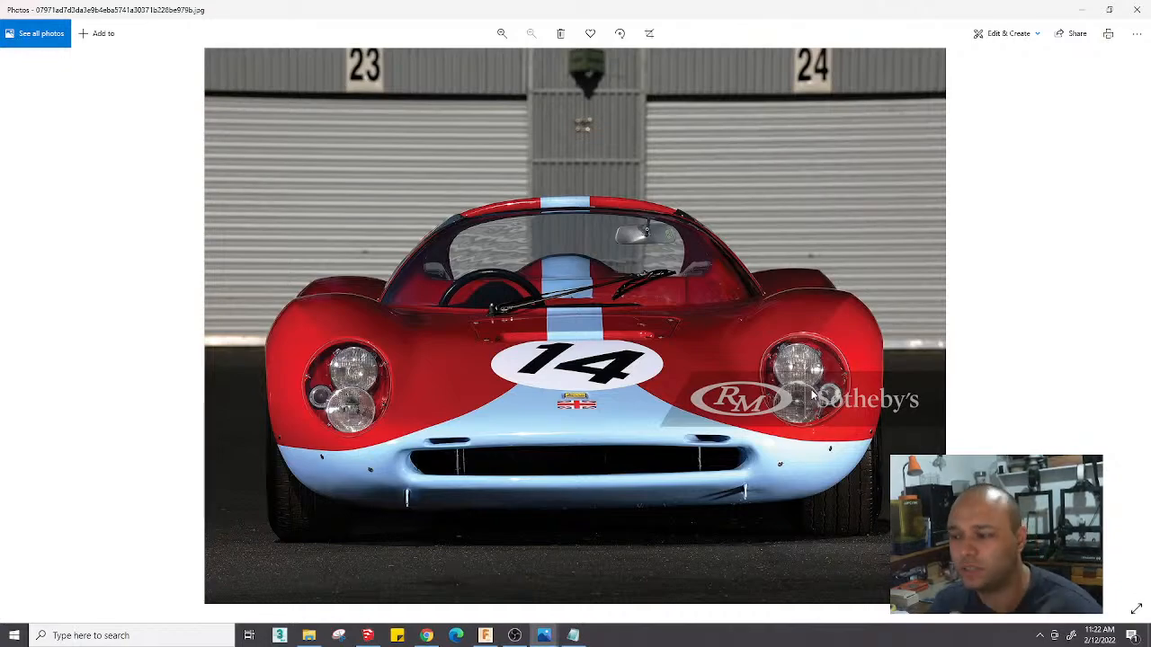
pyautogui.click(1138, 9)
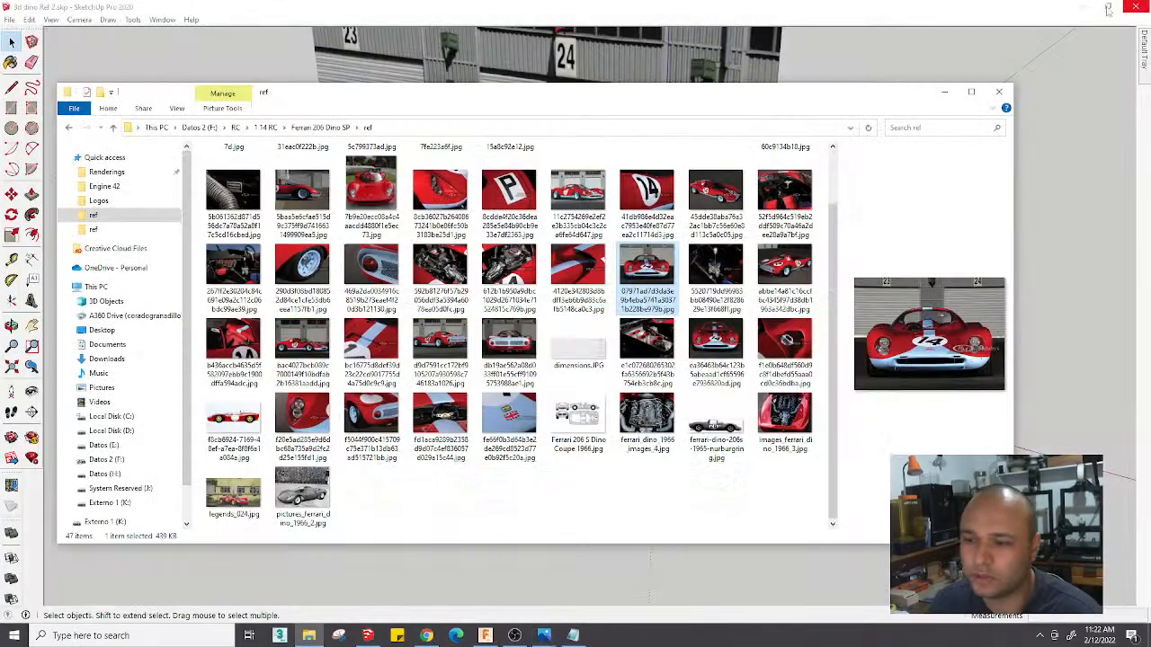
# Bring the front-view photo with the garage doors into the SketchUp model and rotate it 90° flat on the ground
pyautogui.moveTo(591, 102); pyautogui.dragTo(911, 70)
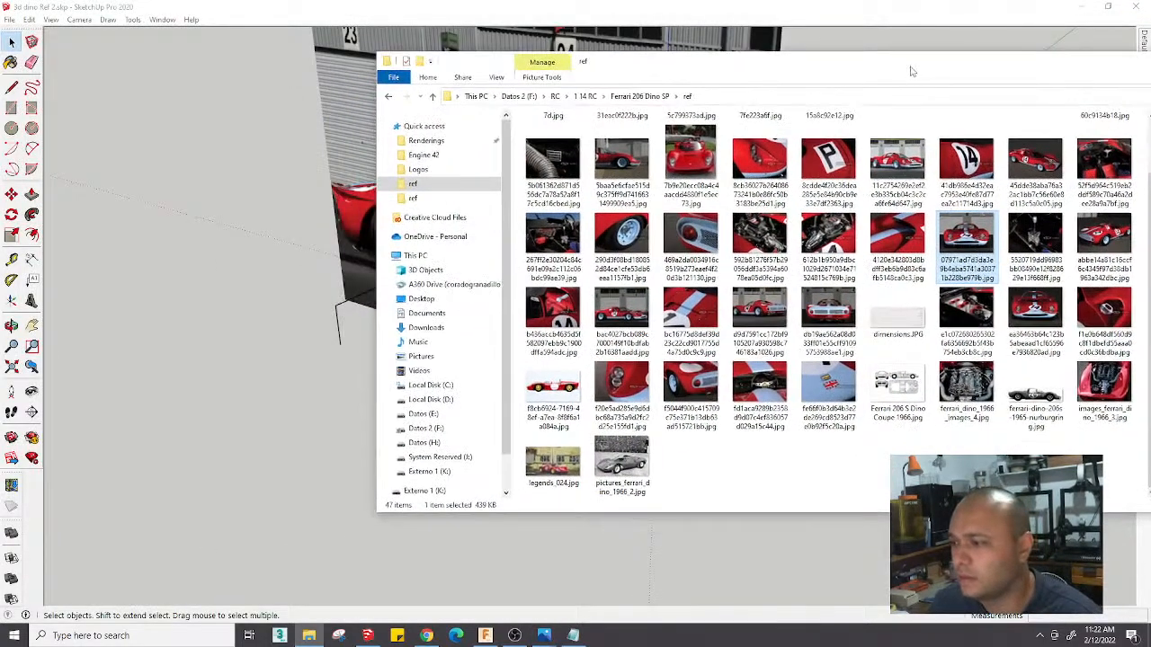
pyautogui.moveTo(198, 278)
pyautogui.mouseDown(button='middle')
pyautogui.moveTo(218, 416)
pyautogui.moveTo(342, 548)
pyautogui.moveTo(364, 399)
pyautogui.moveTo(404, 514)
pyautogui.moveTo(441, 522)
pyautogui.mouseUp(button='middle')
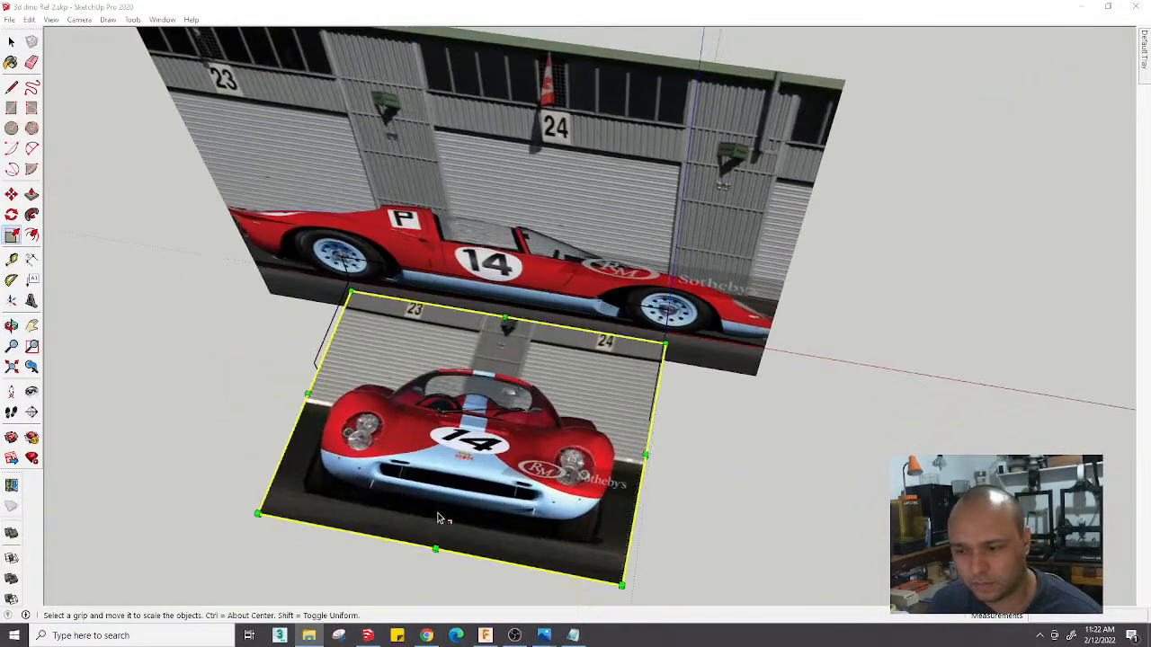
pyautogui.press('q')
pyautogui.click(449, 509)
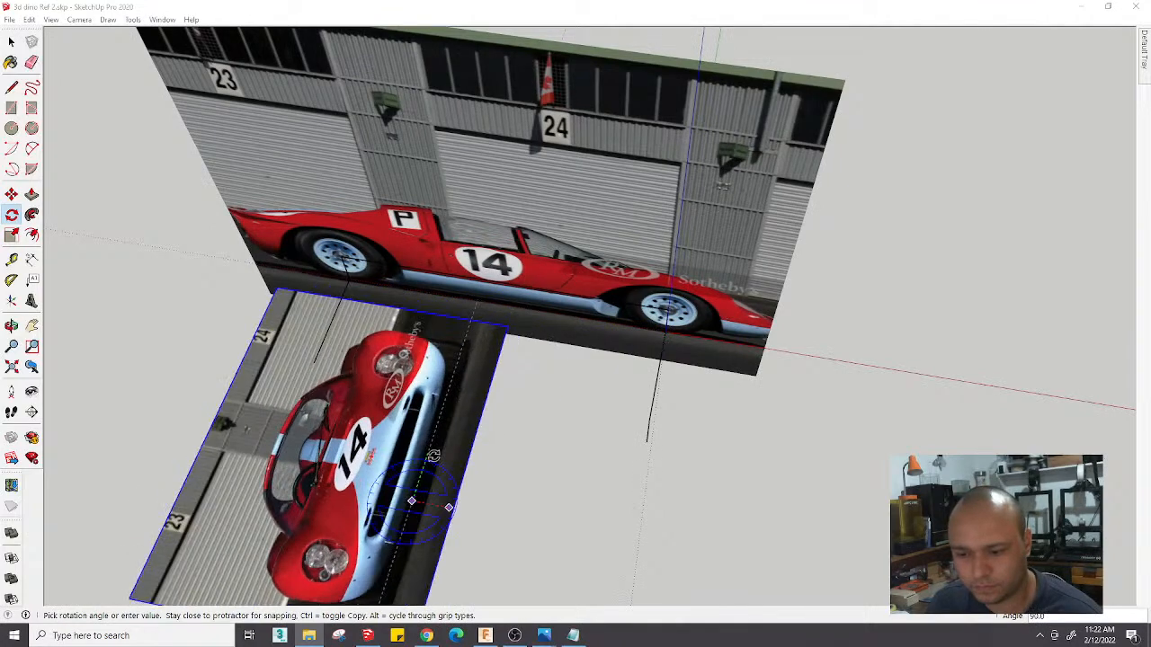
pyautogui.click(426, 423)
pyautogui.moveTo(426, 422); pyautogui.dragTo(475, 271, button='middle')
# Rotate the front-view photo upright so it stands perpendicular to the side-view photo
pyautogui.click(447, 293)
pyautogui.click(491, 295)
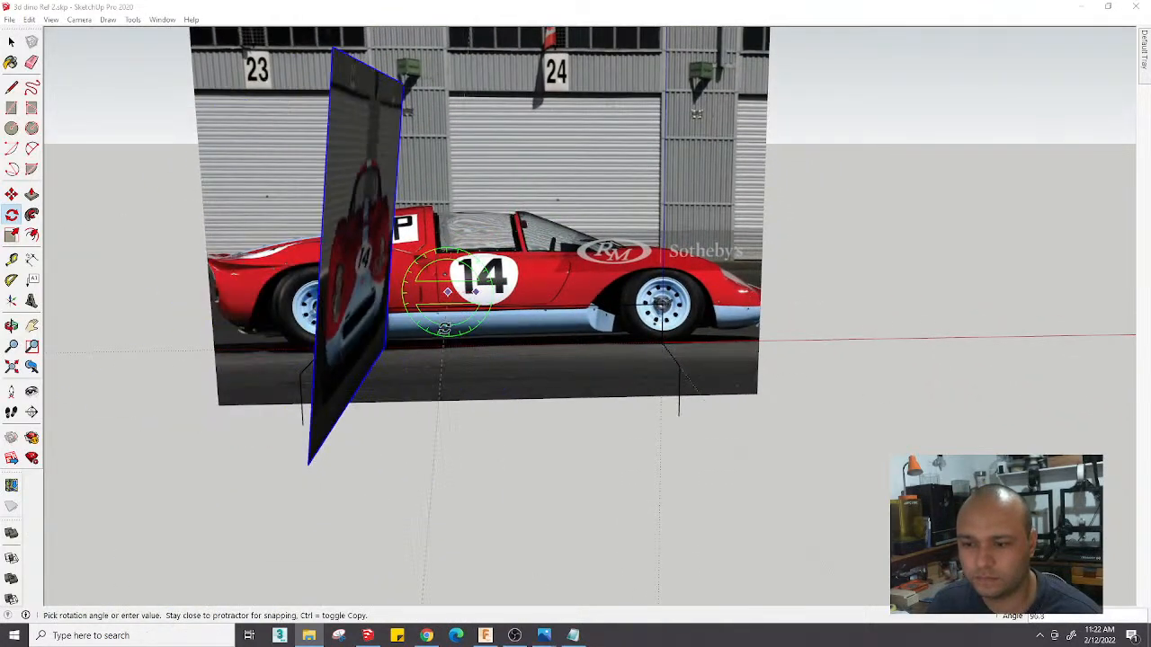
pyautogui.click(449, 344)
pyautogui.moveTo(448, 344); pyautogui.dragTo(442, 441, button='middle')
# Move the upright front-view photo about 720 mm away from the side-view photo
pyautogui.scroll(6, 432, 413)
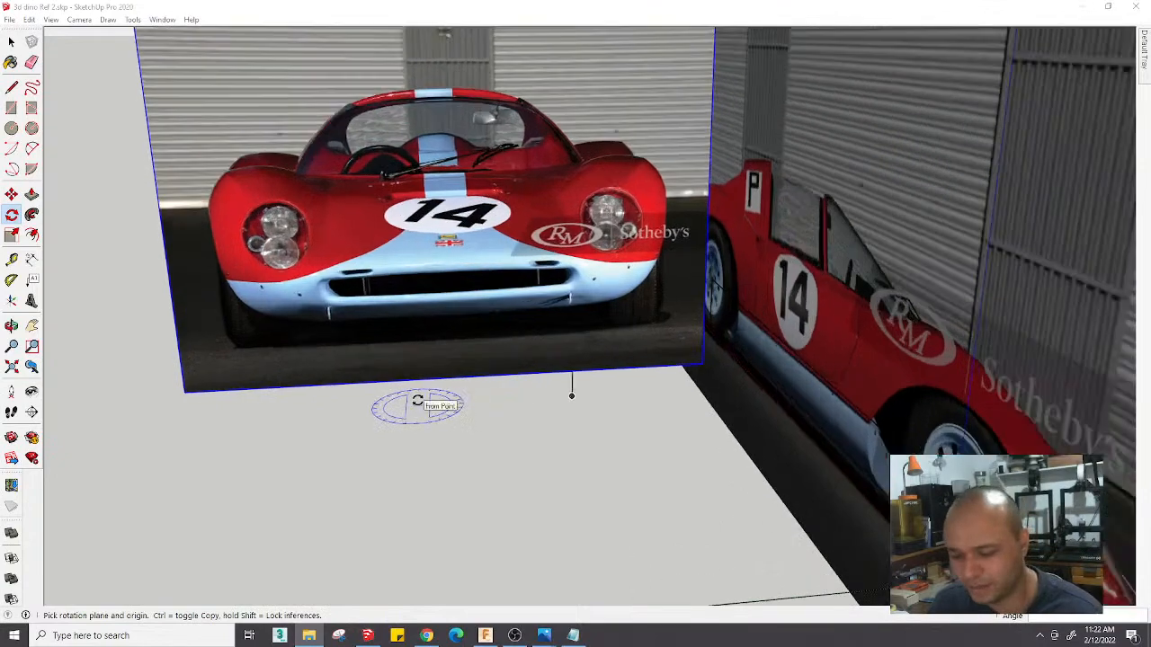
pyautogui.scroll(-2, 495, 426)
pyautogui.press('m')
pyautogui.click(530, 407)
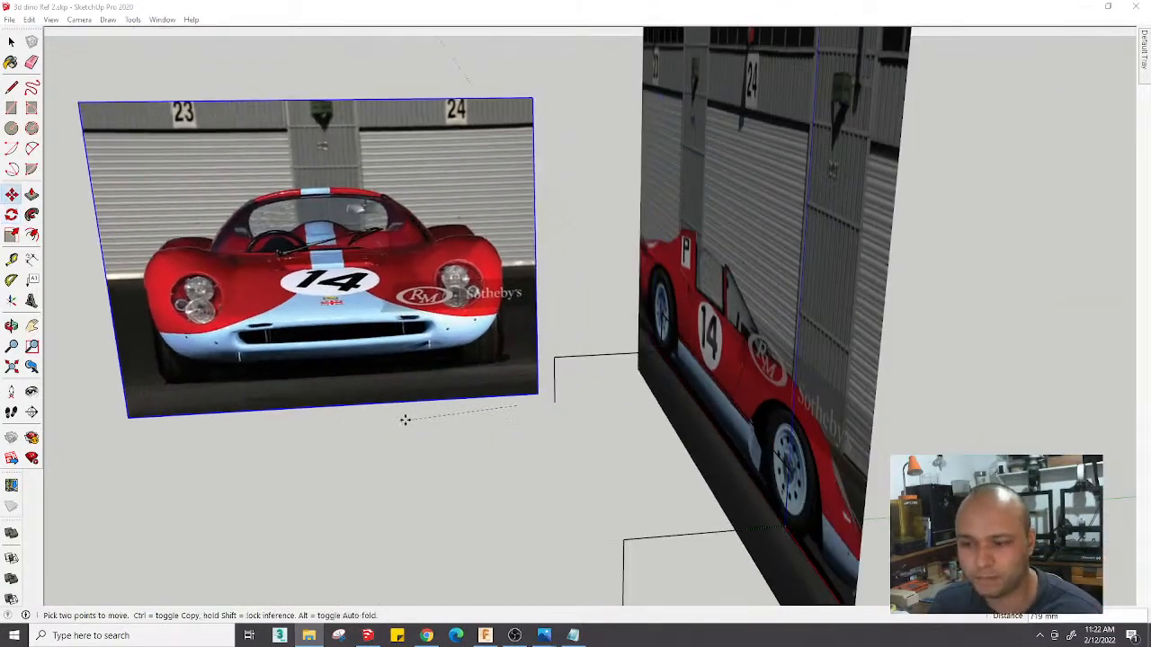
pyautogui.click(390, 412)
# Draw a line about 1600 mm long on the front-view photo between the ground contact points of the two front tyres
pyautogui.moveTo(390, 412); pyautogui.dragTo(501, 404, button='middle')
pyautogui.scroll(8, 501, 404)
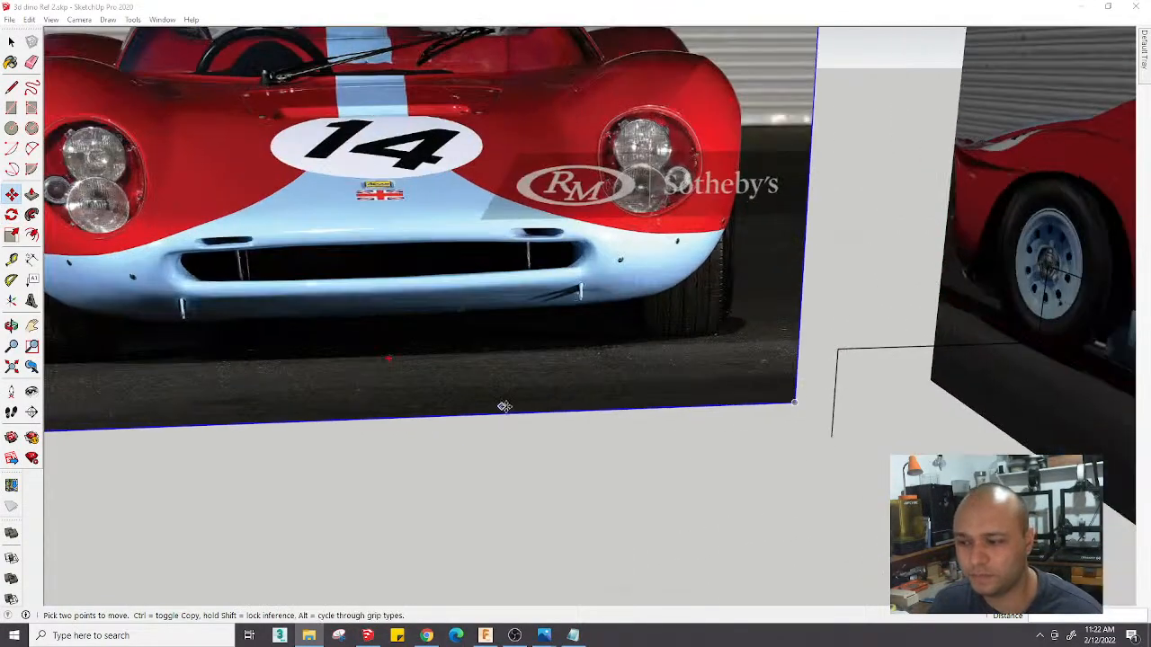
pyautogui.press('l')
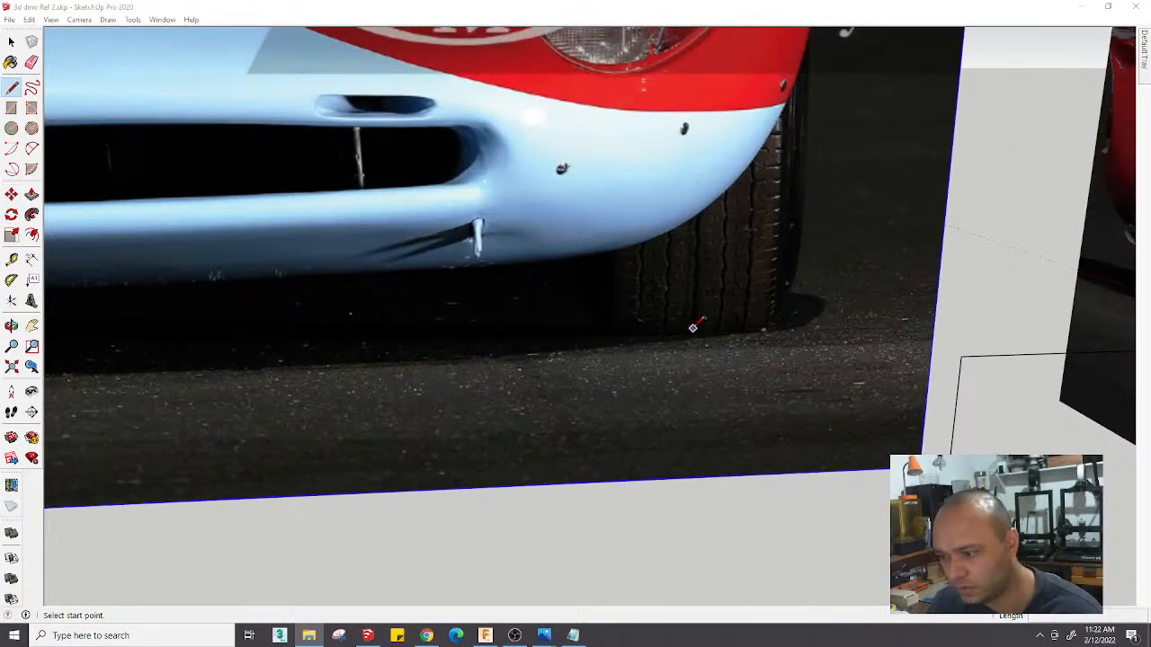
pyautogui.click(692, 327)
pyautogui.scroll(-5, 692, 328)
pyautogui.scroll(3, 163, 358)
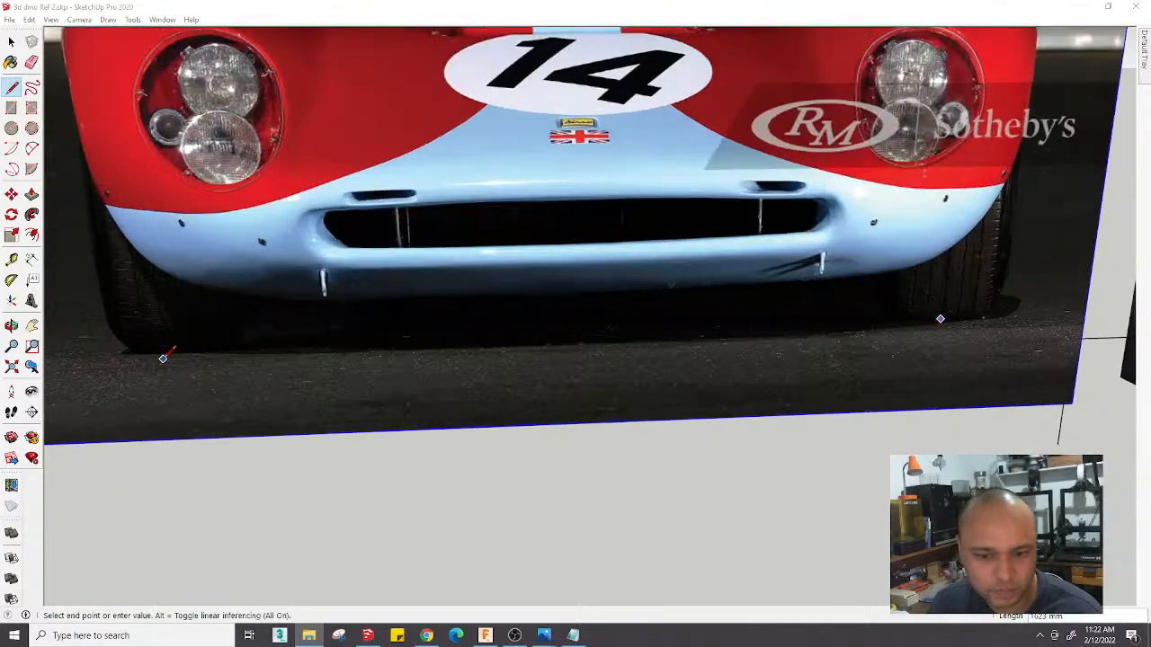
pyautogui.scroll(2, 163, 358)
pyautogui.click(194, 333)
pyautogui.scroll(-6, 194, 333)
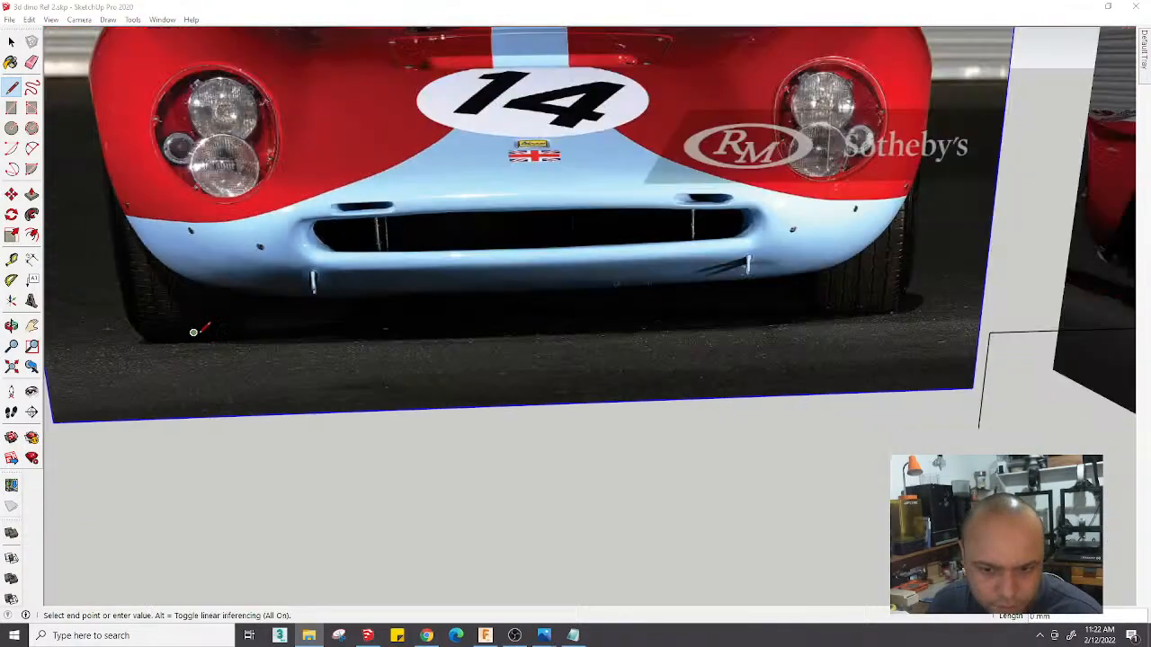
pyautogui.press('space')
# Rotate the front-view photo and its tyre line by about 0.7° around one tyre's contact point so both tyres sit level
pyautogui.scroll(2, 479, 353)
pyautogui.scroll(1, 455, 366)
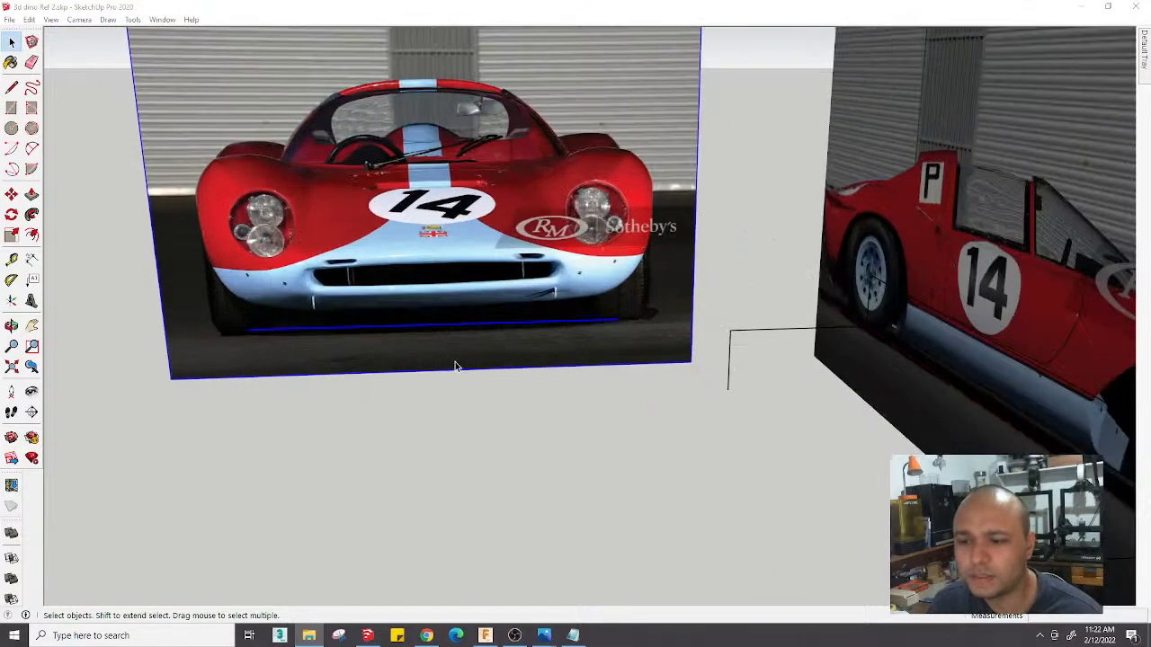
pyautogui.scroll(1, 504, 347)
pyautogui.scroll(2, 612, 322)
pyautogui.press('q')
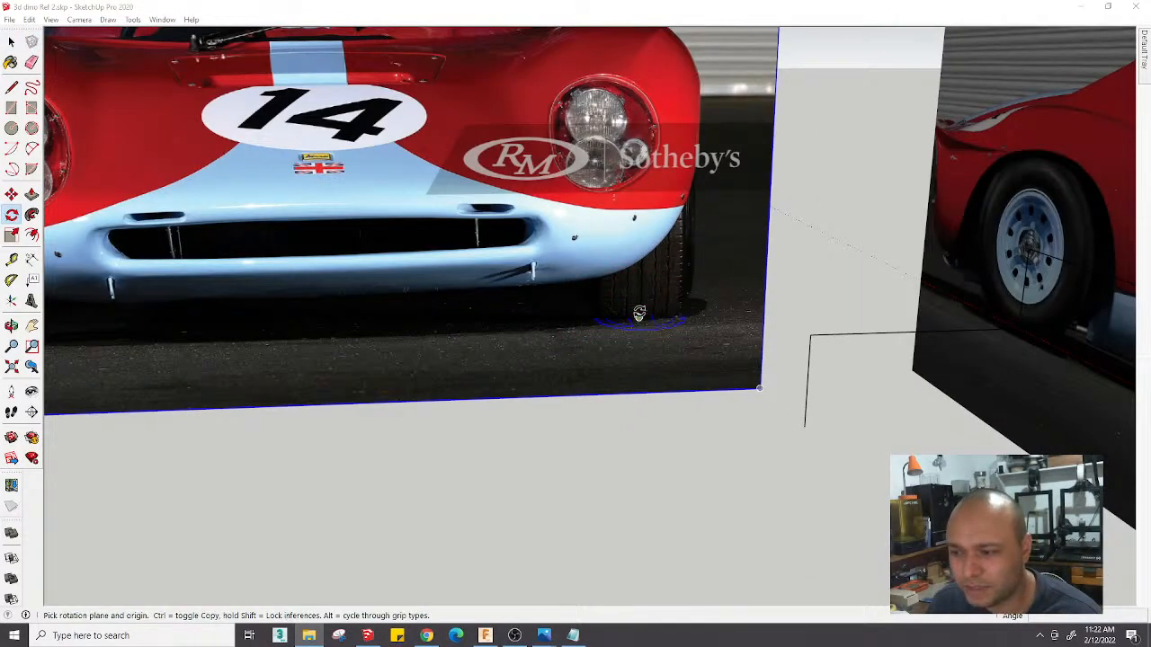
pyautogui.press('Down')
pyautogui.click(639, 318)
pyautogui.scroll(-3, 594, 321)
pyautogui.keyDown('shift'); pyautogui.moveTo(234, 341); pyautogui.dragTo(398, 309, button='middle'); pyautogui.keyUp('shift')
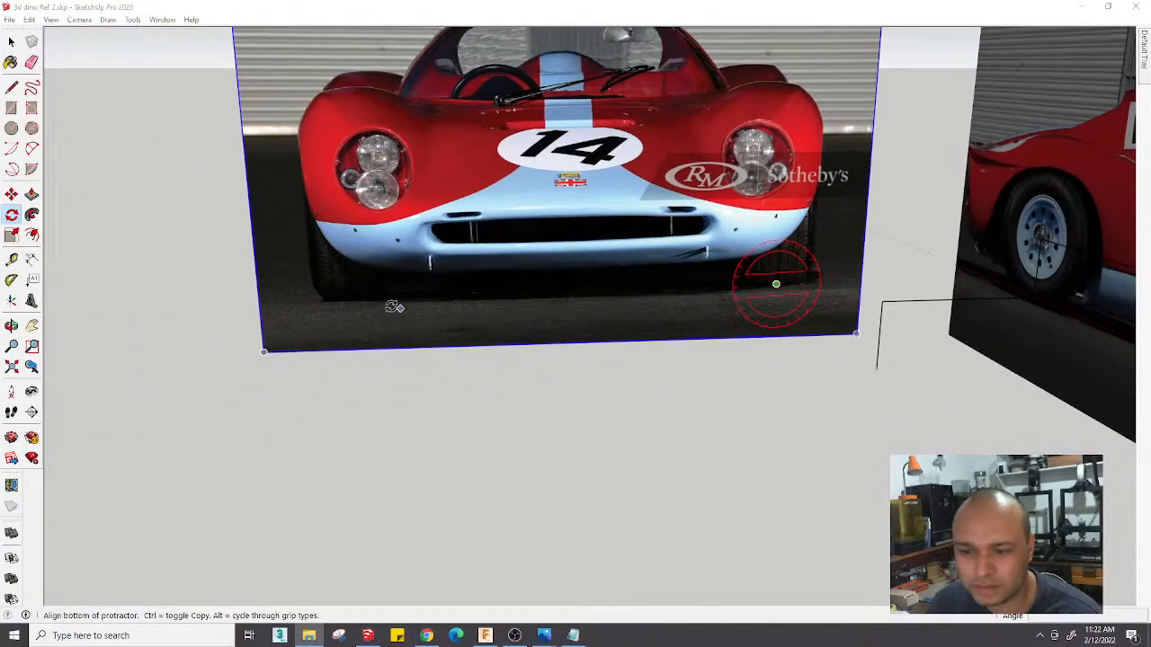
pyautogui.scroll(-4, 386, 306)
pyautogui.scroll(9, 364, 293)
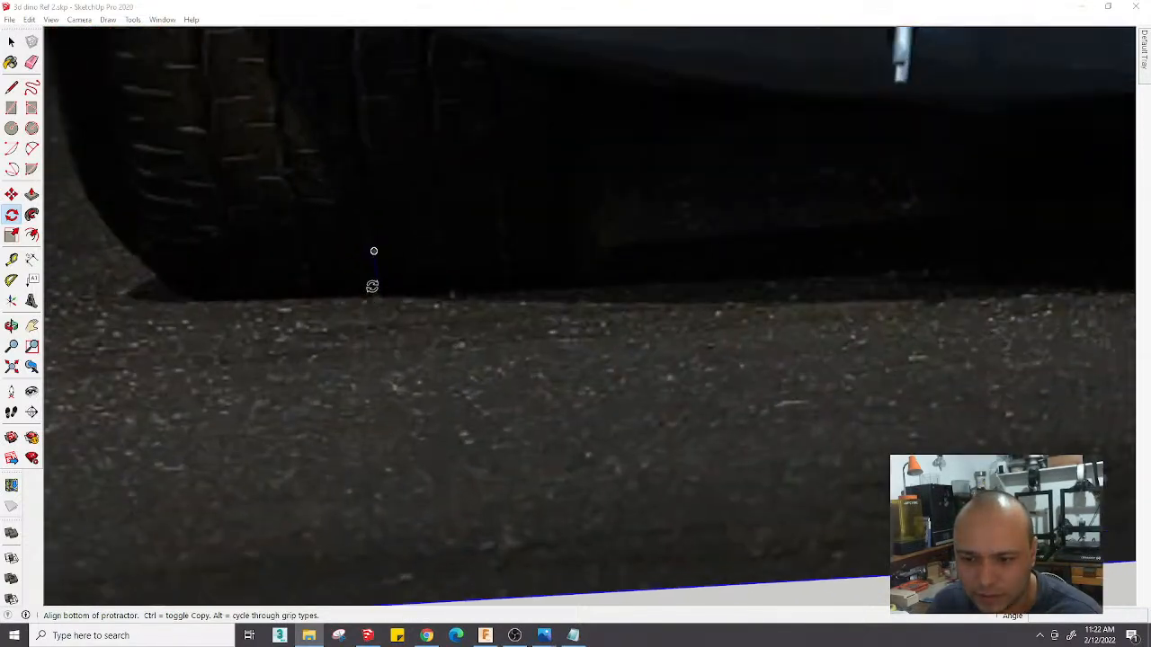
pyautogui.click(90, 299)
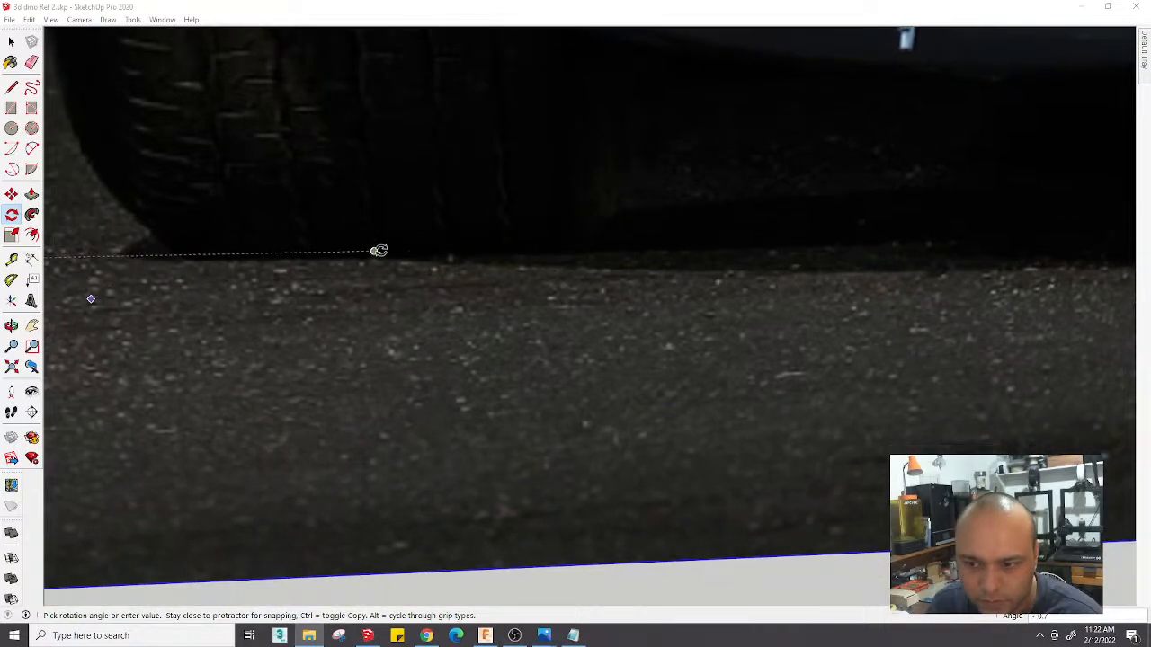
pyautogui.click(371, 261)
pyautogui.scroll(-5, 368, 268)
pyautogui.scroll(-5, 373, 278)
pyautogui.press('space')
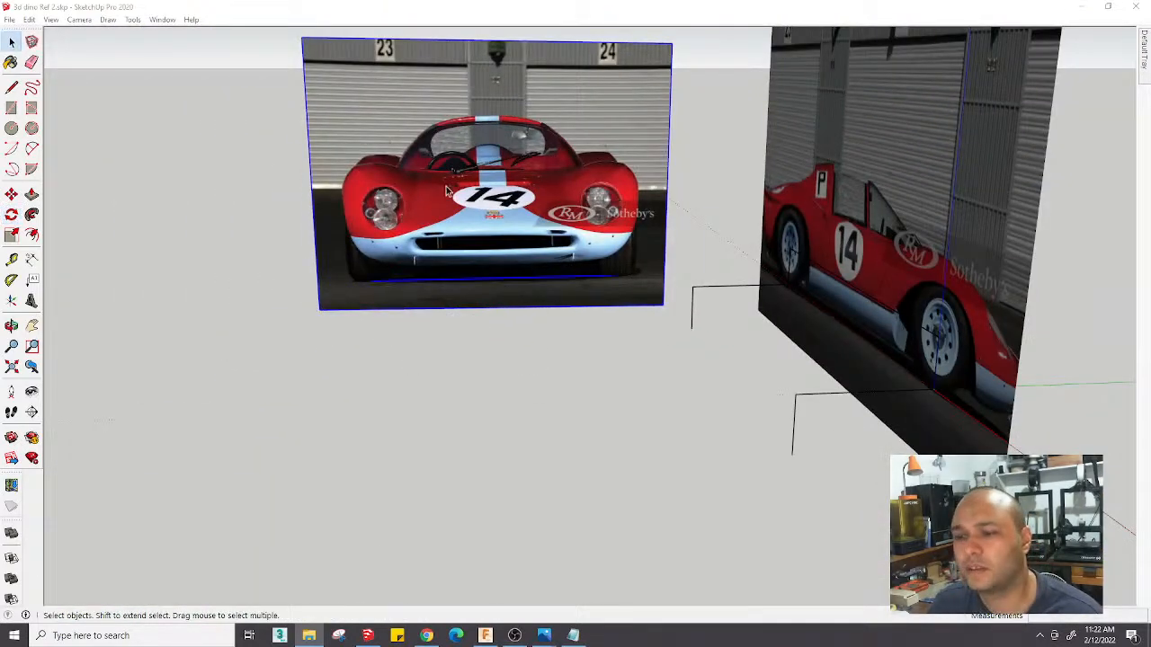
# Make a component of the front-view photo and its tyre line, and open it for editing
pyautogui.keyDown('shift'); pyautogui.moveTo(469, 228); pyautogui.dragTo(467, 253, button='middle'); pyautogui.keyUp('shift')
pyautogui.press('g')
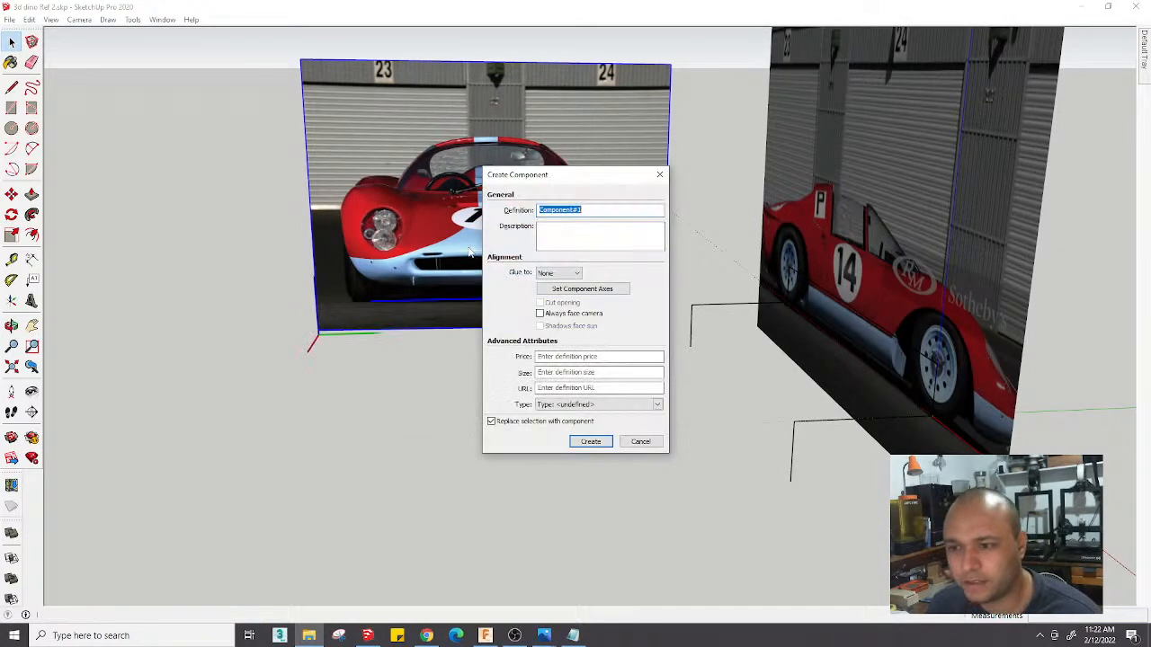
pyautogui.press('Return')
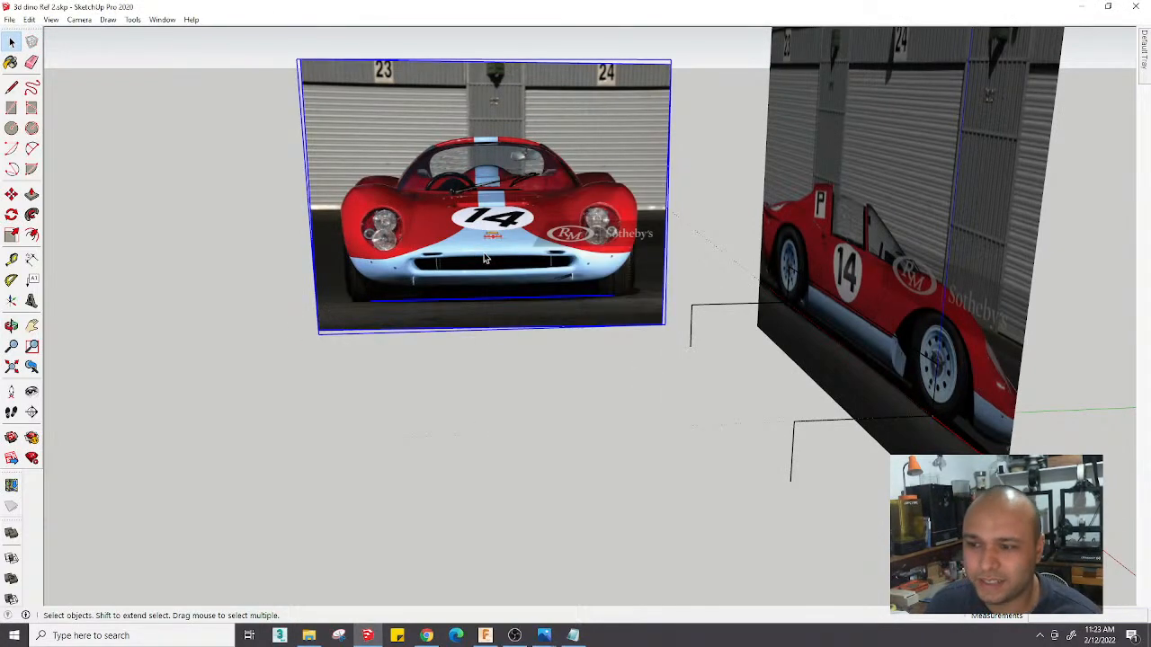
pyautogui.doubleClick(484, 259)
# Try to resize the front-view component by setting the distance between the two tyre contact points to 2000 mm
pyautogui.moveTo(592, 289); pyautogui.dragTo(801, 485, button='middle')
pyautogui.moveTo(537, 234); pyautogui.dragTo(531, 184, button='middle')
pyautogui.click(12, 259)
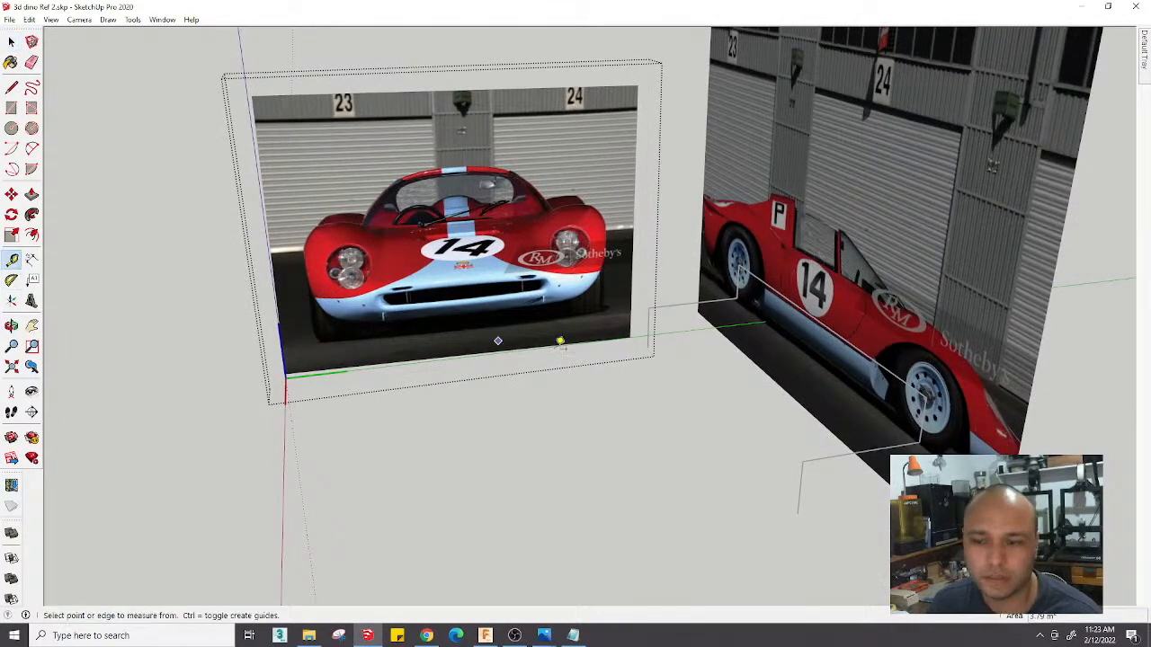
pyautogui.click(584, 312)
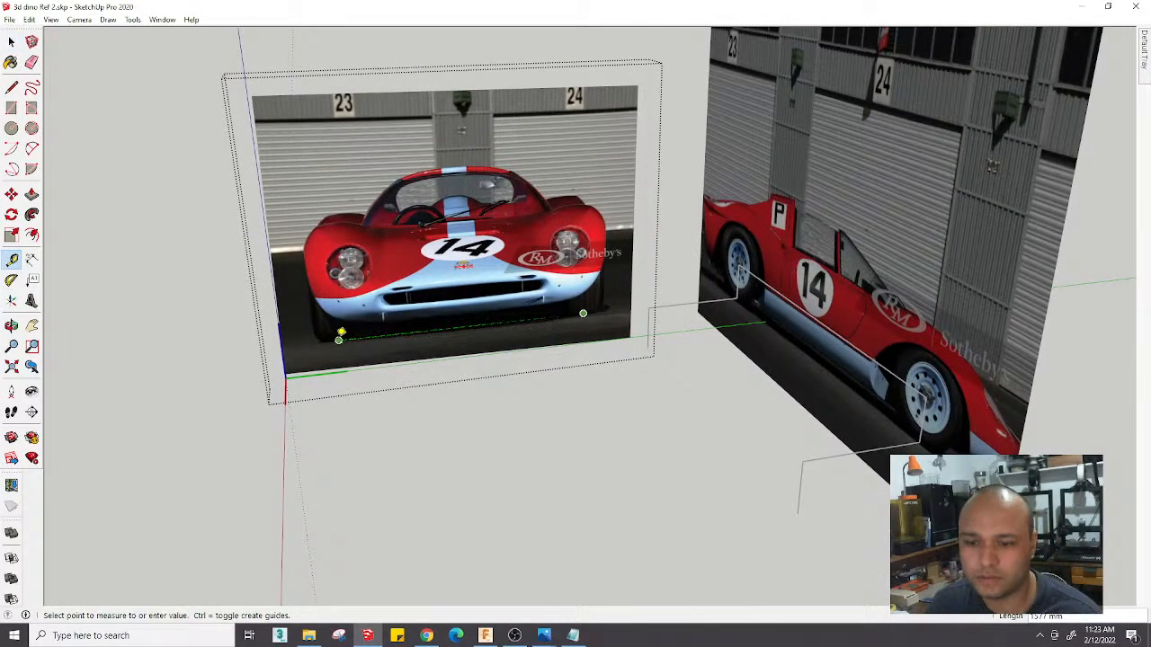
pyautogui.click(339, 339)
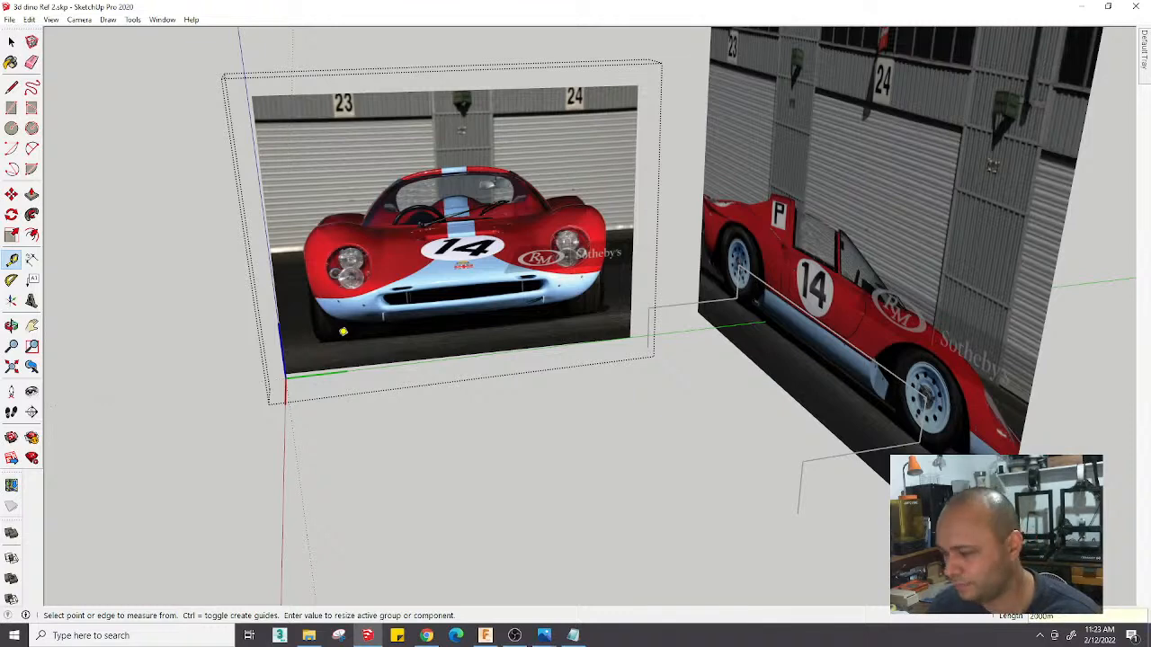
pyautogui.press('Return')
pyautogui.press('Return')
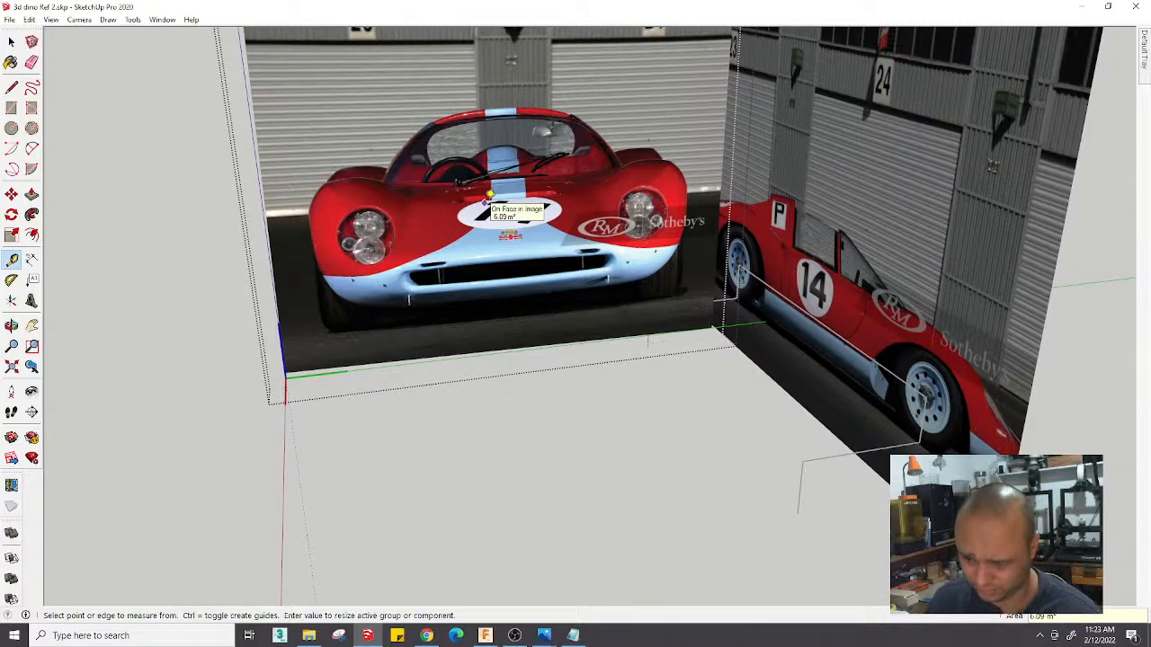
pyautogui.hotkey('ctrl', 'z')
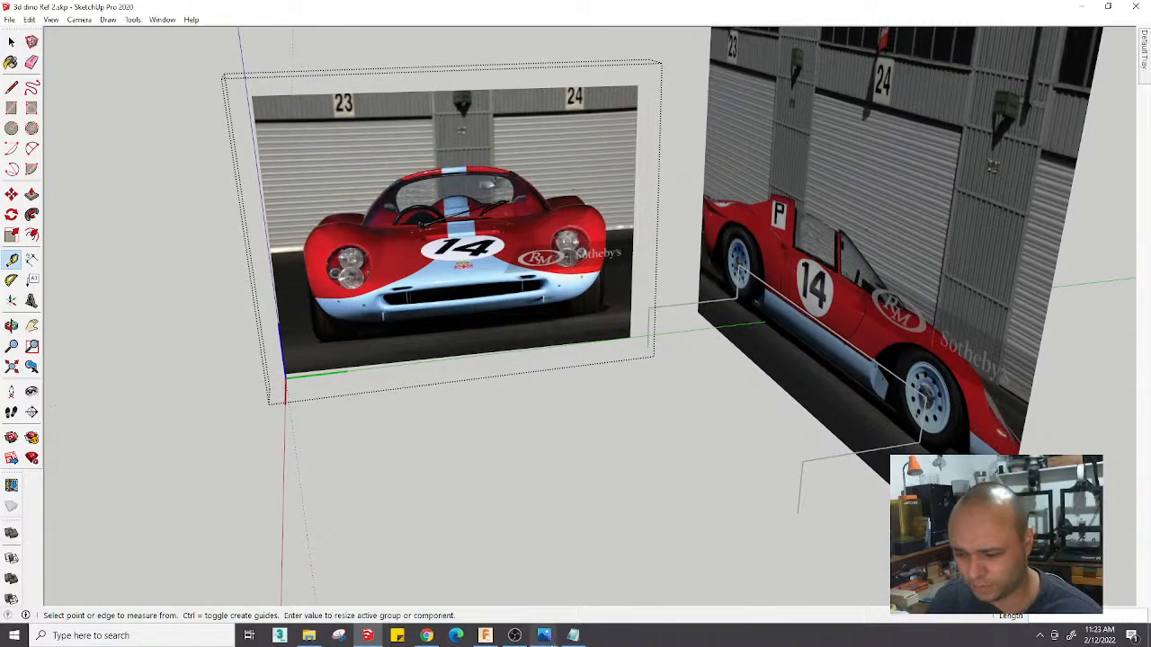
# Look up the front track in dimensions.JPG and resize the front-view component so its tyre contact points are 1392 mm apart
pyautogui.moveTo(544, 635)
pyautogui.click(621, 563)
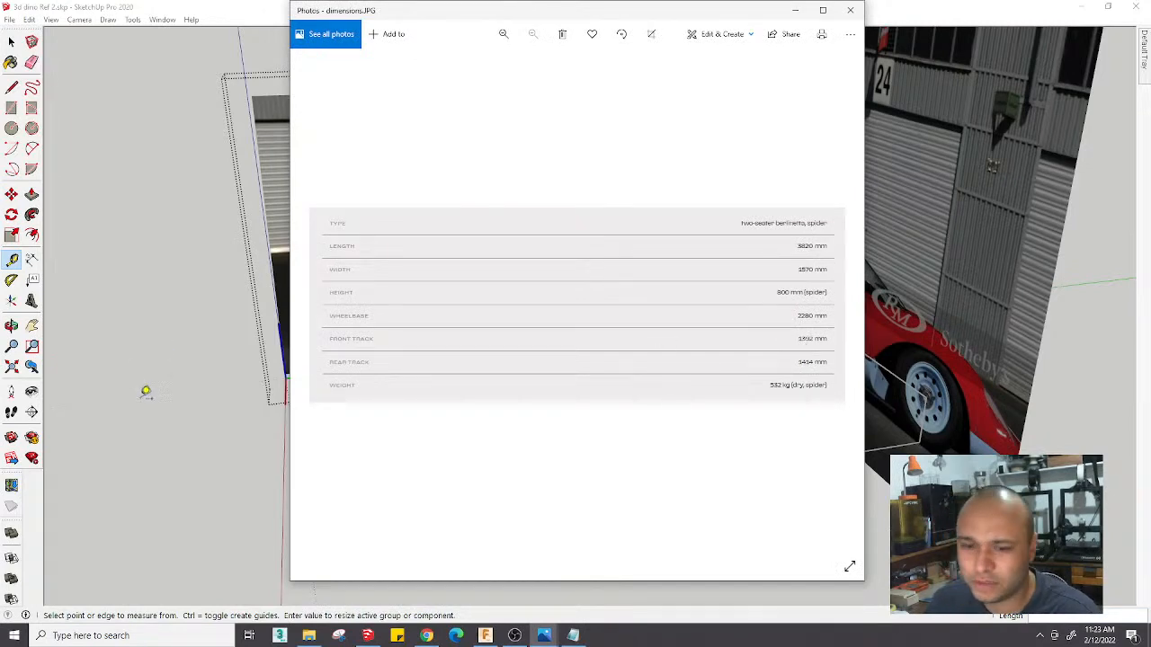
pyautogui.click(145, 392)
pyautogui.click(578, 316)
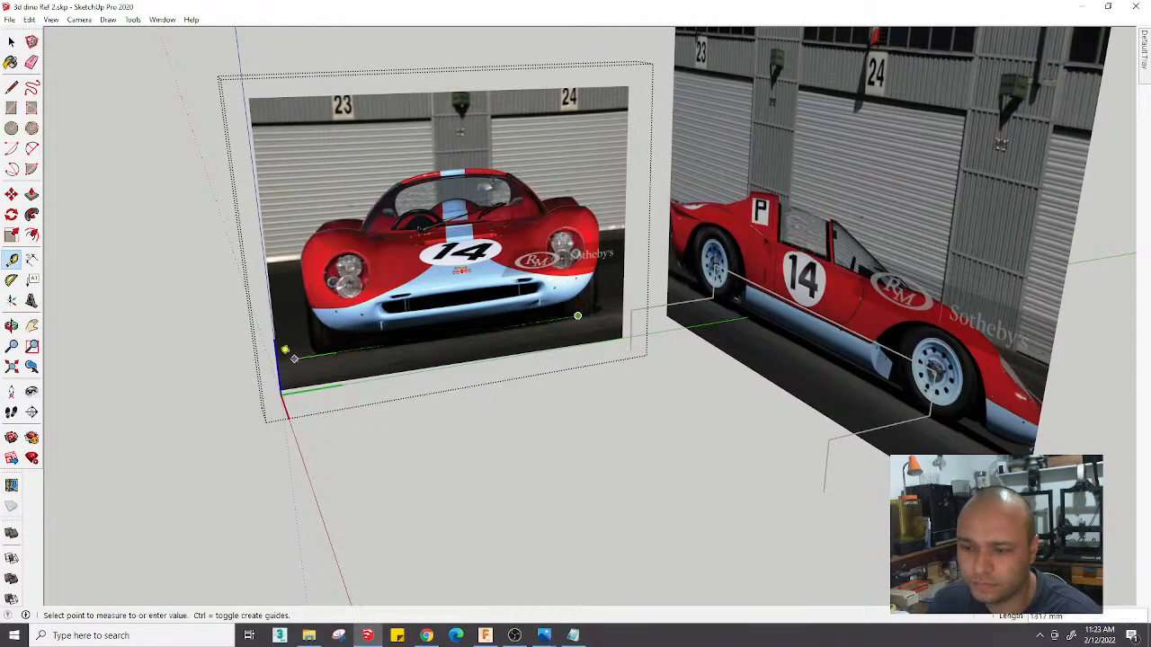
pyautogui.click(345, 343)
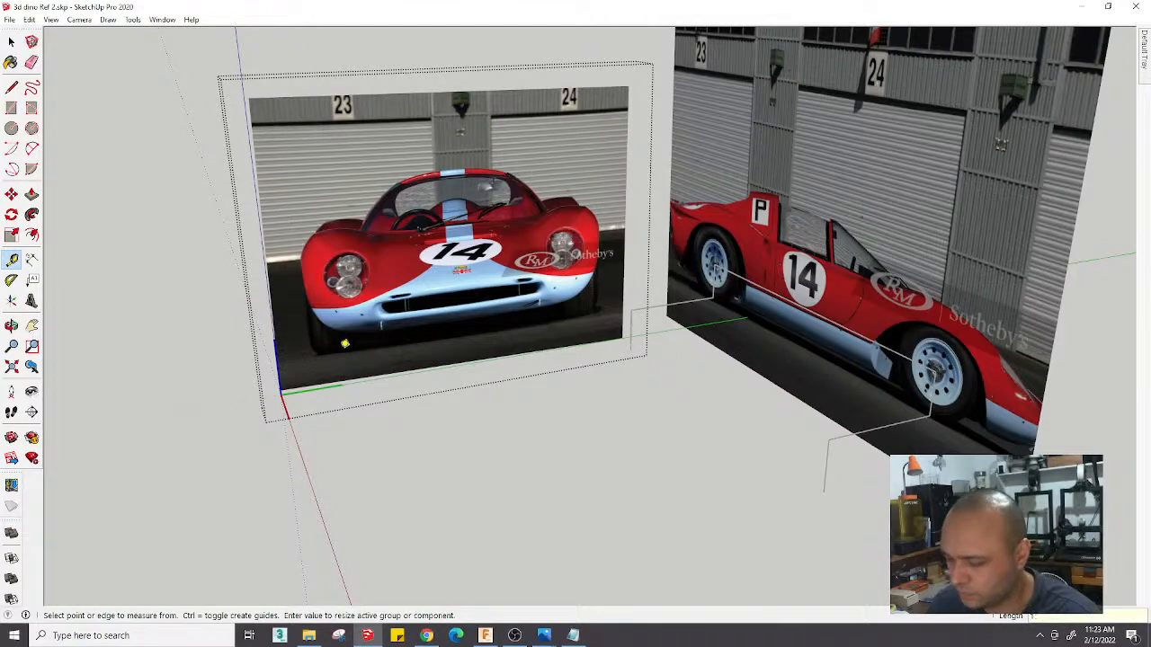
pyautogui.press('Return')
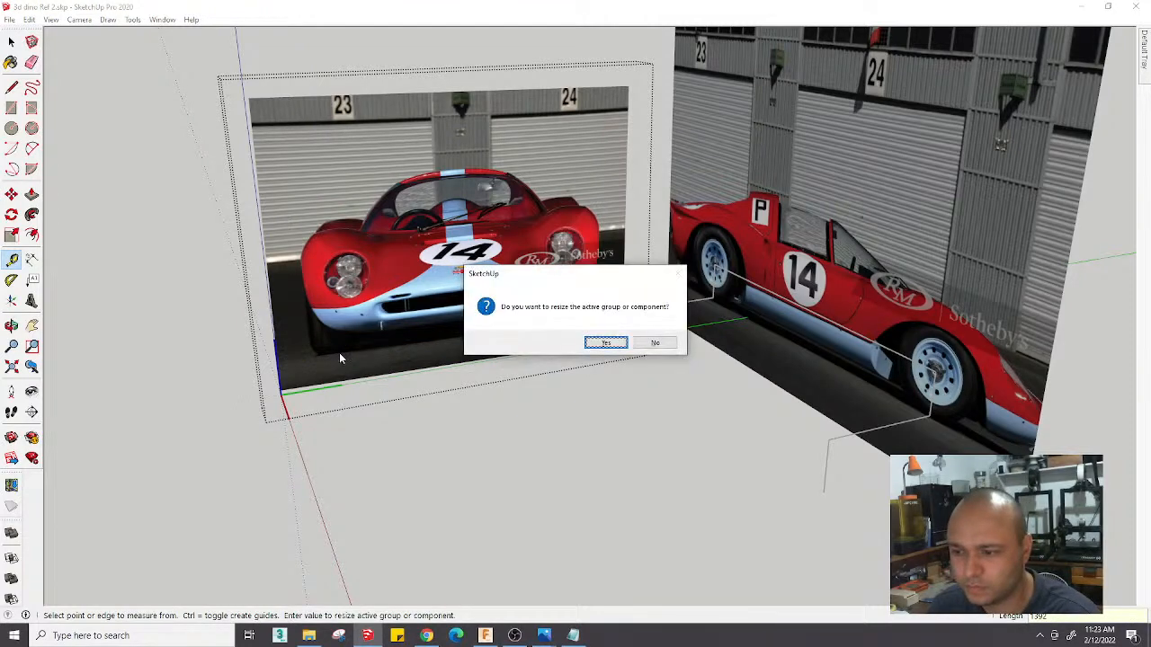
pyautogui.press('Return')
pyautogui.press('space')
pyautogui.press('Escape')
# Move the front-view component to the front axle of the side-view photo, with its outer tyre at the front track guide line
pyautogui.click(424, 332)
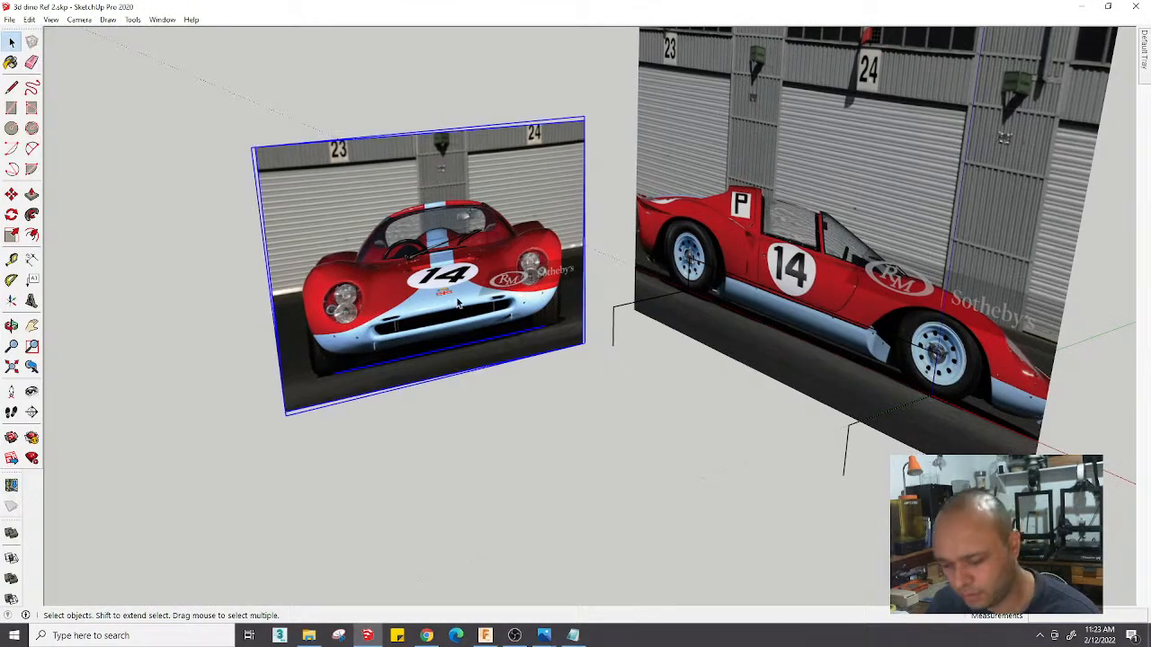
pyautogui.press('m')
pyautogui.click(445, 347)
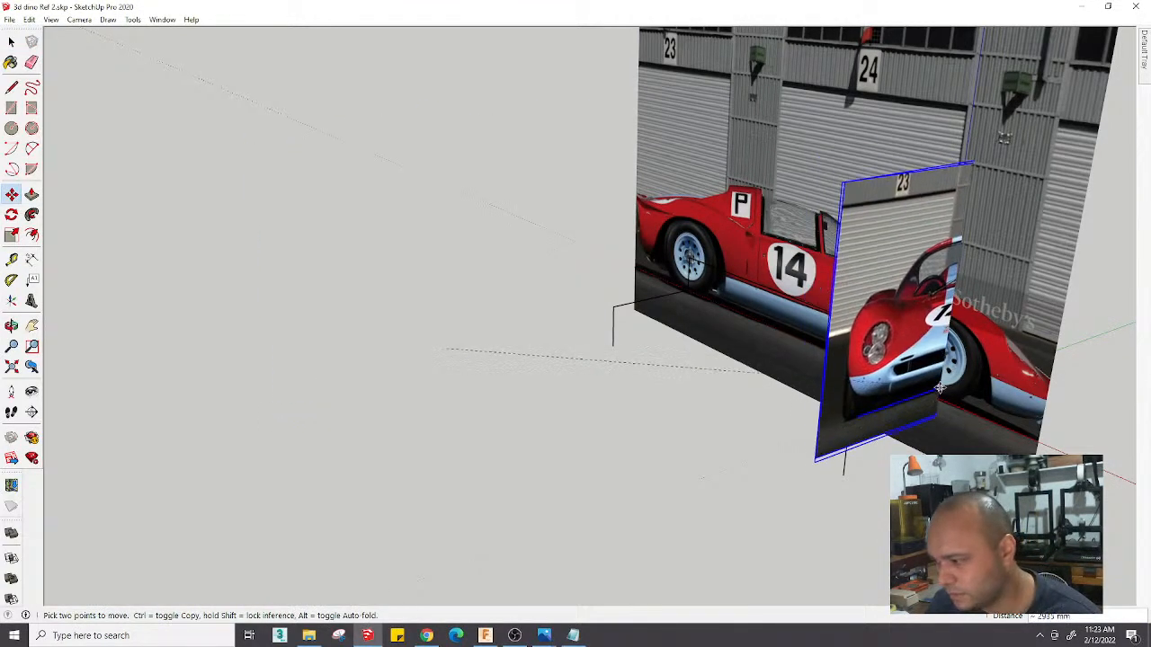
pyautogui.moveTo(933, 395); pyautogui.dragTo(691, 306, button='middle')
pyautogui.press('m')
pyautogui.scroll(5, 691, 306)
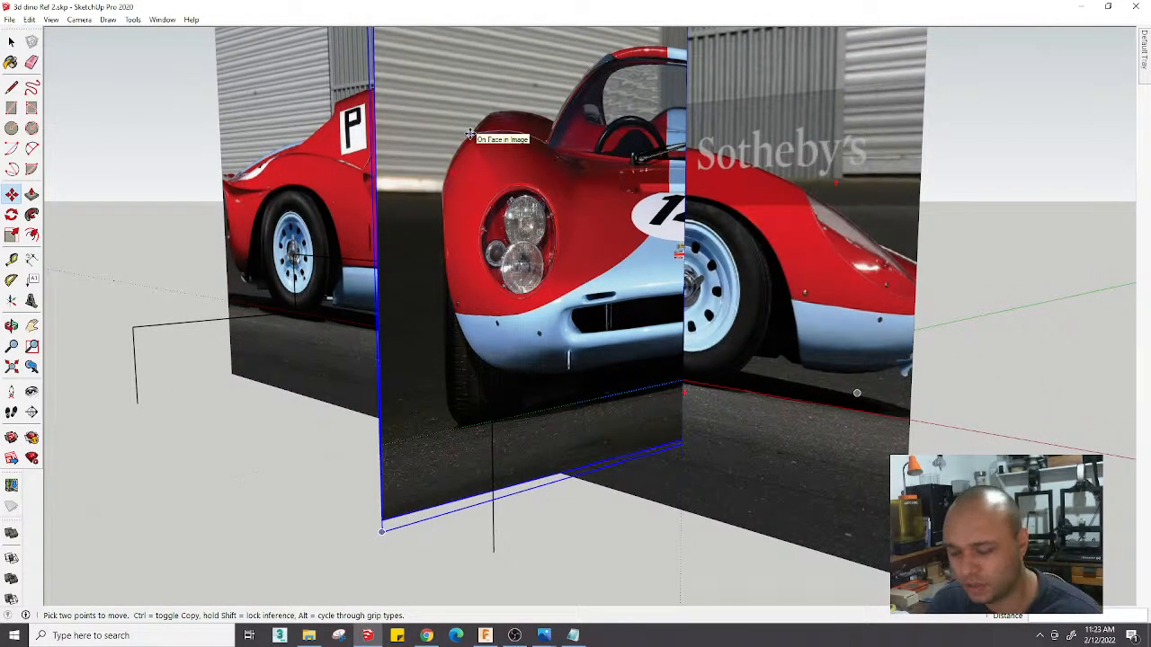
# Compare the fender height in both photos with a level line about 750 mm long from the fender's peak, and remove the line
pyautogui.press('l')
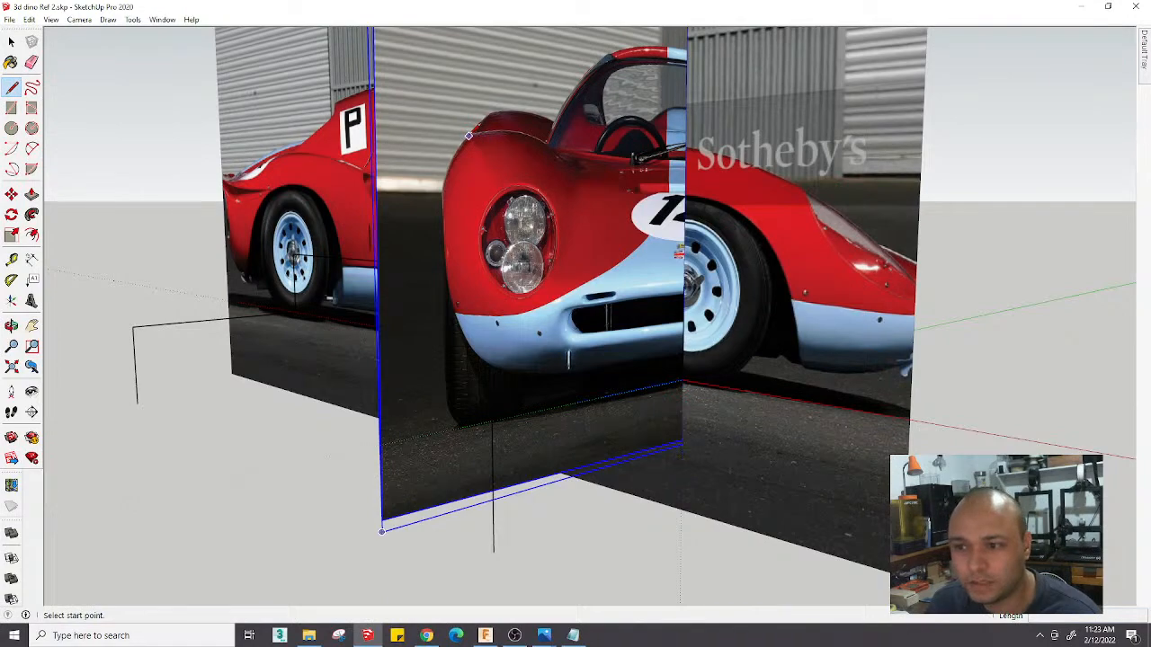
pyautogui.click(468, 137)
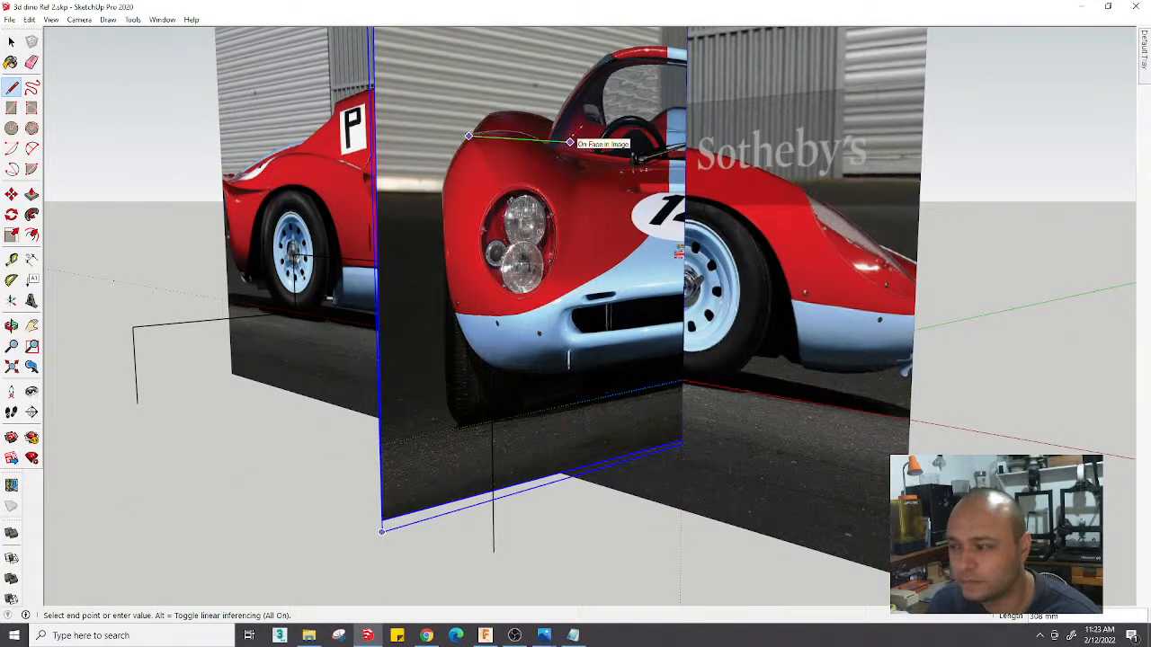
pyautogui.click(688, 142)
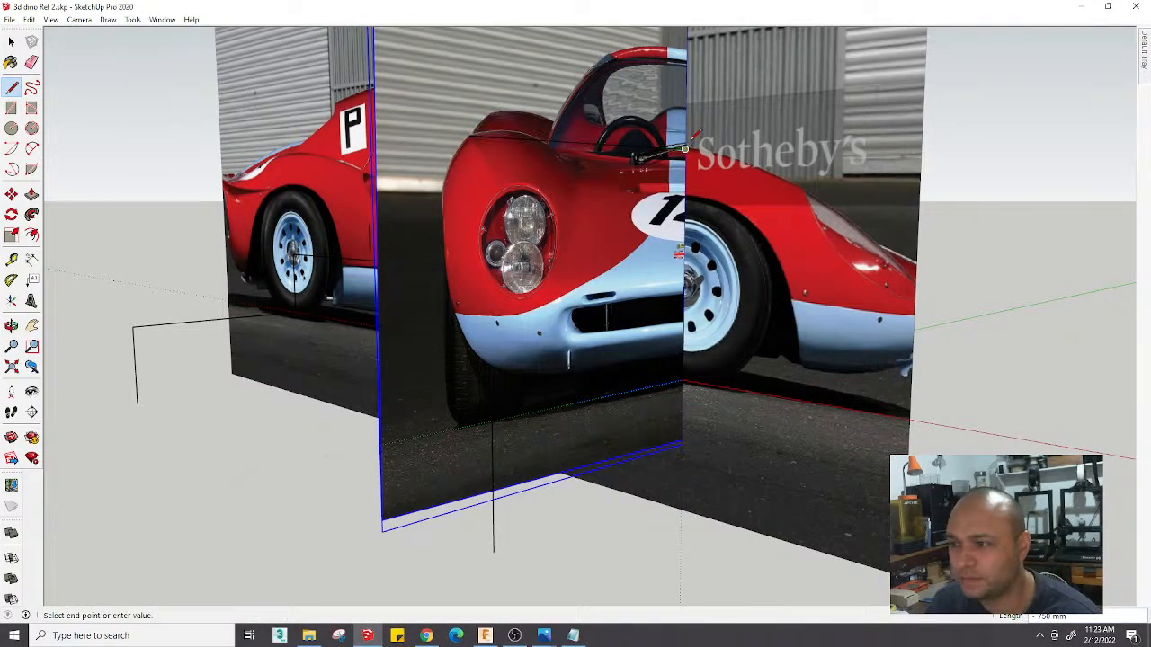
pyautogui.scroll(5, 689, 144)
pyautogui.press('Escape')
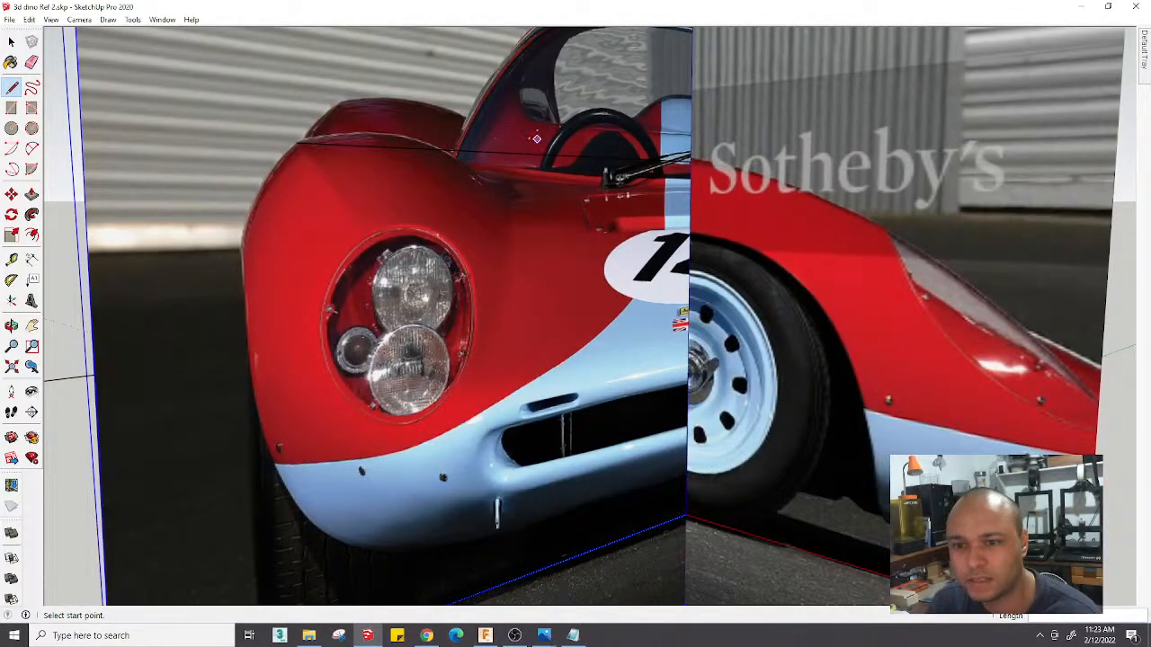
pyautogui.press('space')
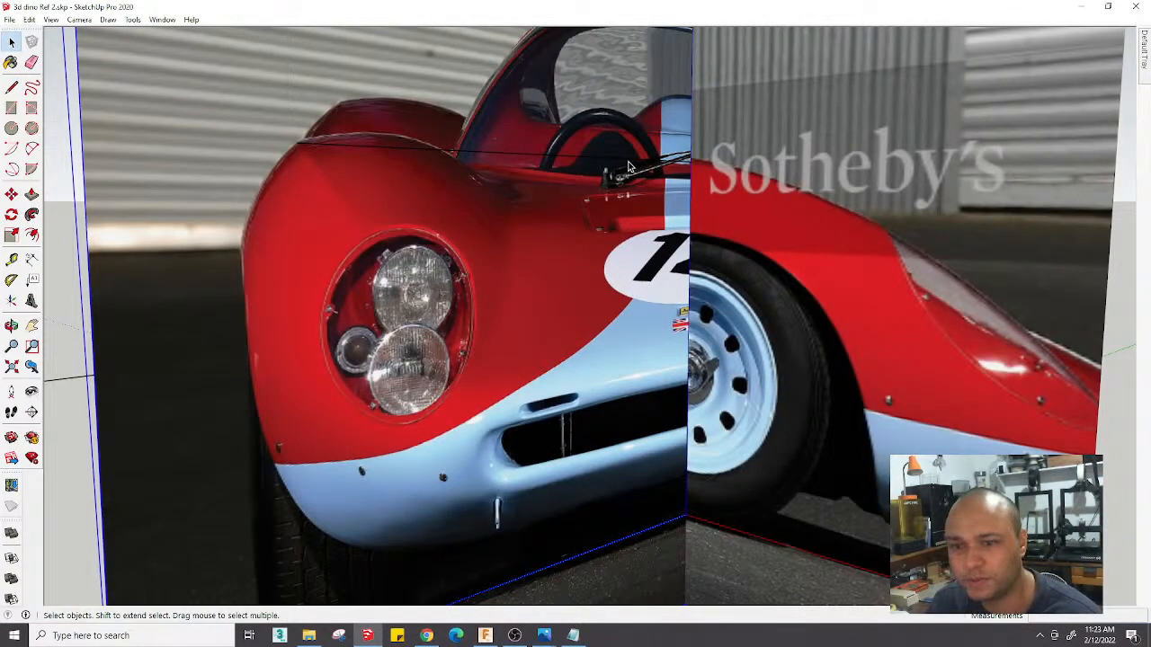
pyautogui.scroll(2, 629, 164)
pyautogui.scroll(-5, 370, 179)
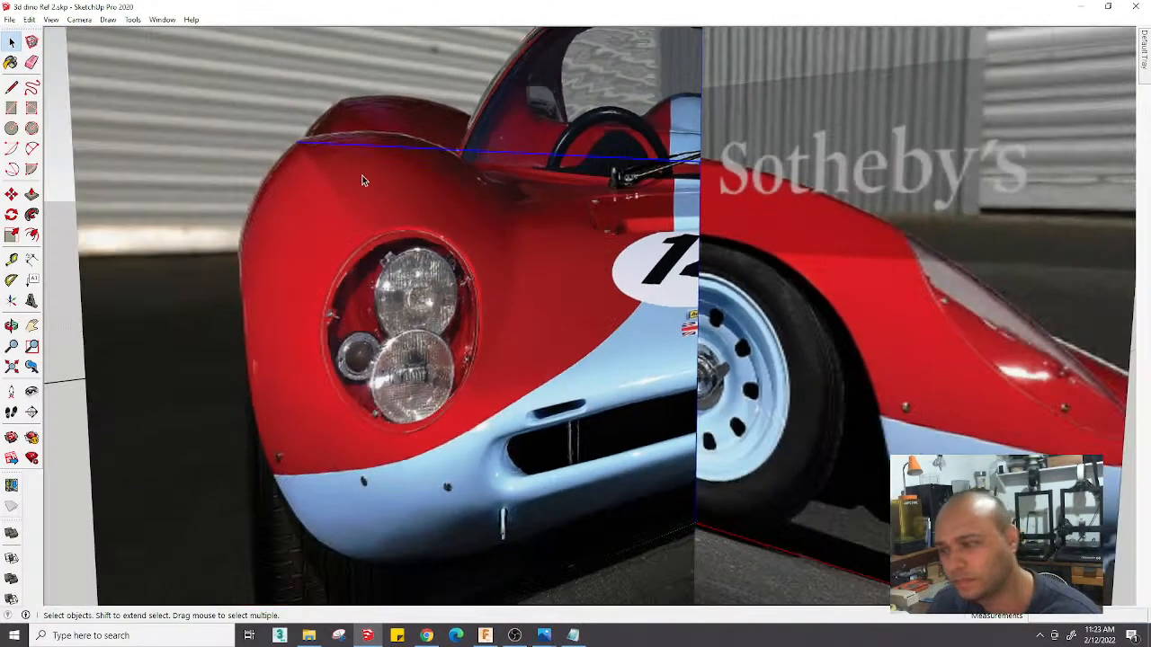
pyautogui.scroll(-3, 370, 179)
pyautogui.scroll(-3, 491, 198)
# Find the straight-on rear photo of the car in the ref folder and preview it at full size
pyautogui.moveTo(502, 277); pyautogui.dragTo(389, 343, button='middle')
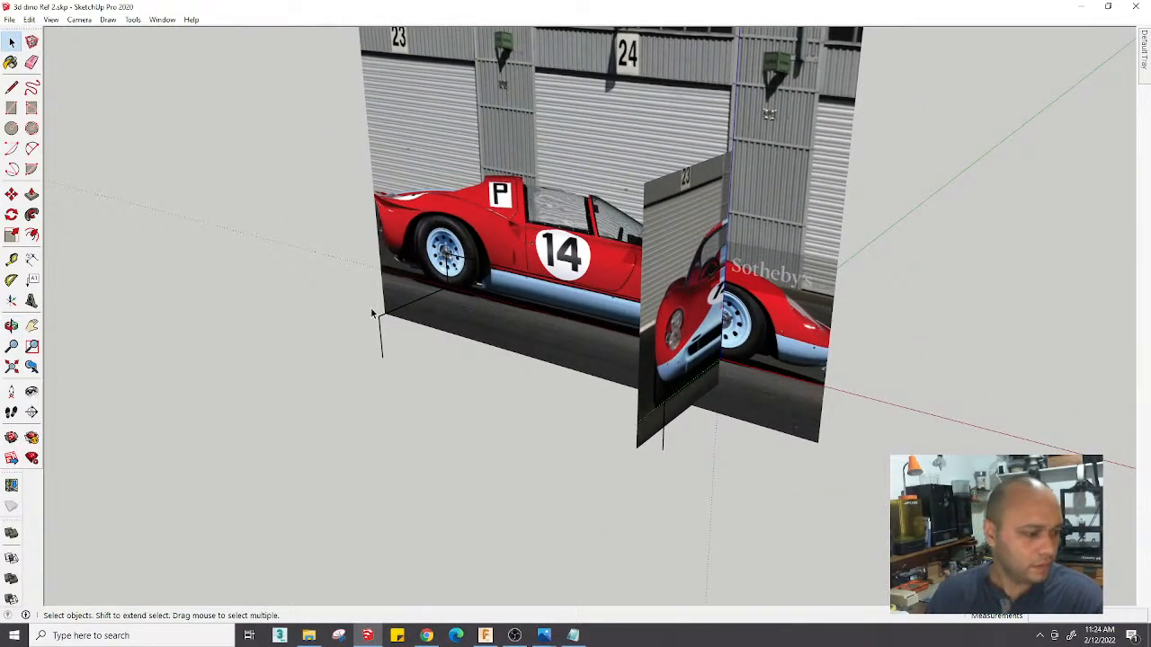
pyautogui.scroll(2, 395, 306)
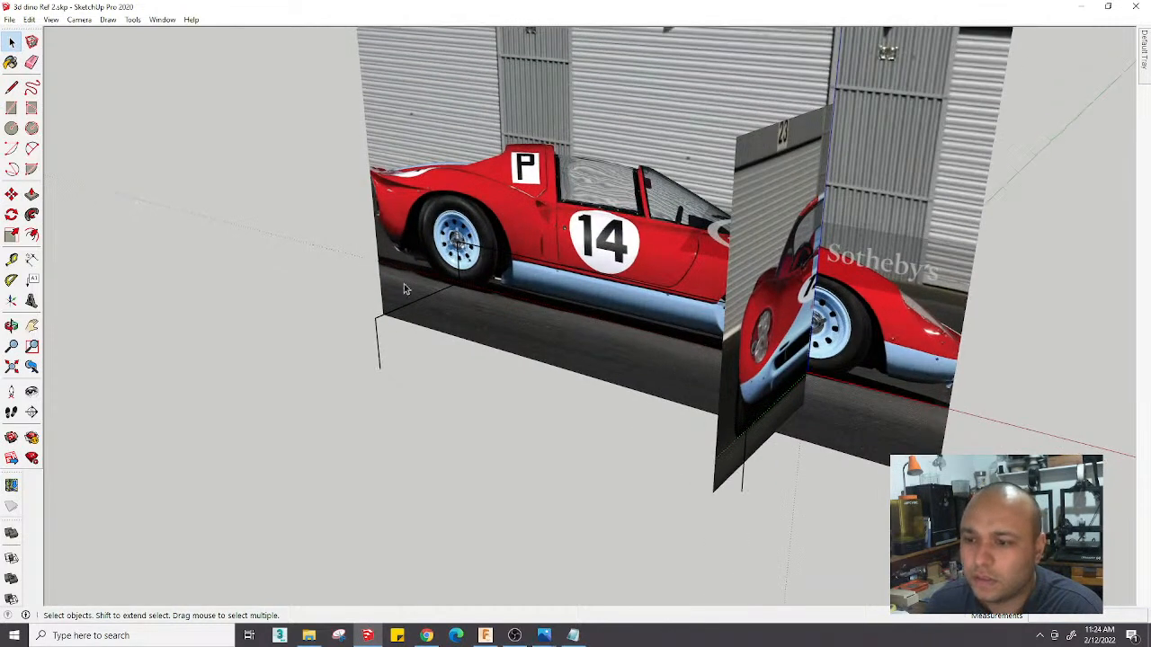
pyautogui.click(308, 636)
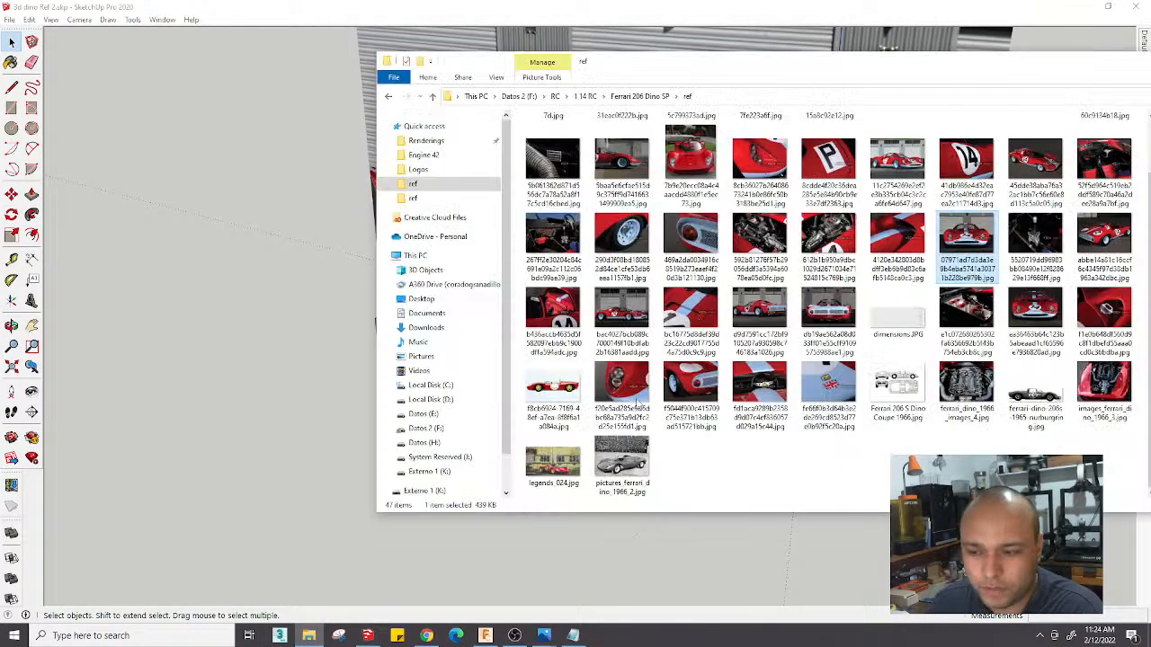
pyautogui.click(828, 319)
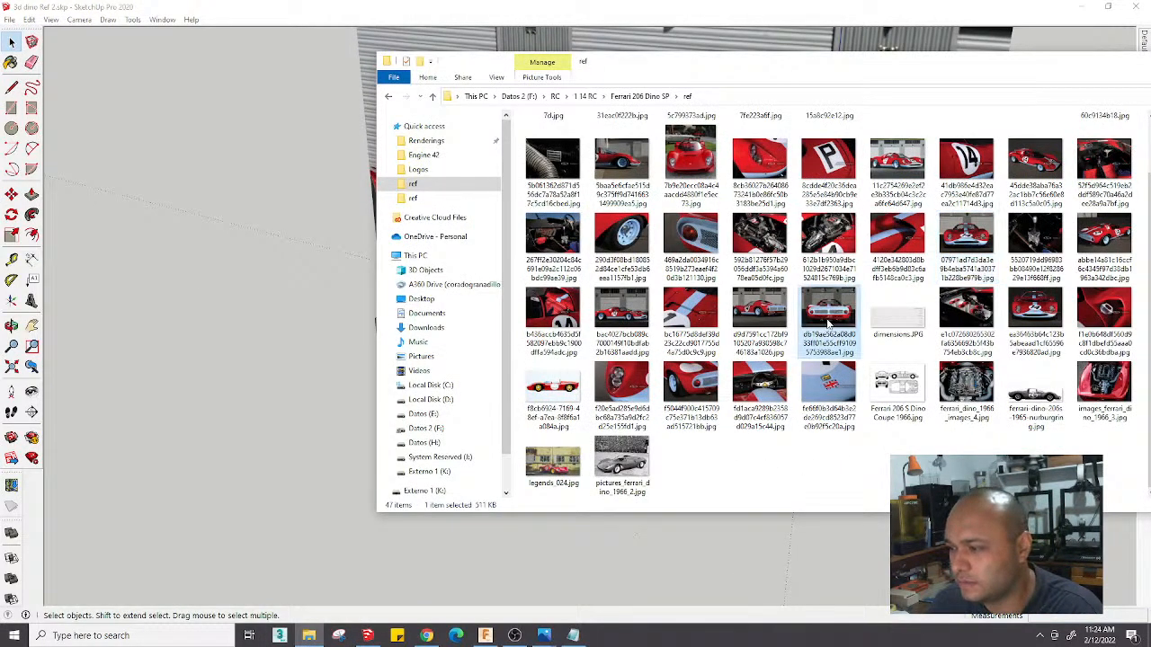
pyautogui.scroll(1, 845, 317)
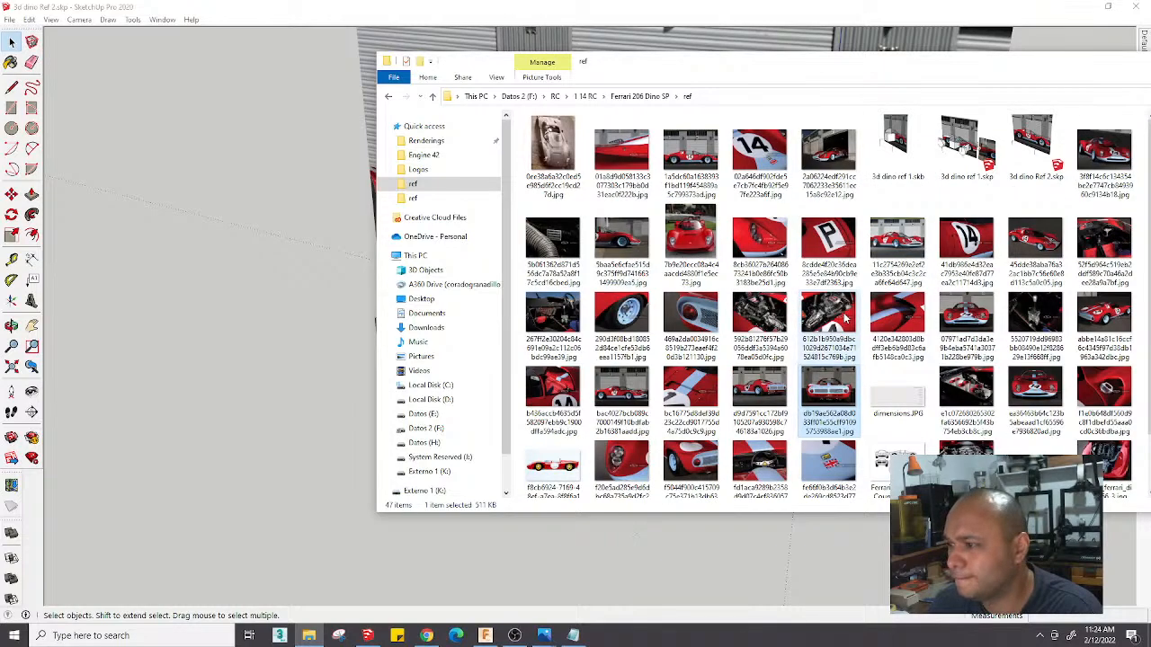
pyautogui.scroll(-1, 845, 316)
pyautogui.doubleClick(838, 315)
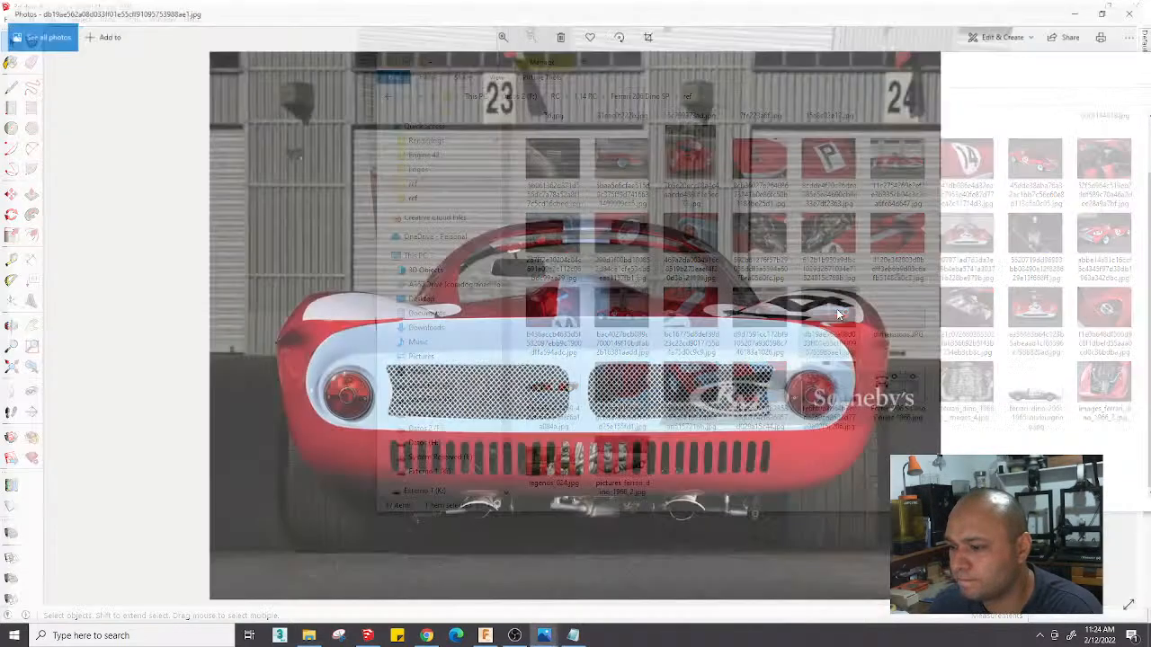
pyautogui.click(1136, 9)
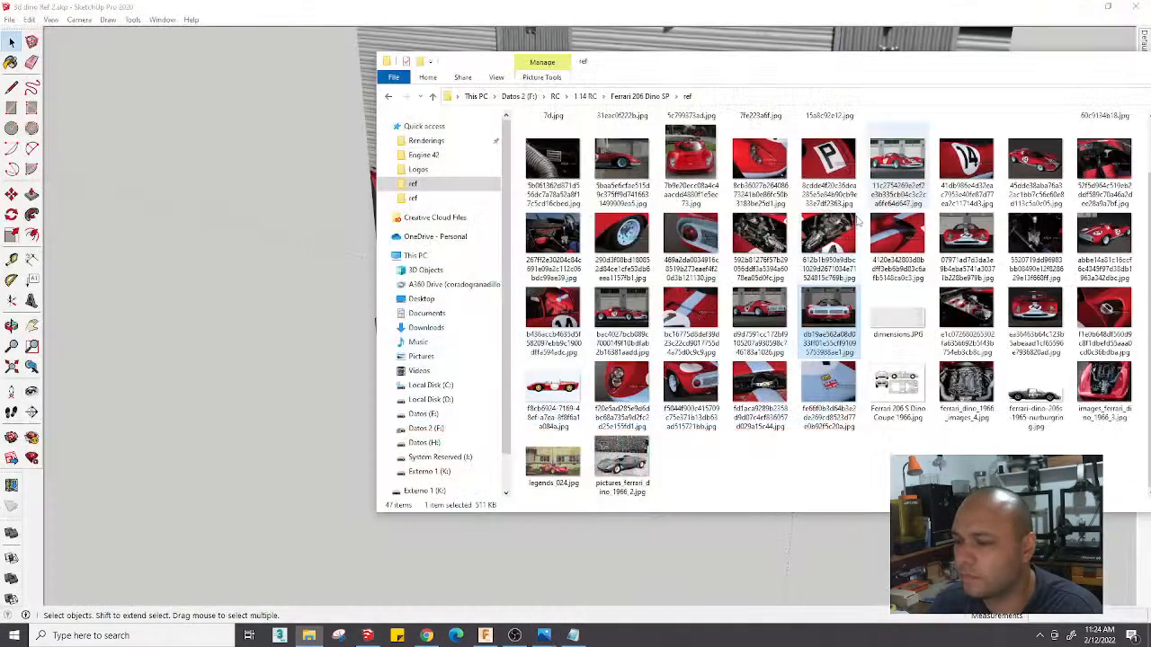
# Import the rear-view photo from the ref folder into the SketchUp model and move it clear of the side-view photo
pyautogui.moveTo(828, 319); pyautogui.dragTo(263, 267)
pyautogui.moveTo(200, 306); pyautogui.dragTo(315, 486, button='middle')
pyautogui.moveTo(1122, 70); pyautogui.dragTo(998, 73)
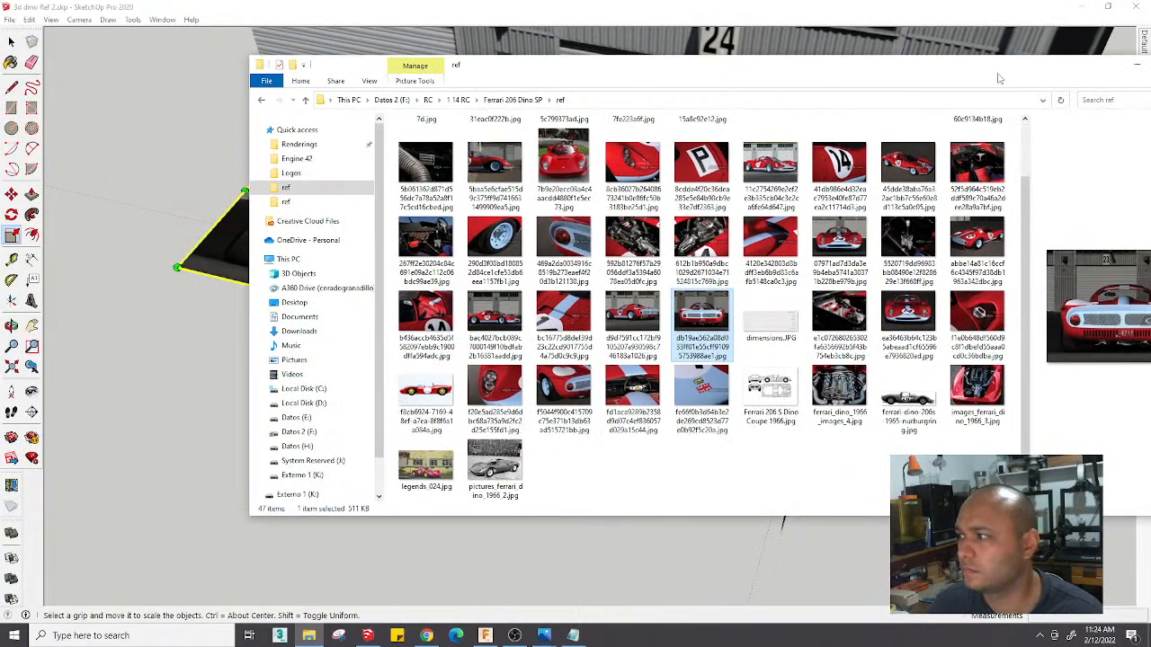
pyautogui.click(1137, 67)
pyautogui.scroll(-1, 443, 322)
pyautogui.moveTo(319, 349)
pyautogui.keyDown('shift'); pyautogui.mouseDown(button='middle')
pyautogui.moveTo(399, 436)
pyautogui.moveTo(347, 489)
pyautogui.moveTo(363, 470)
pyautogui.mouseUp(button='middle'); pyautogui.keyUp('shift')
pyautogui.press('m')
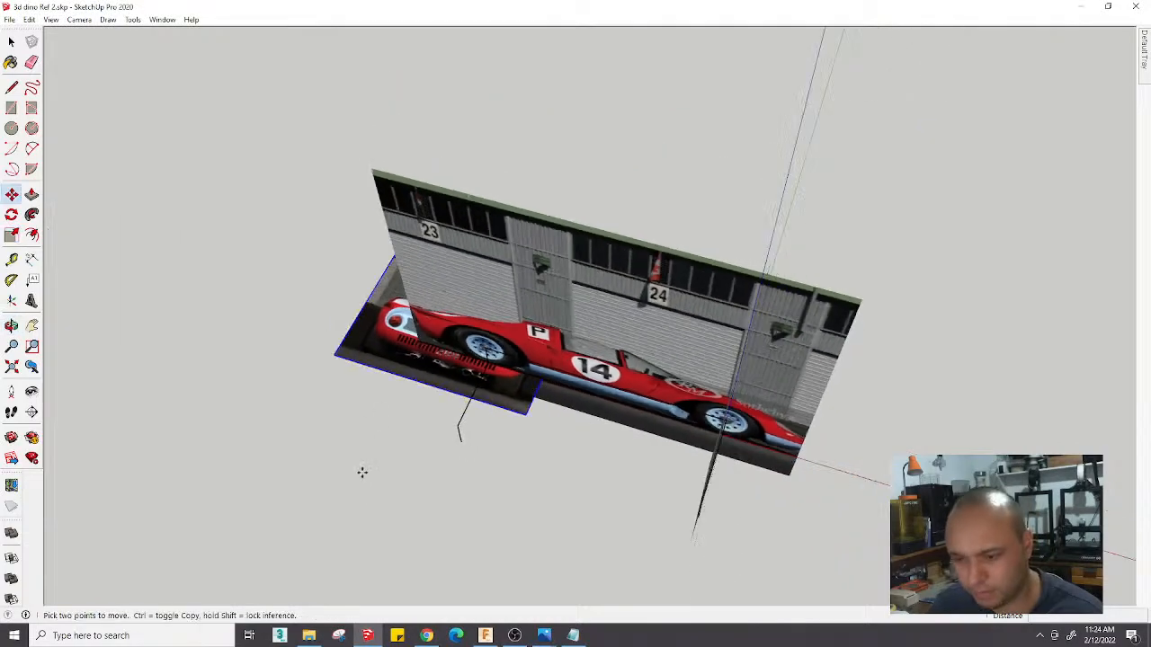
pyautogui.click(363, 471)
pyautogui.click(220, 519)
# Draw a line about 1363 mm long between the rear photo's tyre contact points and combine it with the photo into a component
pyautogui.scroll(3, 426, 527)
pyautogui.moveTo(220, 519); pyautogui.dragTo(611, 408, button='middle')
pyautogui.scroll(4, 613, 407)
pyautogui.scroll(2, 643, 396)
pyautogui.press('l')
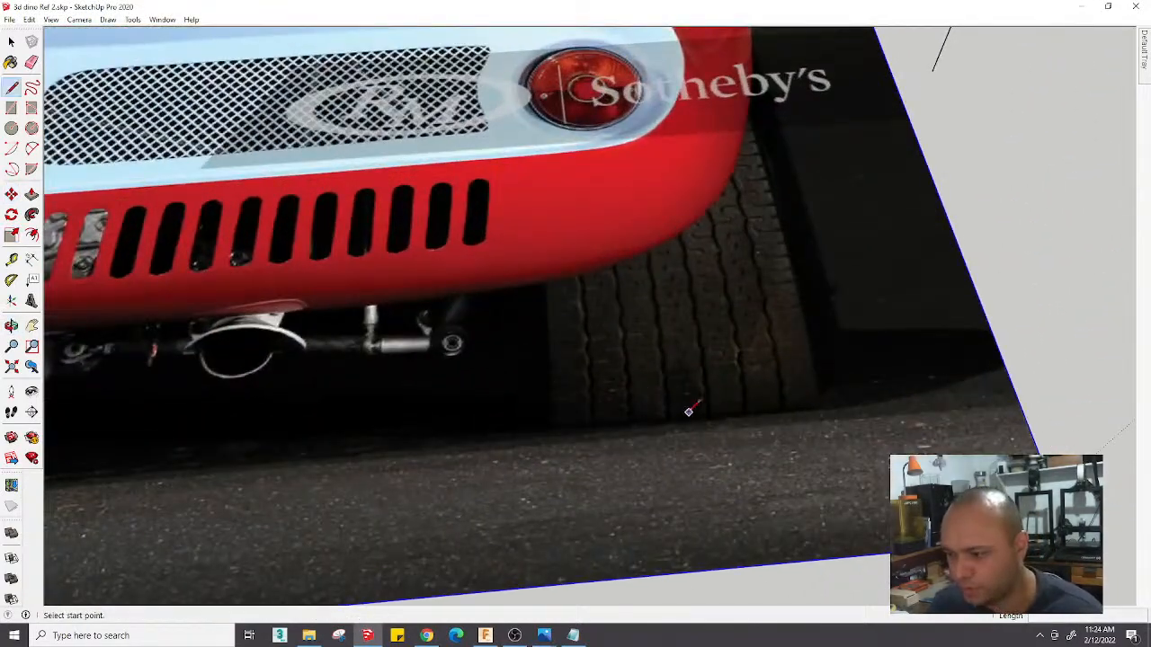
pyautogui.click(688, 416)
pyautogui.scroll(-4, 690, 413)
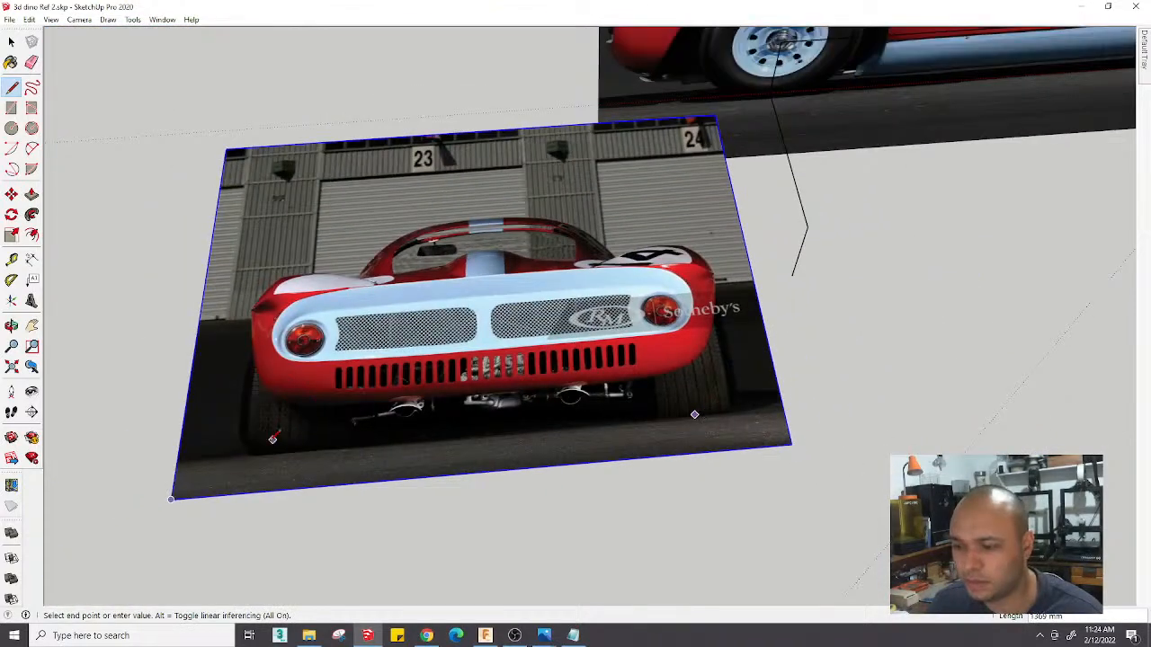
pyautogui.scroll(4, 276, 439)
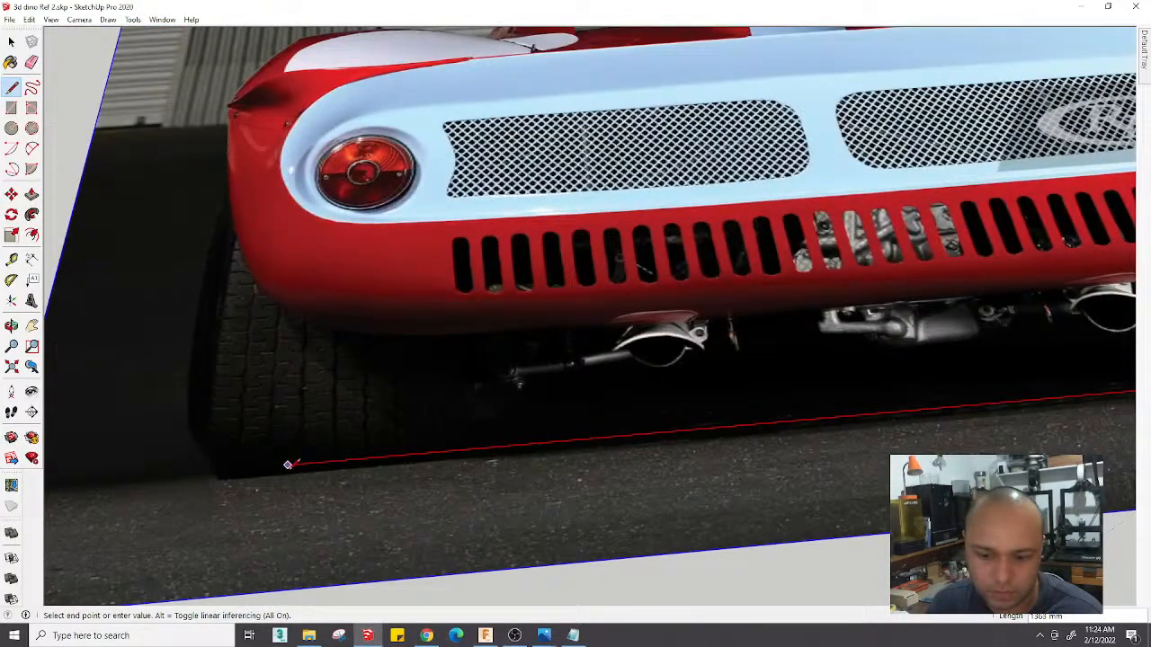
pyautogui.click(291, 465)
pyautogui.scroll(-5, 293, 462)
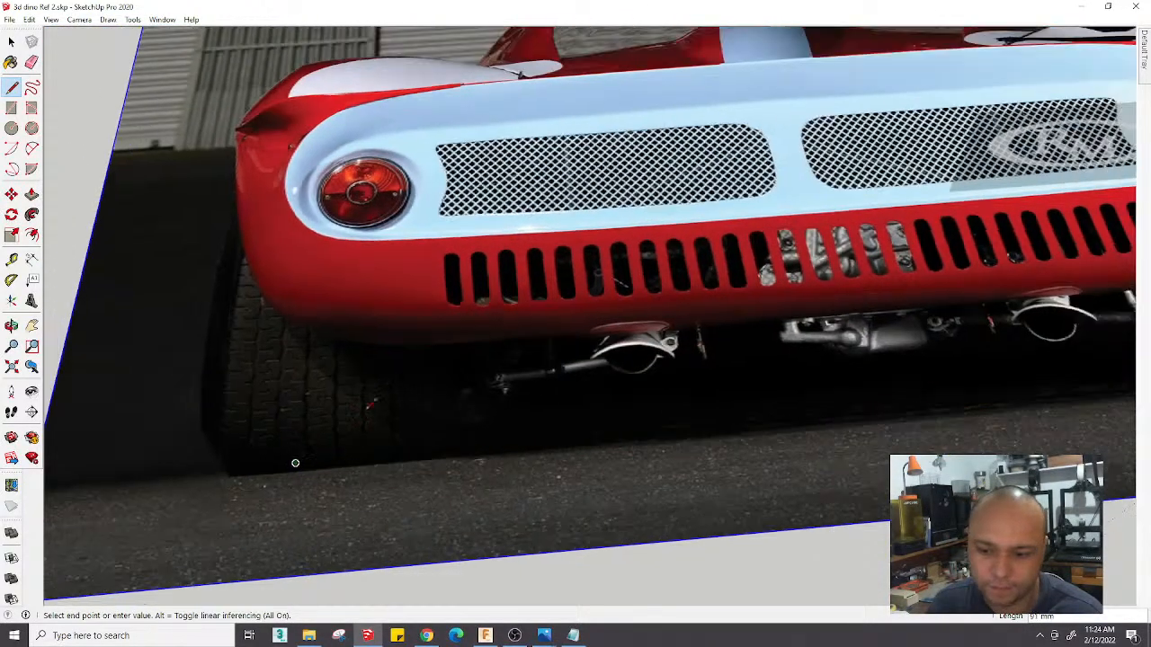
pyautogui.press('space')
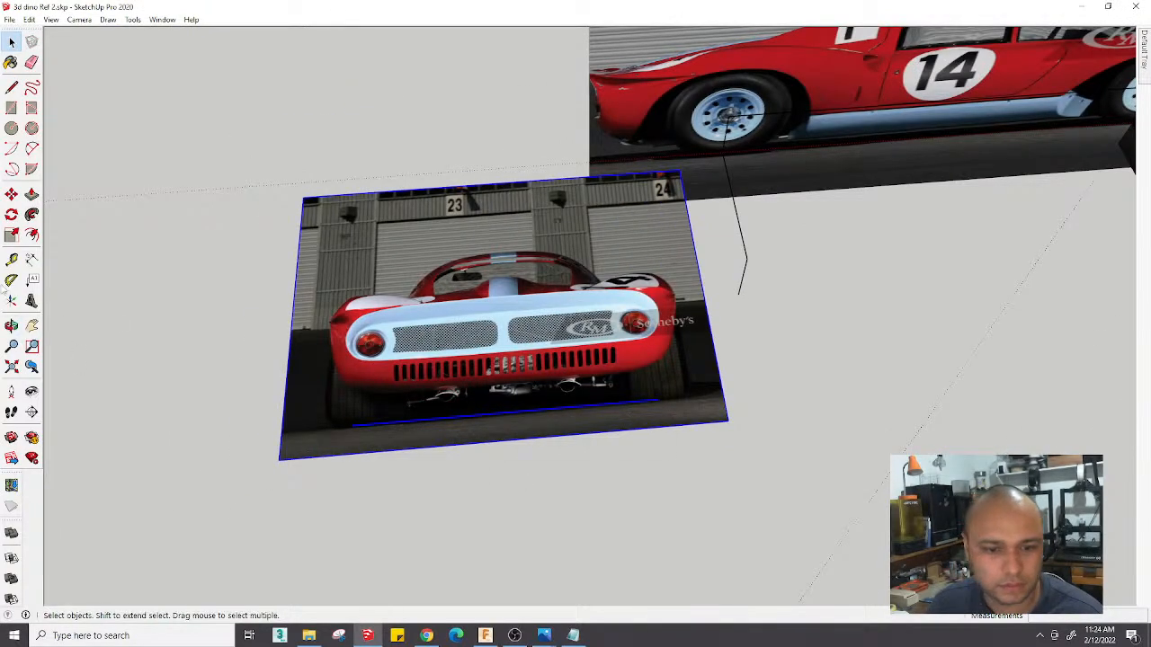
# Look up the rear track in dimensions.JPG and resize the rear-view component so its tyre contact points are 1414 mm apart
pyautogui.click(427, 635)
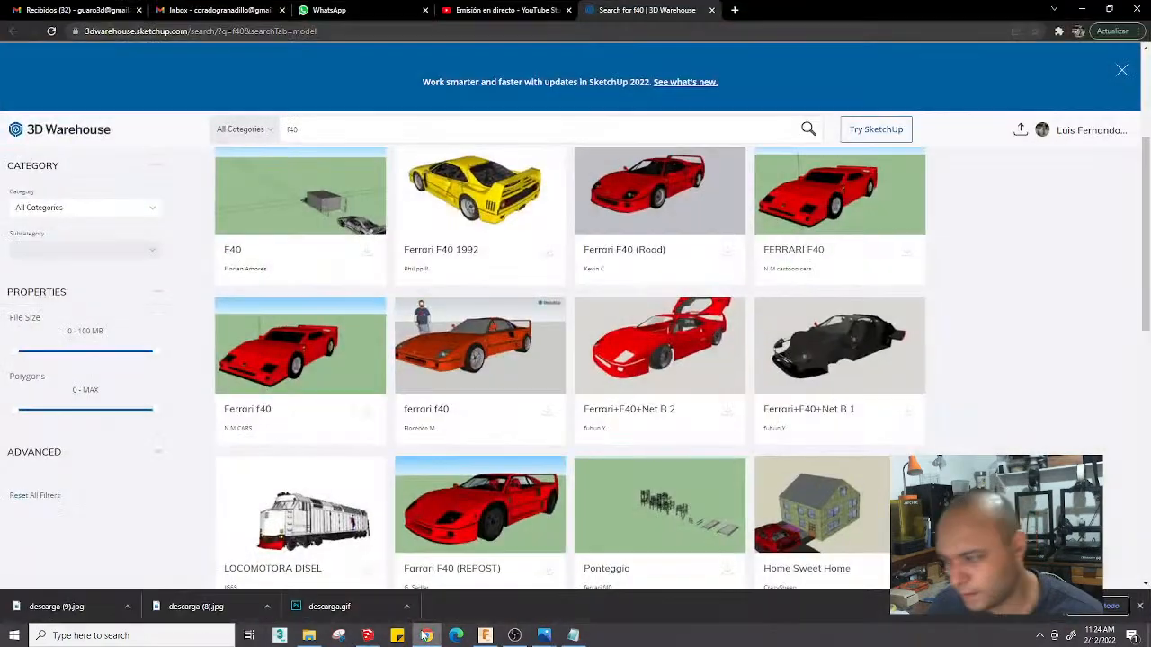
pyautogui.click(426, 636)
pyautogui.moveTo(544, 636)
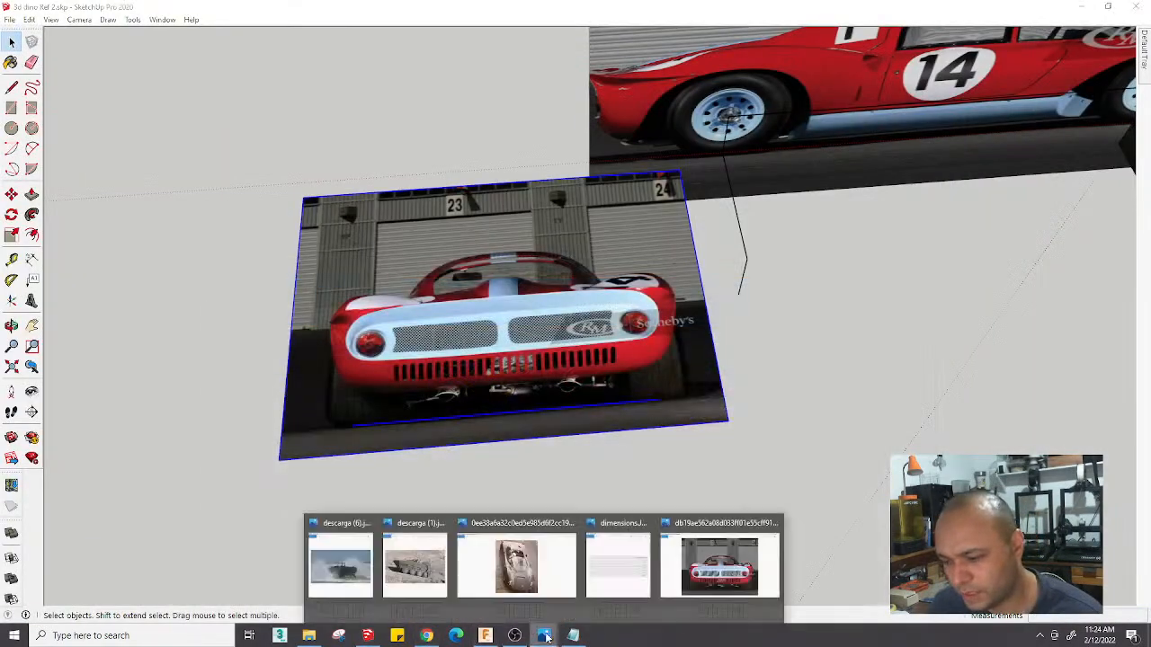
pyautogui.click(621, 555)
pyautogui.moveTo(156, 341); pyautogui.dragTo(171, 347, button='middle')
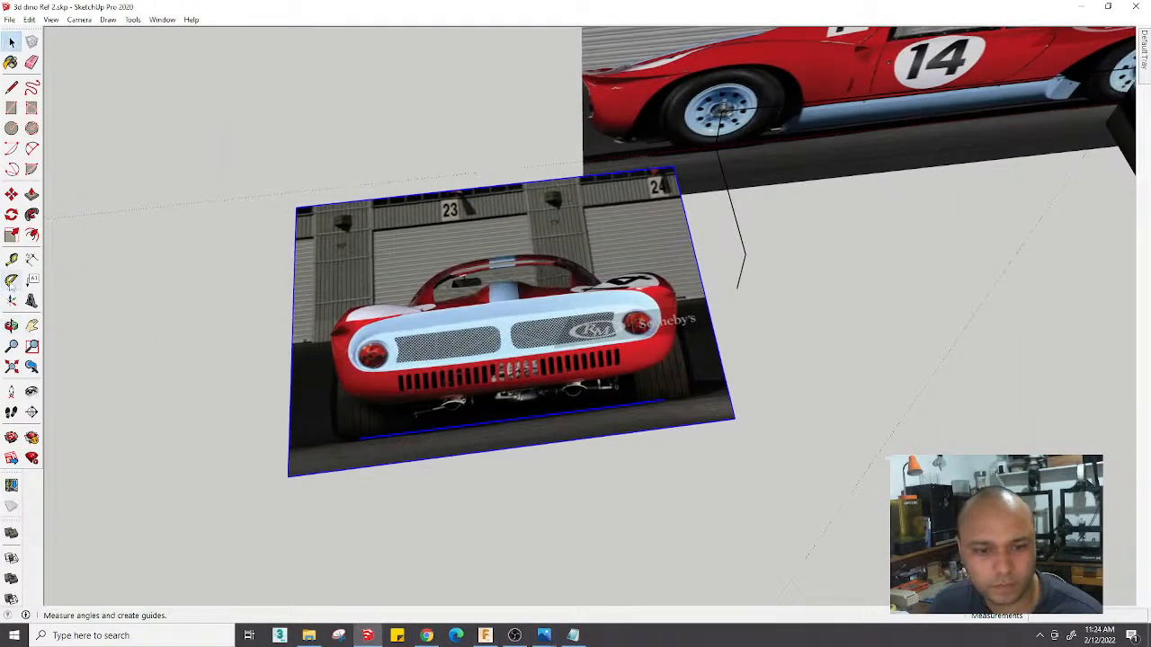
pyautogui.press('t')
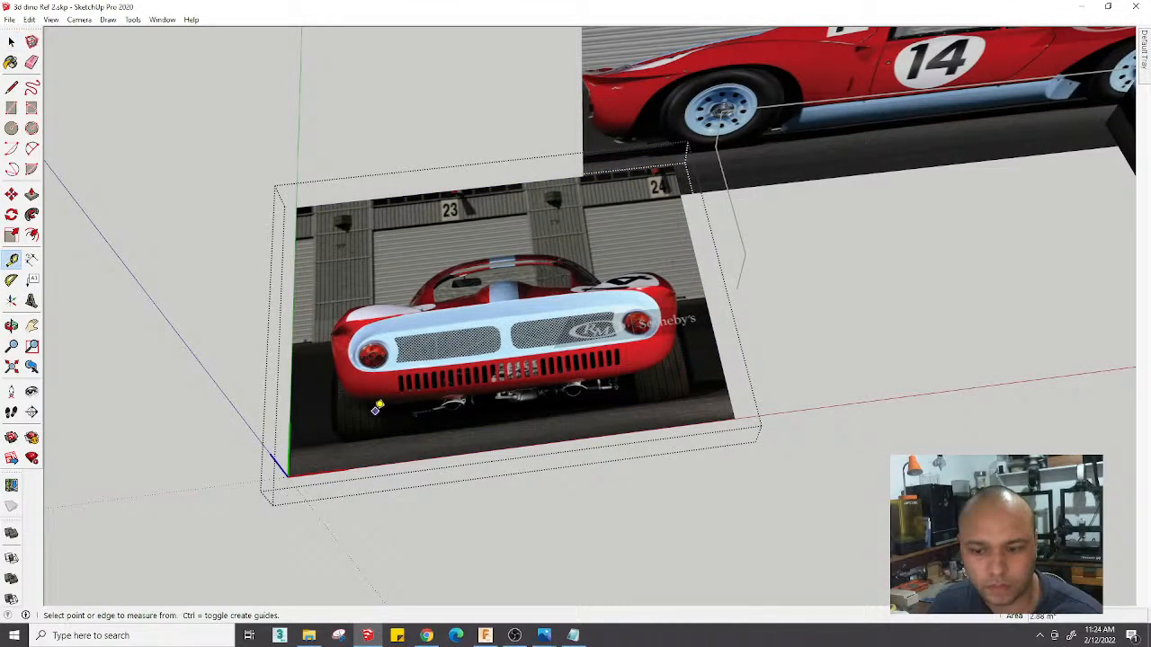
pyautogui.click(361, 436)
pyautogui.click(665, 398)
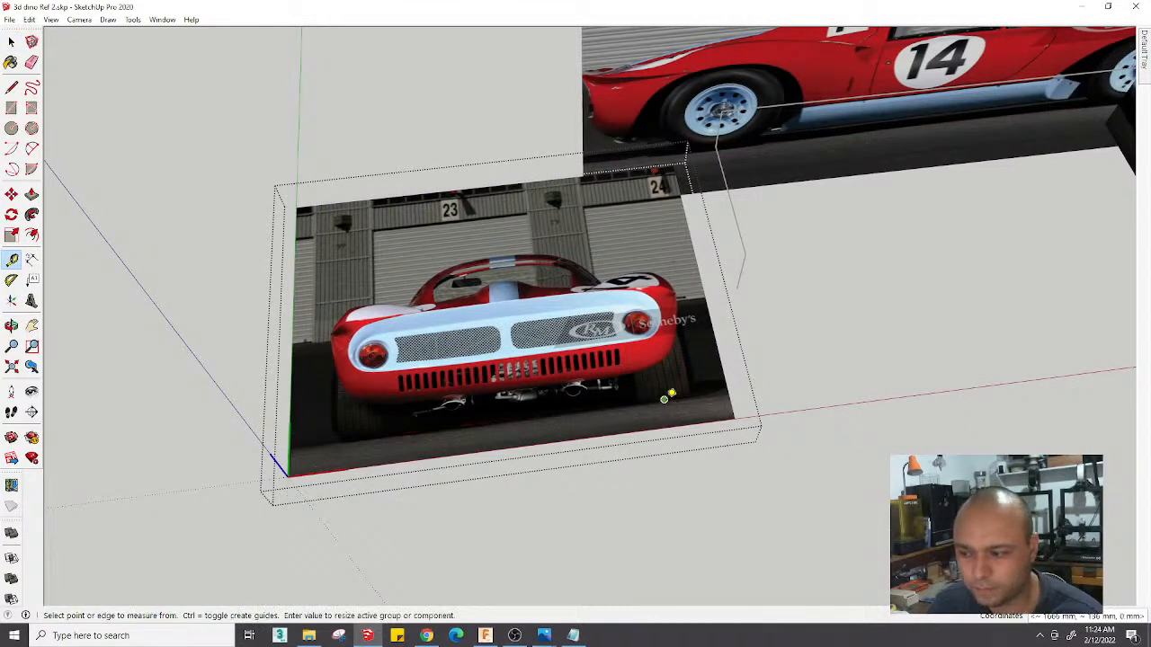
pyautogui.write('1414 mm')
pyautogui.press('Return')
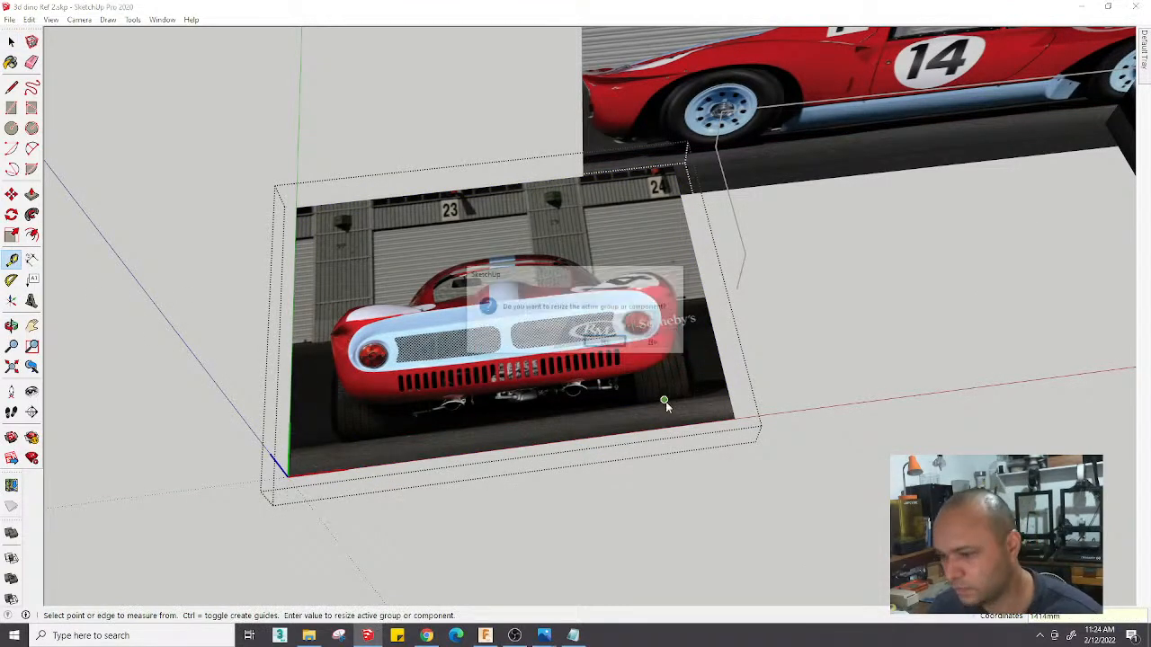
pyautogui.press('Return')
# Rotate the rear-view component upright and turn it perpendicular to the side-view photo
pyautogui.moveTo(620, 401); pyautogui.dragTo(892, 187, button='middle')
pyautogui.press('q')
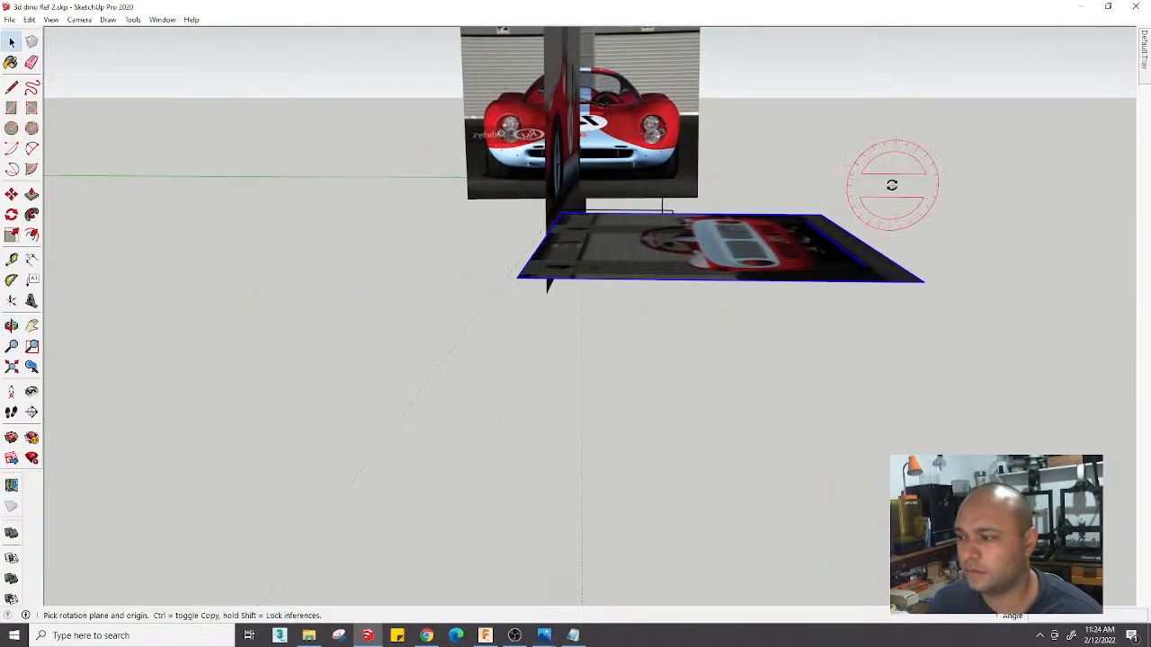
pyautogui.click(831, 240)
pyautogui.click(897, 249)
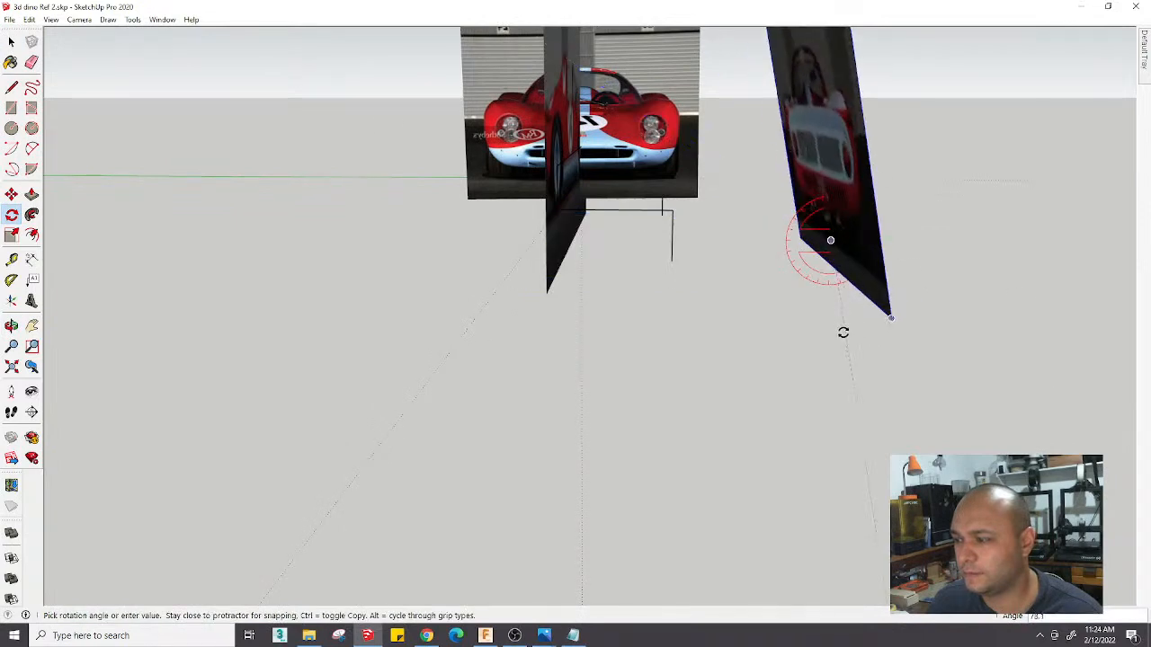
pyautogui.click(843, 333)
pyautogui.moveTo(850, 329); pyautogui.dragTo(539, 508, button='middle')
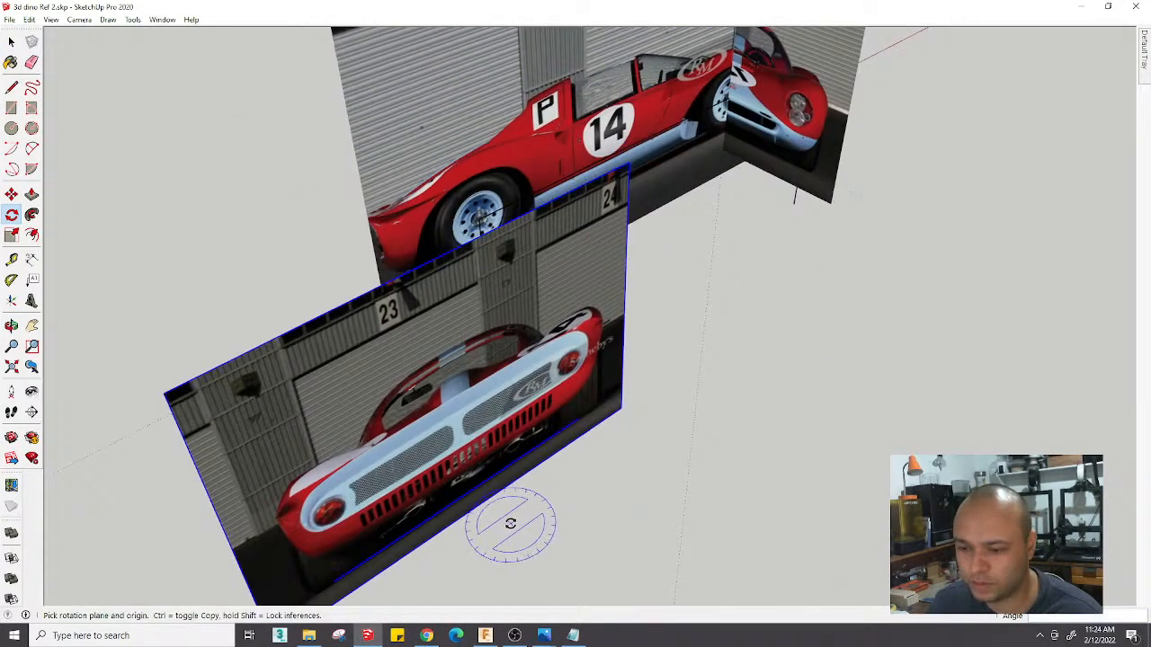
pyautogui.moveTo(466, 492); pyautogui.dragTo(509, 509)
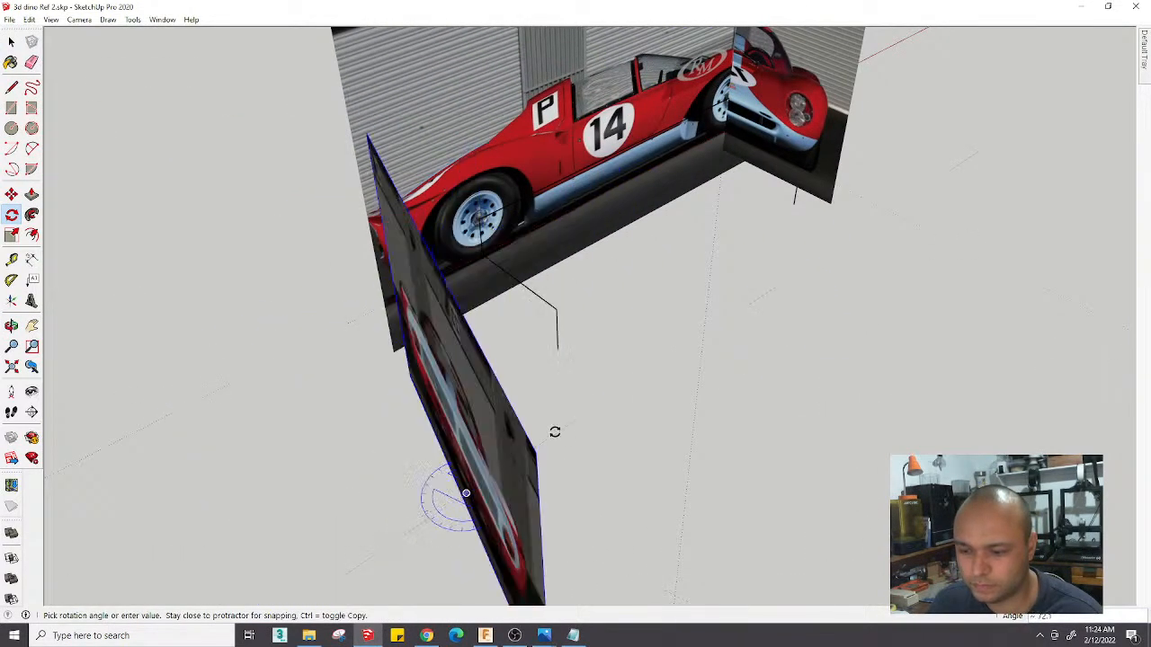
pyautogui.click(539, 449)
# Move the rear-view component to the rear axle of the side-view photo, with its outer tyre at the rear track guide line
pyautogui.moveTo(753, 314); pyautogui.dragTo(219, 295, button='middle')
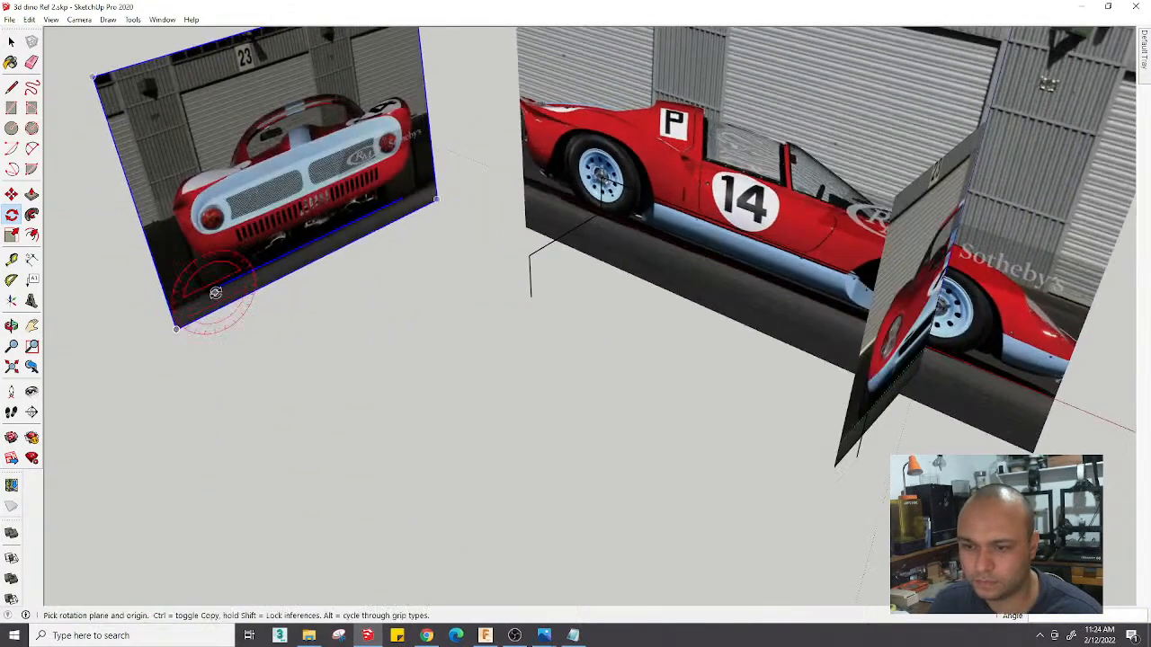
pyautogui.press('m')
pyautogui.click(320, 238)
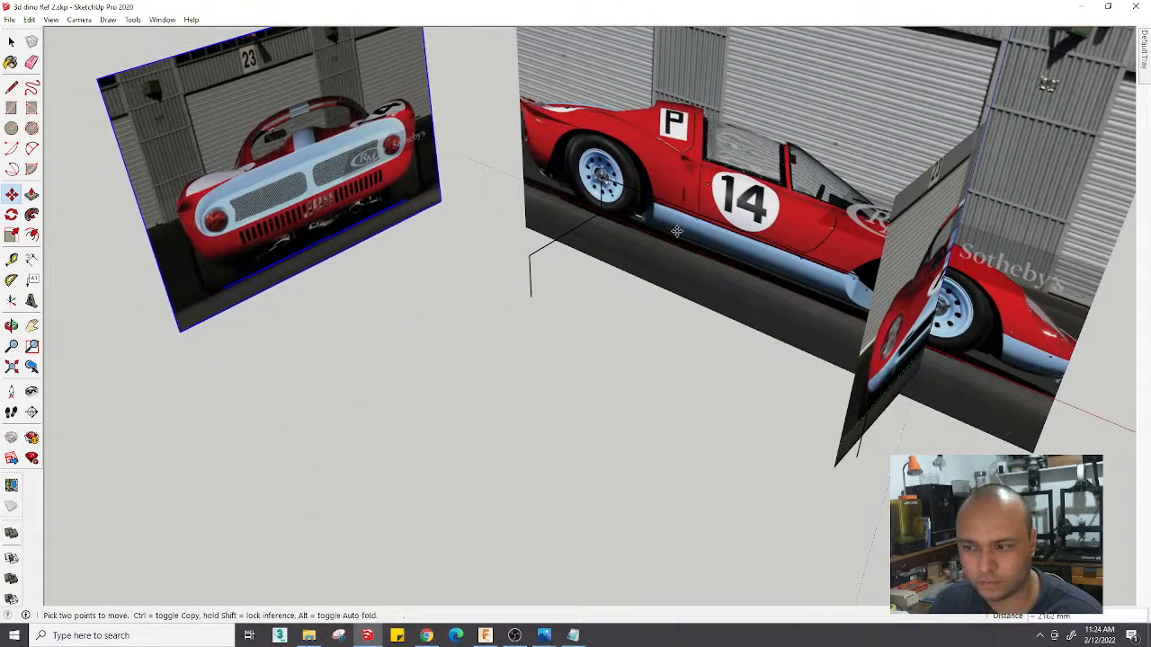
pyautogui.click(646, 390)
pyautogui.press('space')
pyautogui.scroll(-5, 629, 394)
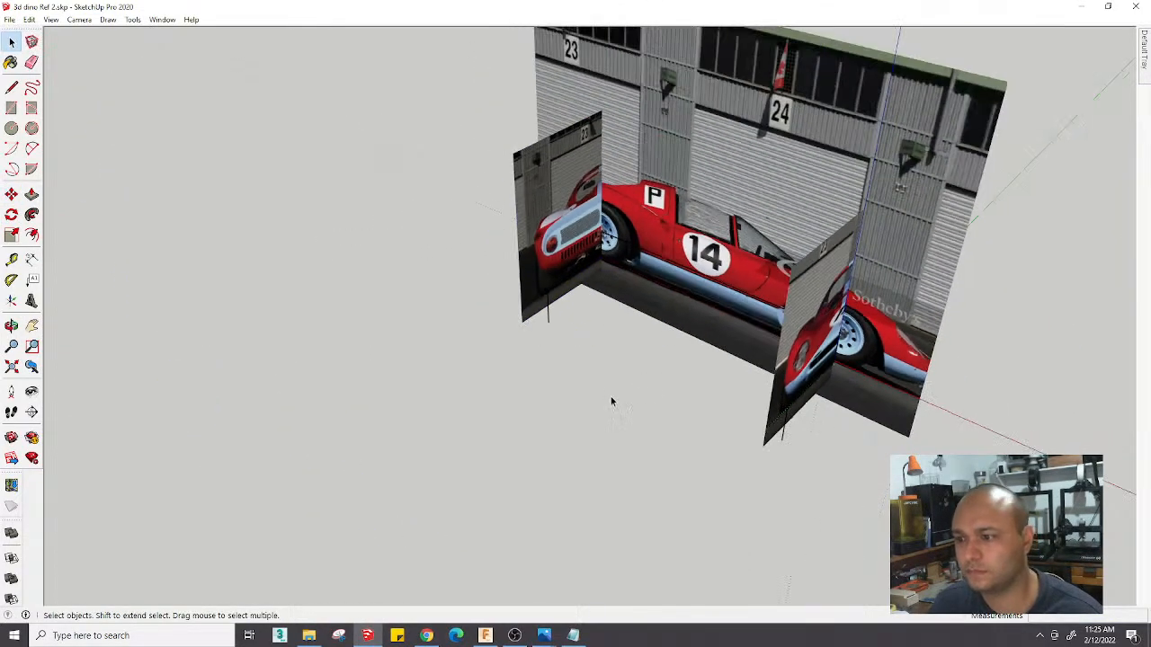
# Examine from behind and from the side how the rear-view and front-view components line up with the side-view photo
pyautogui.moveTo(612, 396); pyautogui.dragTo(861, 347, button='middle')
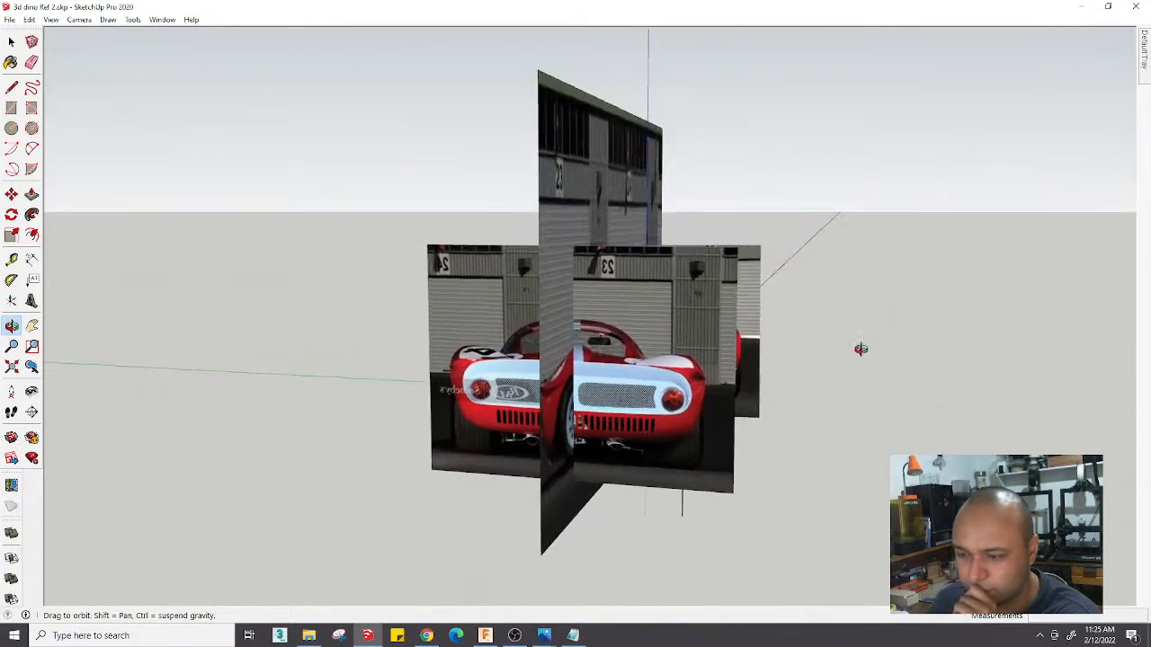
pyautogui.press('space')
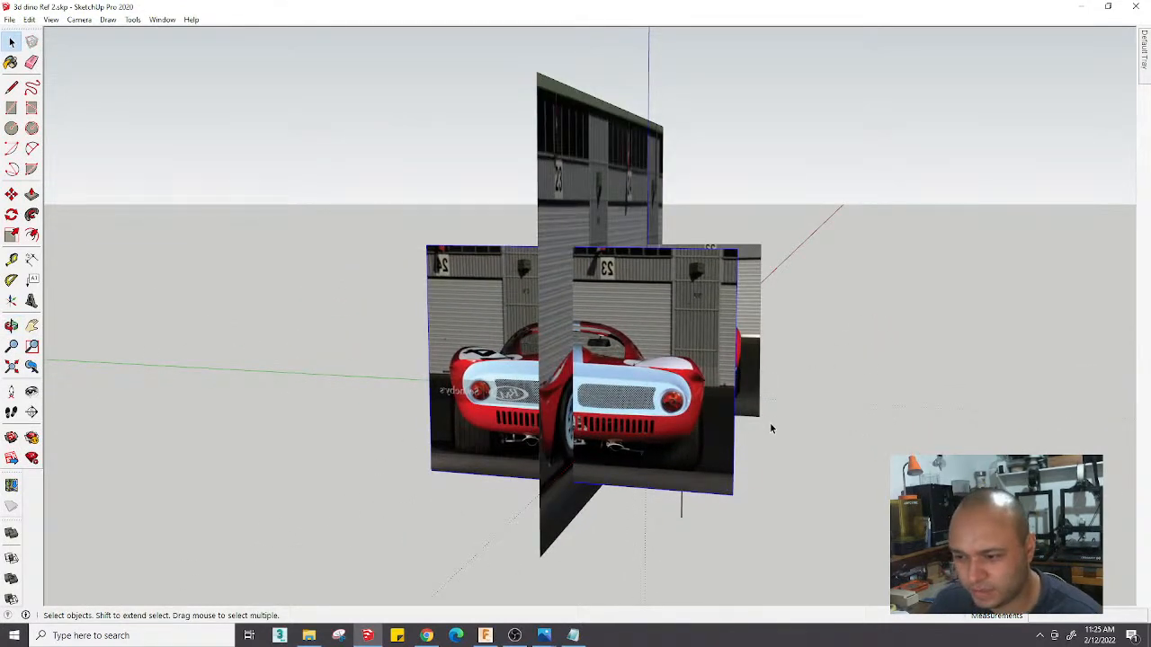
pyautogui.moveTo(769, 428); pyautogui.dragTo(758, 377, button='middle')
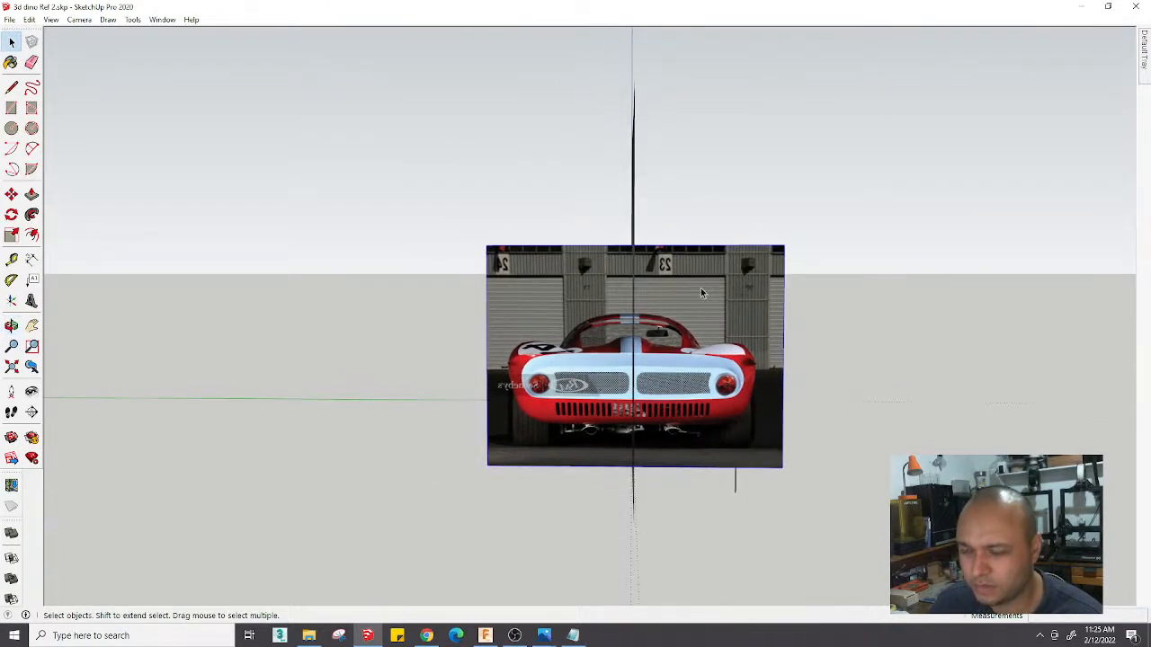
pyautogui.moveTo(650, 313); pyautogui.dragTo(437, 440, button='middle')
pyautogui.scroll(3, 567, 413)
pyautogui.scroll(-2, 566, 413)
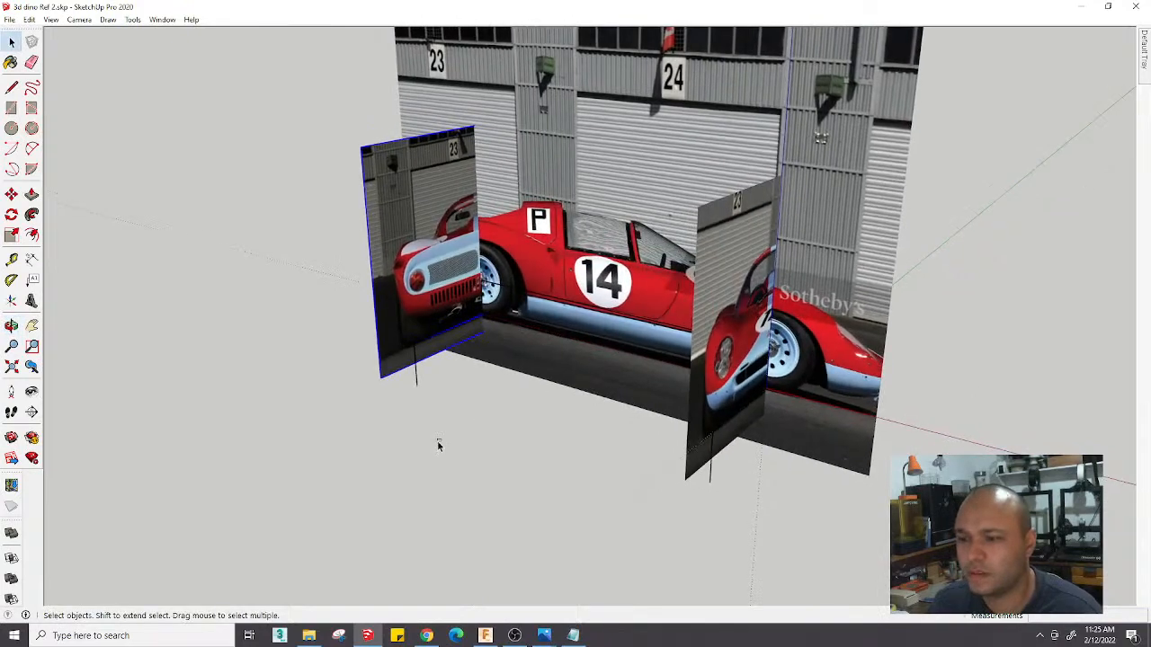
pyautogui.scroll(2, 628, 310)
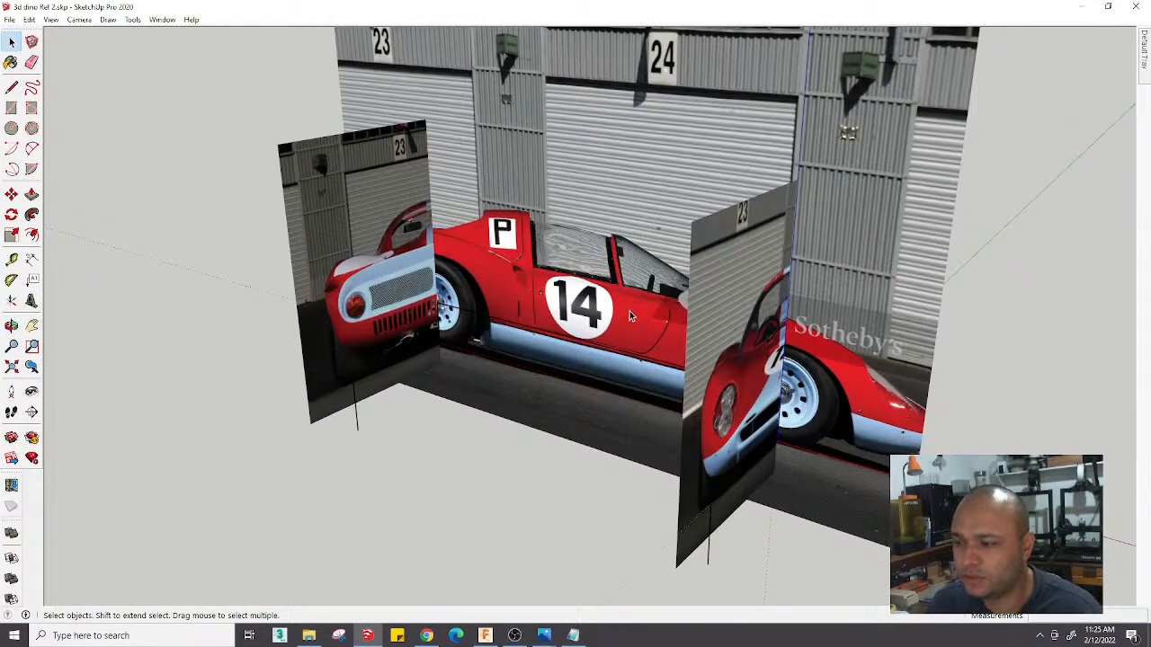
pyautogui.moveTo(628, 310); pyautogui.dragTo(585, 309, button='middle')
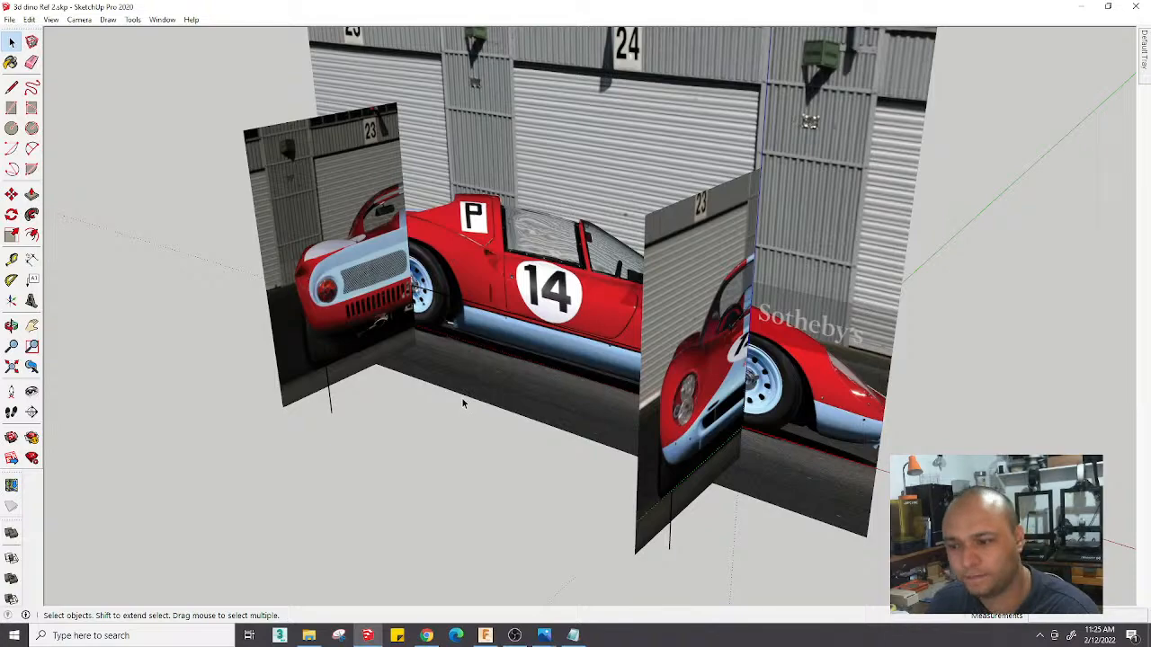
# Draw a line about 957 mm long along the green axis from the lower rear corner of the side window
pyautogui.moveTo(463, 403); pyautogui.dragTo(543, 390, button='middle')
pyautogui.press('l')
pyautogui.scroll(5, 476, 270)
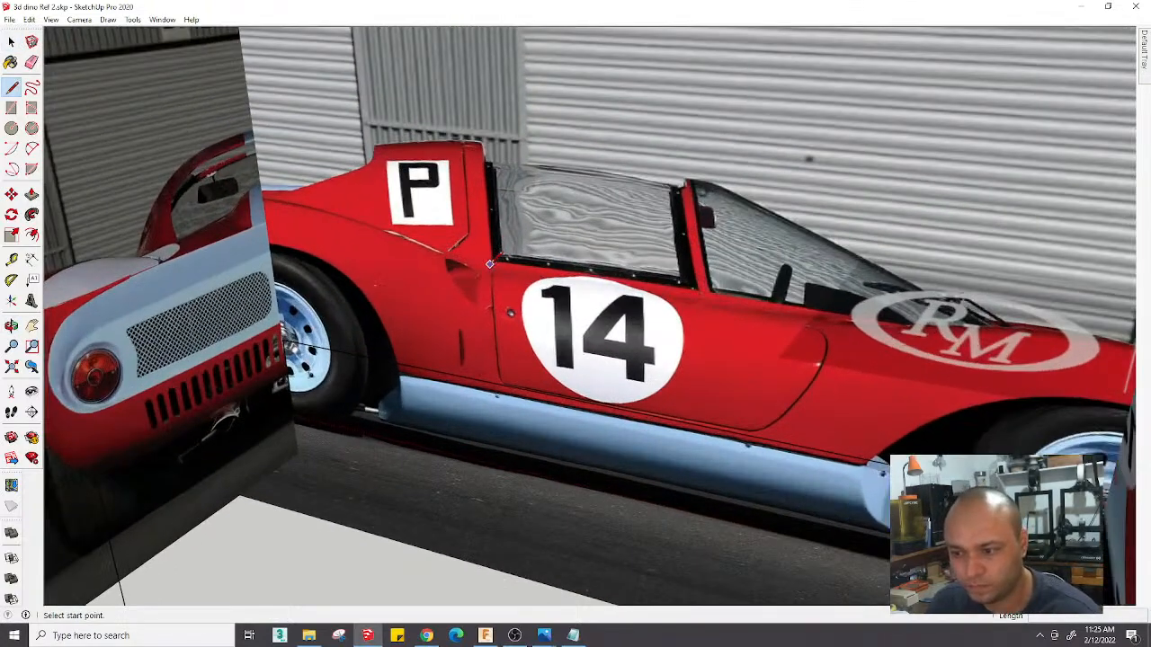
pyautogui.click(491, 262)
pyautogui.scroll(-5, 491, 261)
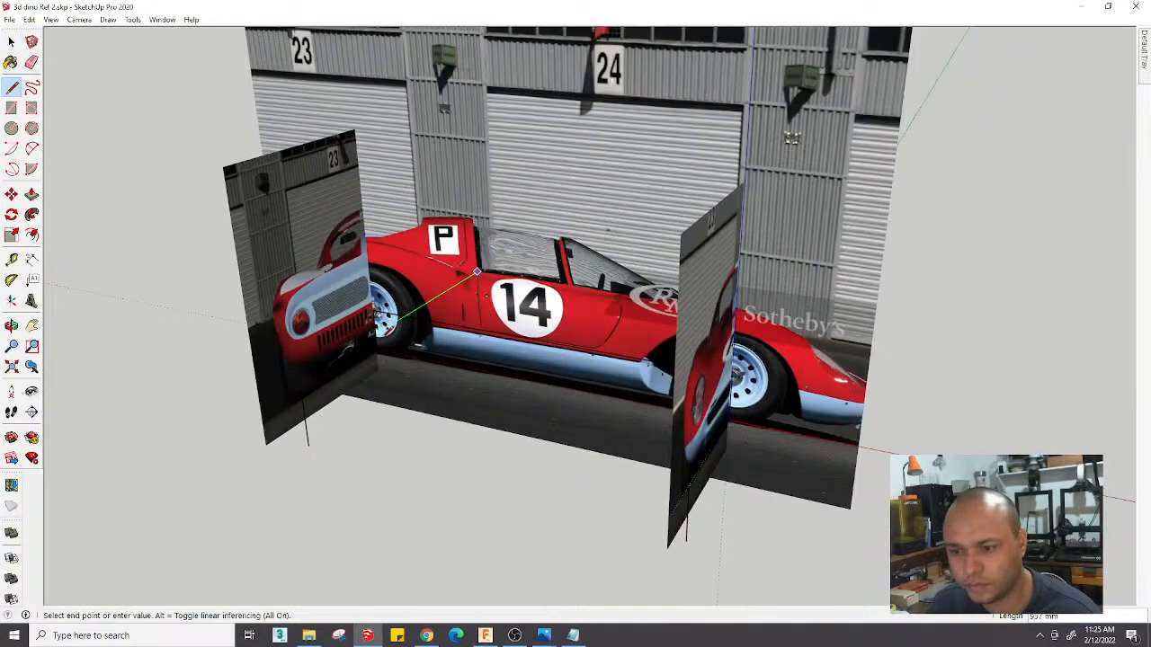
pyautogui.press('space')
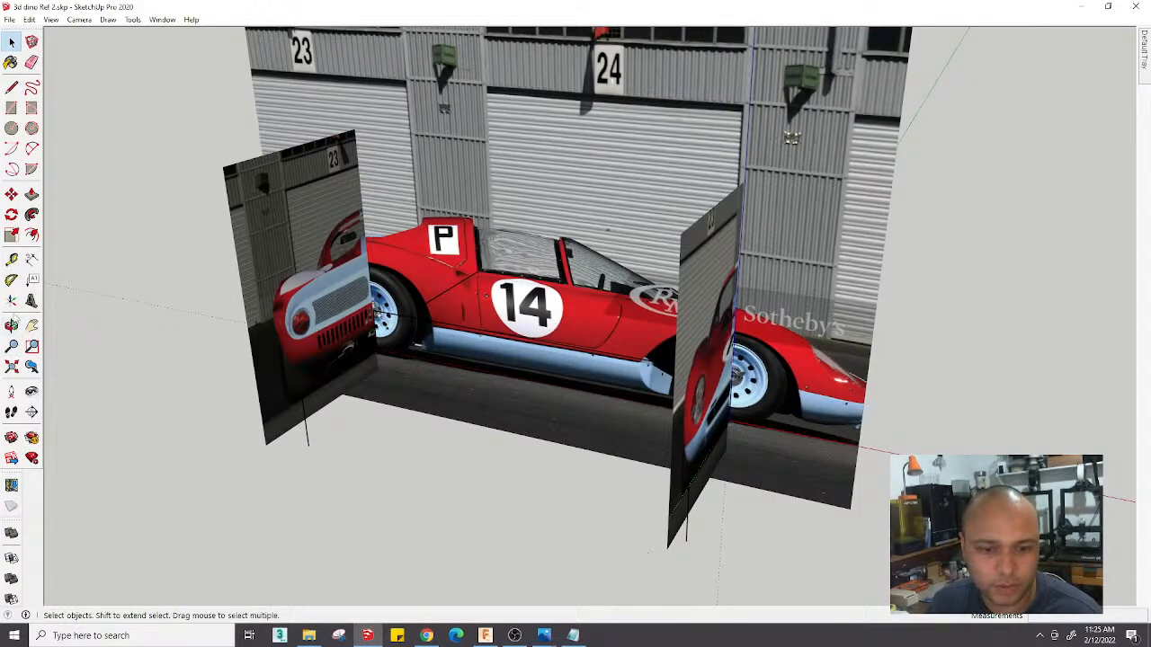
# Relocate the drawing axes origin to the lower rear corner of the side window on the side-view photo
pyautogui.click(11, 302)
pyautogui.scroll(3, 486, 283)
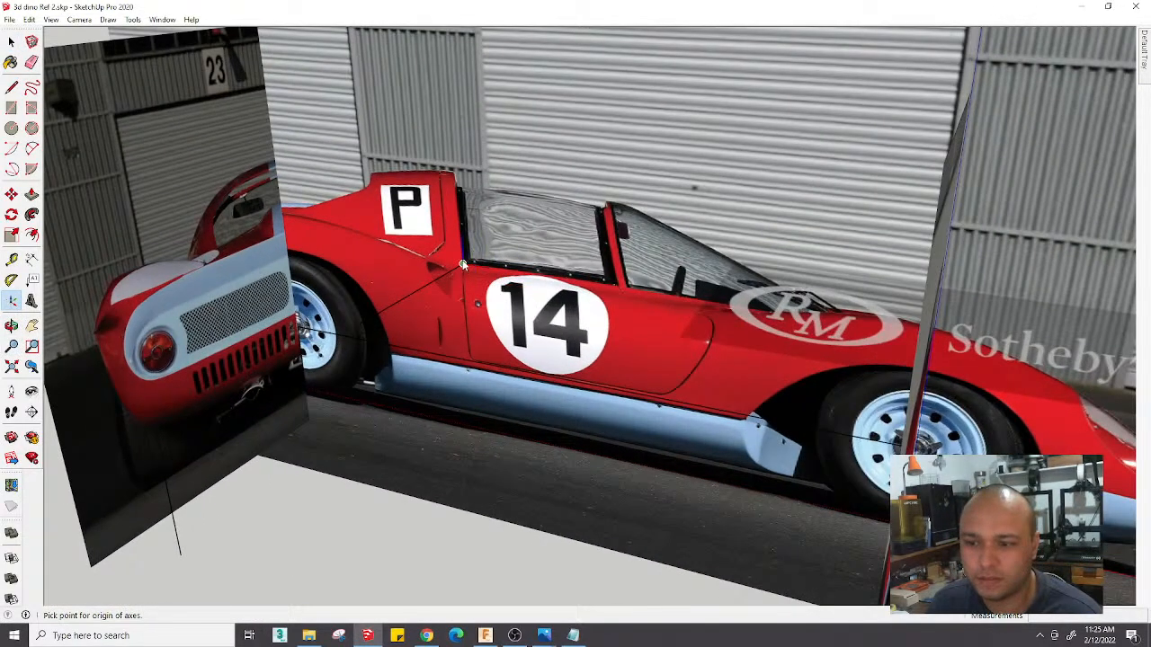
pyautogui.click(463, 264)
pyautogui.press('space')
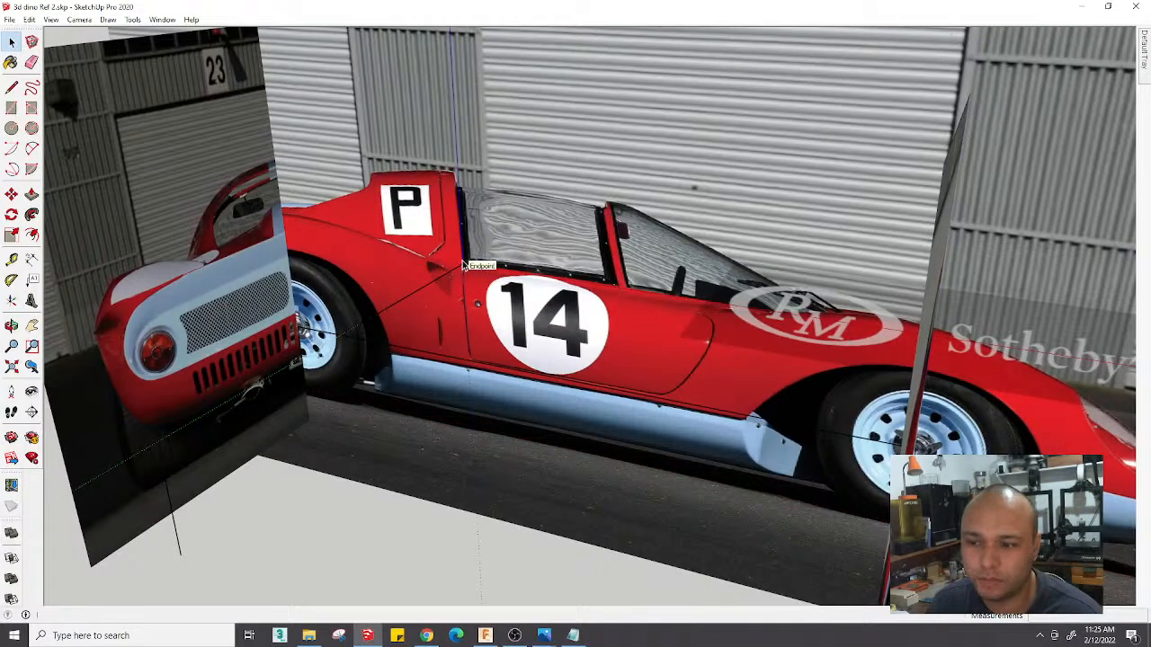
pyautogui.scroll(1, 463, 267)
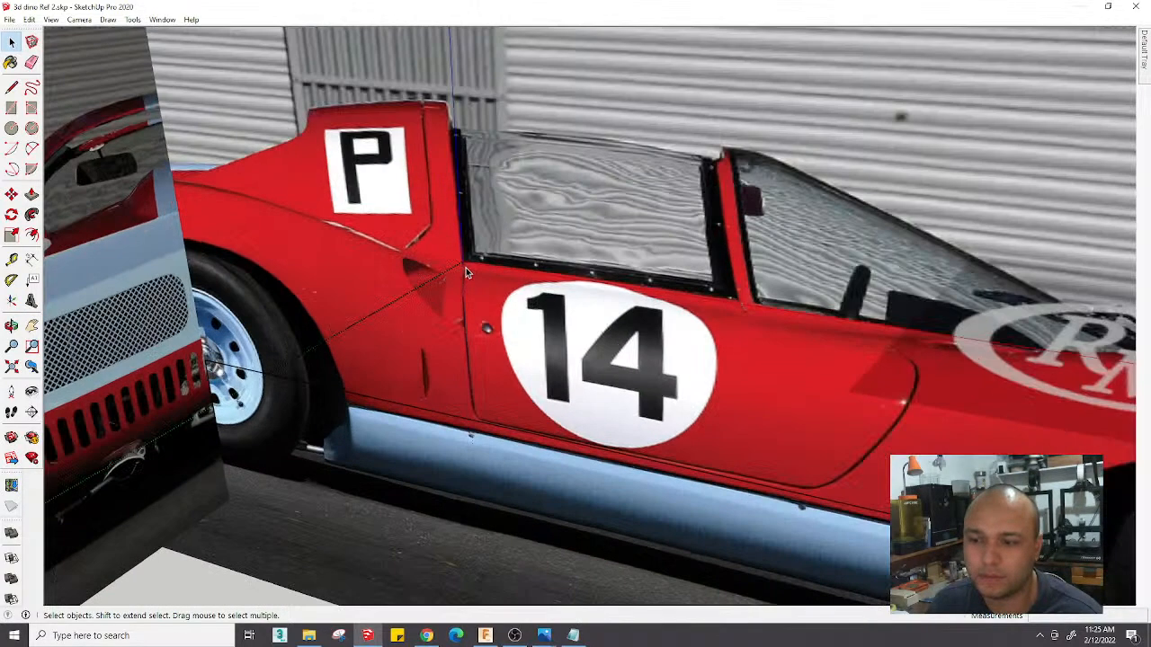
pyautogui.scroll(-5, 463, 267)
pyautogui.moveTo(463, 267); pyautogui.dragTo(350, 241, button='middle')
# Start a new photo match using the front three-quarter car photo from the Ferrari 206 Dino SP ref folder and close its editing mode
pyautogui.click(79, 20)
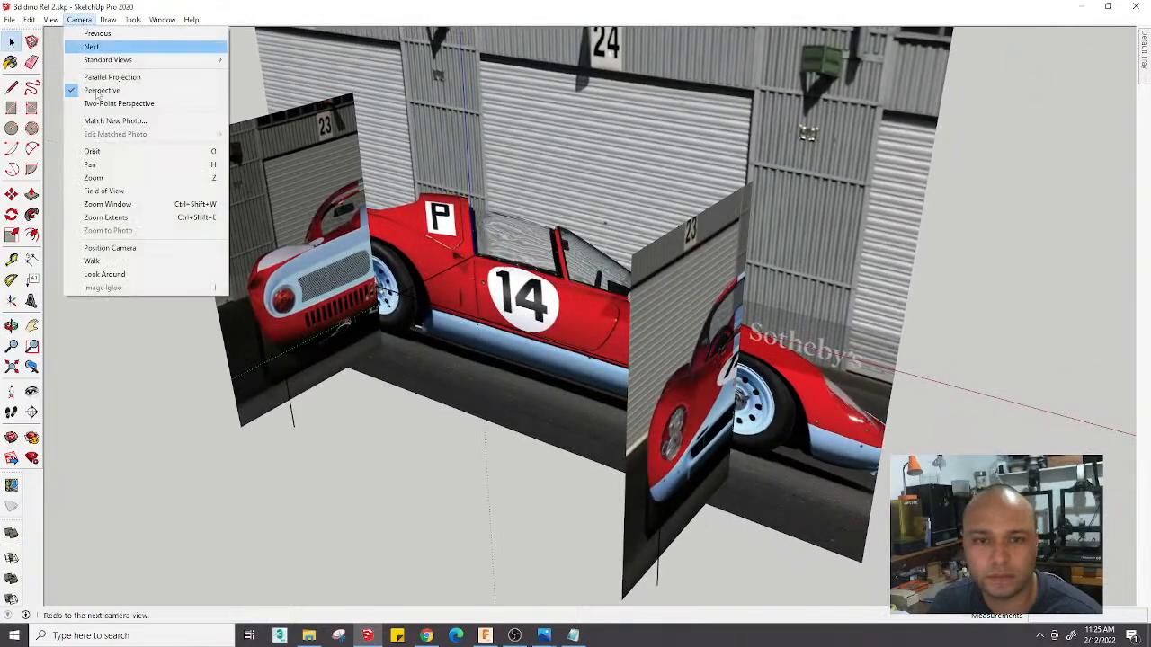
pyautogui.click(122, 134)
pyautogui.scroll(3, 341, 234)
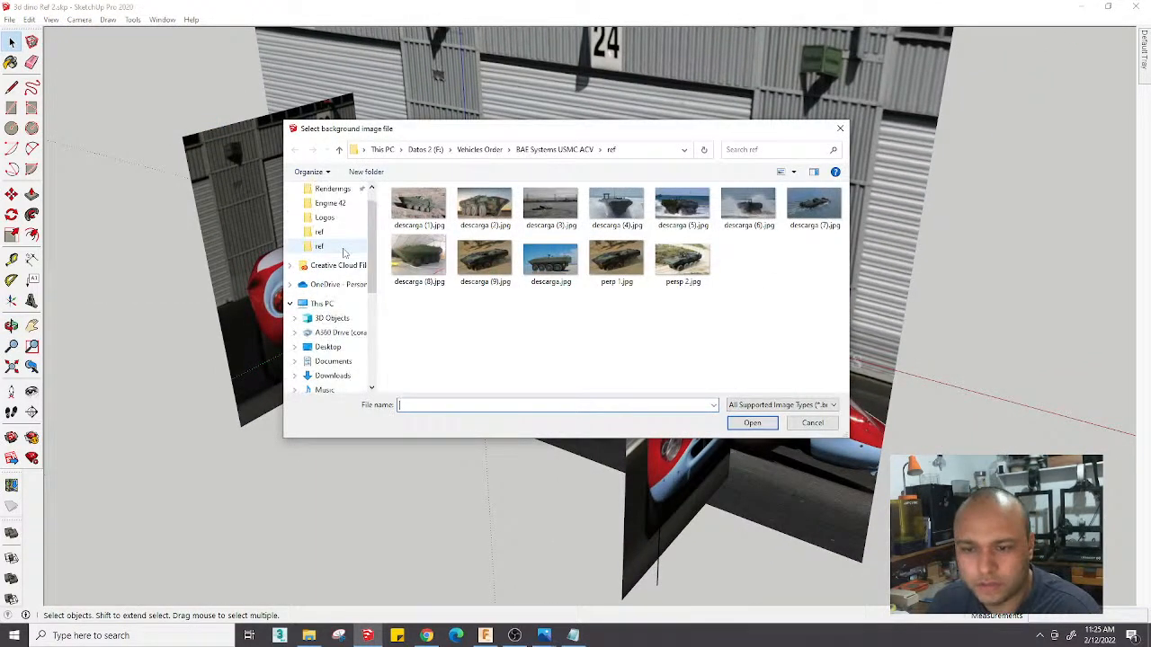
pyautogui.click(319, 232)
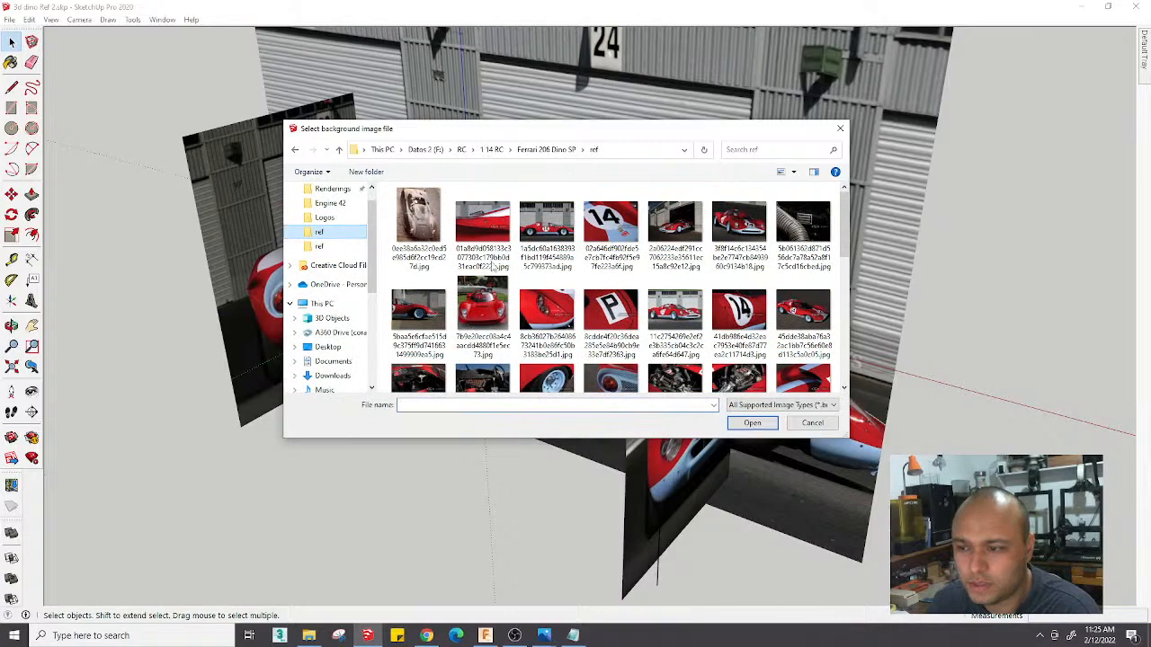
pyautogui.click(792, 321)
pyautogui.click(752, 424)
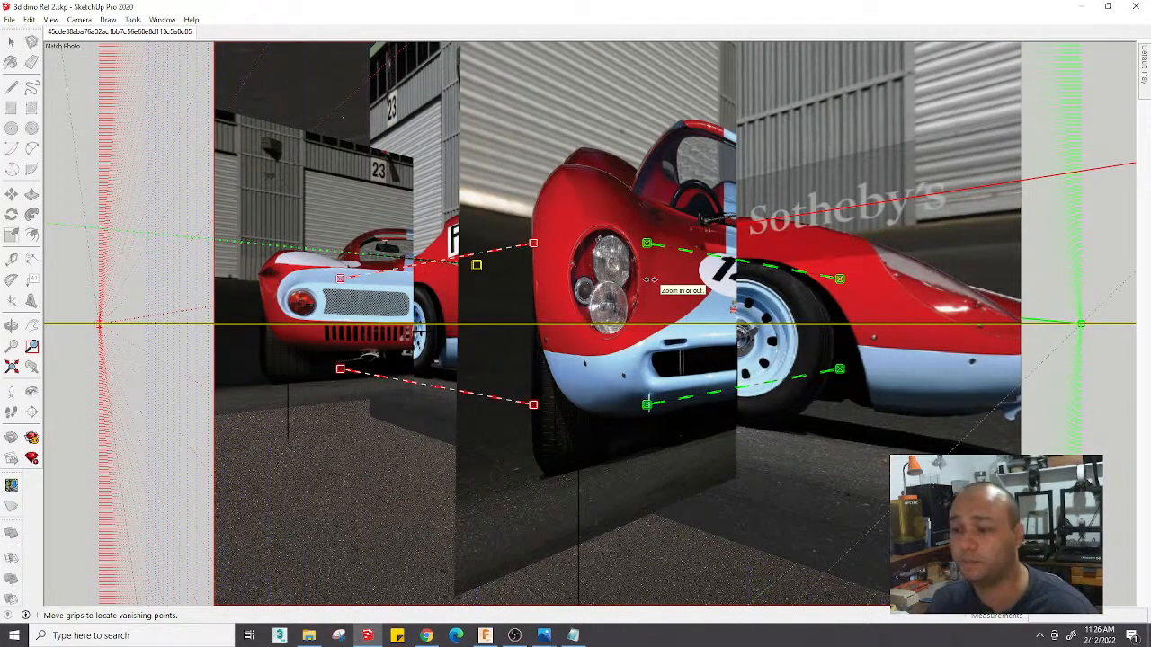
pyautogui.rightClick(478, 284)
pyautogui.click(491, 288)
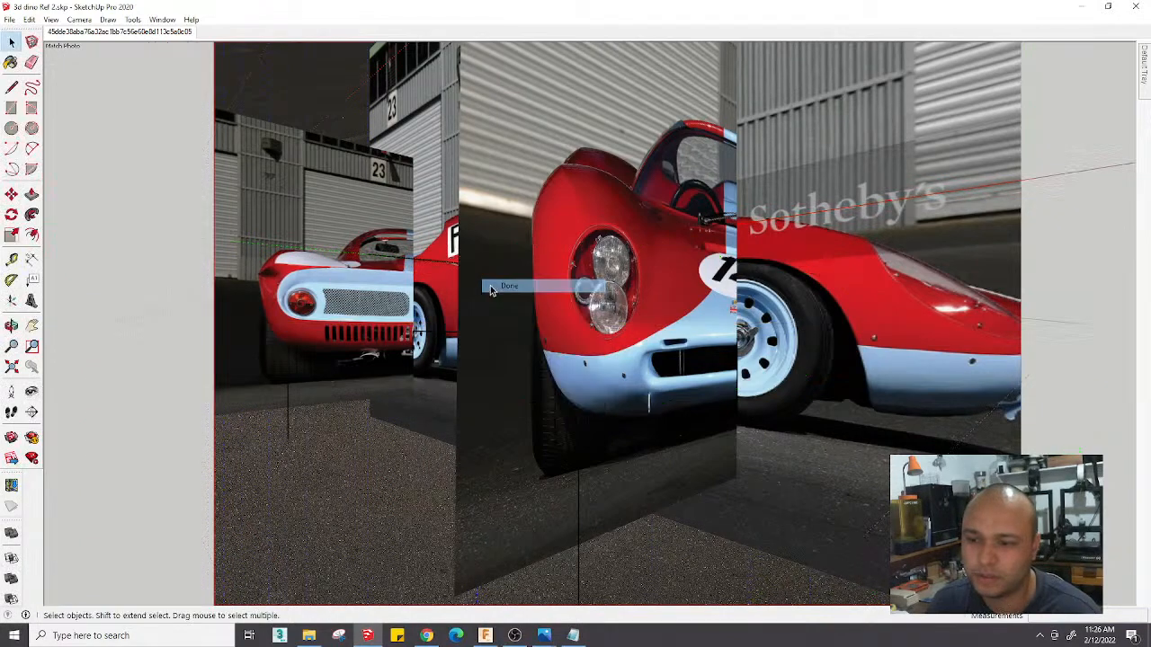
# Hide the rear-view, side-view and front-view photo components so they no longer cover the matched photo
pyautogui.click(283, 241)
pyautogui.scroll(-2, 283, 241)
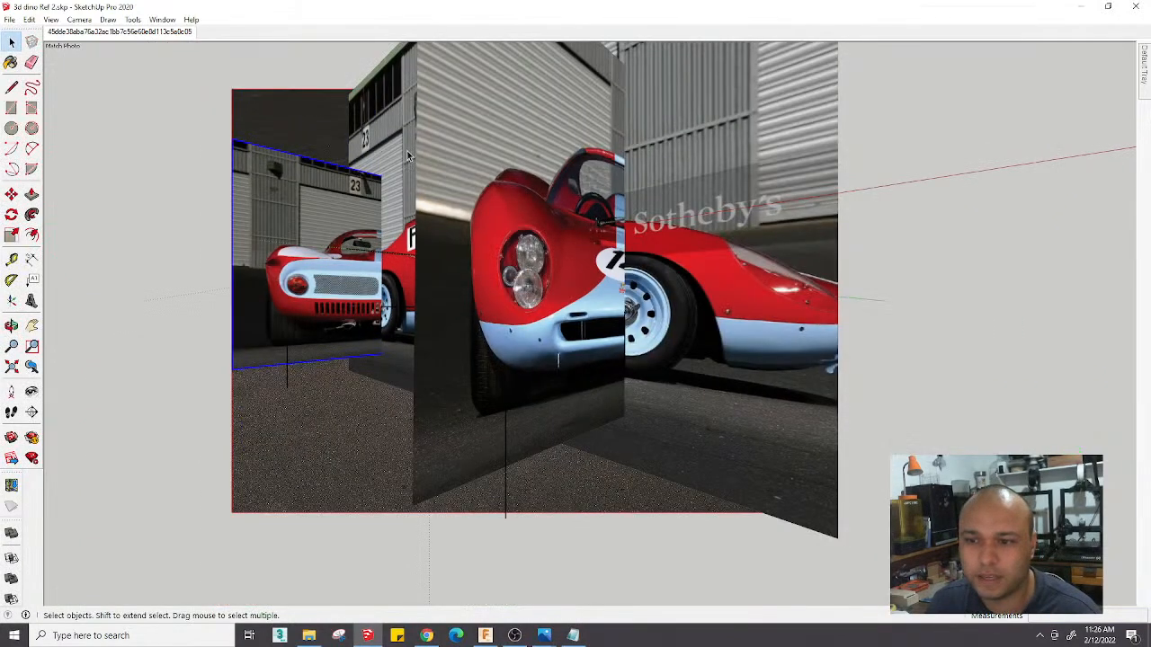
pyautogui.keyDown('shift'); pyautogui.click(377, 110); pyautogui.keyUp('shift')
pyautogui.keyDown('shift'); pyautogui.click(471, 103); pyautogui.keyUp('shift')
pyautogui.rightClick(473, 102)
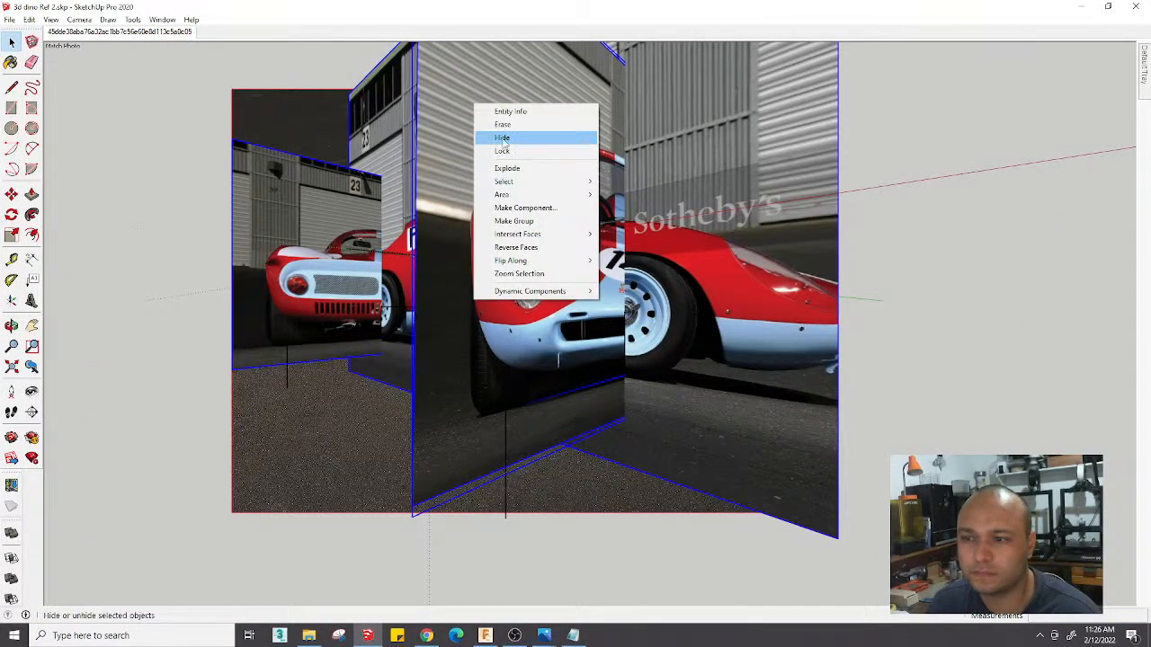
pyautogui.click(504, 139)
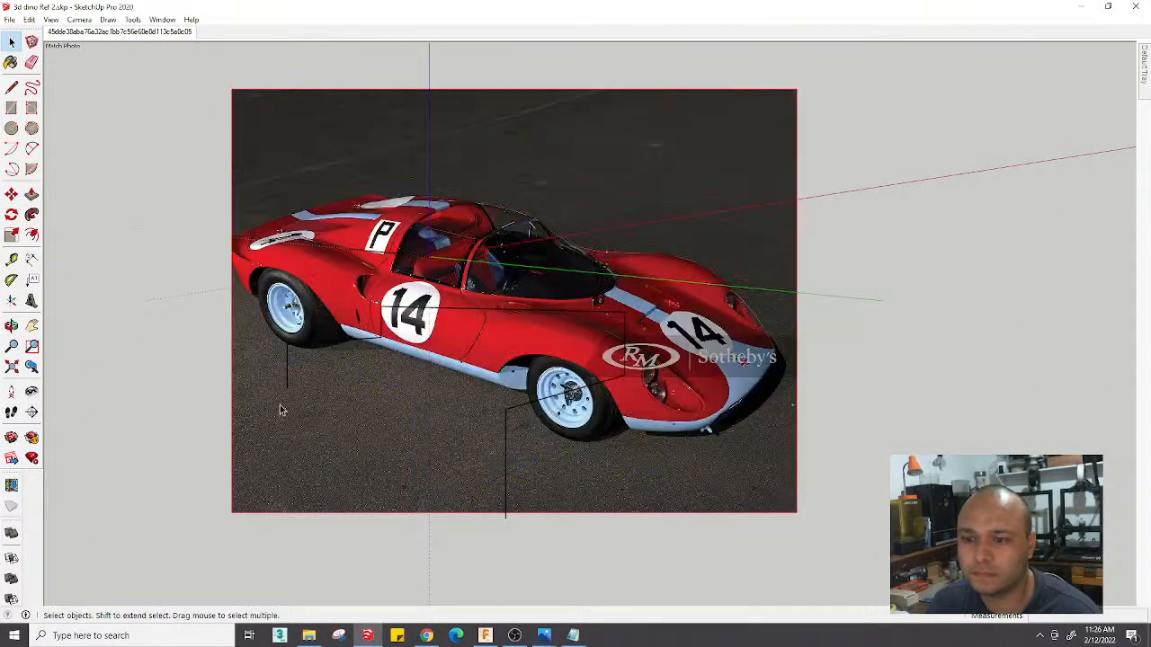
# Reopen the matched photo for editing and move its axes origin onto the door beside the number 14 circle
pyautogui.click(105, 36)
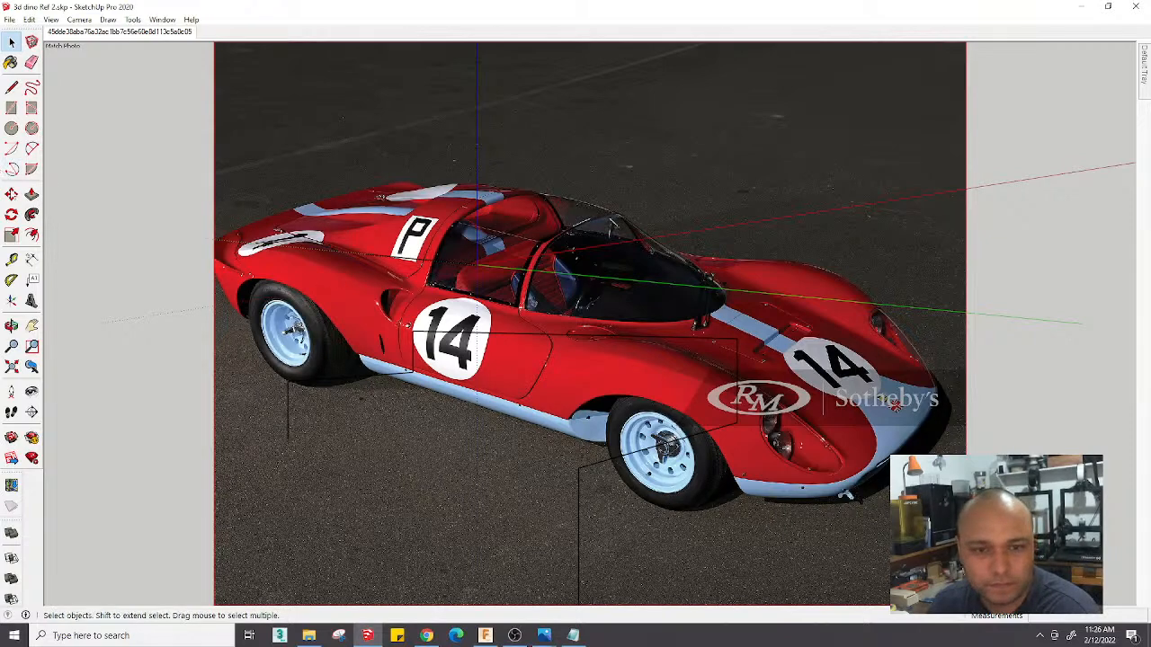
pyautogui.rightClick(80, 34)
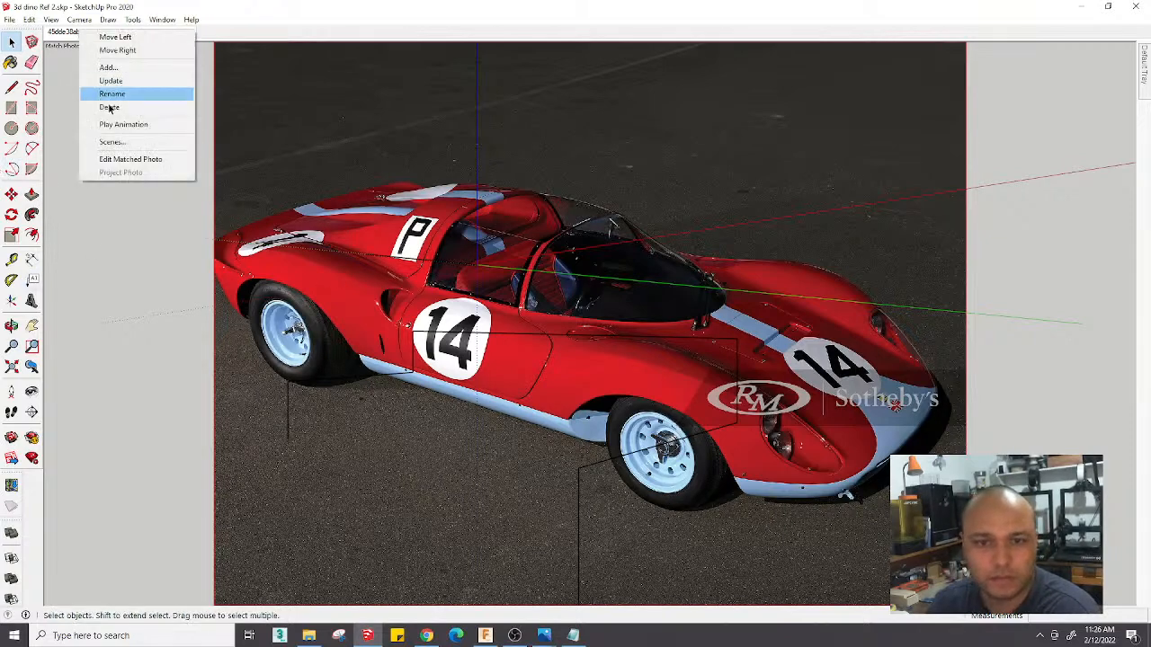
pyautogui.click(135, 158)
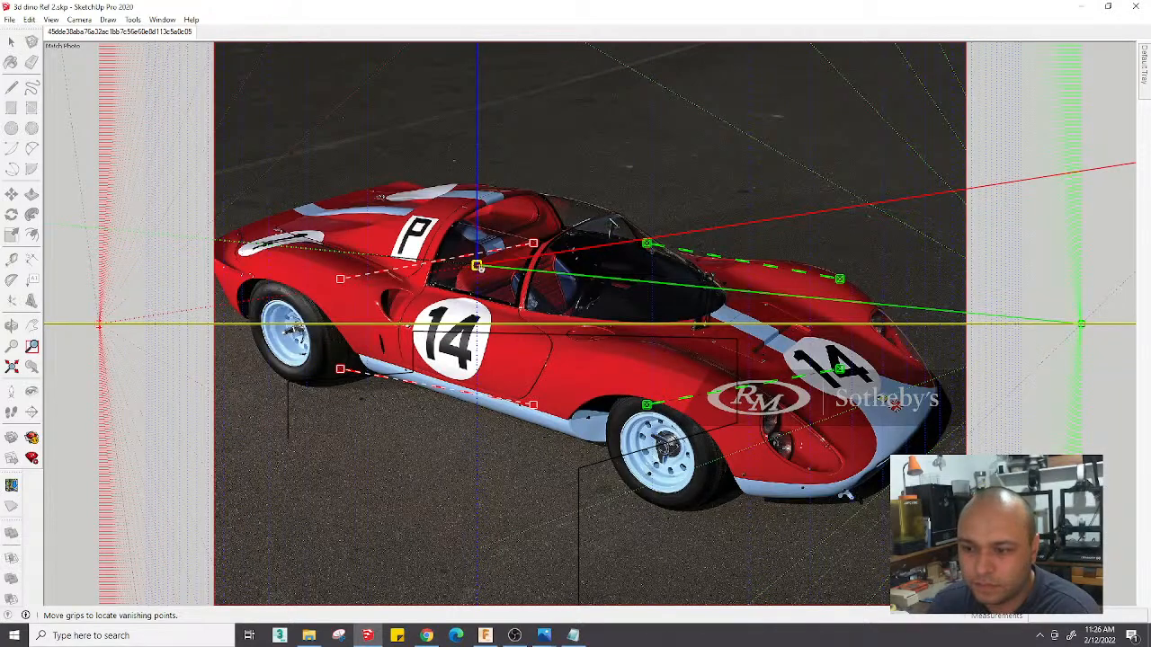
pyautogui.moveTo(477, 266); pyautogui.dragTo(502, 342)
pyautogui.scroll(2, 502, 342)
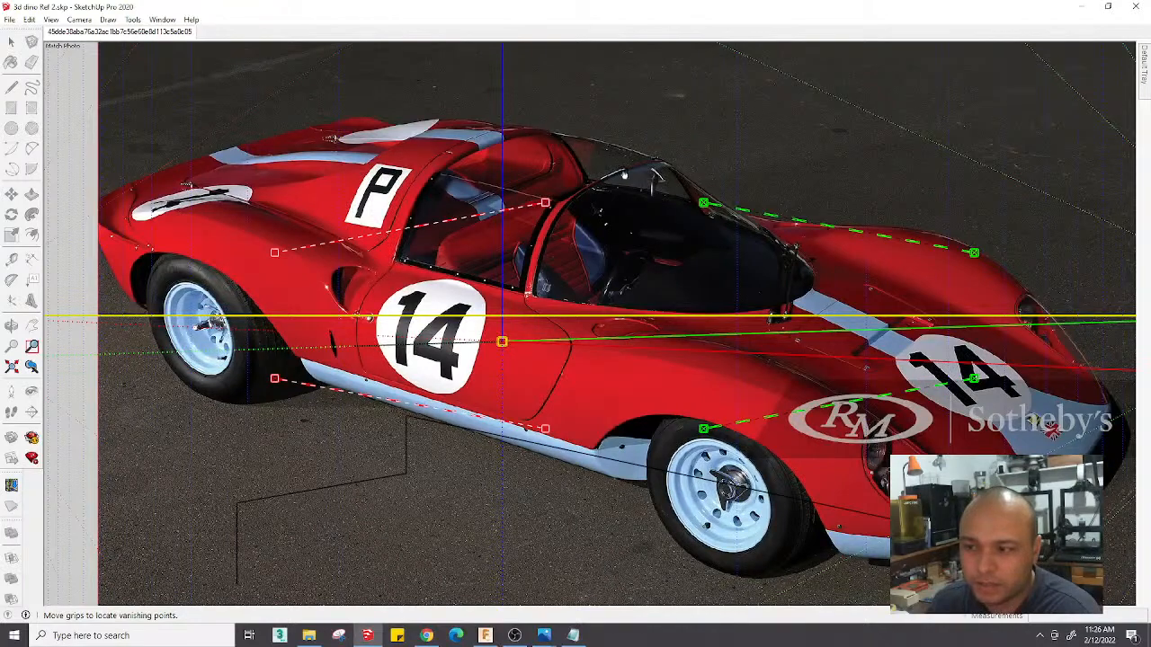
pyautogui.moveTo(502, 342); pyautogui.dragTo(518, 377)
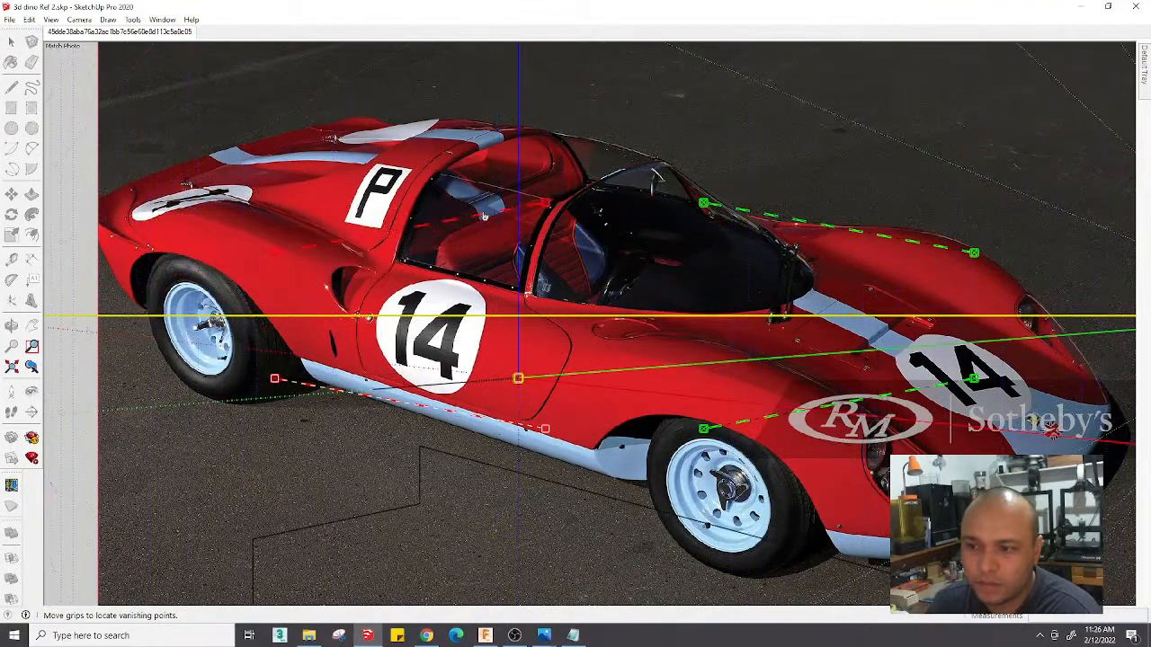
# Lay the upper red vanishing-point bar across the cockpit, from the side window's lower rear corner to the top of the windscreen
pyautogui.moveTo(484, 215); pyautogui.dragTo(522, 196)
pyautogui.moveTo(314, 234); pyautogui.dragTo(380, 267)
pyautogui.scroll(3, 604, 196)
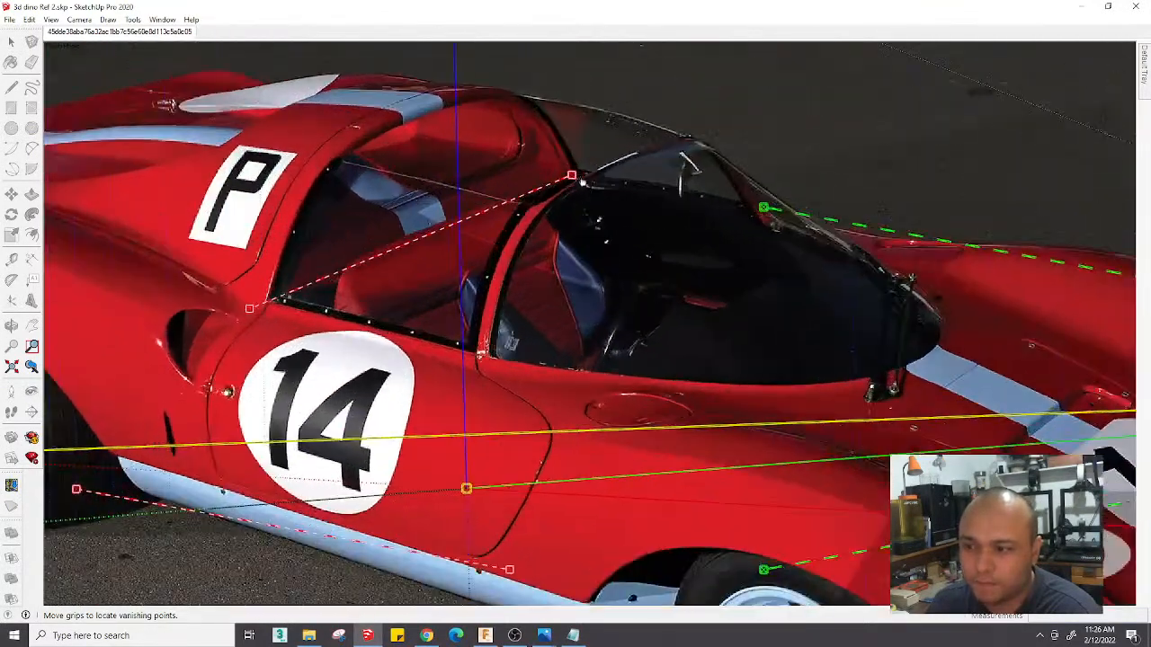
pyautogui.moveTo(568, 173); pyautogui.dragTo(663, 140)
# Move the matched photo's axes origin onto the upper red vanishing-point bar above the seat
pyautogui.moveTo(465, 489); pyautogui.dragTo(450, 228)
pyautogui.scroll(-4, 450, 229)
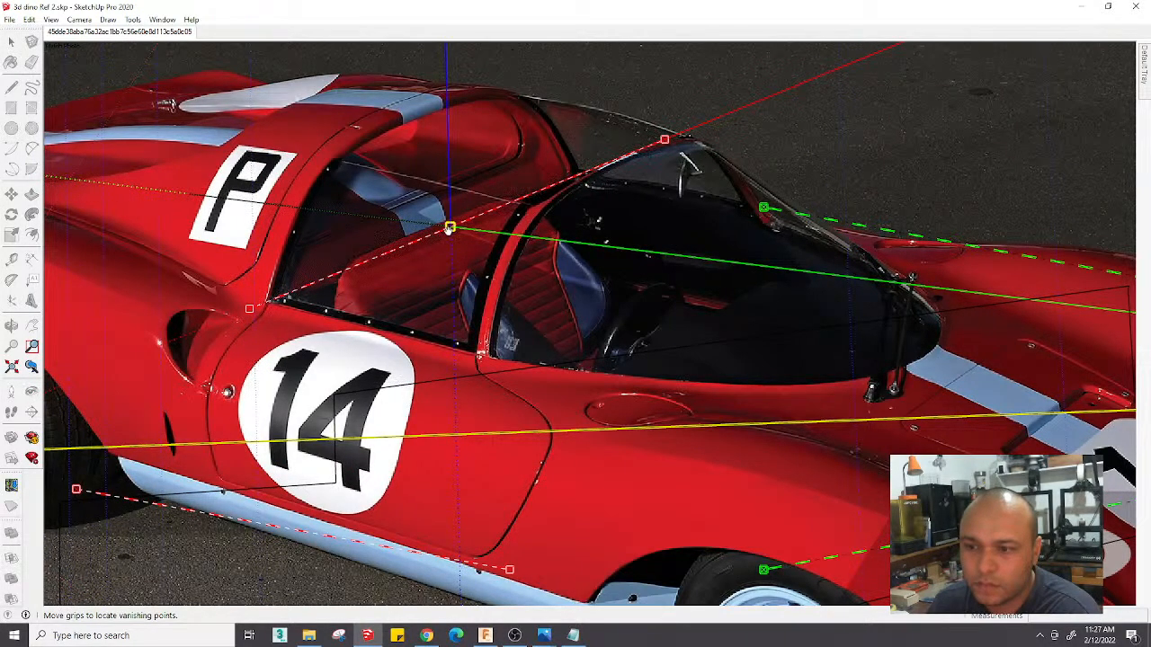
pyautogui.scroll(3, 447, 234)
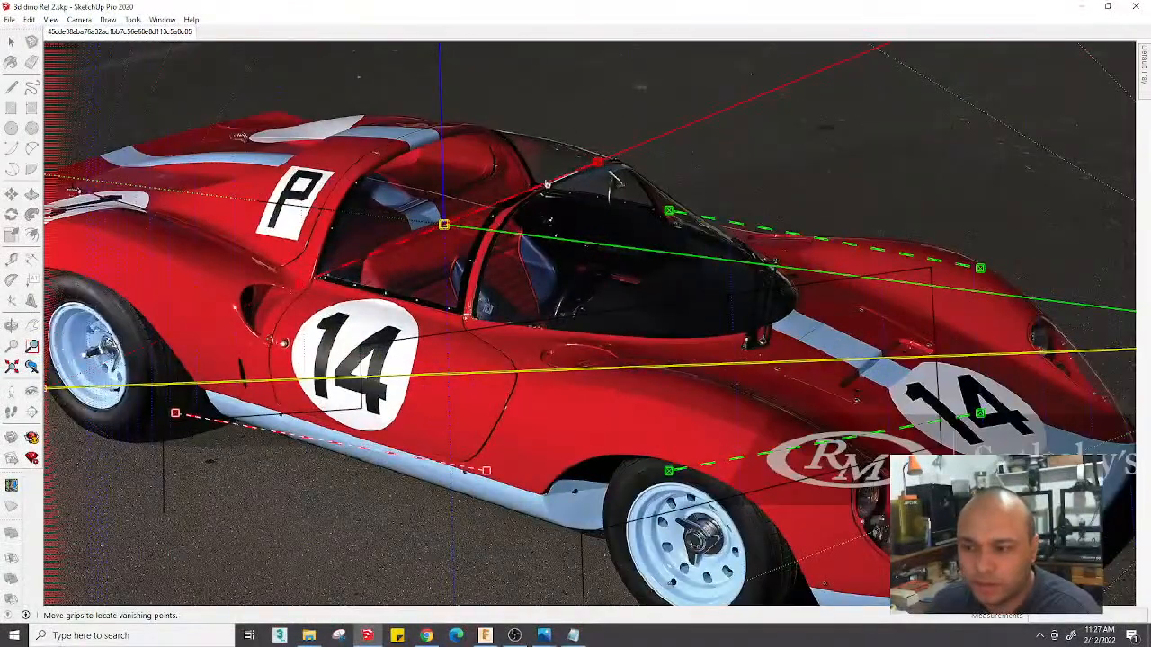
pyautogui.scroll(5, 409, 245)
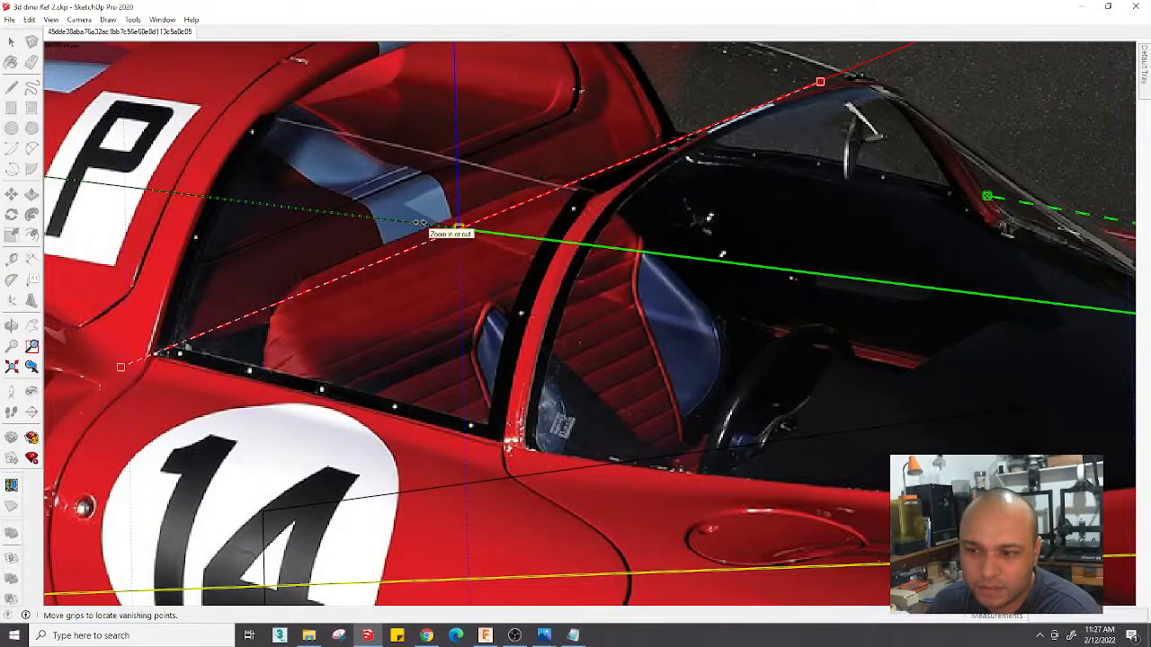
pyautogui.scroll(-5, 454, 232)
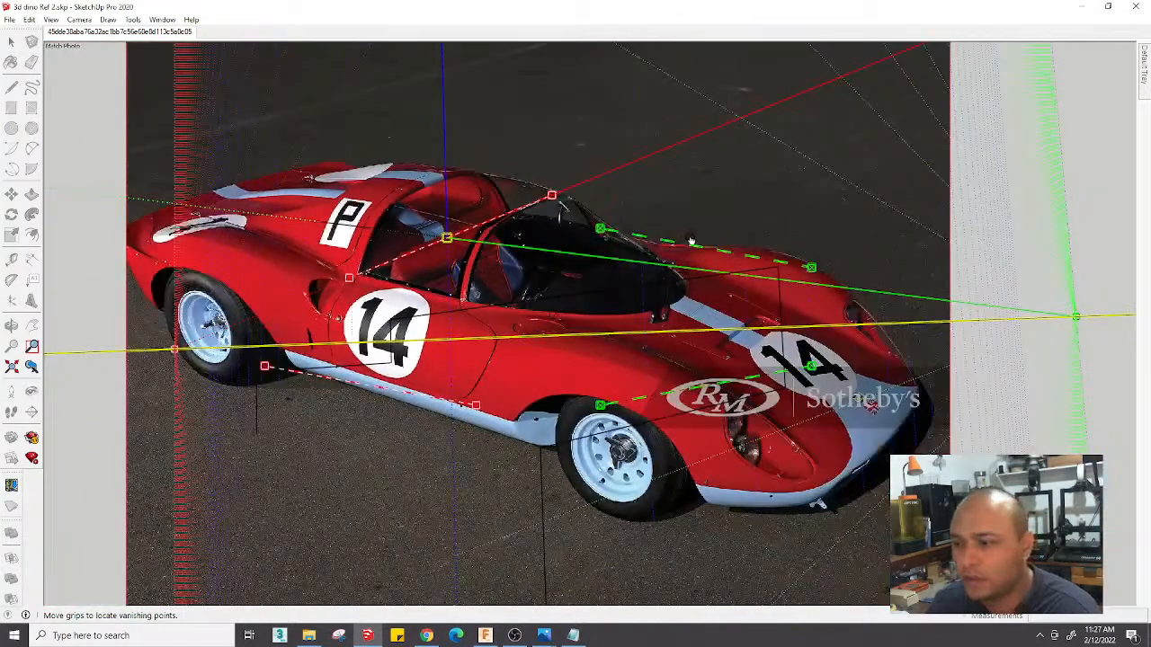
# Move the green vanishing-point bars to the ground behind the car and the front wheel, and shift the lower red bar toward the nose
pyautogui.moveTo(685, 244); pyautogui.dragTo(607, 169)
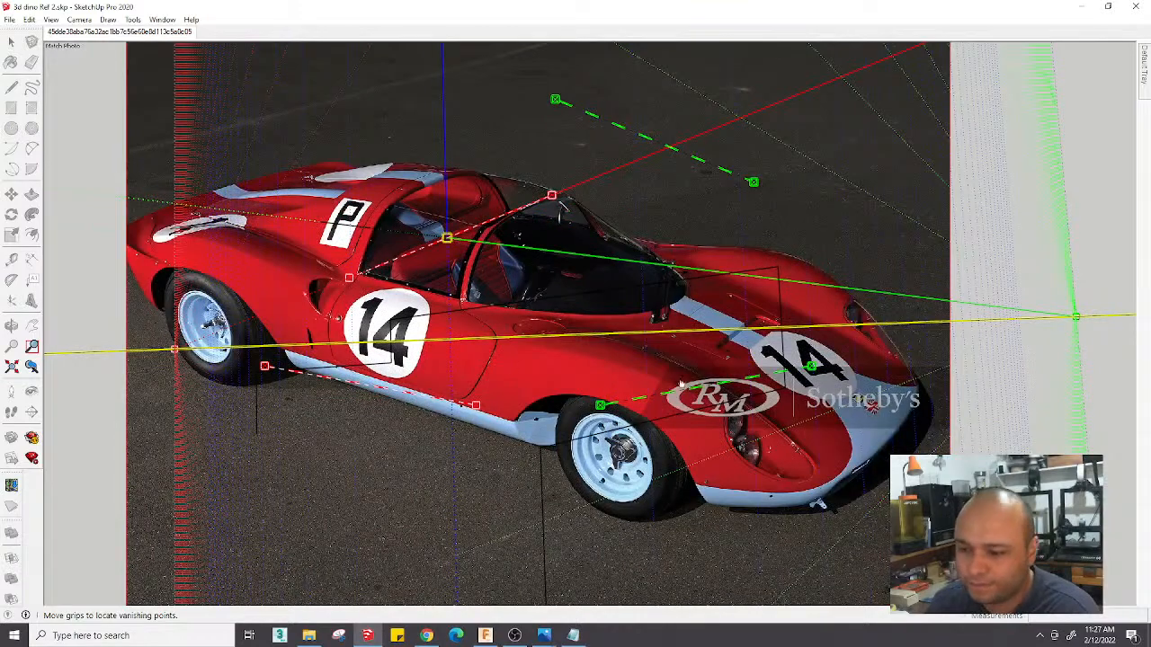
pyautogui.moveTo(697, 395); pyautogui.dragTo(628, 484)
pyautogui.moveTo(475, 405); pyautogui.dragTo(787, 347)
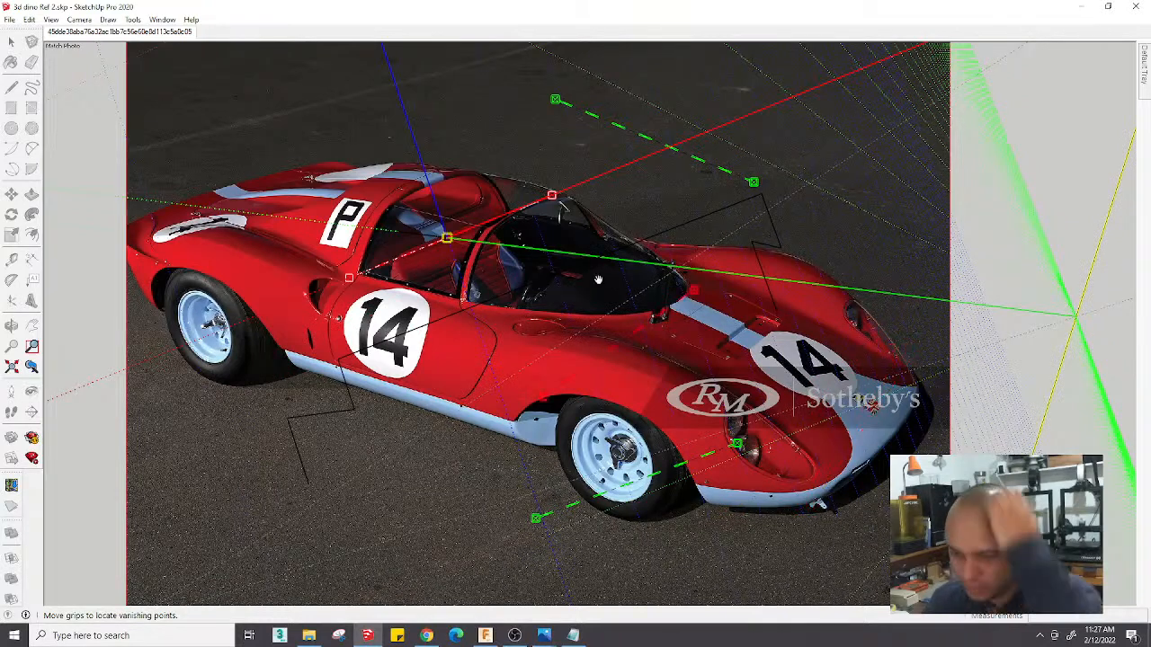
pyautogui.moveTo(456, 279); pyautogui.dragTo(491, 223)
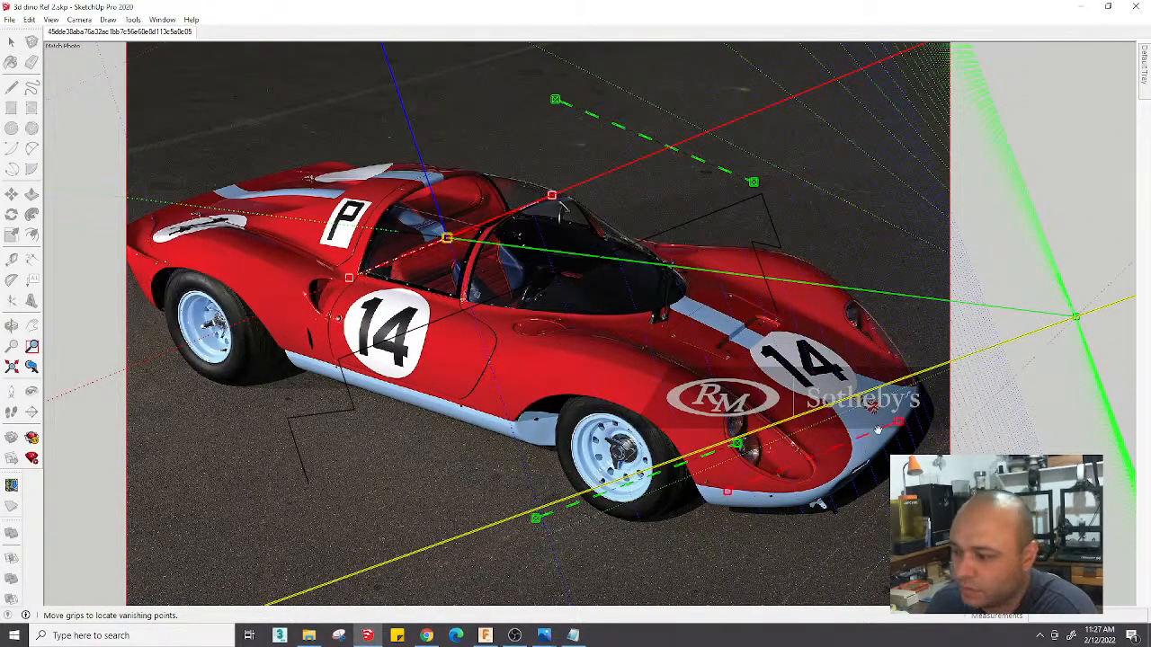
# Align the lower red vanishing-point bar across the nose between the matching corner points of the two headlight covers
pyautogui.moveTo(866, 450); pyautogui.dragTo(699, 426, button='middle')
pyautogui.scroll(3, 755, 430)
pyautogui.scroll(1, 768, 397)
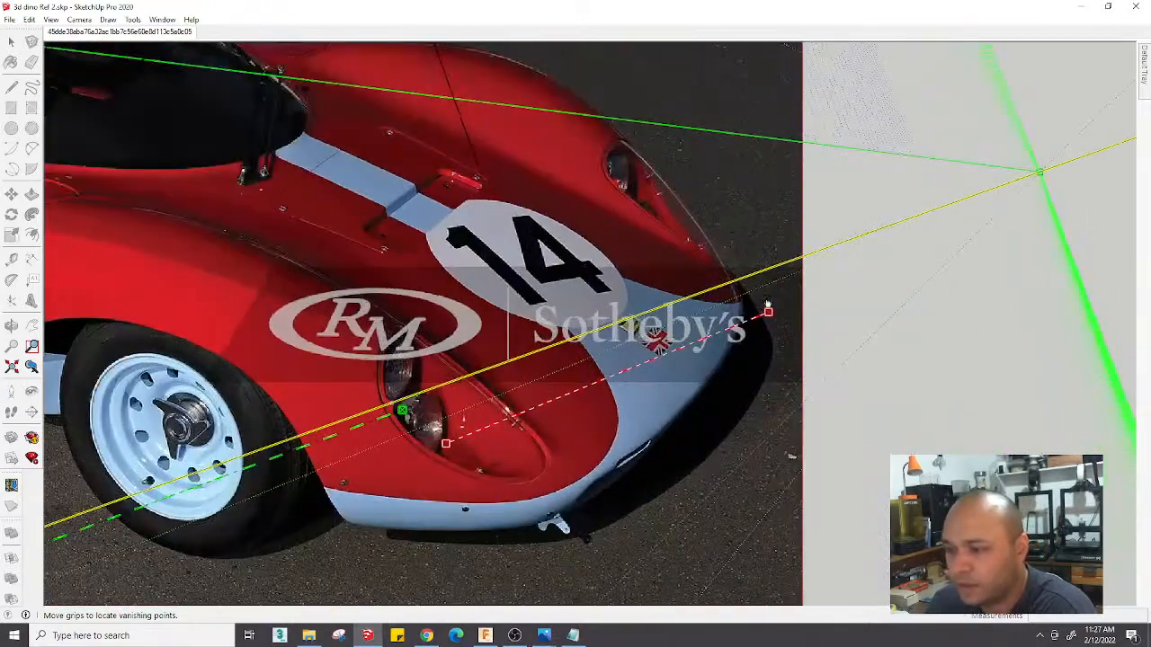
pyautogui.moveTo(768, 312); pyautogui.dragTo(679, 247)
pyautogui.scroll(4, 660, 253)
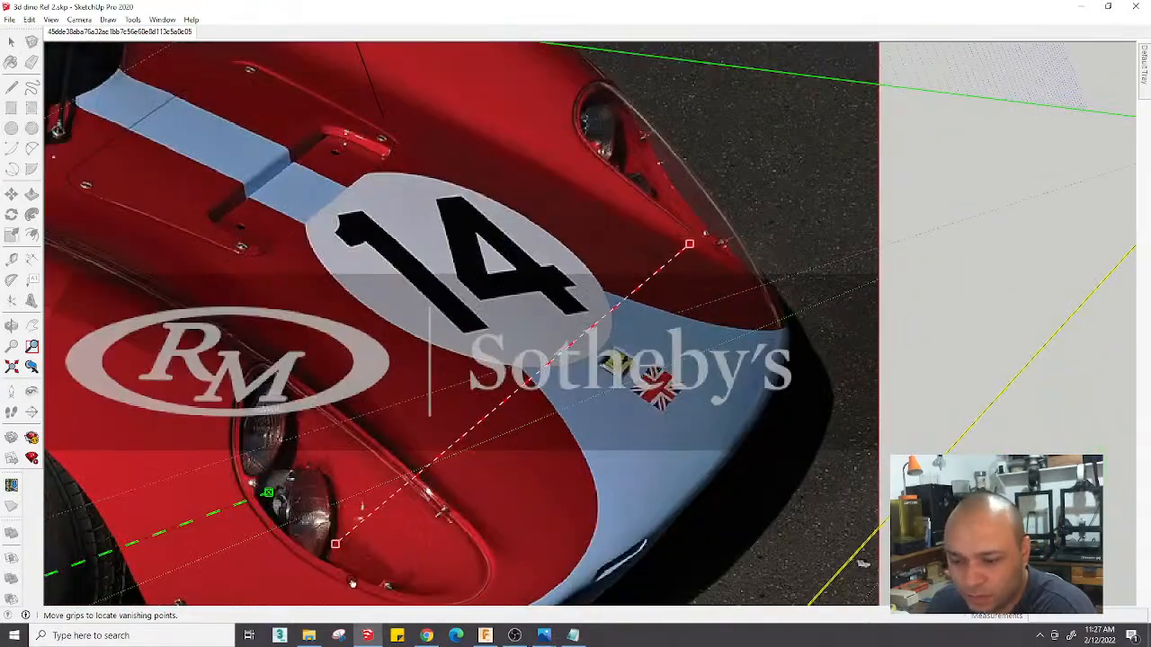
pyautogui.moveTo(334, 545); pyautogui.dragTo(444, 508)
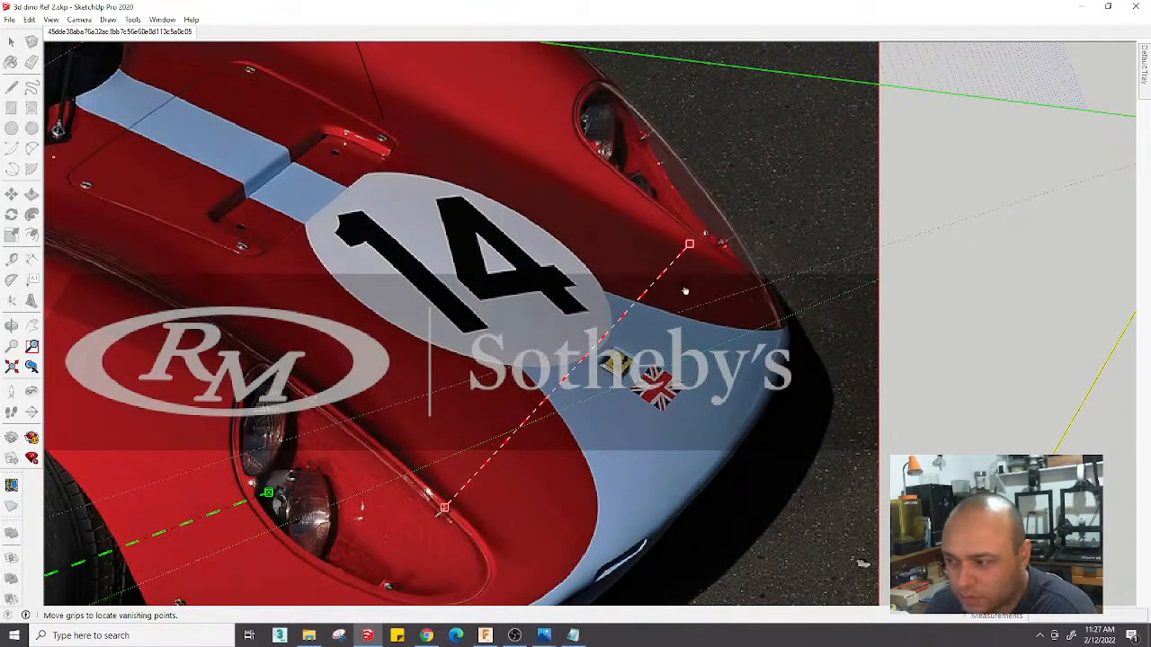
pyautogui.moveTo(693, 245); pyautogui.dragTo(721, 245)
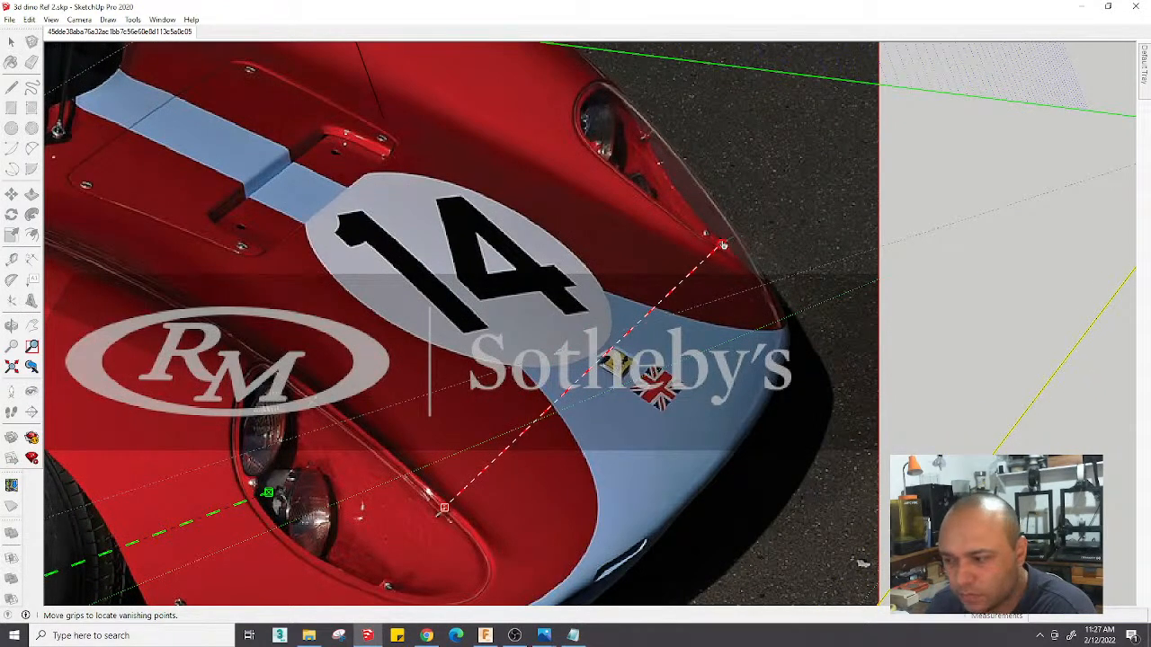
# Try aligning the lower red vanishing-point bar across the hood, through the screws of the rectangular front panel
pyautogui.scroll(-2, 715, 252)
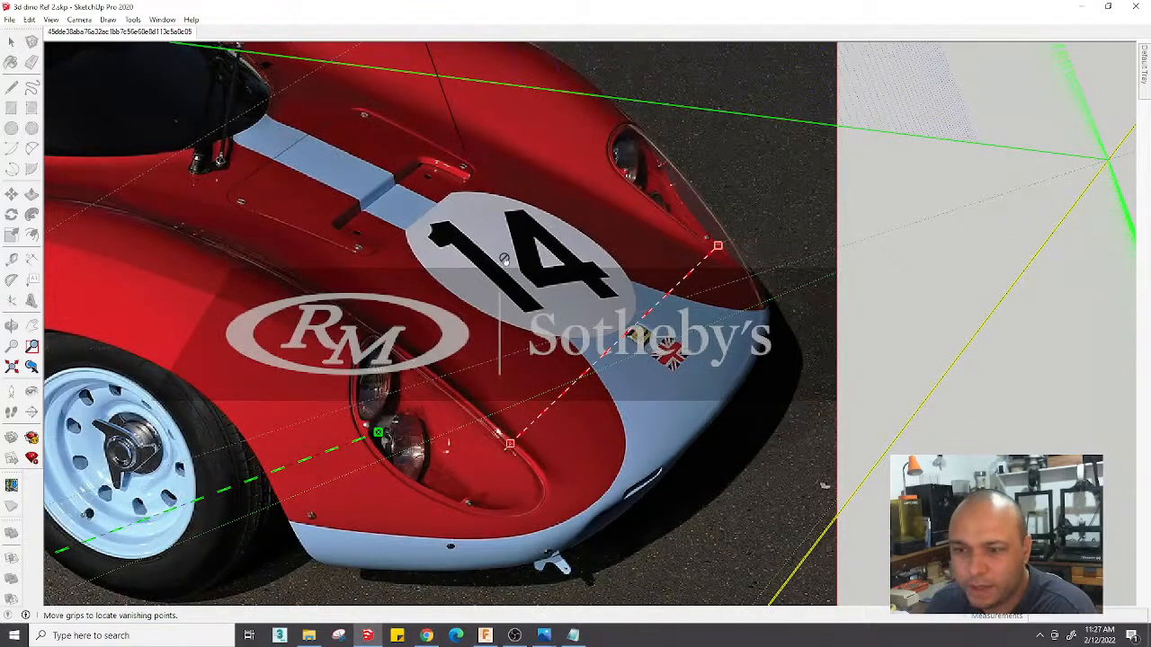
pyautogui.moveTo(636, 292); pyautogui.dragTo(354, 115)
pyautogui.scroll(-2, 298, 167)
pyautogui.scroll(3, 400, 114)
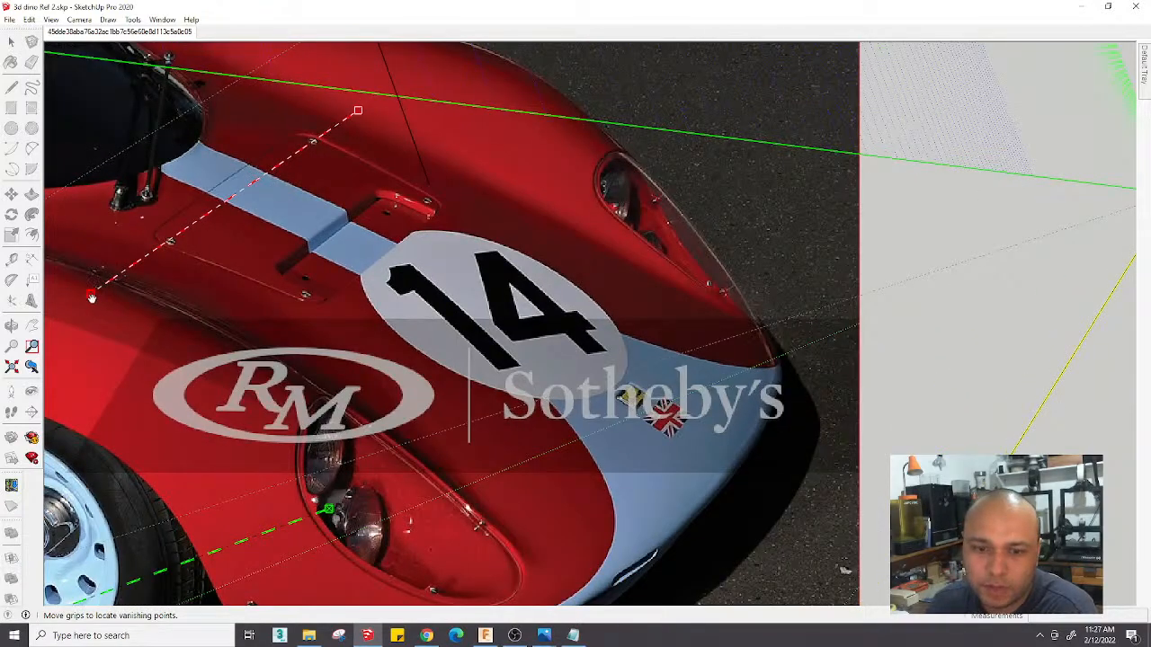
pyautogui.moveTo(92, 297); pyautogui.dragTo(97, 294)
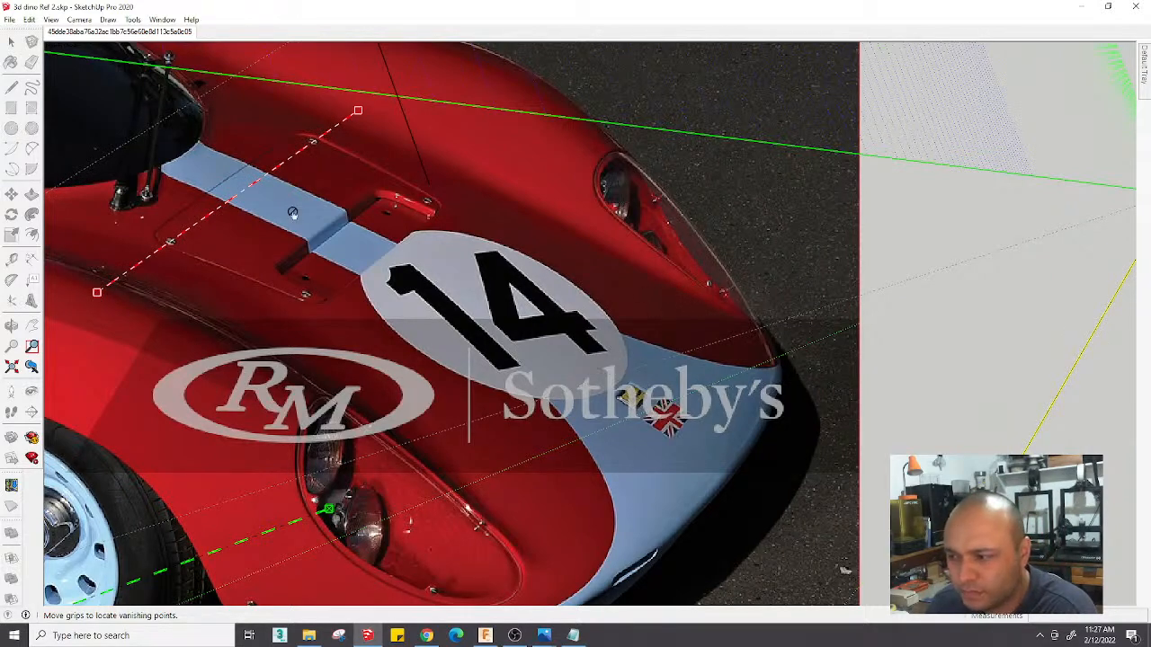
# Put the lower red vanishing-point bar back across the nose and refine its far end at the headlight cover corner
pyautogui.moveTo(283, 167); pyautogui.dragTo(633, 362)
pyautogui.scroll(-3, 706, 287)
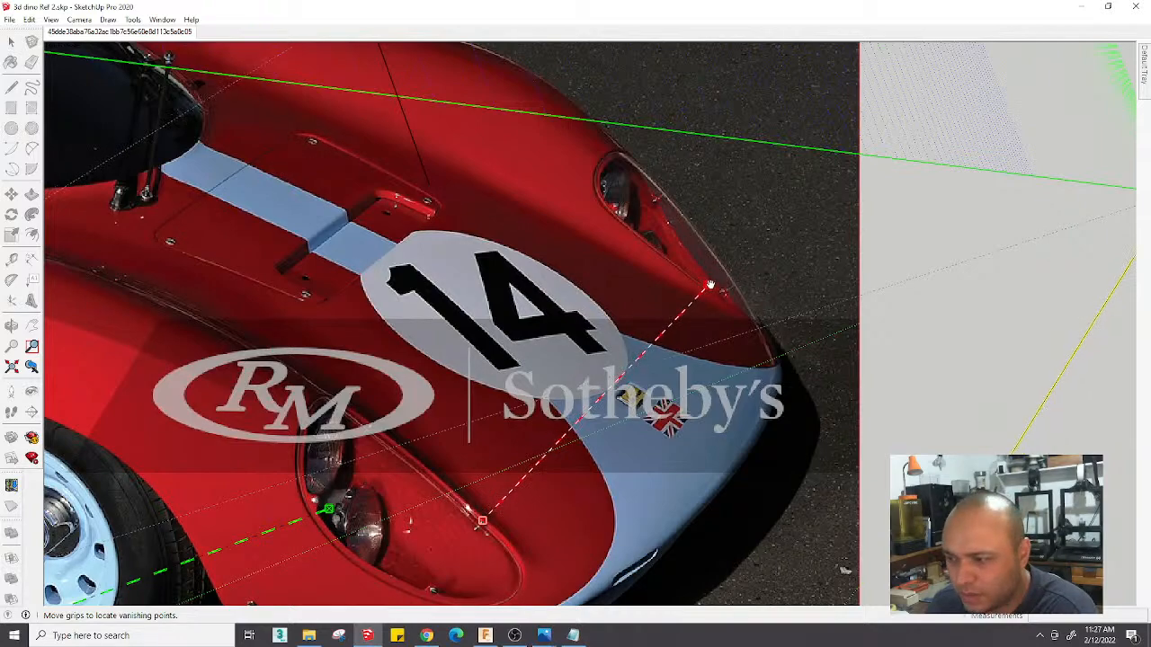
pyautogui.scroll(5, 698, 281)
pyautogui.moveTo(698, 281); pyautogui.dragTo(695, 276)
pyautogui.scroll(-3, 729, 299)
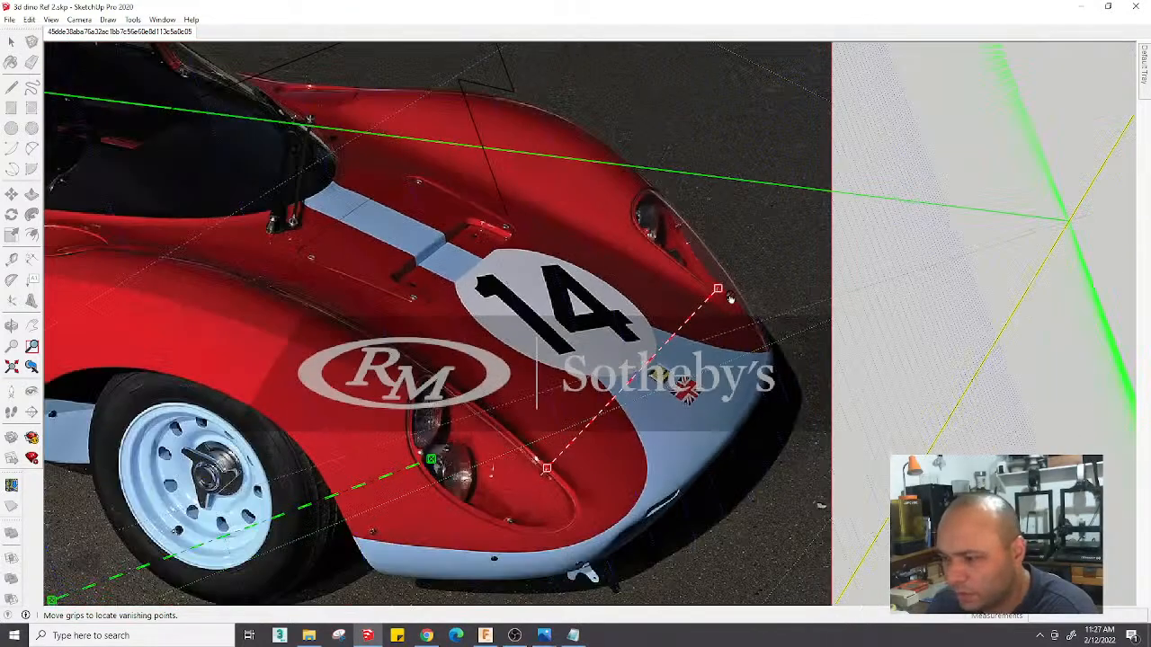
pyautogui.scroll(5, 490, 482)
pyautogui.scroll(-3, 521, 448)
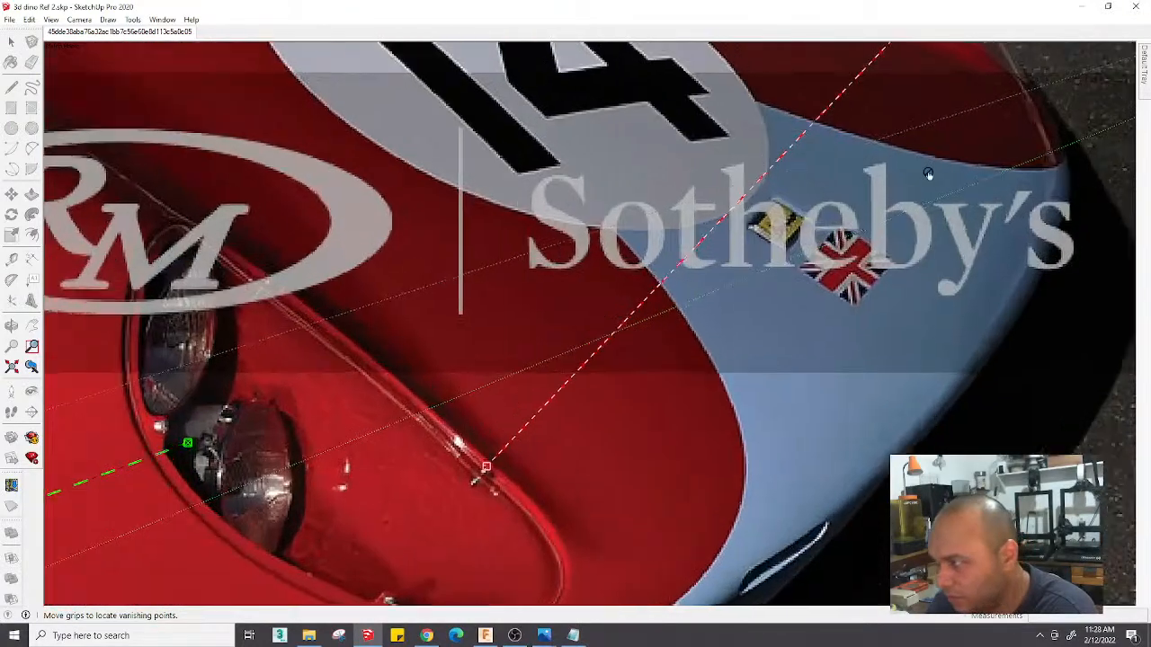
pyautogui.scroll(2, 653, 292)
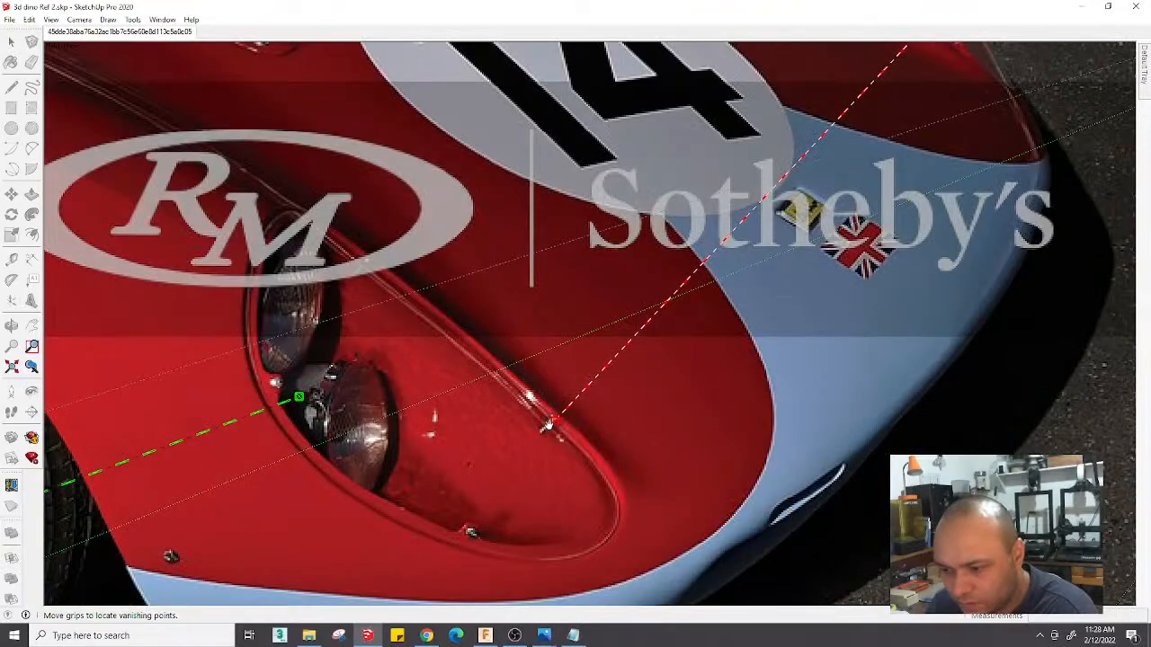
pyautogui.scroll(-5, 557, 416)
pyautogui.scroll(-3, 550, 342)
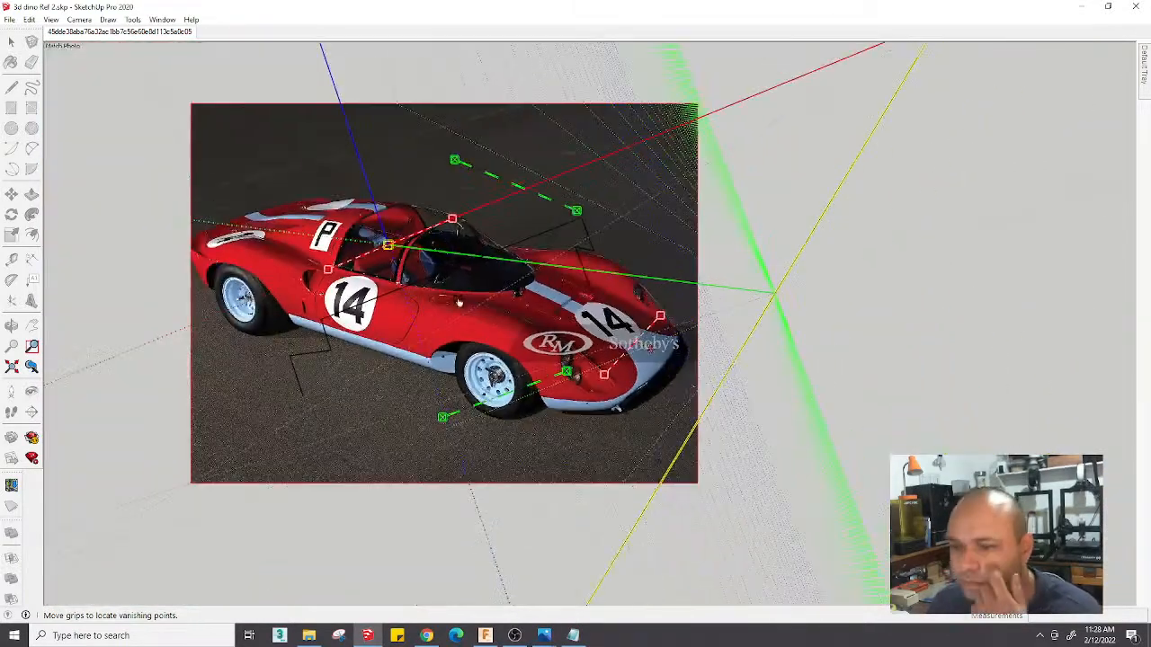
# Turn both green vanishing-point bars along the car's length, one through the cockpit and one on the ground beside the door
pyautogui.keyDown('shift'); pyautogui.moveTo(543, 223); pyautogui.dragTo(646, 228, button='middle'); pyautogui.keyUp('shift')
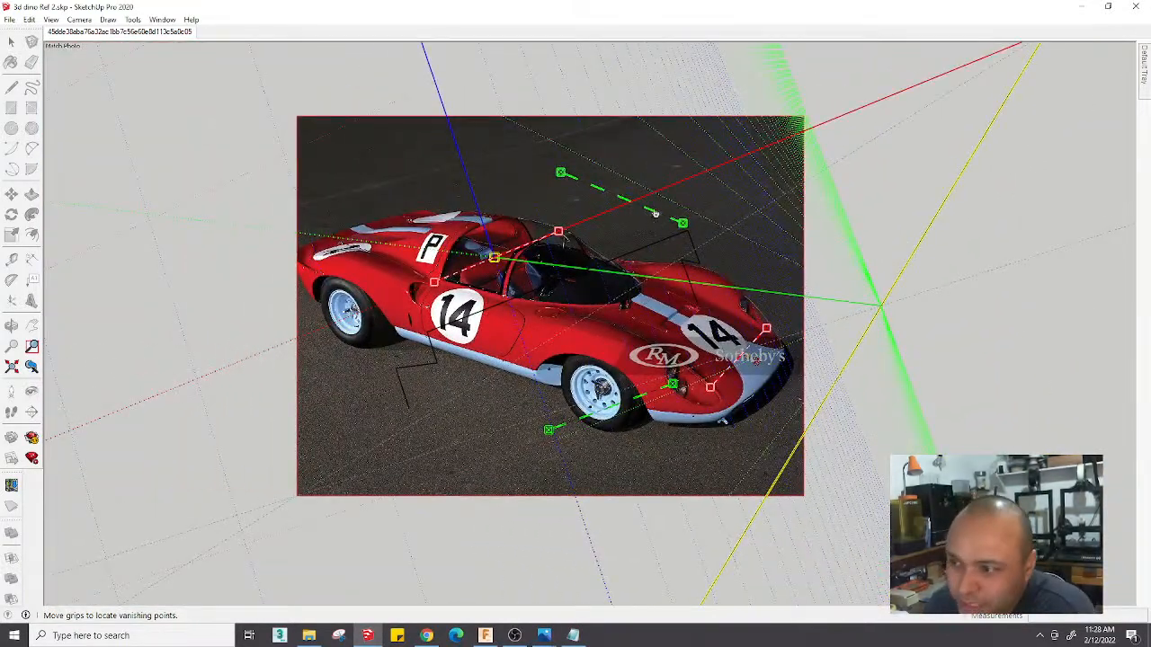
pyautogui.moveTo(655, 213); pyautogui.dragTo(615, 184)
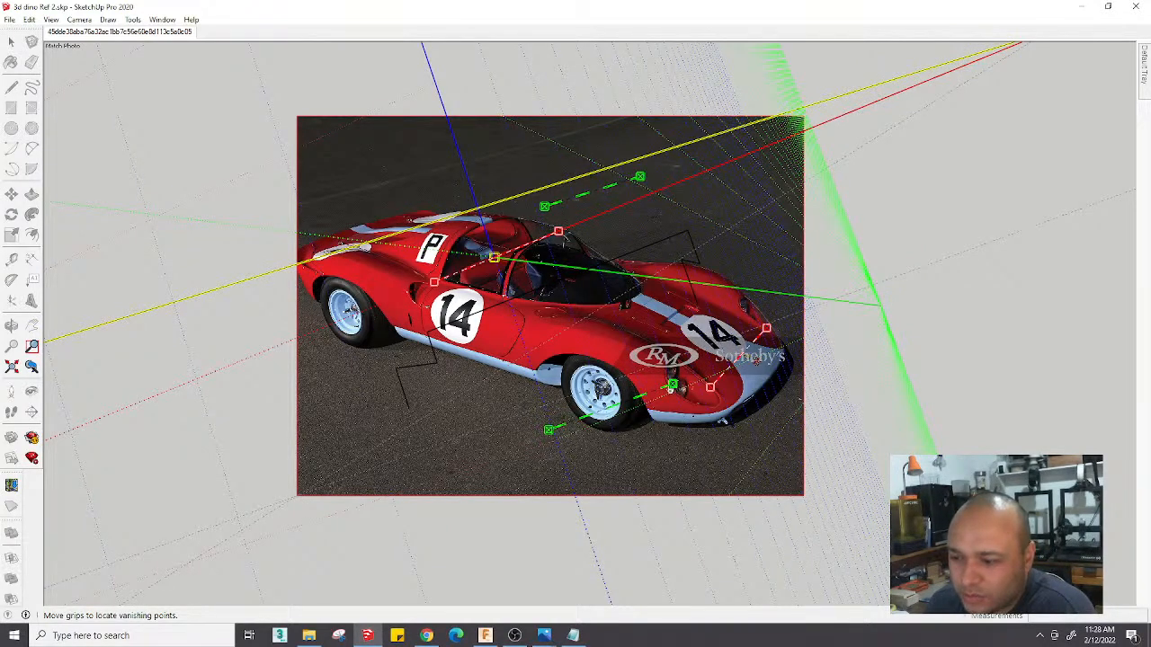
pyautogui.moveTo(671, 386); pyautogui.dragTo(689, 477)
pyautogui.moveTo(629, 459); pyautogui.dragTo(484, 421)
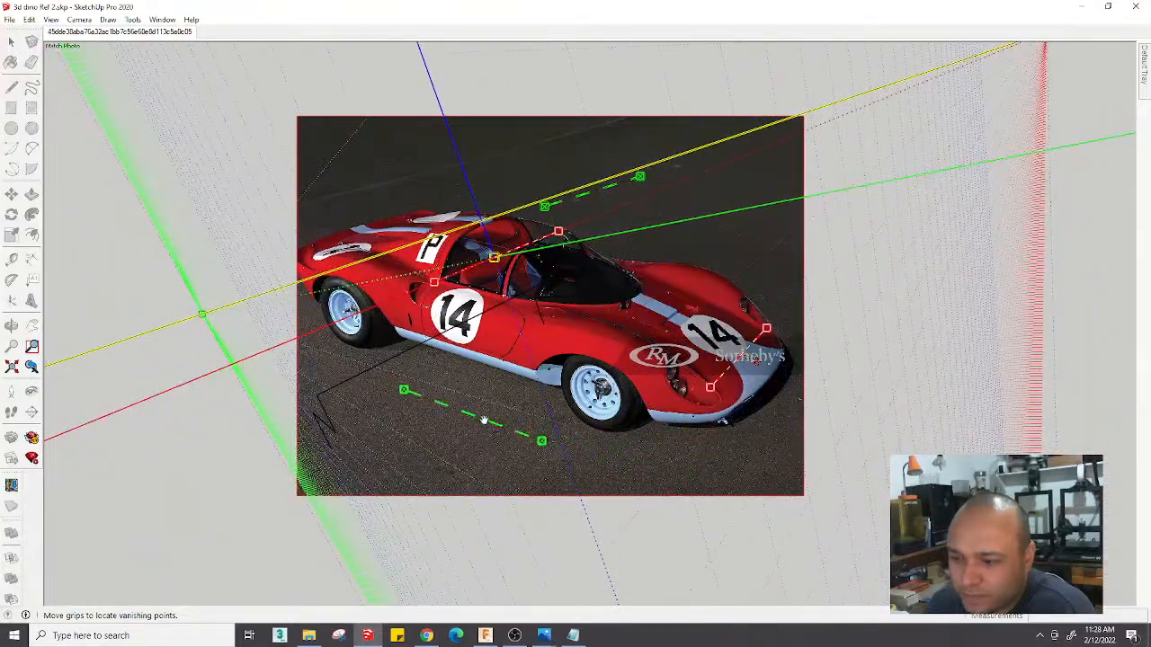
pyautogui.moveTo(639, 176); pyautogui.dragTo(605, 269)
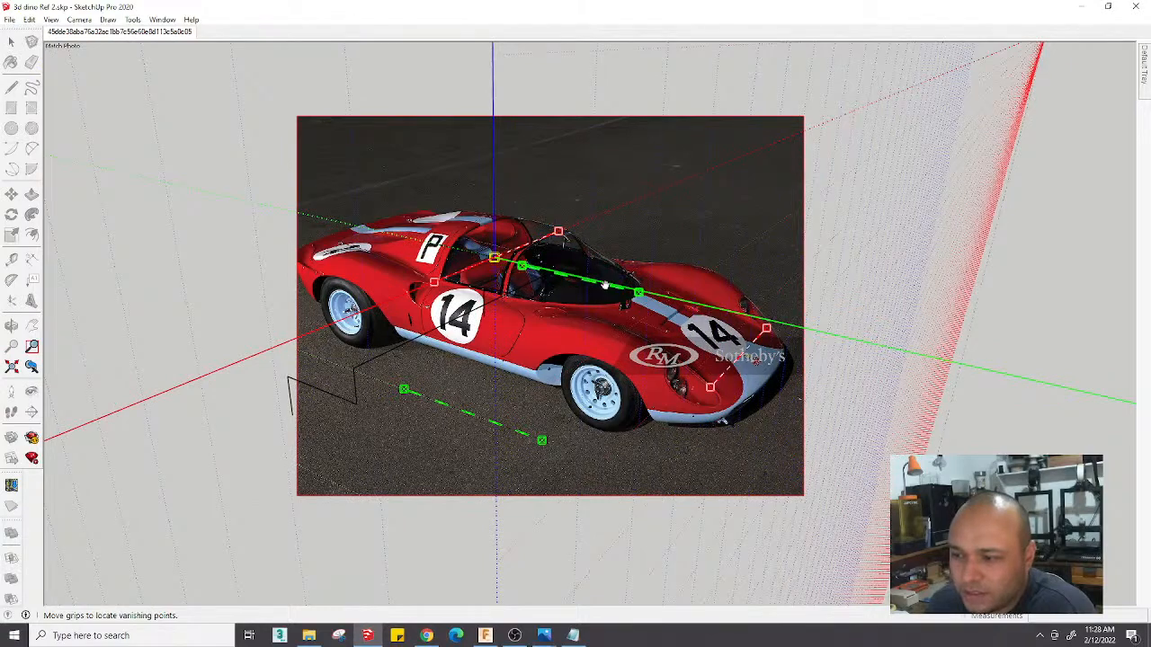
pyautogui.scroll(4, 588, 290)
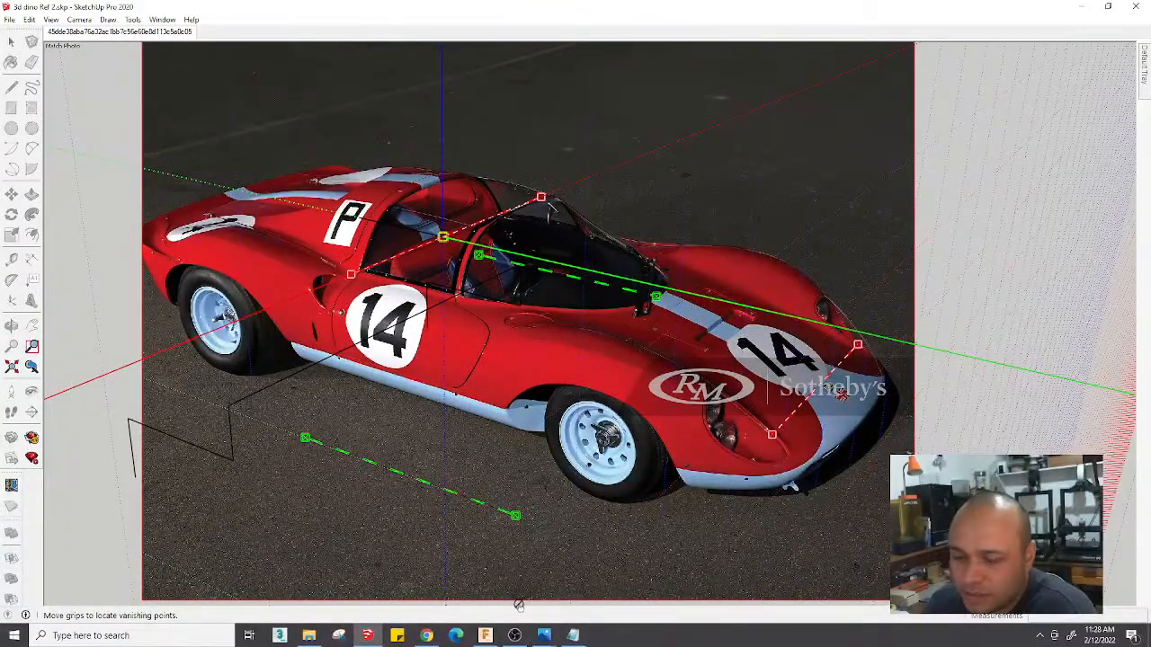
# Switch to Photos, close the two unrelated "descarga" images and open the sepia reference photo of the car
pyautogui.click(544, 635)
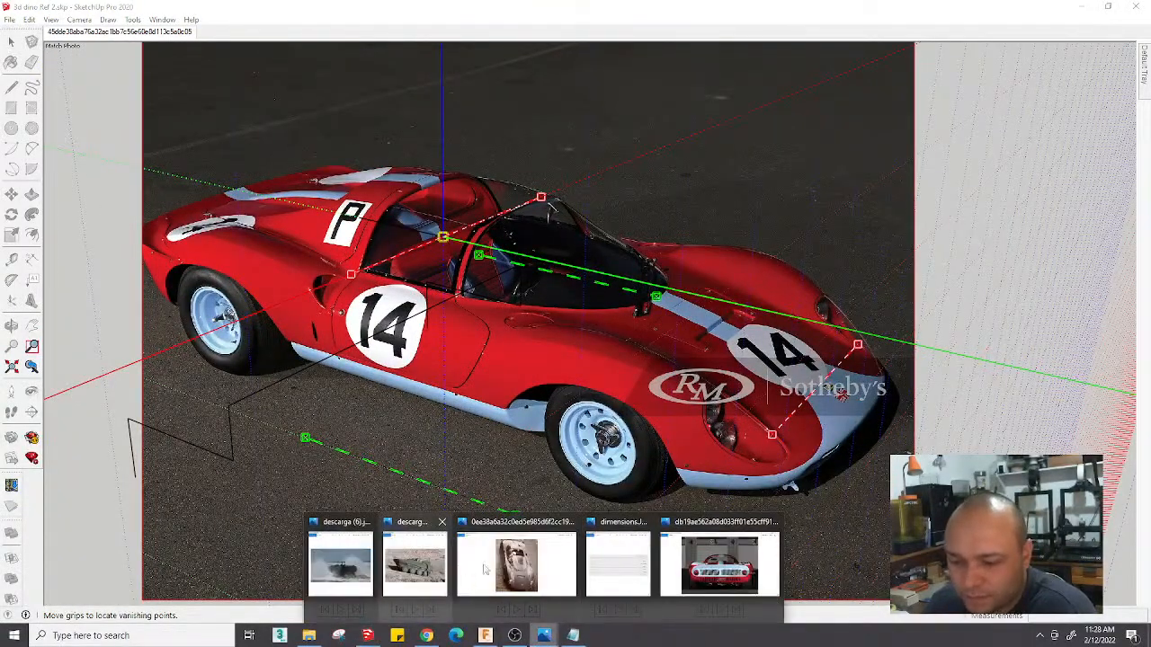
pyautogui.click(442, 523)
pyautogui.click(406, 522)
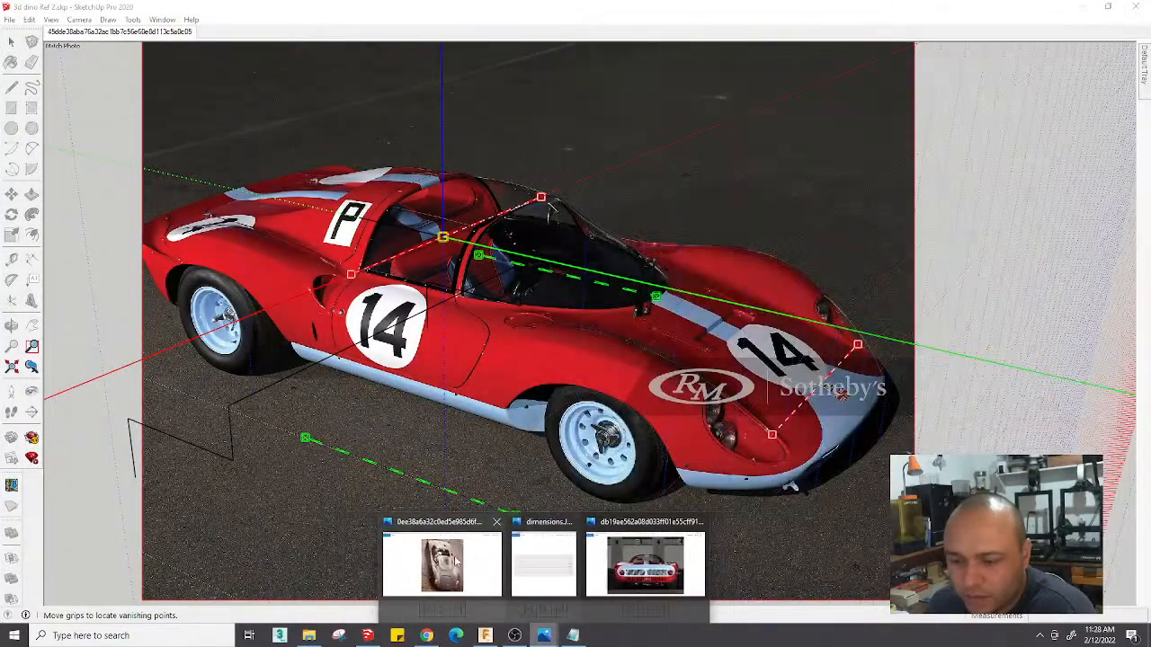
pyautogui.click(445, 562)
# Look through the Dino reference photos, examining side, front and detail views for edges that run along the car's length
pyautogui.press('Right')
pyautogui.press('Right')
pyautogui.press('Right')
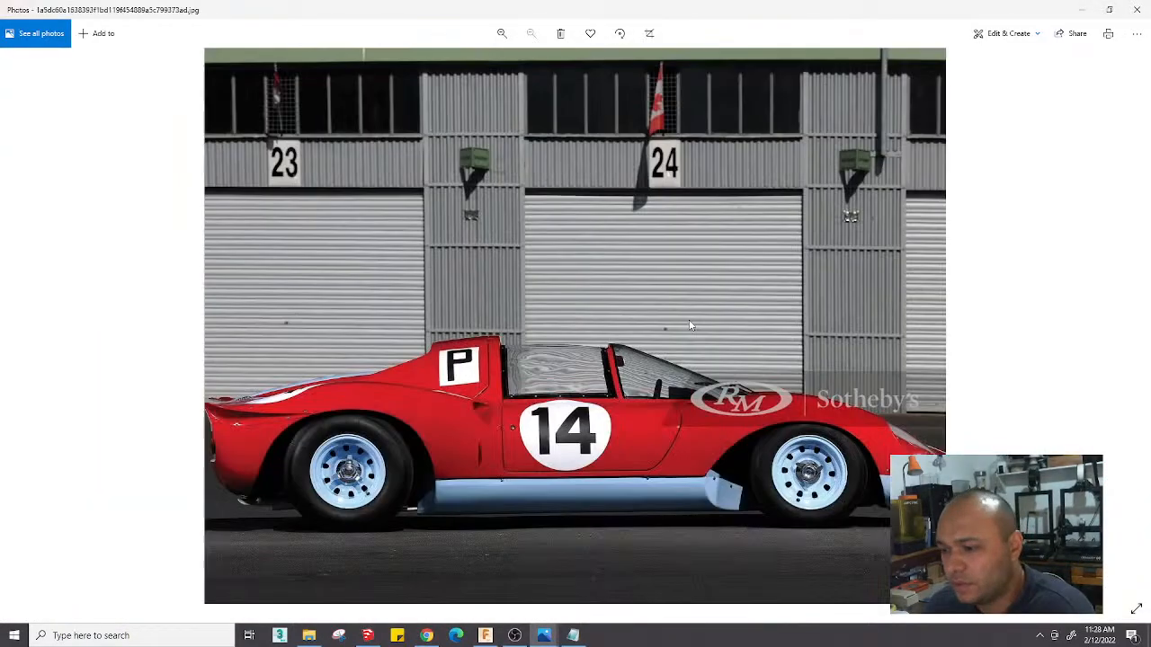
pyautogui.press('Right')
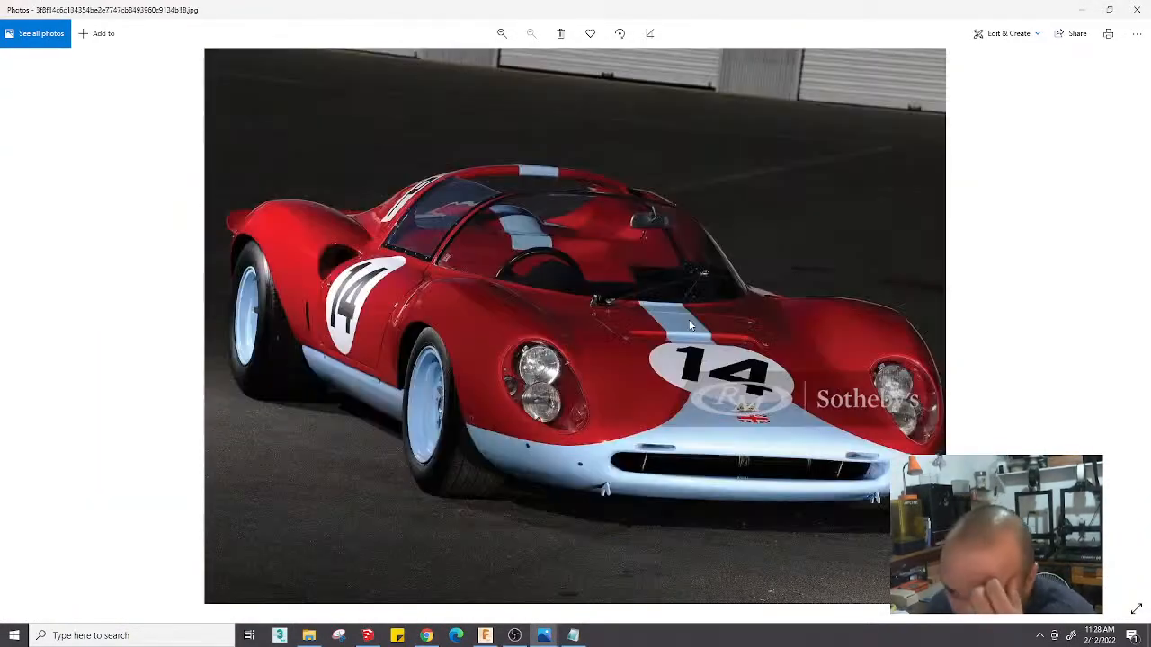
pyautogui.press('Right')
pyautogui.press('Right')
pyautogui.press('Right')
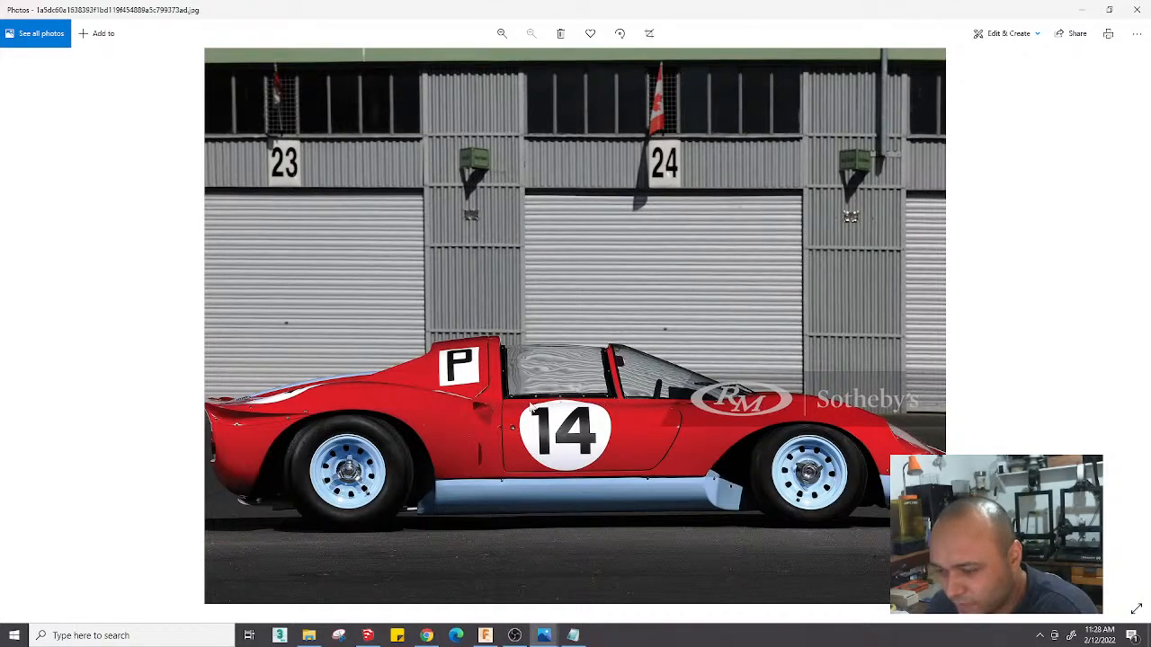
pyautogui.press('Right')
pyautogui.press('Right')
pyautogui.press('Right')
pyautogui.press('Right')
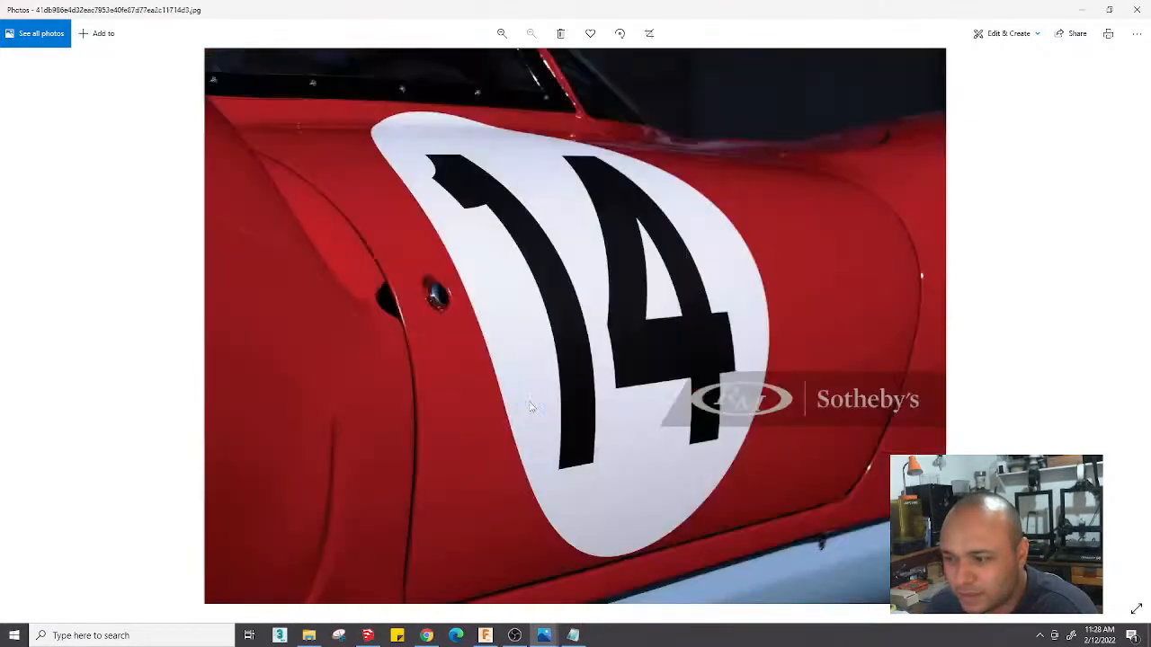
pyautogui.press('Right')
pyautogui.press('Right')
pyautogui.press('Right')
pyautogui.press('Right')
pyautogui.press('Right')
pyautogui.press('Right')
pyautogui.press('Right')
pyautogui.press('Right')
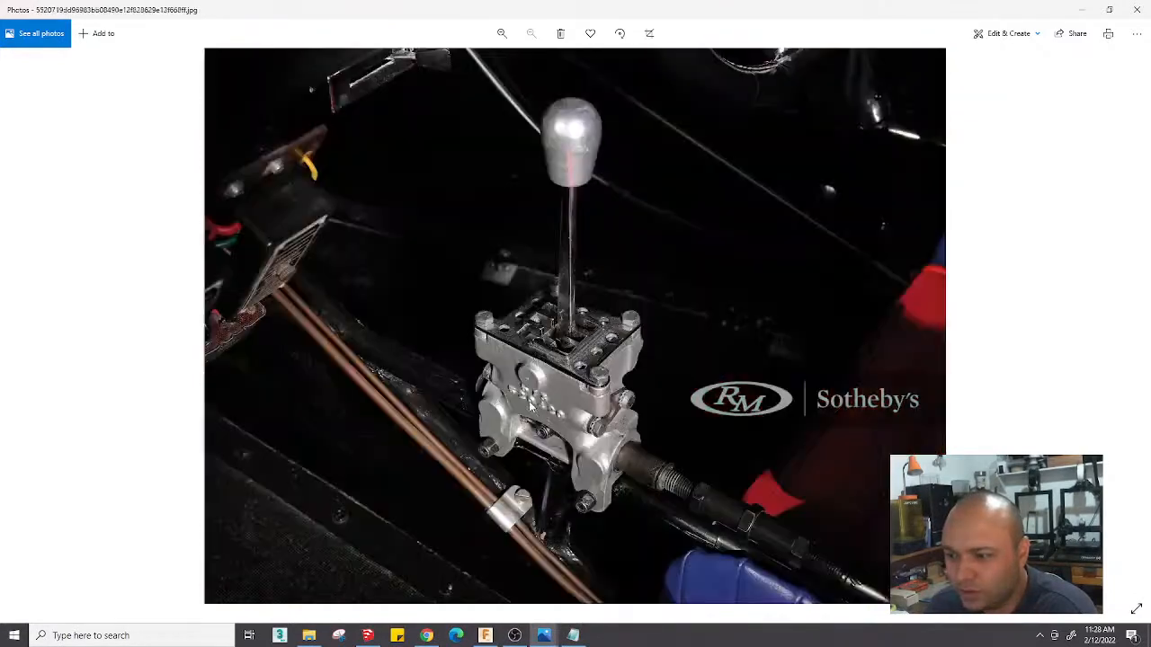
pyautogui.press('Right')
pyautogui.press('Right')
pyautogui.press('Right')
pyautogui.press('Right')
pyautogui.press('Right')
pyautogui.press('Right')
pyautogui.press('Right')
pyautogui.press('Right')
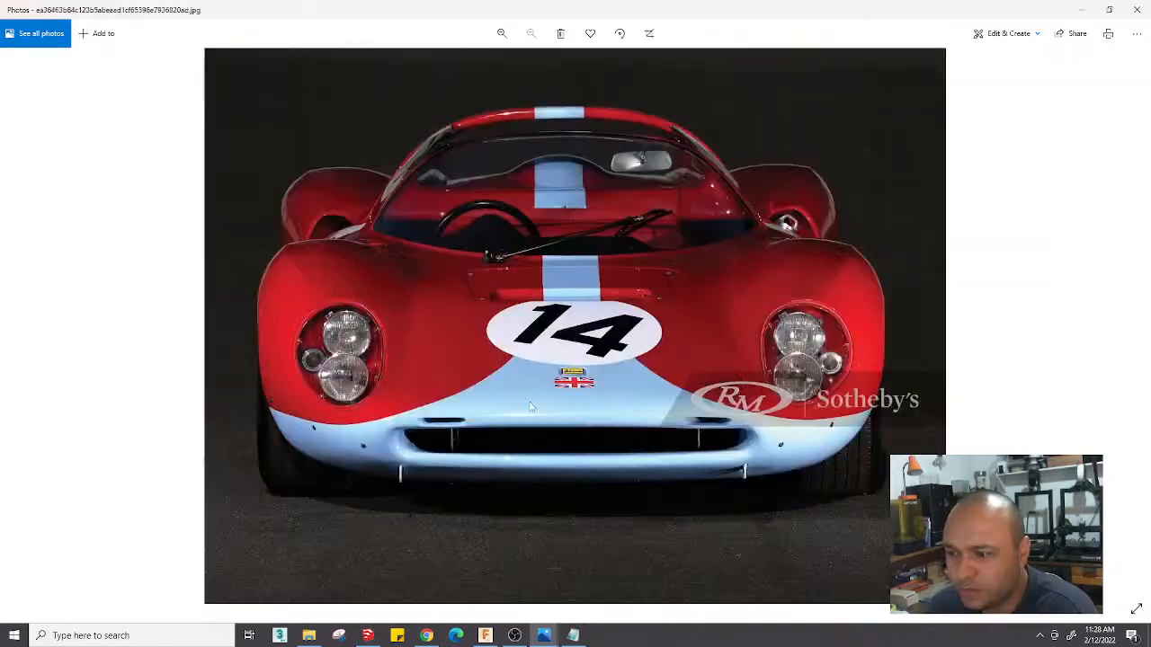
pyautogui.press('Right')
pyautogui.press('Right')
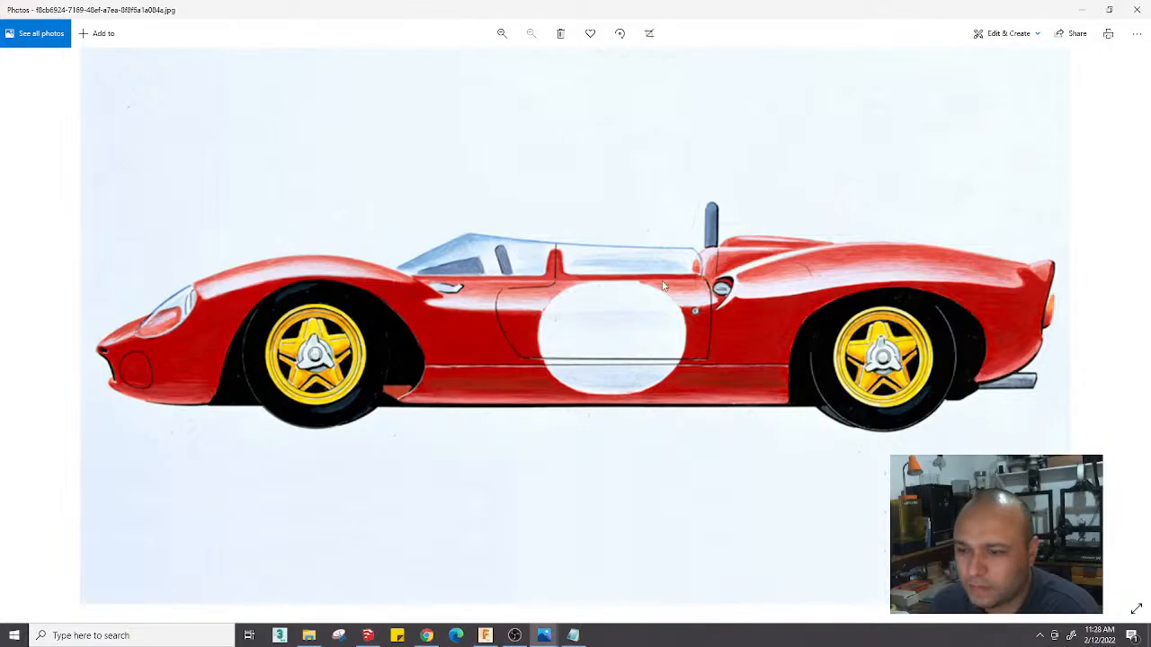
pyautogui.press('Right')
pyautogui.press('Right')
pyautogui.press('Right')
pyautogui.press('Right')
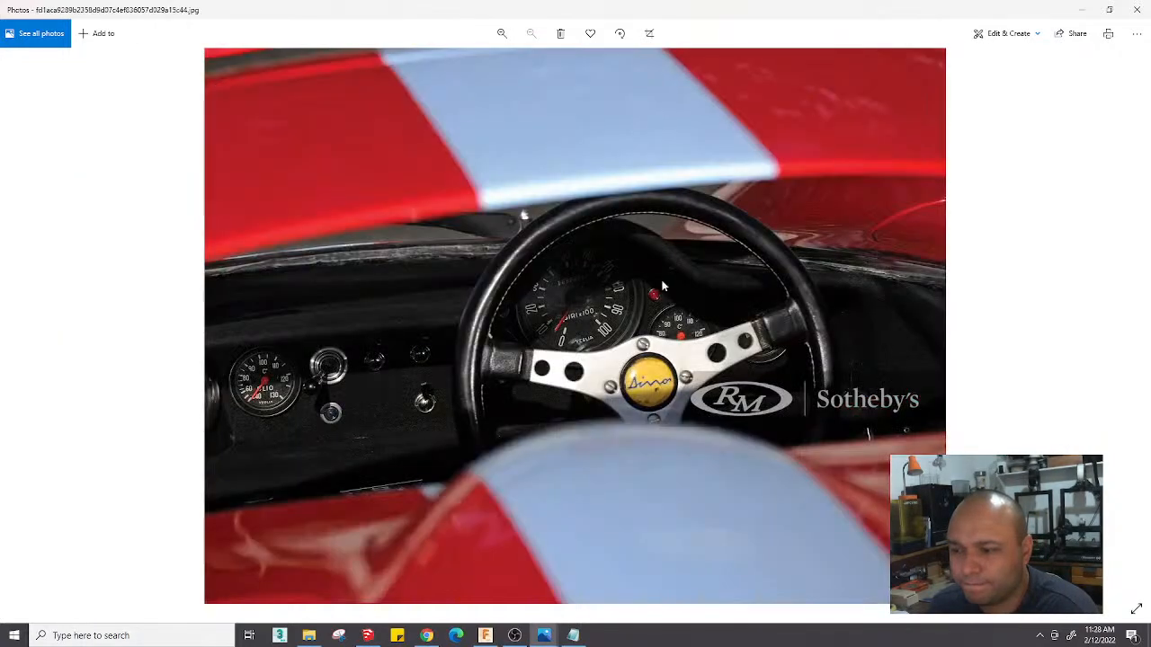
# Examine the Ferrari 206 S Dino Coupe 1966 blueprint's side and top views up close and return to SketchUp
pyautogui.scroll(10, 664, 285)
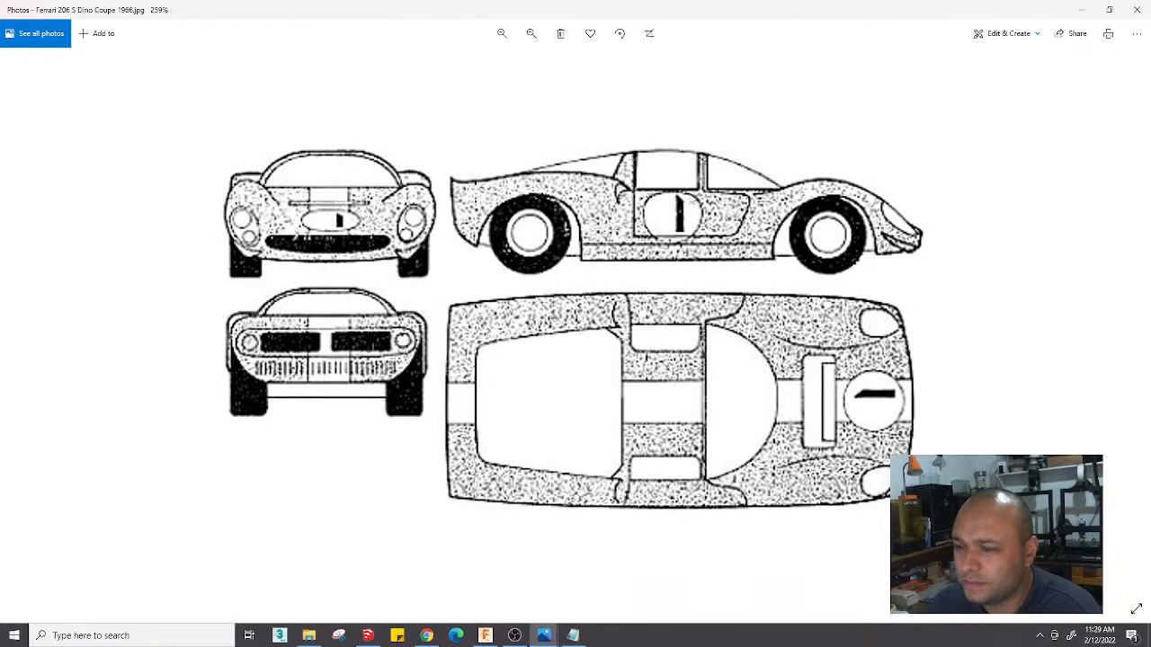
pyautogui.scroll(-5, 591, 301)
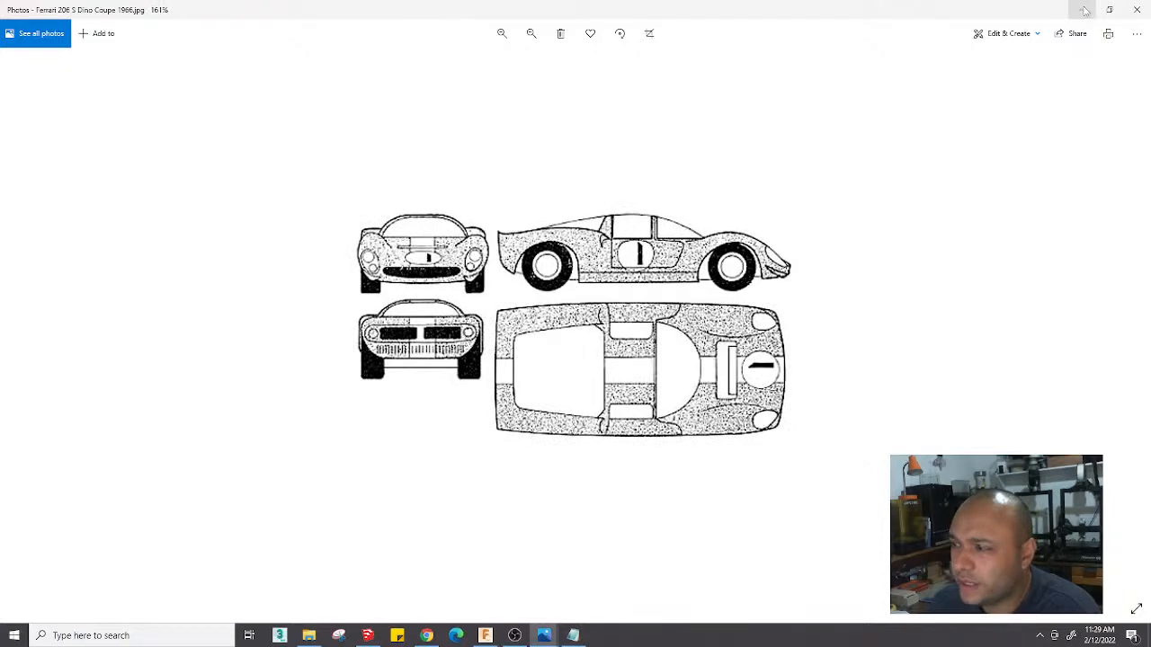
pyautogui.click(1082, 9)
# Align the upper green vanishing-point bar along the car's centreline, from the seat-back stripe through the origin to the hood stripe
pyautogui.scroll(2, 512, 264)
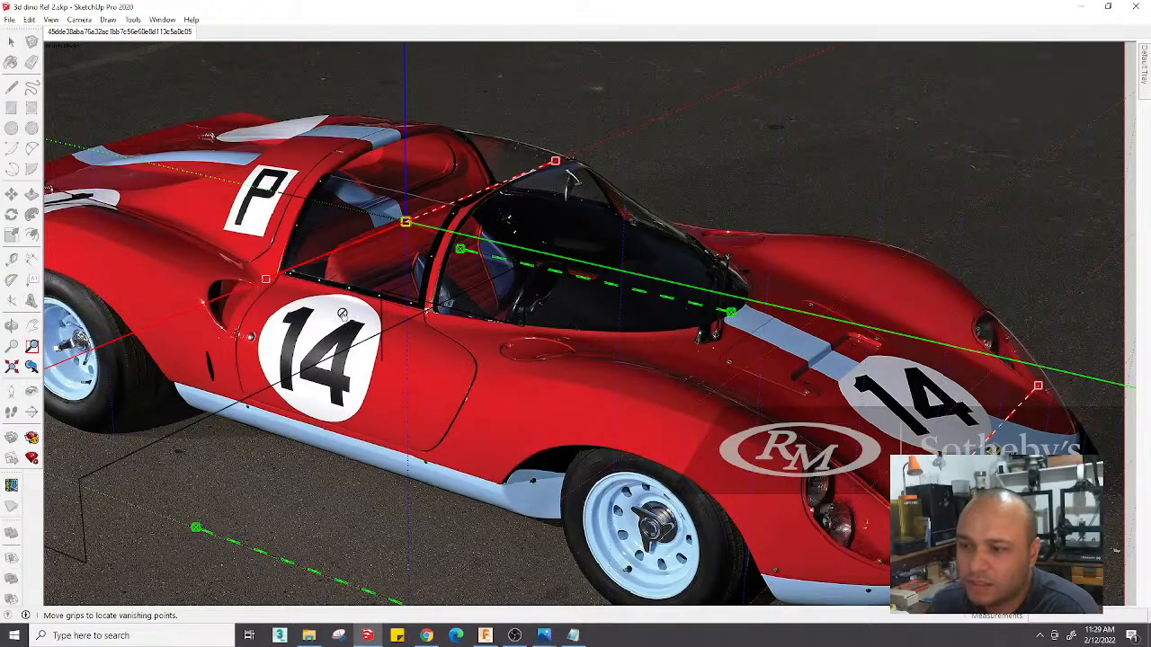
pyautogui.moveTo(581, 275); pyautogui.dragTo(582, 276)
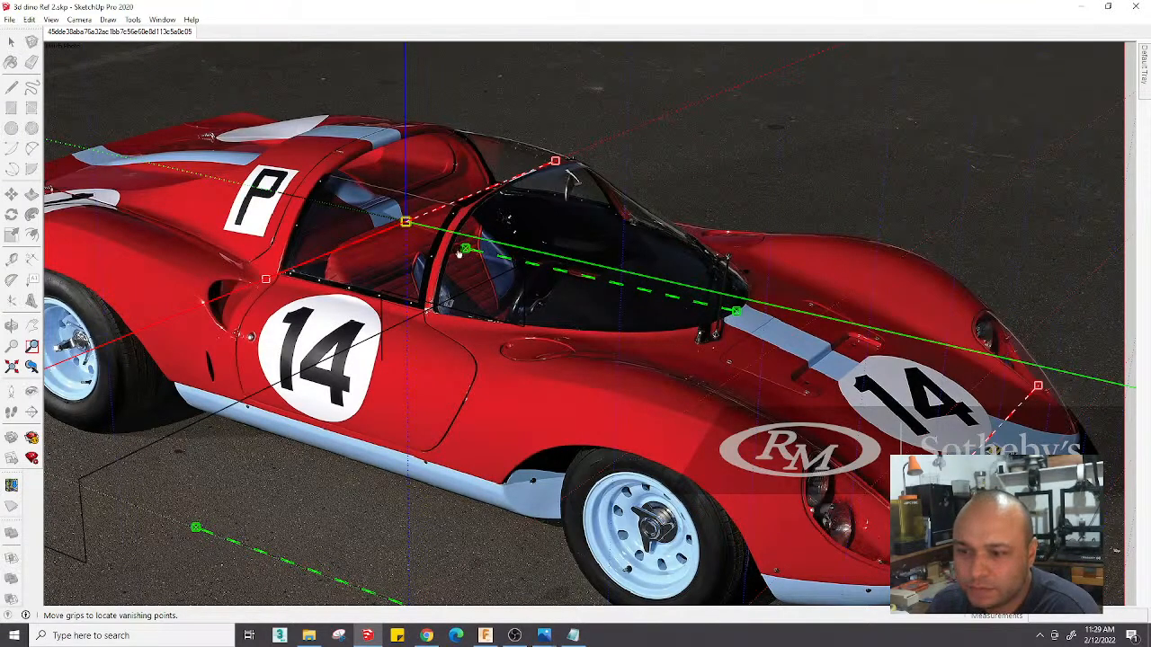
pyautogui.moveTo(463, 249); pyautogui.dragTo(402, 223)
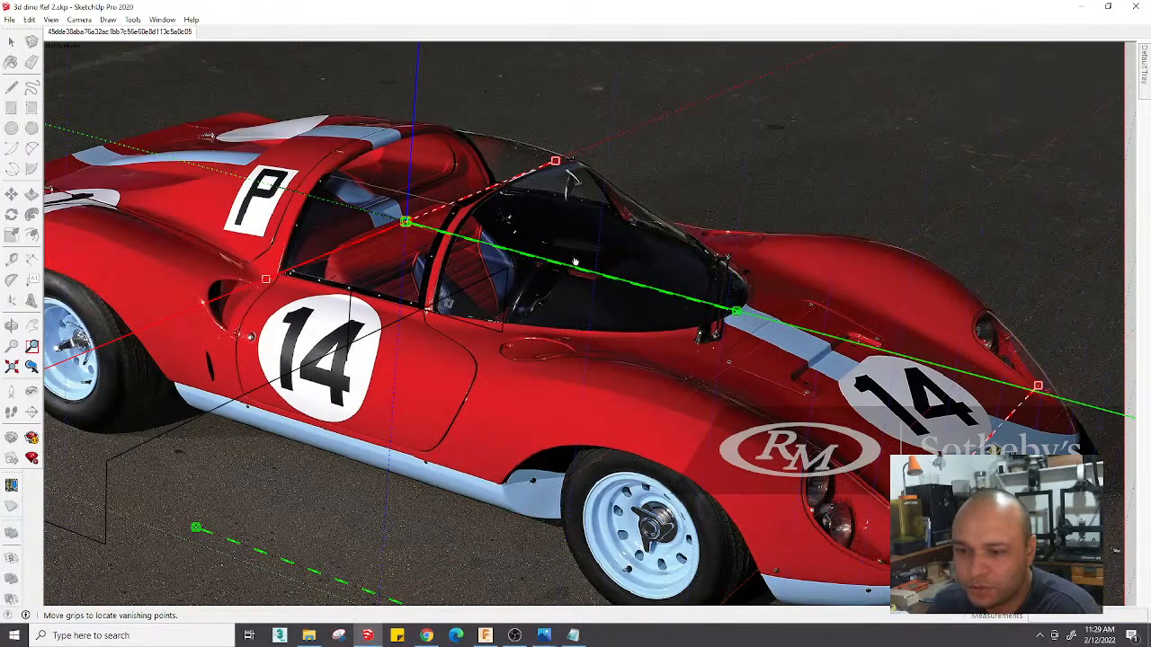
pyautogui.scroll(3, 547, 260)
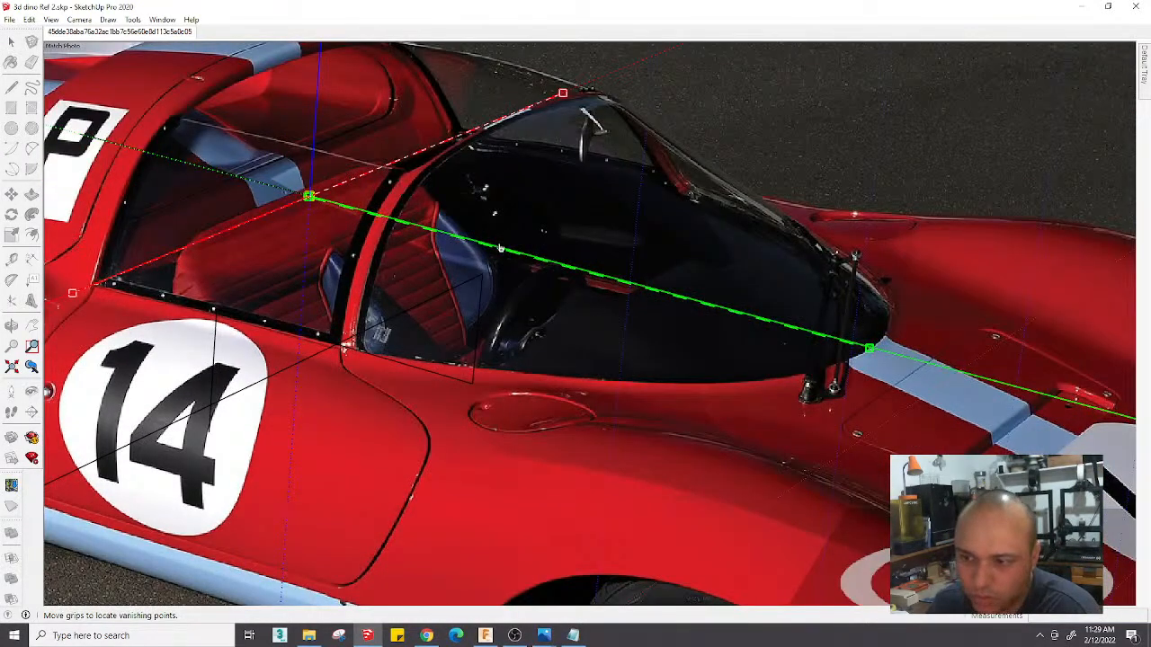
pyautogui.moveTo(500, 249); pyautogui.dragTo(461, 238)
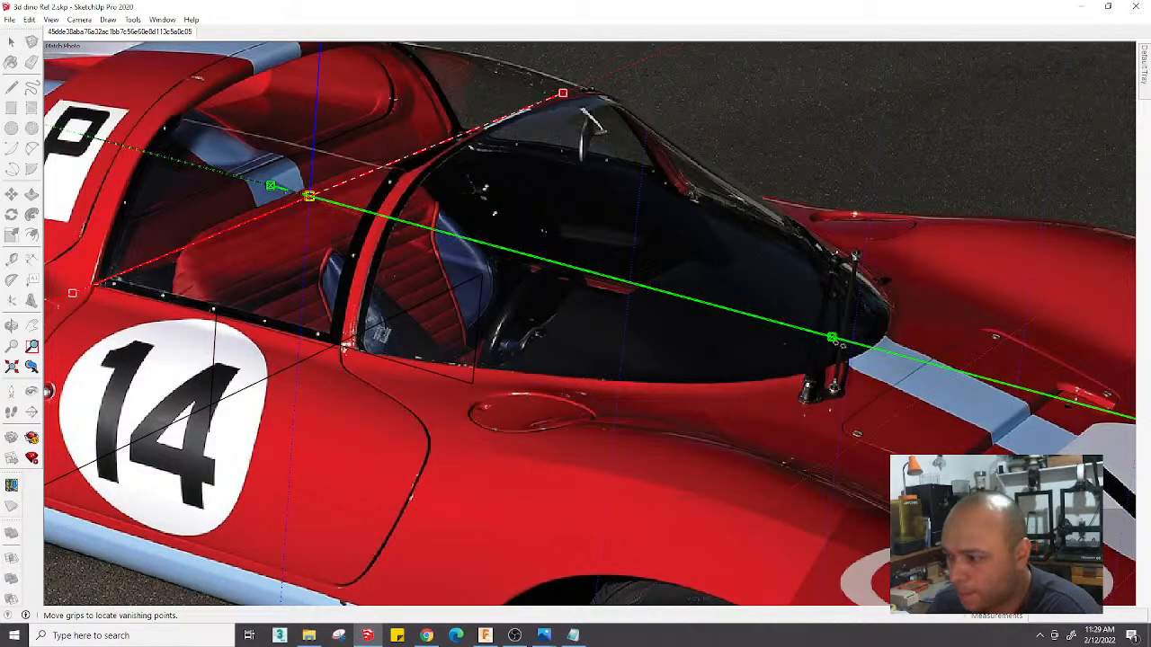
pyautogui.moveTo(833, 338); pyautogui.dragTo(869, 349)
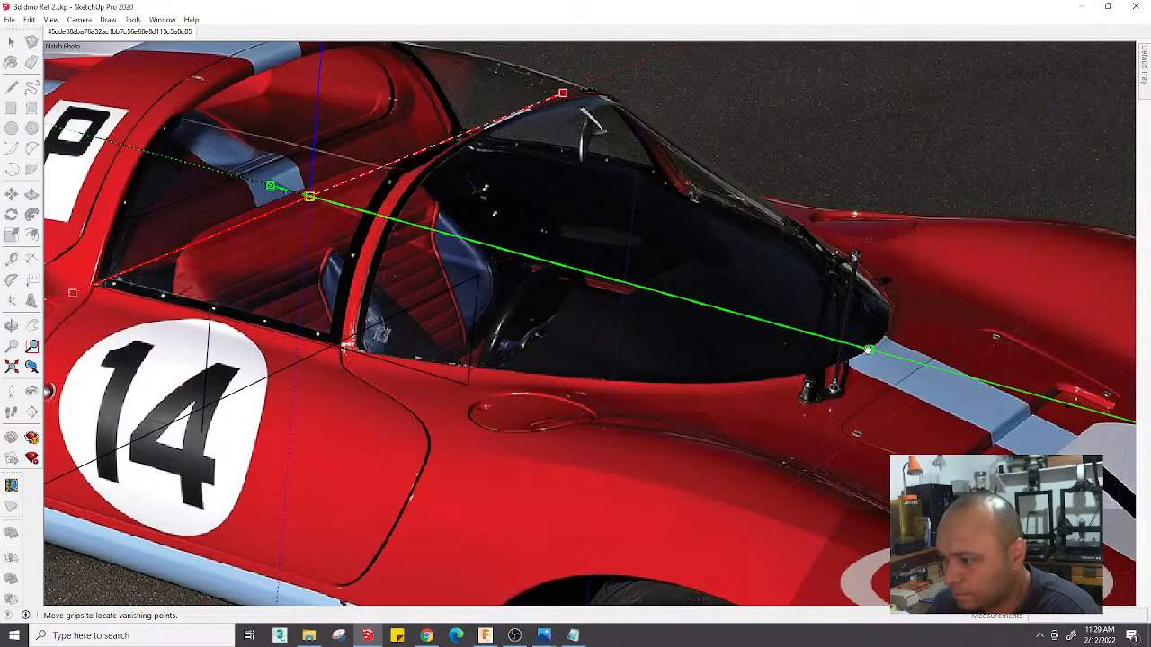
# Lay the lower green vanishing-point bar along the side window's lower edge and fine-tune both of its ends
pyautogui.scroll(-5, 599, 407)
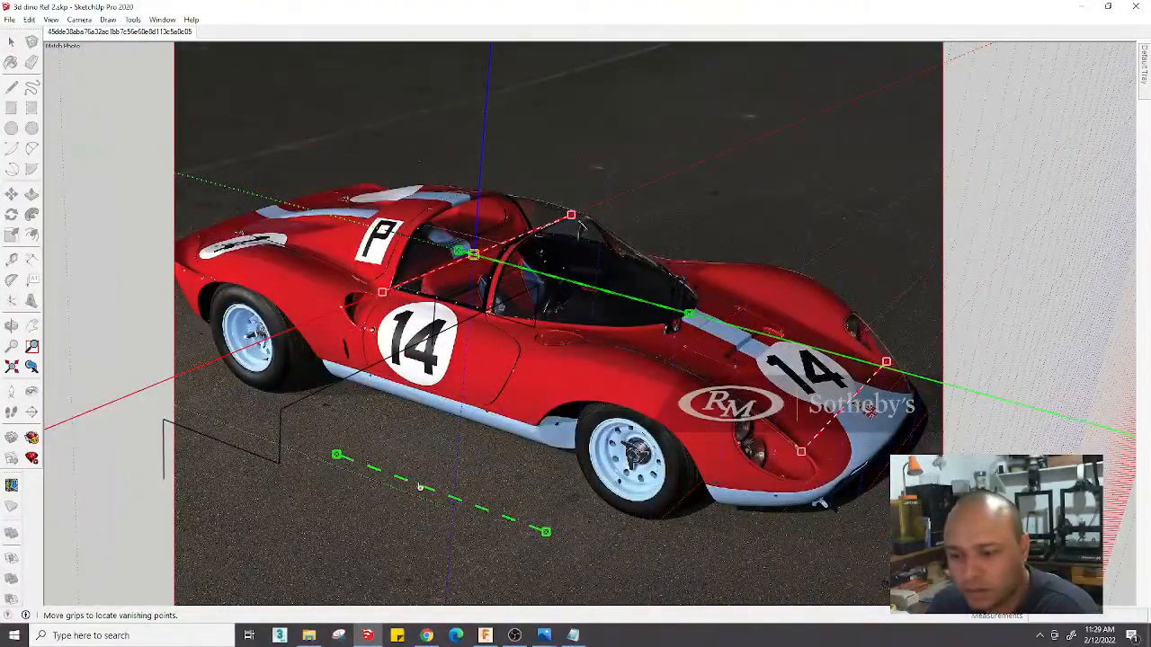
pyautogui.moveTo(419, 489); pyautogui.dragTo(475, 311)
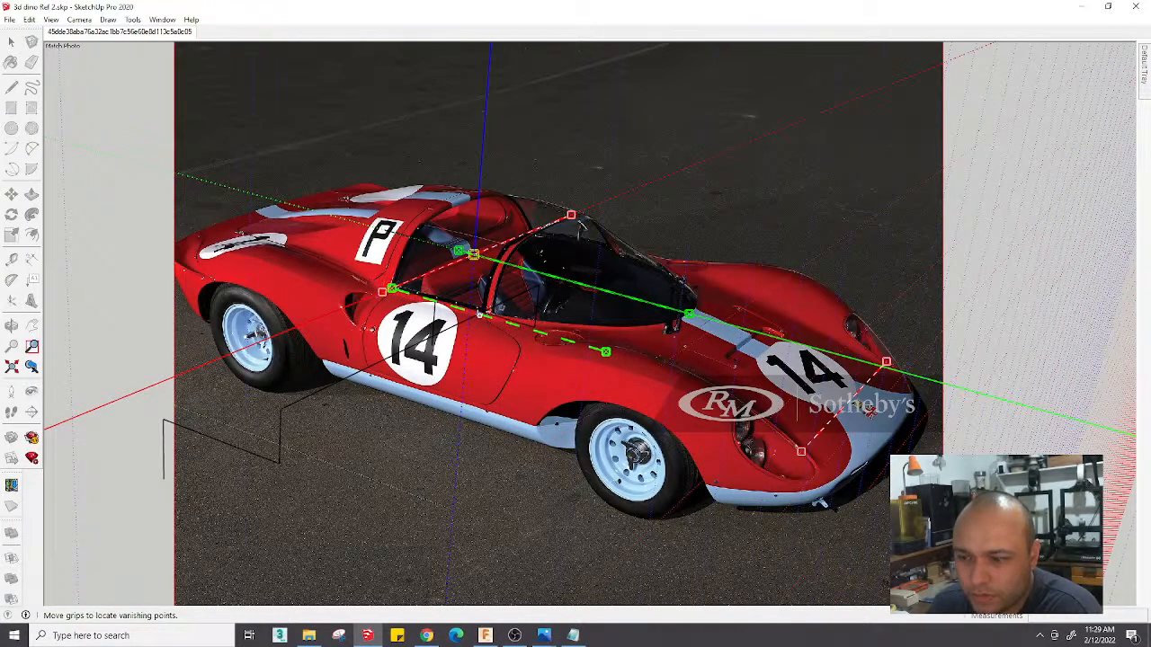
pyautogui.moveTo(605, 357); pyautogui.dragTo(612, 353)
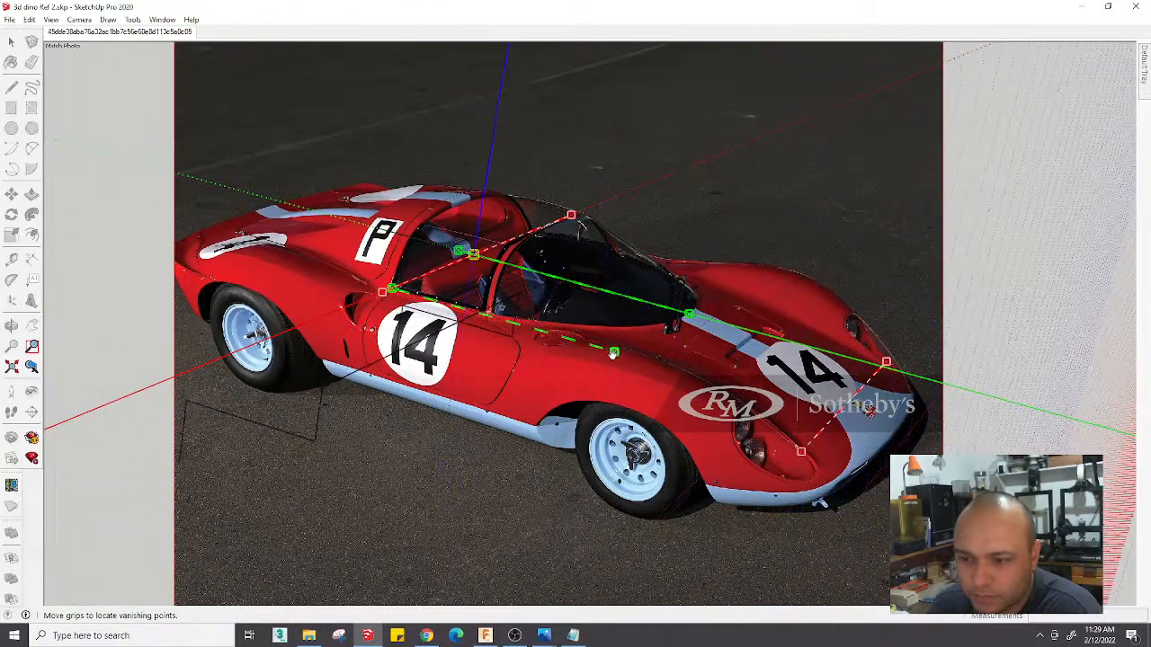
pyautogui.scroll(5, 445, 315)
pyautogui.moveTo(457, 290)
pyautogui.mouseDown()
pyautogui.moveTo(494, 291)
pyautogui.moveTo(456, 291)
pyautogui.mouseUp()
pyautogui.scroll(-5, 456, 291)
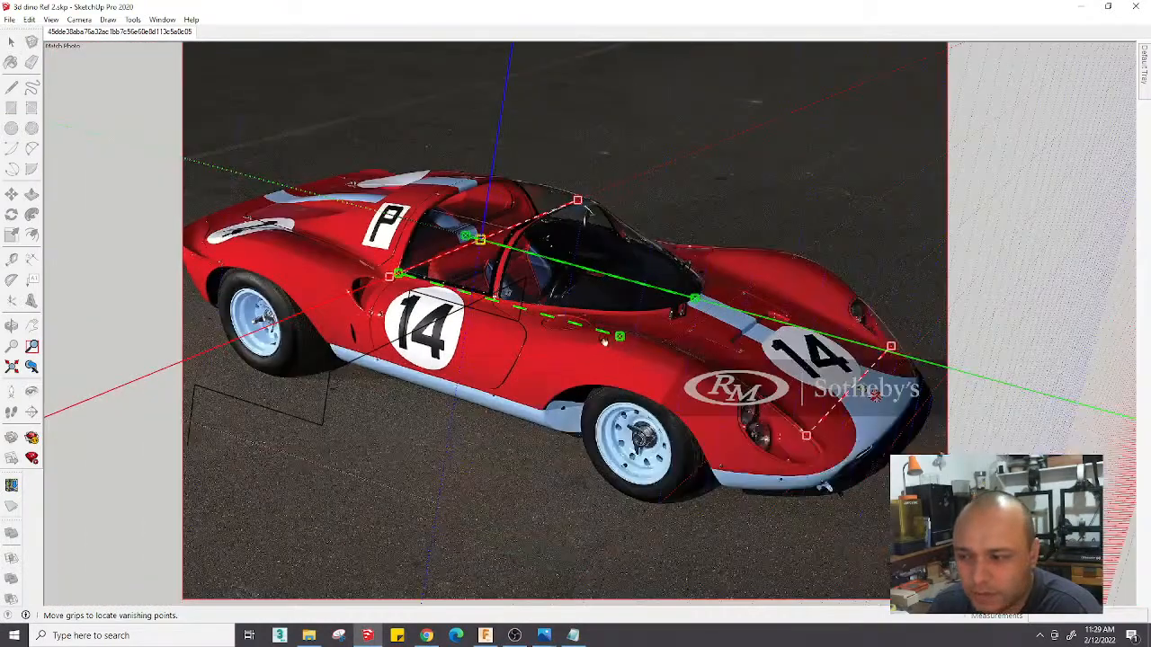
# Nudge the lower green vanishing-point bar's front end and shift the red bar across the cockpit down toward the door
pyautogui.moveTo(621, 338); pyautogui.dragTo(623, 341)
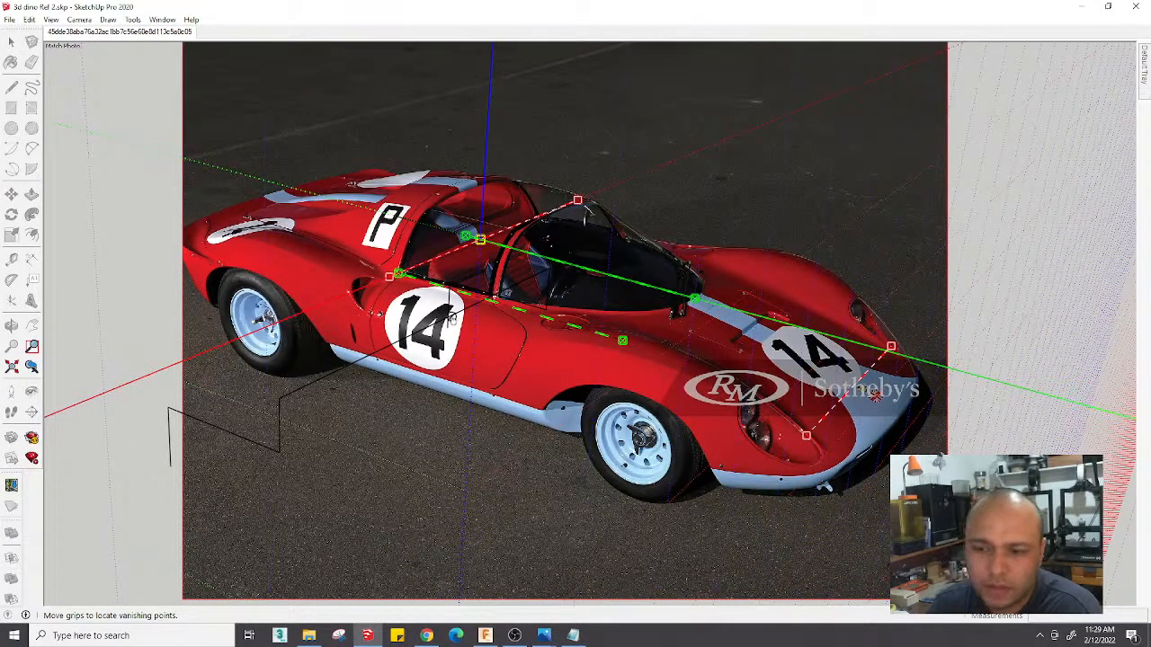
pyautogui.scroll(2, 477, 368)
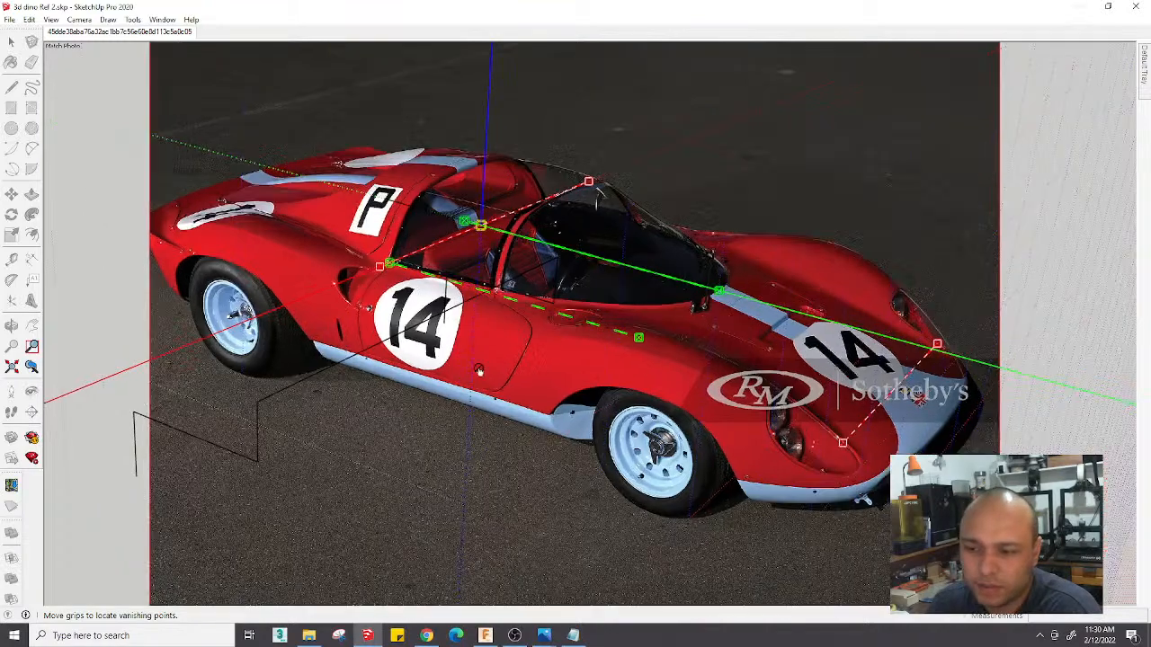
pyautogui.scroll(-4, 522, 319)
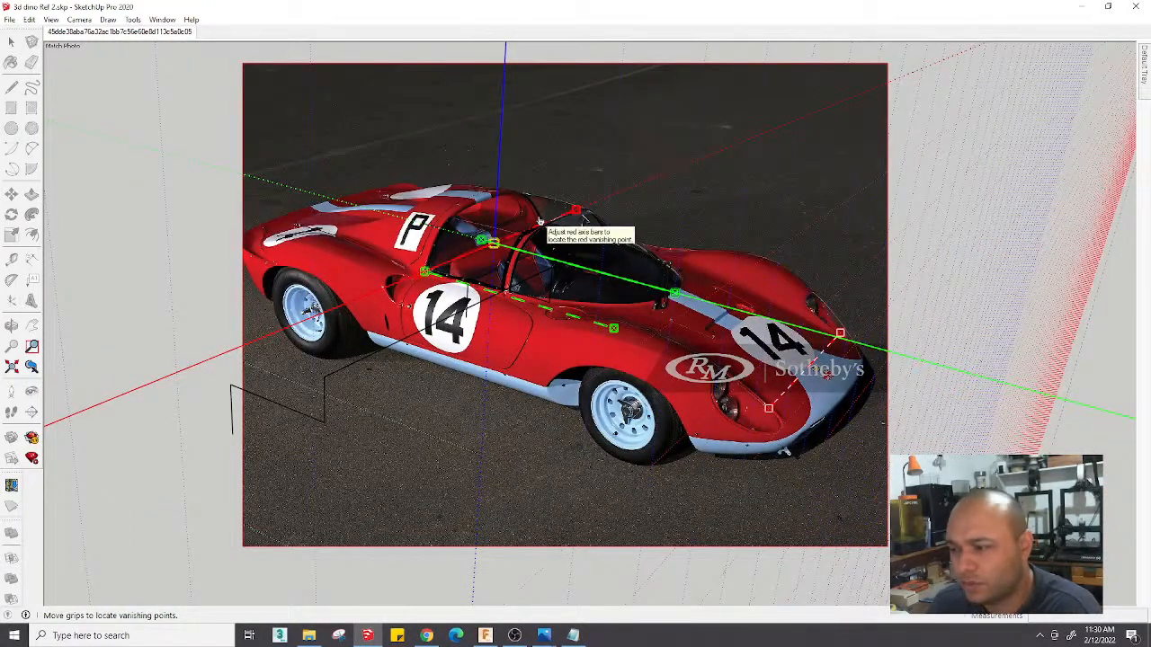
pyautogui.moveTo(537, 224); pyautogui.dragTo(590, 227)
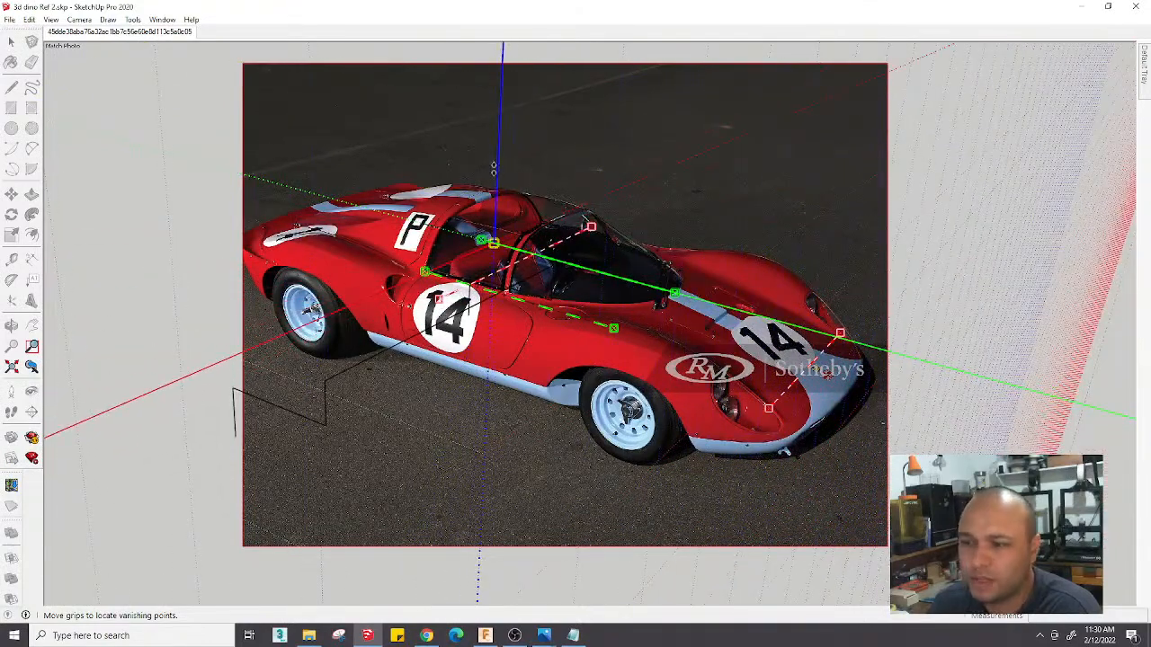
# Start the photo match over, move the origin to the side window's lower edge and angle the red bars along the car's length
pyautogui.rightClick(496, 168)
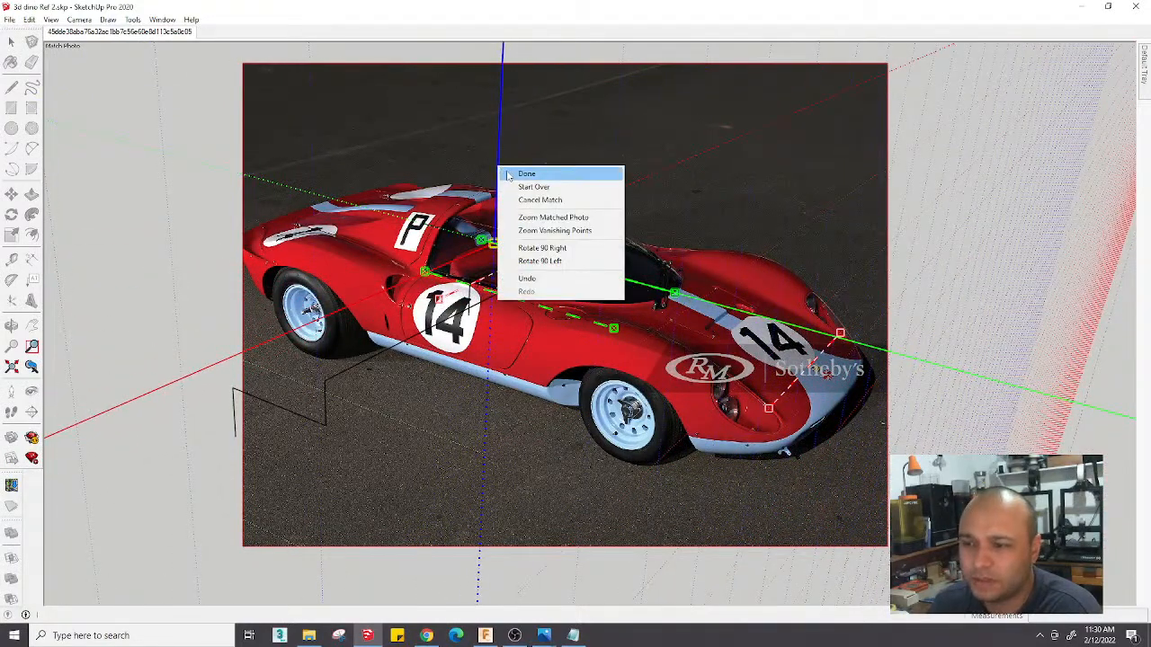
pyautogui.click(523, 187)
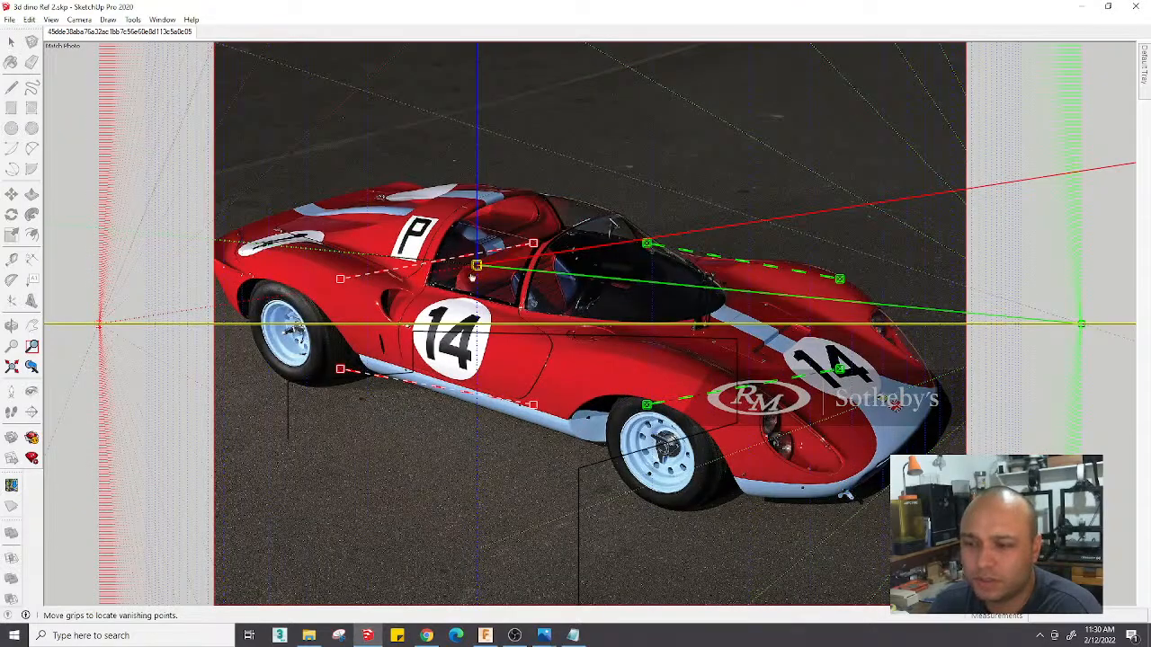
pyautogui.moveTo(478, 268); pyautogui.dragTo(507, 301)
pyautogui.moveTo(533, 243); pyautogui.dragTo(555, 309)
pyautogui.moveTo(340, 369); pyautogui.dragTo(345, 347)
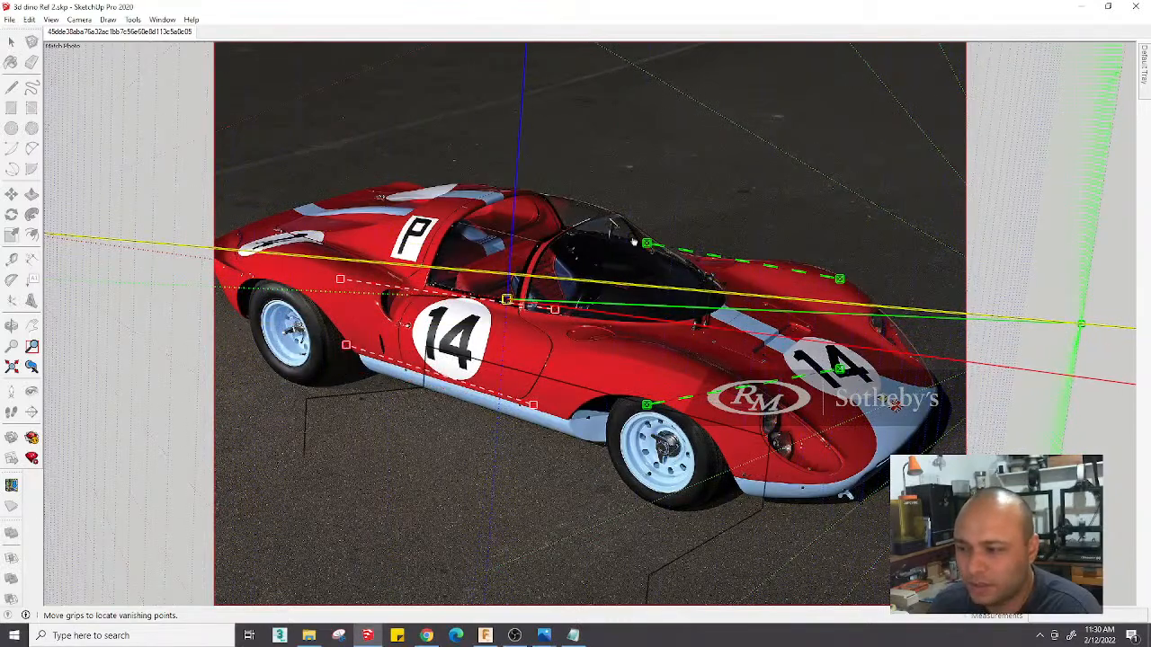
# Lay the upper green vanishing-point bar across the cockpit from the side window's rear lower corner to the matching far-side corner
pyautogui.moveTo(646, 244); pyautogui.dragTo(639, 311)
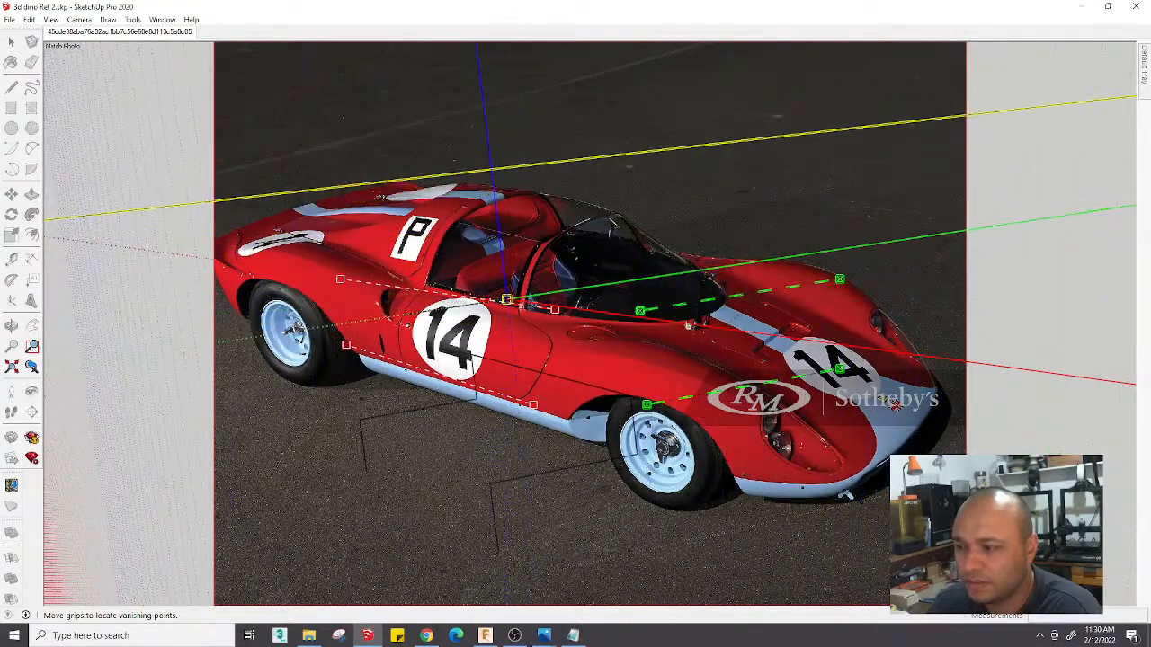
pyautogui.moveTo(839, 368); pyautogui.dragTo(796, 316)
pyautogui.moveTo(839, 281); pyautogui.dragTo(776, 243)
pyautogui.scroll(5, 507, 236)
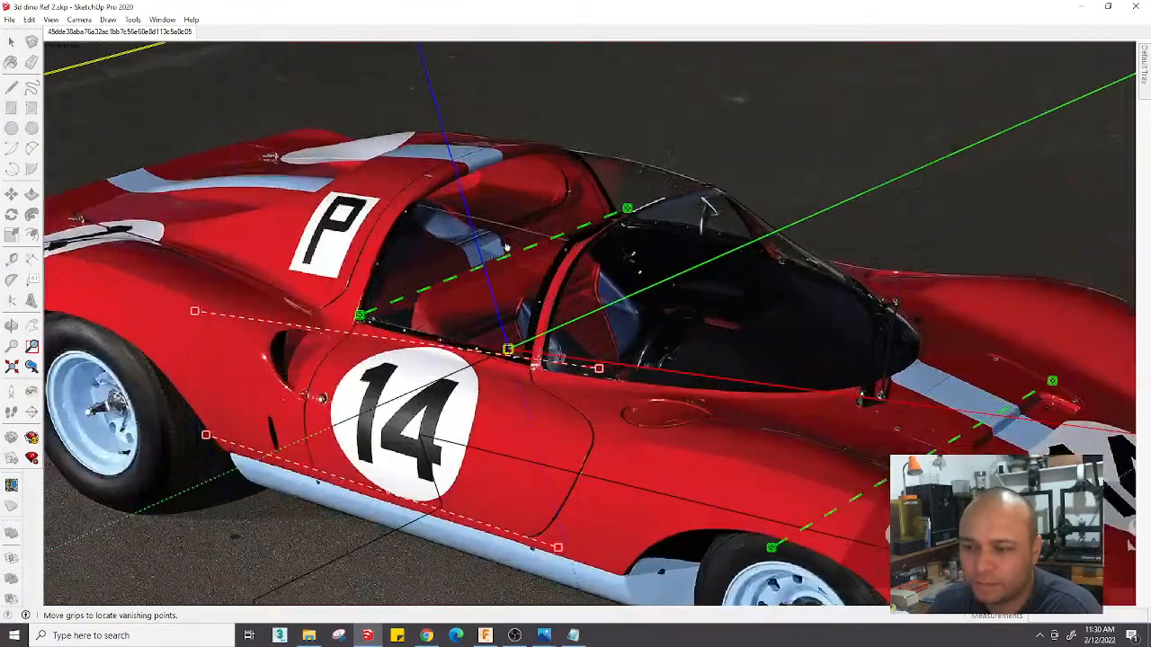
pyautogui.moveTo(501, 261); pyautogui.dragTo(511, 266)
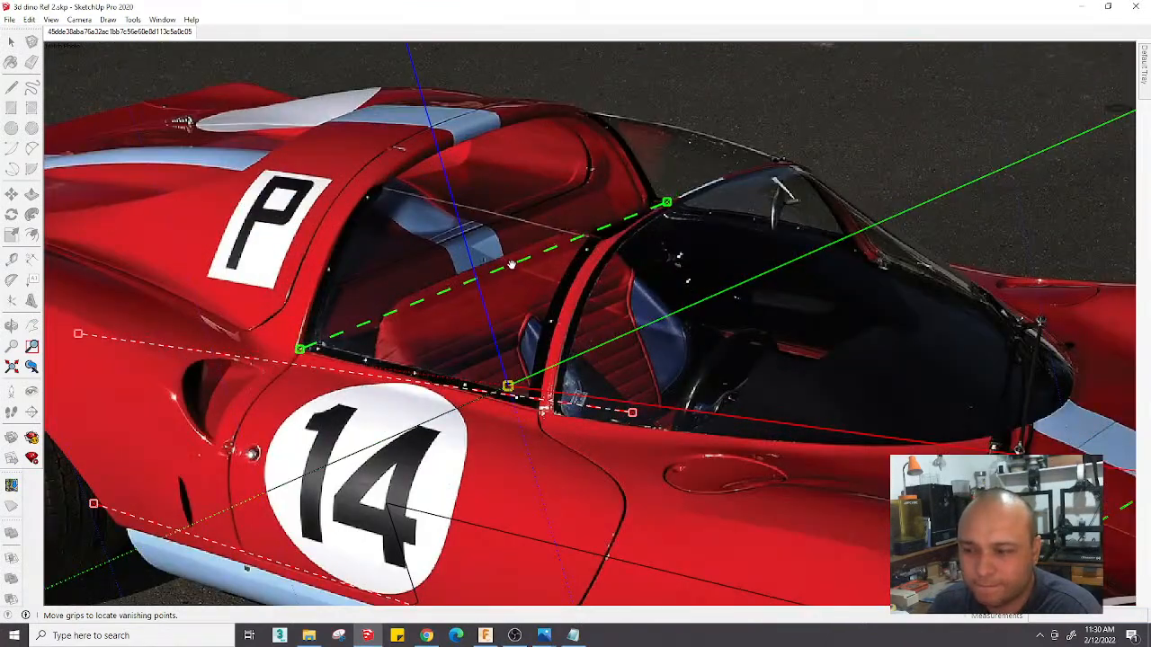
pyautogui.moveTo(666, 203); pyautogui.dragTo(644, 208)
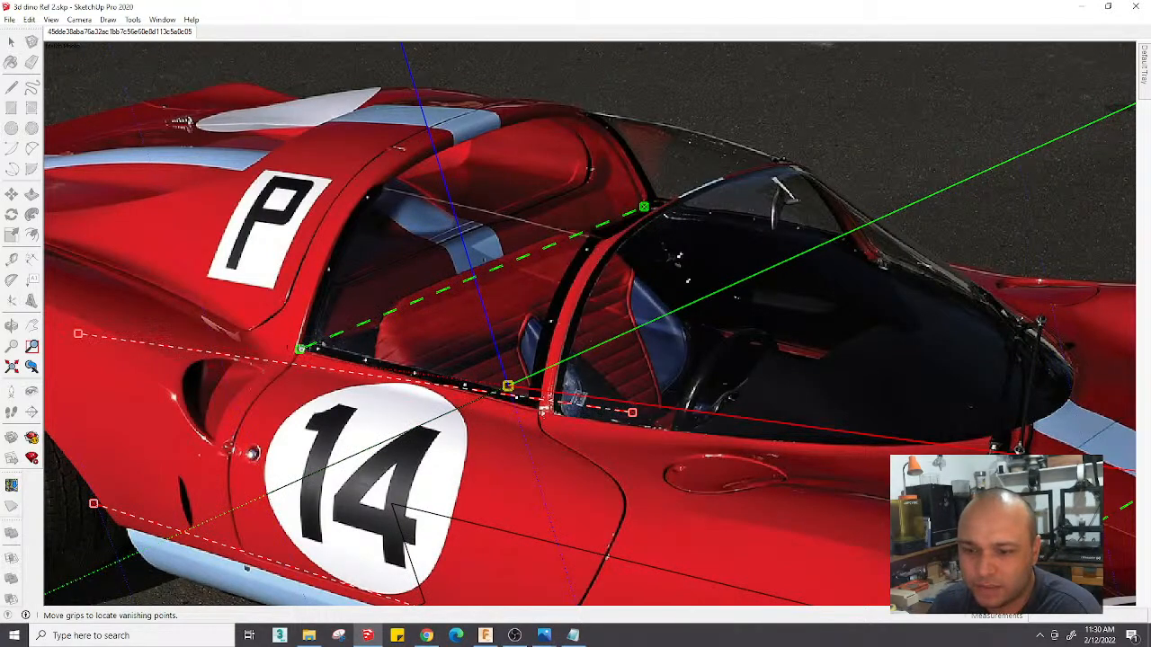
# Lay the lower green vanishing-point bar across the nose between matching points on the two headlight recesses
pyautogui.scroll(-1, 344, 332)
pyautogui.scroll(-4, 486, 301)
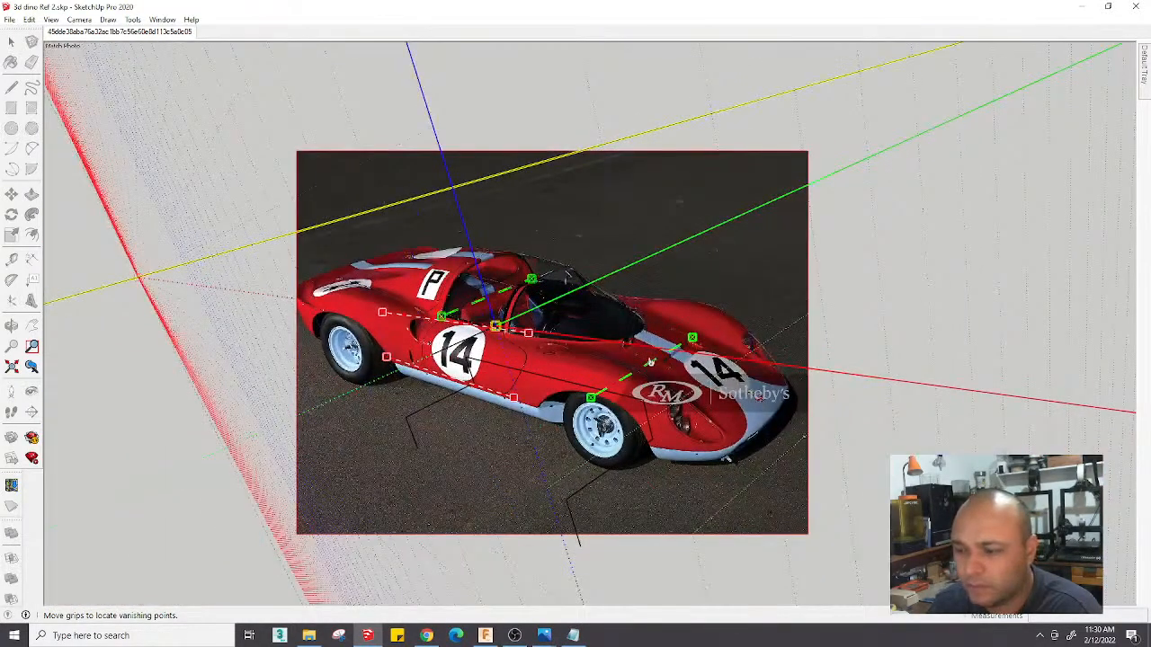
pyautogui.moveTo(653, 360); pyautogui.dragTo(773, 373)
pyautogui.scroll(2, 772, 387)
pyautogui.scroll(-3, 773, 372)
pyautogui.scroll(5, 751, 360)
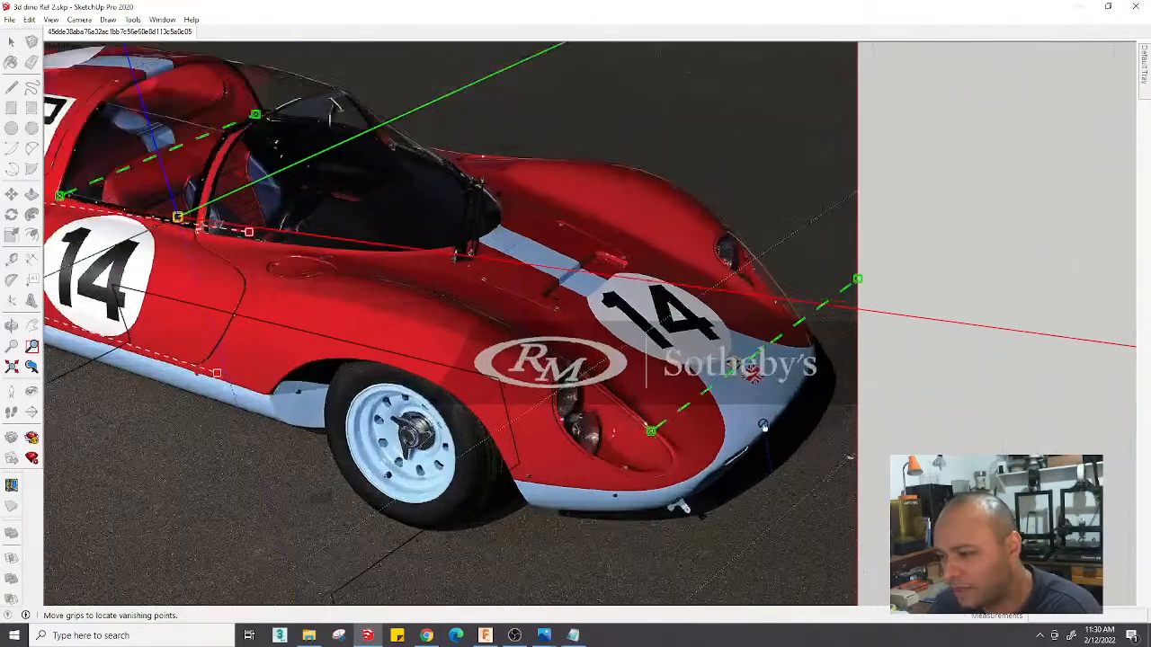
pyautogui.moveTo(752, 329)
pyautogui.mouseDown()
pyautogui.moveTo(708, 373)
pyautogui.moveTo(745, 324)
pyautogui.moveTo(753, 330)
pyautogui.mouseUp()
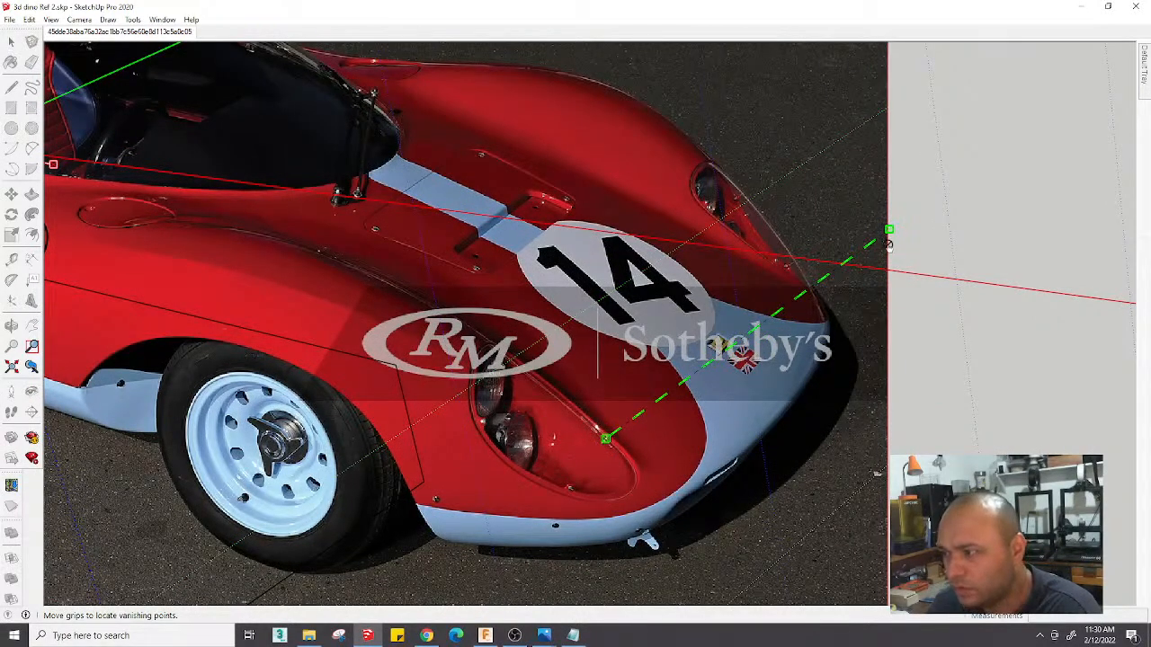
pyautogui.moveTo(888, 241); pyautogui.dragTo(764, 248)
pyautogui.scroll(-2, 791, 279)
pyautogui.scroll(4, 790, 278)
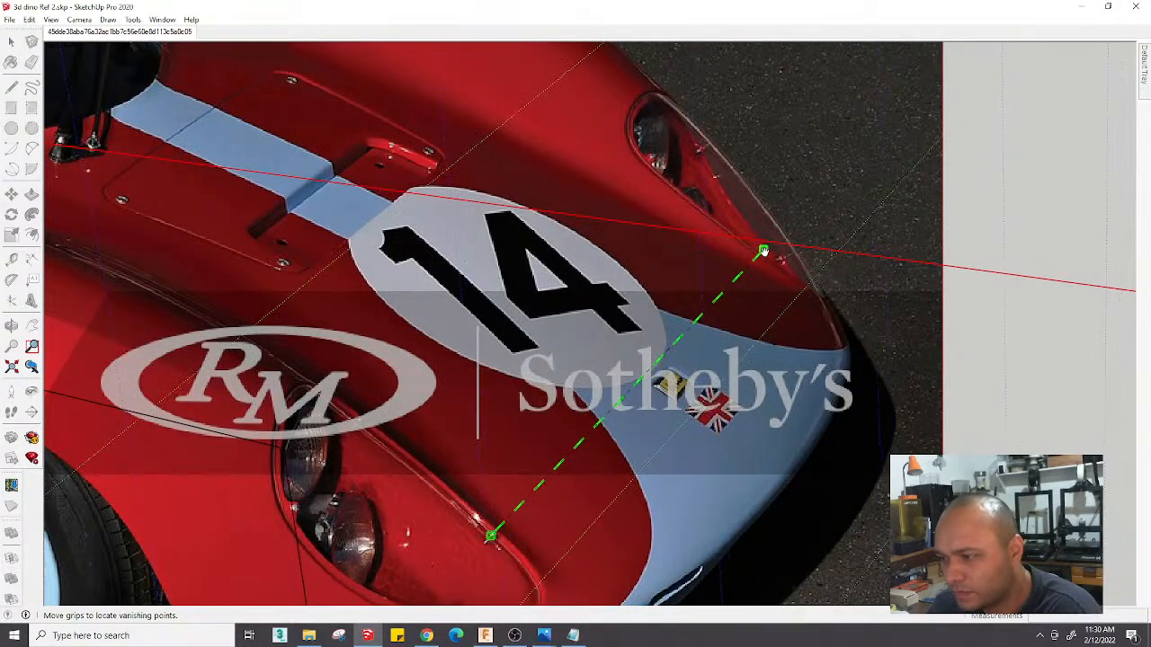
# Align the upper red bar from the seat-back stripe to the hood stripe and place the origin where it crosses the green bar
pyautogui.scroll(-7, 744, 310)
pyautogui.scroll(3, 316, 292)
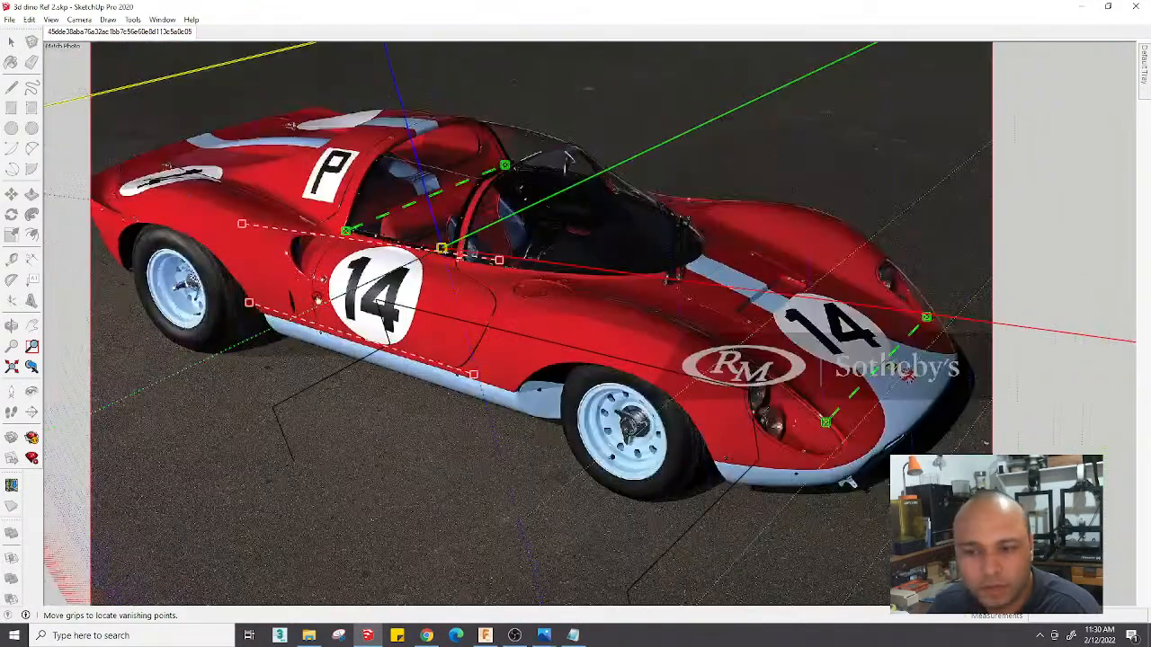
pyautogui.keyDown('shift'); pyautogui.moveTo(380, 298); pyautogui.dragTo(442, 318, button='middle'); pyautogui.keyUp('shift')
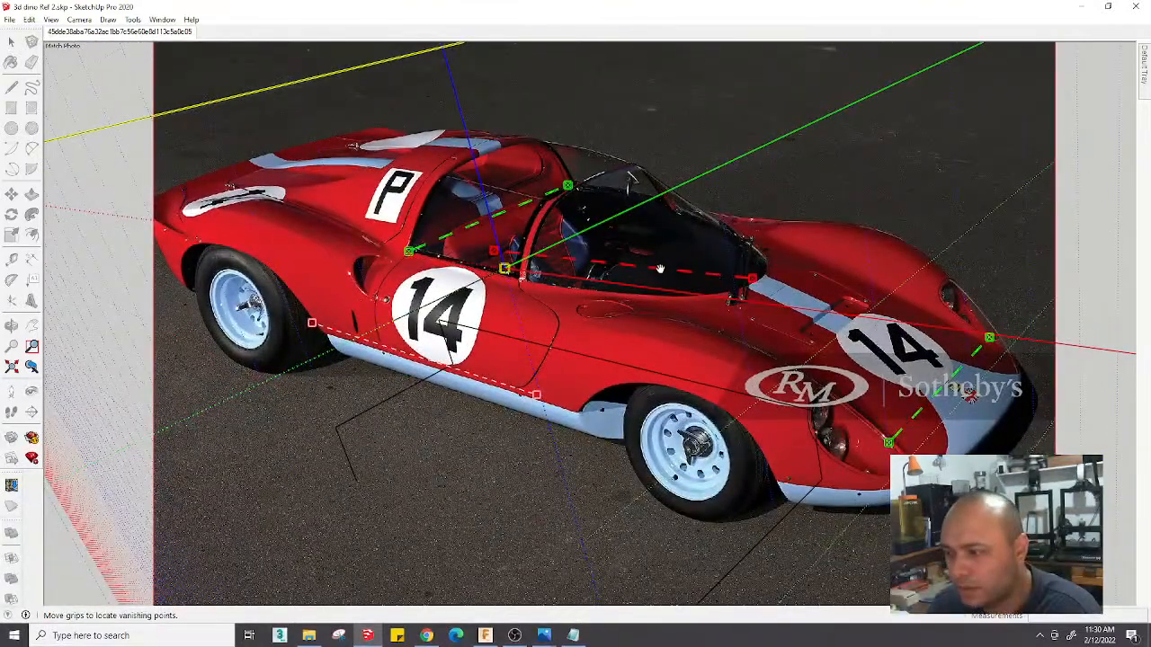
pyautogui.scroll(3, 738, 297)
pyautogui.scroll(2, 738, 294)
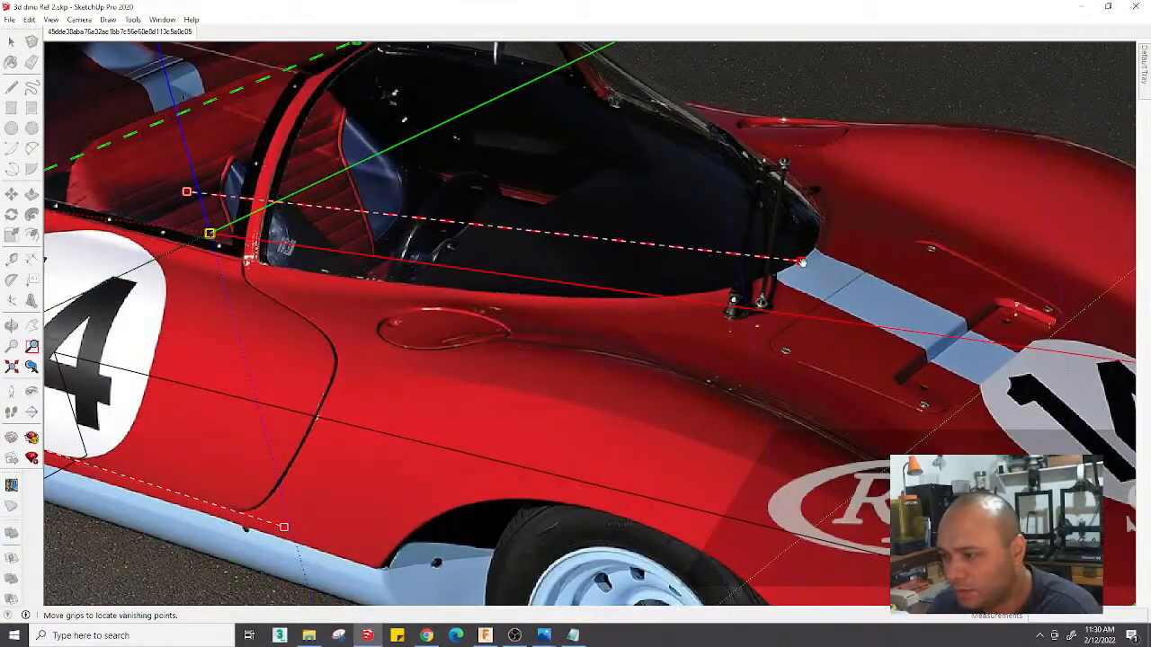
pyautogui.scroll(-3, 775, 285)
pyautogui.keyDown('shift'); pyautogui.moveTo(423, 242); pyautogui.dragTo(531, 304, button='middle'); pyautogui.keyUp('shift')
pyautogui.scroll(2, 531, 304)
pyautogui.moveTo(527, 281); pyautogui.dragTo(559, 214)
pyautogui.moveTo(549, 321); pyautogui.dragTo(485, 184)
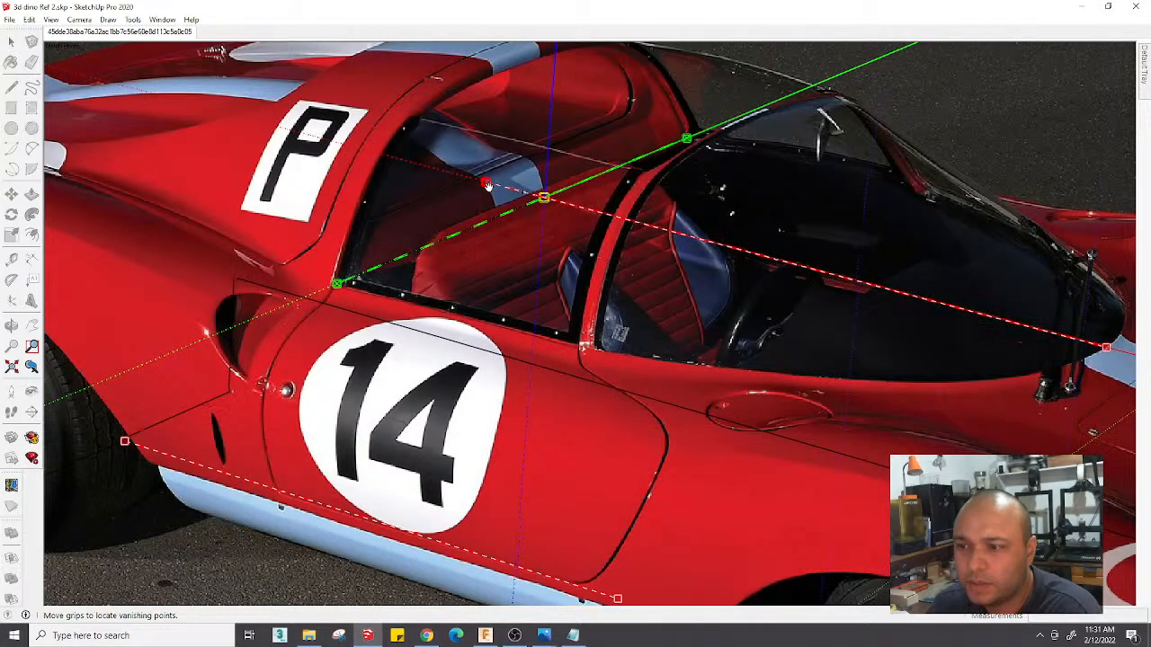
# Lay the lower red bar along the side window's lower edge, fine-tune its front end and finish the photo match
pyautogui.scroll(-4, 497, 206)
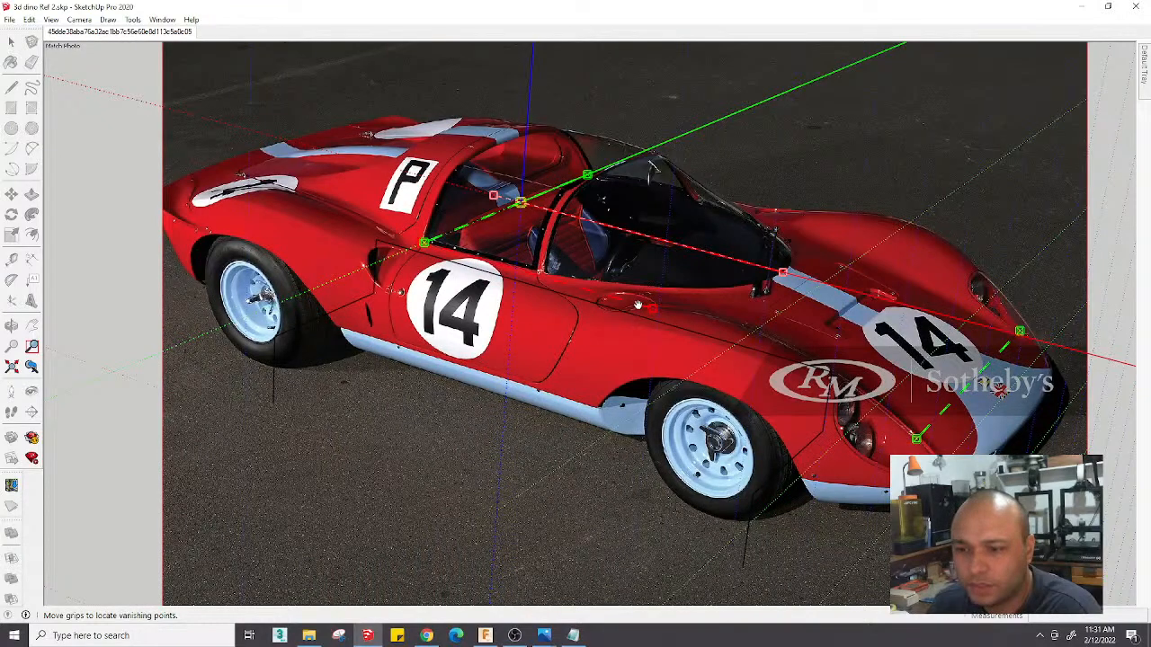
pyautogui.moveTo(640, 307); pyautogui.dragTo(667, 320)
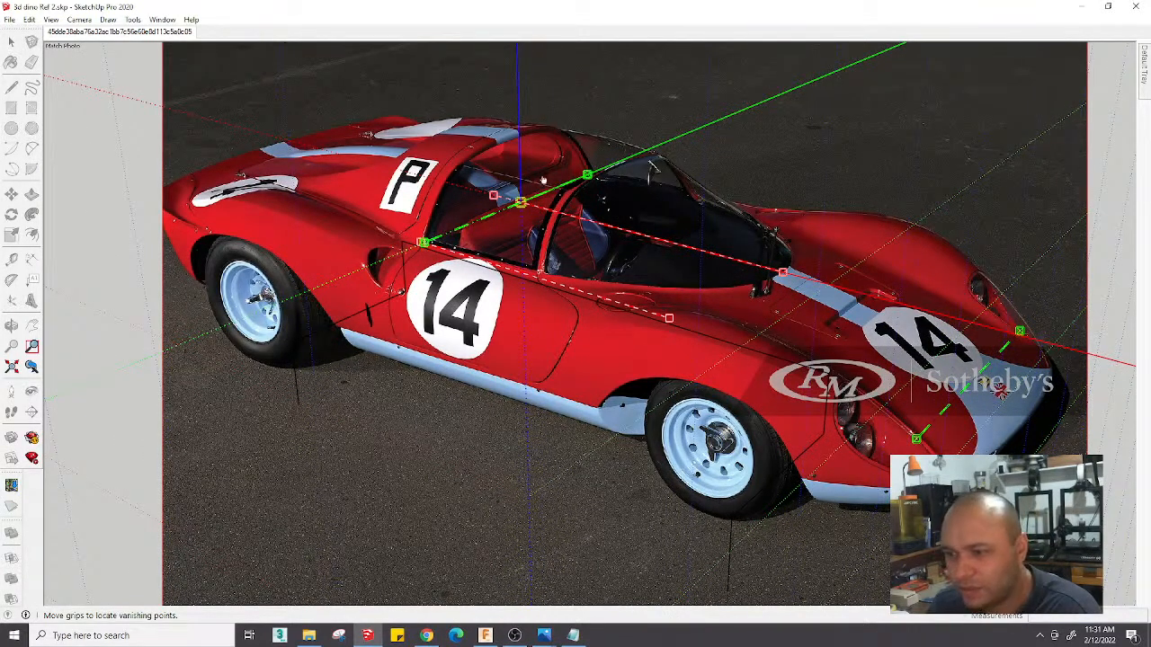
pyautogui.moveTo(668, 319); pyautogui.dragTo(669, 319)
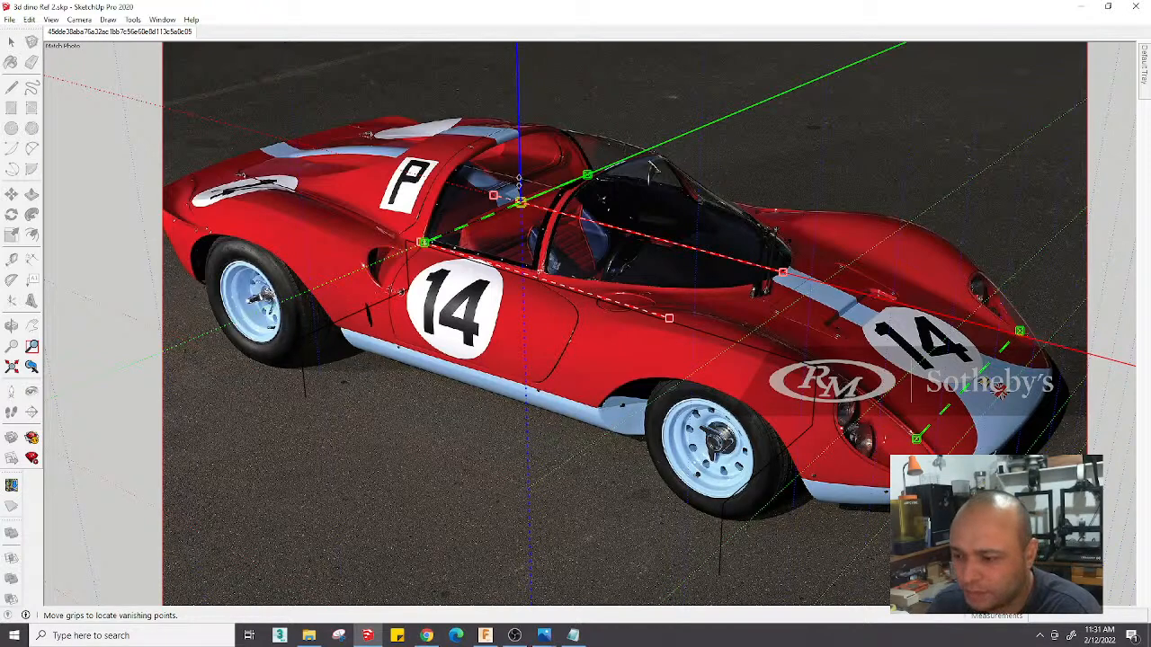
pyautogui.moveTo(520, 181); pyautogui.dragTo(520, 180)
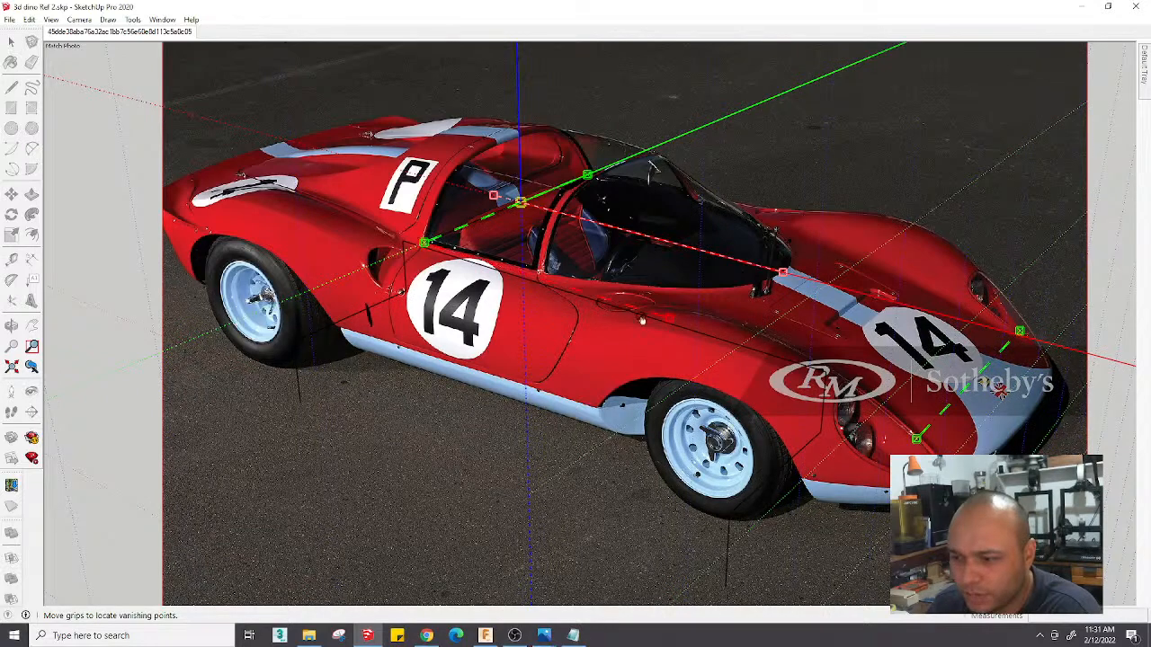
pyautogui.moveTo(668, 317); pyautogui.dragTo(647, 314)
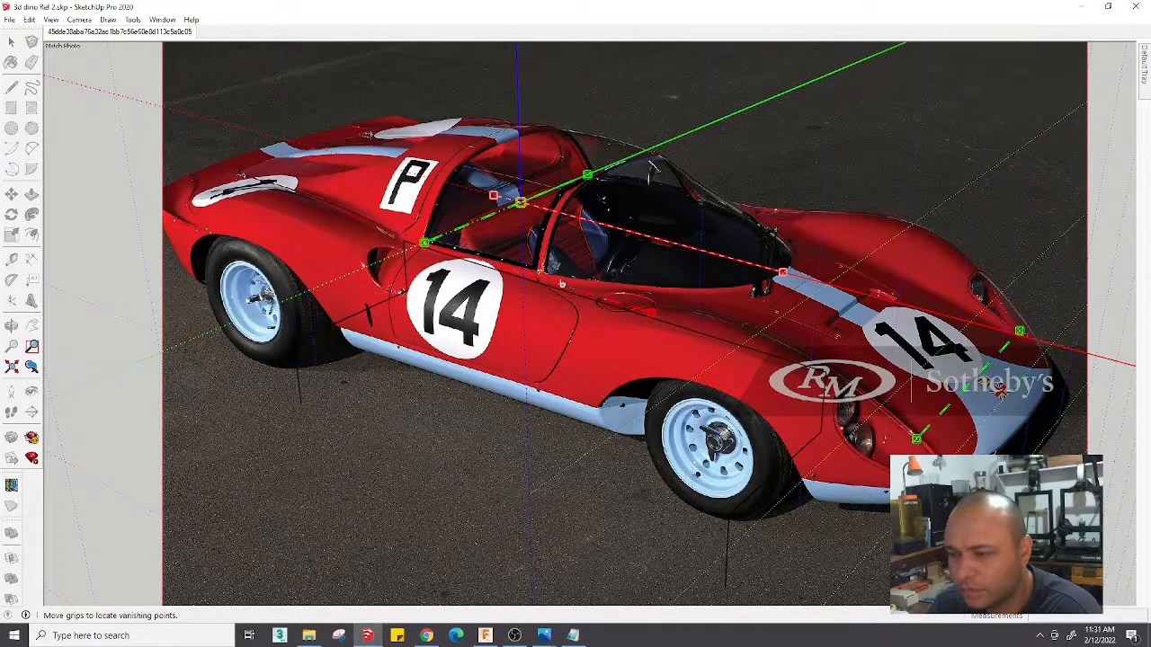
pyautogui.scroll(-2, 545, 269)
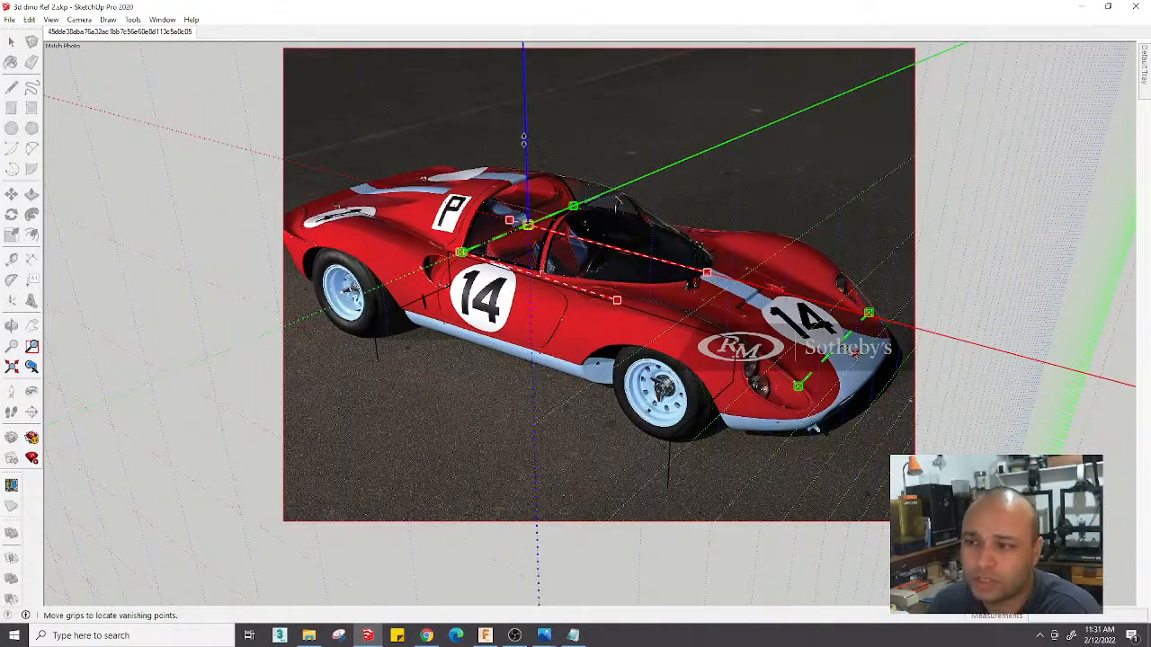
pyautogui.rightClick(525, 142)
pyautogui.click(551, 150)
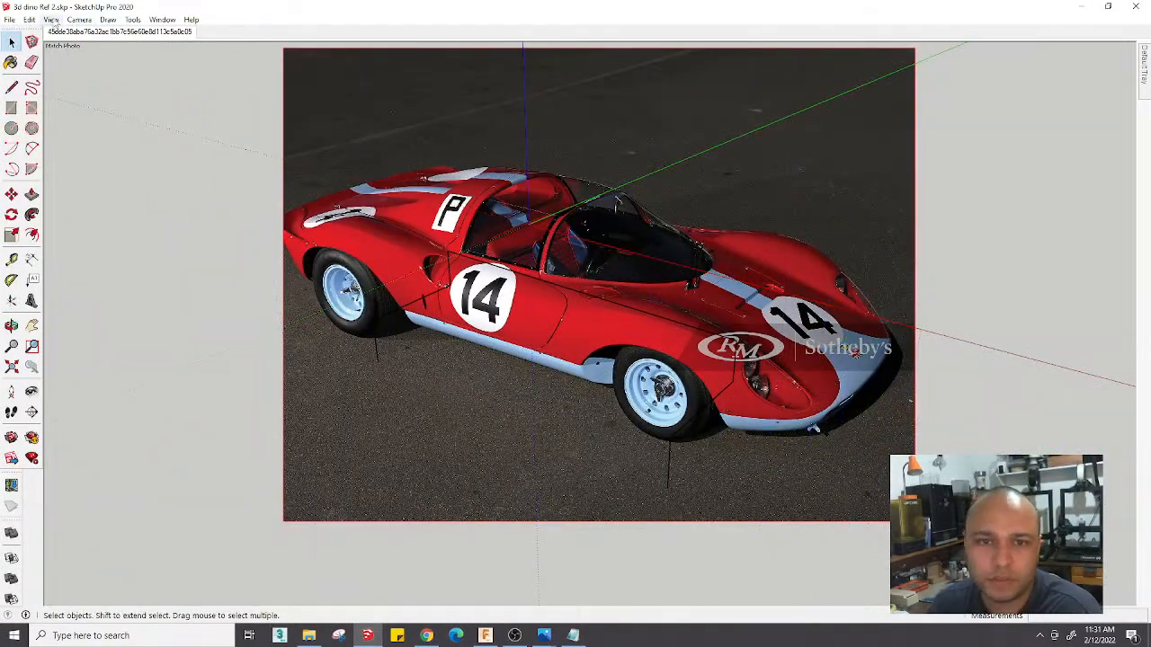
# Display the hidden objects and unhide the side-view reference photo
pyautogui.click(51, 19)
pyautogui.click(87, 63)
pyautogui.rightClick(398, 99)
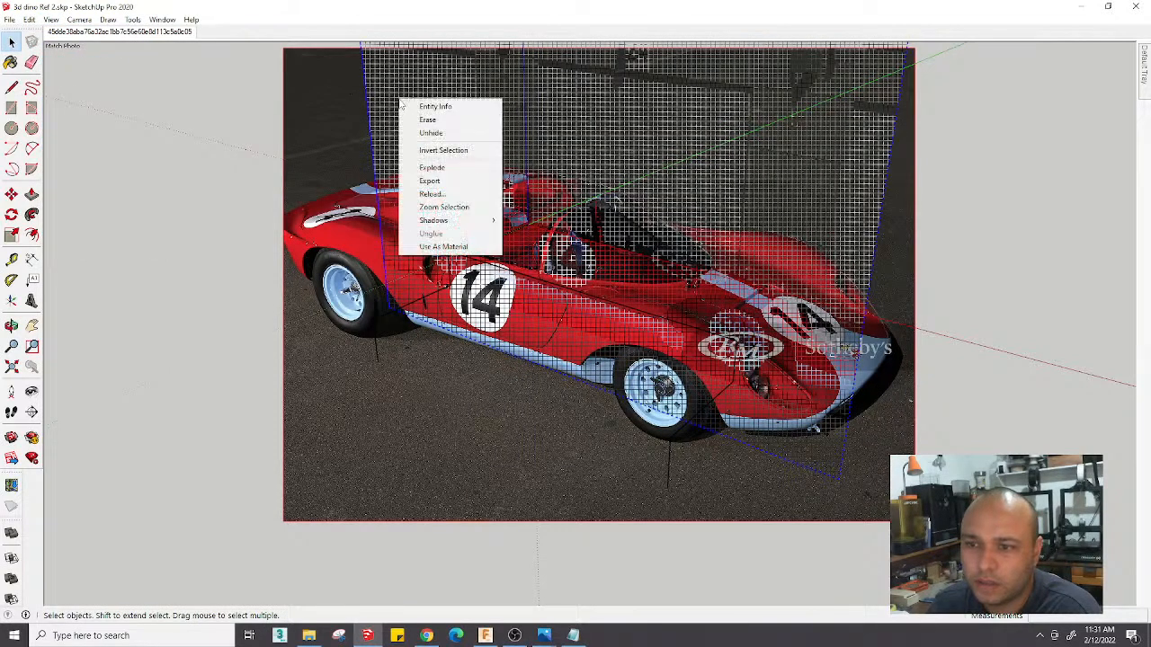
pyautogui.click(441, 131)
pyautogui.click(233, 230)
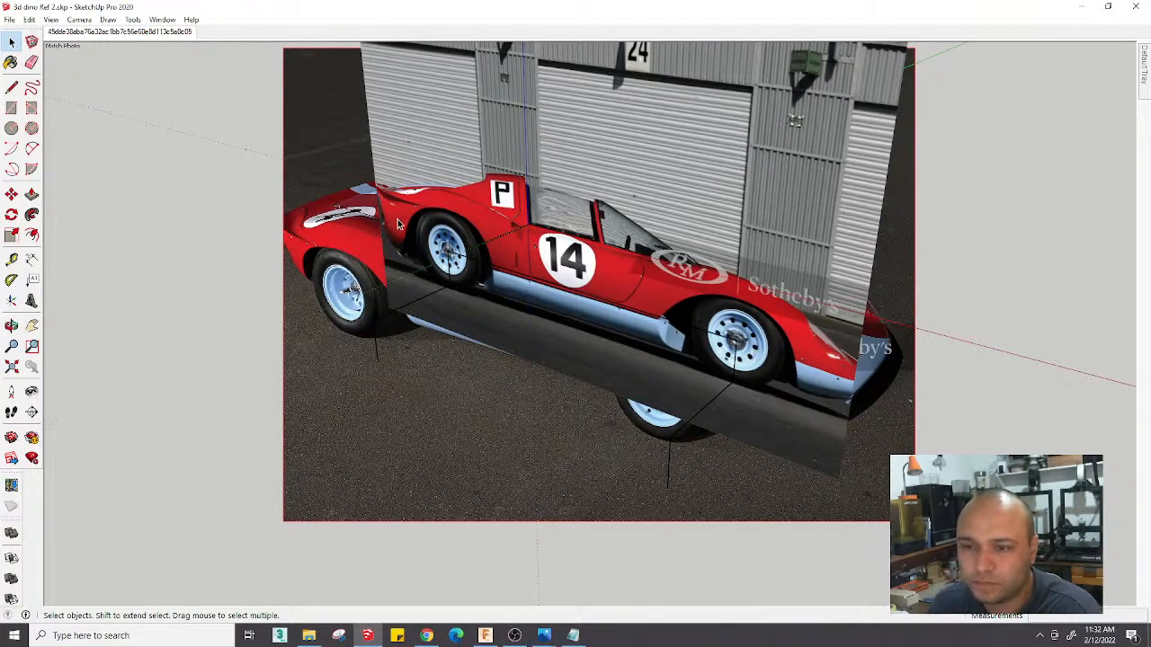
# Examine how the side-view photo's tail, wheels and nose line up with the car in the matched photo
pyautogui.scroll(5, 356, 182)
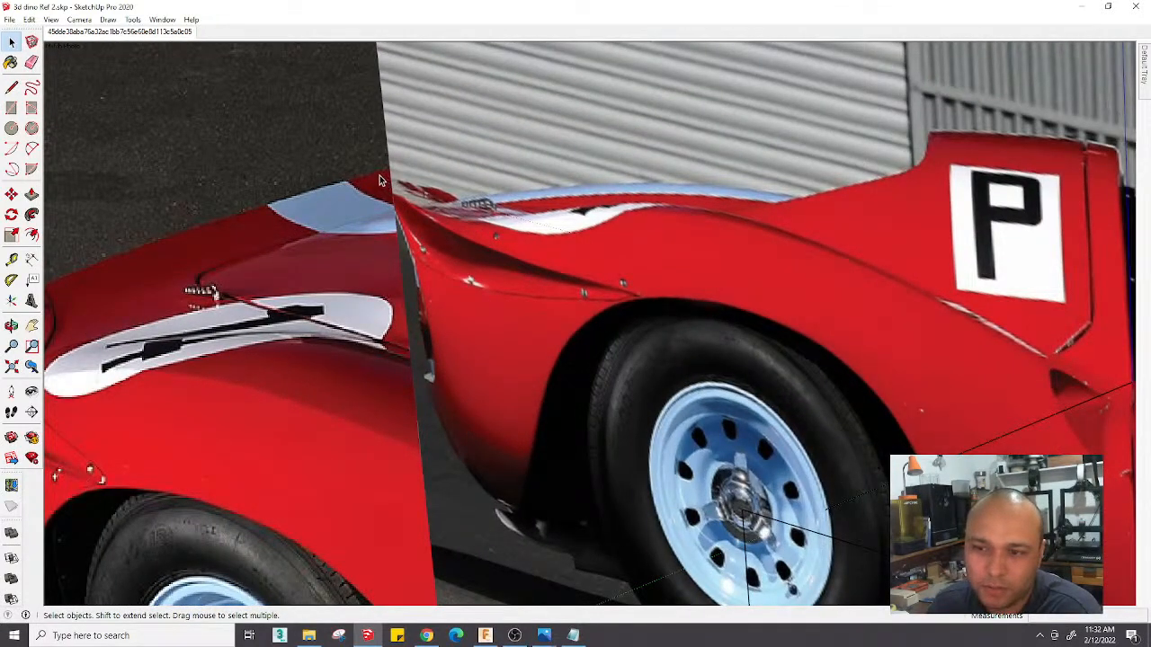
pyautogui.scroll(-5, 388, 203)
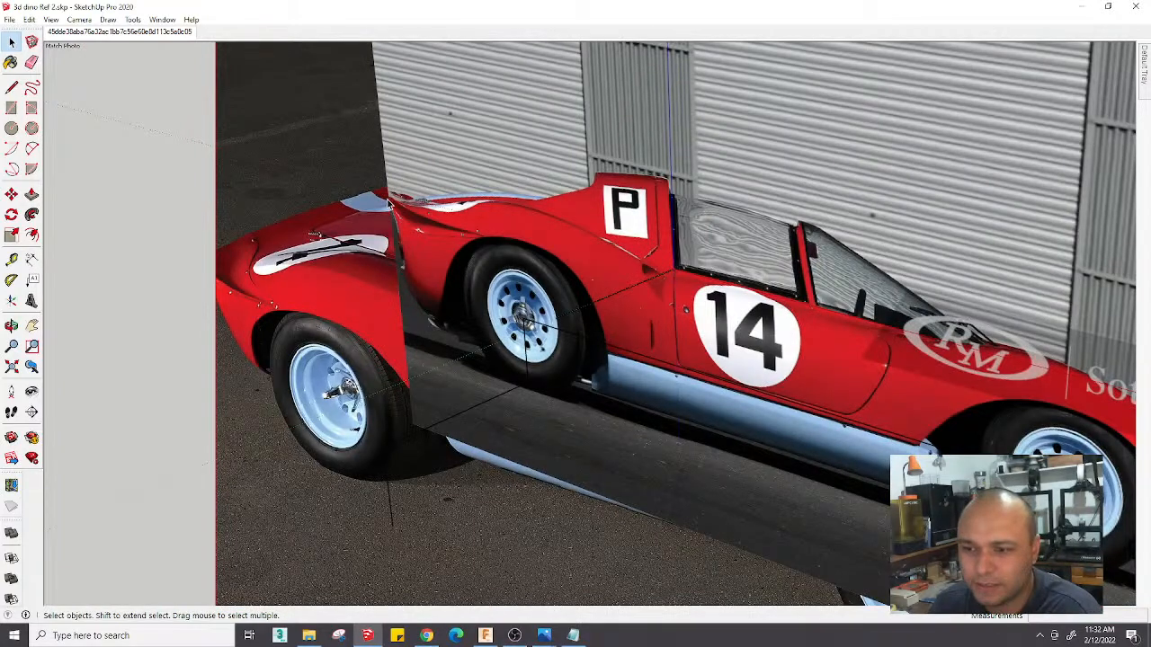
pyautogui.scroll(-5, 388, 203)
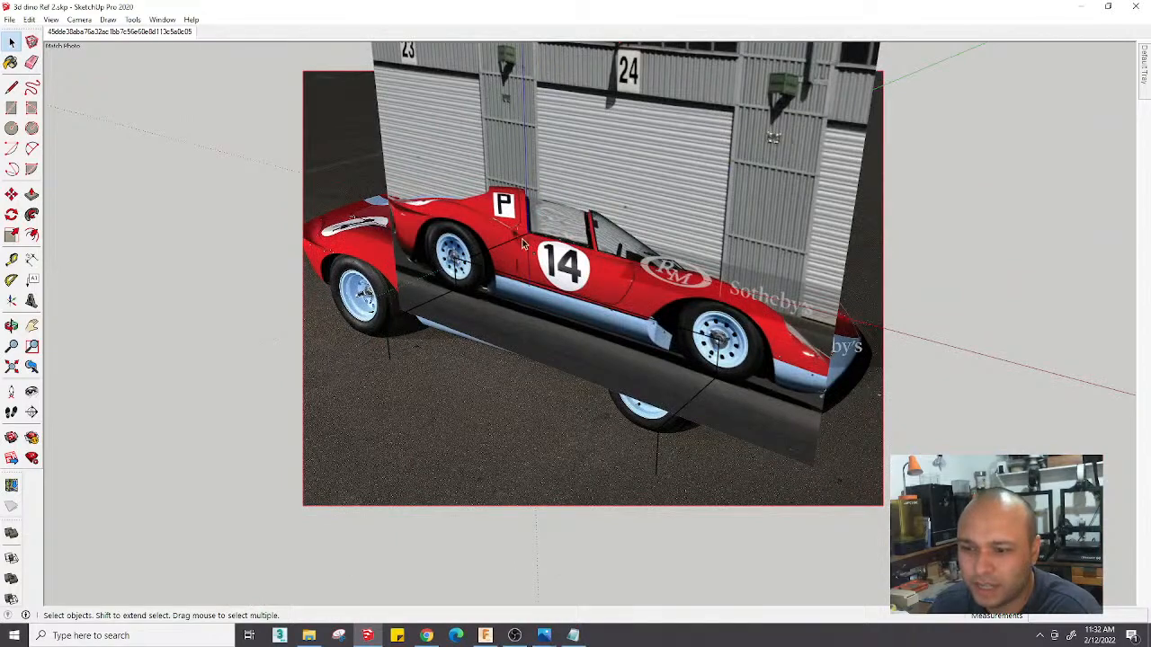
pyautogui.scroll(-2, 851, 376)
pyautogui.scroll(5, 845, 374)
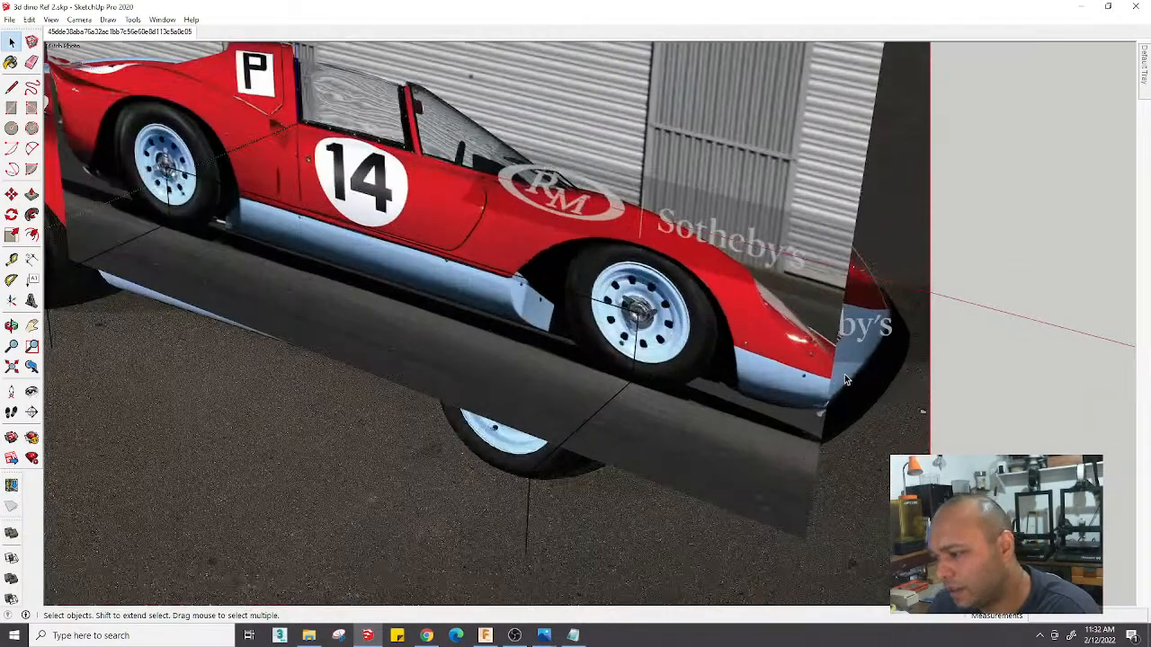
pyautogui.scroll(2, 843, 352)
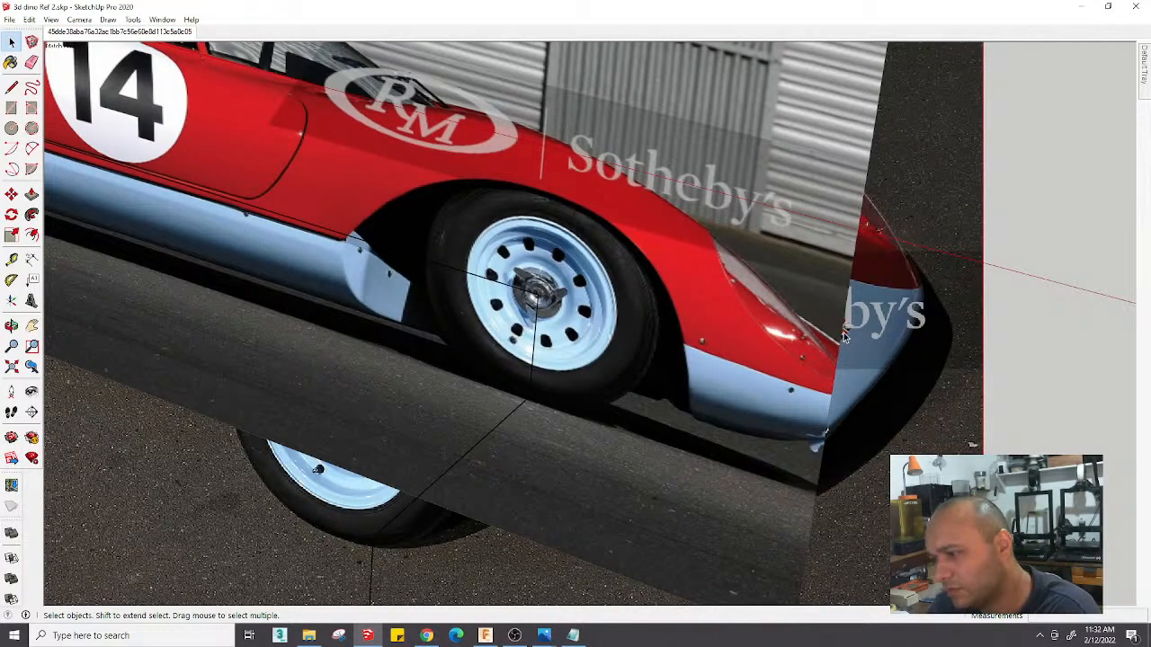
pyautogui.scroll(-2, 842, 344)
pyautogui.scroll(2, 841, 347)
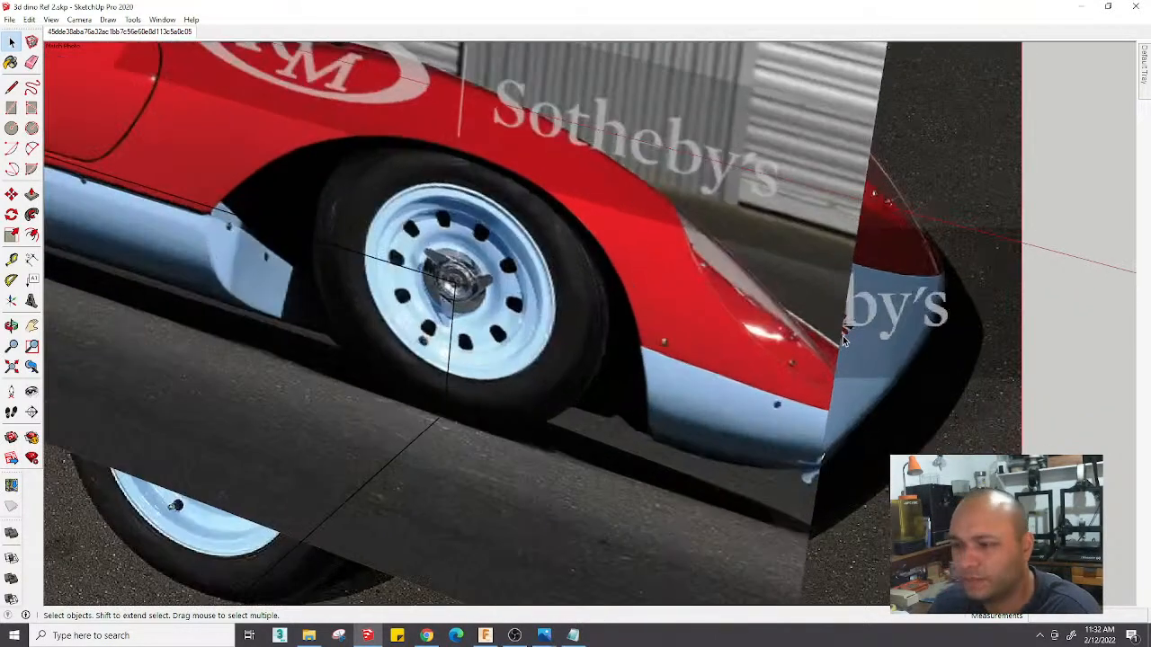
pyautogui.scroll(-2, 838, 351)
pyautogui.scroll(-3, 840, 348)
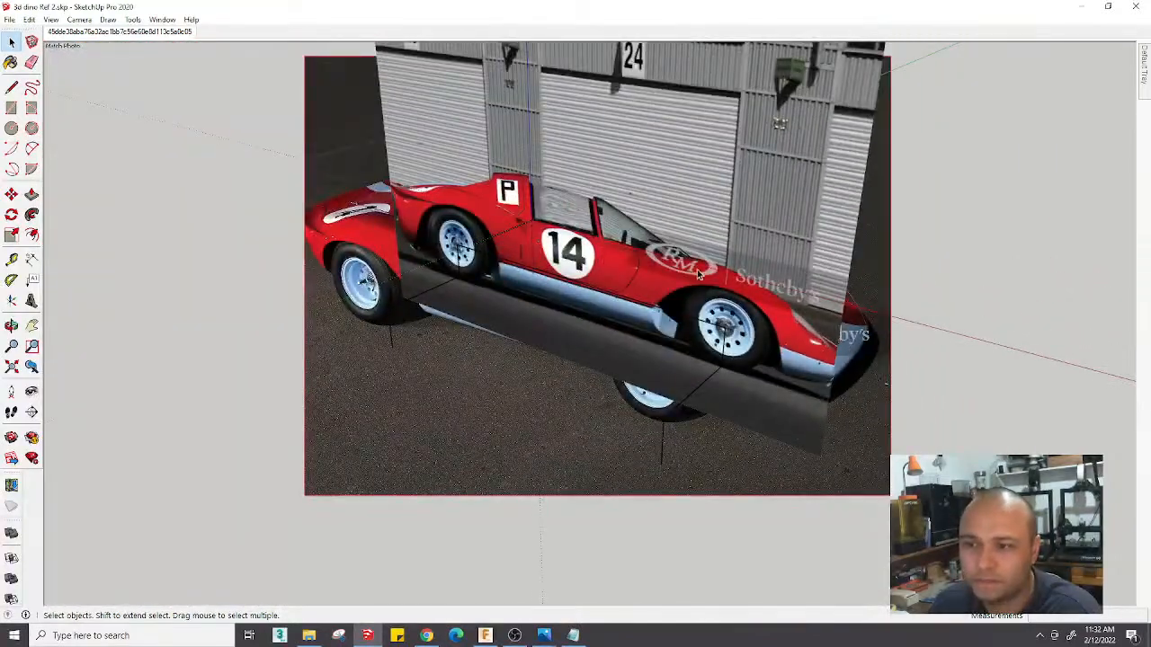
# Display the hidden objects and unhide the rear-view reference photo
pyautogui.scroll(-1, 697, 269)
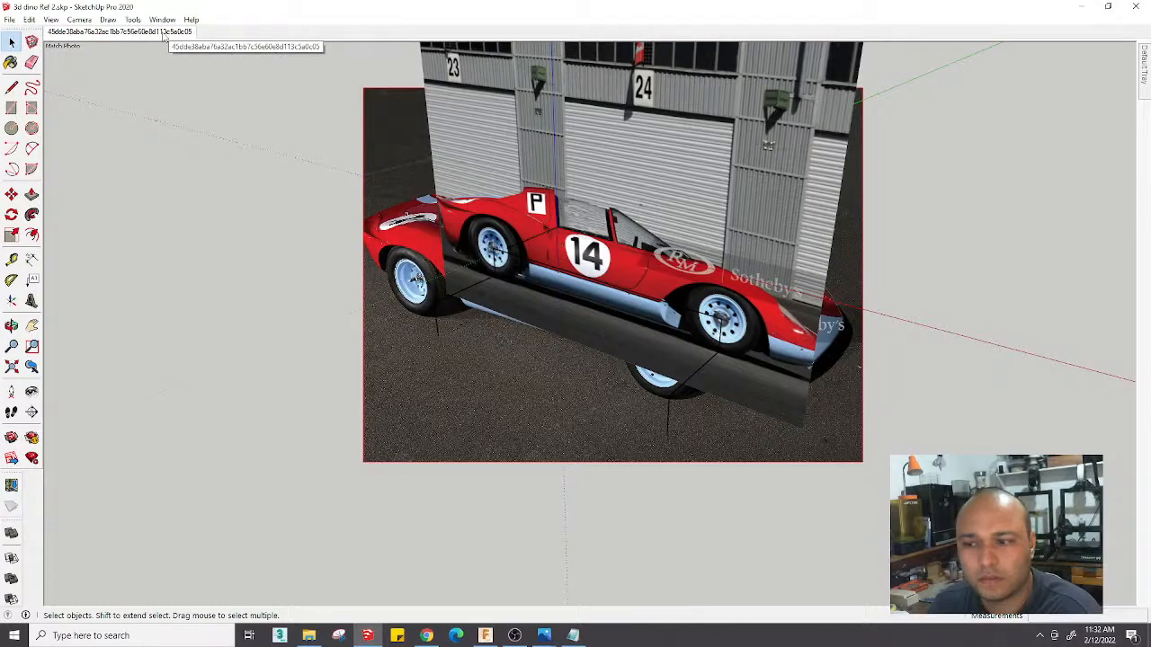
pyautogui.click(52, 19)
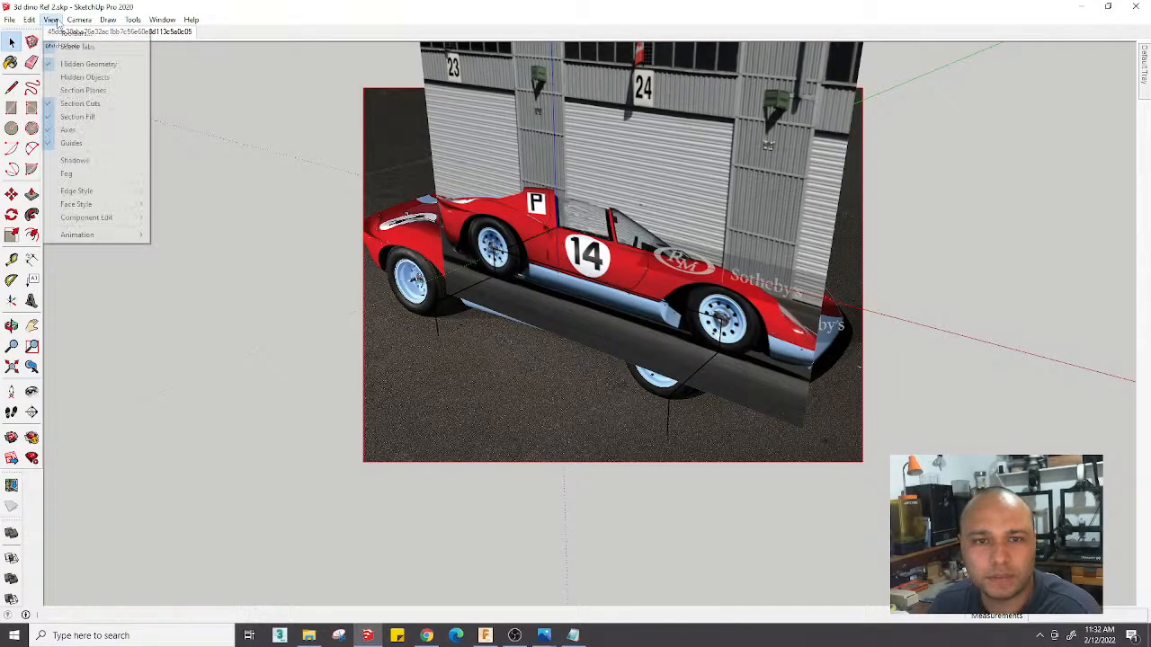
pyautogui.click(86, 64)
pyautogui.rightClick(401, 170)
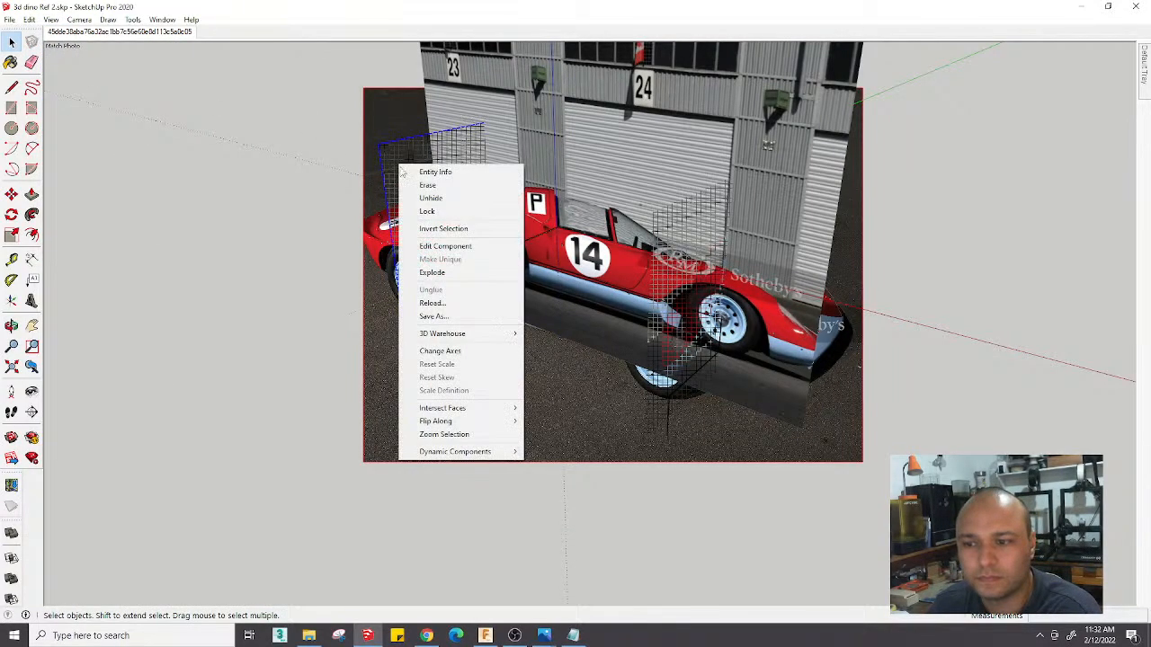
pyautogui.click(431, 198)
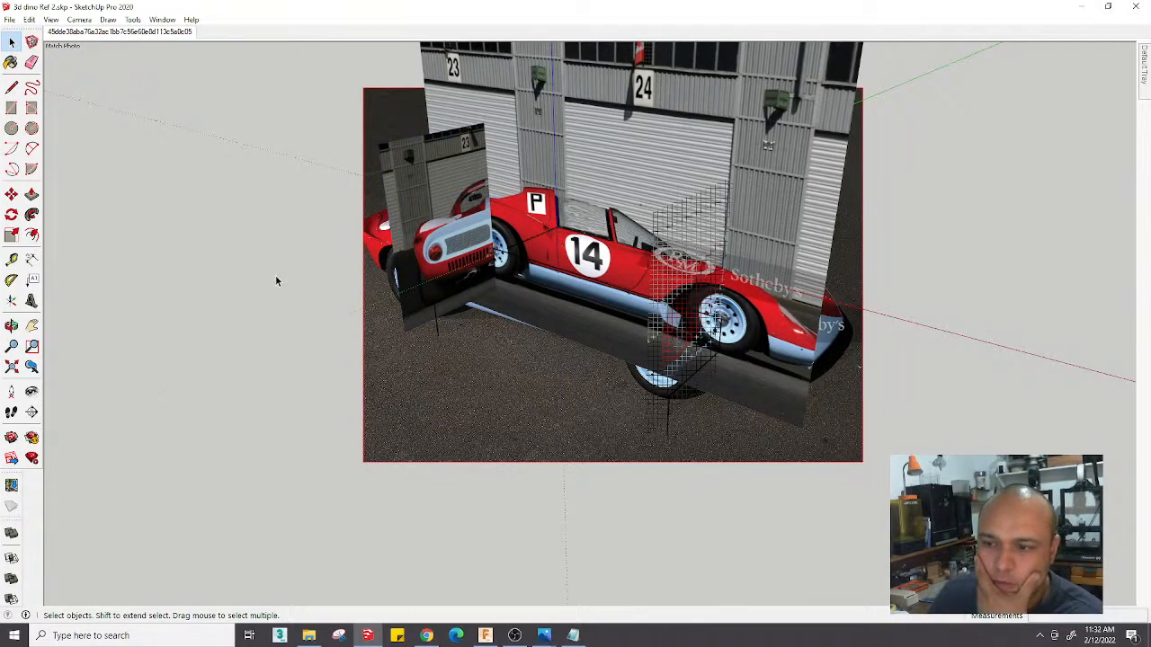
# Hide the side-view reference photo and turn off the display of hidden objects and hidden geometry
pyautogui.click(446, 86)
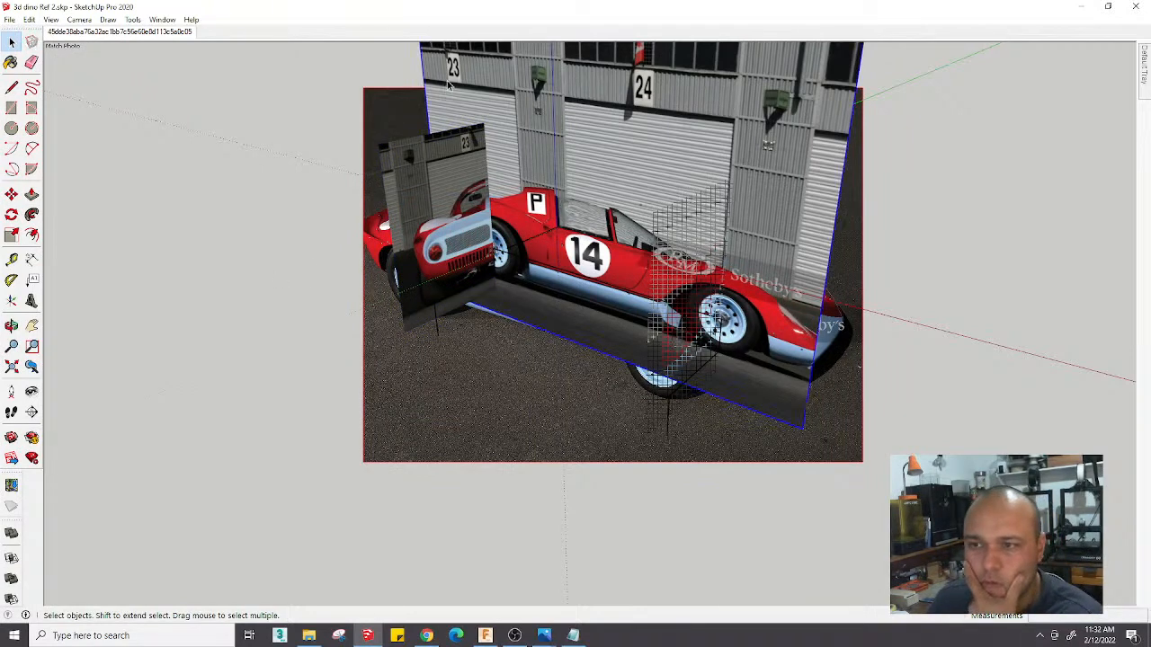
pyautogui.rightClick(447, 82)
pyautogui.click(476, 116)
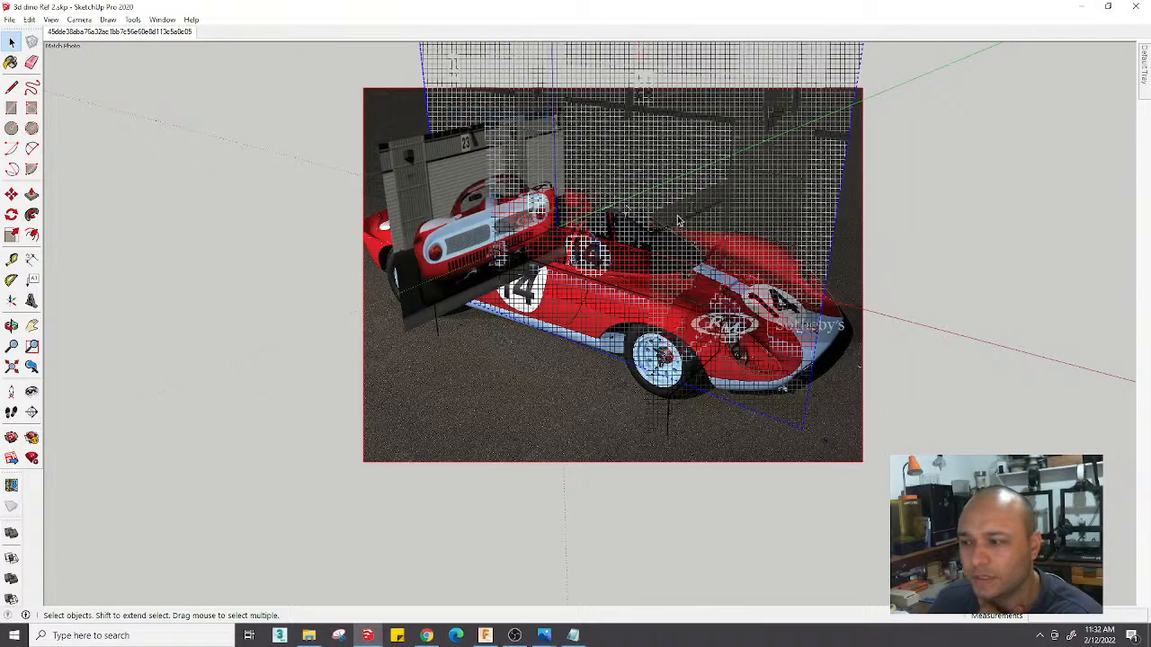
pyautogui.click(51, 19)
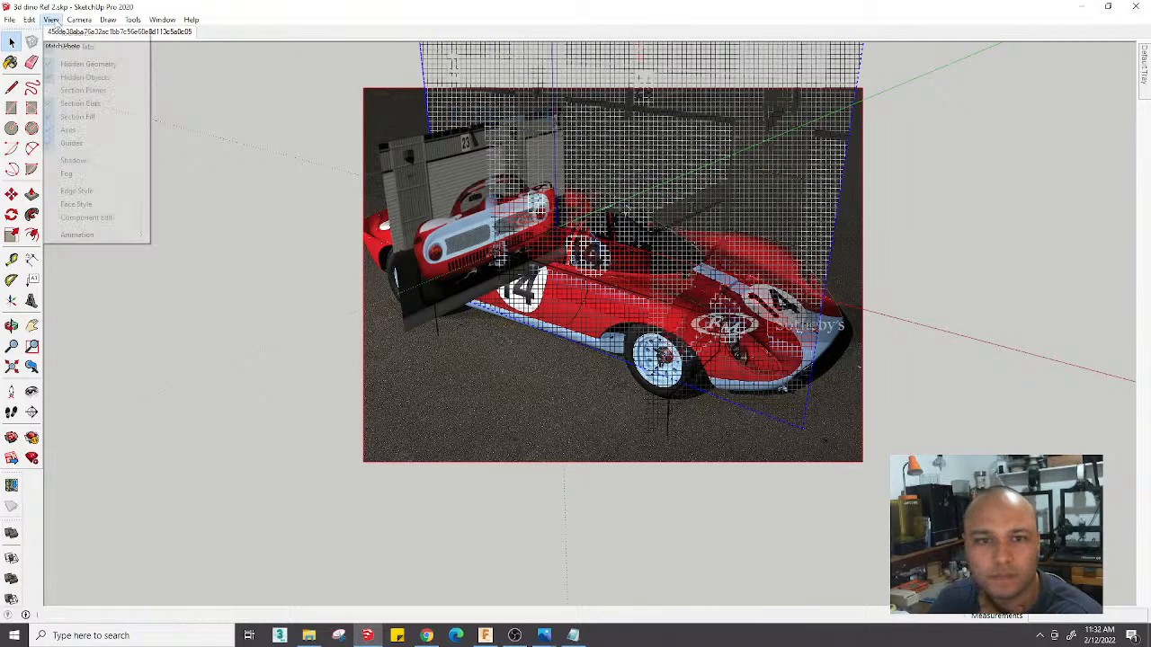
pyautogui.click(77, 77)
pyautogui.click(51, 19)
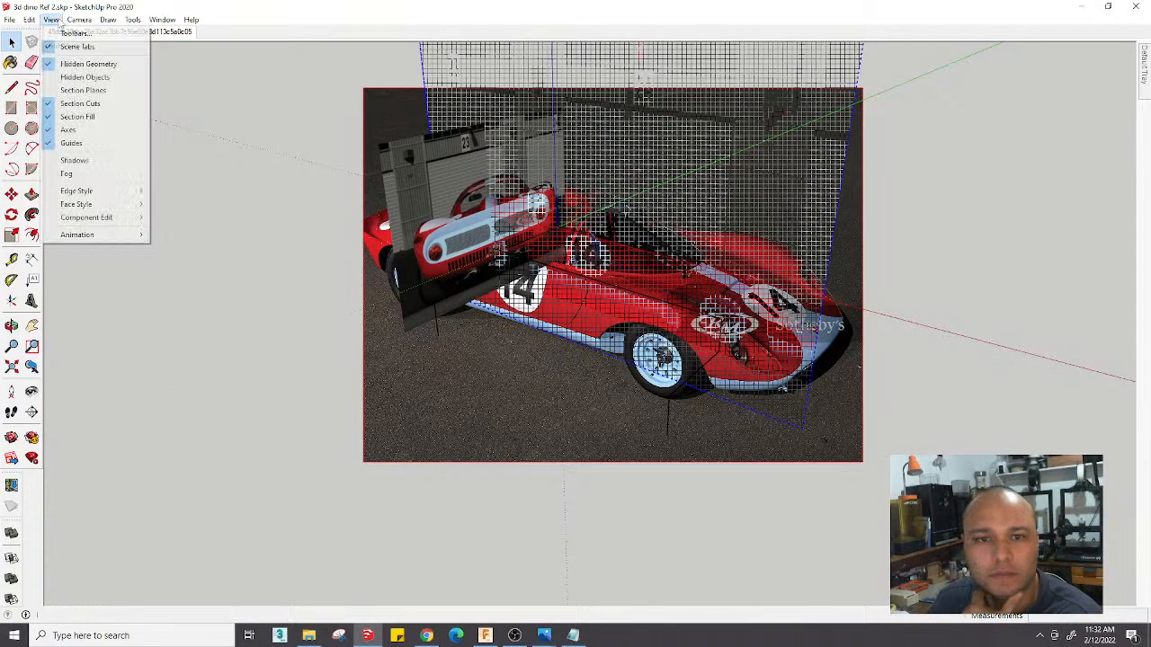
pyautogui.click(77, 62)
pyautogui.scroll(-2, 465, 294)
pyautogui.scroll(4, 469, 287)
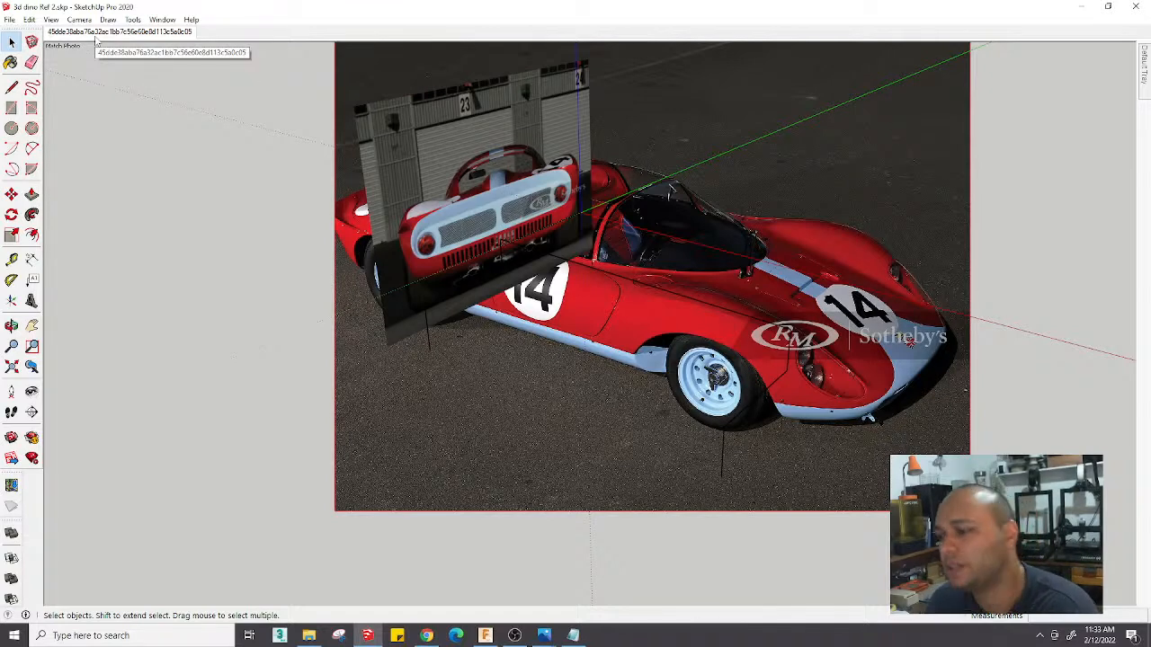
# Hide the rear-view reference photo at the car's tail
pyautogui.click(51, 19)
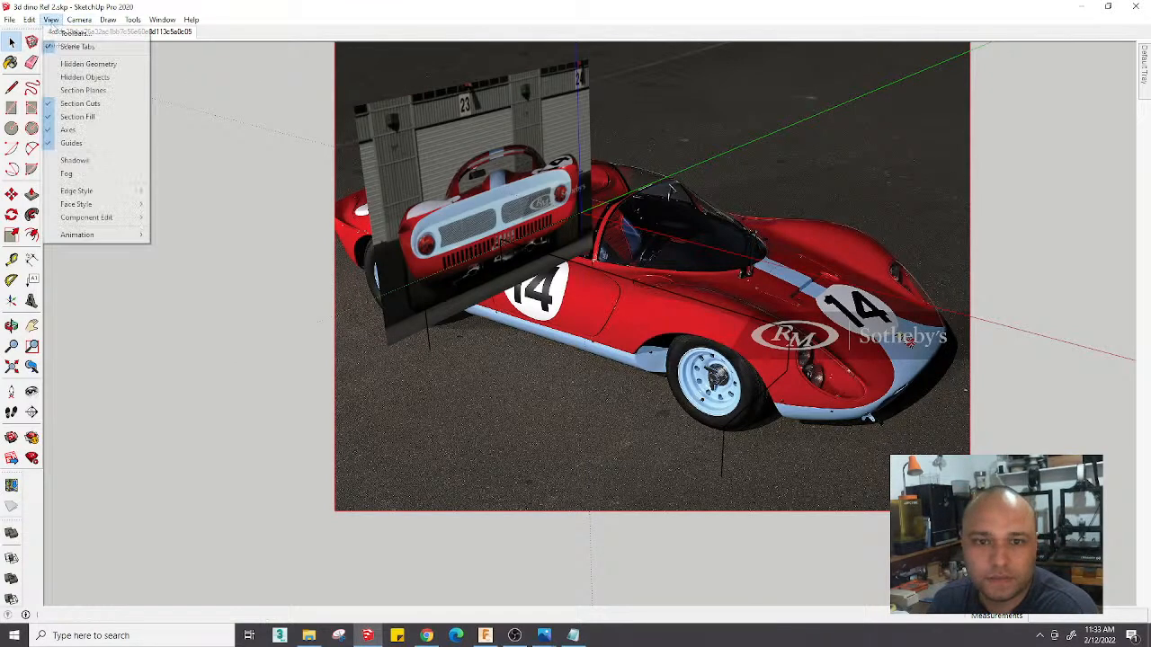
pyautogui.click(221, 128)
pyautogui.rightClick(394, 131)
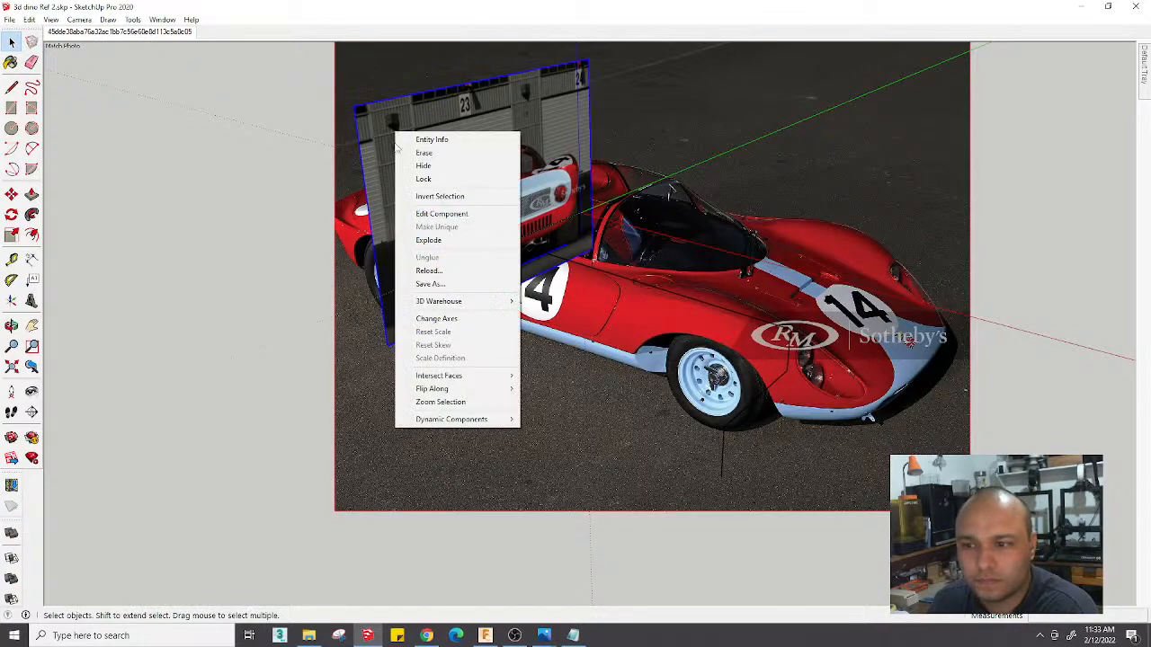
pyautogui.click(422, 165)
pyautogui.scroll(3, 544, 332)
pyautogui.scroll(-4, 543, 327)
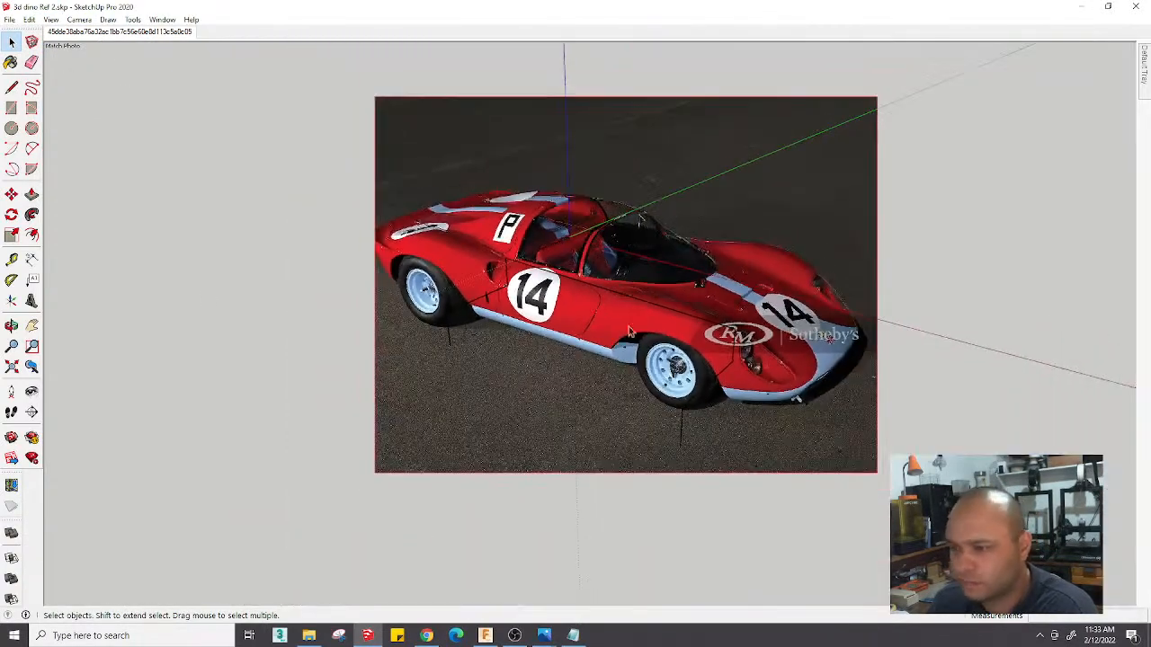
# Return to the matched photo scene, edit the match to scale the model lines down slightly against the car, and finish
pyautogui.moveTo(784, 297)
pyautogui.mouseDown(button='middle')
pyautogui.moveTo(758, 275)
pyautogui.moveTo(680, 275)
pyautogui.moveTo(778, 116)
pyautogui.moveTo(703, 218)
pyautogui.moveTo(596, 267)
pyautogui.mouseUp(button='middle')
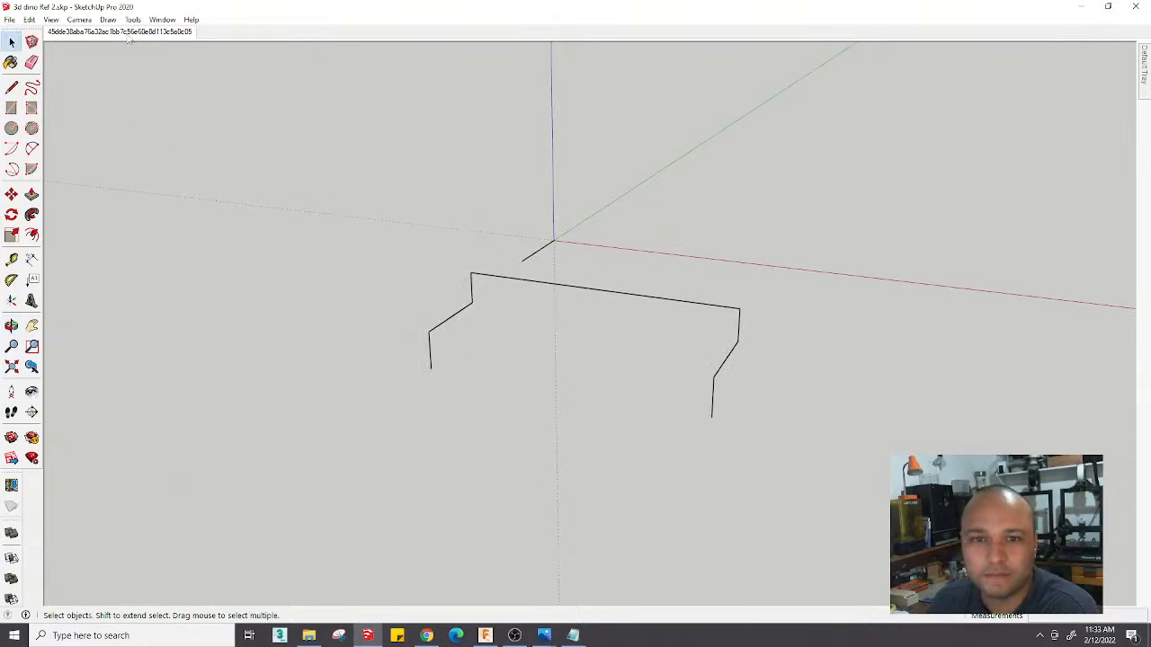
pyautogui.click(126, 32)
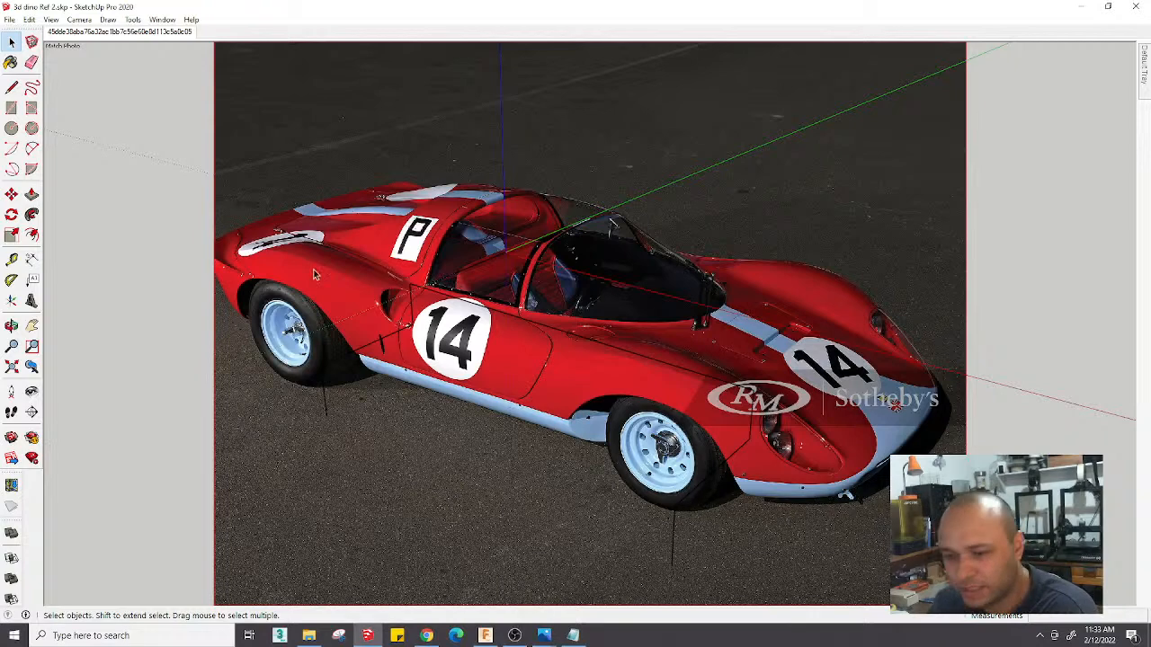
pyautogui.rightClick(102, 34)
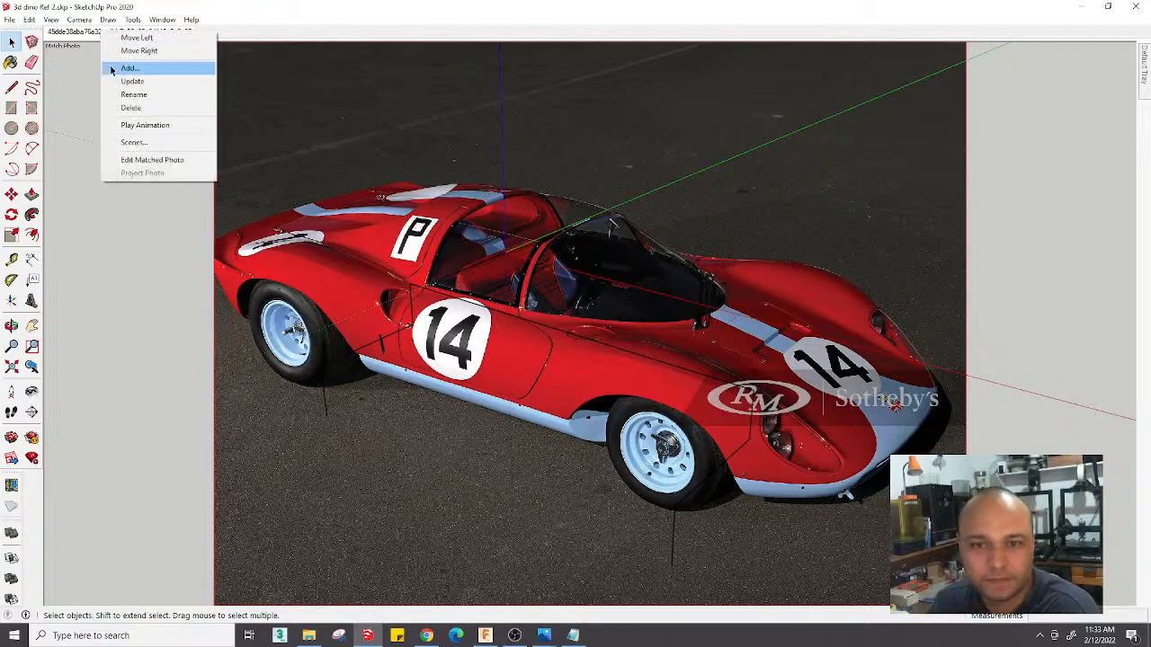
pyautogui.click(169, 161)
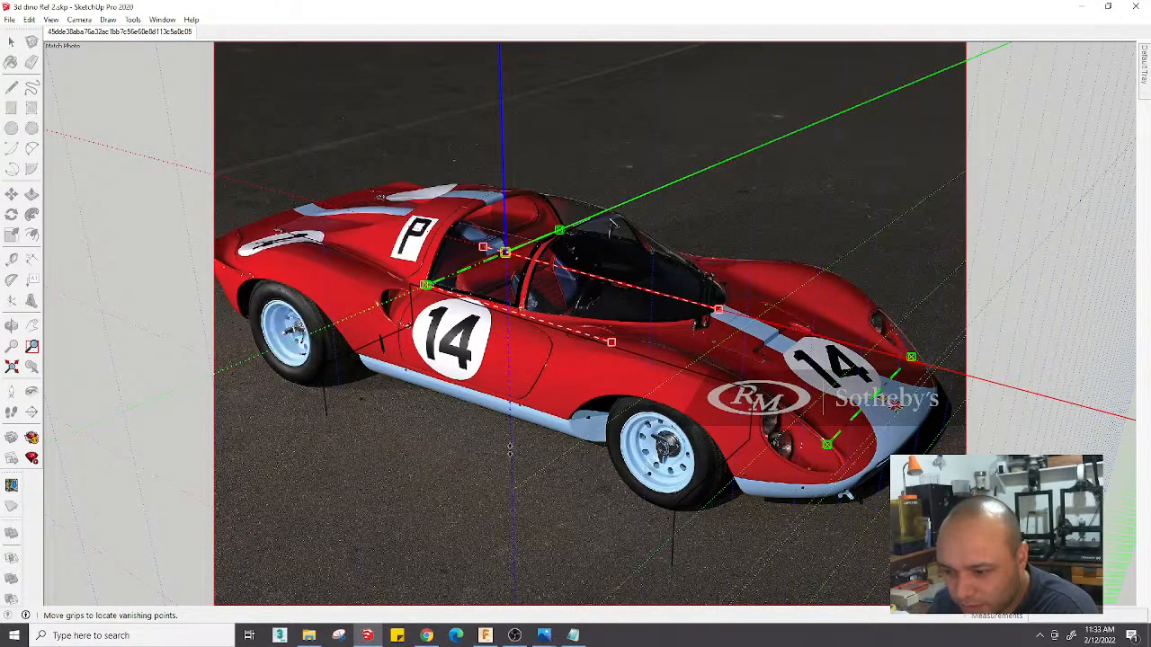
pyautogui.rightClick(495, 87)
pyautogui.click(505, 96)
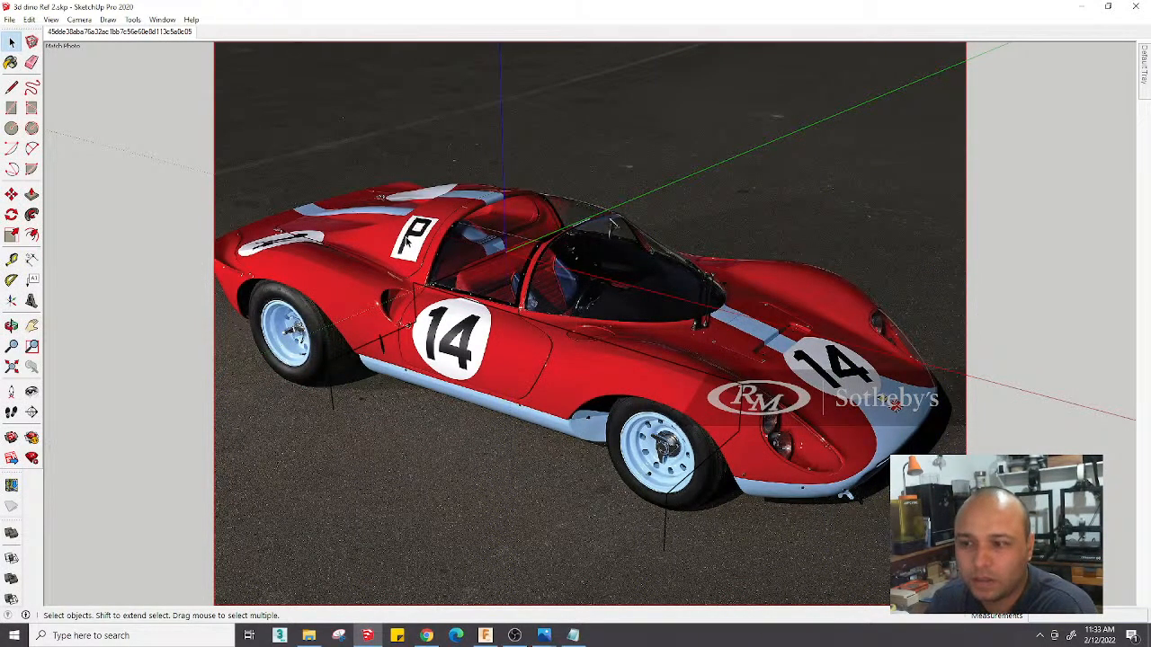
# Draw a vertical rectangular face about 630 mm wide from the origin to the side window's rear corner and up to roof height
pyautogui.scroll(2, 408, 236)
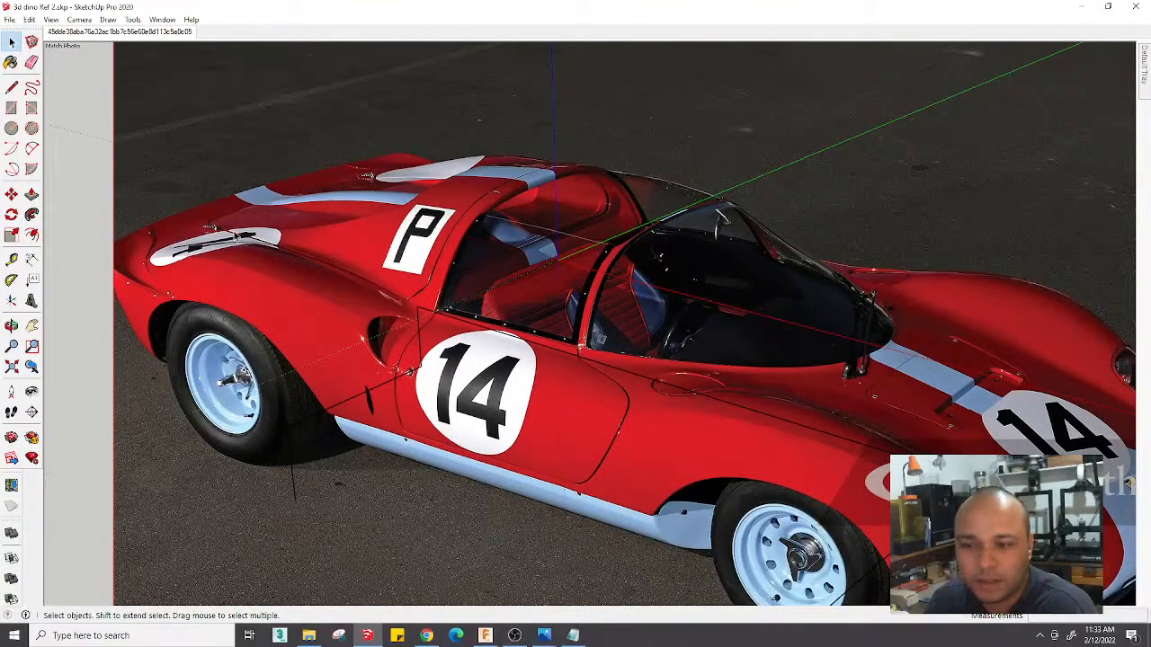
pyautogui.click(10, 87)
pyautogui.click(558, 260)
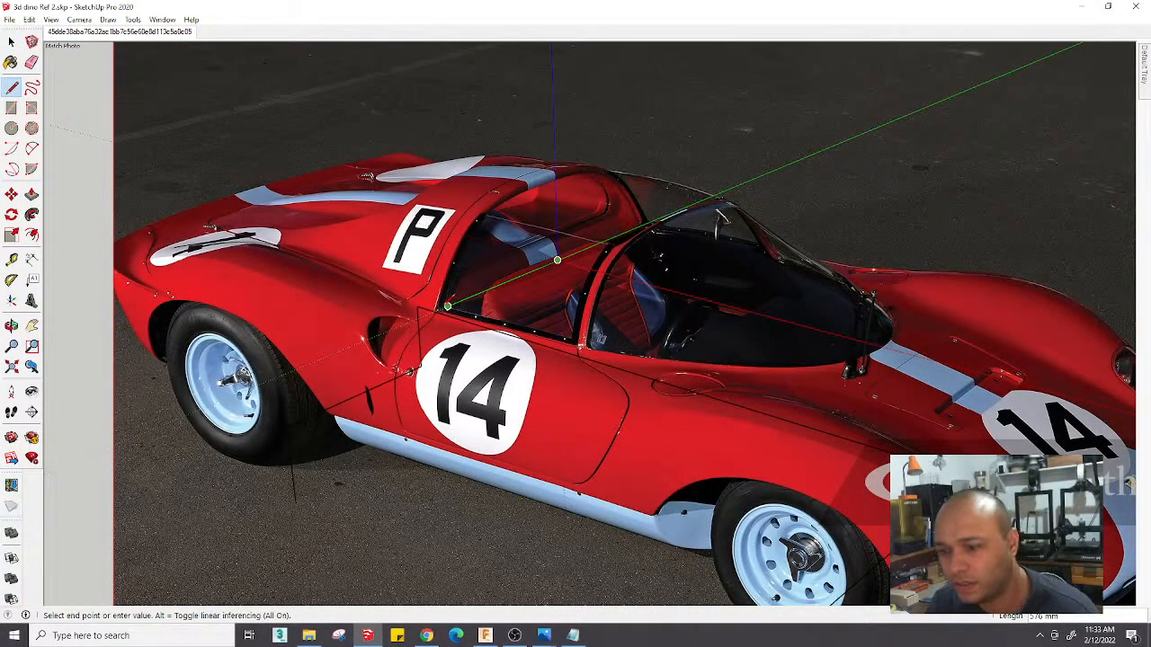
pyautogui.scroll(5, 447, 306)
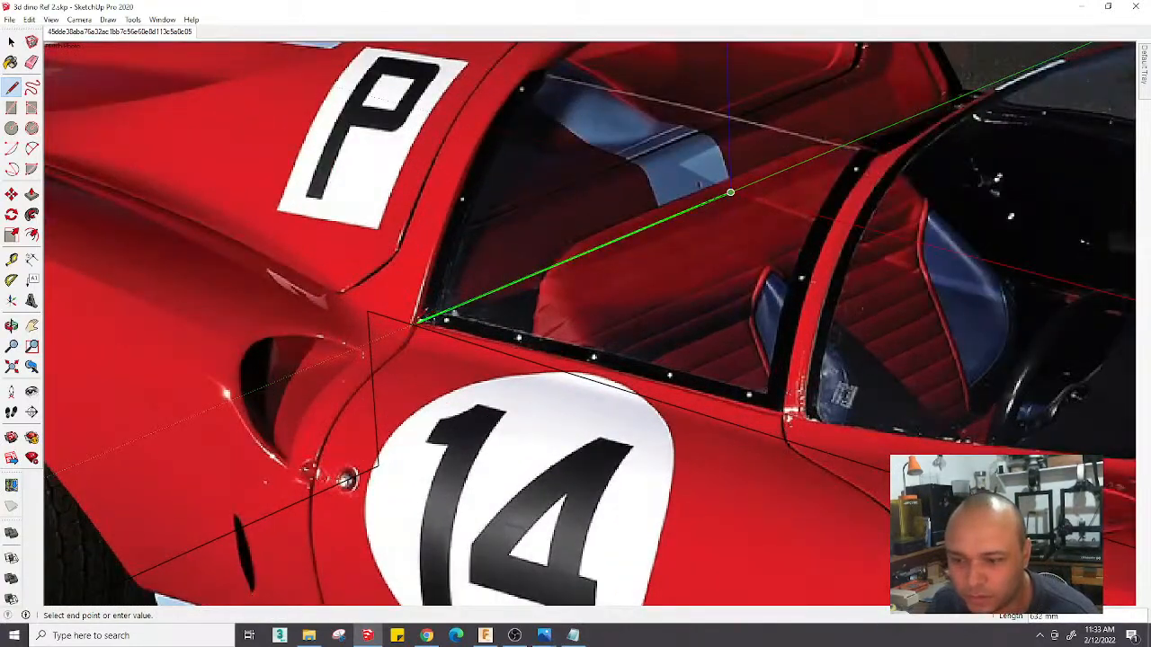
pyautogui.scroll(-2, 435, 315)
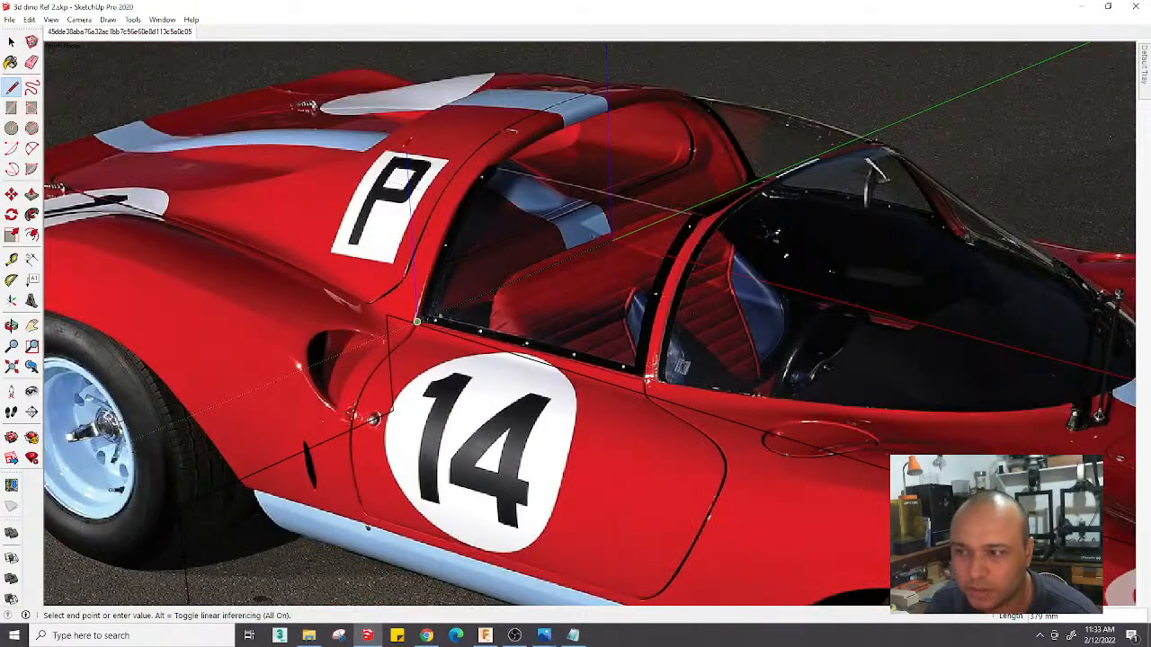
pyautogui.click(407, 144)
pyautogui.scroll(2, 406, 142)
pyautogui.scroll(-2, 464, 128)
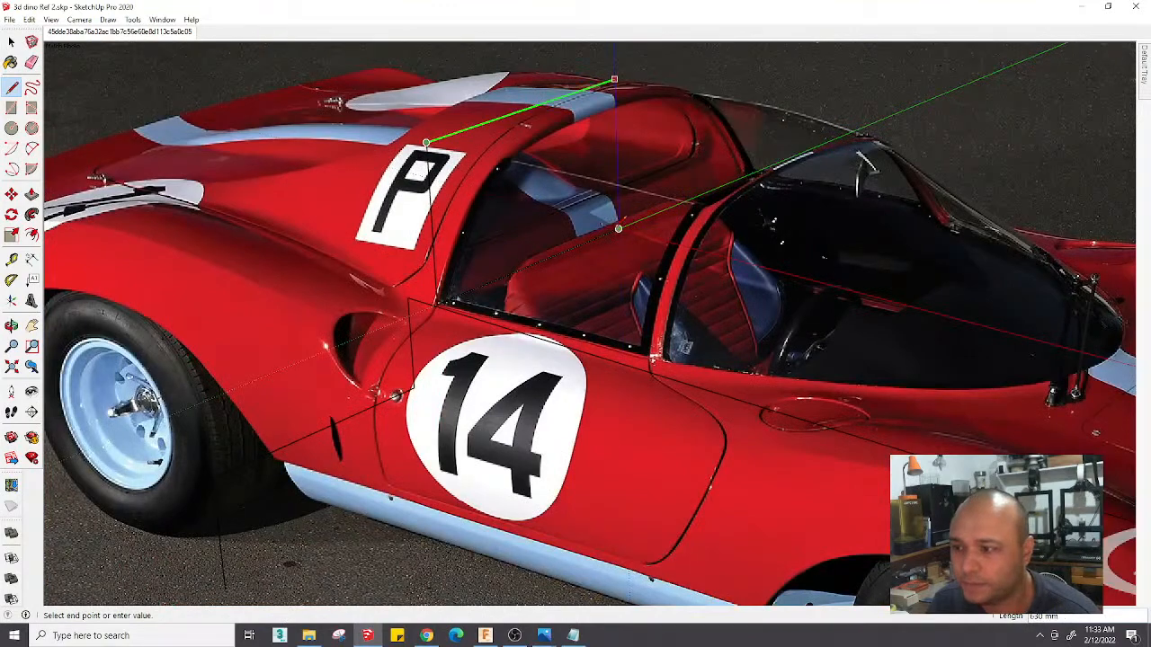
pyautogui.click(618, 229)
pyautogui.press('space')
pyautogui.scroll(-2, 521, 233)
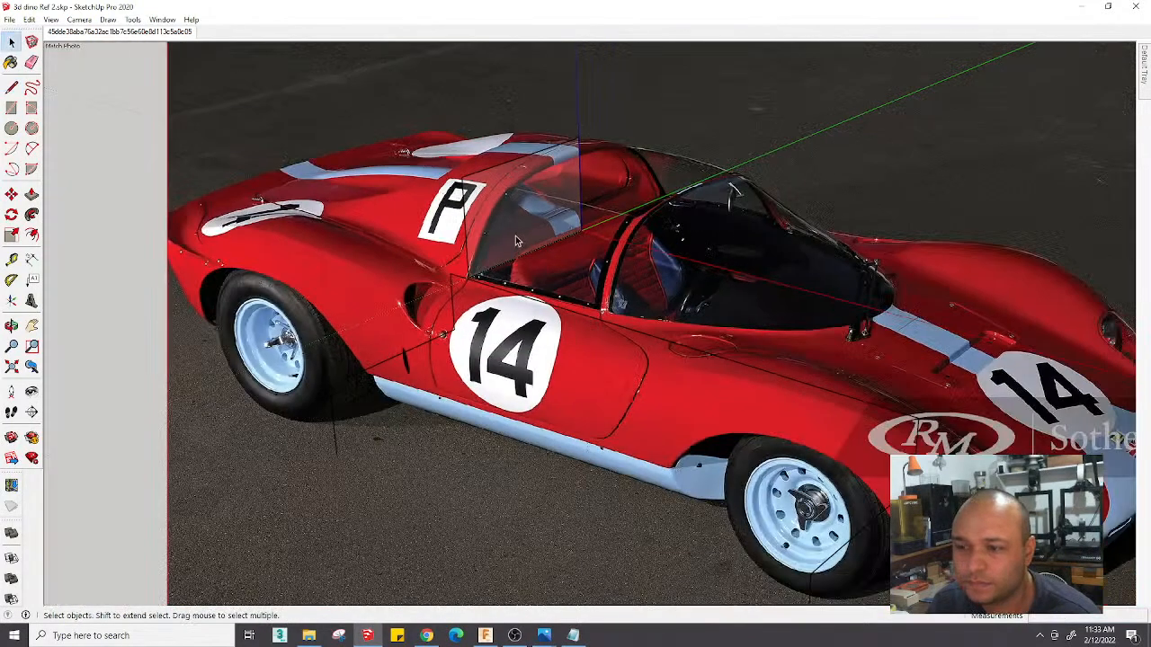
# Leave the matched photo view, display hidden objects and hidden geometry, and unhide the side-view reference photo
pyautogui.click(60, 34)
pyautogui.moveTo(520, 331); pyautogui.dragTo(735, 242, button='middle')
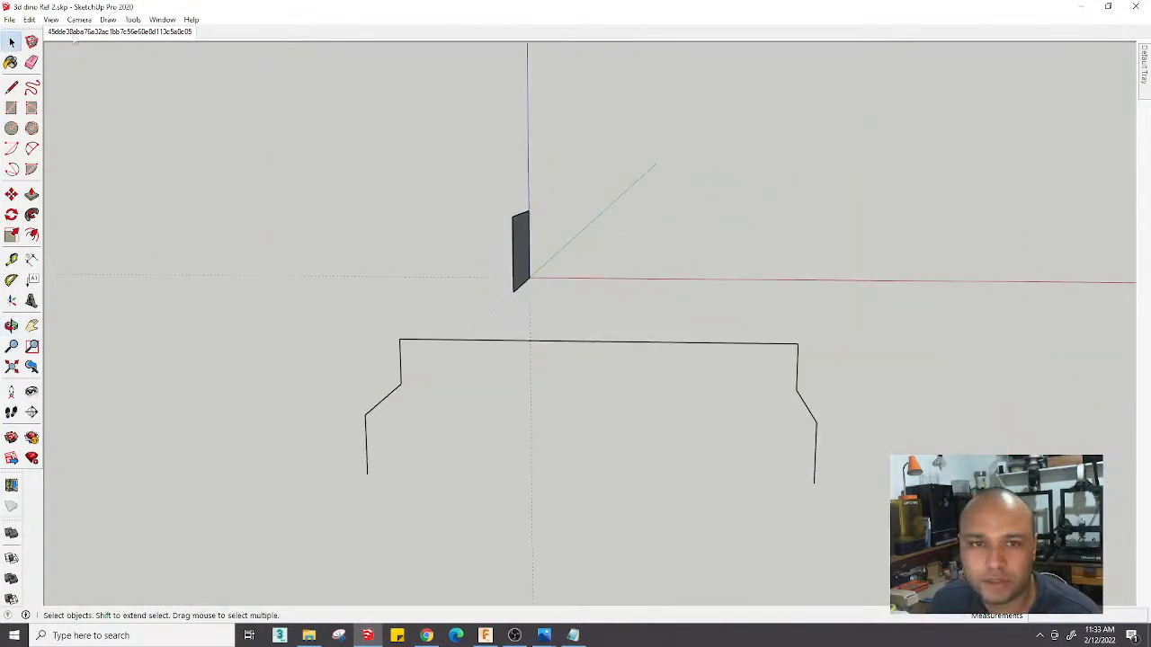
pyautogui.click(52, 19)
pyautogui.click(72, 73)
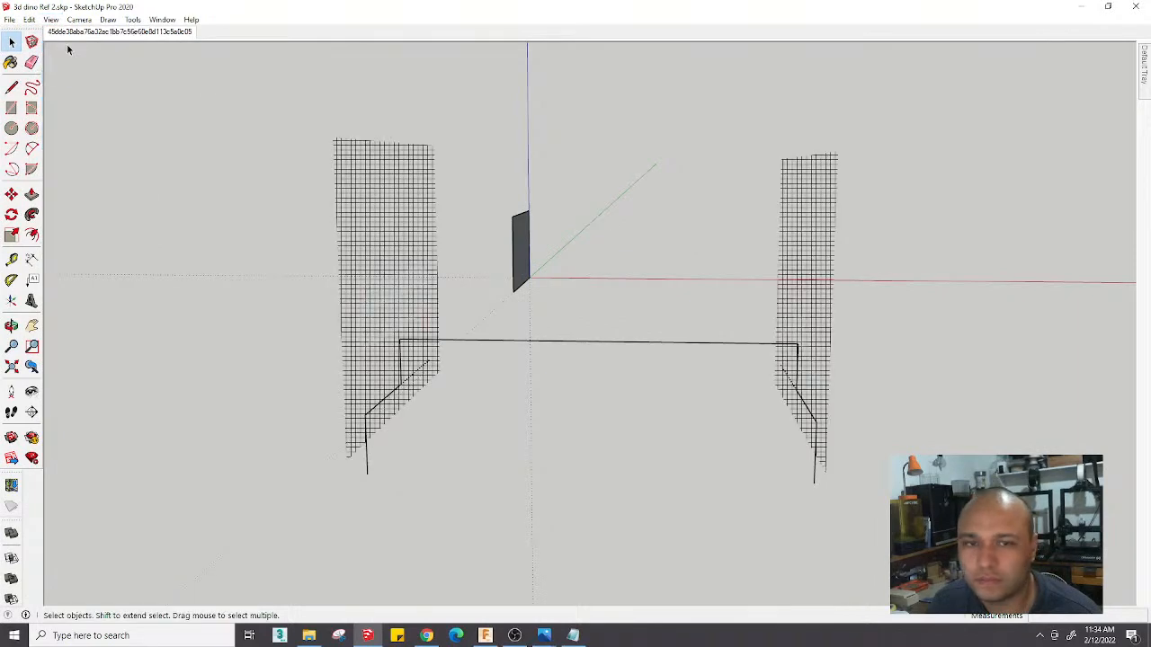
pyautogui.click(52, 18)
pyautogui.click(85, 64)
pyautogui.rightClick(612, 189)
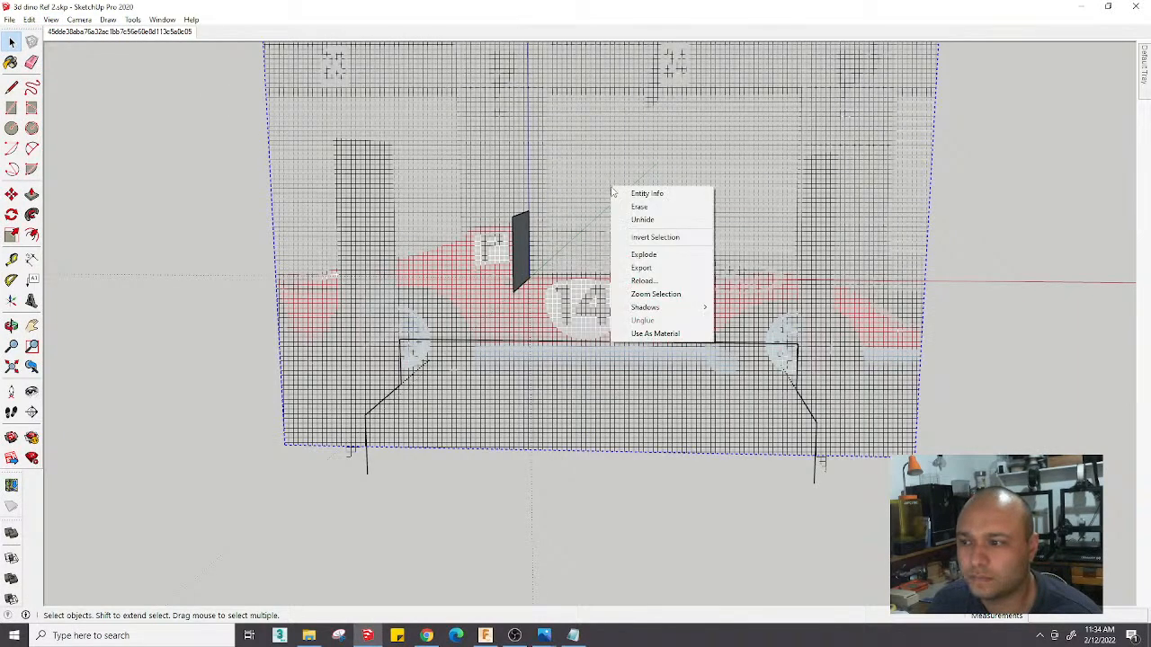
pyautogui.click(642, 219)
pyautogui.scroll(-3, 615, 241)
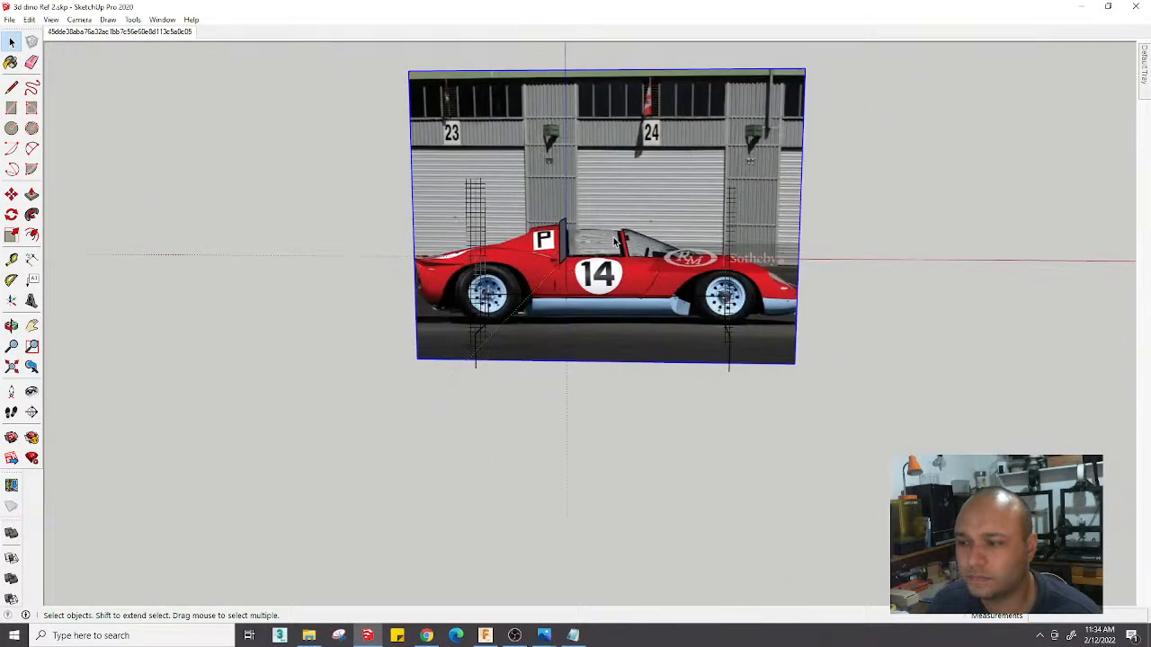
# Explode the side-view reference photo into a textured face and make it a component with the default definition name
pyautogui.rightClick(631, 215)
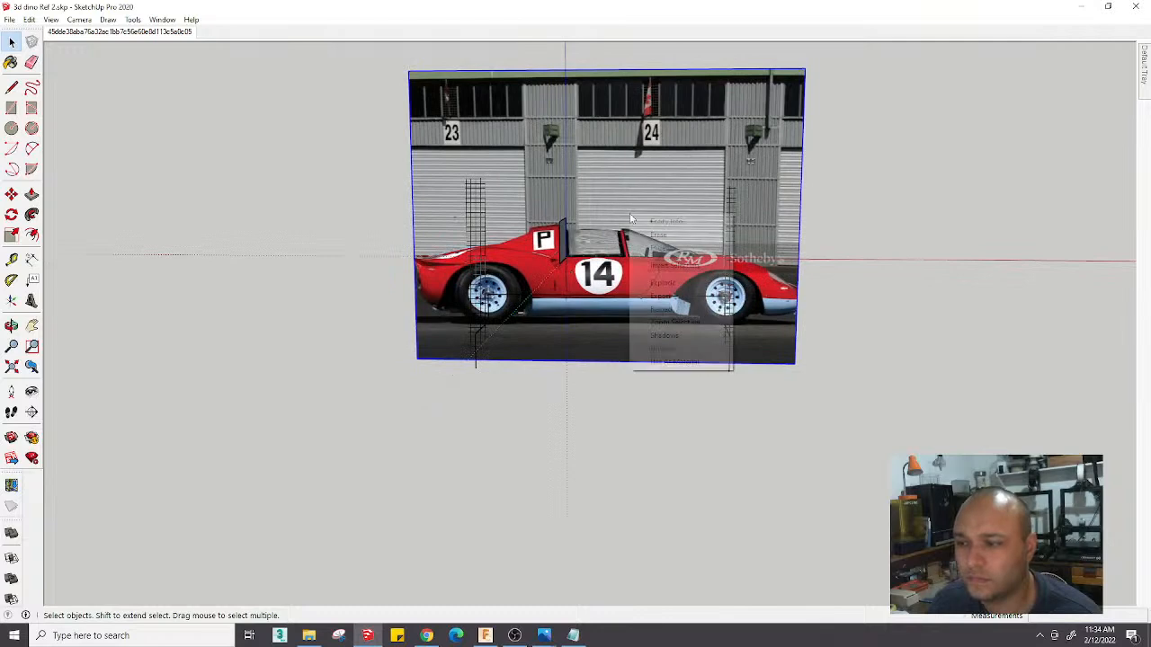
pyautogui.click(658, 284)
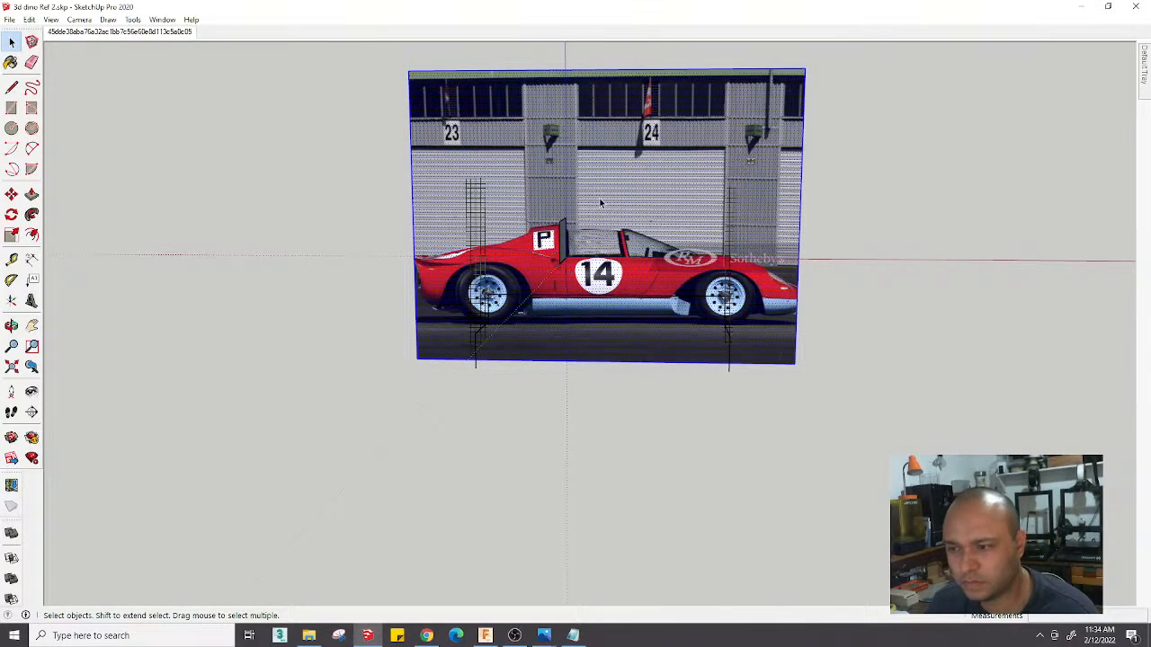
pyautogui.moveTo(678, 482); pyautogui.dragTo(650, 405, button='middle')
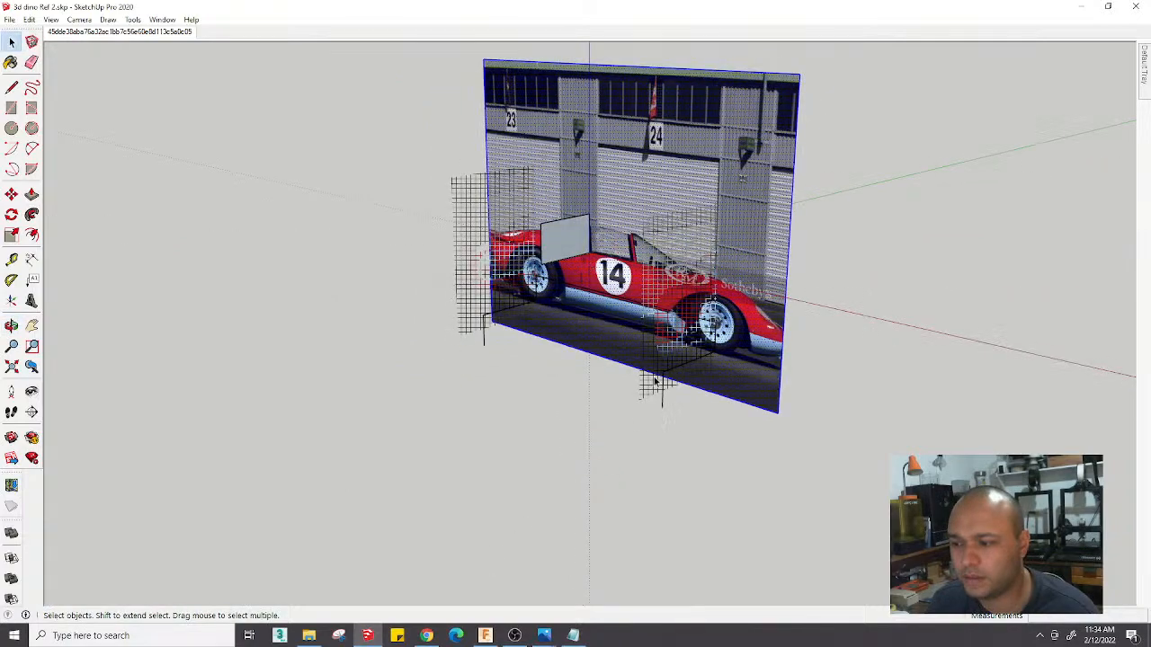
pyautogui.click(653, 396)
pyautogui.doubleClick(615, 211)
pyautogui.press('g')
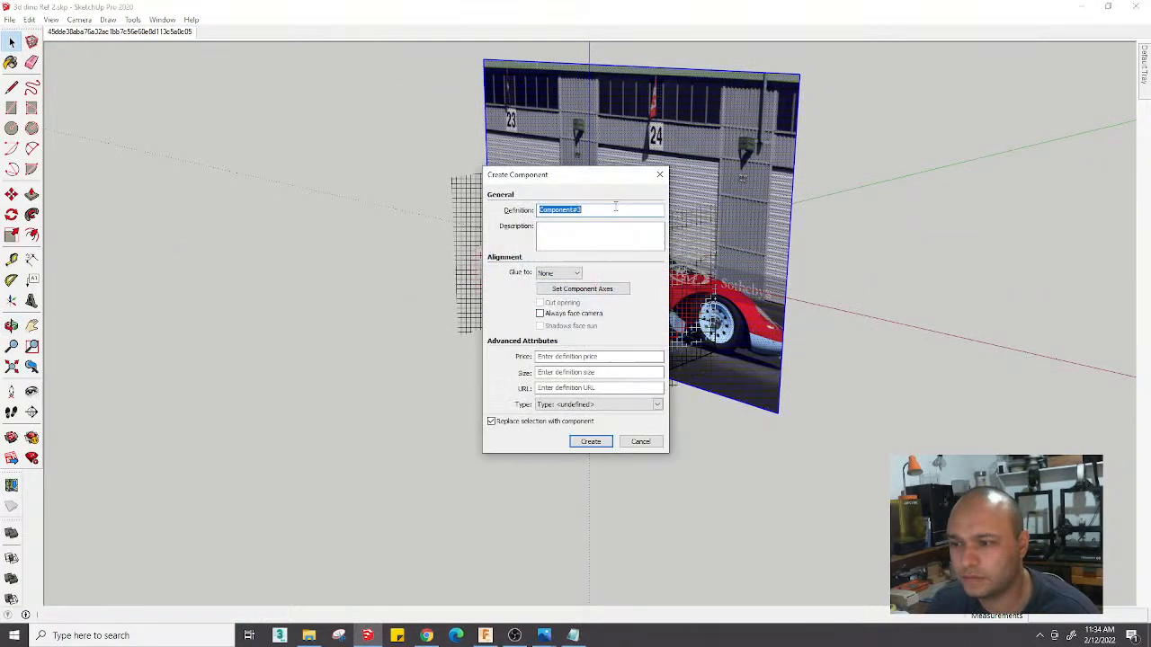
pyautogui.press('Return')
# Examine the side-view component and the drawn cockpit face against the car in the matched photo scene
pyautogui.moveTo(577, 225); pyautogui.dragTo(284, 176, button='middle')
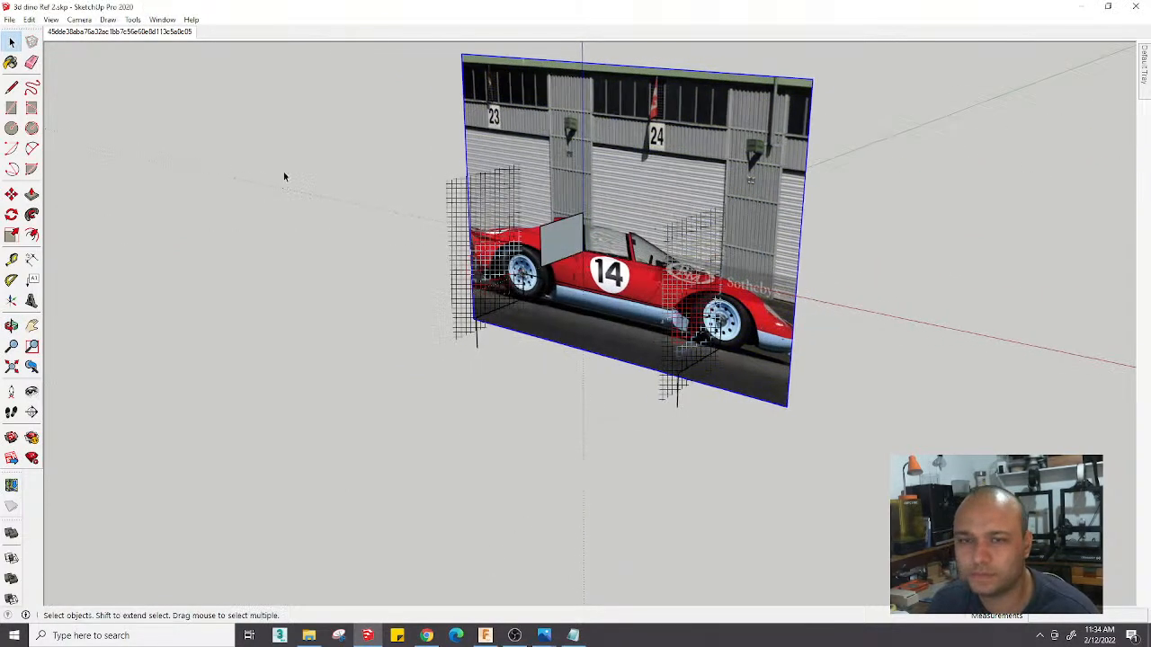
pyautogui.click(132, 33)
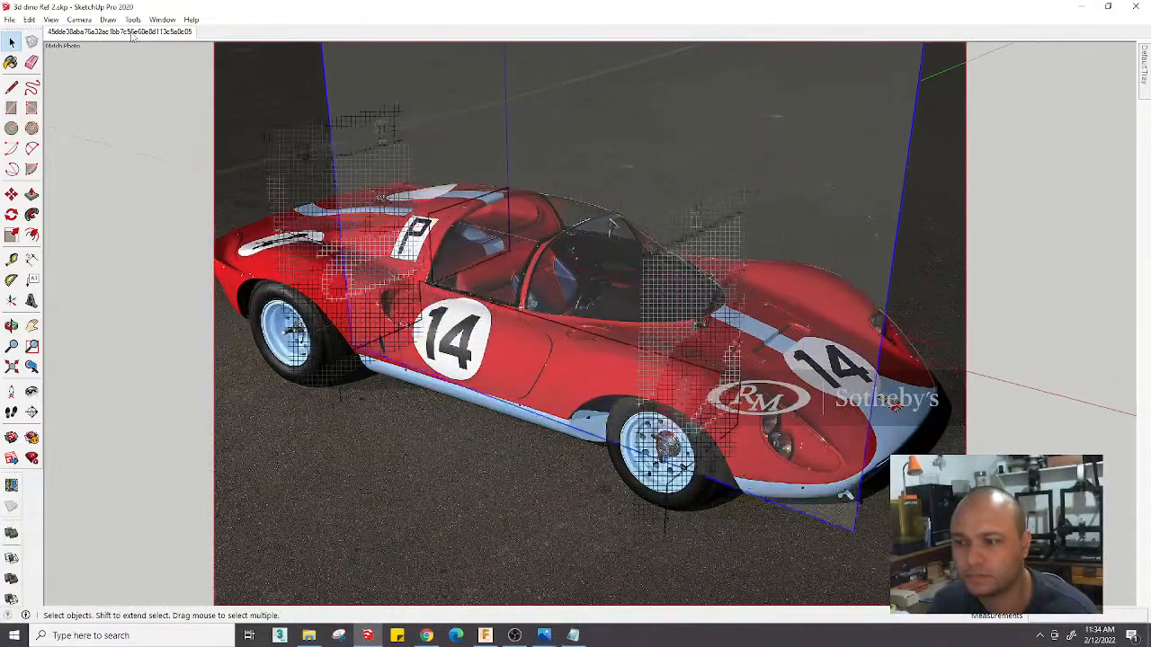
pyautogui.click(502, 242)
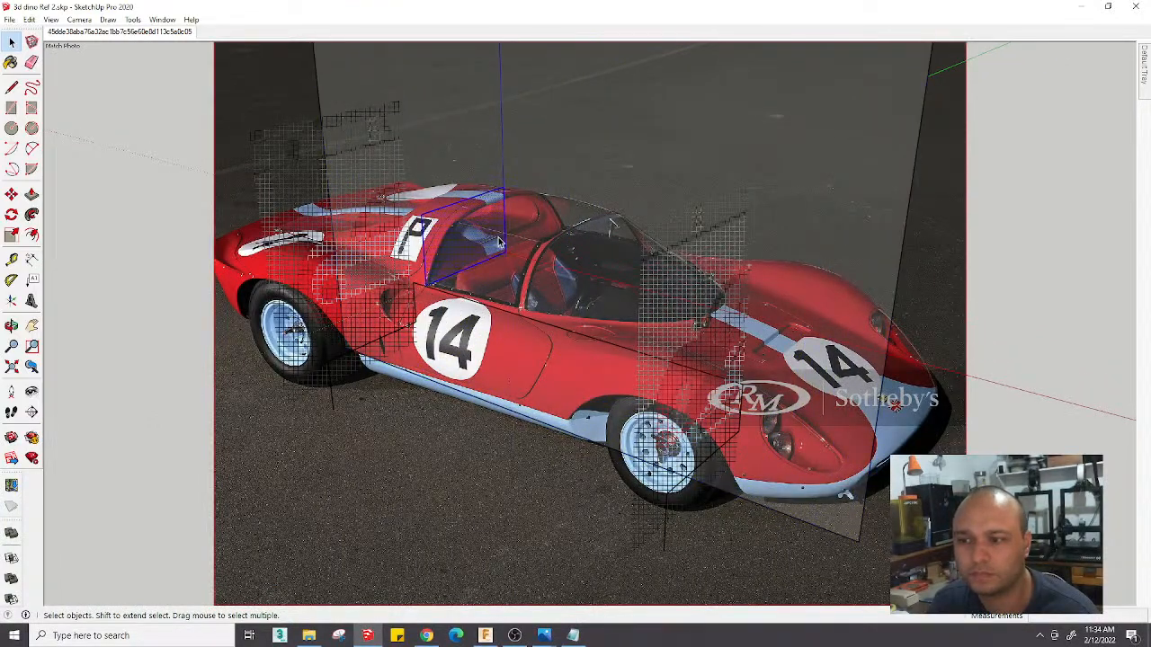
pyautogui.click(807, 147)
pyautogui.press('Escape')
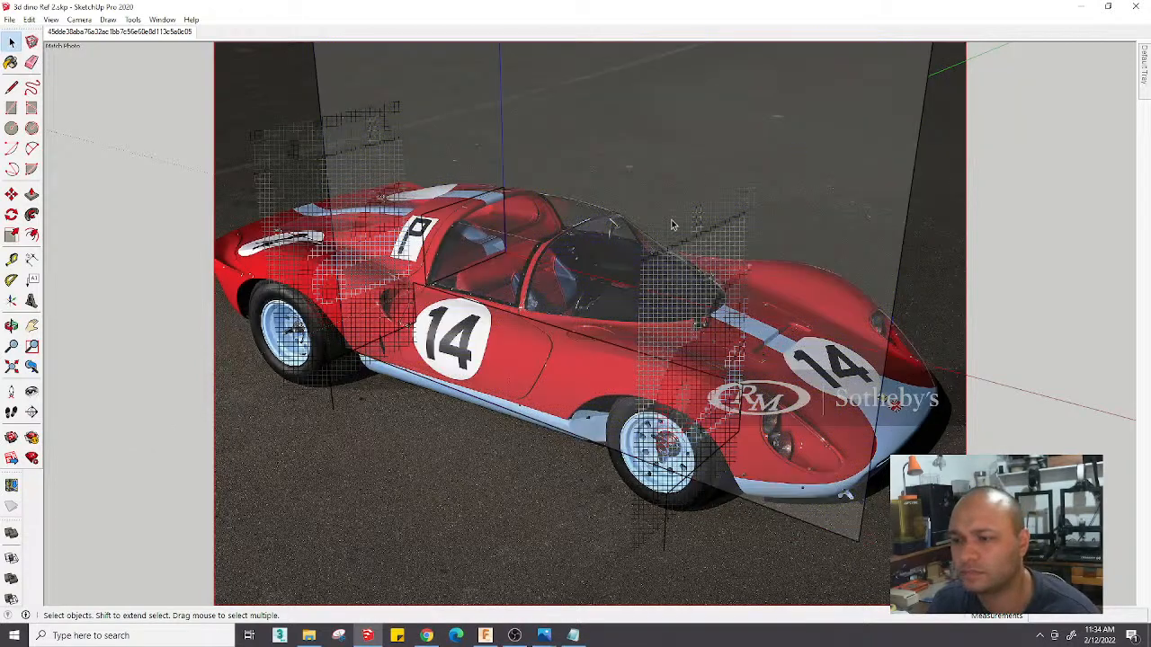
# Undo the component creation and explode of the side-view reference photo, and turn off the display of hidden objects
pyautogui.moveTo(649, 234); pyautogui.dragTo(680, 208, button='middle')
pyautogui.scroll(-3, 442, 272)
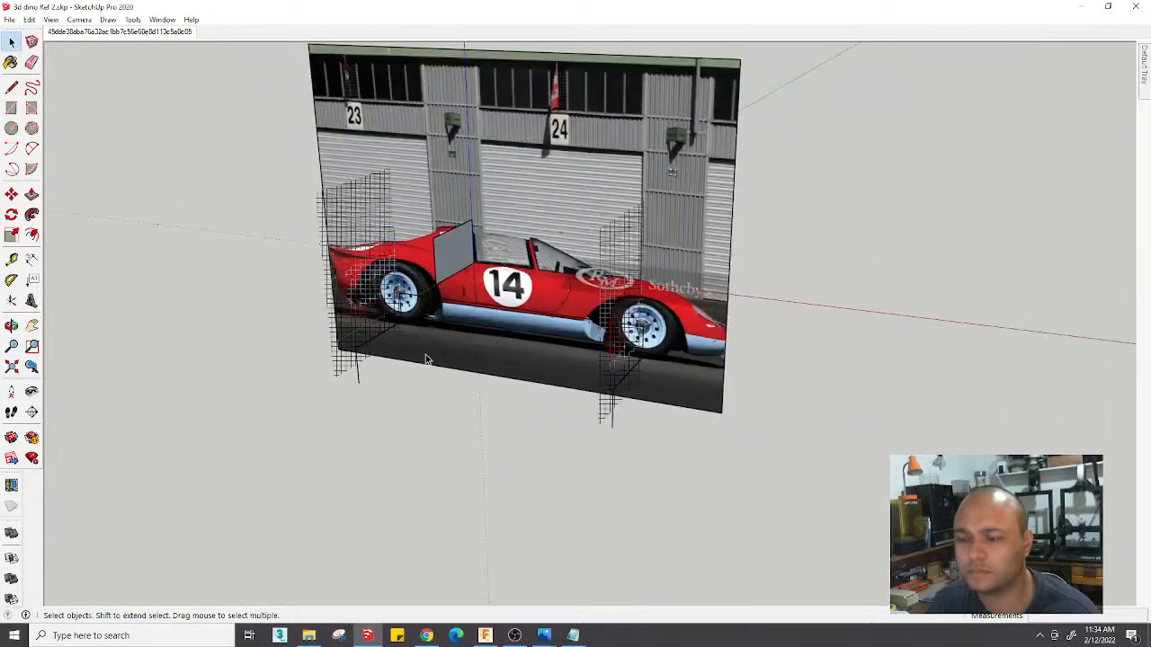
pyautogui.hotkey('ctrl', 'z')
pyautogui.hotkey('ctrl', 'z')
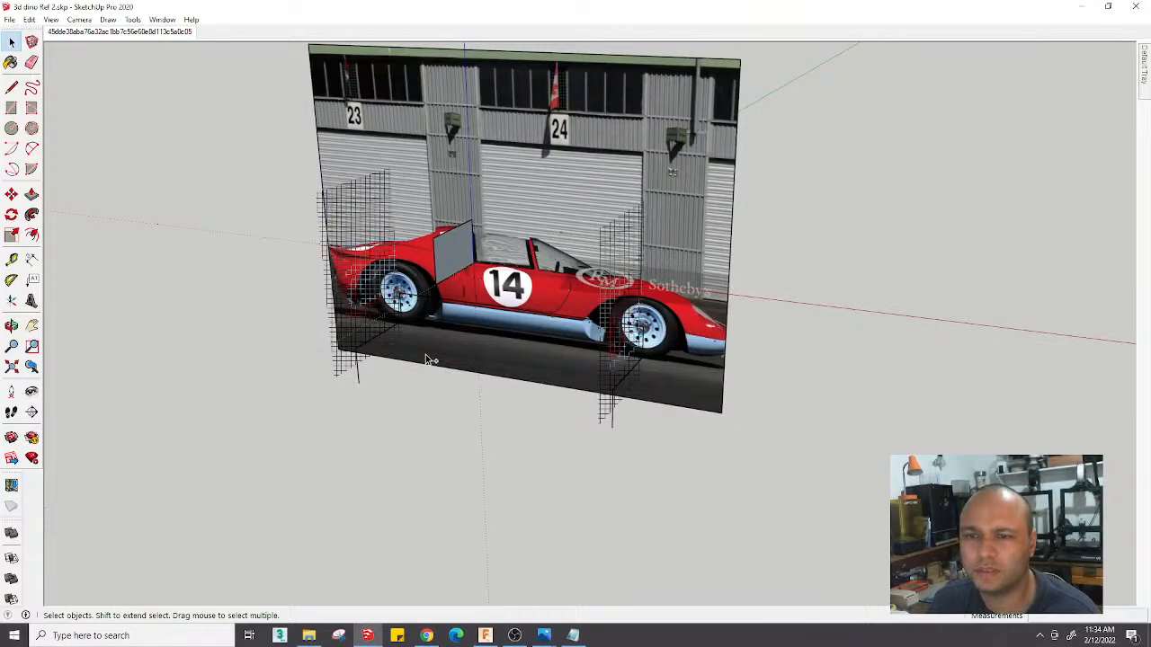
pyautogui.moveTo(521, 251); pyautogui.dragTo(493, 259, button='middle')
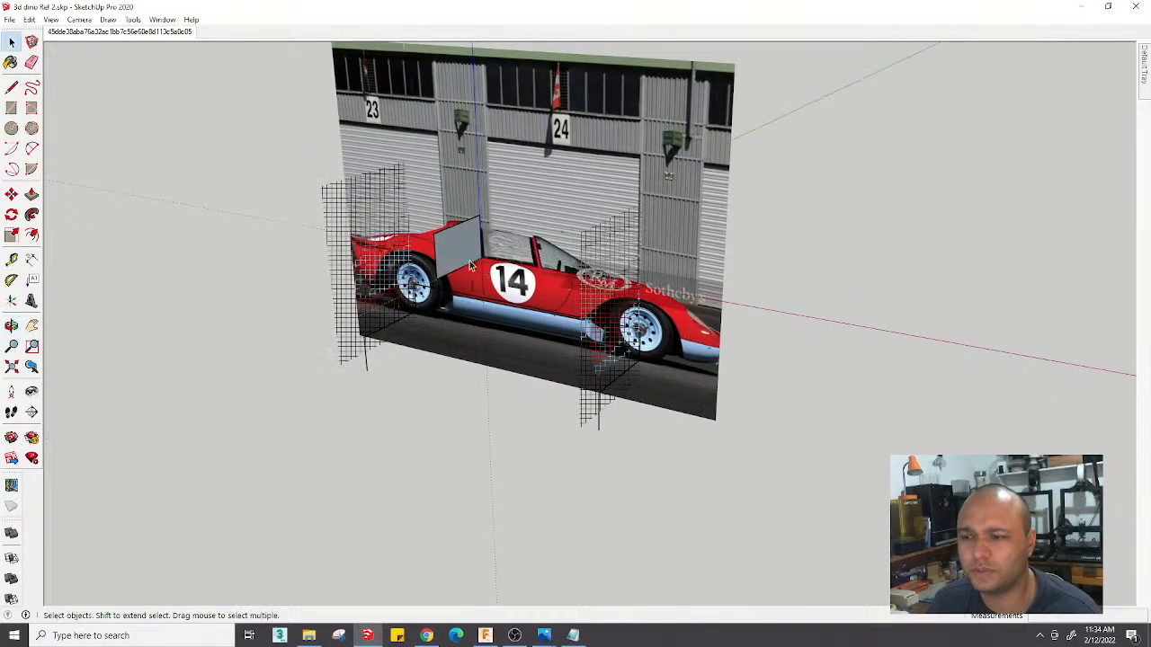
pyautogui.click(79, 19)
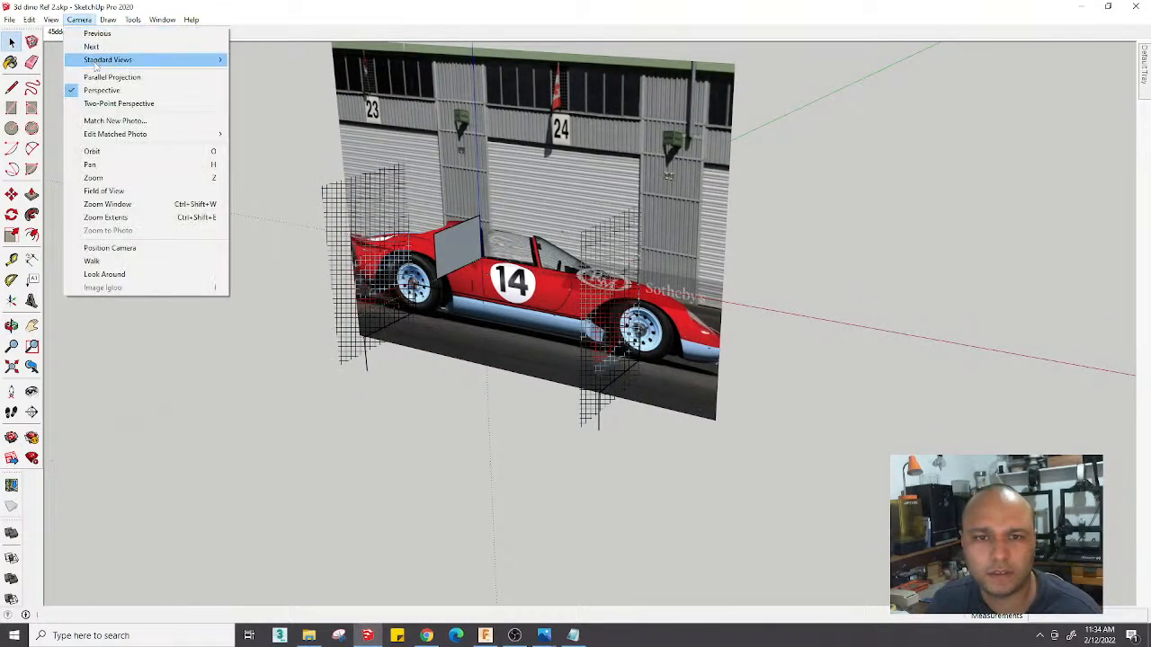
pyautogui.moveTo(52, 19)
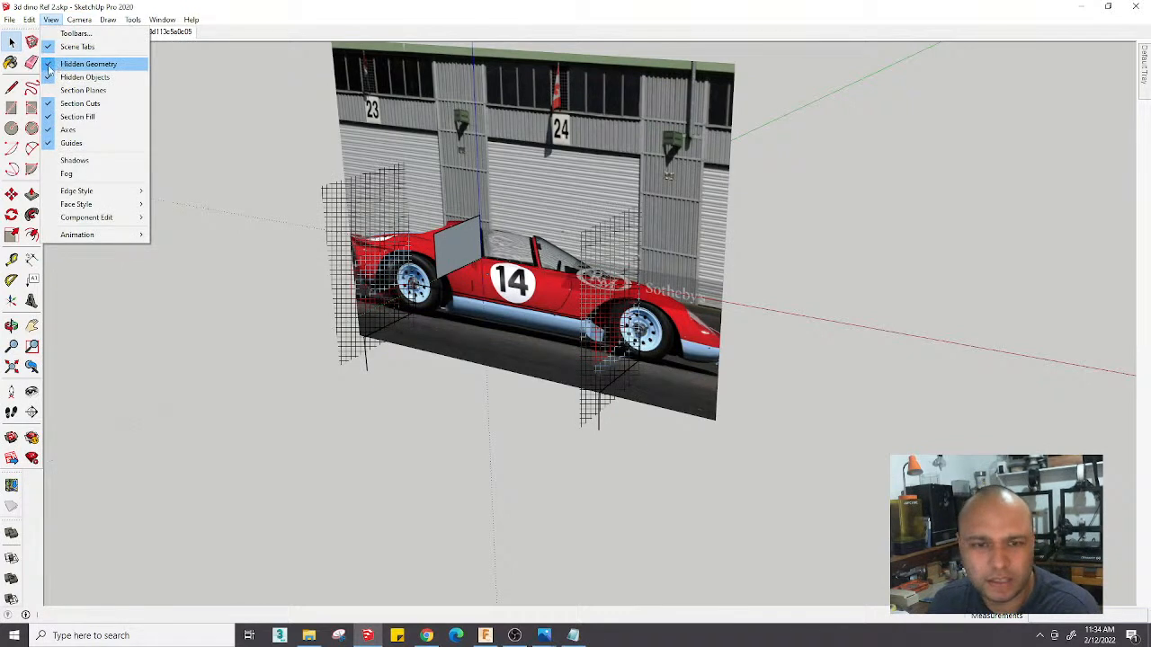
pyautogui.click(72, 77)
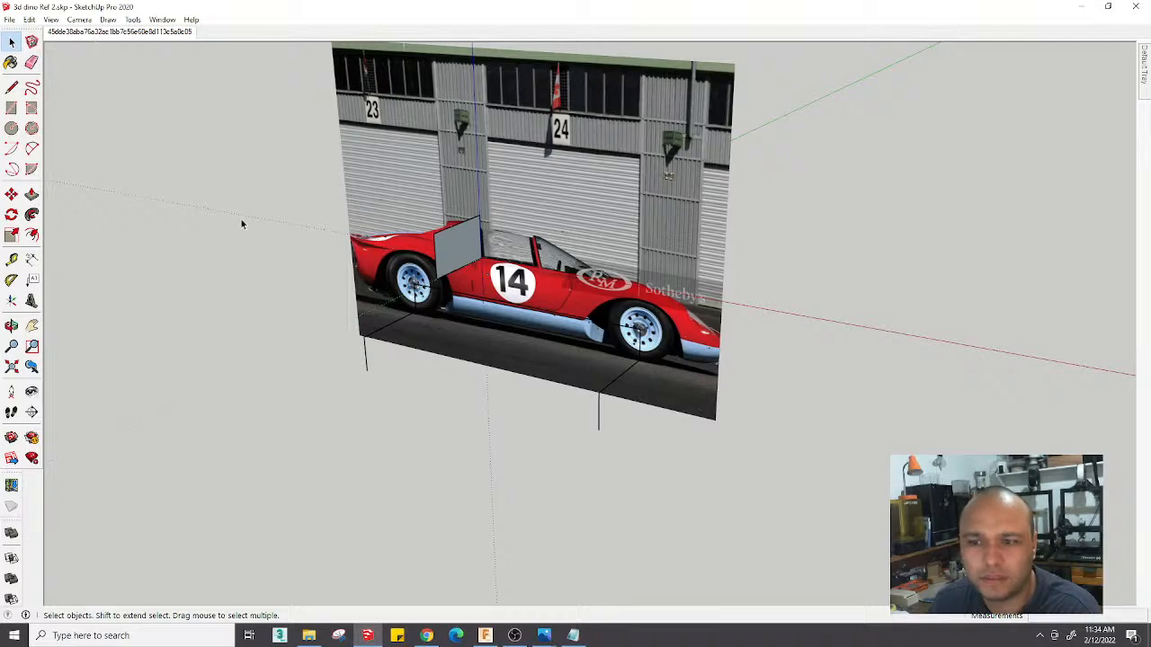
# In the matched photo scene, trace the upper curve of the rear window frame on the vertical face, starting below the roof on the centre plane
pyautogui.scroll(2, 261, 270)
pyautogui.click(154, 36)
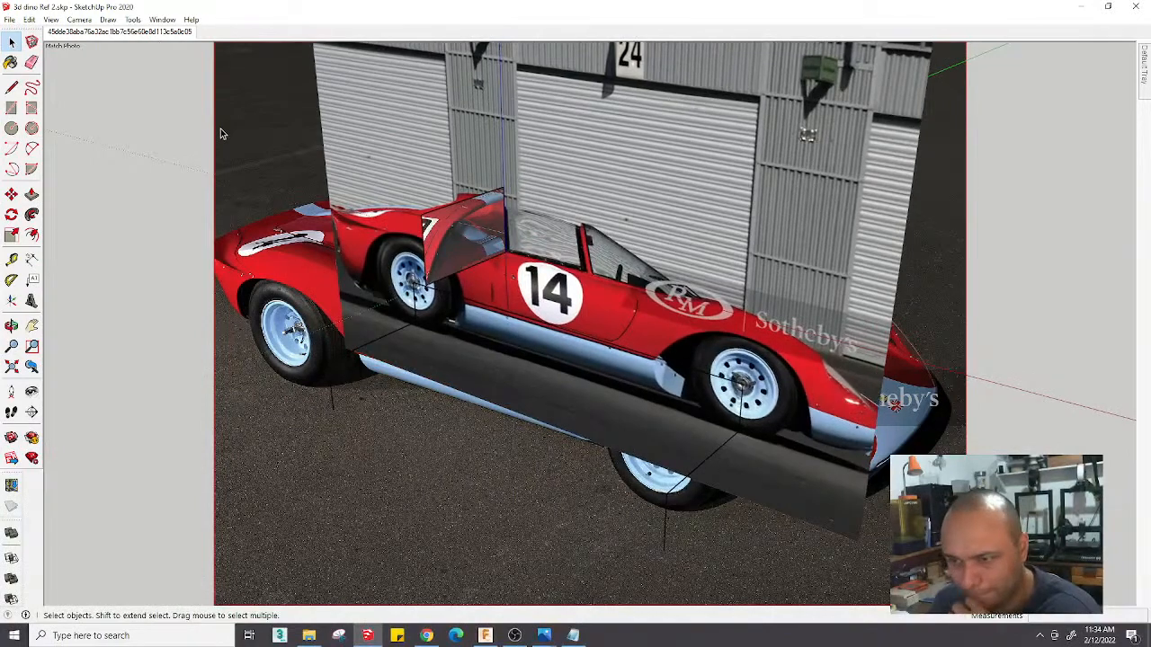
pyautogui.scroll(4, 499, 252)
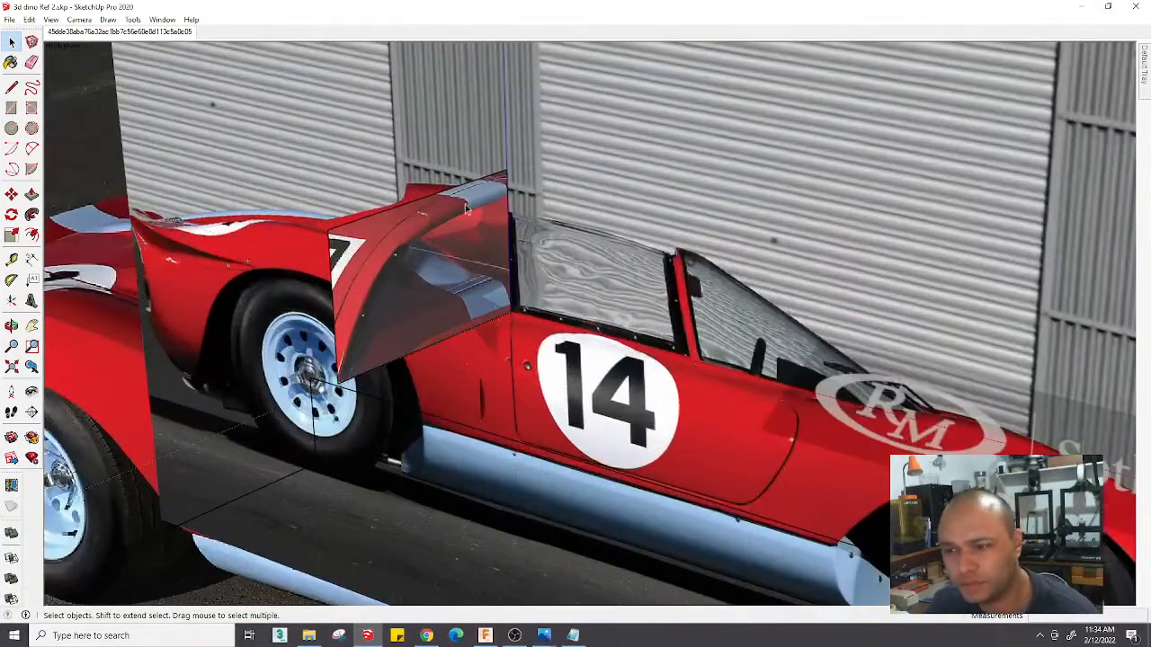
pyautogui.press('l')
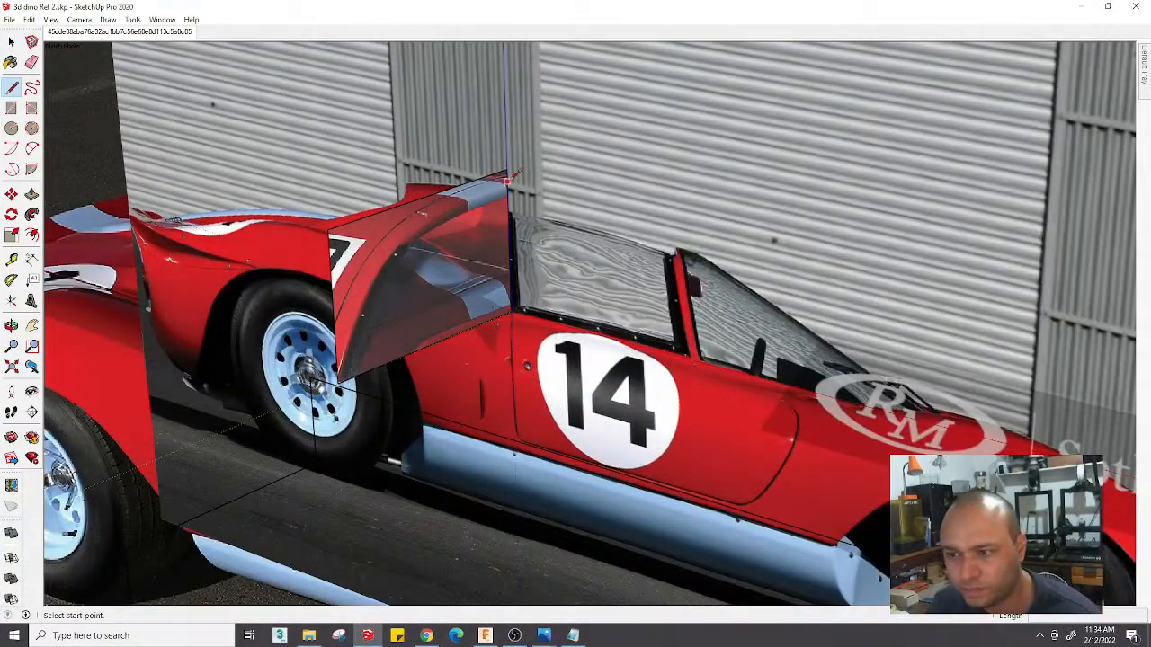
pyautogui.click(505, 182)
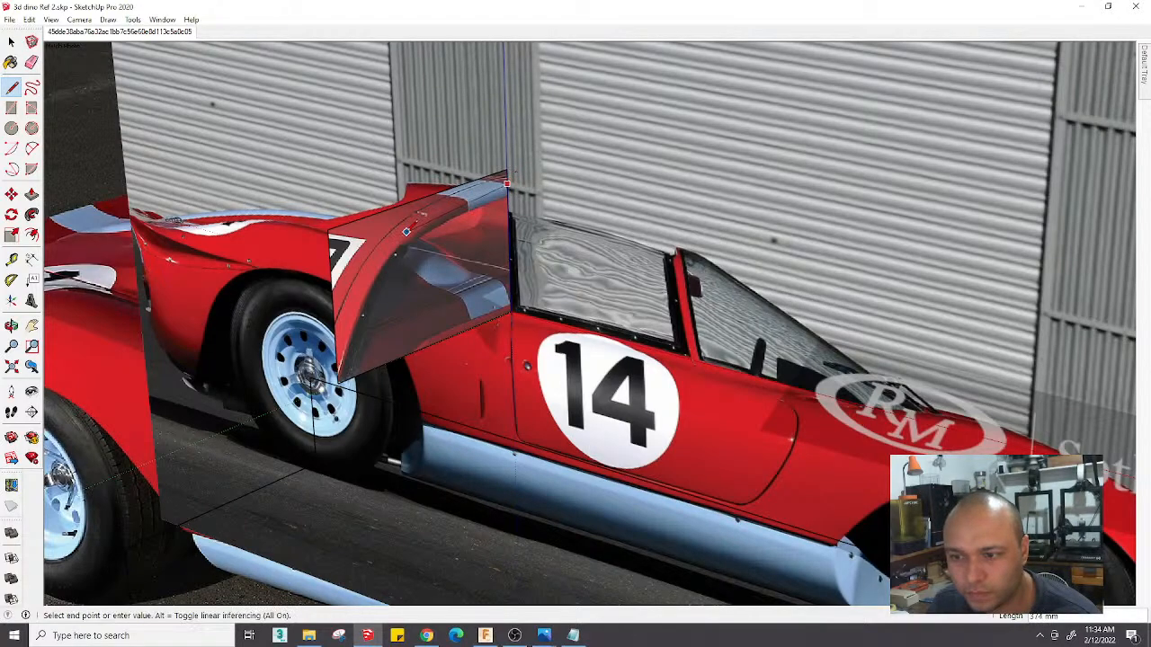
pyautogui.scroll(3, 503, 181)
pyautogui.scroll(-3, 503, 178)
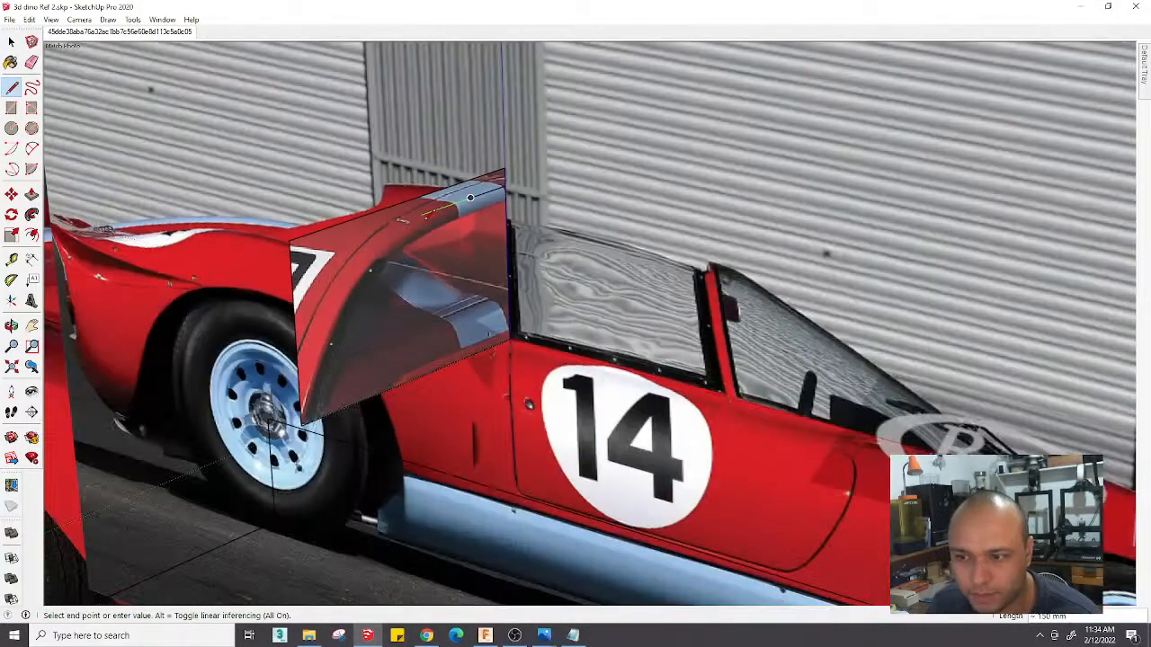
pyautogui.scroll(5, 423, 221)
pyautogui.click(418, 227)
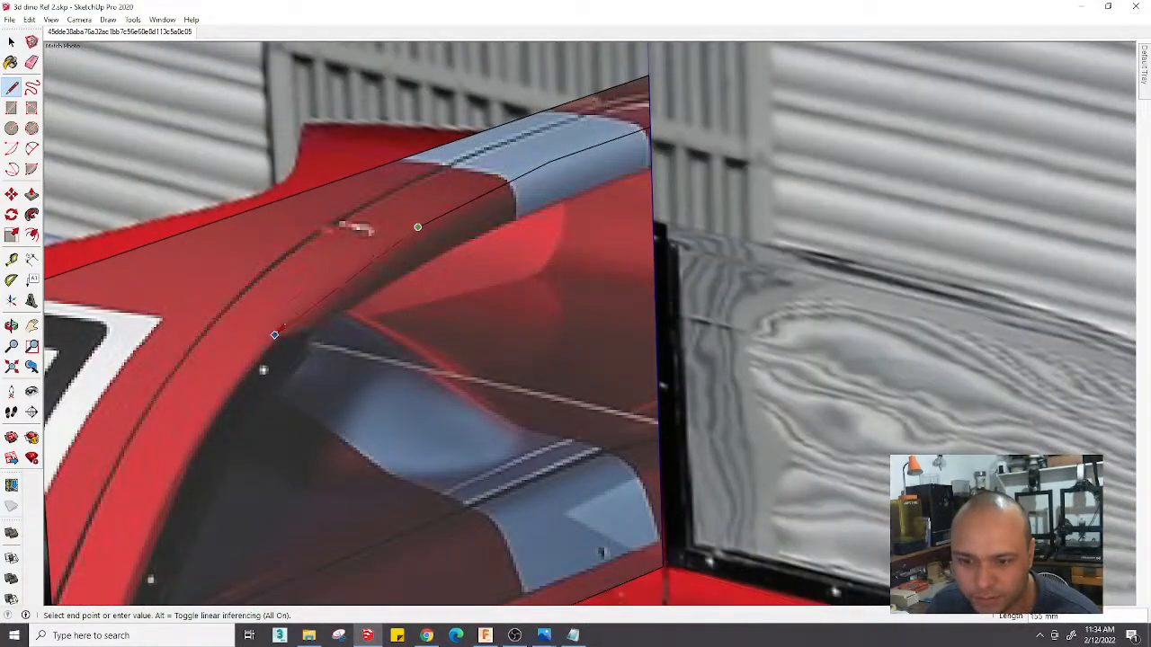
pyautogui.click(279, 333)
pyautogui.scroll(-6, 204, 425)
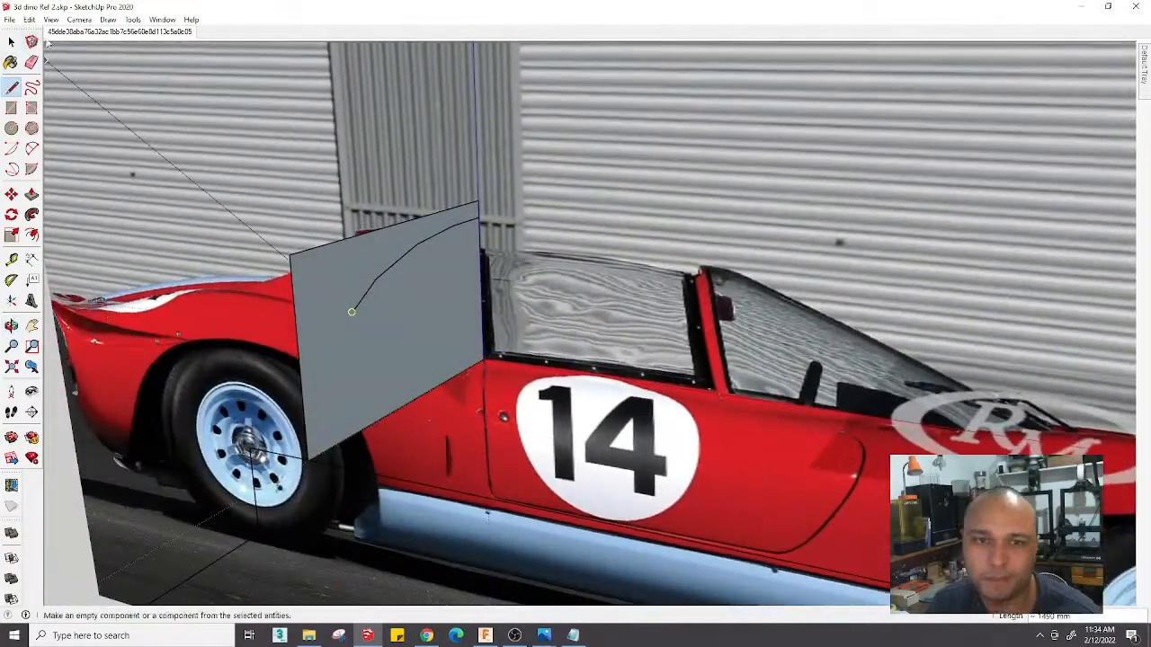
# Continue the traced line chain down the rear window frame to the vertical face's lower outer corner
pyautogui.click(72, 32)
pyautogui.moveTo(429, 230); pyautogui.dragTo(457, 257, button='middle')
pyautogui.scroll(7, 456, 241)
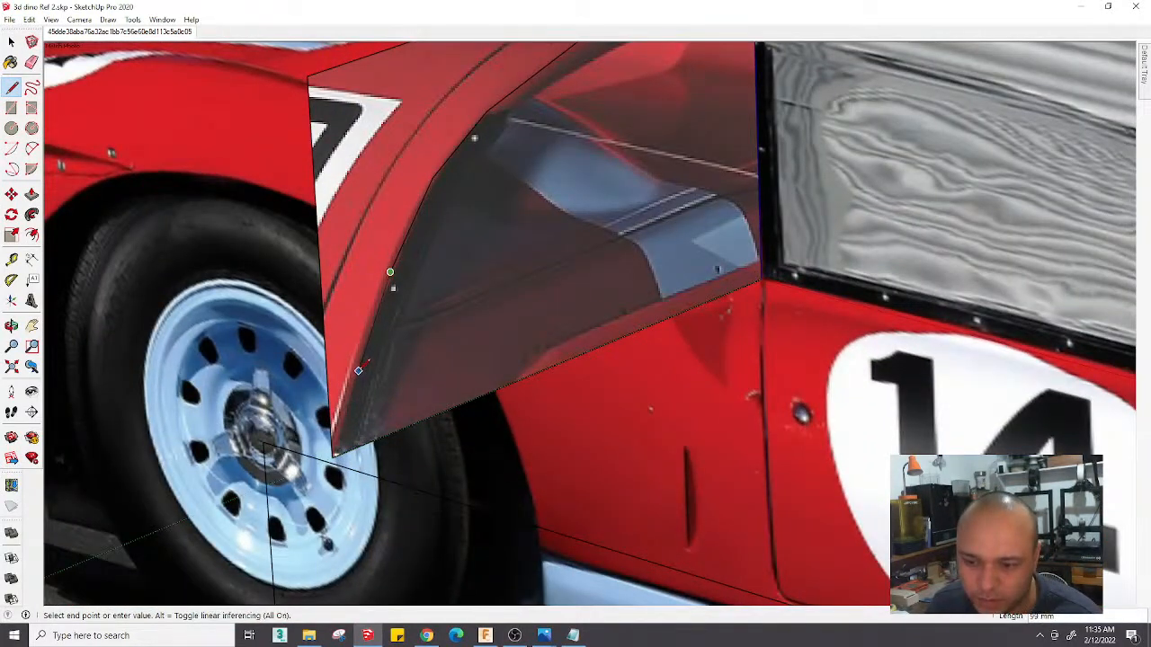
pyautogui.click(358, 371)
pyautogui.click(333, 456)
pyautogui.scroll(-2, 481, 210)
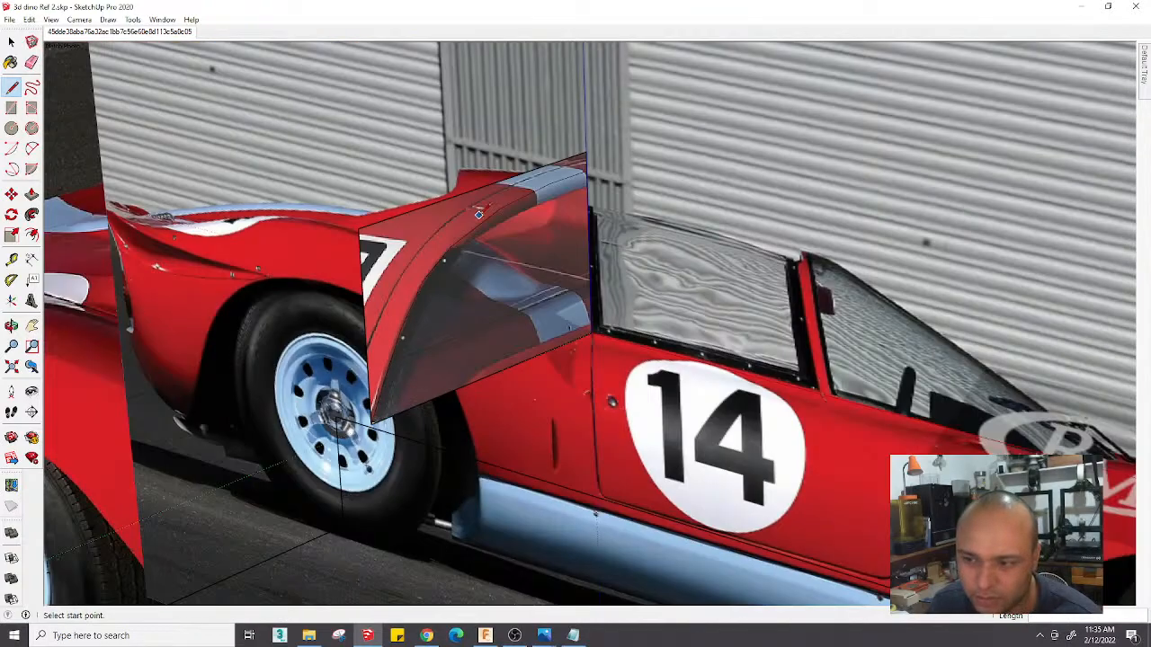
# Erase the vertical face's leftover edges outside the traced curve, leaving only the window-frame profile
pyautogui.scroll(3, 481, 203)
pyautogui.press('e')
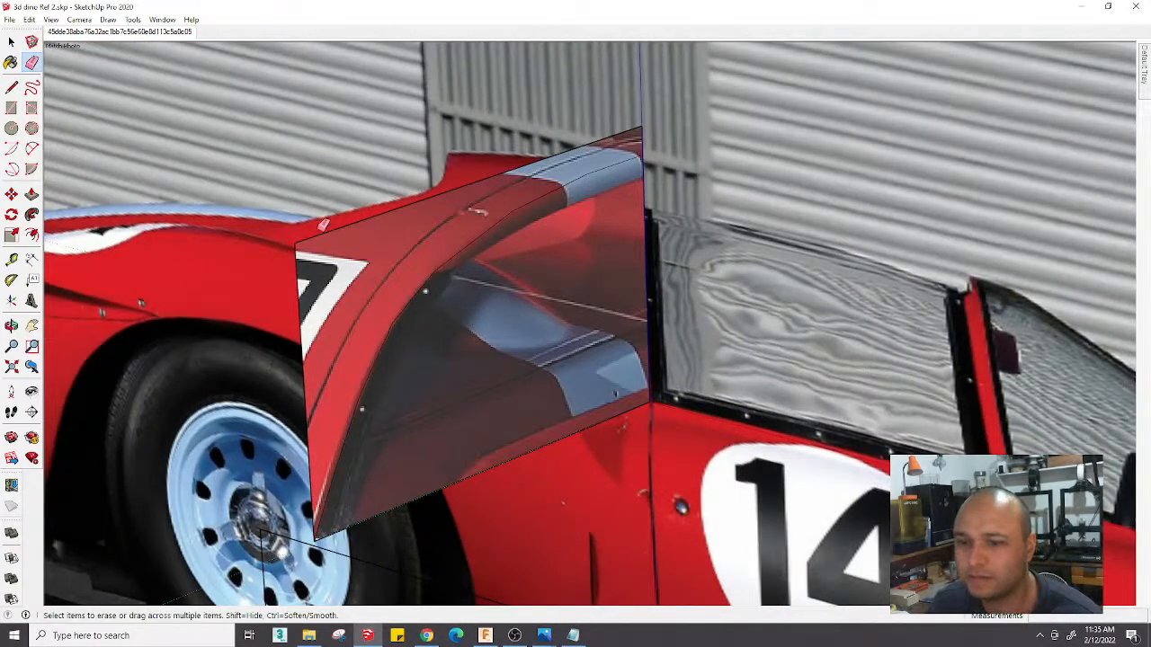
pyautogui.moveTo(287, 280); pyautogui.dragTo(508, 255)
pyautogui.scroll(-6, 550, 125)
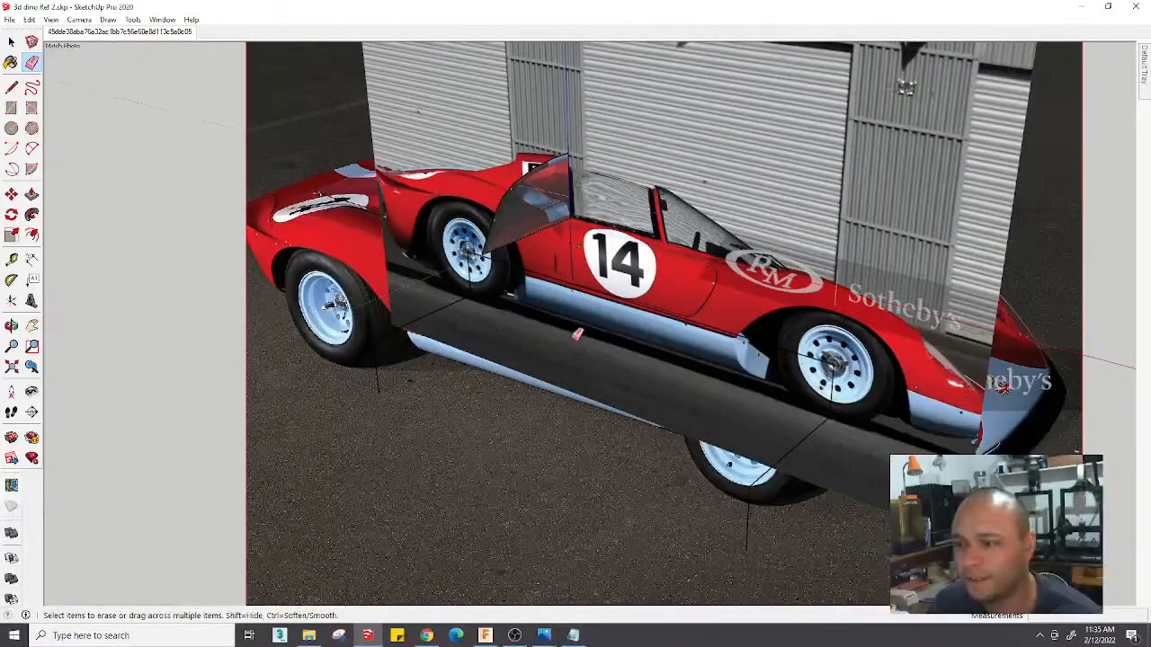
# Scale the profile face down in height to match the roof in the side-view photo, and return to the matched photo scene
pyautogui.moveTo(578, 335); pyautogui.dragTo(906, 158, button='middle')
pyautogui.scroll(4, 593, 211)
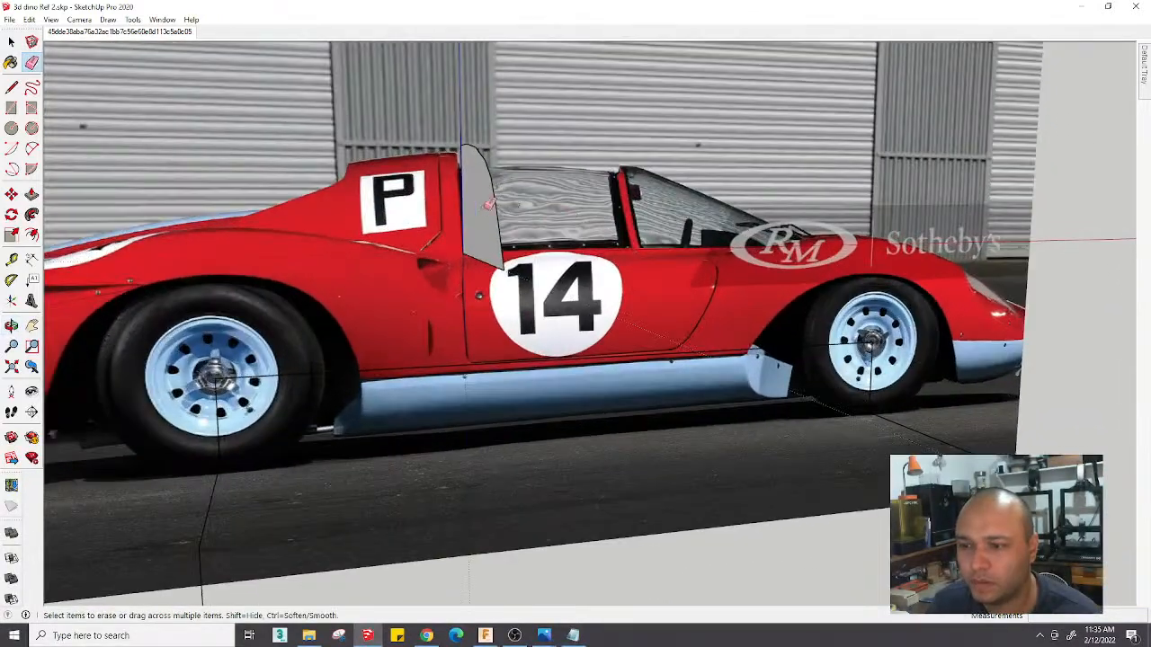
pyautogui.press('space')
pyautogui.scroll(2, 481, 194)
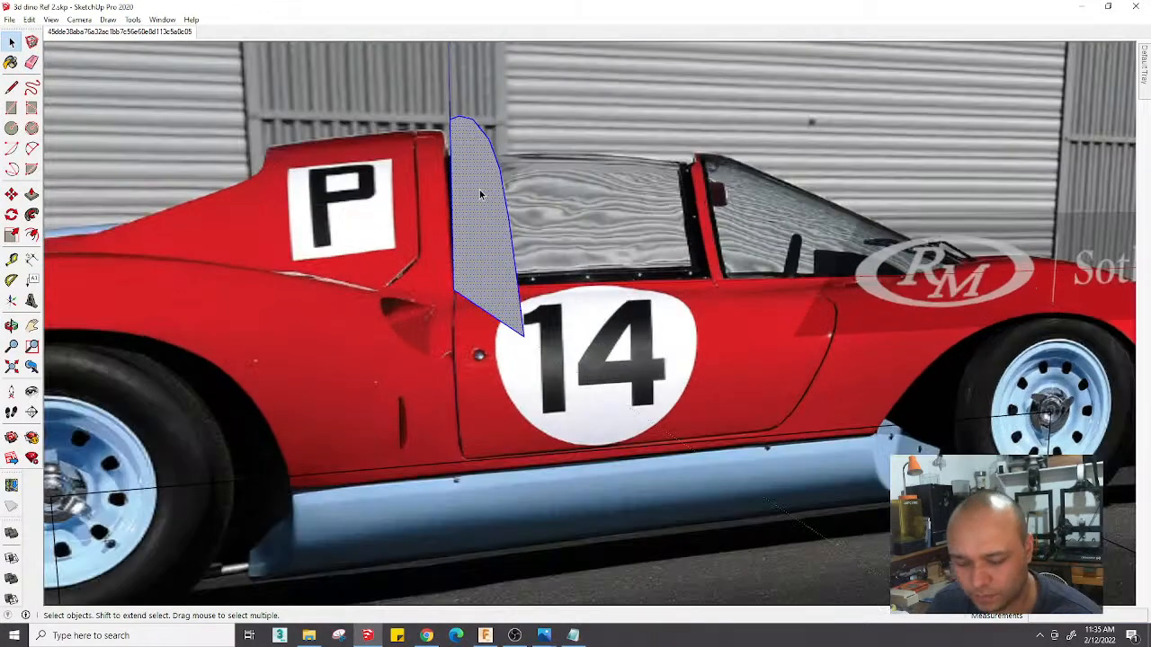
pyautogui.press('s')
pyautogui.moveTo(475, 122); pyautogui.dragTo(442, 134)
pyautogui.press('space')
pyautogui.scroll(-3, 445, 137)
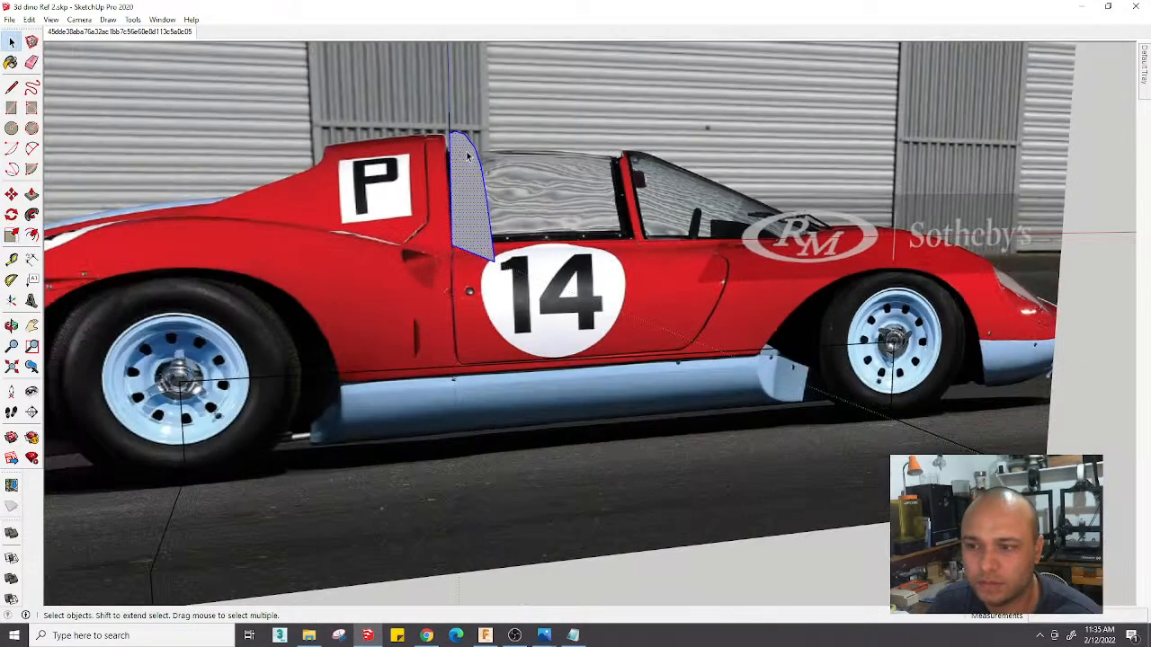
pyautogui.moveTo(440, 148); pyautogui.dragTo(245, 148, button='middle')
pyautogui.click(166, 34)
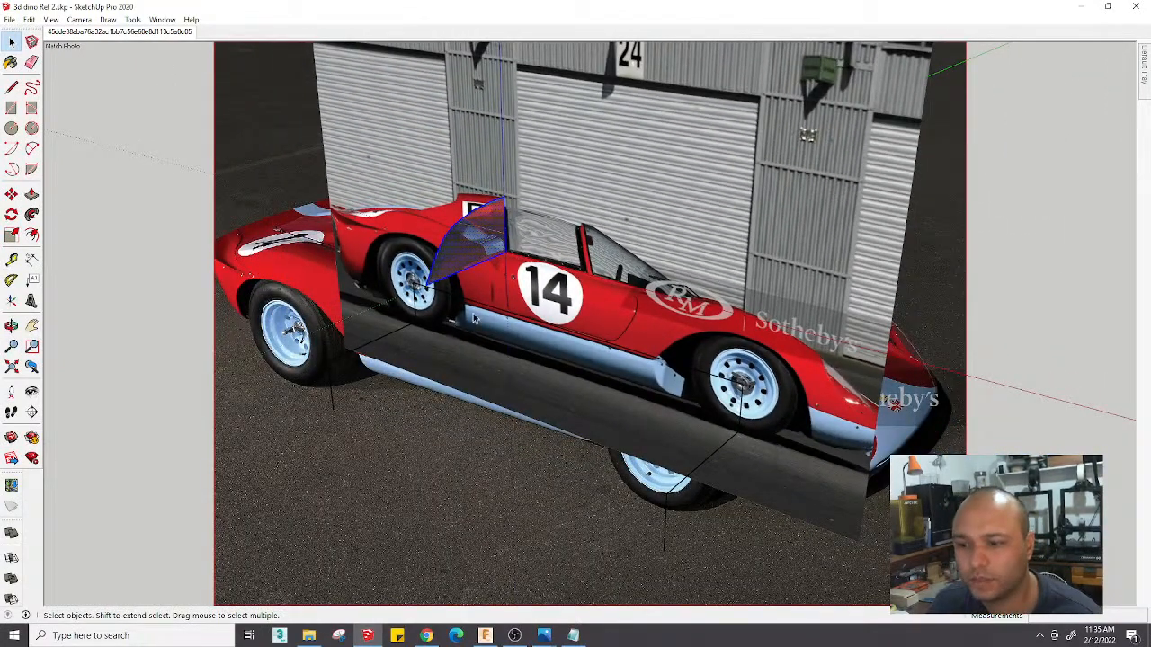
# Hide the side-view reference photo in the matched photo scene and turn off the display of hidden geometry
pyautogui.moveTo(493, 302); pyautogui.dragTo(499, 304, button='middle')
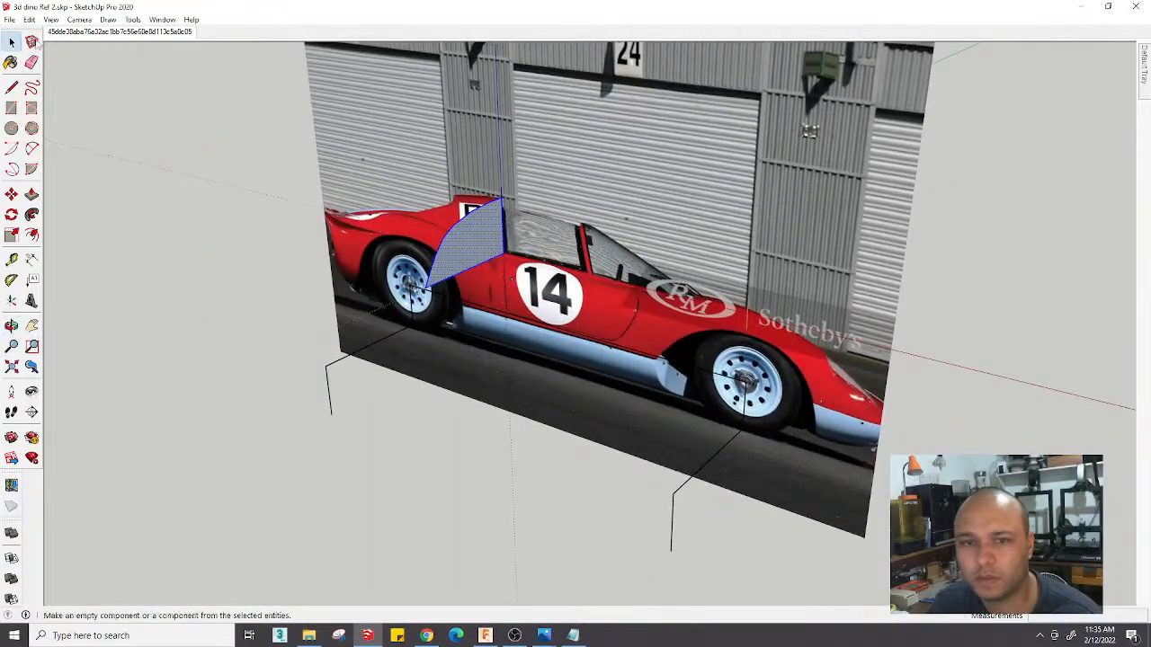
pyautogui.click(96, 33)
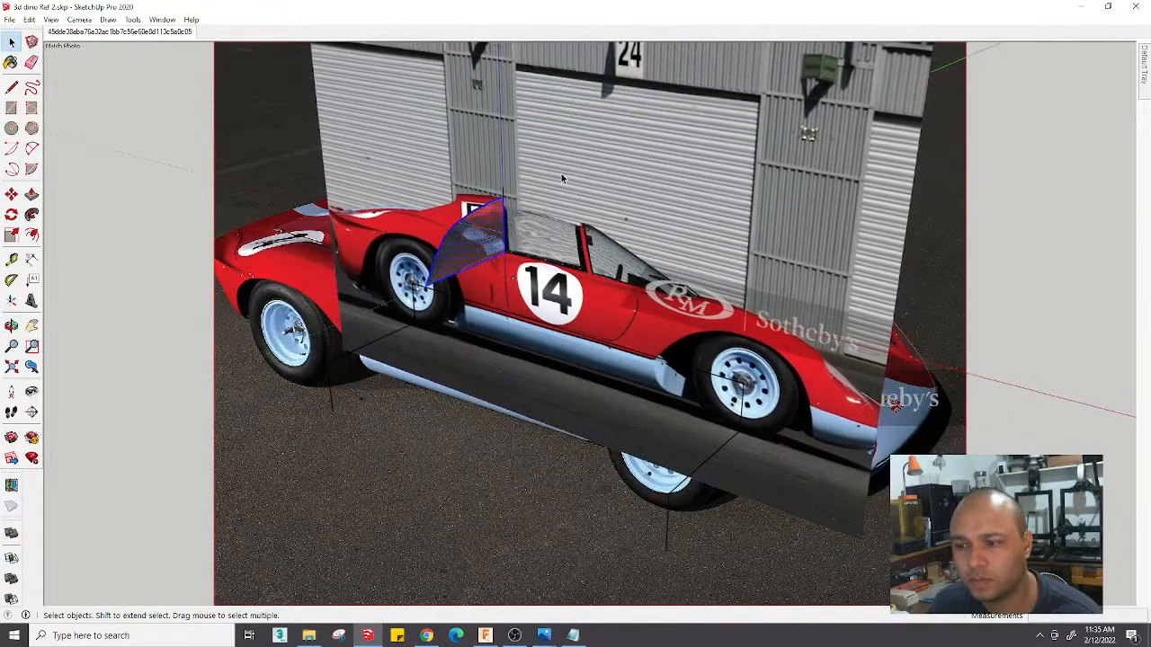
pyautogui.rightClick(475, 151)
pyautogui.click(498, 183)
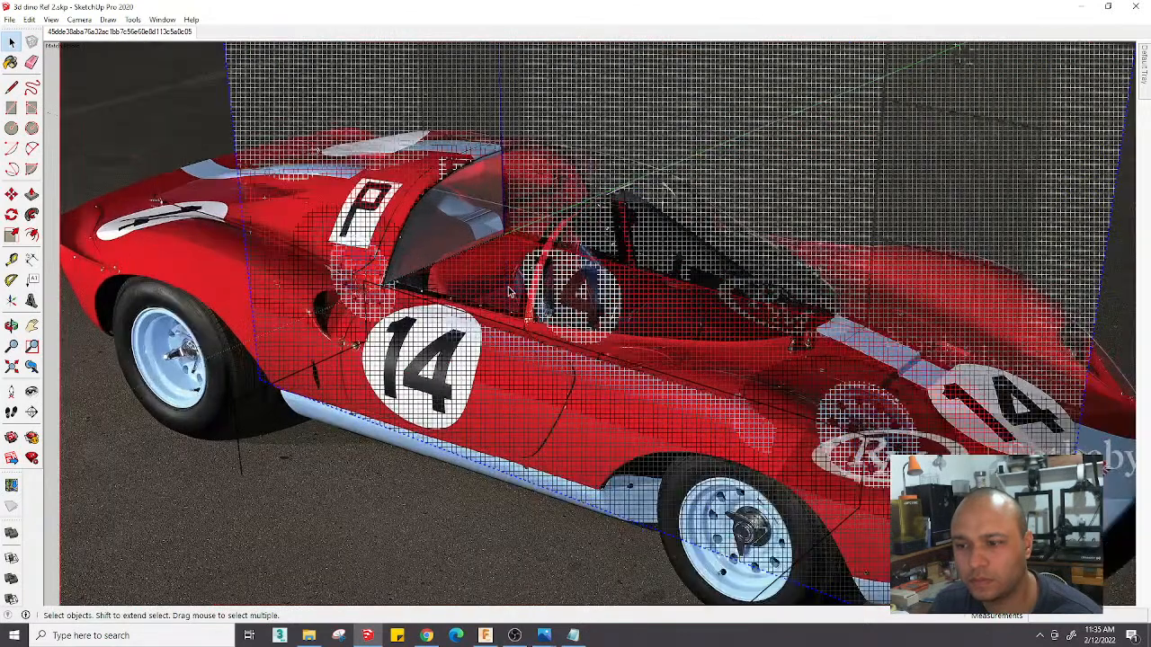
pyautogui.click(51, 19)
pyautogui.click(86, 61)
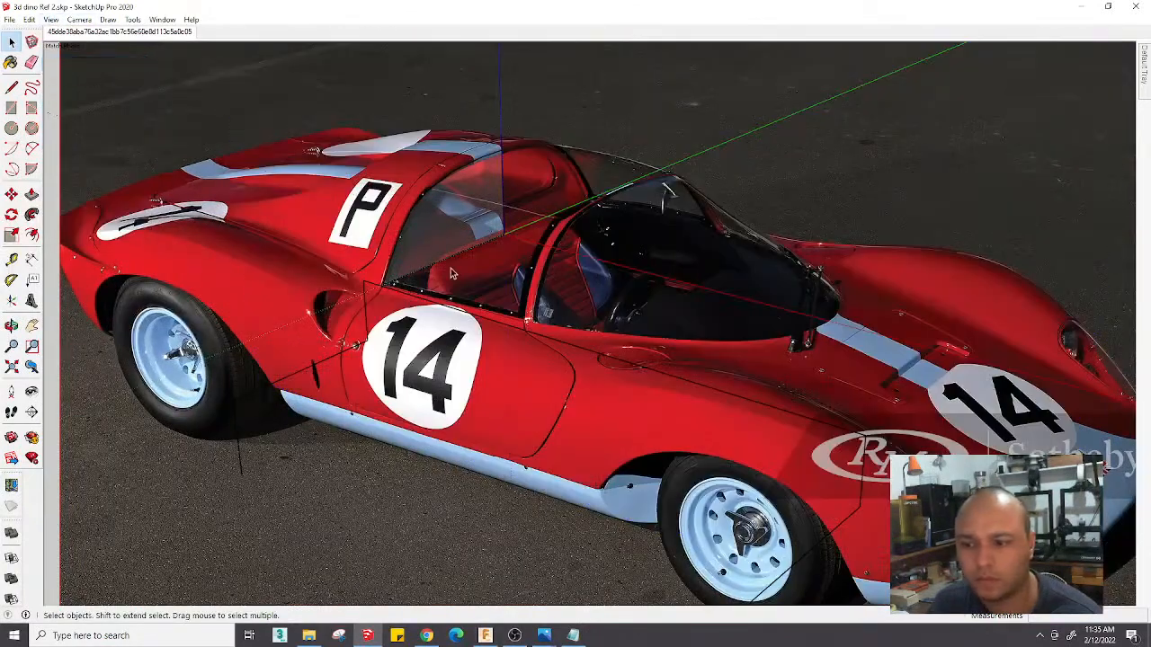
# Try a line along the side window's lower edge from the profile's outer corner towards the front pillar, and erase it
pyautogui.press('l')
pyautogui.click(382, 284)
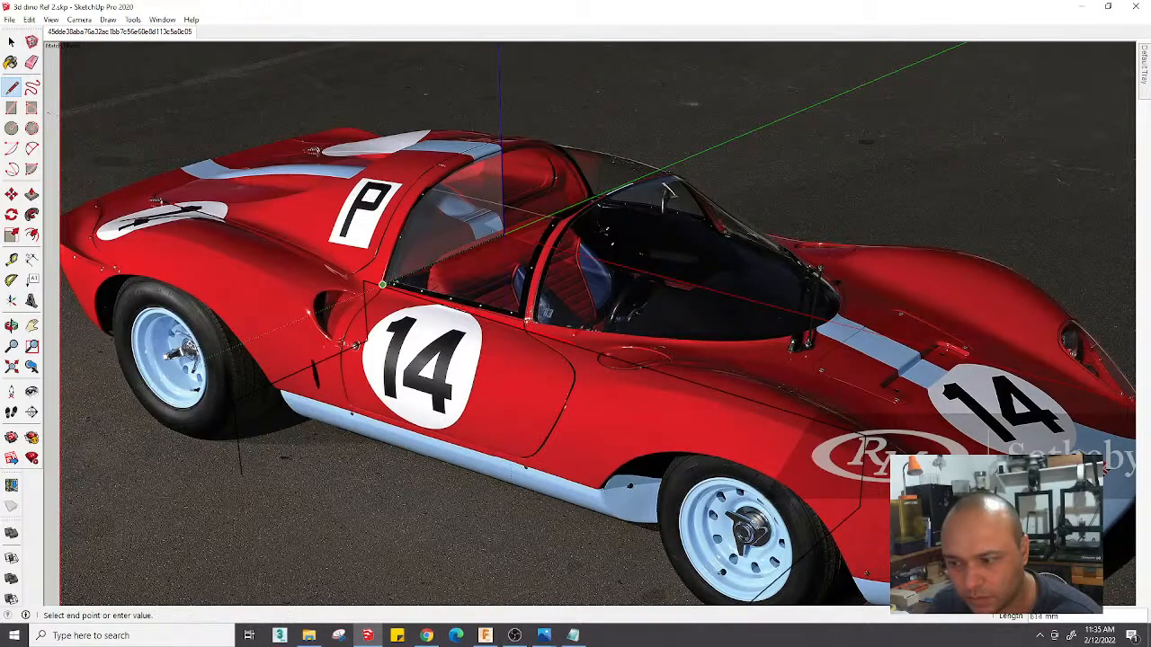
pyautogui.scroll(3, 509, 323)
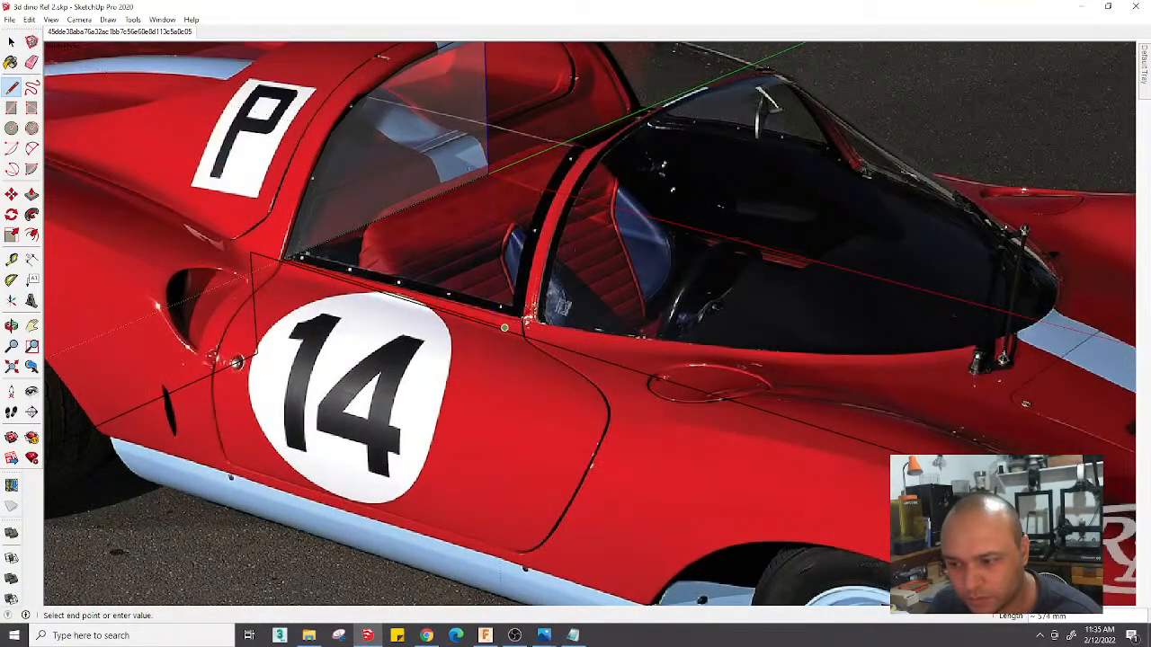
pyautogui.press('Escape')
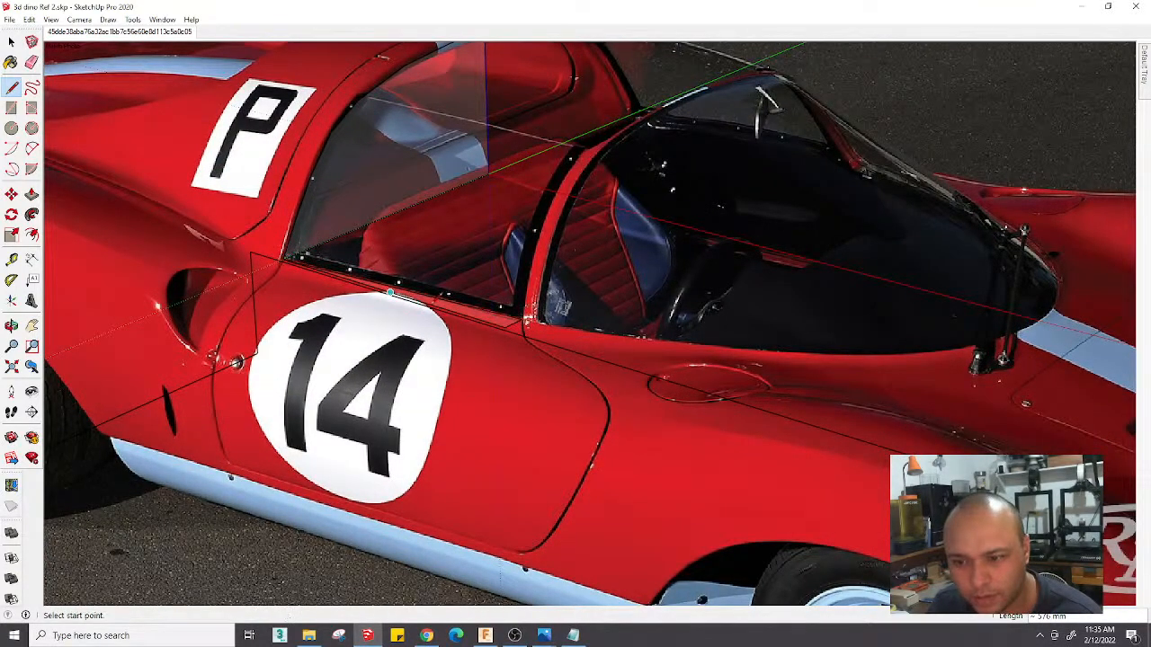
pyautogui.press('e')
pyautogui.click(507, 327)
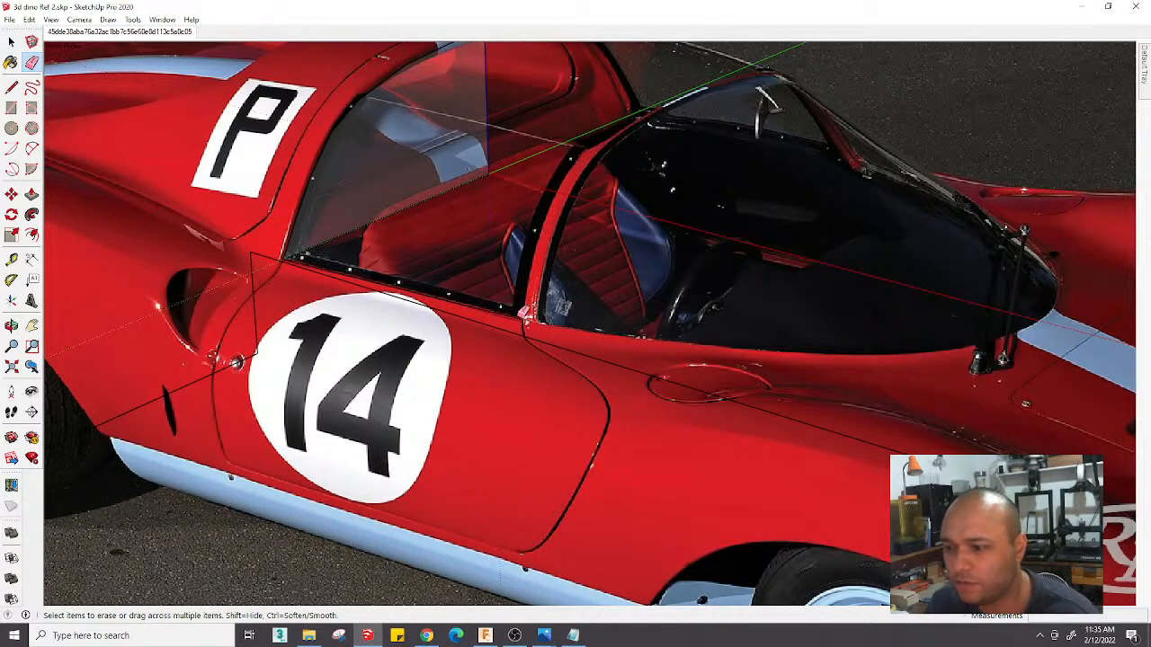
# Draw a vertical rectangular face about 574 mm wide and 322 mm high from the side window's front lower corner to the centre plane
pyautogui.press('l')
pyautogui.click(525, 313)
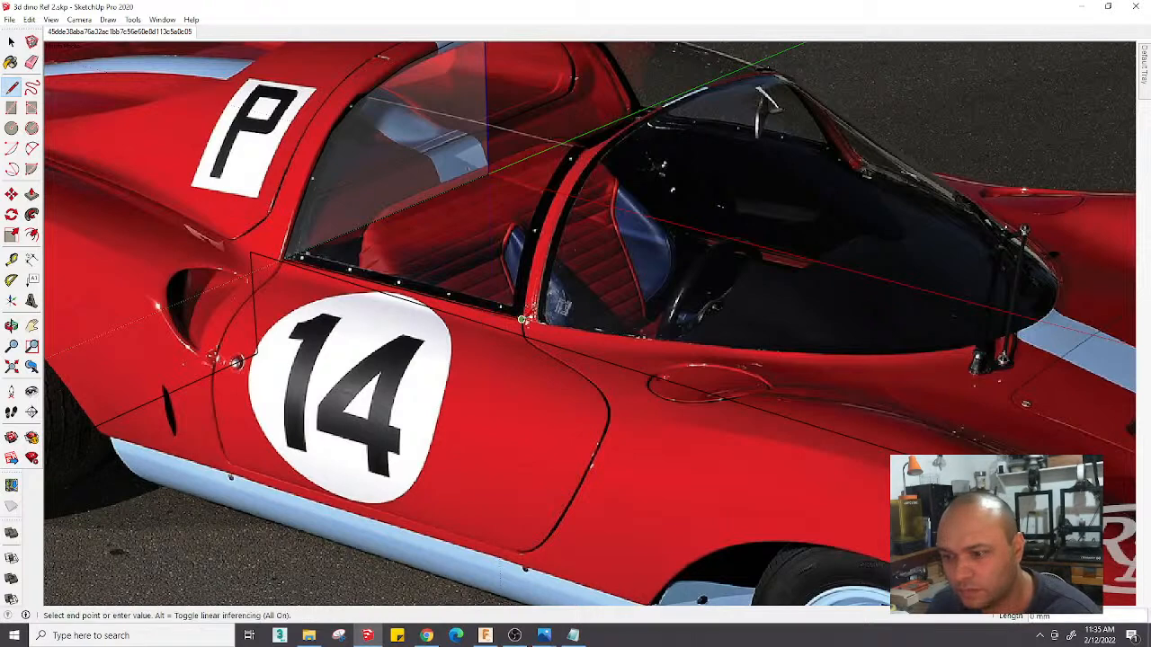
pyautogui.scroll(-2, 539, 310)
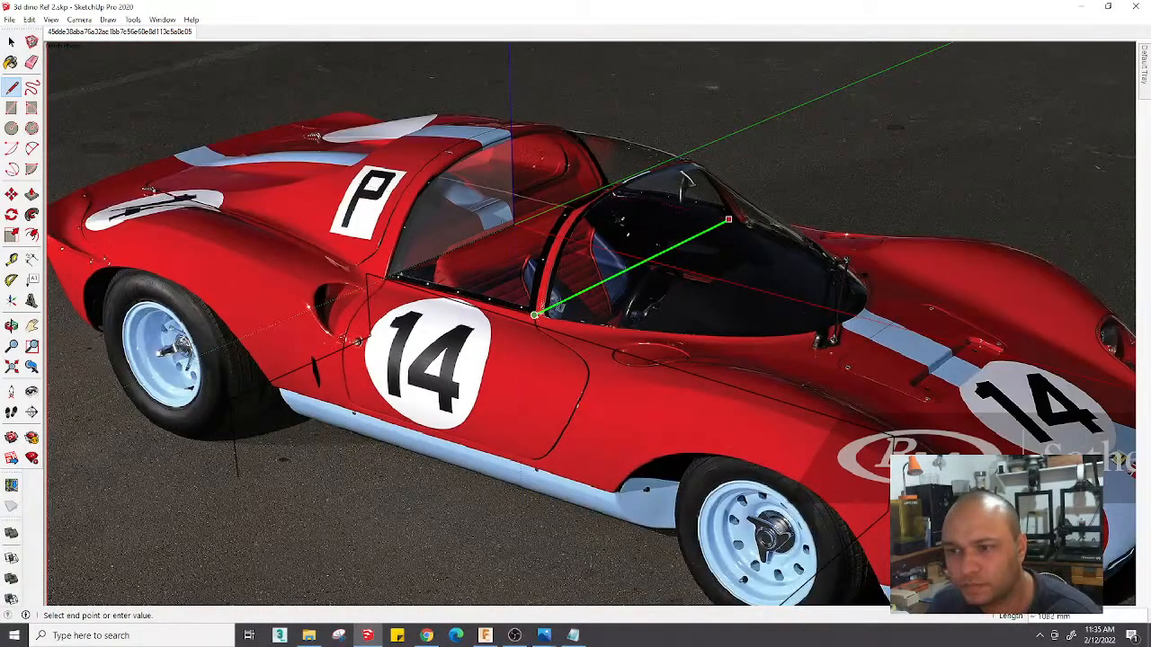
pyautogui.press('Escape')
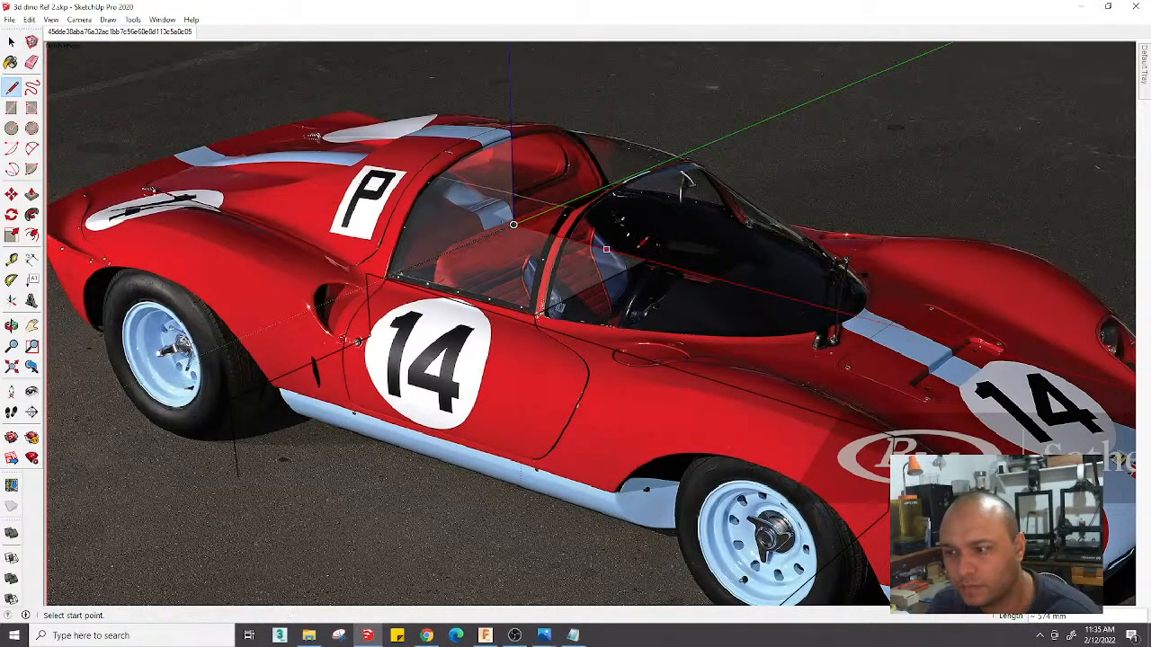
pyautogui.click(645, 261)
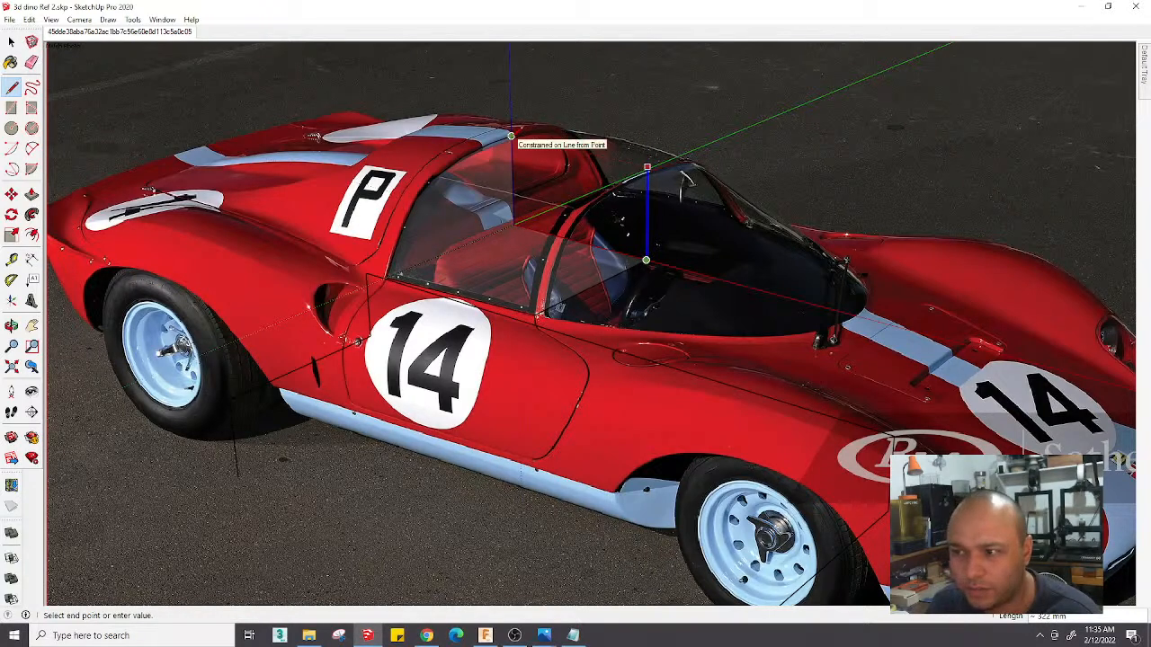
pyautogui.click(647, 168)
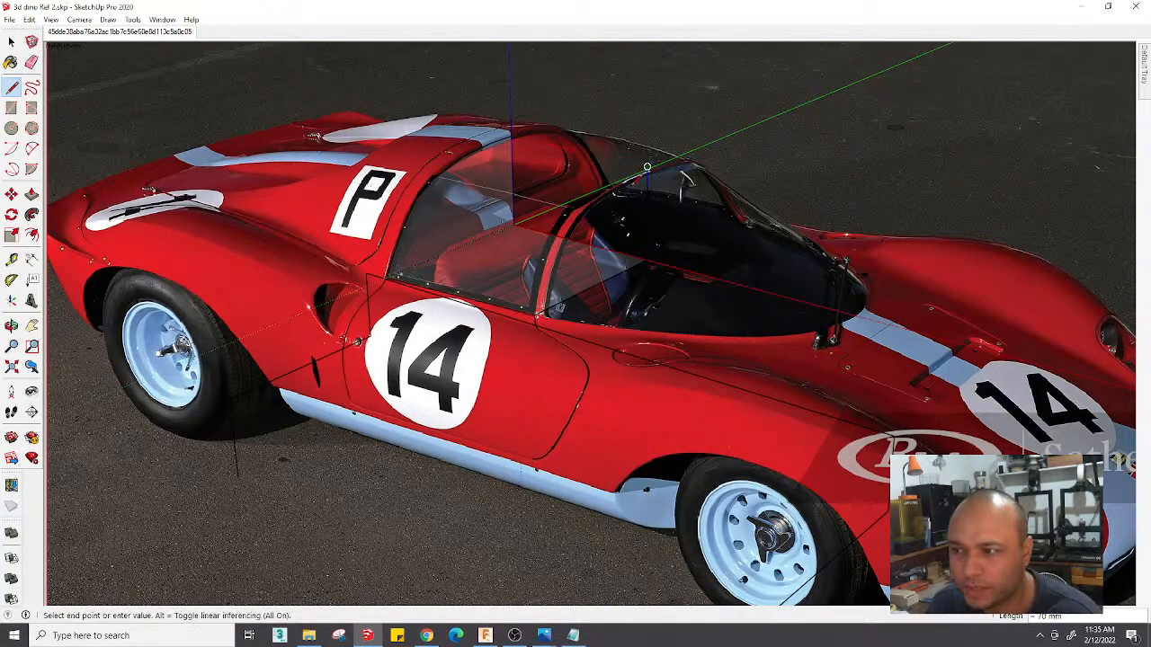
pyautogui.press('Escape')
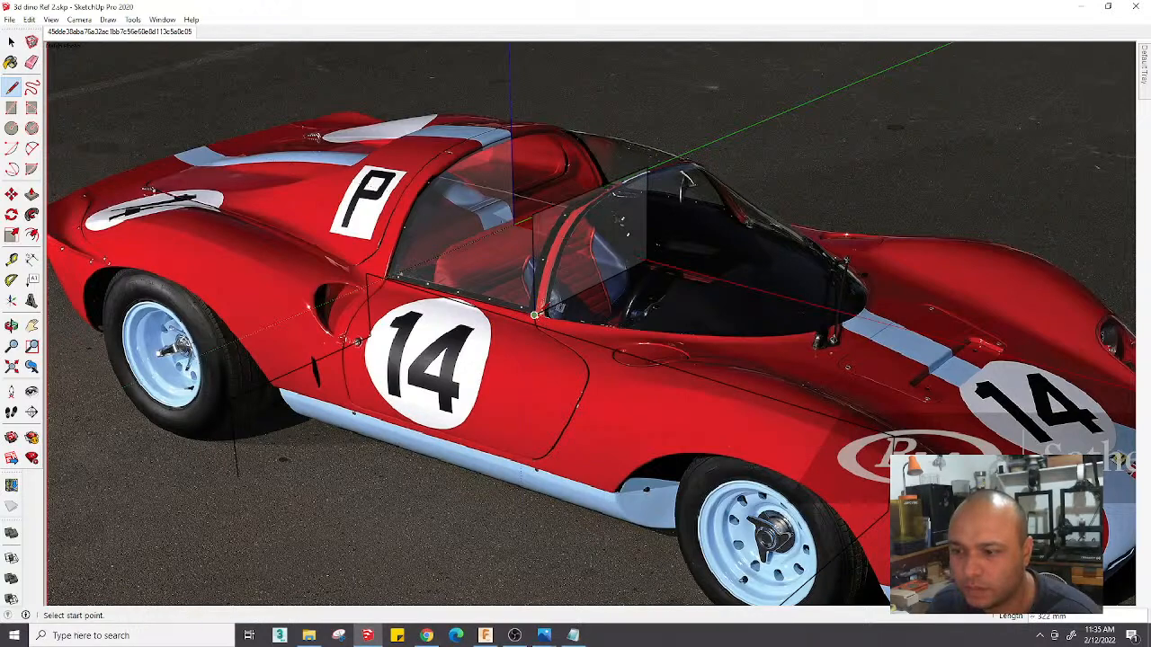
# Trace the upper part of the door window frame's curve on the vertical face from the centre-plane edge, and return to the matched photo scene
pyautogui.scroll(3, 539, 312)
pyautogui.scroll(2, 598, 209)
pyautogui.scroll(2, 602, 146)
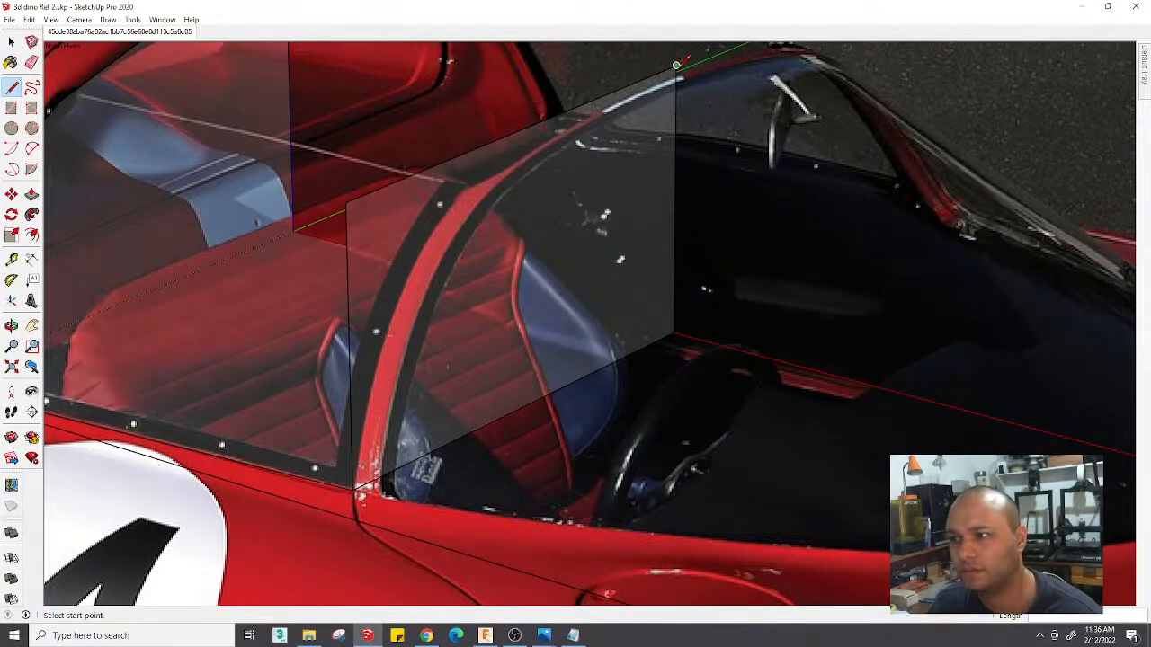
pyautogui.scroll(3, 675, 66)
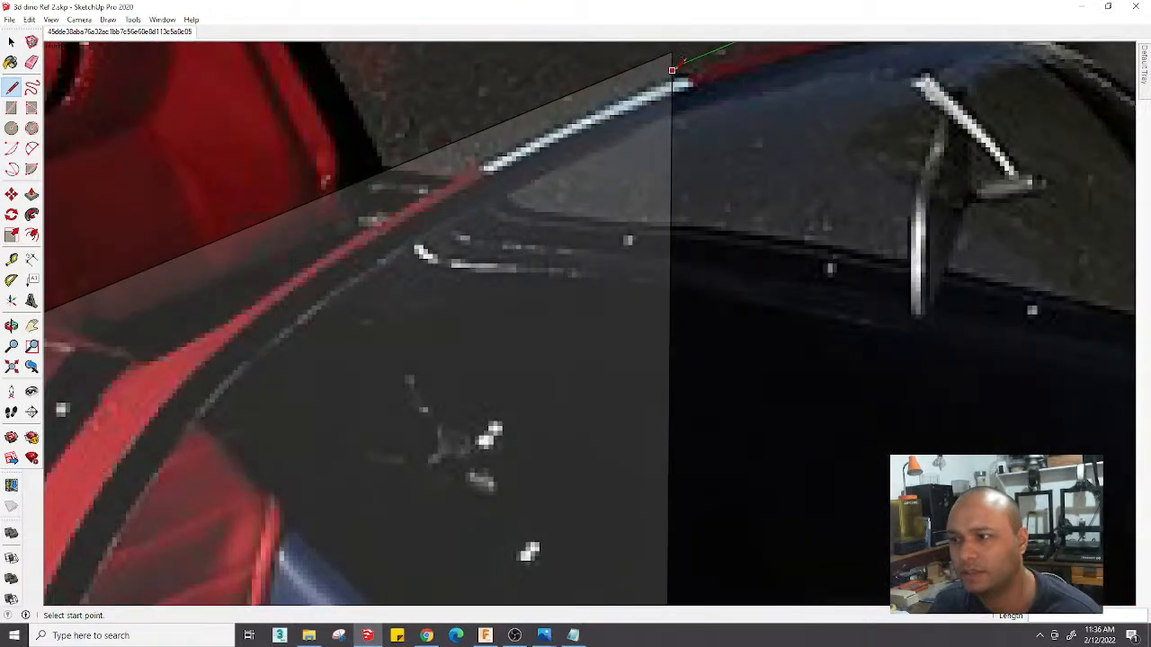
pyautogui.click(672, 69)
pyautogui.scroll(-2, 526, 137)
pyautogui.scroll(2, 430, 178)
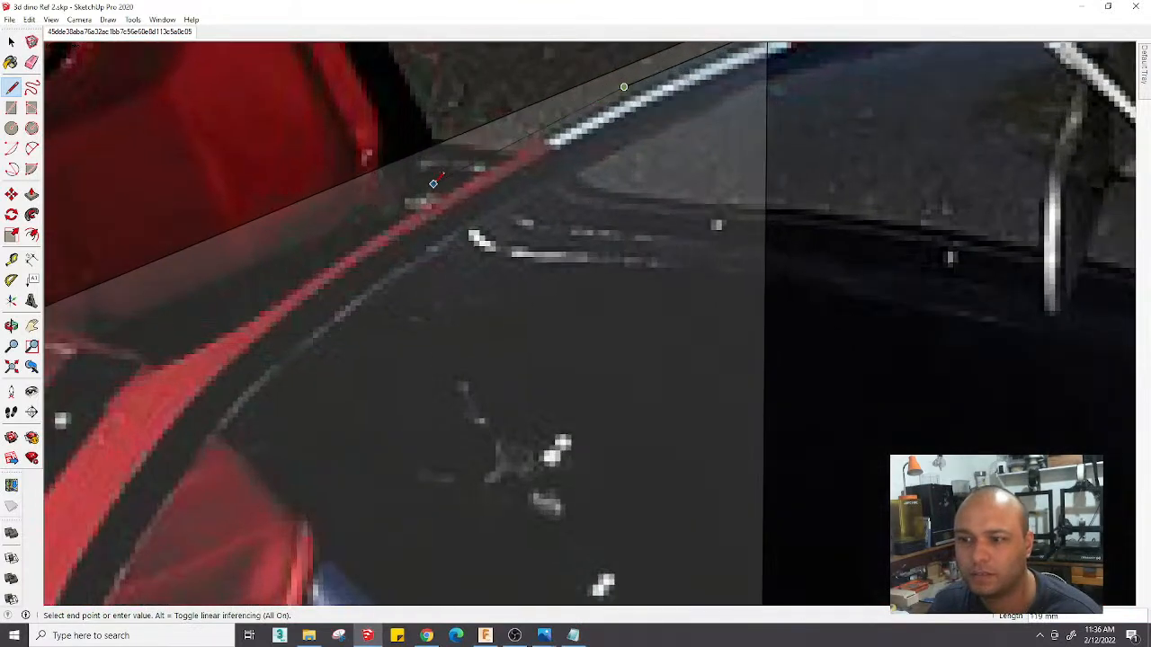
pyautogui.click(432, 183)
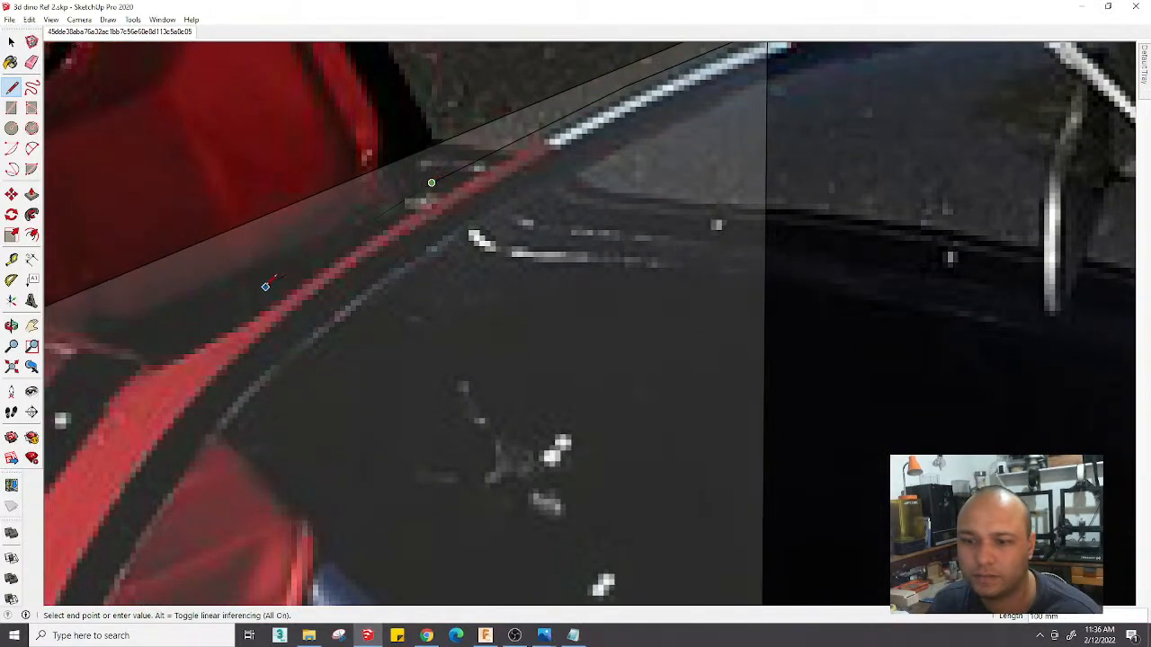
pyautogui.scroll(-5, 112, 412)
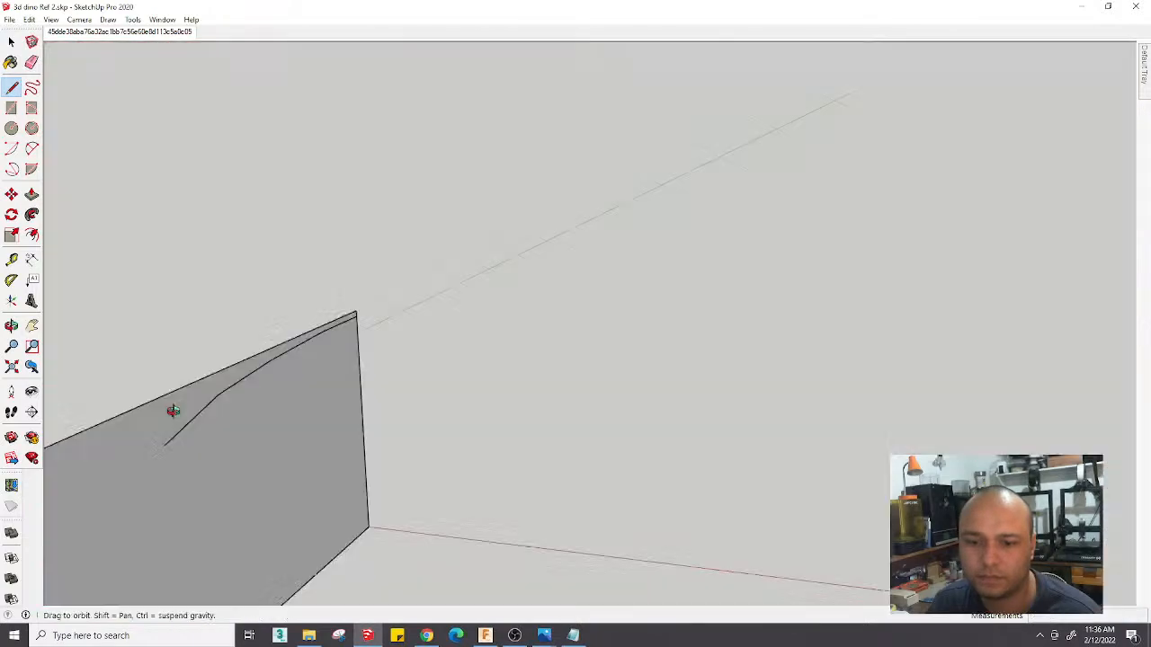
pyautogui.moveTo(172, 406)
pyautogui.mouseDown(button='middle')
pyautogui.moveTo(126, 403)
pyautogui.moveTo(355, 172)
pyautogui.mouseUp(button='middle')
pyautogui.click(97, 32)
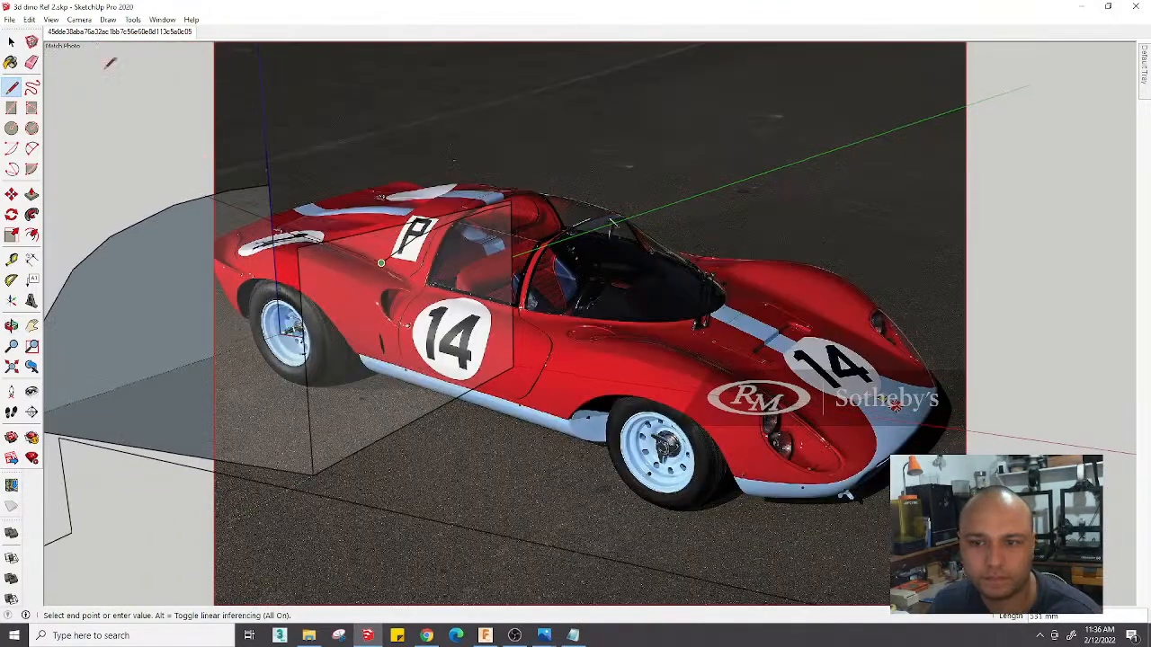
# Continue tracing the red window frame with line segments down to the side window's front lower corner
pyautogui.scroll(6, 534, 256)
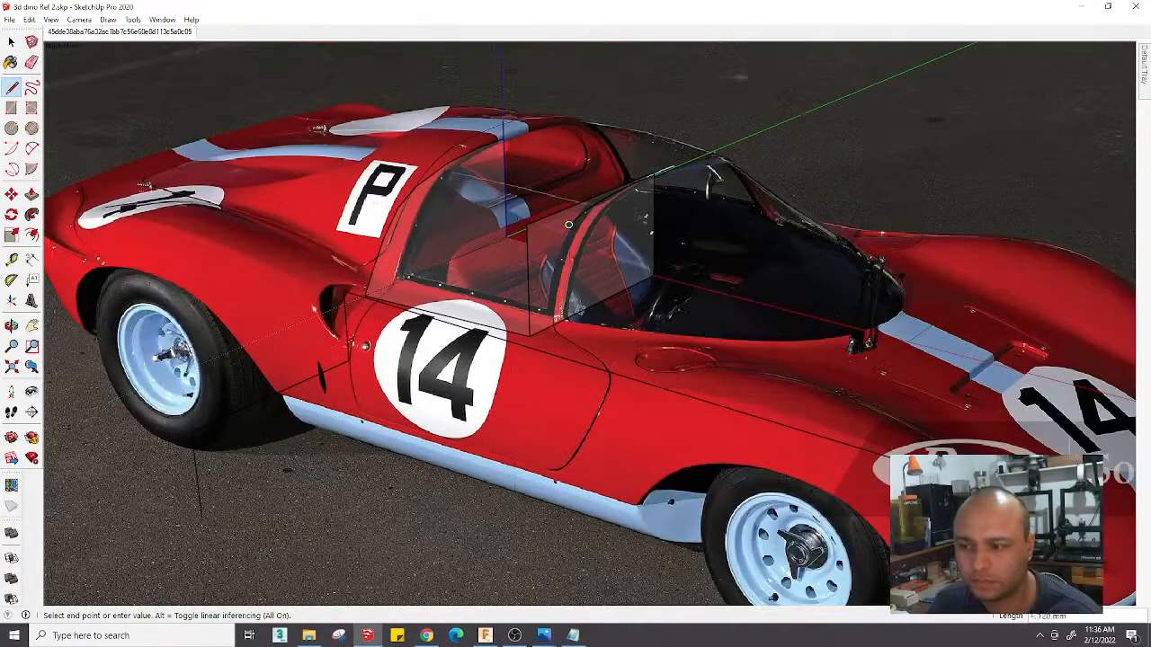
pyautogui.scroll(-6, 541, 254)
pyautogui.scroll(6, 540, 256)
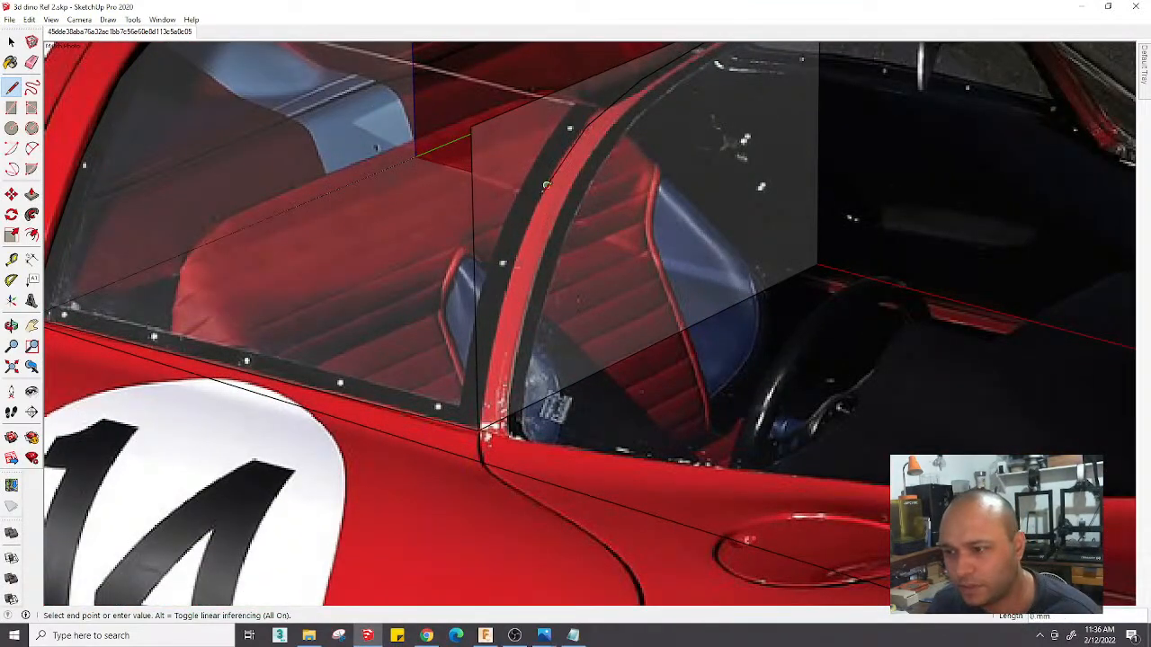
pyautogui.click(509, 271)
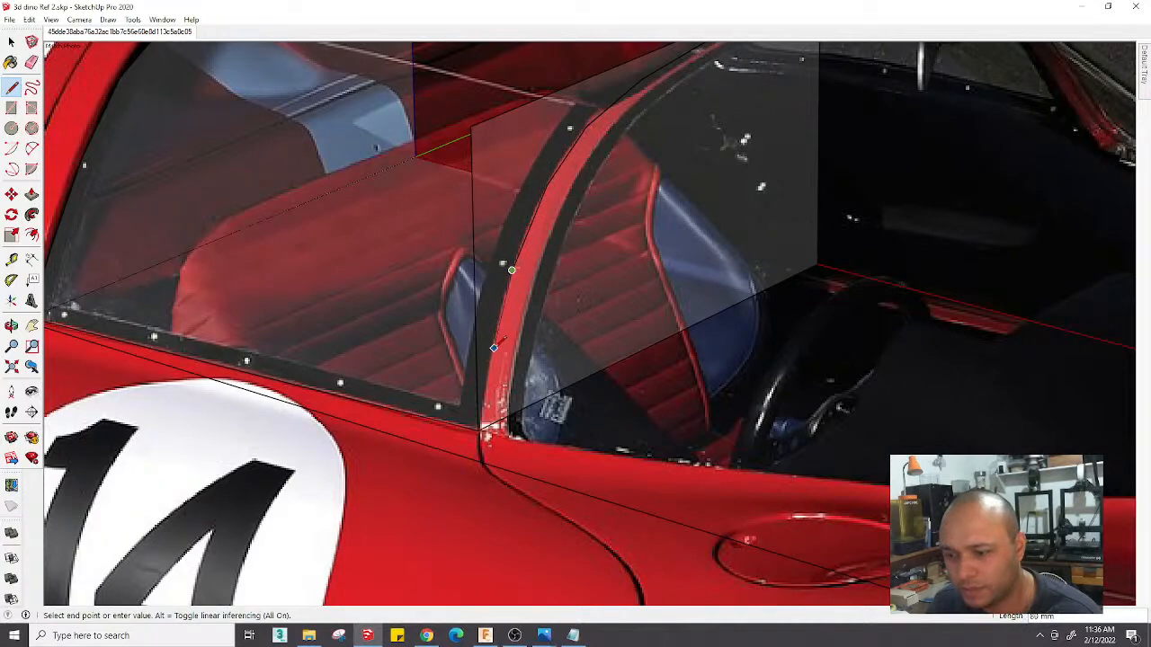
pyautogui.click(495, 340)
pyautogui.click(477, 431)
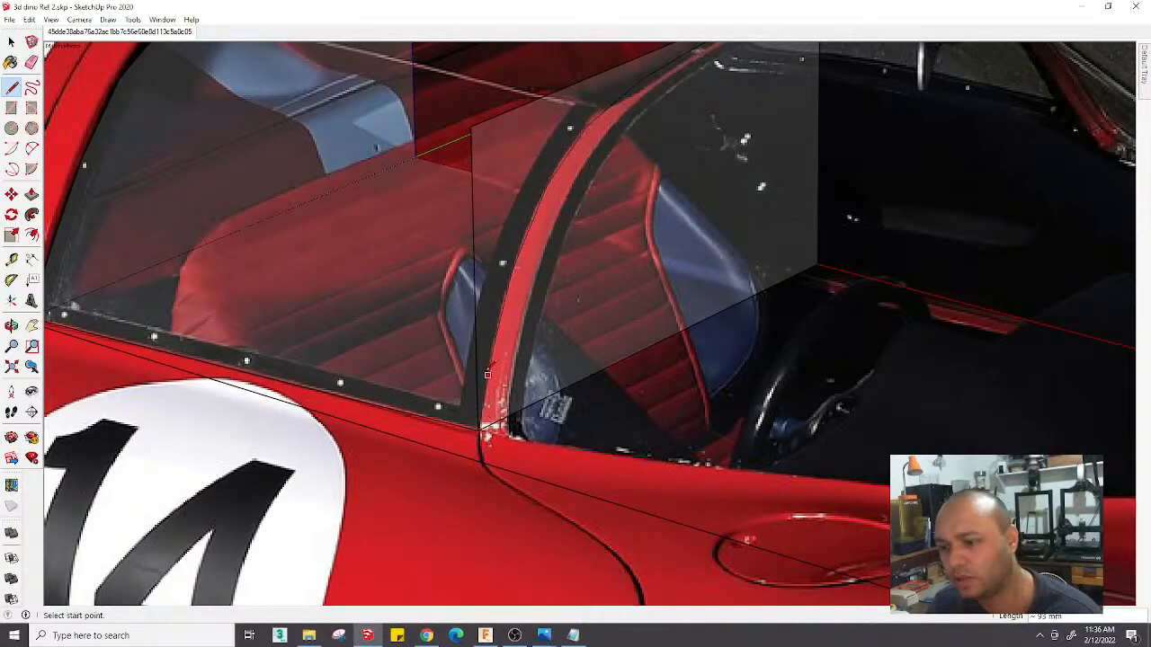
# Erase the vertical face's outer edges so that only the profile inside the traced frame curve remains
pyautogui.scroll(-3, 487, 368)
pyautogui.press('e')
pyautogui.moveTo(505, 203); pyautogui.dragTo(471, 308)
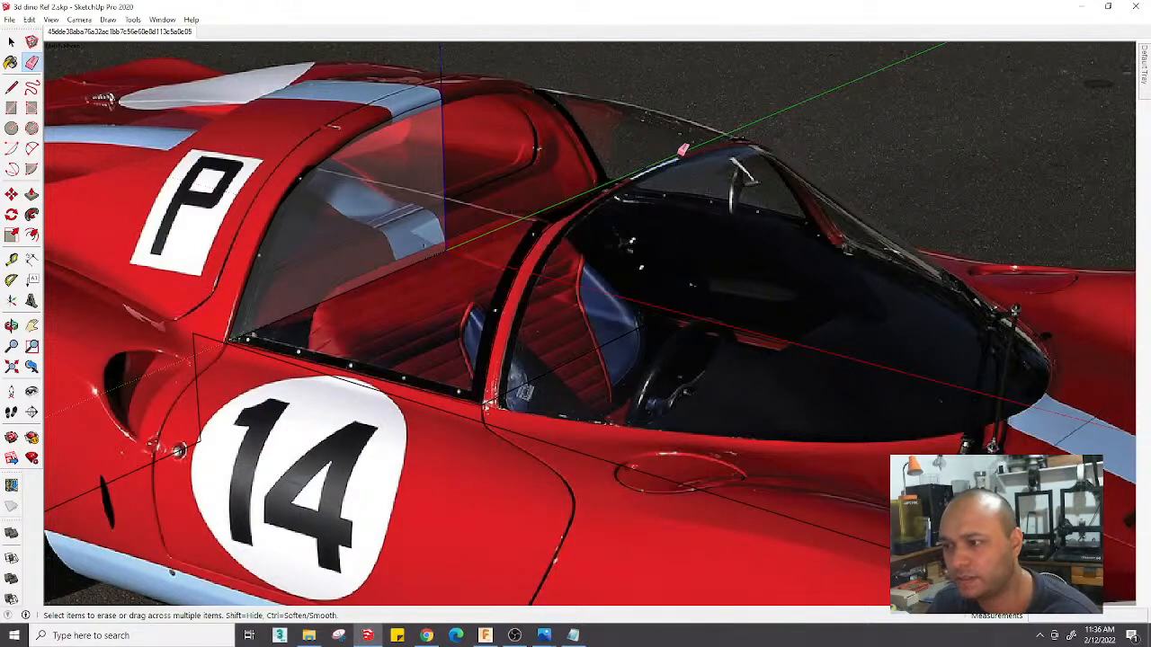
pyautogui.scroll(3, 527, 199)
pyautogui.scroll(-3, 527, 200)
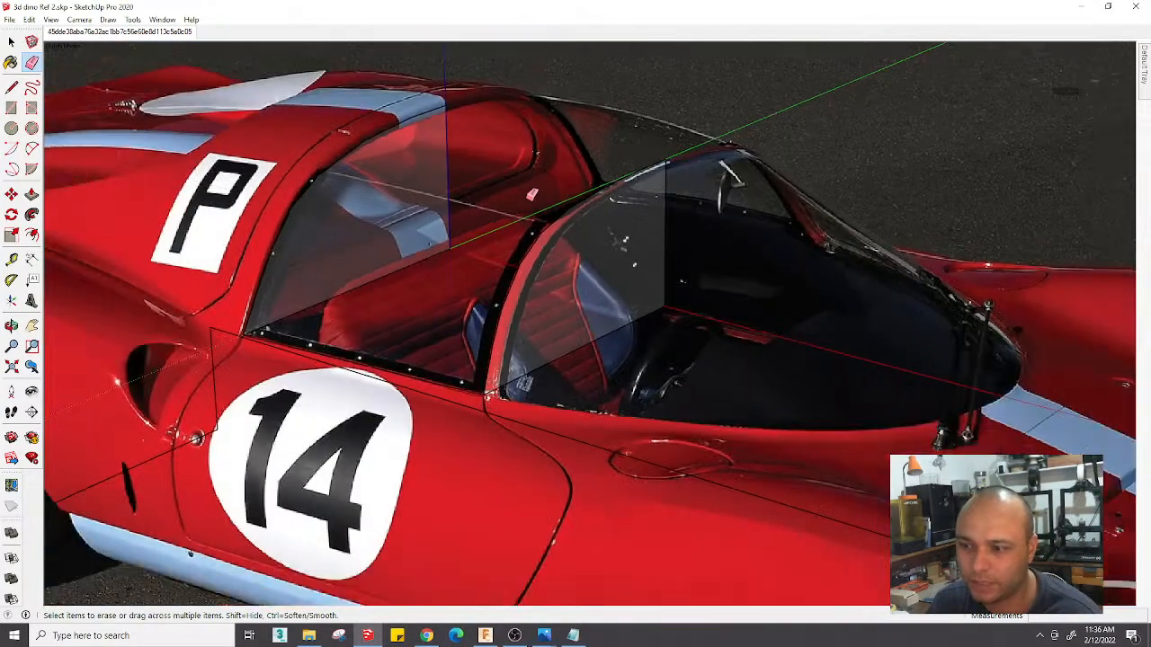
pyautogui.scroll(-2, 374, 280)
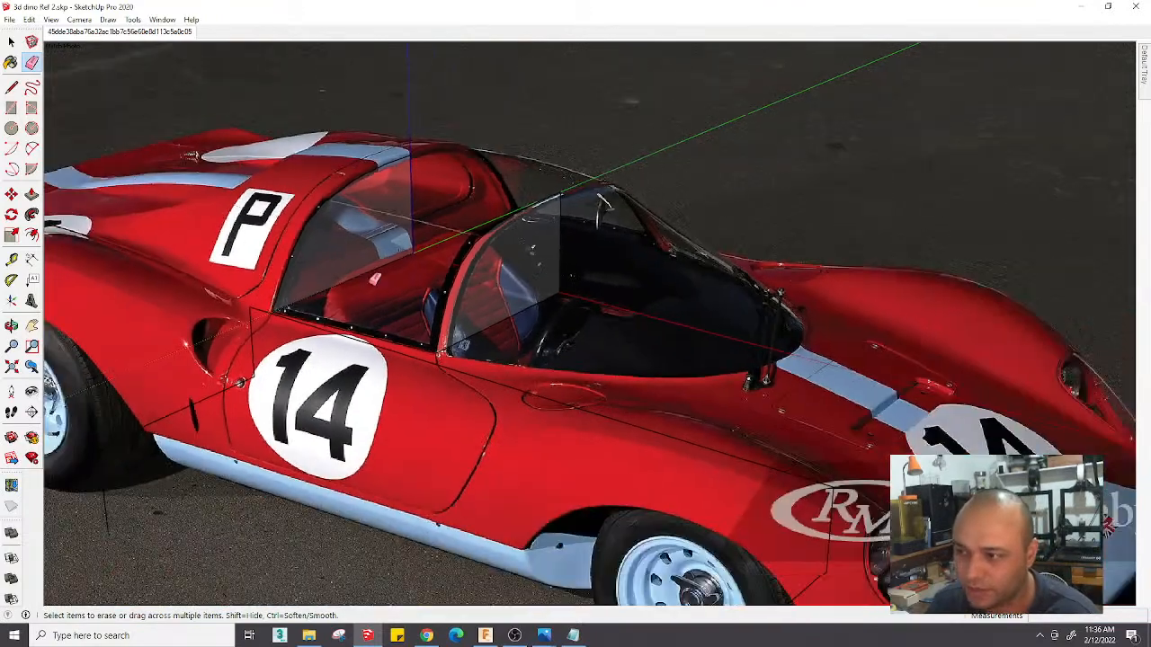
# Draw a horizontal rectangular face about 784 mm long from the vertical profile's base forward to the windscreen's front base
pyautogui.press('l')
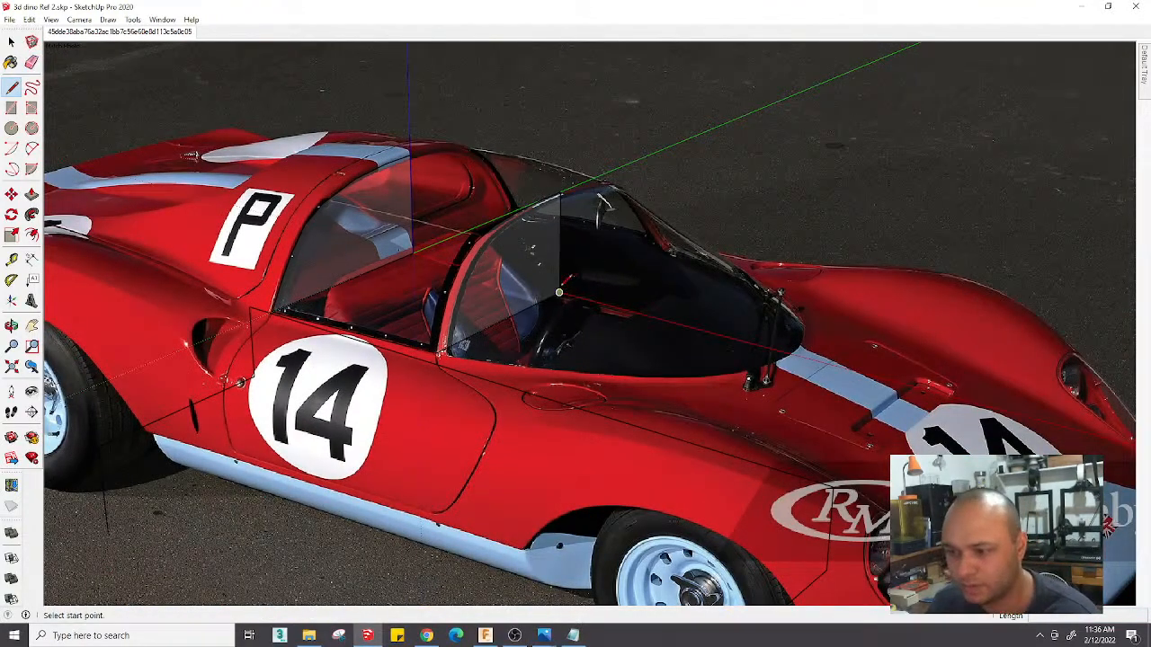
pyautogui.click(558, 292)
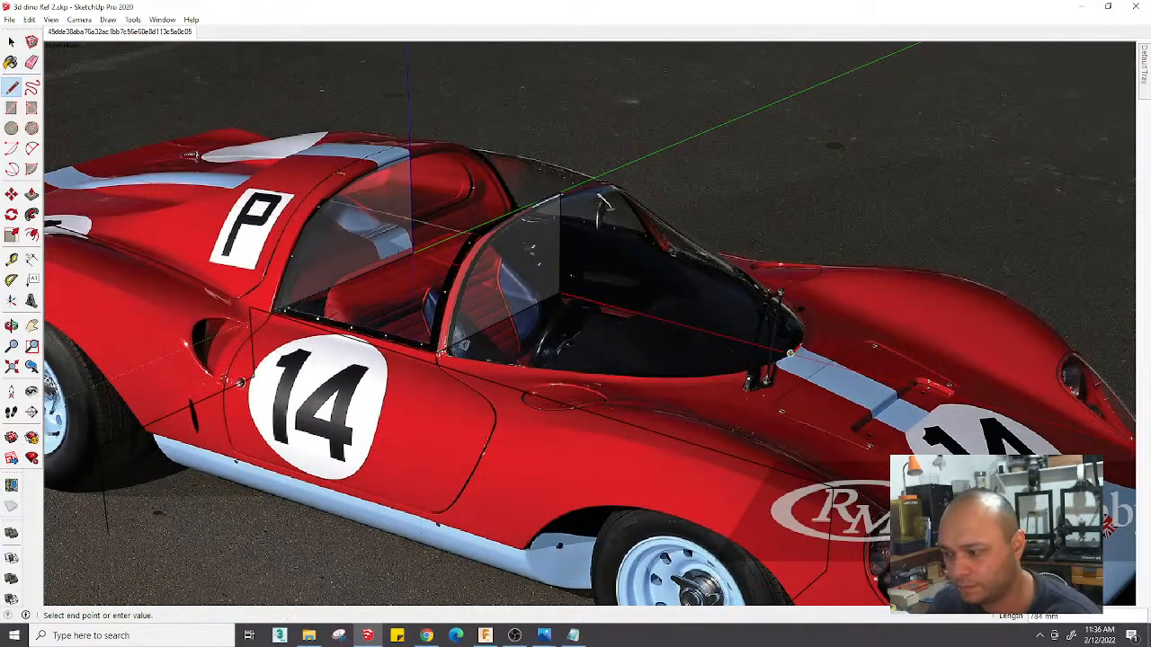
pyautogui.scroll(3, 790, 354)
pyautogui.scroll(-3, 788, 355)
pyautogui.click(786, 357)
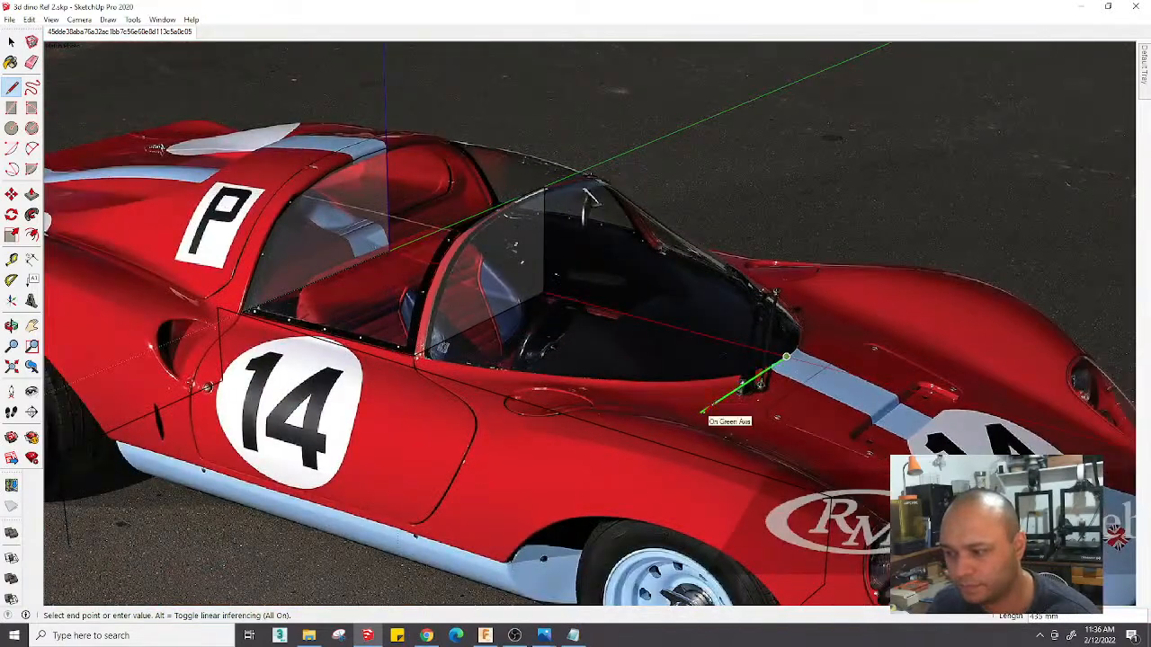
pyautogui.click(413, 356)
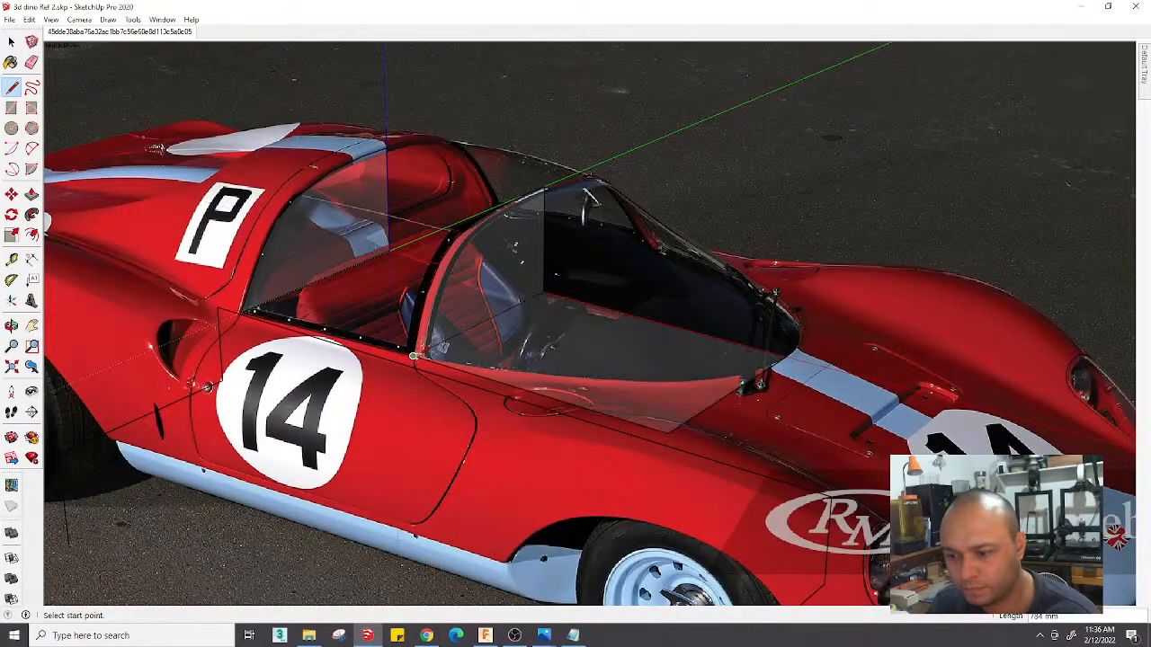
# Trace the windscreen's lower edge on the horizontal face, starting from the side window's front lower corner
pyautogui.scroll(2, 416, 356)
pyautogui.click(411, 356)
pyautogui.scroll(3, 413, 356)
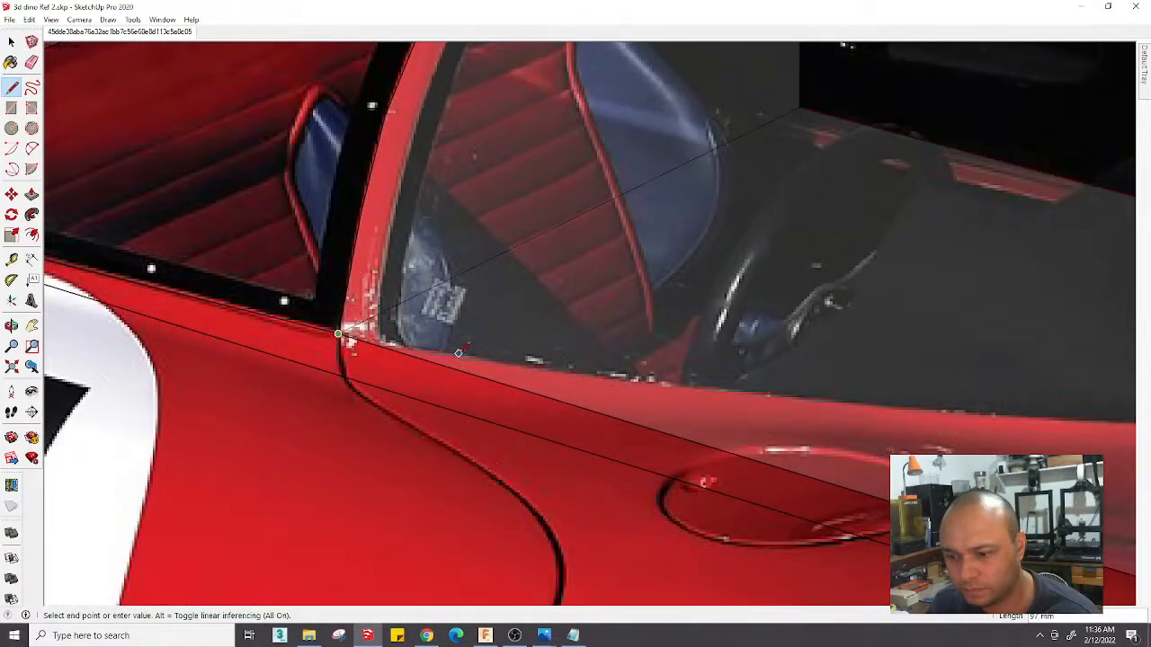
# Trace the windshield's lower edge on the photo with three line segments about 100 to 140 mm long, following the glass line
pyautogui.scroll(3, 634, 377)
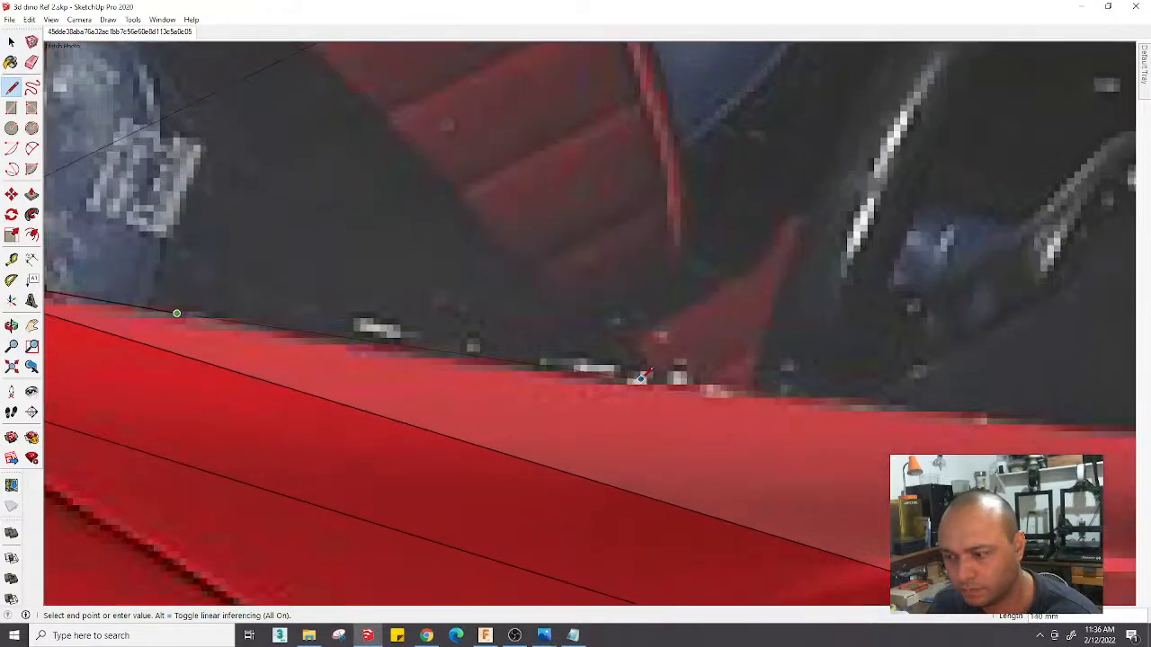
pyautogui.click(624, 378)
pyautogui.scroll(-4, 624, 380)
pyautogui.scroll(2, 733, 411)
pyautogui.scroll(2, 692, 378)
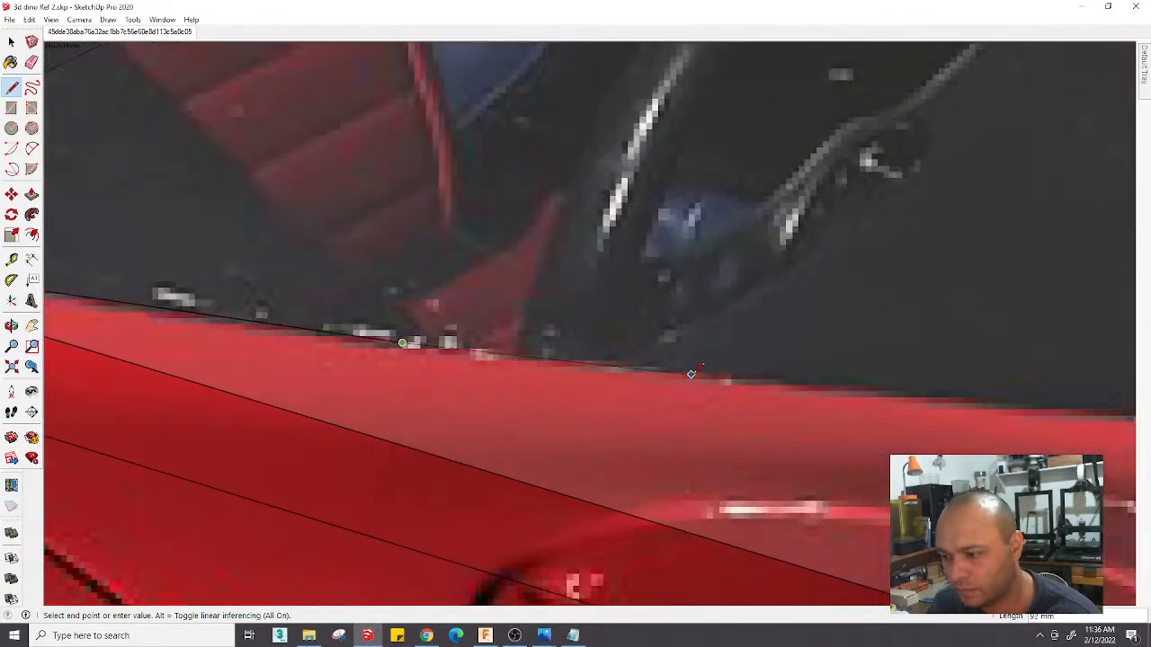
pyautogui.click(706, 381)
pyautogui.scroll(-5, 702, 381)
pyautogui.scroll(3, 799, 396)
pyautogui.scroll(4, 760, 371)
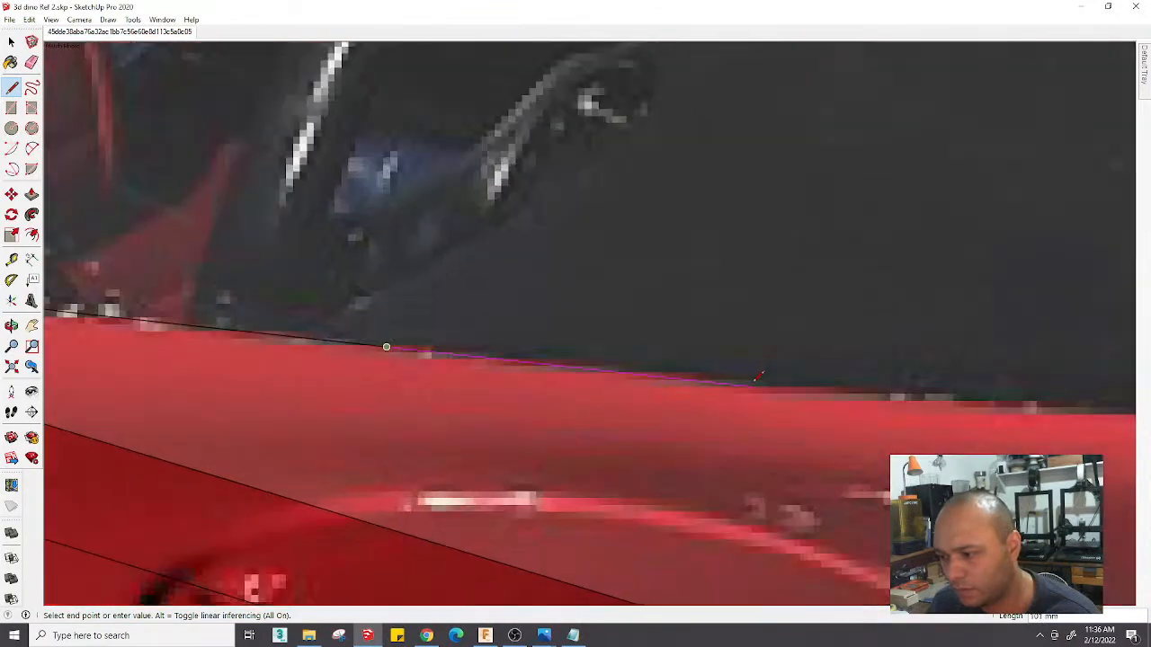
pyautogui.click(772, 383)
pyautogui.scroll(-4, 685, 392)
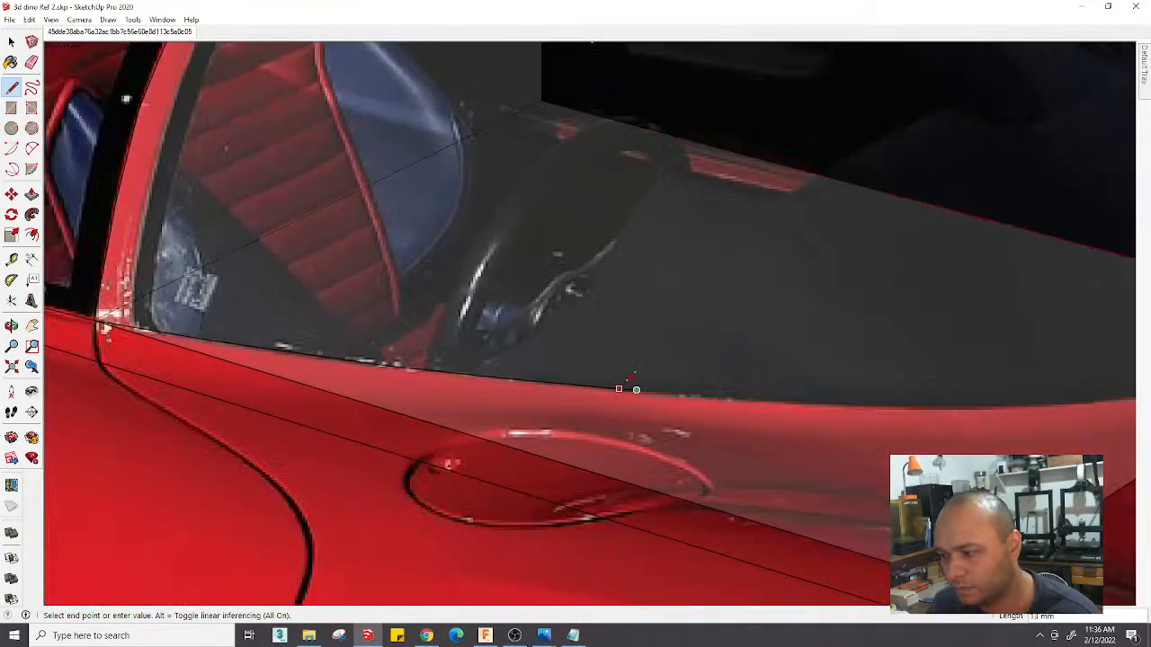
# Continue the line trace around the windshield's curved front edge and close it at the front tip on the red axis
pyautogui.scroll(4, 746, 391)
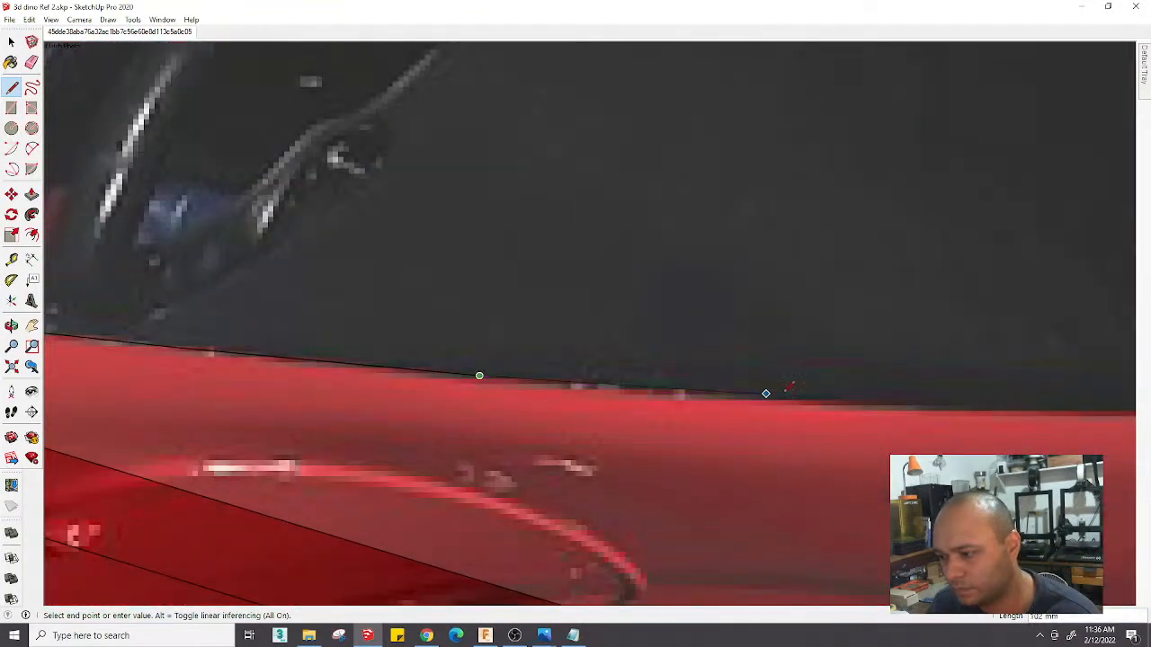
pyautogui.click(897, 402)
pyautogui.scroll(-5, 894, 403)
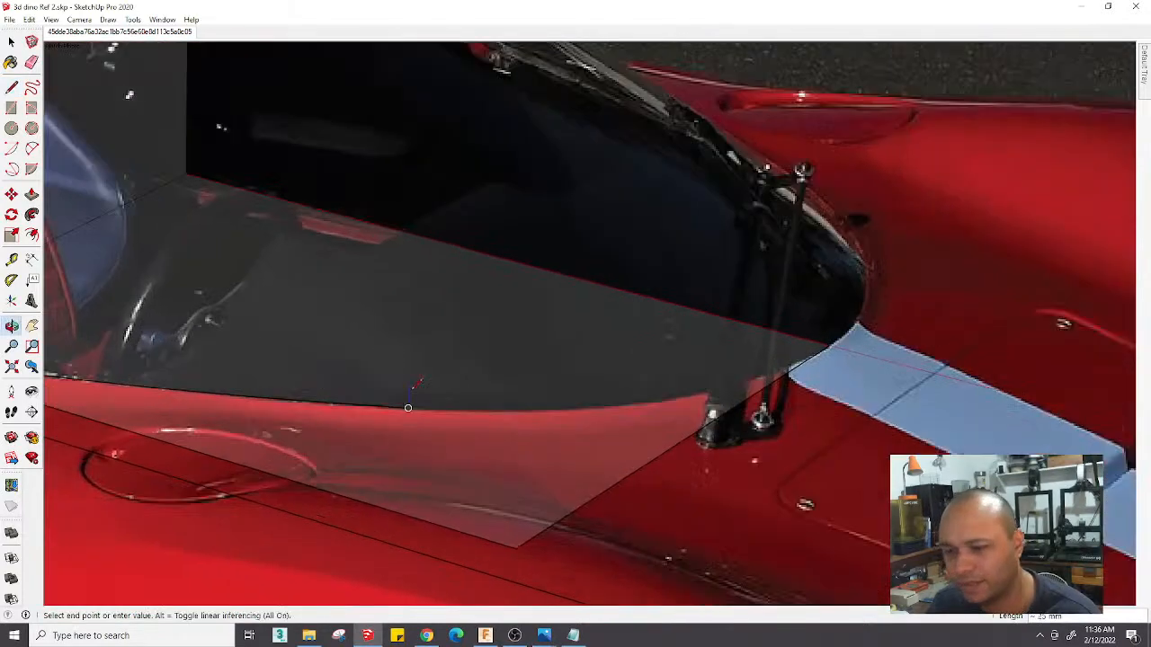
pyautogui.scroll(5, 593, 425)
pyautogui.click(598, 417)
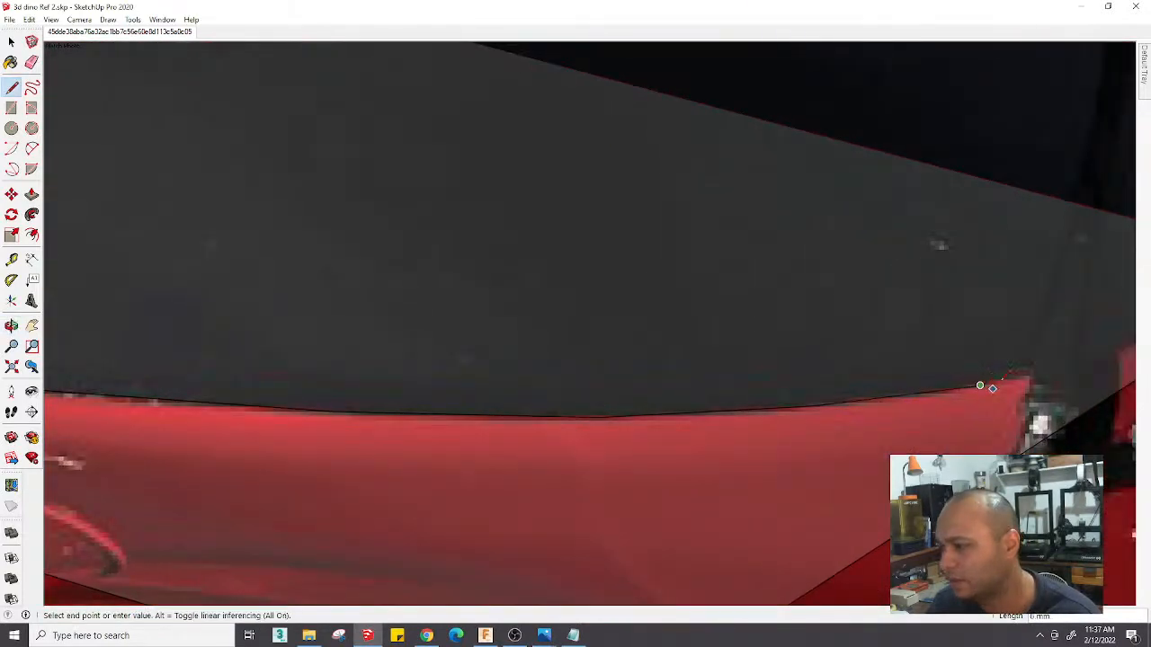
pyautogui.keyDown('shift'); pyautogui.moveTo(992, 388); pyautogui.dragTo(672, 405, button='middle'); pyautogui.keyUp('shift')
pyautogui.scroll(2, 837, 361)
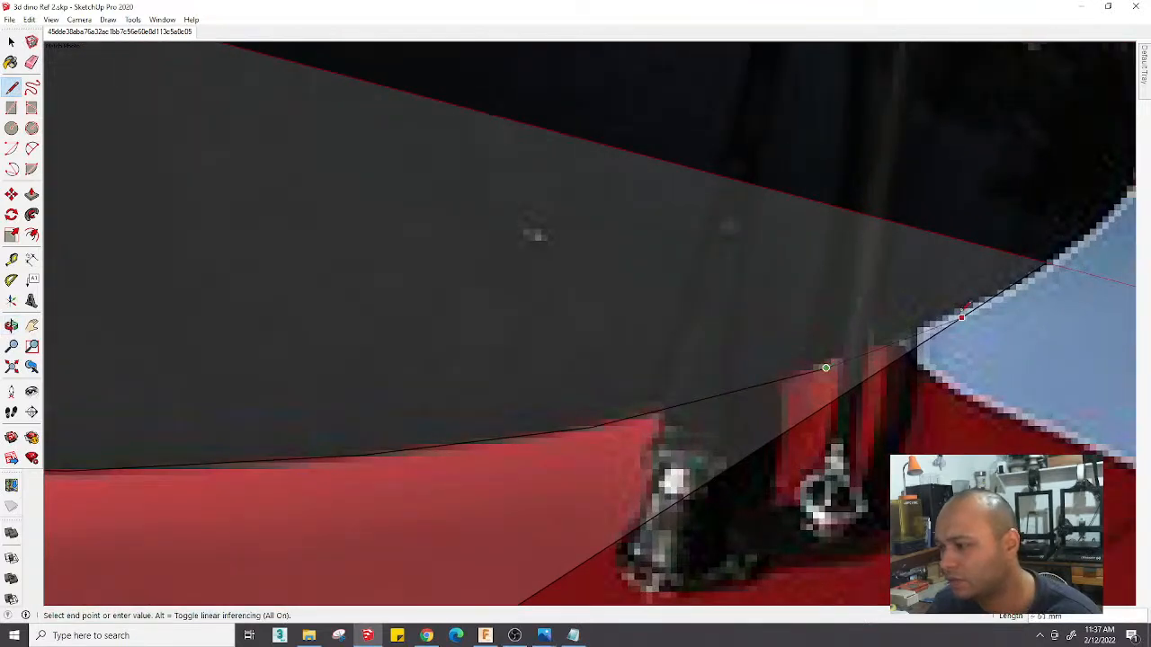
pyautogui.click(959, 311)
pyautogui.click(1046, 261)
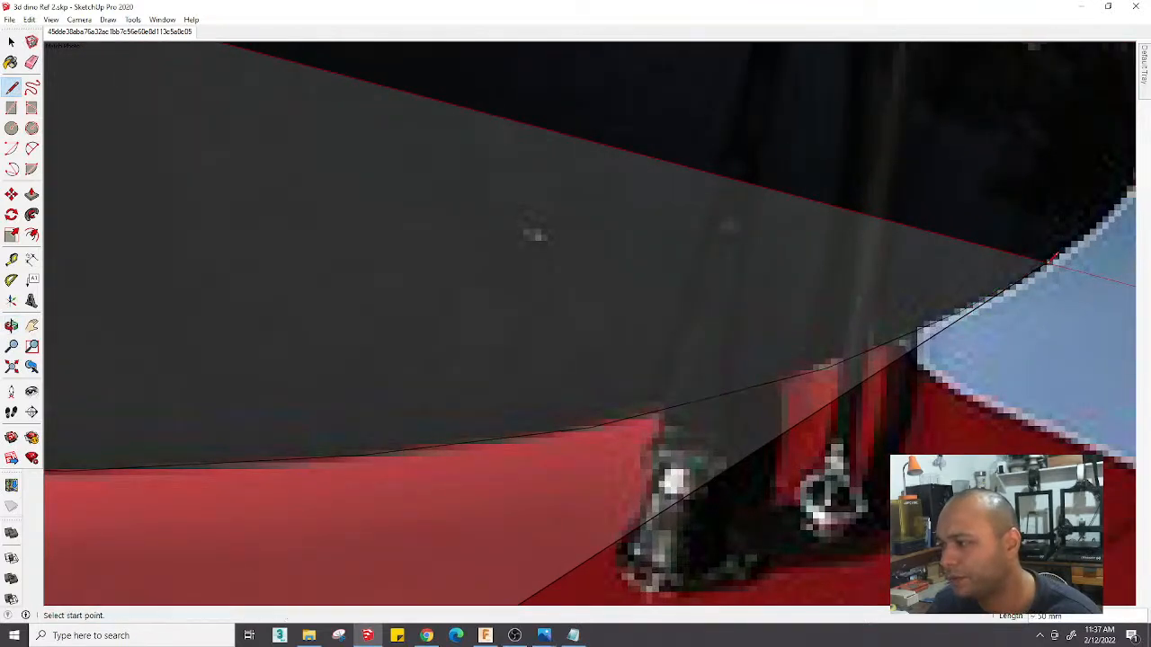
# Erase the leftover straight edges and corner of the horizontal face outside the traced windshield curve
pyautogui.scroll(-2, 656, 316)
pyautogui.scroll(-5, 656, 316)
pyautogui.press('e')
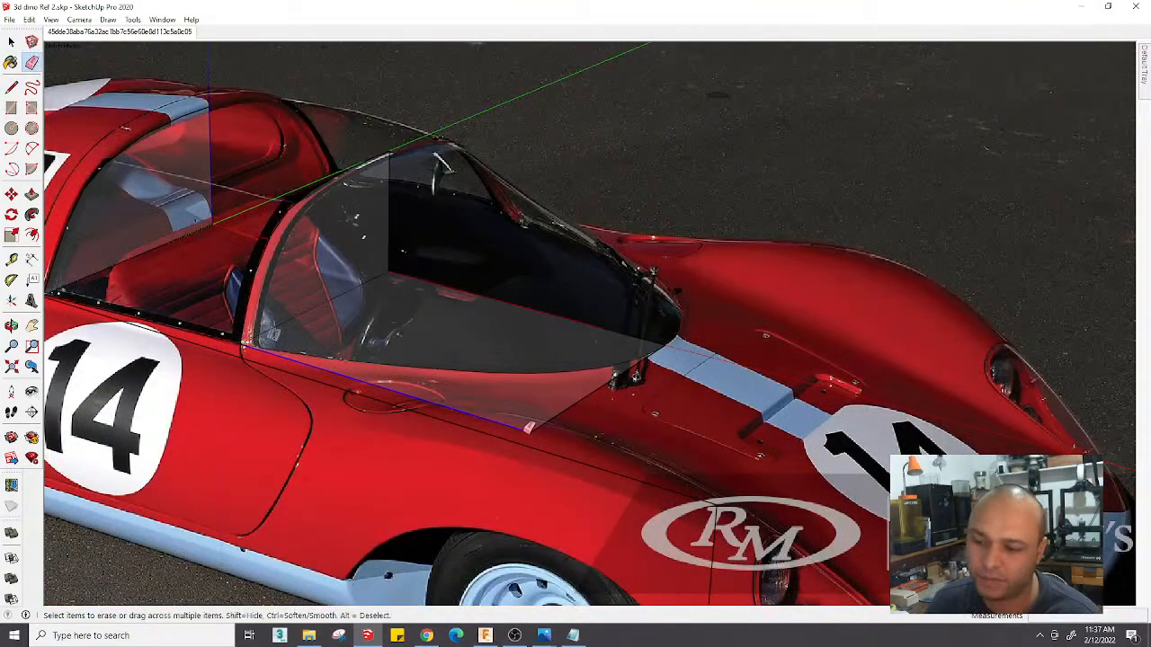
pyautogui.moveTo(529, 428); pyautogui.dragTo(547, 425)
# Try to draw a centre line from the windshield's front tip to the top of the front arch in the orbited view
pyautogui.scroll(-4, 640, 411)
pyautogui.moveTo(644, 408)
pyautogui.keyDown('shift'); pyautogui.mouseDown(button='middle')
pyautogui.moveTo(691, 392)
pyautogui.moveTo(872, 268)
pyautogui.moveTo(458, 501)
pyautogui.moveTo(722, 334)
pyautogui.moveTo(699, 259)
pyautogui.moveTo(684, 389)
pyautogui.mouseUp(button='middle'); pyautogui.keyUp('shift')
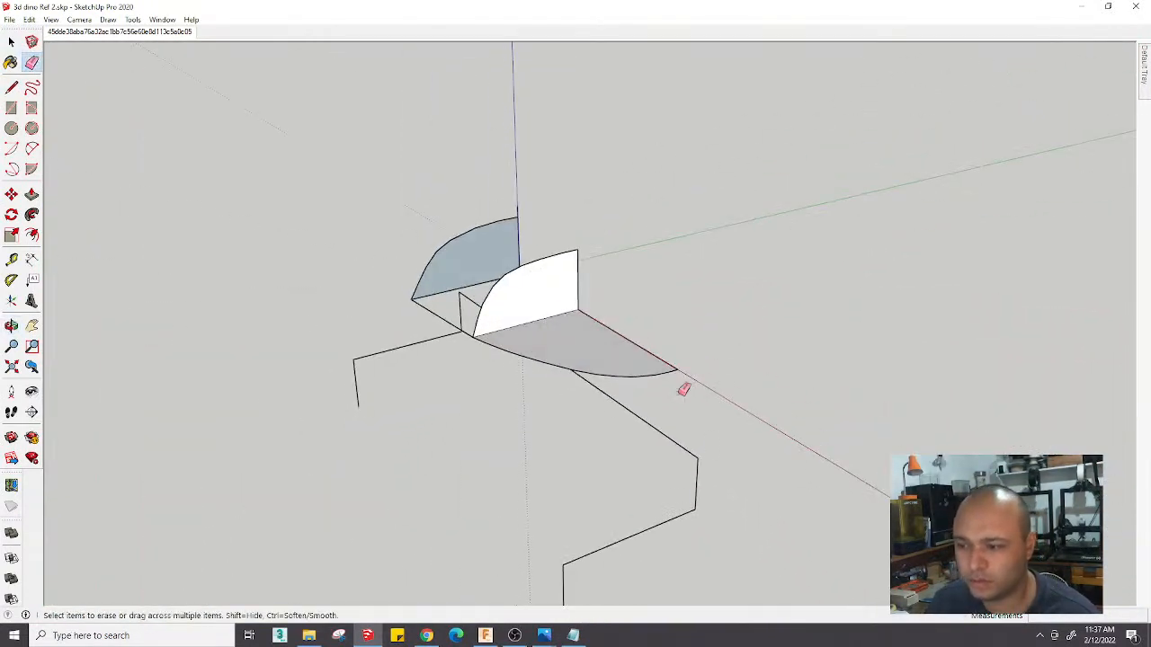
pyautogui.scroll(2, 681, 385)
pyautogui.press('l')
pyautogui.click(682, 364)
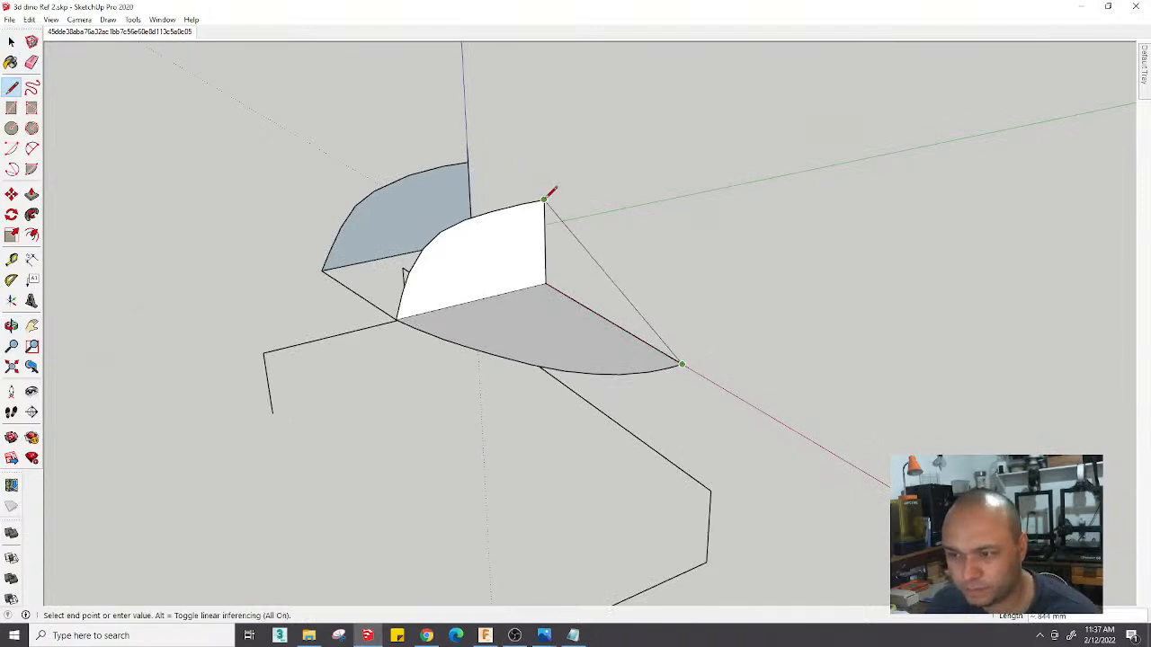
pyautogui.click(544, 199)
pyautogui.press('space')
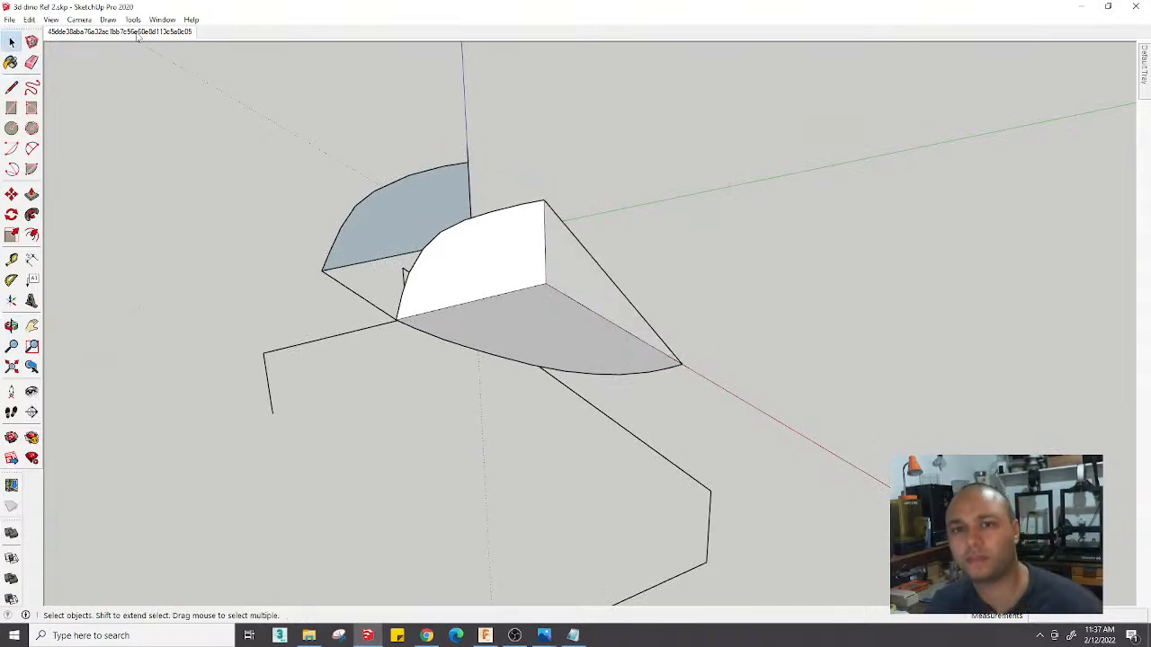
# Return to the matched-photo scene and draw a line about 844 mm long from the windshield's front tip to the front arch's top
pyautogui.click(137, 33)
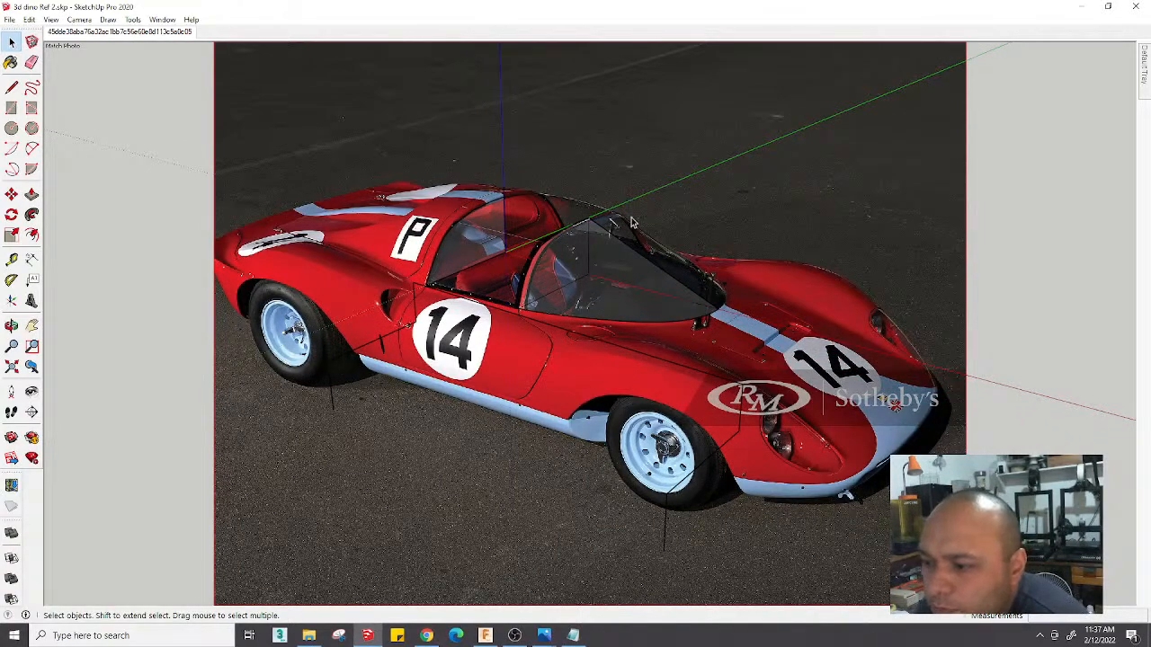
pyautogui.scroll(3, 632, 225)
pyautogui.scroll(2, 625, 225)
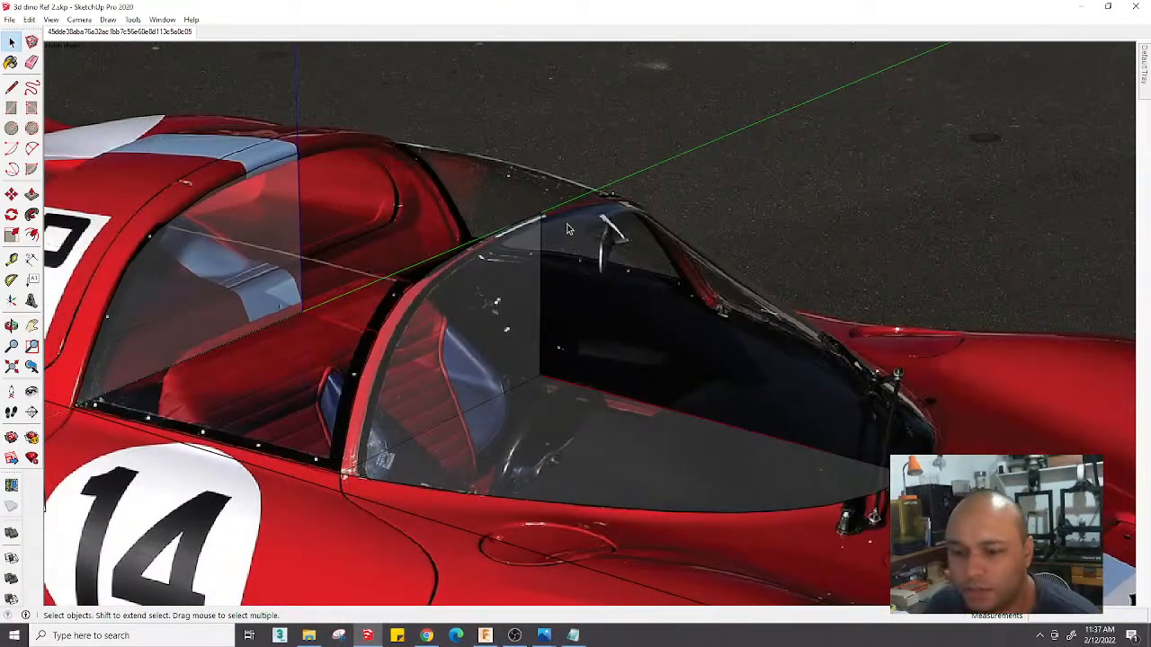
pyautogui.scroll(-5, 566, 229)
pyautogui.press('l')
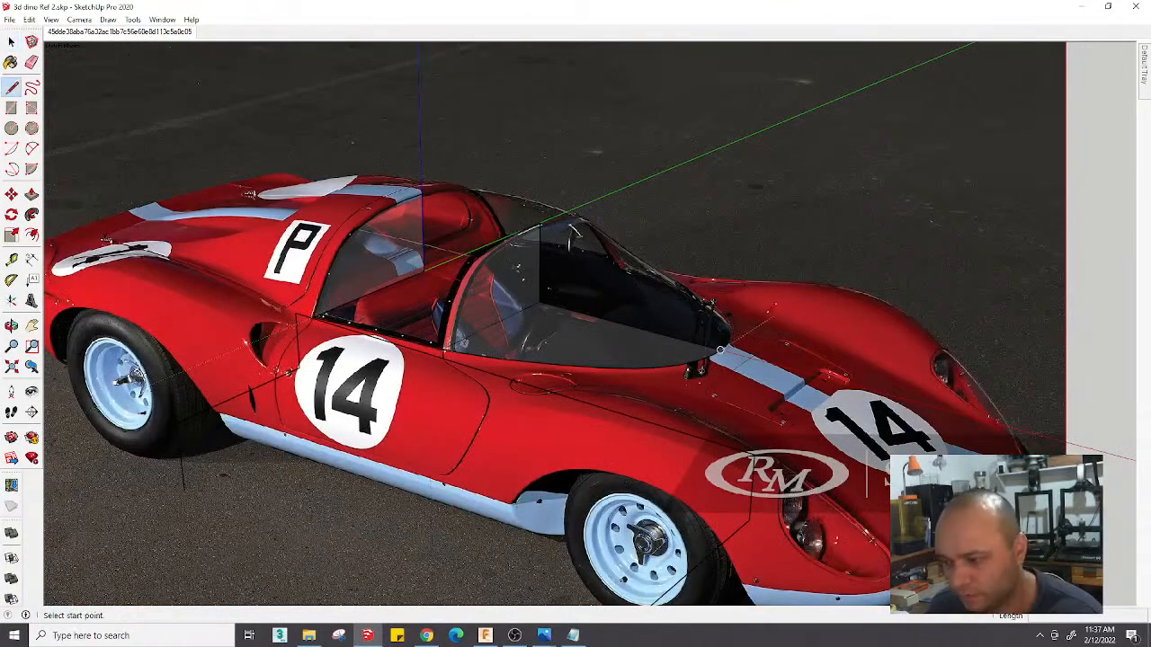
pyautogui.click(714, 354)
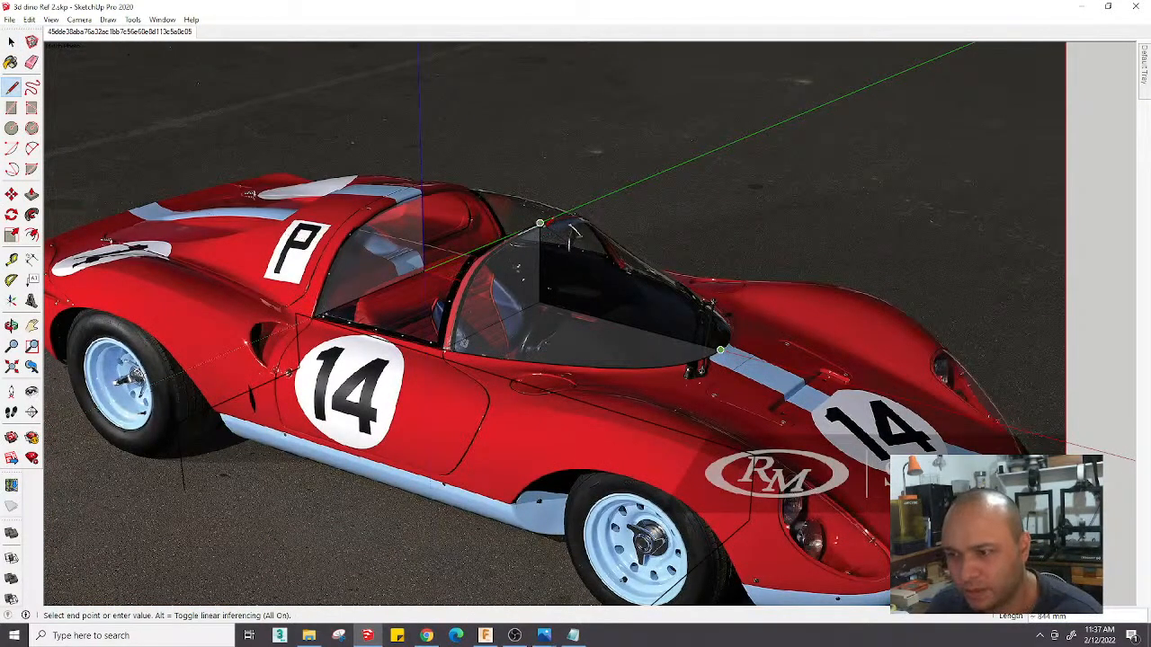
pyautogui.click(540, 223)
pyautogui.press('space')
# Try to draw a line from the rear cockpit arch to the front arch and inspect its alignment in 3D
pyautogui.scroll(2, 386, 211)
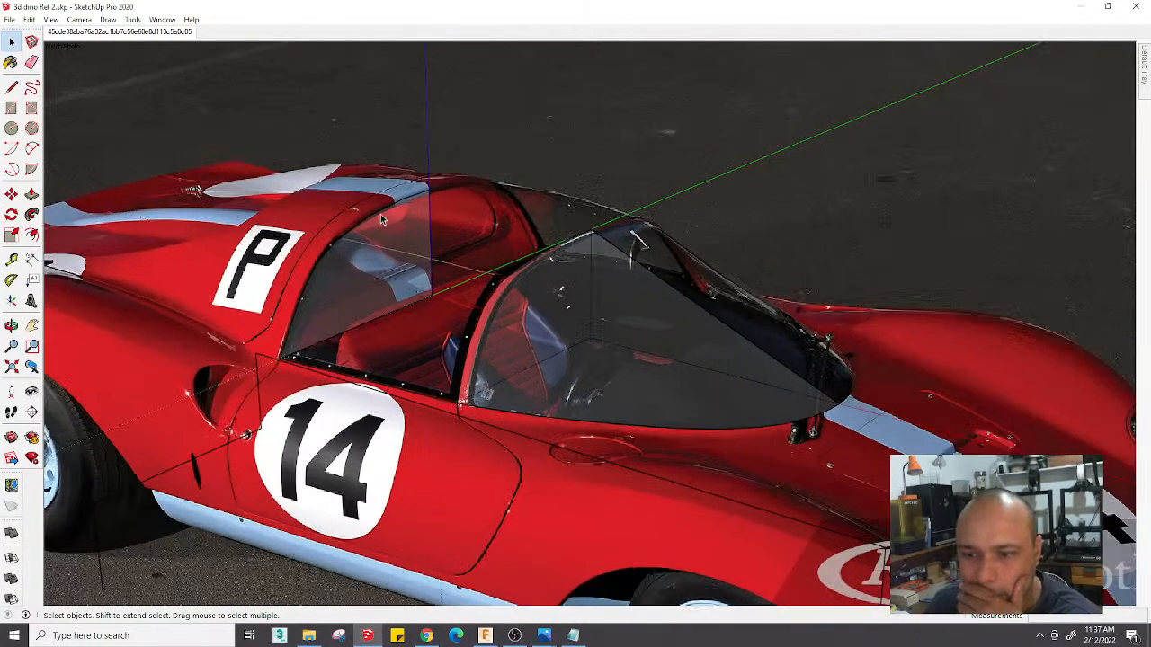
pyautogui.scroll(1, 341, 242)
pyautogui.press('l')
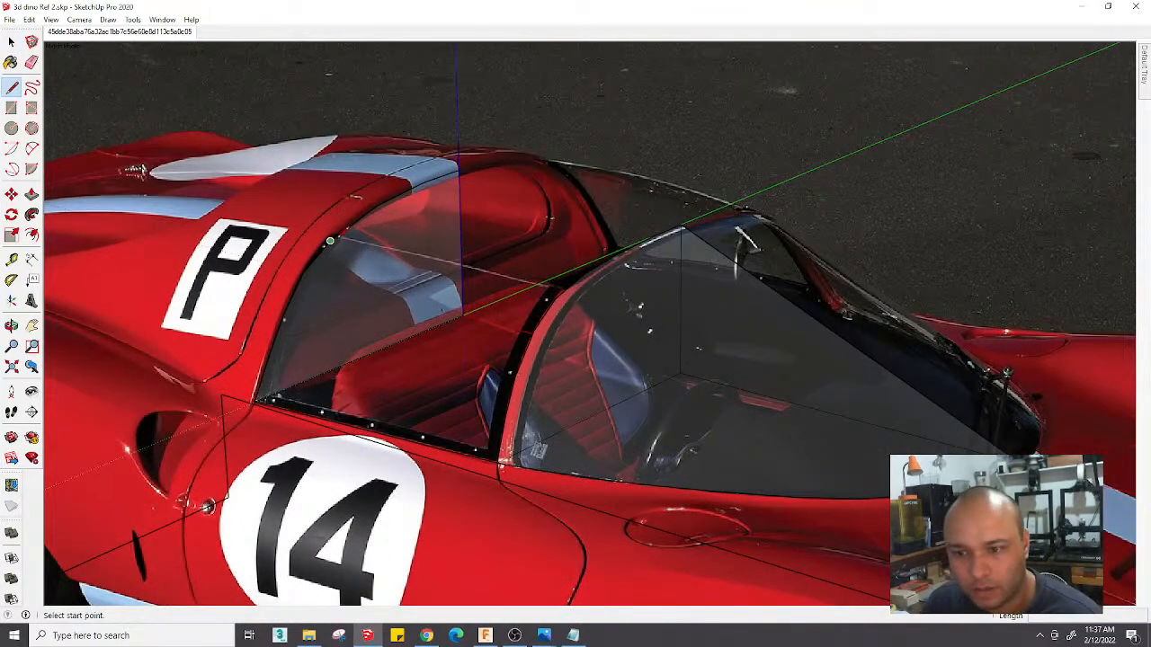
pyautogui.click(336, 235)
pyautogui.click(562, 292)
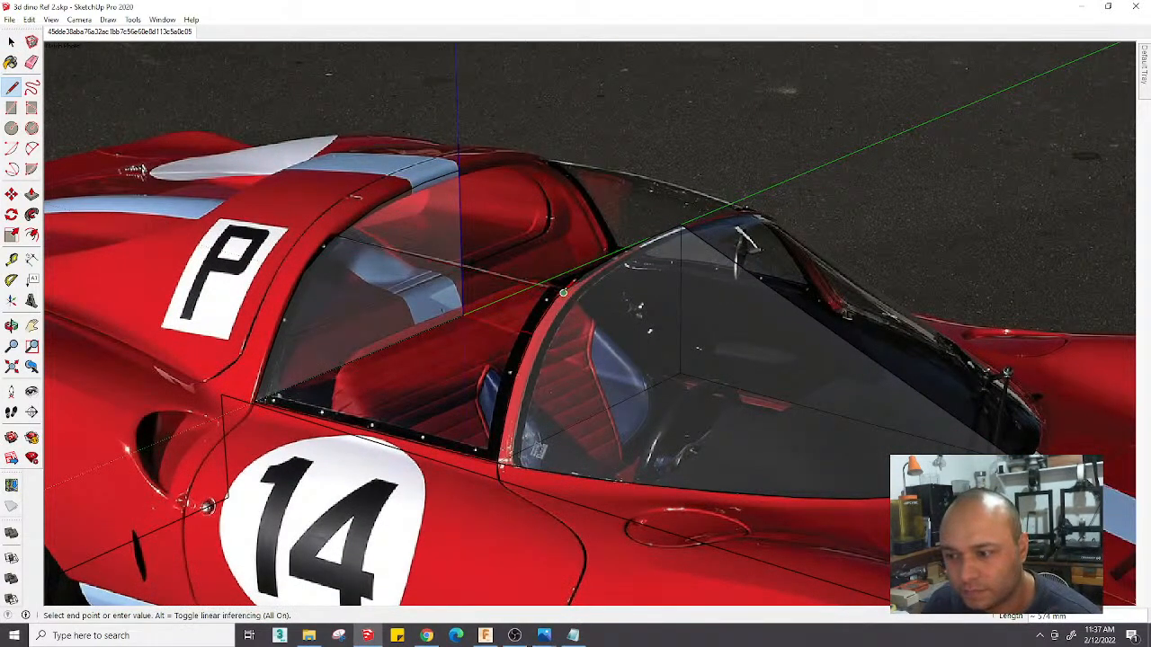
pyautogui.moveTo(563, 292); pyautogui.dragTo(594, 429, button='middle')
pyautogui.press('Escape')
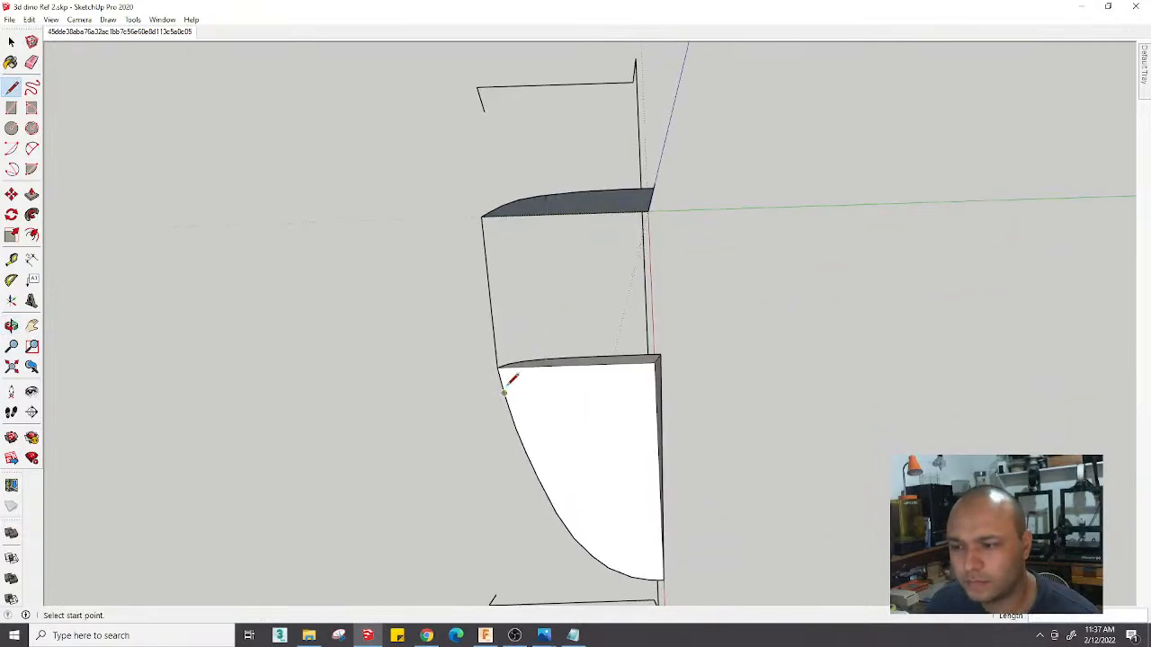
pyautogui.moveTo(511, 377); pyautogui.dragTo(660, 135, button='middle')
pyautogui.press('space')
# Return to the matched-photo scene and draw a line from the front arch's outer edge back to the rear cockpit arch
pyautogui.click(162, 32)
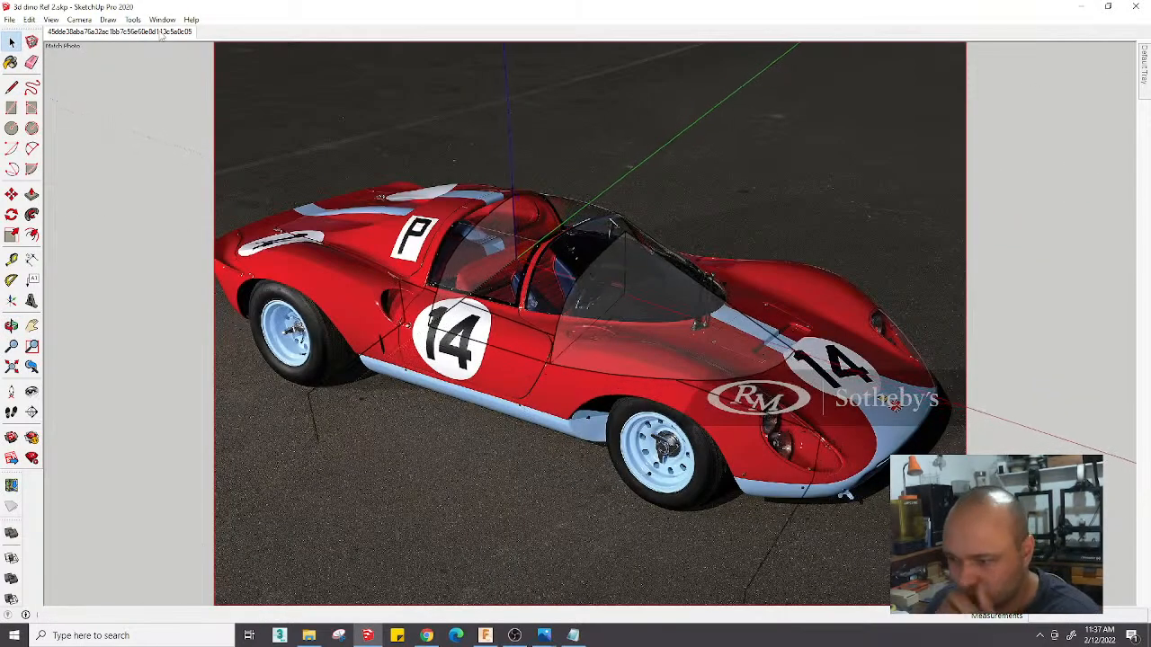
pyautogui.scroll(3, 497, 232)
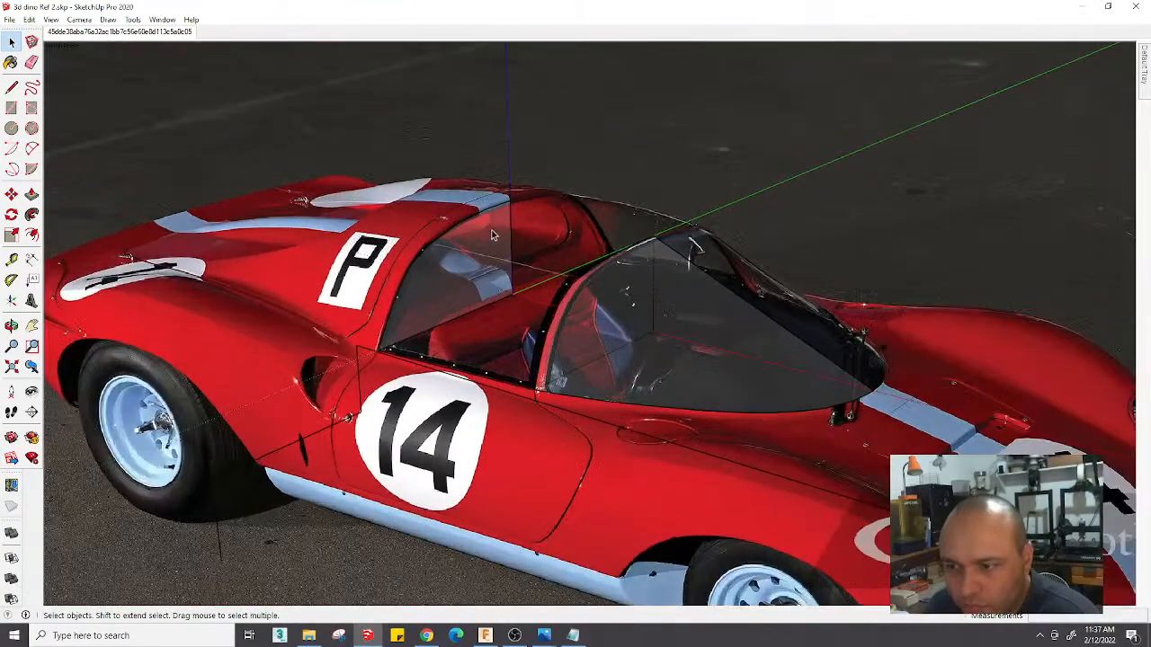
pyautogui.scroll(1, 562, 283)
pyautogui.scroll(2, 566, 290)
pyautogui.press('l')
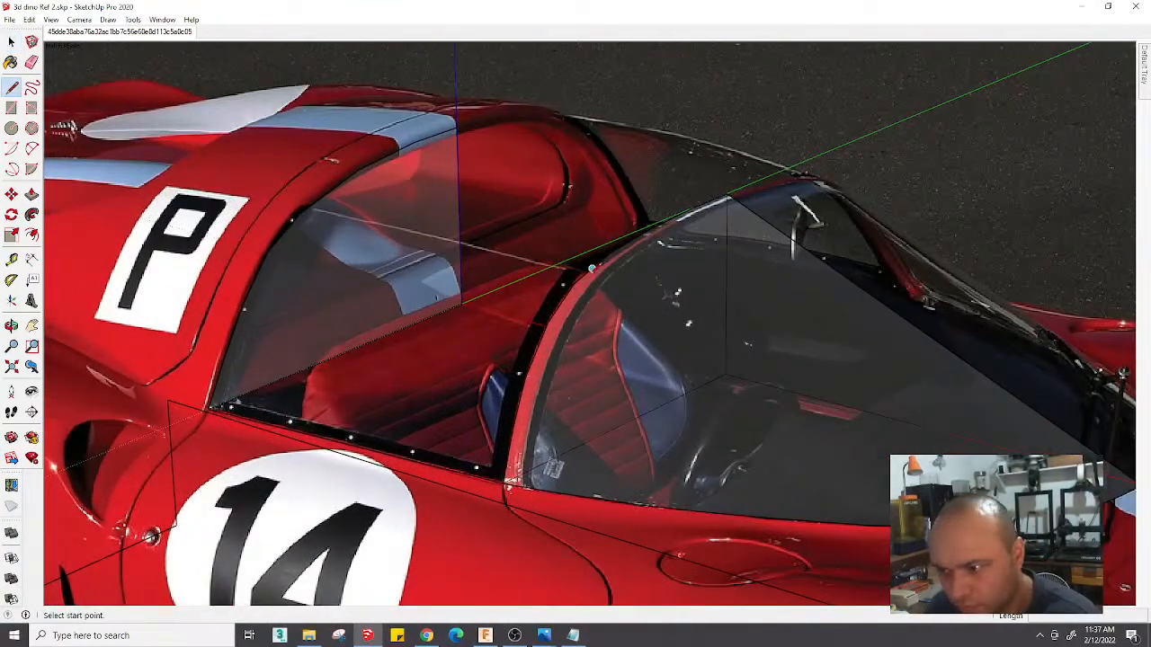
pyautogui.scroll(3, 592, 267)
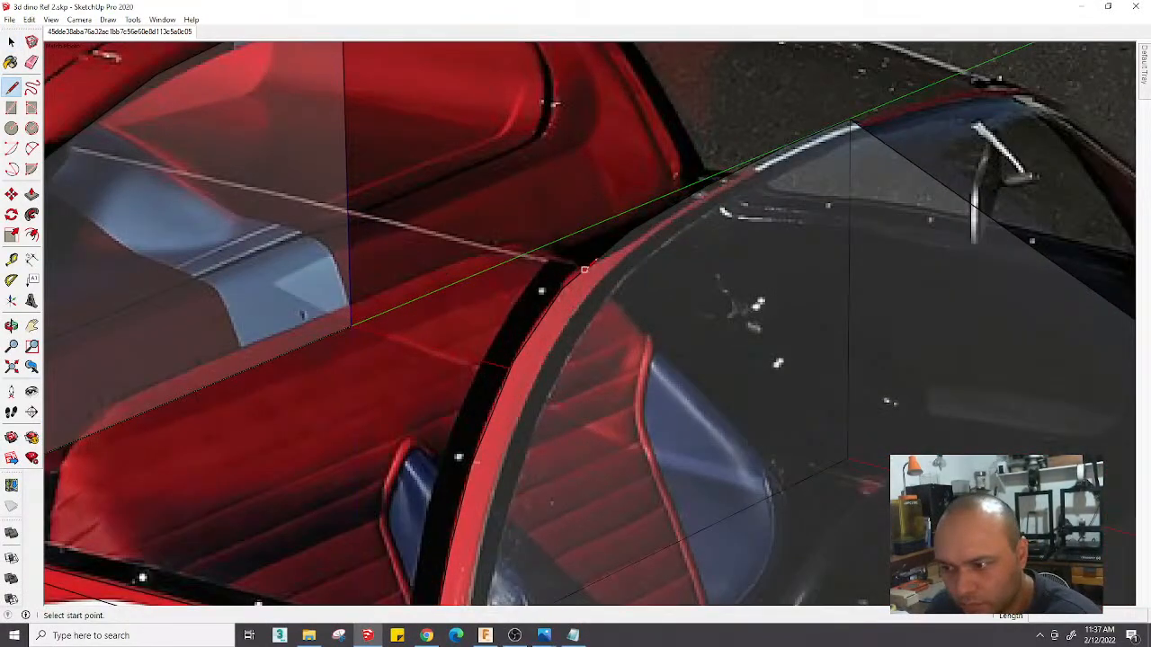
pyautogui.click(584, 269)
pyautogui.scroll(-2, 587, 267)
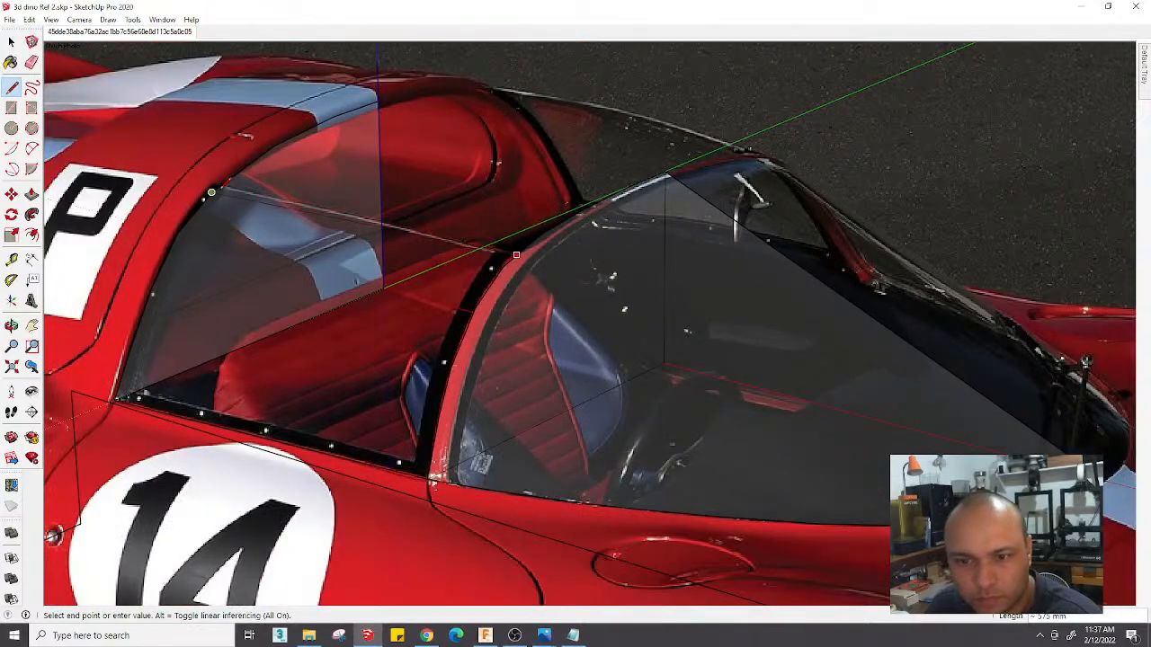
pyautogui.scroll(2, 212, 189)
pyautogui.click(218, 183)
pyautogui.scroll(-7, 383, 198)
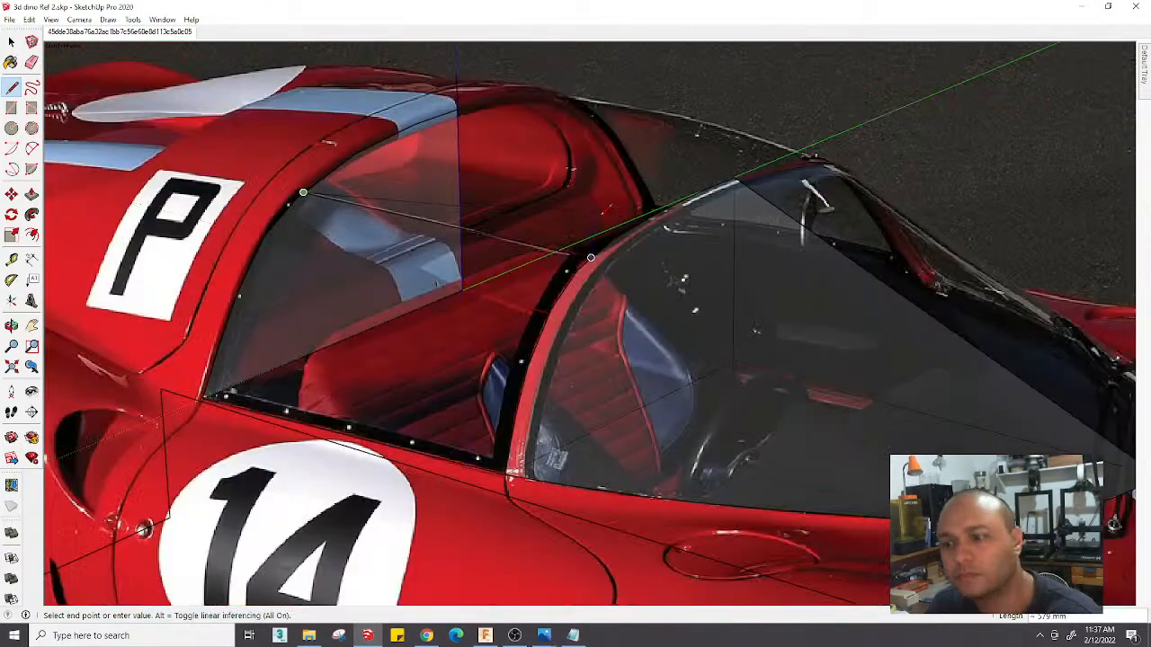
pyautogui.press('space')
# Connect the three front-arch vertices nearest the top to the matching vertices of the windshield's lower curve with lines
pyautogui.moveTo(648, 201); pyautogui.dragTo(856, 253, button='middle')
pyautogui.scroll(3, 856, 254)
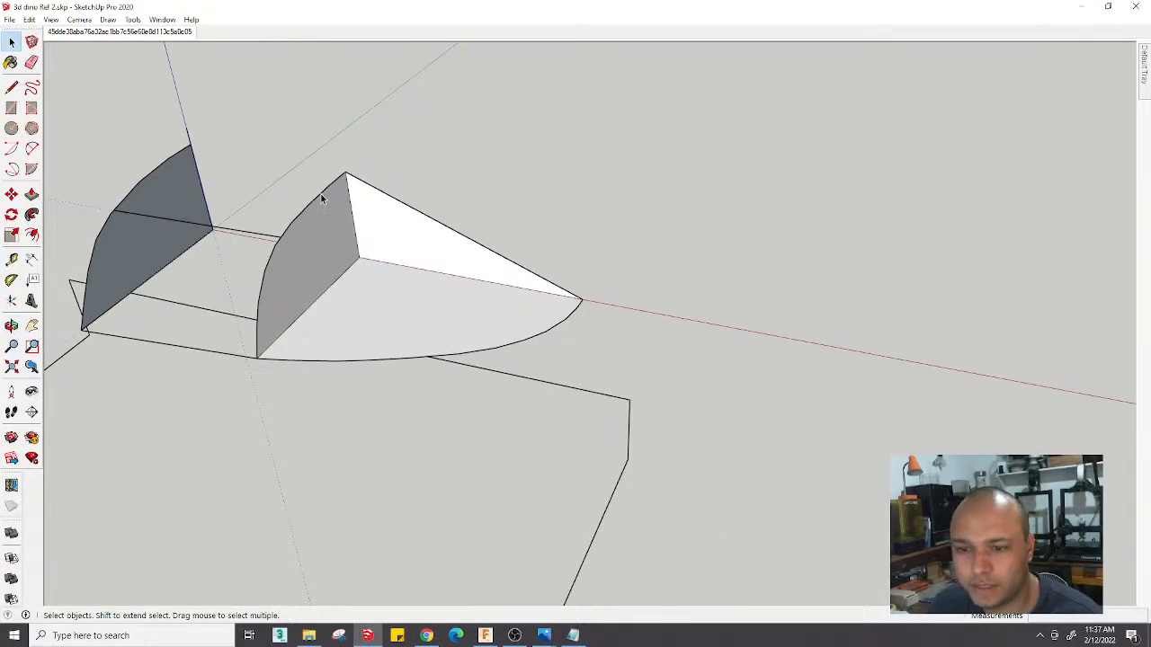
pyautogui.press('l')
pyautogui.click(333, 183)
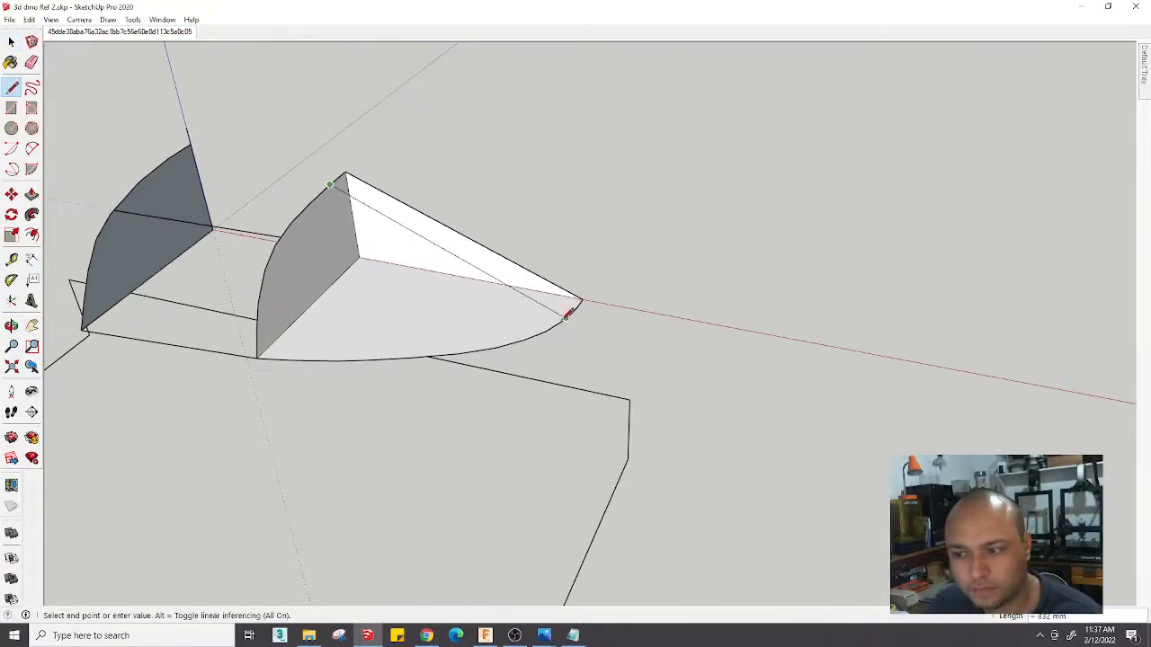
pyautogui.press('Escape')
pyautogui.click(330, 184)
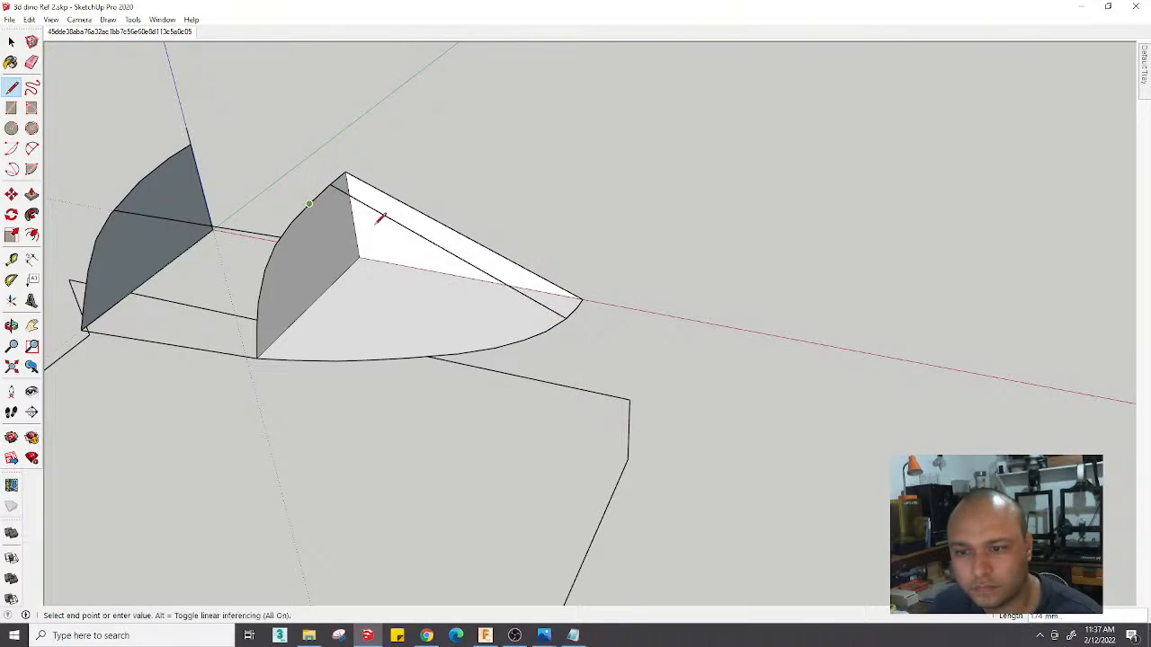
pyautogui.click(535, 335)
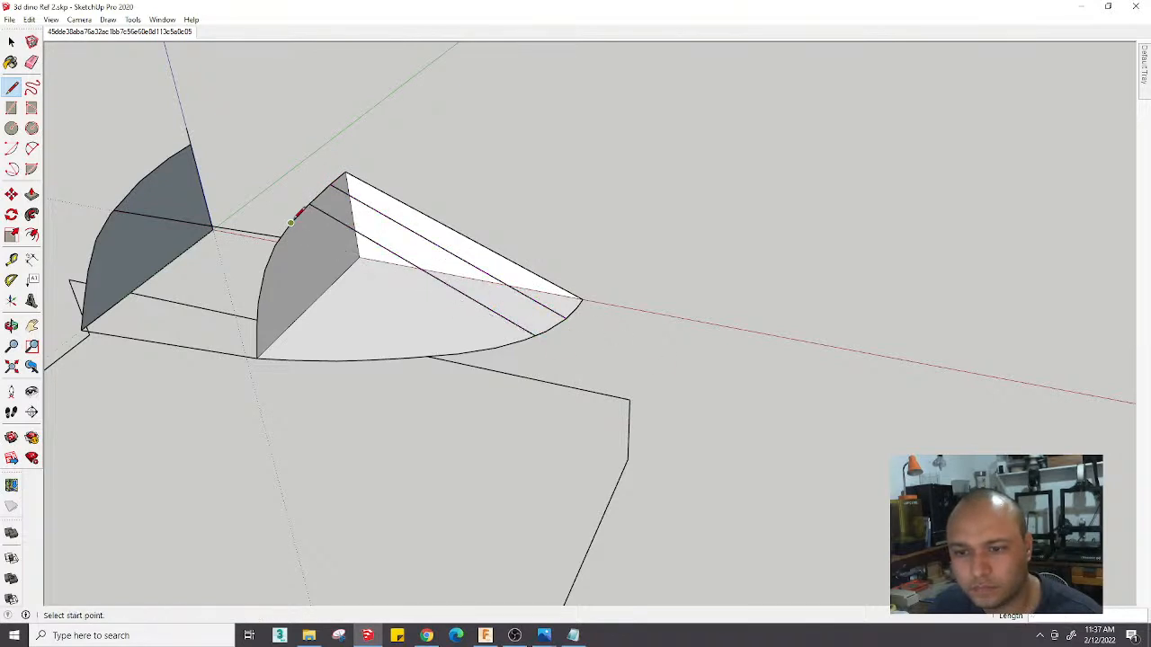
pyautogui.click(495, 348)
# Draw two more connecting lines from the next front-arch vertices down to the windshield's lower curve
pyautogui.click(270, 243)
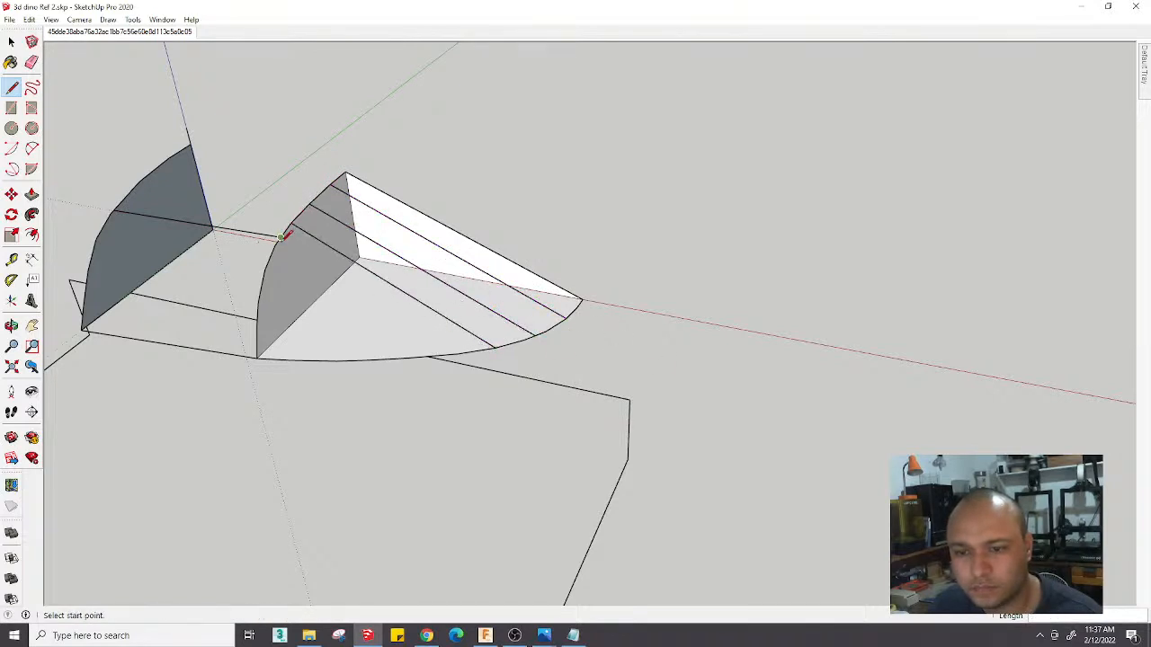
pyautogui.click(274, 243)
pyautogui.moveTo(439, 349); pyautogui.dragTo(308, 188, button='middle')
pyautogui.click(308, 195)
pyautogui.click(412, 347)
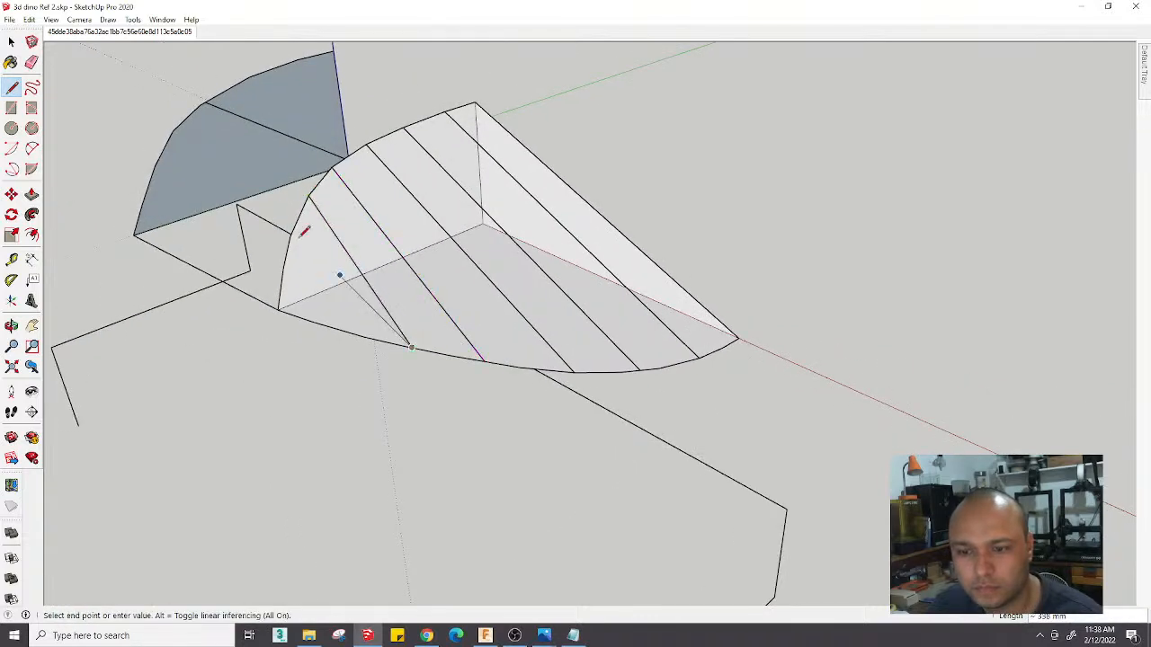
# Connect the lowest front-arch vertices to the rear part of the windshield's lower curve, including one diagonal across a strip
pyautogui.click(290, 237)
pyautogui.click(290, 237)
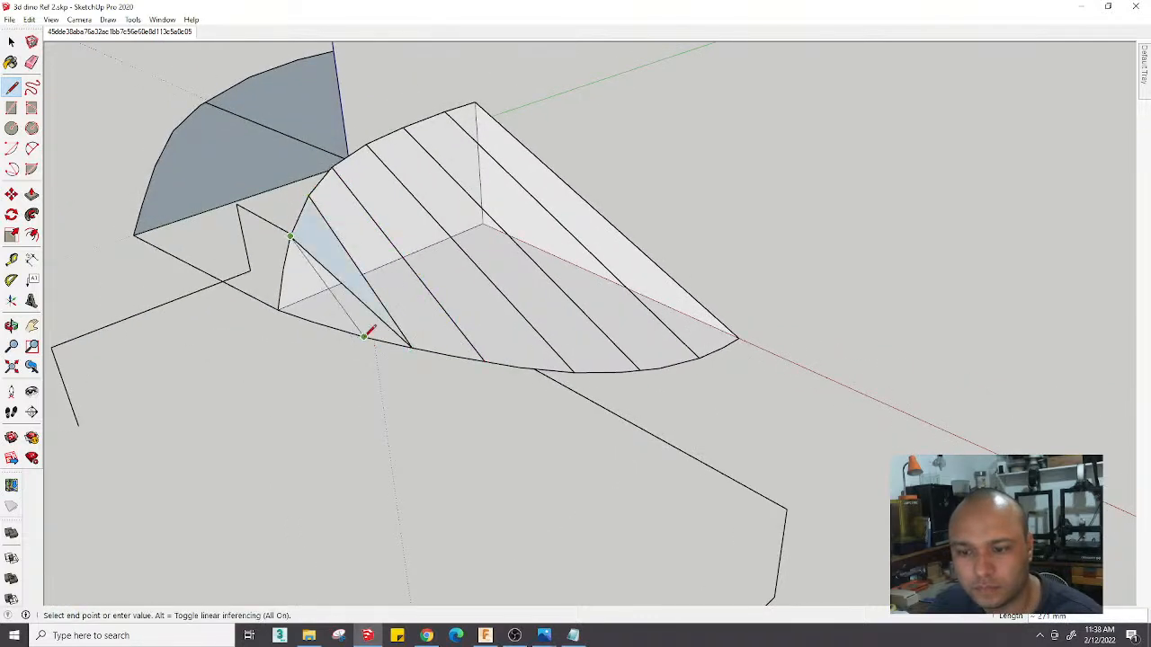
pyautogui.click(364, 335)
pyautogui.click(283, 268)
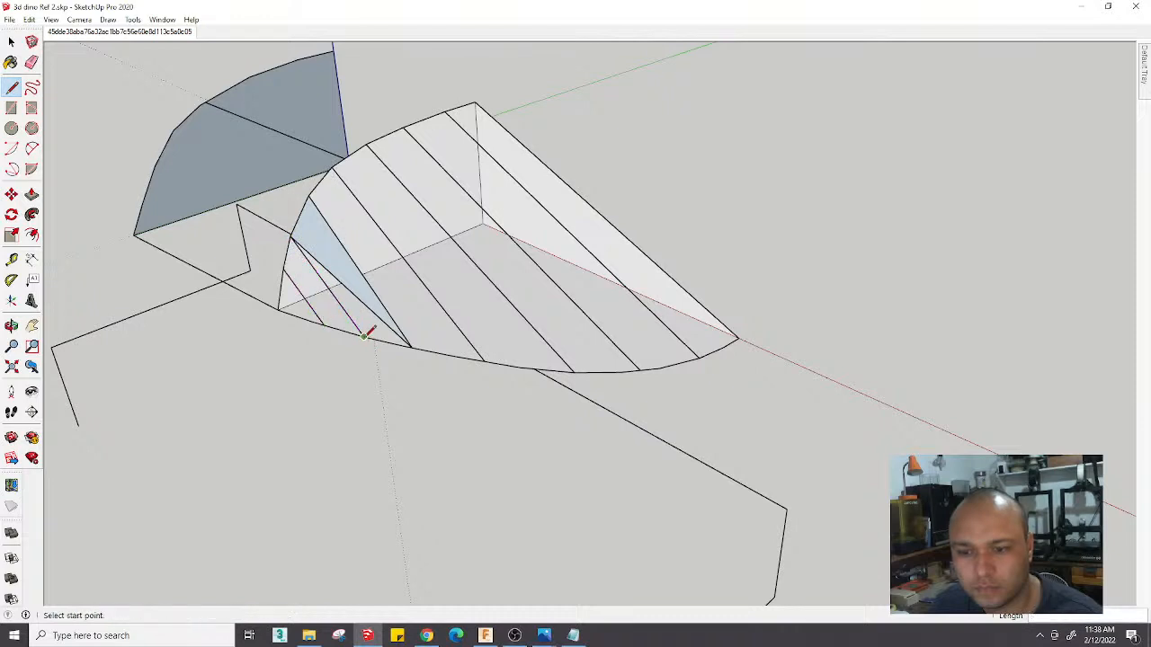
# Close the rearmost windshield strips with a diagonal from a lower front-arch vertex to the lower curve, undoing the misplaced line
pyautogui.click(324, 325)
pyautogui.click(364, 335)
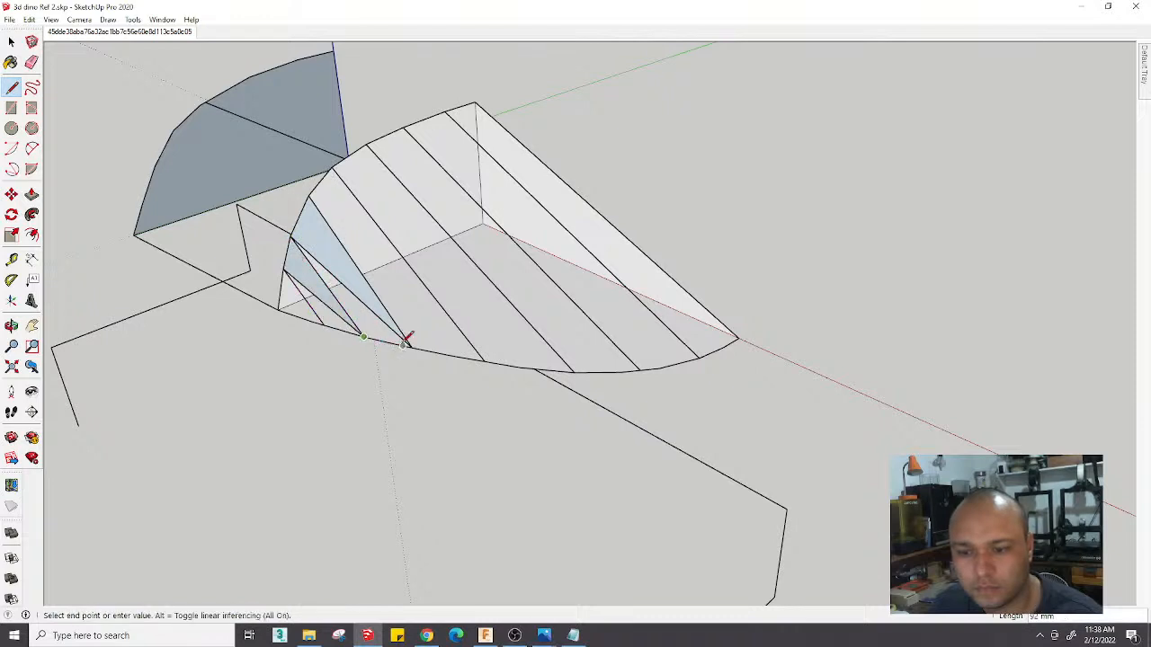
pyautogui.click(413, 343)
pyautogui.hotkey('ctrl', 'z')
pyautogui.click(392, 340)
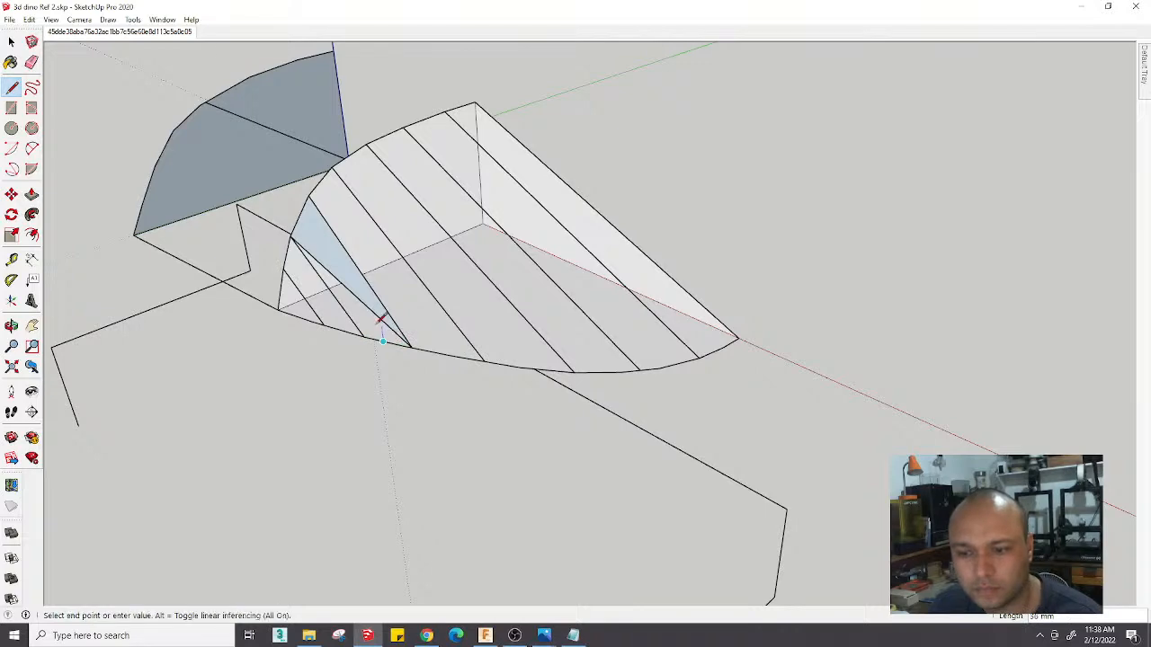
pyautogui.press('Escape')
pyautogui.click(283, 268)
pyautogui.moveTo(367, 324); pyautogui.dragTo(750, 387, button='middle')
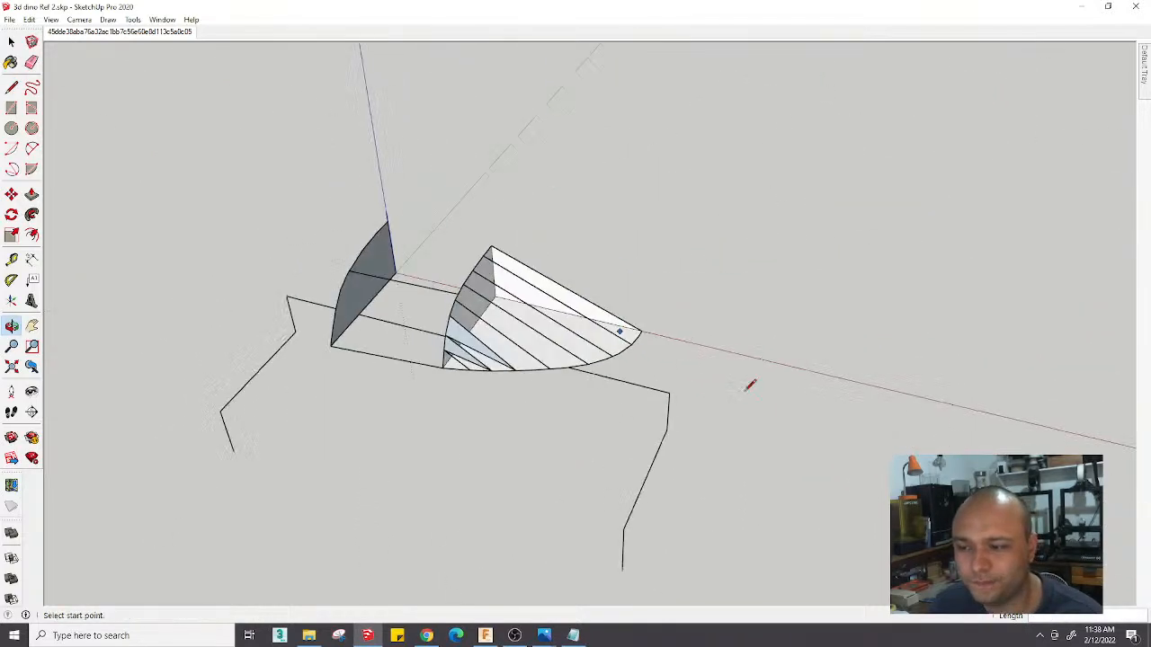
pyautogui.scroll(-1, 749, 387)
# Return to the matched-photo scene and check the windshield geometry against the car in the photo
pyautogui.press('space')
pyautogui.click(126, 33)
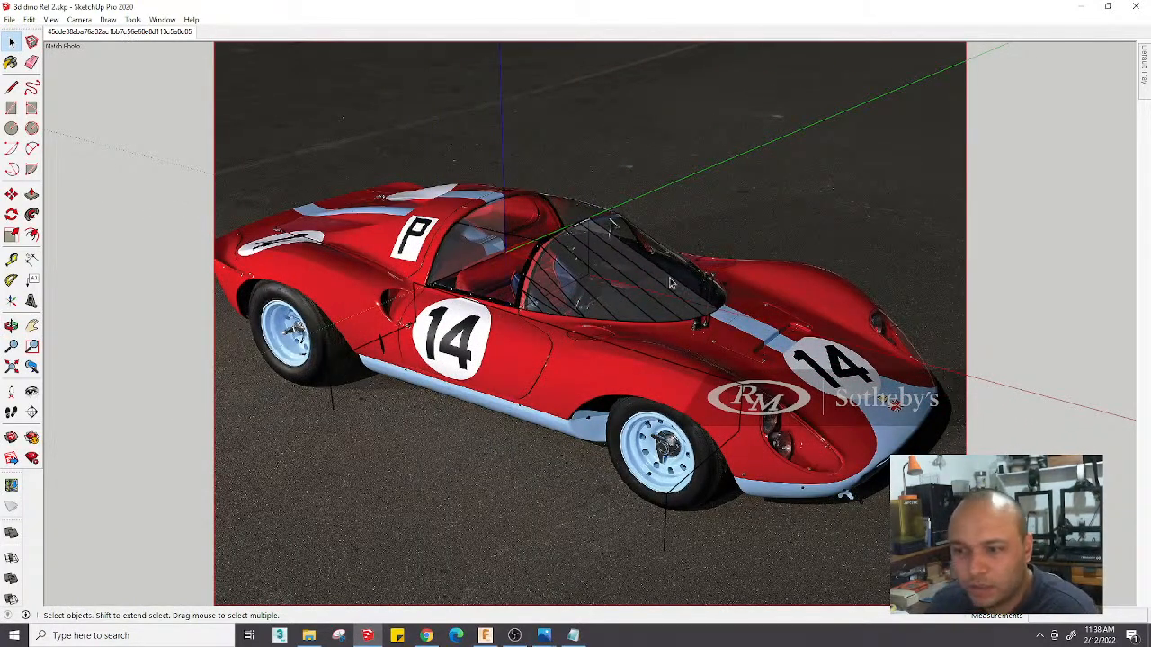
pyautogui.scroll(-2, 680, 286)
pyautogui.scroll(3, 677, 240)
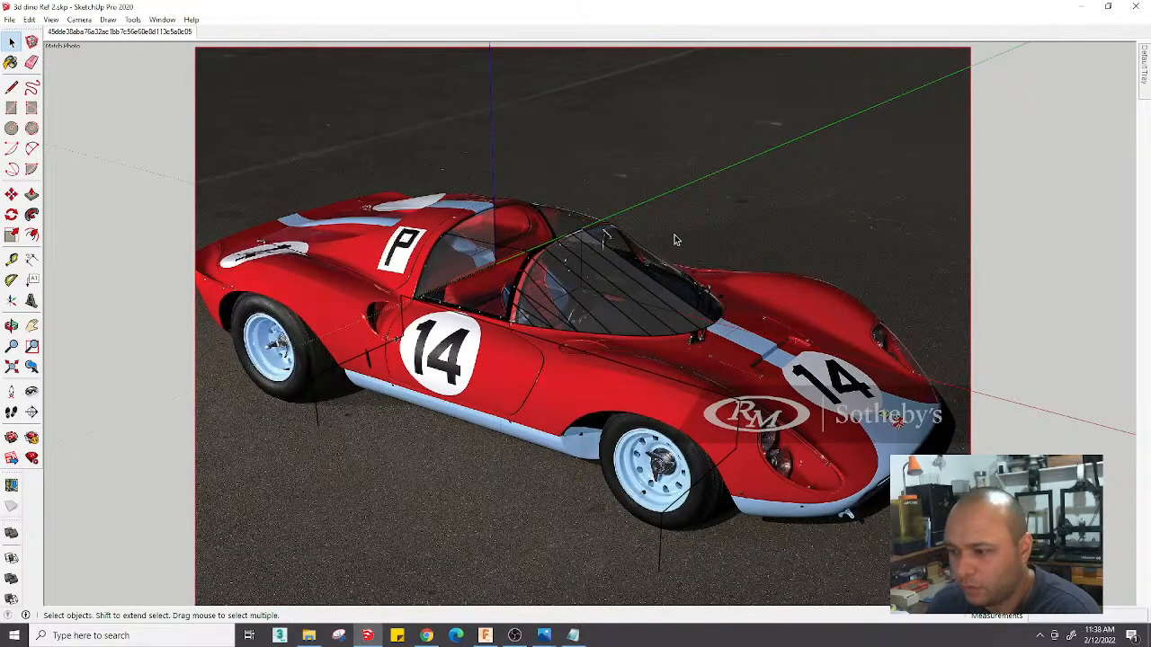
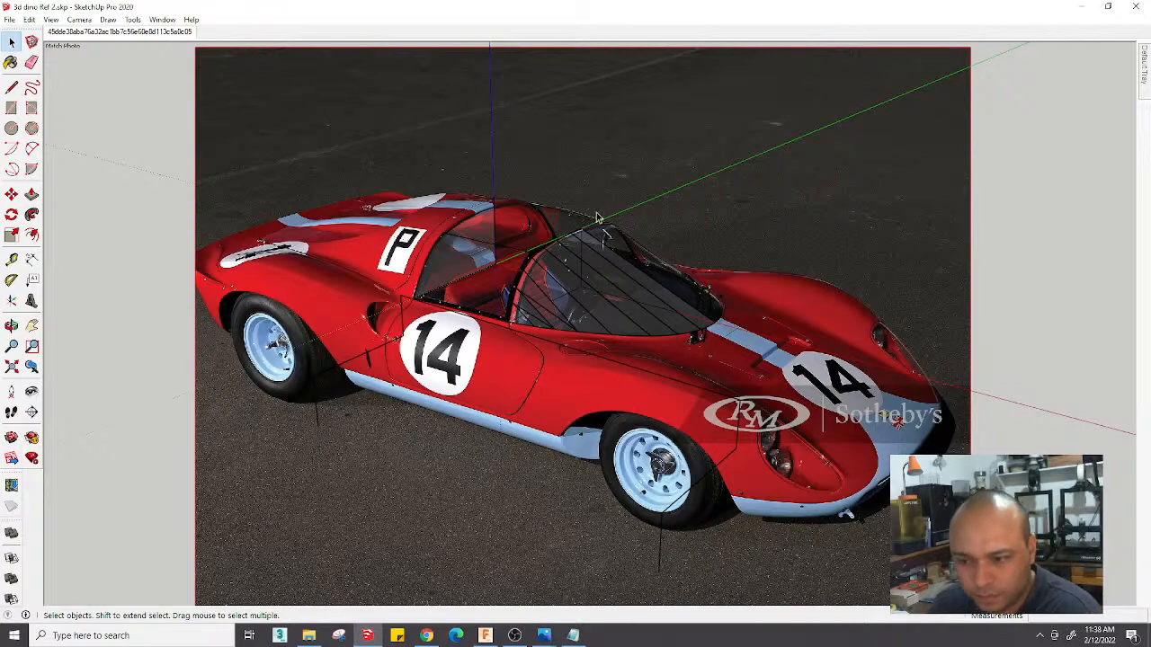
pyautogui.scroll(3, 360, 366)
pyautogui.scroll(-5, 369, 364)
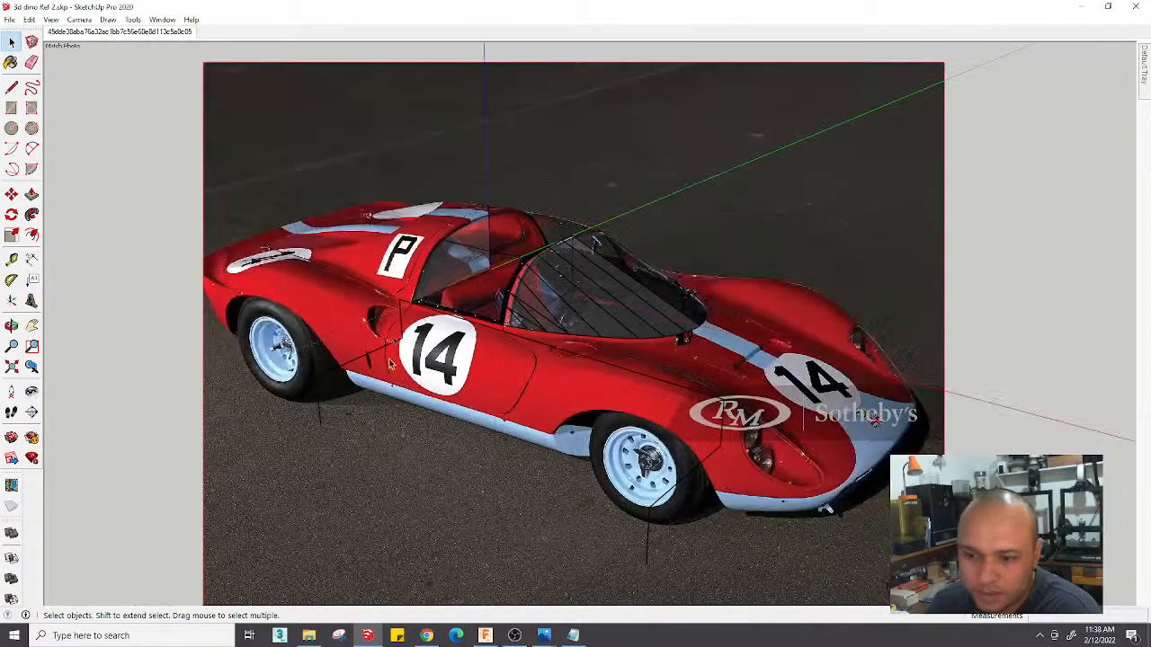
pyautogui.scroll(4, 388, 359)
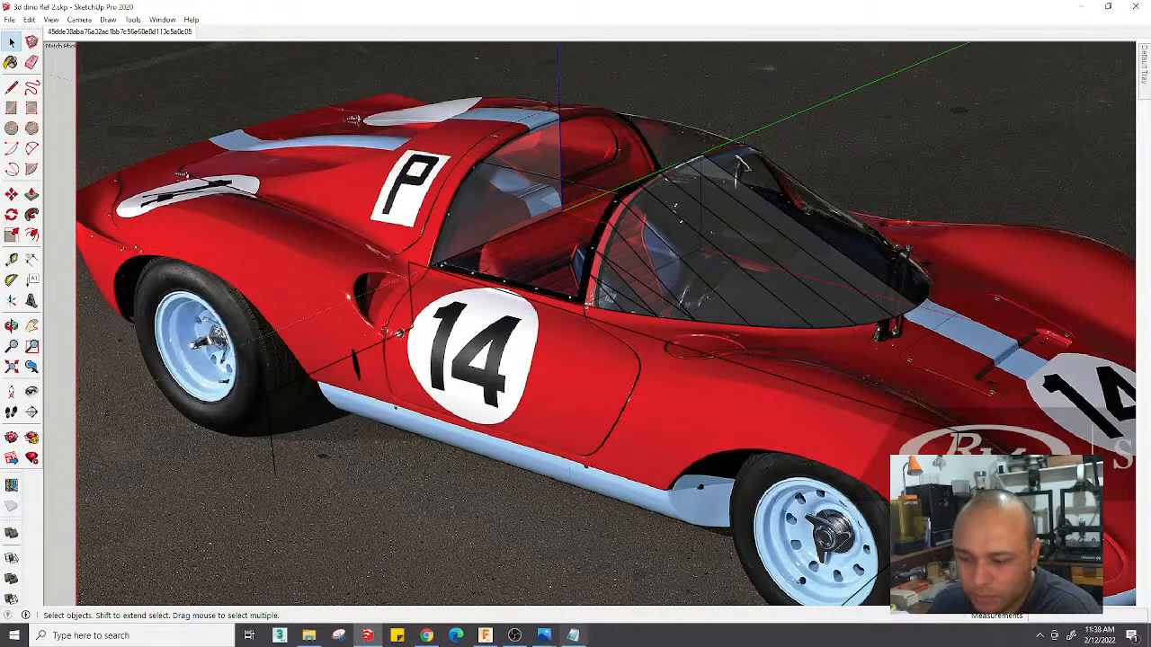
# View the Ferrari 206 S Dino Coupe 1966 blueprint image, close it, and examine the door area in the matched photo
pyautogui.moveTo(556, 636)
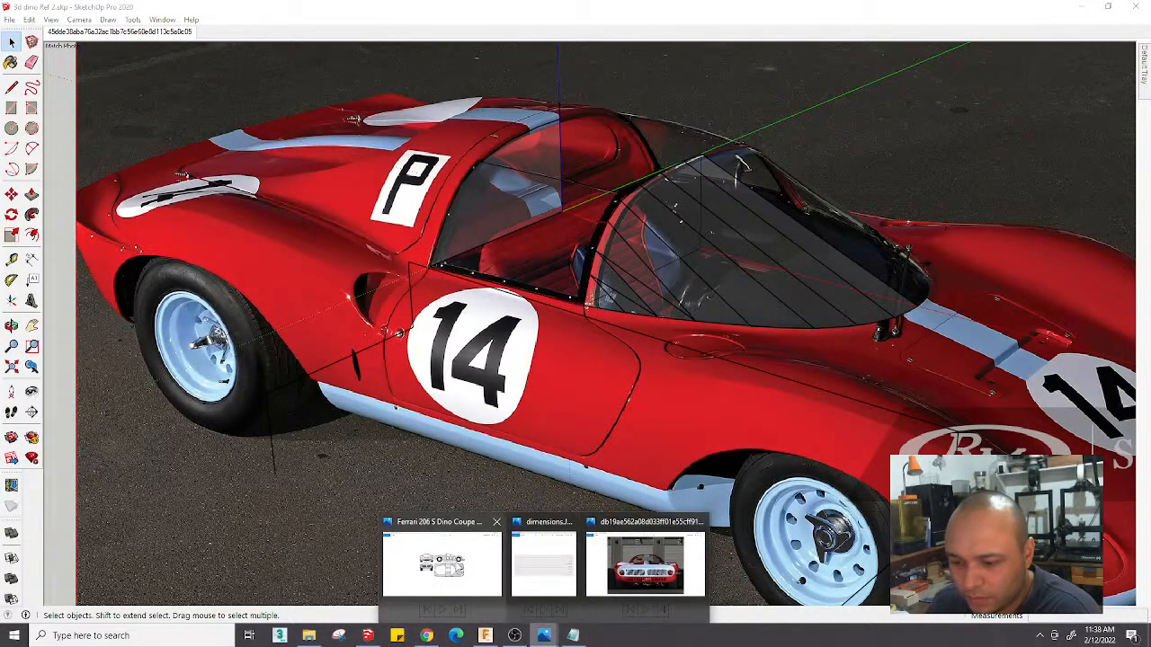
pyautogui.click(454, 564)
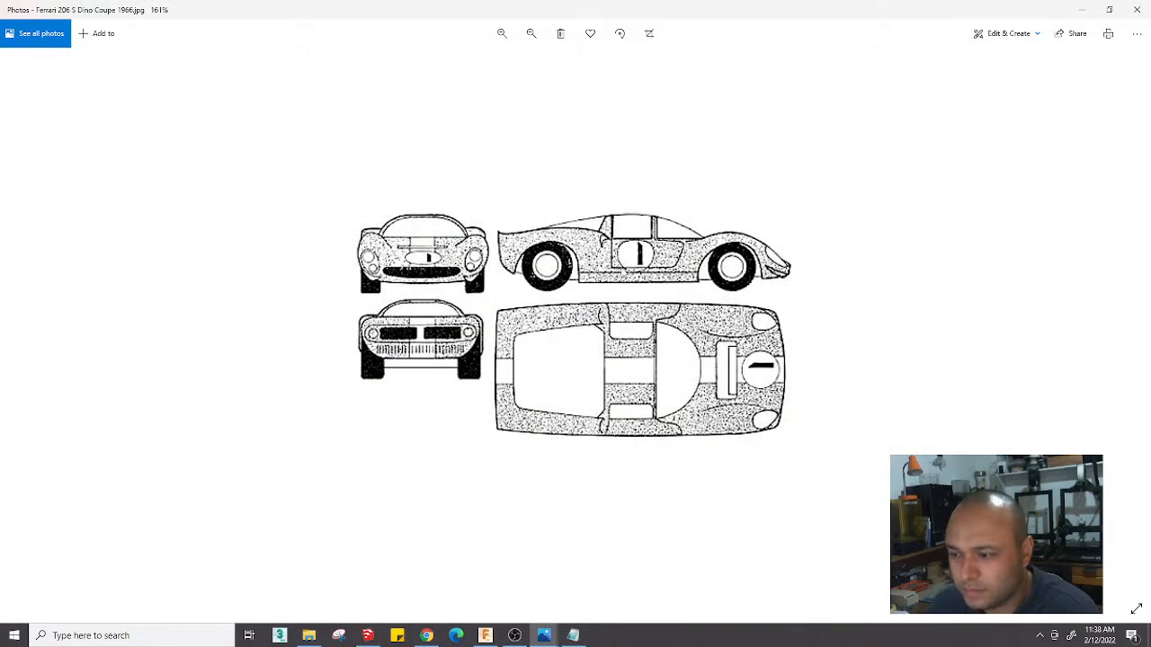
pyautogui.click(1137, 9)
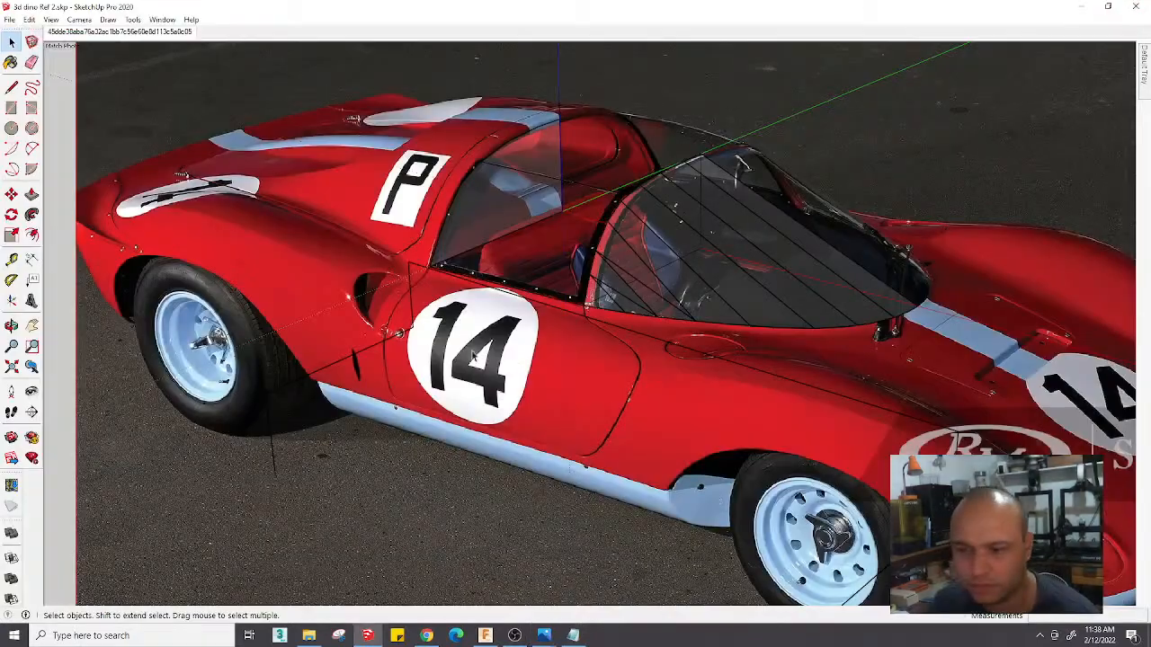
pyautogui.scroll(3, 425, 313)
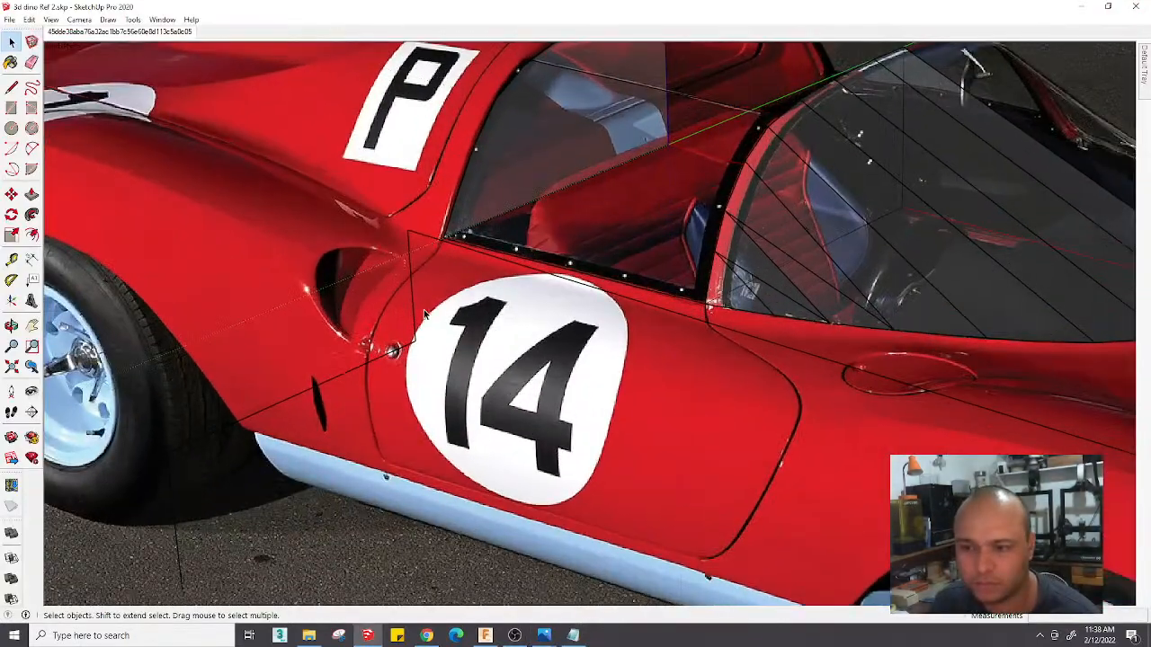
# Examine the front three-quarter and side-view car photos from the ref folder, and return to the SketchUp model
pyautogui.click(308, 635)
pyautogui.click(297, 187)
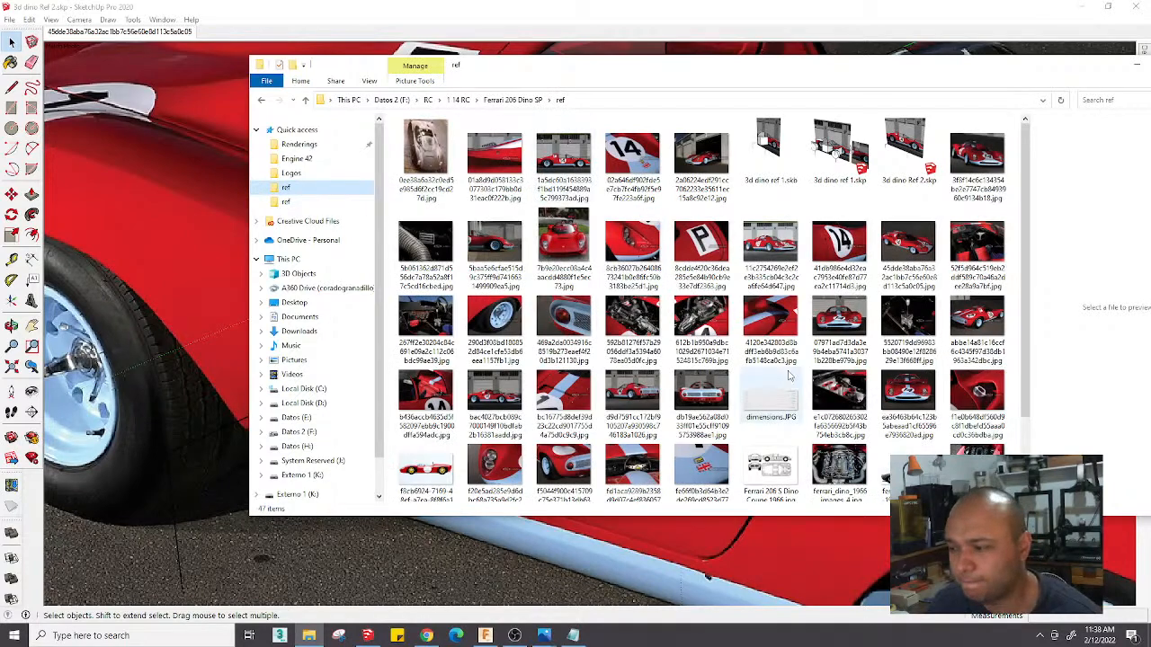
pyautogui.doubleClick(770, 241)
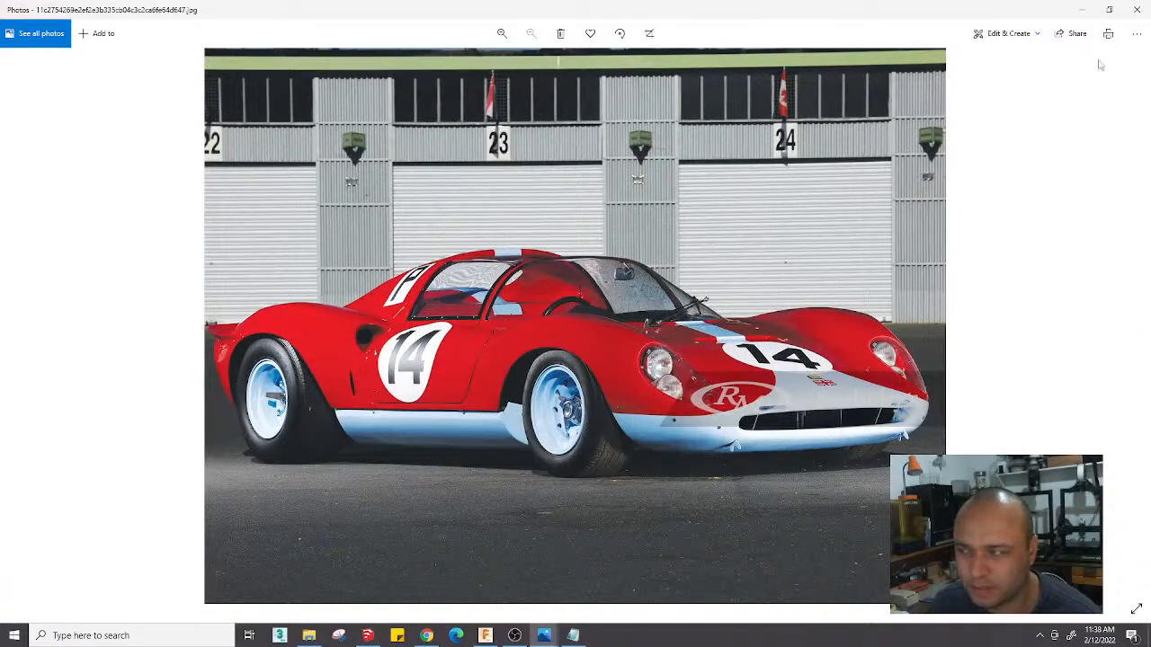
pyautogui.click(1136, 9)
pyautogui.click(563, 165)
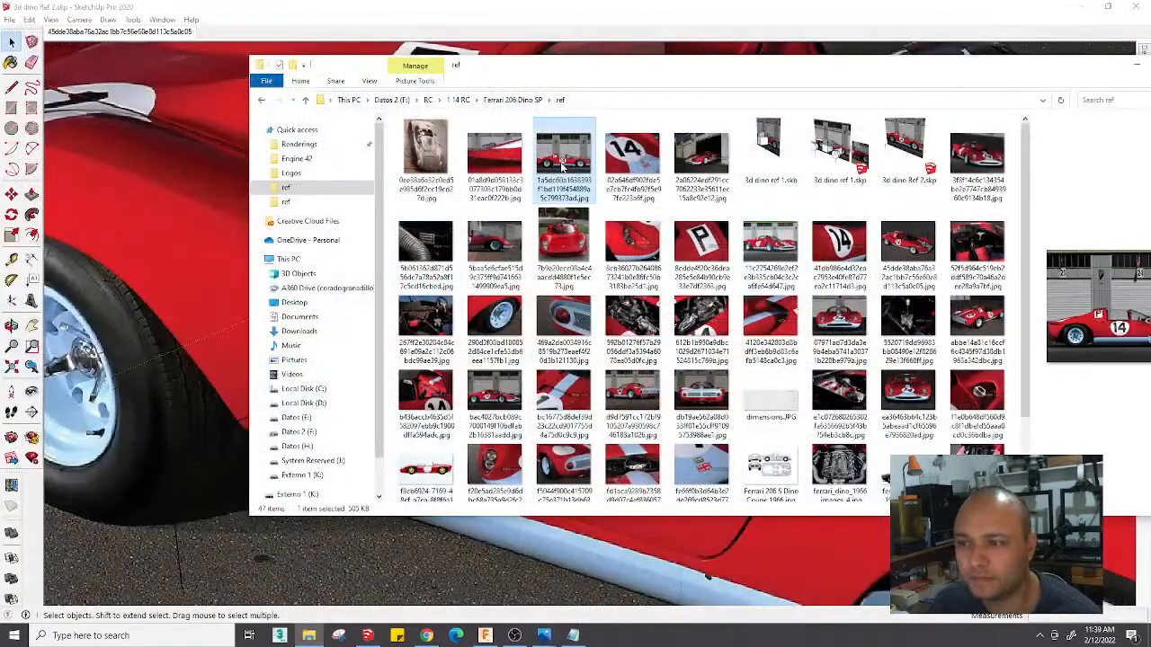
pyautogui.doubleClick(563, 164)
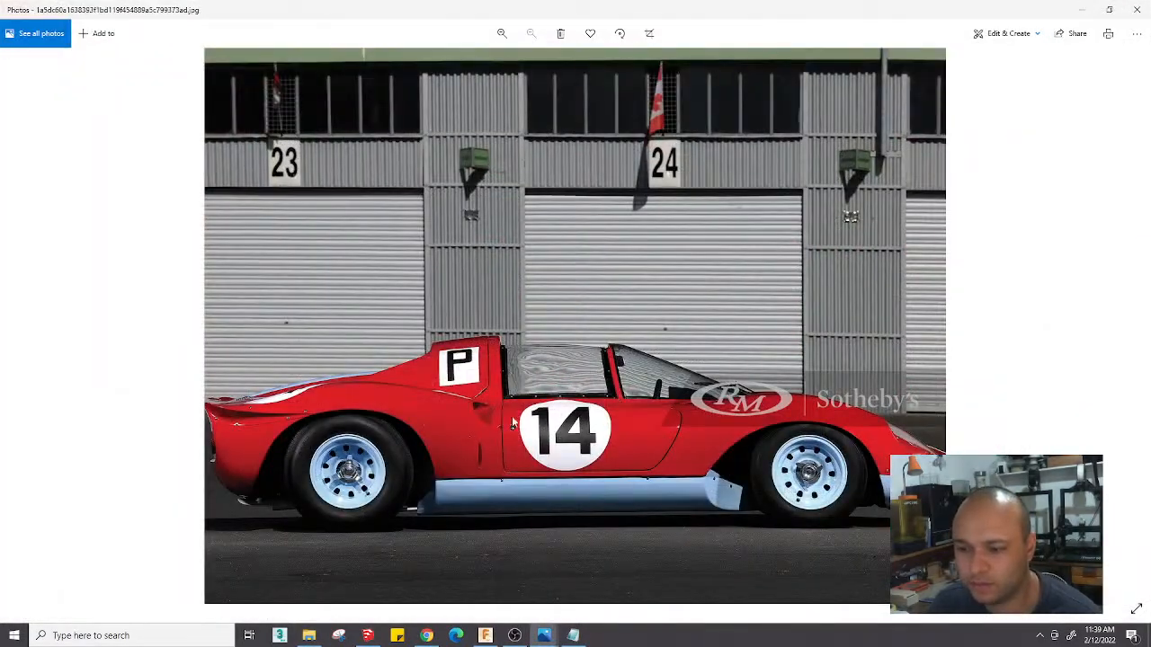
pyautogui.click(485, 636)
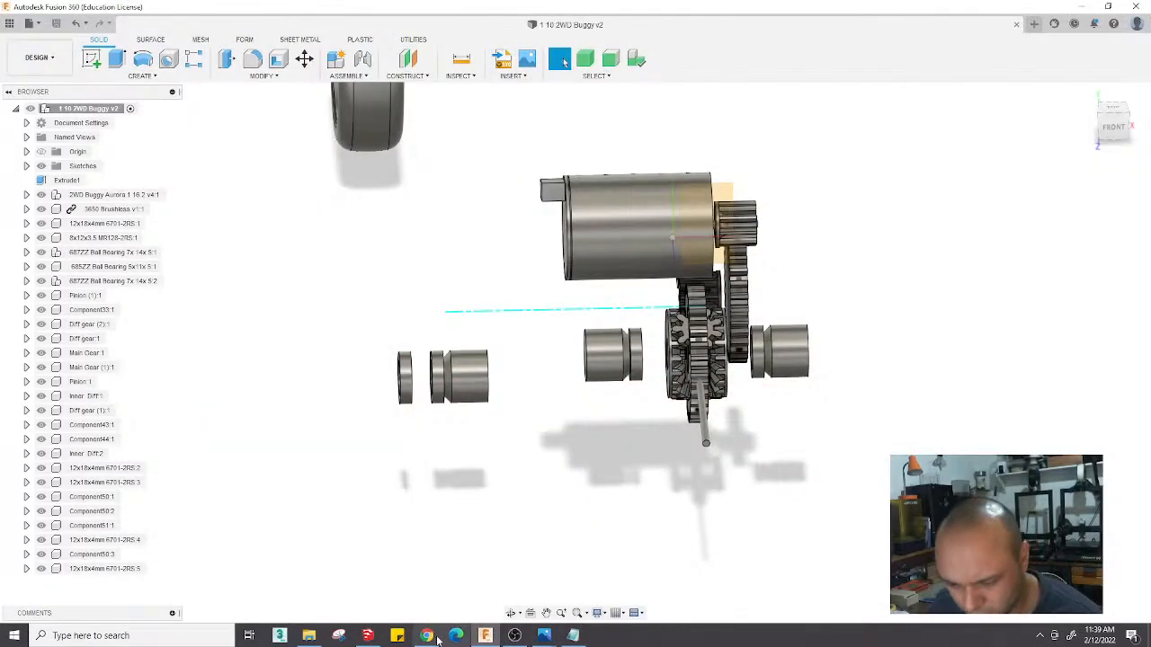
pyautogui.click(368, 635)
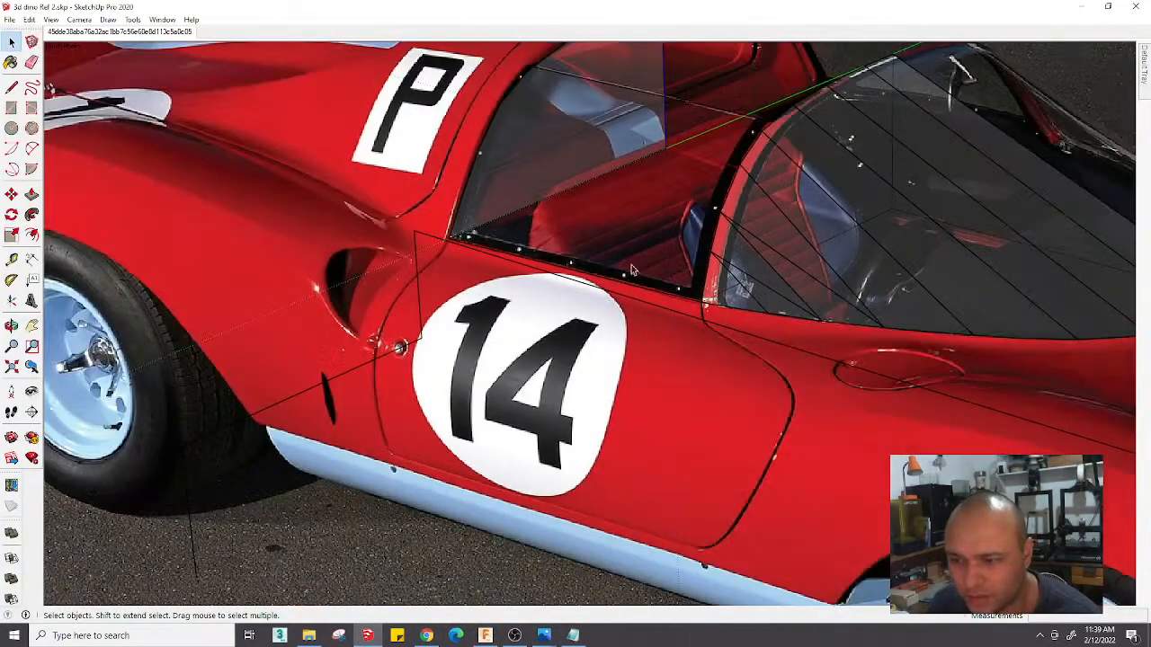
# Draw a vertical line about 677 mm long from the side window's lower rear corner down below the sill
pyautogui.scroll(4, 387, 238)
pyautogui.press('l')
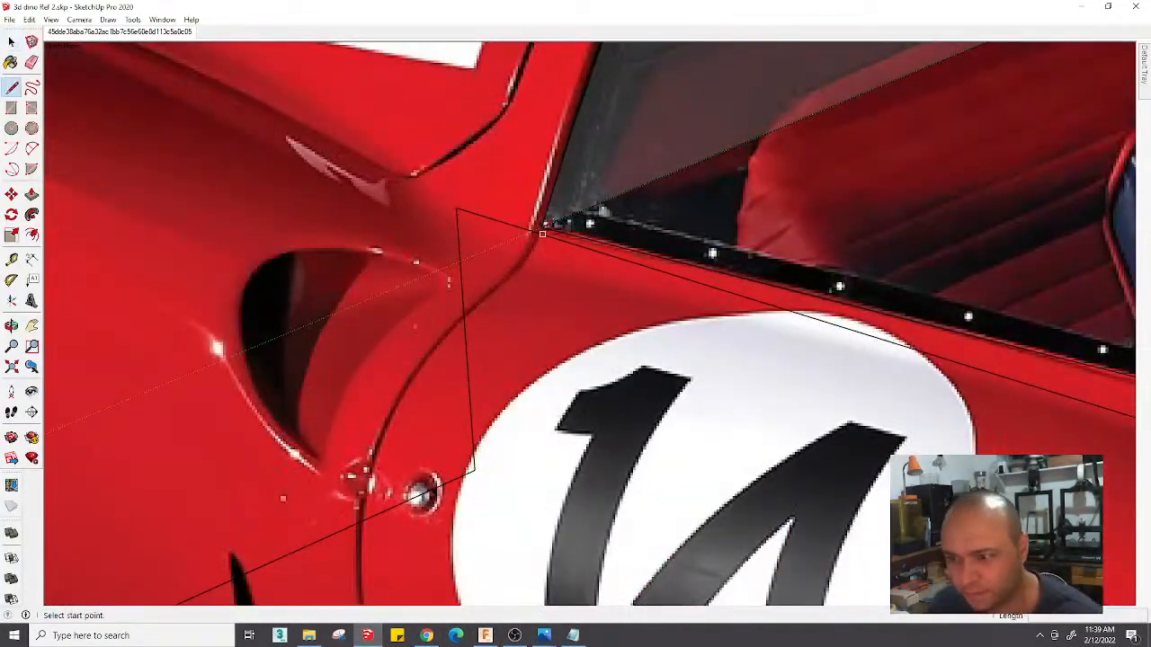
pyautogui.click(542, 233)
pyautogui.scroll(-4, 542, 234)
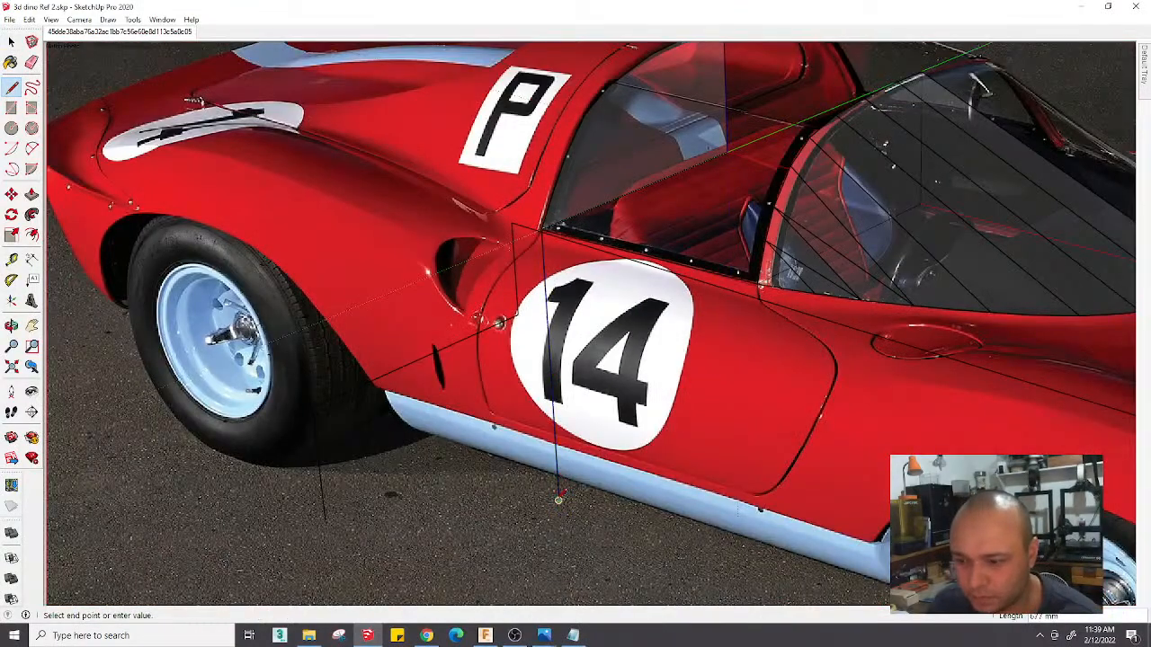
pyautogui.click(559, 500)
pyautogui.press('Escape')
# Build a vertical rectangular face outward along the green axis from the window's lower rear corner, closing it at the vertical line's lower end
pyautogui.scroll(2, 519, 264)
pyautogui.click(554, 214)
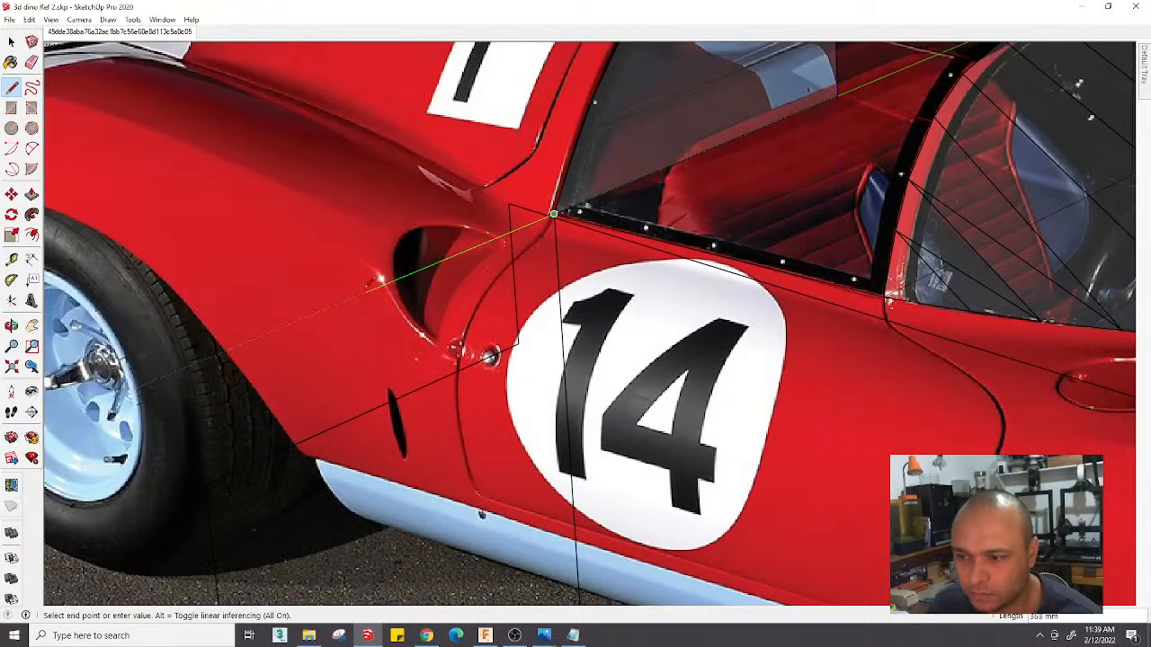
pyautogui.scroll(-3, 380, 280)
pyautogui.click(377, 289)
pyautogui.click(392, 521)
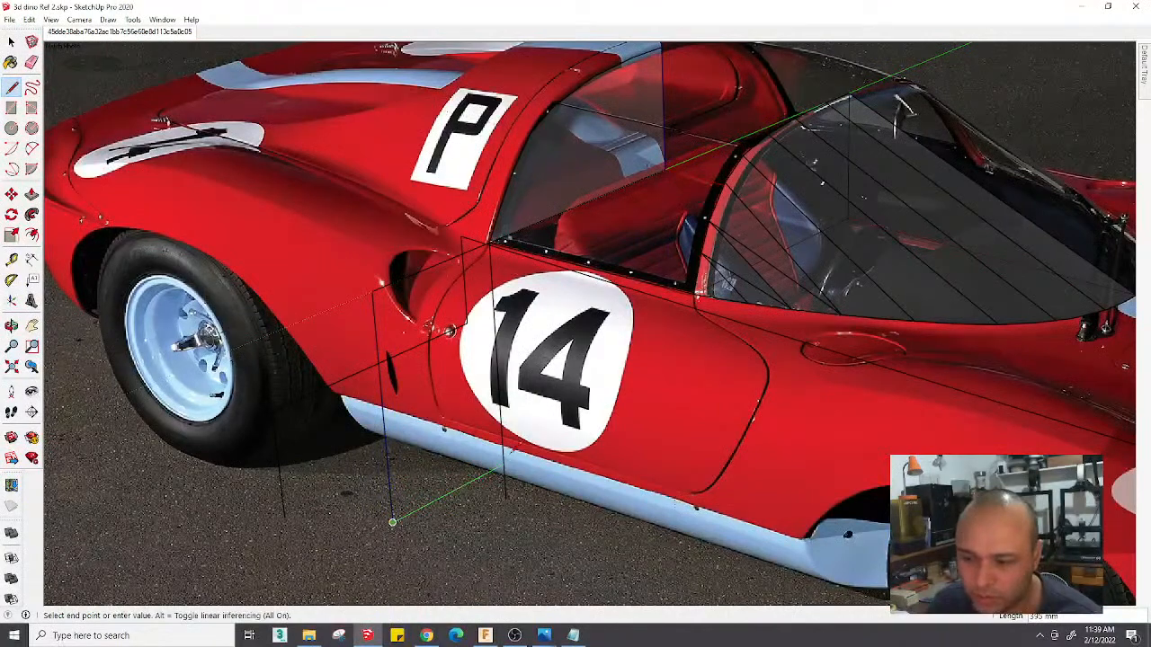
pyautogui.click(505, 498)
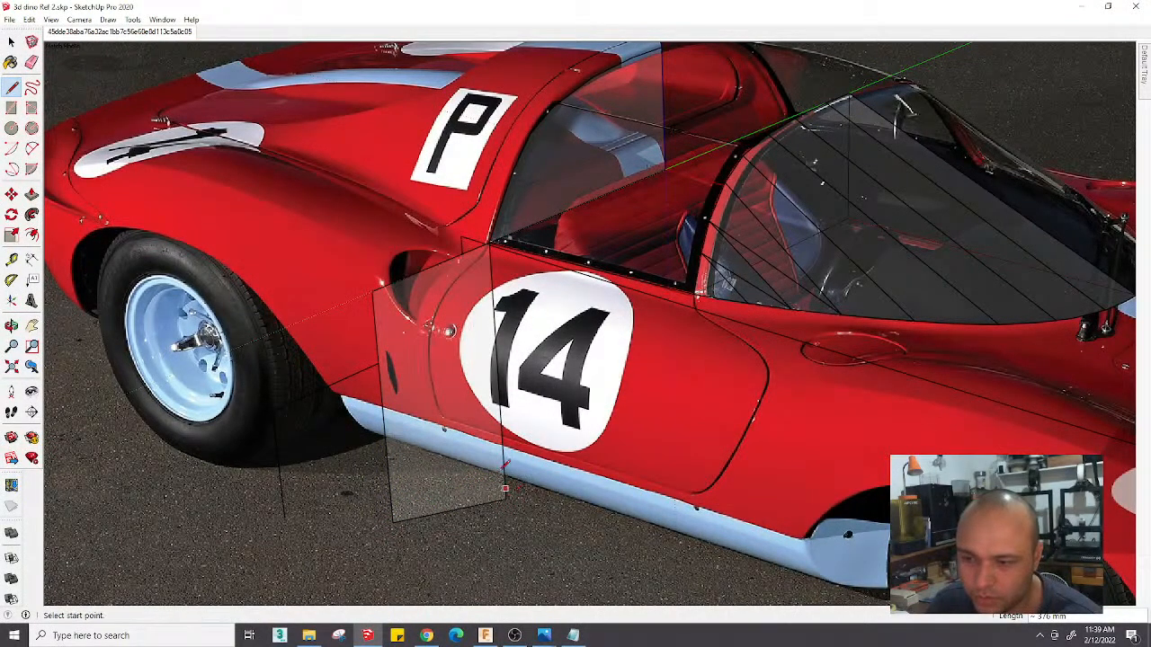
# Trace the upper part of the door's rear seam on the vertical face, from the window corner toward the latch
pyautogui.scroll(5, 503, 225)
pyautogui.click(516, 194)
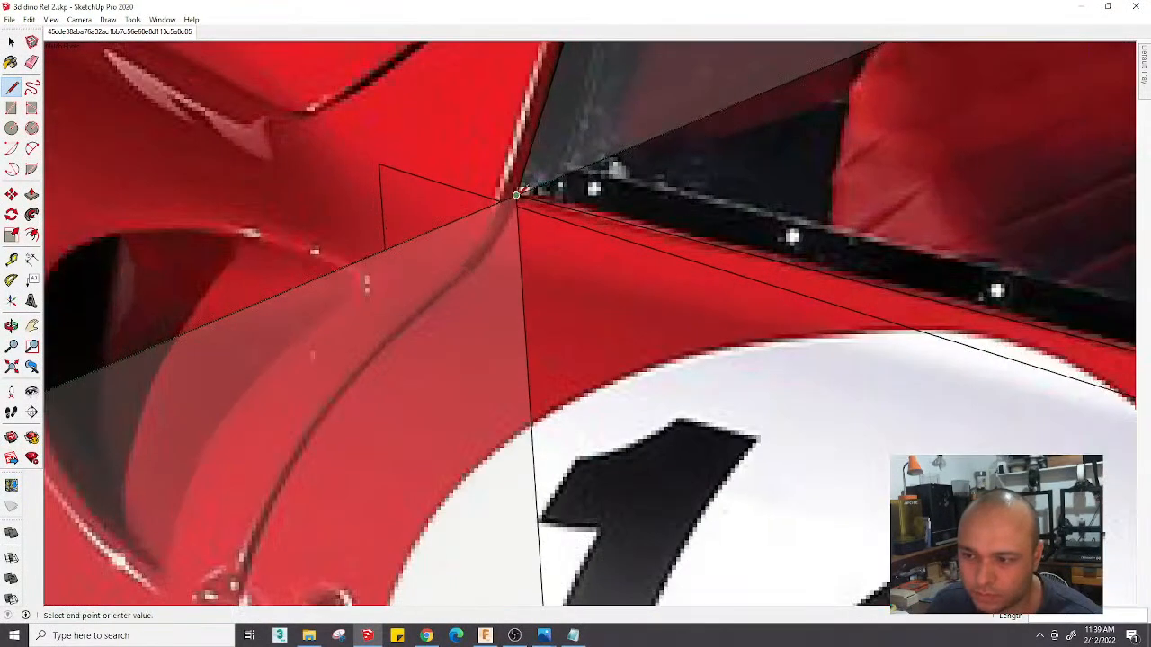
pyautogui.scroll(2, 488, 245)
pyautogui.click(503, 224)
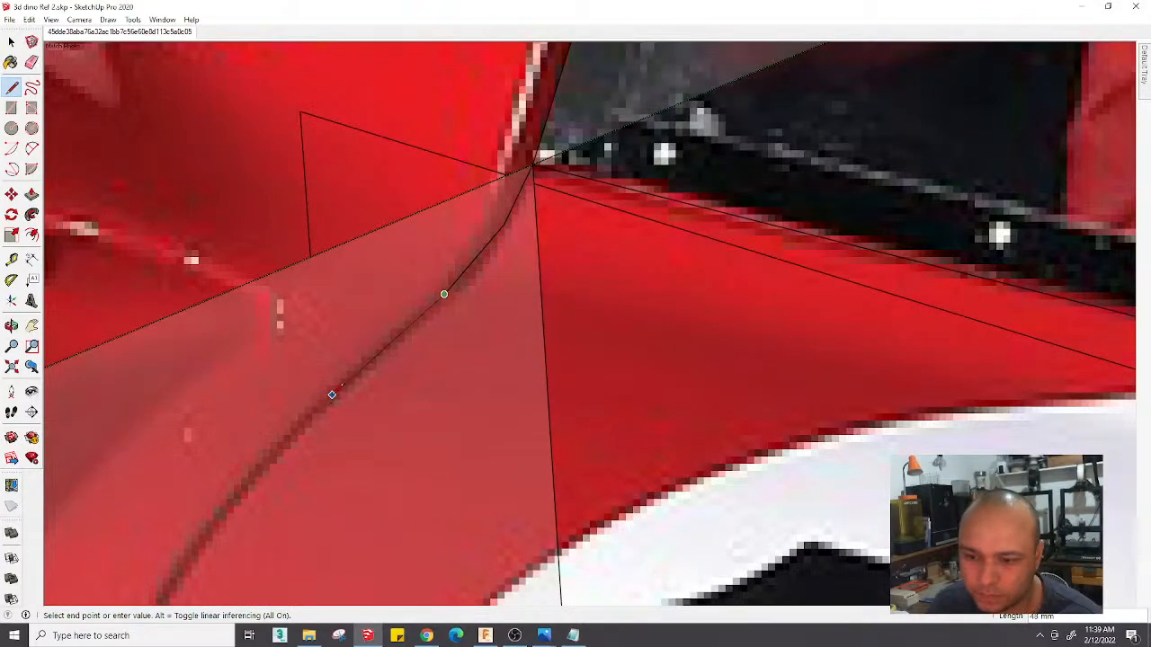
pyautogui.scroll(-4, 331, 395)
pyautogui.scroll(4, 412, 205)
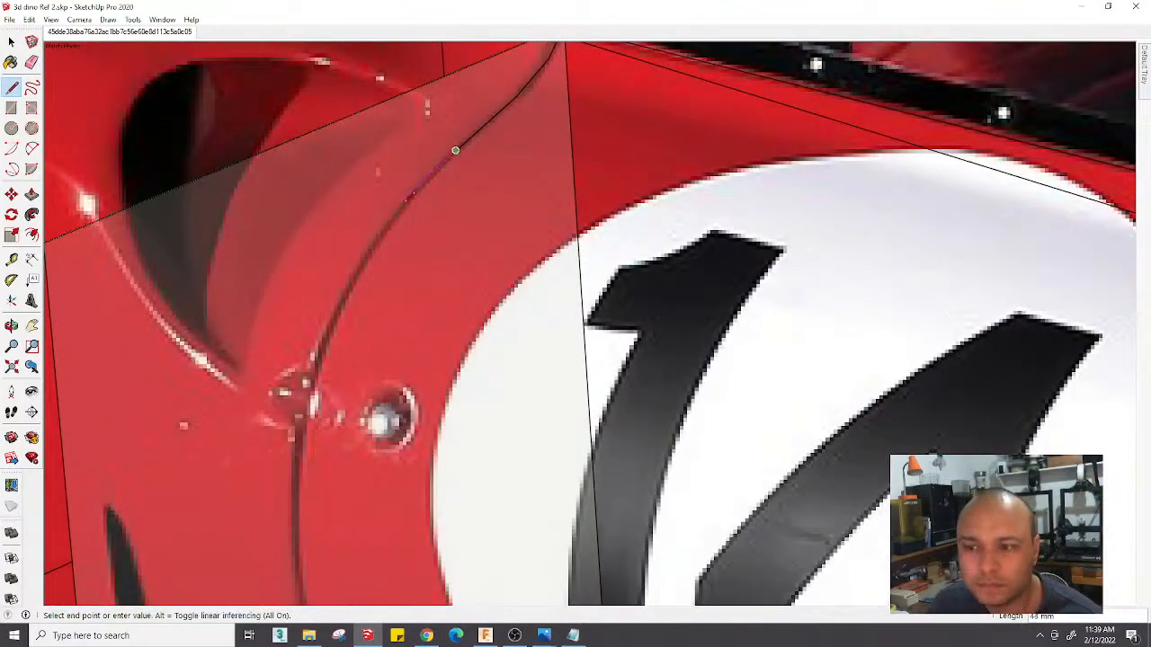
pyautogui.scroll(3, 396, 223)
pyautogui.click(399, 206)
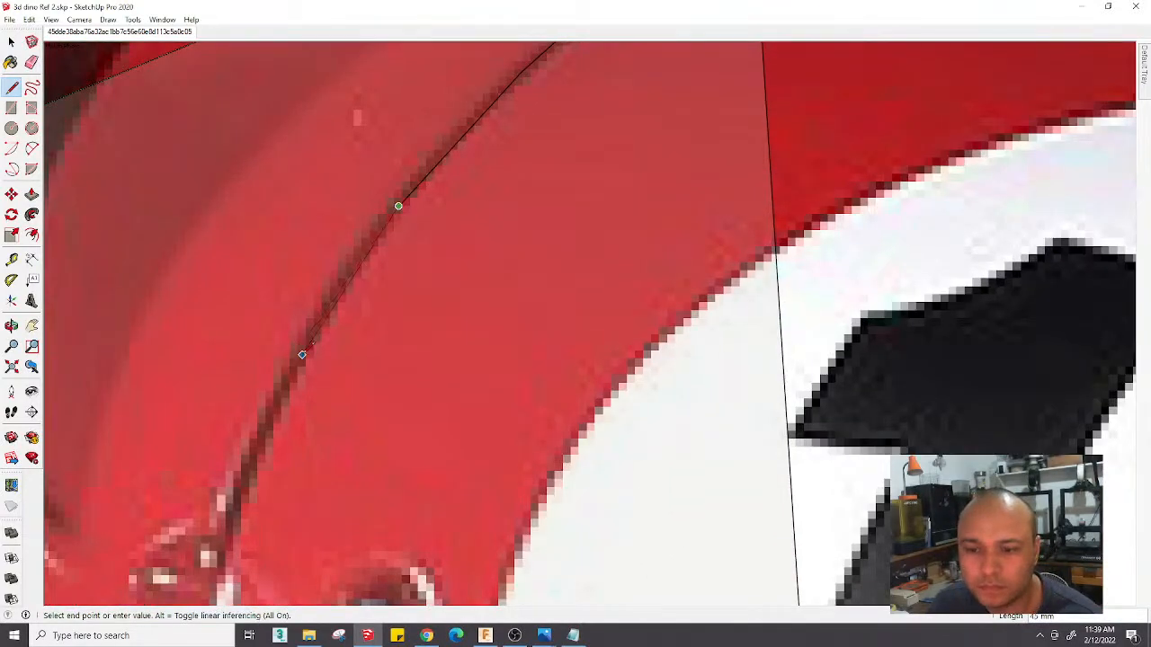
# Continue tracing the door's rear seam with short line segments past the latch and along its middle section
pyautogui.scroll(-4, 302, 355)
pyautogui.scroll(4, 355, 157)
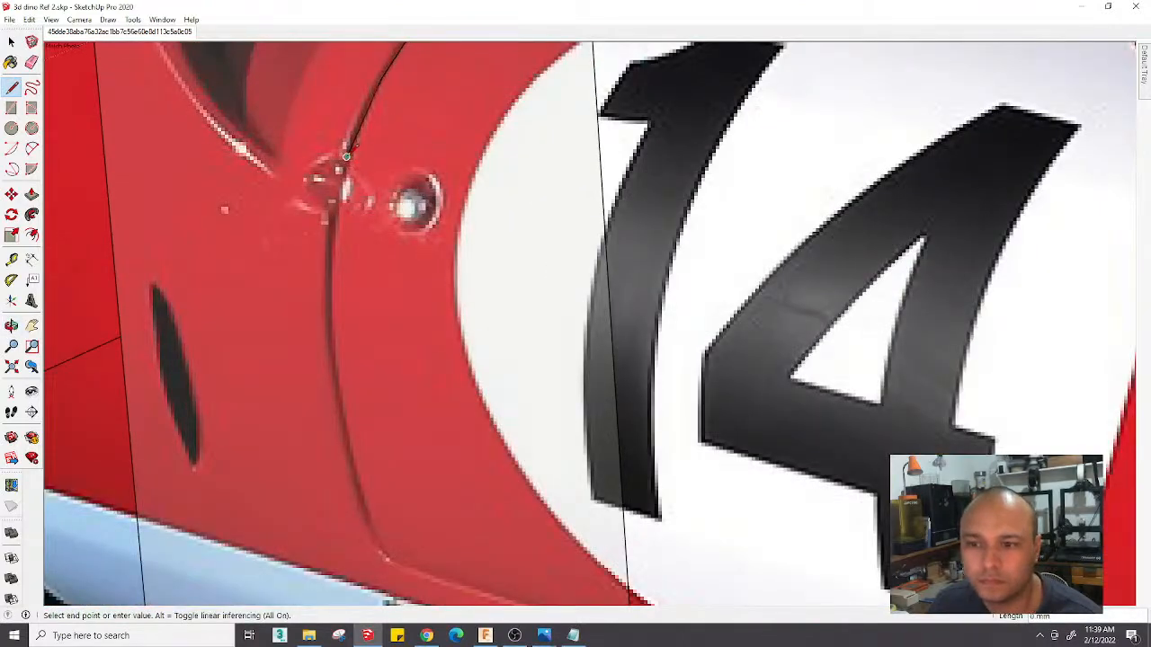
pyautogui.scroll(4, 336, 323)
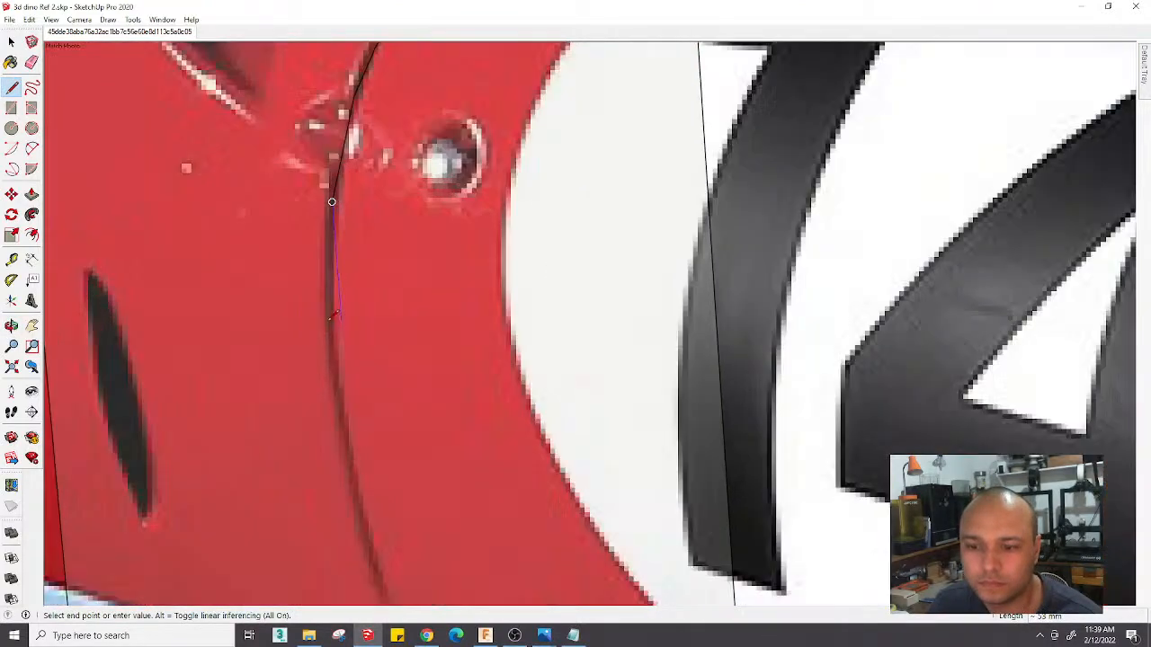
pyautogui.click(329, 298)
pyautogui.scroll(-2, 329, 297)
pyautogui.scroll(-3, 328, 297)
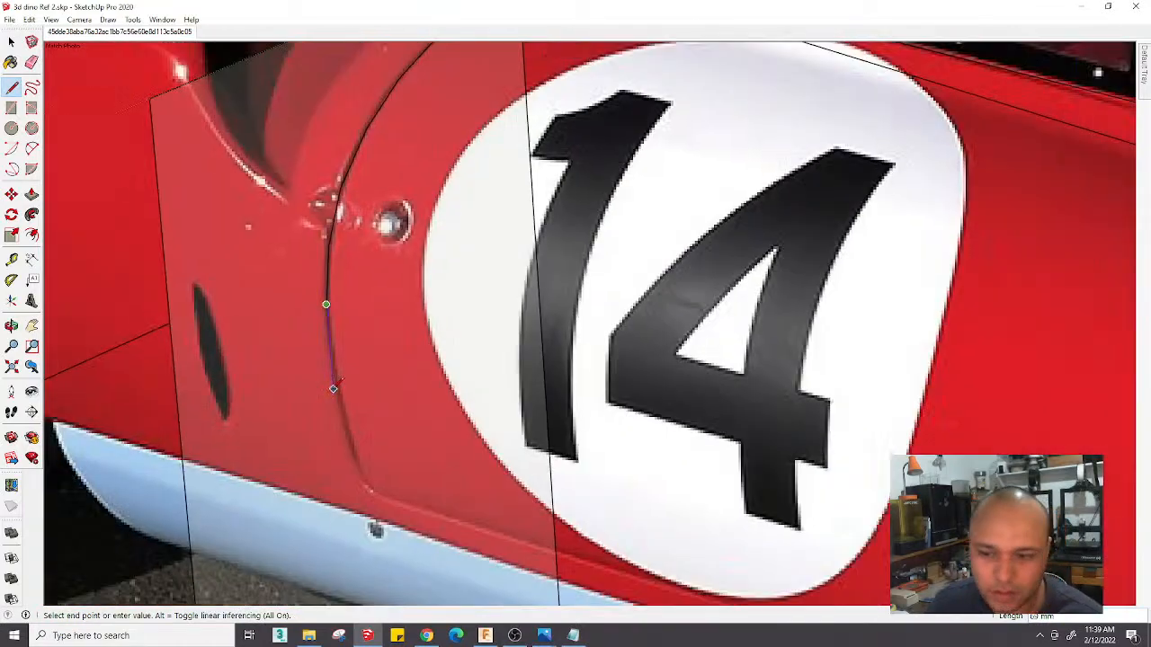
pyautogui.scroll(3, 342, 300)
pyautogui.click(321, 305)
pyautogui.scroll(-2, 322, 307)
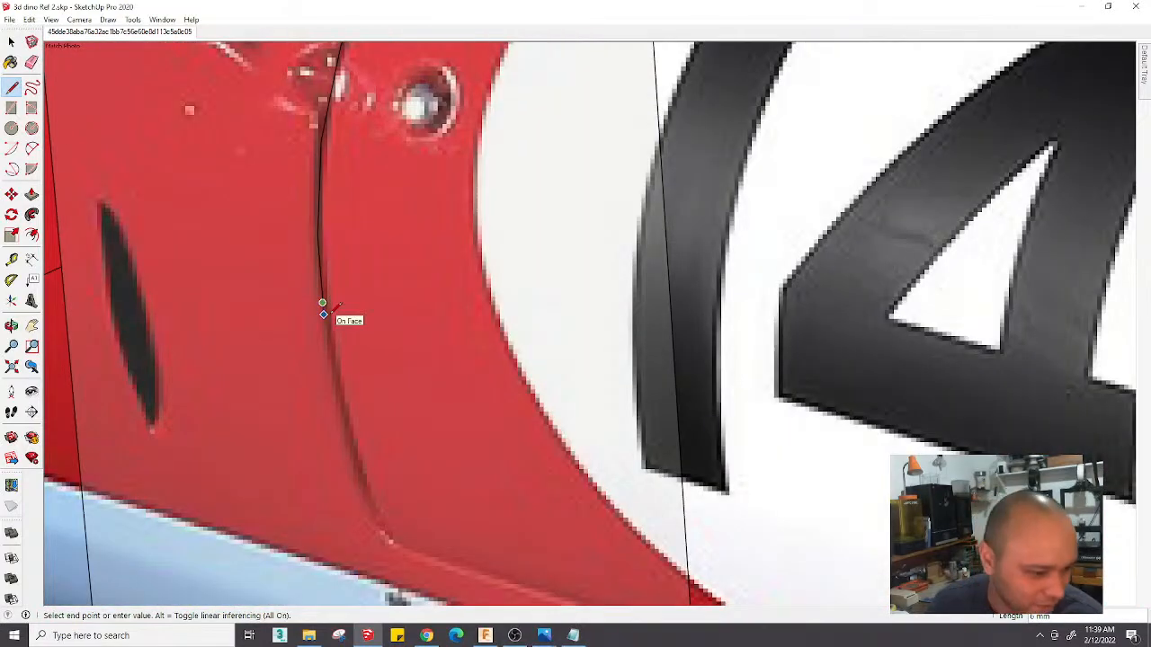
# Trace the lower part of the door's rear seam with short line segments down to its bottom corner above the sill
pyautogui.scroll(3, 331, 407)
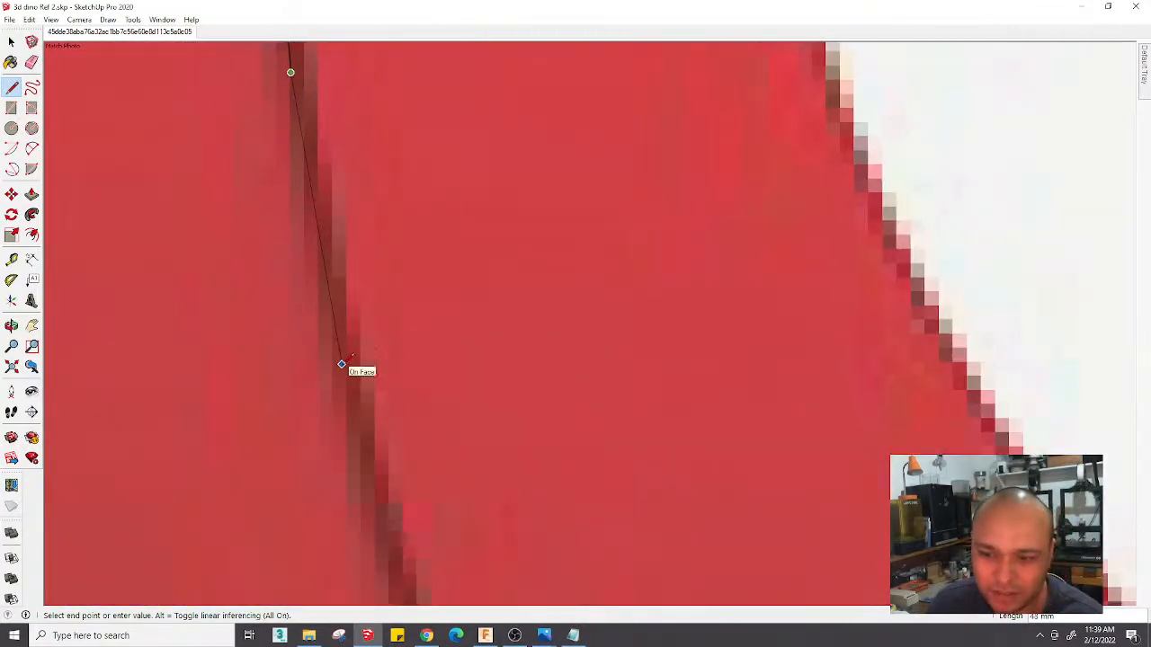
pyautogui.click(341, 365)
pyautogui.scroll(-5, 342, 364)
pyautogui.scroll(3, 344, 444)
pyautogui.click(361, 416)
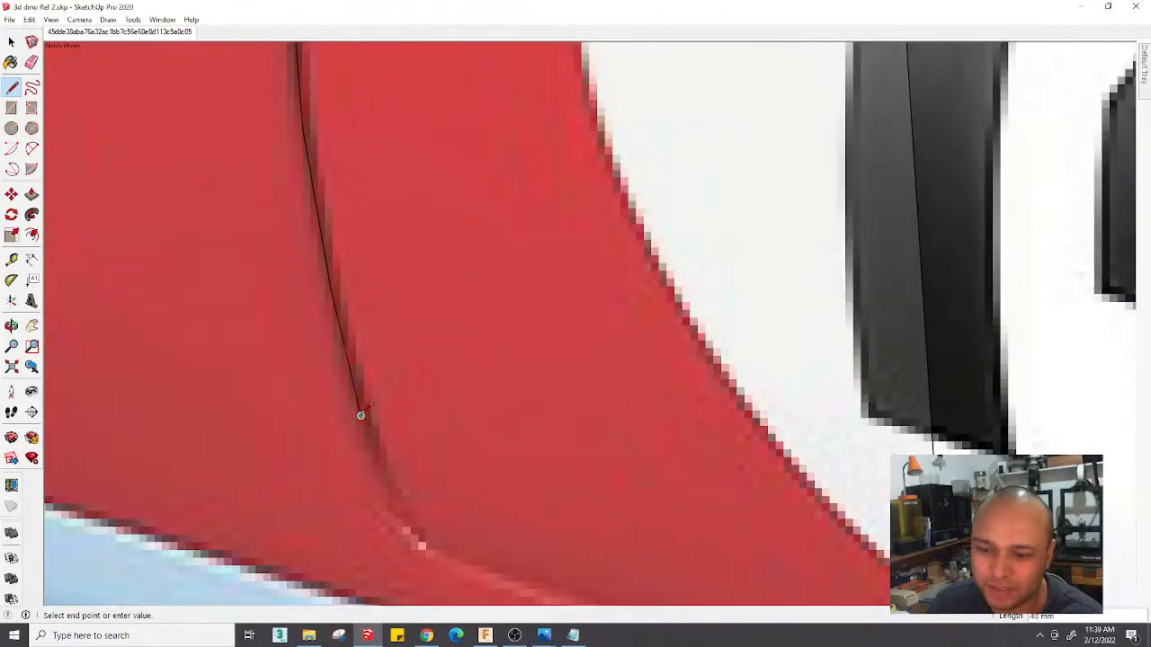
pyautogui.scroll(1, 360, 416)
pyautogui.scroll(-6, 357, 413)
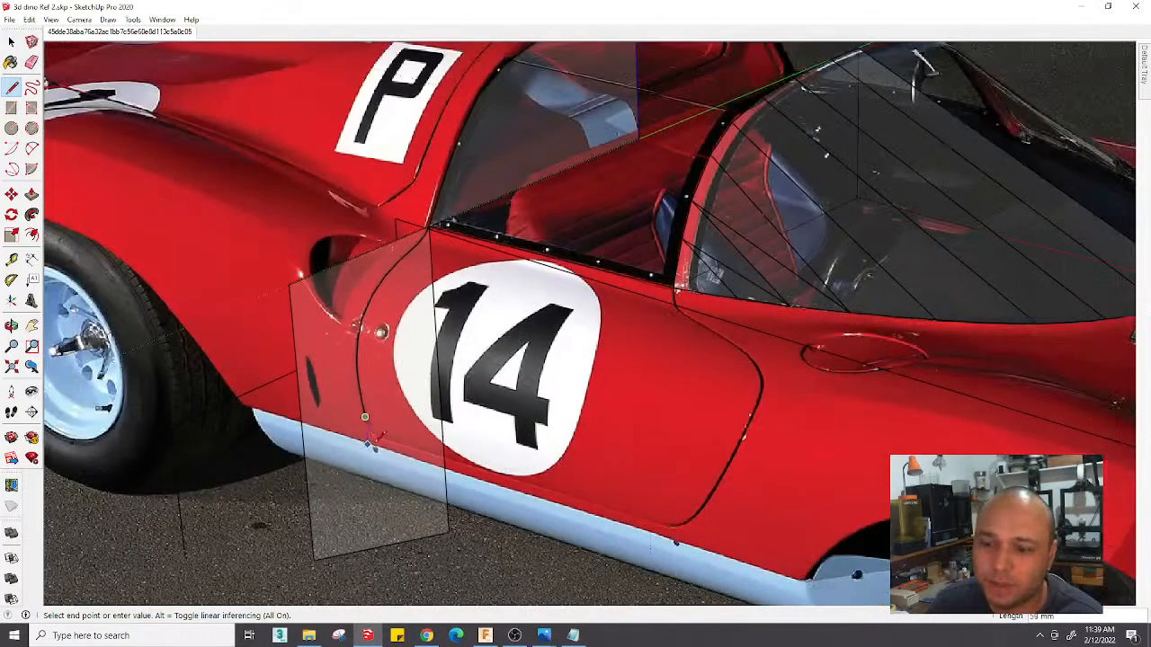
pyautogui.scroll(8, 371, 442)
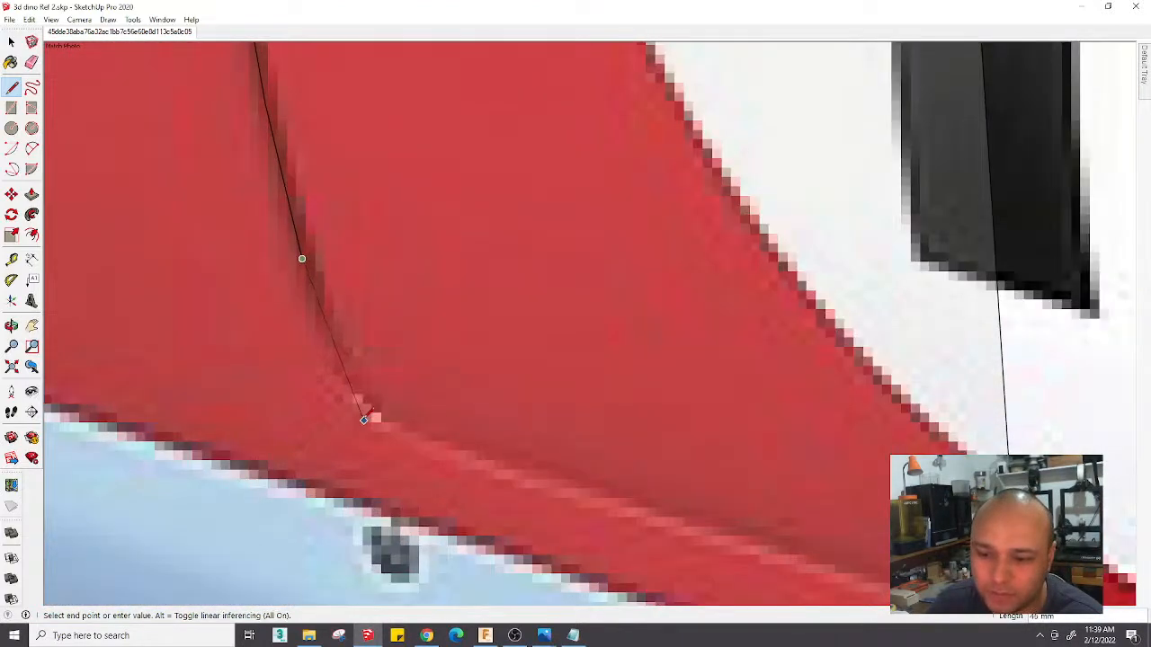
pyautogui.scroll(-5, 371, 419)
pyautogui.scroll(4, 395, 467)
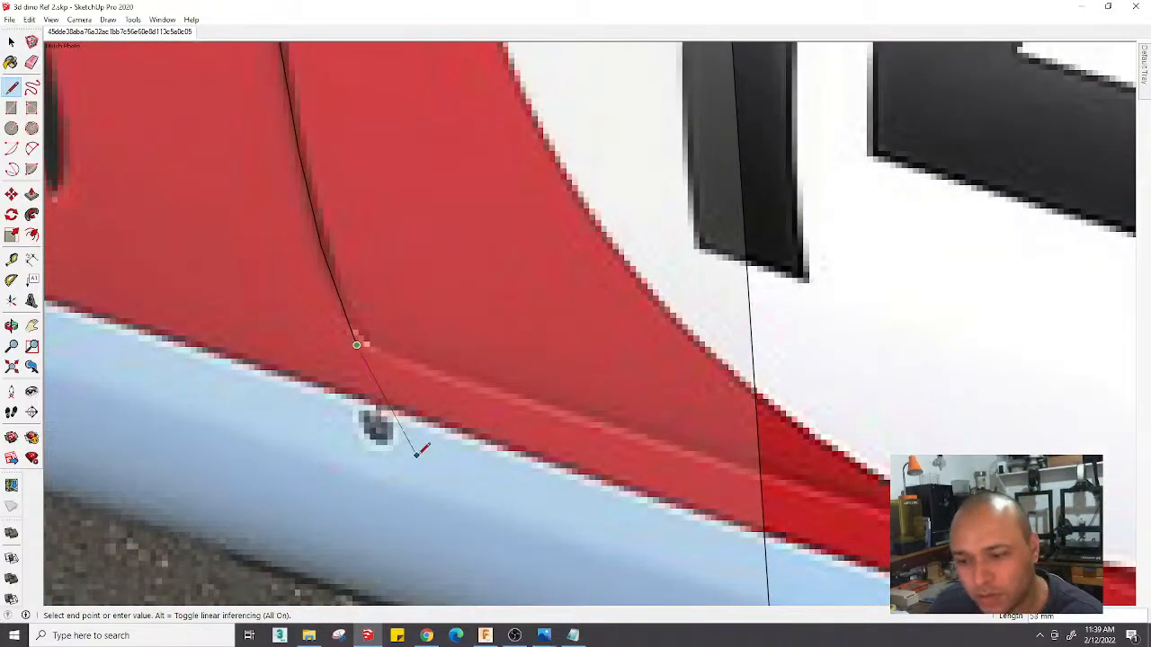
# Continue the outline as a curved run of line segments across the blue sill and close it at the vertical line
pyautogui.click(415, 462)
pyautogui.scroll(4, 416, 459)
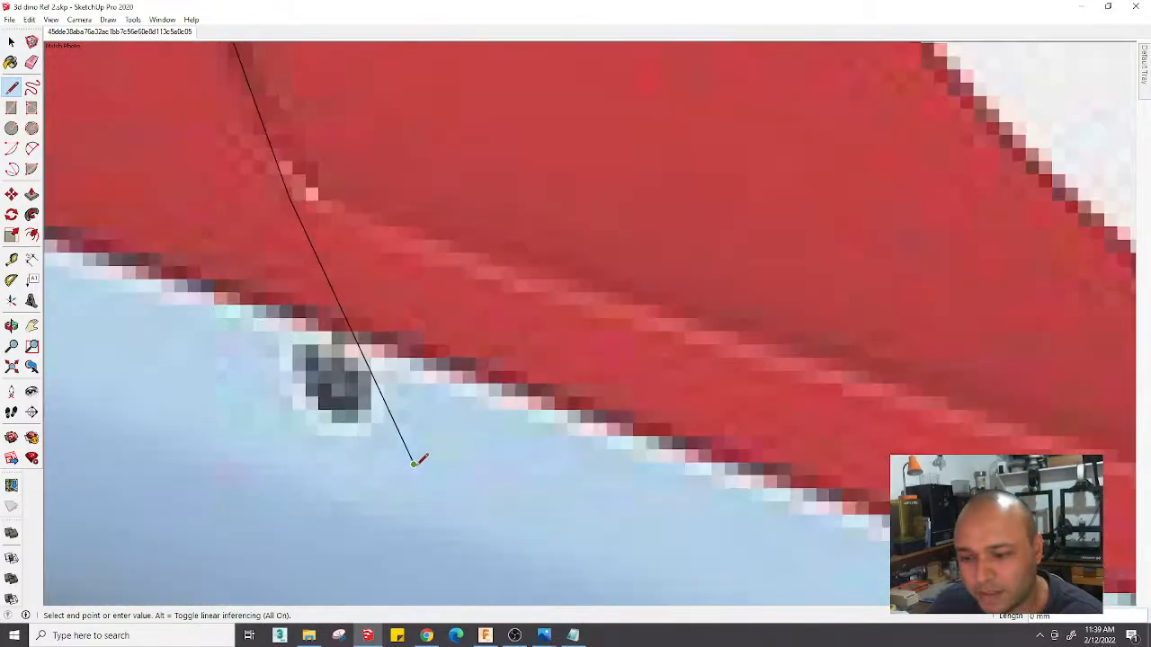
pyautogui.scroll(-3, 416, 462)
pyautogui.scroll(-4, 416, 461)
pyautogui.scroll(4, 375, 390)
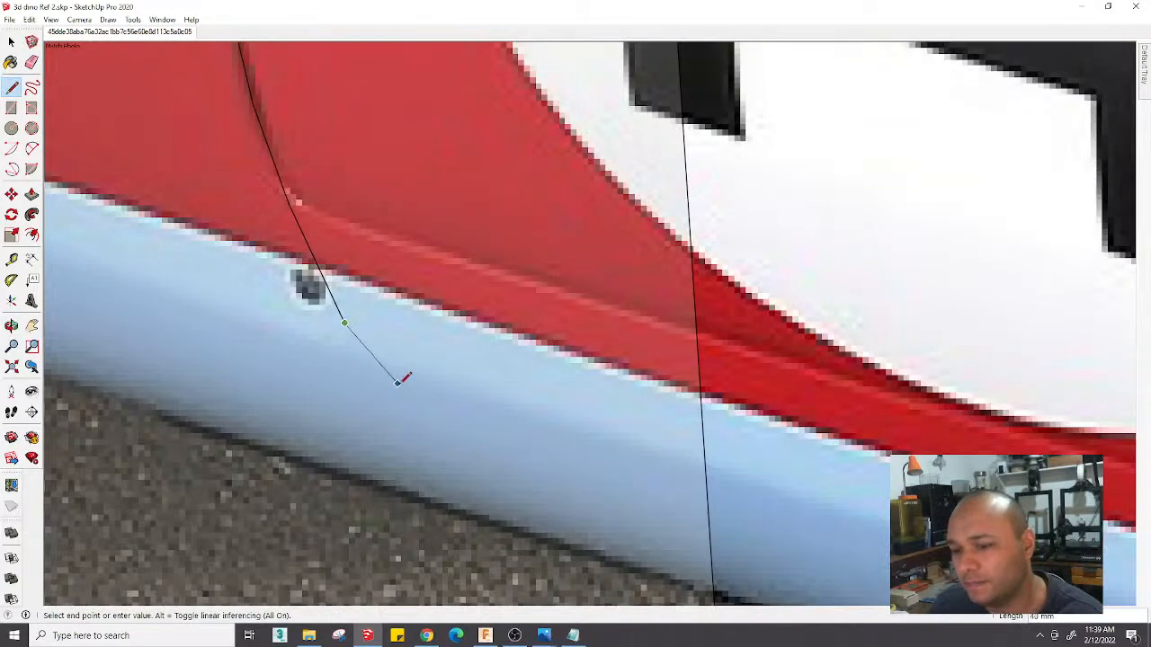
pyautogui.click(403, 387)
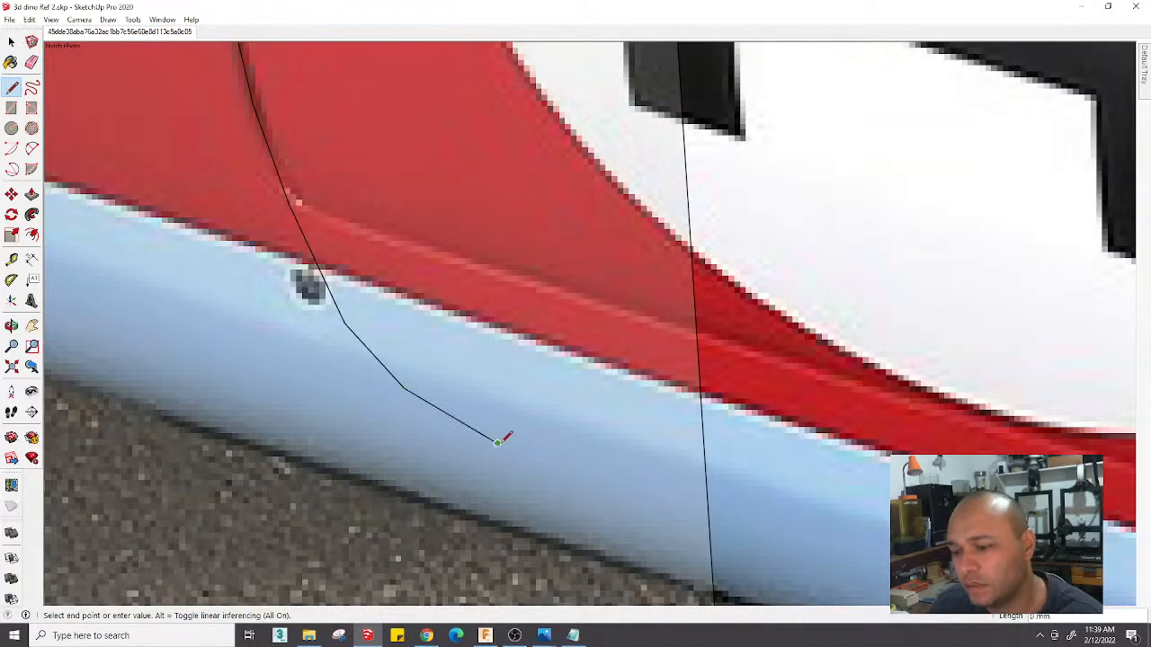
pyautogui.click(498, 442)
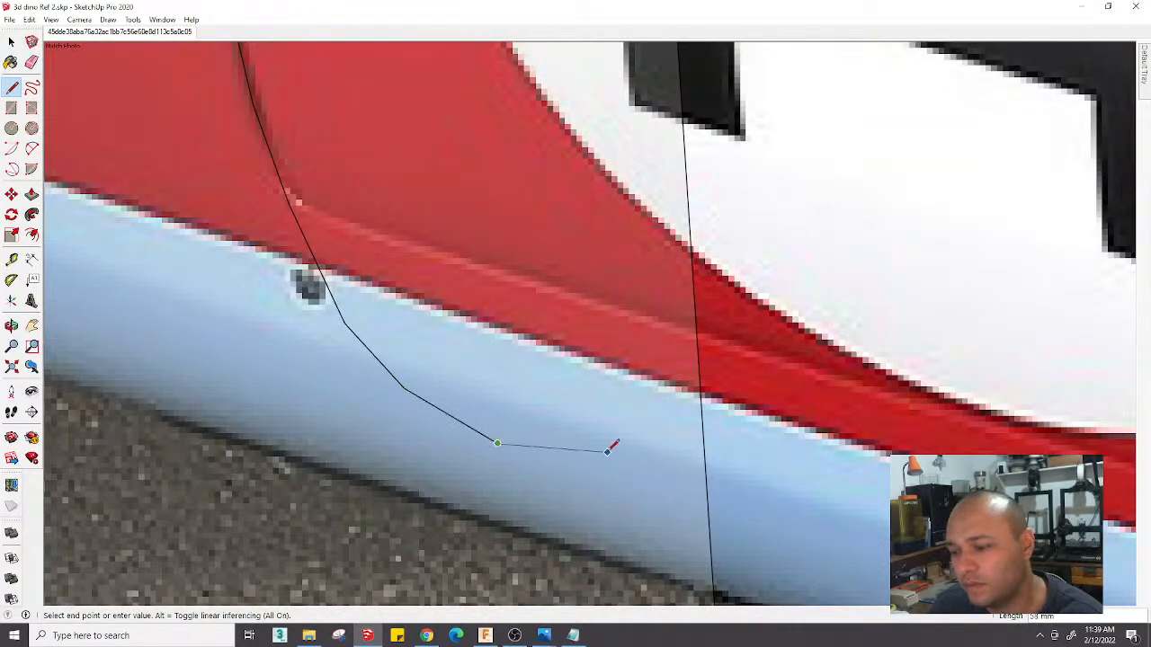
pyautogui.click(701, 442)
pyautogui.scroll(-3, 696, 440)
pyautogui.scroll(-4, 673, 411)
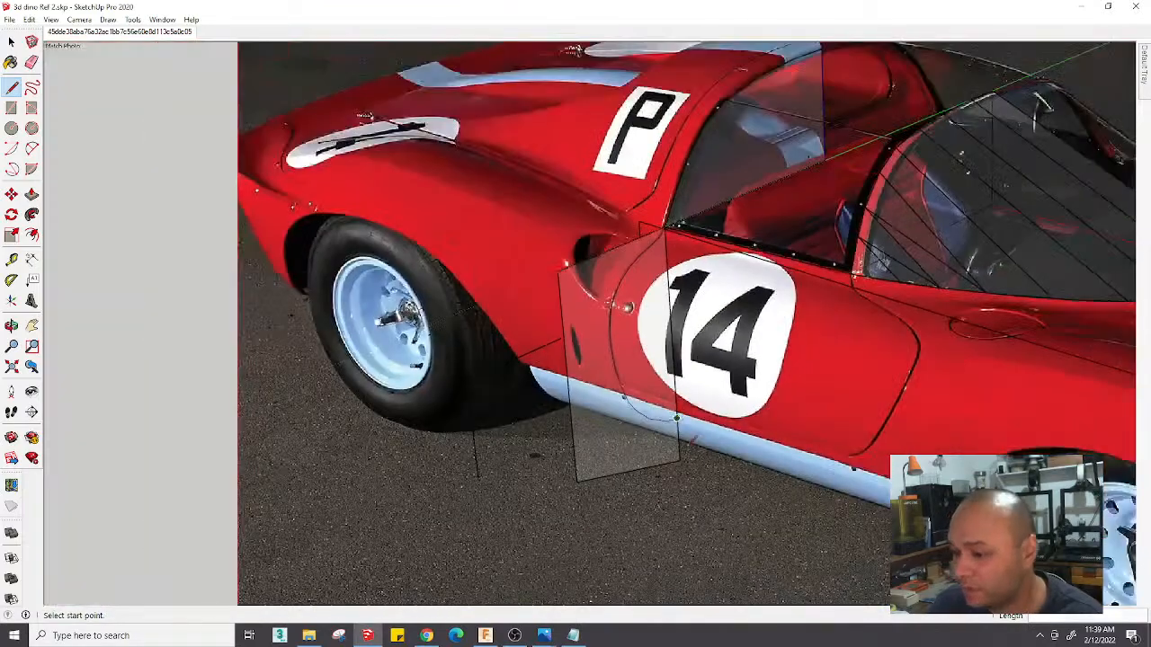
# Erase the leftover outer and lower edges of the vertical rectangular face around the traced door seam
pyautogui.press('e')
pyautogui.click(665, 446)
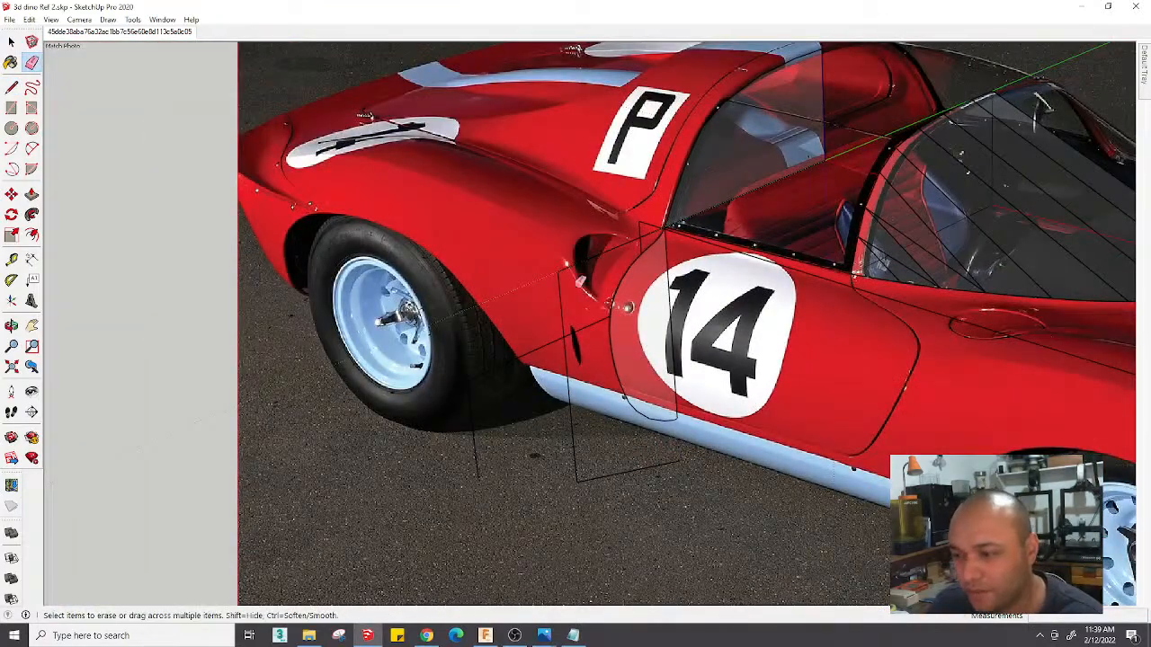
pyautogui.click(569, 398)
pyautogui.moveTo(604, 494); pyautogui.dragTo(597, 488)
pyautogui.scroll(-3, 597, 453)
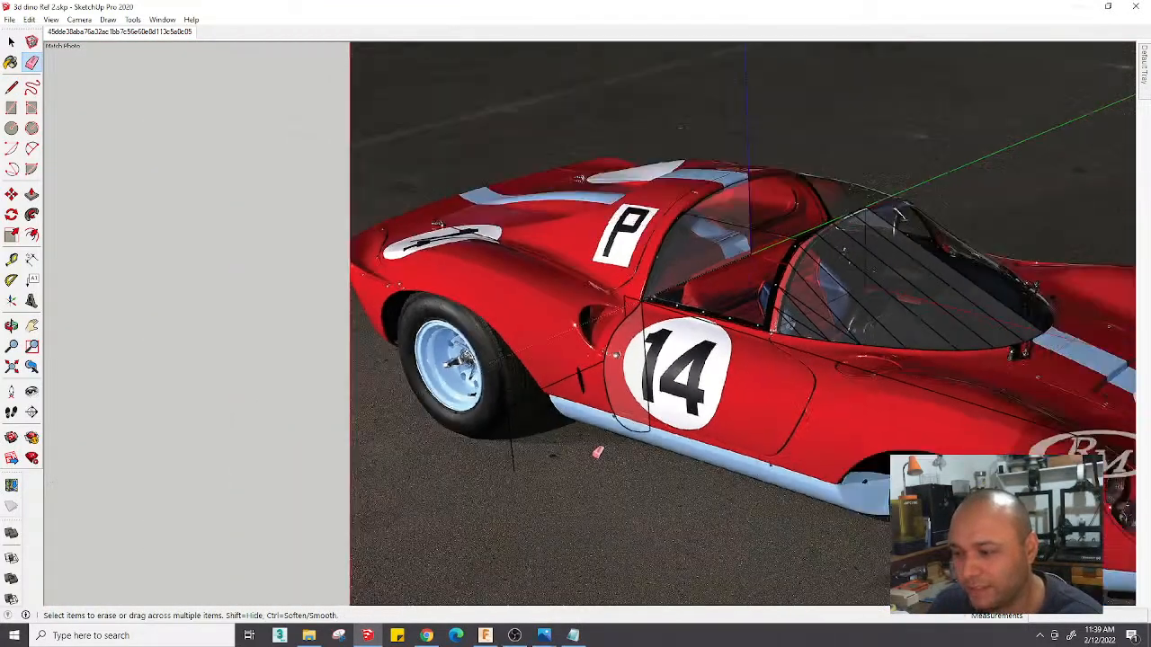
pyautogui.keyDown('shift'); pyautogui.moveTo(598, 452); pyautogui.dragTo(437, 333, button='middle'); pyautogui.keyUp('shift')
pyautogui.scroll(2, 443, 329)
pyautogui.scroll(1, 443, 329)
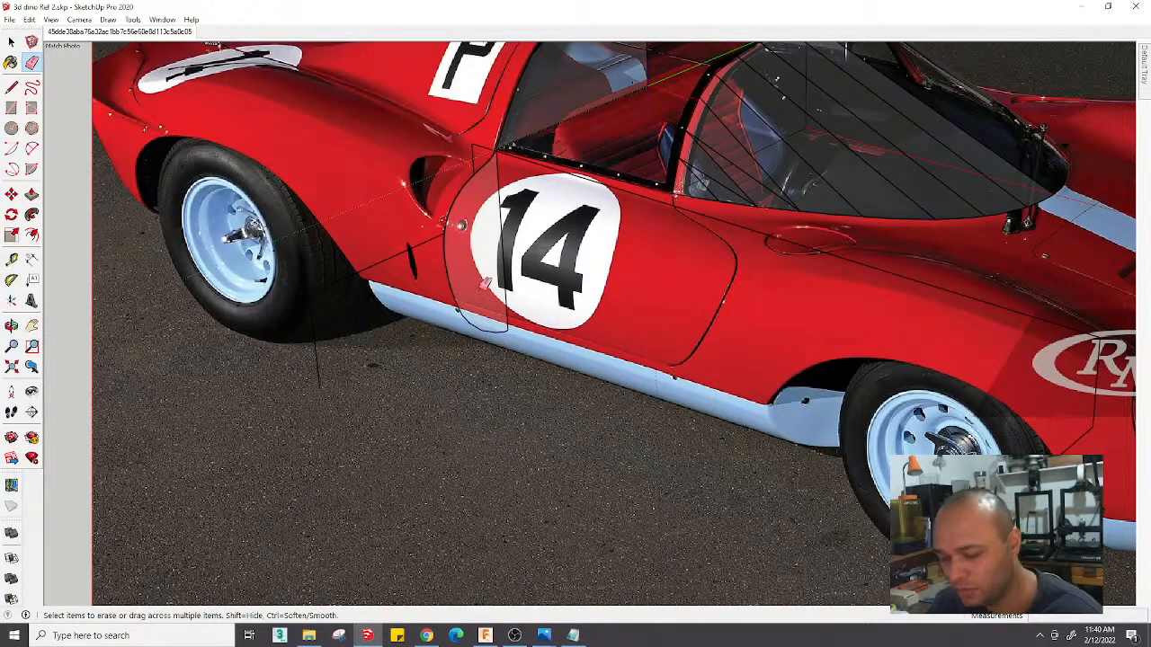
pyautogui.press('p')
pyautogui.moveTo(466, 275); pyautogui.dragTo(629, 315)
pyautogui.hotkey('ctrl', 'z')
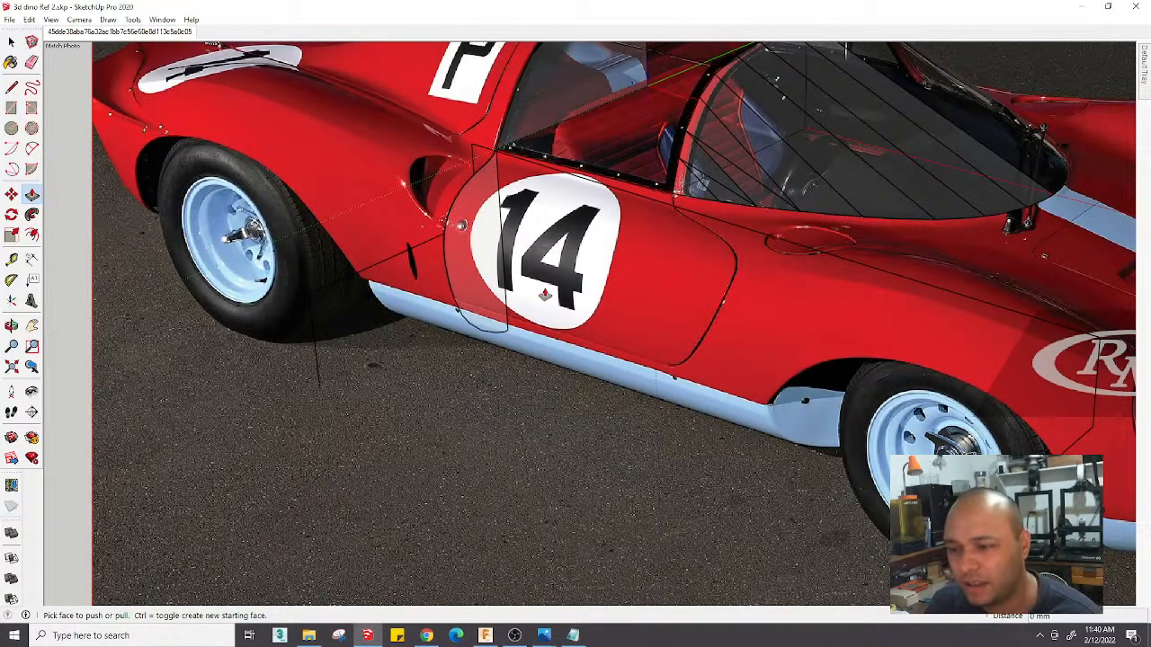
# Try to trace a second, lower curve from the seam at the sill down to the sill's bottom edge
pyautogui.scroll(5, 481, 324)
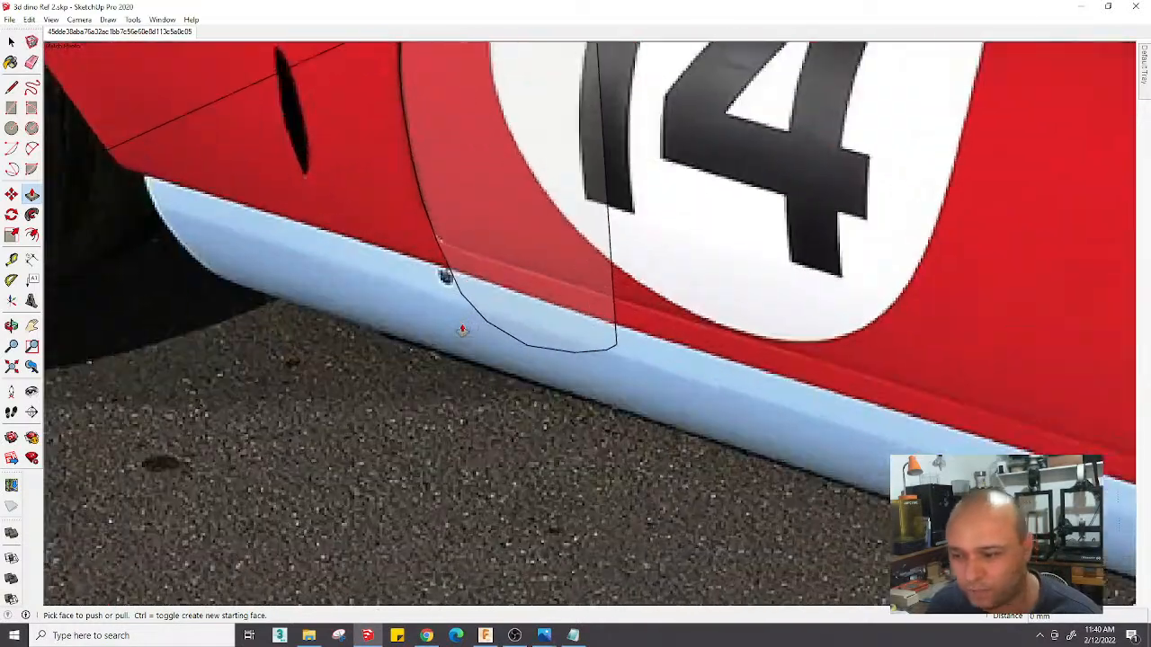
pyautogui.scroll(2, 462, 330)
pyautogui.press('l')
pyautogui.click(459, 277)
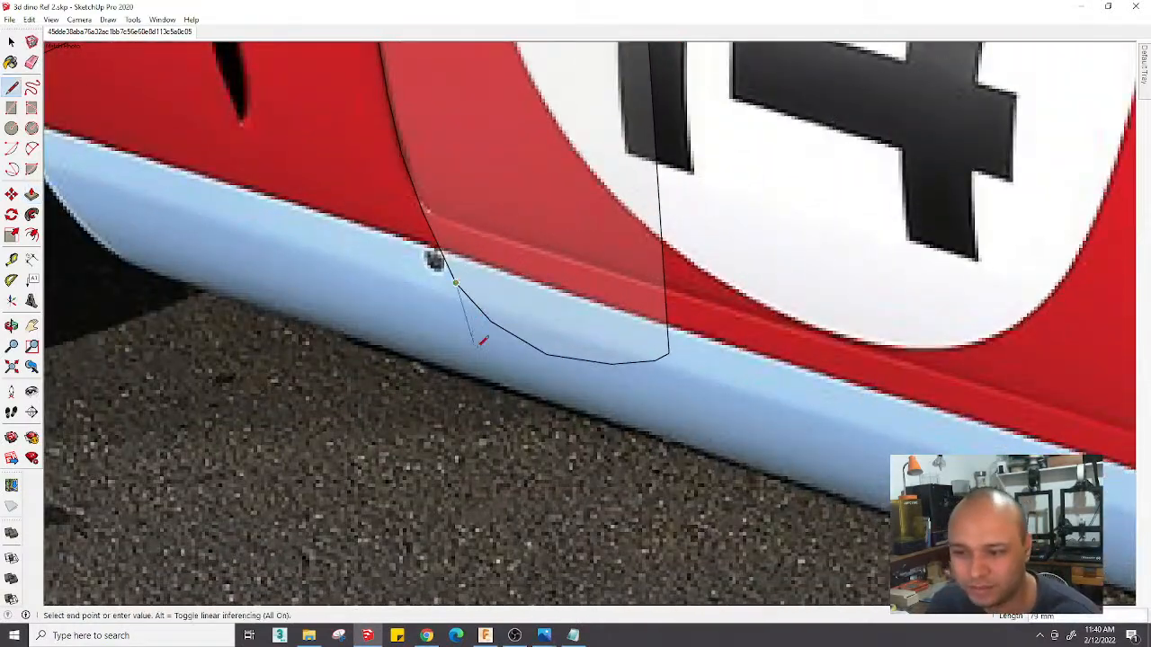
pyautogui.scroll(3, 486, 337)
pyautogui.click(472, 317)
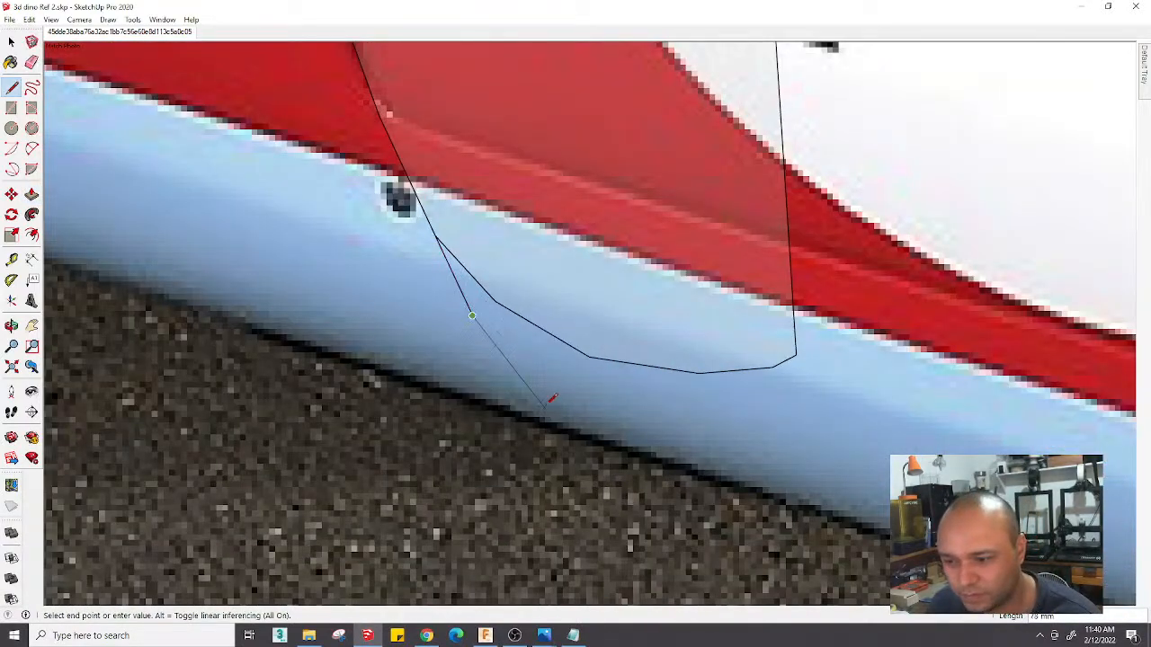
pyautogui.click(604, 442)
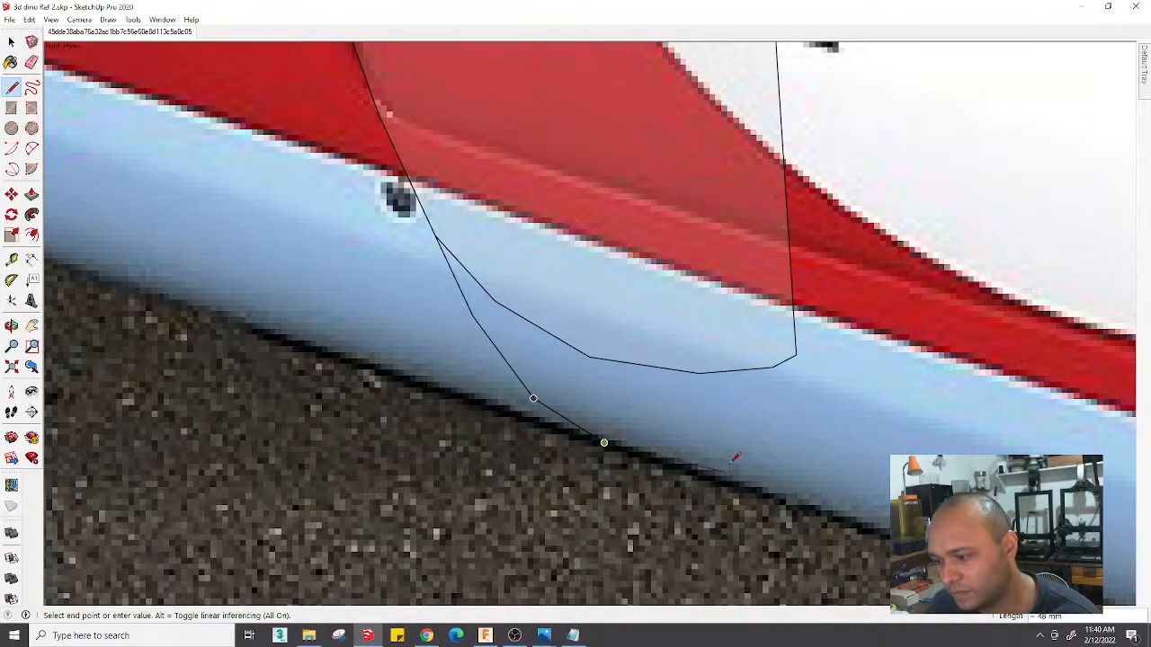
pyautogui.scroll(2, 730, 463)
pyautogui.scroll(-3, 730, 462)
pyautogui.moveTo(730, 462); pyautogui.dragTo(789, 433, button='middle')
pyautogui.hotkey('ctrl', 'z')
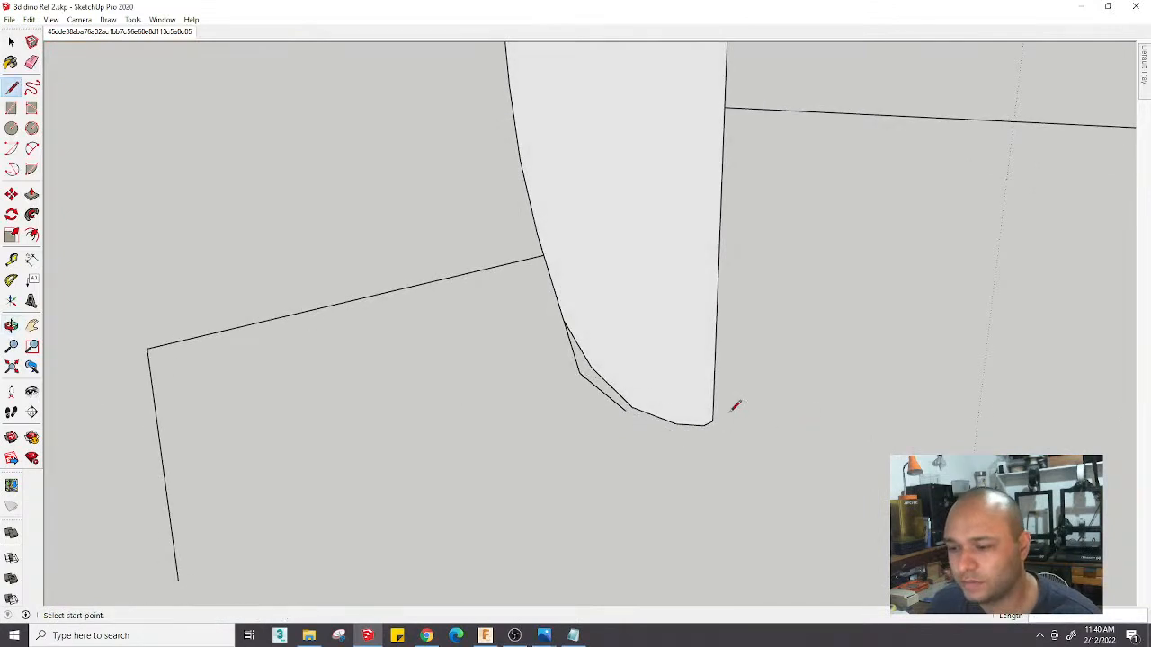
# Draw a vertical line straight down from the seam vertex where the lower curve begins
pyautogui.click(563, 319)
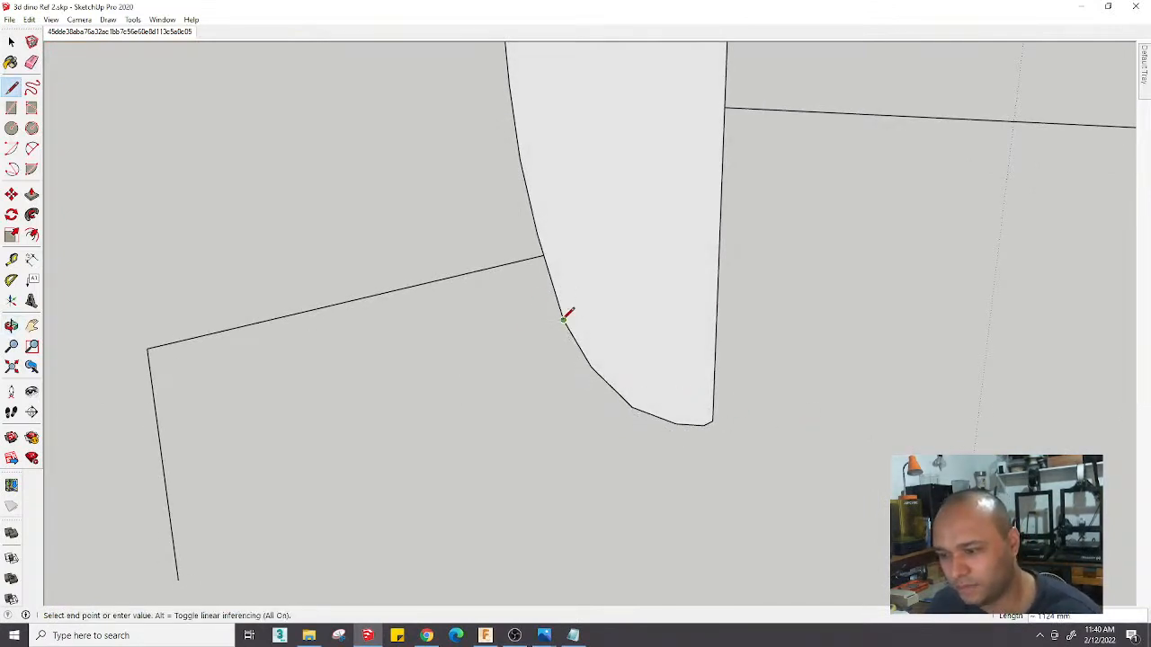
pyautogui.press('Escape')
pyautogui.click(563, 320)
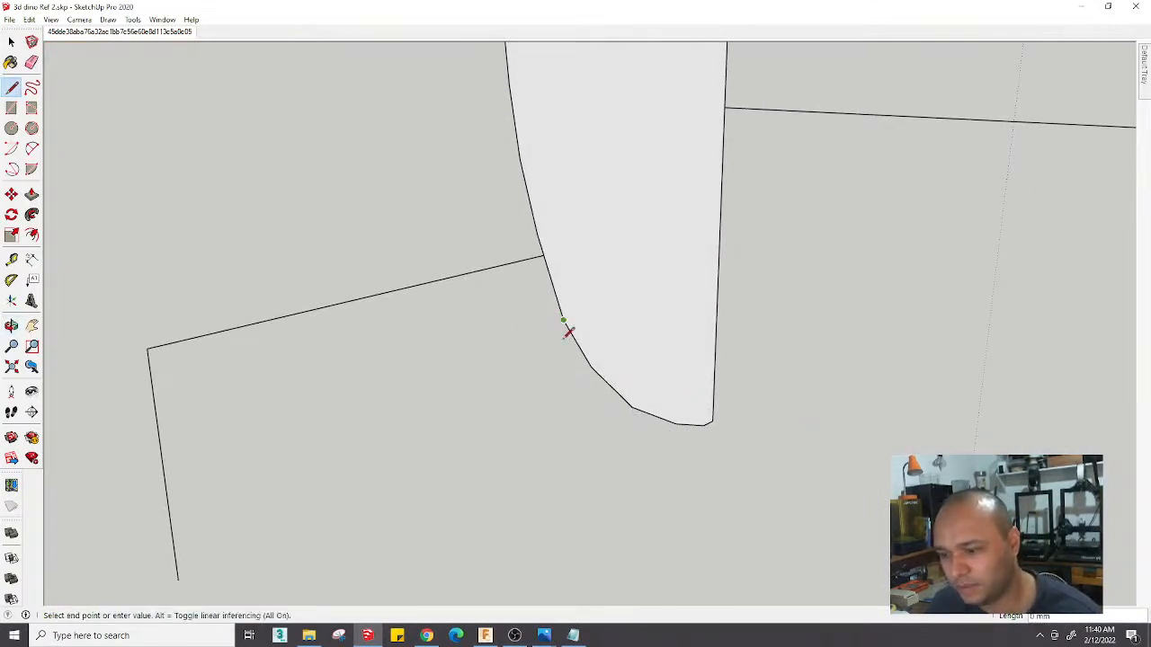
pyautogui.click(566, 601)
pyautogui.click(725, 526)
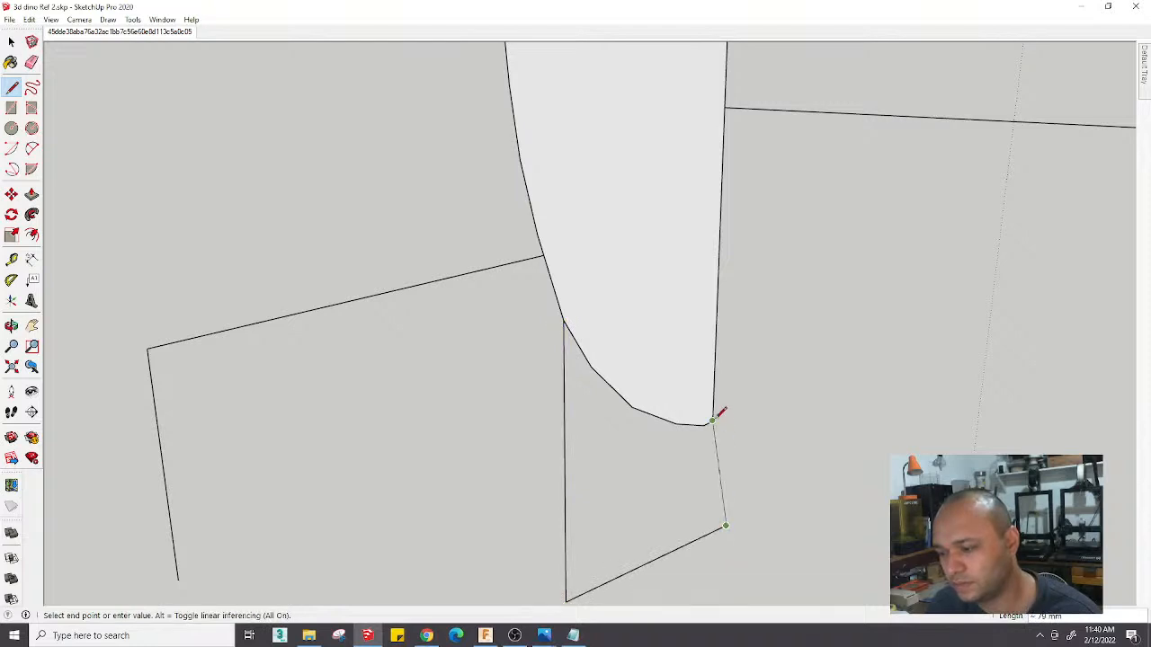
pyautogui.click(713, 420)
pyautogui.press('Escape')
pyautogui.hotkey('ctrl', 'z')
# Extend the face's straight edge vertically downward from its lower corner and close it to the new vertical line's lower end
pyautogui.moveTo(718, 477); pyautogui.dragTo(988, 306, button='middle')
pyautogui.moveTo(908, 329)
pyautogui.mouseDown(button='middle')
pyautogui.moveTo(656, 368)
pyautogui.moveTo(694, 410)
pyautogui.mouseUp(button='middle')
pyautogui.click(667, 459)
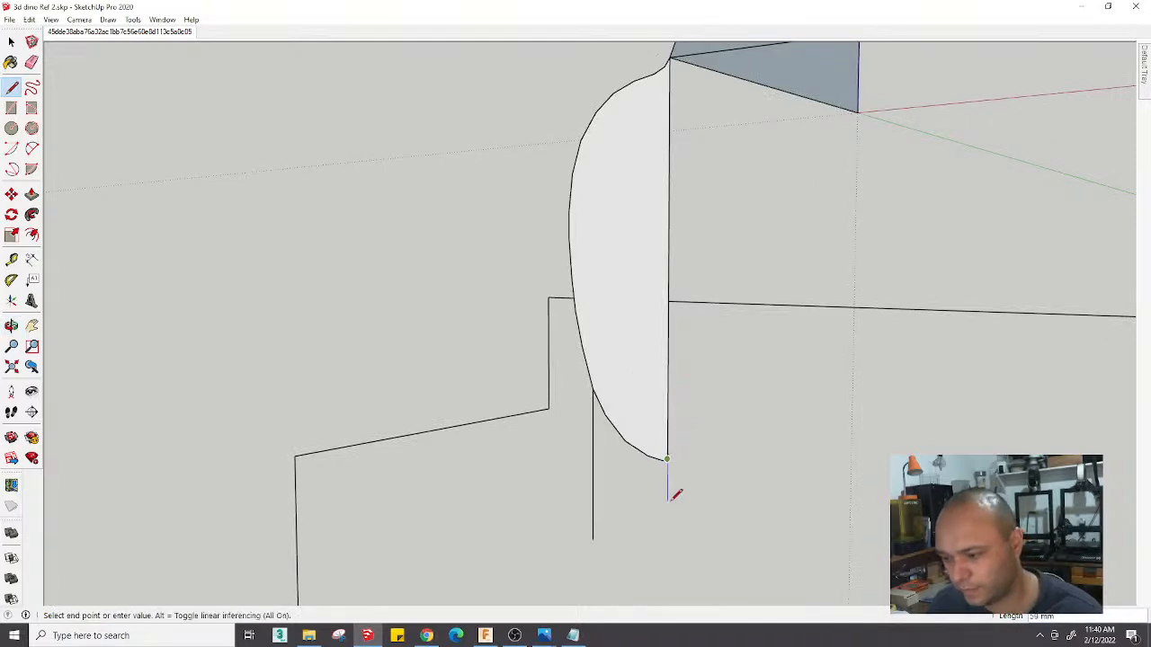
pyautogui.keyDown('shift'); pyautogui.click(592, 539); pyautogui.keyUp('shift')
pyautogui.click(593, 540)
pyautogui.press('space')
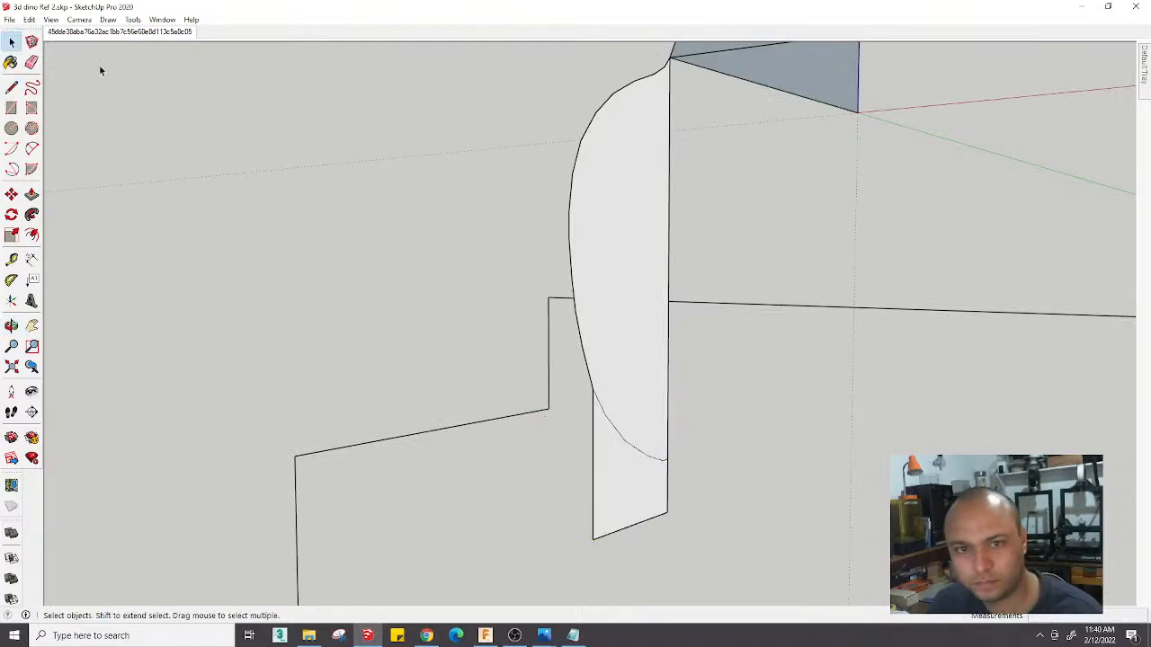
# Compare the extended door face with the sill in the matched photo and inspect it in the 3D model
pyautogui.click(119, 32)
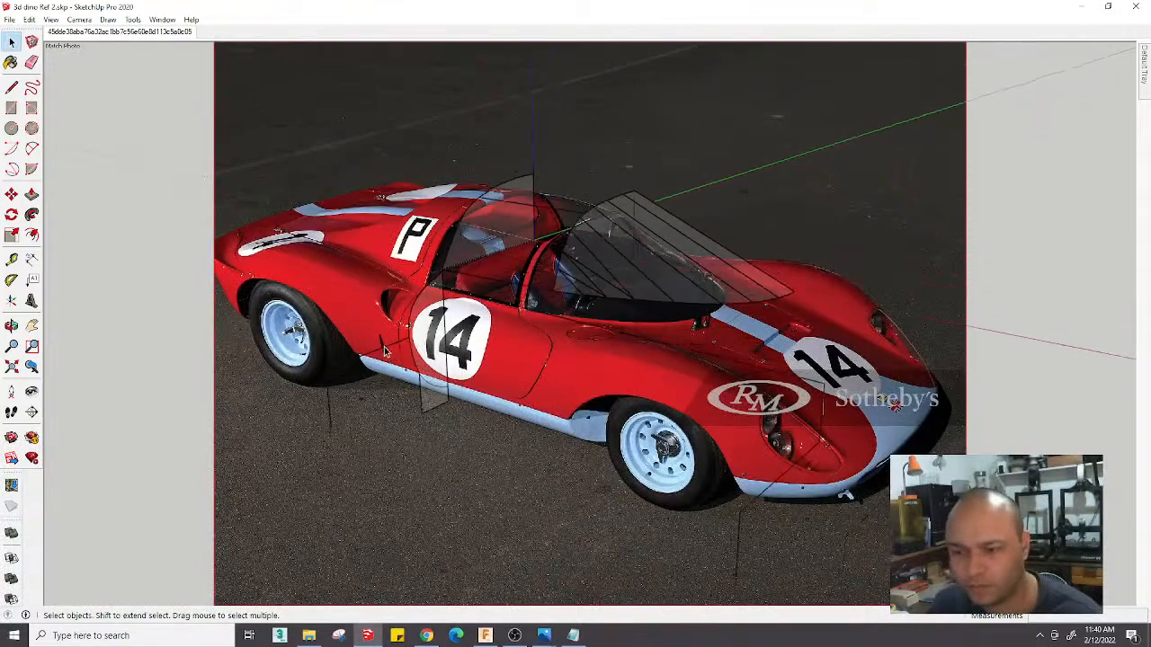
pyautogui.scroll(5, 417, 390)
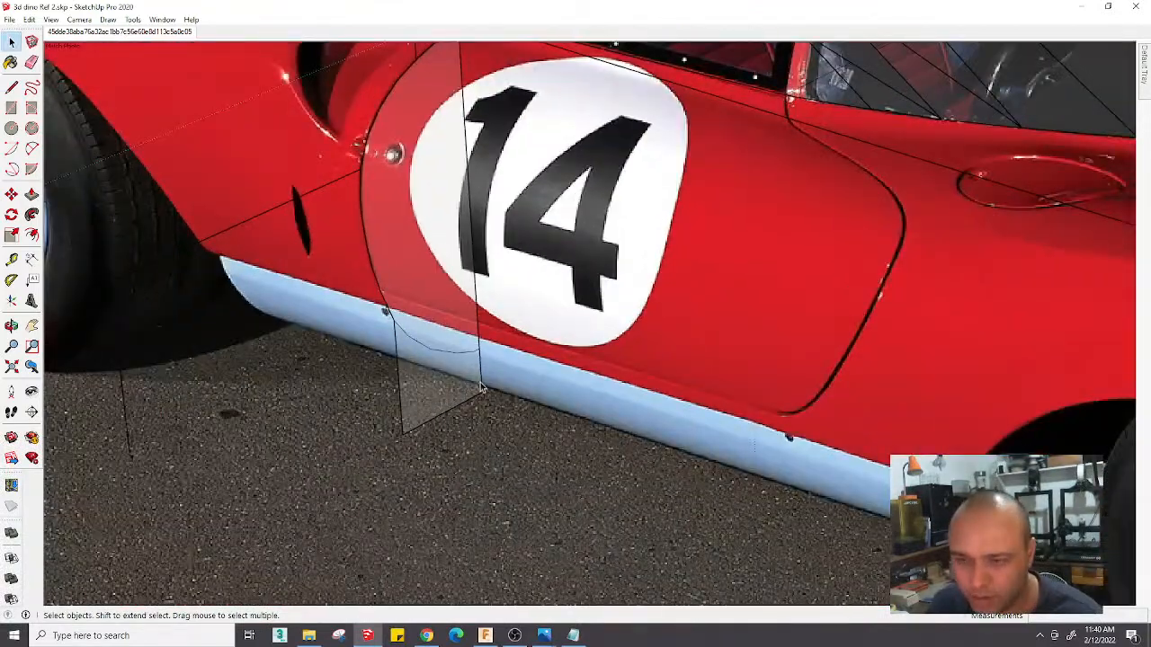
pyautogui.scroll(-8, 308, 198)
pyautogui.moveTo(575, 270); pyautogui.dragTo(652, 237, button='middle')
pyautogui.scroll(3, 496, 347)
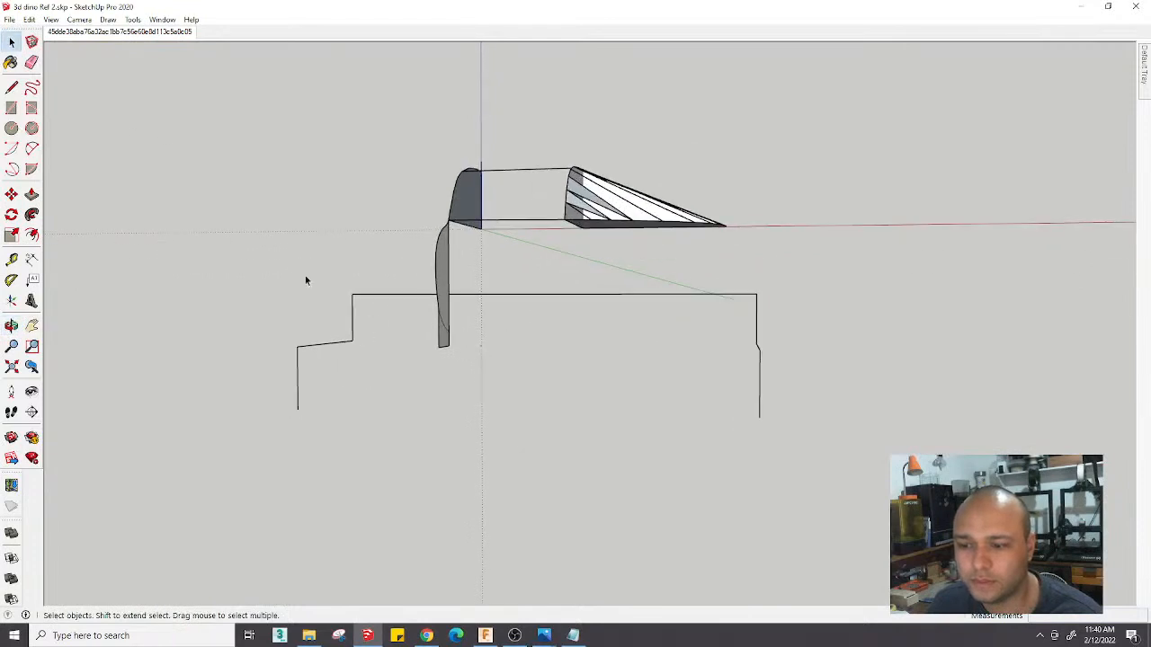
# Switch the camera to parallel projection and the standard front view
pyautogui.click(79, 19)
pyautogui.click(113, 80)
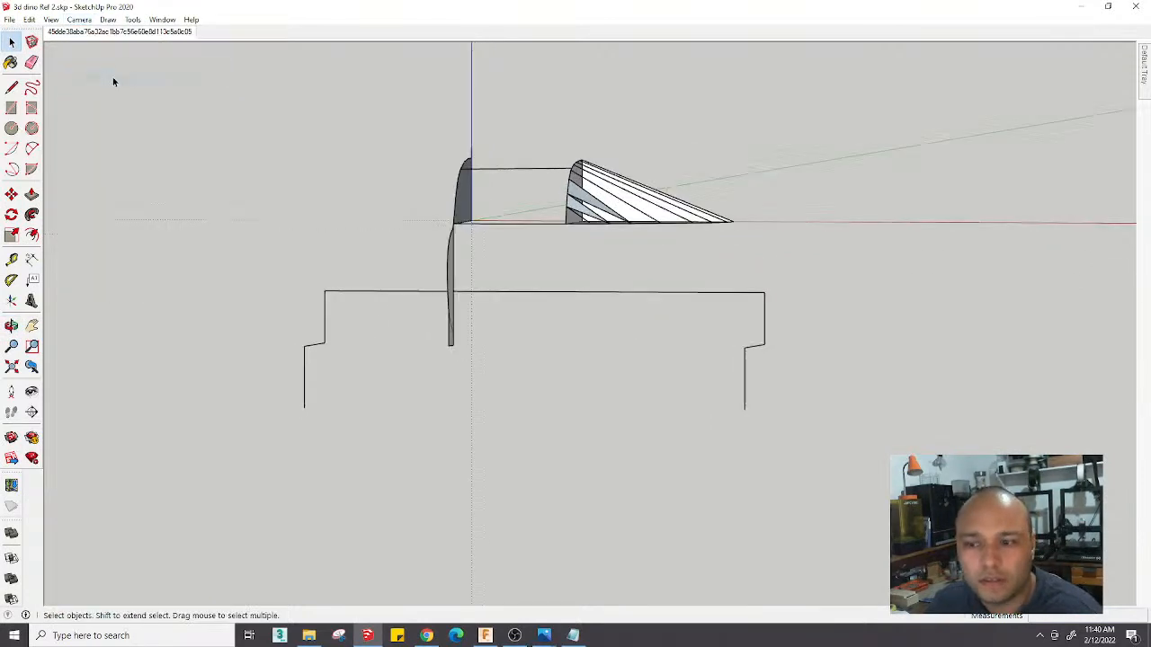
pyautogui.click(83, 20)
pyautogui.moveTo(117, 56)
pyautogui.click(277, 87)
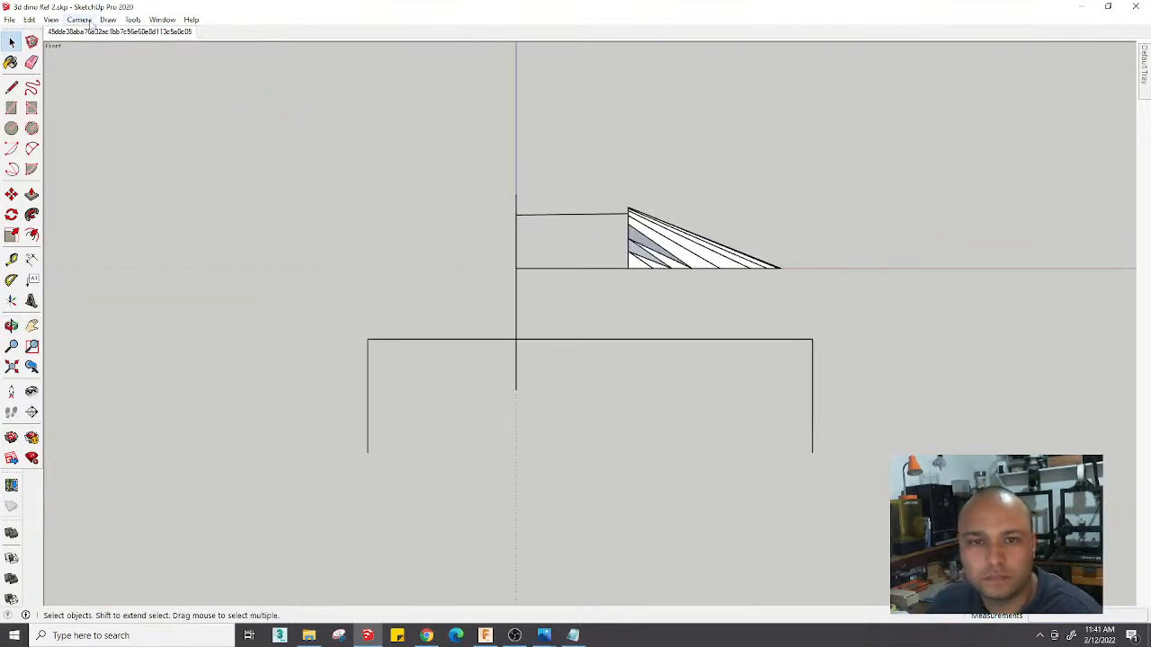
# Unhide the side-view reference photo of the car behind the model
pyautogui.click(90, 23)
pyautogui.moveTo(52, 19)
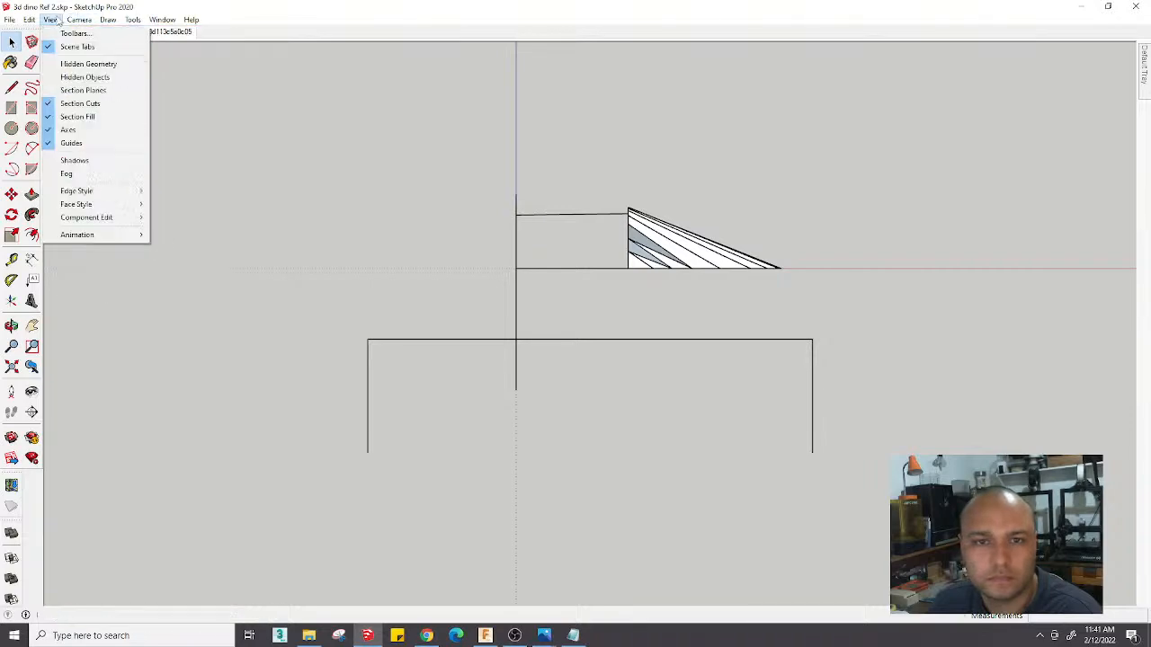
pyautogui.click(88, 64)
pyautogui.rightClick(635, 160)
pyautogui.click(681, 195)
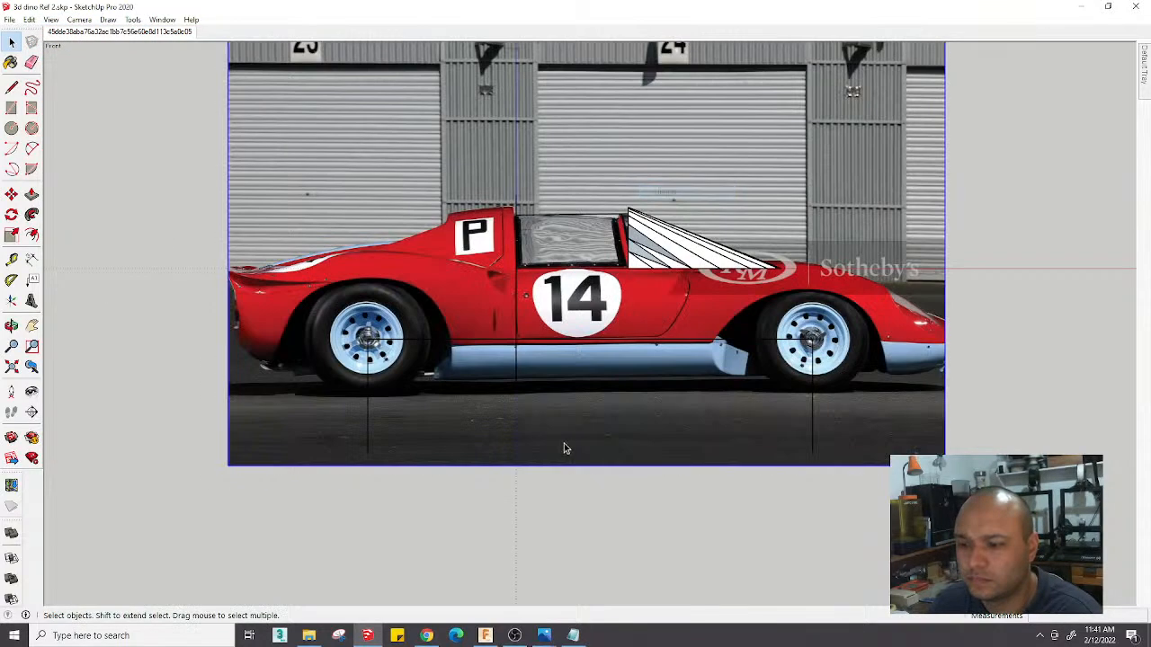
# In the front view, raise the extended face's bottom edge vertically by about 59 mm to meet the sill's underside in the side photo
pyautogui.scroll(5, 564, 448)
pyautogui.moveTo(462, 342)
pyautogui.mouseDown()
pyautogui.moveTo(537, 432)
pyautogui.moveTo(484, 360)
pyautogui.mouseUp()
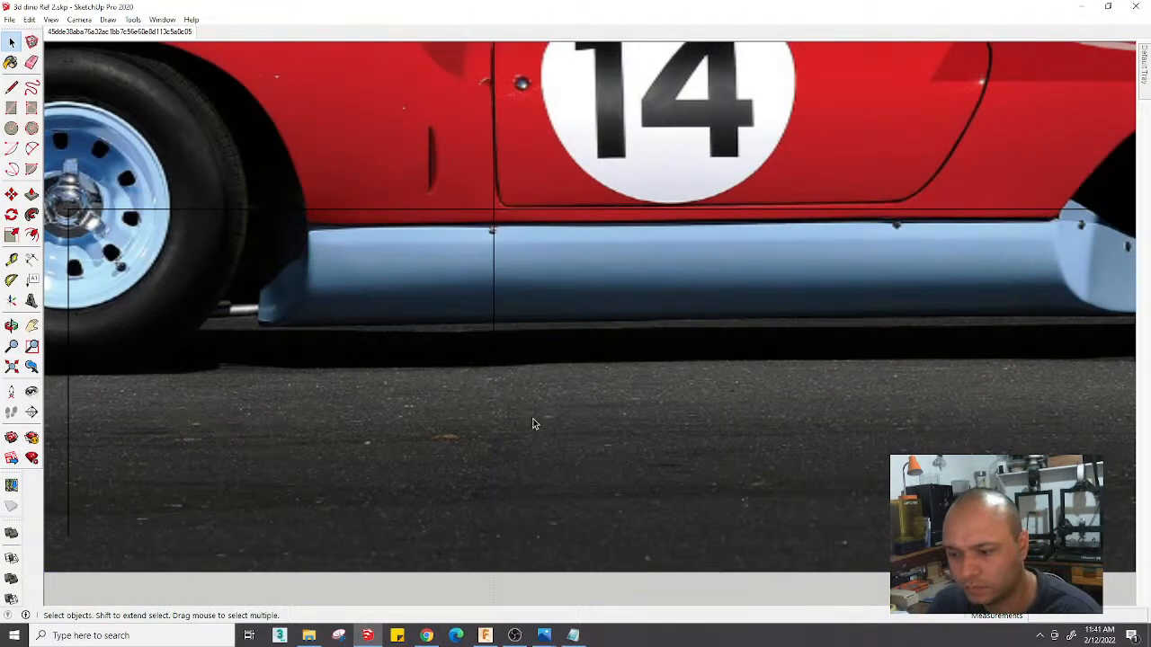
pyautogui.moveTo(529, 366); pyautogui.dragTo(463, 391, button='middle')
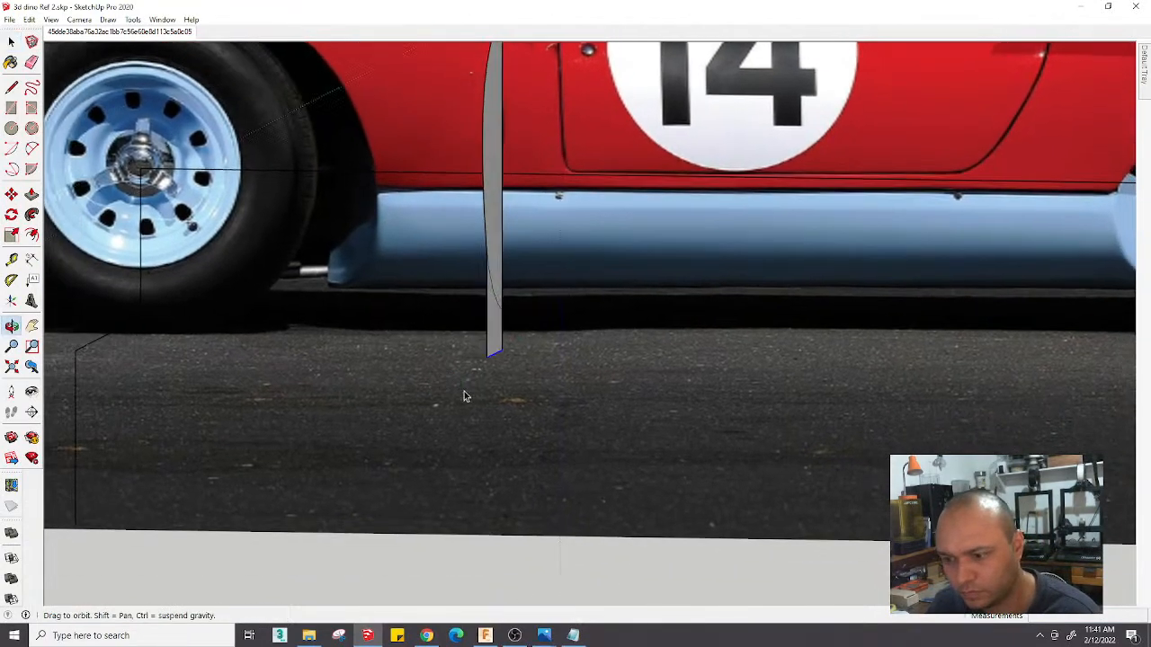
pyautogui.click(90, 17)
pyautogui.moveTo(100, 61)
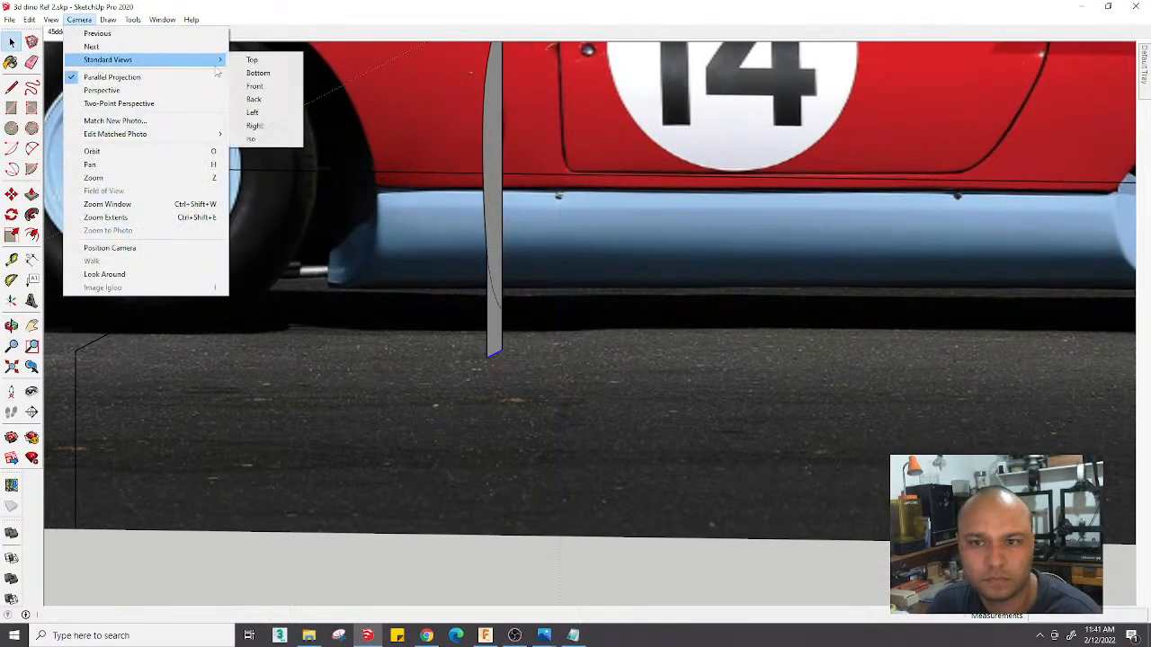
pyautogui.click(257, 90)
pyautogui.scroll(3, 869, 395)
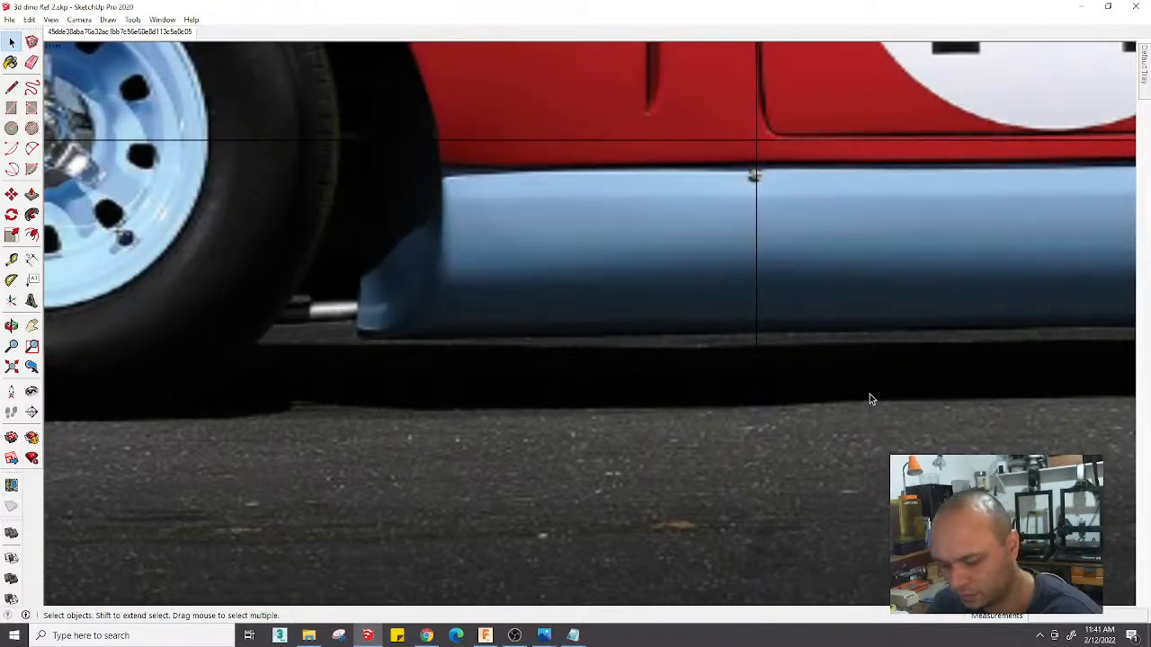
pyautogui.press('m')
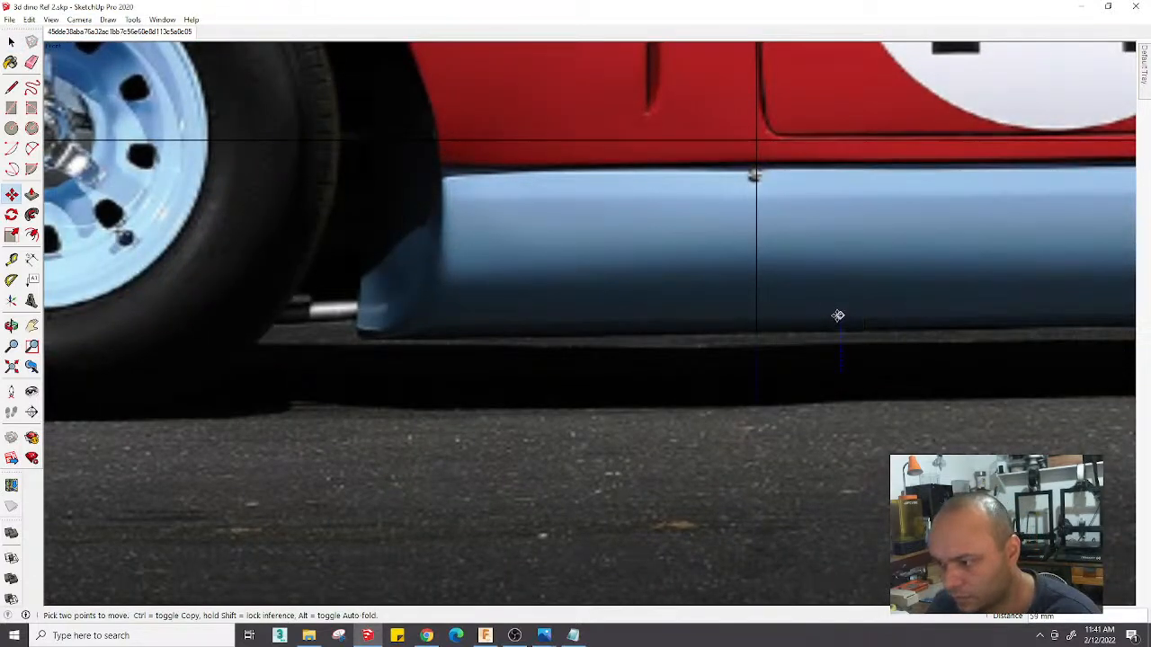
pyautogui.click(838, 315)
# Draw a four-segment line chain inside the section, curving from the outer edge's lower corner down to the bottom edge near its inner end
pyautogui.scroll(-2, 834, 314)
pyautogui.moveTo(832, 314); pyautogui.dragTo(602, 357, button='middle')
pyautogui.scroll(2, 772, 321)
pyautogui.moveTo(771, 321); pyautogui.dragTo(583, 380, button='middle')
pyautogui.scroll(2, 745, 380)
pyautogui.press('l')
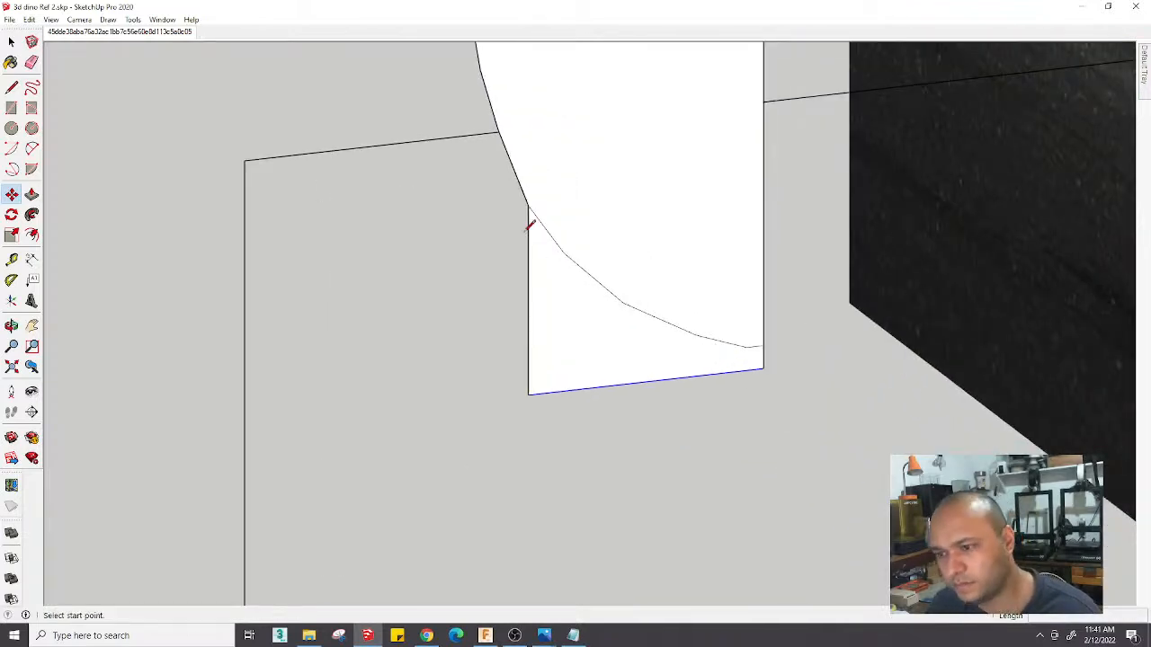
pyautogui.click(527, 206)
pyautogui.click(548, 256)
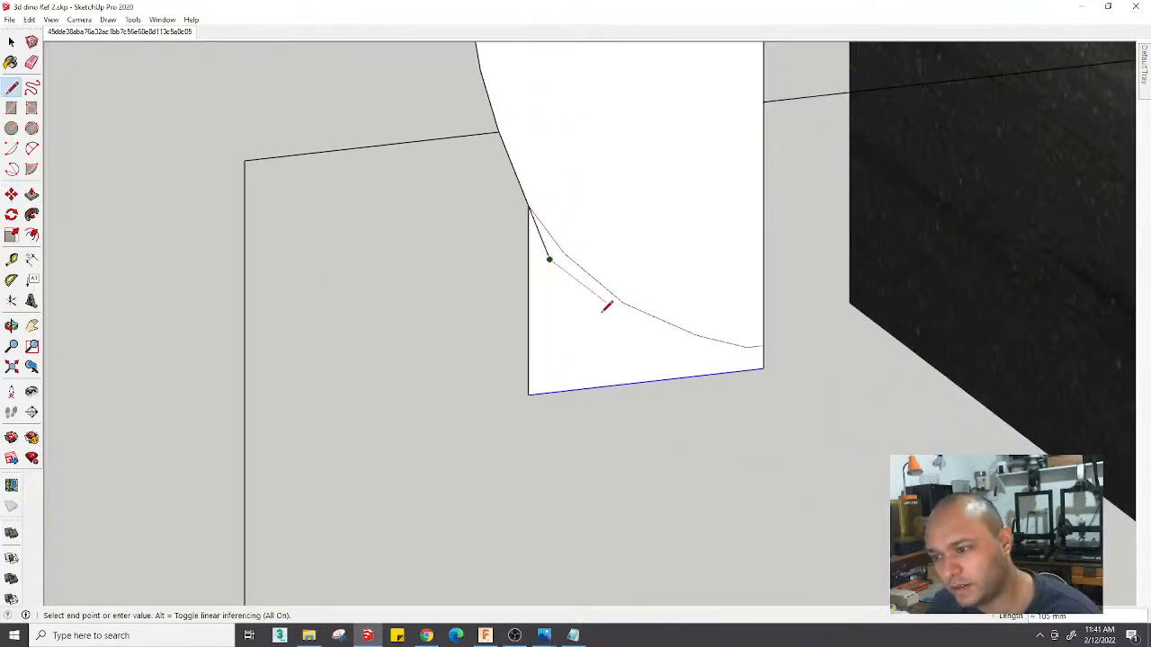
pyautogui.scroll(2, 606, 314)
pyautogui.click(614, 317)
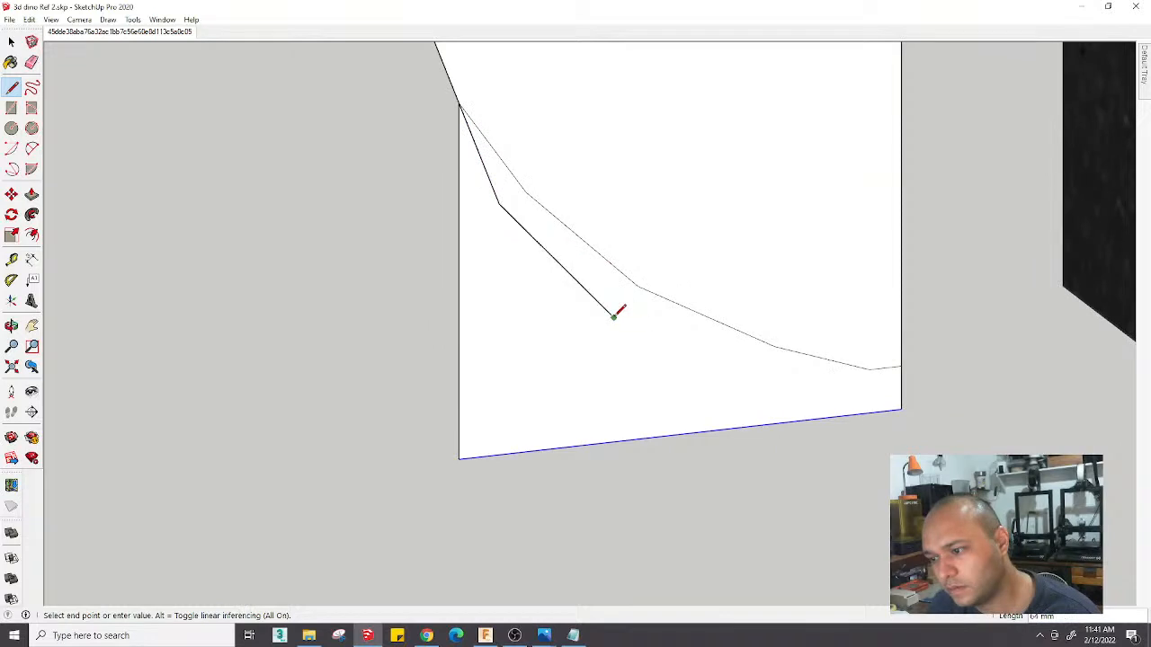
pyautogui.click(738, 377)
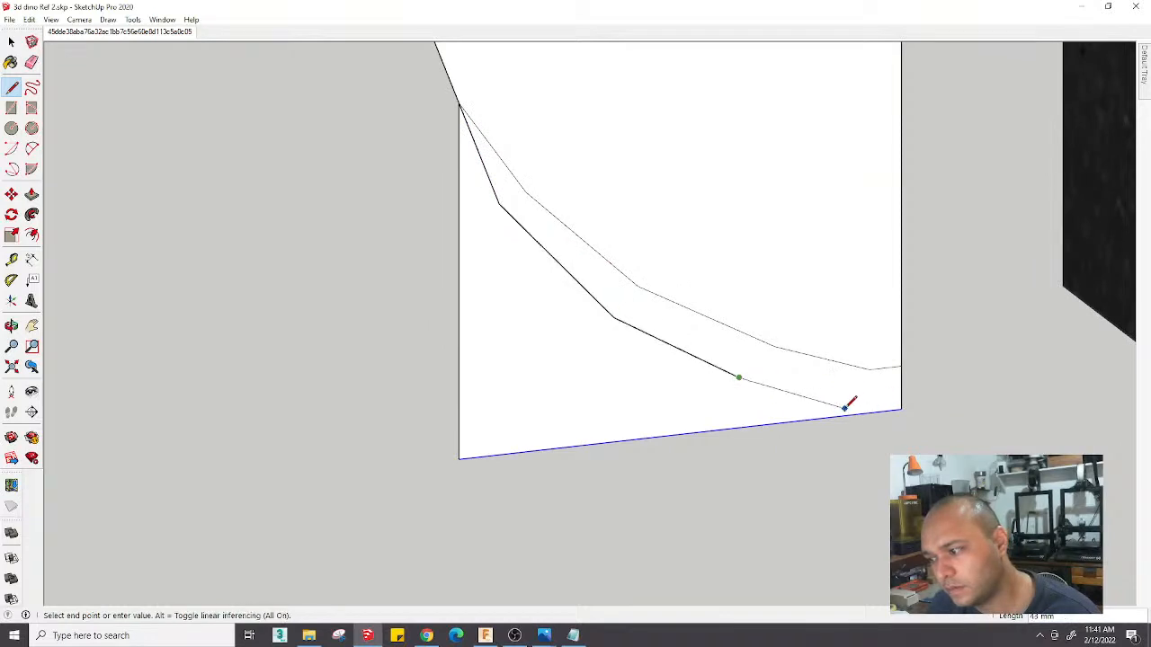
pyautogui.click(854, 415)
# Erase the old curve segments and the leftover outer vertical and bottom edges, leaving the new curve as the section's boundary
pyautogui.press('e')
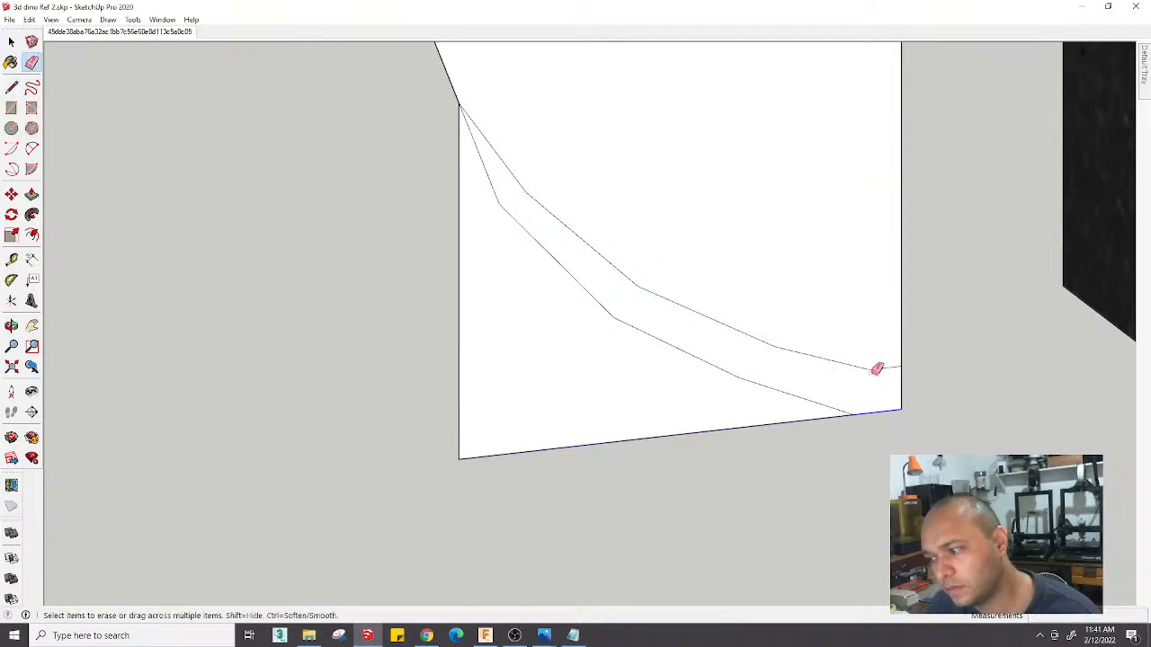
pyautogui.click(870, 369)
pyautogui.scroll(-2, 746, 342)
pyautogui.click(723, 327)
pyautogui.click(657, 288)
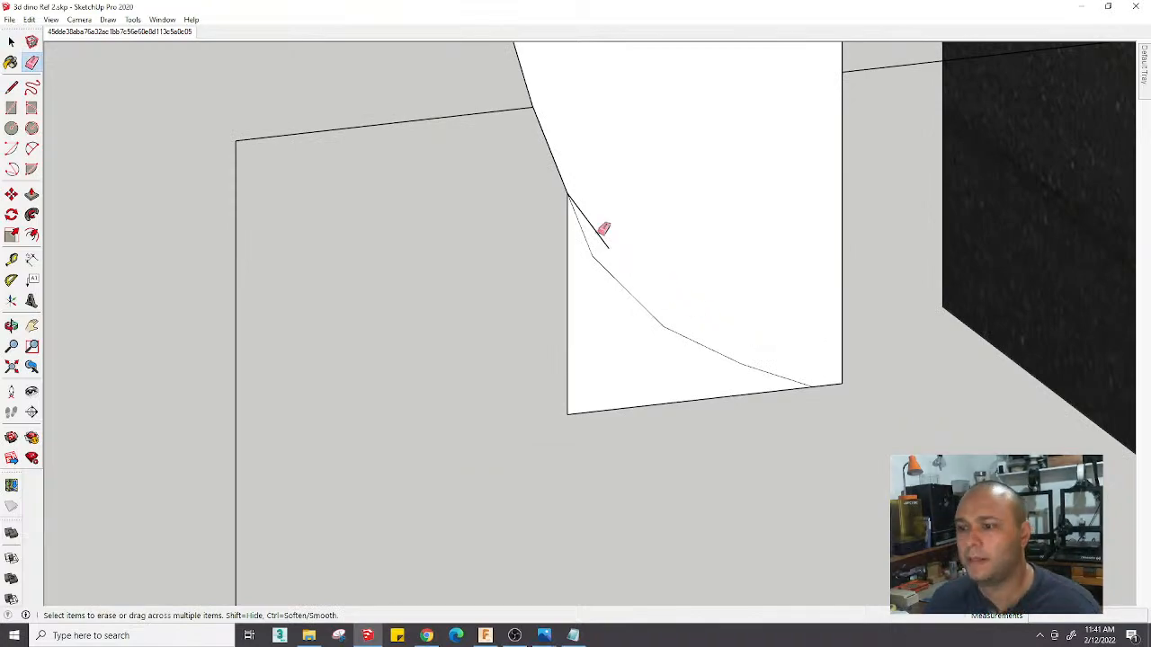
pyautogui.click(599, 236)
pyautogui.moveTo(567, 357); pyautogui.dragTo(589, 376)
pyautogui.click(630, 407)
# In the matched-photo scene, draw a line outward from the section's lower inner corner and close it up to the outer edge above the sill
pyautogui.scroll(-5, 683, 448)
pyautogui.scroll(-6, 687, 436)
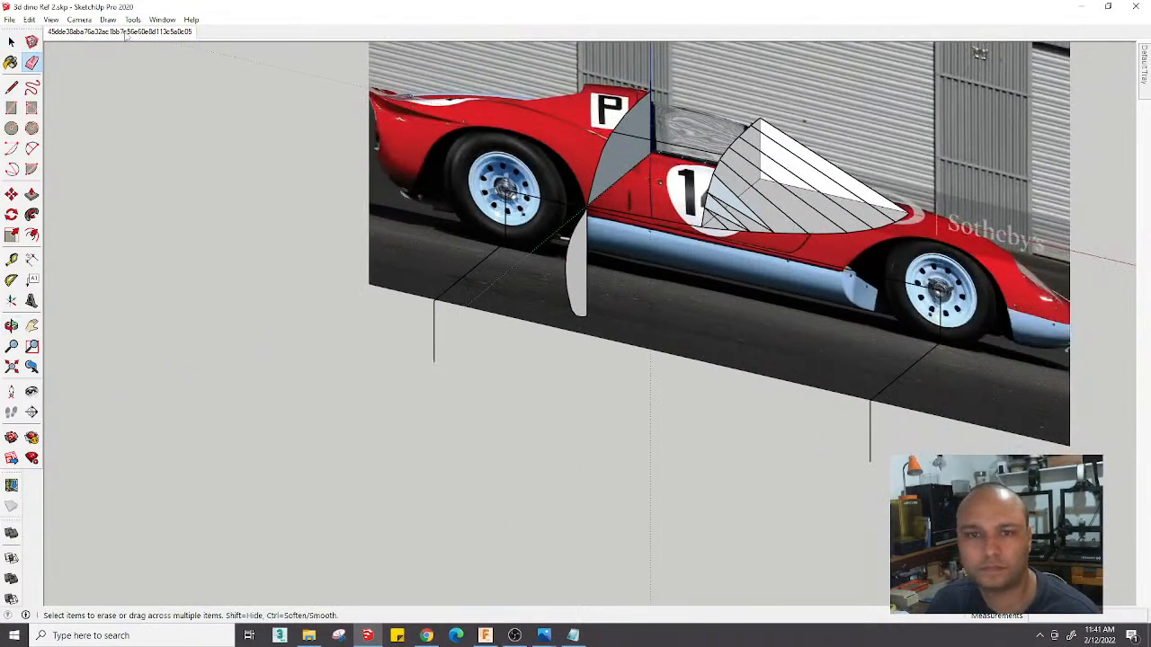
pyautogui.click(127, 33)
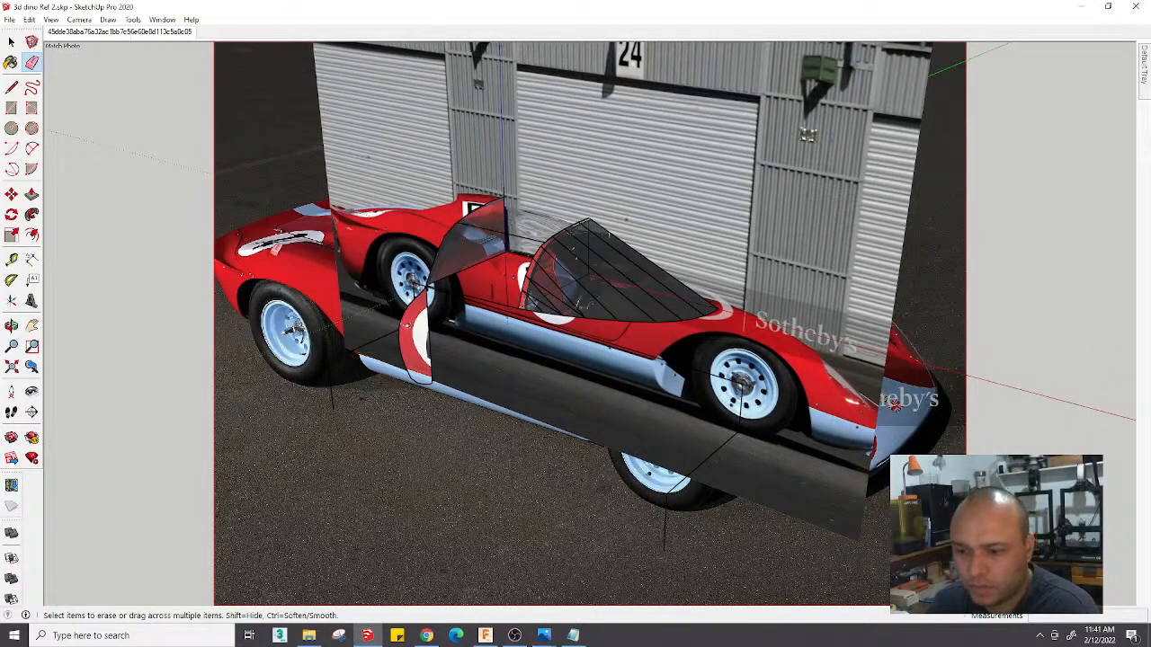
pyautogui.scroll(6, 350, 391)
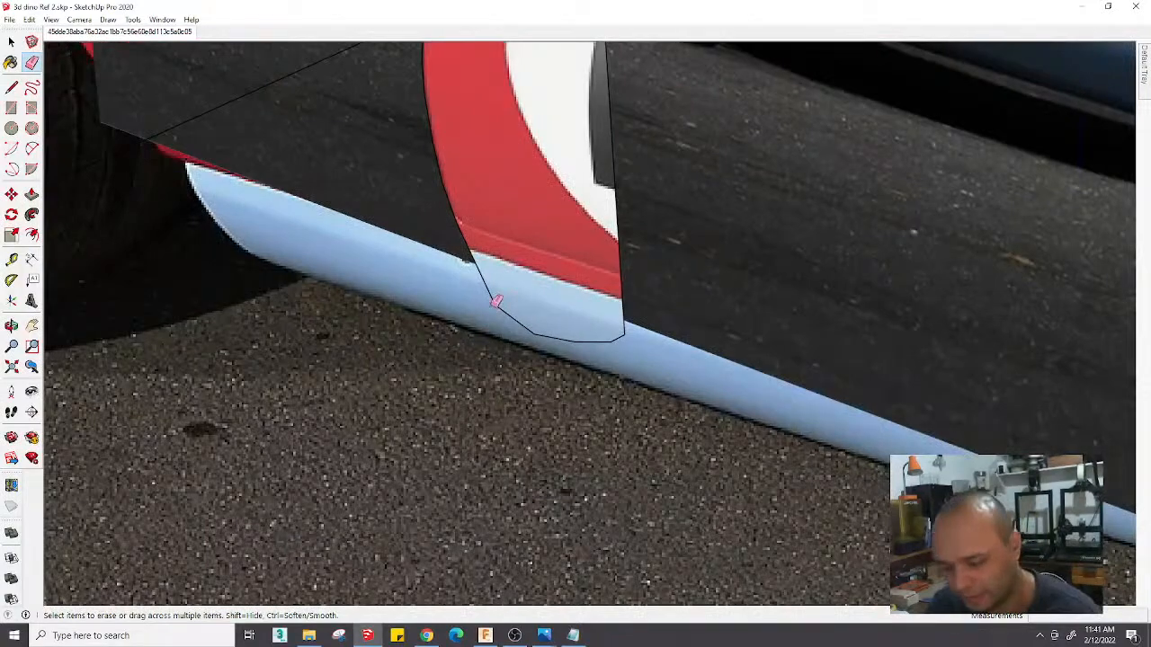
pyautogui.scroll(1, 531, 310)
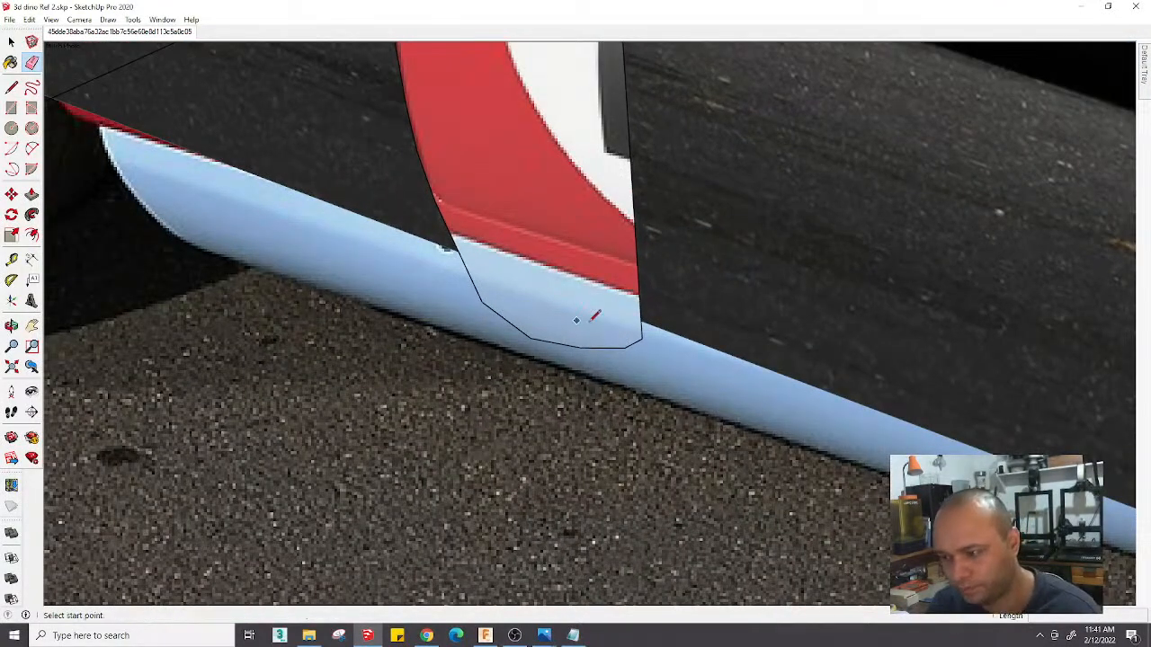
pyautogui.press('l')
pyautogui.click(640, 342)
pyautogui.click(475, 426)
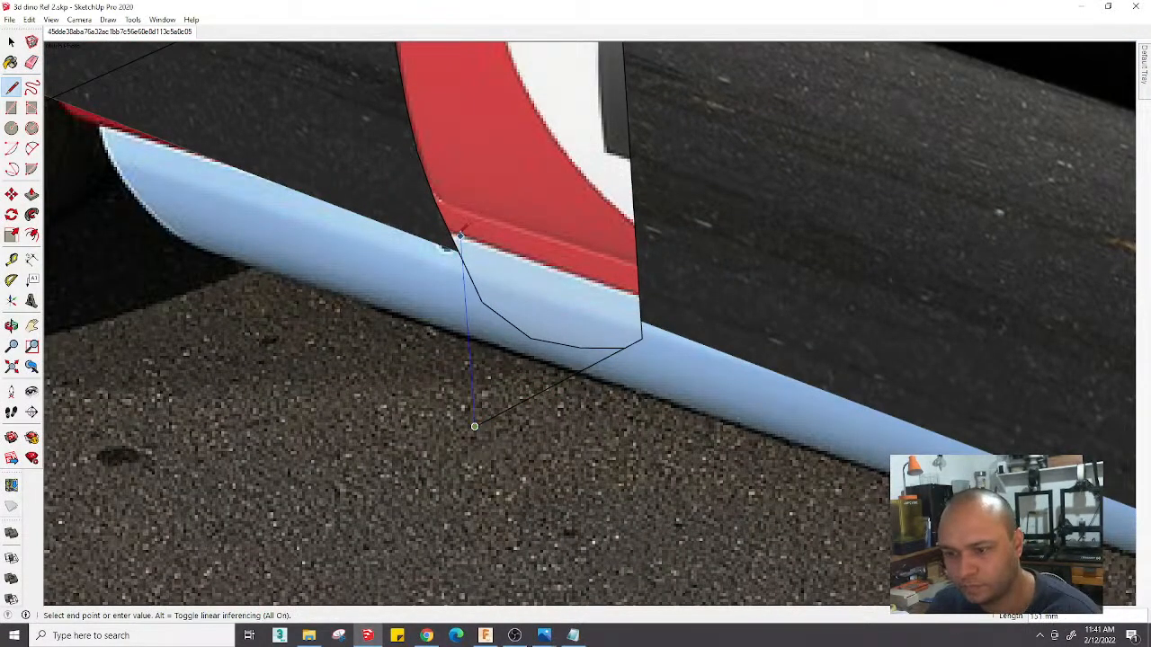
pyautogui.click(436, 200)
# Trace a four-segment sill curve from the outer edge's crease point along the blue sill's lower edge in the photo to the section's bottom line
pyautogui.scroll(2, 480, 340)
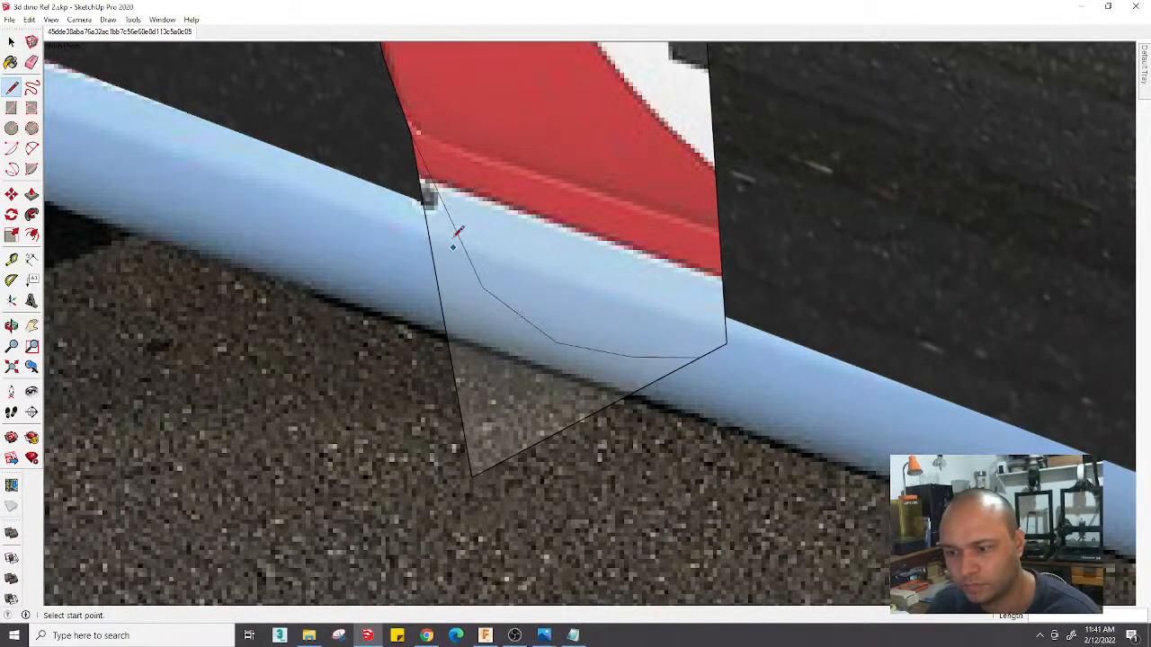
pyautogui.click(410, 133)
pyautogui.scroll(2, 410, 133)
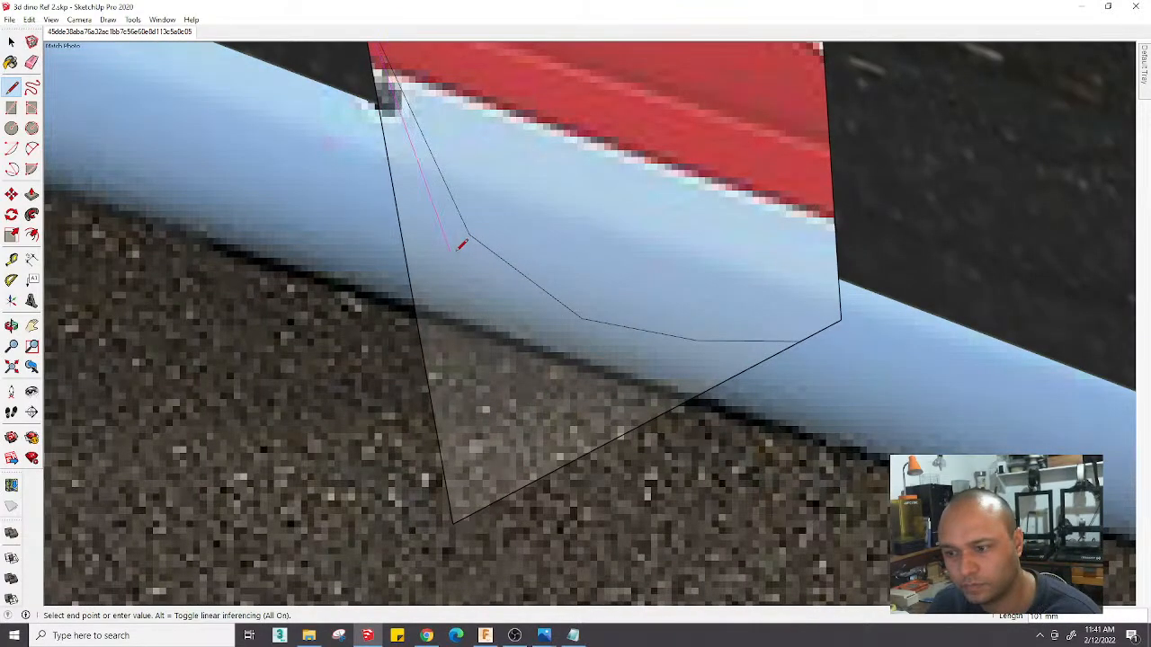
pyautogui.click(449, 253)
pyautogui.click(520, 339)
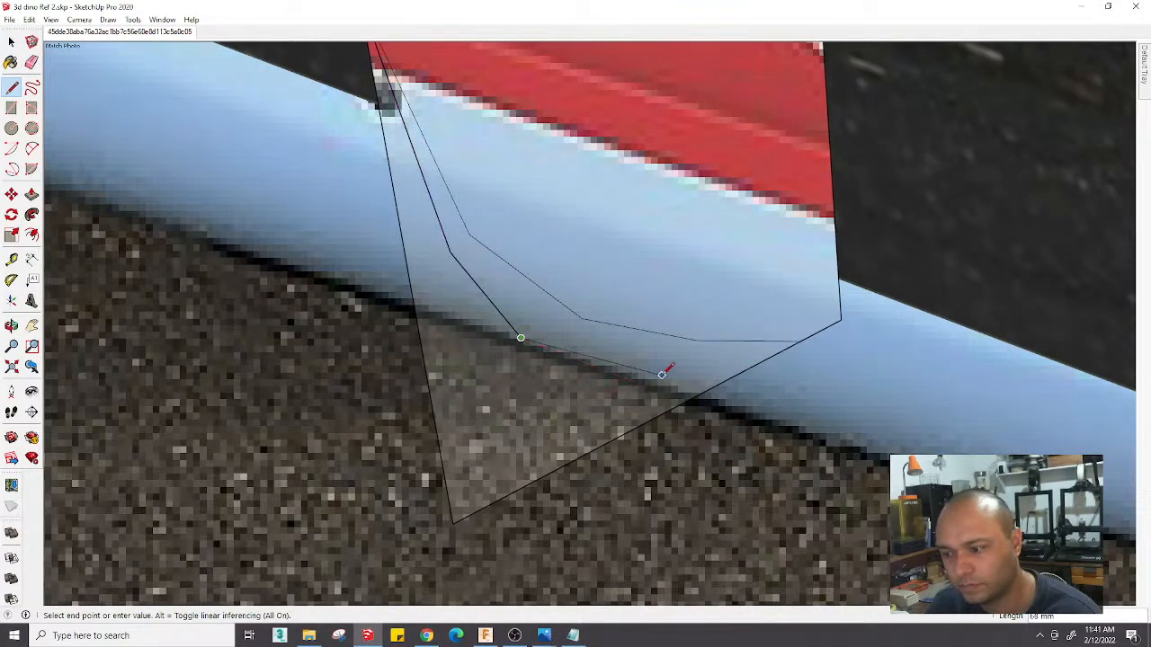
pyautogui.click(662, 374)
pyautogui.click(794, 341)
# Erase the previous inner curve and the leftover edges outside the new sill curve
pyautogui.press('e')
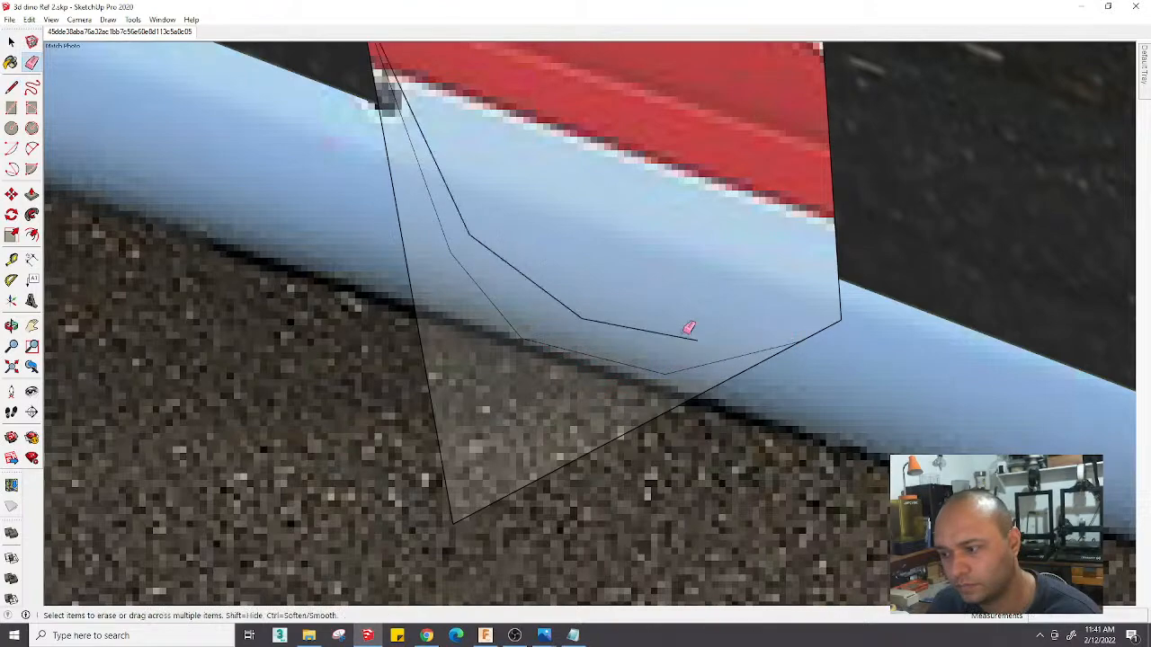
pyautogui.click(574, 311)
pyautogui.click(596, 321)
pyautogui.click(456, 214)
pyautogui.scroll(-2, 456, 229)
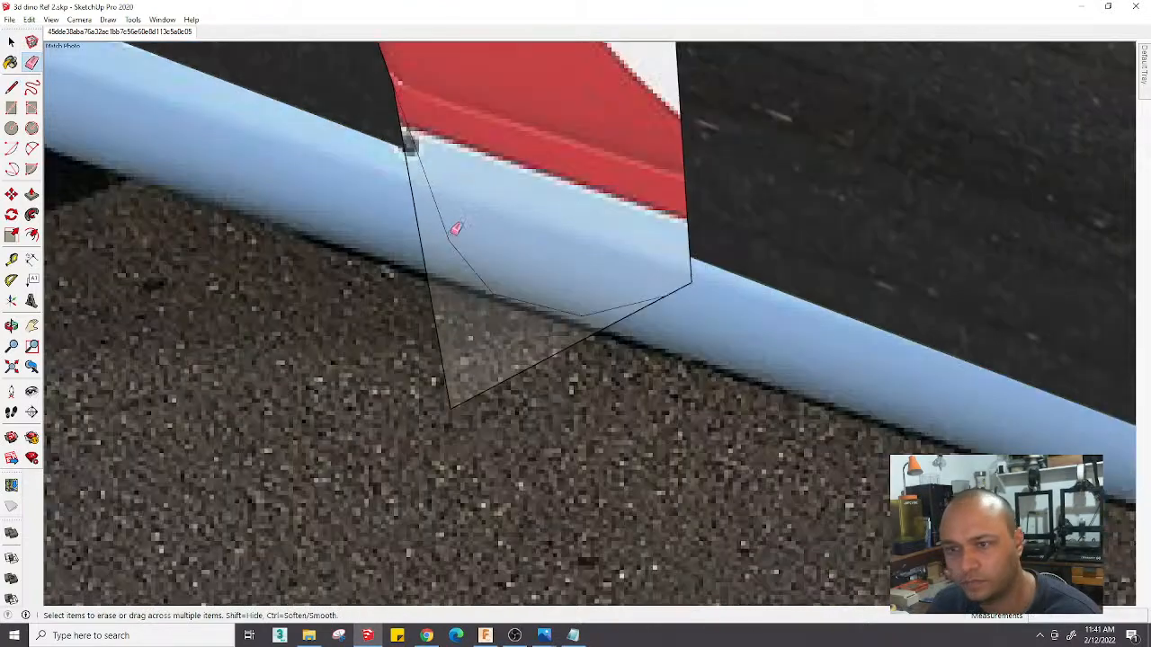
pyautogui.scroll(-4, 456, 229)
pyautogui.click(444, 267)
pyautogui.click(467, 324)
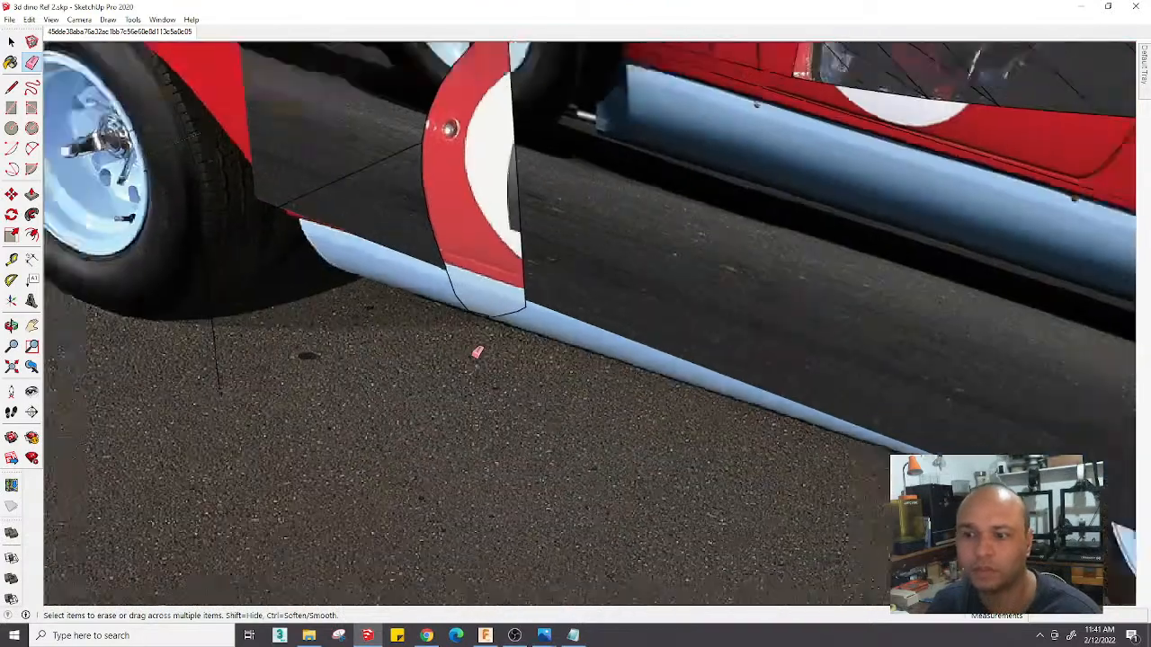
# Switch to Photos and examine the side and rear shots of the car, plus the vintage elevated front photo from the ref folder
pyautogui.scroll(-2, 477, 352)
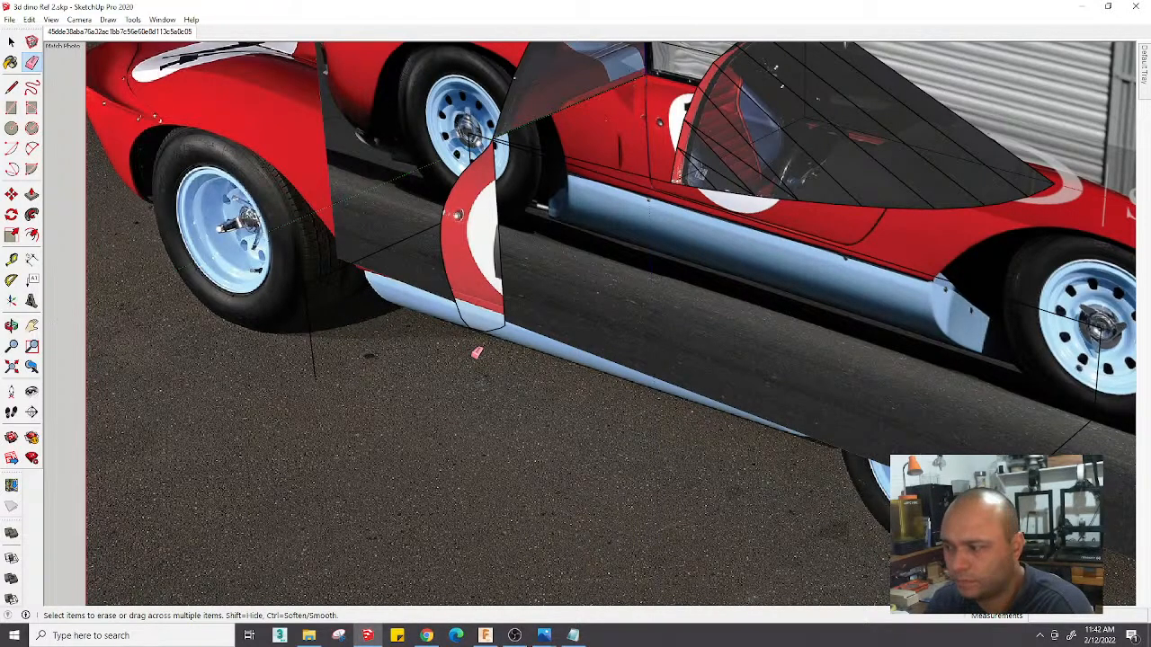
pyautogui.scroll(-6, 478, 352)
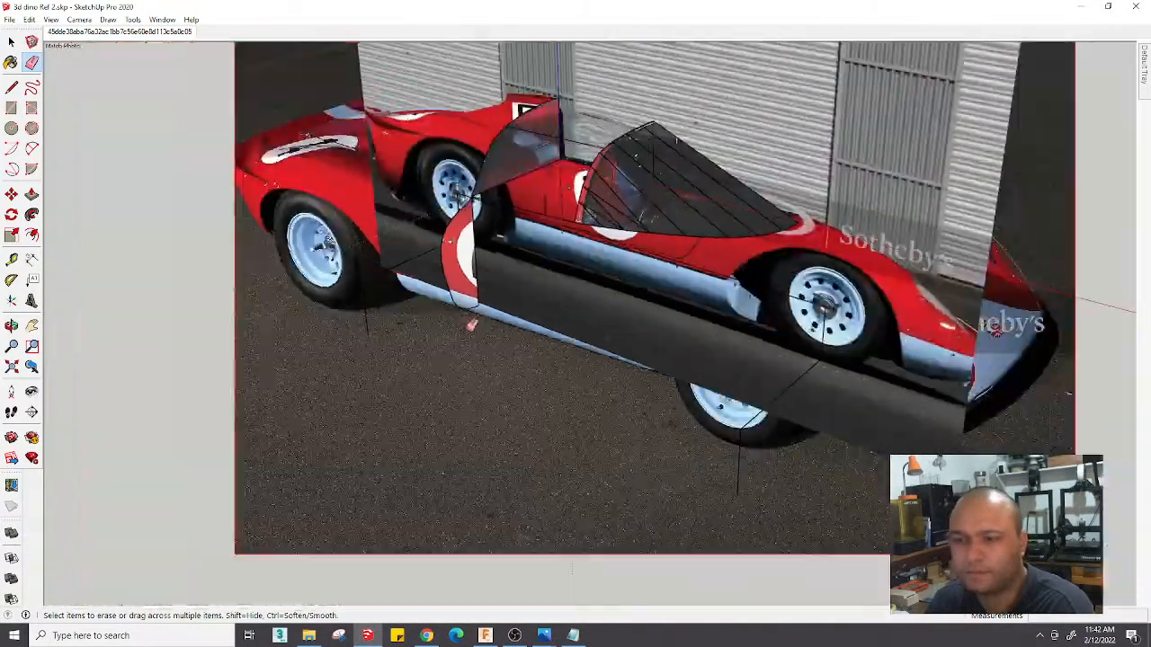
pyautogui.scroll(3, 482, 345)
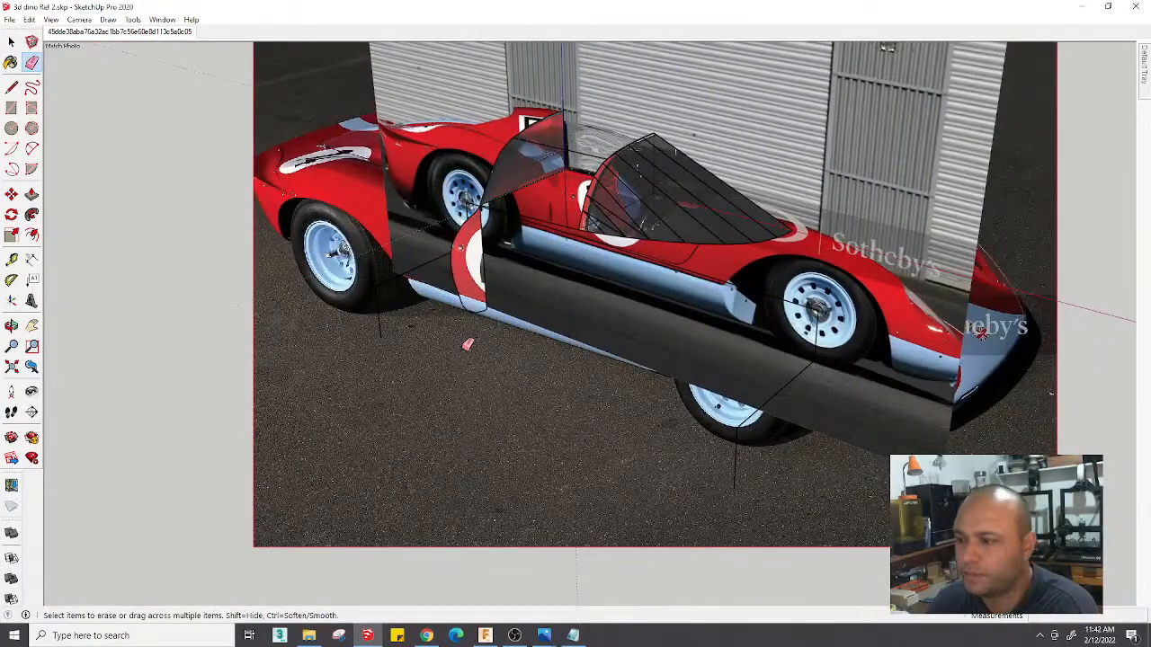
pyautogui.moveTo(543, 635)
pyautogui.moveTo(493, 559)
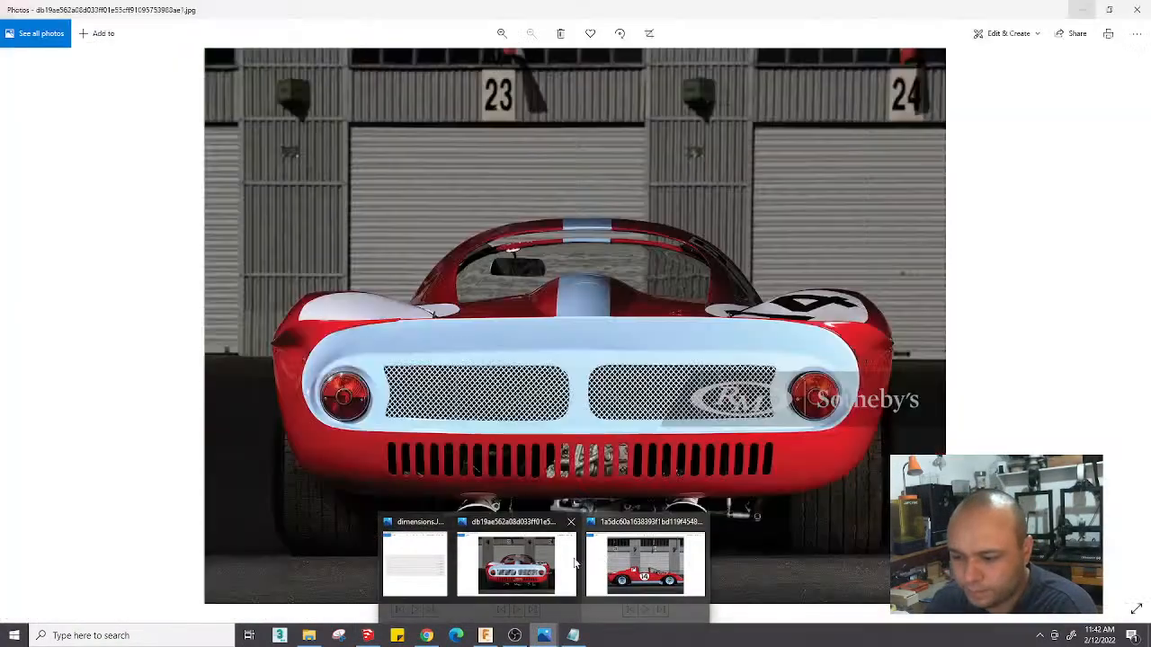
pyautogui.click(616, 556)
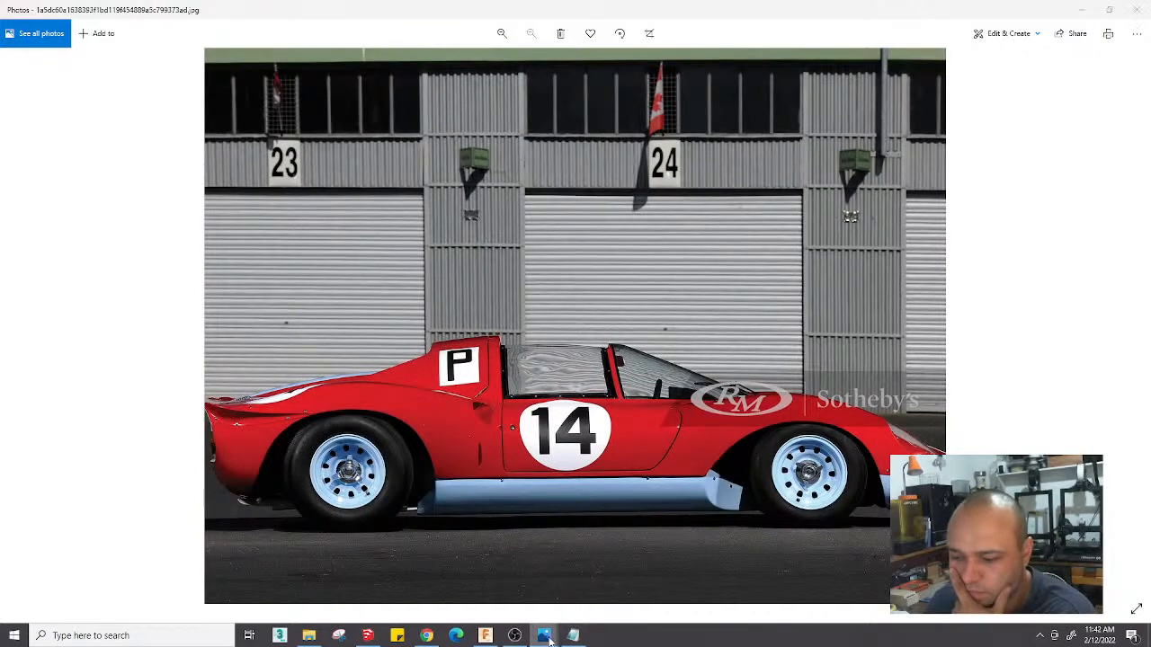
pyautogui.moveTo(573, 635)
pyautogui.click(477, 574)
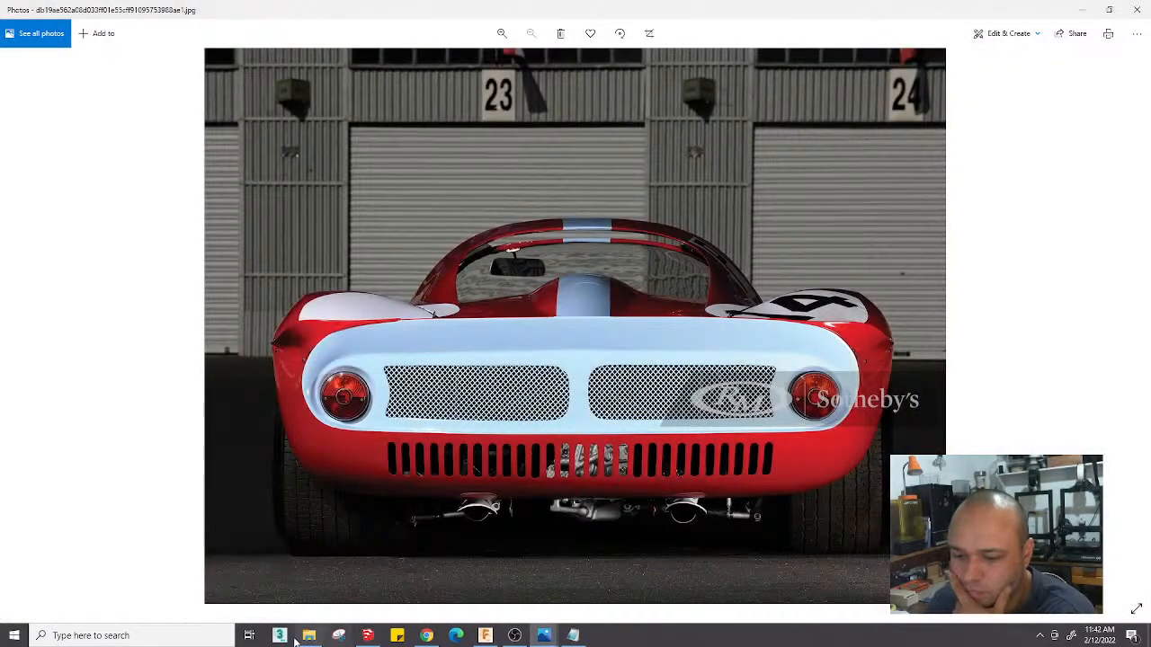
pyautogui.click(308, 635)
pyautogui.press('Left')
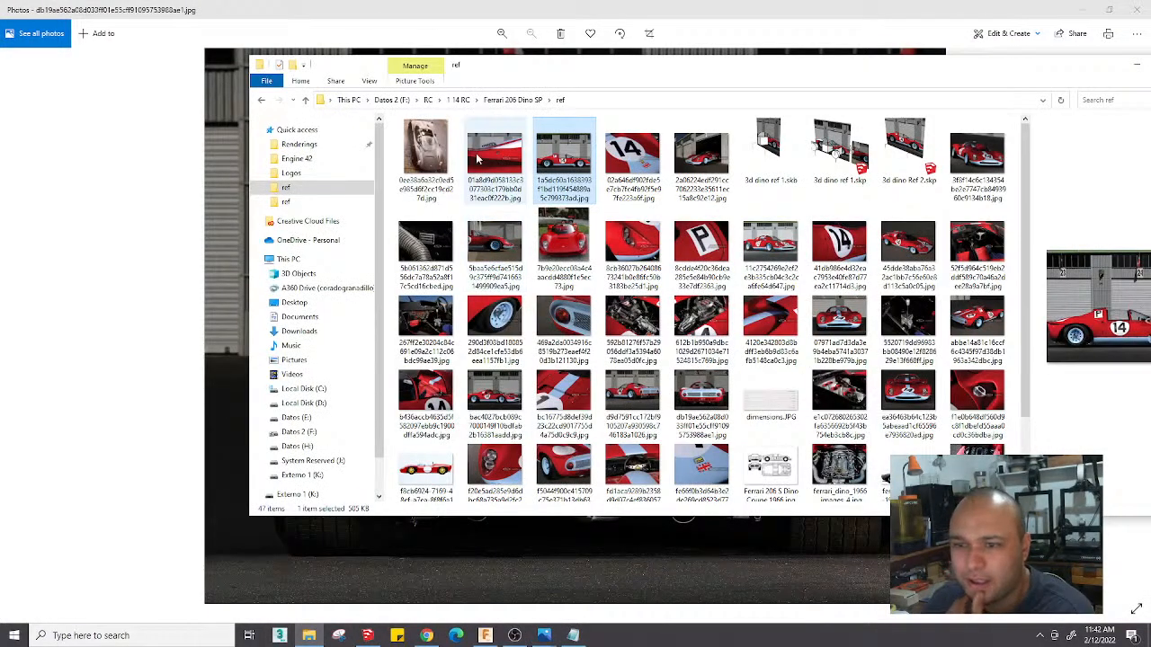
pyautogui.press('Left')
pyautogui.press('Return')
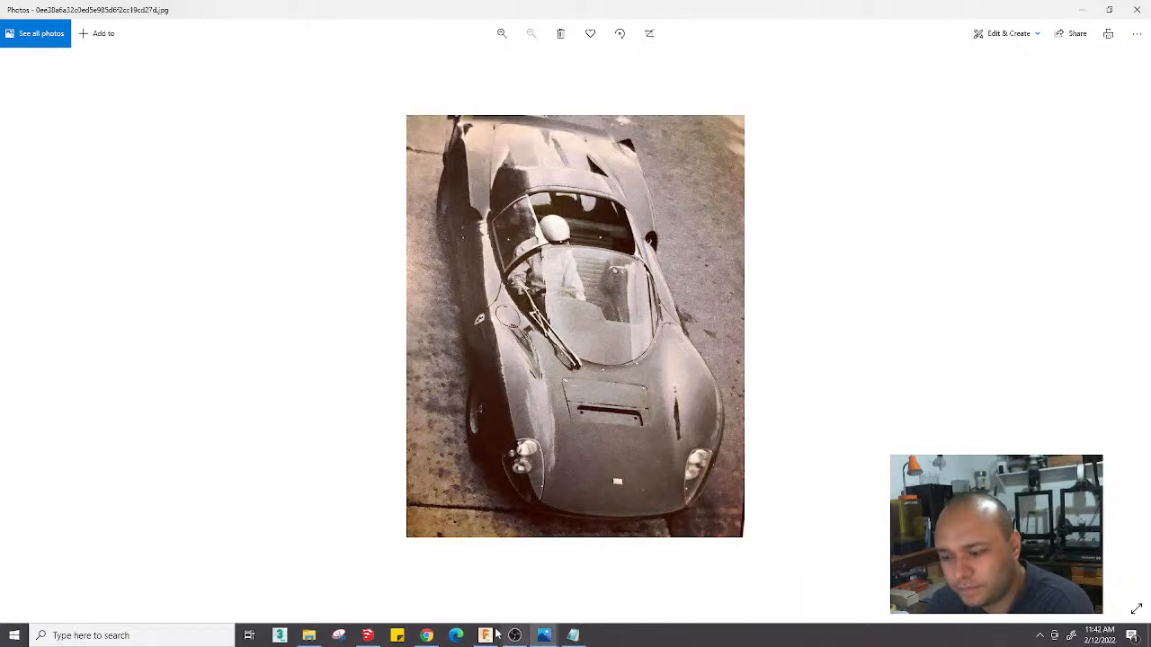
# Open the Ferrari 206 S Dino Coupe 1966 blueprint from the ref folder, examine its body views up close, and minimize it
pyautogui.click(308, 634)
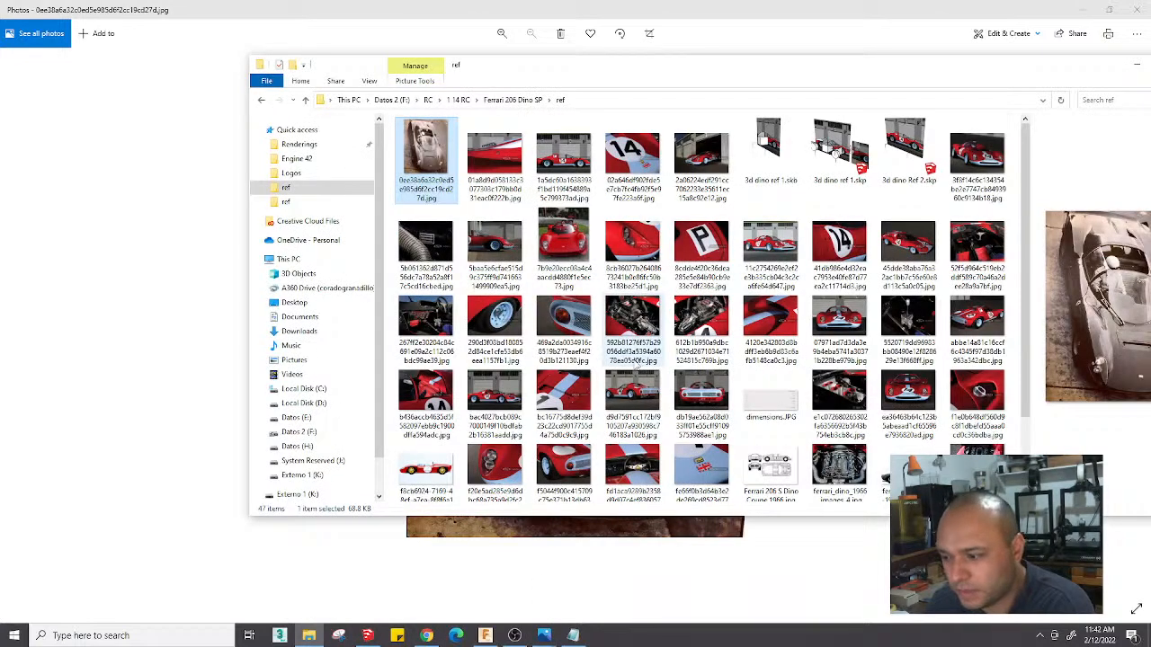
pyautogui.doubleClick(762, 468)
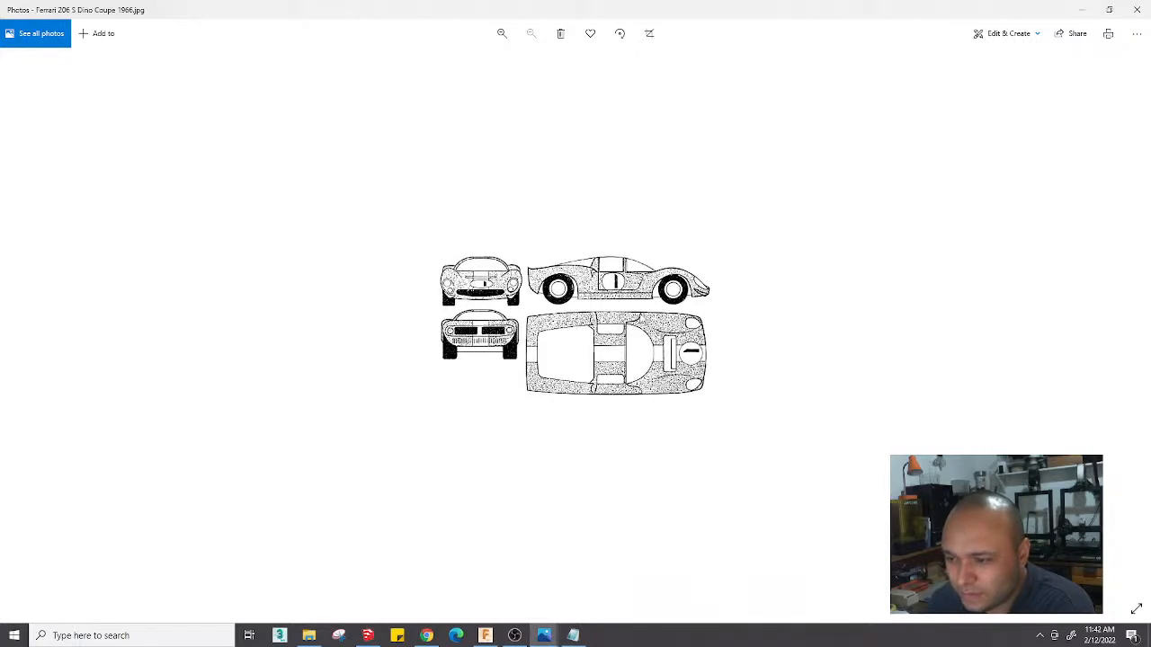
pyautogui.scroll(5, 582, 323)
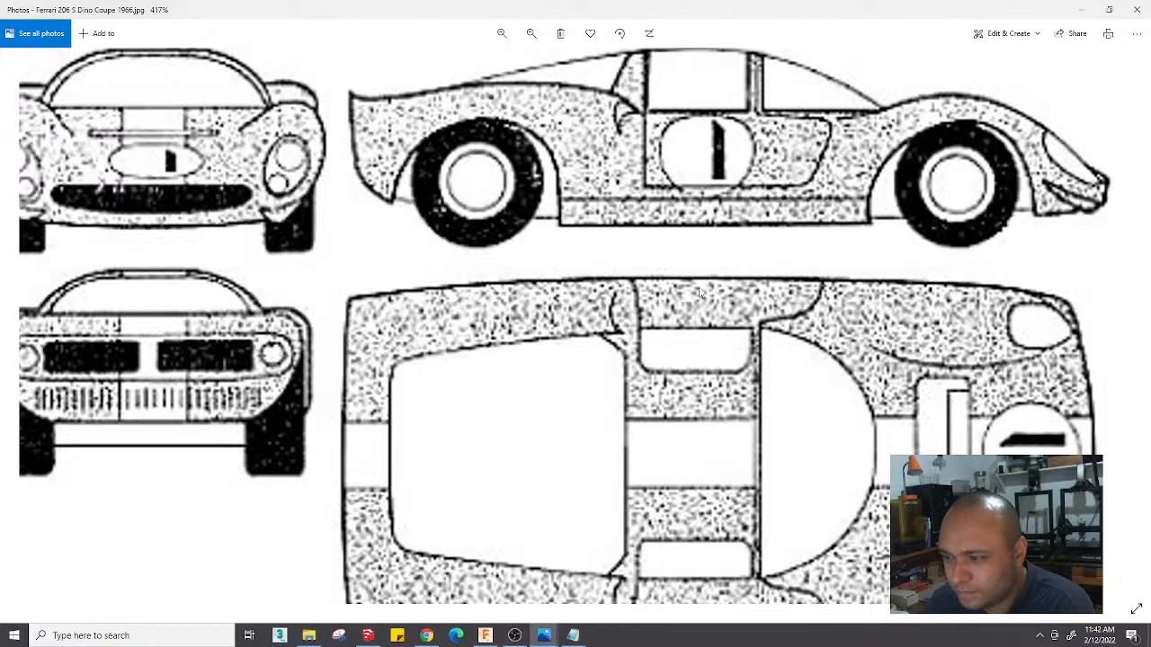
pyautogui.scroll(-3, 807, 288)
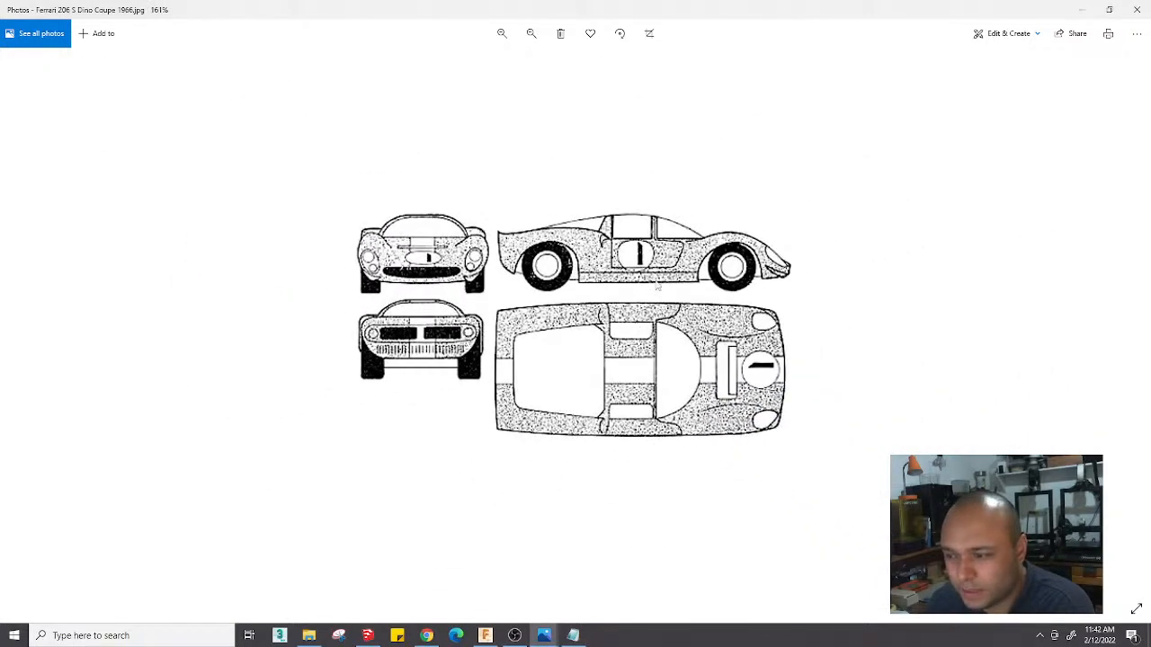
pyautogui.scroll(3, 643, 346)
pyautogui.click(1082, 10)
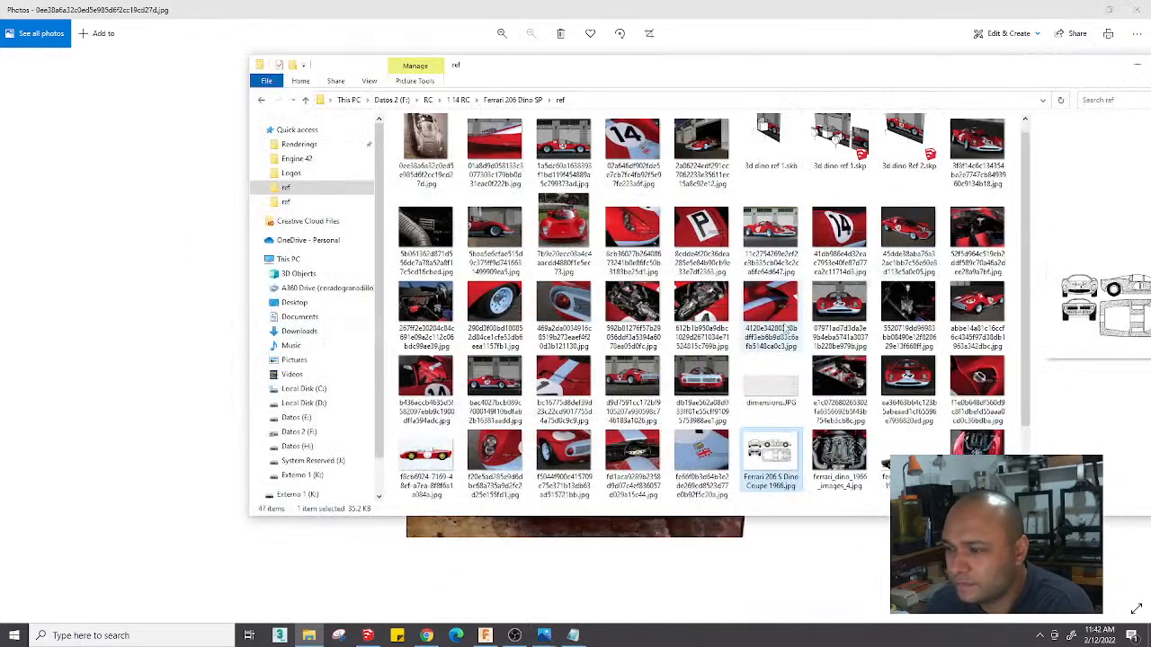
# Open the elevated front three-quarter photo of the number 14 car from the ref folder and examine its door and sill
pyautogui.click(892, 232)
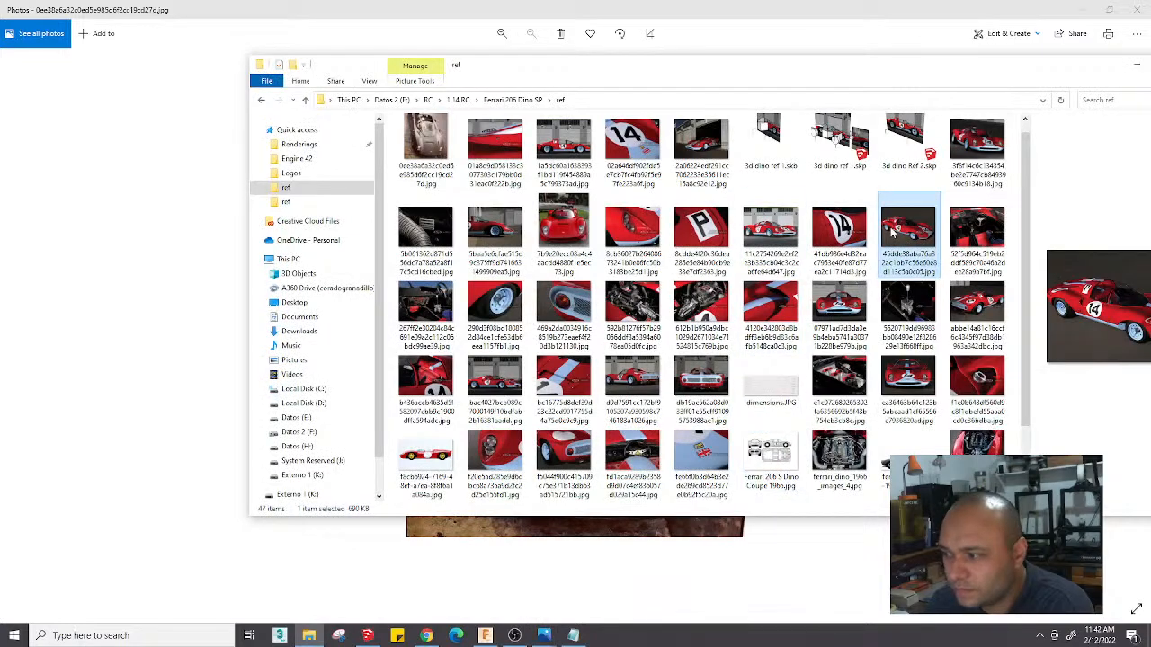
pyautogui.doubleClick(893, 232)
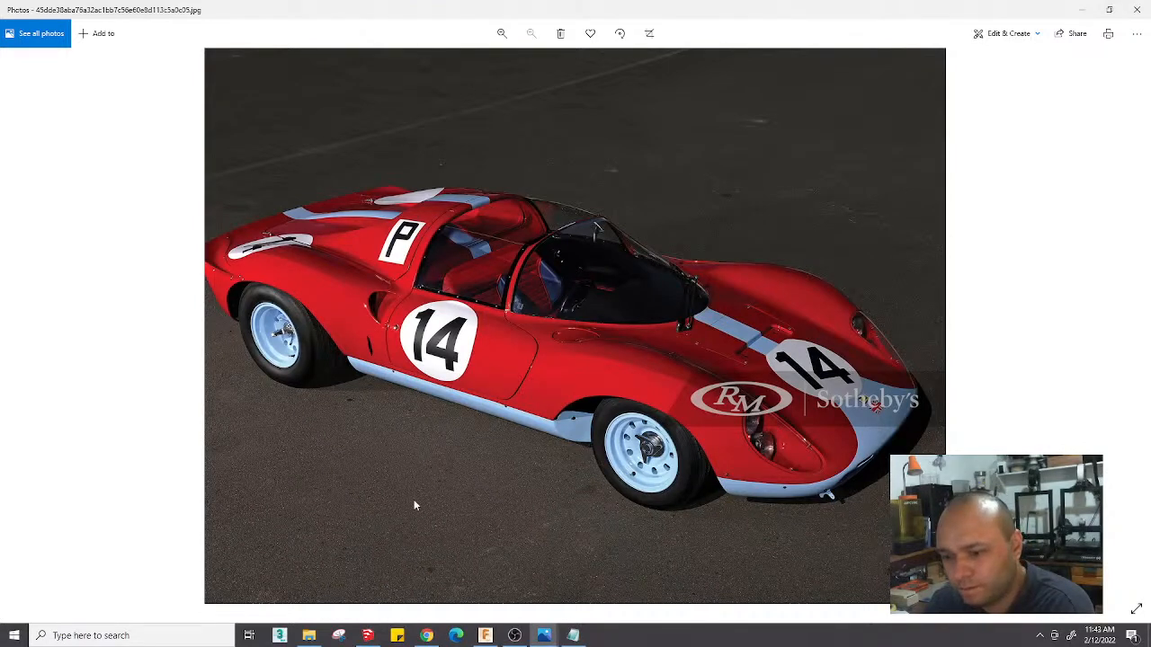
pyautogui.click(484, 635)
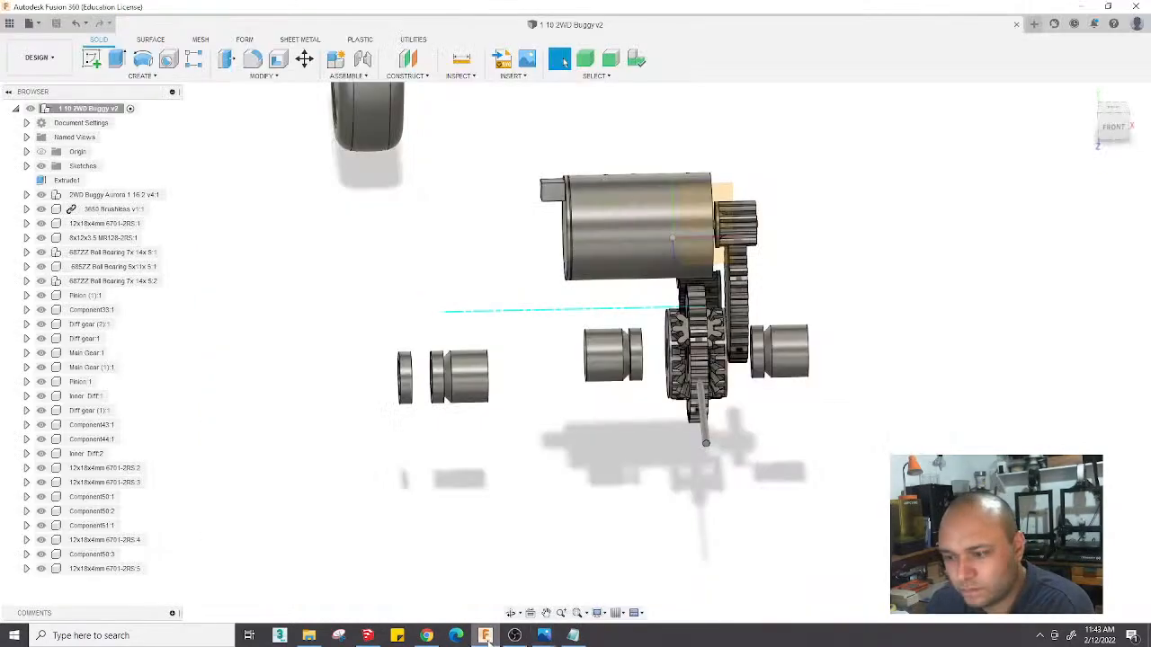
# Switch to SketchUp and extrude the side section forward about 608 mm, extending it another 132 mm against the matched photo
pyautogui.click(368, 636)
pyautogui.moveTo(473, 350); pyautogui.dragTo(488, 361, button='middle')
pyautogui.scroll(3, 487, 360)
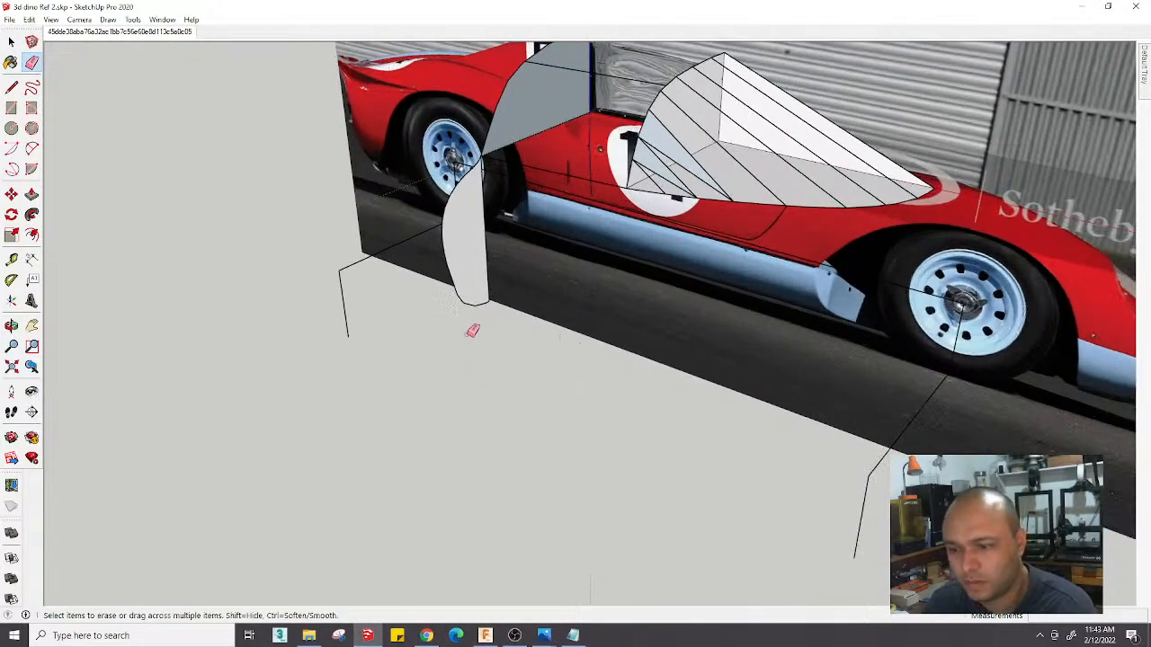
pyautogui.press('p')
pyautogui.moveTo(472, 314); pyautogui.dragTo(576, 318)
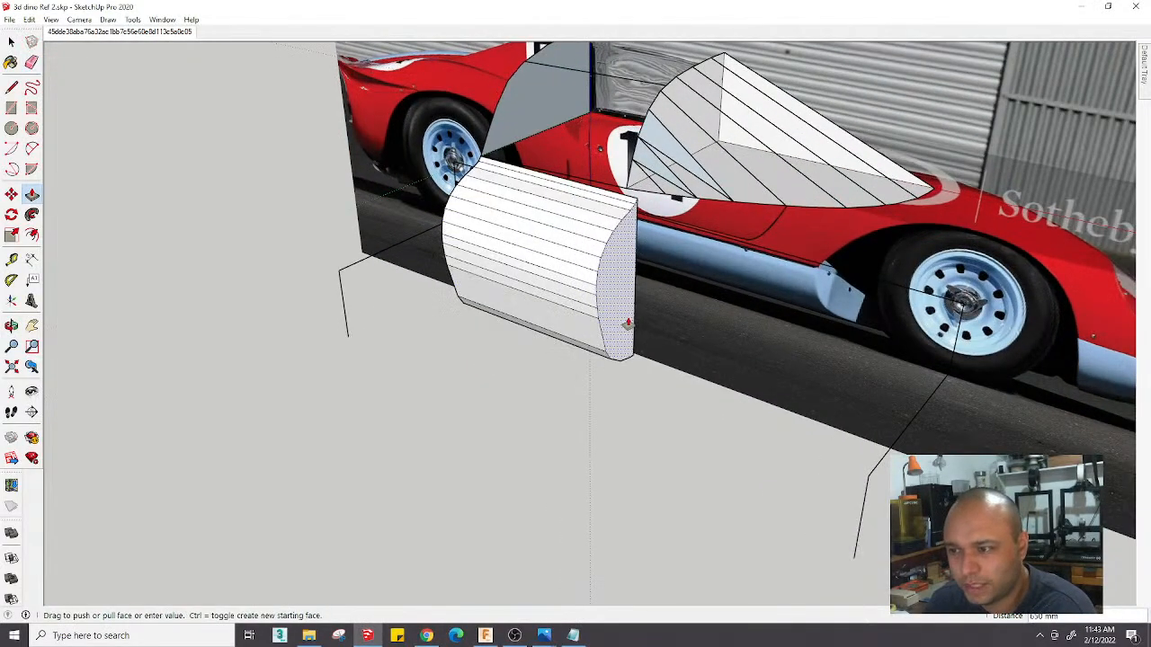
pyautogui.click(167, 34)
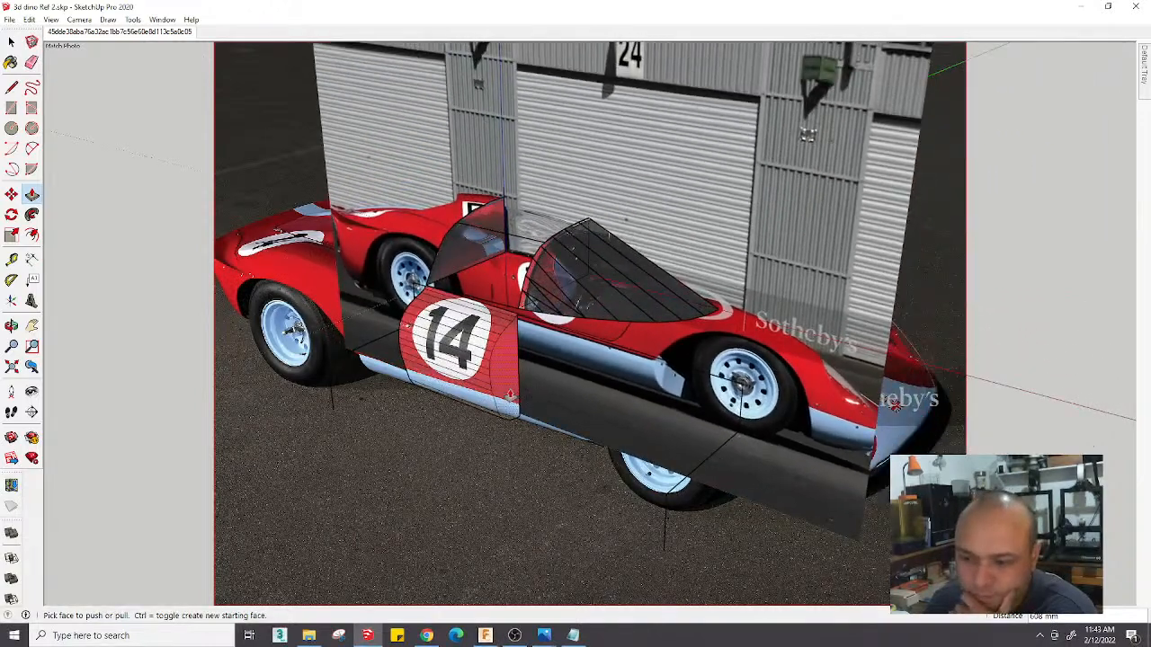
pyautogui.moveTo(508, 396); pyautogui.dragTo(528, 410)
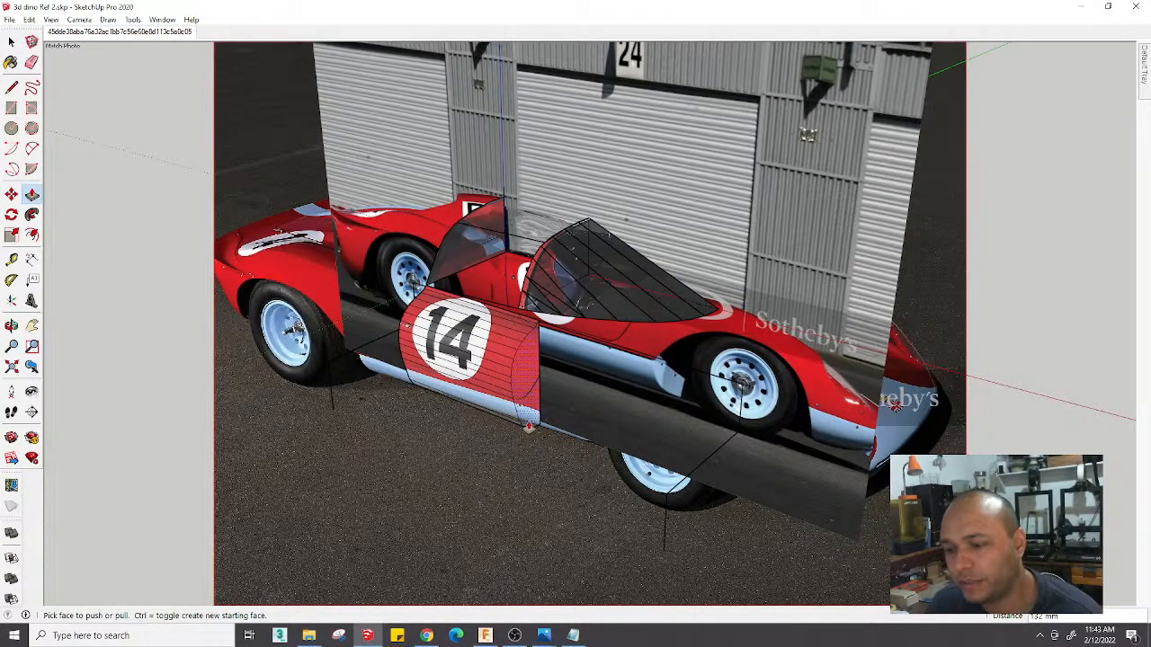
# Move the extruded door body's front end face about 42 mm along the green axis to follow the sill in the photo
pyautogui.press('space')
pyautogui.scroll(4, 534, 411)
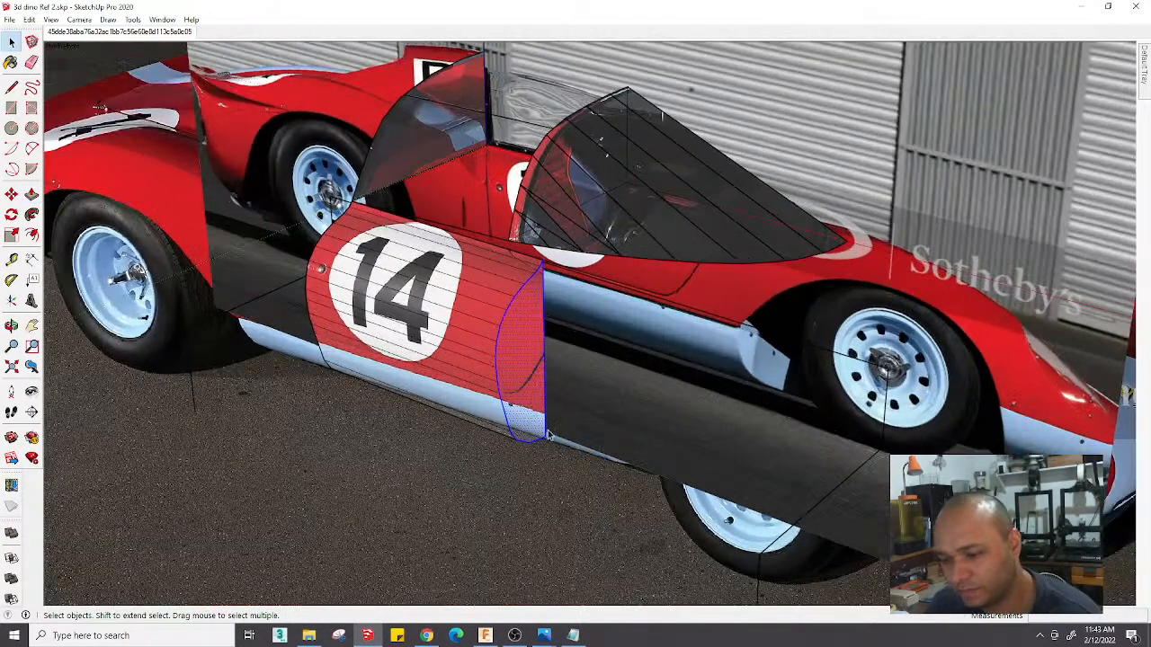
pyautogui.press('m')
pyautogui.click(544, 436)
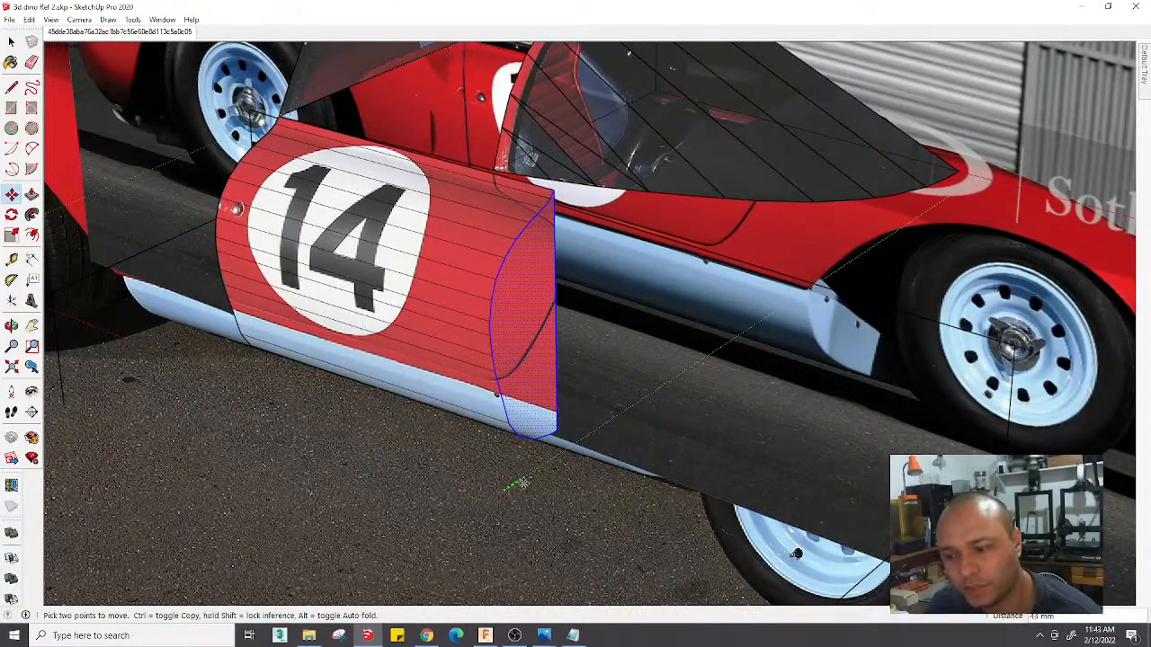
pyautogui.click(523, 485)
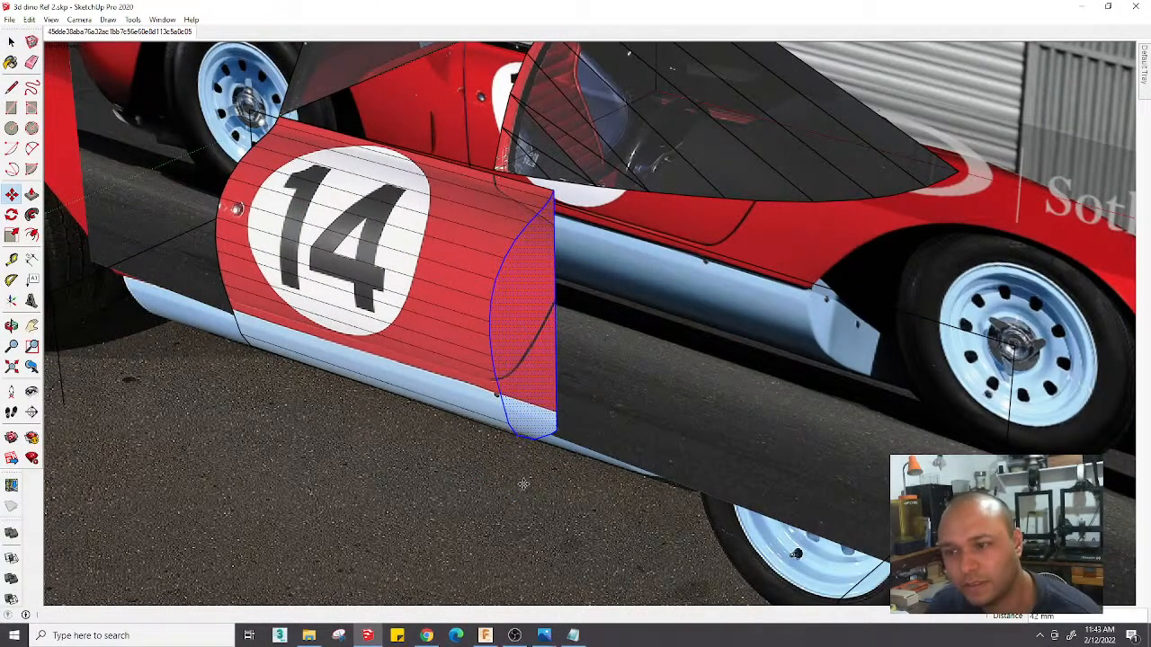
# Try to extrude the door body's front end face a further 159 mm, and undo it
pyautogui.scroll(-2, 522, 332)
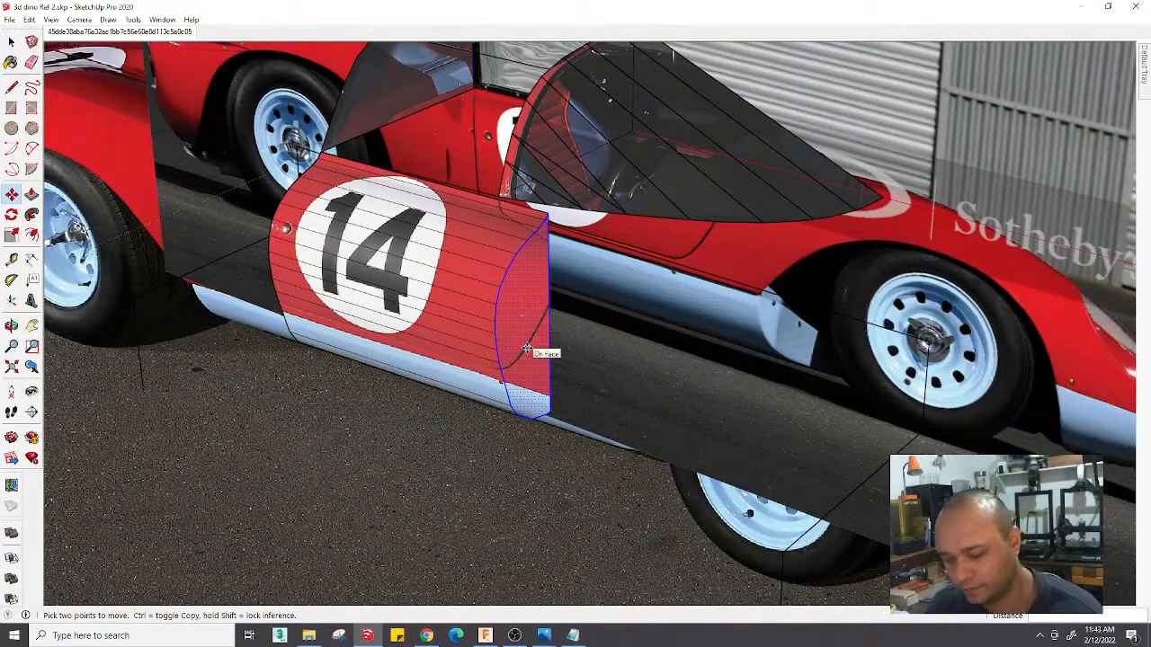
pyautogui.press('p')
pyautogui.click(527, 340)
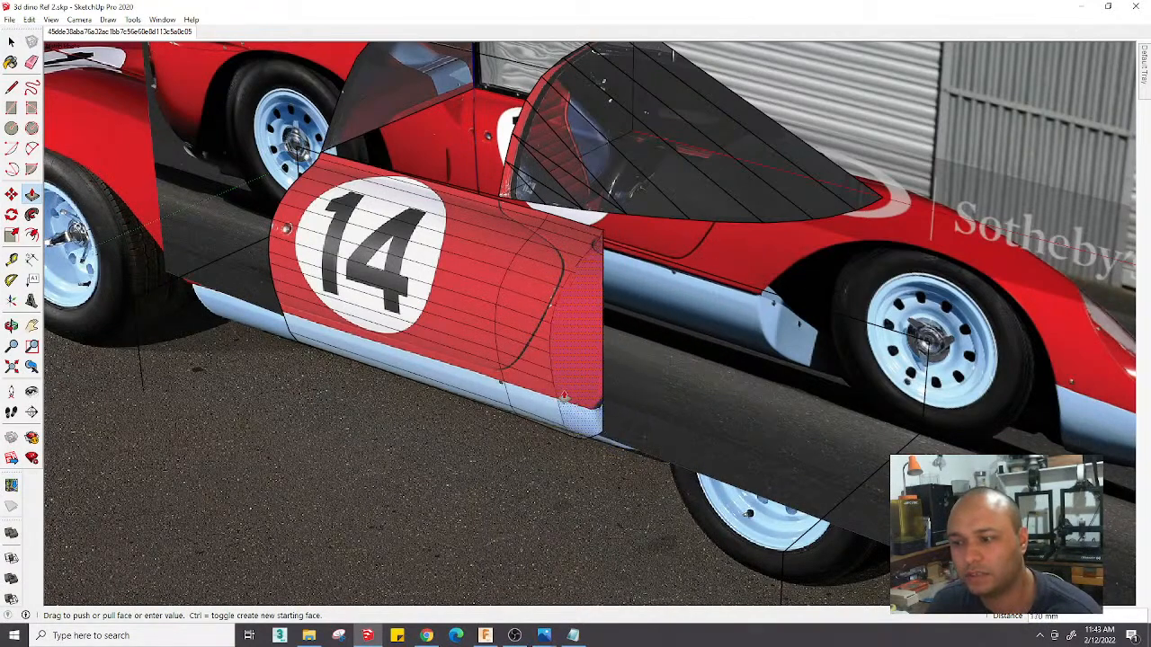
pyautogui.click(564, 396)
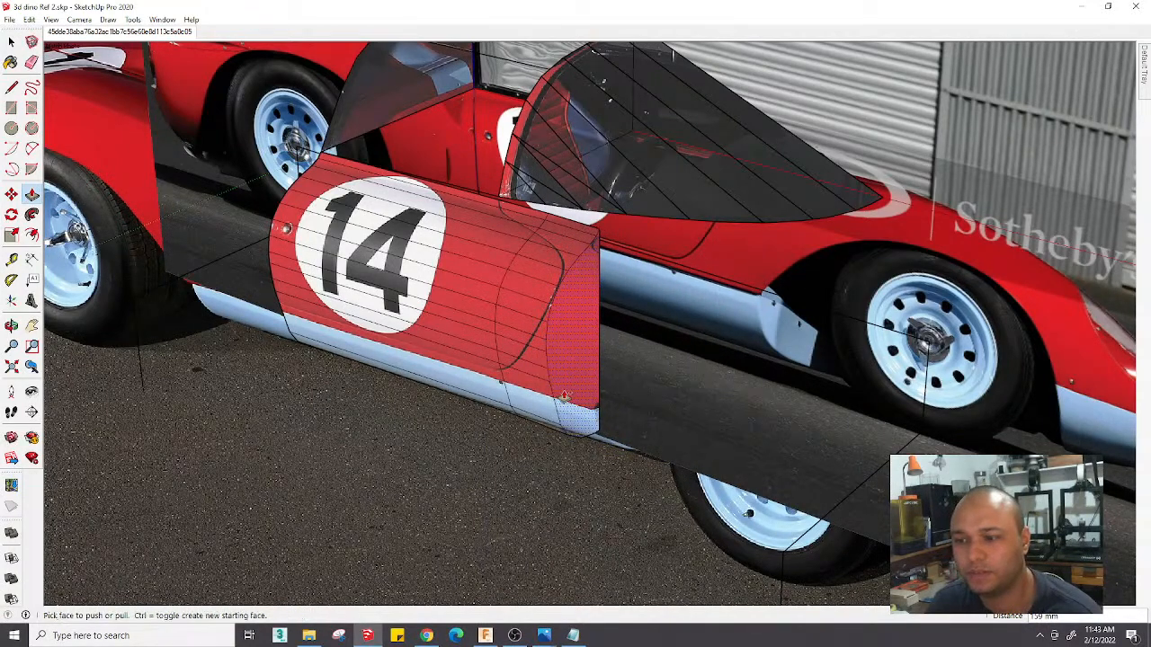
pyautogui.hotkey('ctrl', 'z')
# Move the door body's front end face forward about 152 mm along the red axis, past the door's front shut line
pyautogui.press('space')
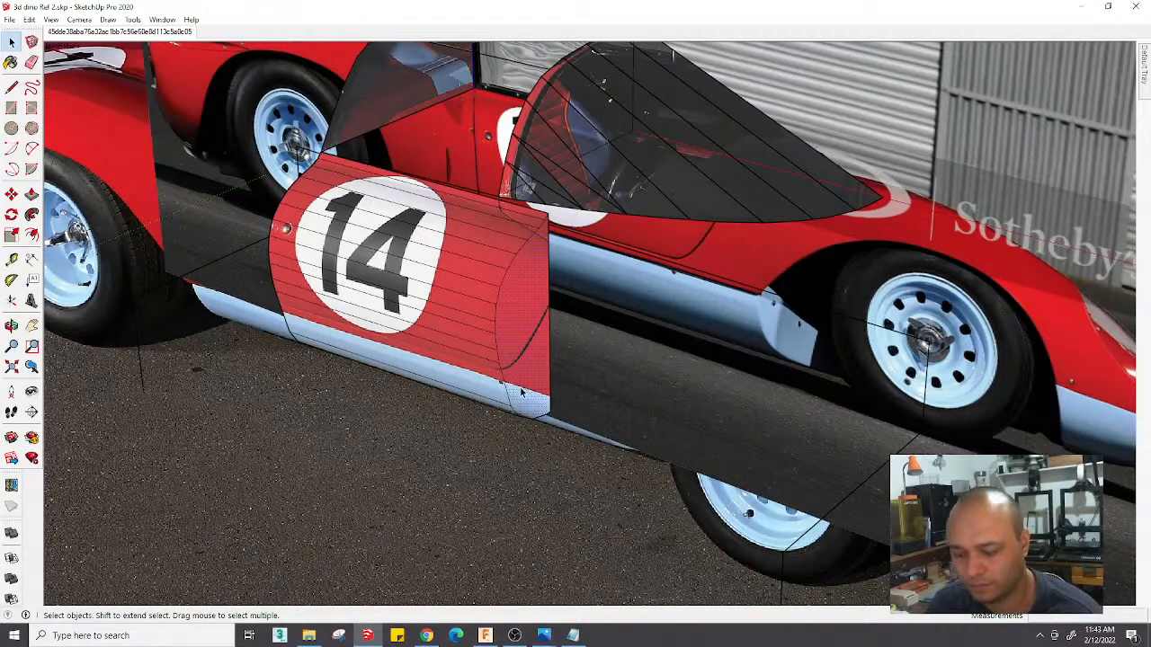
pyautogui.press('m')
pyautogui.click(555, 438)
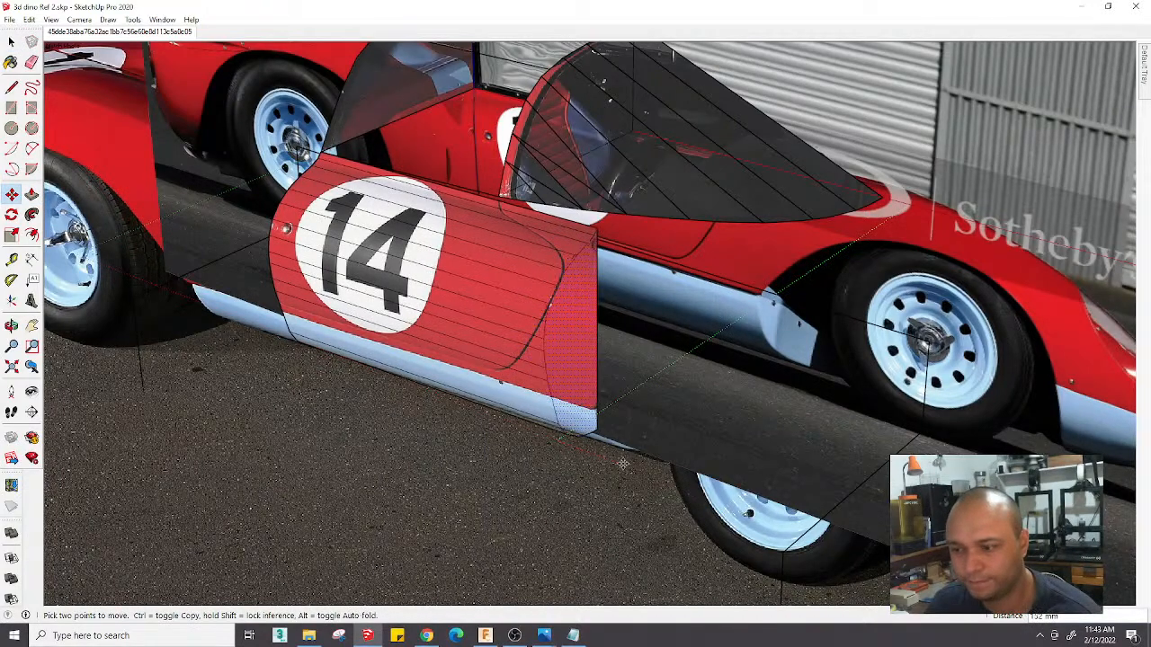
pyautogui.scroll(3, 526, 485)
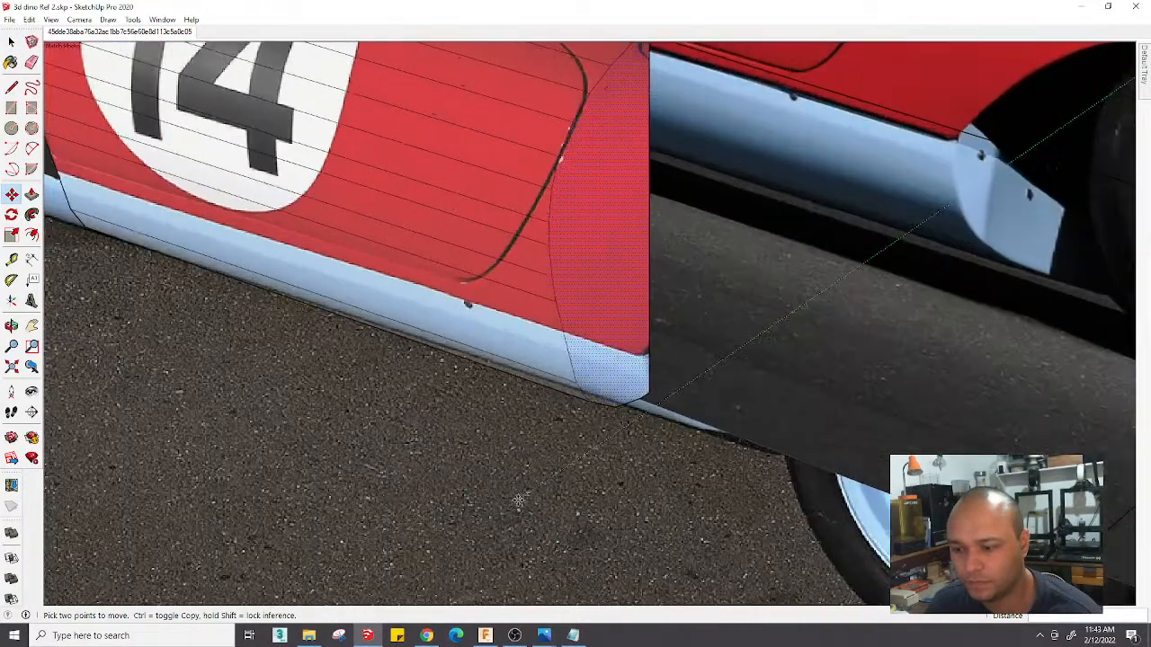
pyautogui.scroll(-2, 521, 495)
pyautogui.scroll(-3, 531, 490)
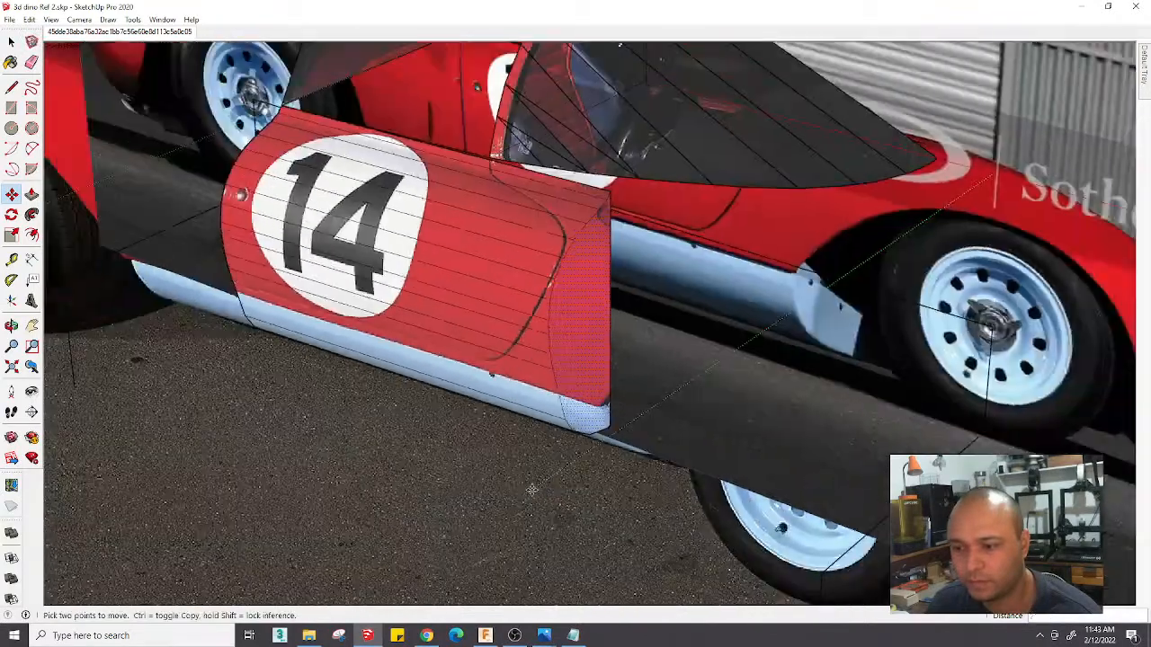
pyautogui.scroll(-3, 533, 490)
pyautogui.moveTo(533, 490)
pyautogui.mouseDown(button='middle')
pyautogui.moveTo(282, 390)
pyautogui.moveTo(224, 326)
pyautogui.moveTo(702, 420)
pyautogui.mouseUp(button='middle')
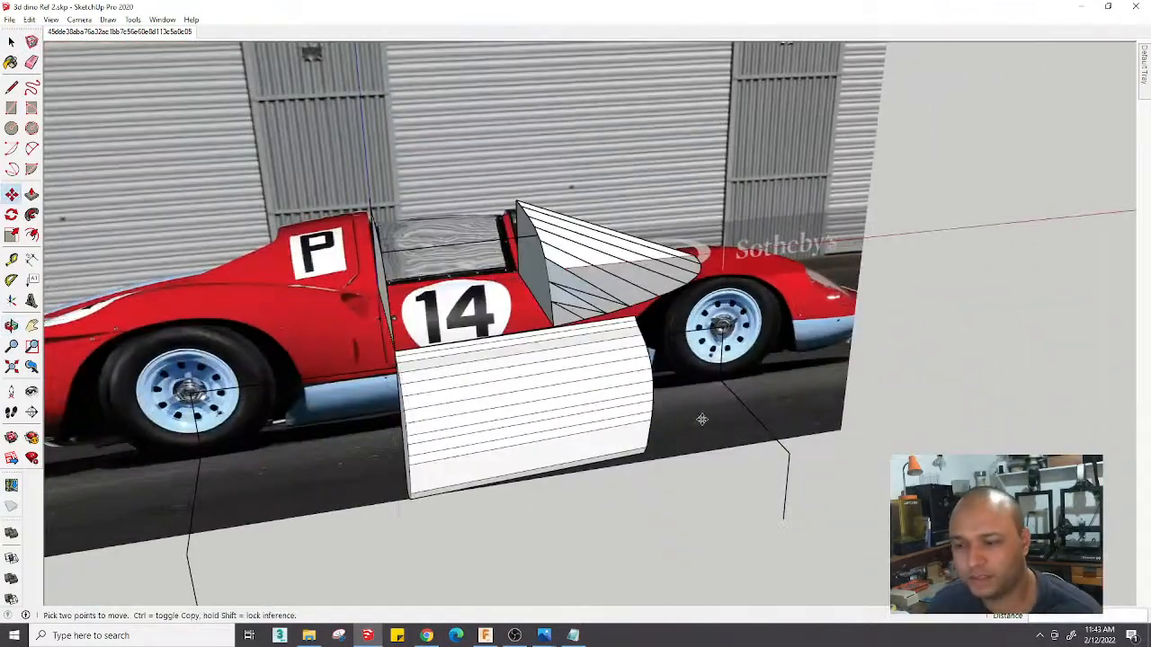
pyautogui.scroll(-3, 702, 420)
pyautogui.moveTo(711, 315)
pyautogui.mouseDown(button='middle')
pyautogui.moveTo(794, 234)
pyautogui.moveTo(881, 216)
pyautogui.moveTo(522, 289)
pyautogui.moveTo(861, 286)
pyautogui.moveTo(558, 346)
pyautogui.mouseUp(button='middle')
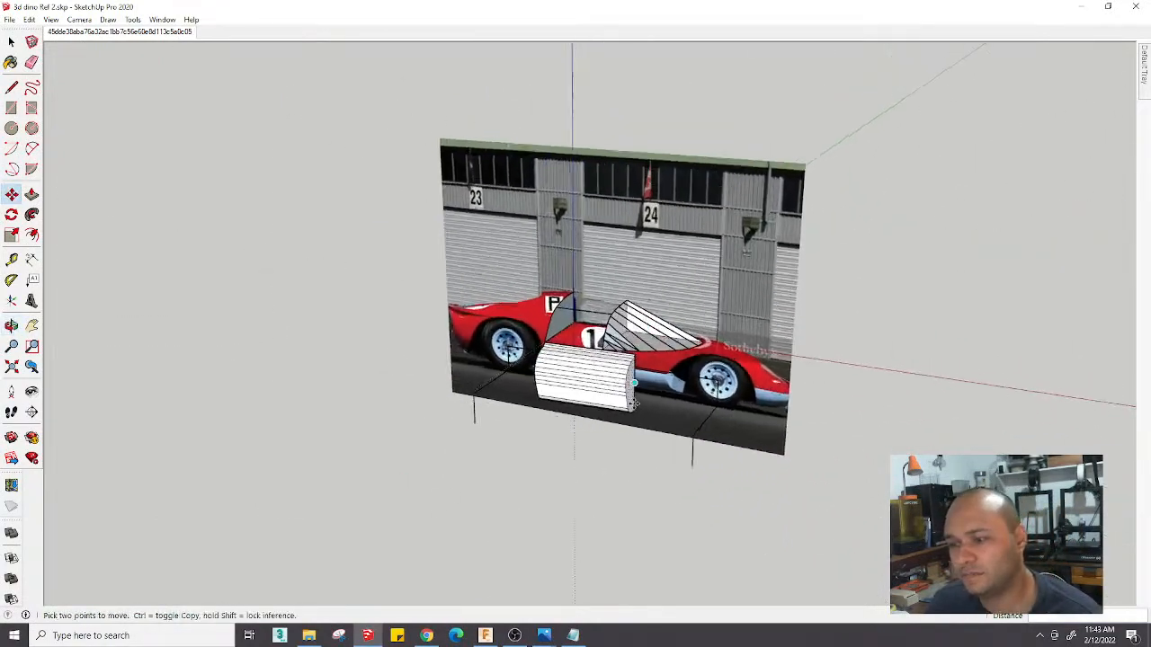
# Copy the windshield, cockpit and door group along the green axis to the other side of the side photo plane
pyautogui.scroll(3, 556, 346)
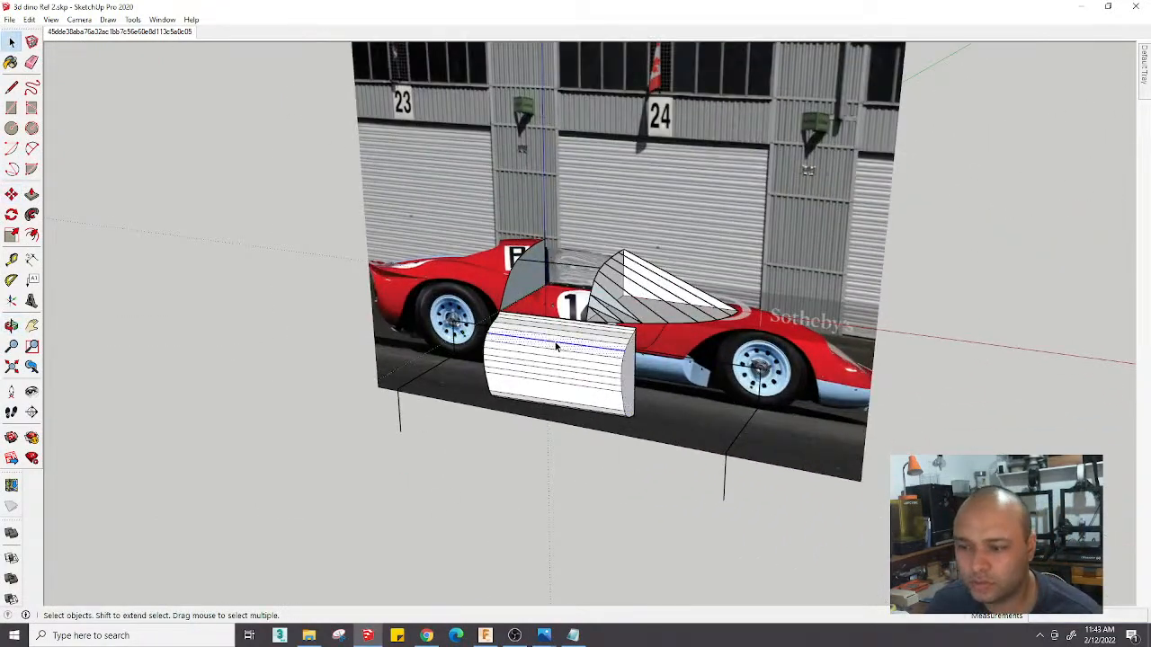
pyautogui.tripleClick(555, 346)
pyautogui.moveTo(556, 346); pyautogui.dragTo(657, 429, button='middle')
pyautogui.press('m')
pyautogui.click(684, 417)
pyautogui.press('ctrl')
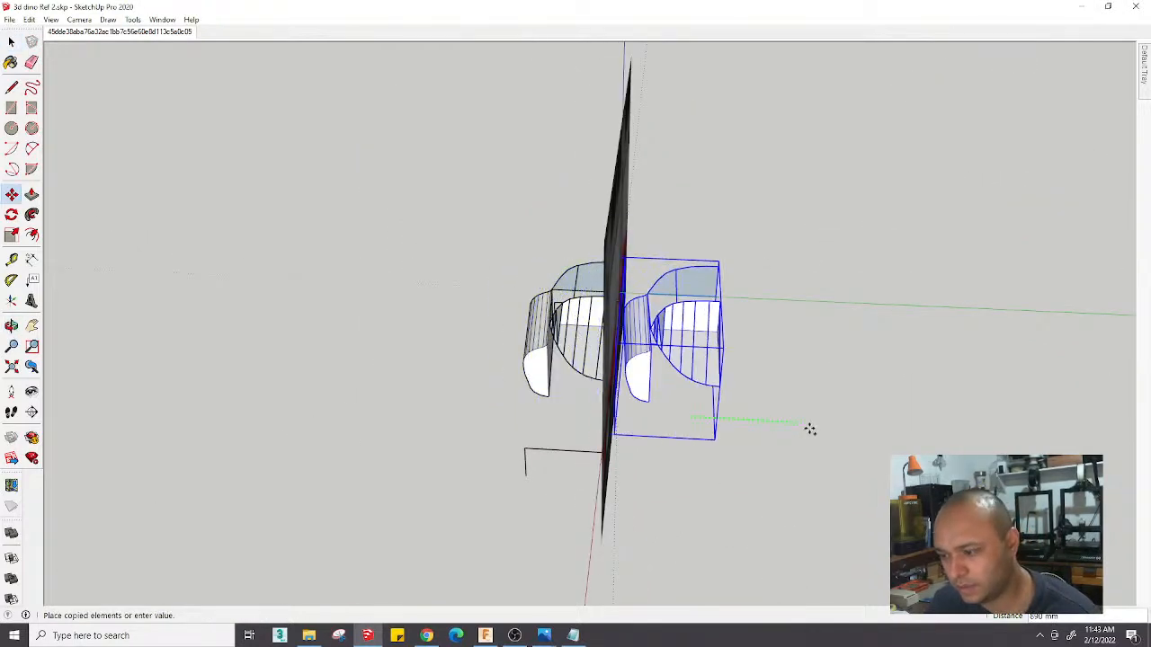
pyautogui.click(855, 437)
# Mirror the copied group with a green-axis scale of -1 and move it to meet the original at the car's centreline
pyautogui.press('s')
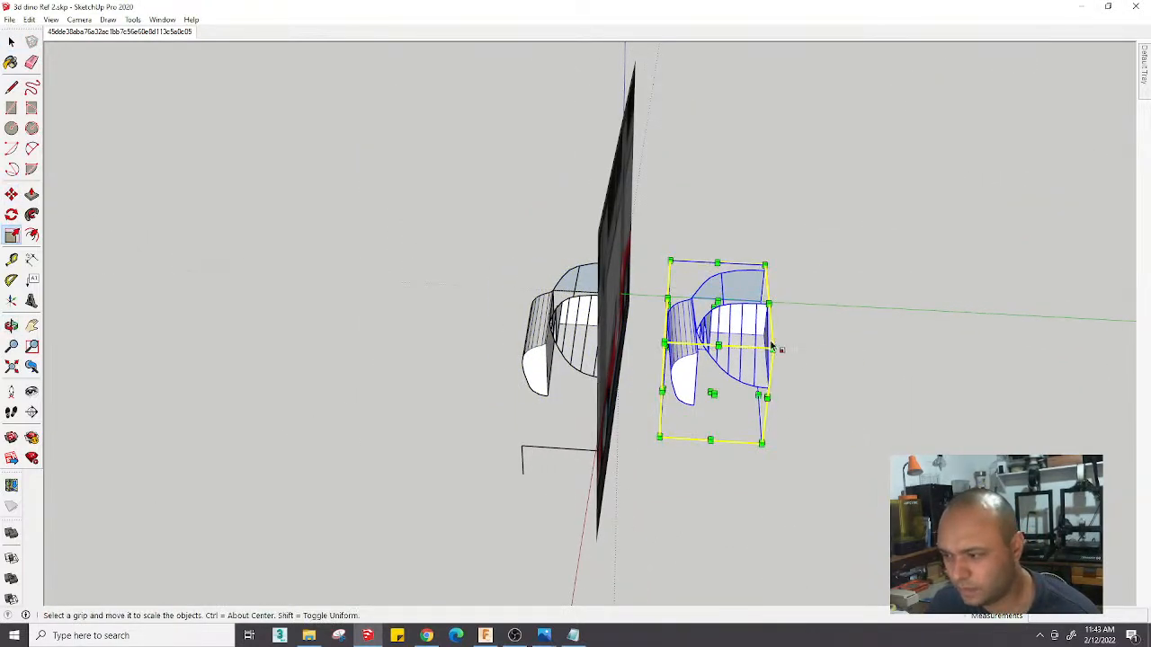
pyautogui.moveTo(771, 347); pyautogui.dragTo(786, 327, button='middle')
pyautogui.moveTo(769, 331); pyautogui.dragTo(656, 334)
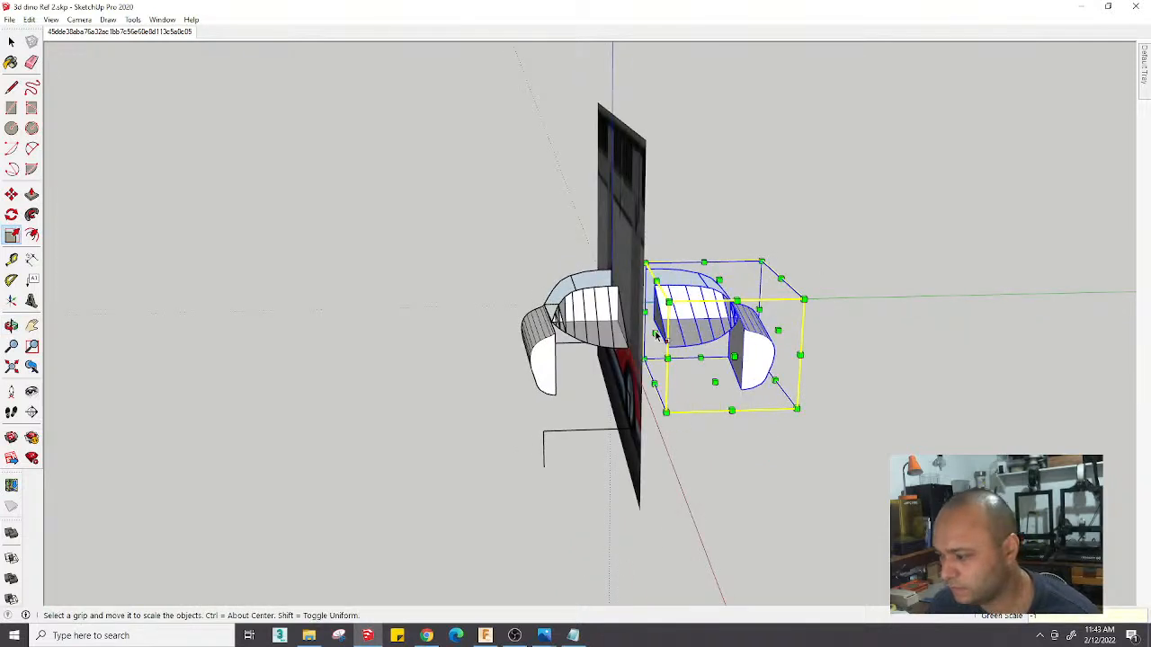
pyautogui.moveTo(656, 334); pyautogui.dragTo(647, 324, button='middle')
pyautogui.press('m')
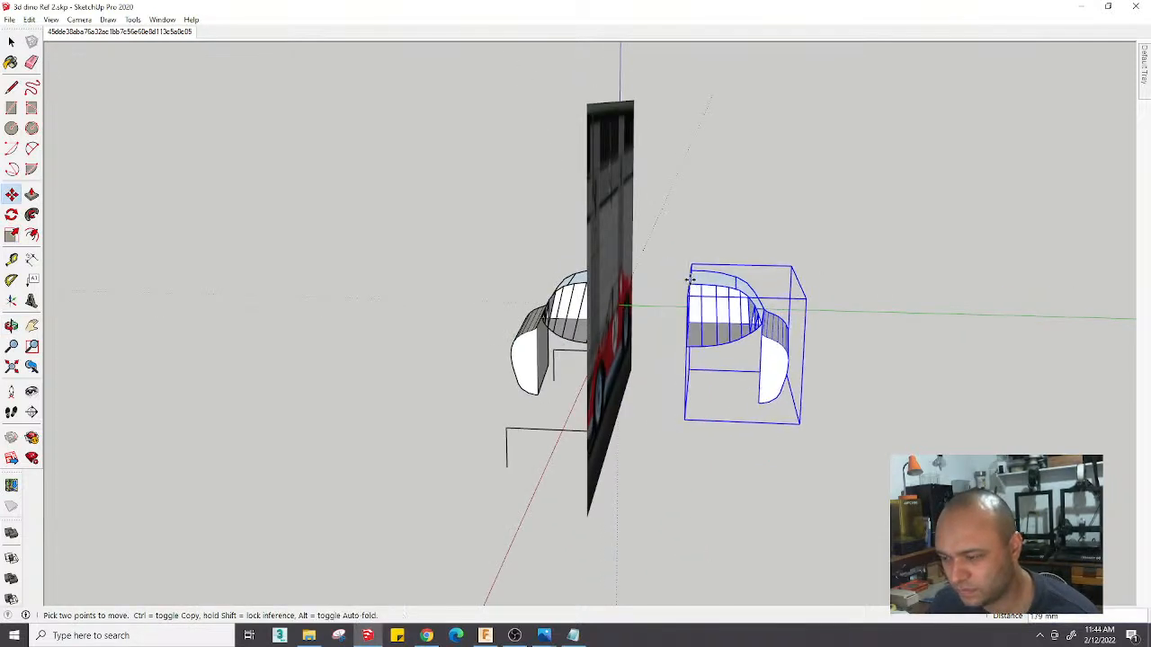
pyautogui.click(689, 279)
pyautogui.click(622, 278)
pyautogui.moveTo(758, 405); pyautogui.dragTo(1055, 413, button='middle')
pyautogui.press('space')
pyautogui.moveTo(840, 378); pyautogui.dragTo(91, 56, button='middle')
pyautogui.click(902, 370)
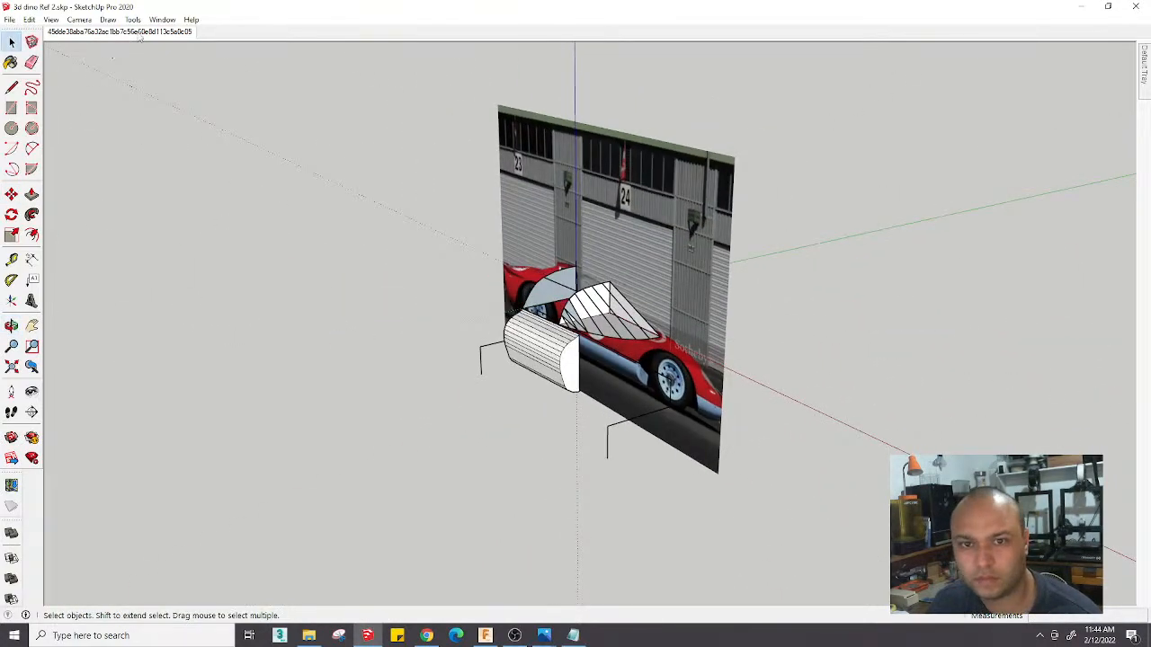
# Return to the matched photo scene, hide the side photo plane and turn off the display of hidden objects
pyautogui.click(135, 33)
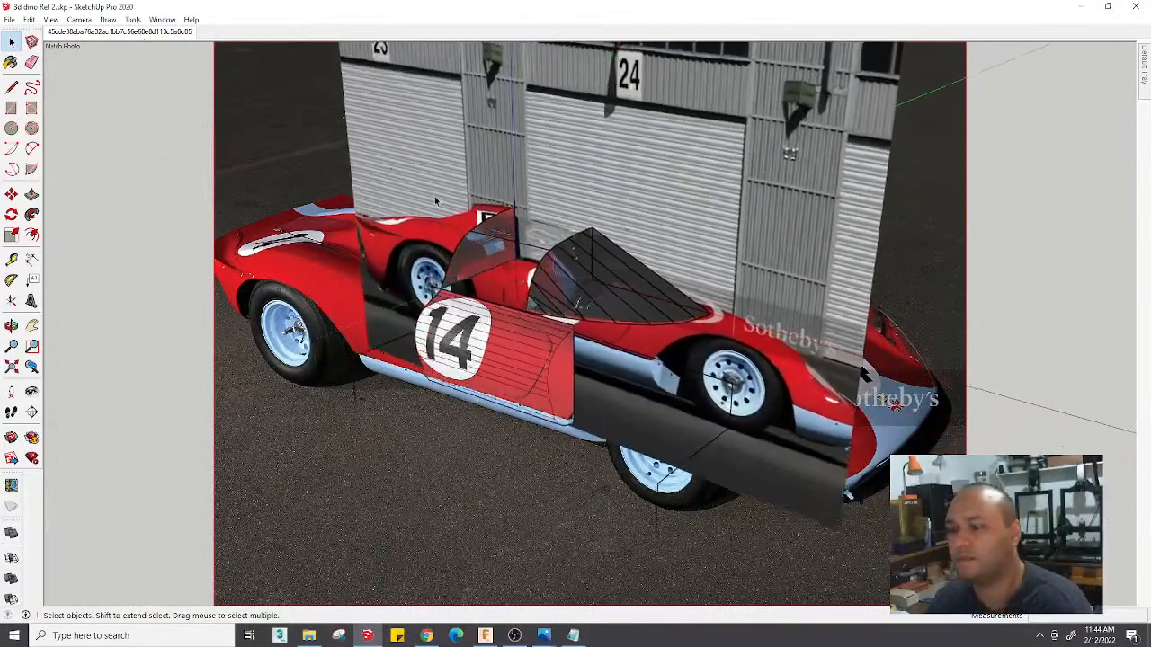
pyautogui.click(537, 144)
pyautogui.rightClick(537, 144)
pyautogui.click(564, 177)
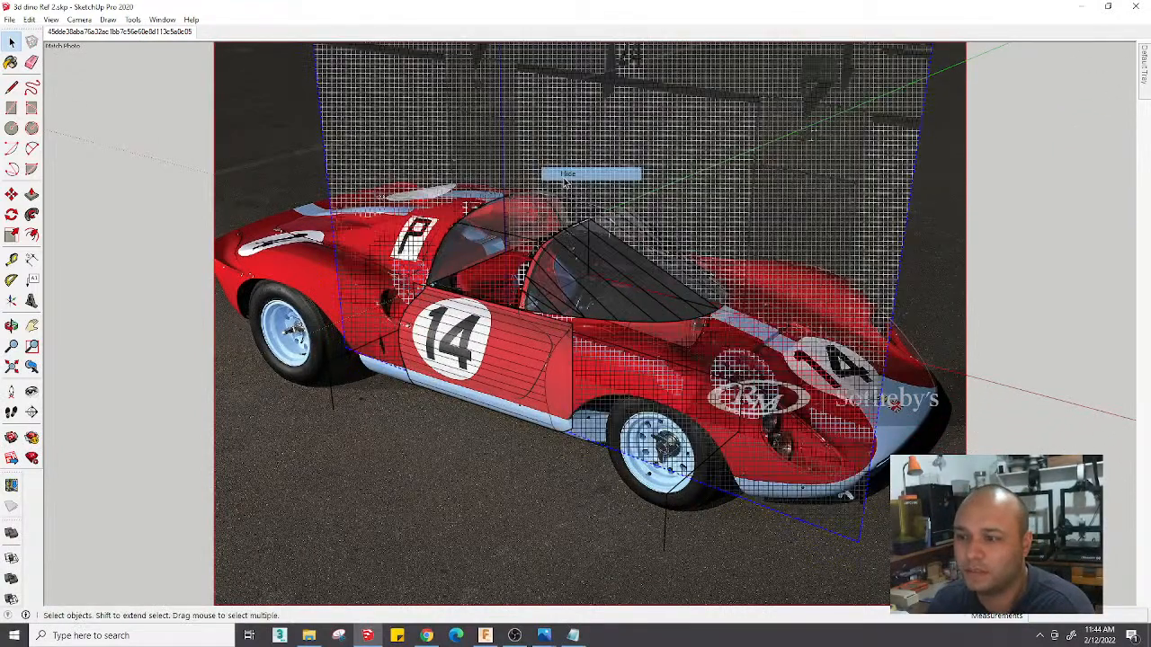
pyautogui.click(51, 18)
pyautogui.click(90, 61)
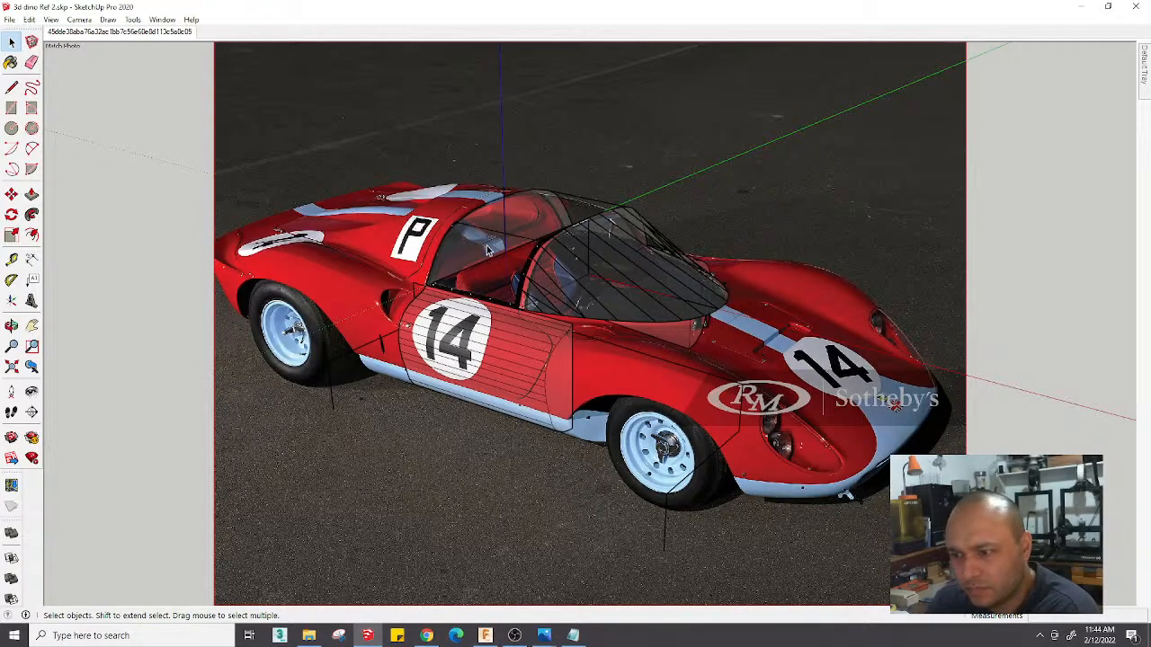
pyautogui.doubleClick(543, 288)
pyautogui.hotkey('ctrl', 'a')
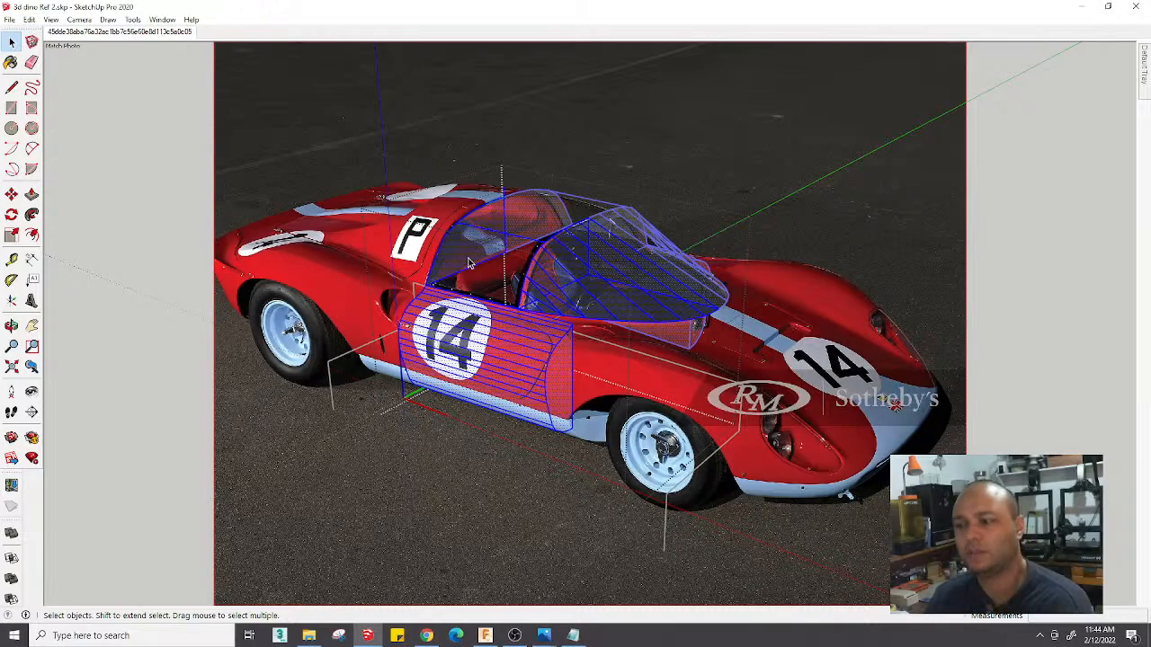
pyautogui.click(122, 71)
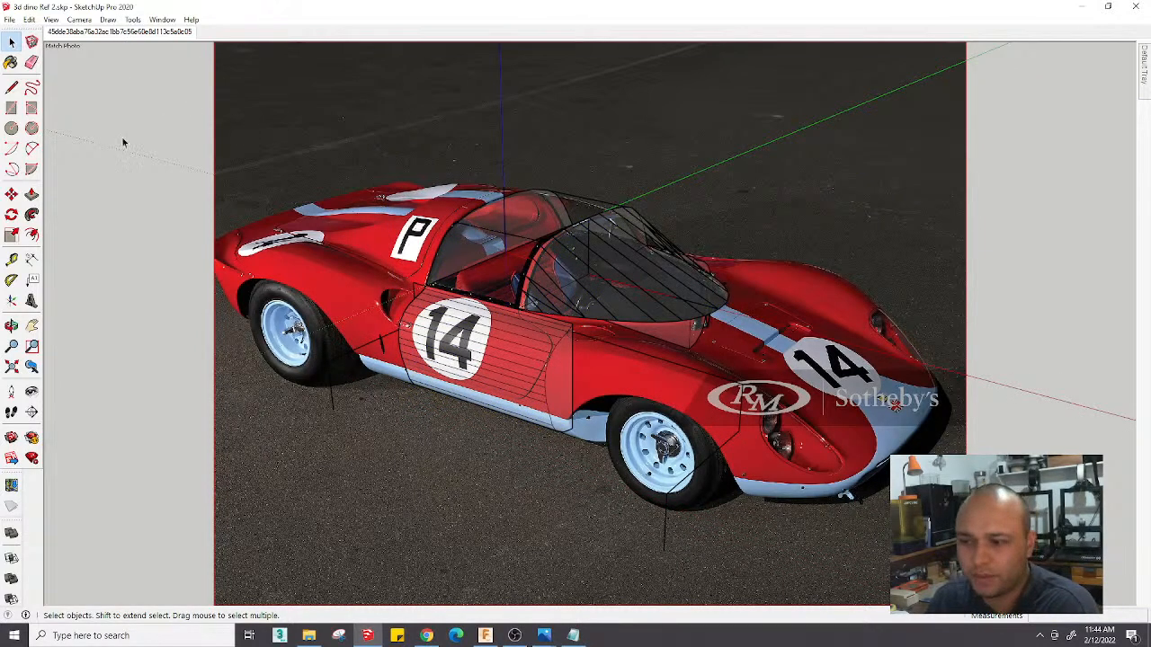
# Switch to the right standard view and display the model's hidden geometry and objects
pyautogui.click(79, 19)
pyautogui.moveTo(117, 59)
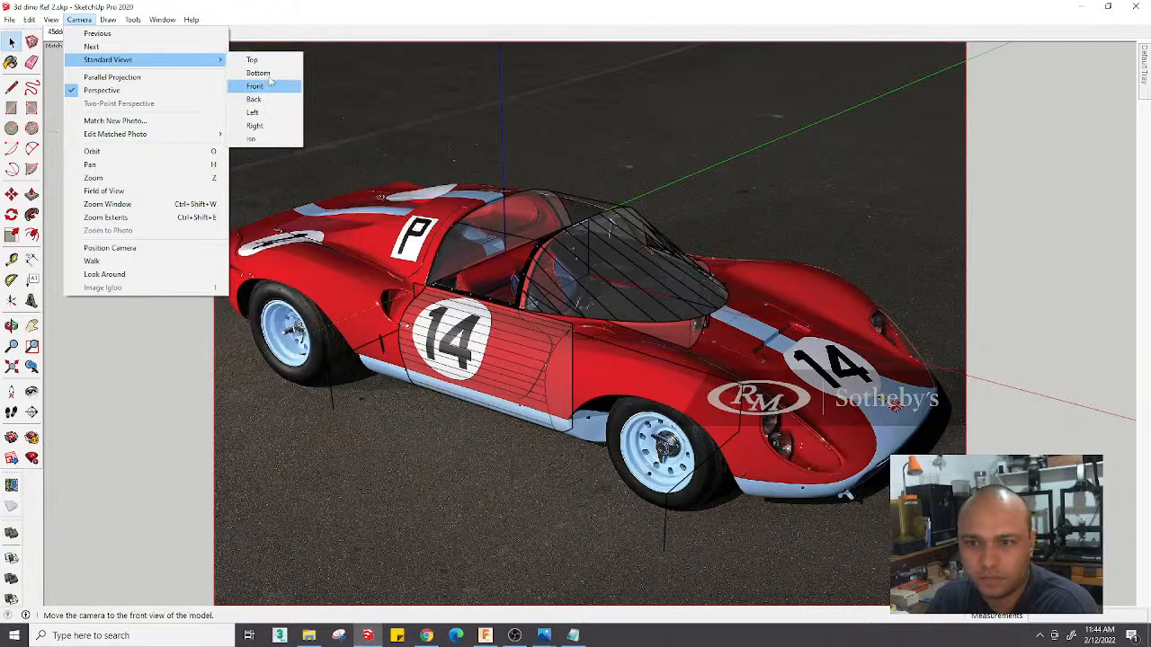
pyautogui.click(256, 126)
pyautogui.click(51, 18)
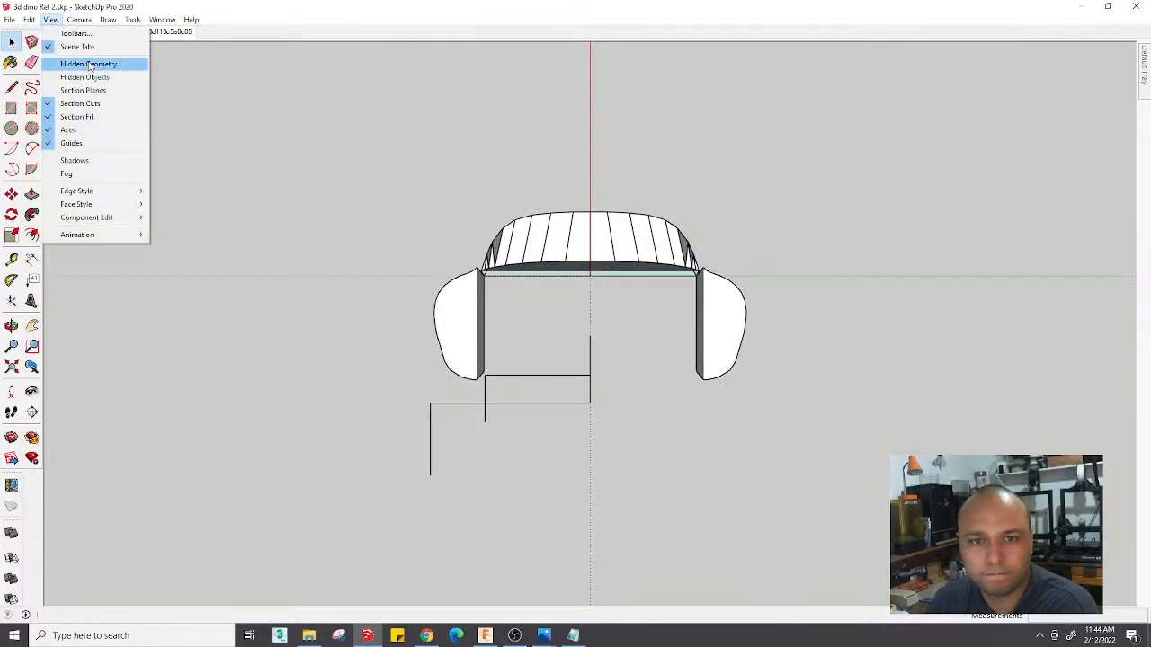
pyautogui.click(84, 65)
pyautogui.click(50, 19)
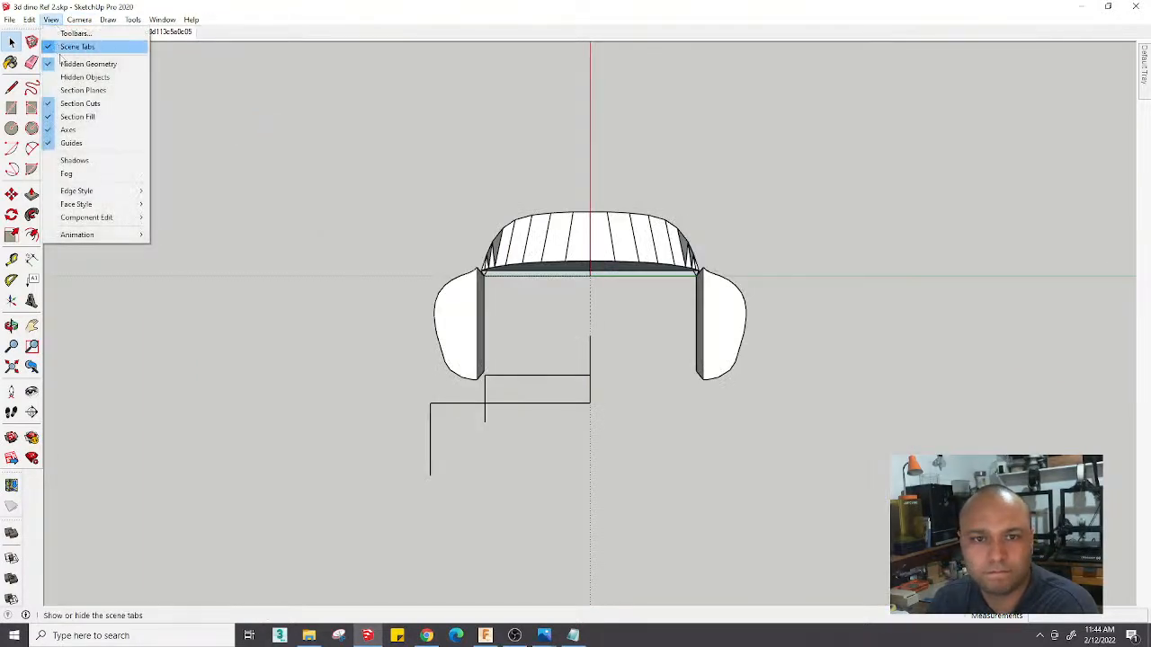
pyautogui.click(84, 65)
# Unhide the front photo plane and view it together with the mirrored body geometry
pyautogui.rightClick(412, 187)
pyautogui.click(424, 224)
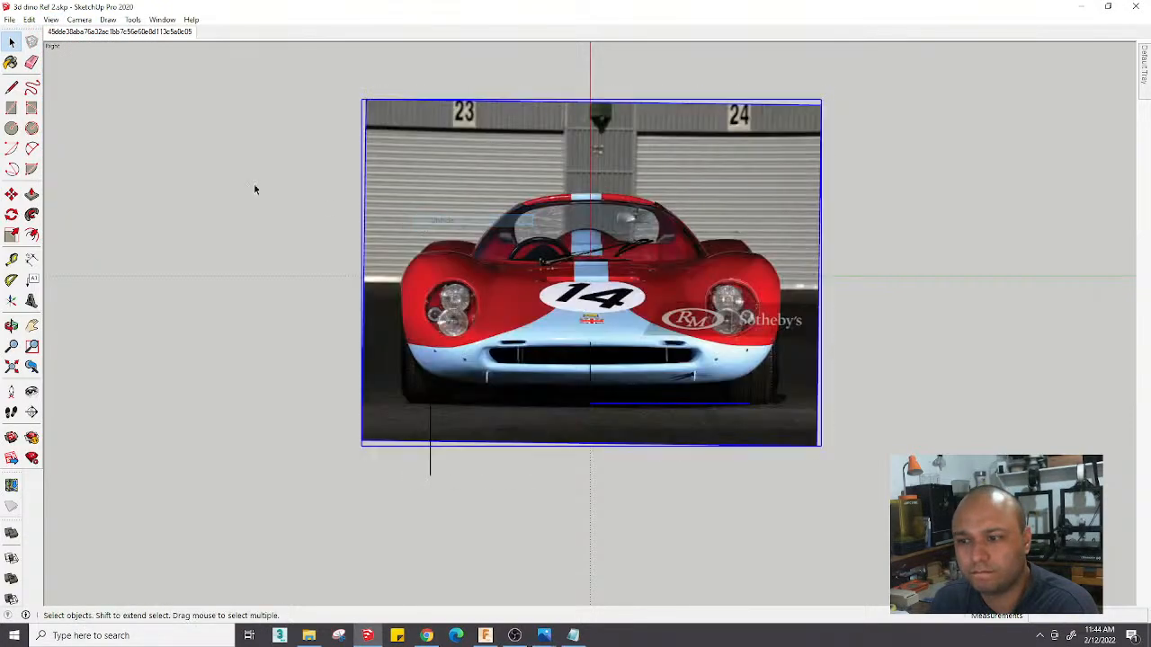
pyautogui.click(232, 182)
pyautogui.moveTo(199, 155); pyautogui.dragTo(360, 207, button='middle')
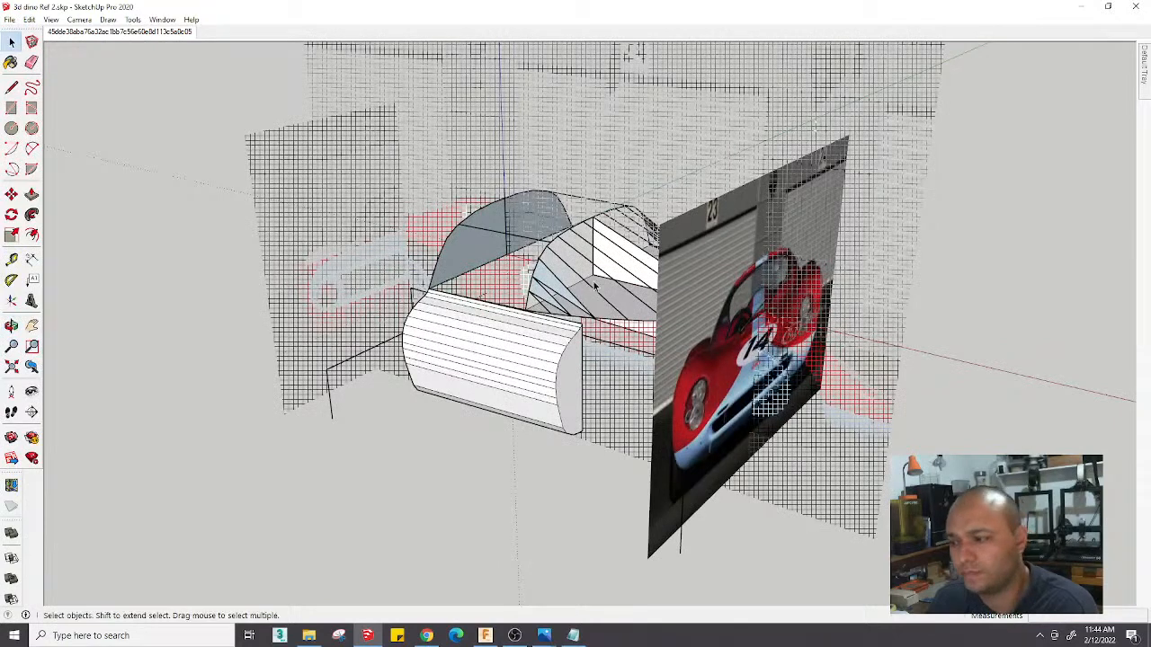
# Select the front photo plane and turn off the display of hidden geometry and hidden objects
pyautogui.click(677, 268)
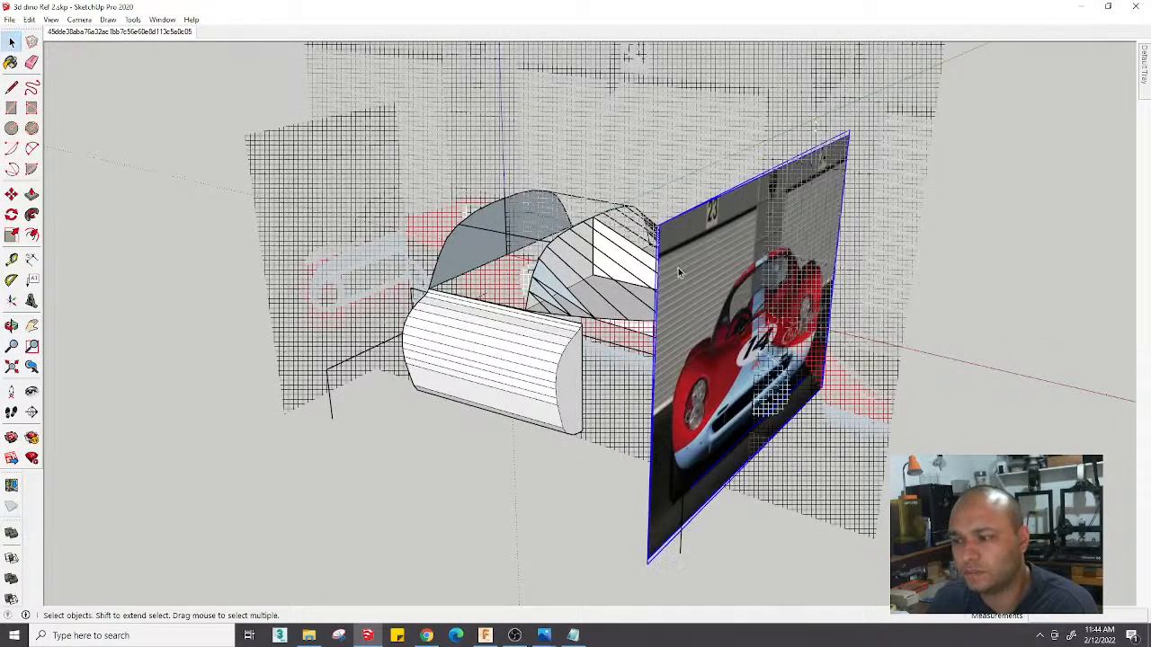
pyautogui.click(51, 19)
pyautogui.click(81, 65)
pyautogui.click(51, 19)
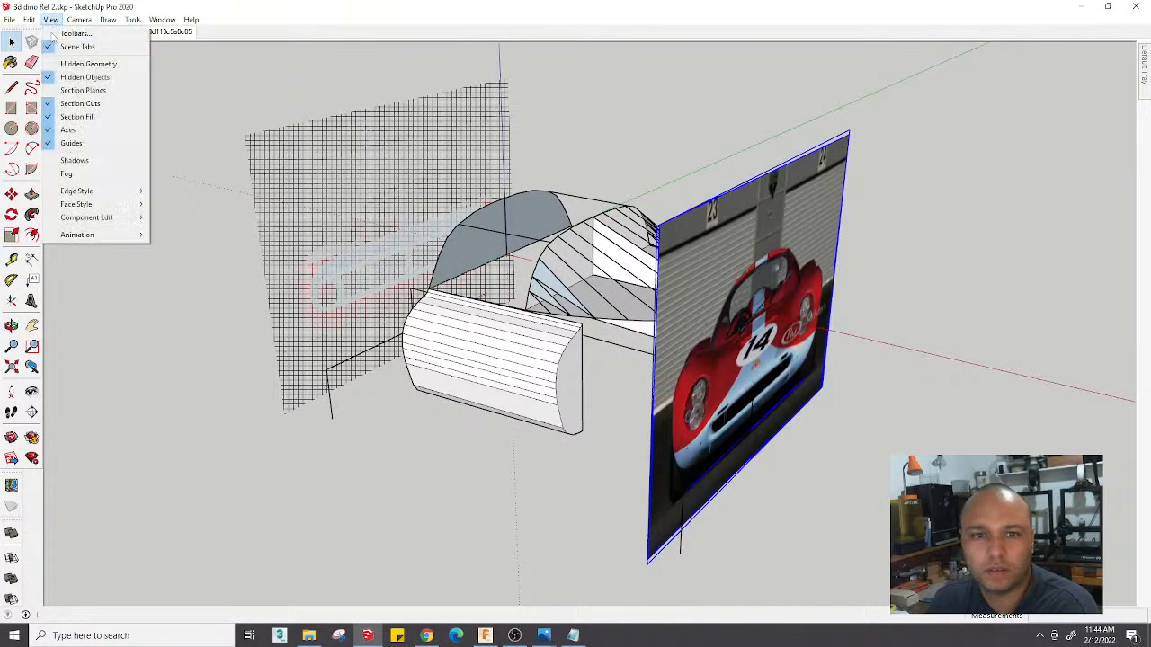
pyautogui.click(88, 64)
# Copy the front photo plane along the red axis to behind the cockpit and hide the original plane
pyautogui.press('m')
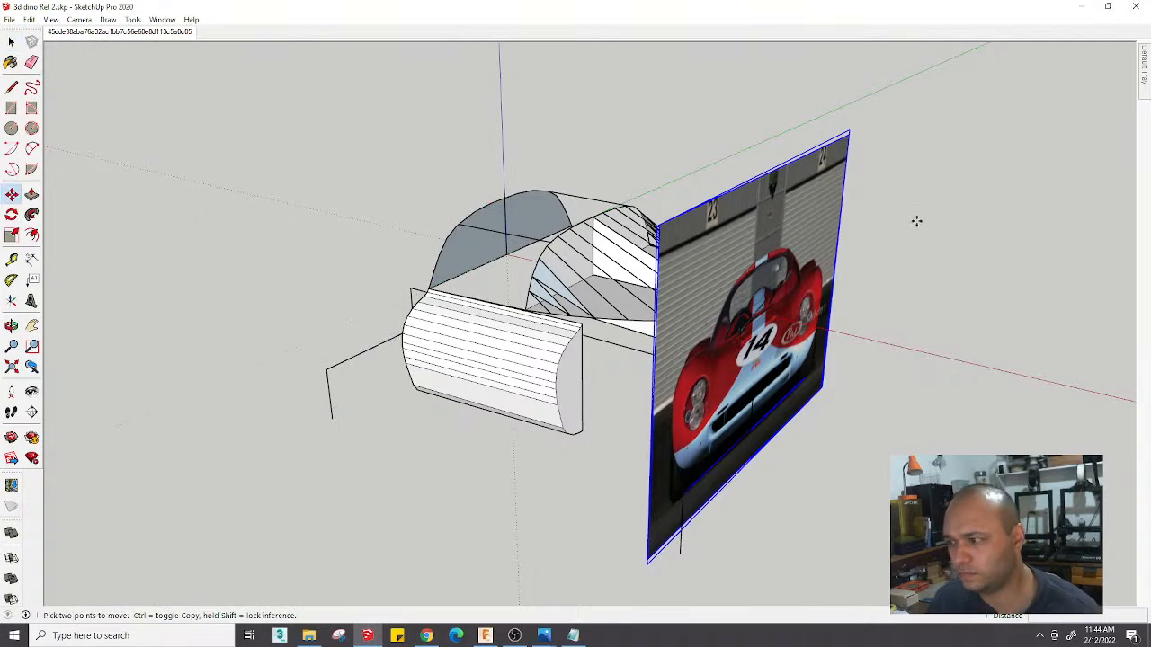
pyautogui.keyDown('ctrl'); pyautogui.click(918, 230); pyautogui.keyUp('ctrl')
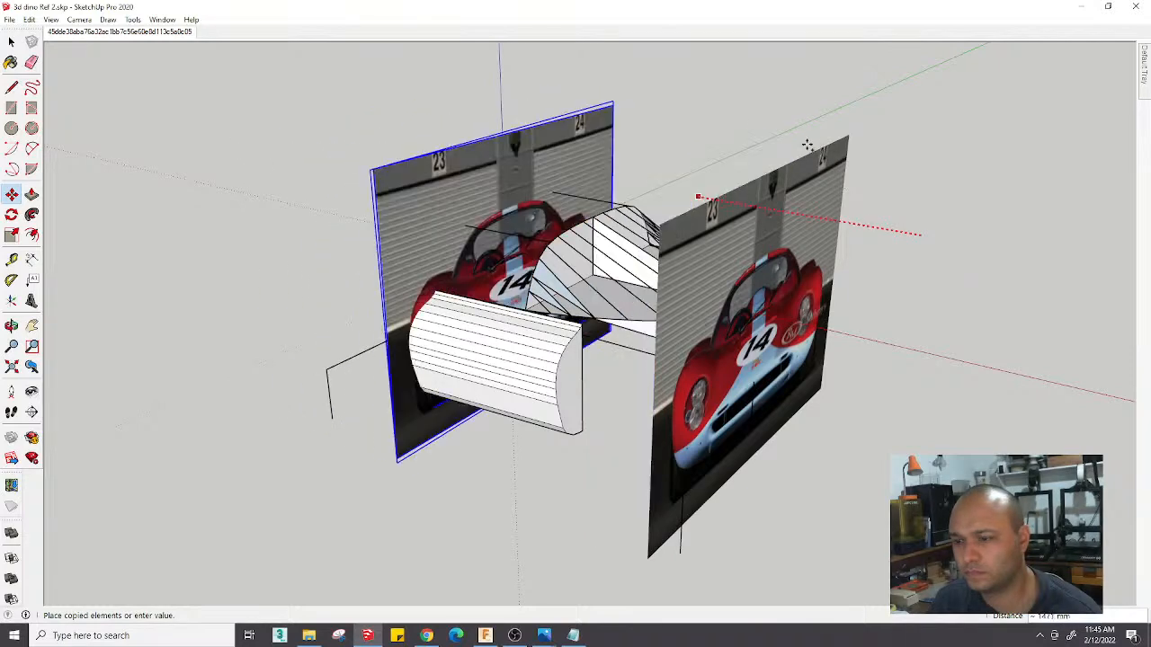
pyautogui.click(785, 134)
pyautogui.press('space')
pyautogui.rightClick(784, 206)
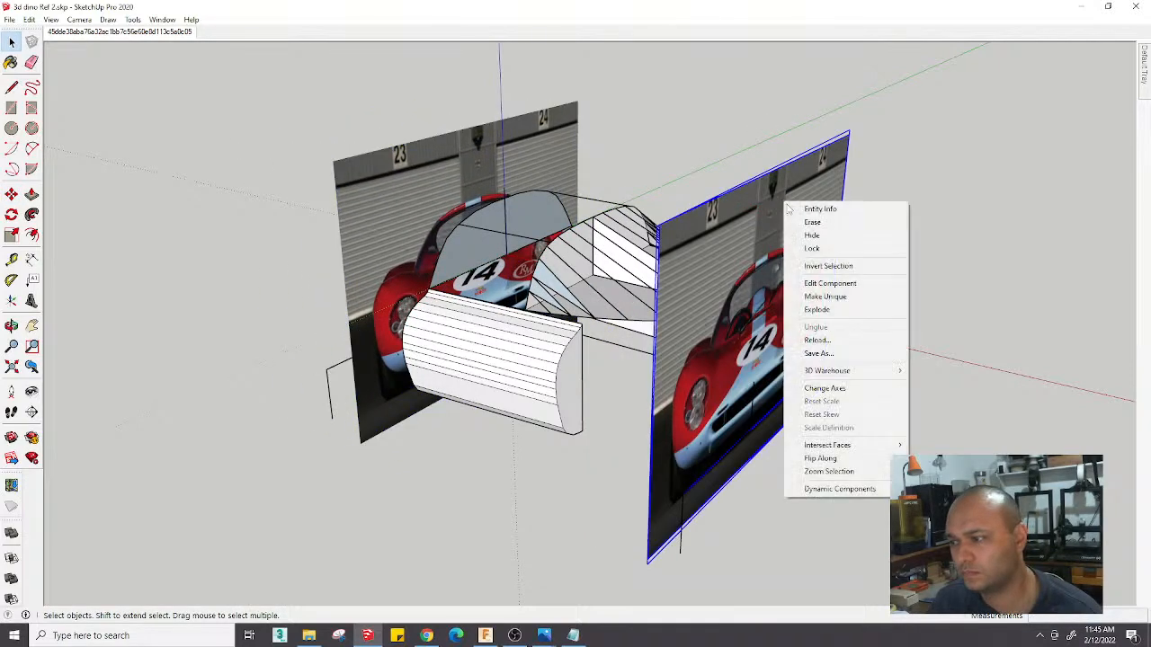
pyautogui.click(807, 235)
# Switch to the right standard view in parallel projection to see the body against the front photo
pyautogui.click(79, 19)
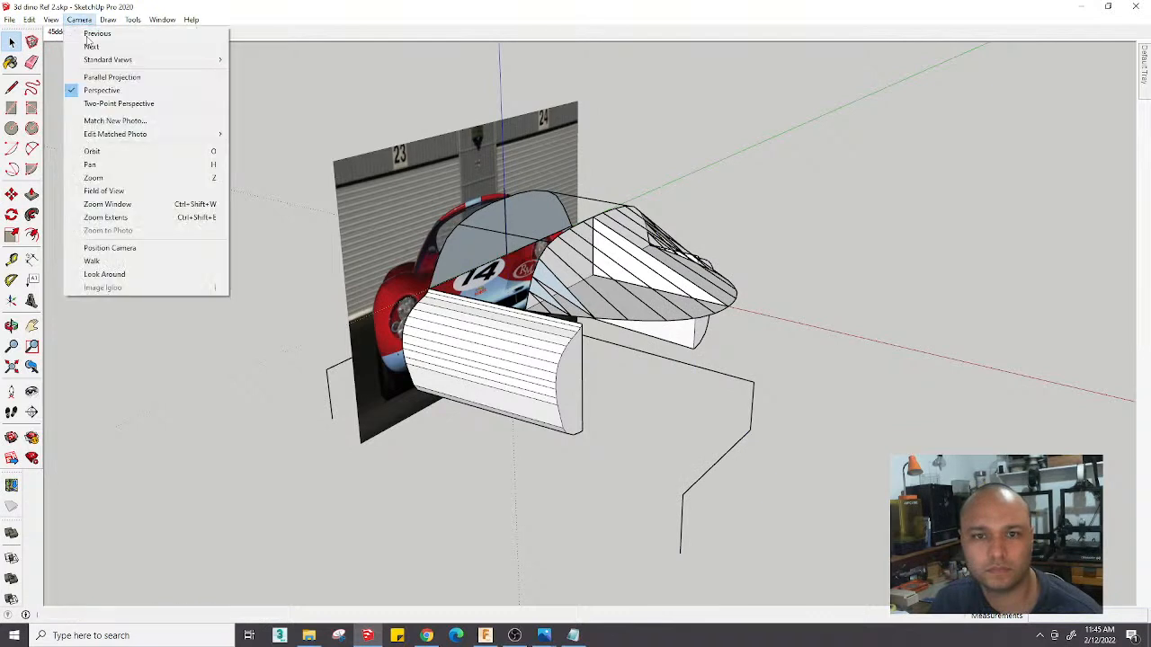
pyautogui.moveTo(108, 57)
pyautogui.click(268, 88)
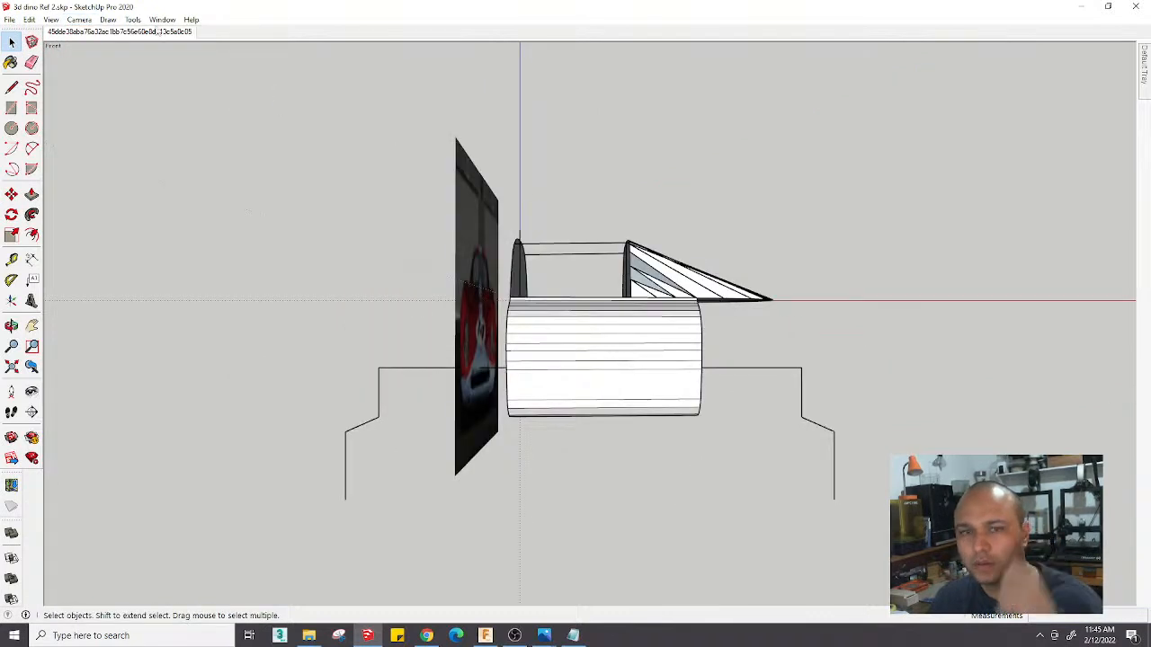
pyautogui.click(79, 19)
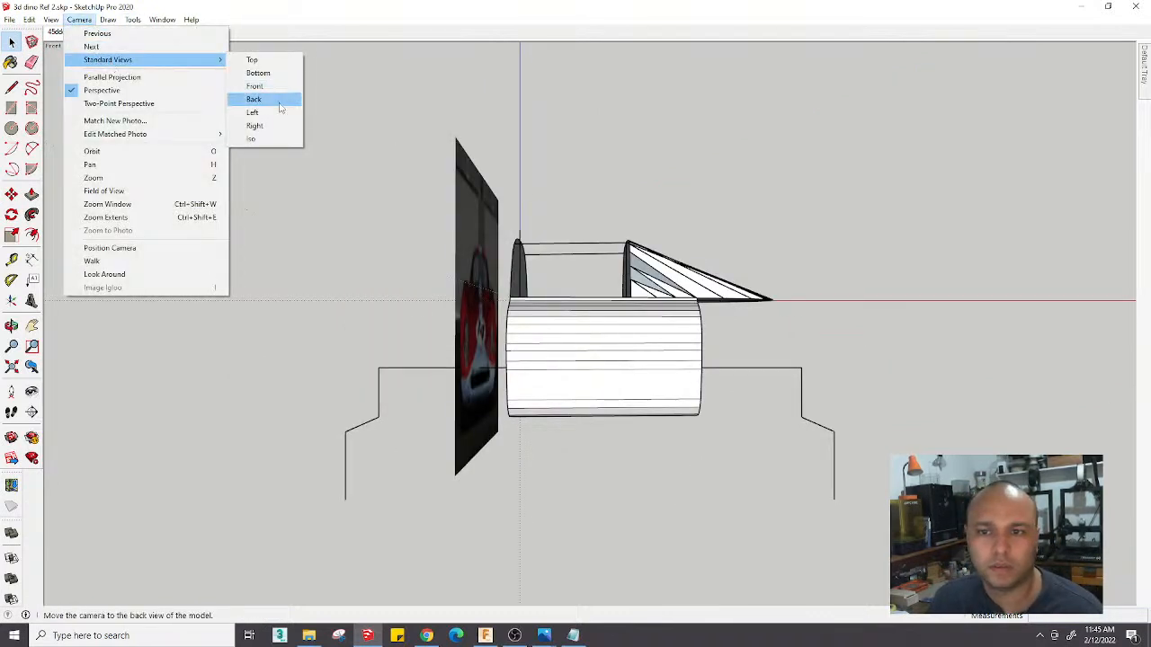
pyautogui.click(255, 125)
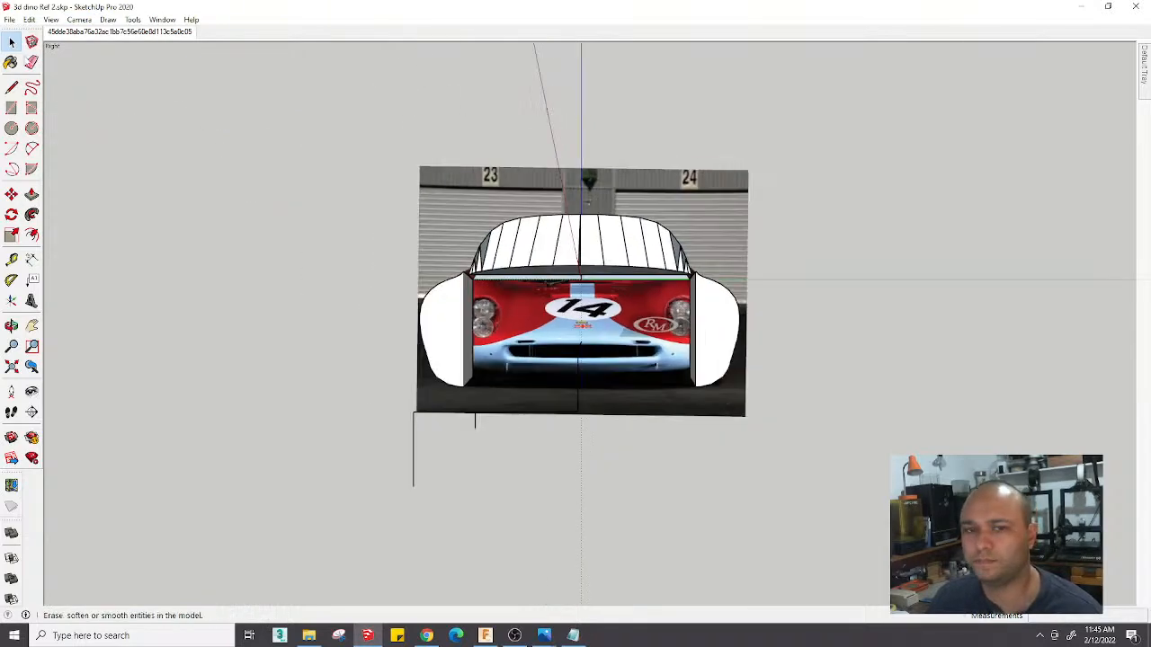
pyautogui.click(79, 19)
pyautogui.click(99, 90)
# Try to lower the windshield's upper edges vertically inside one mirrored body component, and undo the move
pyautogui.click(655, 233)
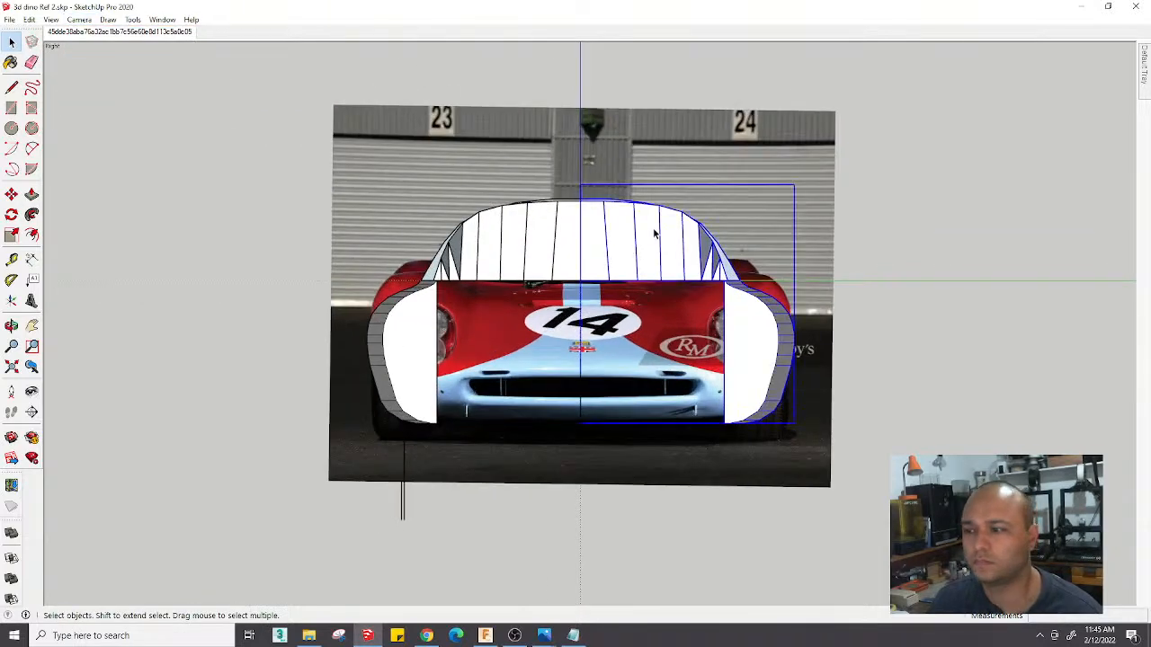
pyautogui.rightClick(554, 232)
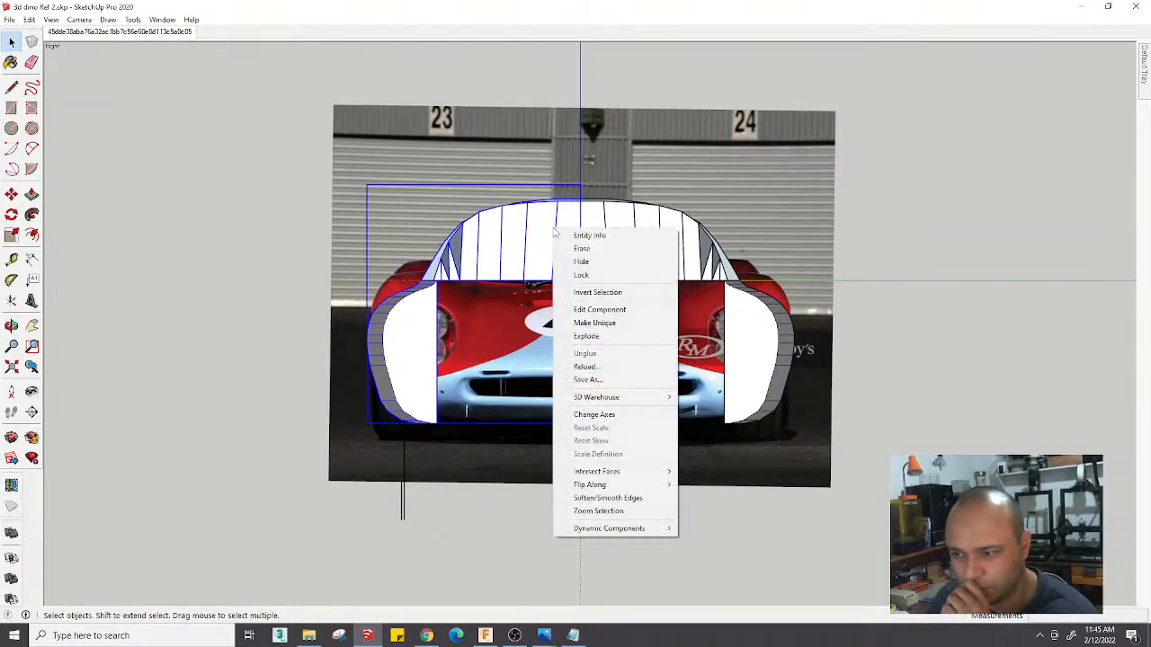
pyautogui.click(593, 308)
pyautogui.tripleClick(529, 265)
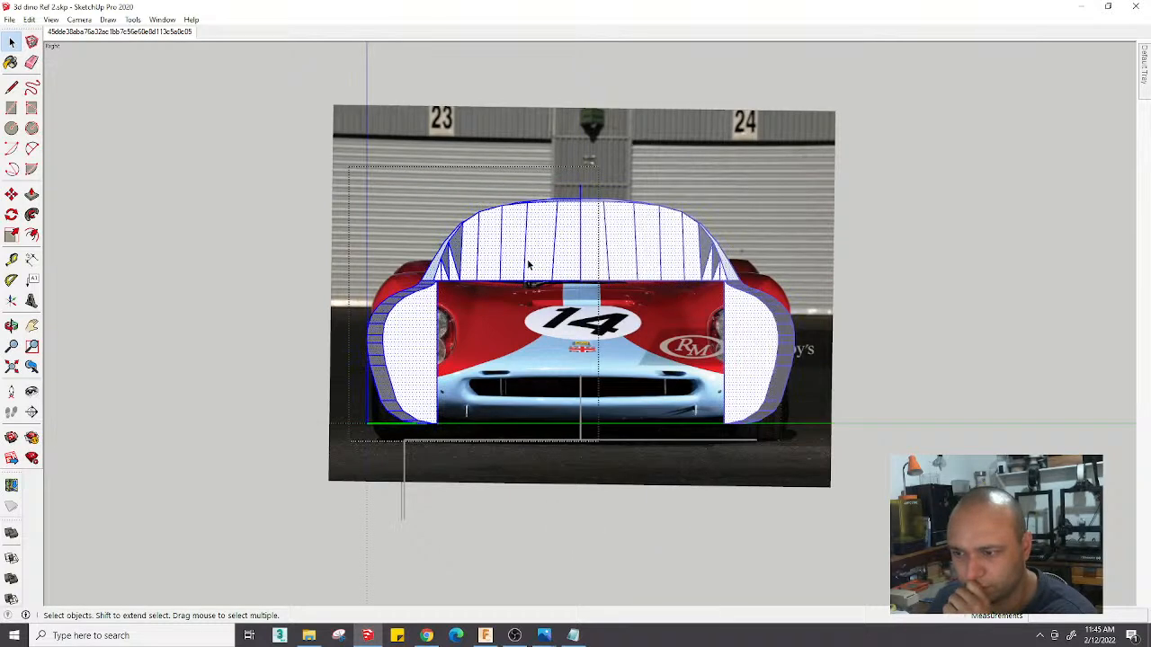
pyautogui.press('Delete')
pyautogui.hotkey('ctrl', 'z')
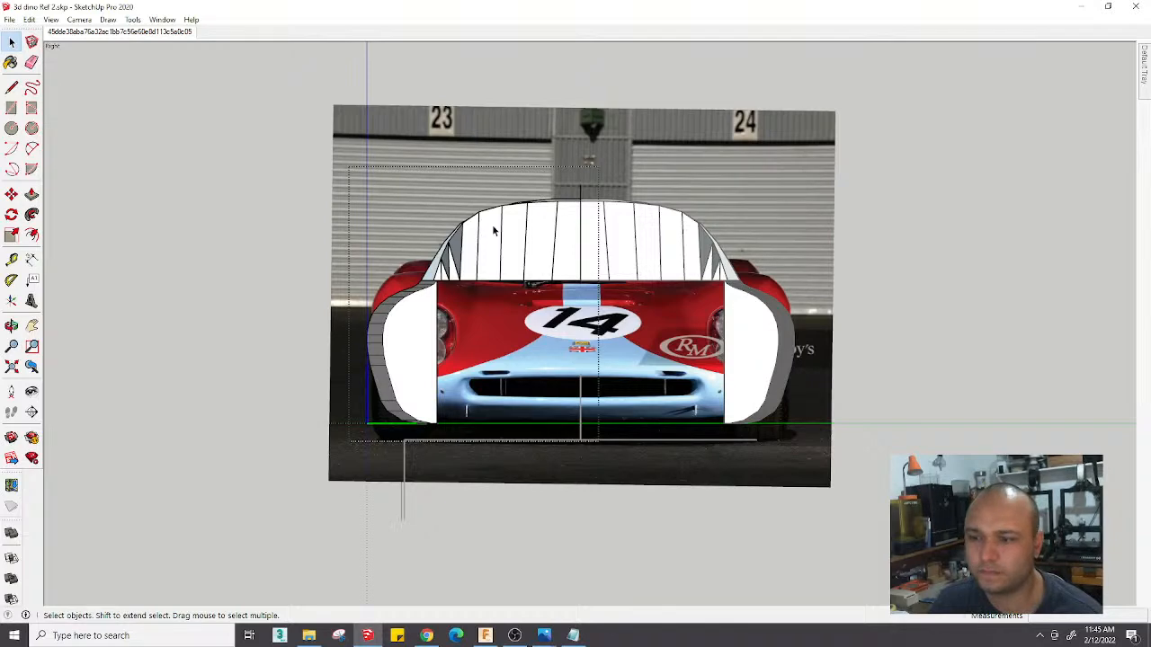
pyautogui.scroll(2, 540, 236)
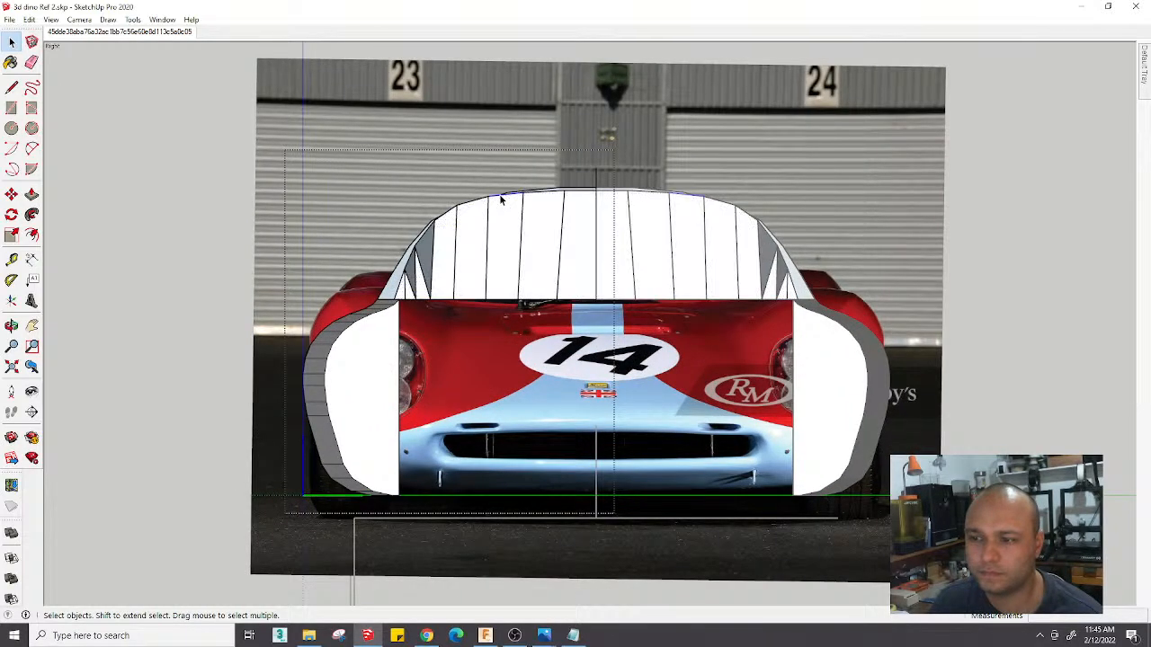
pyautogui.scroll(2, 481, 206)
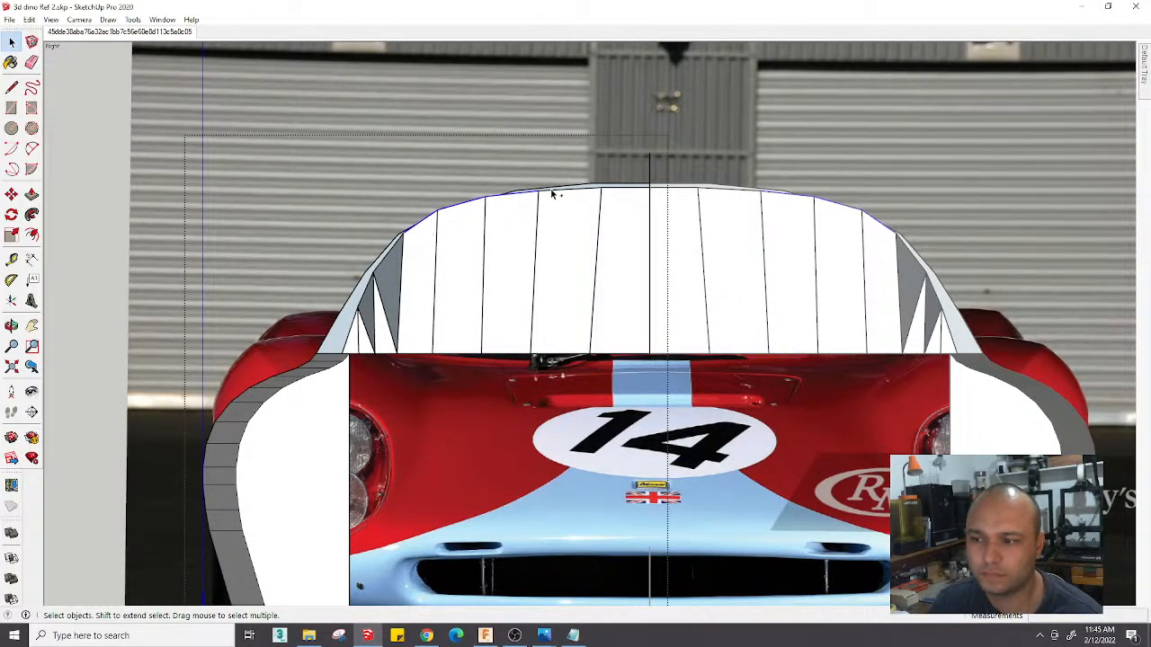
pyautogui.press('m')
pyautogui.click(524, 225)
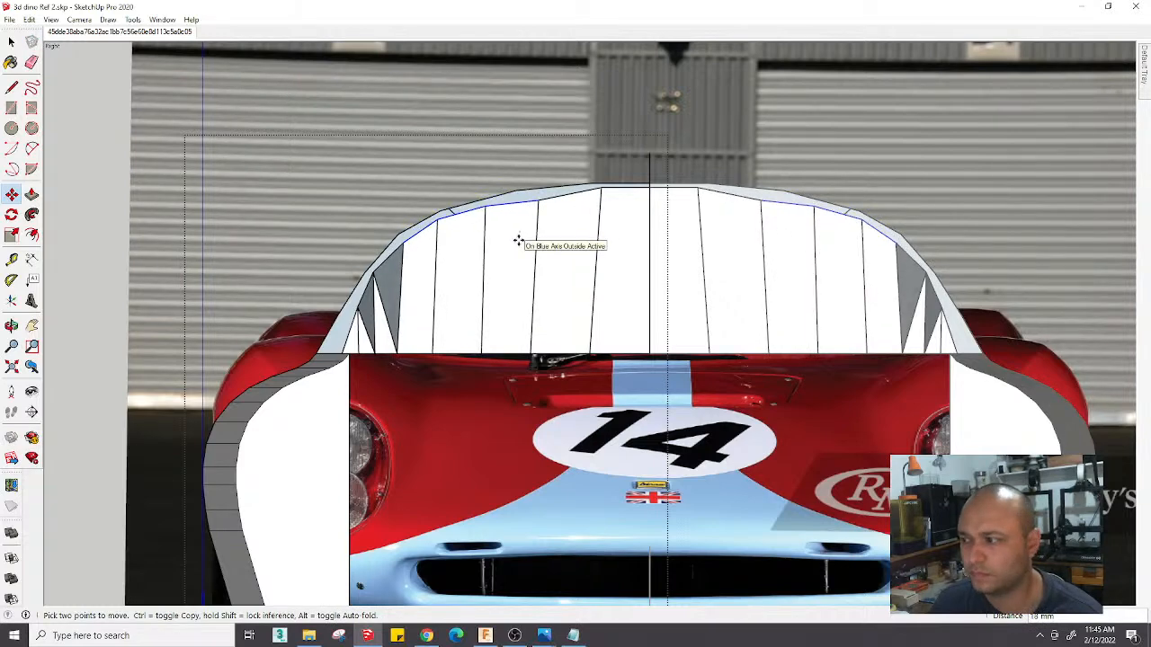
pyautogui.scroll(2, 521, 239)
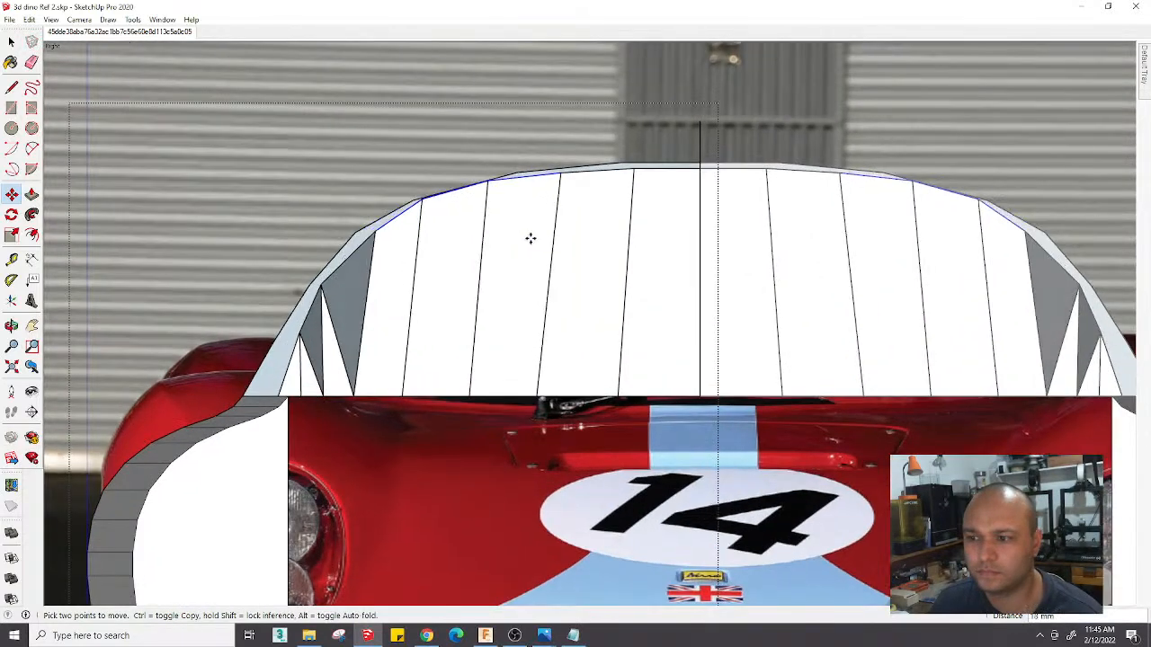
pyautogui.click(535, 238)
pyautogui.scroll(-4, 535, 239)
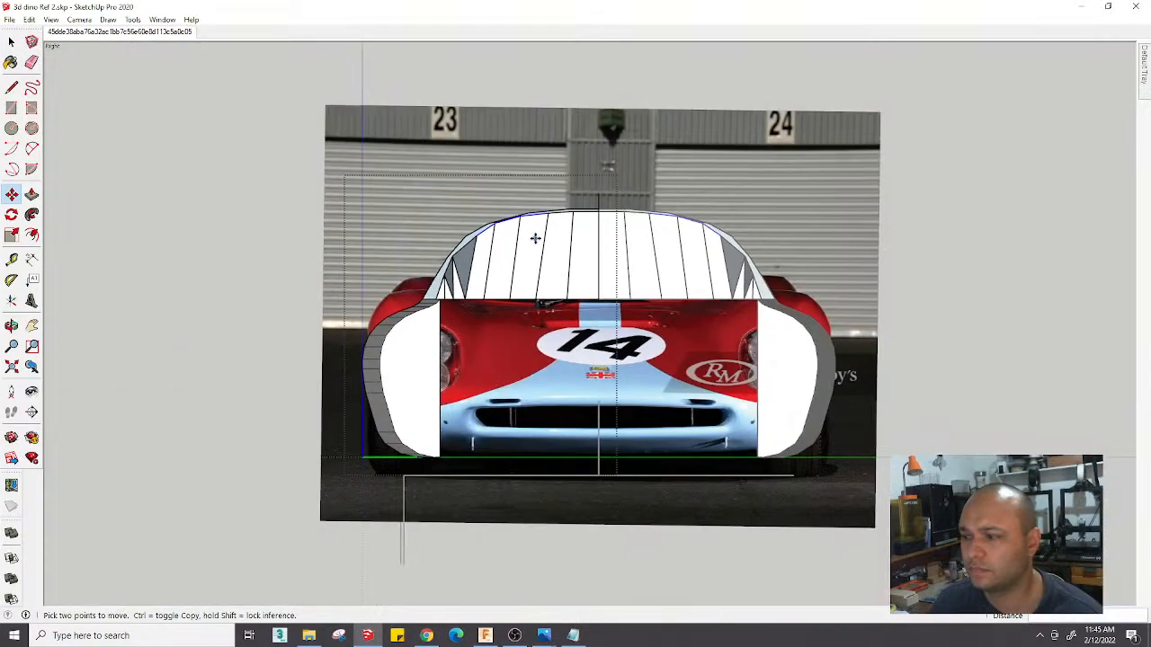
pyautogui.hotkey('ctrl', 'z')
pyautogui.press('space')
# Scale the copied front photo plane uniformly about its centre by about 1.14 to fit the body width better
pyautogui.click(538, 171)
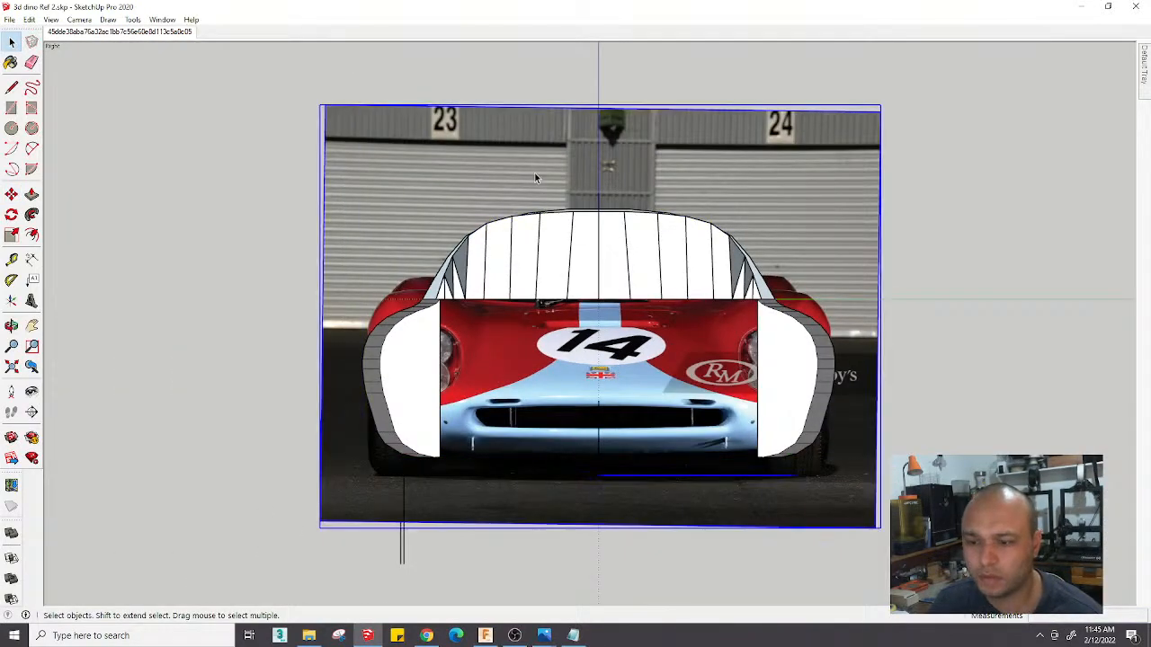
pyautogui.press('s')
pyautogui.moveTo(322, 106); pyautogui.dragTo(257, 103)
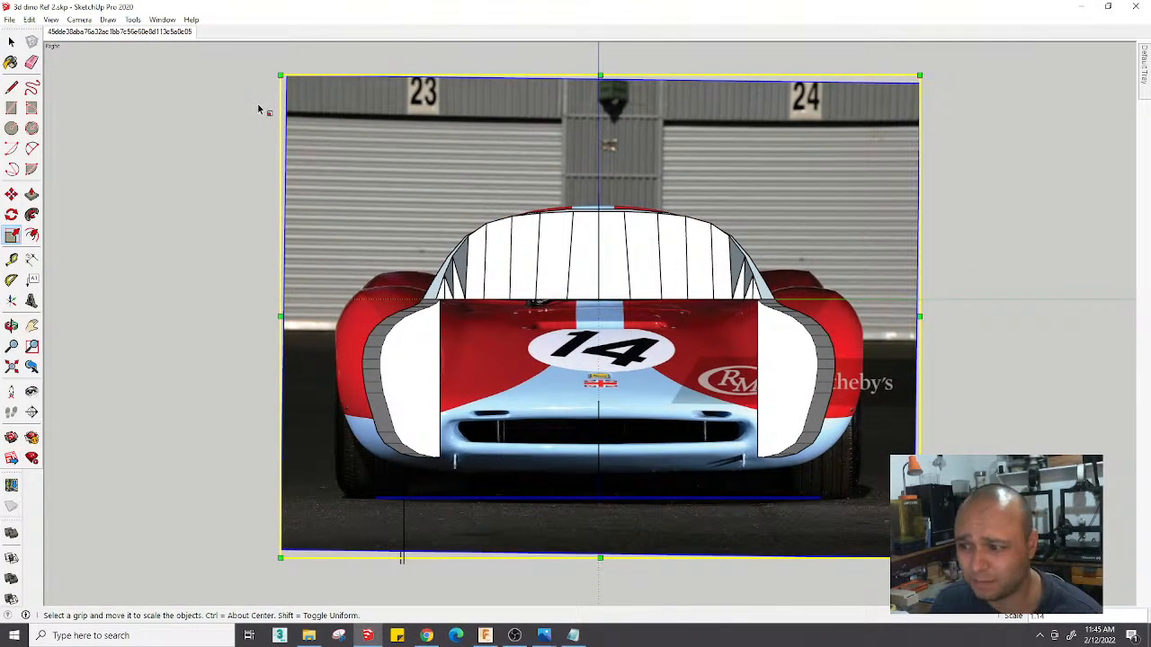
pyautogui.press('m')
pyautogui.scroll(2, 459, 208)
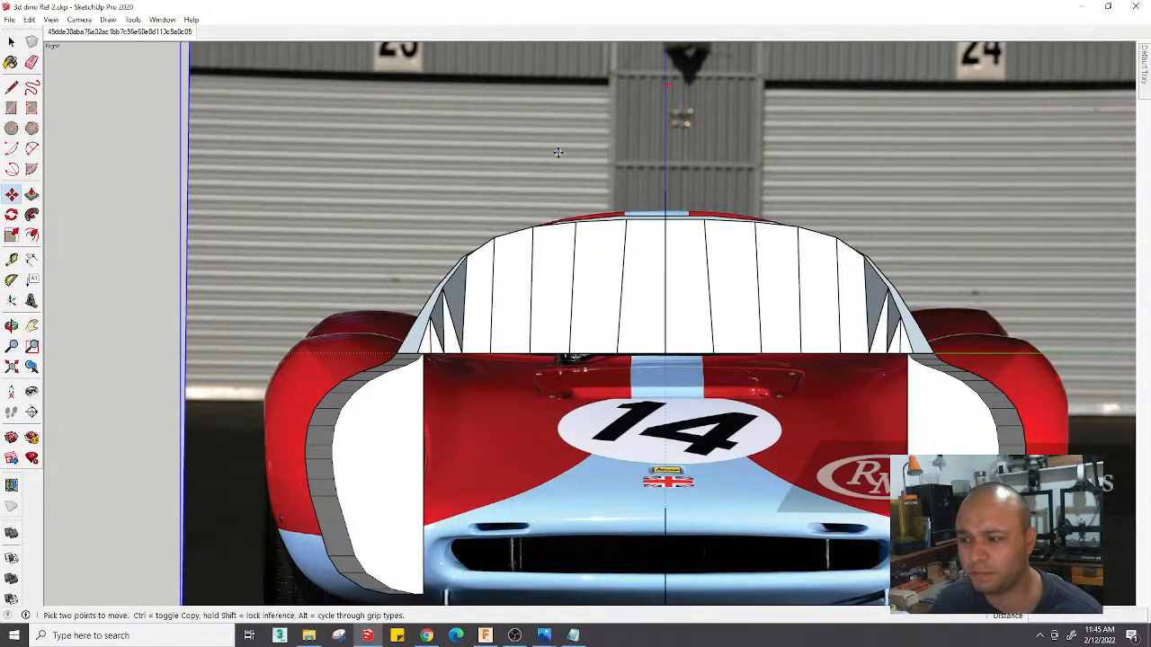
pyautogui.scroll(-3, 617, 194)
pyautogui.press('space')
pyautogui.scroll(5, 535, 223)
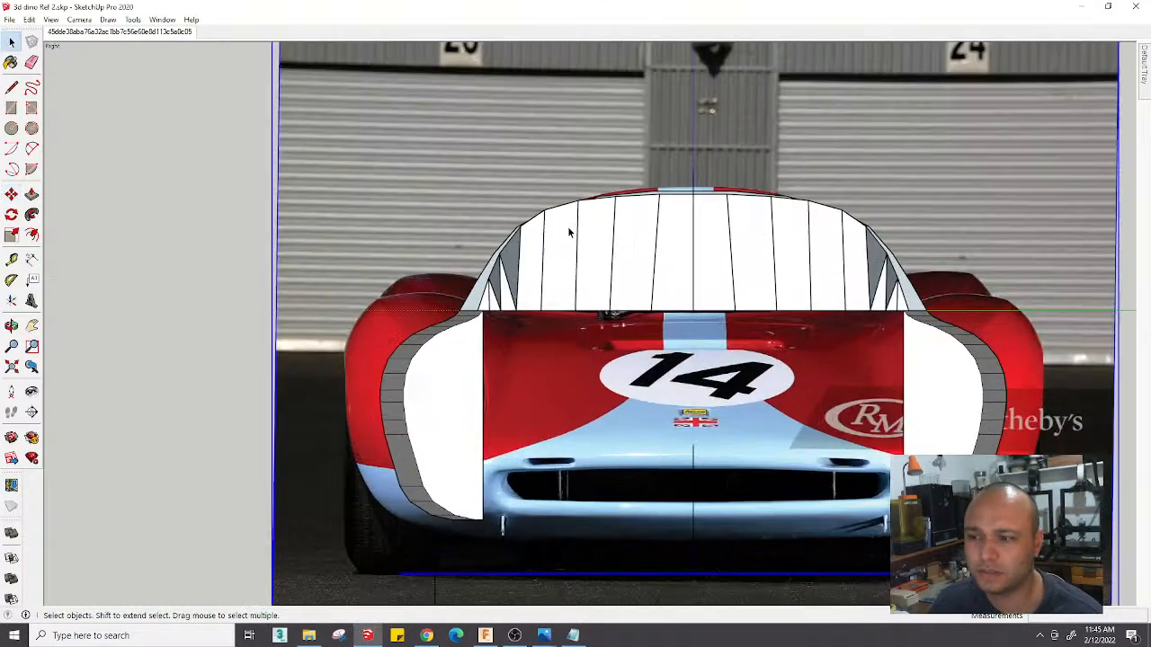
# Move the front photo plane along the red axis close to the cockpit's rear arch
pyautogui.click(479, 256)
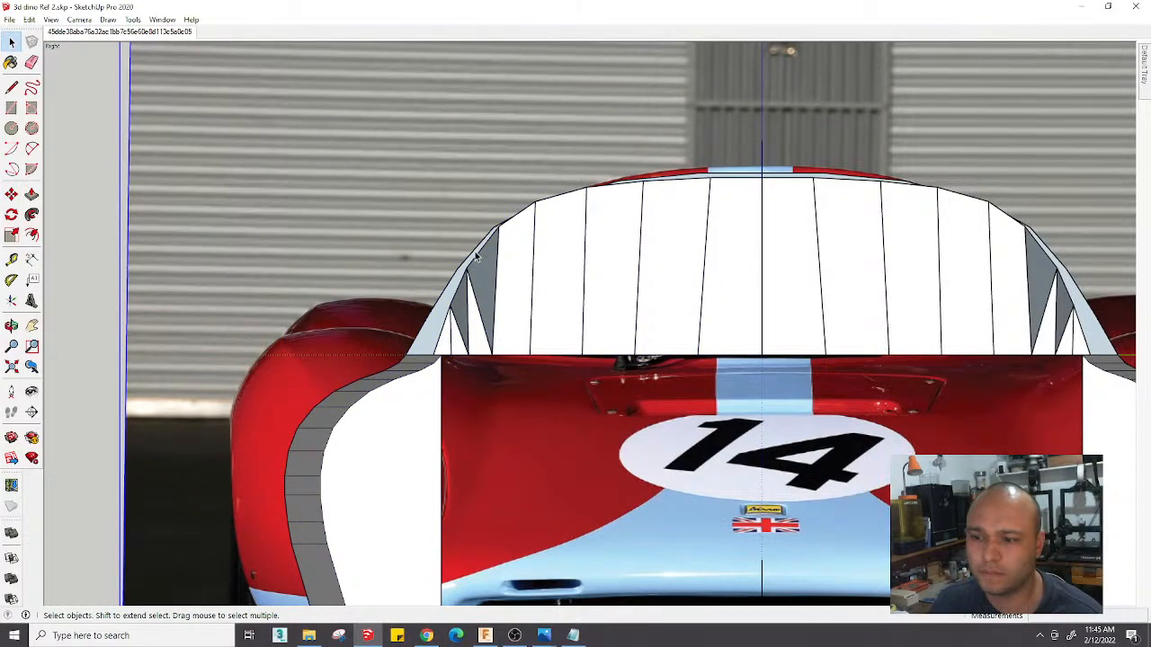
pyautogui.tripleClick(475, 257)
pyautogui.moveTo(536, 234)
pyautogui.mouseDown(button='middle')
pyautogui.moveTo(660, 260)
pyautogui.moveTo(495, 219)
pyautogui.moveTo(548, 249)
pyautogui.moveTo(485, 258)
pyautogui.moveTo(865, 304)
pyautogui.mouseUp(button='middle')
pyautogui.moveTo(401, 261); pyautogui.dragTo(339, 300, button='middle')
pyautogui.scroll(-3, 337, 296)
pyautogui.click(270, 198)
pyautogui.moveTo(271, 200); pyautogui.dragTo(430, 241, button='middle')
pyautogui.click(287, 274)
pyautogui.scroll(6, 282, 279)
pyautogui.press('m')
pyautogui.click(284, 312)
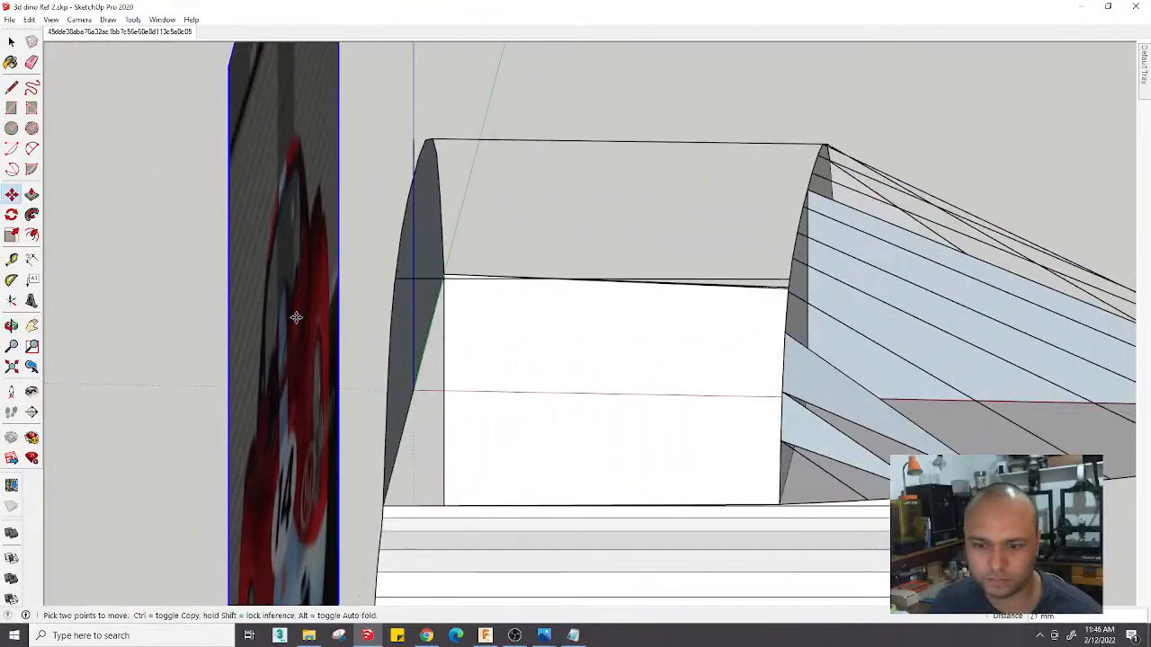
pyautogui.click(396, 315)
# Shift the photo plane slightly backwards along the red axis so it sits directly behind the rear arch face
pyautogui.scroll(2, 443, 353)
pyautogui.moveTo(444, 353); pyautogui.dragTo(668, 333, button='middle')
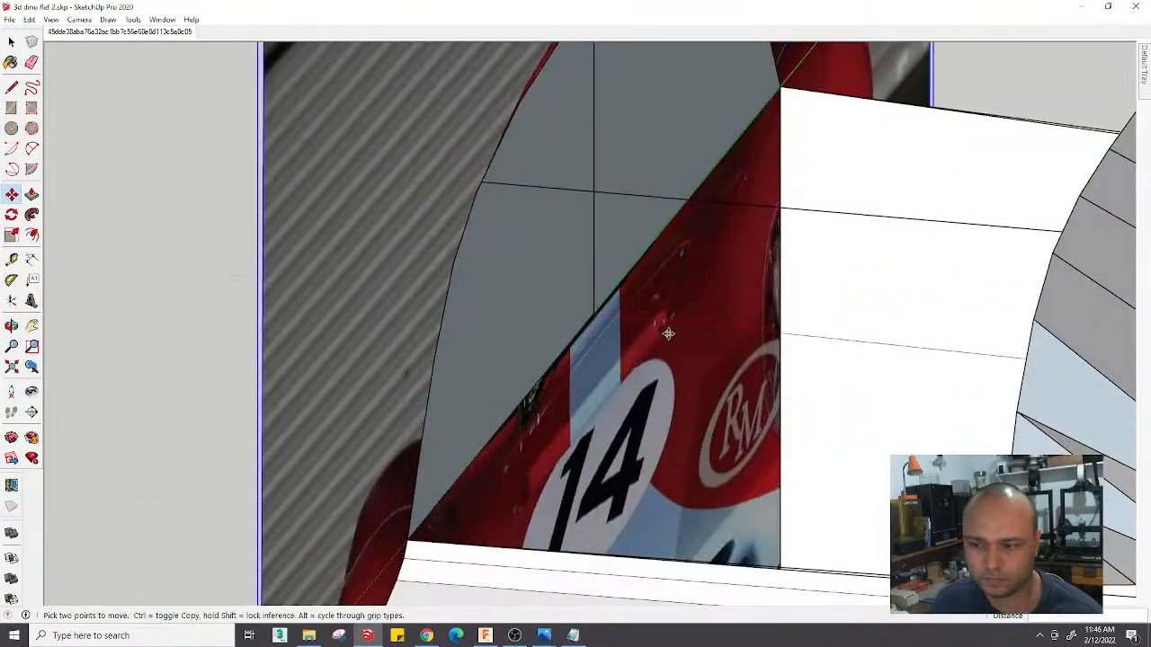
pyautogui.scroll(1, 676, 365)
pyautogui.click(914, 401)
pyautogui.click(897, 399)
pyautogui.scroll(-1, 700, 395)
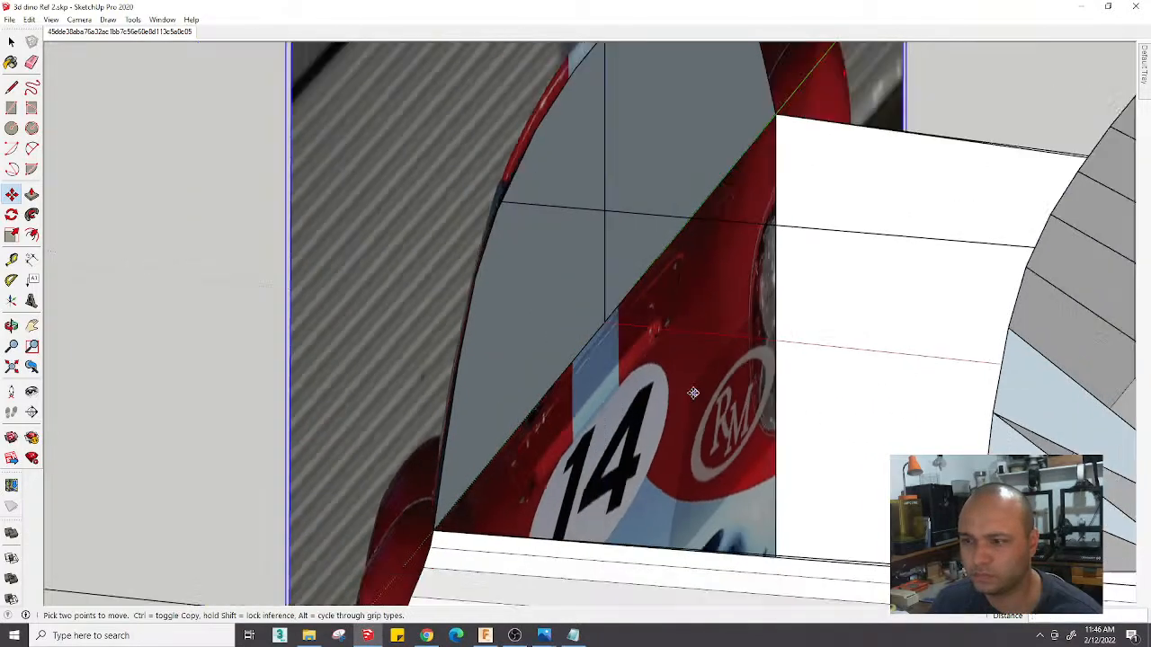
# Inside the mirrored body component, redraw the rear arch's side outline with shorter inset lines from sill to roof and erase the old outer edges
pyautogui.moveTo(693, 393); pyautogui.dragTo(443, 304, button='middle')
pyautogui.scroll(1, 765, 252)
pyautogui.press('space')
pyautogui.tripleClick(578, 321)
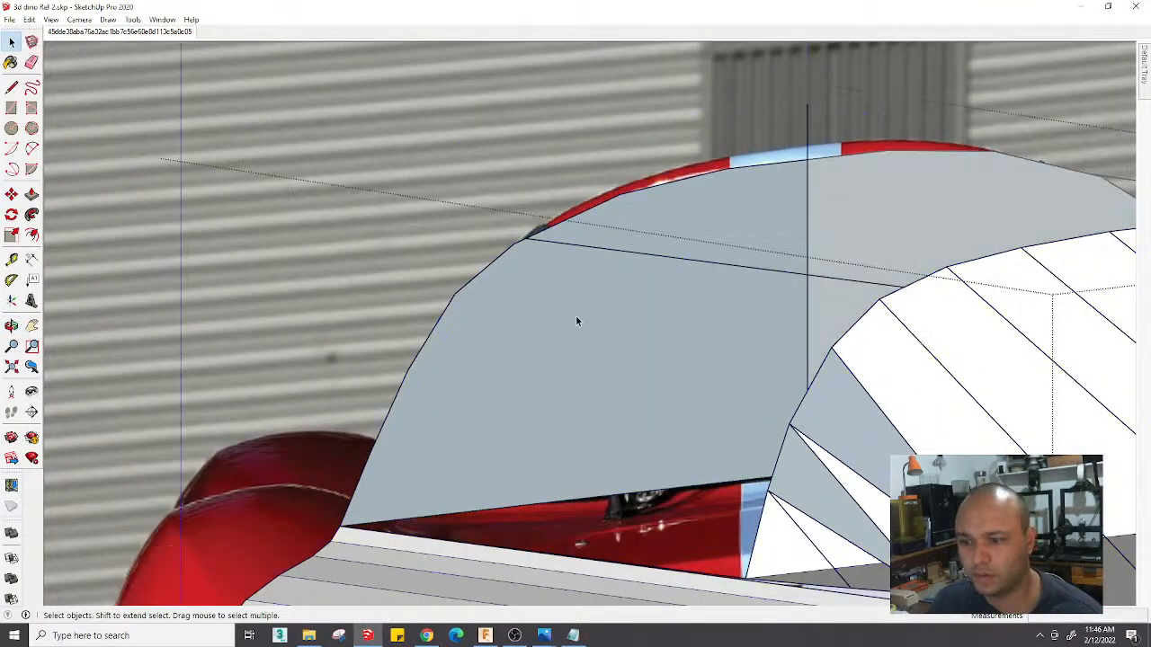
pyautogui.press('l')
pyautogui.click(340, 526)
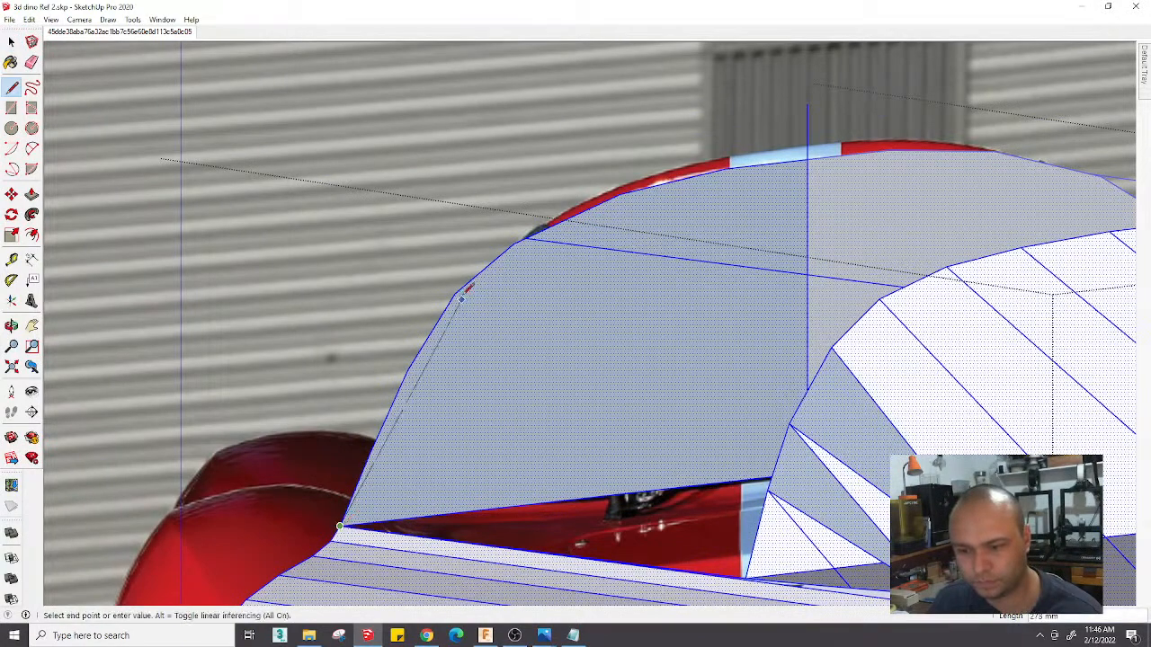
pyautogui.click(423, 367)
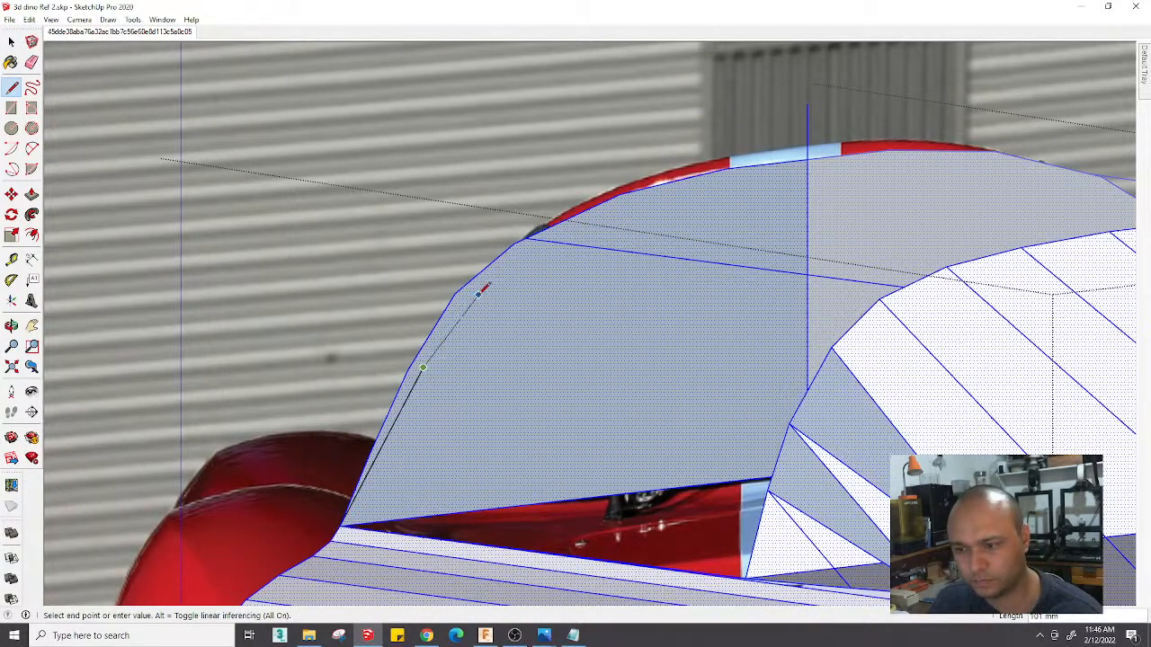
pyautogui.click(552, 235)
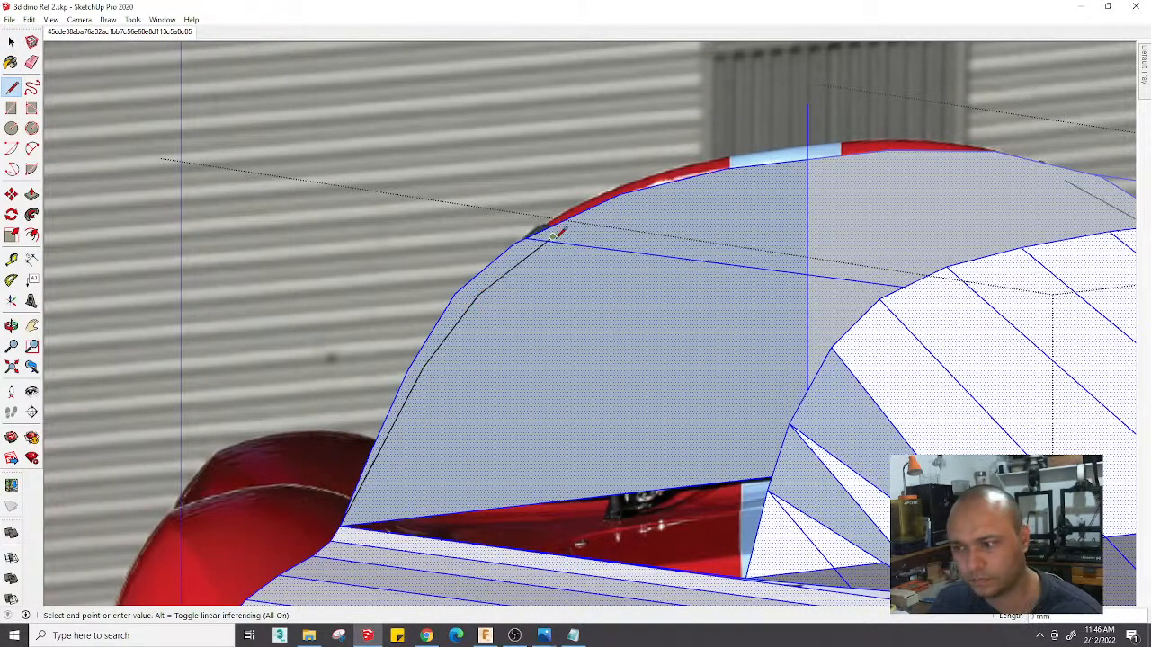
pyautogui.click(632, 199)
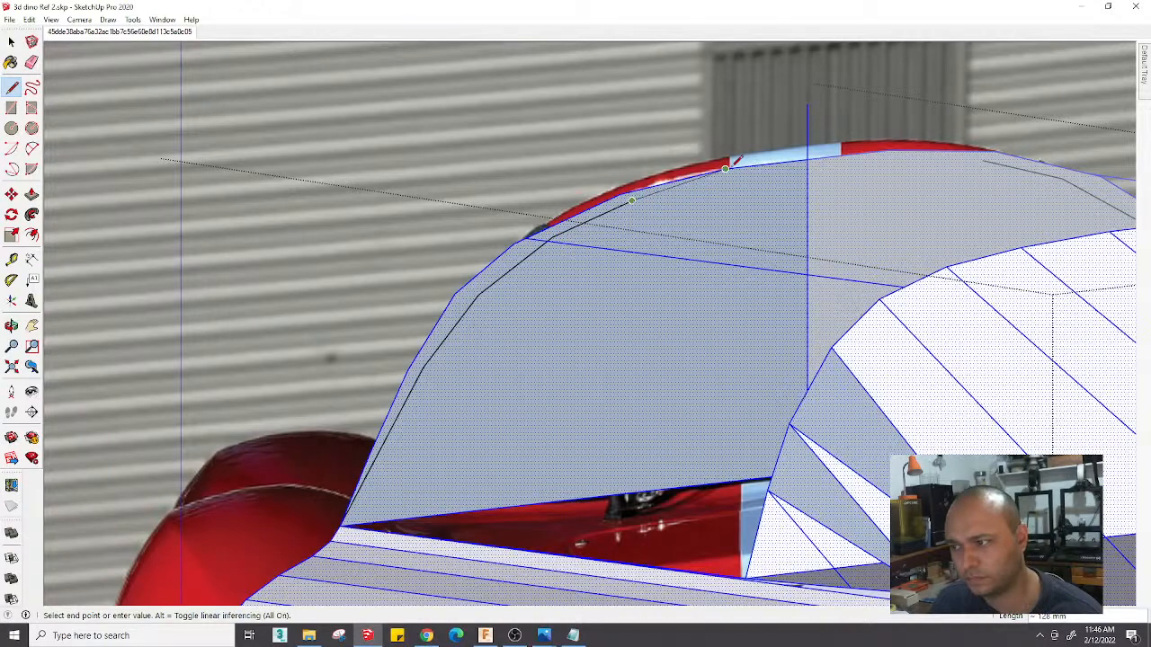
pyautogui.press('e')
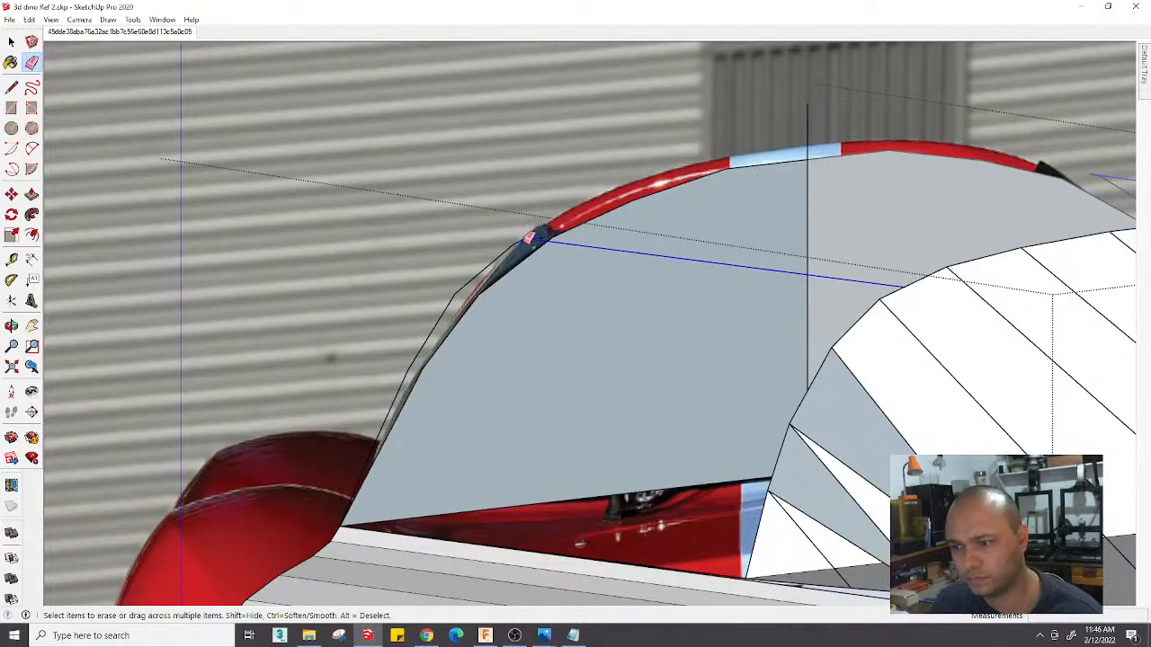
pyautogui.moveTo(529, 238); pyautogui.dragTo(468, 274)
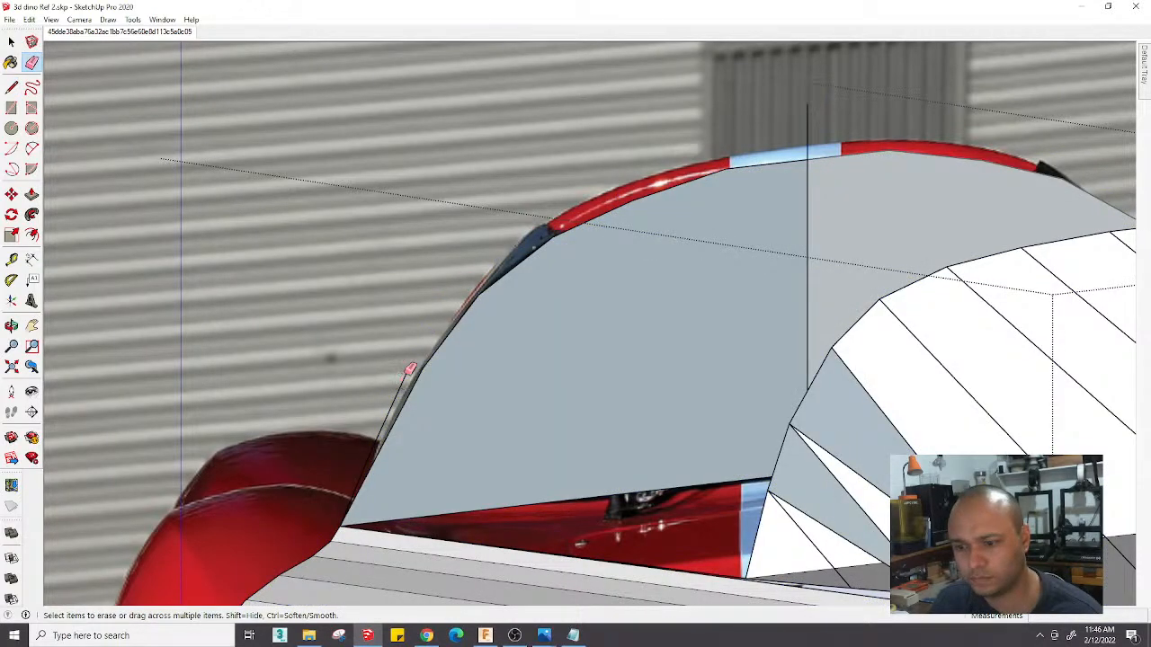
# Return to the matched photo view and erase the front photo plane
pyautogui.click(109, 31)
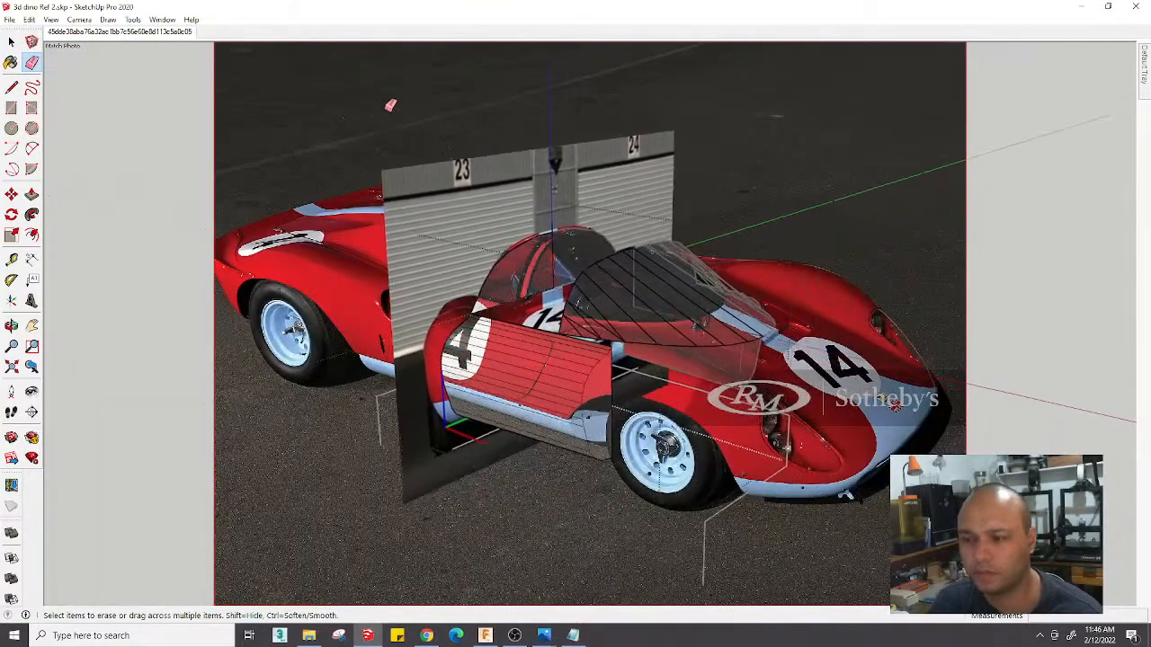
pyautogui.press('space')
pyautogui.rightClick(470, 144)
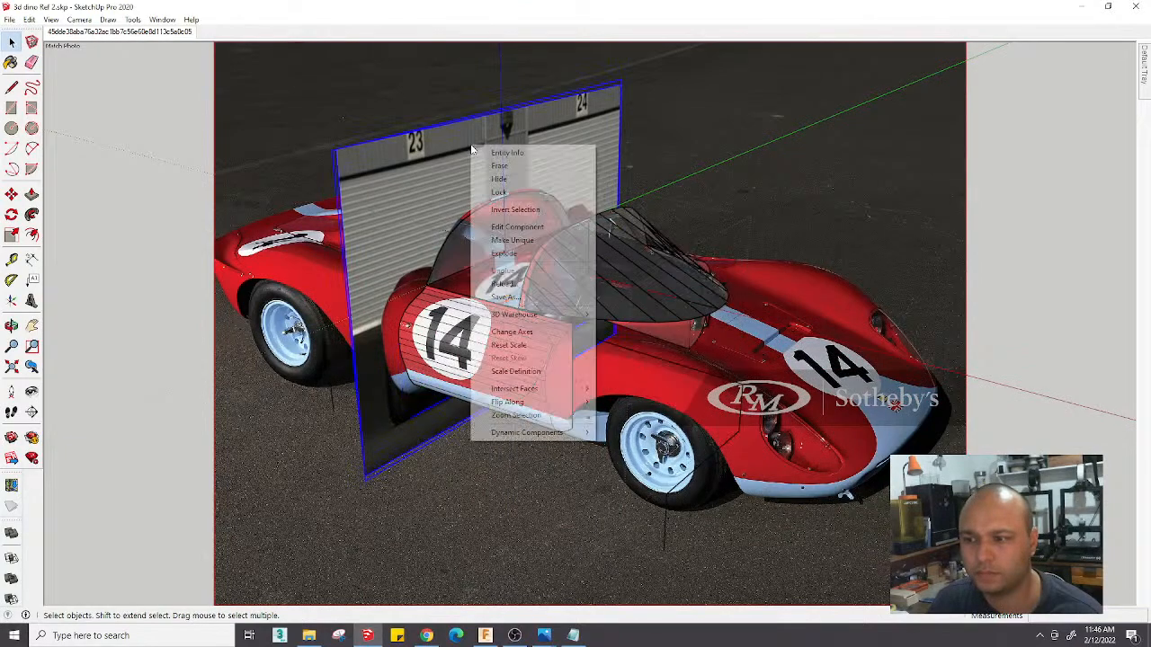
pyautogui.click(490, 166)
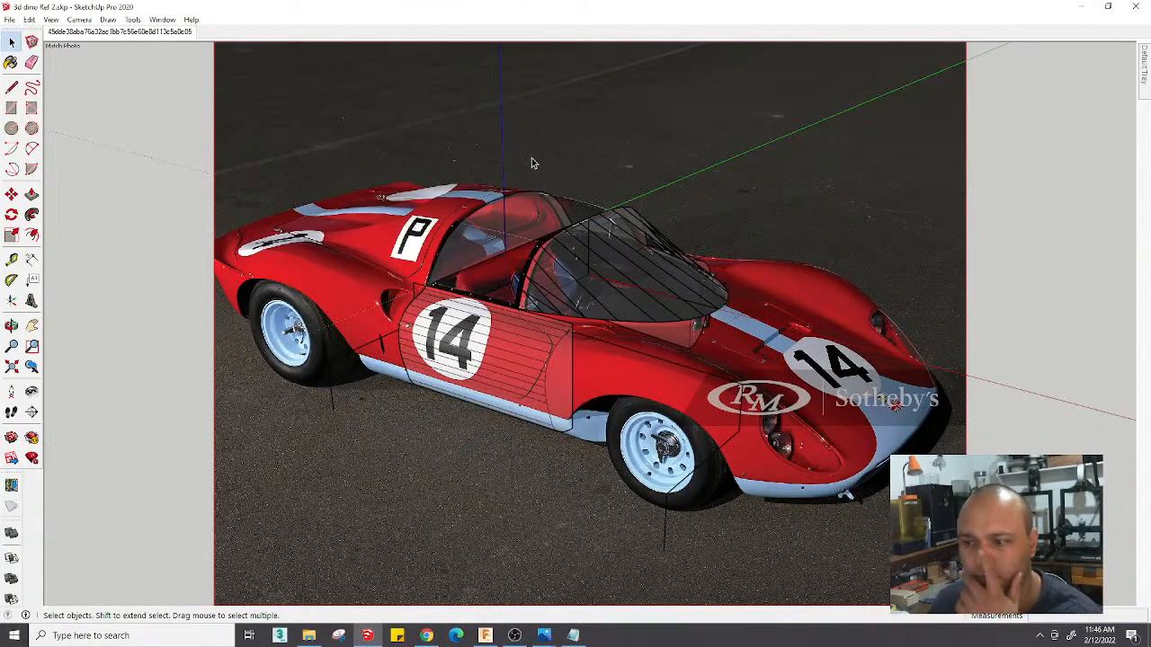
pyautogui.scroll(-2, 531, 163)
pyautogui.scroll(5, 532, 162)
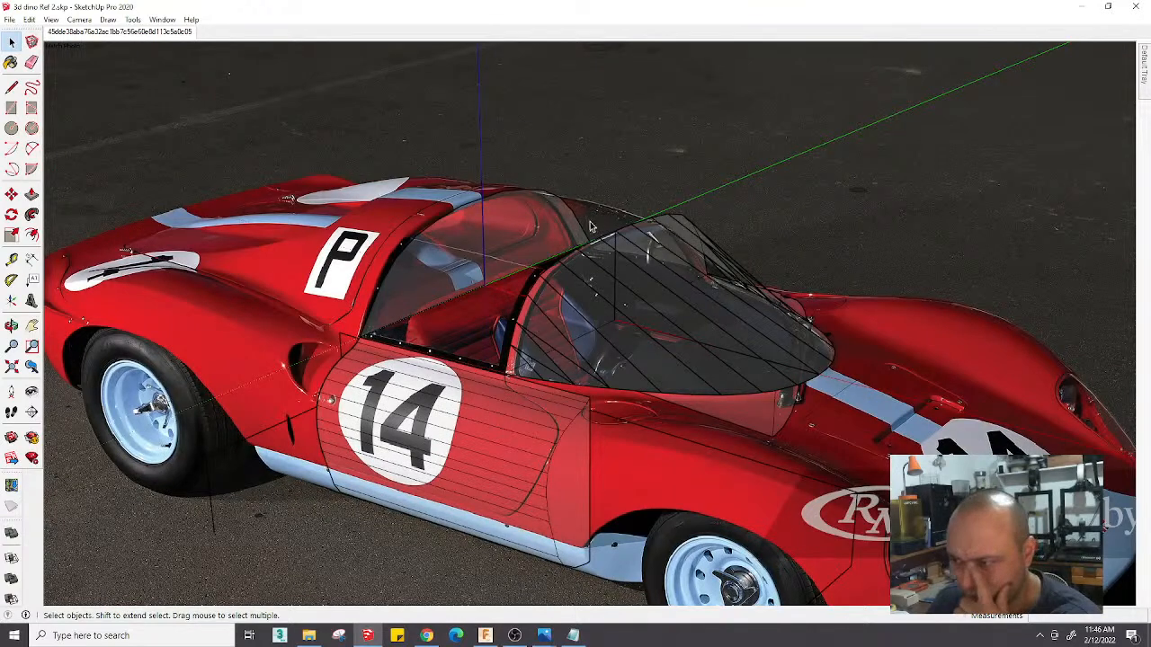
# Move one mirrored half of the body about 61 mm along the green axis towards the centreline to match the photo
pyautogui.click(541, 239)
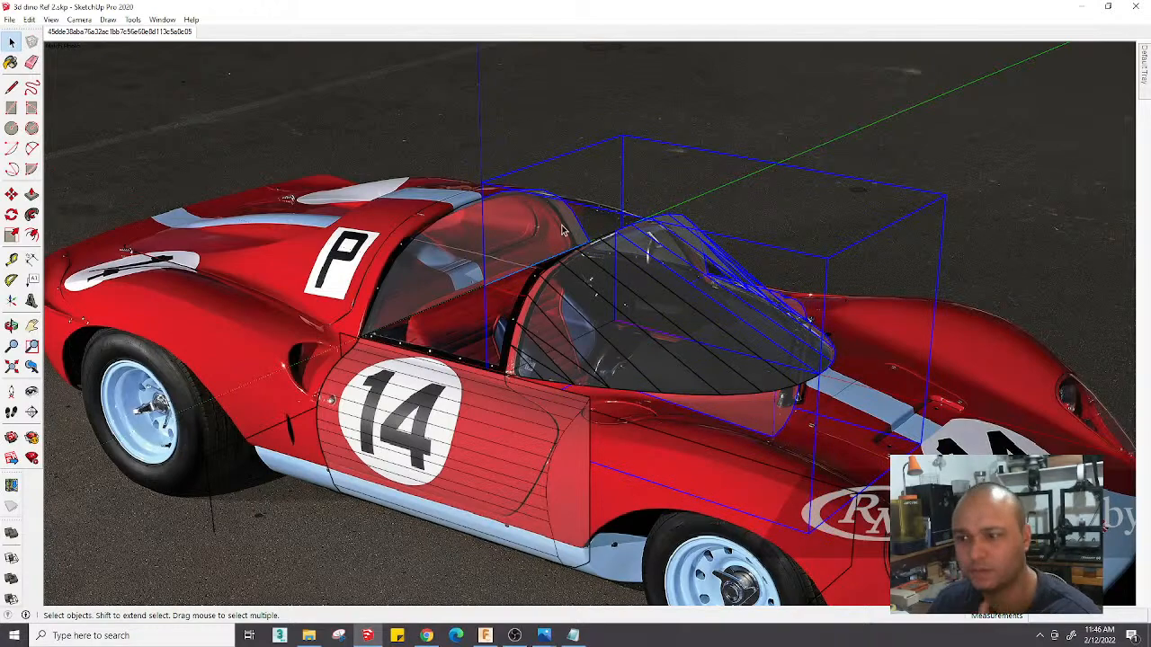
pyautogui.scroll(2, 548, 231)
pyautogui.press('m')
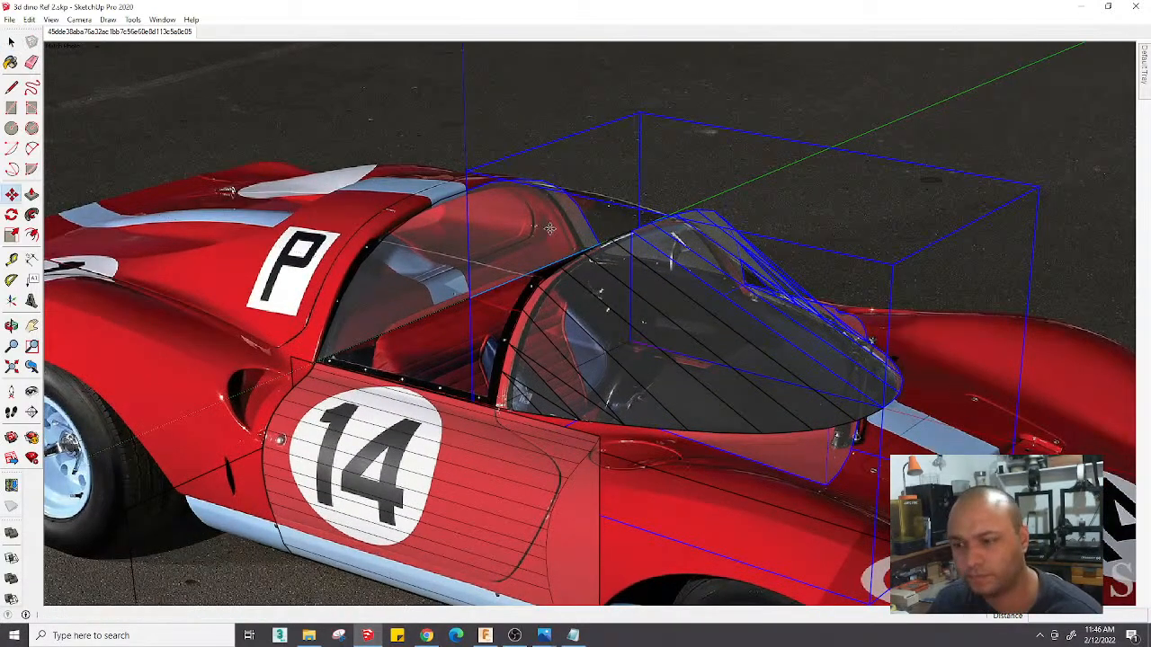
pyautogui.click(535, 232)
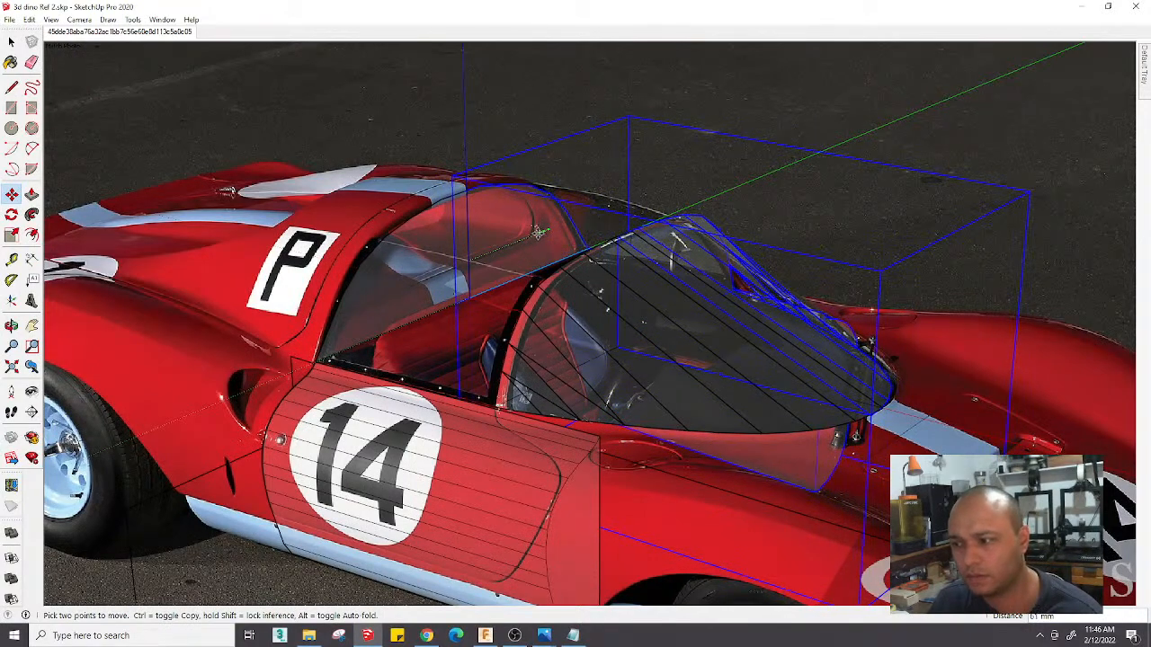
pyautogui.scroll(-2, 537, 233)
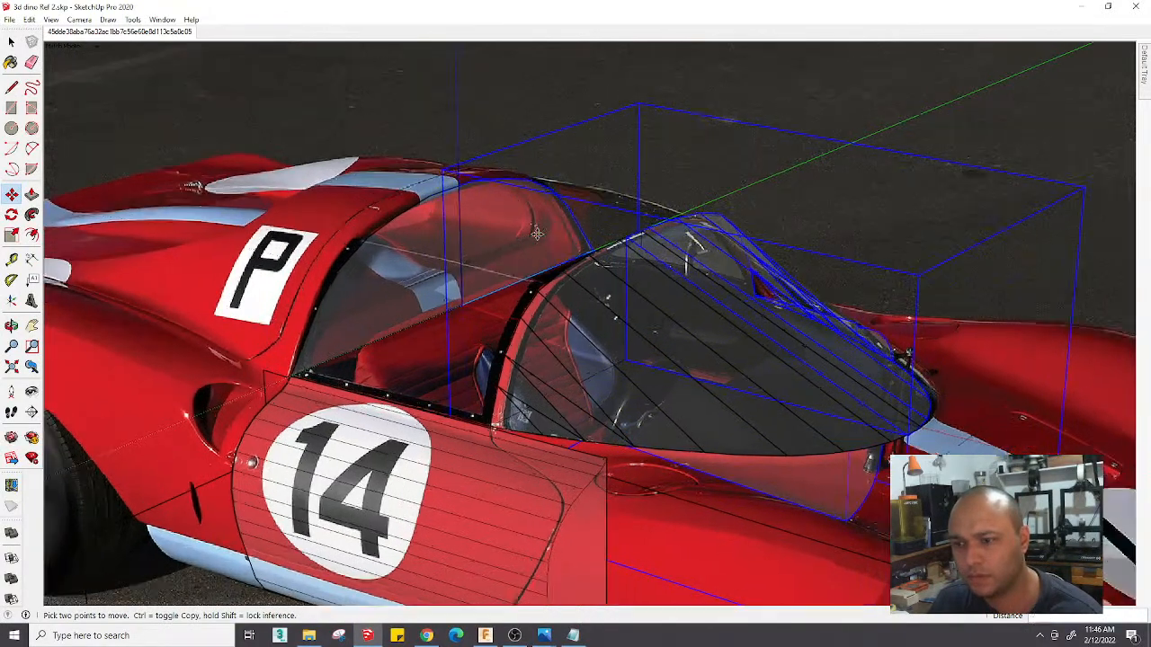
pyautogui.click(537, 234)
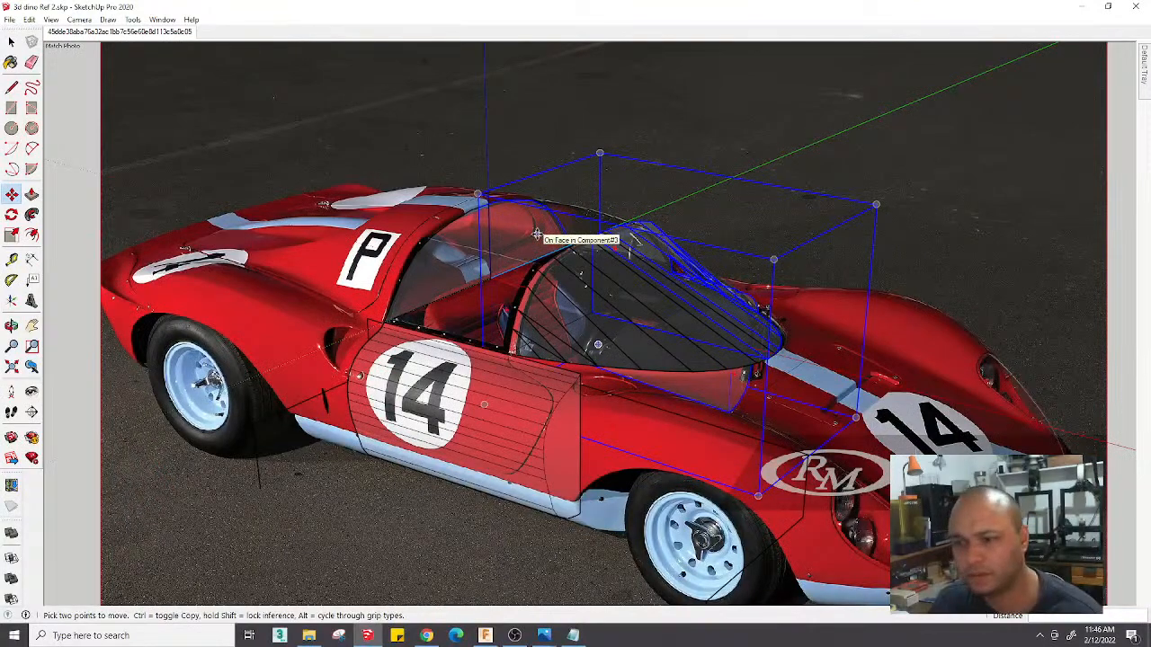
pyautogui.moveTo(537, 234); pyautogui.dragTo(259, 355, button='middle')
# Inside the body component, scale all geometry along the green axis to pull both halves back from the centreline, leaving a gap
pyautogui.press('space')
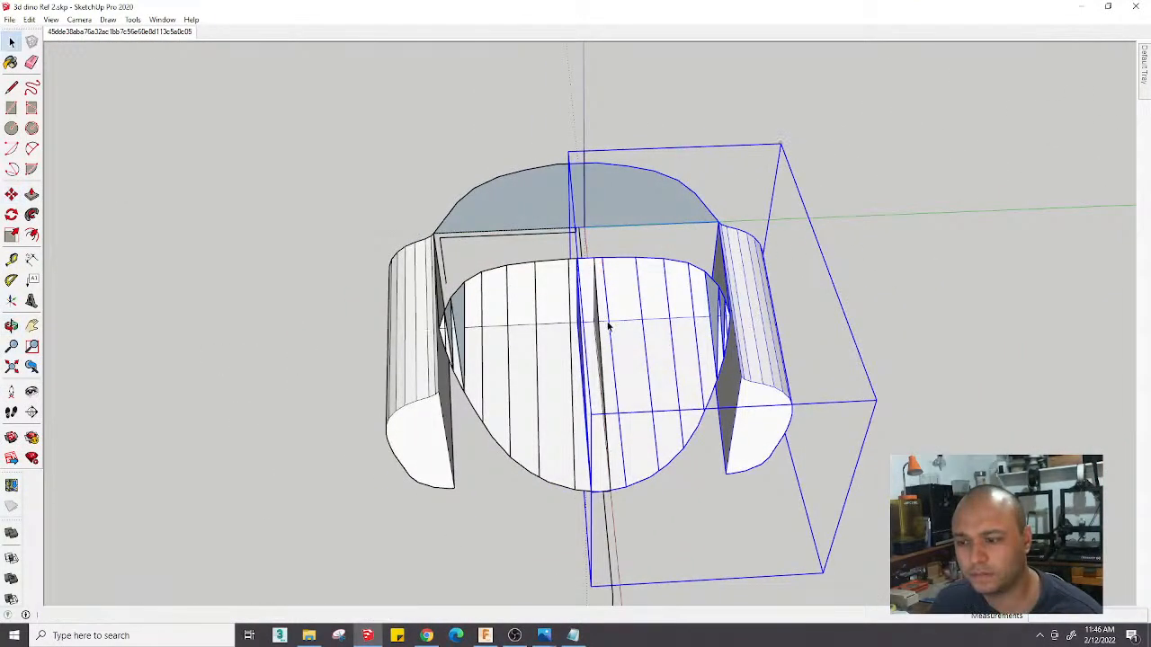
pyautogui.scroll(3, 635, 322)
pyautogui.tripleClick(635, 321)
pyautogui.scroll(-2, 634, 322)
pyautogui.scroll(3, 721, 406)
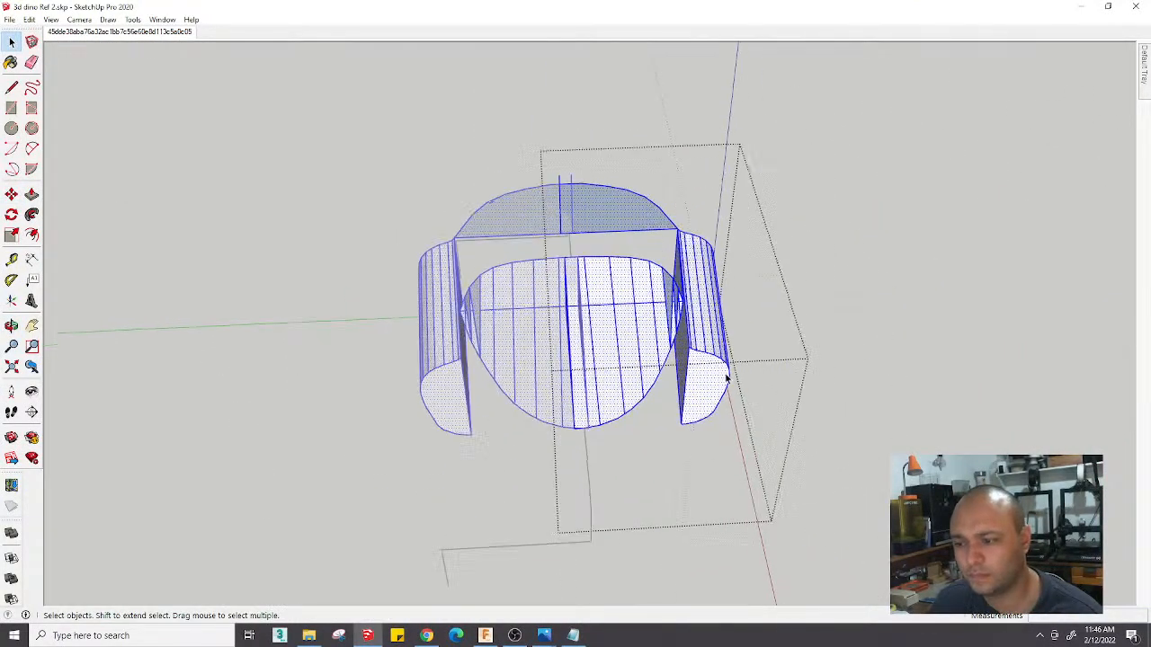
pyautogui.press('s')
pyautogui.moveTo(616, 357); pyautogui.dragTo(548, 300, button='middle')
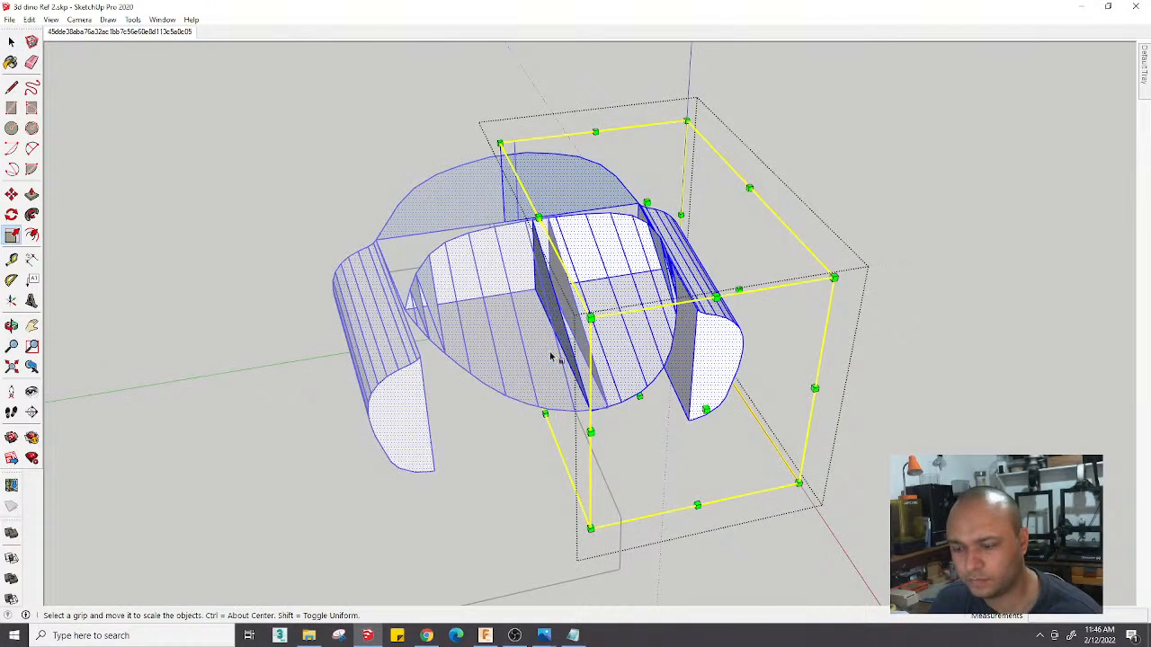
pyautogui.moveTo(552, 357); pyautogui.dragTo(580, 311, button='middle')
pyautogui.moveTo(545, 273); pyautogui.dragTo(576, 278)
pyautogui.moveTo(577, 279)
pyautogui.mouseDown(button='middle')
pyautogui.moveTo(511, 501)
pyautogui.moveTo(581, 276)
pyautogui.mouseUp(button='middle')
pyautogui.moveTo(581, 276); pyautogui.dragTo(634, 380)
pyautogui.moveTo(626, 306); pyautogui.dragTo(593, 305, button='middle')
pyautogui.scroll(3, 598, 314)
# Mark the middle of the gap between the halves with a short vertical line from a cross line's midpoint, and erase the cross line
pyautogui.press('l')
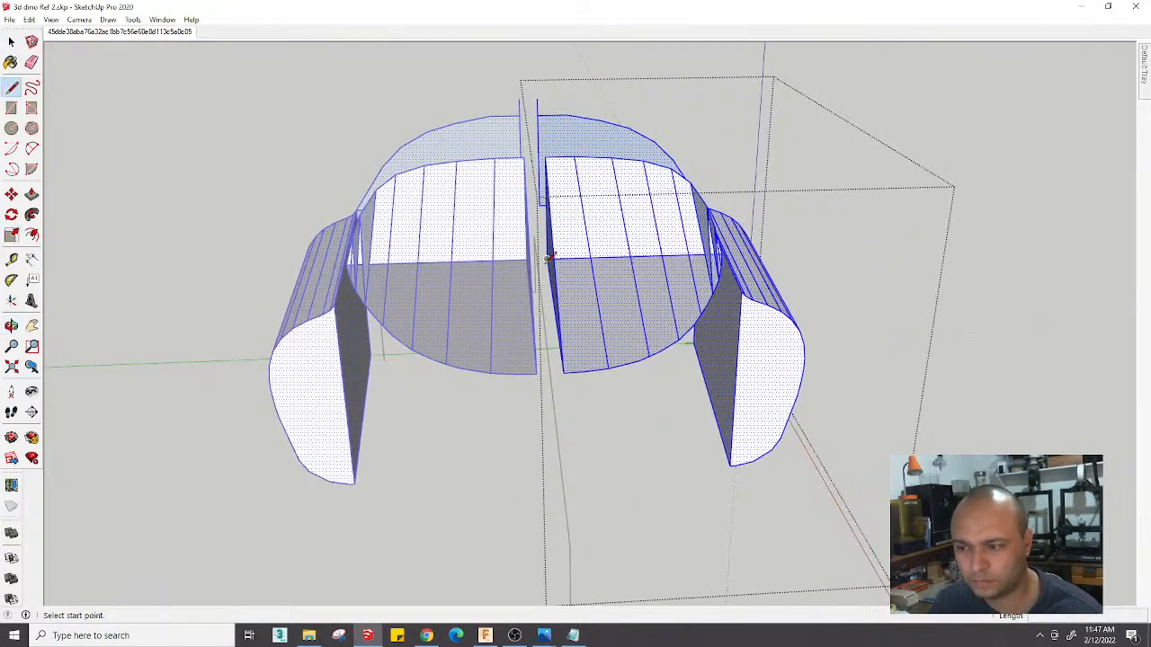
pyautogui.moveTo(547, 257); pyautogui.dragTo(505, 259, button='middle')
pyautogui.scroll(-1, 531, 258)
pyautogui.click(539, 258)
pyautogui.click(521, 258)
pyautogui.scroll(3, 529, 257)
pyautogui.click(531, 257)
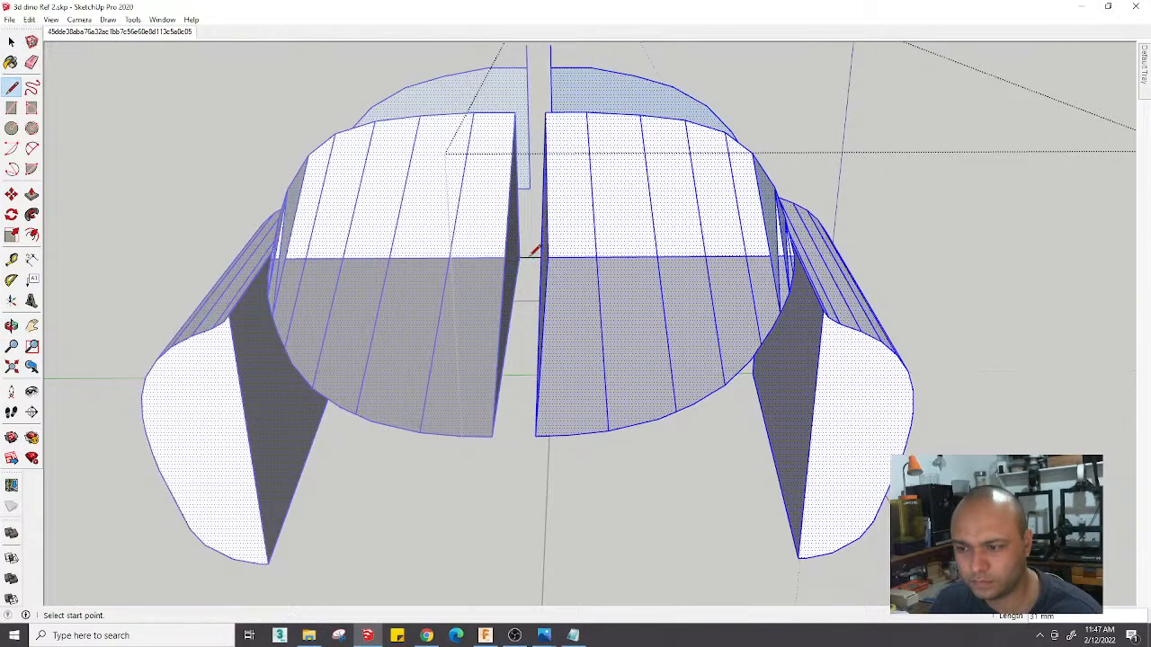
pyautogui.click(532, 257)
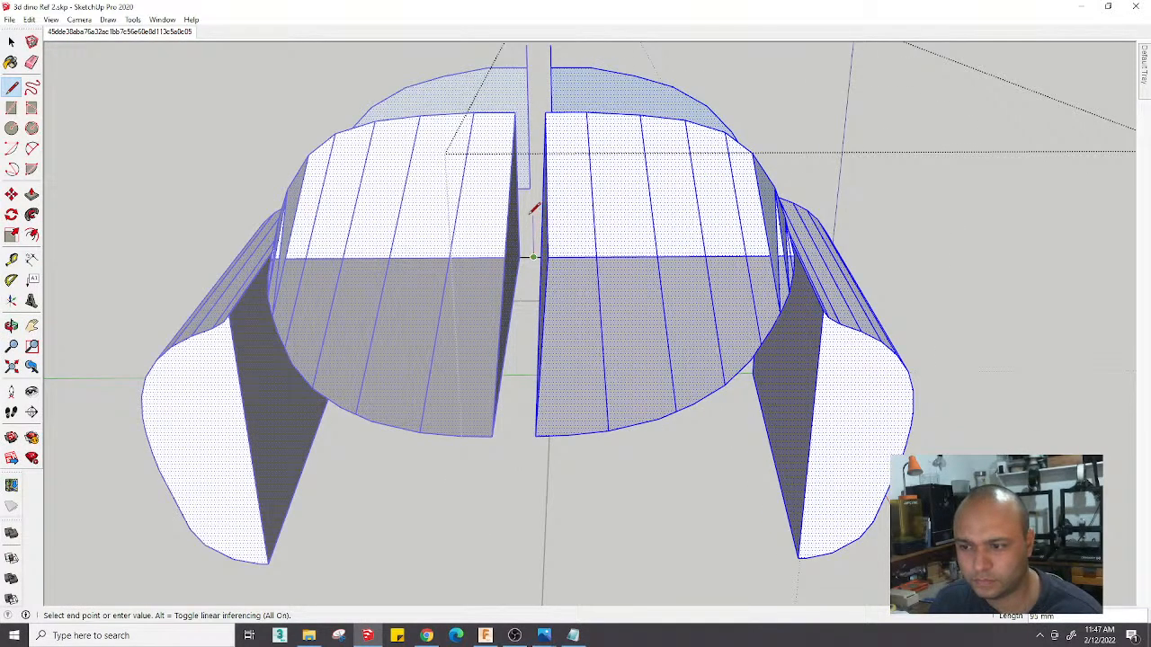
pyautogui.press('e')
pyautogui.scroll(4, 536, 247)
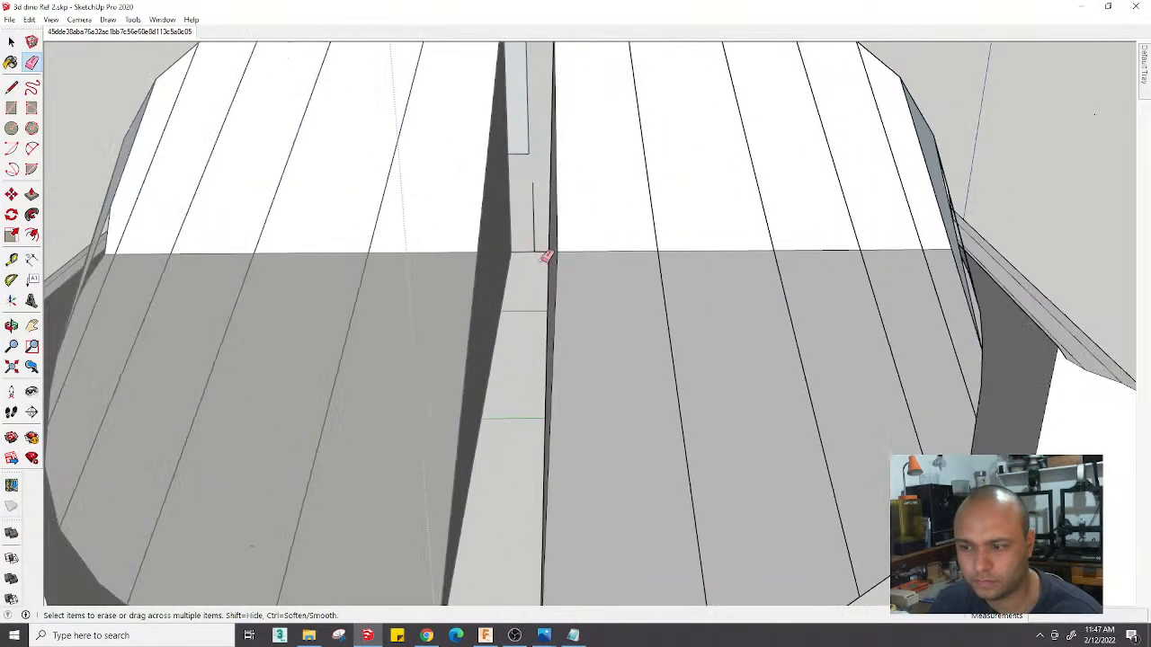
pyautogui.scroll(-5, 540, 252)
# Scale all the component's geometry along the green axis by about 1.04 so both halves meet at the centre mark, and close the component
pyautogui.press('space')
pyautogui.hotkey('ctrl', 'a')
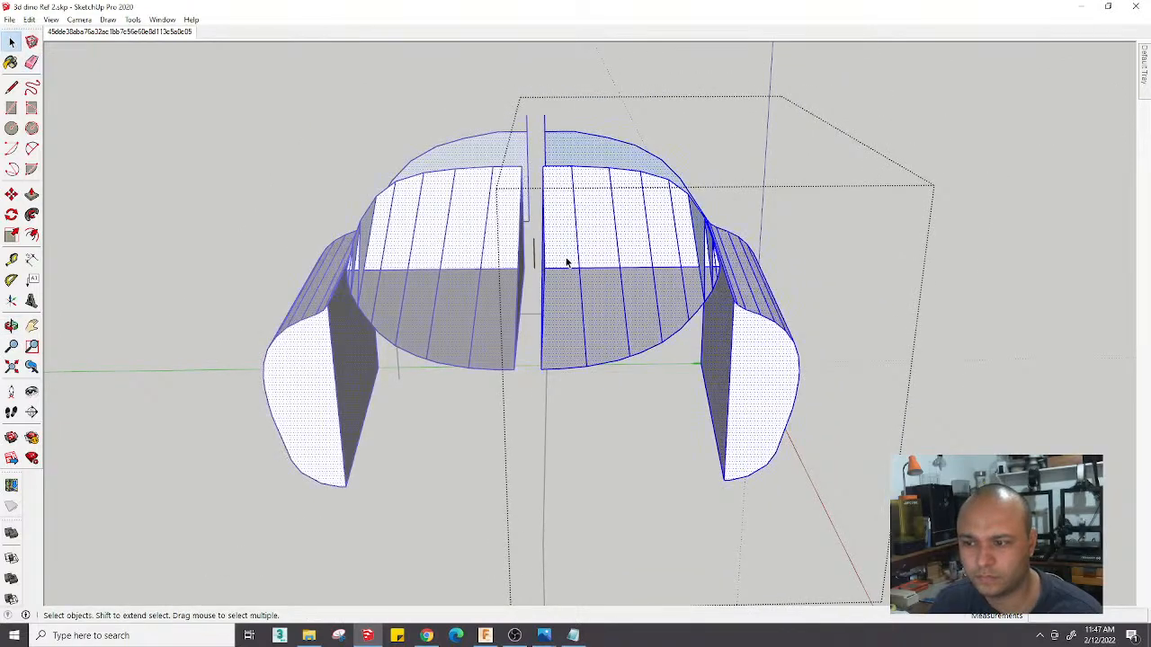
pyautogui.moveTo(568, 260); pyautogui.dragTo(586, 250, button='middle')
pyautogui.scroll(3, 575, 256)
pyautogui.press('s')
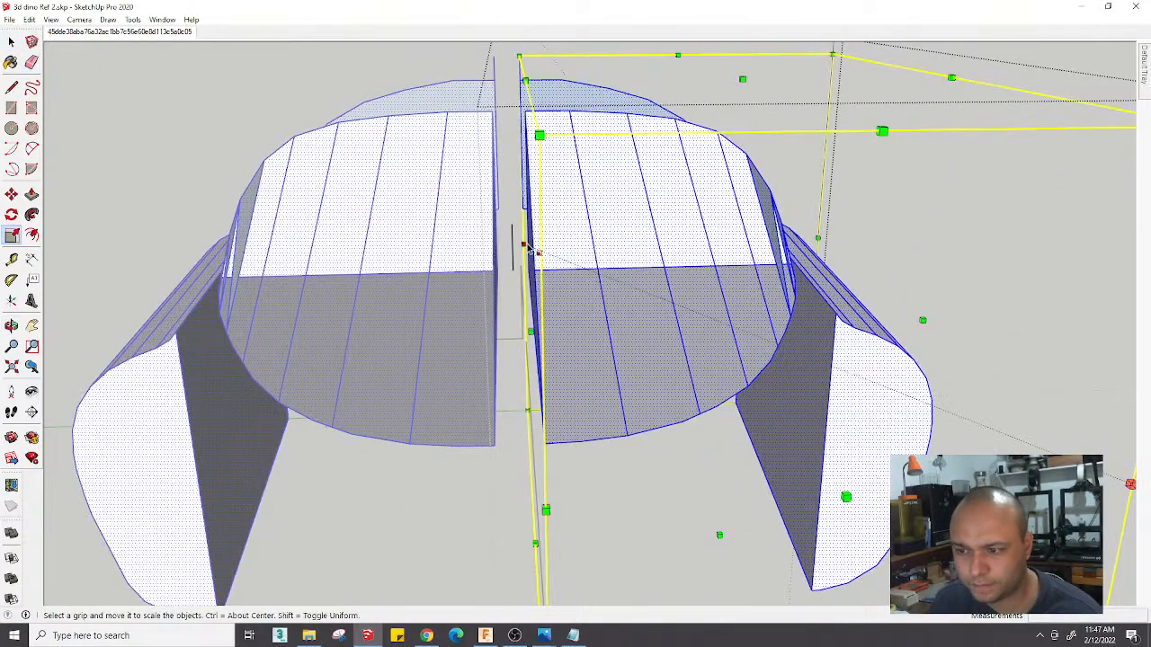
pyautogui.scroll(-3, 530, 331)
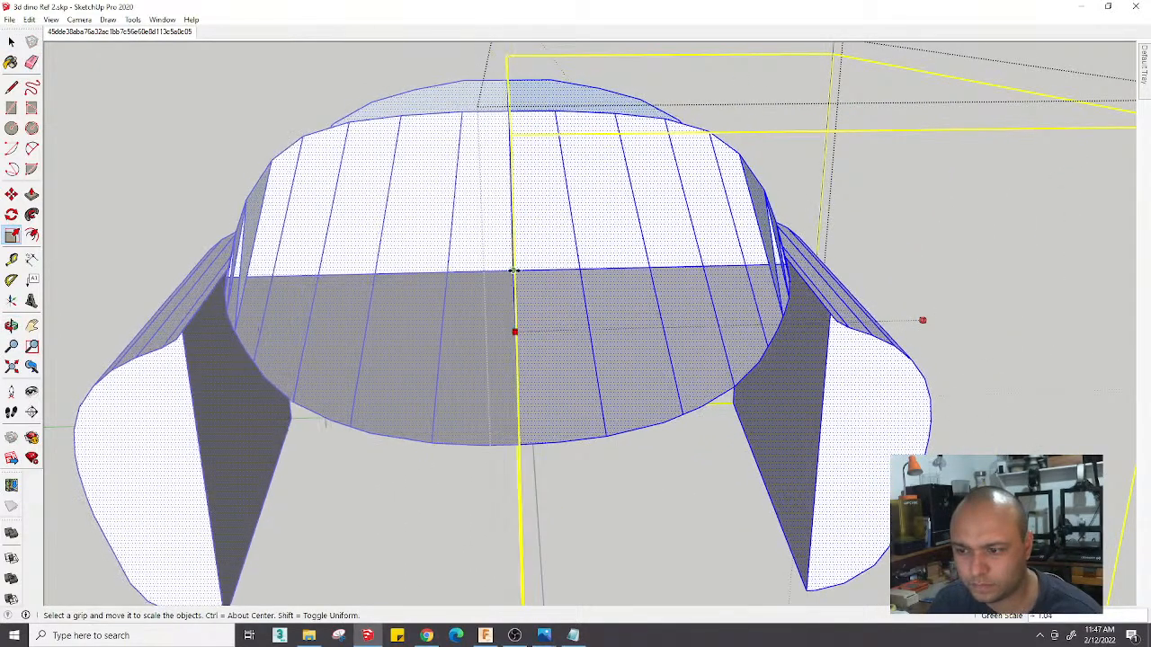
pyautogui.moveTo(522, 278); pyautogui.dragTo(575, 346, button='middle')
pyautogui.press('space')
pyautogui.click(558, 431)
pyautogui.scroll(-2, 542, 326)
pyautogui.moveTo(649, 270); pyautogui.dragTo(688, 315, button='middle')
# Compare the rescaled body with the matched photo, and select the windshield's upright arch face inside the component
pyautogui.click(171, 33)
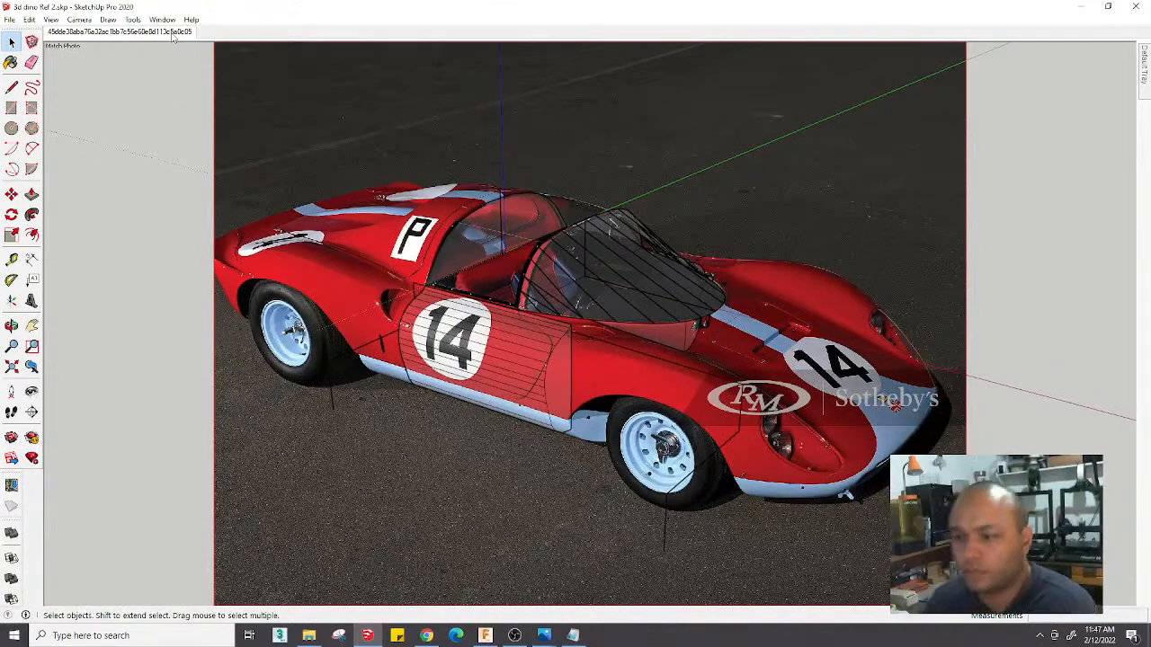
pyautogui.scroll(3, 640, 264)
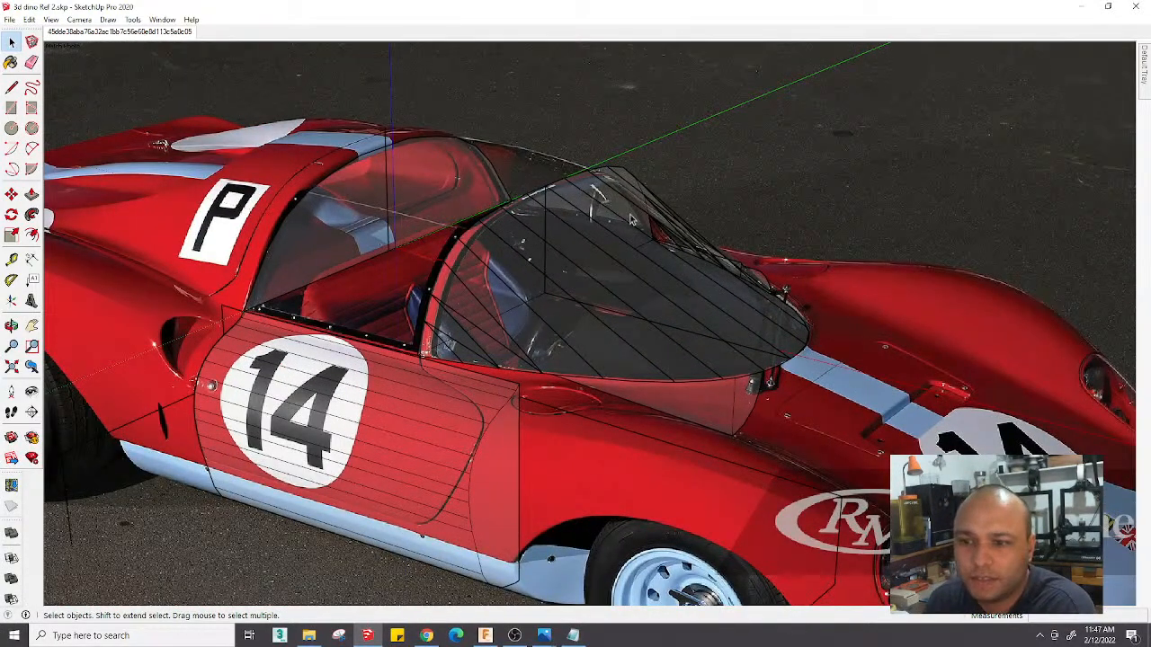
pyautogui.scroll(-3, 637, 153)
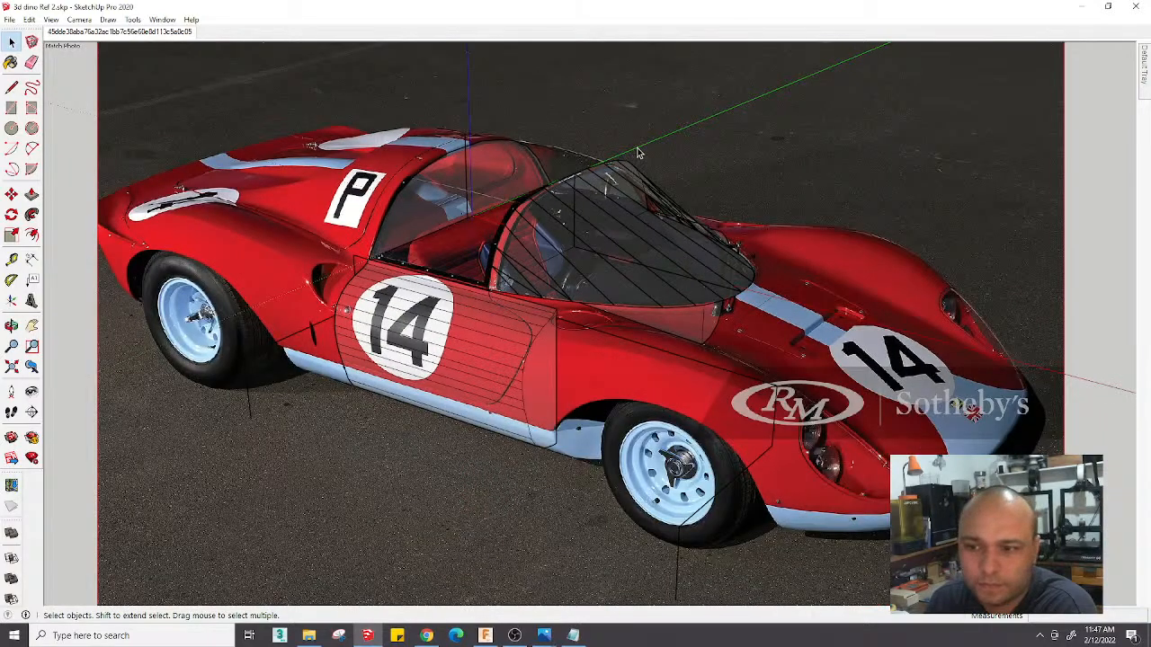
pyautogui.scroll(-1, 637, 153)
pyautogui.scroll(3, 636, 153)
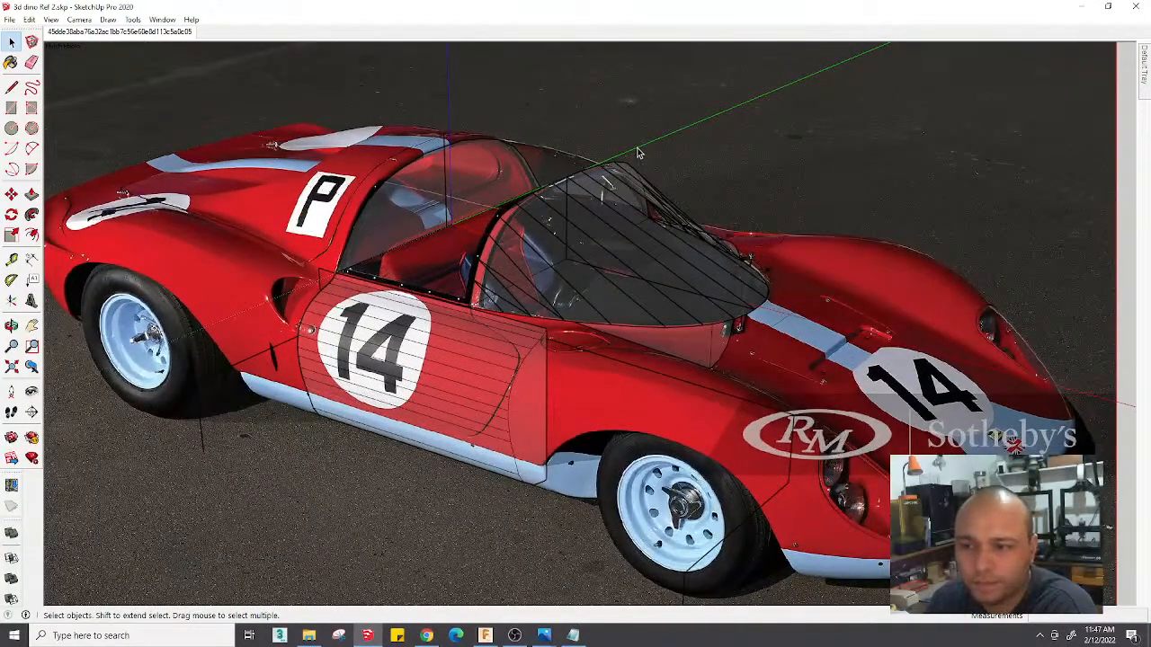
pyautogui.click(628, 216)
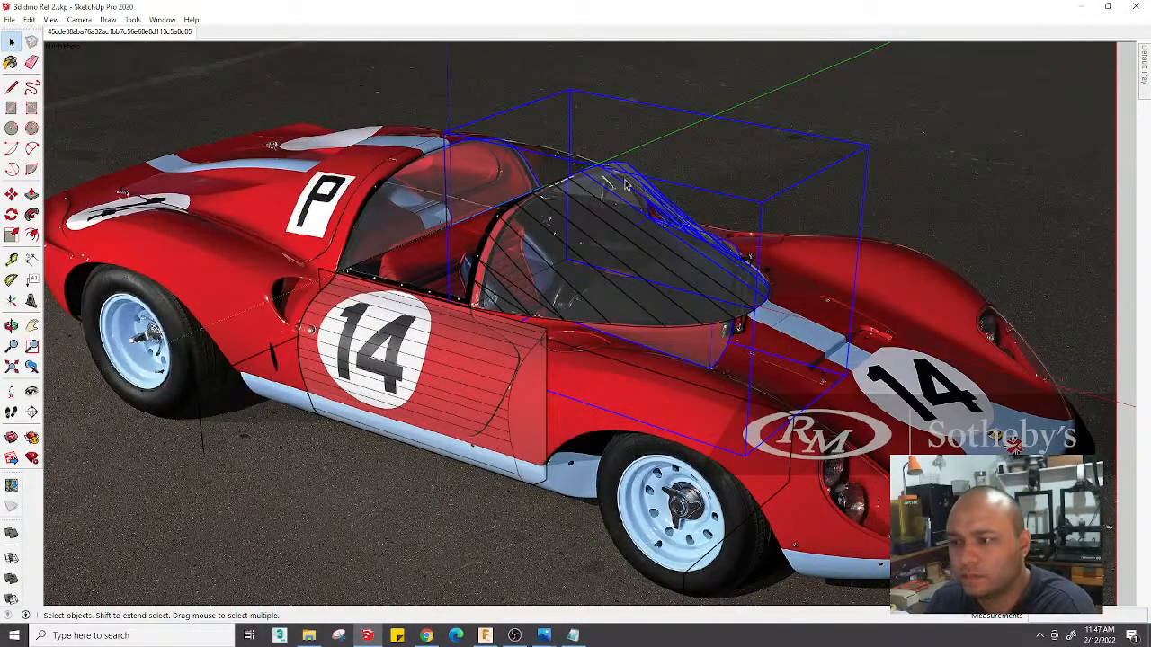
pyautogui.tripleClick(616, 190)
pyautogui.moveTo(606, 198)
pyautogui.mouseDown(button='middle')
pyautogui.moveTo(991, 243)
pyautogui.moveTo(638, 221)
pyautogui.moveTo(541, 233)
pyautogui.moveTo(785, 257)
pyautogui.moveTo(680, 226)
pyautogui.moveTo(561, 237)
pyautogui.mouseUp(button='middle')
pyautogui.click(542, 233)
pyautogui.scroll(3, 561, 236)
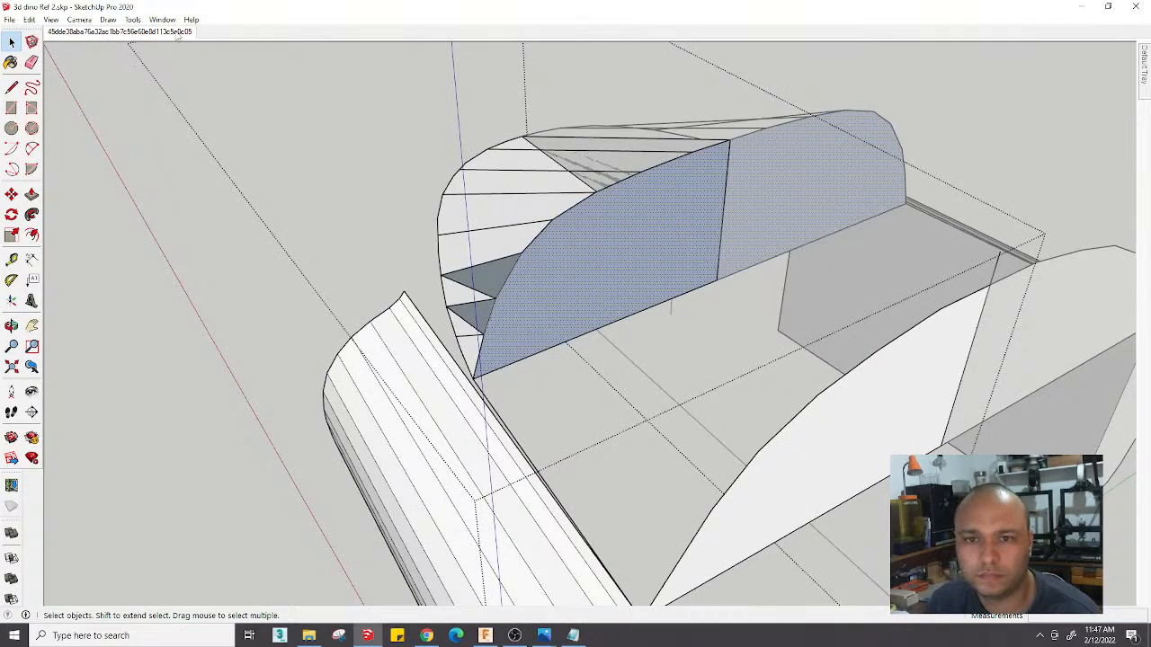
# Trace the photo's windshield arch on the upright face with line segments from its lower outer corner over the top to the centreline
pyautogui.click(177, 35)
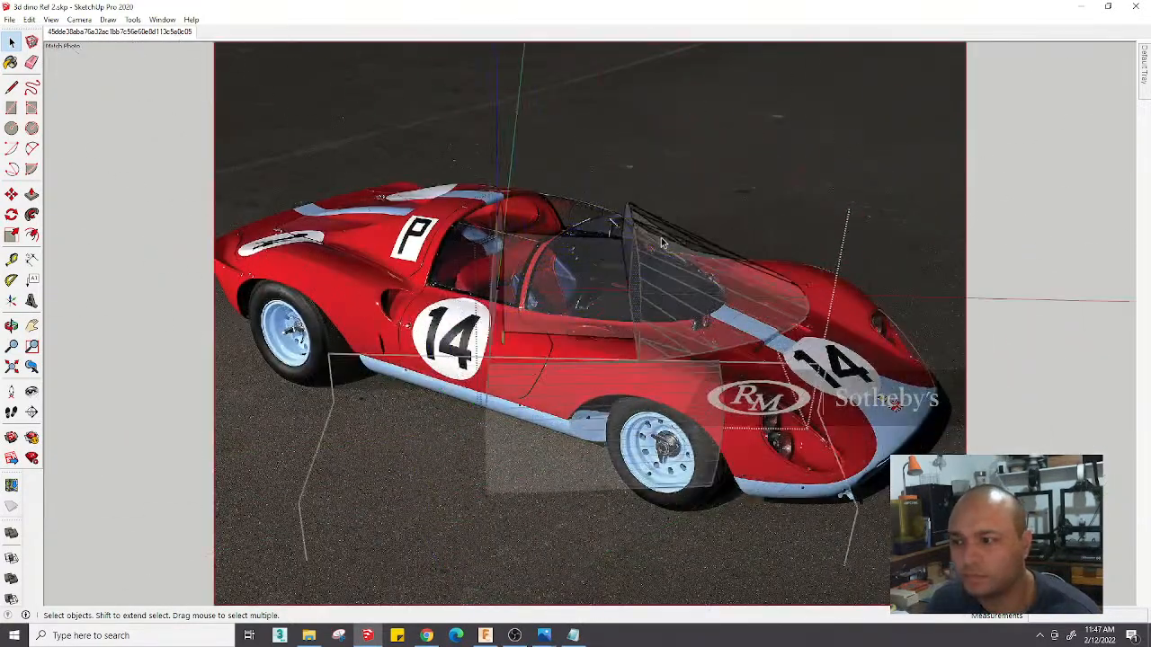
pyautogui.scroll(5, 666, 243)
pyautogui.press('l')
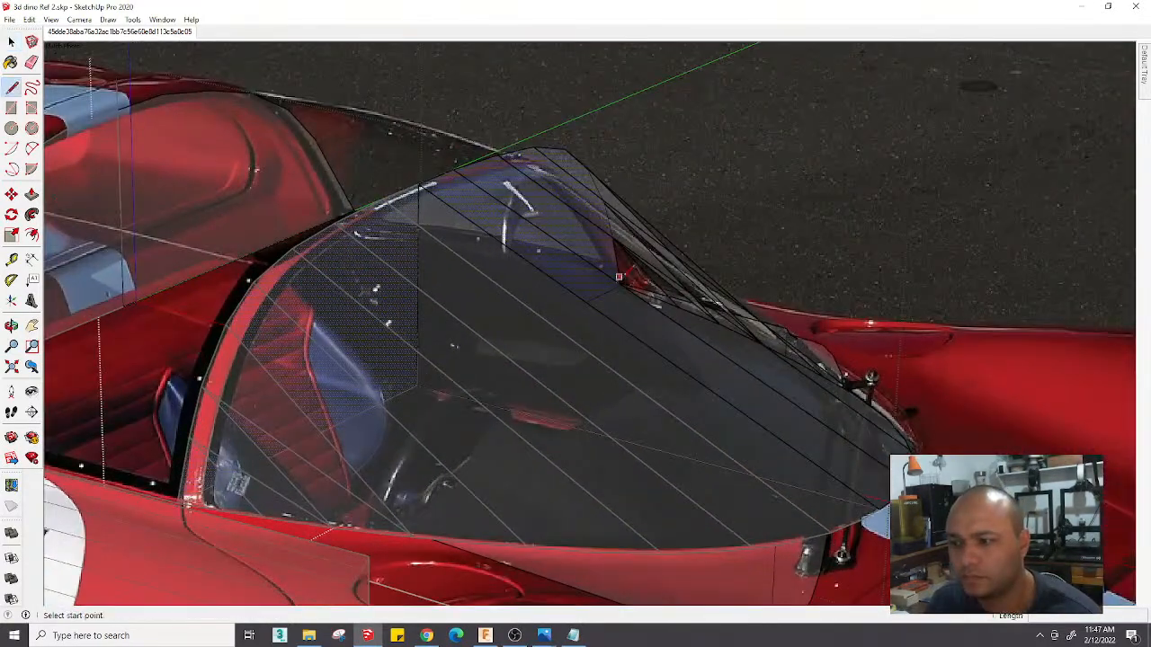
pyautogui.click(621, 285)
pyautogui.scroll(4, 621, 285)
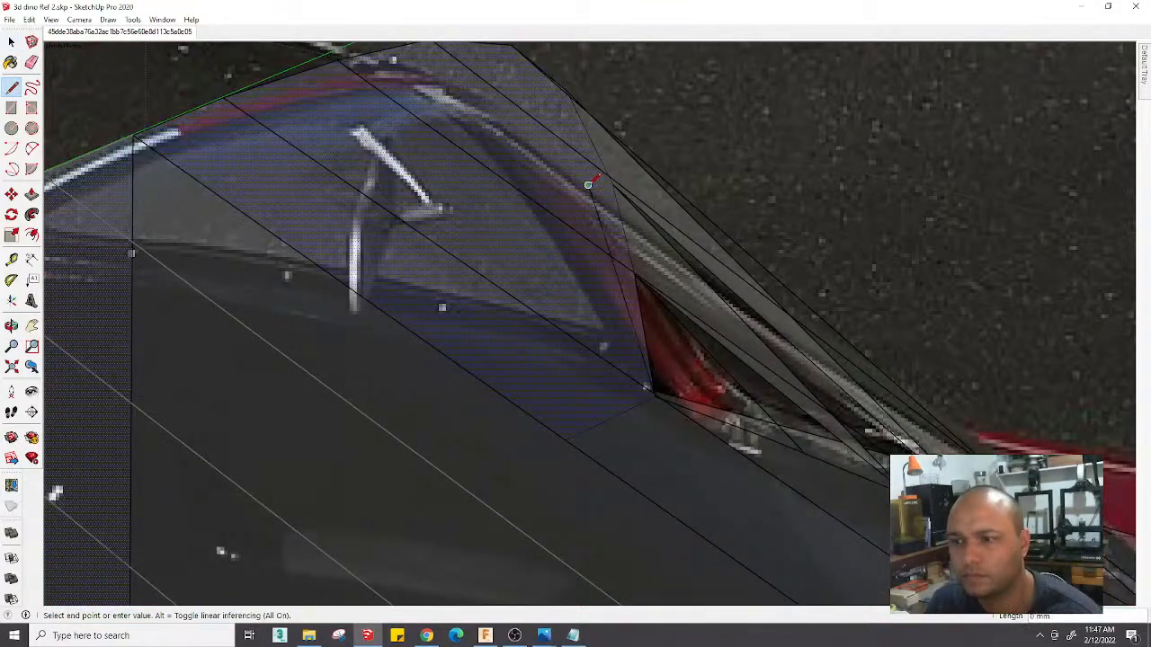
pyautogui.scroll(-2, 588, 184)
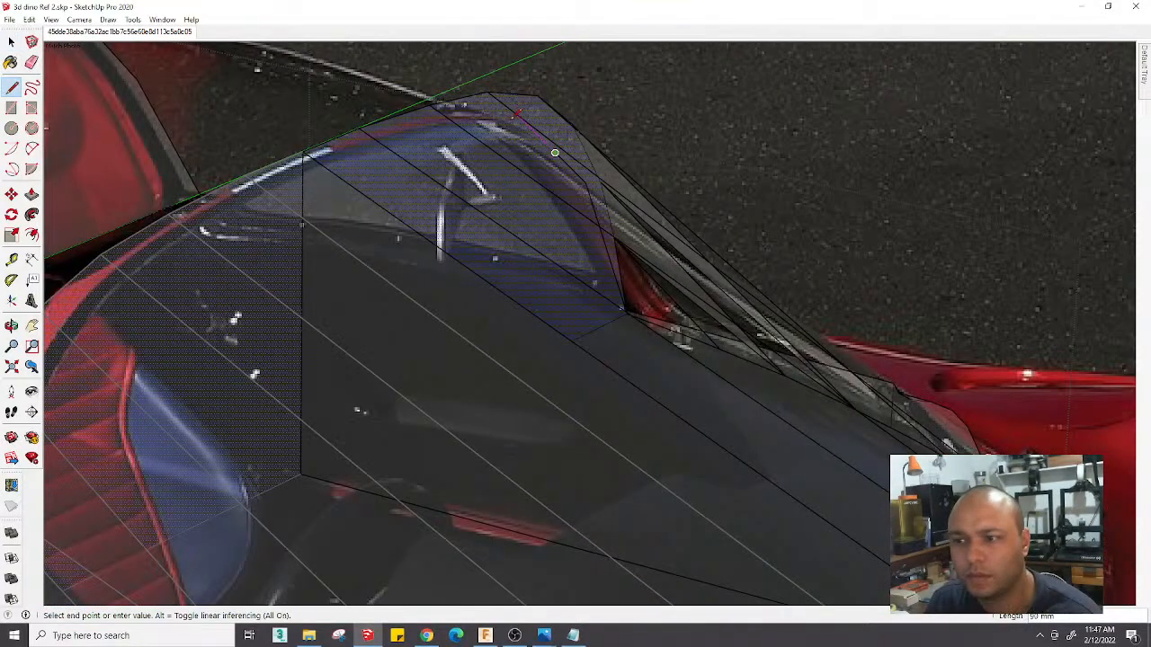
pyautogui.scroll(2, 521, 118)
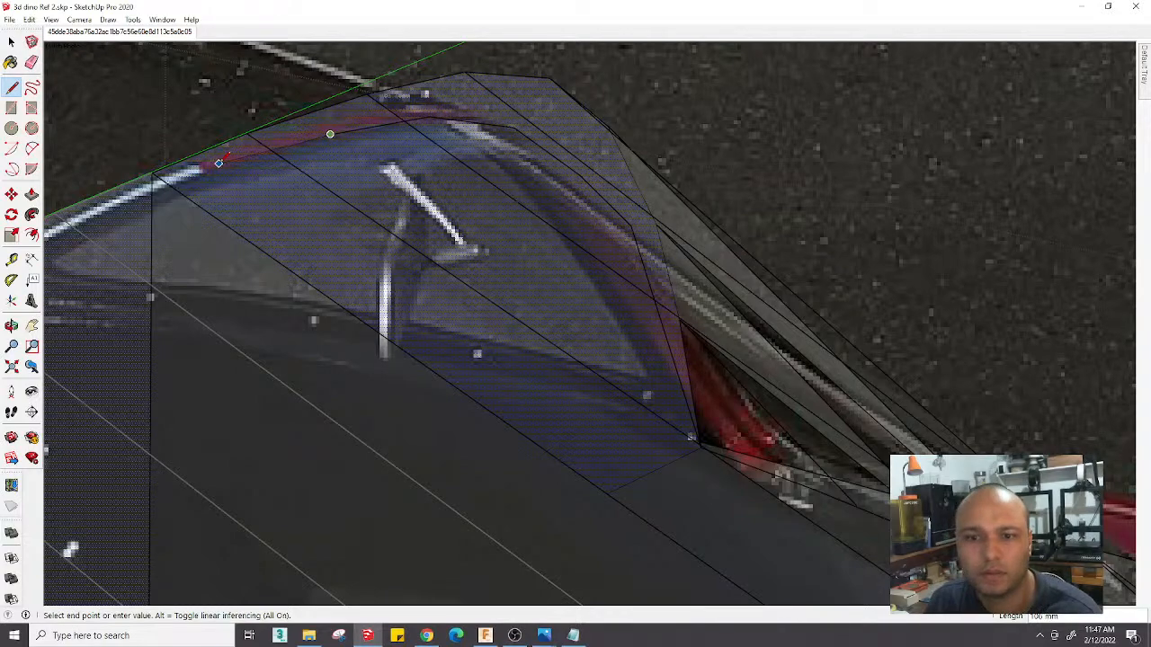
pyautogui.click(152, 172)
pyautogui.click(152, 172)
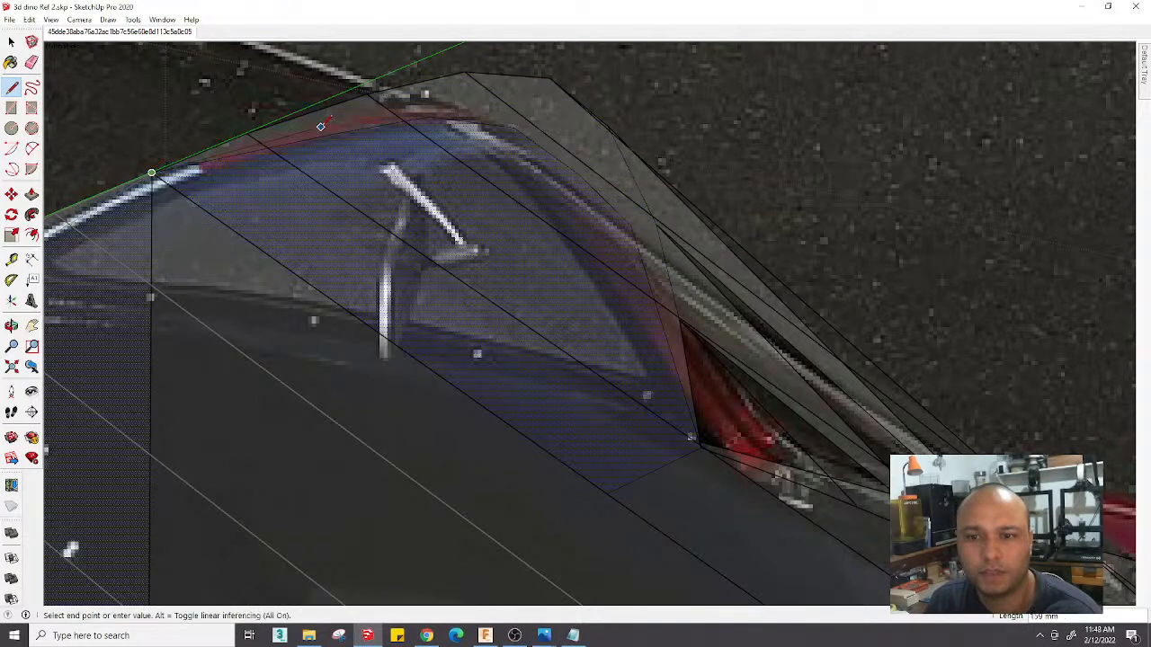
pyautogui.scroll(3, 293, 132)
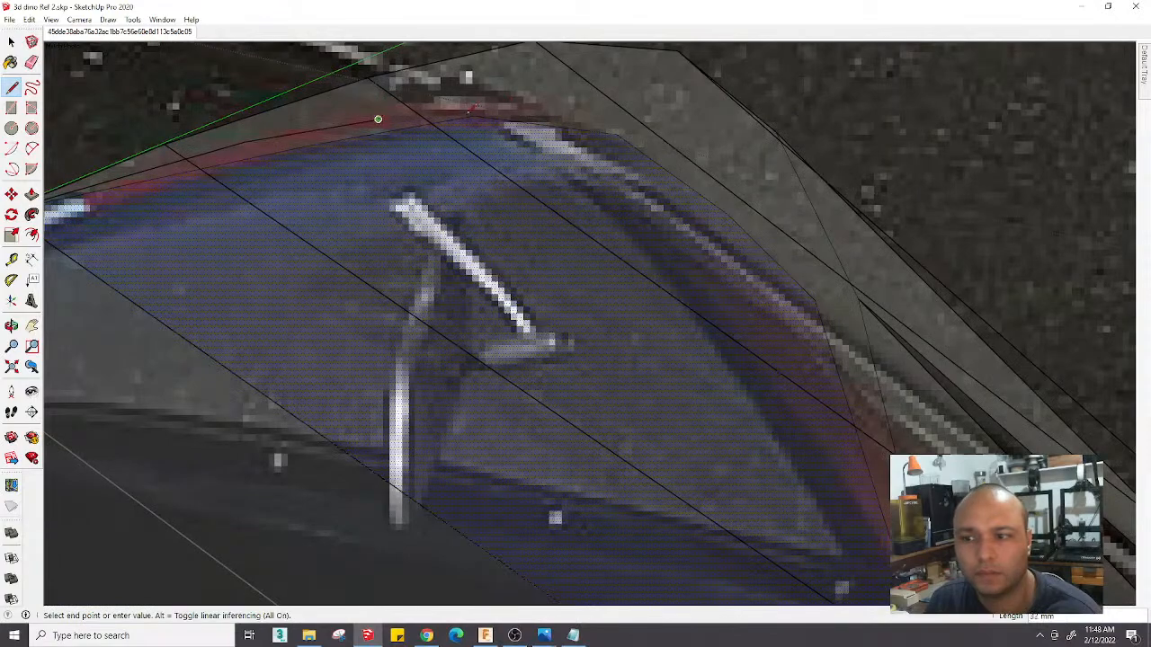
# Erase the surplus edges and folded faces outside the traced windshield outline on both sides of the upright arch
pyautogui.press('e')
pyautogui.scroll(-5, 531, 223)
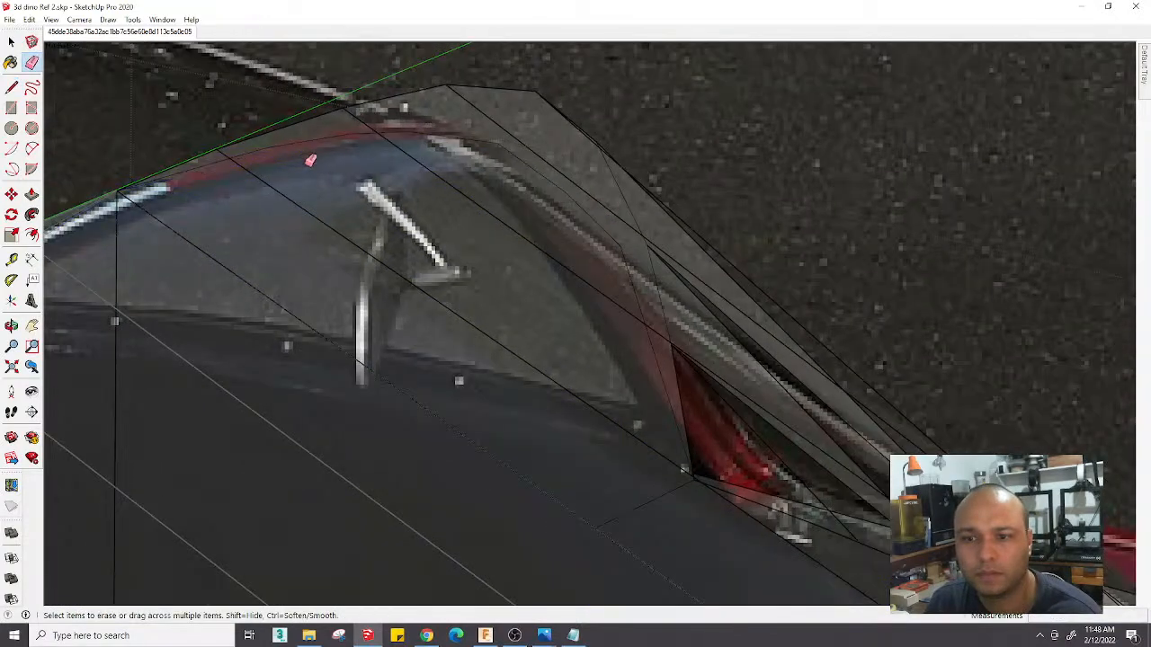
pyautogui.moveTo(531, 224)
pyautogui.mouseDown(button='middle')
pyautogui.moveTo(195, 154)
pyautogui.moveTo(585, 221)
pyautogui.moveTo(606, 262)
pyautogui.moveTo(796, 273)
pyautogui.moveTo(884, 231)
pyautogui.moveTo(827, 195)
pyautogui.moveTo(621, 257)
pyautogui.moveTo(642, 290)
pyautogui.moveTo(229, 303)
pyautogui.moveTo(467, 188)
pyautogui.mouseUp(button='middle')
pyautogui.scroll(5, 477, 182)
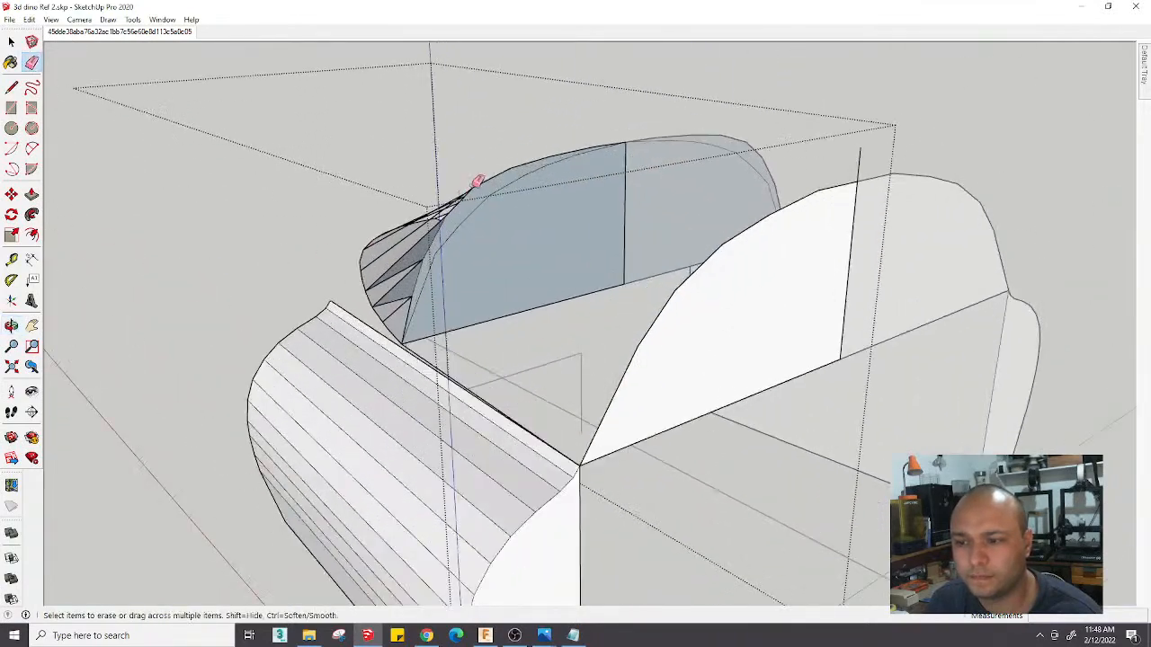
pyautogui.moveTo(478, 111); pyautogui.dragTo(585, 101)
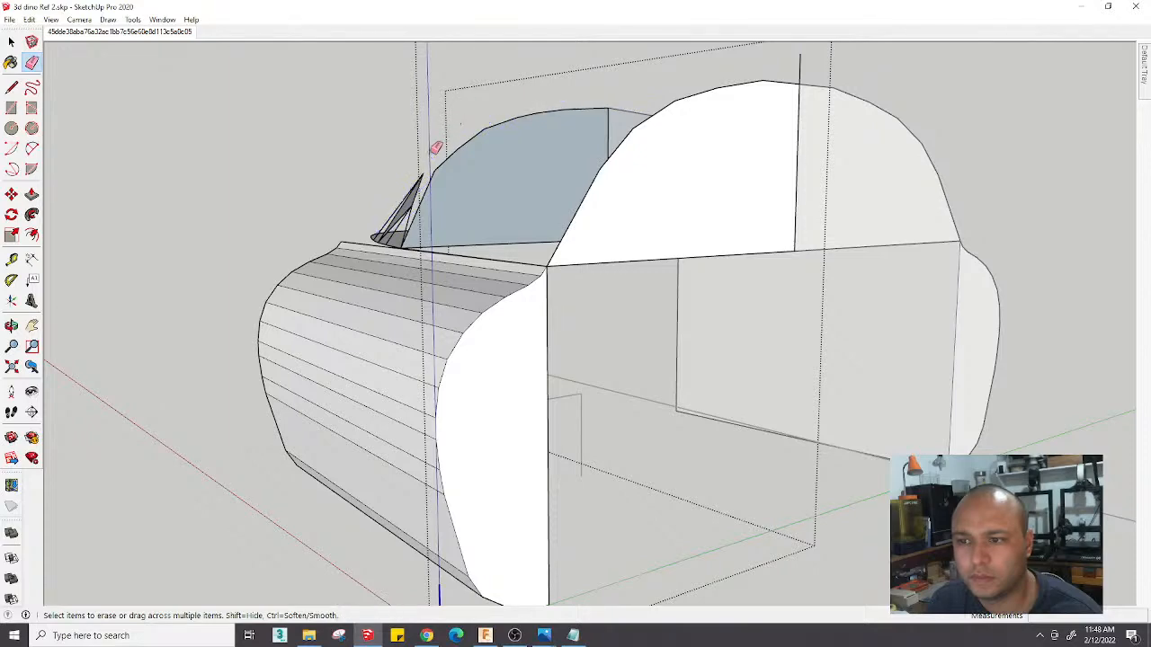
pyautogui.moveTo(411, 211); pyautogui.dragTo(789, 174, button='middle')
pyautogui.moveTo(786, 118)
pyautogui.mouseDown()
pyautogui.moveTo(593, 107)
pyautogui.moveTo(552, 157)
pyautogui.mouseUp()
pyautogui.press('e')
pyautogui.scroll(3, 552, 156)
pyautogui.moveTo(568, 148)
pyautogui.mouseDown(button='middle')
pyautogui.moveTo(891, 149)
pyautogui.moveTo(617, 188)
pyautogui.moveTo(647, 177)
pyautogui.mouseUp(button='middle')
pyautogui.scroll(3, 648, 177)
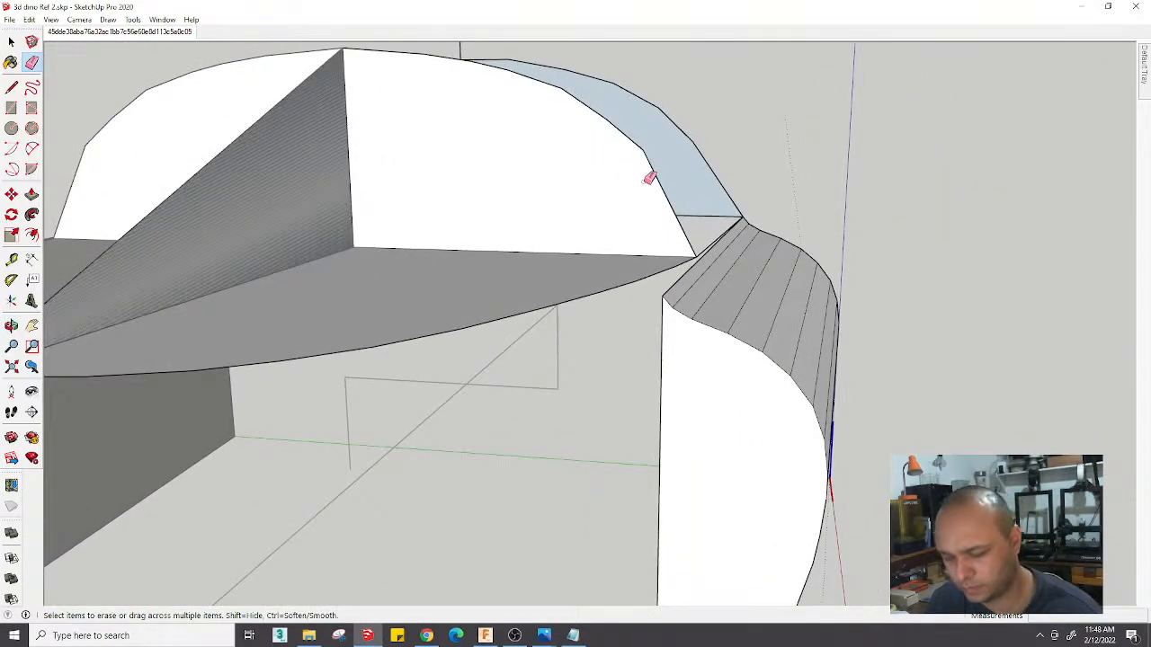
# Cut off the sharp upper outer corner of the windshield arch with a short line, and erase the two corner edges outside it
pyautogui.press('l')
pyautogui.click(657, 182)
pyautogui.click(618, 130)
pyautogui.press('e')
pyautogui.moveTo(634, 143); pyautogui.dragTo(649, 151)
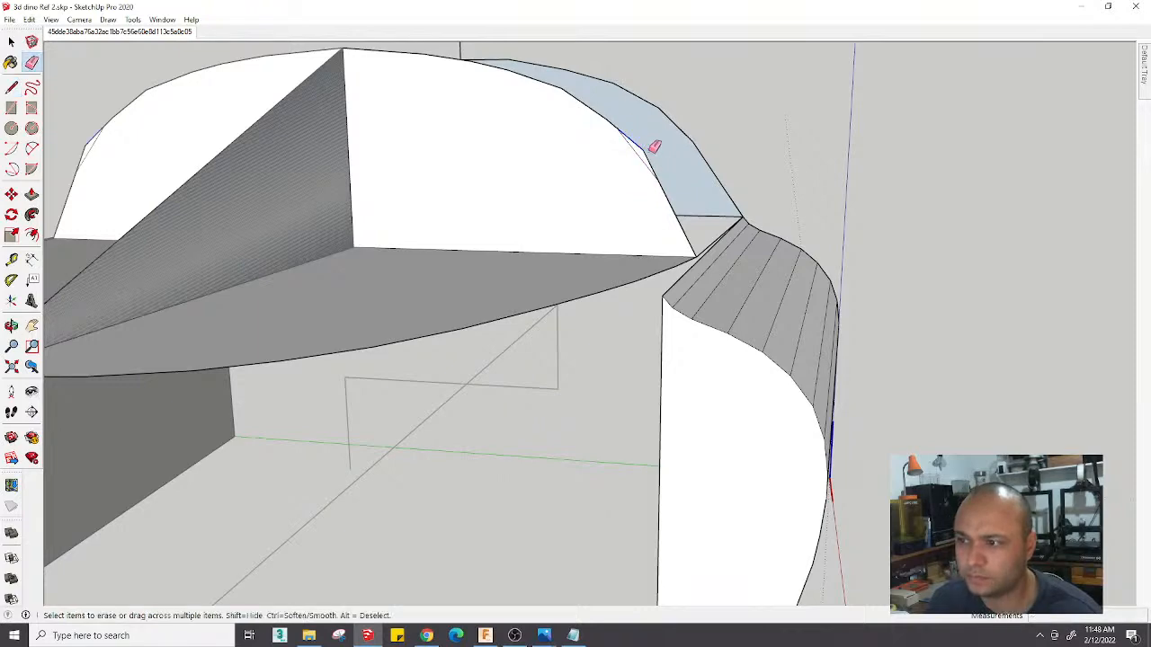
pyautogui.scroll(-5, 650, 152)
pyautogui.moveTo(649, 151)
pyautogui.mouseDown(button='middle')
pyautogui.moveTo(693, 195)
pyautogui.moveTo(745, 185)
pyautogui.moveTo(549, 100)
pyautogui.moveTo(550, 206)
pyautogui.moveTo(397, 174)
pyautogui.mouseUp(button='middle')
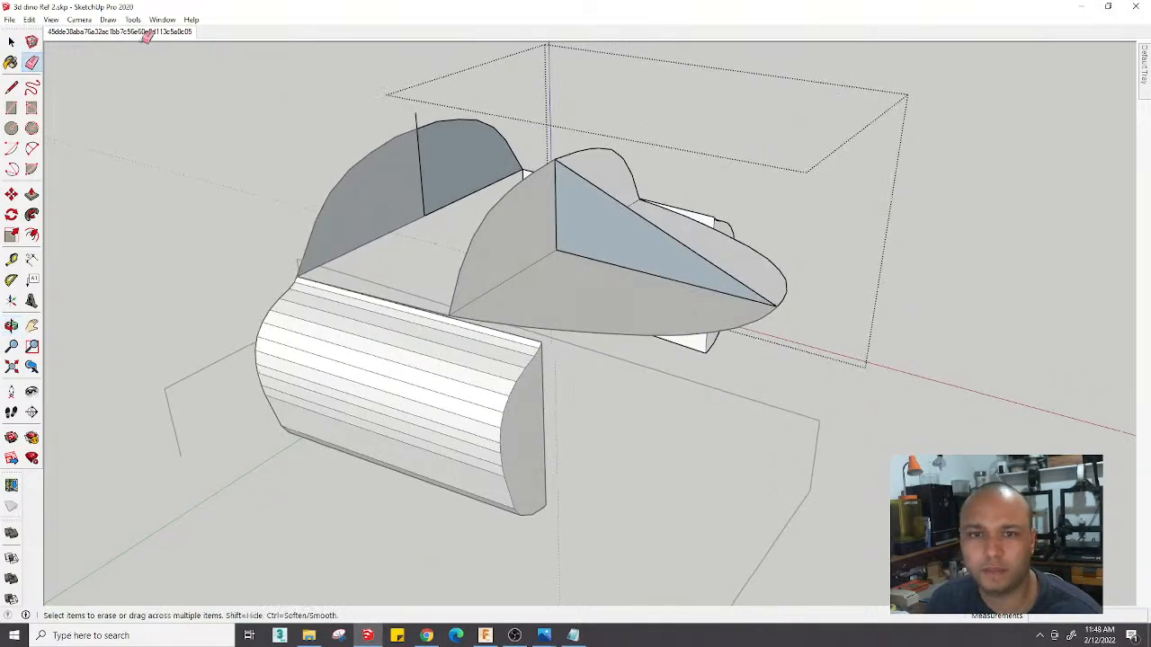
# Compare the windshield with the matched photo, and examine its lean in the side photo and the Ferrari 206 S Dino Coupe blueprint in Photos
pyautogui.click(137, 33)
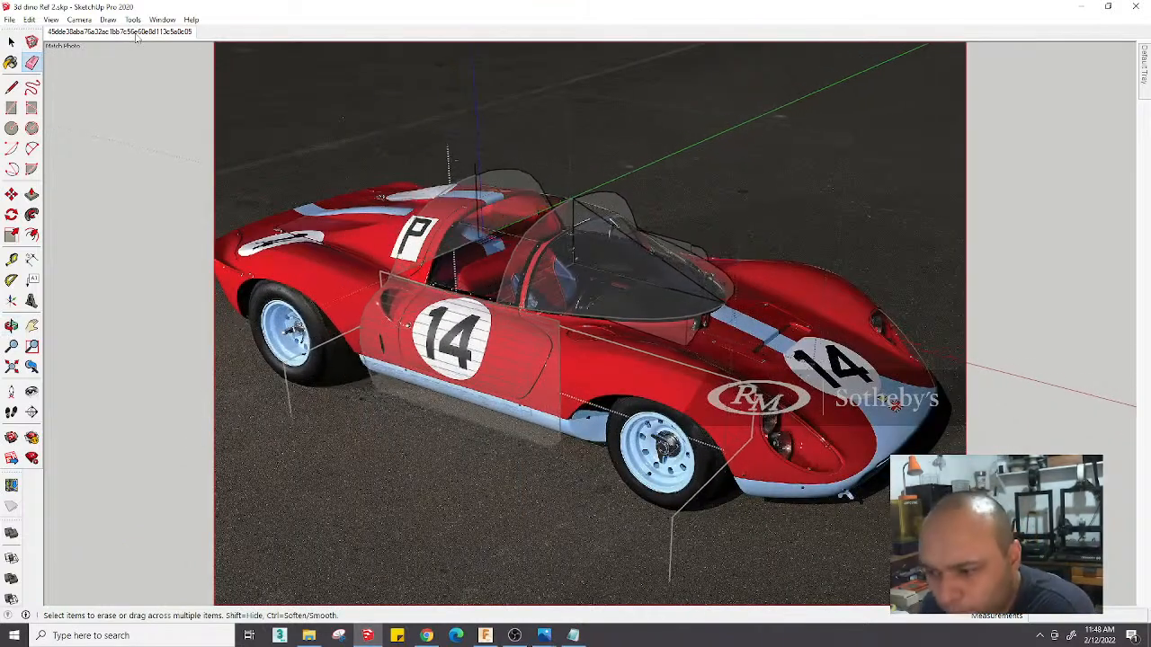
pyautogui.scroll(3, 586, 274)
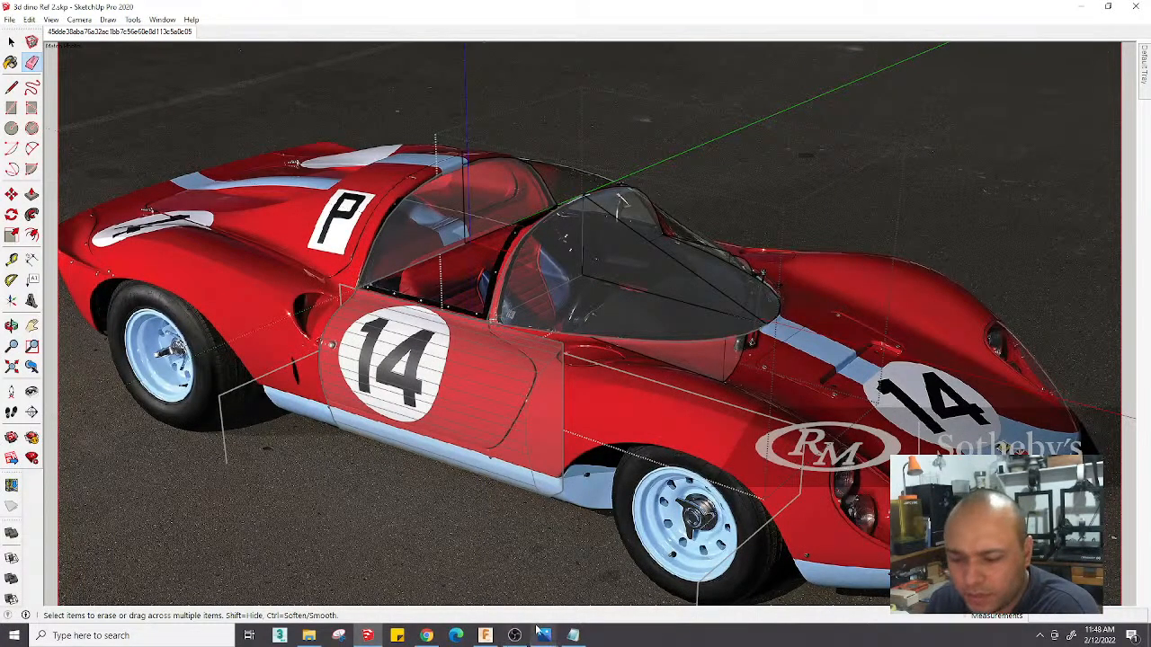
pyautogui.moveTo(544, 635)
pyautogui.click(422, 561)
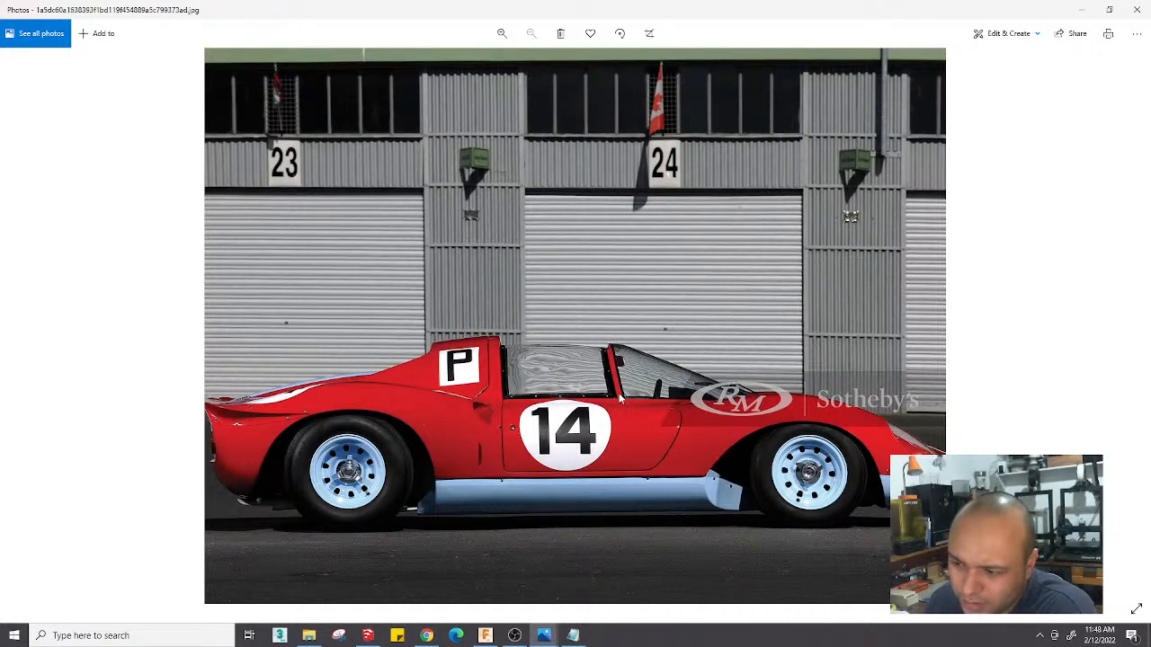
pyautogui.moveTo(568, 624)
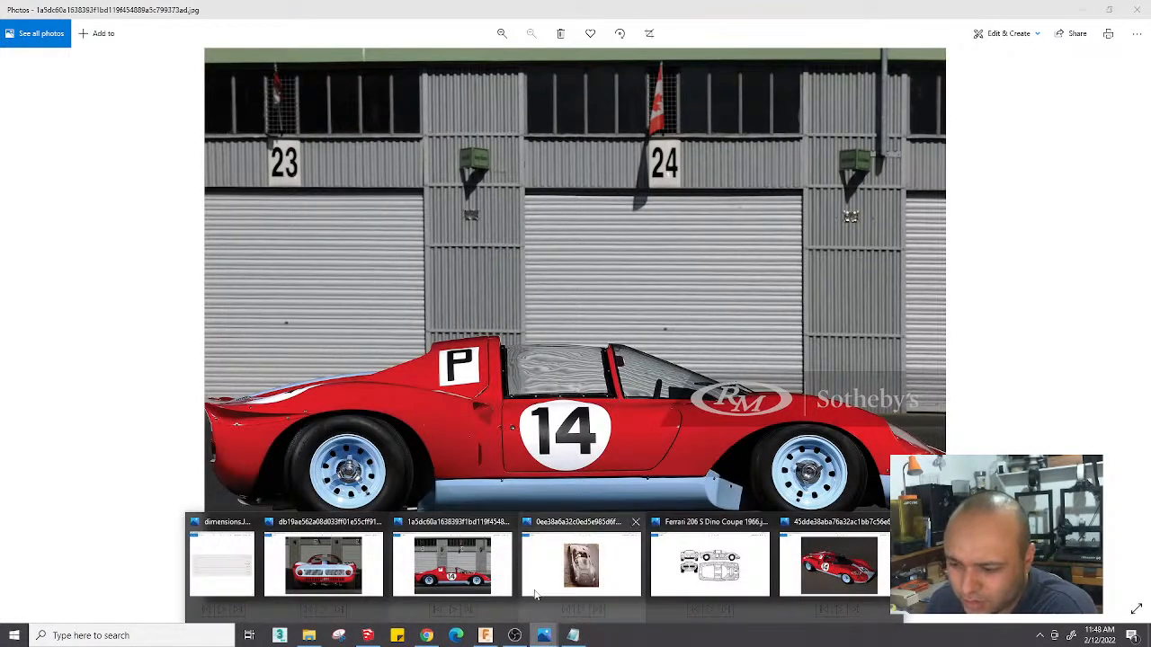
pyautogui.click(725, 581)
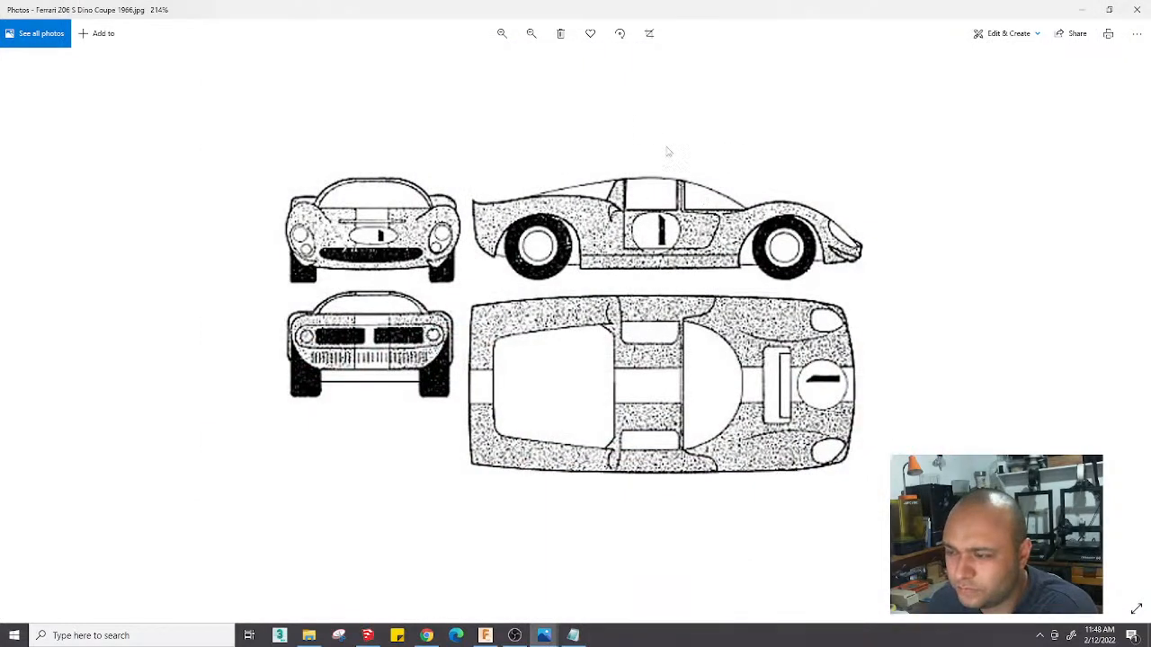
pyautogui.click(1082, 10)
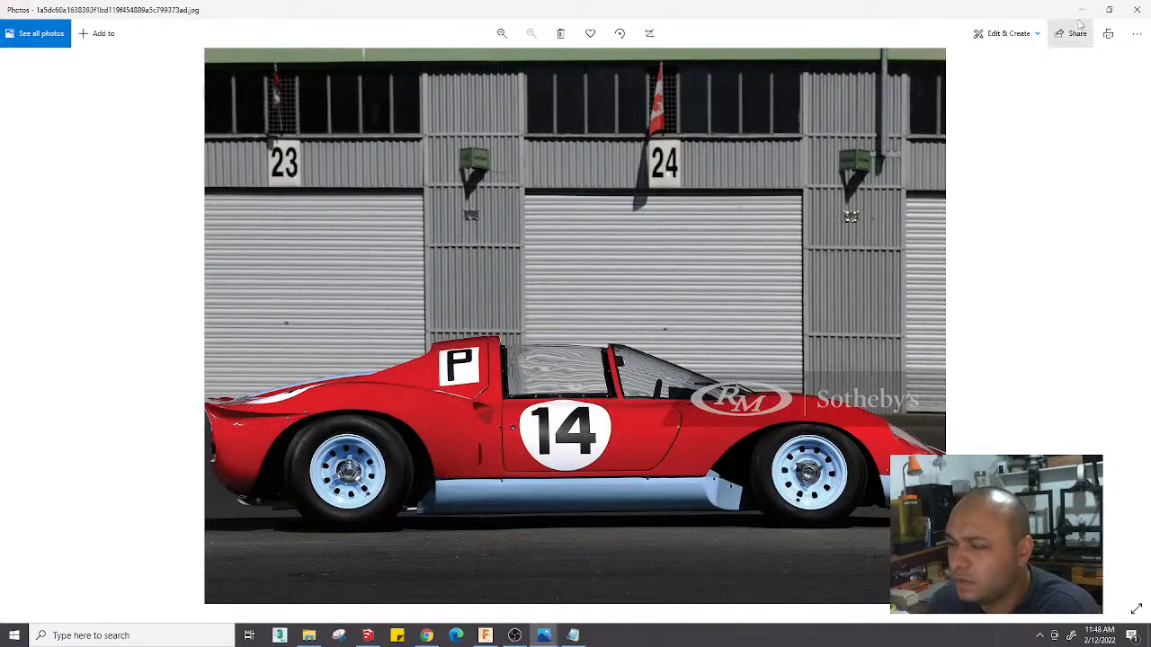
pyautogui.click(1082, 9)
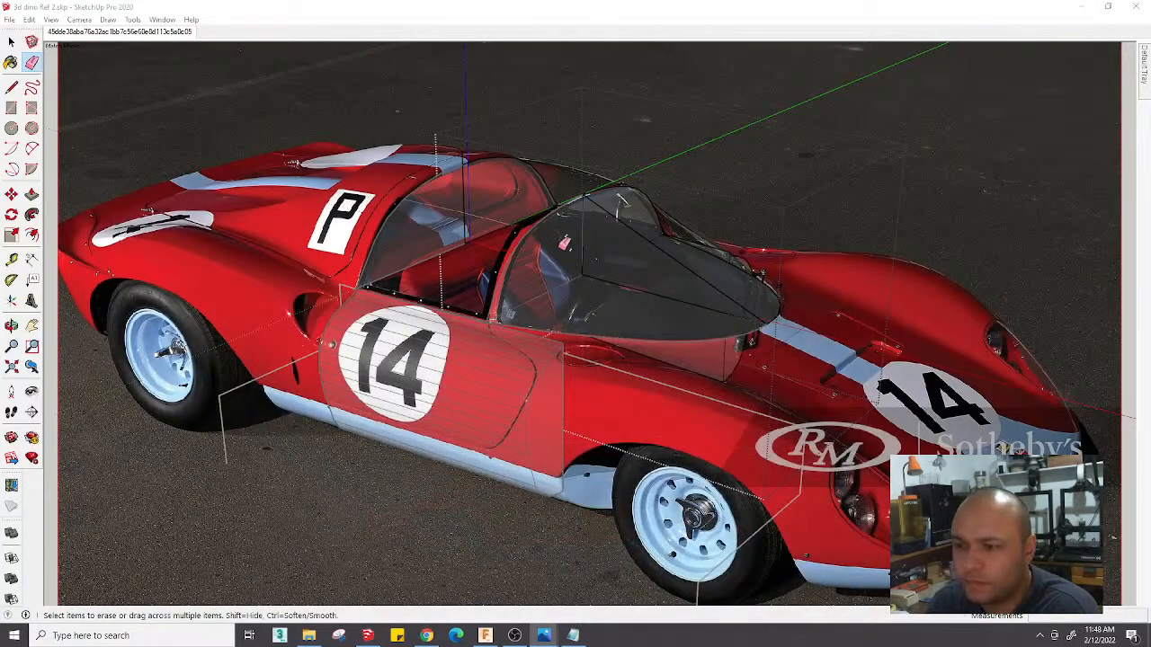
# Inside the windshield component, select the upright arch faces and rotate them 5 degrees rearward about their base on the centreline
pyautogui.press('space')
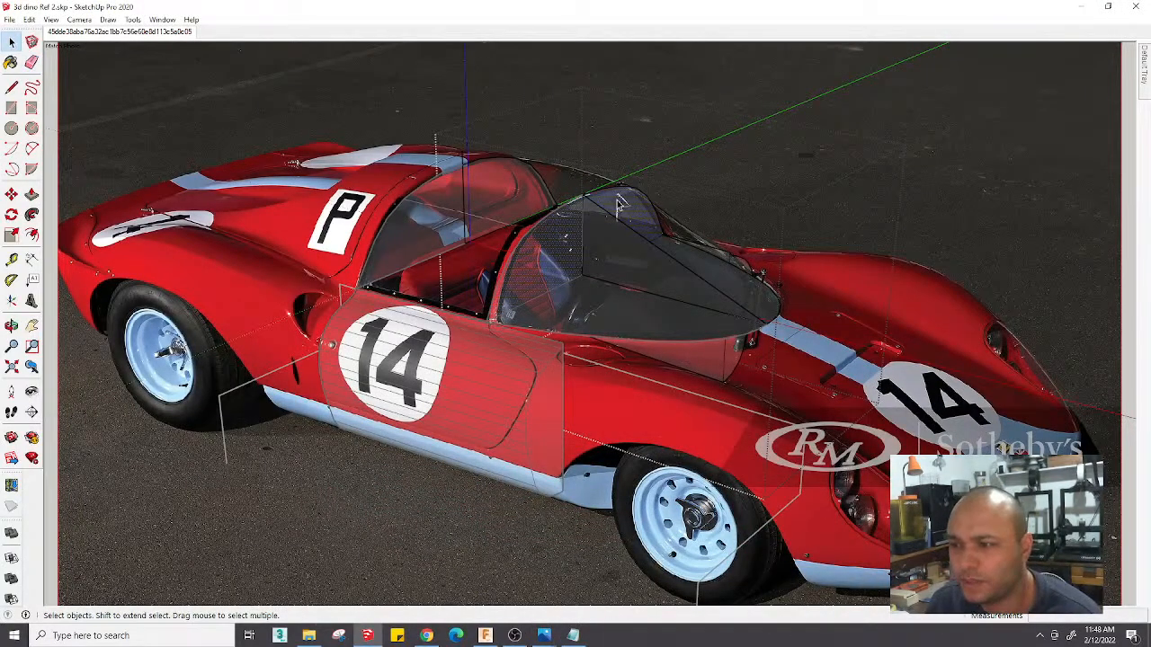
pyautogui.tripleClick(619, 199)
pyautogui.press('Escape')
pyautogui.moveTo(618, 201); pyautogui.dragTo(597, 206, button='middle')
pyautogui.click(631, 212)
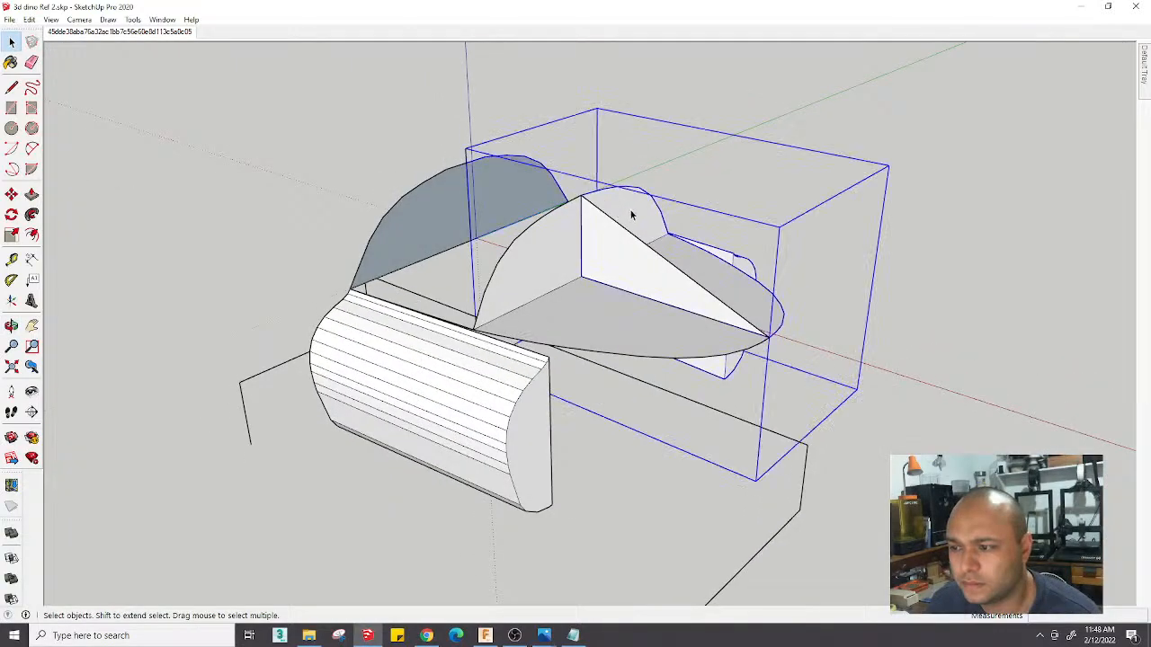
pyautogui.doubleClick(632, 213)
pyautogui.tripleClick(640, 216)
pyautogui.moveTo(693, 221); pyautogui.dragTo(588, 207, button='middle')
pyautogui.click(609, 262)
pyautogui.press('q')
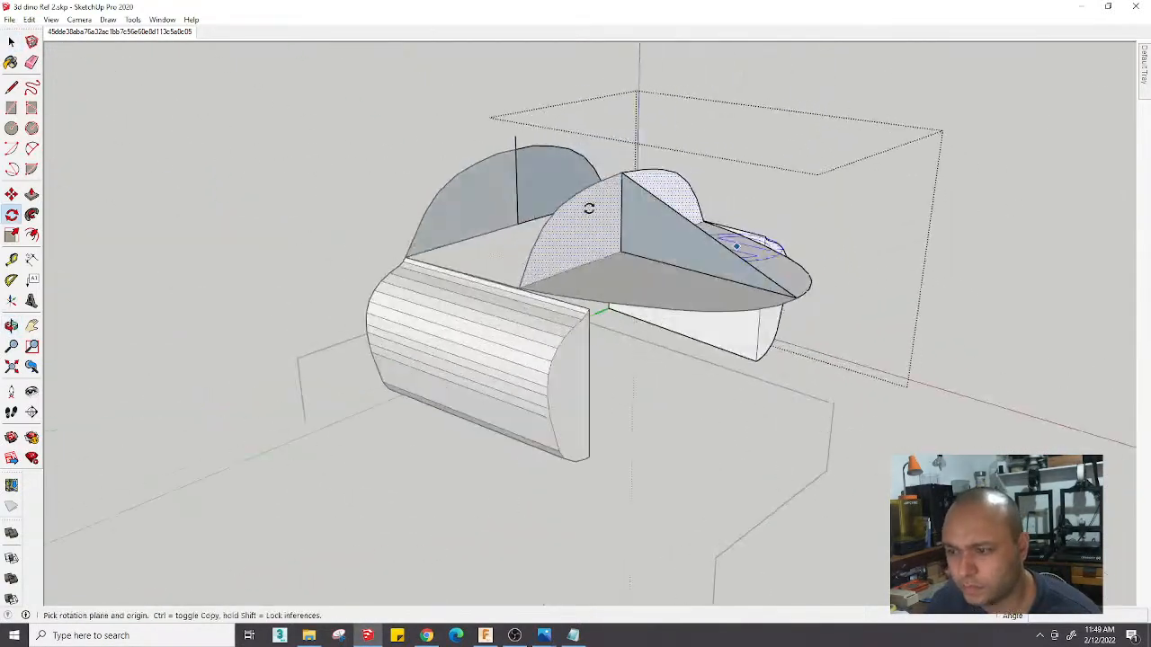
pyautogui.click(142, 32)
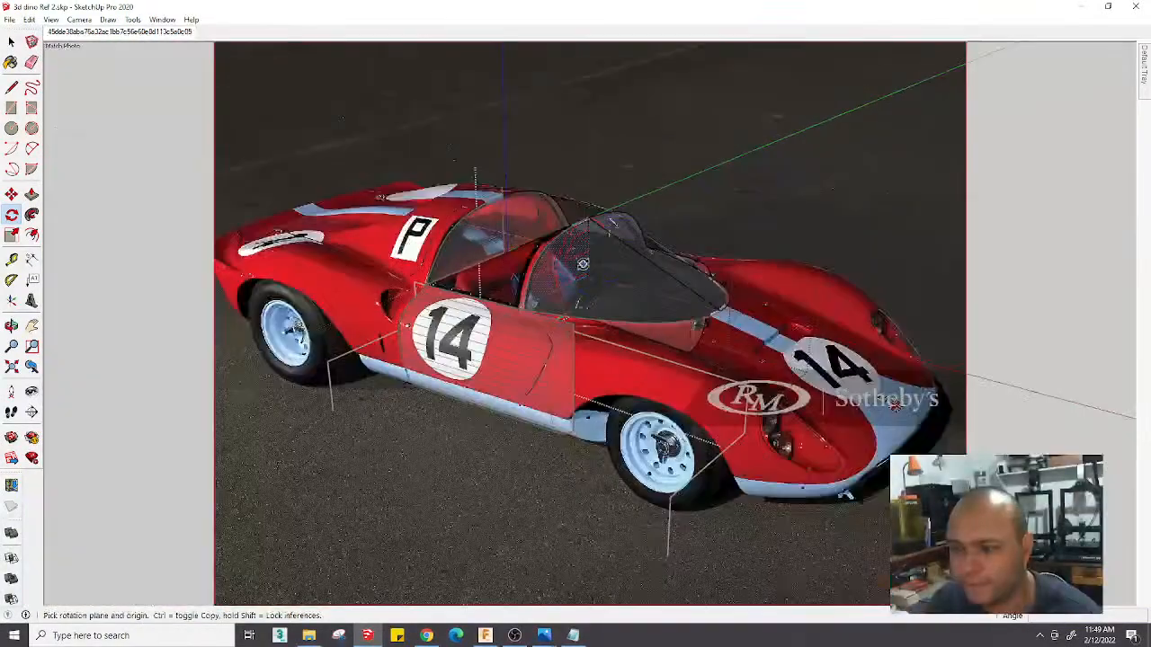
pyautogui.moveTo(583, 275); pyautogui.dragTo(639, 290)
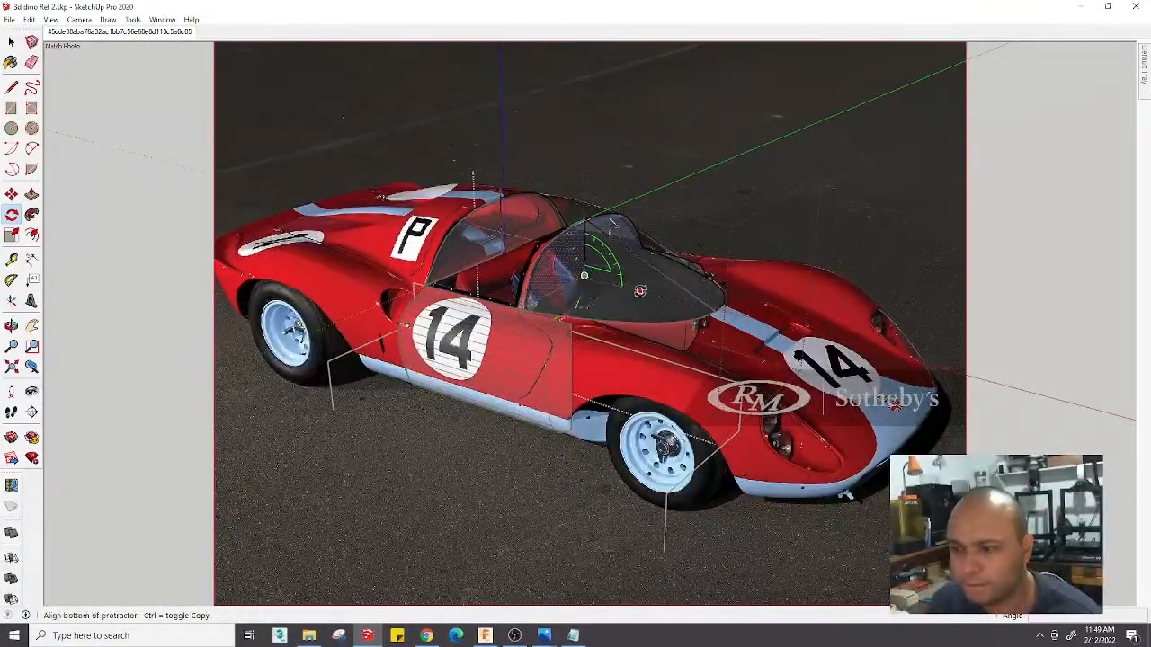
pyautogui.click(820, 193)
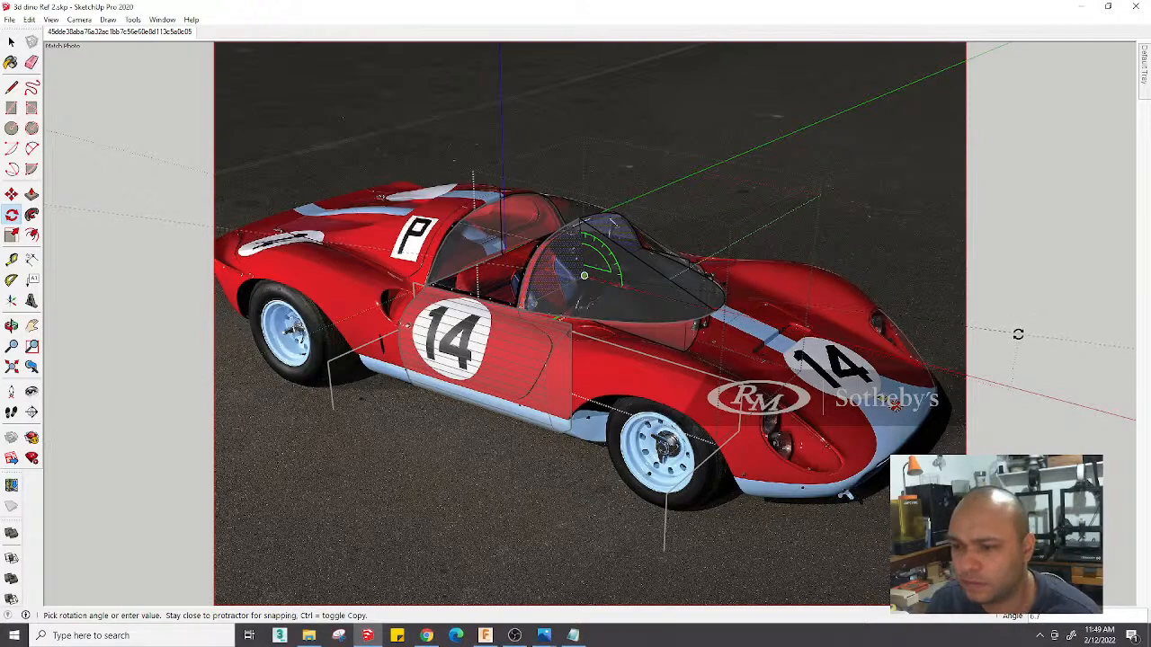
pyautogui.press('Escape')
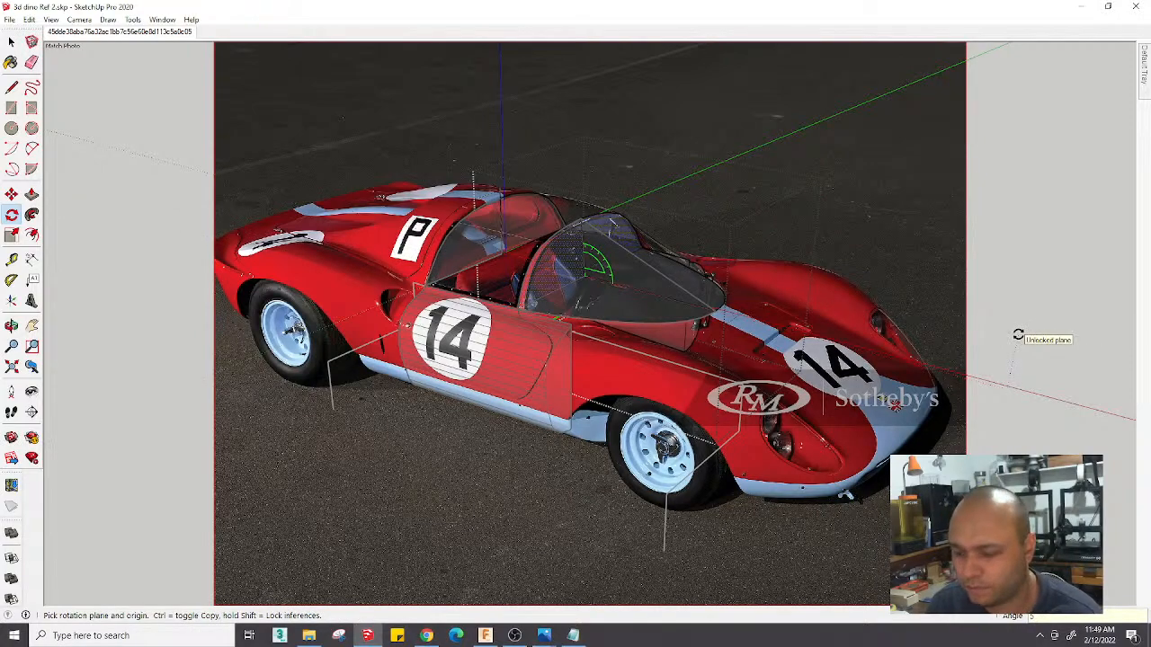
# Lower the arch's centre peak with a line about 134 mm long along the photo's top edge, and erase the peak and sloping centre edges
pyautogui.scroll(2, 651, 219)
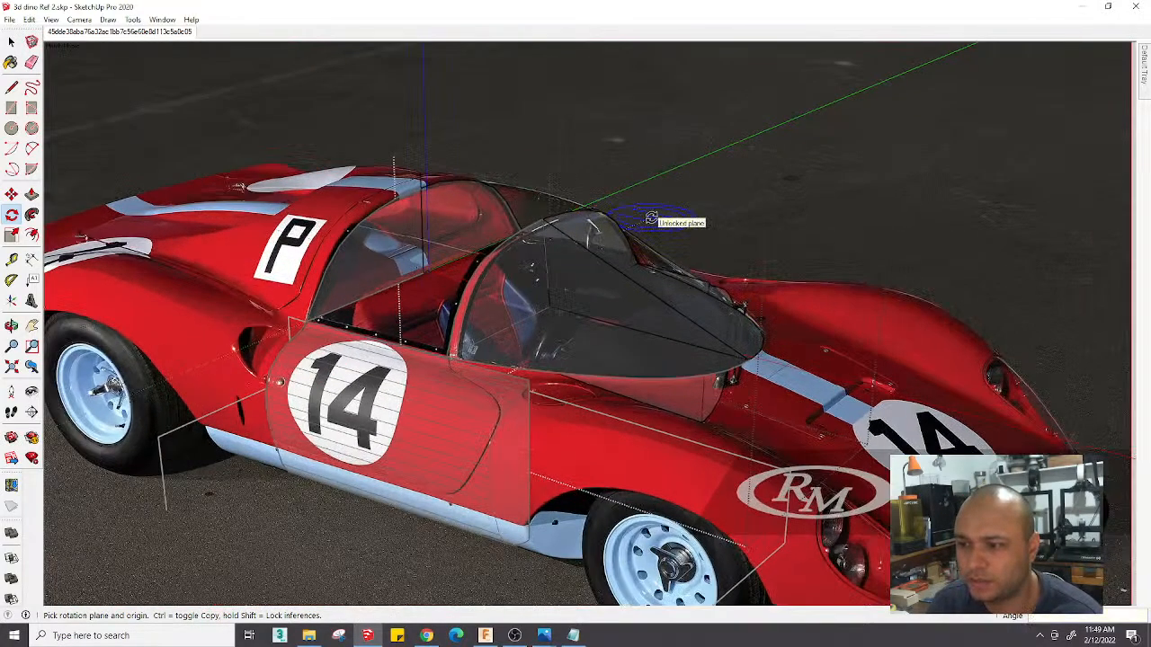
pyautogui.scroll(4, 678, 197)
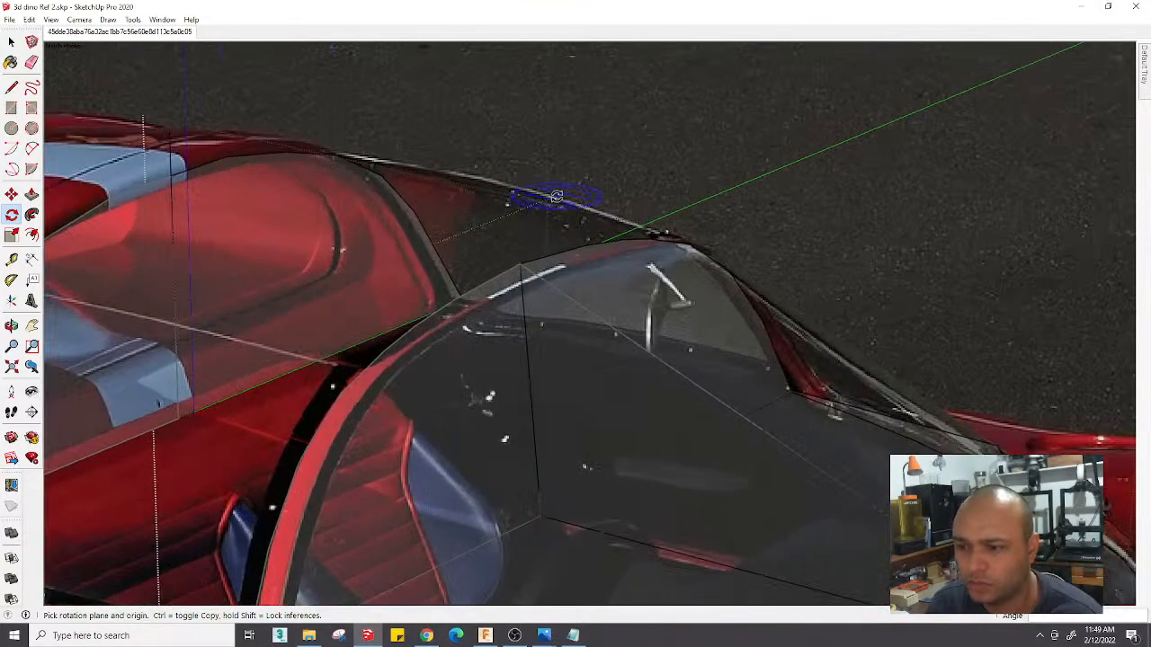
pyautogui.press('l')
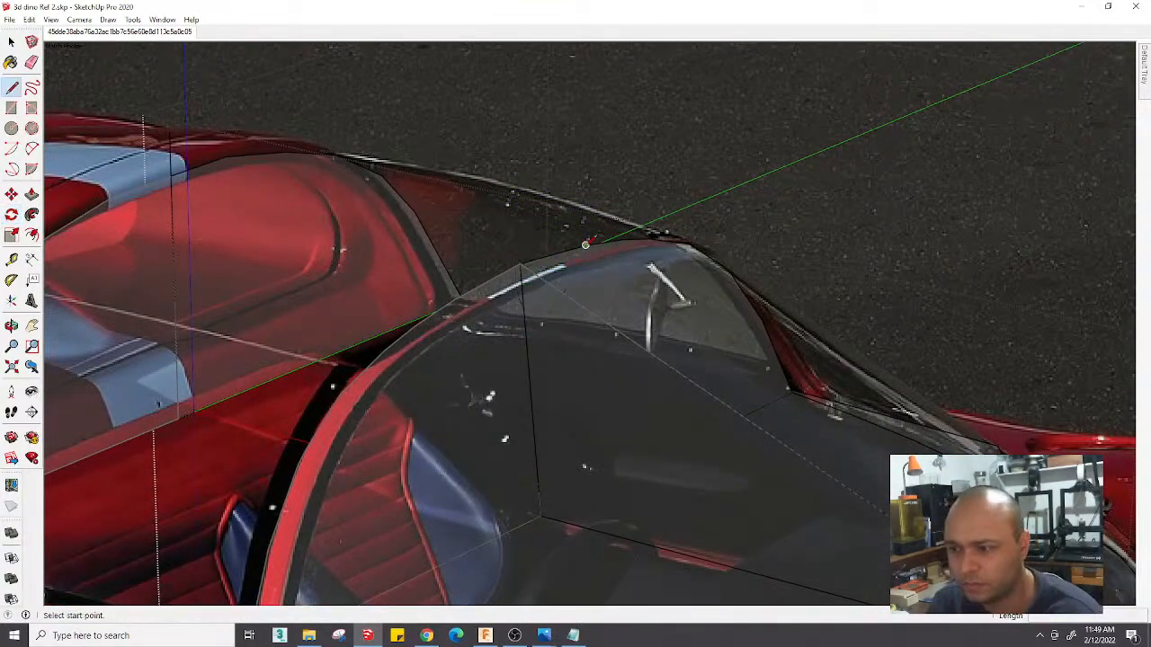
pyautogui.scroll(3, 583, 243)
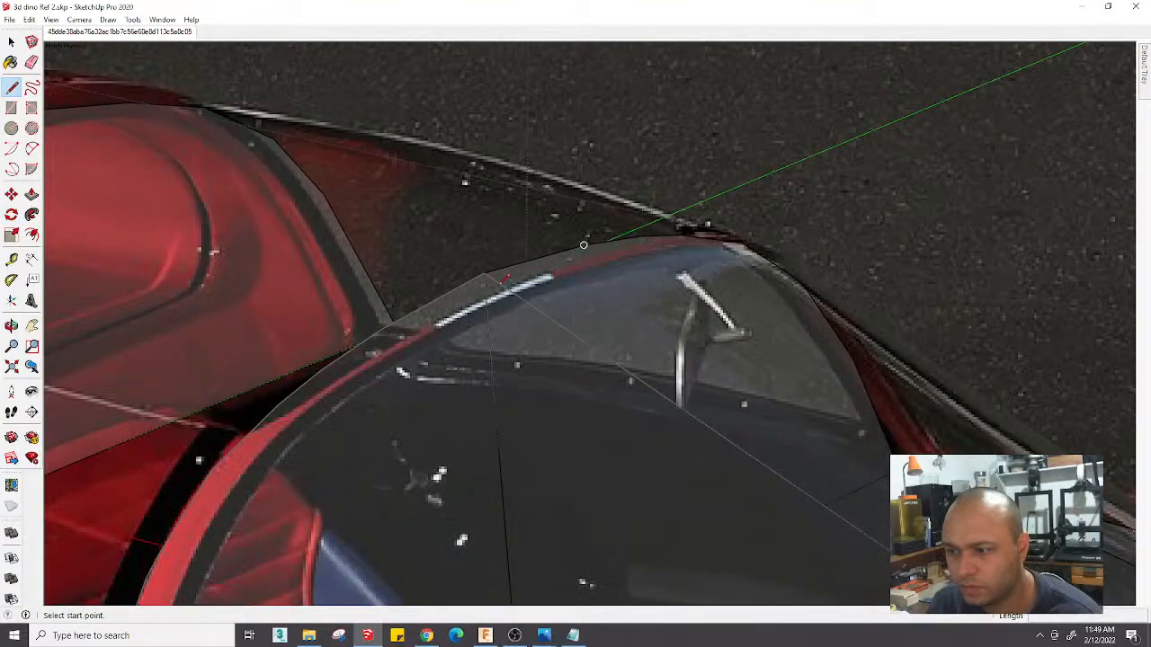
pyautogui.click(584, 243)
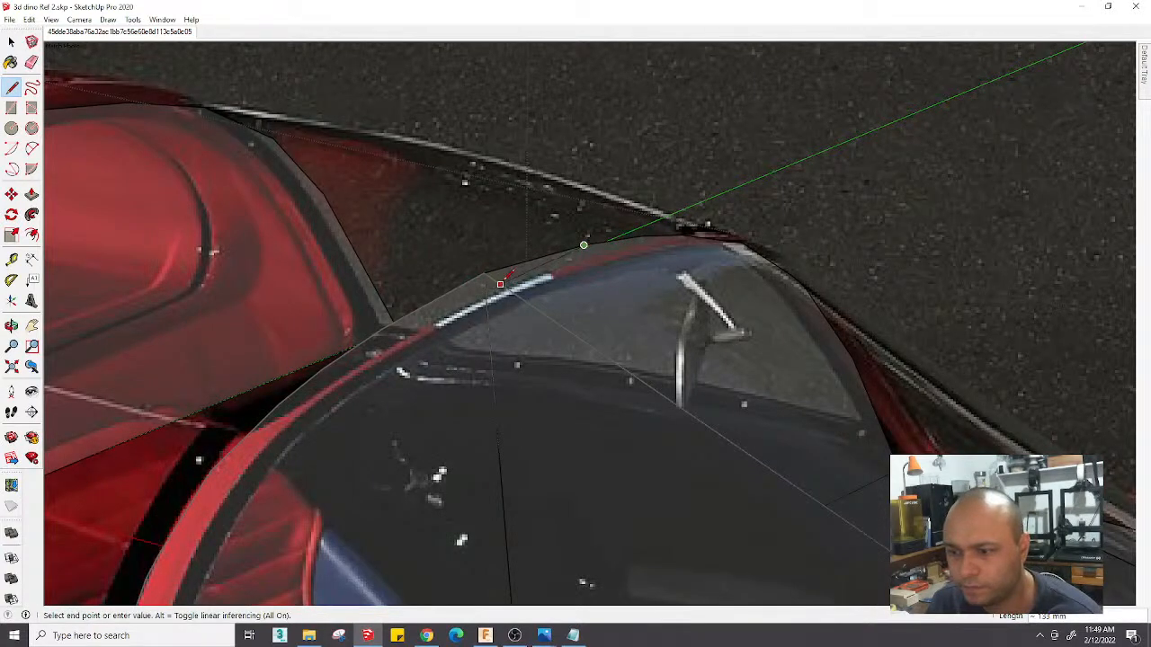
pyautogui.click(485, 286)
pyautogui.press('e')
pyautogui.click(483, 273)
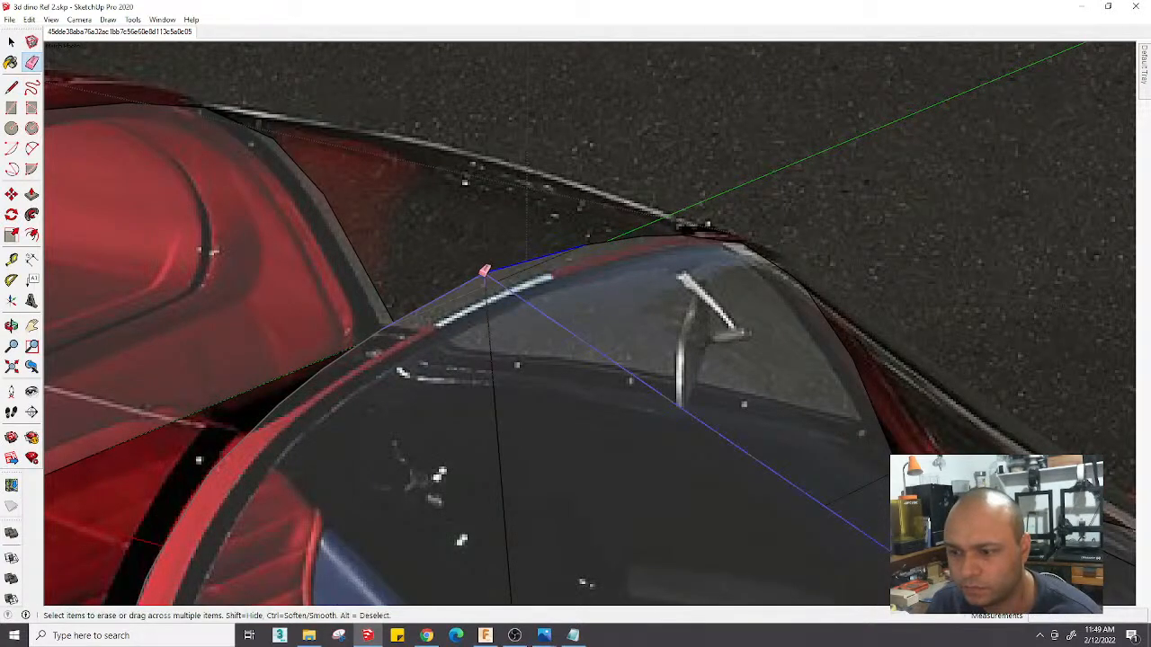
pyautogui.scroll(-5, 488, 268)
pyautogui.scroll(5, 489, 266)
pyautogui.press('l')
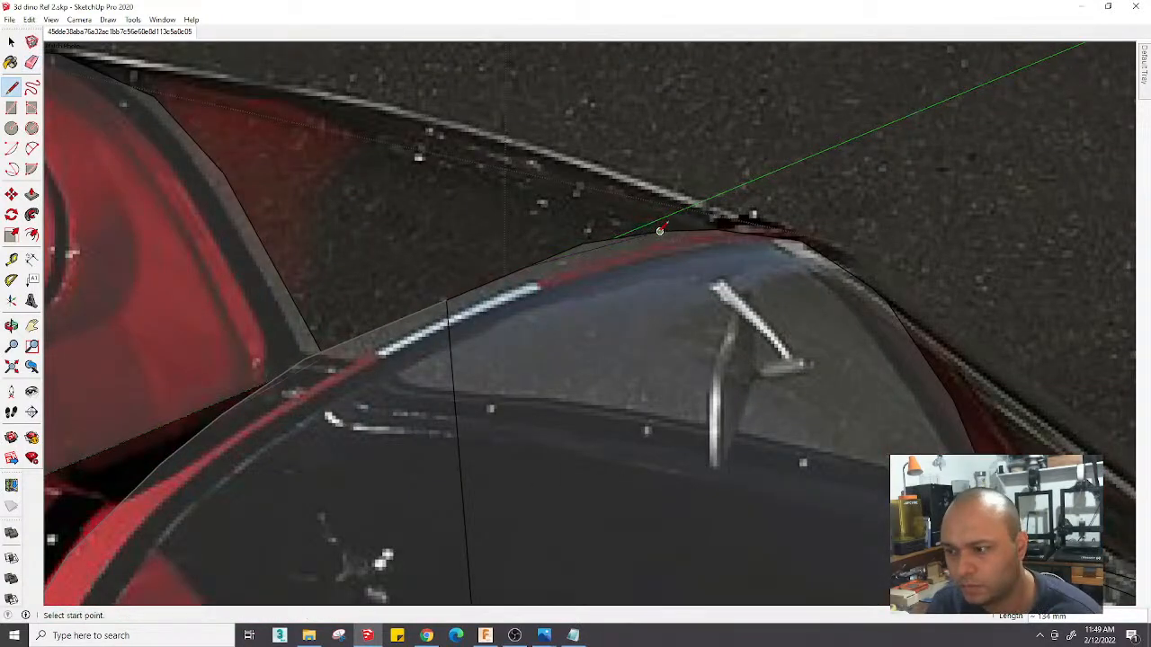
pyautogui.press('e')
pyautogui.scroll(-6, 581, 235)
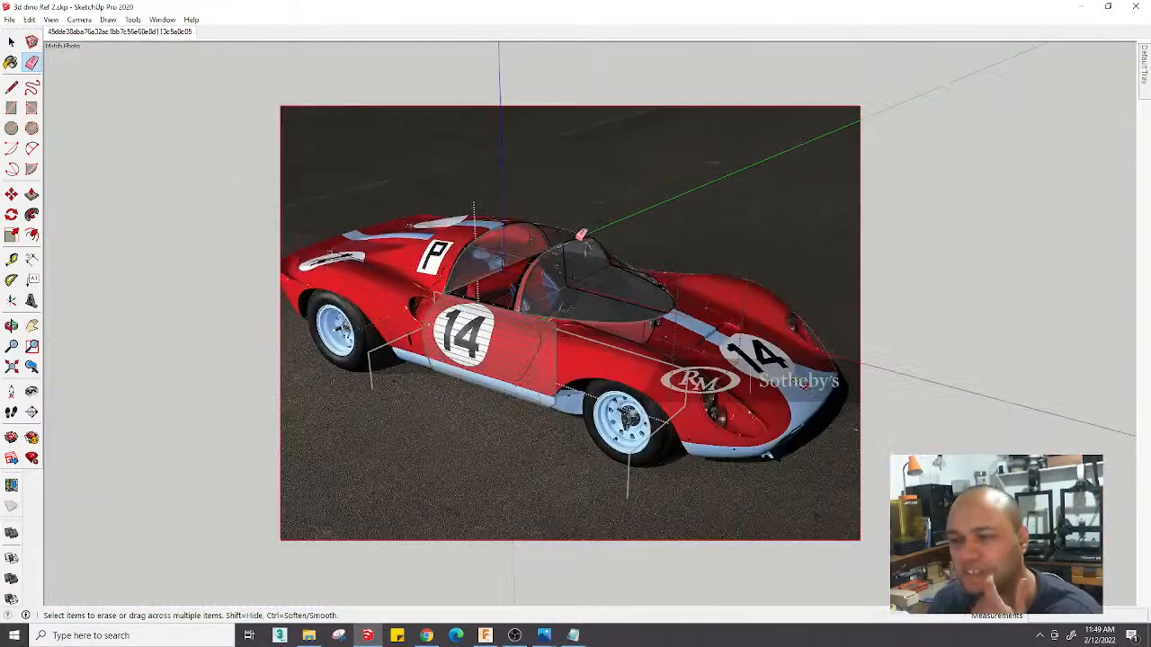
# Close the component, and compare the tilted windshield with the matched photo and from other angles
pyautogui.press('space')
pyautogui.scroll(3, 579, 252)
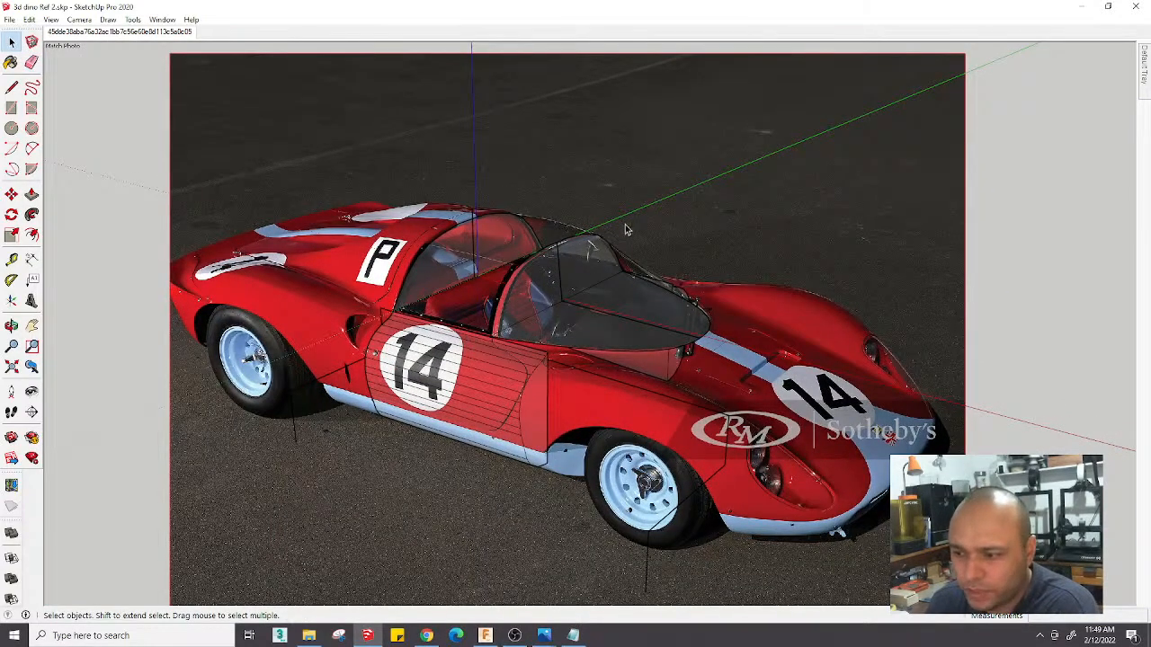
pyautogui.moveTo(639, 225); pyautogui.dragTo(603, 268, button='middle')
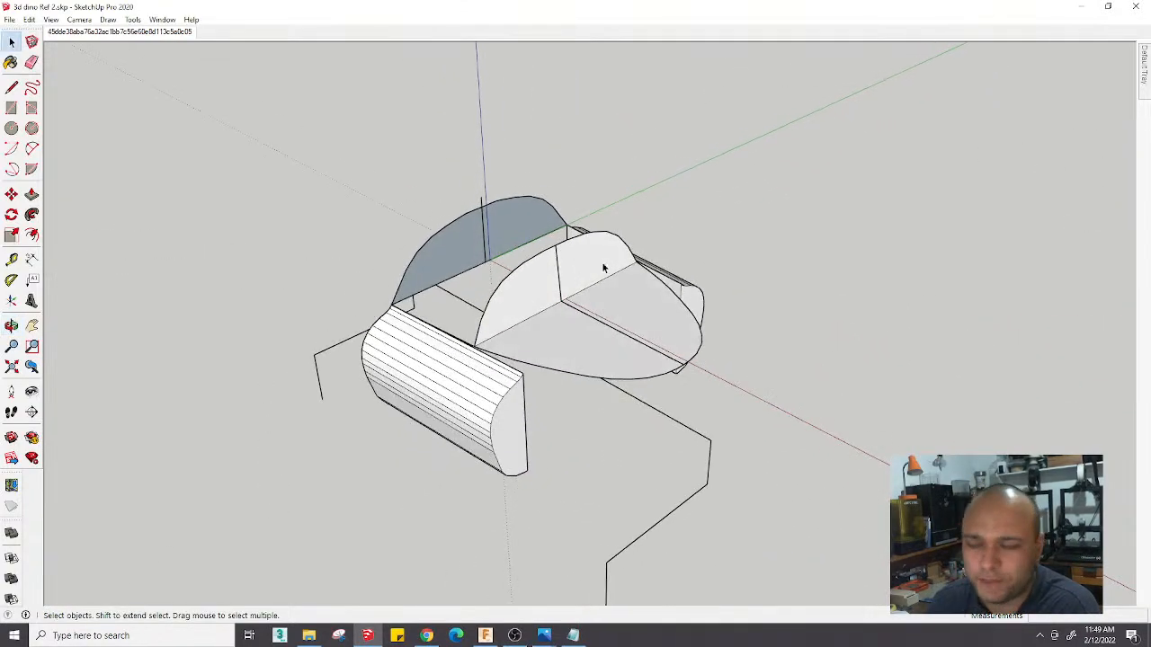
pyautogui.click(177, 33)
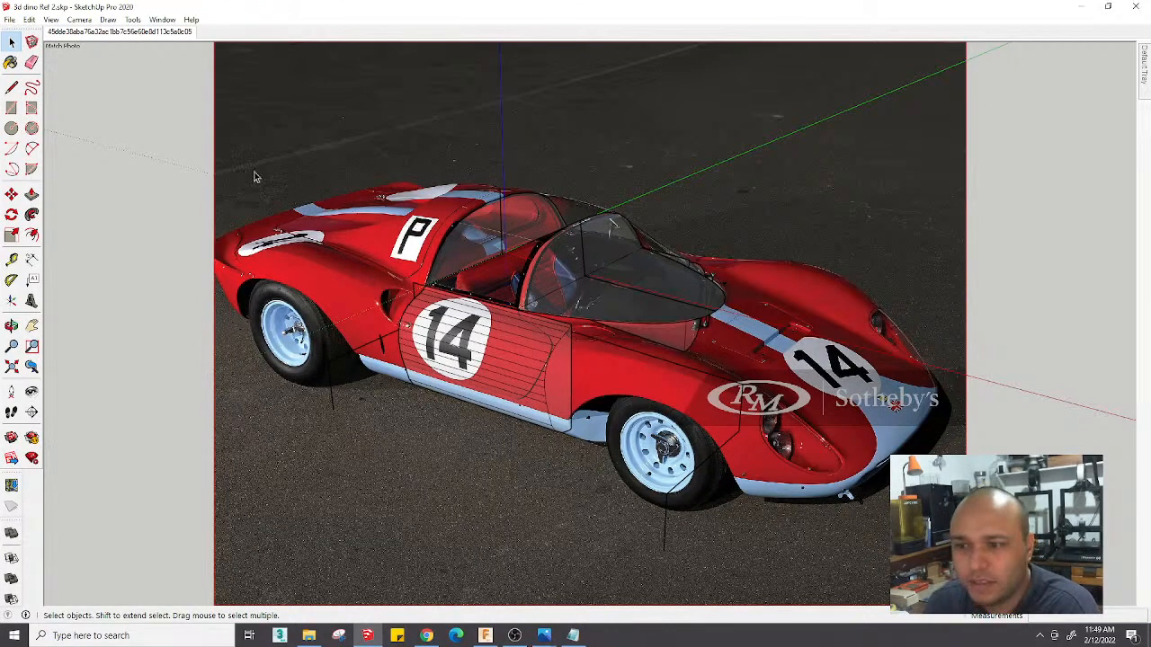
pyautogui.moveTo(447, 305); pyautogui.dragTo(524, 425, button='middle')
pyautogui.click(123, 36)
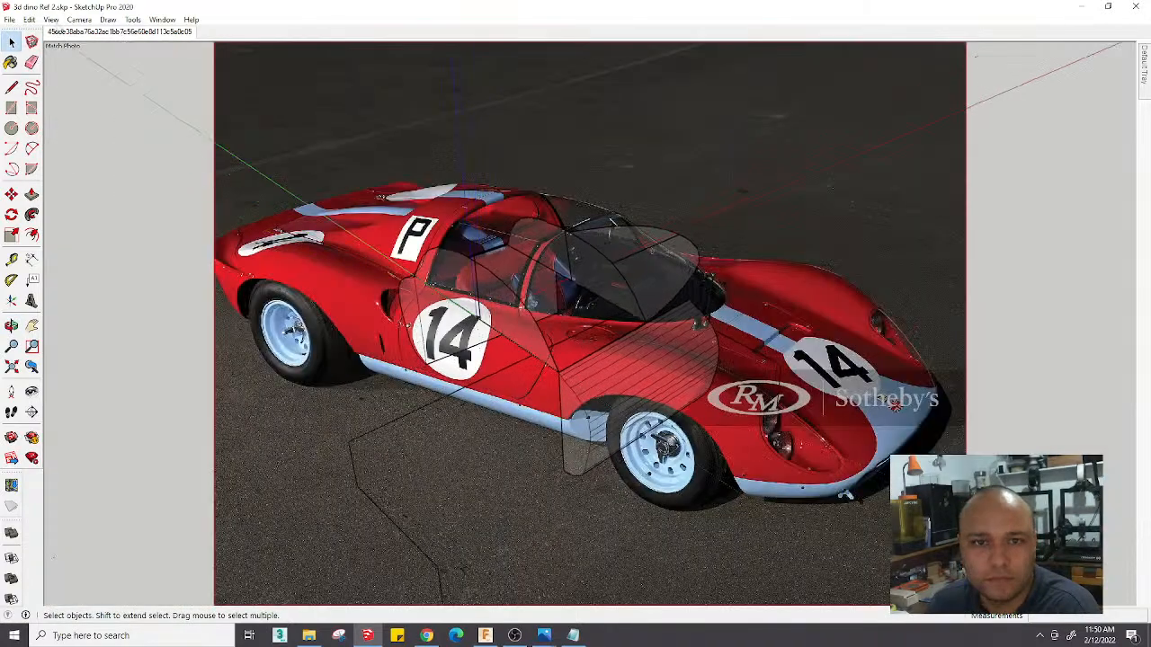
# Turn on the display of hidden geometry and hidden objects, and inspect the hidden reference images around the model
pyautogui.click(52, 20)
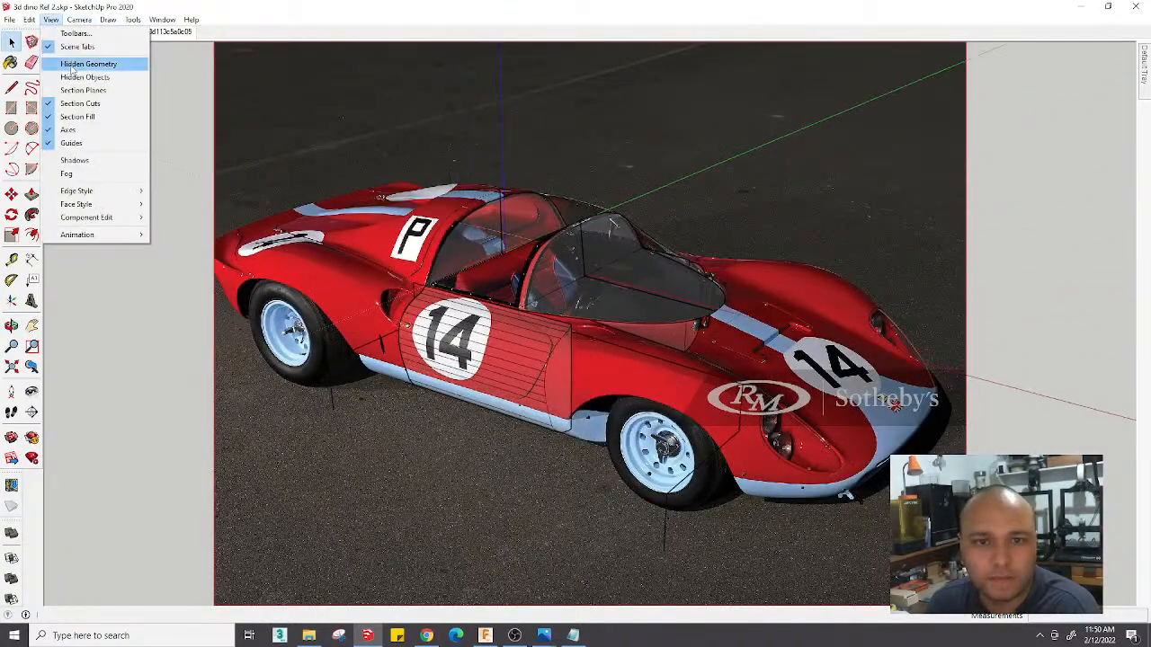
pyautogui.click(65, 65)
pyautogui.click(52, 20)
pyautogui.click(63, 78)
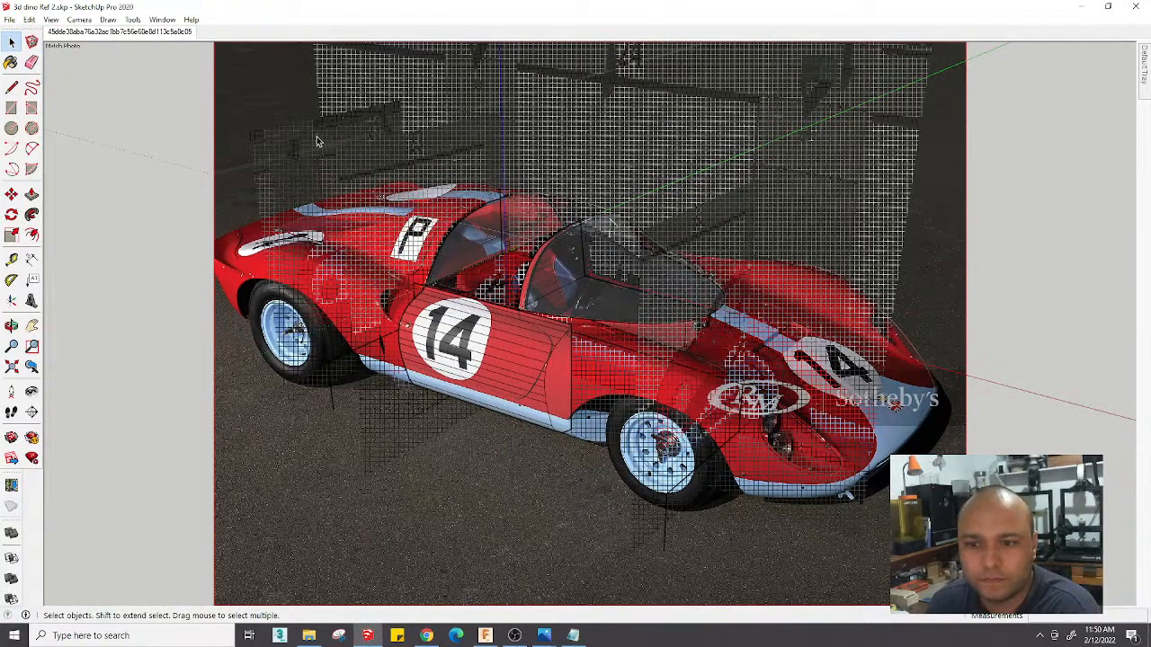
pyautogui.moveTo(318, 141); pyautogui.dragTo(347, 165, button='middle')
pyautogui.rightClick(320, 172)
pyautogui.click(171, 140)
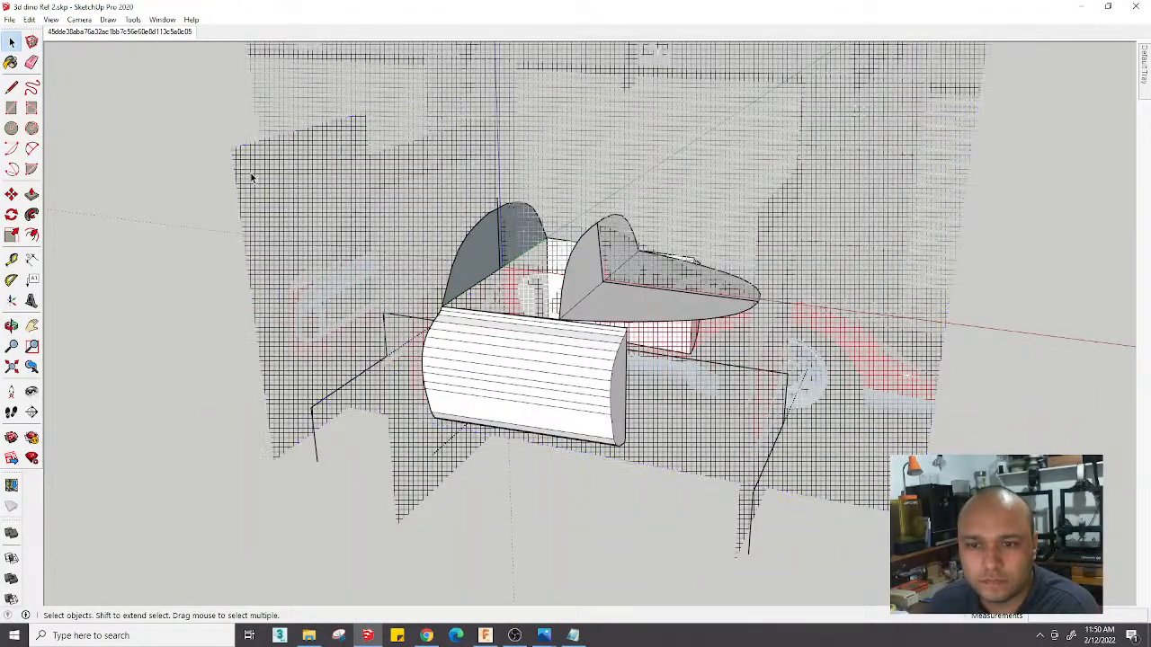
# Unhide the rear-view reference photo and view it straight on in the left standard view
pyautogui.rightClick(252, 177)
pyautogui.click(270, 210)
pyautogui.moveTo(269, 210); pyautogui.dragTo(635, 309, button='middle')
pyautogui.scroll(2, 635, 309)
pyautogui.scroll(-2, 205, 61)
pyautogui.click(79, 20)
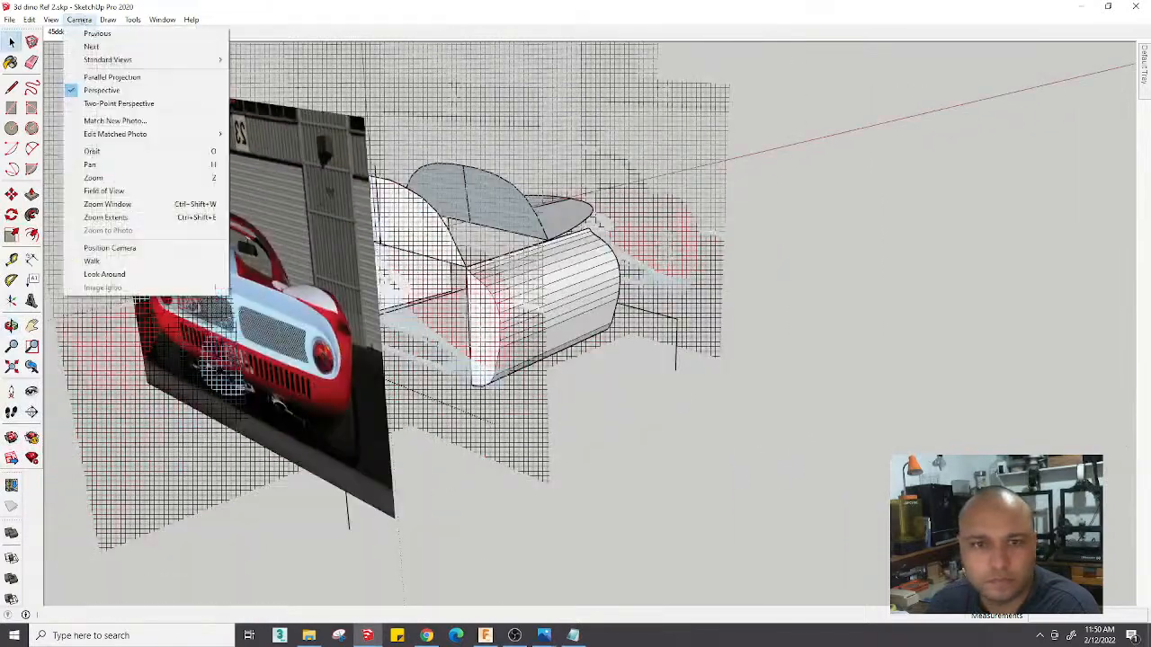
pyautogui.click(98, 33)
pyautogui.click(79, 20)
pyautogui.moveTo(135, 60)
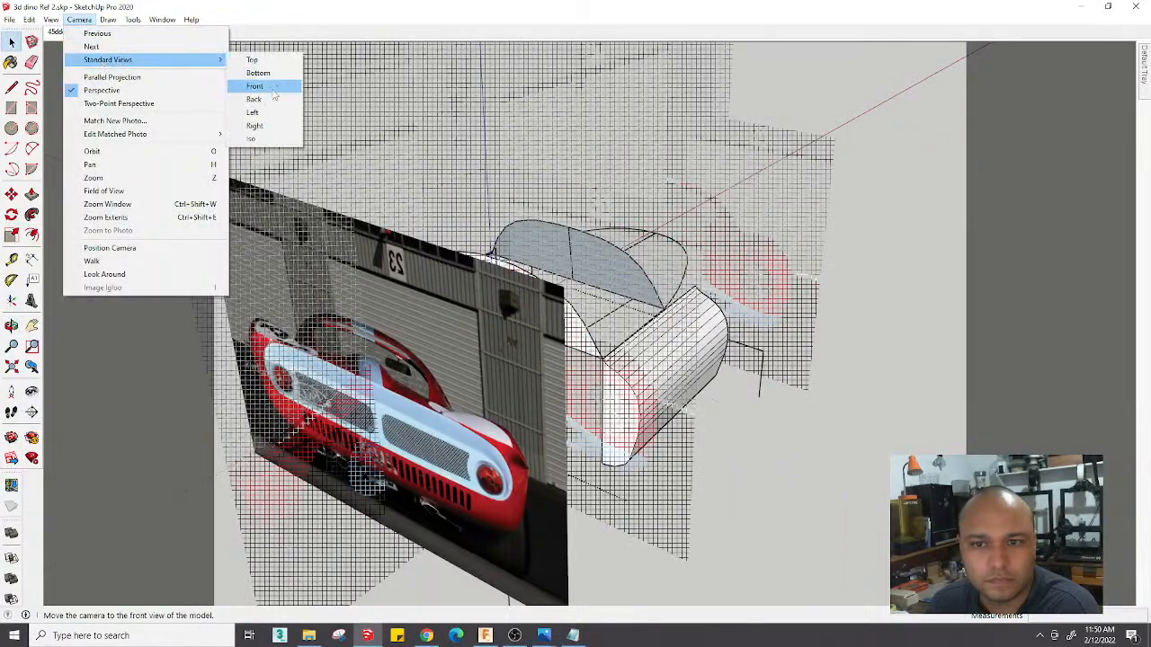
pyautogui.click(259, 112)
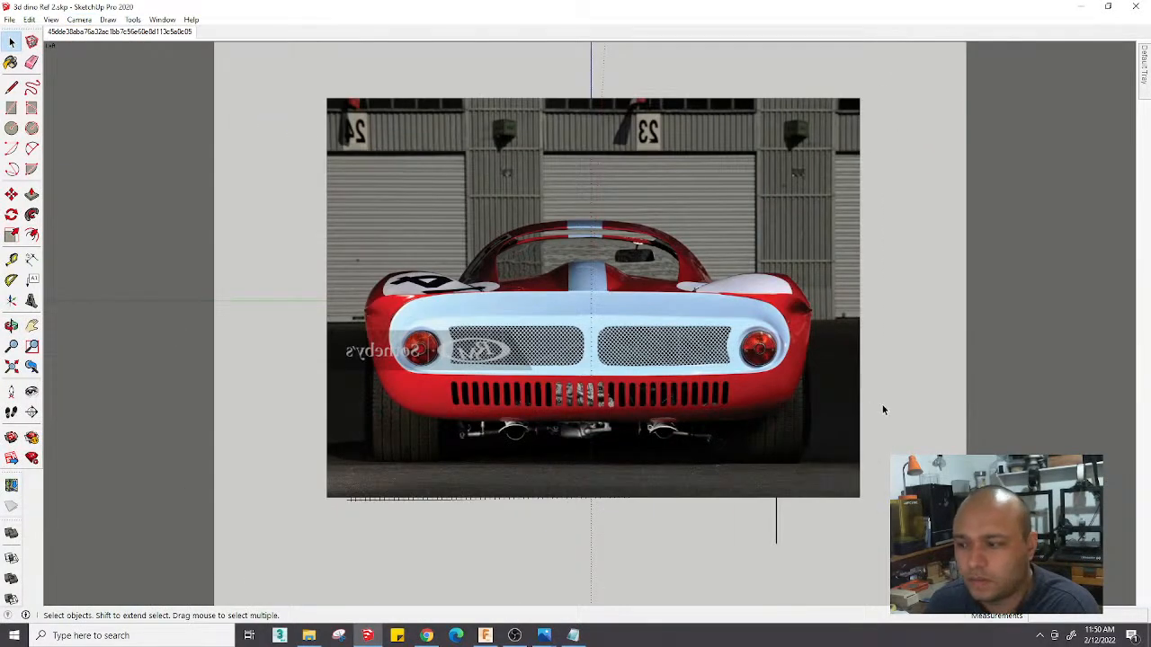
pyautogui.scroll(-2, 882, 410)
pyautogui.scroll(6, 759, 363)
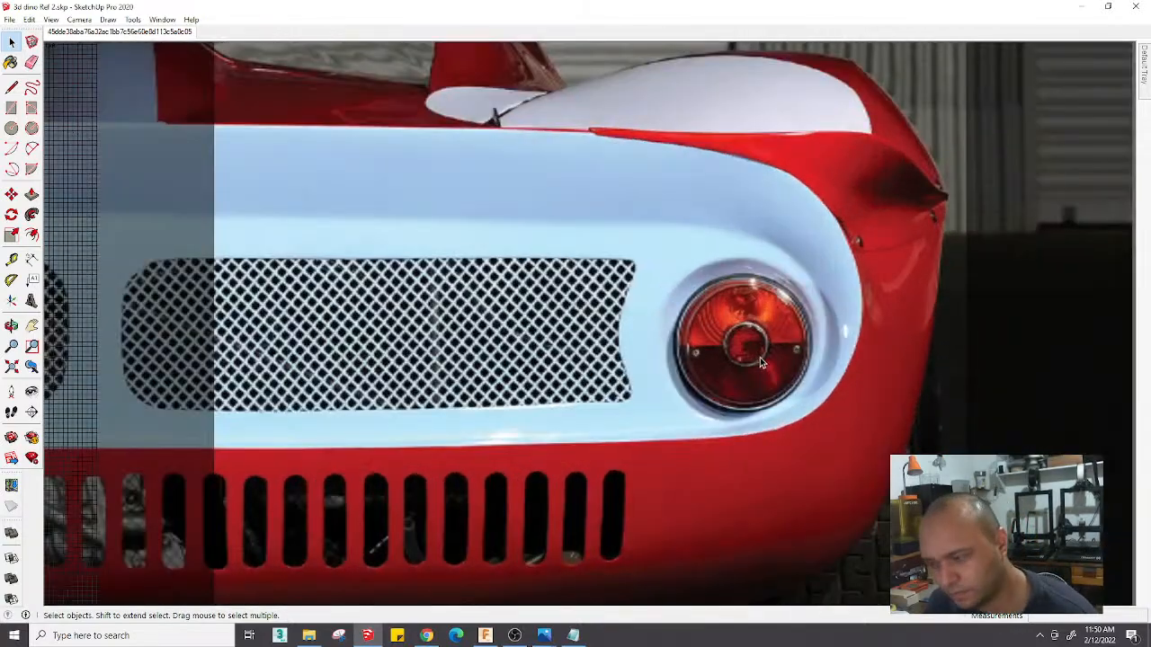
# Try to draw a circle around the right-hand tail light on the rear photo
pyautogui.press('c')
pyautogui.click(744, 345)
pyautogui.click(774, 287)
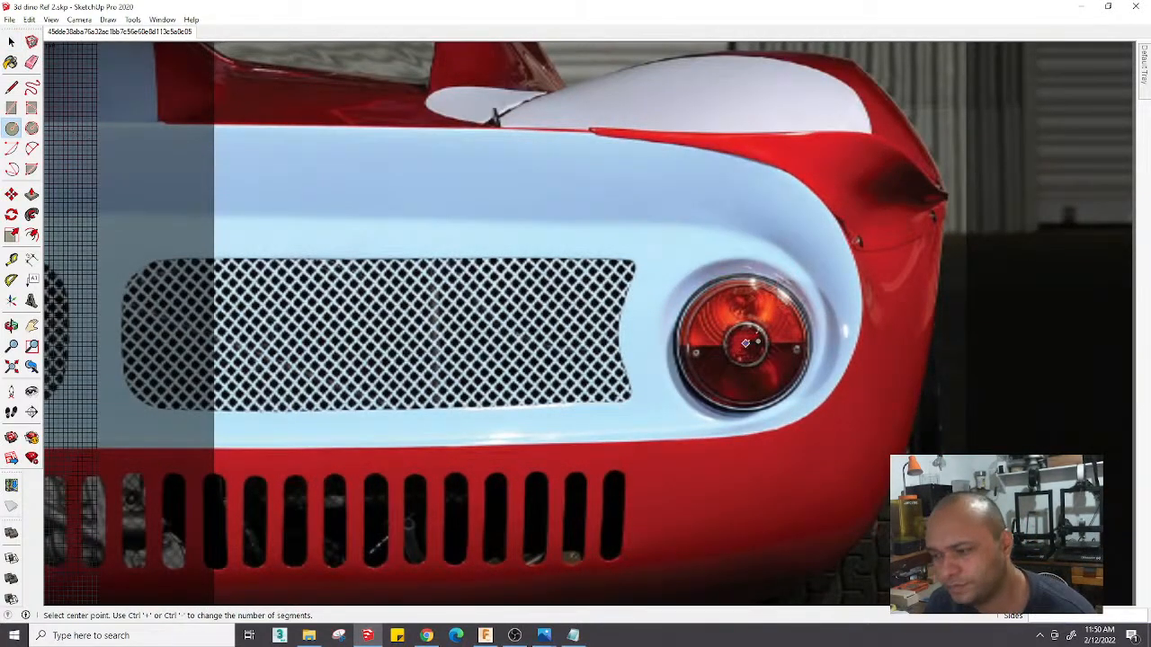
pyautogui.scroll(-4, 737, 342)
pyautogui.moveTo(730, 345); pyautogui.dragTo(638, 331, button='middle')
pyautogui.scroll(-2, 465, 441)
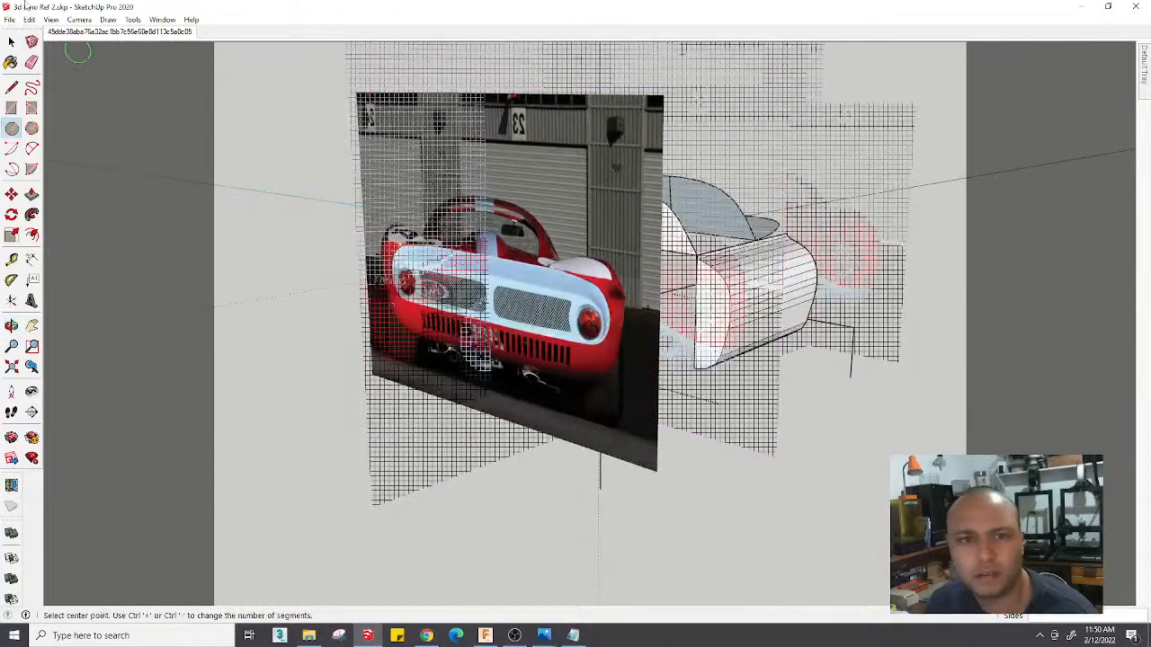
# Turn off the display of hidden objects and hidden geometry
pyautogui.click(51, 19)
pyautogui.click(90, 75)
pyautogui.click(51, 19)
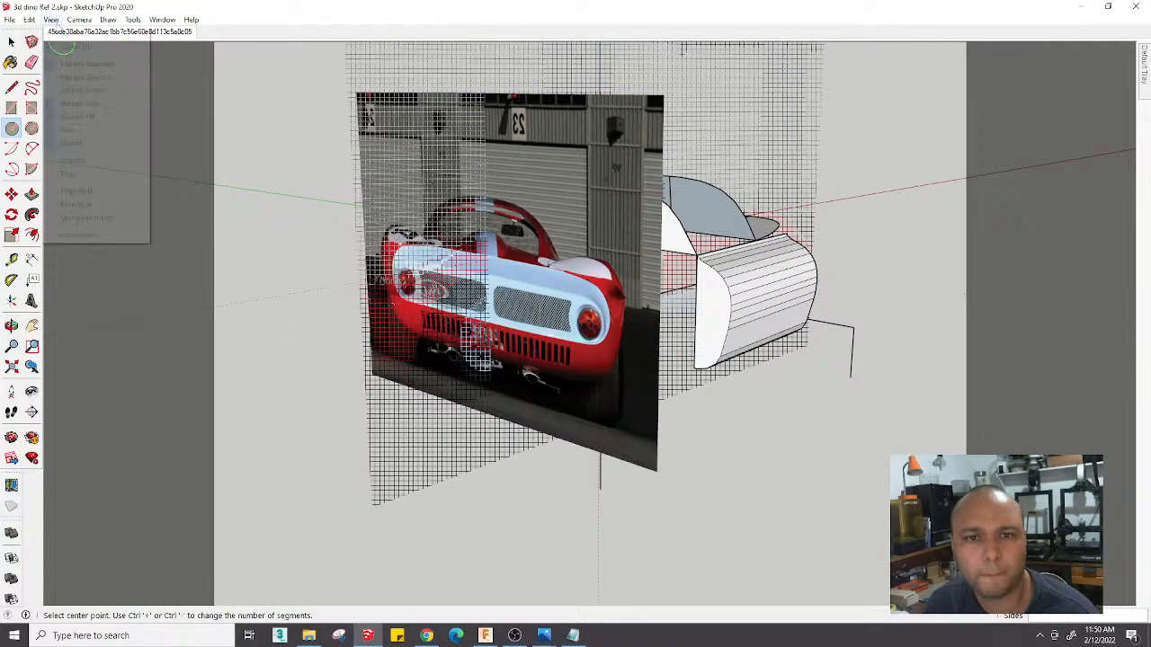
pyautogui.click(103, 62)
# Draw a circle of about 70 mm radius around the tail light on the rear photo
pyautogui.scroll(5, 589, 300)
pyautogui.scroll(1, 588, 300)
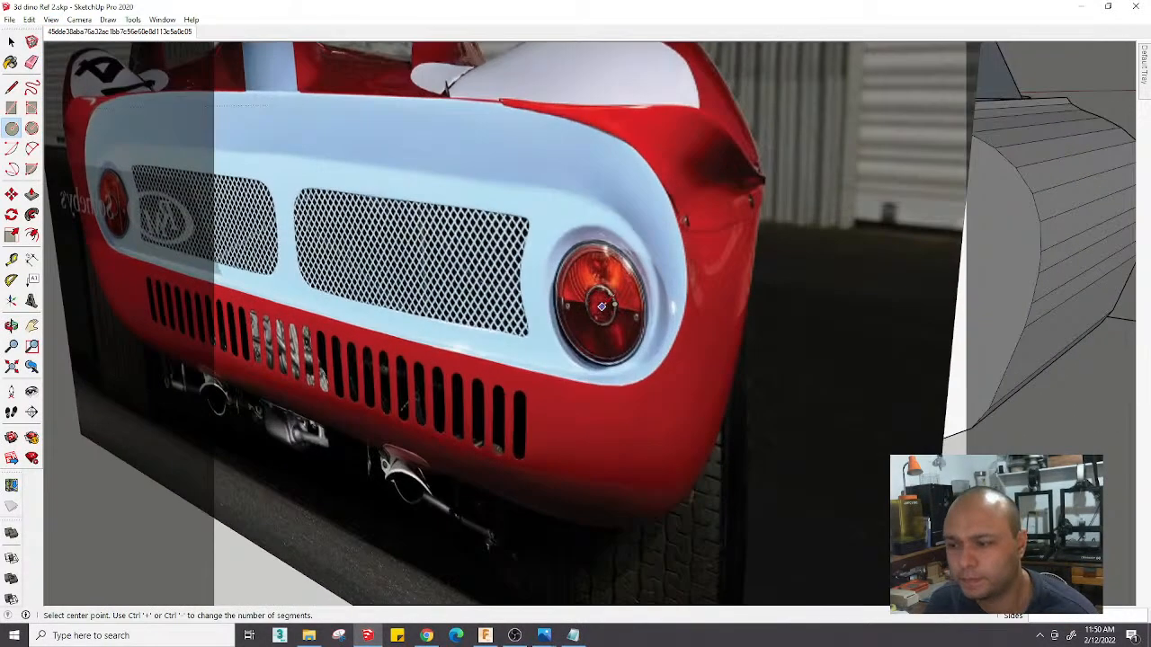
pyautogui.click(601, 305)
pyautogui.scroll(-4, 622, 310)
pyautogui.moveTo(622, 310); pyautogui.dragTo(509, 342, button='middle')
pyautogui.scroll(10, 509, 342)
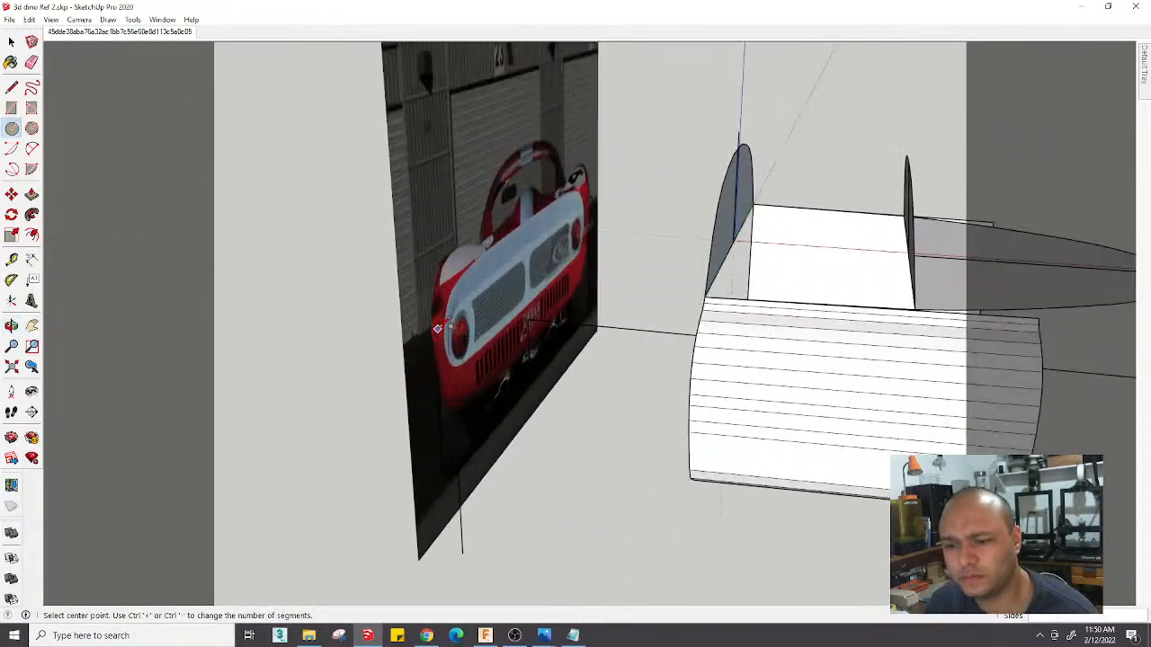
pyautogui.scroll(4, 333, 297)
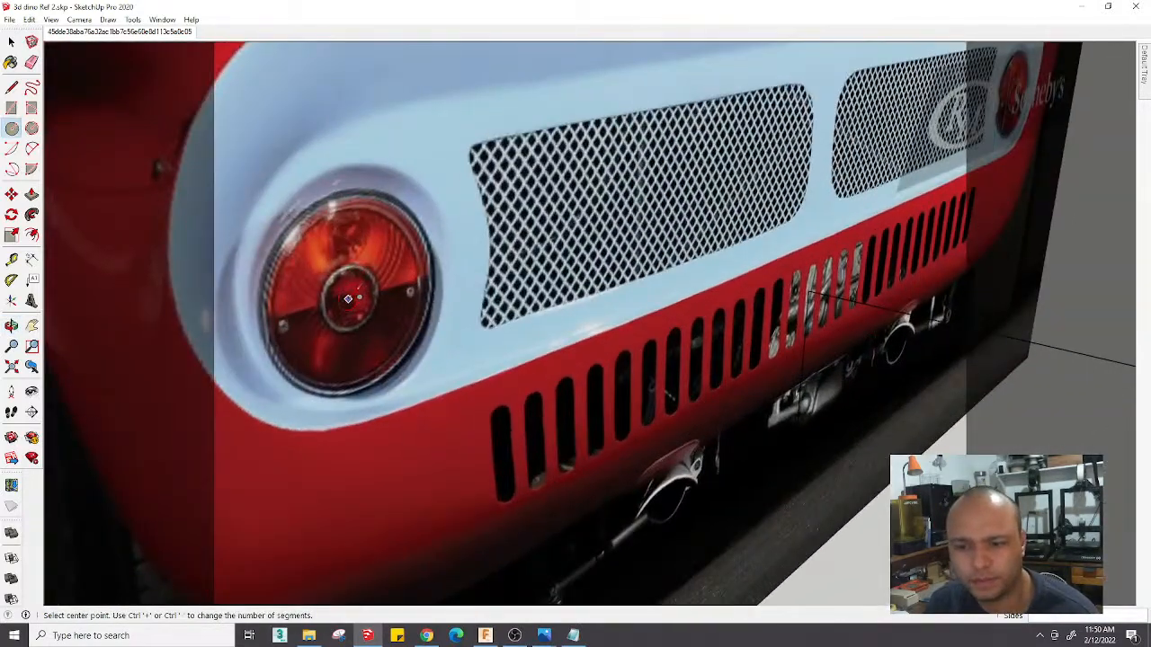
pyautogui.click(348, 297)
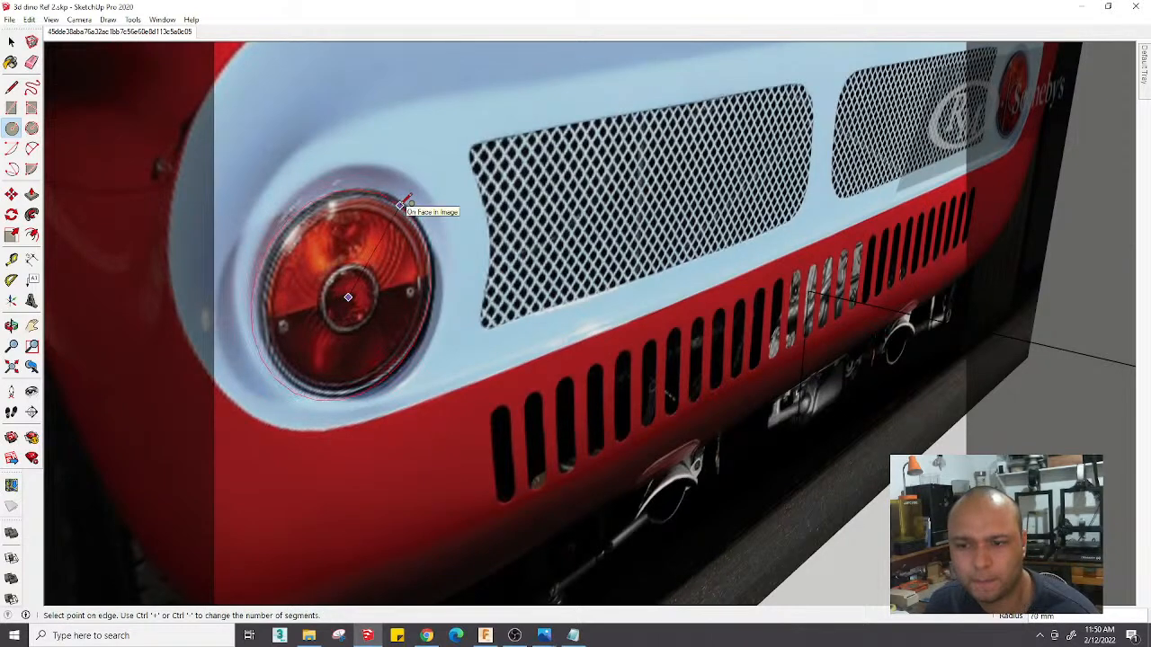
pyautogui.click(401, 205)
pyautogui.scroll(-3, 401, 225)
pyautogui.scroll(3, 398, 249)
# Select the tail light circle and move it about 5 mm to line up with the lamp in the photo
pyautogui.press('space')
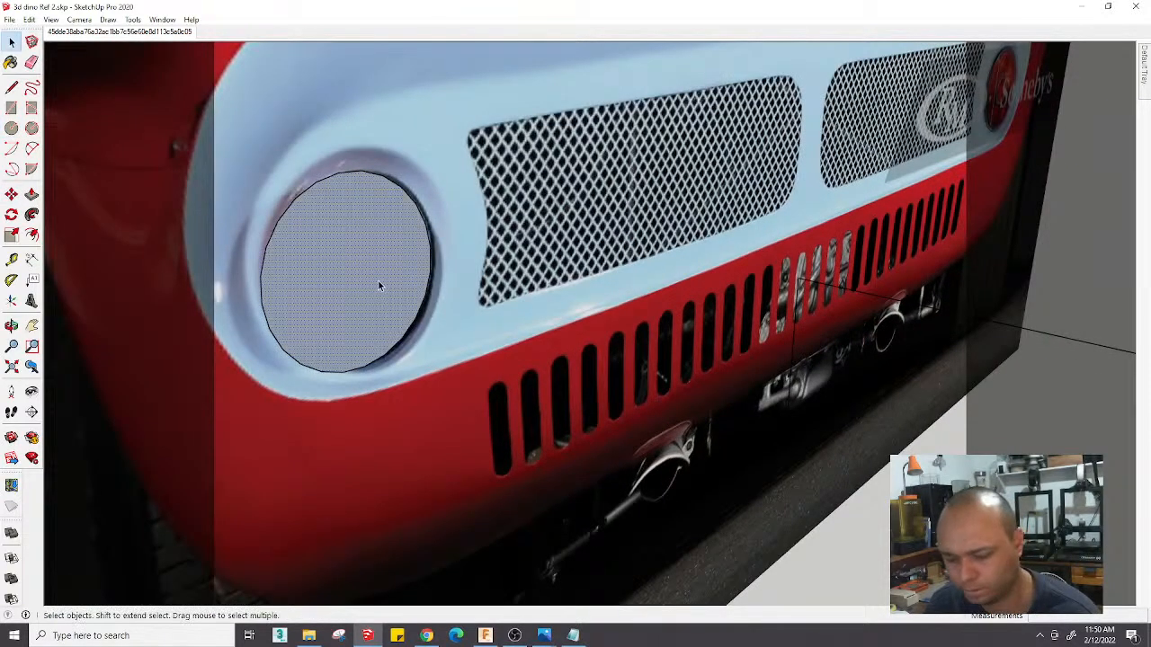
pyautogui.press('m')
pyautogui.scroll(3, 341, 270)
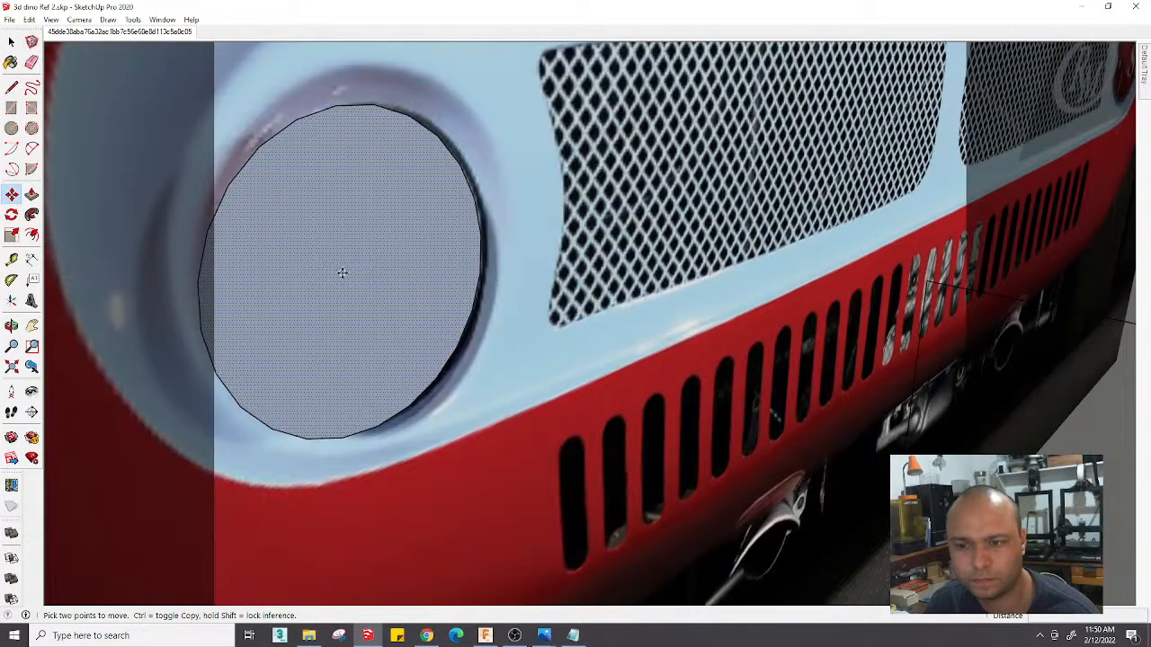
pyautogui.click(341, 272)
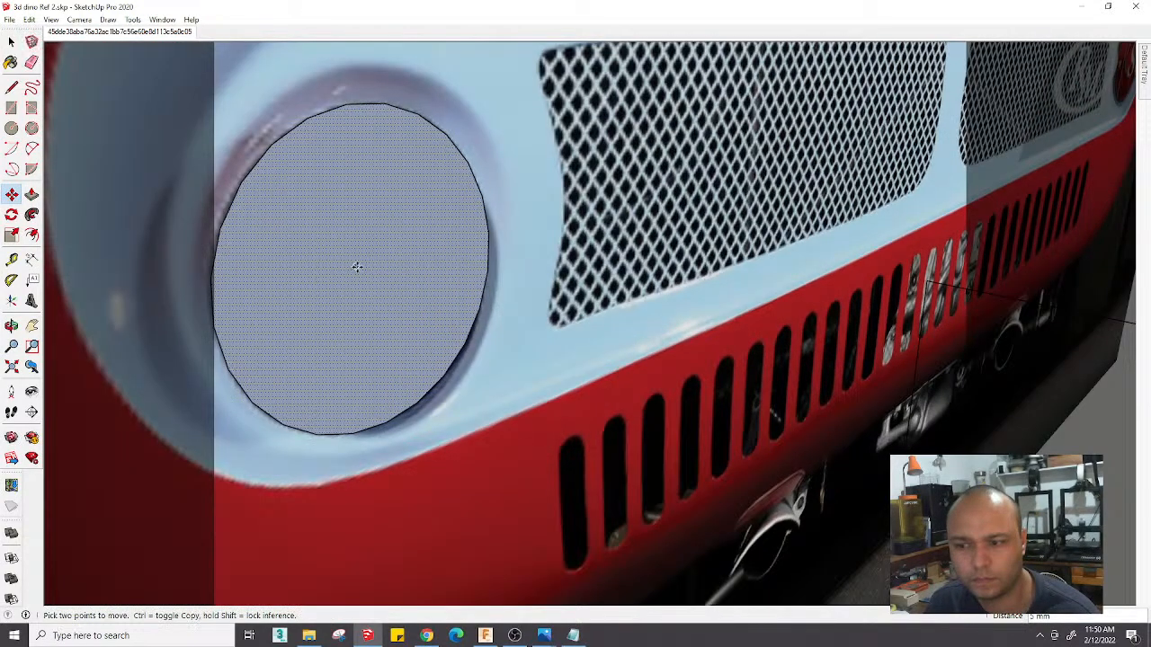
pyautogui.scroll(-5, 359, 243)
# Extrude the tail light circle outward about 24 mm and make the resulting disc a group
pyautogui.moveTo(373, 206); pyautogui.dragTo(464, 380, button='middle')
pyautogui.press('p')
pyautogui.click(464, 379)
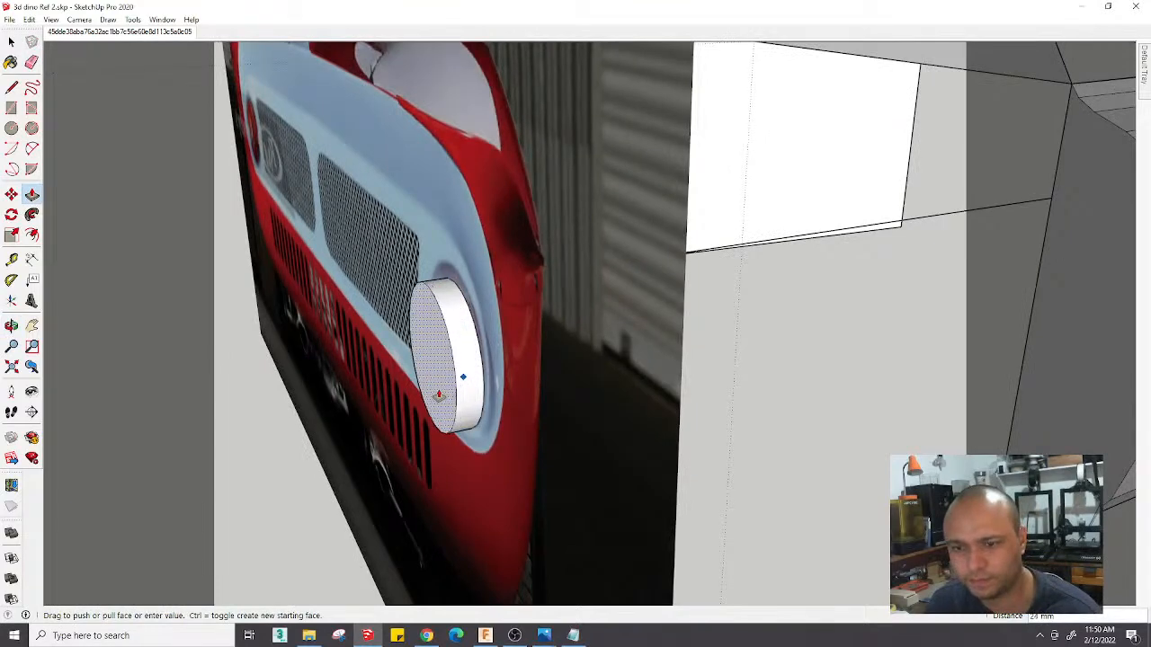
pyautogui.click(439, 395)
pyautogui.press('space')
pyautogui.click(435, 396)
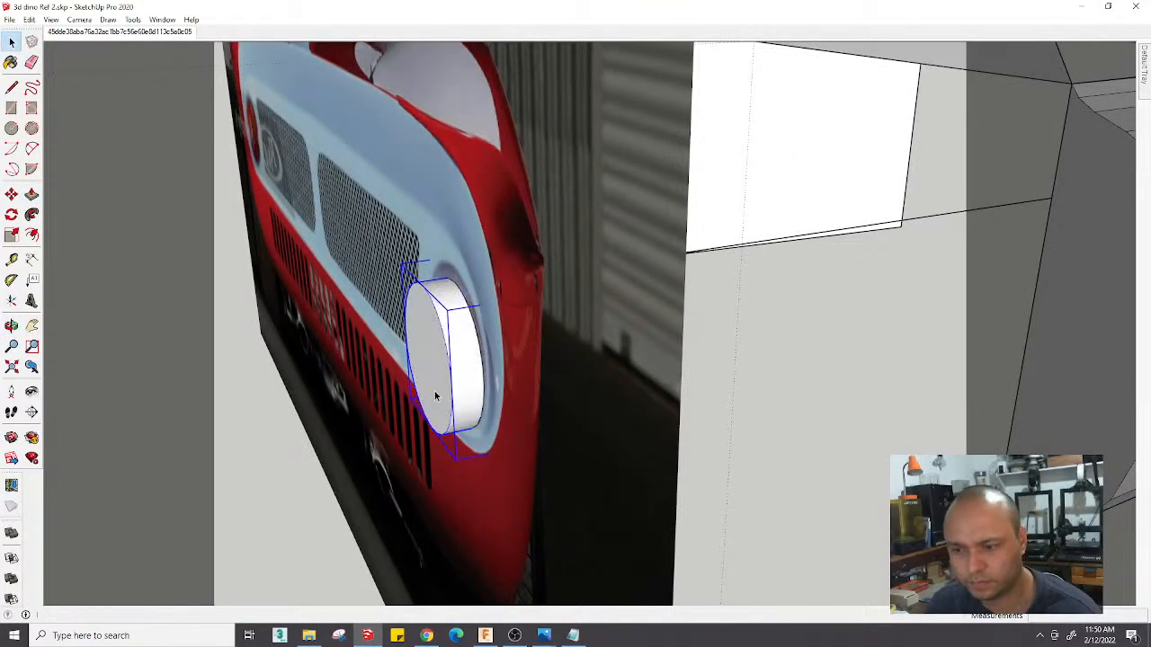
# Turn on the display of hidden geometry and unhide the side-view reference photo
pyautogui.scroll(-8, 426, 347)
pyautogui.moveTo(426, 347); pyautogui.dragTo(511, 285, button='middle')
pyautogui.scroll(-3, 506, 280)
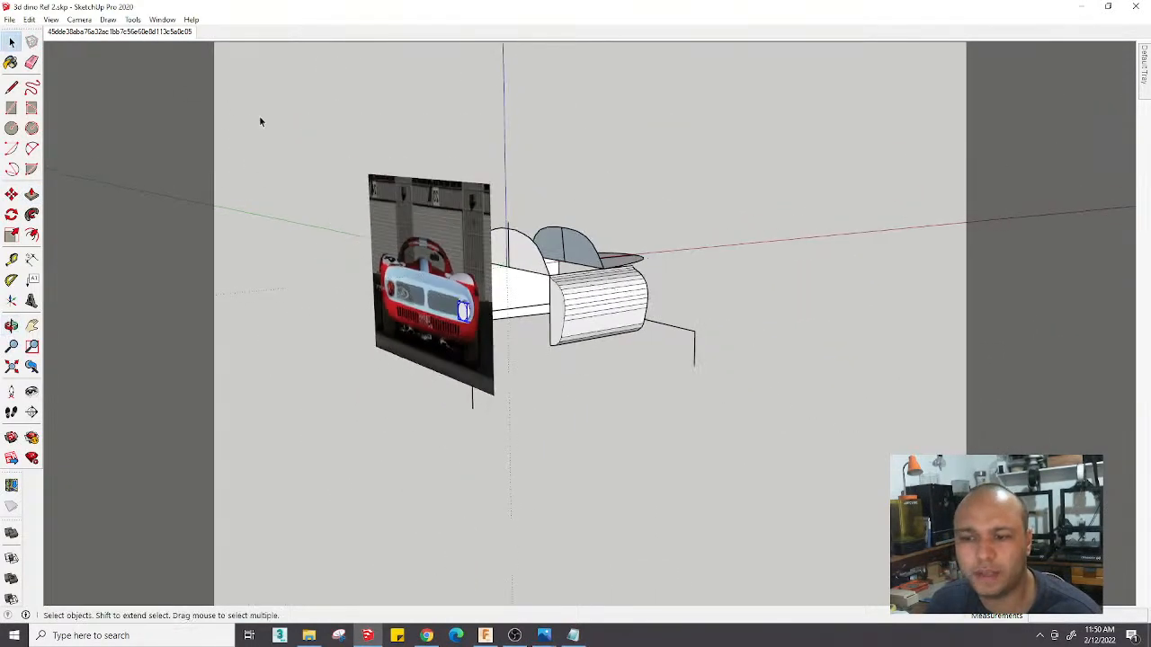
pyautogui.click(79, 19)
pyautogui.moveTo(51, 19)
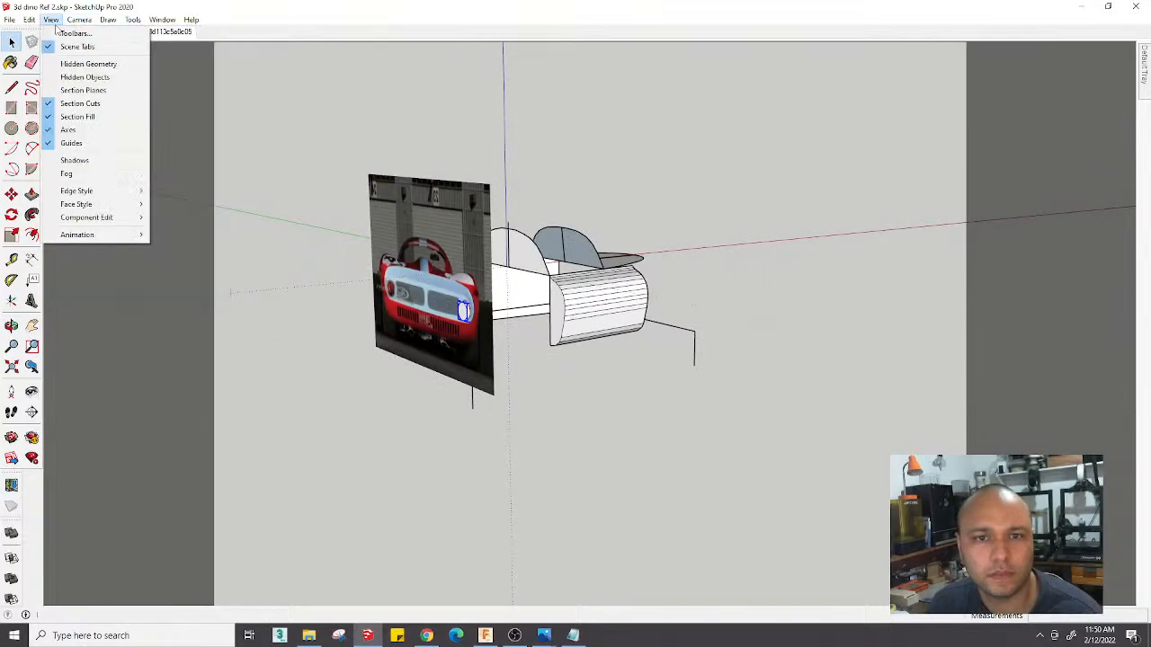
pyautogui.click(88, 64)
pyautogui.rightClick(517, 127)
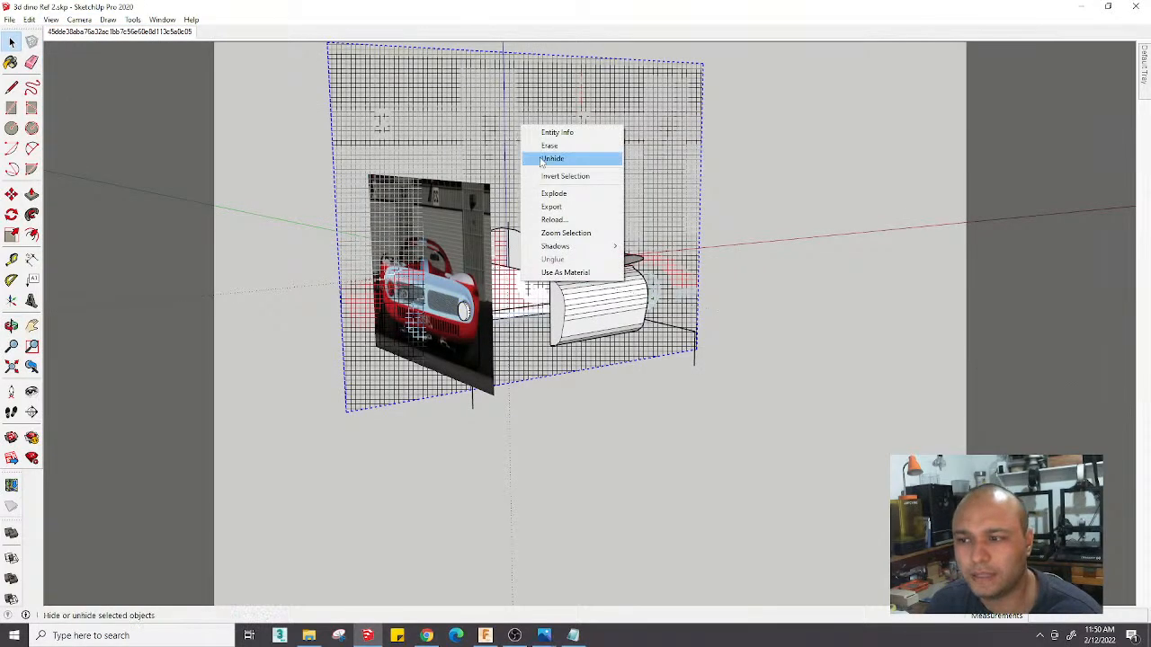
pyautogui.click(551, 159)
pyautogui.moveTo(499, 173)
pyautogui.mouseDown(button='middle')
pyautogui.moveTo(303, 154)
pyautogui.moveTo(440, 292)
pyautogui.mouseUp(button='middle')
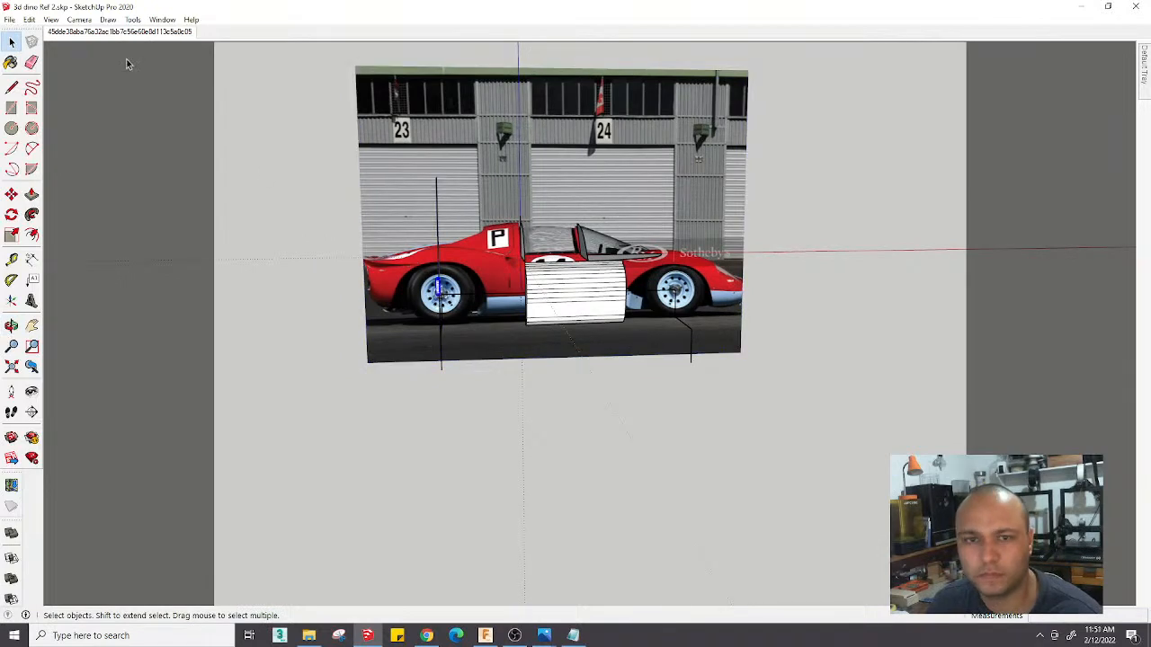
# Set the camera to parallel projection and show the model in the front standard view
pyautogui.click(81, 19)
pyautogui.click(108, 77)
pyautogui.click(81, 20)
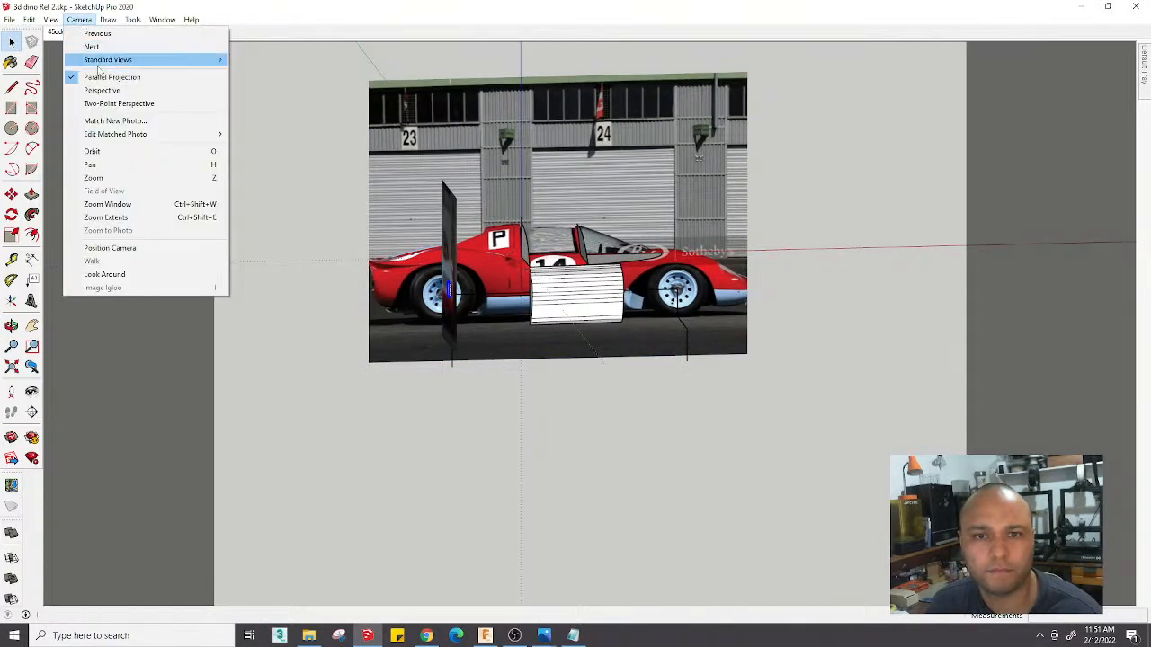
pyautogui.moveTo(135, 59)
pyautogui.click(254, 86)
# Move the tail light about 657 mm rearward to the car's tail in the side photo, and lower it about 24 mm
pyautogui.scroll(5, 441, 378)
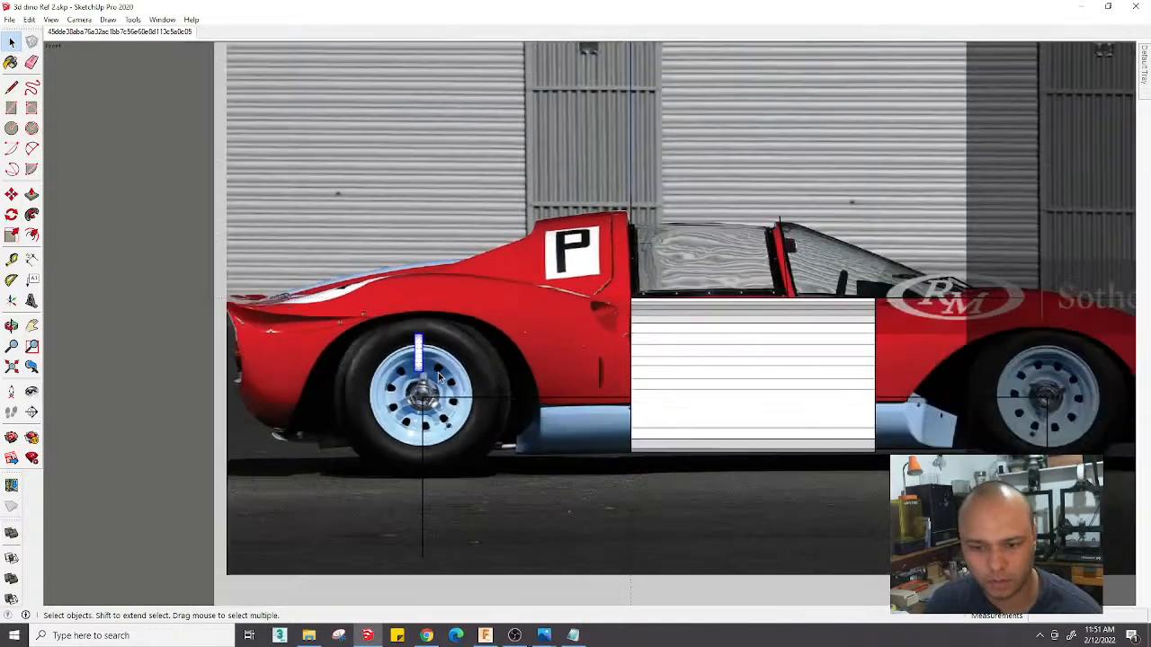
pyautogui.scroll(3, 298, 371)
pyautogui.press('m')
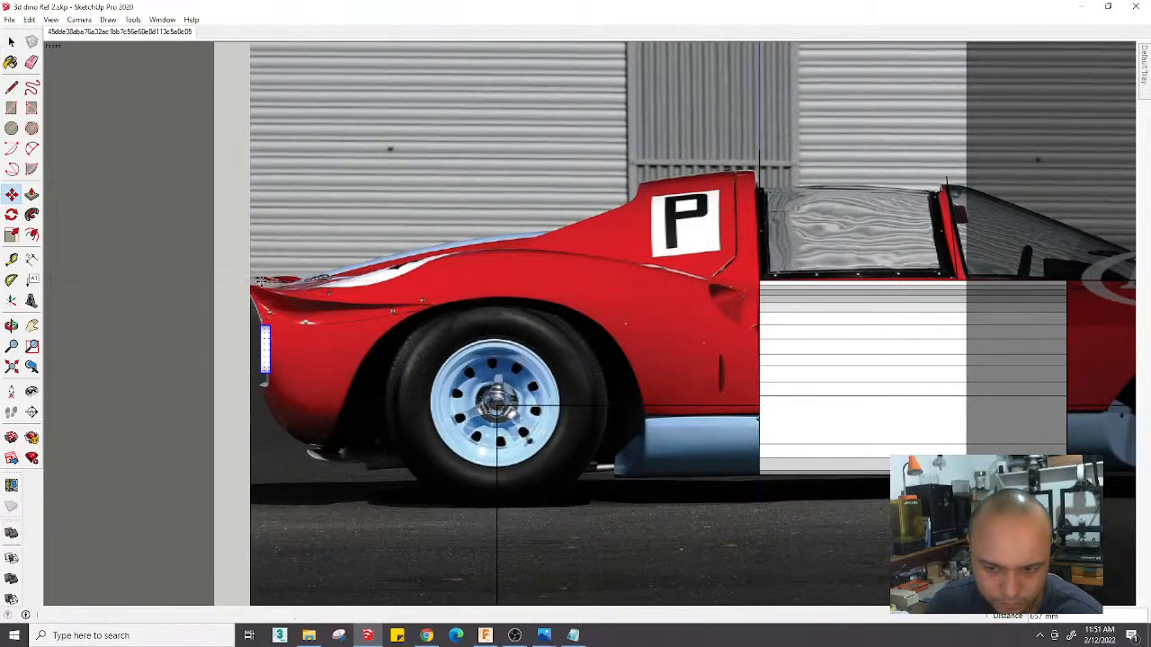
pyautogui.click(308, 368)
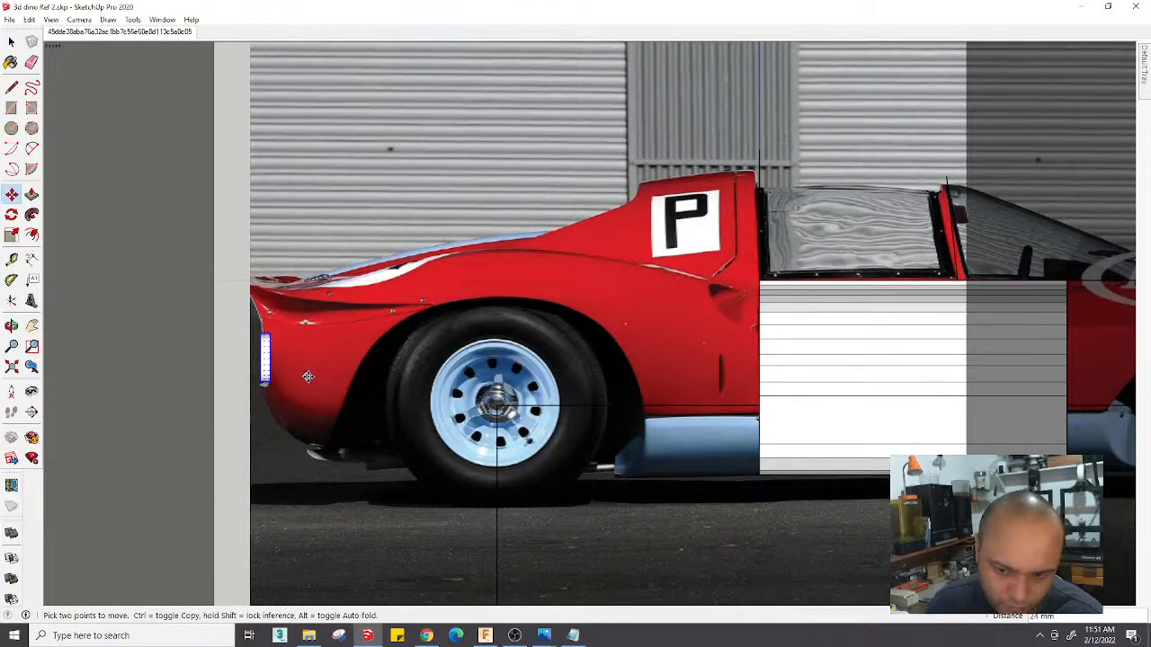
pyautogui.scroll(-4, 307, 370)
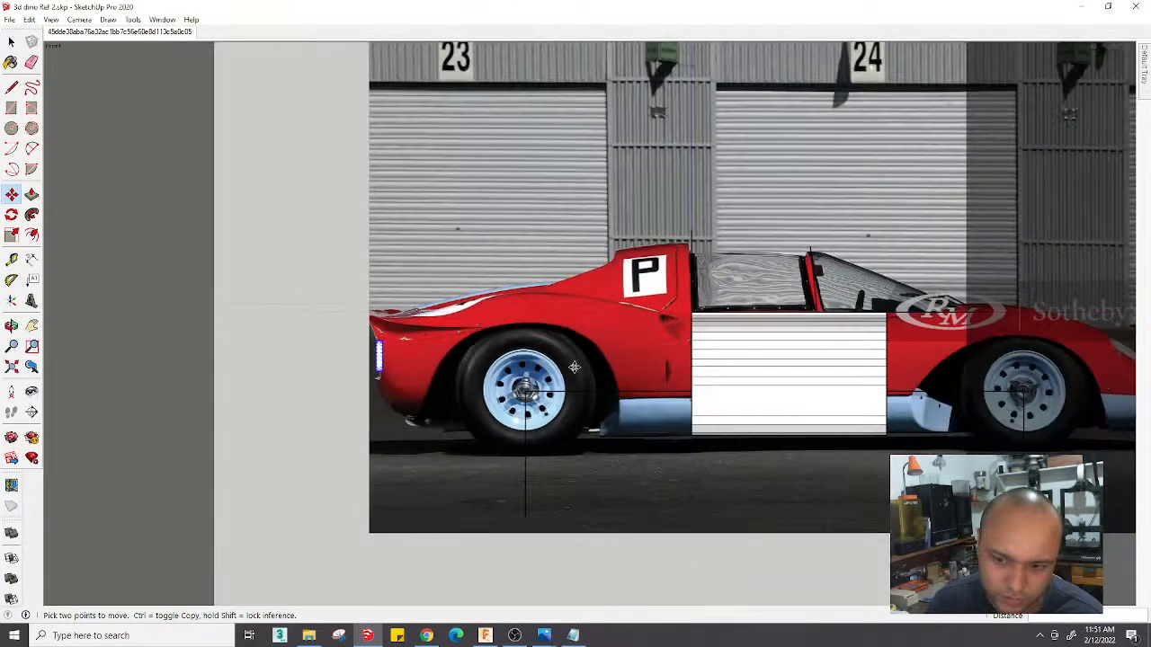
# Rotate the tail light slightly to follow the slope of the tail in the side photo
pyautogui.scroll(7, 381, 382)
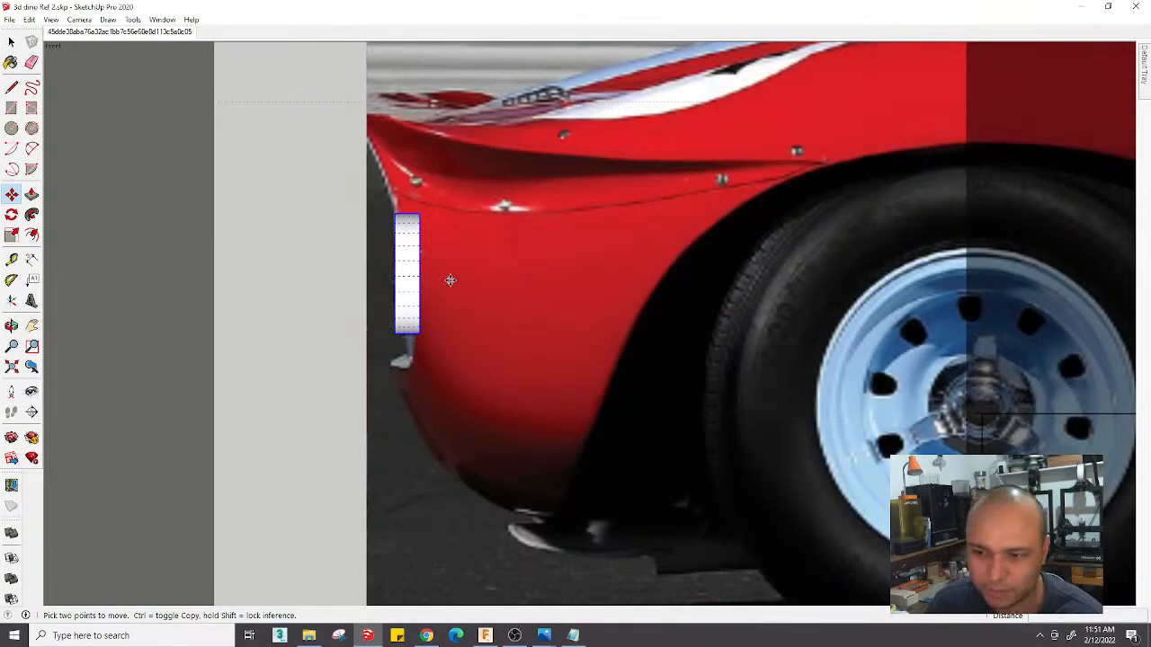
pyautogui.press('q')
pyautogui.click(449, 284)
pyautogui.click(654, 284)
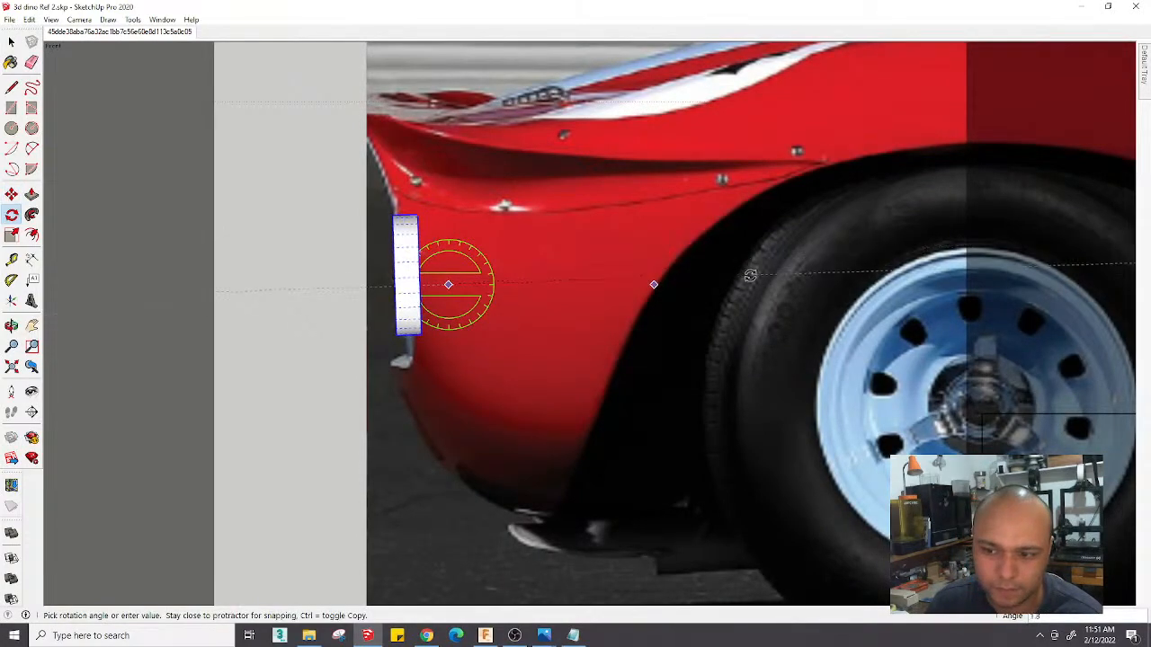
pyautogui.scroll(-6, 750, 268)
pyautogui.press('space')
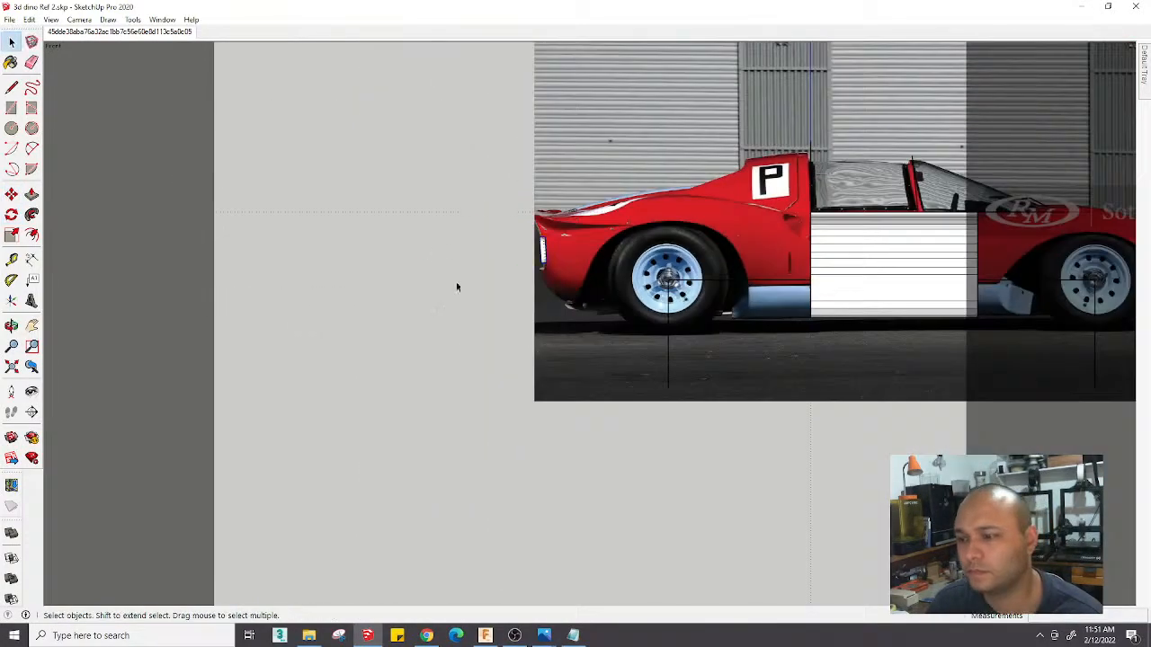
# Hide the side and rear reference photos again and turn off the display of hidden geometry
pyautogui.moveTo(456, 282)
pyautogui.mouseDown(button='middle')
pyautogui.moveTo(884, 486)
pyautogui.moveTo(689, 266)
pyautogui.moveTo(629, 270)
pyautogui.moveTo(488, 362)
pyautogui.moveTo(575, 313)
pyautogui.moveTo(503, 252)
pyautogui.mouseUp(button='middle')
pyautogui.scroll(-2, 502, 249)
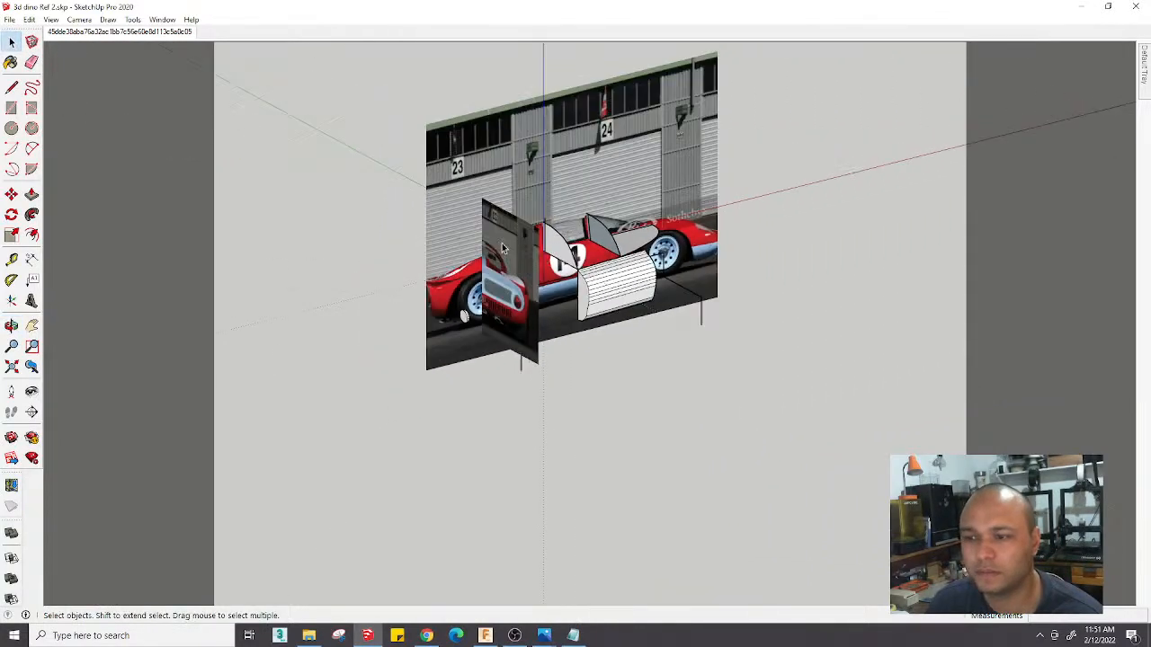
pyautogui.keyDown('shift'); pyautogui.click(497, 187); pyautogui.keyUp('shift')
pyautogui.rightClick(496, 185)
pyautogui.click(507, 220)
pyautogui.moveTo(696, 345); pyautogui.dragTo(576, 301, button='middle')
pyautogui.click(51, 19)
pyautogui.click(79, 59)
# Cut the tail light, paste it in place inside the mirrored body-side component, and close the component
pyautogui.moveTo(450, 254); pyautogui.dragTo(565, 342, button='middle')
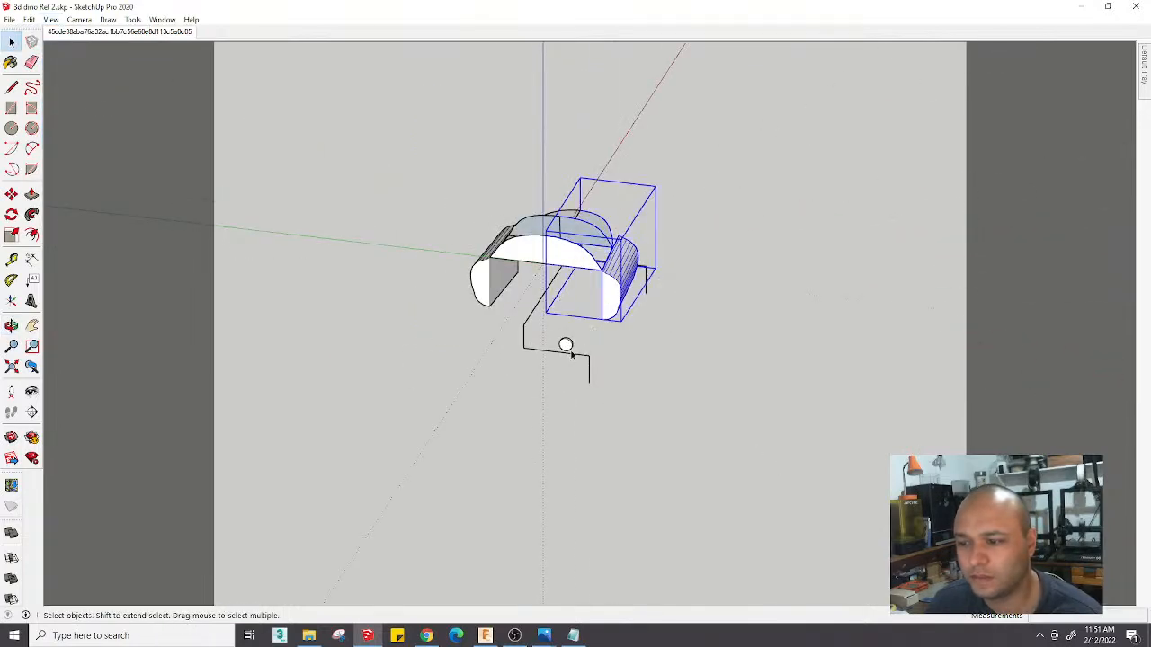
pyautogui.doubleClick(608, 300)
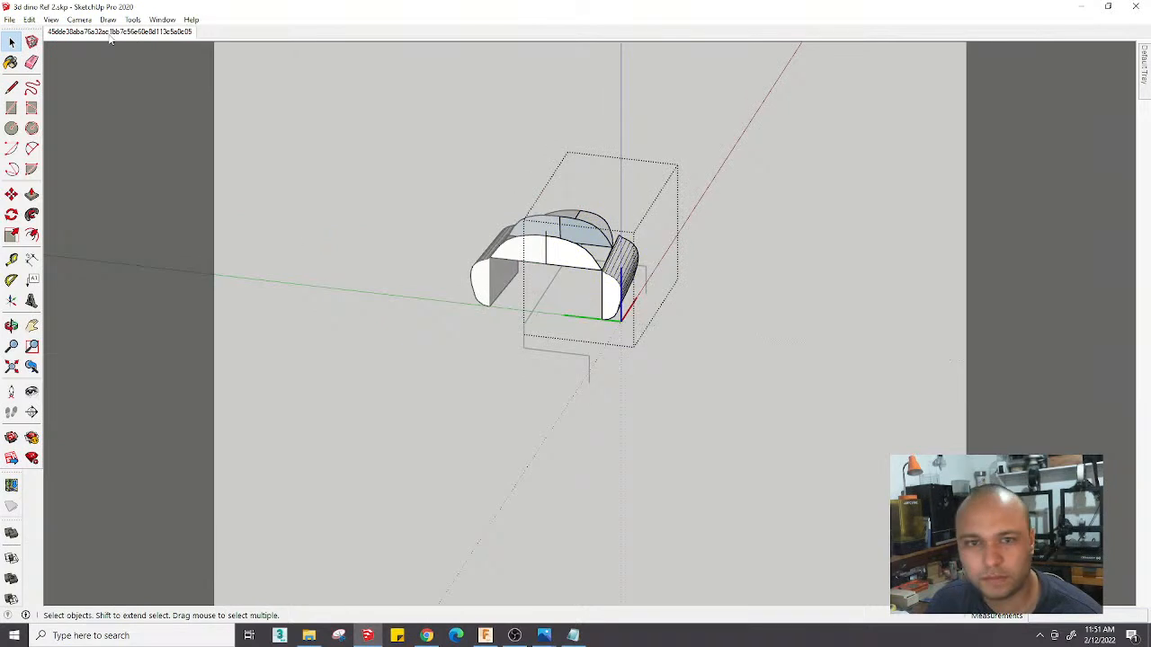
pyautogui.click(52, 19)
pyautogui.click(62, 103)
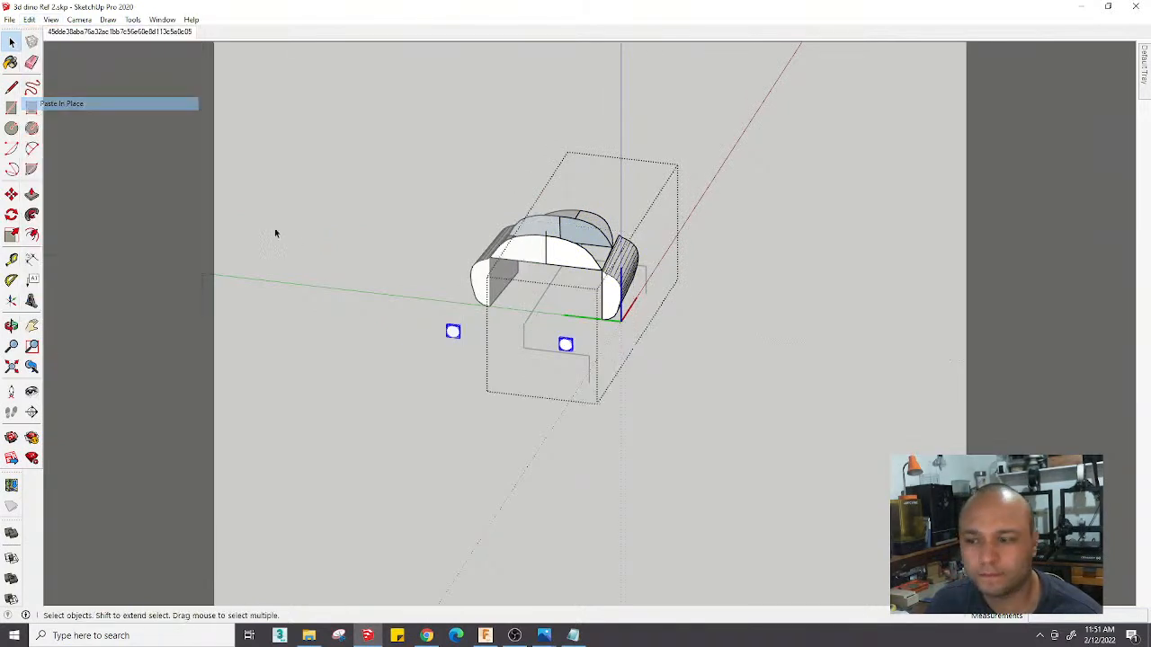
pyautogui.click(599, 413)
# Inspect the pair of tail lights from several angles and compare the model with the matched photo
pyautogui.moveTo(629, 373); pyautogui.dragTo(90, 260, button='middle')
pyautogui.moveTo(661, 287); pyautogui.dragTo(379, 418, button='middle')
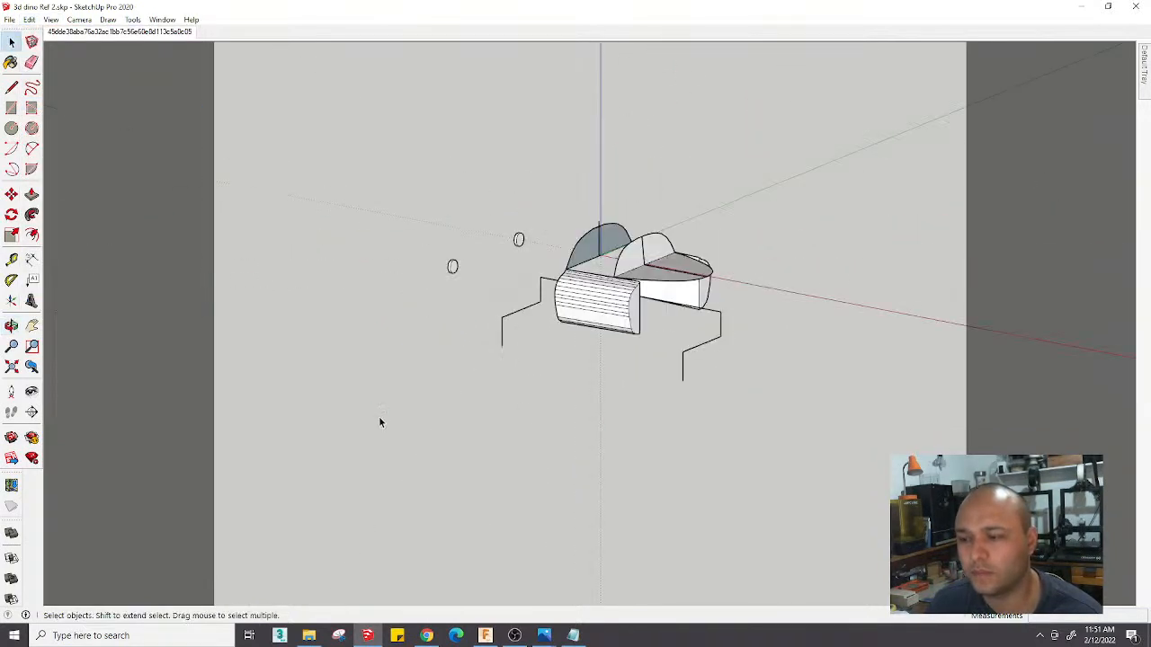
pyautogui.moveTo(537, 336)
pyautogui.mouseDown(button='middle')
pyautogui.moveTo(766, 331)
pyautogui.moveTo(779, 226)
pyautogui.moveTo(545, 319)
pyautogui.mouseUp(button='middle')
pyautogui.moveTo(558, 350); pyautogui.dragTo(545, 350)
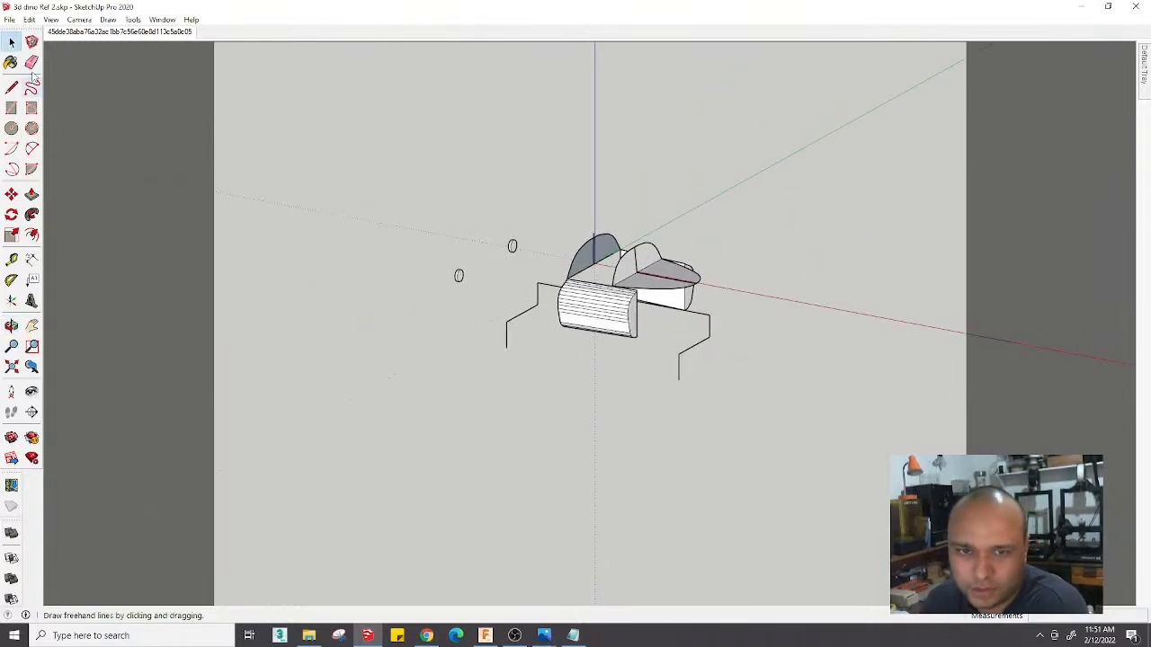
pyautogui.click(11, 41)
pyautogui.click(87, 32)
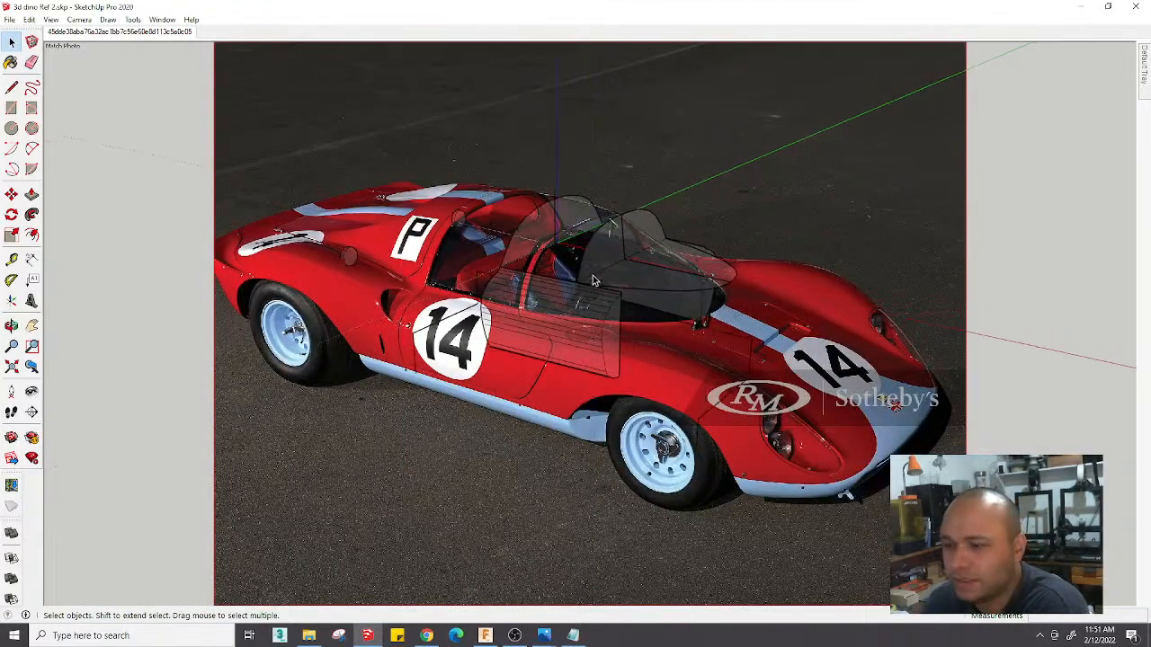
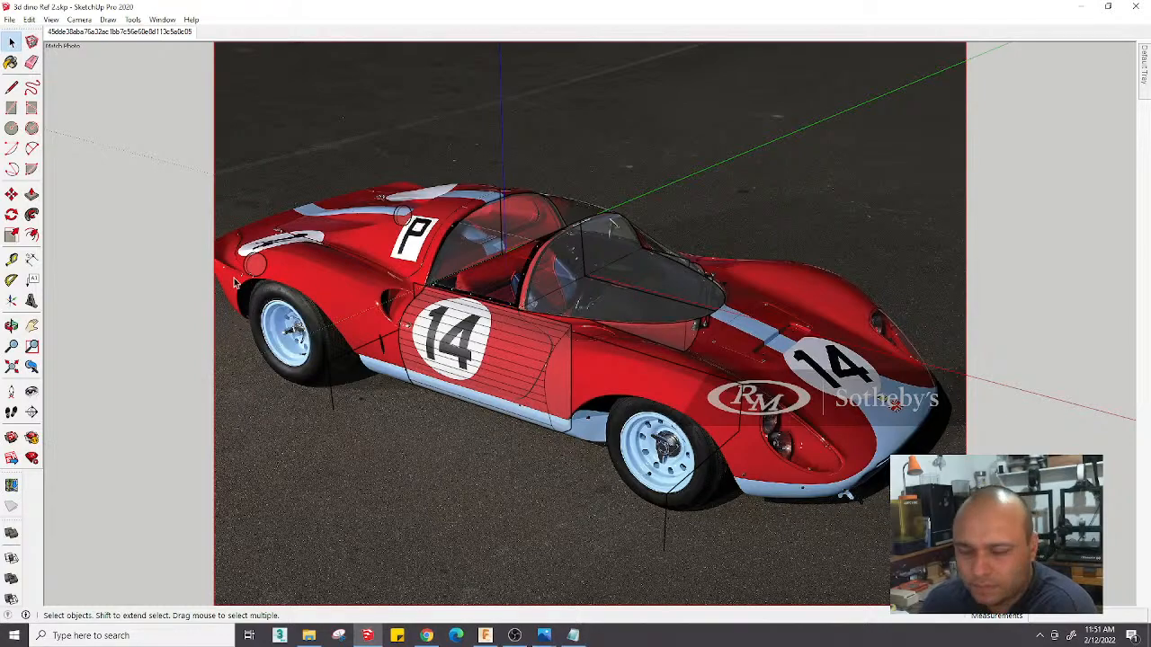
pyautogui.scroll(-3, 571, 318)
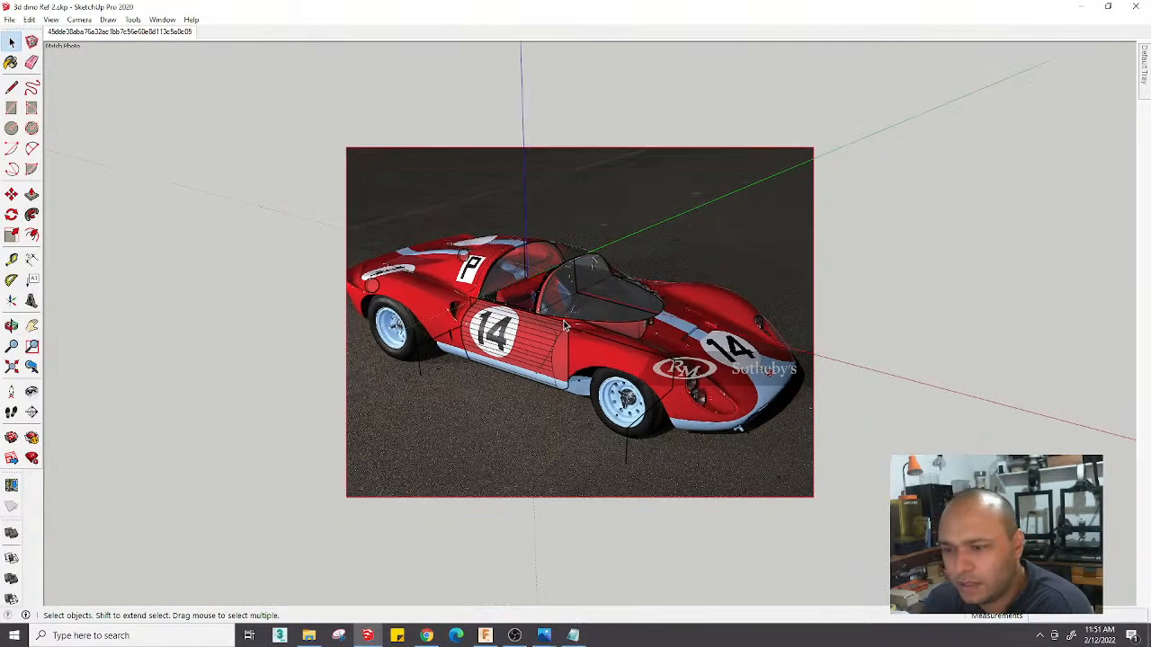
pyautogui.scroll(4, 566, 322)
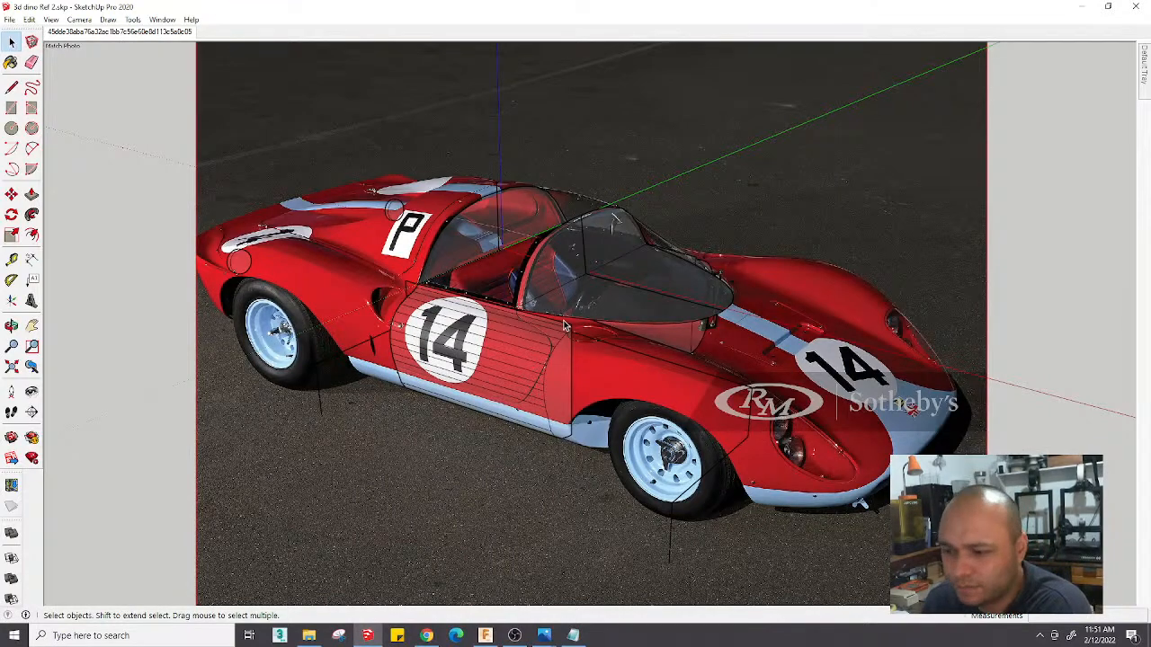
pyautogui.scroll(-2, 564, 326)
pyautogui.scroll(2, 670, 449)
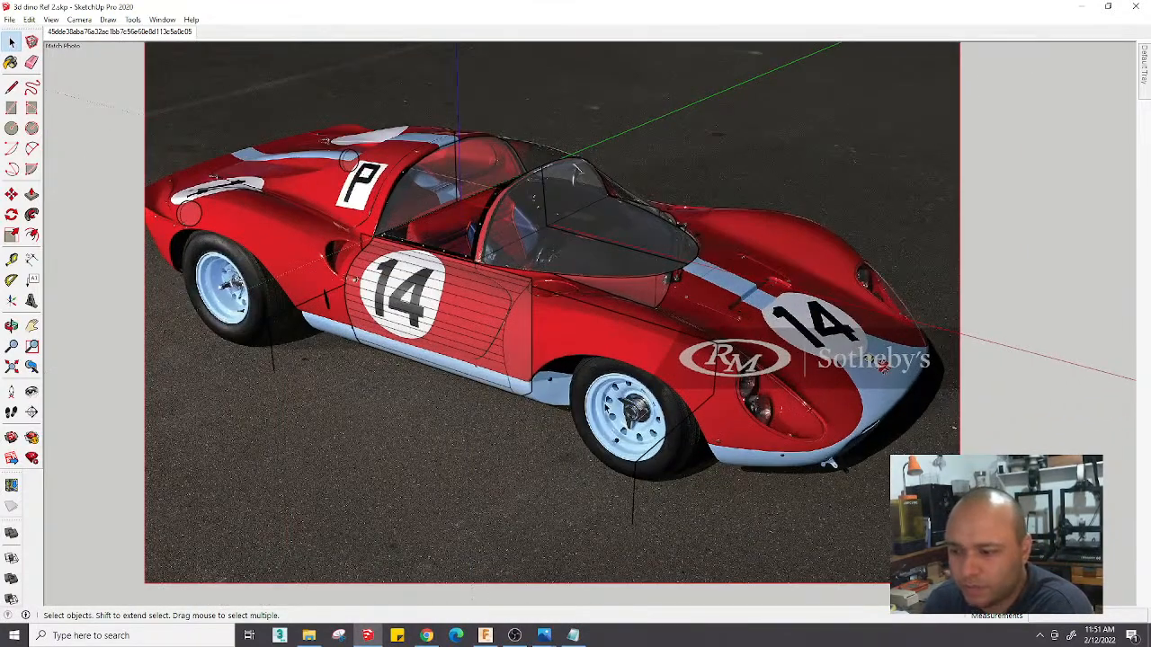
pyautogui.scroll(-2, 410, 329)
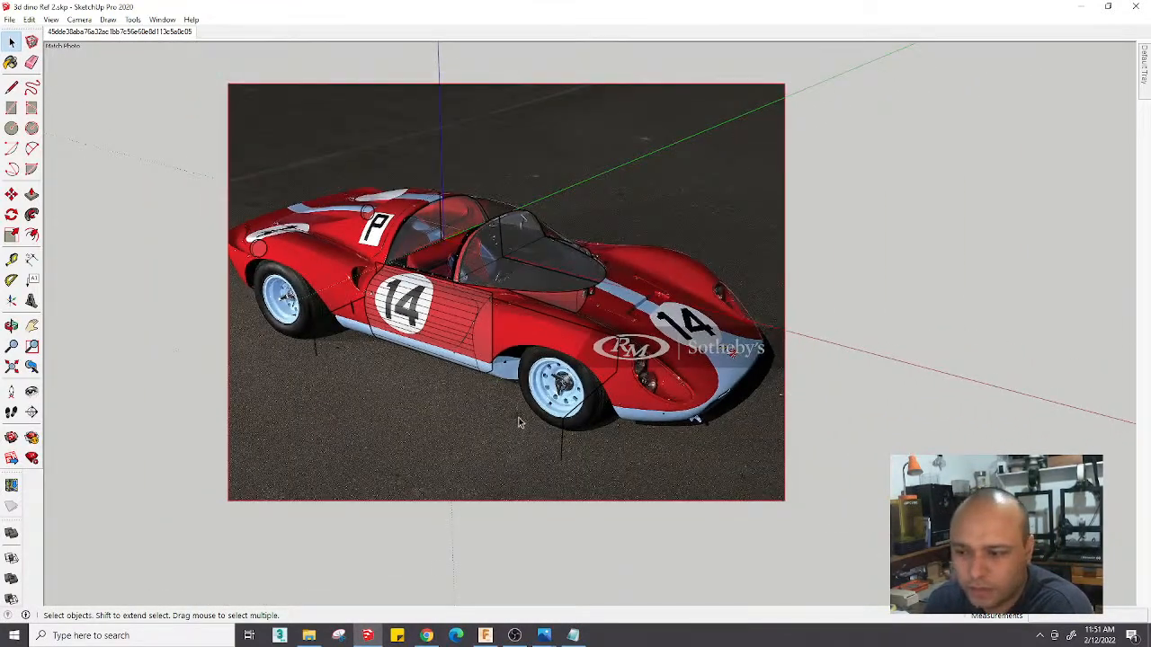
pyautogui.scroll(2, 493, 423)
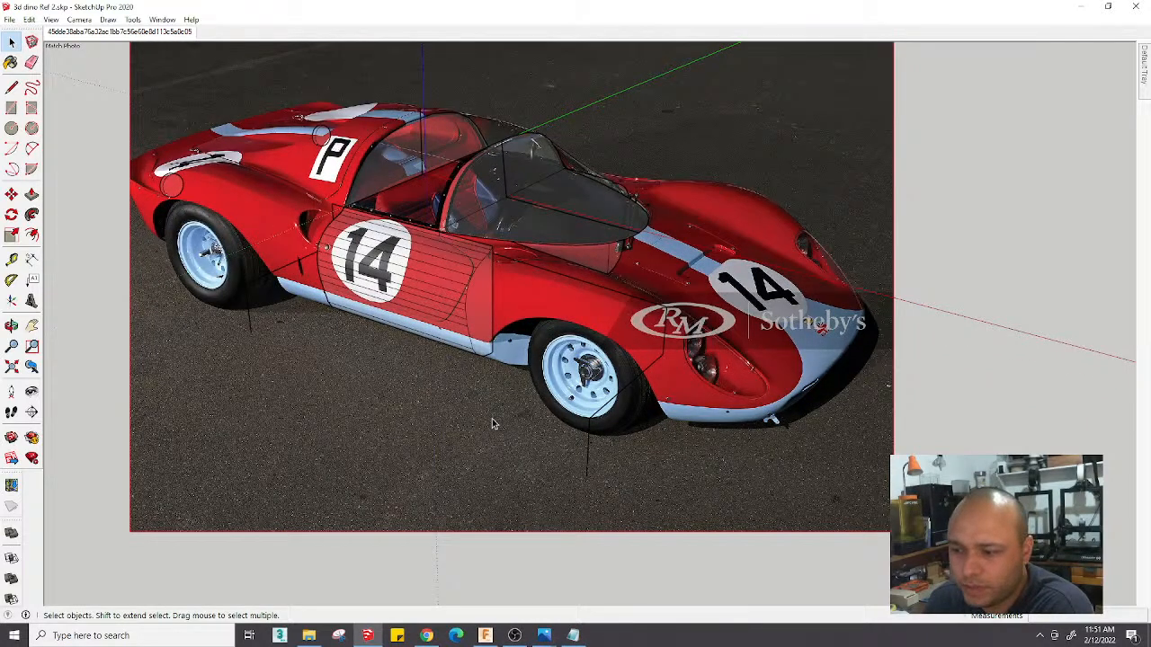
# Switch to a parallel-projection front view and unhide the side reference photo of the car
pyautogui.click(51, 19)
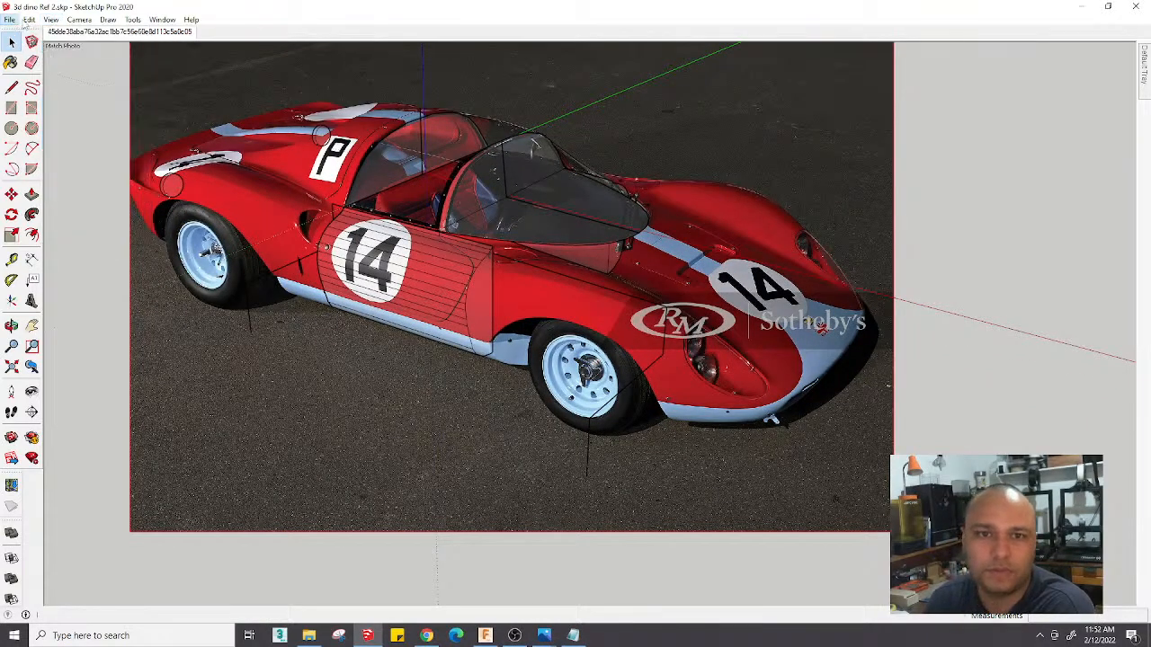
pyautogui.moveTo(84, 18)
pyautogui.click(112, 77)
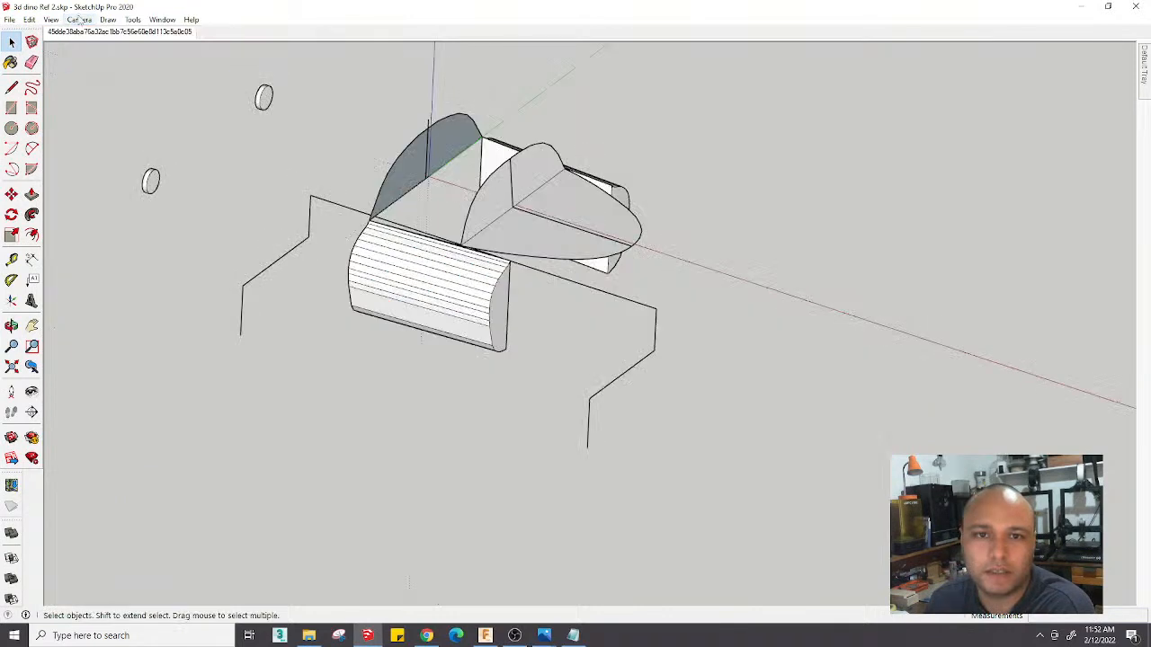
pyautogui.click(79, 19)
pyautogui.moveTo(126, 59)
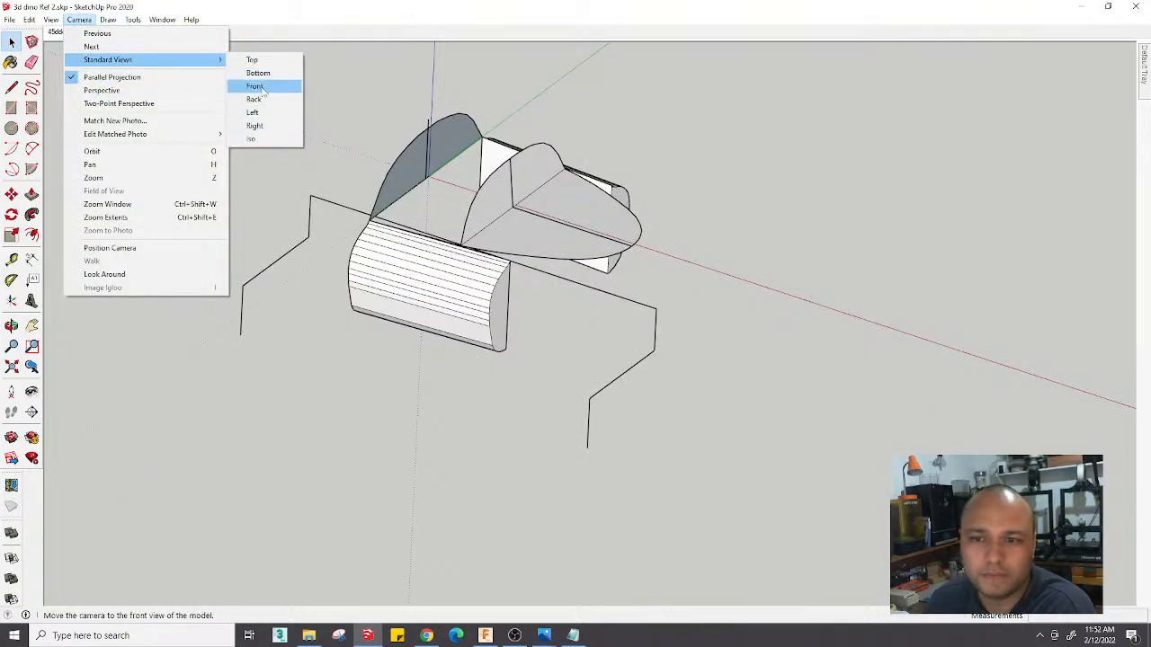
pyautogui.click(256, 86)
pyautogui.scroll(3, 377, 247)
pyautogui.scroll(-2, 368, 241)
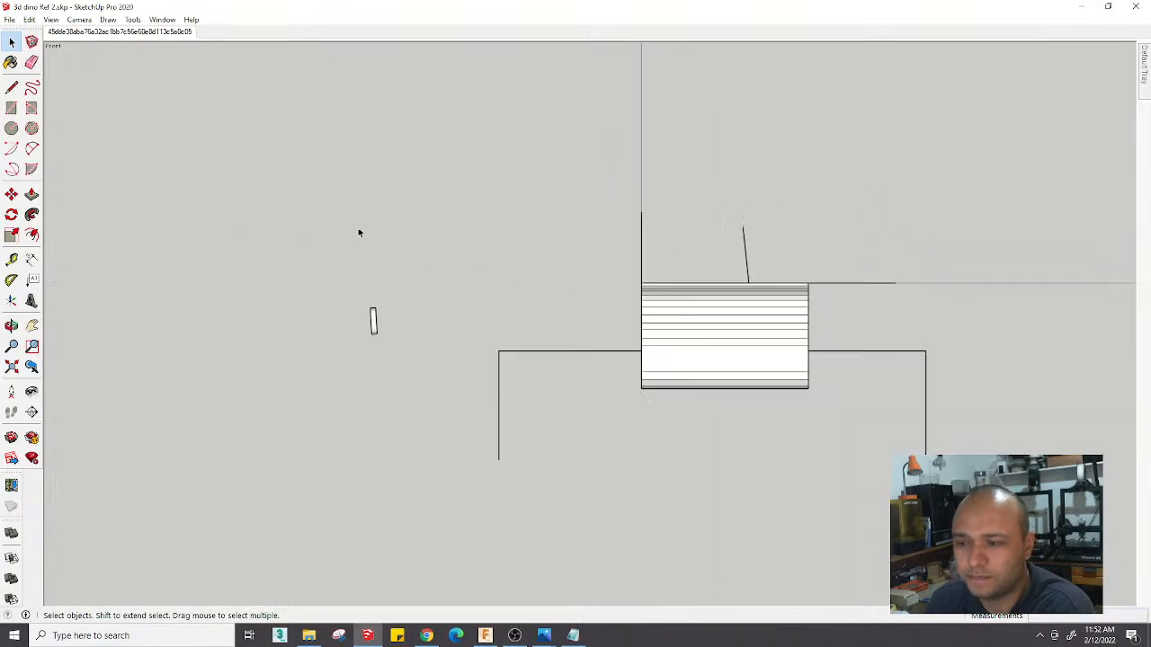
pyautogui.click(51, 20)
pyautogui.click(71, 63)
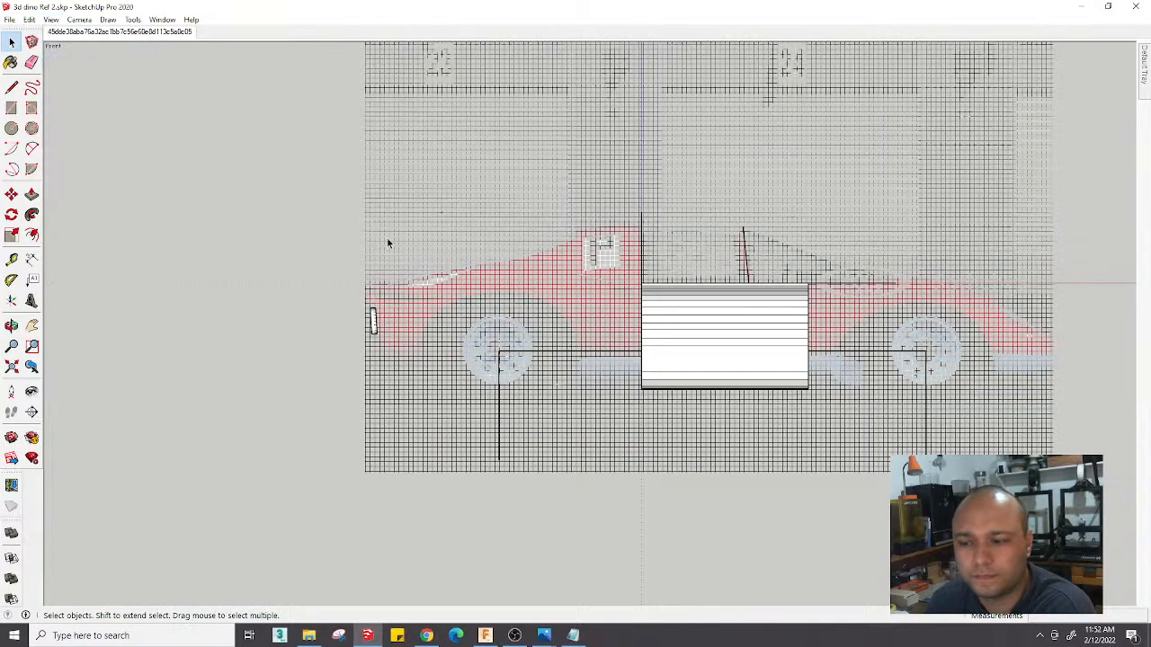
pyautogui.click(594, 350)
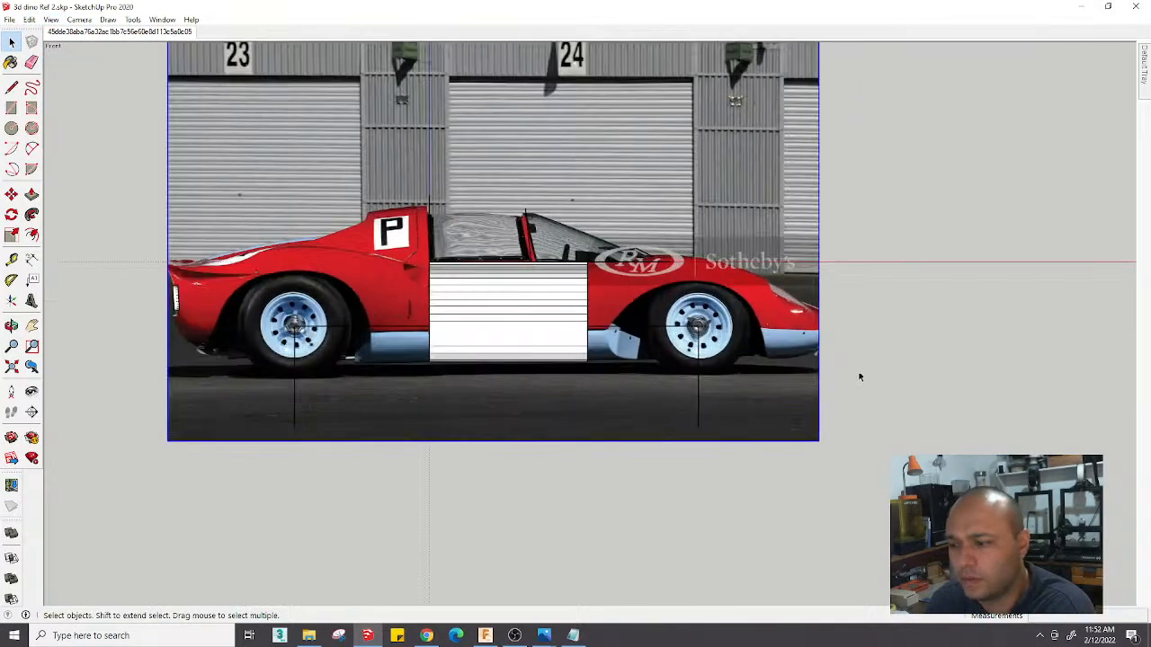
# Draw a circle about 287 mm in radius around the front tyre from its hub centre, consulting dimensions.JPG for the car's dimensions
pyautogui.scroll(3, 710, 330)
pyautogui.scroll(2, 710, 331)
pyautogui.press('c')
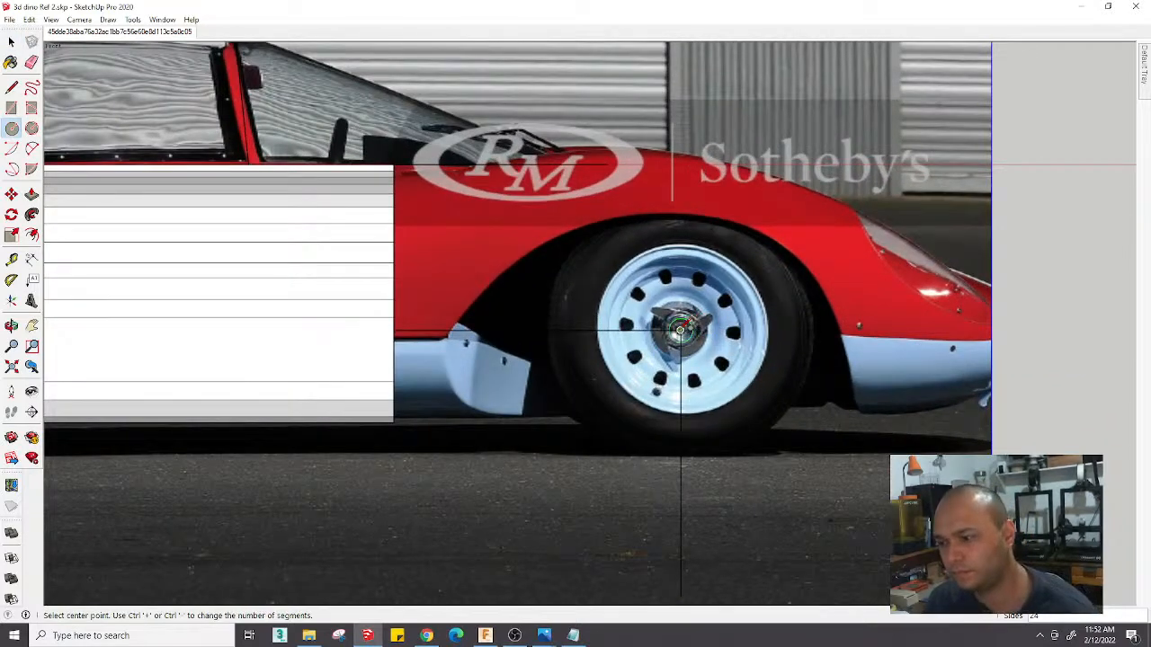
pyautogui.click(679, 331)
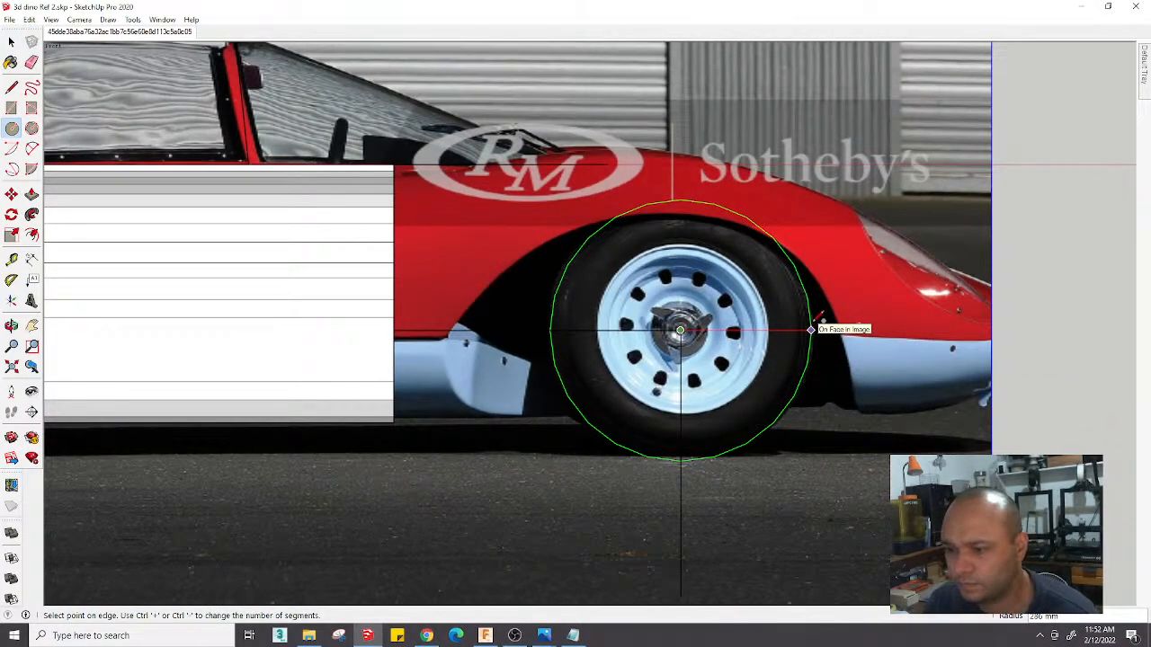
pyautogui.moveTo(544, 633)
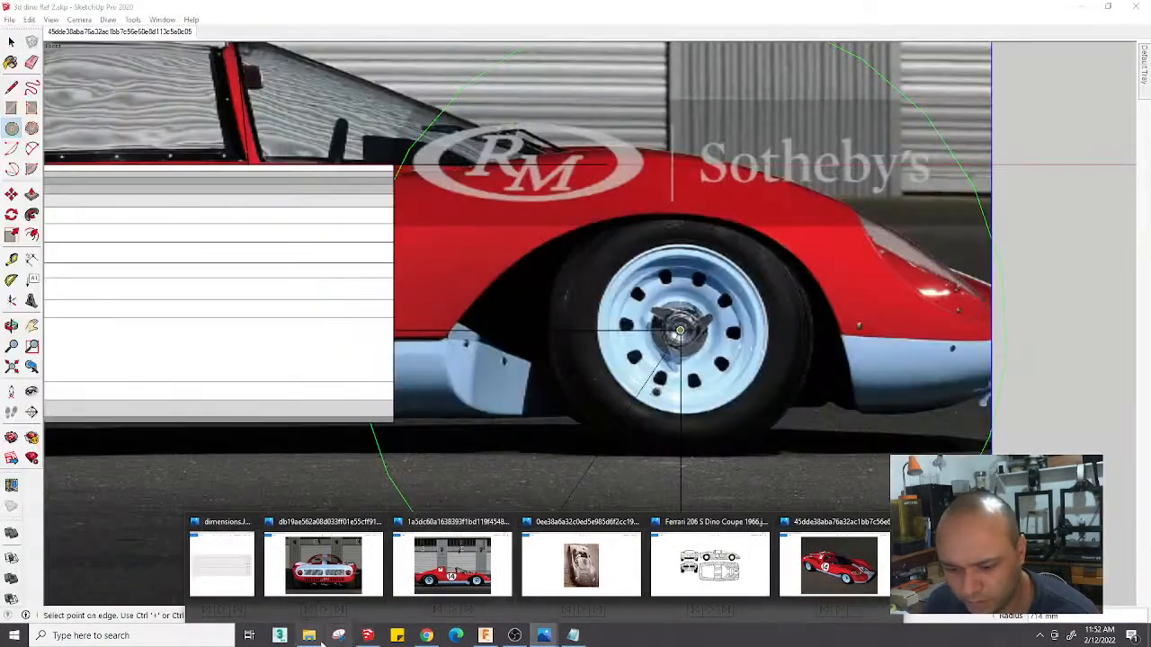
pyautogui.click(315, 636)
pyautogui.doubleClick(773, 387)
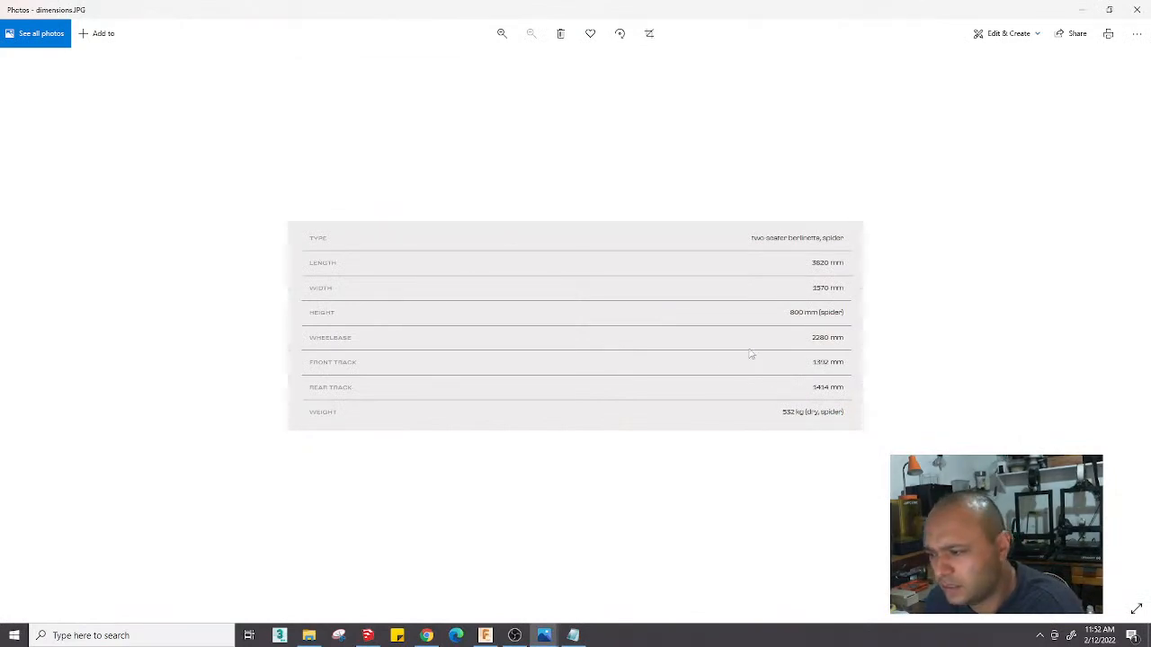
pyautogui.click(1136, 9)
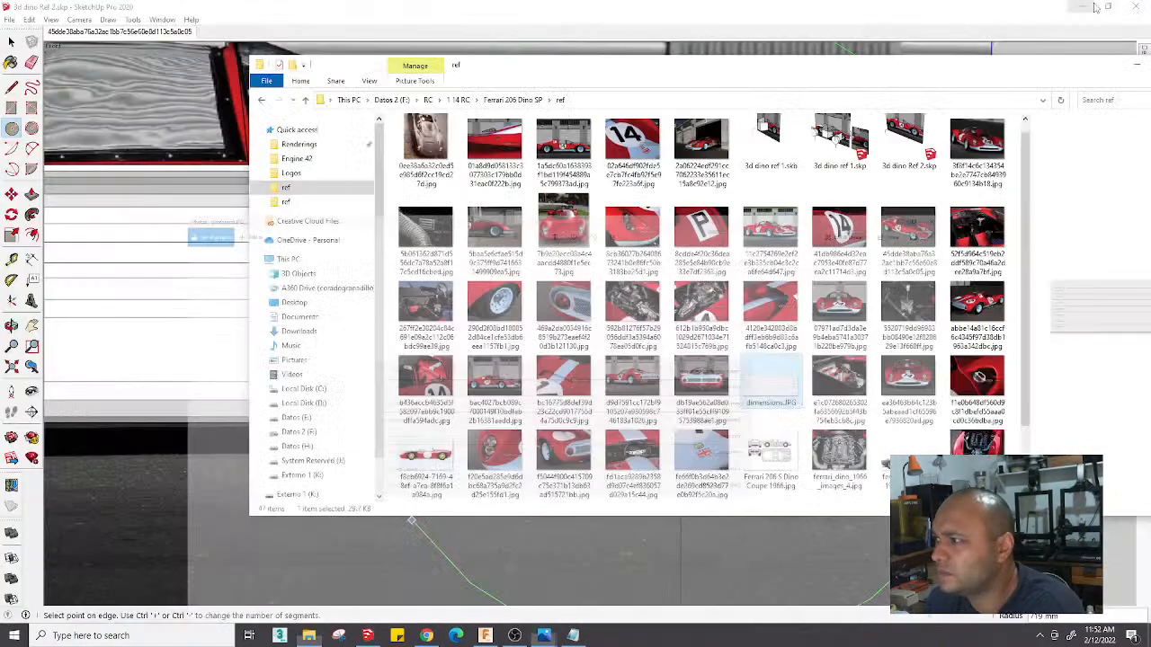
pyautogui.click(1131, 67)
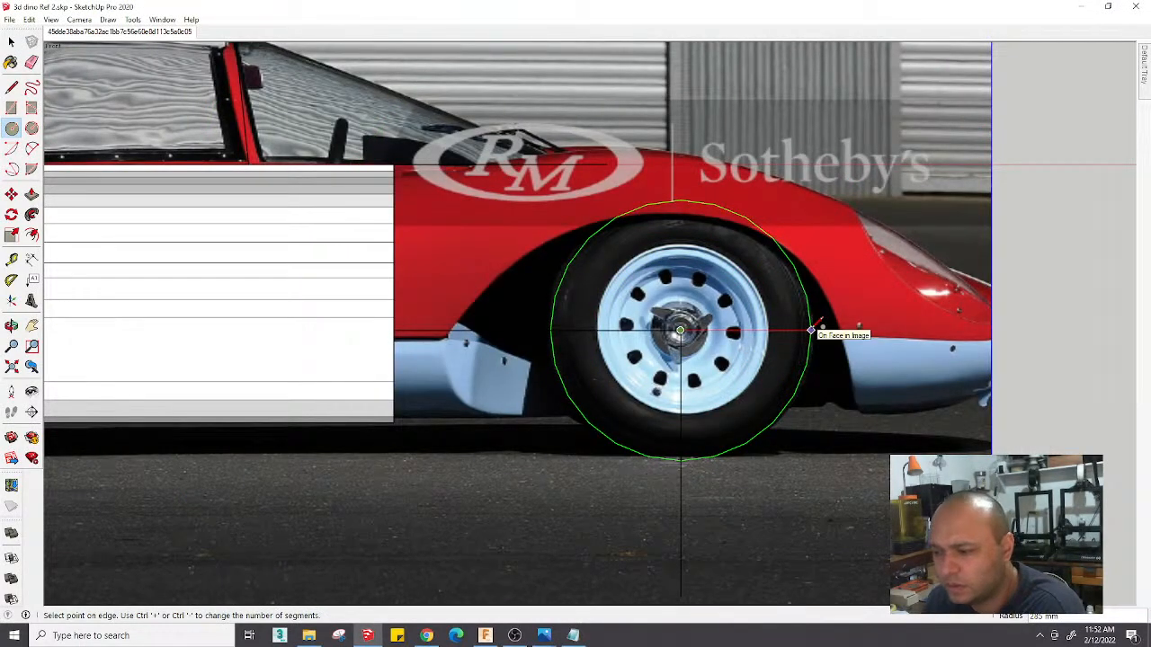
pyautogui.click(812, 332)
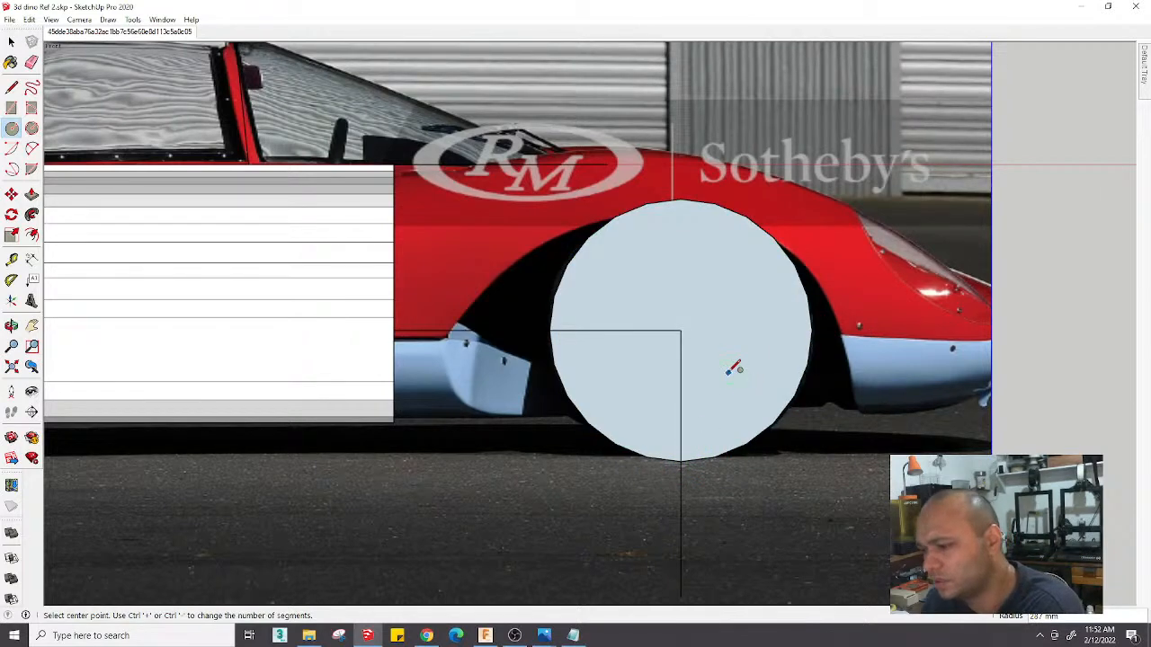
# Flatten the underside of the tyre circle with a horizontal chord, erasing the arc below it and the guide lines inside the circle
pyautogui.press('l')
pyautogui.click(716, 457)
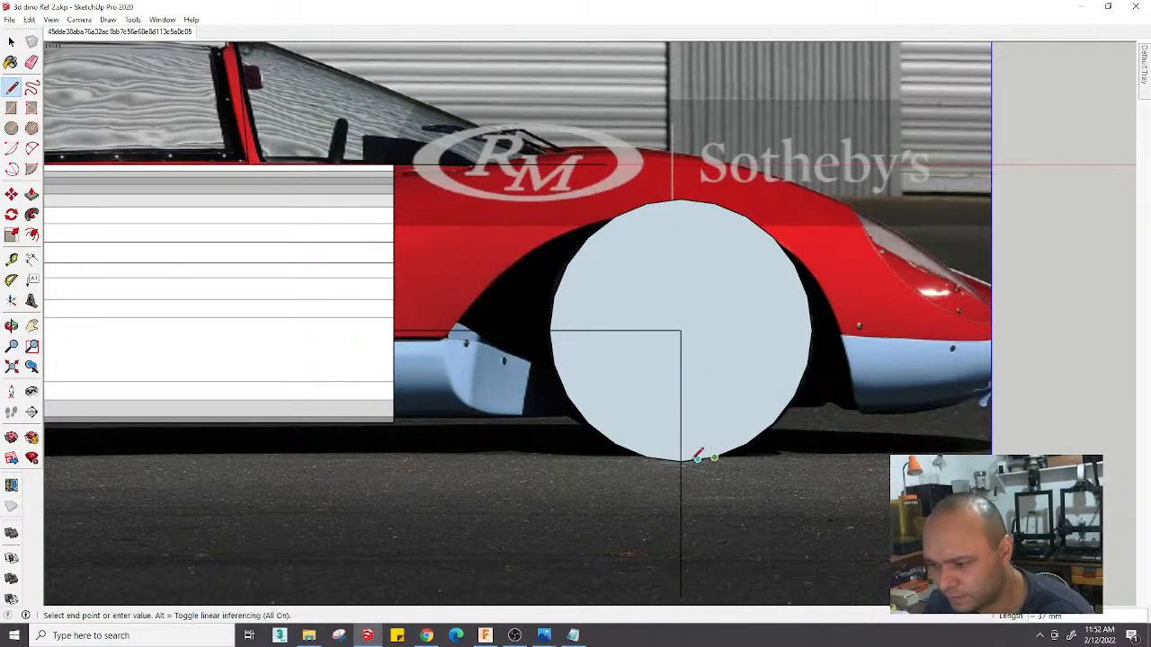
pyautogui.press('Escape')
pyautogui.click(730, 450)
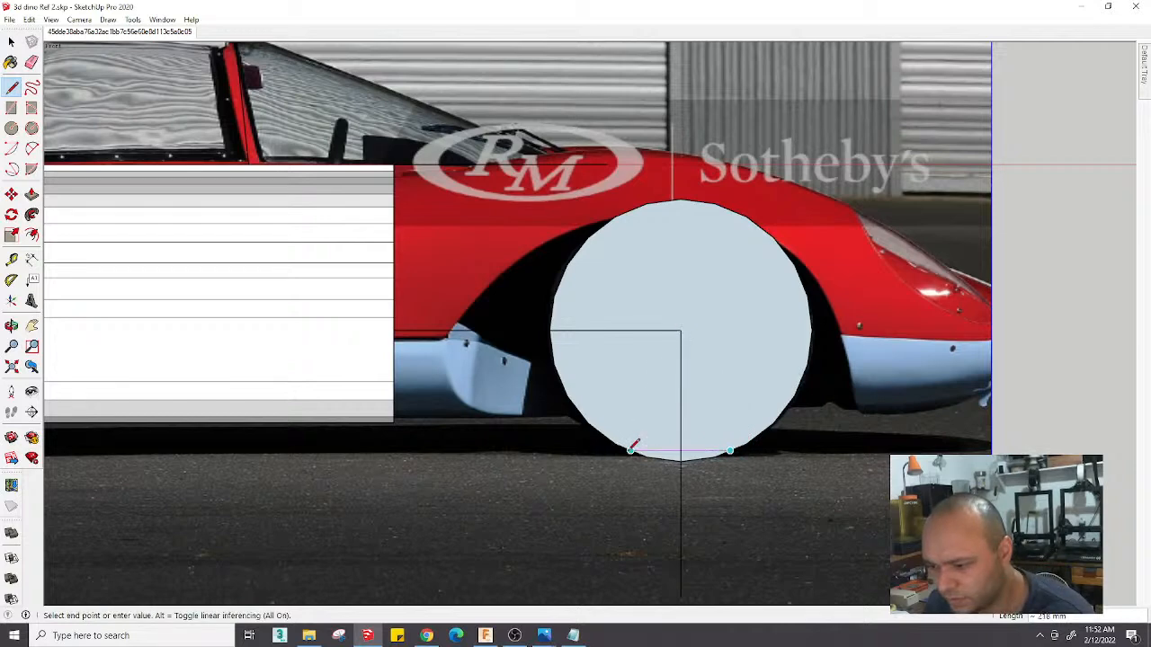
pyautogui.click(632, 451)
pyautogui.press('e')
pyautogui.moveTo(672, 463); pyautogui.dragTo(710, 457)
pyautogui.scroll(-2, 689, 453)
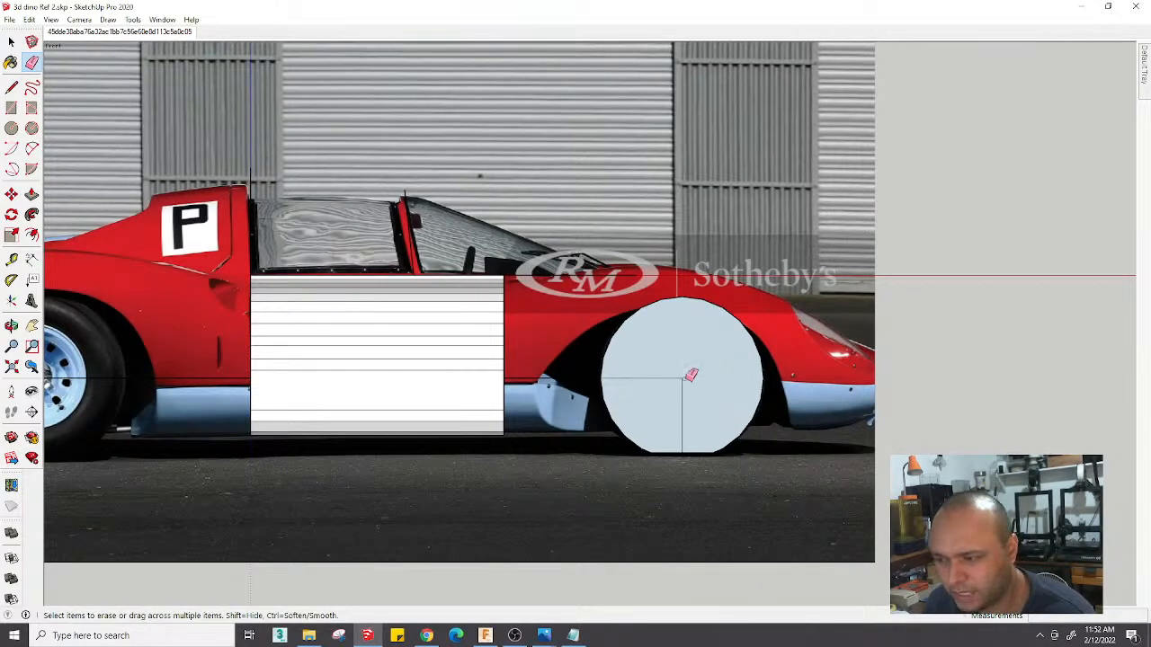
pyautogui.moveTo(690, 375); pyautogui.dragTo(703, 352)
# Try to extrude the flattened tyre face outward about 172 mm directly in the model, and undo the extrusion
pyautogui.press('p')
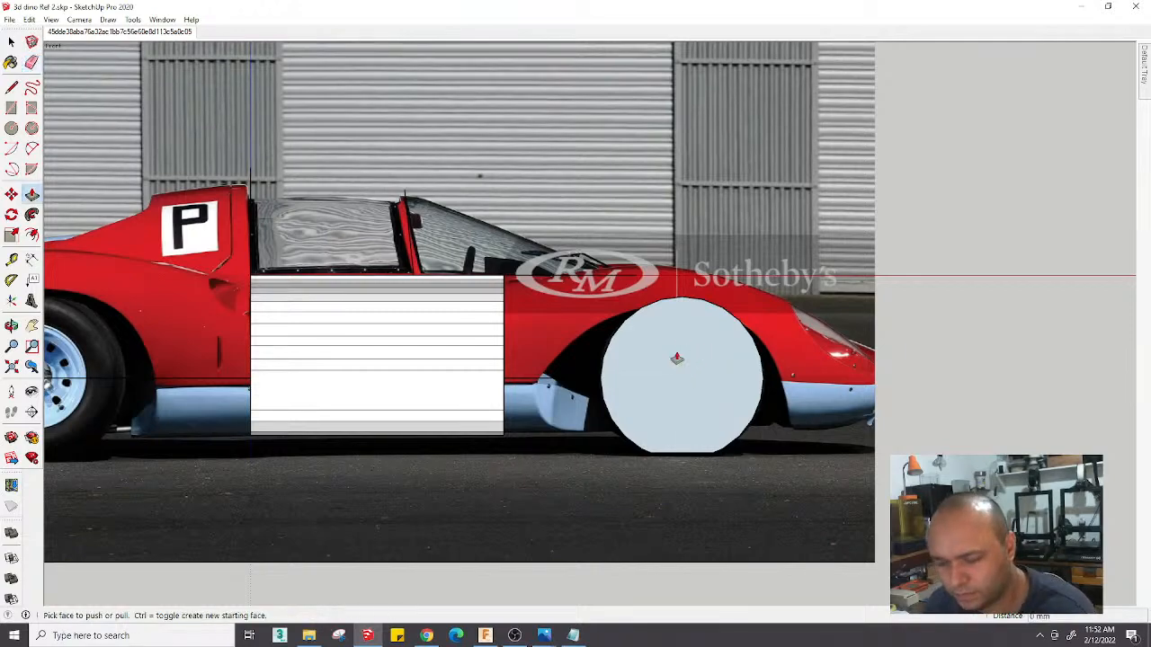
pyautogui.moveTo(680, 378); pyautogui.dragTo(540, 540, button='middle')
pyautogui.keyDown('shift'); pyautogui.moveTo(550, 487); pyautogui.dragTo(651, 347, button='middle'); pyautogui.keyUp('shift')
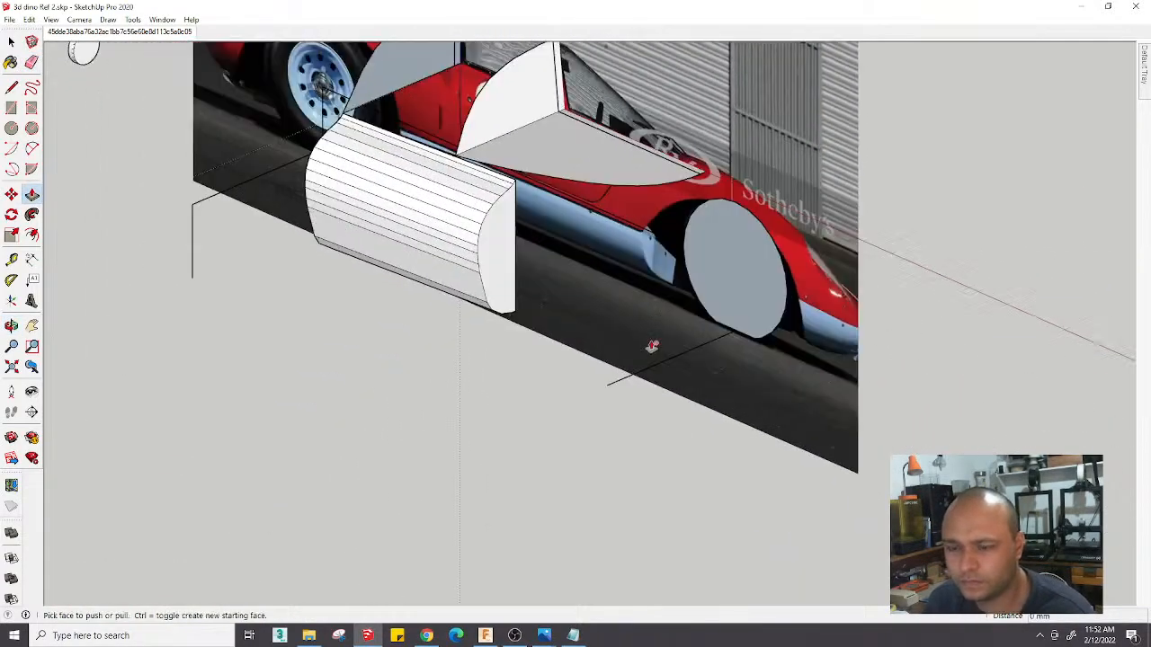
pyautogui.scroll(3, 651, 347)
pyautogui.click(736, 262)
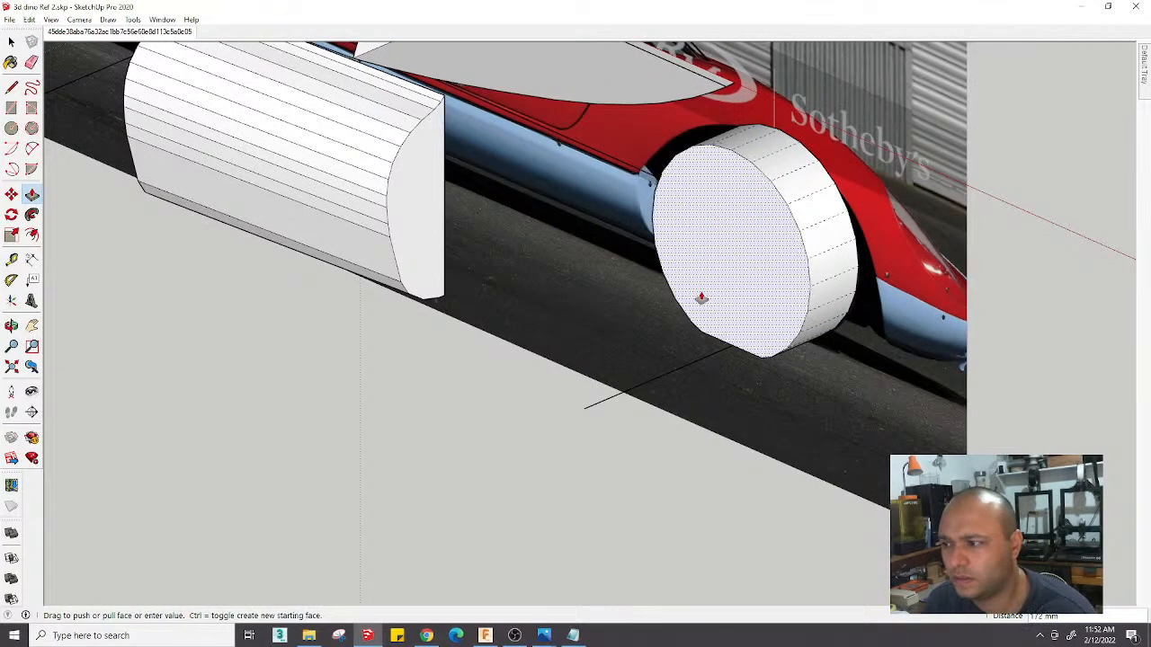
pyautogui.click(699, 293)
pyautogui.press('space')
pyautogui.tripleClick(702, 289)
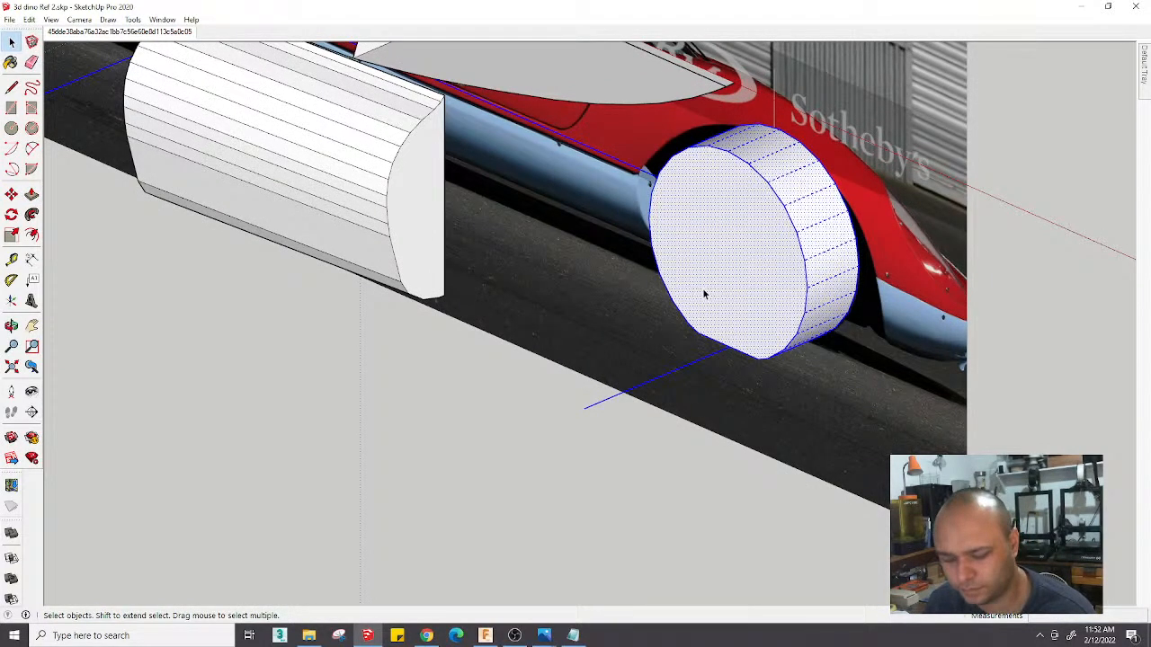
pyautogui.hotkey('ctrl', 'z')
# Make the flattened tyre face a component of its own, separate from the axle guide lines
pyautogui.scroll(-4, 684, 345)
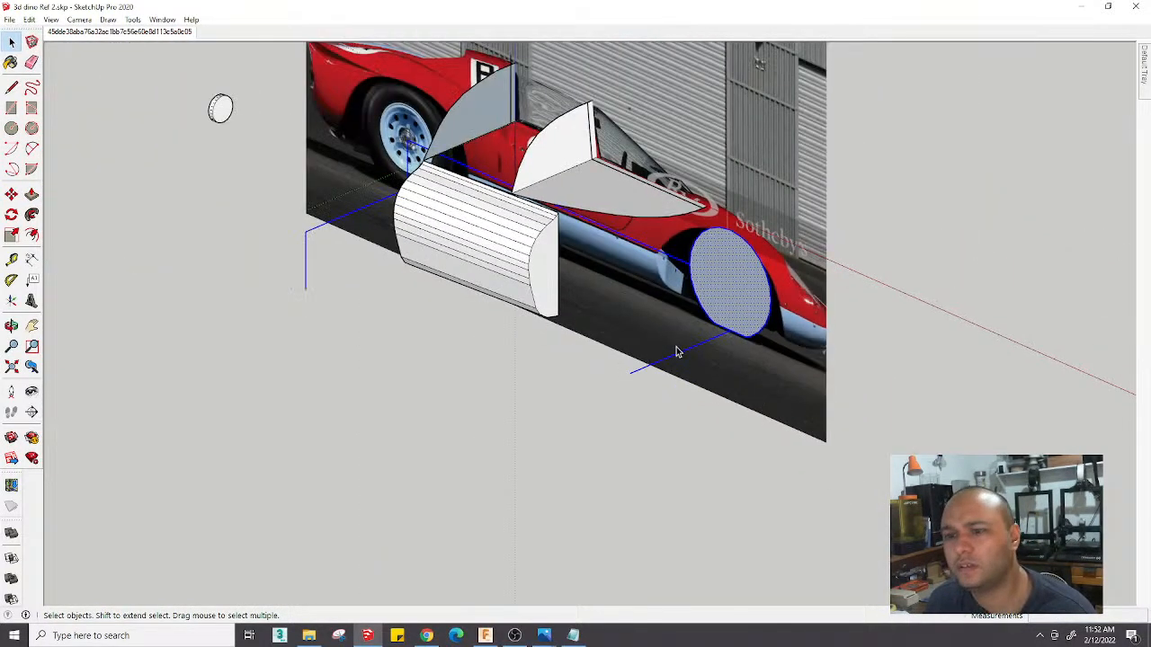
pyautogui.rightClick(721, 306)
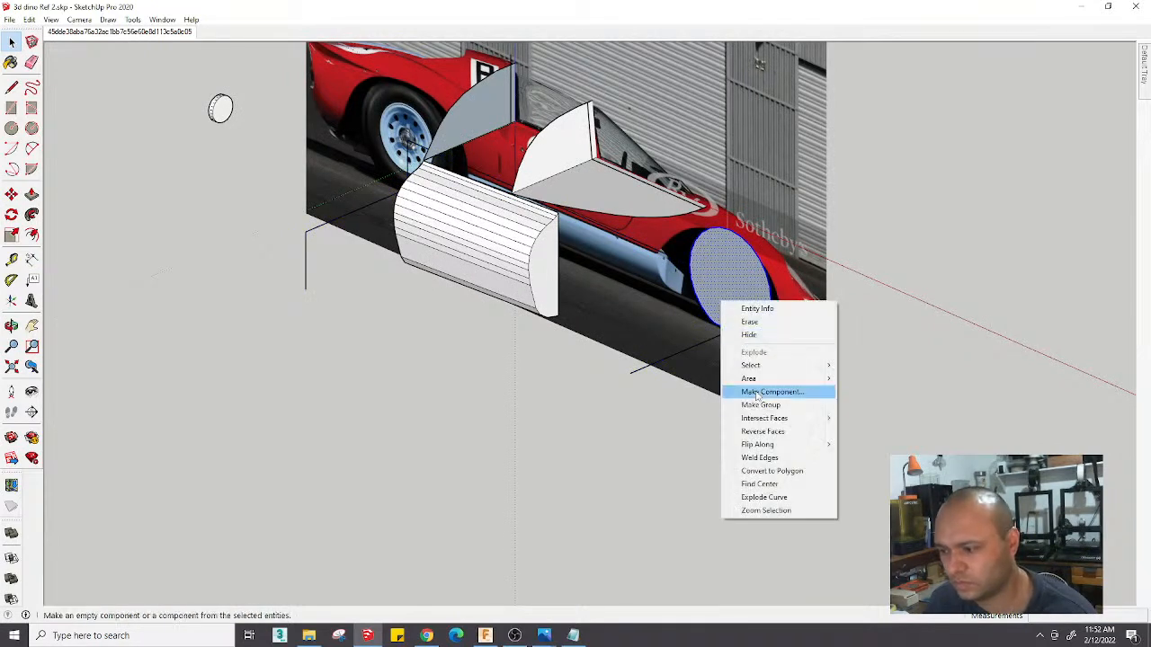
pyautogui.click(767, 394)
pyautogui.click(591, 442)
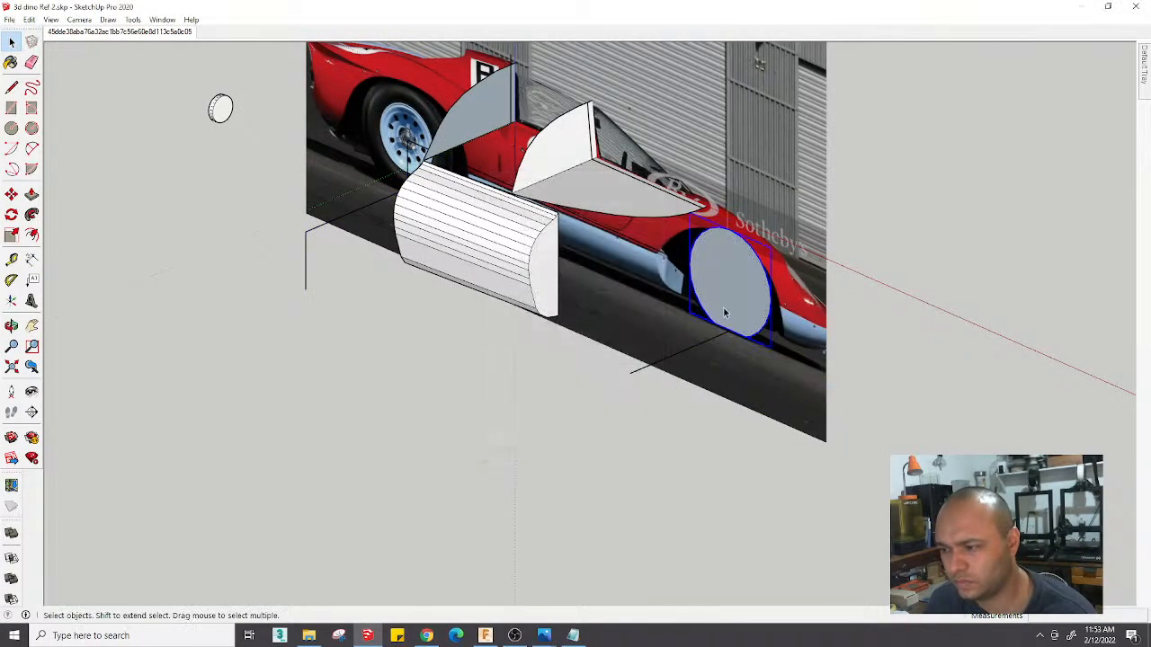
# Extrude the tyre face outward inside its component to give the front wheel its width, and close the component
pyautogui.doubleClick(728, 302)
pyautogui.press('p')
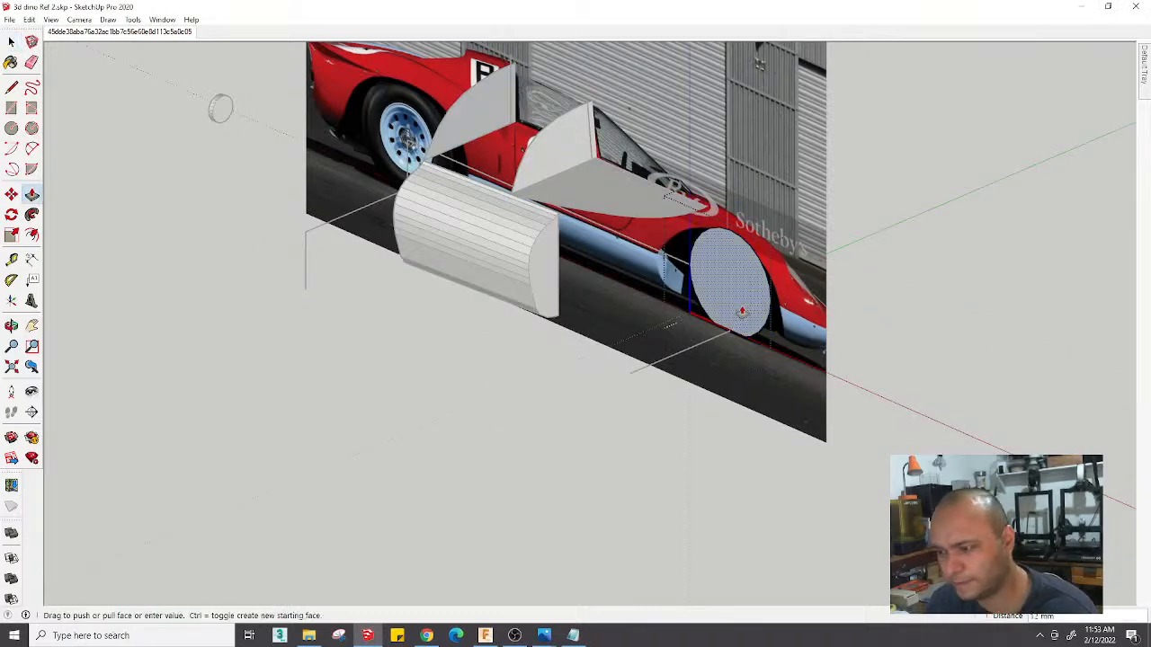
pyautogui.moveTo(730, 307); pyautogui.dragTo(721, 329)
pyautogui.press('space')
pyautogui.press('Escape')
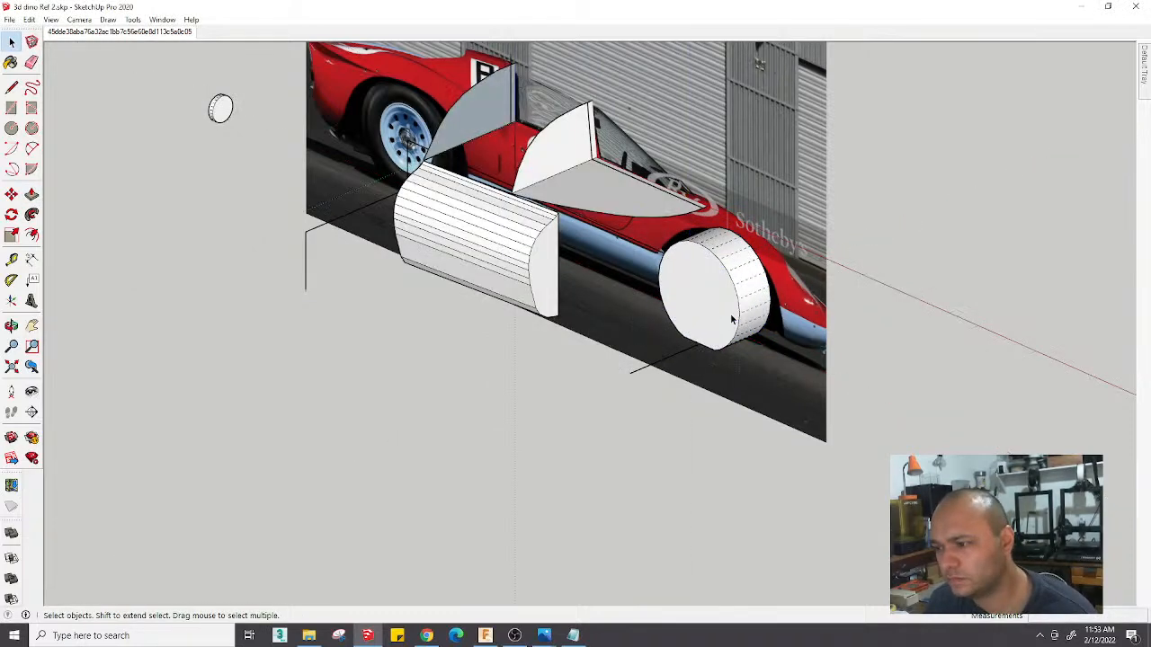
# Move the front wheel about 593 mm outward along the green axis to overlay the matched photo's wheel, checking it against the axle line
pyautogui.click(726, 317)
pyautogui.click(118, 32)
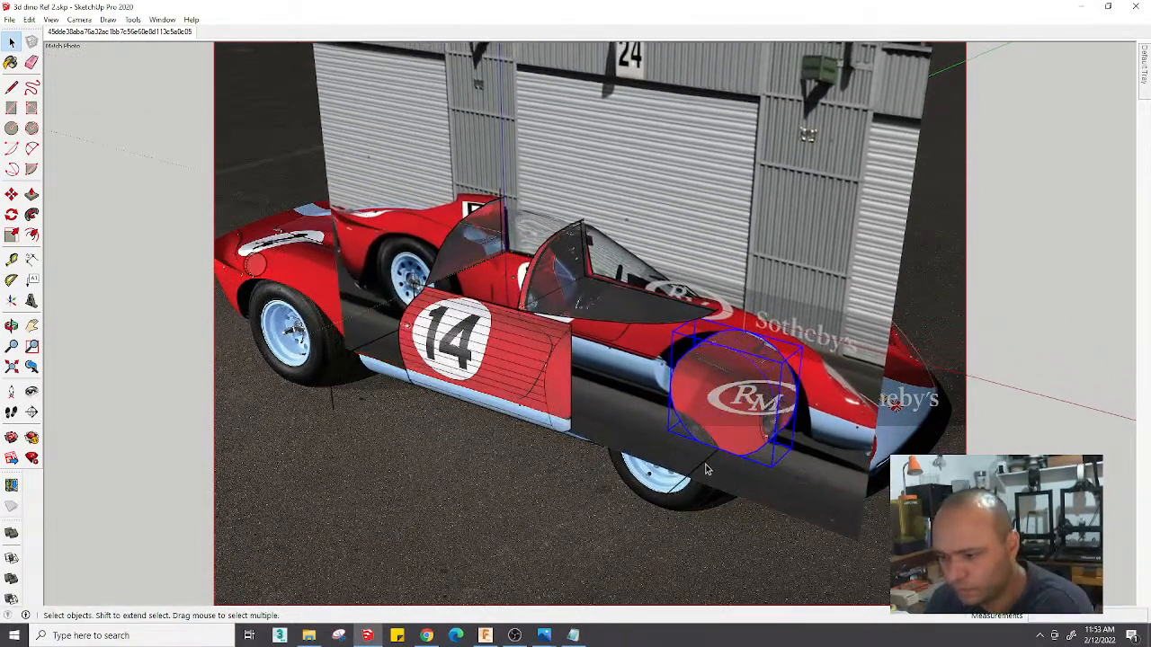
pyautogui.press('m')
pyautogui.click(735, 399)
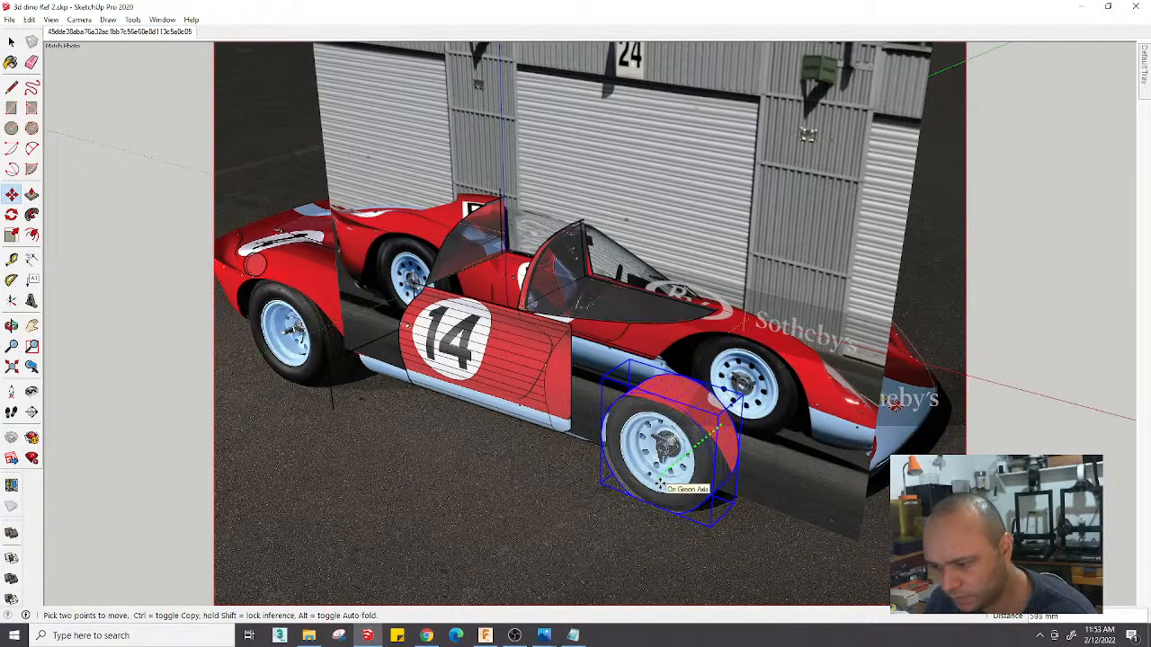
pyautogui.moveTo(897, 404); pyautogui.dragTo(799, 391, button='middle')
pyautogui.scroll(2, 523, 208)
pyautogui.scroll(3, 530, 159)
pyautogui.scroll(5, 697, 292)
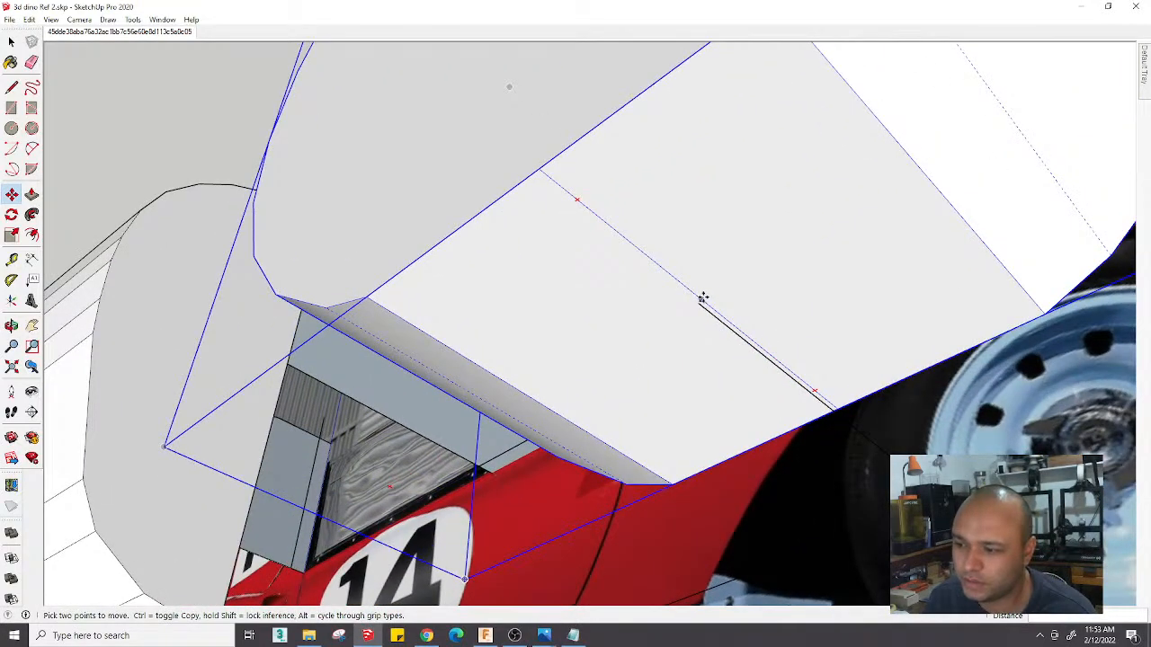
pyautogui.scroll(-8, 711, 301)
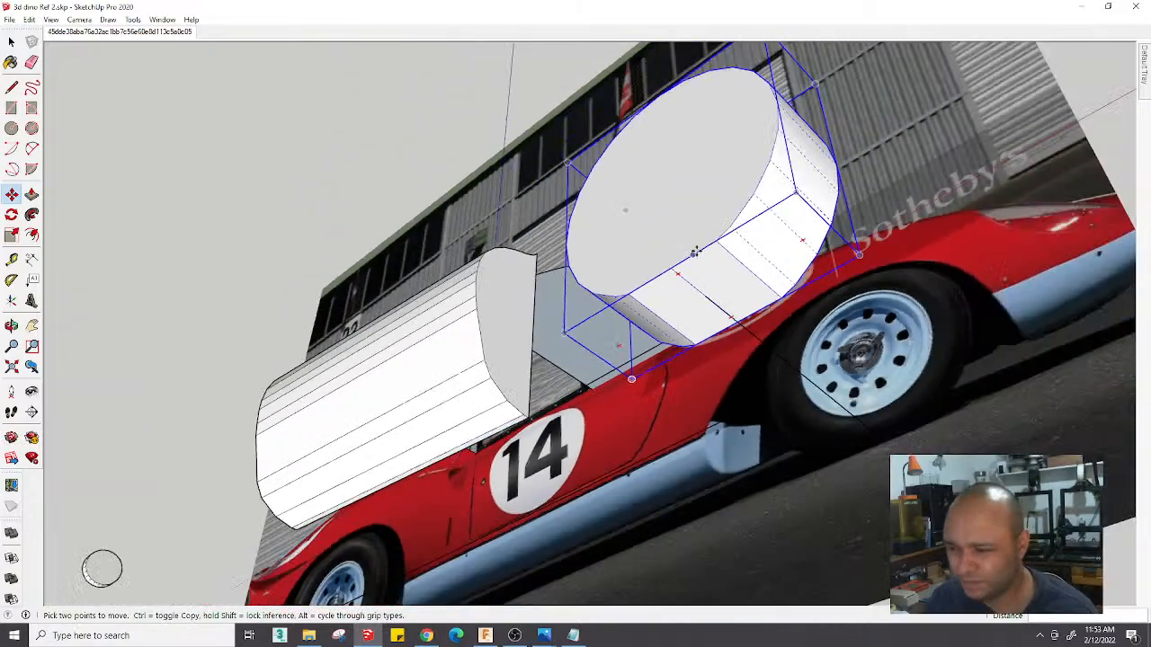
# Draw a line about 696 mm long from the outer end of the front axle guide to the guide endpoint beneath the photo's front wheel
pyautogui.moveTo(693, 253); pyautogui.dragTo(765, 500, button='middle')
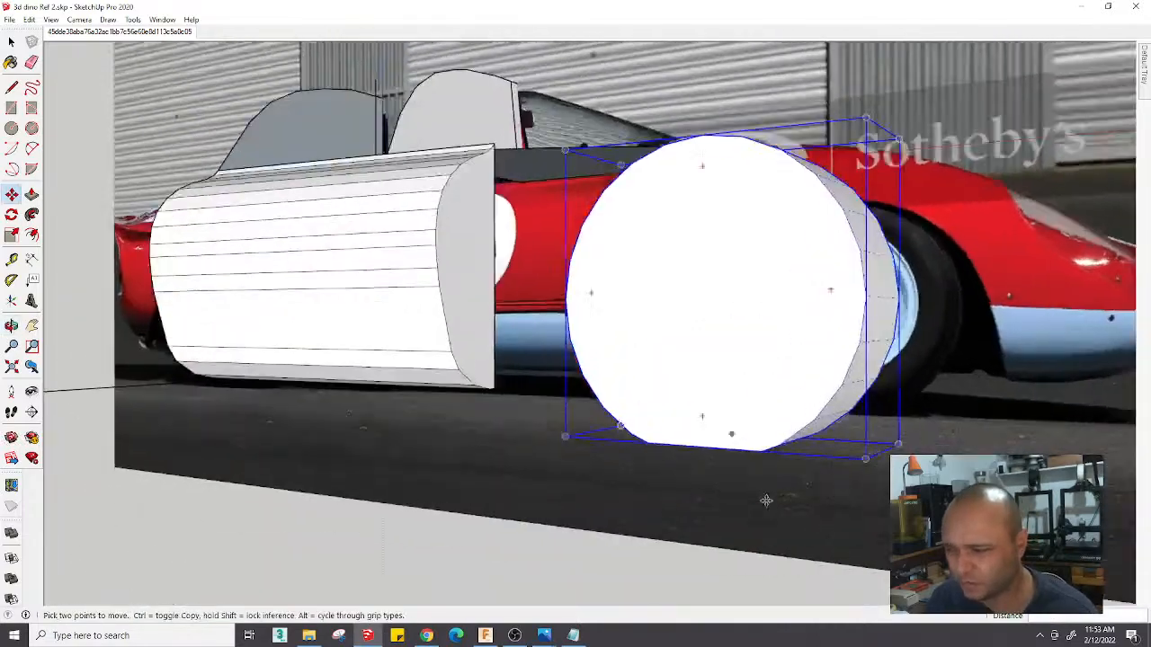
pyautogui.scroll(-6, 657, 354)
pyautogui.moveTo(657, 354); pyautogui.dragTo(675, 283, button='middle')
pyautogui.scroll(4, 710, 360)
pyautogui.scroll(2, 717, 392)
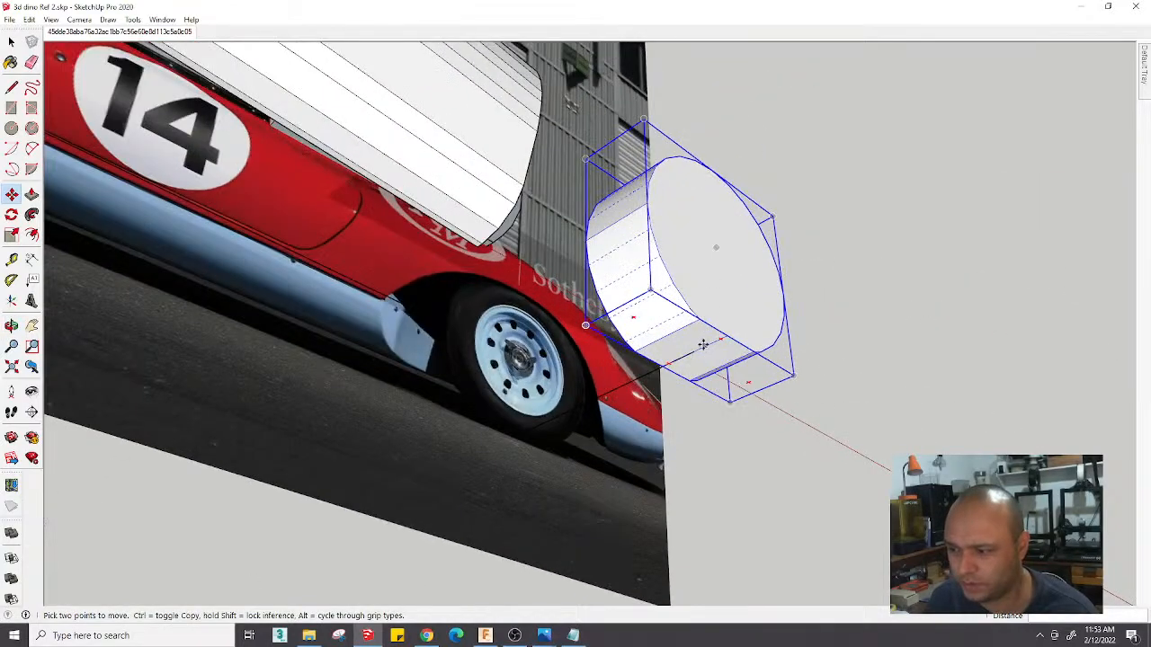
pyautogui.scroll(-3, 697, 331)
pyautogui.scroll(2, 700, 333)
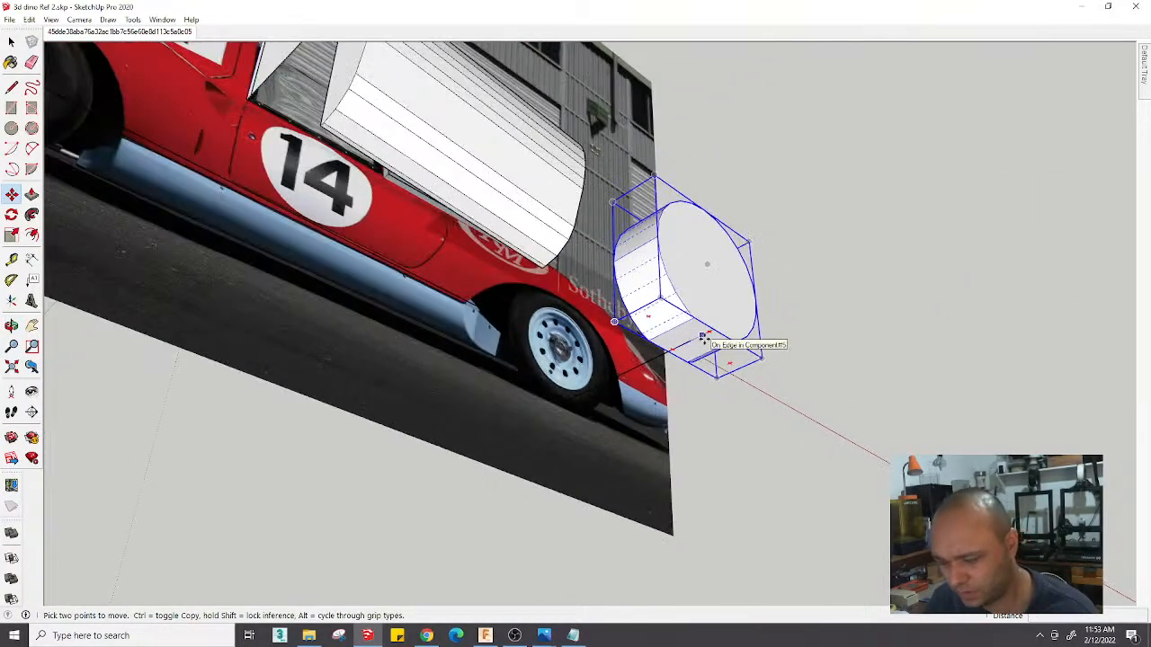
pyautogui.press('l')
pyautogui.click(700, 343)
pyautogui.moveTo(698, 396); pyautogui.dragTo(731, 328, button='middle')
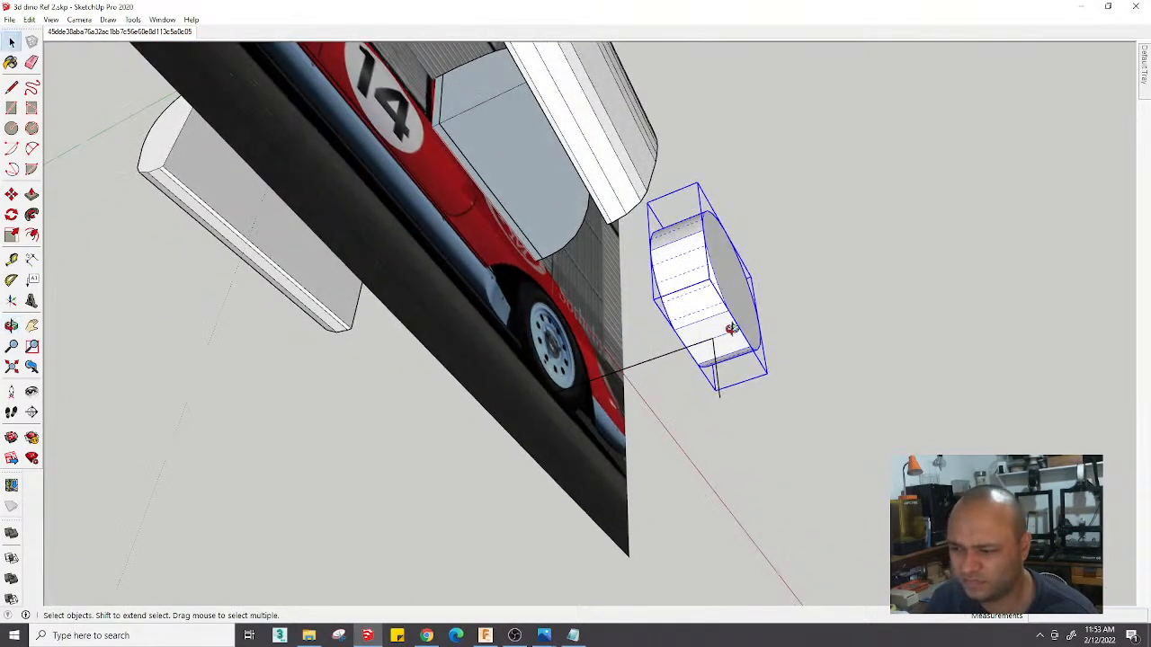
pyautogui.press('l')
pyautogui.click(711, 339)
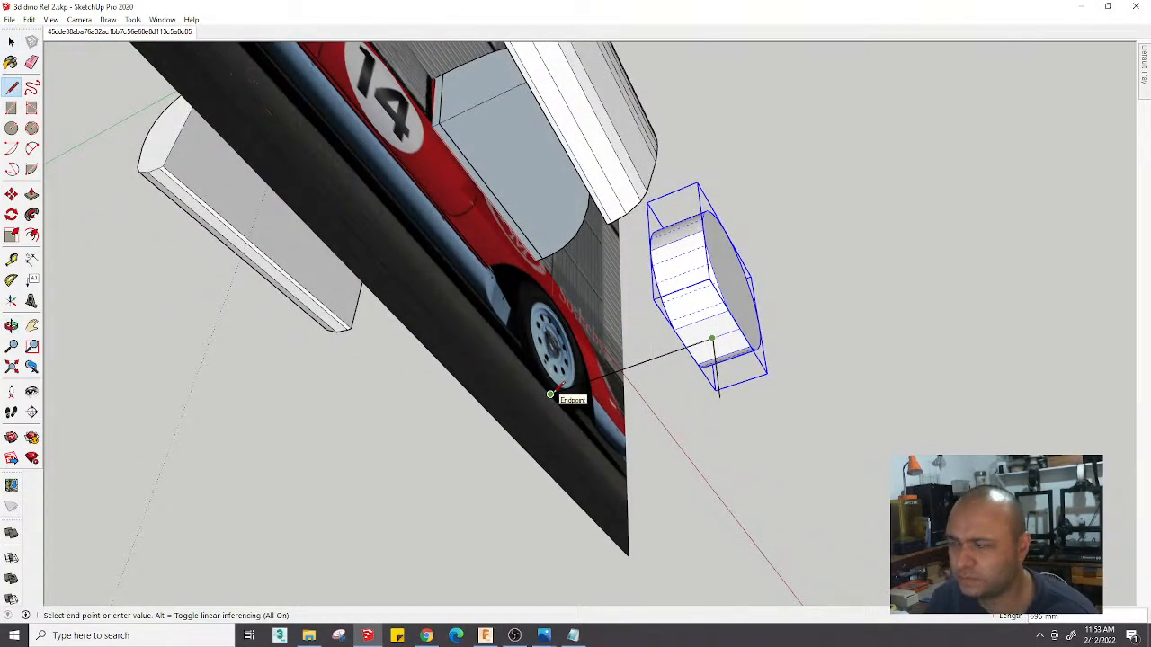
pyautogui.click(551, 394)
# Copy the front wheel to the rear of the car, placing it on the outer endpoint of the rear axle guide line
pyautogui.scroll(-4, 556, 394)
pyautogui.moveTo(699, 372); pyautogui.dragTo(560, 406, button='middle')
pyautogui.press('space')
pyautogui.scroll(2, 630, 378)
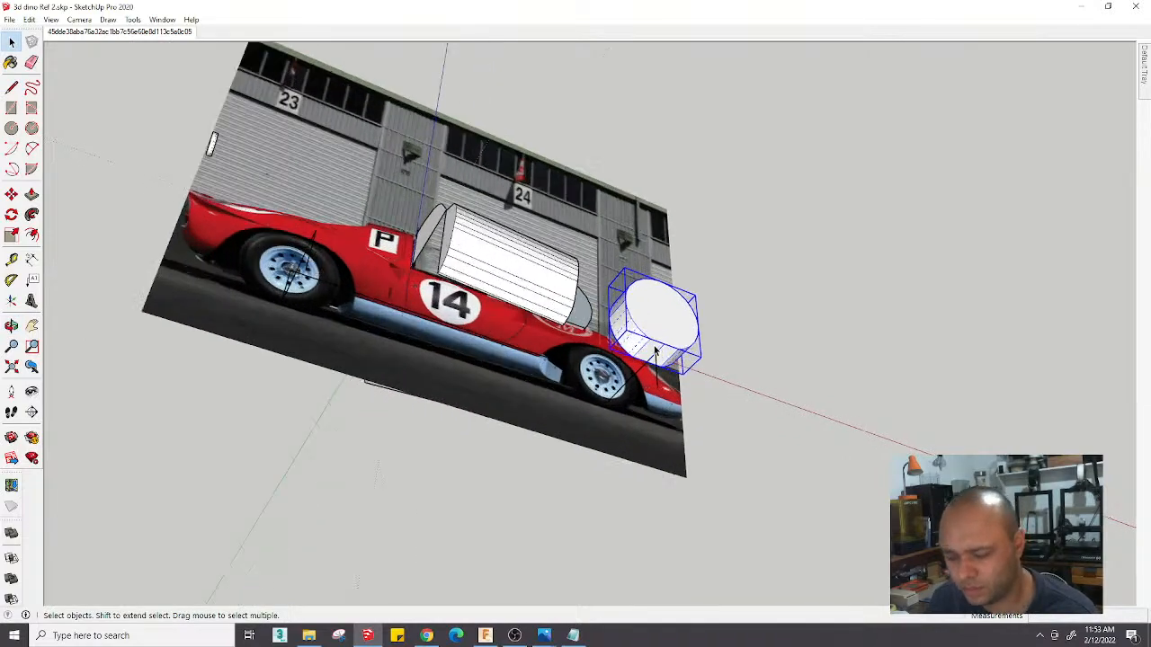
pyautogui.scroll(2, 655, 351)
pyautogui.press('m')
pyautogui.click(652, 356)
pyautogui.press('ctrl')
pyautogui.moveTo(440, 308); pyautogui.dragTo(602, 336, button='middle')
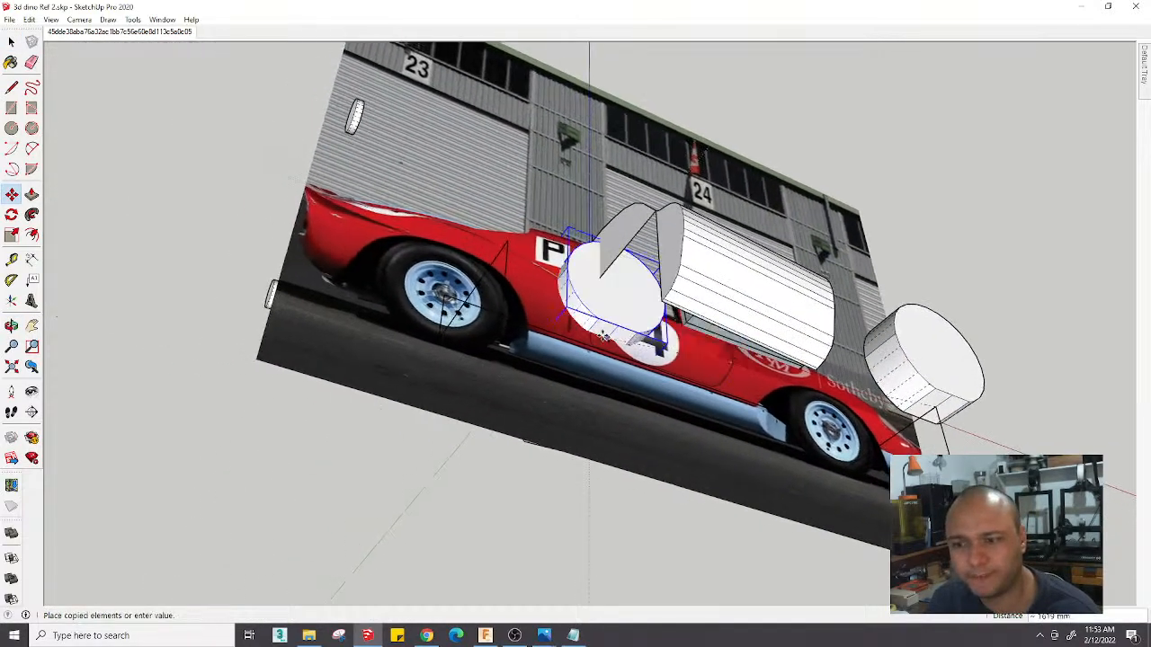
pyautogui.scroll(3, 540, 279)
pyautogui.scroll(3, 476, 219)
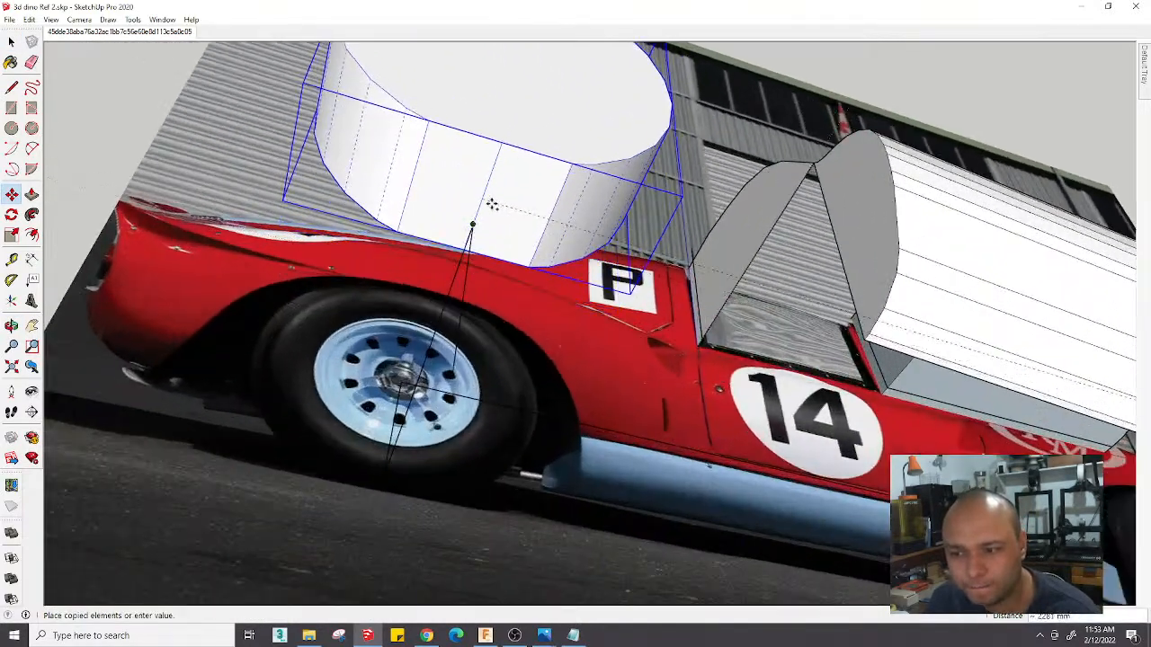
pyautogui.click(474, 224)
# Switch the camera to parallel projection and show the model in the standard front view
pyautogui.scroll(-3, 573, 301)
pyautogui.moveTo(573, 300); pyautogui.dragTo(563, 422, button='middle')
pyautogui.click(79, 18)
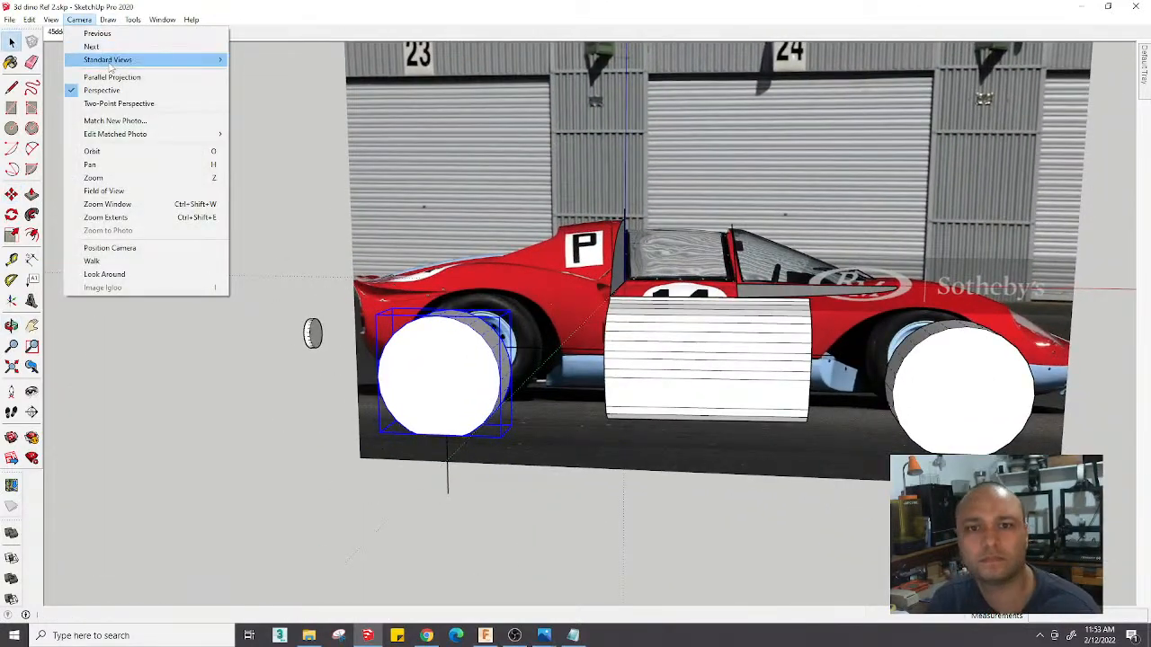
pyautogui.click(111, 77)
pyautogui.click(79, 18)
pyautogui.moveTo(107, 59)
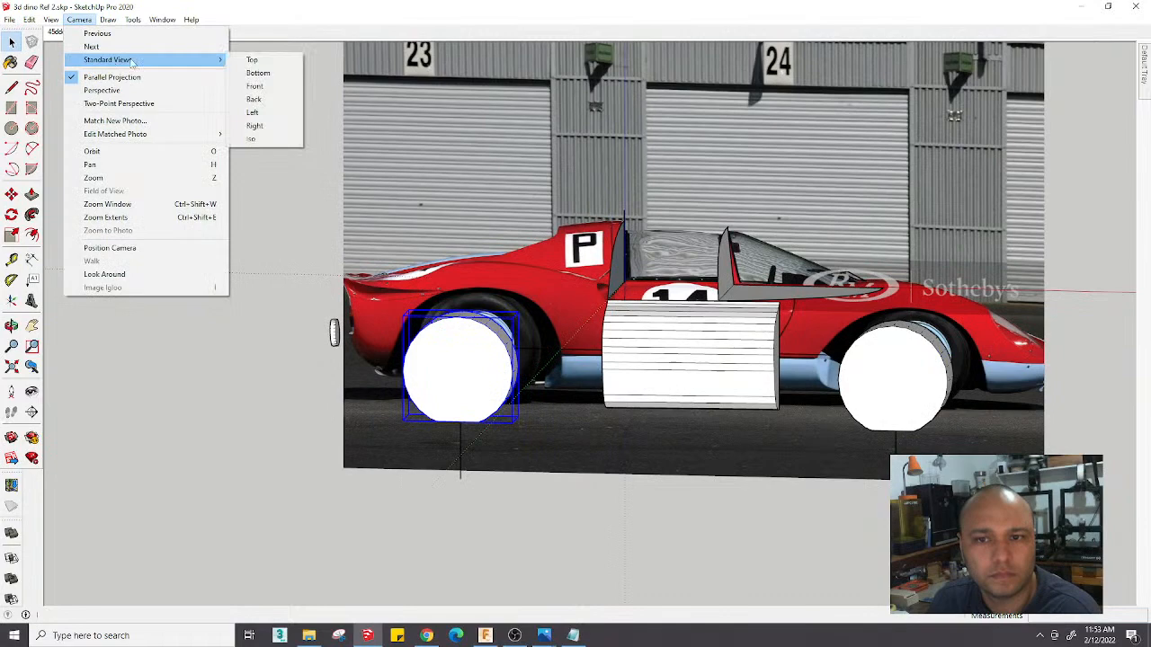
pyautogui.click(261, 86)
# Try to scale the copied rear wheel up about its centre to match the rear tyre in the photo
pyautogui.scroll(4, 316, 305)
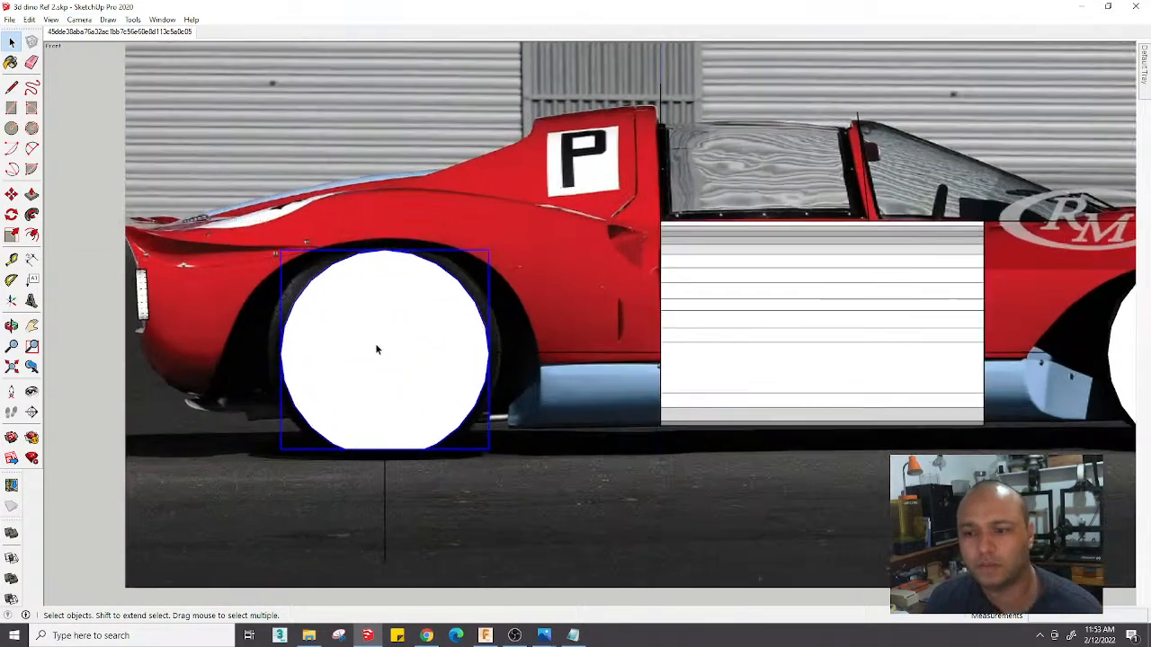
pyautogui.press('s')
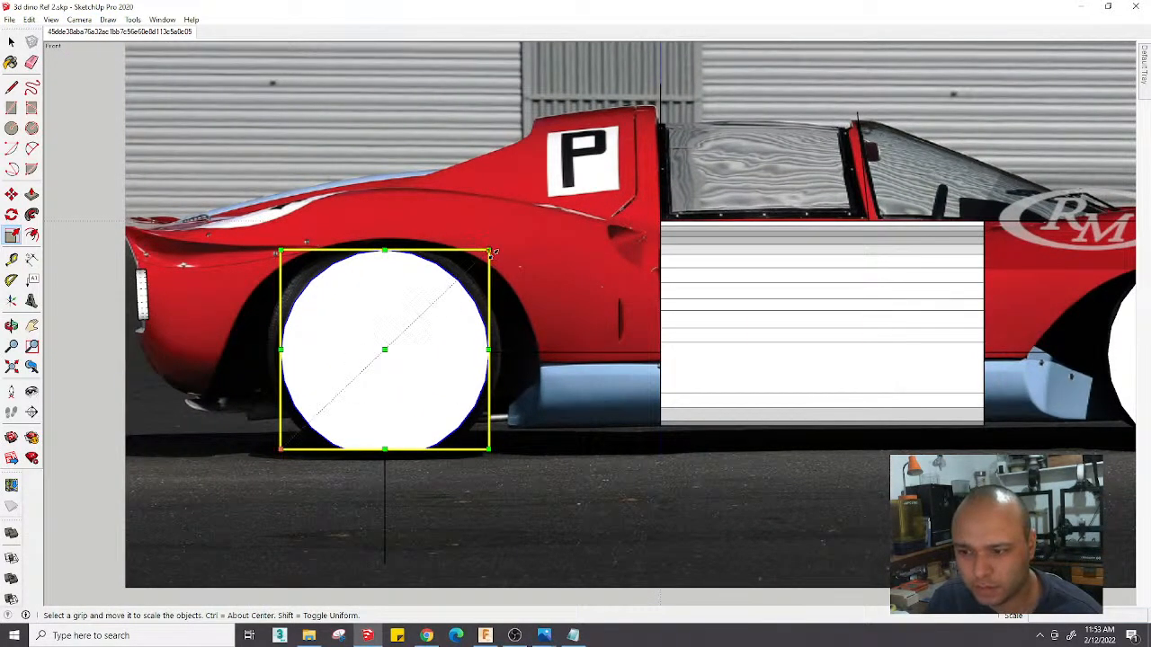
pyautogui.keyDown('ctrl'); pyautogui.moveTo(492, 253); pyautogui.dragTo(514, 259); pyautogui.keyUp('ctrl')
pyautogui.press('space')
pyautogui.rightClick(407, 94)
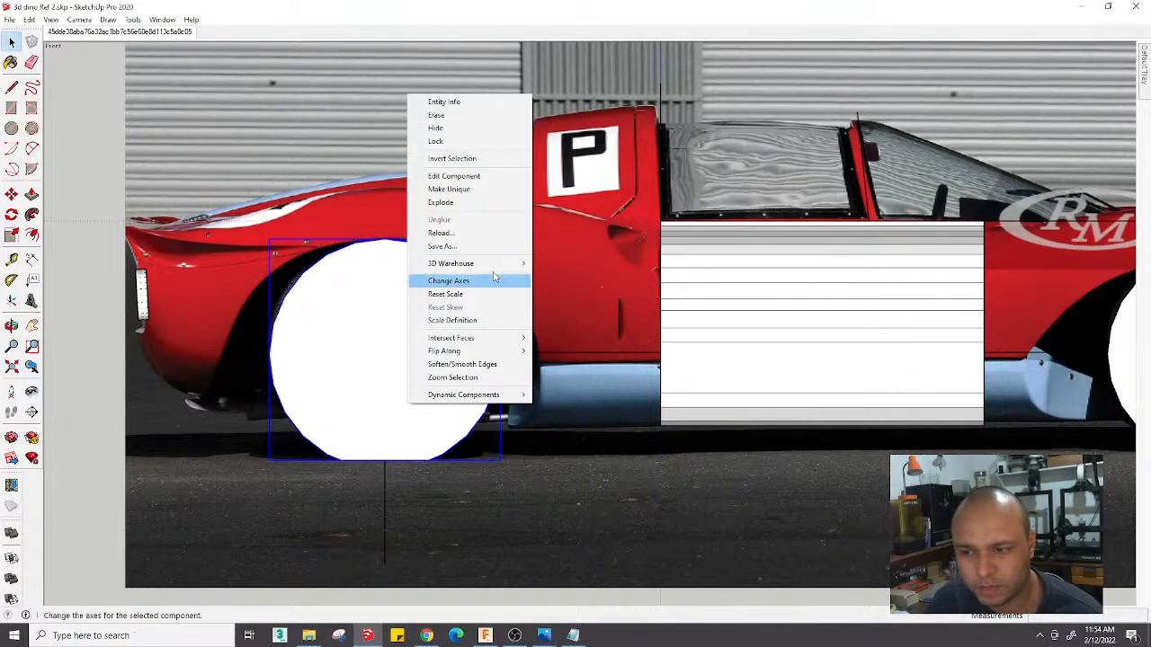
pyautogui.moveTo(486, 267)
pyautogui.click(375, 354)
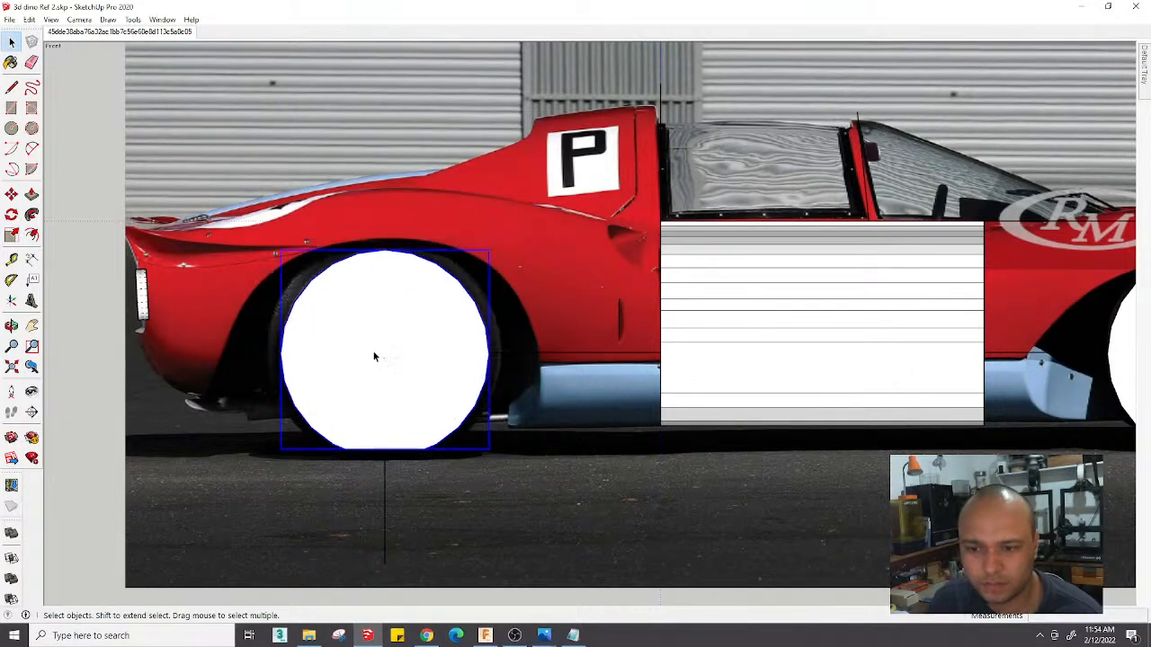
pyautogui.scroll(2, 377, 356)
pyautogui.rightClick(384, 282)
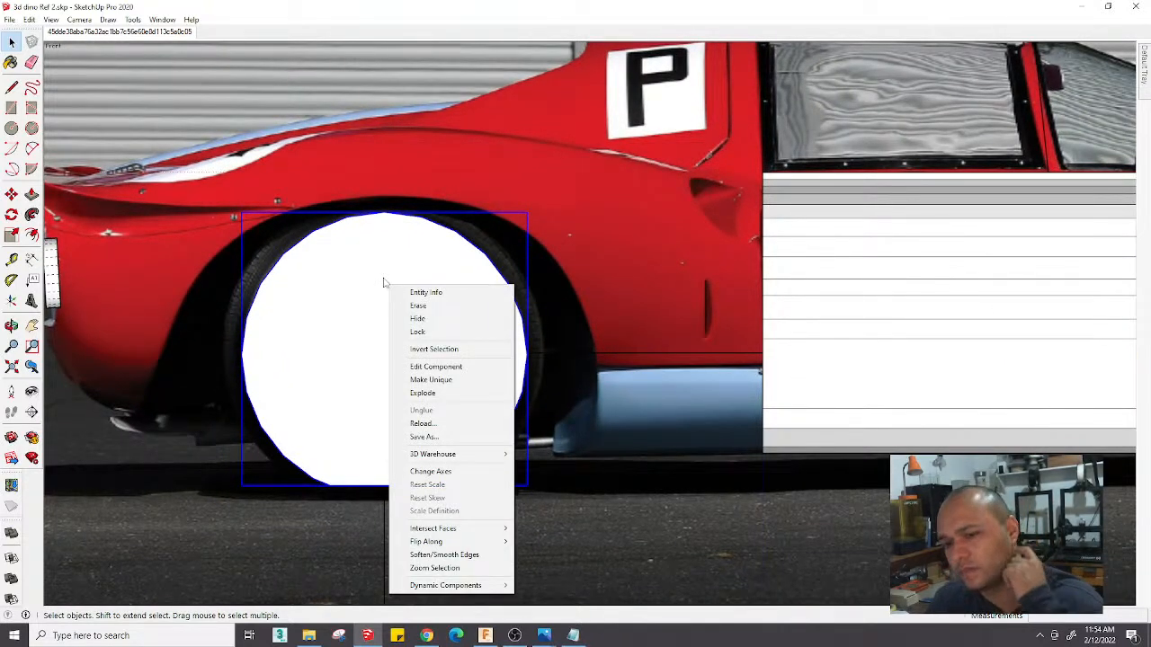
pyautogui.press('Escape')
pyautogui.press('m')
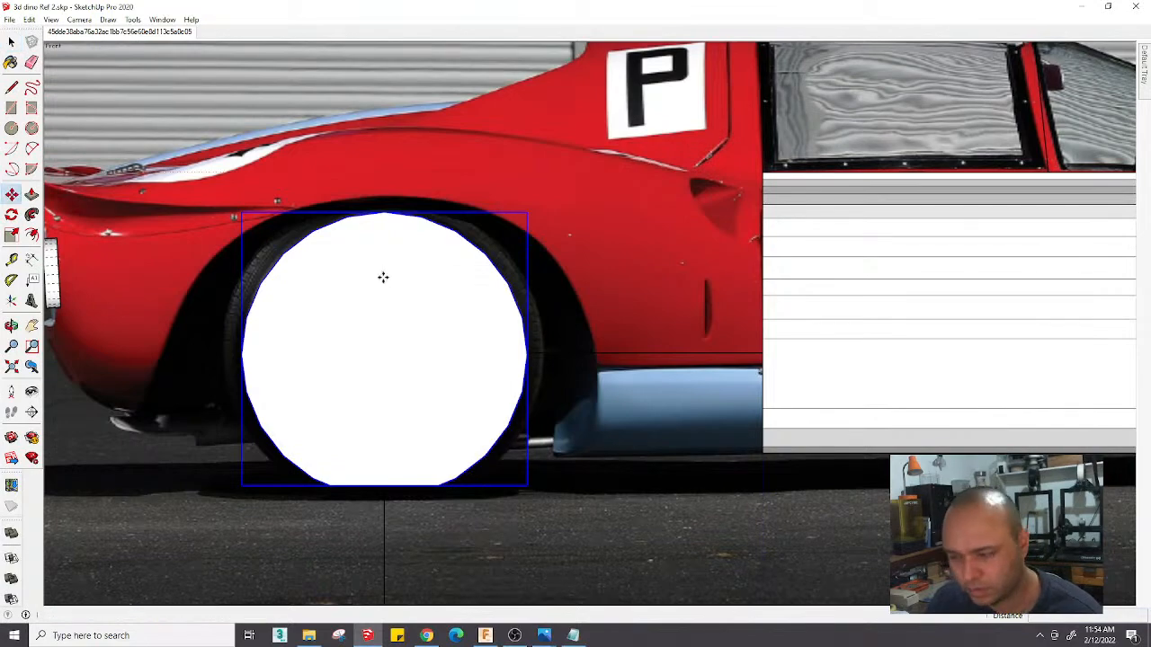
pyautogui.scroll(-3, 544, 321)
pyautogui.press('space')
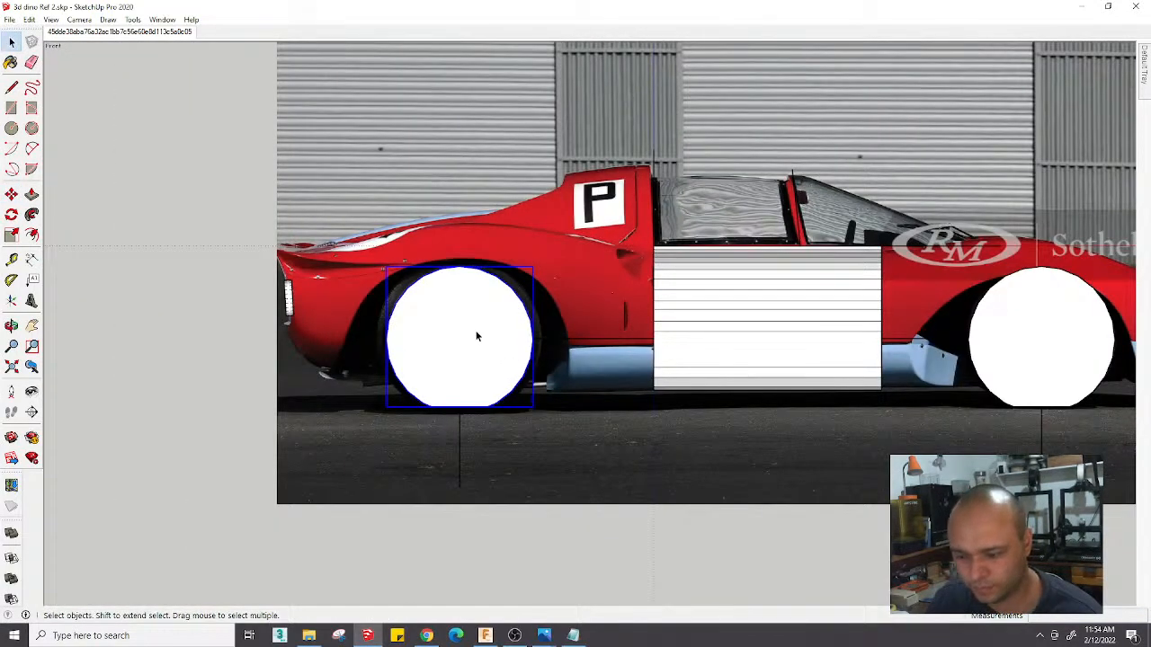
pyautogui.press('m')
pyautogui.press('space')
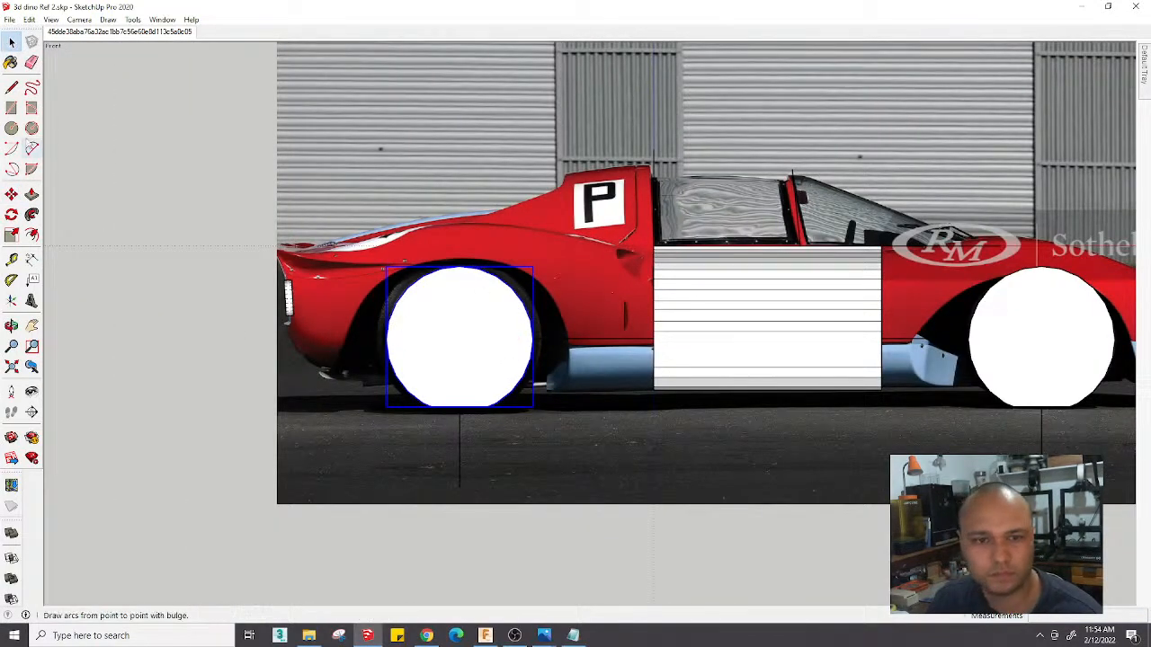
# Paint the copied rear wheel with the translucent grey material from the Glass and Mirrors collection
pyautogui.click(10, 62)
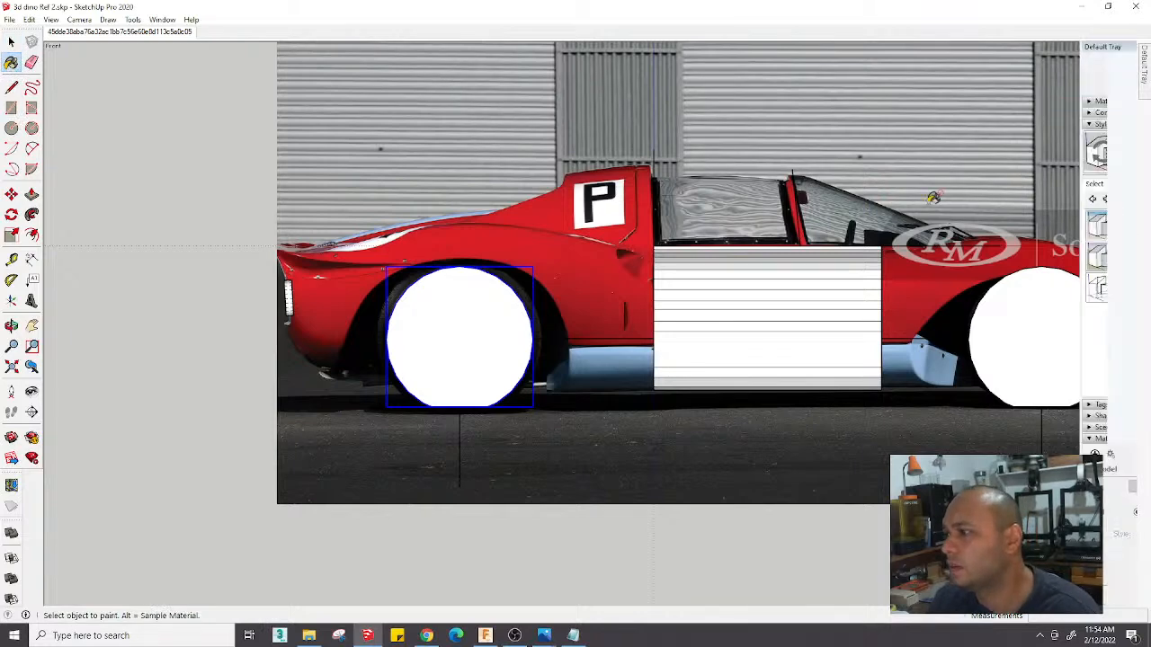
pyautogui.click(1027, 201)
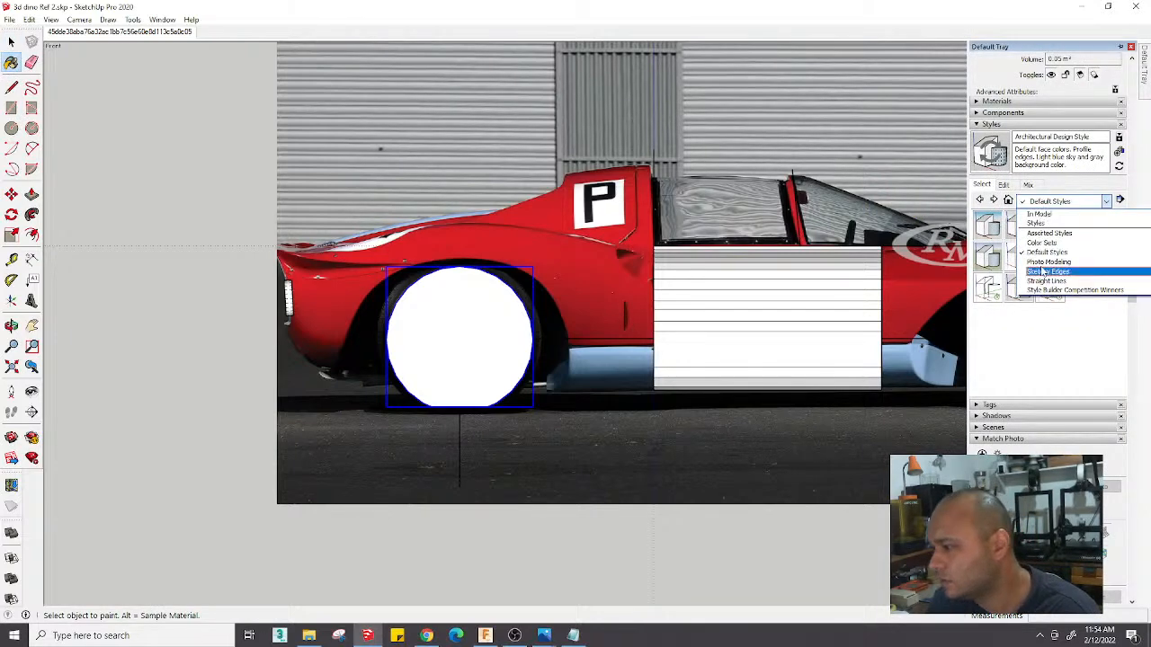
pyautogui.click(1038, 214)
pyautogui.click(1048, 201)
pyautogui.click(1036, 223)
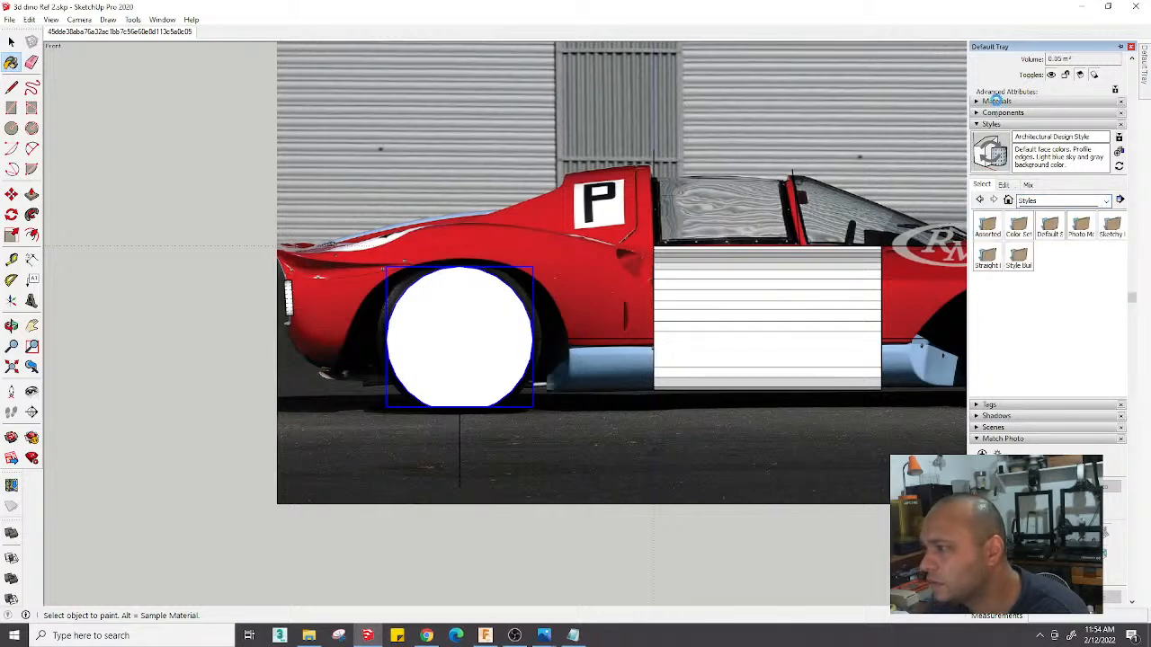
pyautogui.click(1000, 105)
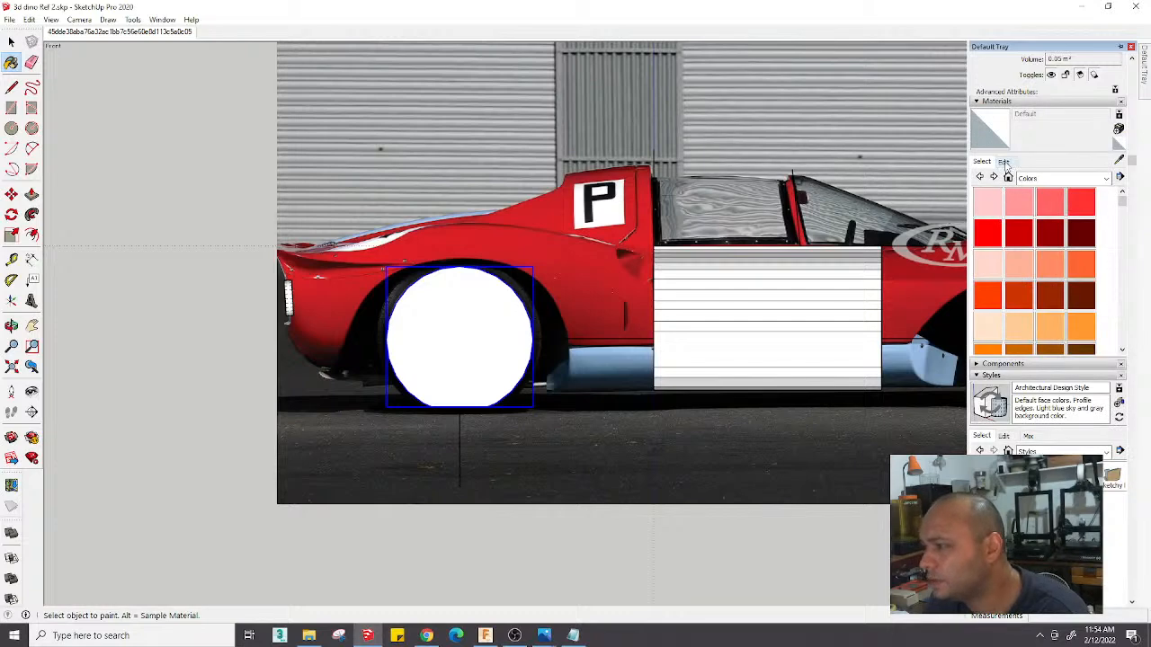
pyautogui.click(1034, 178)
pyautogui.click(1011, 163)
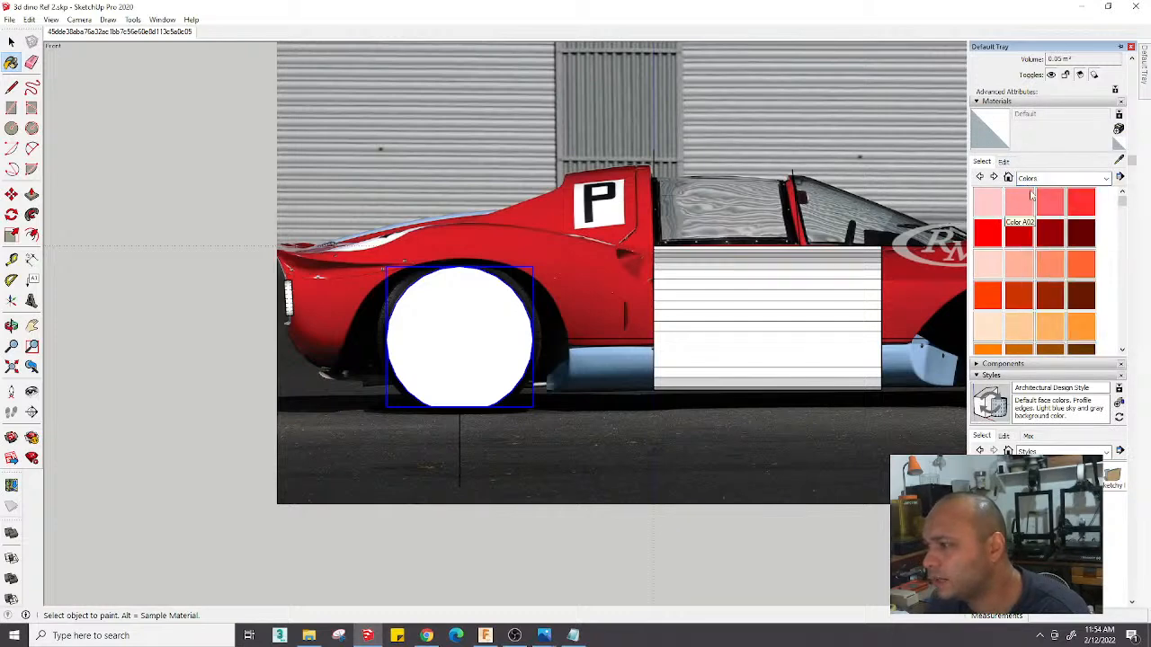
pyautogui.click(1075, 178)
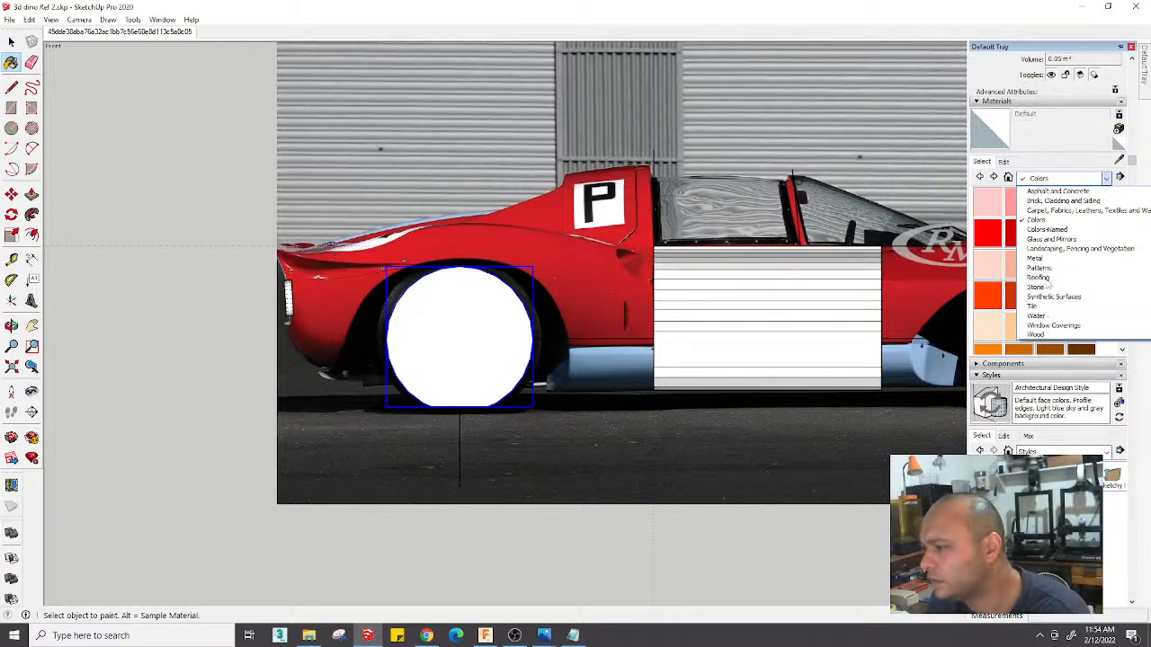
pyautogui.click(1053, 239)
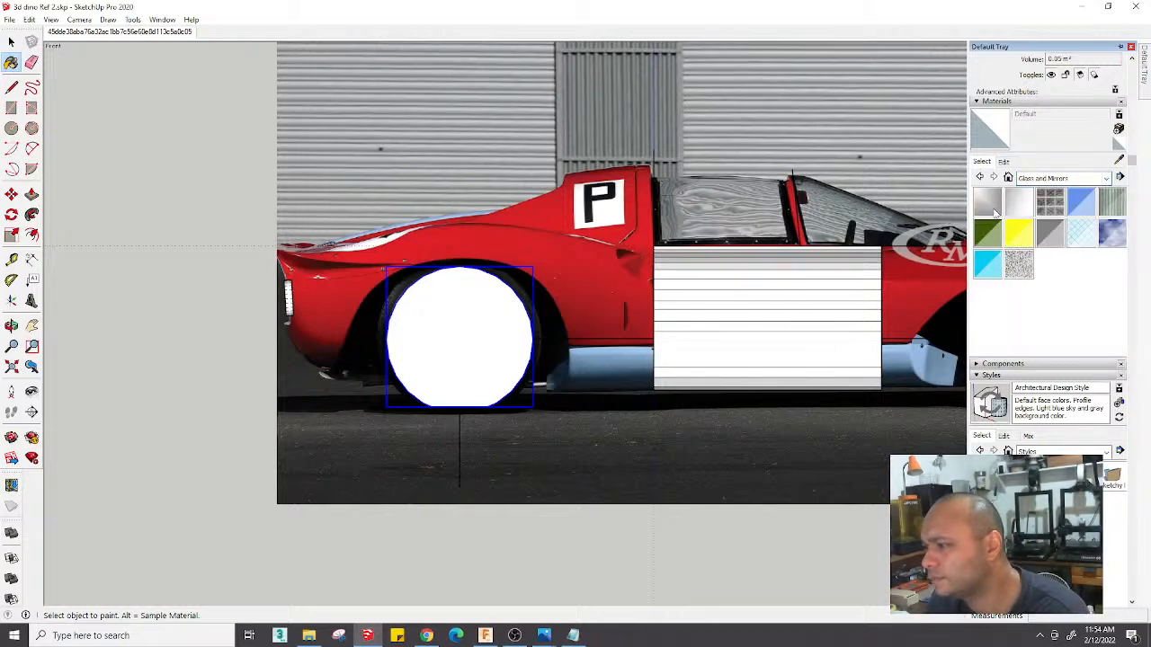
pyautogui.click(1047, 238)
pyautogui.click(486, 326)
pyautogui.press('space')
# Open the rear wheel component and draw a horizontal line about 574 mm long across its full diameter
pyautogui.scroll(3, 481, 330)
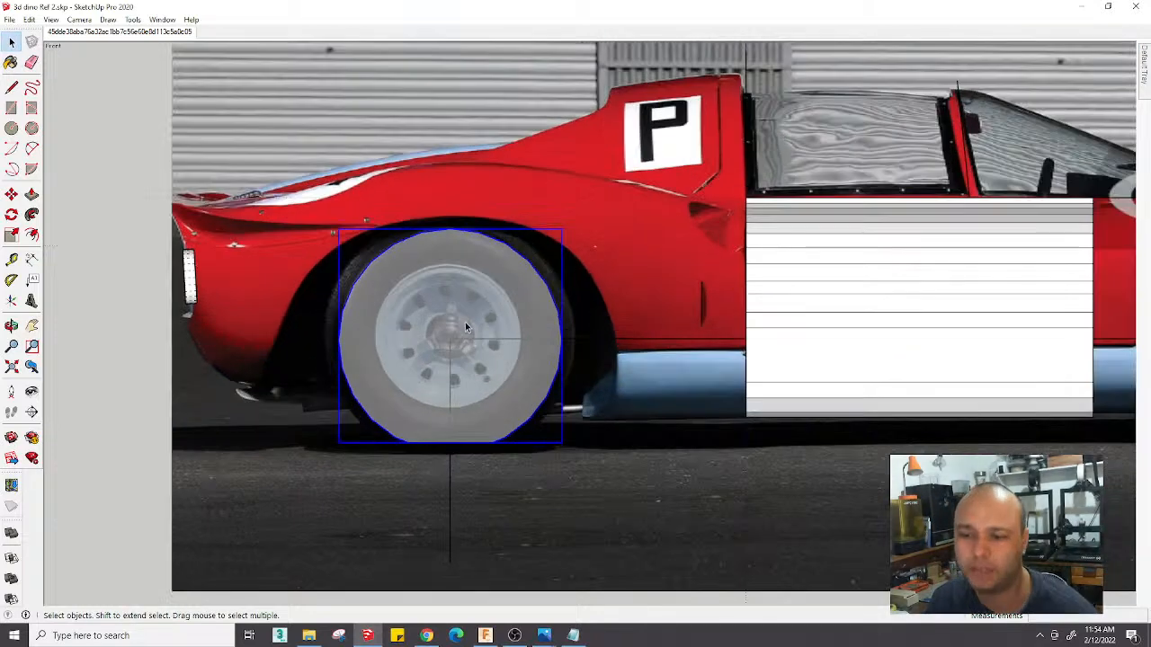
pyautogui.scroll(2, 459, 327)
pyautogui.click(465, 316)
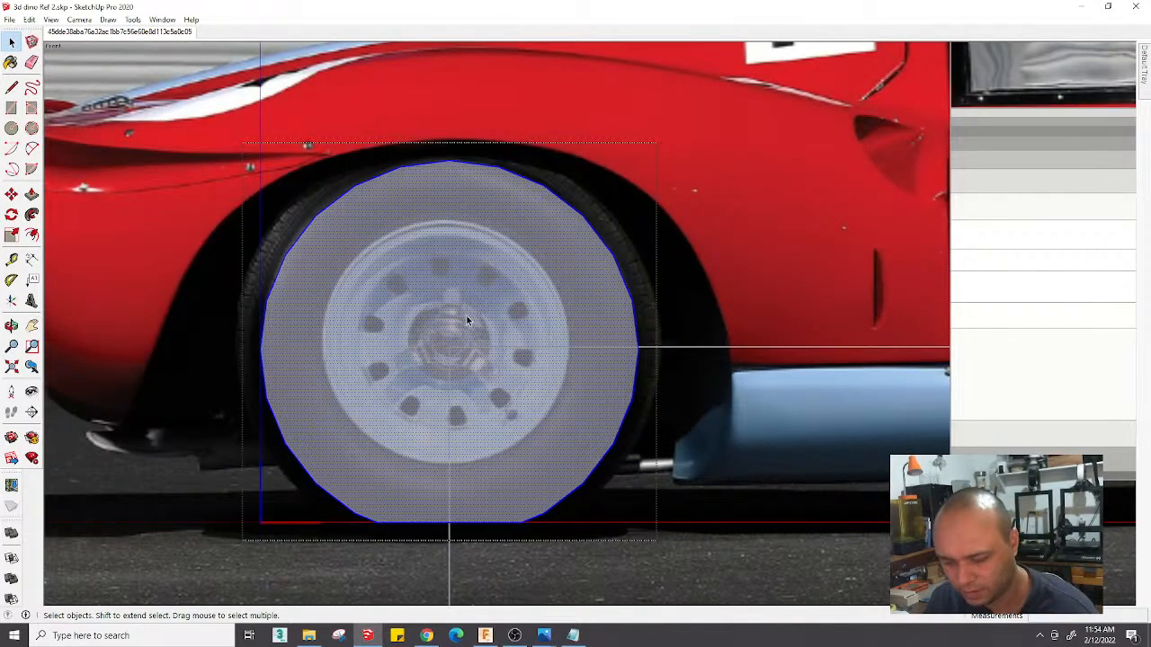
pyautogui.press('l')
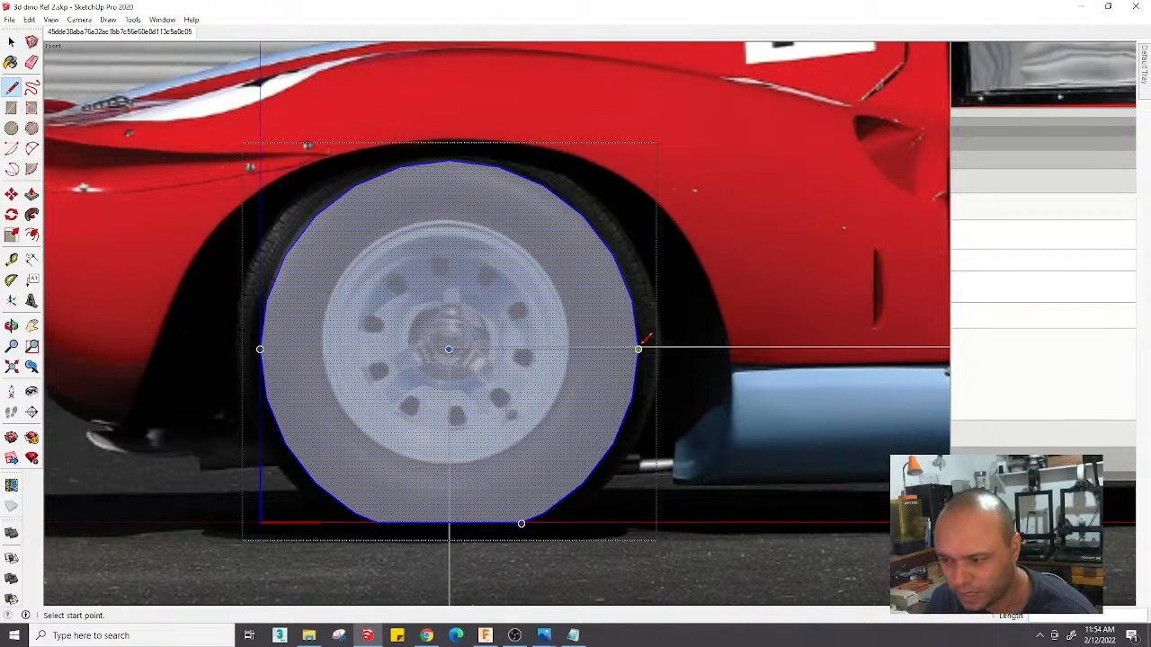
pyautogui.scroll(3, 350, 351)
pyautogui.click(224, 349)
pyautogui.press('Escape')
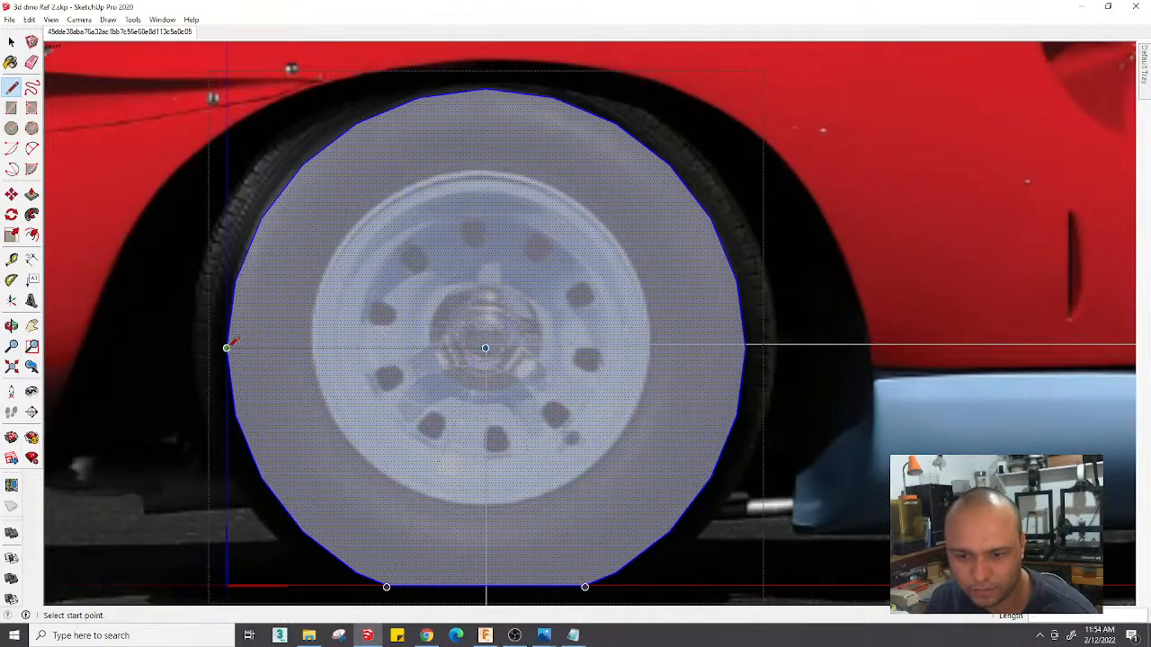
pyautogui.click(226, 348)
pyautogui.click(746, 348)
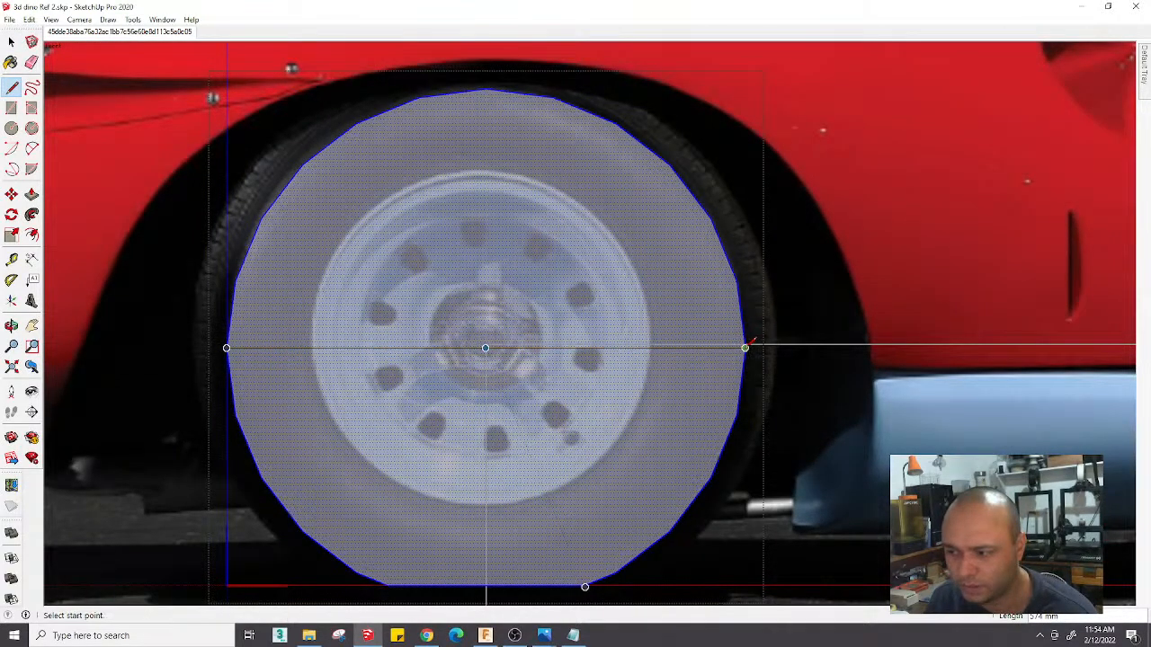
# Close the component and move the rear wheel up about 13 mm to centre it on the photo's hub
pyautogui.press('space')
pyautogui.click(558, 390)
pyautogui.press('Escape')
pyautogui.click(520, 373)
pyautogui.scroll(2, 519, 373)
pyautogui.press('m')
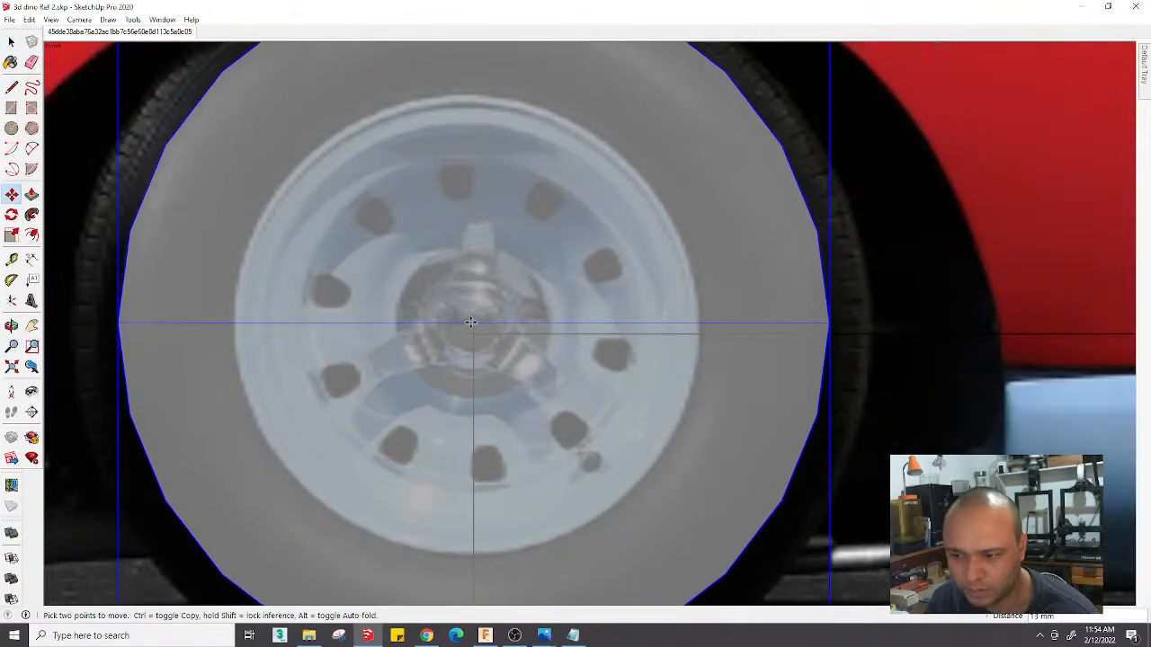
# Scale the rear wheel up about its centre by a factor of about 1.12 to match the photo's tyre
pyautogui.scroll(-3, 472, 319)
pyautogui.press('s')
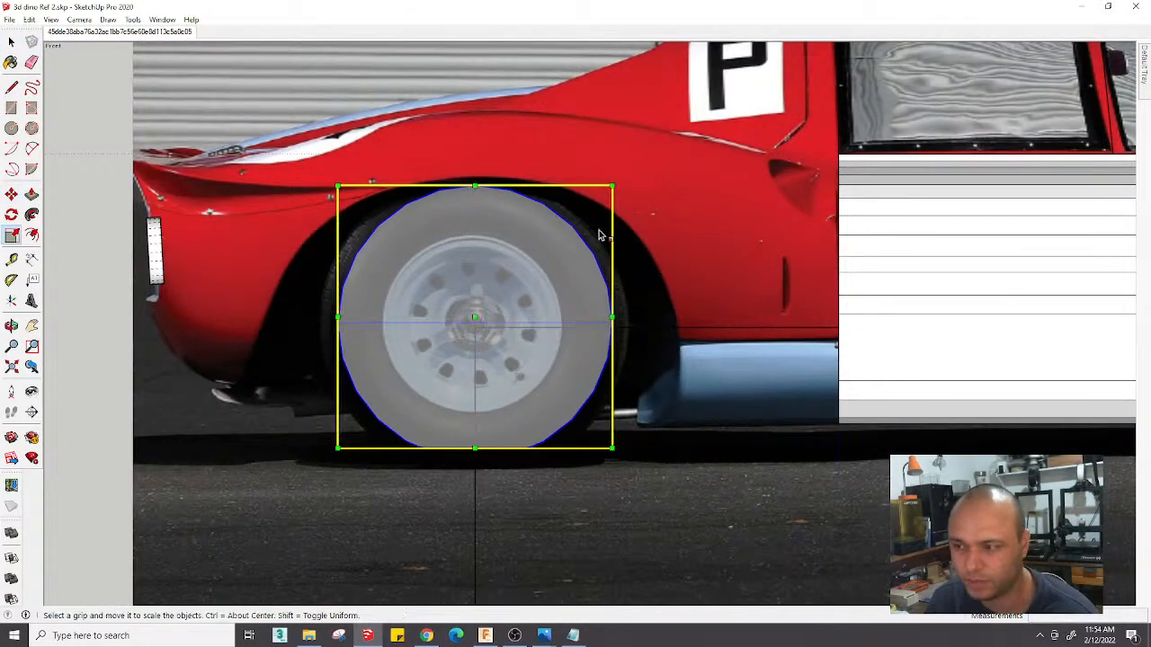
pyautogui.keyDown('ctrl'); pyautogui.moveTo(612, 186); pyautogui.dragTo(638, 180); pyautogui.keyUp('ctrl')
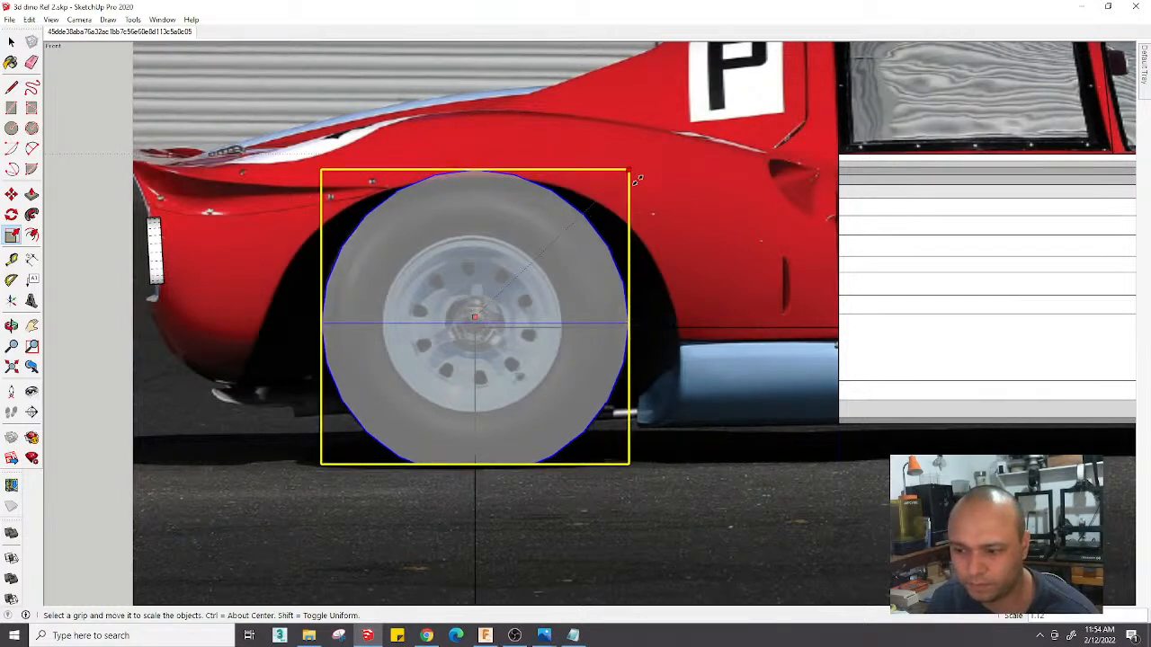
# Scale the rear wheel down about its centre by a factor of about 0.95, working in an angled view
pyautogui.moveTo(570, 410)
pyautogui.mouseDown()
pyautogui.moveTo(372, 306)
pyautogui.moveTo(422, 391)
pyautogui.mouseUp()
pyautogui.press('s')
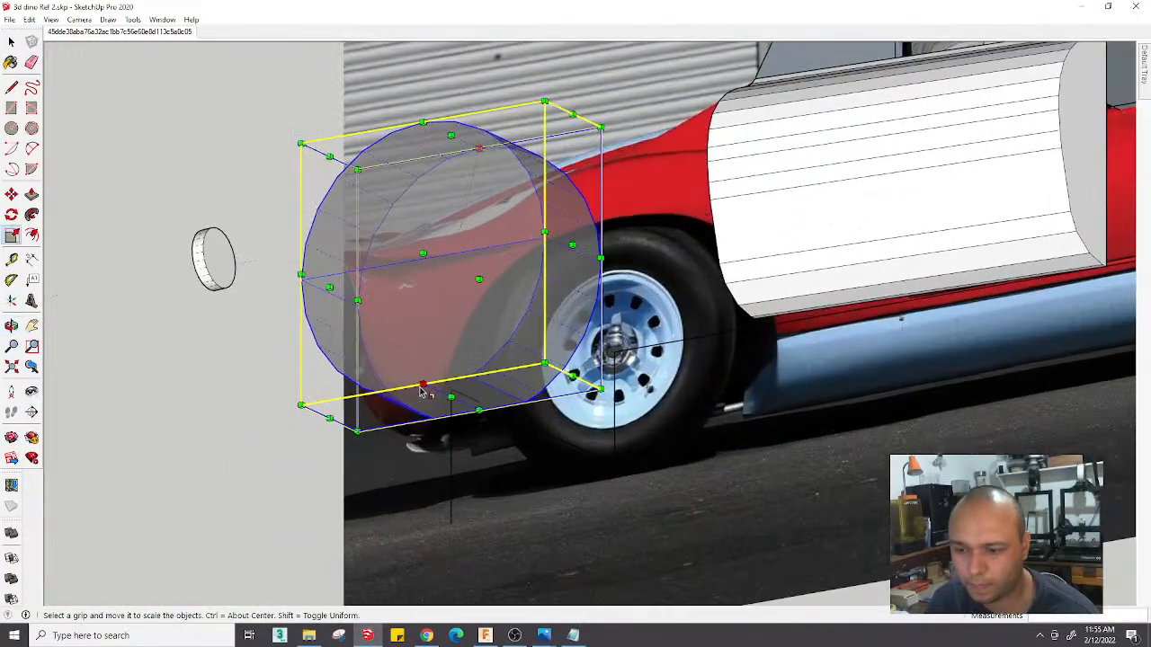
pyautogui.moveTo(600, 127); pyautogui.dragTo(594, 133)
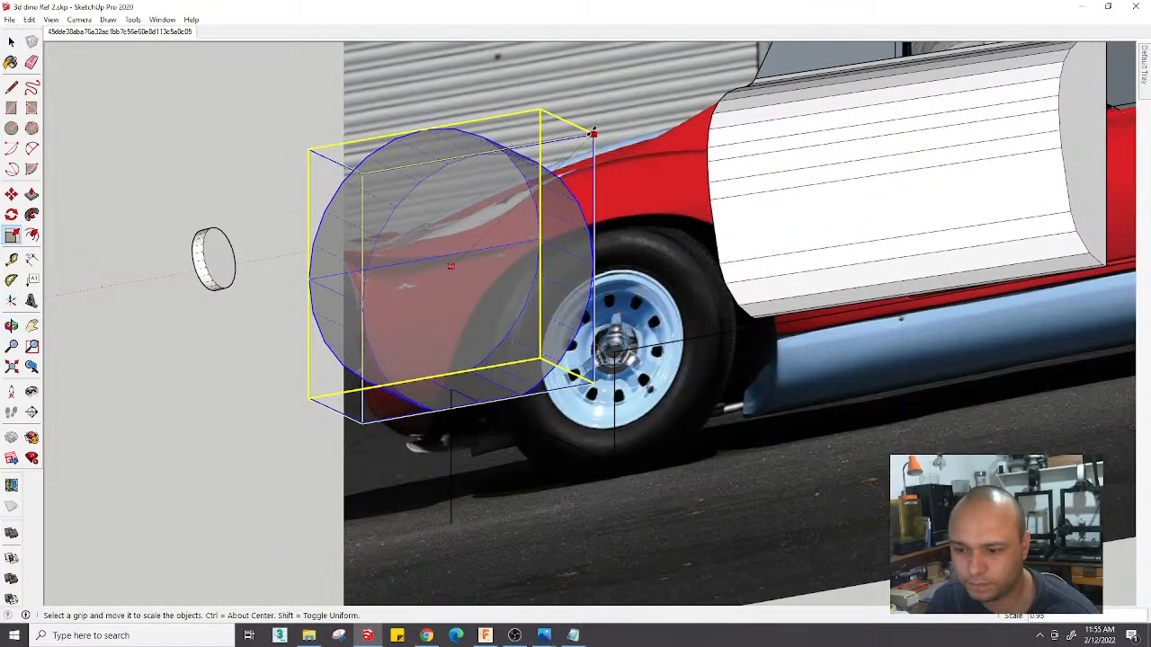
# Move the rear wheel so the middle of its underside meets the top corner of the vertical guide line, and clear the selection
pyautogui.scroll(6, 441, 432)
pyautogui.press('m')
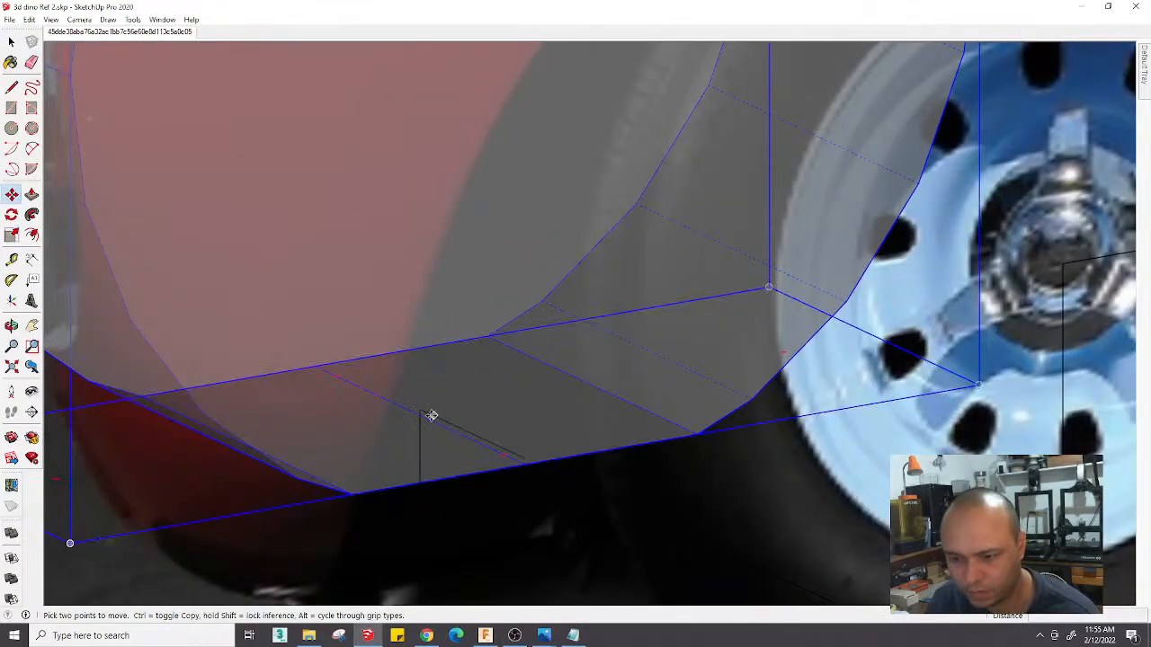
pyautogui.moveTo(421, 416)
pyautogui.mouseDown(button='middle')
pyautogui.moveTo(309, 347)
pyautogui.moveTo(356, 430)
pyautogui.moveTo(296, 378)
pyautogui.moveTo(281, 383)
pyautogui.mouseUp(button='middle')
pyautogui.scroll(2, 356, 430)
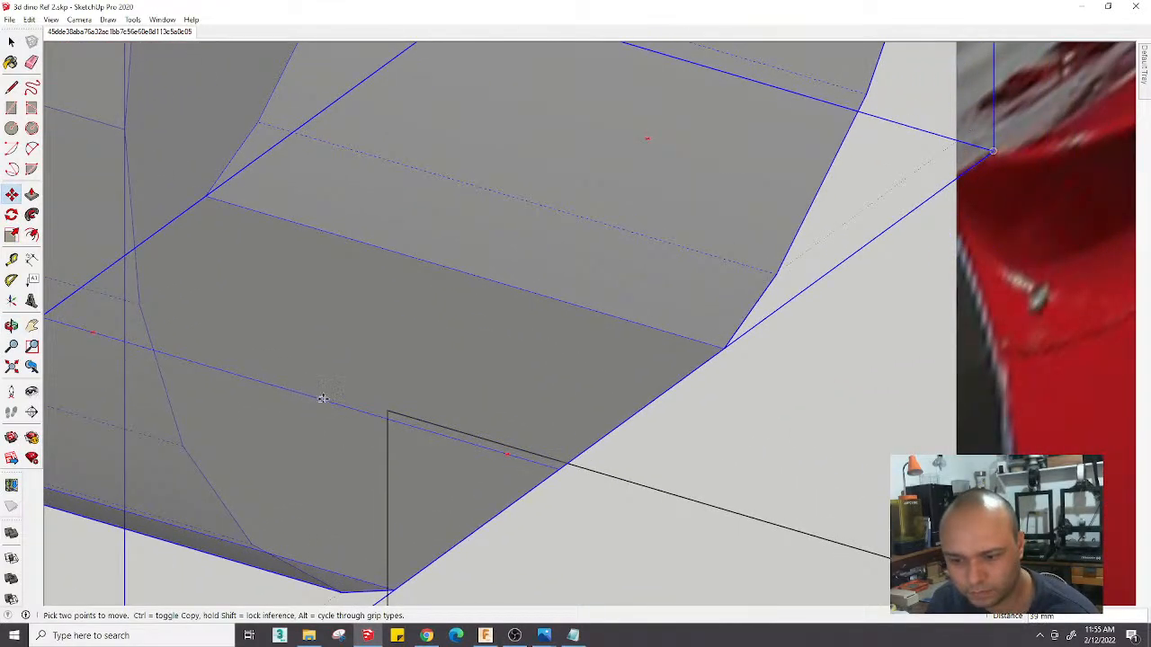
pyautogui.click(301, 393)
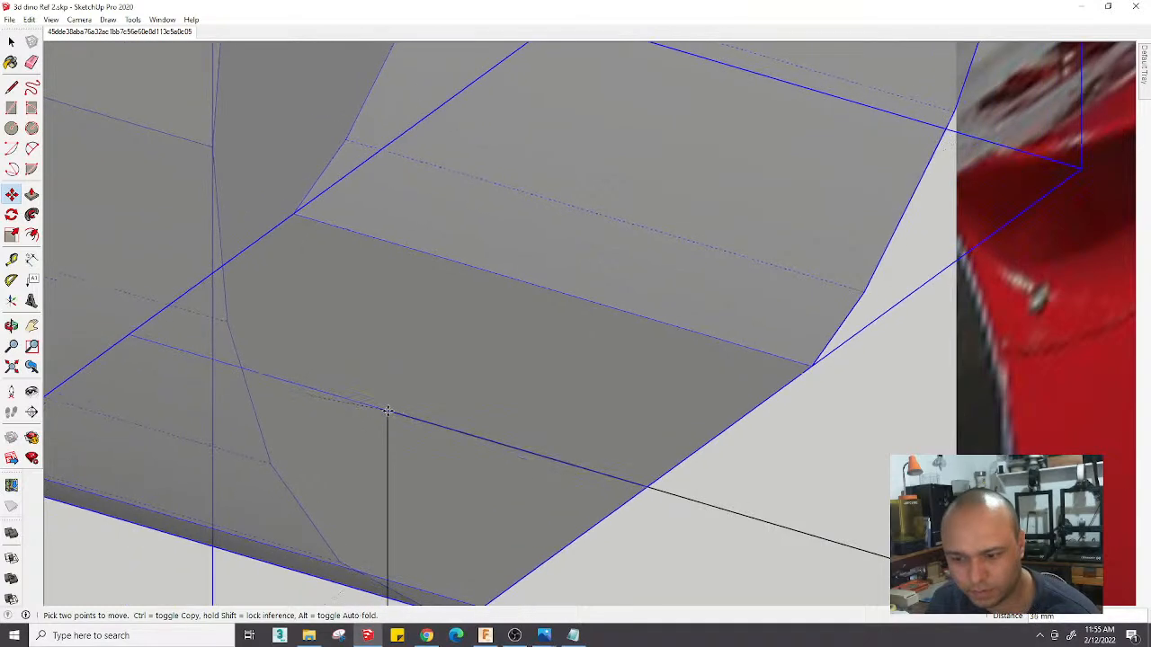
pyautogui.scroll(-6, 388, 408)
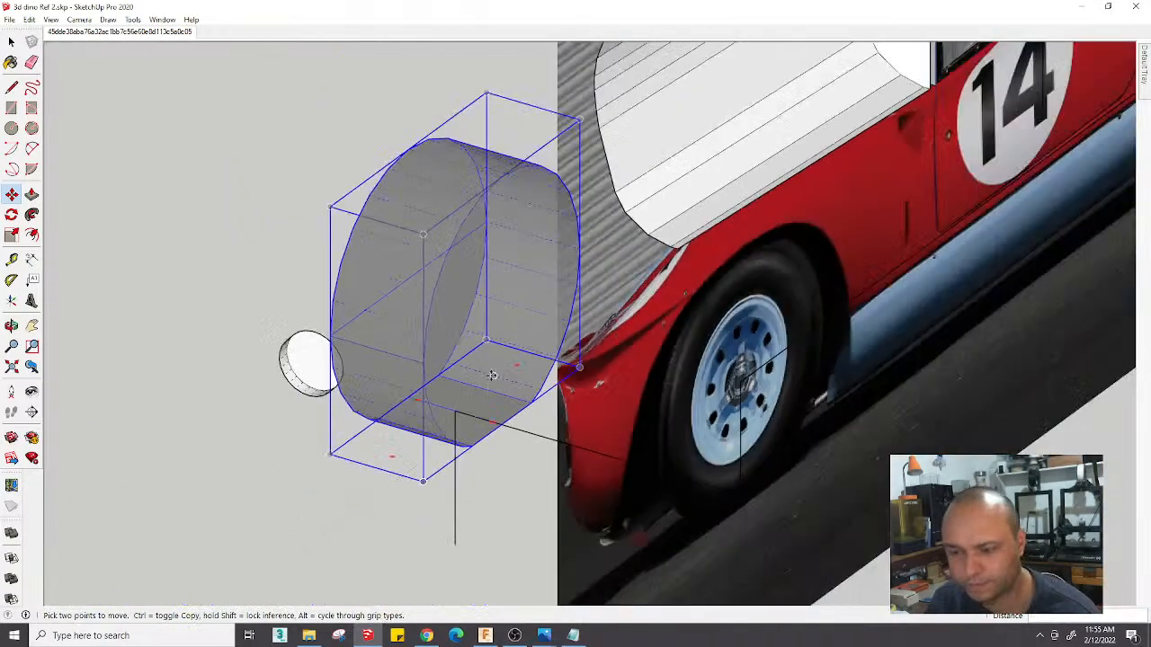
pyautogui.moveTo(491, 374); pyautogui.dragTo(643, 315, button='middle')
pyautogui.scroll(-3, 630, 326)
pyautogui.moveTo(607, 372); pyautogui.dragTo(714, 390, button='middle')
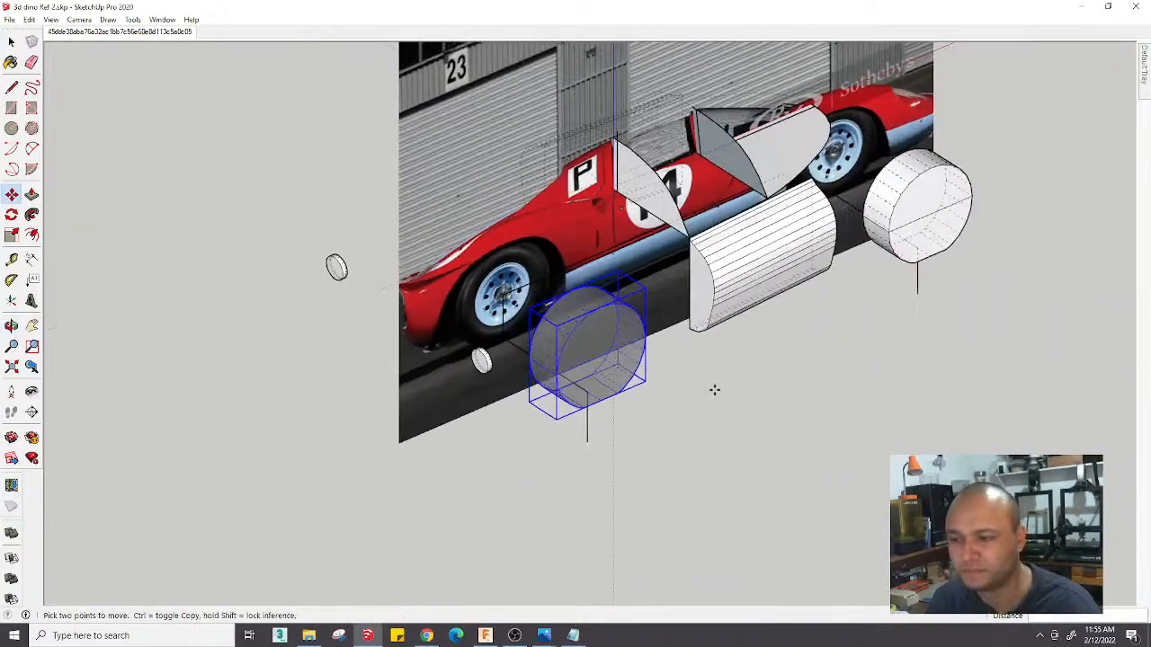
pyautogui.press('space')
pyautogui.click(670, 443)
# Return to the matched photo scene and widen the rear wheel about its centre along the green axis by a factor of about 1.64
pyautogui.moveTo(670, 443)
pyautogui.mouseDown(button='middle')
pyautogui.moveTo(812, 377)
pyautogui.moveTo(760, 381)
pyautogui.moveTo(845, 293)
pyautogui.moveTo(619, 399)
pyautogui.moveTo(303, 418)
pyautogui.mouseUp(button='middle')
pyautogui.click(130, 33)
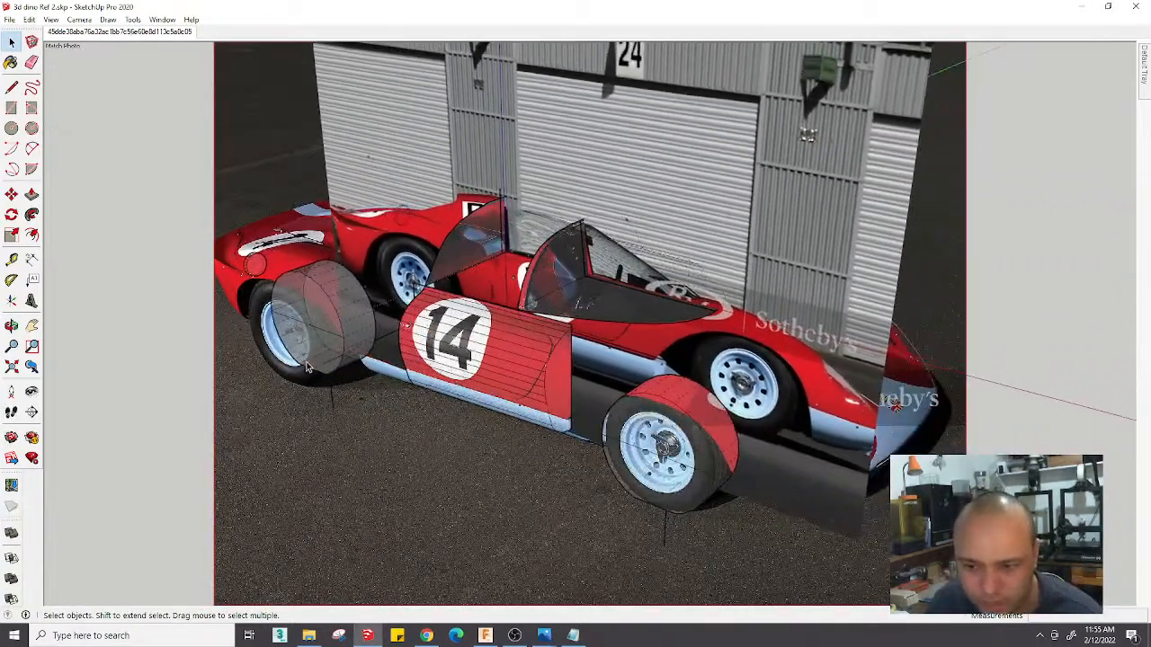
pyautogui.press('s')
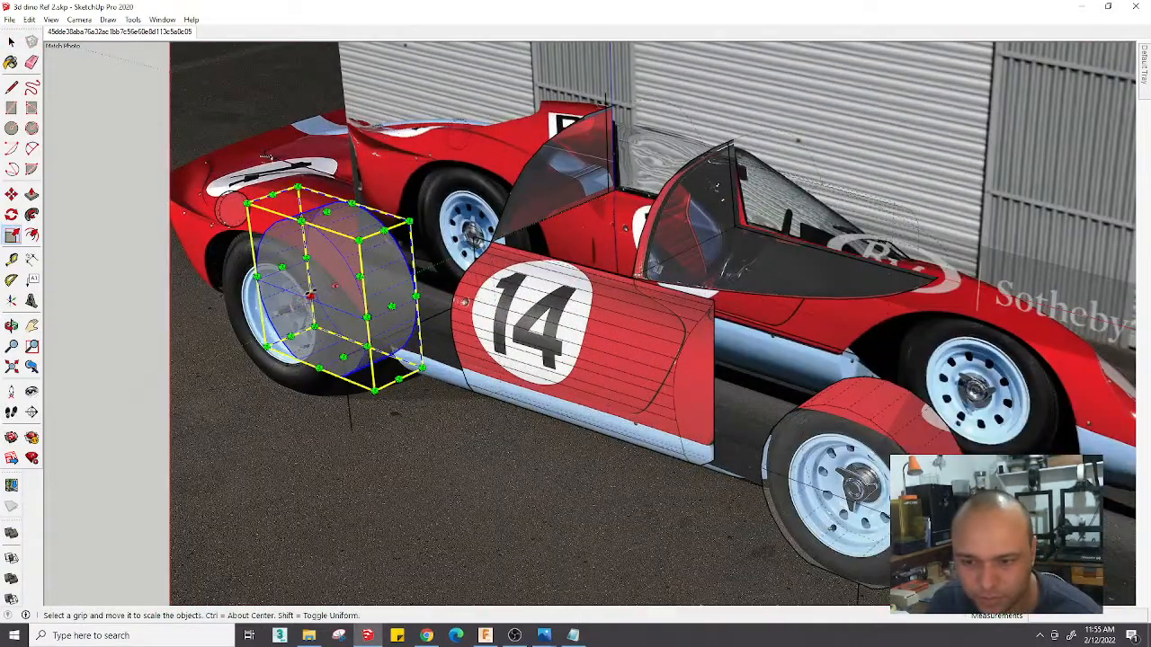
pyautogui.moveTo(310, 295); pyautogui.dragTo(293, 303)
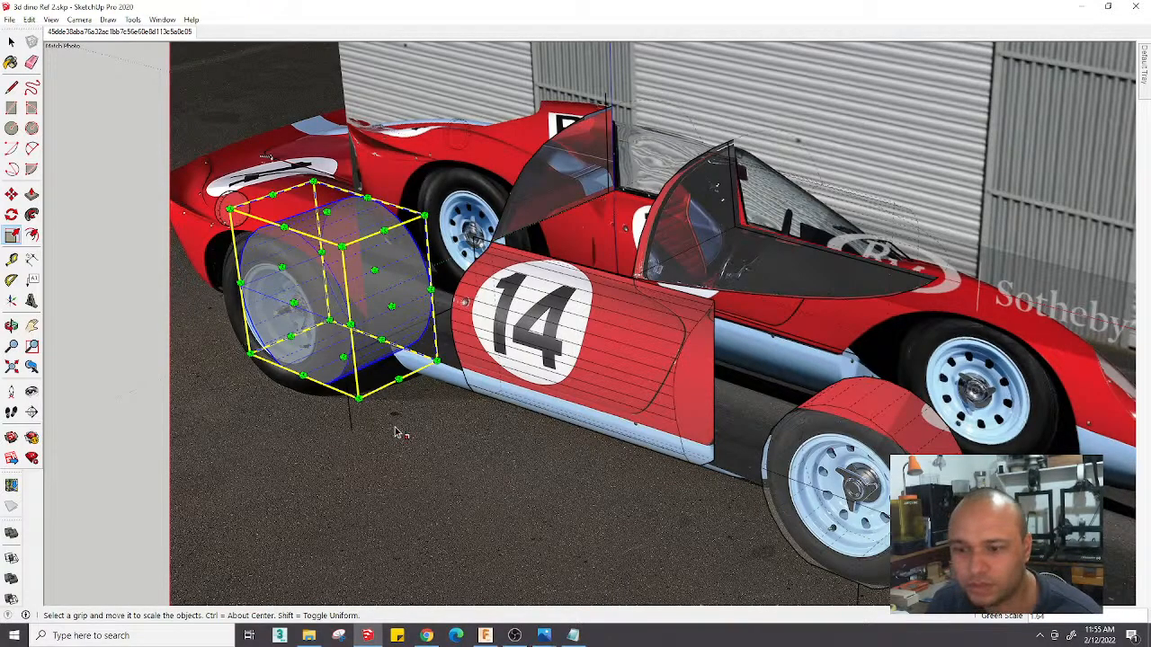
# Move the widened rear wheel about 73 mm outward along the green axis to line up with the tyre in the matched photo
pyautogui.moveTo(409, 467); pyautogui.dragTo(297, 207, button='middle')
pyautogui.moveTo(314, 326); pyautogui.dragTo(300, 198, button='middle')
pyautogui.click(144, 34)
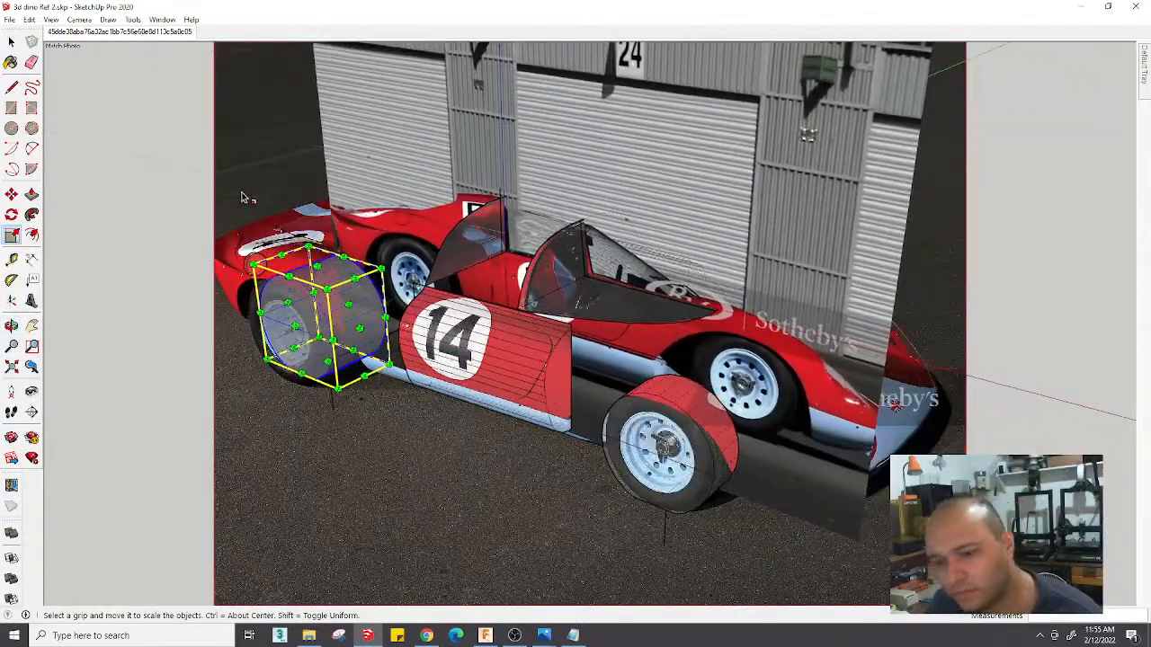
pyautogui.scroll(2, 303, 457)
pyautogui.scroll(2, 303, 457)
pyautogui.scroll(2, 321, 334)
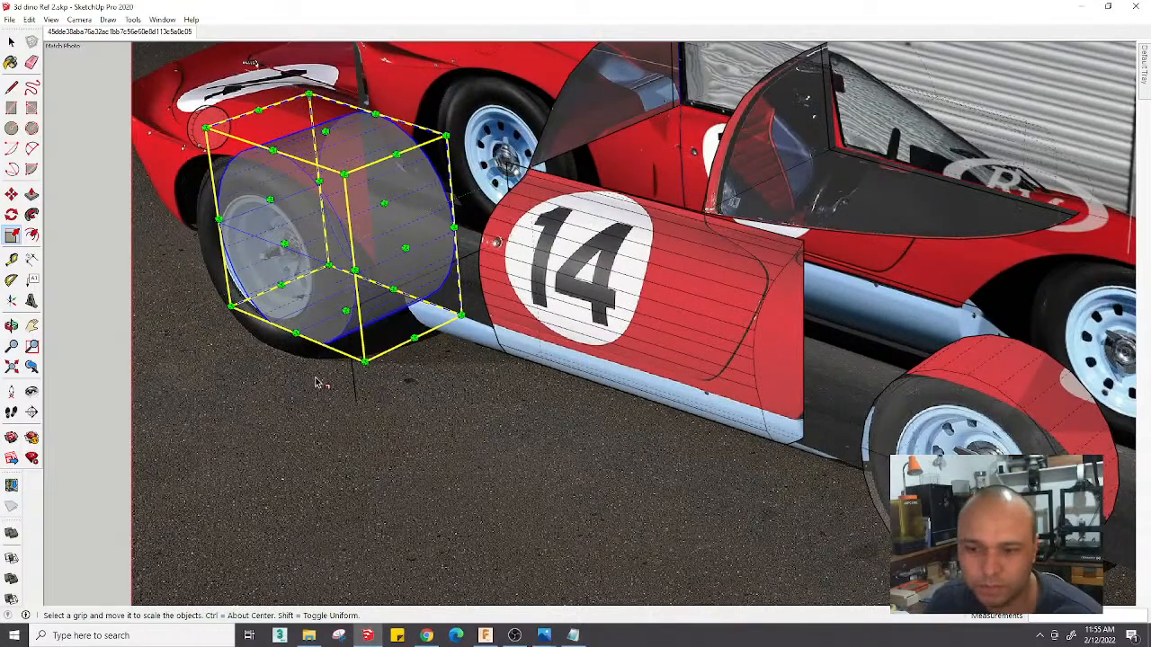
pyautogui.press('m')
pyautogui.click(346, 362)
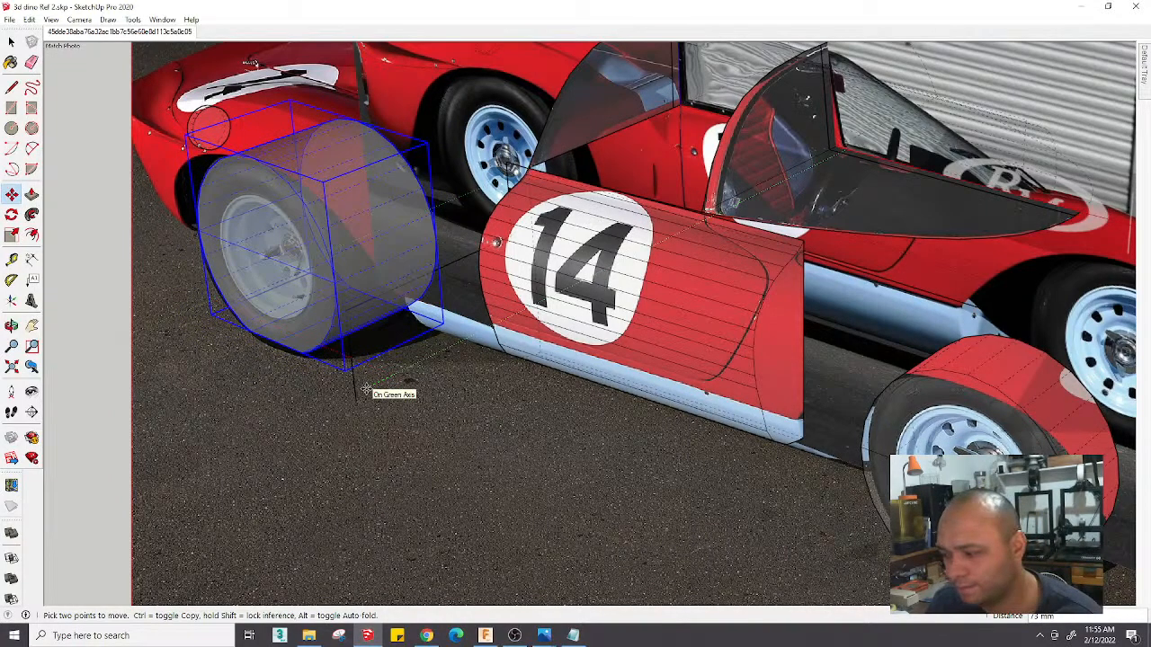
pyautogui.scroll(-5, 432, 393)
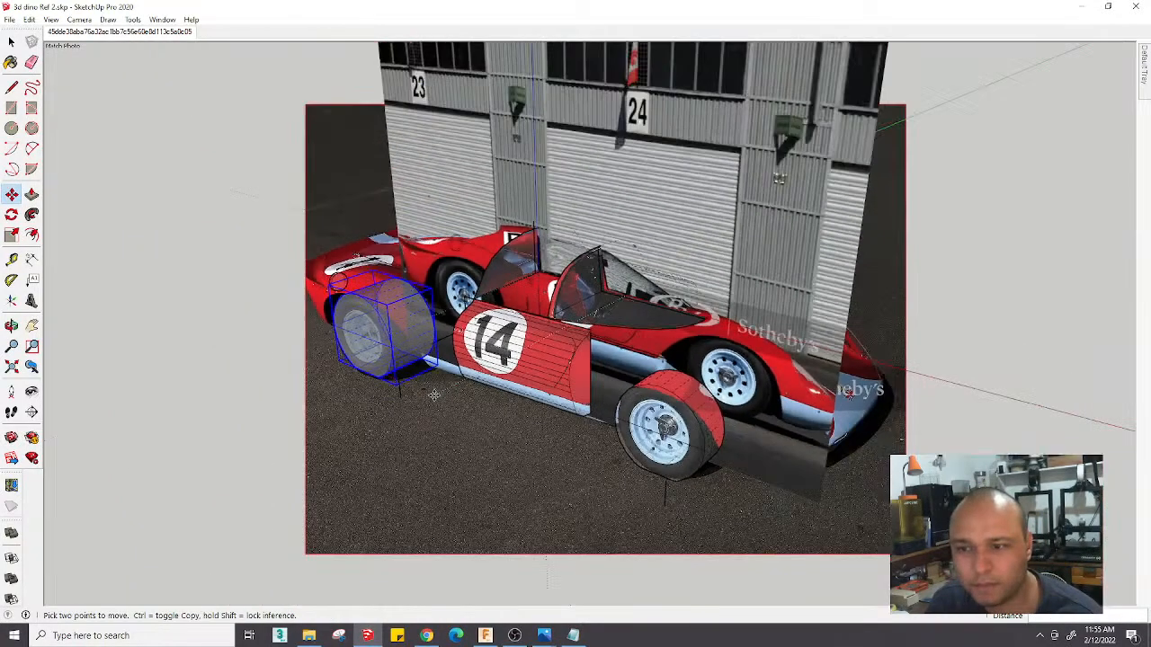
pyautogui.scroll(5, 433, 395)
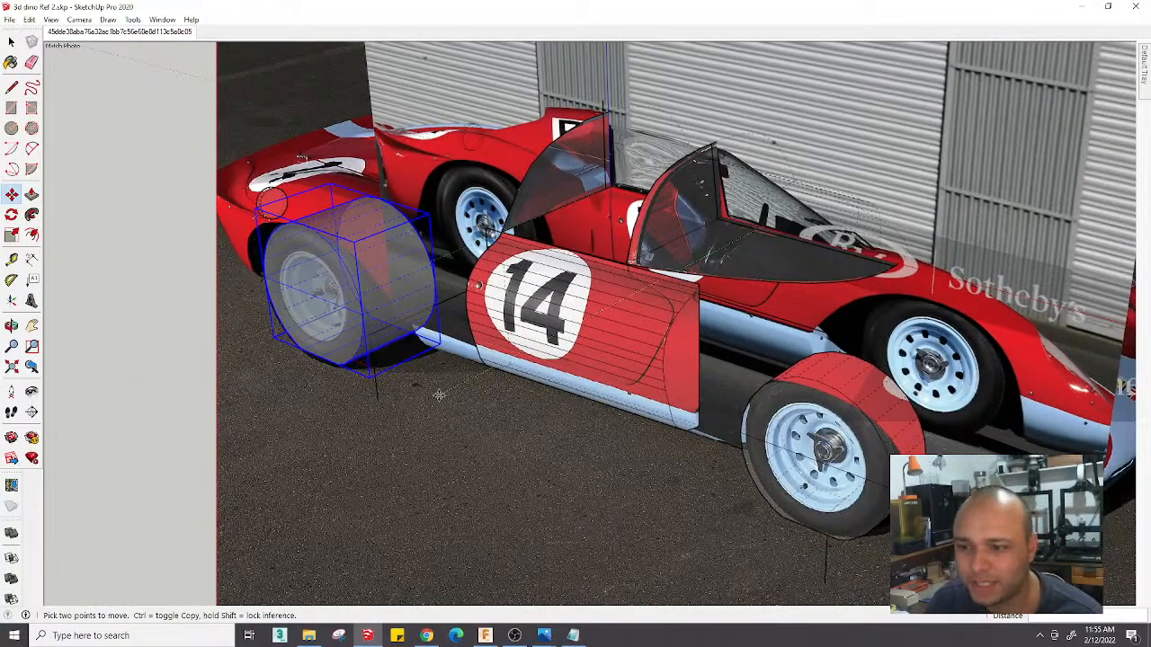
pyautogui.scroll(-2, 438, 396)
pyautogui.moveTo(478, 393)
pyautogui.mouseDown(button='middle')
pyautogui.moveTo(534, 432)
pyautogui.moveTo(297, 488)
pyautogui.moveTo(324, 483)
pyautogui.moveTo(385, 519)
pyautogui.moveTo(347, 449)
pyautogui.moveTo(839, 524)
pyautogui.moveTo(855, 312)
pyautogui.mouseUp(button='middle')
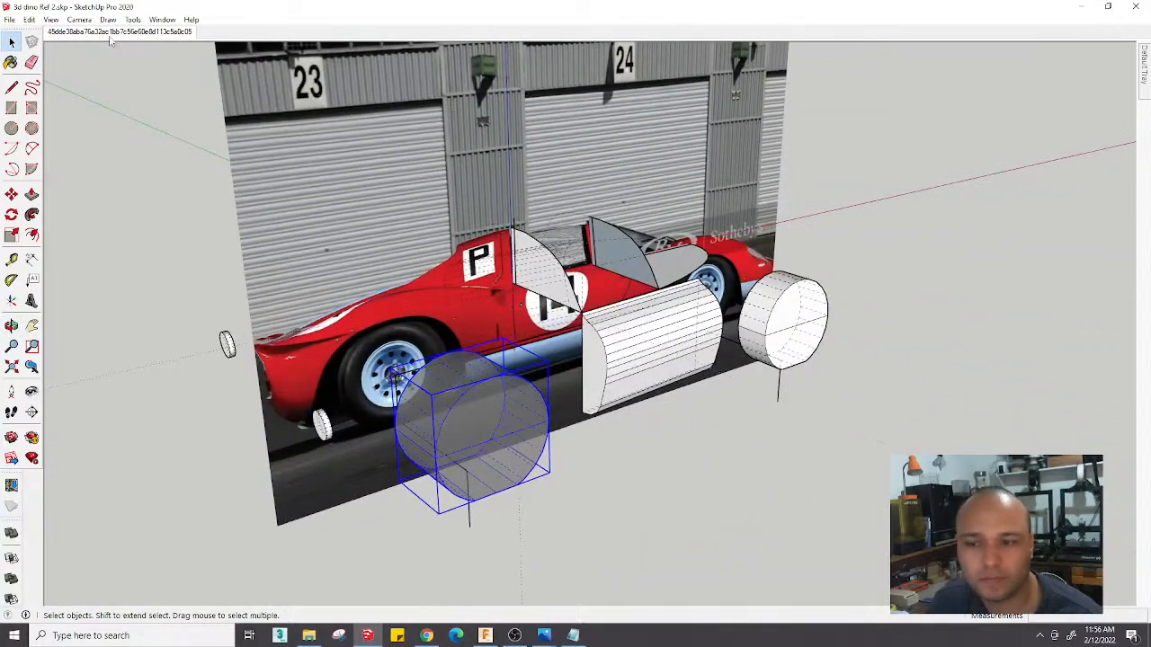
# Scale the near rear wheel cylinder along its width on the green axis
pyautogui.scroll(-2, 360, 333)
pyautogui.click(663, 398)
pyautogui.moveTo(575, 395)
pyautogui.mouseDown(button='middle')
pyautogui.moveTo(390, 407)
pyautogui.moveTo(503, 432)
pyautogui.moveTo(529, 506)
pyautogui.moveTo(562, 336)
pyautogui.moveTo(578, 609)
pyautogui.moveTo(548, 503)
pyautogui.mouseUp(button='middle')
pyautogui.moveTo(459, 468)
pyautogui.mouseDown(button='middle')
pyautogui.moveTo(589, 475)
pyautogui.moveTo(606, 398)
pyautogui.moveTo(568, 445)
pyautogui.mouseUp(button='middle')
pyautogui.press('s')
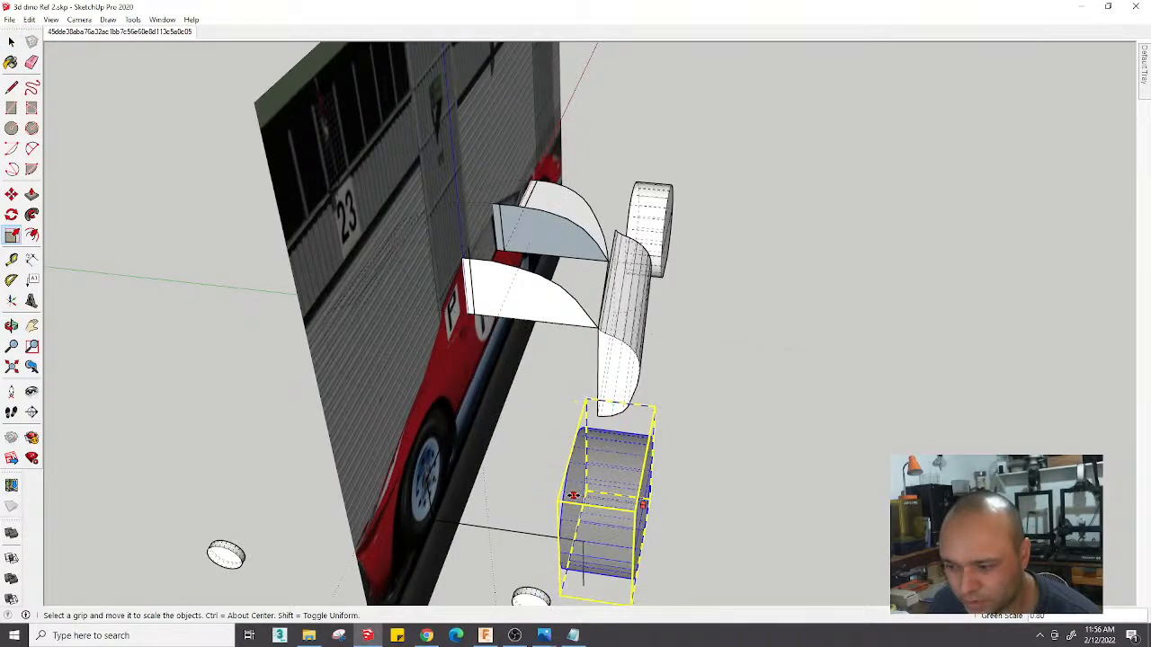
pyautogui.press('space')
pyautogui.moveTo(716, 419)
pyautogui.mouseDown(button='middle')
pyautogui.moveTo(745, 404)
pyautogui.moveTo(699, 191)
pyautogui.moveTo(761, 108)
pyautogui.moveTo(752, 59)
pyautogui.moveTo(216, 357)
pyautogui.moveTo(314, 485)
pyautogui.moveTo(288, 514)
pyautogui.moveTo(314, 483)
pyautogui.moveTo(443, 484)
pyautogui.moveTo(543, 590)
pyautogui.moveTo(729, 424)
pyautogui.moveTo(818, 441)
pyautogui.mouseUp(button='middle')
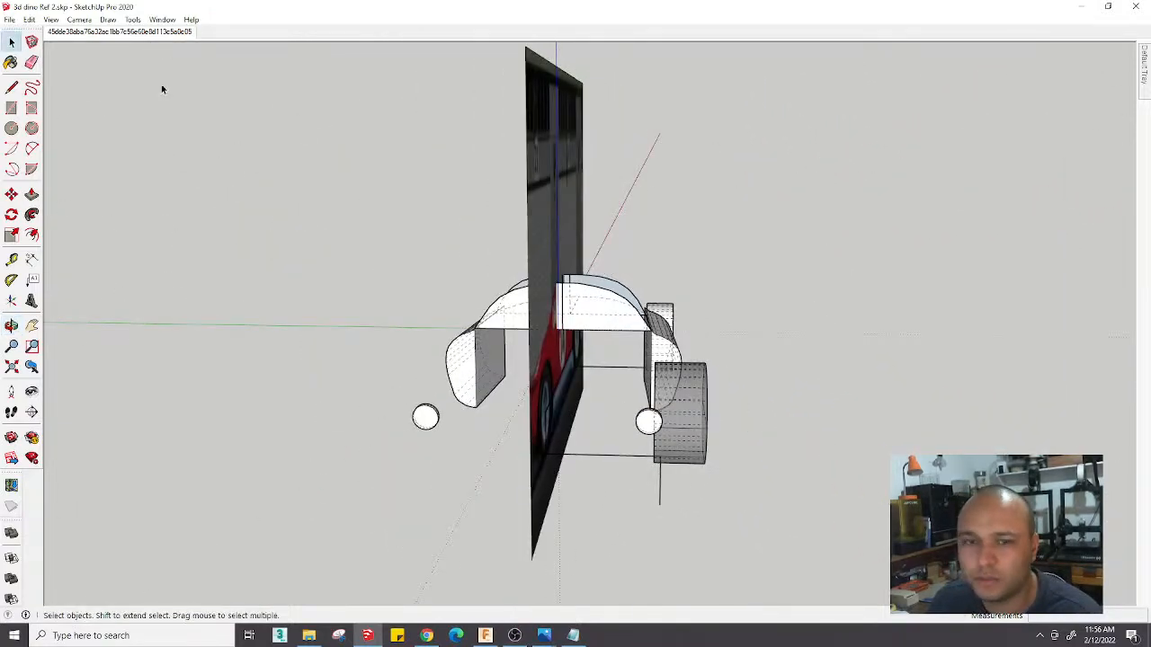
# Switch the camera to parallel projection and show the car model from the standard left view
pyautogui.click(80, 20)
pyautogui.moveTo(114, 63)
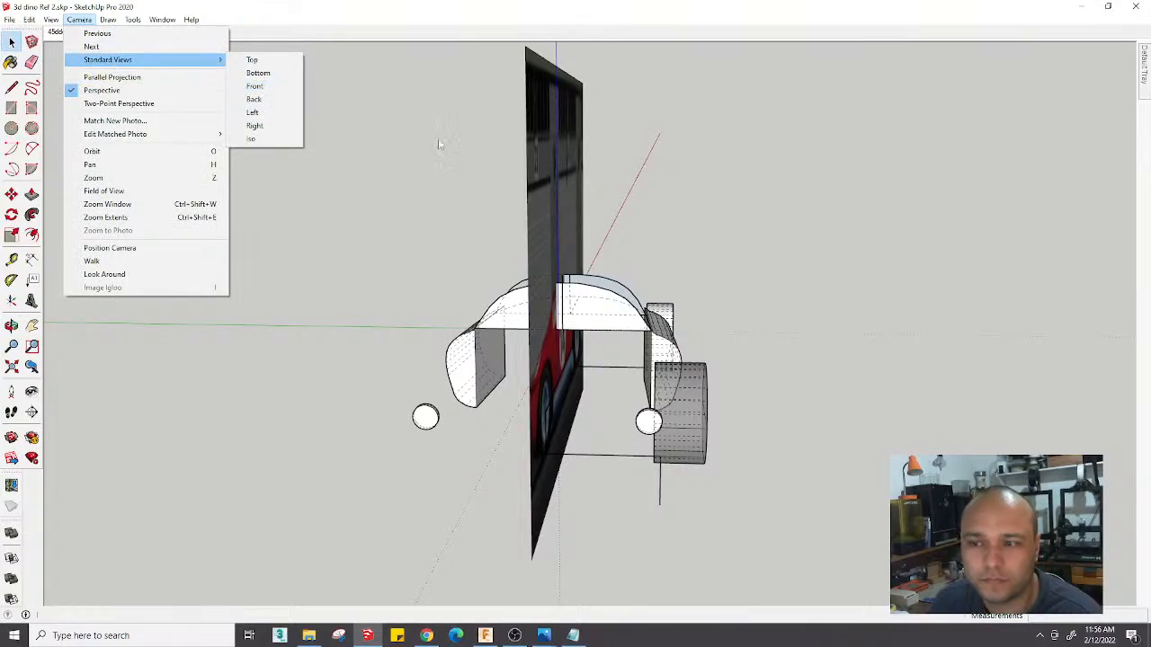
pyautogui.moveTo(438, 142); pyautogui.dragTo(299, 432, button='middle')
pyautogui.moveTo(559, 469)
pyautogui.mouseDown(button='middle')
pyautogui.moveTo(243, 360)
pyautogui.moveTo(255, 269)
pyautogui.moveTo(363, 411)
pyautogui.moveTo(542, 246)
pyautogui.moveTo(707, 422)
pyautogui.moveTo(581, 442)
pyautogui.moveTo(483, 442)
pyautogui.moveTo(459, 426)
pyautogui.moveTo(449, 445)
pyautogui.moveTo(488, 413)
pyautogui.moveTo(519, 280)
pyautogui.mouseUp(button='middle')
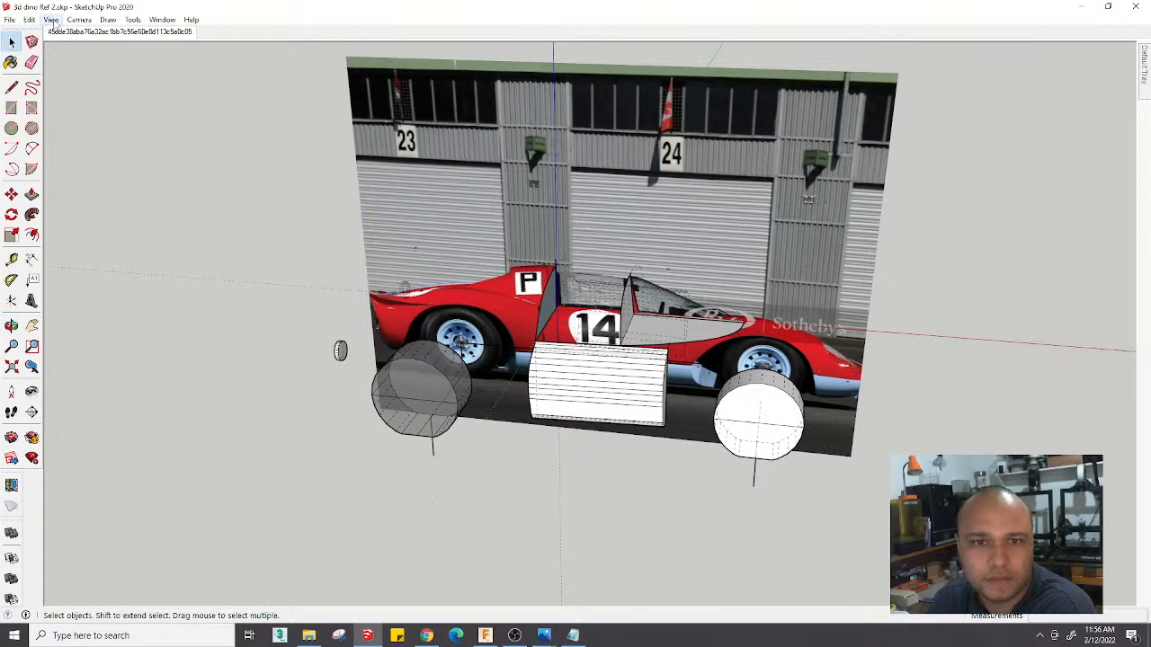
pyautogui.click(79, 19)
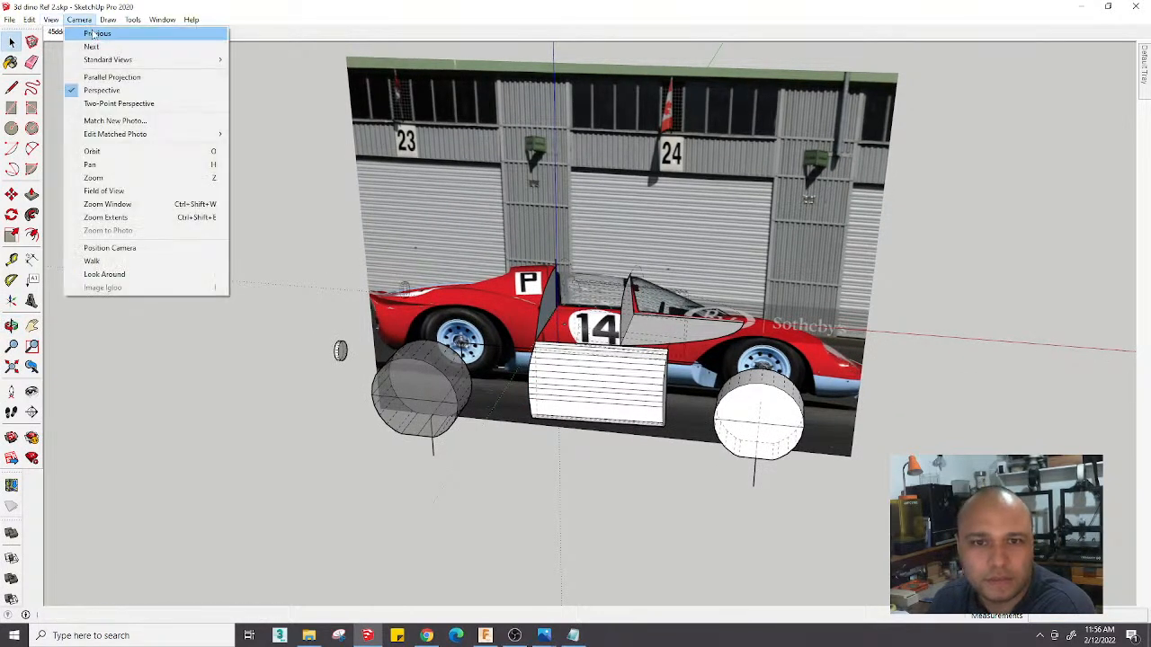
pyautogui.click(137, 80)
pyautogui.click(79, 18)
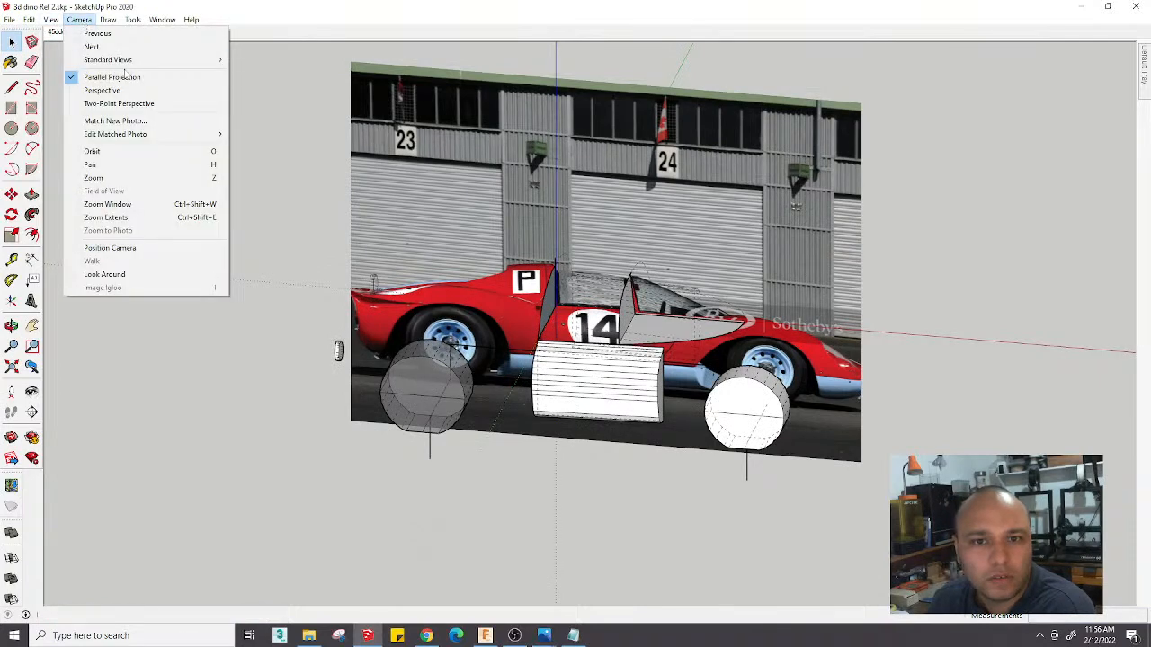
pyautogui.moveTo(194, 63)
pyautogui.click(255, 113)
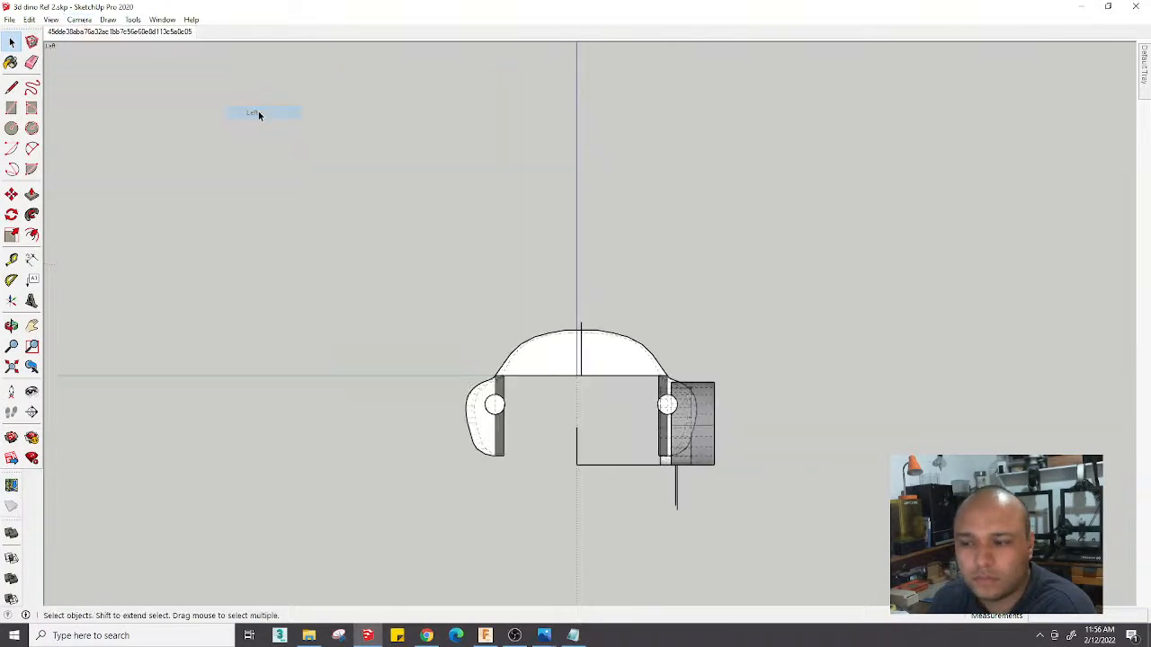
# Show the standard front view and compare the wheels and door panel with the side photo of the car
pyautogui.click(79, 19)
pyautogui.moveTo(194, 64)
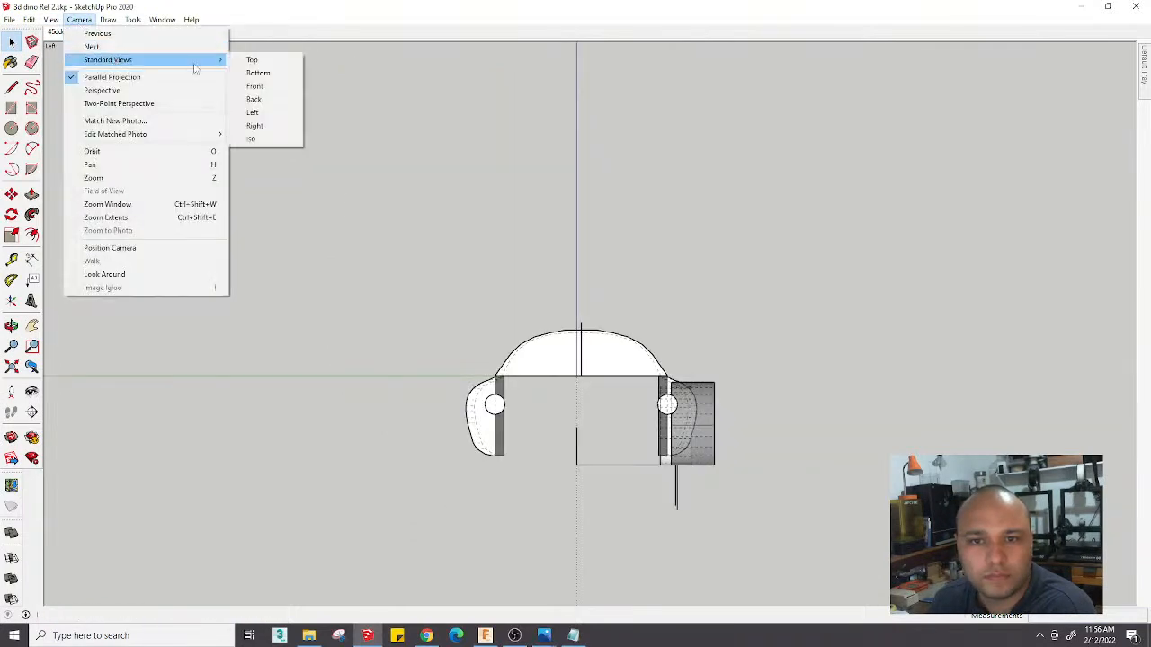
pyautogui.click(253, 88)
pyautogui.scroll(5, 536, 354)
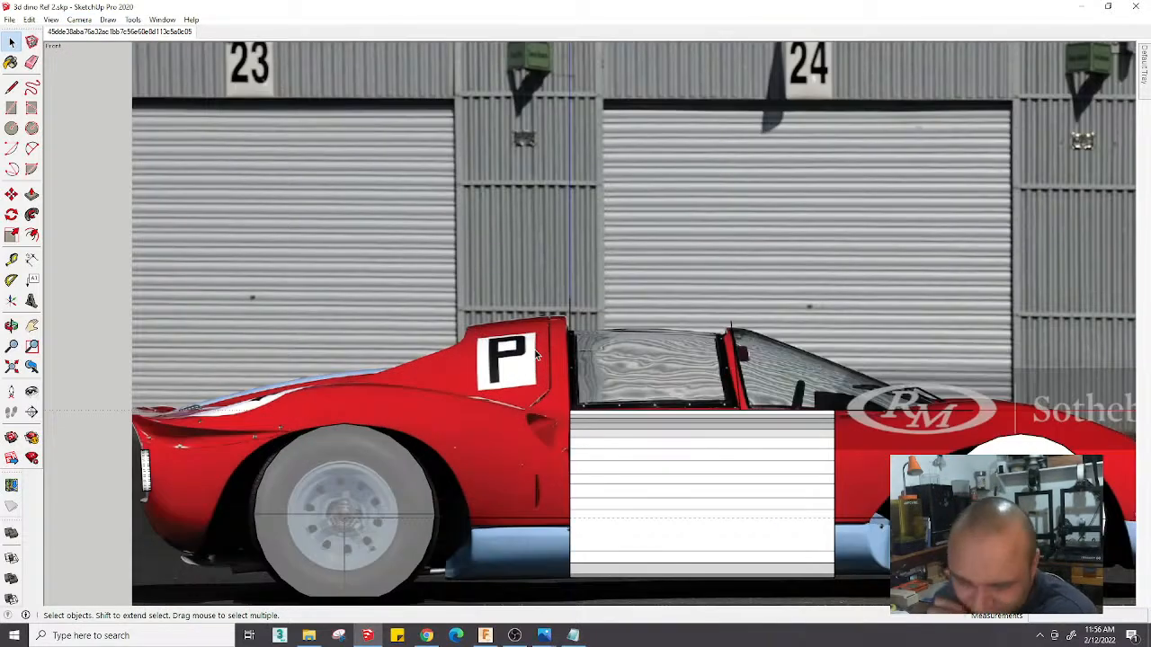
pyautogui.scroll(-5, 535, 355)
pyautogui.scroll(4, 539, 369)
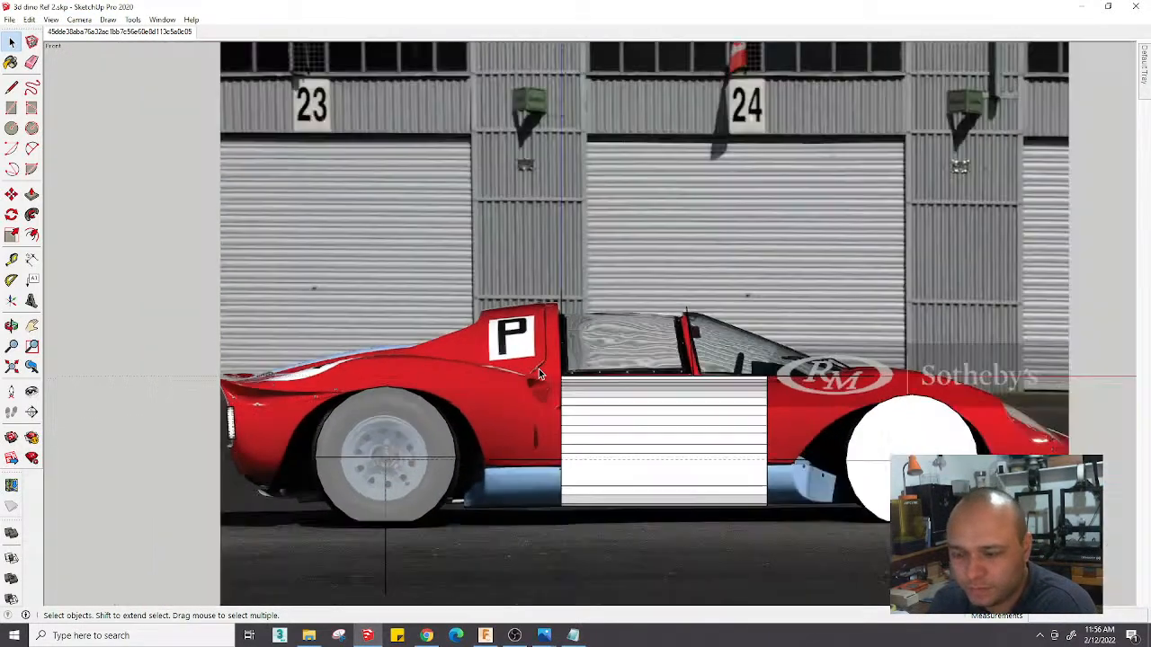
pyautogui.scroll(-4, 539, 369)
pyautogui.scroll(3, 538, 368)
pyautogui.scroll(1, 539, 374)
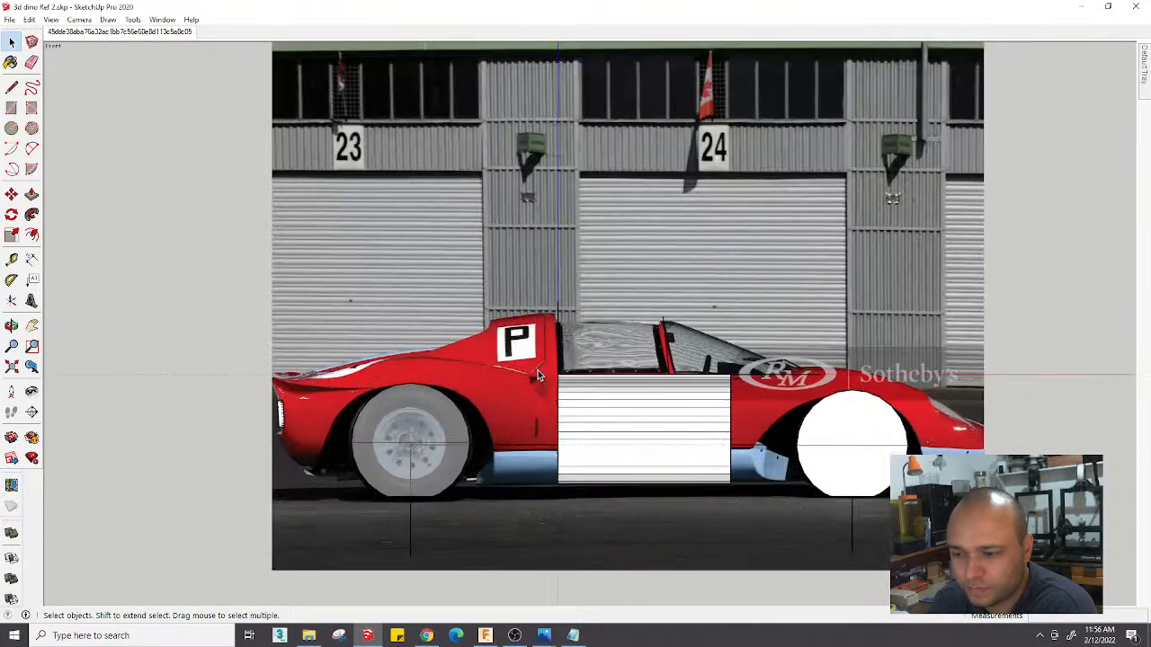
pyautogui.scroll(-2, 536, 378)
pyautogui.scroll(2, 534, 380)
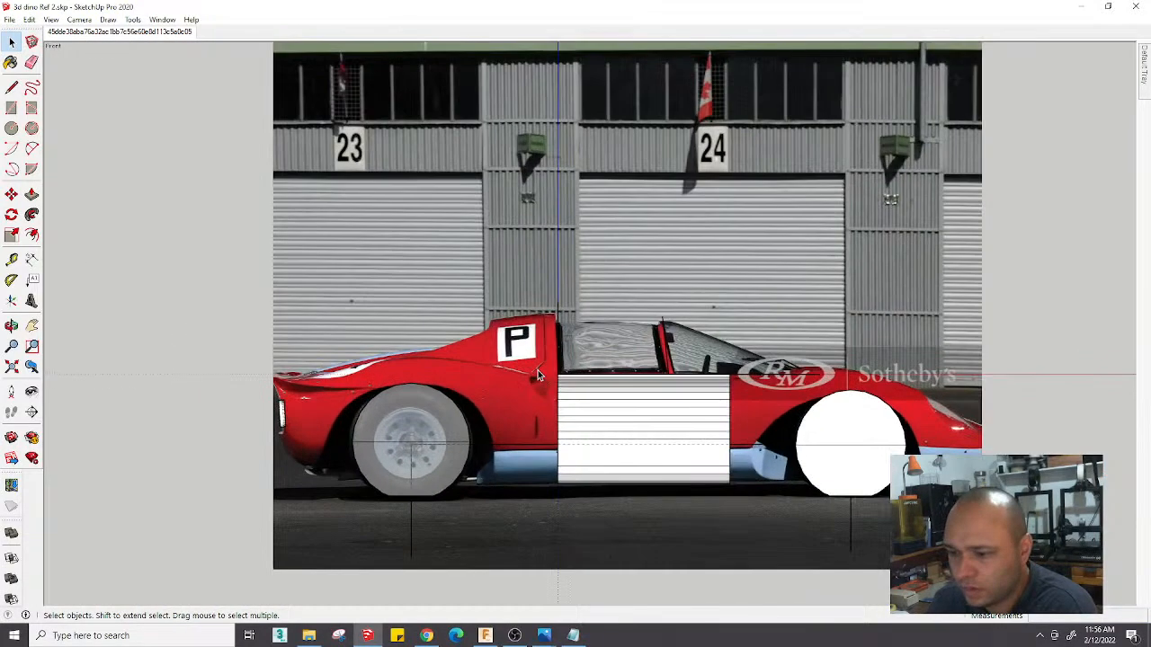
pyautogui.scroll(-1, 532, 385)
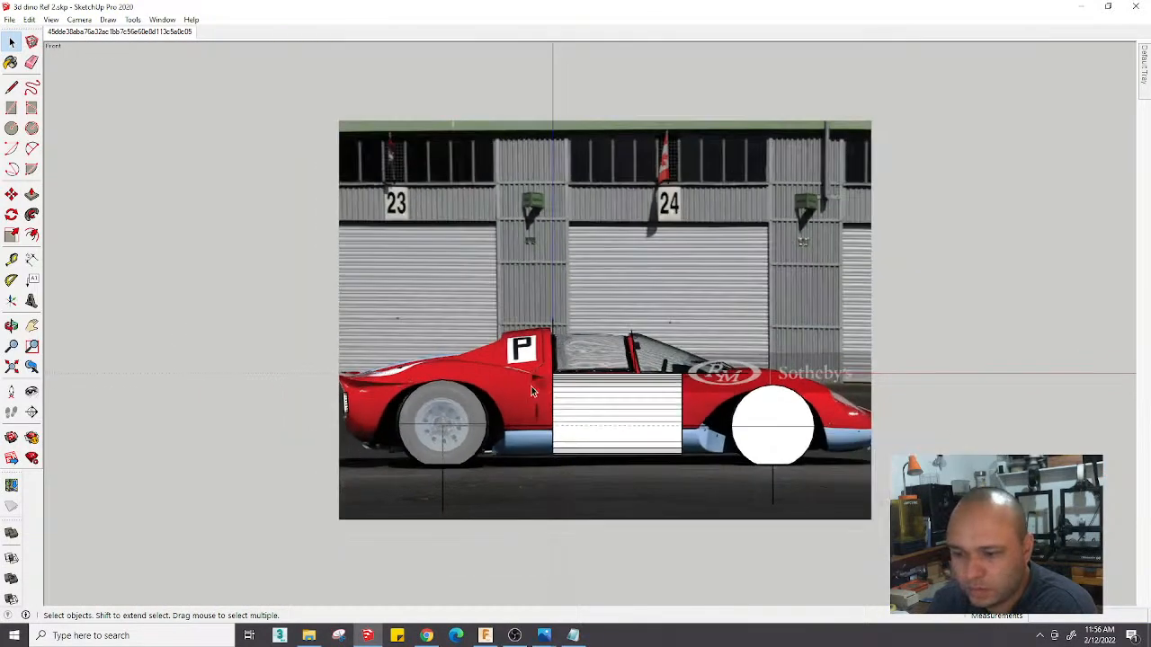
# Open 3d dino ref 1.skp and copy the group of rear body side profiles
pyautogui.rightClick(372, 637)
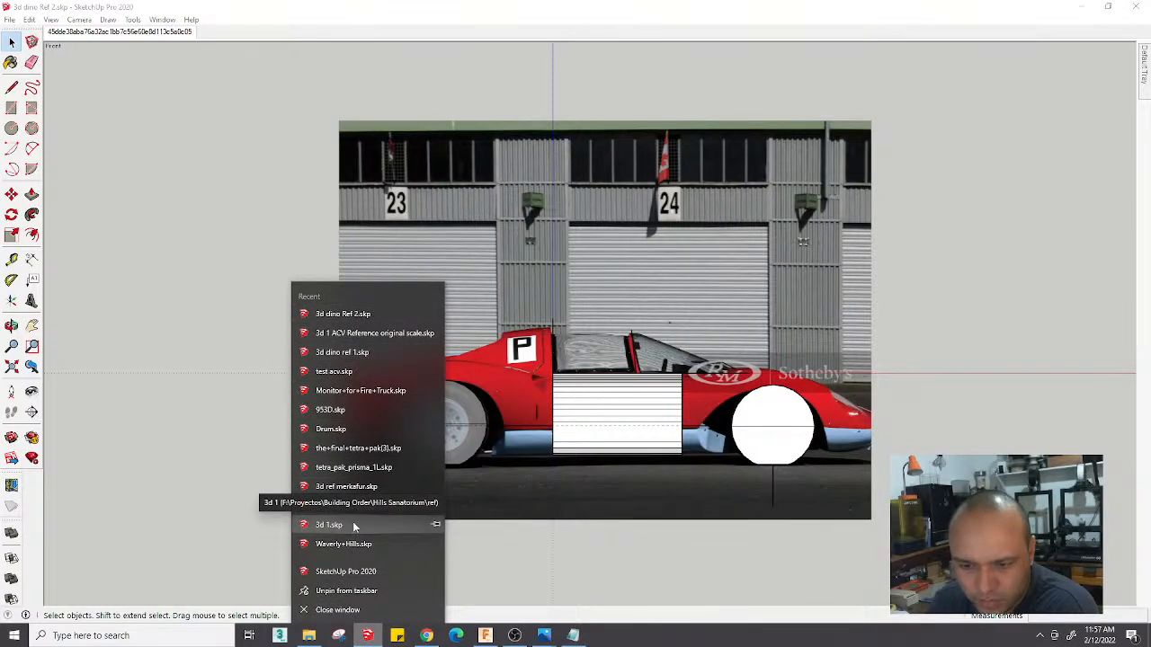
pyautogui.click(351, 356)
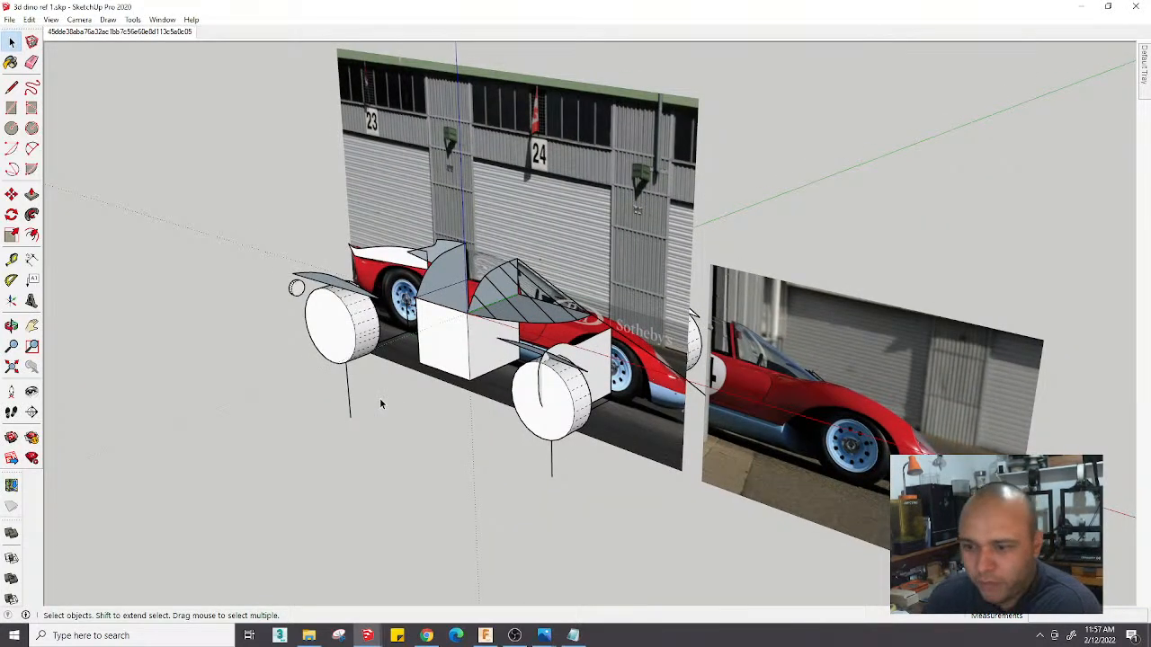
pyautogui.moveTo(380, 402); pyautogui.dragTo(488, 454, button='middle')
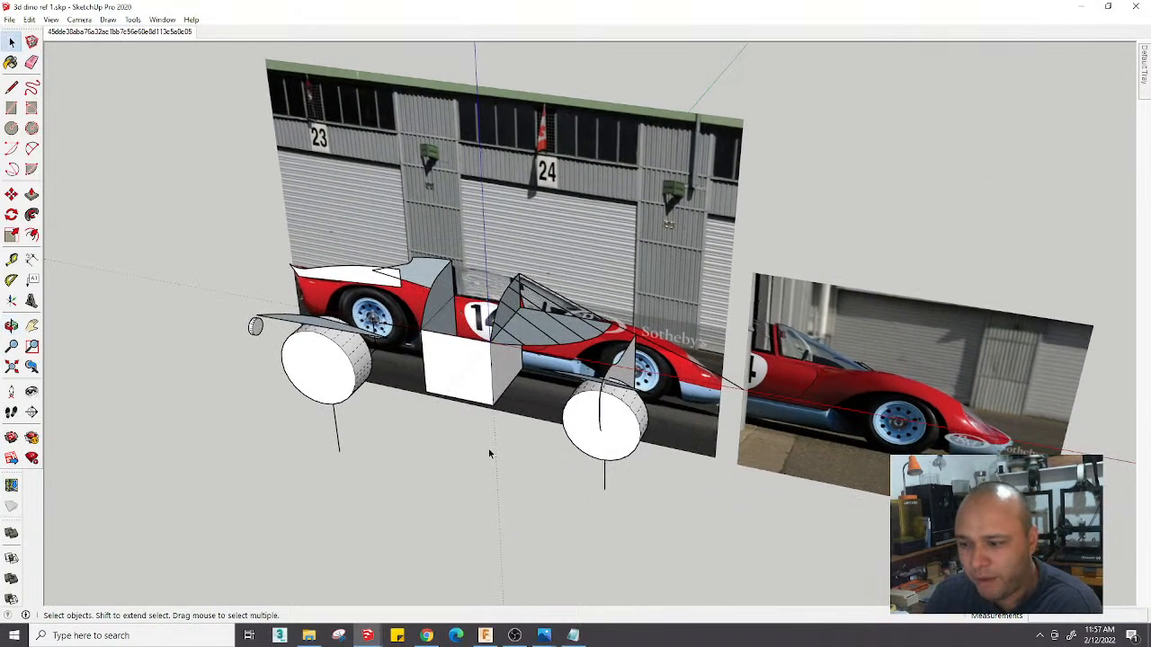
pyautogui.click(371, 282)
pyautogui.scroll(3, 371, 282)
pyautogui.scroll(-3, 454, 268)
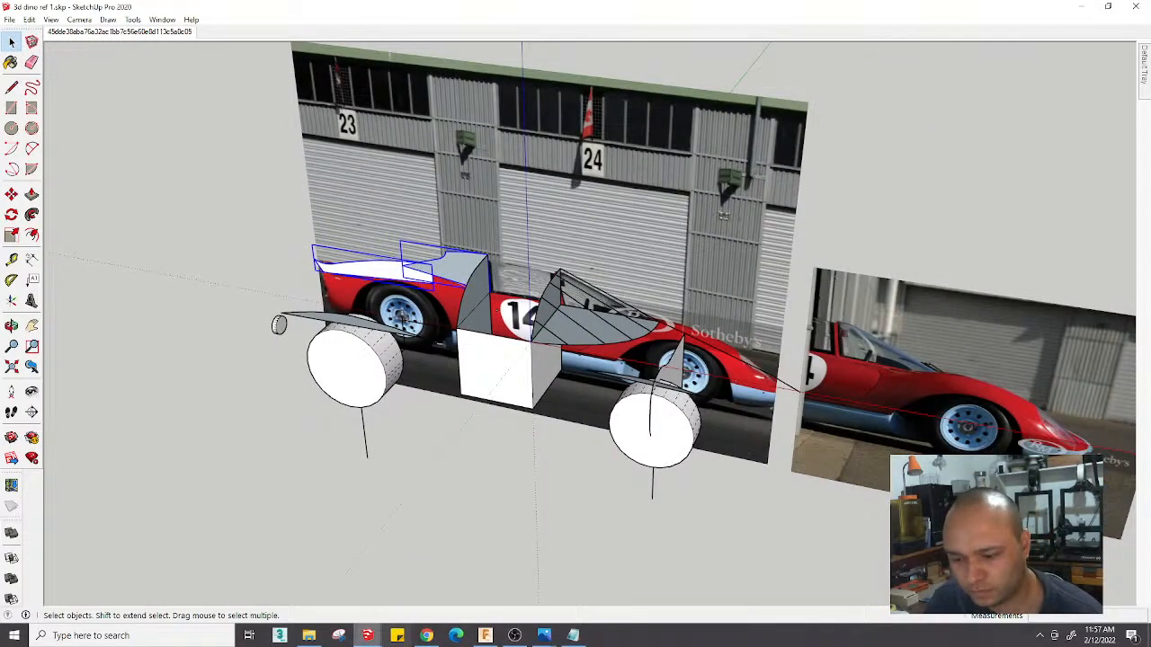
# Paste the rear body profiles into 3d dino Ref 2.skp and snap their lower front corner to the rear cockpit bulkhead's base
pyautogui.moveTo(371, 638)
pyautogui.click(301, 580)
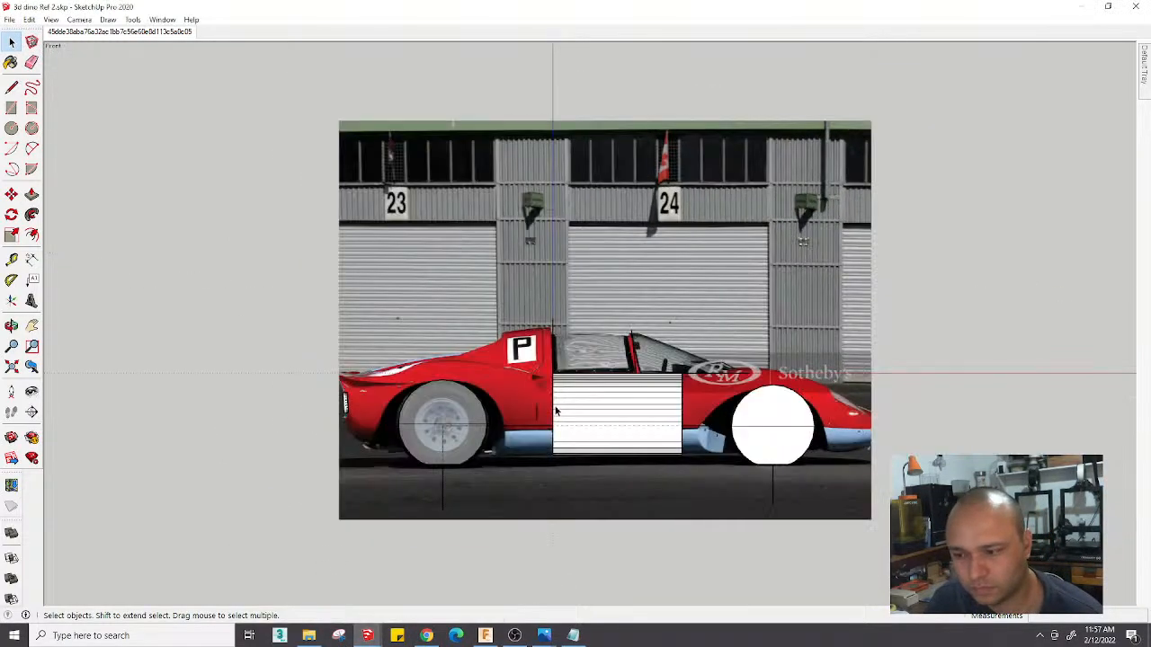
pyautogui.hotkey('ctrl', 'v')
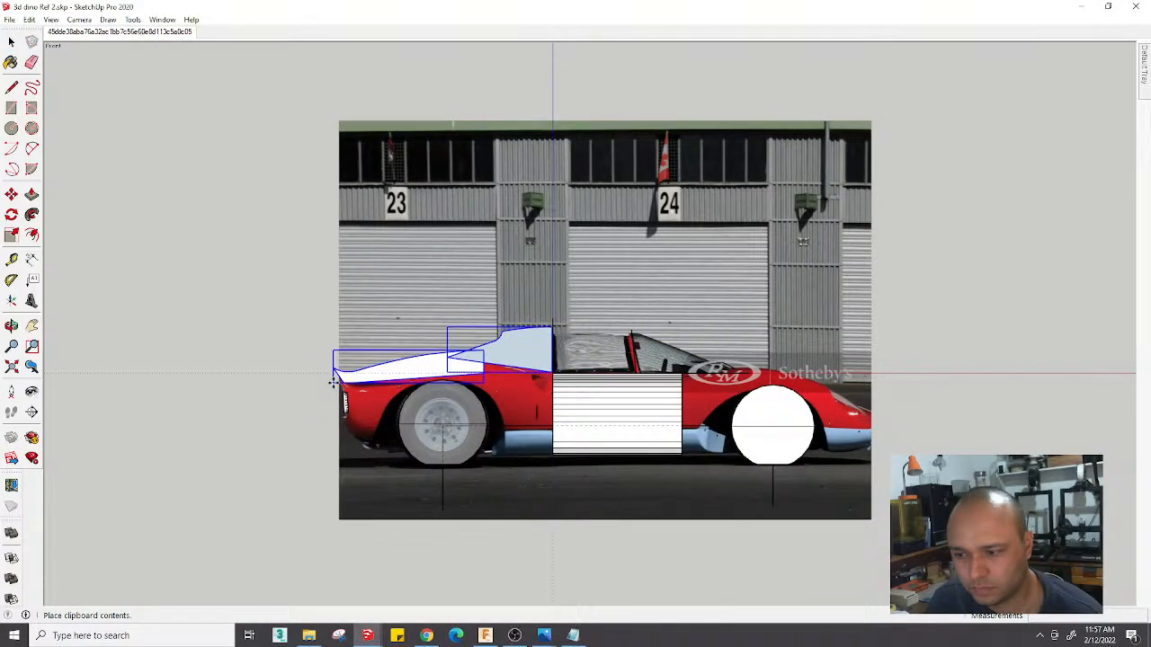
pyautogui.scroll(8, 486, 405)
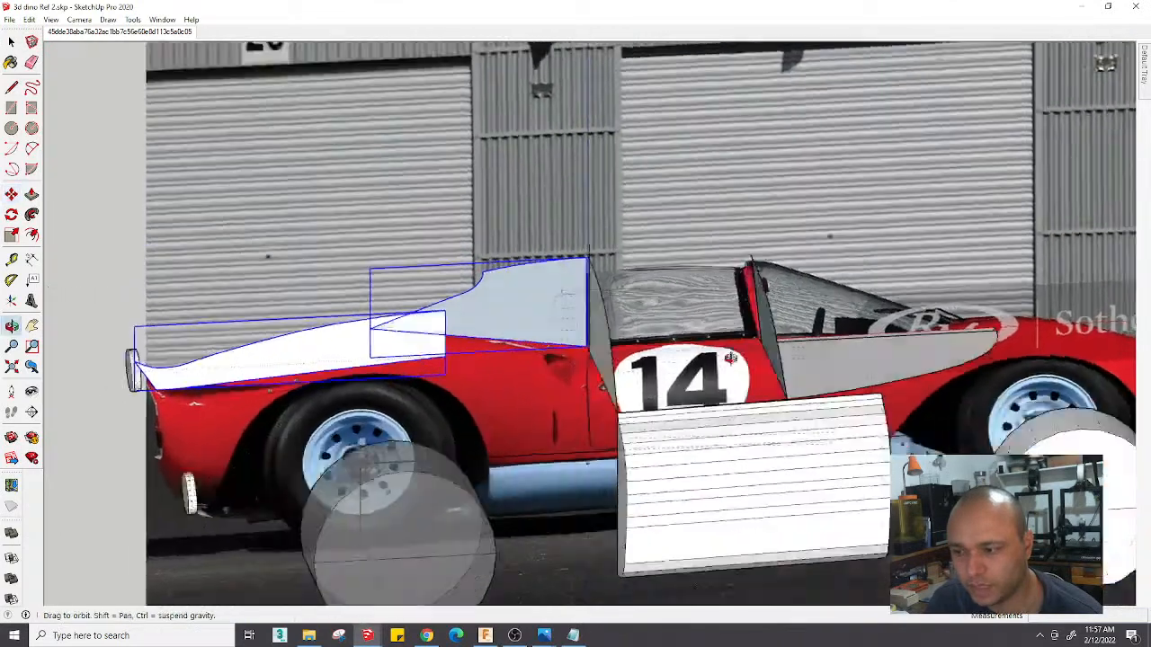
pyautogui.scroll(2, 585, 345)
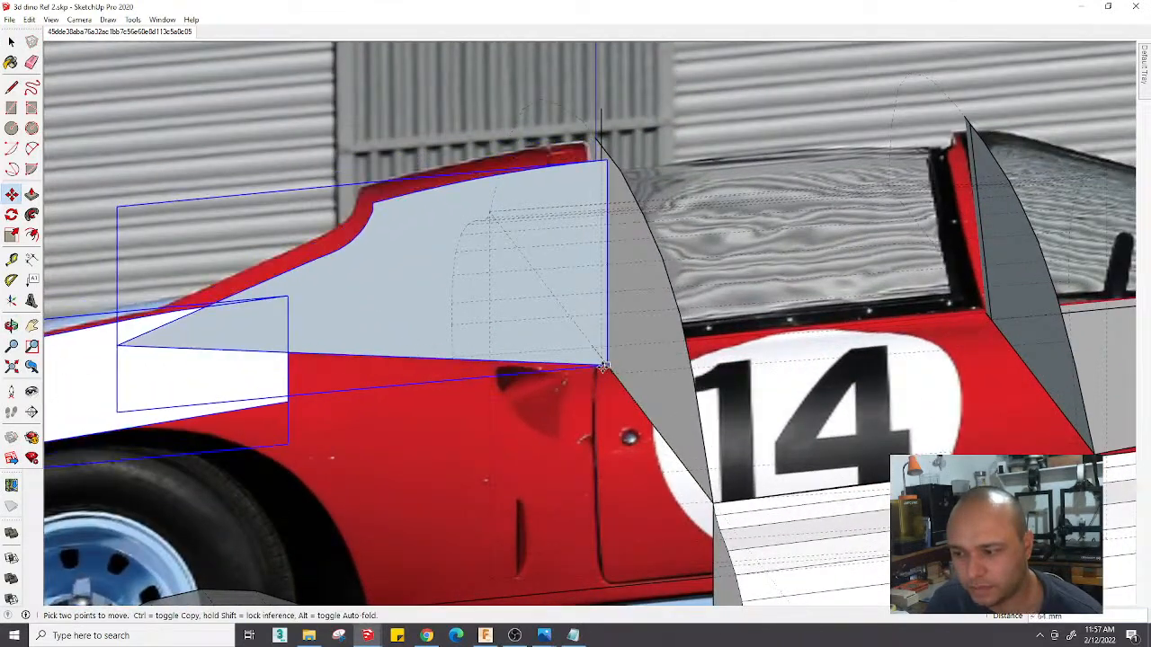
pyautogui.scroll(3, 551, 369)
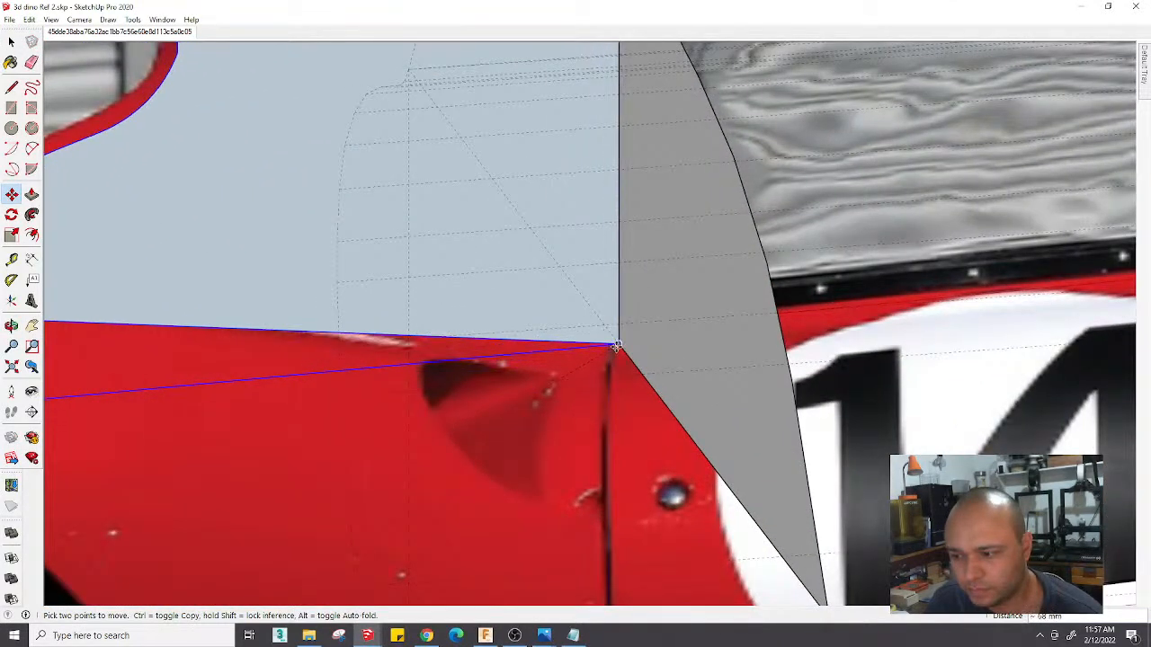
pyautogui.moveTo(576, 346)
pyautogui.mouseDown(button='middle')
pyautogui.moveTo(504, 395)
pyautogui.moveTo(497, 470)
pyautogui.moveTo(925, 253)
pyautogui.moveTo(822, 225)
pyautogui.moveTo(835, 198)
pyautogui.mouseUp(button='middle')
pyautogui.click(577, 344)
pyautogui.scroll(-3, 583, 353)
pyautogui.scroll(-3, 809, 223)
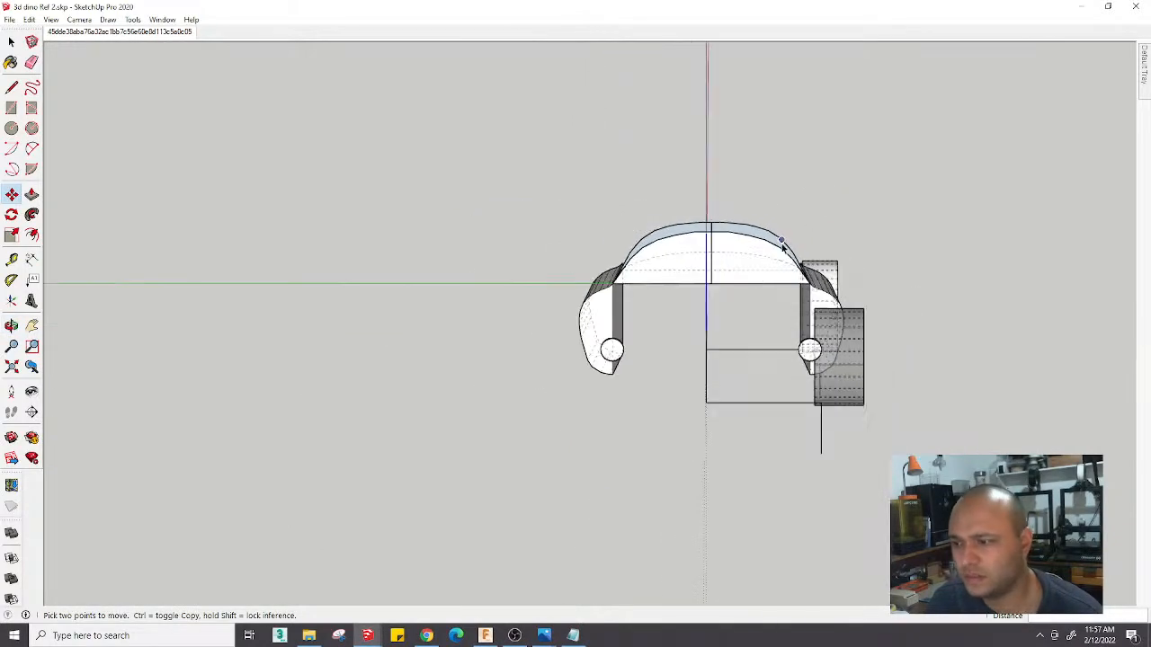
# Move the group of bulkheads, doors and tail lights sideways along the green axis to centre it on the side photo's plane
pyautogui.press('space')
pyautogui.click(756, 284)
pyautogui.moveTo(722, 262)
pyautogui.mouseDown(button='middle')
pyautogui.moveTo(794, 216)
pyautogui.moveTo(737, 239)
pyautogui.moveTo(746, 255)
pyautogui.moveTo(665, 295)
pyautogui.moveTo(662, 314)
pyautogui.moveTo(711, 316)
pyautogui.moveTo(687, 327)
pyautogui.mouseUp(button='middle')
pyautogui.scroll(2, 719, 269)
pyautogui.scroll(3, 660, 328)
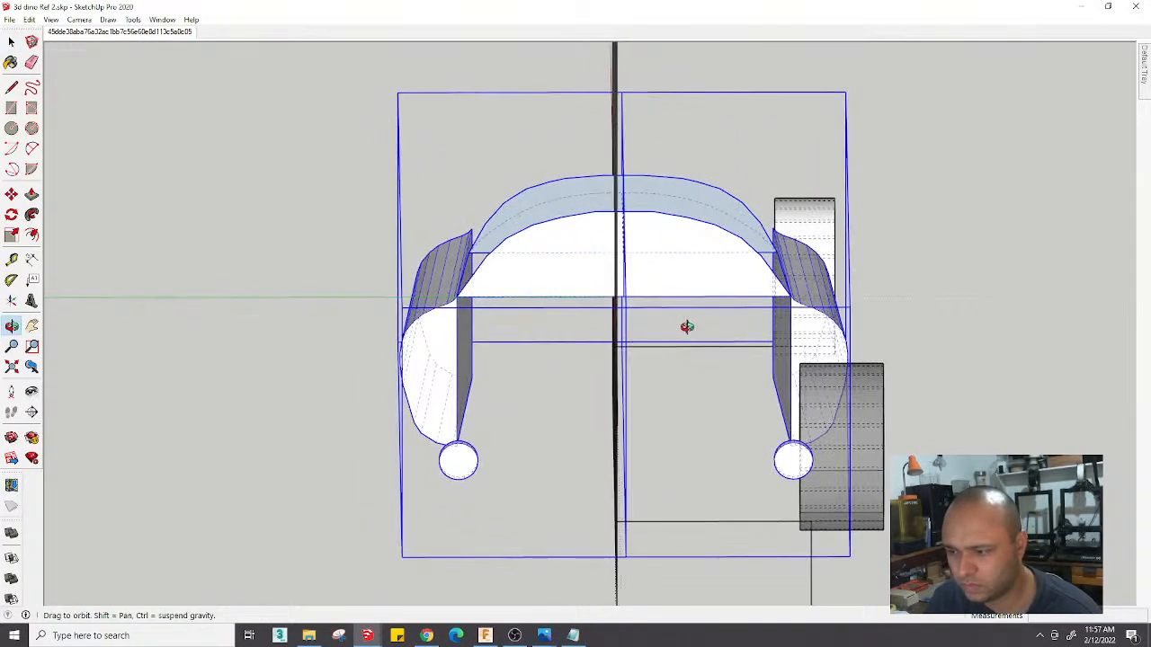
pyautogui.click(623, 299)
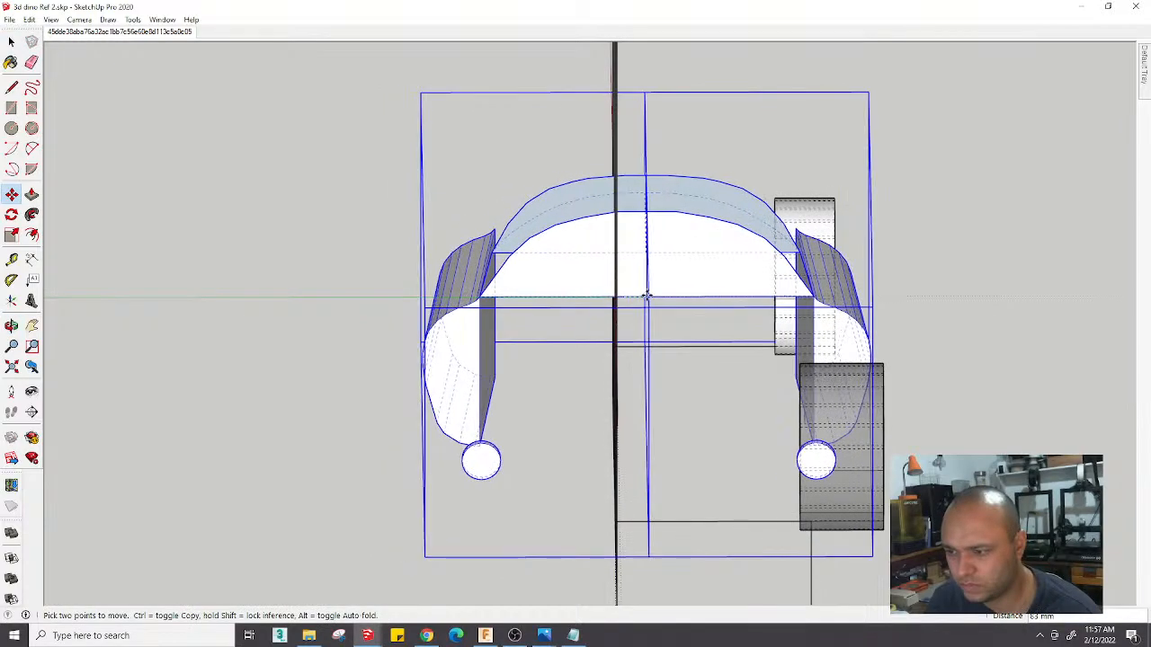
pyautogui.moveTo(614, 303)
pyautogui.mouseDown(button='middle')
pyautogui.moveTo(660, 320)
pyautogui.moveTo(753, 270)
pyautogui.moveTo(506, 429)
pyautogui.moveTo(291, 452)
pyautogui.mouseUp(button='middle')
# Move the near rear wheel cylinder sideways so its inner bottom edge meets the top of the vertical guide line
pyautogui.press('space')
pyautogui.click(480, 331)
pyautogui.scroll(3, 480, 332)
pyautogui.moveTo(480, 332)
pyautogui.mouseDown(button='middle')
pyautogui.moveTo(567, 210)
pyautogui.moveTo(490, 352)
pyautogui.mouseUp(button='middle')
pyautogui.scroll(1, 489, 351)
pyautogui.press('m')
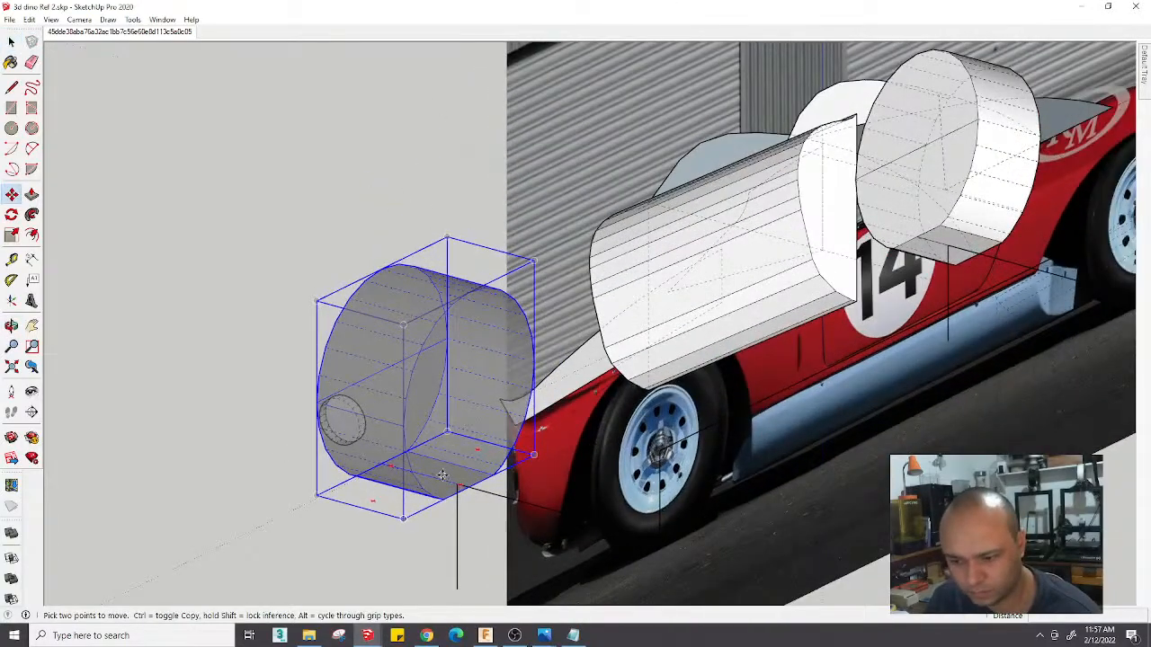
pyautogui.click(443, 475)
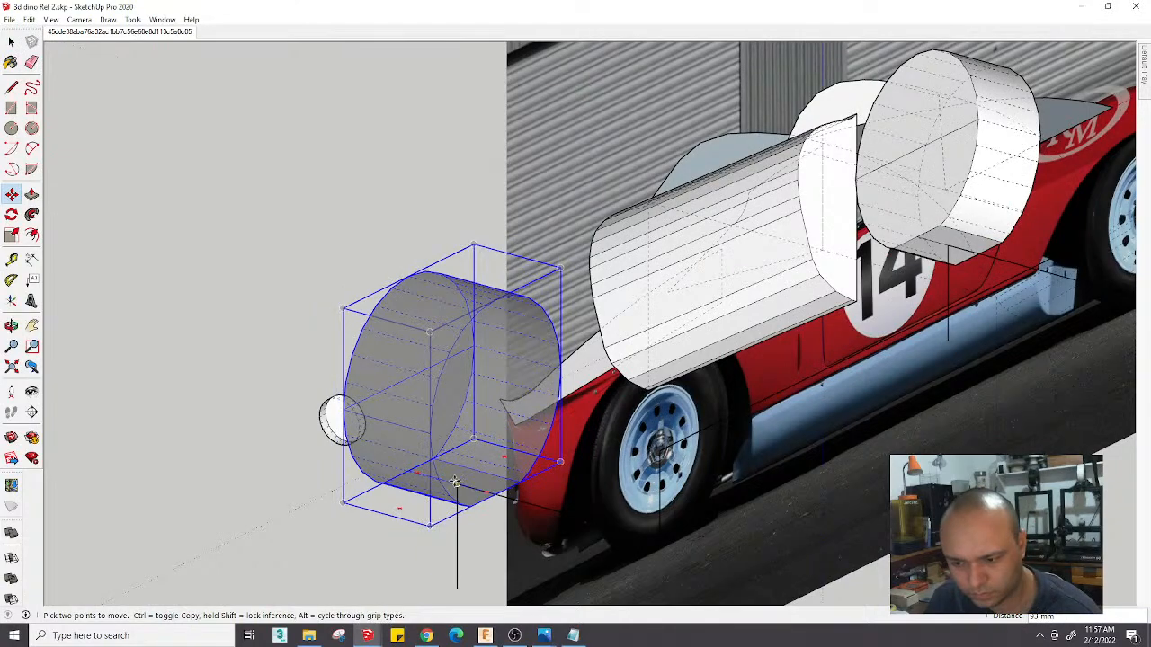
pyautogui.moveTo(452, 482); pyautogui.dragTo(612, 373, button='middle')
pyautogui.press('space')
pyautogui.click(833, 480)
pyautogui.scroll(-2, 787, 412)
pyautogui.moveTo(785, 410); pyautogui.dragTo(647, 323, button='middle')
# Return to the matched photo scene and hide the side photo of the car
pyautogui.click(167, 34)
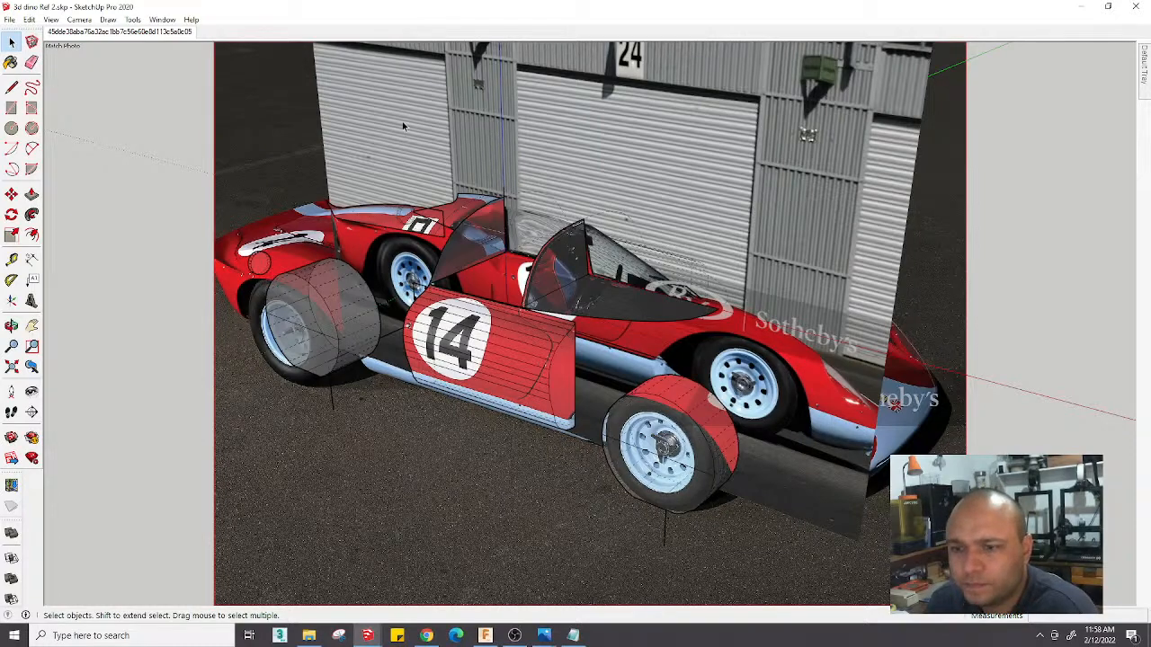
pyautogui.scroll(-2, 429, 277)
pyautogui.rightClick(427, 189)
pyautogui.click(435, 223)
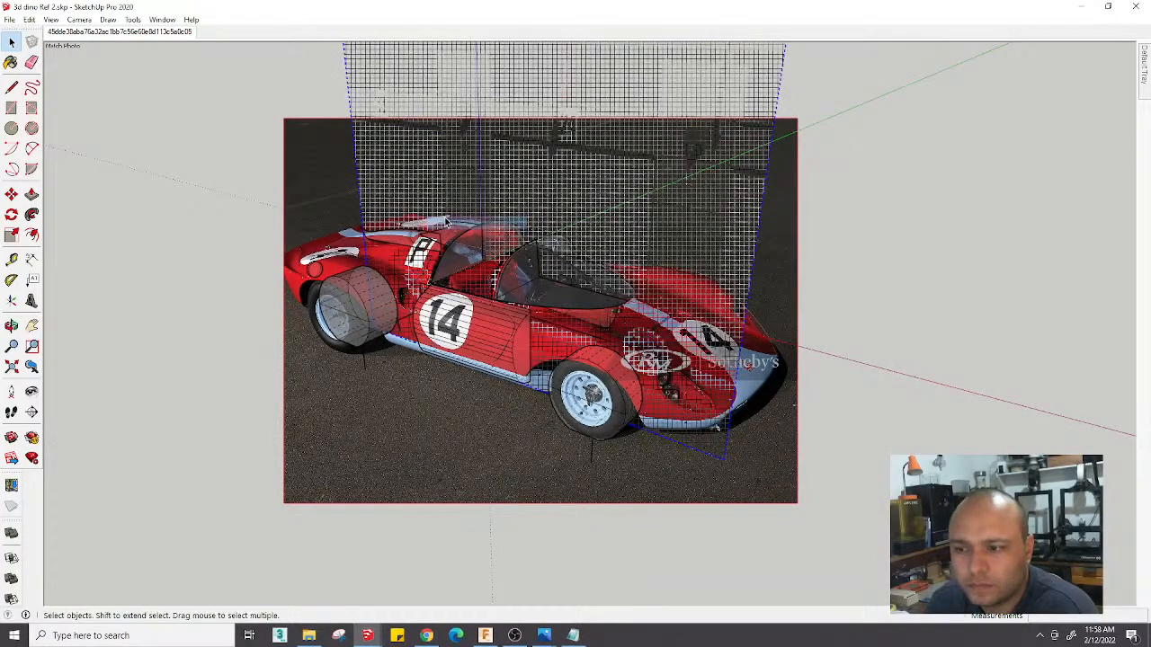
pyautogui.scroll(-2, 475, 235)
pyautogui.scroll(5, 474, 236)
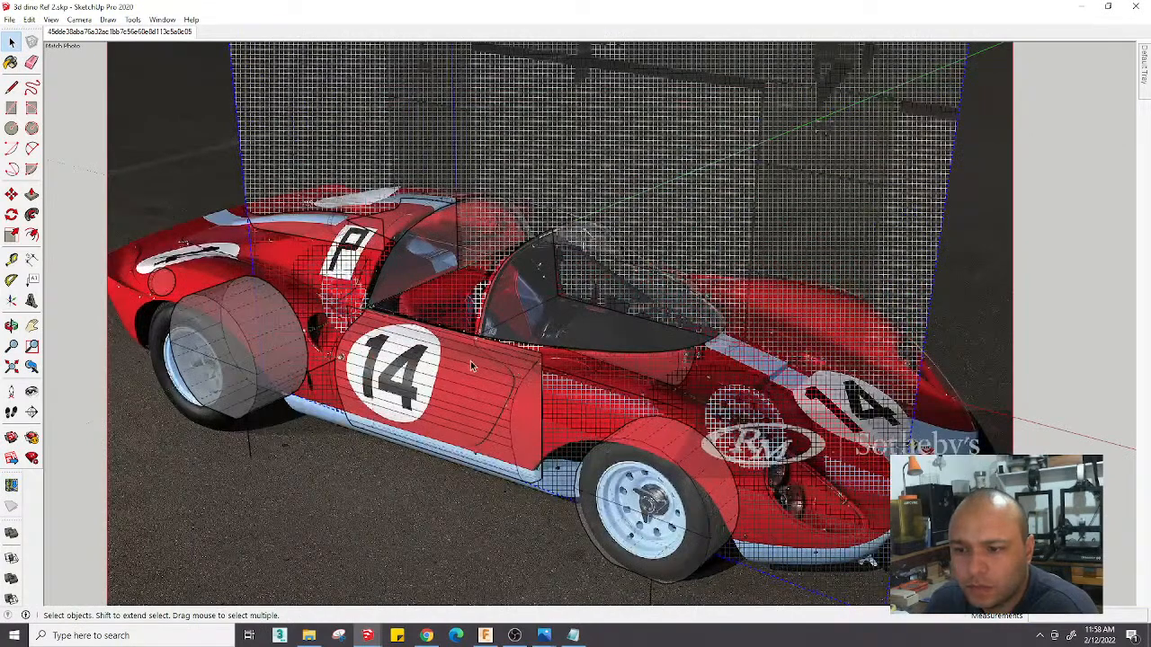
# Edit the scene's matched photo and shift its origin grip slightly rearward to align the model with the car's cockpit
pyautogui.rightClick(100, 45)
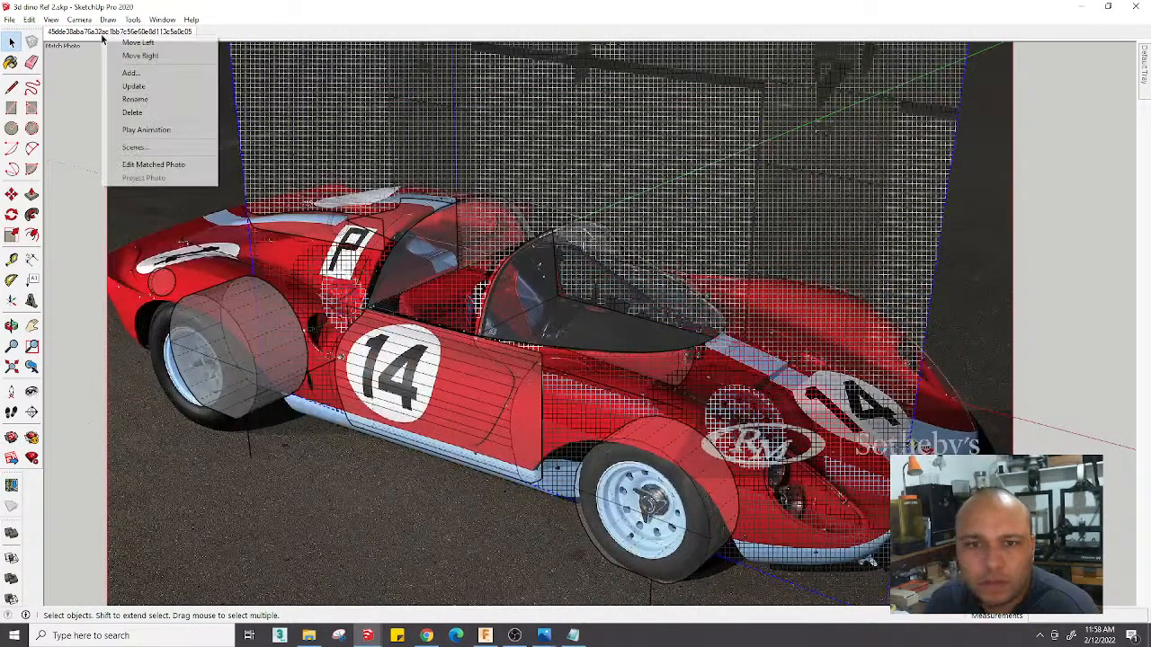
pyautogui.click(152, 165)
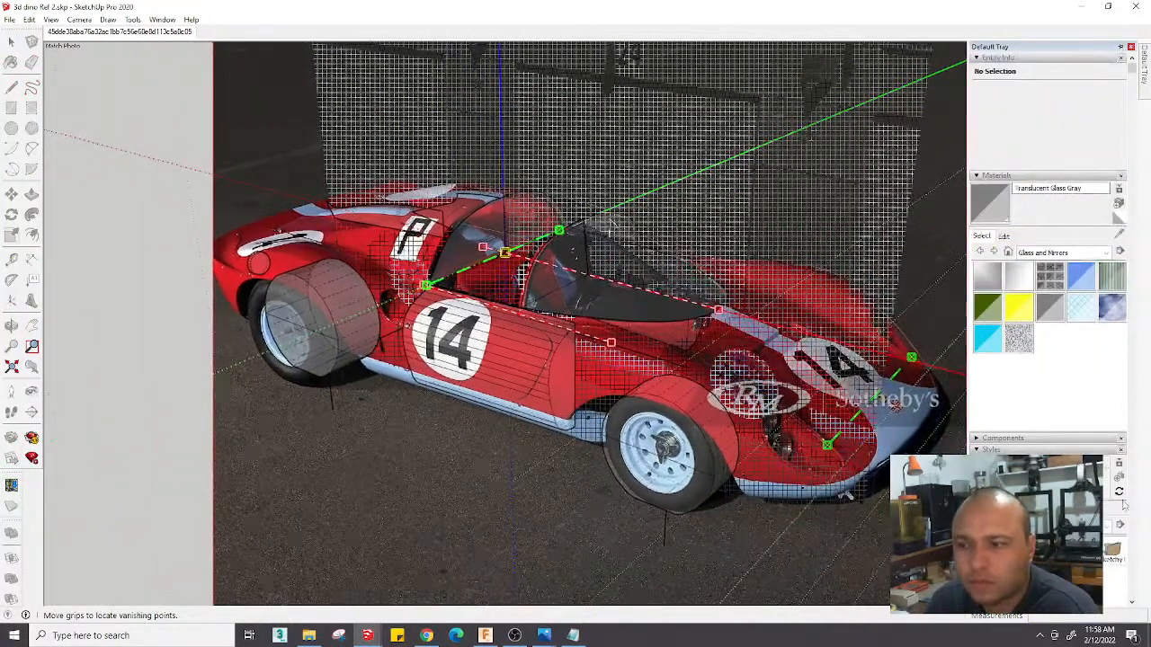
pyautogui.scroll(-2, 766, 289)
pyautogui.scroll(8, 530, 283)
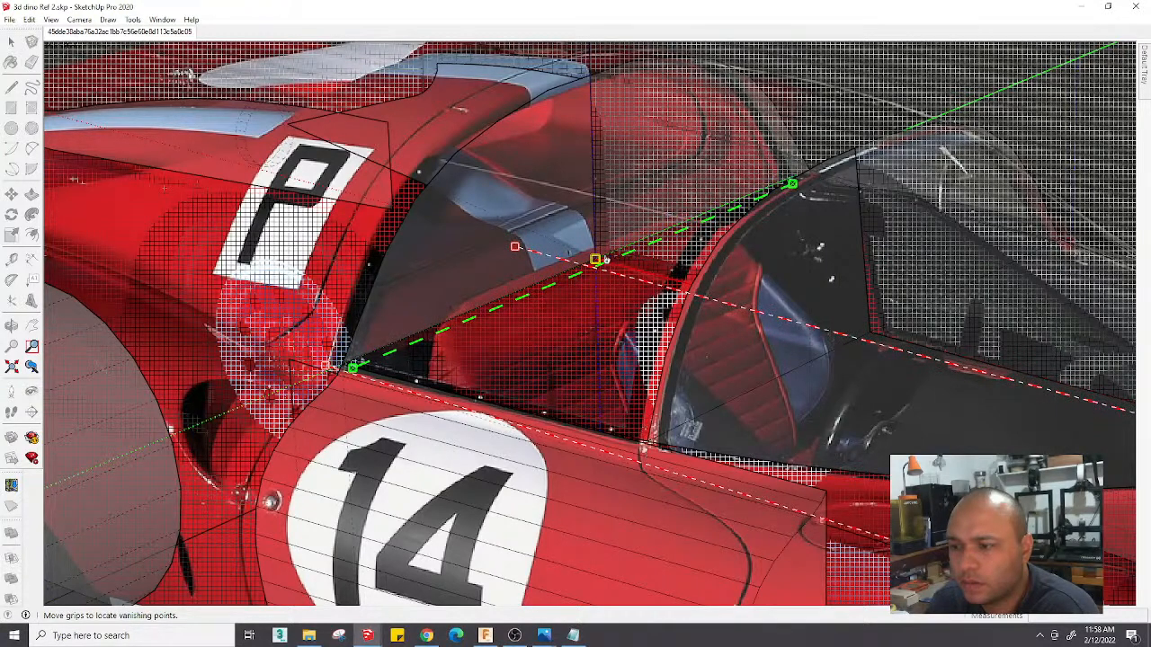
pyautogui.moveTo(594, 260); pyautogui.dragTo(584, 263)
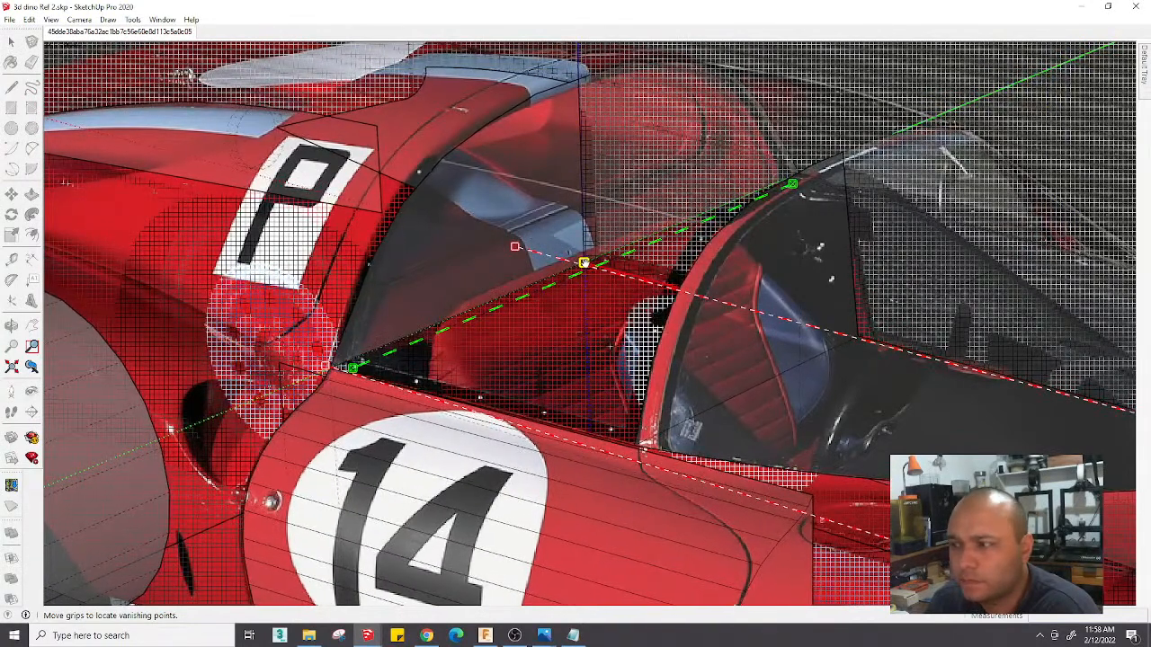
pyautogui.scroll(-6, 586, 264)
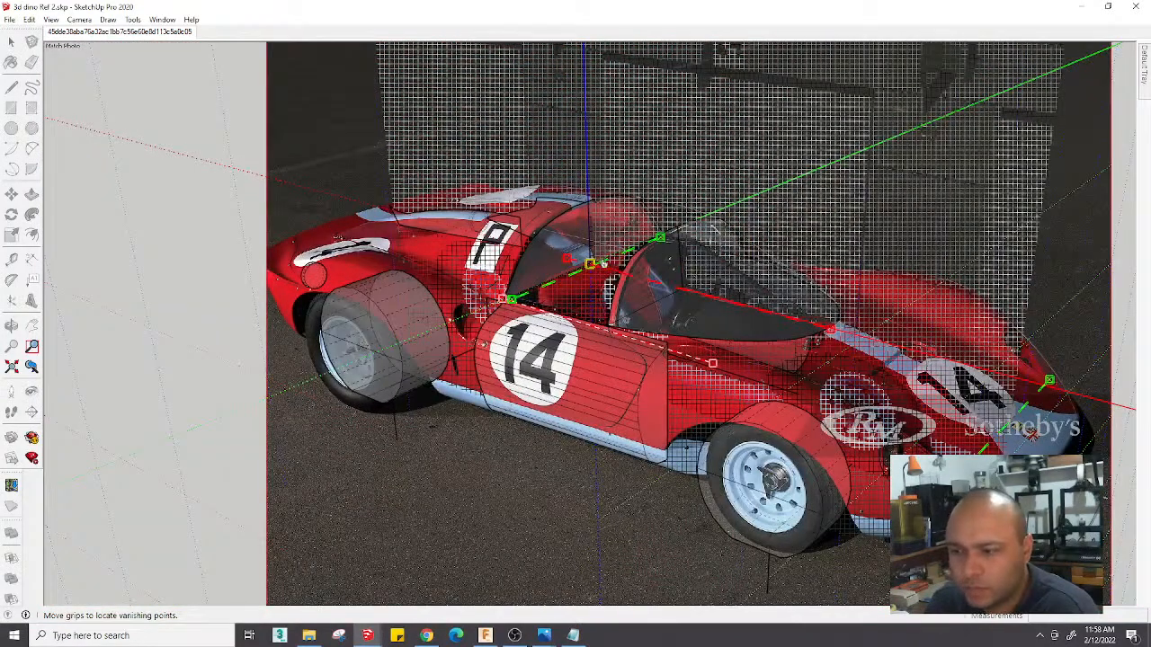
# Finish editing the matched photo and unhide the side photo of the car
pyautogui.rightClick(589, 263)
pyautogui.click(620, 266)
pyautogui.rightClick(450, 116)
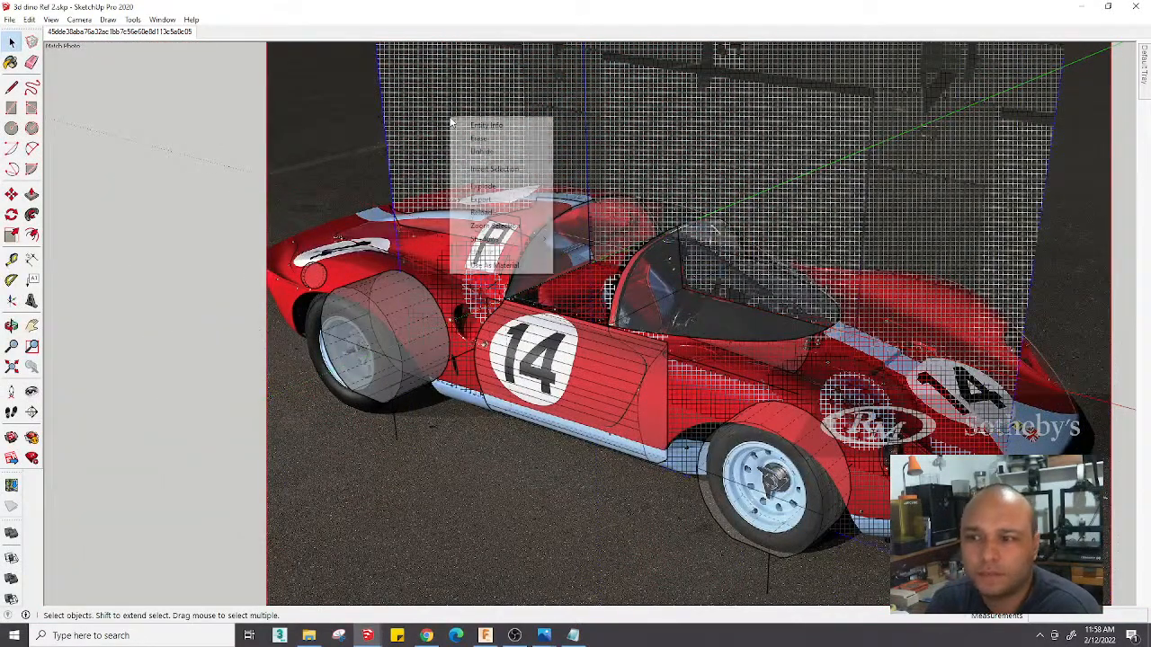
pyautogui.click(476, 153)
pyautogui.scroll(3, 401, 162)
pyautogui.scroll(-5, 401, 169)
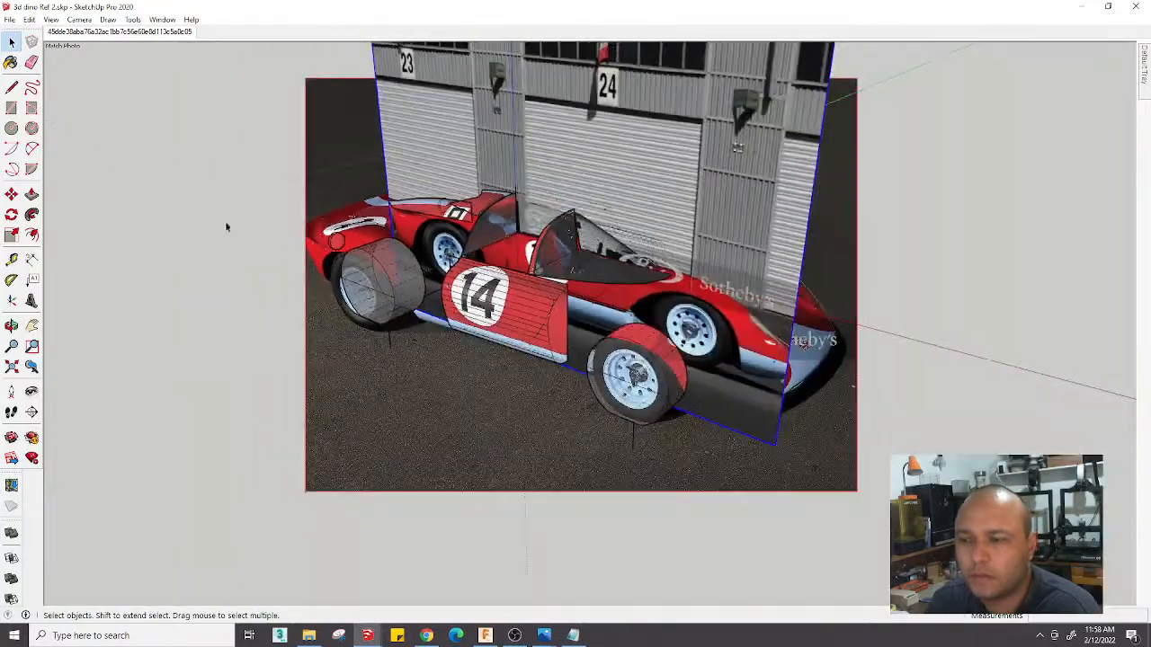
pyautogui.moveTo(226, 226)
pyautogui.mouseDown(button='middle')
pyautogui.moveTo(280, 306)
pyautogui.moveTo(238, 392)
pyautogui.moveTo(315, 504)
pyautogui.moveTo(453, 263)
pyautogui.moveTo(403, 198)
pyautogui.moveTo(594, 188)
pyautogui.moveTo(471, 243)
pyautogui.mouseUp(button='middle')
pyautogui.click(471, 243)
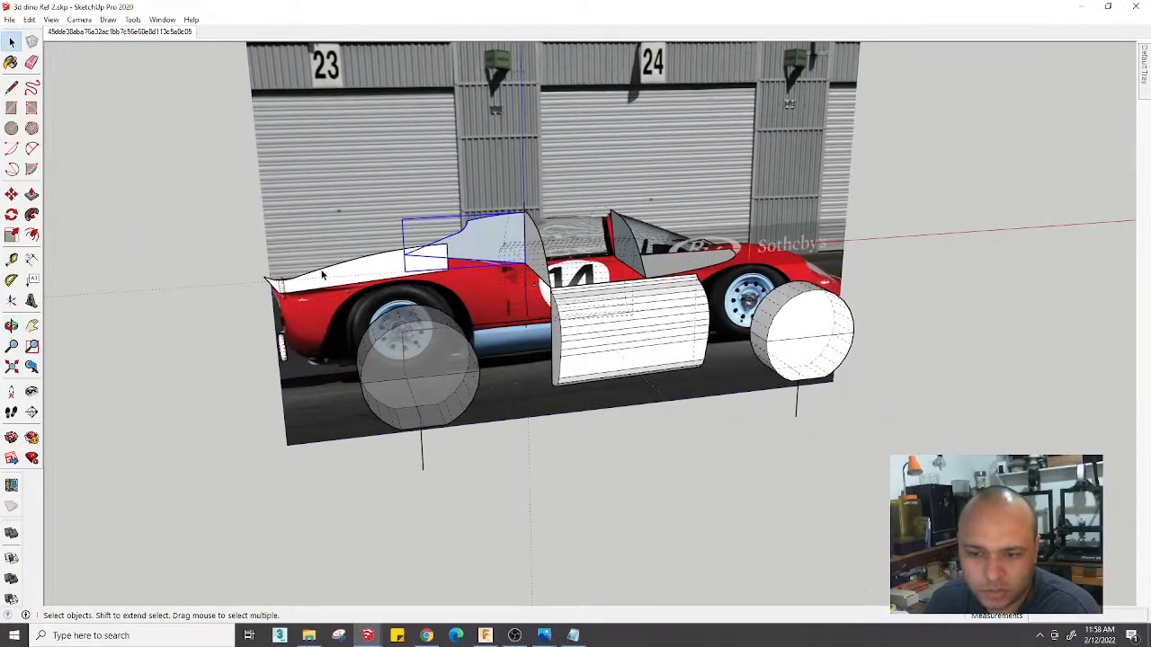
pyautogui.scroll(3, 317, 295)
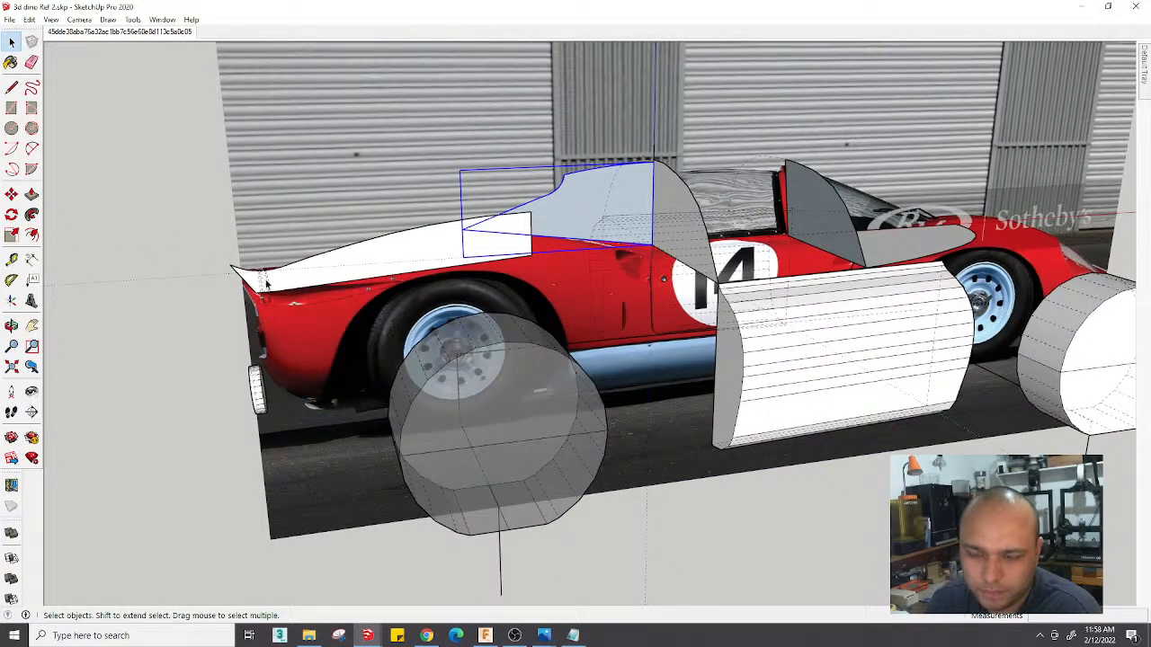
pyautogui.scroll(-5, 132, 275)
pyautogui.moveTo(575, 432); pyautogui.dragTo(641, 396, button='middle')
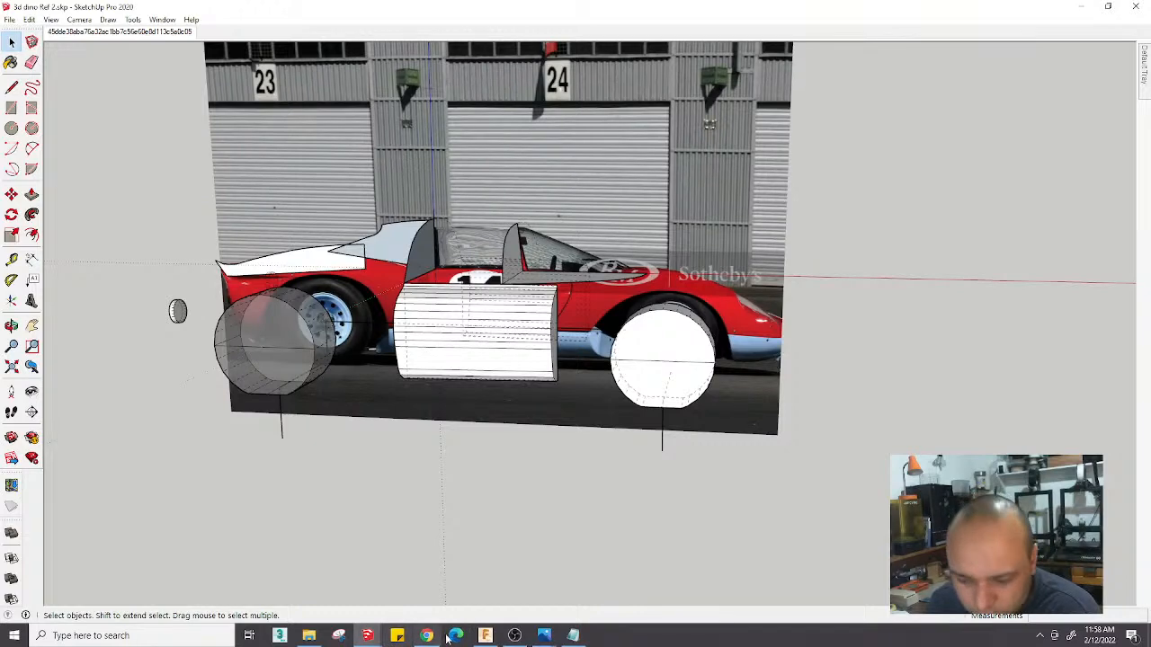
# Open the Ferrari 206 Dino SP reference folder in File Explorer and examine its photos of the number 14 car's bodywork
pyautogui.click(309, 636)
pyautogui.click(288, 201)
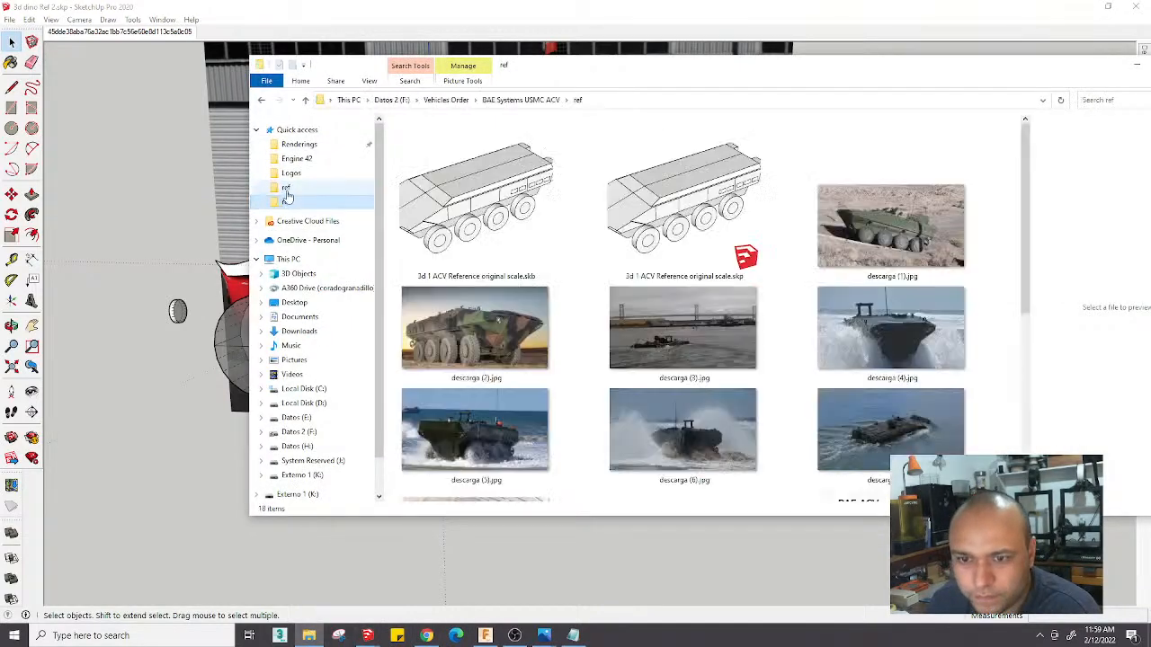
pyautogui.click(286, 187)
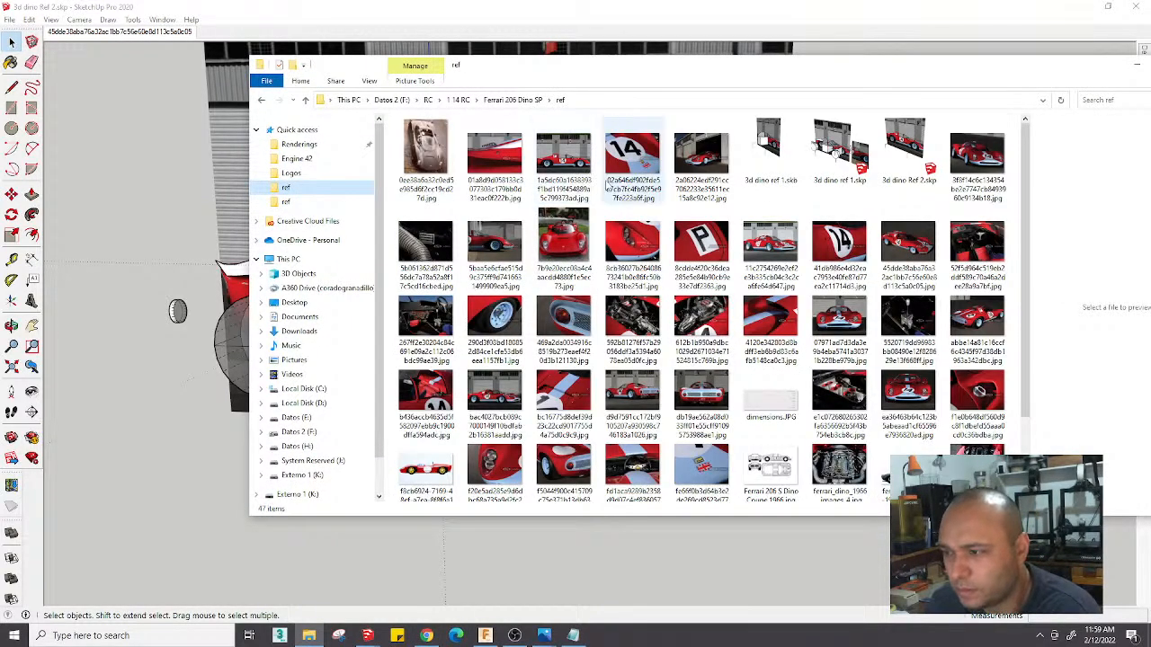
pyautogui.doubleClick(702, 153)
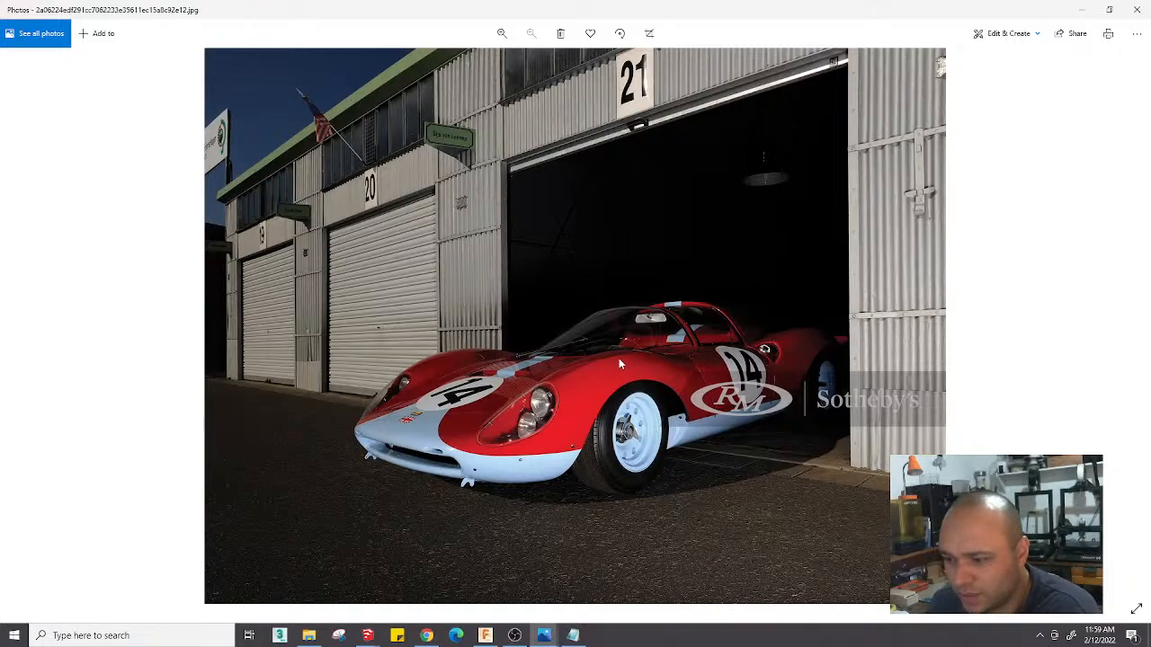
pyautogui.press('Left')
pyautogui.press('Right')
pyautogui.press('Right')
pyautogui.press('Right')
pyautogui.press('Right')
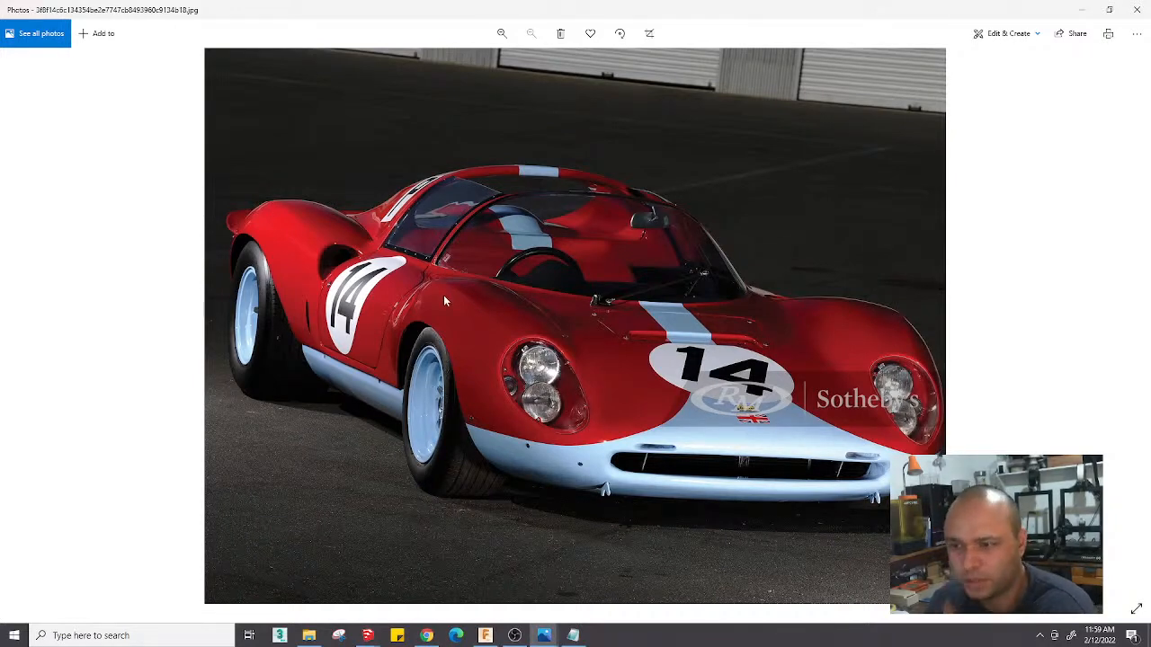
# Return to the 3d dino Ref 2 model in SketchUp and remove the two flat rear bodywork panels behind the cockpit
pyautogui.click(485, 636)
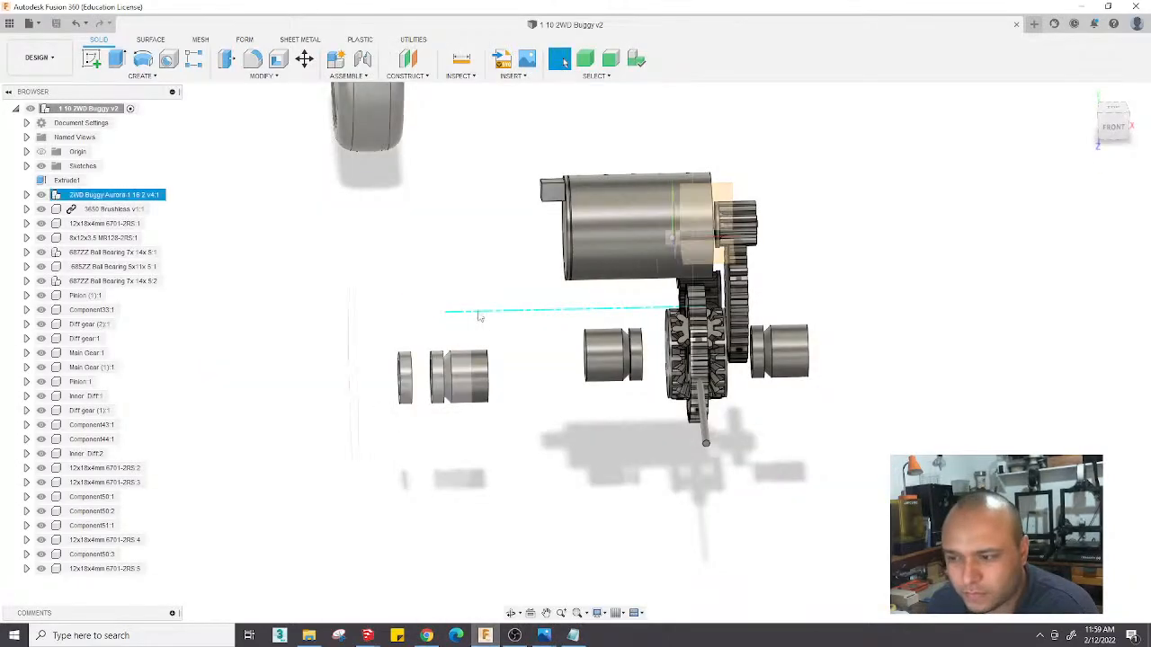
pyautogui.moveTo(367, 639)
pyautogui.moveTo(402, 584)
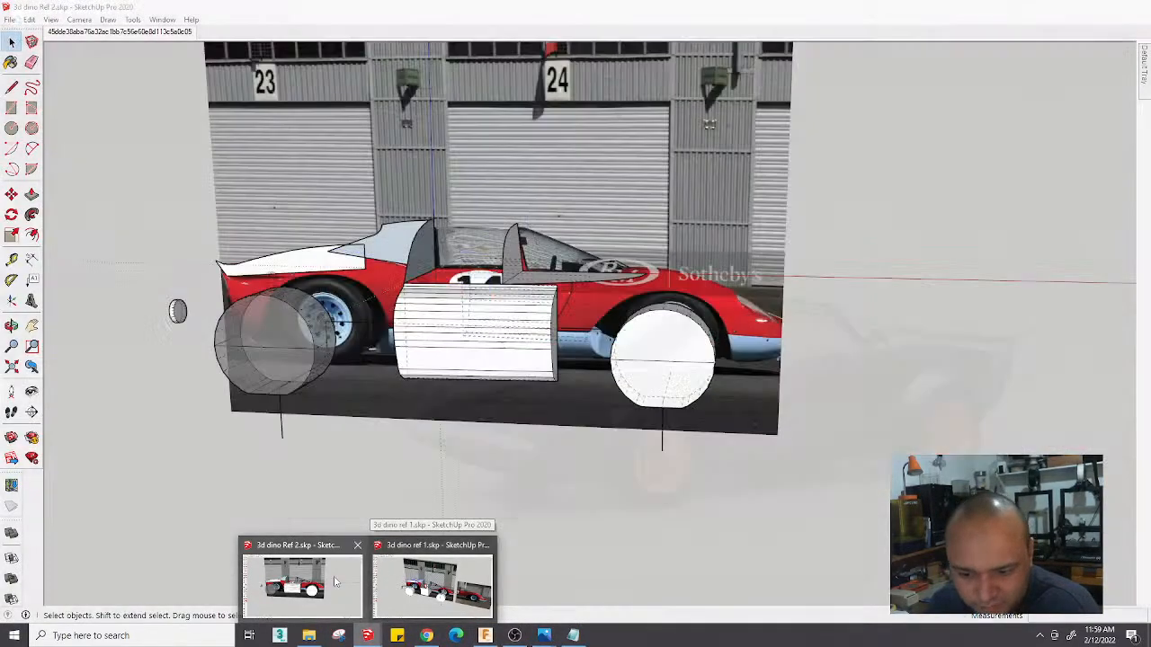
pyautogui.click(301, 582)
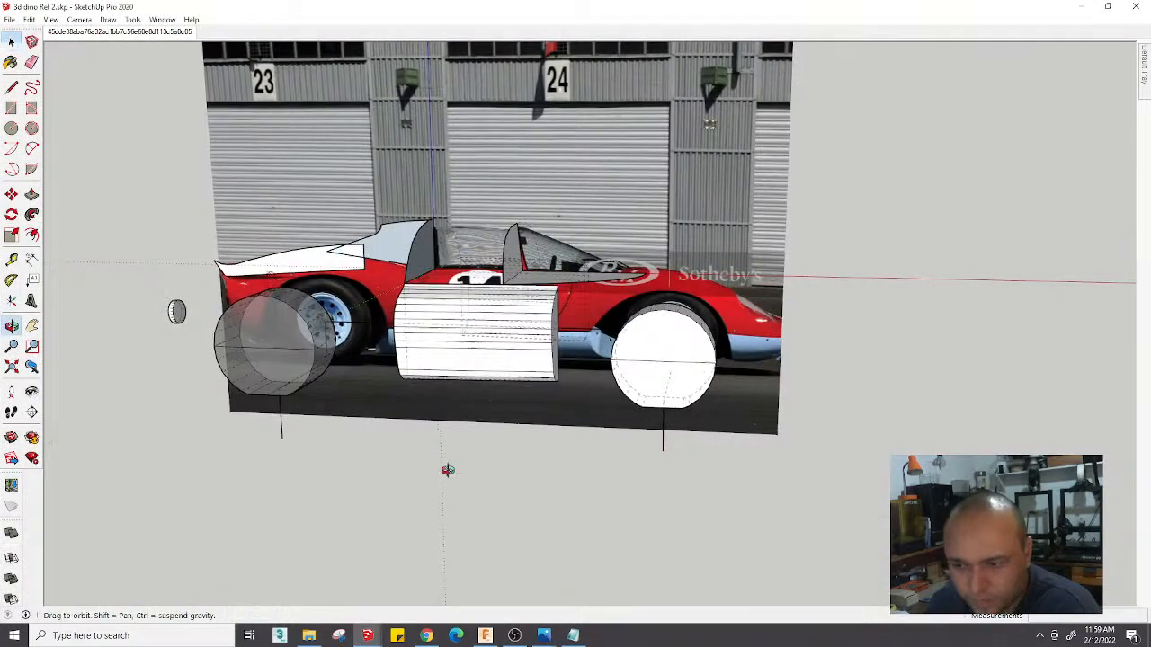
pyautogui.moveTo(445, 470)
pyautogui.mouseDown(button='middle')
pyautogui.moveTo(455, 427)
pyautogui.moveTo(504, 441)
pyautogui.moveTo(421, 297)
pyautogui.mouseUp(button='middle')
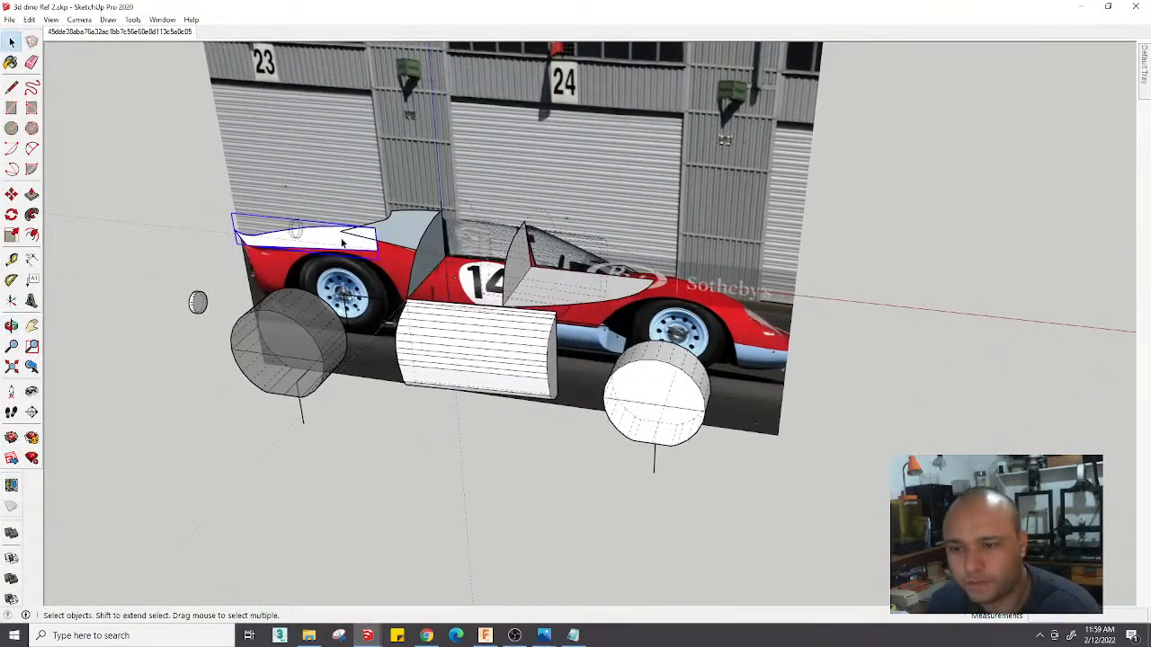
pyautogui.rightClick(396, 233)
pyautogui.click(414, 260)
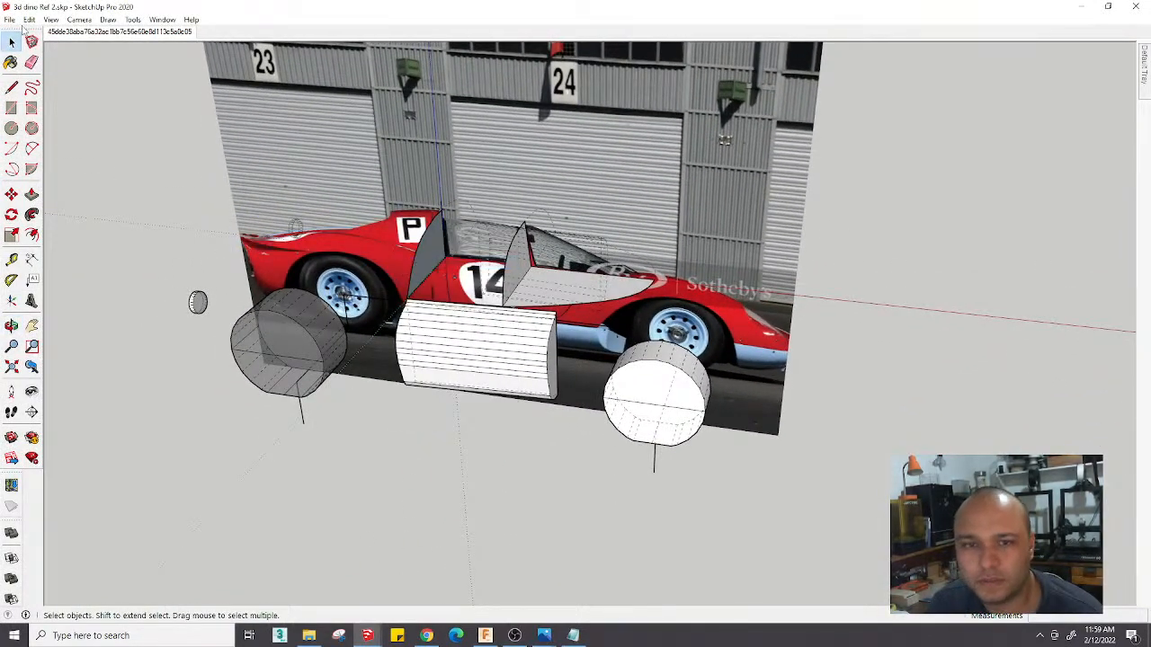
# Set the camera to parallel projection and the standard front view
pyautogui.click(79, 19)
pyautogui.click(111, 77)
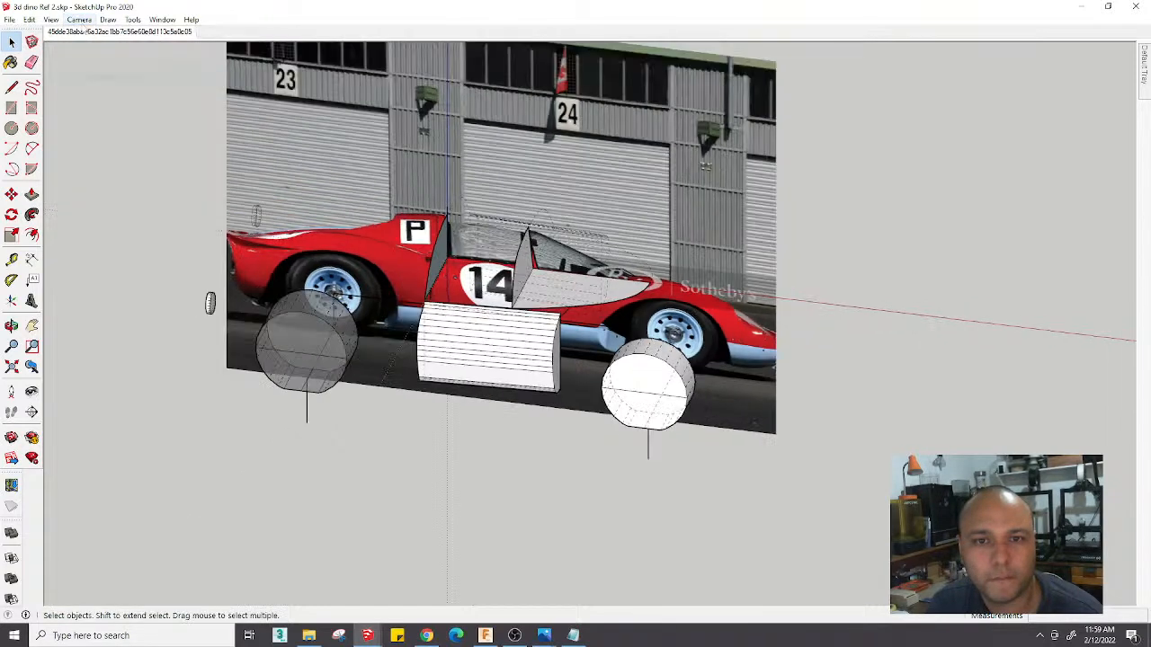
pyautogui.click(79, 19)
pyautogui.moveTo(103, 63)
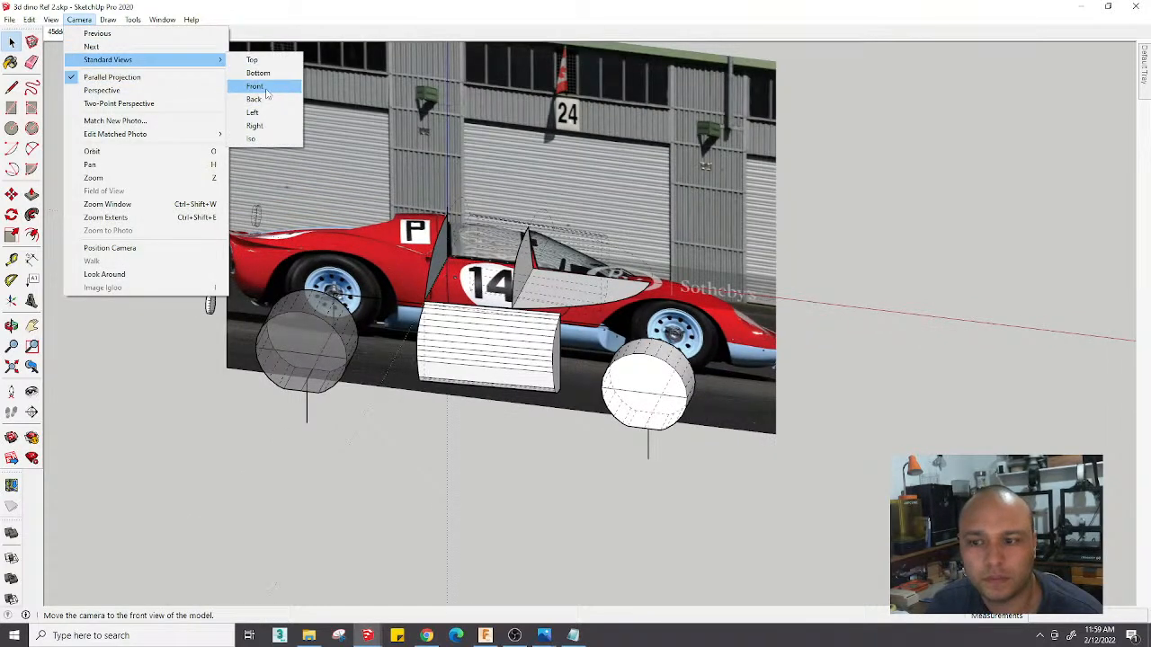
pyautogui.click(250, 86)
# Trace the rear fender's crease on the side photo with connected line segments, from the side air intake rearward toward the rear wheel
pyautogui.scroll(3, 478, 358)
pyautogui.press('l')
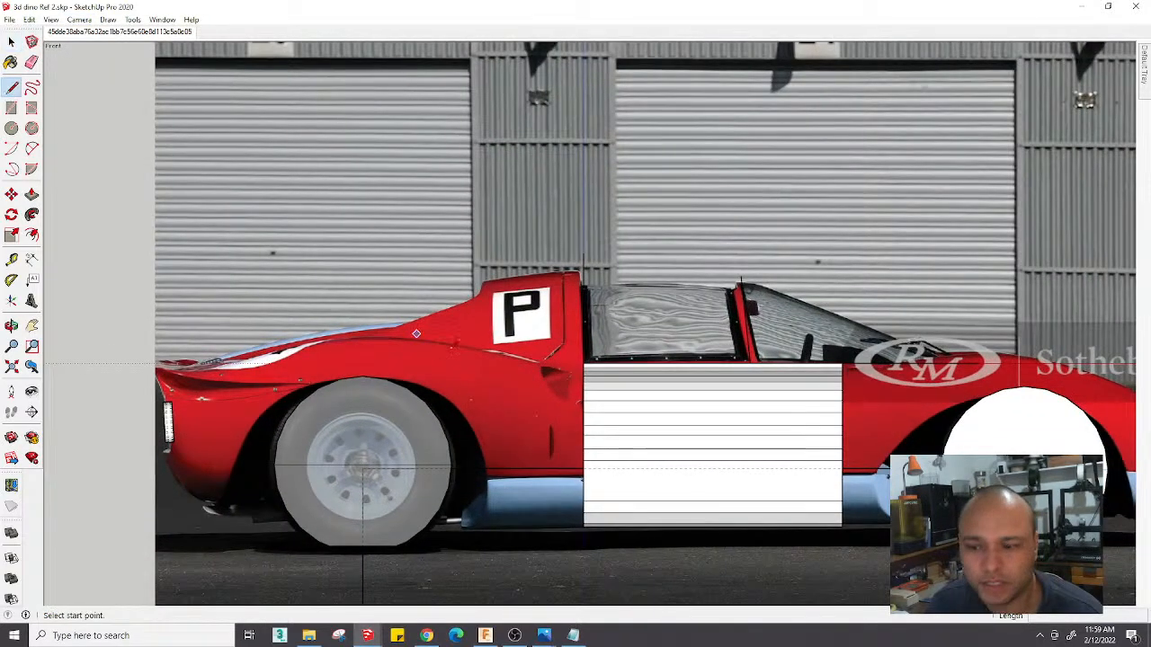
pyautogui.scroll(4, 554, 372)
pyautogui.click(608, 378)
pyautogui.scroll(2, 483, 359)
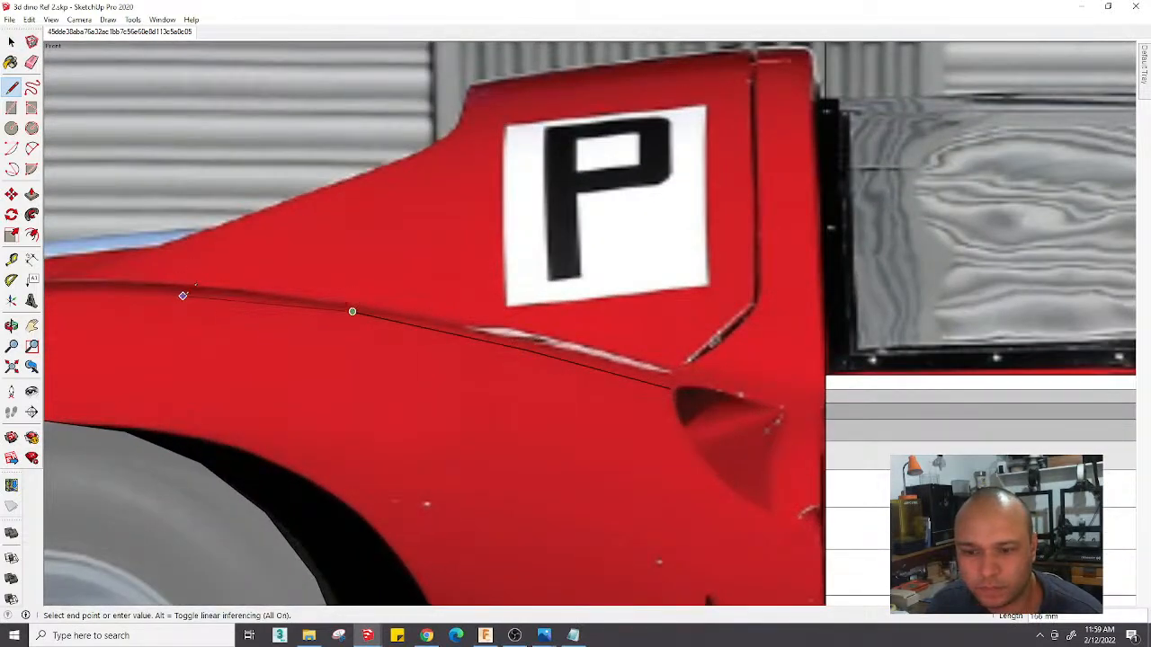
pyautogui.scroll(-4, 193, 291)
pyautogui.moveTo(192, 290); pyautogui.dragTo(189, 382, button='middle')
pyautogui.scroll(2, 189, 382)
pyautogui.scroll(-3, 185, 387)
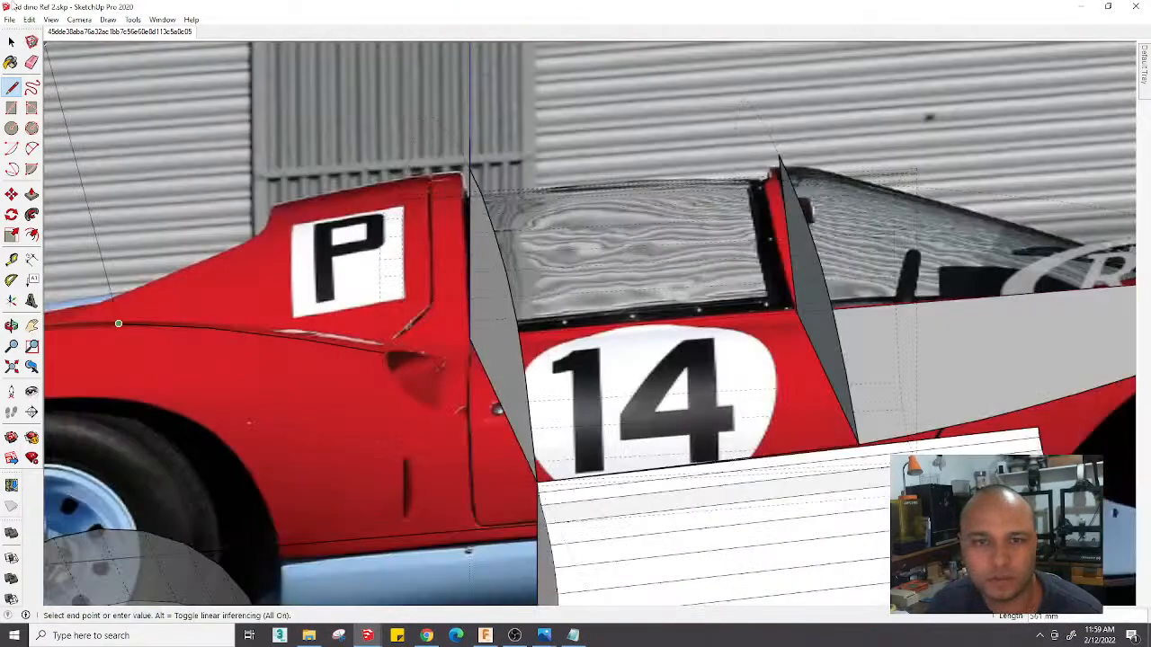
pyautogui.click(75, 22)
pyautogui.moveTo(144, 59)
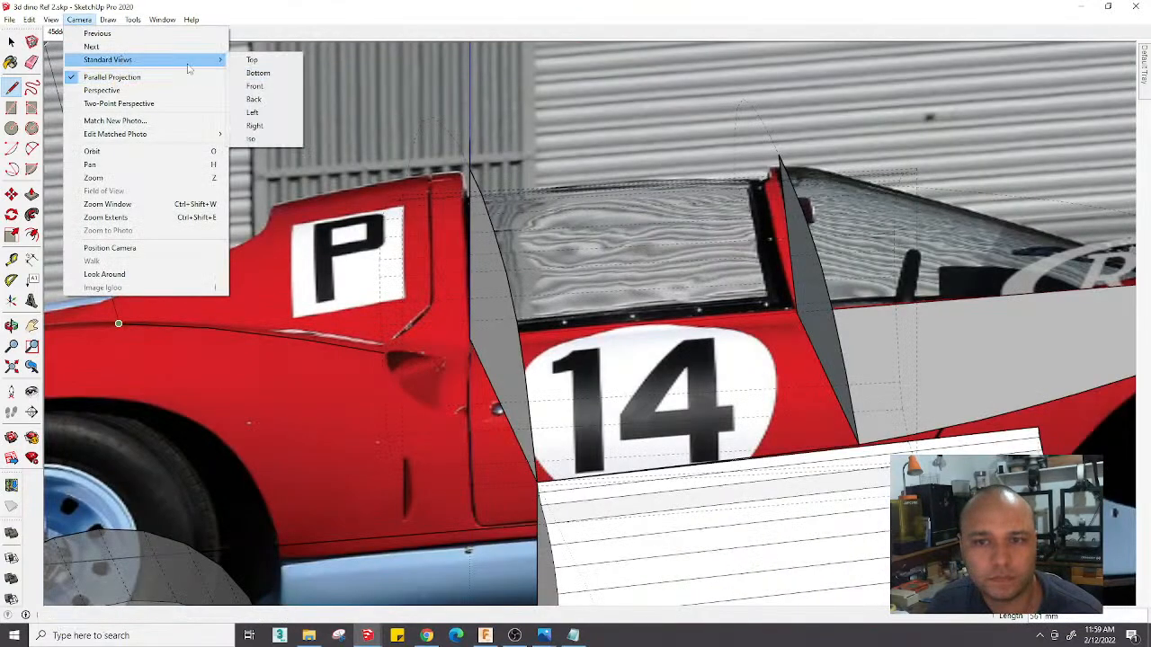
pyautogui.click(273, 88)
# Continue the crease line over the top of the rear wheel arch and down into the white number circle
pyautogui.scroll(5, 470, 244)
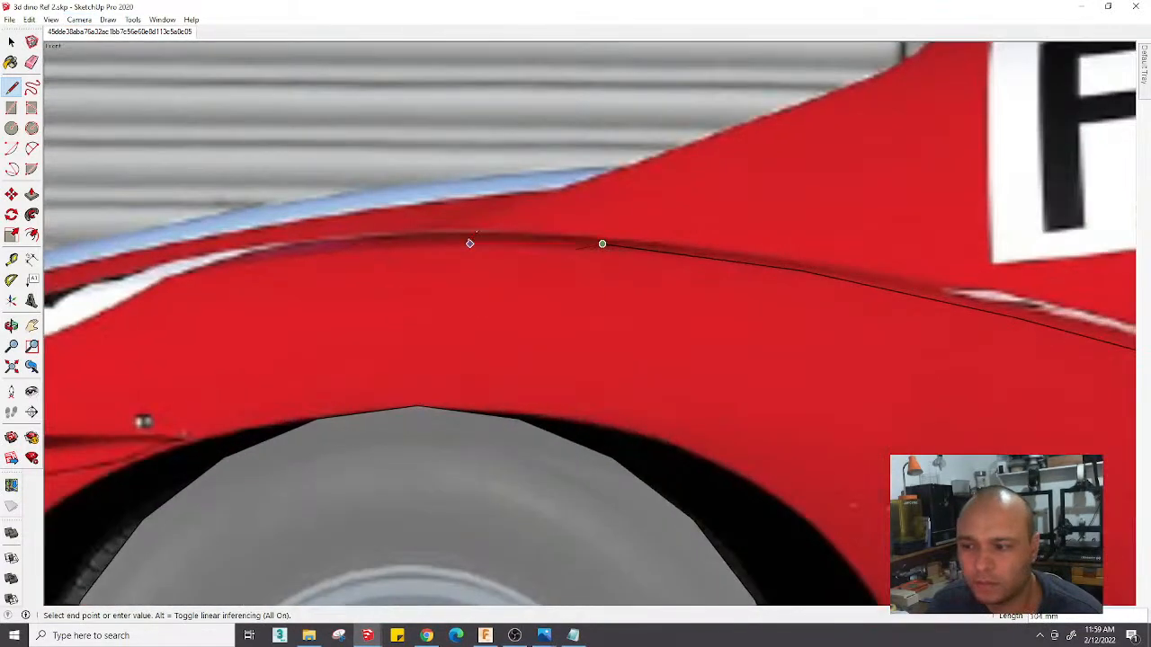
pyautogui.scroll(2, 477, 234)
pyautogui.scroll(3, 491, 227)
pyautogui.click(498, 226)
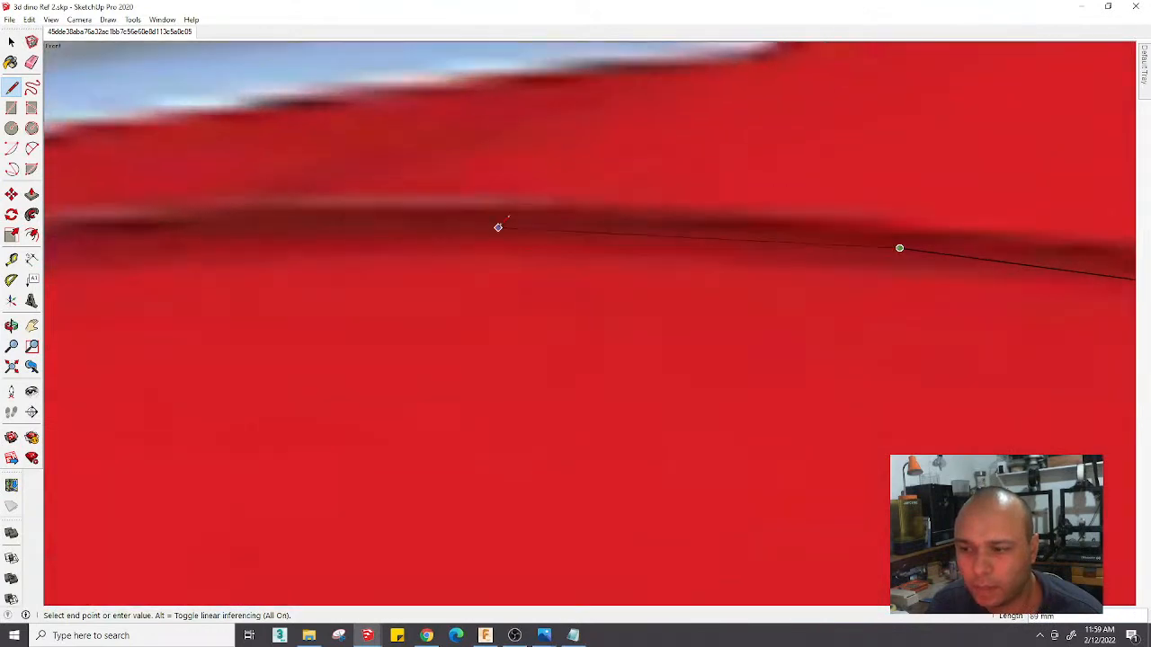
pyautogui.scroll(-4, 505, 244)
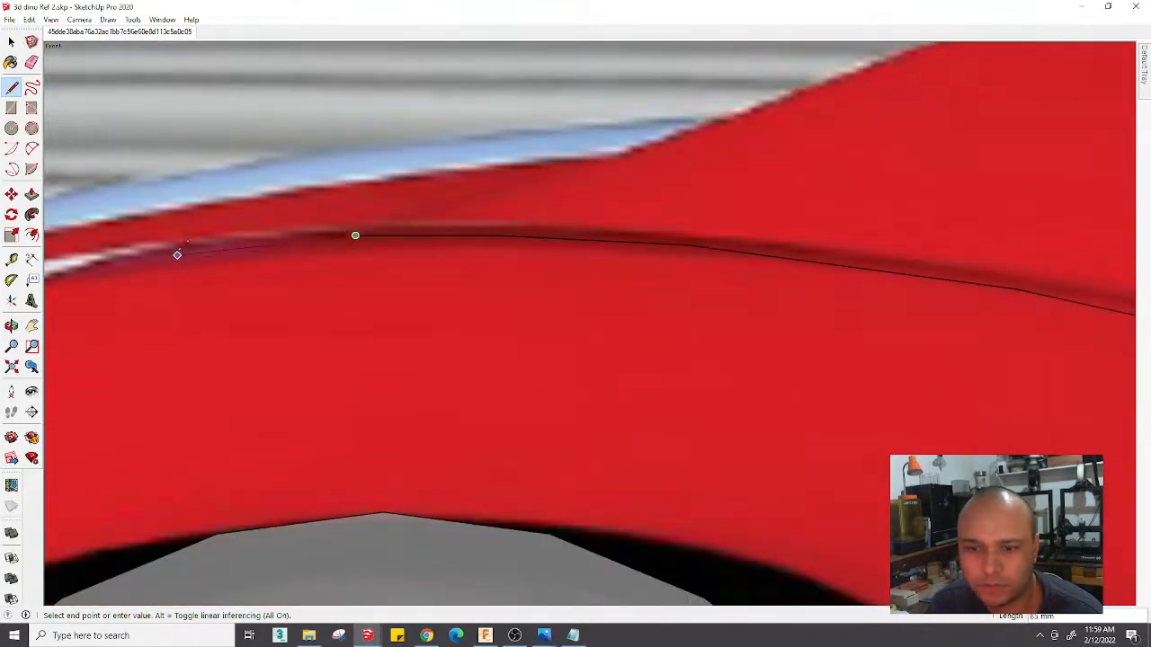
pyautogui.scroll(-6, 174, 251)
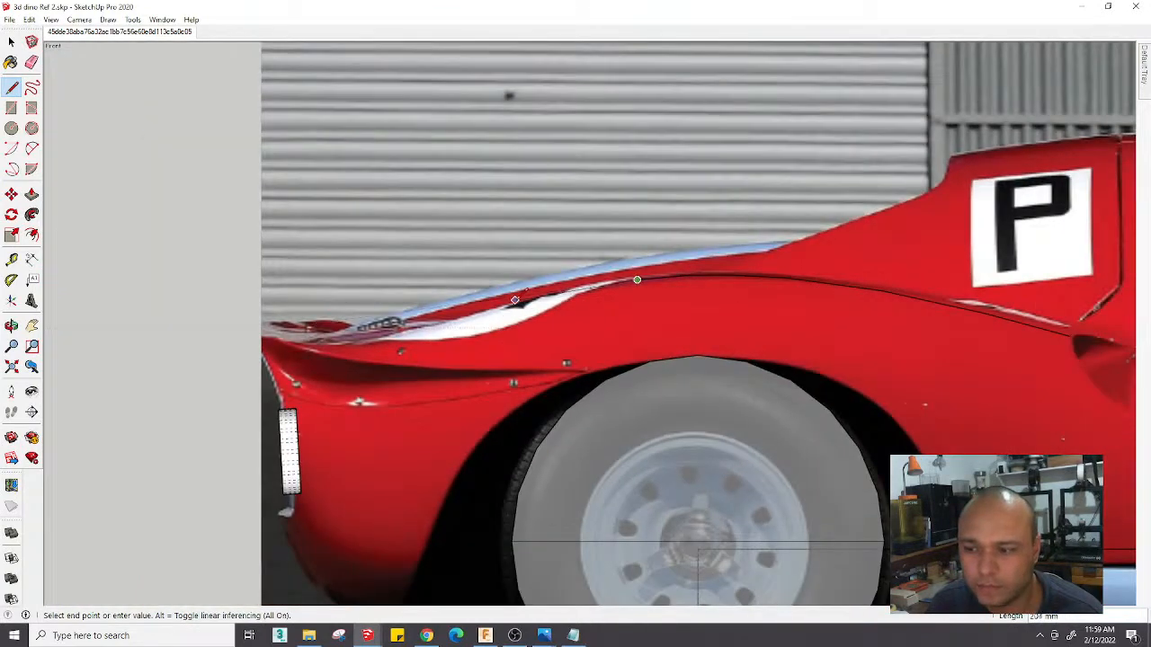
pyautogui.scroll(2, 545, 305)
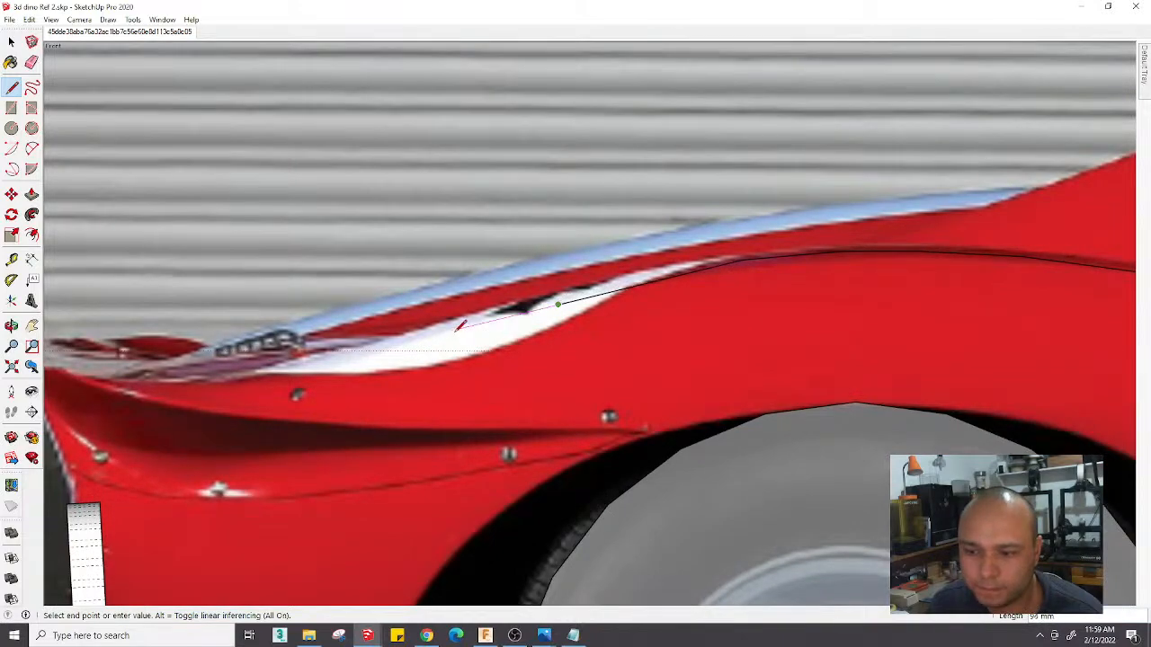
pyautogui.scroll(-3, 459, 328)
# Extend the crease line through the white number circle to the red bodywork just above the tail's dark recess, and end it there
pyautogui.scroll(7, 467, 326)
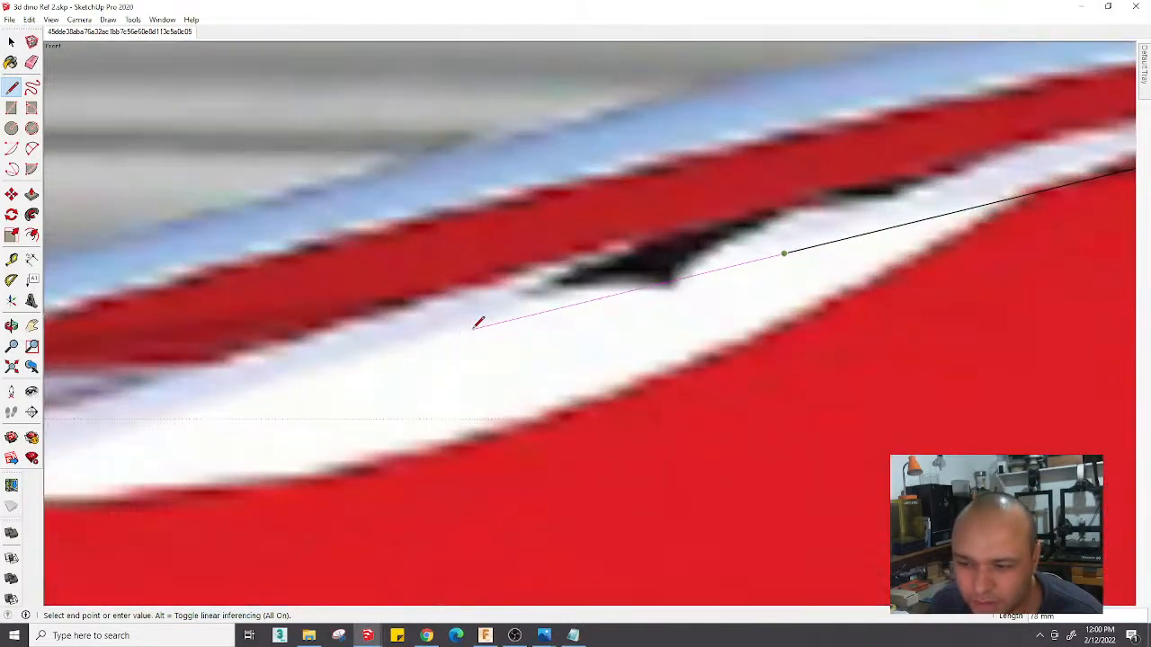
pyautogui.click(477, 326)
pyautogui.scroll(-3, 474, 327)
pyautogui.scroll(3, 299, 376)
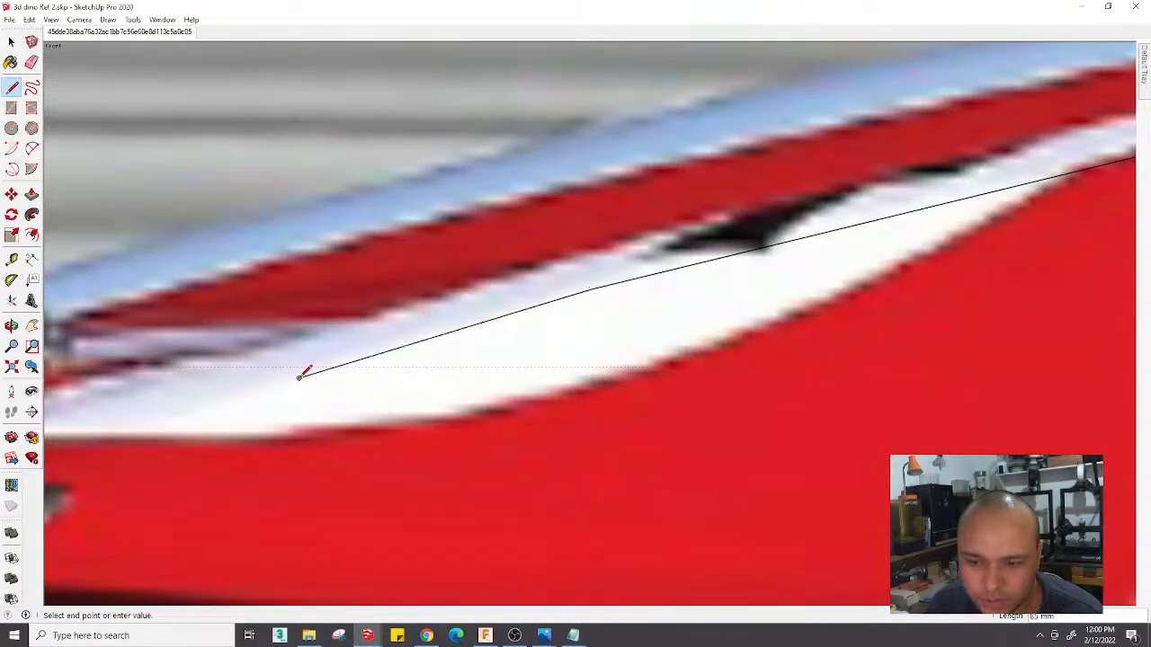
pyautogui.scroll(-3, 299, 376)
pyautogui.scroll(3, 276, 394)
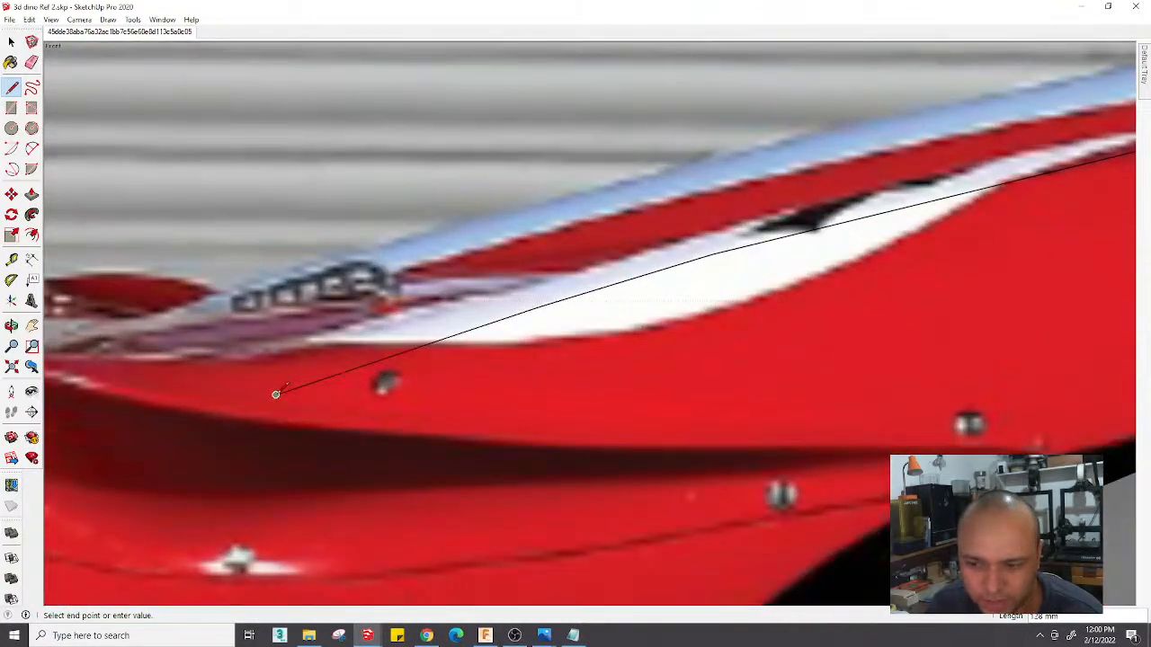
pyautogui.scroll(-6, 276, 394)
pyautogui.press('Escape')
pyautogui.scroll(3, 405, 388)
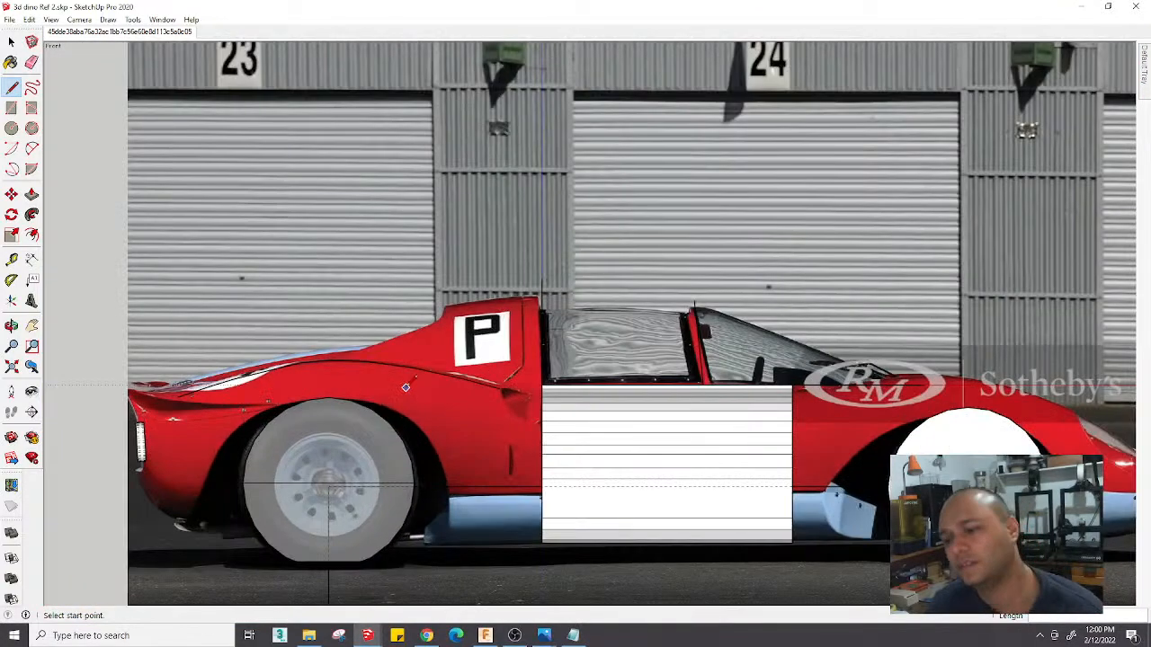
# Trace the front fender's upper contour on the side photo with connected line segments, from the headlight's top edge rearward over the wheel arch
pyautogui.scroll(-3, 405, 387)
pyautogui.scroll(6, 686, 333)
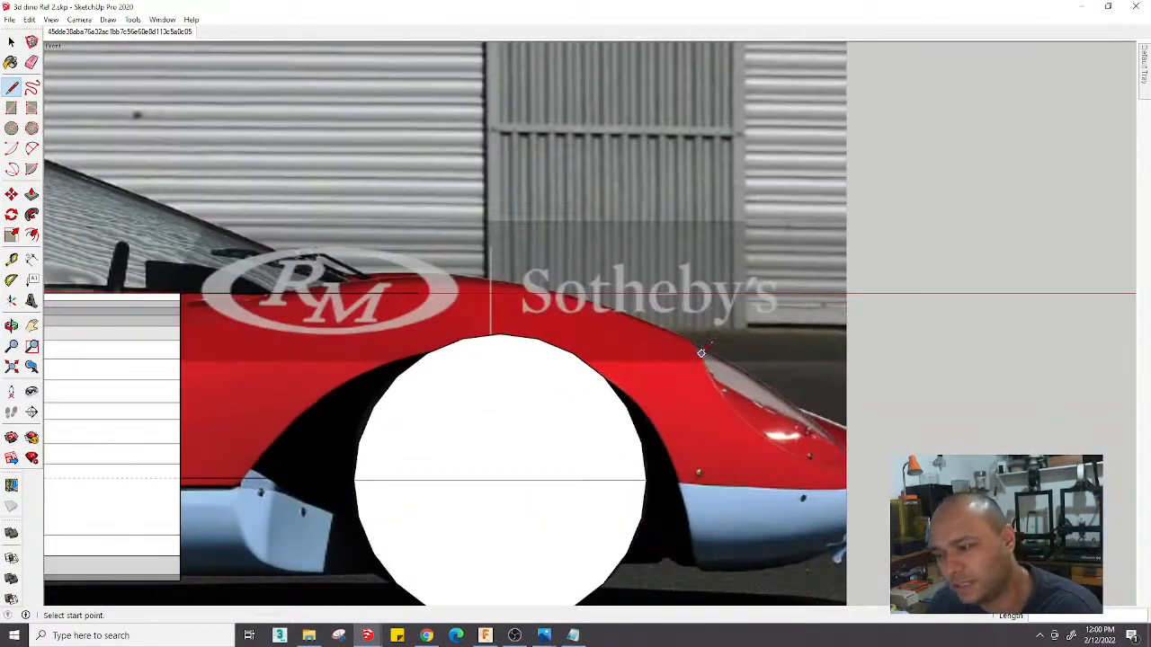
pyautogui.scroll(2, 554, 299)
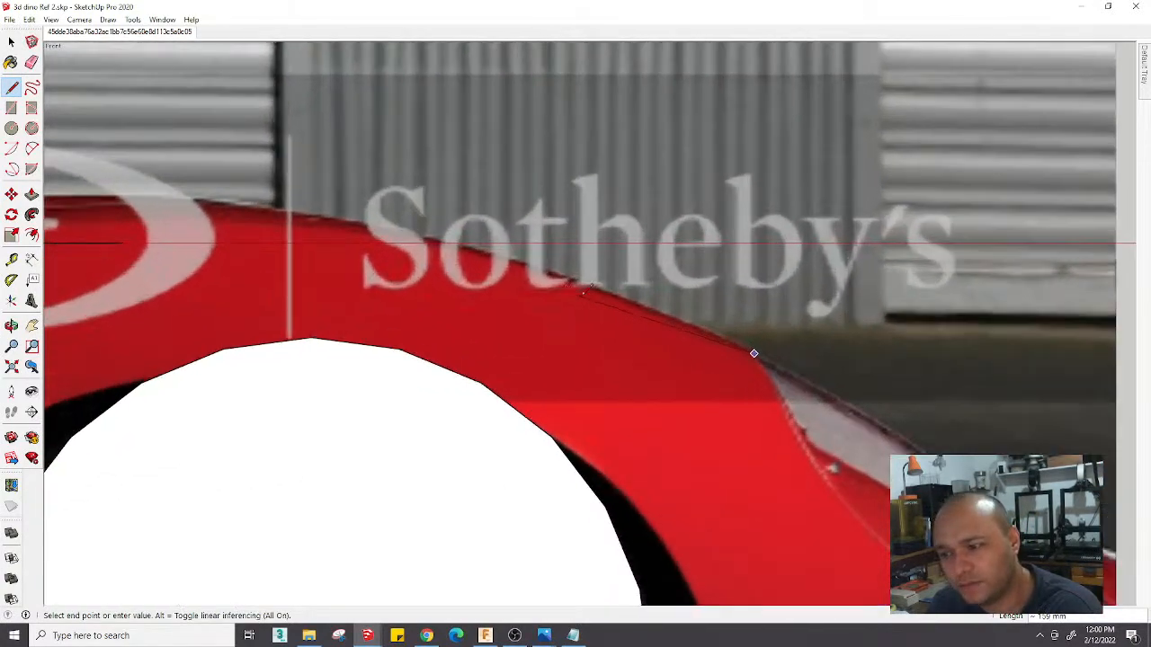
pyautogui.click(600, 292)
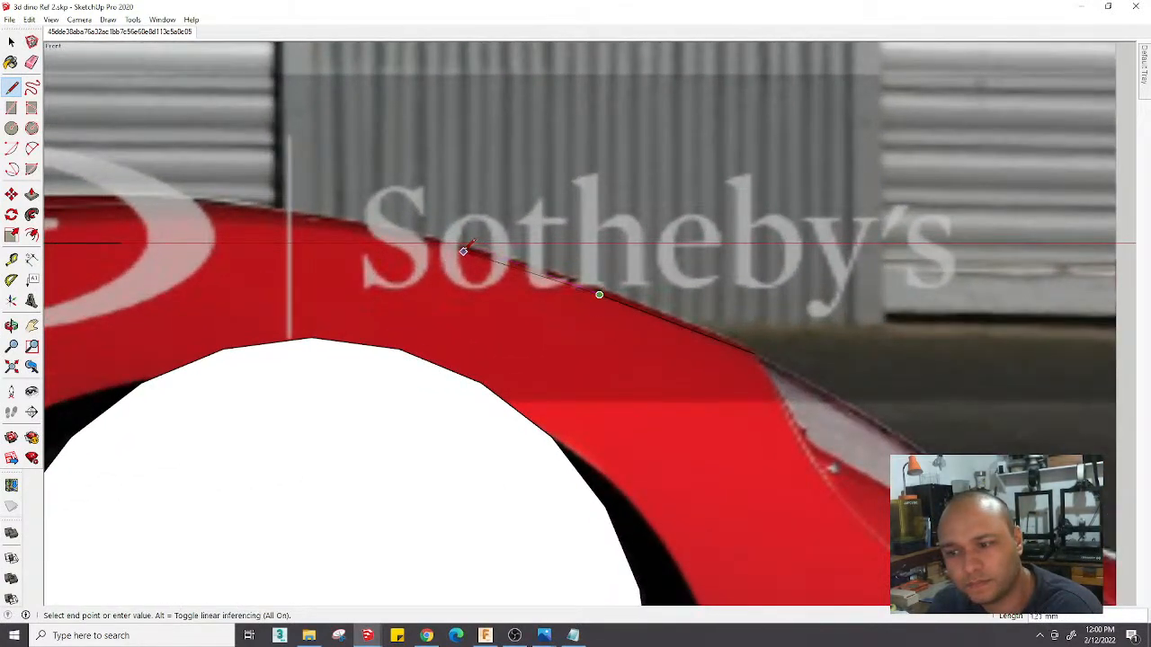
pyautogui.click(306, 227)
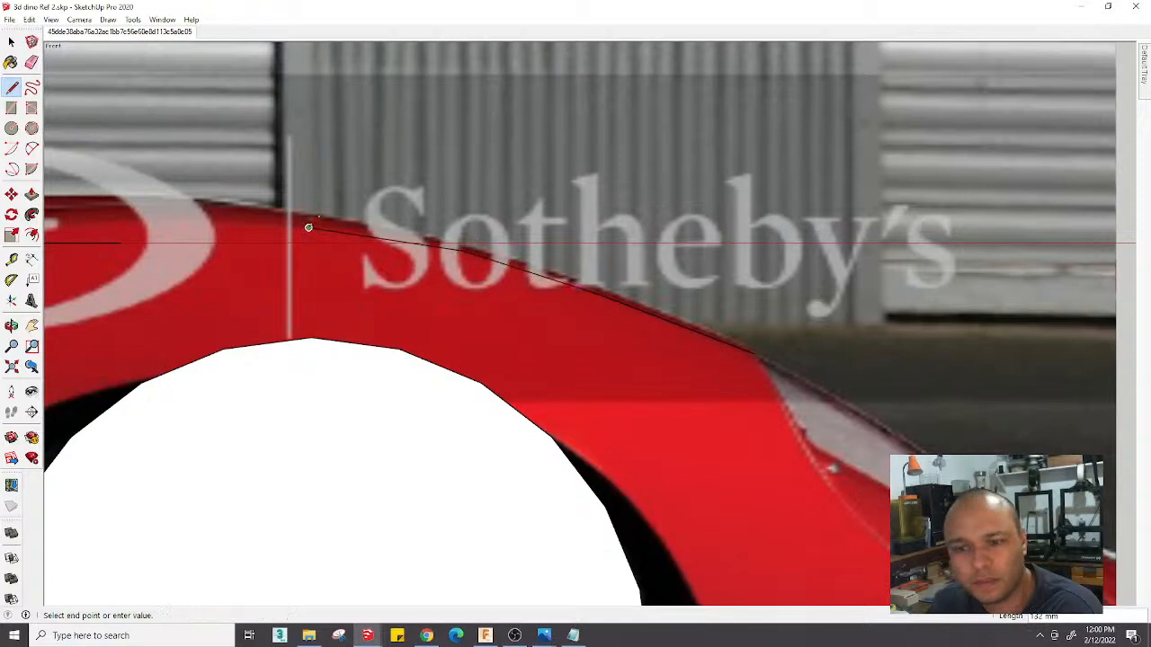
pyautogui.click(138, 225)
pyautogui.scroll(4, 141, 223)
pyautogui.scroll(-4, 793, 283)
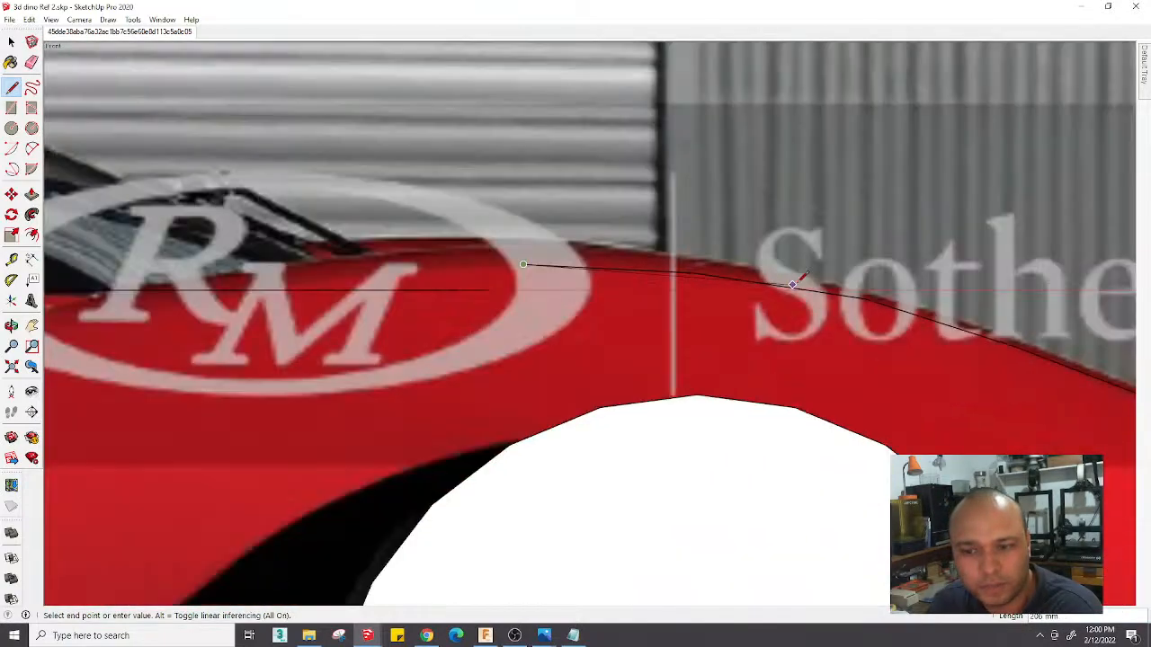
# Continue the front fender contour down and rearward below the windshield toward the door, and close the outline into a face
pyautogui.scroll(-2, 792, 284)
pyautogui.scroll(4, 774, 301)
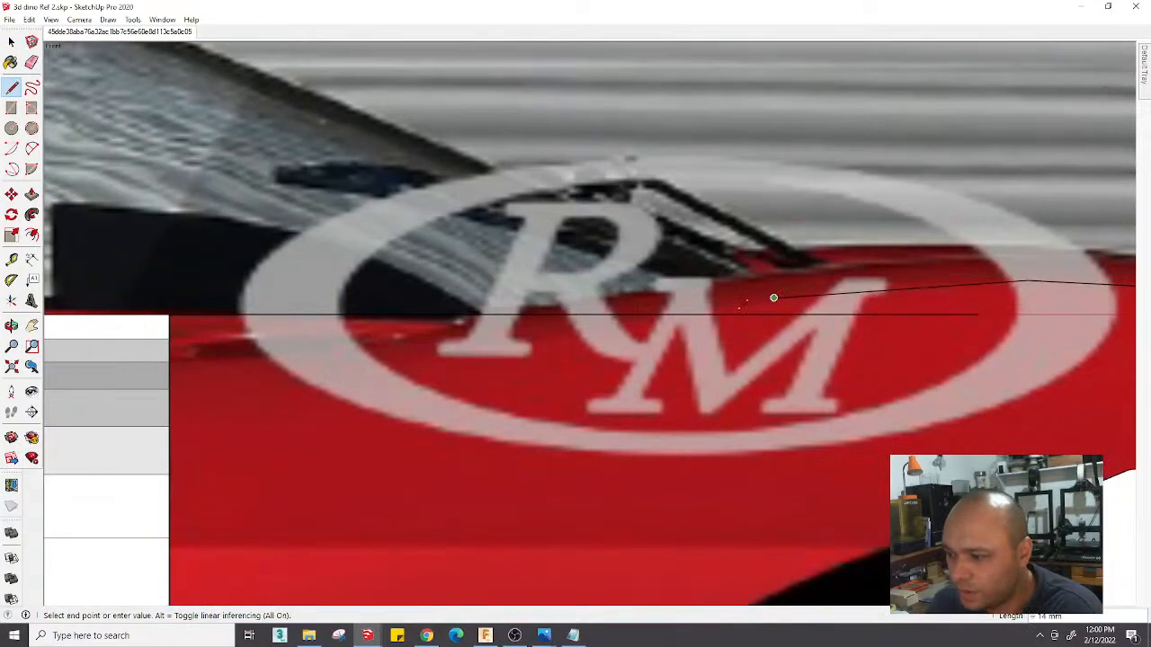
pyautogui.click(579, 326)
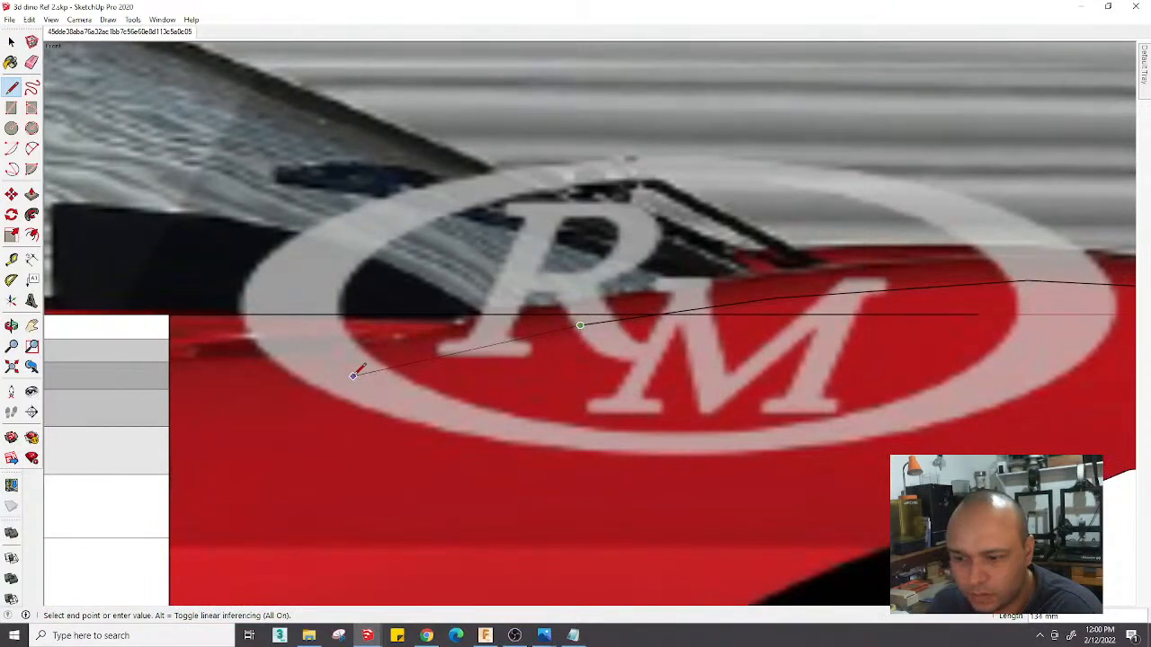
pyautogui.scroll(6, 376, 369)
pyautogui.scroll(-12, 372, 370)
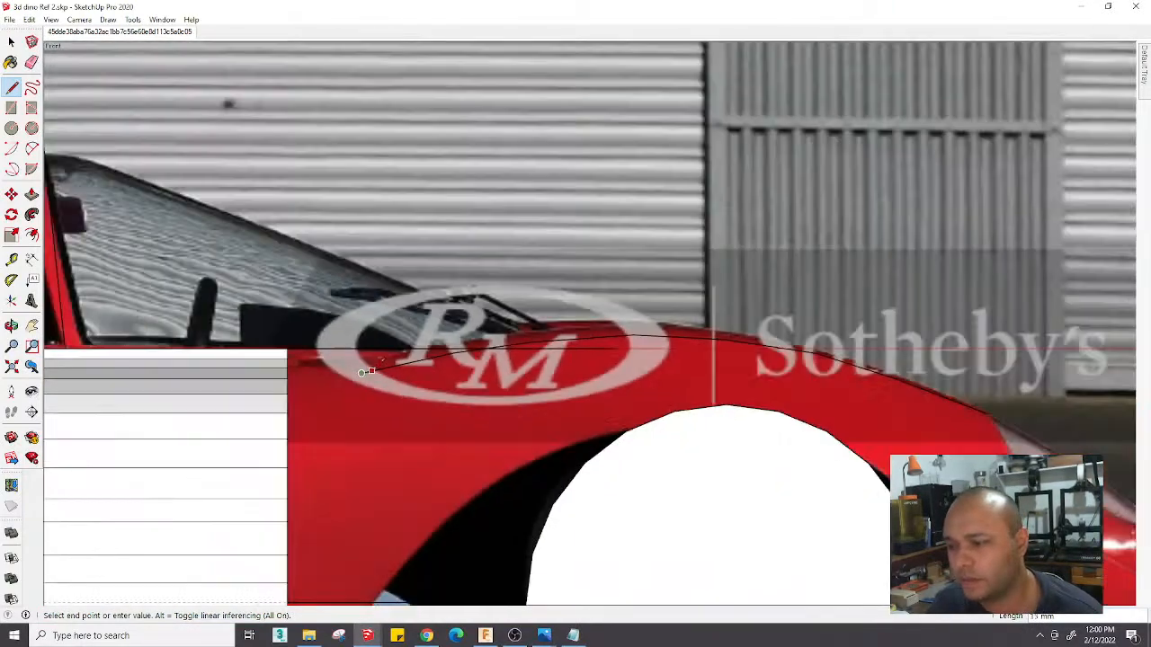
pyautogui.press('Escape')
# Close the rear fender contour with a straight line between its two ends and group the resulting face
pyautogui.scroll(-6, 795, 396)
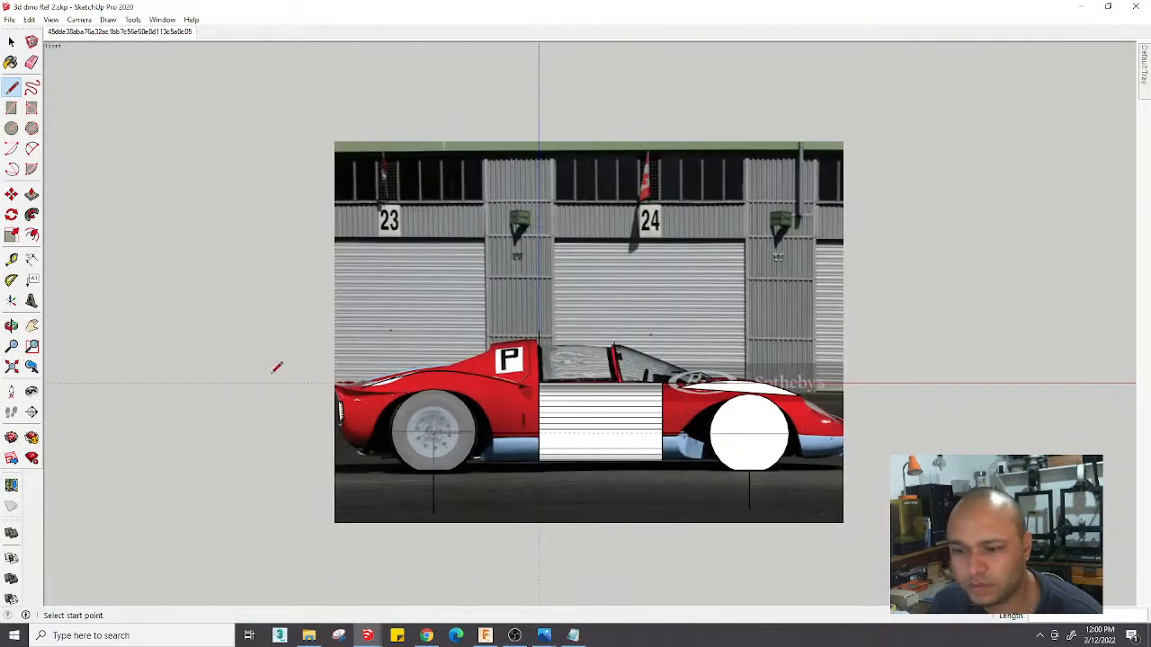
pyautogui.scroll(5, 269, 370)
pyautogui.click(750, 393)
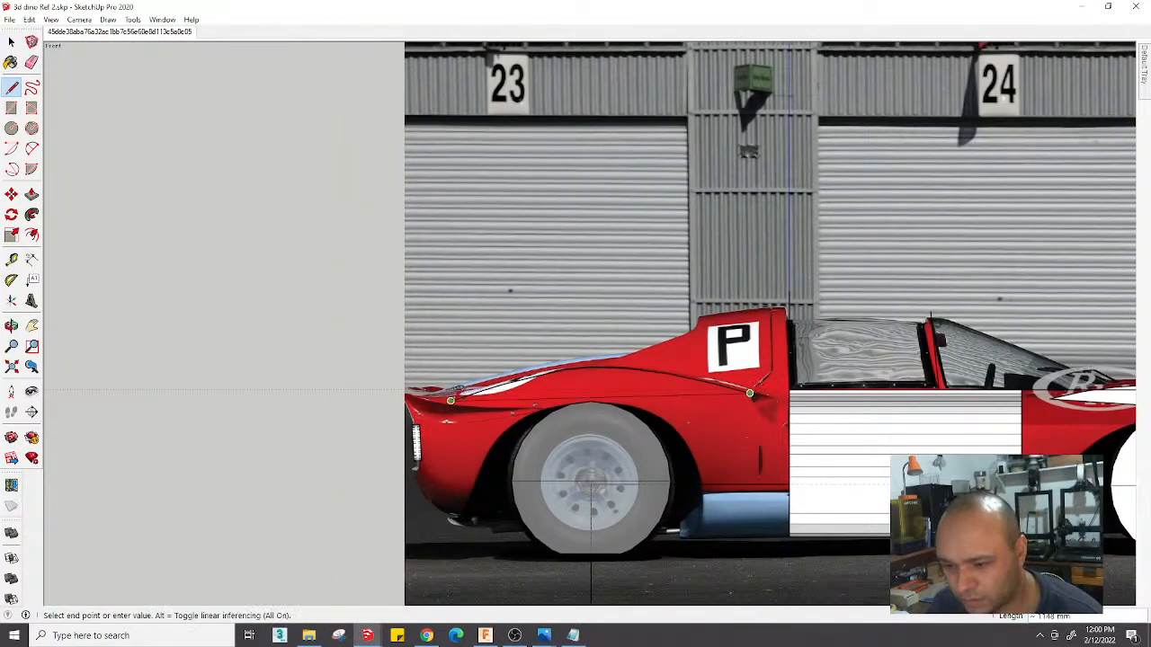
pyautogui.click(457, 393)
pyautogui.press('space')
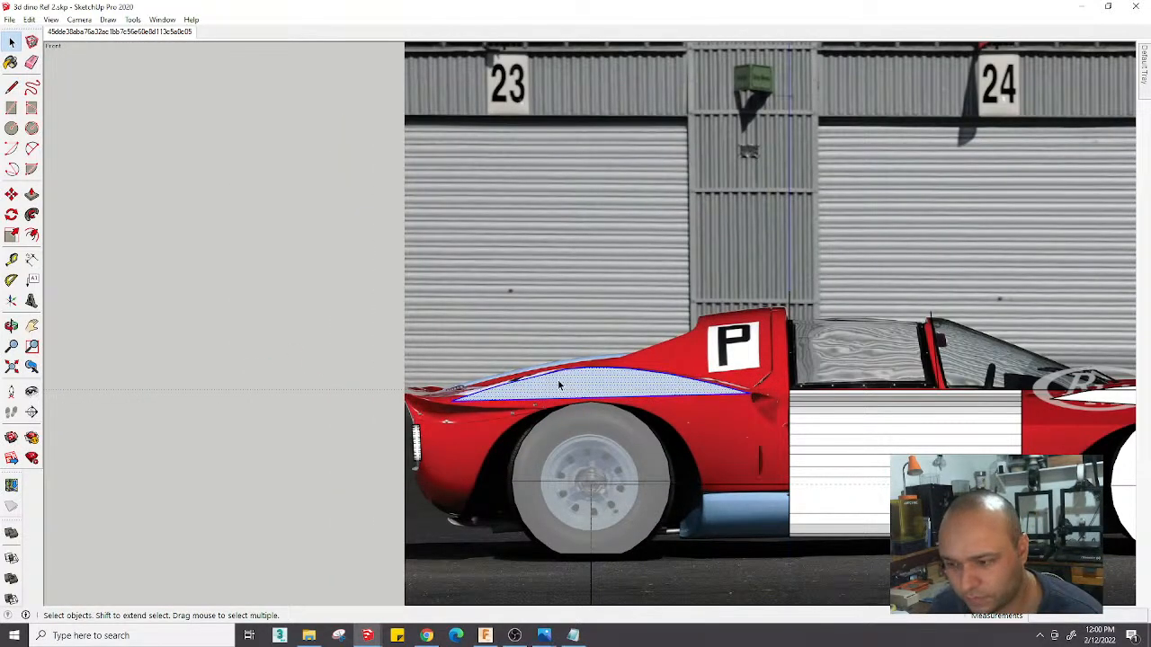
pyautogui.press('g')
pyautogui.press('Return')
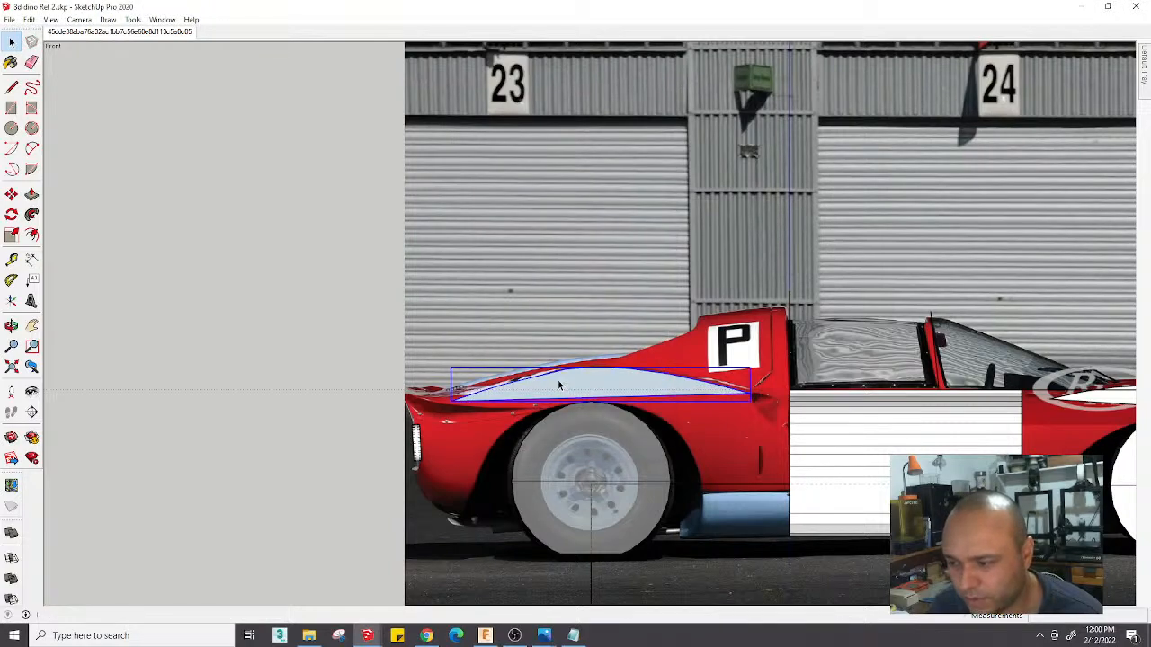
# Group the front fender face and select it together with the rear fender group
pyautogui.scroll(-3, 1031, 391)
pyautogui.scroll(4, 928, 407)
pyautogui.click(925, 407)
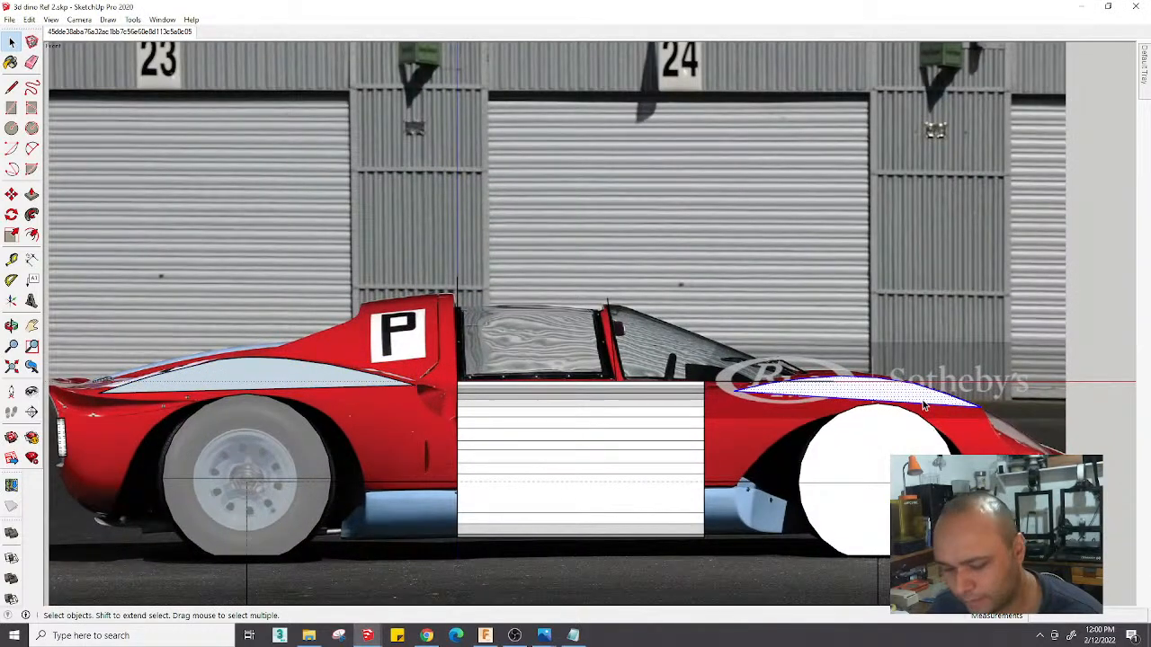
pyautogui.scroll(-3, 749, 412)
# Move both fender groups about 629 mm outward from the side photo toward the near-side wheels
pyautogui.moveTo(749, 413); pyautogui.dragTo(429, 352, button='middle')
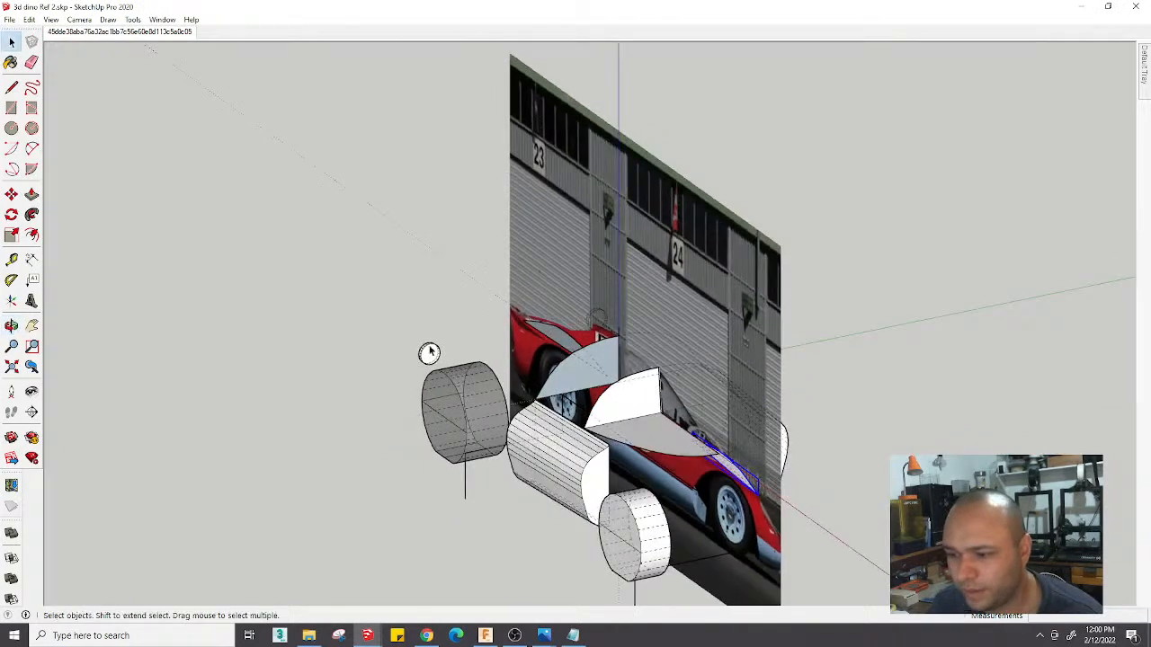
pyautogui.scroll(1, 429, 353)
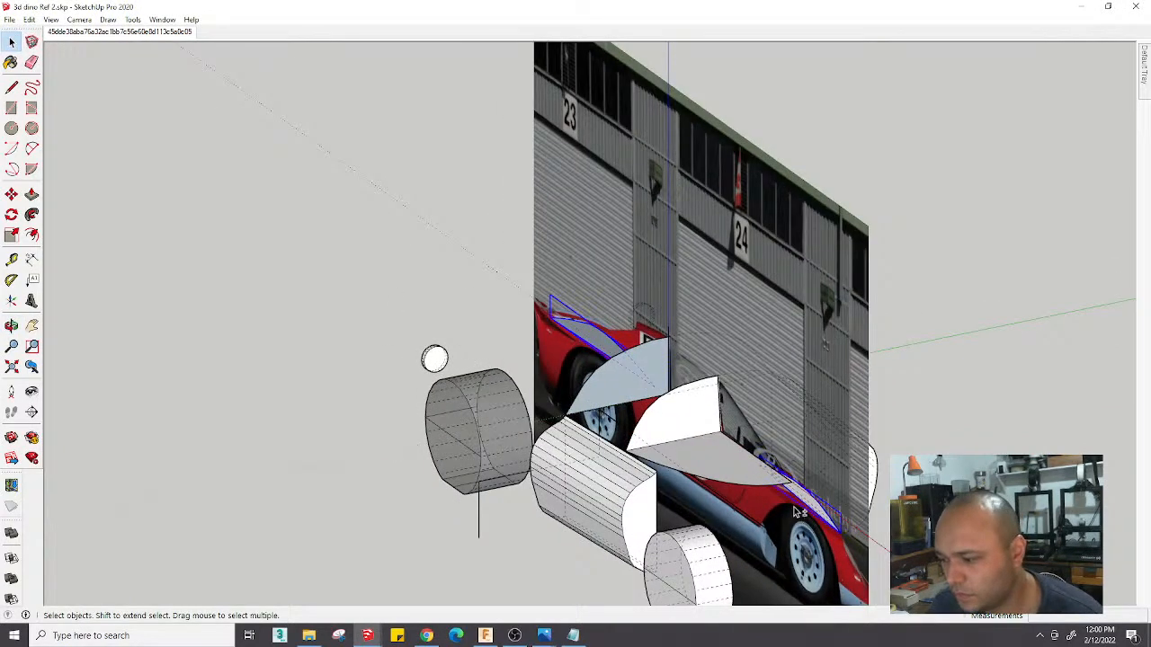
pyautogui.moveTo(797, 513); pyautogui.dragTo(628, 461, button='middle')
pyautogui.press('m')
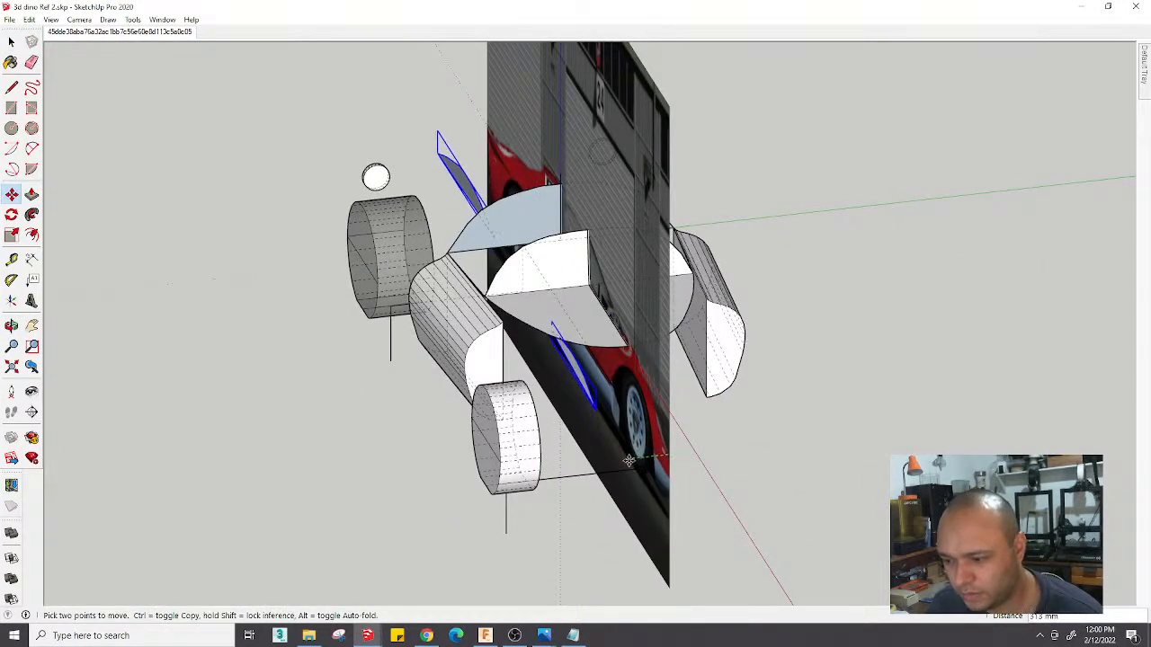
pyautogui.click(628, 460)
pyautogui.click(535, 357)
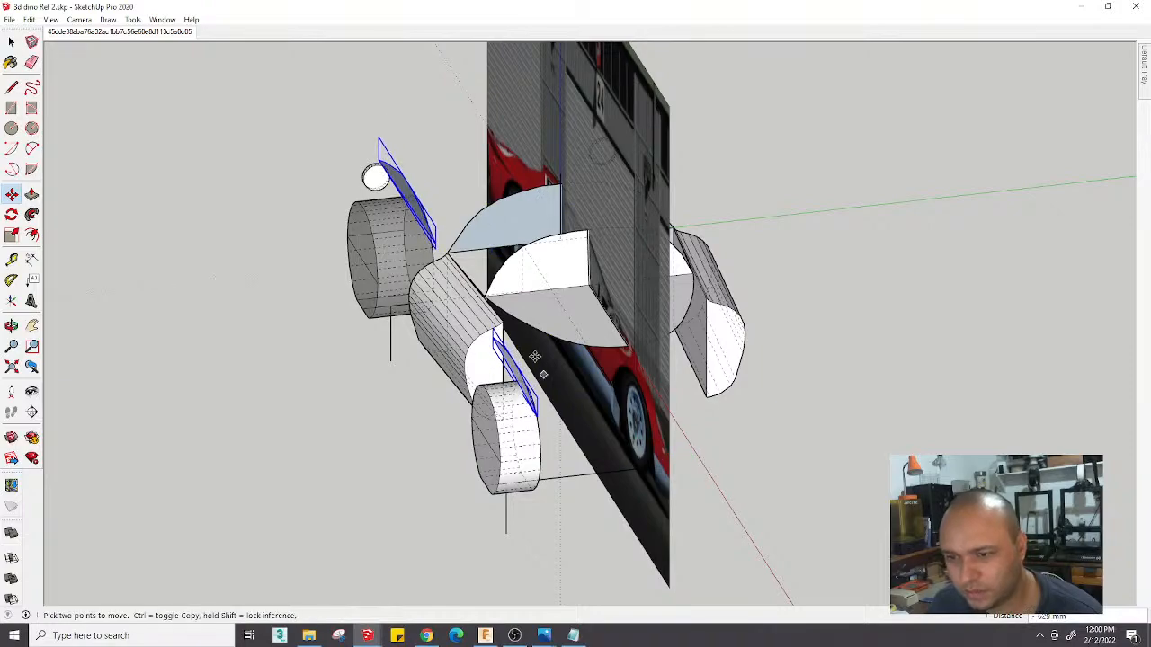
# Show the matched photo scene and move both fender groups about 234 mm farther outward over the near-side wheels
pyautogui.click(87, 36)
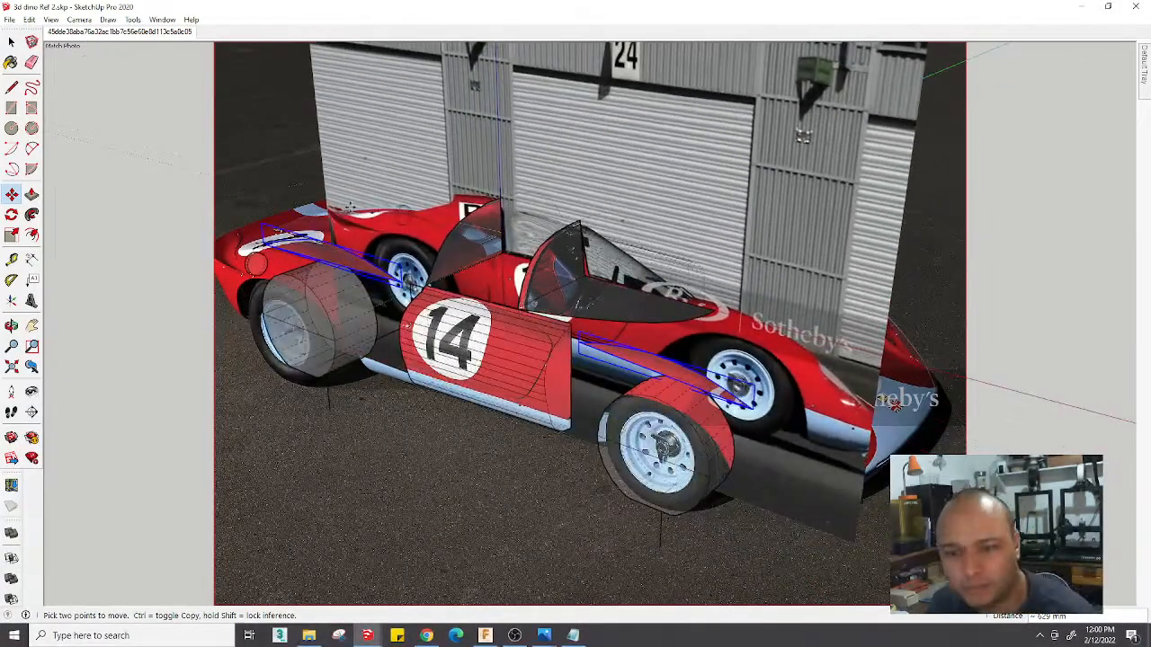
pyautogui.scroll(6, 258, 224)
pyautogui.click(258, 224)
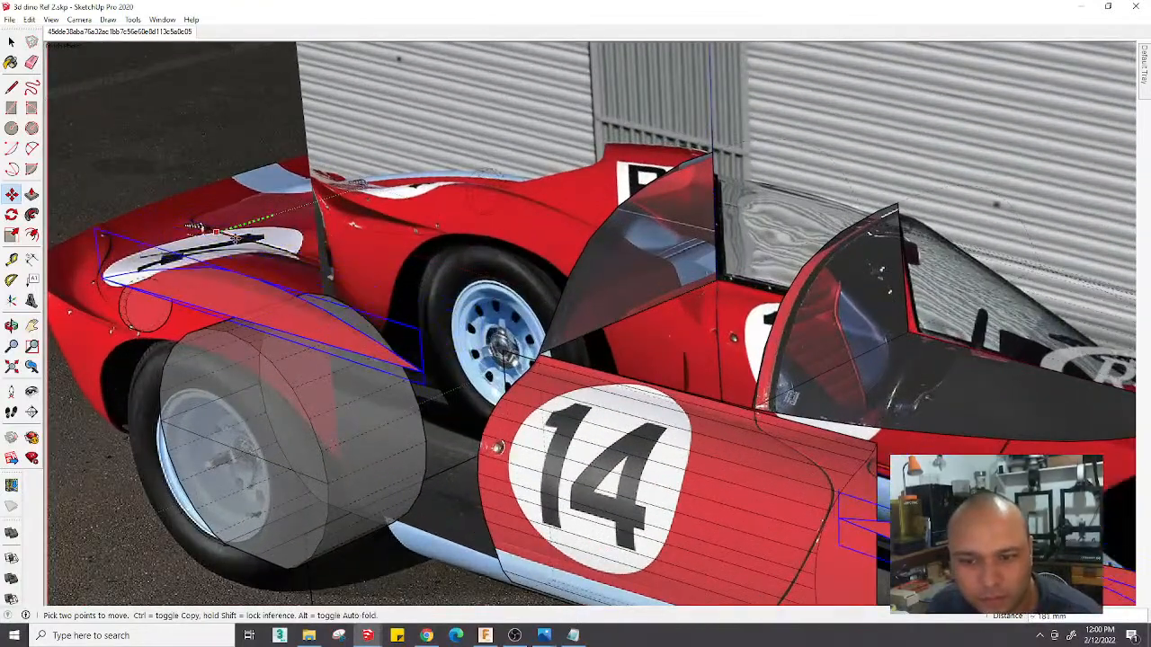
pyautogui.click(194, 230)
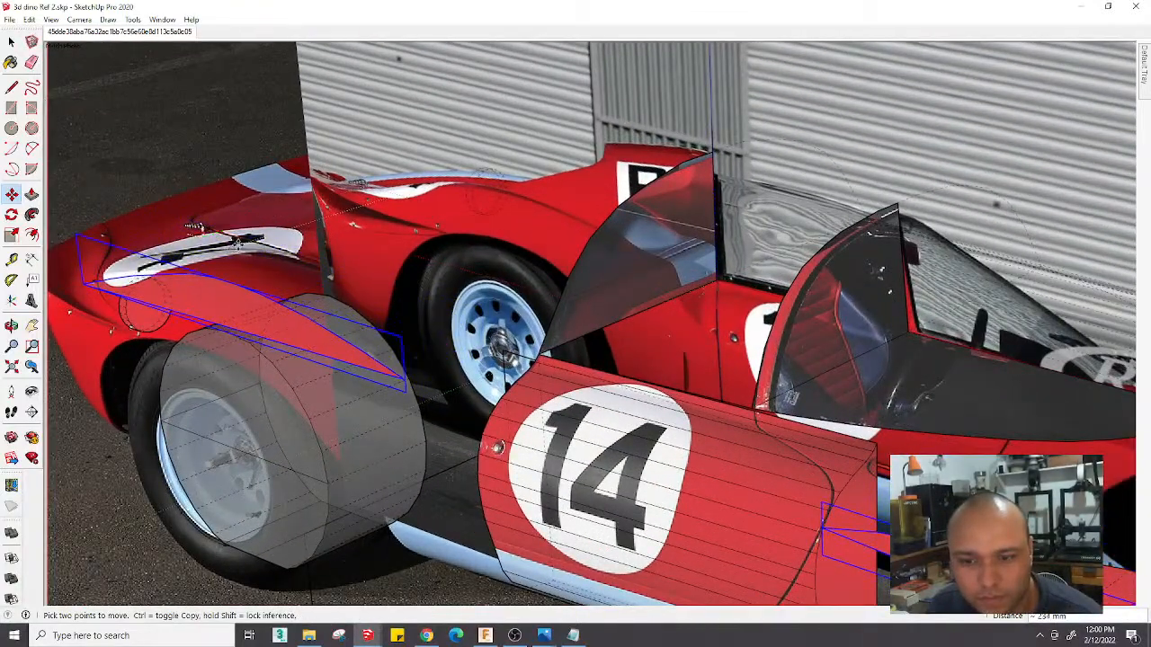
pyautogui.scroll(-5, 193, 230)
# Rotate both fender groups about 27 degrees around the car's lengthwise axis so their upper edges lean inward
pyautogui.press('space')
pyautogui.press('q')
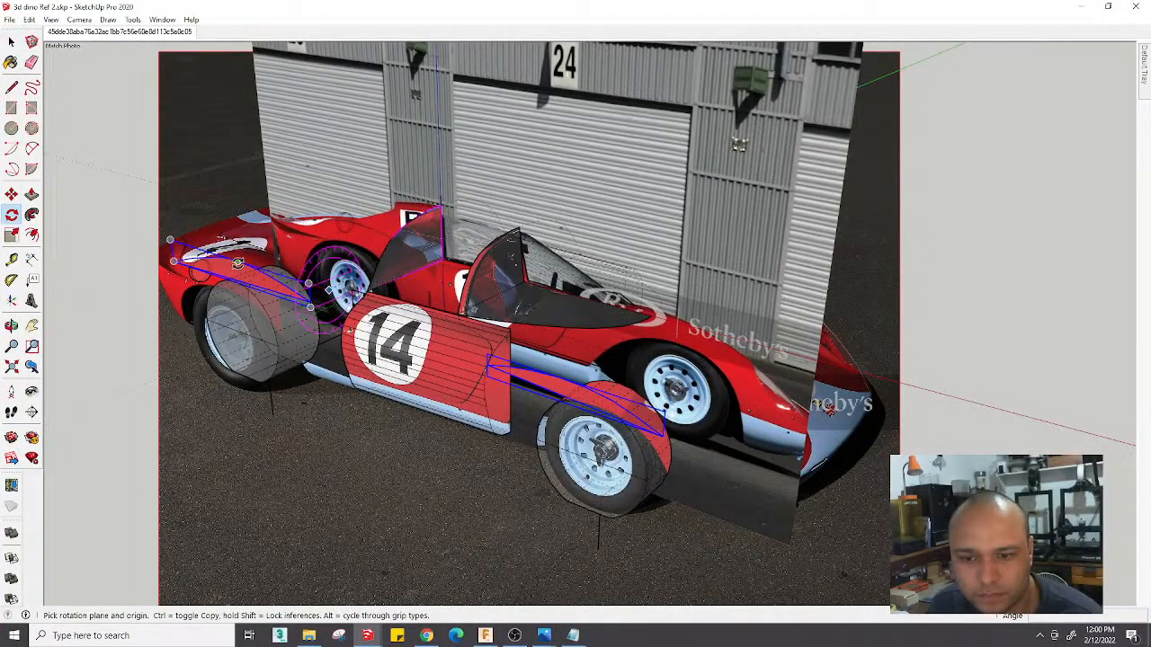
pyautogui.click(237, 262)
pyautogui.click(251, 189)
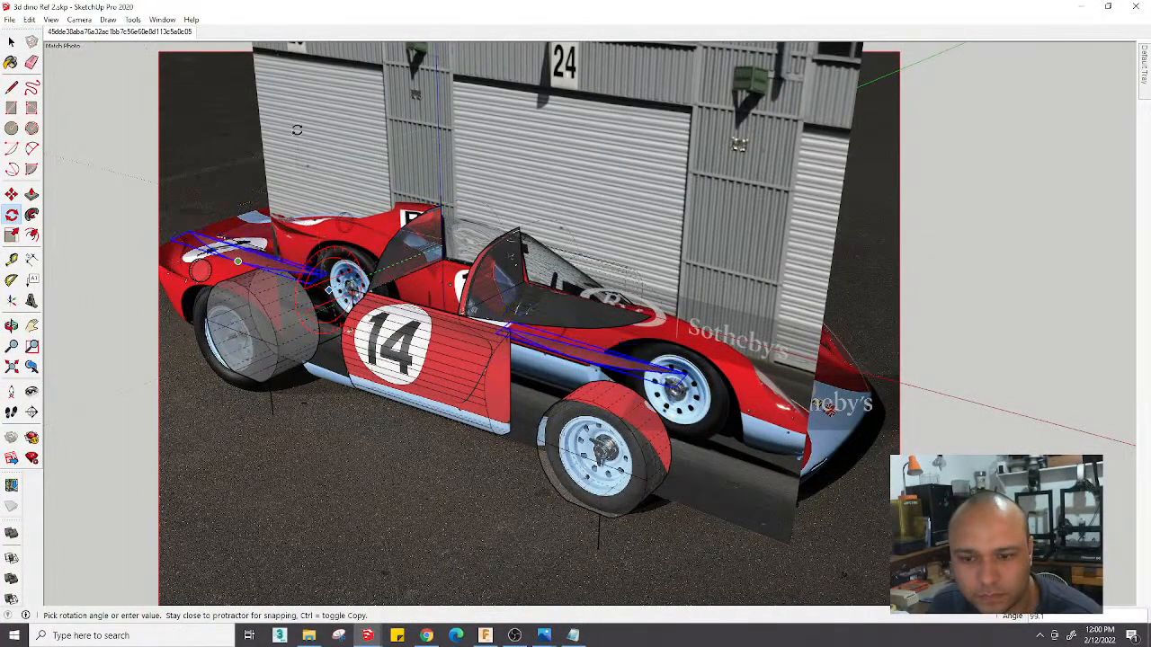
pyautogui.click(443, 171)
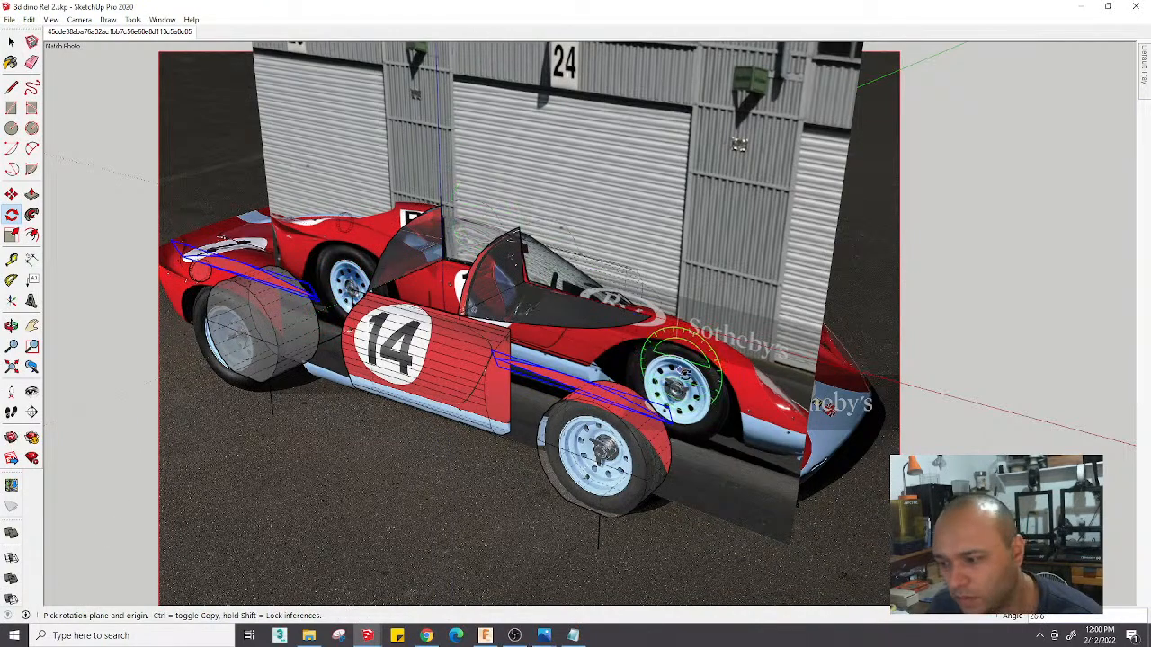
# Hide the side photo and turn off the display of hidden geometry
pyautogui.press('space')
pyautogui.click(777, 218)
pyautogui.rightClick(777, 218)
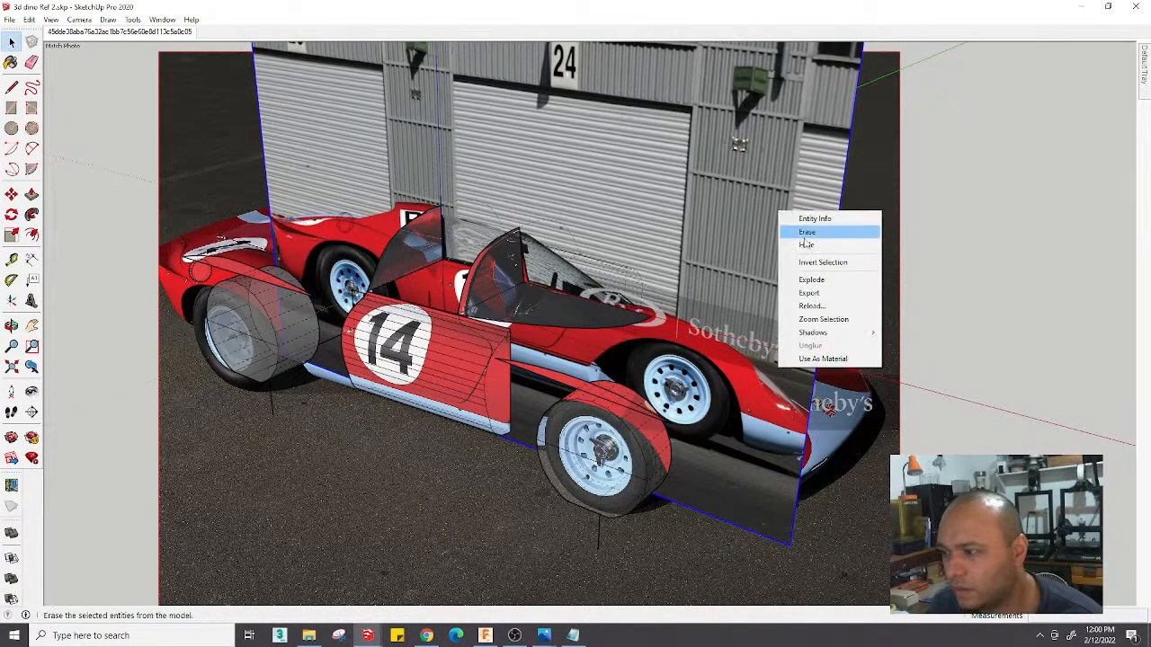
pyautogui.click(805, 236)
pyautogui.click(52, 19)
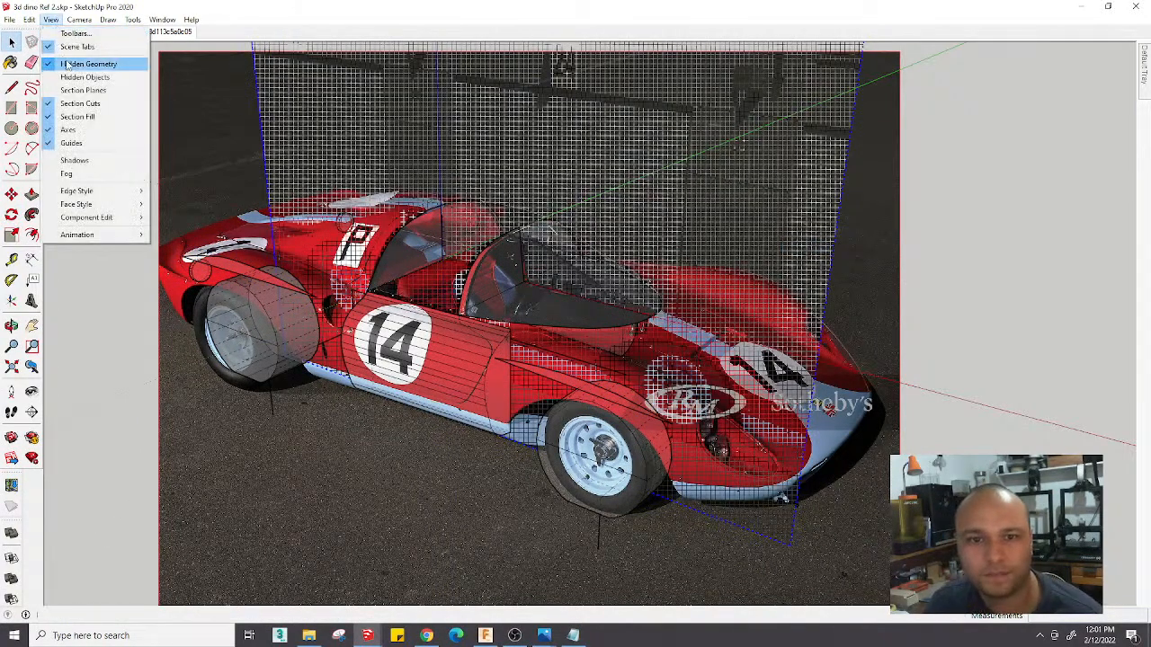
pyautogui.click(72, 62)
pyautogui.scroll(2, 266, 288)
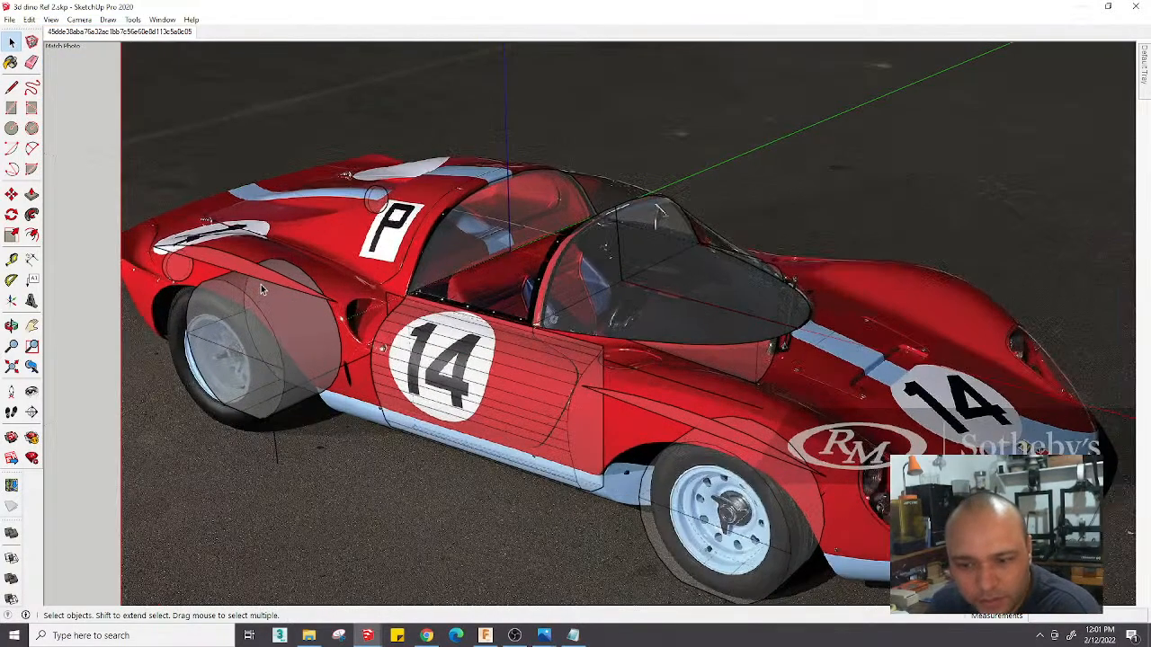
# Rotate the rear fender group about 2.6 degrees around a vertical axis at its rear end to follow the photographed fender
pyautogui.click(196, 249)
pyautogui.scroll(-2, 196, 248)
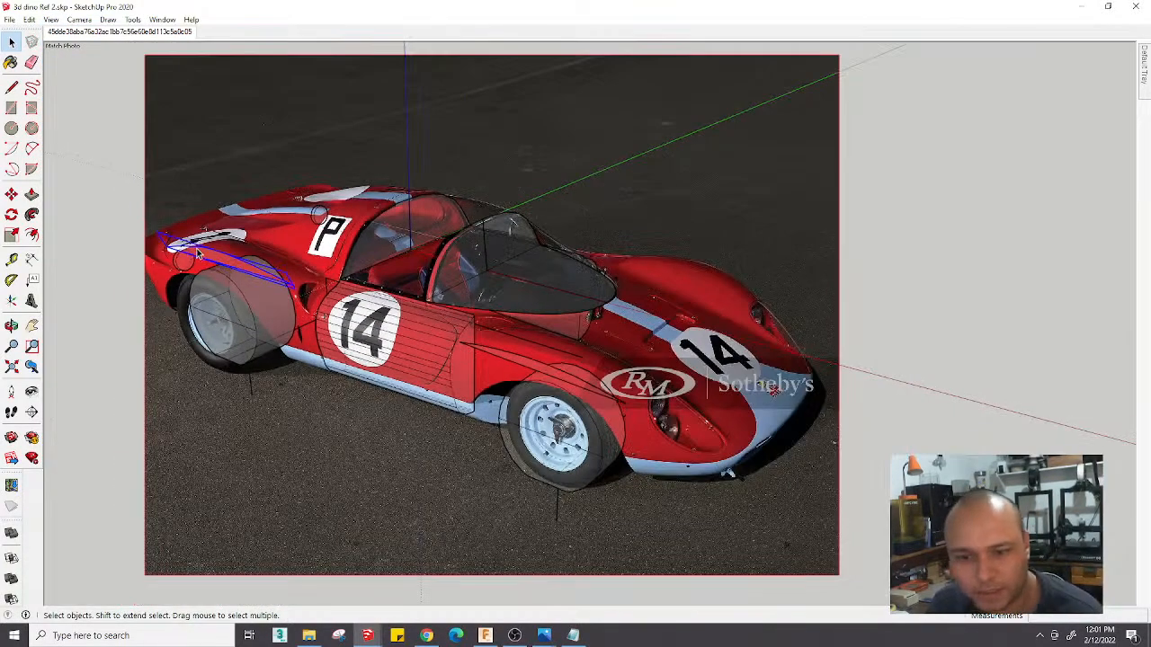
pyautogui.scroll(3, 197, 251)
pyautogui.scroll(-2, 232, 254)
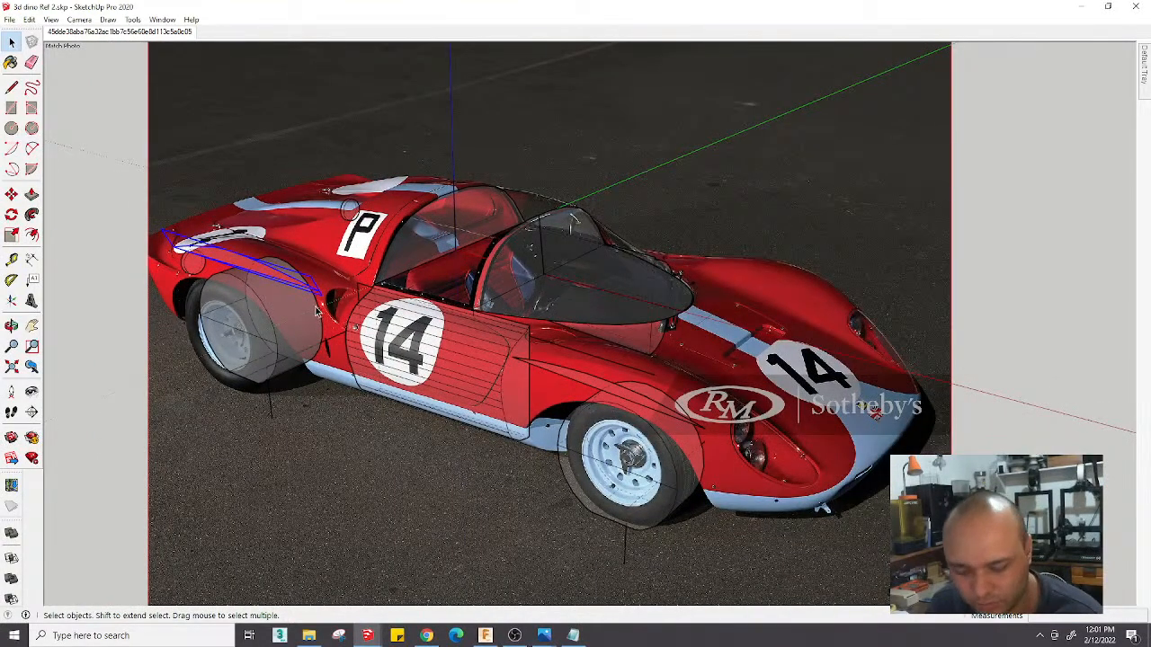
pyautogui.press('q')
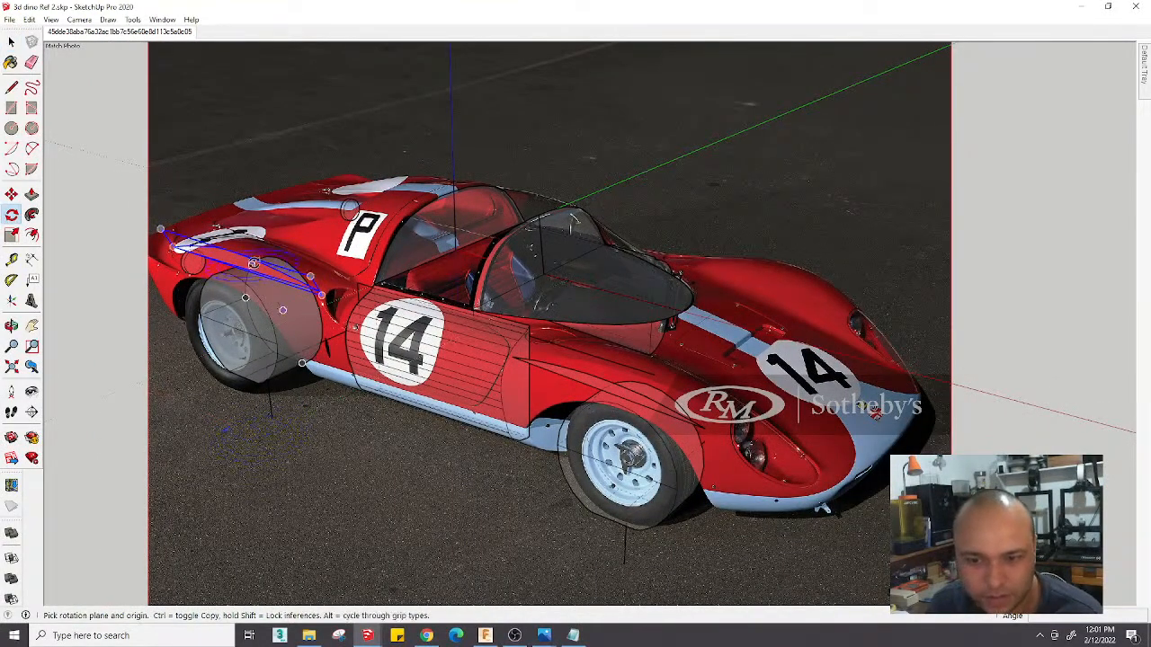
pyautogui.moveTo(172, 246); pyautogui.dragTo(193, 191)
pyautogui.click(245, 127)
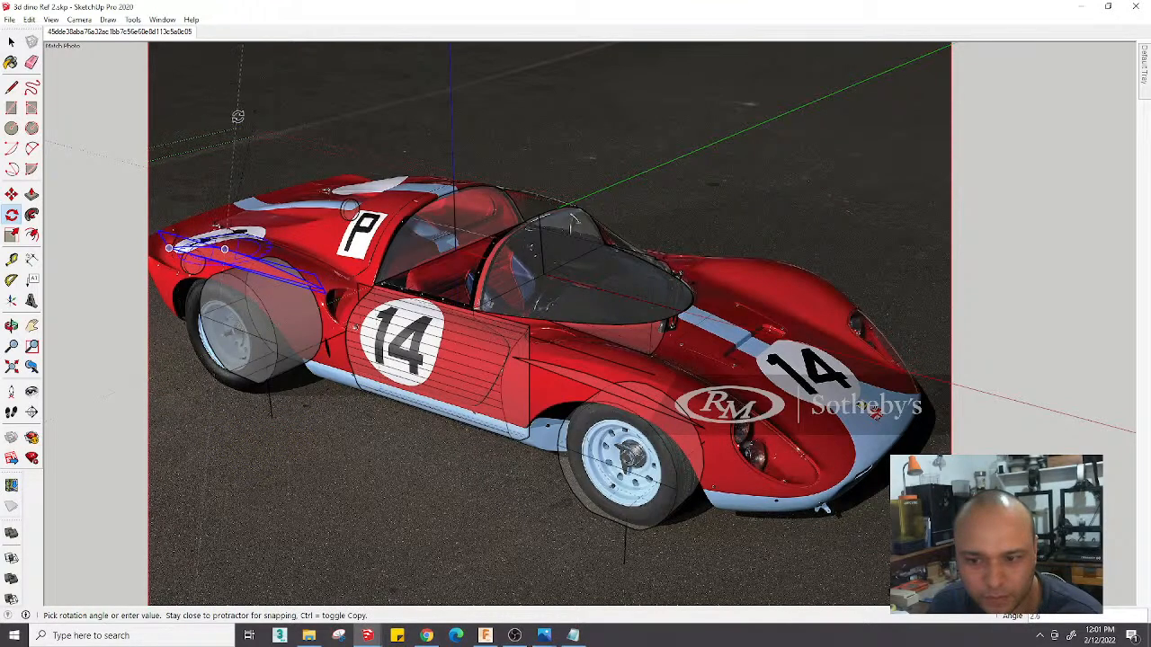
pyautogui.click(237, 115)
pyautogui.press('space')
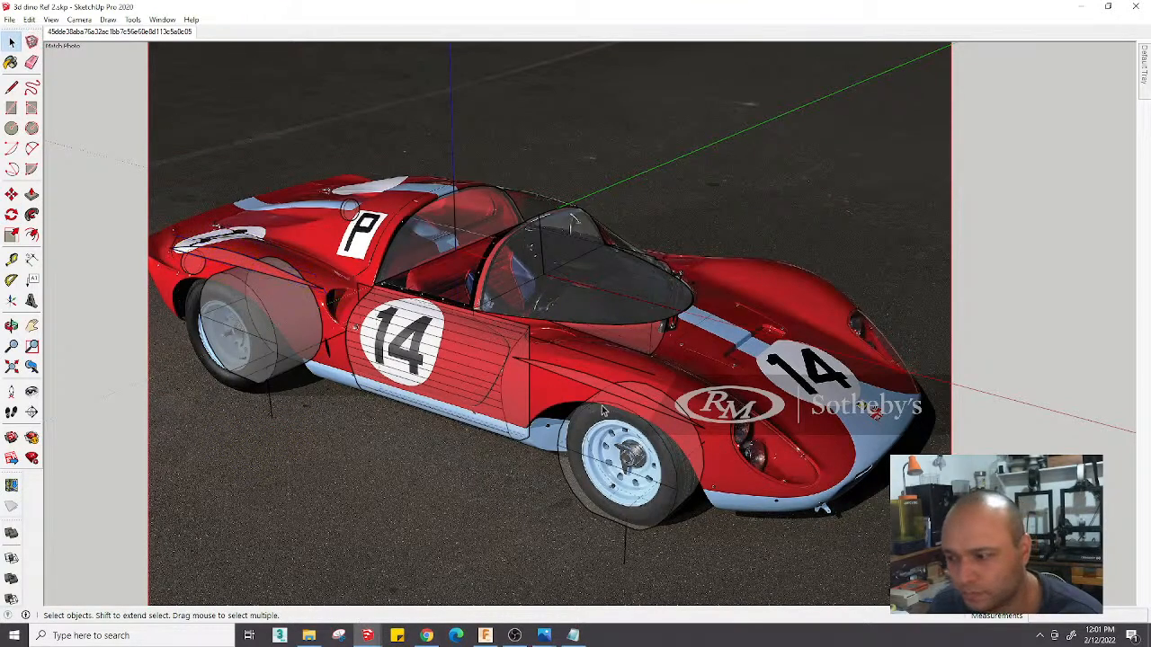
# Move the front fender group about 97 mm inward, toward the car's centerline
pyautogui.click(597, 375)
pyautogui.press('q')
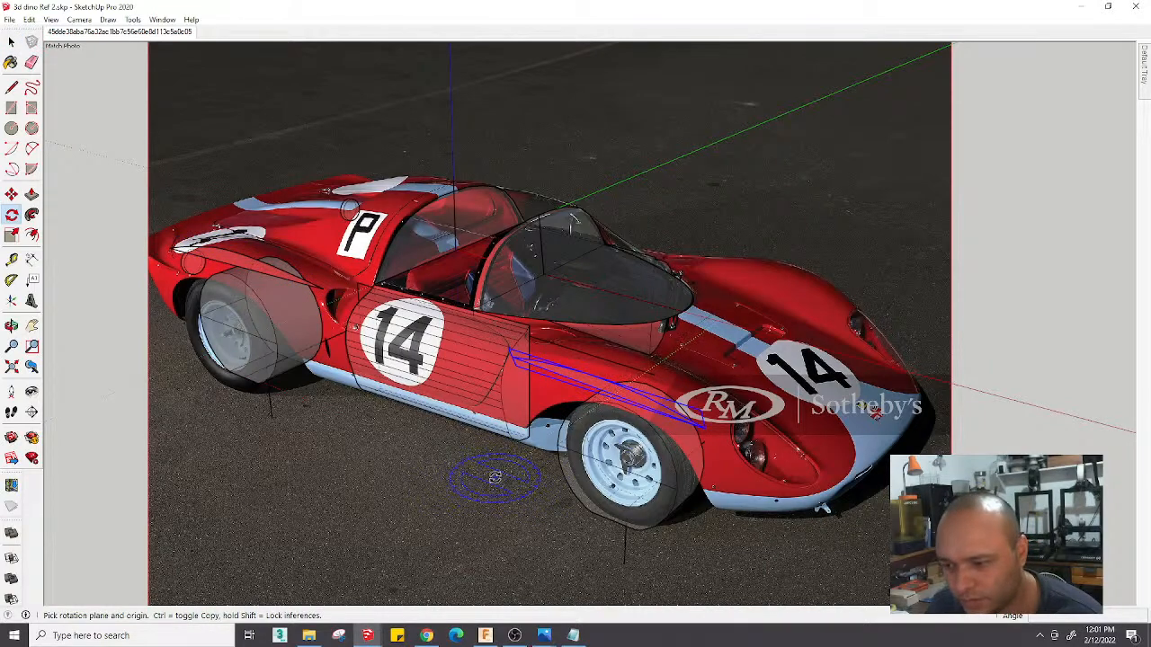
pyautogui.scroll(2, 580, 396)
pyautogui.press('m')
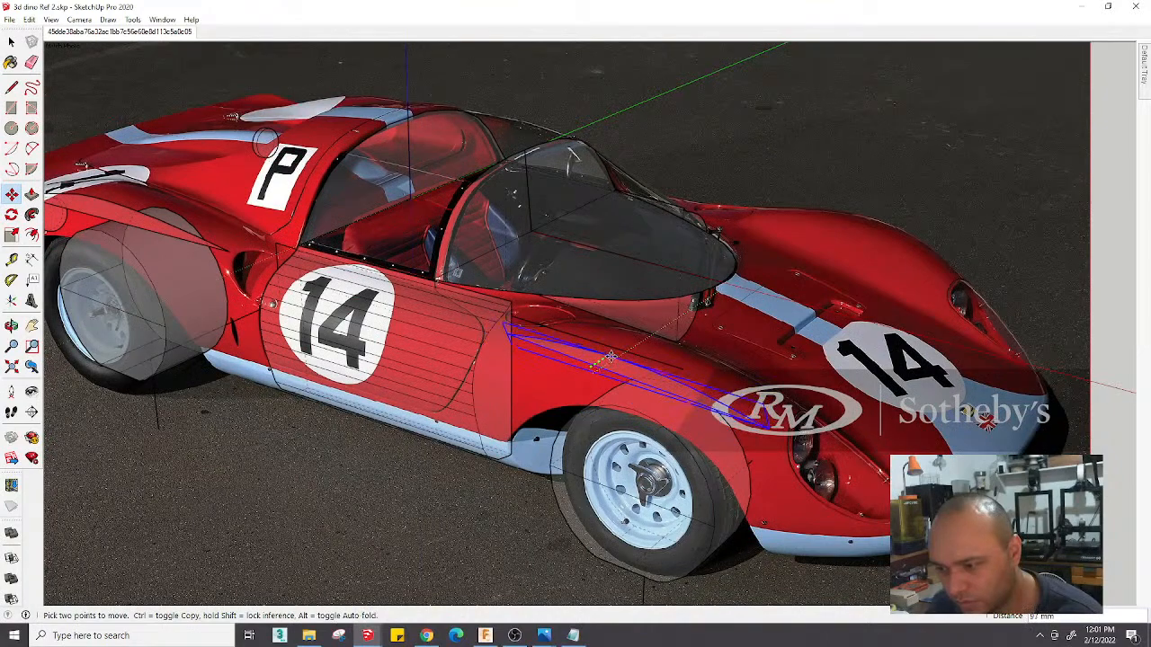
# Rotate the front fender group about 3.8 degrees around a vertical axis at its middle to follow the photographed fender
pyautogui.press('q')
pyautogui.scroll(-2, 612, 350)
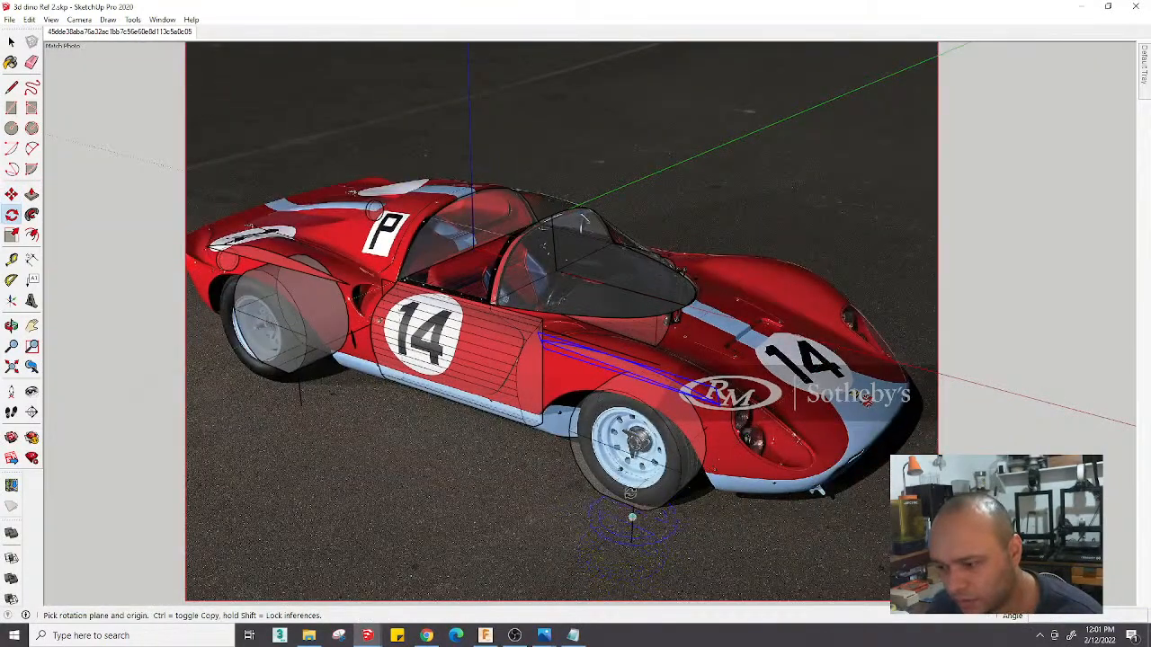
pyautogui.moveTo(613, 353); pyautogui.dragTo(608, 354)
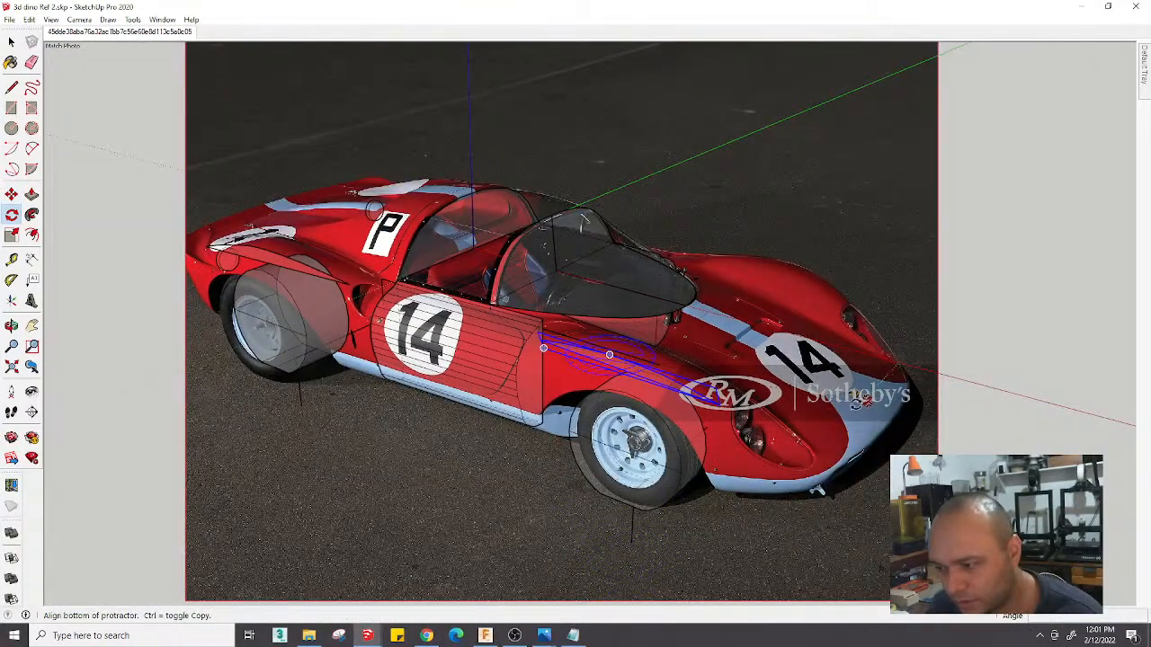
pyautogui.click(860, 404)
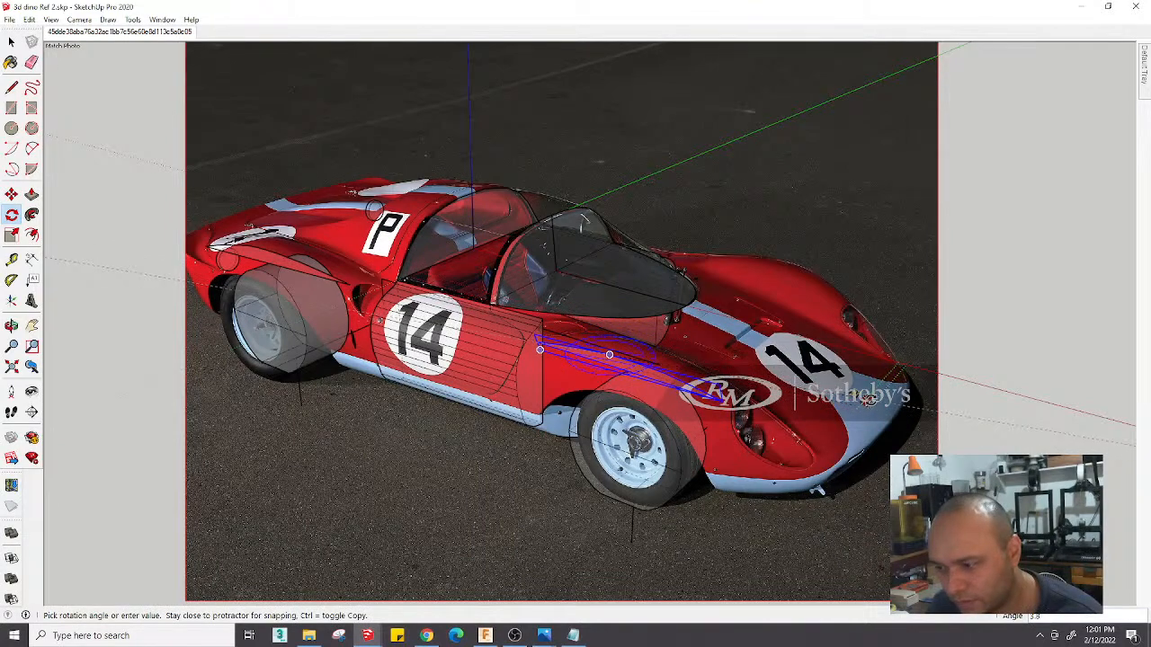
pyautogui.click(865, 399)
pyautogui.press('space')
pyautogui.scroll(-2, 859, 395)
pyautogui.click(768, 242)
# Set the camera to parallel projection and switch to the standard Right view
pyautogui.moveTo(768, 245); pyautogui.dragTo(263, 116, button='middle')
pyautogui.click(80, 19)
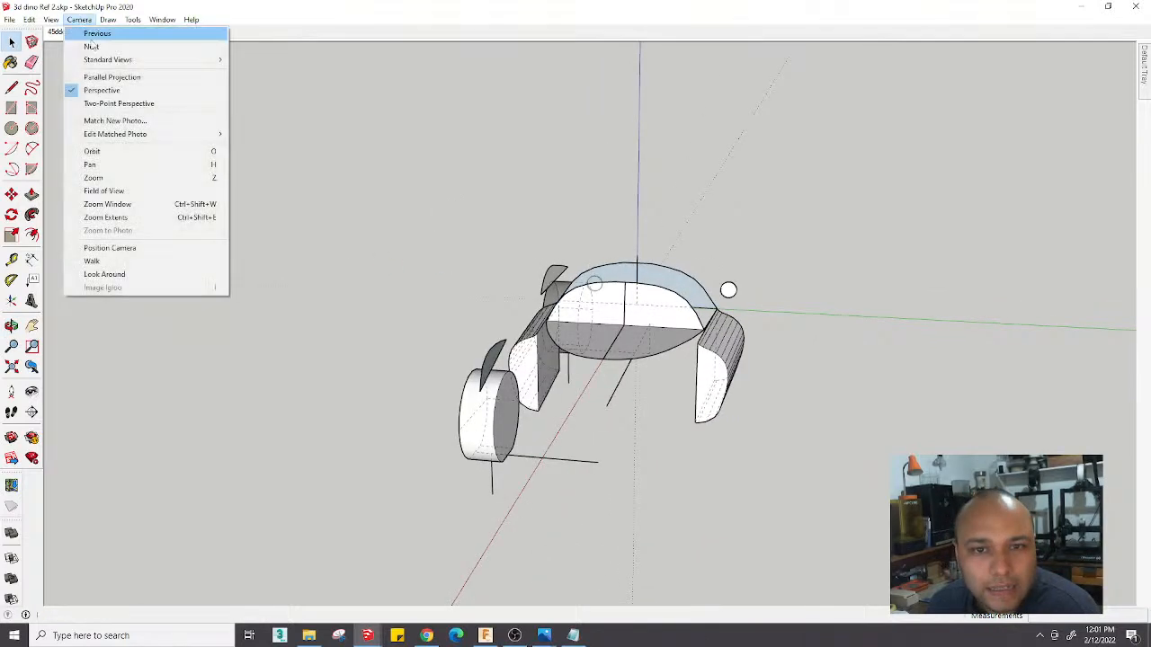
pyautogui.click(111, 76)
pyautogui.click(79, 19)
pyautogui.moveTo(108, 59)
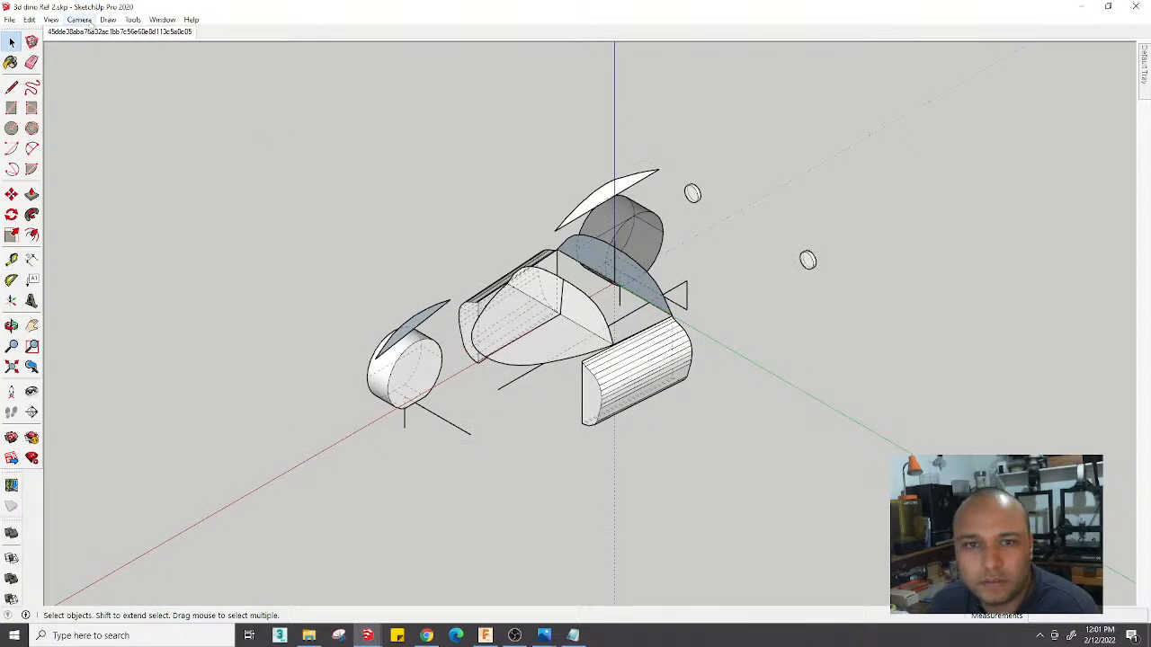
pyautogui.click(89, 23)
pyautogui.moveTo(135, 60)
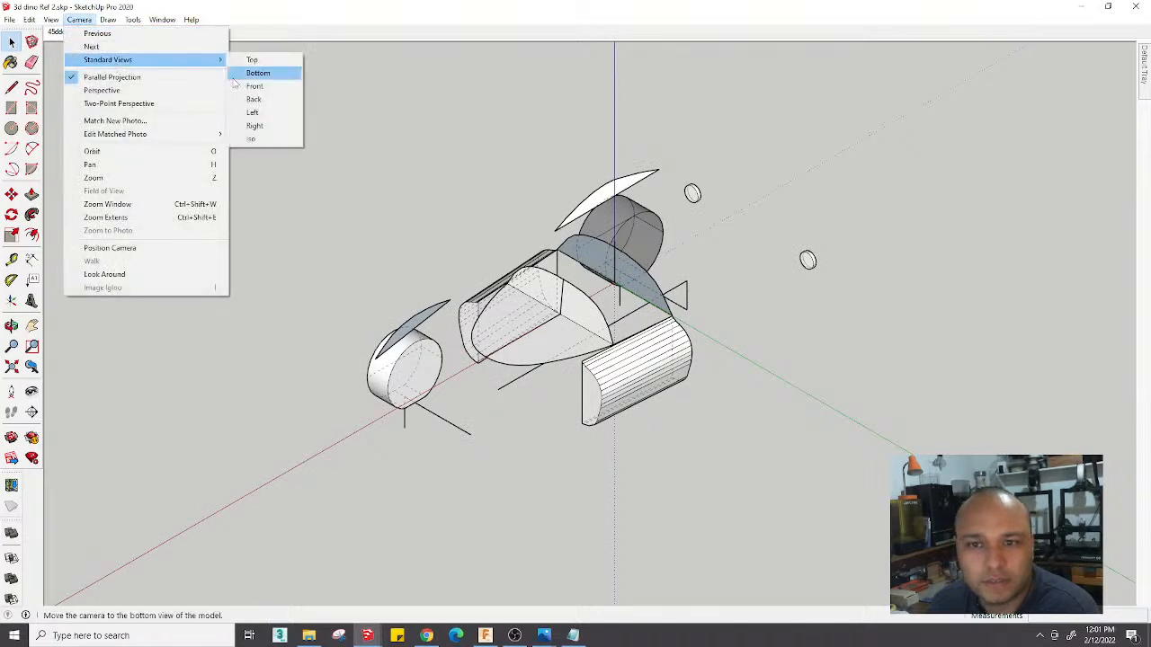
pyautogui.click(254, 126)
# Turn on the display of hidden geometry and hidden objects, and unhide the photo of the car's front
pyautogui.click(54, 20)
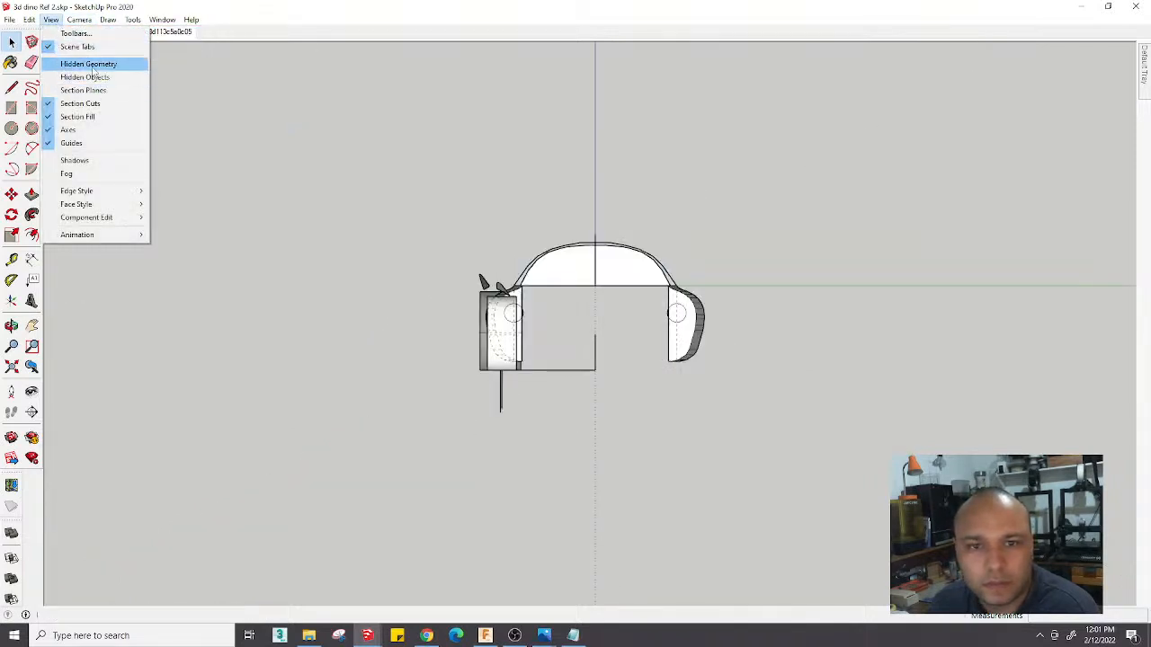
pyautogui.click(90, 62)
pyautogui.click(51, 20)
pyautogui.click(90, 62)
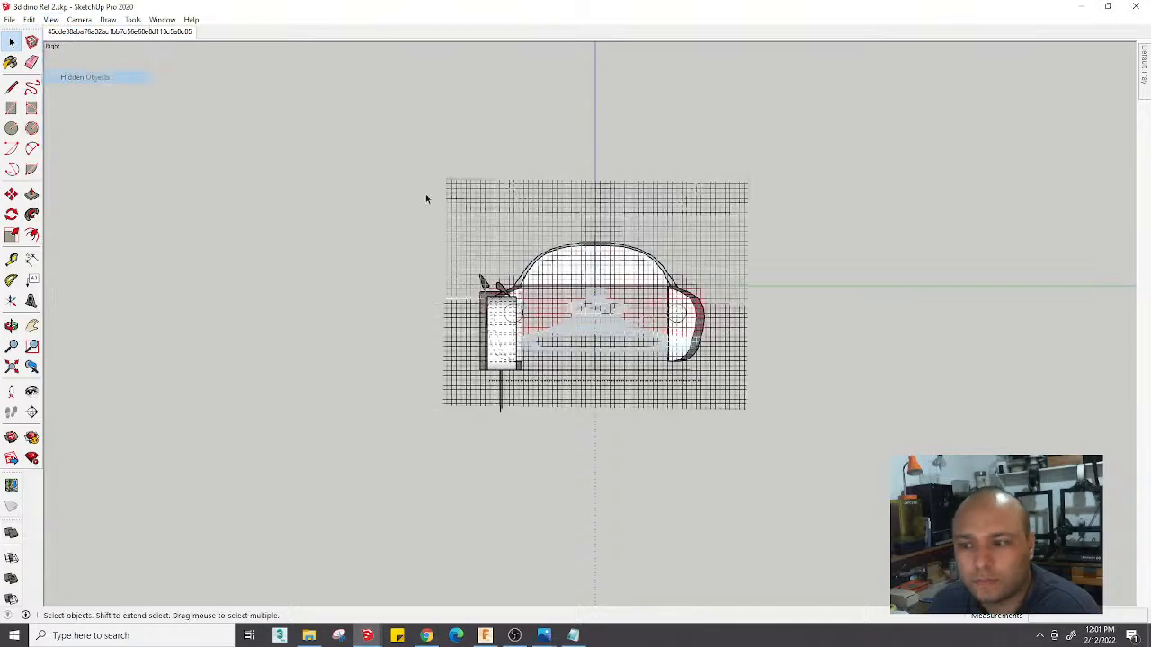
pyautogui.click(519, 202)
pyautogui.rightClick(519, 205)
pyautogui.click(548, 235)
# Move the front fender group about 33 mm outward so its upper tip meets the fender edge in the front photo
pyautogui.scroll(3, 719, 407)
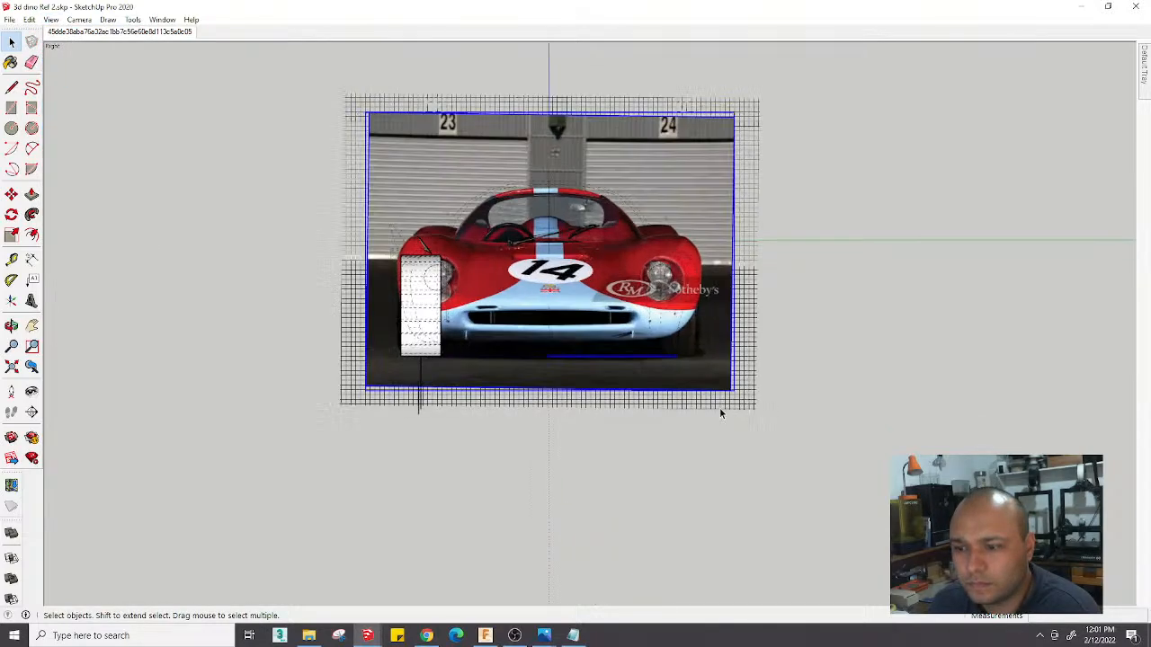
pyautogui.scroll(5, 376, 232)
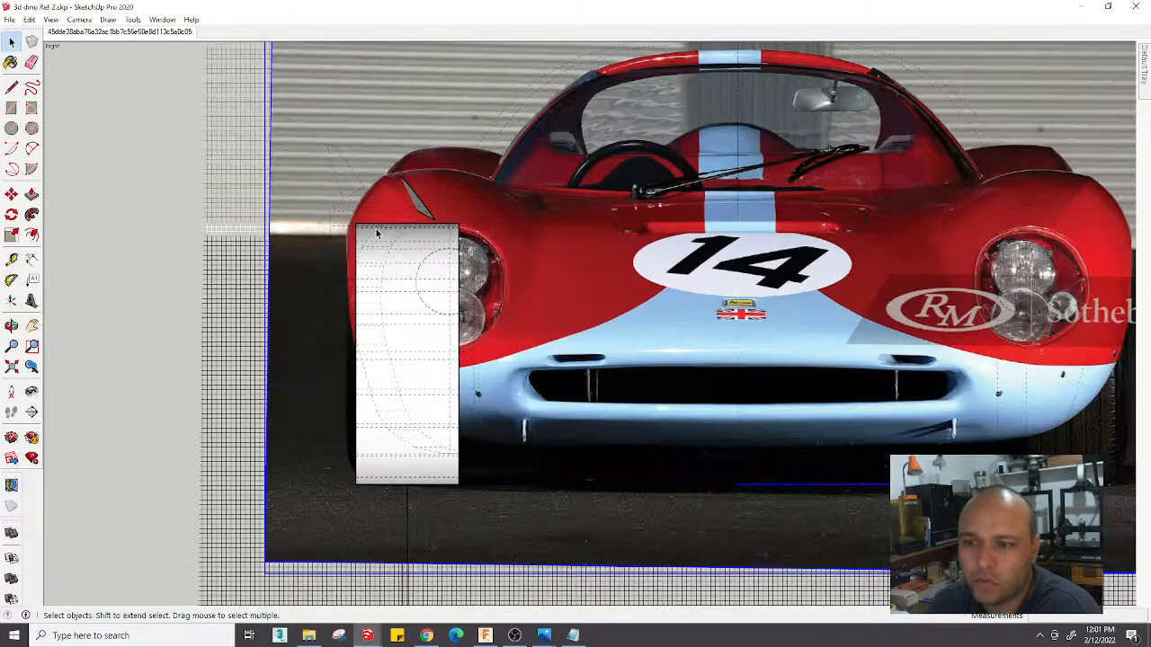
pyautogui.click(403, 179)
pyautogui.scroll(6, 404, 179)
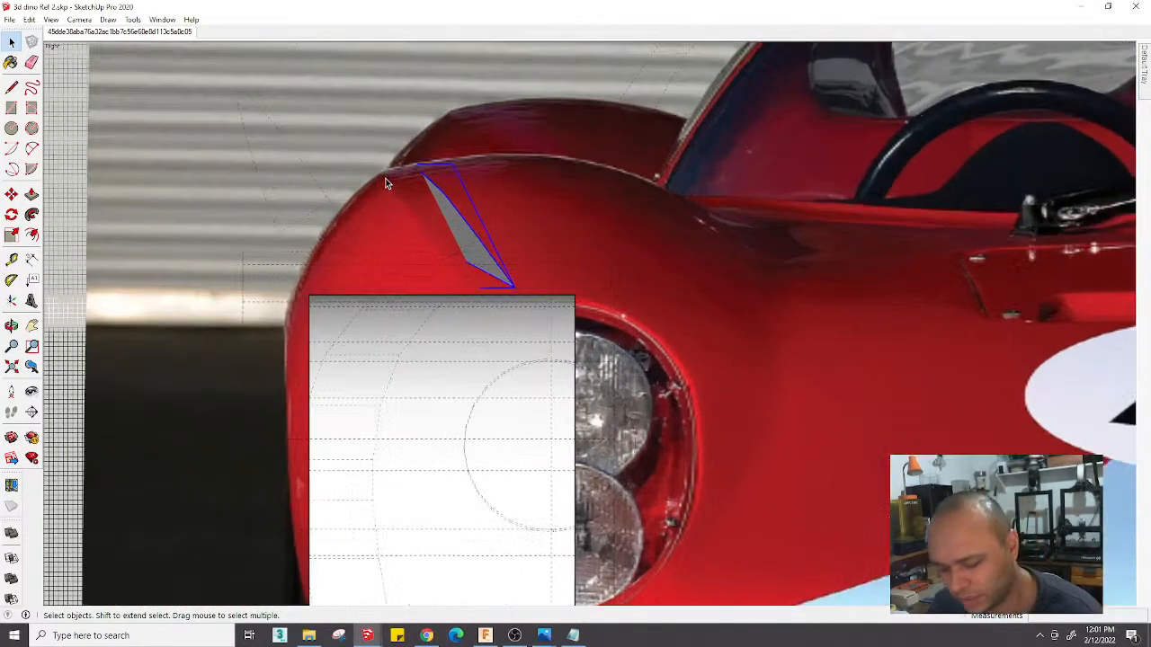
pyautogui.press('m')
pyautogui.click(411, 133)
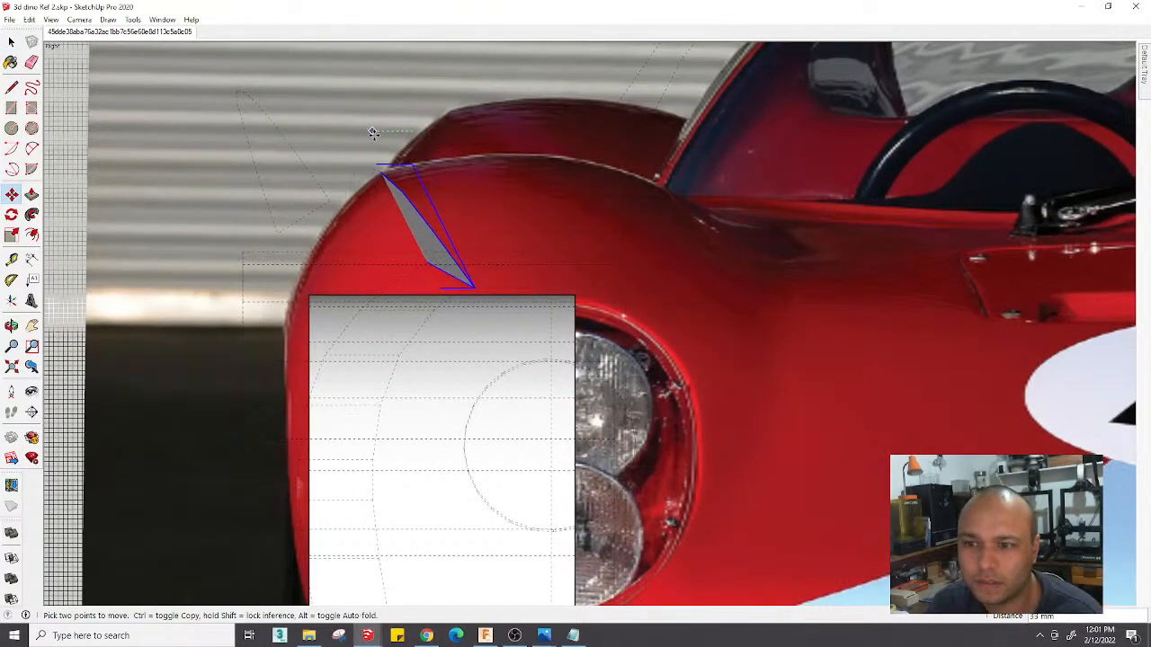
pyautogui.click(376, 132)
pyautogui.press('space')
# Unhide the front photo copy standing at the car's rear and hide the front photo at the nose end
pyautogui.scroll(-6, 295, 158)
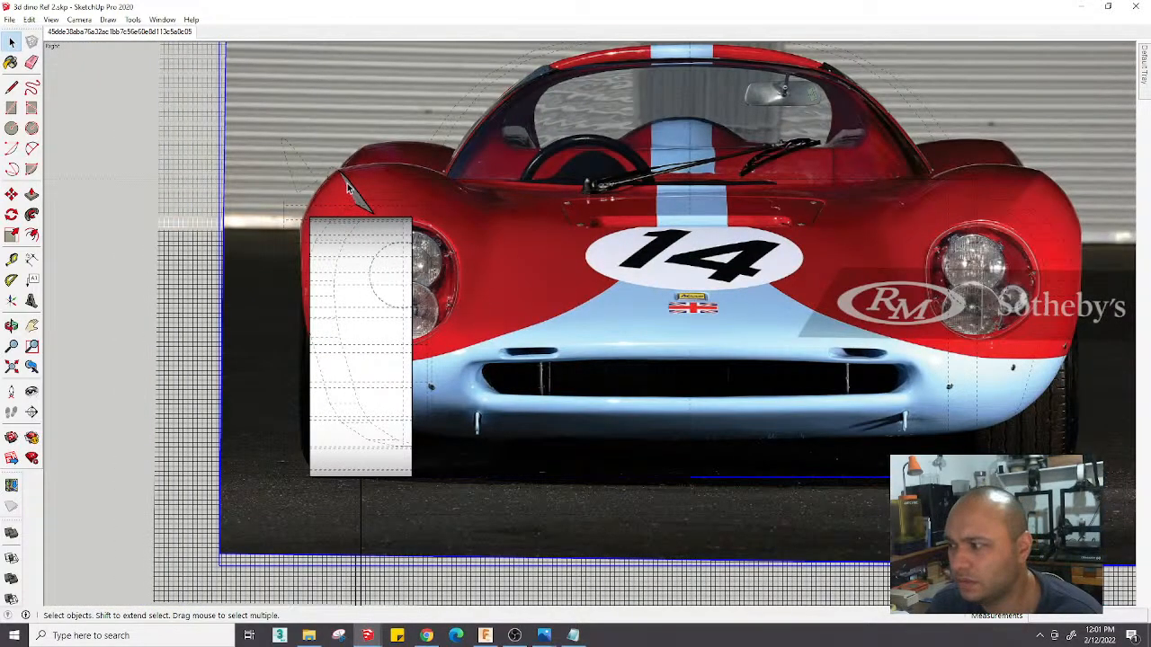
pyautogui.scroll(-4, 347, 183)
pyautogui.moveTo(429, 258)
pyautogui.mouseDown(button='middle')
pyautogui.moveTo(814, 310)
pyautogui.moveTo(1035, 363)
pyautogui.moveTo(629, 455)
pyautogui.moveTo(621, 336)
pyautogui.mouseUp(button='middle')
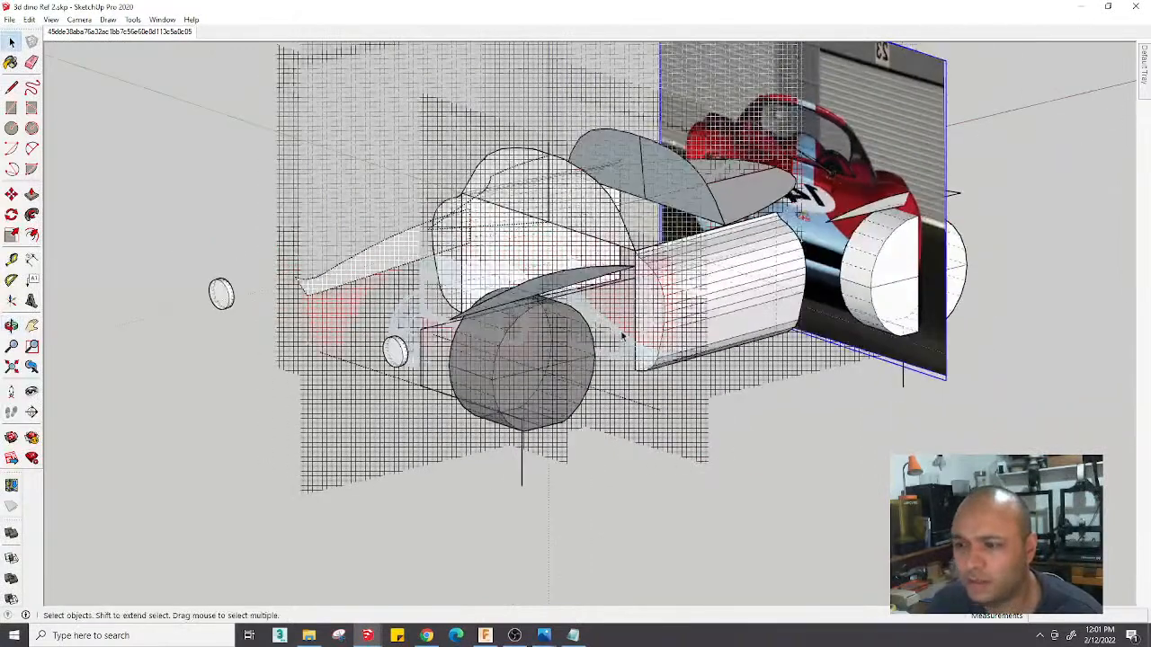
pyautogui.rightClick(705, 233)
pyautogui.click(711, 262)
pyautogui.rightClick(913, 131)
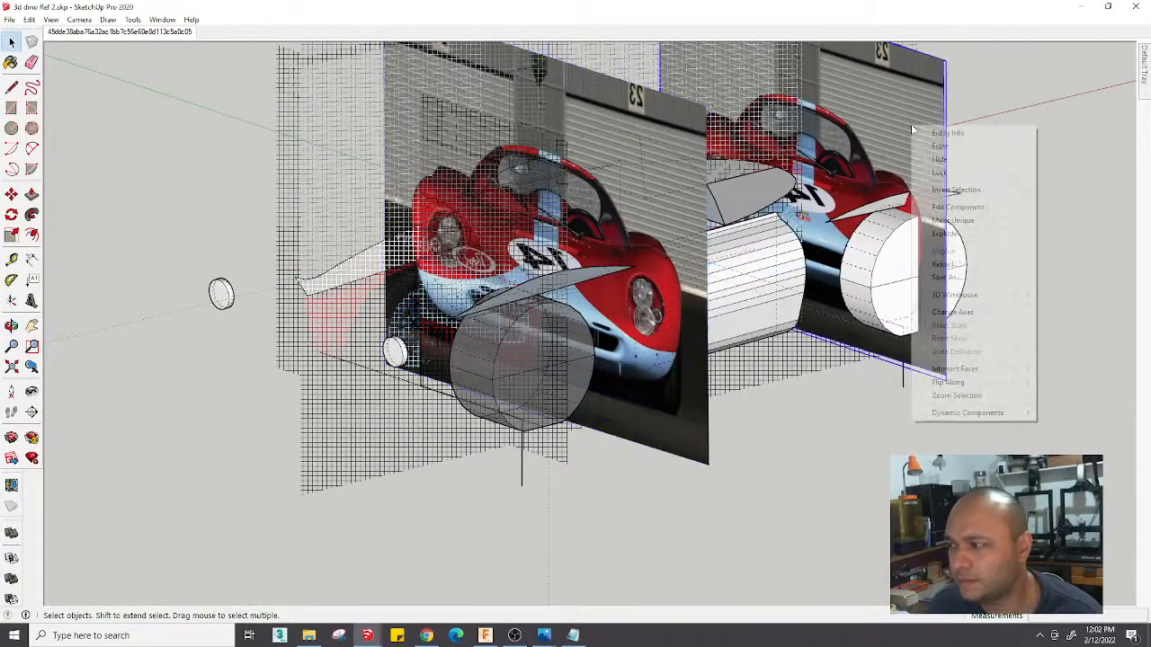
pyautogui.click(942, 160)
pyautogui.click(992, 157)
# Delete the front photo copy at the car's rear and unhide the photo of the car's tail
pyautogui.moveTo(737, 532); pyautogui.dragTo(832, 522, button='middle')
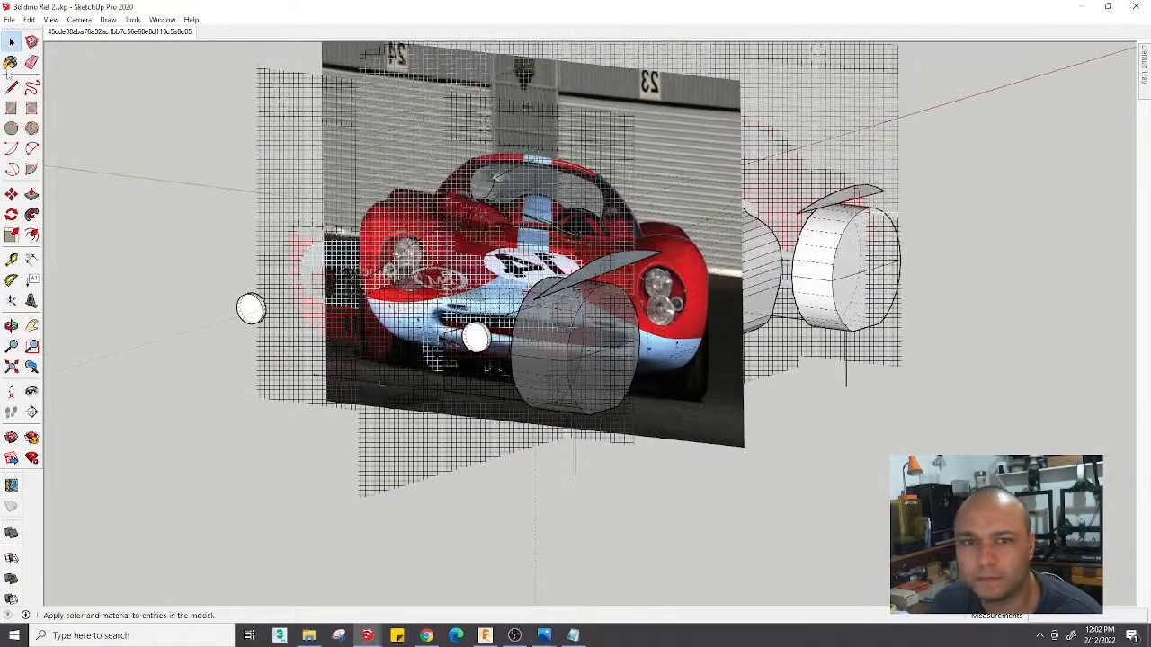
pyautogui.click(11, 41)
pyautogui.click(262, 93)
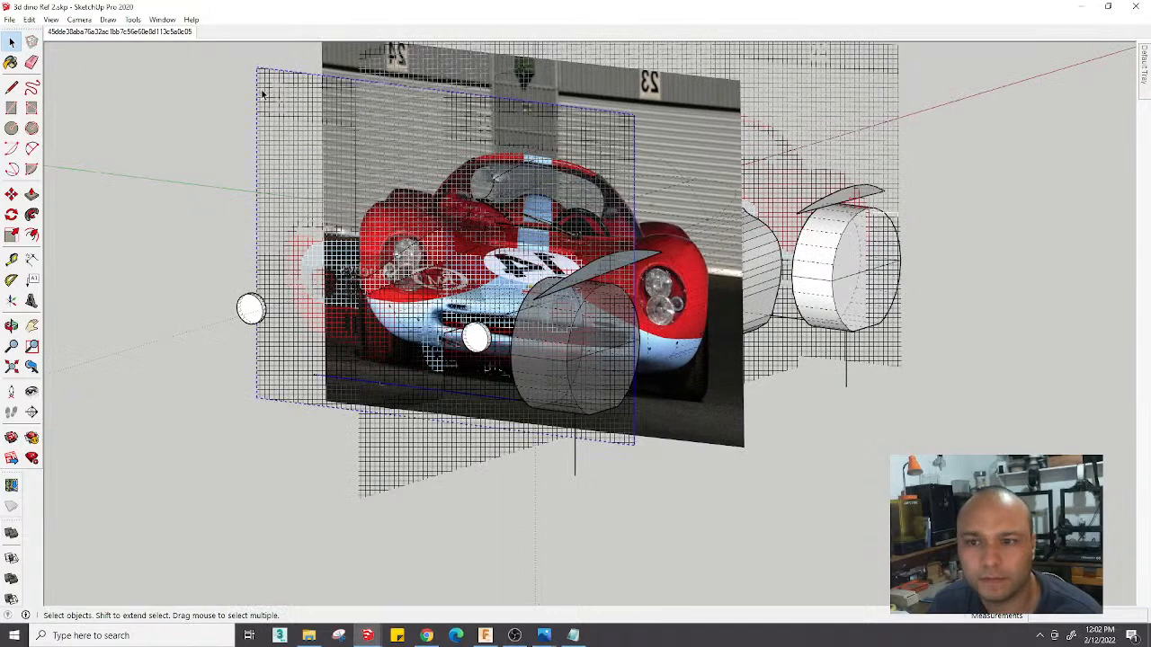
pyautogui.click(643, 87)
pyautogui.press('Delete')
pyautogui.rightClick(293, 109)
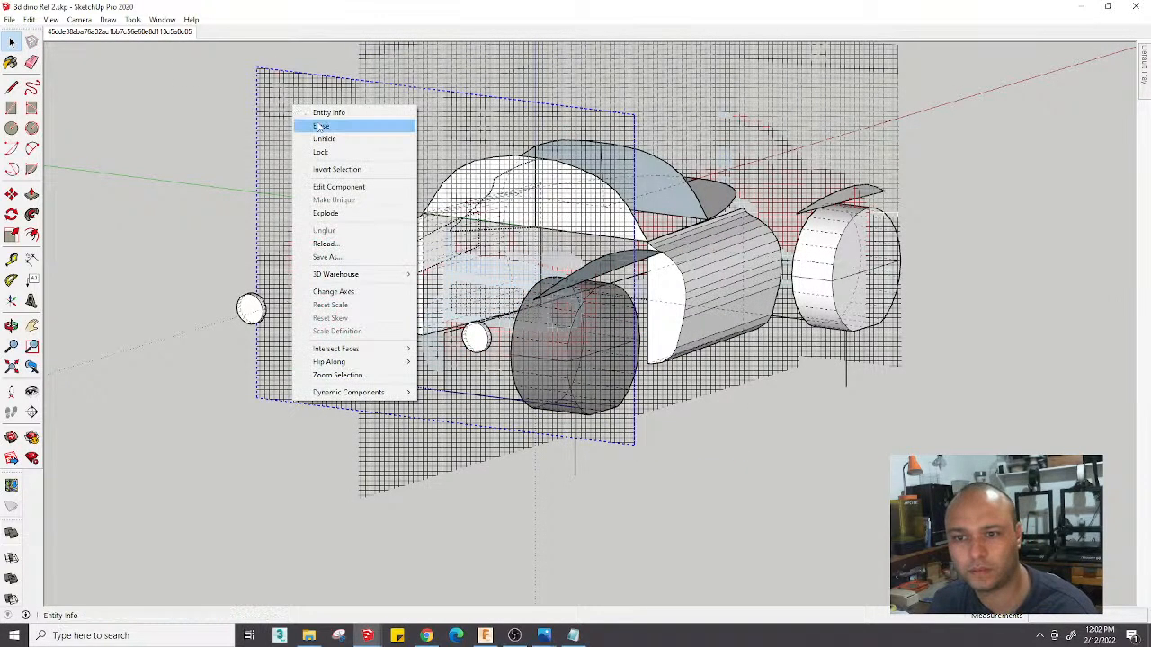
pyautogui.click(310, 150)
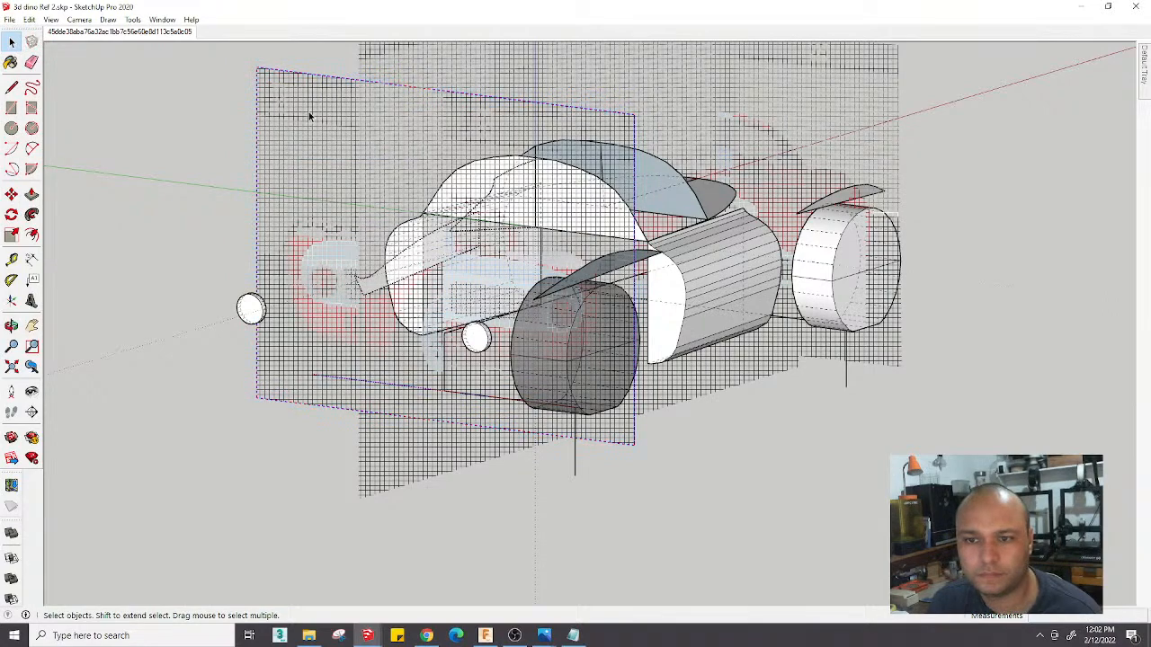
pyautogui.rightClick(309, 115)
pyautogui.click(333, 151)
# In the standard Left view, move the rear fender group about 109 mm inward to meet the fender edge in the rear photo
pyautogui.click(79, 19)
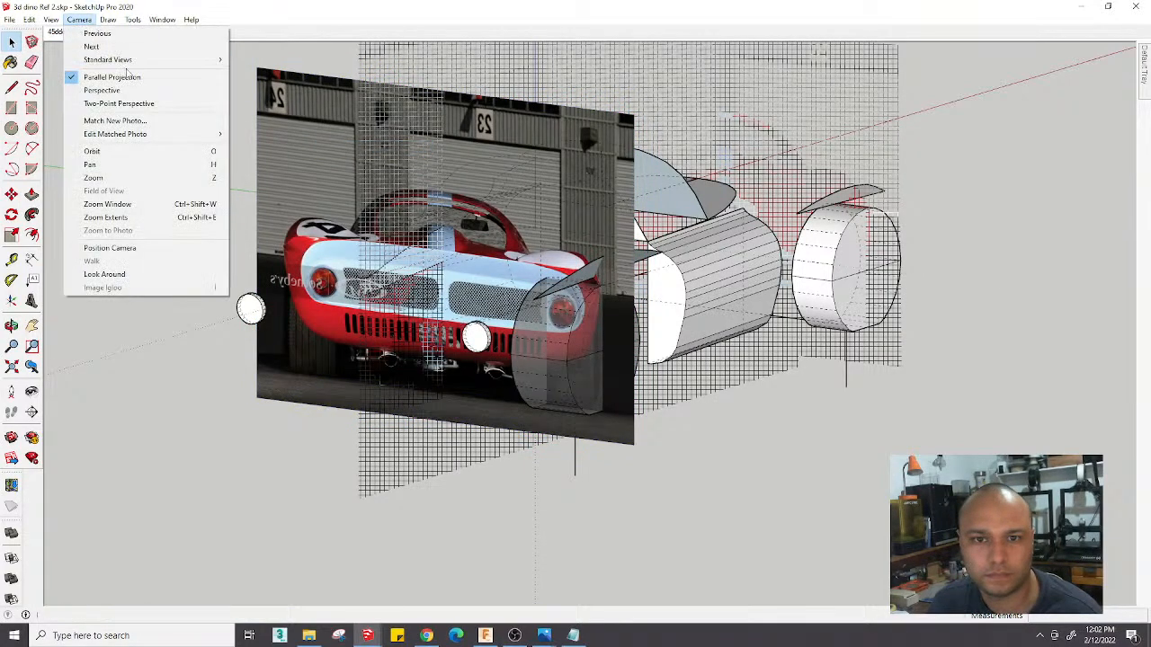
pyautogui.moveTo(134, 59)
pyautogui.click(260, 111)
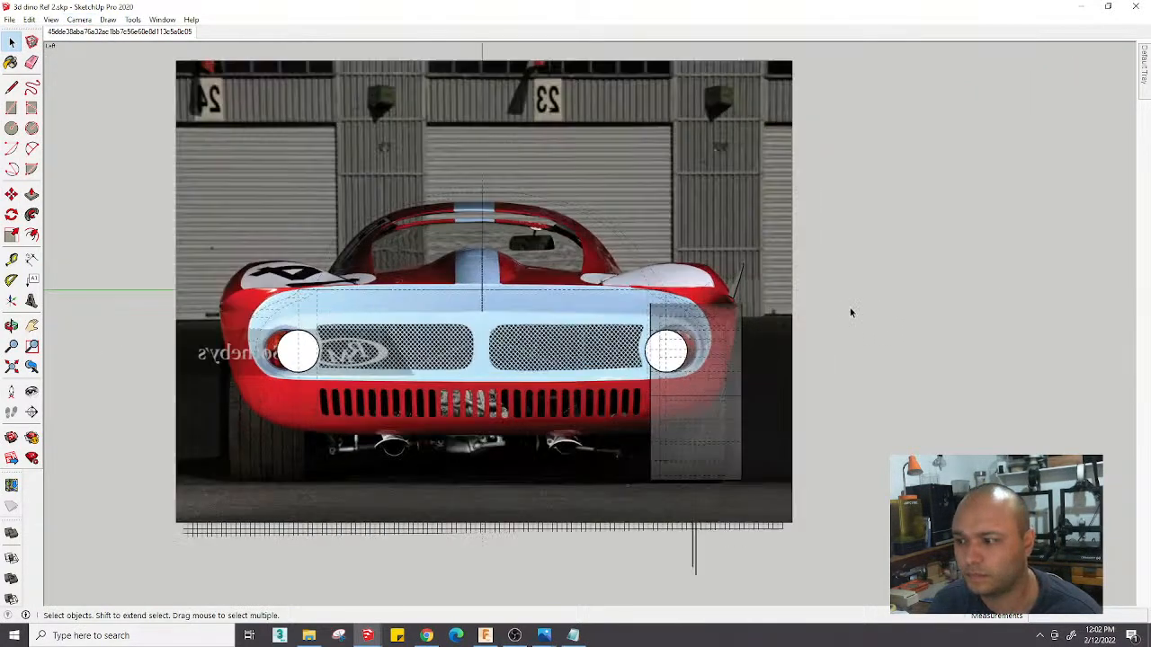
pyautogui.scroll(3, 728, 293)
pyautogui.scroll(2, 719, 275)
pyautogui.click(720, 275)
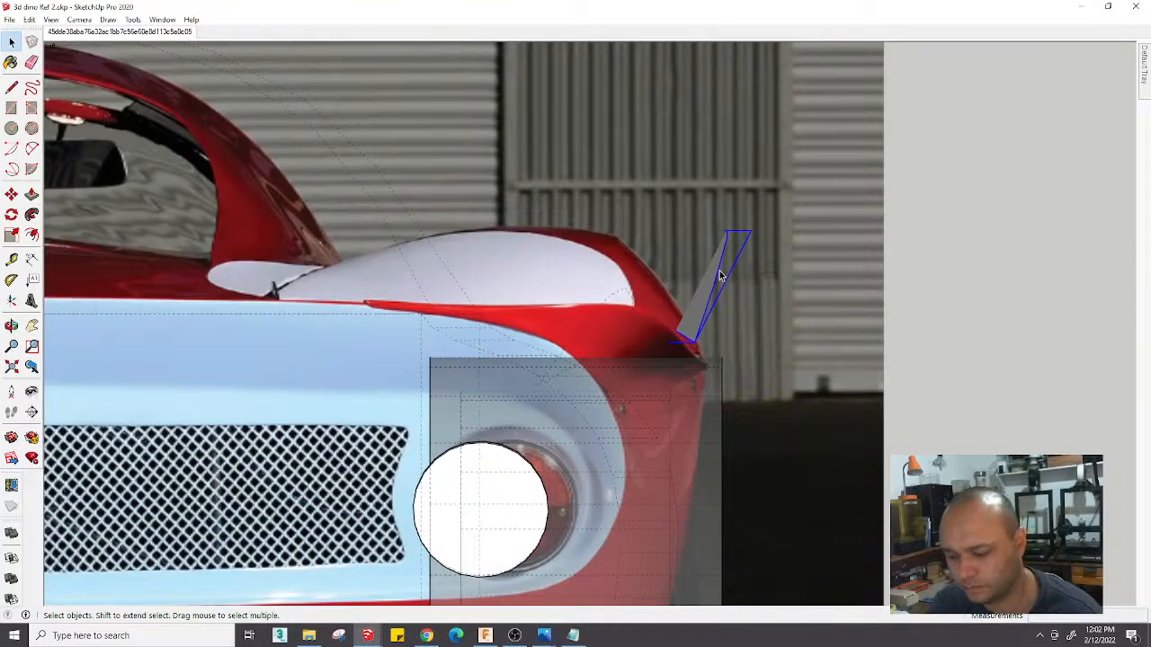
pyautogui.press('m')
pyautogui.click(719, 276)
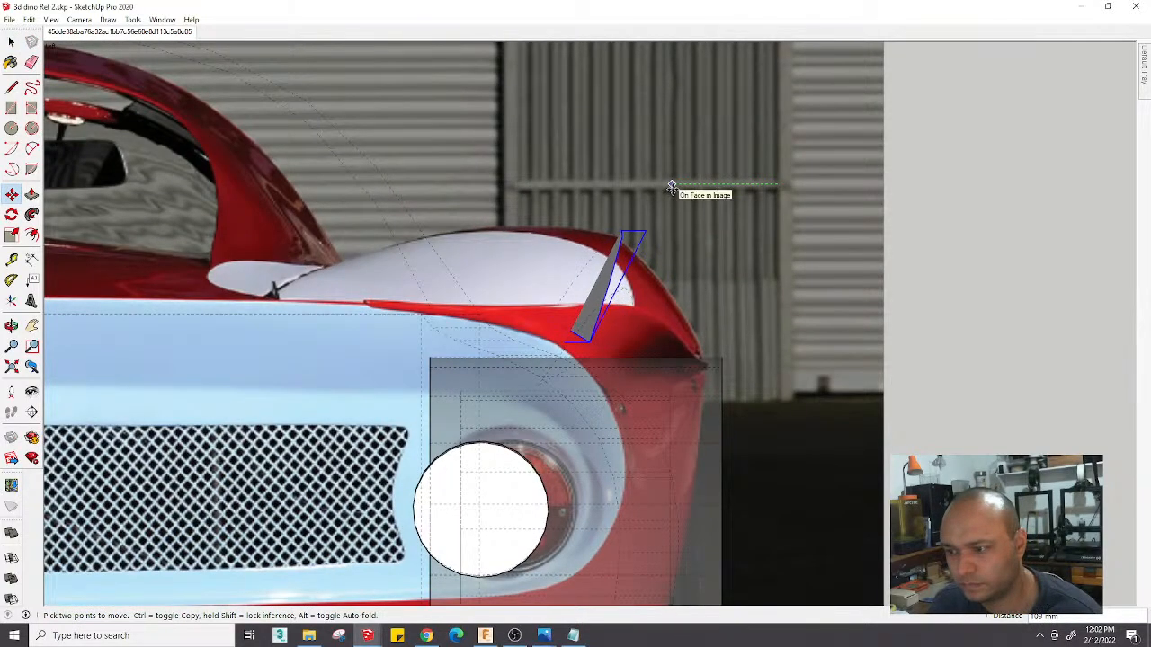
pyautogui.scroll(4, 650, 240)
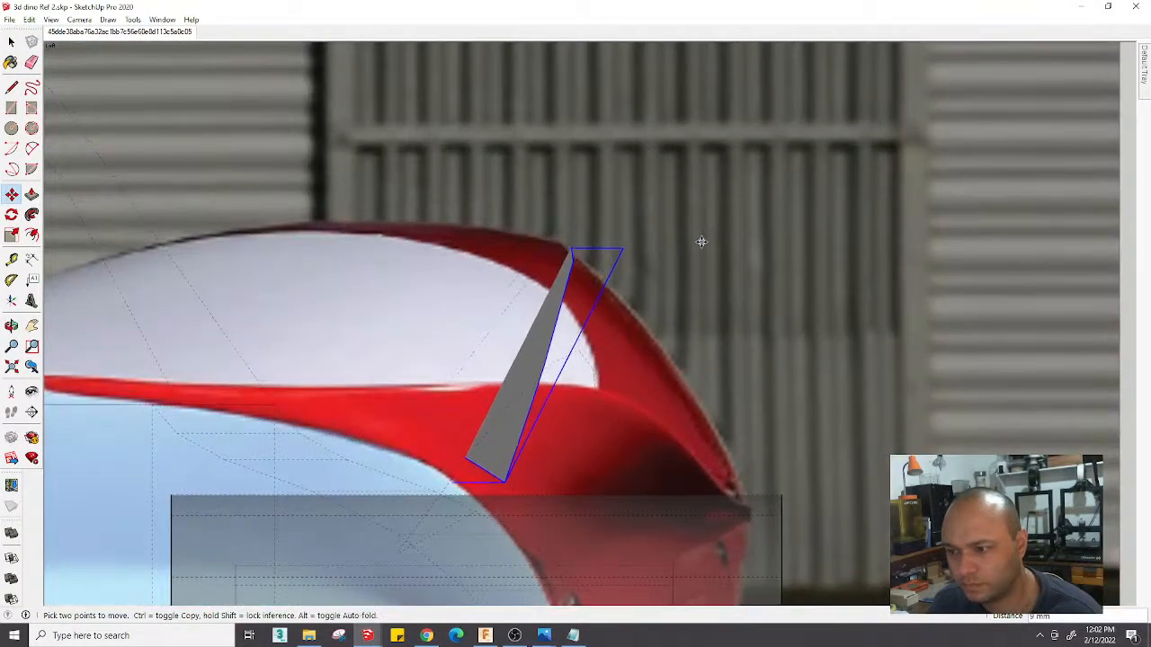
pyautogui.click(649, 214)
# Turn off the display of hidden geometry and hide the rear photo
pyautogui.scroll(-3, 640, 216)
pyautogui.moveTo(639, 217); pyautogui.dragTo(144, 296, button='middle')
pyautogui.scroll(-5, 406, 407)
pyautogui.scroll(-5, 325, 378)
pyautogui.click(52, 19)
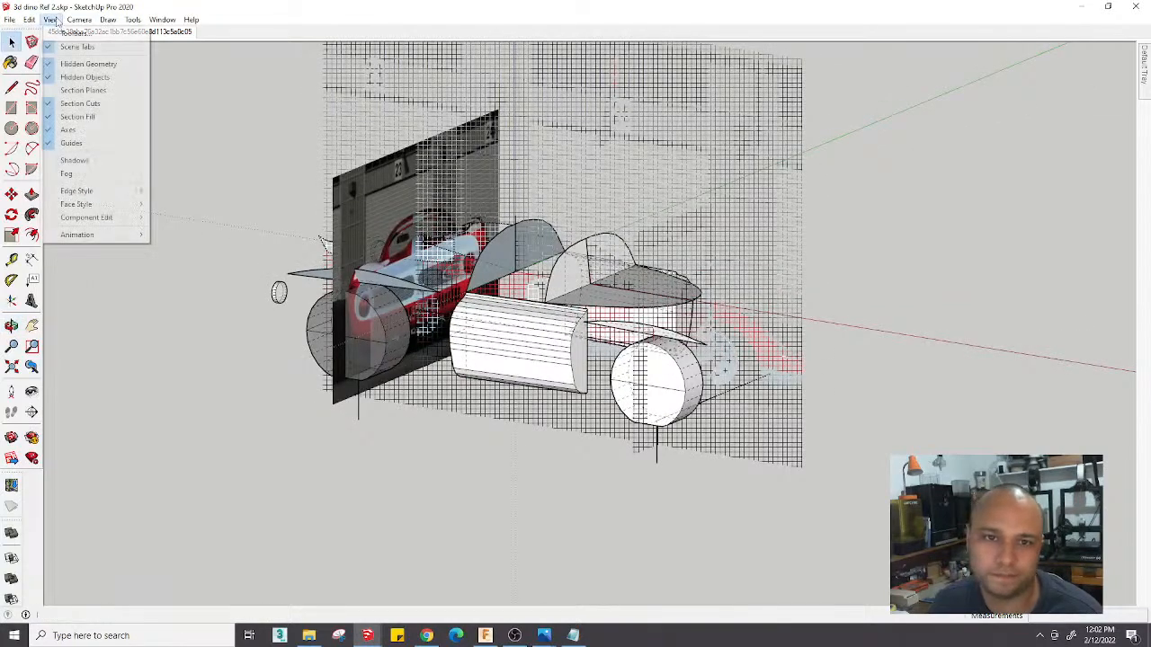
pyautogui.click(56, 66)
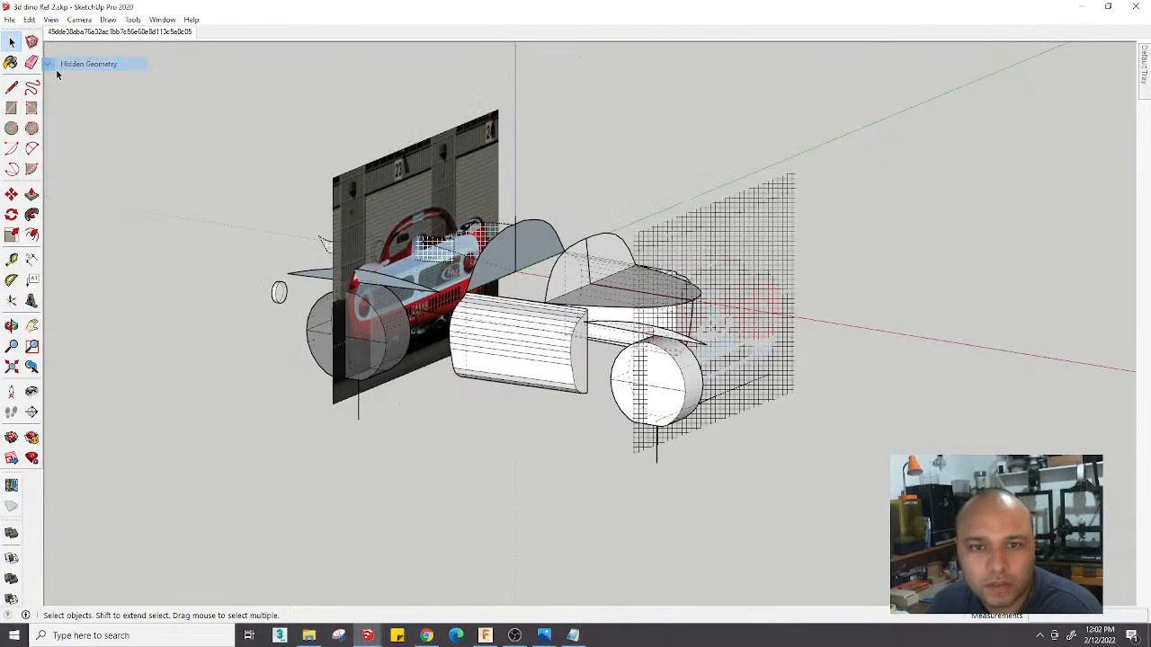
pyautogui.rightClick(370, 167)
pyautogui.click(401, 199)
# Unhide the two side-profile groups of the tail and rear deck behind the cockpit
pyautogui.moveTo(532, 159); pyautogui.dragTo(422, 177, button='middle')
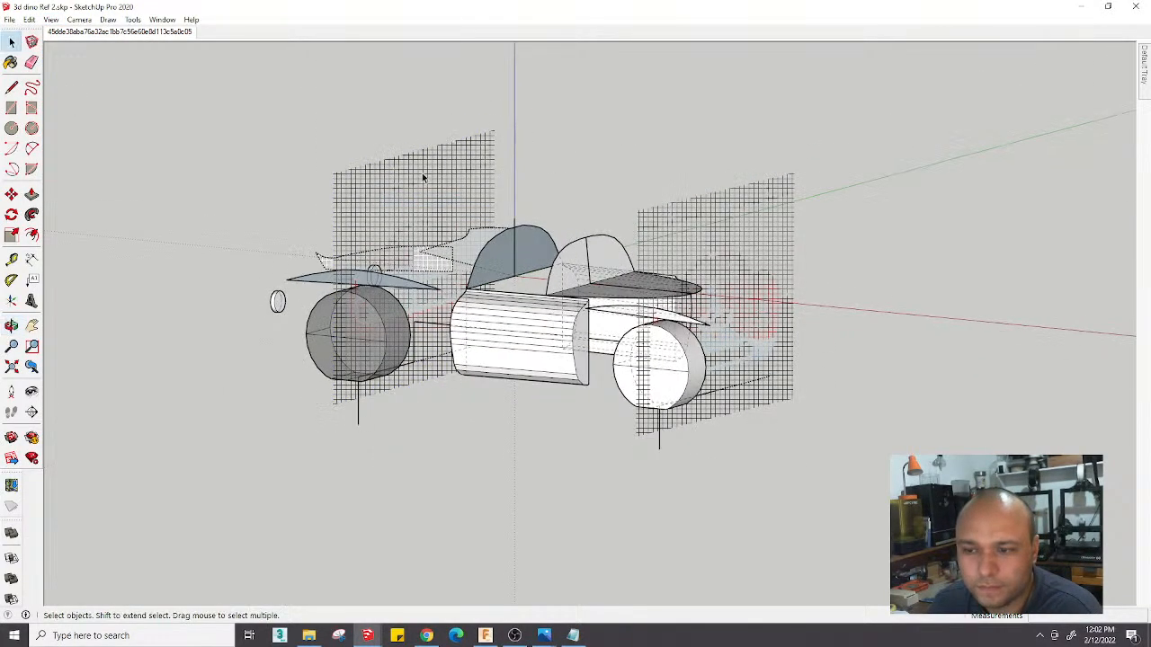
pyautogui.rightClick(422, 177)
pyautogui.click(579, 124)
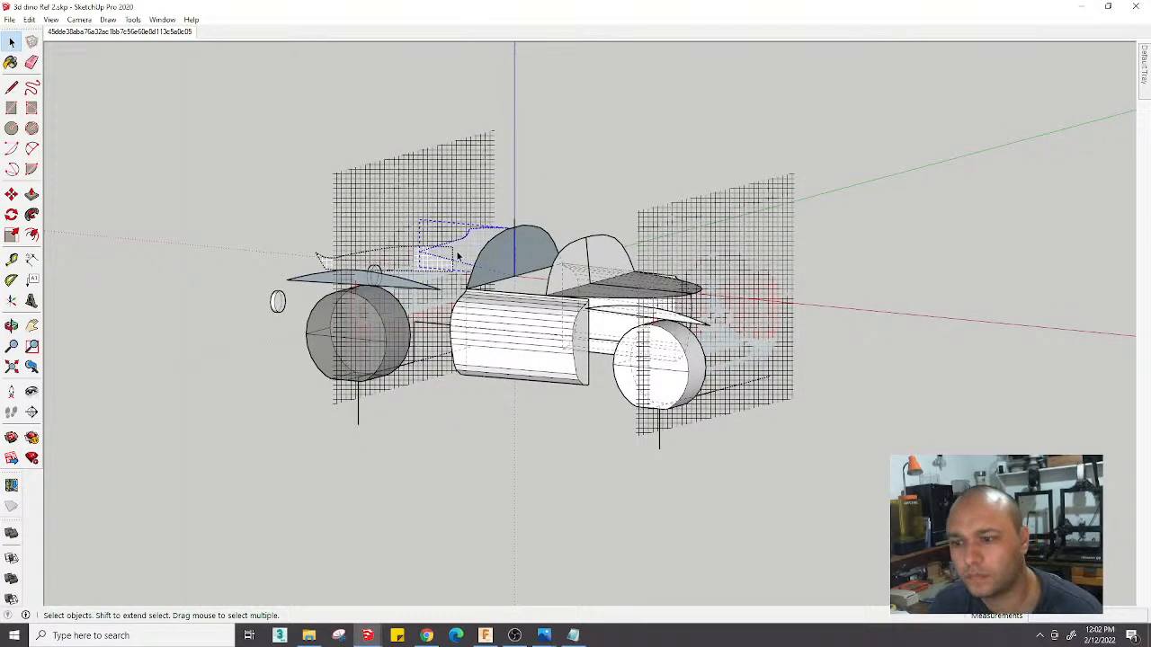
pyautogui.moveTo(612, 108); pyautogui.dragTo(863, 172, button='middle')
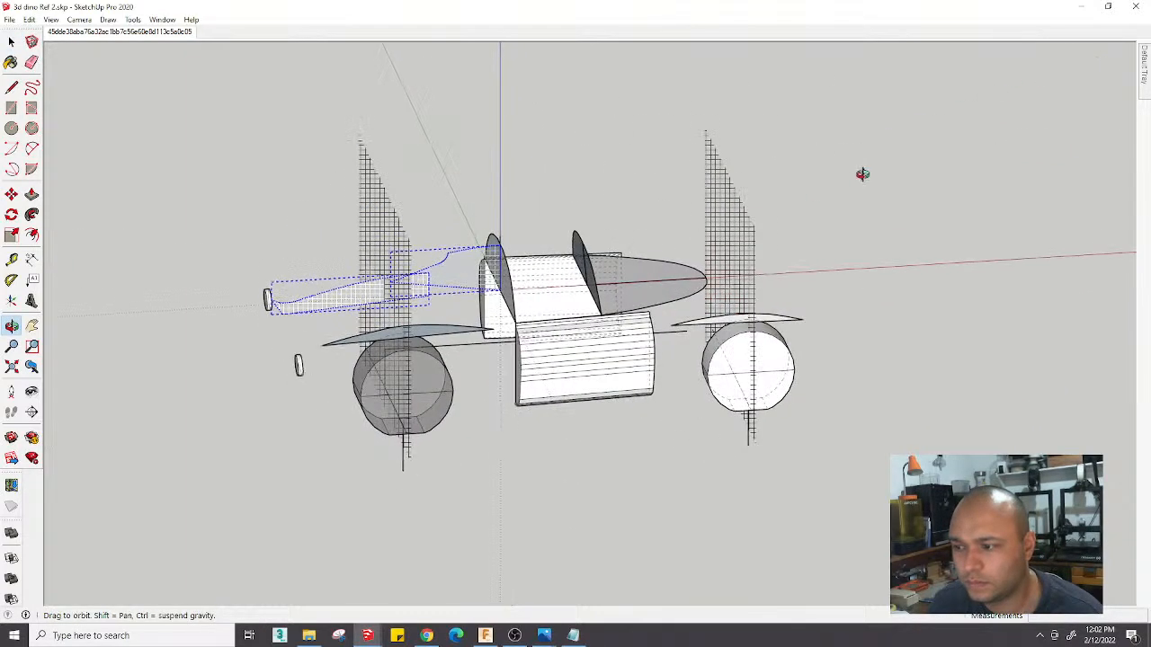
pyautogui.rightClick(472, 266)
pyautogui.click(495, 301)
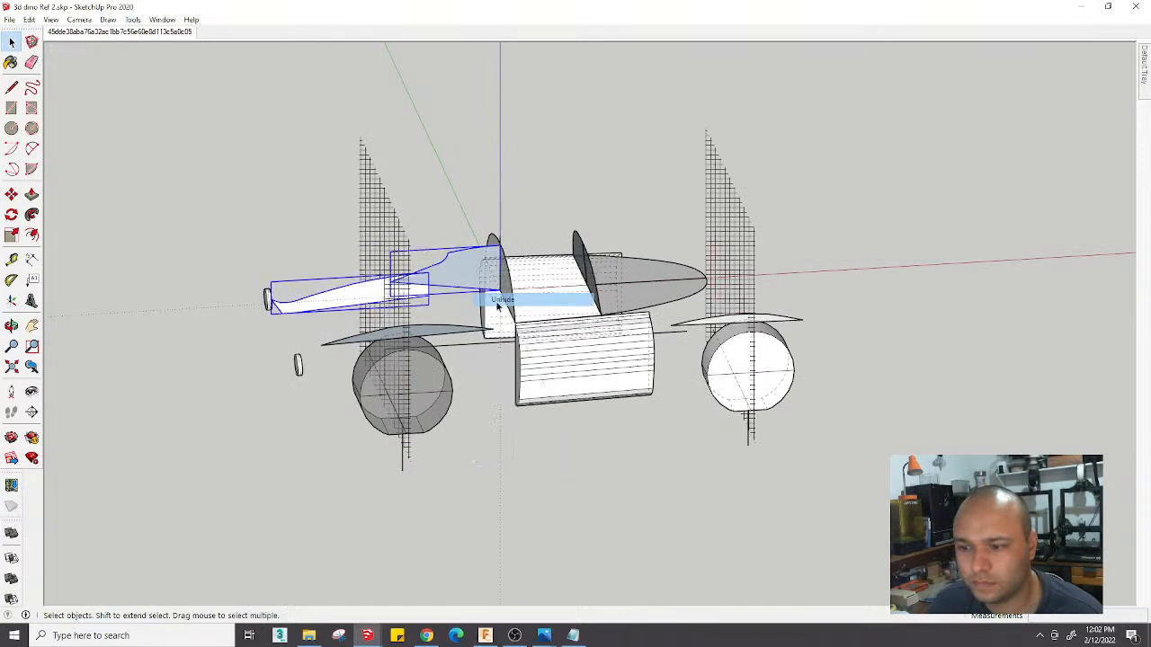
# Turn off the display of hidden objects so the front and rear photo planes disappear from view
pyautogui.click(314, 213)
pyautogui.click(396, 215)
pyautogui.rightClick(736, 197)
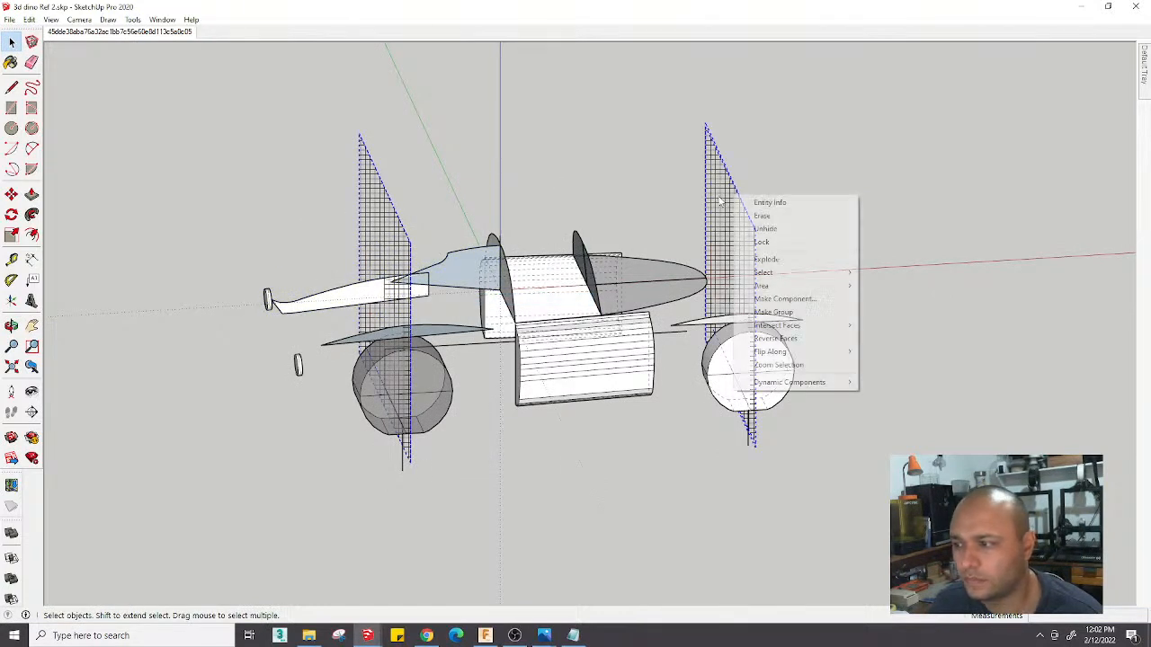
pyautogui.click(728, 218)
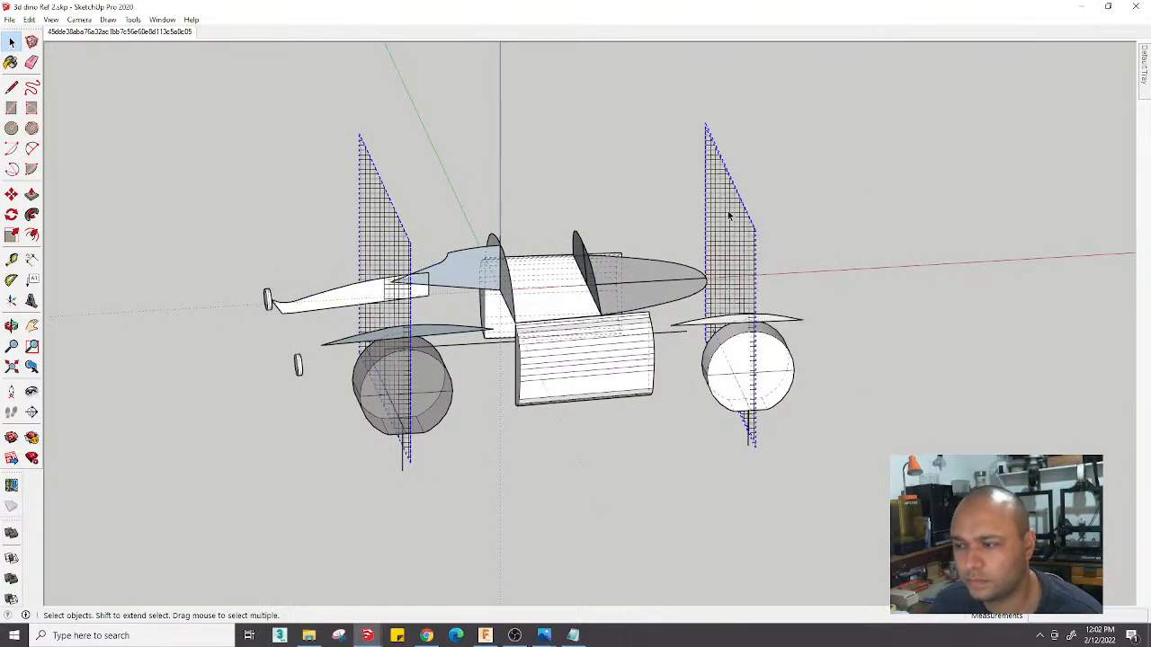
pyautogui.rightClick(728, 216)
pyautogui.click(746, 245)
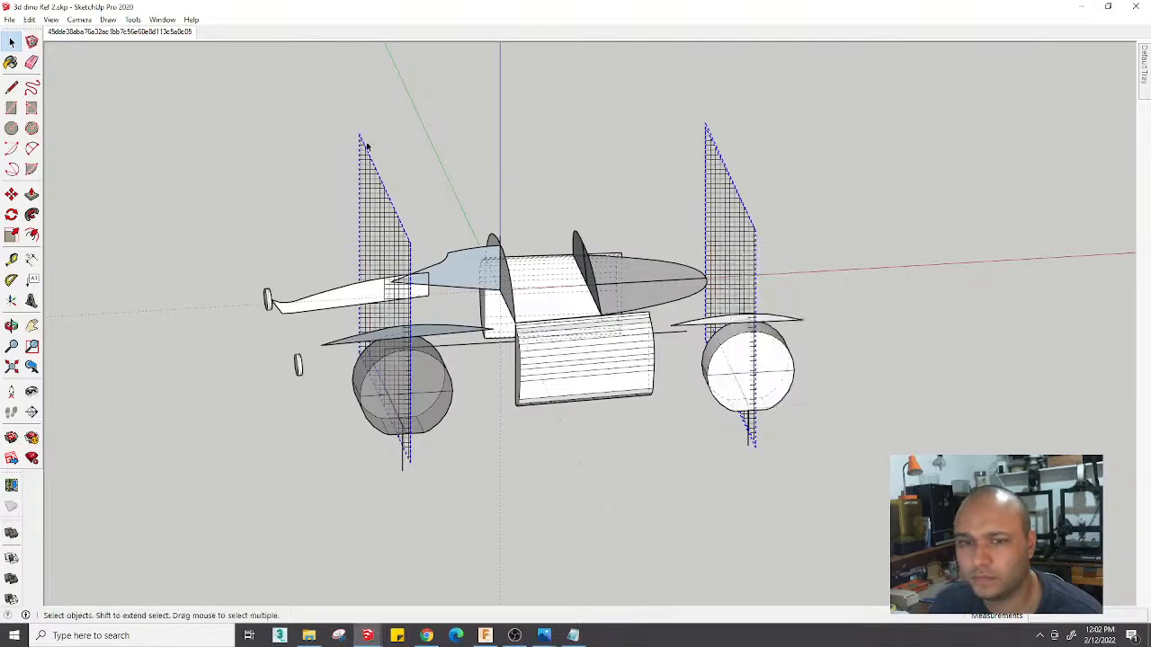
pyautogui.click(51, 19)
pyautogui.click(86, 62)
# Copy the front and rear fender groups and paste them in place inside the mirrored body component
pyautogui.moveTo(525, 159); pyautogui.dragTo(388, 136, button='middle')
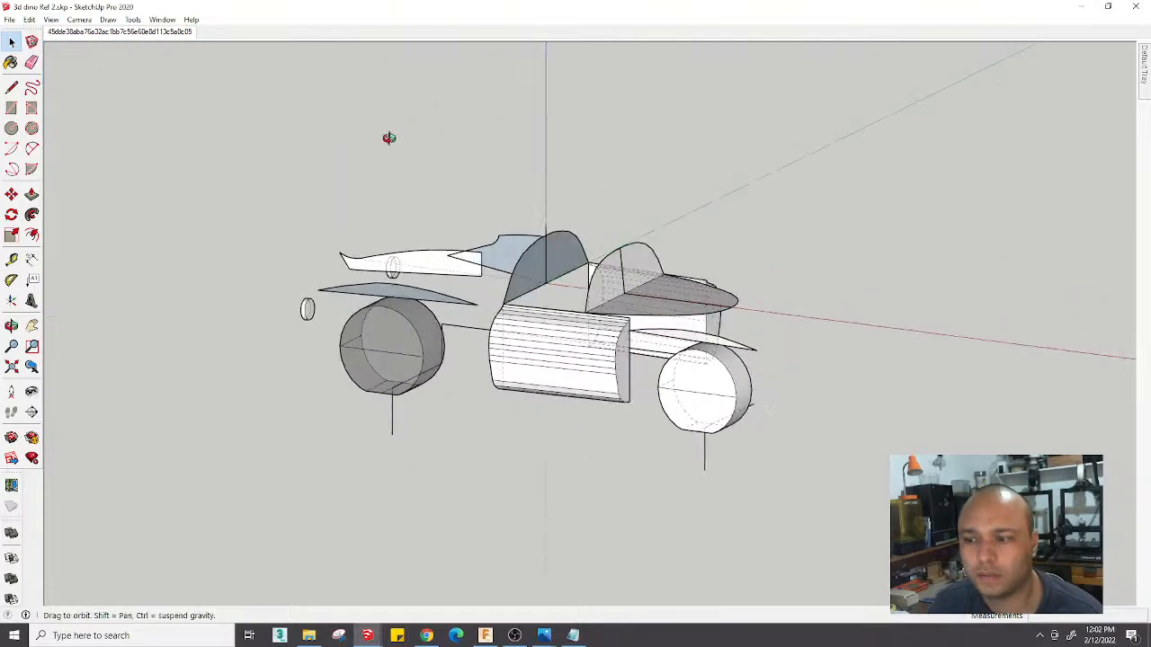
pyautogui.moveTo(126, 144); pyautogui.dragTo(807, 260, button='middle')
pyautogui.click(738, 268)
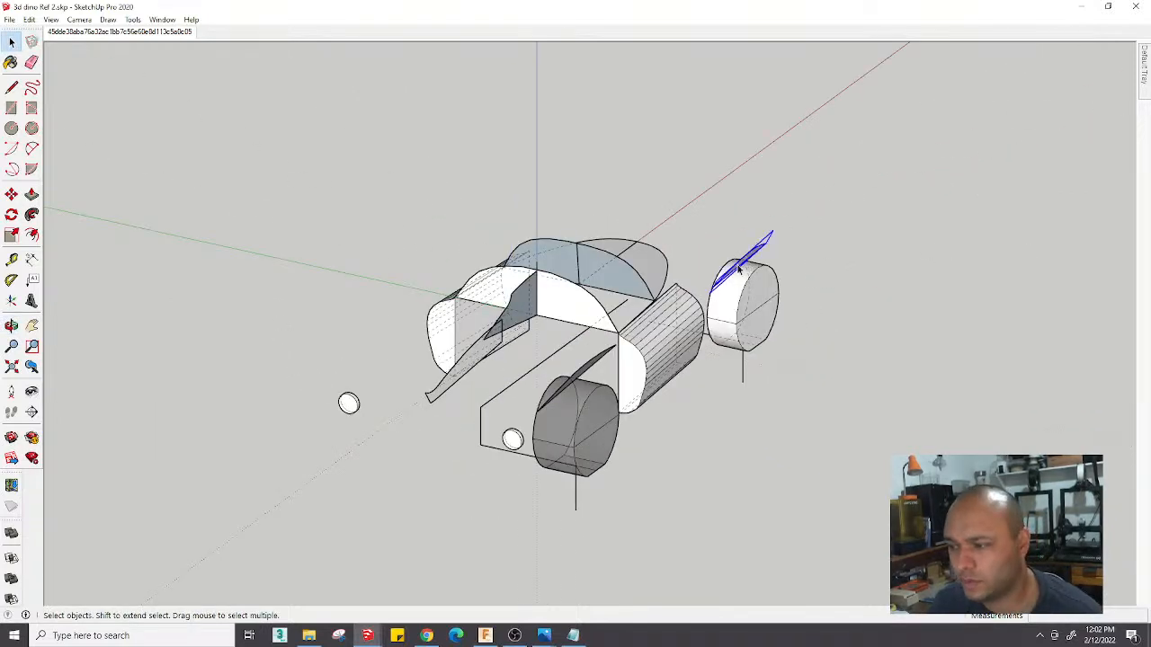
pyautogui.keyDown('shift'); pyautogui.click(577, 381); pyautogui.keyUp('shift')
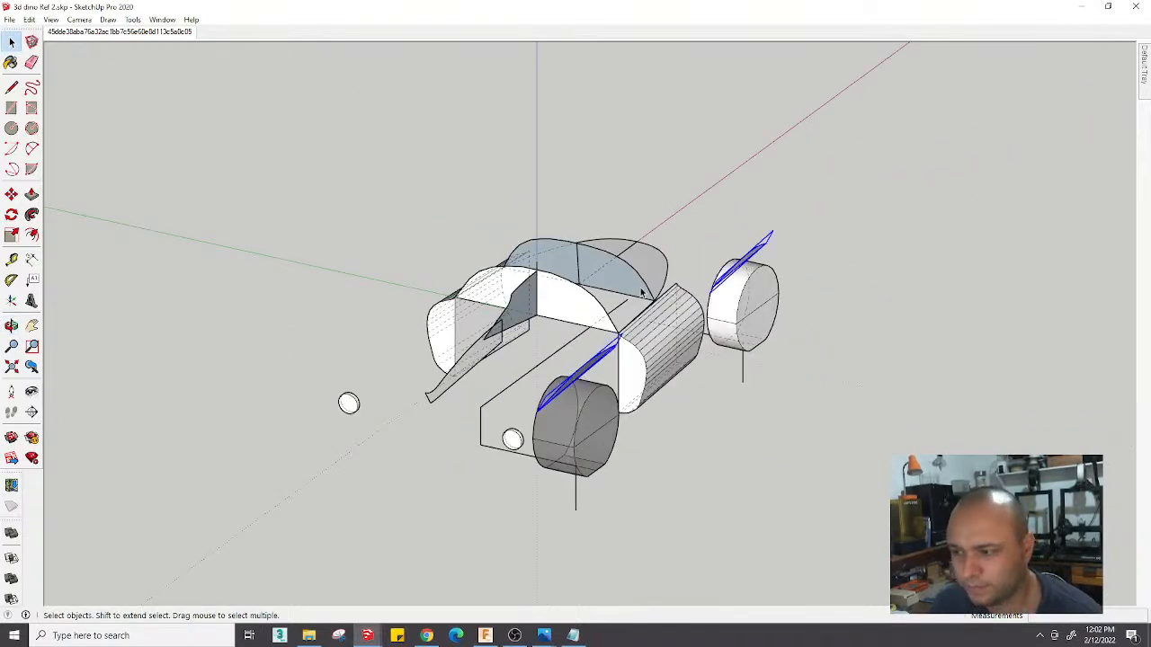
pyautogui.doubleClick(642, 292)
pyautogui.click(29, 19)
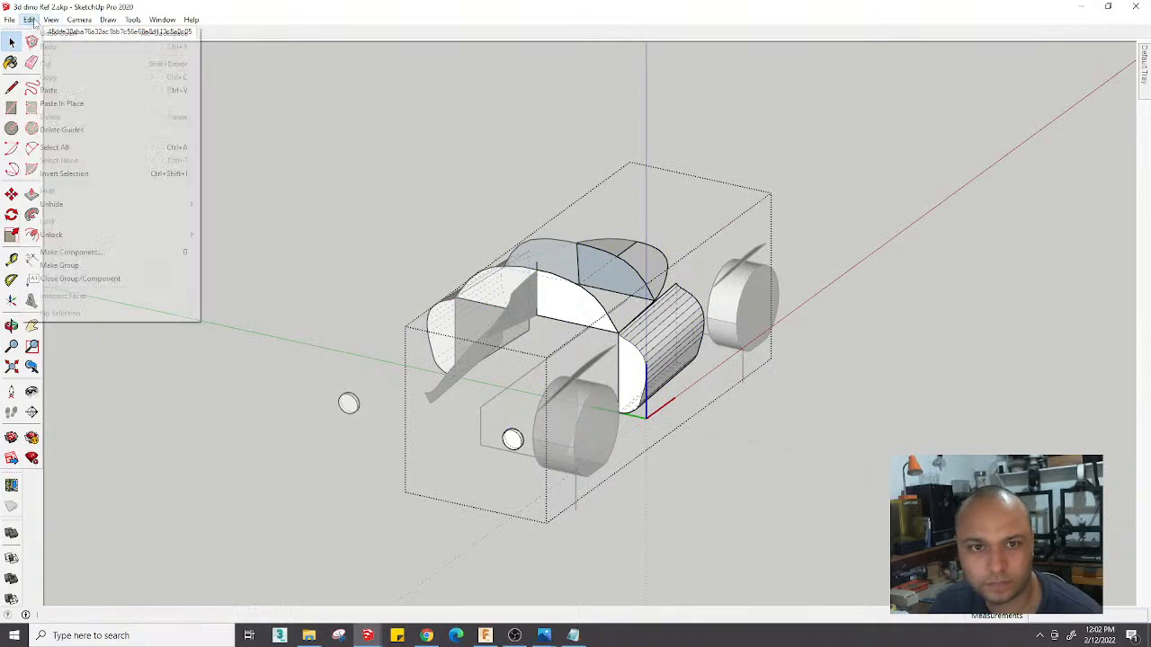
pyautogui.click(72, 102)
pyautogui.click(780, 270)
pyautogui.moveTo(780, 271); pyautogui.dragTo(803, 255, button='middle')
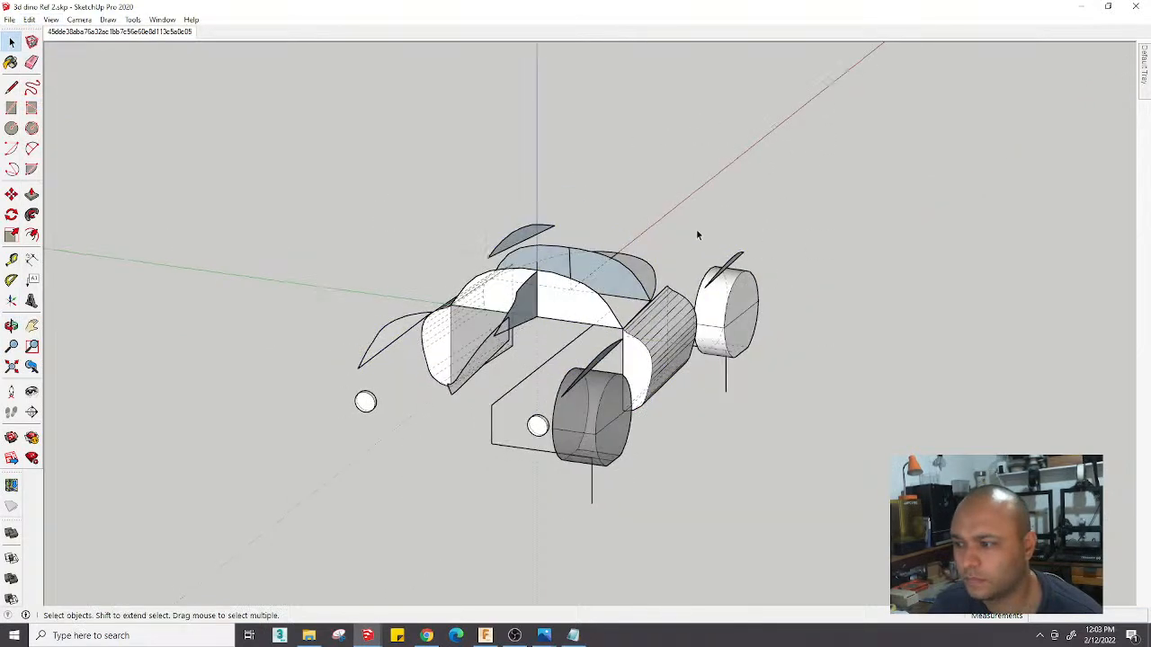
pyautogui.moveTo(674, 222); pyautogui.dragTo(734, 301)
pyautogui.moveTo(549, 333); pyautogui.dragTo(652, 413)
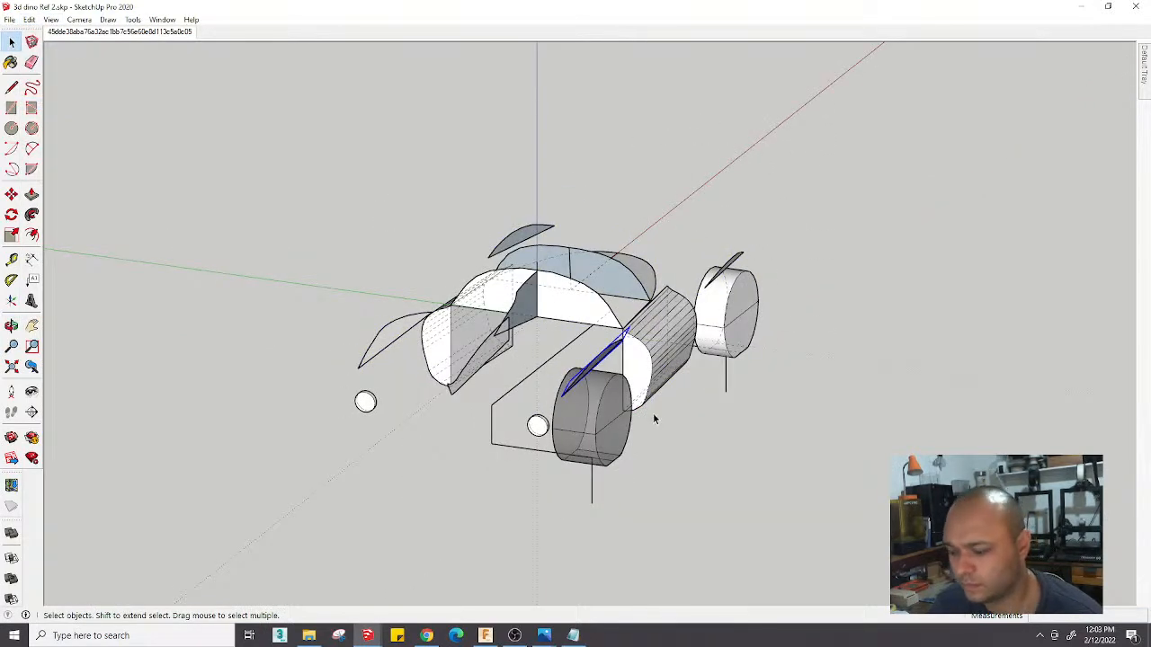
pyautogui.click(652, 413)
# Cut the front and rear wheel groups and paste them in place inside the mirrored body component
pyautogui.moveTo(627, 265); pyautogui.dragTo(736, 348, button='middle')
pyautogui.click(735, 442)
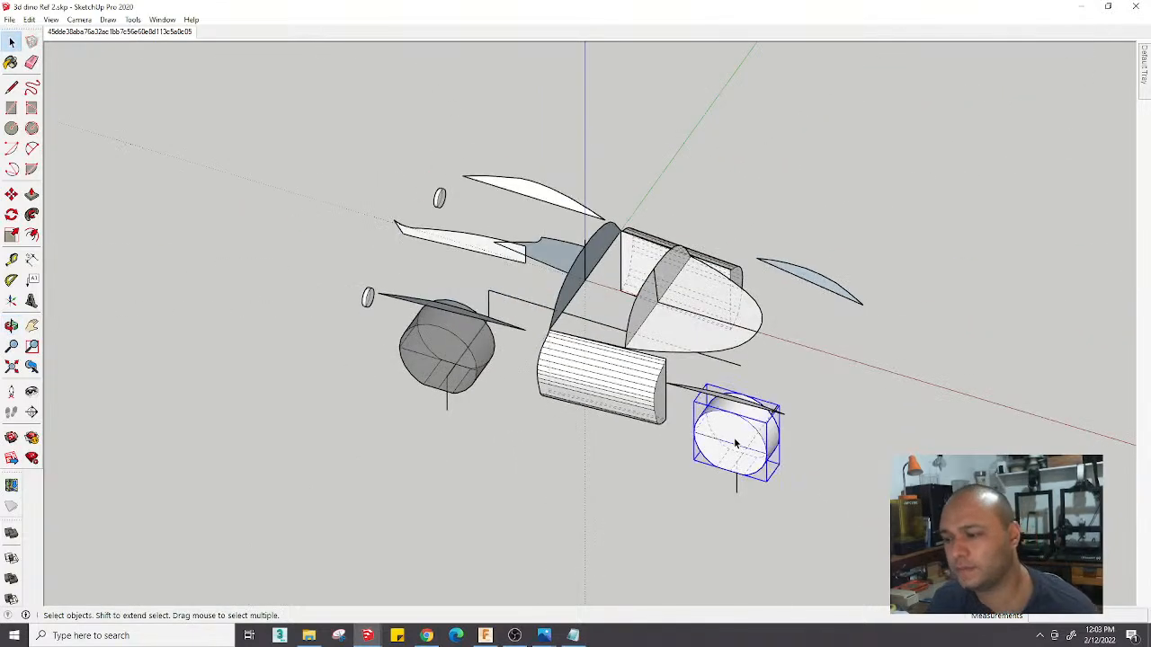
pyautogui.keyDown('shift'); pyautogui.click(434, 361); pyautogui.keyUp('shift')
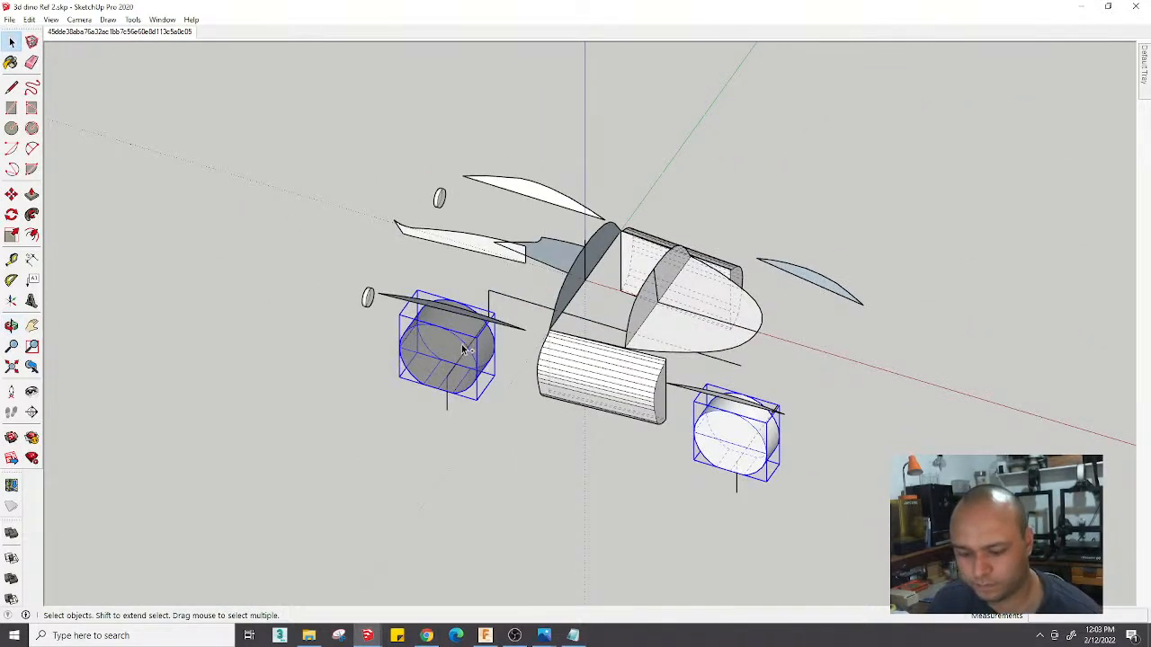
pyautogui.press('Delete')
pyautogui.doubleClick(600, 380)
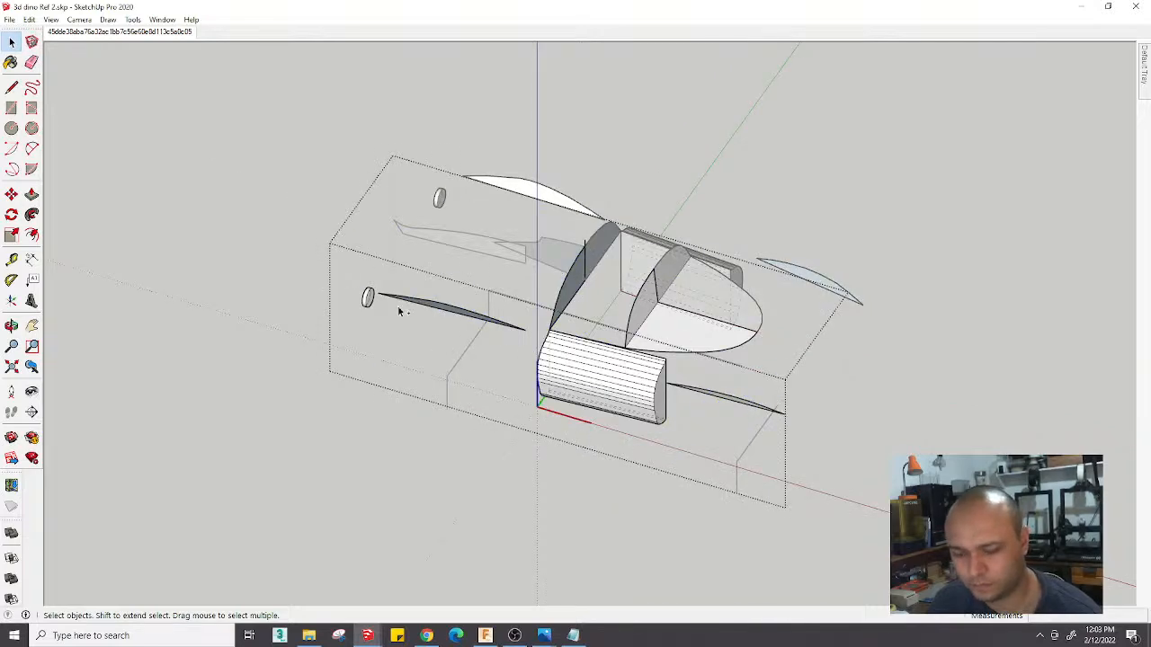
pyautogui.click(29, 19)
pyautogui.click(72, 102)
pyautogui.click(398, 442)
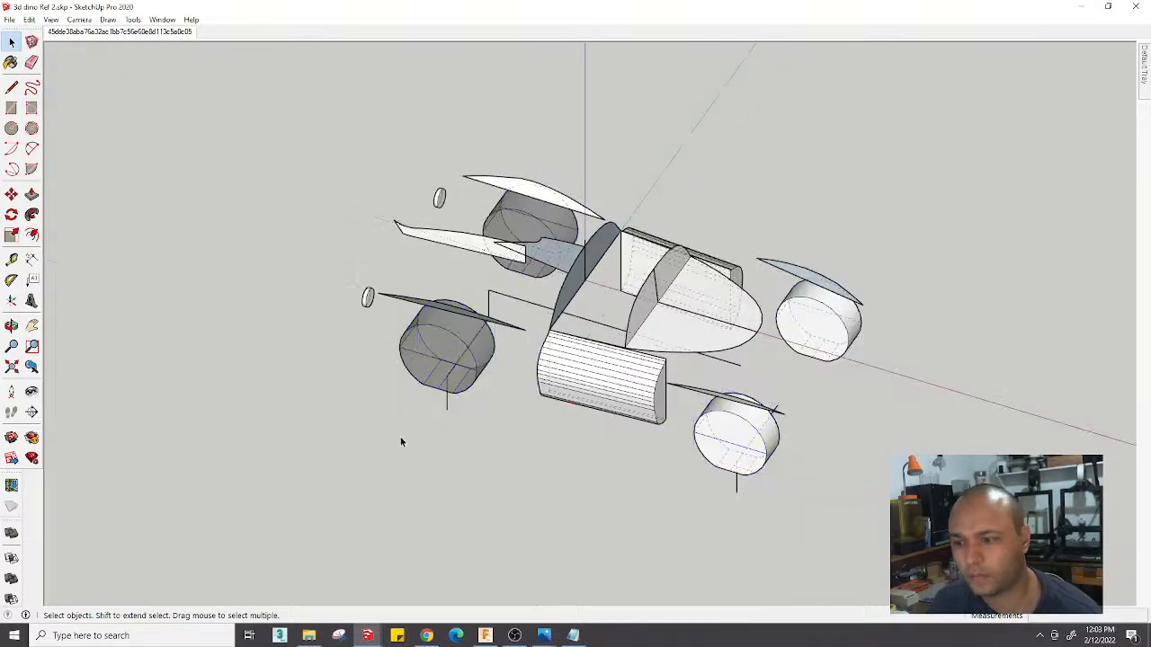
# Examine the mirrored wheels and fenders from several angles around the car model
pyautogui.moveTo(398, 441)
pyautogui.mouseDown(button='middle')
pyautogui.moveTo(903, 277)
pyautogui.moveTo(269, 282)
pyautogui.moveTo(503, 251)
pyautogui.moveTo(694, 390)
pyautogui.moveTo(801, 221)
pyautogui.moveTo(793, 243)
pyautogui.mouseUp(button='middle')
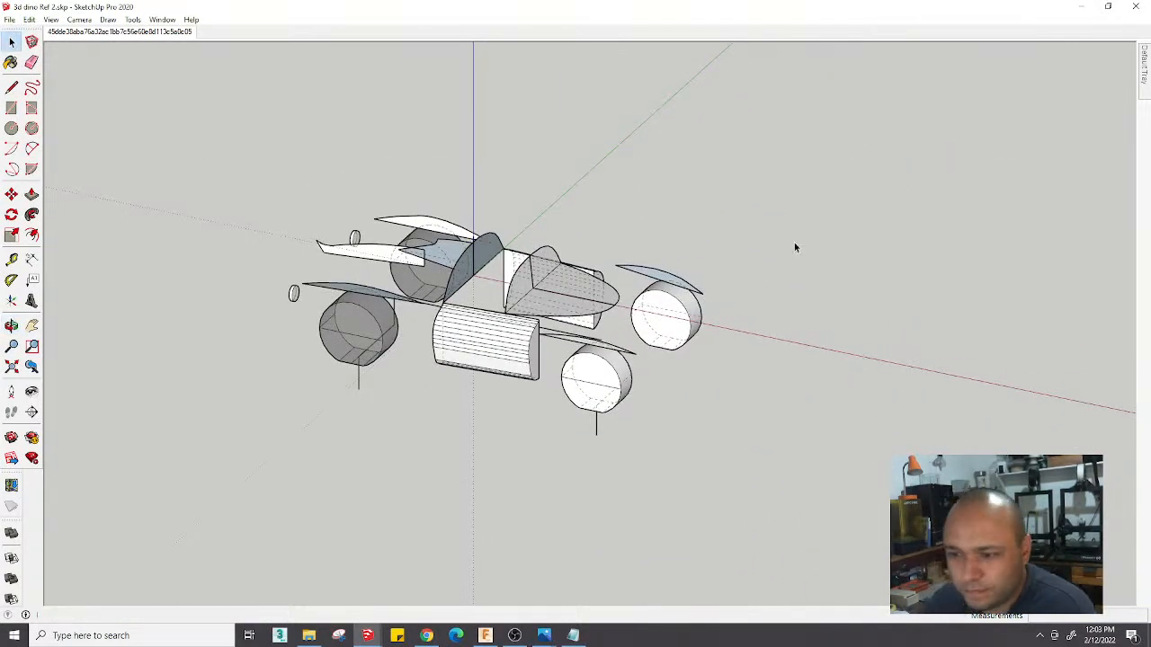
pyautogui.moveTo(699, 252)
pyautogui.mouseDown(button='middle')
pyautogui.moveTo(678, 252)
pyautogui.moveTo(699, 455)
pyautogui.moveTo(198, 331)
pyautogui.moveTo(183, 432)
pyautogui.moveTo(252, 537)
pyautogui.moveTo(503, 410)
pyautogui.moveTo(781, 596)
pyautogui.moveTo(542, 507)
pyautogui.moveTo(332, 485)
pyautogui.moveTo(347, 426)
pyautogui.moveTo(278, 429)
pyautogui.moveTo(267, 442)
pyautogui.moveTo(424, 247)
pyautogui.moveTo(593, 139)
pyautogui.moveTo(591, 317)
pyautogui.mouseUp(button='middle')
pyautogui.scroll(3, 591, 317)
pyautogui.click(54, 20)
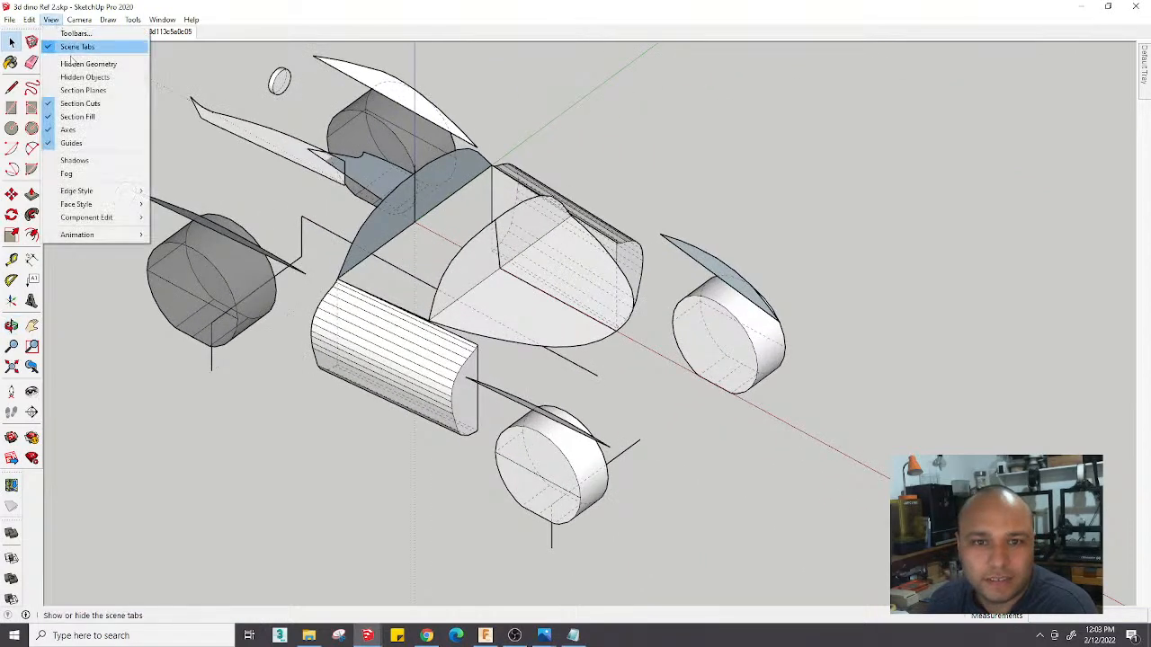
pyautogui.moveTo(79, 19)
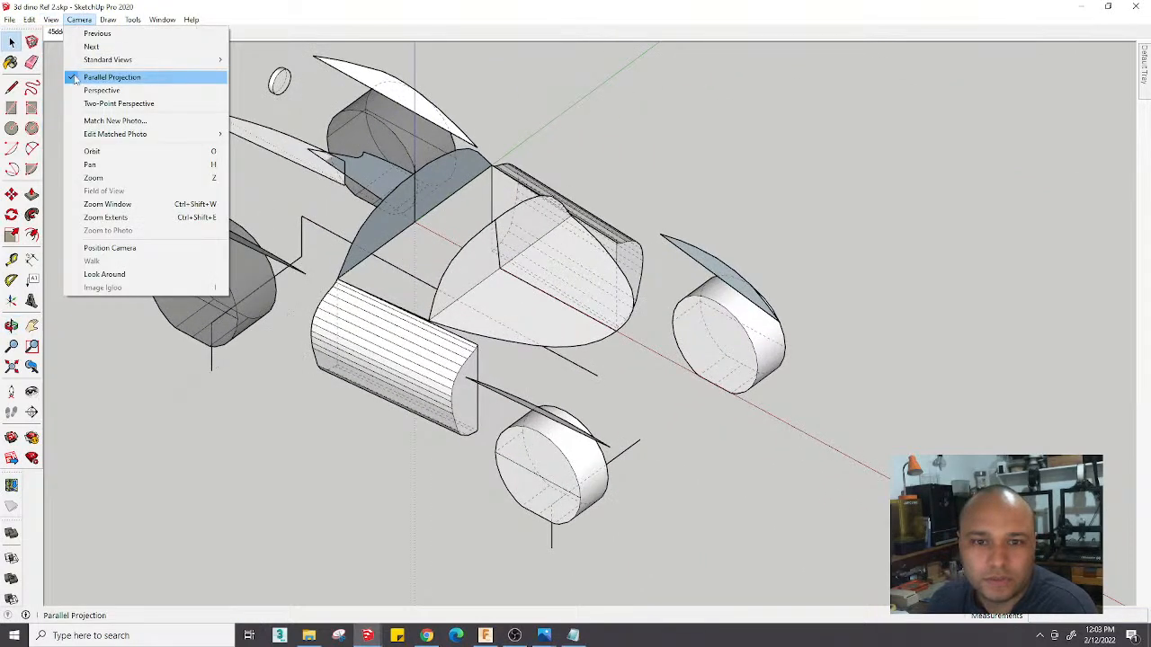
pyautogui.click(80, 19)
pyautogui.moveTo(732, 284); pyautogui.dragTo(772, 193, button='middle')
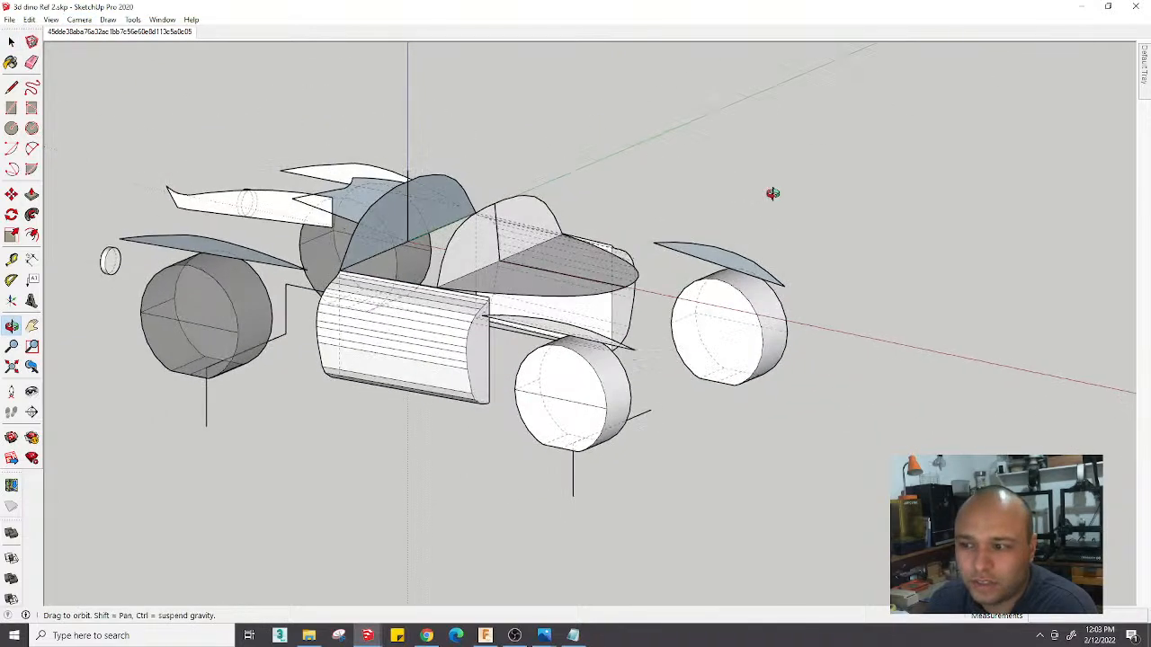
pyautogui.scroll(2, 707, 232)
pyautogui.scroll(-2, 707, 233)
pyautogui.moveTo(670, 253); pyautogui.dragTo(183, 176, button='middle')
# Return to the matched photo scene and cut the leftover front fender group lying outside the mirrored body component
pyautogui.click(58, 33)
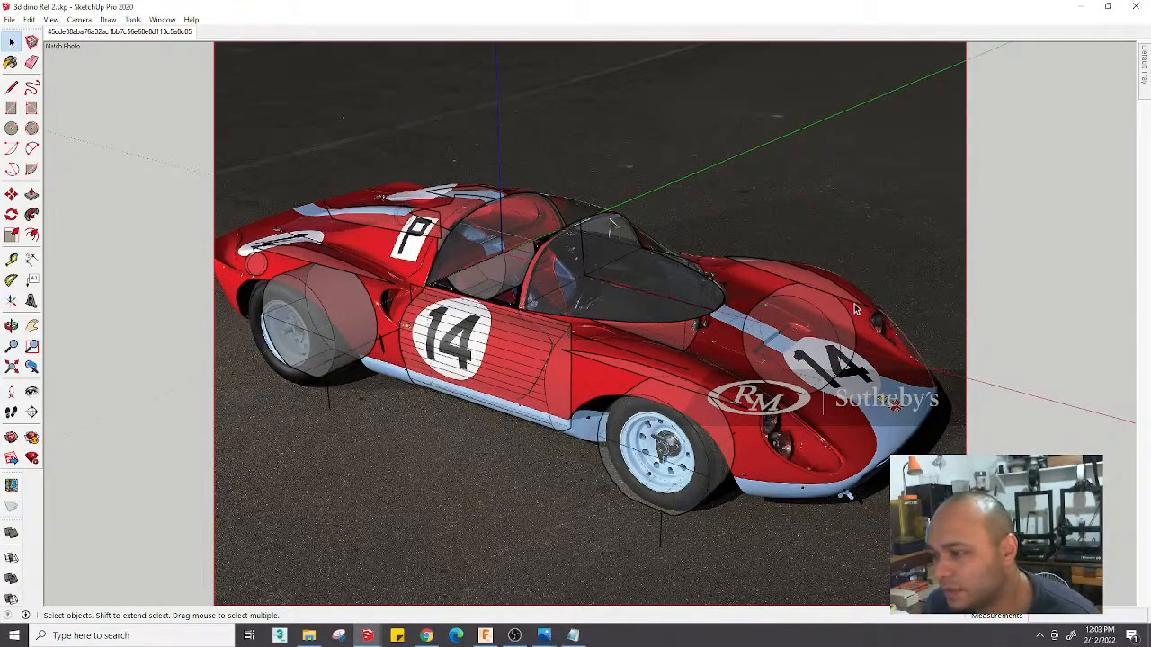
pyautogui.click(708, 345)
pyautogui.doubleClick(664, 383)
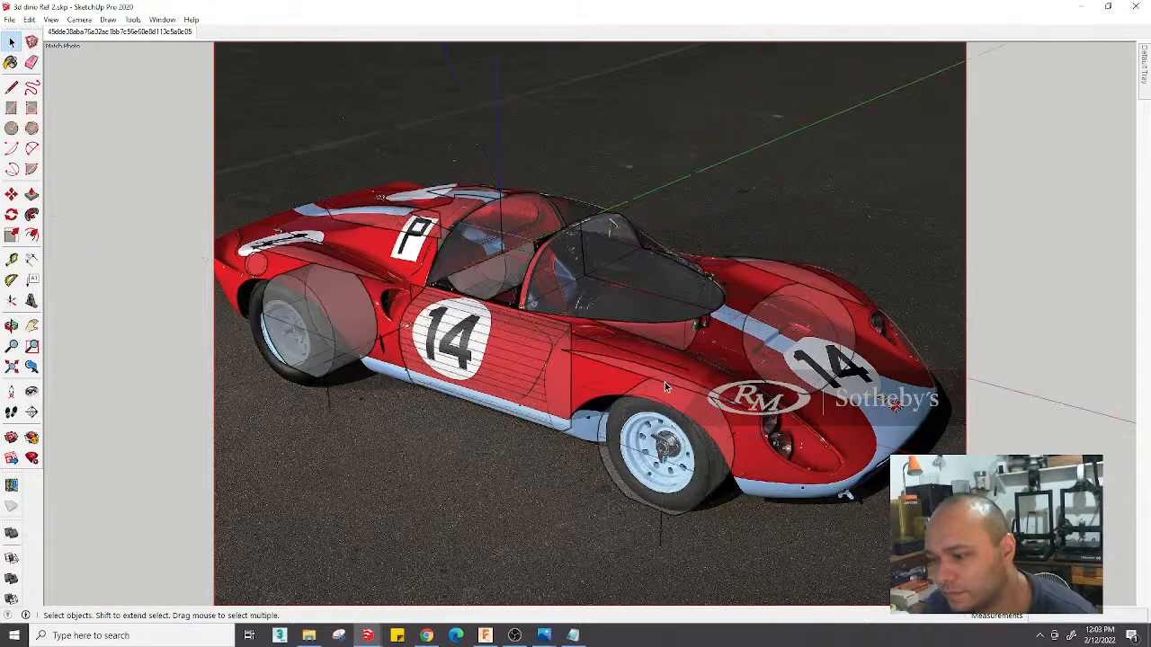
pyautogui.click(665, 381)
pyautogui.scroll(2, 661, 385)
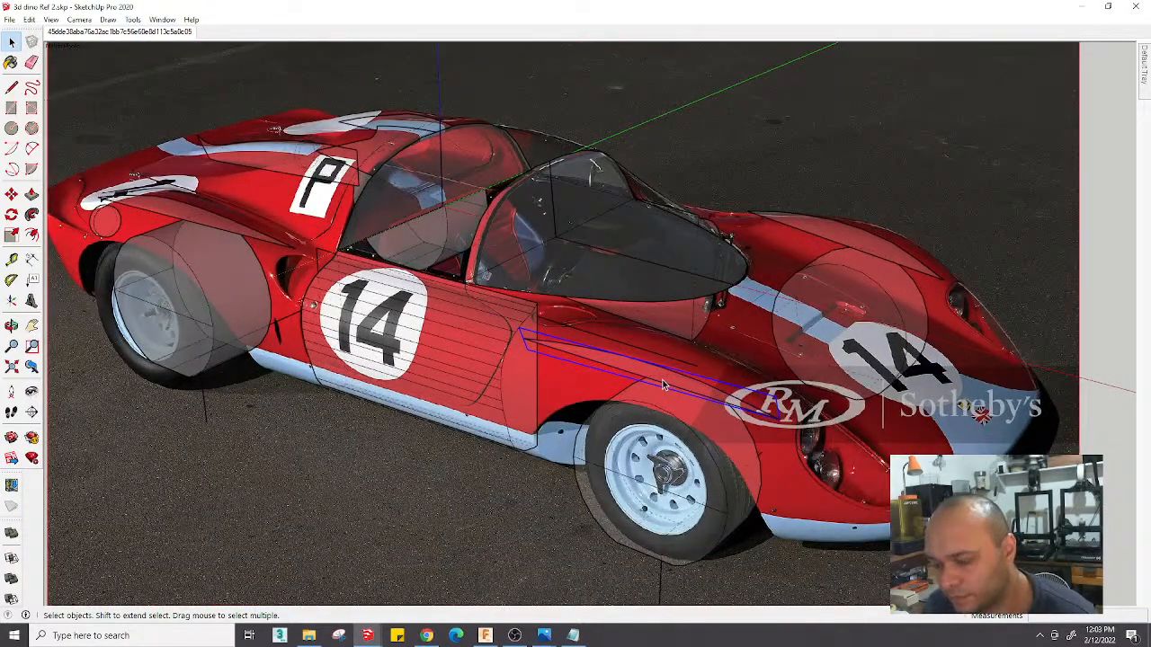
pyautogui.hotkey('ctrl', 'x')
# Inside the mirrored body component, move the front fender group forward about 40 mm to follow the fender in the photo
pyautogui.doubleClick(662, 381)
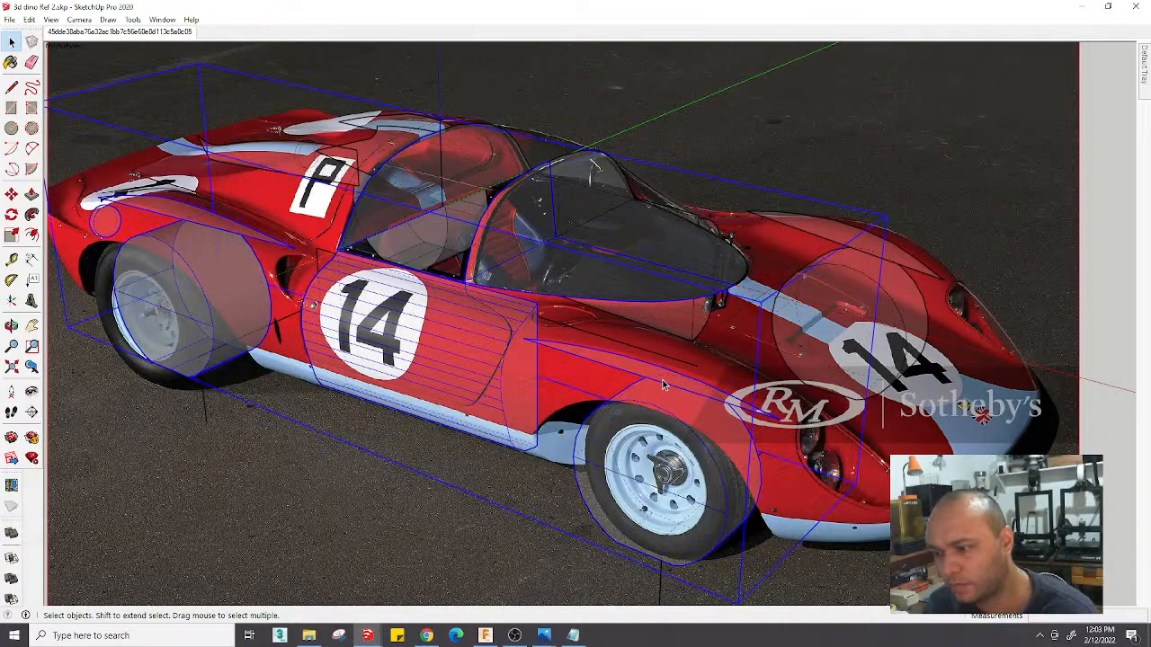
pyautogui.hotkey('ctrl', 'shift', 'v')
pyautogui.scroll(2, 662, 385)
pyautogui.press('m')
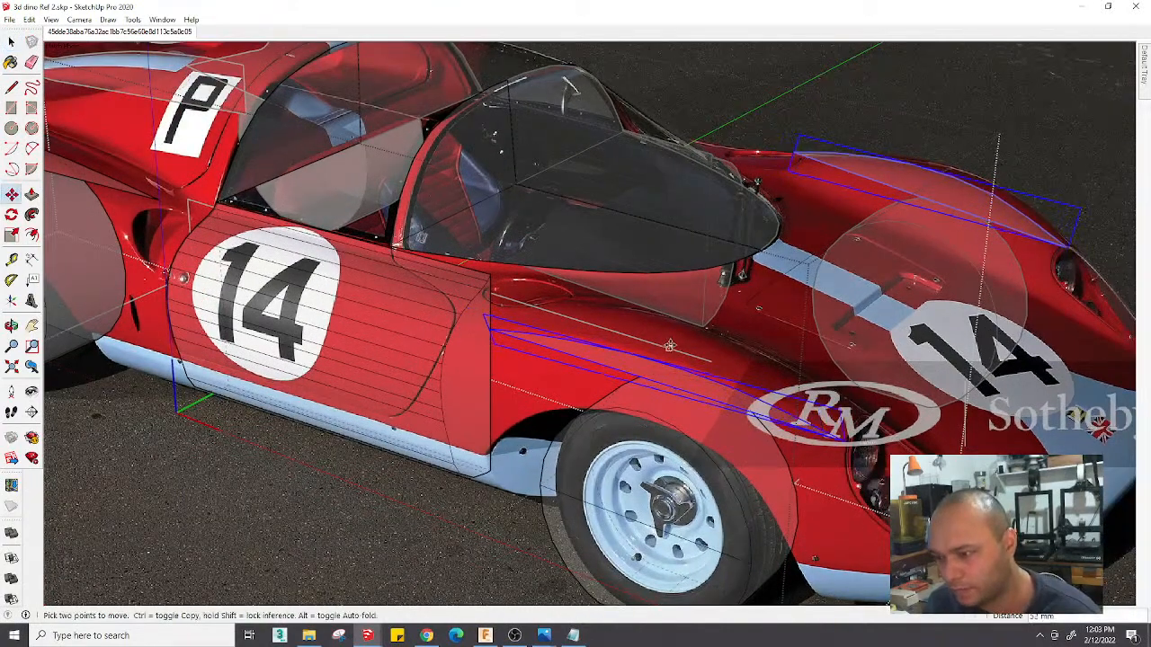
pyautogui.click(687, 340)
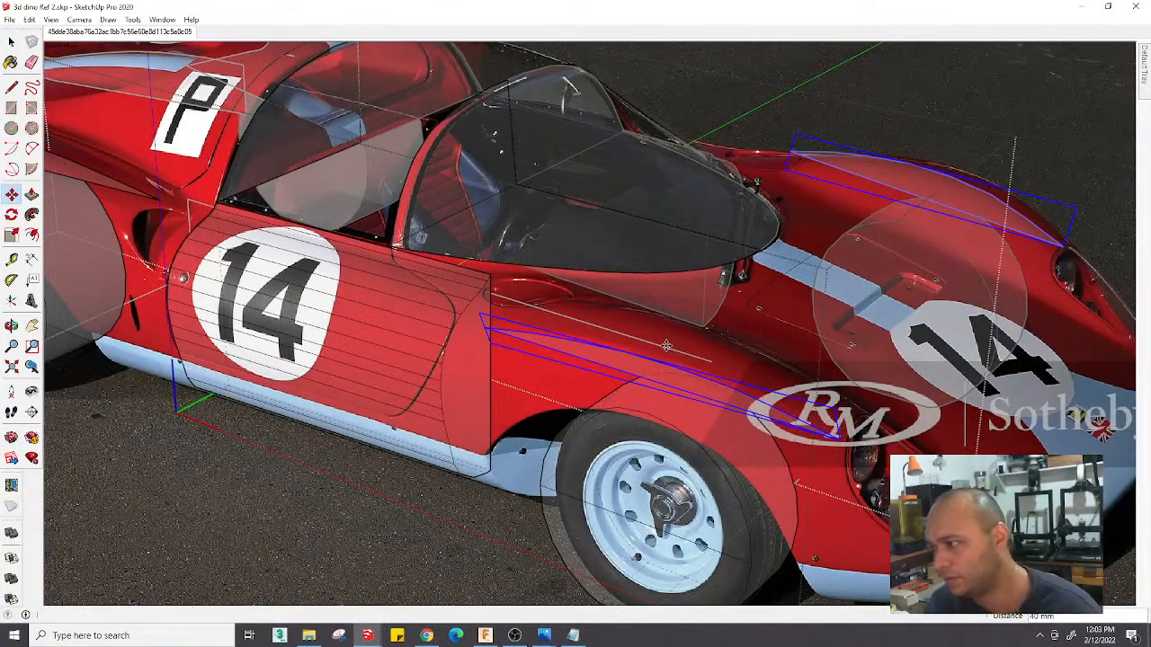
pyautogui.scroll(-4, 687, 340)
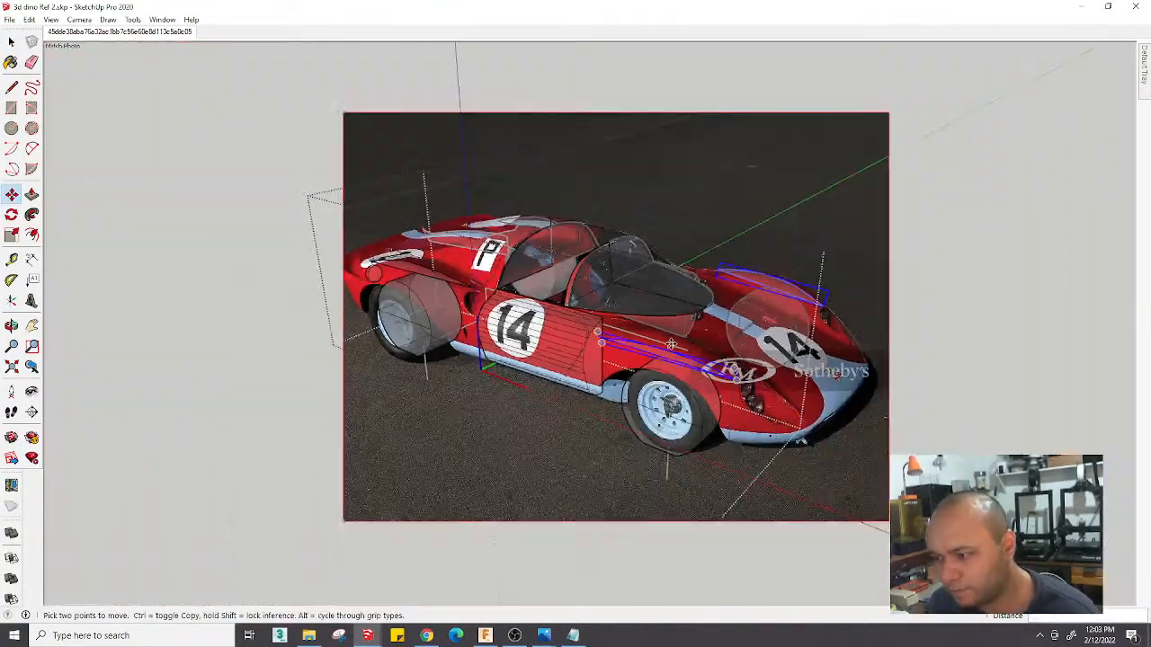
pyautogui.press('space')
pyautogui.click(928, 436)
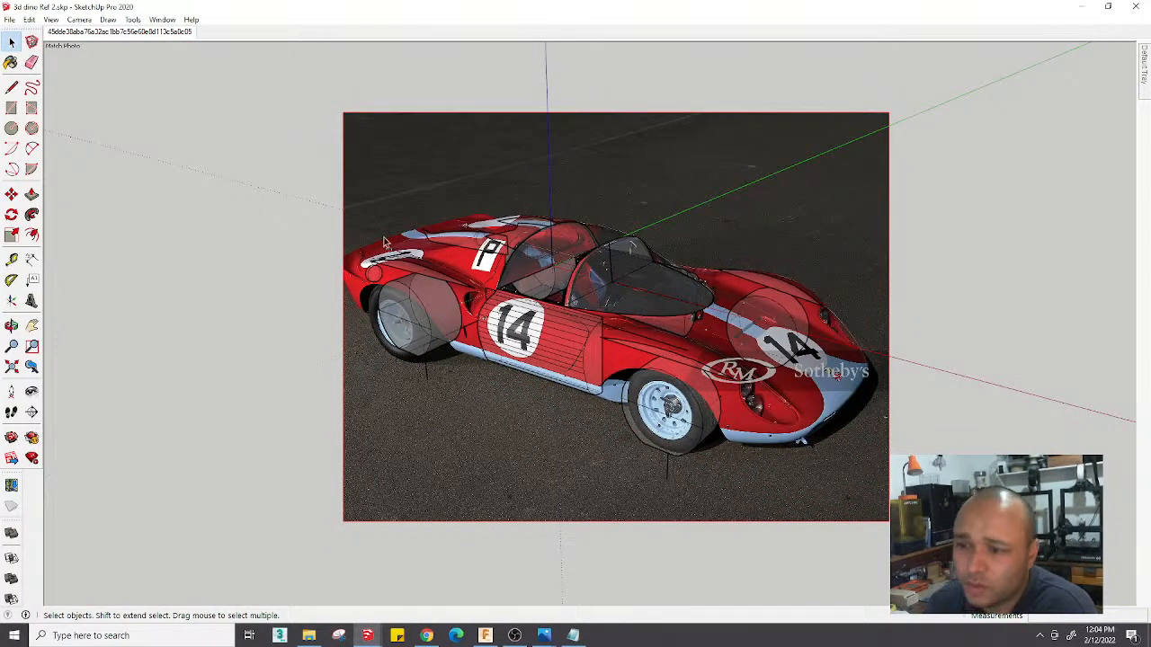
# Examine how the fenders, wheels and nose of the model line up with the matched photo
pyautogui.scroll(1, 930, 340)
pyautogui.scroll(-1, 787, 306)
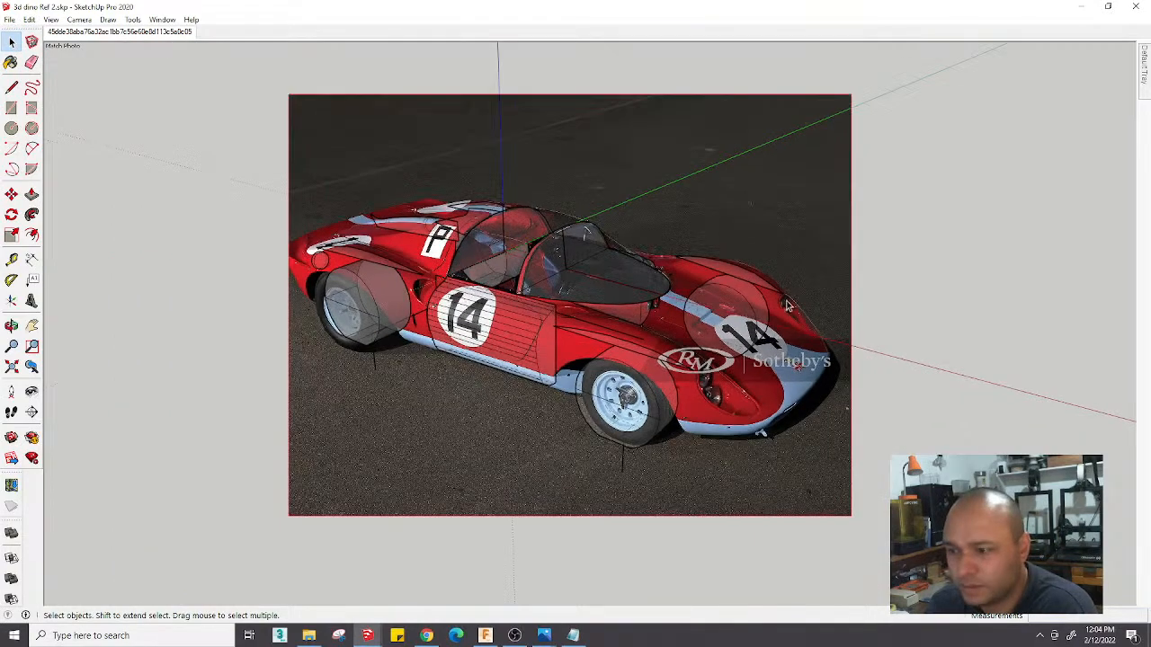
pyautogui.scroll(1, 686, 338)
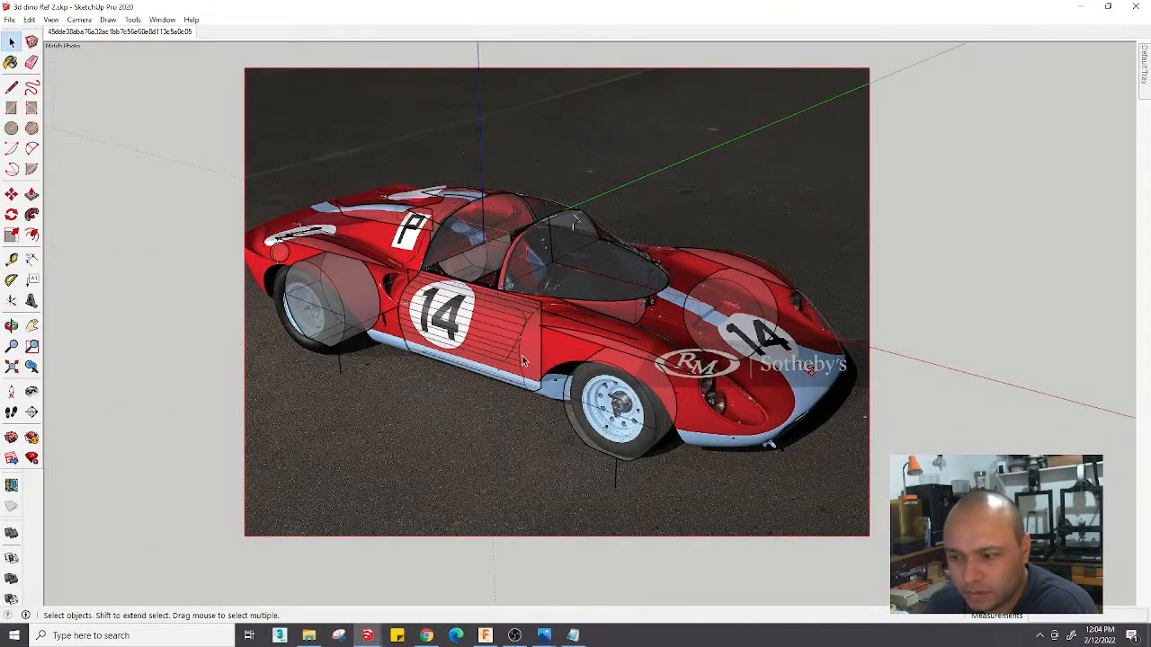
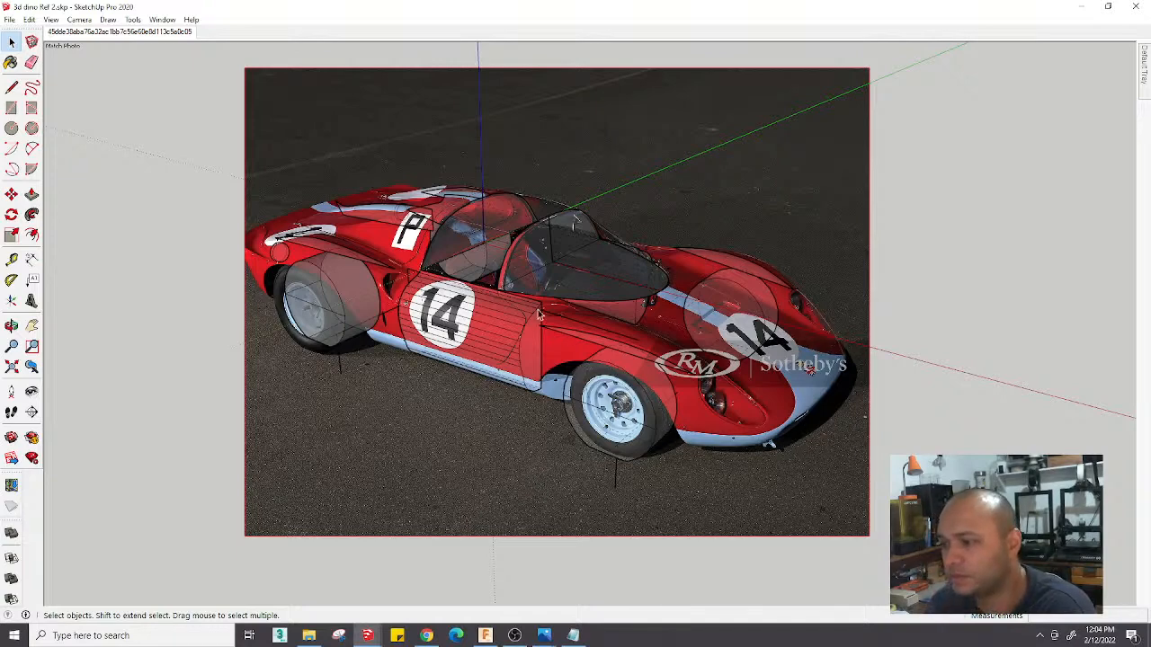
pyautogui.scroll(5, 765, 385)
pyautogui.scroll(-3, 502, 364)
pyautogui.scroll(3, 460, 396)
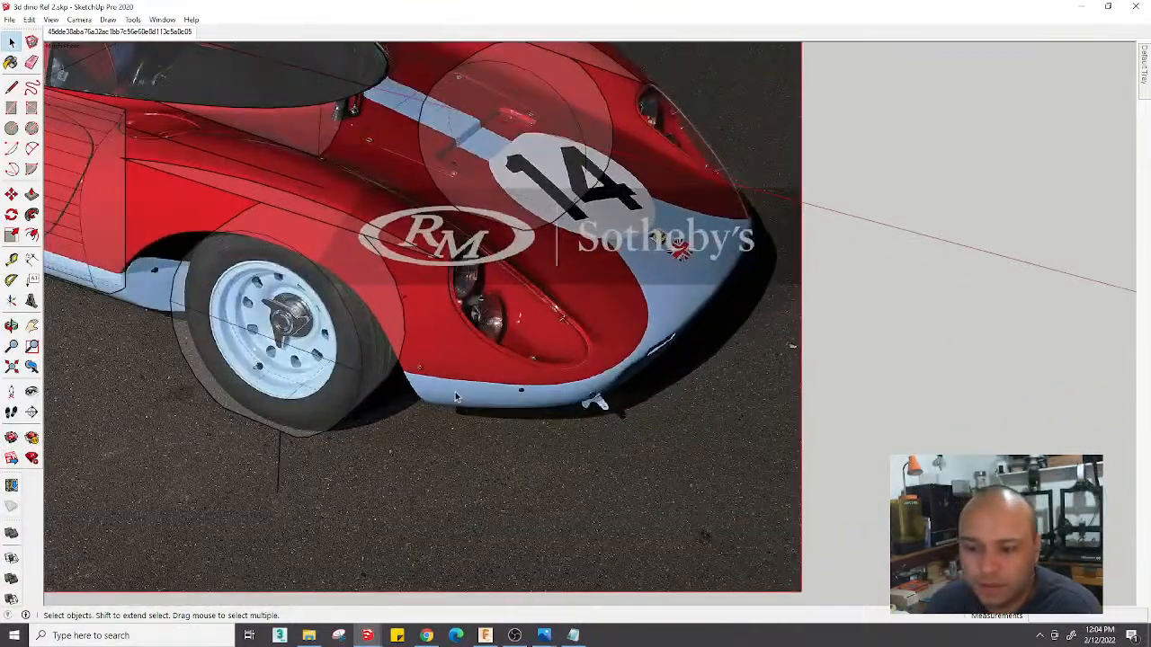
pyautogui.scroll(-3, 435, 378)
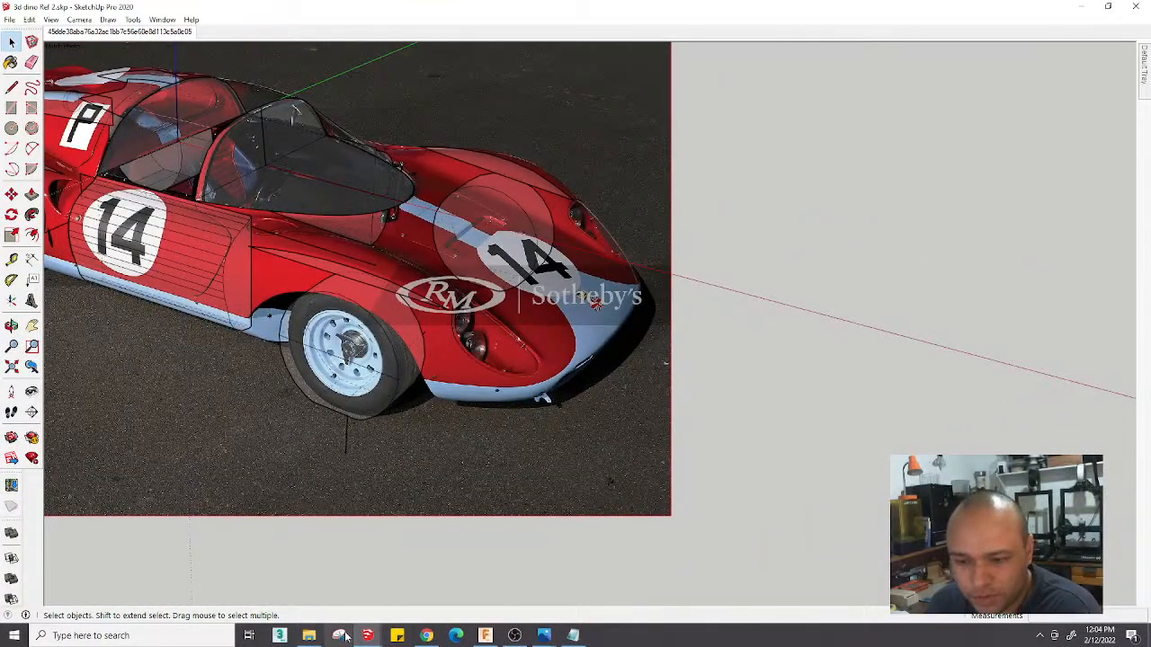
# View the side photo of the front wheel and nose from the ref folder, and return to the model
pyautogui.click(309, 639)
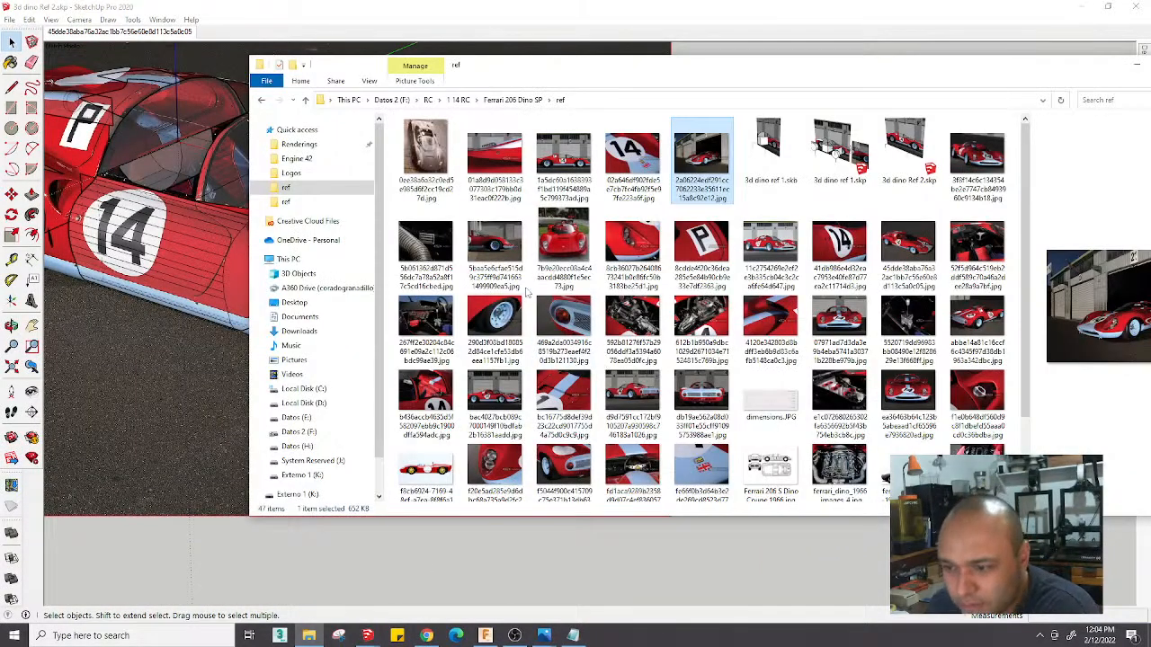
pyautogui.click(515, 256)
pyautogui.doubleClick(517, 256)
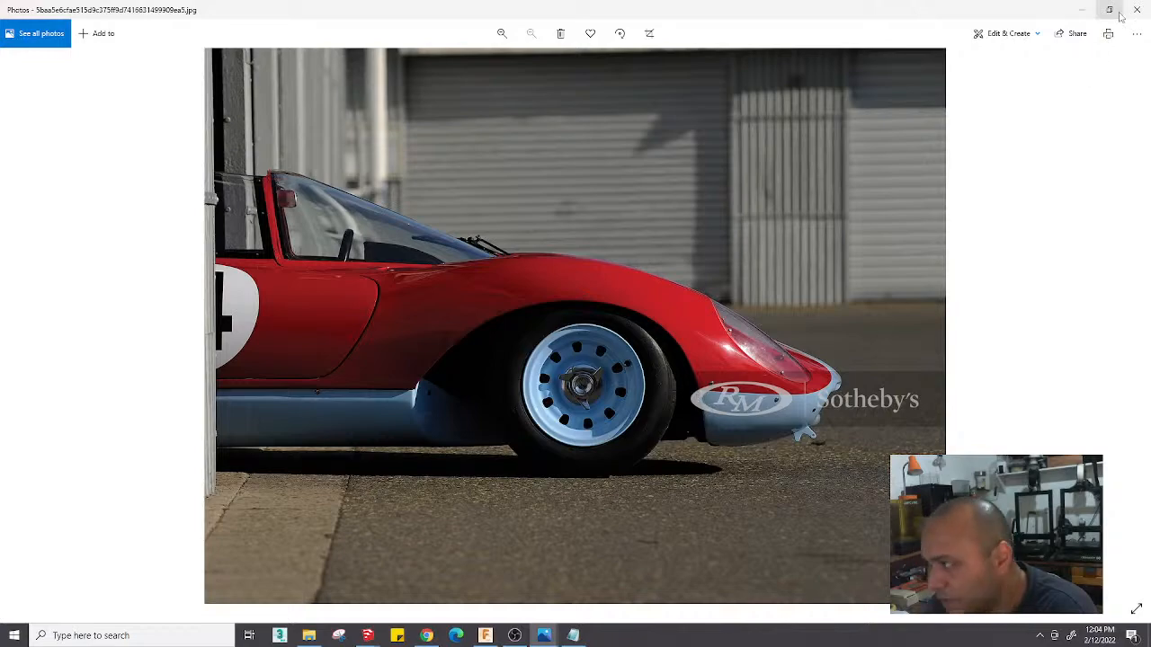
pyautogui.click(1082, 9)
pyautogui.click(1135, 67)
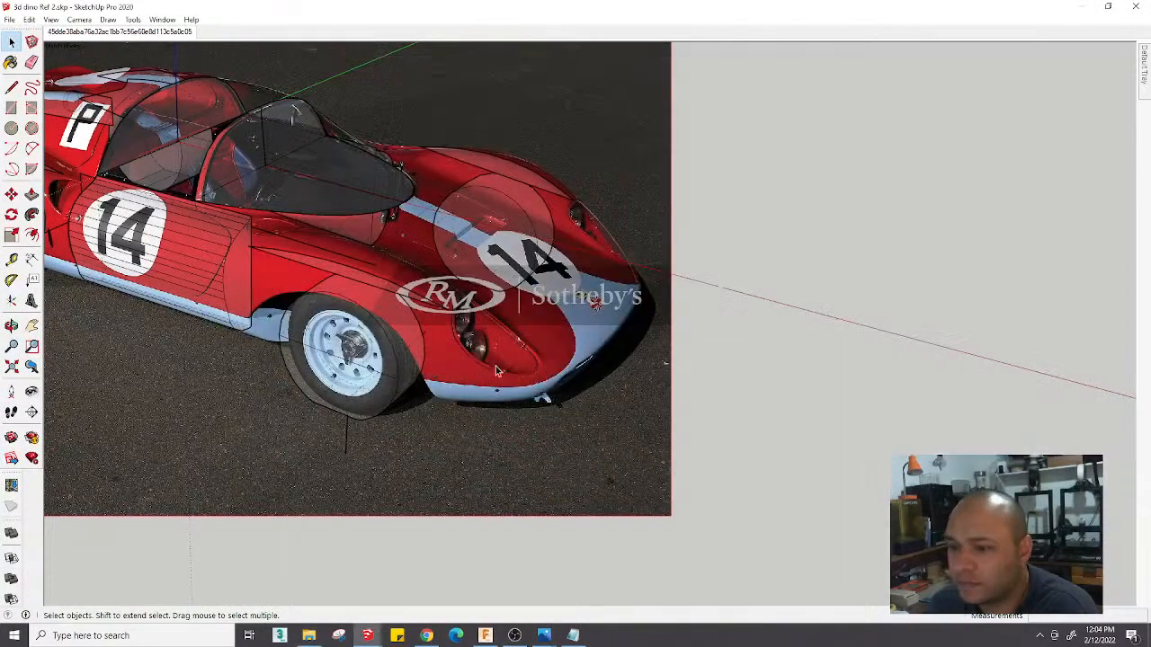
# Draw a horizontal rectangular face under the nose at wheel-hub height, reaching about 928 mm forward from the front wheel
pyautogui.scroll(5, 359, 388)
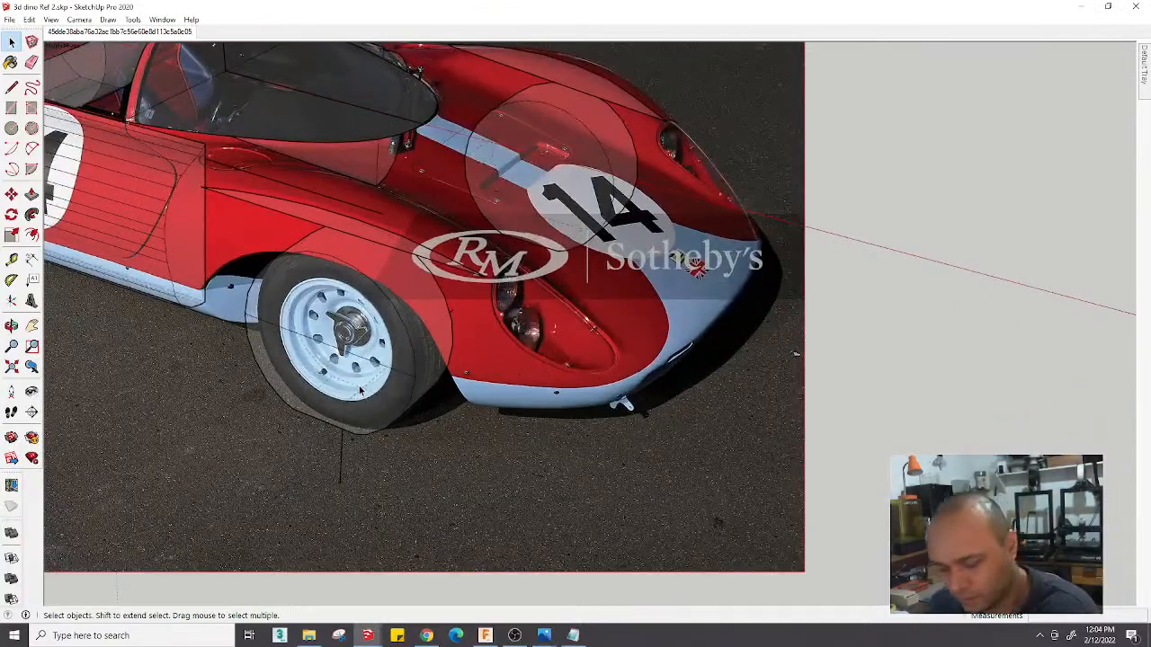
pyautogui.press('l')
pyautogui.click(325, 345)
pyautogui.scroll(3, 326, 345)
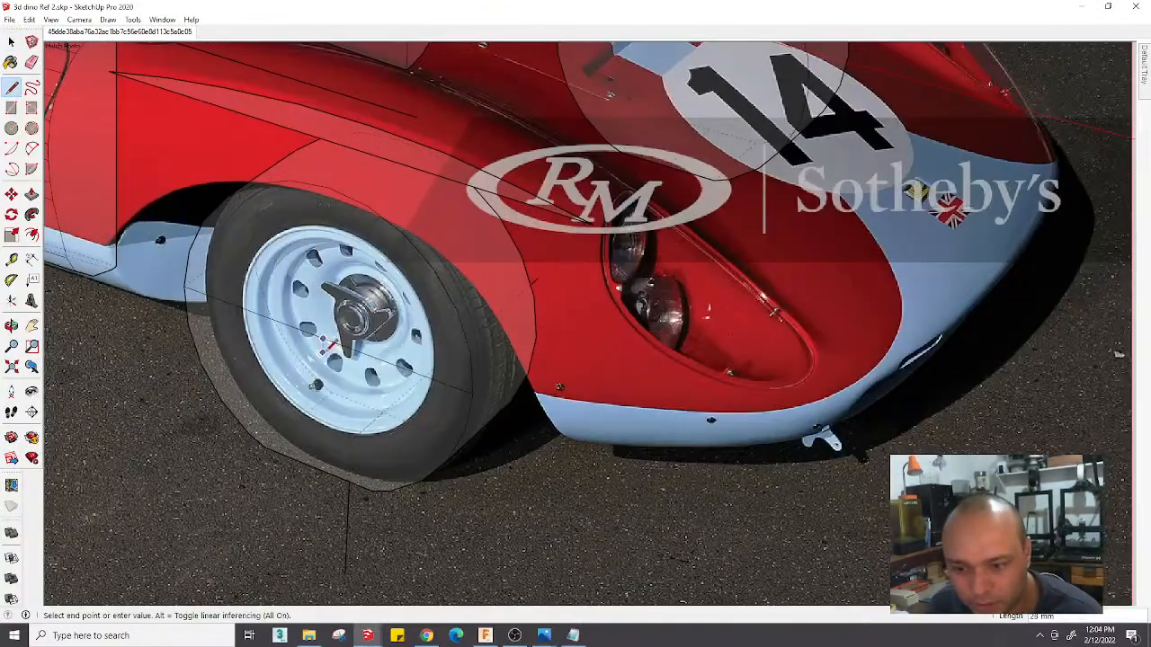
pyautogui.scroll(-2, 360, 358)
pyautogui.scroll(-2, 384, 378)
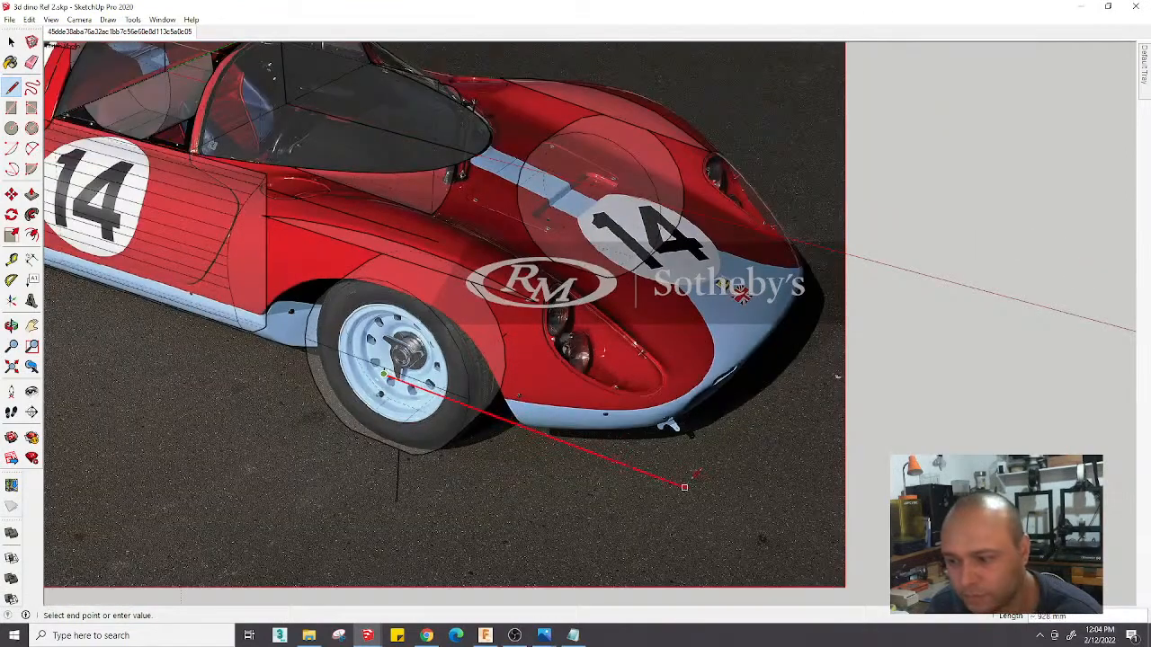
pyautogui.click(684, 487)
pyautogui.click(838, 287)
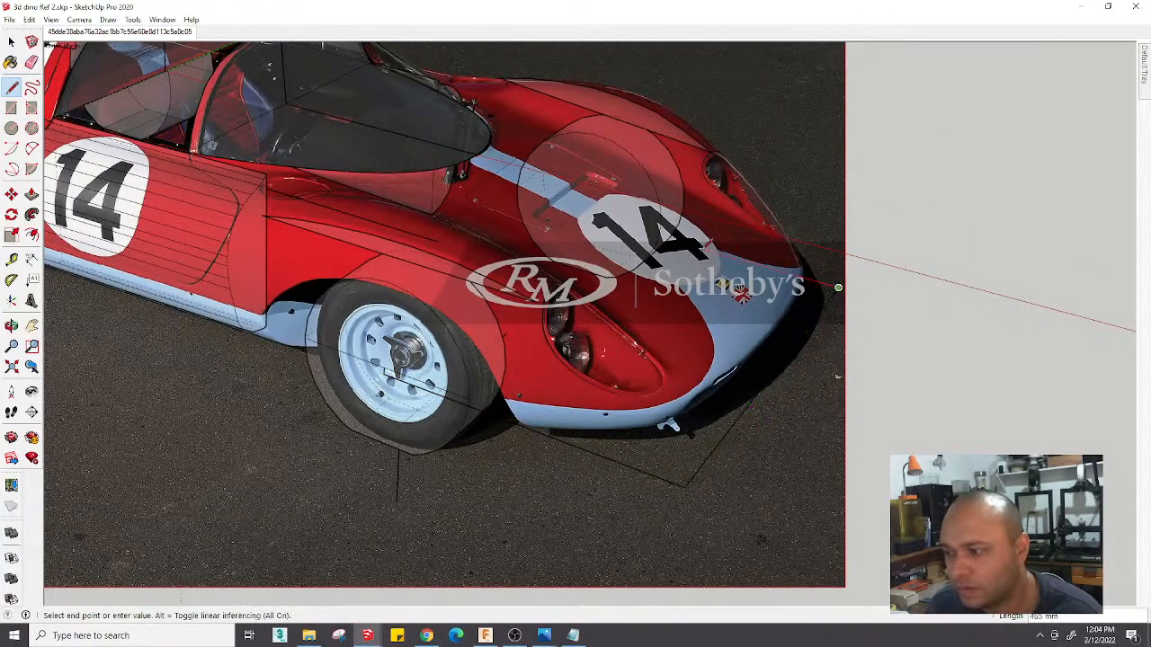
pyautogui.click(619, 227)
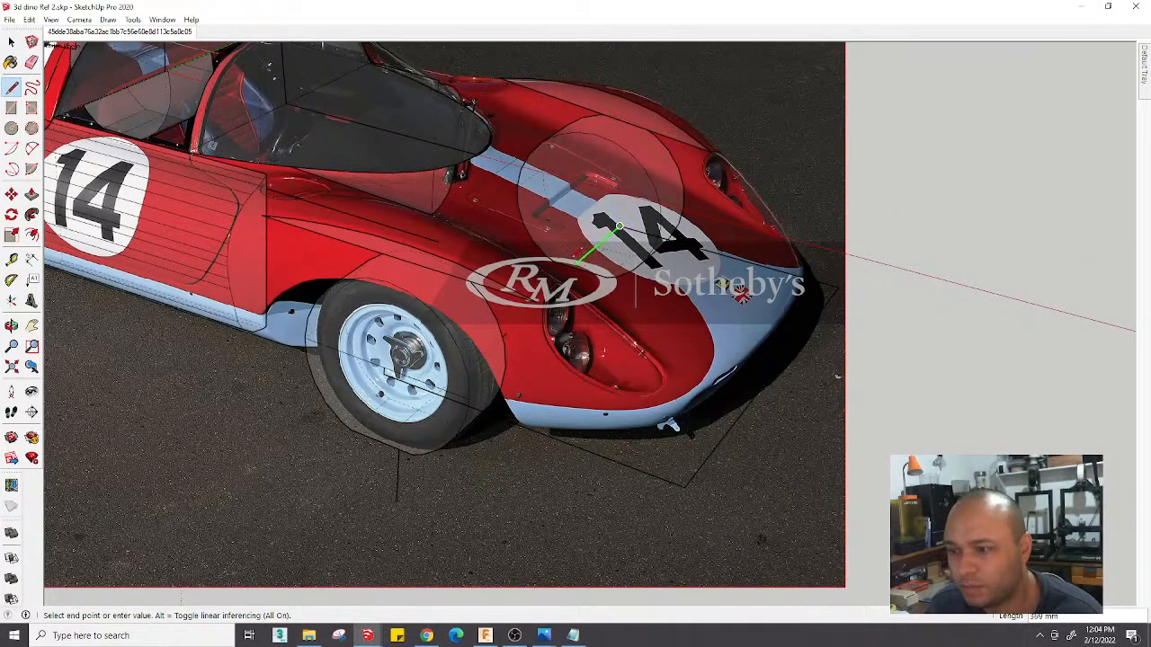
pyautogui.click(429, 389)
pyautogui.scroll(2, 429, 389)
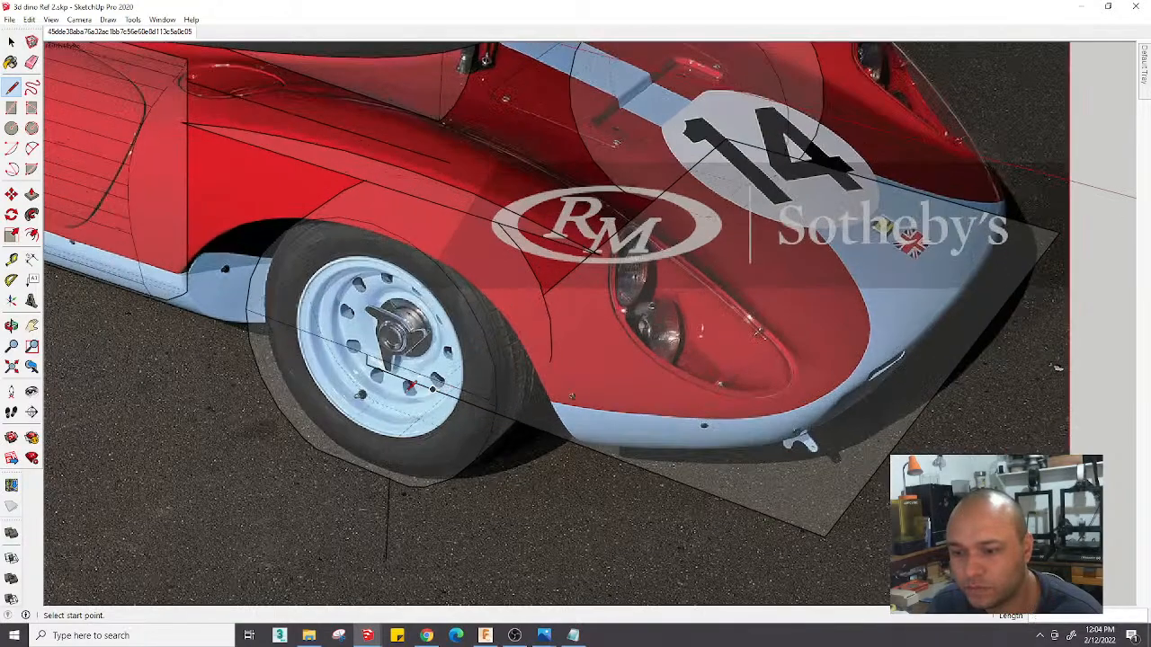
# Trace the red-and-blue paint boundary on the horizontal face, from the front wheel arch to the area below the headlight
pyautogui.press('e')
pyautogui.scroll(-3, 369, 355)
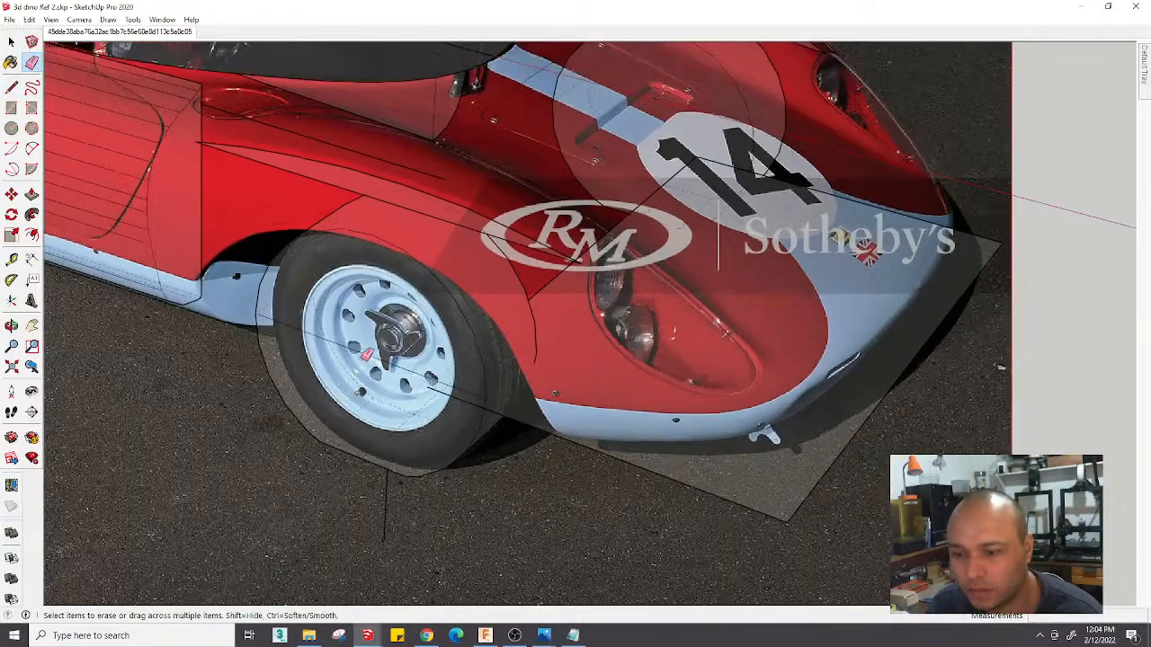
pyautogui.scroll(4, 536, 407)
pyautogui.scroll(2, 536, 407)
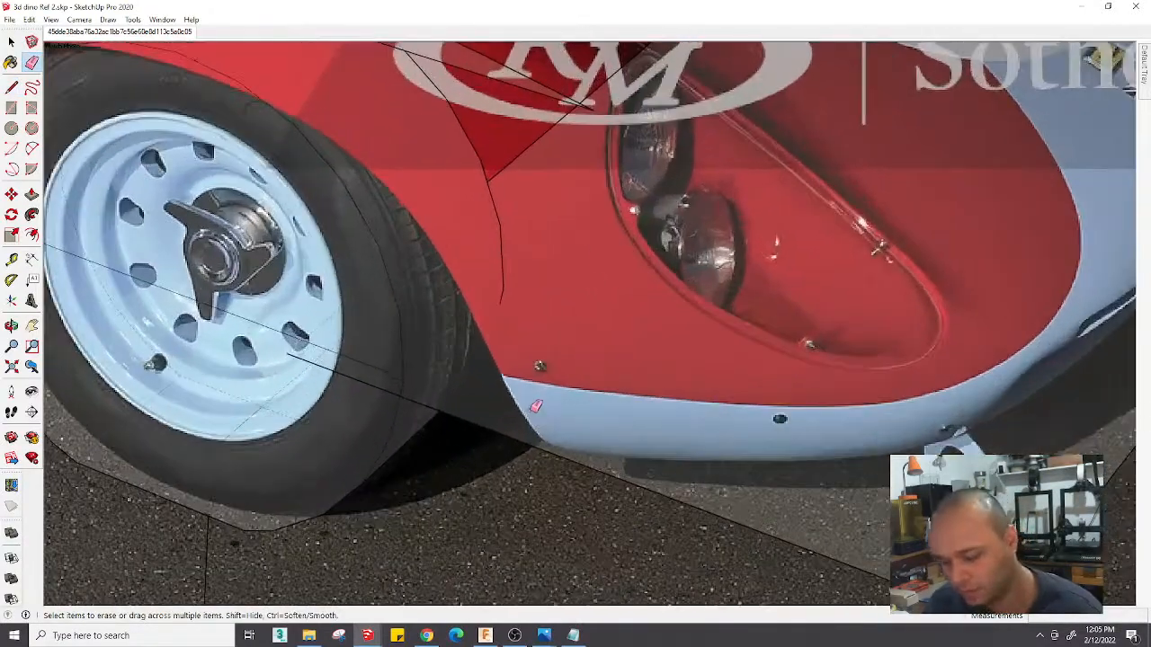
pyautogui.press('l')
pyautogui.click(499, 380)
pyautogui.scroll(-3, 504, 381)
pyautogui.scroll(3, 636, 396)
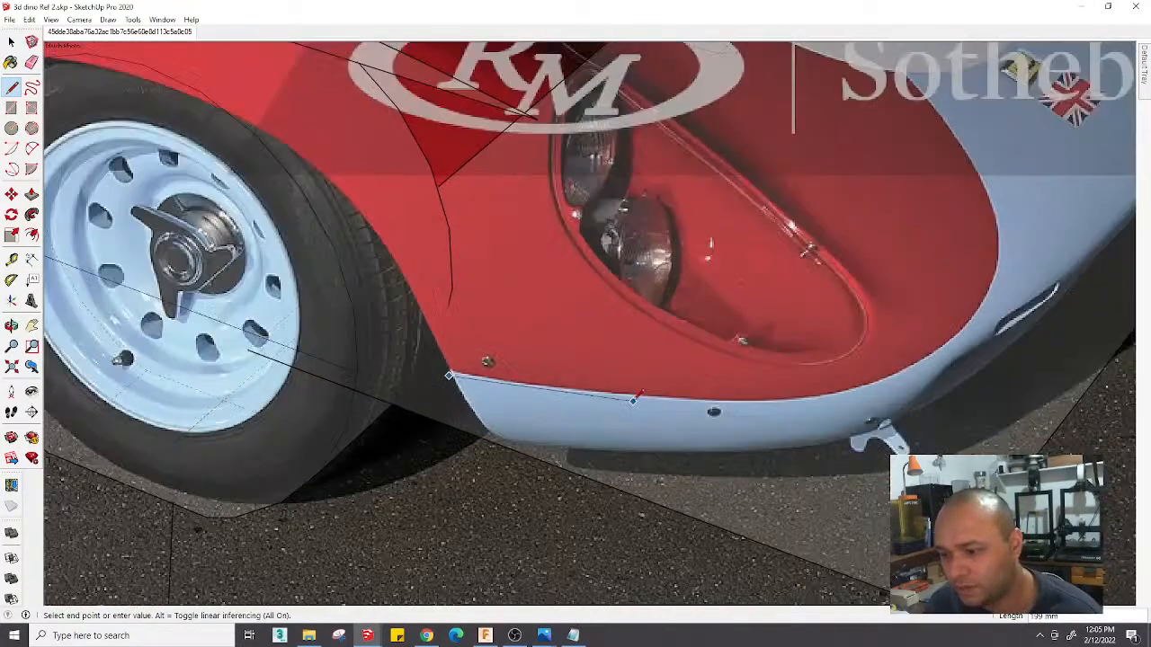
pyautogui.click(569, 394)
pyautogui.click(733, 401)
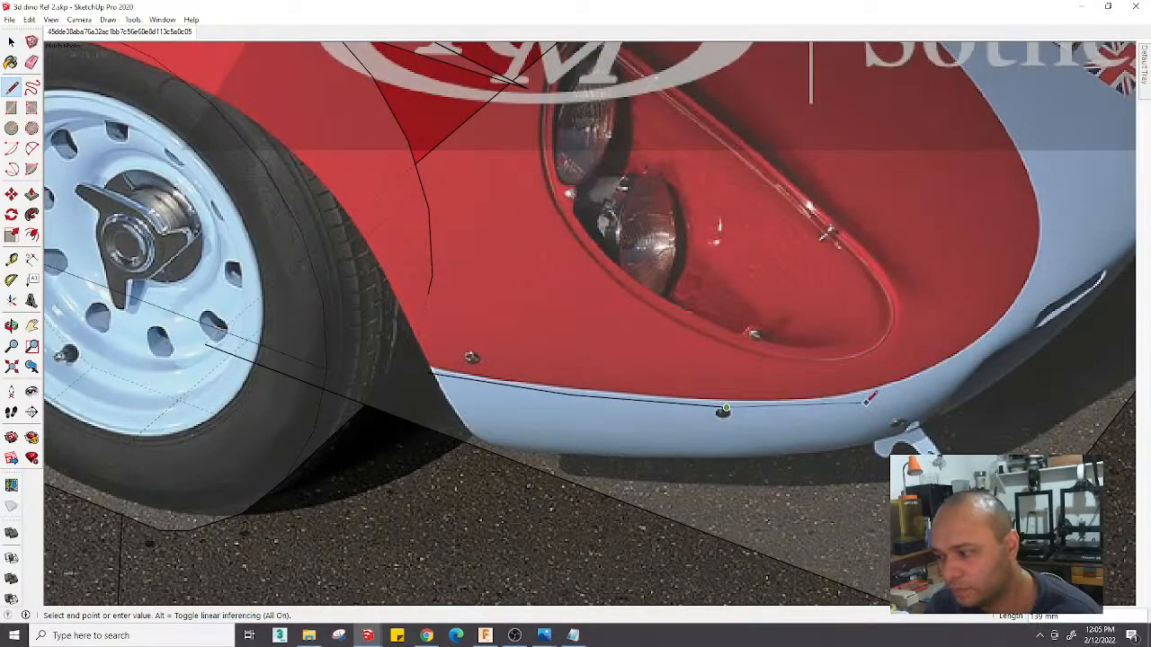
pyautogui.click(841, 404)
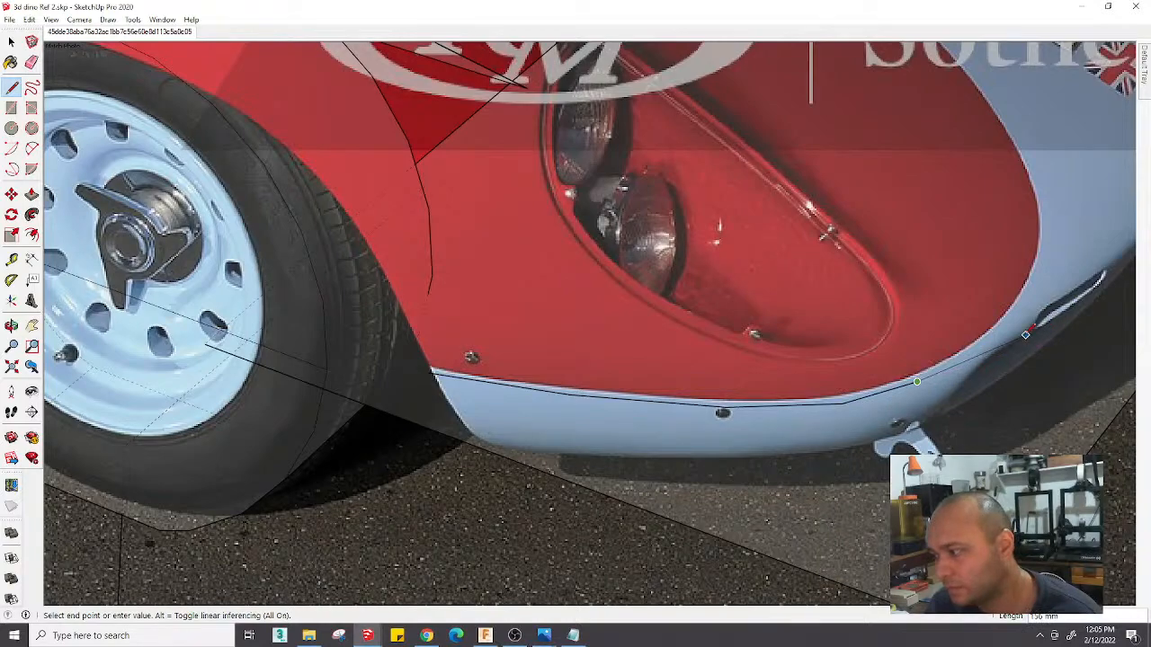
# Continue the traced outline along the nose's front edge, past the air slot and across the car's centreline
pyautogui.scroll(-3, 1023, 334)
pyautogui.scroll(3, 700, 428)
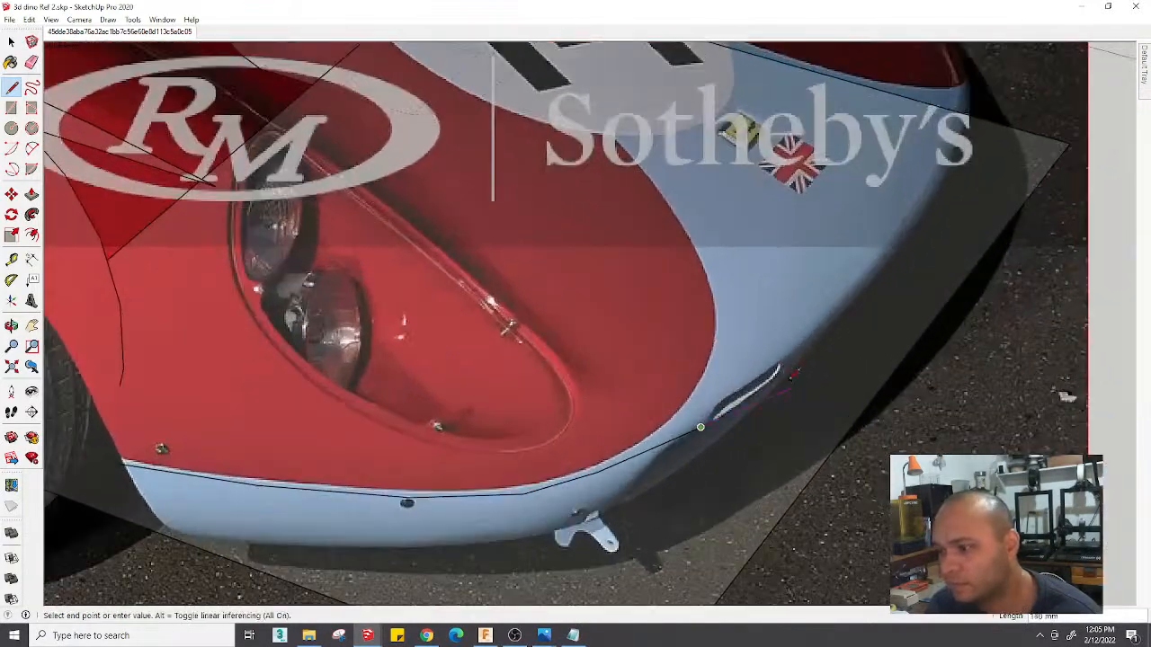
pyautogui.scroll(5, 829, 319)
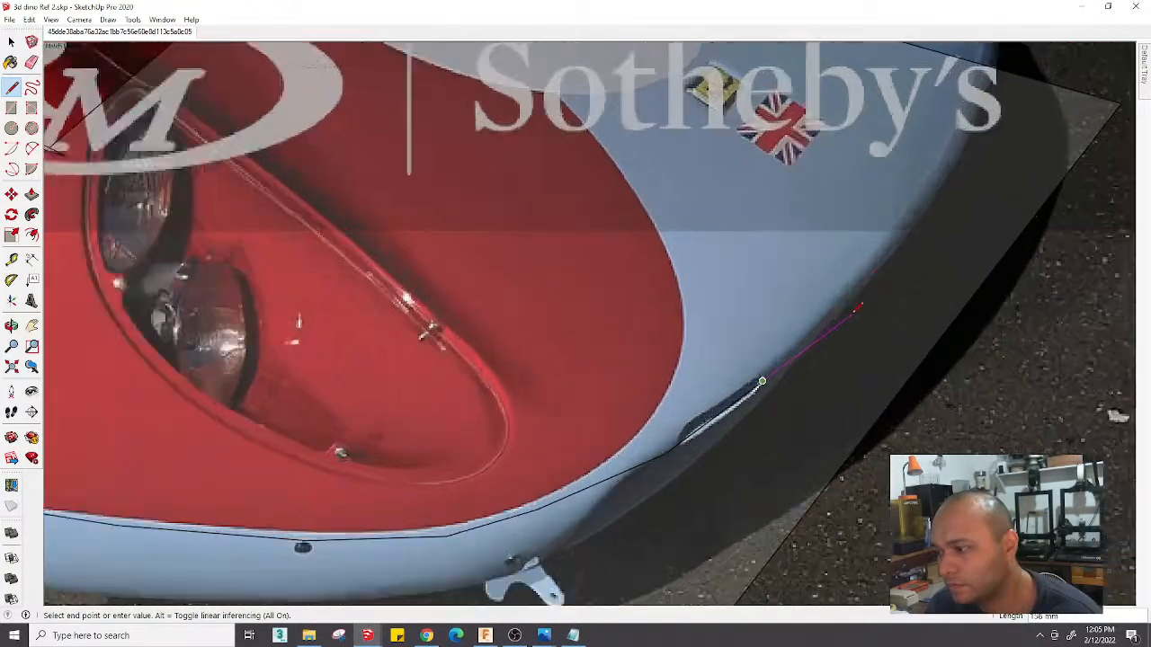
pyautogui.scroll(-5, 827, 322)
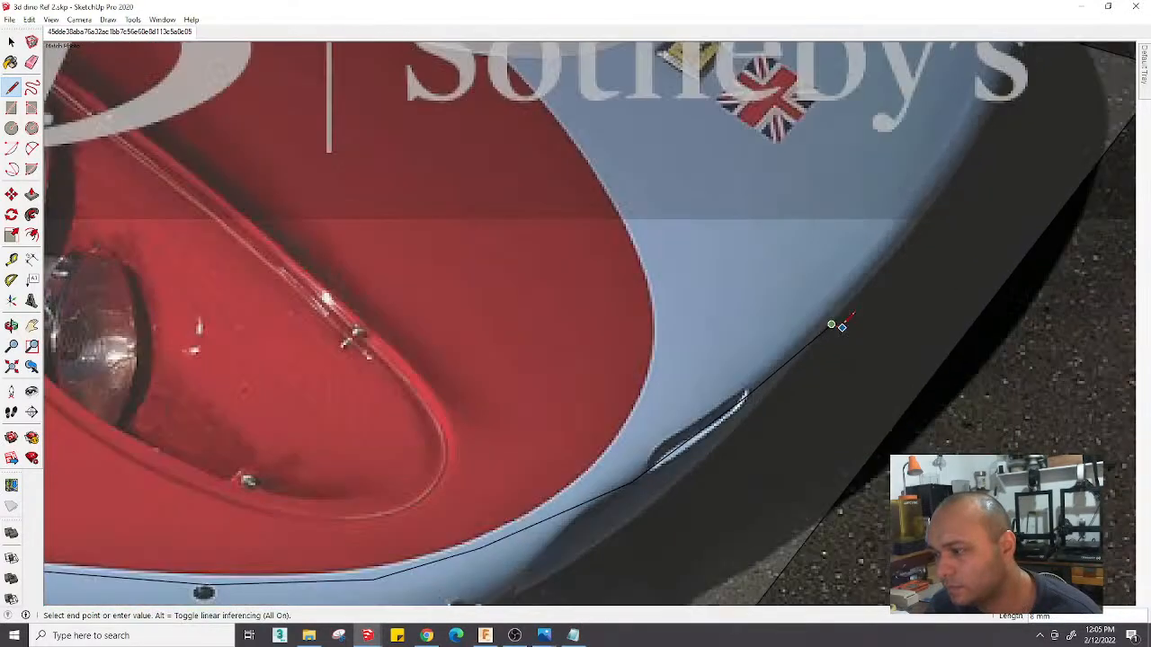
pyautogui.click(913, 228)
pyautogui.scroll(-3, 904, 243)
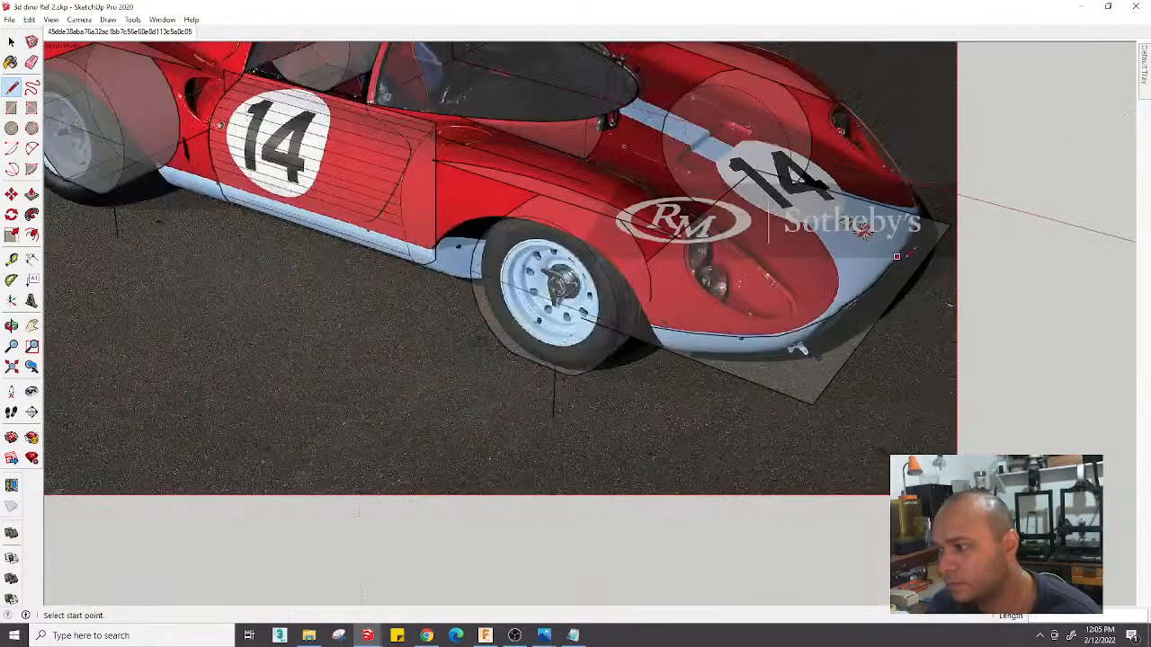
# Draw a long vertical rectangle along the car's centreline, cutting through the horizontal nose face
pyautogui.moveTo(863, 232); pyautogui.dragTo(660, 244, button='middle')
pyautogui.click(639, 246)
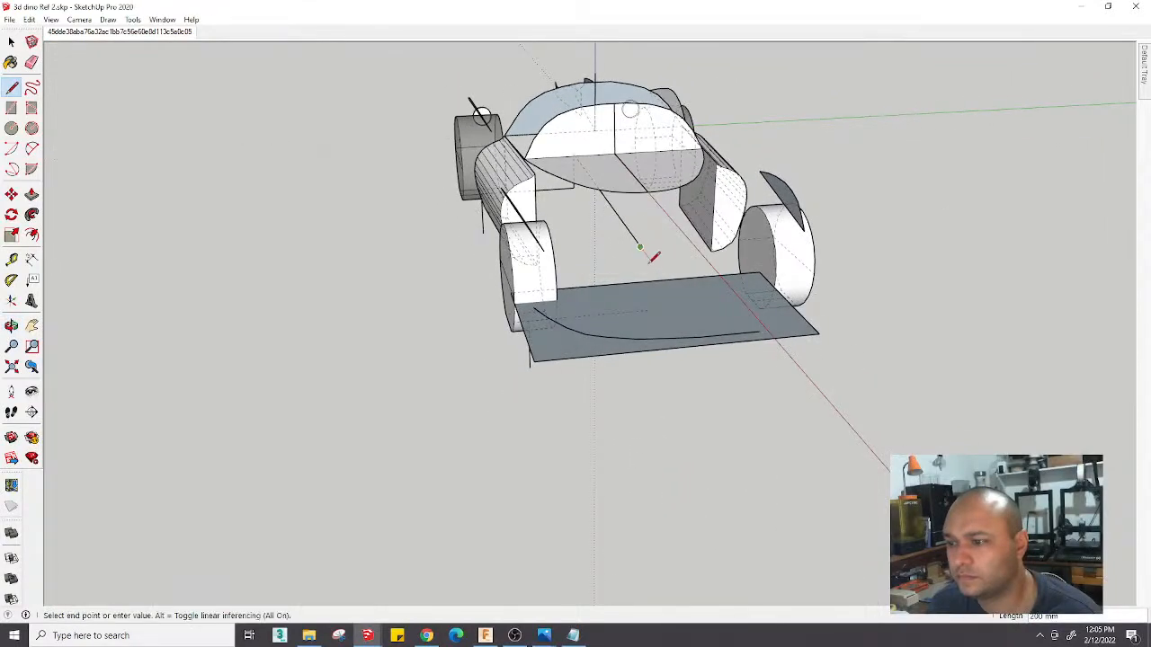
pyautogui.click(748, 398)
pyautogui.click(750, 397)
pyautogui.click(745, 449)
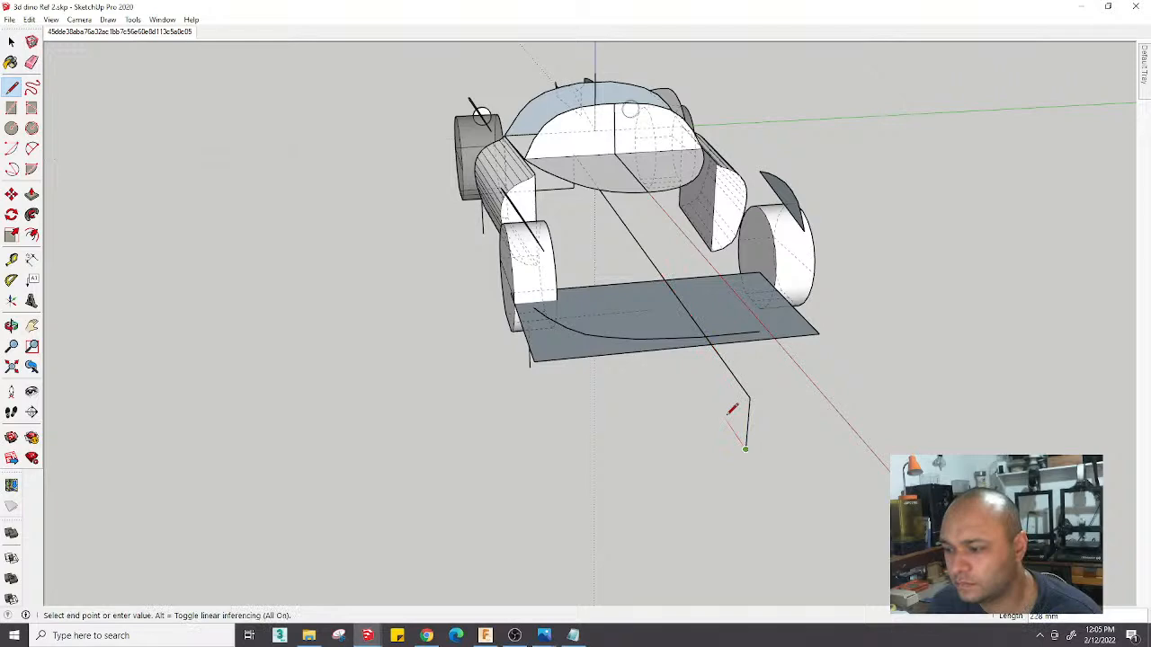
pyautogui.click(644, 254)
pyautogui.moveTo(687, 338); pyautogui.dragTo(757, 316, button='middle')
pyautogui.scroll(4, 754, 313)
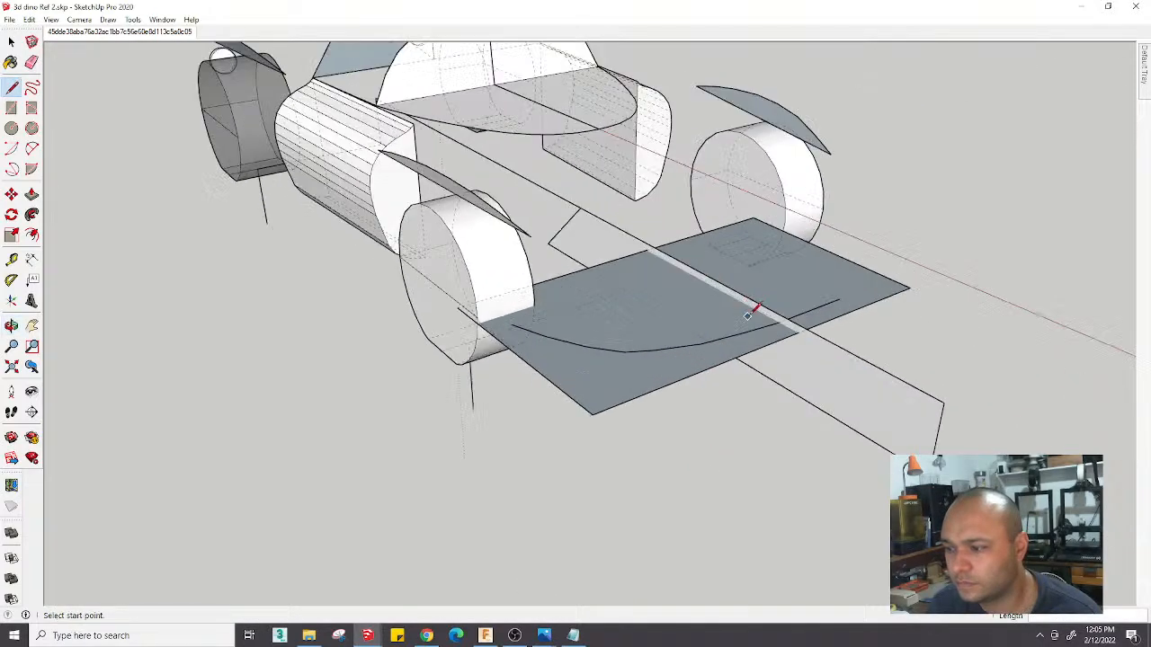
# Draw a line along the centreline on the horizontal face, linking the traced nose curve to the face's rear edge
pyautogui.click(782, 323)
pyautogui.scroll(1, 744, 305)
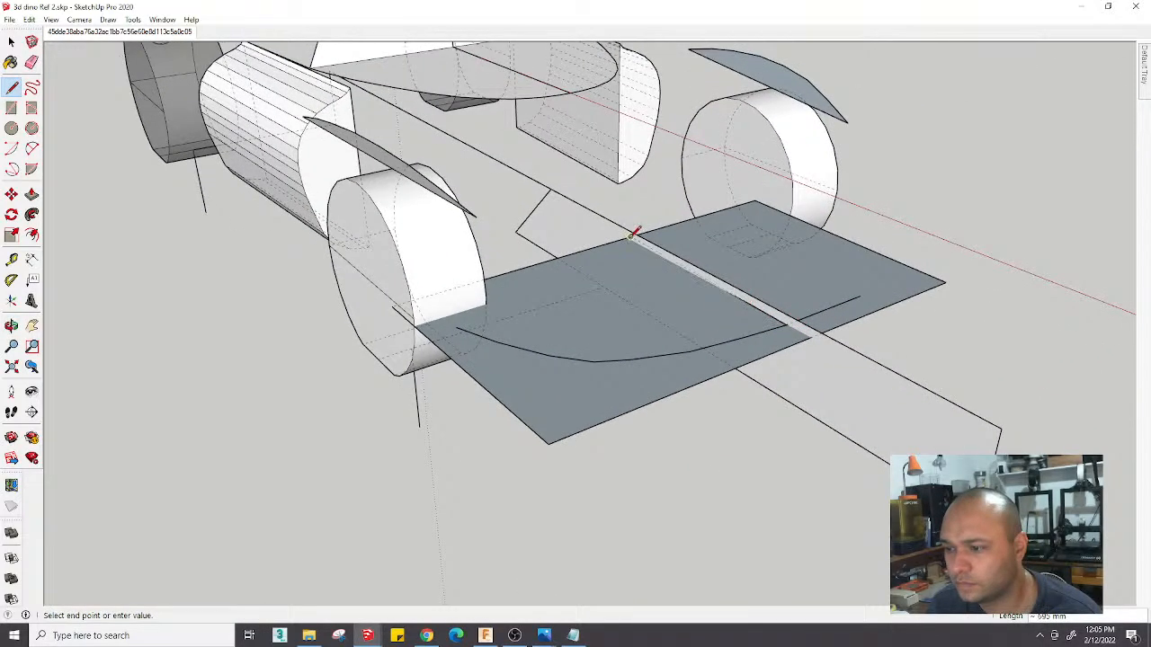
pyautogui.click(630, 237)
pyautogui.scroll(2, 729, 309)
pyautogui.click(791, 324)
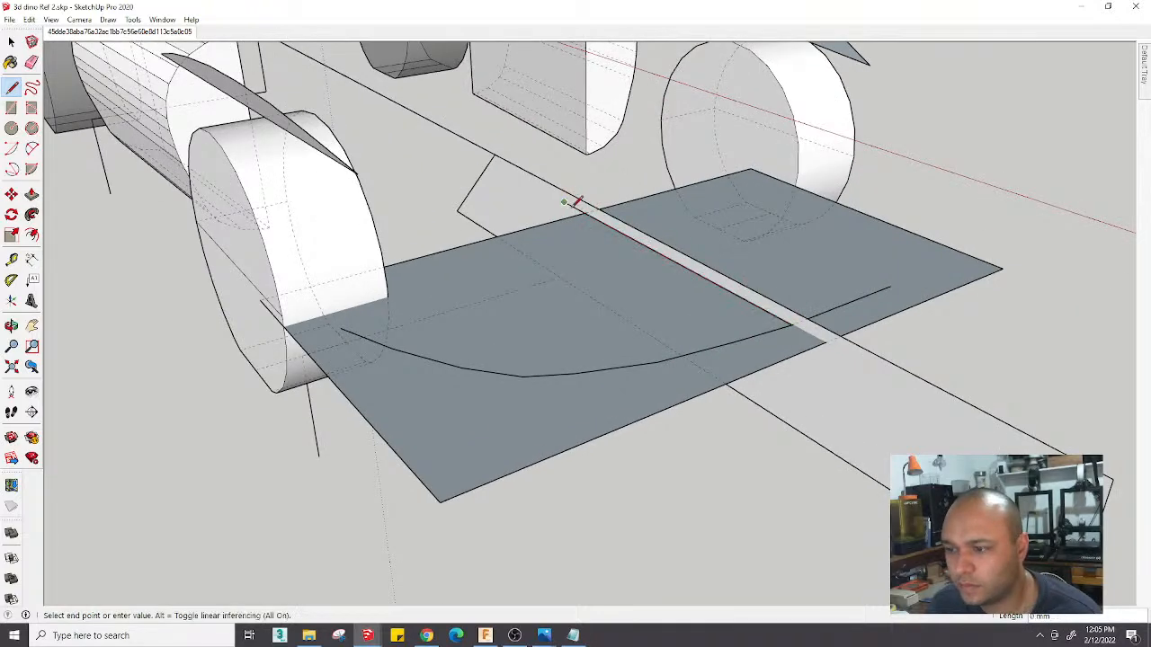
# Close the nose outline beside the front wheel with two straight edges from the curve's rear end to behind the wheel
pyautogui.press('e')
pyautogui.moveTo(418, 292); pyautogui.dragTo(521, 453, button='middle')
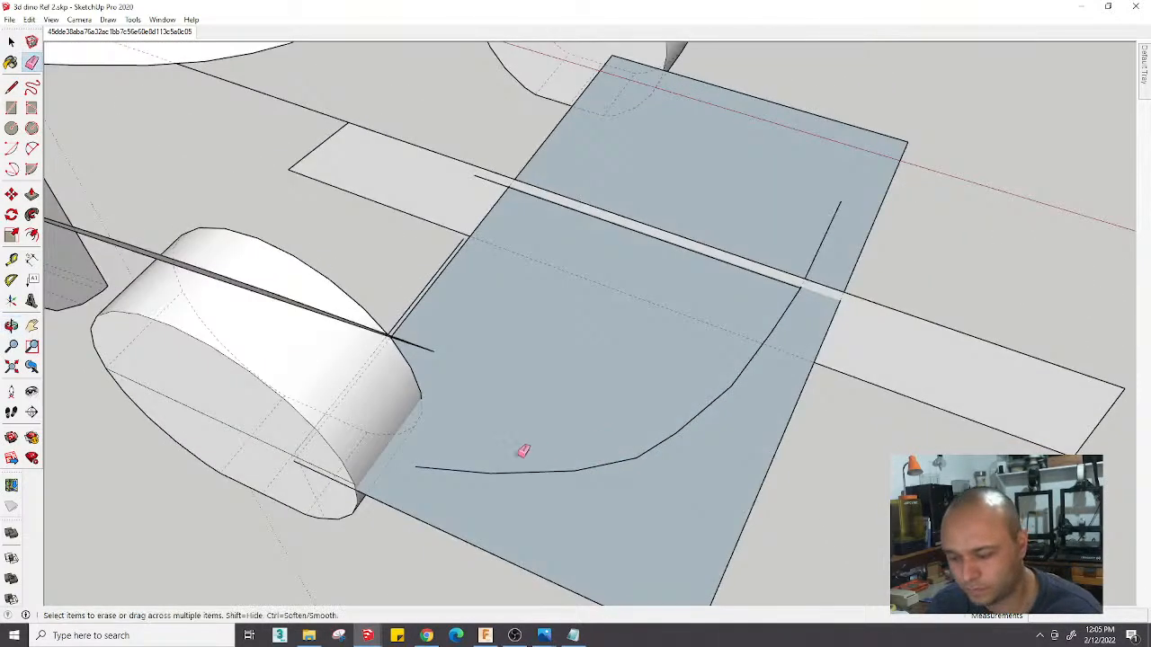
pyautogui.press('l')
pyautogui.click(416, 466)
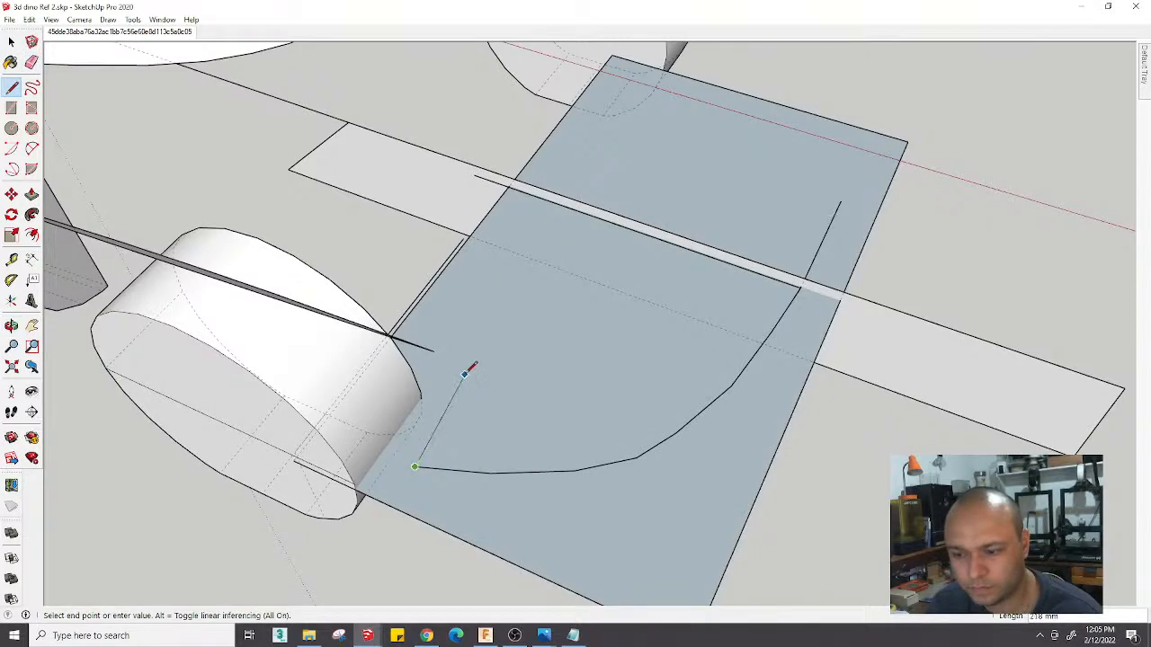
pyautogui.keyDown('shift'); pyautogui.click(429, 290); pyautogui.keyUp('shift')
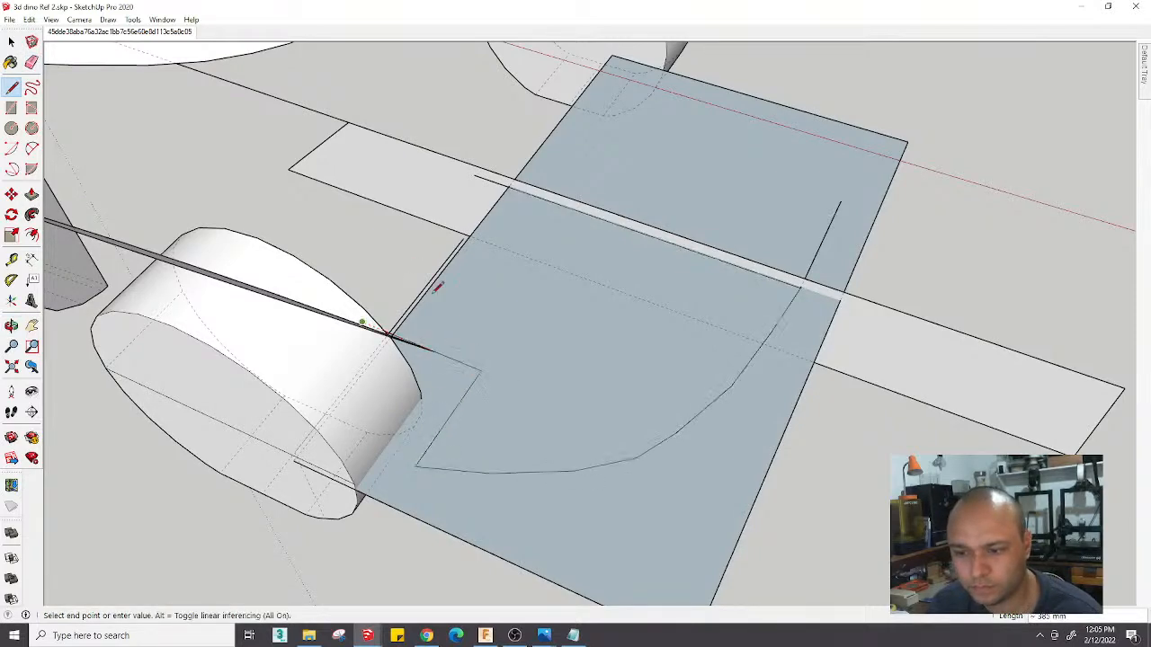
pyautogui.moveTo(581, 391); pyautogui.dragTo(501, 372, button='middle')
# Copy the half-nose face to the clipboard, and delete the horizontal and vertical construction faces
pyautogui.press('space')
pyautogui.click(536, 352)
pyautogui.scroll(-2, 536, 352)
pyautogui.scroll(-2, 536, 357)
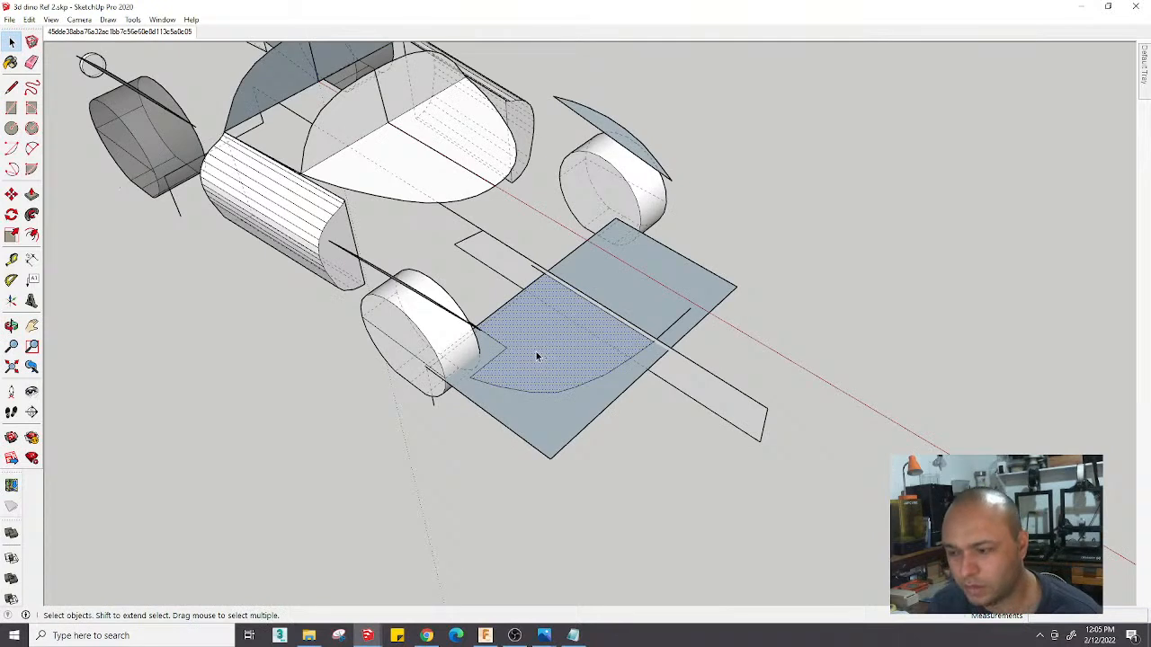
pyautogui.tripleClick(558, 416)
pyautogui.press('Delete')
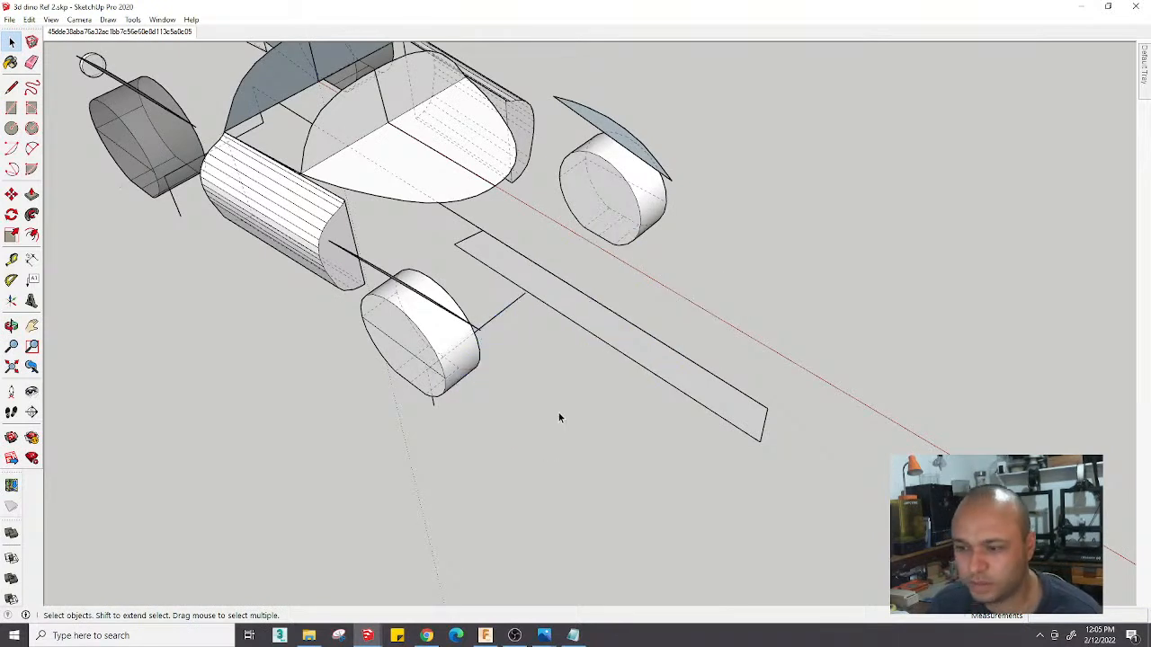
pyautogui.doubleClick(722, 404)
pyautogui.press('Delete')
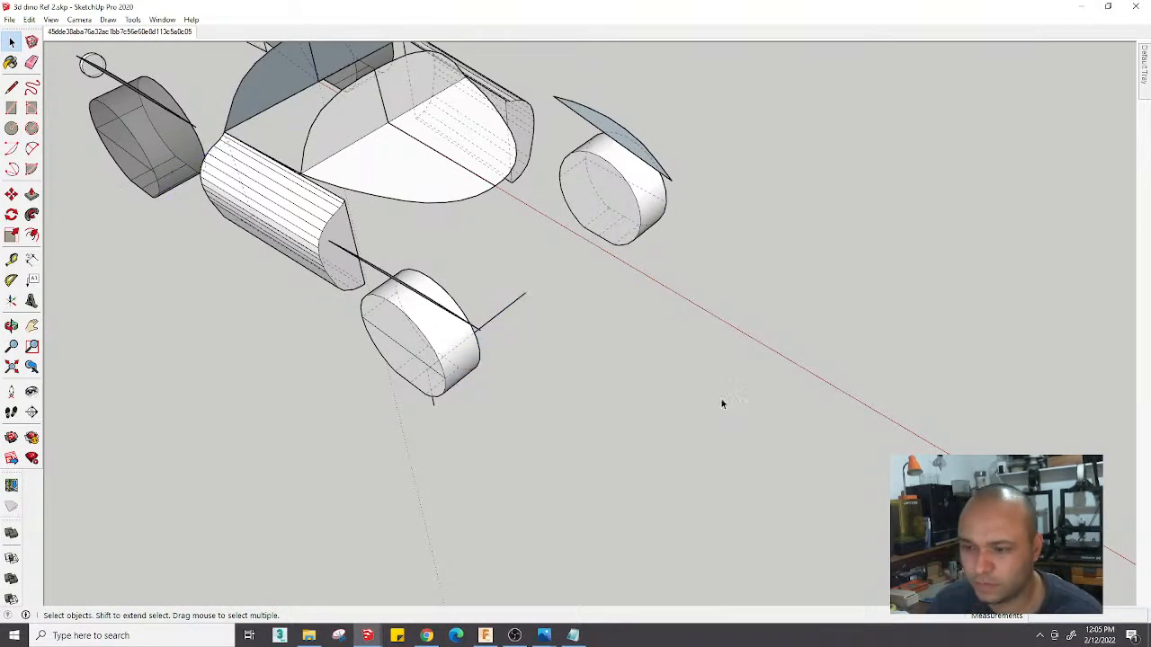
# Paste the half-nose face back in its original place and check it against the matched photo scene
pyautogui.click(29, 19)
pyautogui.click(81, 103)
pyautogui.moveTo(504, 386); pyautogui.dragTo(724, 436, button='middle')
pyautogui.moveTo(584, 421); pyautogui.dragTo(450, 373, button='middle')
pyautogui.click(120, 31)
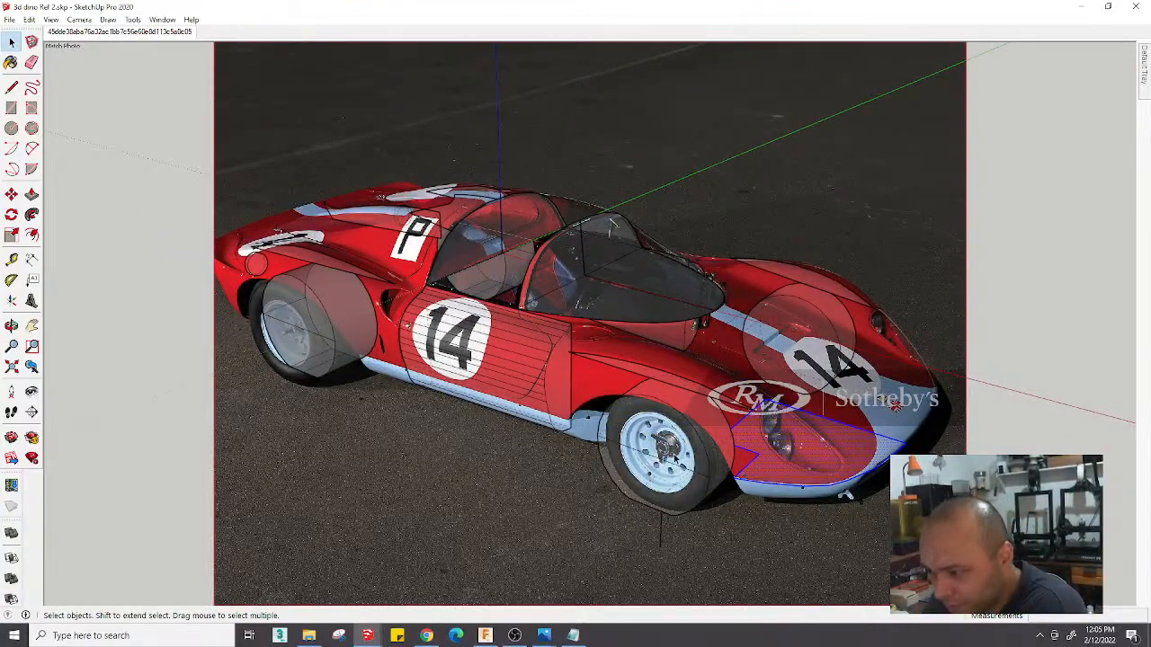
# Switch the camera to parallel projection and show the model in the standard front view
pyautogui.click(79, 19)
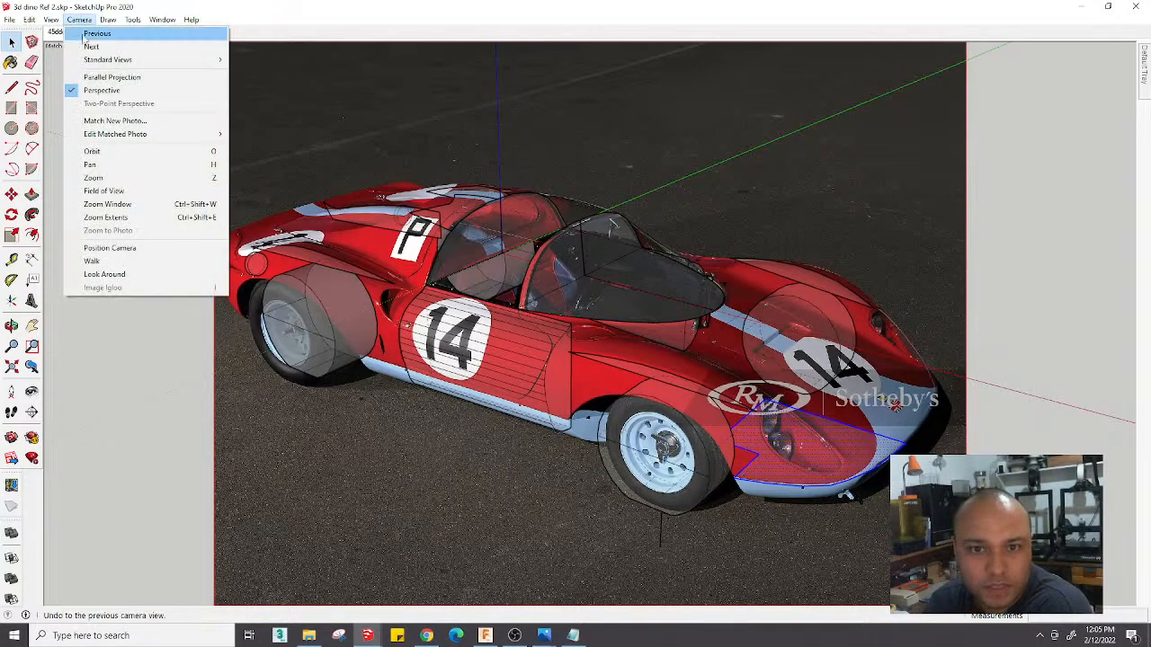
pyautogui.click(155, 76)
pyautogui.click(79, 19)
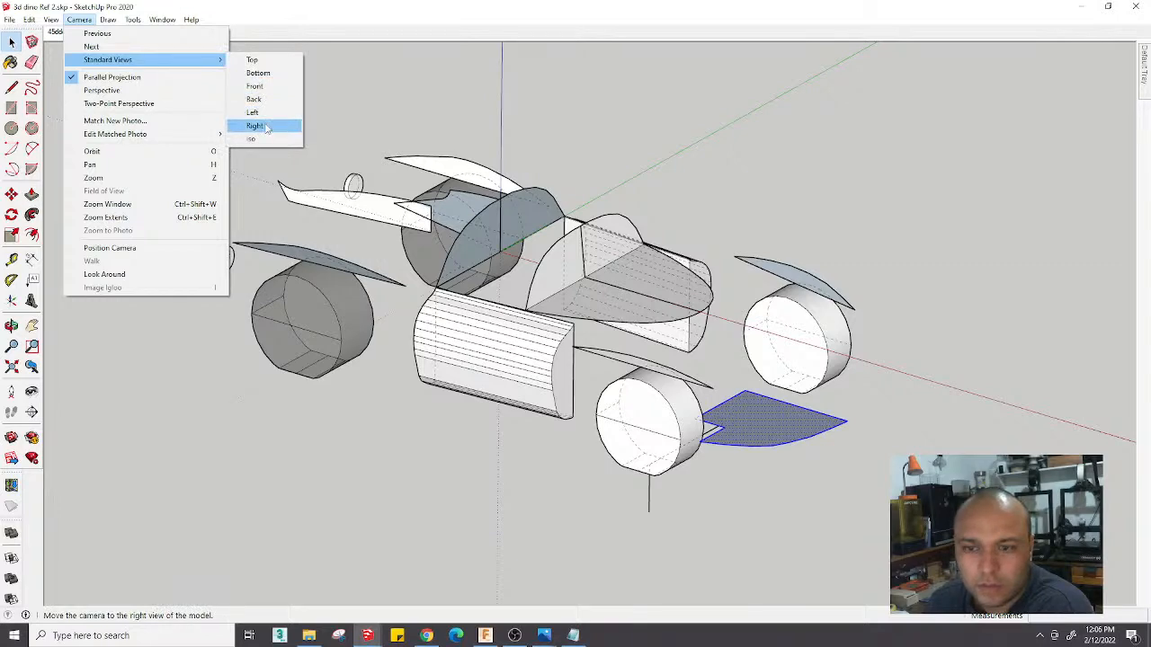
pyautogui.click(257, 86)
# Reveal the hidden items and unhide the side reference photo behind the model
pyautogui.click(53, 19)
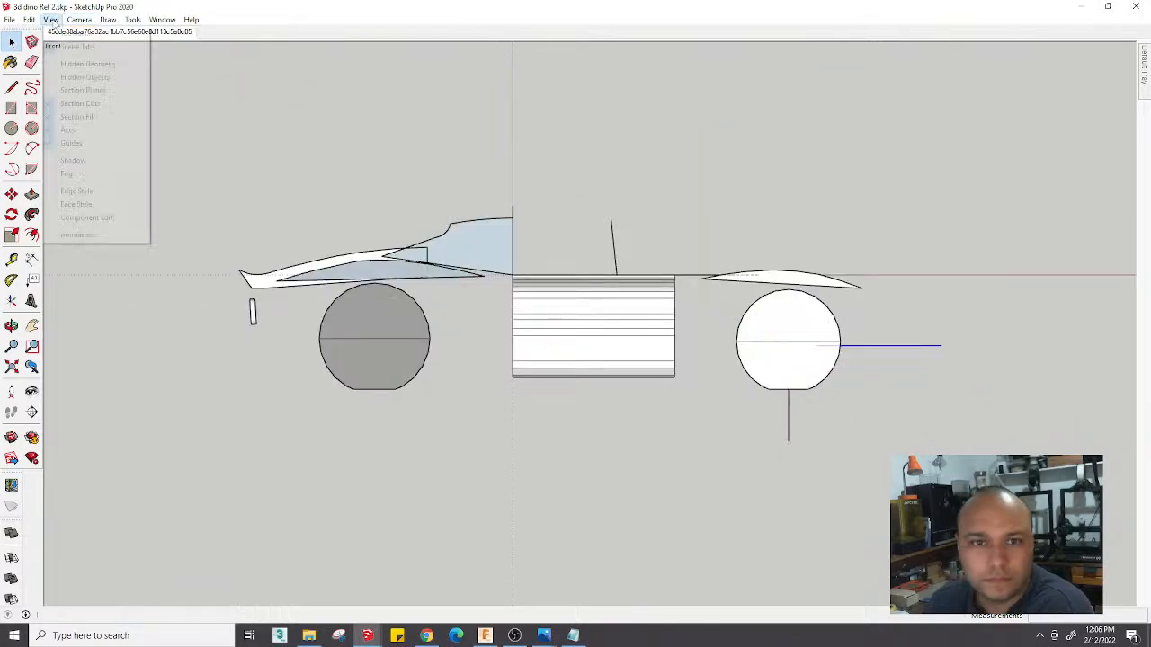
pyautogui.click(87, 63)
pyautogui.rightClick(598, 183)
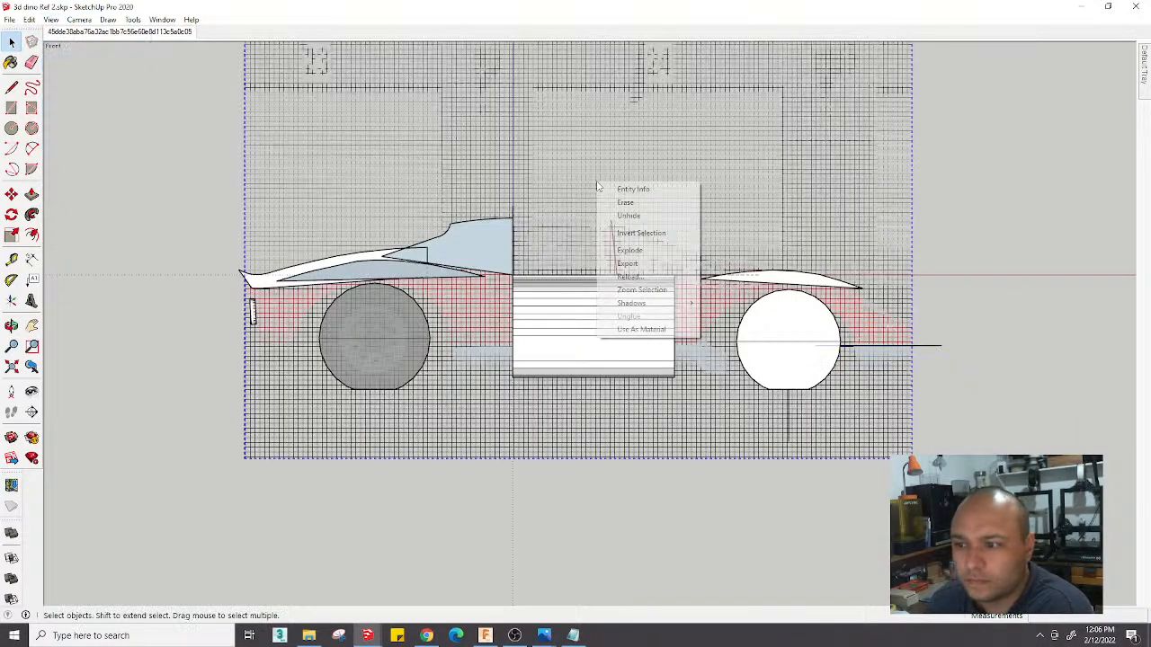
pyautogui.click(629, 216)
# Compare the nose face, front wheel and fender with the side photo, and open the mirrored body component for editing
pyautogui.scroll(-1, 1025, 351)
pyautogui.scroll(3, 1005, 359)
pyautogui.scroll(3, 855, 312)
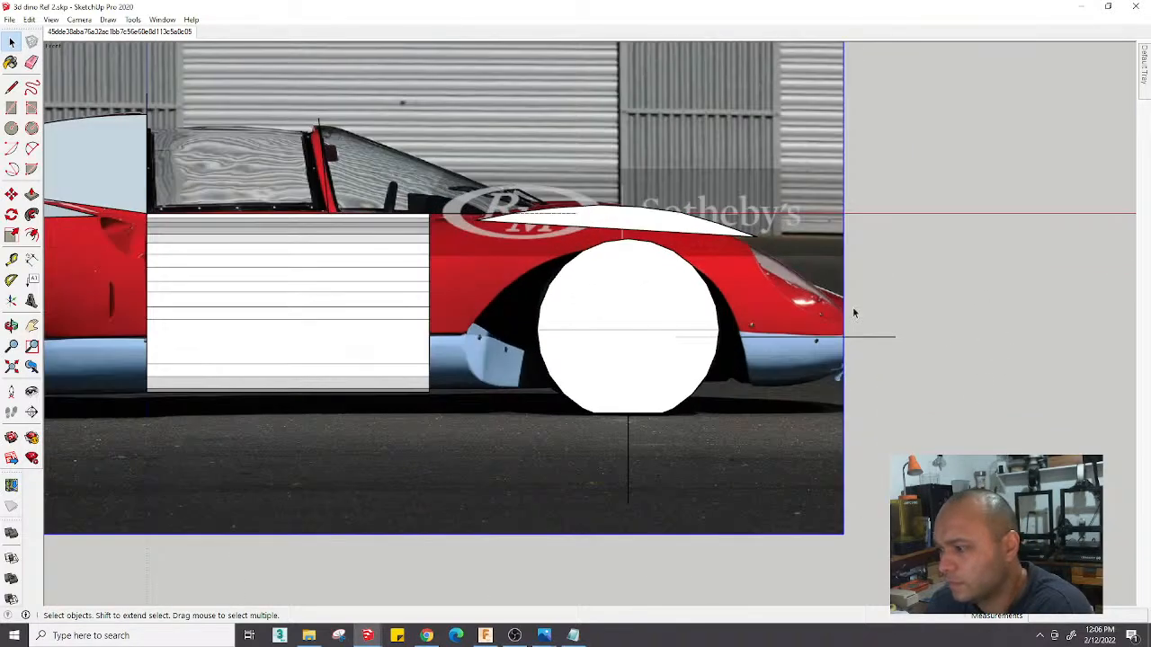
pyautogui.scroll(-4, 897, 387)
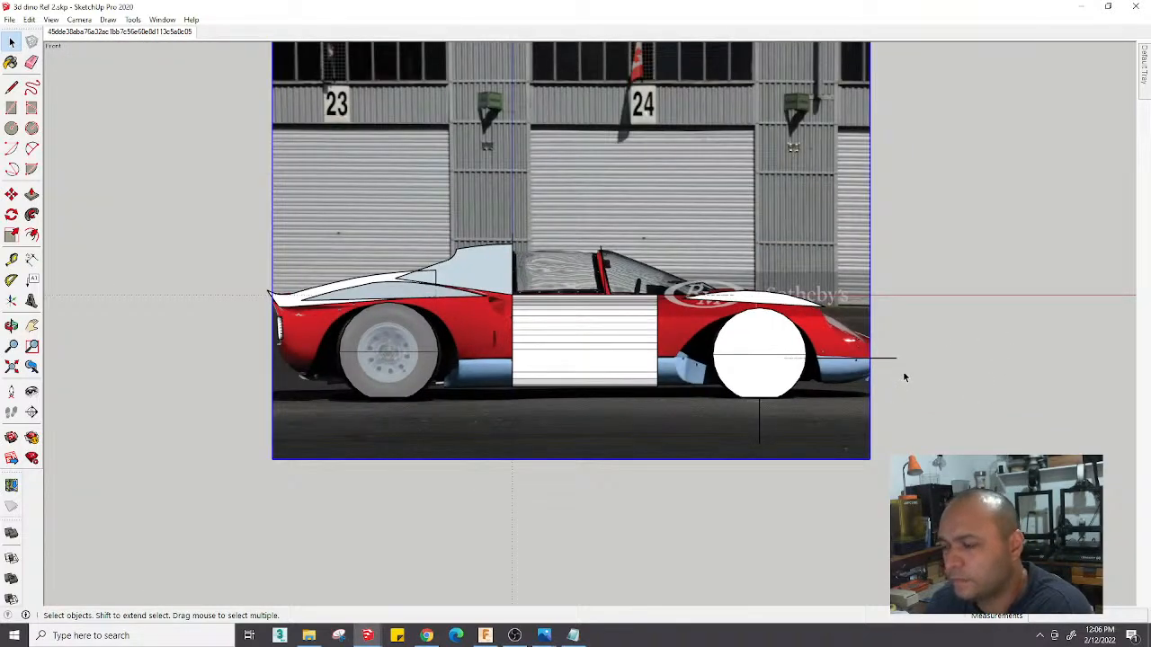
pyautogui.scroll(3, 905, 371)
pyautogui.scroll(2, 663, 274)
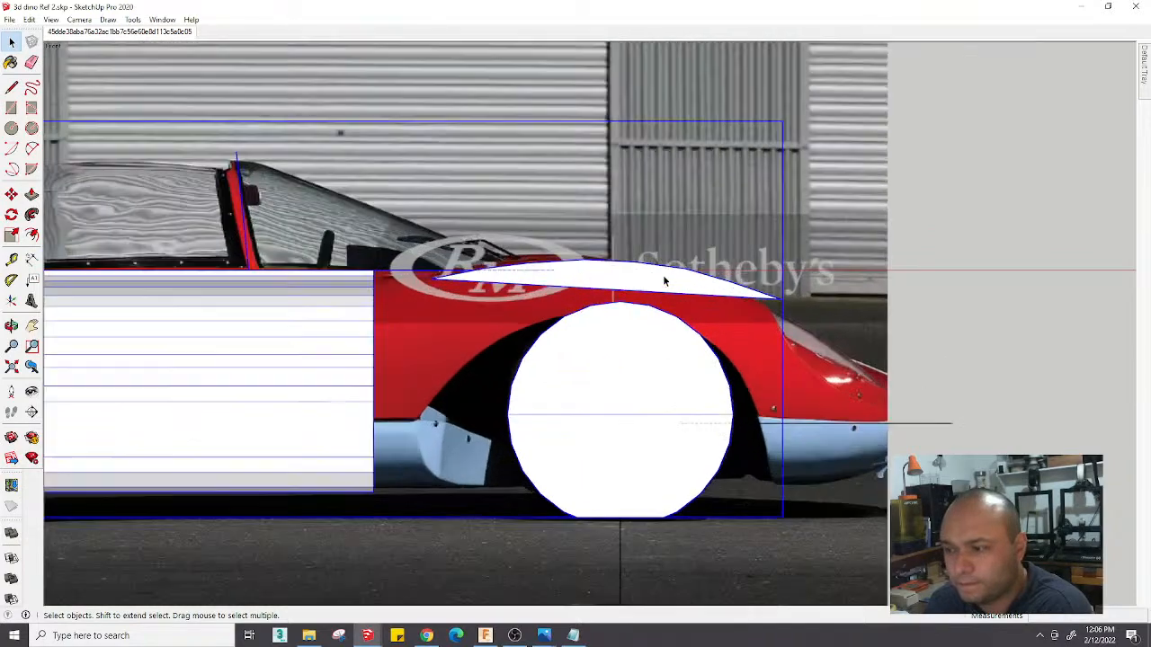
pyautogui.scroll(-3, 664, 280)
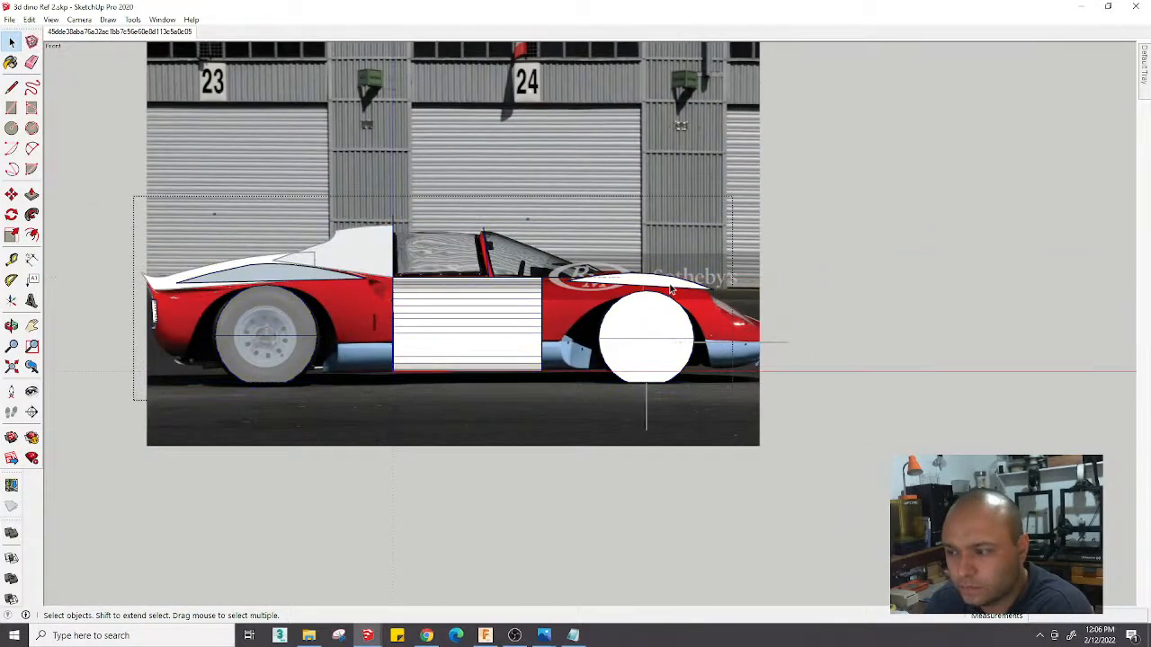
# Open the white front fender-top face for editing and shorten it along the red axis to a scale of about 0.96
pyautogui.scroll(3, 675, 286)
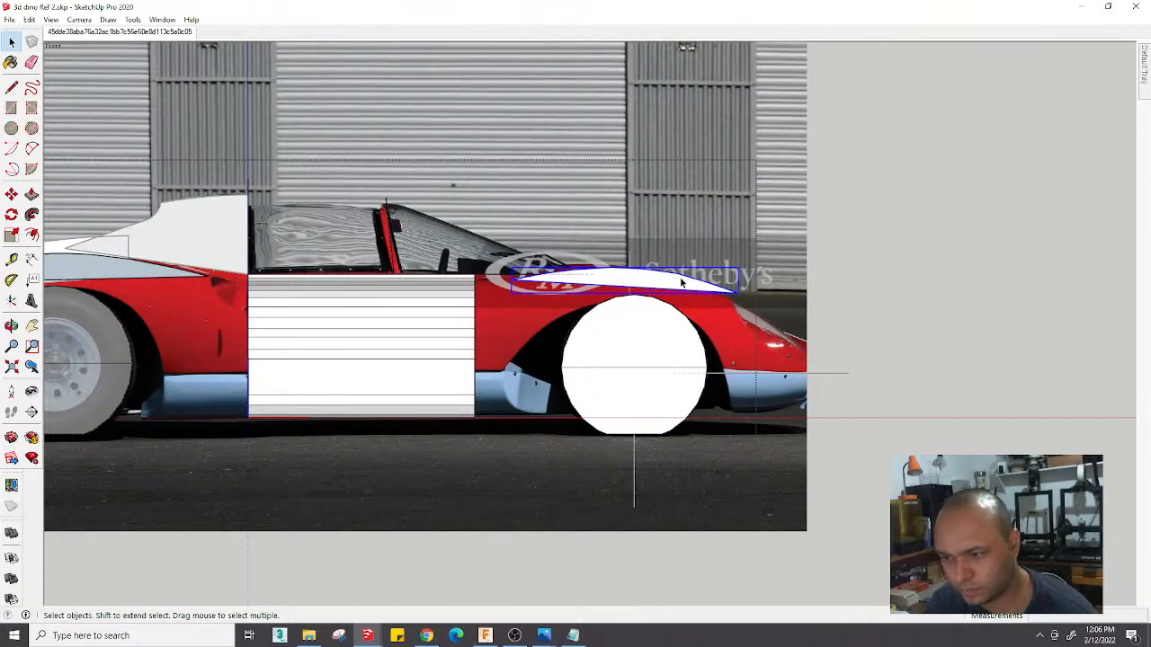
pyautogui.scroll(-2, 682, 283)
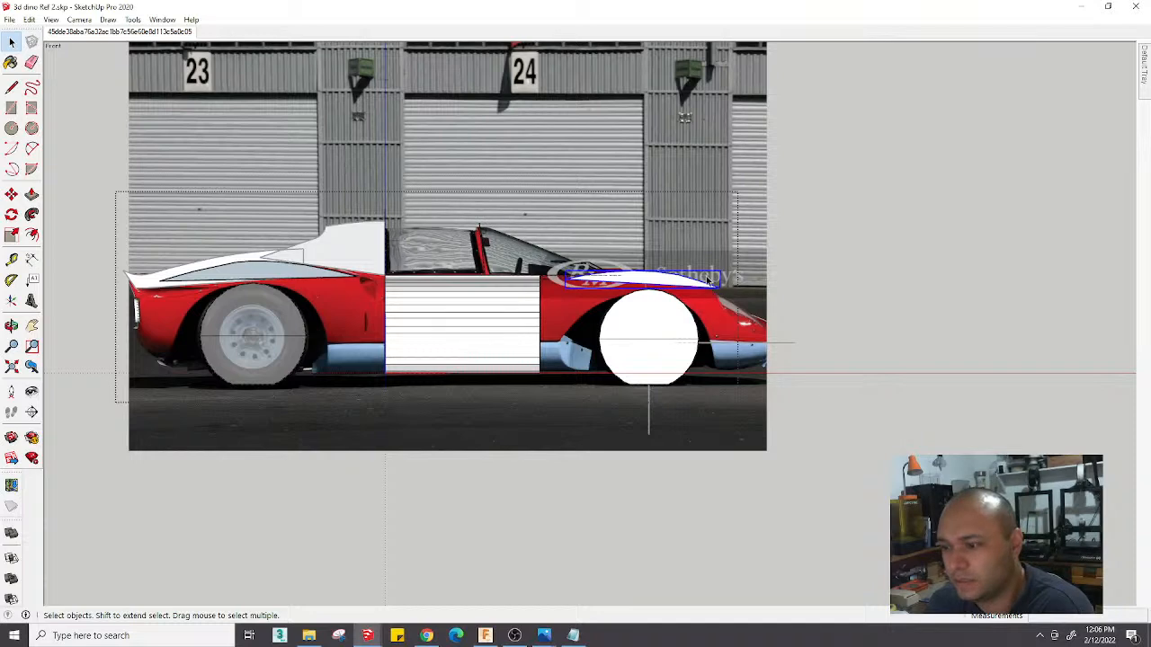
pyautogui.scroll(3, 712, 306)
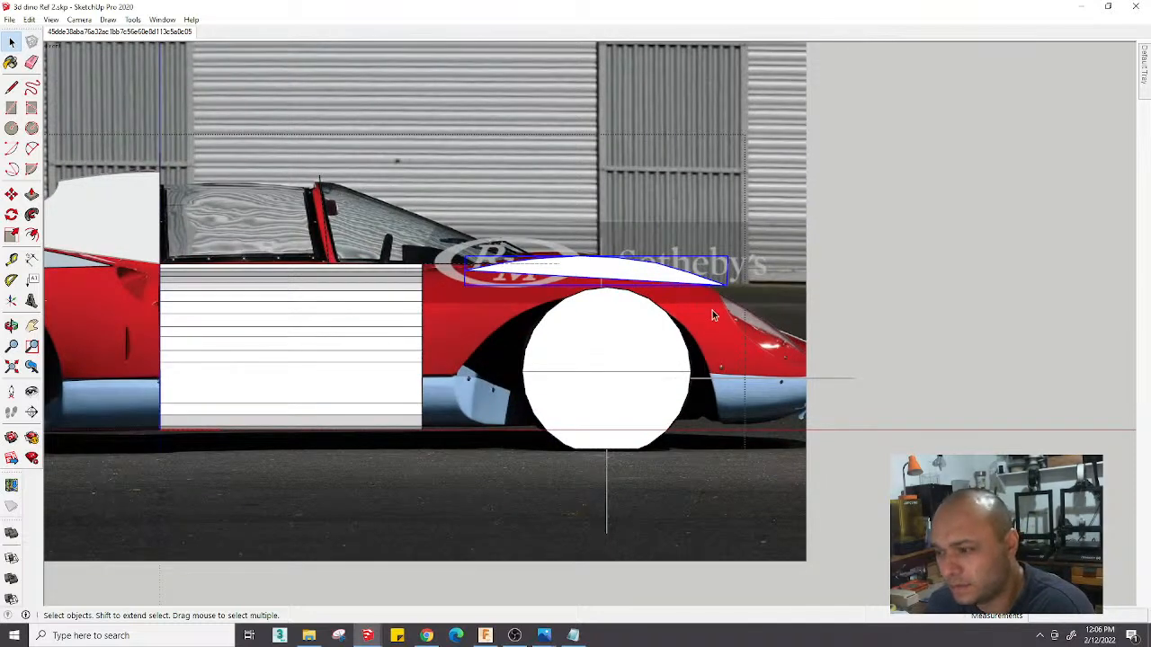
pyautogui.doubleClick(685, 285)
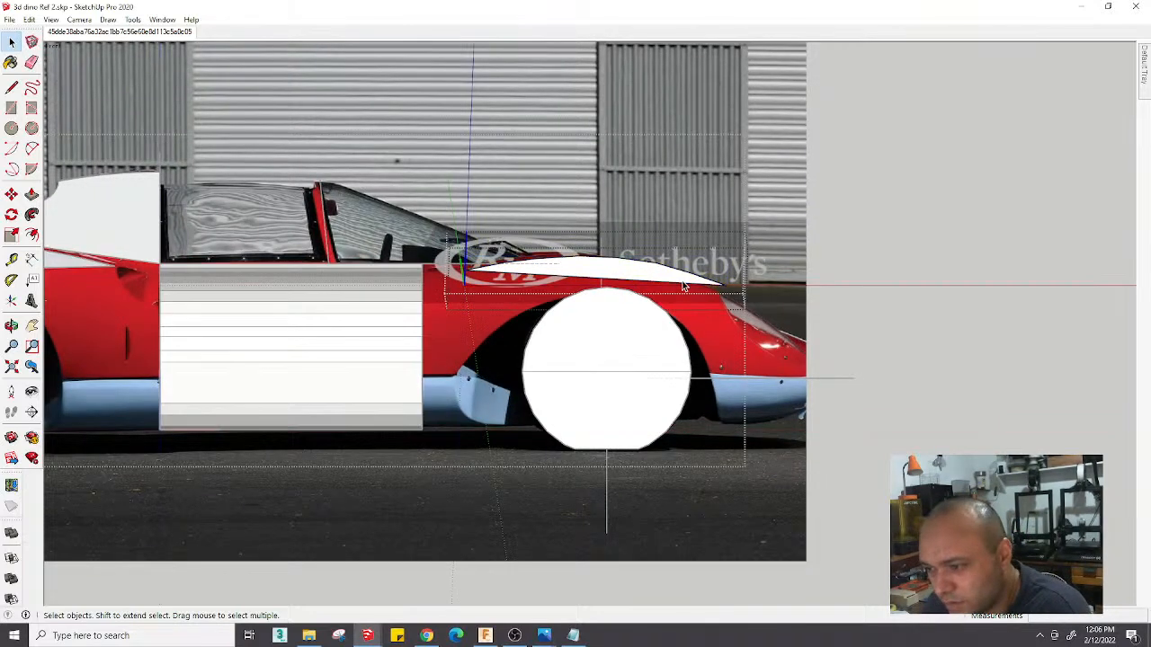
pyautogui.scroll(3, 684, 285)
pyautogui.press('s')
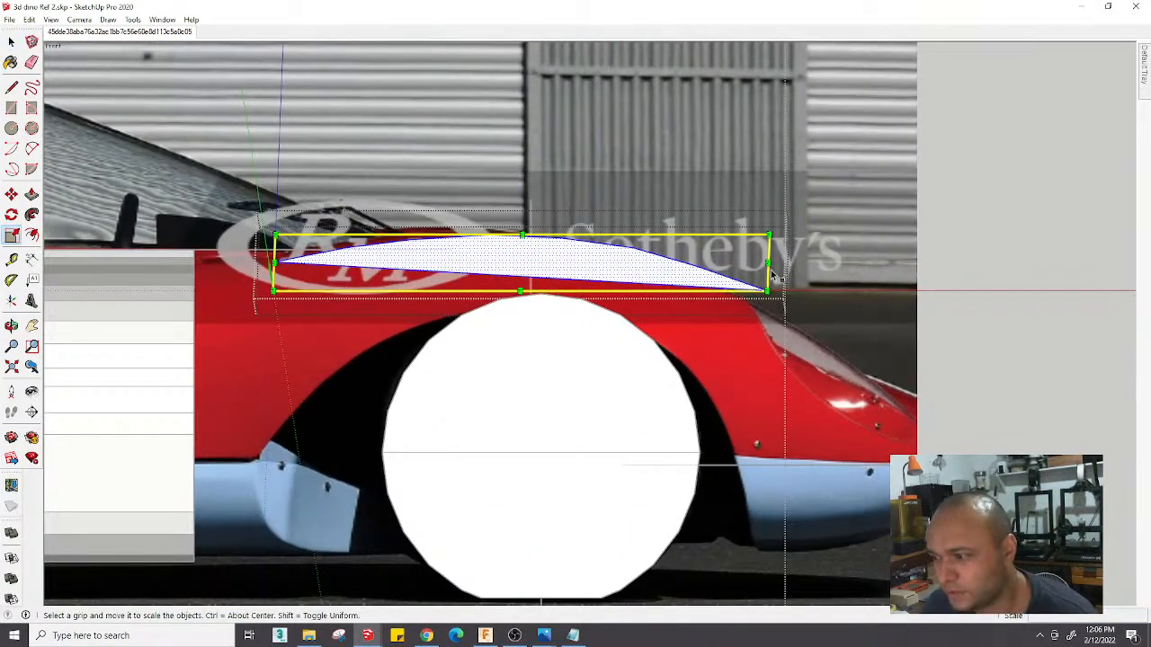
pyautogui.moveTo(761, 266); pyautogui.dragTo(746, 267)
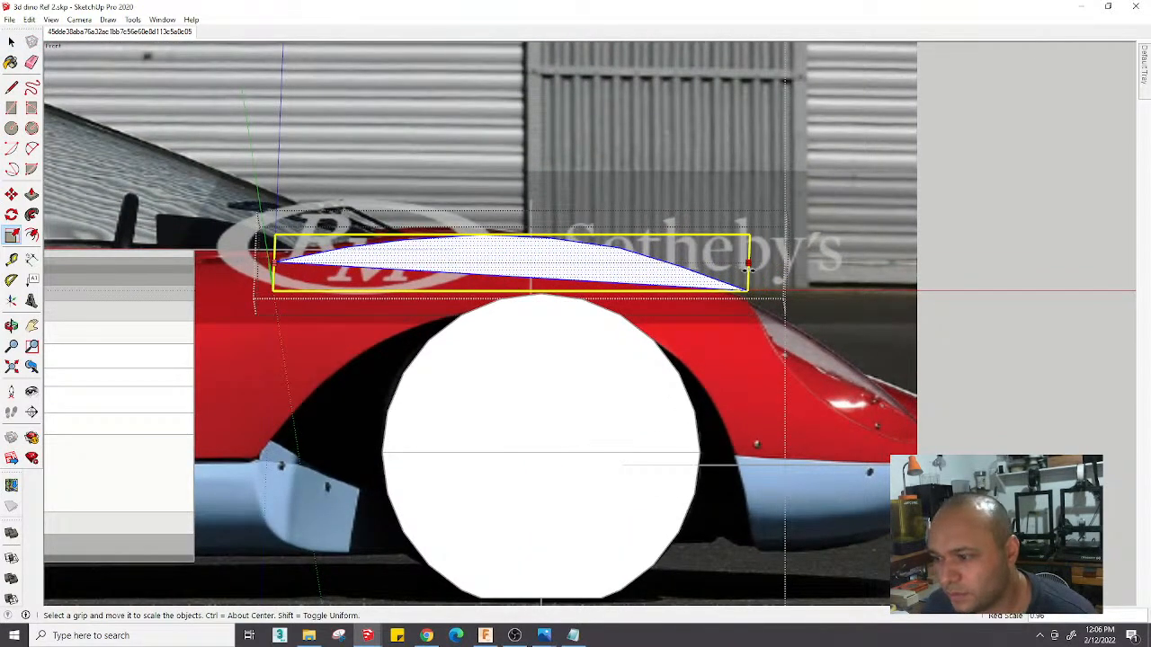
pyautogui.scroll(-5, 751, 268)
pyautogui.press('space')
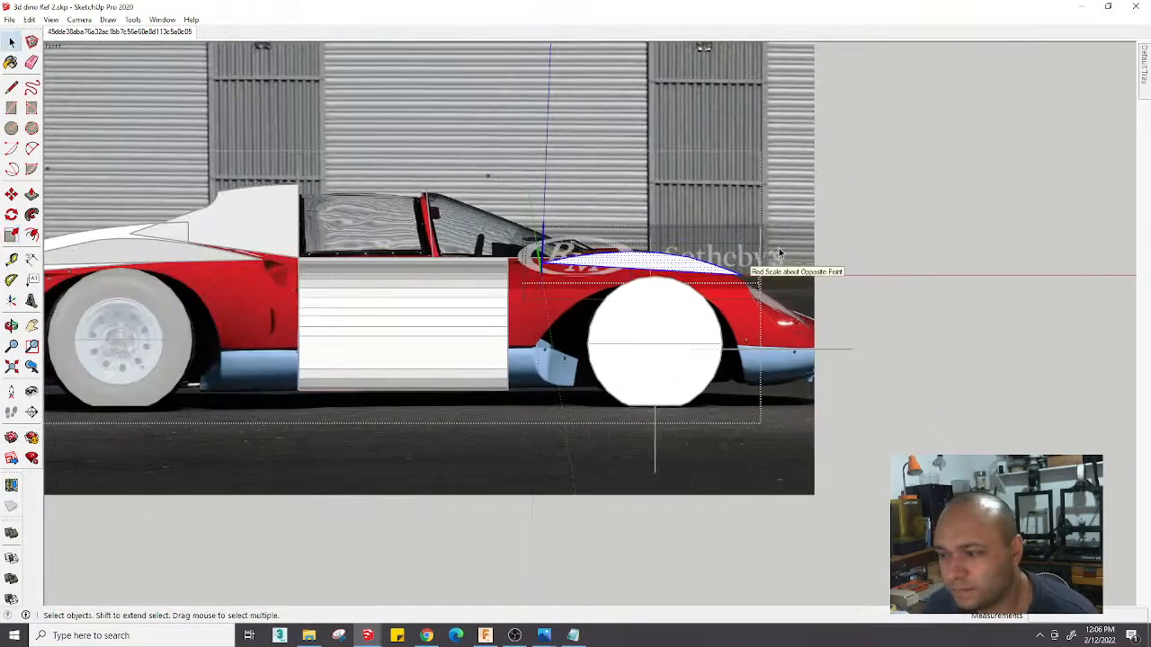
# Inspect the body pieces against the side photo in 3D and return to the matched photo scene
pyautogui.scroll(-2, 854, 270)
pyautogui.moveTo(855, 270)
pyautogui.mouseDown(button='middle')
pyautogui.moveTo(509, 437)
pyautogui.moveTo(573, 522)
pyautogui.moveTo(747, 412)
pyautogui.moveTo(796, 330)
pyautogui.mouseUp(button='middle')
pyautogui.scroll(4, 832, 347)
pyautogui.scroll(-2, 757, 350)
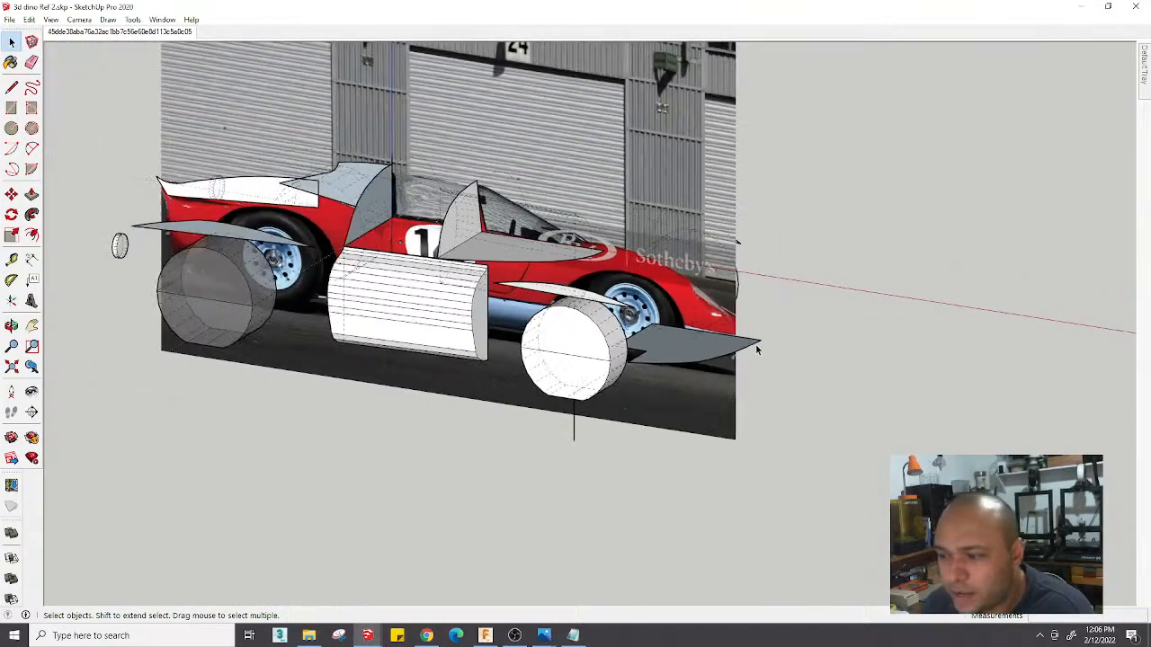
pyautogui.moveTo(869, 321); pyautogui.dragTo(795, 339, button='middle')
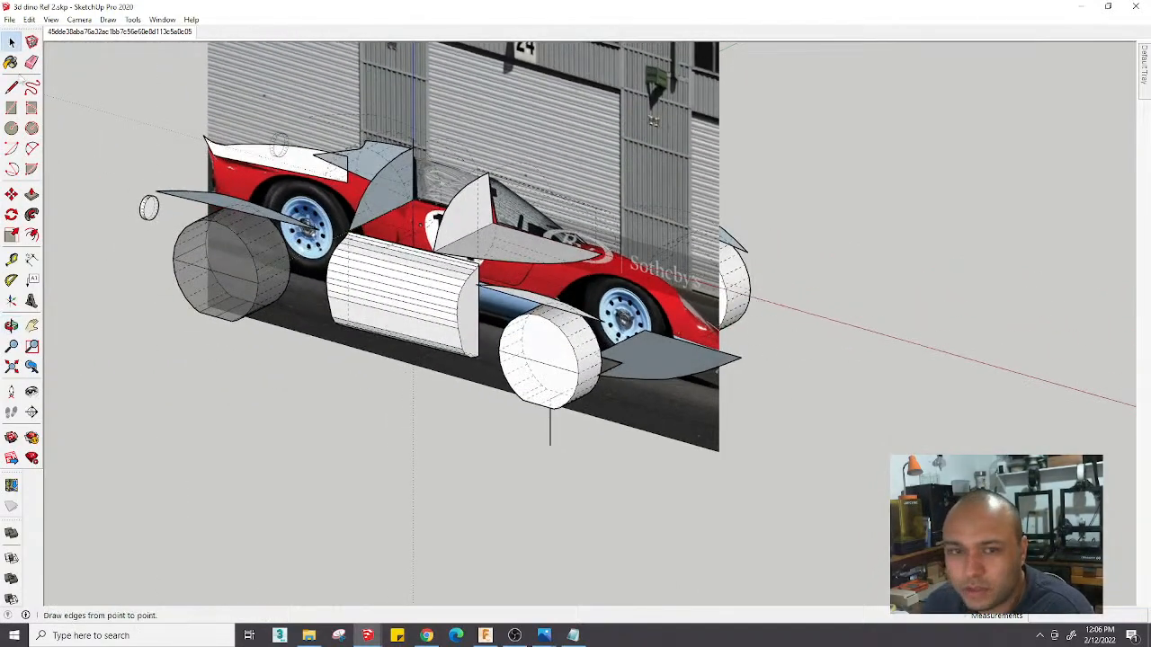
pyautogui.click(75, 35)
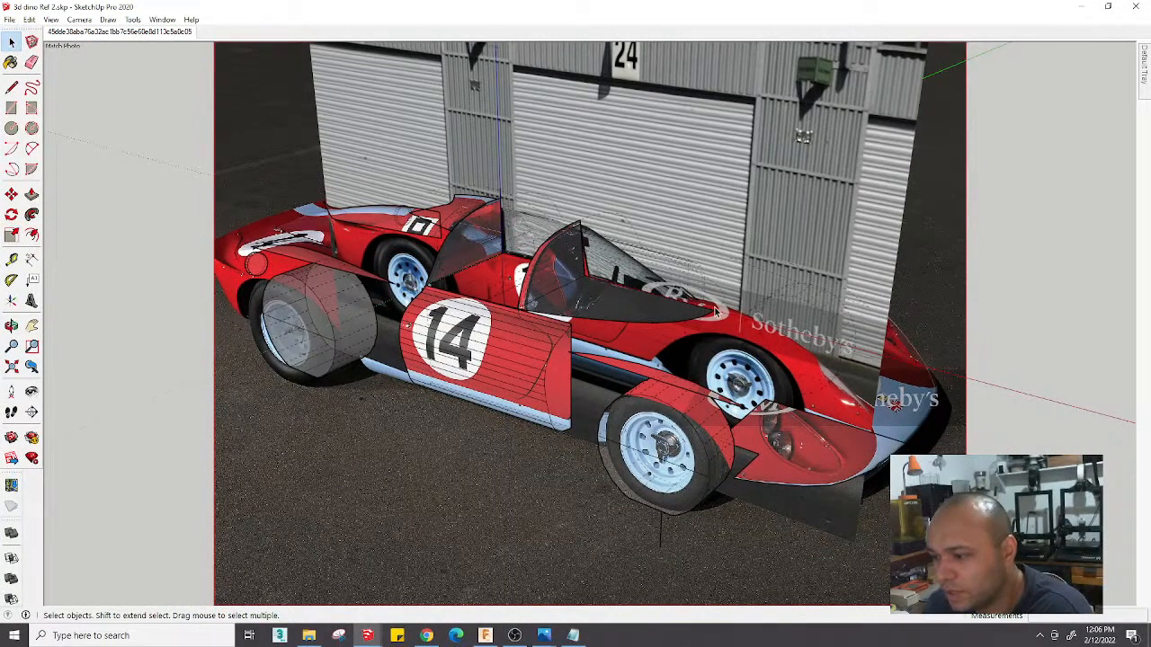
# Hide the side reference photo and turn off the display of hidden geometry
pyautogui.click(603, 145)
pyautogui.rightClick(603, 144)
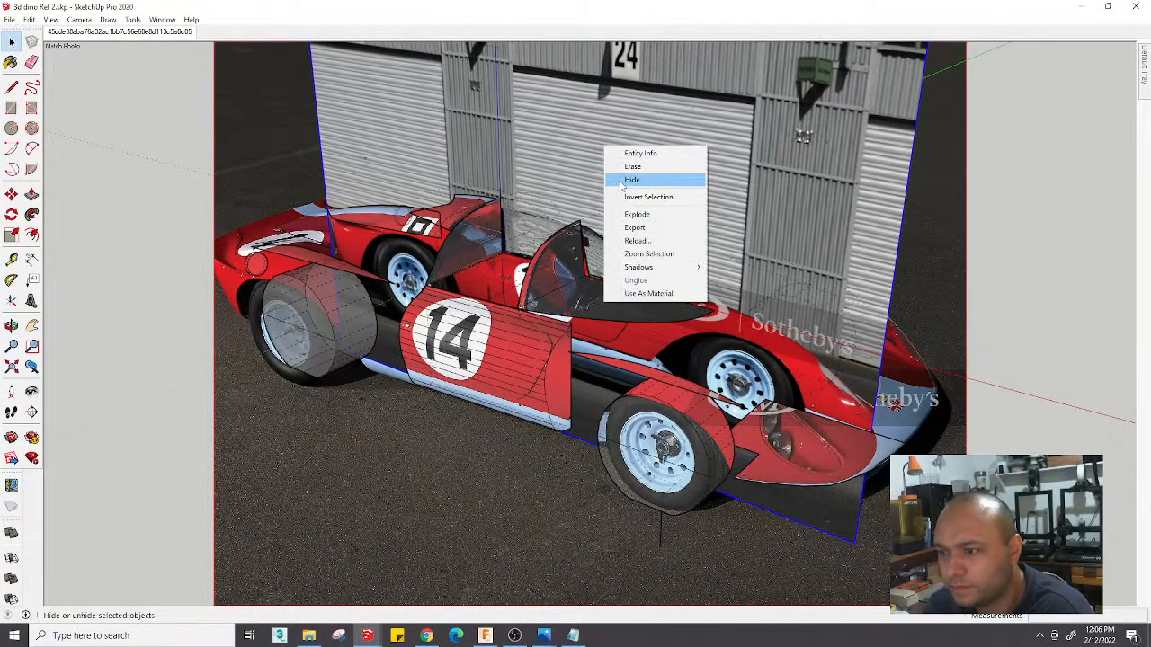
pyautogui.click(623, 180)
pyautogui.scroll(-2, 478, 250)
pyautogui.click(56, 21)
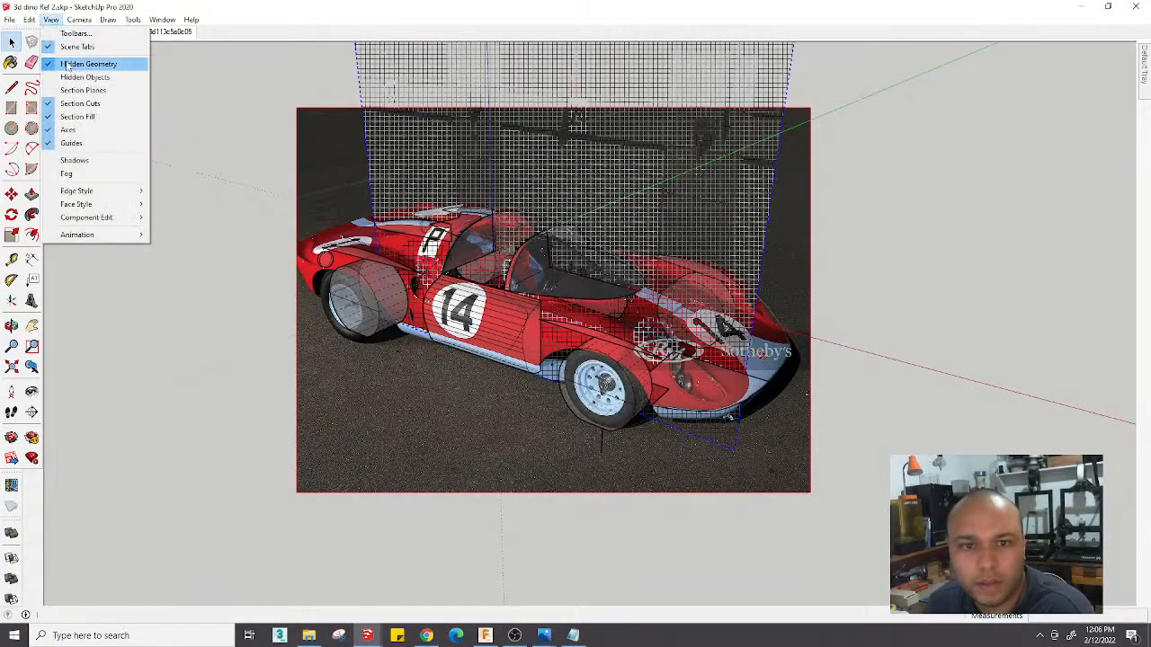
pyautogui.click(67, 63)
# Draw a vertical four-sided face along the car's centreline from the windshield tip past the nose, about 390 mm high and 1259 mm long
pyautogui.scroll(-2, 441, 331)
pyautogui.scroll(5, 675, 327)
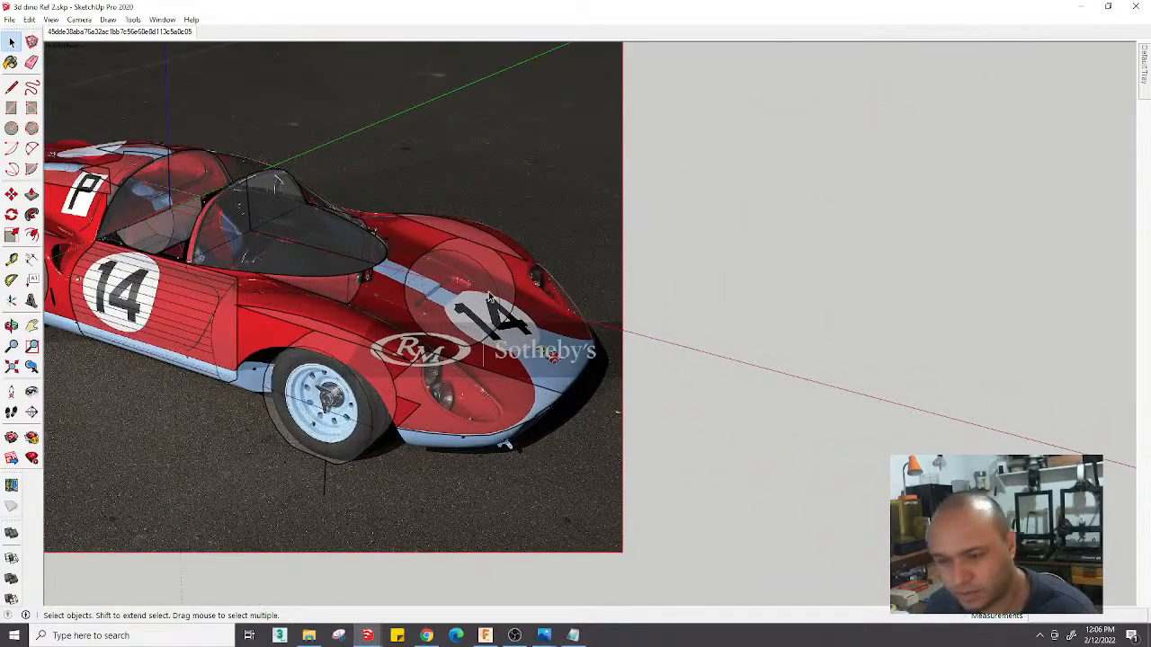
pyautogui.scroll(-1, 490, 283)
pyautogui.scroll(2, 391, 262)
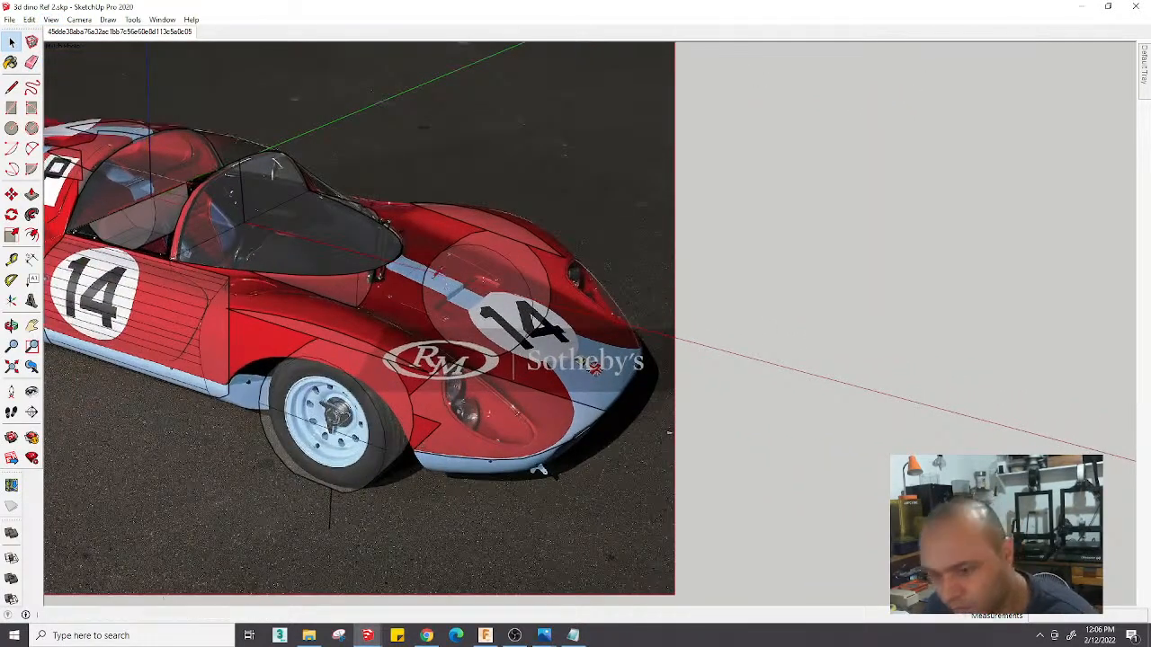
pyautogui.press('l')
pyautogui.click(390, 262)
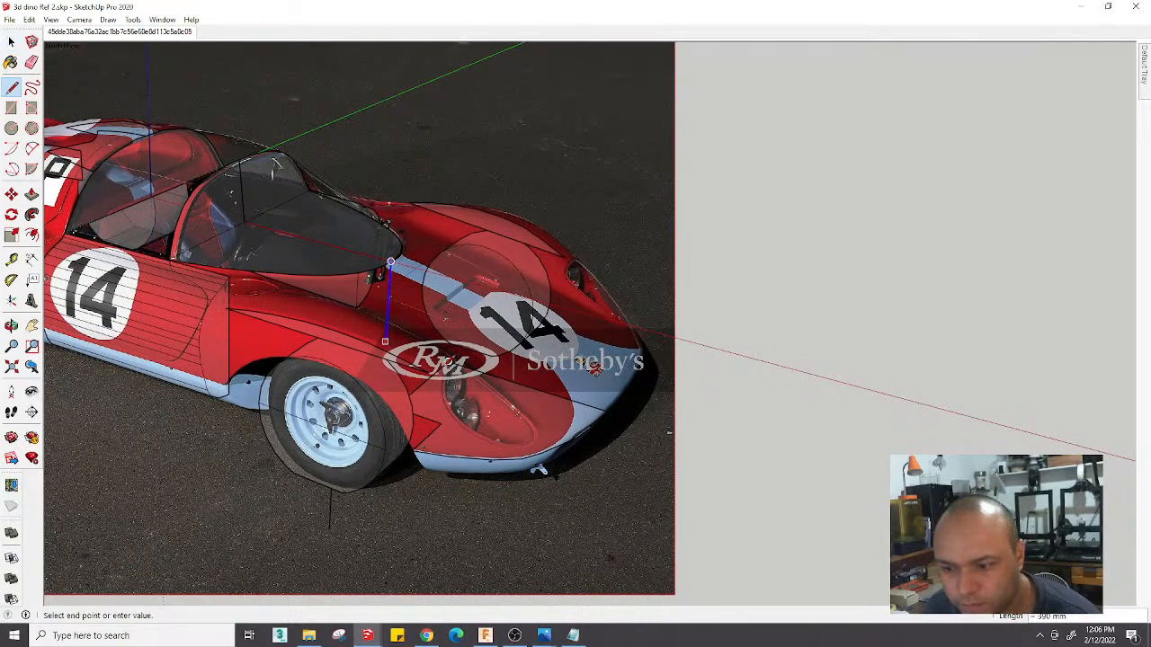
pyautogui.click(385, 341)
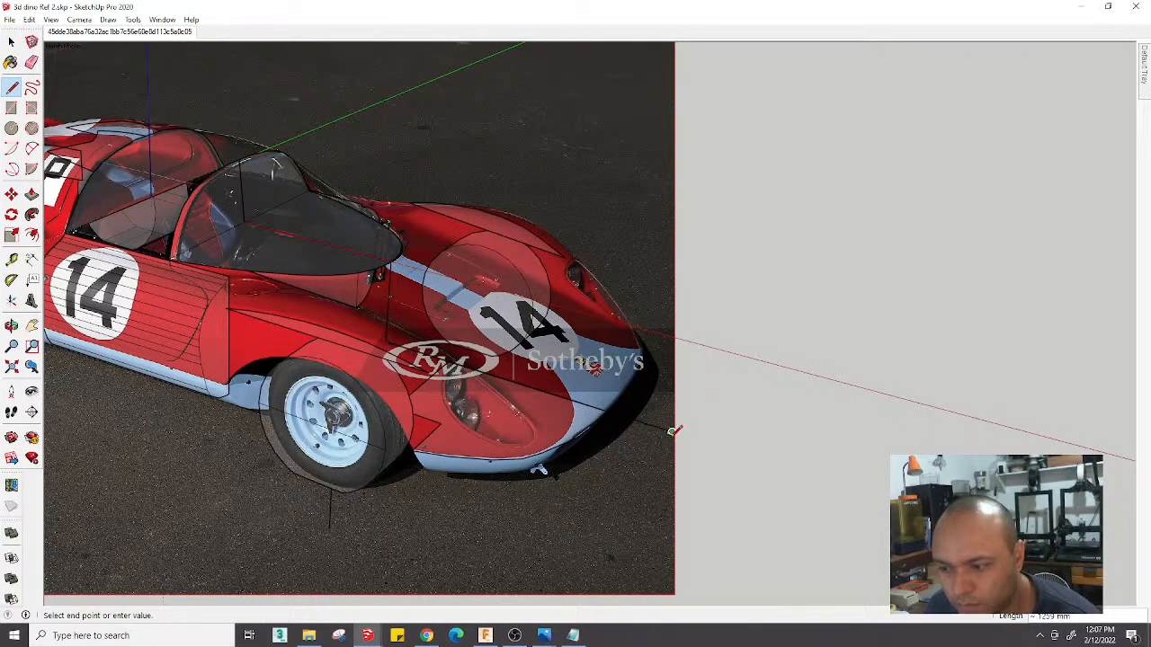
pyautogui.click(672, 431)
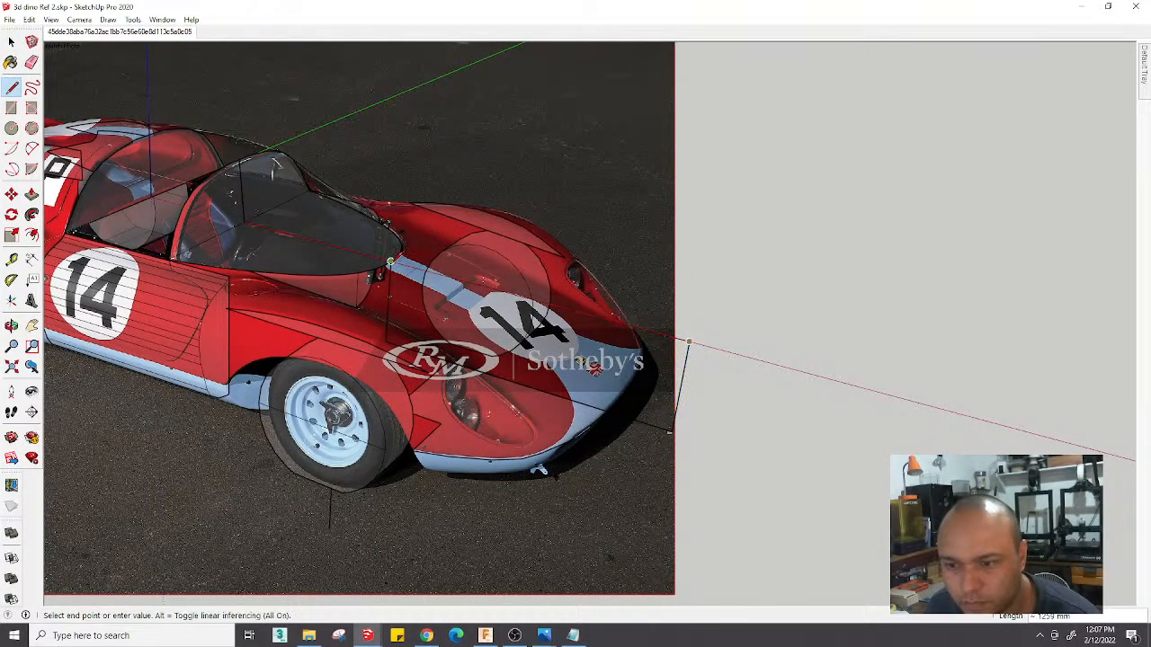
# Trace the hood's centre stripe on the vertical face from the windshield tip to the number roundel in segments of about 113, 194 and 113 mm
pyautogui.scroll(5, 397, 259)
pyautogui.scroll(3, 396, 252)
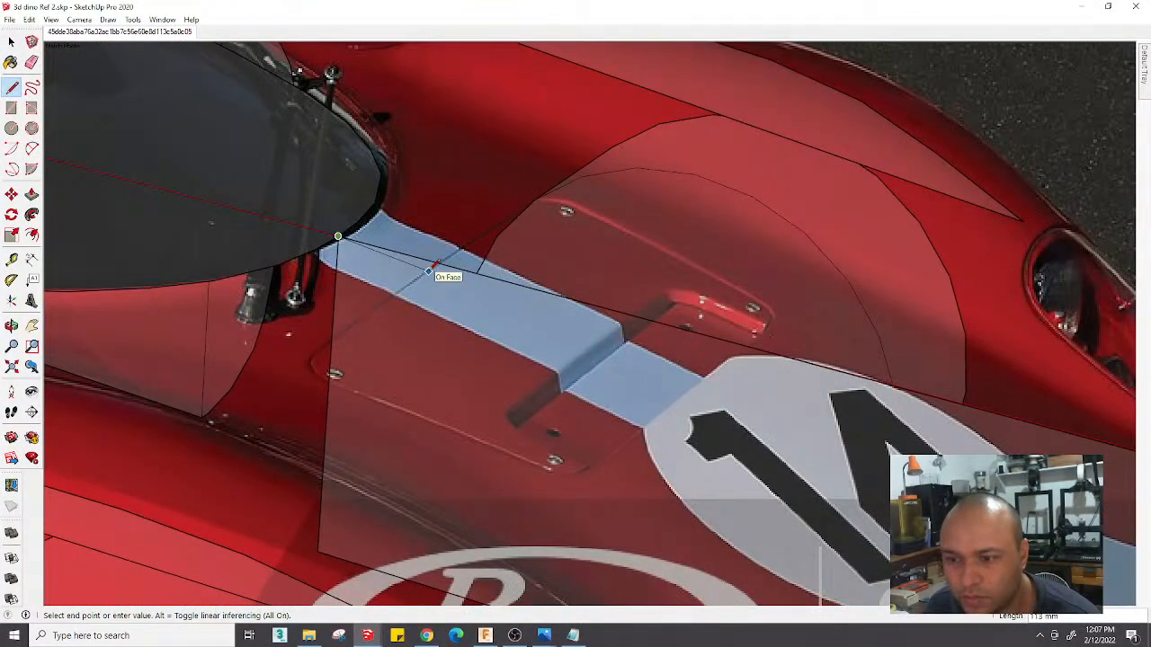
pyautogui.click(429, 268)
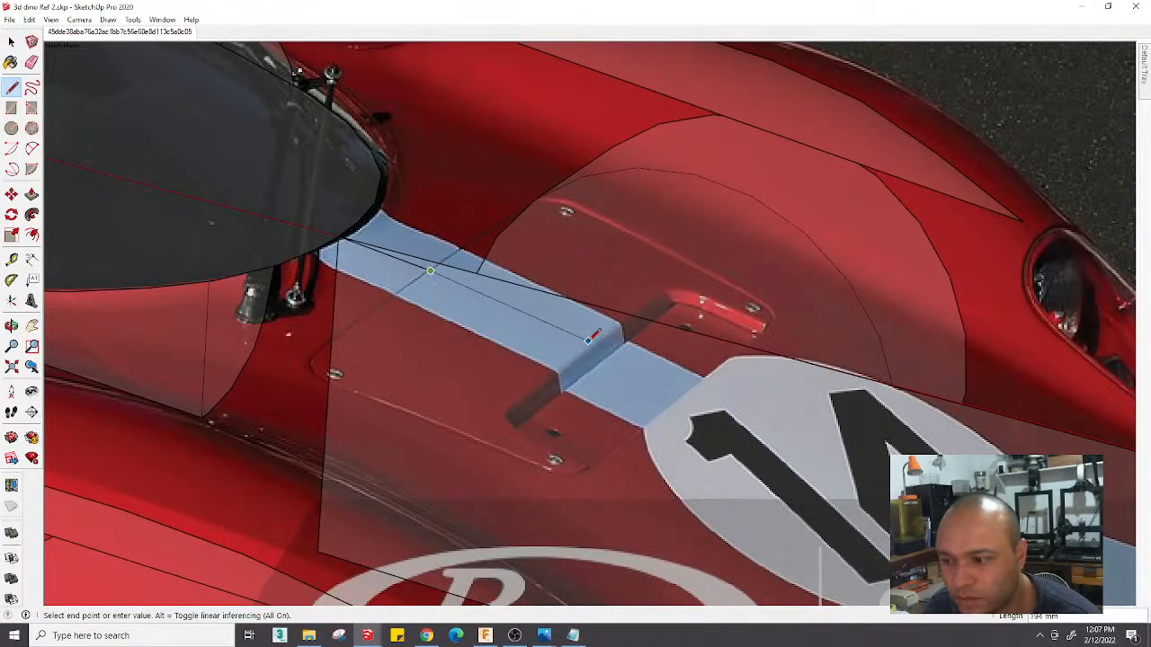
pyautogui.scroll(4, 679, 402)
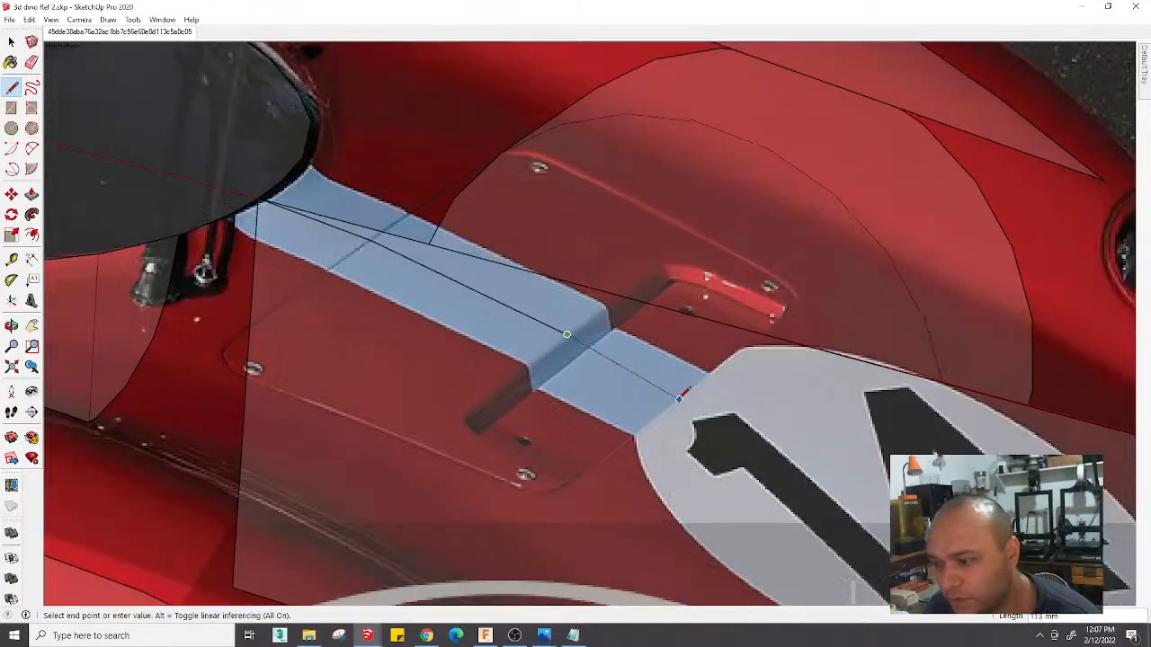
pyautogui.scroll(-4, 679, 402)
# Continue the centre profile across the number 14 roundel and both badges in segments of about 438, 53 and 56 mm
pyautogui.scroll(2, 706, 373)
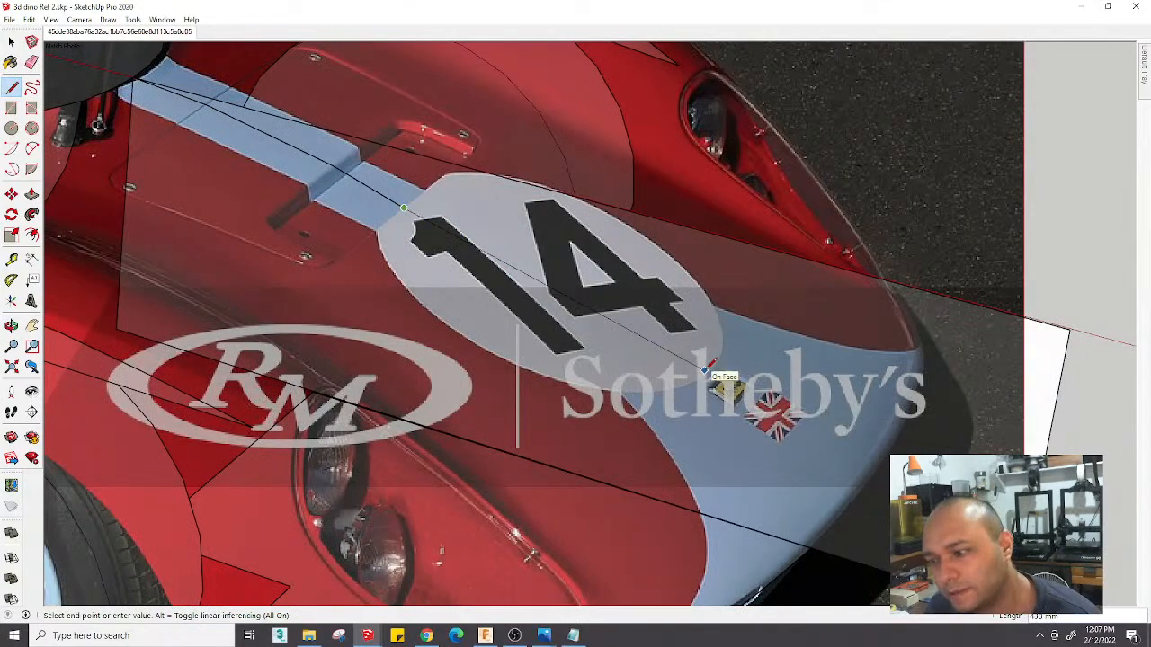
pyautogui.scroll(3, 708, 372)
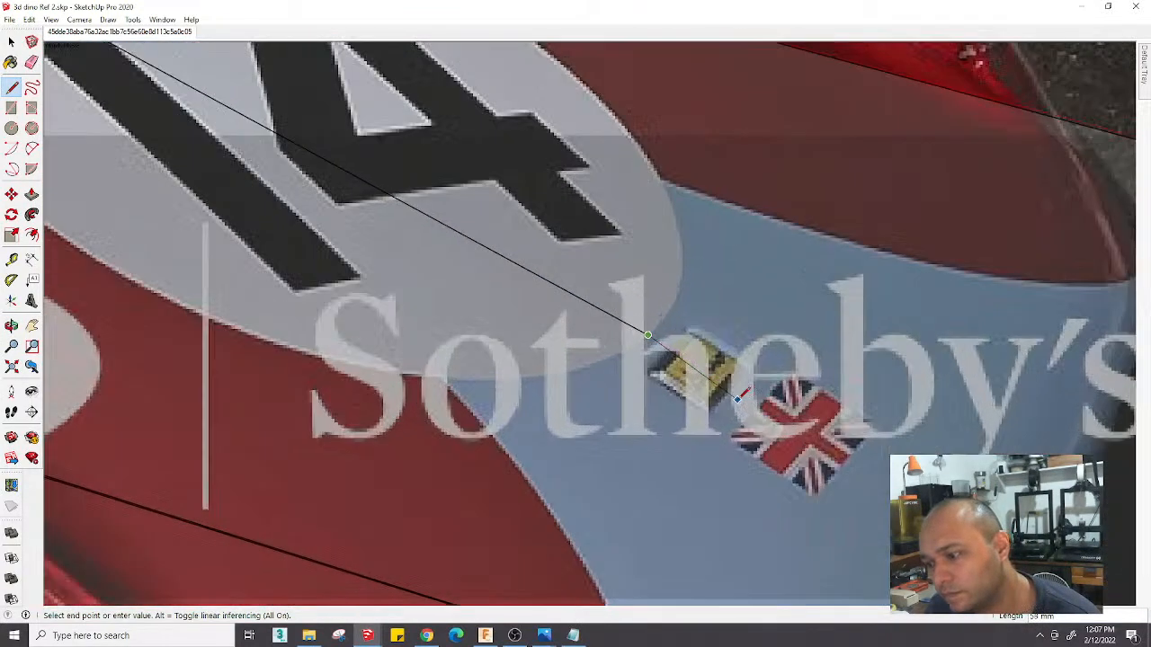
pyautogui.scroll(2, 648, 336)
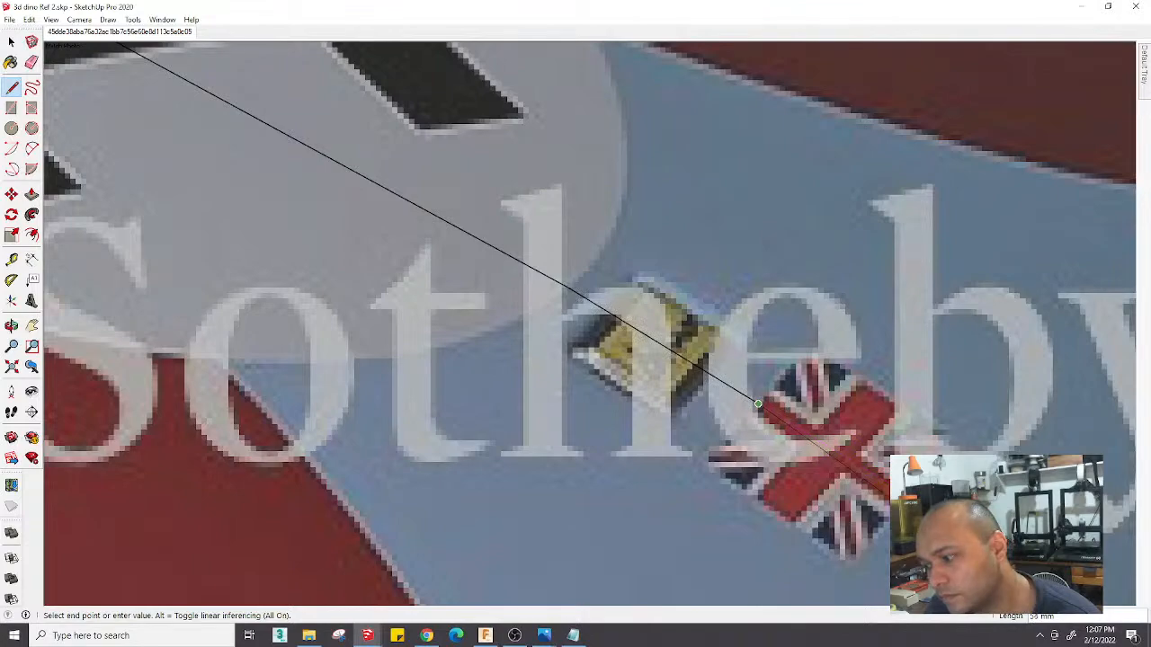
pyautogui.scroll(-4, 758, 405)
pyautogui.scroll(2, 687, 387)
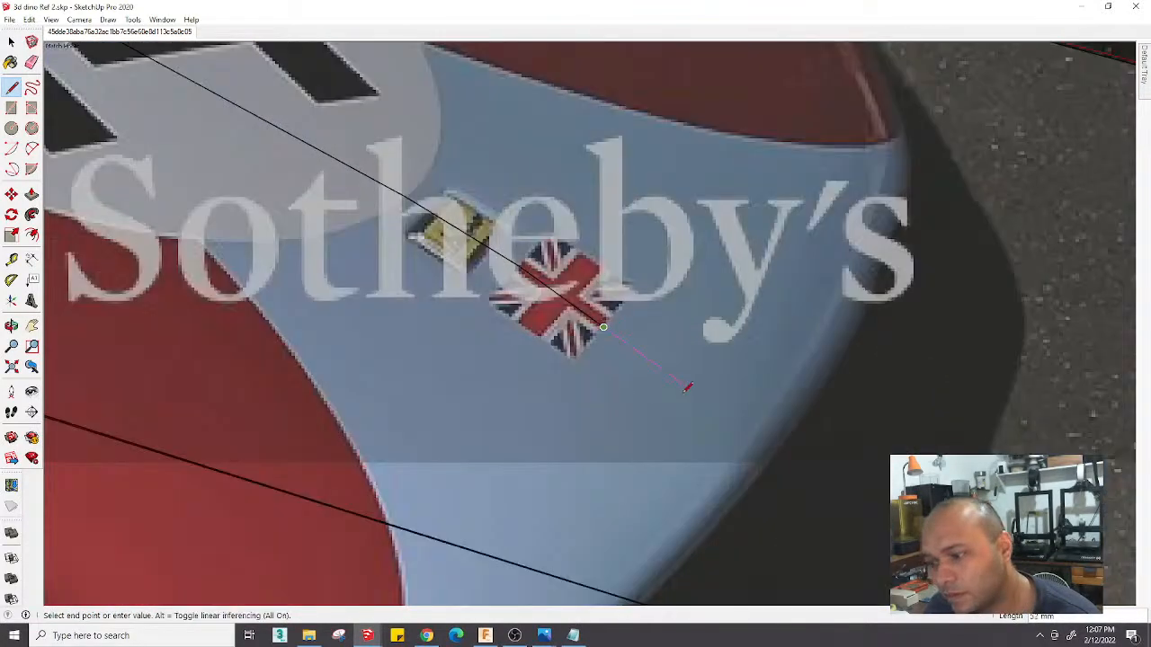
pyautogui.scroll(2, 720, 398)
# Examine the nose tip's centre profile in the matched view and in the angled and close-up side reference photos
pyautogui.scroll(-5, 716, 393)
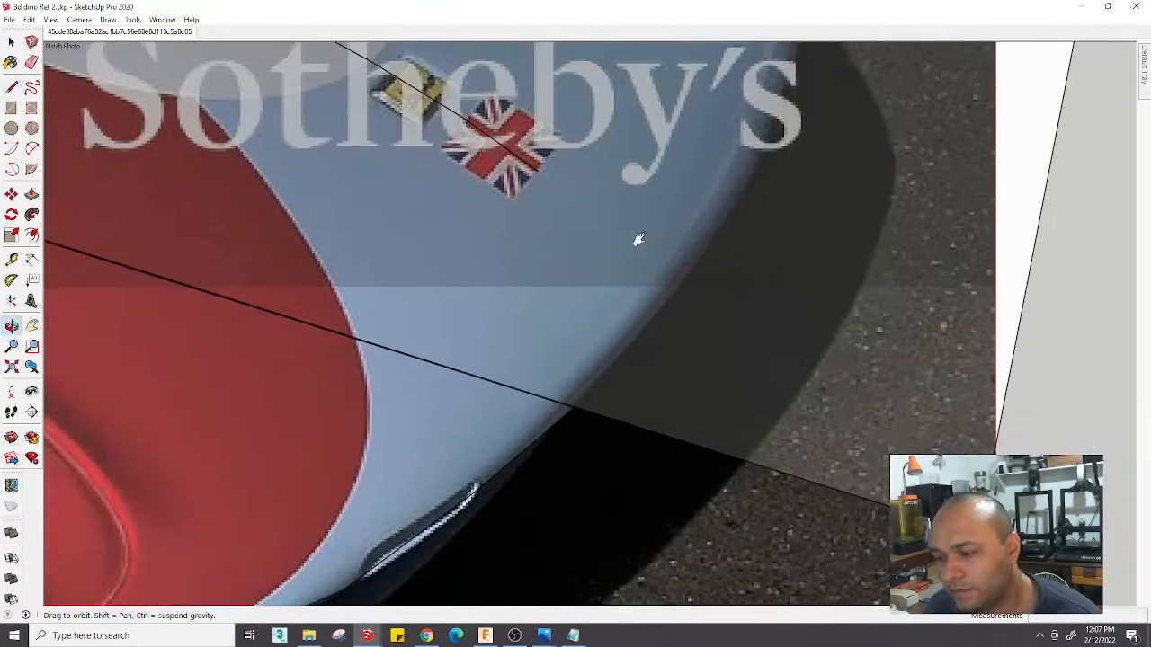
pyautogui.scroll(2, 643, 235)
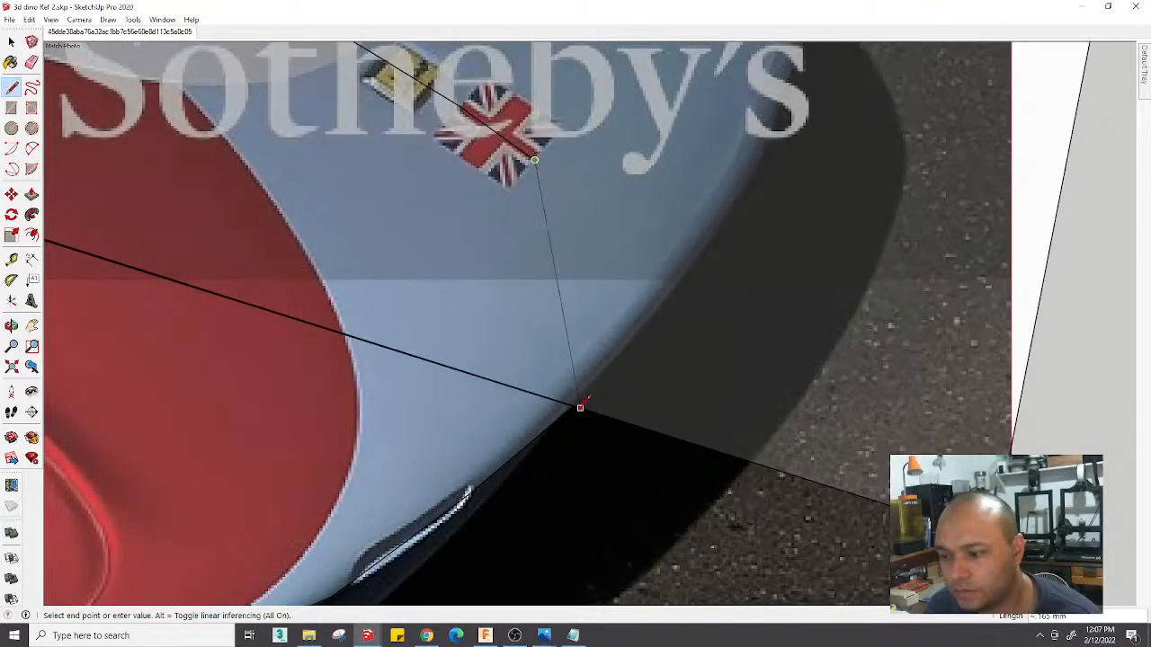
pyautogui.scroll(-3, 579, 407)
pyautogui.scroll(2, 579, 407)
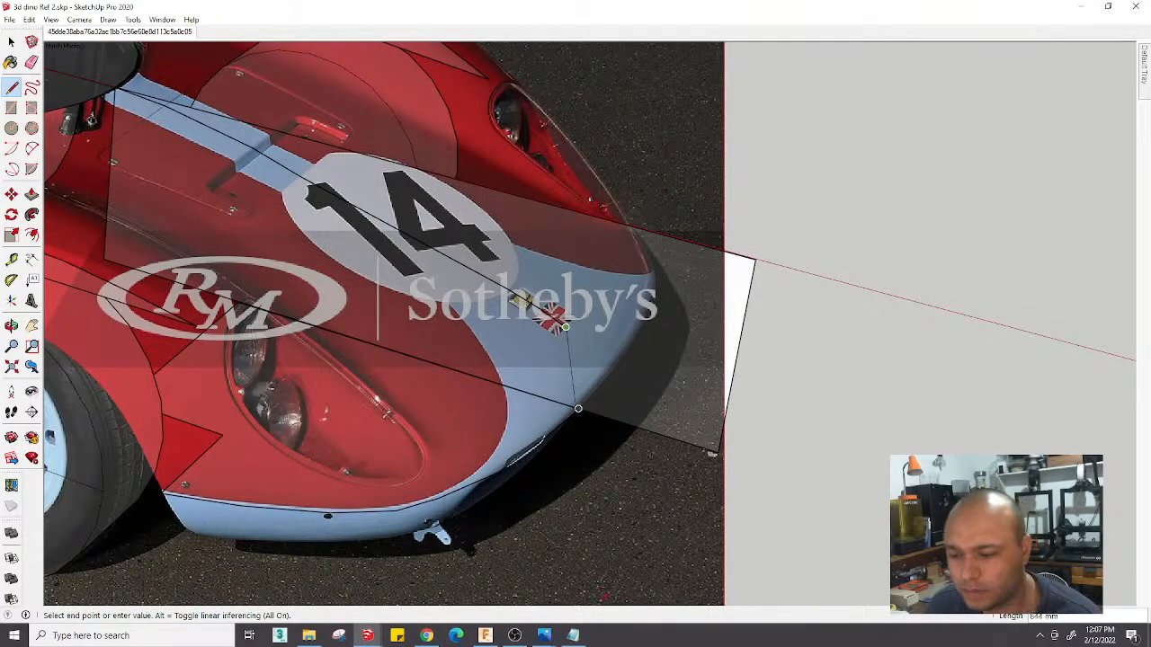
pyautogui.moveTo(544, 636)
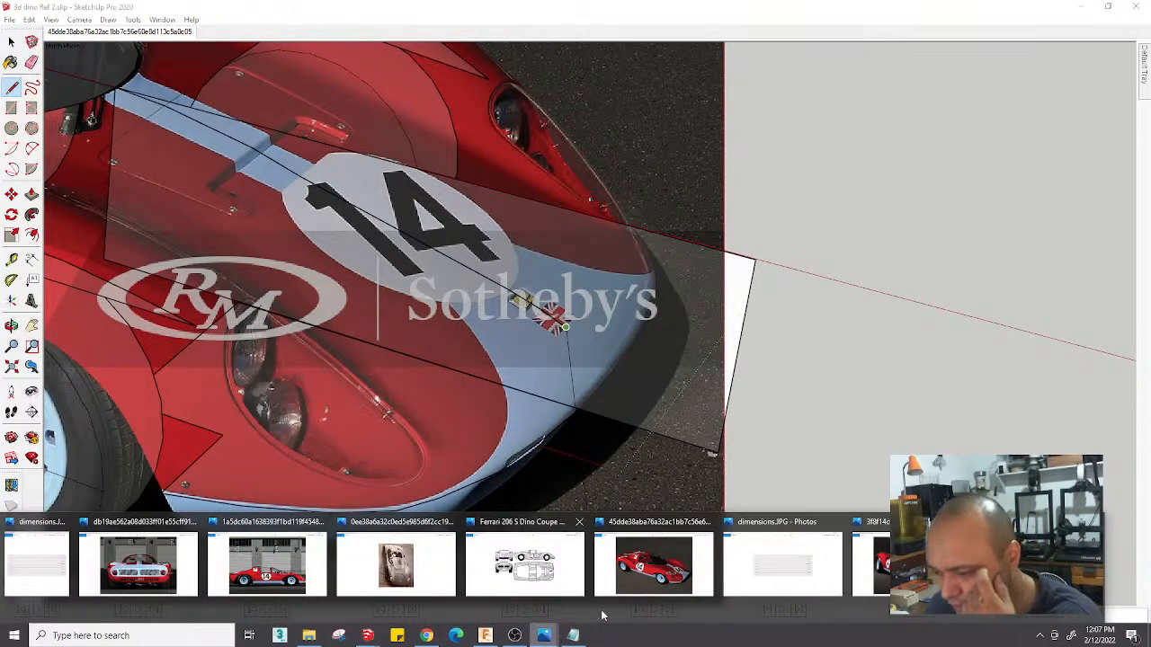
pyautogui.click(649, 568)
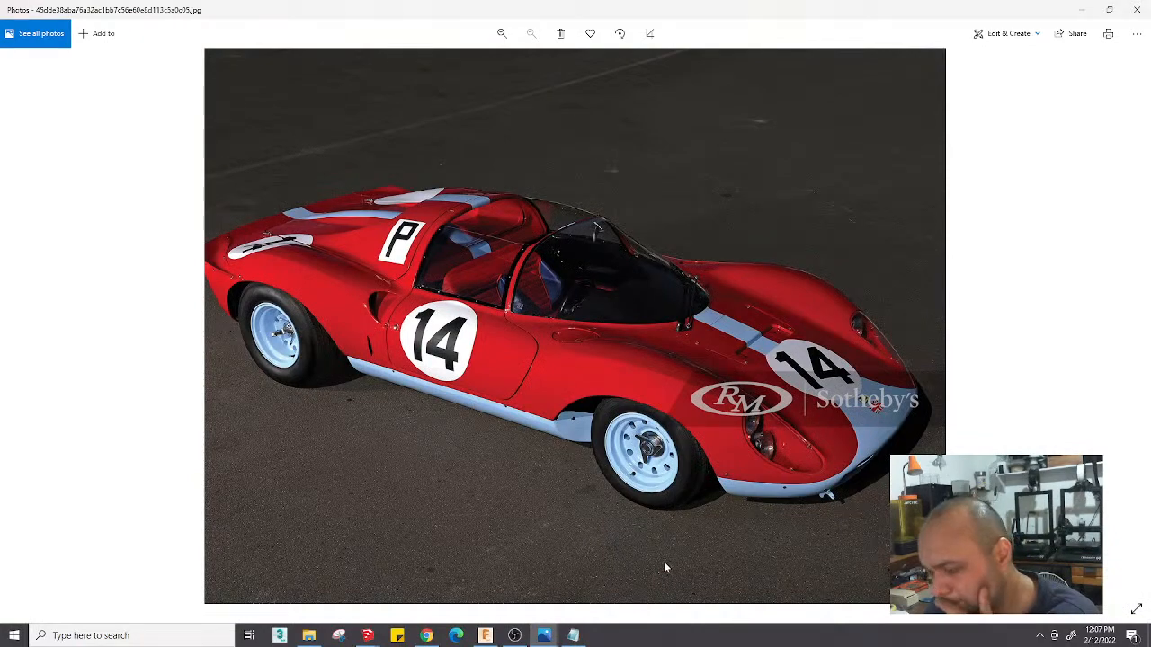
pyautogui.click(544, 635)
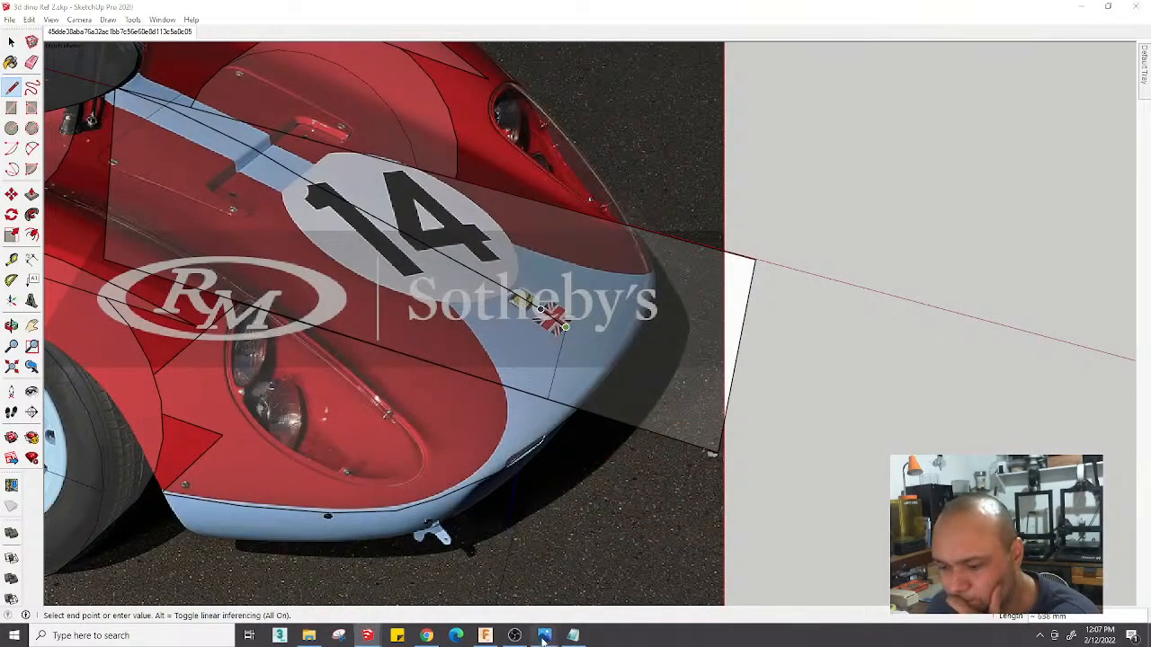
pyautogui.moveTo(543, 639)
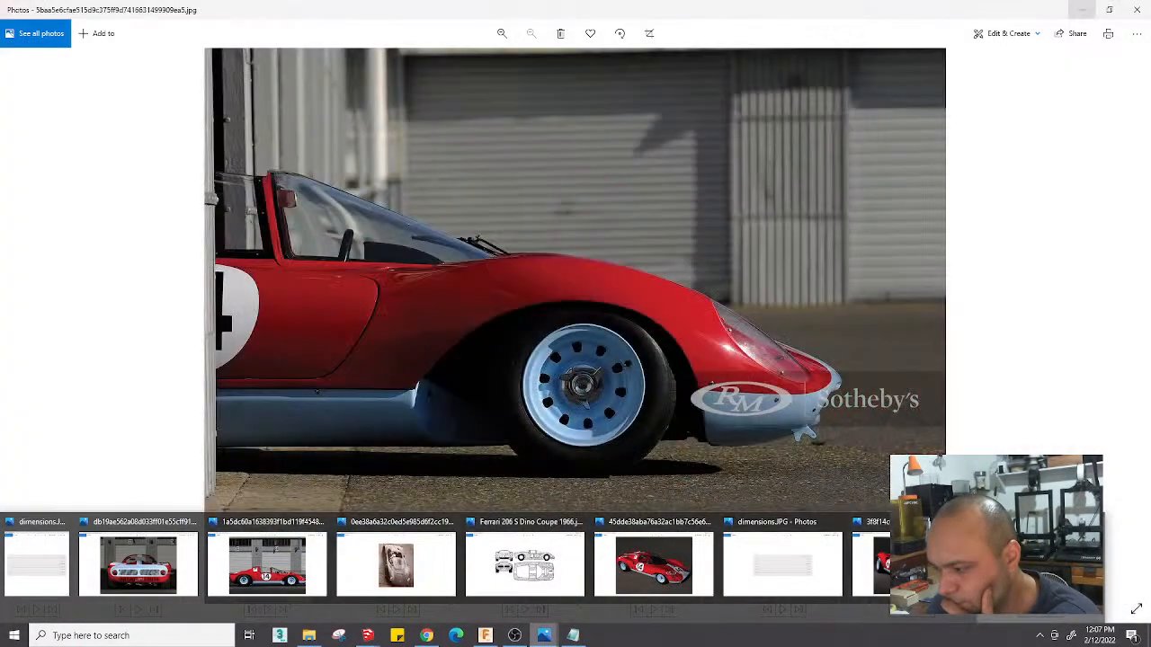
pyautogui.click(1040, 567)
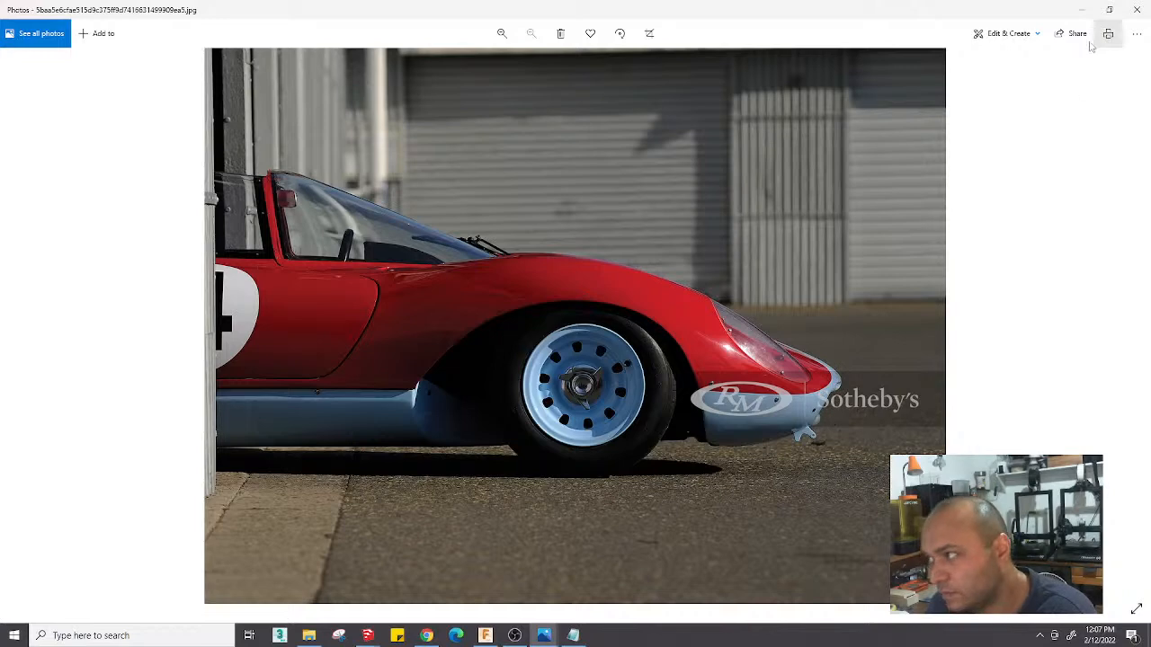
pyautogui.click(1082, 11)
# Extend the centre profile from the Union Jack badge over the nose tip in segments of about 100 and 39 mm
pyautogui.scroll(3, 617, 377)
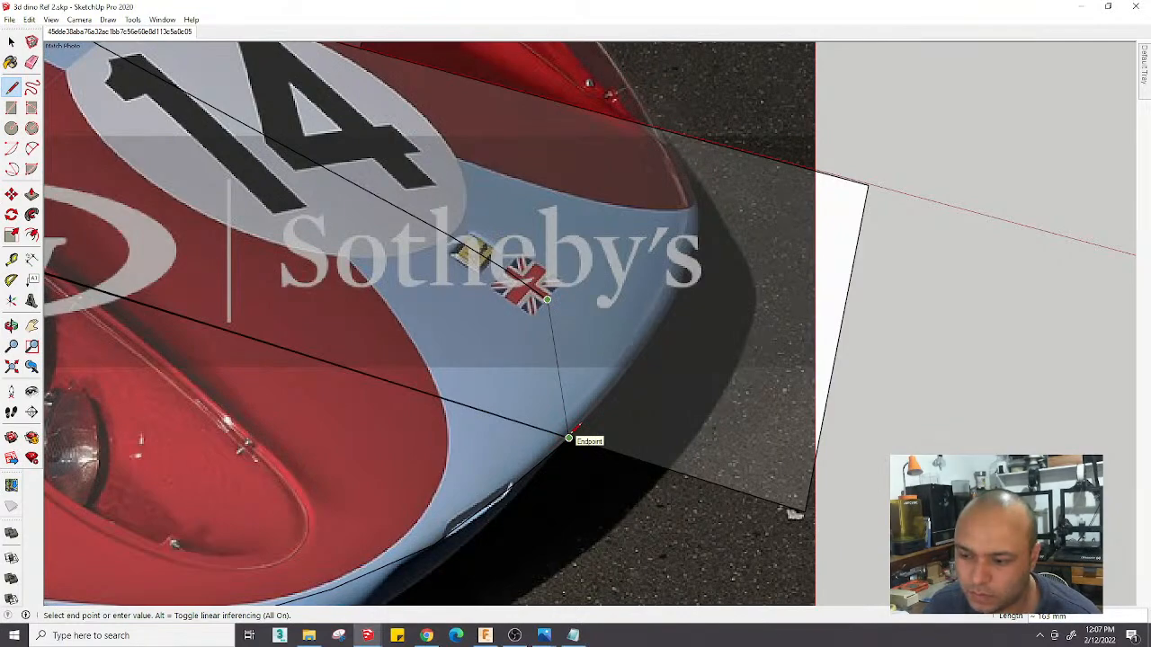
pyautogui.scroll(-4, 568, 437)
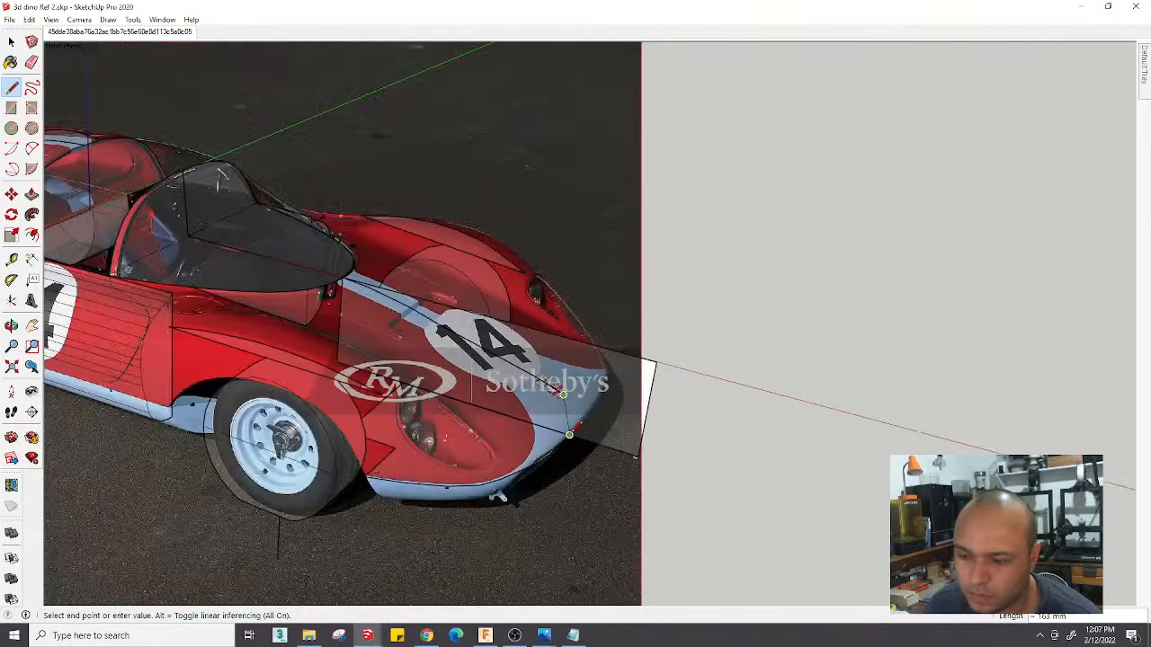
pyautogui.scroll(3, 594, 405)
pyautogui.scroll(2, 591, 395)
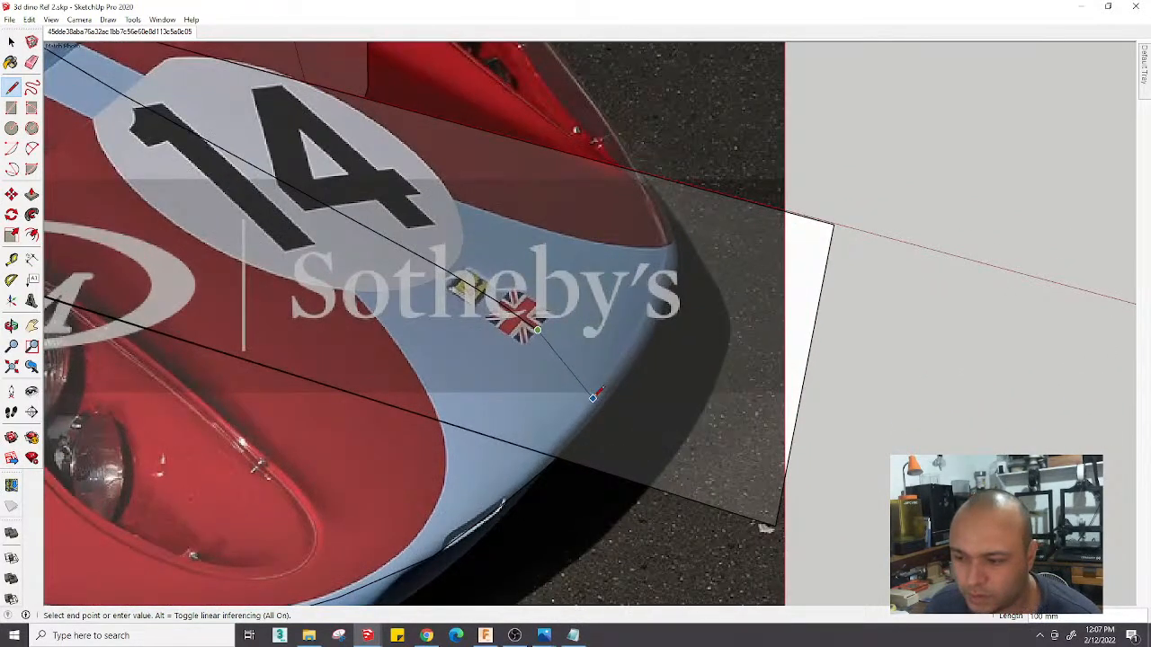
pyautogui.scroll(2, 598, 426)
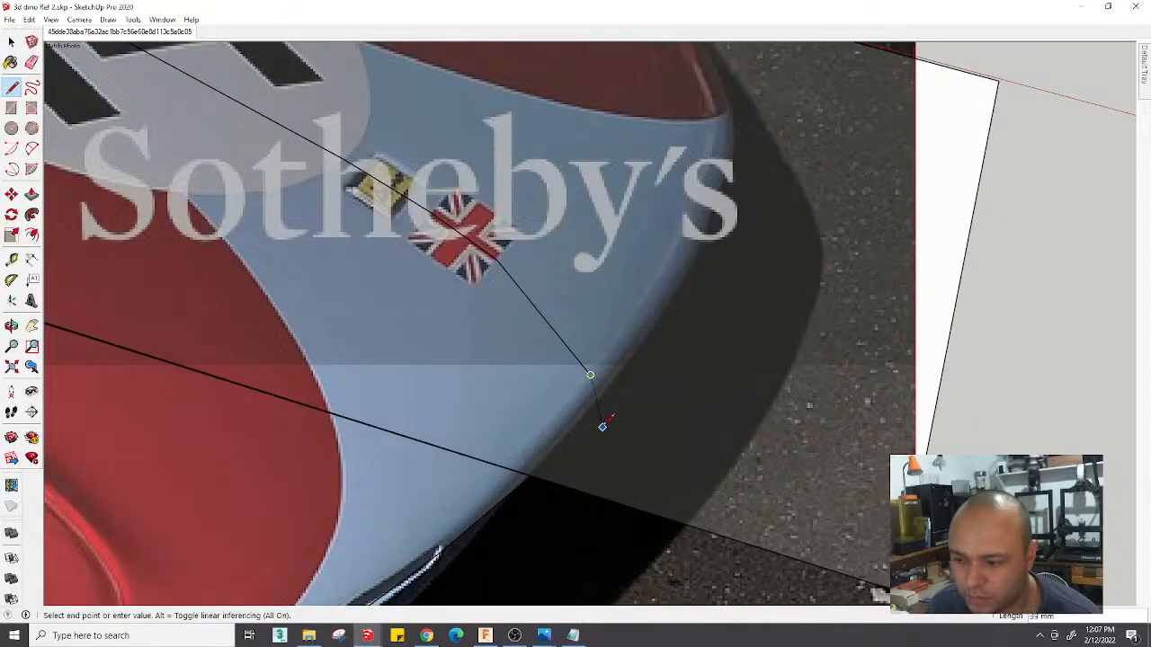
pyautogui.click(600, 427)
pyautogui.scroll(-8, 600, 427)
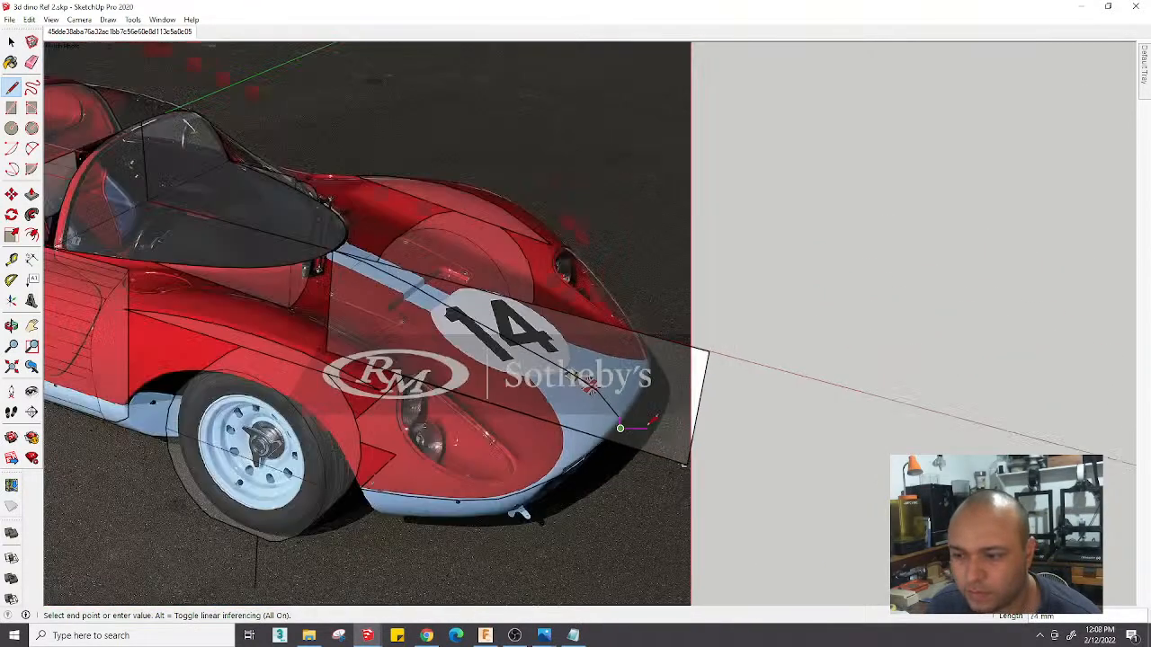
pyautogui.press('Escape')
# Scale the nose's horizontal lower face with its edges slightly forward, towards the front end of the centre profile
pyautogui.moveTo(661, 414); pyautogui.dragTo(675, 332, button='middle')
pyautogui.scroll(3, 643, 463)
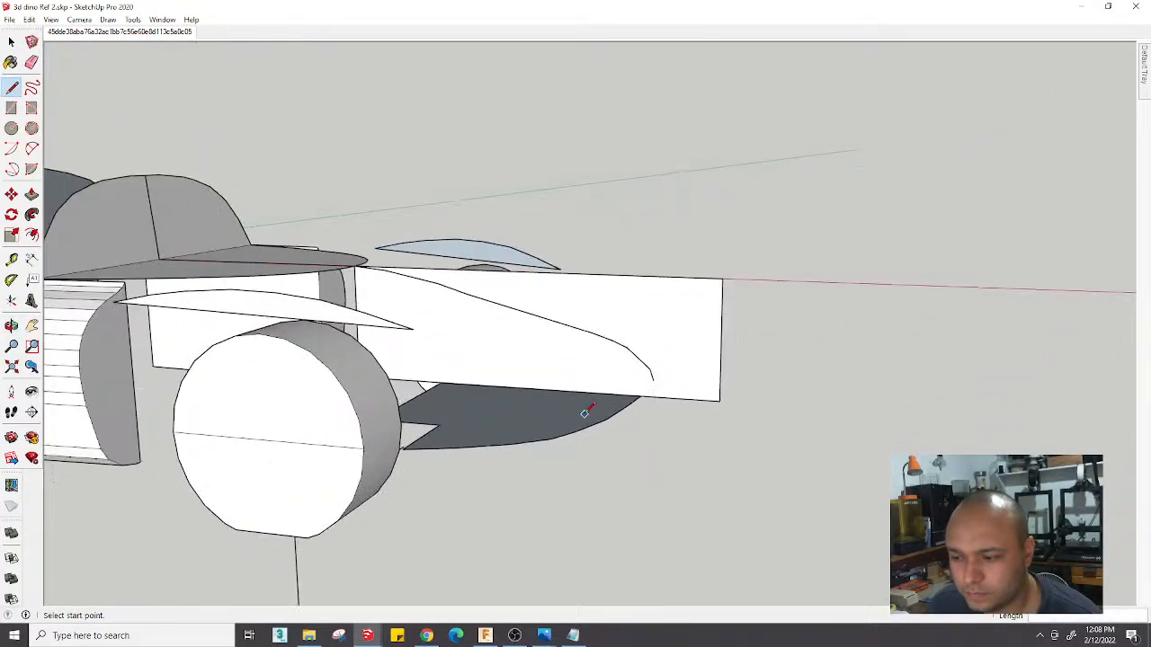
pyautogui.click(579, 423)
pyautogui.scroll(1, 572, 429)
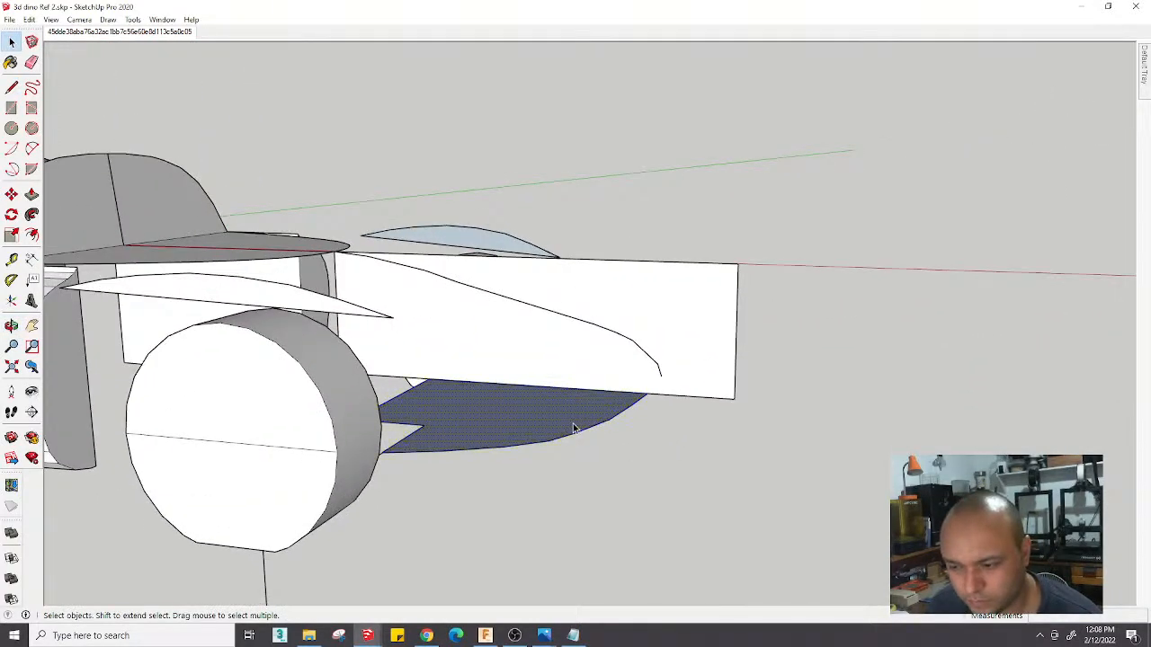
pyautogui.moveTo(469, 456); pyautogui.dragTo(703, 559, button='middle')
pyautogui.doubleClick(475, 402)
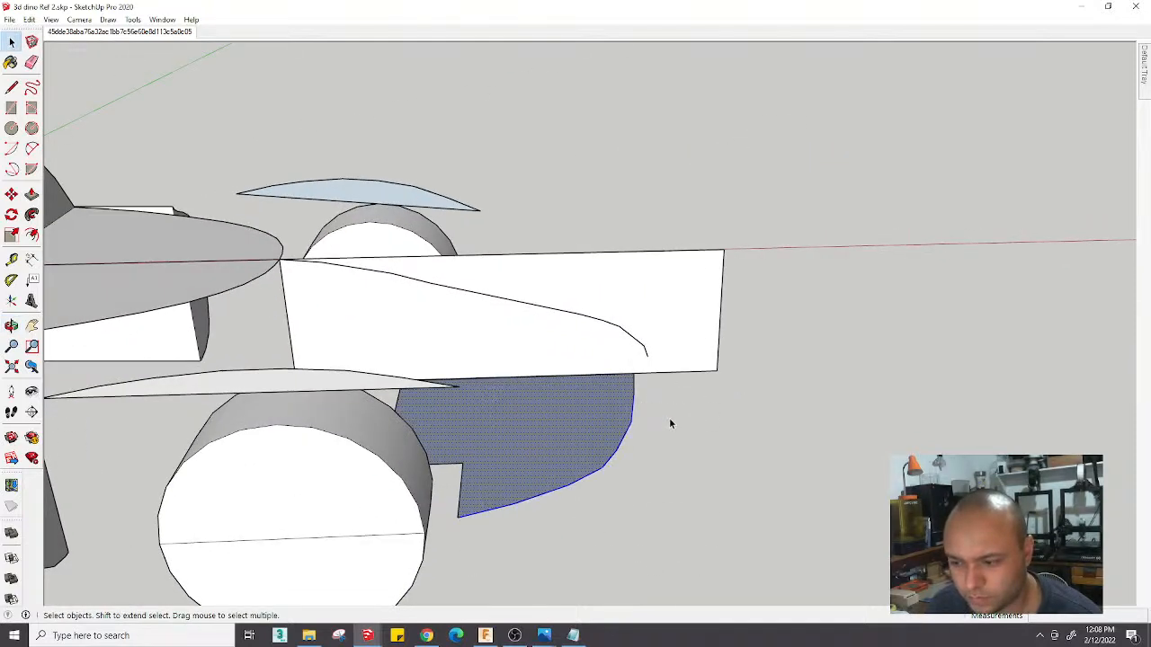
pyautogui.moveTo(635, 389); pyautogui.dragTo(580, 396, button='middle')
pyautogui.scroll(1, 578, 394)
pyautogui.press('s')
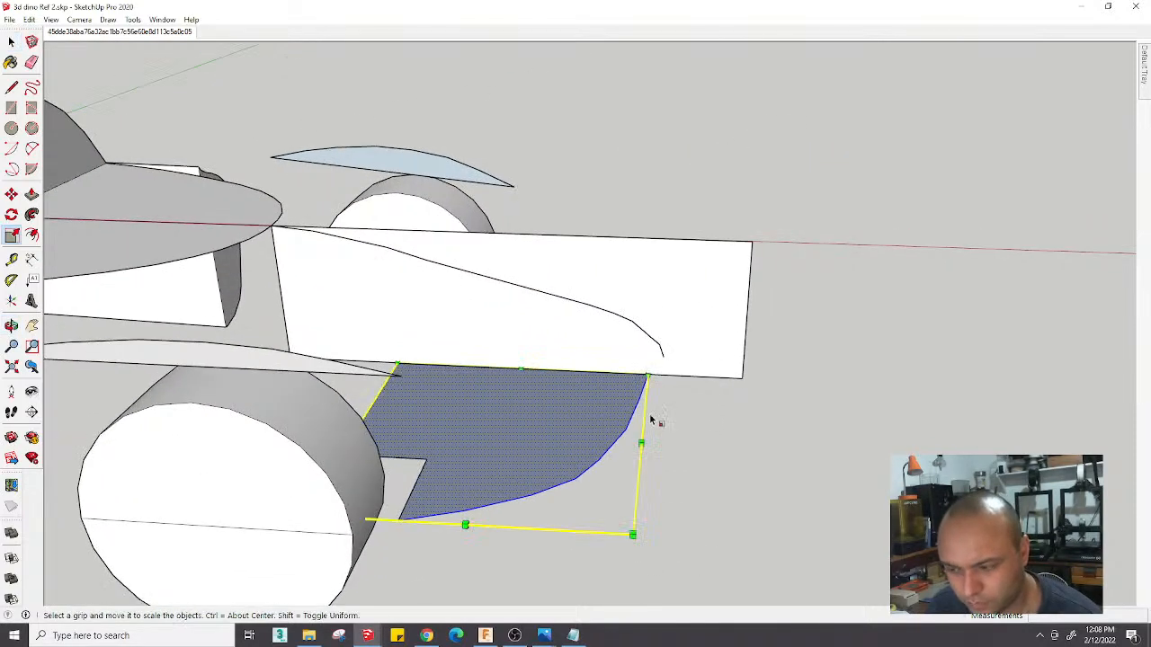
pyautogui.press('space')
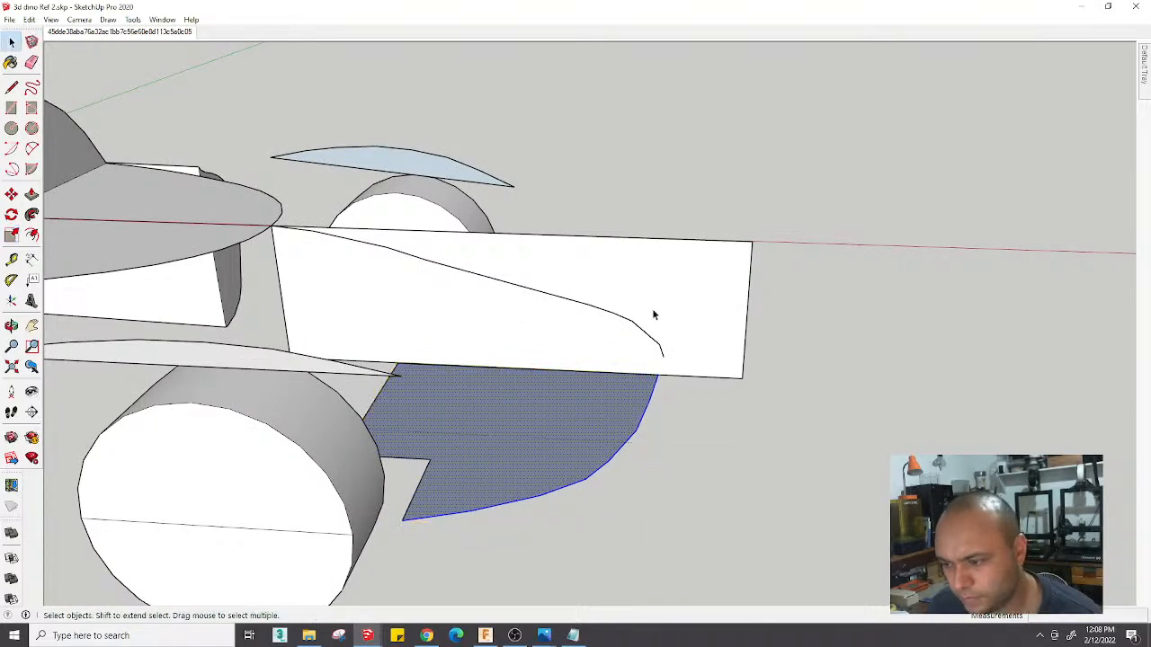
# Draw a short line from the centre profile's front end straight down to the vertical face's lower edge, closing the nose profile
pyautogui.click(639, 320)
pyautogui.scroll(1, 639, 320)
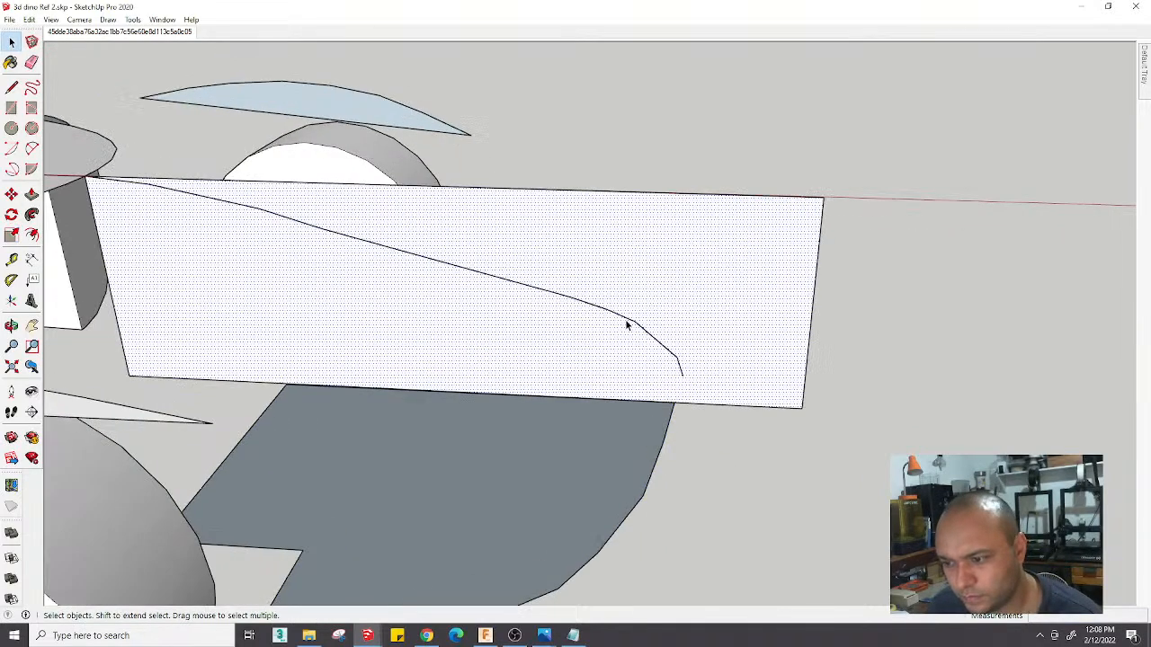
pyautogui.press('l')
pyautogui.click(682, 376)
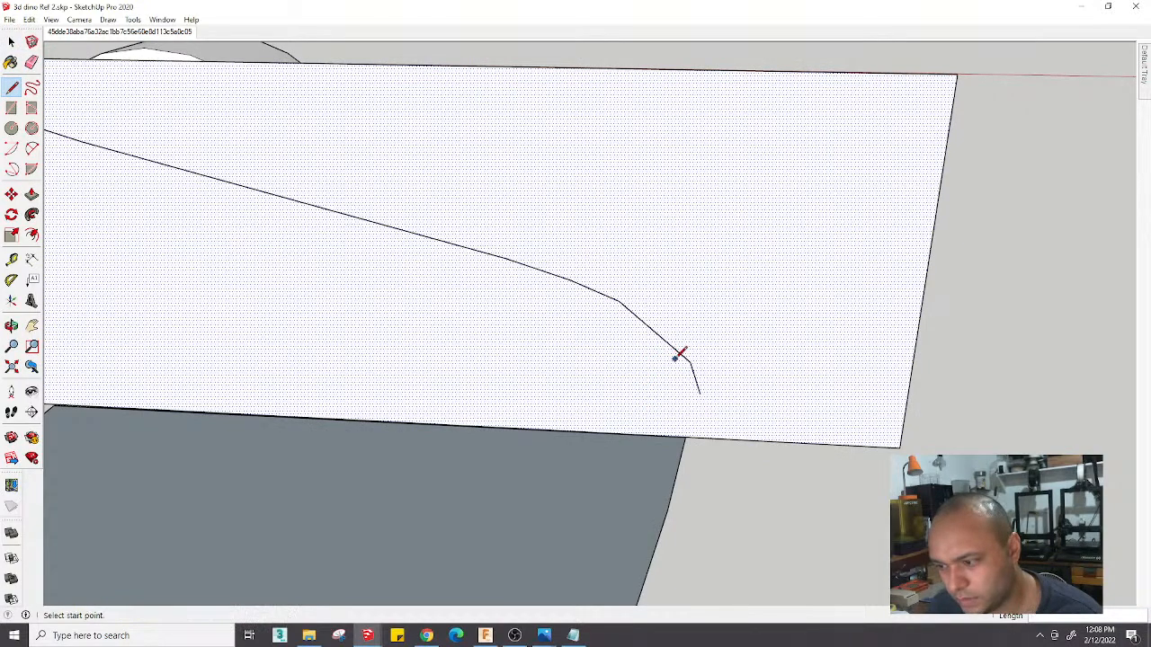
pyautogui.scroll(-6, 662, 385)
pyautogui.moveTo(663, 384); pyautogui.dragTo(597, 366, button='middle')
pyautogui.press('space')
pyautogui.click(654, 241)
pyautogui.scroll(-3, 654, 241)
pyautogui.moveTo(654, 240); pyautogui.dragTo(584, 225, button='middle')
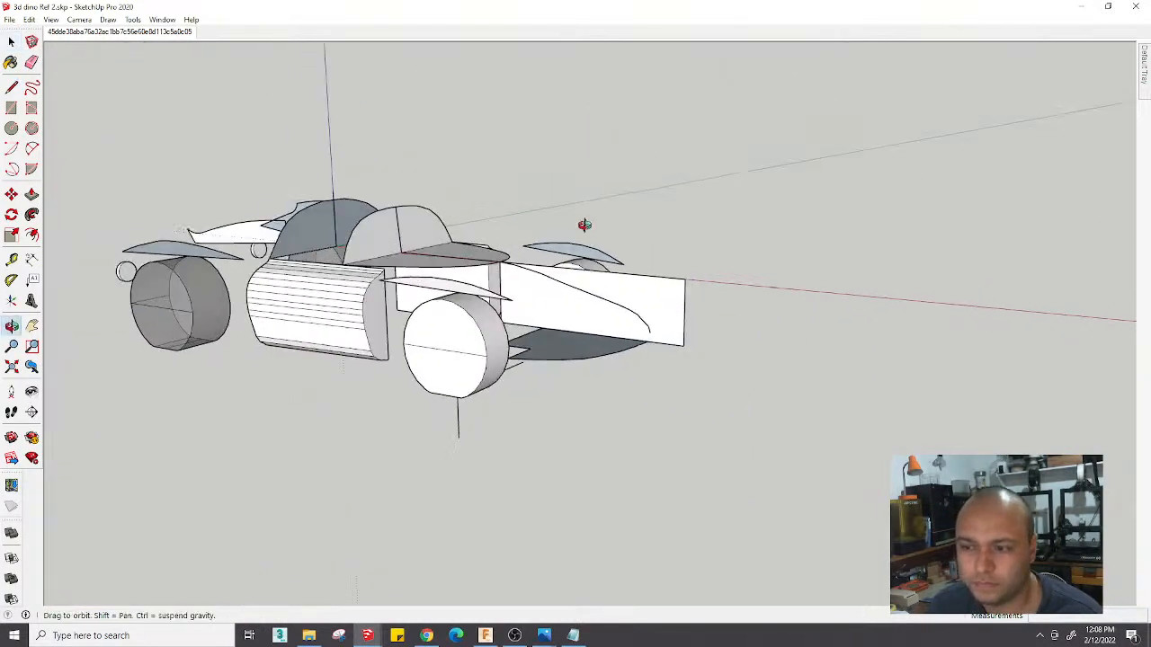
pyautogui.press('space')
pyautogui.scroll(8, 666, 351)
pyautogui.press('l')
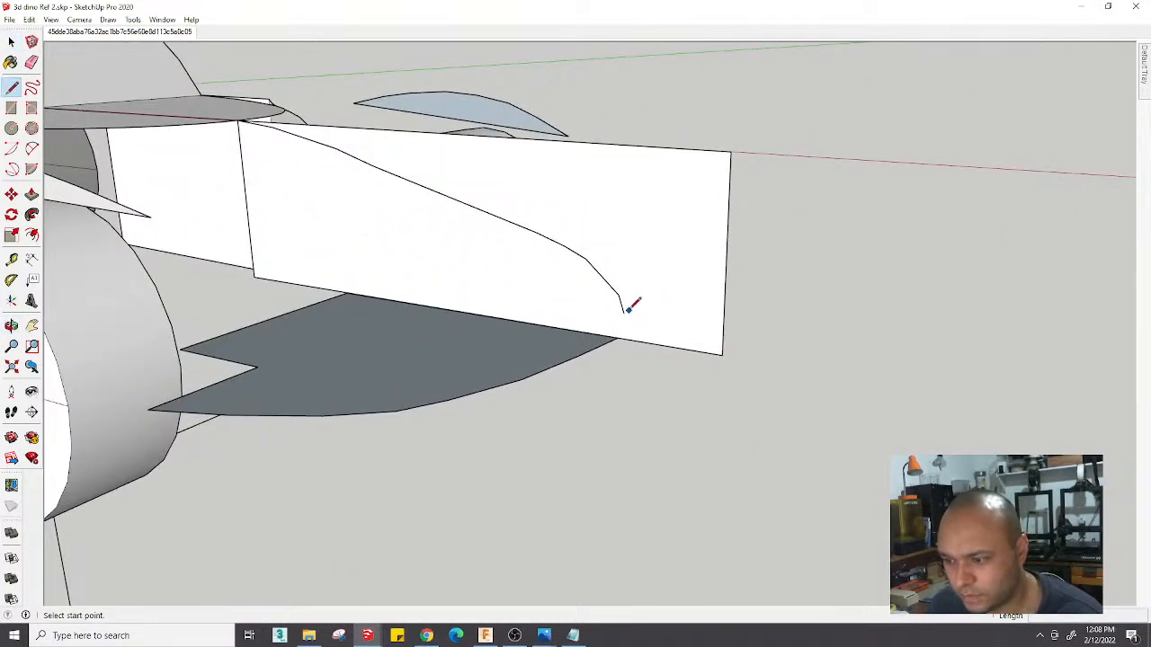
pyautogui.click(623, 314)
pyautogui.click(623, 338)
# Erase the leftover part of the vertical face above and ahead of the traced nose profile
pyautogui.press('e')
pyautogui.scroll(-5, 642, 347)
pyautogui.scroll(3, 642, 347)
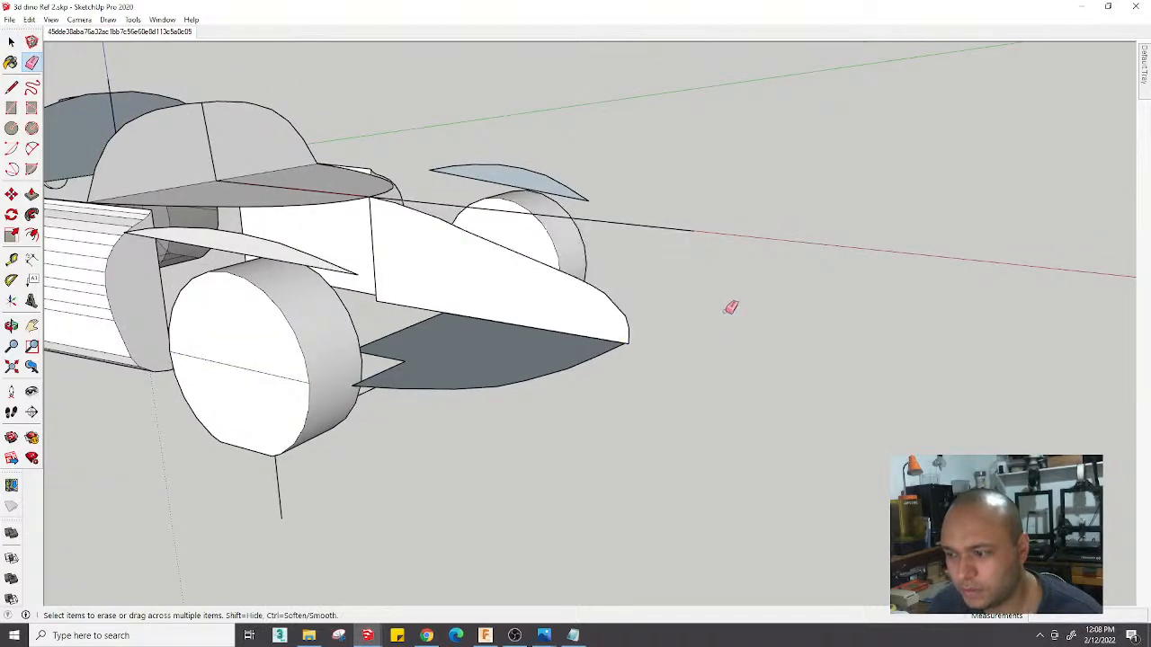
# Select the trimmed nose profile face with its edges and make it a group
pyautogui.scroll(2, 630, 215)
pyautogui.press('space')
pyautogui.click(447, 260)
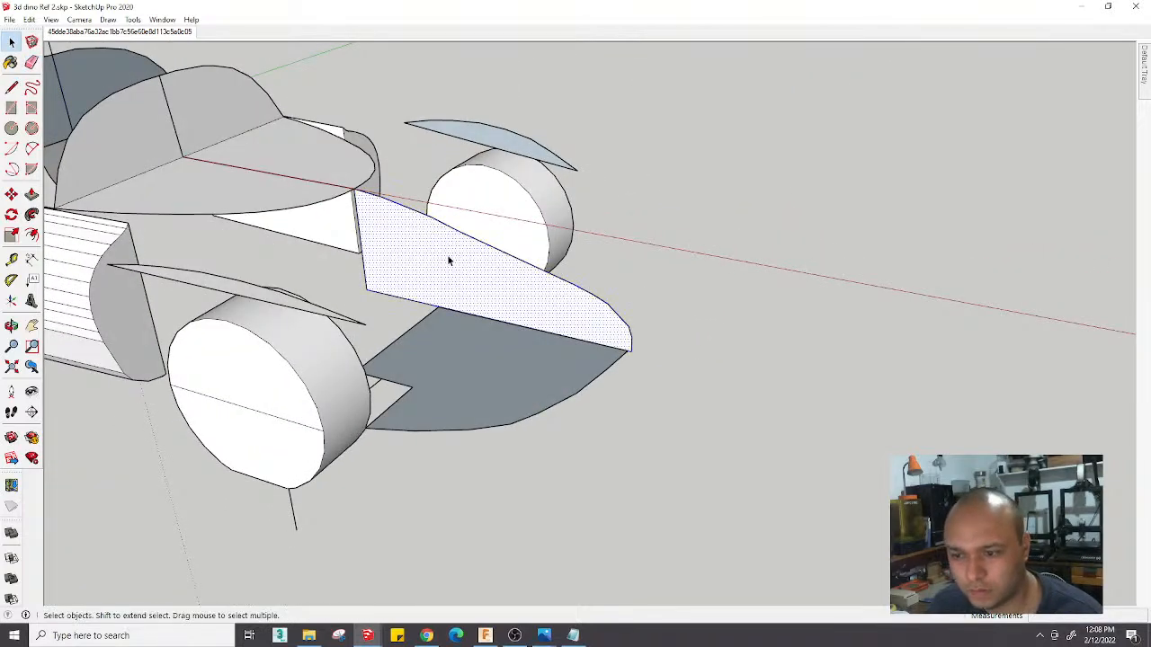
pyautogui.press('Delete')
pyautogui.scroll(-5, 718, 270)
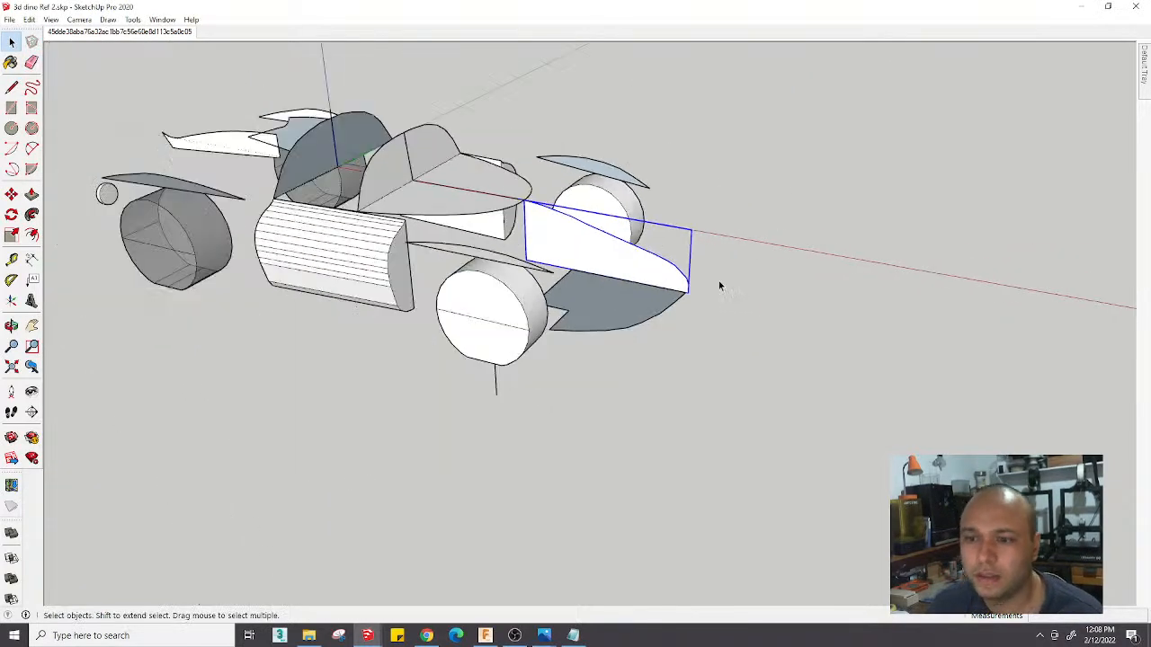
pyautogui.moveTo(721, 254)
pyautogui.mouseDown(button='middle')
pyautogui.moveTo(868, 64)
pyautogui.moveTo(737, 195)
pyautogui.moveTo(711, 264)
pyautogui.mouseUp(button='middle')
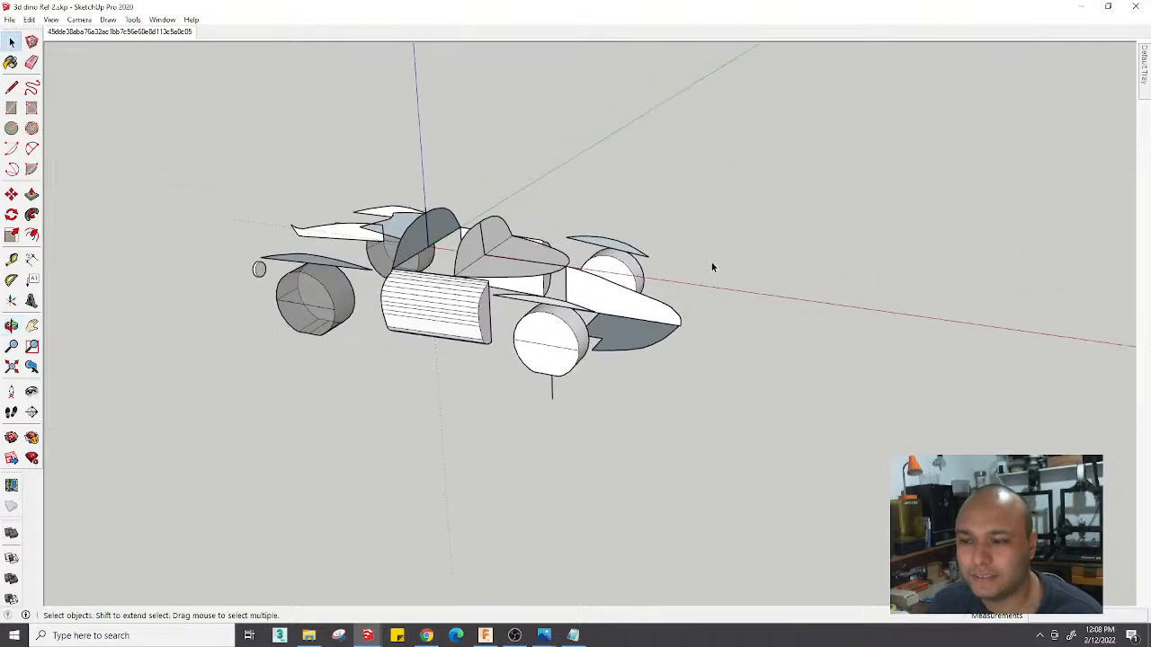
pyautogui.scroll(3, 692, 301)
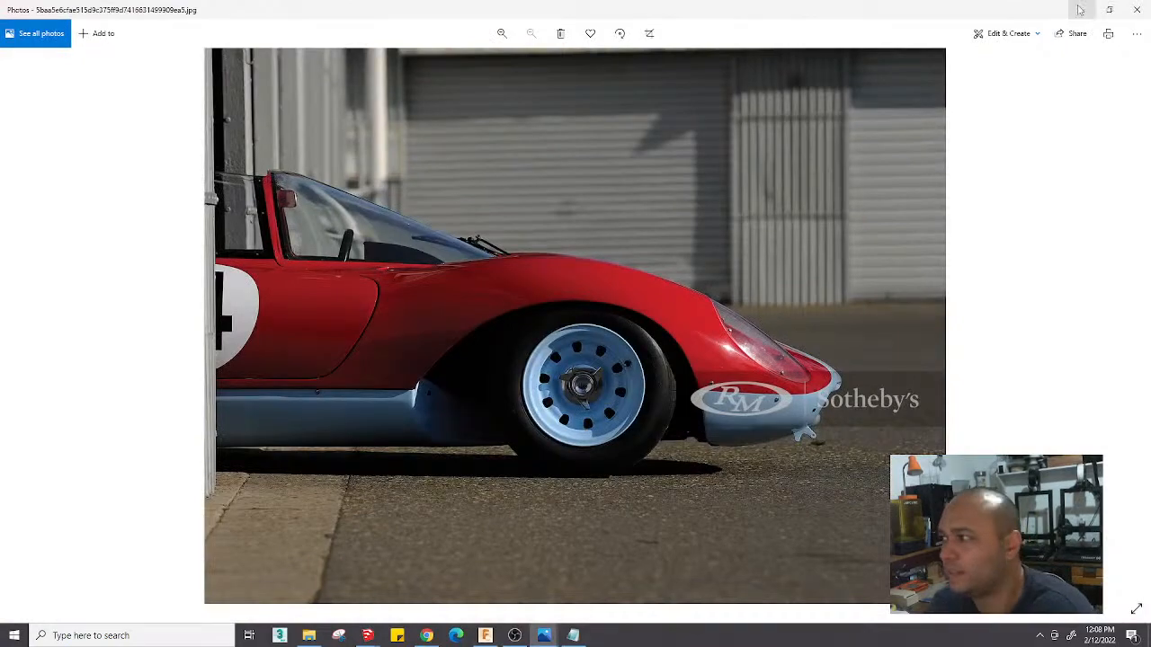
# Place the side photo of the car's front half from the ref folder into the SketchUp model as an image
pyautogui.hotkey('alt', 'Tab')
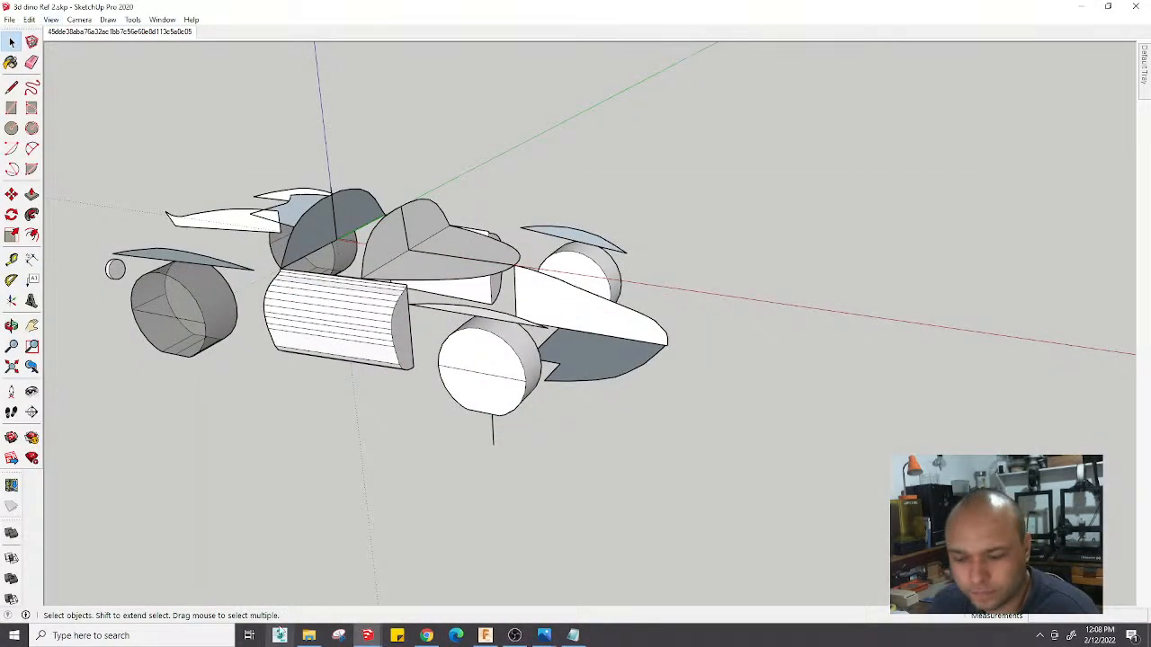
pyautogui.click(308, 637)
pyautogui.click(289, 200)
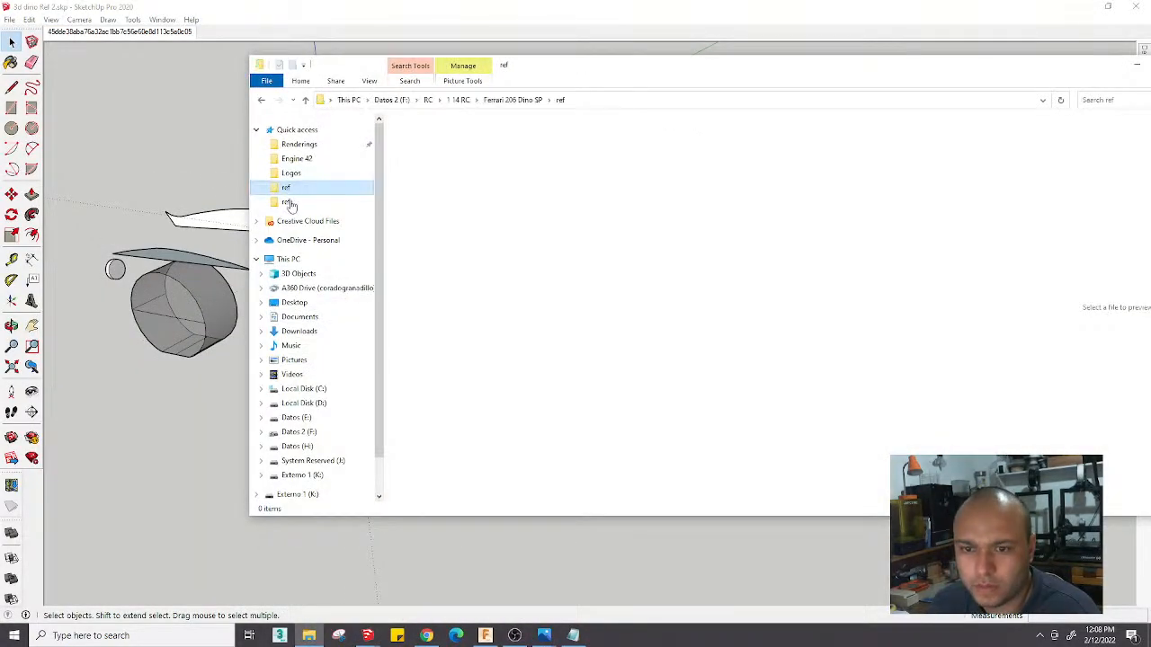
pyautogui.click(297, 189)
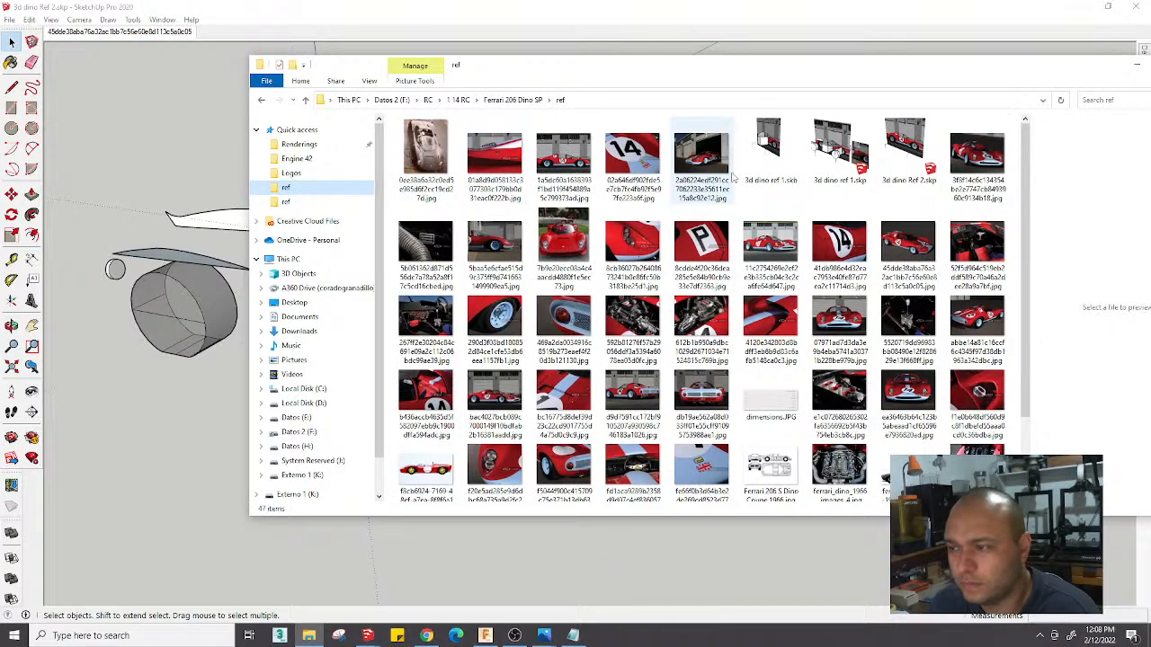
pyautogui.click(500, 248)
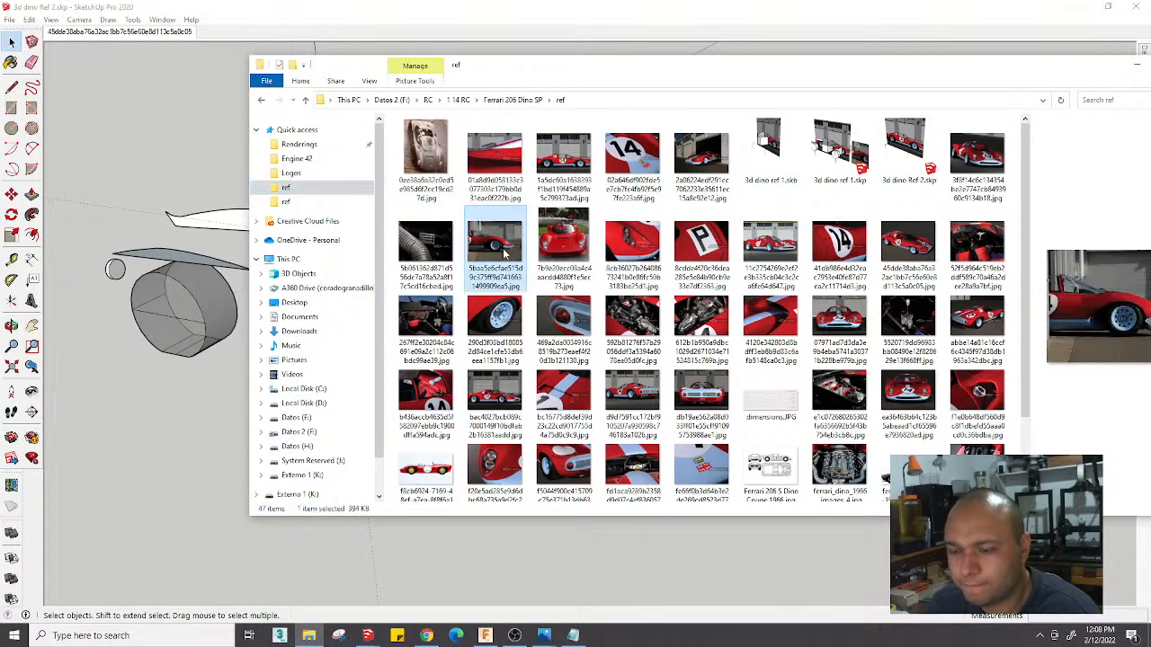
pyautogui.moveTo(207, 409); pyautogui.dragTo(203, 417)
pyautogui.click(183, 471)
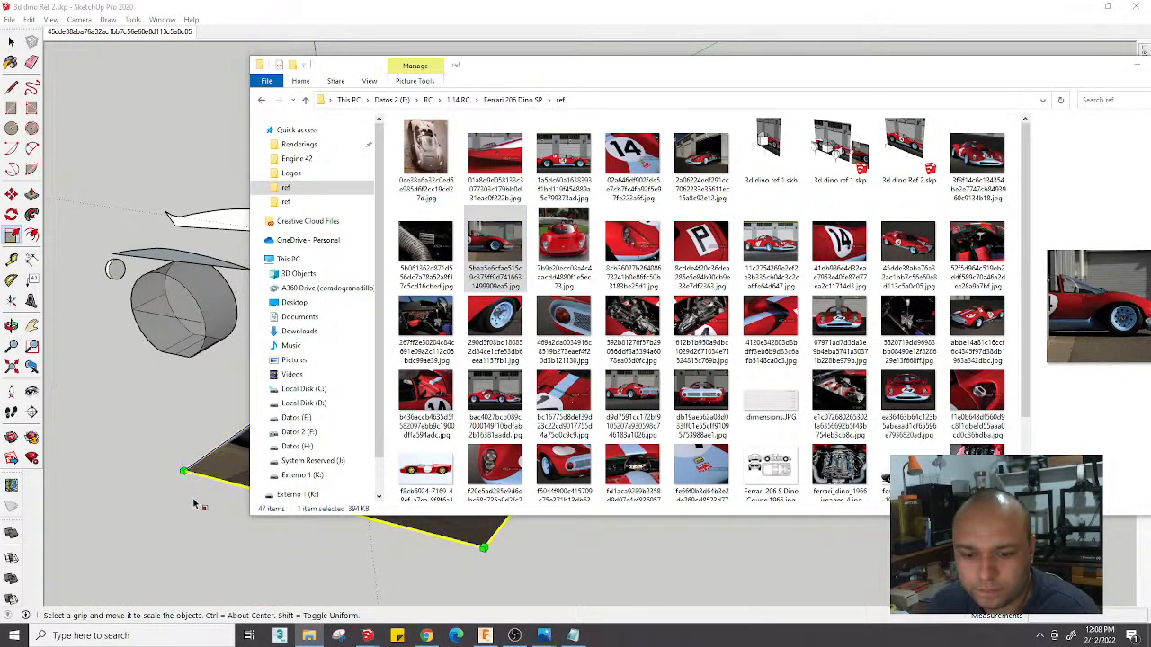
pyautogui.press('space')
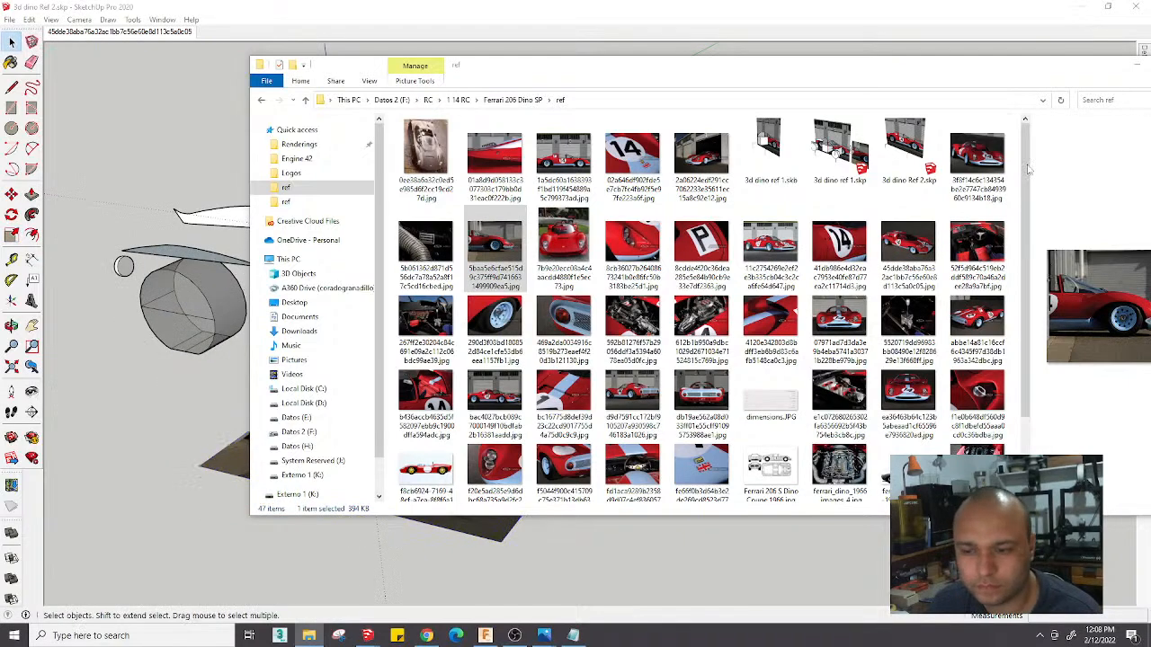
pyautogui.click(1128, 70)
# Rotate the placed side photo 90° so it stands upright, parallel to the car's side
pyautogui.moveTo(405, 404)
pyautogui.mouseDown(button='middle')
pyautogui.moveTo(338, 446)
pyautogui.moveTo(162, 213)
pyautogui.moveTo(201, 194)
pyautogui.mouseUp(button='middle')
pyautogui.press('q')
pyautogui.moveTo(192, 226); pyautogui.dragTo(237, 225)
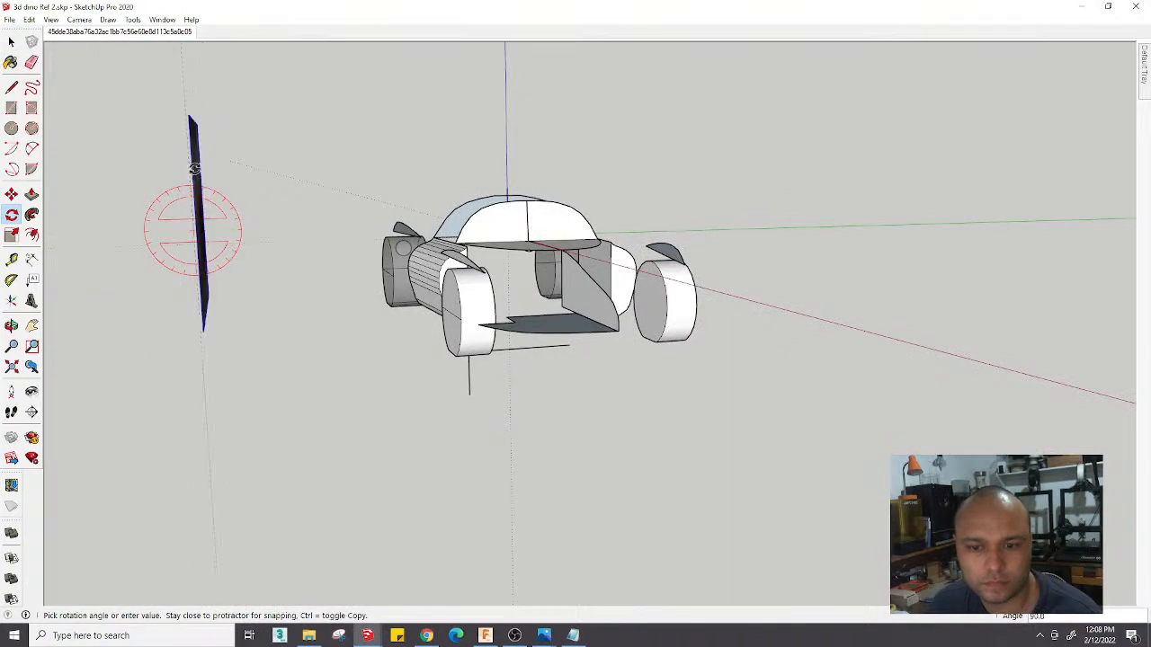
pyautogui.click(194, 169)
# Move the upright side photo over to the car's nose, placing it behind the centre profile
pyautogui.moveTo(194, 169); pyautogui.dragTo(635, 471, button='middle')
pyautogui.press('m')
pyautogui.click(453, 423)
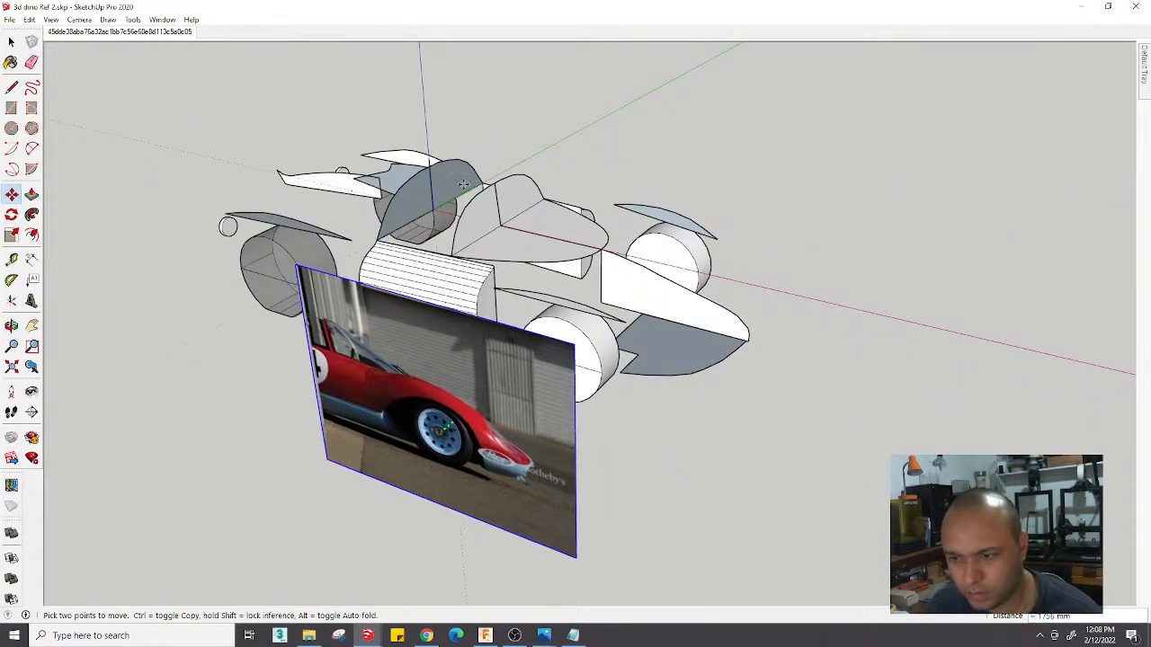
pyautogui.moveTo(512, 234); pyautogui.dragTo(866, 262, button='middle')
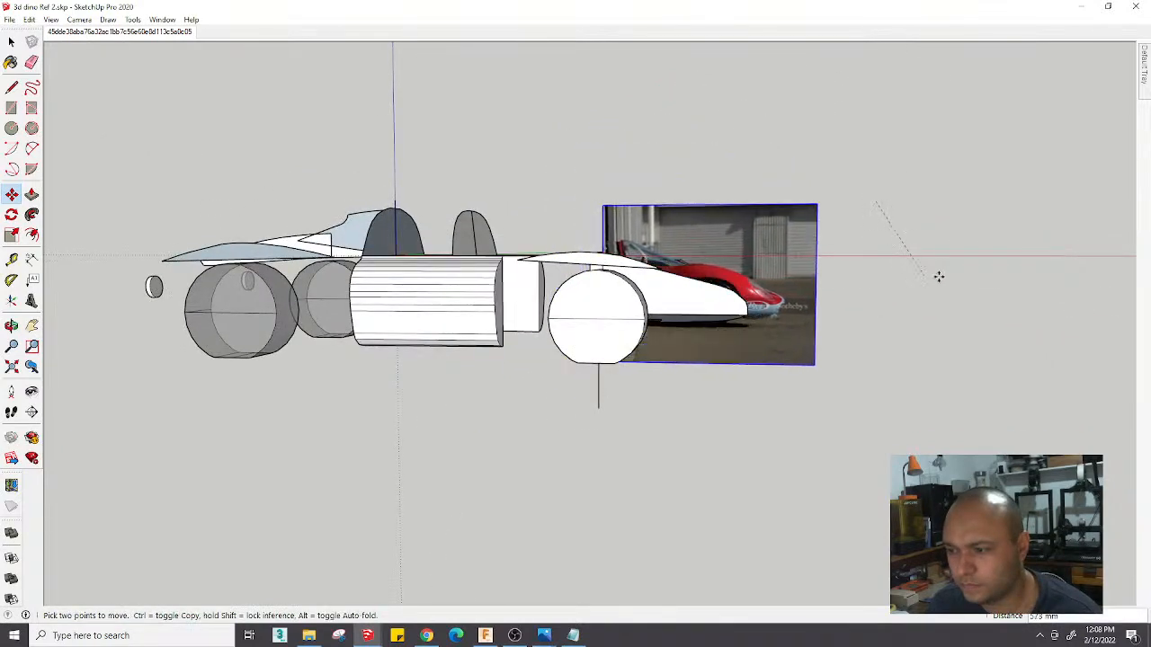
pyautogui.moveTo(938, 275); pyautogui.dragTo(714, 329, button='middle')
# Delete the faces of the nose's centre profile and horizontal lower outline, keeping their edges
pyautogui.press('space')
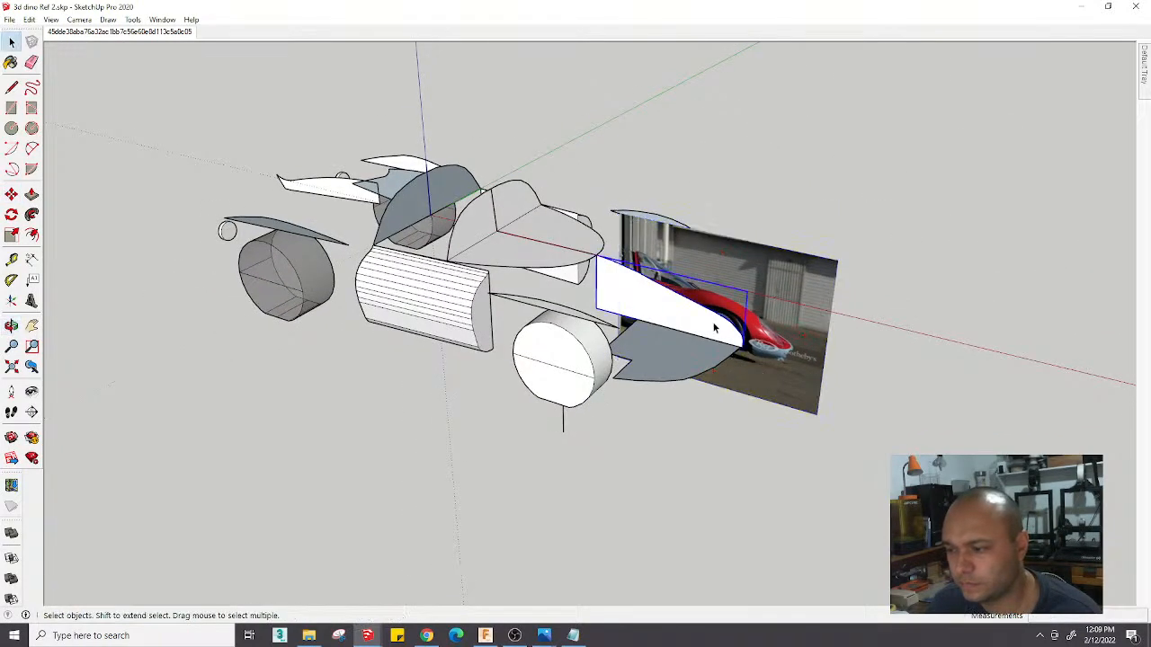
pyautogui.doubleClick(707, 328)
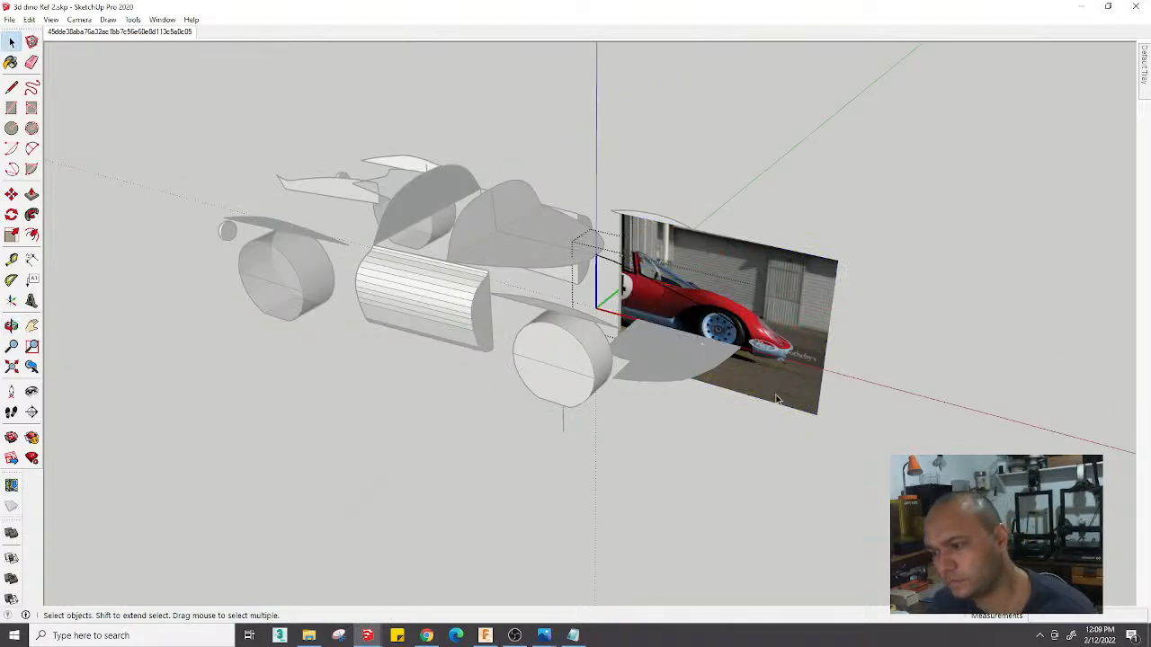
pyautogui.scroll(3, 677, 351)
pyautogui.click(677, 354)
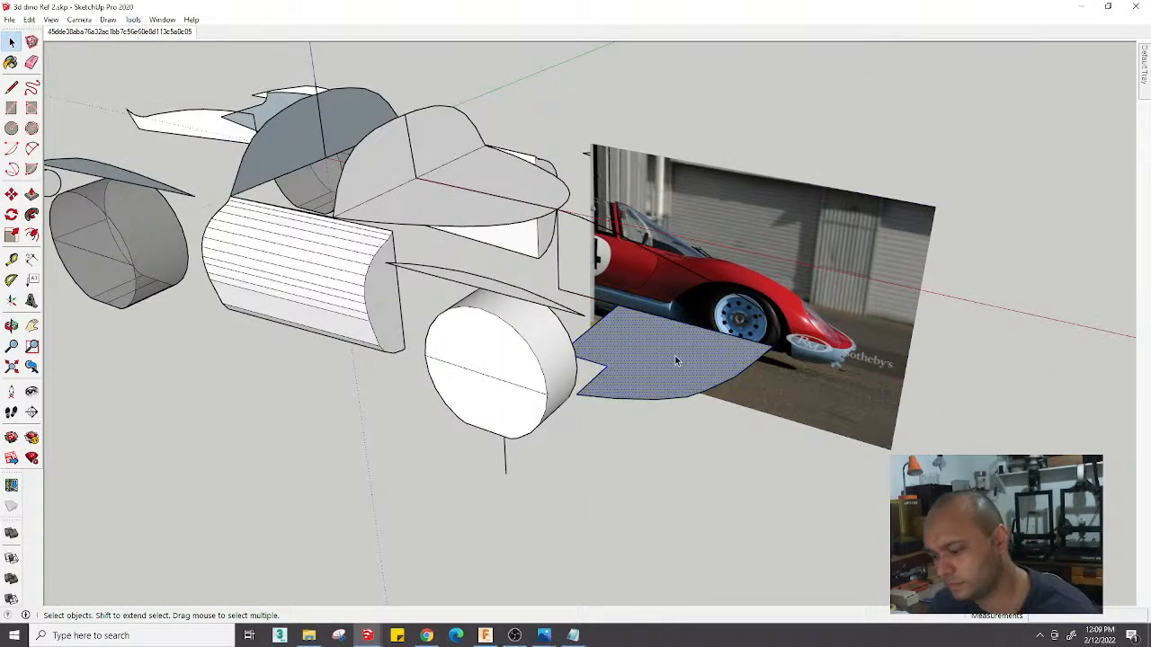
pyautogui.press('Delete')
# Switch the camera to parallel projection and set the standard Front view of the model
pyautogui.moveTo(830, 276); pyautogui.dragTo(703, 179, button='middle')
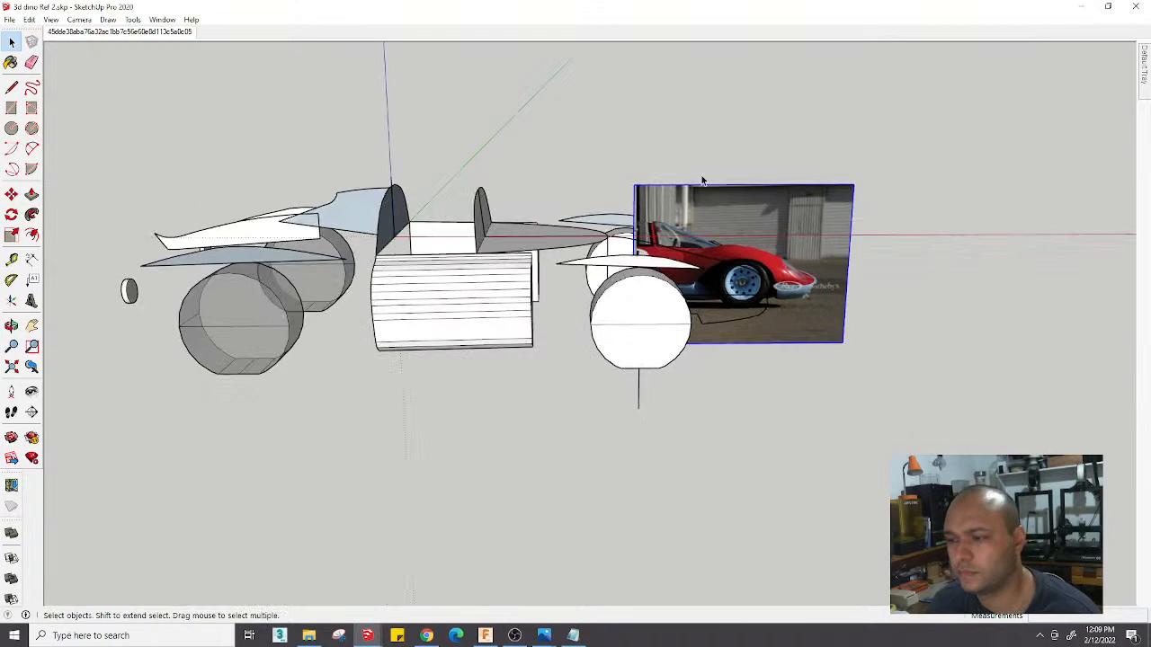
pyautogui.click(79, 19)
pyautogui.click(112, 76)
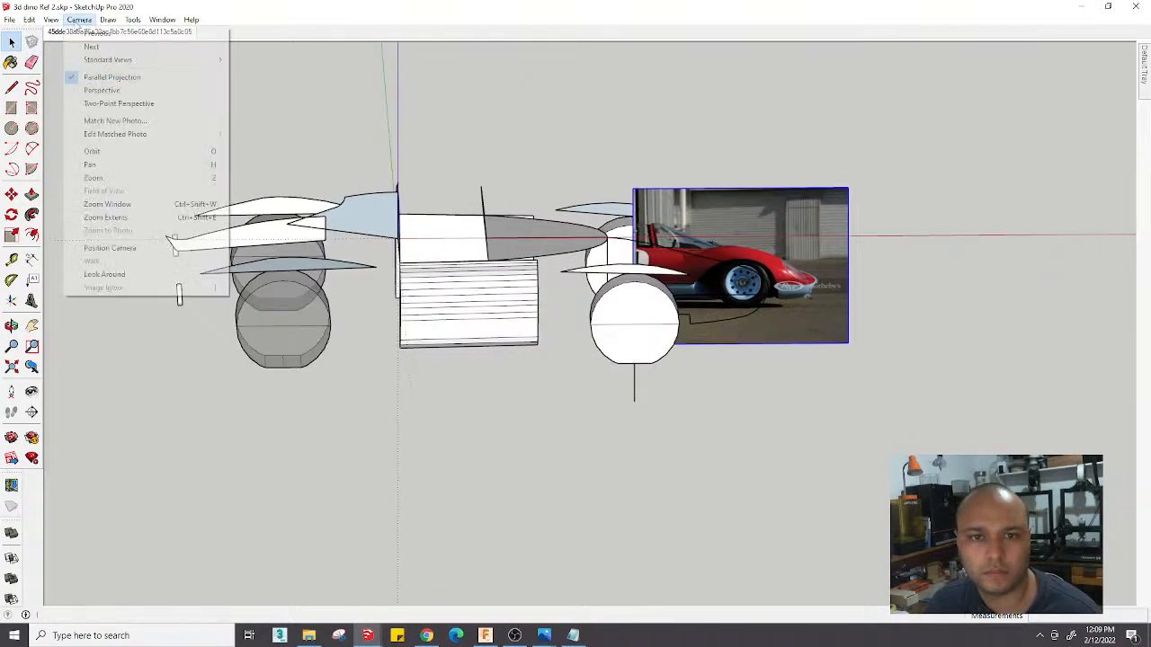
pyautogui.click(80, 19)
pyautogui.moveTo(116, 59)
pyautogui.click(254, 86)
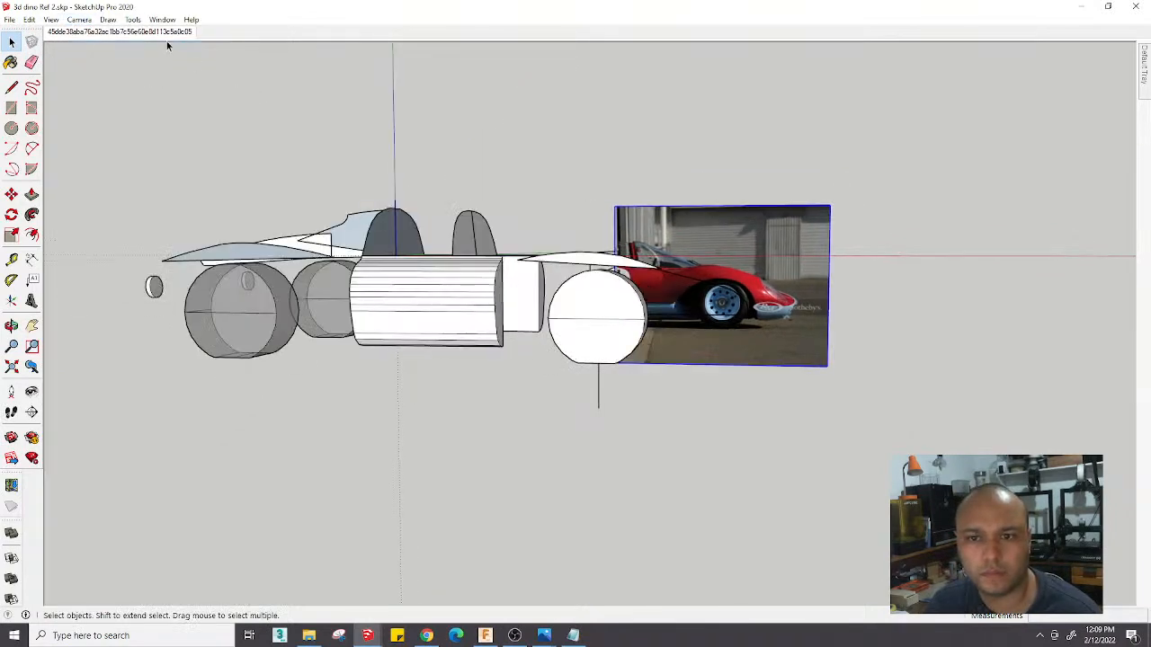
pyautogui.click(79, 19)
pyautogui.click(255, 85)
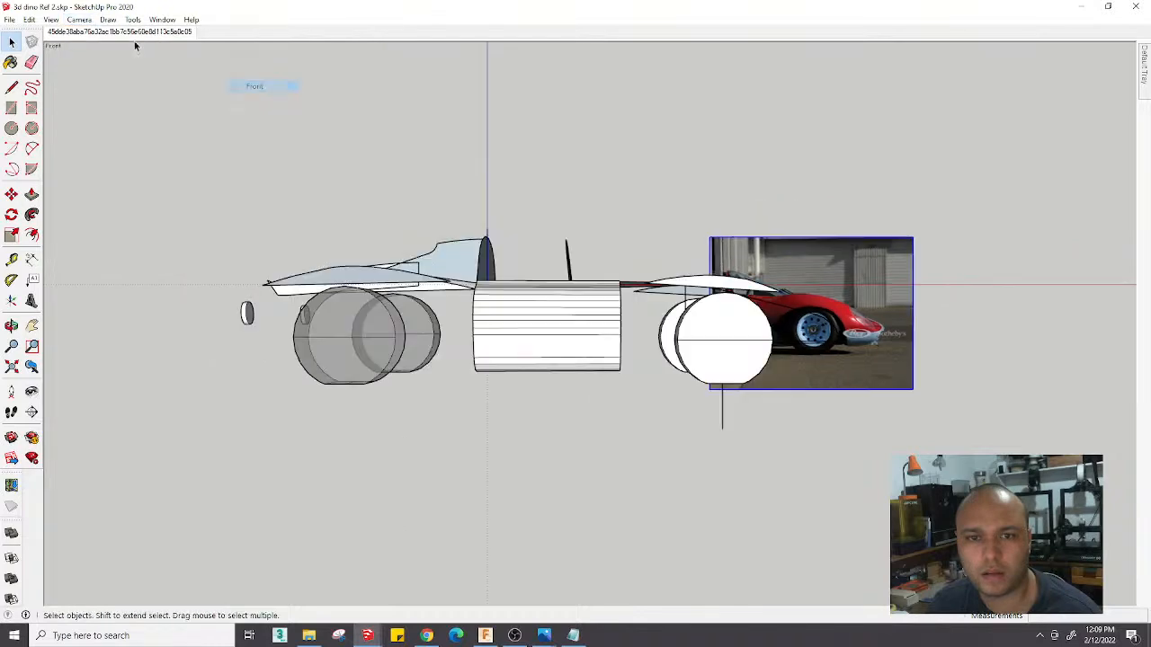
# Set the Front view's camera to Parallel Projection so the model shows without perspective
pyautogui.click(79, 19)
pyautogui.click(112, 76)
pyautogui.scroll(3, 870, 346)
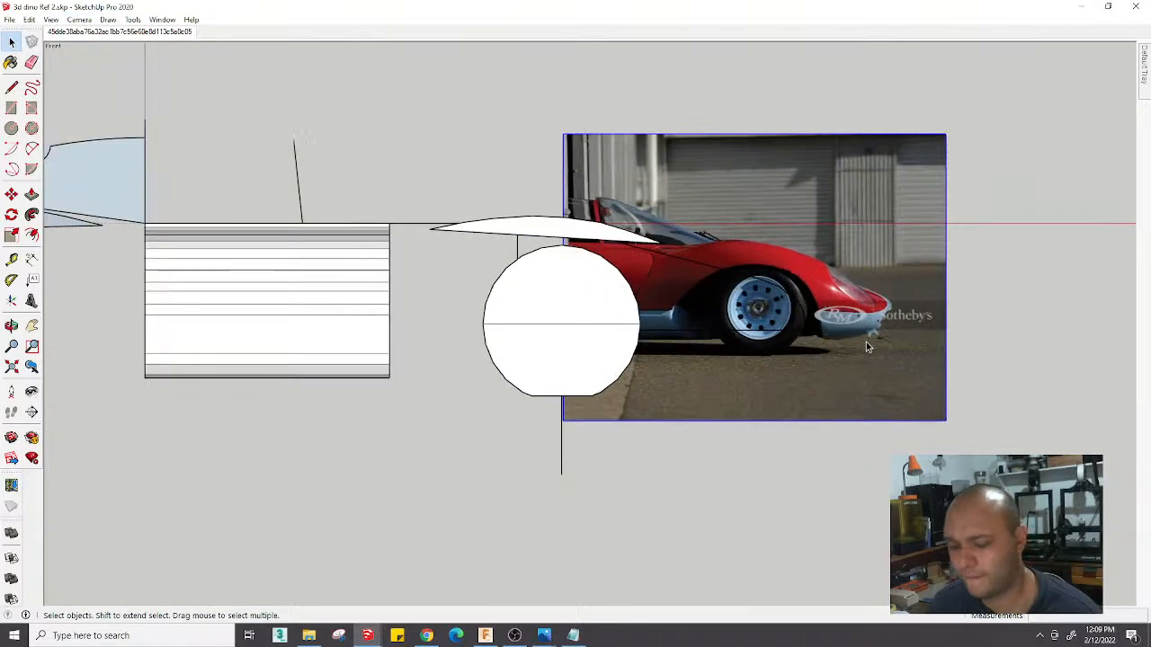
# Enlarge the side photo and move it so its front wheel lies behind the modelled front wheel
pyautogui.scroll(-1, 867, 347)
pyautogui.press('s')
pyautogui.moveTo(636, 398); pyautogui.dragTo(454, 494)
pyautogui.press('m')
pyautogui.click(695, 460)
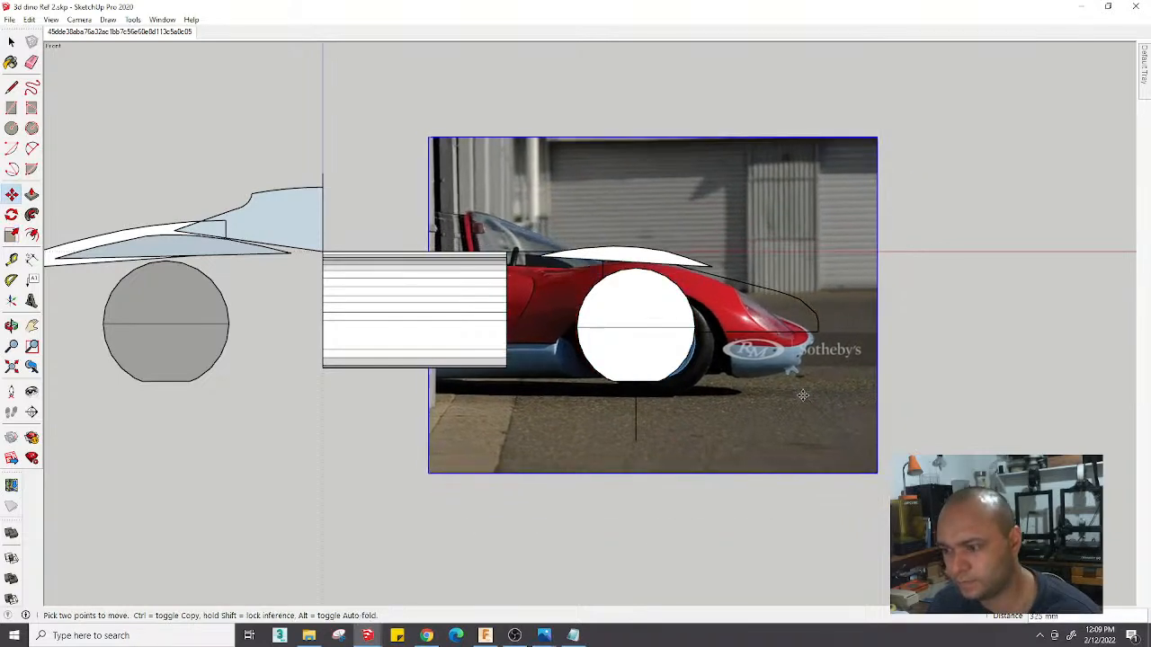
pyautogui.click(629, 396)
# Paint the front wheel inside its group with the Translucent Glass Gray material so the photo shows through
pyautogui.press('space')
pyautogui.click(640, 312)
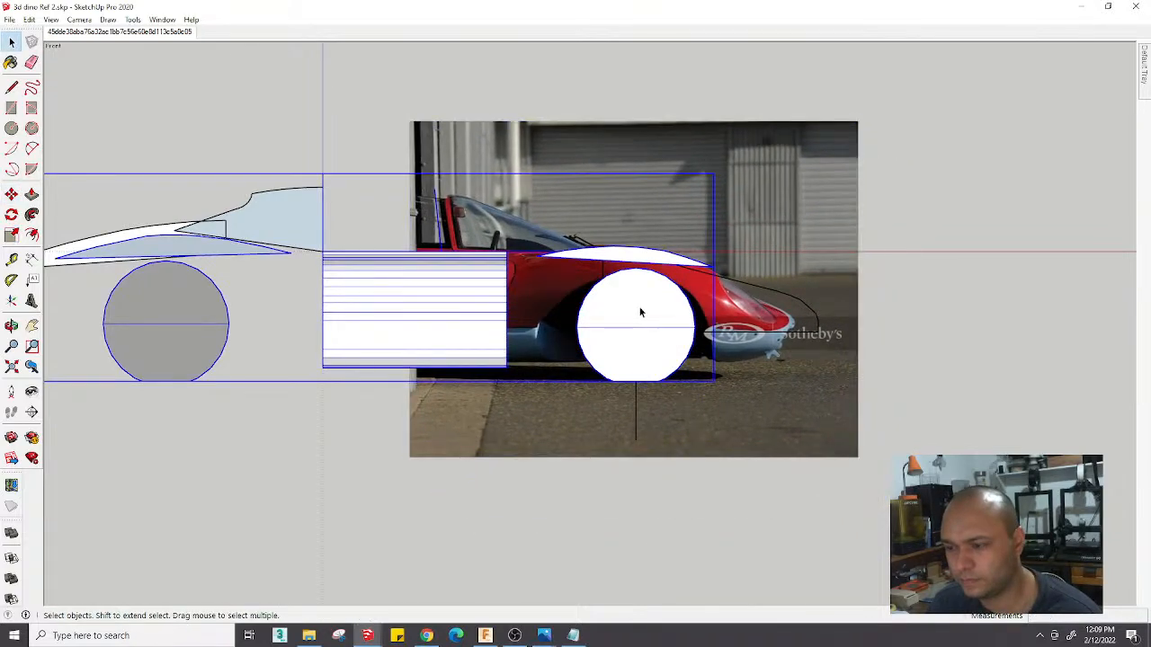
pyautogui.doubleClick(640, 312)
pyautogui.doubleClick(640, 312)
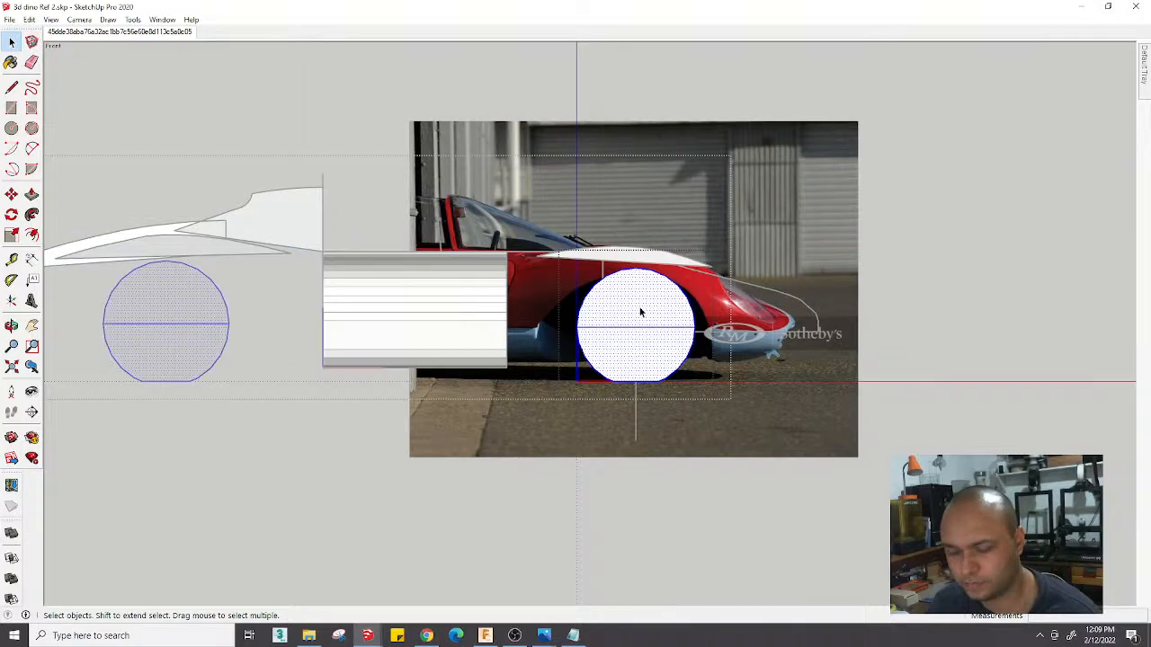
pyautogui.press('a')
pyautogui.moveTo(1142, 63)
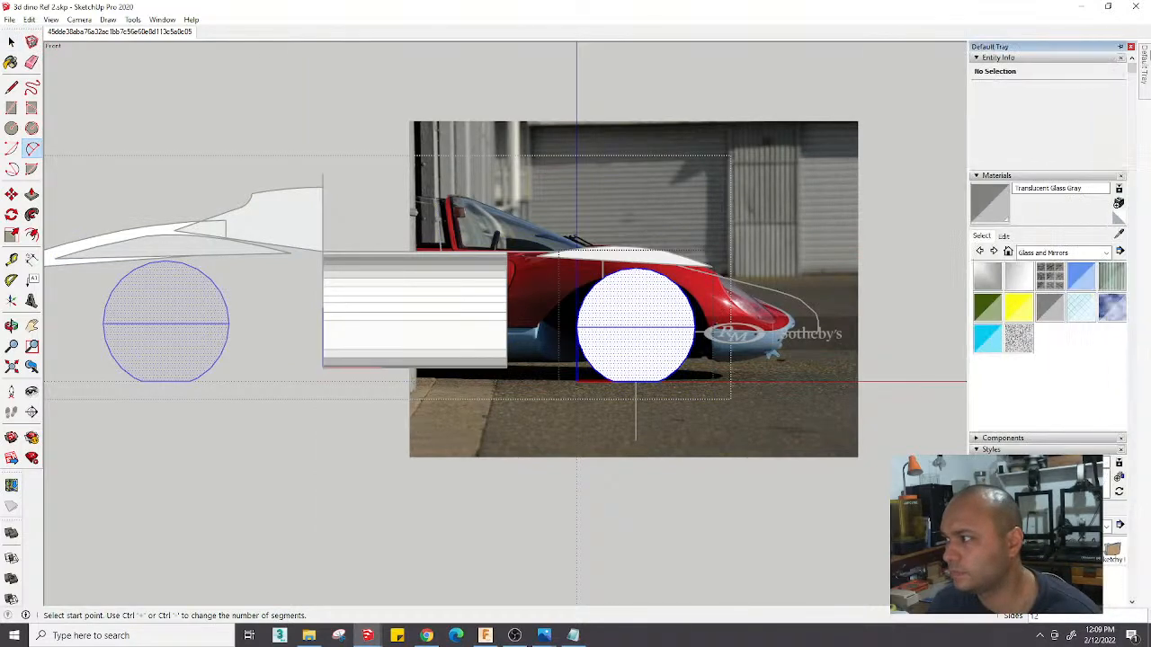
pyautogui.click(989, 204)
pyautogui.click(636, 309)
pyautogui.press('space')
pyautogui.click(760, 227)
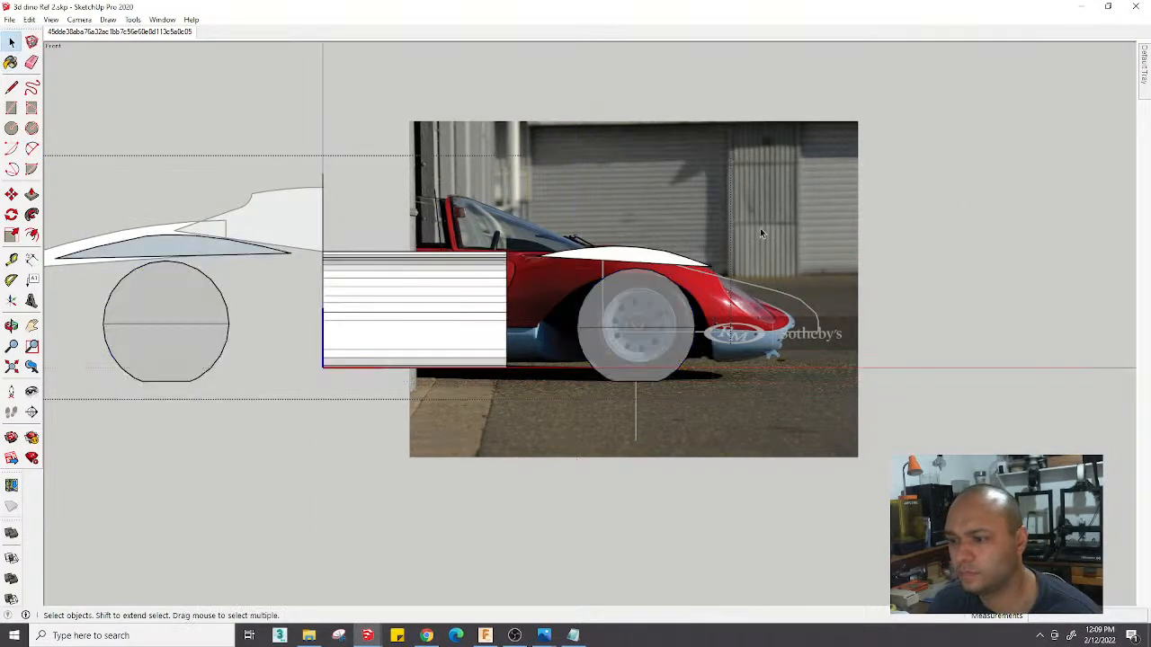
pyautogui.click(786, 221)
# Scale the side photo up slightly and move it so its front wheel matches the translucent modelled wheel
pyautogui.click(813, 185)
pyautogui.press('s')
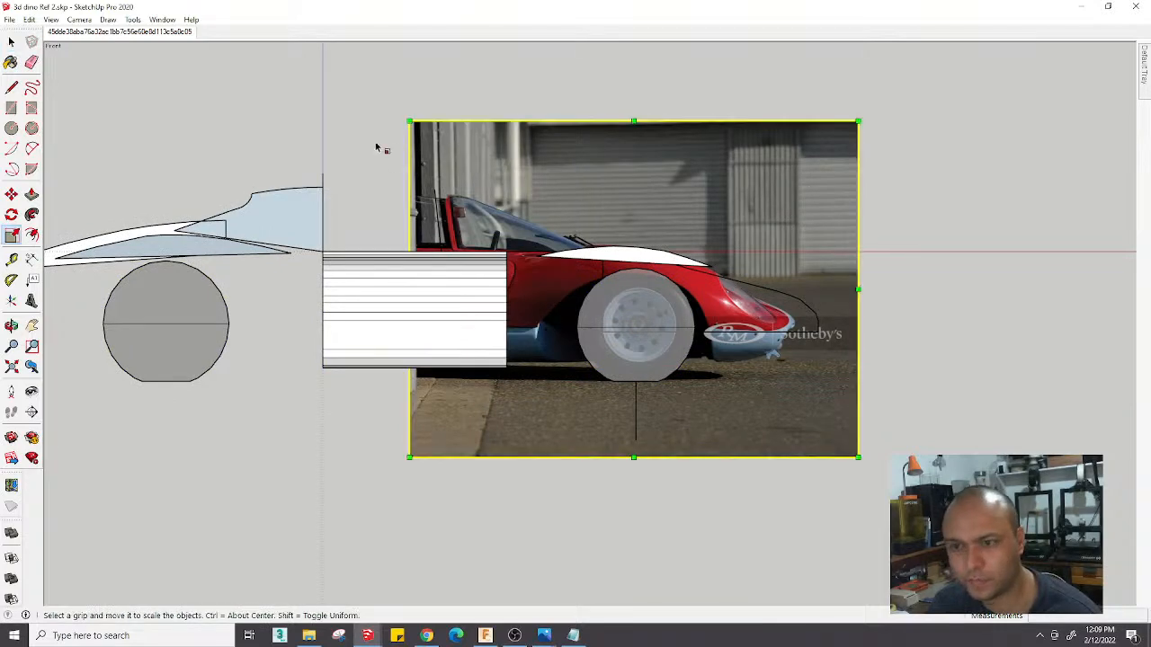
pyautogui.moveTo(406, 118)
pyautogui.mouseDown()
pyautogui.moveTo(378, 105)
pyautogui.moveTo(398, 117)
pyautogui.mouseUp()
pyautogui.scroll(2, 539, 250)
pyautogui.press('m')
pyautogui.moveTo(851, 492)
pyautogui.mouseDown()
pyautogui.moveTo(875, 492)
pyautogui.moveTo(852, 481)
pyautogui.moveTo(857, 491)
pyautogui.moveTo(847, 490)
pyautogui.mouseUp()
pyautogui.scroll(5, 822, 459)
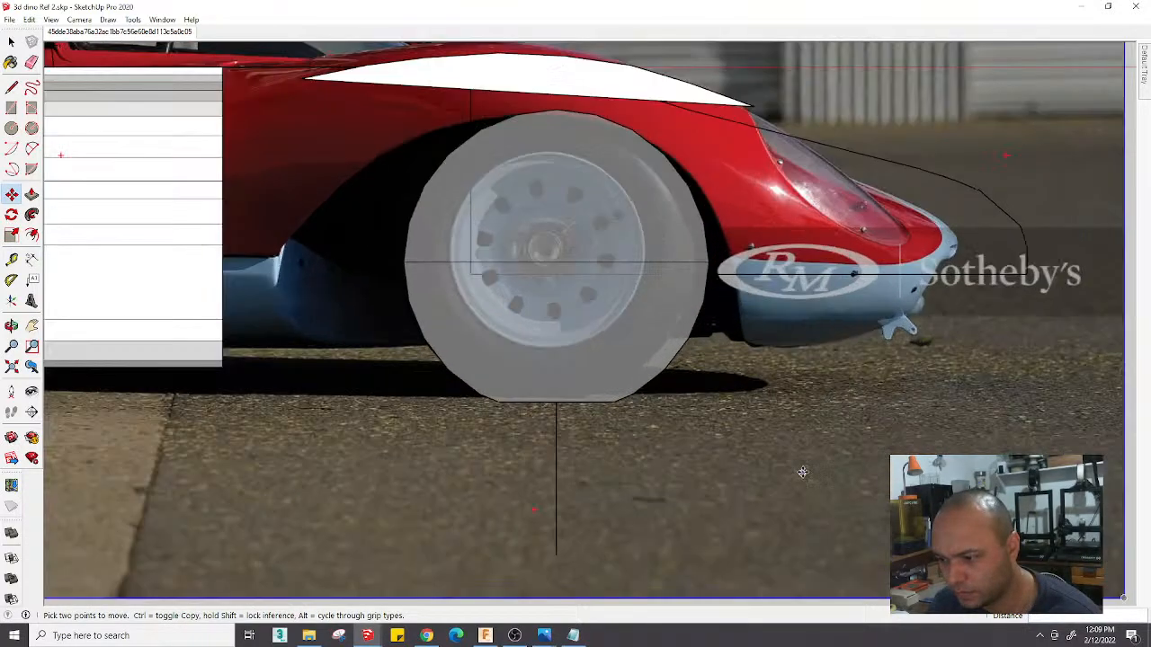
pyautogui.scroll(-6, 796, 420)
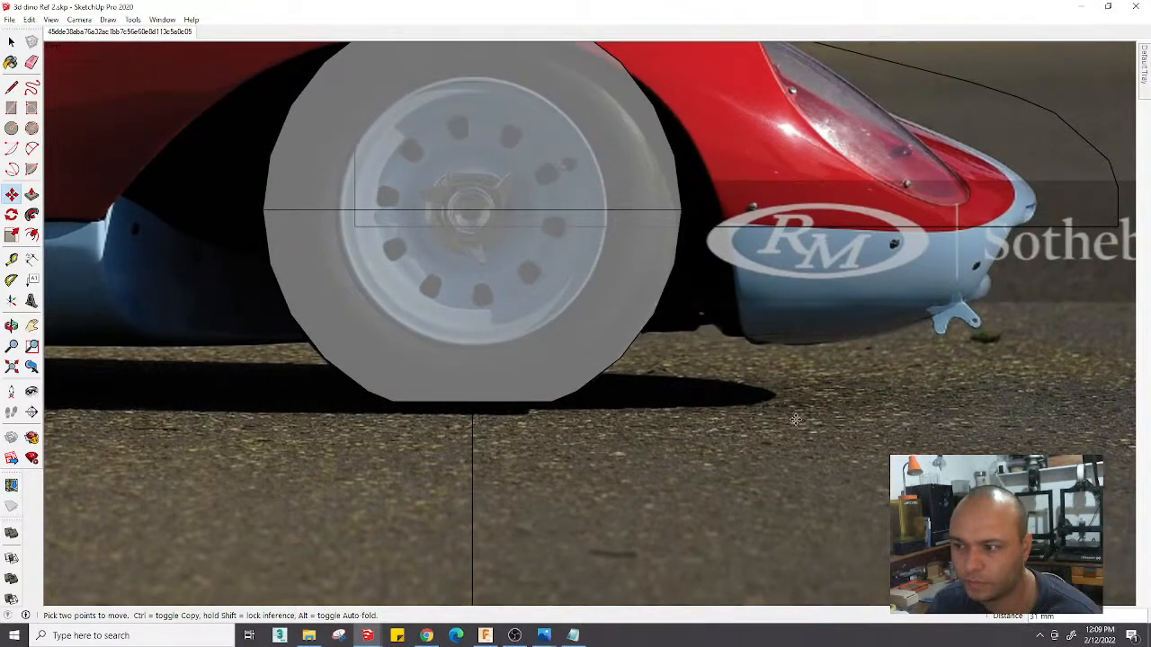
pyautogui.scroll(3, 901, 414)
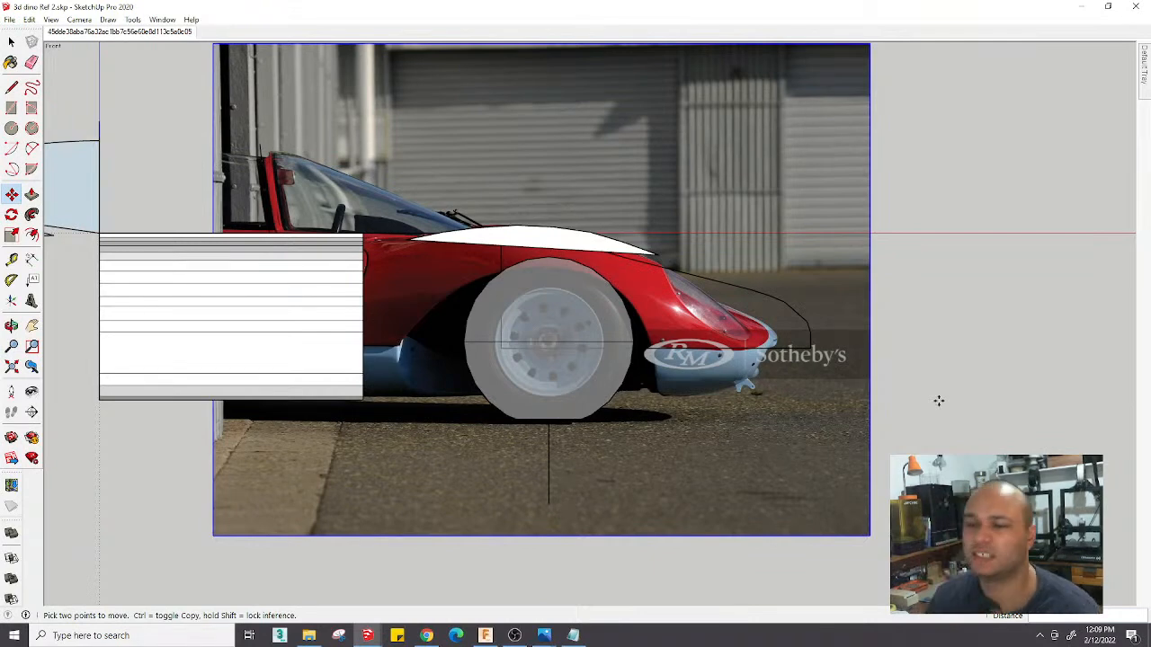
pyautogui.scroll(-3, 791, 395)
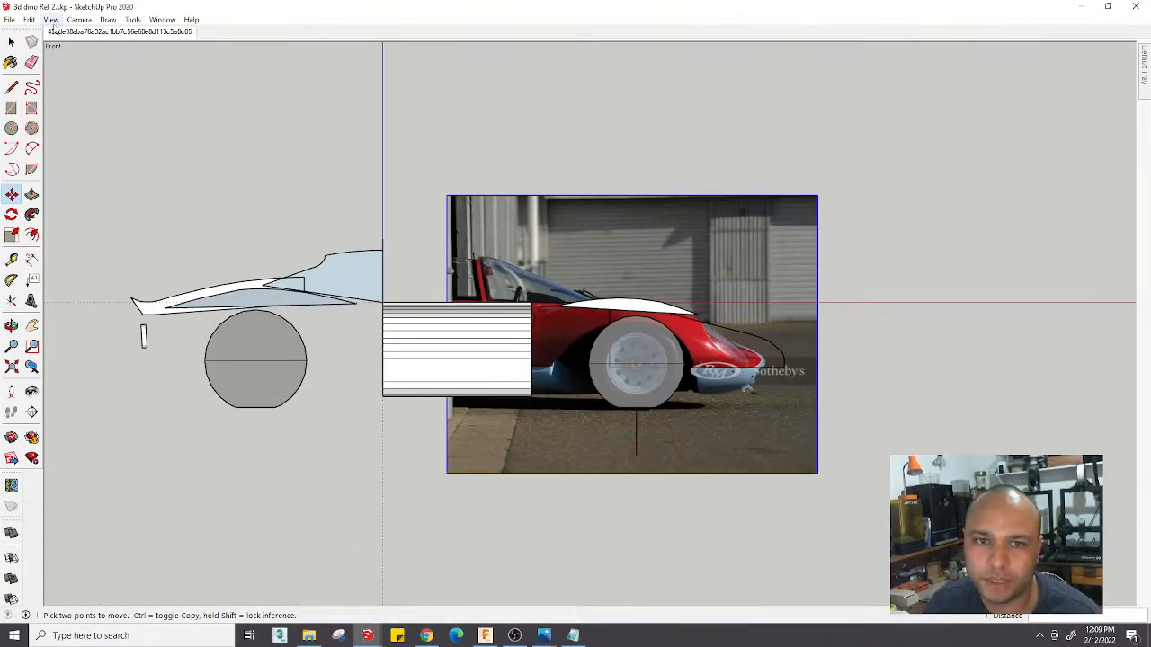
# Display hidden objects and hidden geometry, and unhide the full side photo of the car
pyautogui.click(52, 21)
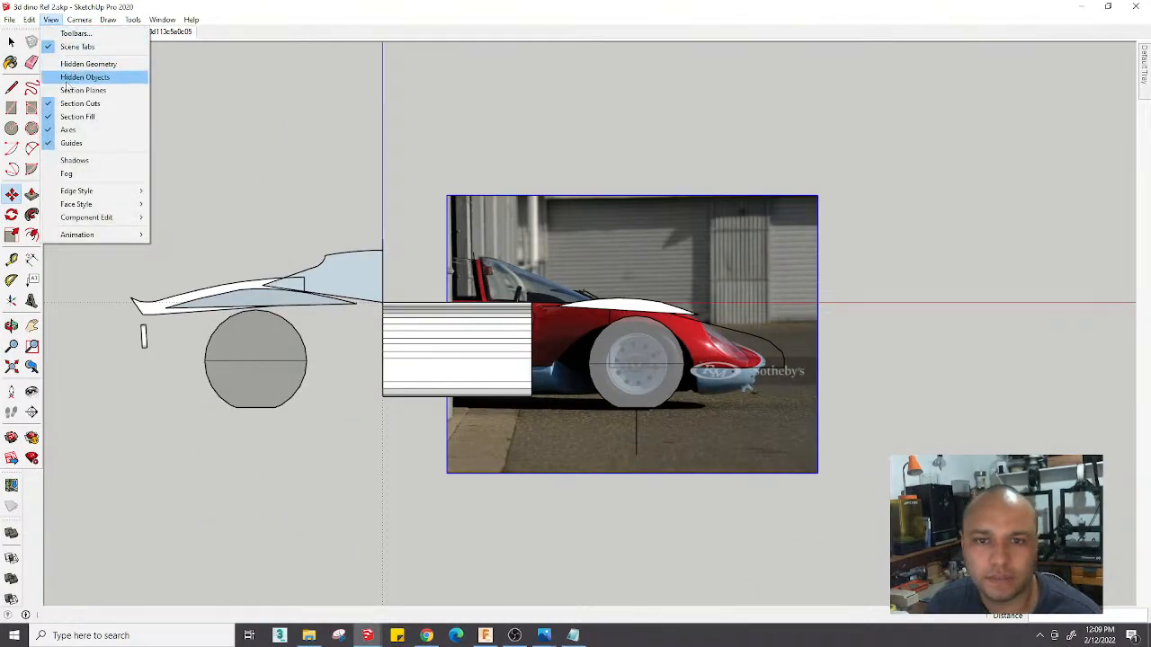
pyautogui.click(65, 79)
pyautogui.click(50, 20)
pyautogui.click(75, 65)
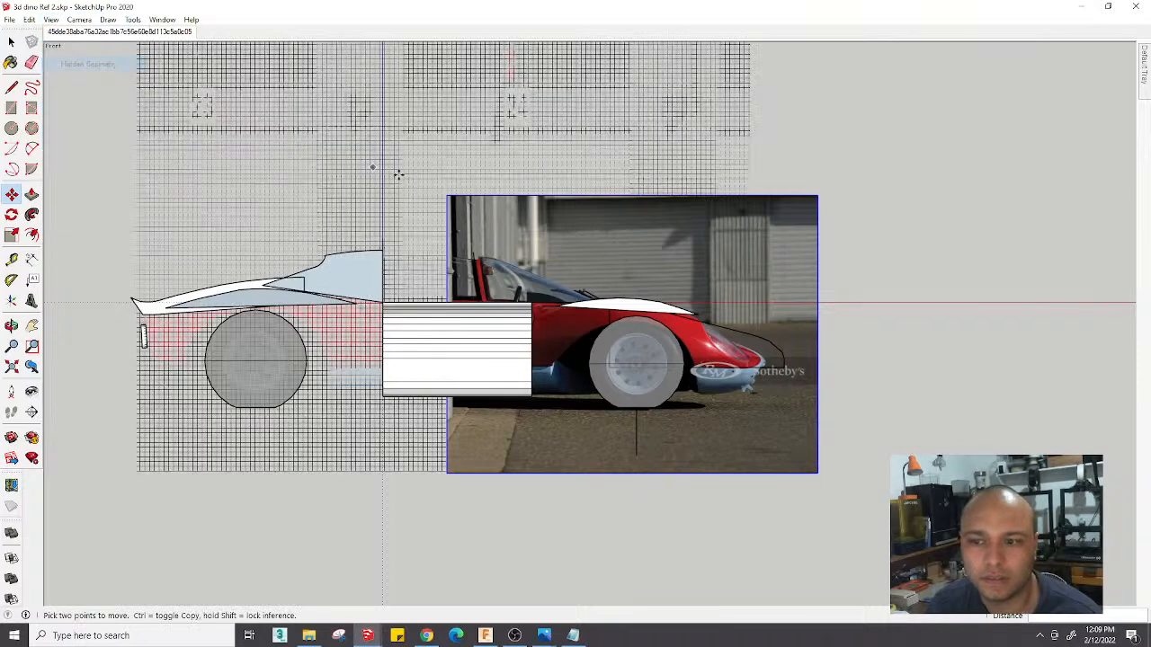
pyautogui.click(398, 176)
pyautogui.press('space')
pyautogui.rightClick(461, 124)
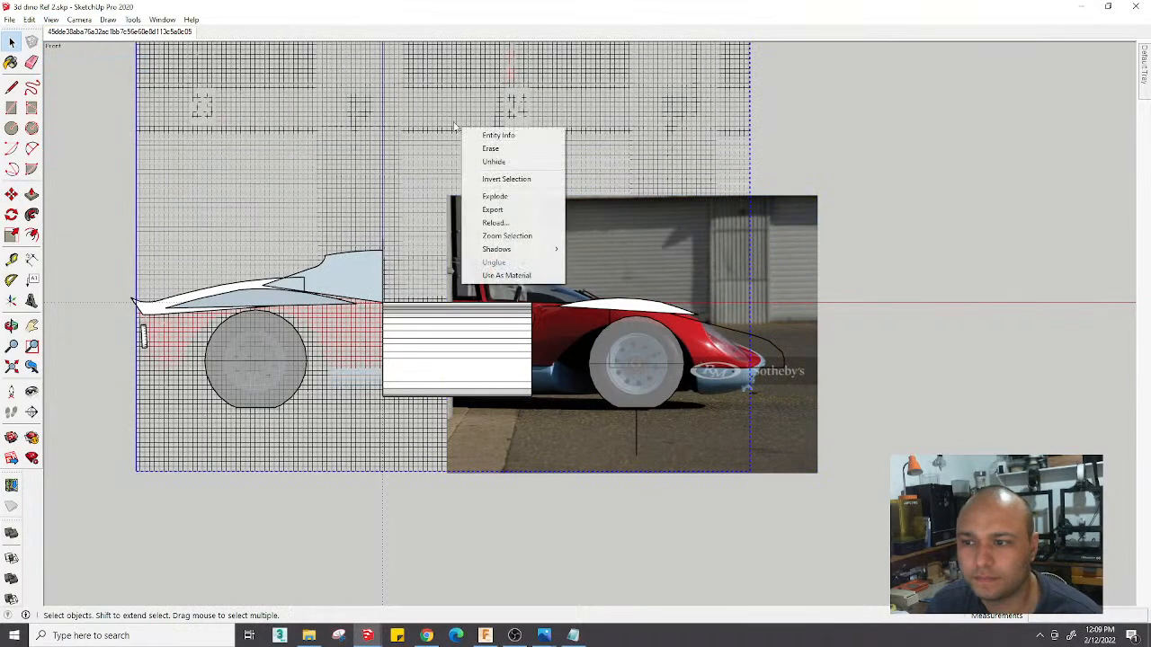
pyautogui.click(493, 161)
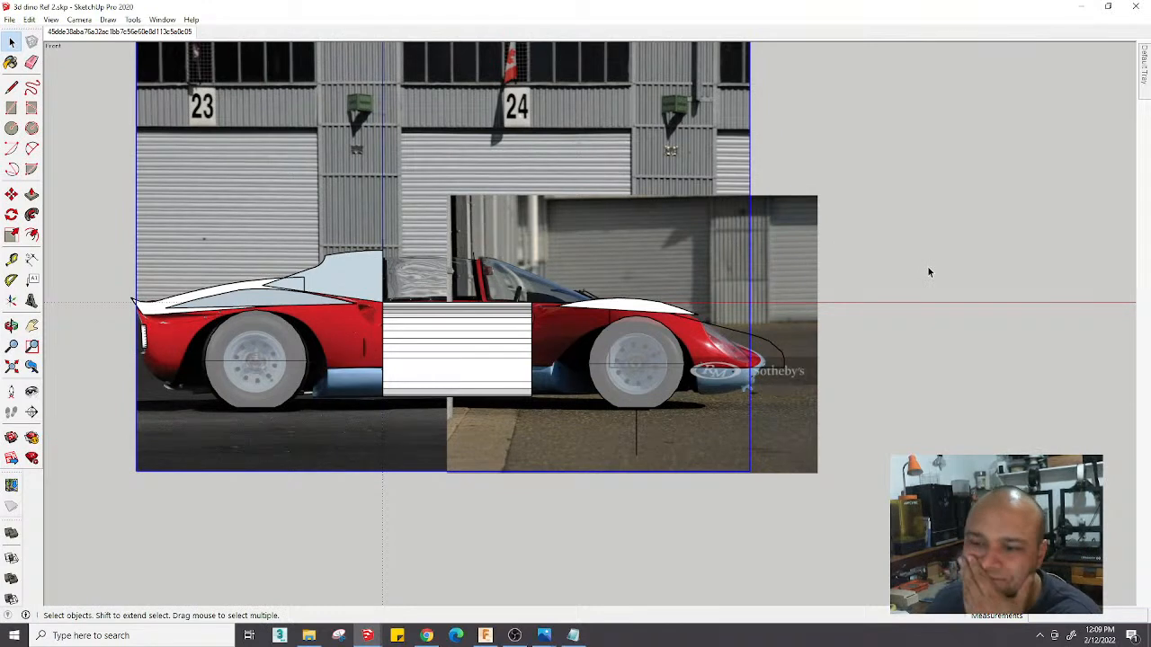
# Select the nose photo and move it about 17 mm to line it up with the full side photo
pyautogui.click(791, 264)
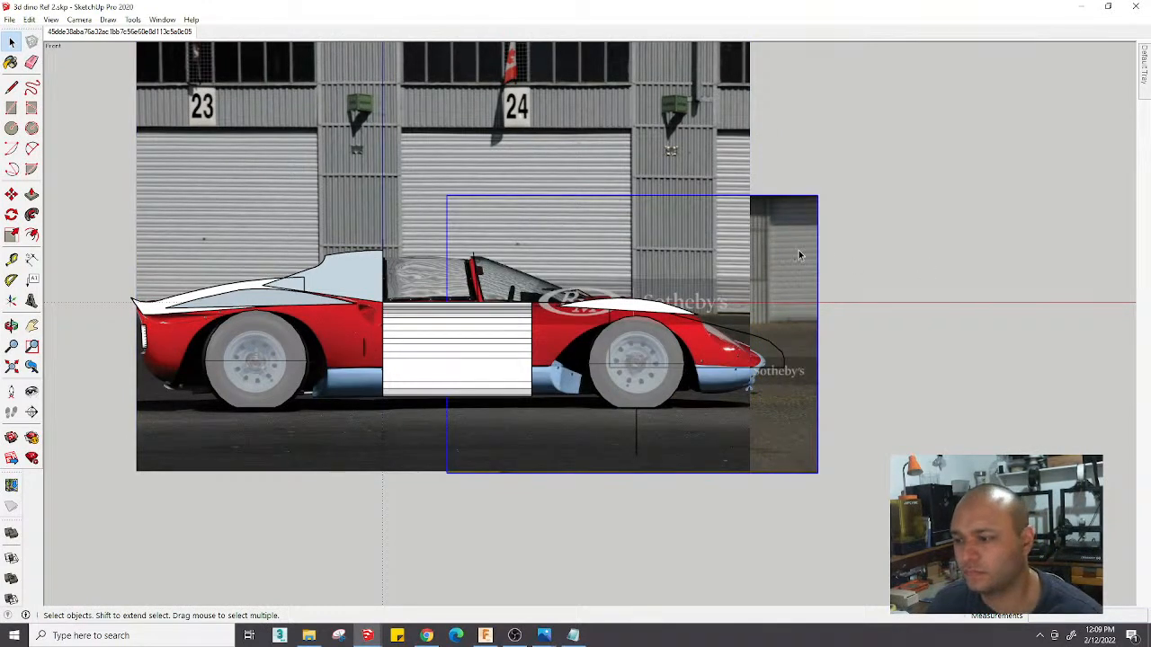
pyautogui.click(820, 257)
pyautogui.click(805, 262)
pyautogui.press('s')
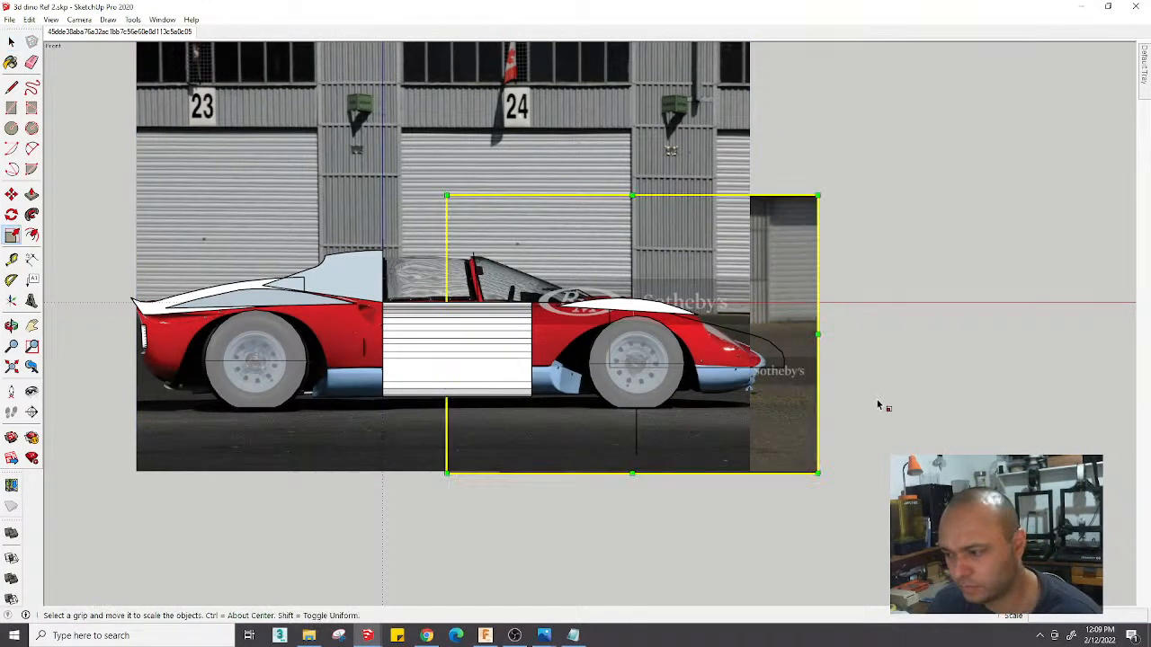
pyautogui.click(878, 391)
pyautogui.scroll(5, 833, 389)
pyautogui.press('space')
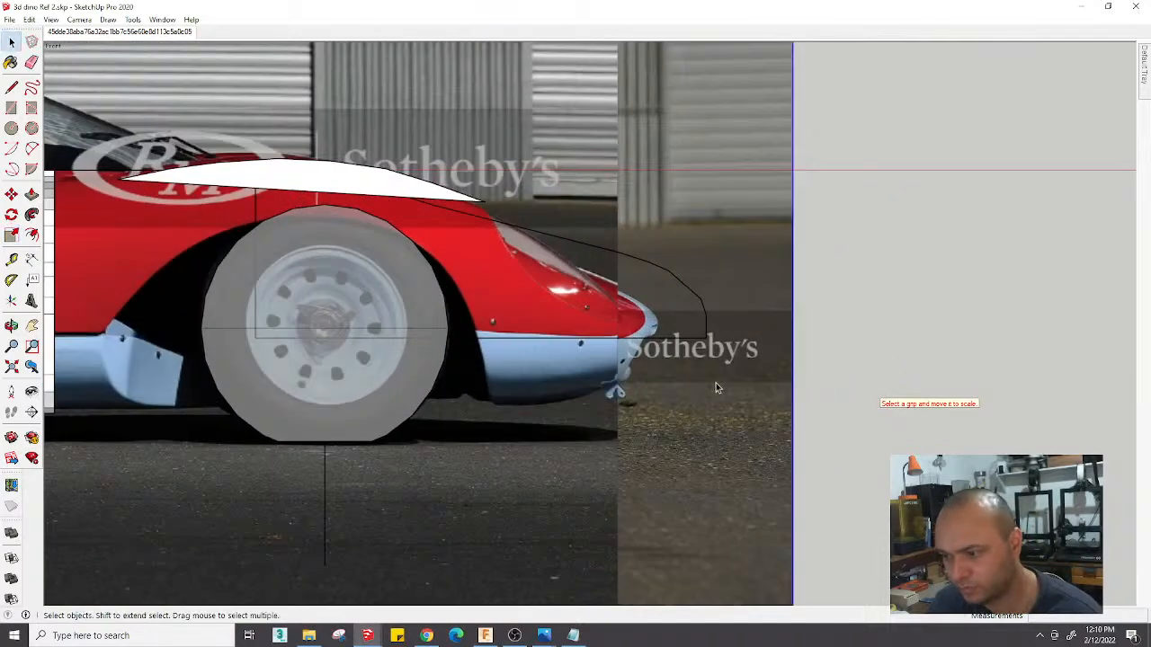
pyautogui.scroll(-3, 715, 384)
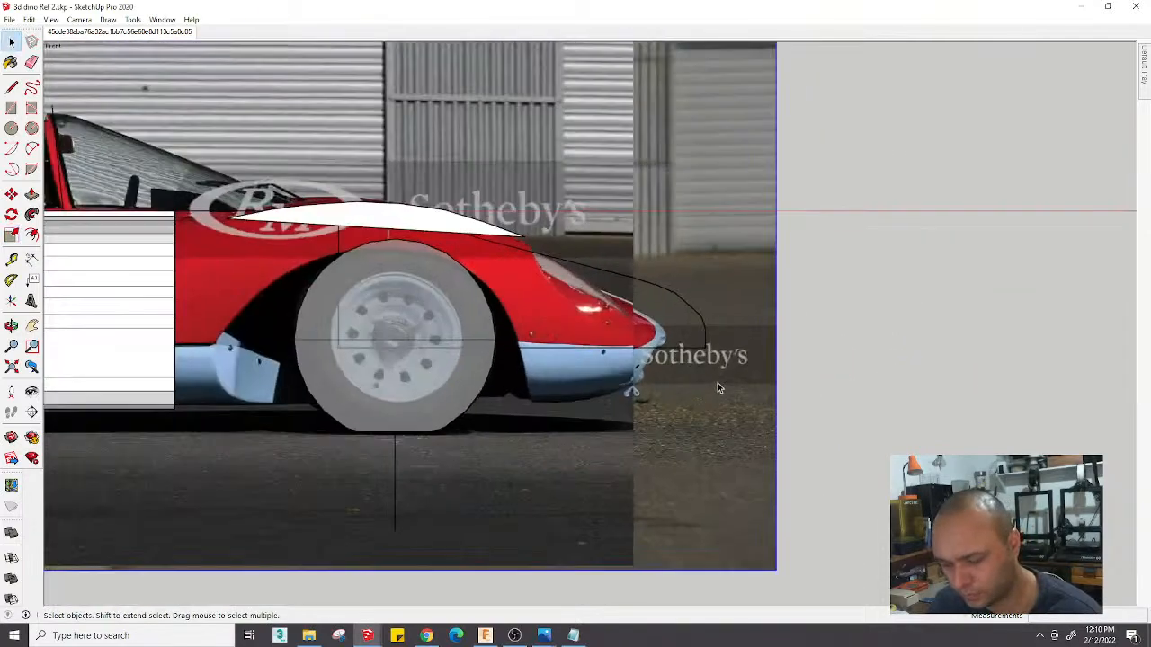
pyautogui.press('m')
pyautogui.click(712, 424)
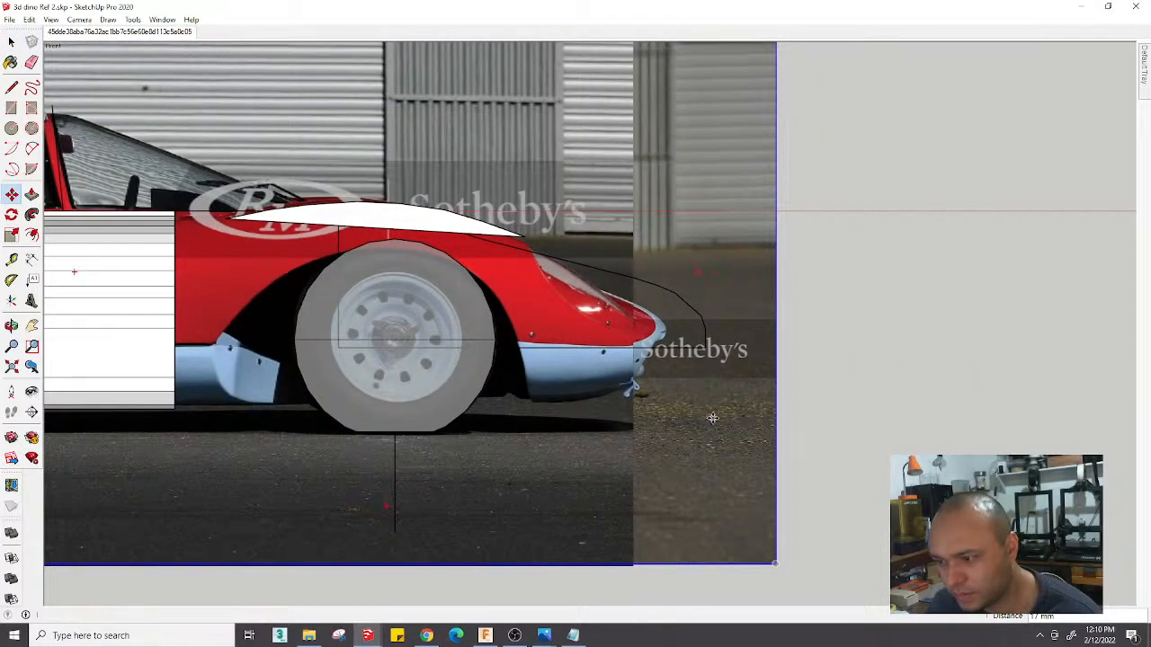
# Fine-tune the nose photo's position so its bodywork continues the nose in the full side photo
pyautogui.scroll(3, 710, 416)
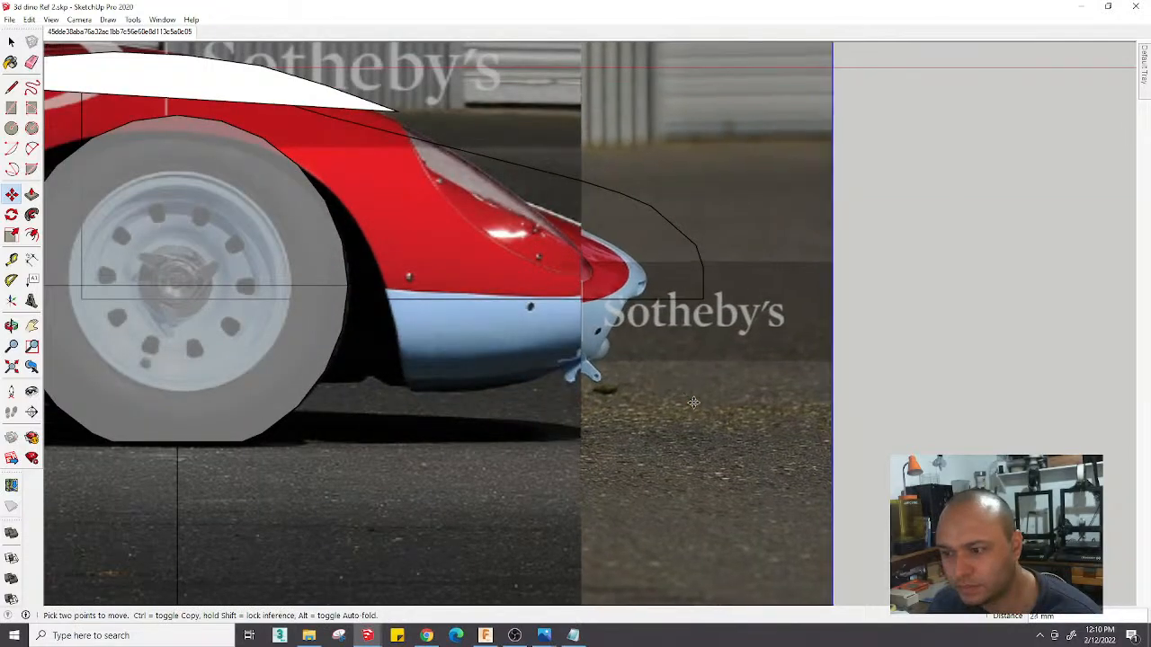
pyautogui.scroll(6, 697, 400)
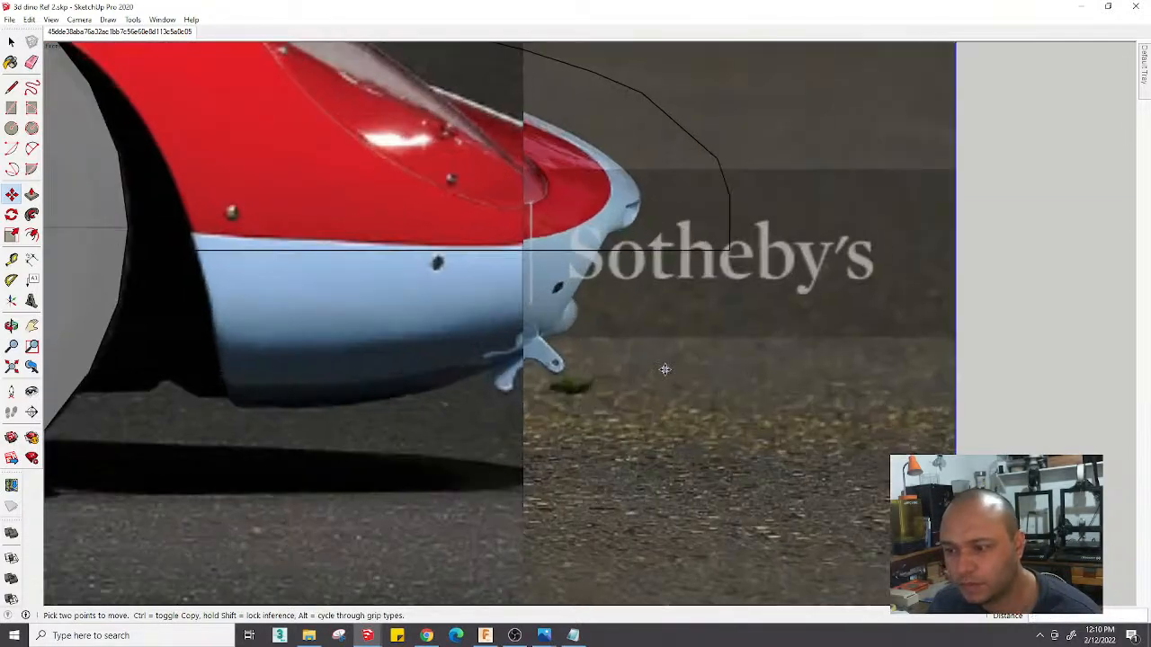
pyautogui.scroll(-3, 606, 302)
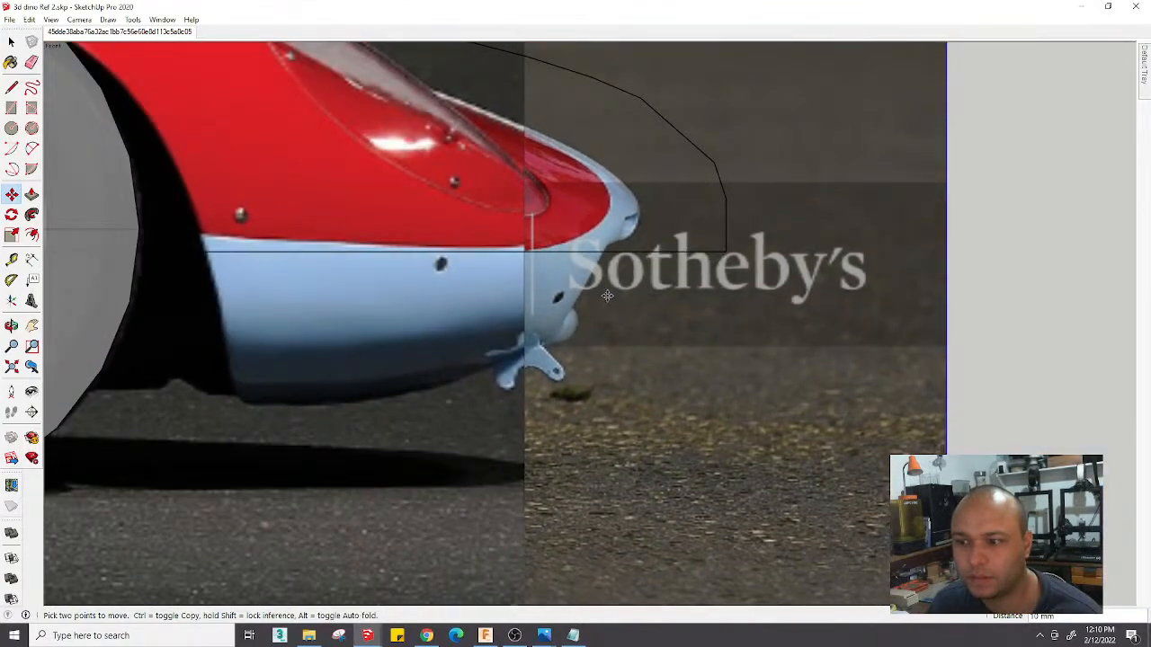
pyautogui.scroll(-4, 608, 295)
pyautogui.scroll(5, 615, 295)
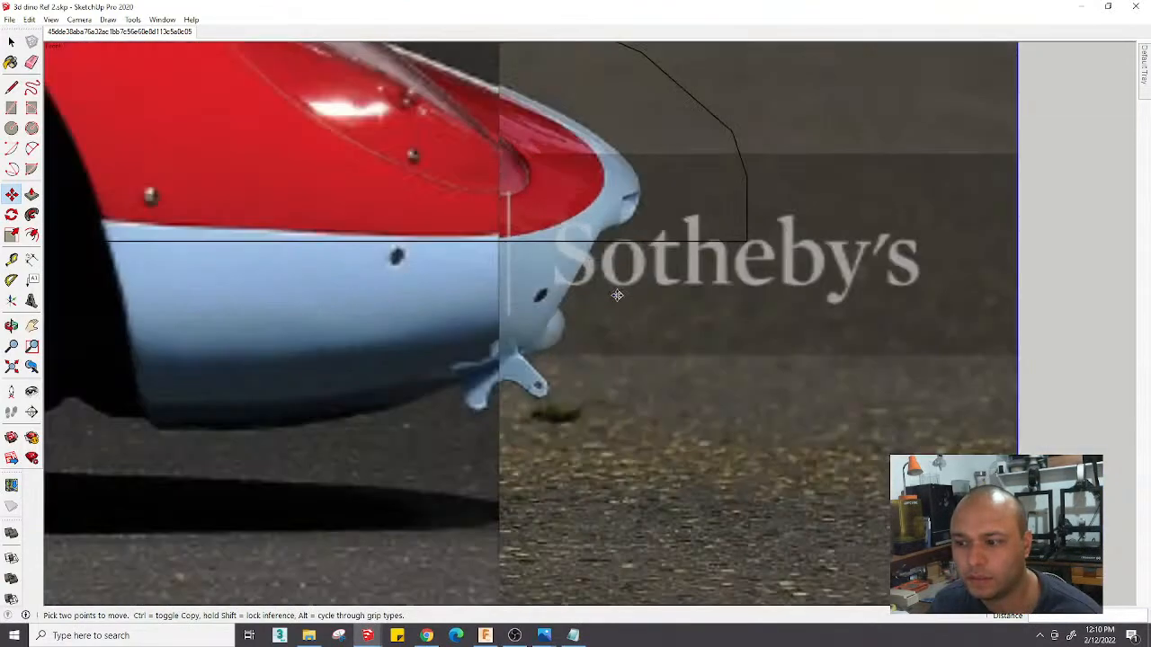
pyautogui.scroll(2, 617, 295)
pyautogui.scroll(-4, 616, 294)
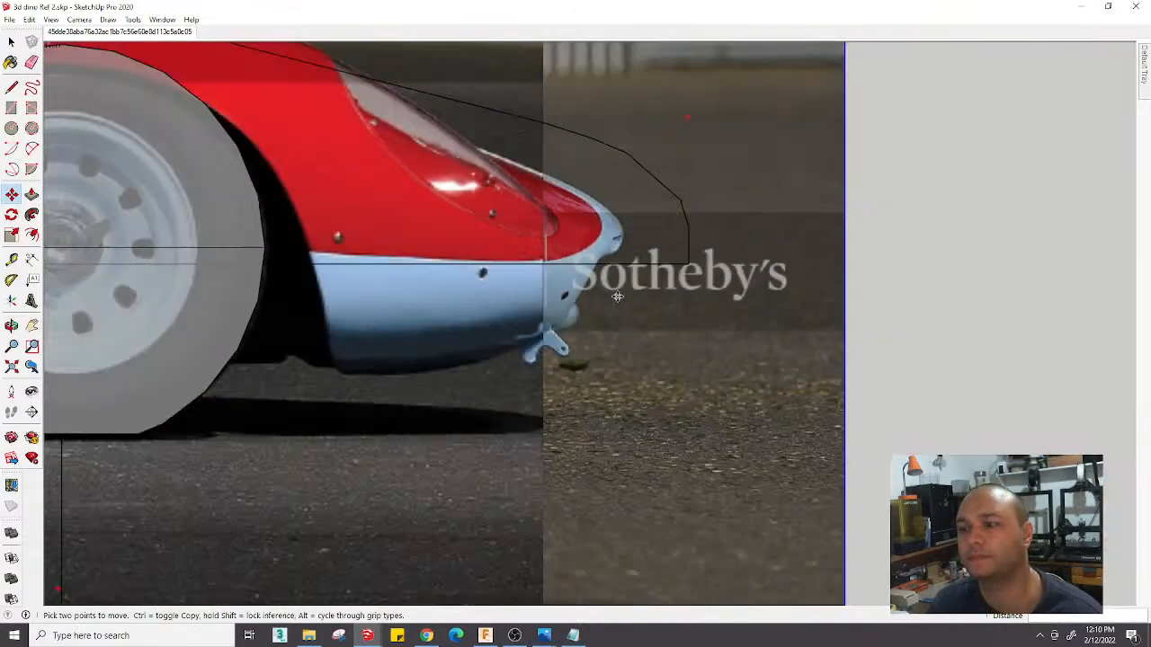
pyautogui.scroll(-5, 617, 297)
# Scale the curve of the nose's horizontal lower outline to about 0.86 along the red axis, near the photo's nose tip
pyautogui.press('space')
pyautogui.scroll(3, 594, 262)
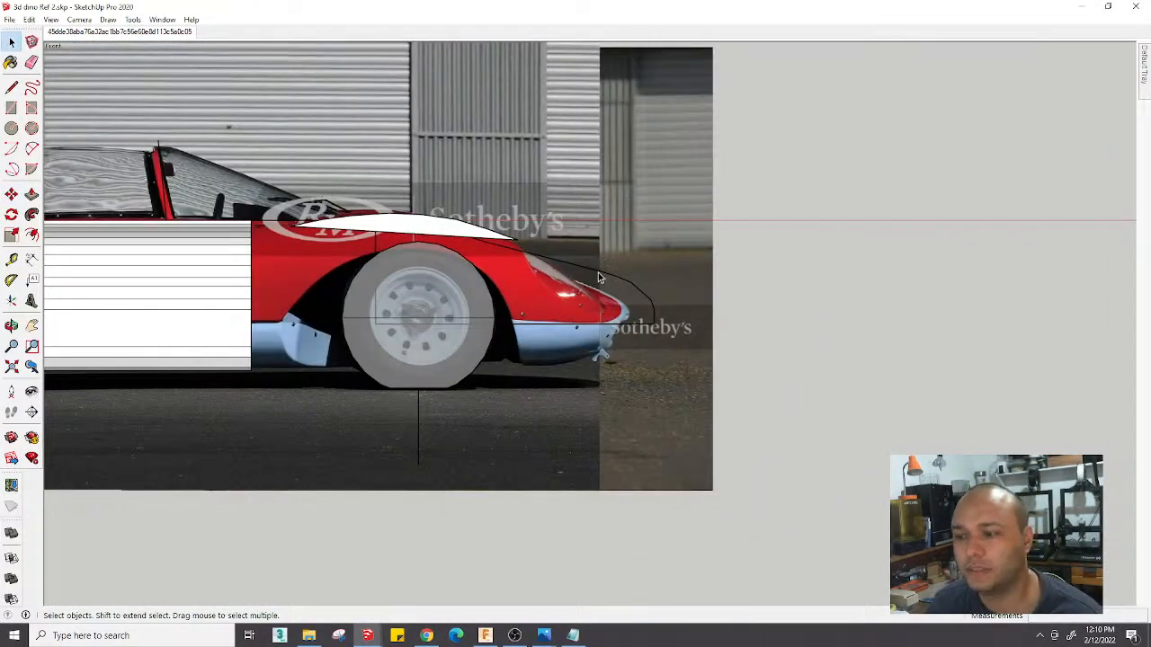
pyautogui.scroll(3, 647, 315)
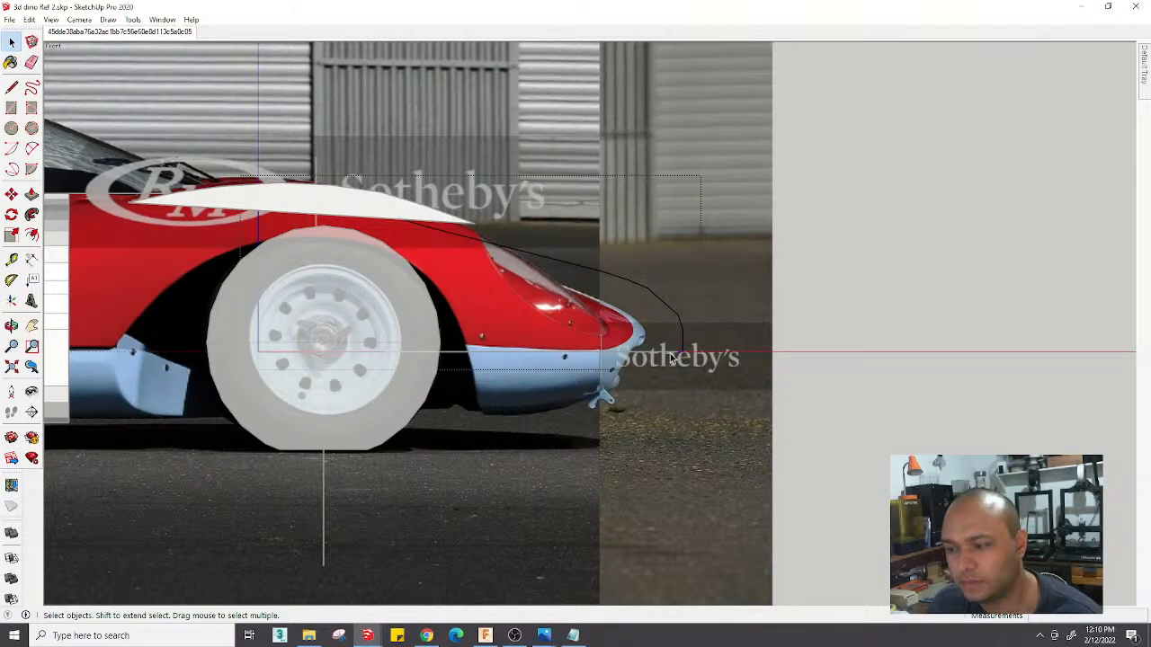
pyautogui.moveTo(670, 358); pyautogui.dragTo(676, 392, button='middle')
pyautogui.click(677, 344)
pyautogui.click(670, 344)
pyautogui.moveTo(669, 344); pyautogui.dragTo(669, 387, button='middle')
pyautogui.moveTo(492, 329); pyautogui.dragTo(609, 386)
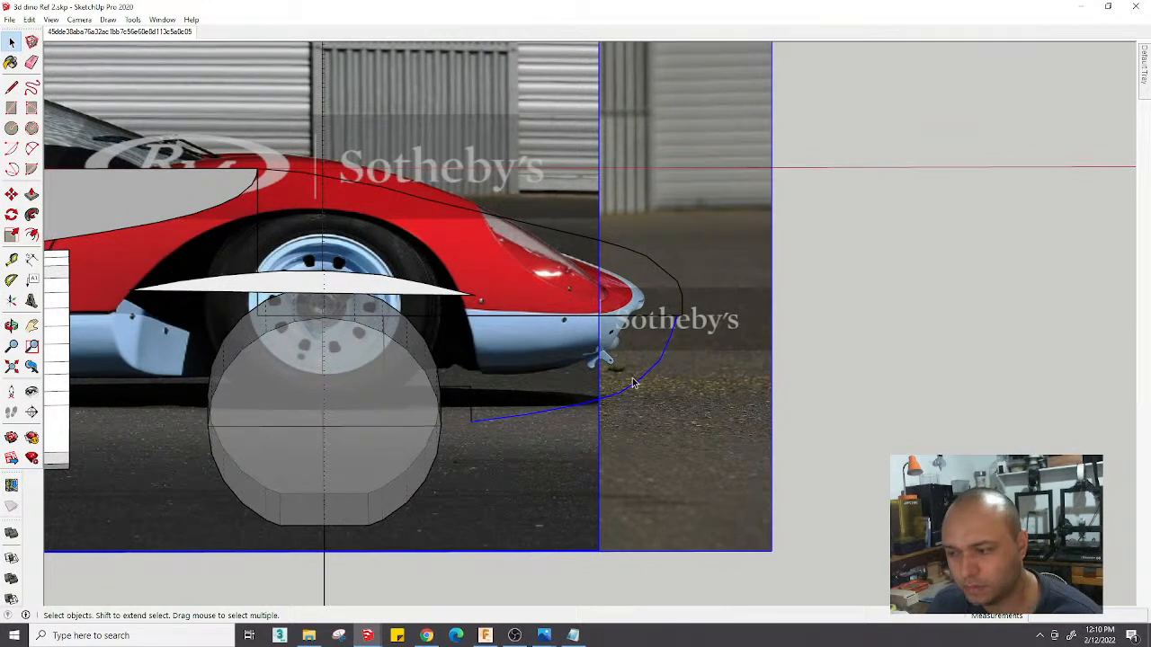
pyautogui.click(640, 385)
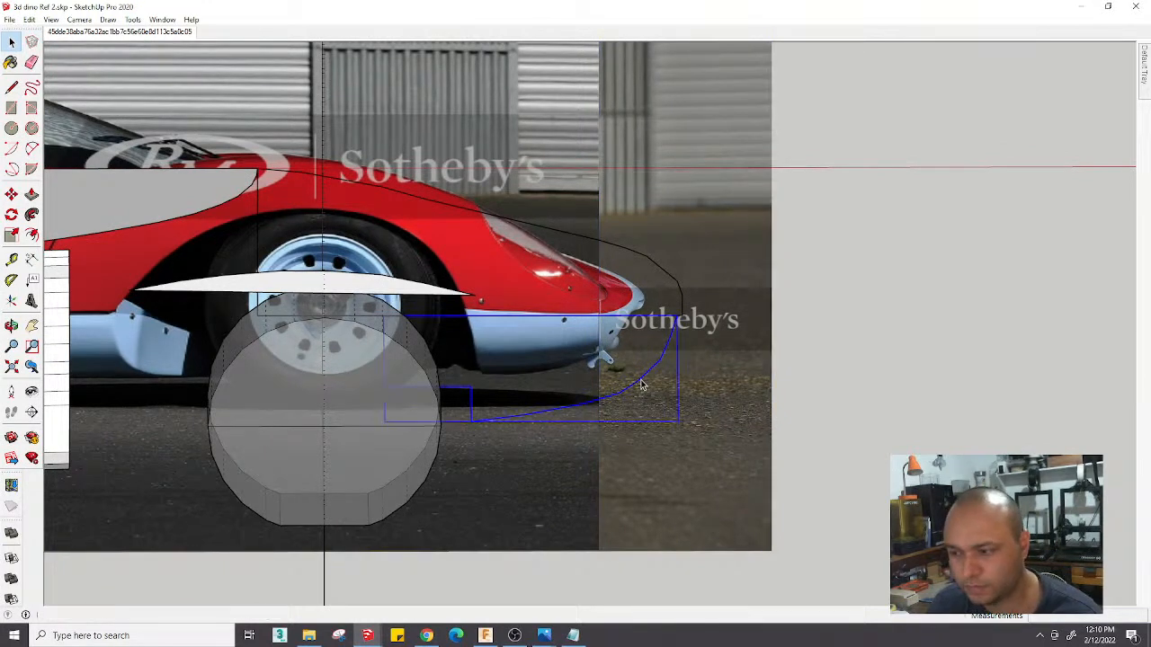
pyautogui.doubleClick(640, 384)
pyautogui.hotkey('ctrl', 'a')
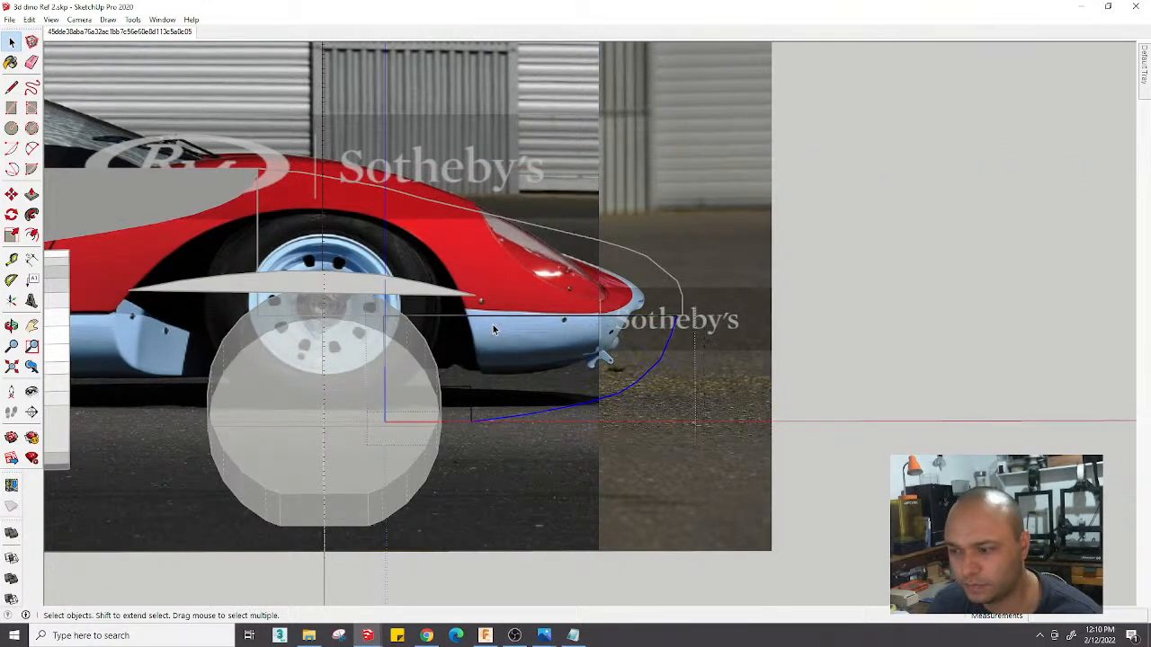
pyautogui.press('s')
pyautogui.moveTo(675, 370); pyautogui.dragTo(648, 373)
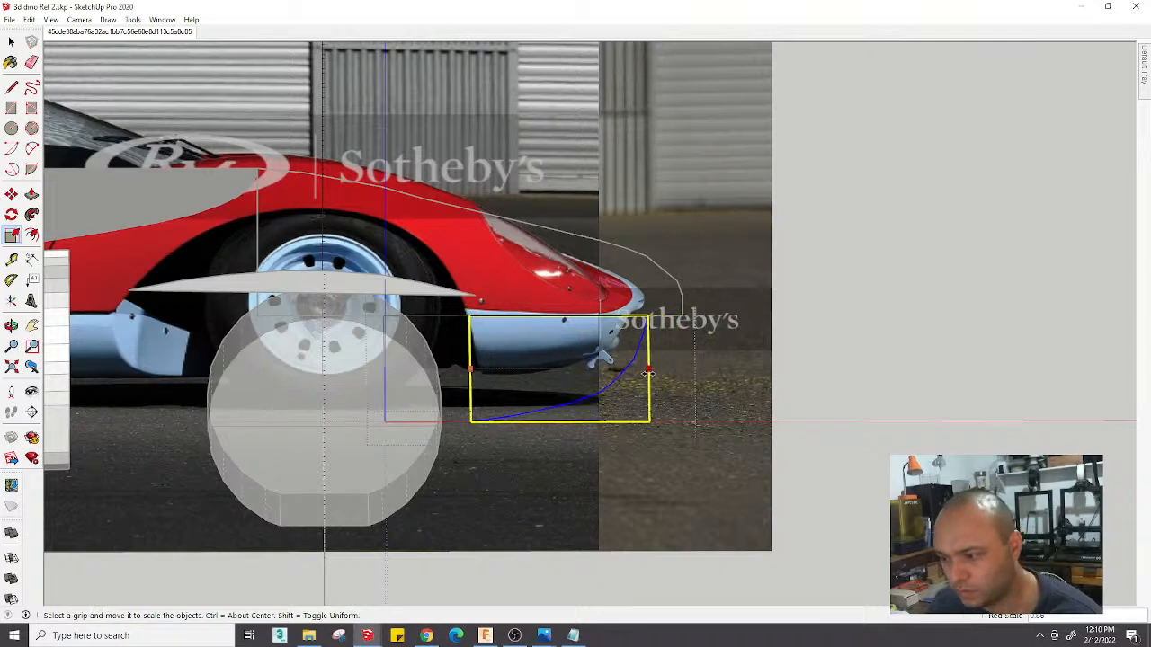
pyautogui.press('space')
pyautogui.click(676, 351)
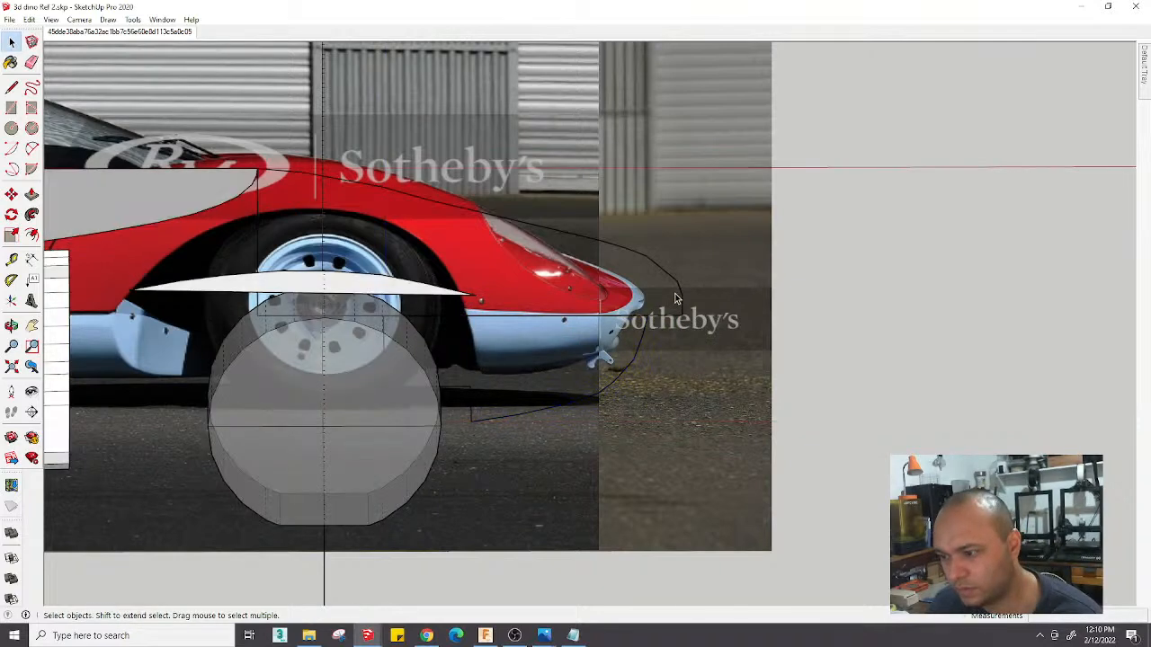
# Open the nose's vertical side-profile group and scale its curve along the red axis so its front end meets the photo's nose tip
pyautogui.doubleClick(681, 296)
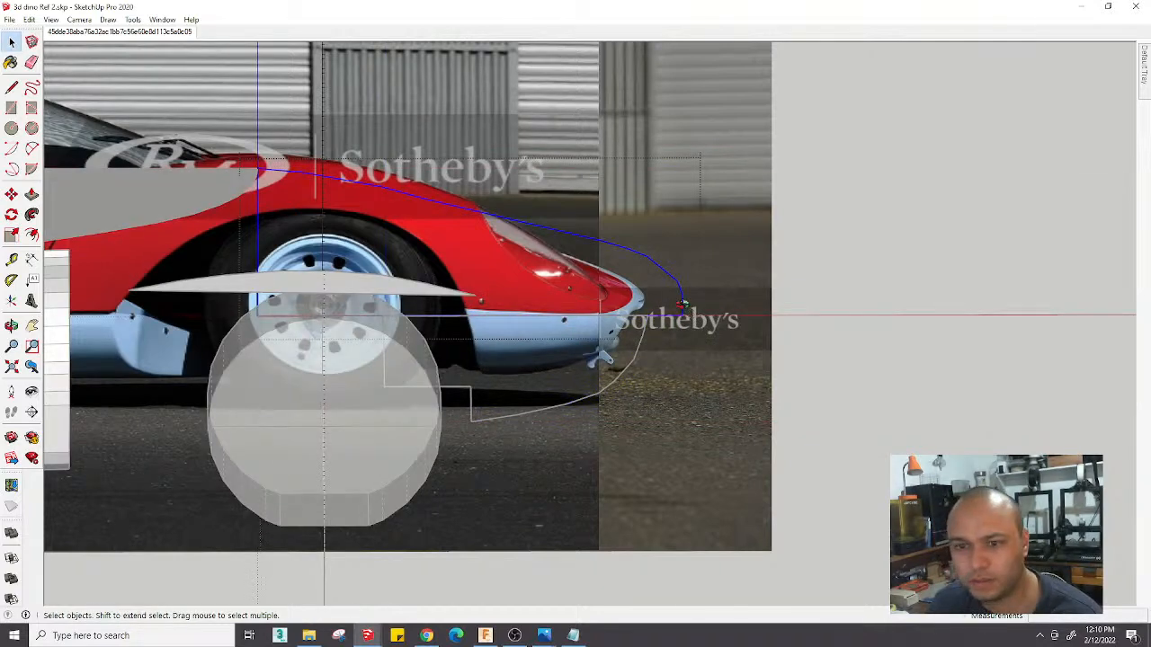
pyautogui.moveTo(682, 306); pyautogui.dragTo(663, 221, button='middle')
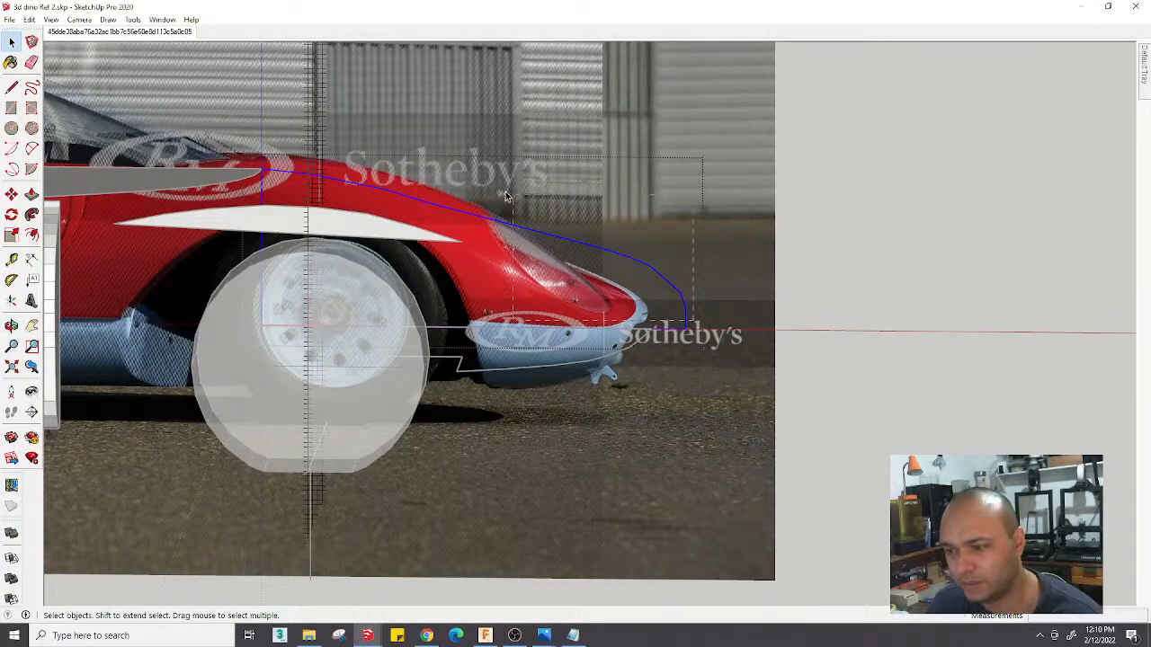
pyautogui.press('s')
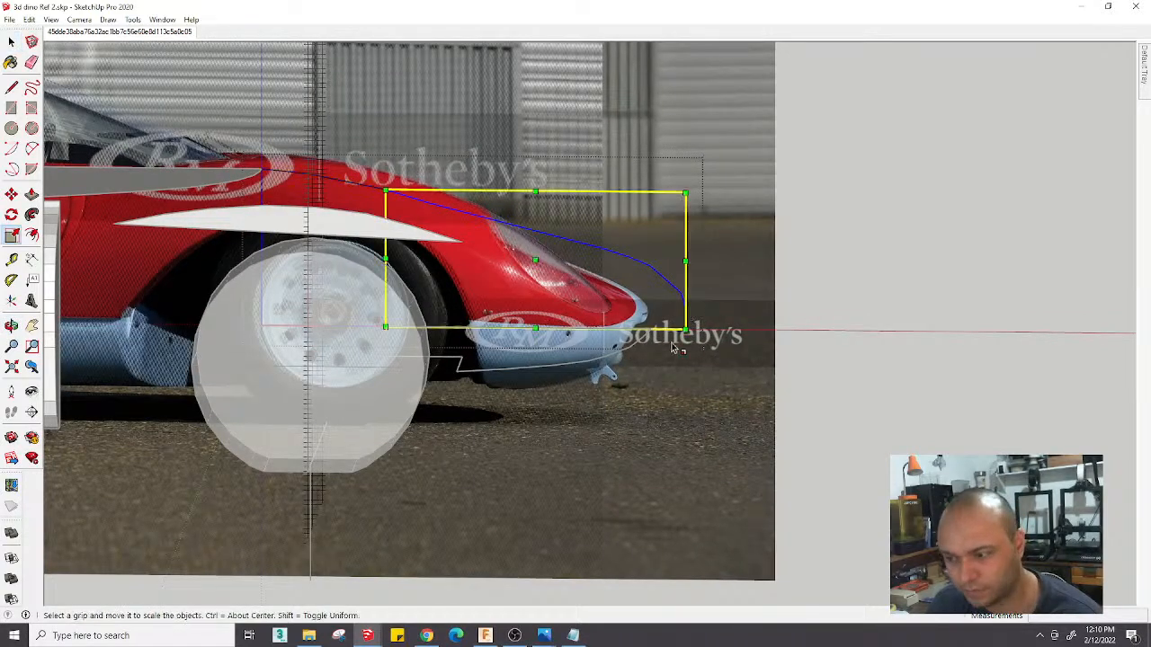
pyautogui.click(681, 265)
pyautogui.press('Escape')
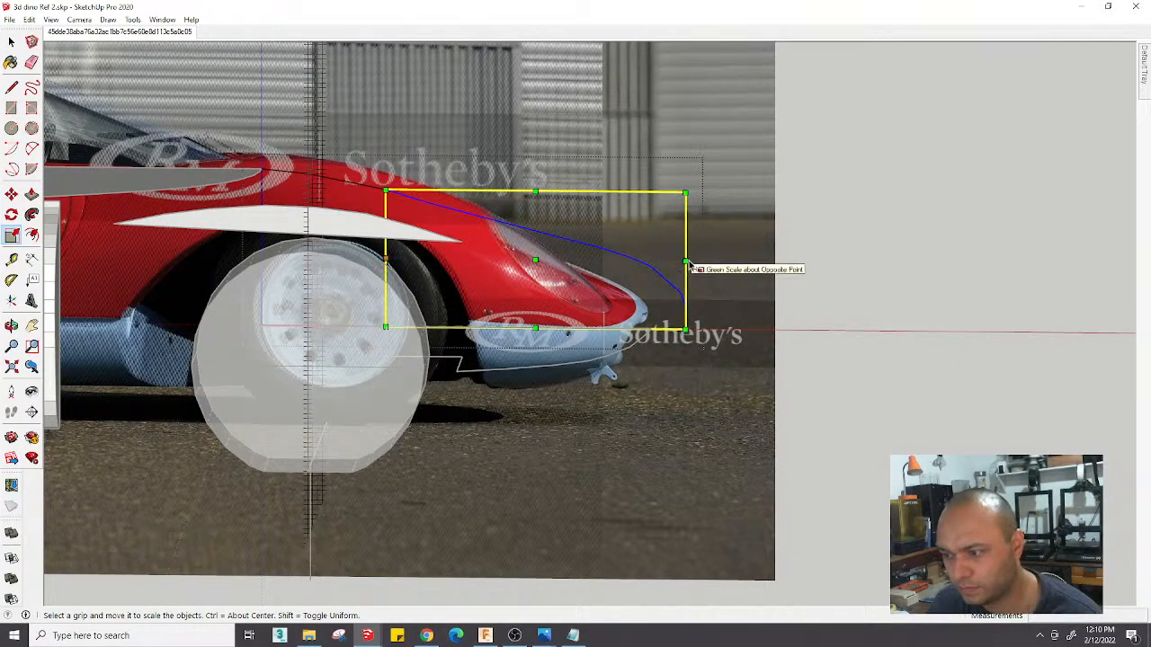
pyautogui.scroll(10, 688, 264)
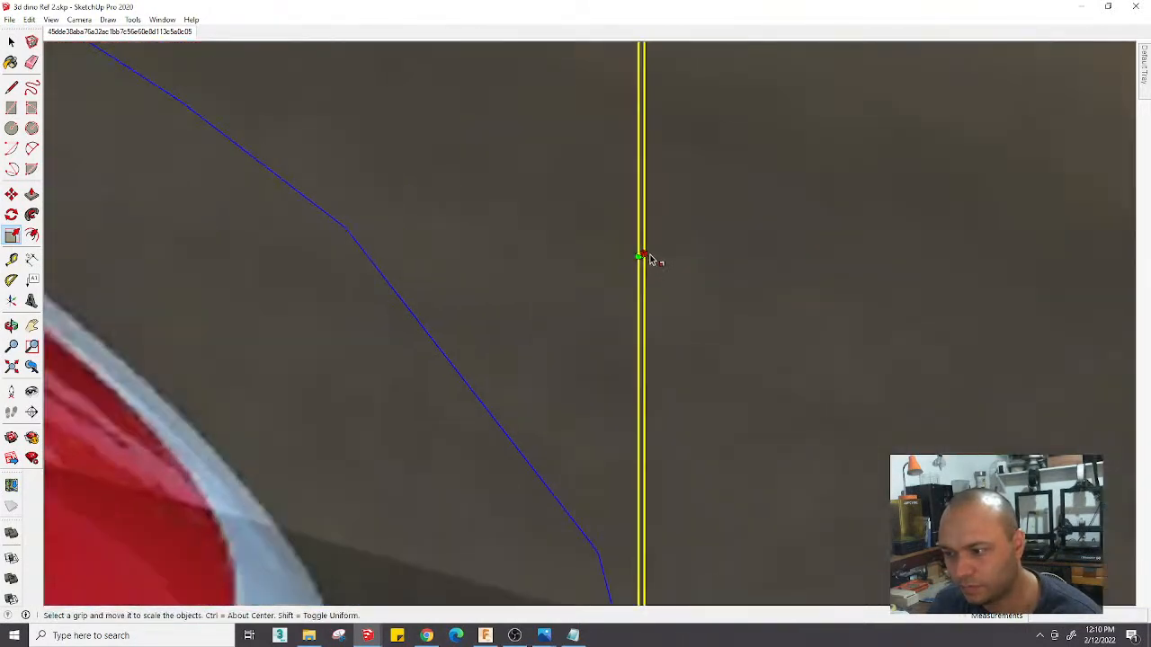
pyautogui.scroll(-8, 640, 257)
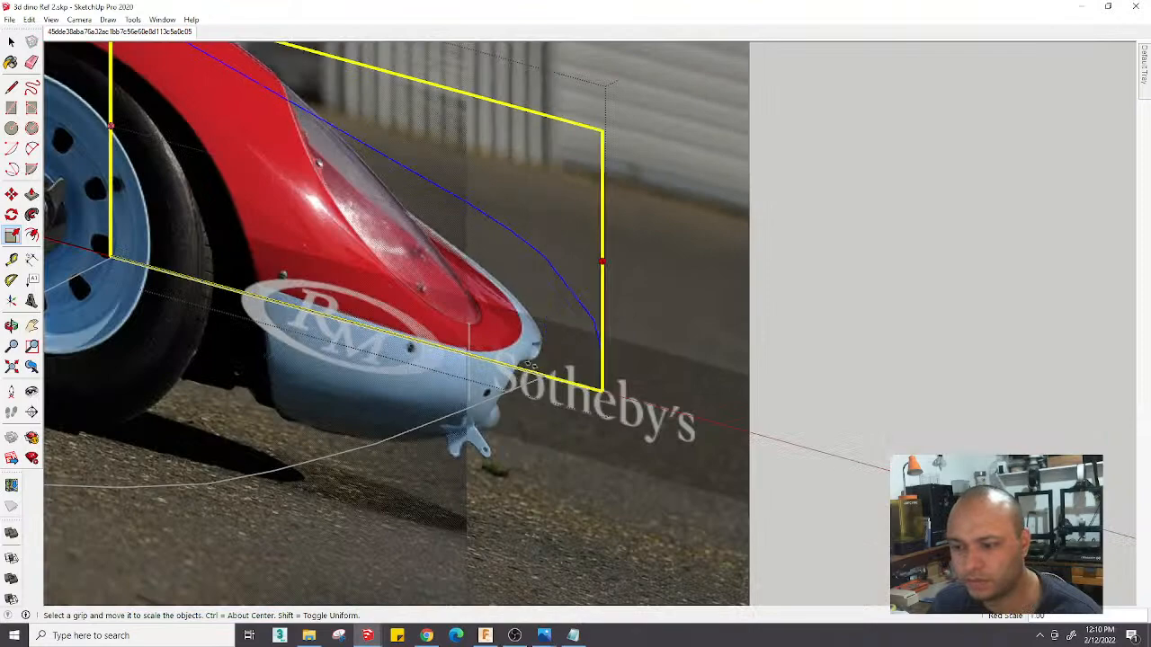
pyautogui.click(541, 365)
pyautogui.scroll(-4, 584, 365)
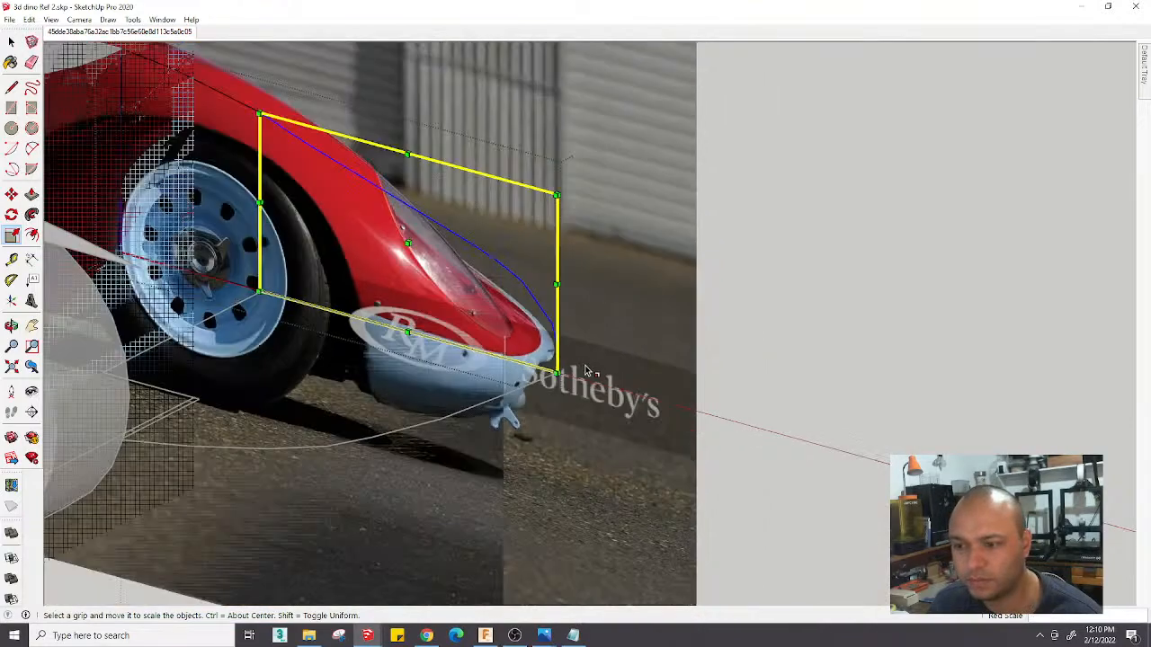
pyautogui.moveTo(586, 368); pyautogui.dragTo(728, 324, button='middle')
pyautogui.moveTo(588, 254); pyautogui.dragTo(497, 285, button='middle')
pyautogui.hotkey('ctrl', 't')
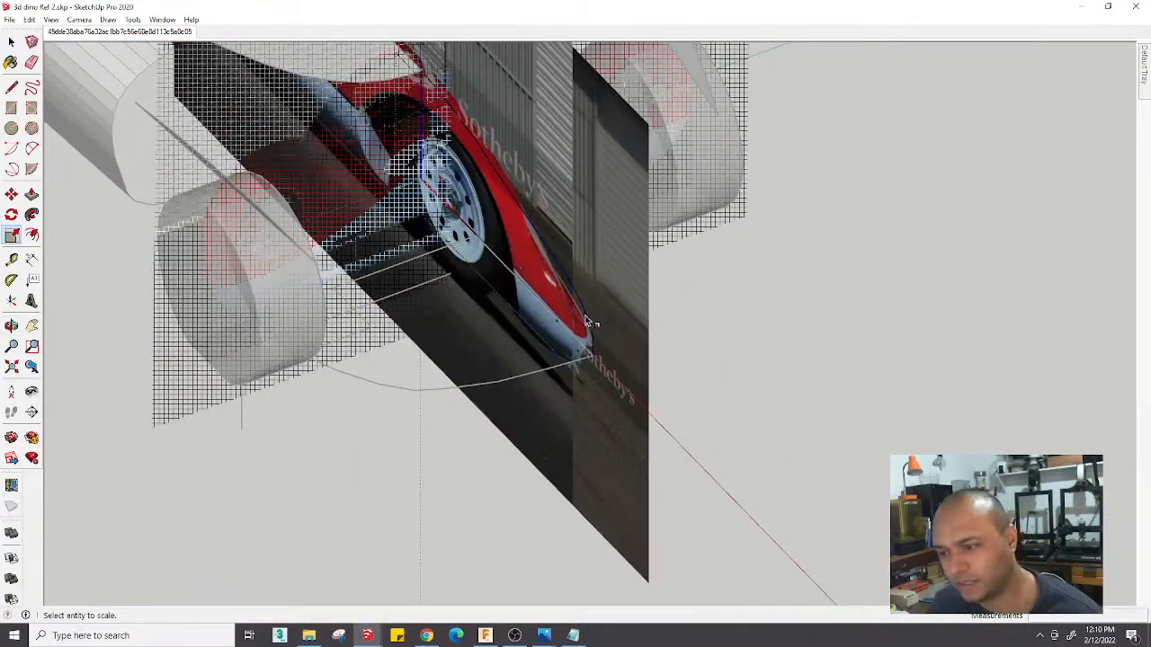
# Turn off the display of hidden objects and hidden geometry
pyautogui.moveTo(587, 318); pyautogui.dragTo(661, 233, button='middle')
pyautogui.press('space')
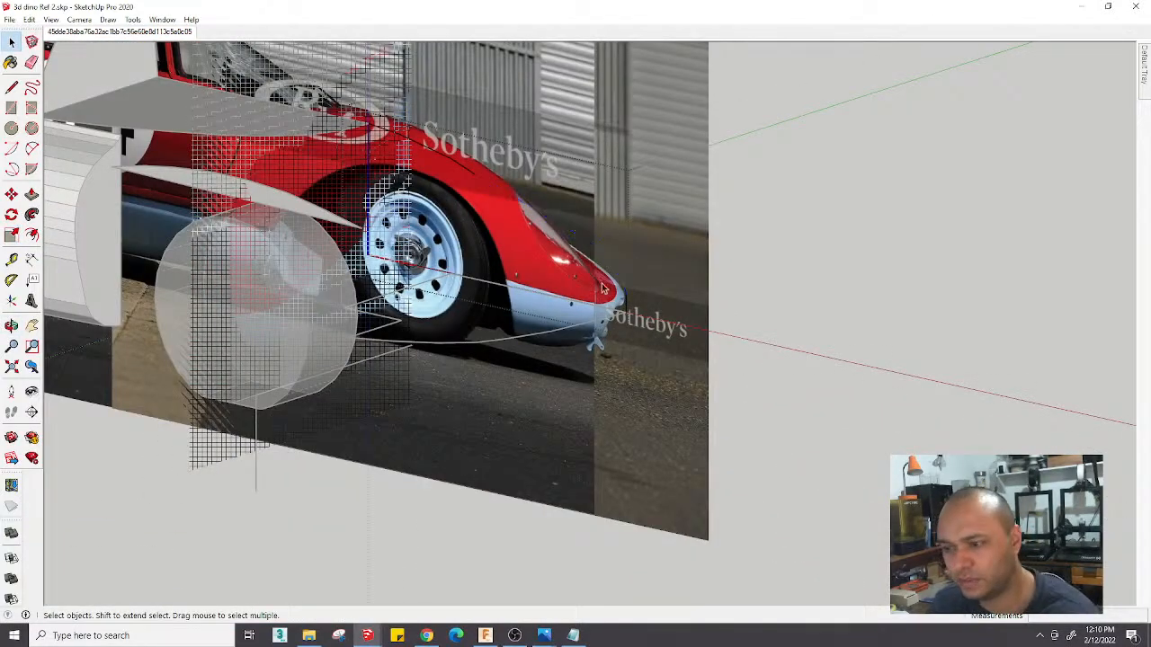
pyautogui.moveTo(430, 135); pyautogui.dragTo(404, 177, button='middle')
pyautogui.moveTo(526, 225); pyautogui.dragTo(473, 268, button='middle')
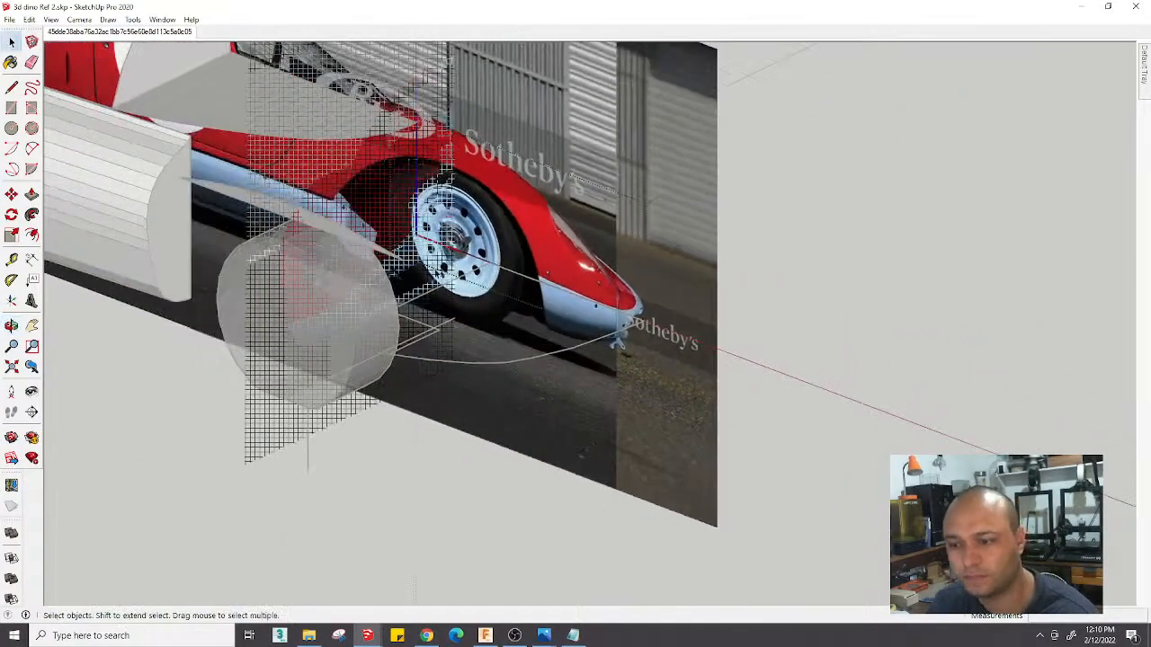
pyautogui.scroll(3, 435, 271)
pyautogui.scroll(-1, 441, 261)
pyautogui.press('l')
pyautogui.scroll(-2, 442, 240)
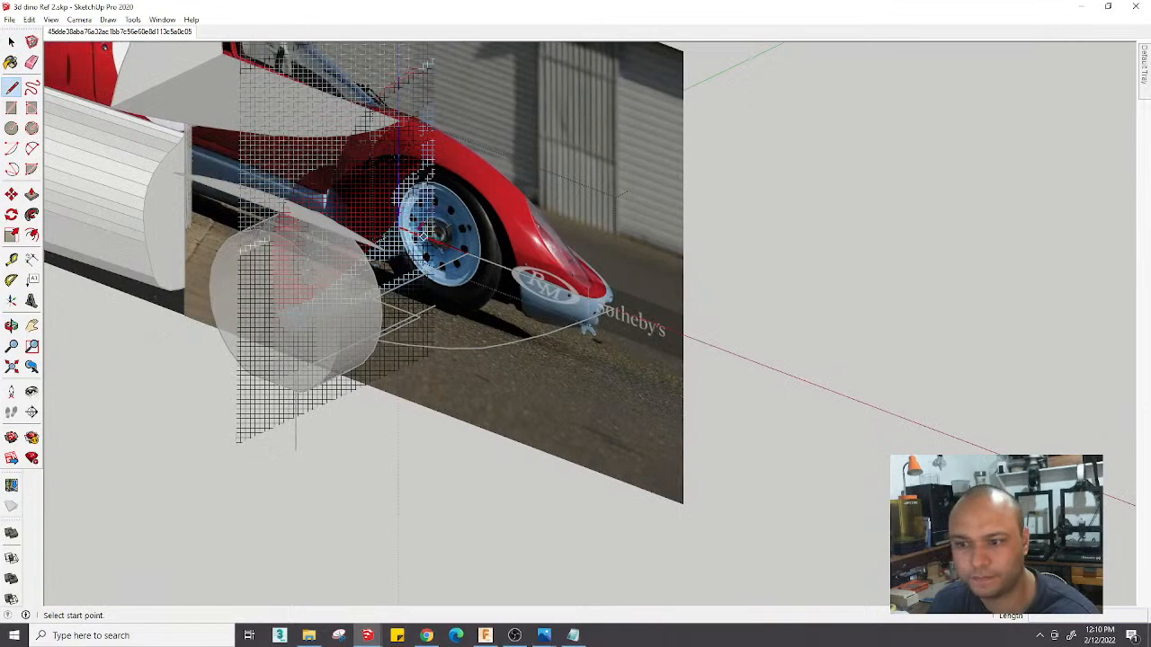
pyautogui.click(52, 19)
pyautogui.click(81, 78)
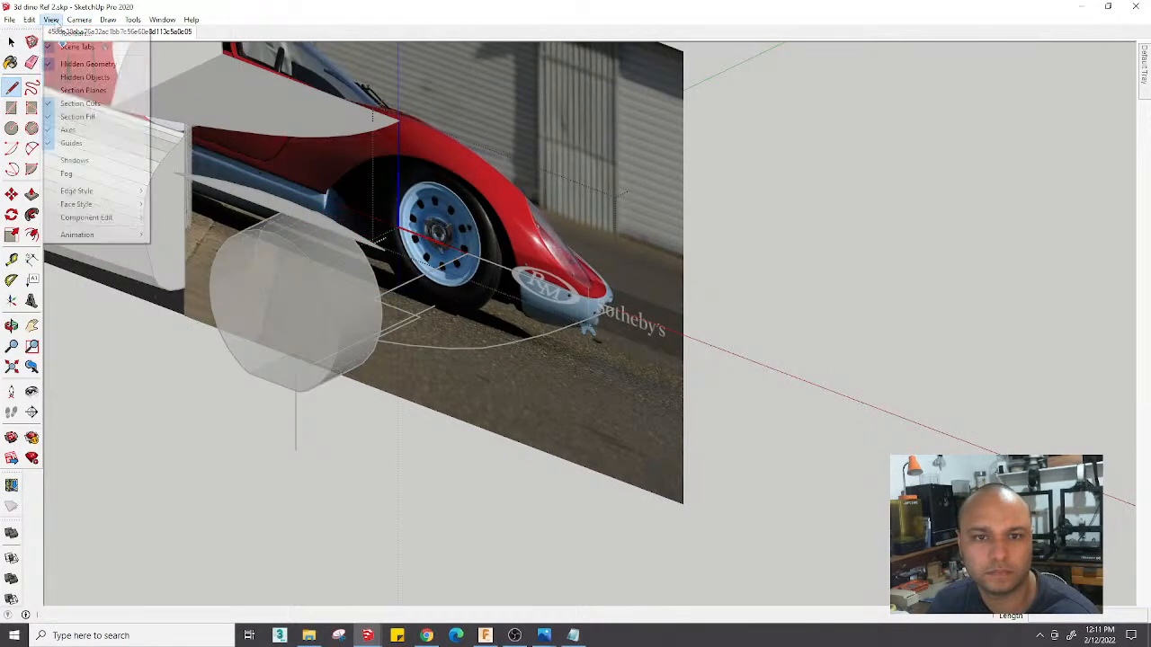
pyautogui.click(87, 63)
# Draw a vertical rectangular face along the car's centre line, from the cockpit panel's front tip to beyond the nose tip
pyautogui.click(399, 226)
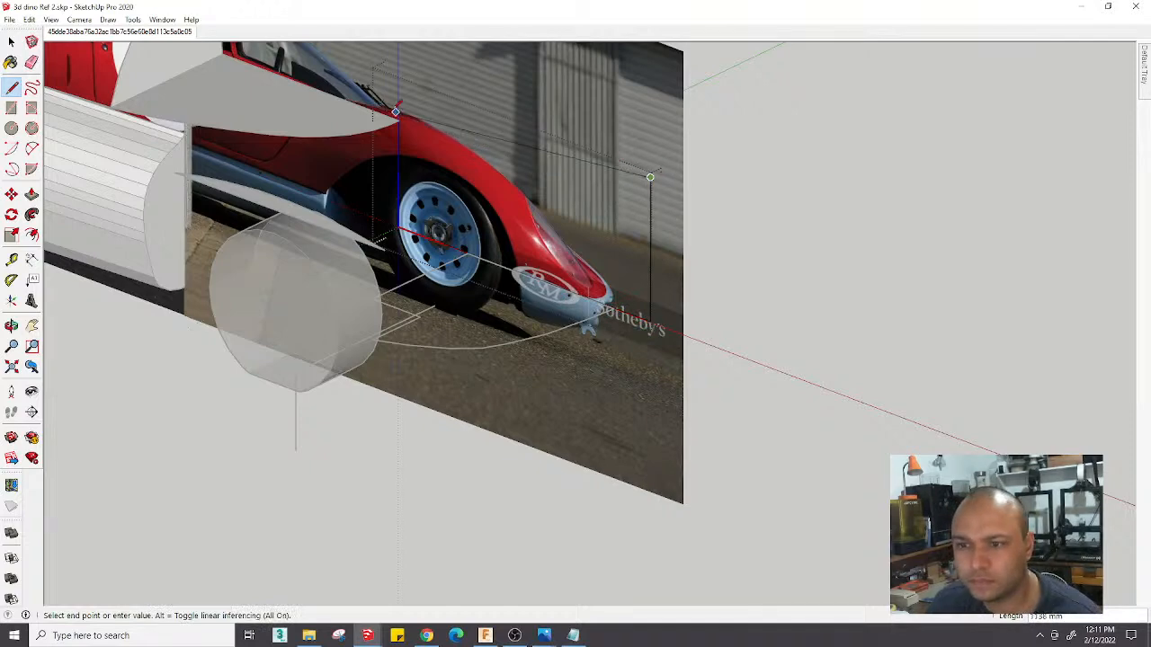
pyautogui.click(398, 120)
pyautogui.moveTo(502, 224); pyautogui.dragTo(663, 178, button='middle')
pyautogui.press('space')
# Paint the new vertical face with the translucent material so the side photo shows through
pyautogui.click(558, 210)
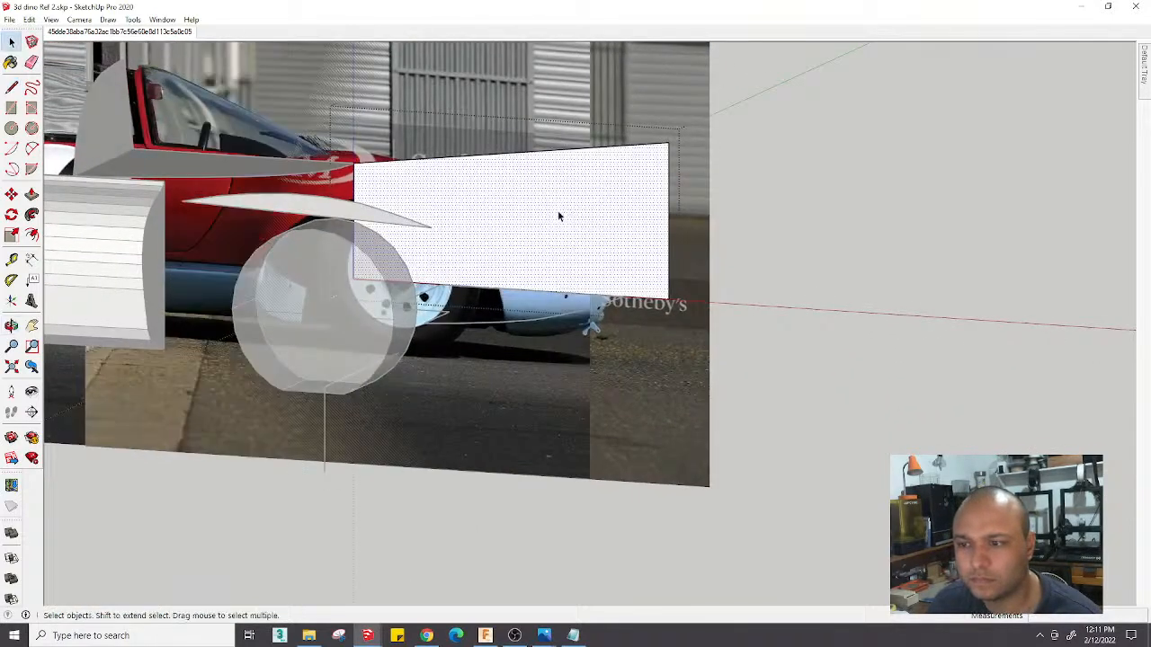
pyautogui.rightClick(504, 218)
pyautogui.click(110, 114)
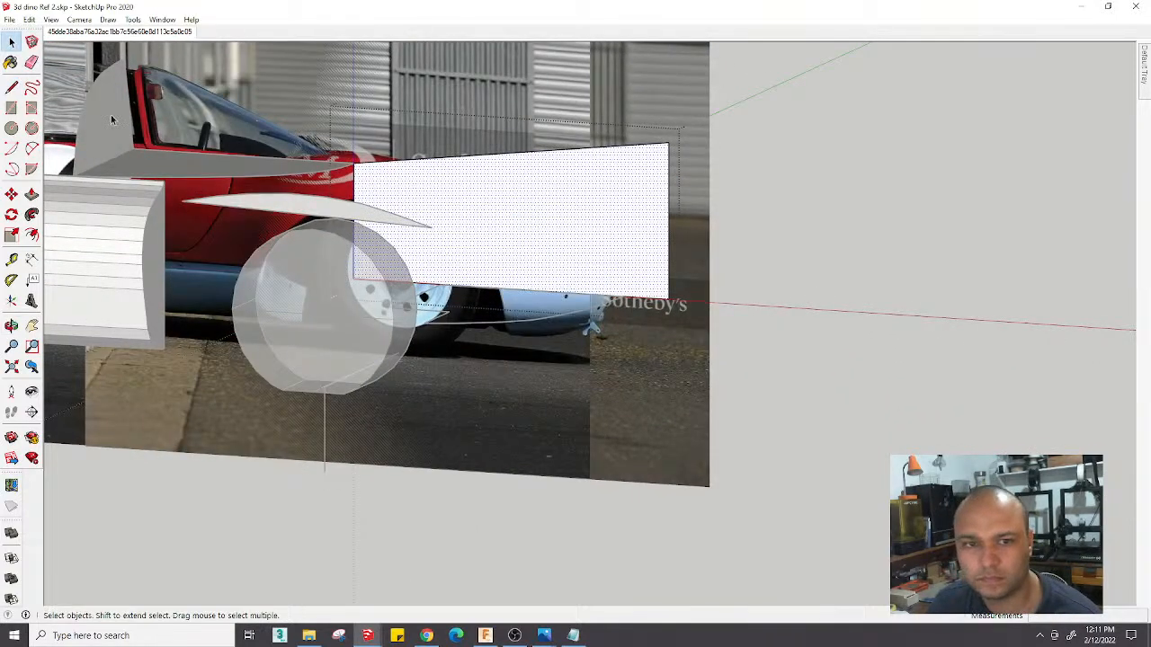
pyautogui.click(11, 62)
pyautogui.click(545, 208)
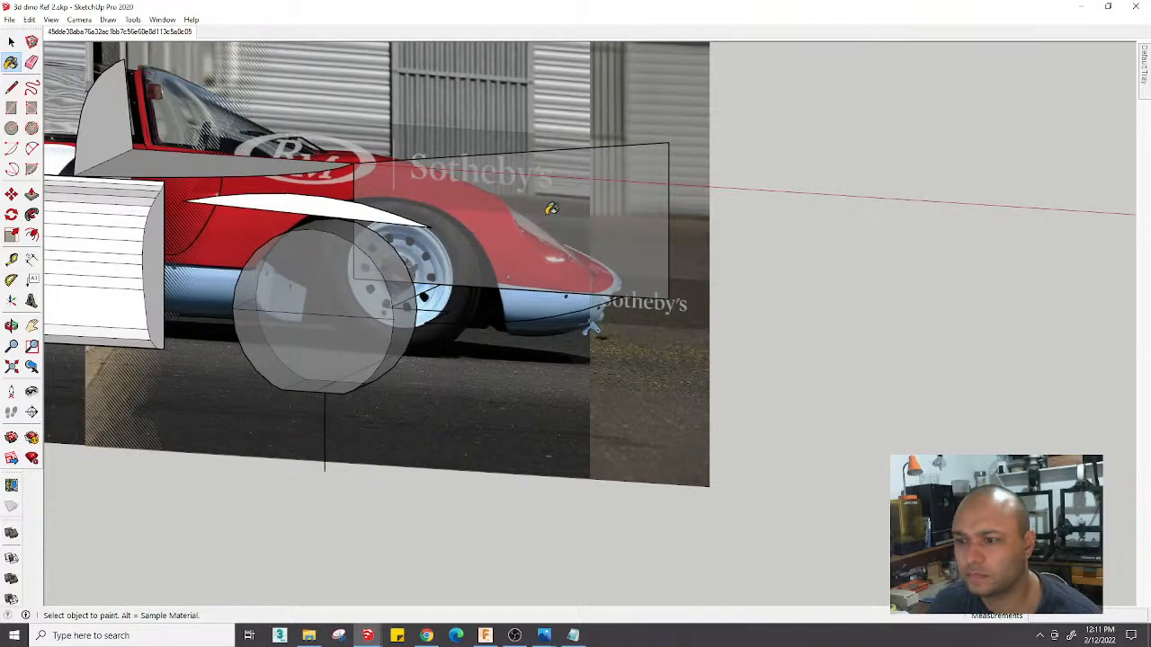
pyautogui.press('space')
# Trace the nose's upper profile in straight segments on the translucent face, from the lower outline's tip back to the headlight cover
pyautogui.scroll(4, 557, 221)
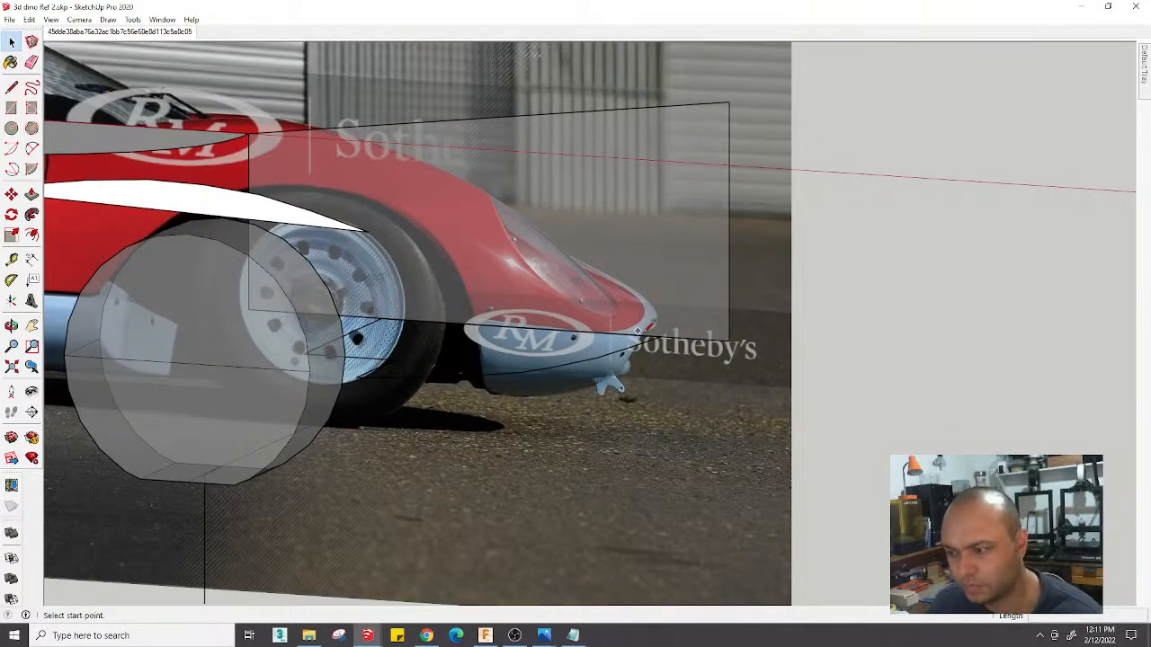
pyautogui.scroll(2, 640, 329)
pyautogui.click(666, 333)
pyautogui.scroll(3, 665, 289)
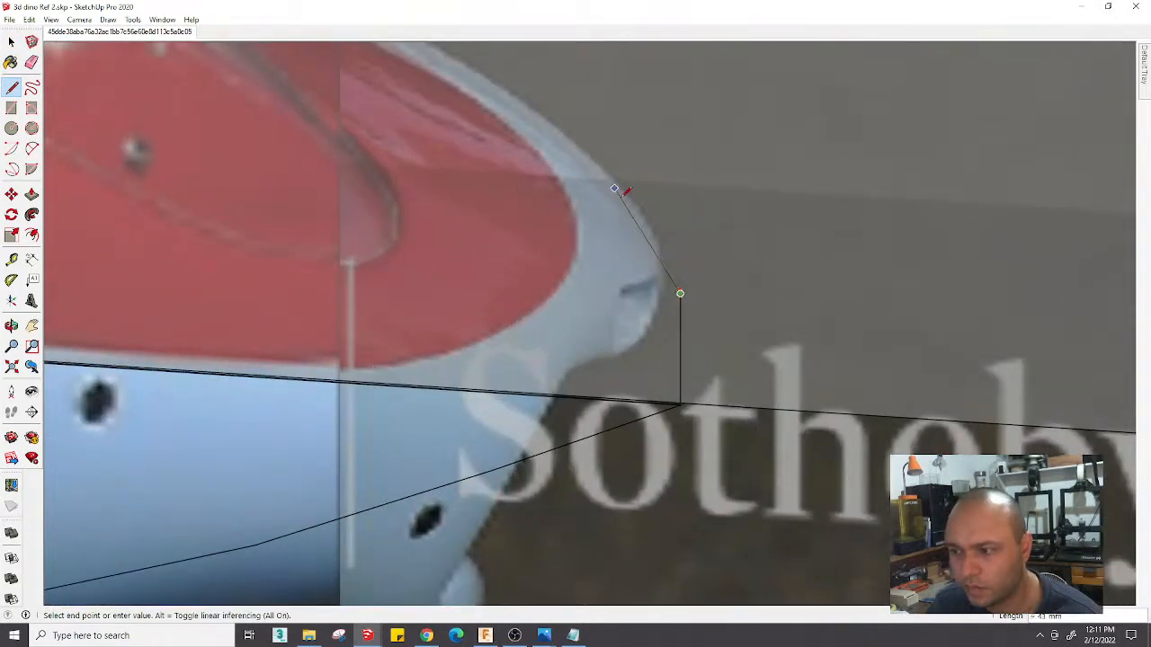
pyautogui.click(526, 101)
pyautogui.scroll(-4, 526, 101)
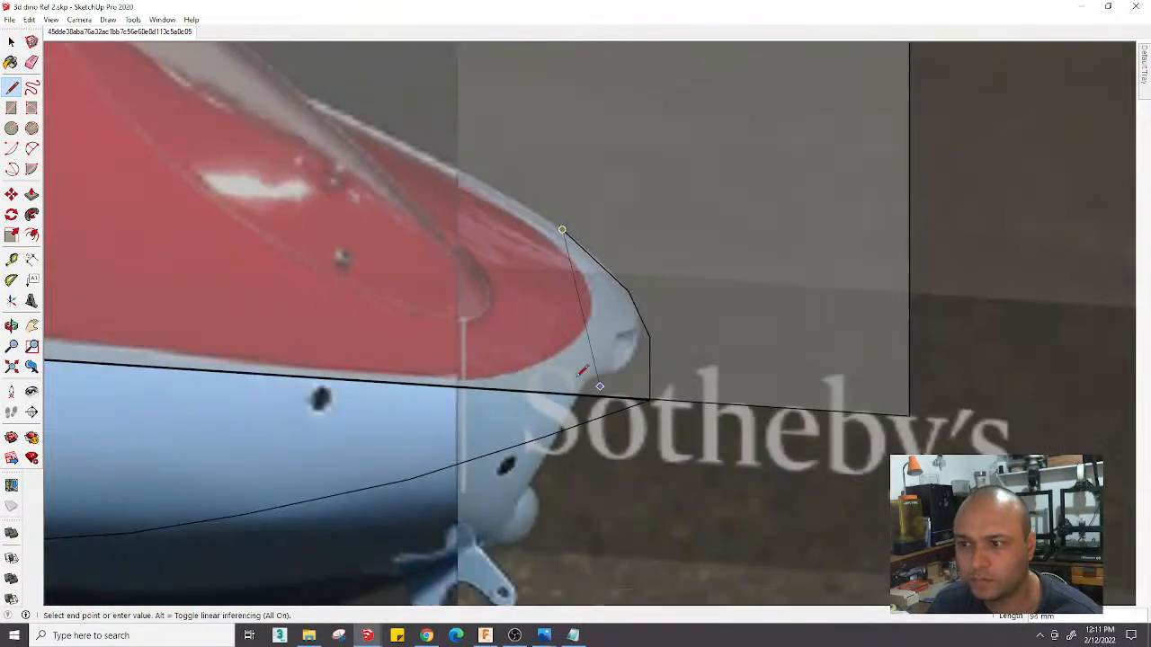
pyautogui.scroll(3, 448, 228)
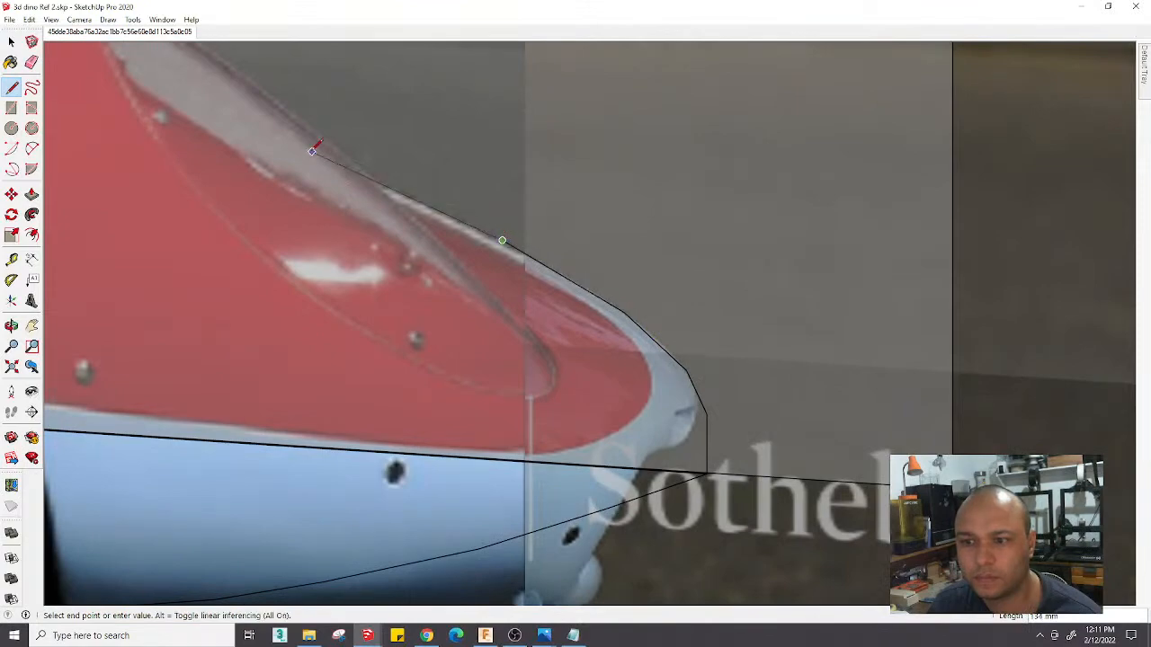
pyautogui.scroll(-5, 657, 445)
pyautogui.scroll(3, 431, 288)
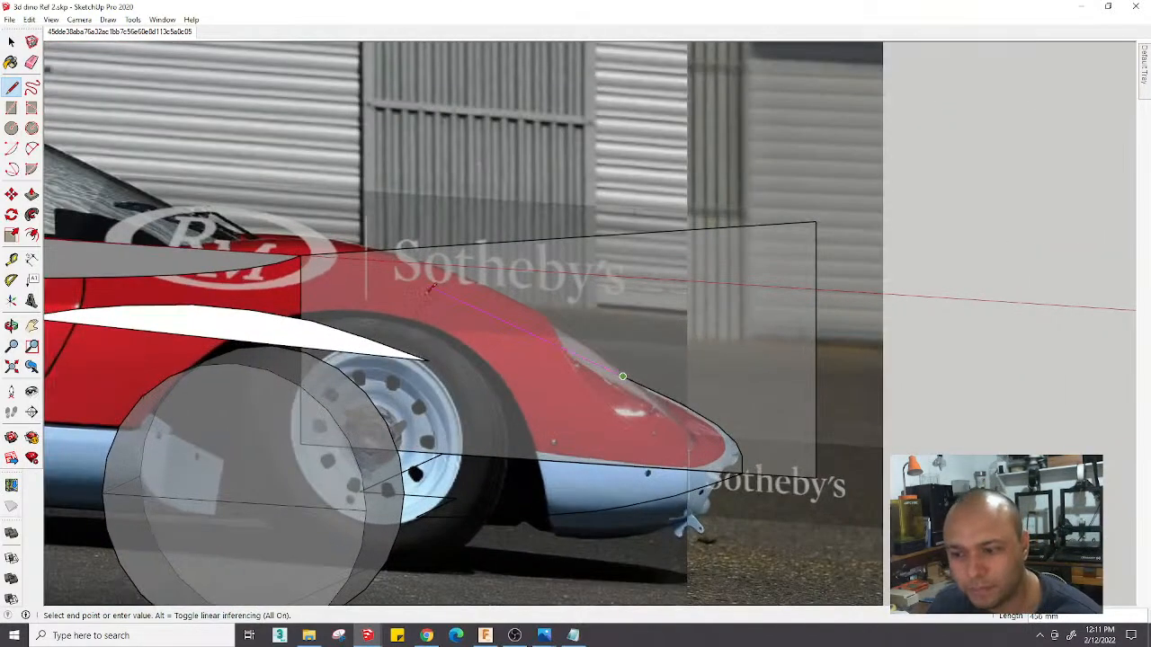
pyautogui.scroll(2, 528, 341)
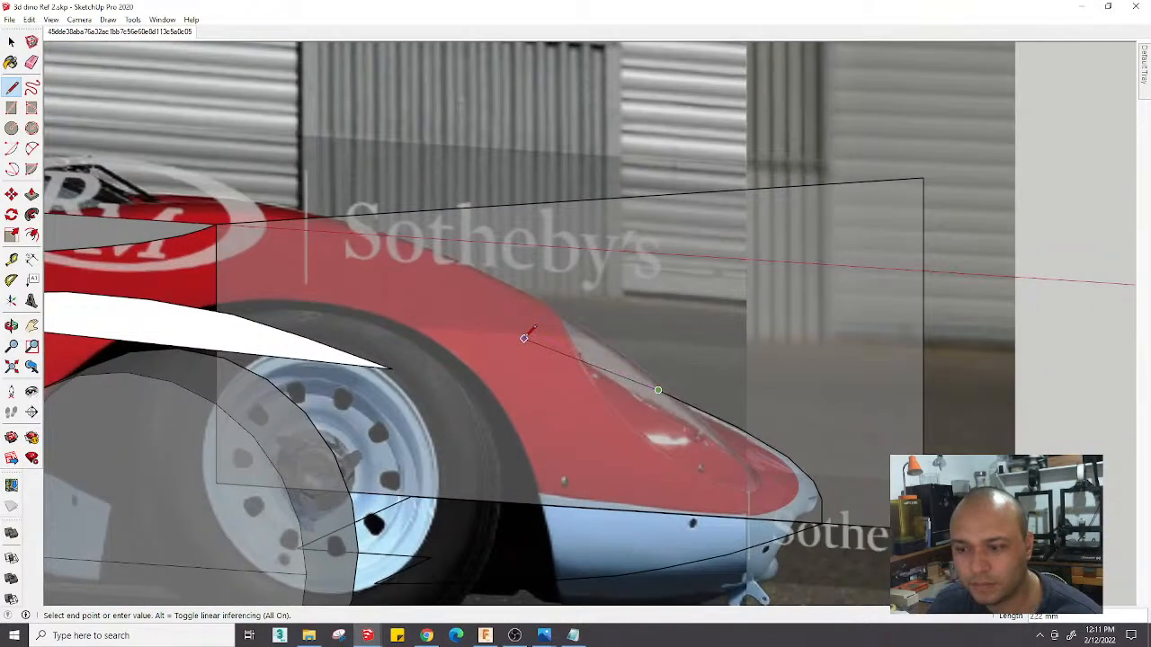
# Switch to the matched-photo scene and hide both the nose photo and the full side photo
pyautogui.click(136, 32)
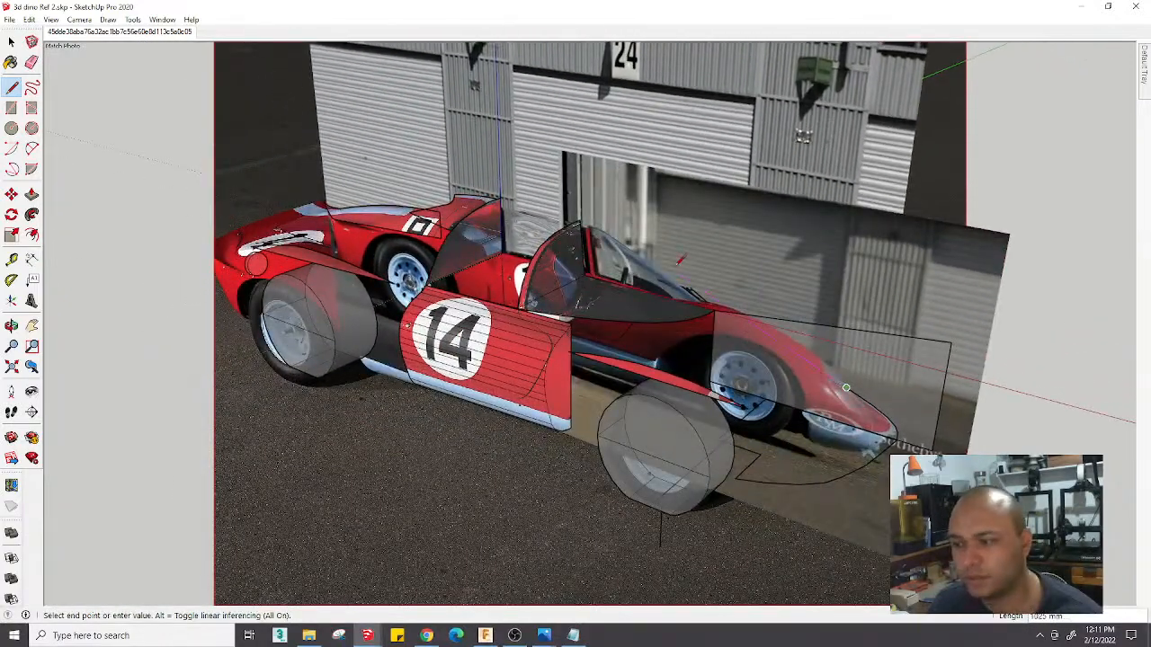
pyautogui.scroll(3, 752, 365)
pyautogui.press('space')
pyautogui.scroll(-3, 715, 313)
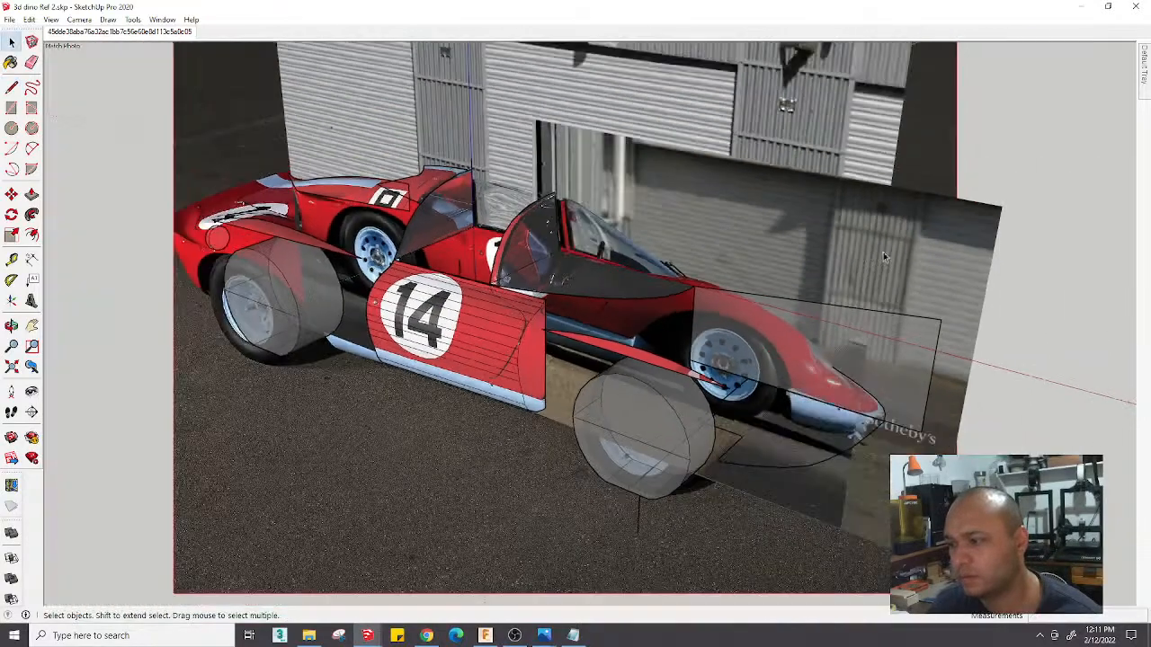
pyautogui.click(966, 225)
pyautogui.rightClick(965, 226)
pyautogui.click(993, 259)
pyautogui.rightClick(937, 226)
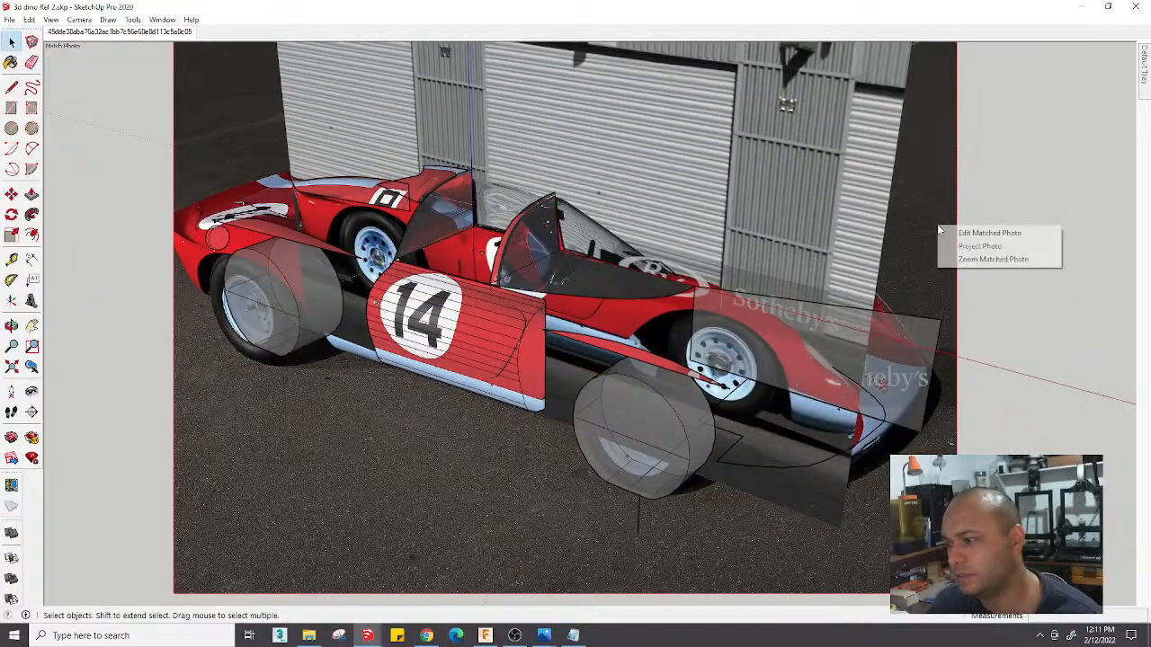
pyautogui.click(871, 225)
pyautogui.rightClick(871, 225)
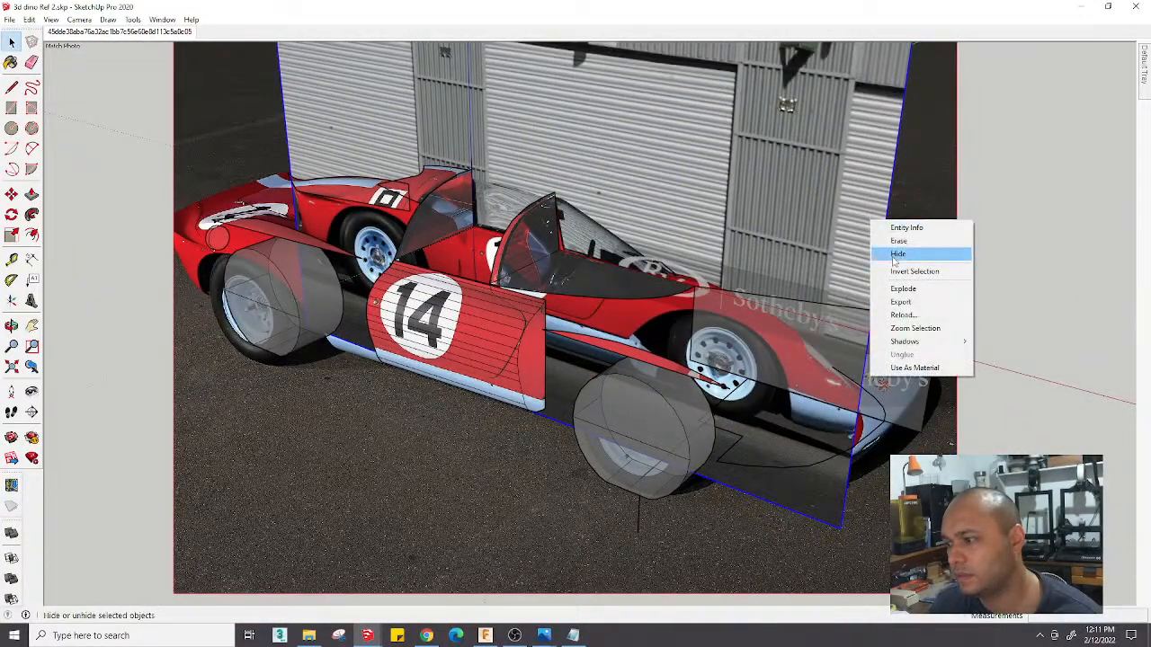
pyautogui.click(899, 254)
# Continue the nose profile line on the translucent face from its last point to the rear edge of the hood's number 14 roundel
pyautogui.scroll(3, 906, 406)
pyautogui.scroll(3, 691, 356)
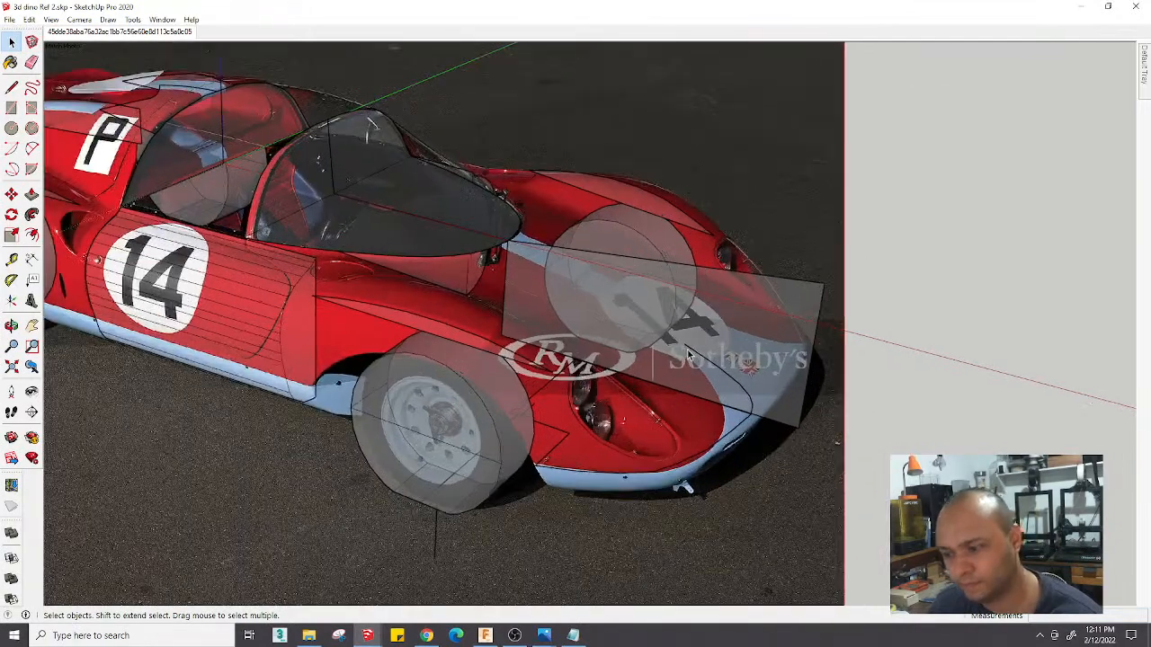
pyautogui.press('l')
pyautogui.click(682, 342)
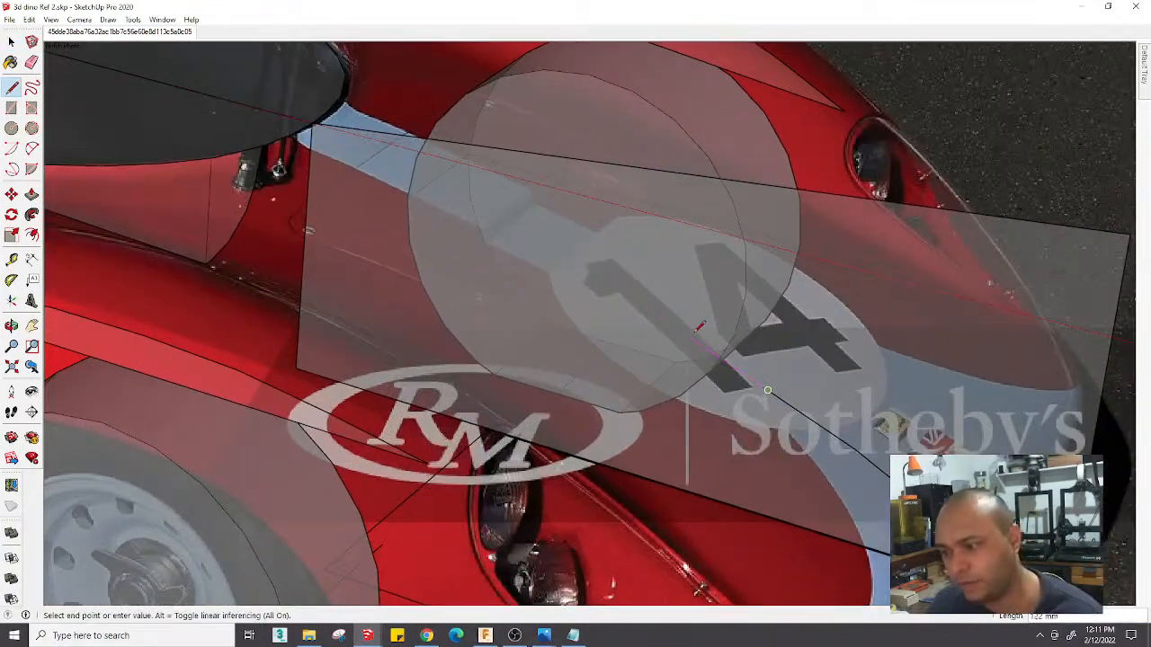
pyautogui.scroll(2, 693, 339)
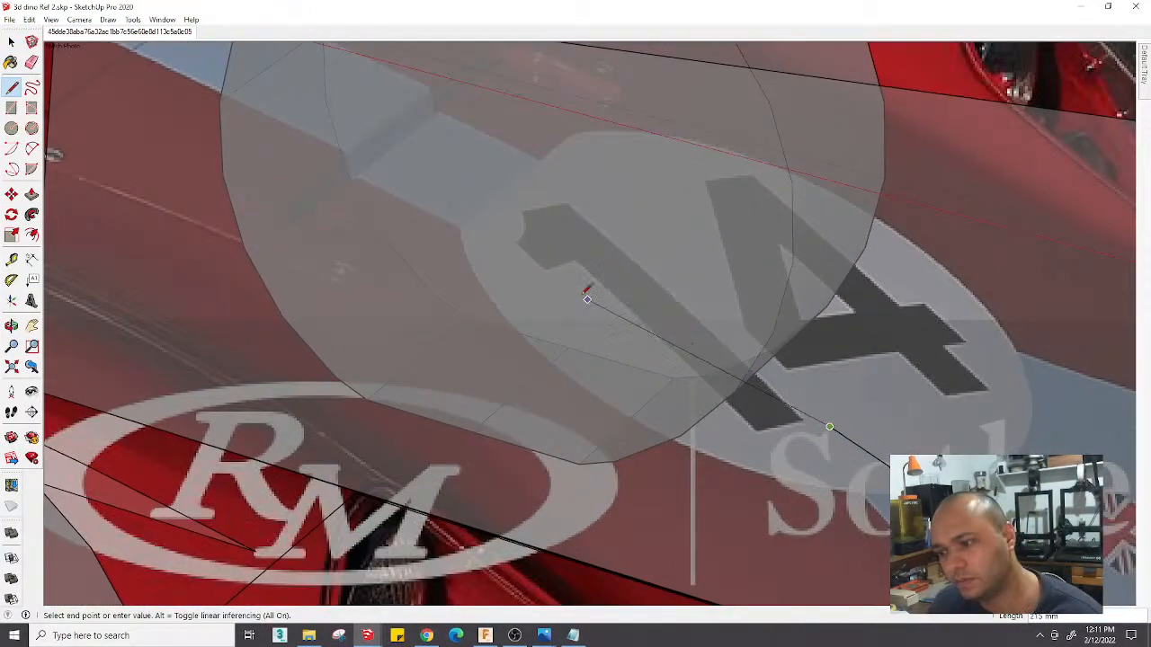
pyautogui.click(650, 323)
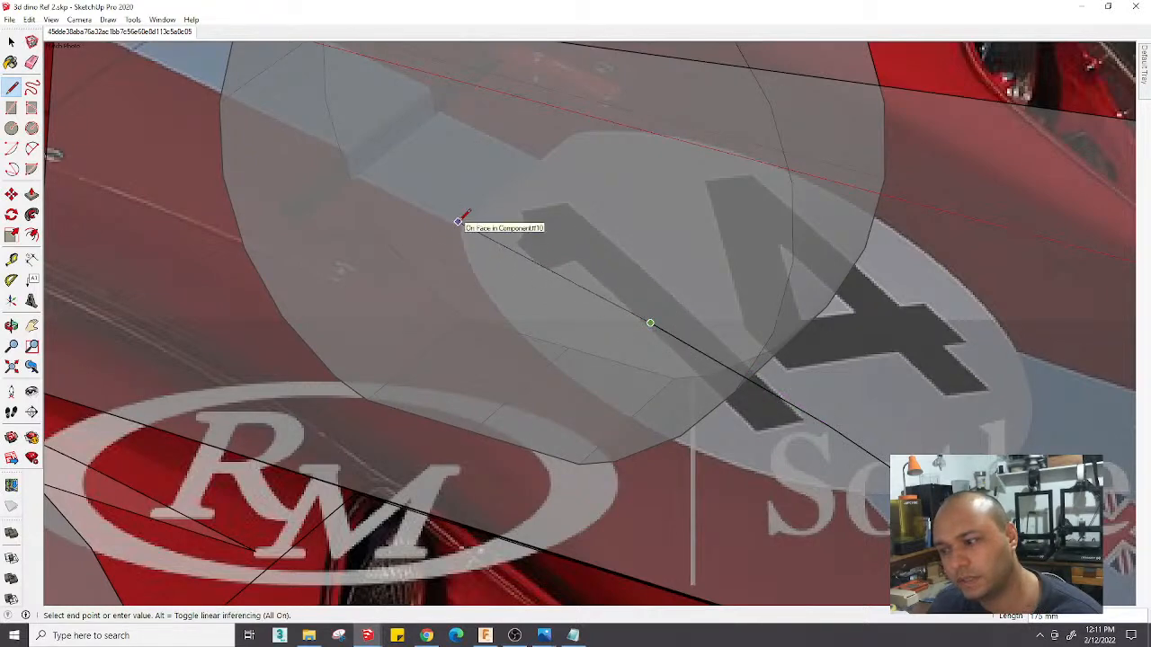
pyautogui.scroll(2, 472, 219)
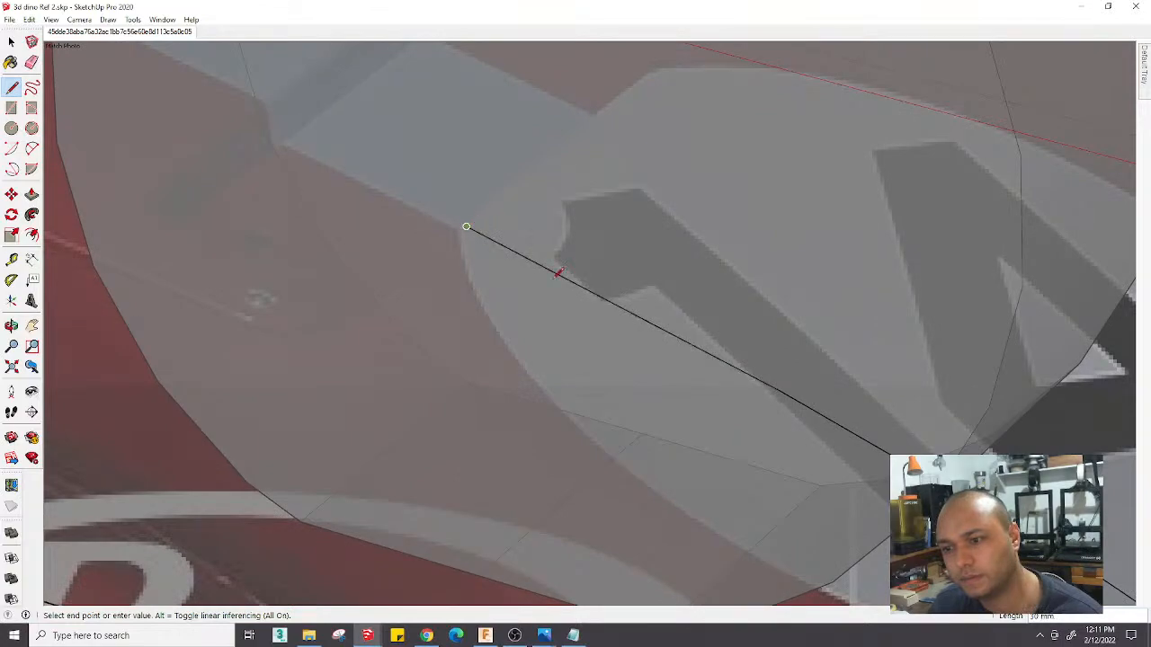
# Continue the profile line along the blue hood stripe and join it to the translucent face's upper rear corner
pyautogui.scroll(-3, 470, 220)
pyautogui.scroll(2, 465, 223)
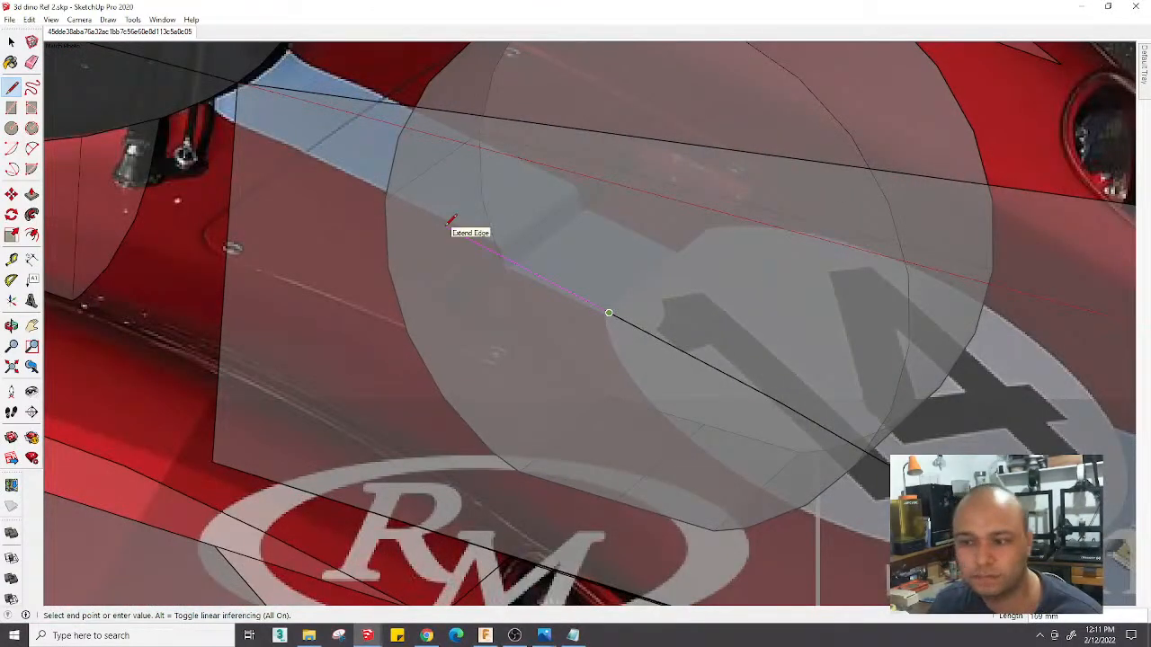
pyautogui.click(444, 226)
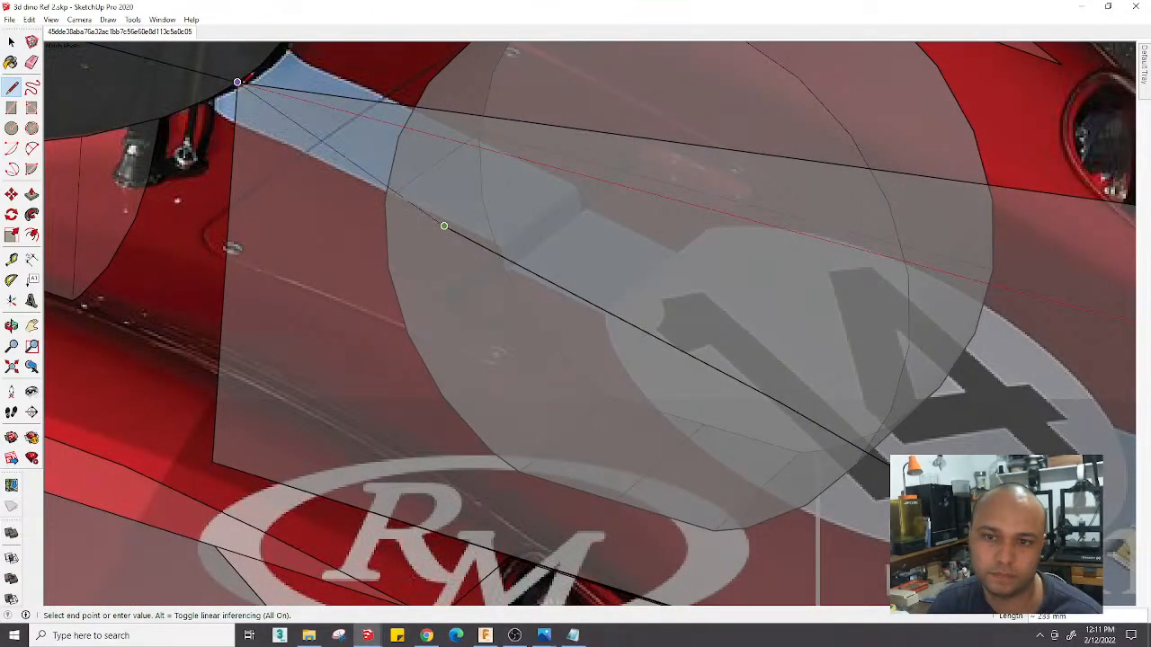
pyautogui.scroll(-5, 458, 221)
pyautogui.scroll(5, 475, 218)
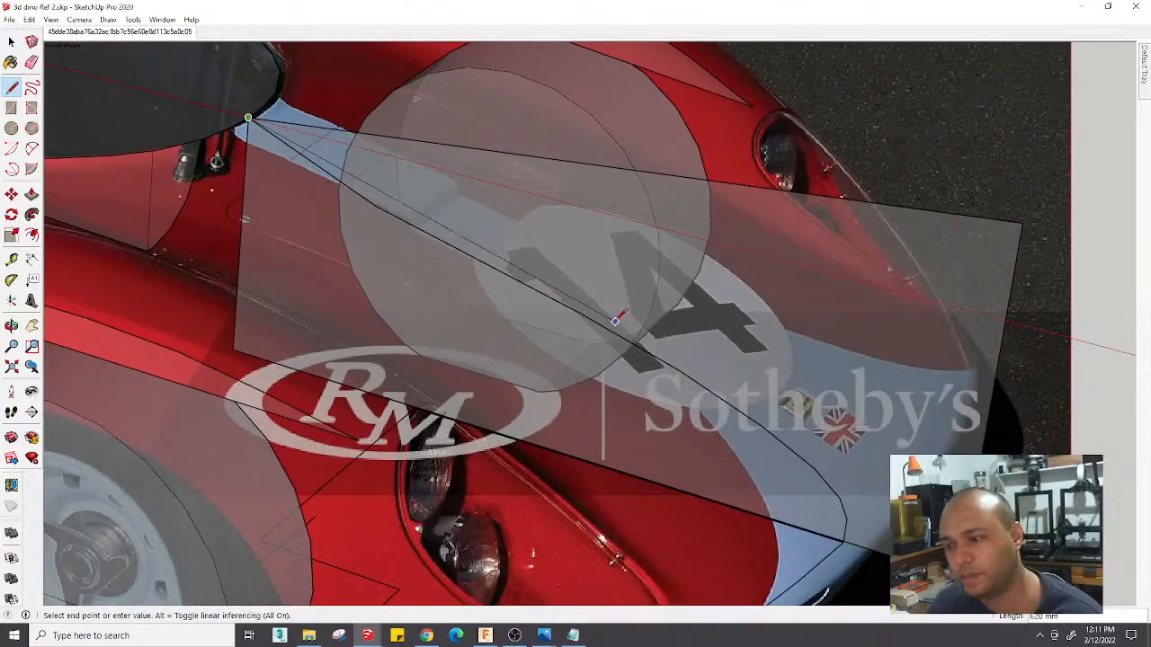
pyautogui.click(428, 201)
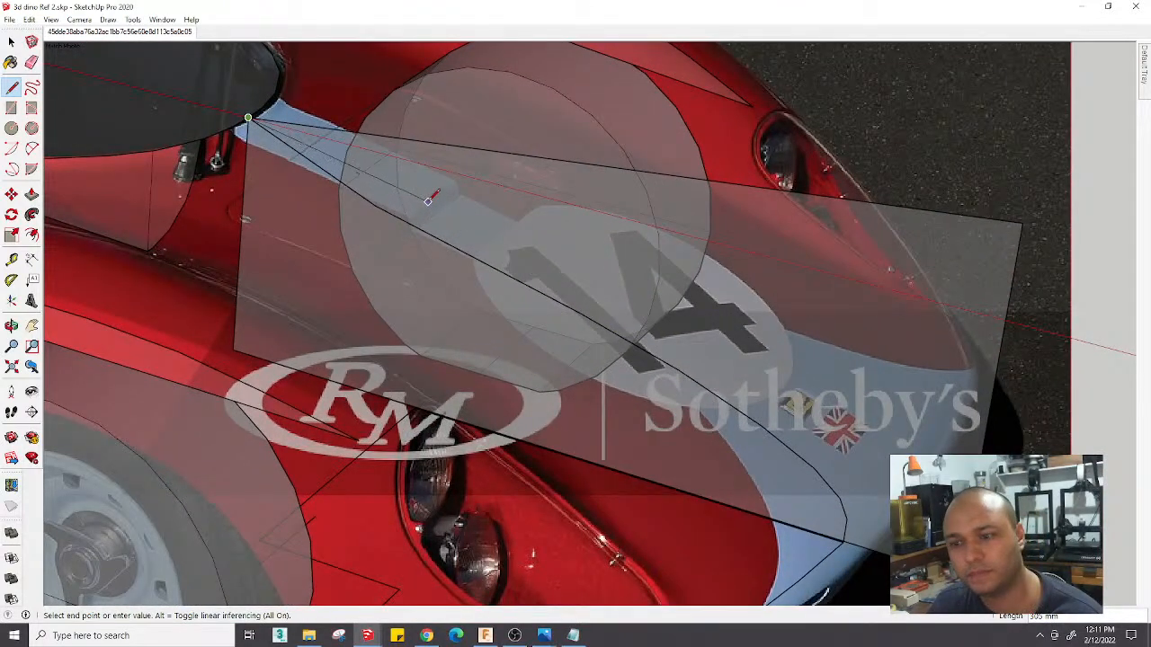
# Retrace the profile's hood portion along the centre of the blue stripe and across the number 14 roundel, joining it to the nose curve
pyautogui.scroll(2, 513, 241)
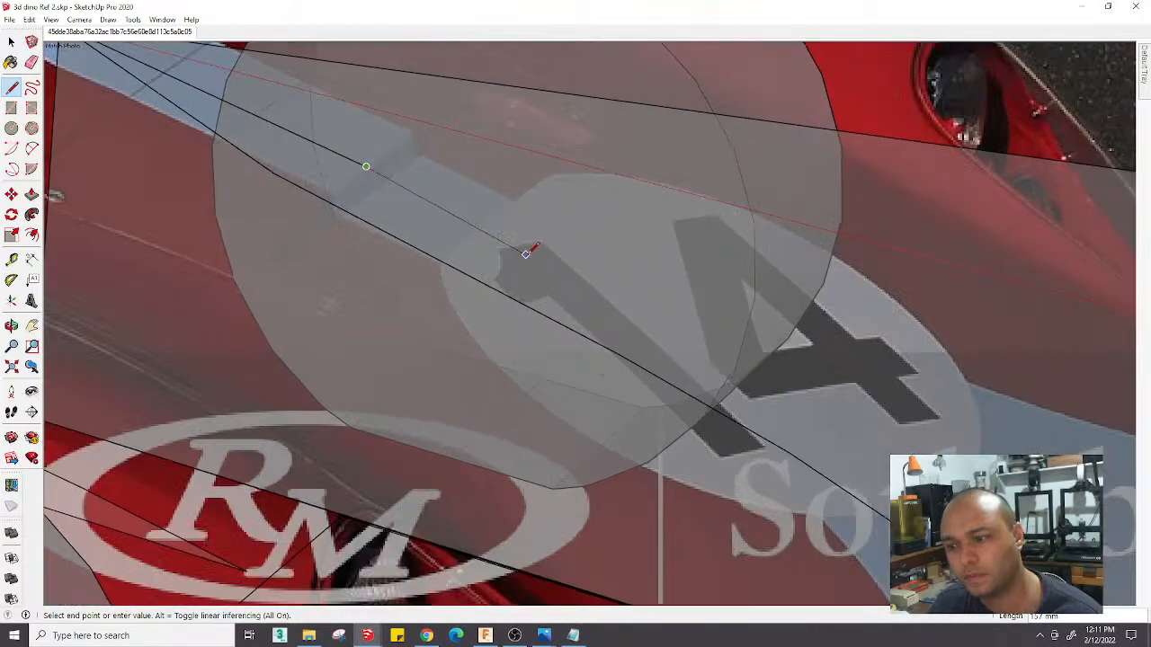
pyautogui.scroll(2, 700, 355)
pyautogui.click(699, 354)
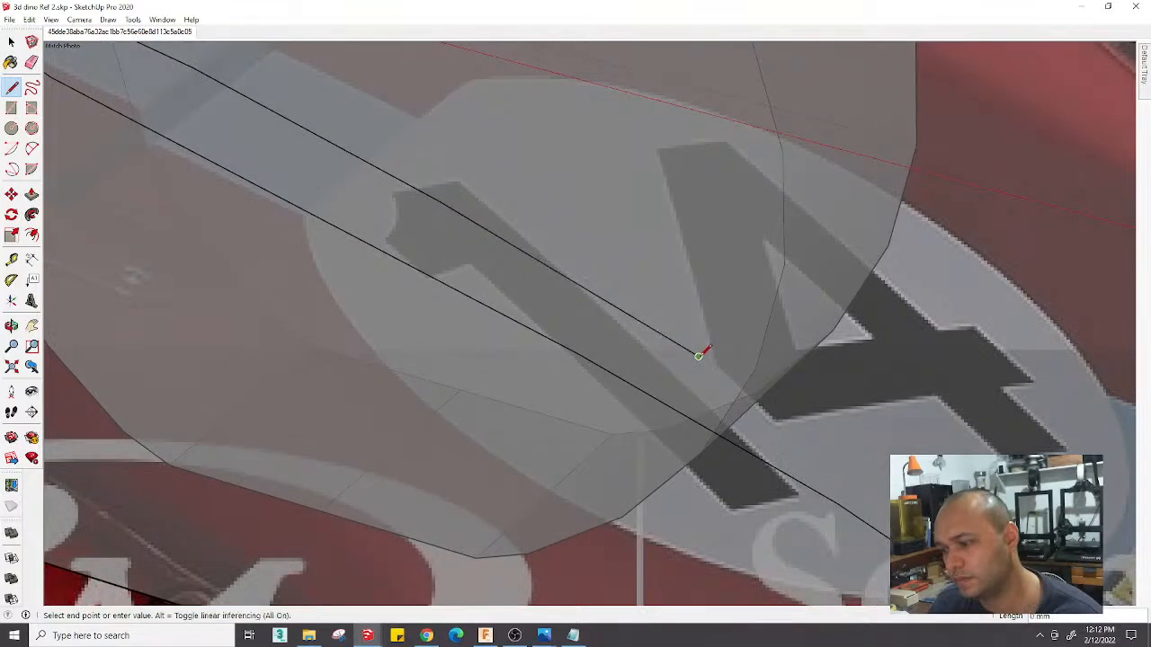
pyautogui.scroll(-2, 699, 355)
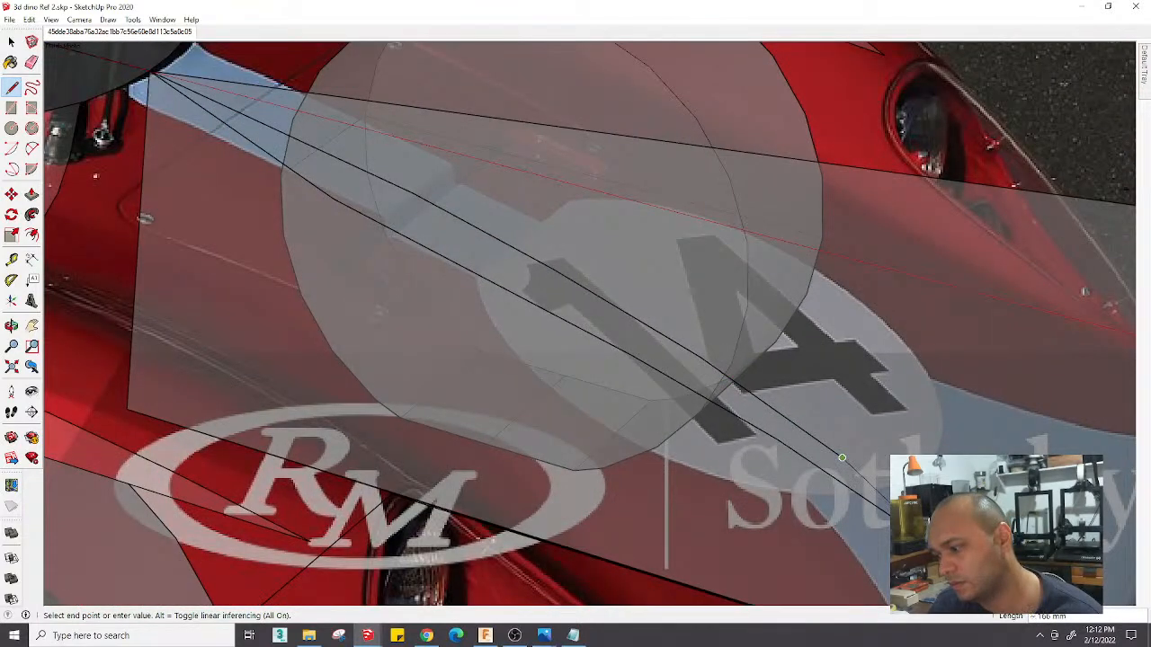
pyautogui.click(841, 457)
# Erase the earlier hood profile line from the front of the roundel back to the translucent face's upper rear corner
pyautogui.press('e')
pyautogui.click(950, 557)
pyautogui.click(887, 507)
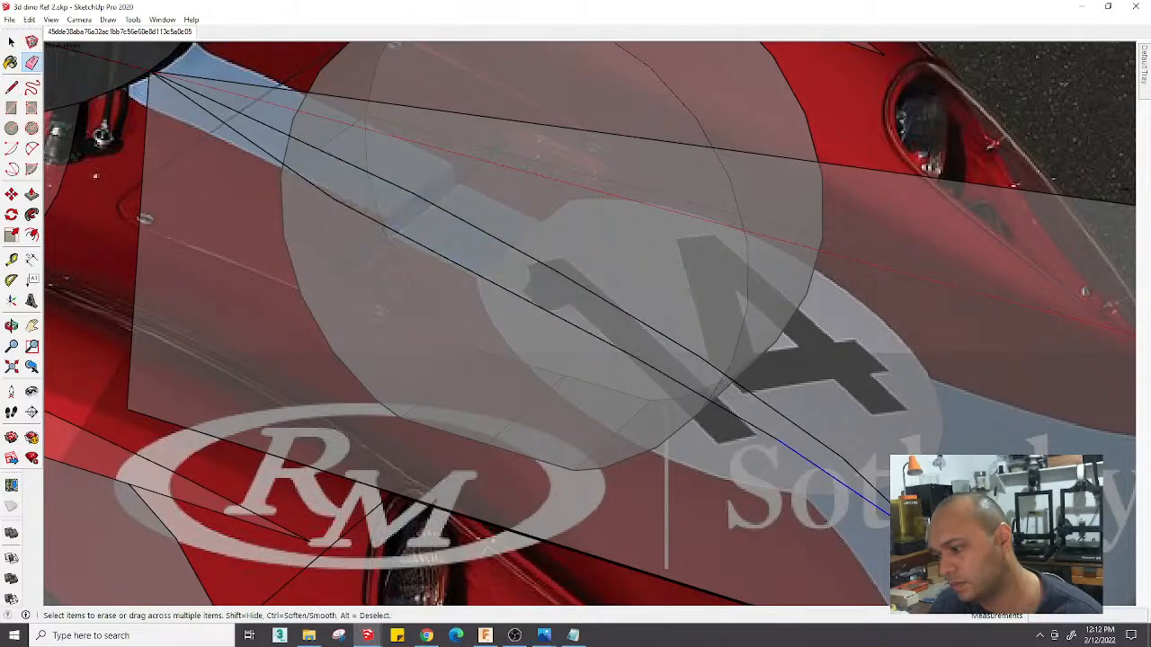
pyautogui.click(732, 412)
pyautogui.click(557, 311)
pyautogui.click(378, 231)
pyautogui.click(294, 182)
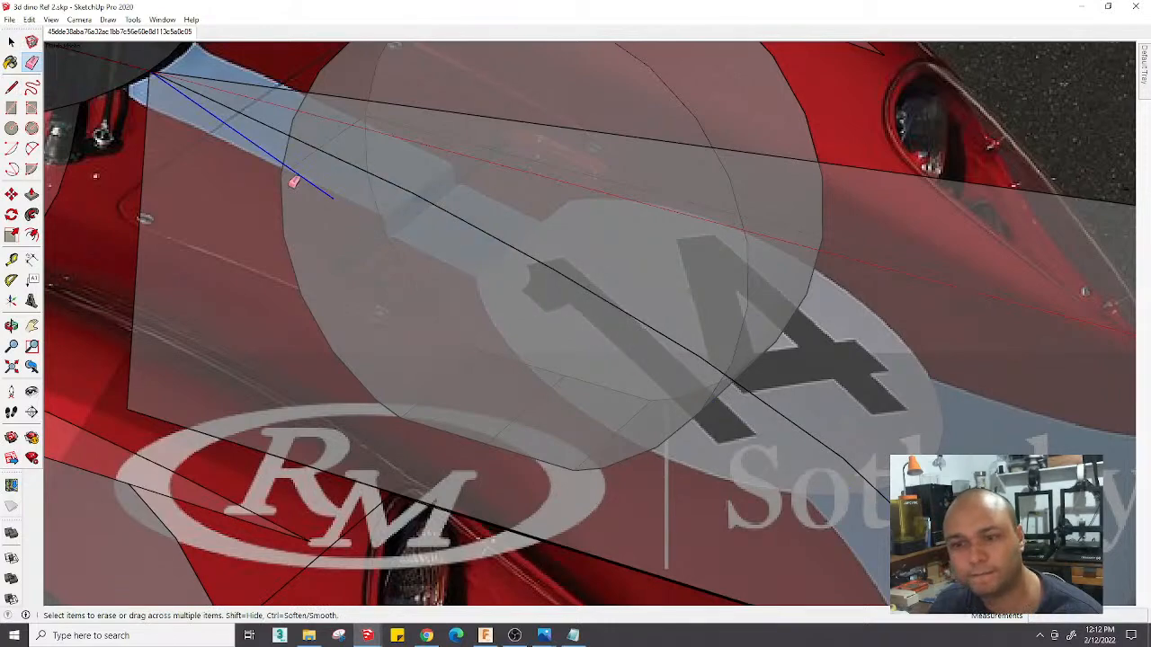
pyautogui.scroll(-7, 290, 198)
# Erase the translucent vertical face's border, leaving only the nose's centre-line profile
pyautogui.moveTo(566, 321)
pyautogui.mouseDown(button='middle')
pyautogui.moveTo(691, 204)
pyautogui.moveTo(614, 154)
pyautogui.moveTo(611, 262)
pyautogui.mouseUp(button='middle')
pyautogui.click(114, 32)
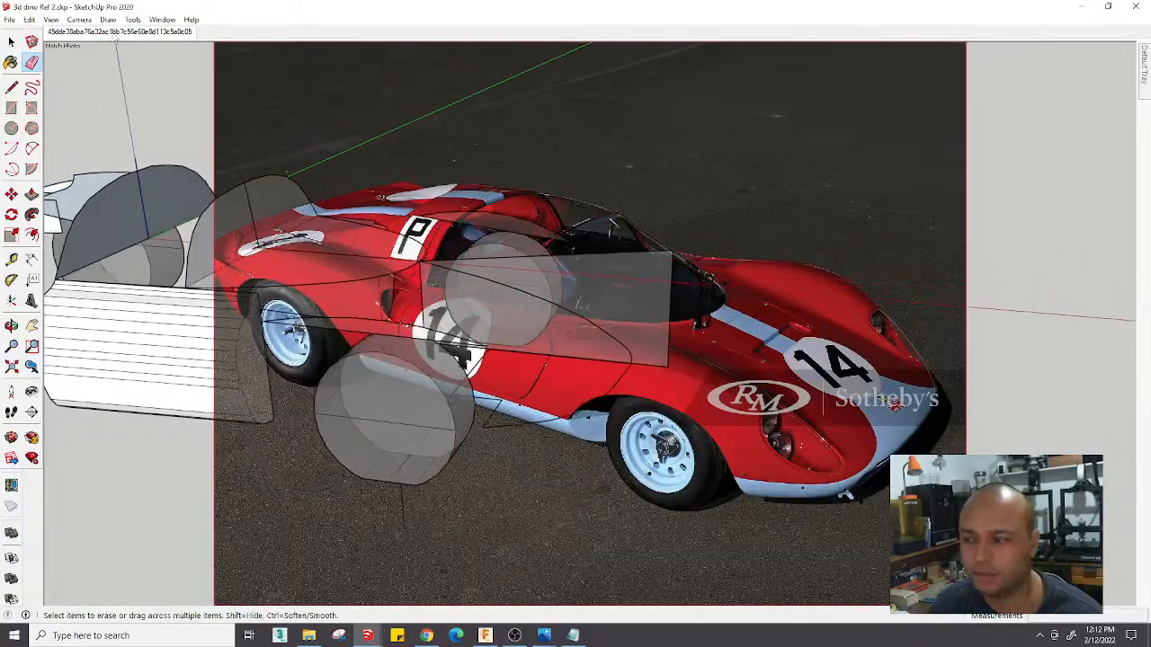
pyautogui.moveTo(575, 361)
pyautogui.mouseDown(button='middle')
pyautogui.moveTo(582, 337)
pyautogui.moveTo(597, 352)
pyautogui.mouseUp(button='middle')
pyautogui.press('space')
pyautogui.press('e')
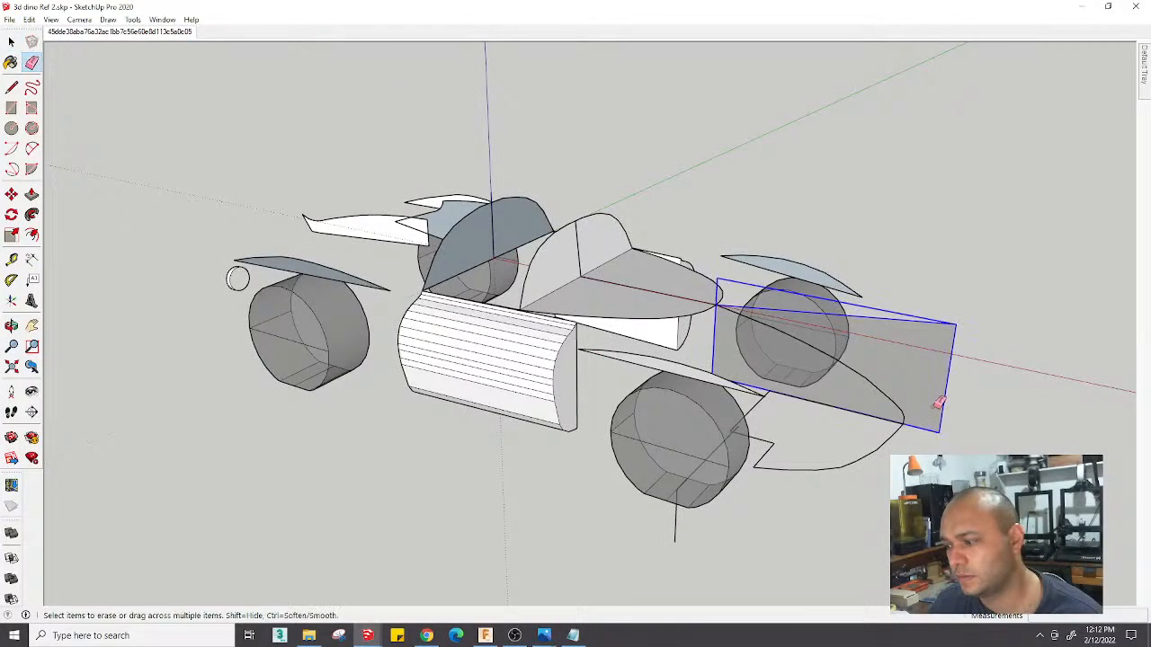
pyautogui.click(931, 434)
pyautogui.press('space')
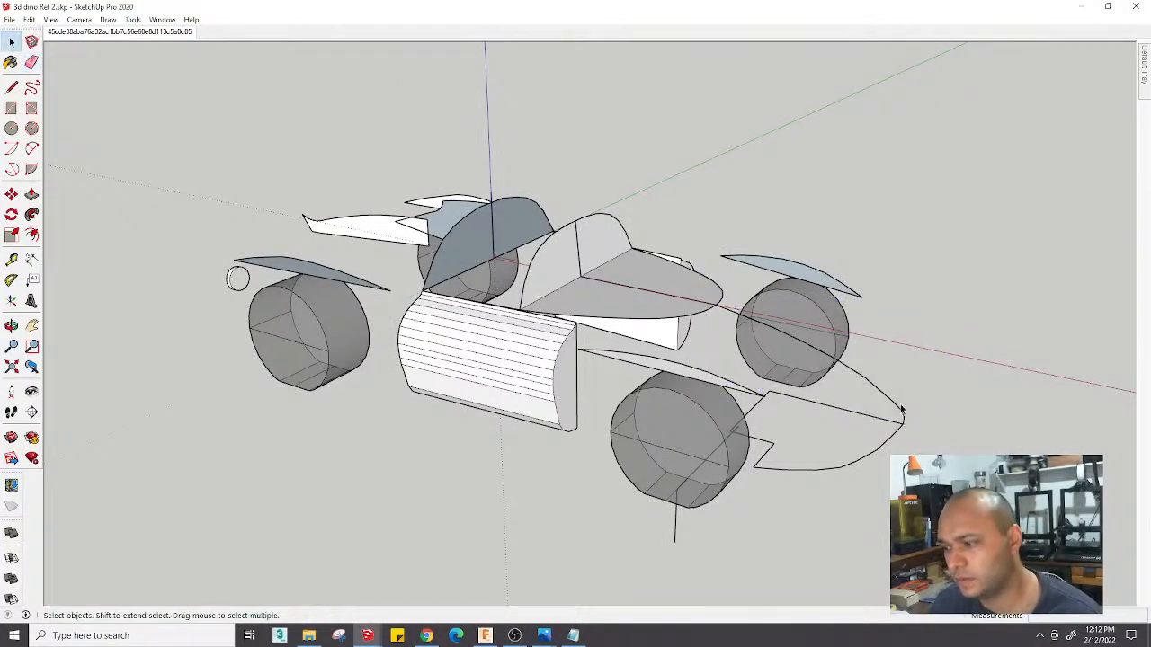
# Select all connected nose profile lines and make them a component
pyautogui.tripleClick(897, 406)
pyautogui.press('g')
pyautogui.press('Return')
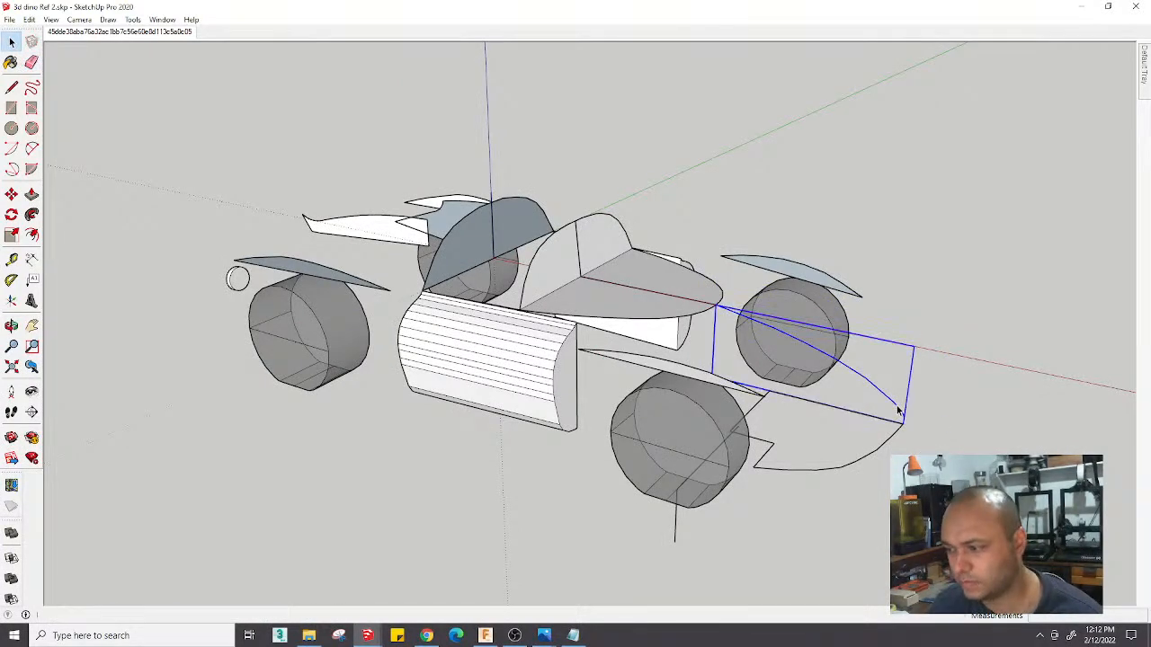
# In the matched-photo scene, scale the nose profile and lower nose outline together along the red axis by about 1.03
pyautogui.click(131, 31)
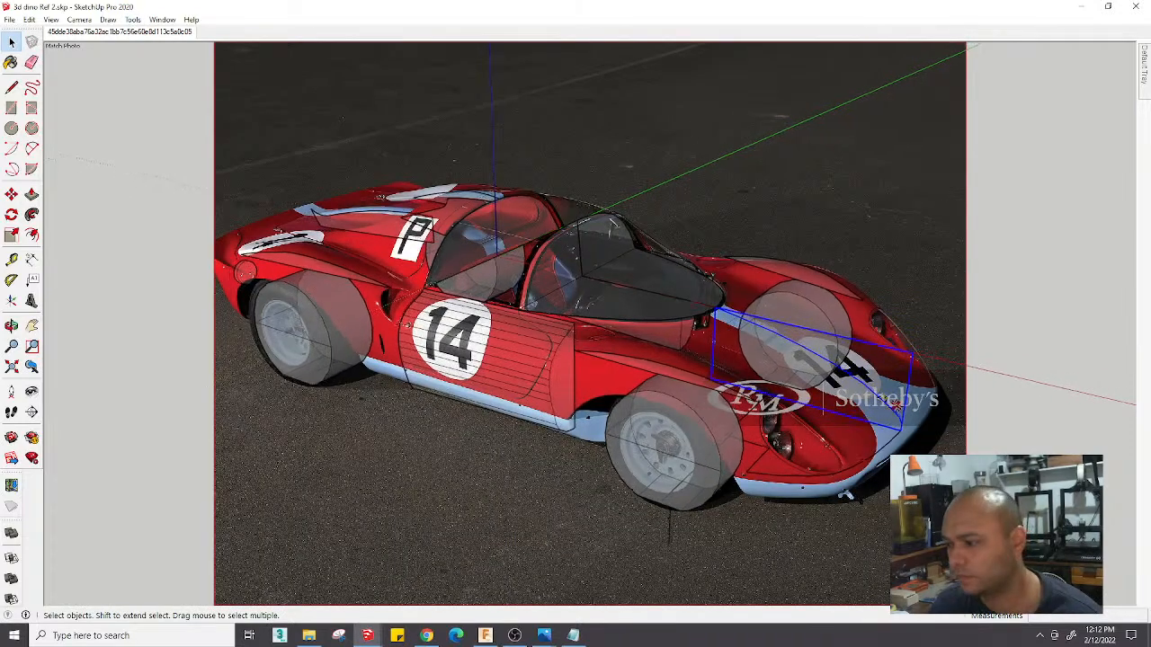
pyautogui.scroll(2, 890, 449)
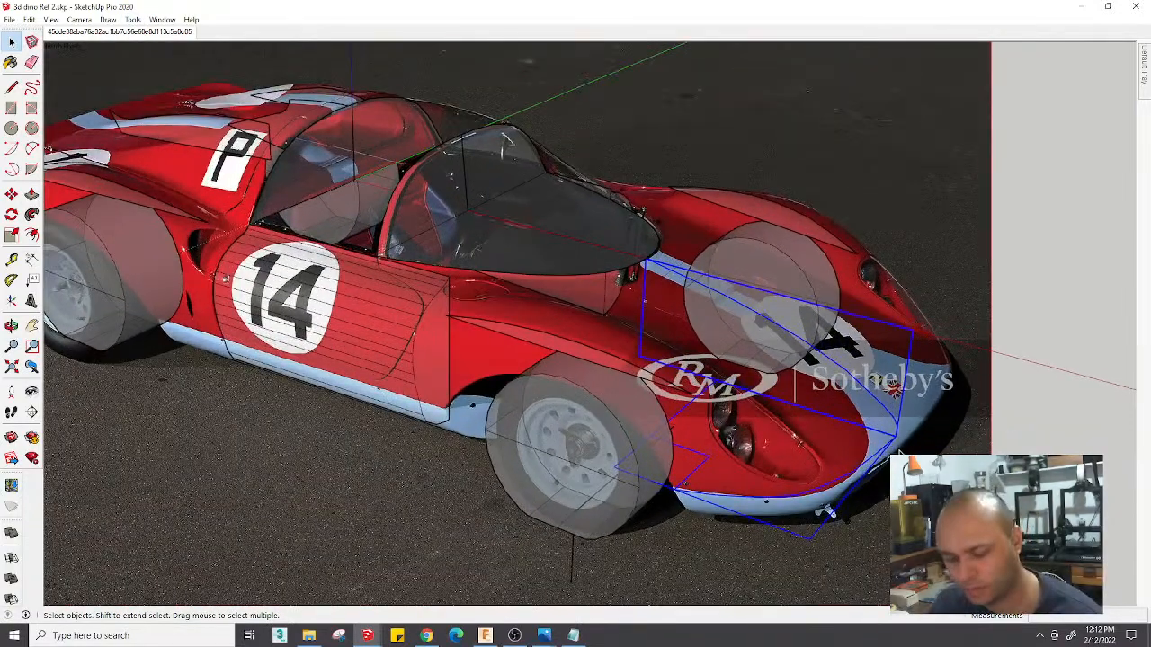
pyautogui.press('s')
pyautogui.moveTo(864, 428); pyautogui.dragTo(872, 434)
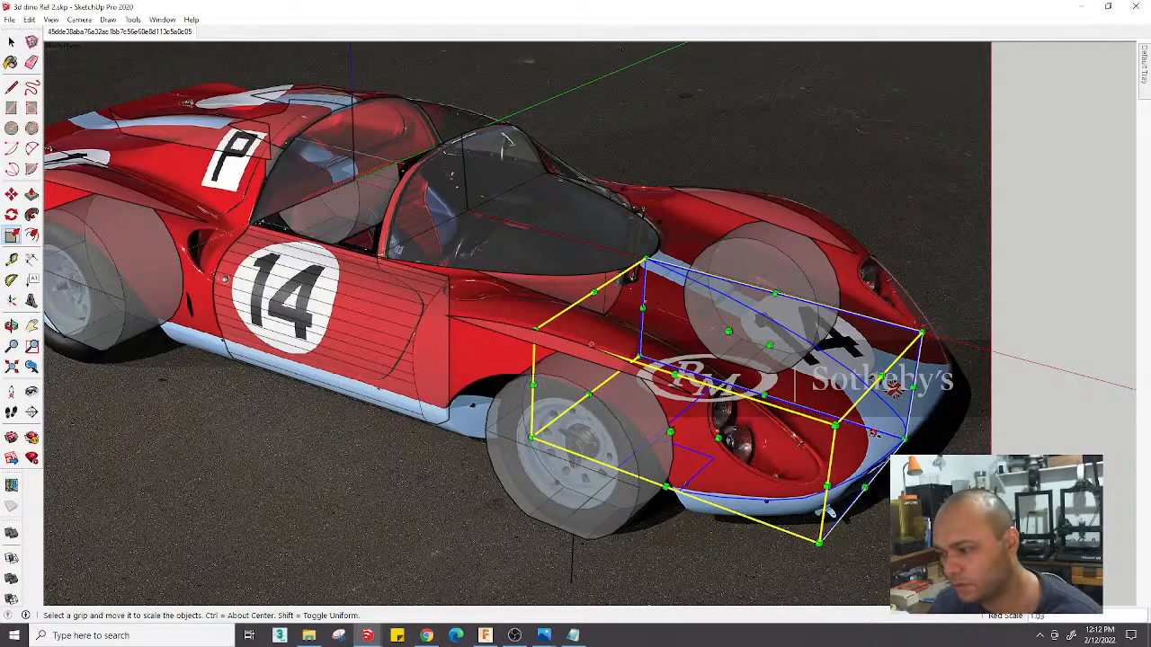
pyautogui.press('space')
# Move the short rear edge of the lower nose outline back along the car to meet the blue trim's start behind the headlight
pyautogui.click(685, 485)
pyautogui.scroll(3, 688, 486)
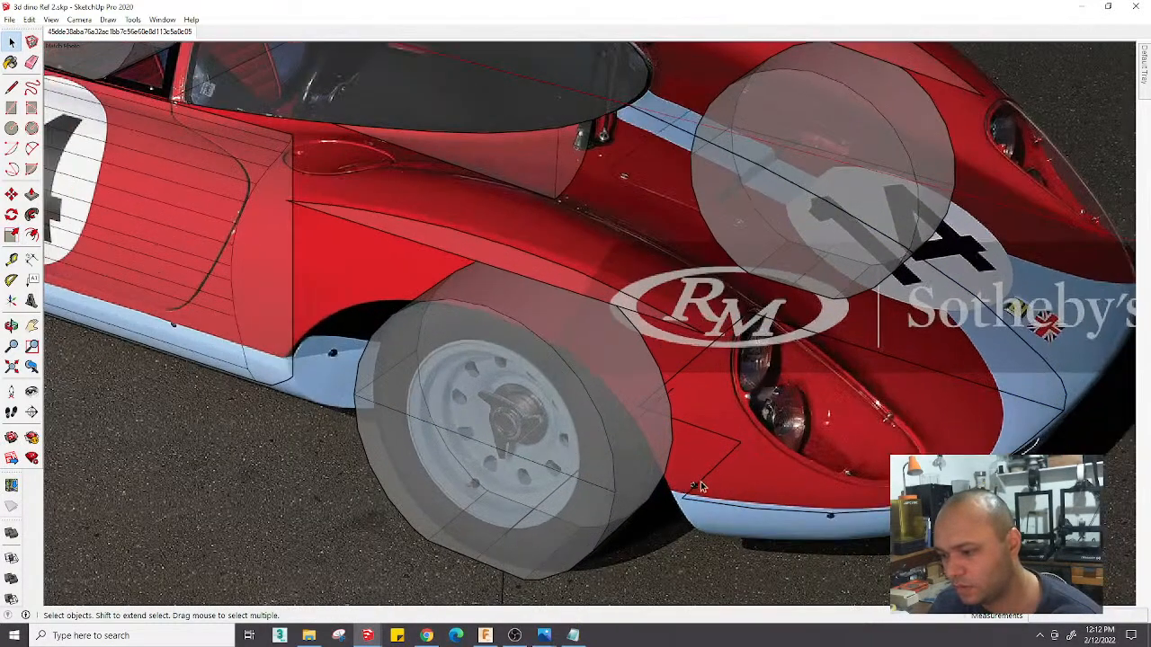
pyautogui.scroll(2, 700, 487)
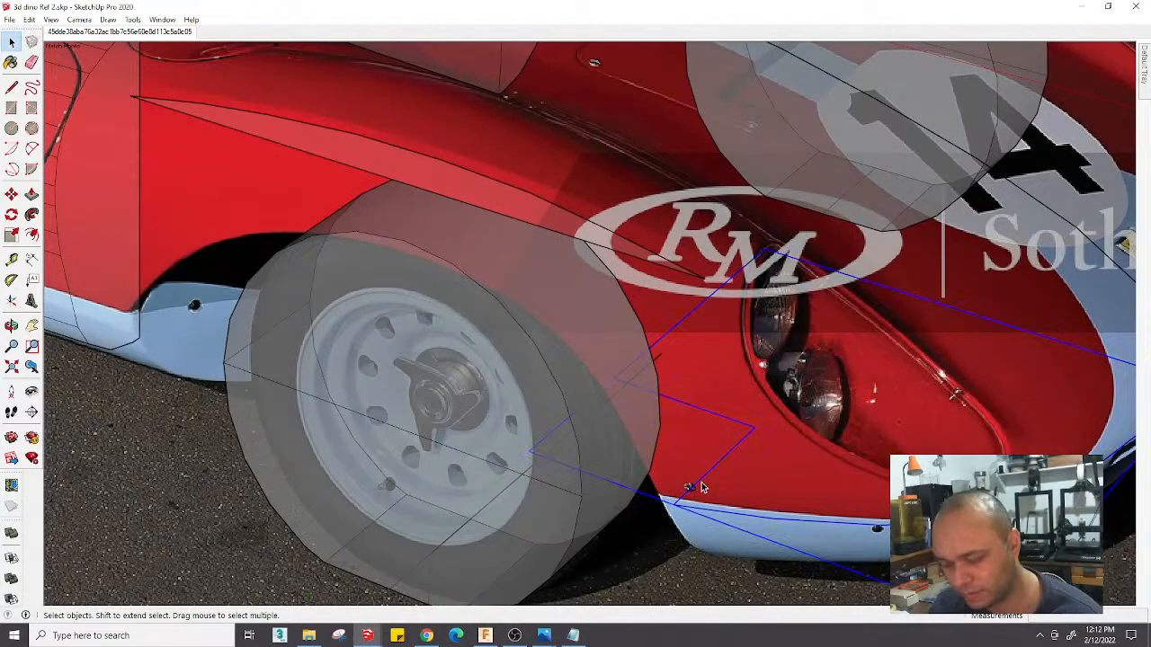
pyautogui.press('m')
pyautogui.click(689, 487)
pyautogui.click(753, 429)
pyautogui.press('space')
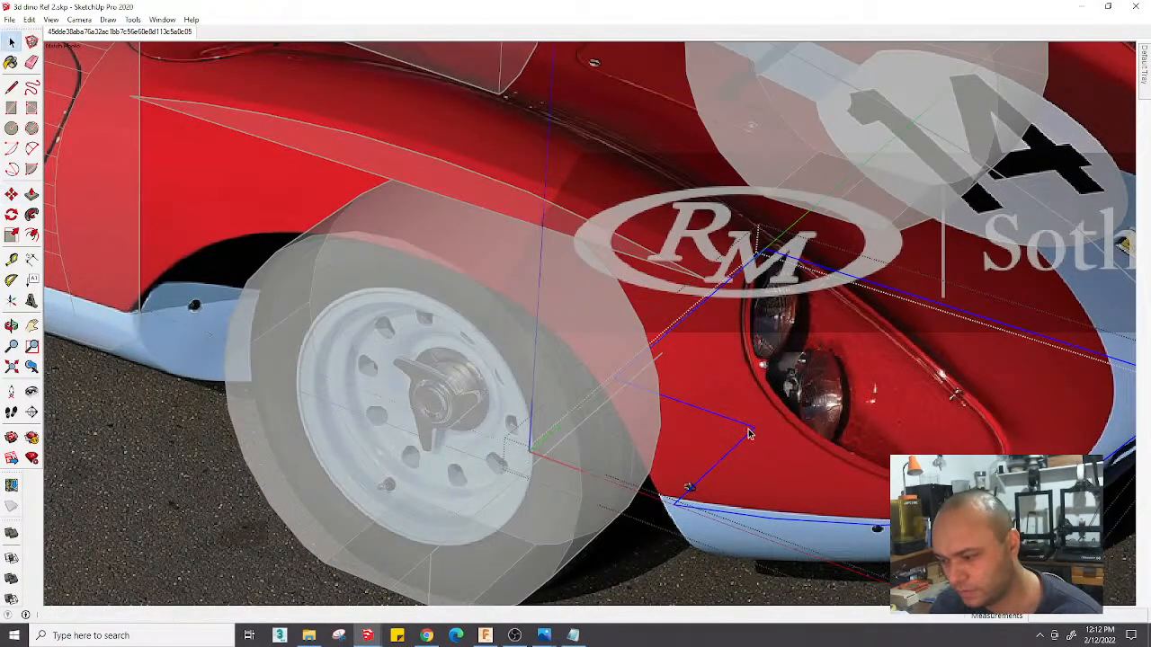
pyautogui.press('m')
pyautogui.click(746, 438)
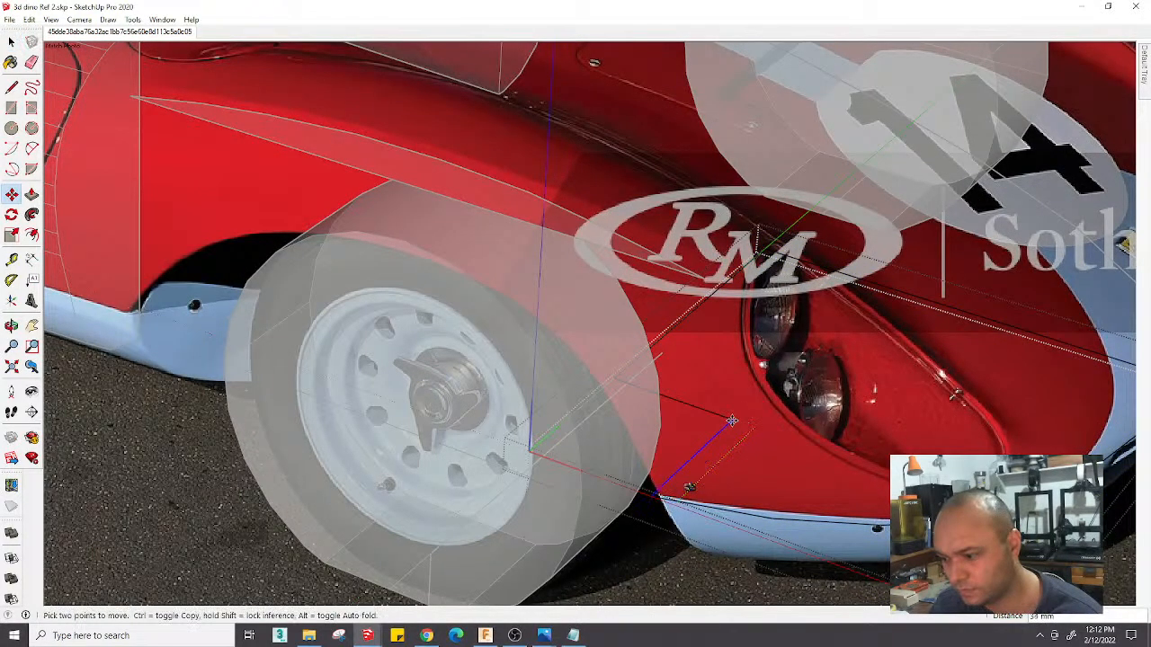
pyautogui.click(742, 421)
pyautogui.press('space')
pyautogui.press('Escape')
# Reopen the lower nose outline and close it with a line so that it forms a face
pyautogui.scroll(-5, 732, 415)
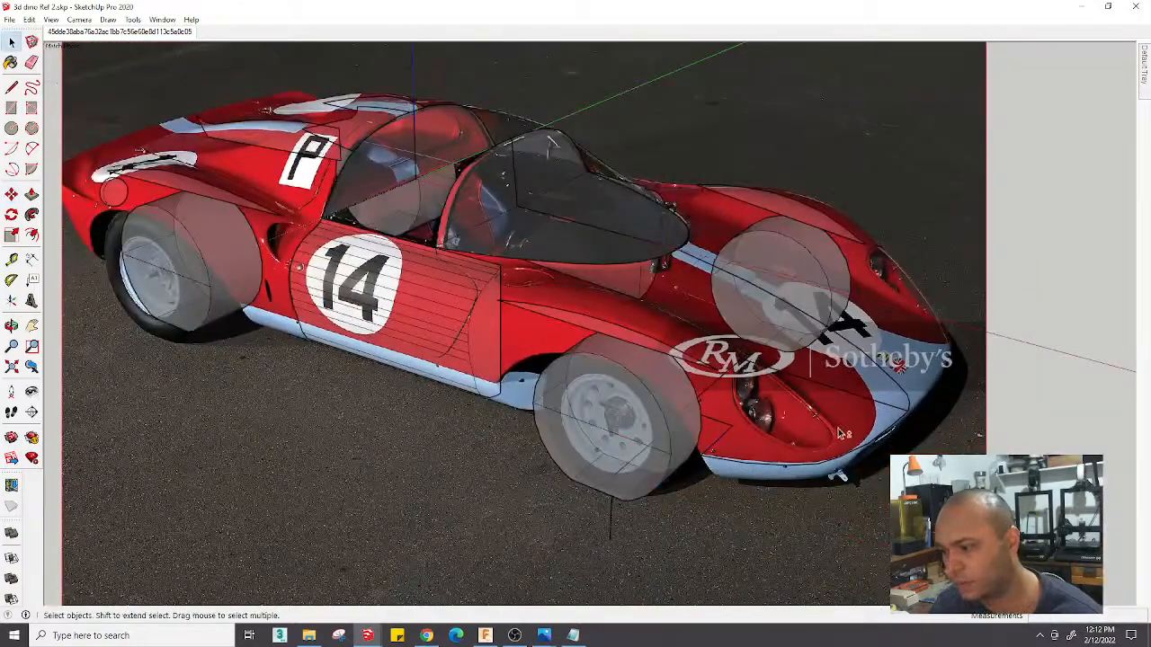
pyautogui.keyDown('shift'); pyautogui.moveTo(839, 450); pyautogui.dragTo(719, 426, button='middle'); pyautogui.keyUp('shift')
pyautogui.click(719, 430)
pyautogui.doubleClick(719, 429)
pyautogui.press('l')
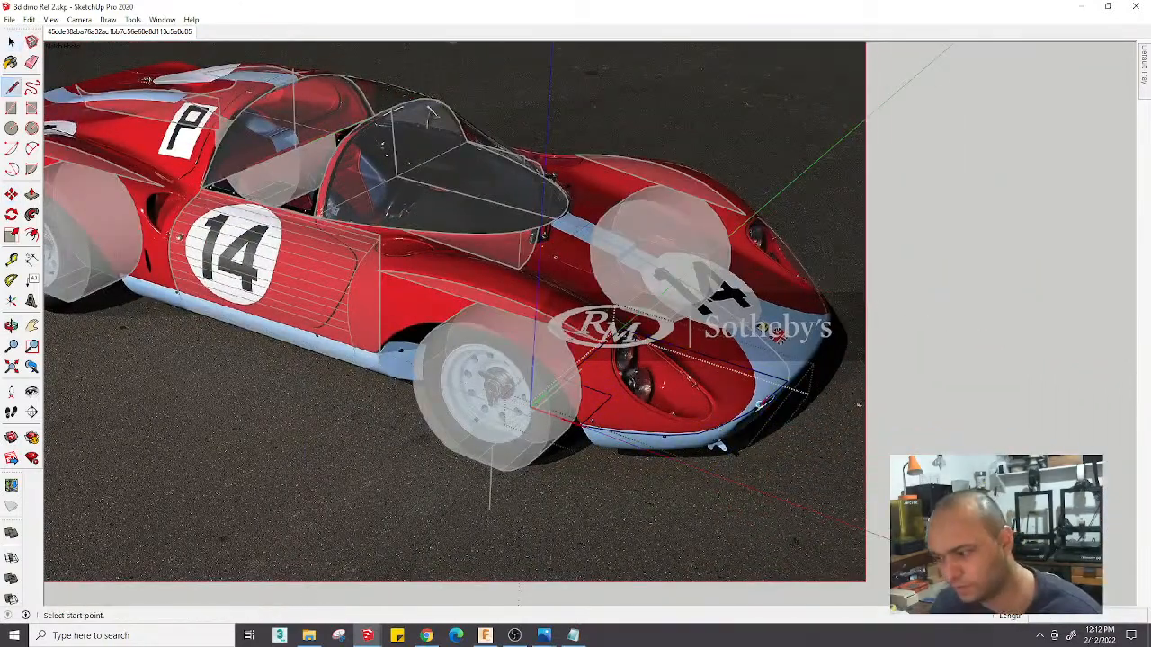
pyautogui.click(763, 404)
pyautogui.press('e')
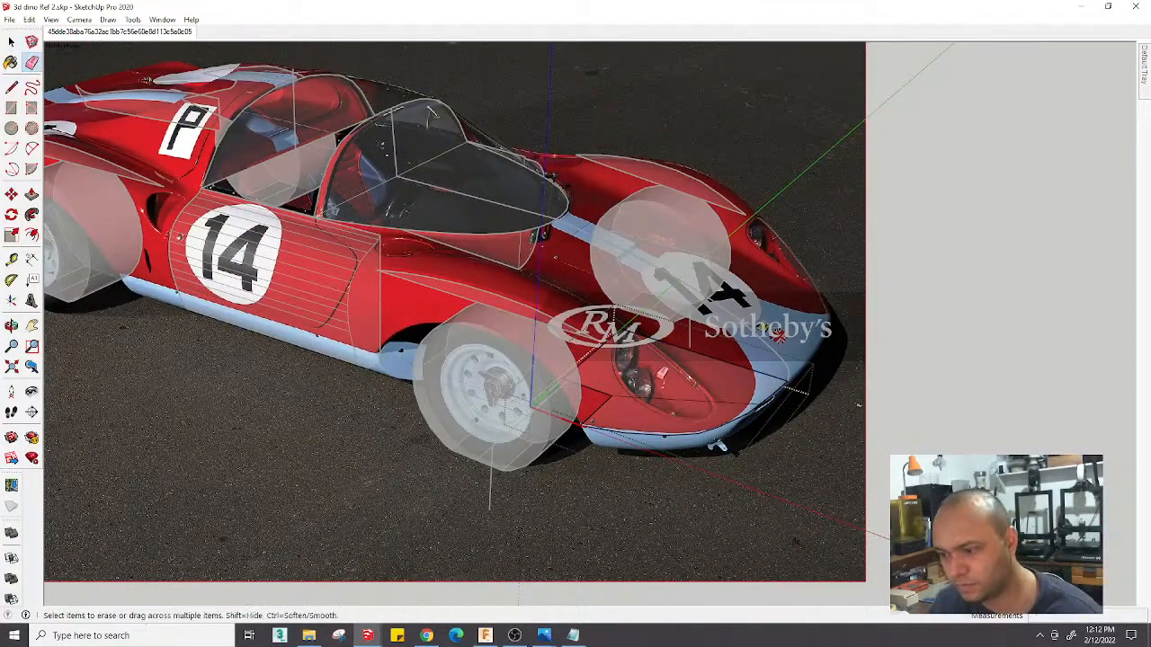
pyautogui.press('space')
# Open the nose profile component and draw a line between its upper rear end and the red axis
pyautogui.moveTo(670, 388); pyautogui.dragTo(652, 329, button='middle')
pyautogui.click(748, 307)
pyautogui.doubleClick(753, 308)
pyautogui.click(753, 309)
pyautogui.press('l')
pyautogui.click(622, 326)
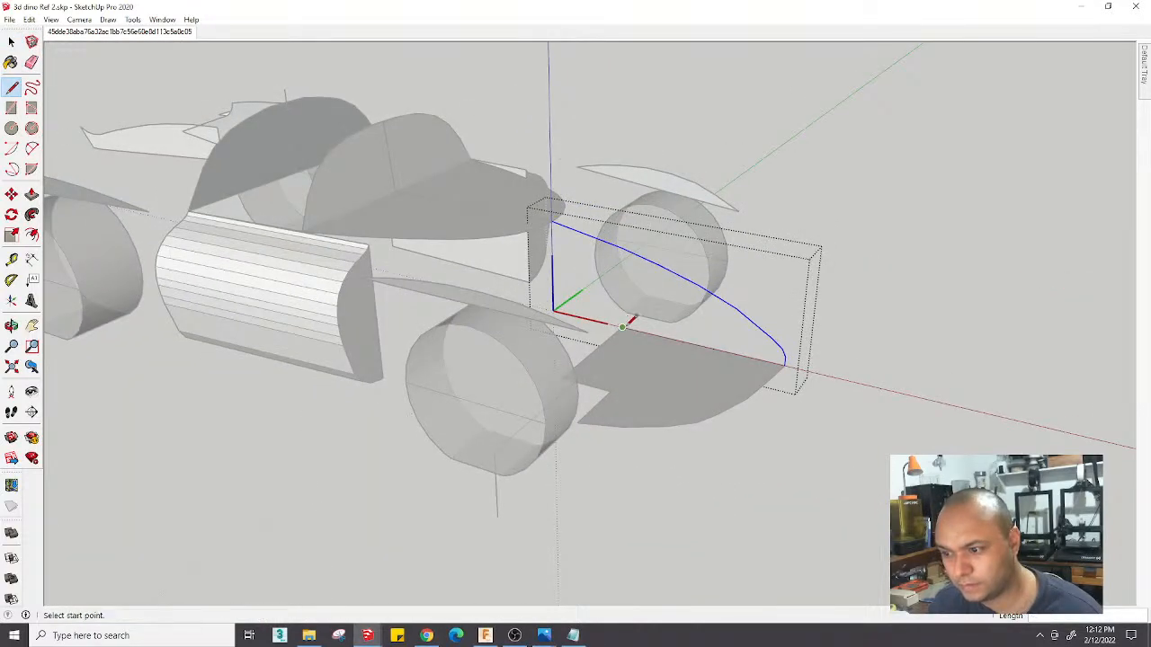
pyautogui.click(553, 223)
pyautogui.press('space')
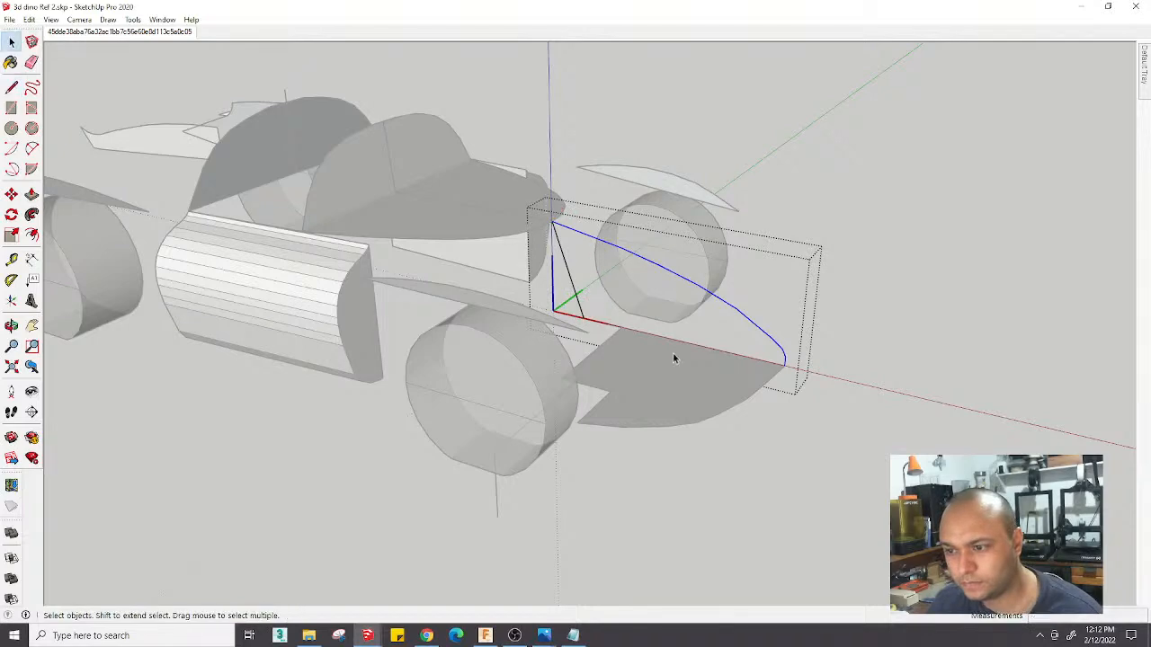
# Draw a line from the diagonal's foot on the red axis to the front part of the profile curve
pyautogui.scroll(6, 603, 267)
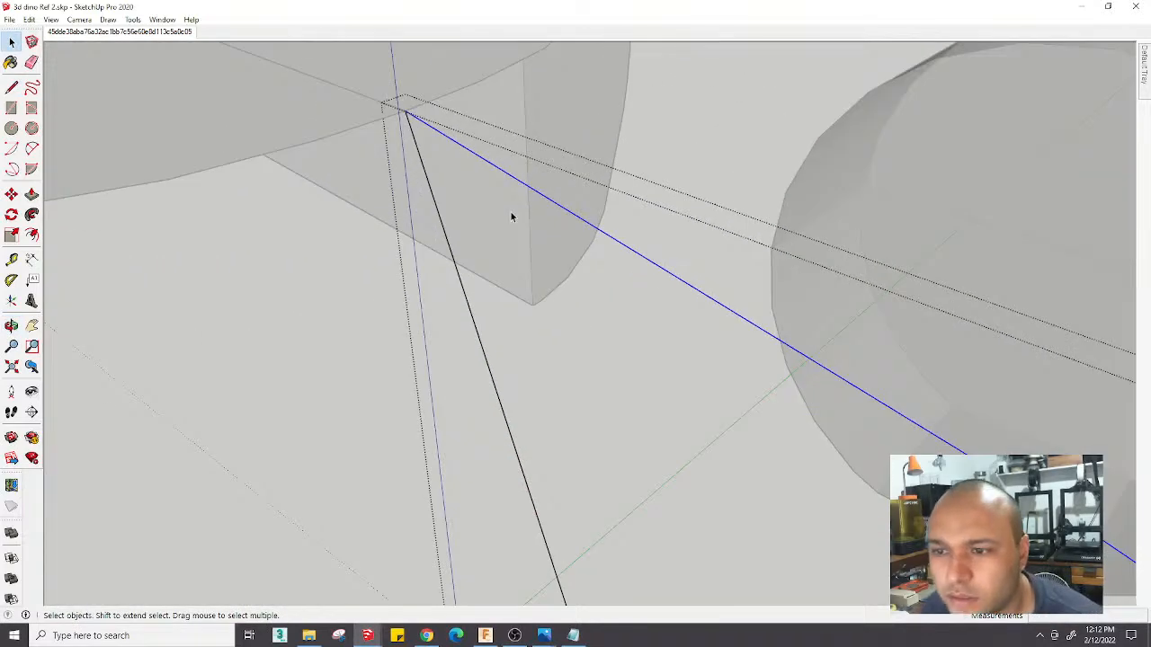
pyautogui.scroll(-6, 526, 232)
pyautogui.press('l')
pyautogui.click(538, 335)
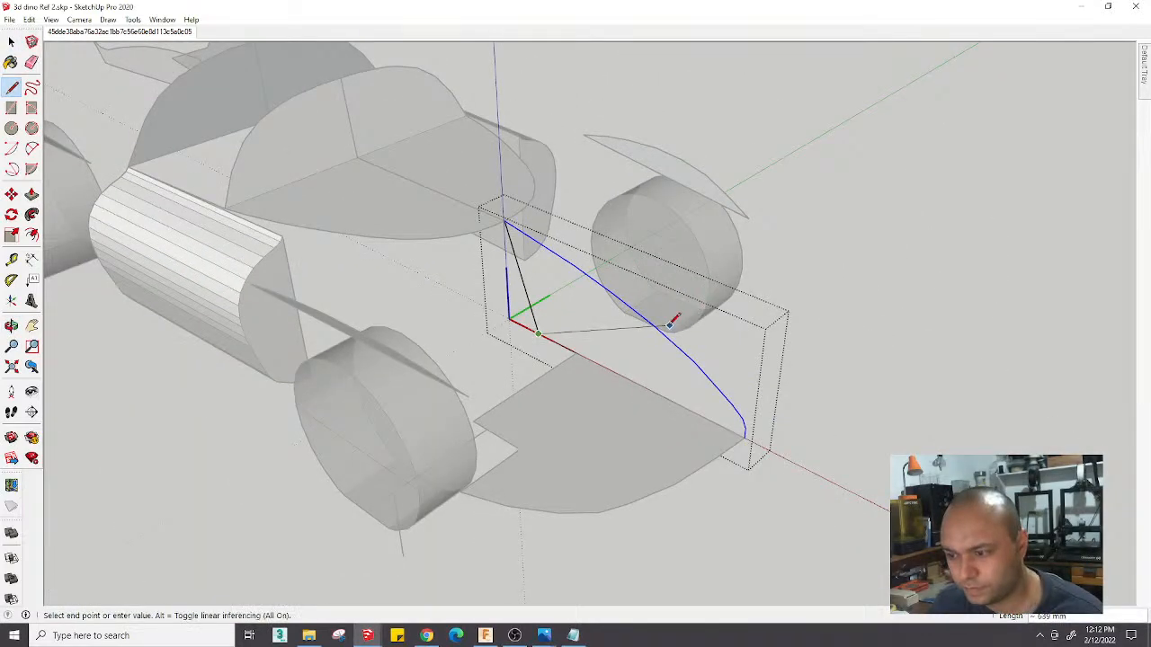
pyautogui.click(632, 309)
pyautogui.hotkey('ctrl', 'z')
pyautogui.click(537, 334)
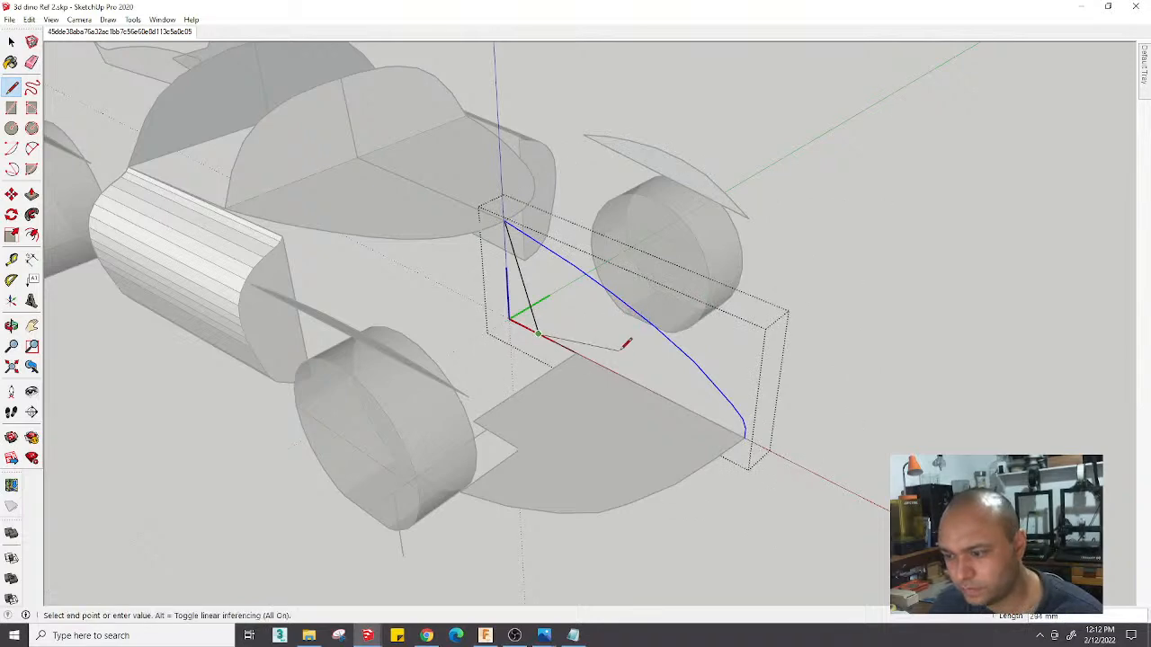
pyautogui.click(686, 351)
pyautogui.moveTo(689, 352); pyautogui.dragTo(783, 410, button='middle')
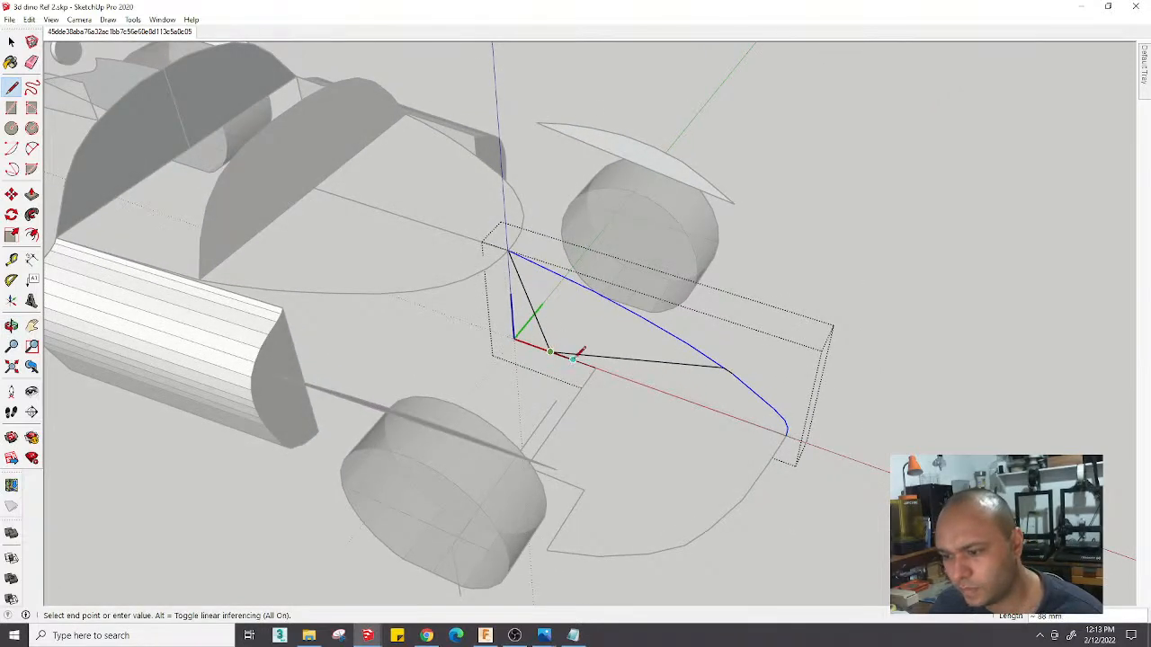
# From a front view, draw a line from the nose profile's lower front tip to its upper curve
pyautogui.press('e')
pyautogui.moveTo(663, 360)
pyautogui.mouseDown(button='middle')
pyautogui.moveTo(639, 298)
pyautogui.moveTo(578, 229)
pyautogui.moveTo(612, 104)
pyautogui.moveTo(624, 98)
pyautogui.moveTo(599, 116)
pyautogui.mouseUp(button='middle')
pyautogui.scroll(3, 584, 143)
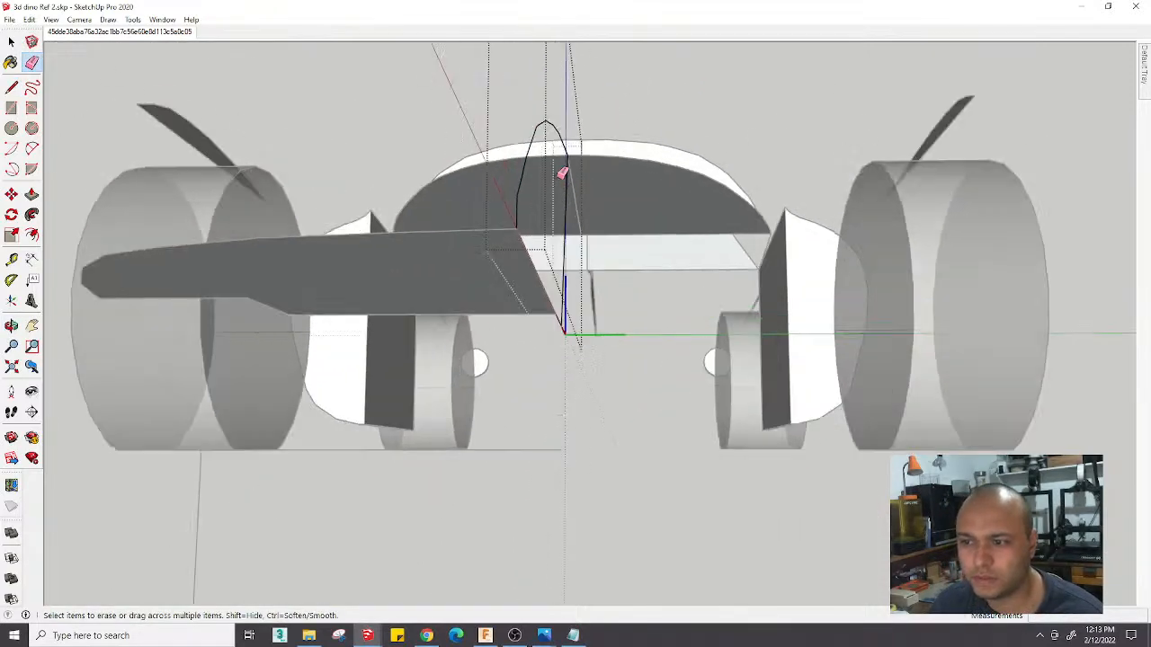
pyautogui.moveTo(565, 174)
pyautogui.mouseDown(button='middle')
pyautogui.moveTo(590, 234)
pyautogui.moveTo(569, 248)
pyautogui.mouseUp(button='middle')
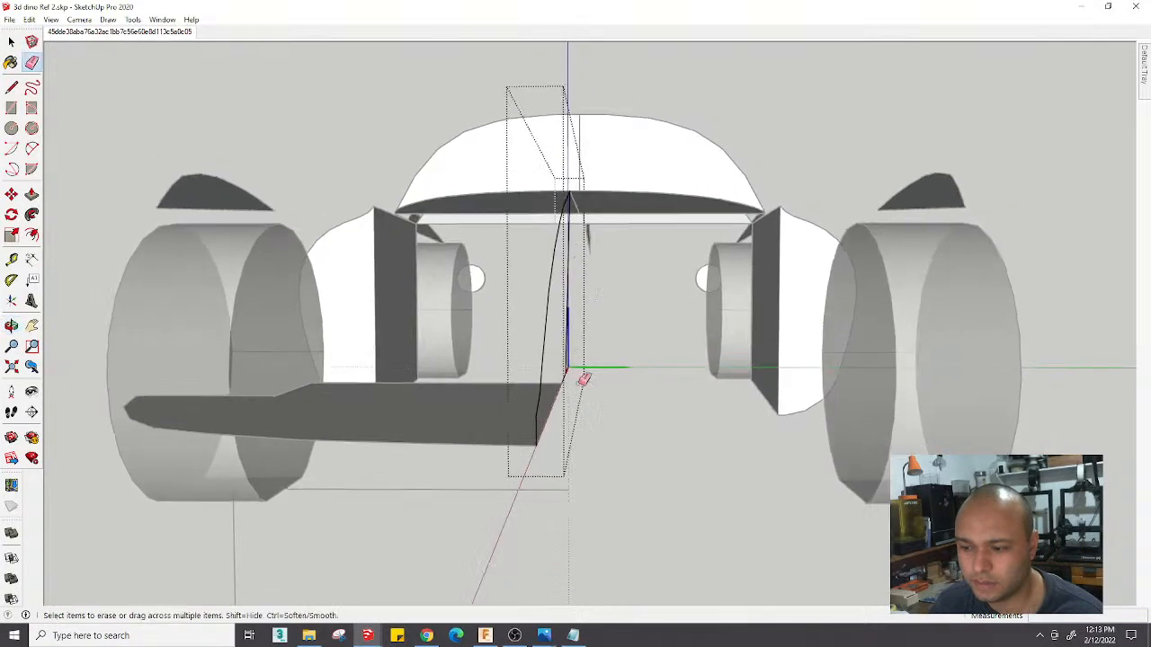
pyautogui.scroll(2, 571, 396)
pyautogui.press('l')
pyautogui.click(522, 451)
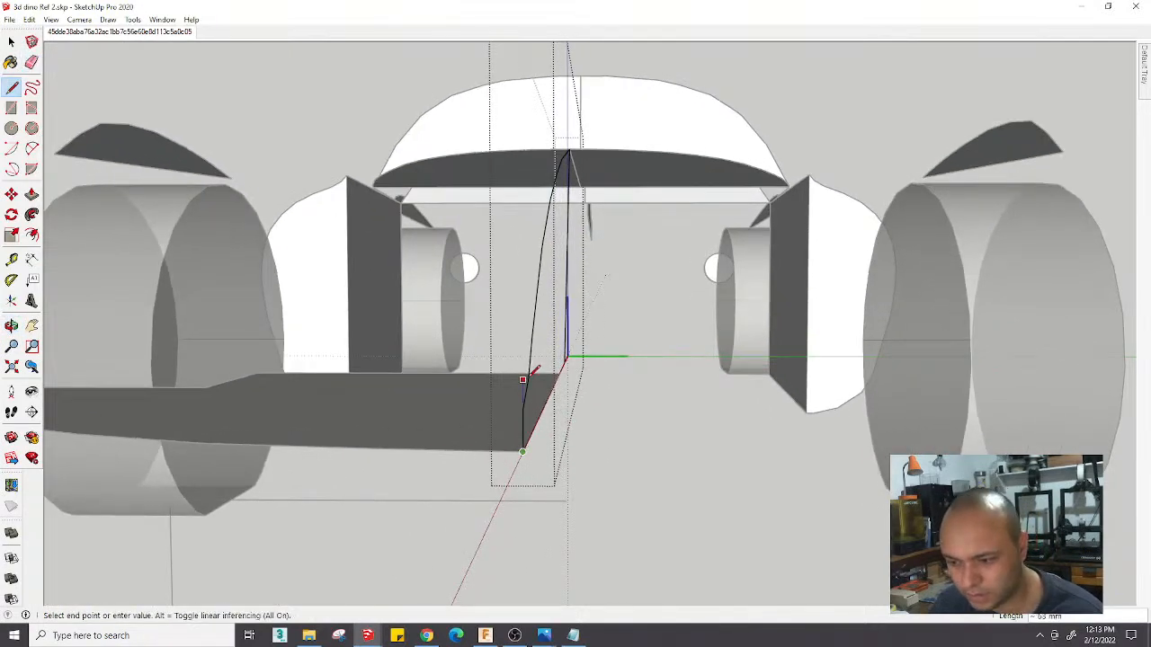
pyautogui.scroll(2, 522, 380)
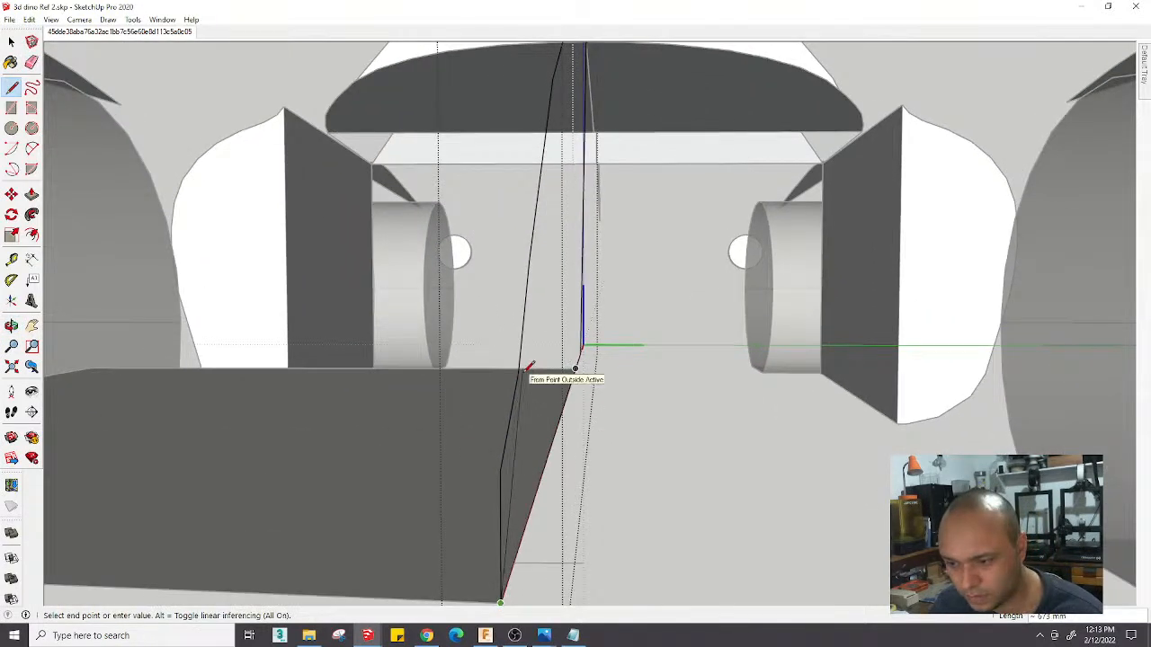
pyautogui.click(518, 372)
pyautogui.scroll(-2, 519, 370)
pyautogui.moveTo(522, 367); pyautogui.dragTo(540, 425, button='middle')
pyautogui.scroll(-3, 538, 431)
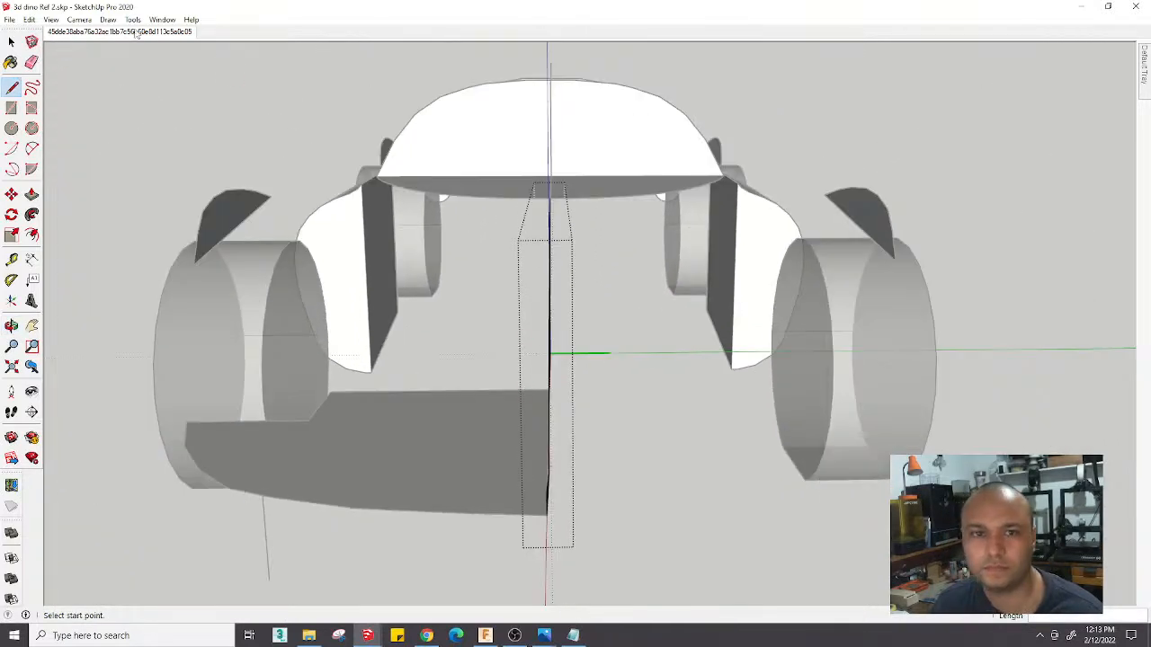
# Set a top view with parallel projection to check the nose profile's alignment with the red axis
pyautogui.click(79, 19)
pyautogui.moveTo(108, 52)
pyautogui.click(256, 59)
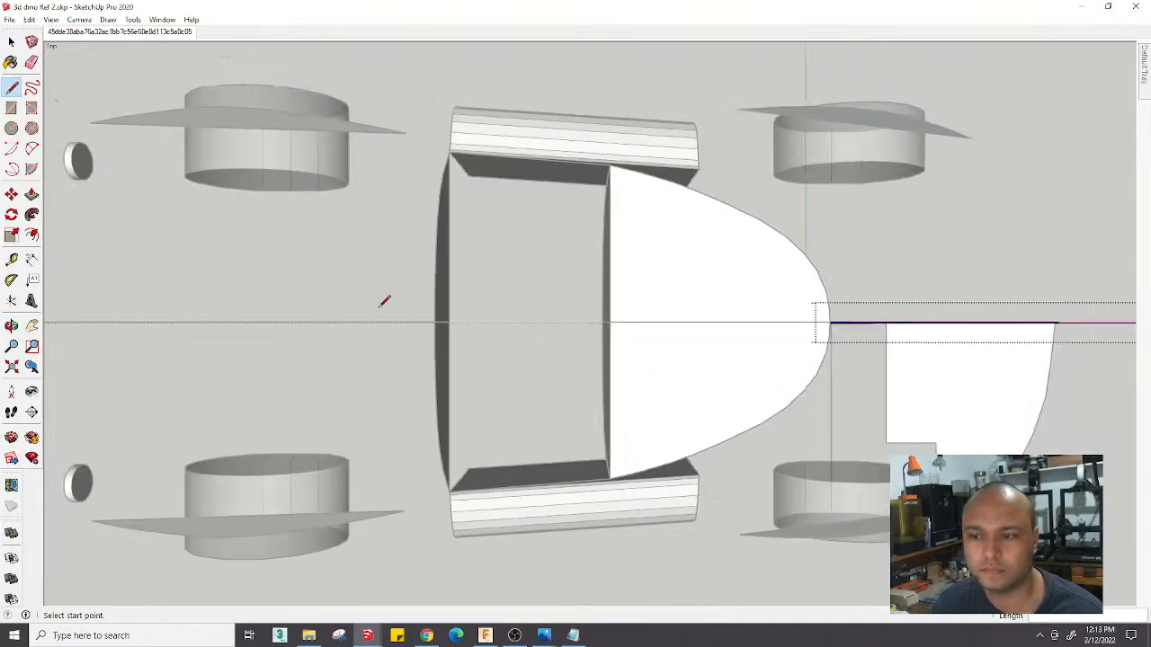
pyautogui.click(80, 19)
pyautogui.click(95, 75)
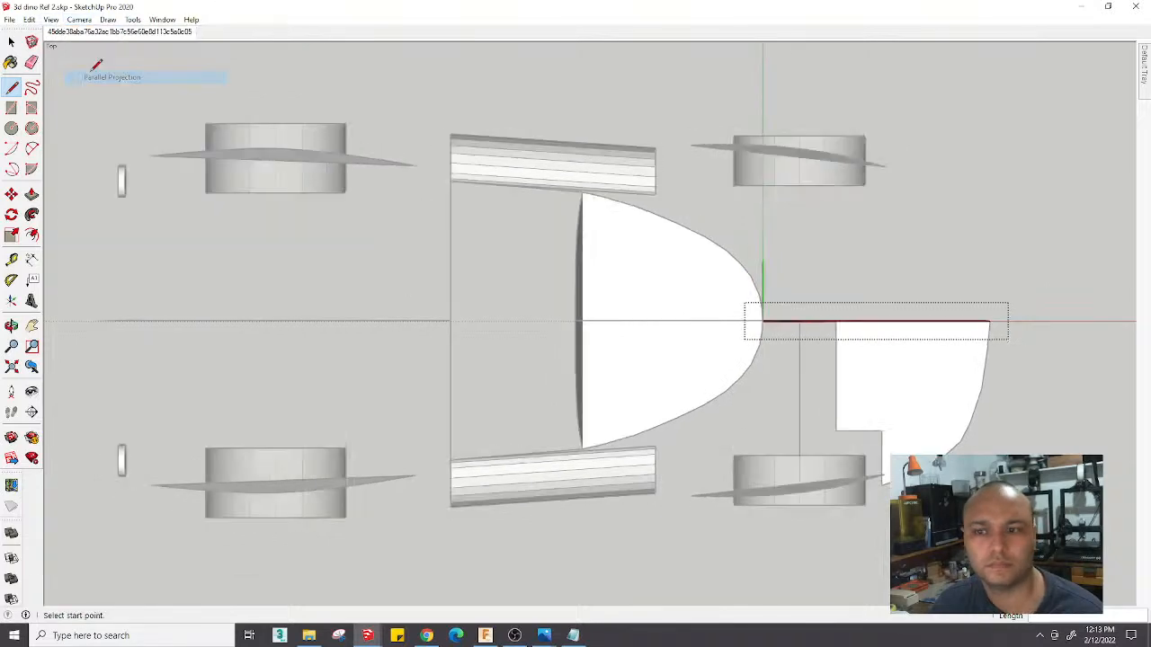
pyautogui.scroll(6, 699, 291)
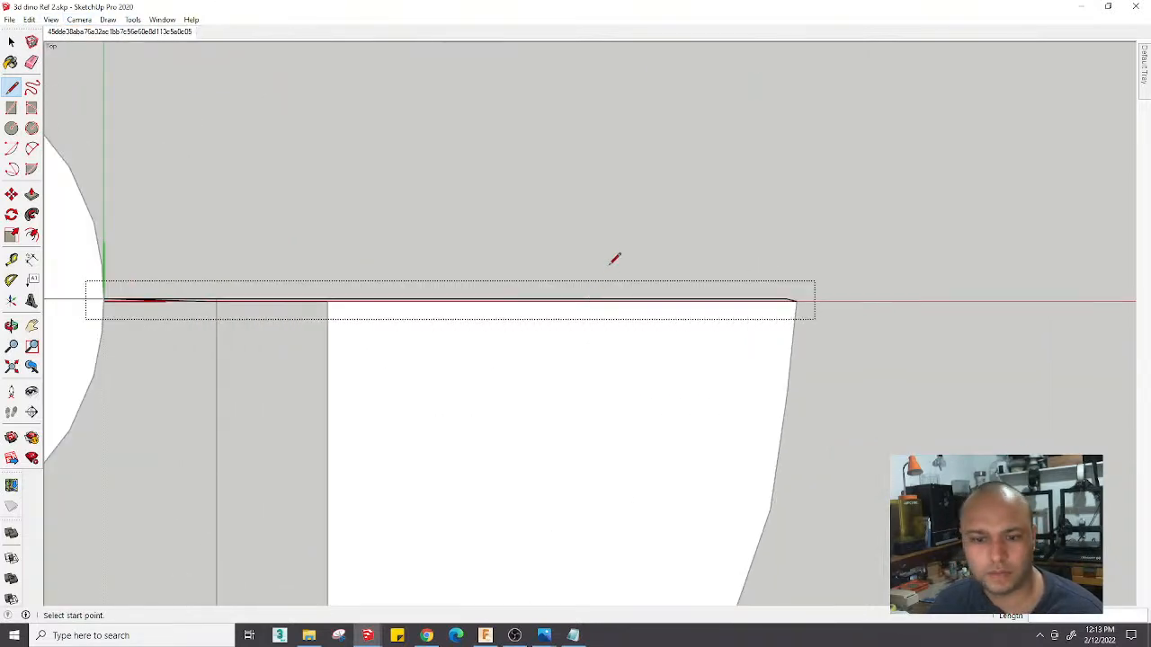
pyautogui.scroll(2, 395, 261)
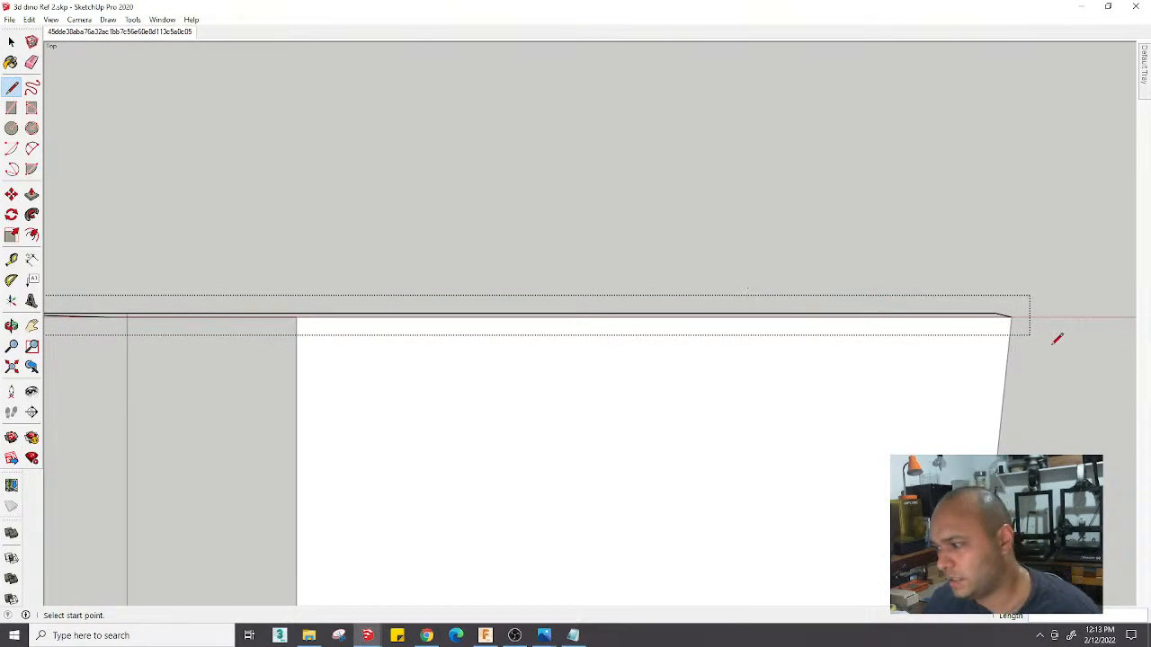
# Select the nose profile's upper curve edges and move them sideways onto the vertical plane of the red axis
pyautogui.press('space')
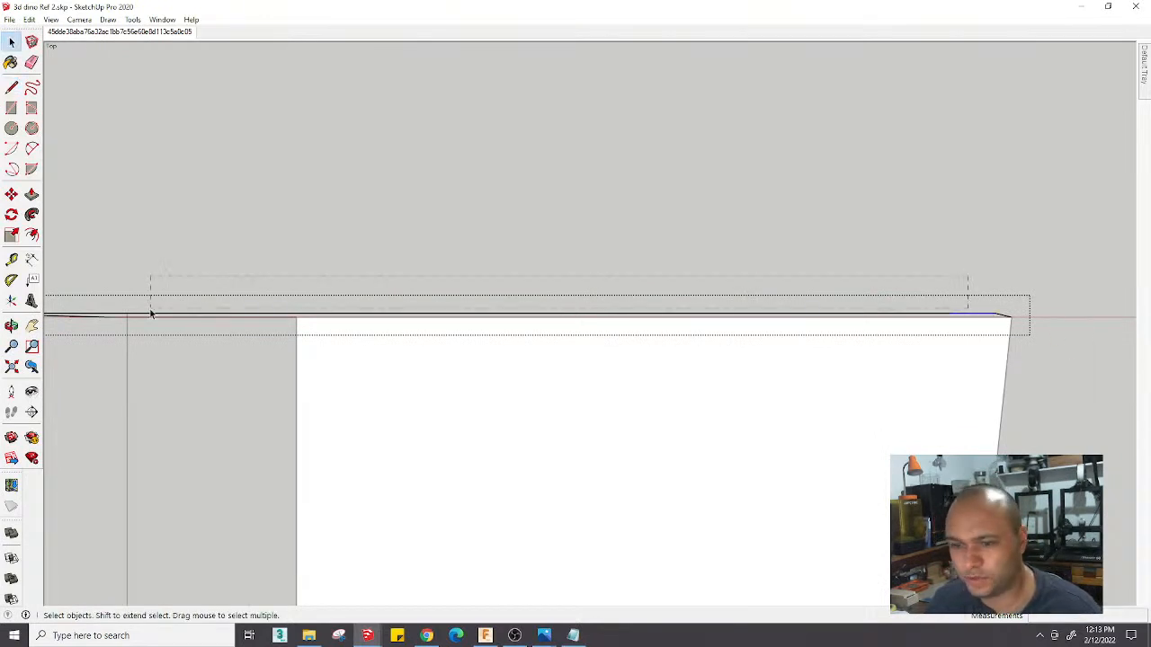
pyautogui.click(119, 315)
pyautogui.scroll(-2, 144, 316)
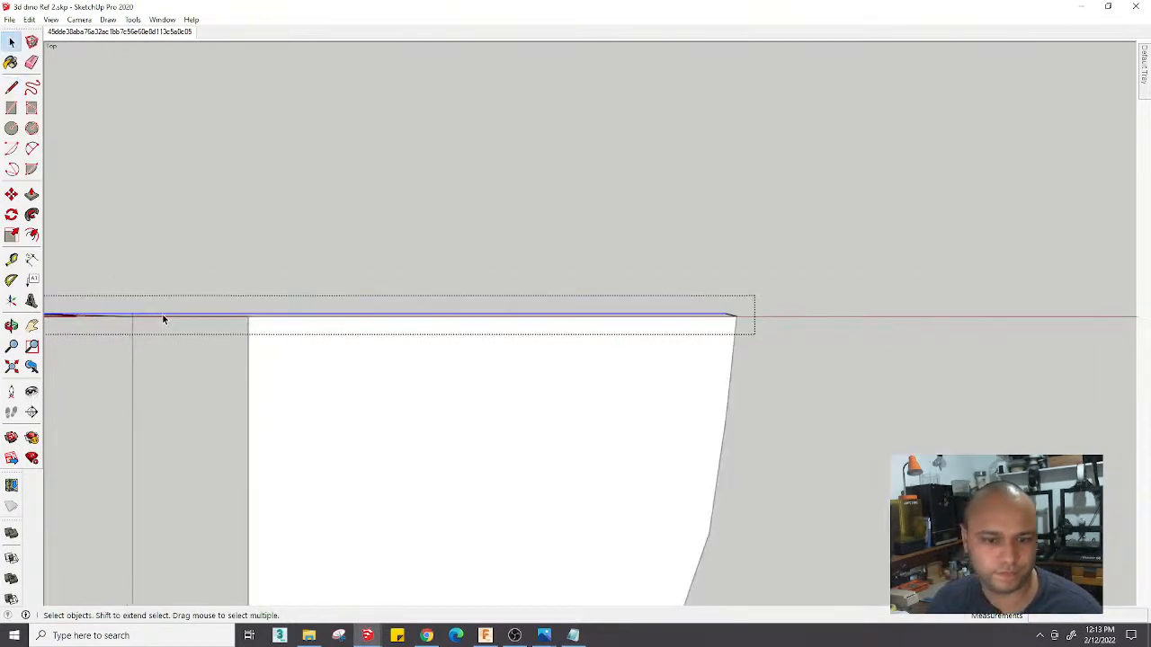
pyautogui.scroll(-2, 287, 328)
pyautogui.scroll(2, 123, 333)
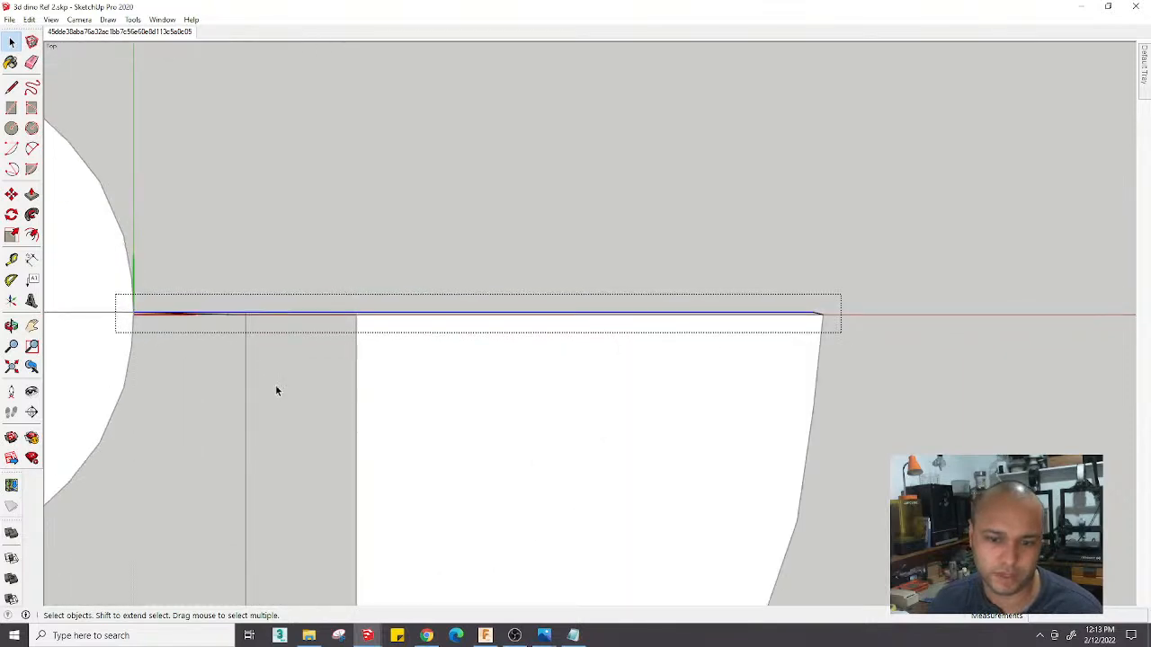
pyautogui.moveTo(275, 390)
pyautogui.mouseDown(button='middle')
pyautogui.moveTo(260, 339)
pyautogui.moveTo(174, 278)
pyautogui.moveTo(172, 191)
pyautogui.mouseUp(button='middle')
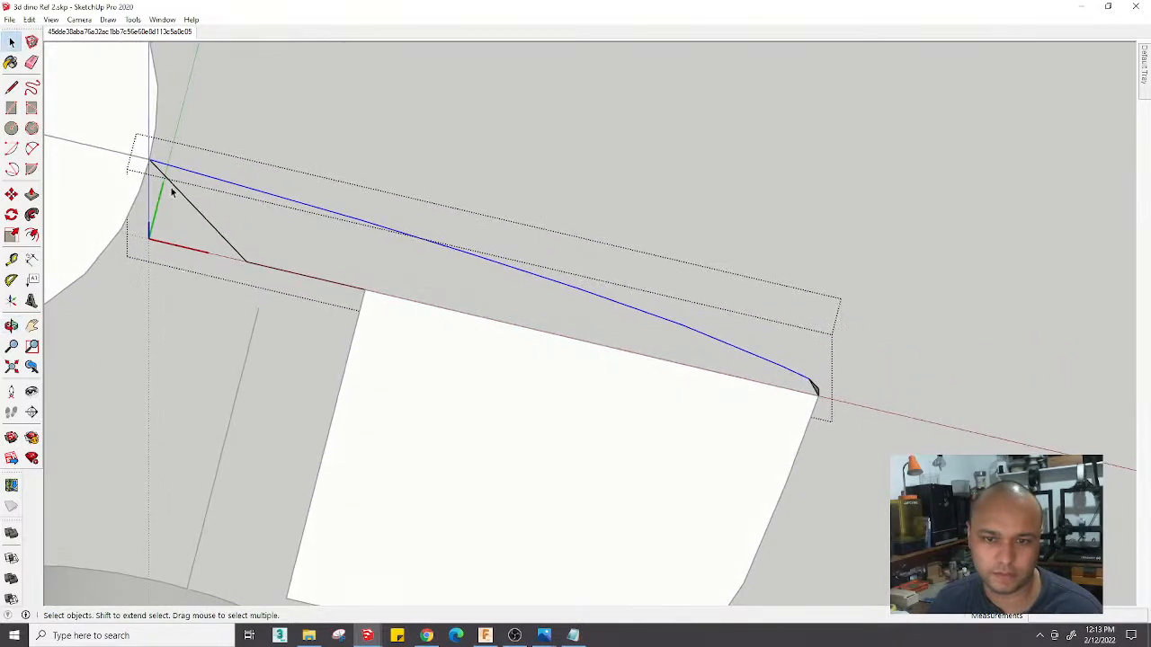
pyautogui.press('m')
pyautogui.click(367, 222)
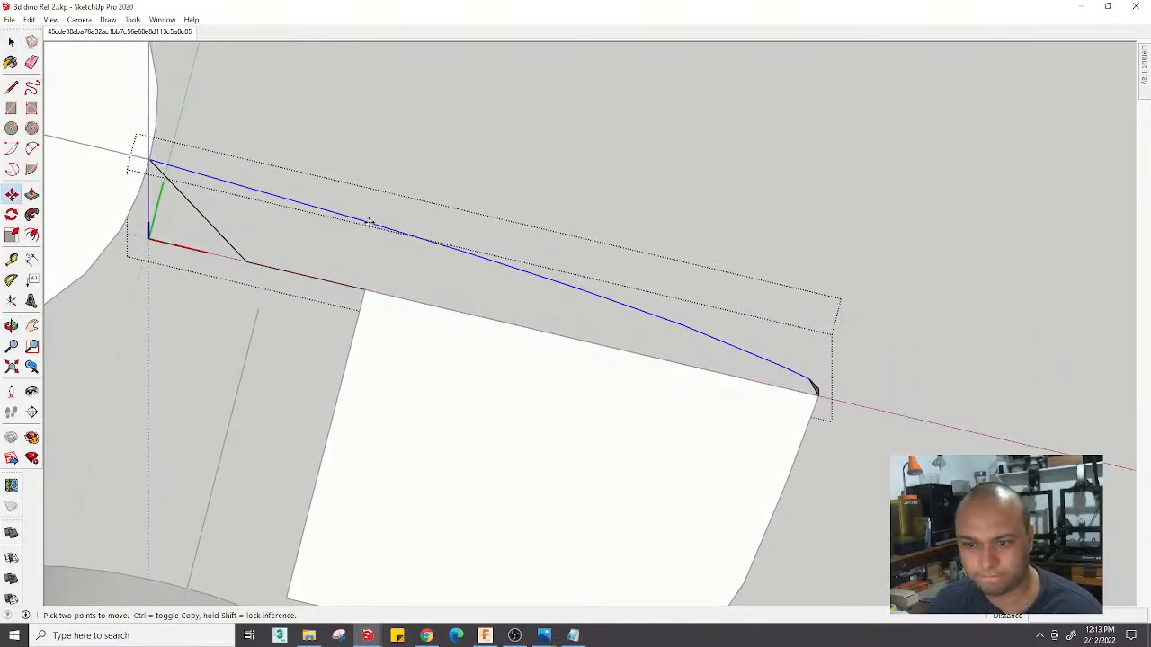
pyautogui.scroll(3, 364, 291)
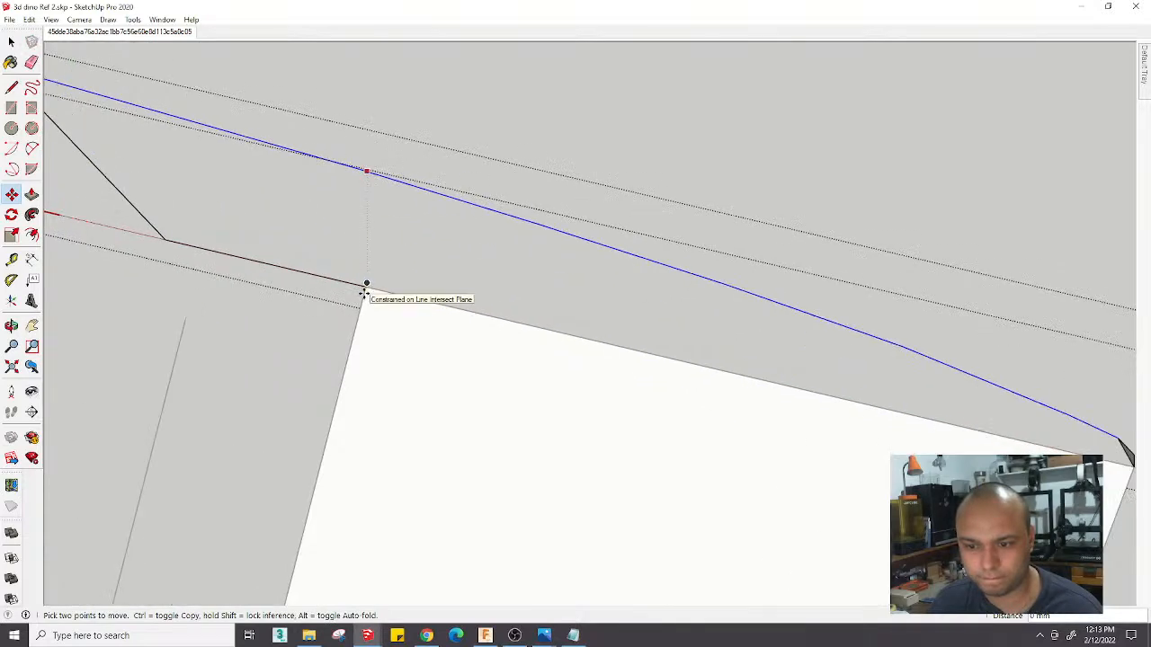
pyautogui.click(363, 290)
pyautogui.scroll(-2, 365, 290)
pyautogui.scroll(-2, 721, 351)
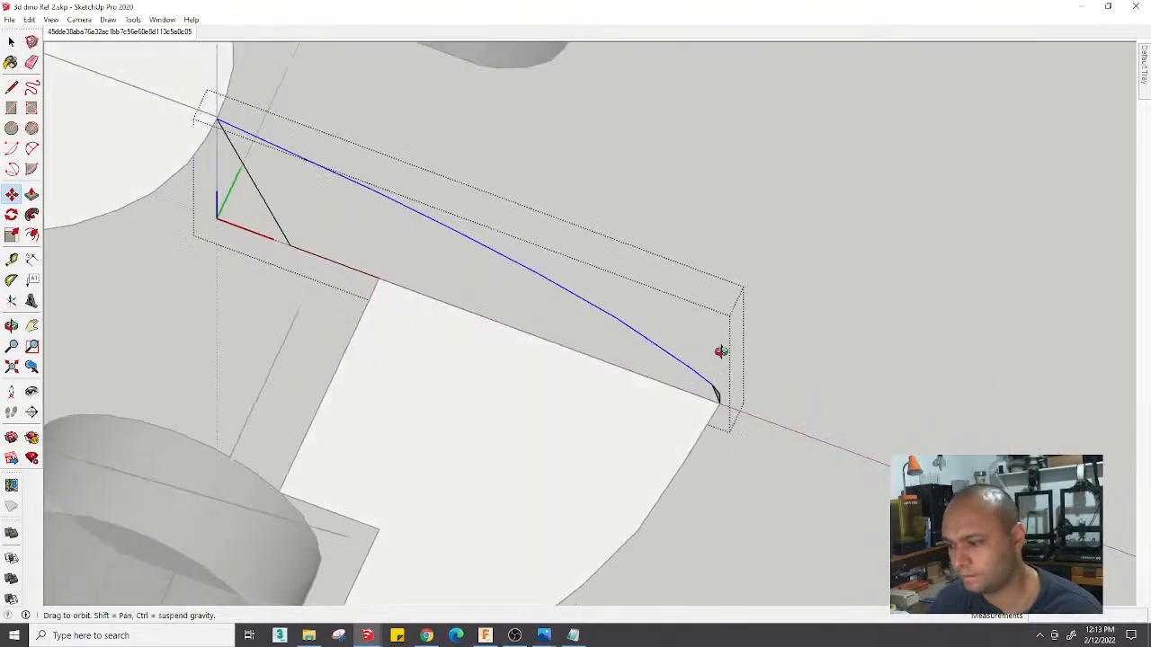
# Draw a line from the nose profile's front tip to its upper curve to form the face, and erase the stray edge there
pyautogui.scroll(3, 719, 390)
pyautogui.press('l')
pyautogui.click(717, 410)
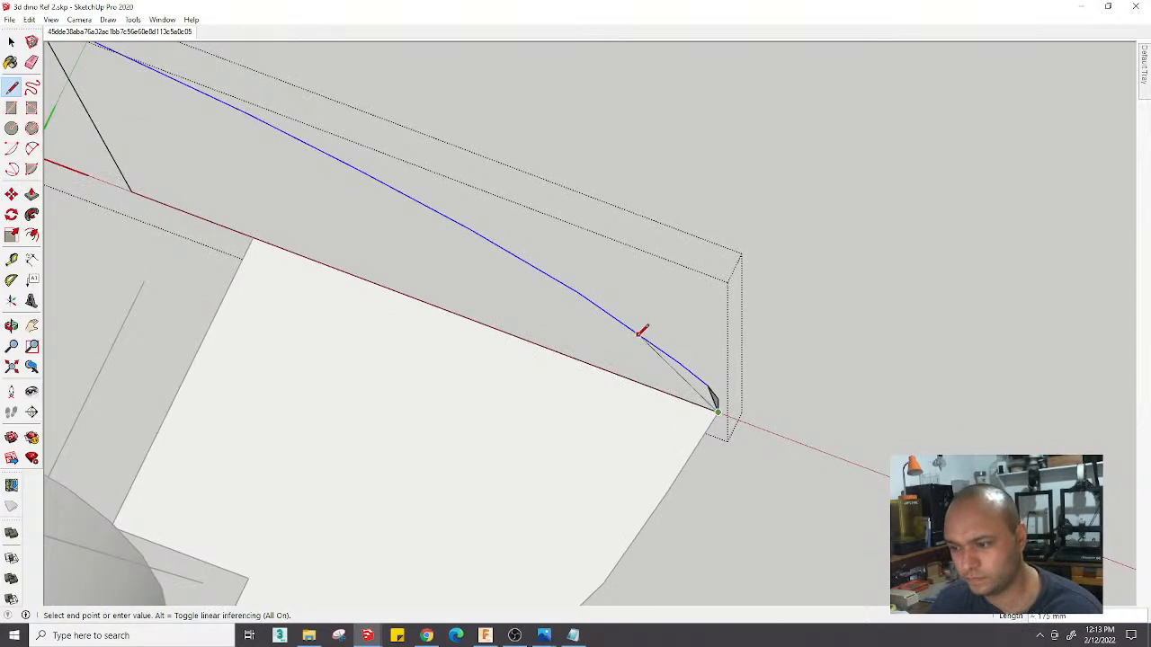
pyautogui.click(645, 336)
pyautogui.press('e')
pyautogui.click(717, 402)
pyautogui.scroll(-3, 715, 406)
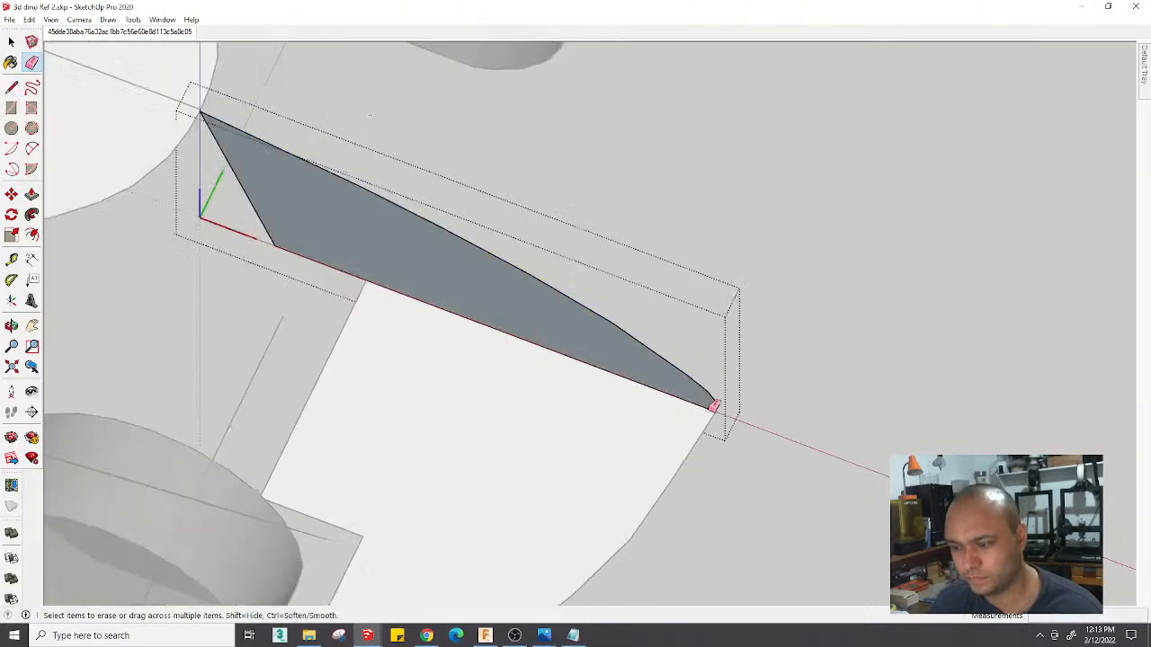
# Close the nose profile component and move it by its upper rear corner to the cockpit outline's front tip
pyautogui.press('space')
pyautogui.press('Escape')
pyautogui.click(434, 284)
pyautogui.moveTo(410, 290); pyautogui.dragTo(324, 259, button='middle')
pyautogui.scroll(5, 332, 88)
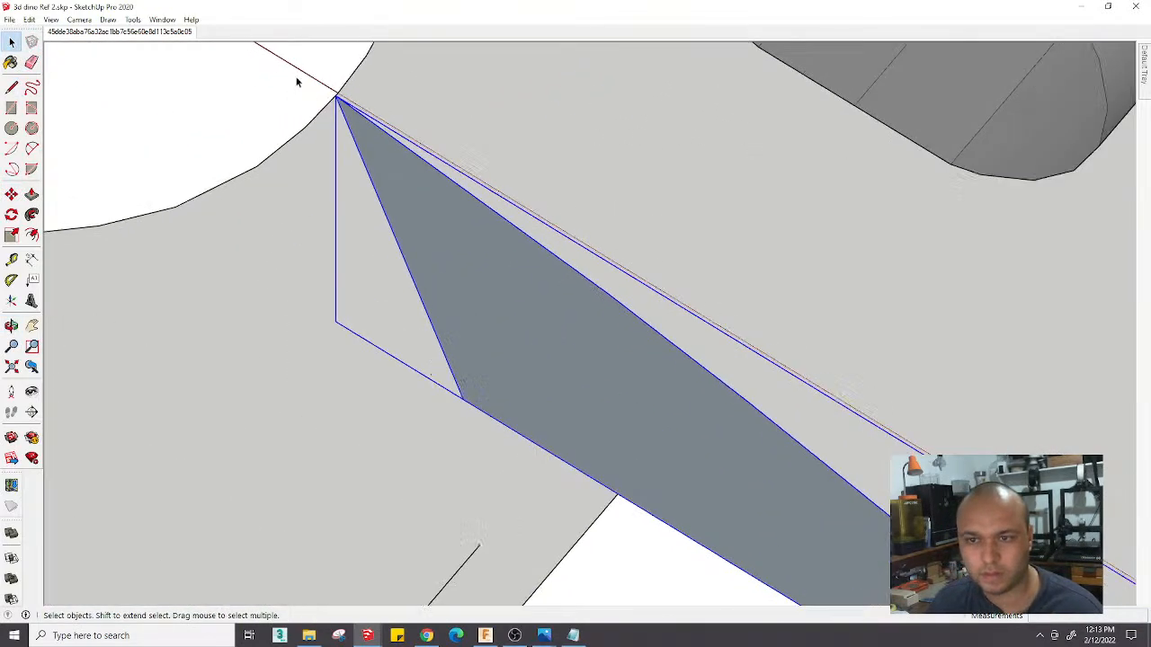
pyautogui.press('m')
pyautogui.click(339, 99)
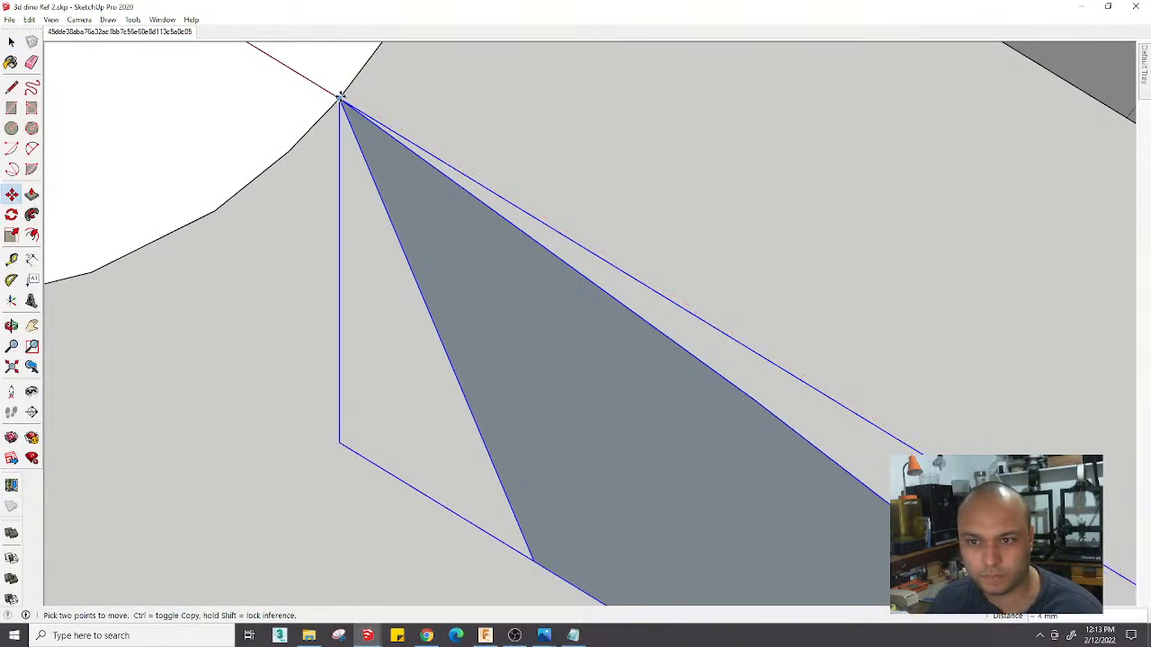
pyautogui.scroll(-6, 374, 157)
# Cut the lower nose outline and paste it in place inside the component that holds the wheels and side panel
pyautogui.press('space')
pyautogui.click(536, 409)
pyautogui.press('s')
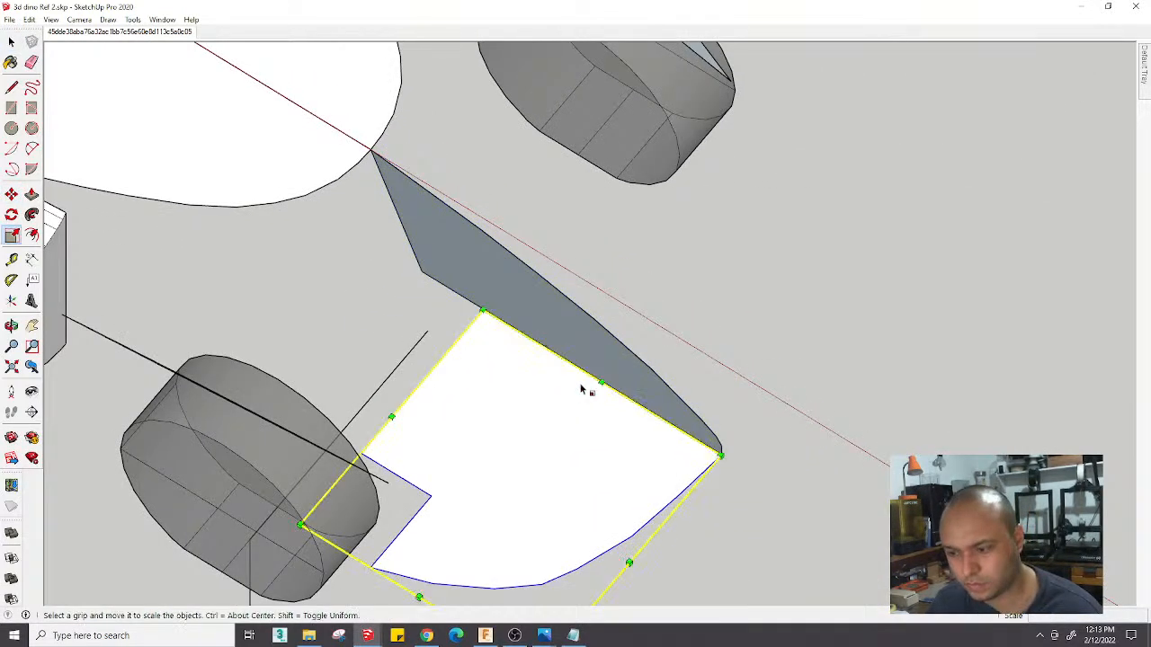
pyautogui.press('space')
pyautogui.scroll(-5, 577, 363)
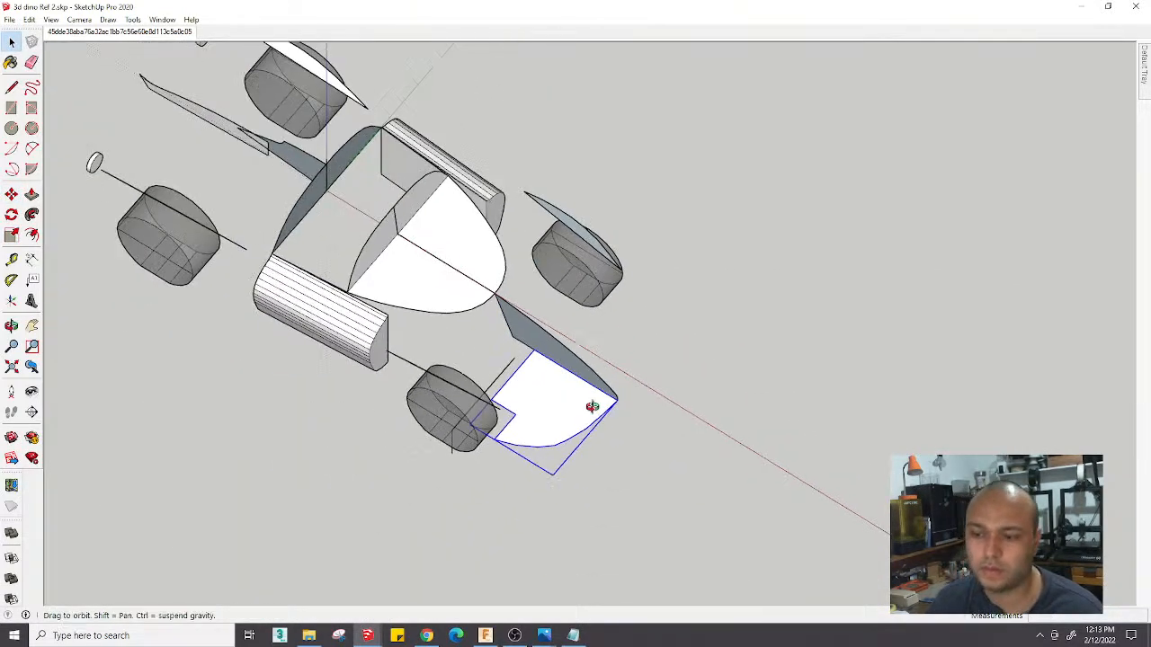
pyautogui.press('Delete')
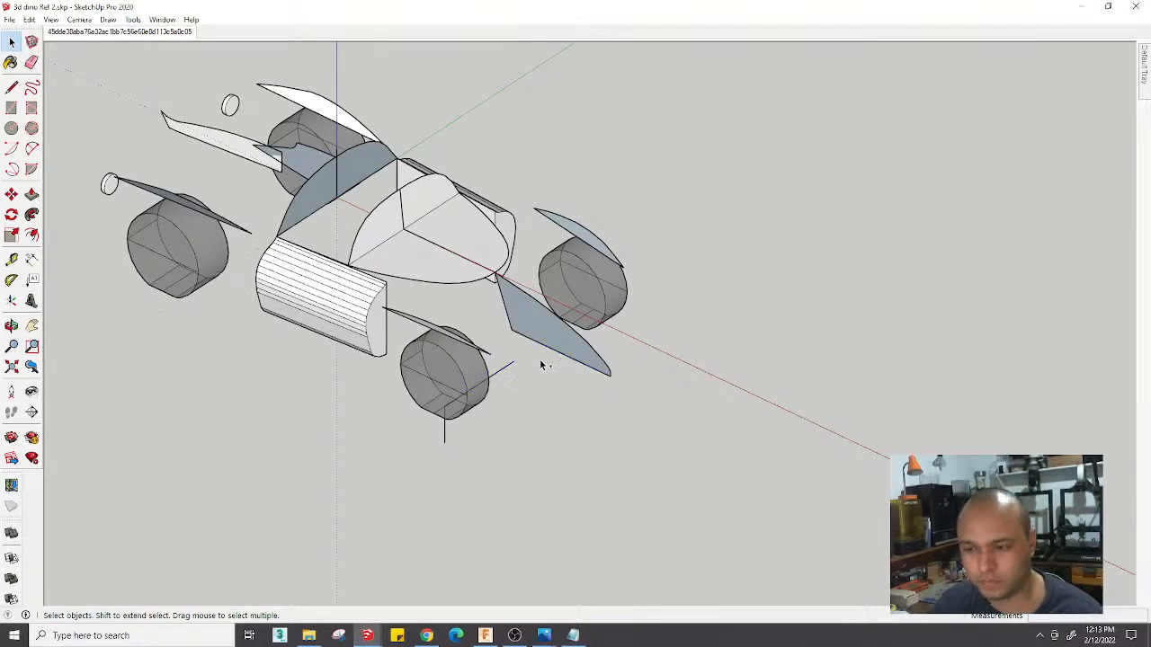
pyautogui.doubleClick(306, 301)
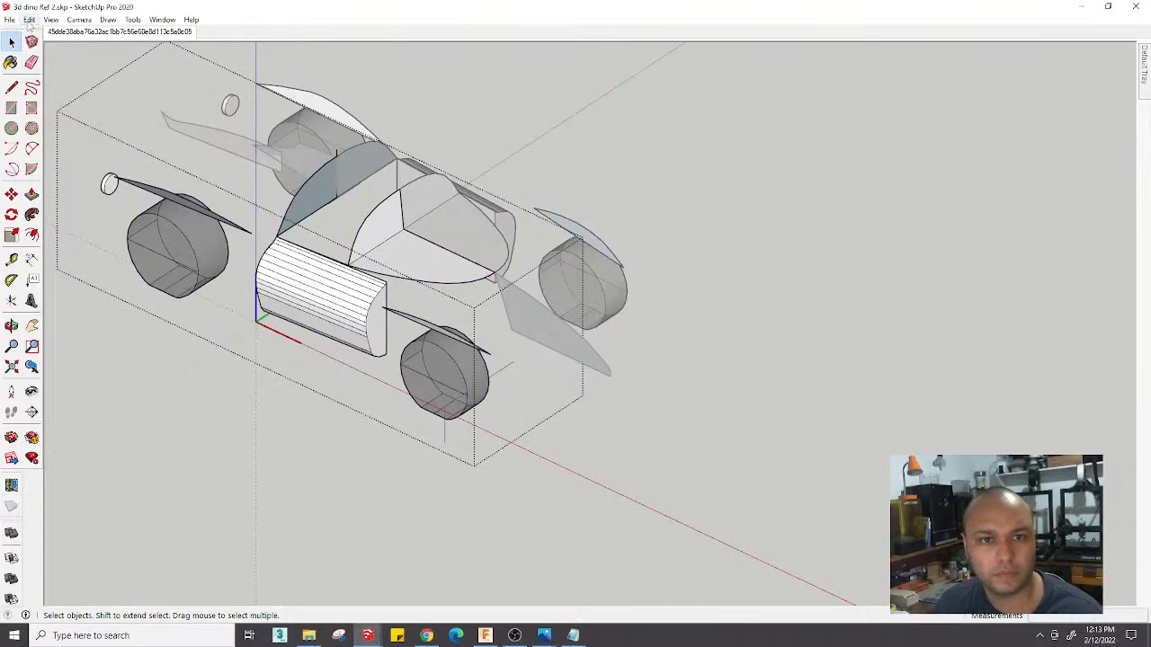
pyautogui.click(29, 19)
pyautogui.click(51, 103)
# Examine the whole car model from several angles and compare it with the matched photo of the red car
pyautogui.moveTo(563, 390); pyautogui.dragTo(648, 231, button='middle')
pyautogui.moveTo(698, 319); pyautogui.dragTo(542, 428, button='middle')
pyautogui.scroll(3, 547, 395)
pyautogui.scroll(-2, 546, 394)
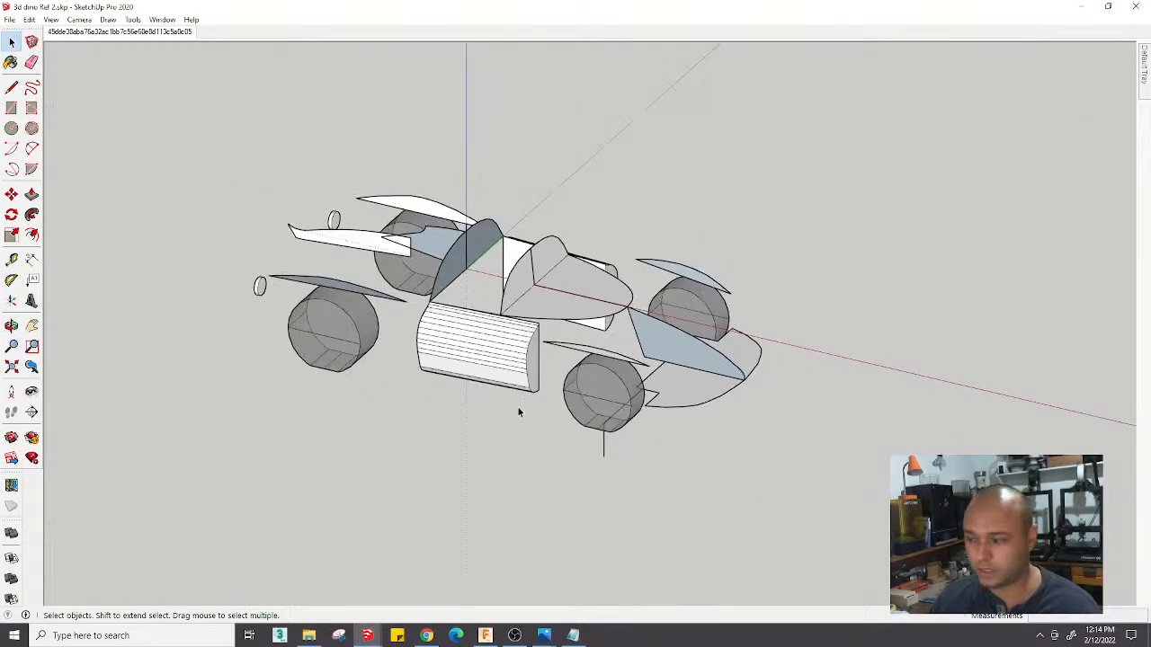
pyautogui.scroll(1, 486, 412)
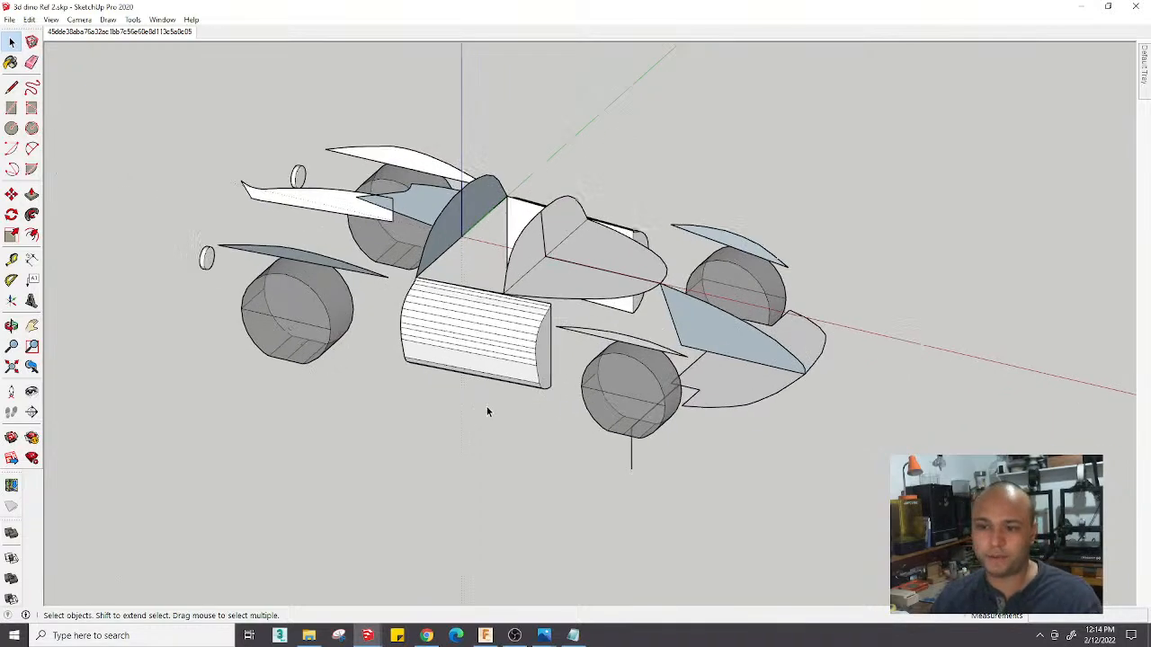
pyautogui.click(110, 31)
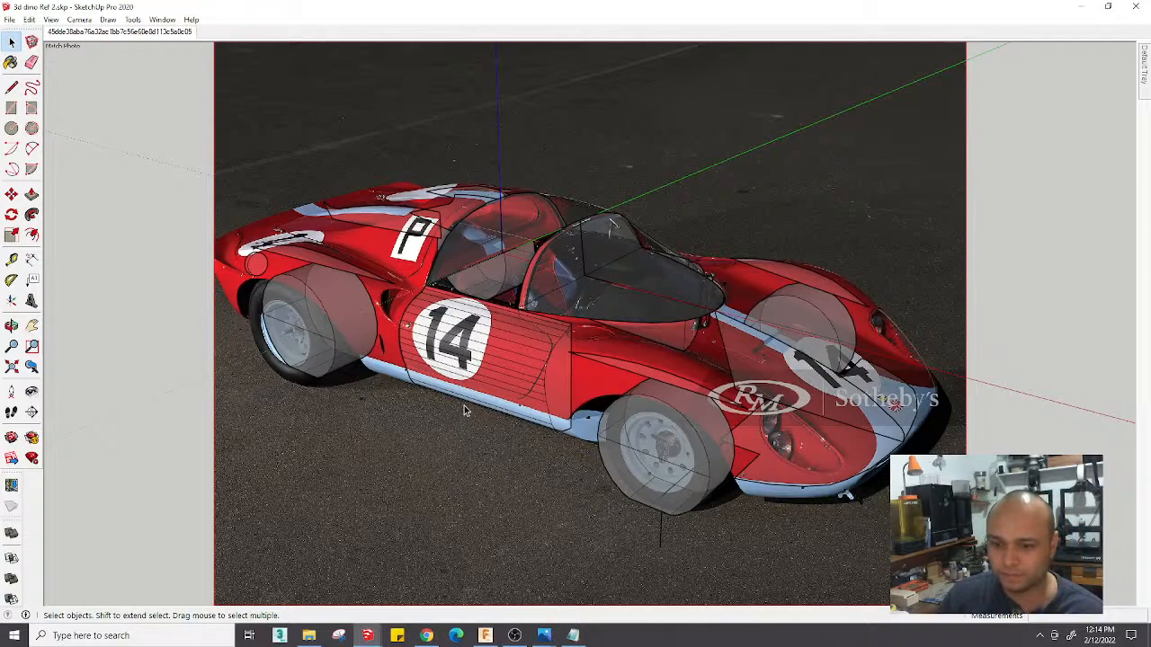
pyautogui.moveTo(464, 409); pyautogui.dragTo(526, 423, button='middle')
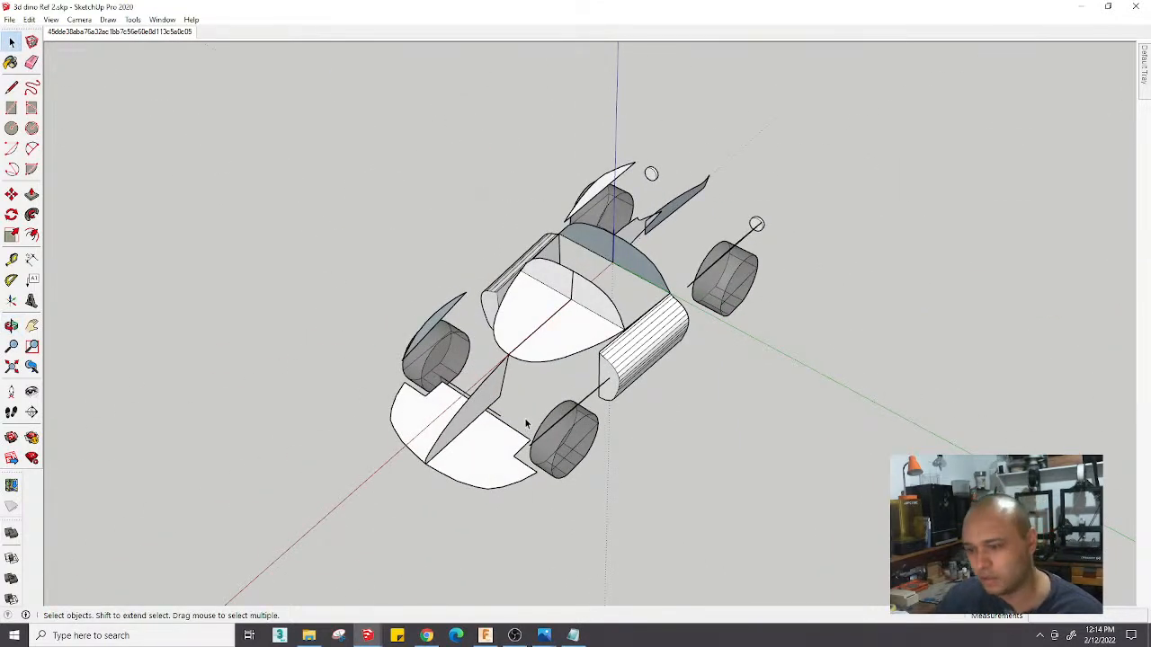
pyautogui.moveTo(914, 342); pyautogui.dragTo(887, 414, button='middle')
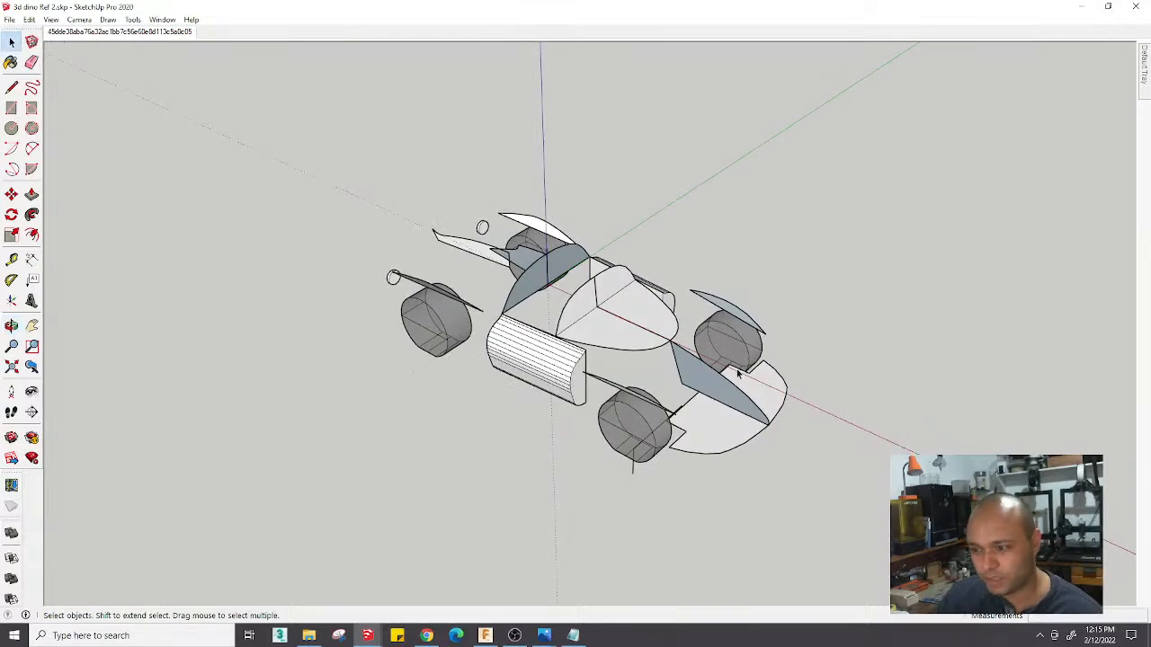
pyautogui.moveTo(741, 415); pyautogui.dragTo(805, 389, button='middle')
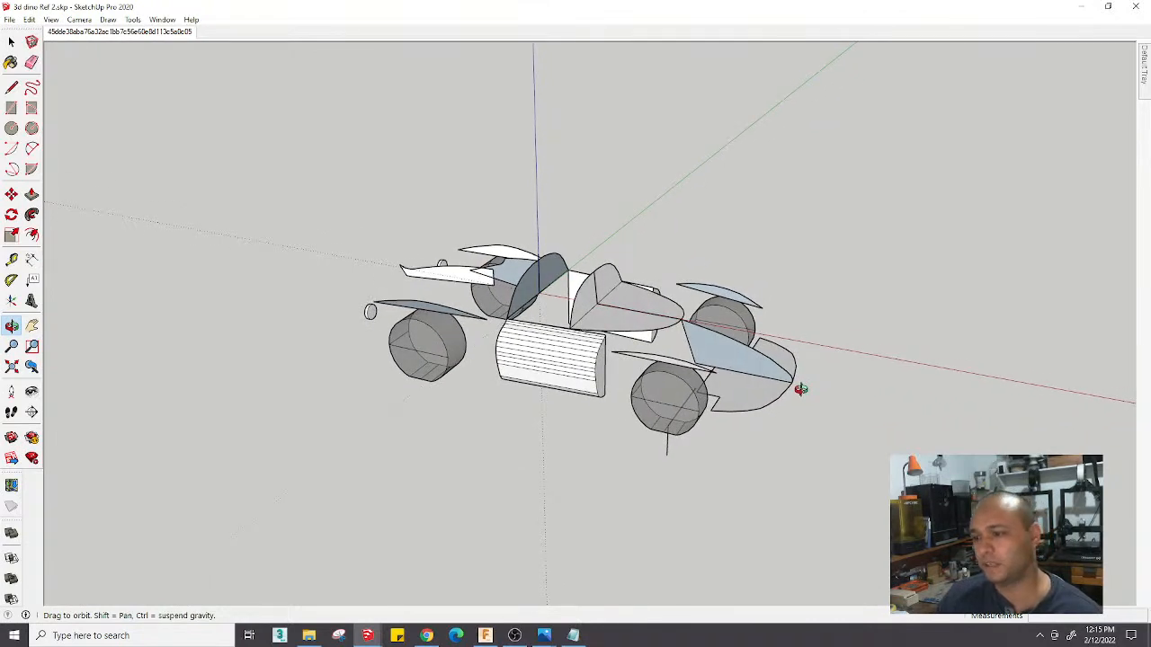
pyautogui.moveTo(799, 390); pyautogui.dragTo(799, 443, button='middle')
pyautogui.scroll(3, 687, 401)
pyautogui.scroll(-3, 684, 401)
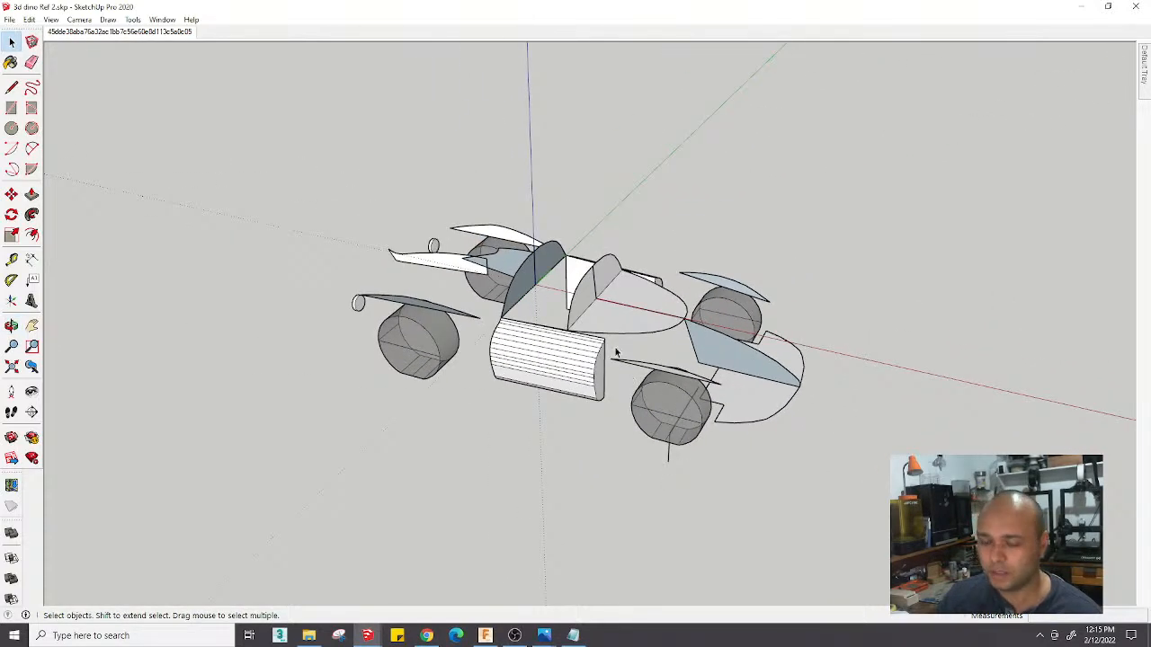
pyautogui.scroll(3, 609, 350)
pyautogui.moveTo(609, 350); pyautogui.dragTo(612, 310, button='middle')
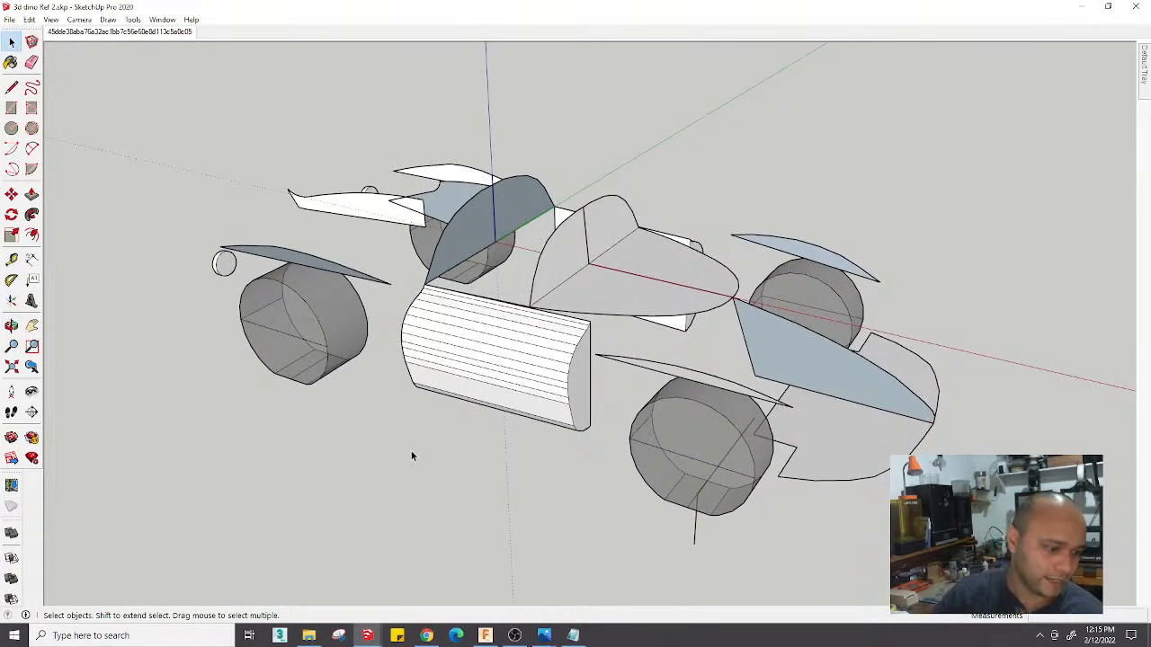